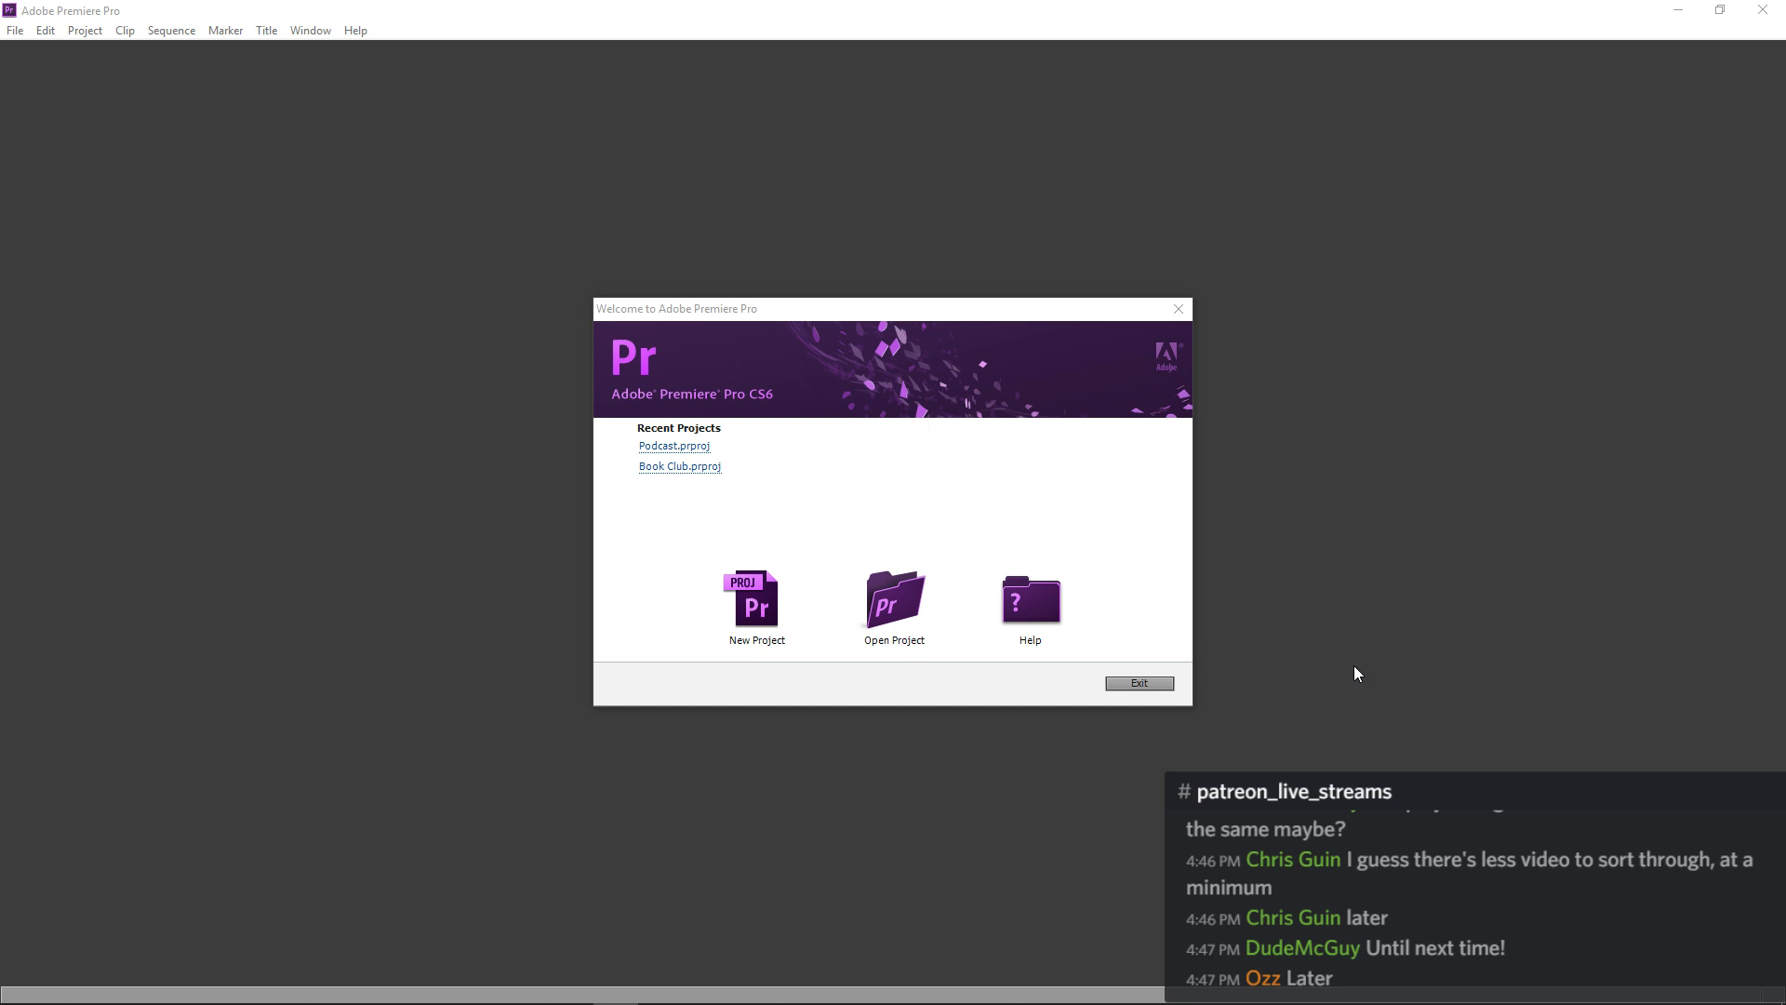
# Start a new project and name it Sands of Time Revies.
pyautogui.click(744, 614)
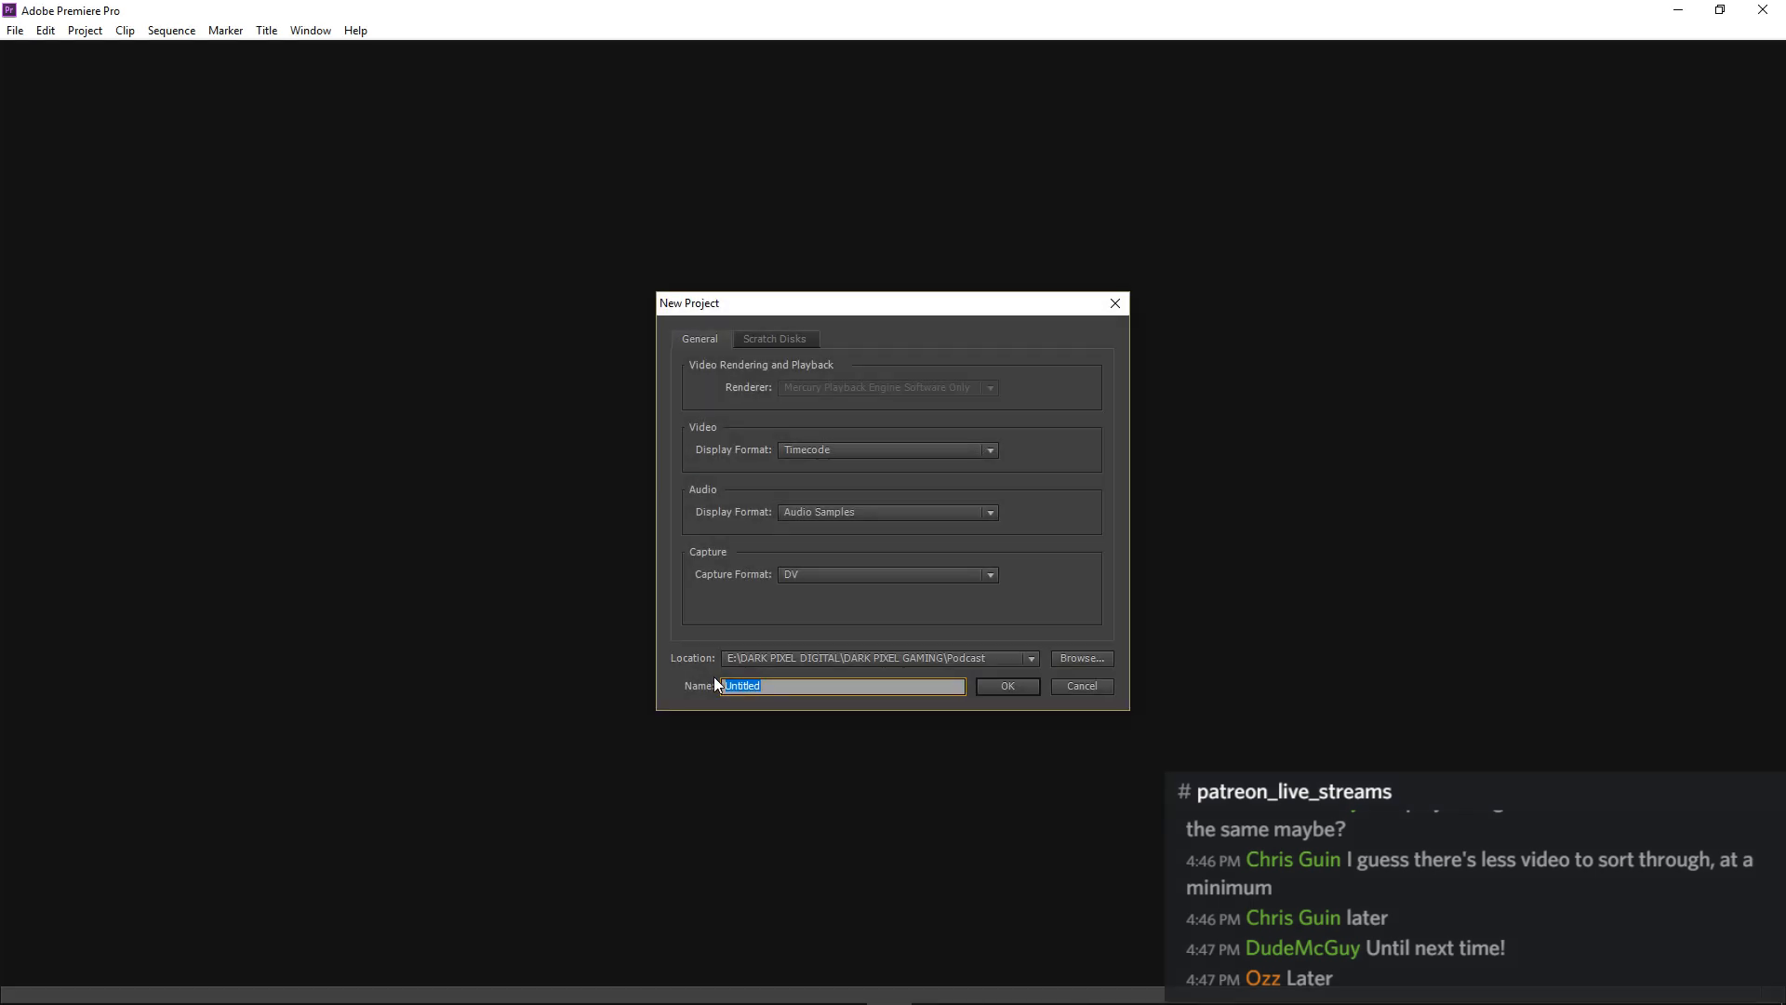
pyautogui.write('Prince of Persia')
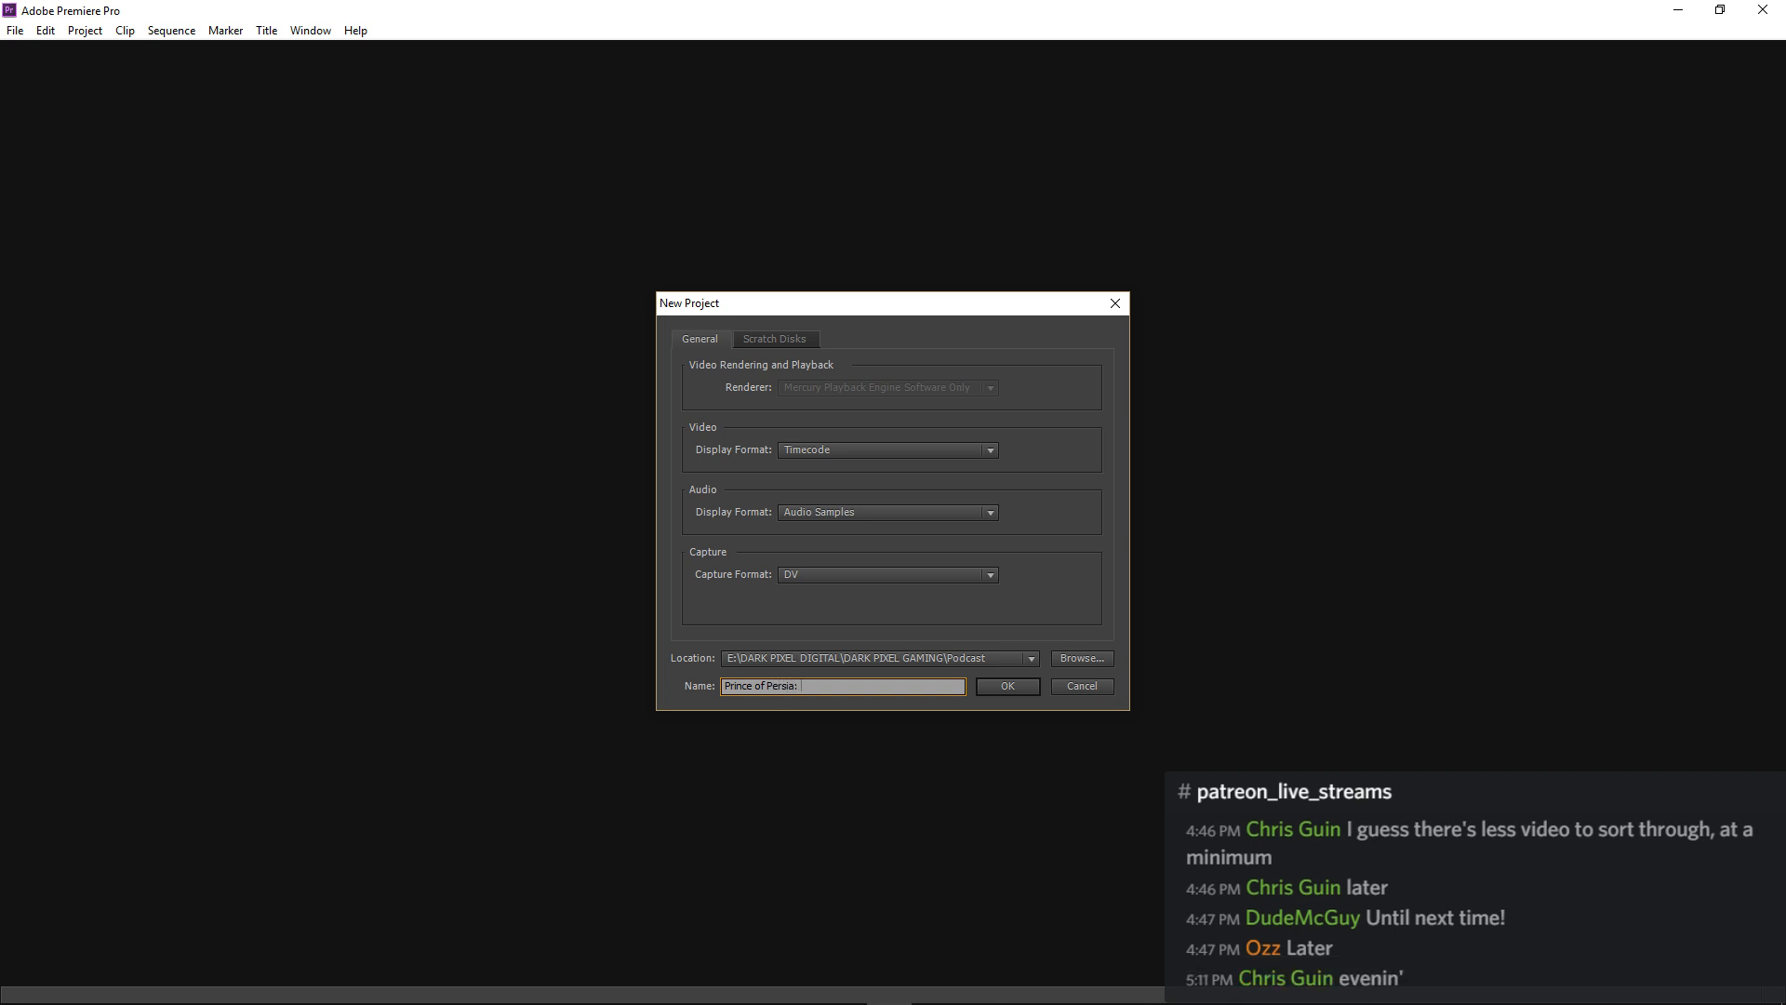
pyautogui.write(': Sands of')
pyautogui.press('BackSpace')
pyautogui.press('BackSpace')
pyautogui.press('BackSpace')
pyautogui.press('BackSpace')
pyautogui.press('BackSpace')
pyautogui.press('BackSpace')
pyautogui.press('BackSpace')
pyautogui.press('BackSpace')
pyautogui.press('BackSpace')
pyautogui.press('BackSpace')
pyautogui.press('BackSpace')
pyautogui.press('BackSpace')
pyautogui.press('BackSpace')
pyautogui.press('BackSpace')
pyautogui.press('BackSpace')
pyautogui.press('BackSpace')
pyautogui.press('BackSpace')
pyautogui.press('BackSpace')
pyautogui.press('BackSpace')
pyautogui.press('BackSpace')
pyautogui.write('Sands of Time REview')
pyautogui.press('BackSpace')
pyautogui.press('BackSpace')
pyautogui.press('BackSpace')
pyautogui.press('BackSpace')
pyautogui.press('BackSpace')
pyautogui.write('Eview')
pyautogui.press('BackSpace')
pyautogui.press('BackSpace')
pyautogui.press('BackSpace')
pyautogui.write('eviesw')
# Set the project location to O:\Dark Pixel Gaming Footage\Prince of Persia\Sands of Time and create the project.
pyautogui.click(1079, 661)
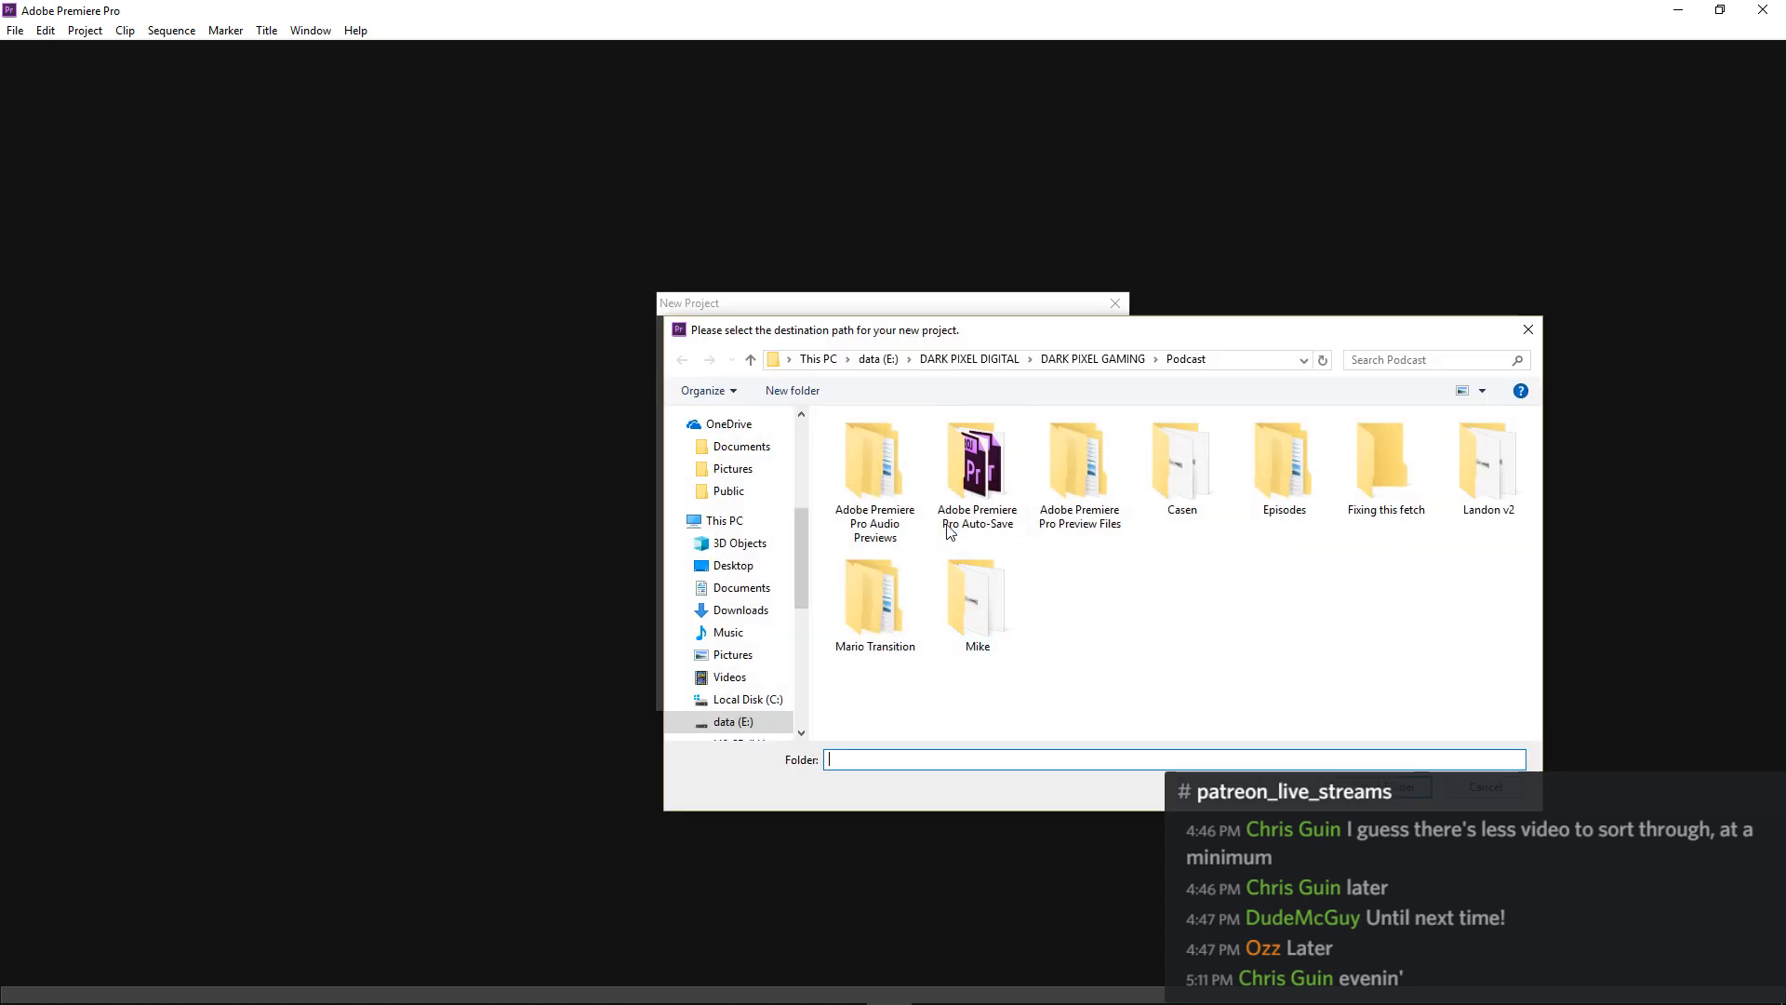
pyautogui.click(745, 521)
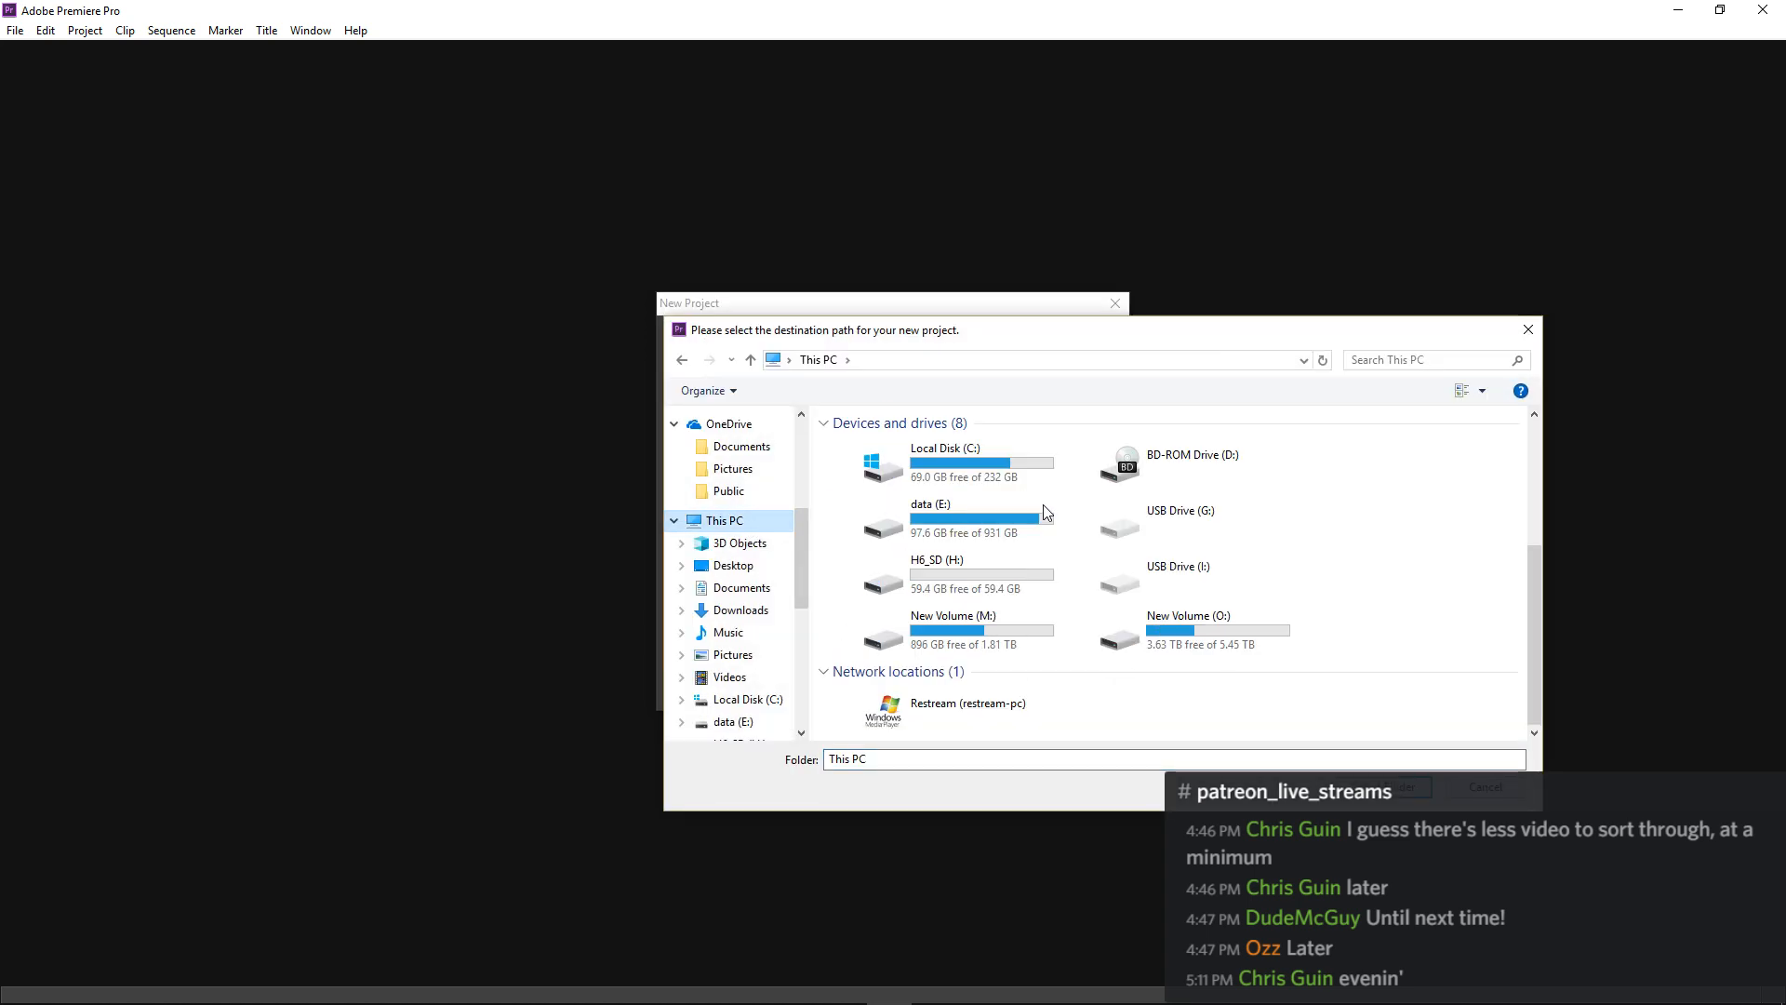
pyautogui.doubleClick(1163, 635)
pyautogui.click(890, 486)
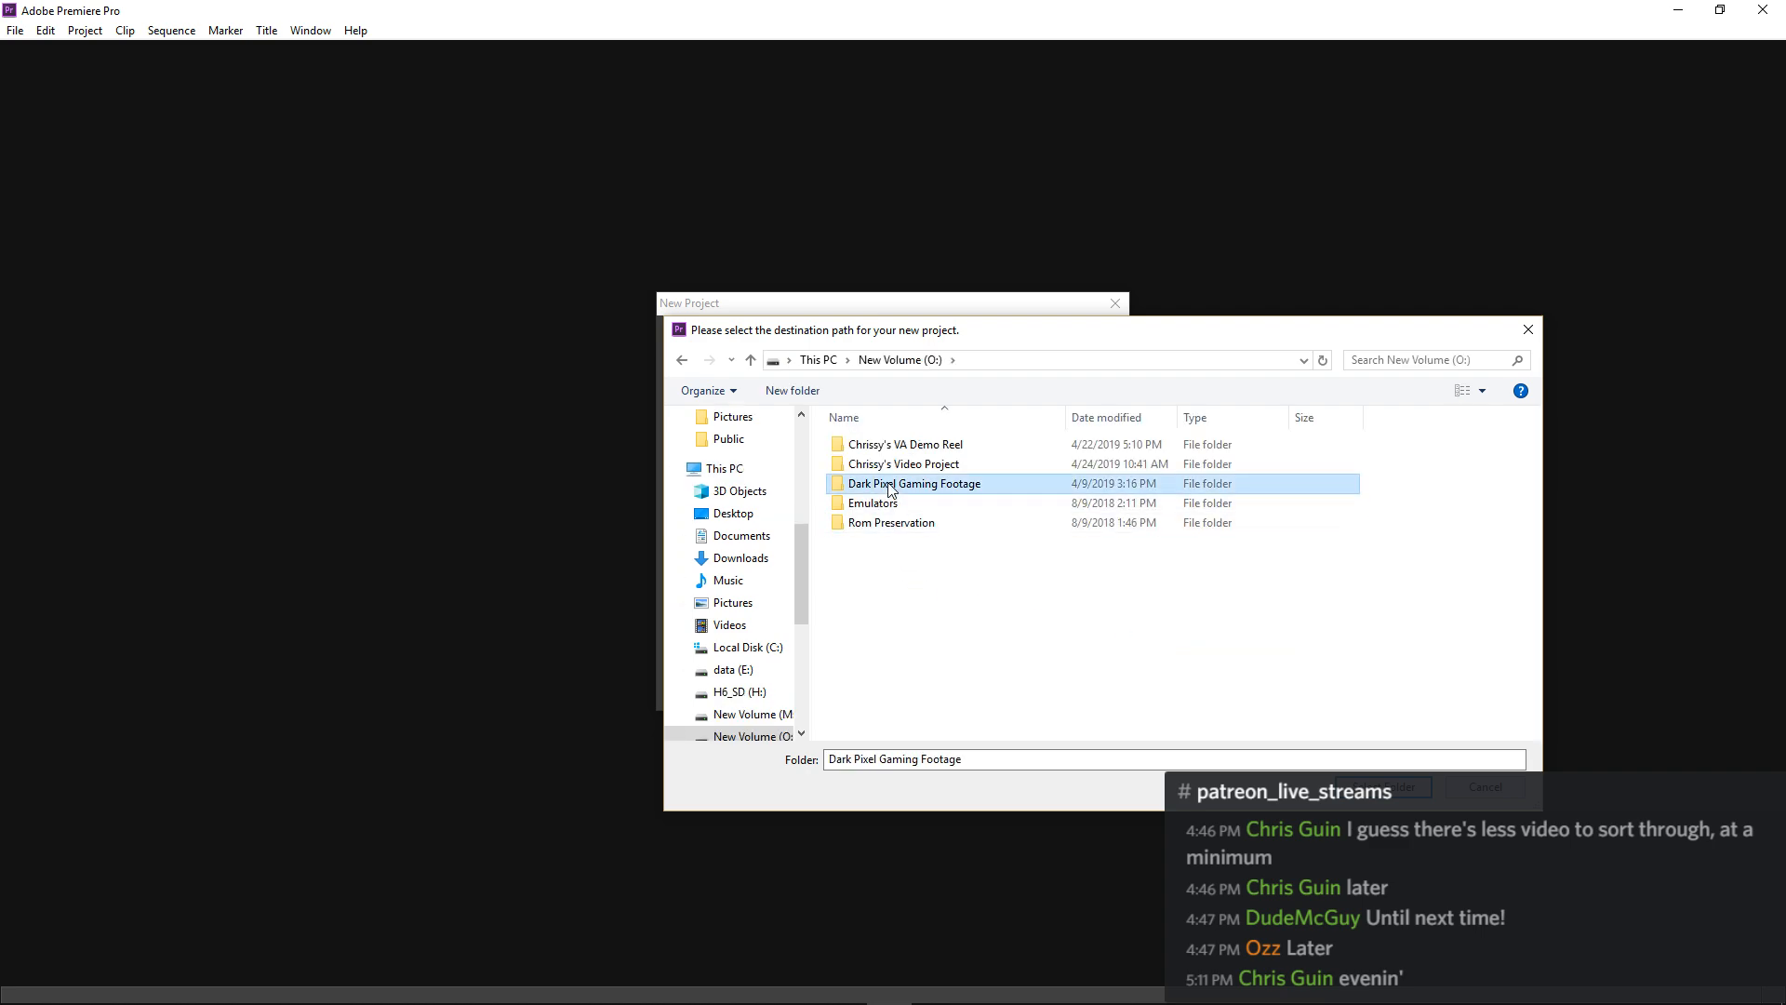
pyautogui.doubleClick(890, 486)
pyautogui.scroll(-5, 884, 596)
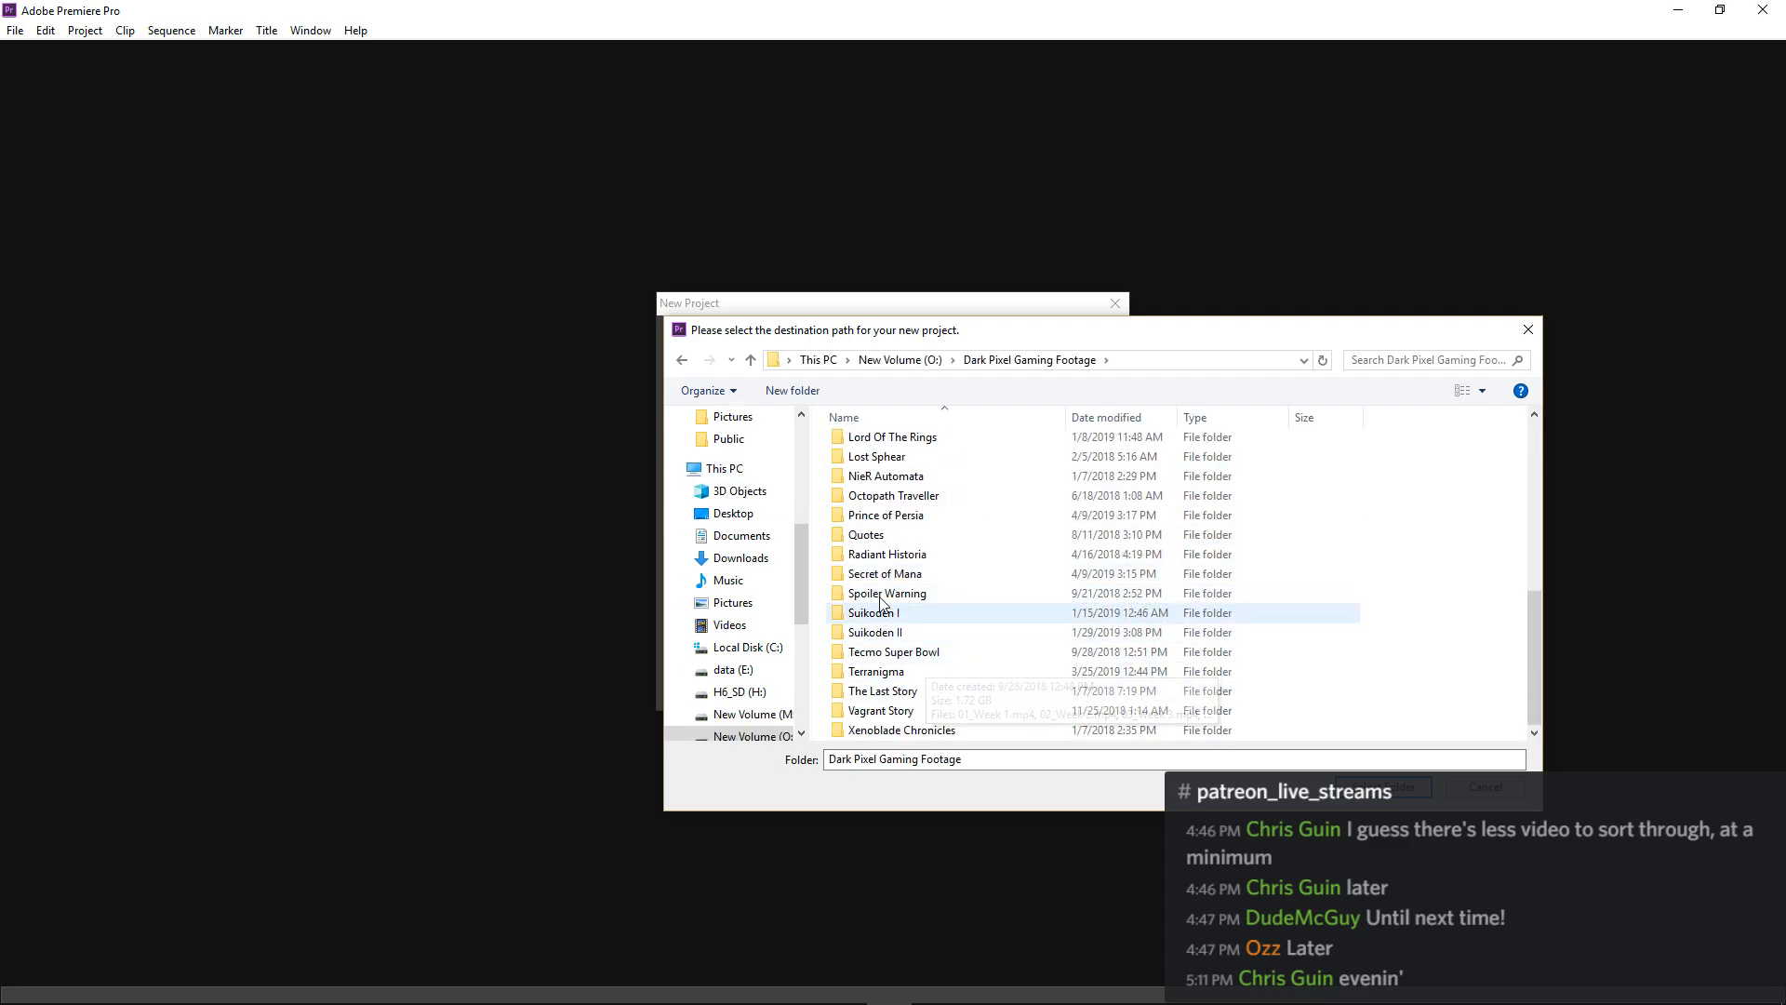
pyautogui.doubleClick(898, 516)
pyautogui.doubleClick(900, 445)
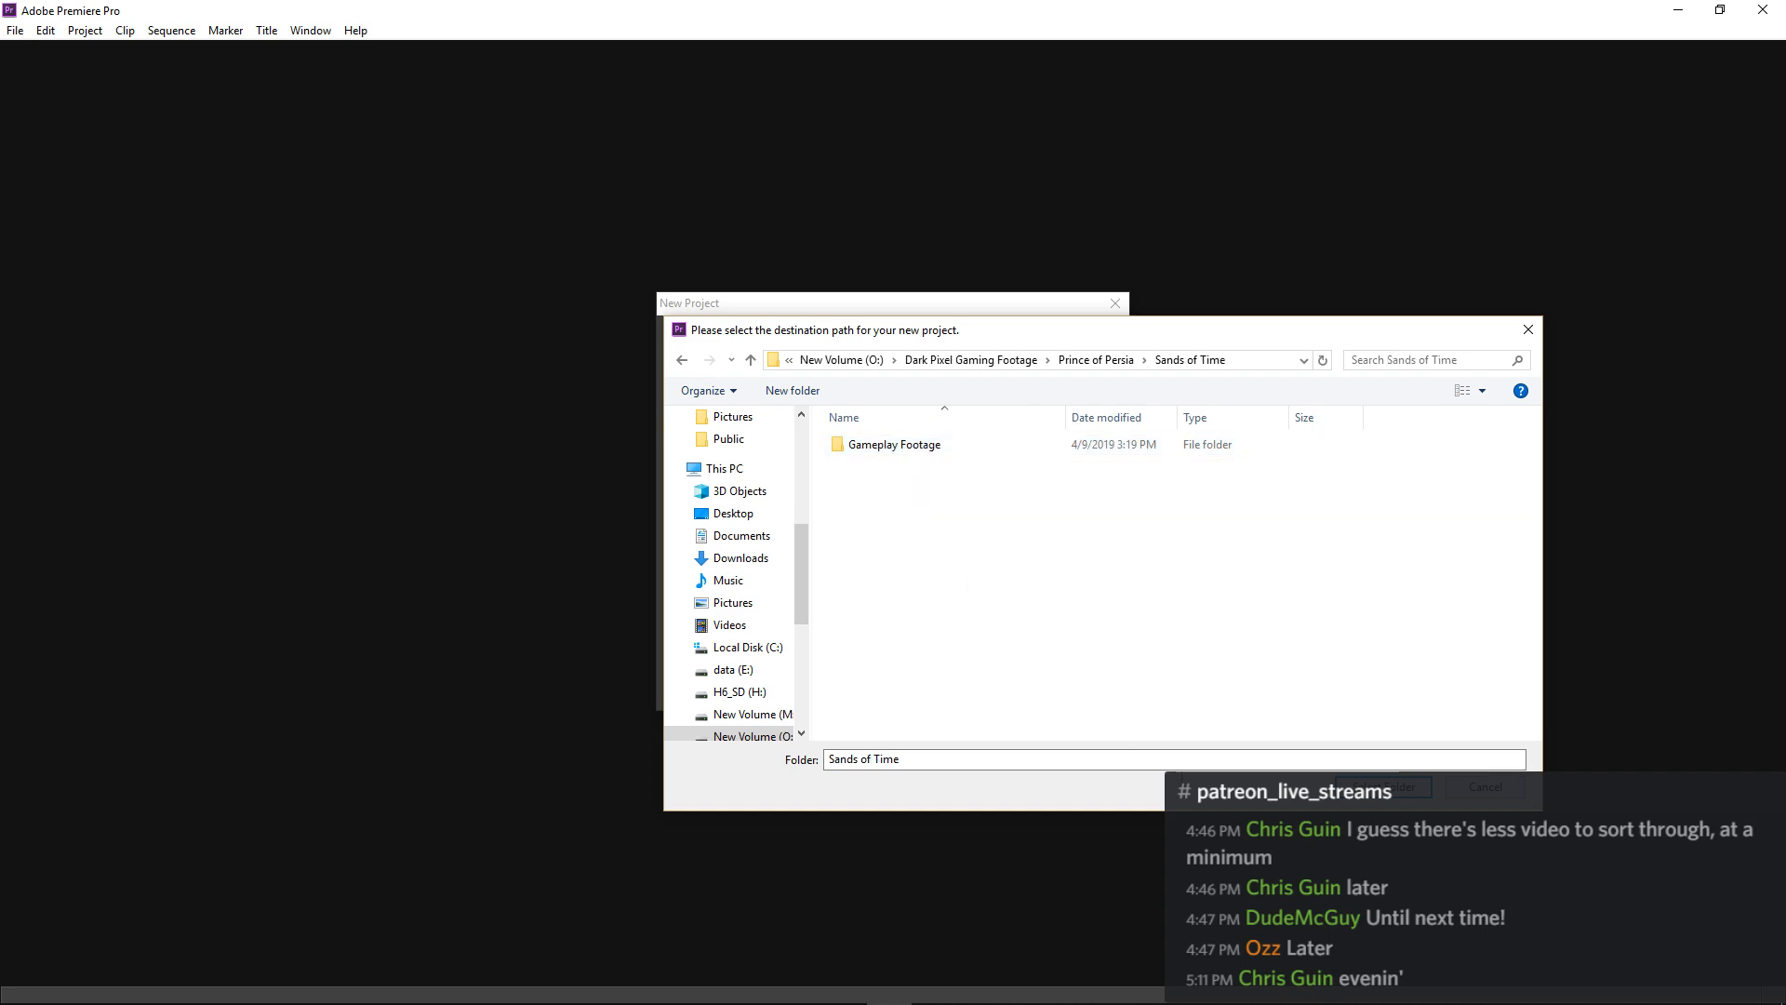
pyautogui.press('Return')
pyautogui.click(998, 688)
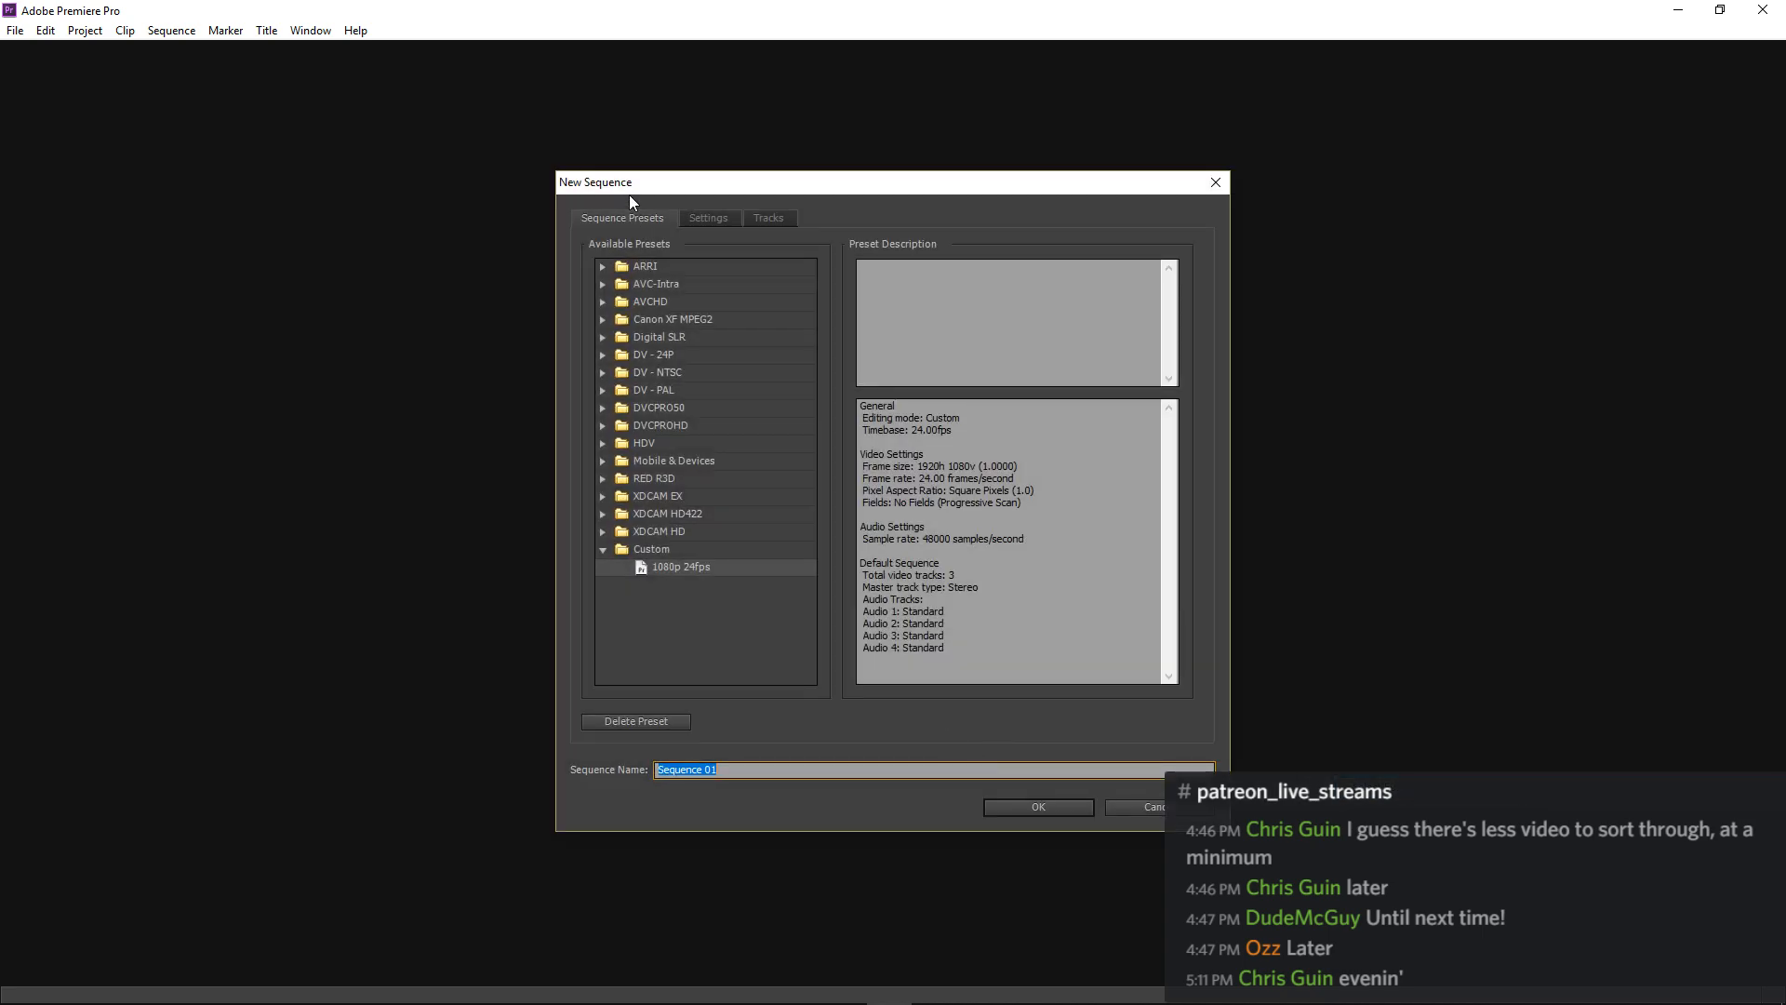
# Create the new sequence with its timebase set to 30.00 frames/second.
pyautogui.click(689, 216)
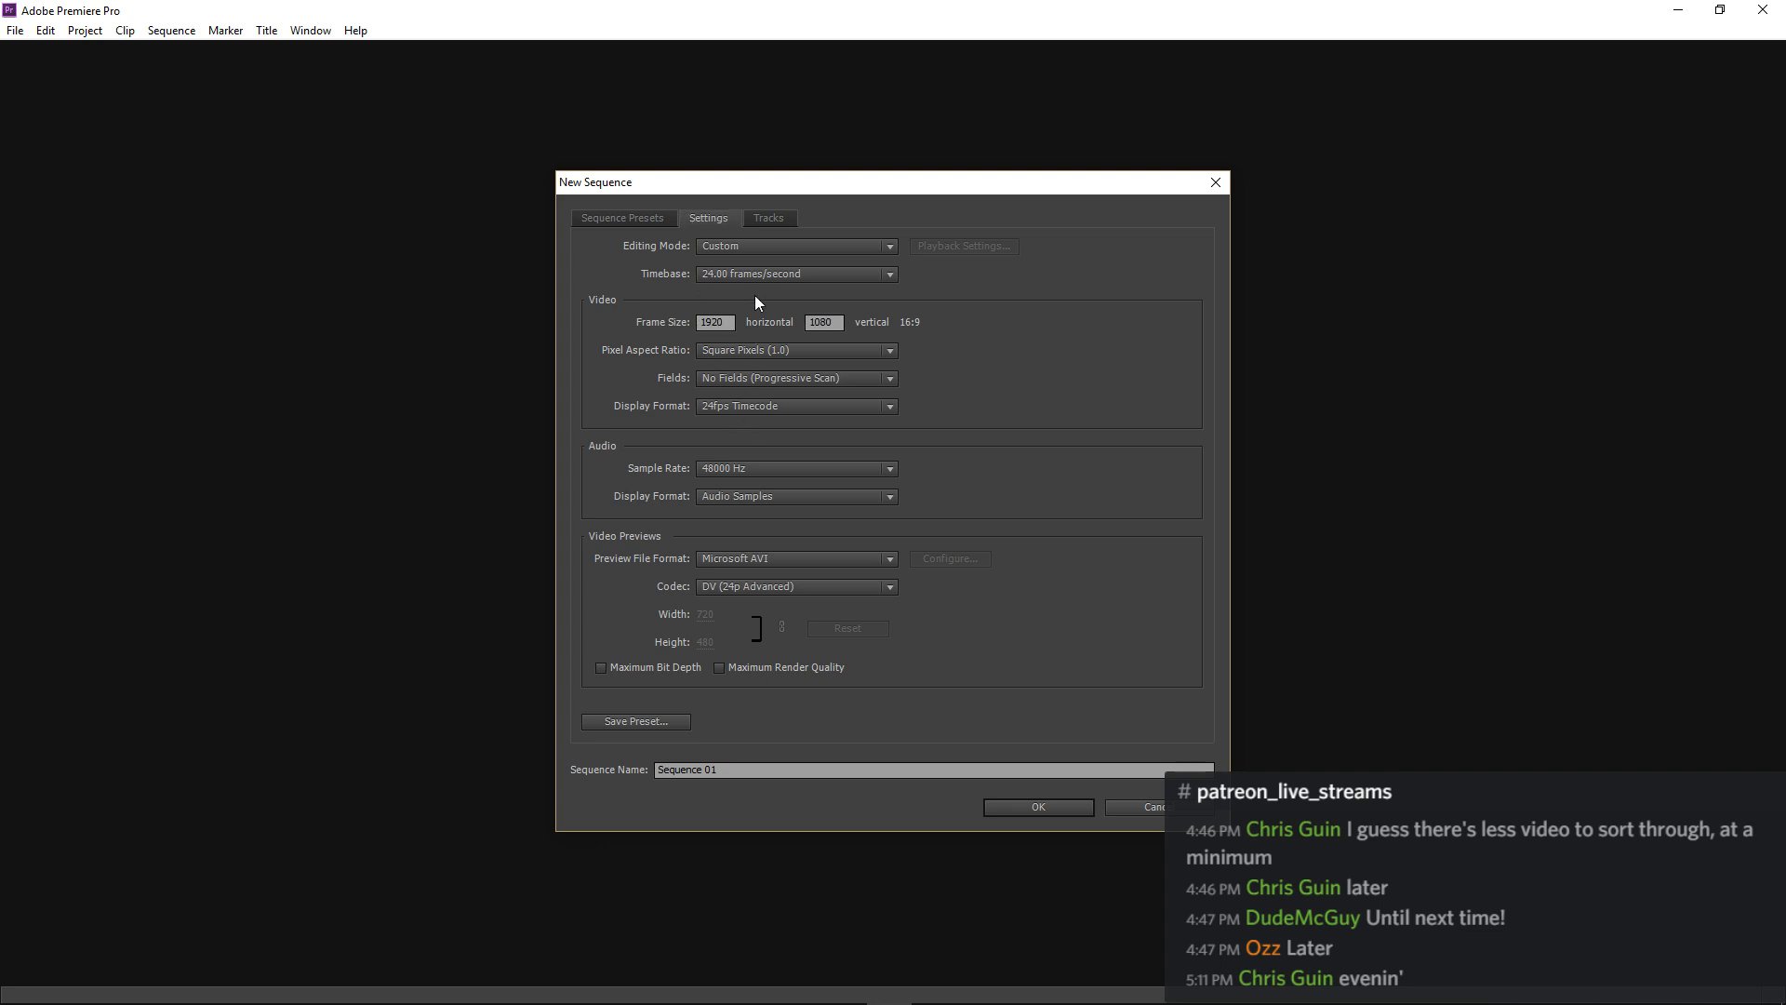
pyautogui.click(769, 274)
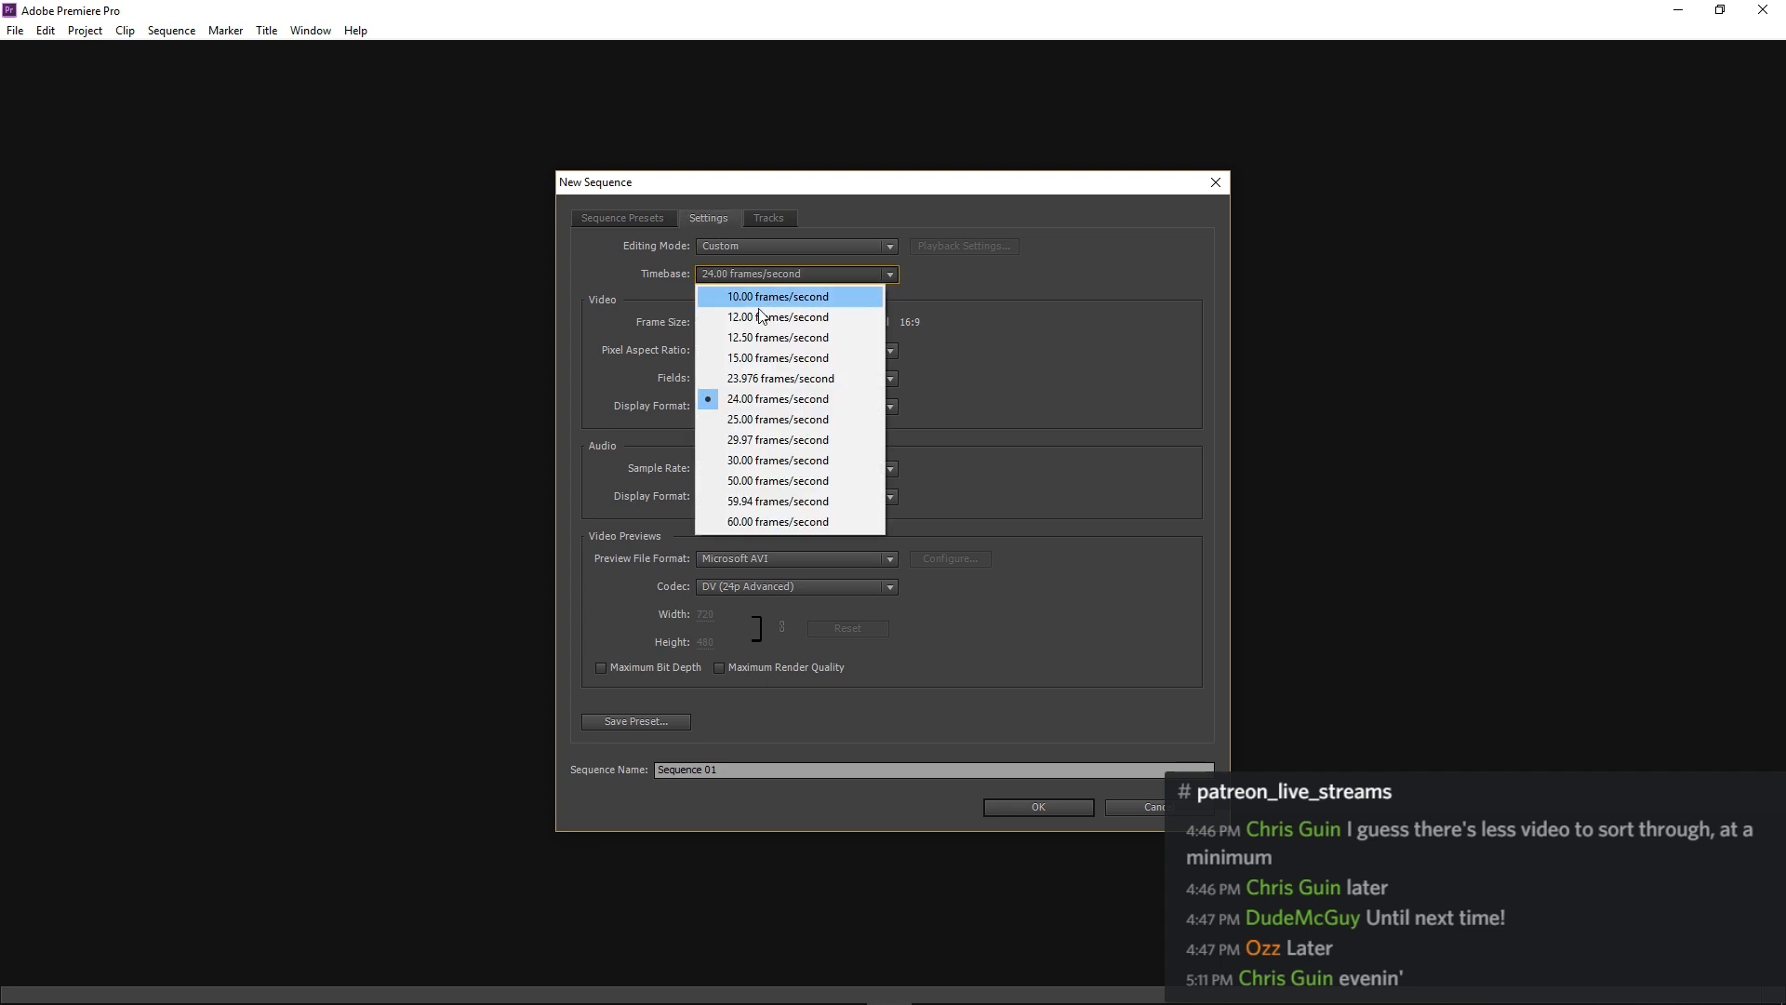
pyautogui.click(750, 460)
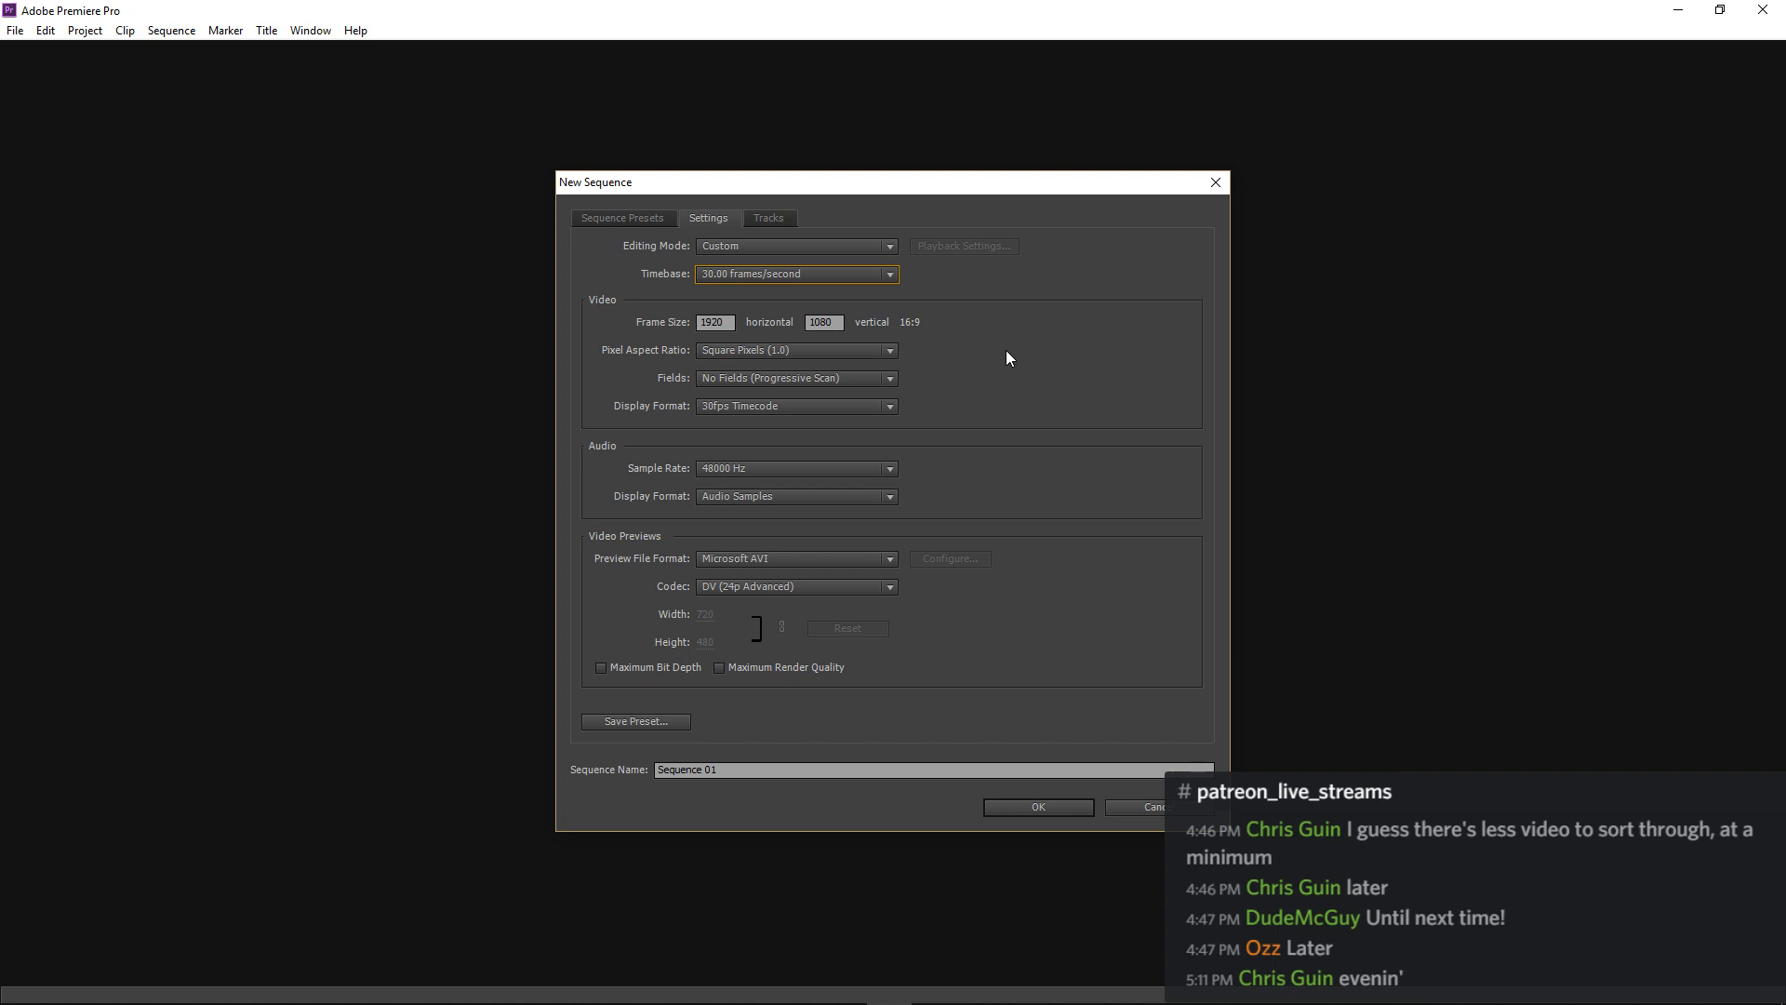
pyautogui.click(1013, 806)
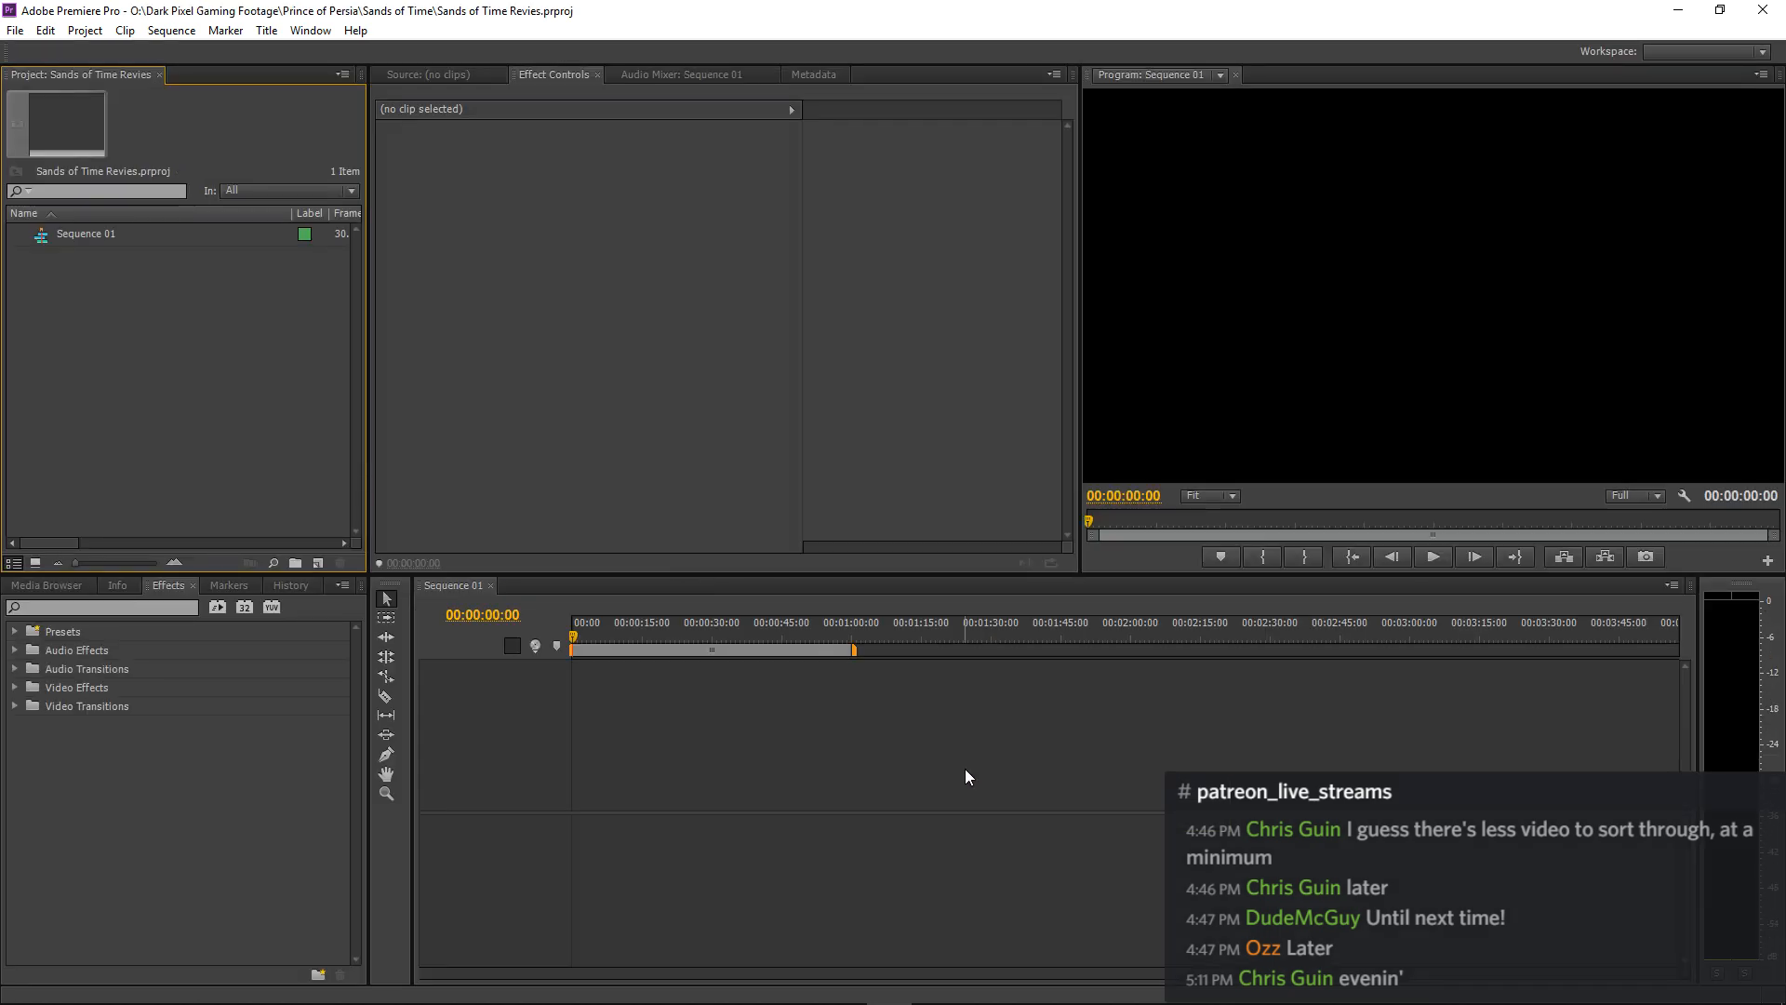
# Expand the Audio 1 to Audio 4 tracks and the Video 2 and Video 3 tracks in the timeline.
pyautogui.click(667, 725)
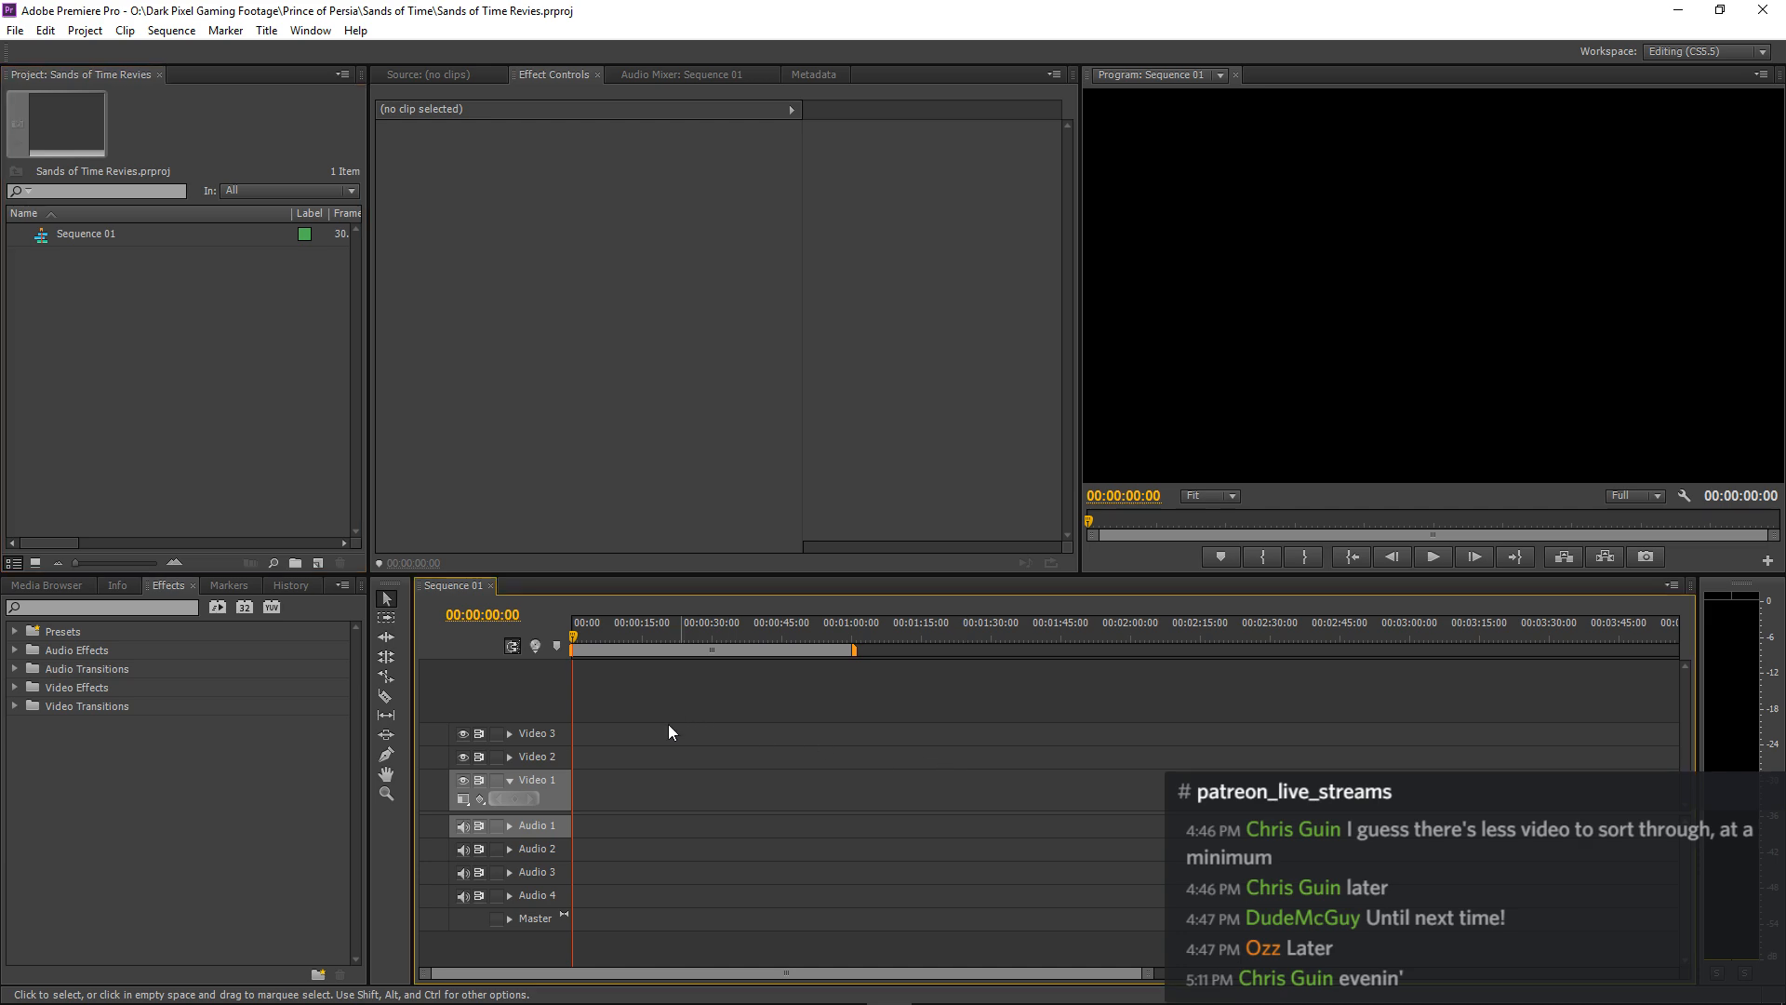
pyautogui.click(510, 826)
pyautogui.click(510, 867)
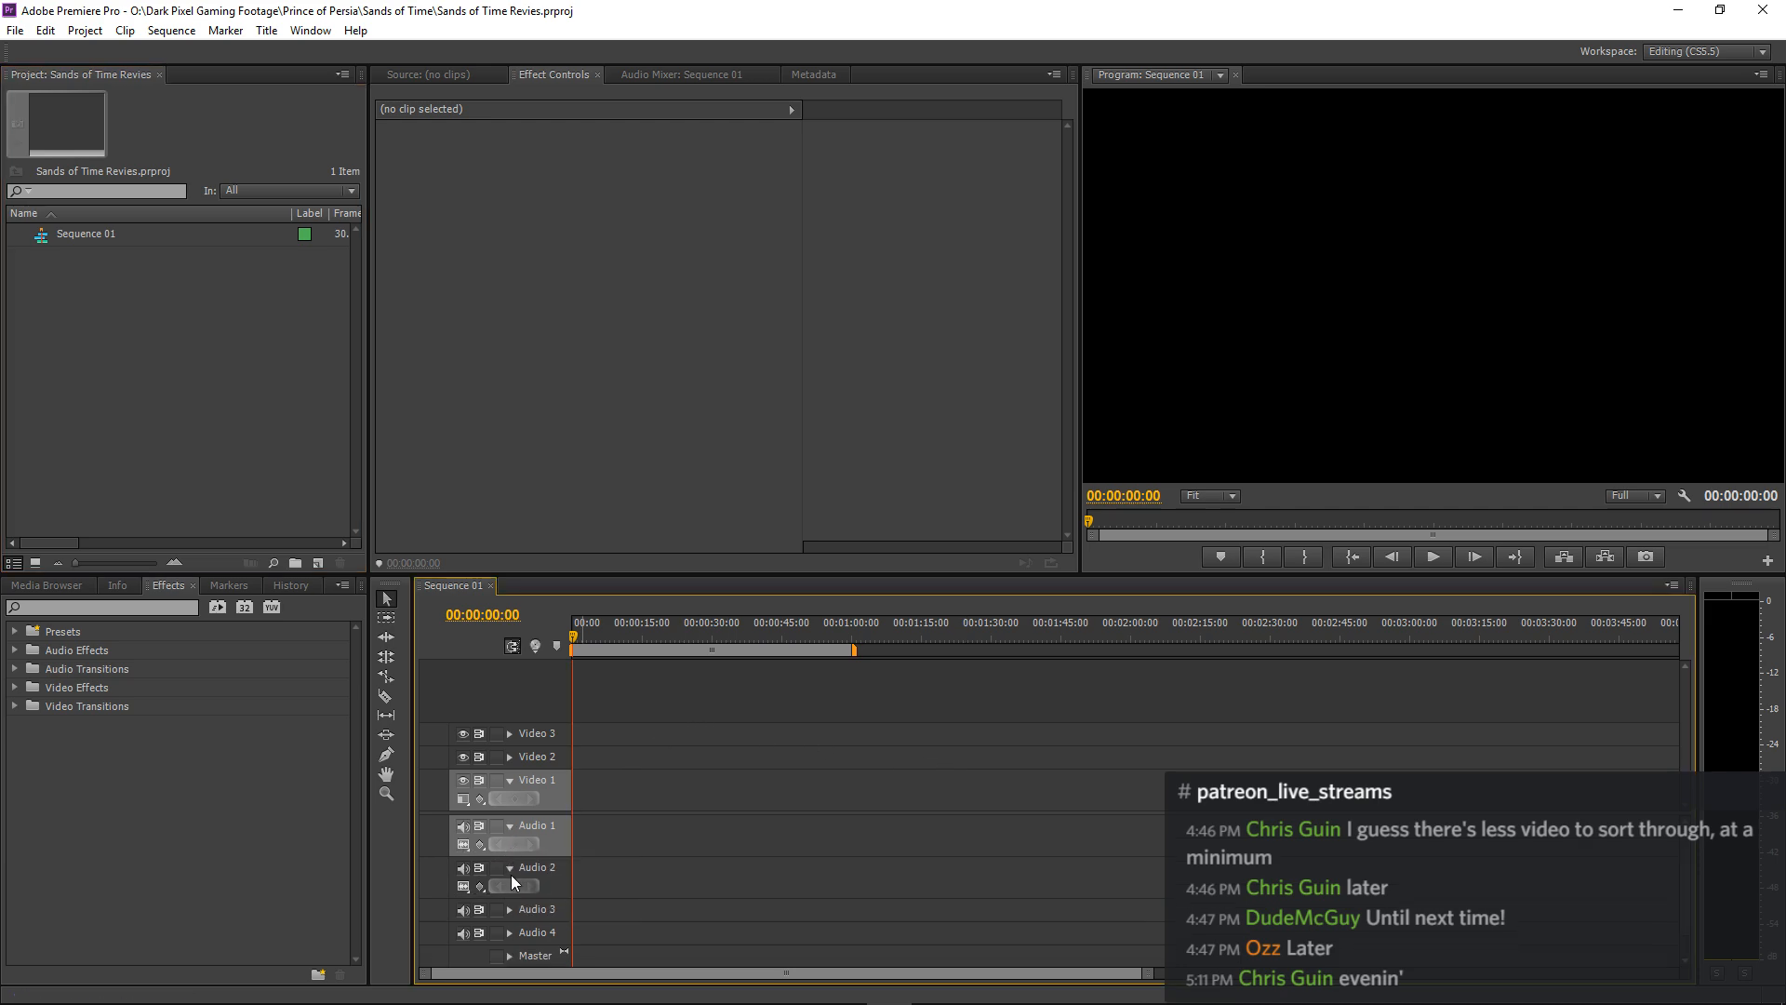
pyautogui.click(509, 910)
pyautogui.click(508, 948)
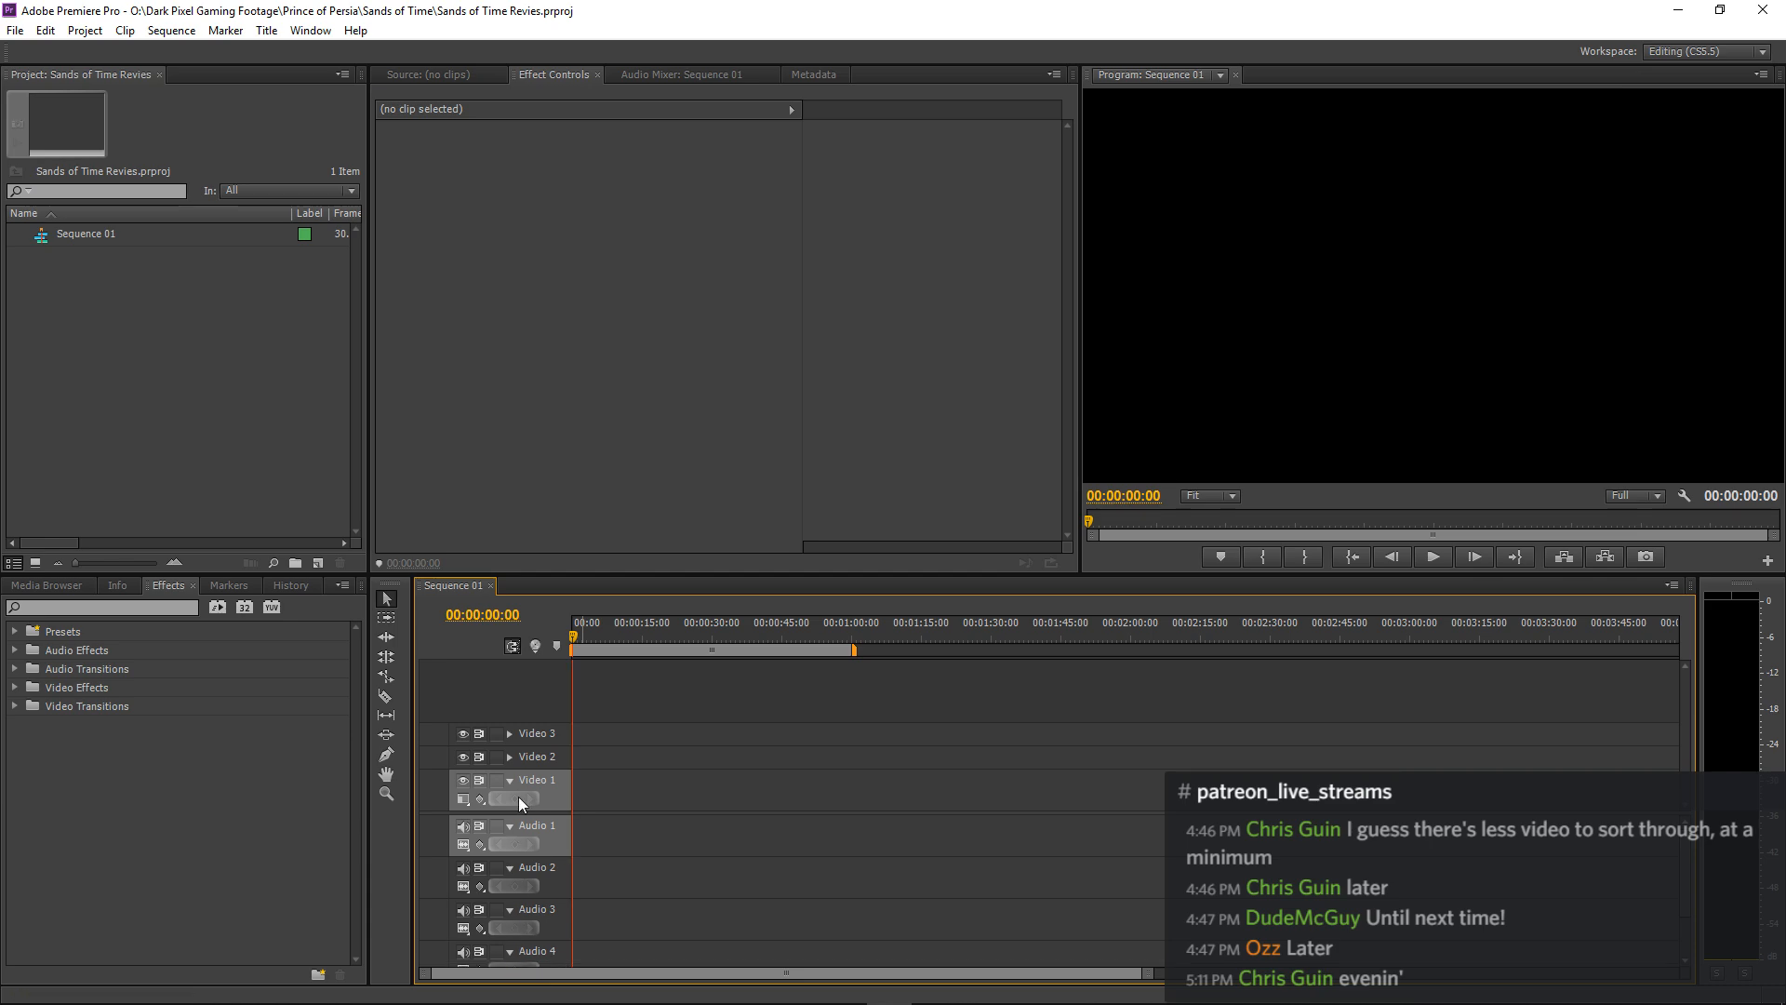
pyautogui.click(510, 756)
pyautogui.click(510, 715)
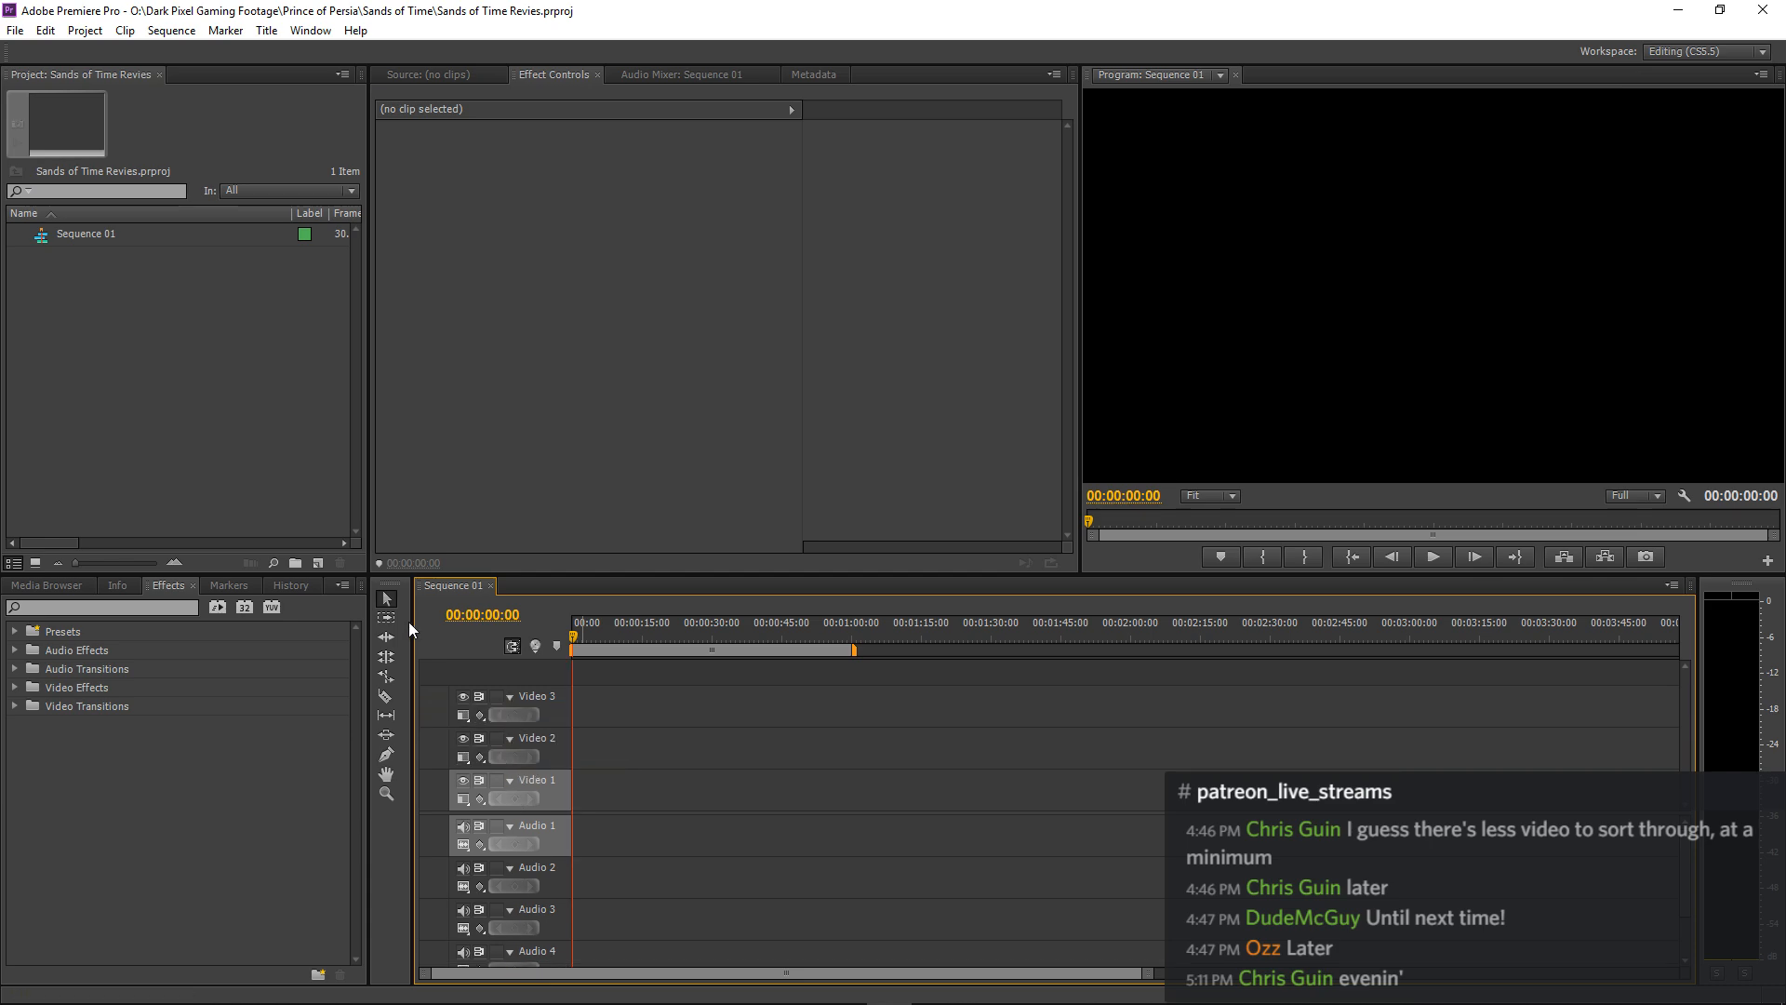
pyautogui.rightClick(247, 421)
pyautogui.click(286, 509)
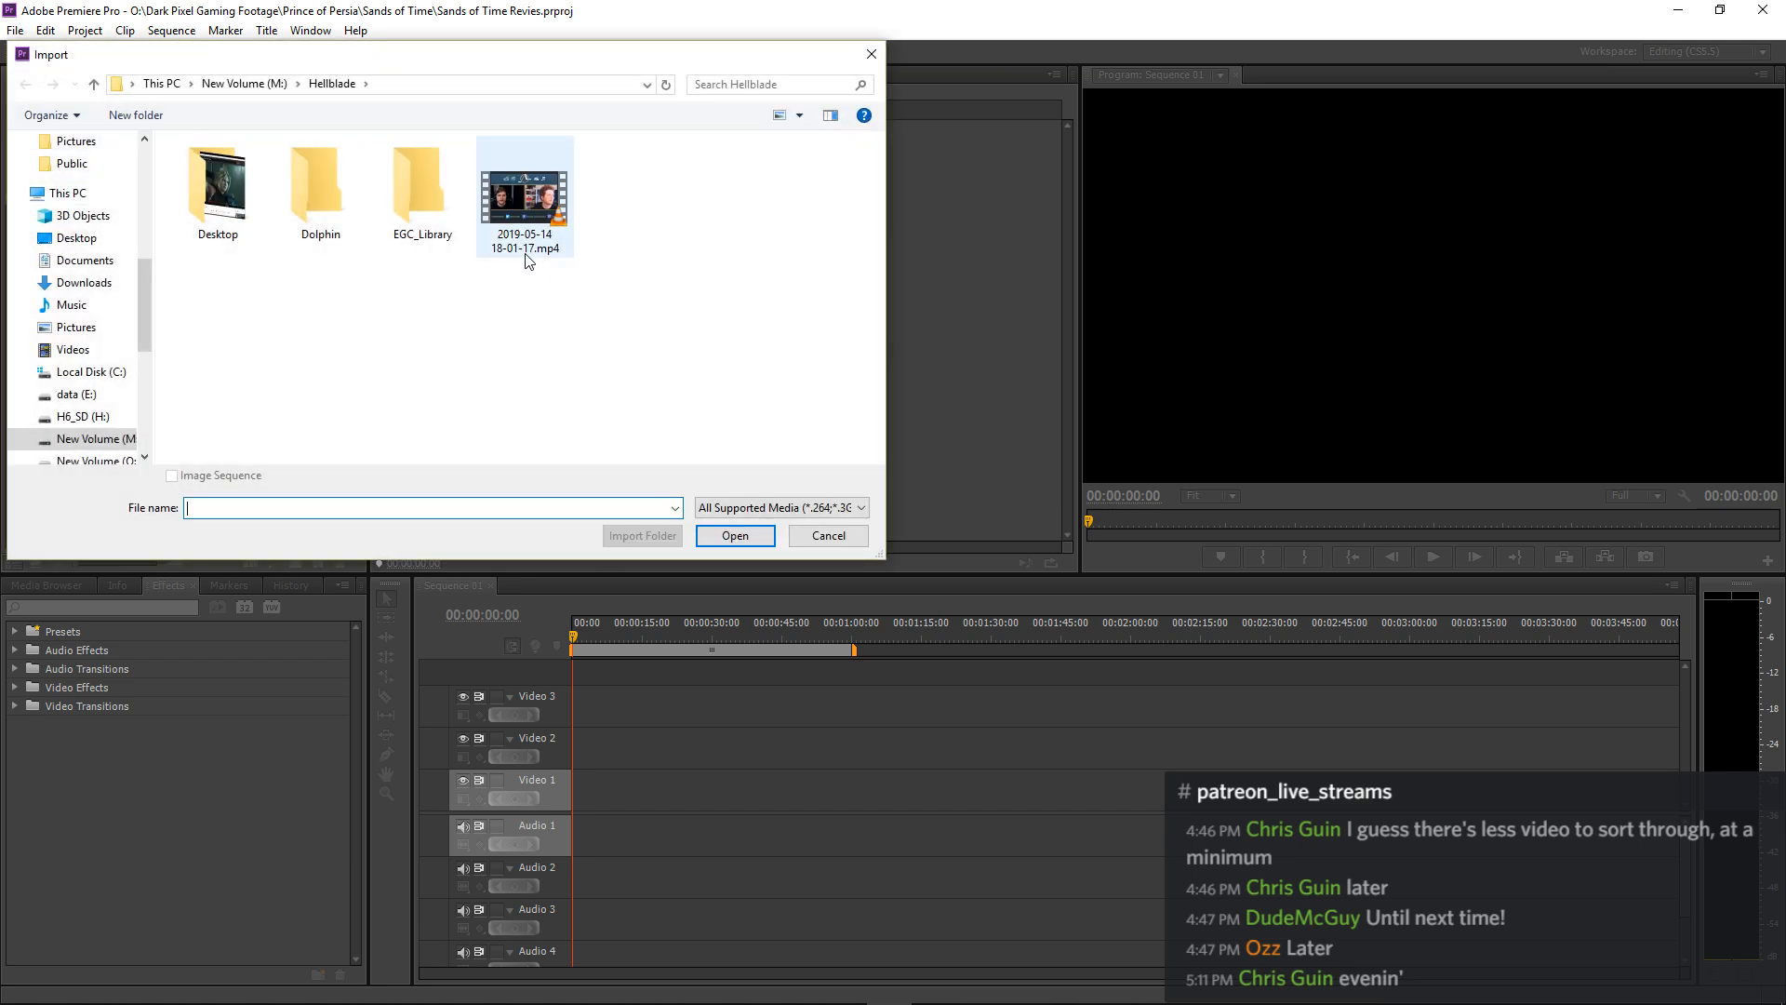
pyautogui.click(526, 252)
pyautogui.rightClick(522, 238)
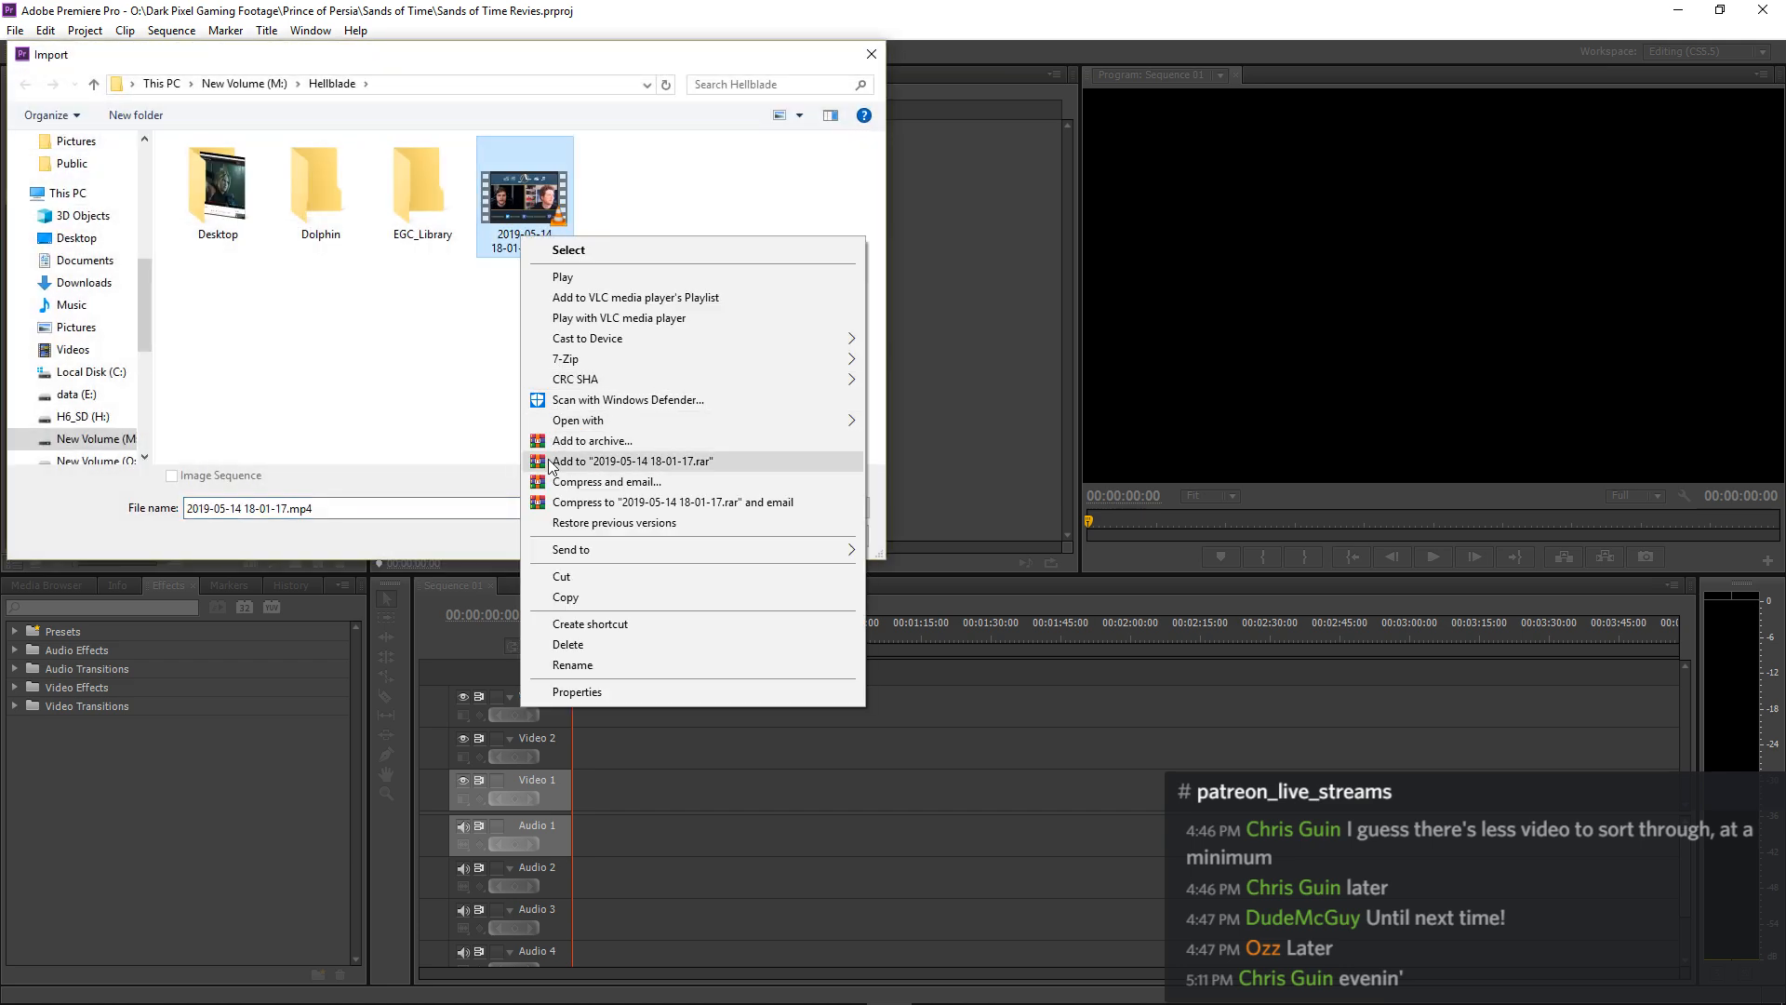
pyautogui.click(561, 644)
# Delete the Desktop 2019.05.15 - 00.06.04.03.DVR.mp4 recording from the Desktop subfolder of Hellblade.
pyautogui.doubleClick(218, 191)
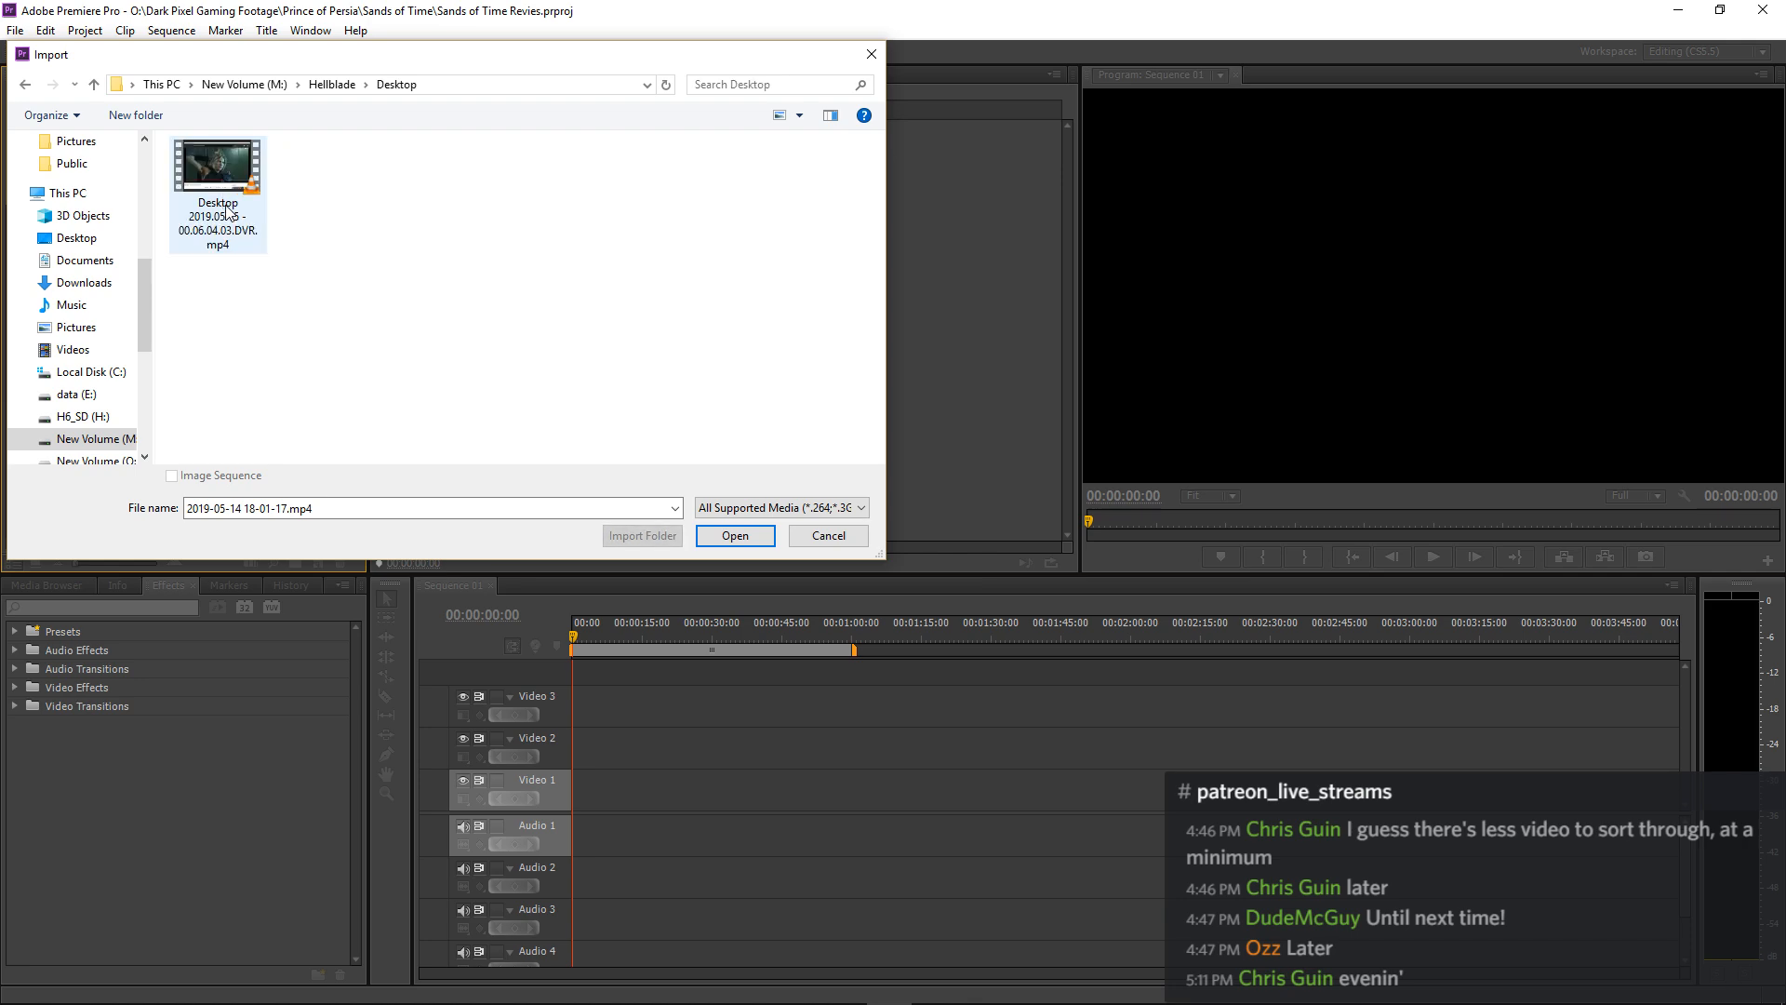
pyautogui.rightClick(227, 207)
pyautogui.click(272, 614)
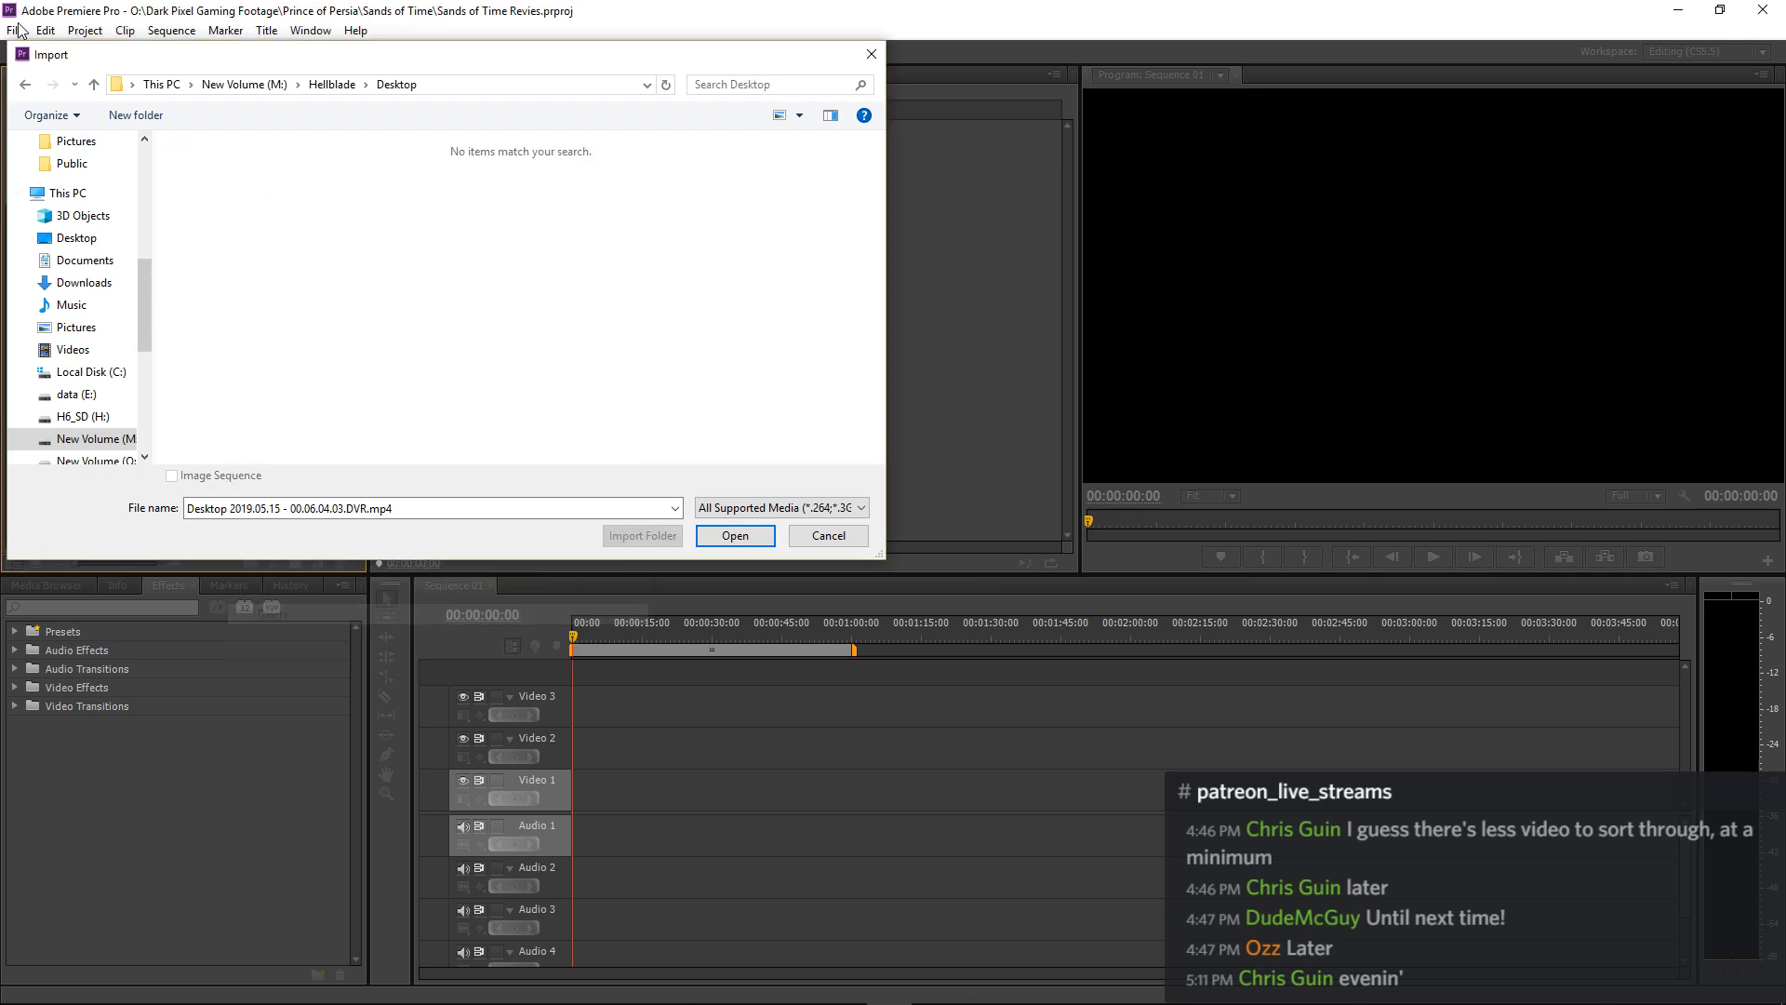
# Import PoP Review.wav from the Sands of Time folder on drive O: and place it at the start of Audio 1.
pyautogui.click(26, 86)
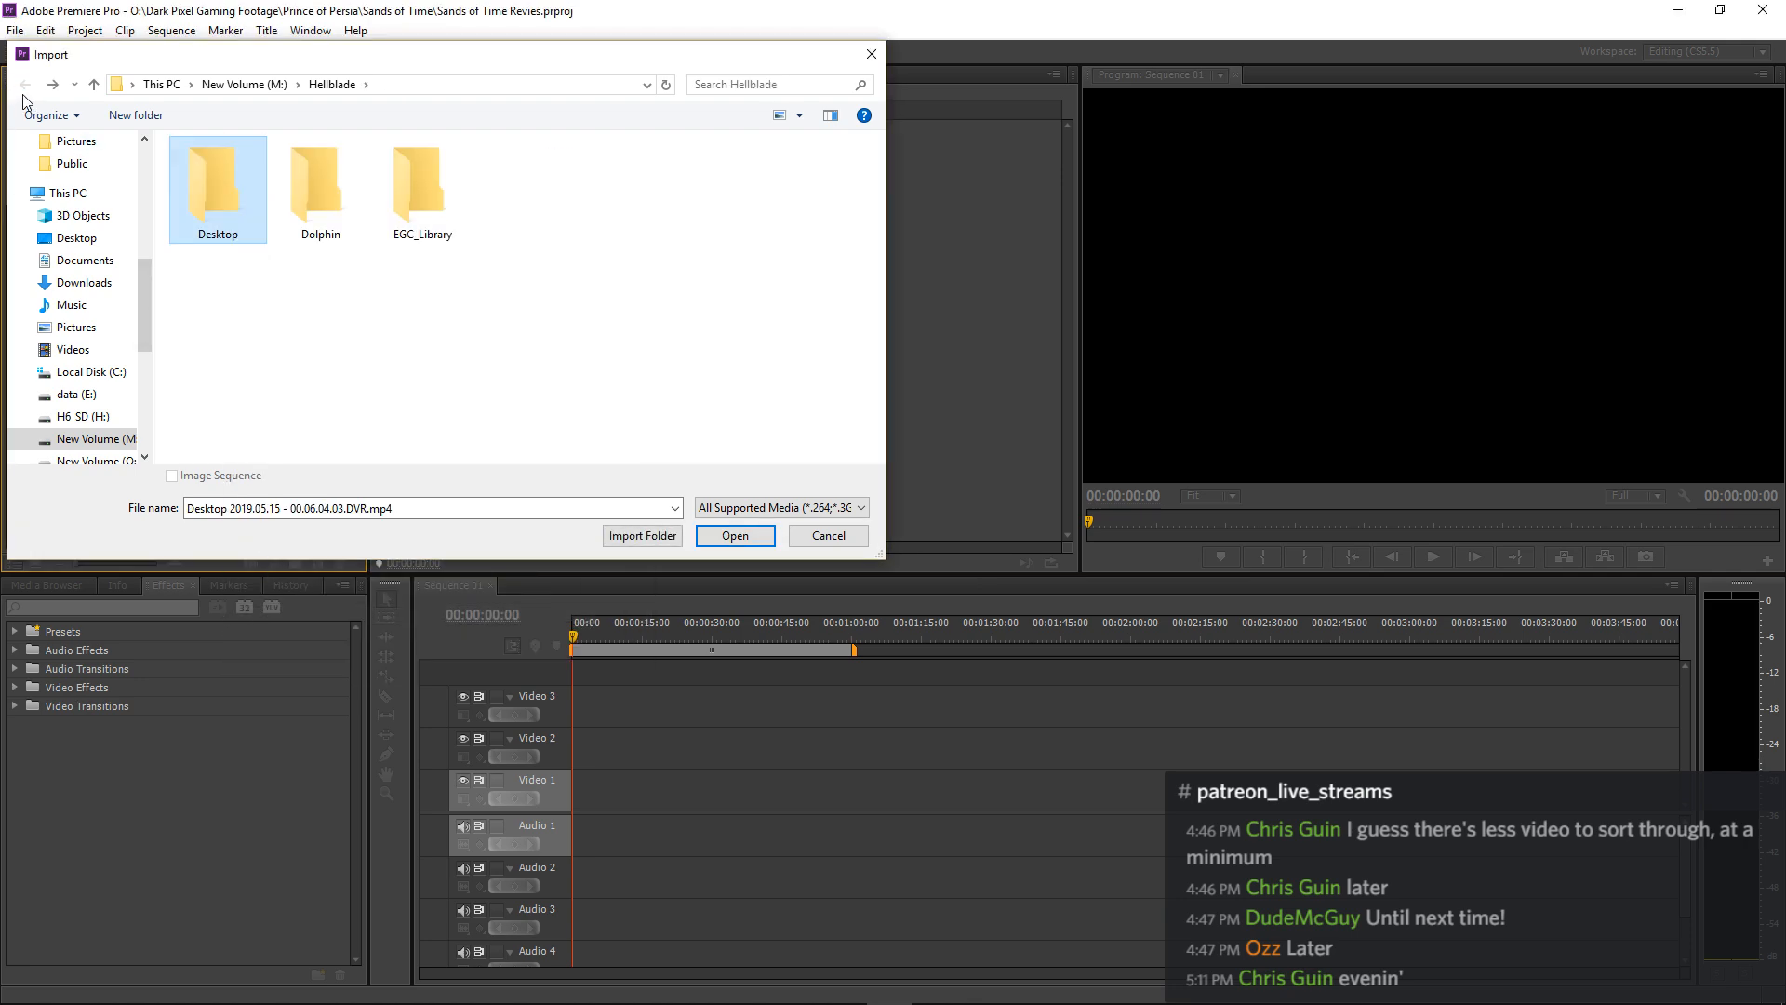
pyautogui.click(162, 84)
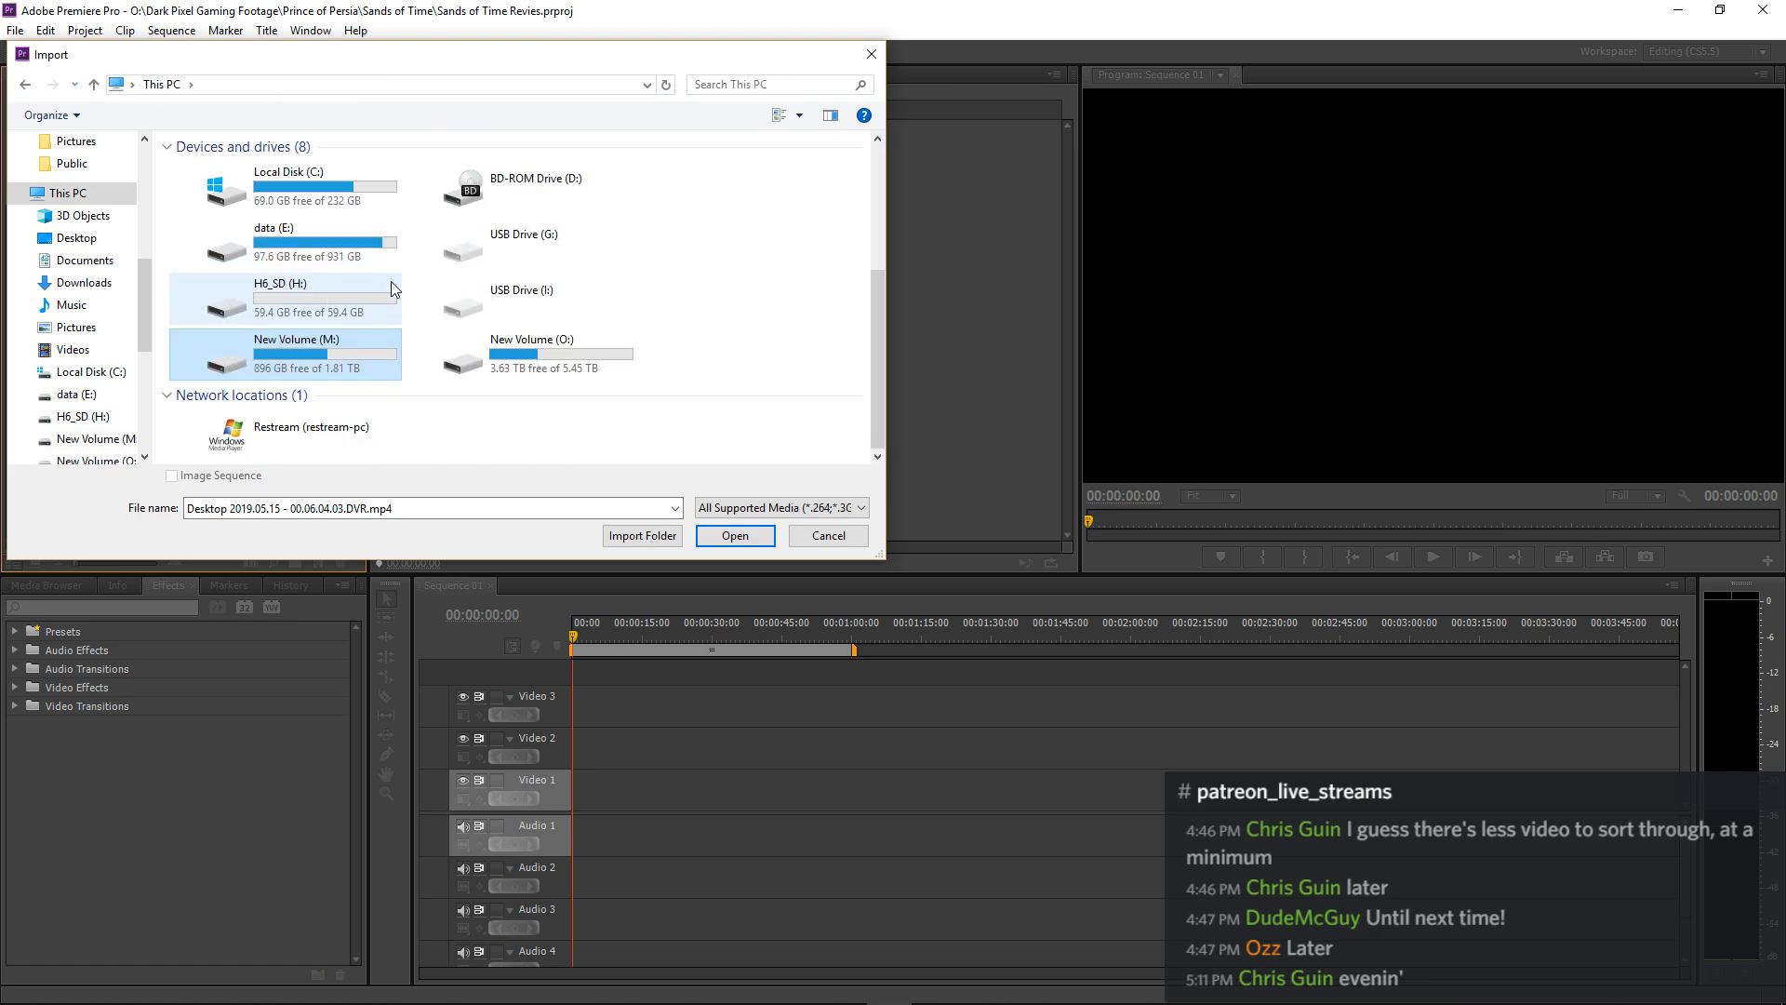
pyautogui.doubleClick(473, 355)
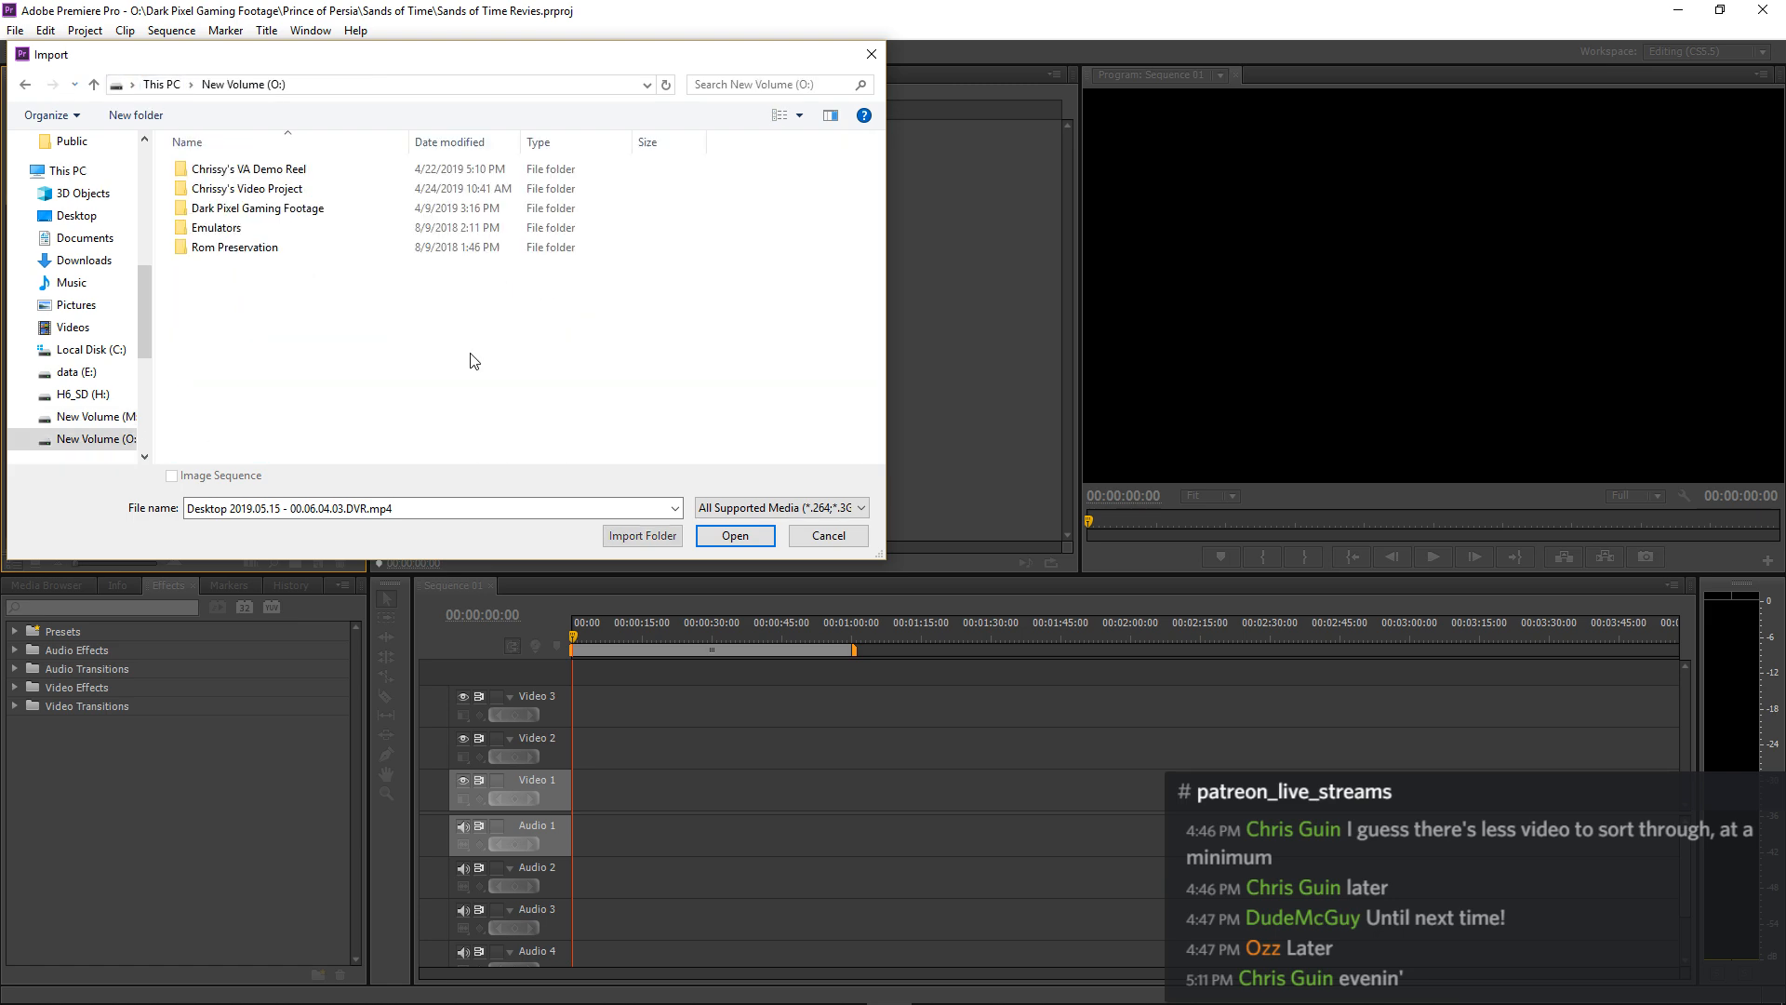
pyautogui.doubleClick(244, 210)
pyautogui.scroll(-5, 248, 294)
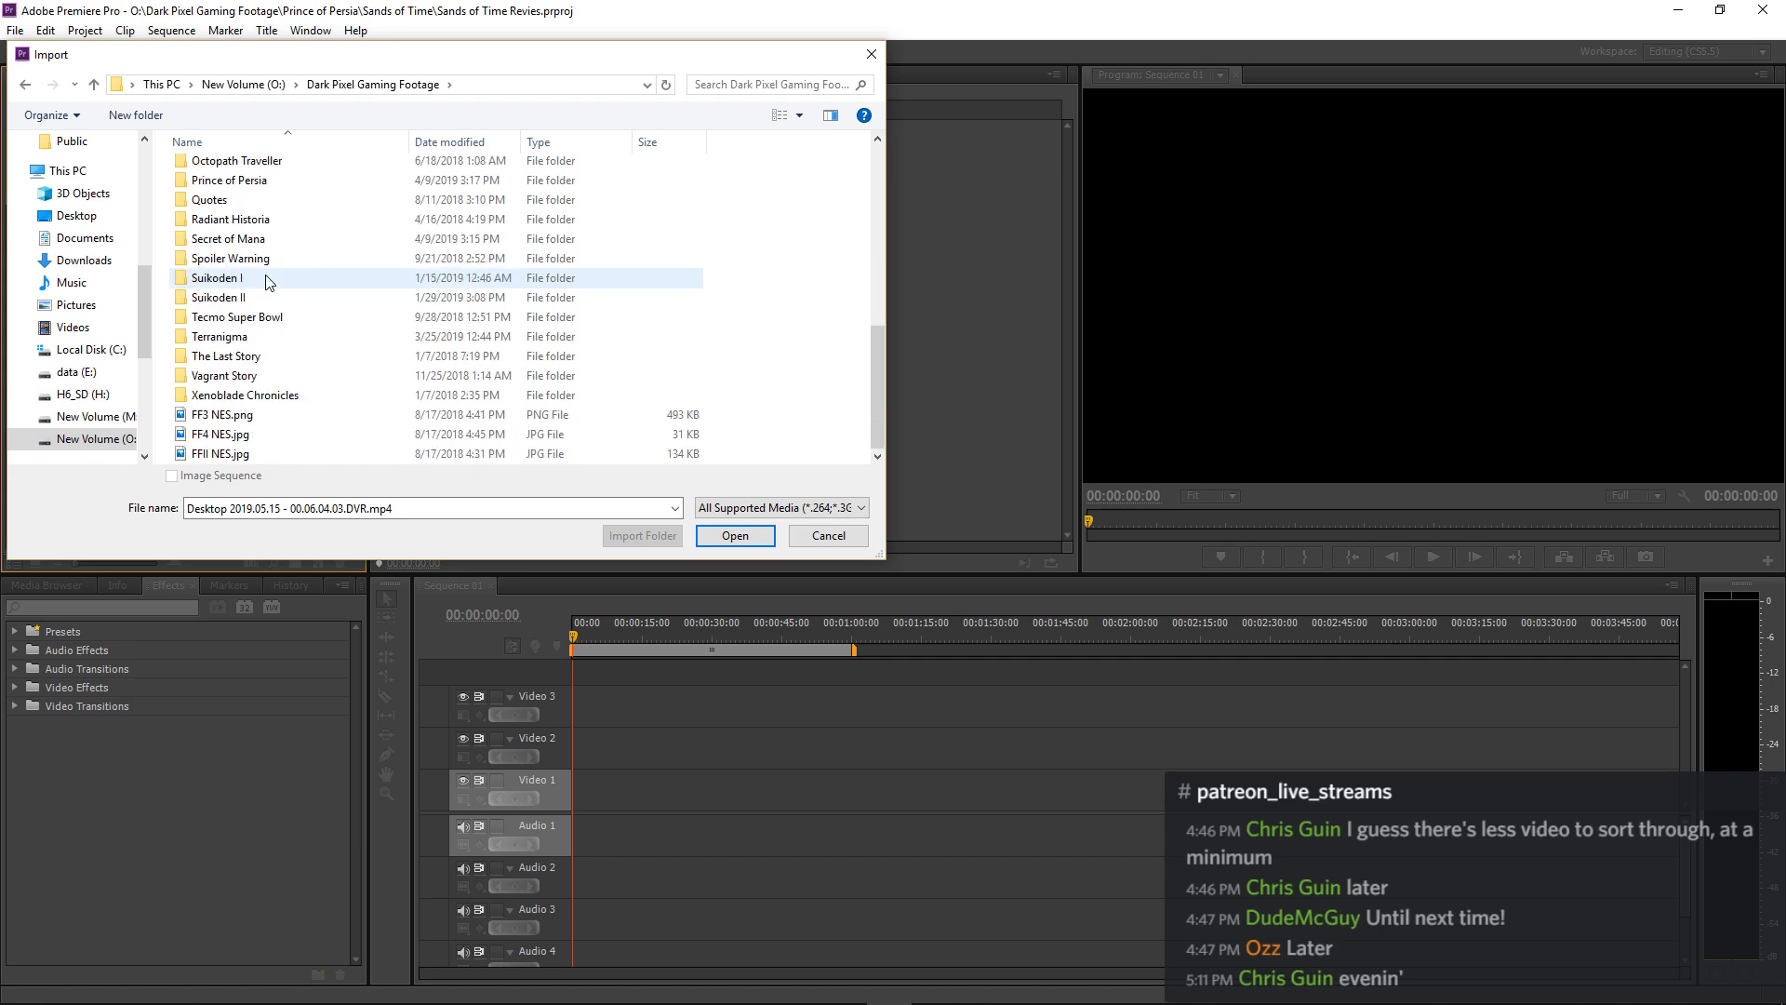
pyautogui.doubleClick(240, 181)
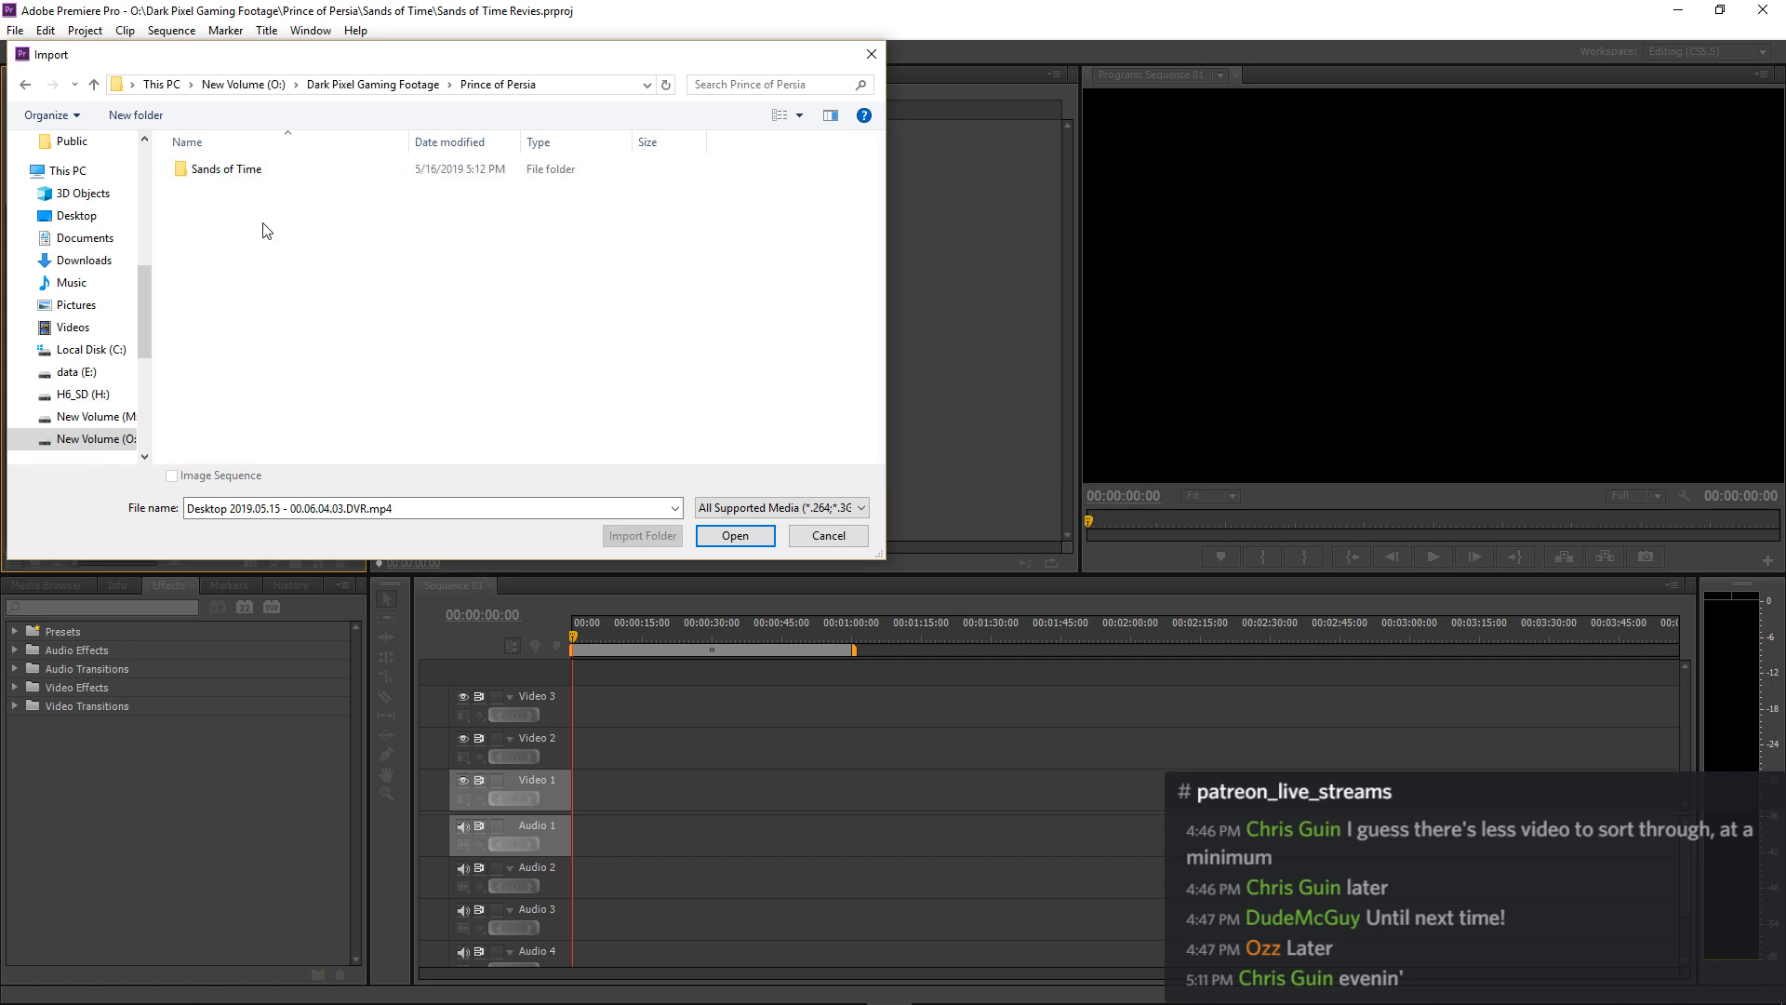
pyautogui.doubleClick(241, 170)
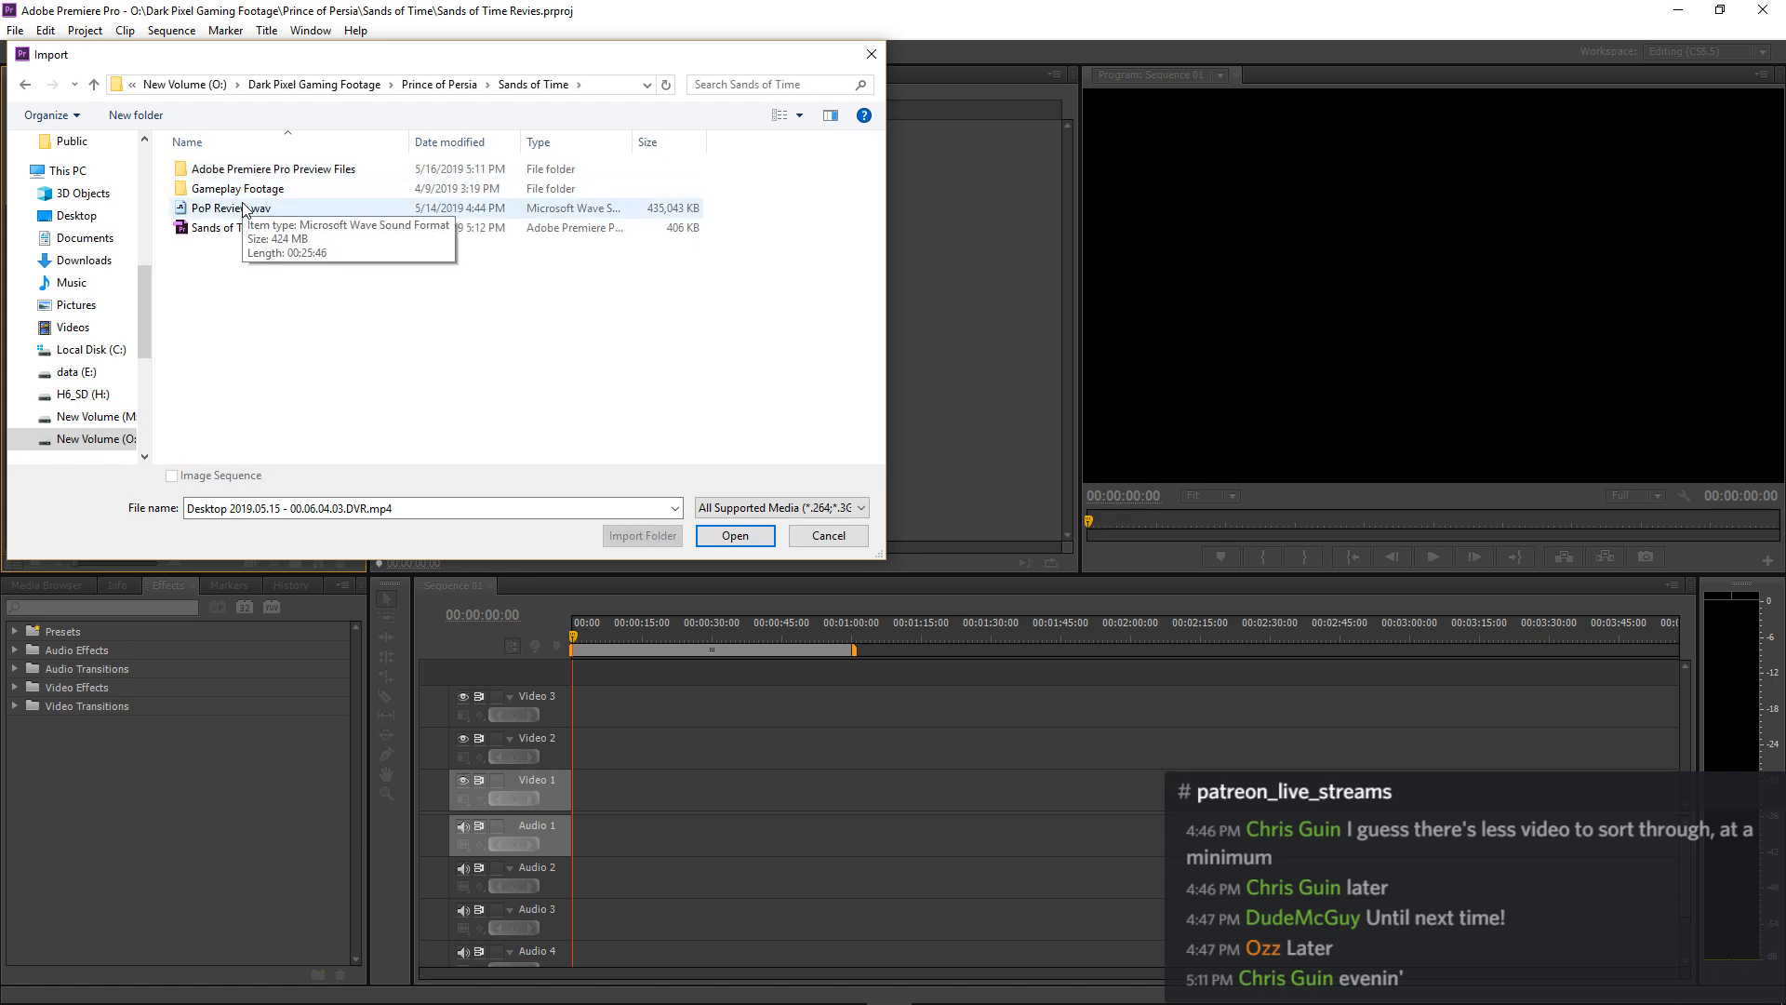
pyautogui.click(243, 207)
pyautogui.click(721, 537)
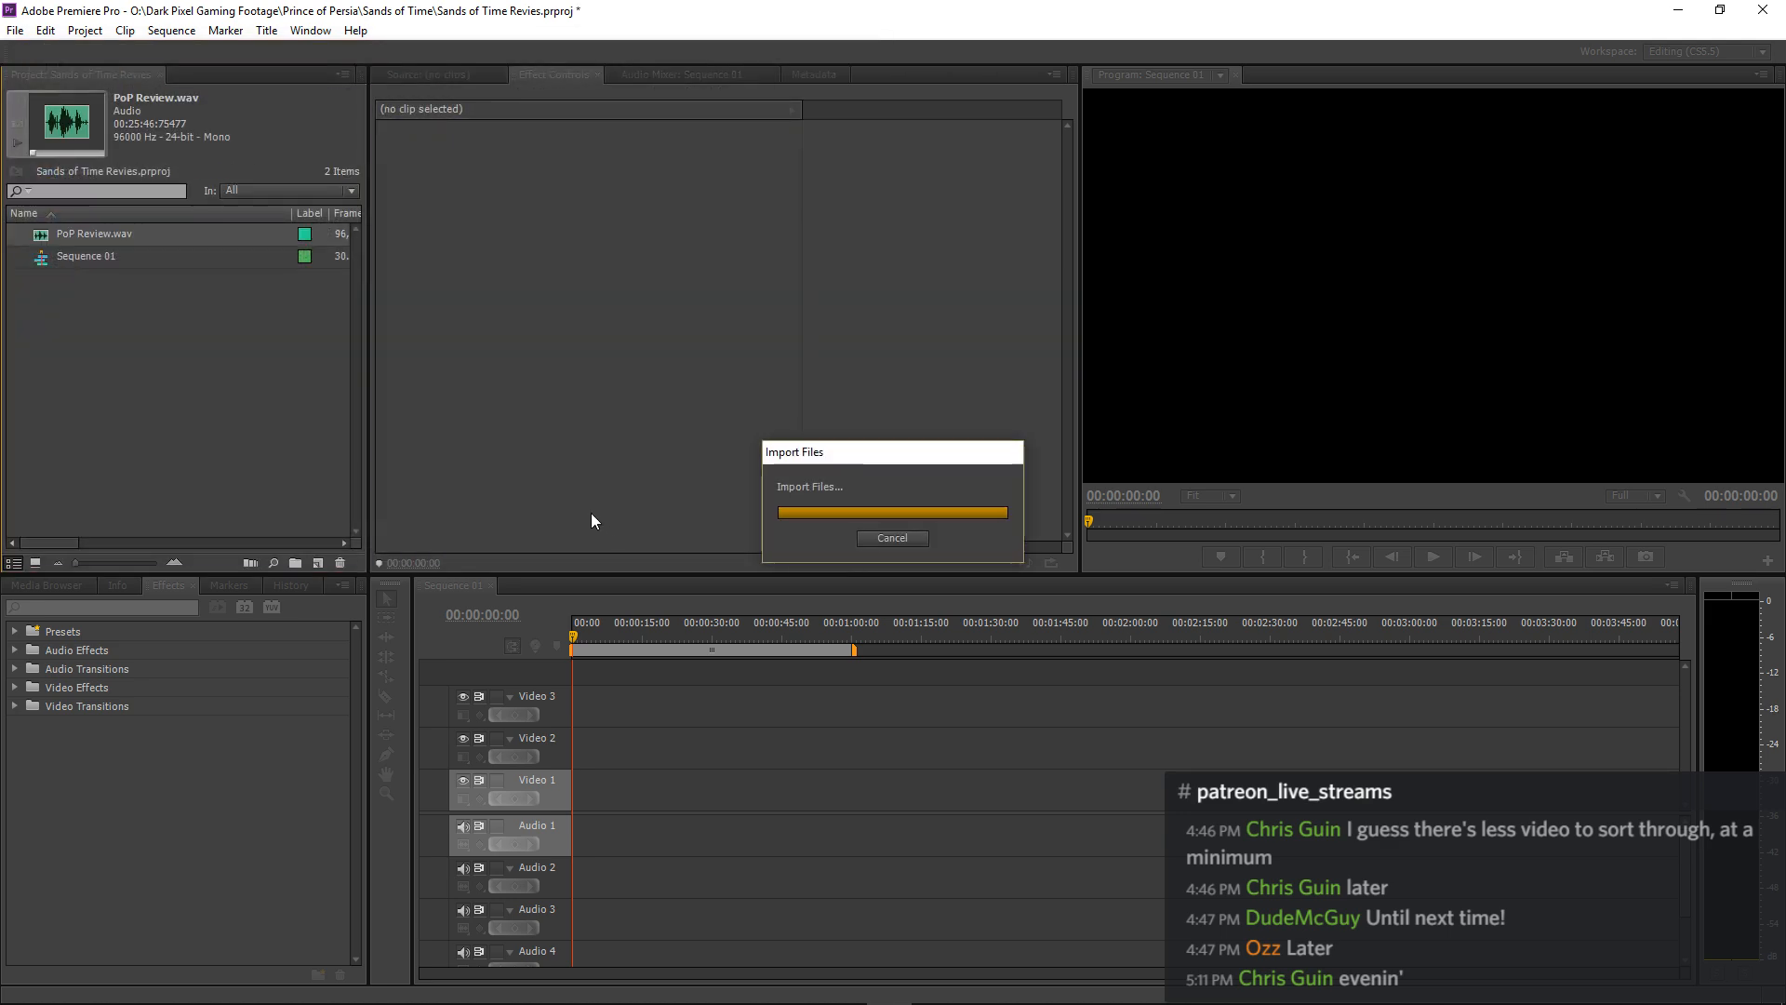
pyautogui.moveTo(41, 237); pyautogui.dragTo(575, 849)
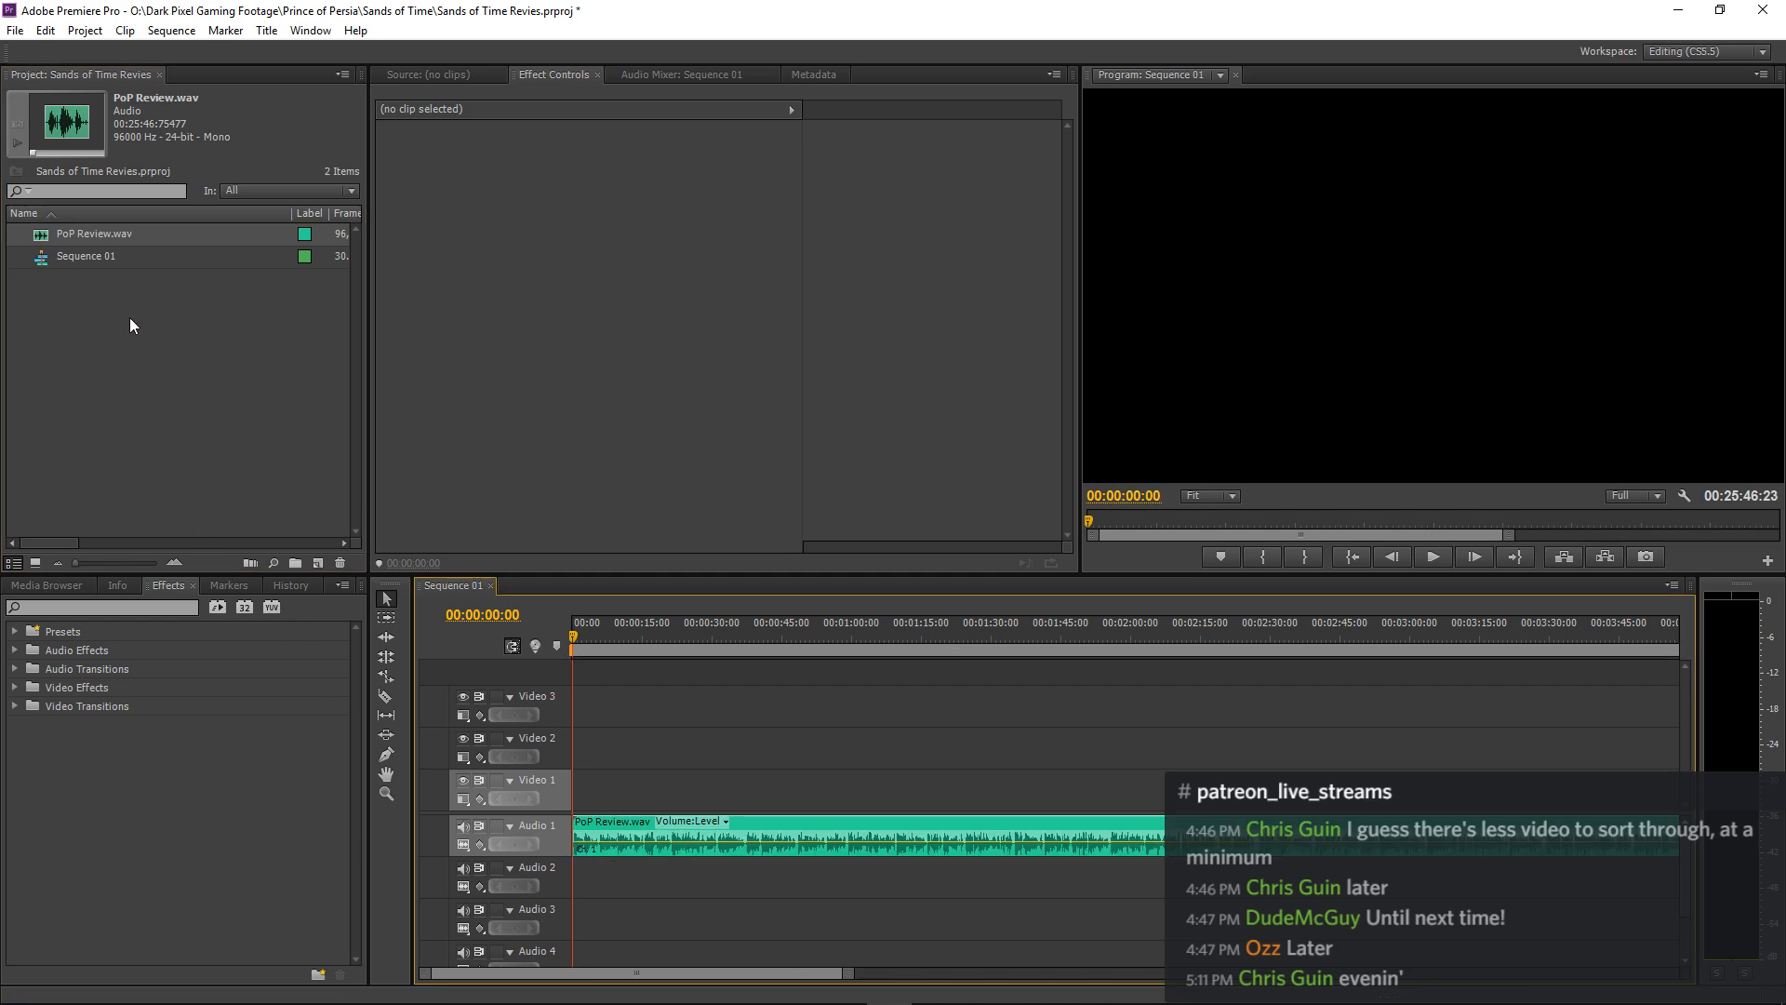
# Import the whole Gameplay Footage folder from Sands of Time into the project.
pyautogui.rightClick(142, 370)
pyautogui.click(209, 452)
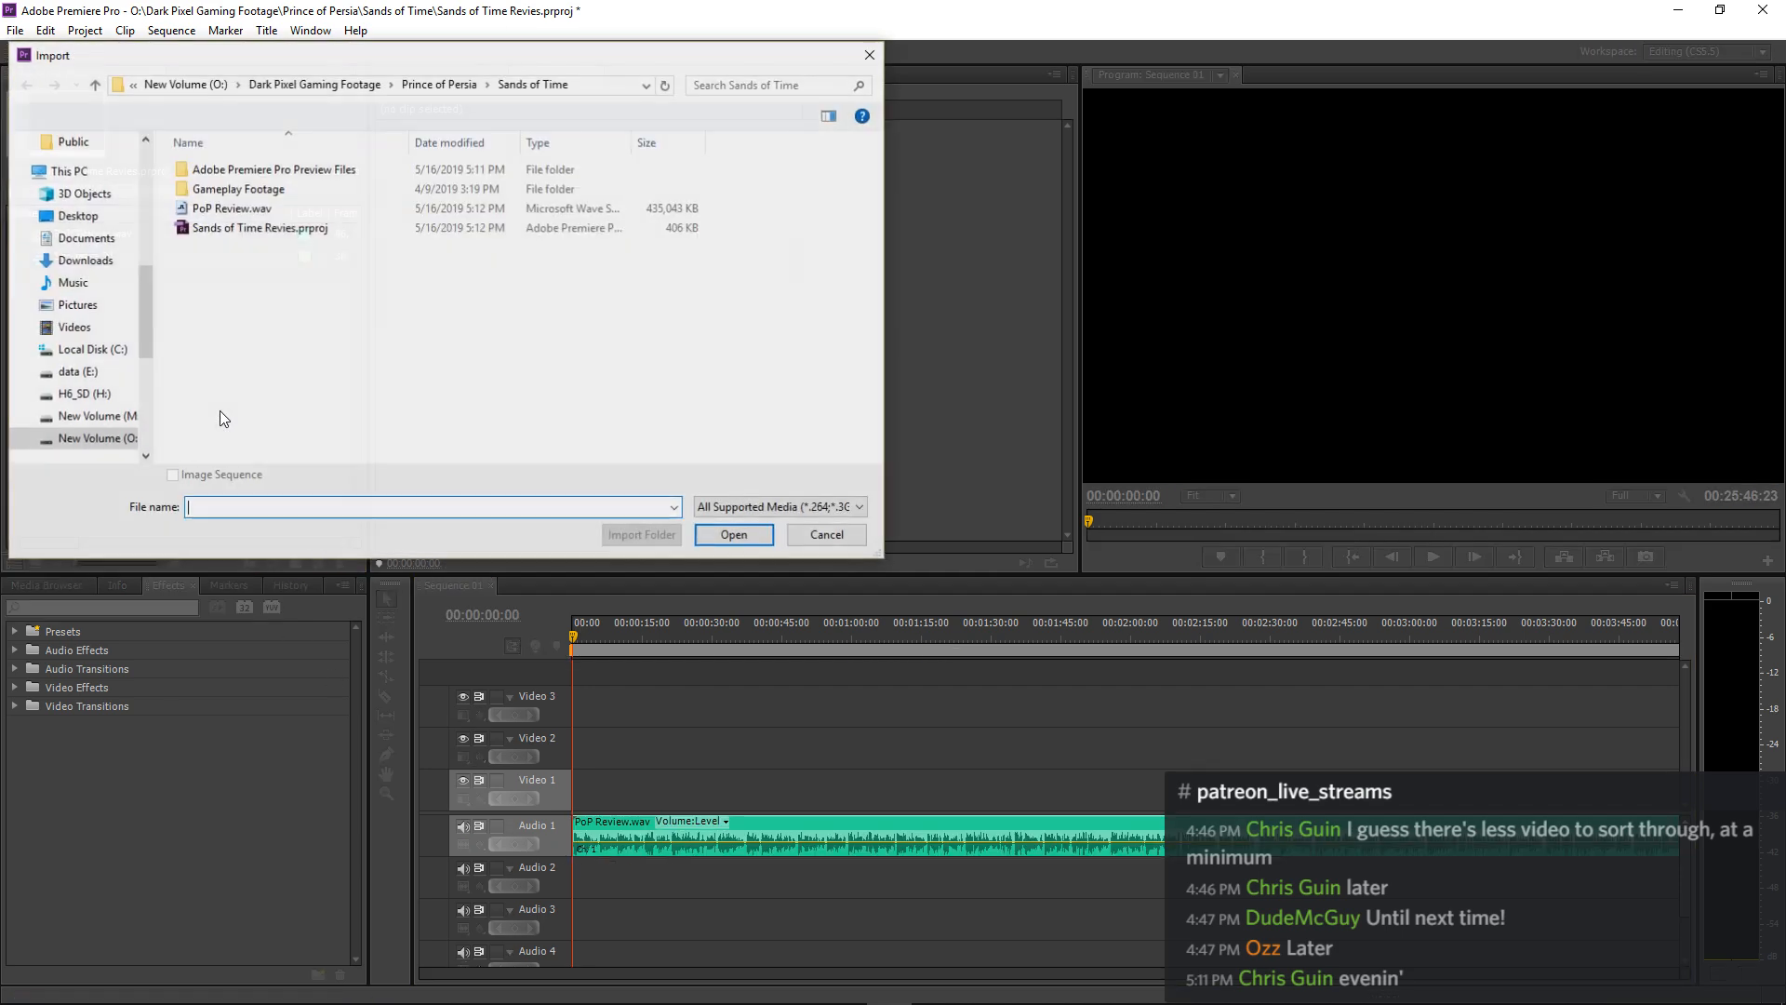
pyautogui.click(237, 189)
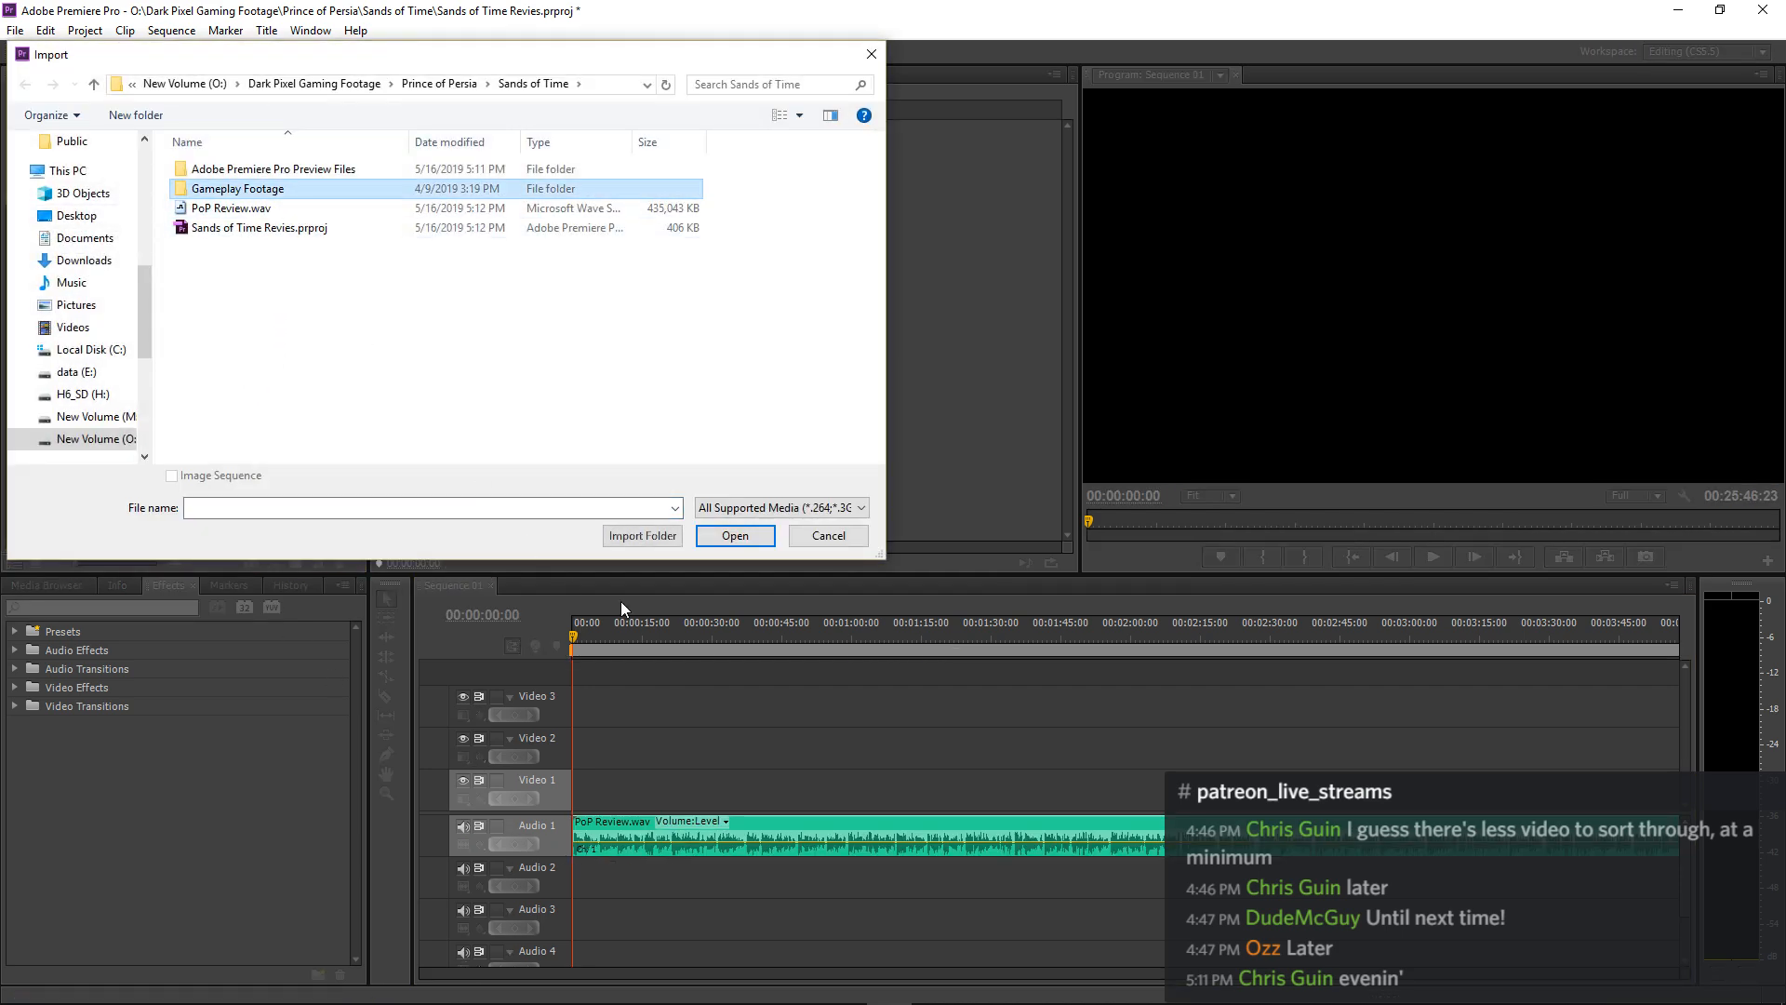
pyautogui.click(643, 539)
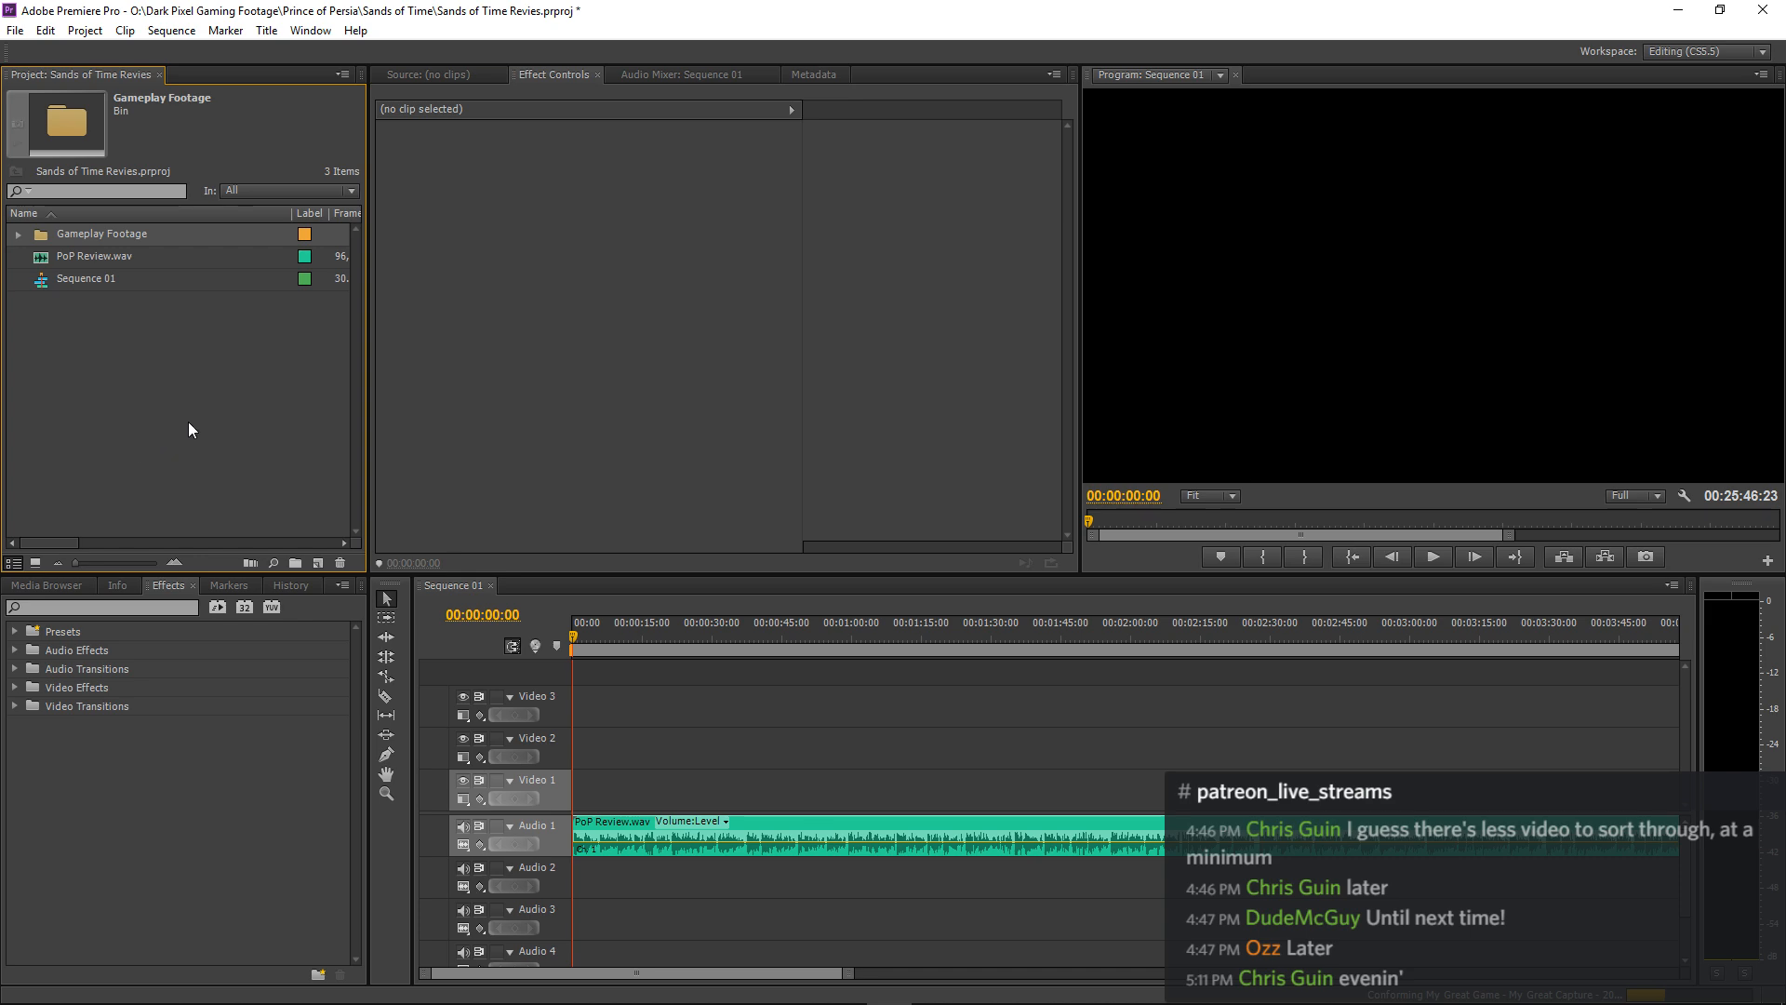
# Begin a media import and browse to the Prince of Persia folder inside Music on drive E:.
pyautogui.rightClick(141, 380)
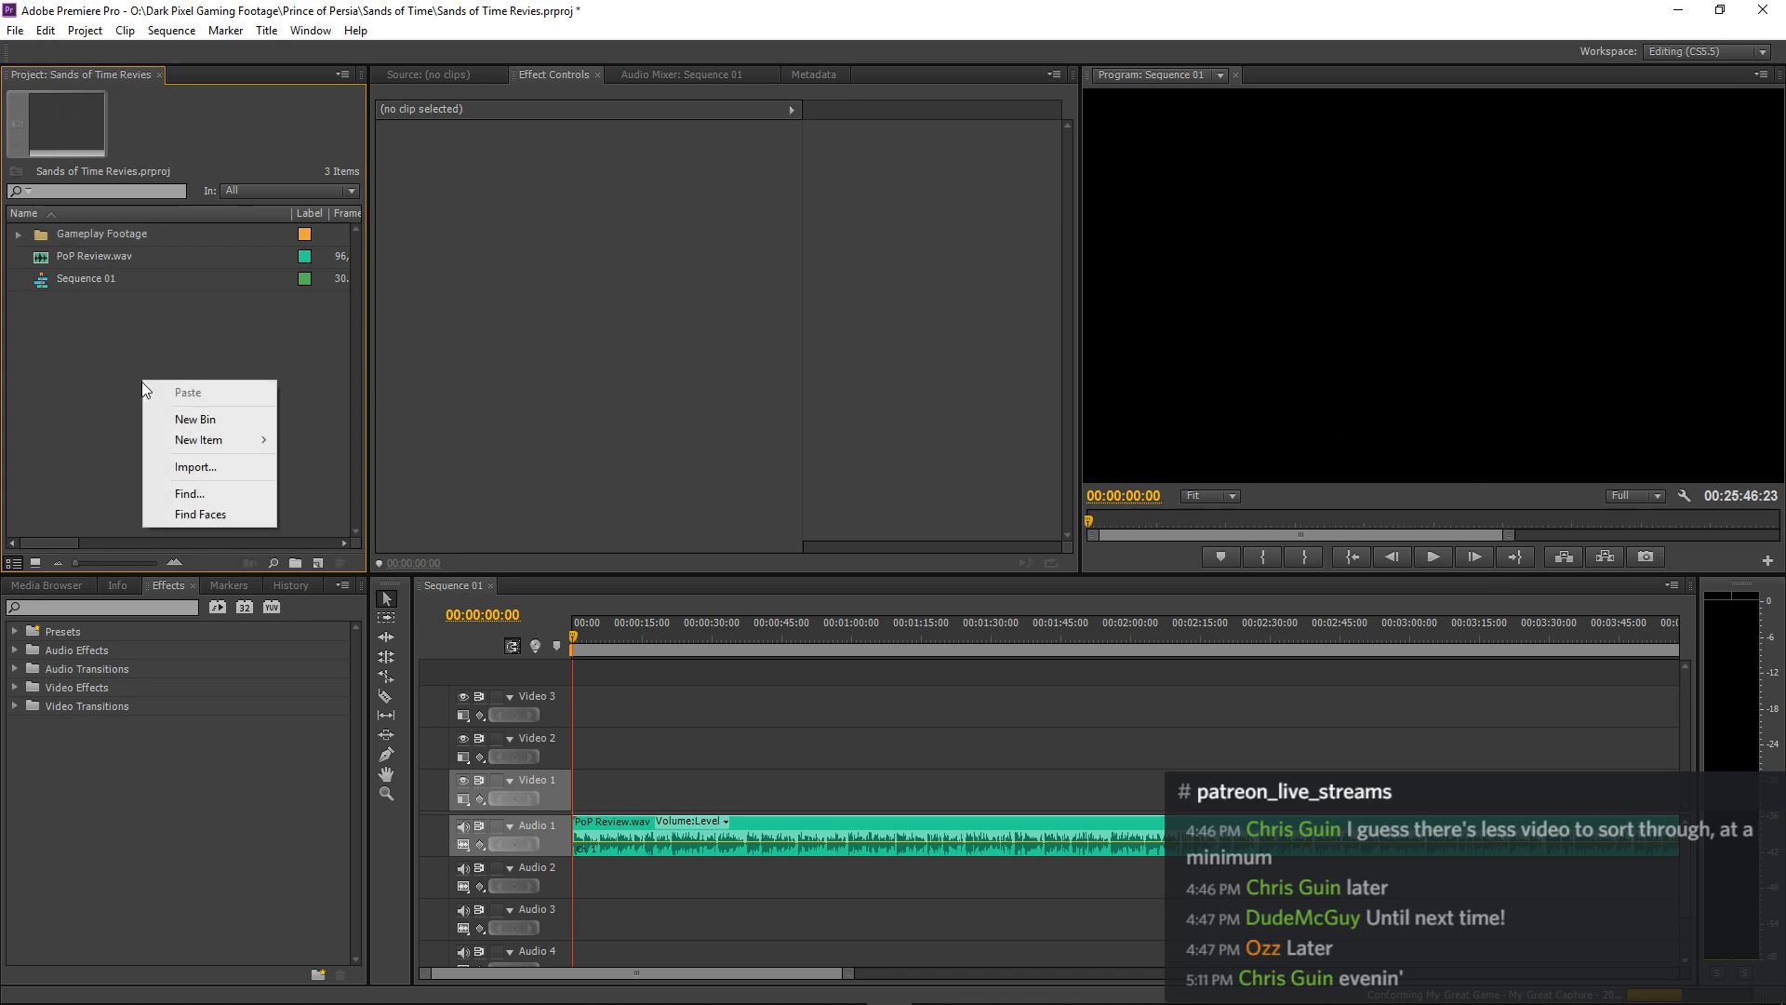
pyautogui.click(186, 466)
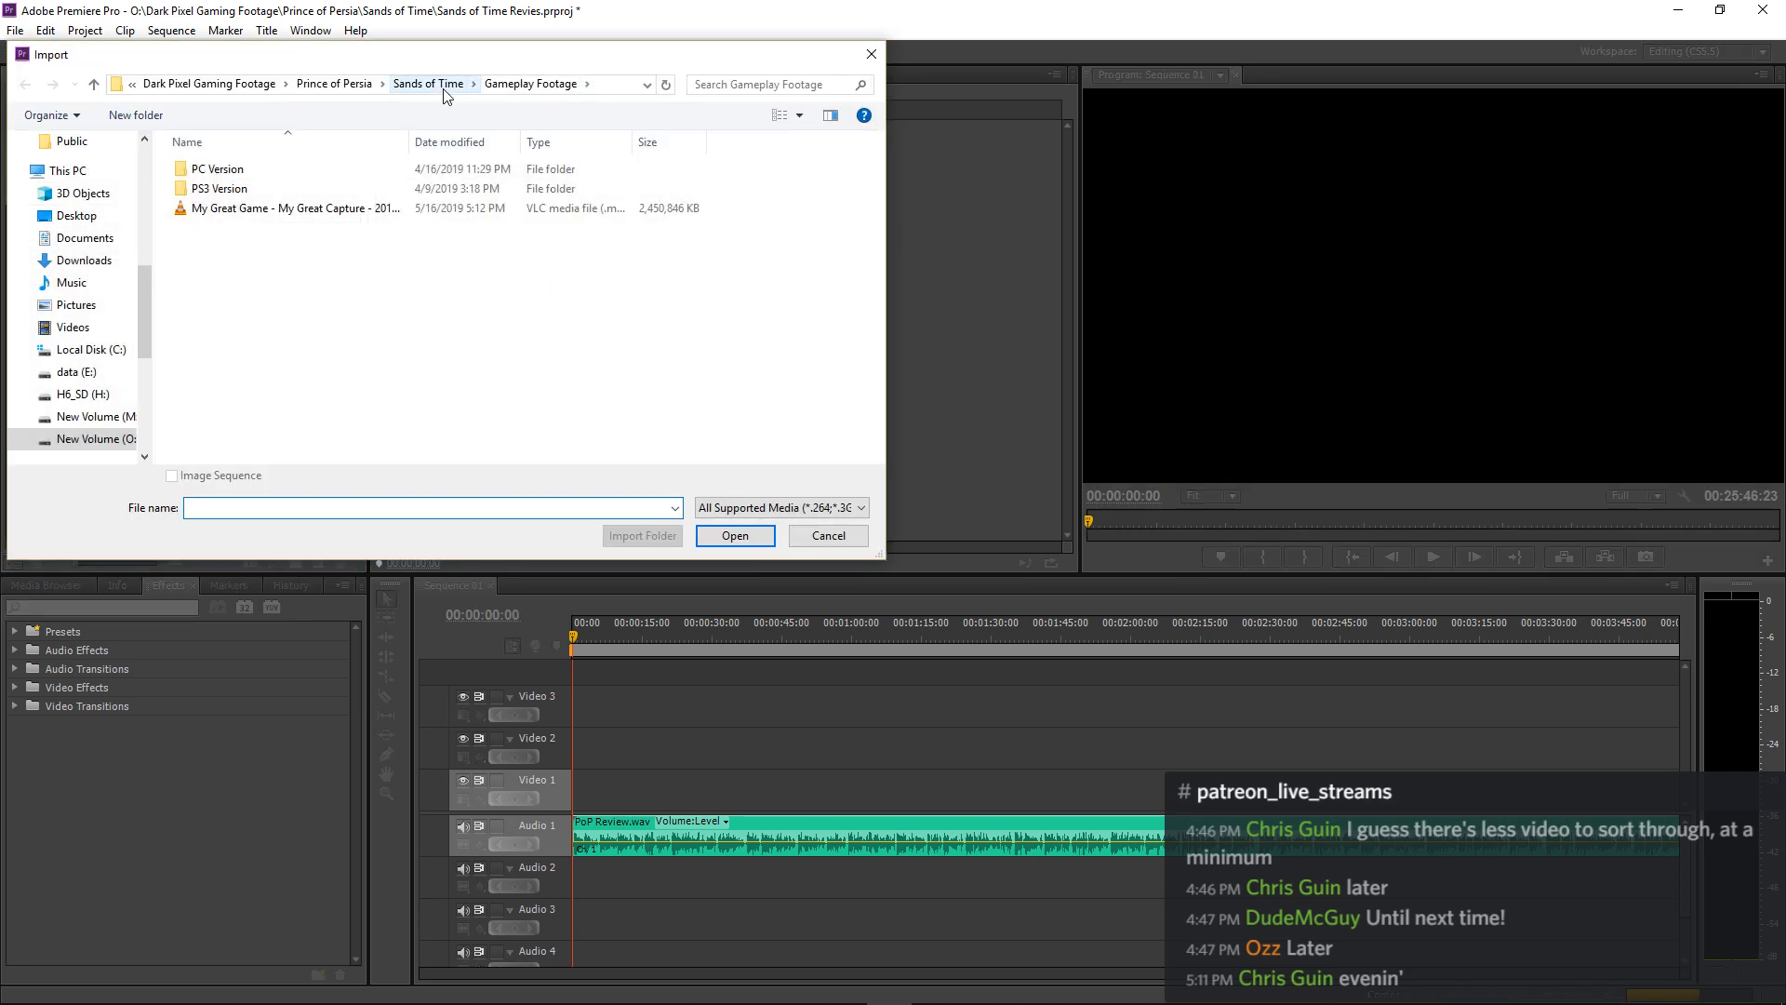
pyautogui.click(213, 83)
pyautogui.click(157, 84)
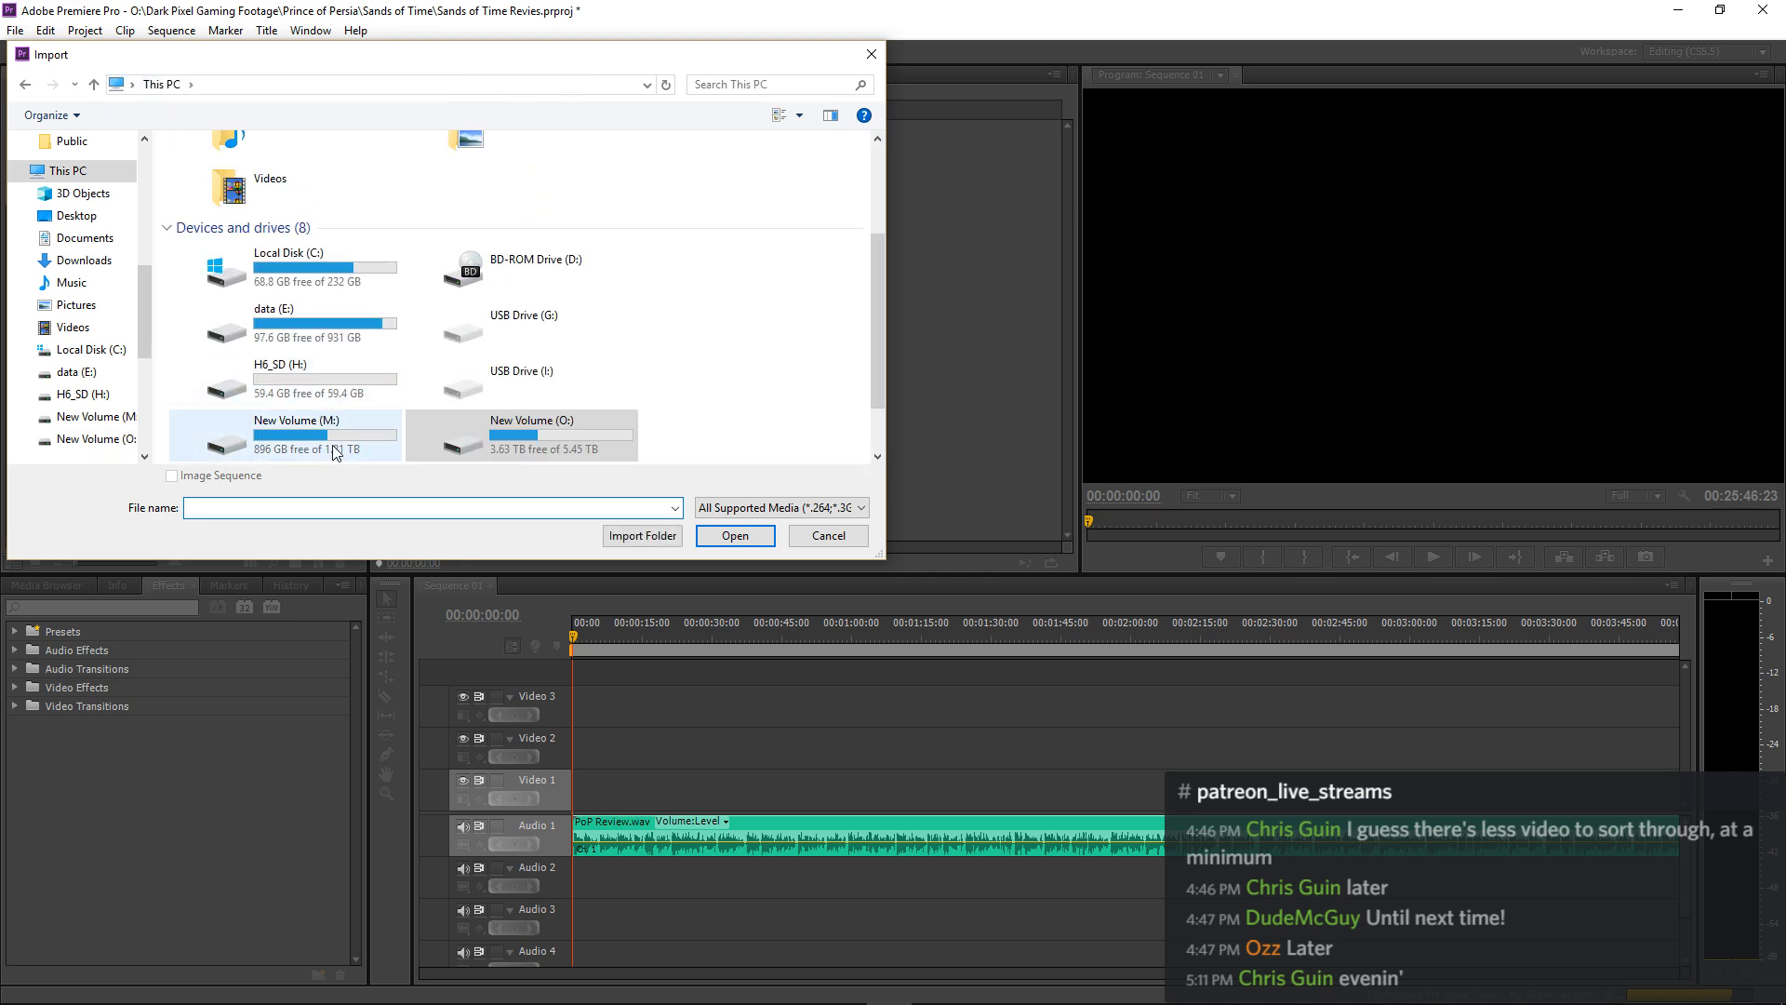
pyautogui.doubleClick(317, 346)
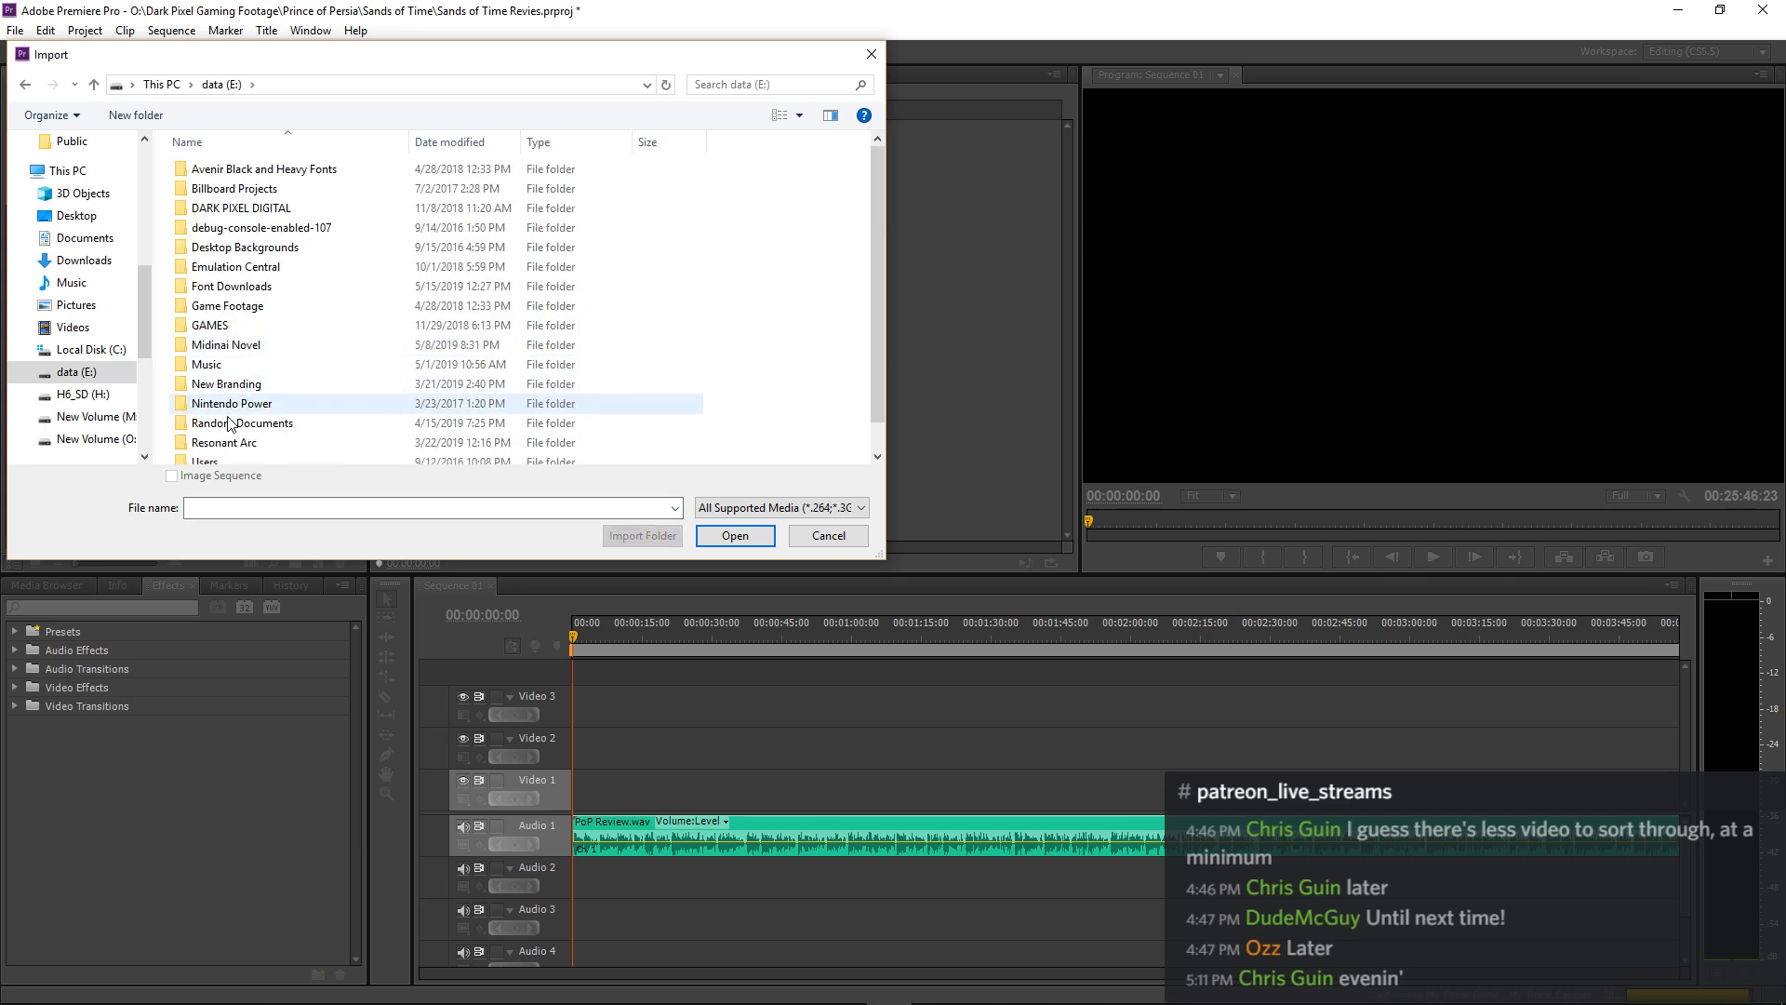
pyautogui.doubleClick(212, 366)
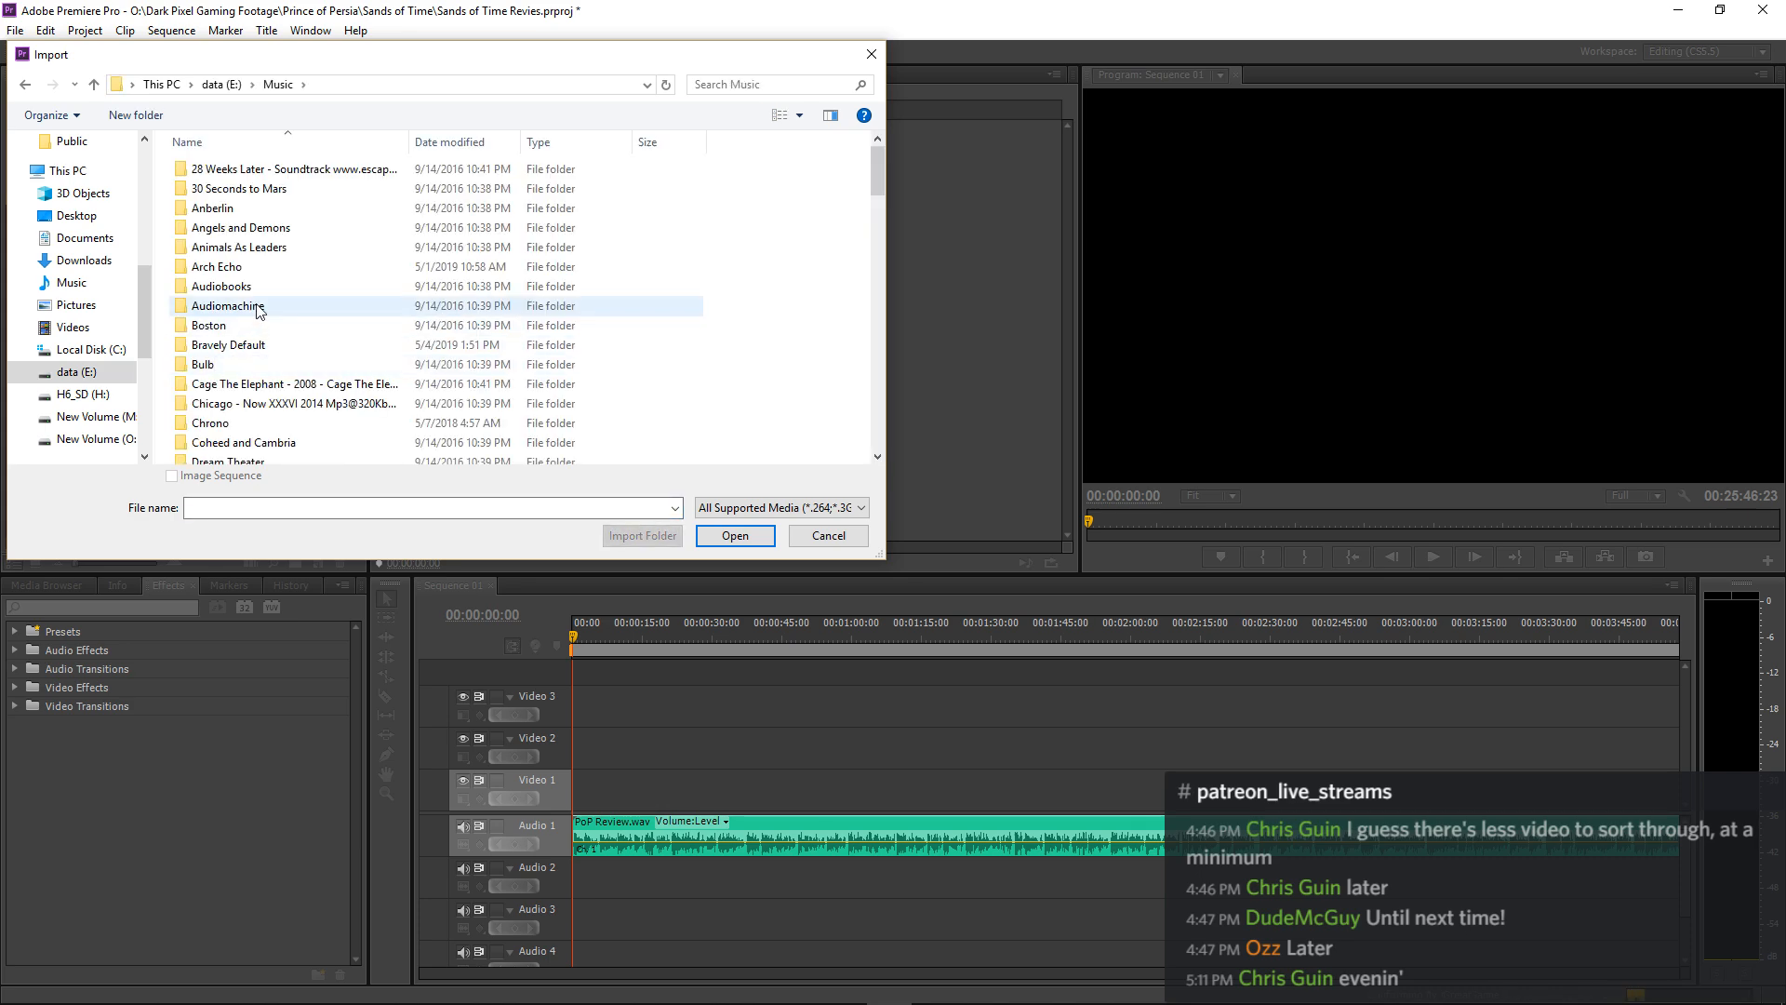
pyautogui.scroll(-18, 259, 310)
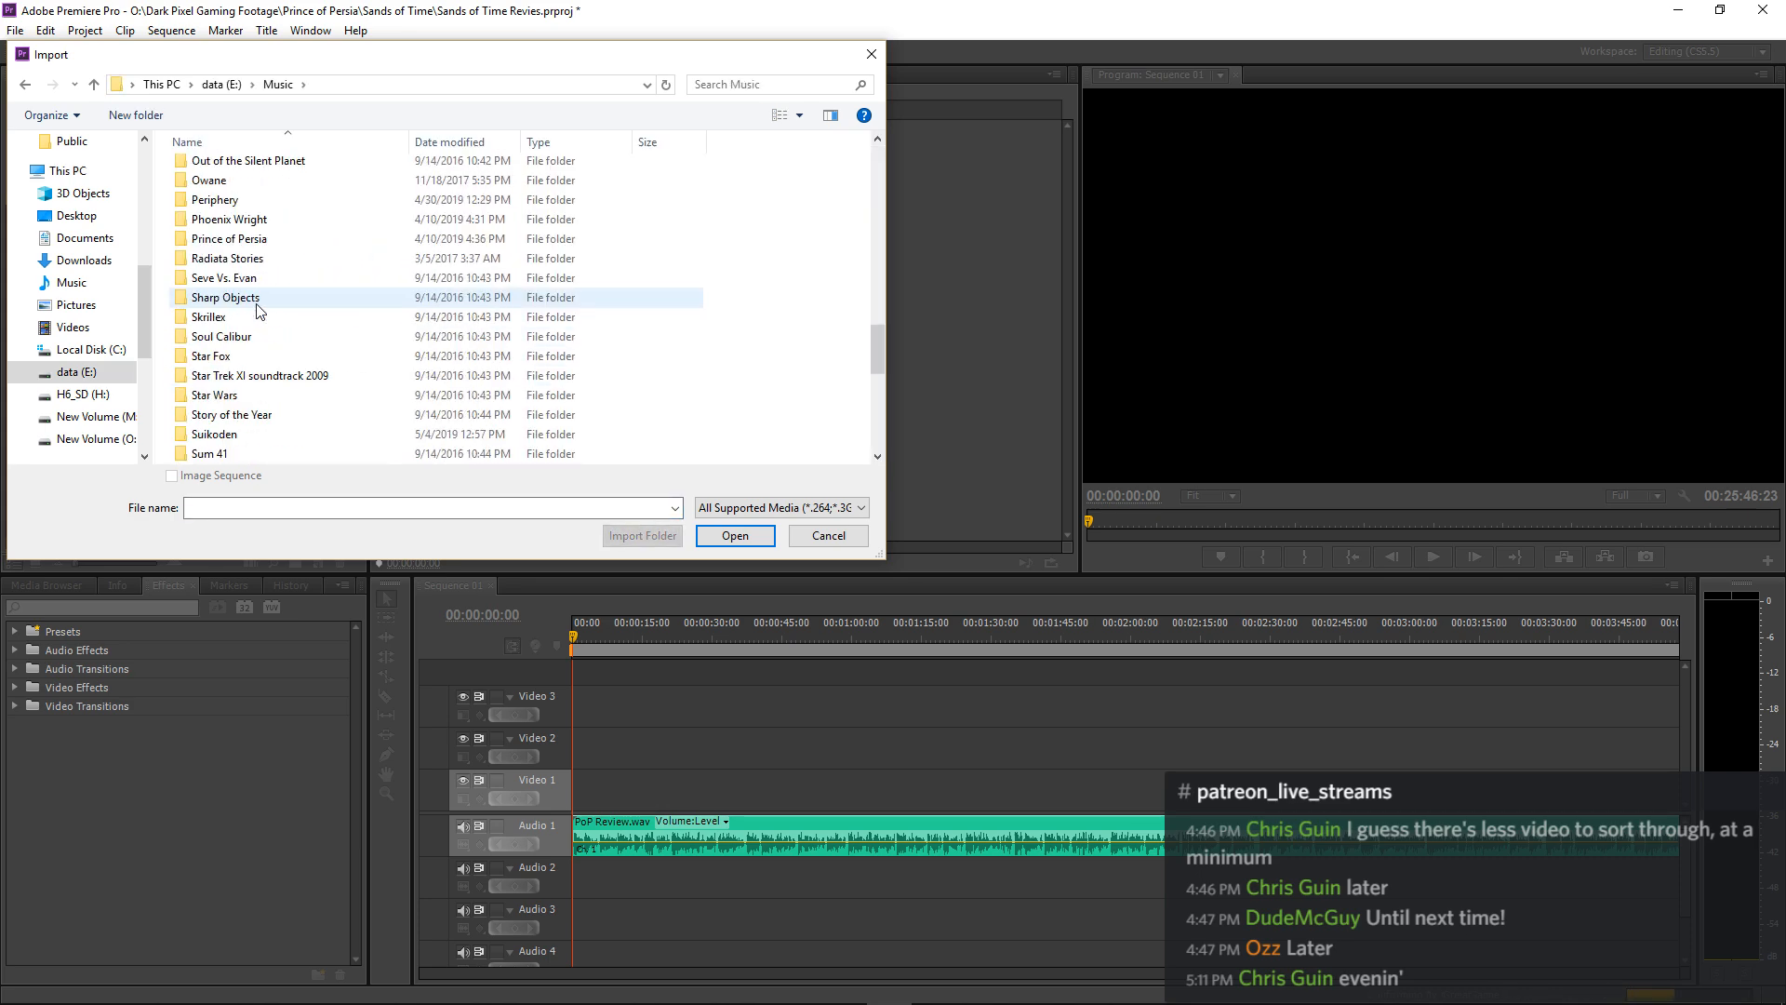
pyautogui.doubleClick(259, 240)
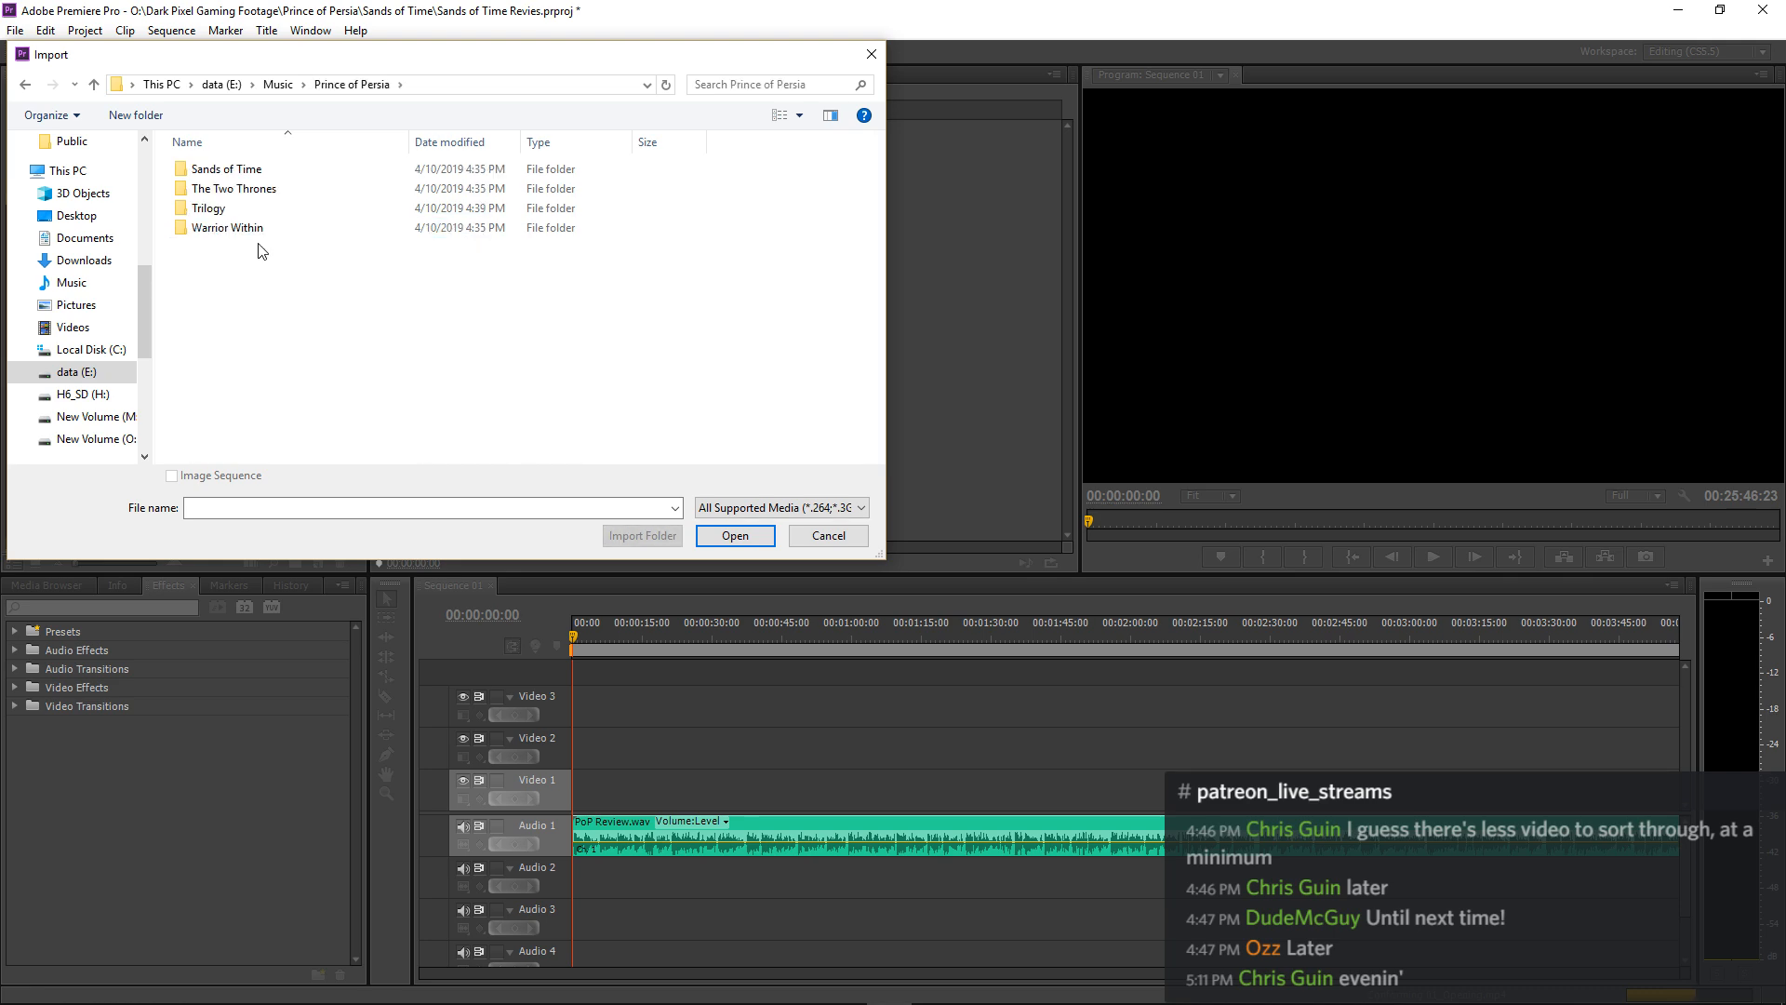
# Import the whole Sands of Time music folder into the project and leave nothing selected in the project list.
pyautogui.click(243, 174)
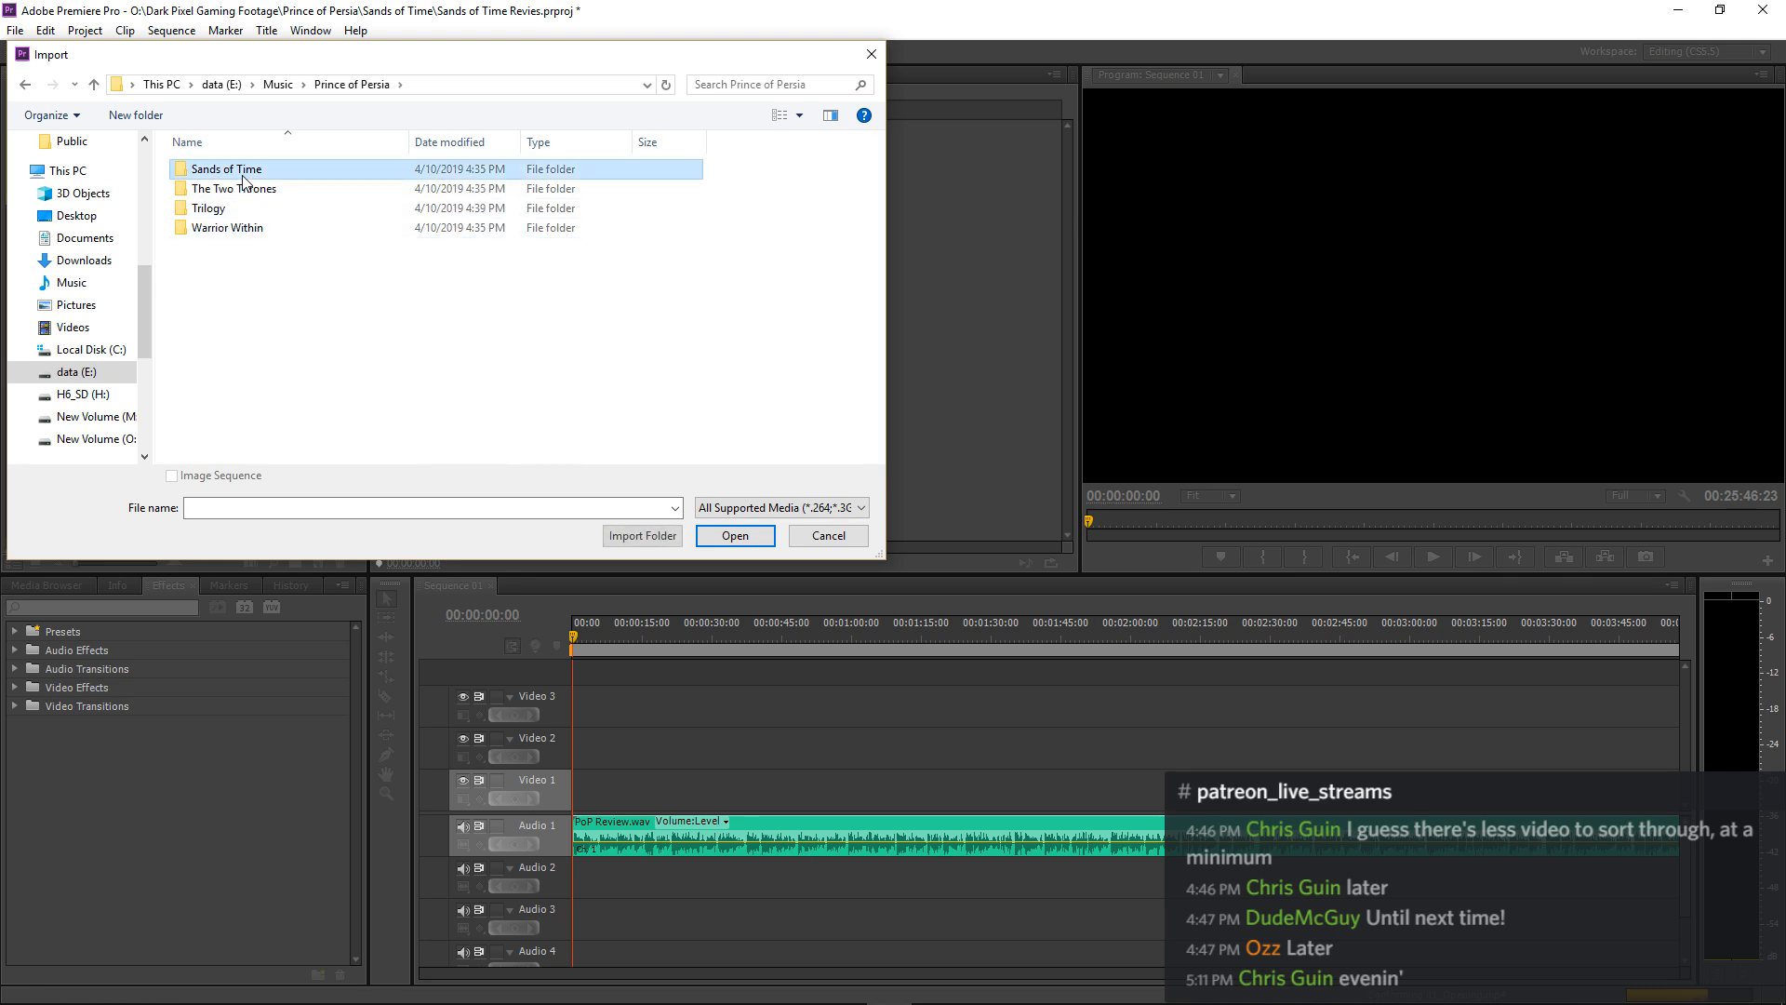
pyautogui.doubleClick(245, 179)
pyautogui.click(25, 85)
pyautogui.click(651, 539)
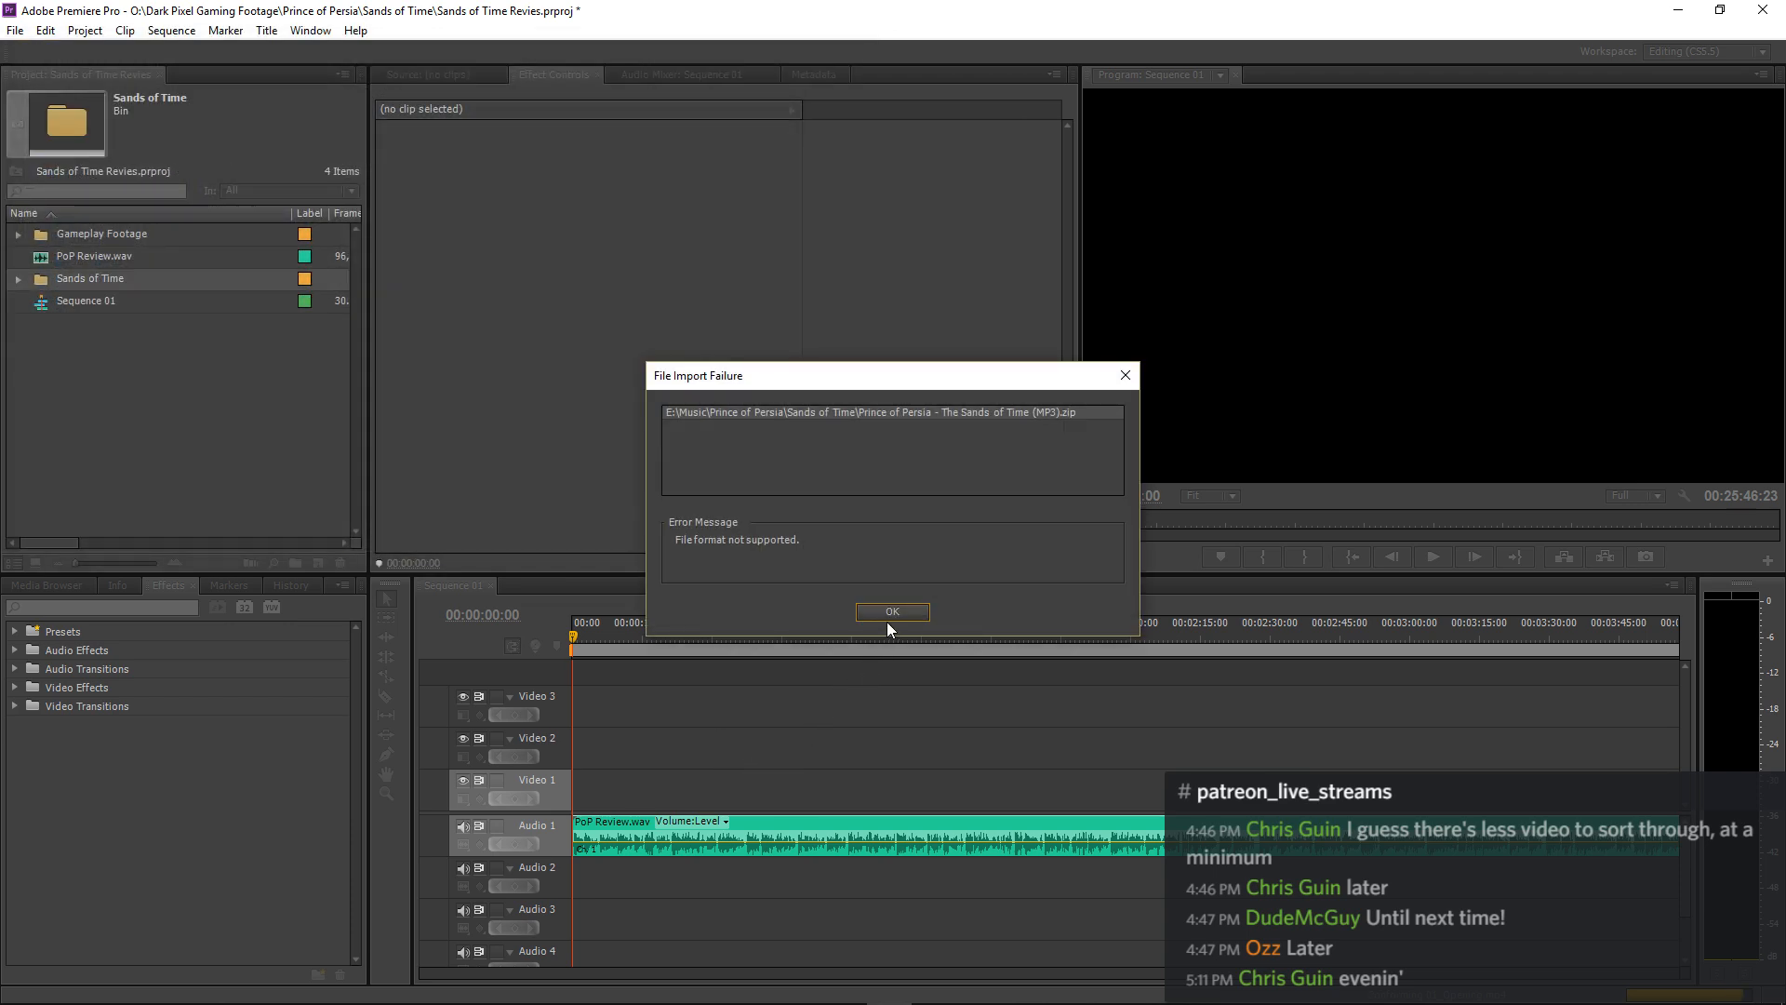
pyautogui.click(893, 617)
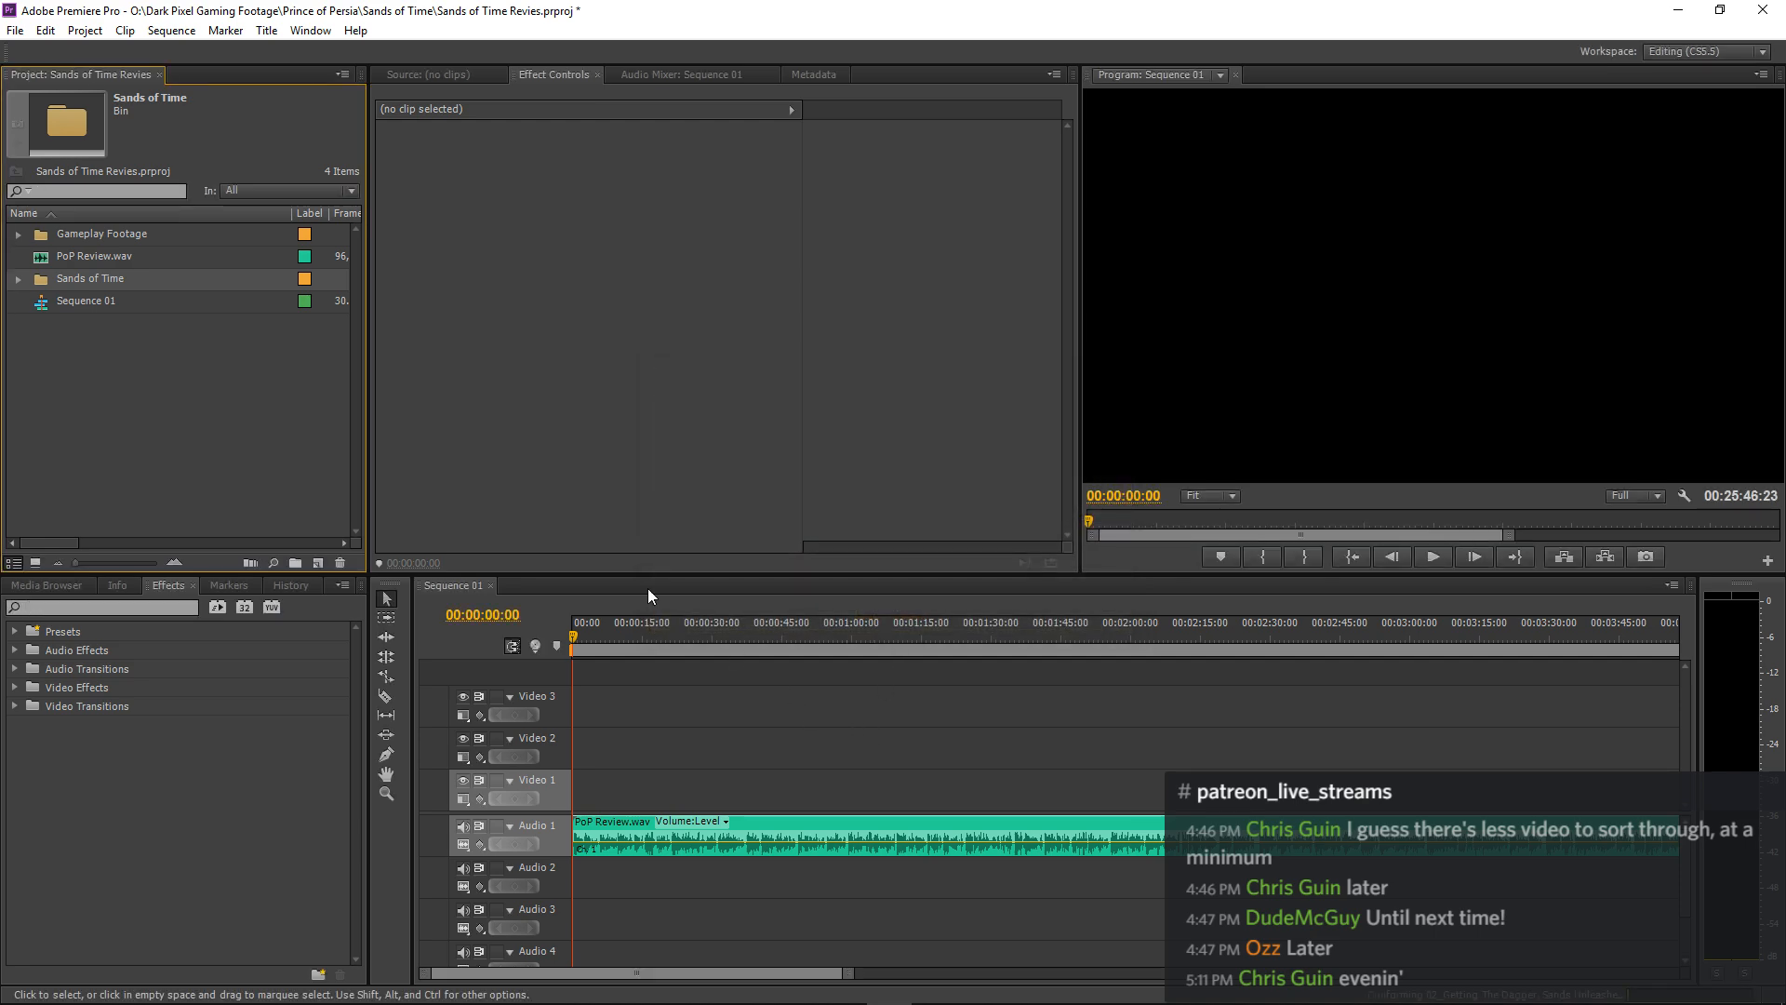
pyautogui.click(174, 395)
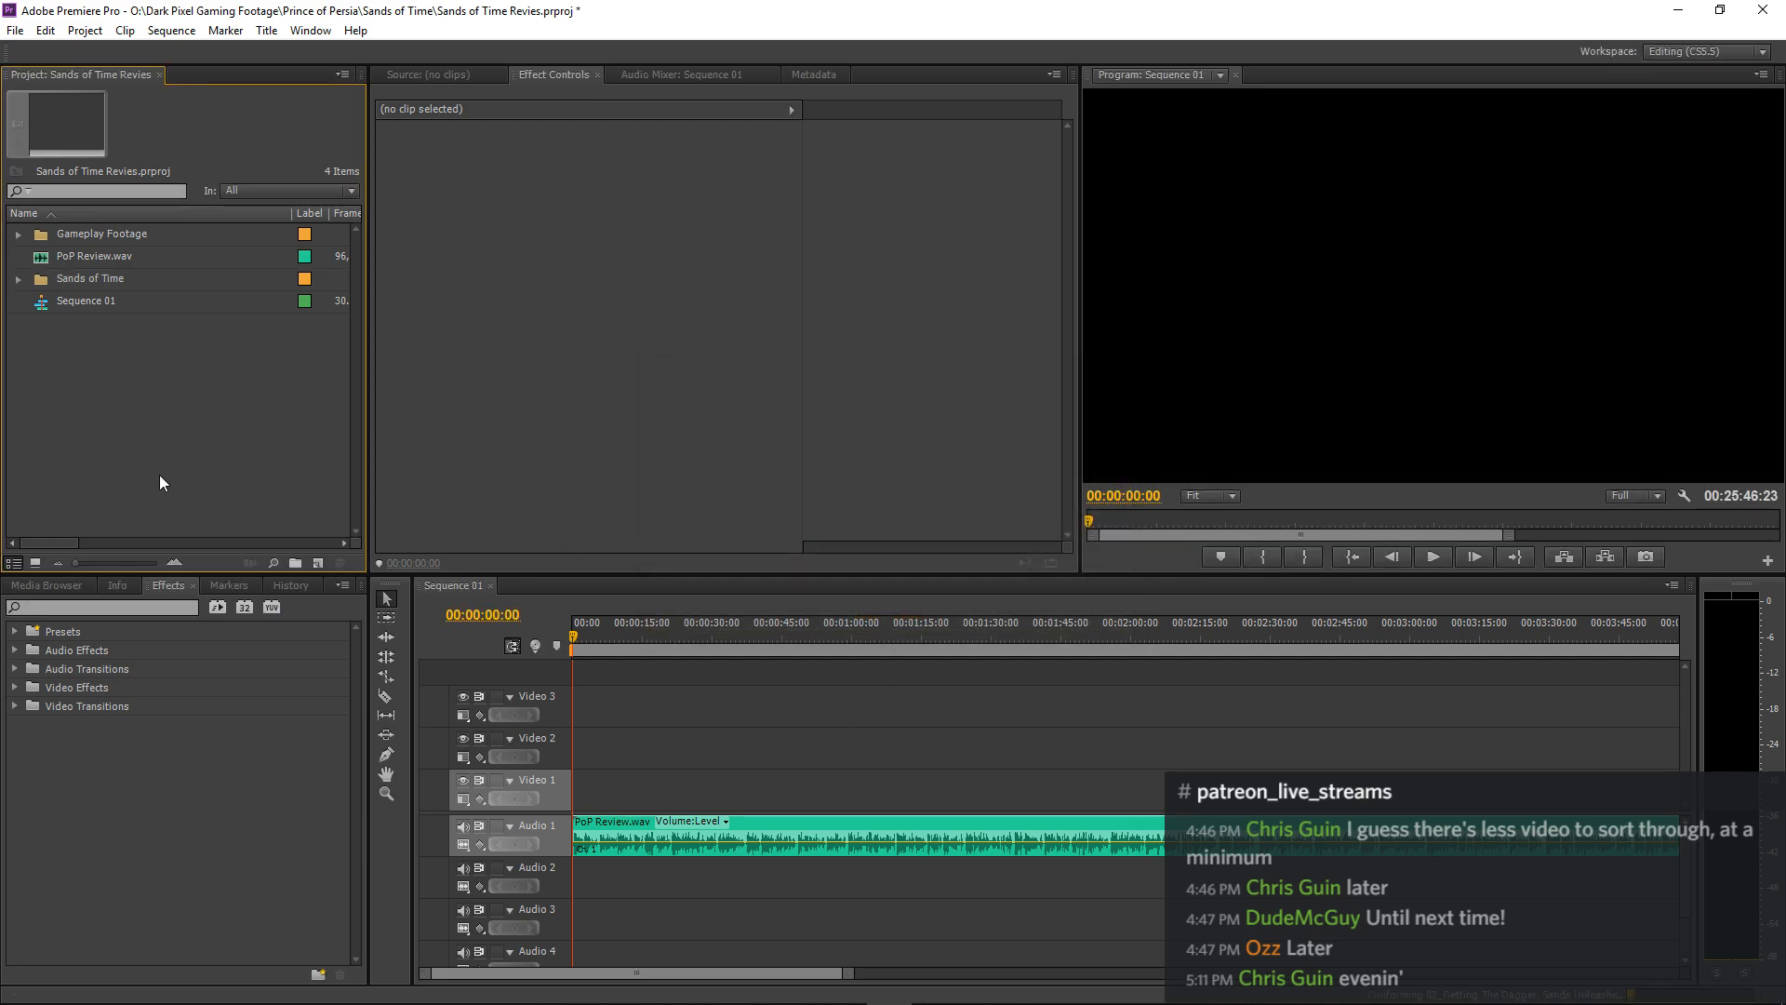
# Check the contents of the Sands of Time bin, collapse it again and narrow the project list's Name column to show Frame Rate fully.
pyautogui.click(18, 279)
pyautogui.click(19, 280)
pyautogui.moveTo(288, 213); pyautogui.dragTo(239, 257)
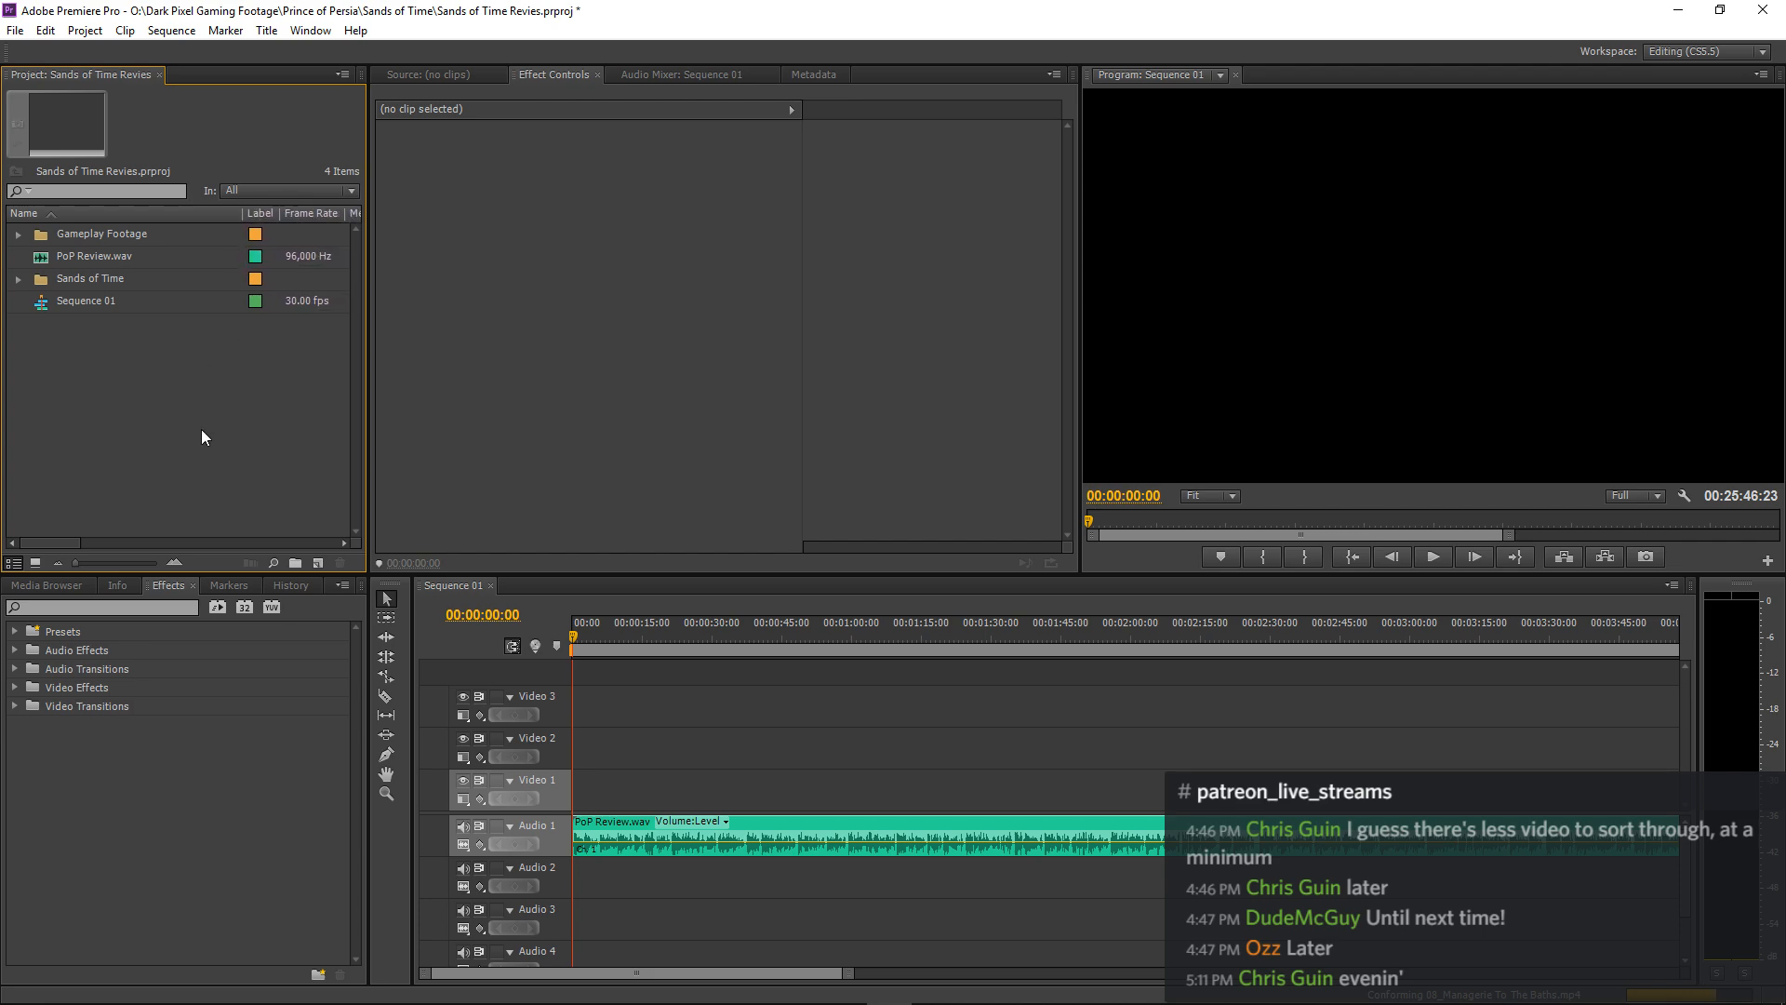
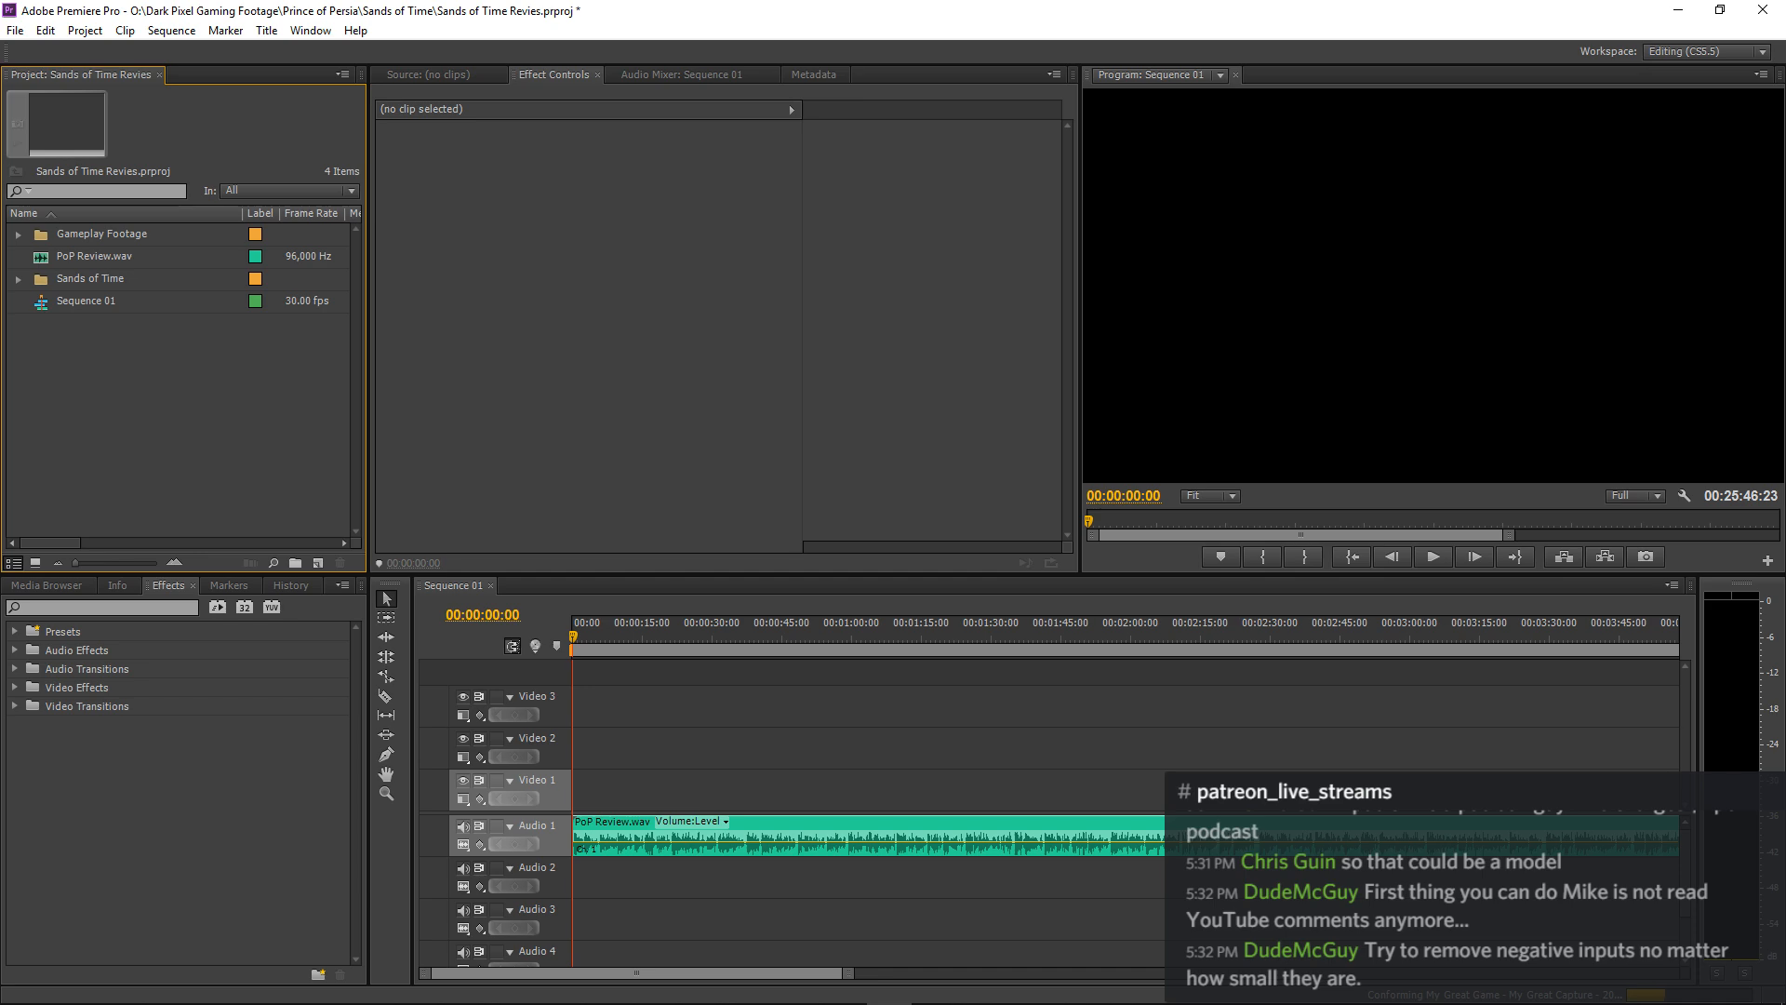
pyautogui.hotkey('alt', 'Tab')
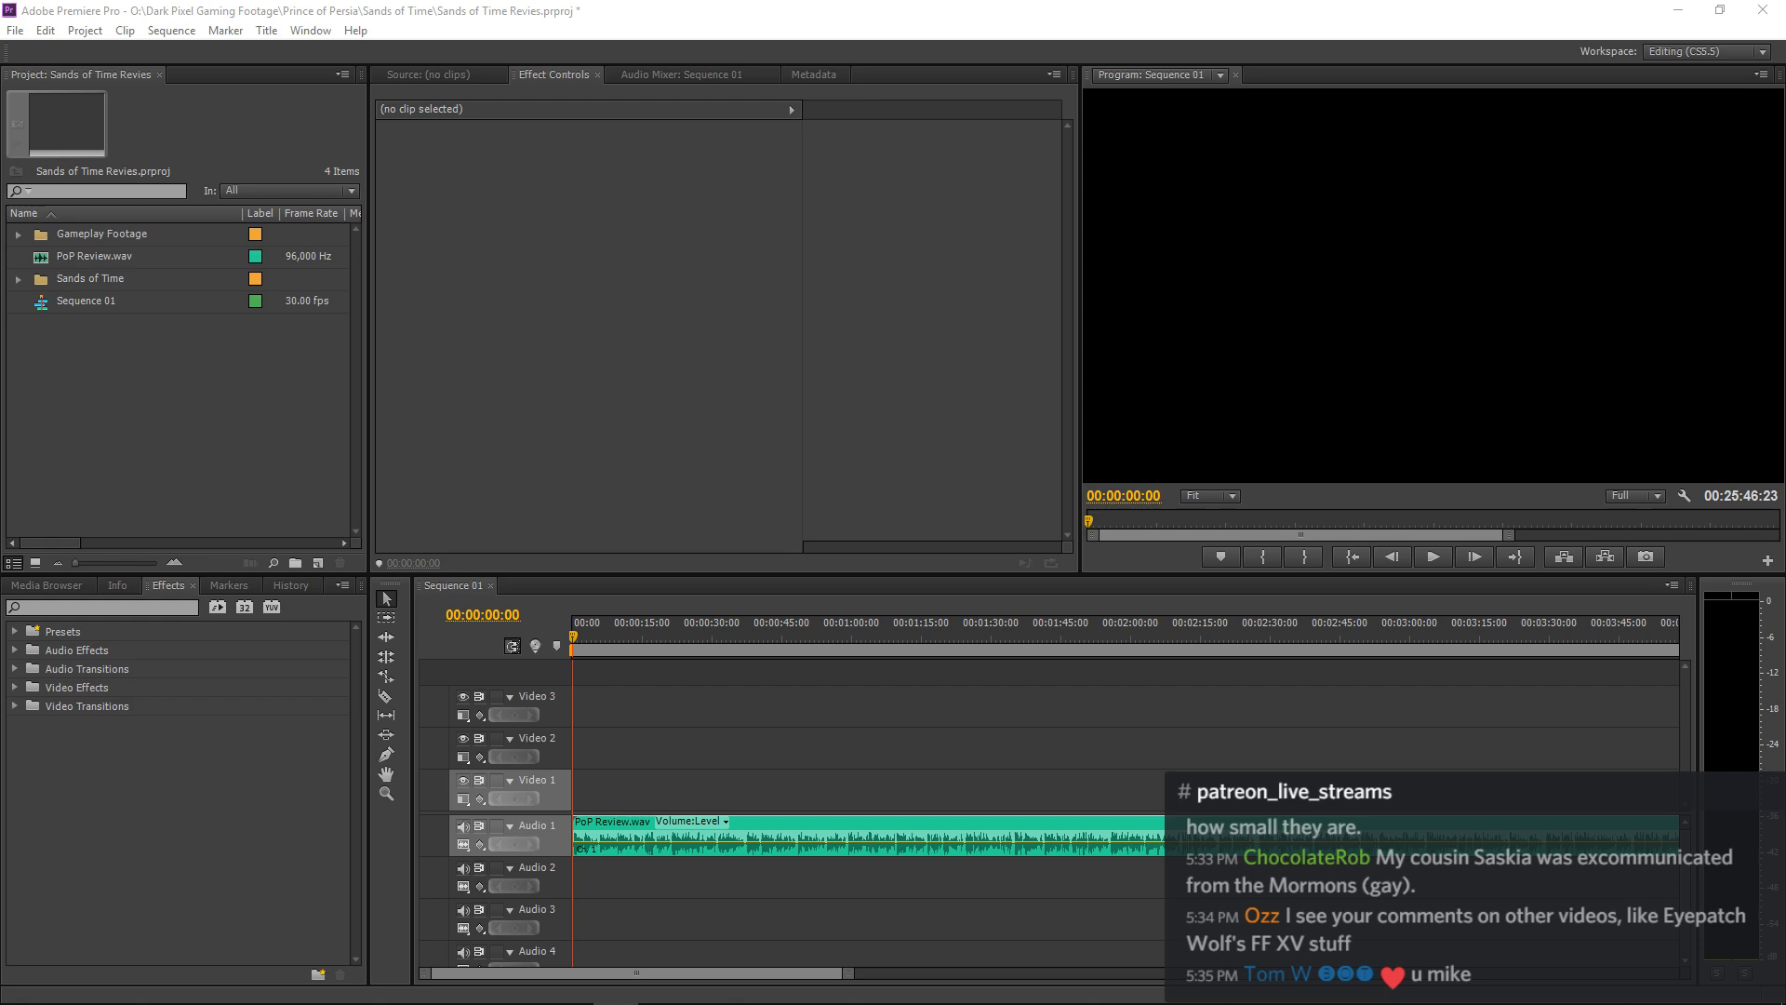
pyautogui.click(988, 675)
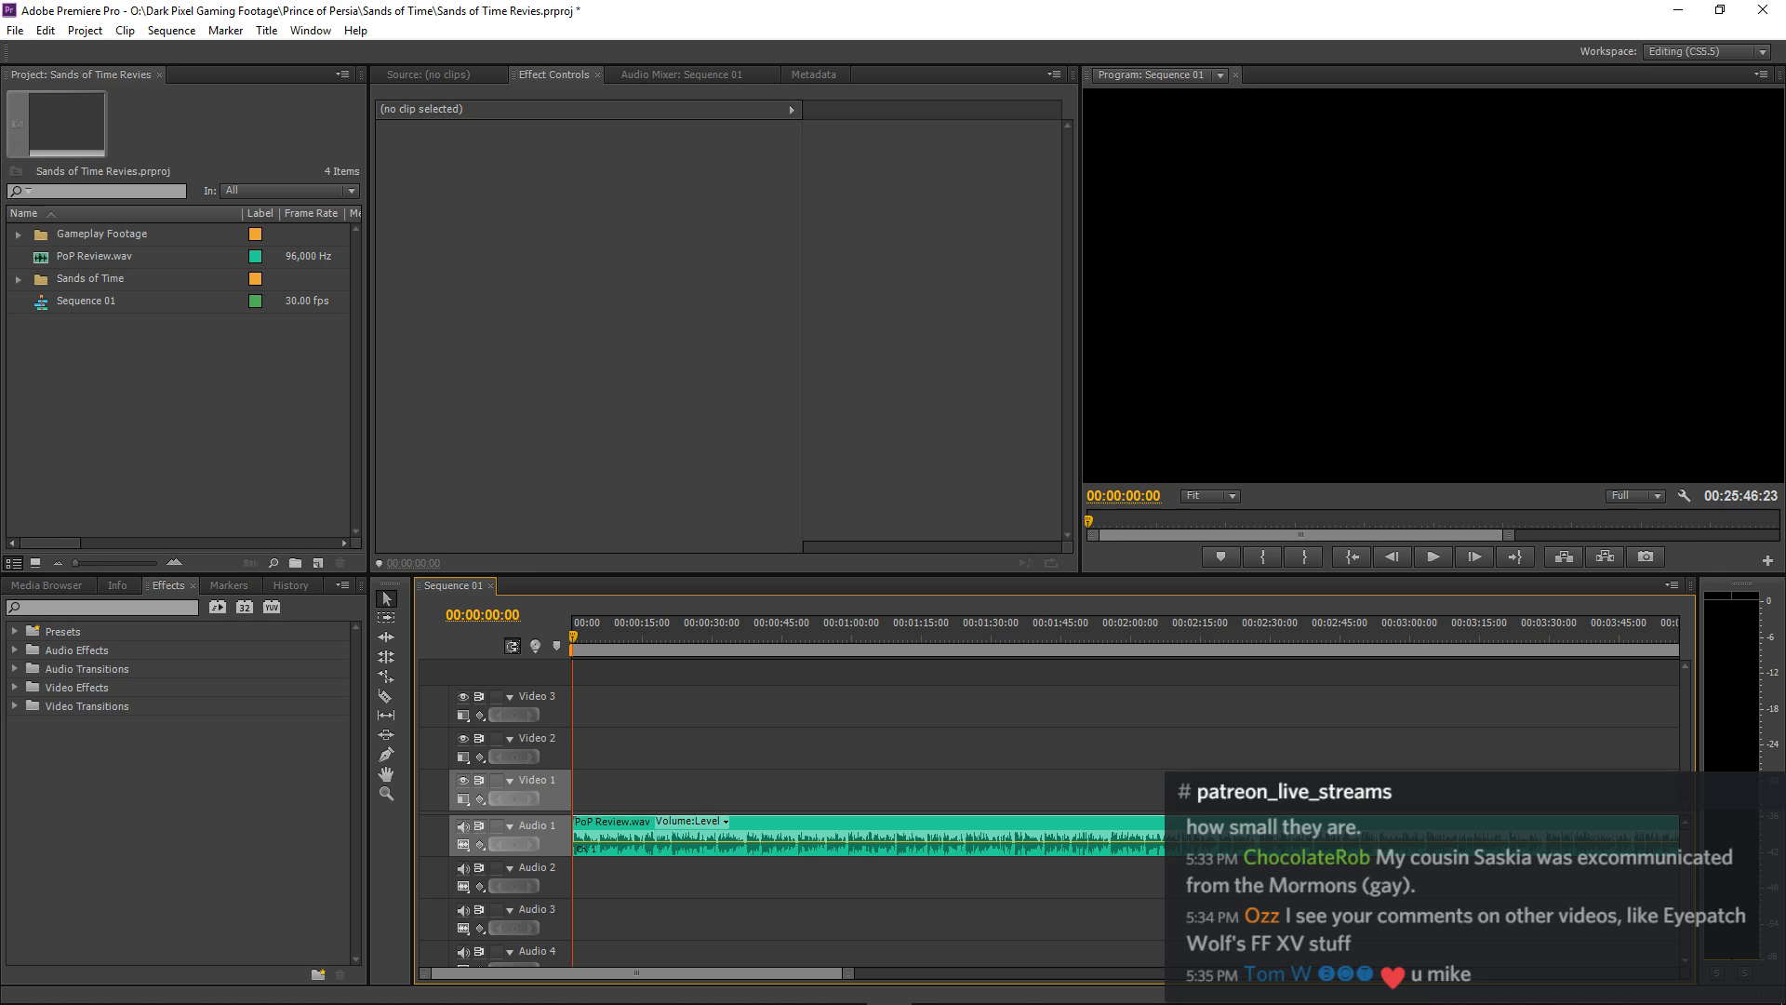
pyautogui.click(840, 669)
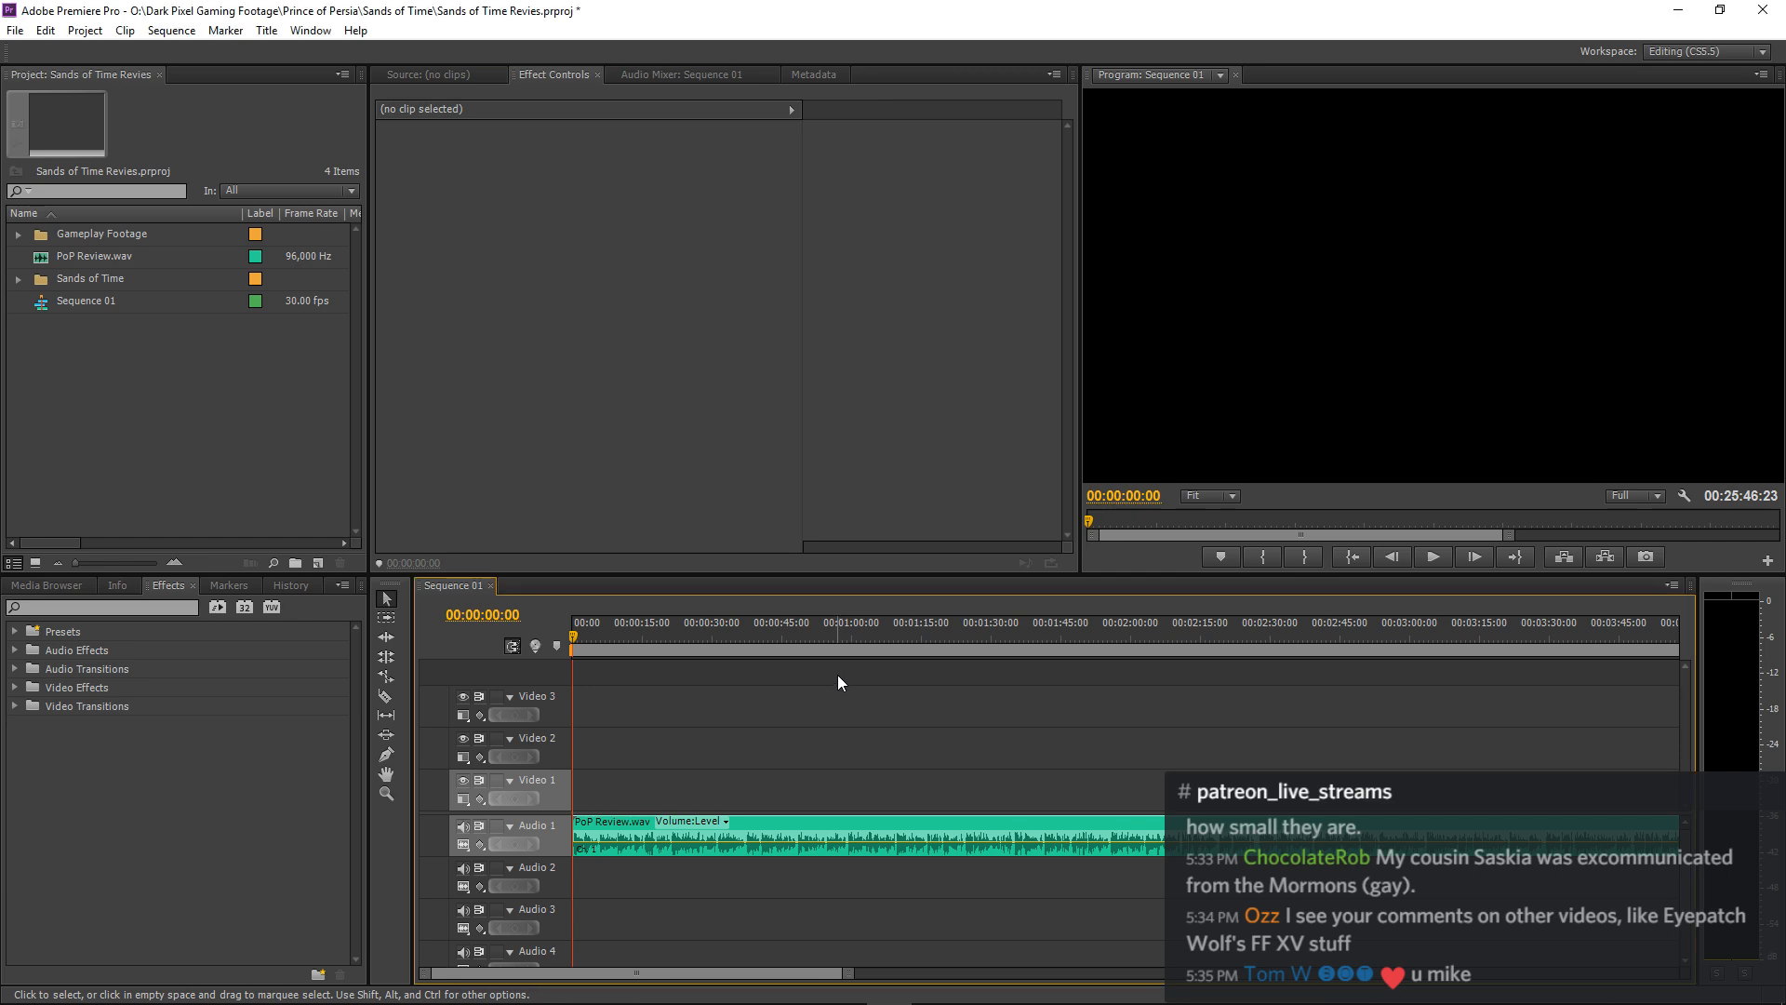
pyautogui.click(63, 384)
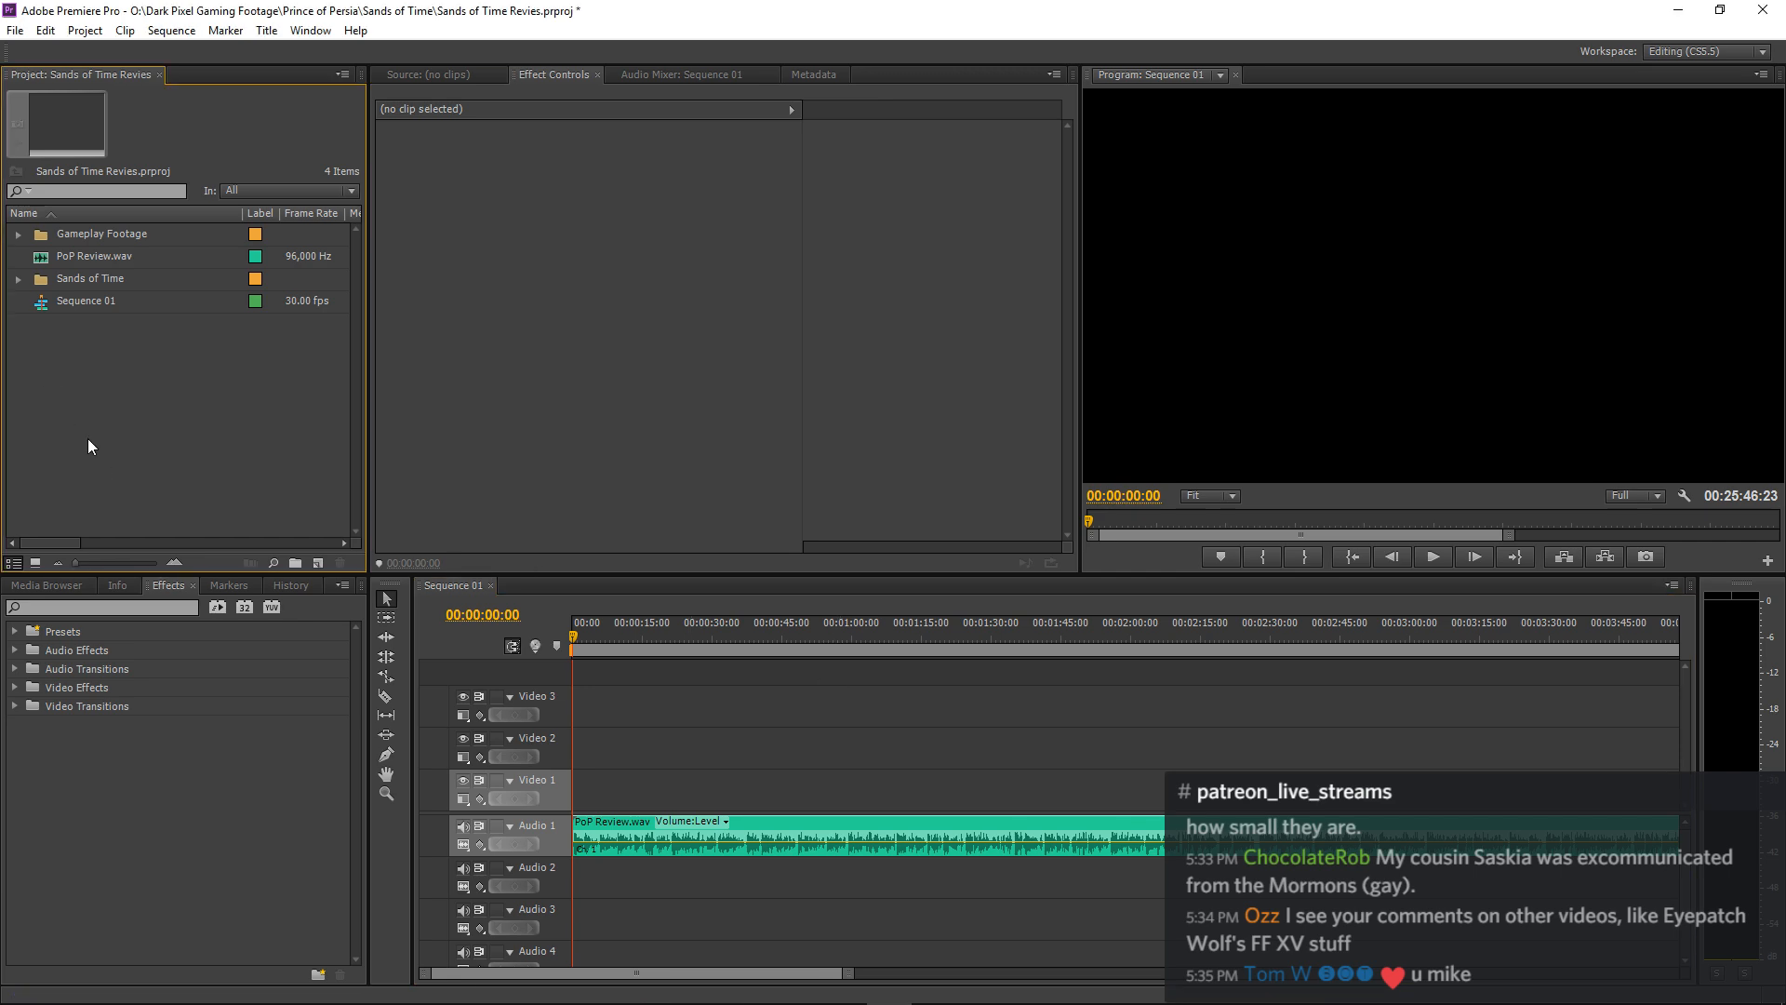
# Survey the PoP Review.wav clip across the Sequence 01 timeline, ending with a close view of roughly its first half minute.
pyautogui.click(1063, 676)
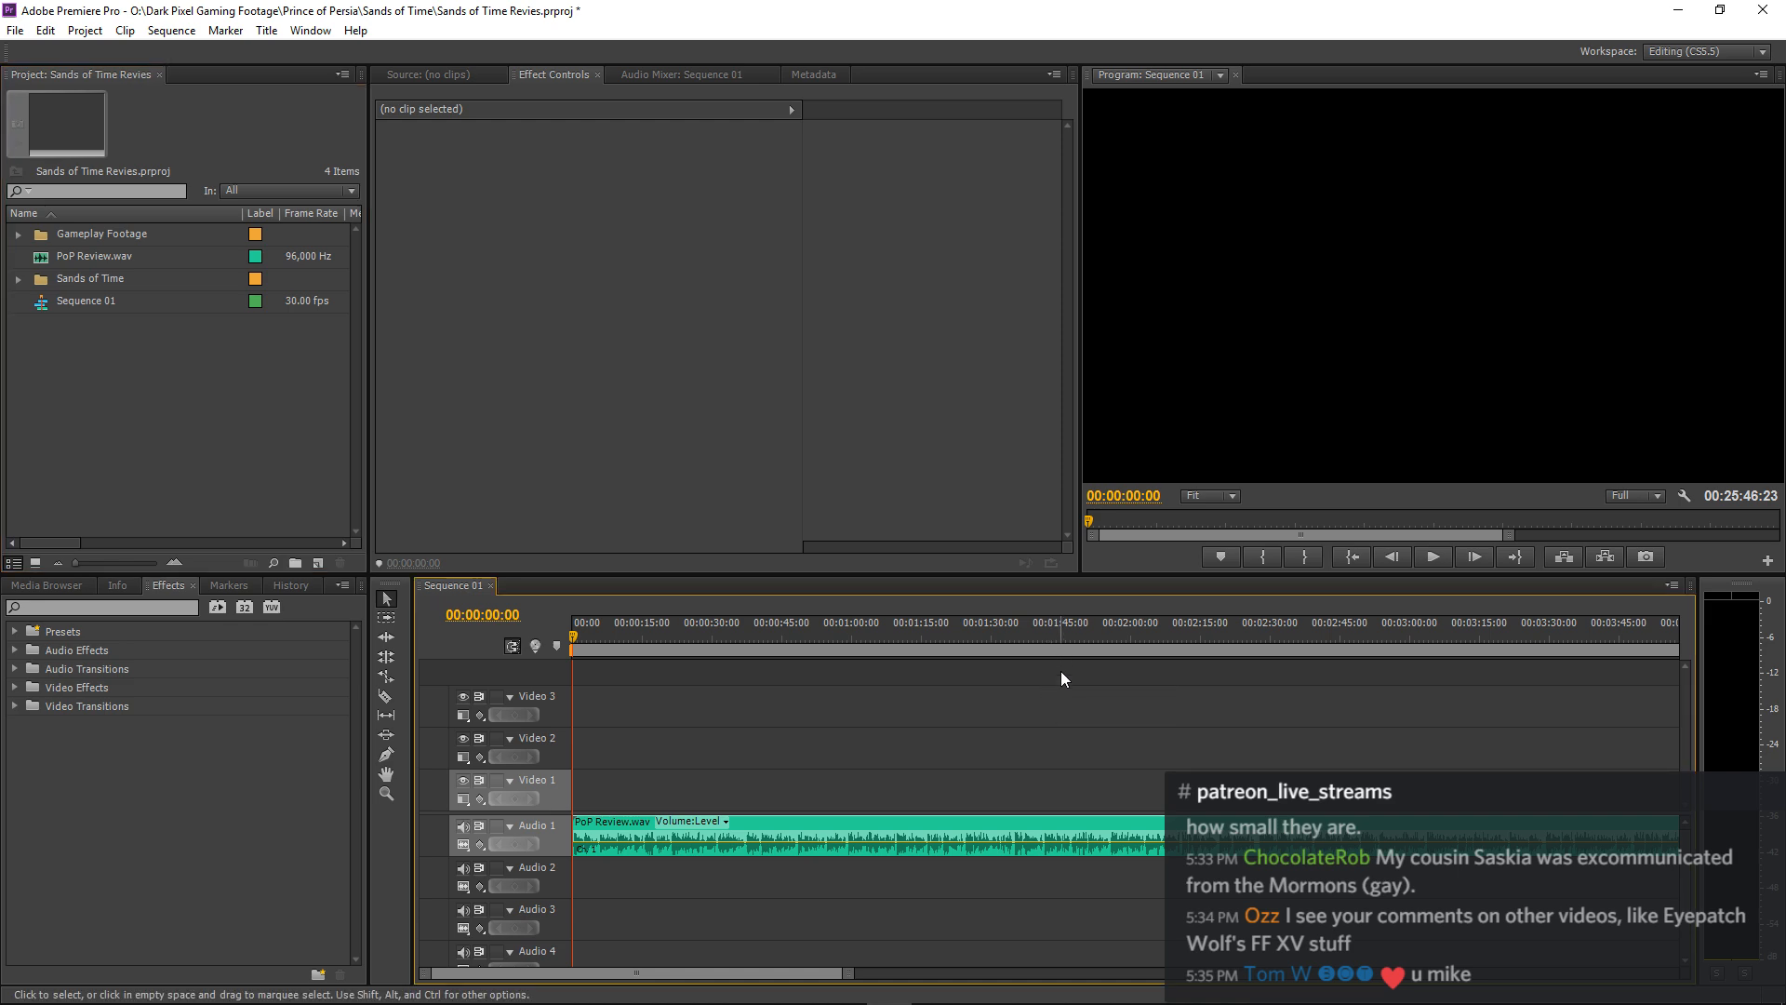
pyautogui.press('-')
pyautogui.press('-')
pyautogui.press('-')
pyautogui.press('-')
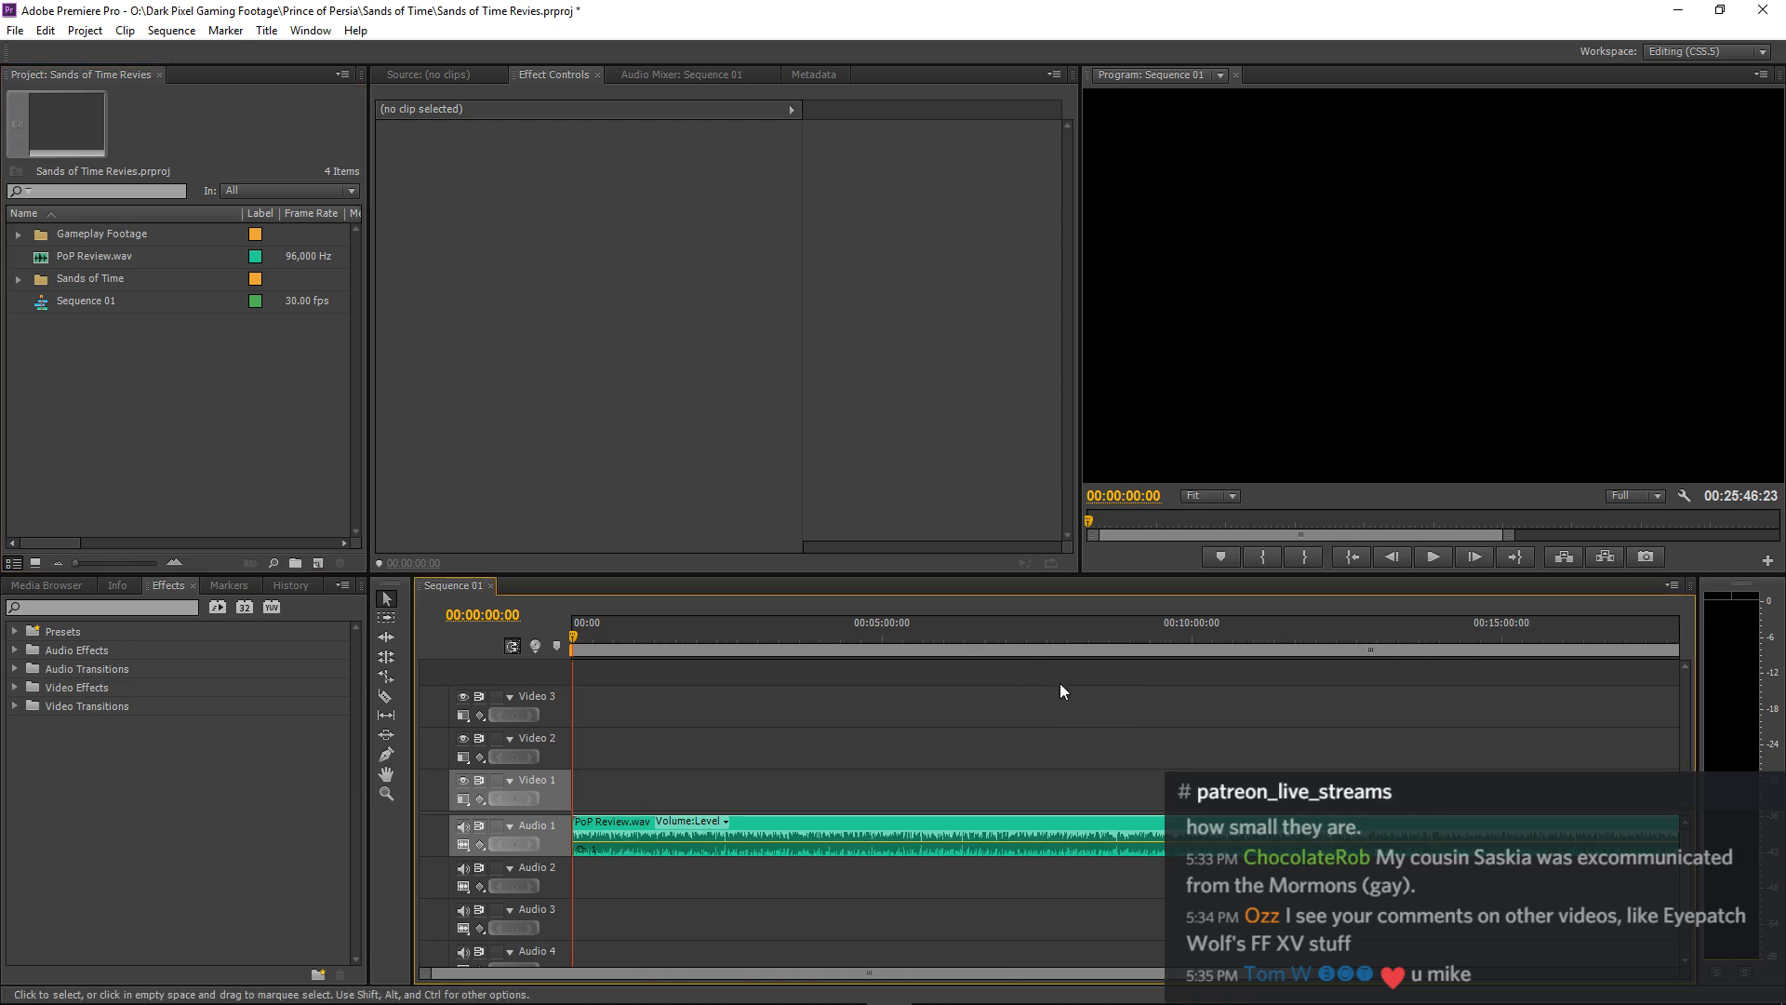
pyautogui.press('=')
pyautogui.press('=')
pyautogui.press('=')
pyautogui.press('=')
pyautogui.press('=')
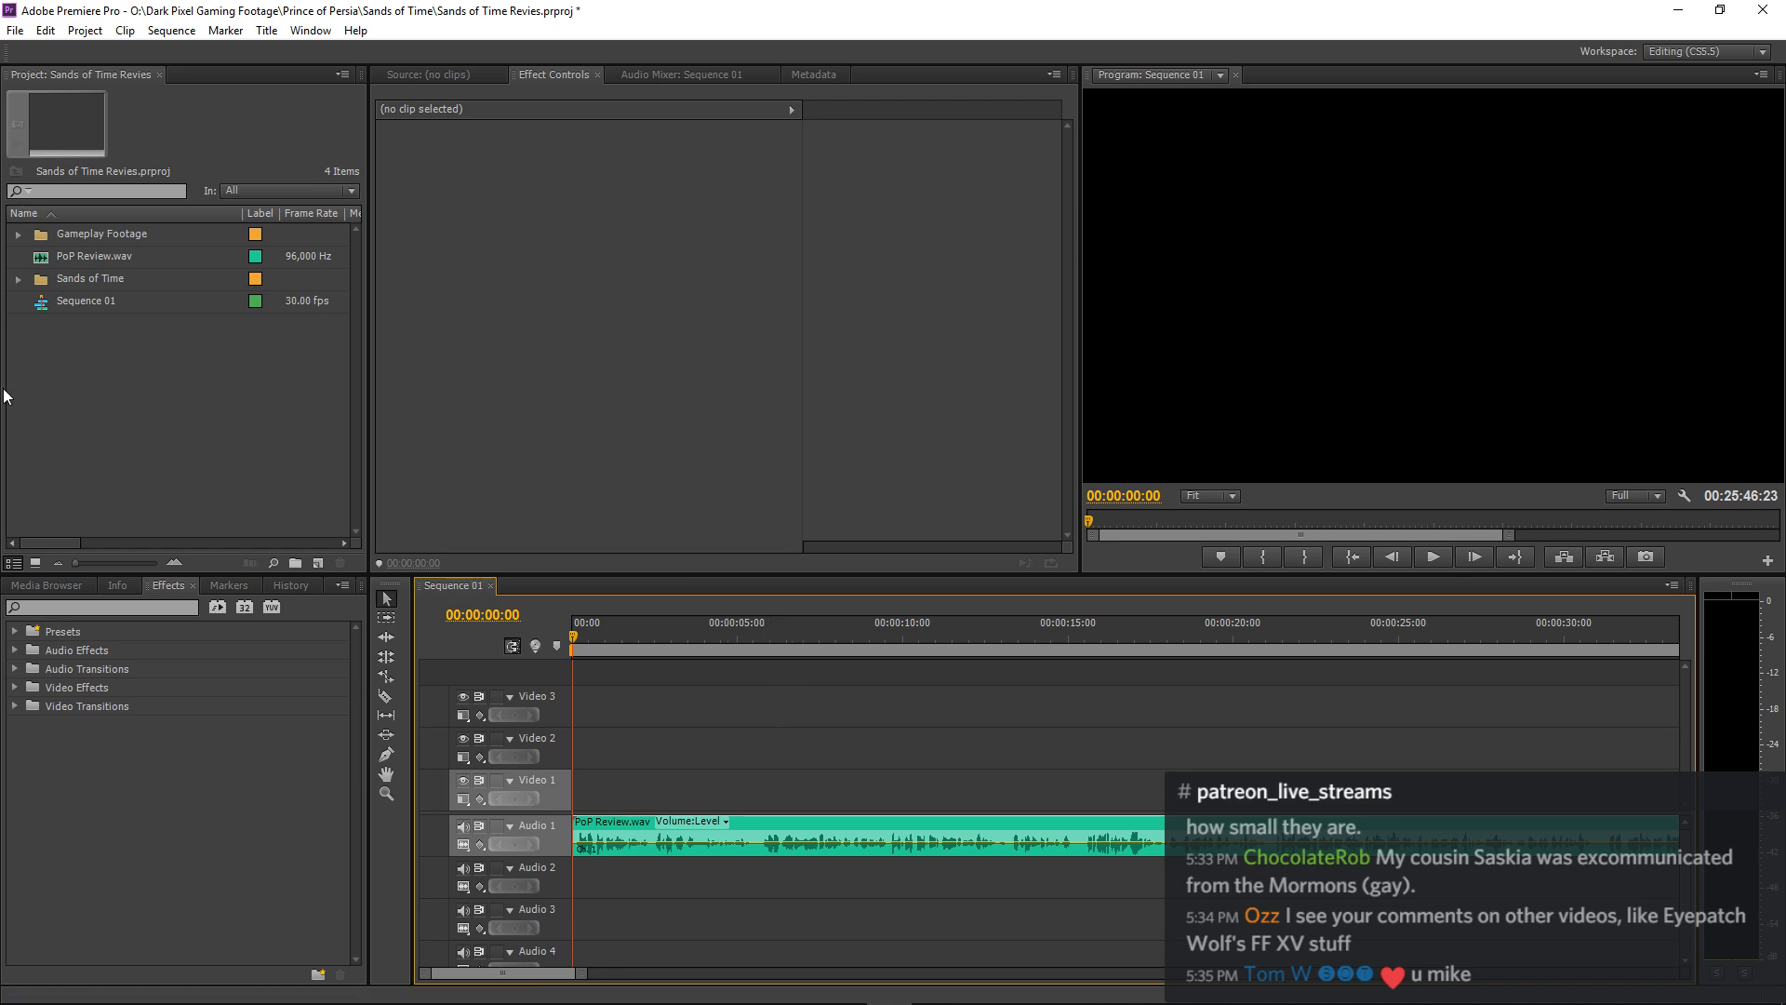
# Expand the Sands of Time bin and audition the opening of 02 - the 1st fight.mp3 in the Source monitor.
pyautogui.click(117, 377)
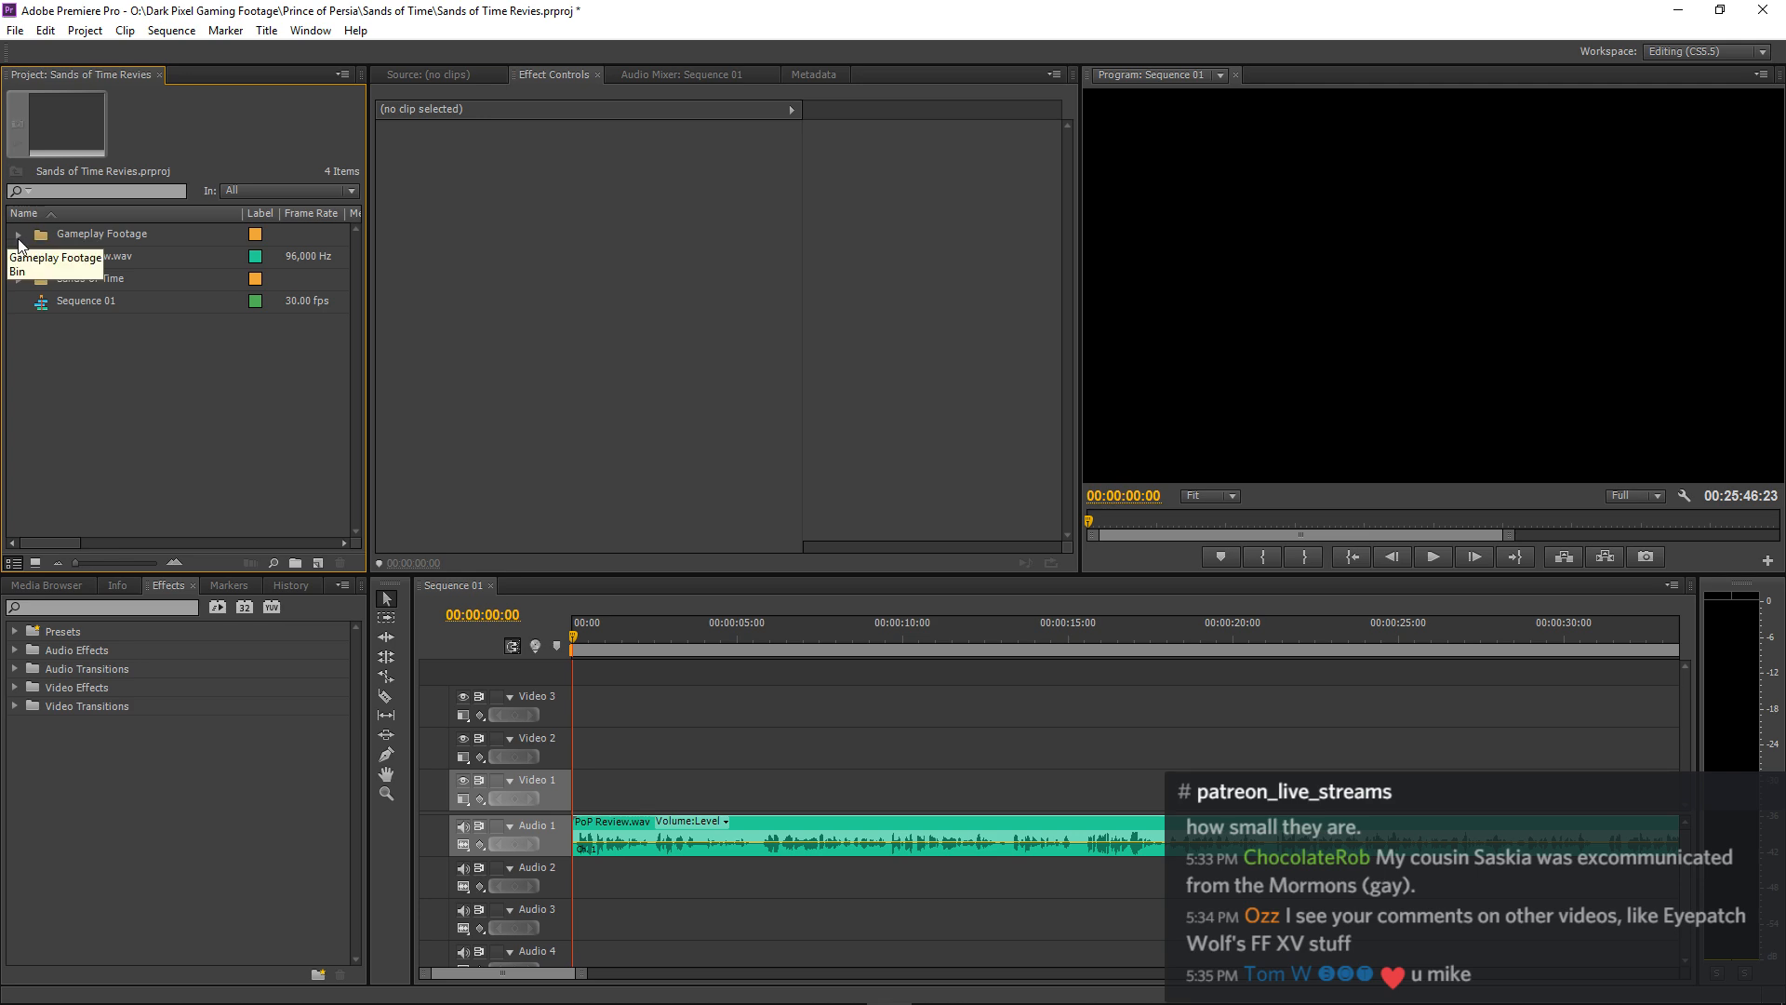
pyautogui.click(18, 278)
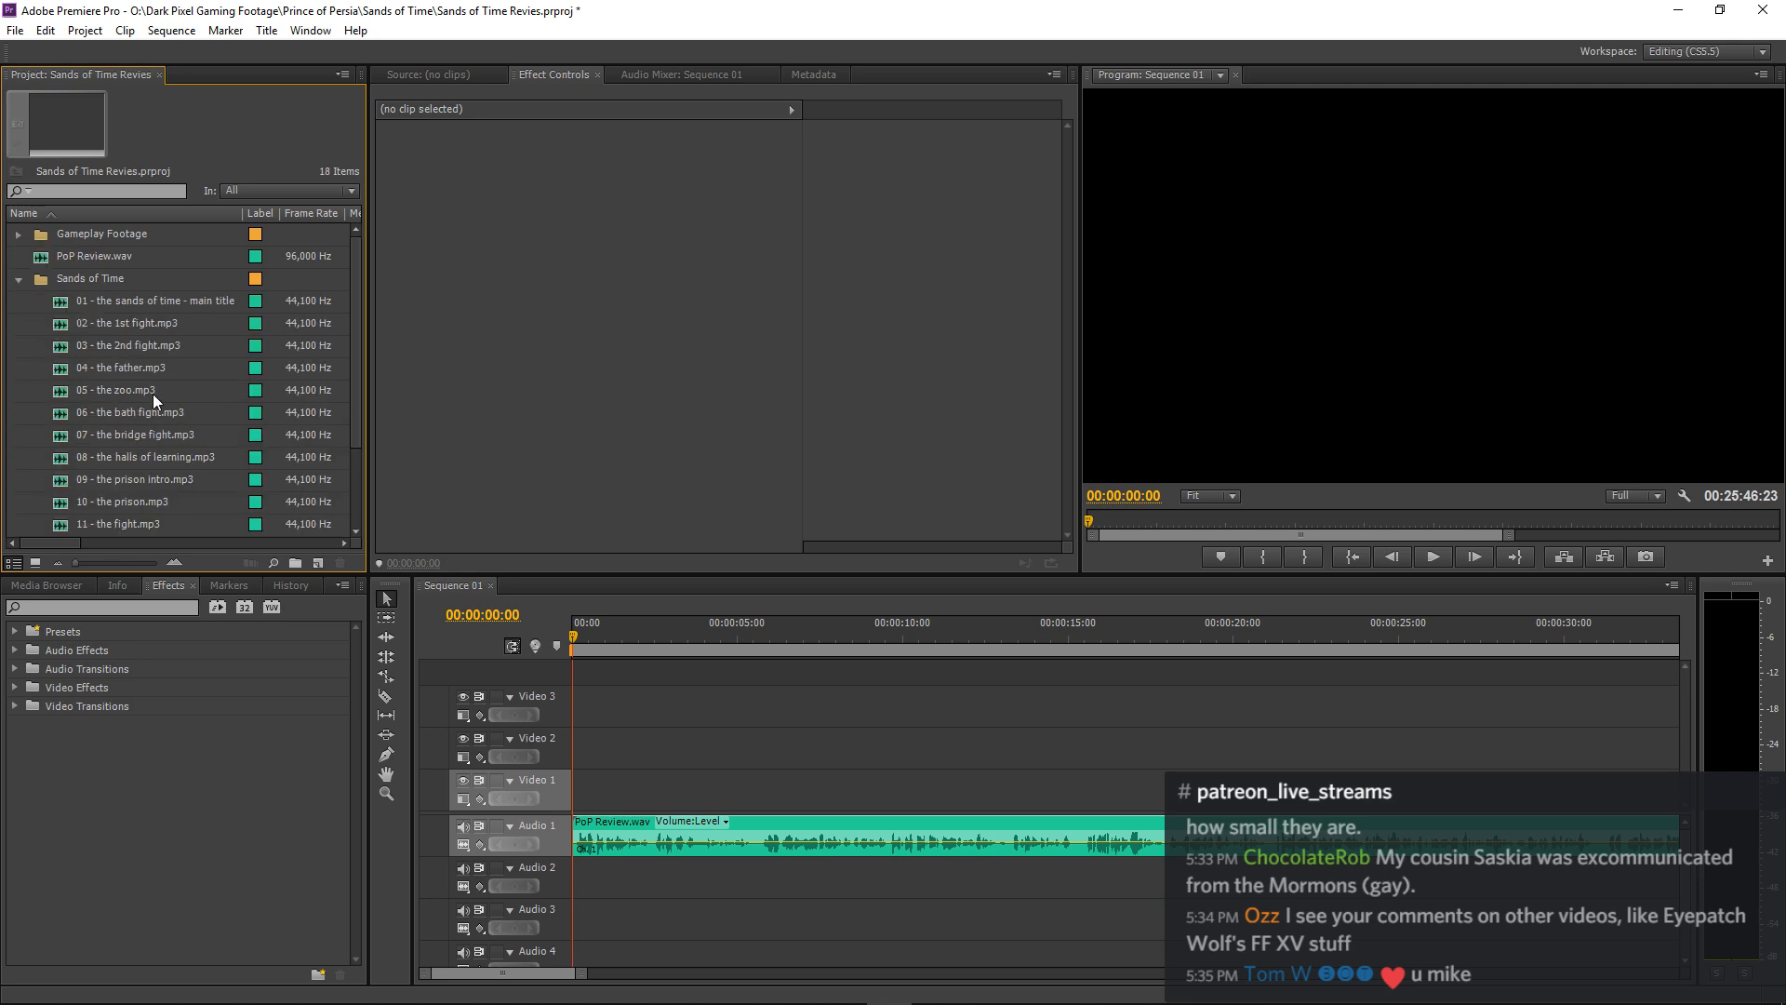
pyautogui.doubleClick(59, 321)
pyautogui.press('space')
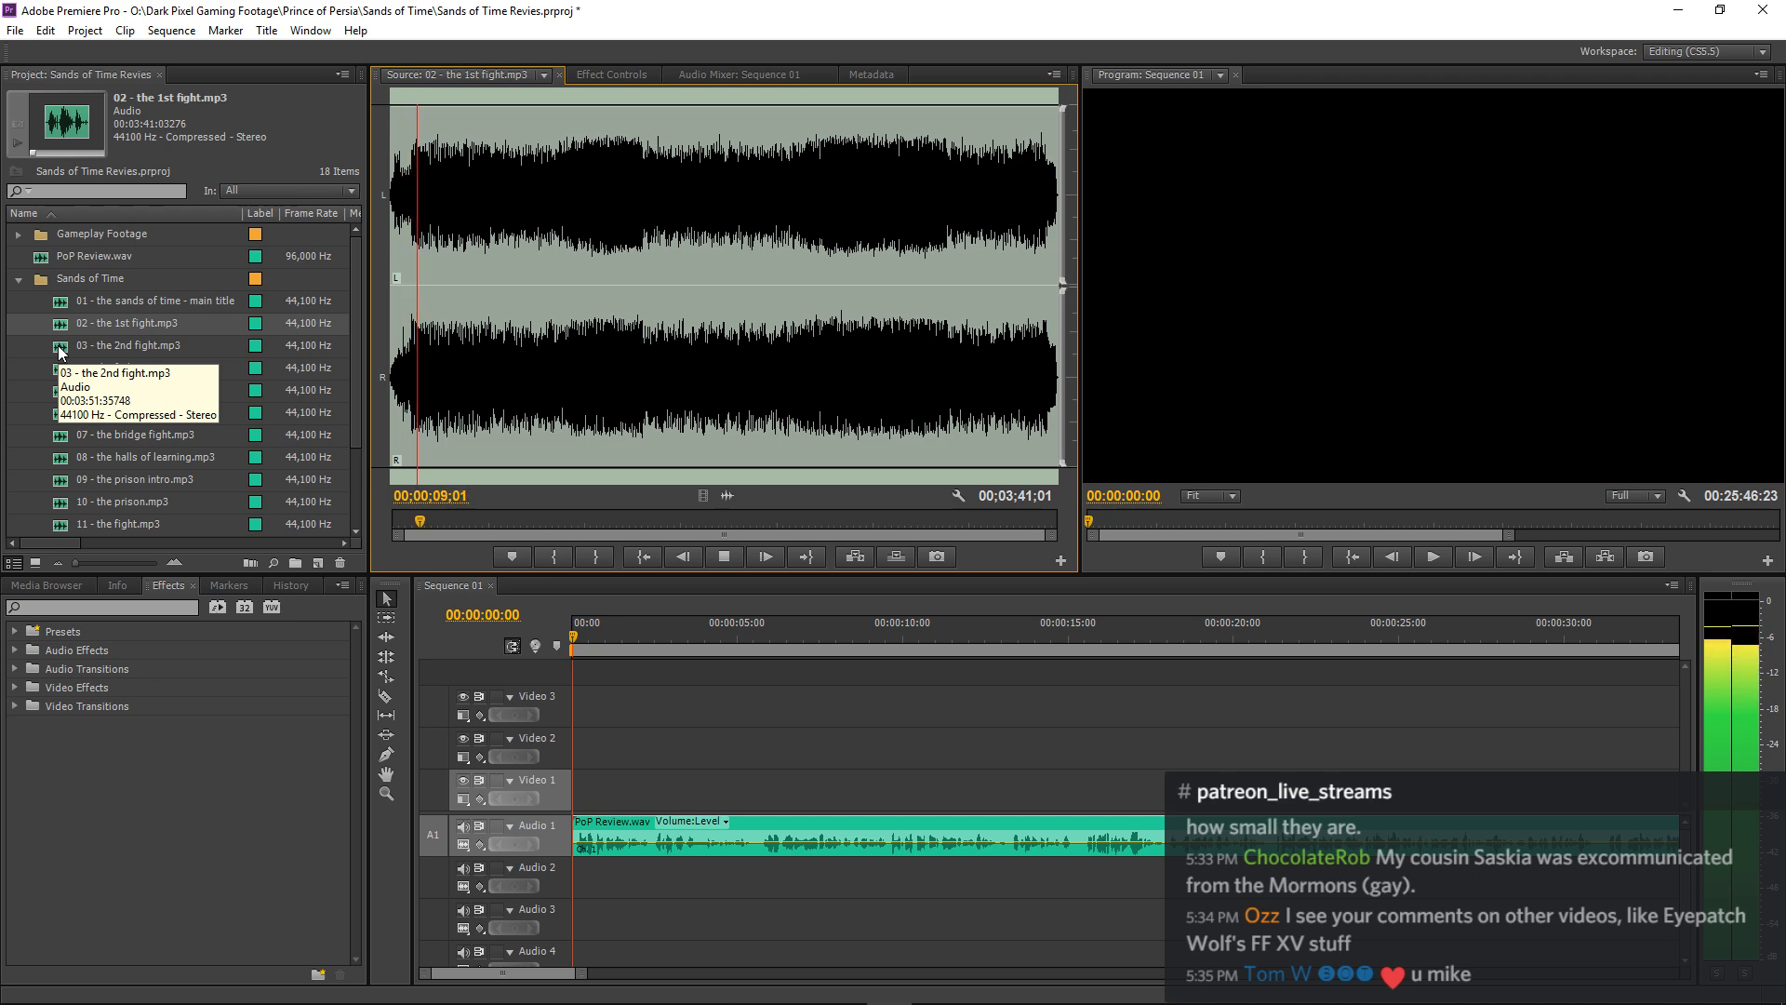
pyautogui.press('space')
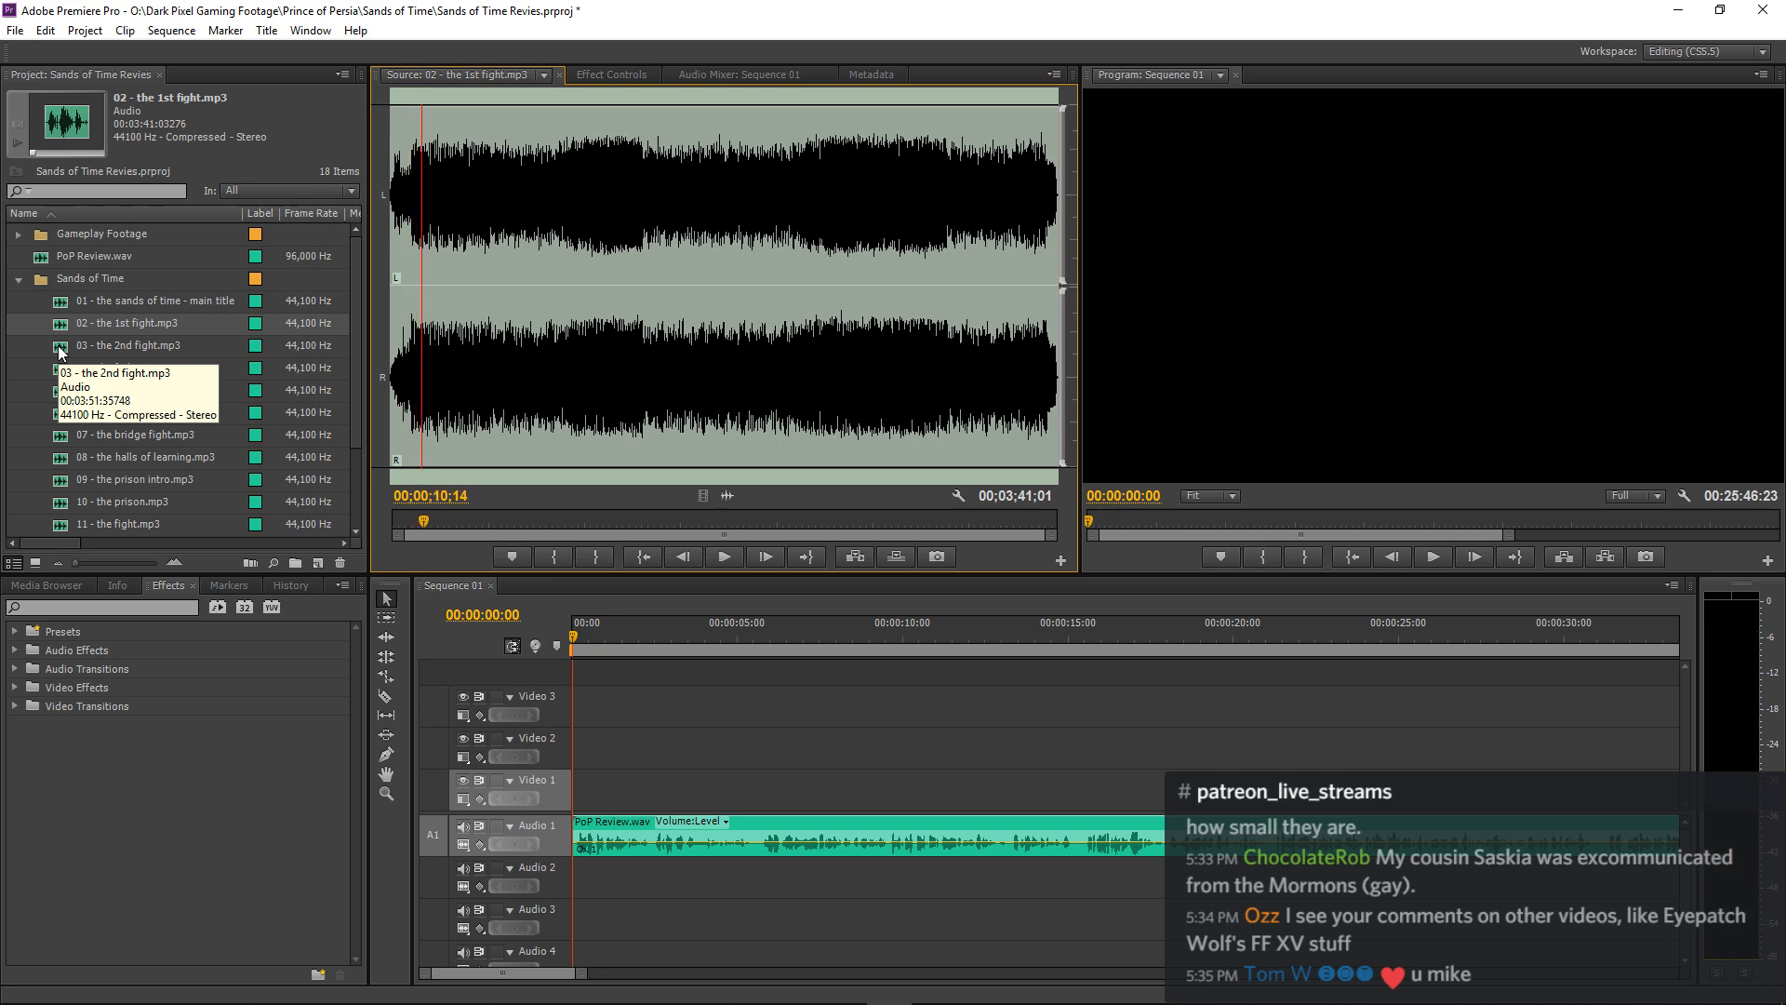
# Audition the openings of 03 - the 2nd fight.mp3 and 04 - the father.mp3 in the Source monitor.
pyautogui.doubleClick(59, 350)
pyautogui.press('space')
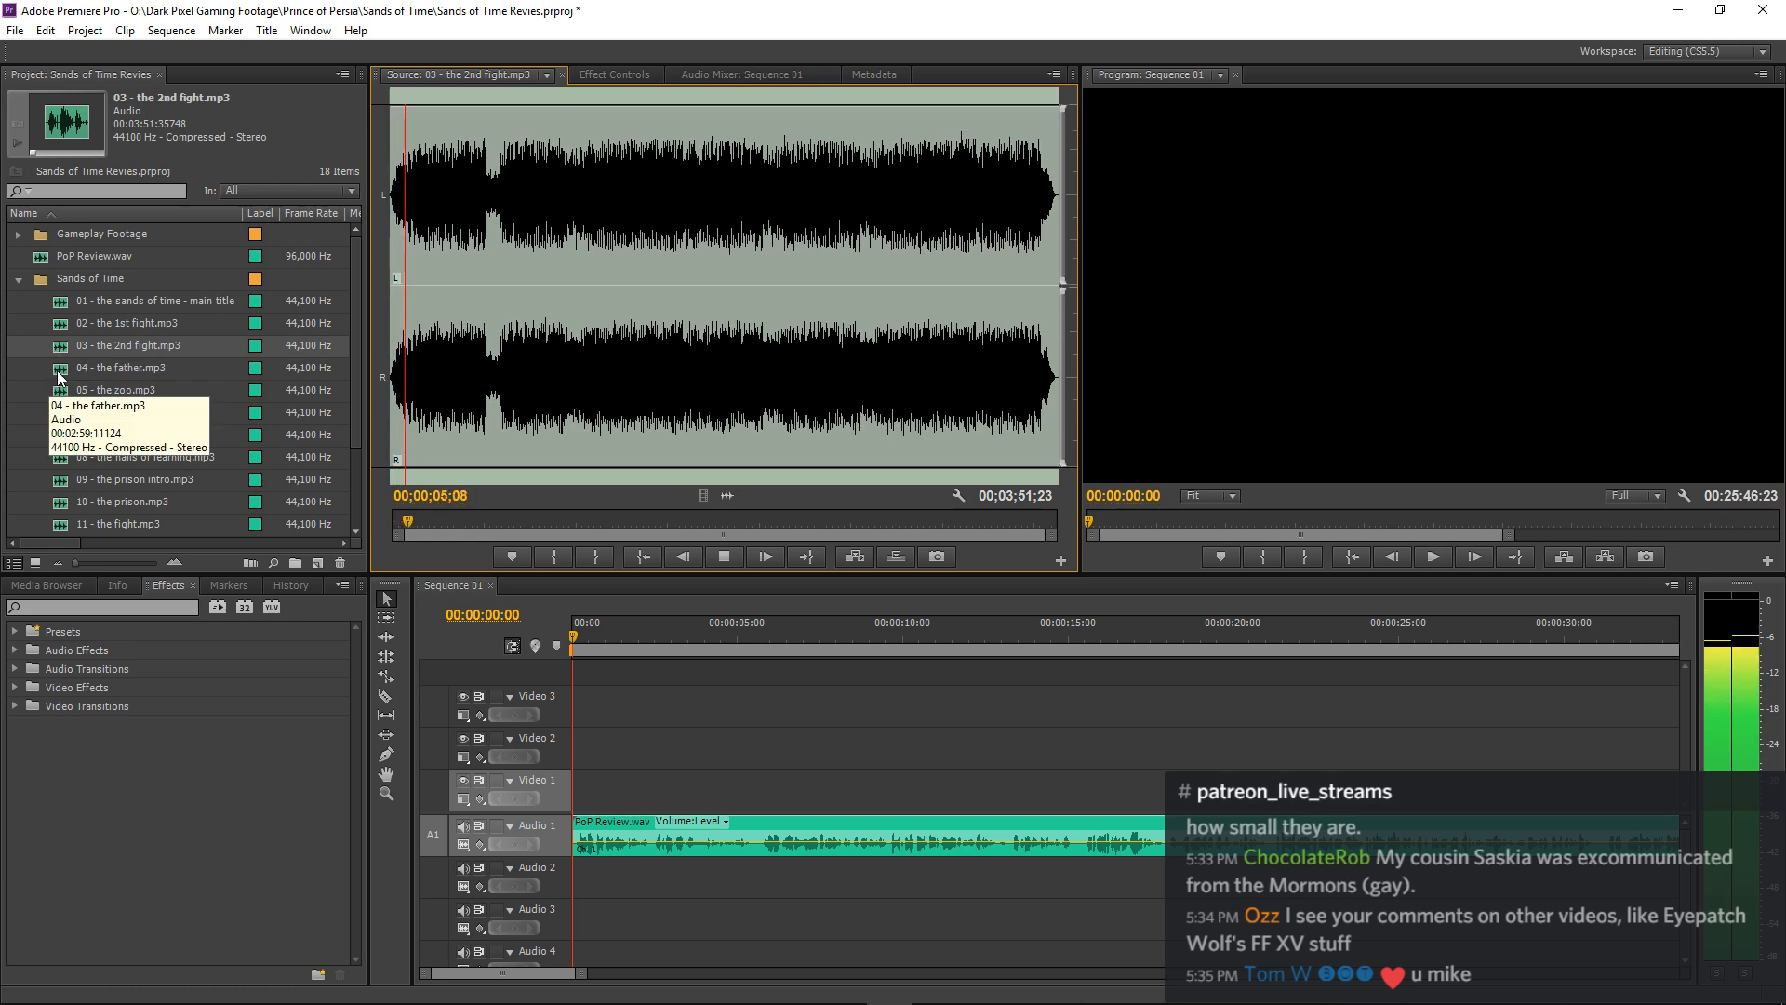
pyautogui.press('space')
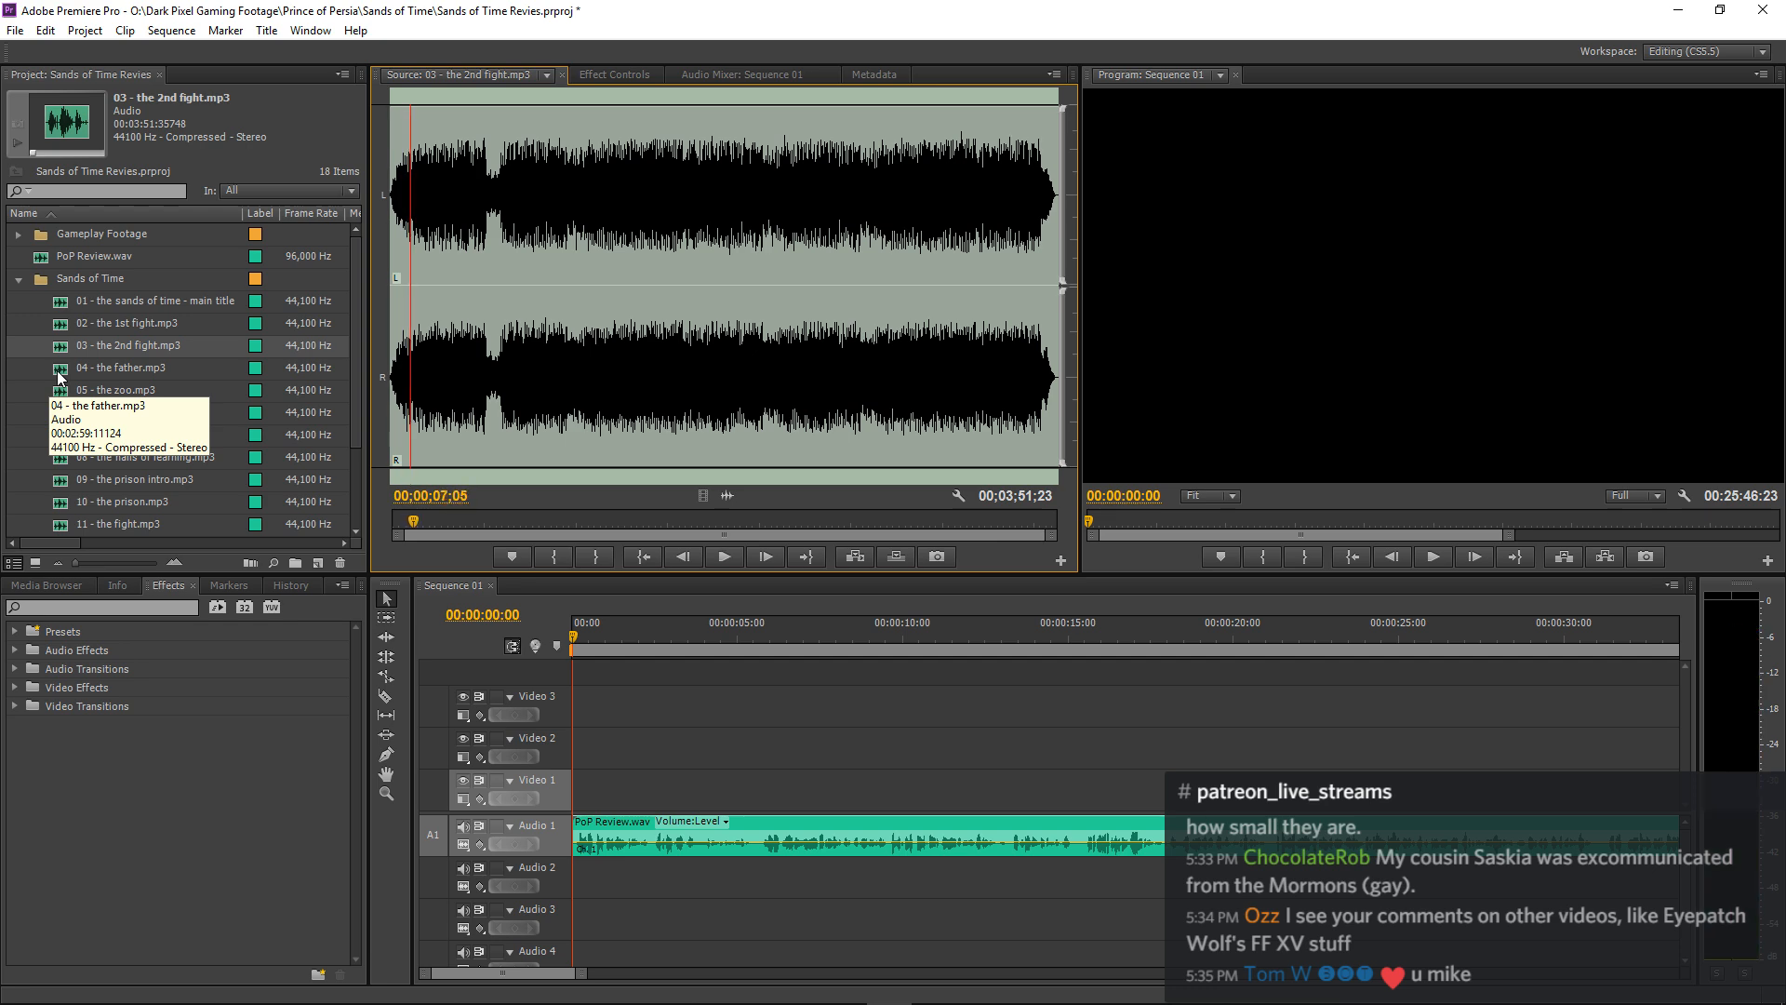
pyautogui.doubleClick(57, 375)
pyautogui.press('space')
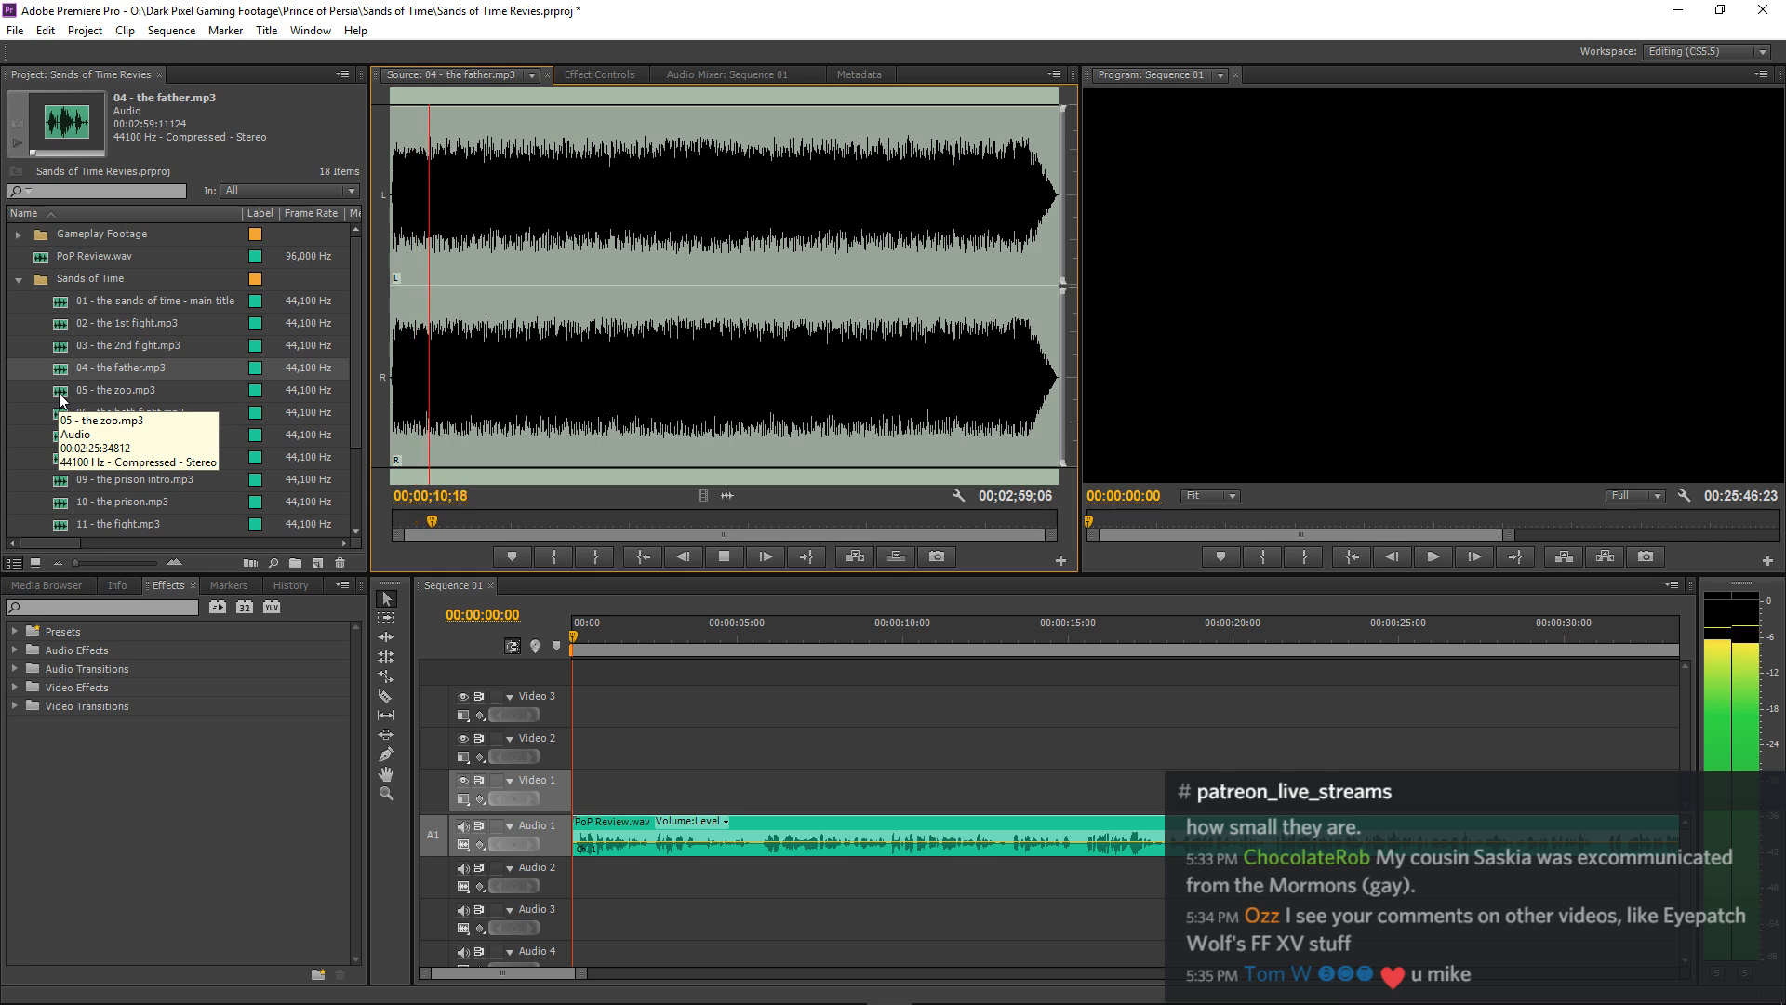
# Load 05 - the zoo.mp3 into the Source monitor and listen to about its first 23 seconds.
pyautogui.click(59, 399)
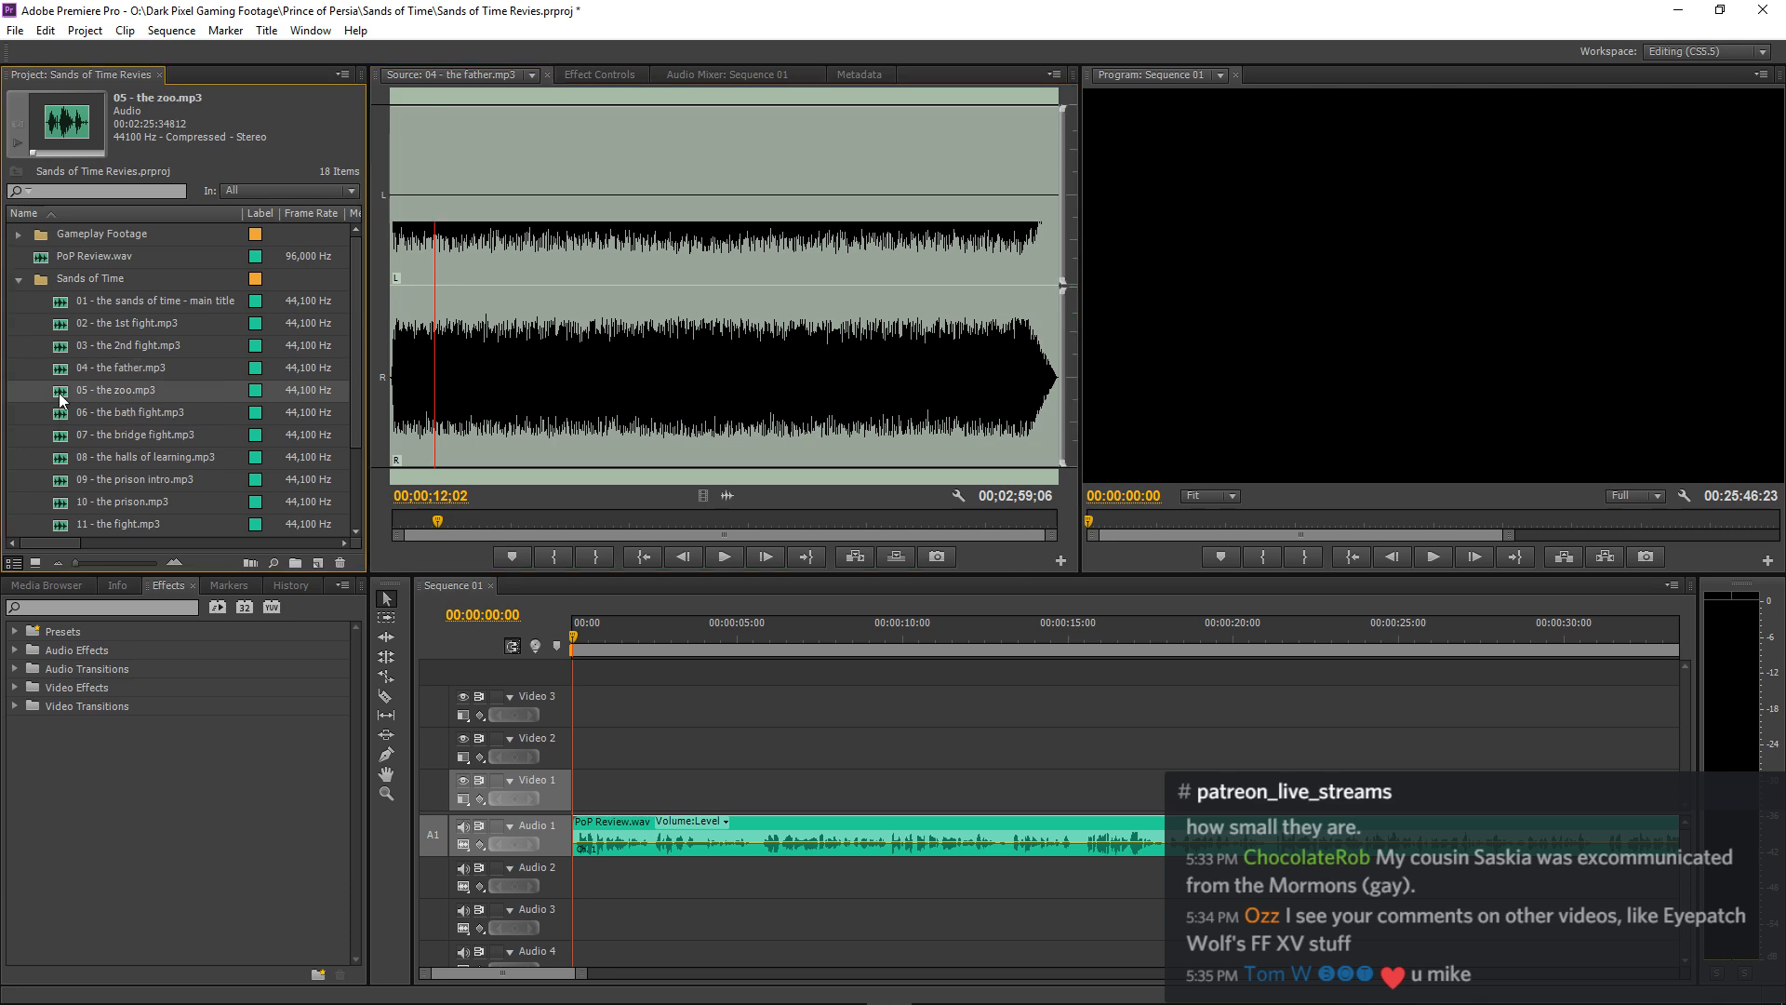
pyautogui.doubleClick(60, 399)
pyautogui.press('space')
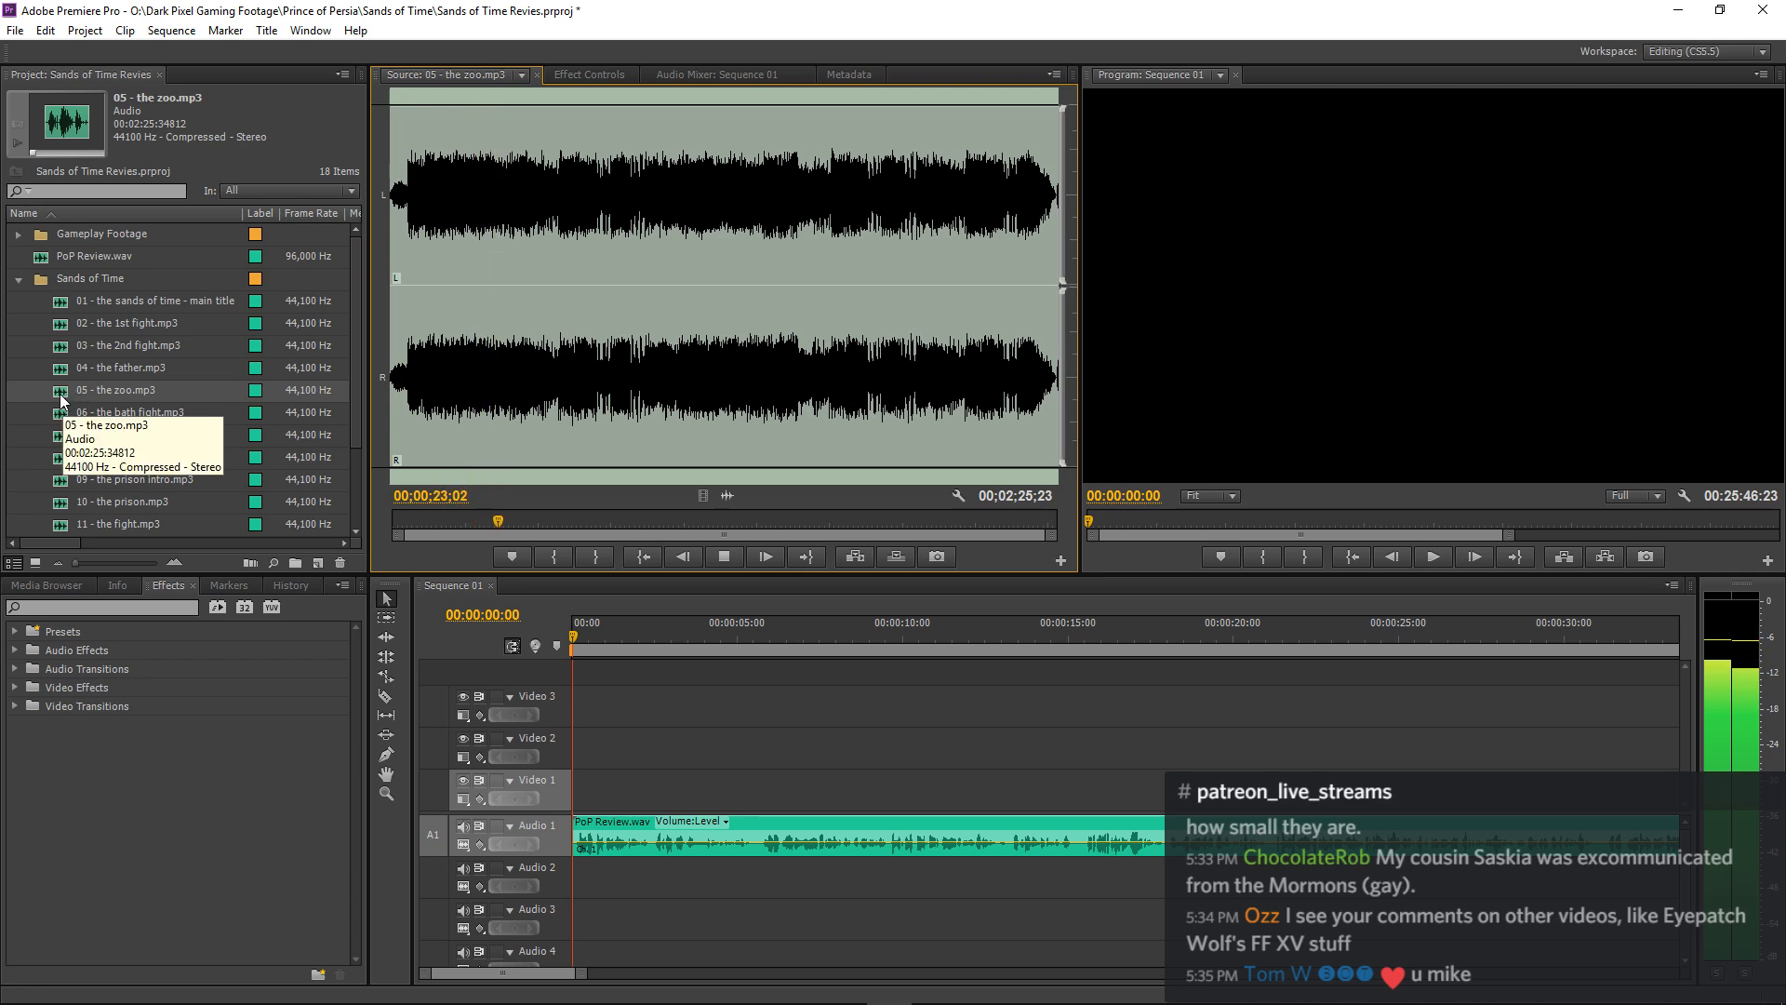
pyautogui.press('space')
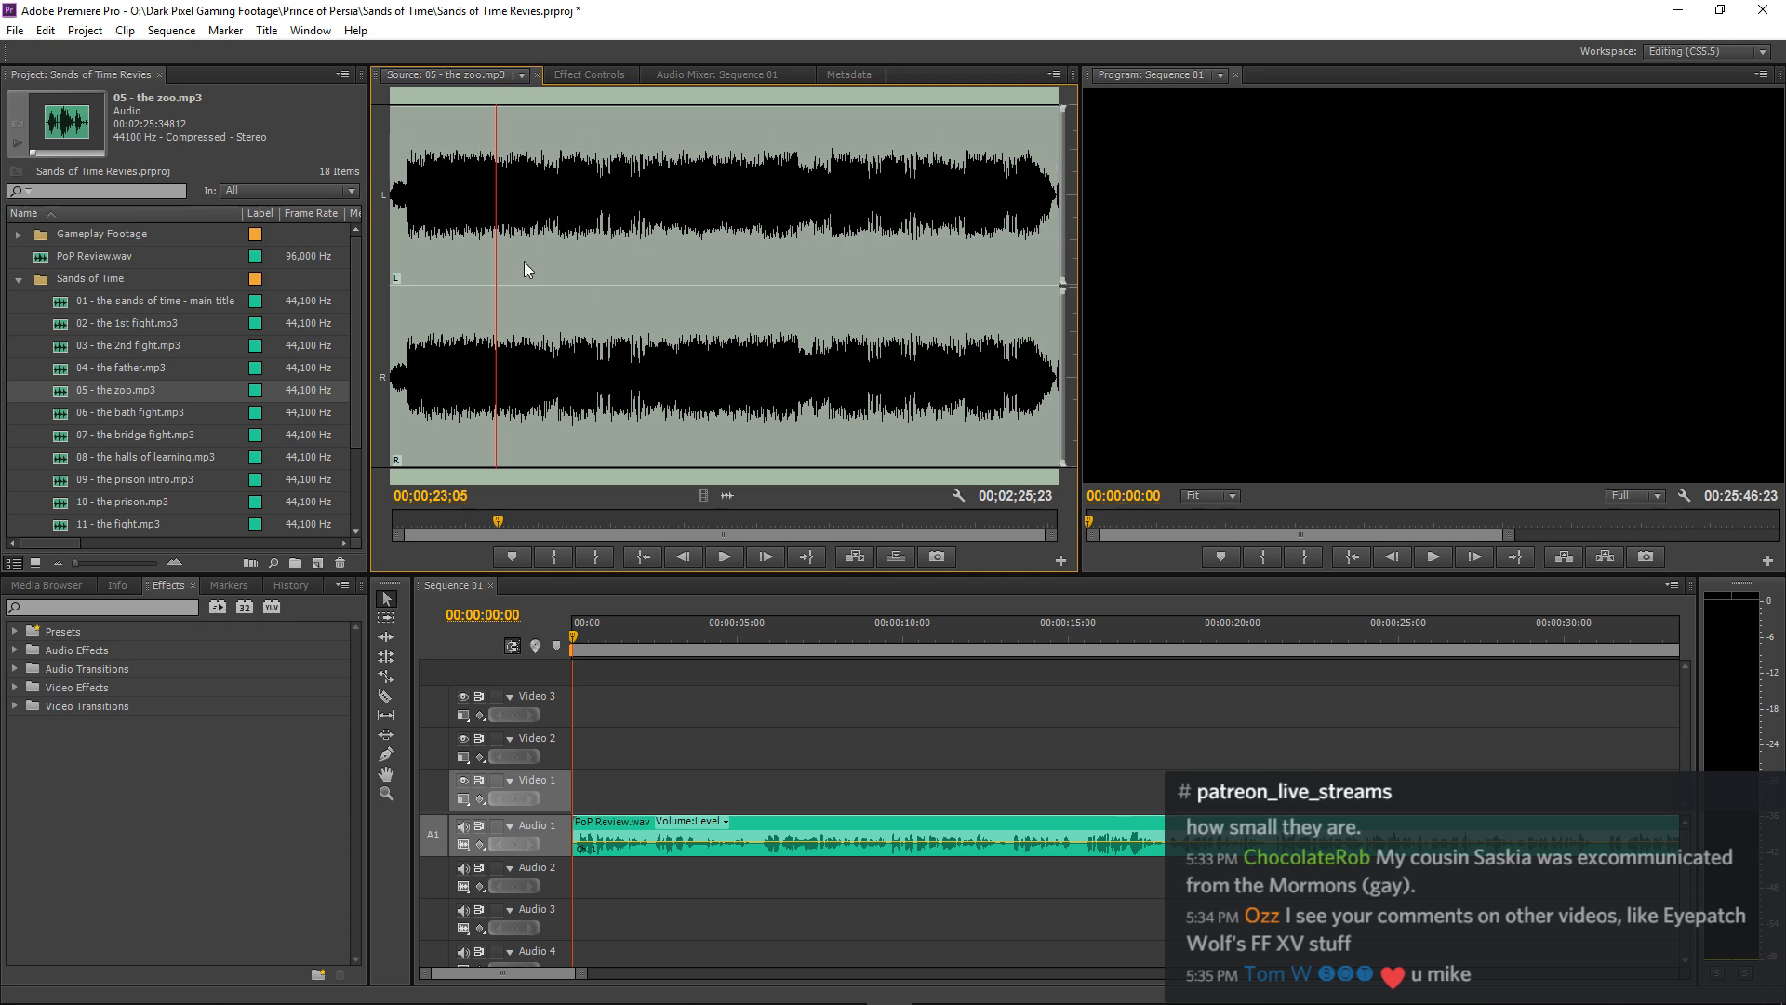
# Audition the openings of 06 - the bath fight.mp3 and 07 - the bridge fight.mp3 in the Source monitor.
pyautogui.doubleClick(61, 417)
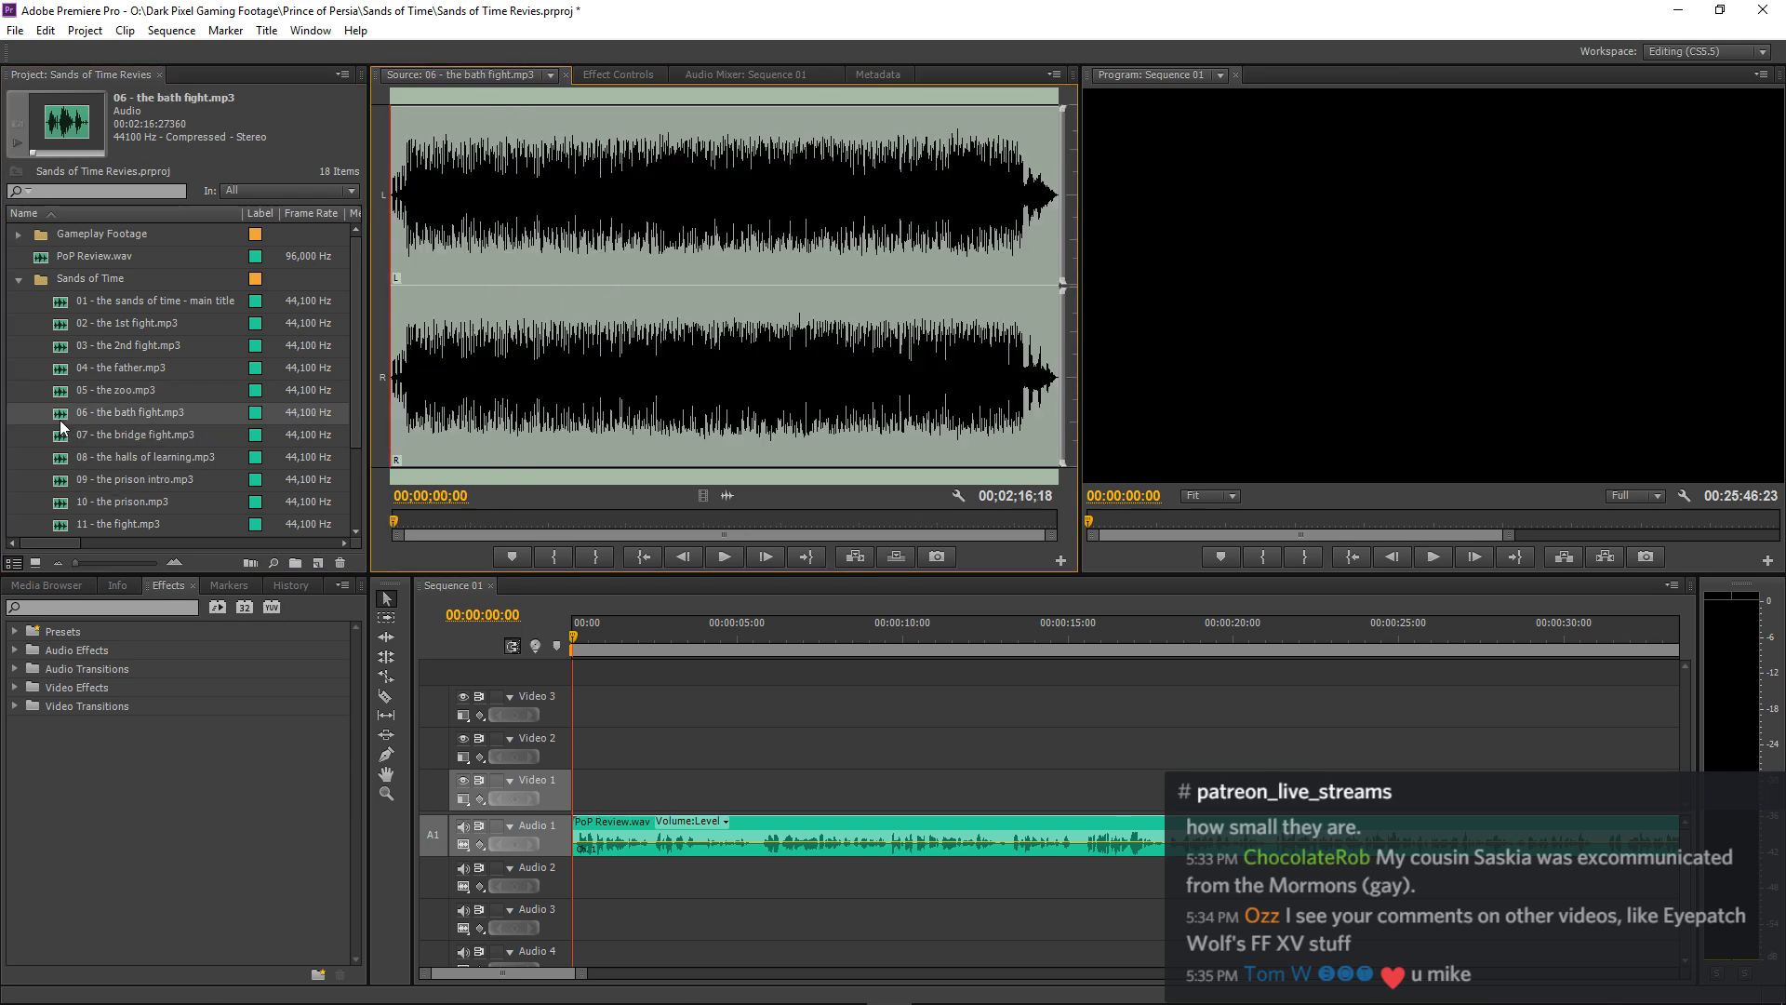
pyautogui.press('space')
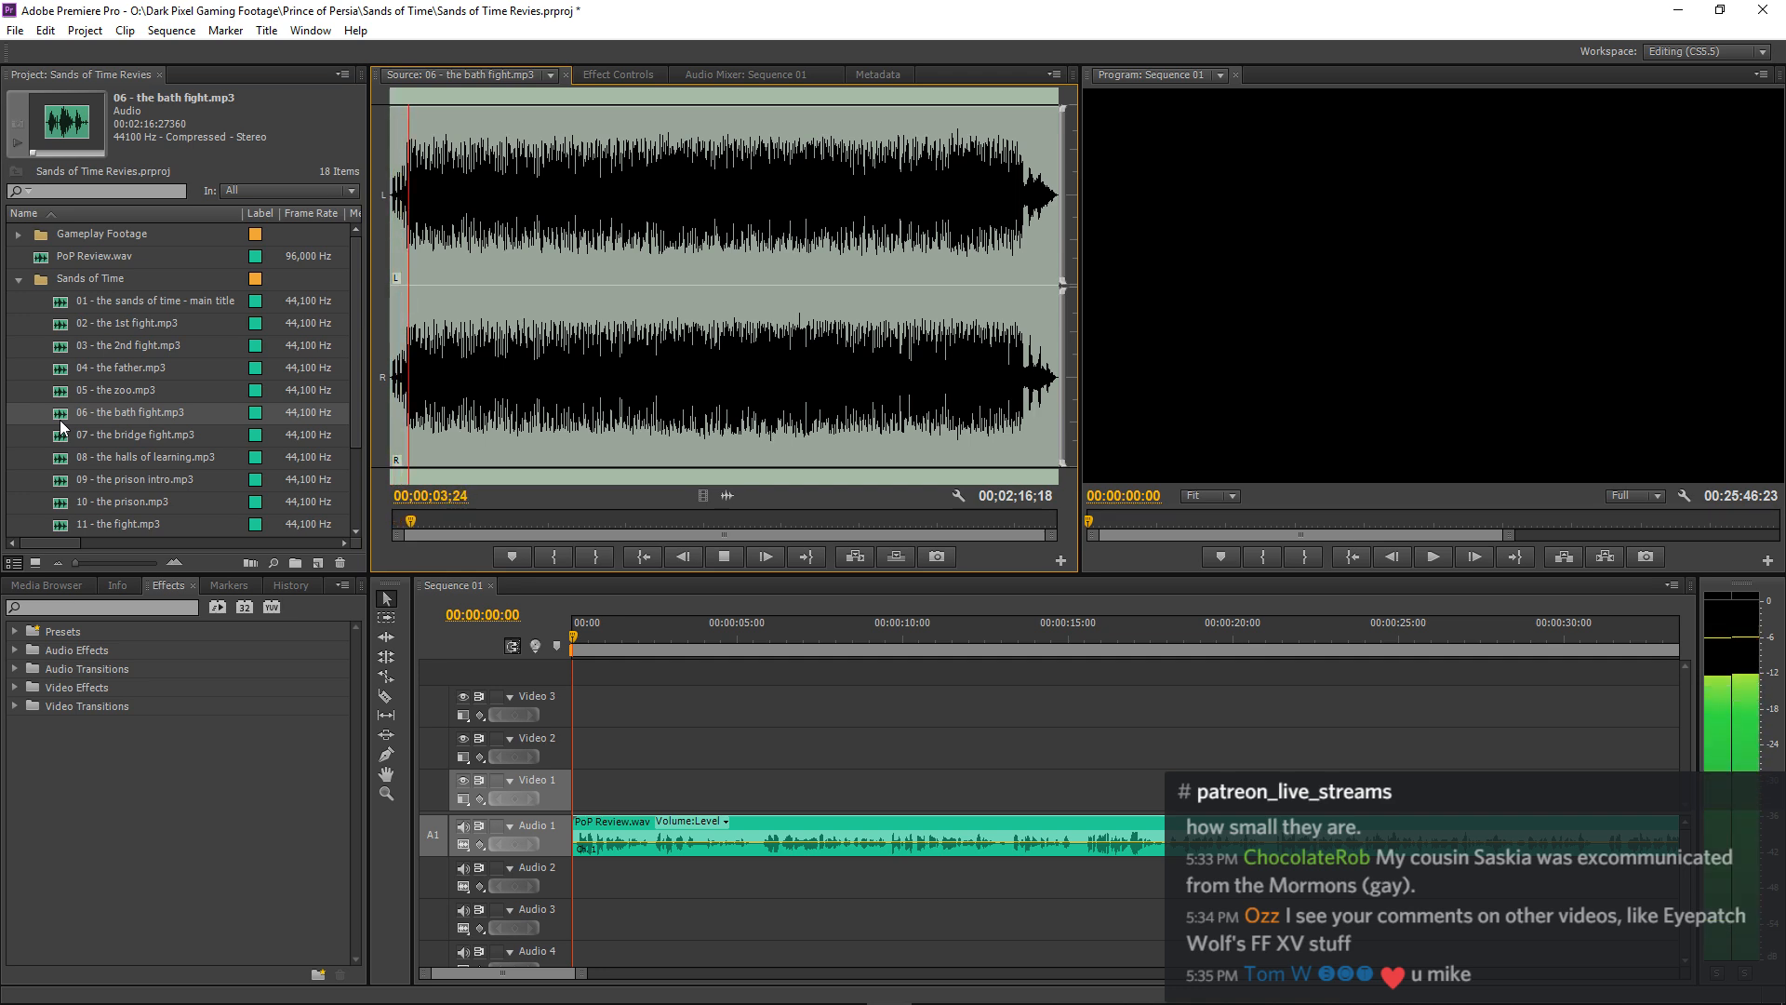
pyautogui.press('space')
pyautogui.doubleClick(60, 435)
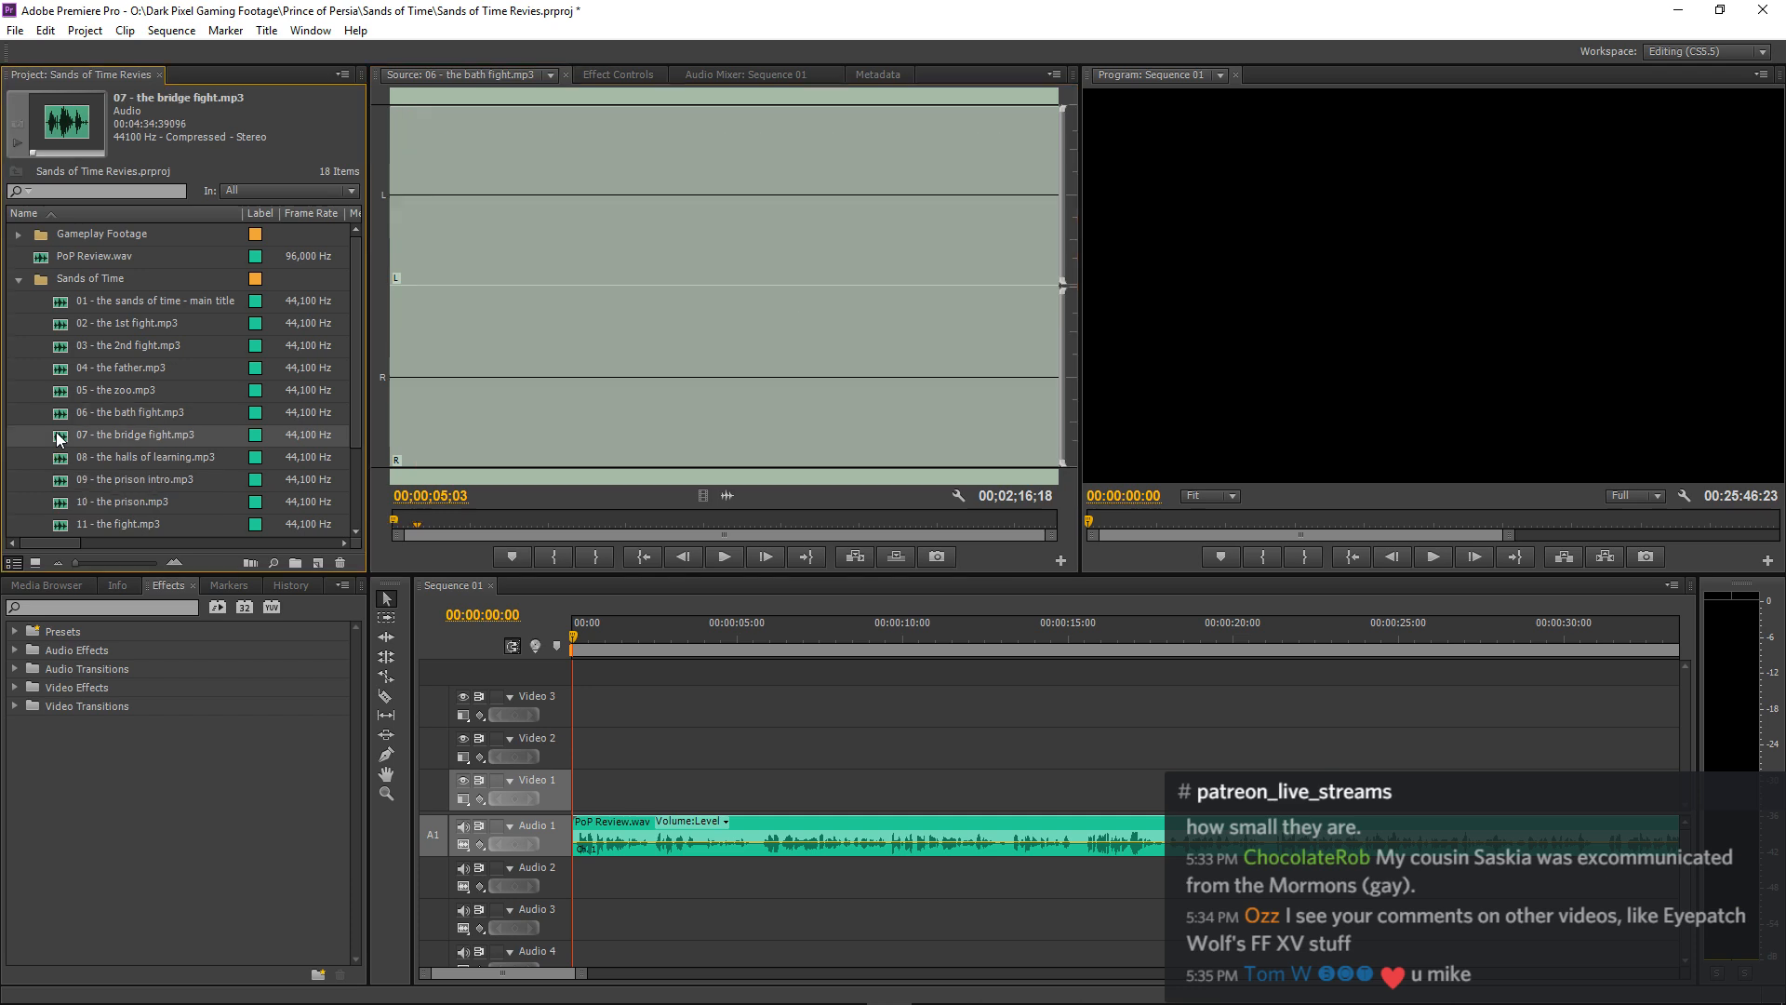
pyautogui.press('space')
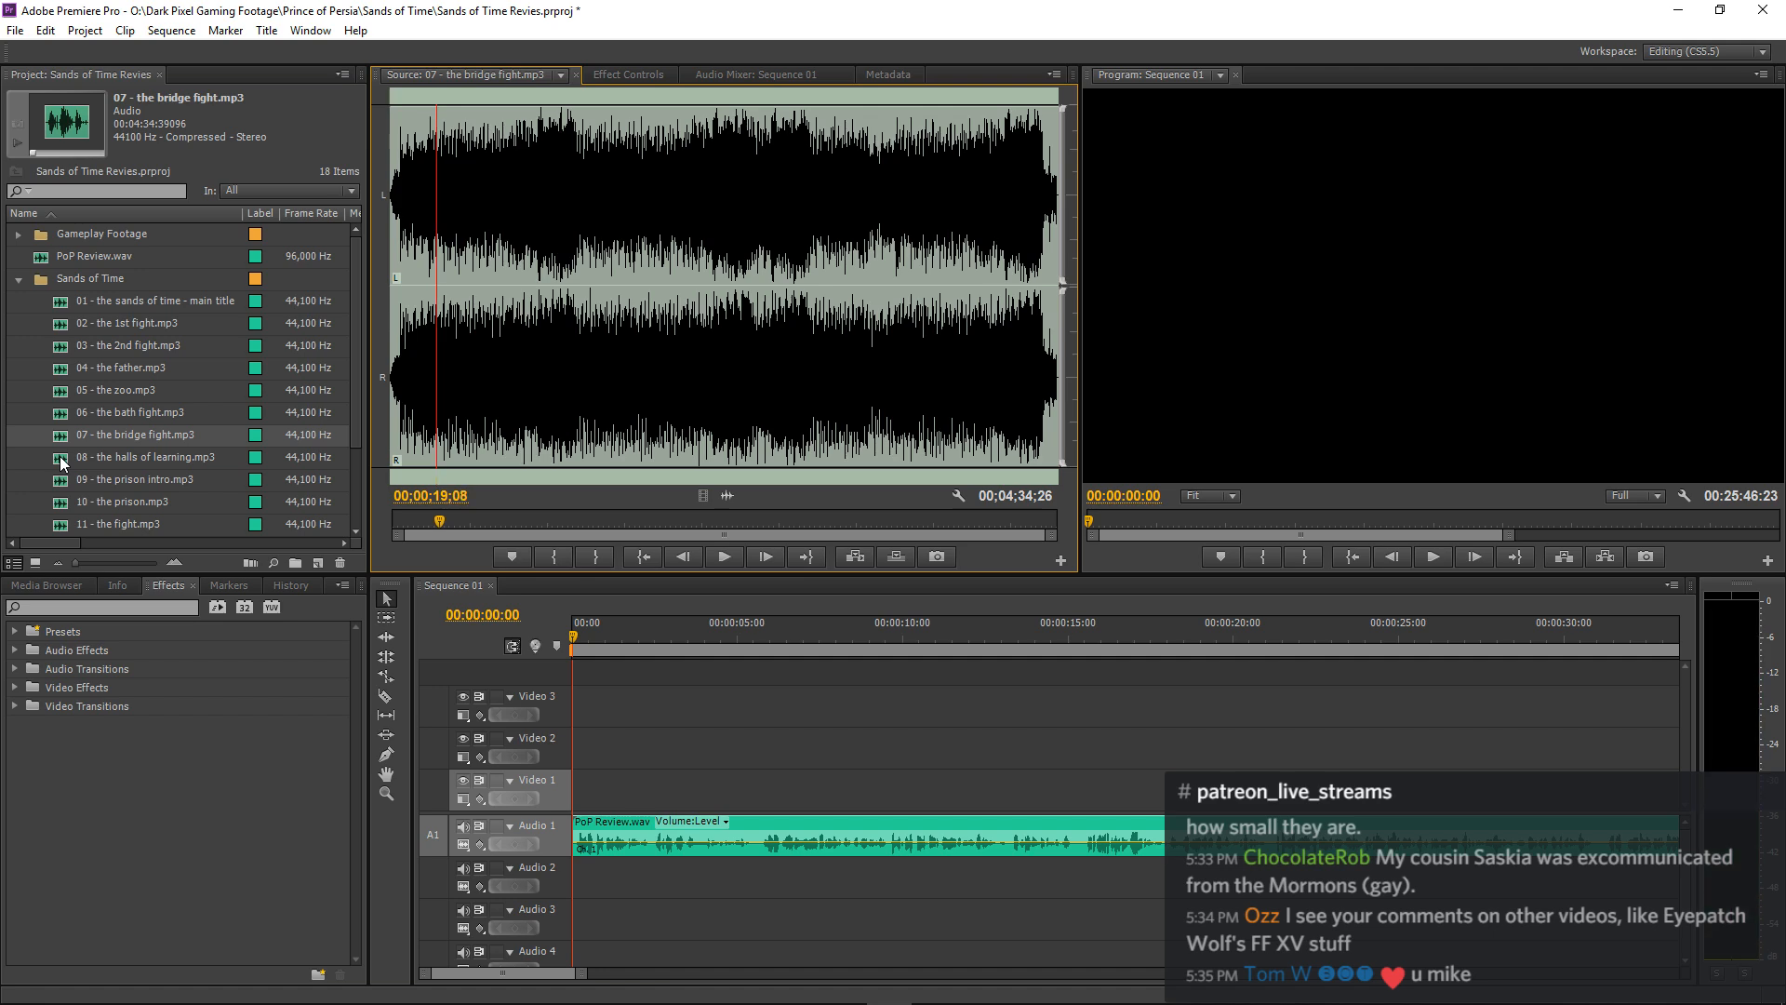
# Load 08 - the halls of learning.mp3 into the Source monitor and listen to about its first 11 seconds.
pyautogui.doubleClick(60, 456)
pyautogui.press('space')
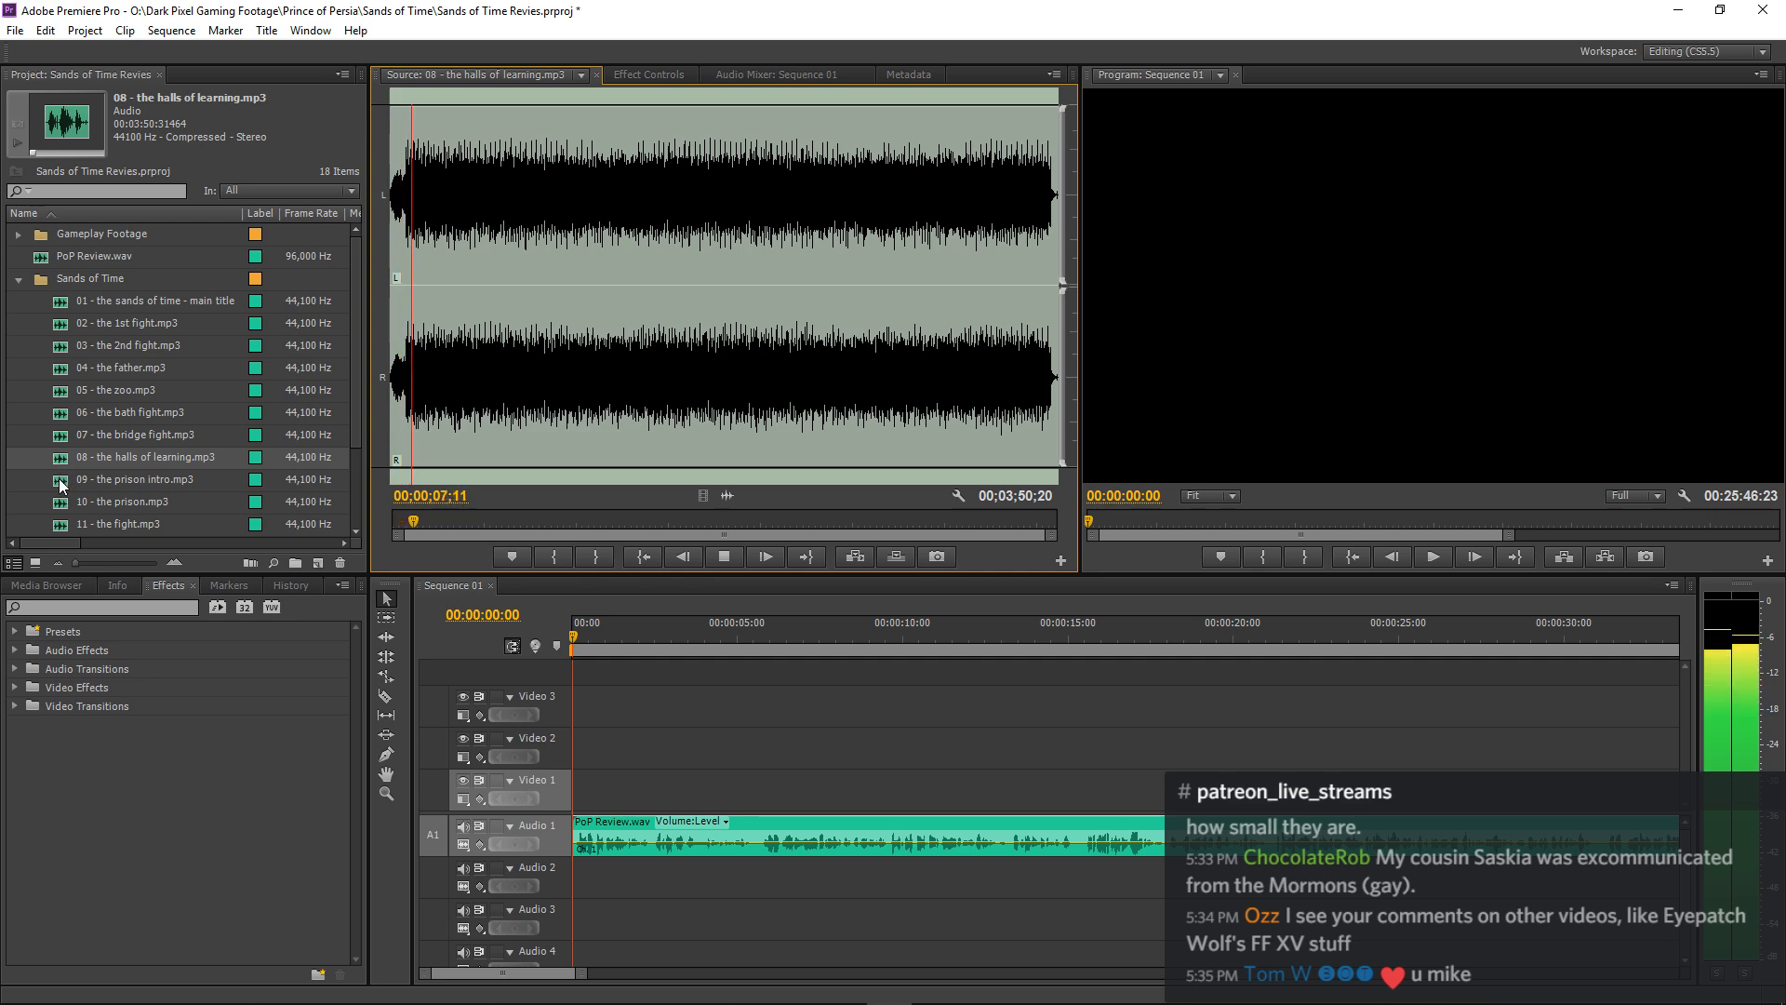
pyautogui.scroll(-1, 51, 451)
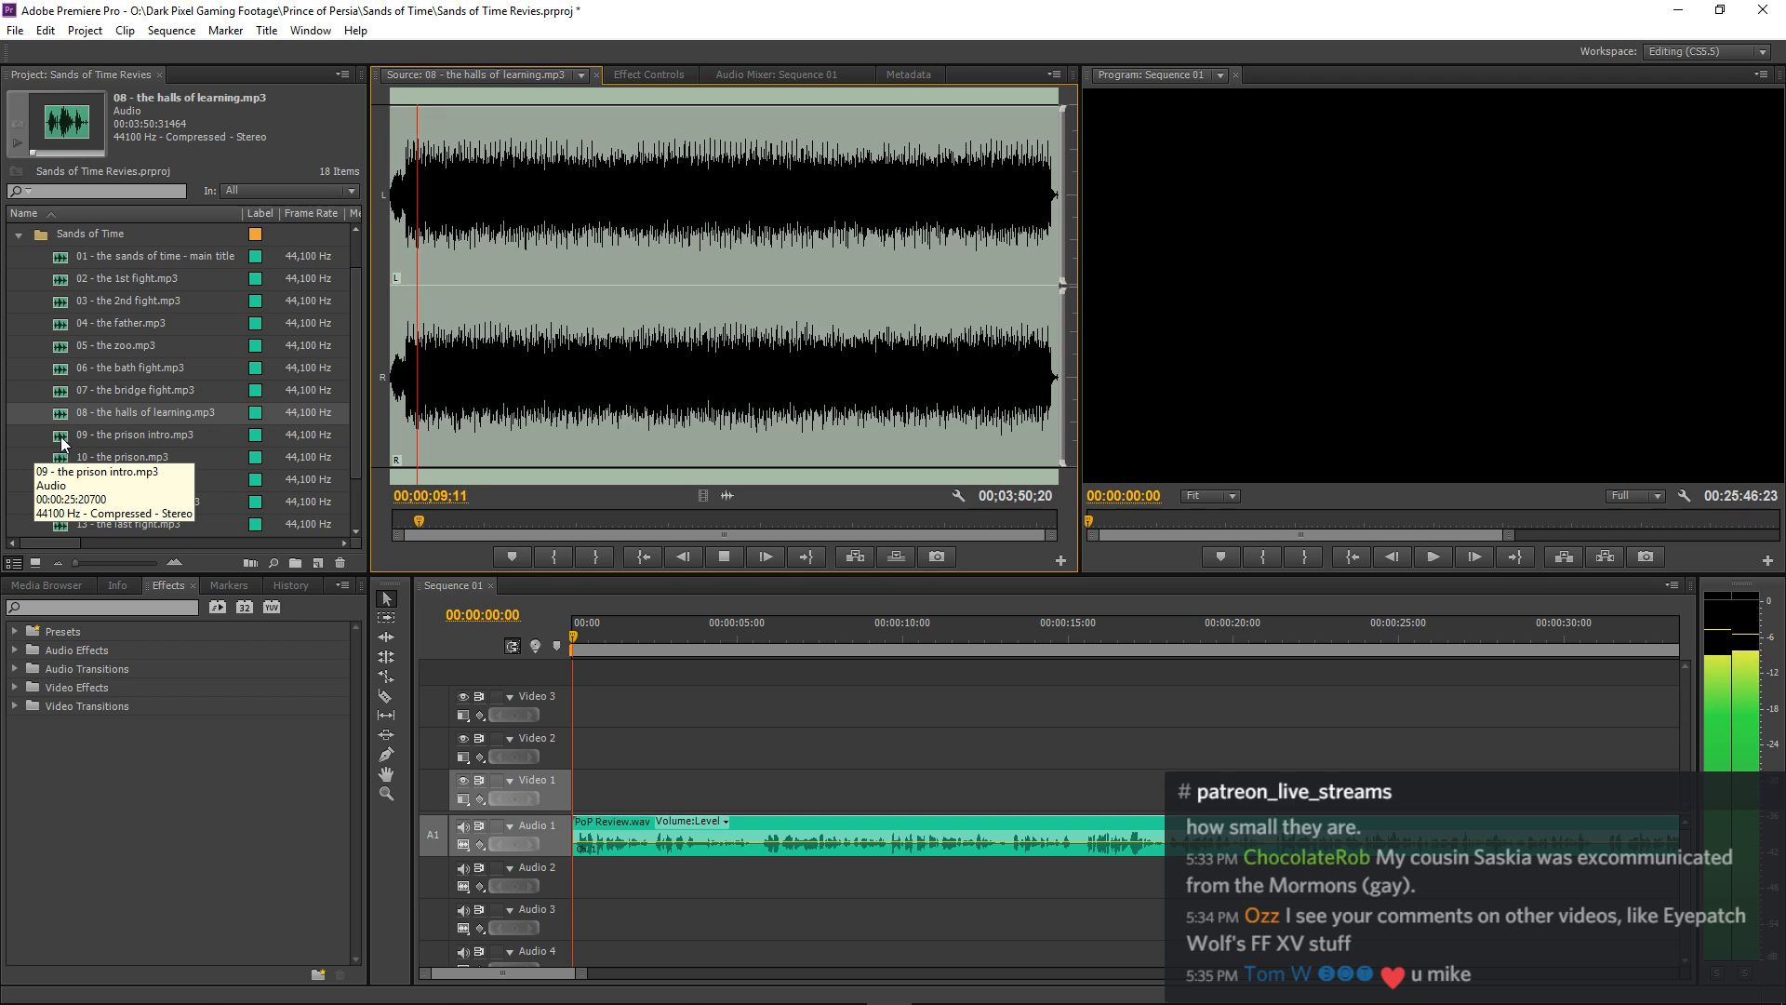
pyautogui.press('space')
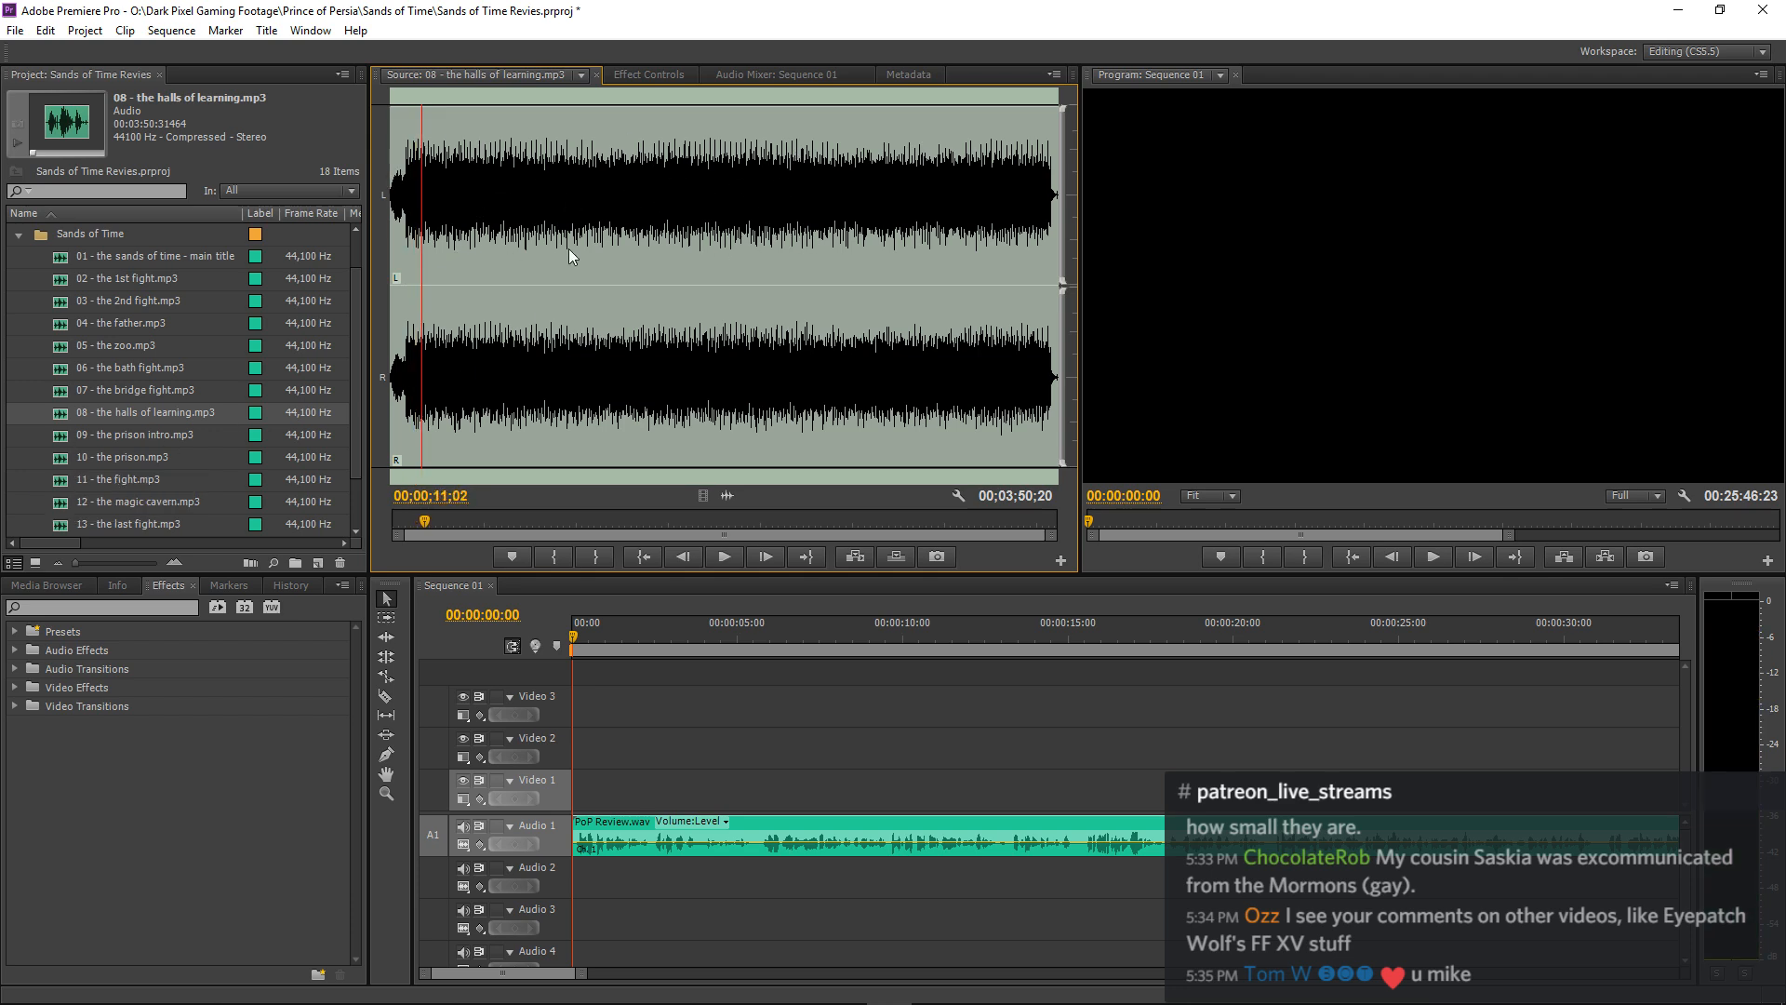
# Audition the openings of 09 - the prison intro.mp3 and 10 - the prison.mp3 in the Source monitor.
pyautogui.doubleClick(61, 435)
pyautogui.press('space')
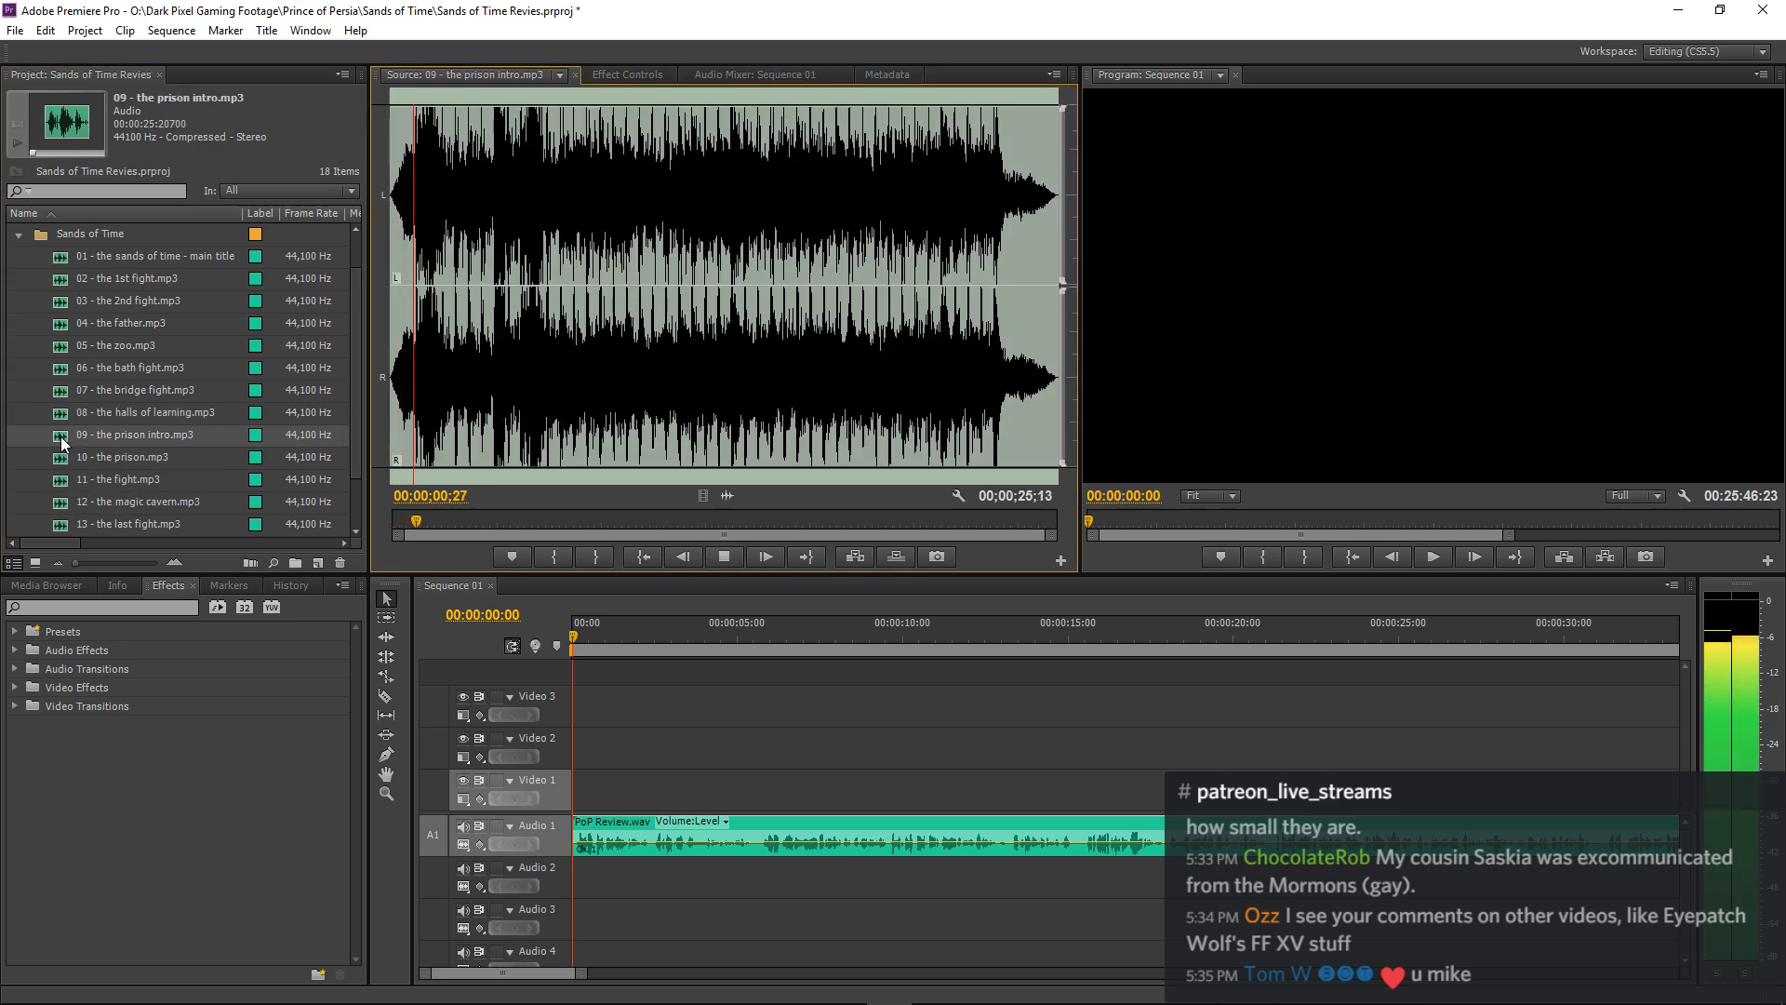
pyautogui.press('space')
pyautogui.click(59, 461)
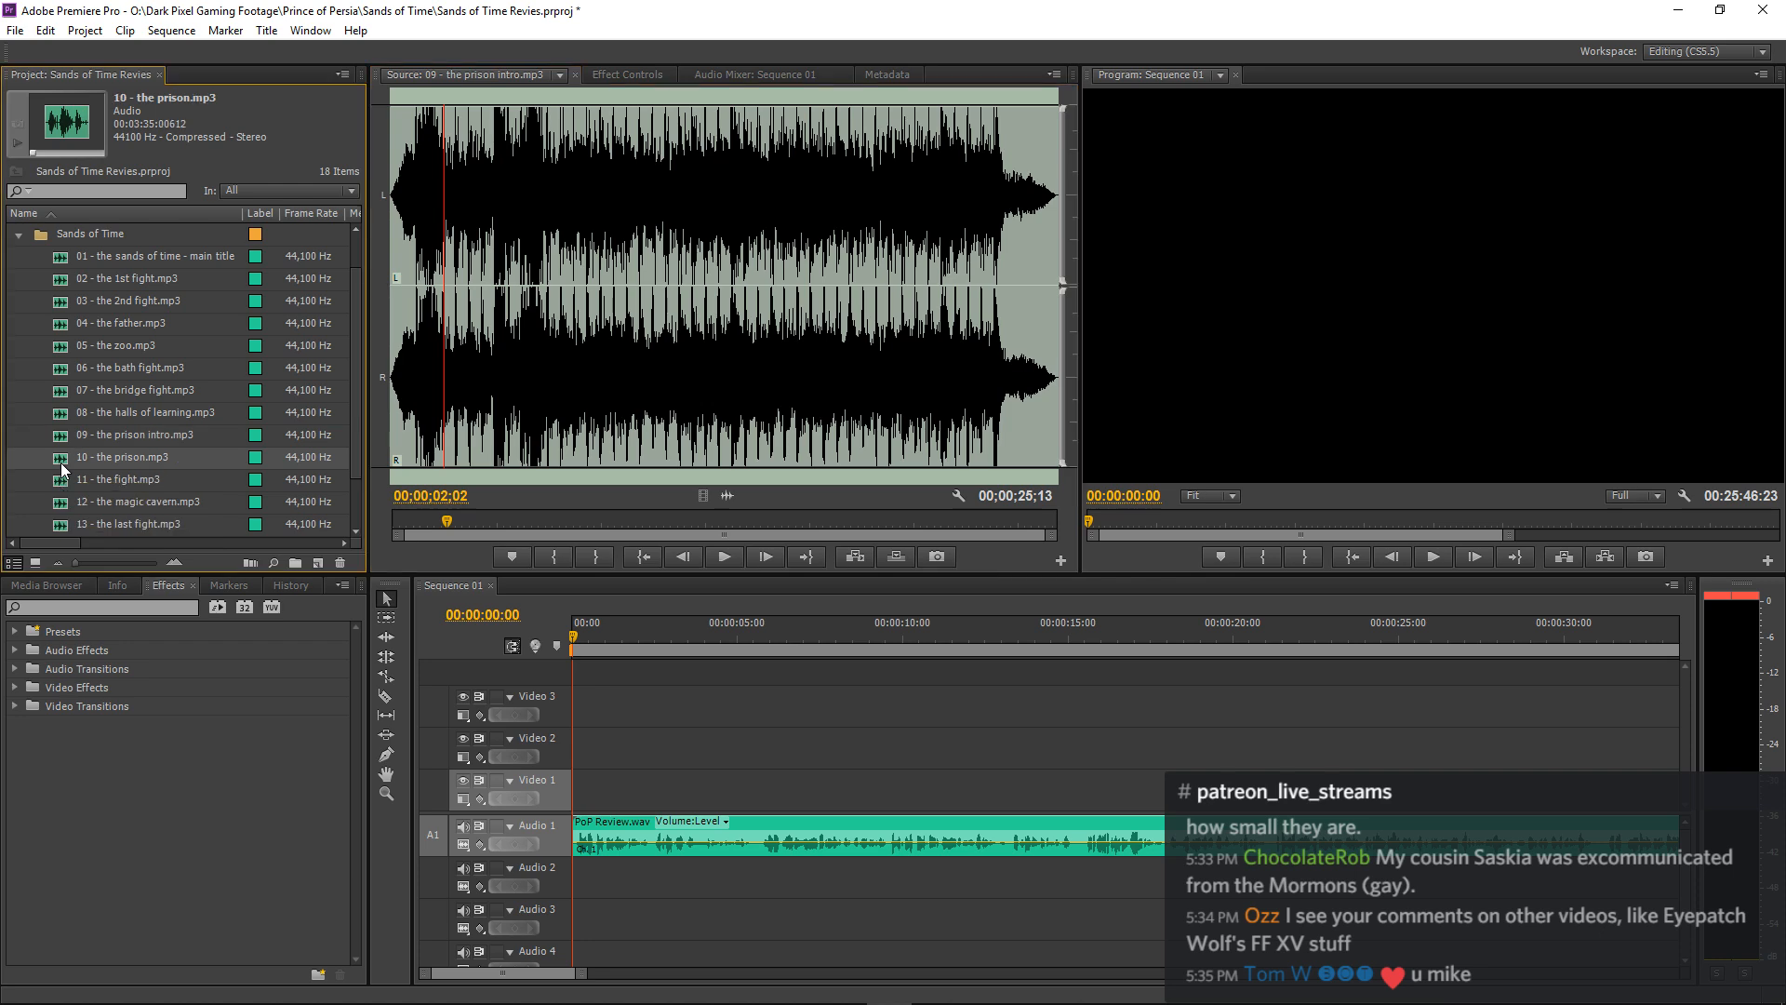
pyautogui.doubleClick(59, 462)
pyautogui.press('space')
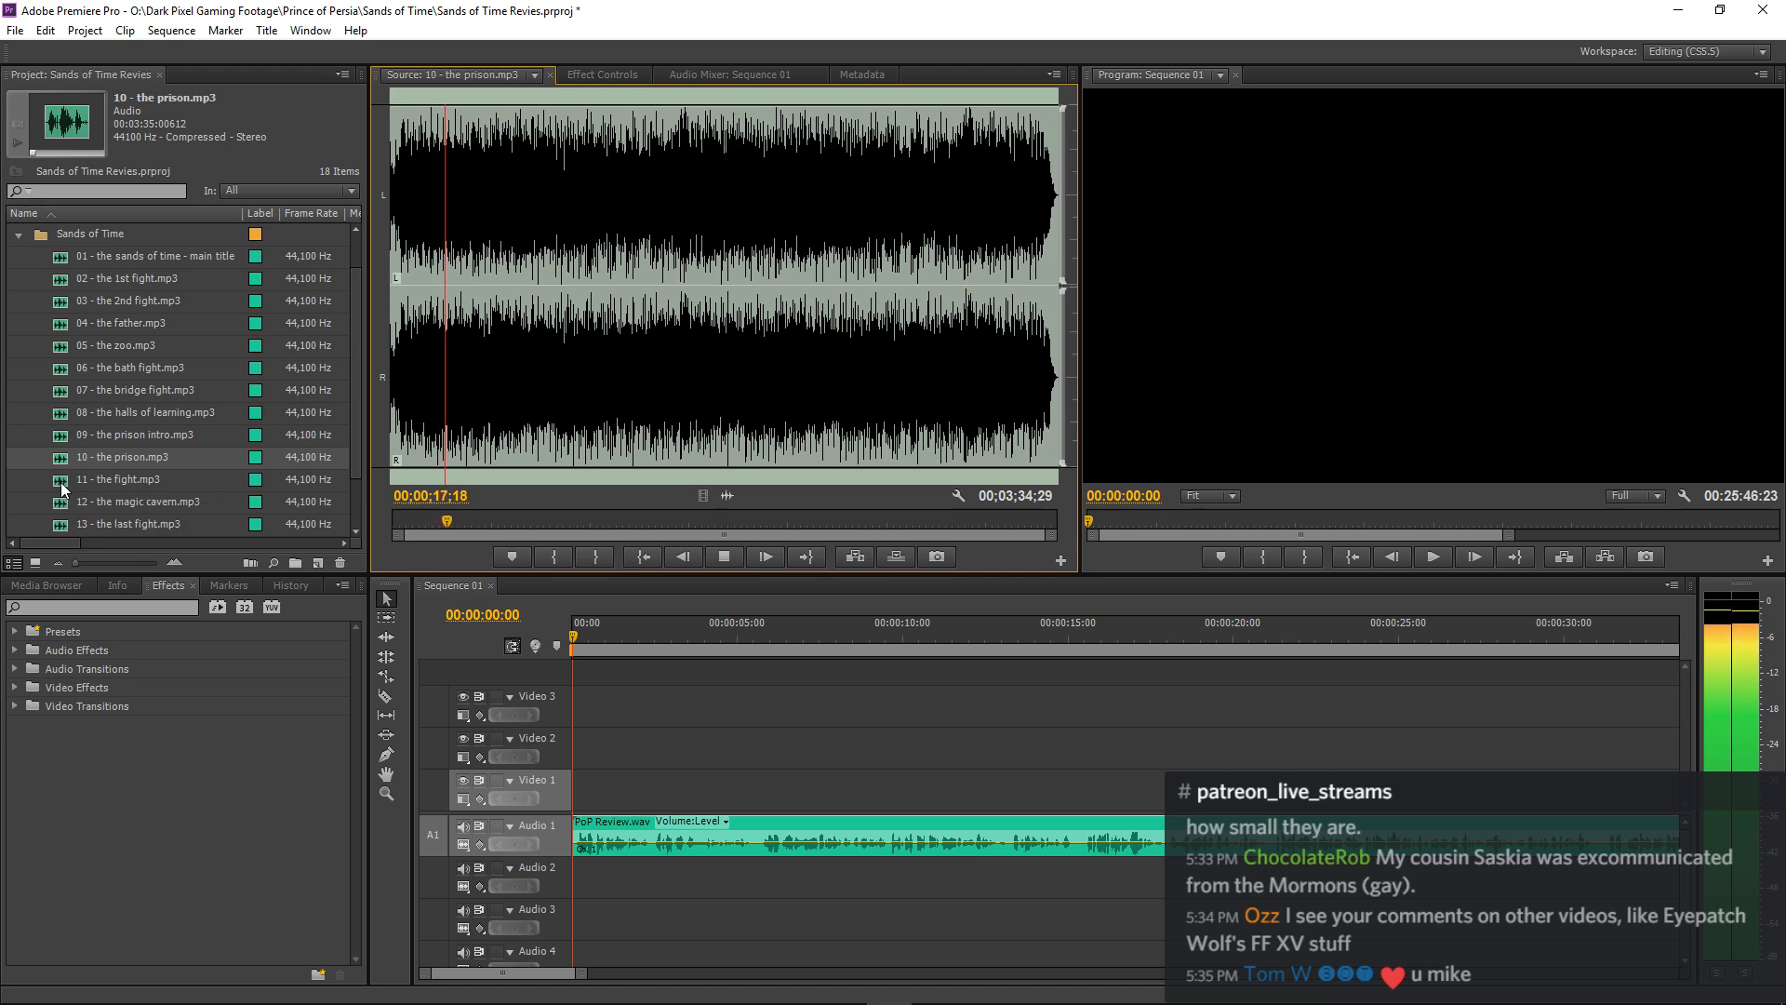
pyautogui.press('space')
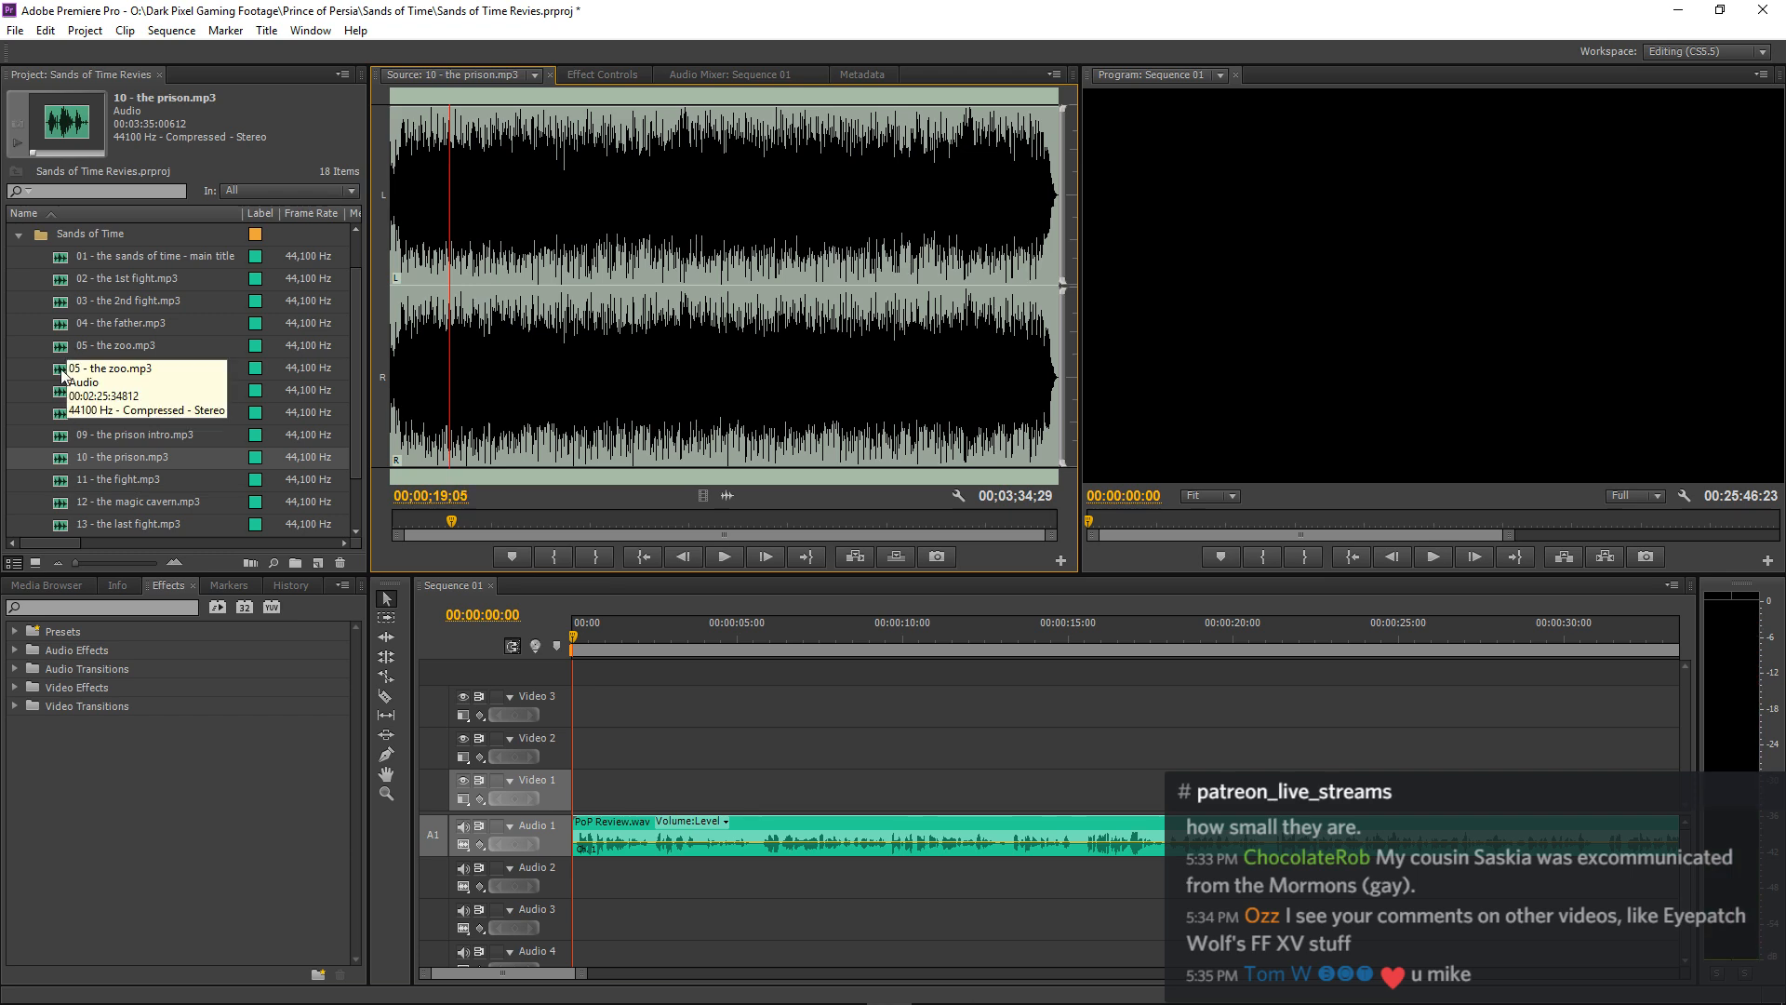
# Audition the openings of 11 - the fight.mp3 and 12 - the magic cavern.mp3 in the Source monitor.
pyautogui.doubleClick(58, 484)
pyautogui.press('space')
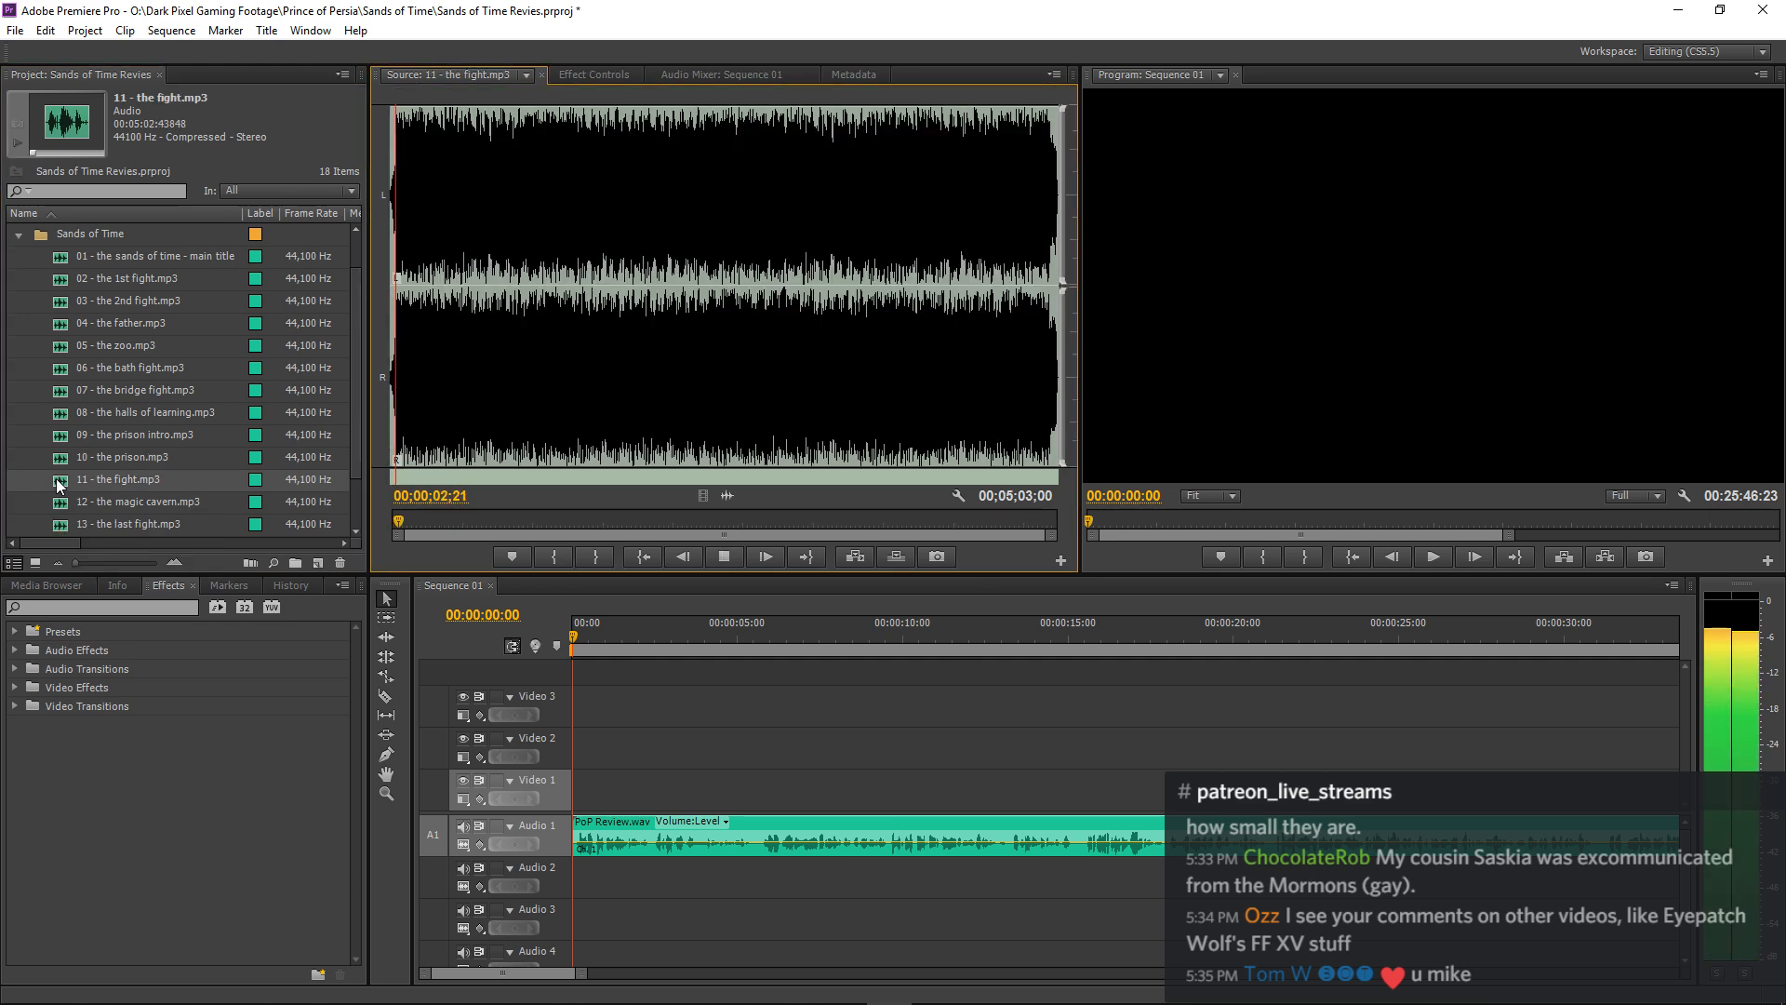
pyautogui.scroll(-1, 59, 483)
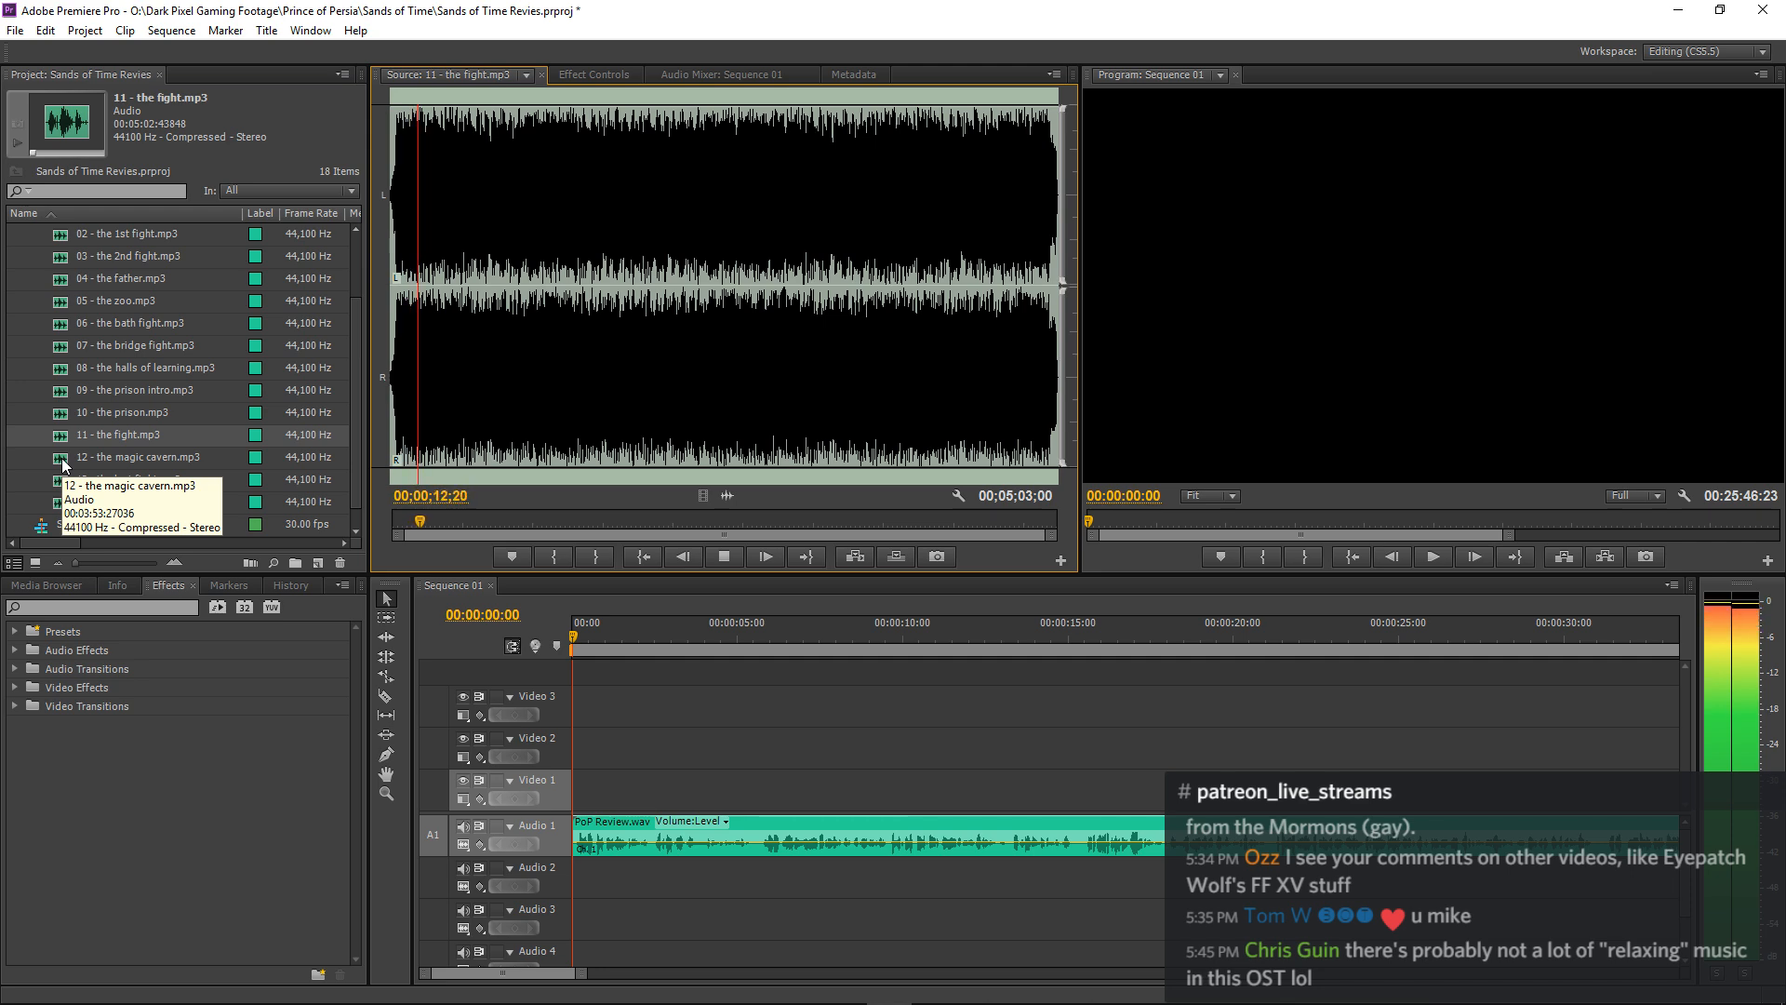
pyautogui.press('space')
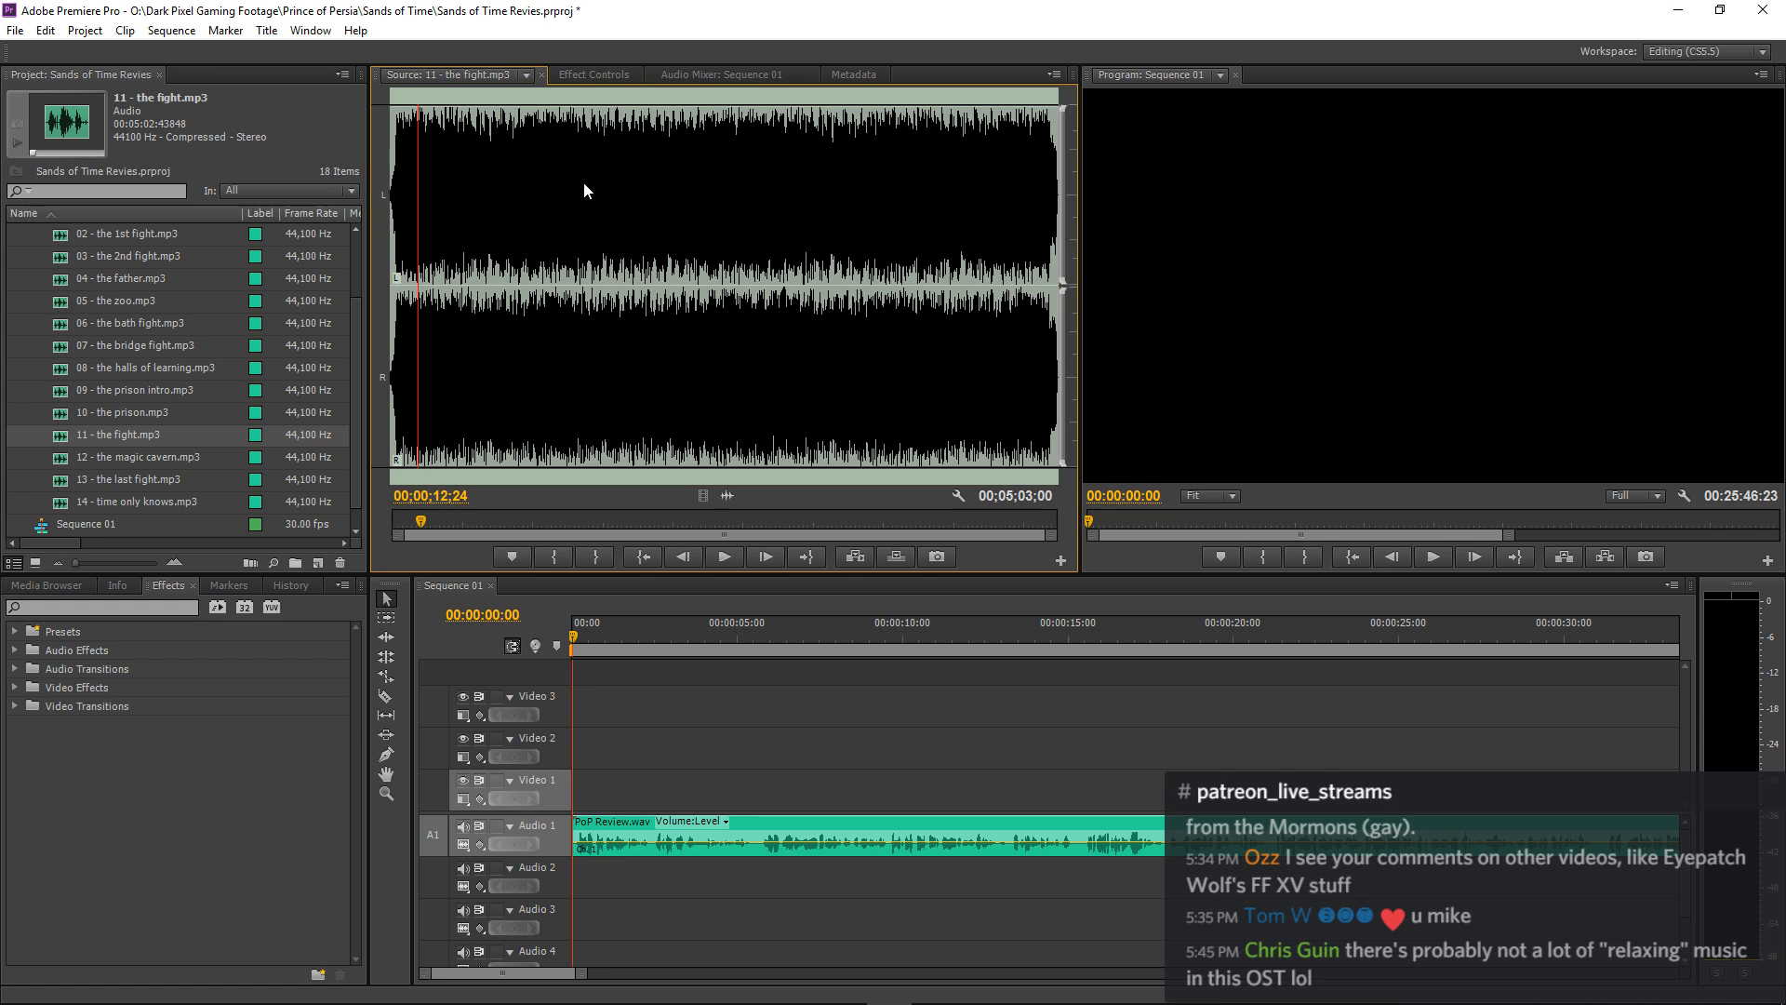
pyautogui.doubleClick(63, 458)
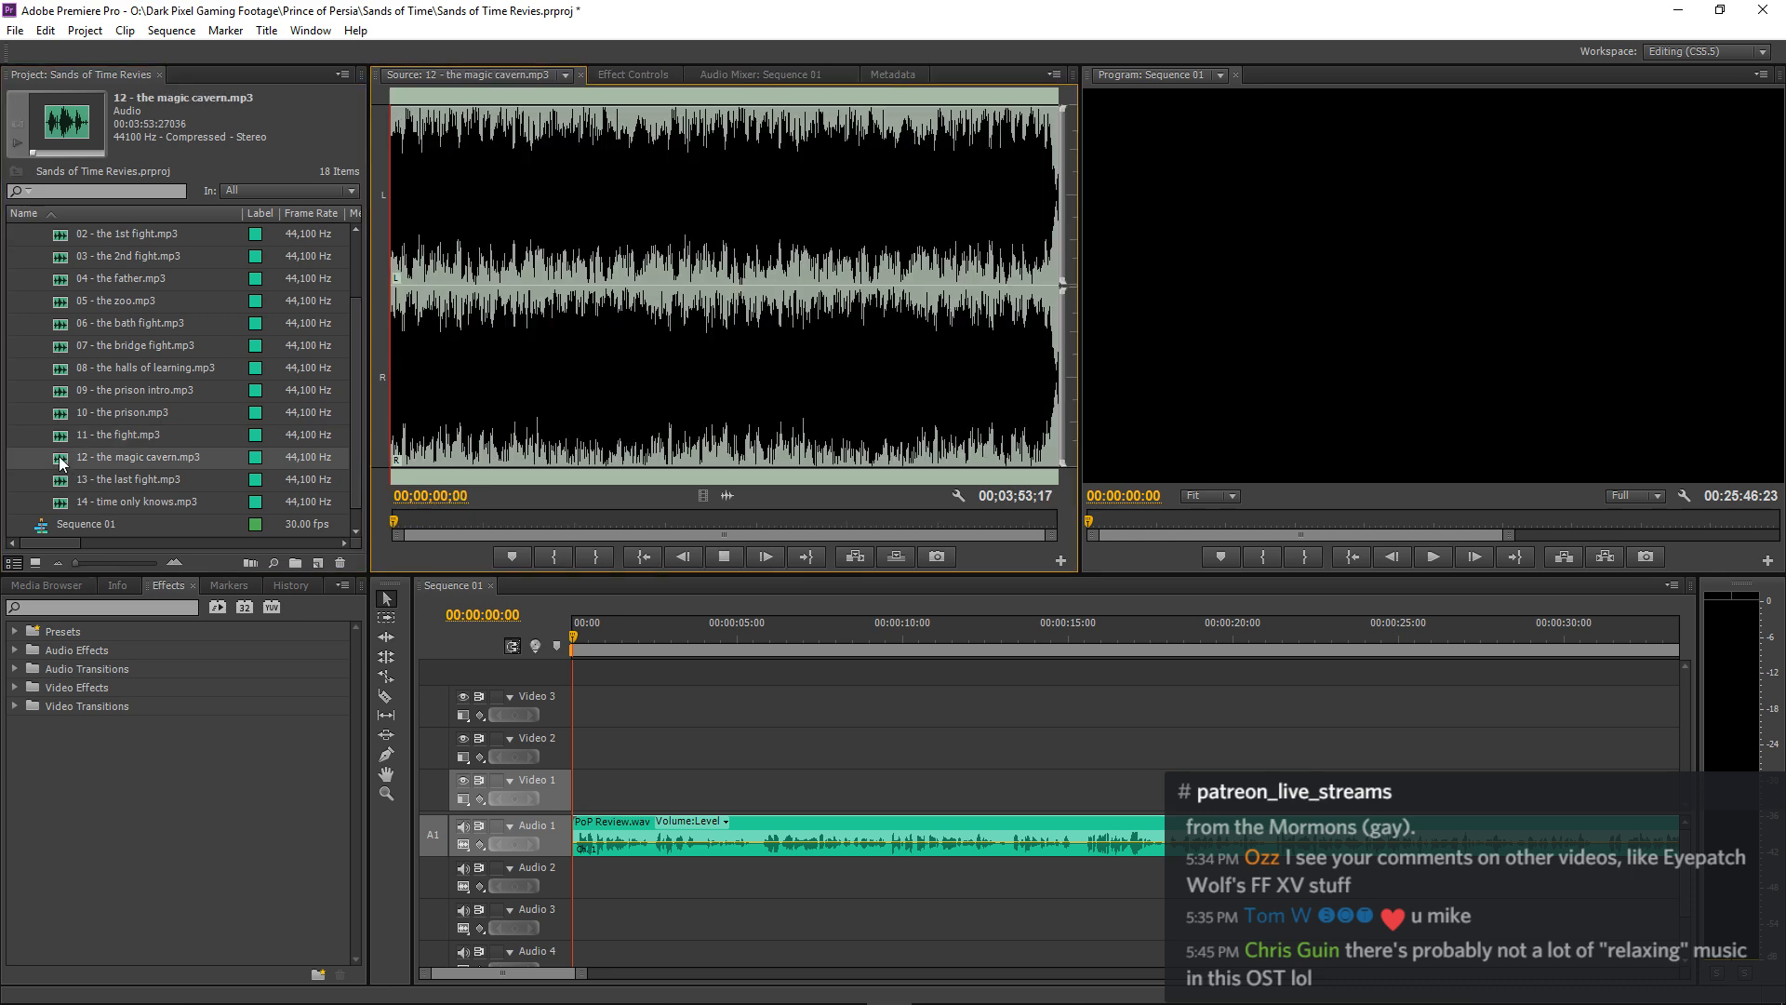
pyautogui.press('space')
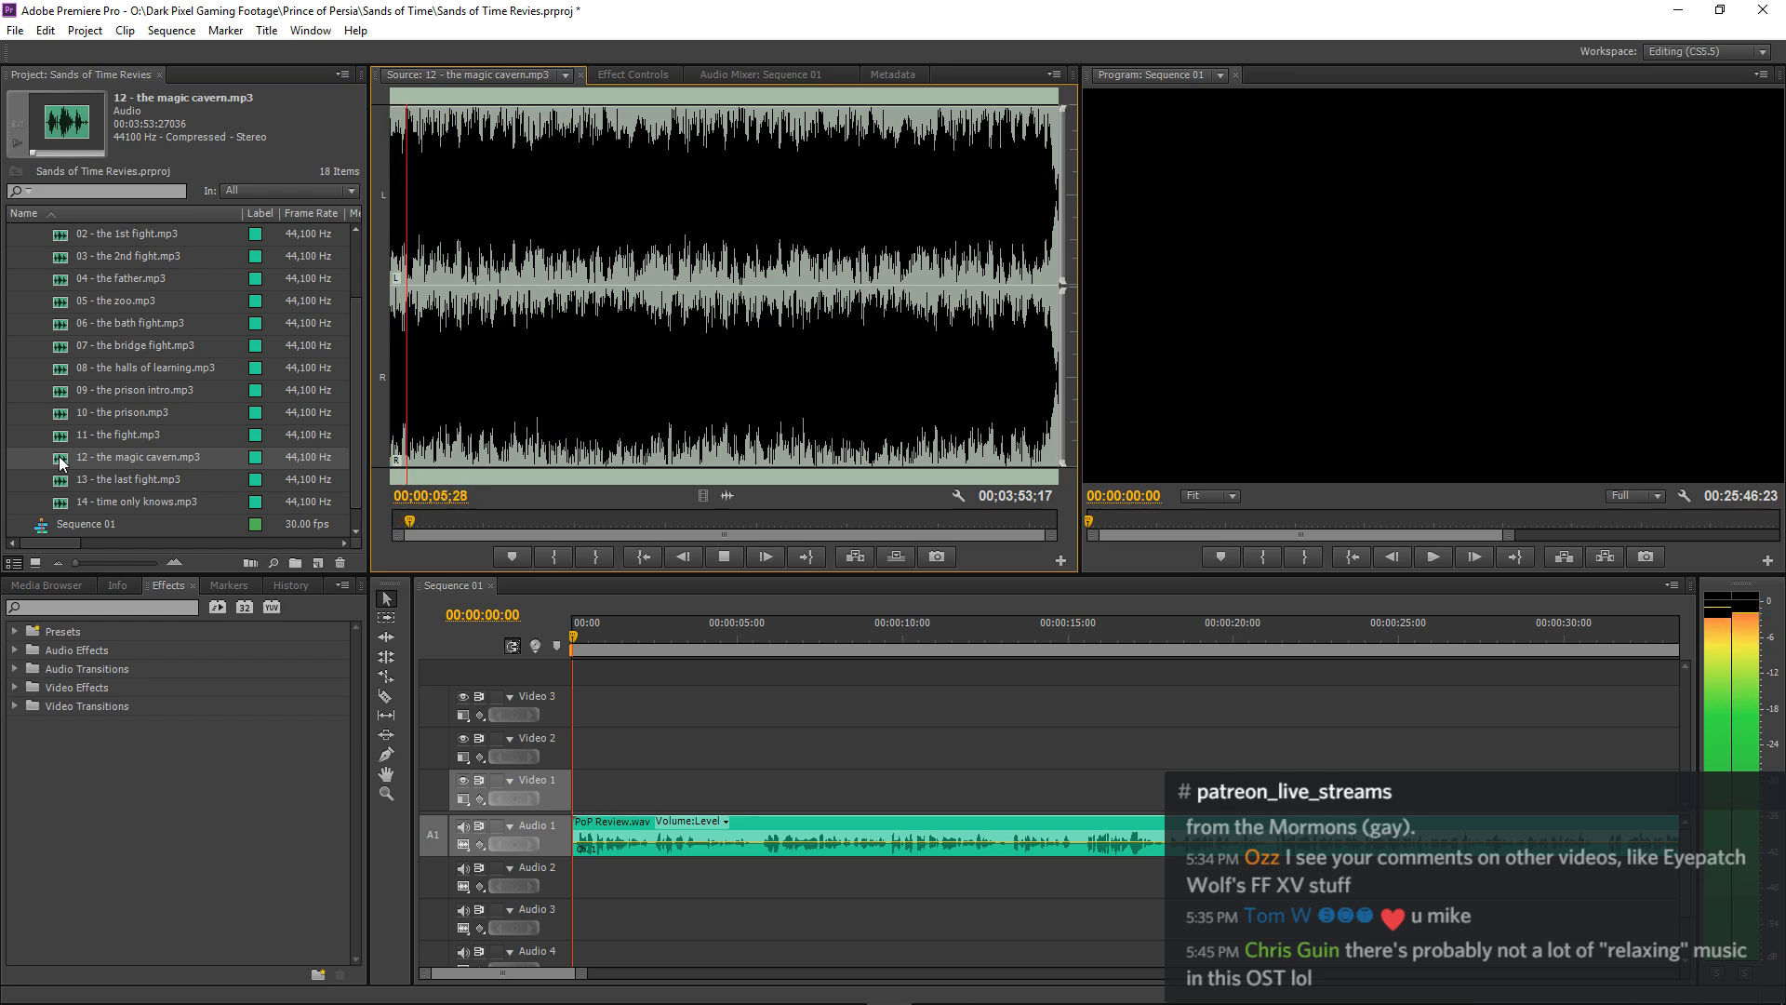
pyautogui.press('space')
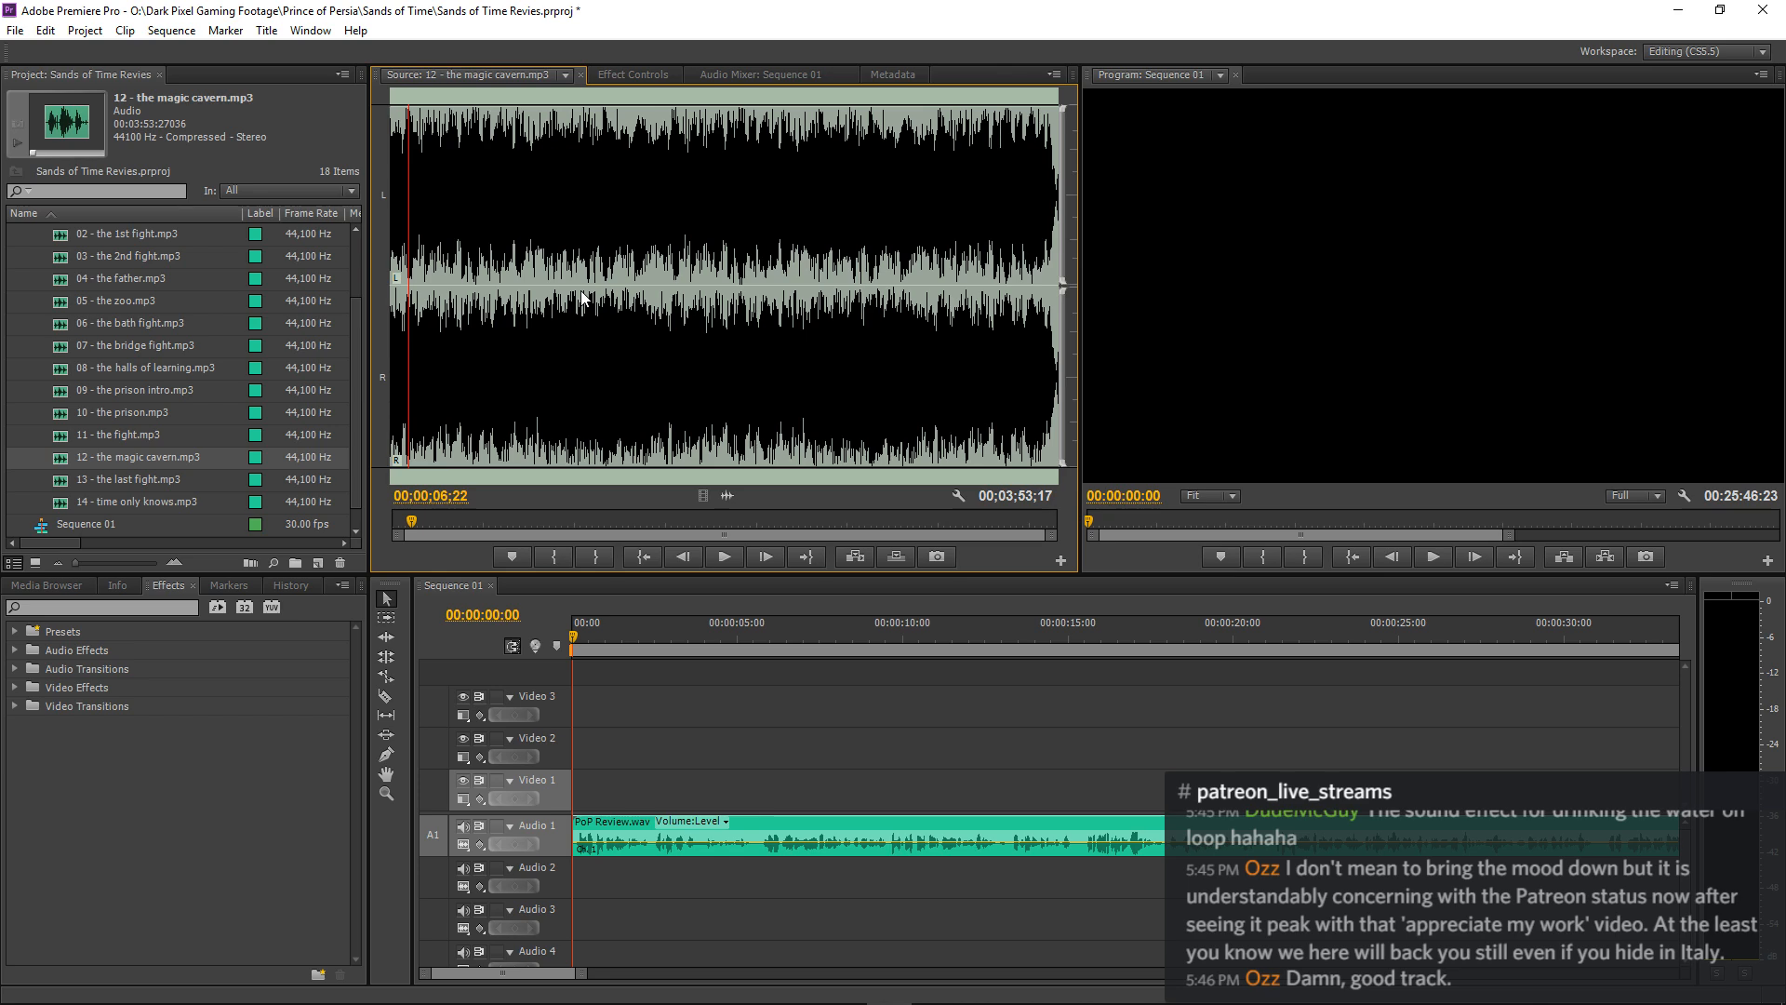
# Audition the openings of 13 - the last fight.mp3 and 14 - time only knows.mp3 in the Source monitor.
pyautogui.doubleClick(58, 481)
pyautogui.press('space')
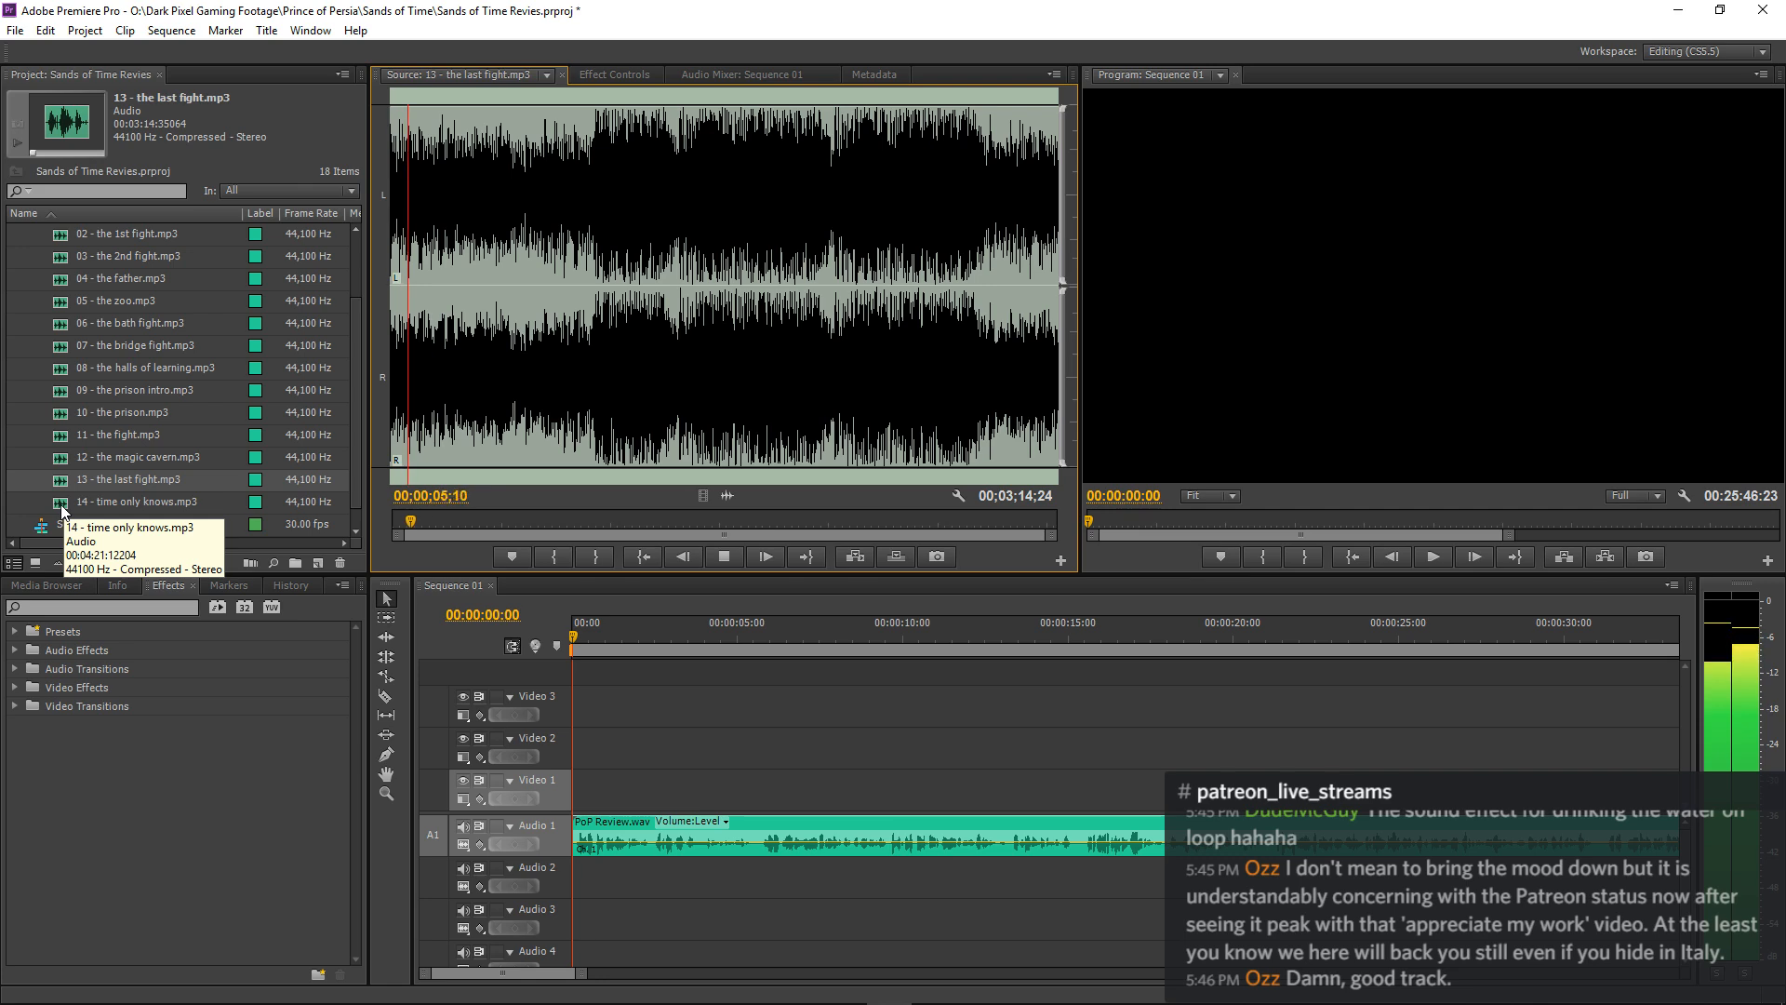
pyautogui.press('space')
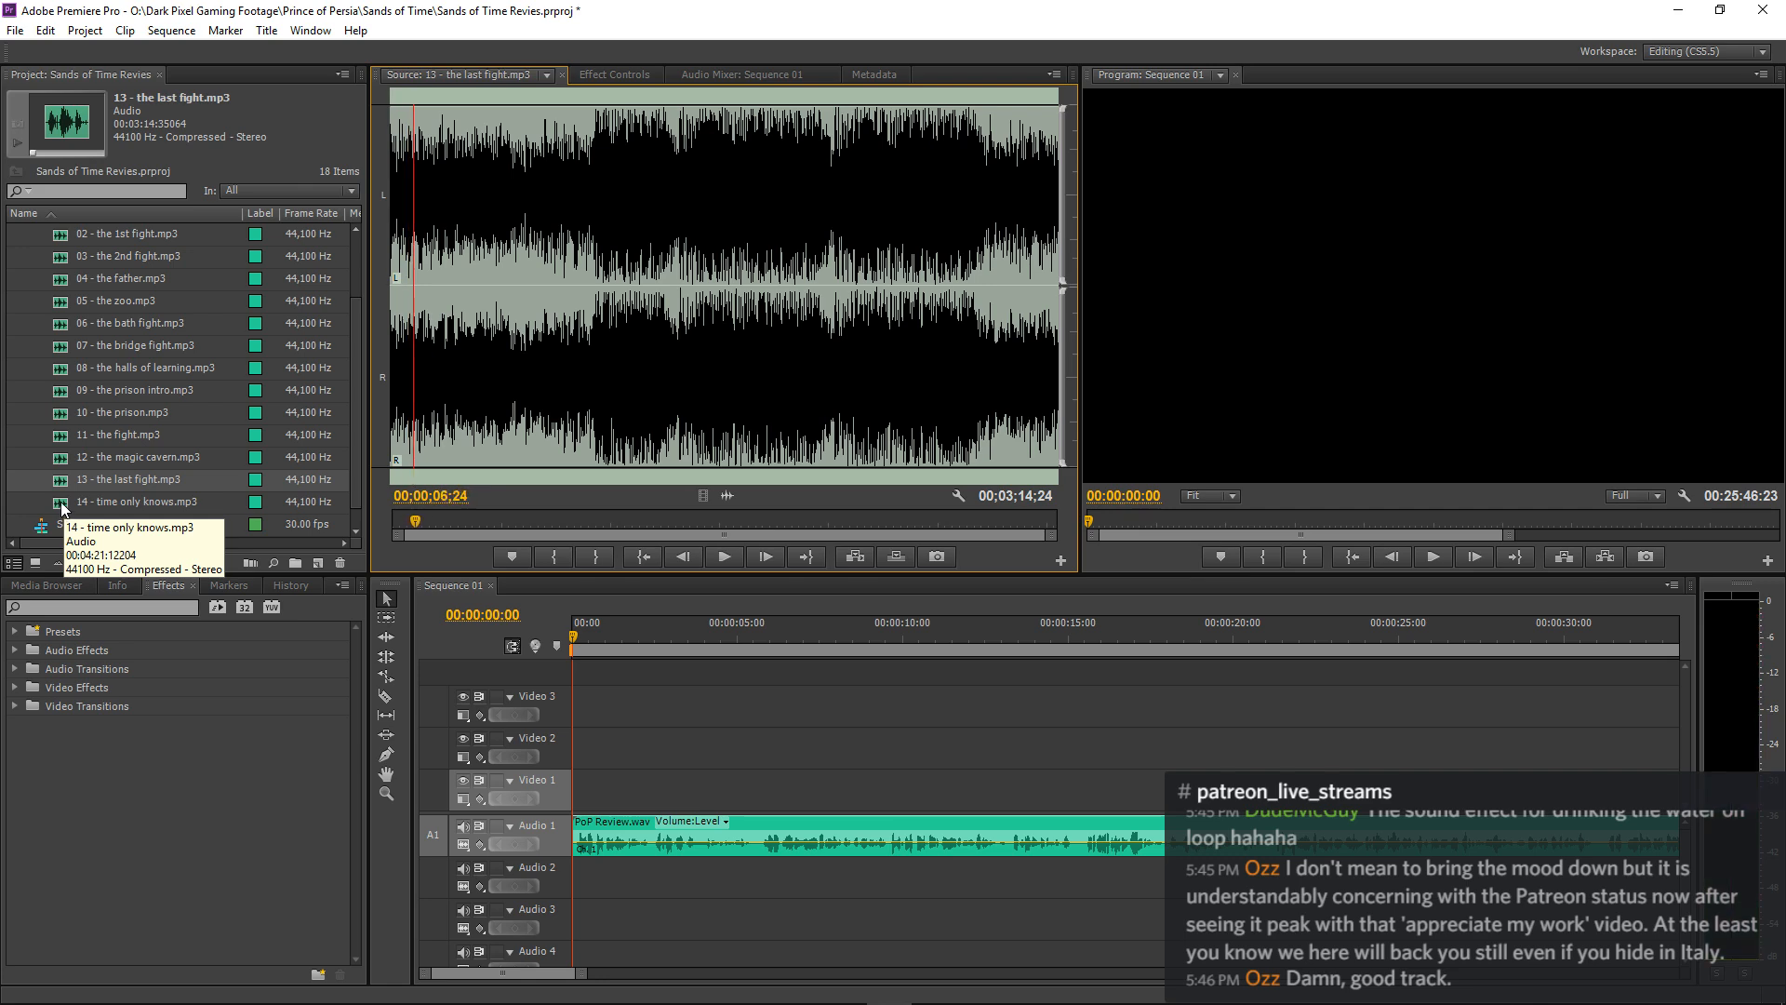
pyautogui.doubleClick(63, 502)
pyautogui.press('space')
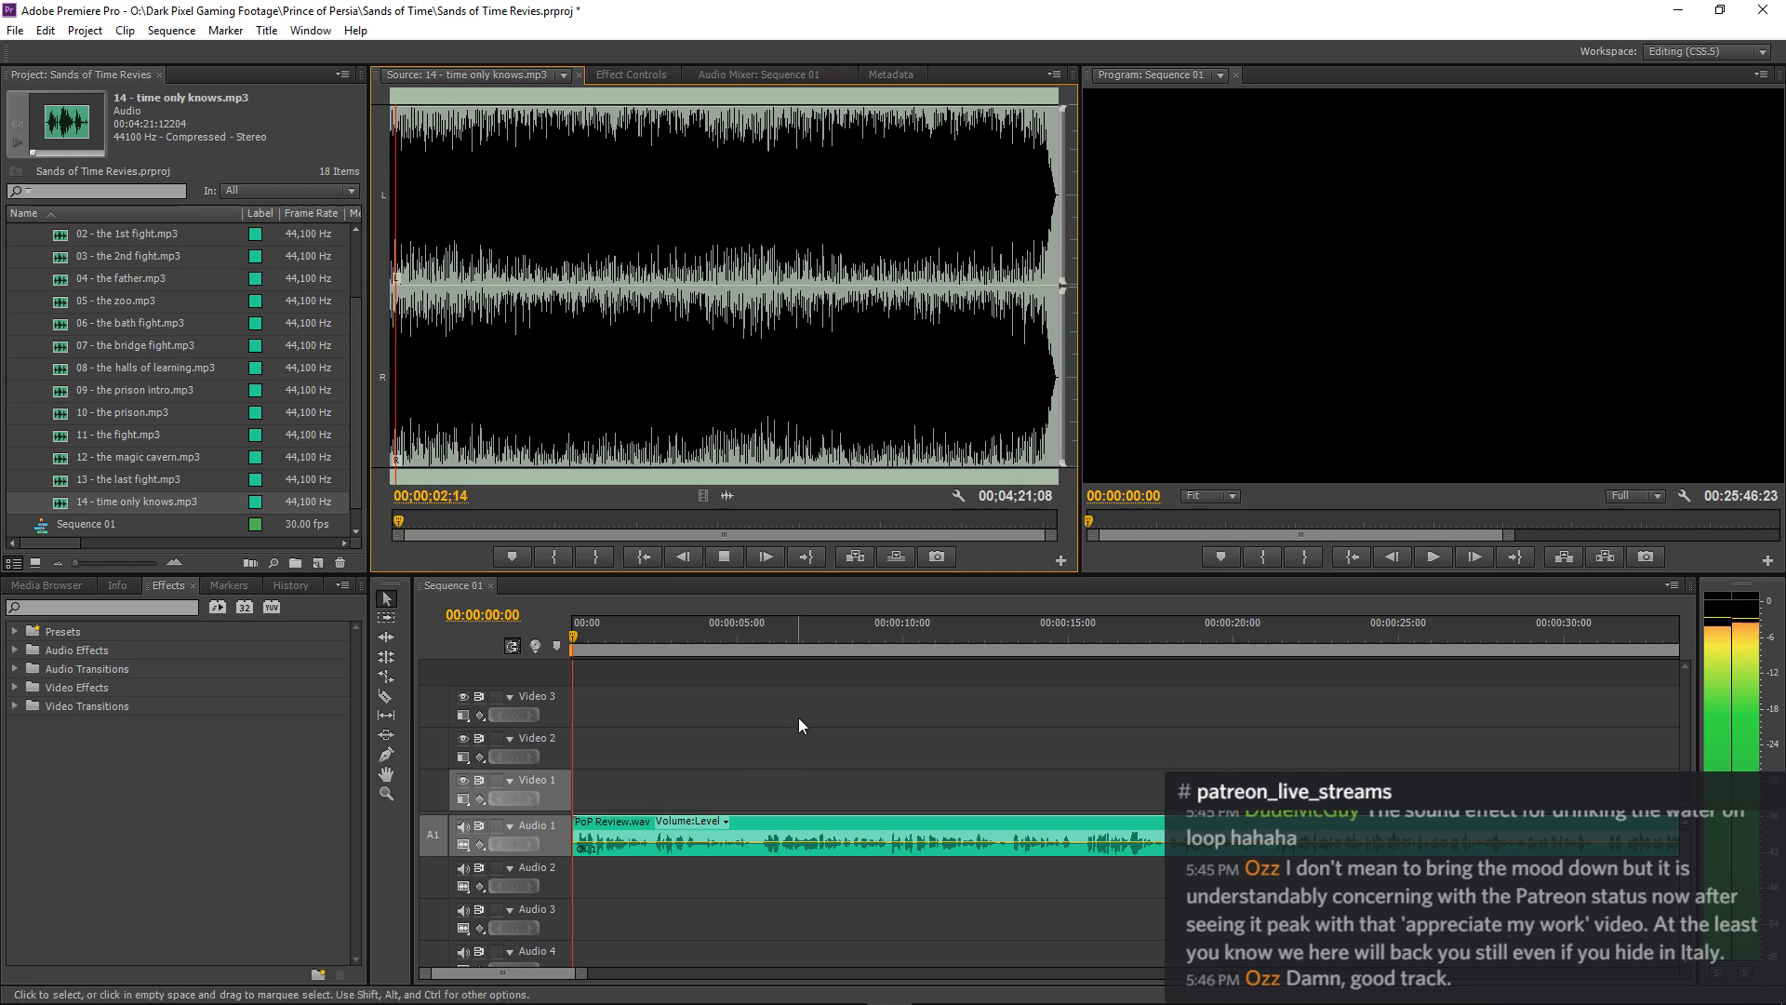
pyautogui.click(818, 689)
pyautogui.press('space')
pyautogui.press('space')
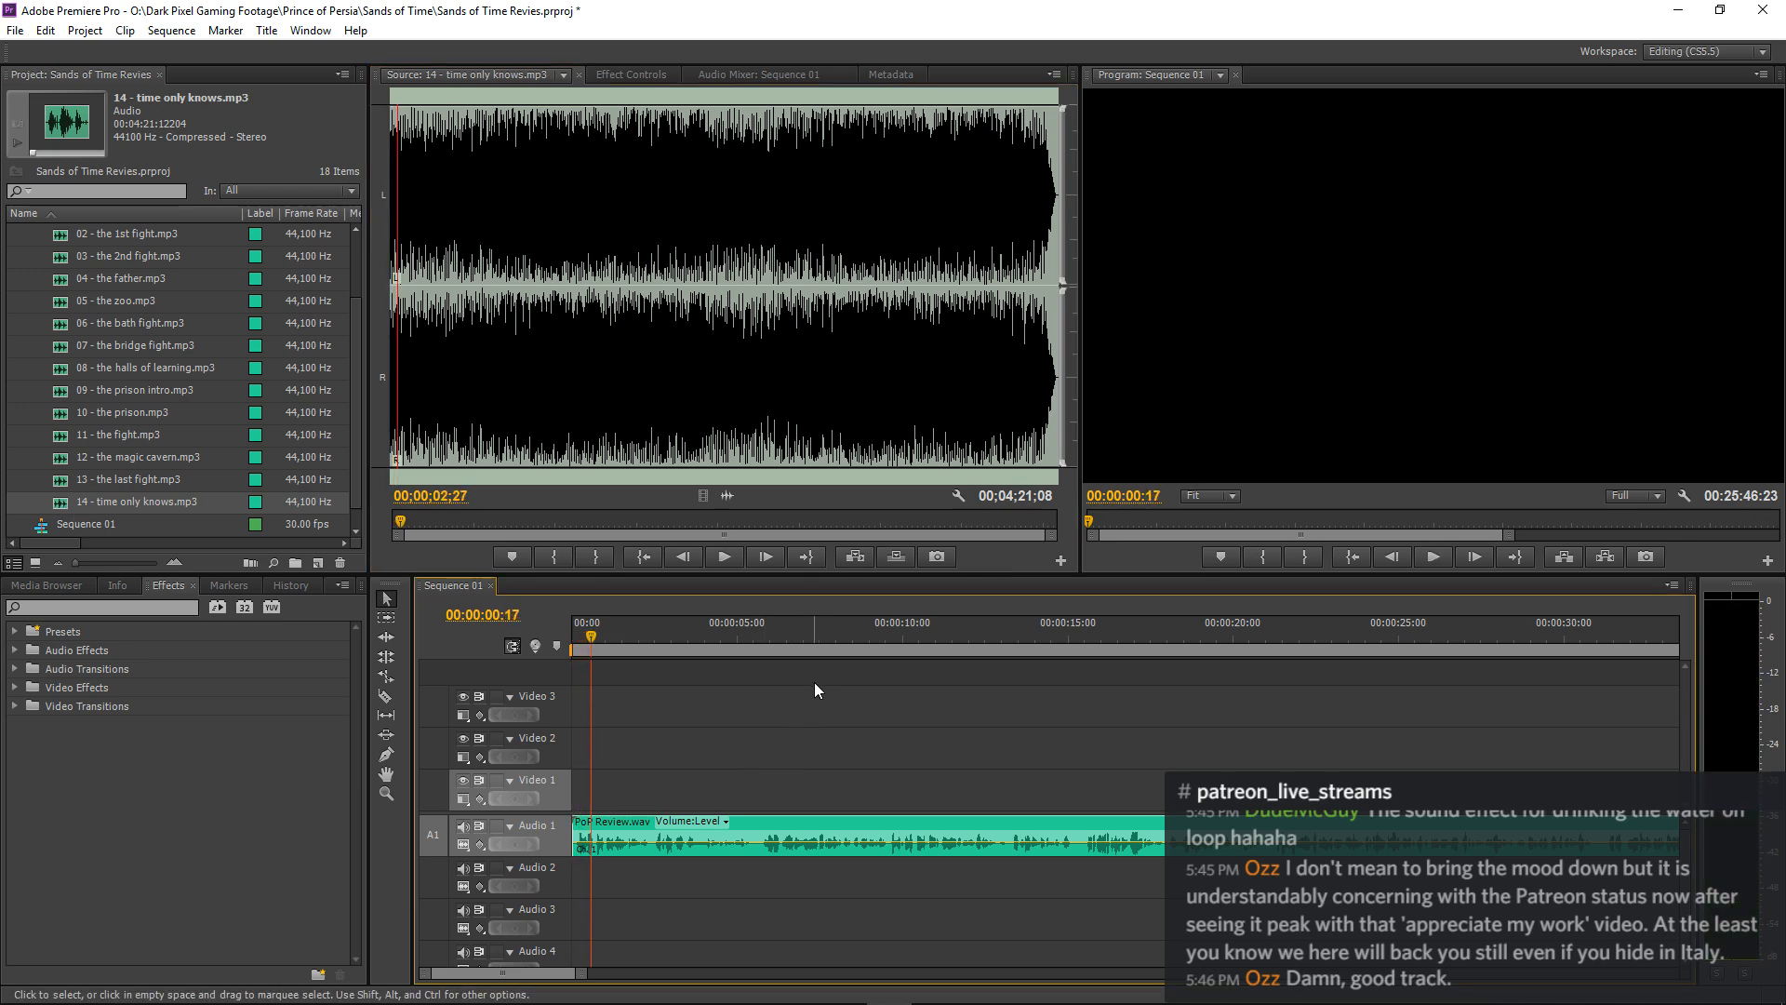
# Move the PoP Review.wav clip on Audio 1 so that it starts at about 00:00:25:06.
pyautogui.press('-')
pyautogui.press('-')
pyautogui.press('-')
pyautogui.press('-')
pyautogui.press('-')
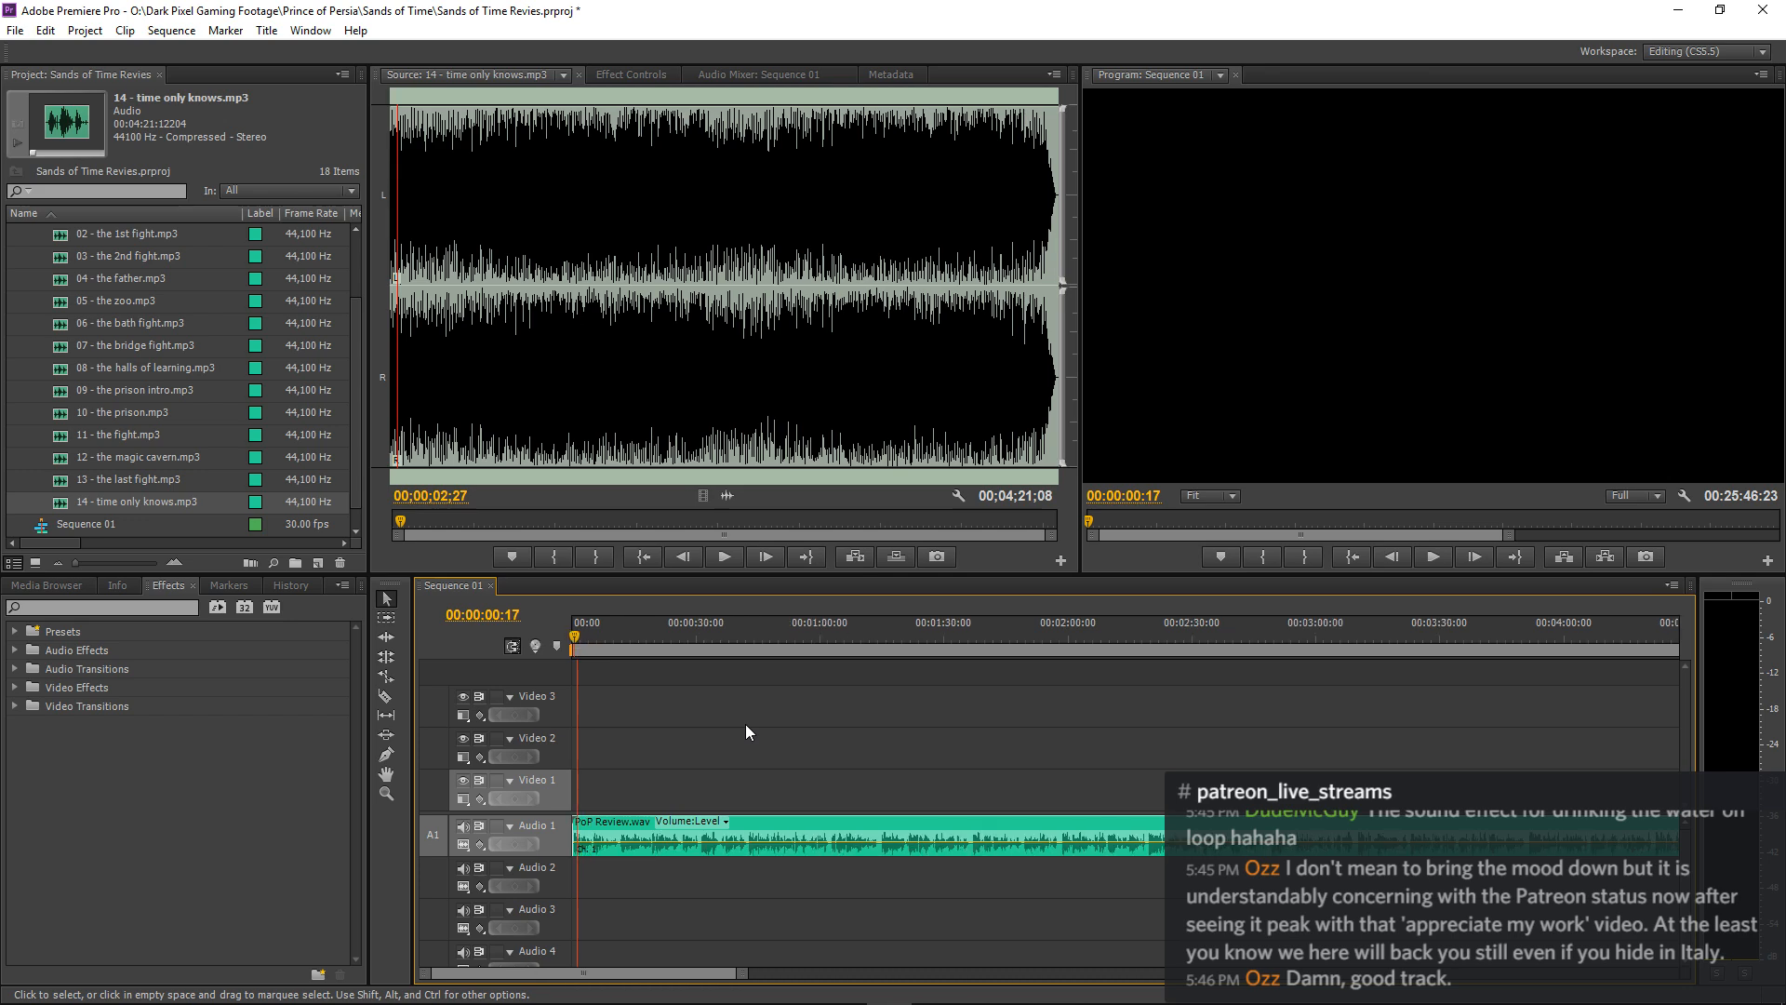
pyautogui.moveTo(629, 817); pyautogui.dragTo(642, 823)
pyautogui.press('=')
pyautogui.press('=')
pyautogui.press('=')
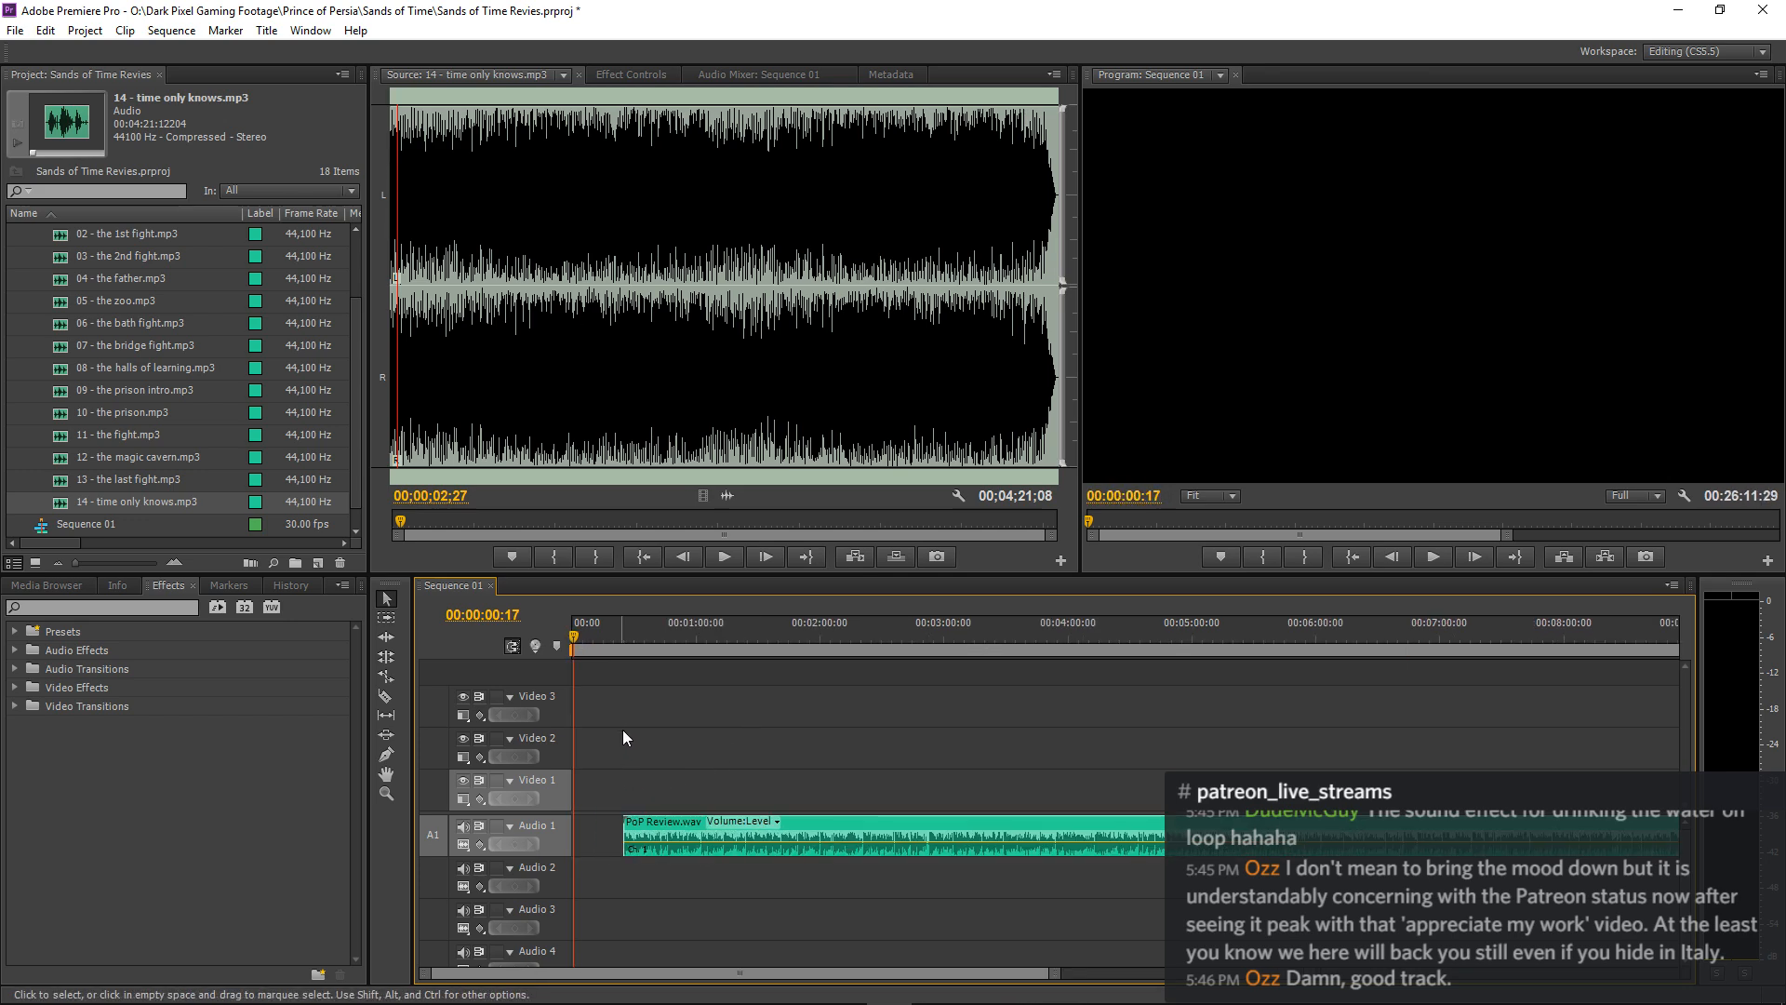
# Place 05 - the zoo.mp3 at the start of the Audio 2 track and play the sequence.
pyautogui.scroll(2, 115, 441)
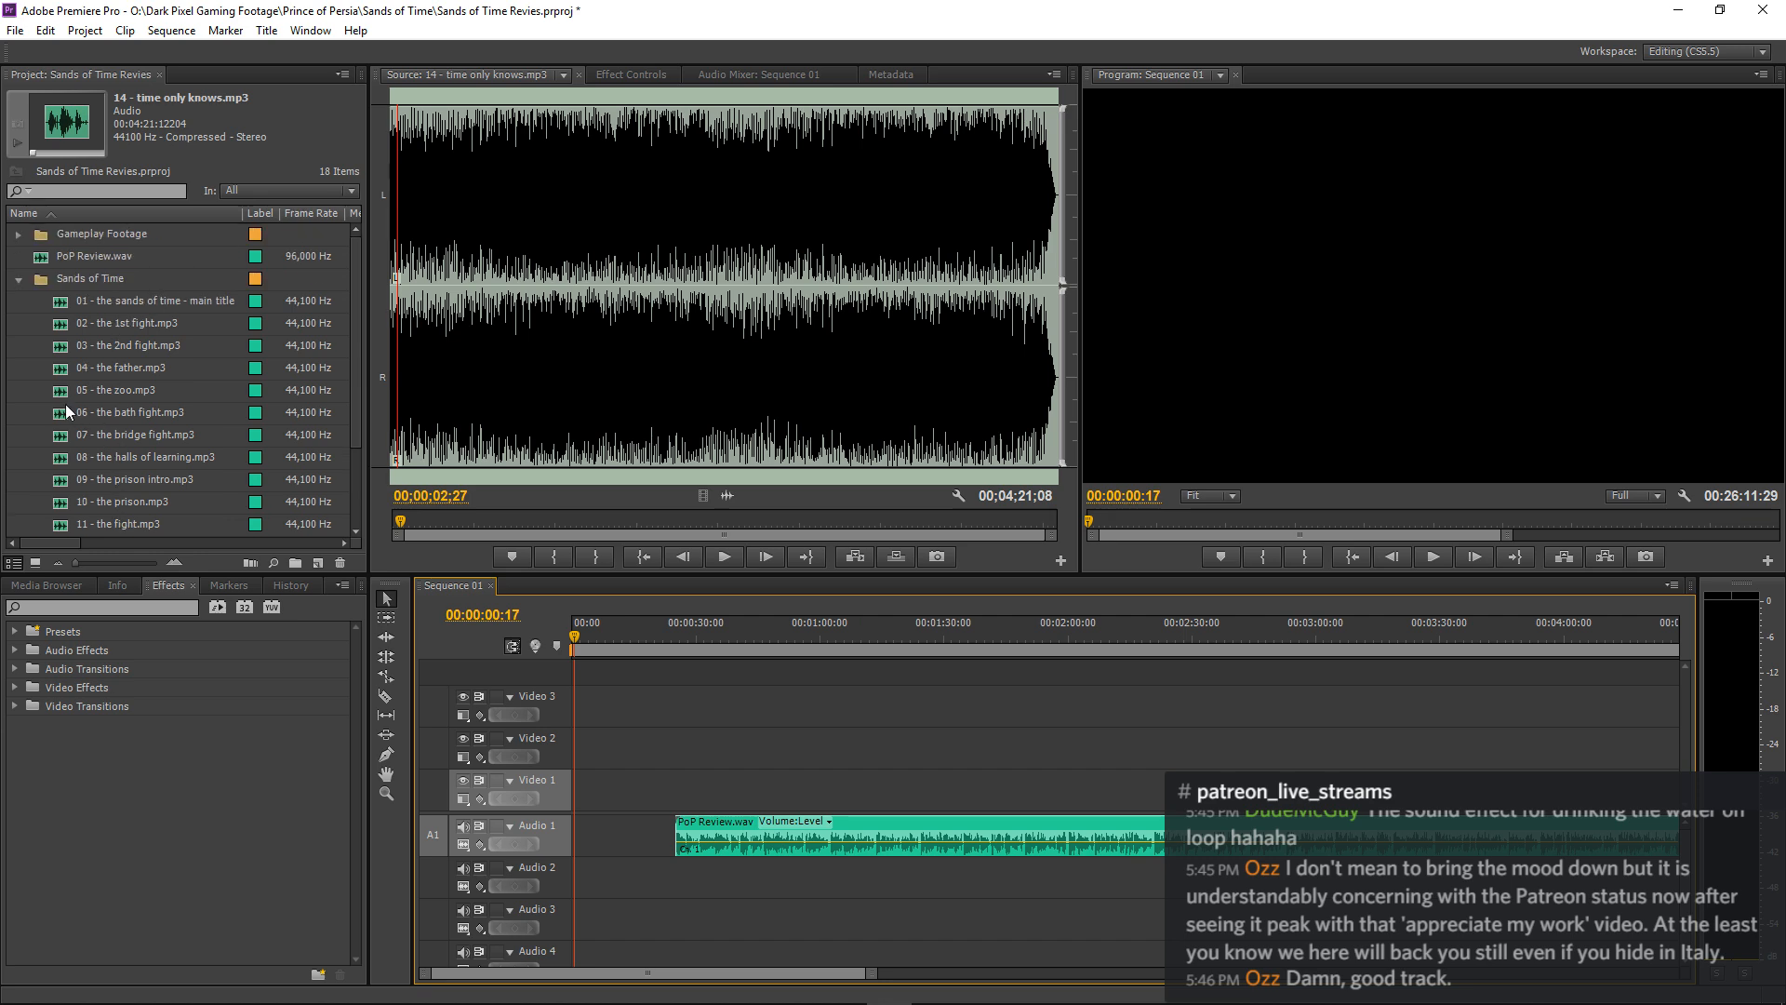
pyautogui.moveTo(64, 395); pyautogui.dragTo(526, 879)
pyautogui.press('space')
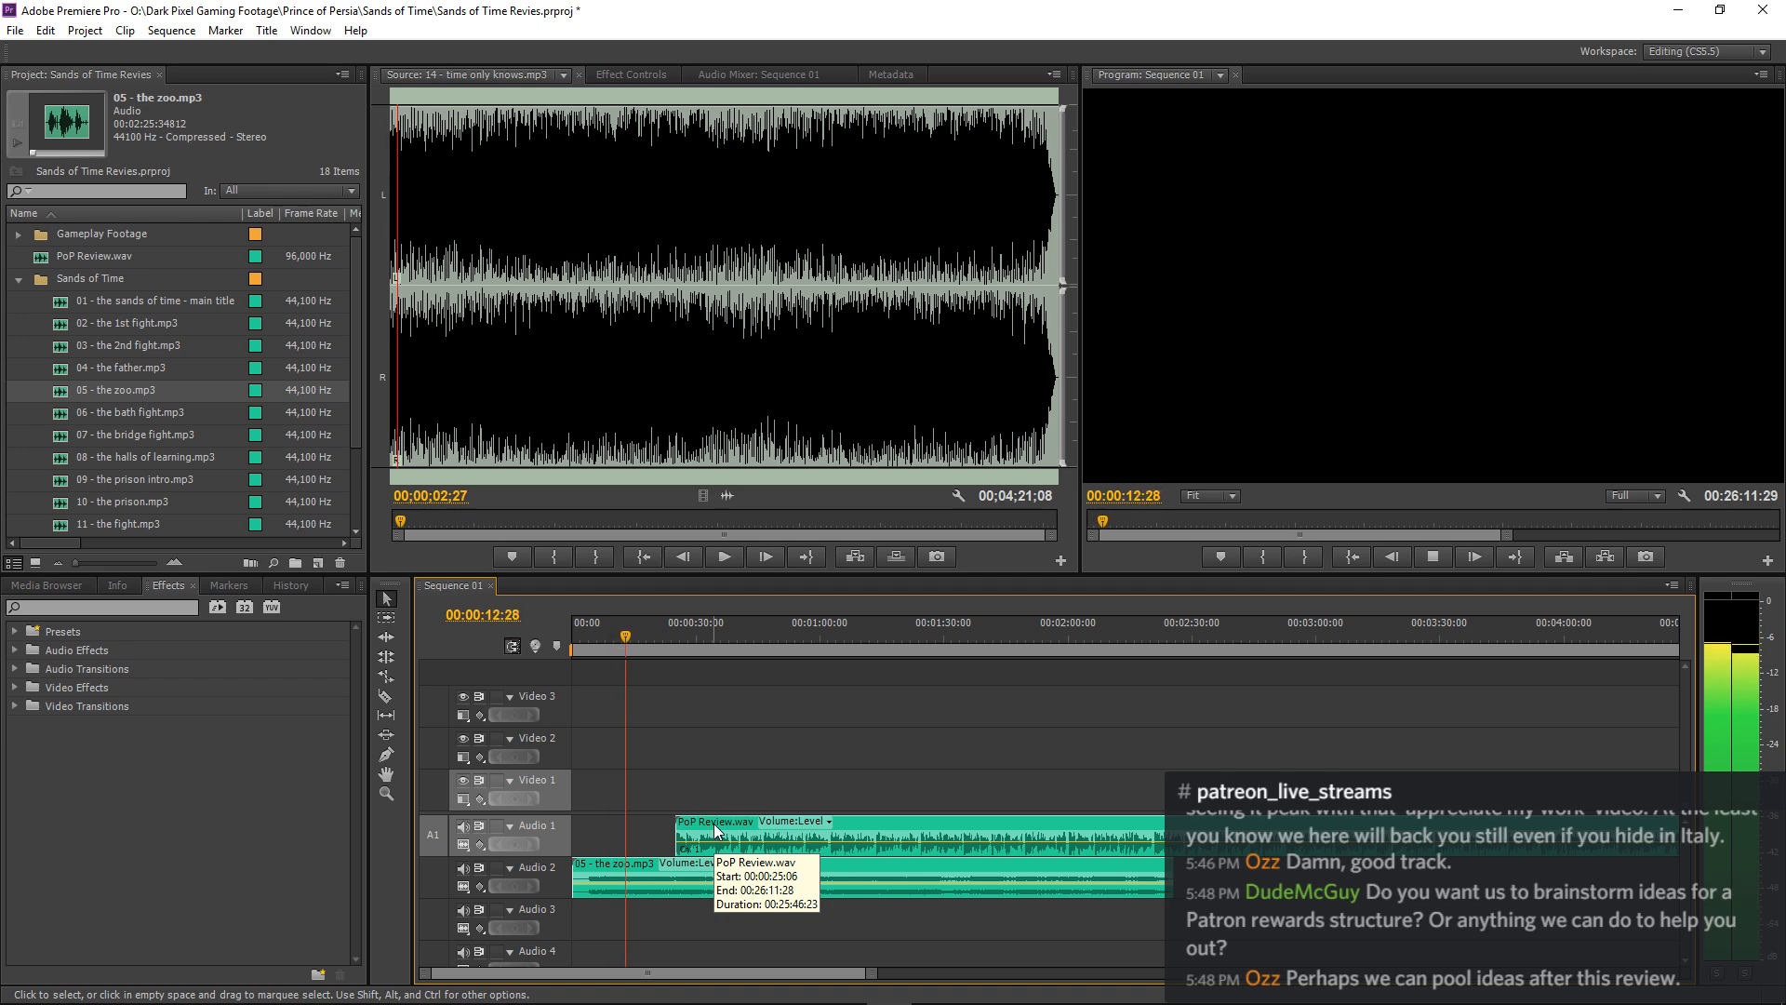
# Reposition the PoP Review.wav clip to begin at 00:00:18:24, stopping playback at that point in the music.
pyautogui.moveTo(713, 823); pyautogui.dragTo(737, 827)
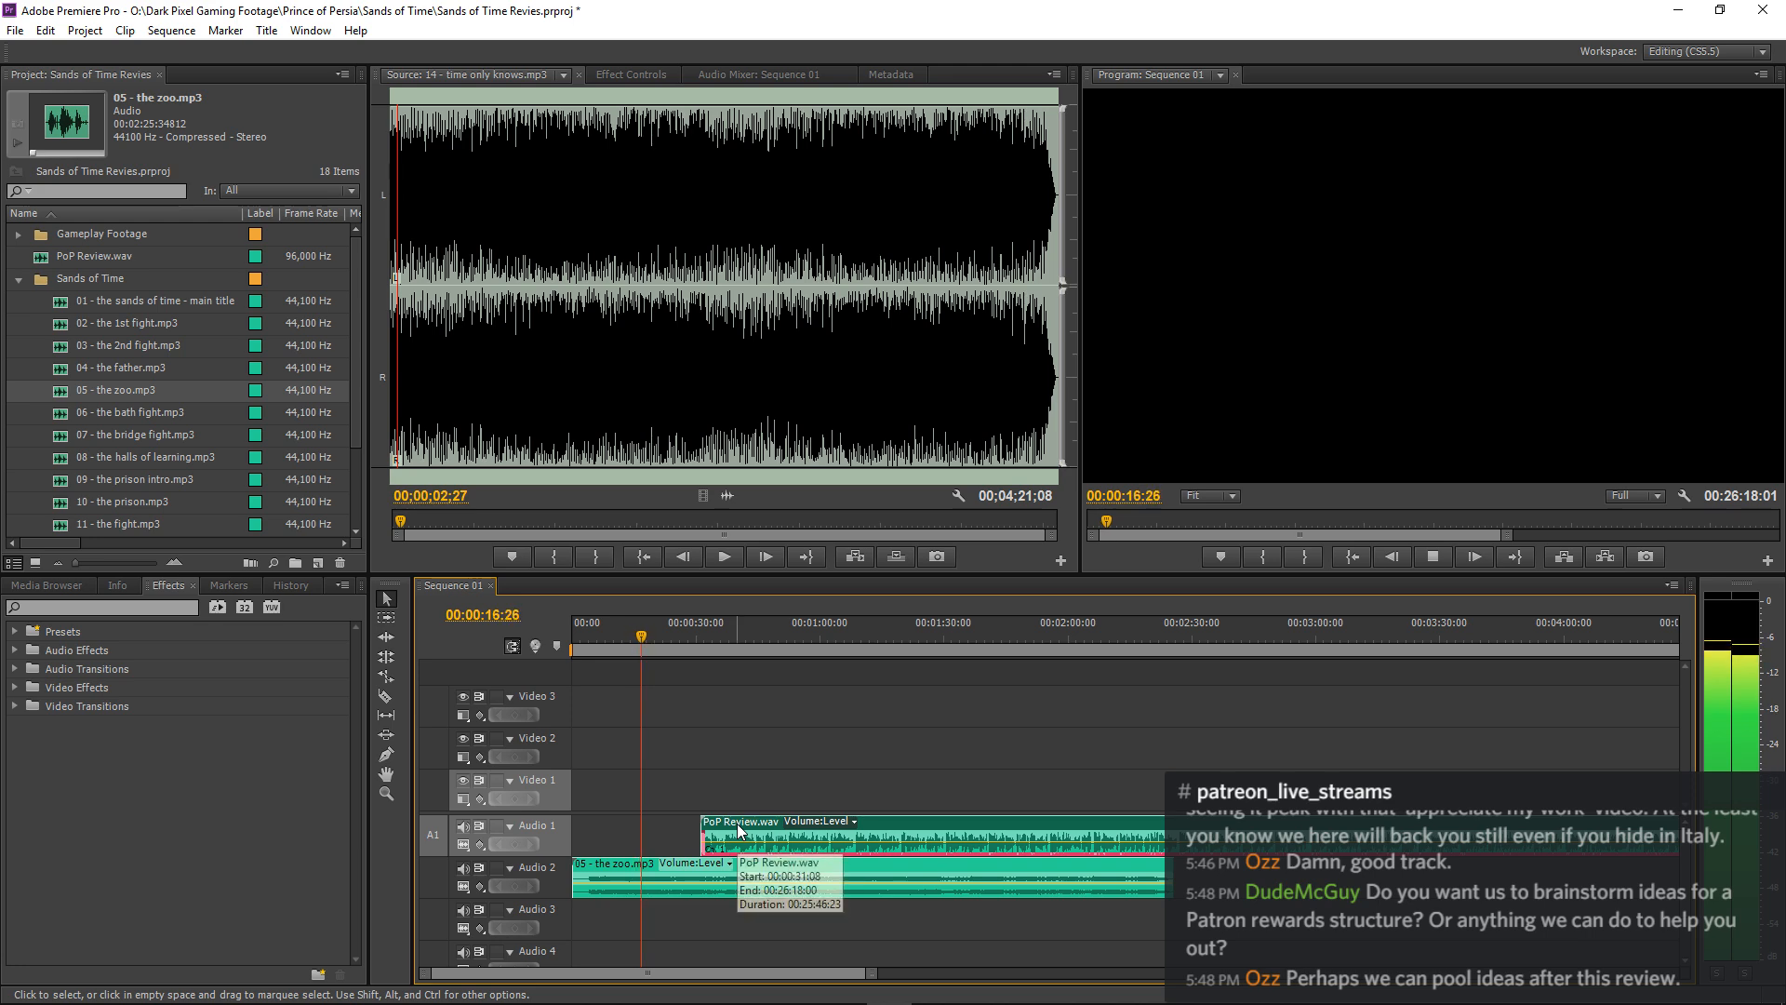
pyautogui.press('space')
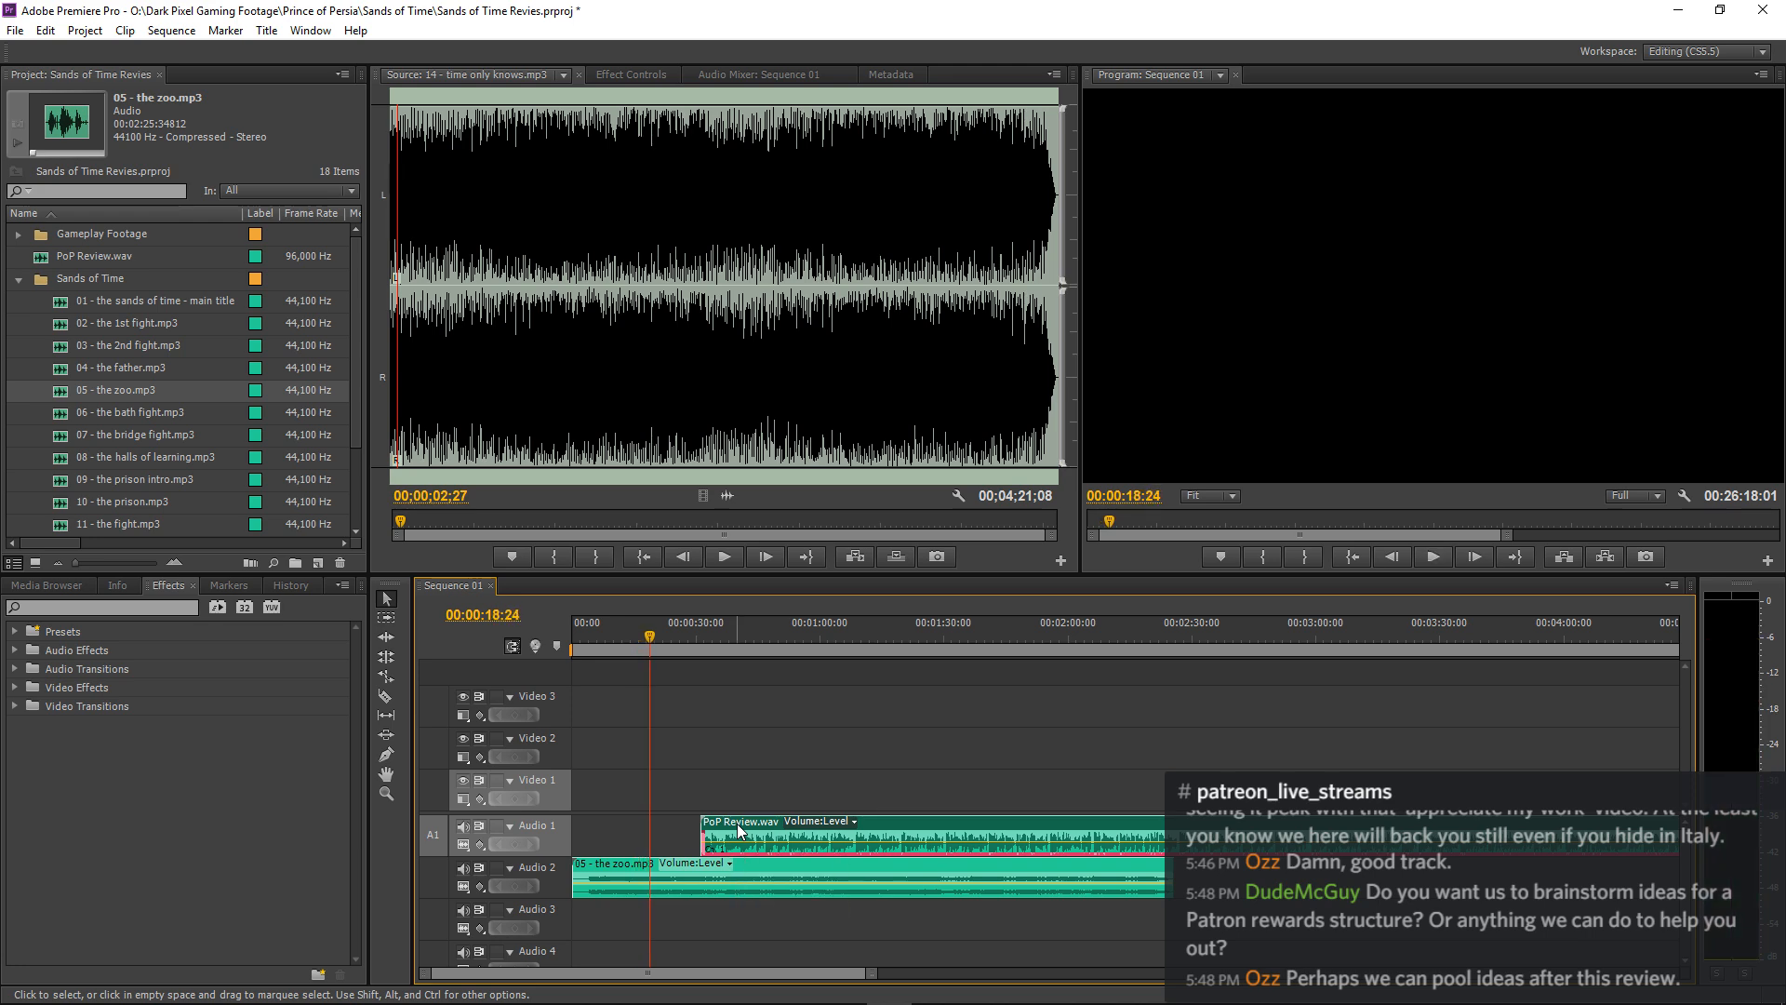
pyautogui.moveTo(740, 830); pyautogui.dragTo(689, 833)
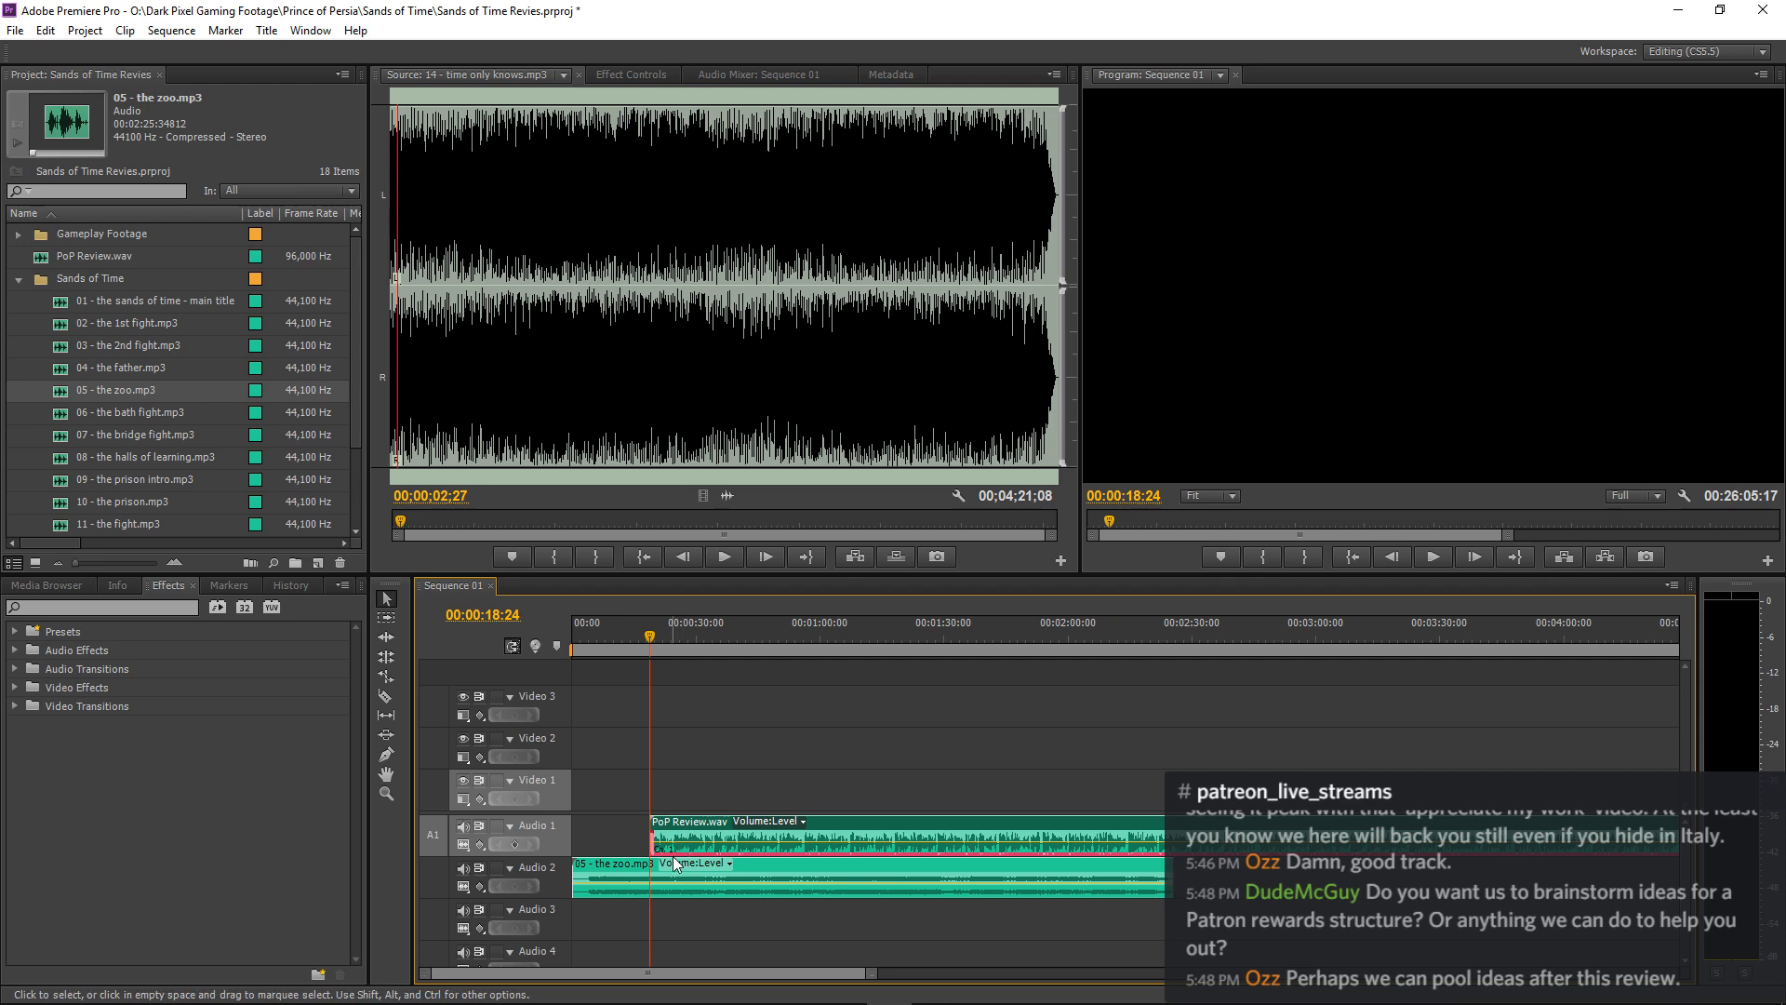
# Add volume Level keyframes to the 05 - the zoo.mp3 clip at 00:00:18:24 and 00:00:17:13.
pyautogui.click(648, 880)
pyautogui.click(616, 77)
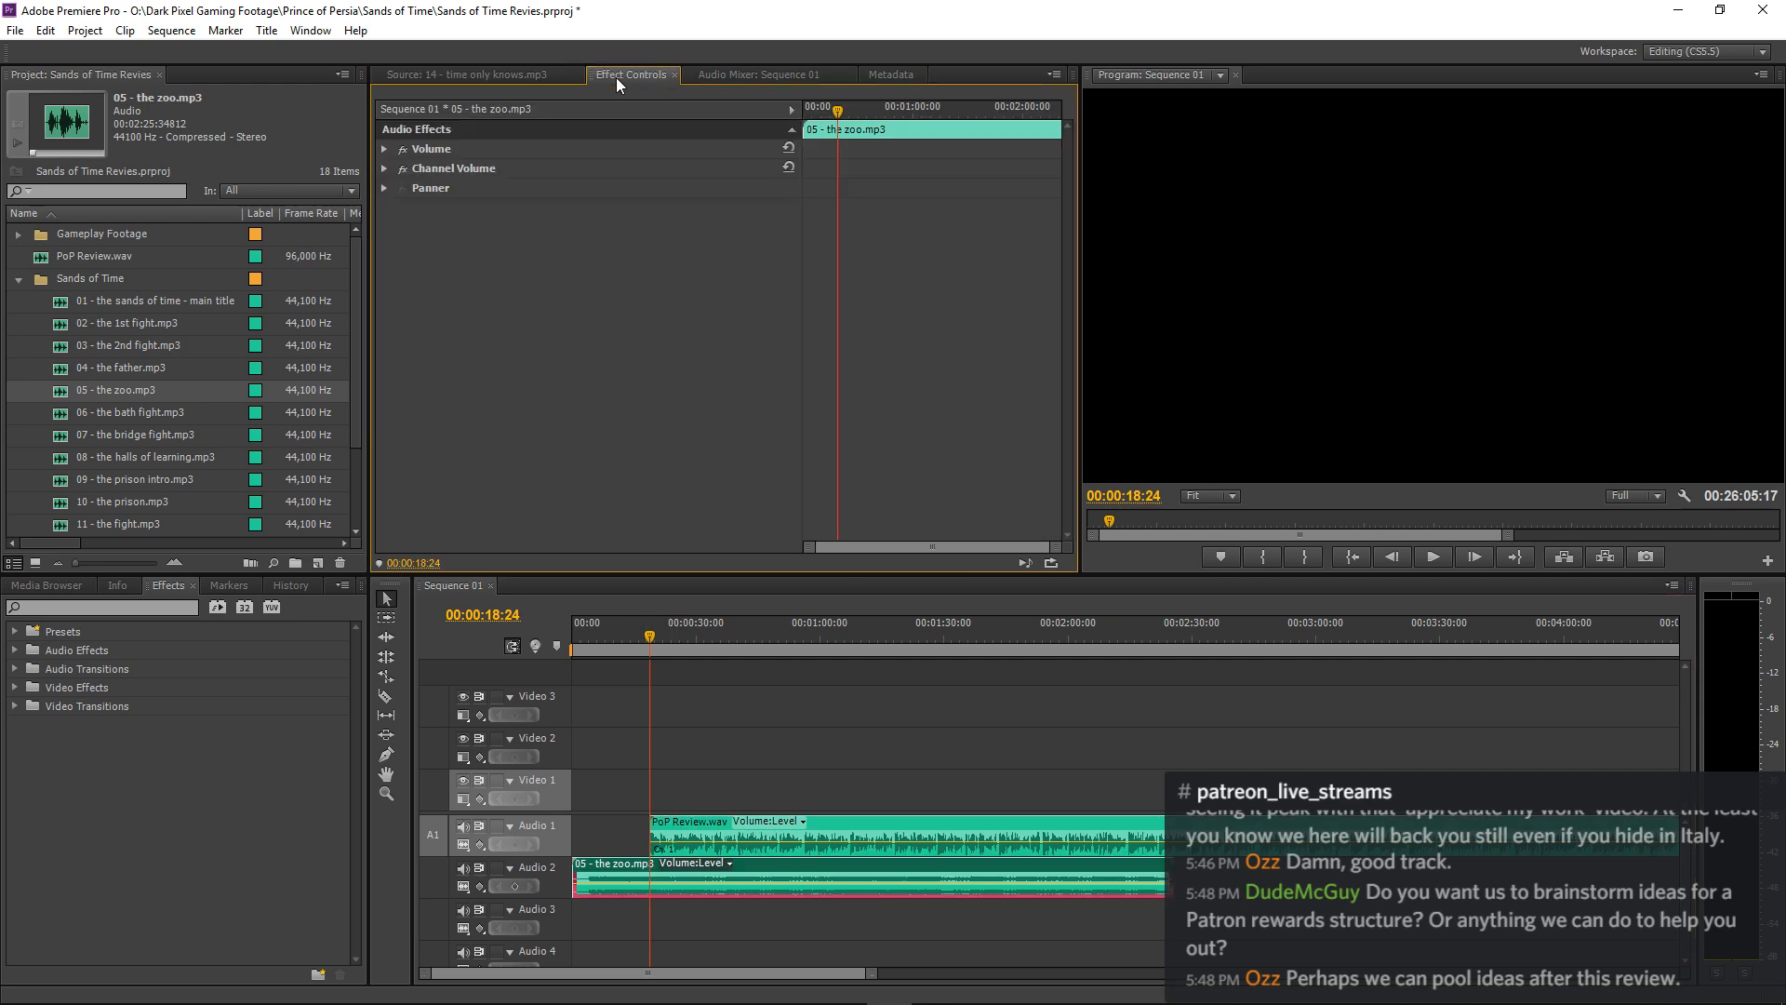
pyautogui.click(384, 149)
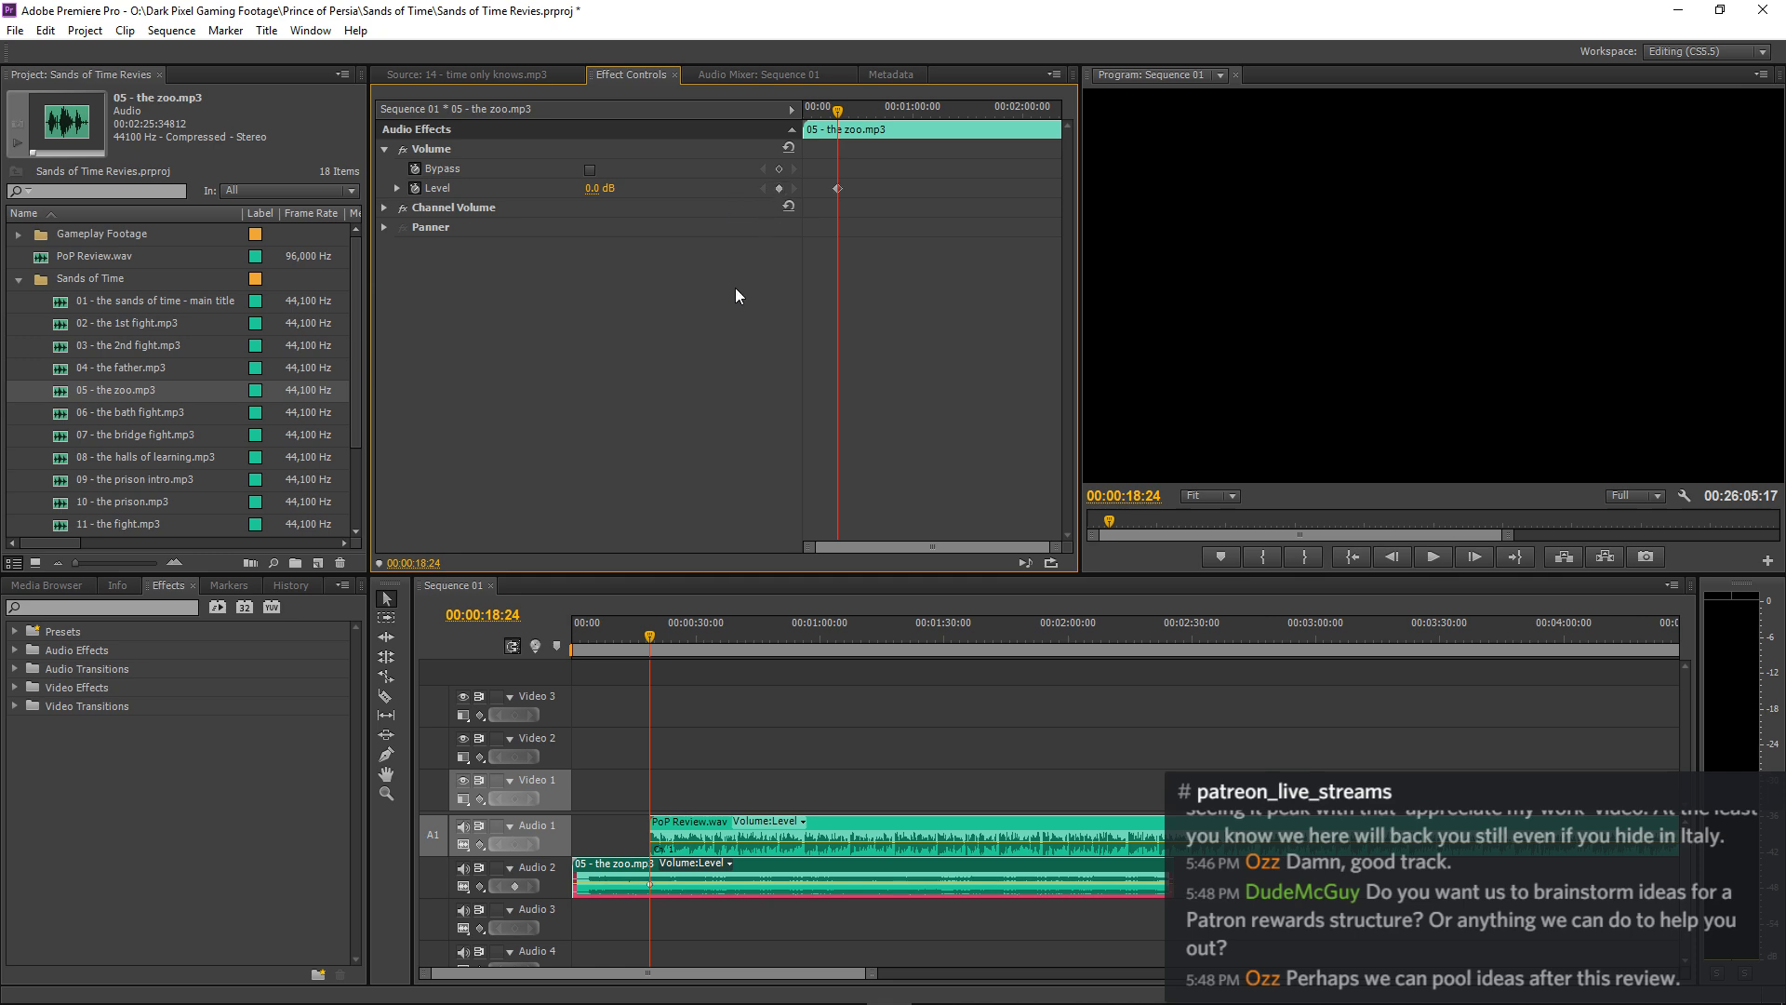
pyautogui.press('Left')
pyautogui.press('Left')
pyautogui.press('Left')
pyautogui.press('Left')
pyautogui.press('Left')
pyautogui.press('Left')
pyautogui.press('Left')
pyautogui.press('Left')
pyautogui.press('Left')
pyautogui.press('Left')
pyautogui.press('Left')
pyautogui.press('Left')
pyautogui.press('Left')
pyautogui.press('Left')
pyautogui.press('Left')
pyautogui.press('Left')
pyautogui.press('Left')
pyautogui.press('Left')
pyautogui.press('Left')
pyautogui.press('Left')
pyautogui.press('Left')
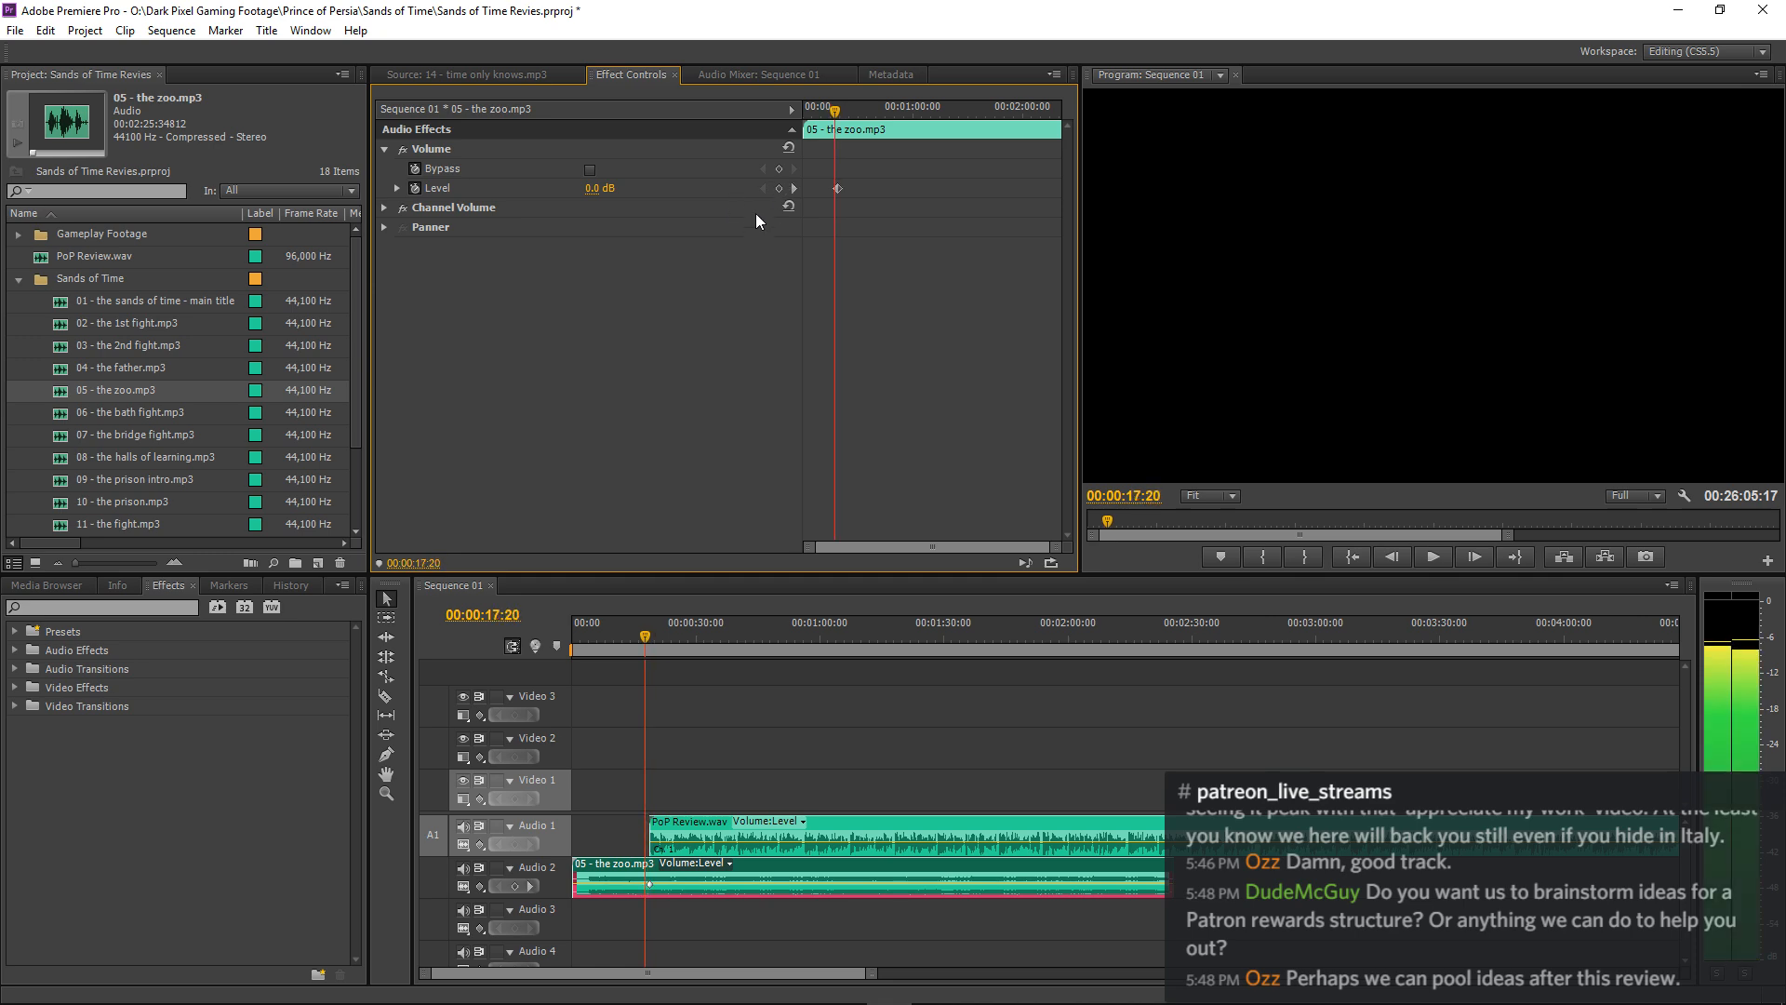
pyautogui.click(779, 189)
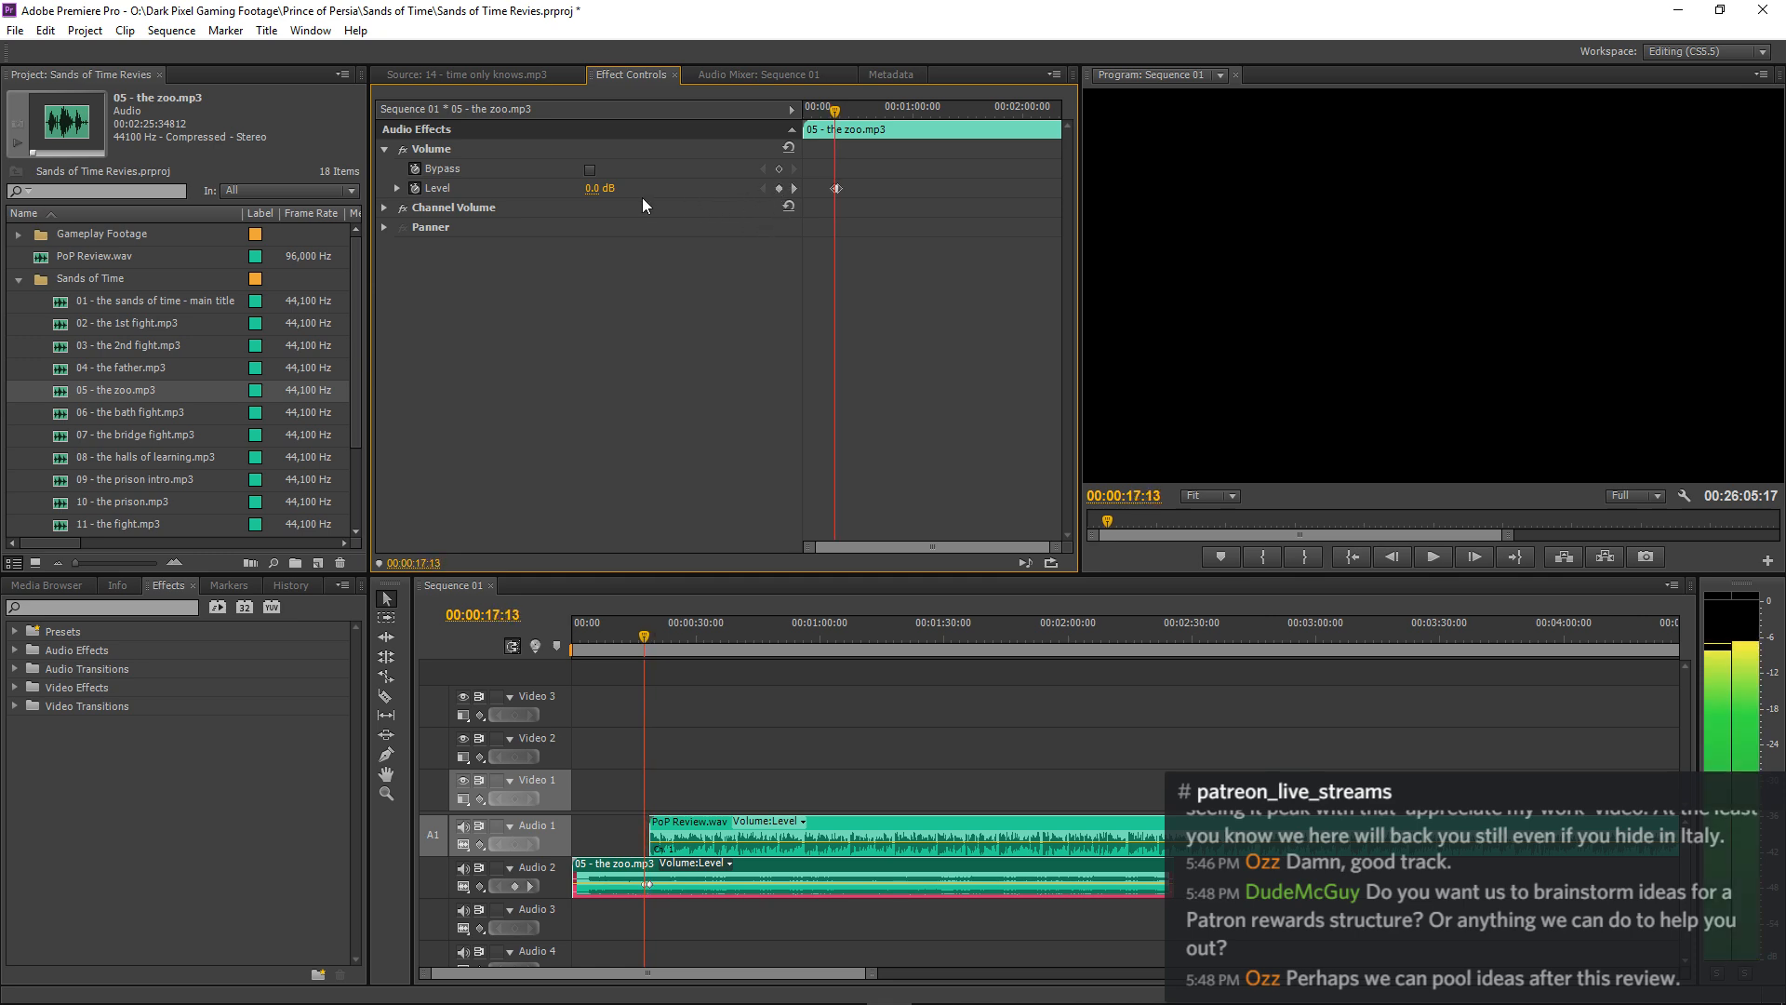
# Set the music's Level at the 00:00:18:24 keyframe to -18 dB and play the transition from 00:00:15:02.
pyautogui.click(793, 189)
pyautogui.click(589, 190)
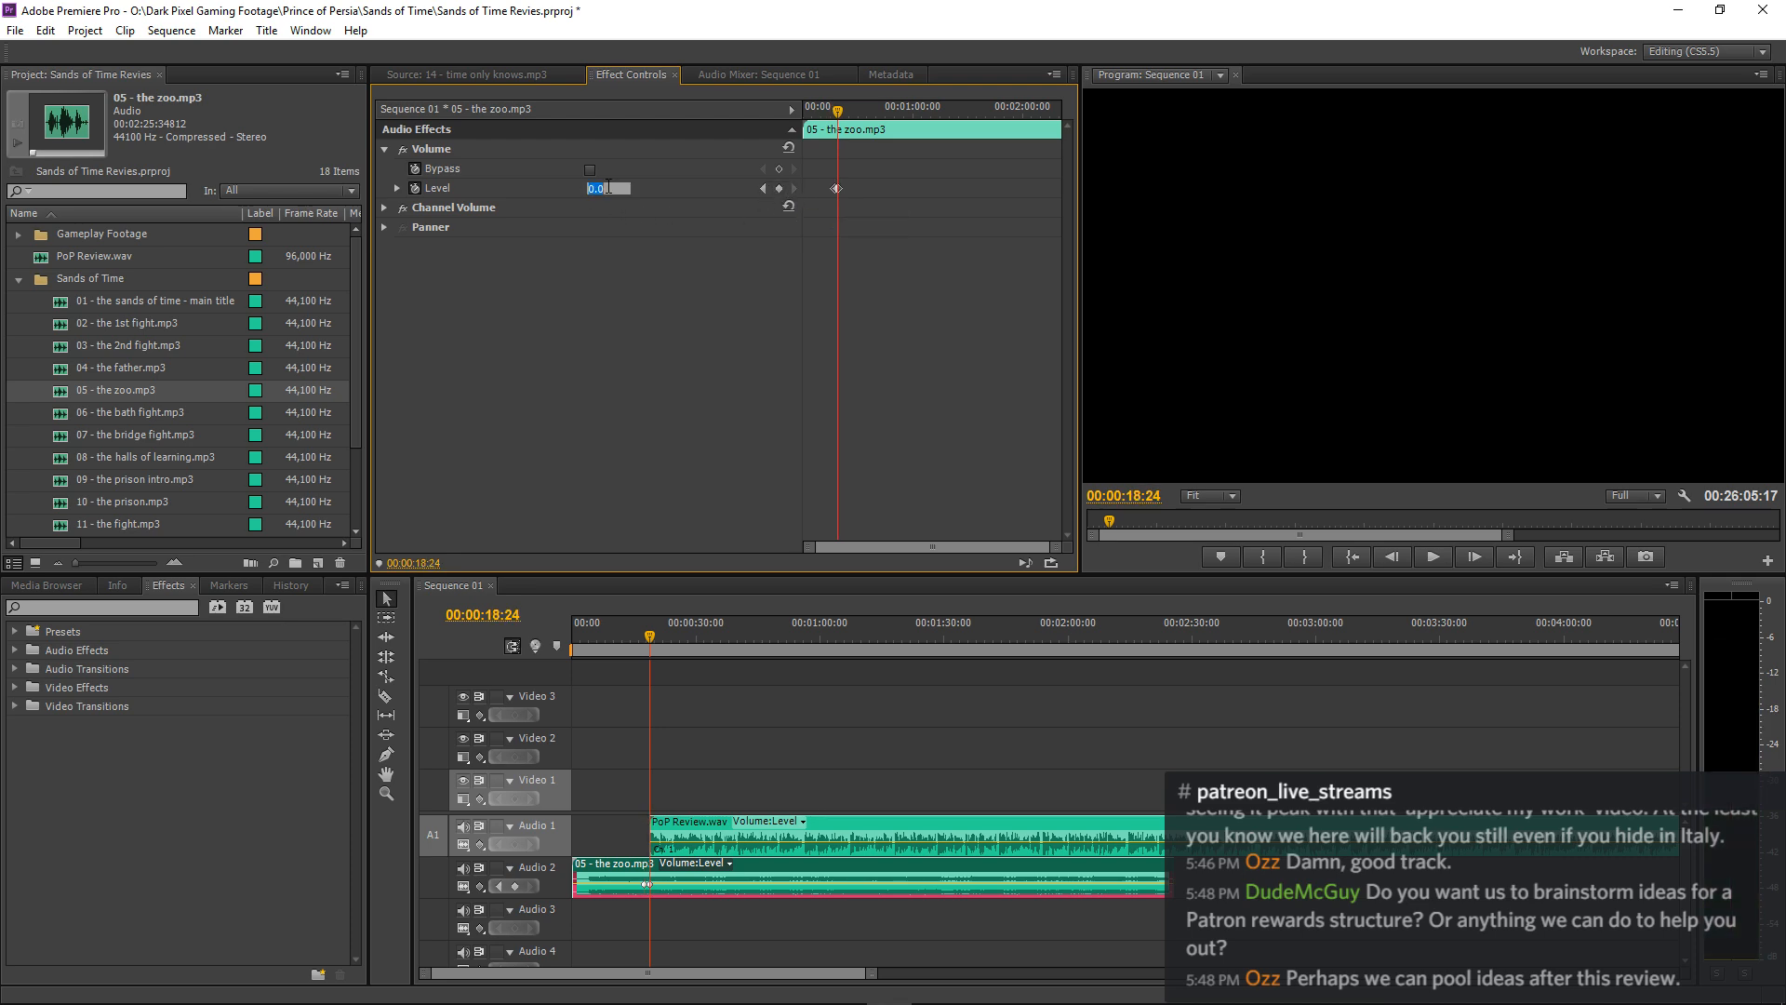
pyautogui.press('Return')
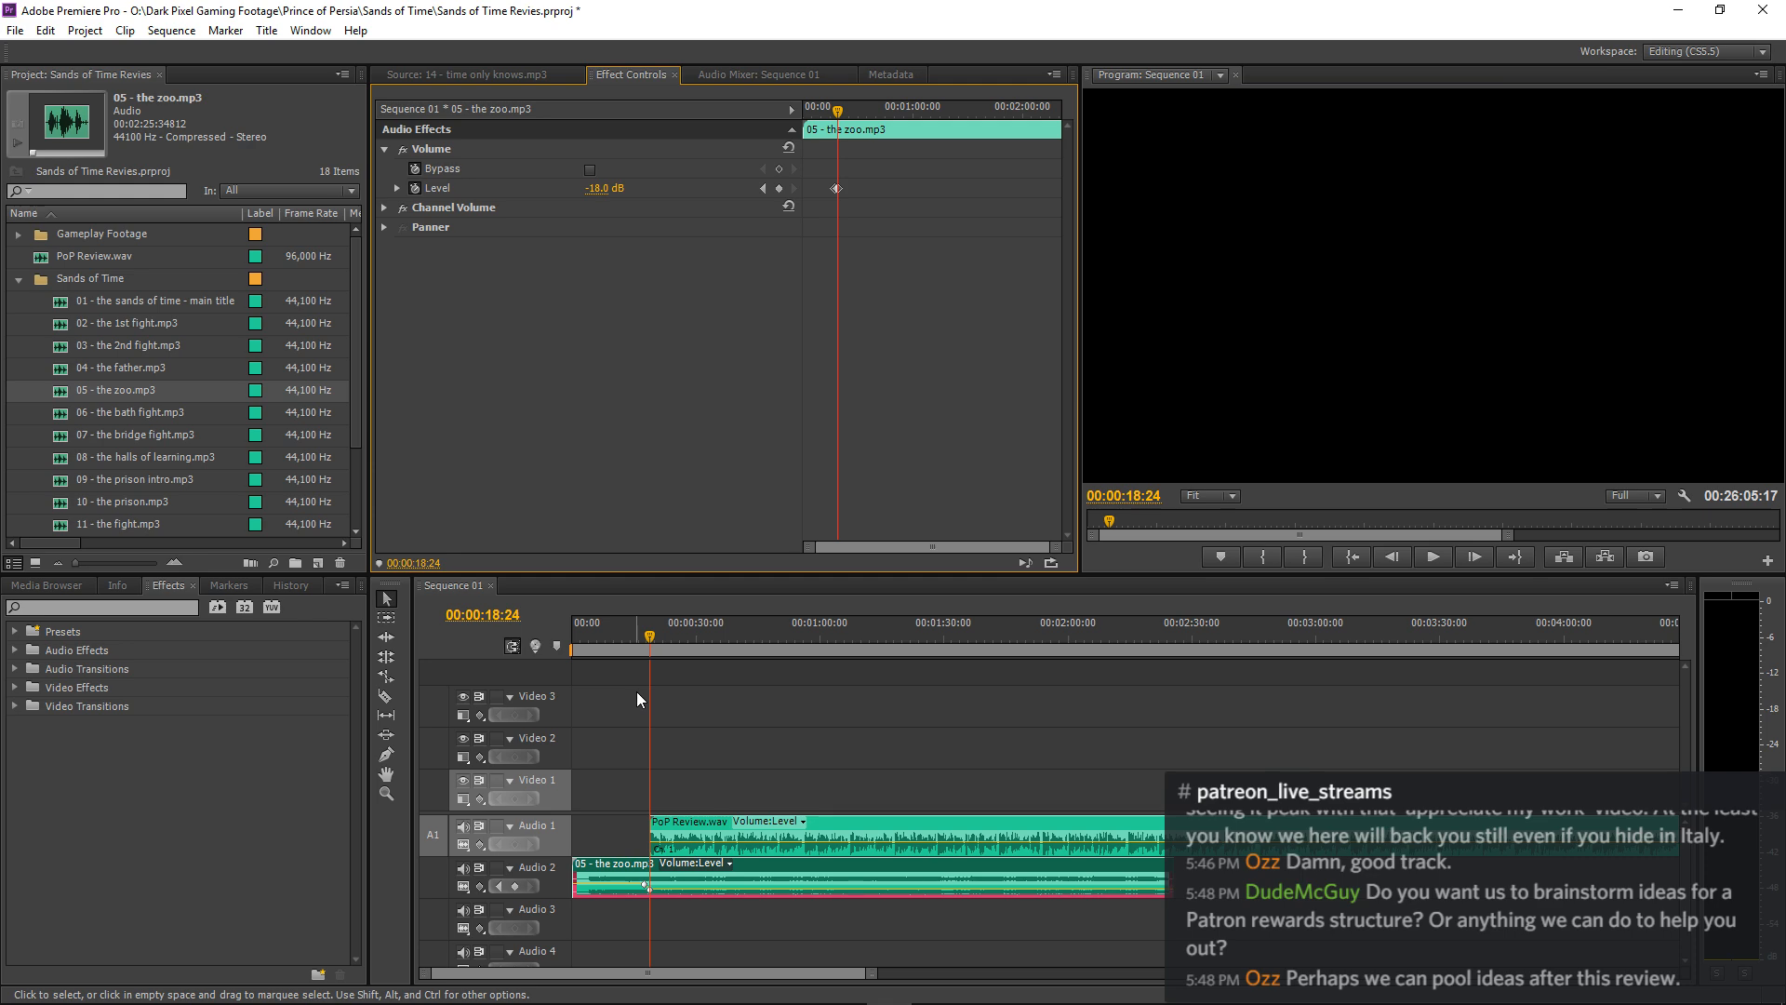
pyautogui.click(738, 677)
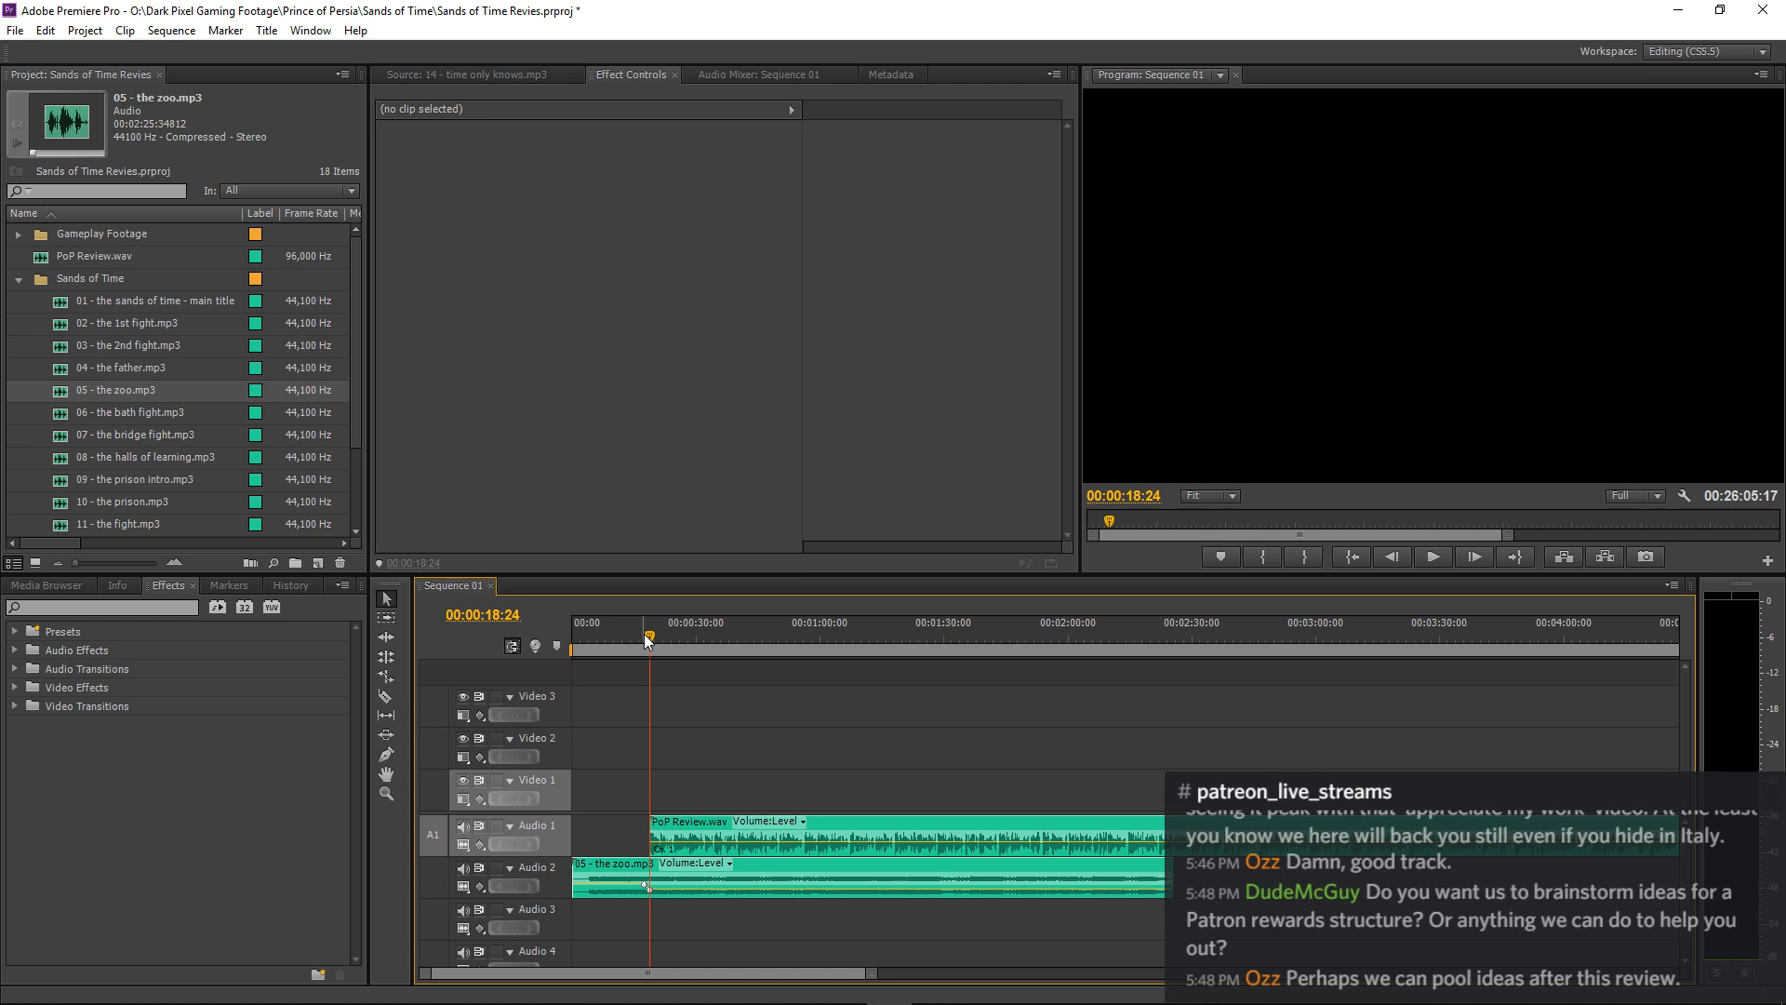
pyautogui.moveTo(648, 636); pyautogui.dragTo(635, 638)
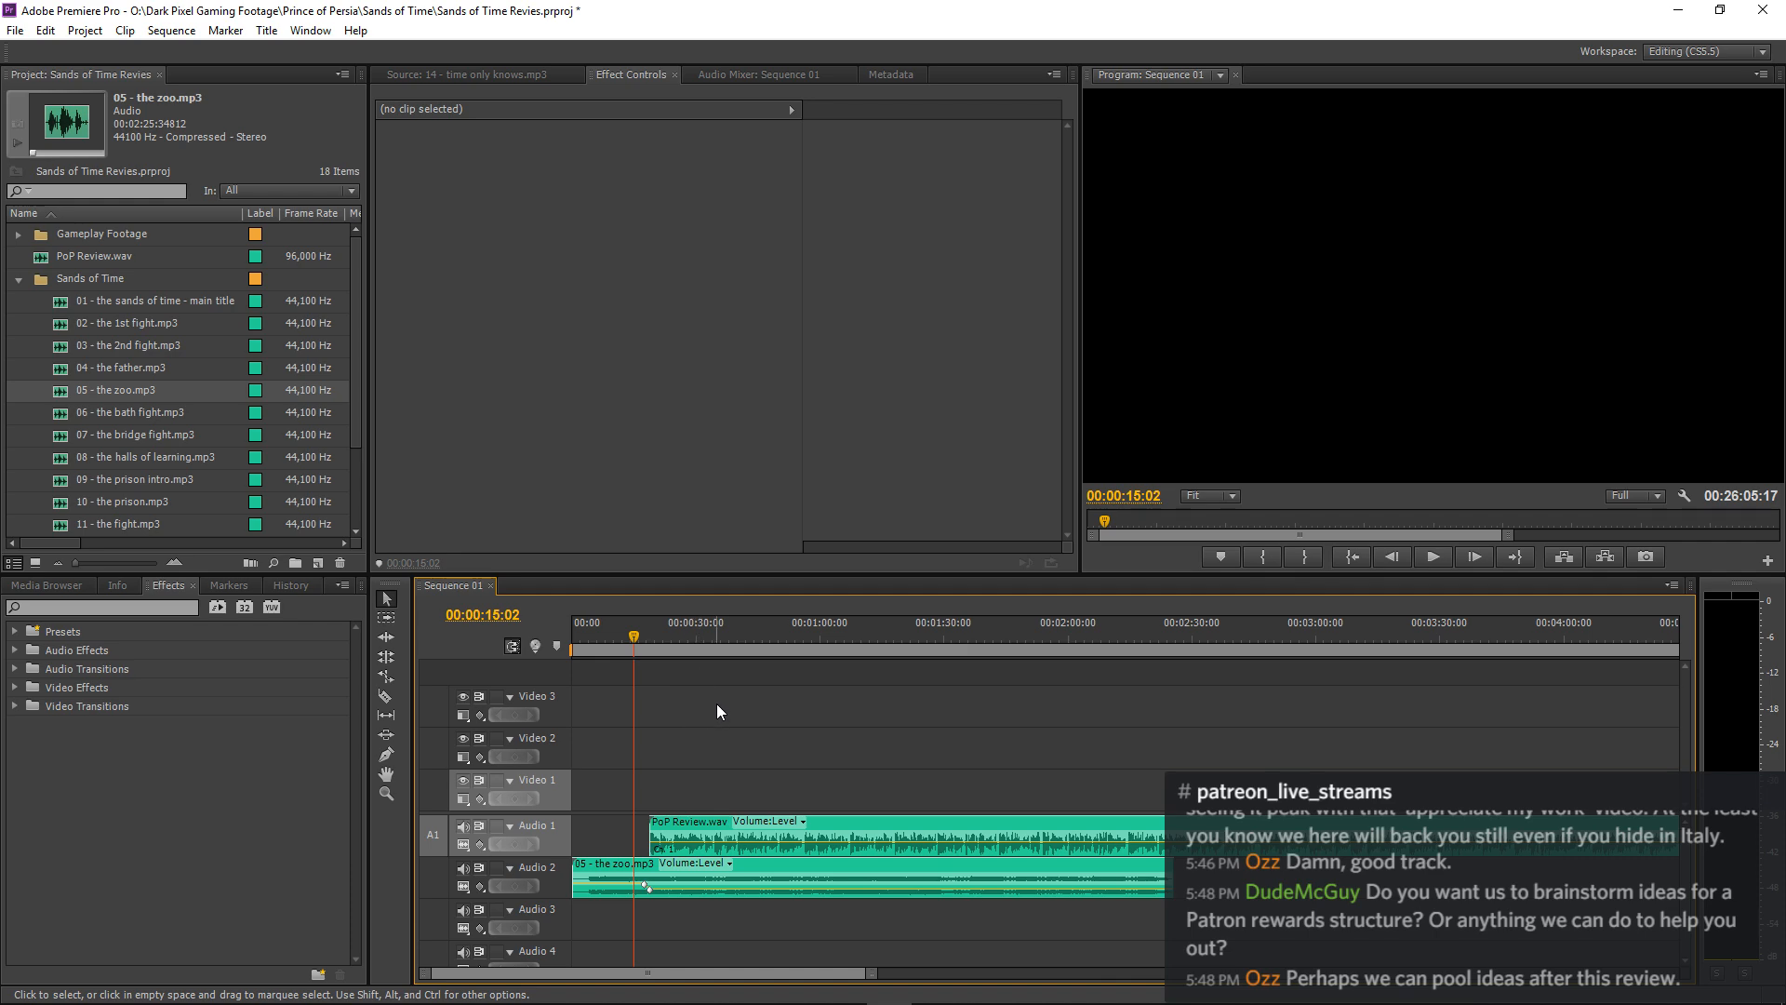
pyautogui.press('space')
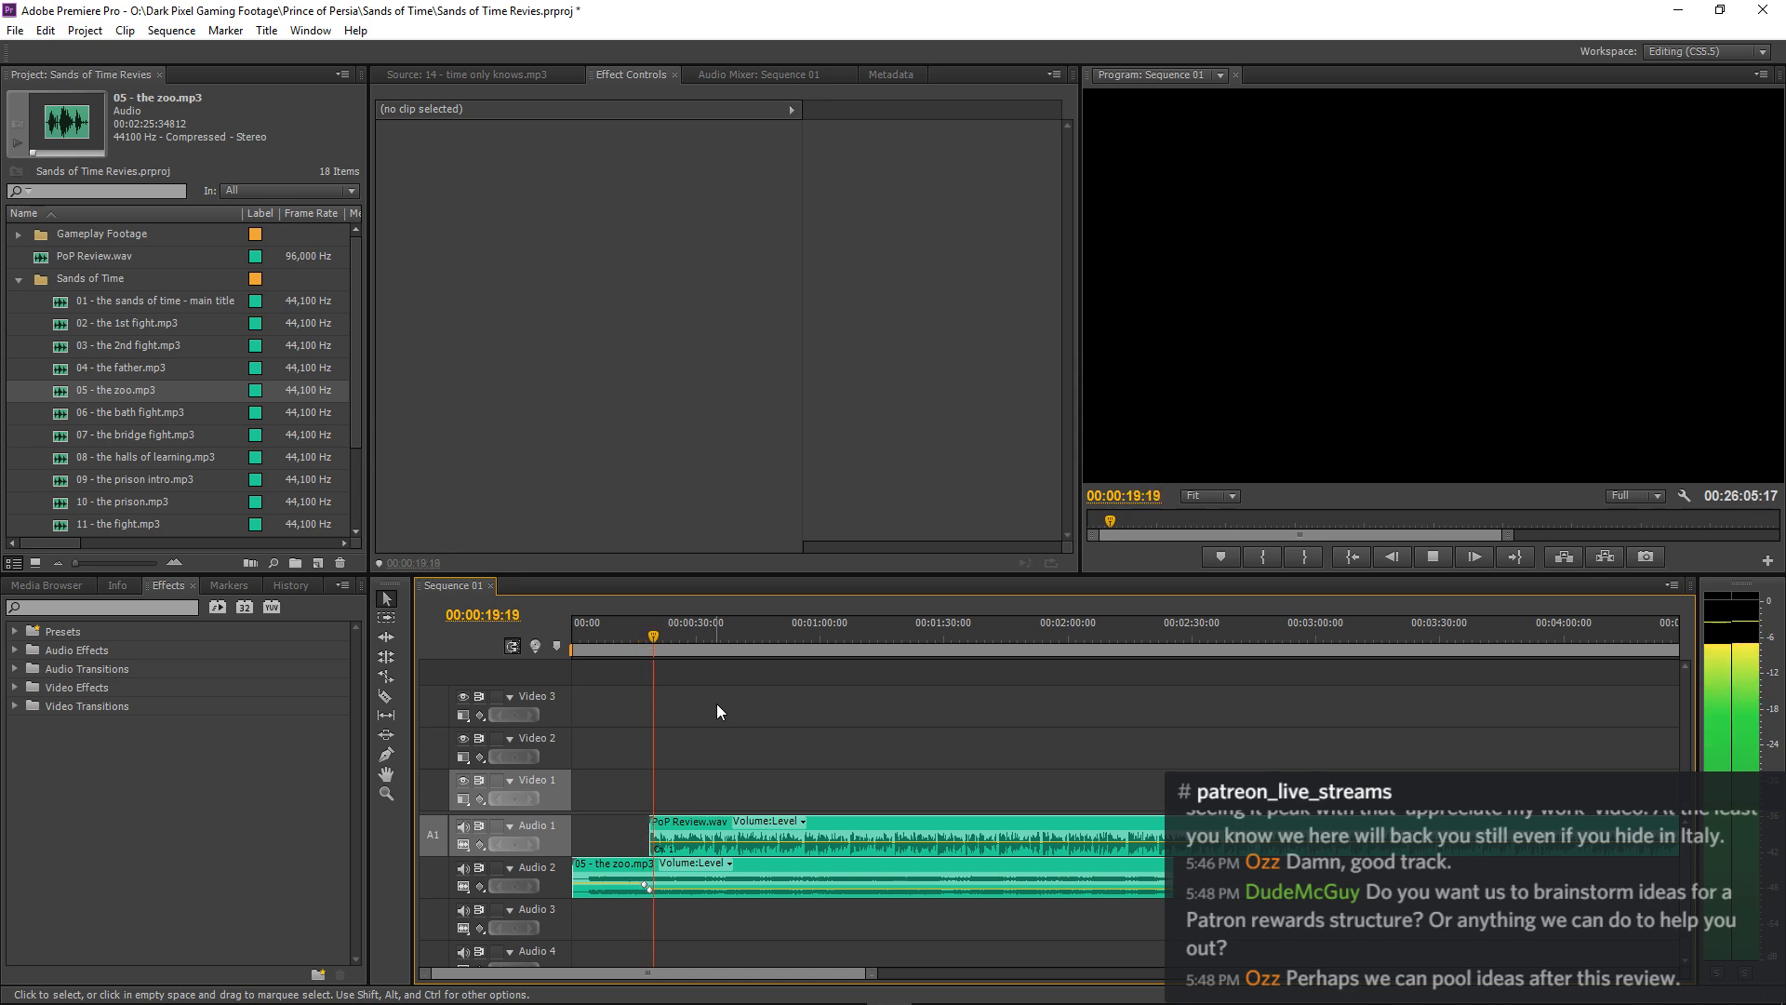
# Set the volume Level of the PoP Review.wav clip to 3 dB.
pyautogui.press('=')
pyautogui.press('=')
pyautogui.click(1068, 821)
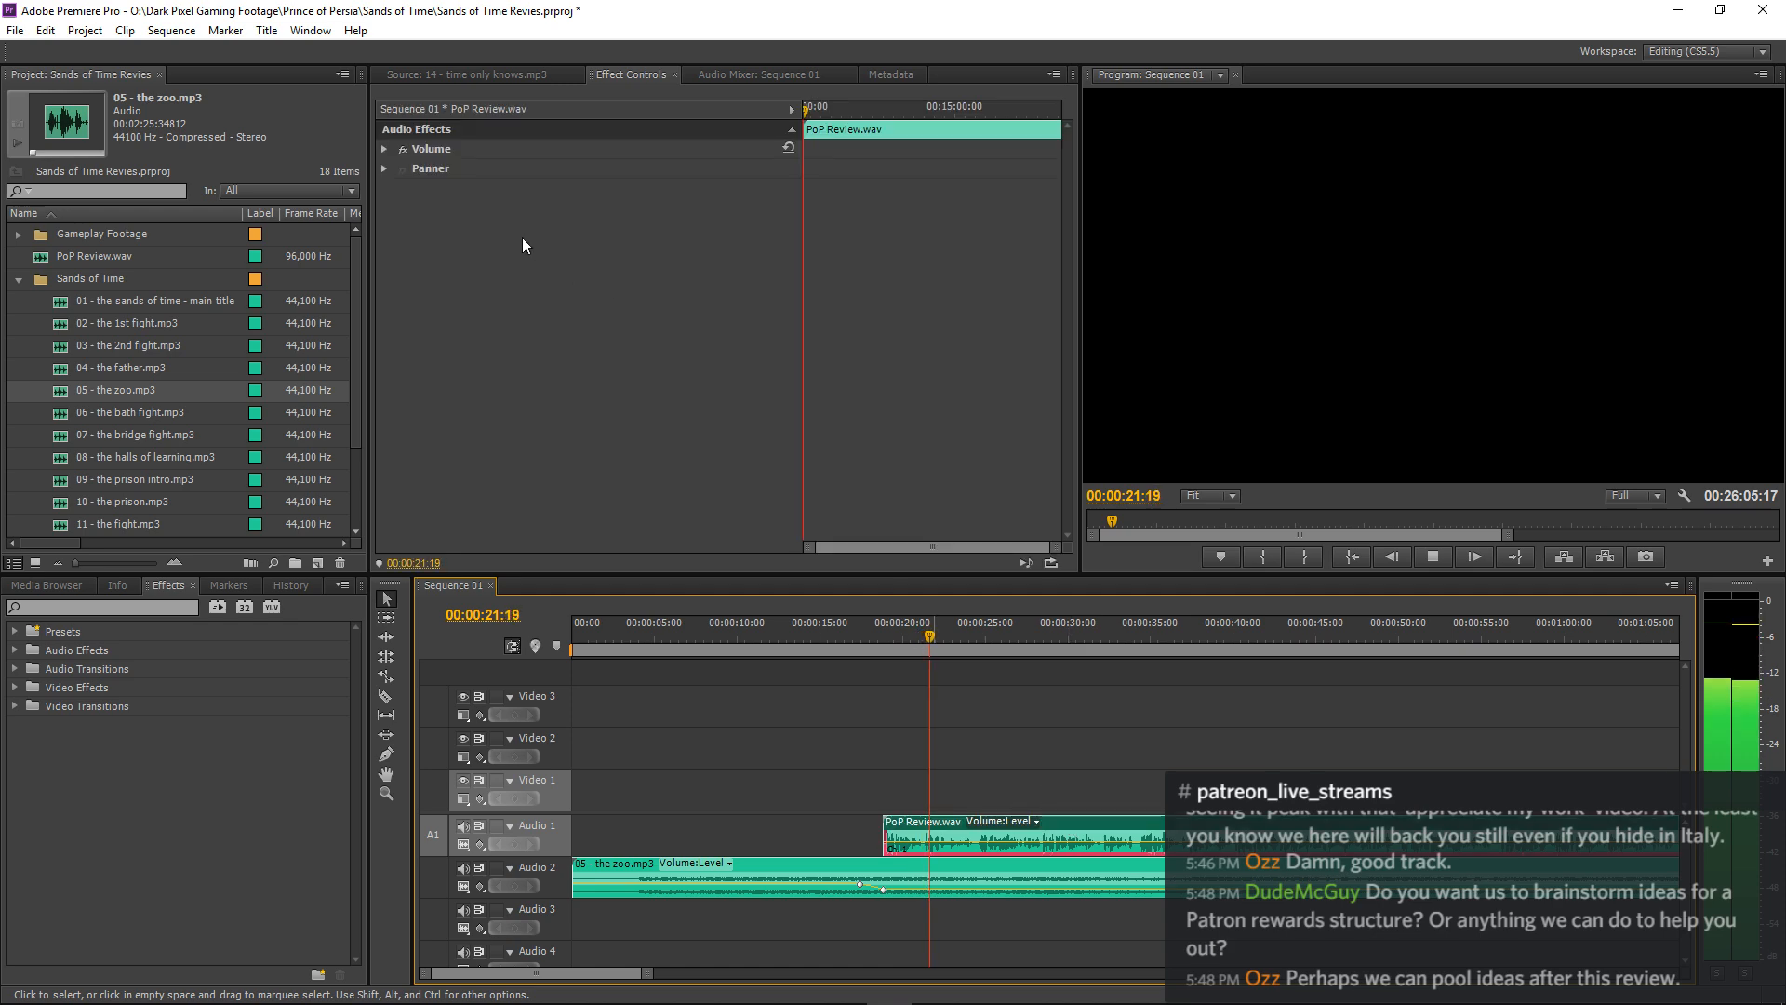
pyautogui.click(385, 149)
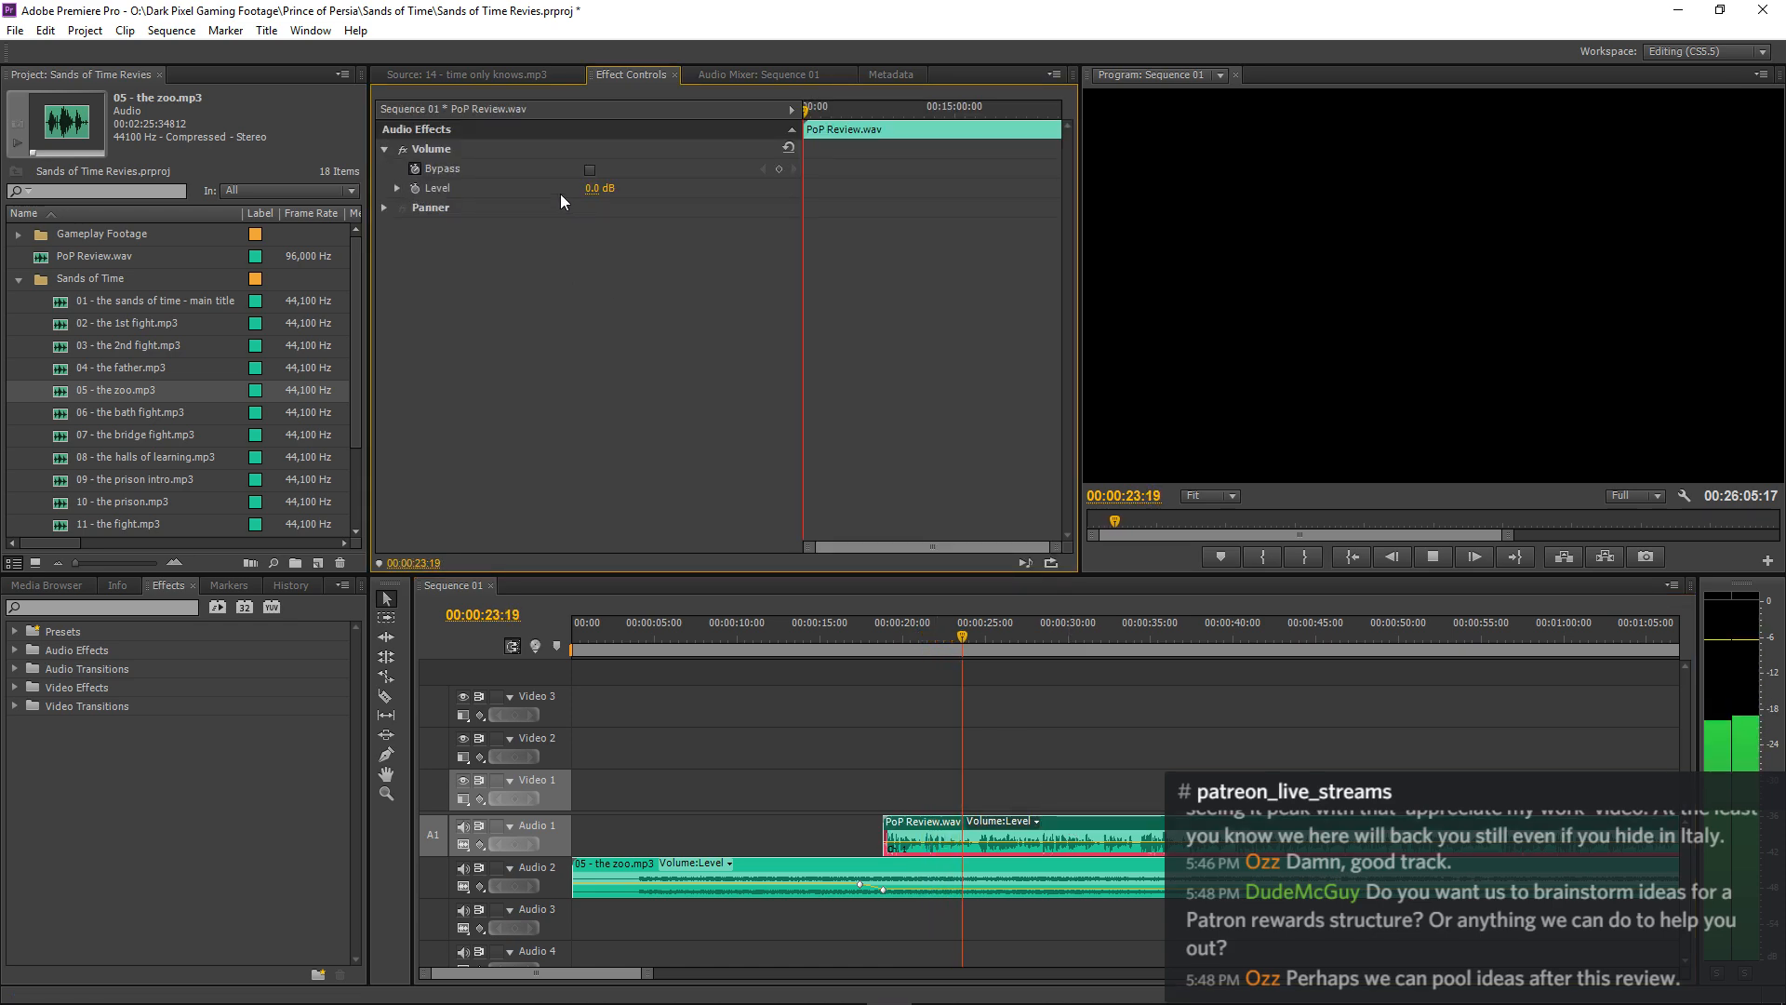
pyautogui.click(610, 186)
pyautogui.write('3')
pyautogui.press('Return')
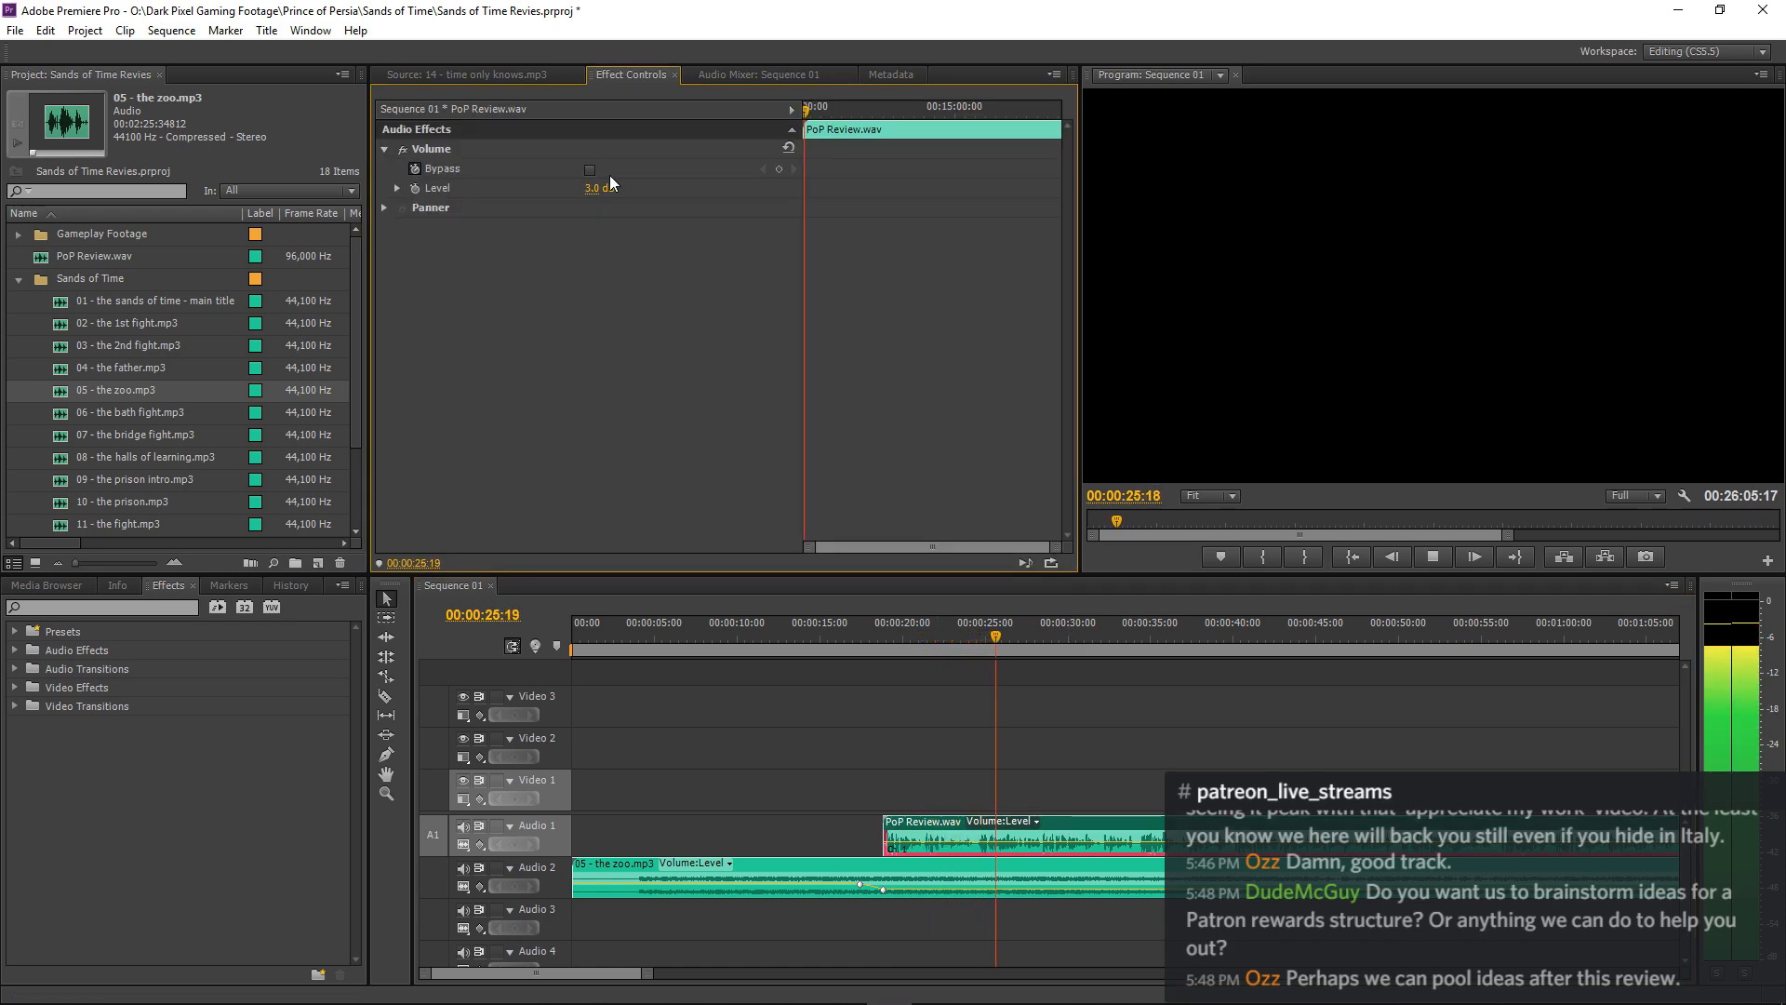
pyautogui.click(986, 679)
# Lower the 05 - the zoo.mp3 clip's Level at its 00:00:18:24 keyframe to -20 dB.
pyautogui.click(947, 865)
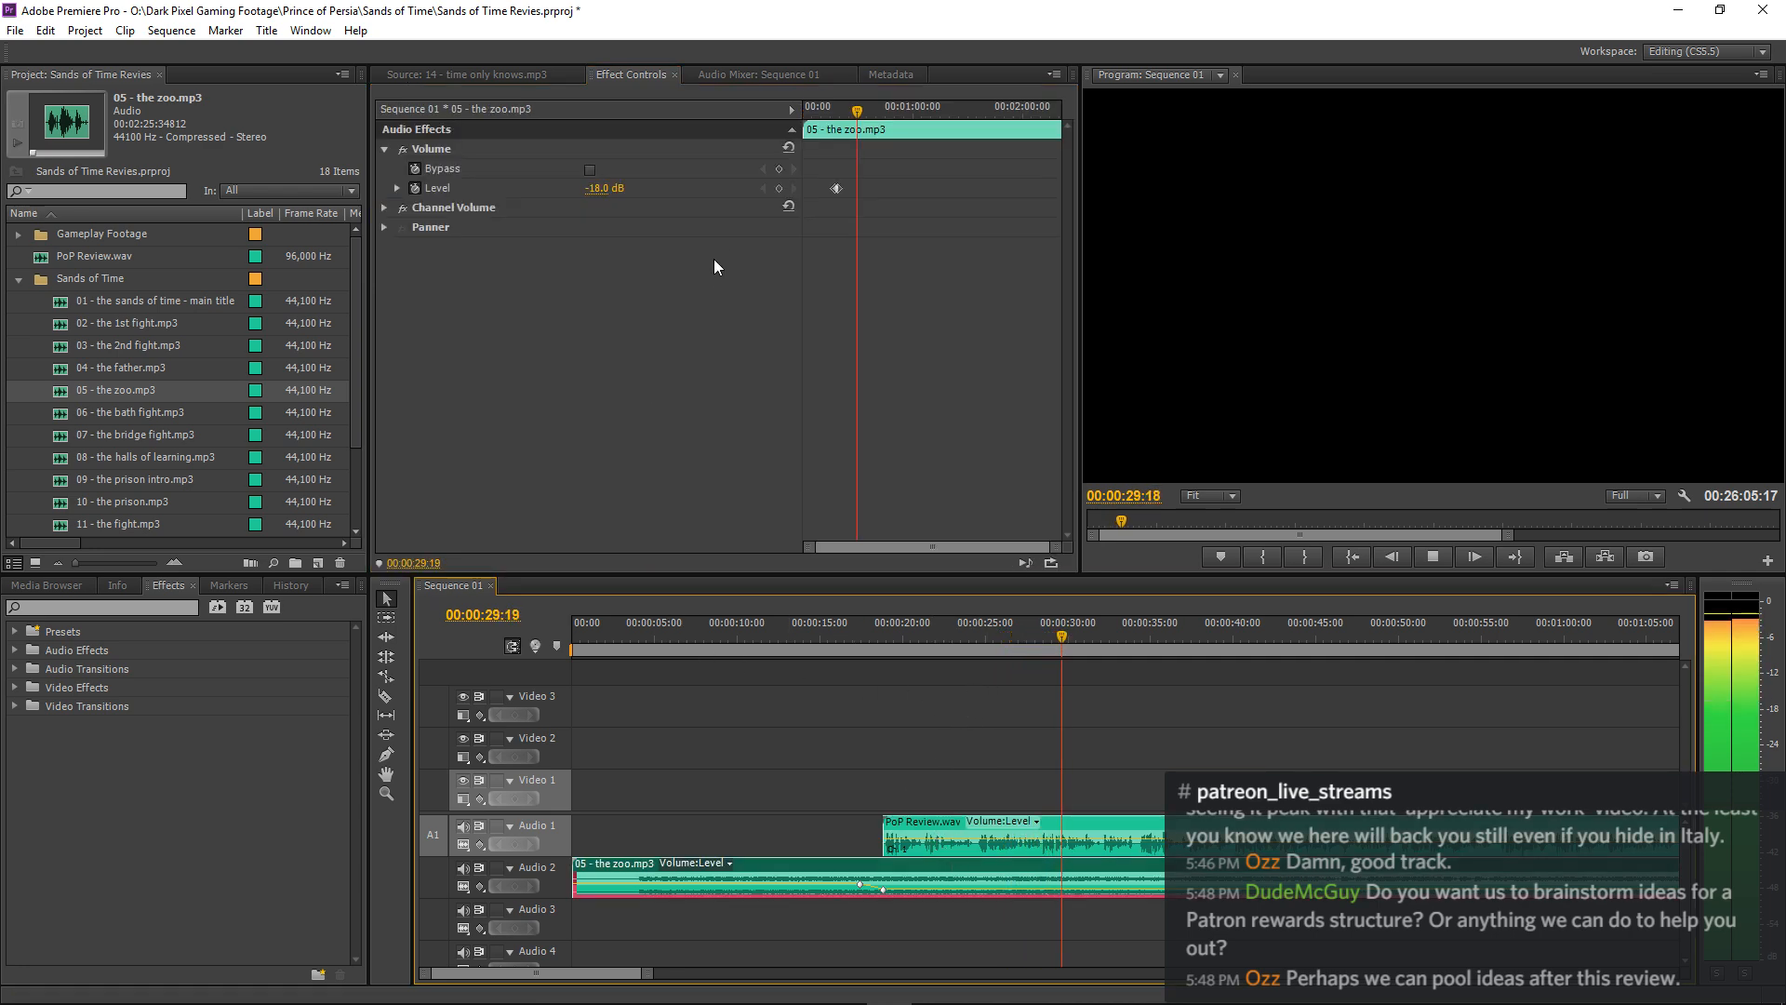
pyautogui.click(762, 188)
pyautogui.click(607, 189)
pyautogui.write('-')
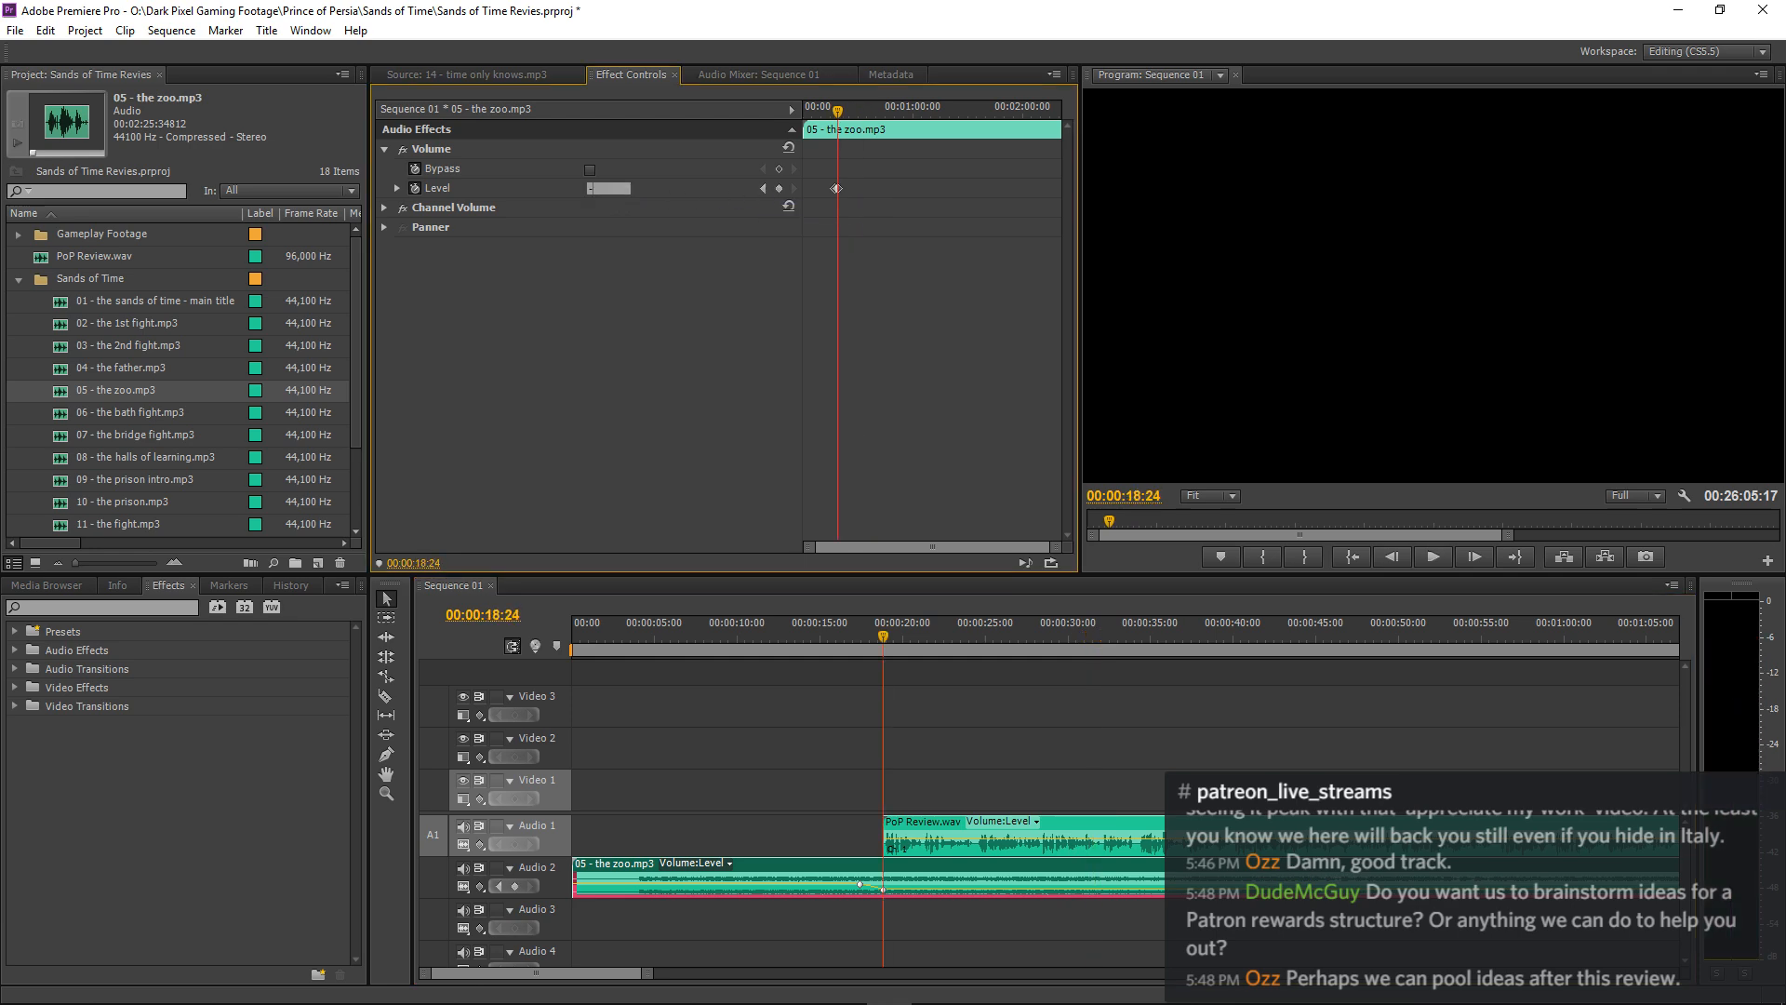
pyautogui.write('20')
pyautogui.press('Return')
# Check the music from the sequence start, and set its Level at the 00:00:17:13 keyframe to 2 dB.
pyautogui.press('Home')
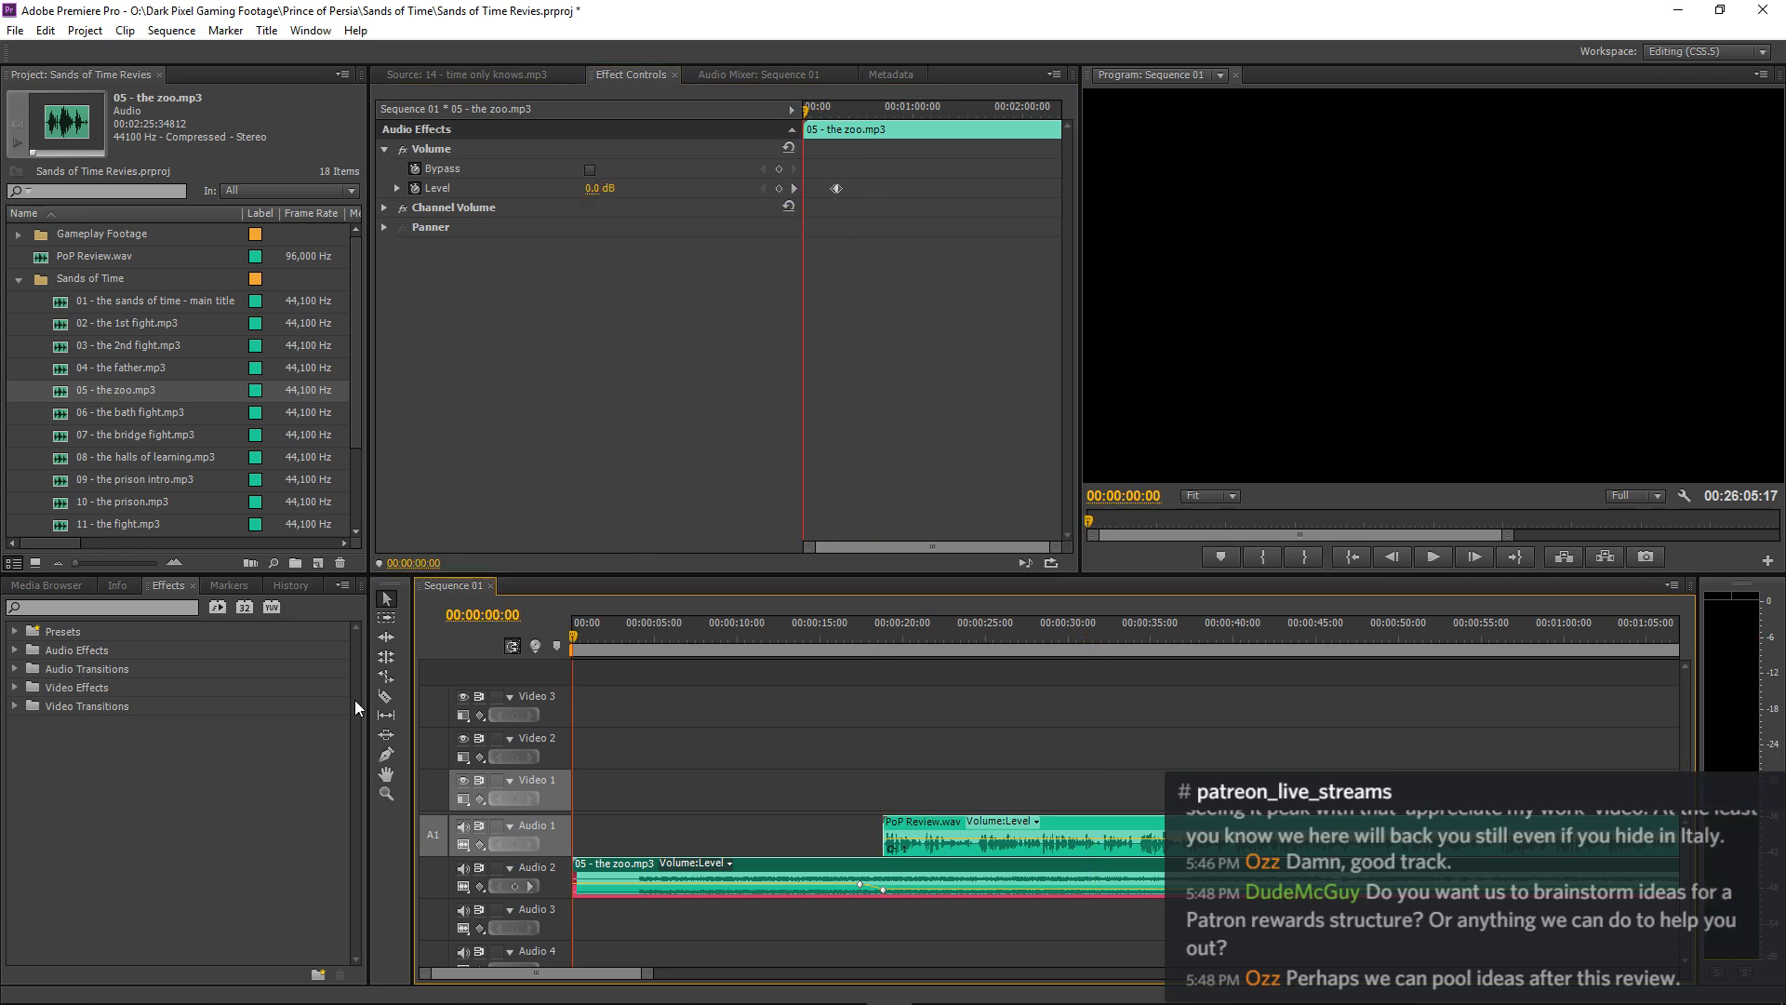
pyautogui.press('space')
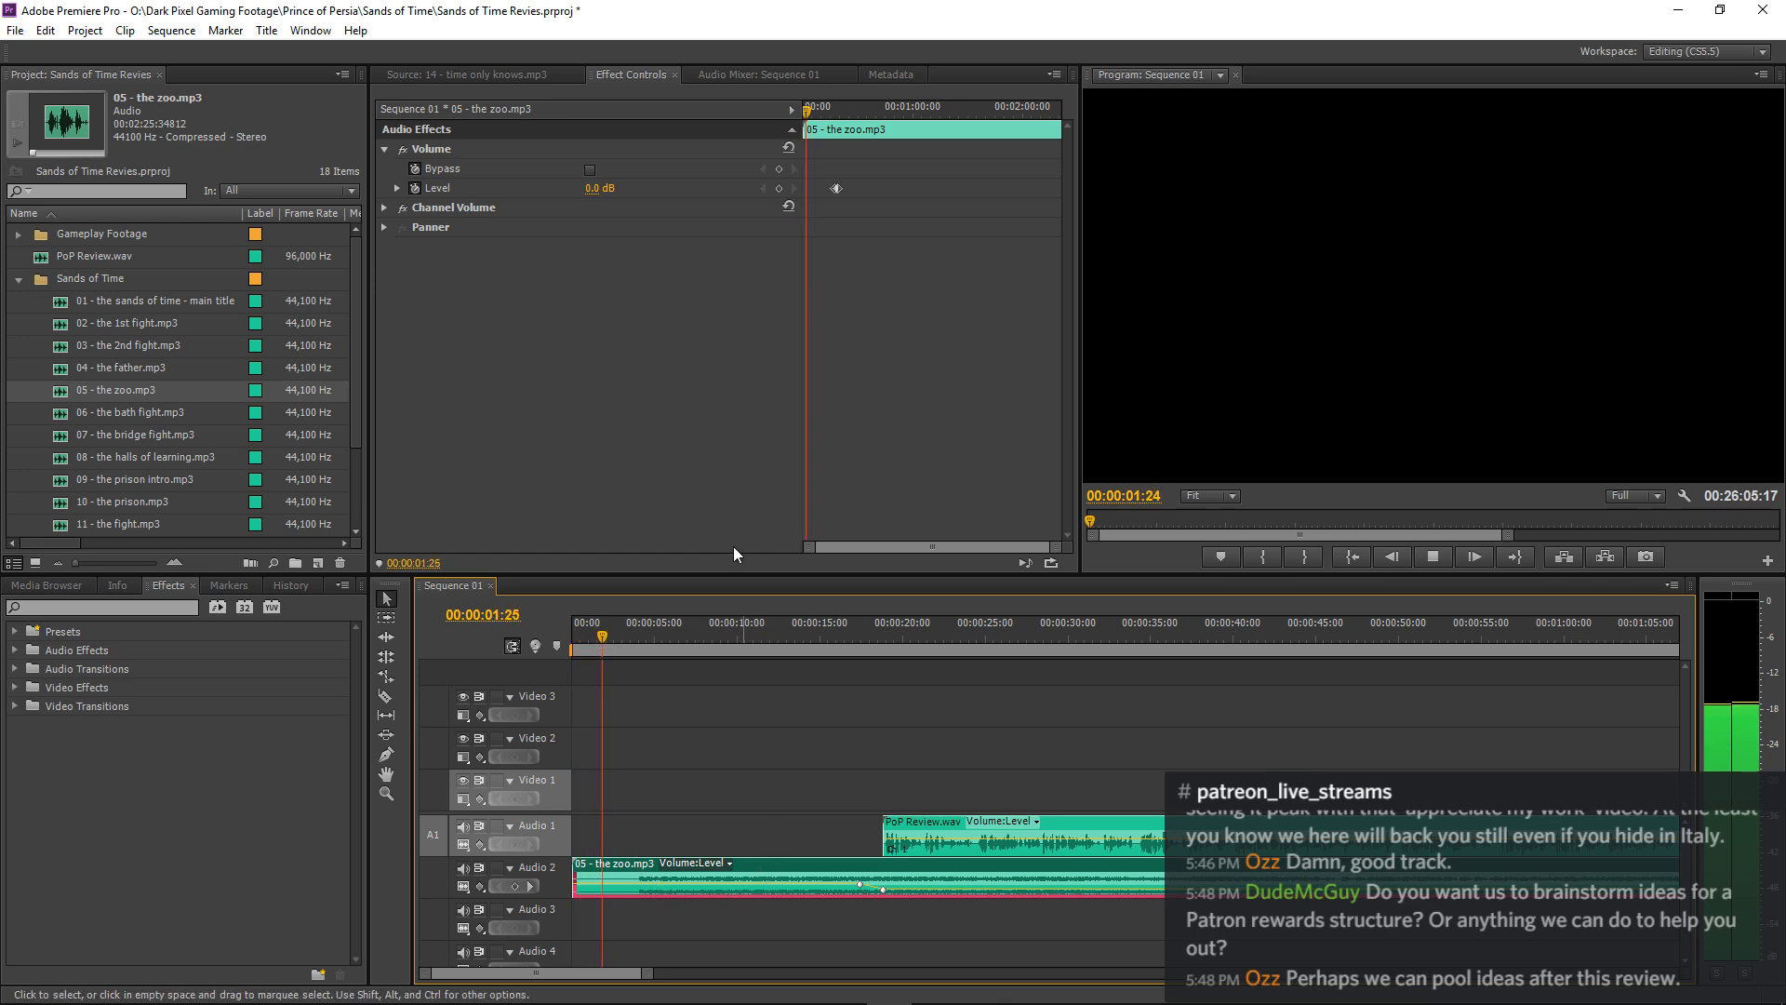
pyautogui.press('space')
pyautogui.click(794, 190)
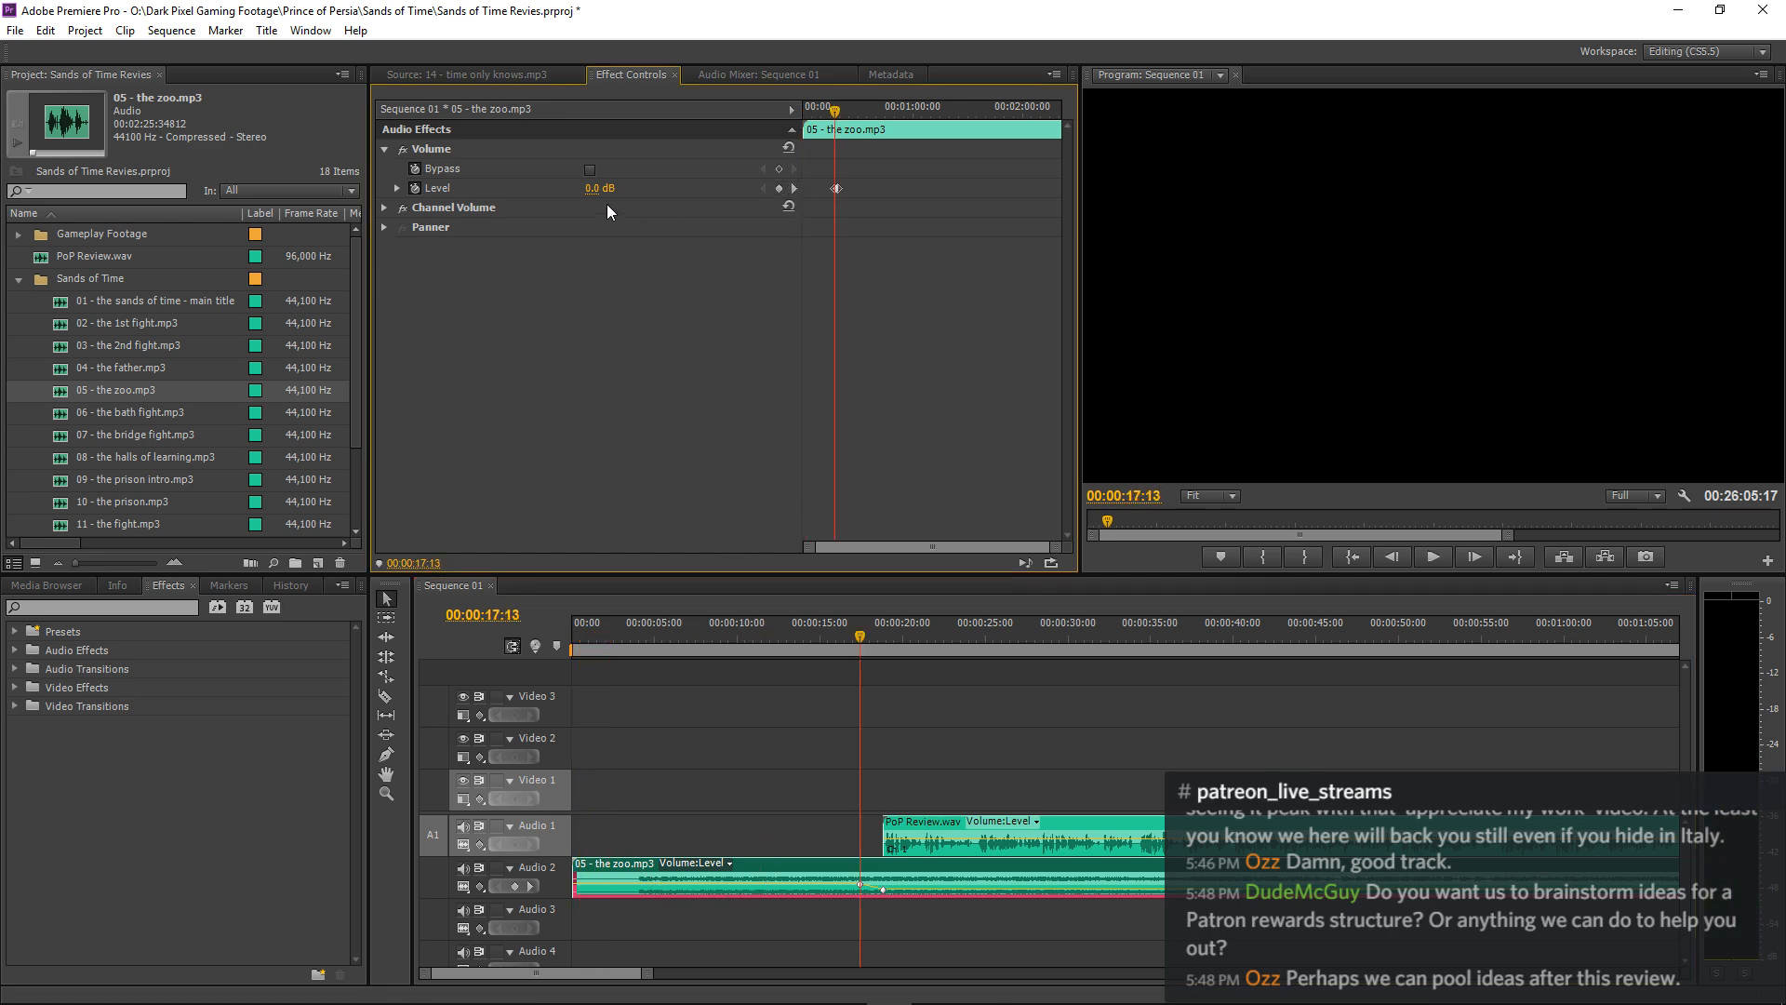
pyautogui.click(583, 191)
pyautogui.click(608, 189)
pyautogui.write('2')
pyautogui.press('Return')
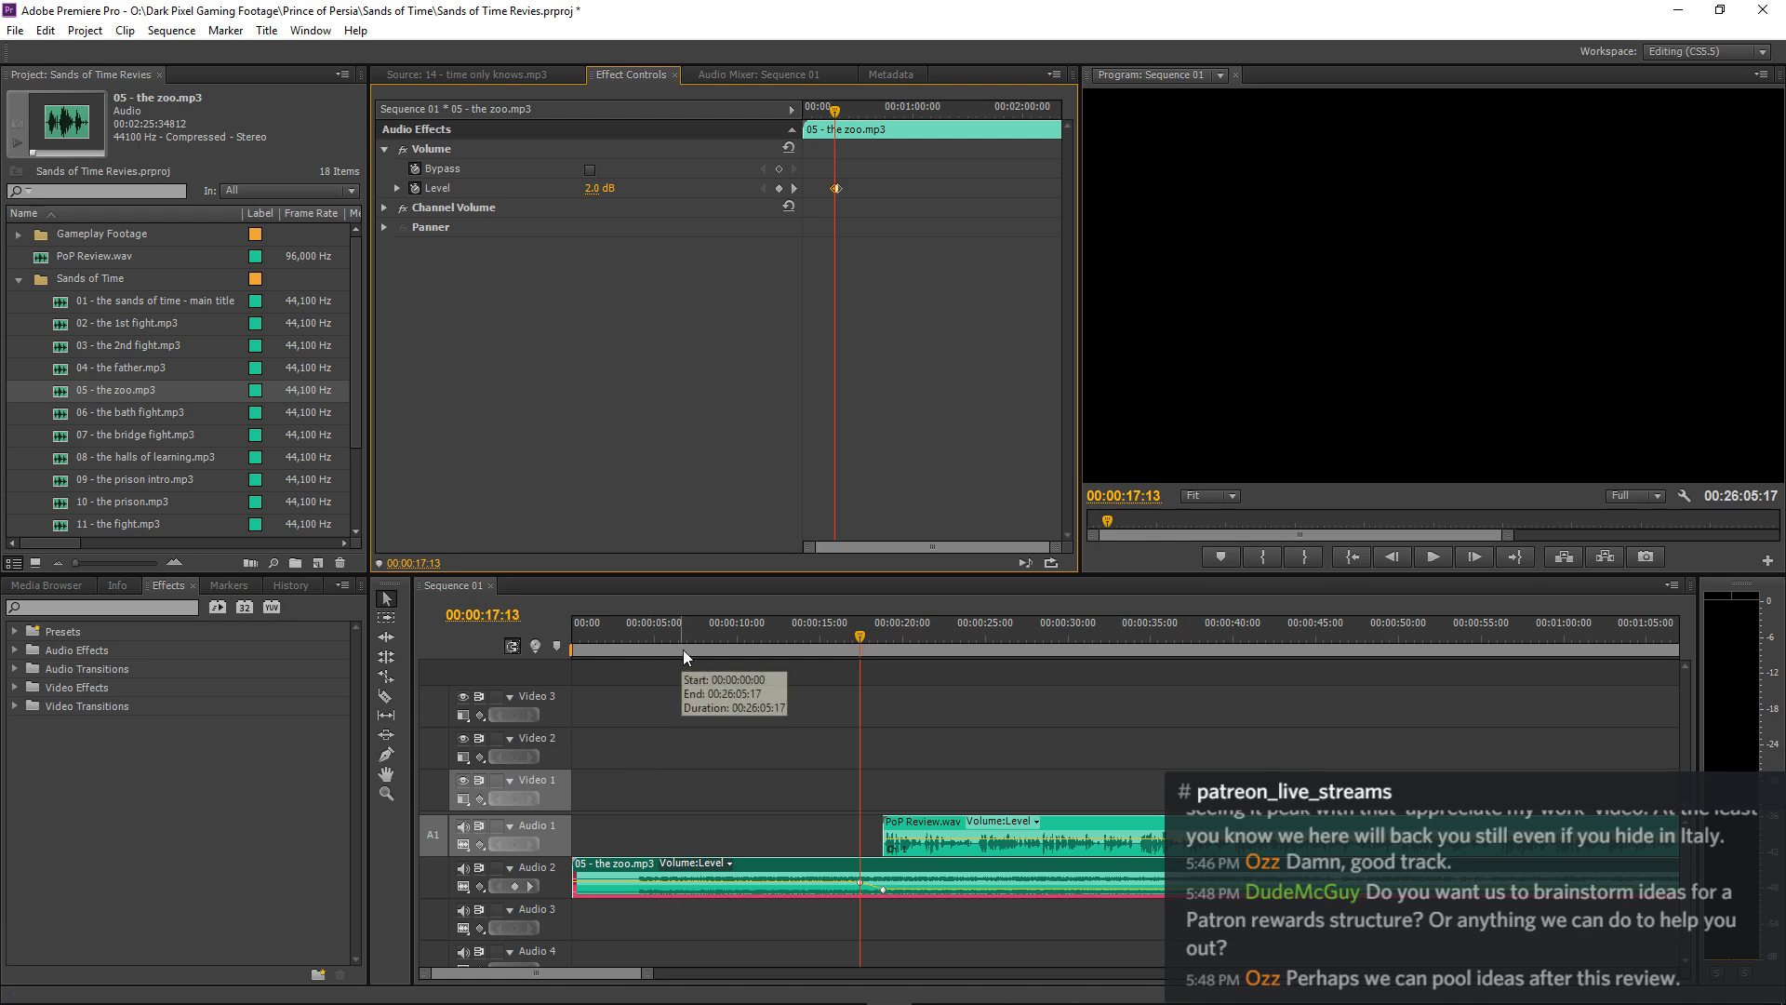
# Play the sequence from the beginning up to the start of the PoP Review.wav narration.
pyautogui.moveTo(683, 650); pyautogui.dragTo(212, 654)
pyautogui.press('space')
pyautogui.click(937, 679)
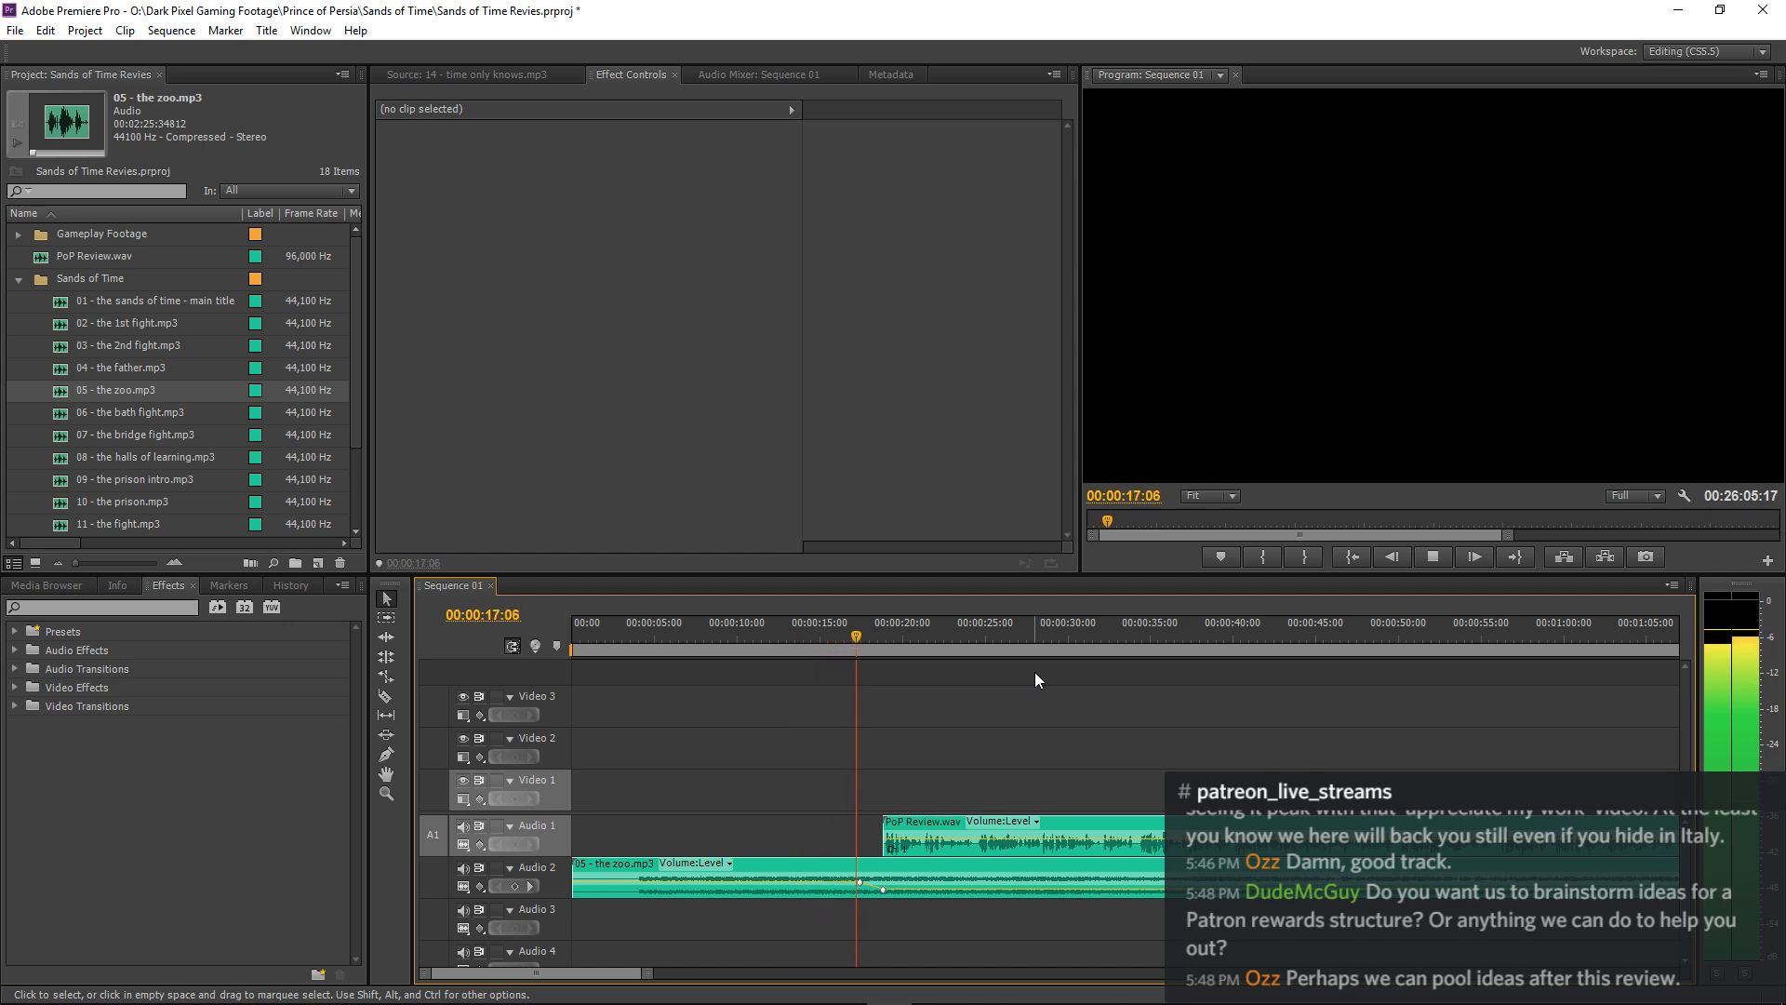
pyautogui.press('space')
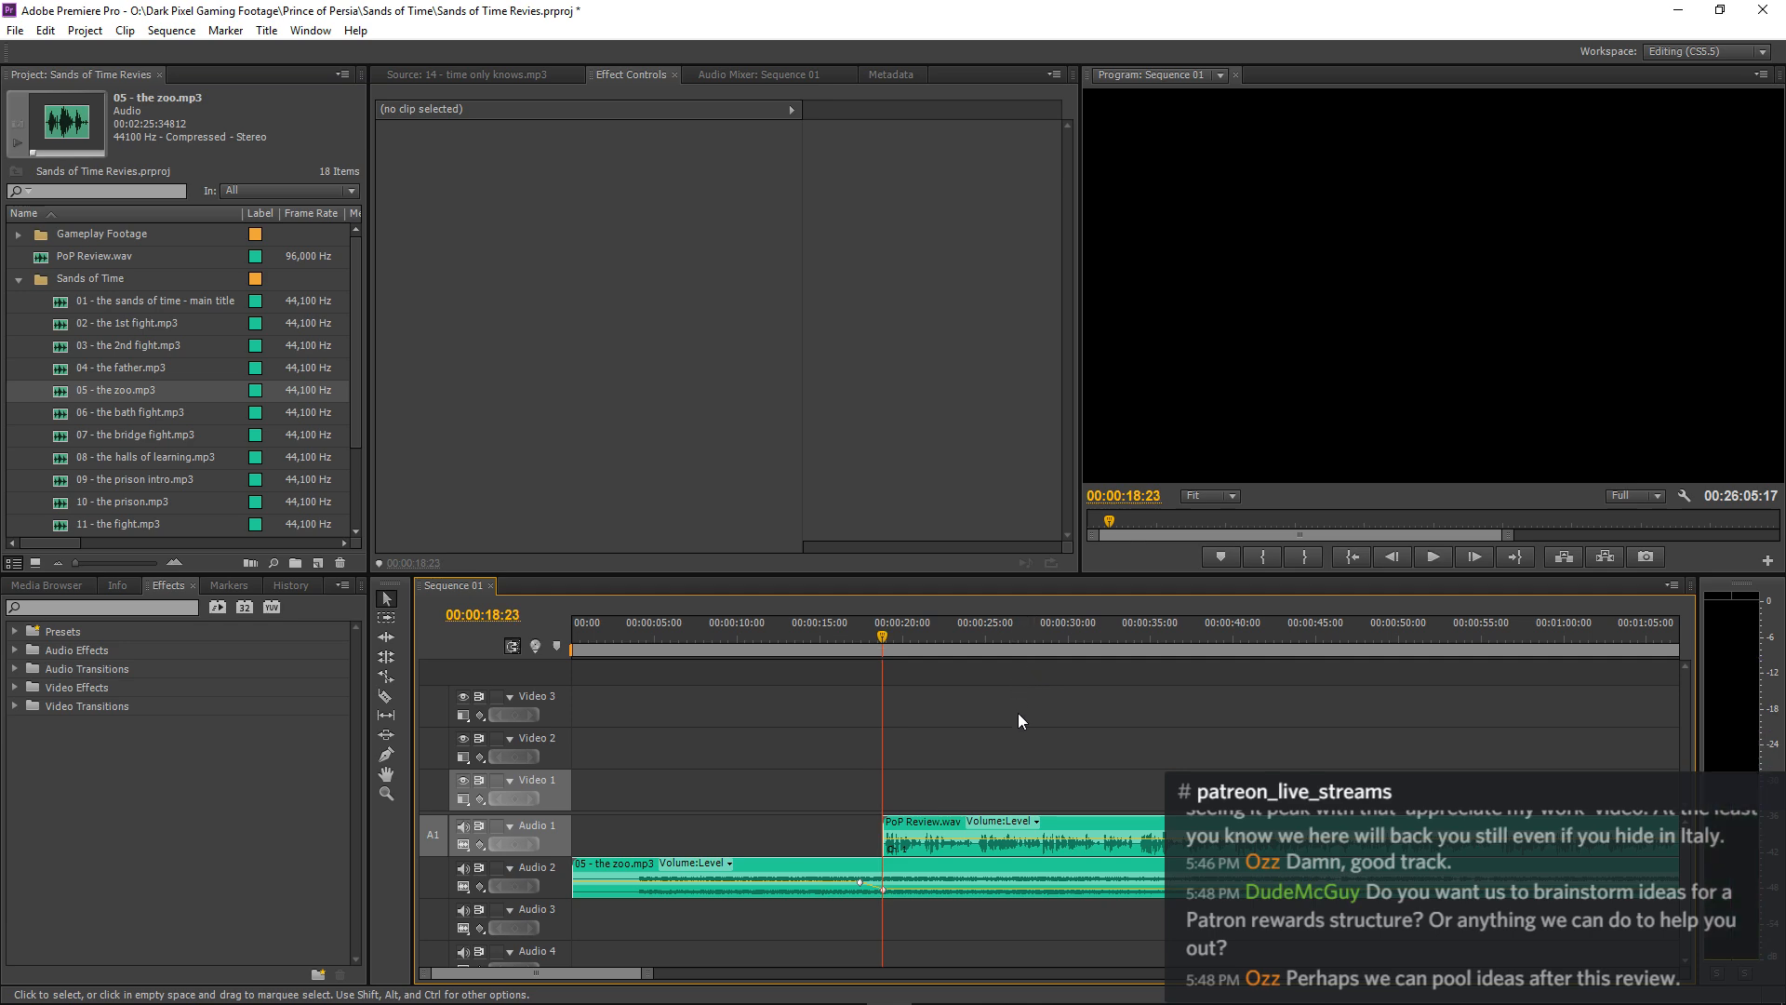
# Move the music's first Level keyframe to about 00:00:18:08 and play the shortened fade from 00:00:16:12.
pyautogui.press('=')
pyautogui.press('=')
pyautogui.press('=')
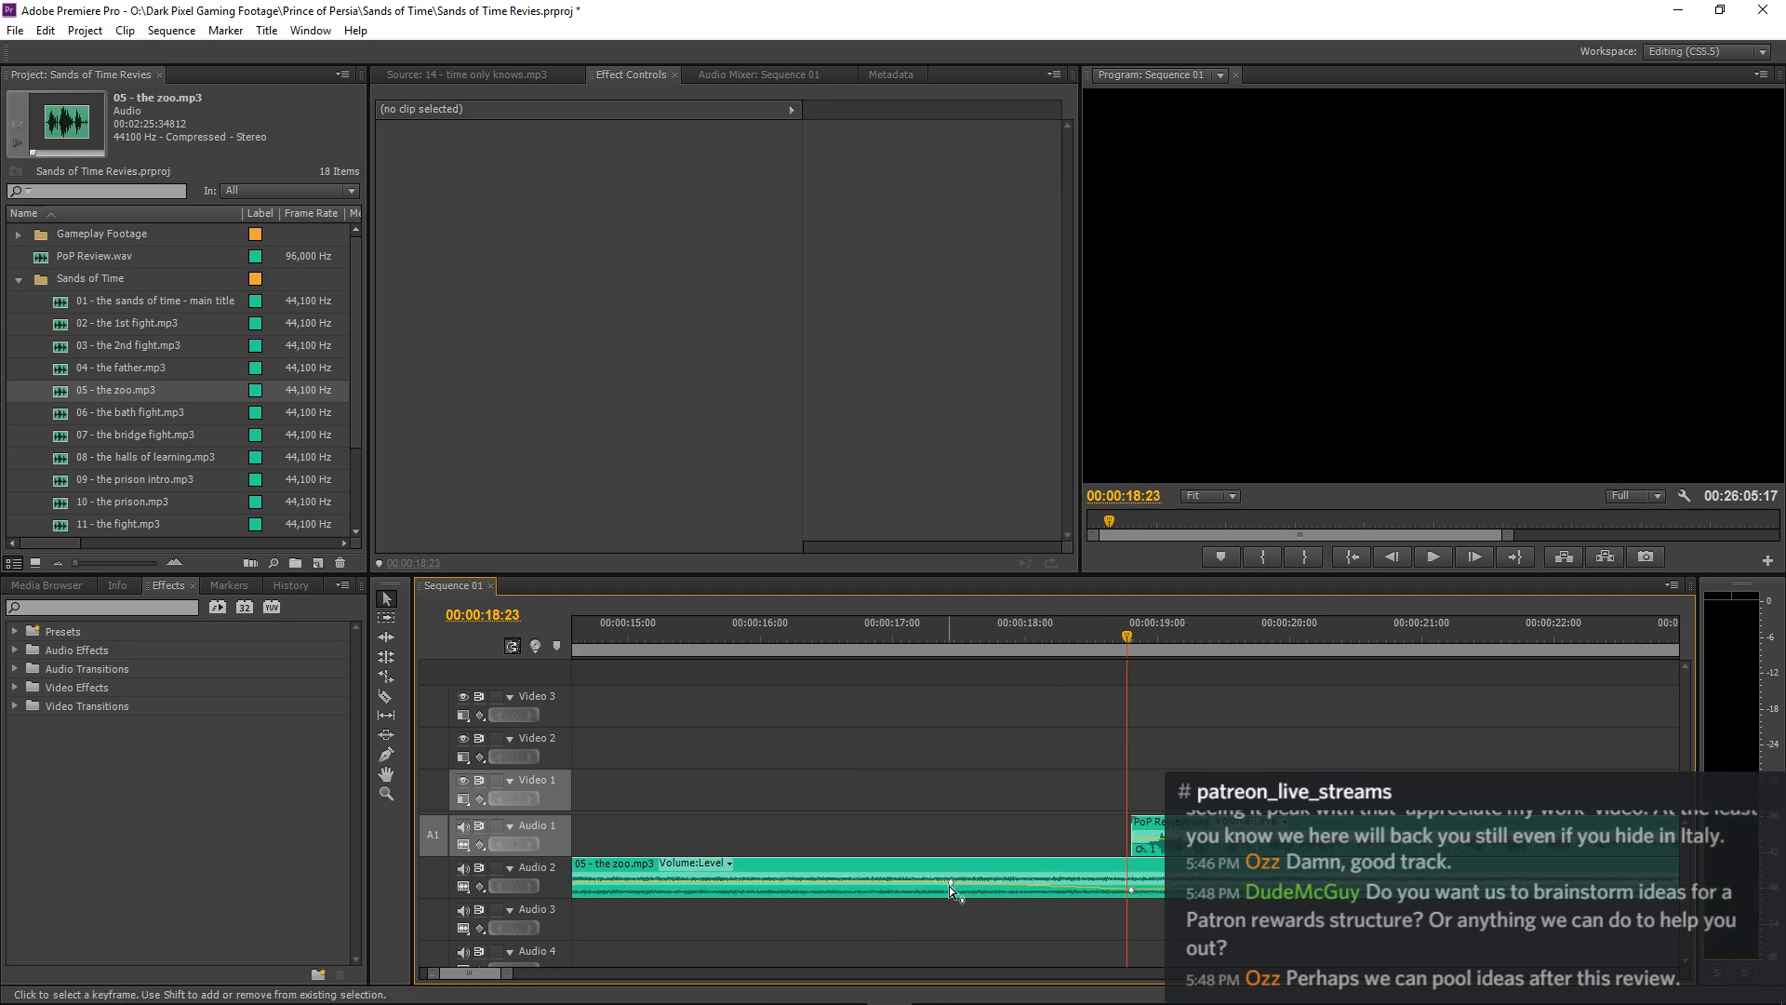
pyautogui.moveTo(951, 881); pyautogui.dragTo(1063, 883)
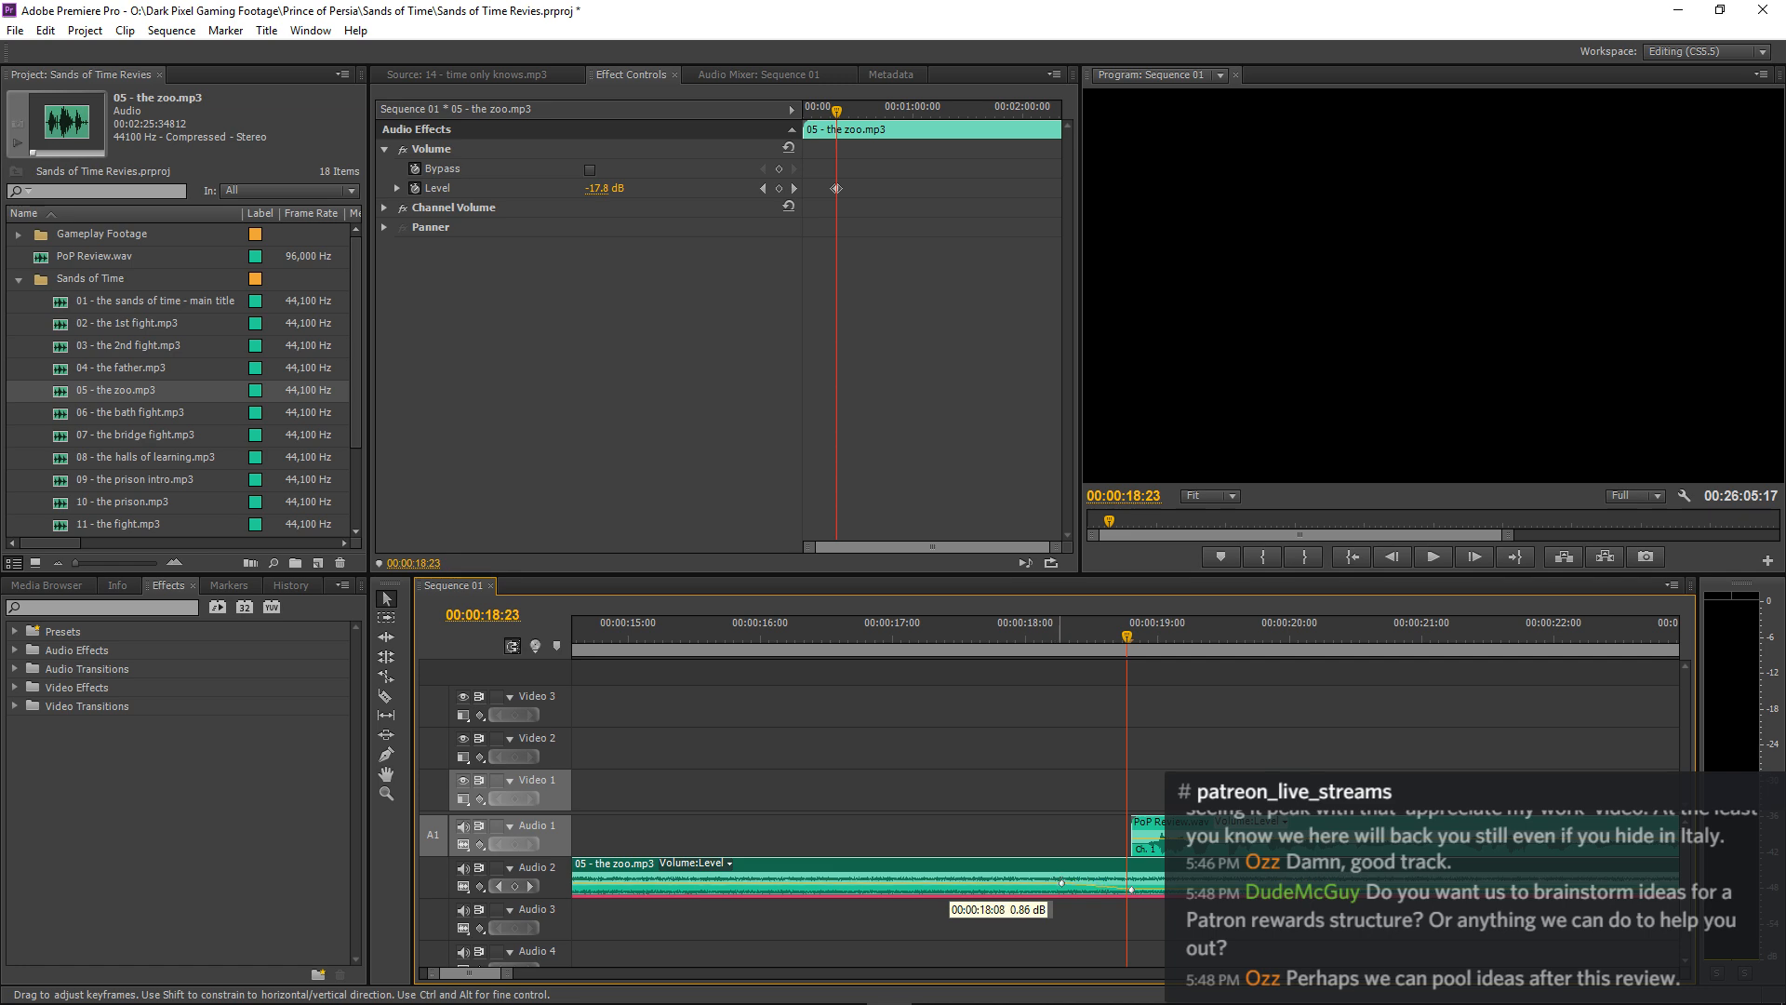
pyautogui.click(813, 637)
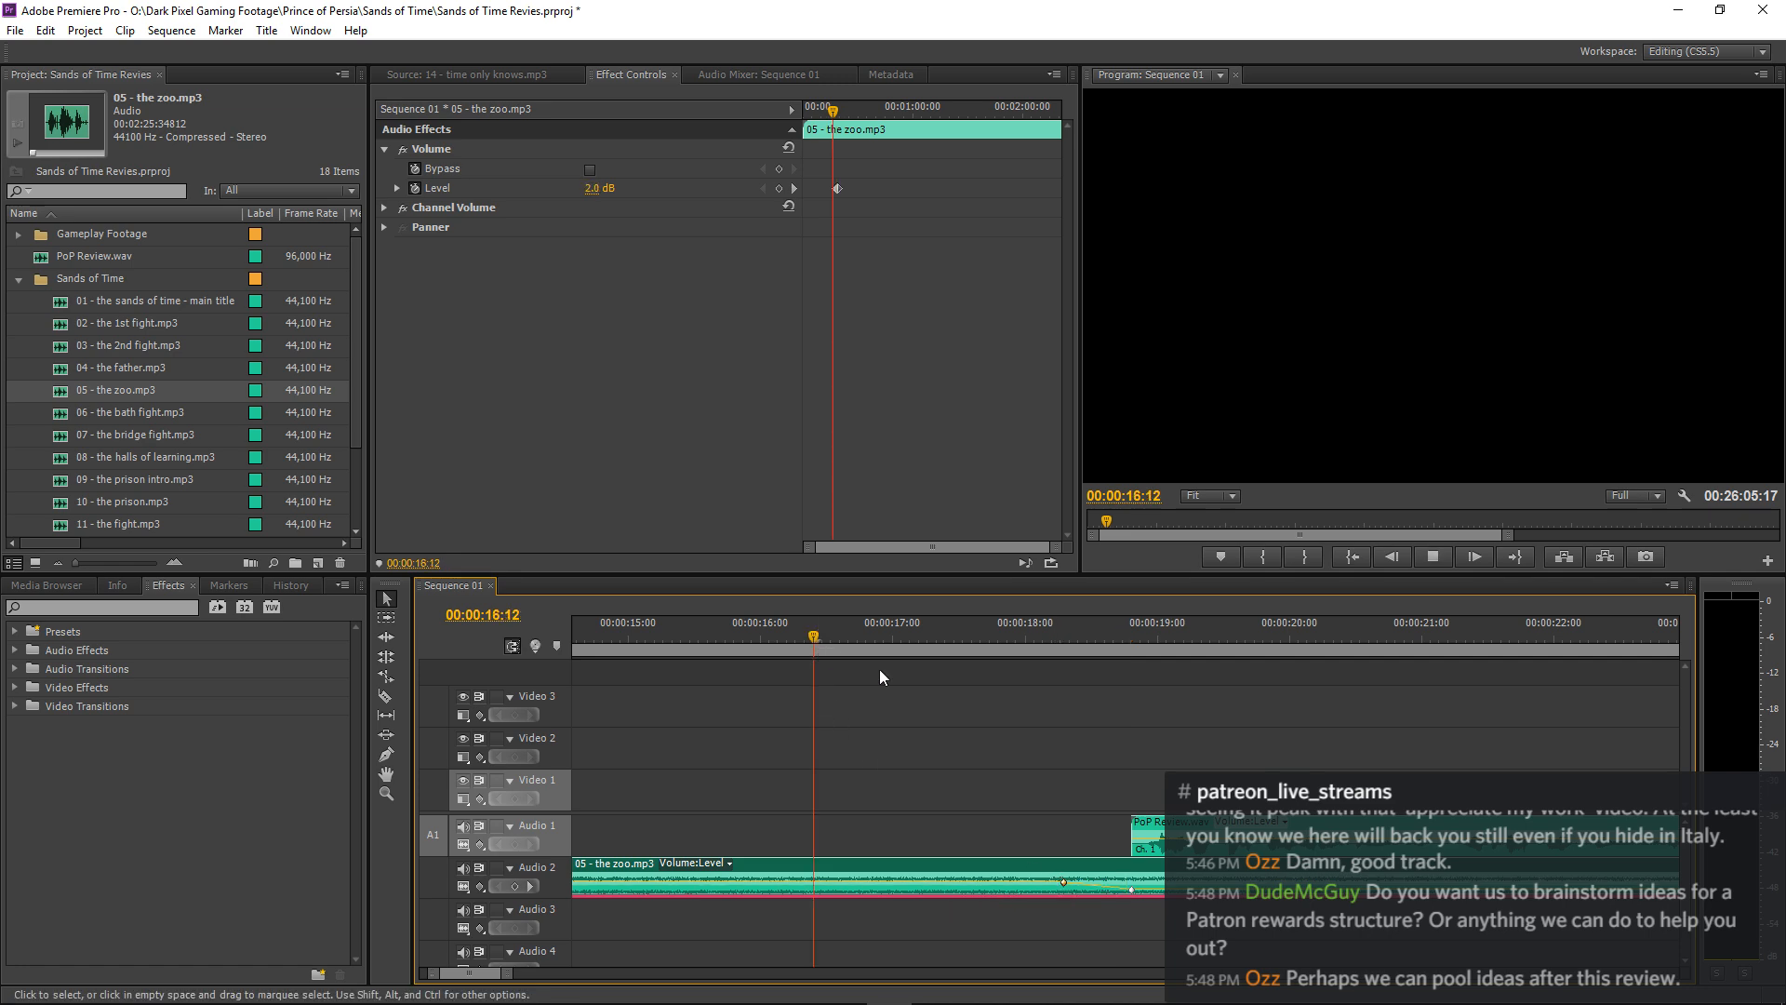
pyautogui.press('space')
pyautogui.click(1315, 673)
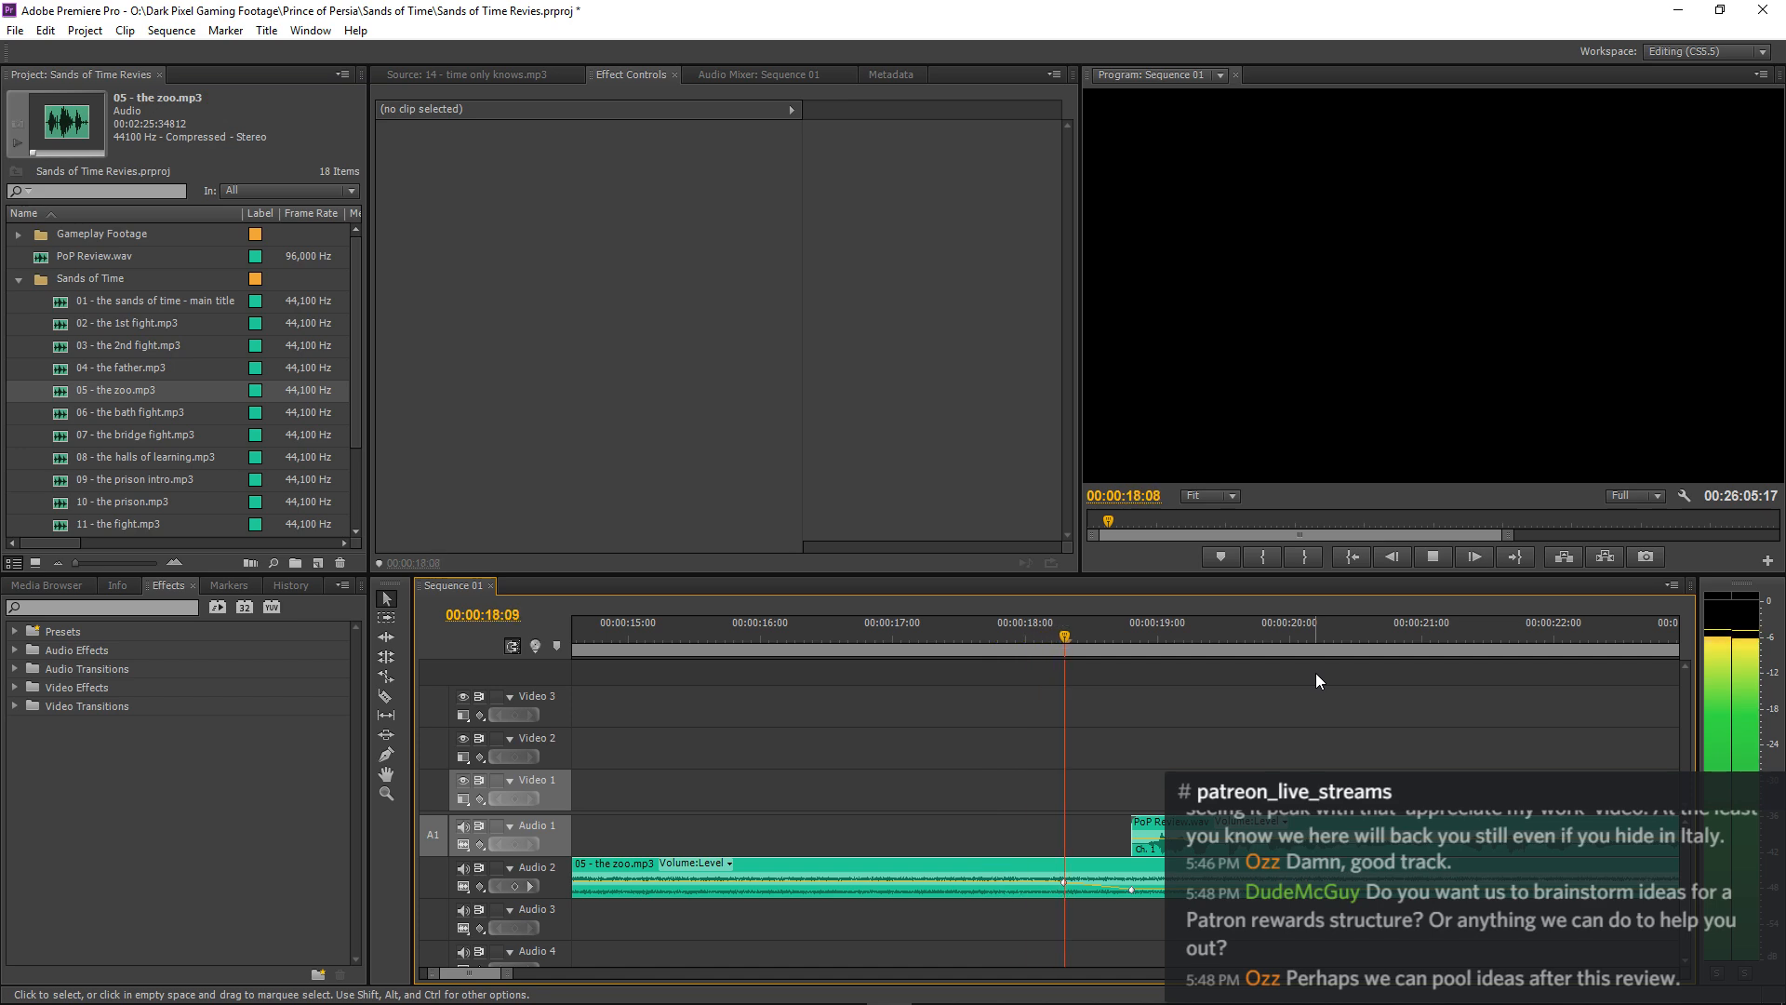
# Move the 05 - the zoo.mp3 clip's second Level keyframe to about 00:00:19:01 to lengthen the fade.
pyautogui.press('space')
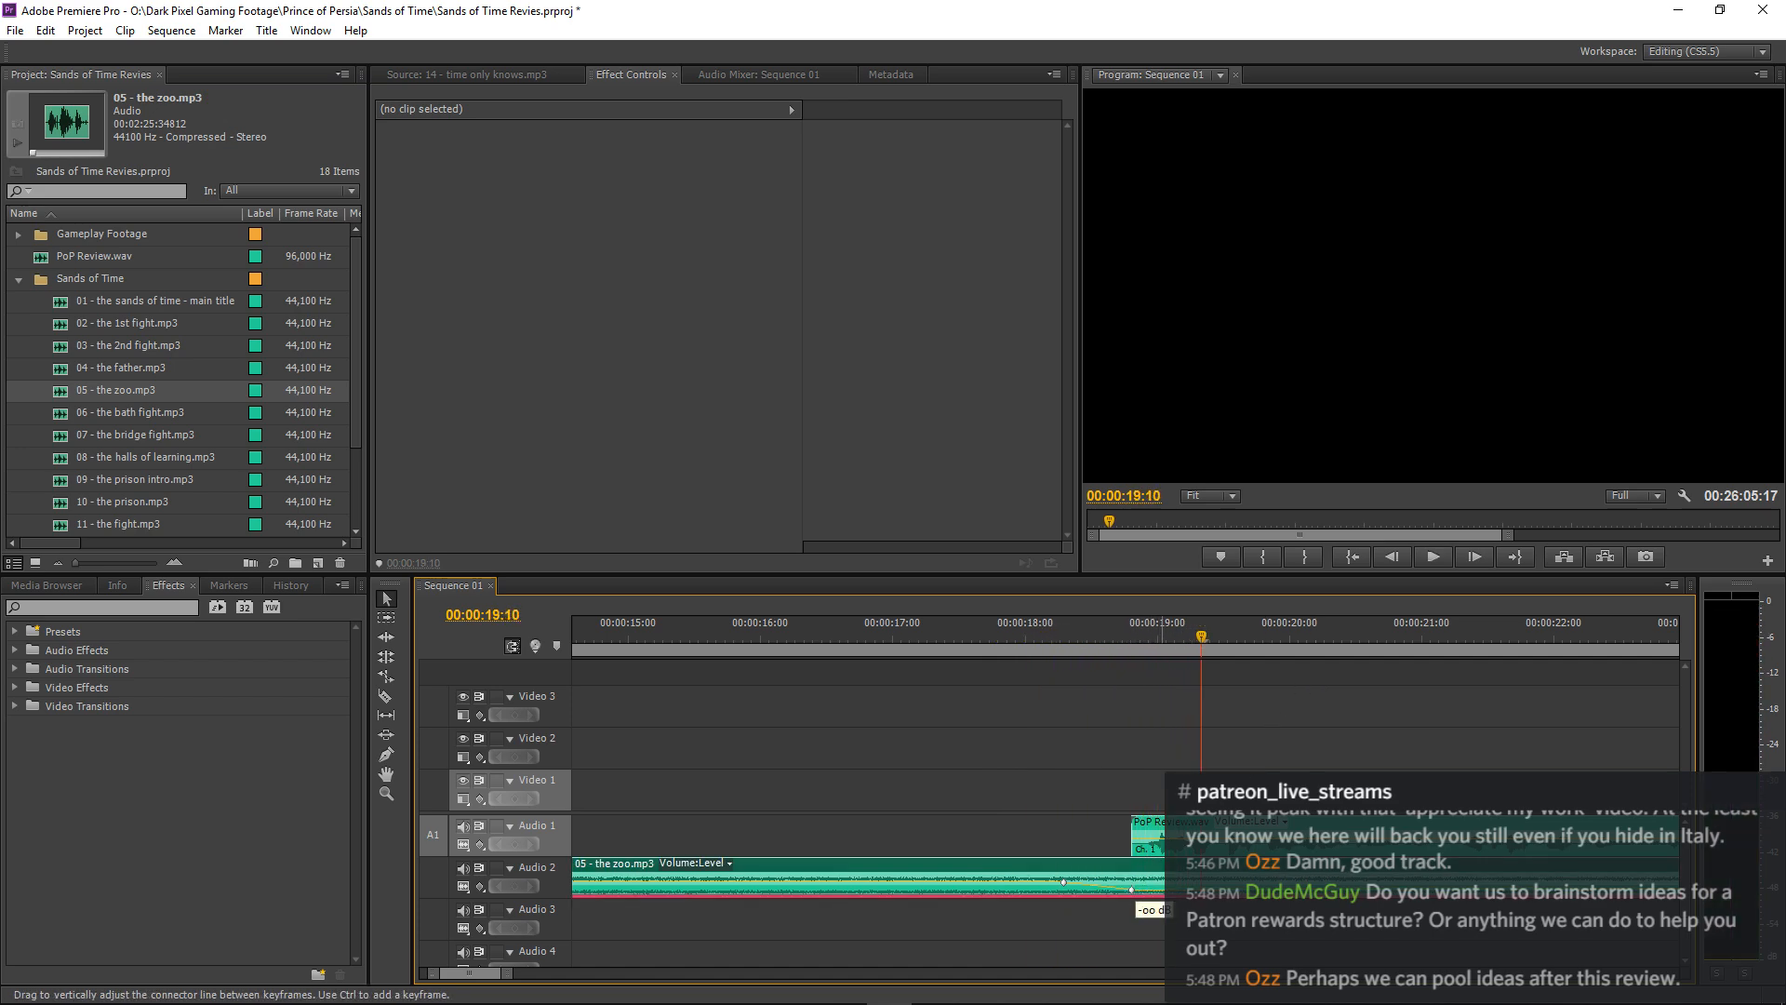
pyautogui.moveTo(1131, 888); pyautogui.dragTo(1131, 885)
pyautogui.click(1135, 891)
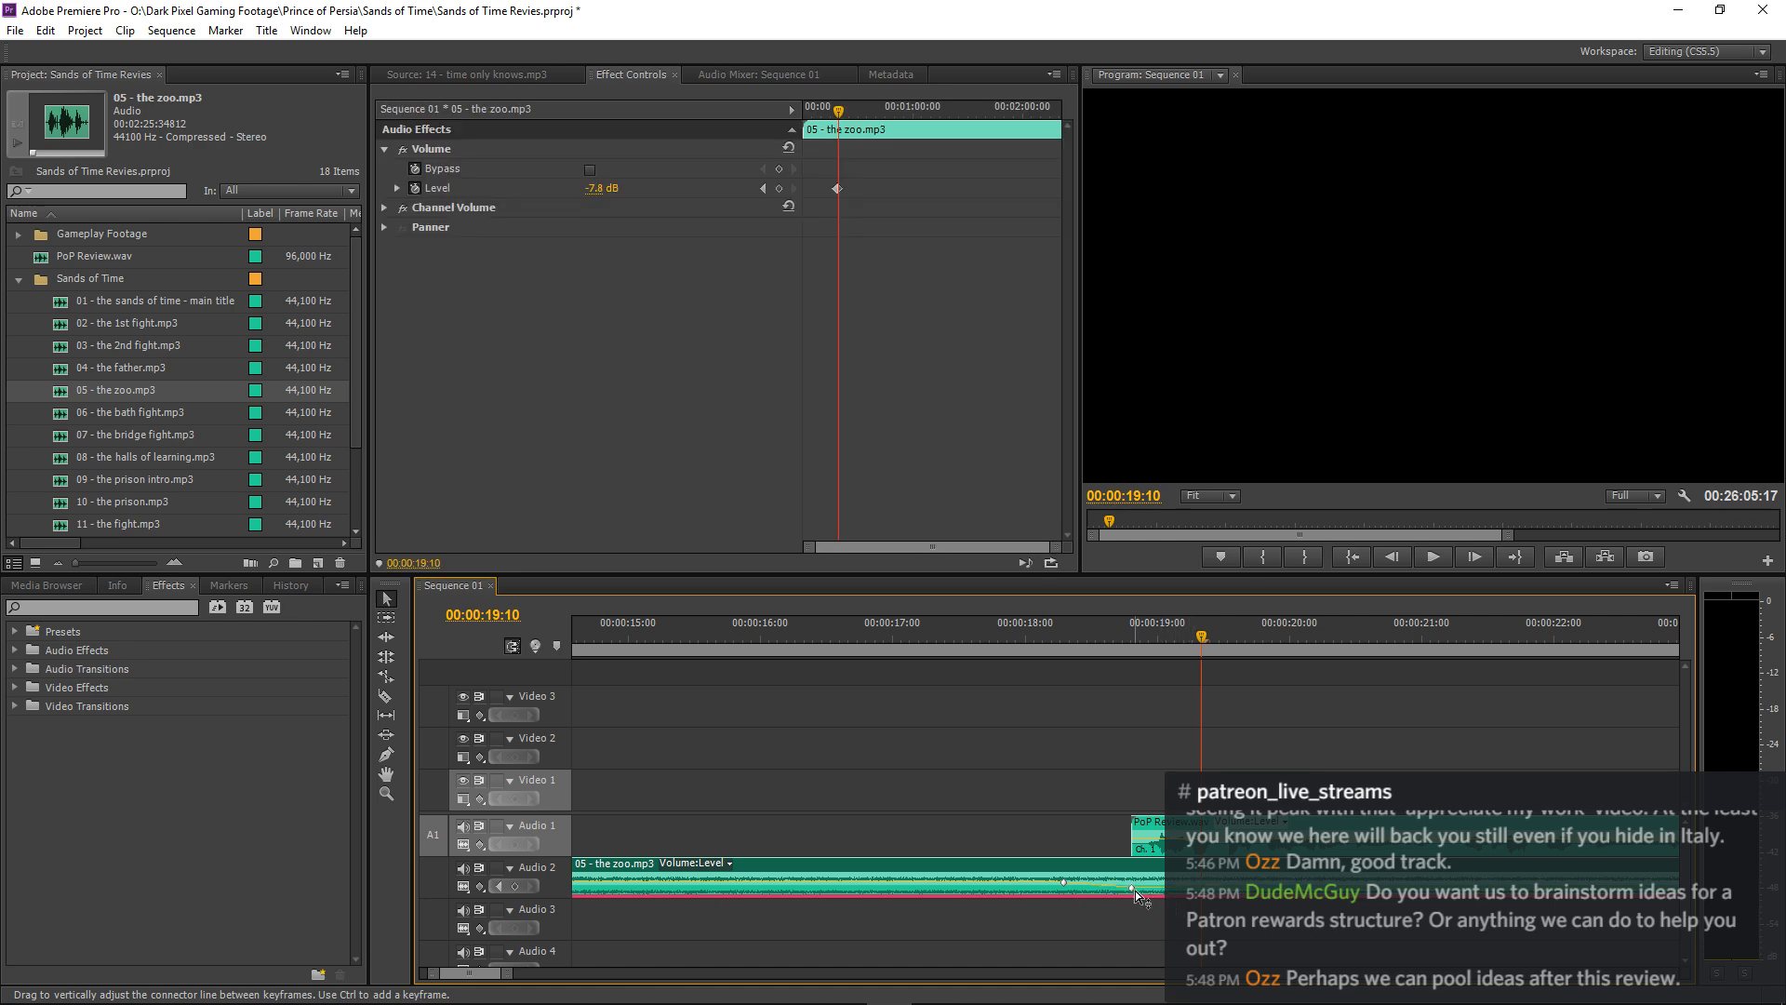
pyautogui.click(903, 269)
pyautogui.press('=')
pyautogui.press('=')
pyautogui.press('=')
pyautogui.press('=')
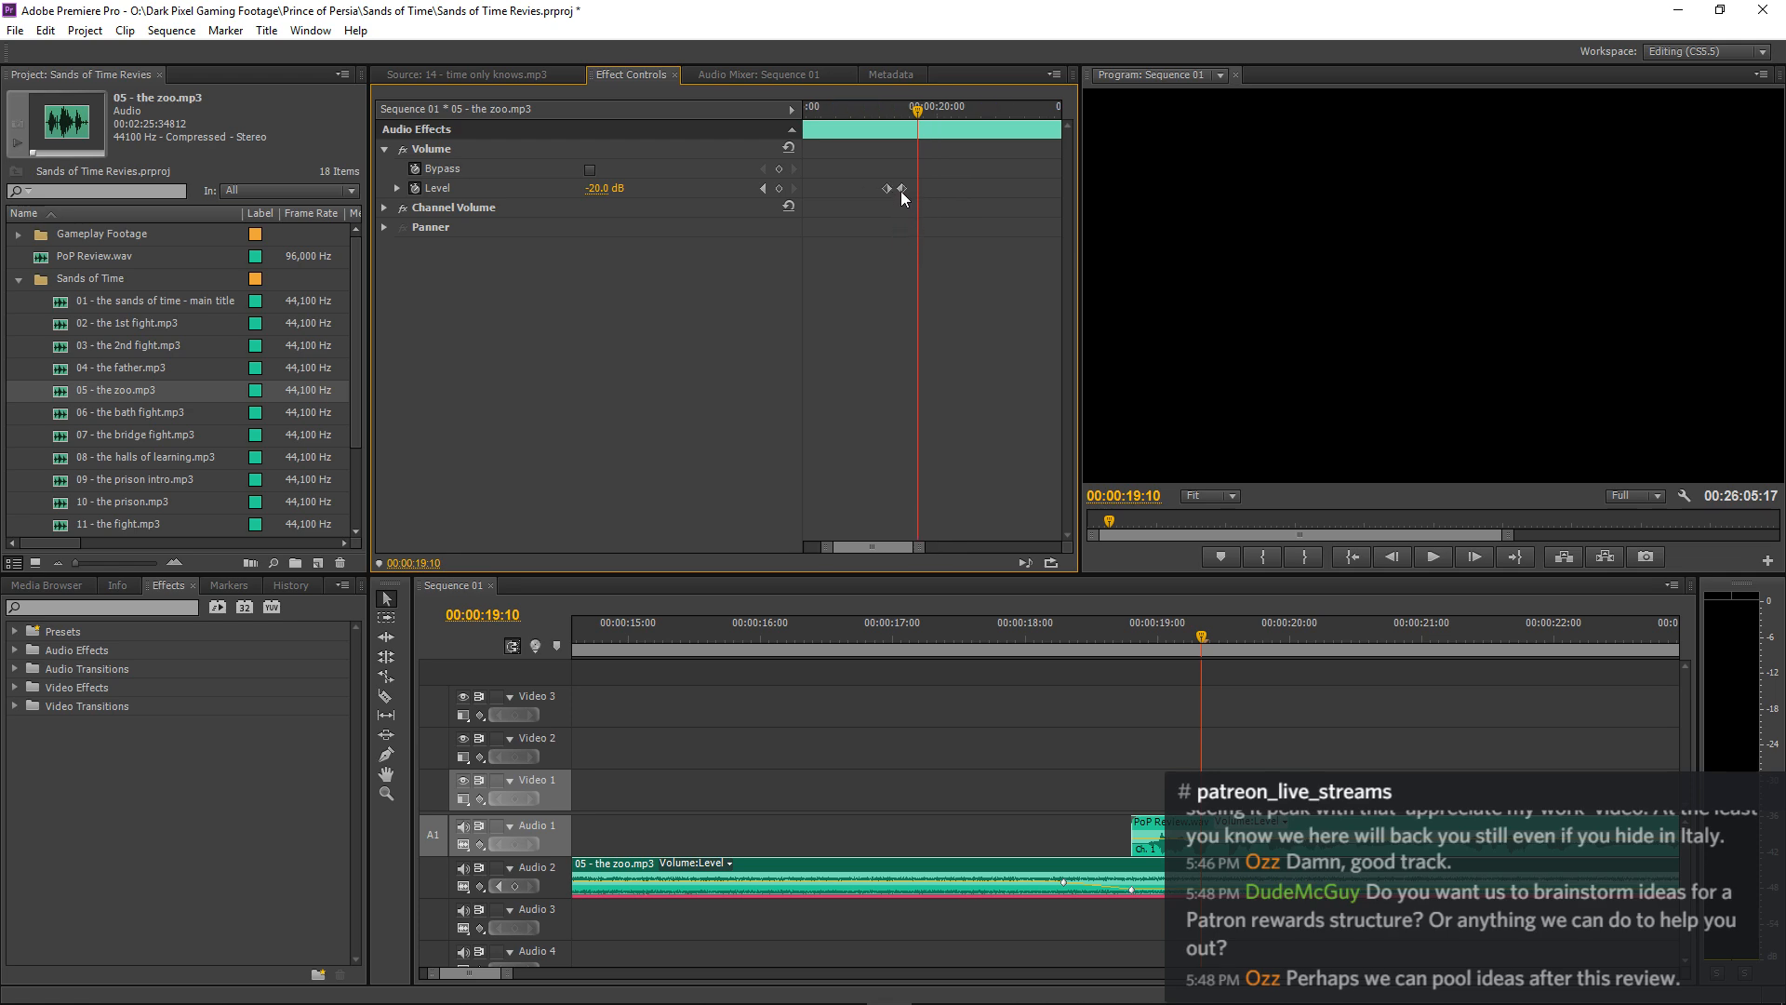
pyautogui.moveTo(901, 191); pyautogui.dragTo(909, 190)
# Play the sequence from about 00:00:18:01 to 00:01:28:18 to check the fade and the music beneath the narration.
pyautogui.press('space')
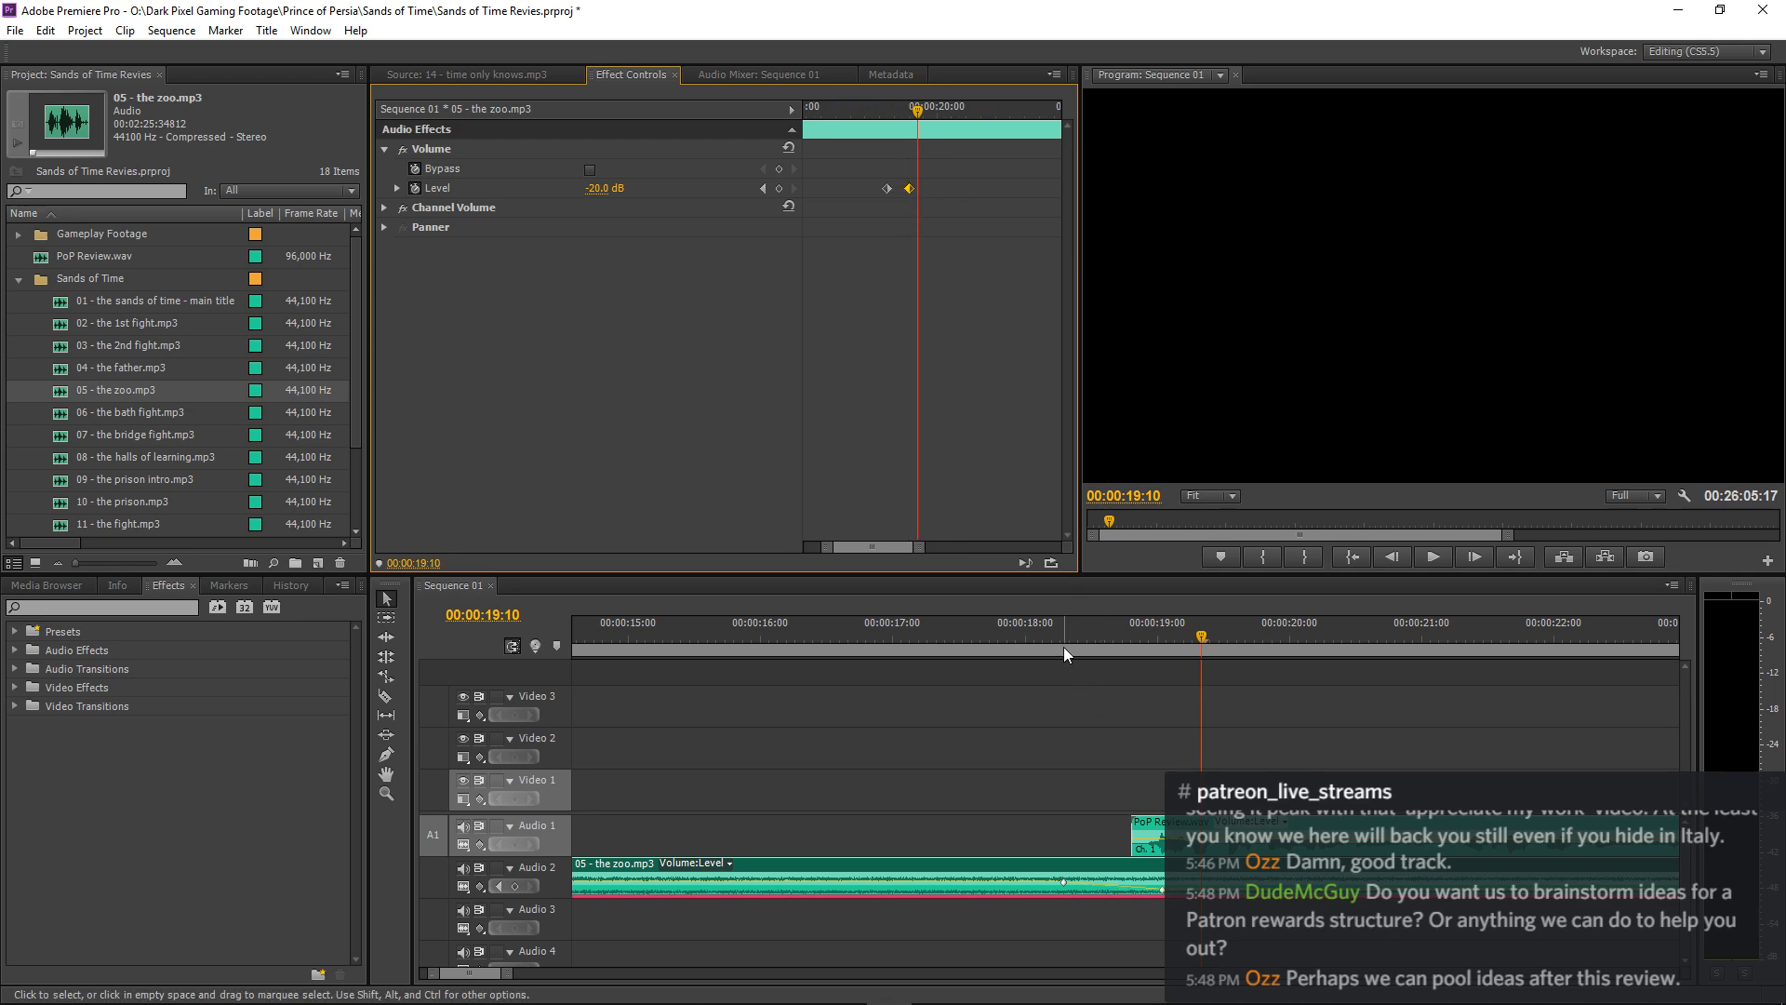
pyautogui.click(1029, 638)
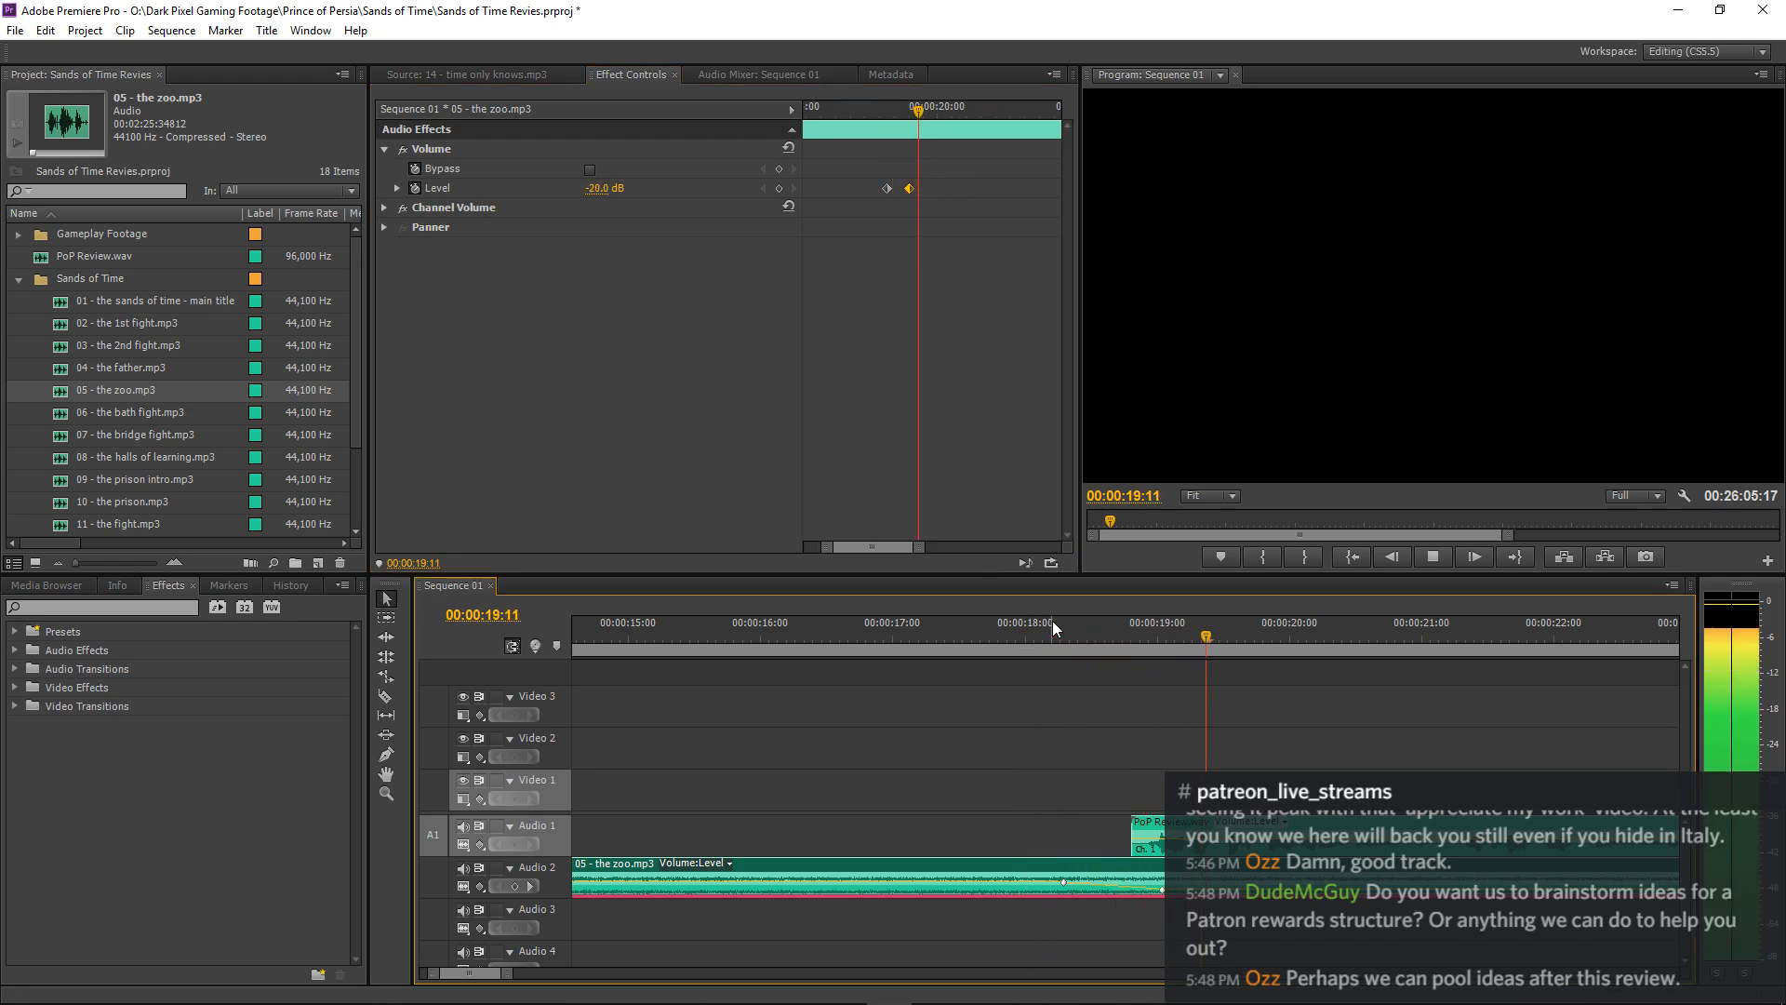
pyautogui.click(1089, 682)
pyautogui.press('-')
pyautogui.press('-')
pyautogui.press('-')
pyautogui.press('-')
pyautogui.press('-')
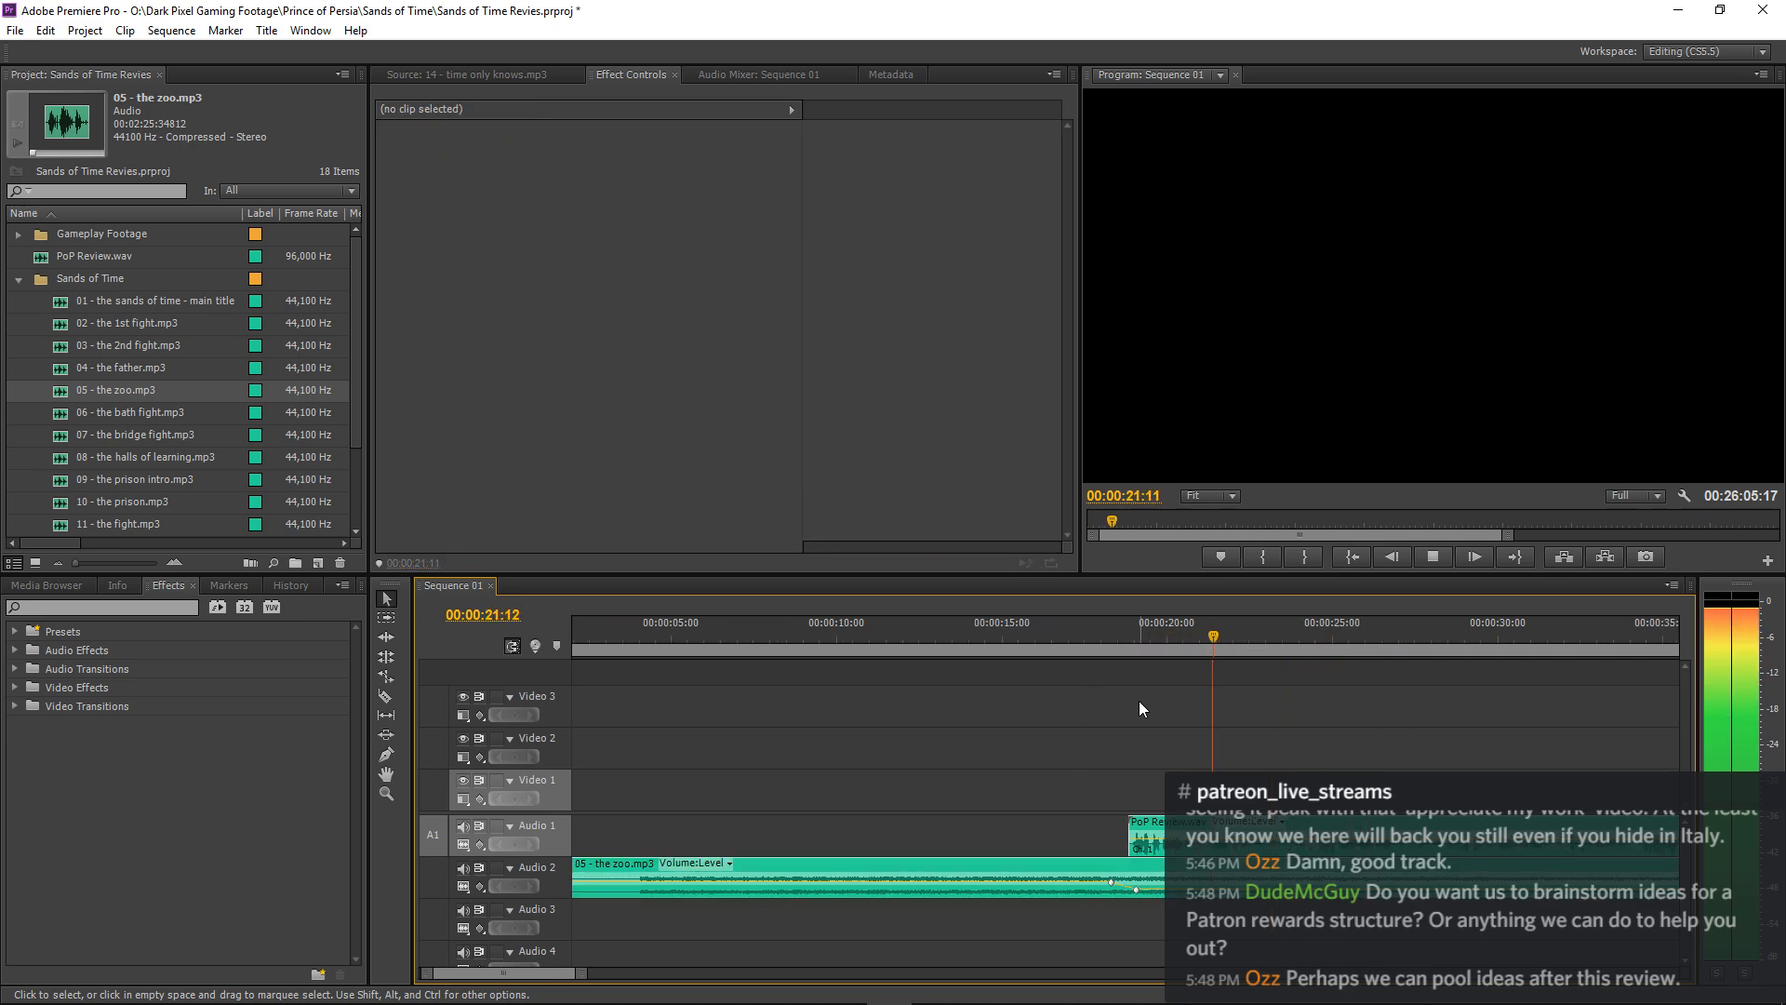
pyautogui.press('-')
pyautogui.press('-')
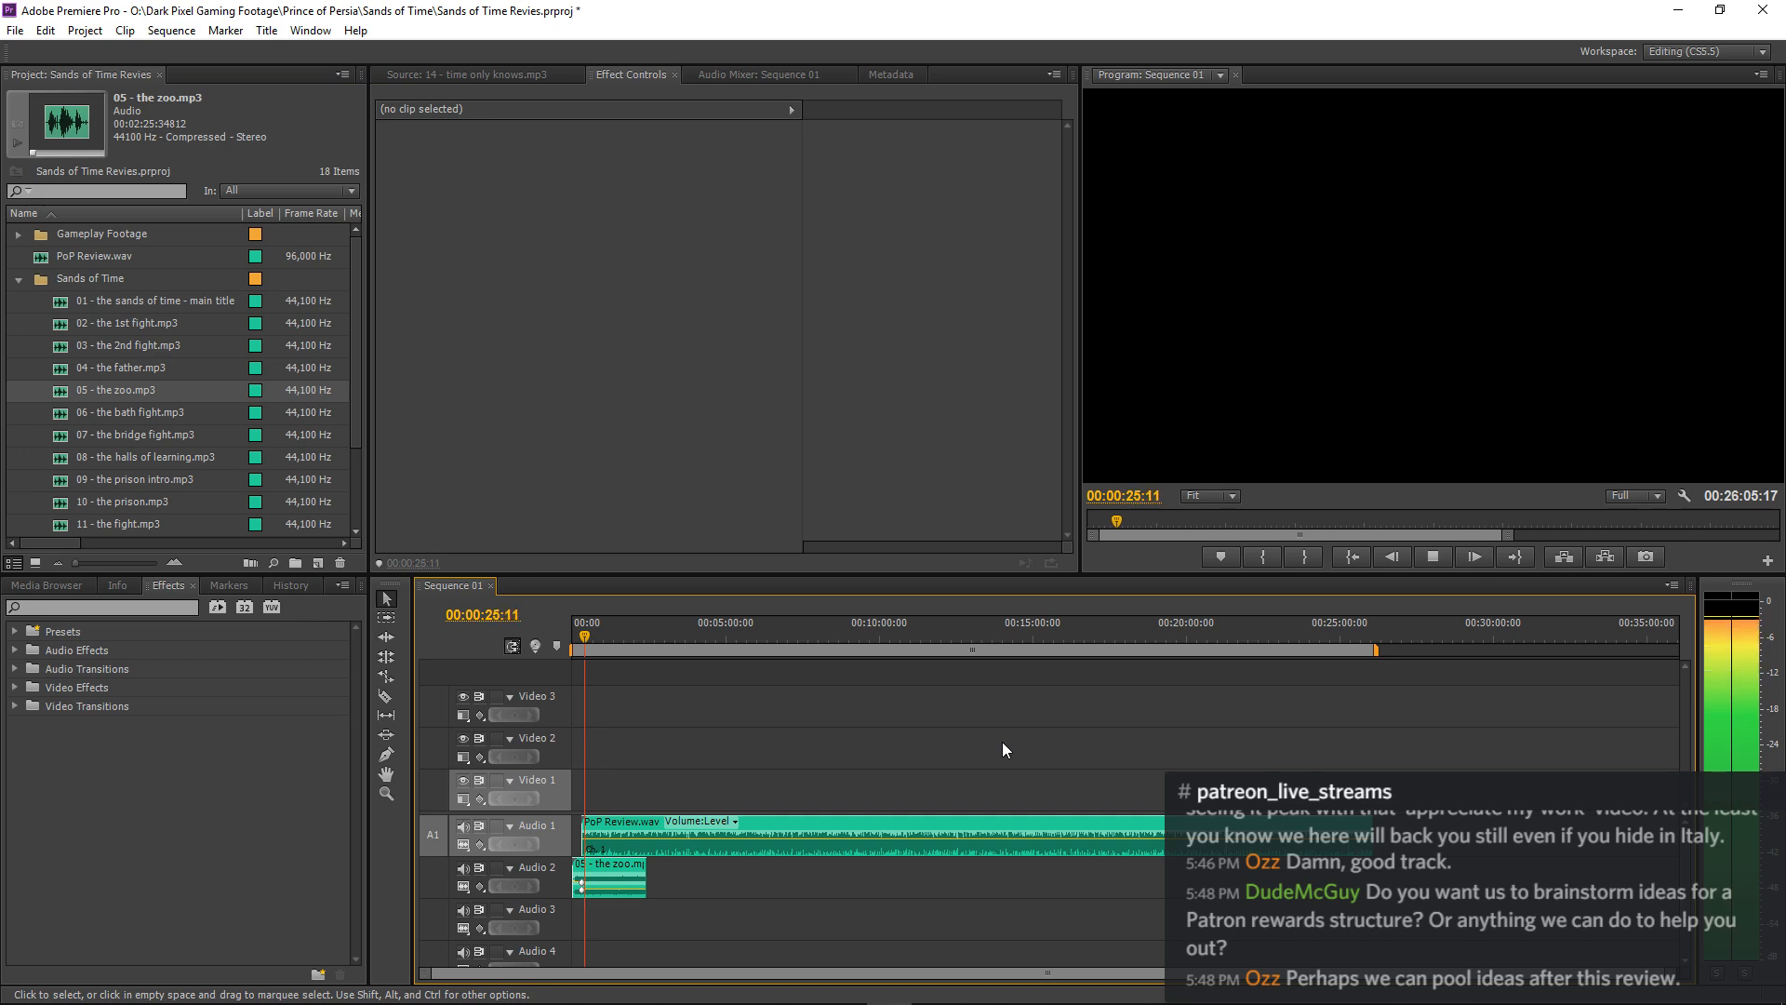
pyautogui.press('=')
pyautogui.press('=')
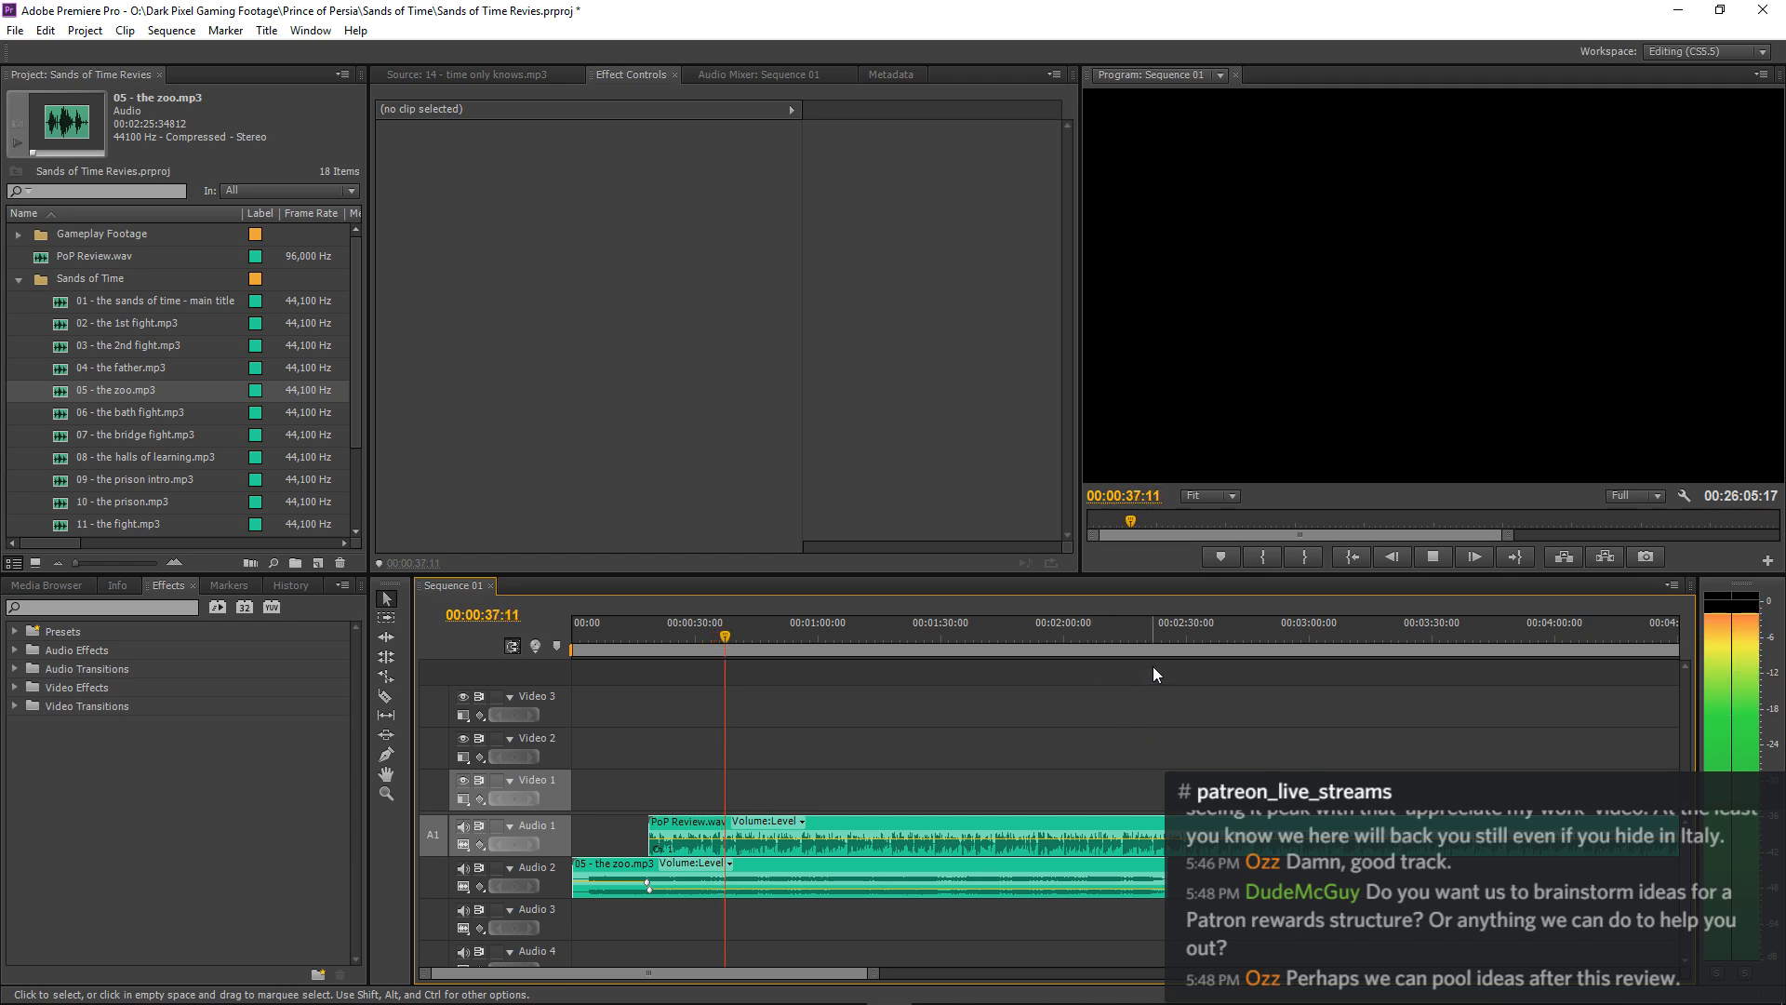
pyautogui.press('=')
pyautogui.press('=')
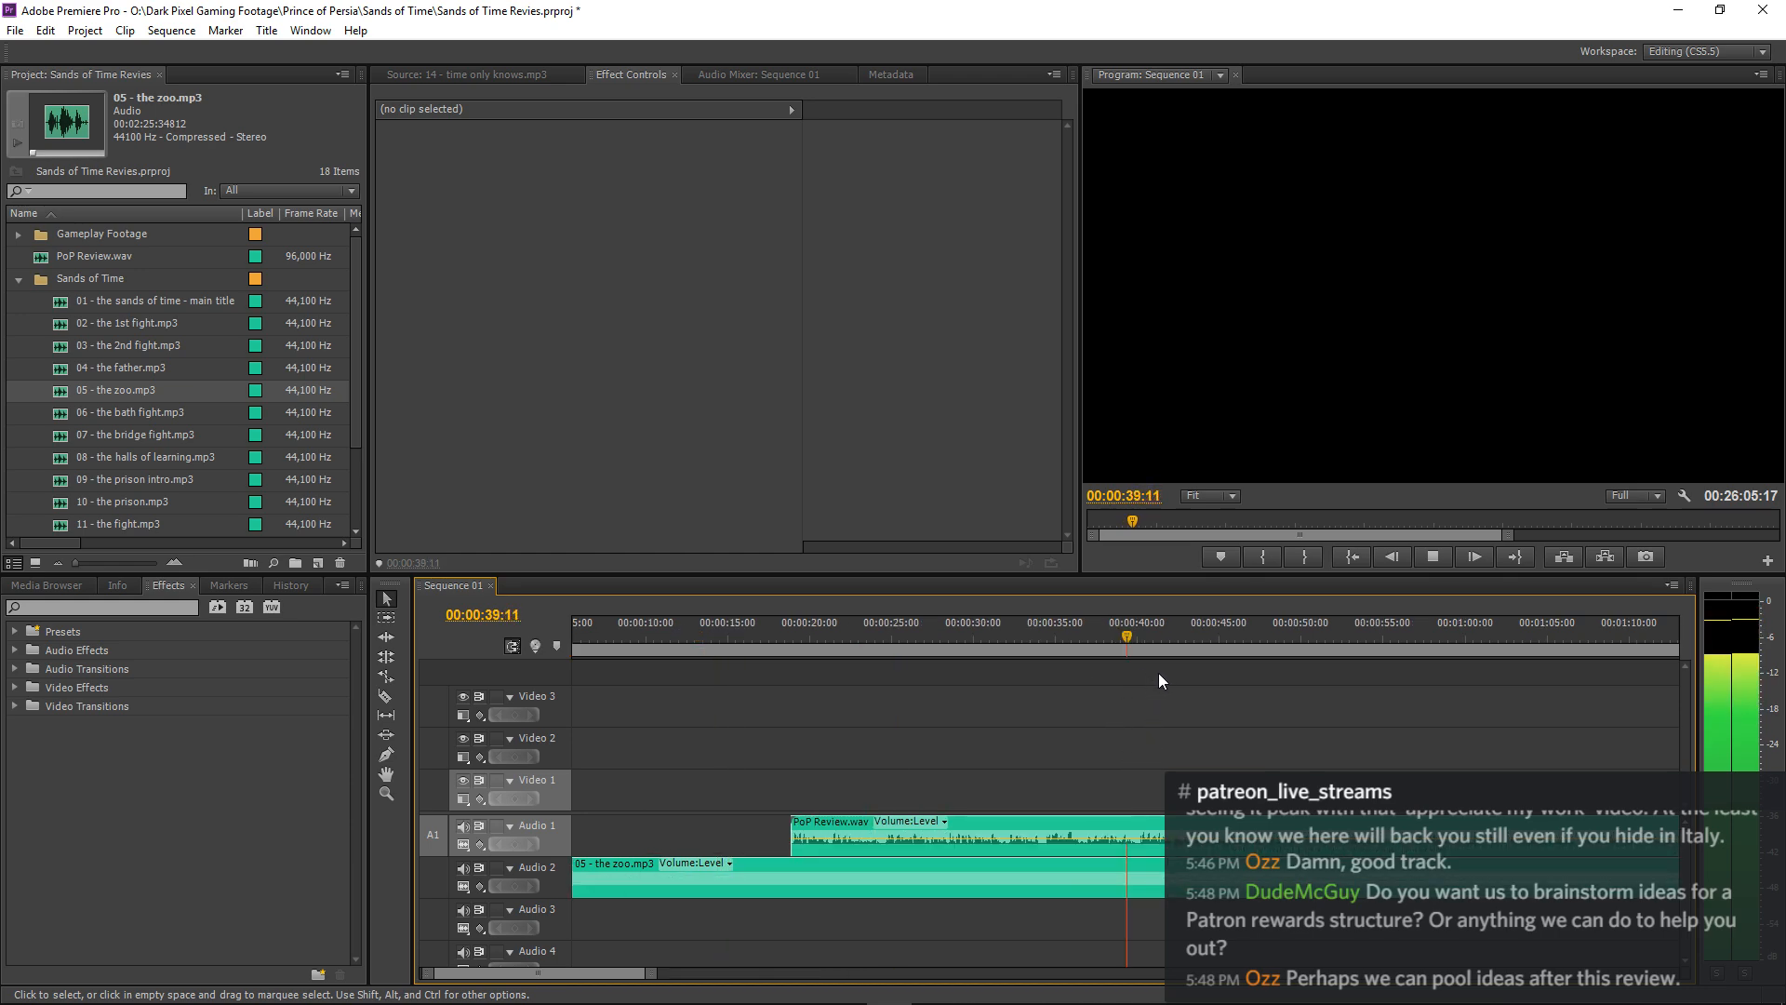
pyautogui.press('-')
pyautogui.press('-')
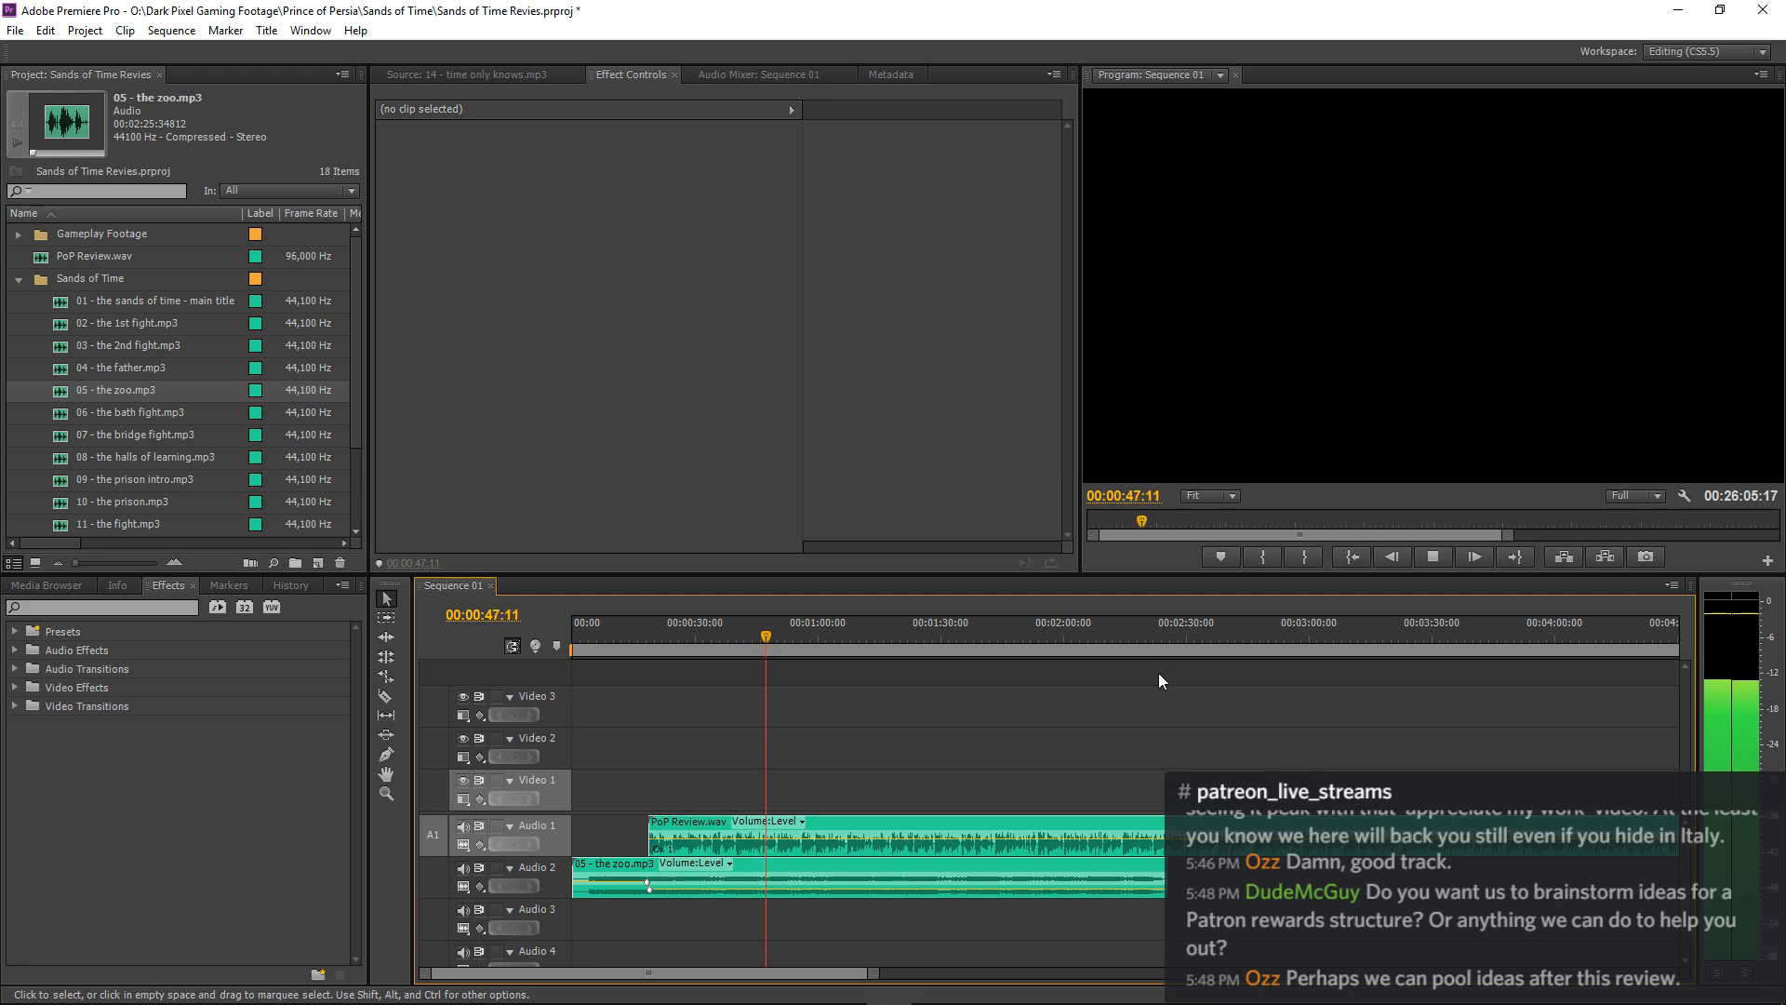
pyautogui.press('=')
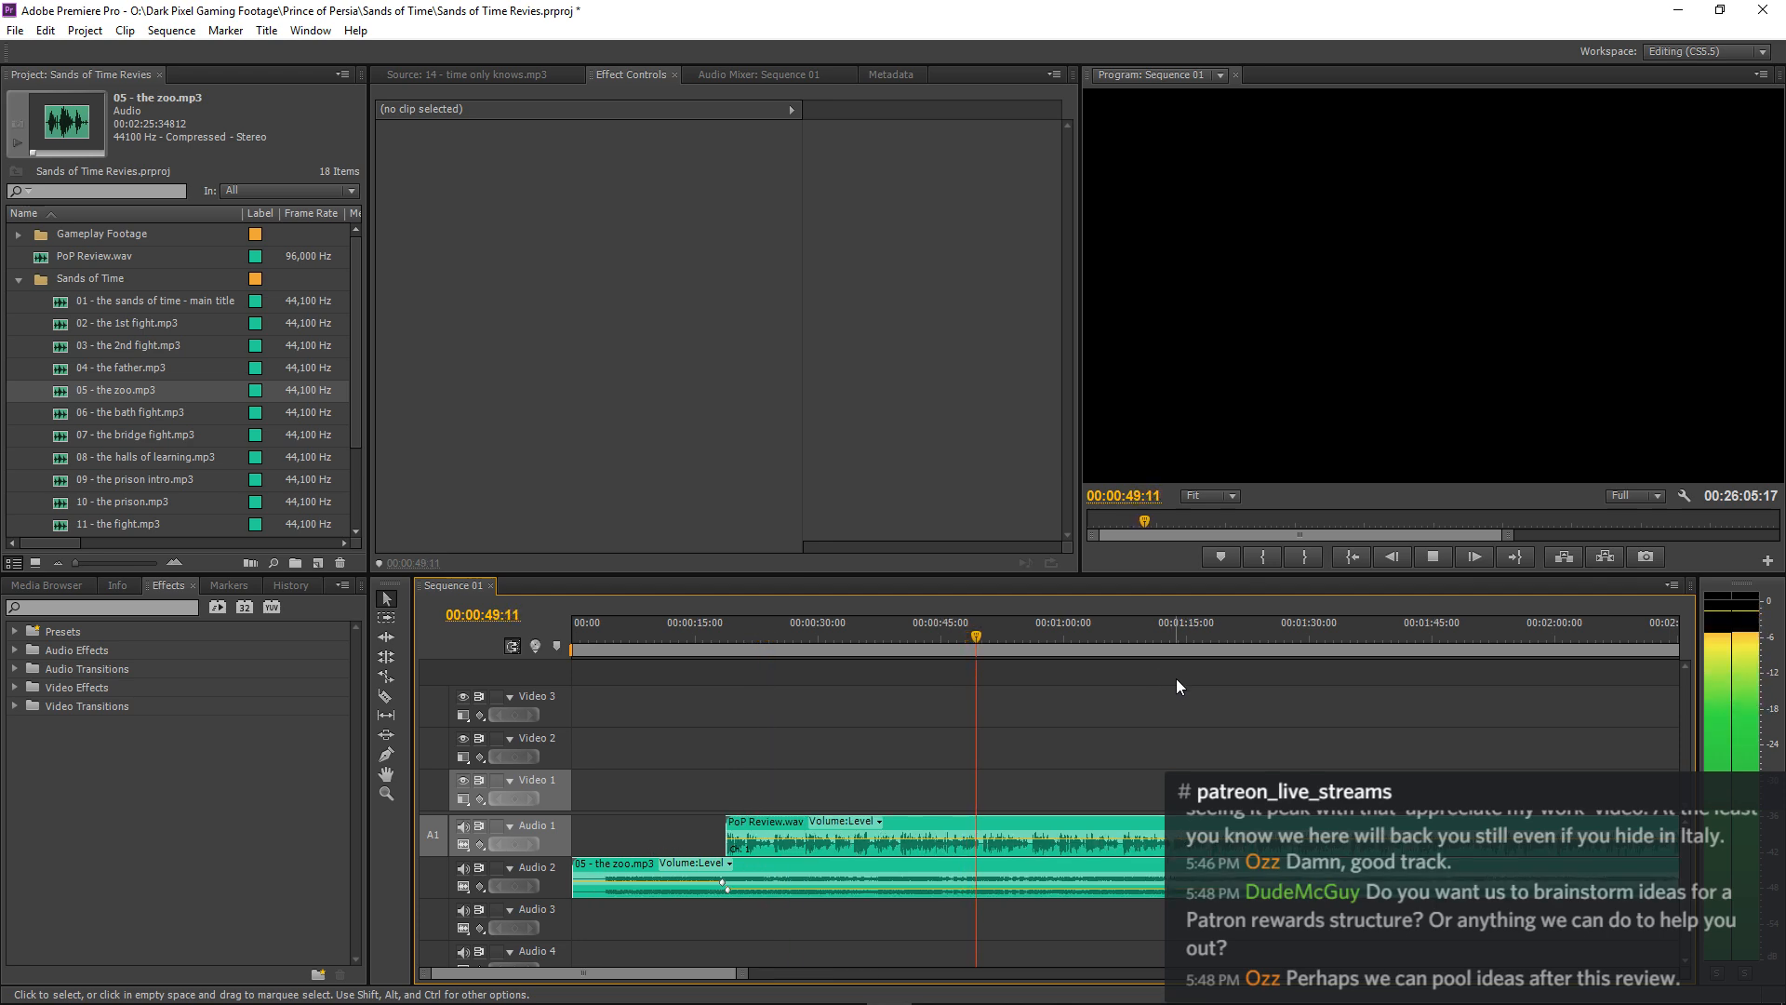
pyautogui.press('-')
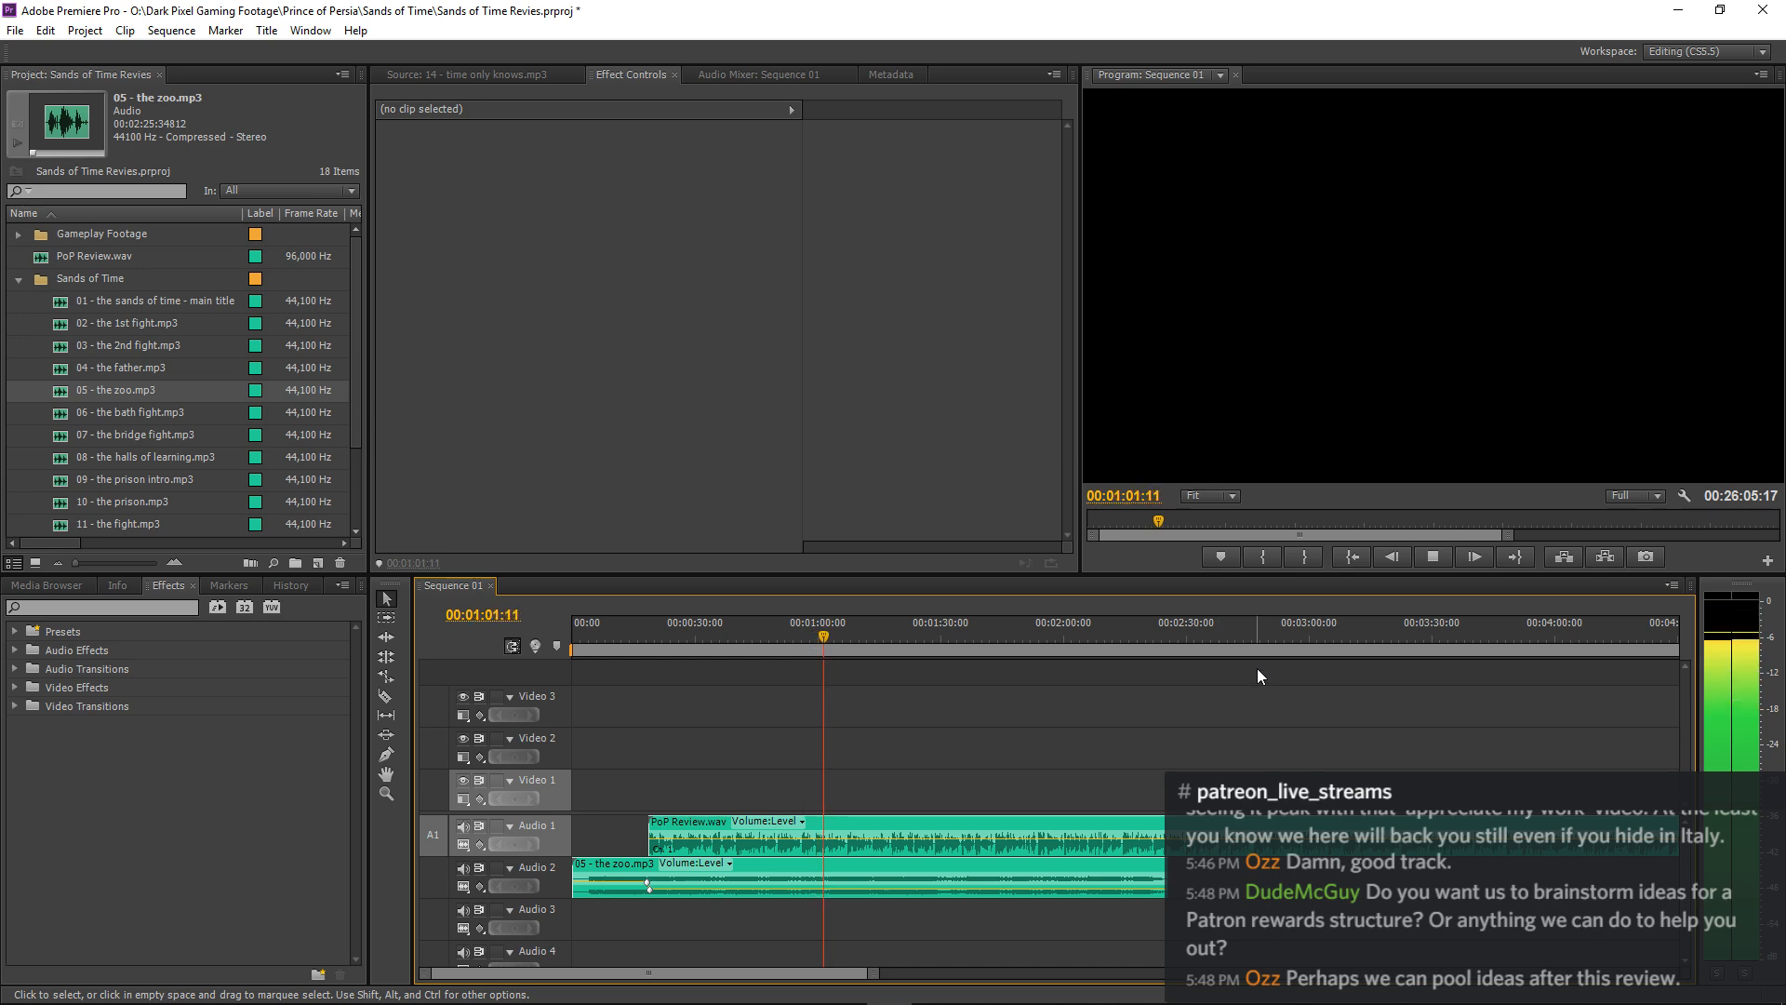
pyautogui.press('=')
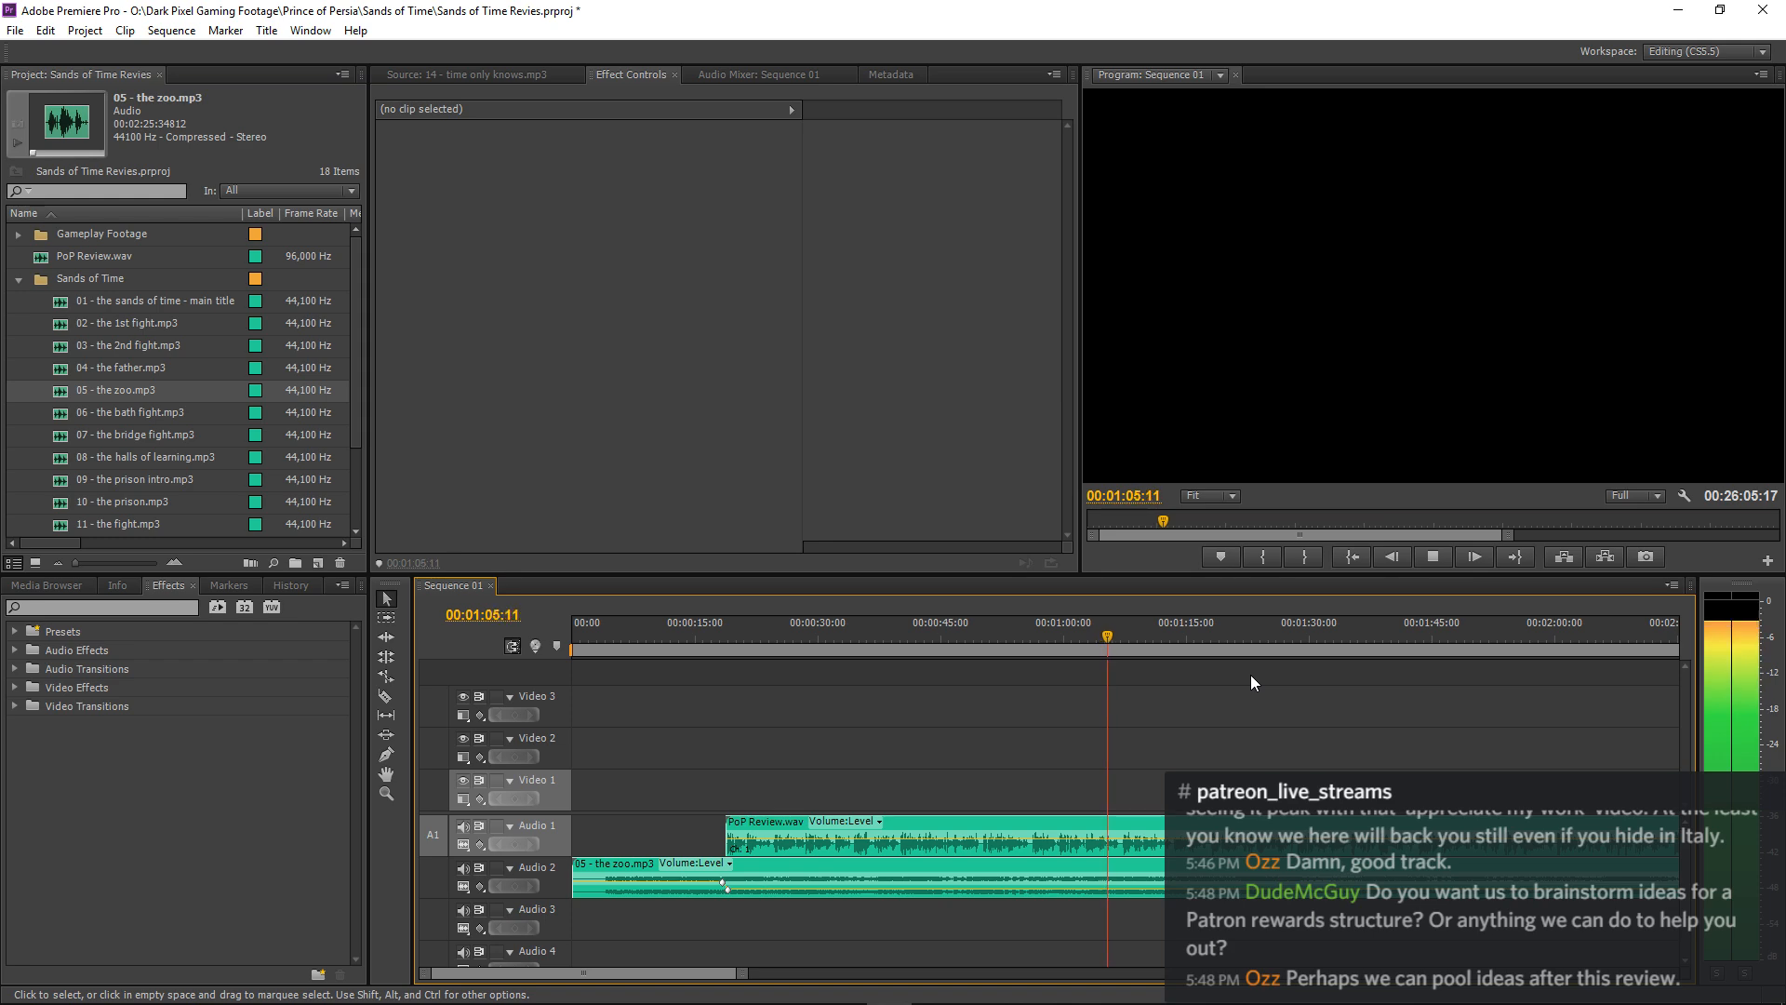
pyautogui.press('=')
pyautogui.press('-')
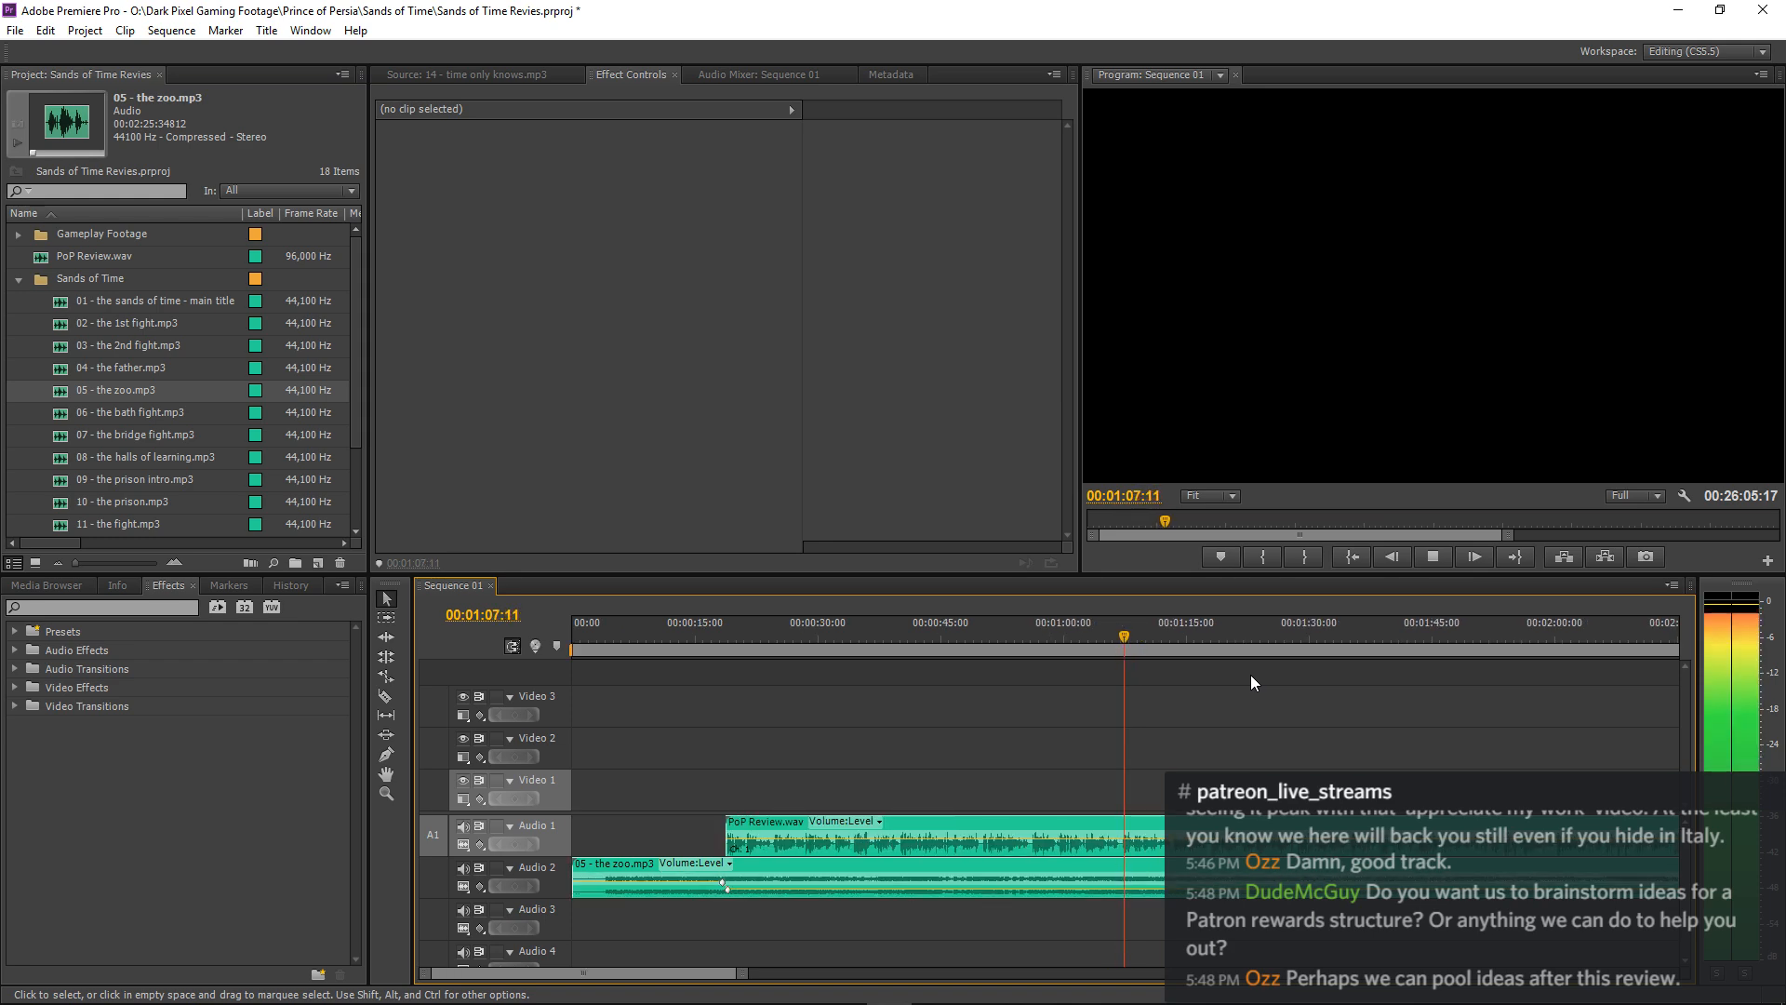
pyautogui.press('-')
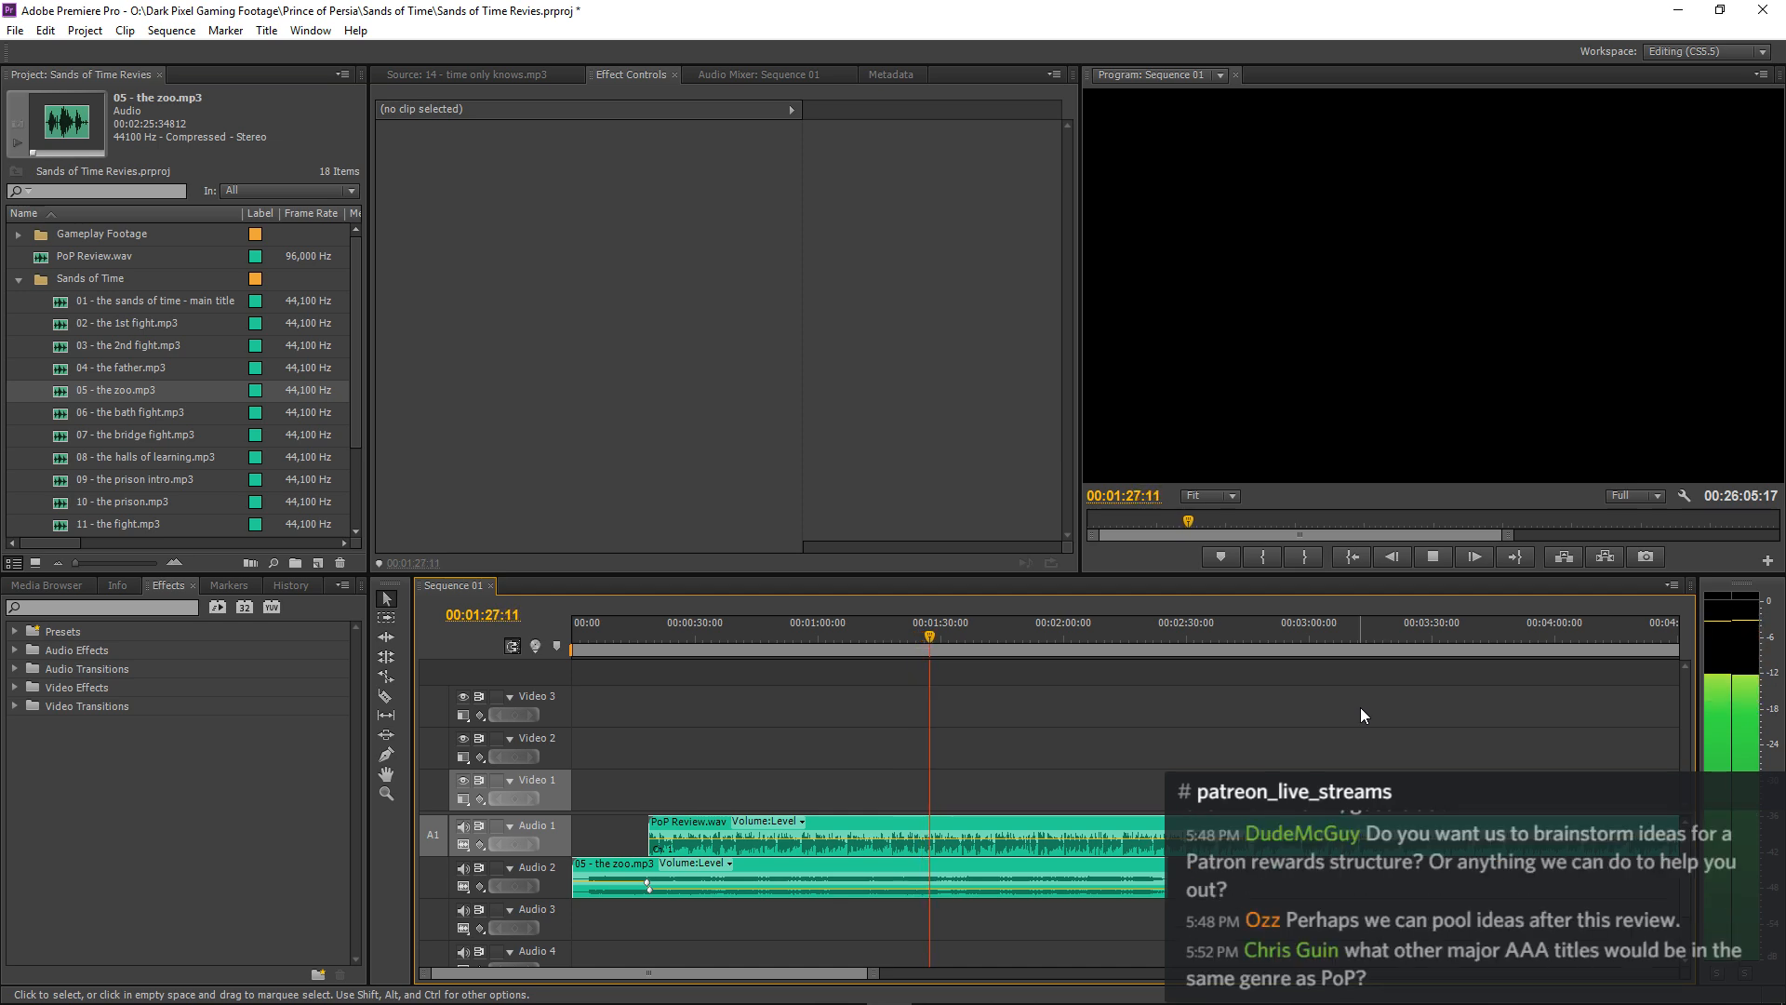
pyautogui.press('space')
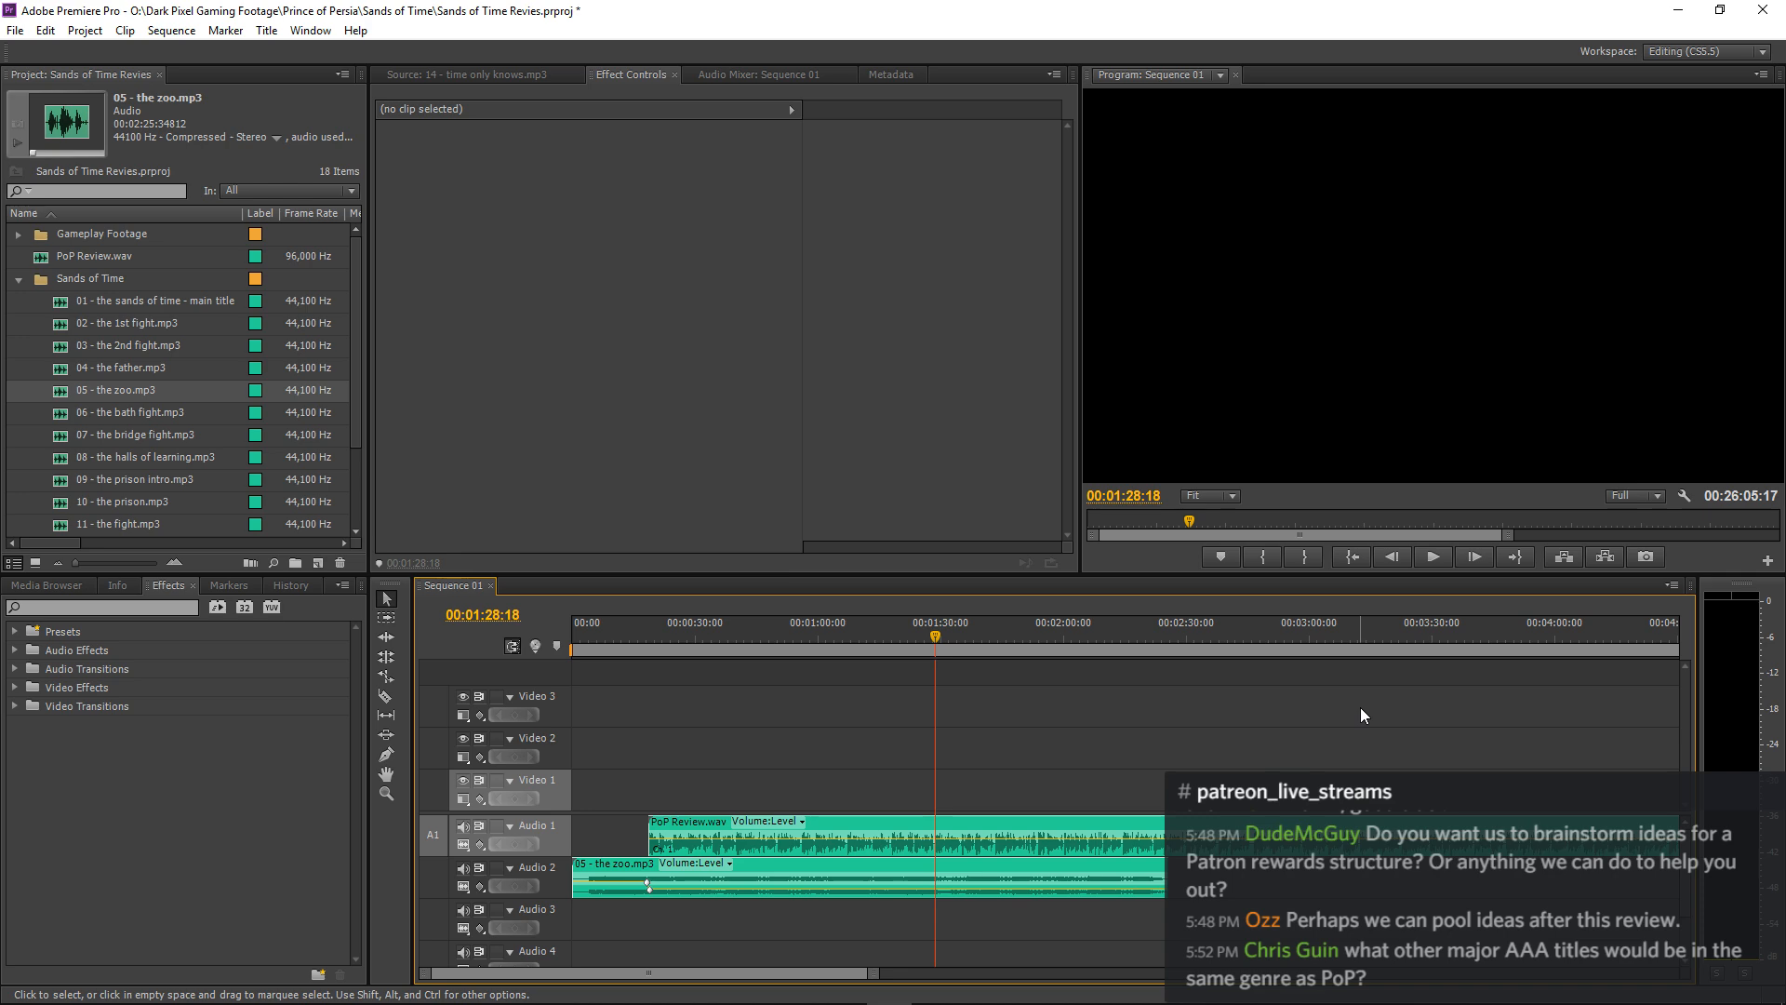
# Continue playing the narration over the music, pausing at 00:01:39:02 and 00:01:45:01, and stop at 00:02:18:12.
pyautogui.press('space')
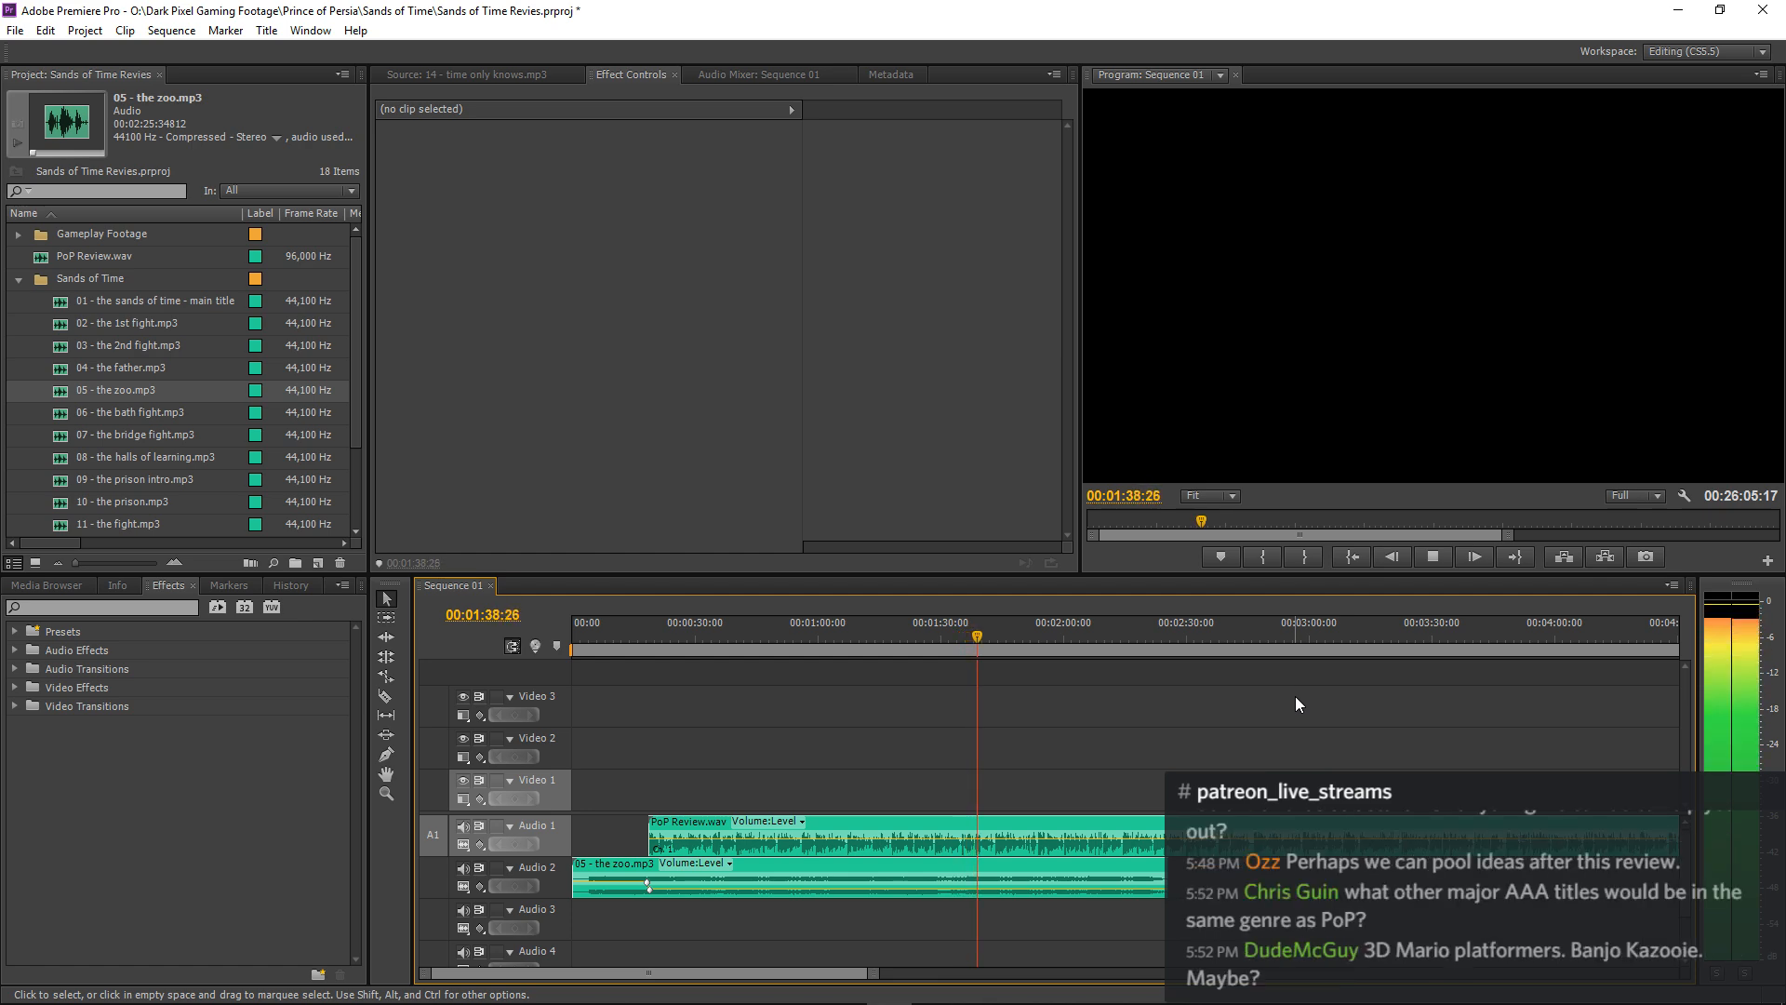
pyautogui.press('space')
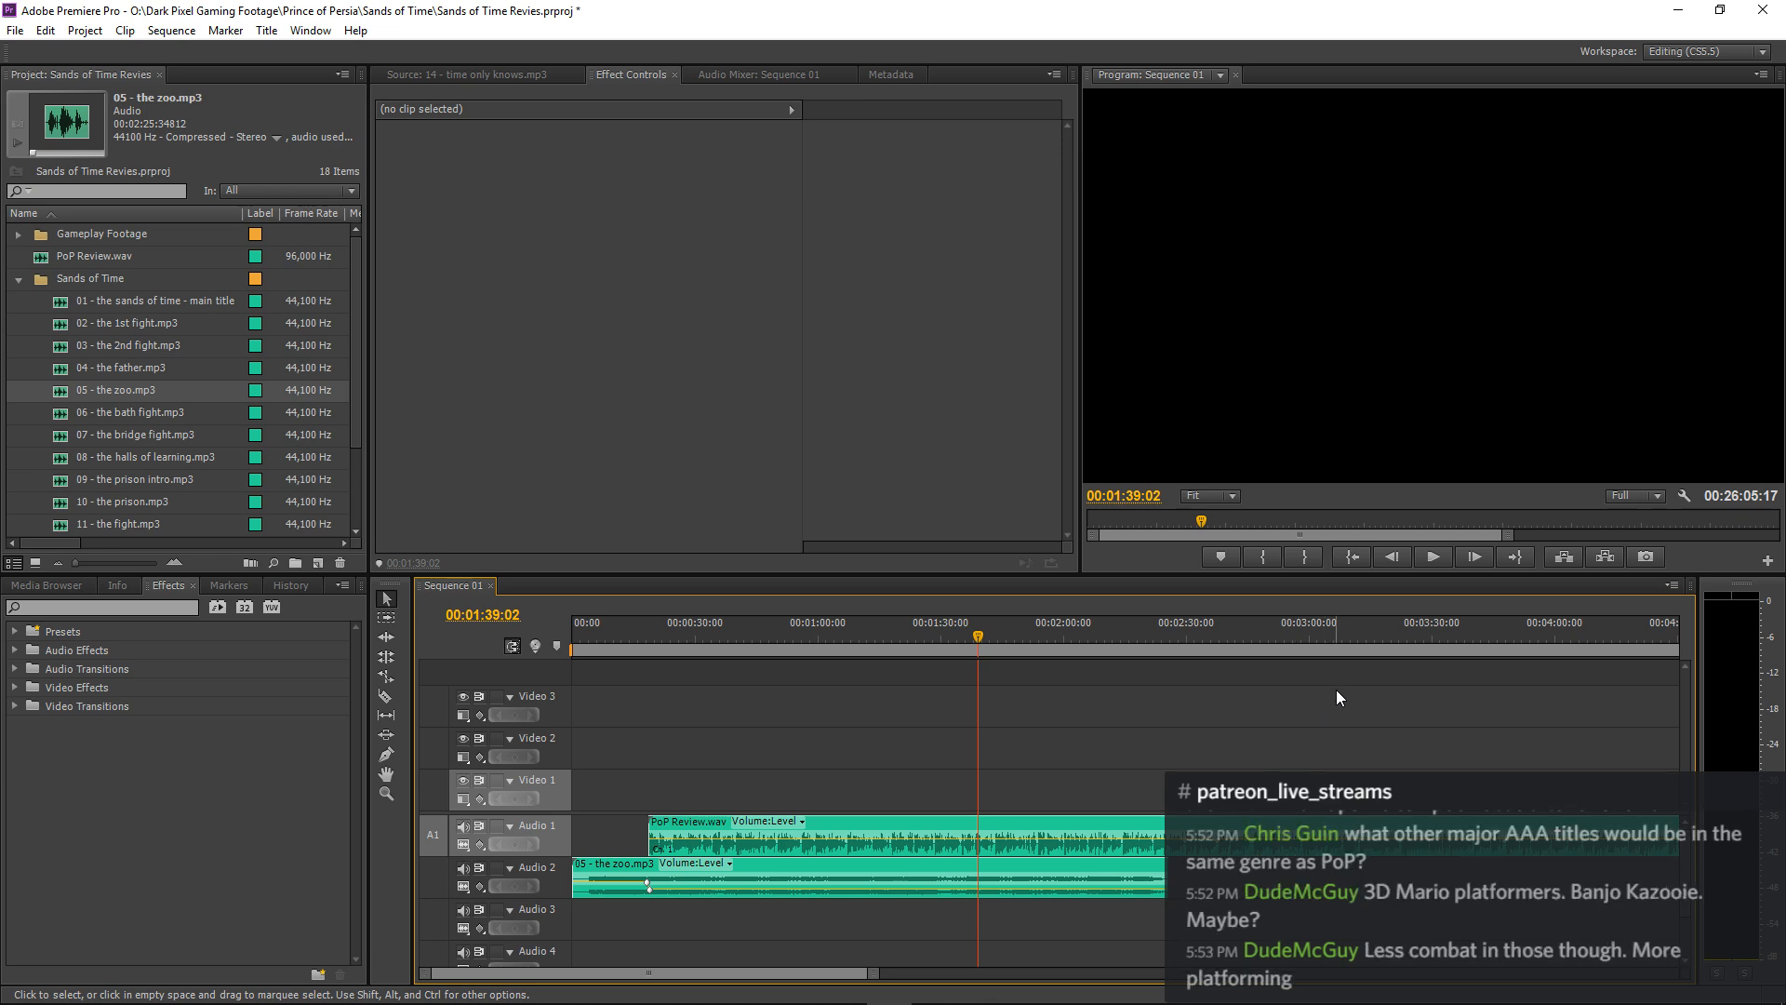
pyautogui.press('space')
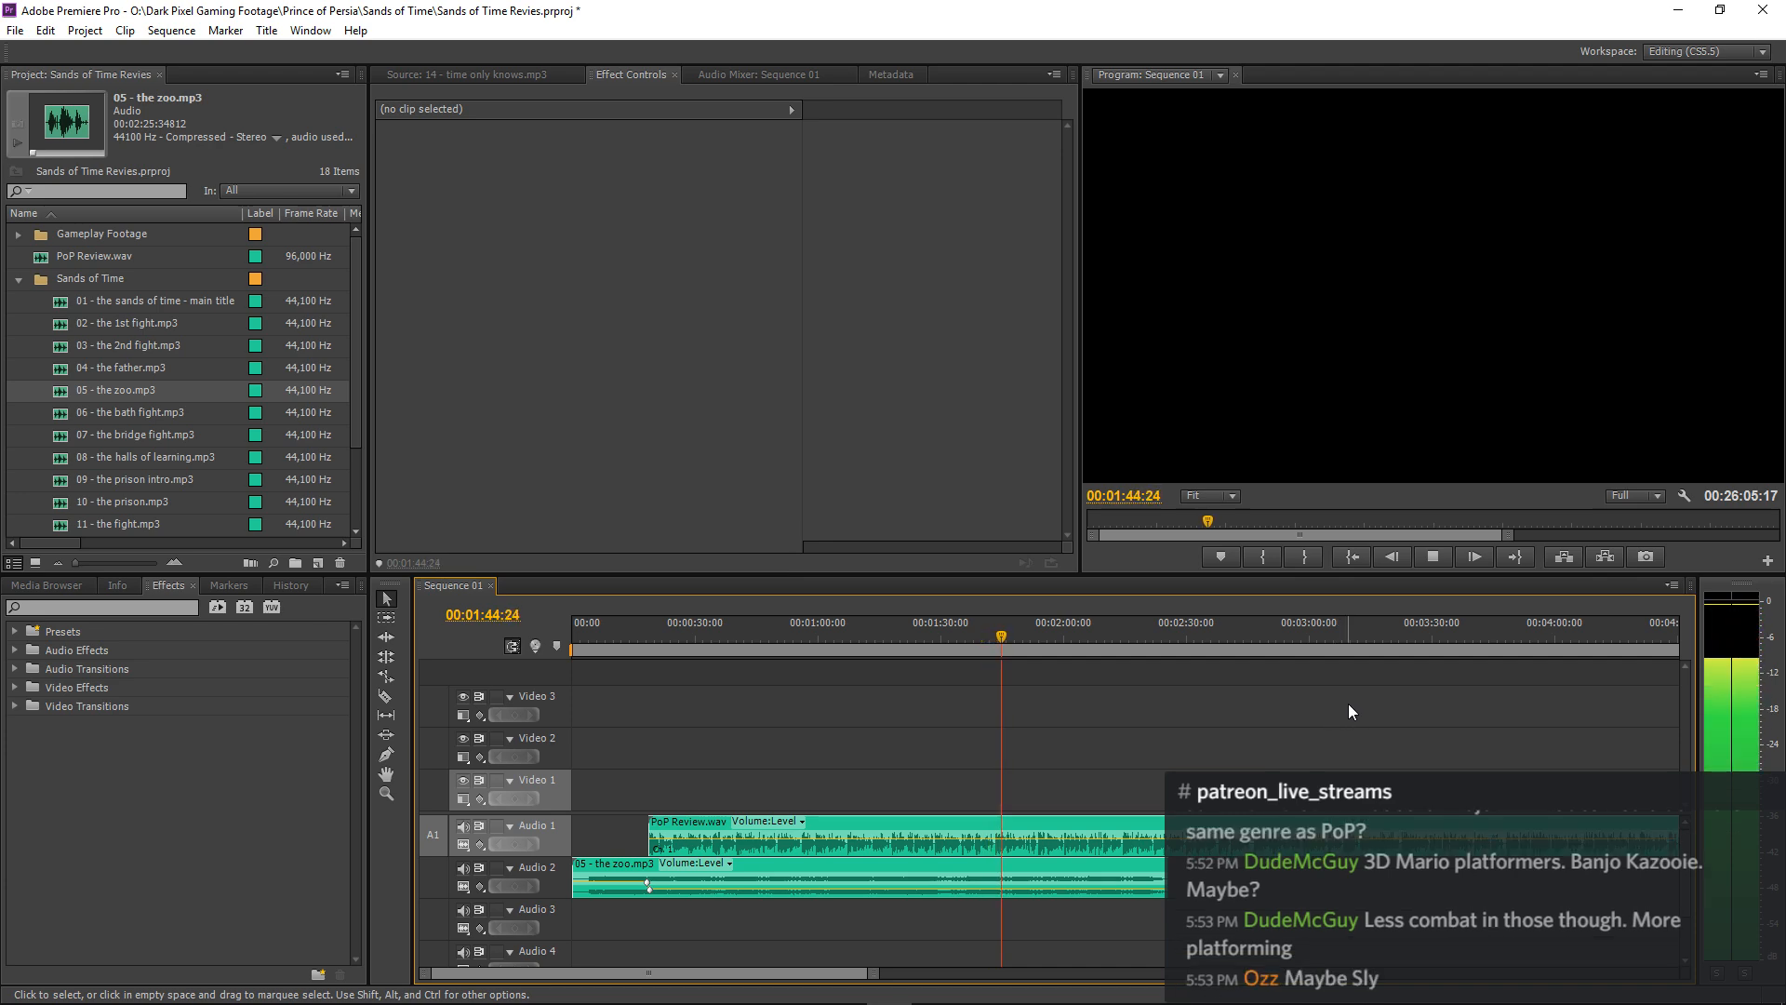
pyautogui.press('space')
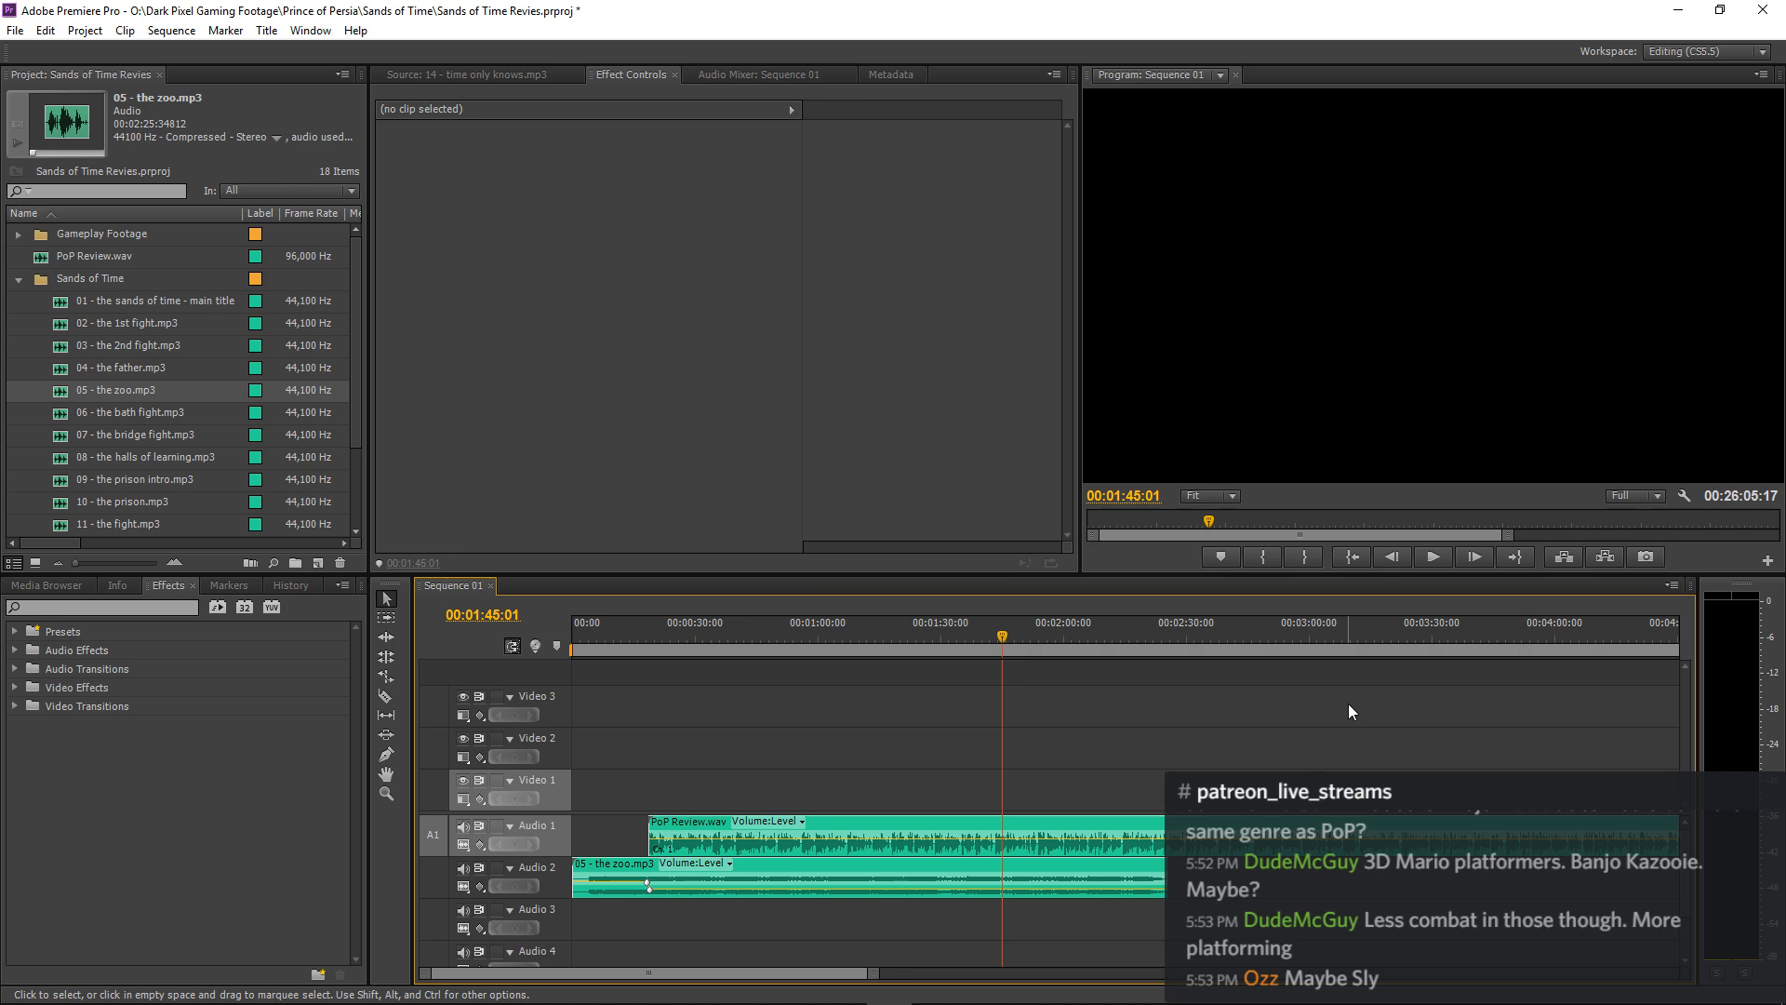
pyautogui.press('space')
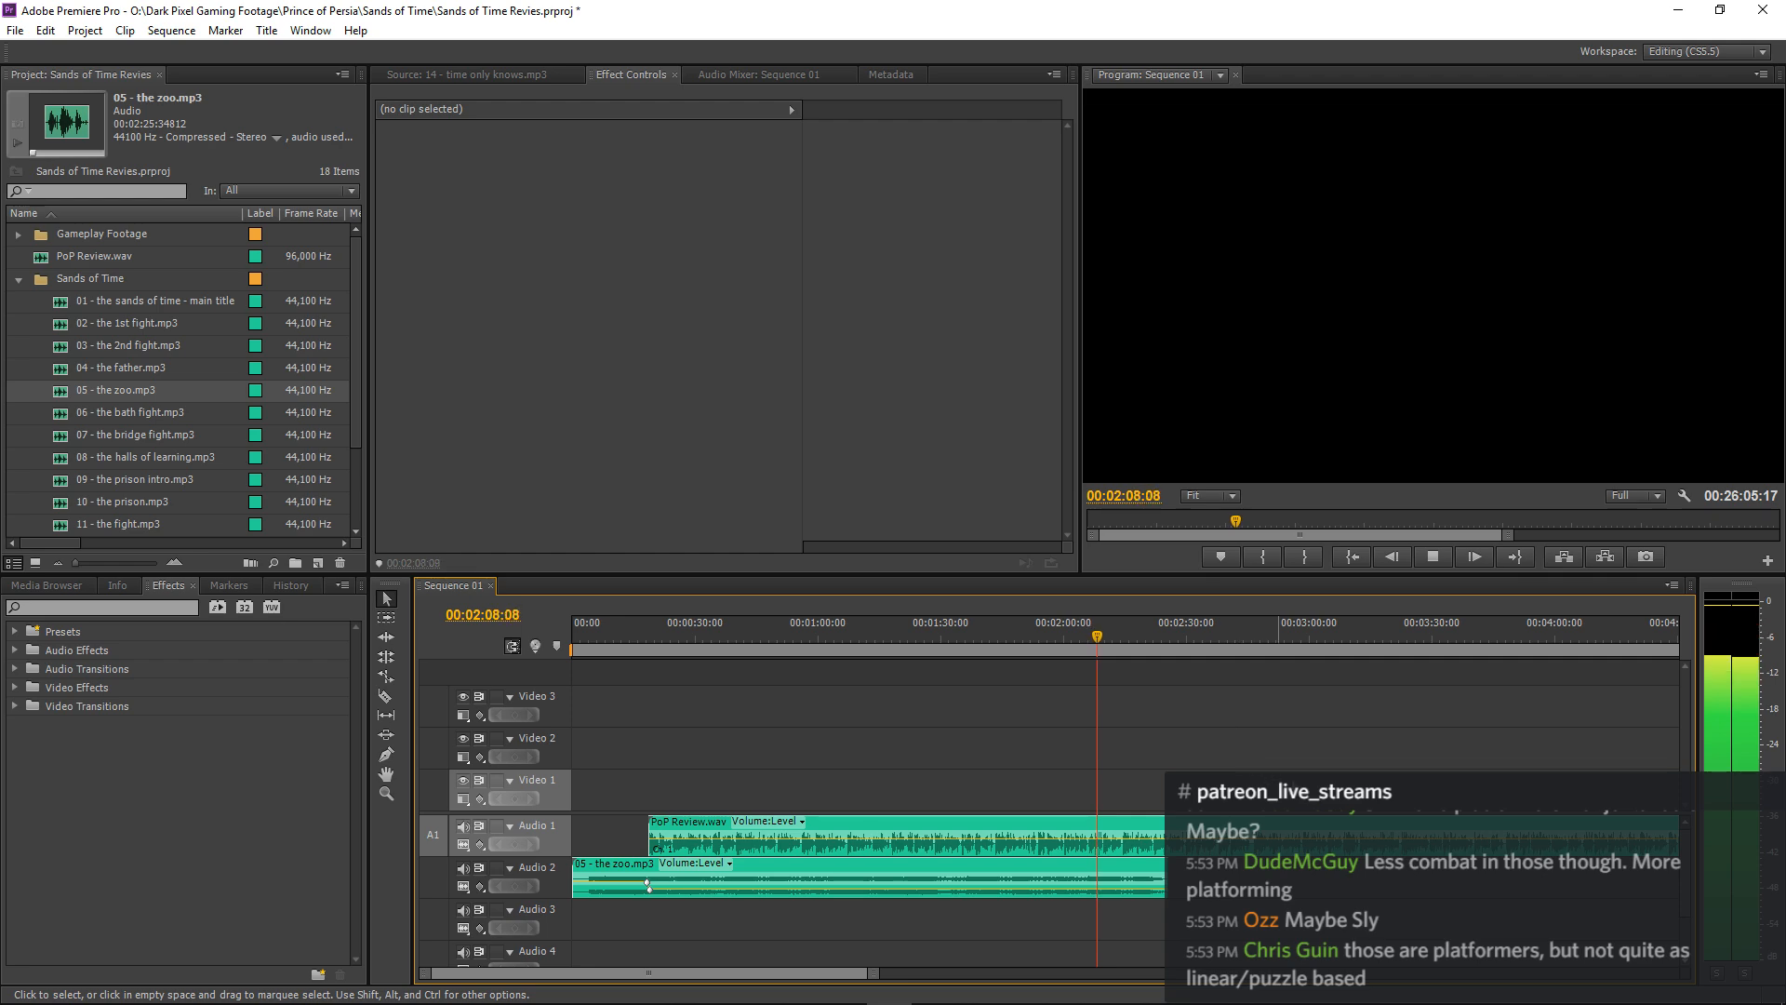
pyautogui.press('=')
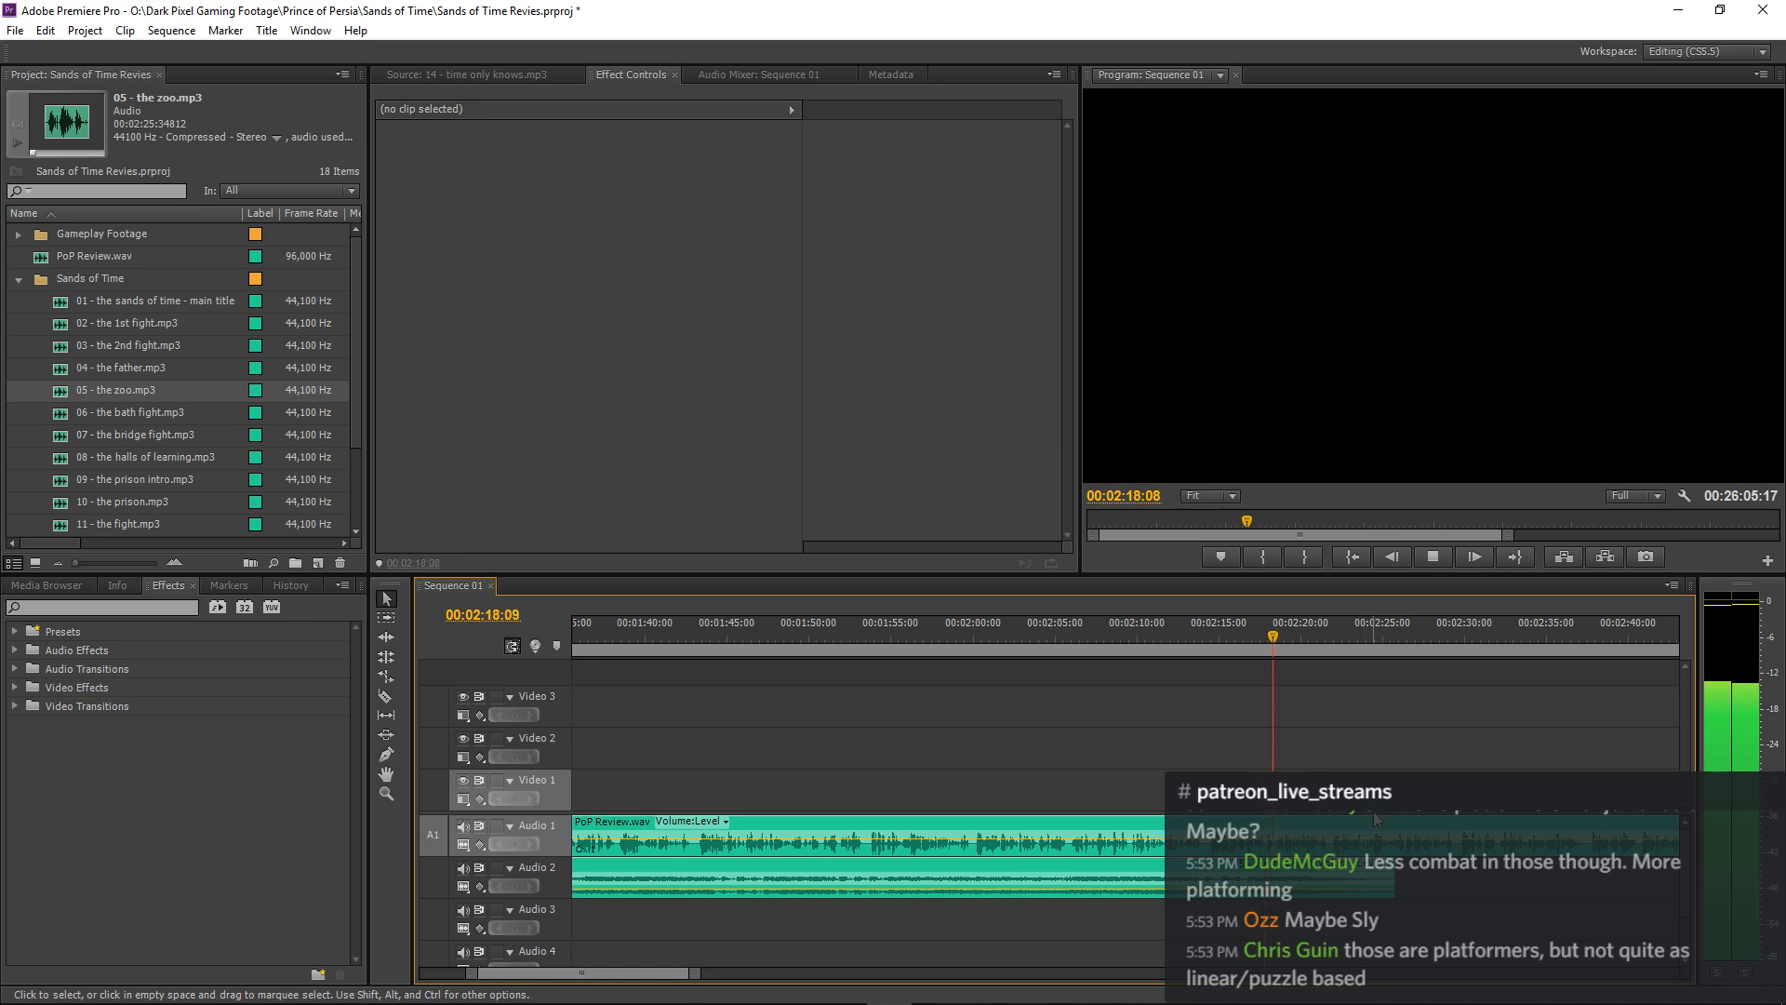
pyautogui.press('space')
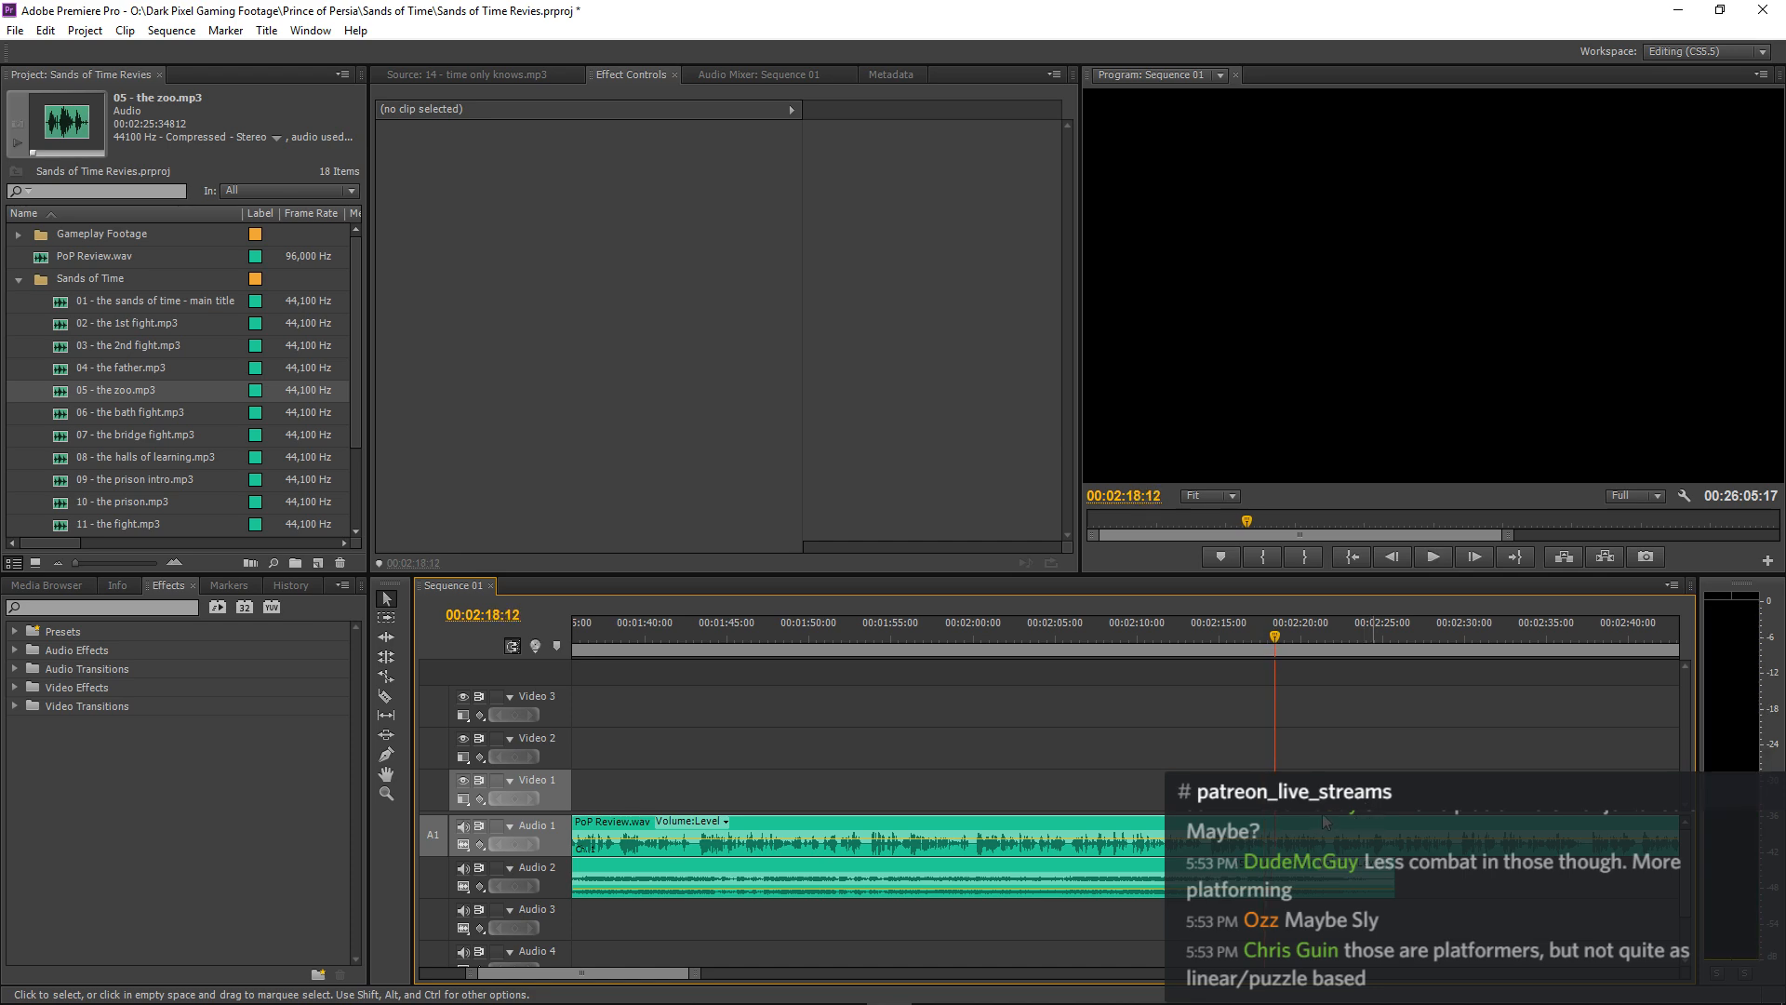
# Split the 05 - the zoo.mp3 clip on Audio 2 with the Razor tool at about 00:02:13:10.
pyautogui.press('-')
pyautogui.press('-')
pyautogui.press('-')
pyautogui.press('=')
pyautogui.press('=')
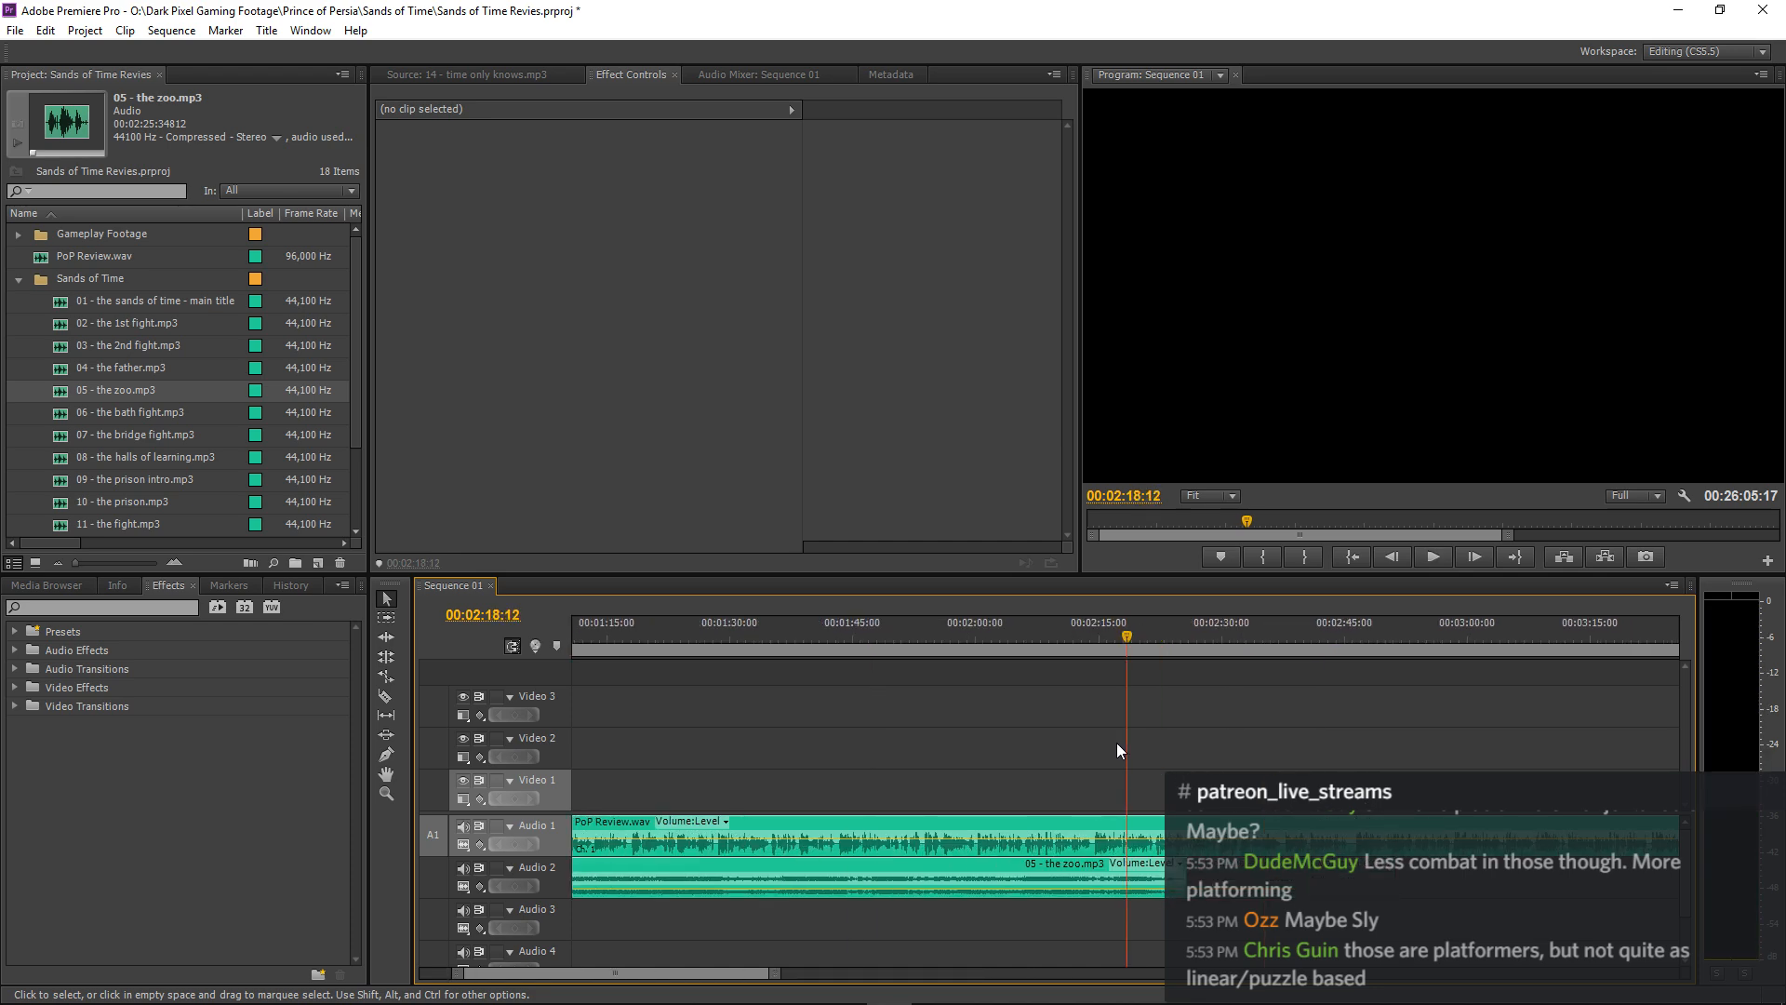
pyautogui.press('=')
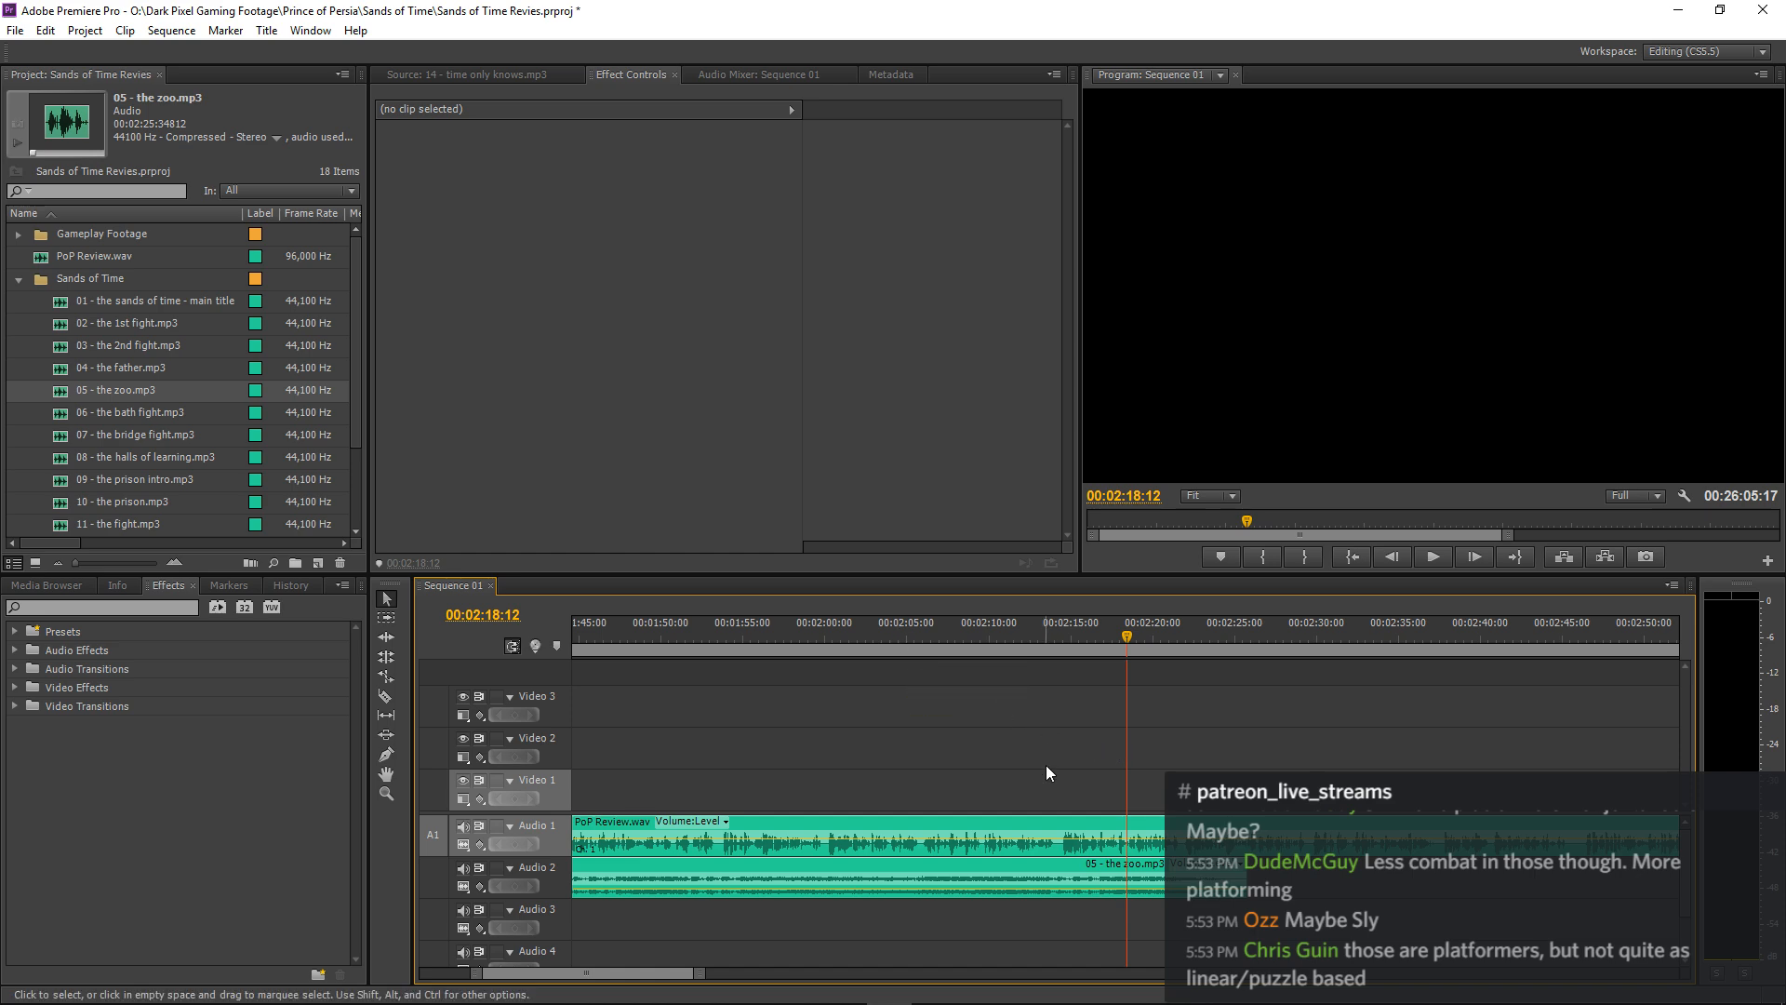
pyautogui.press('c')
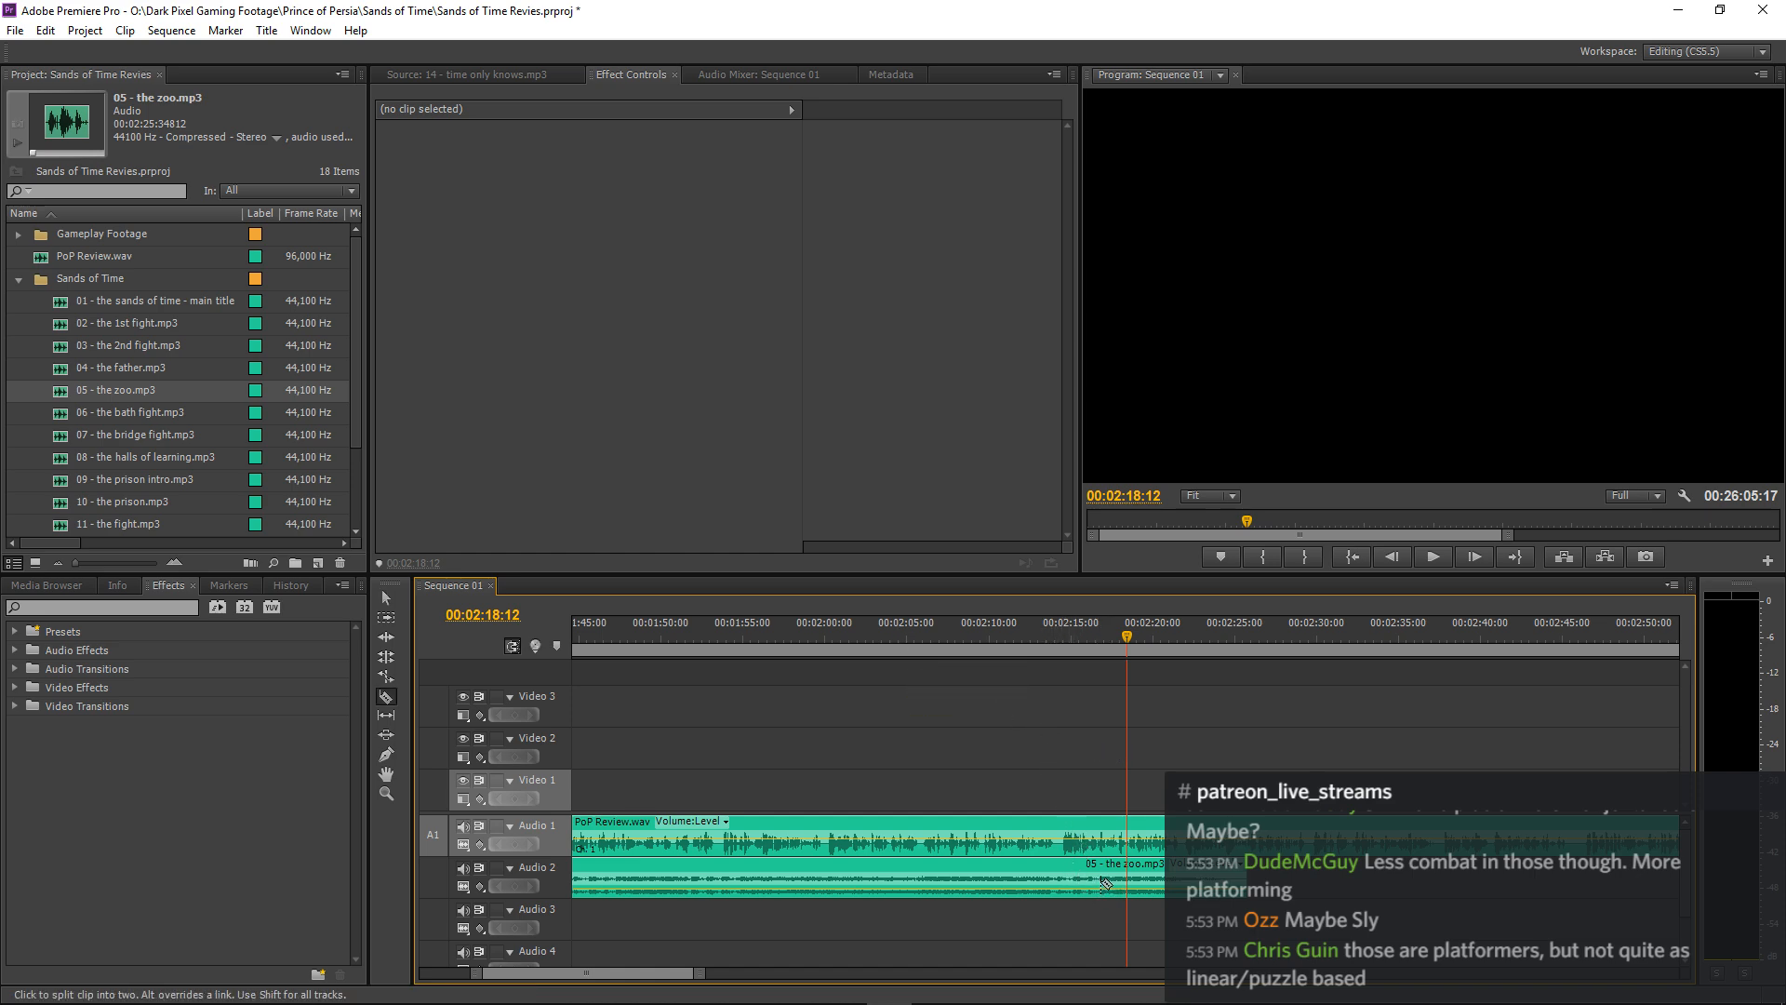
pyautogui.click(1027, 639)
pyautogui.press('space')
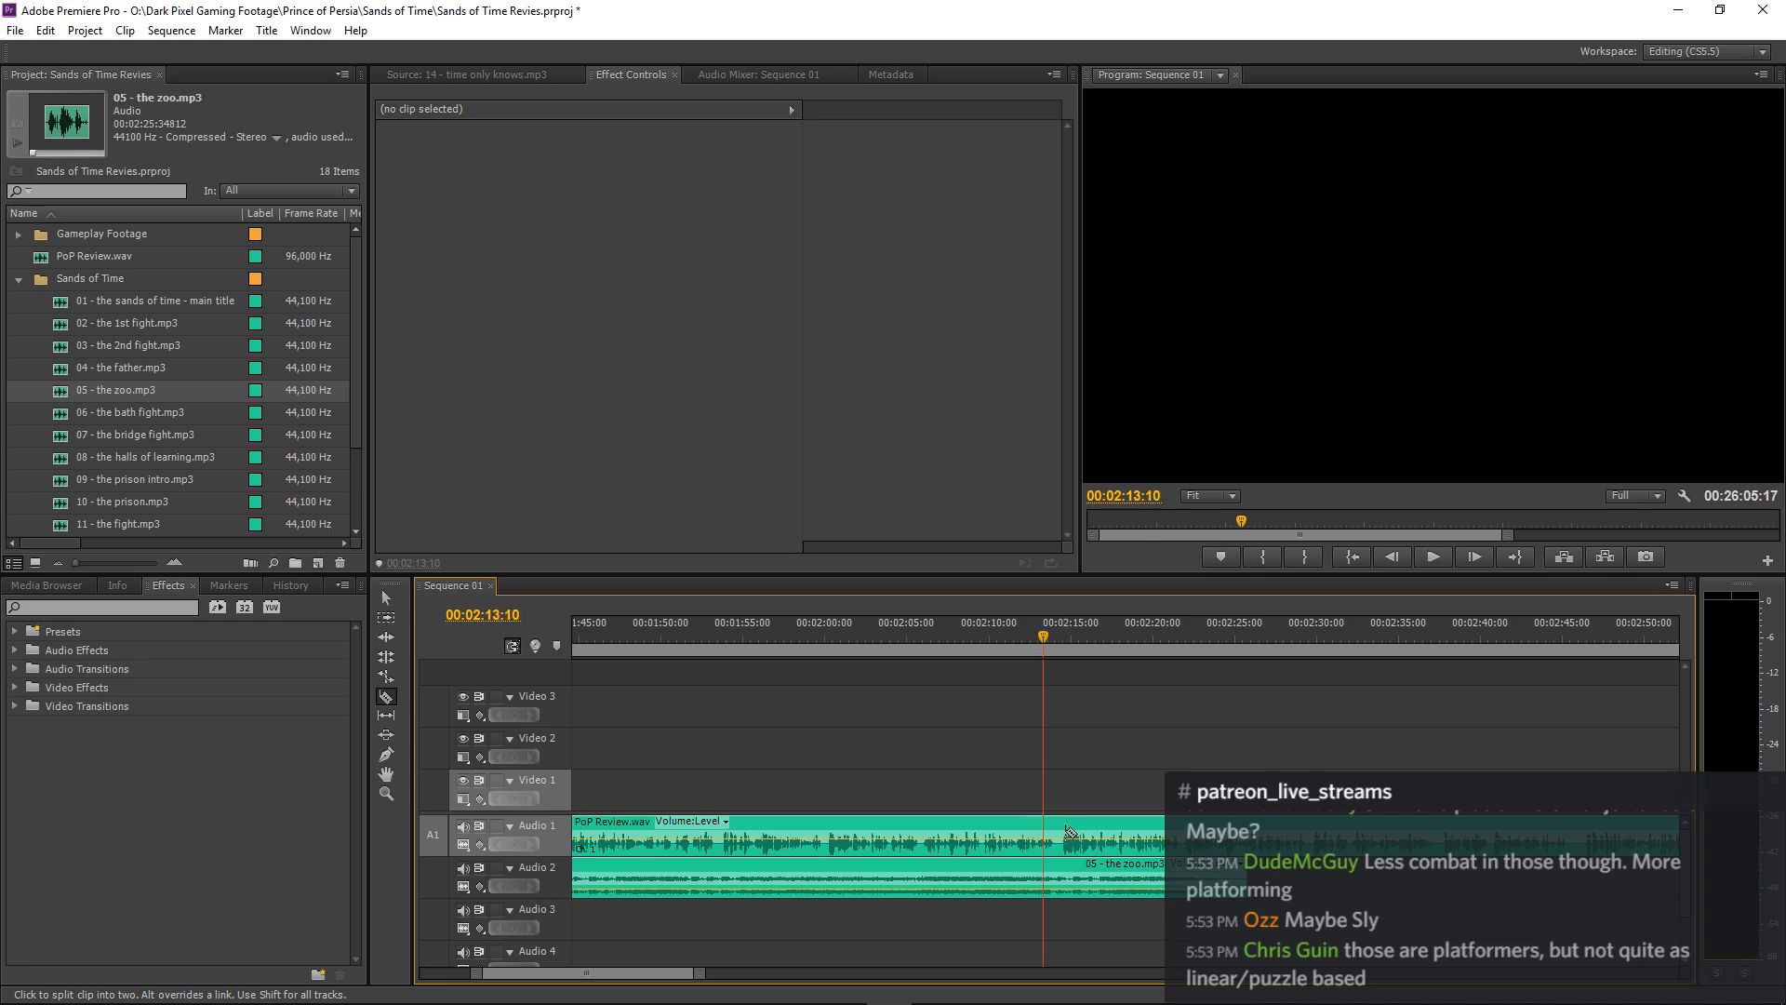
pyautogui.click(1044, 879)
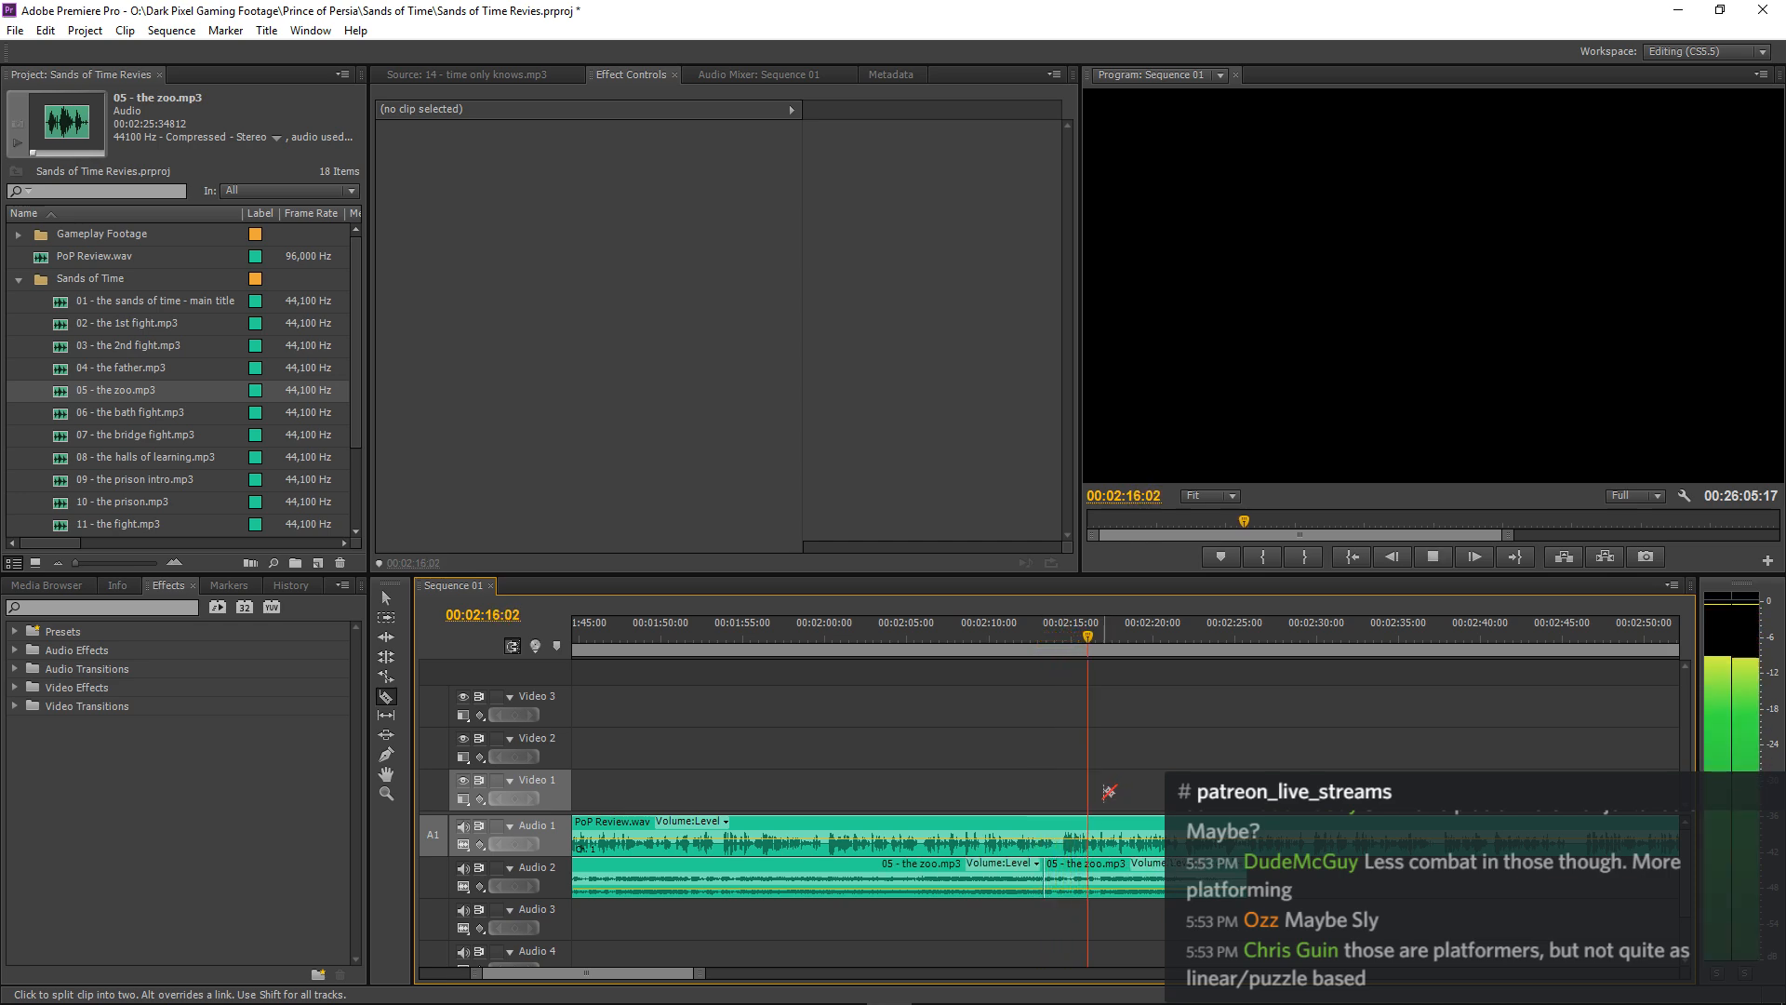
# Replay the passage around the music cut and trim the end of the last 05 - the zoo.mp3 piece to about 00:02:17.
pyautogui.press('v')
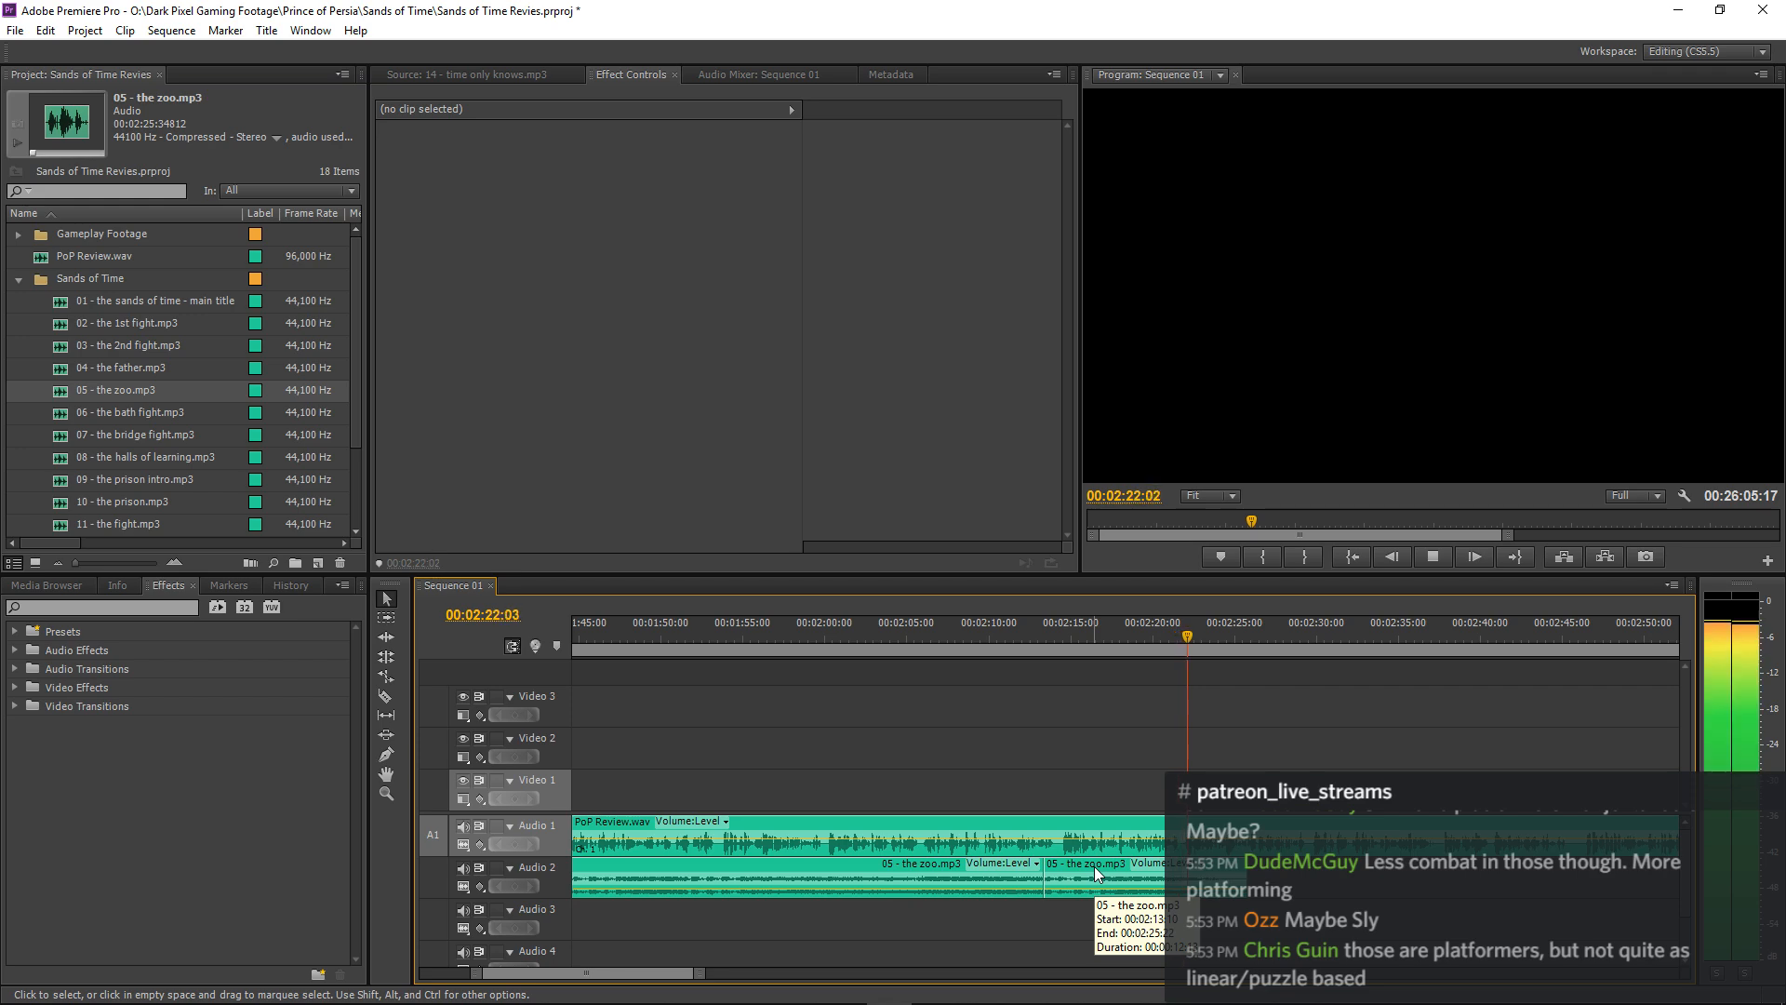
pyautogui.press('space')
pyautogui.click(1023, 635)
pyautogui.press('space')
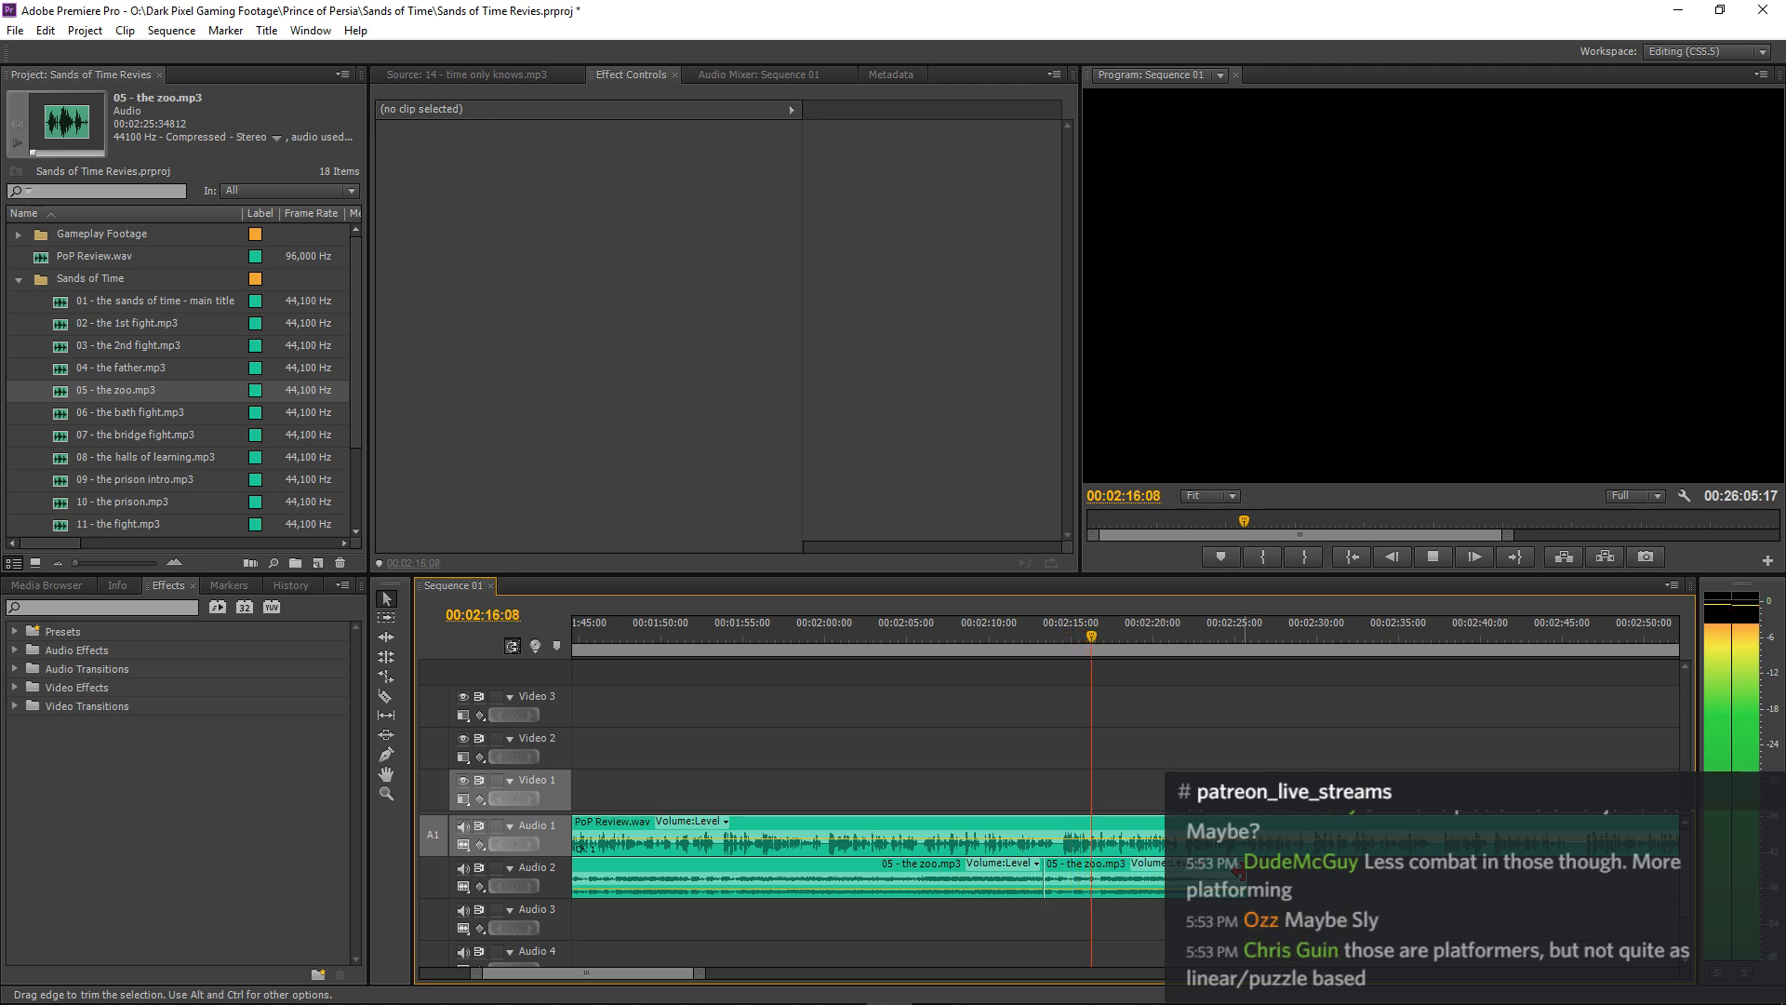
pyautogui.moveTo(1238, 875); pyautogui.dragTo(1098, 879)
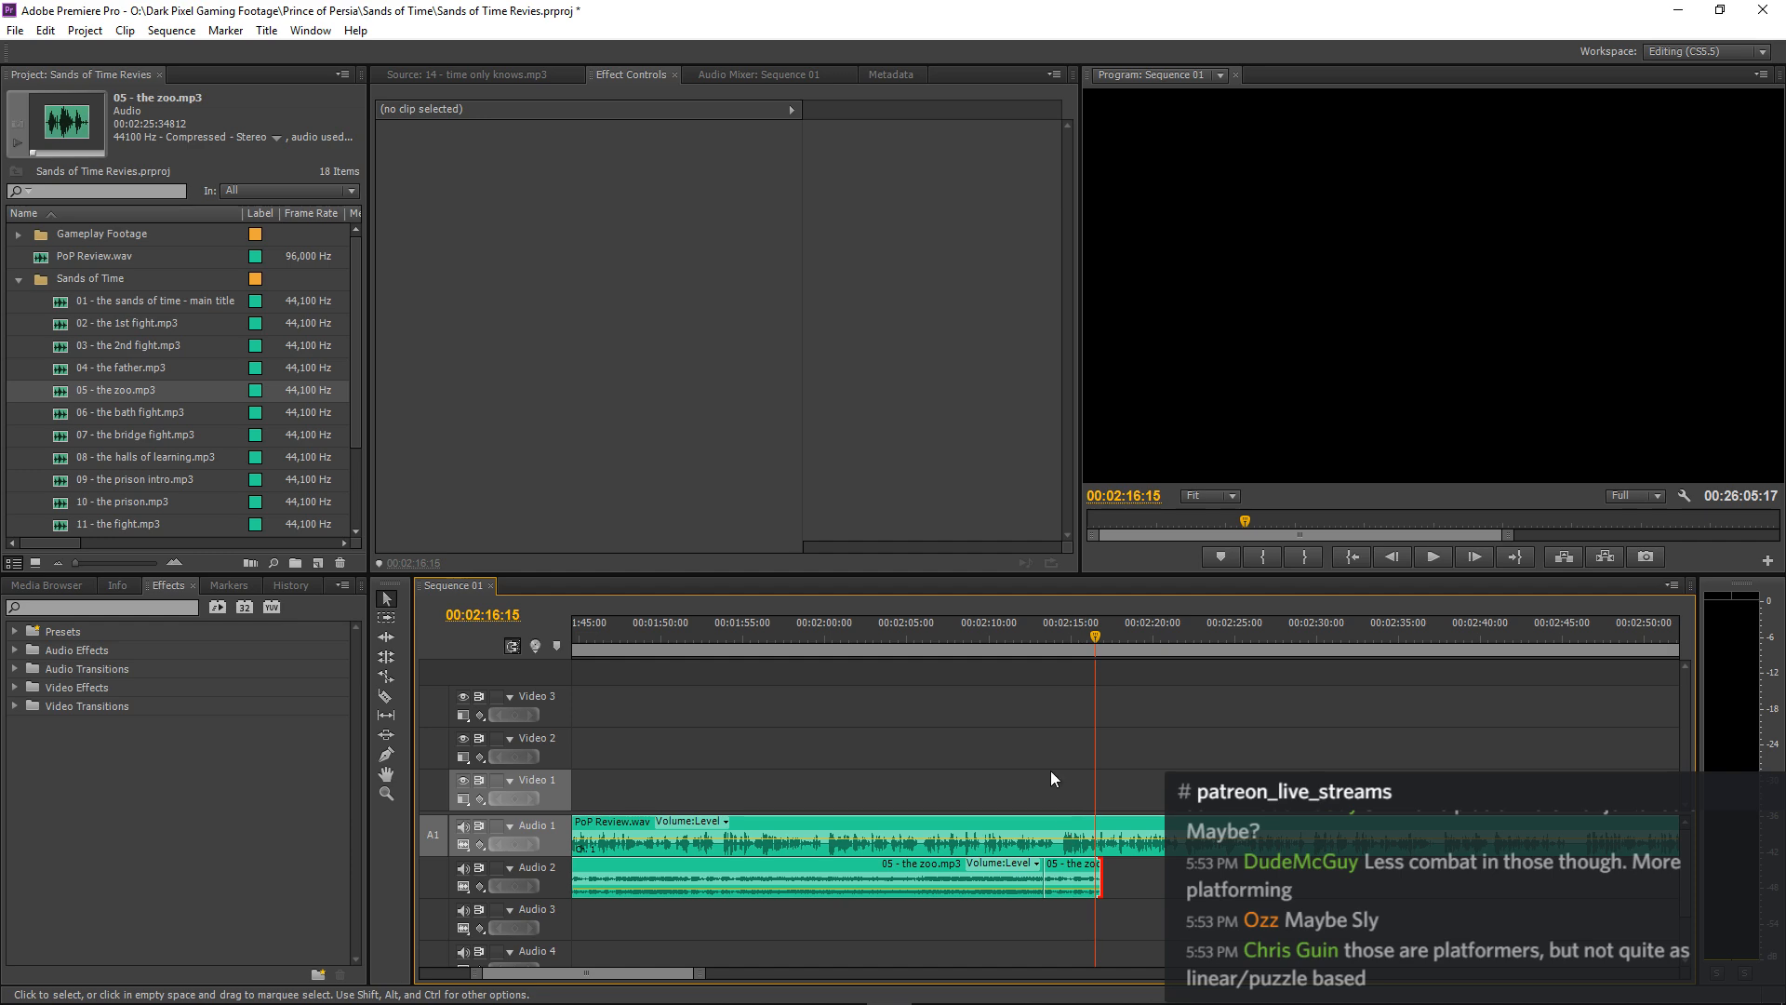
# Split PoP Review.wav at about 00:02:14:06 and shift its remainder on Audio 1 about 3.5 seconds later.
pyautogui.click(1018, 624)
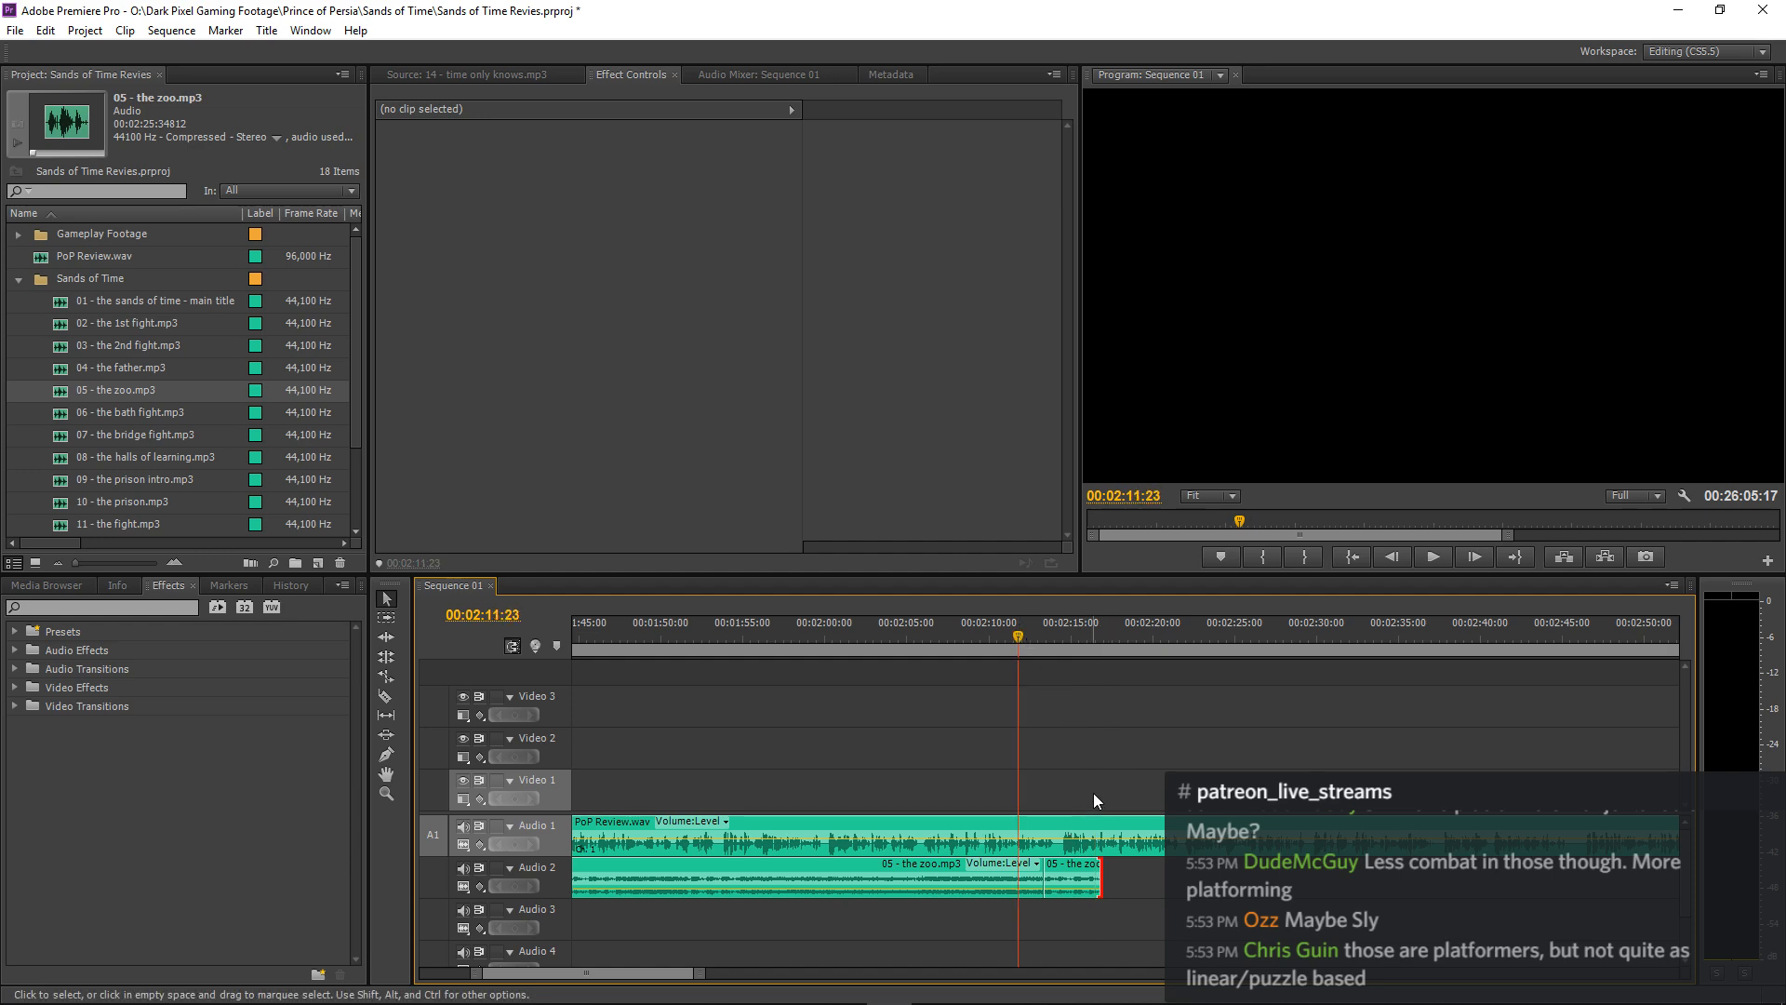
pyautogui.press('c')
pyautogui.press('=')
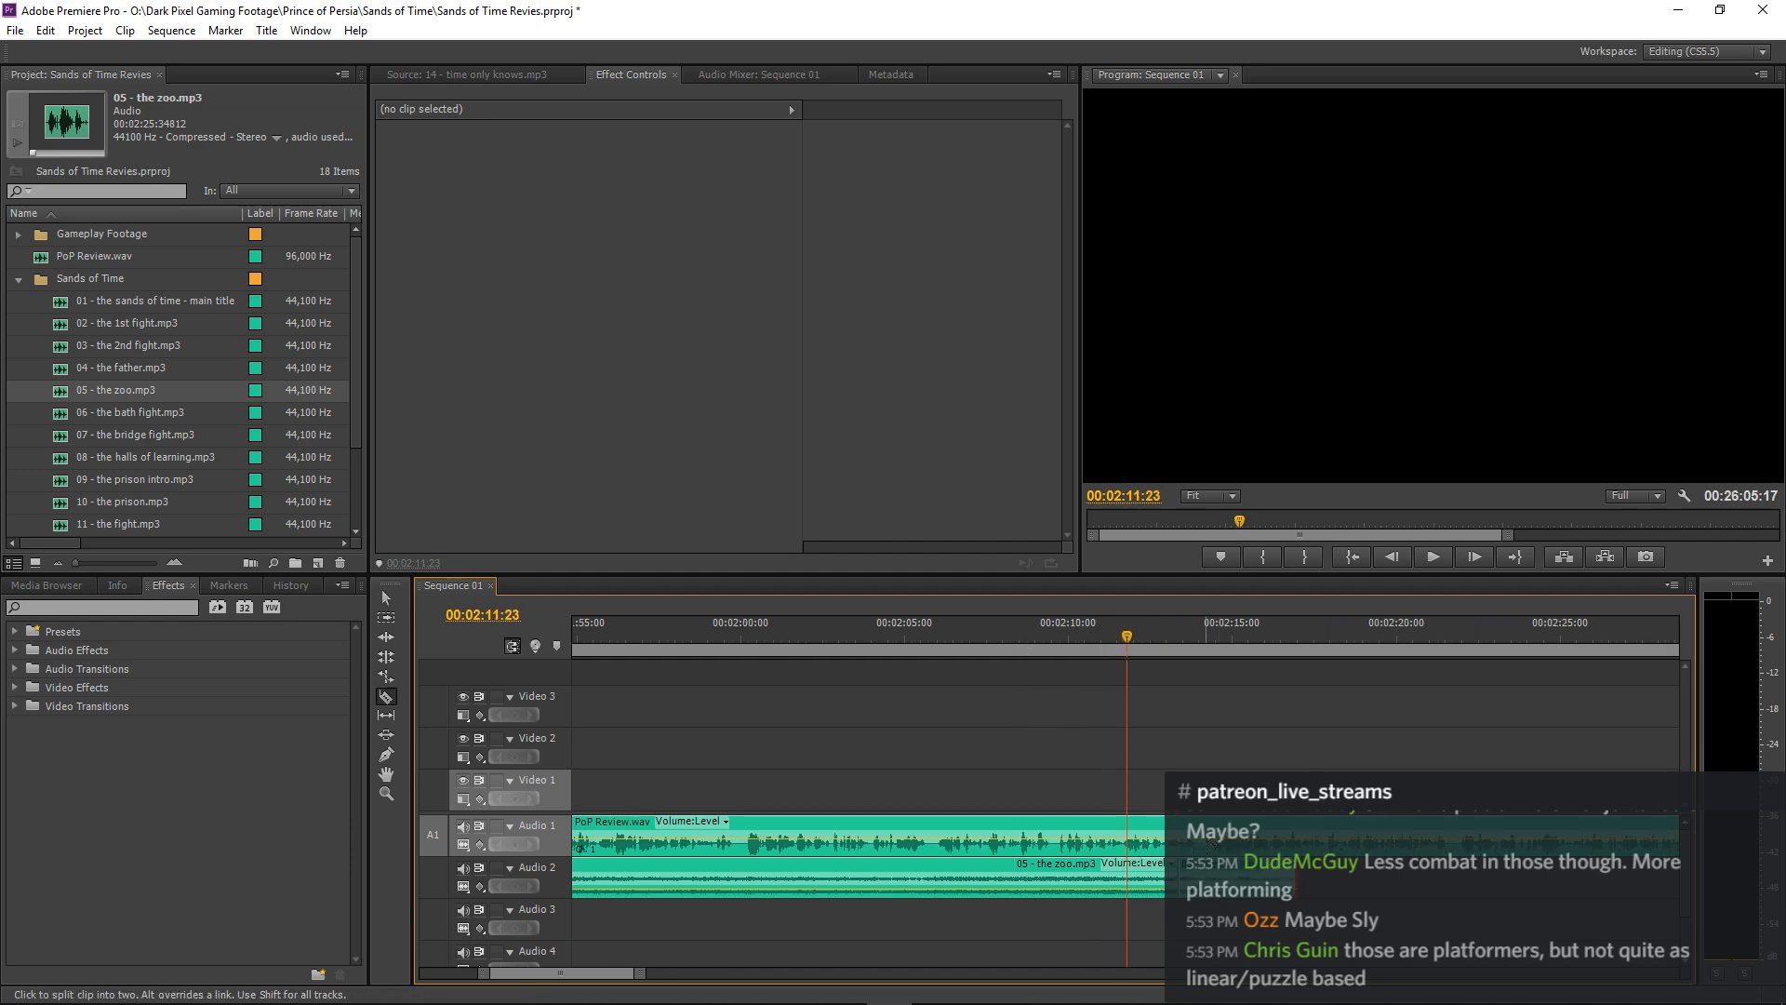
pyautogui.click(1208, 842)
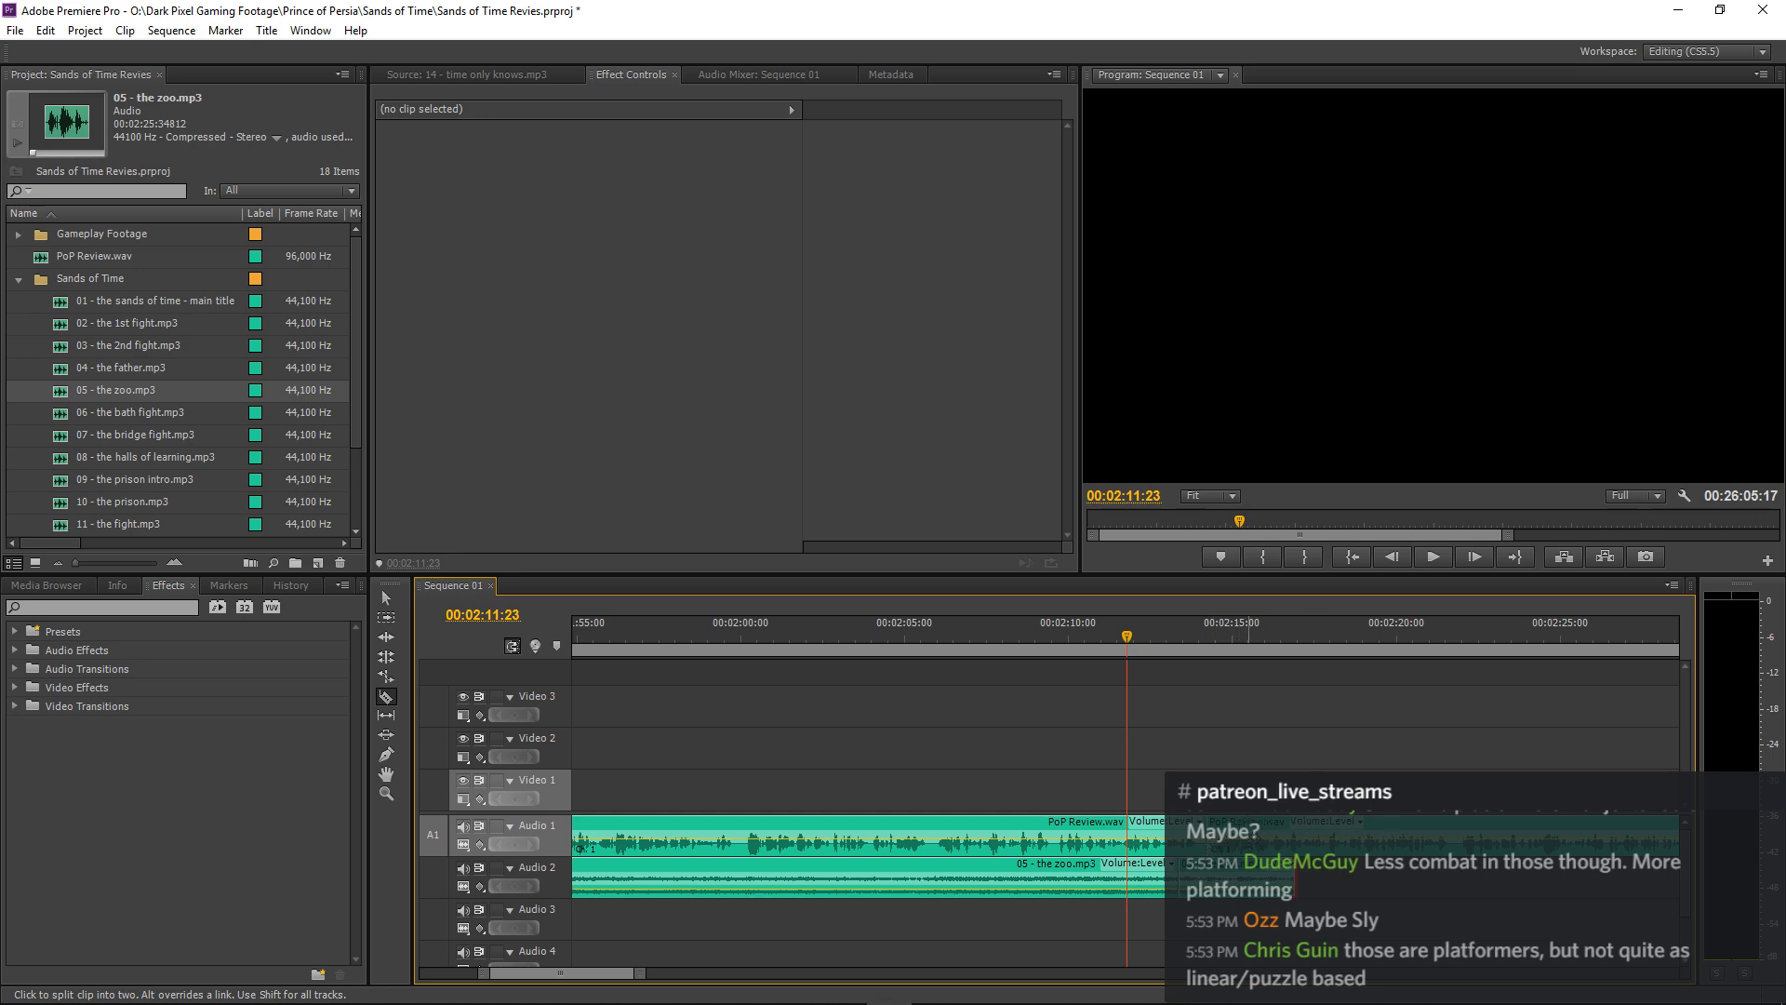
pyautogui.moveTo(1248, 834); pyautogui.dragTo(1363, 835)
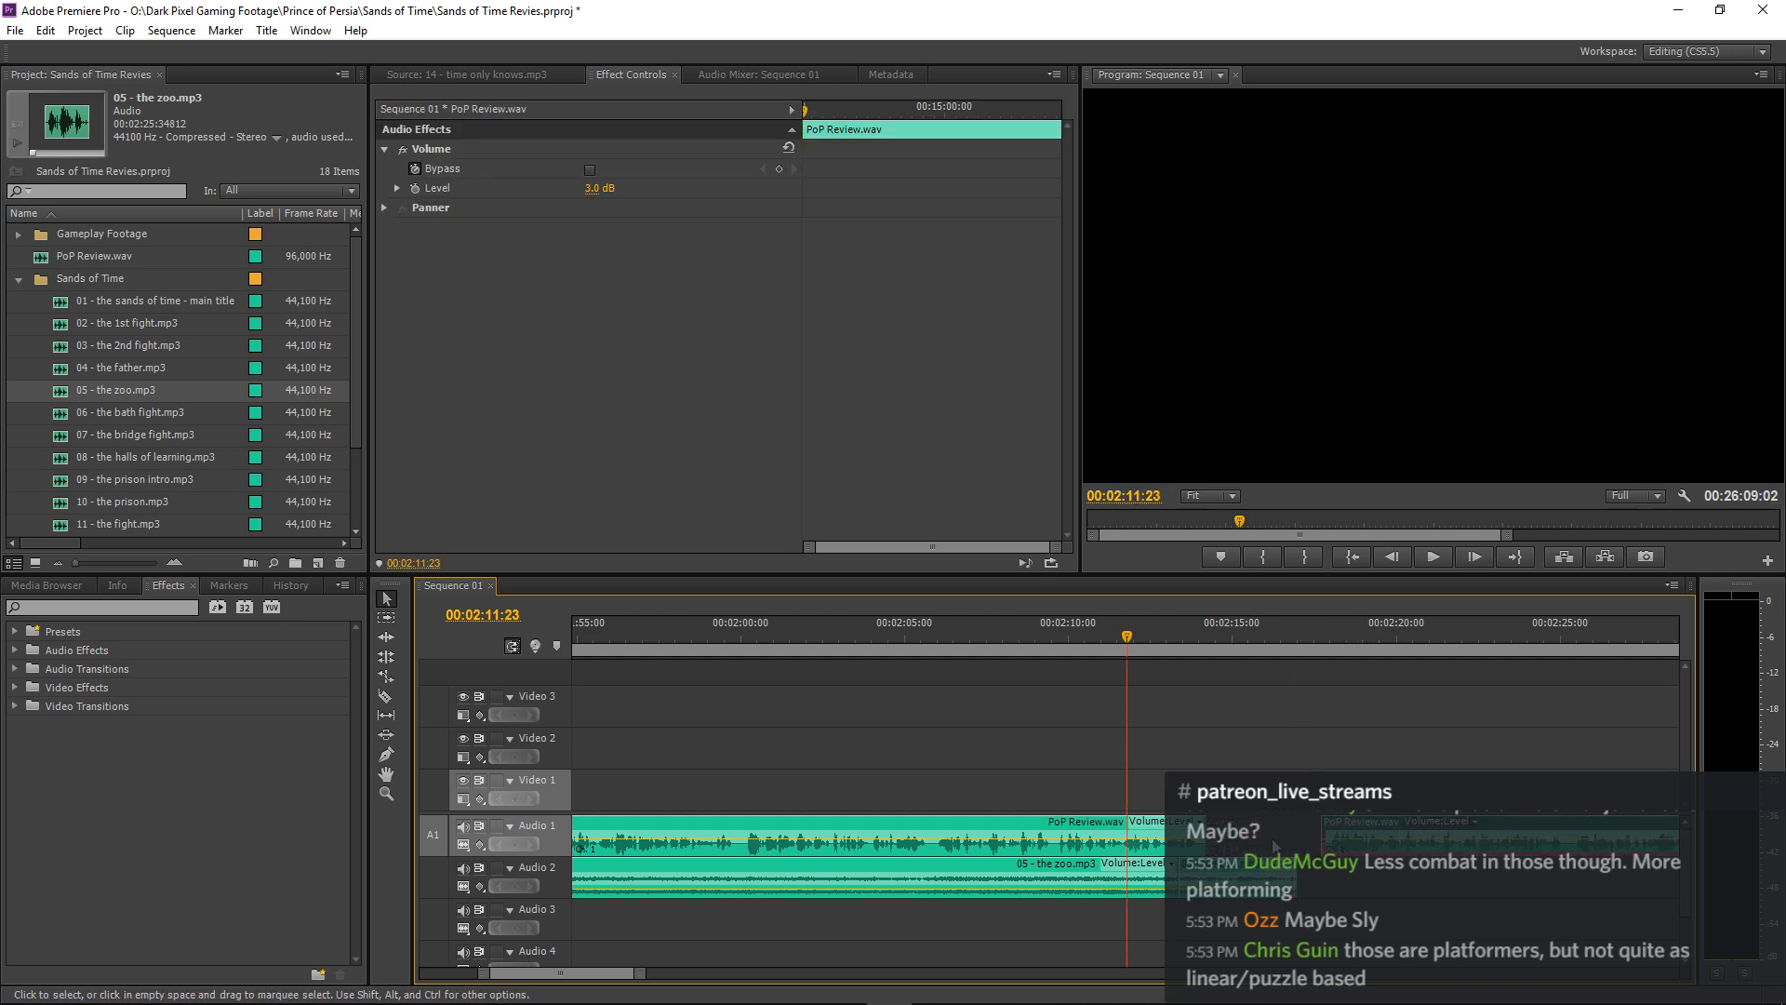
# Add two volume Level keyframes near the start of the last 05 - the zoo.mp3 piece, setting the second, at 00:02:14:06, to -3 dB.
pyautogui.click(1248, 877)
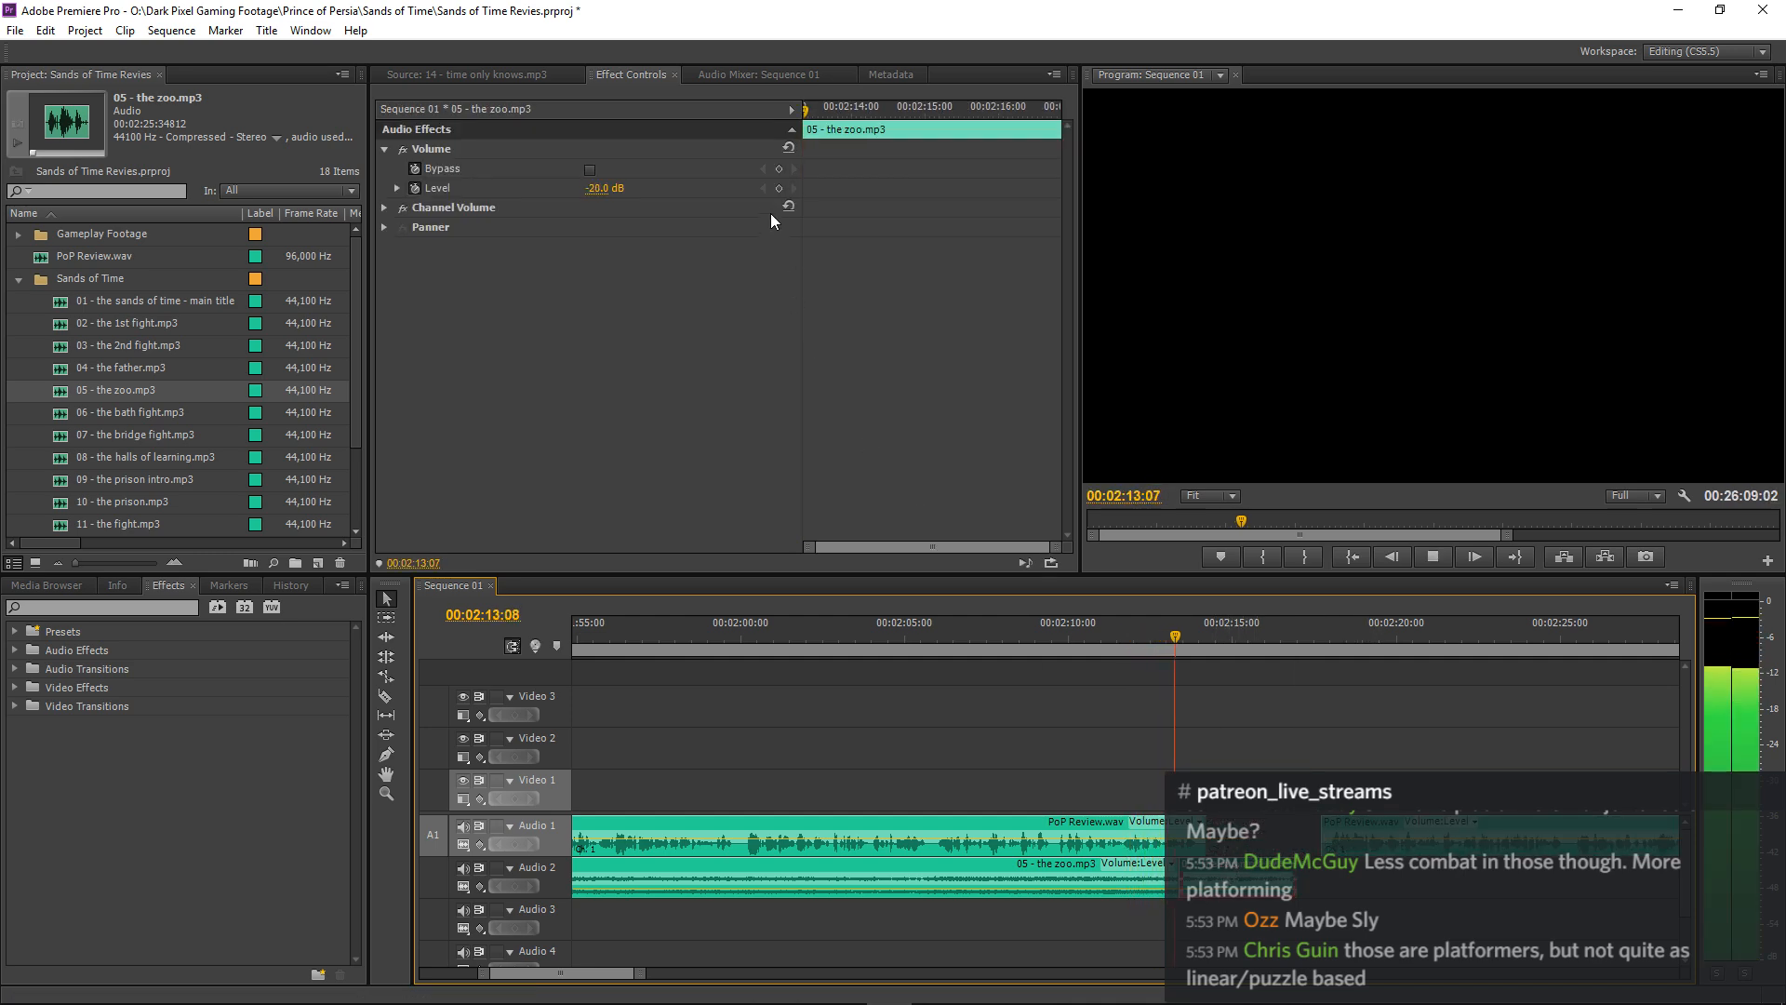
pyautogui.click(778, 188)
pyautogui.click(778, 188)
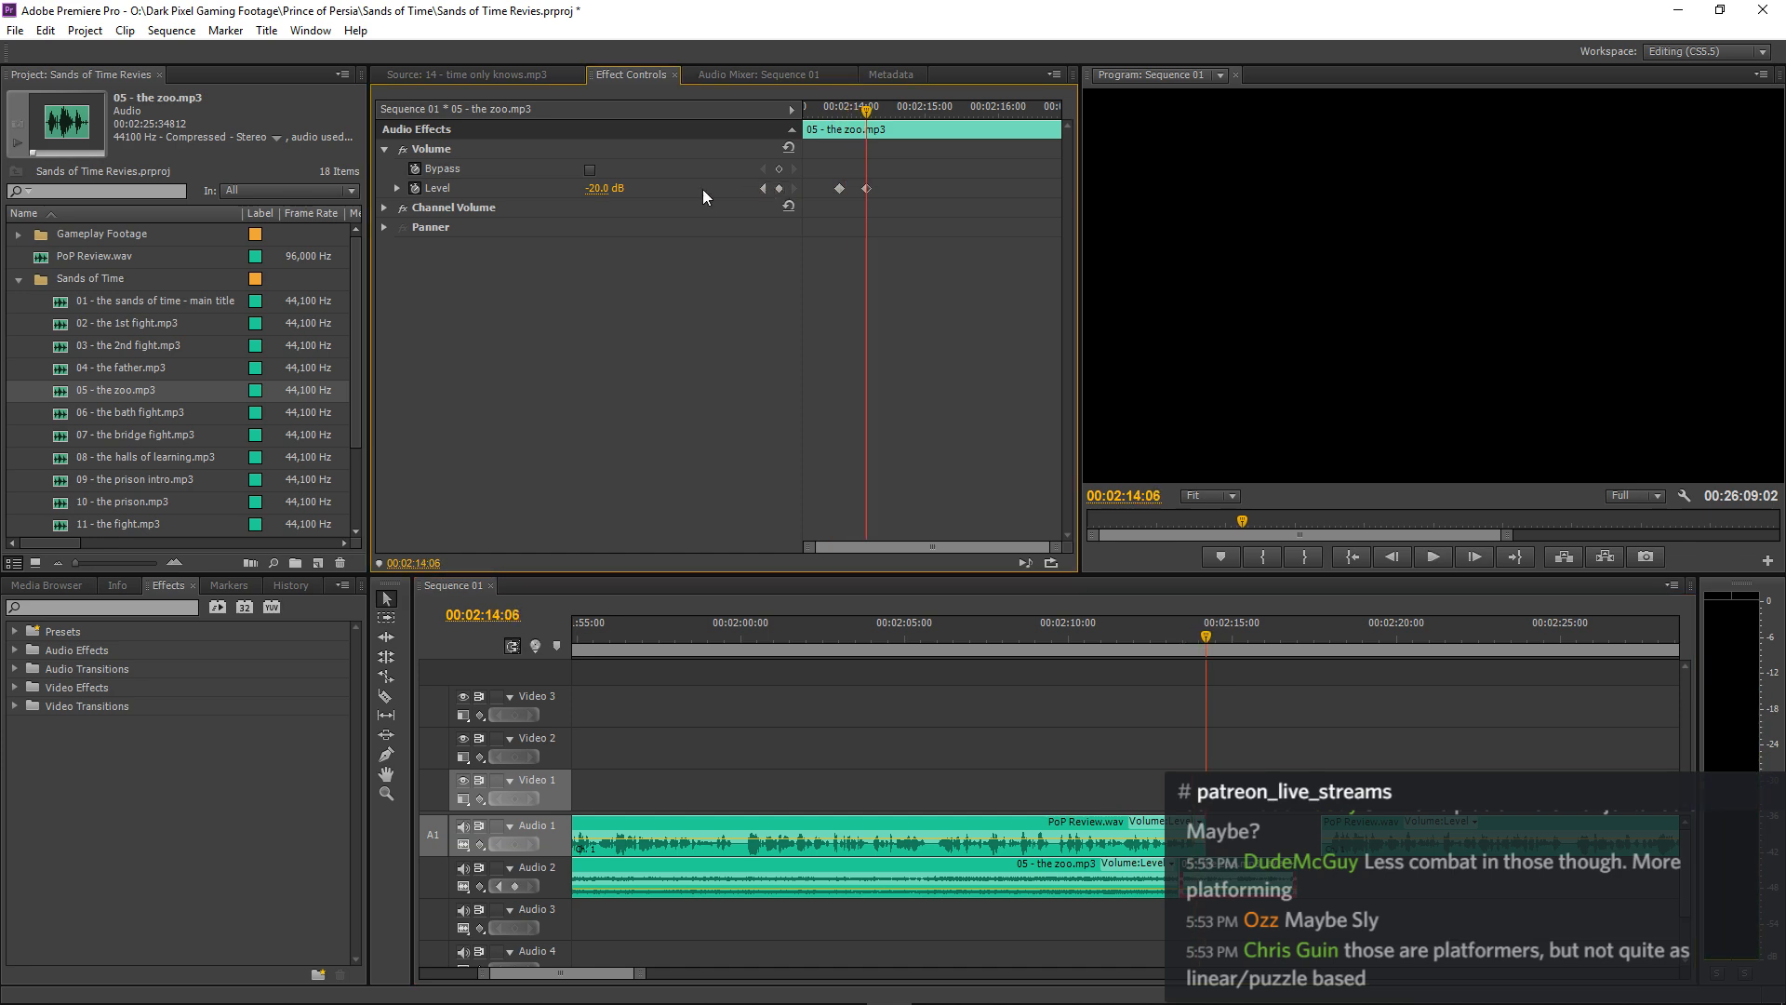
pyautogui.click(606, 190)
pyautogui.write('-3')
pyautogui.press('Return')
pyautogui.press('space')
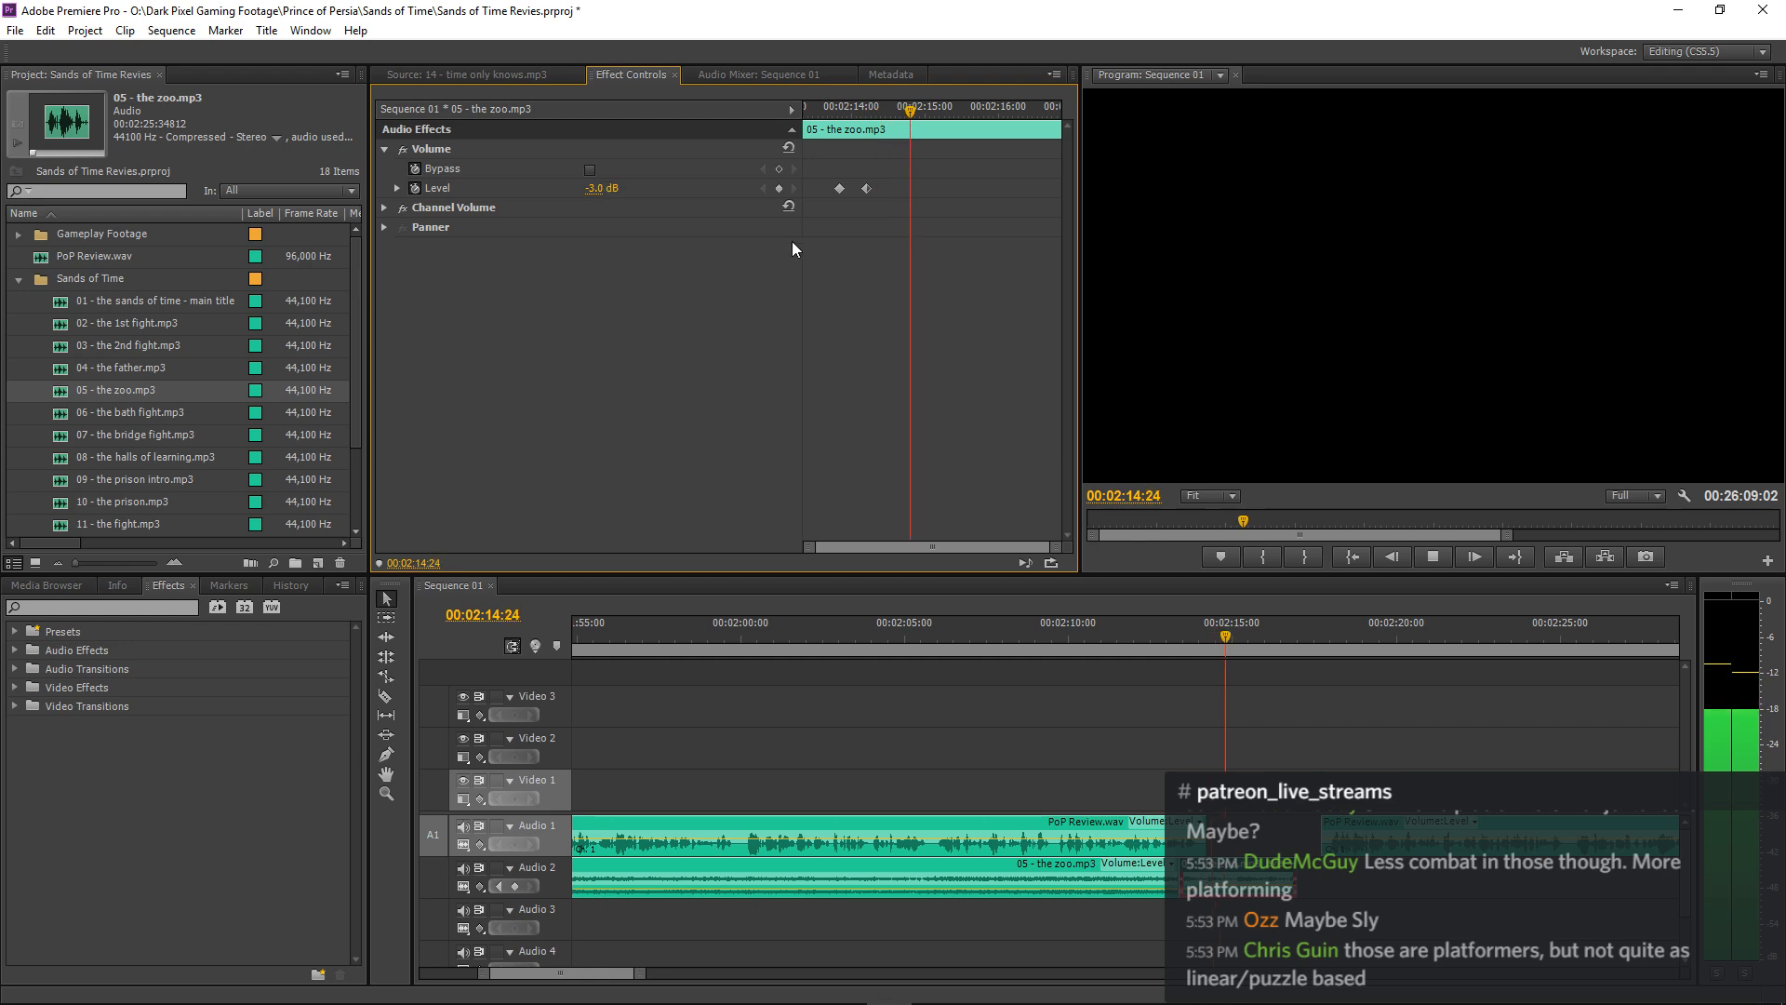
pyautogui.press('space')
# Trim the end of the last 05 - the zoo.mp3 piece to about 00:02:16:18 and replay its ending.
pyautogui.moveTo(1294, 883); pyautogui.dragTo(1282, 883)
pyautogui.click(1226, 622)
pyautogui.press('space')
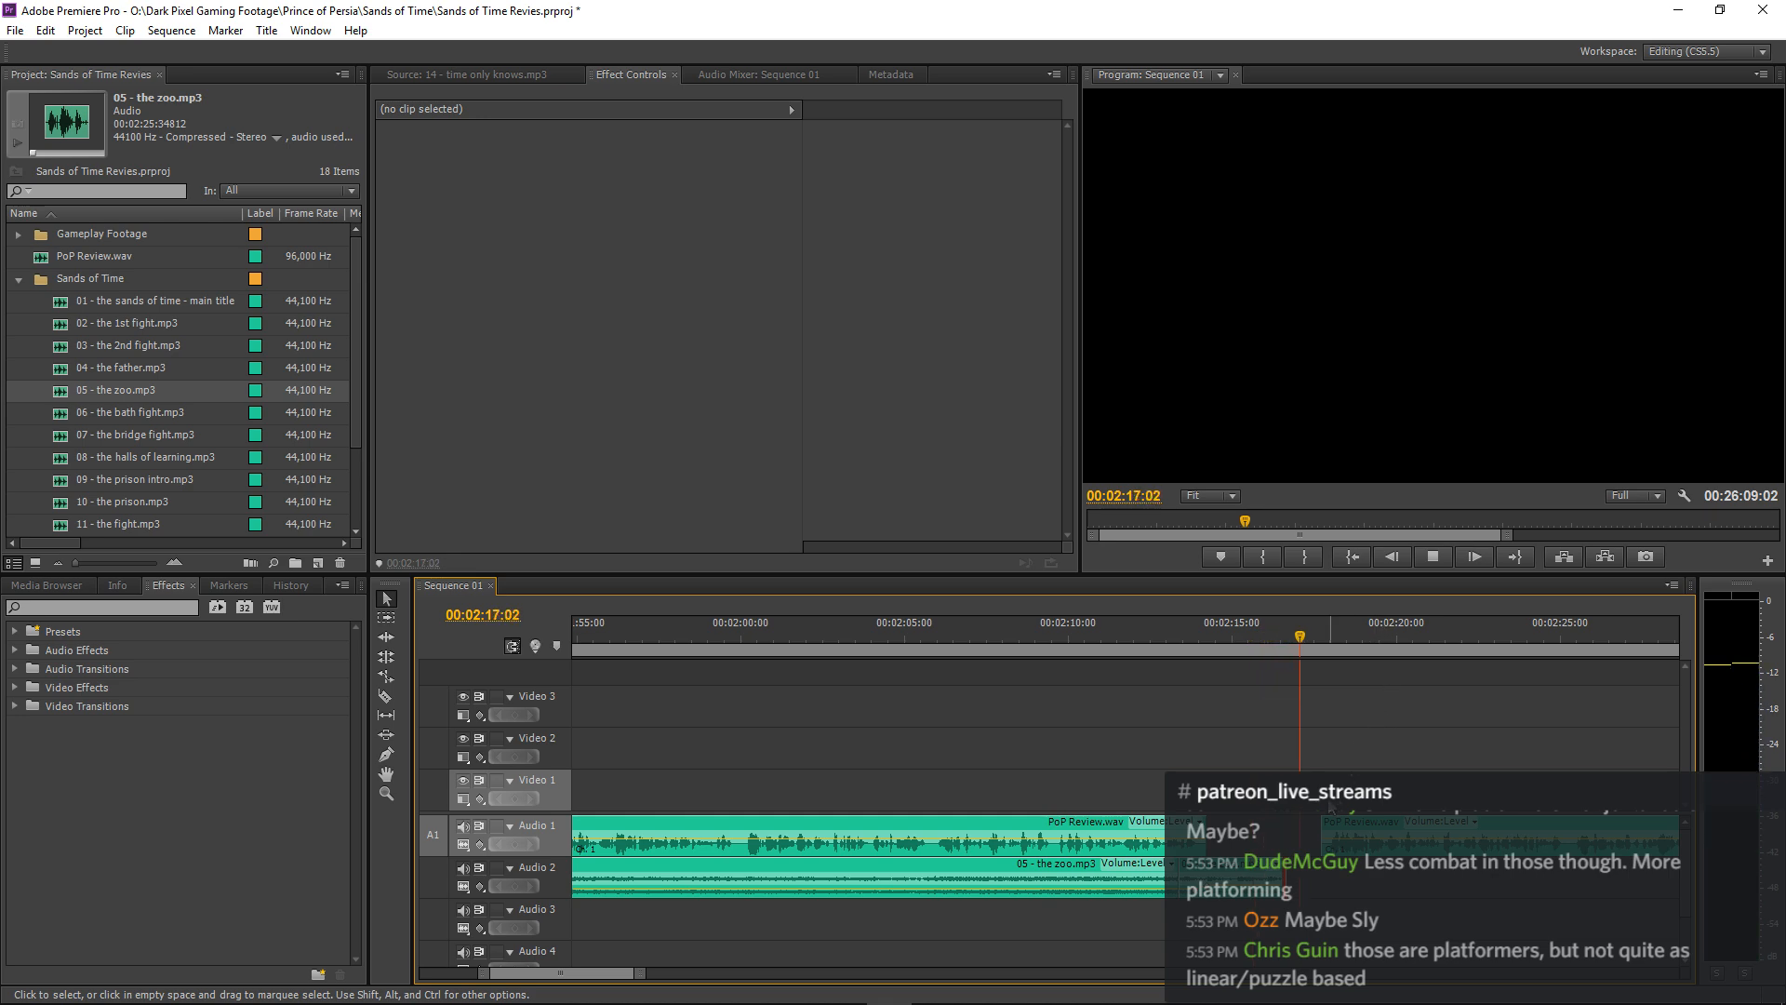
pyautogui.press('space')
pyautogui.press('=')
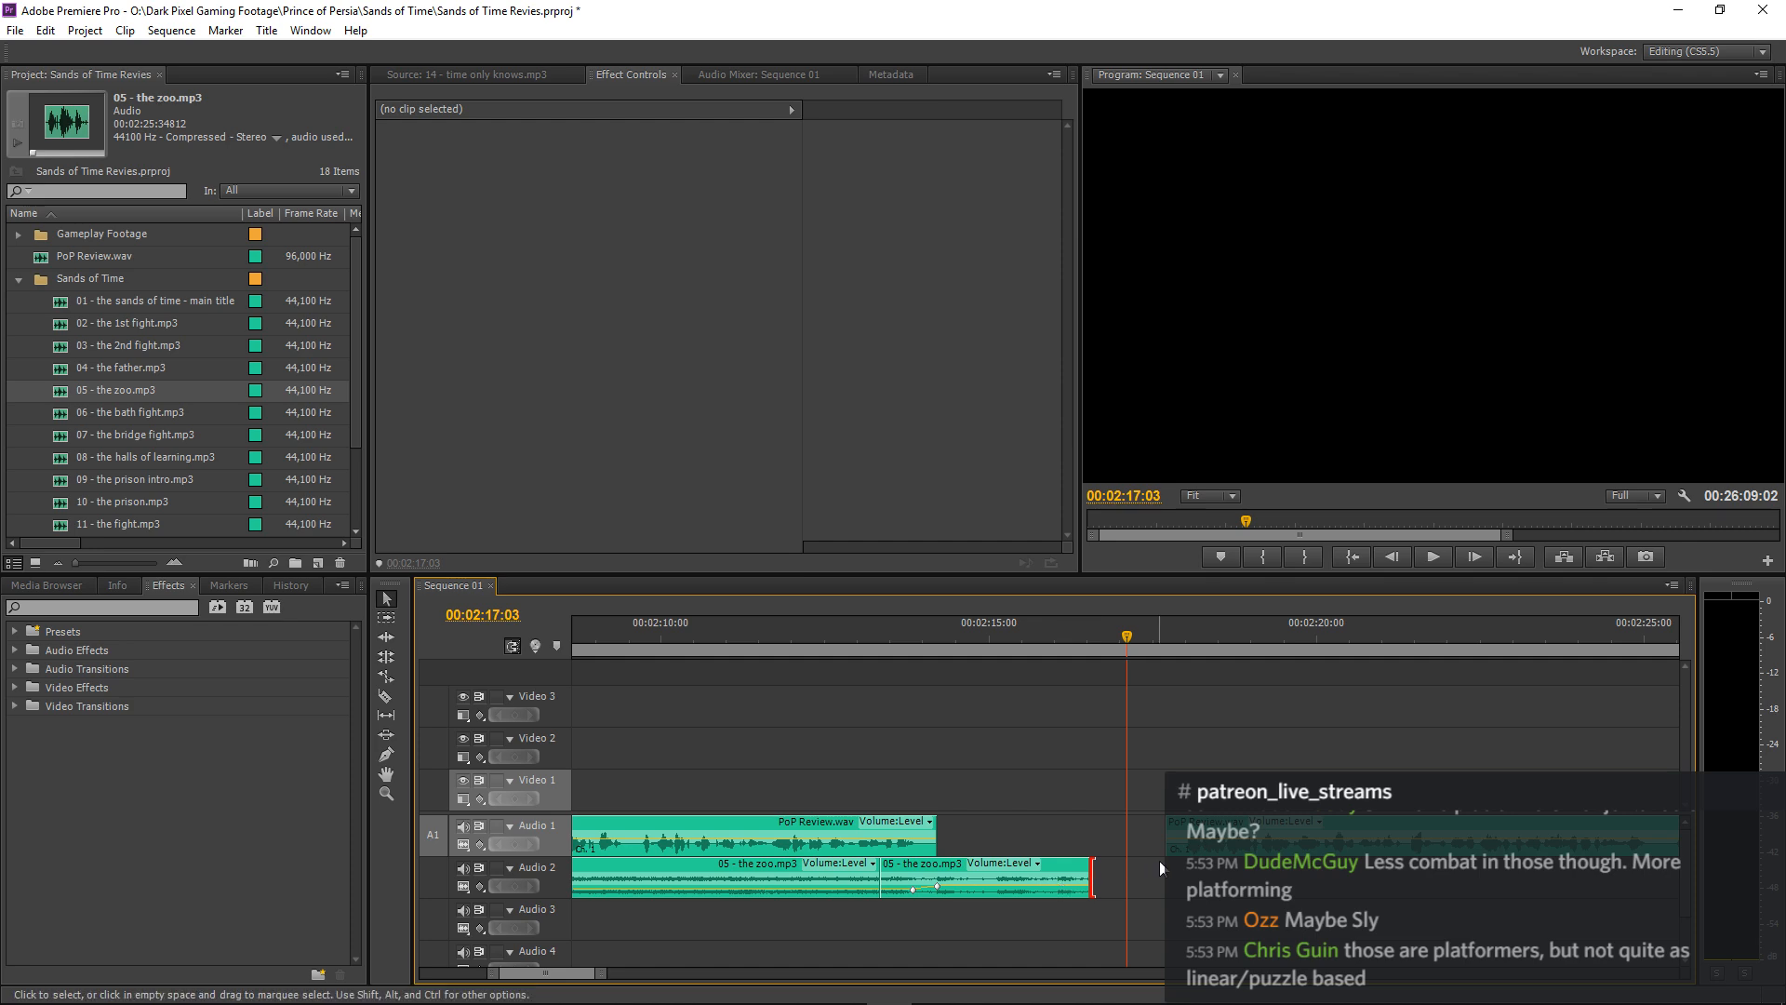
pyautogui.click(972, 621)
pyautogui.press('space')
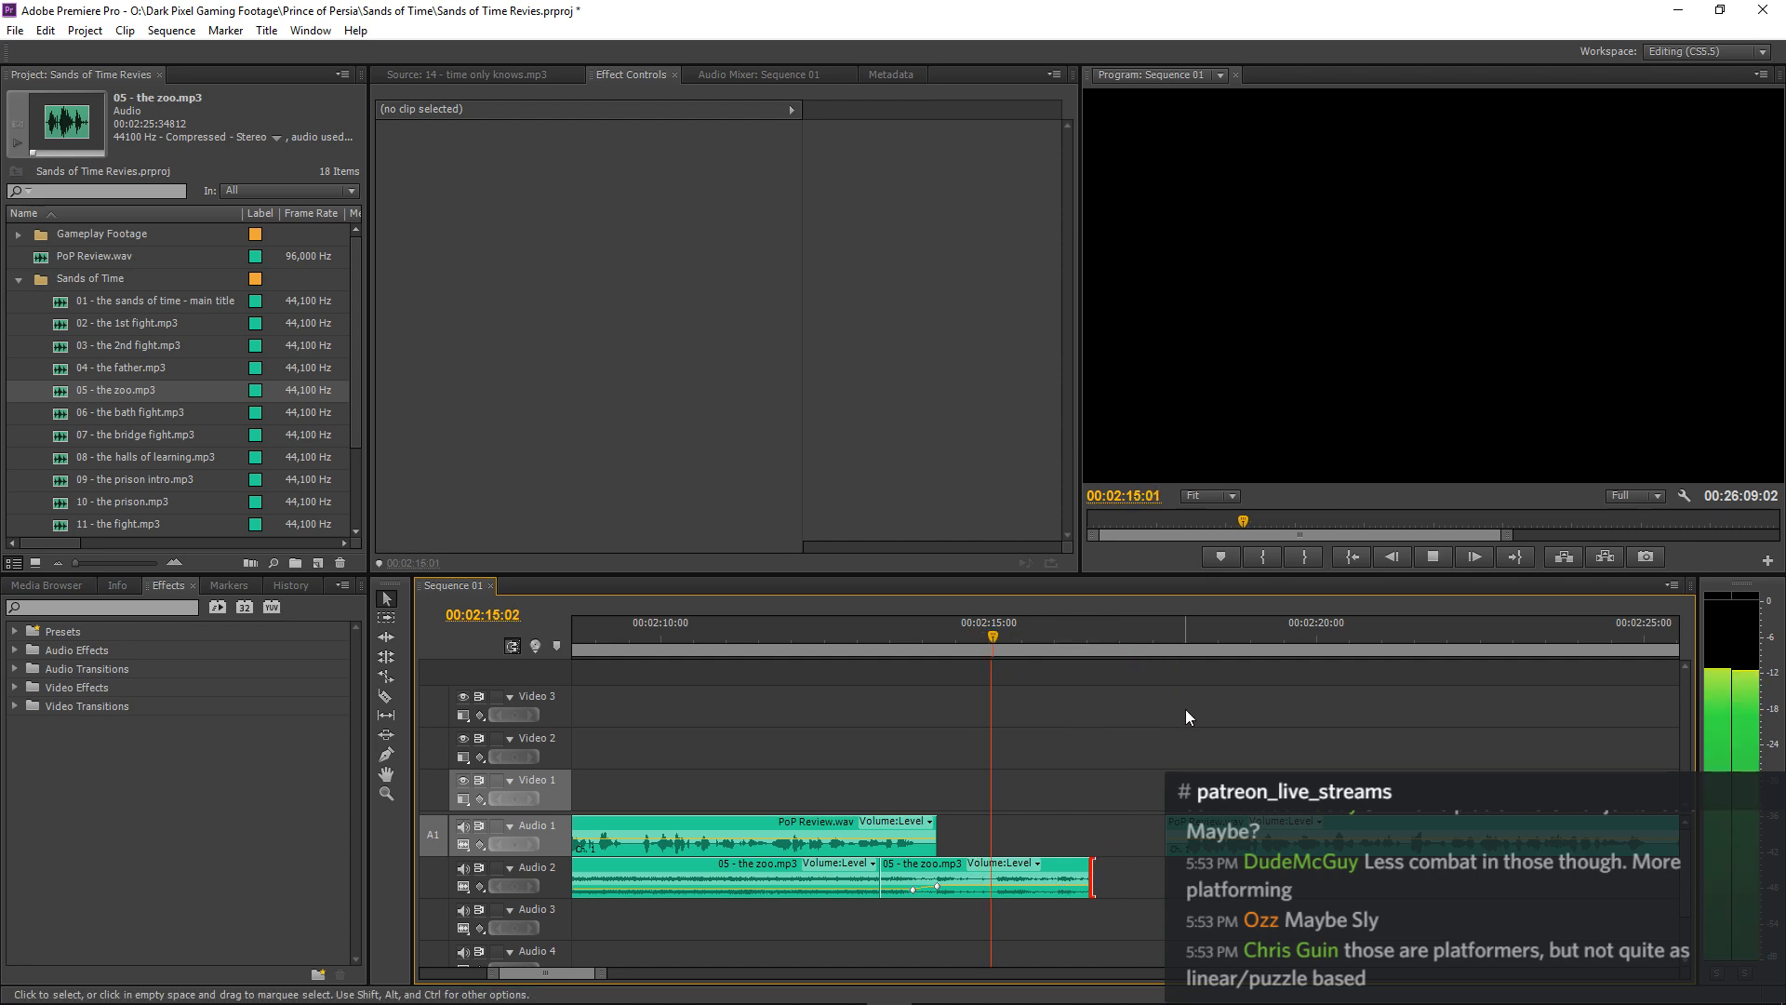
pyautogui.press('space')
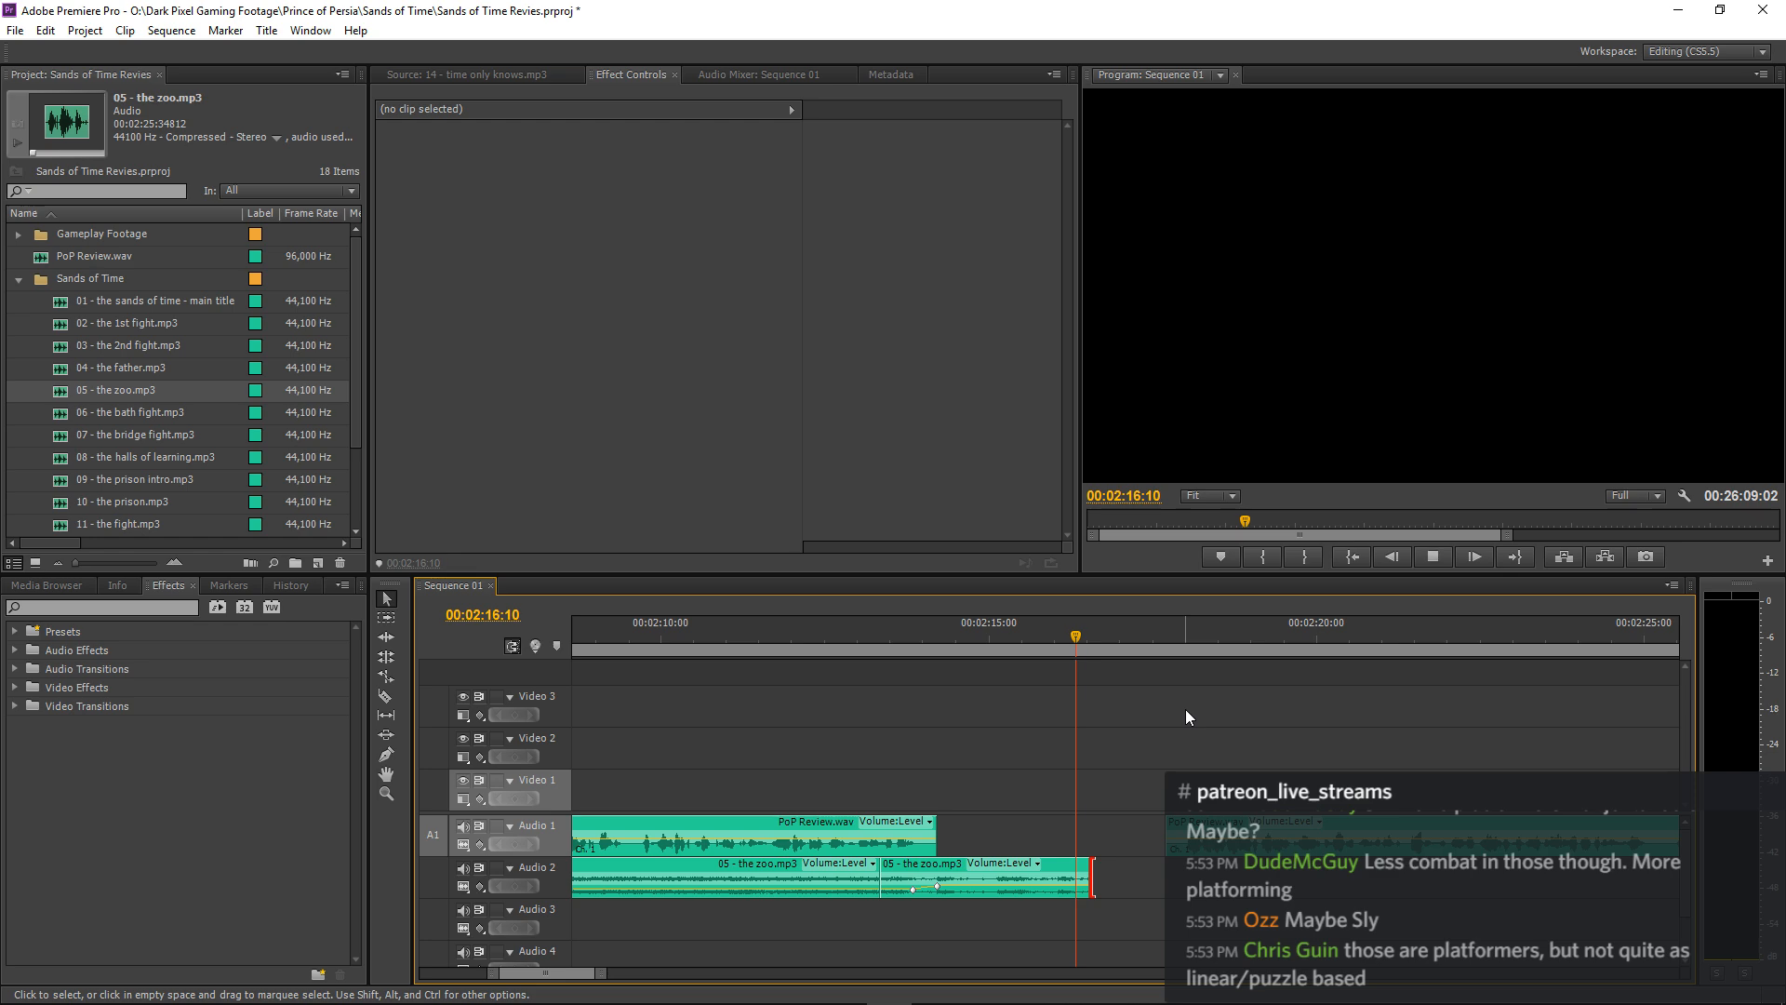
pyautogui.press('space')
pyautogui.press('space')
# Shorten the last 05 - the zoo.mp3 piece by a few more frames, to about 00:02:16:13, and replay from about 00:02:15.
pyautogui.moveTo(1096, 869); pyautogui.dragTo(1085, 869)
pyautogui.click(1005, 628)
pyautogui.press('space')
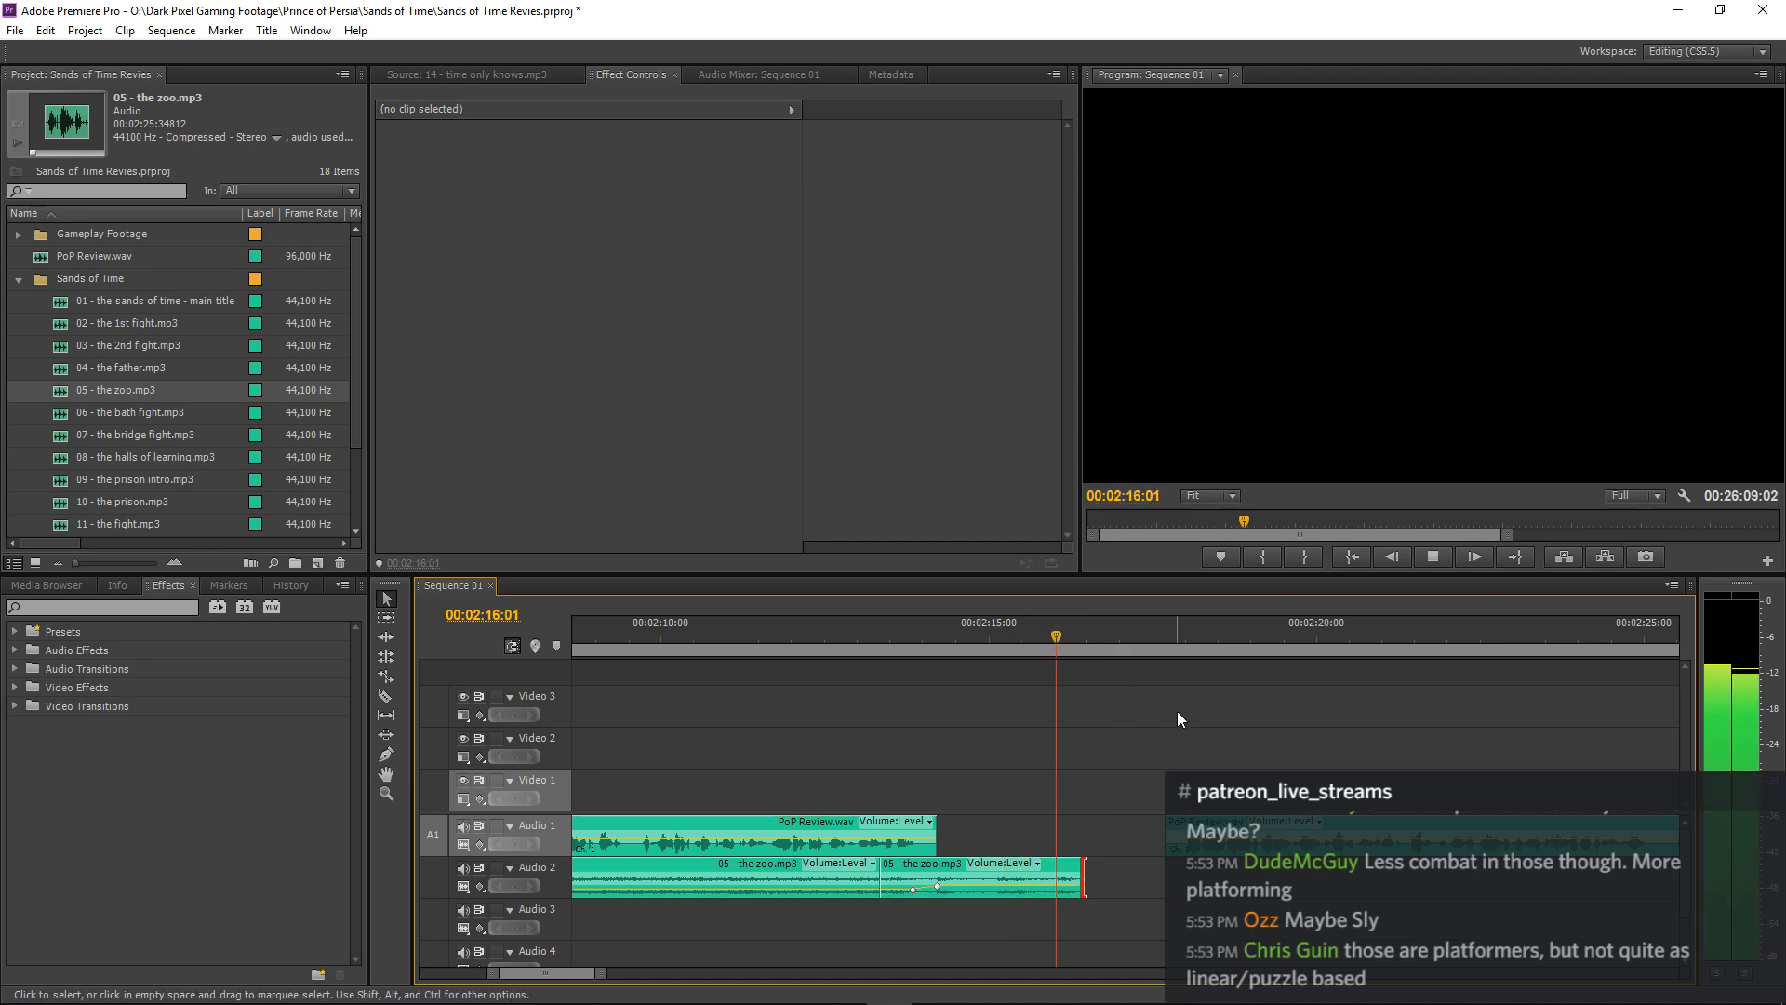
pyautogui.press('space')
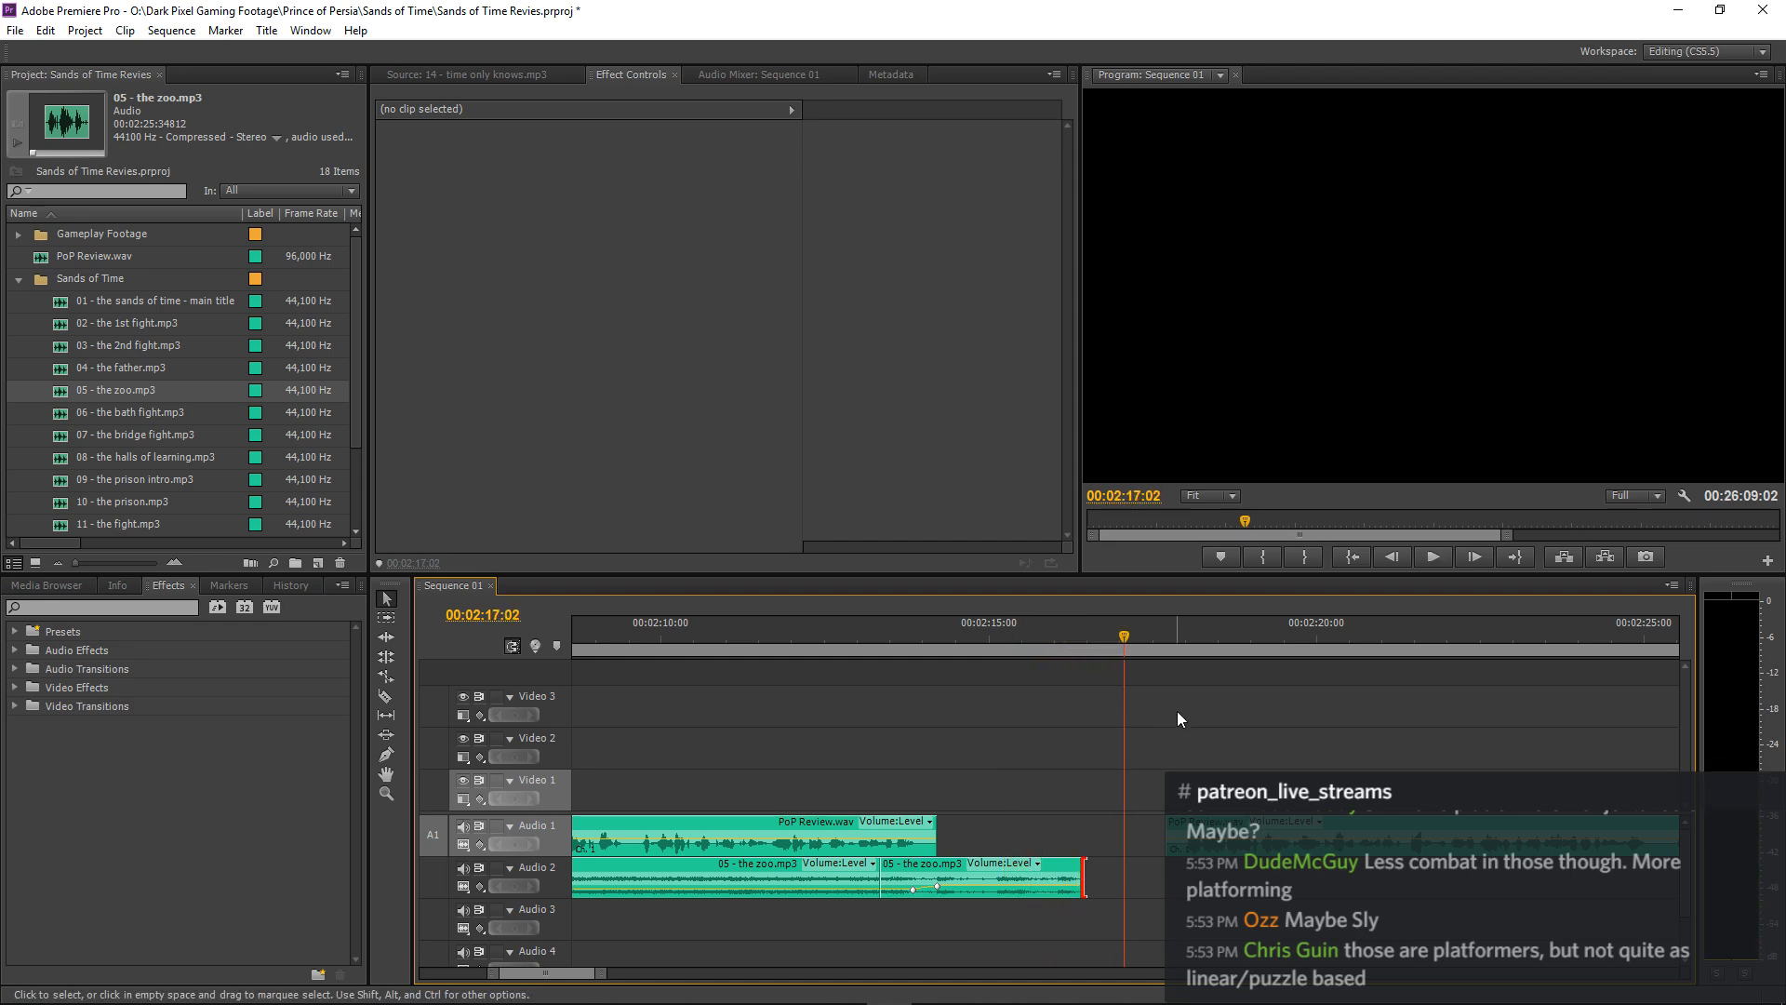
# Shift the PoP Review.wav piece after the gap on Audio 1 about six frames later and save the project.
pyautogui.click(1212, 836)
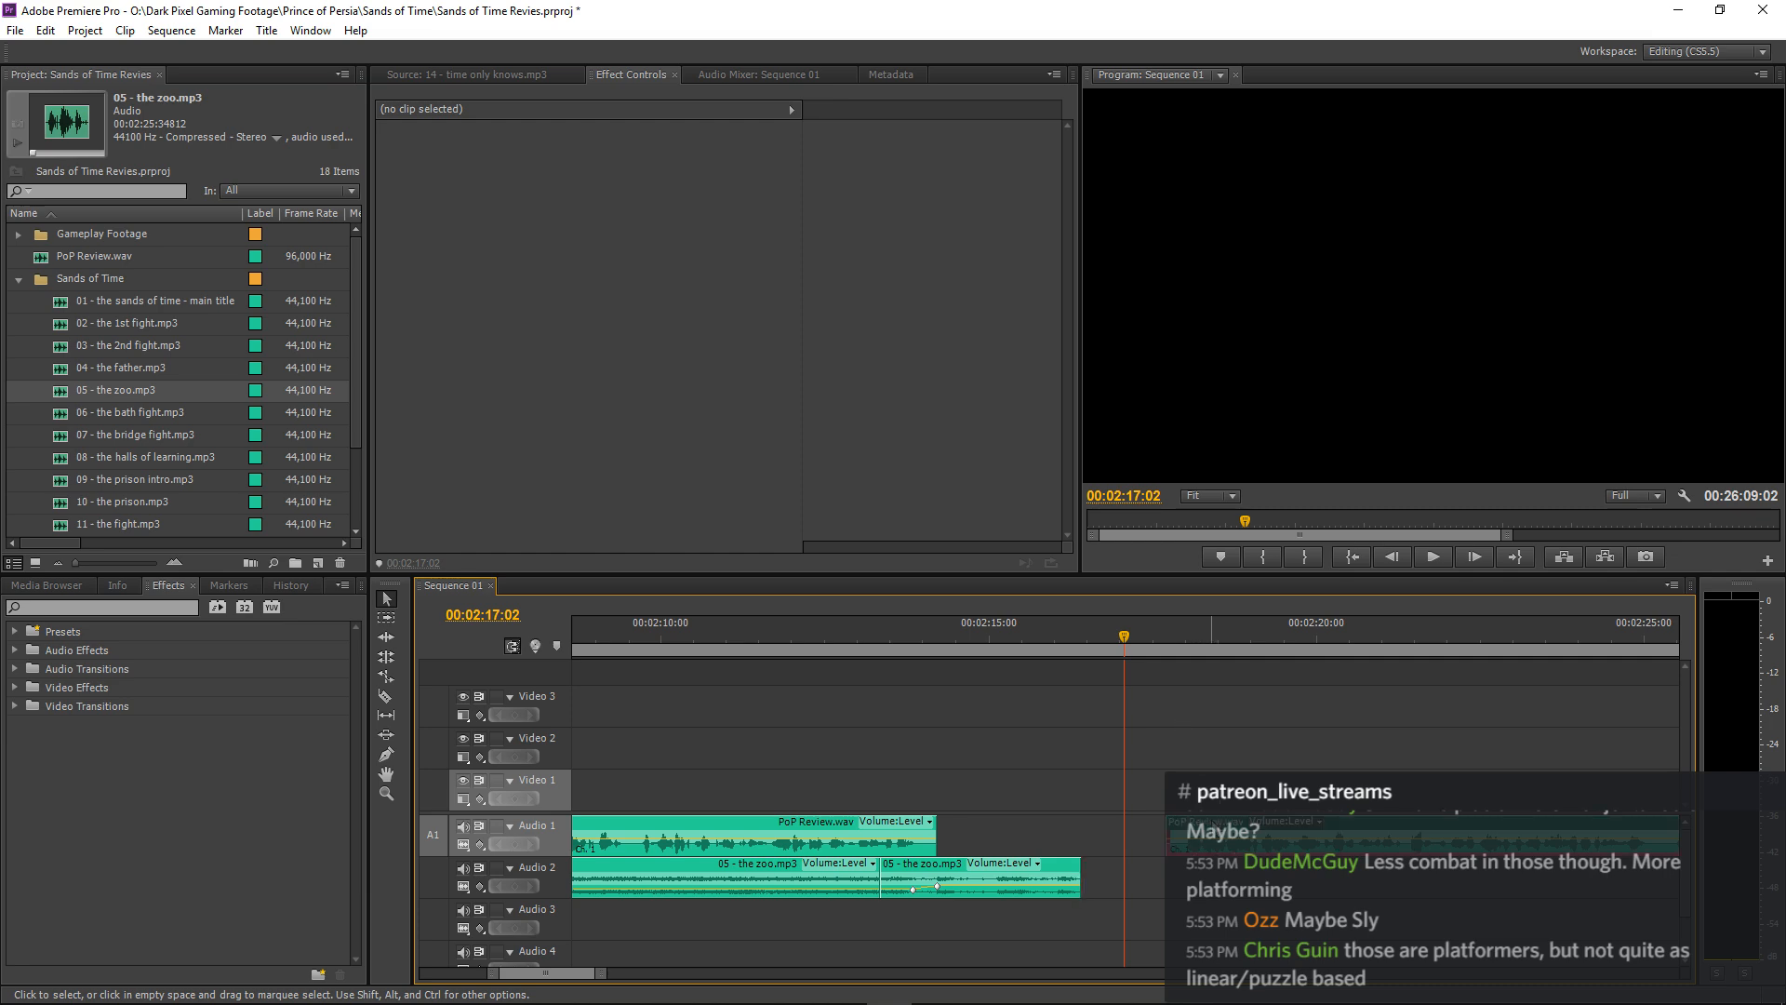
pyautogui.moveTo(1211, 837); pyautogui.dragTo(1223, 836)
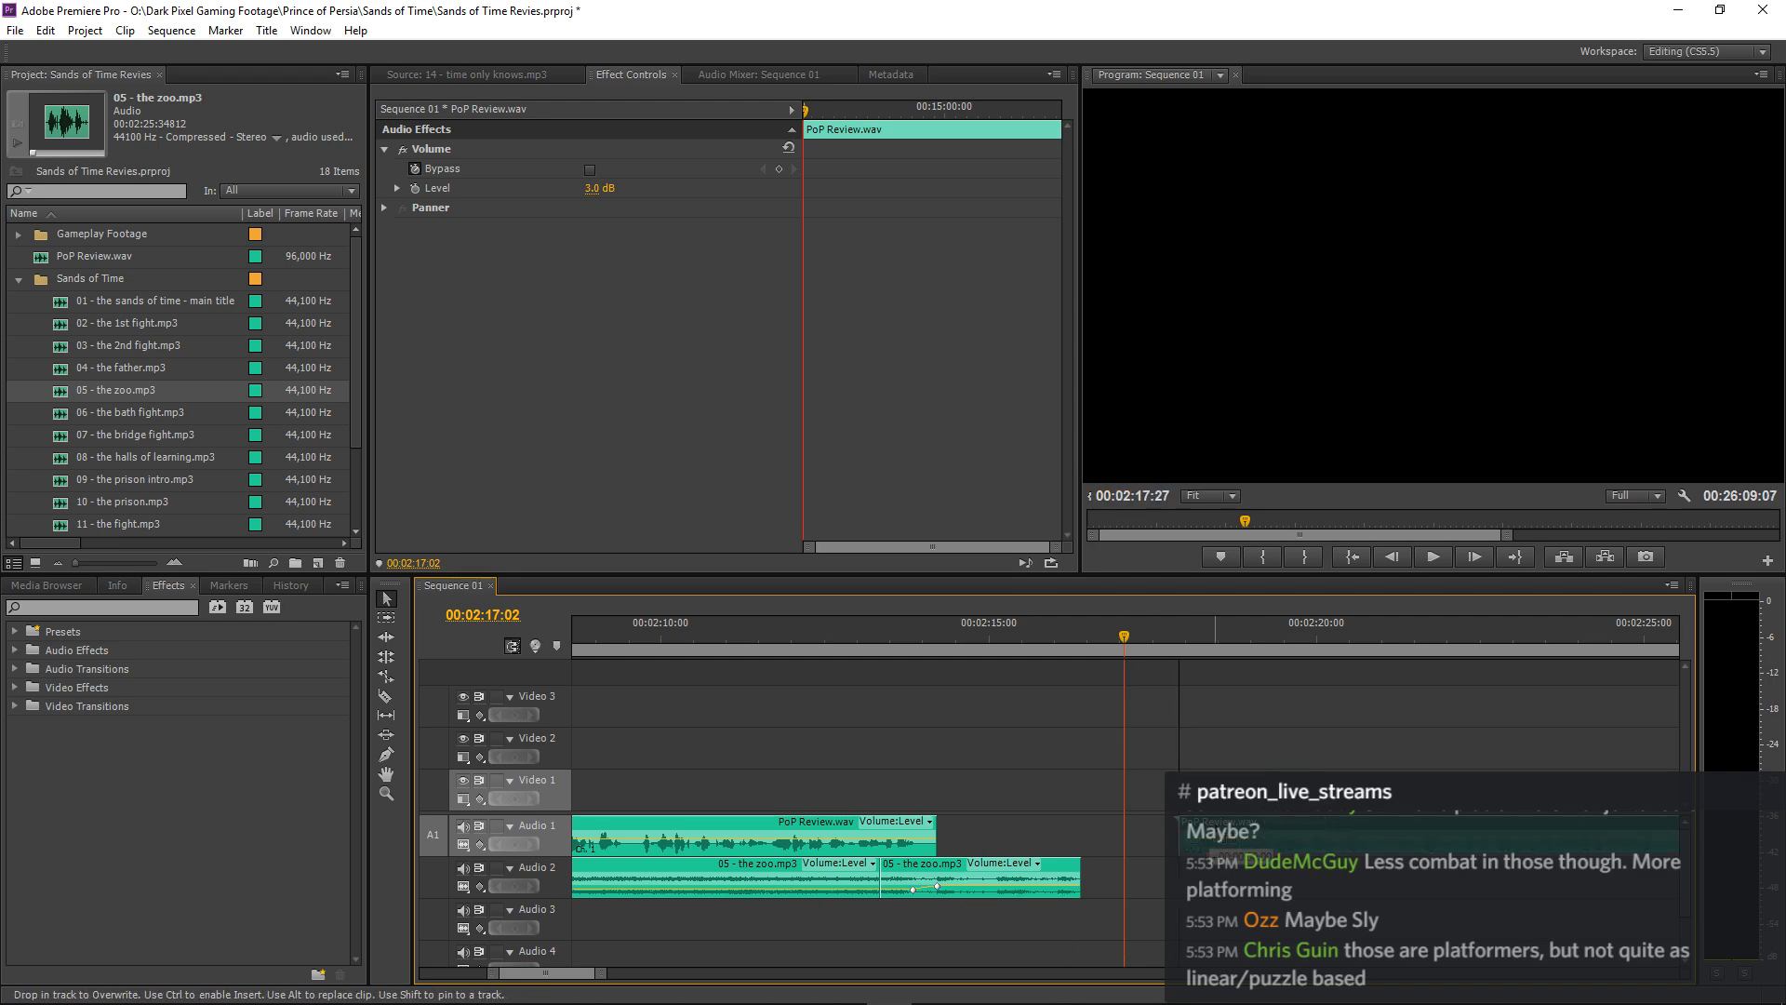
pyautogui.click(847, 647)
pyautogui.press('space')
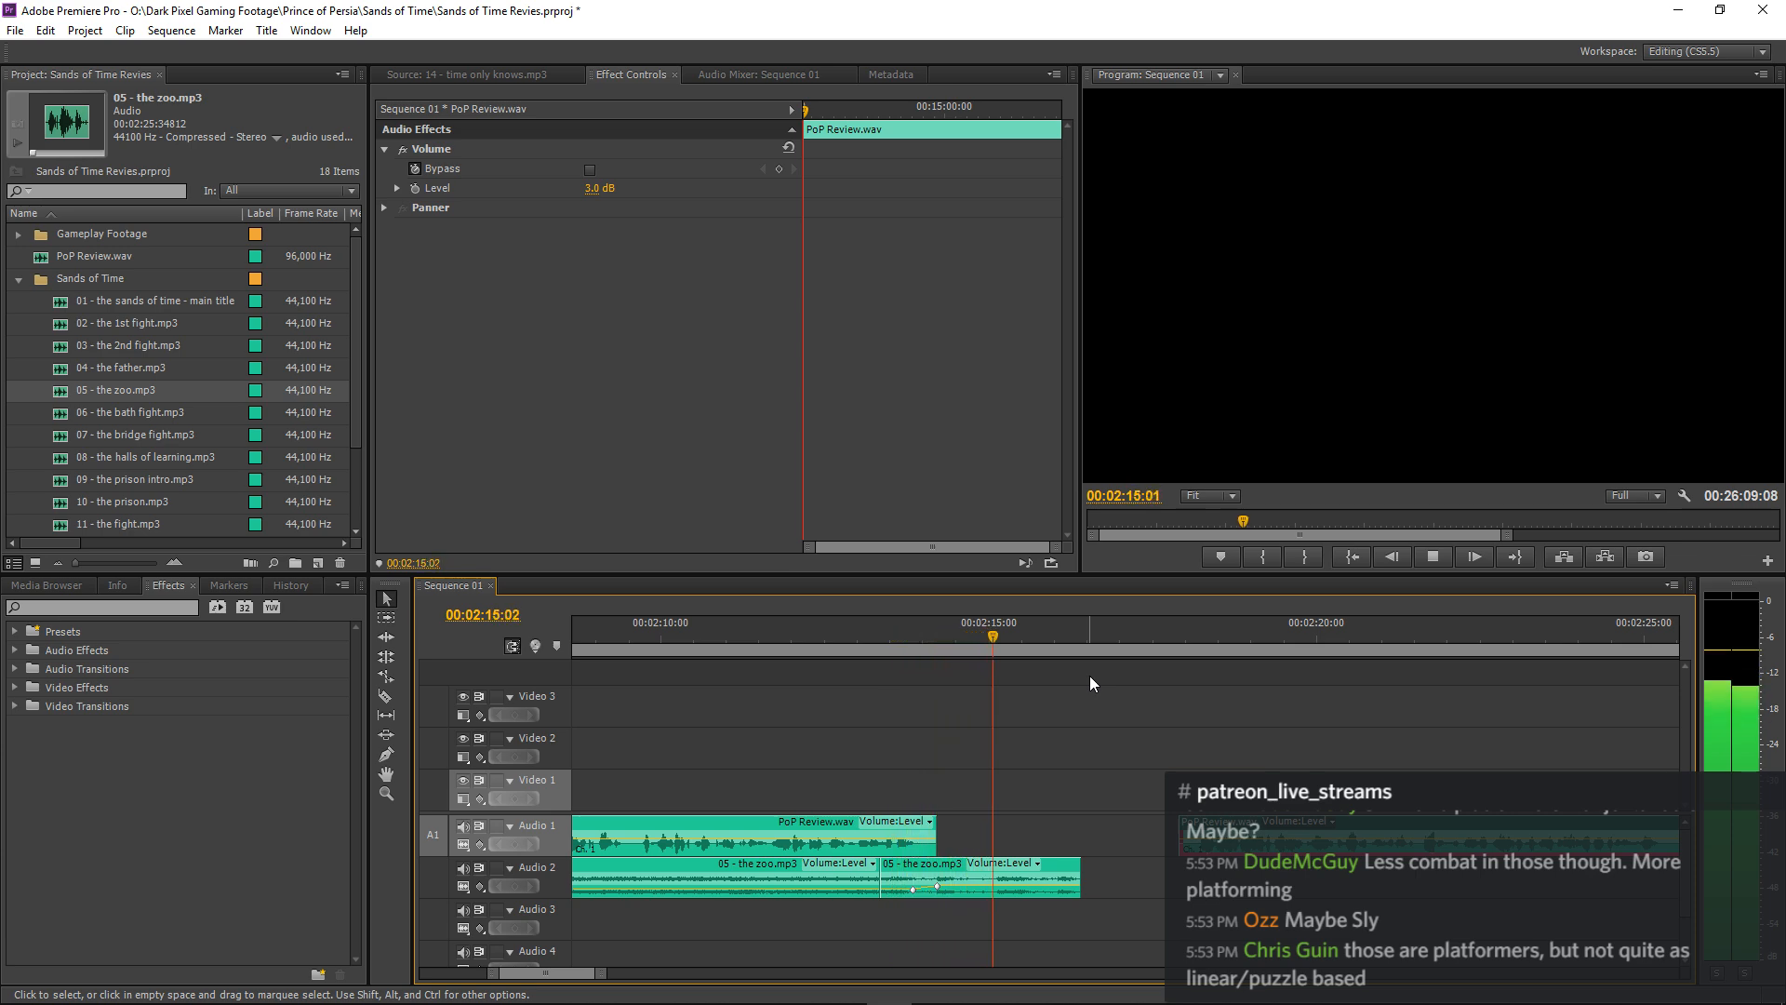
pyautogui.hotkey('ctrl', 's')
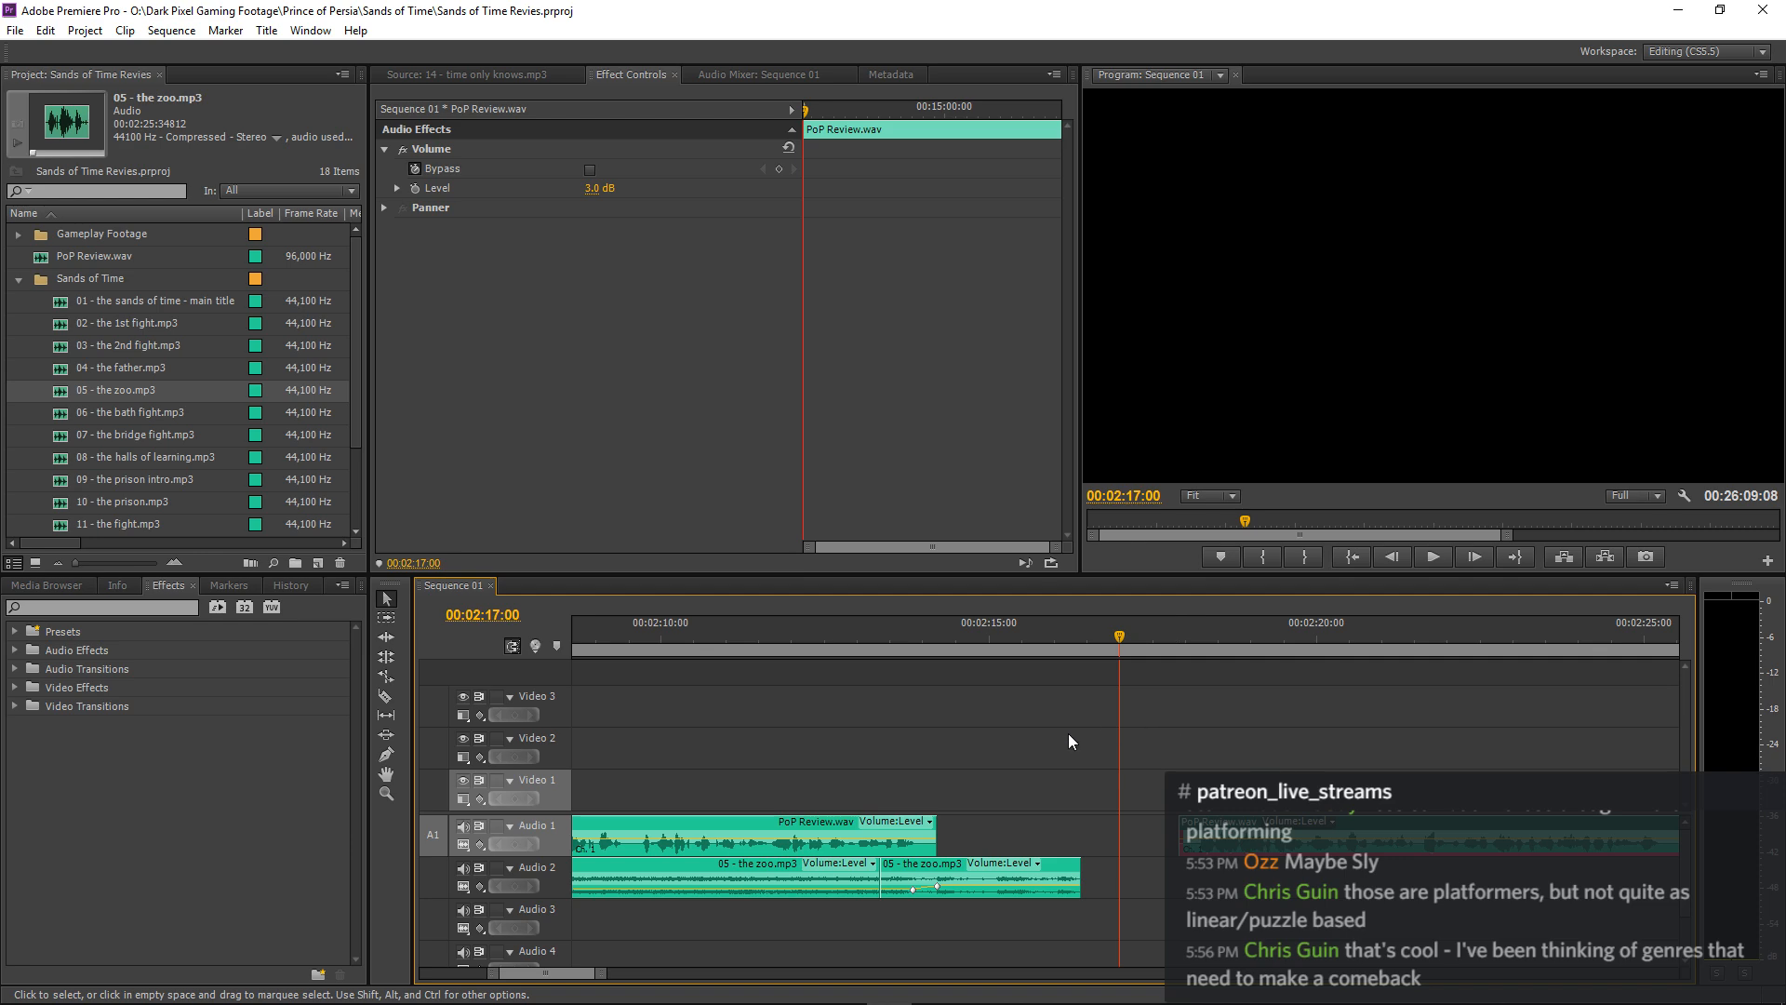
# Switch to the browser and open the Wikipedia article on the Castlevania video game series from the search results.
pyautogui.moveTo(98, 937)
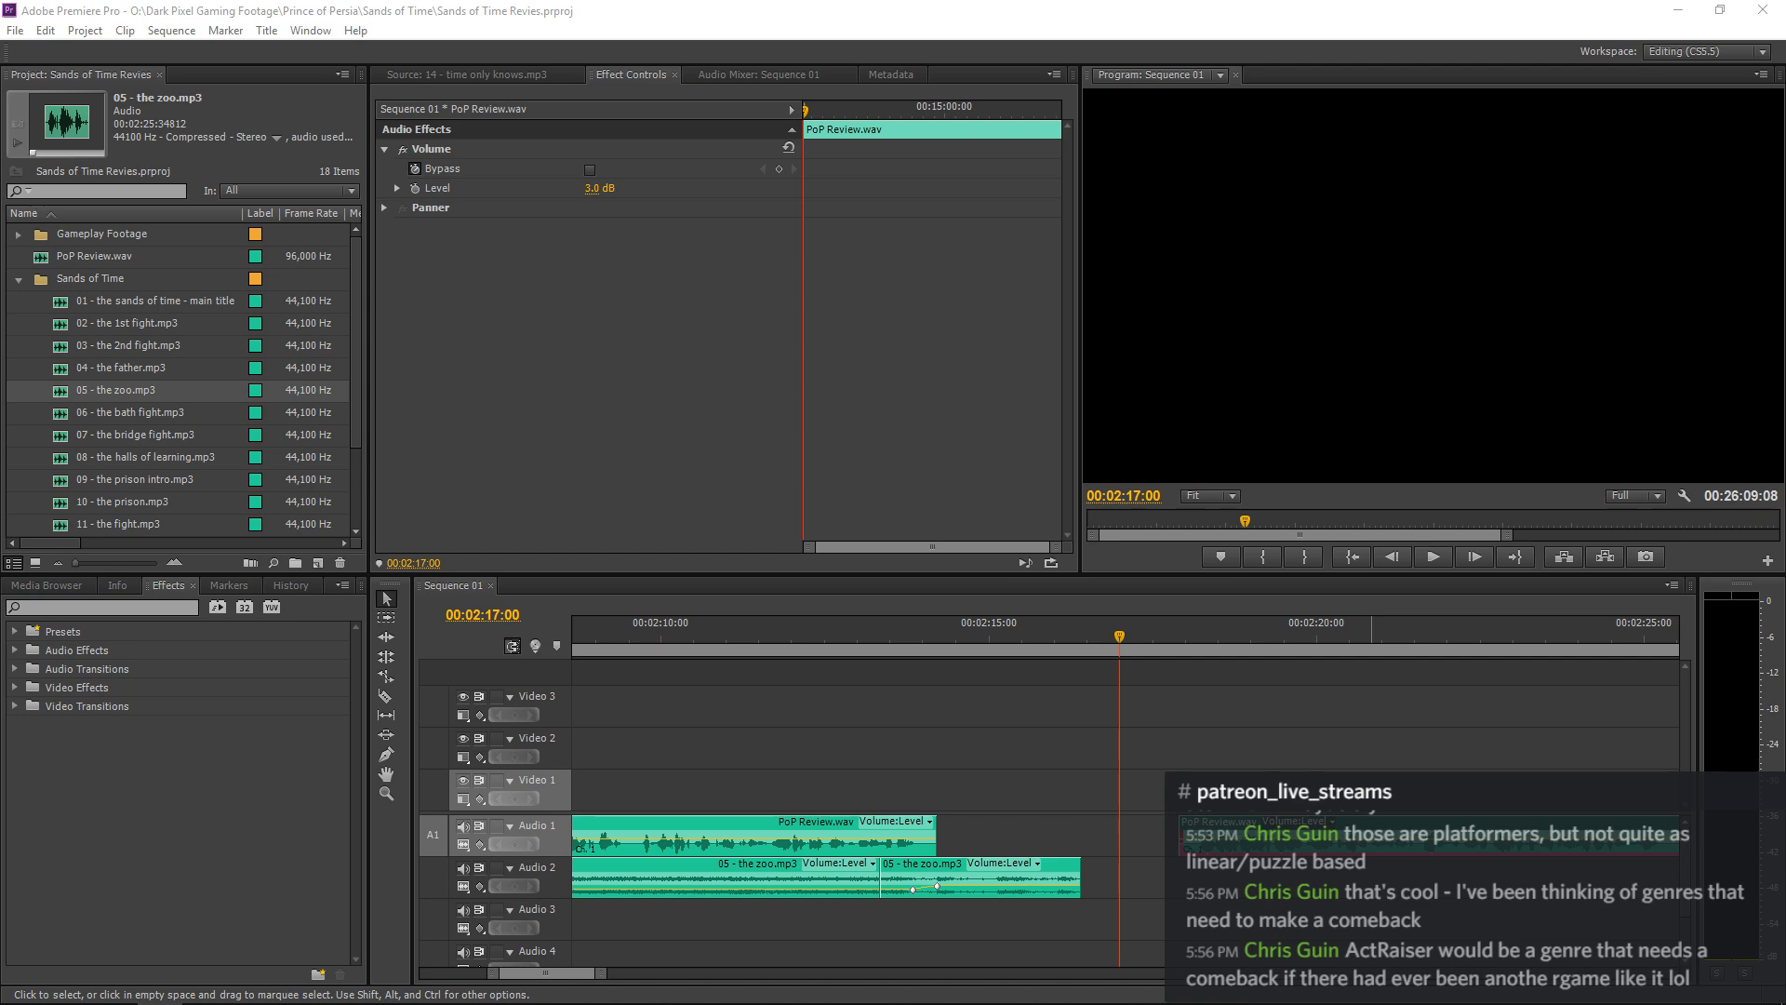
pyautogui.hotkey('alt', 'Tab')
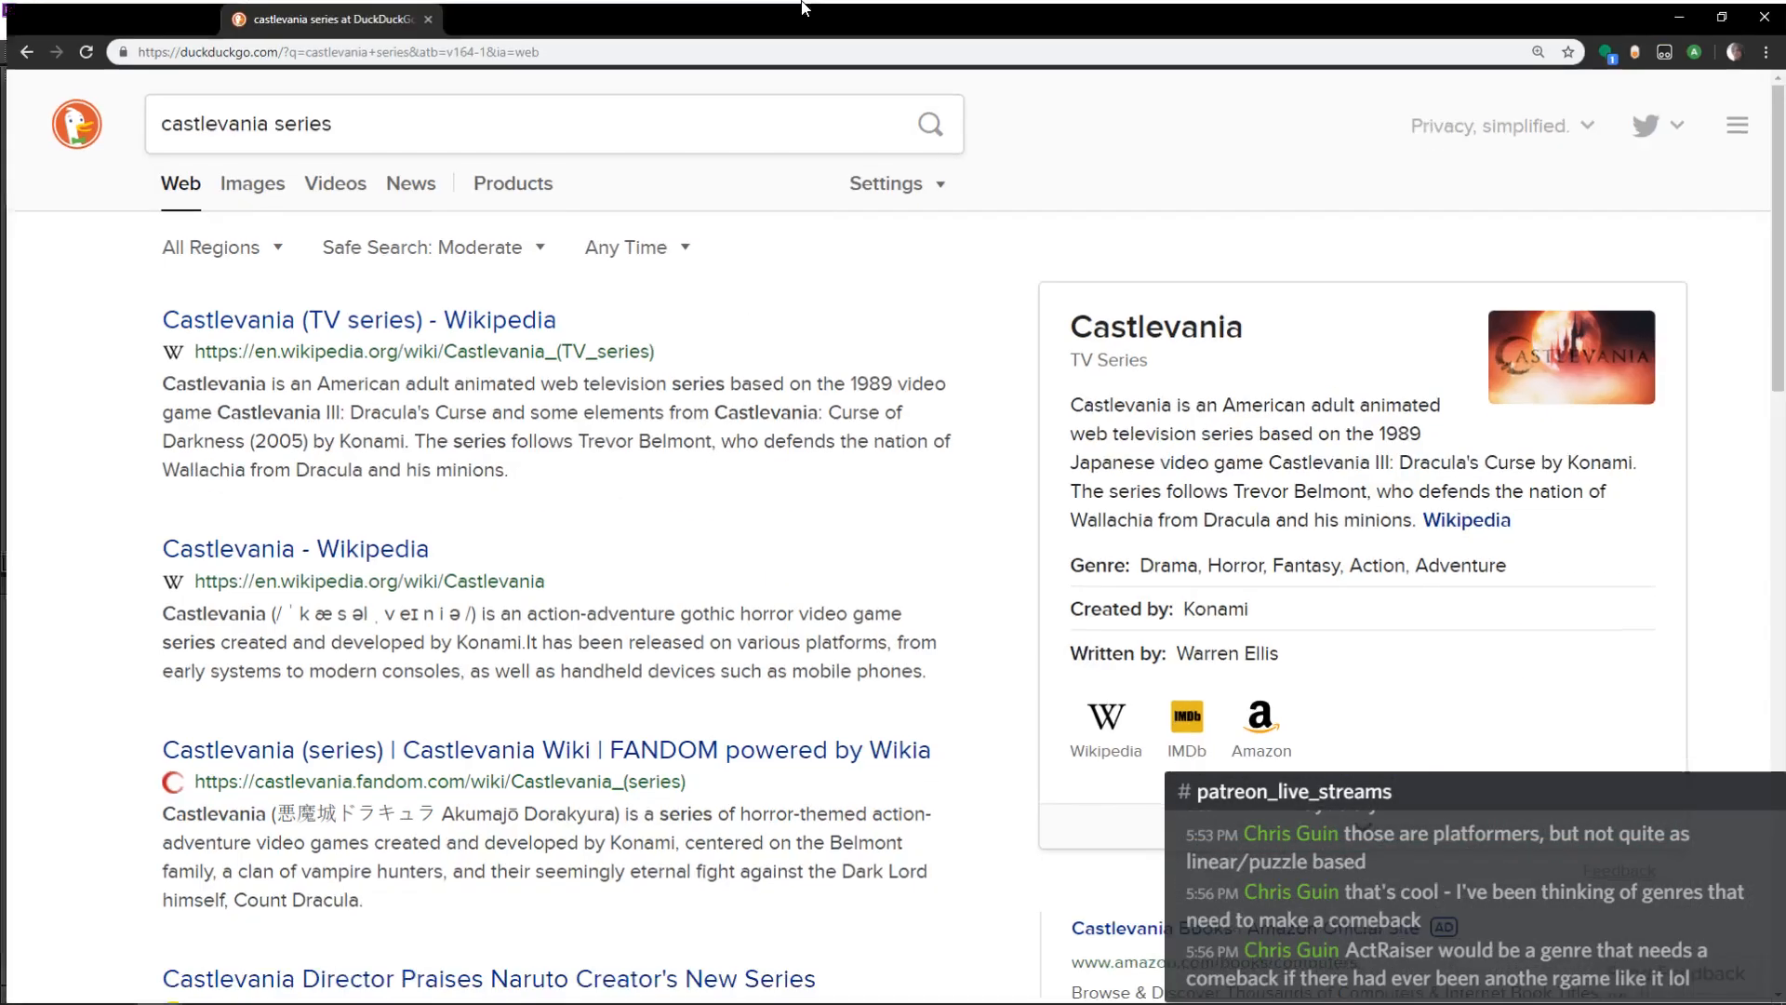
pyautogui.click(510, 337)
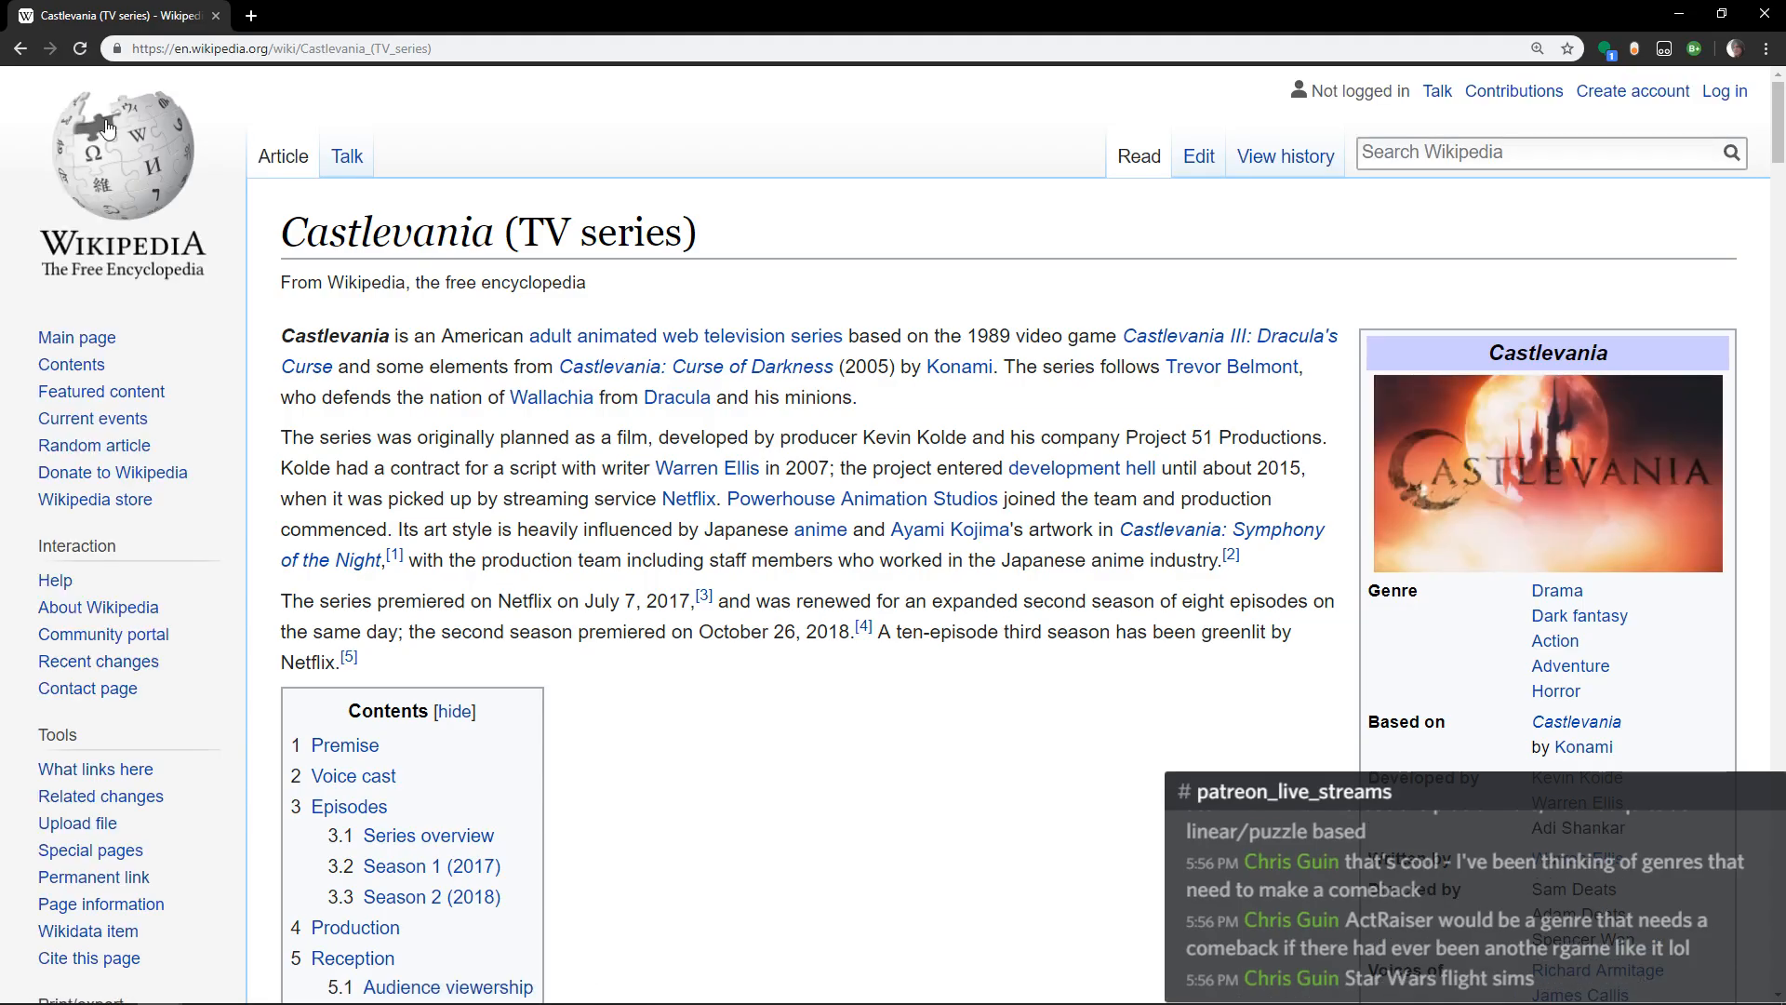
pyautogui.hotkey('alt', 'Left')
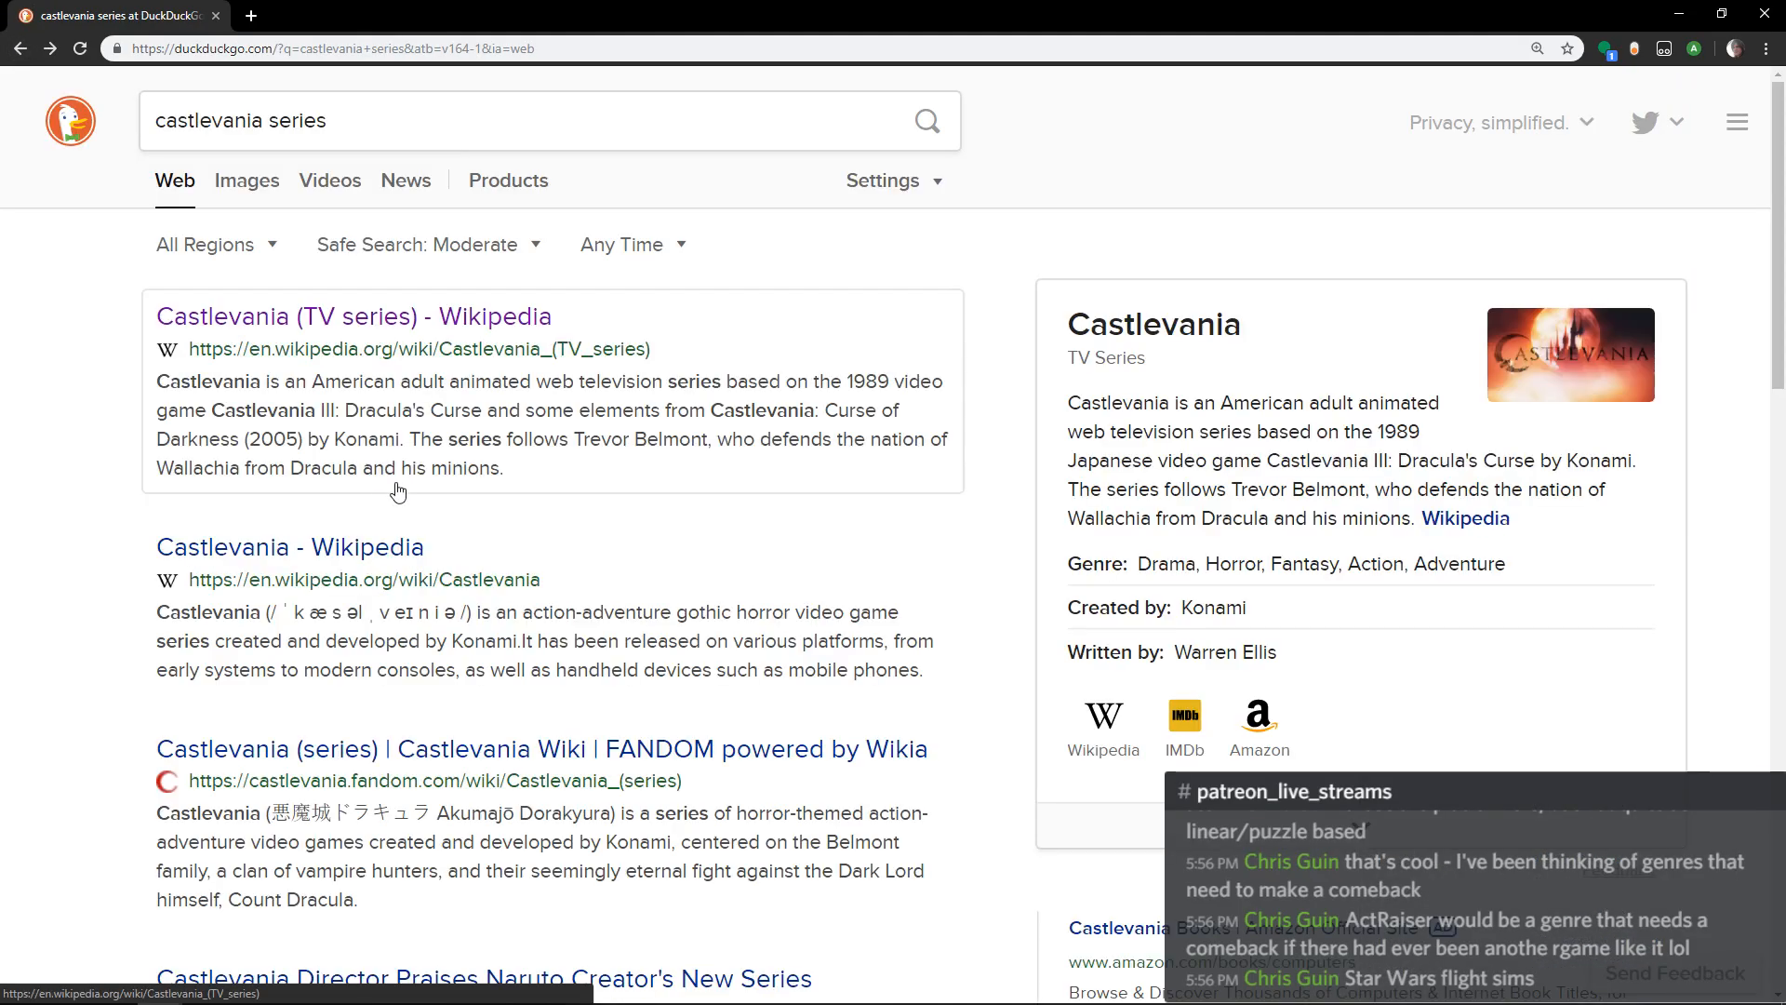
pyautogui.click(370, 548)
pyautogui.scroll(-1, 1346, 524)
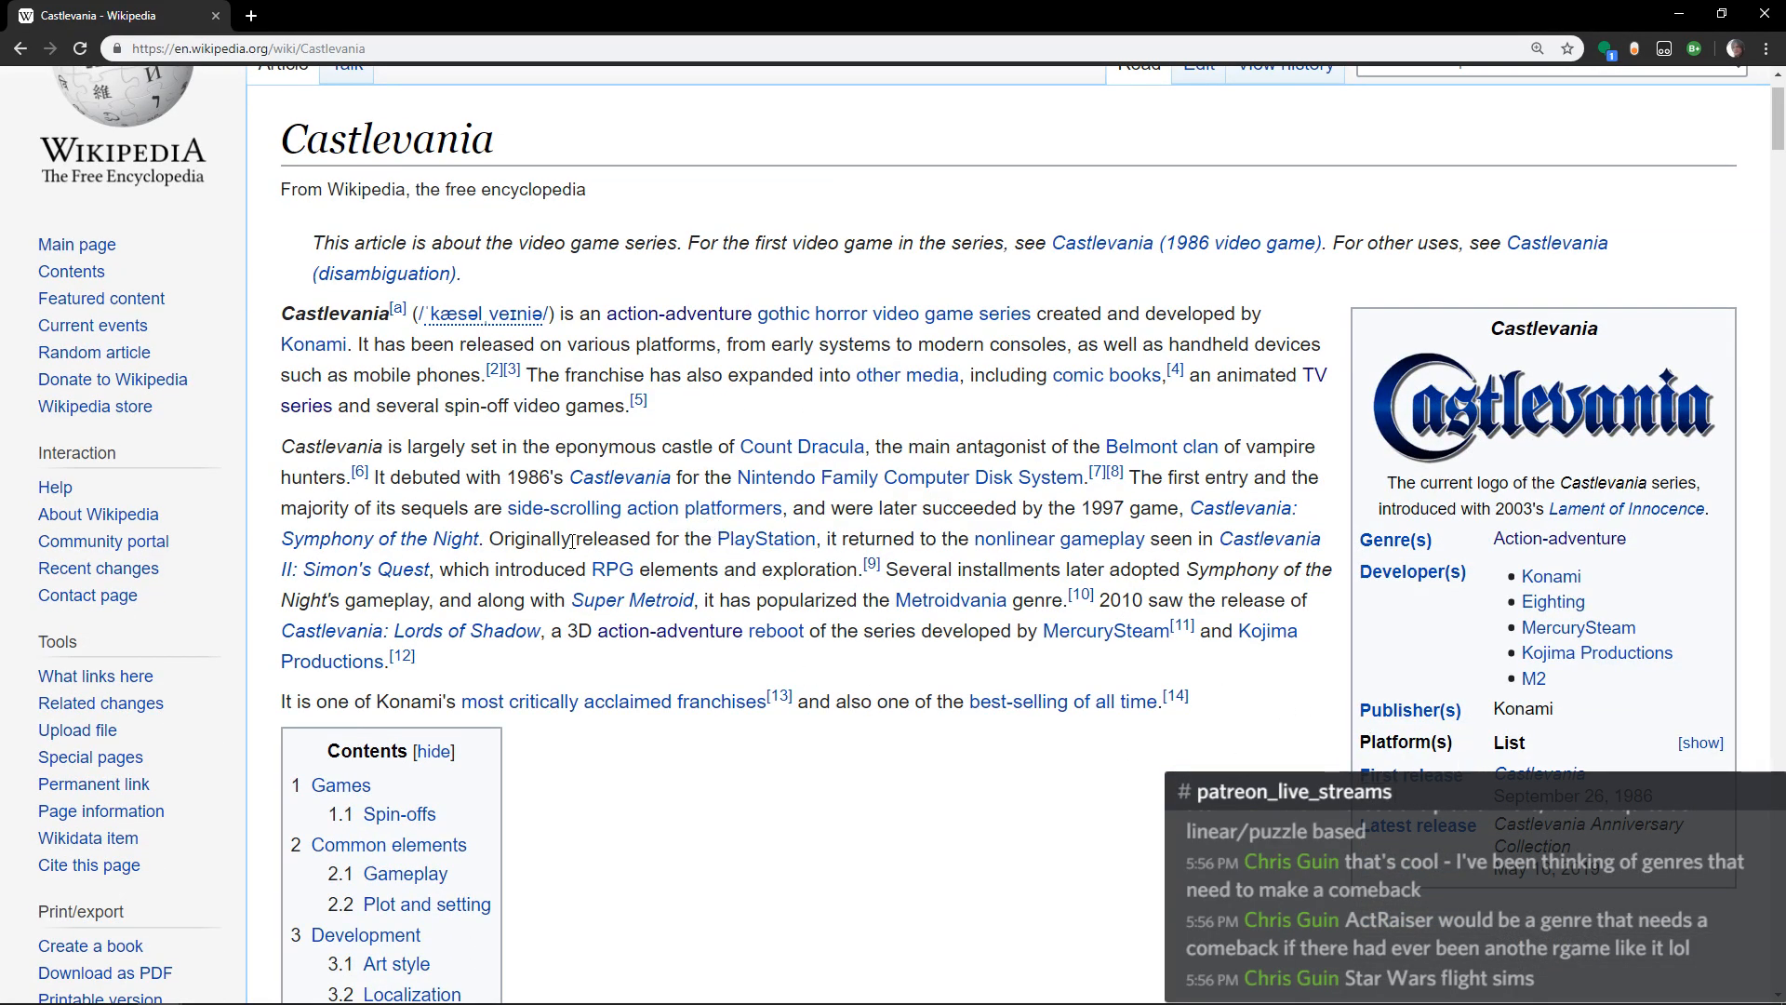
# Review the release timeline in the article's Games section and close the page.
pyautogui.scroll(-3, 873, 693)
pyautogui.click(337, 513)
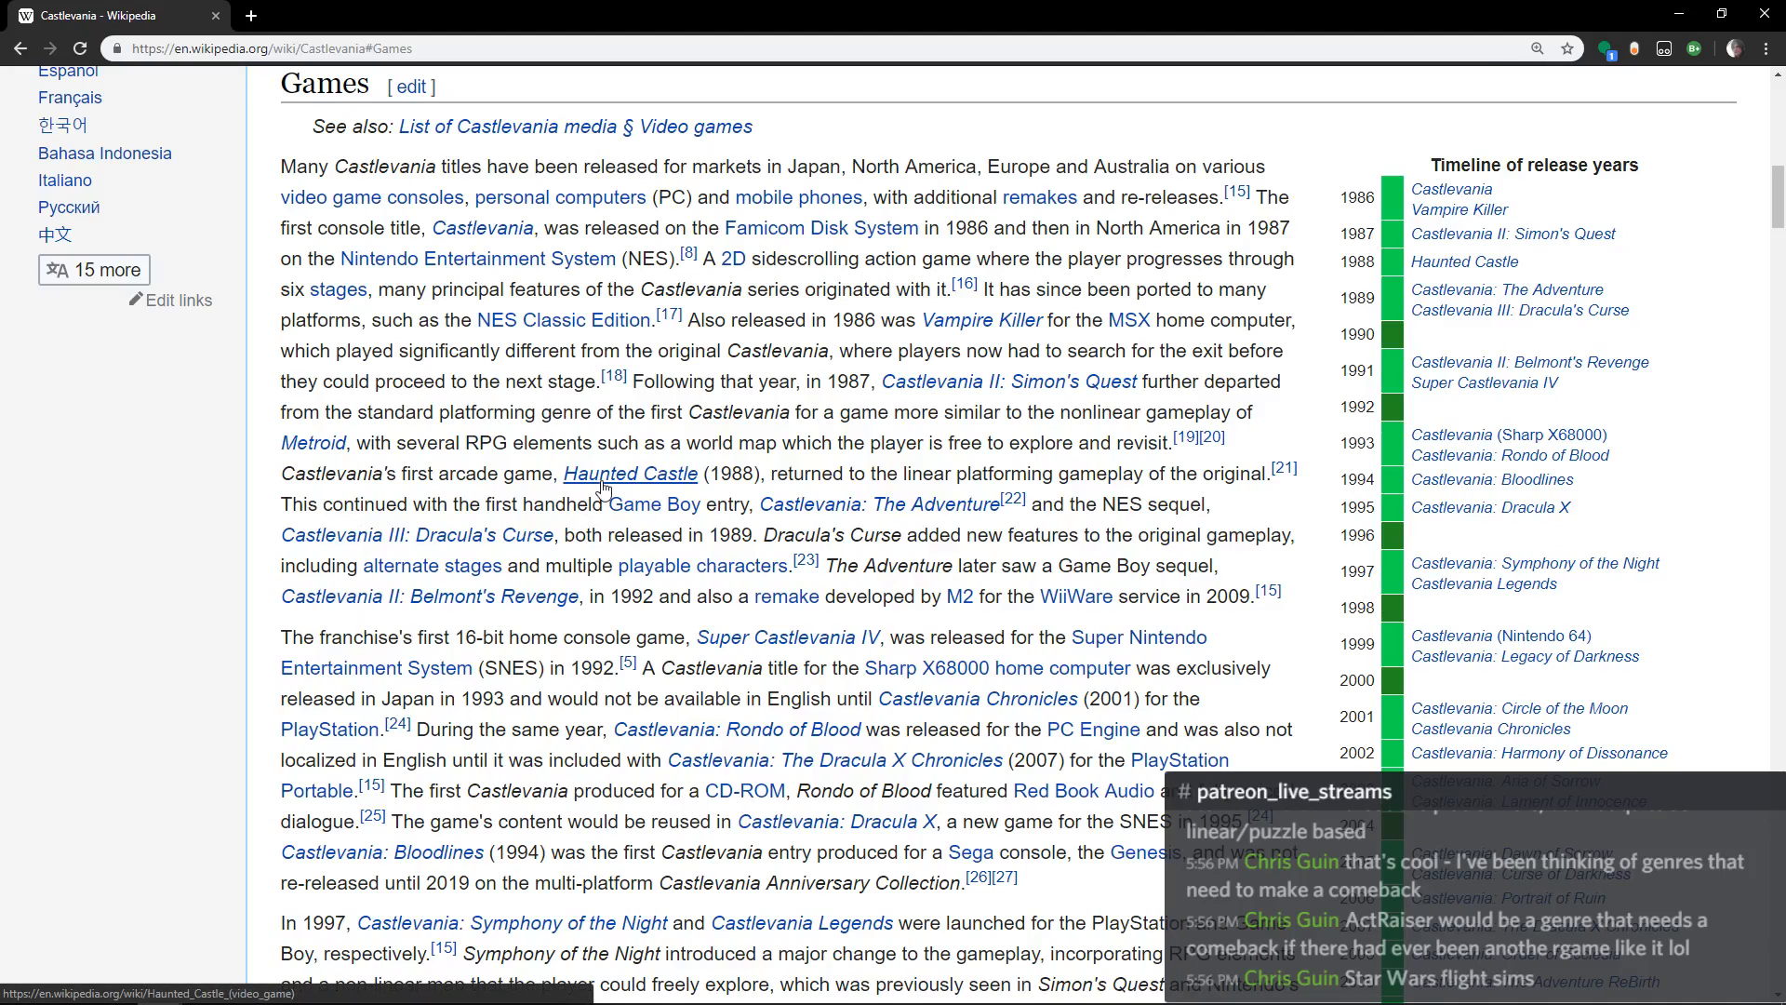
pyautogui.scroll(-4, 1465, 507)
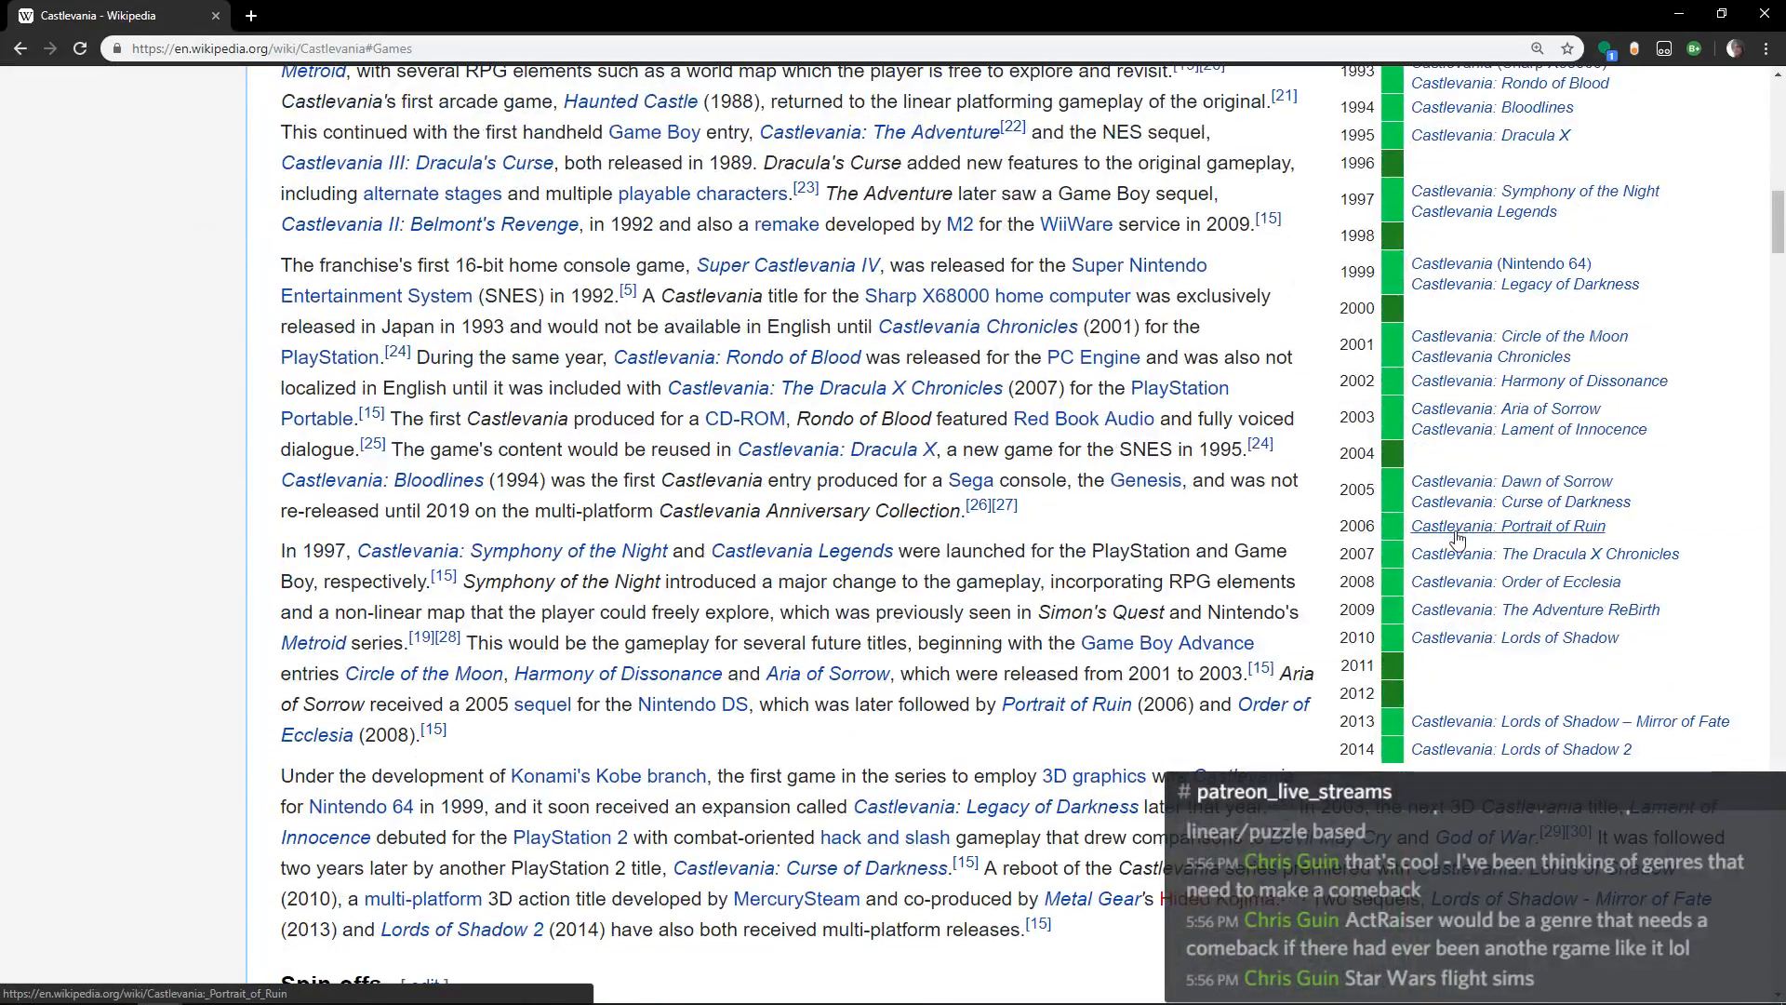
pyautogui.moveTo(1499, 588)
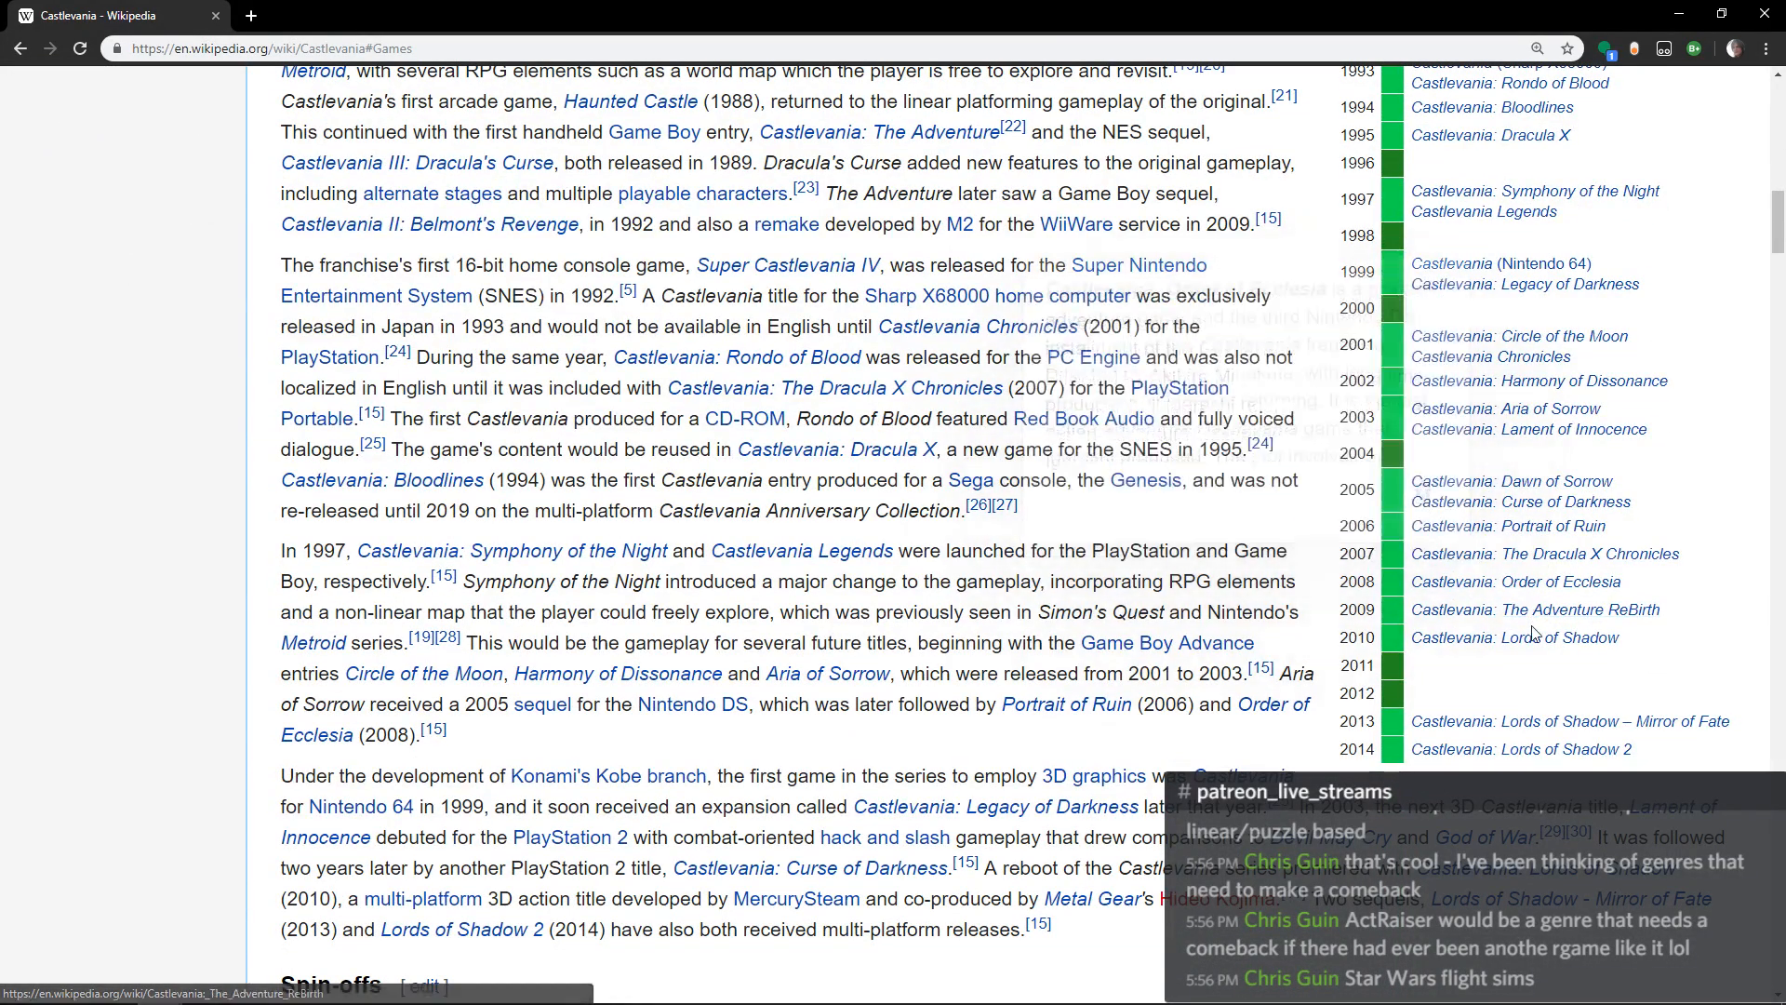
pyautogui.moveTo(1548, 645)
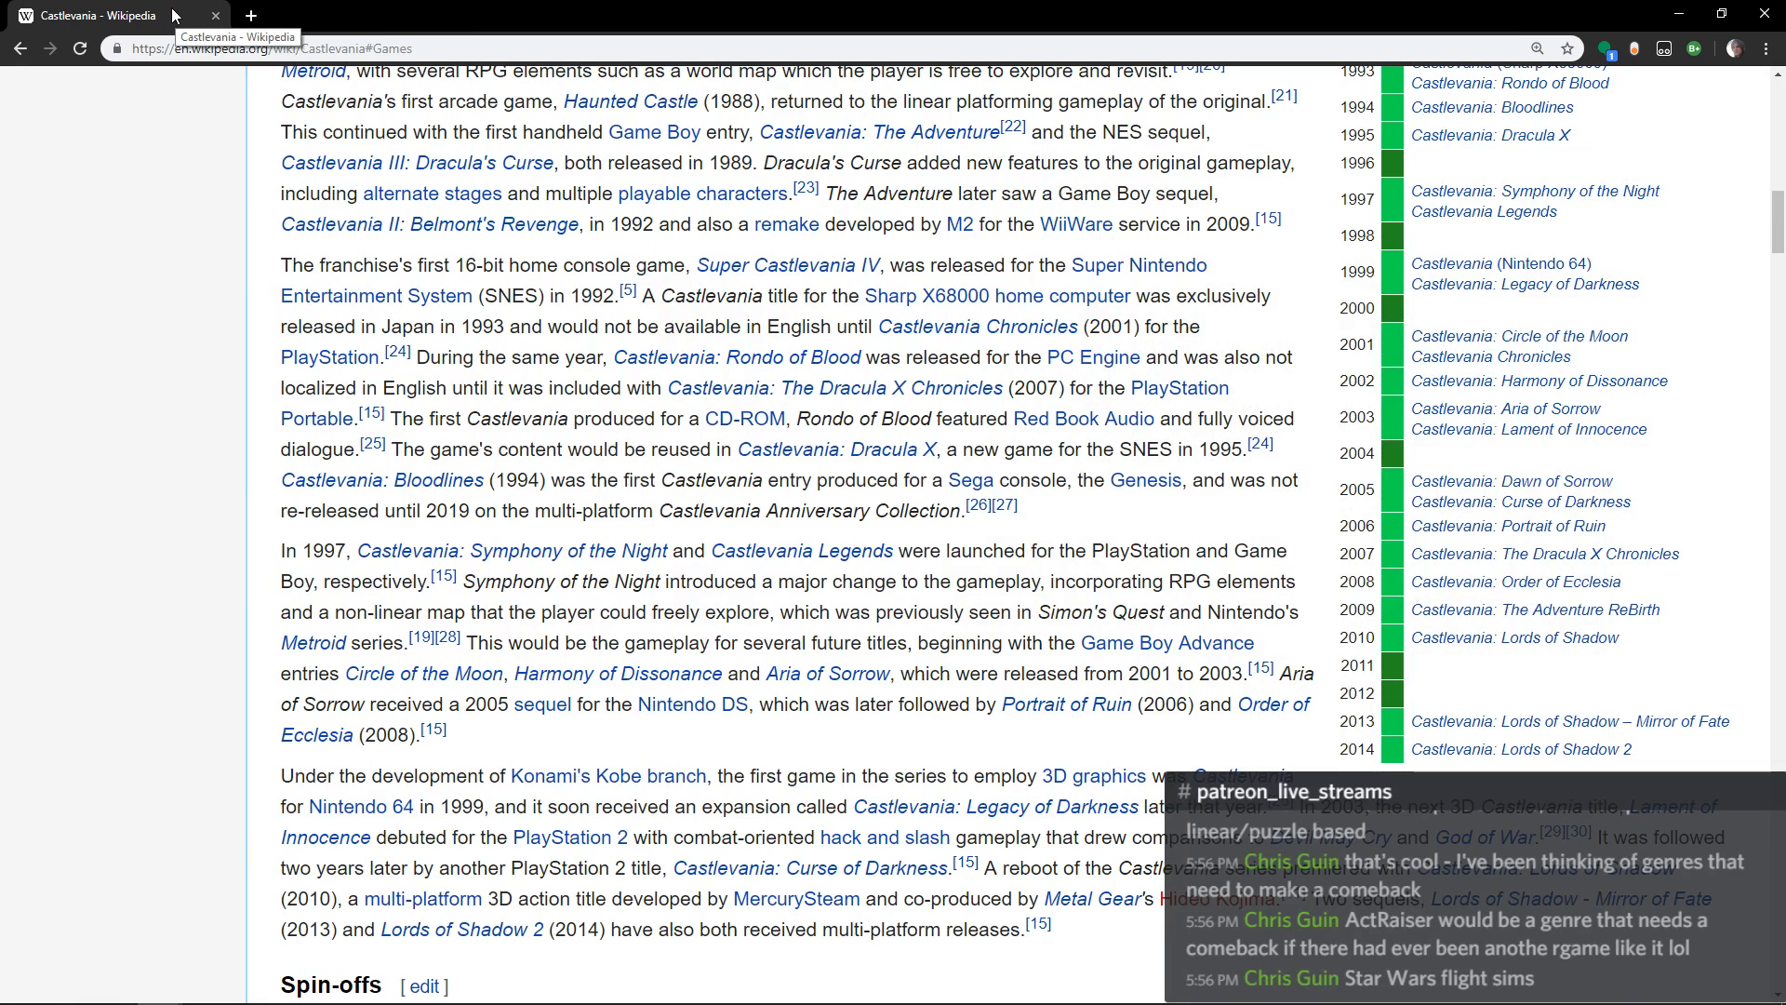
pyautogui.click(215, 16)
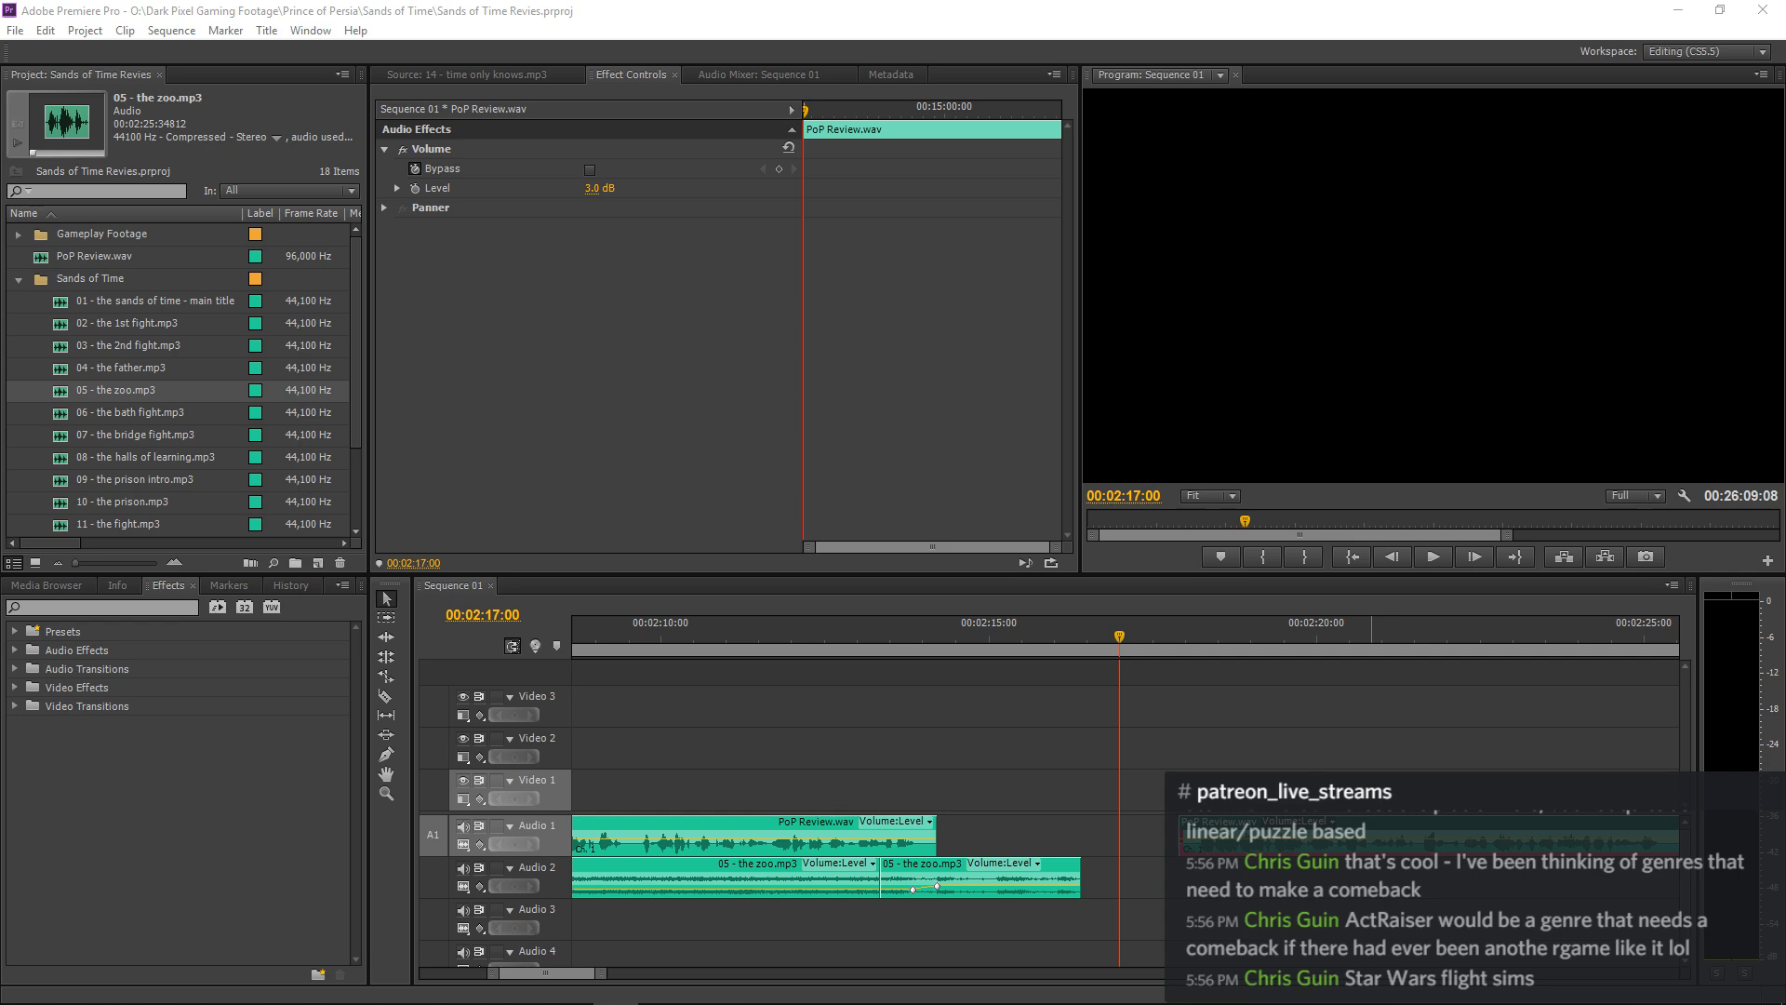
# Replay the music ending from about 00:02:13 and shift the PoP Review.wav piece after the gap about 17 frames earlier.
pyautogui.click(871, 636)
pyautogui.press('space')
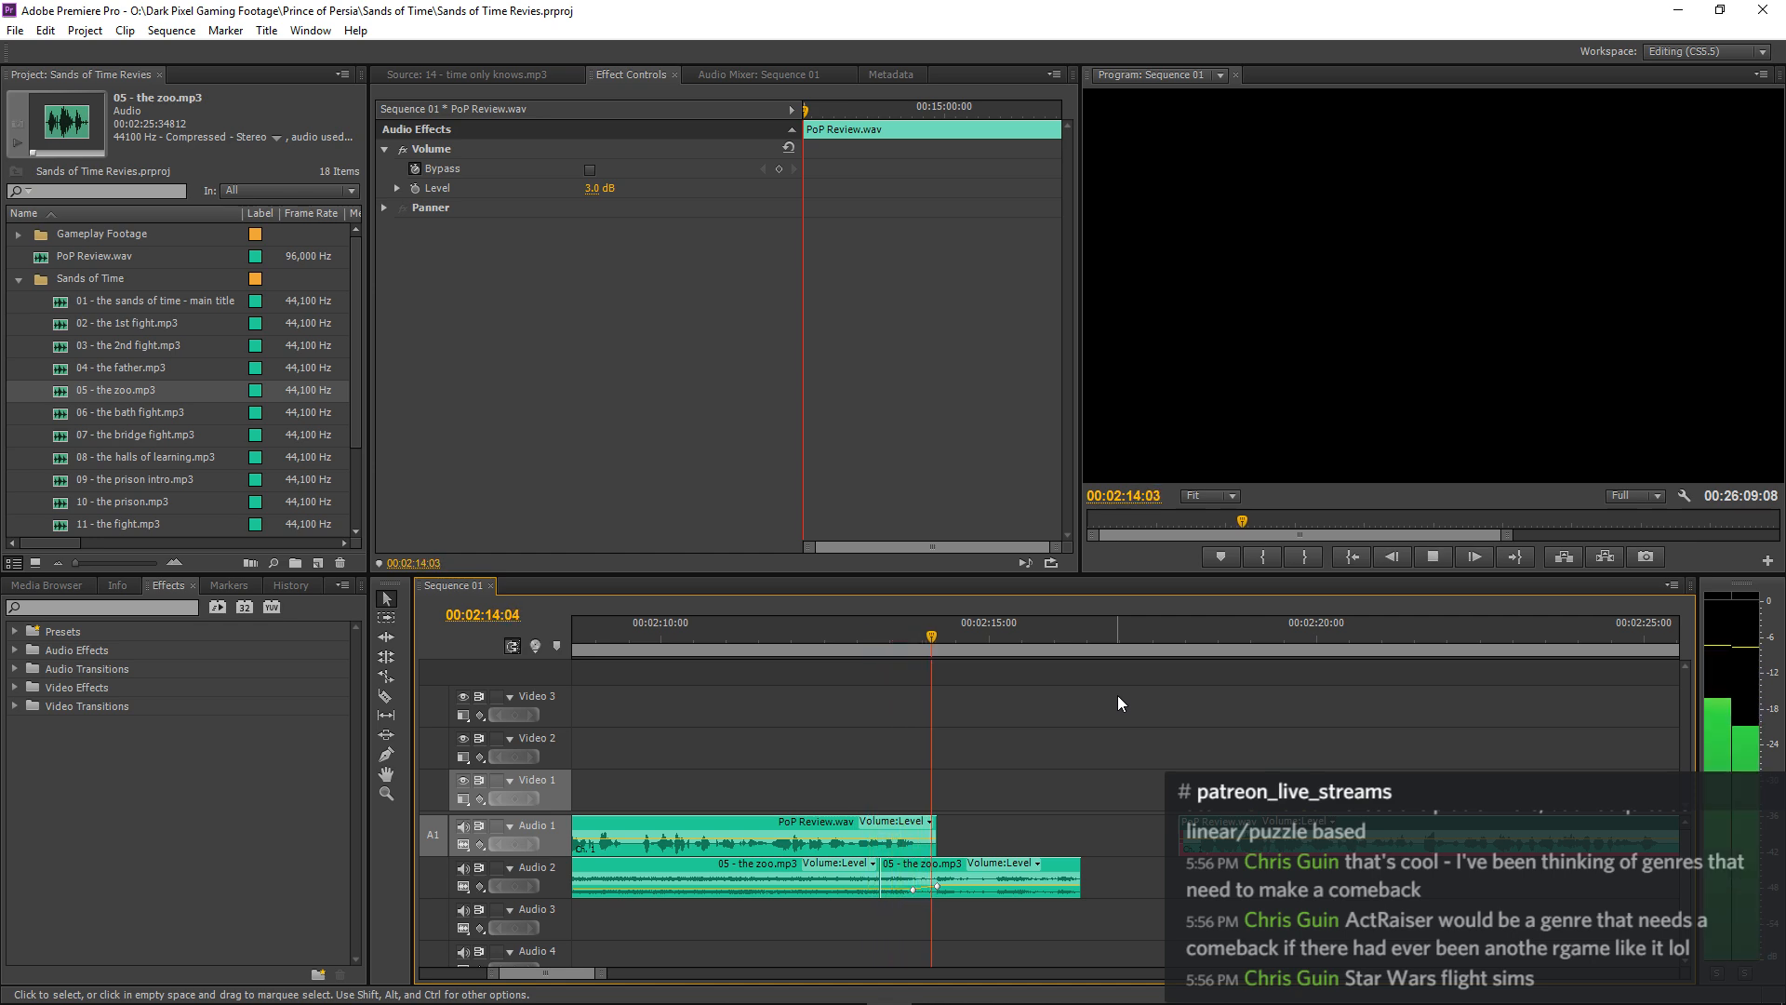
pyautogui.press('space')
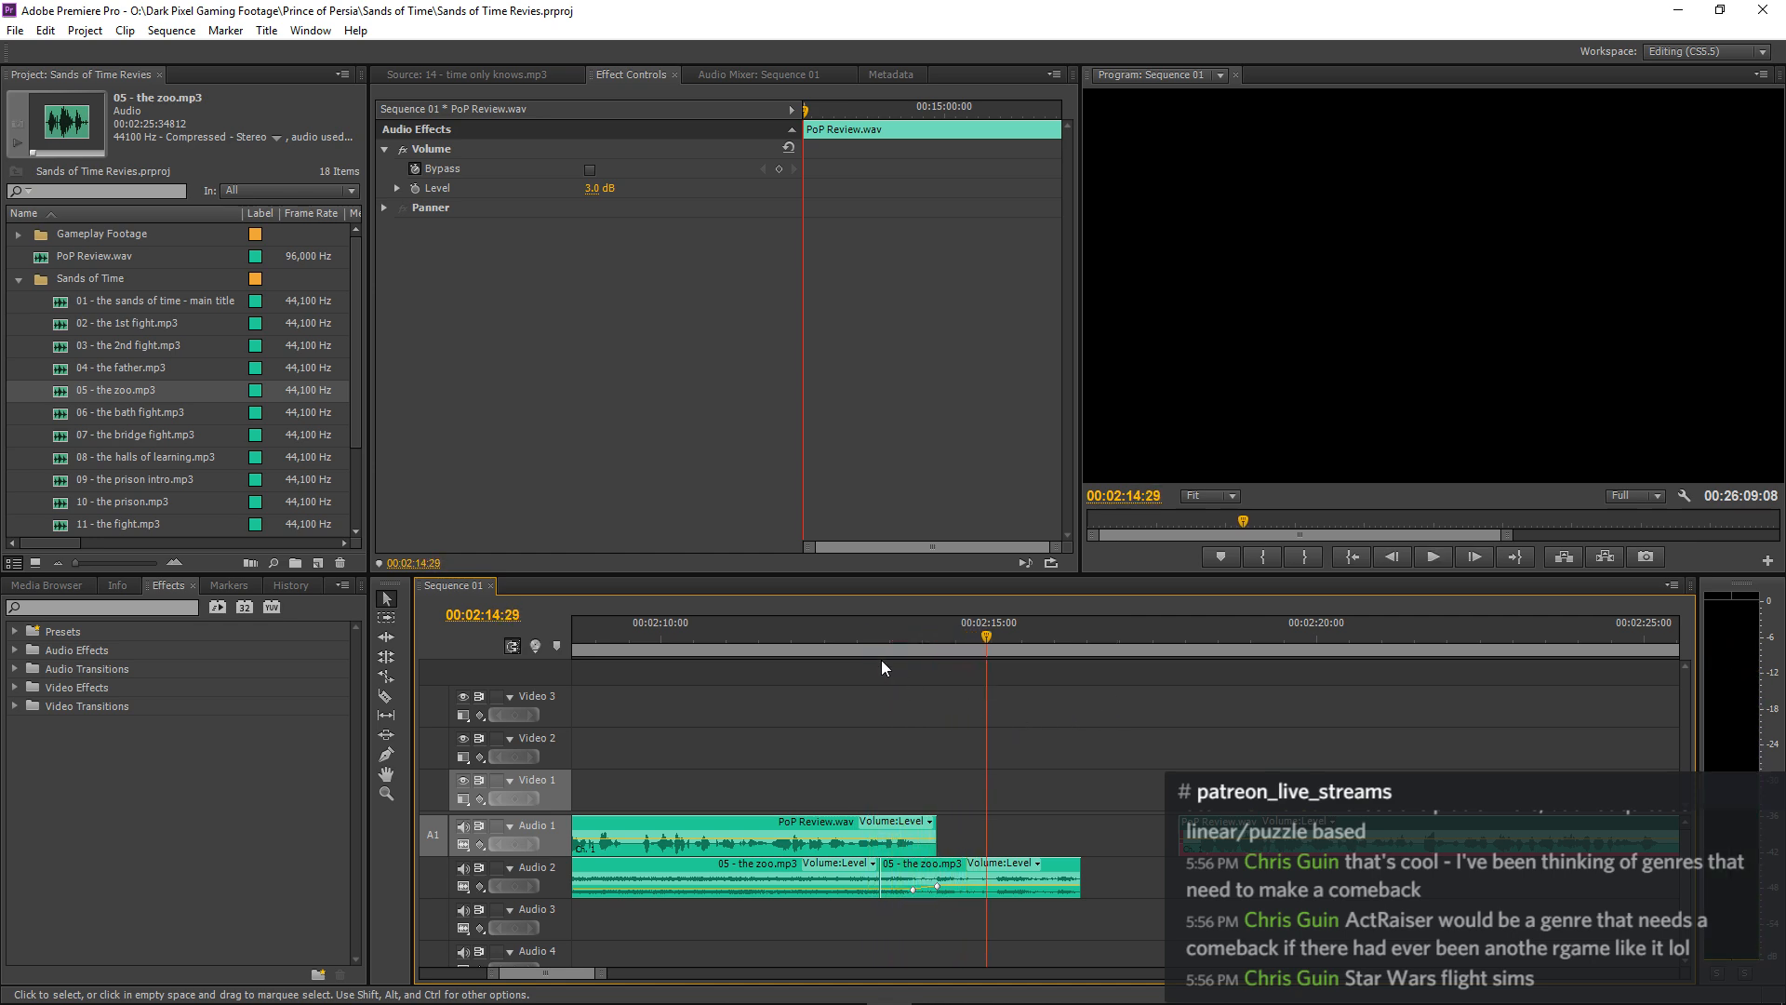
pyautogui.click(863, 638)
pyautogui.click(1089, 688)
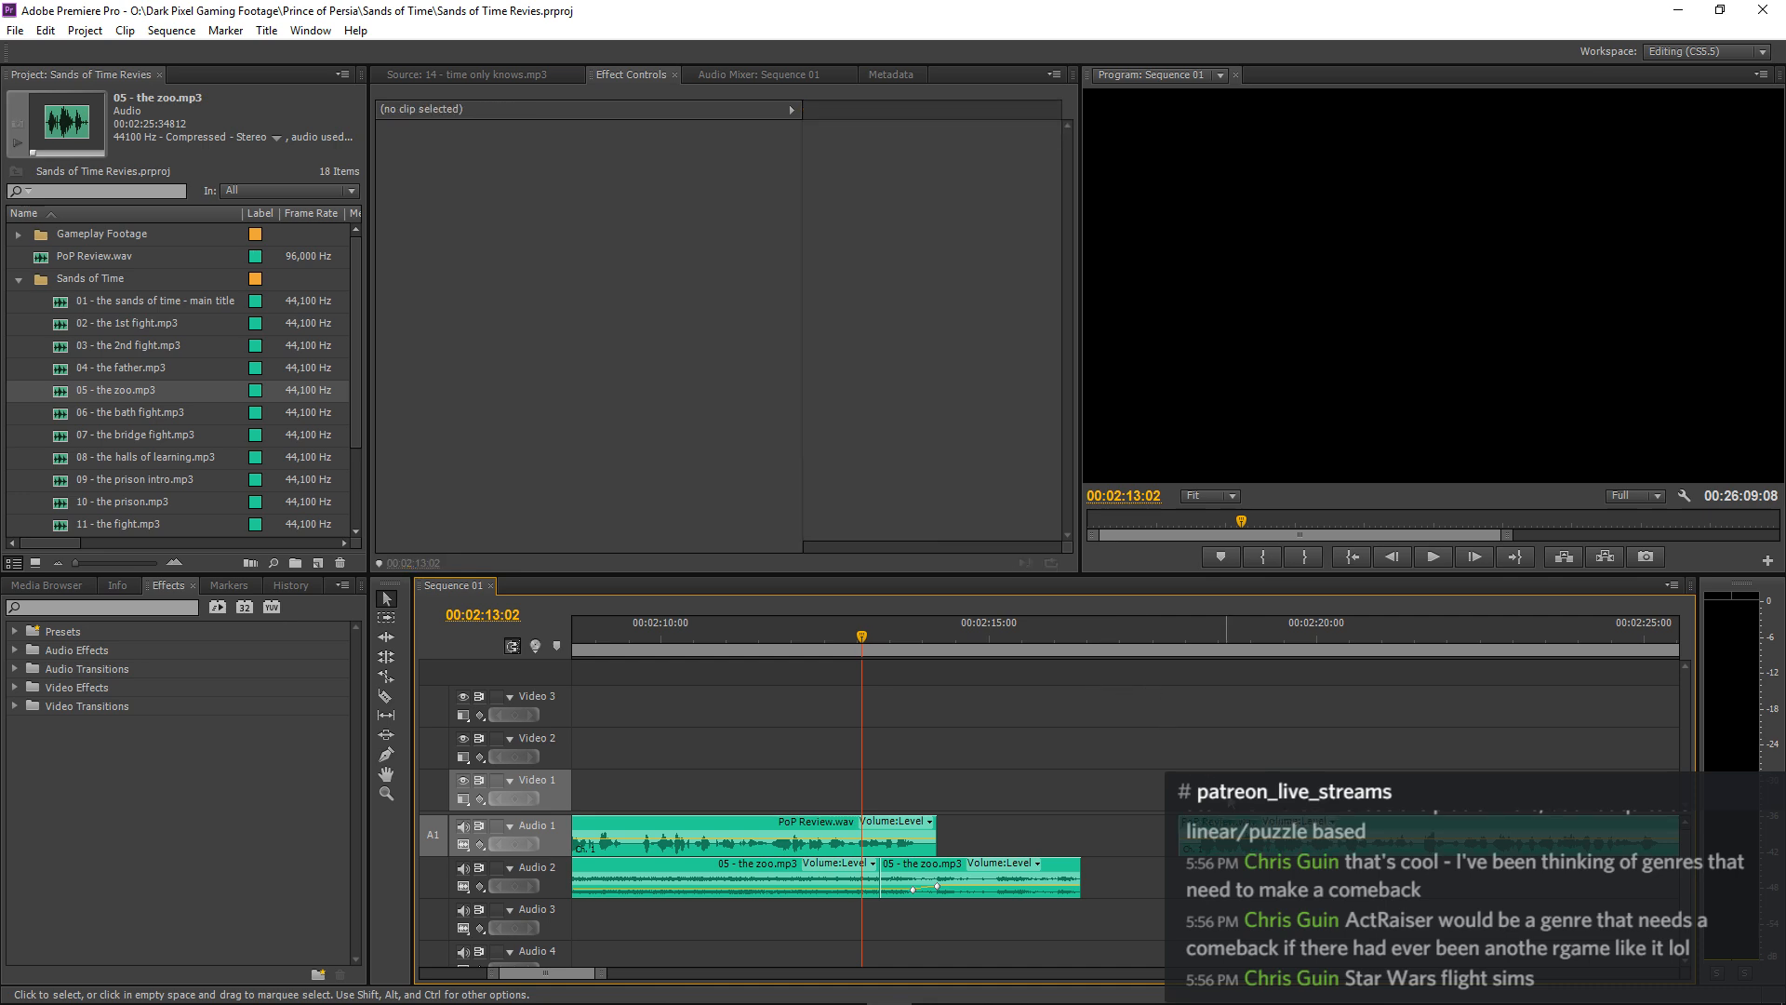
pyautogui.moveTo(1229, 835); pyautogui.dragTo(1193, 836)
pyautogui.press('space')
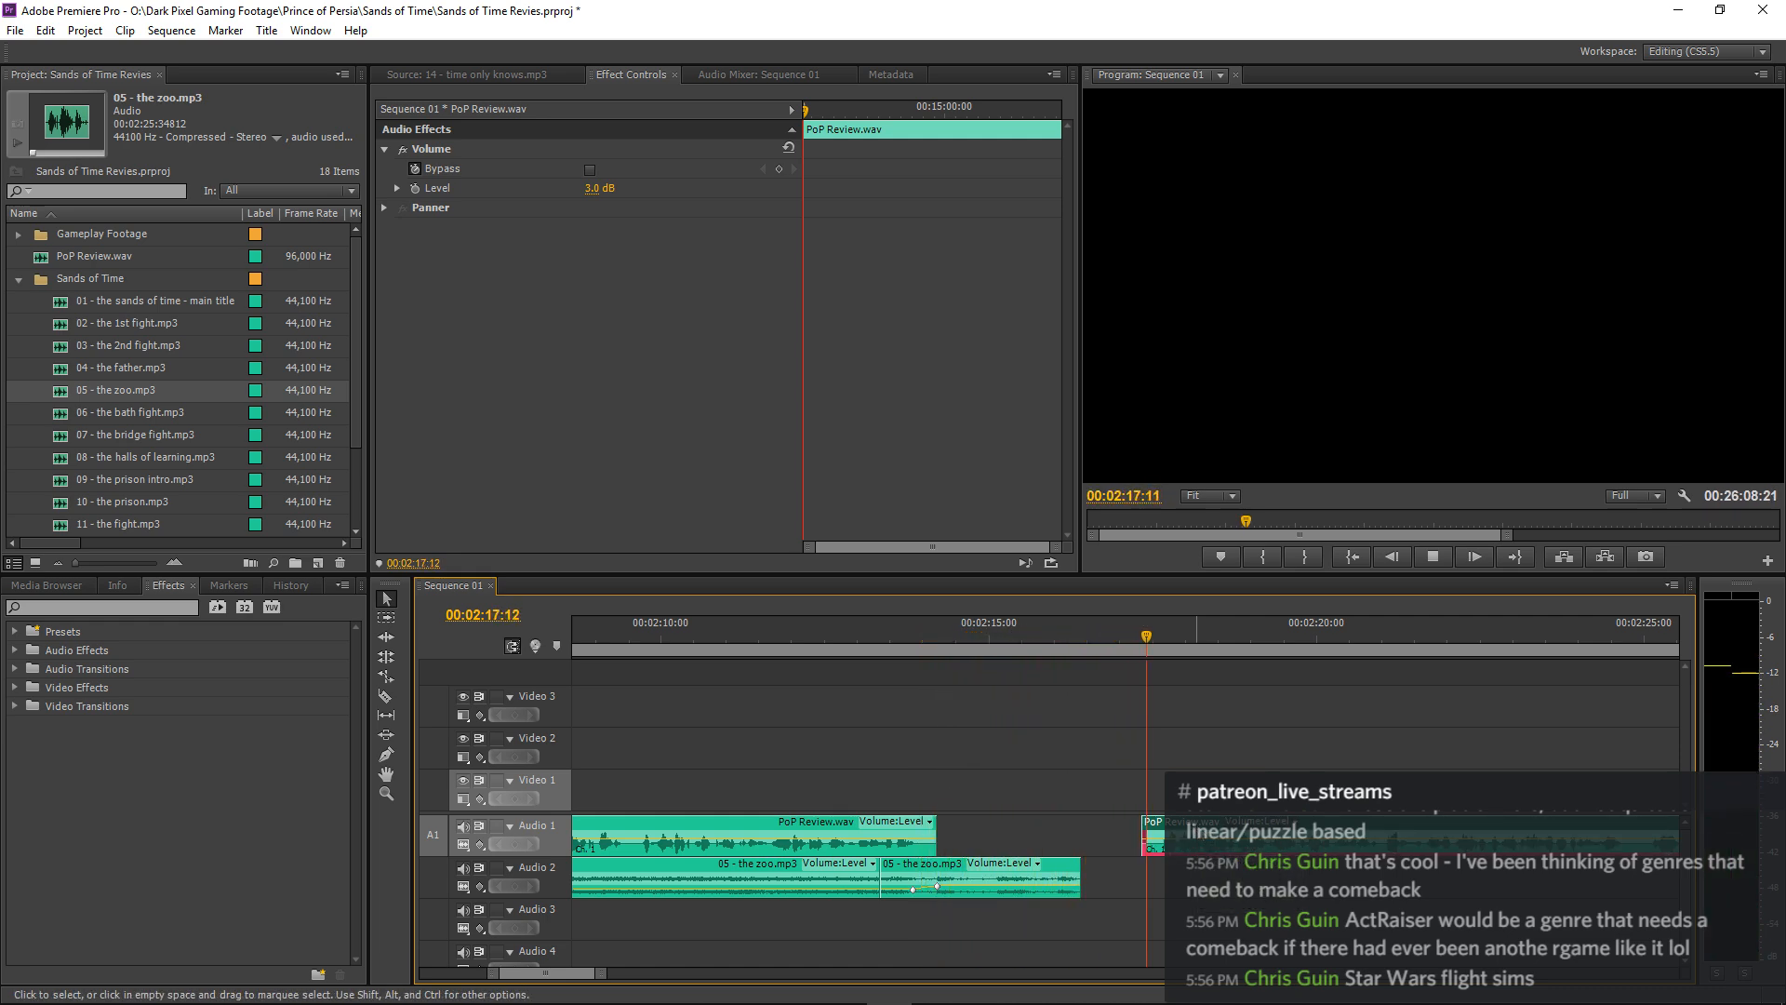
pyautogui.press('space')
# Shift the PoP Review.wav piece after the gap about 14 frames later and play its opening through 00:02:22:03.
pyautogui.moveTo(1196, 835); pyautogui.dragTo(1227, 836)
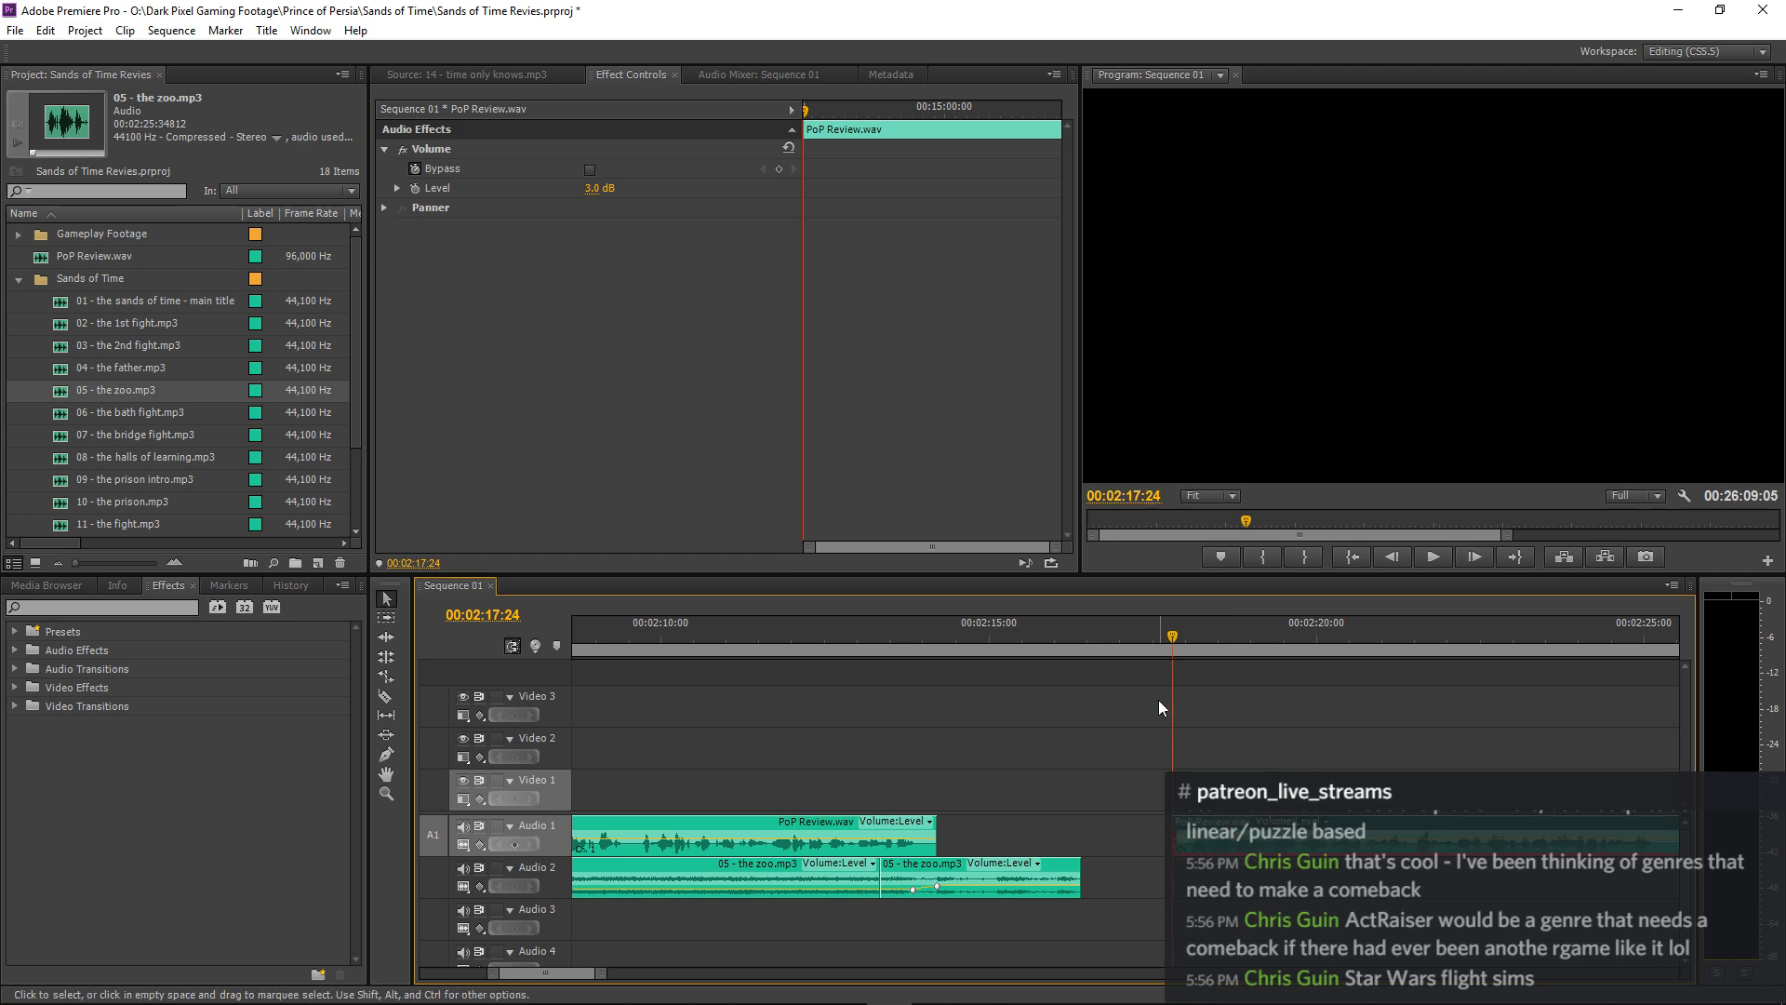
pyautogui.click(1104, 640)
pyautogui.press('space')
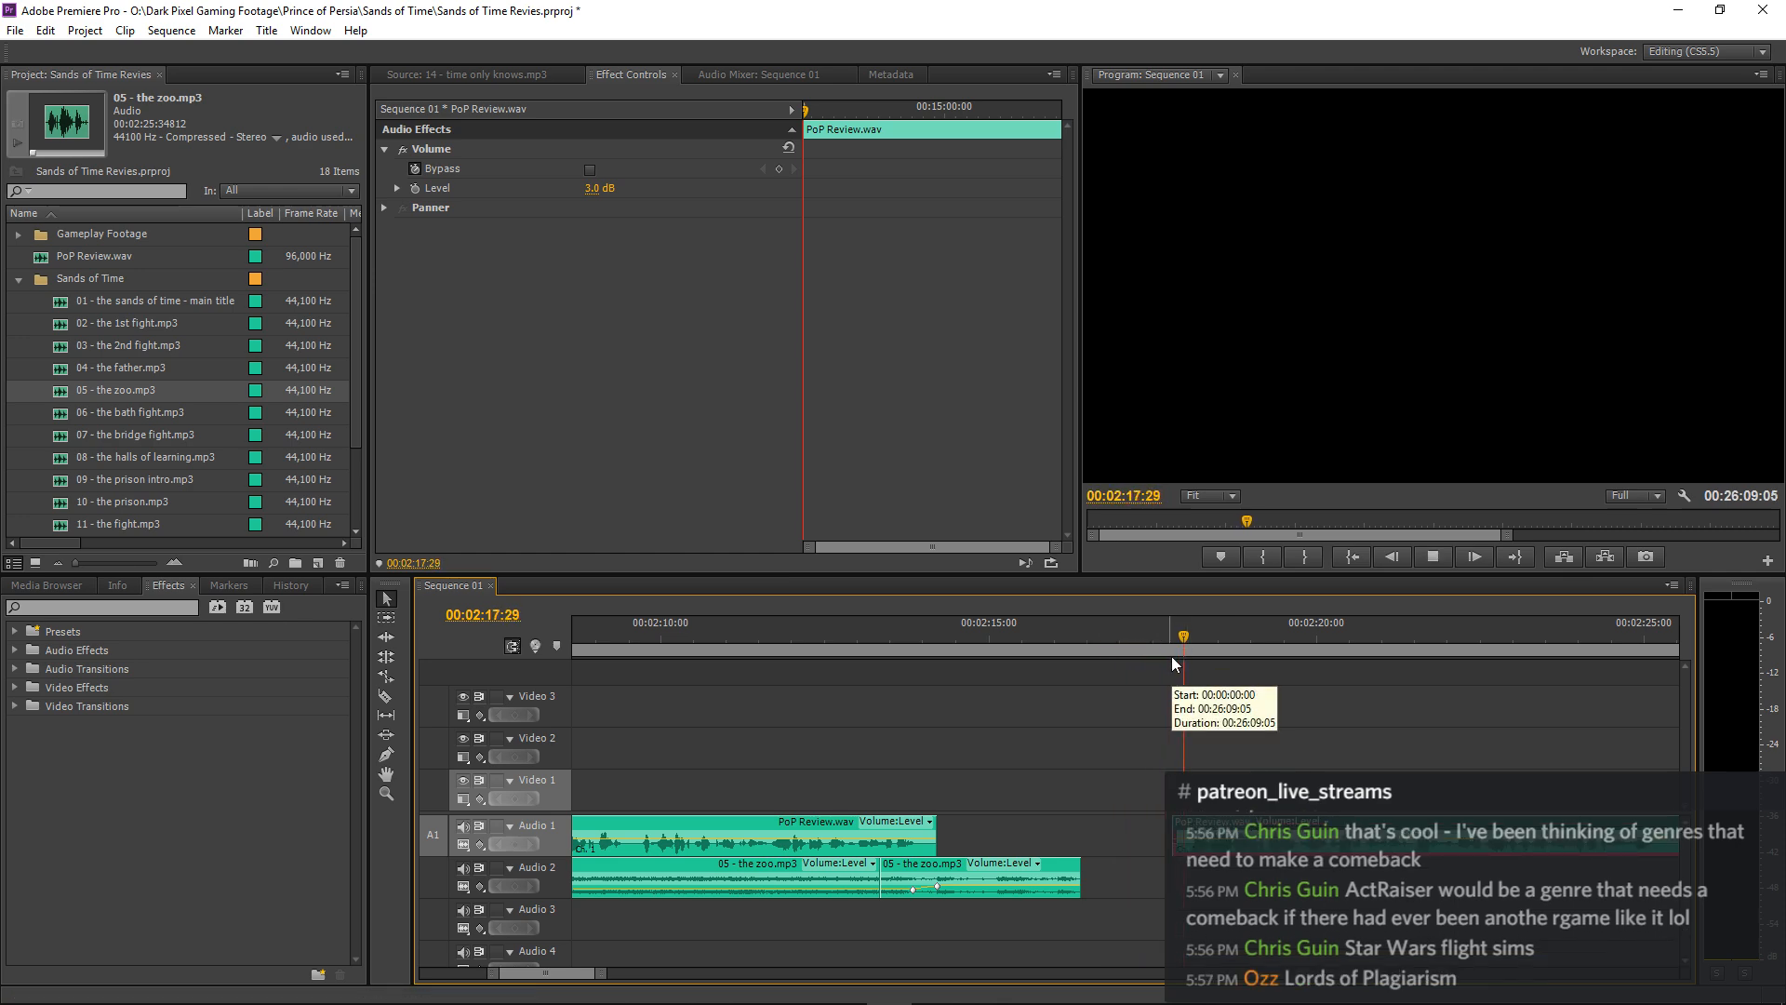
pyautogui.press('-')
pyautogui.press('-')
pyautogui.click(1291, 711)
pyautogui.press('-')
pyautogui.press('-')
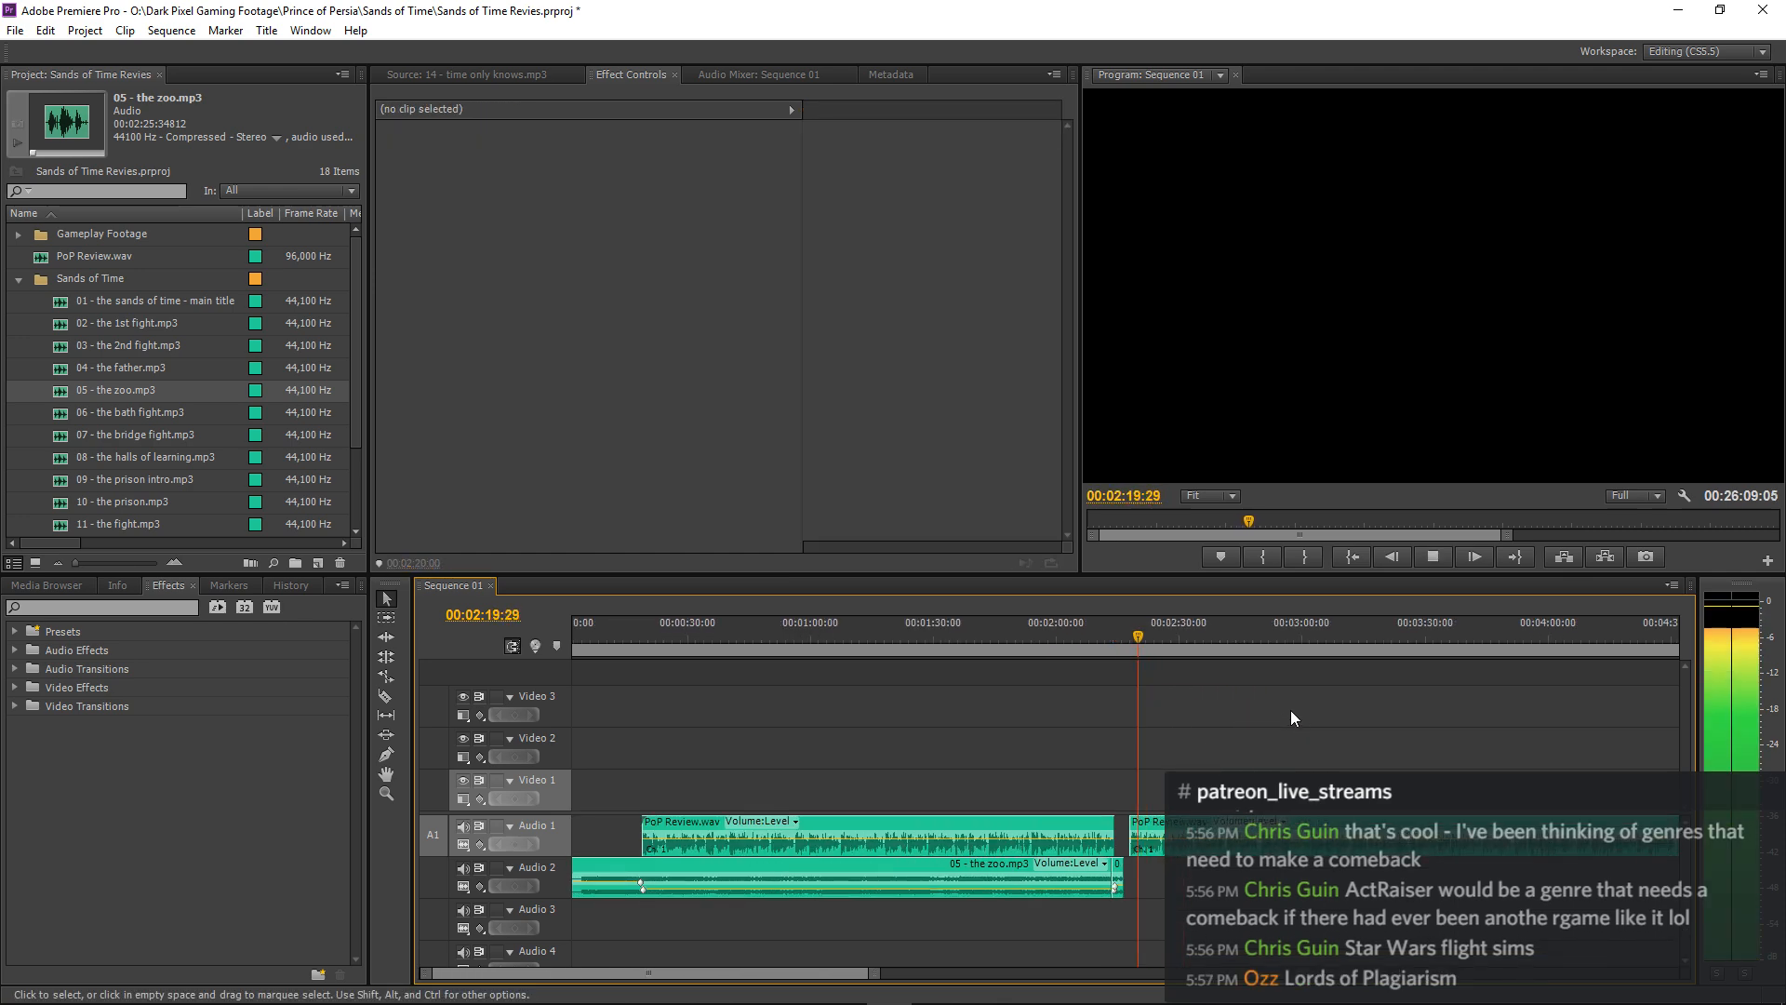
pyautogui.press('=')
pyautogui.press('=')
pyautogui.press('=')
pyautogui.press('=')
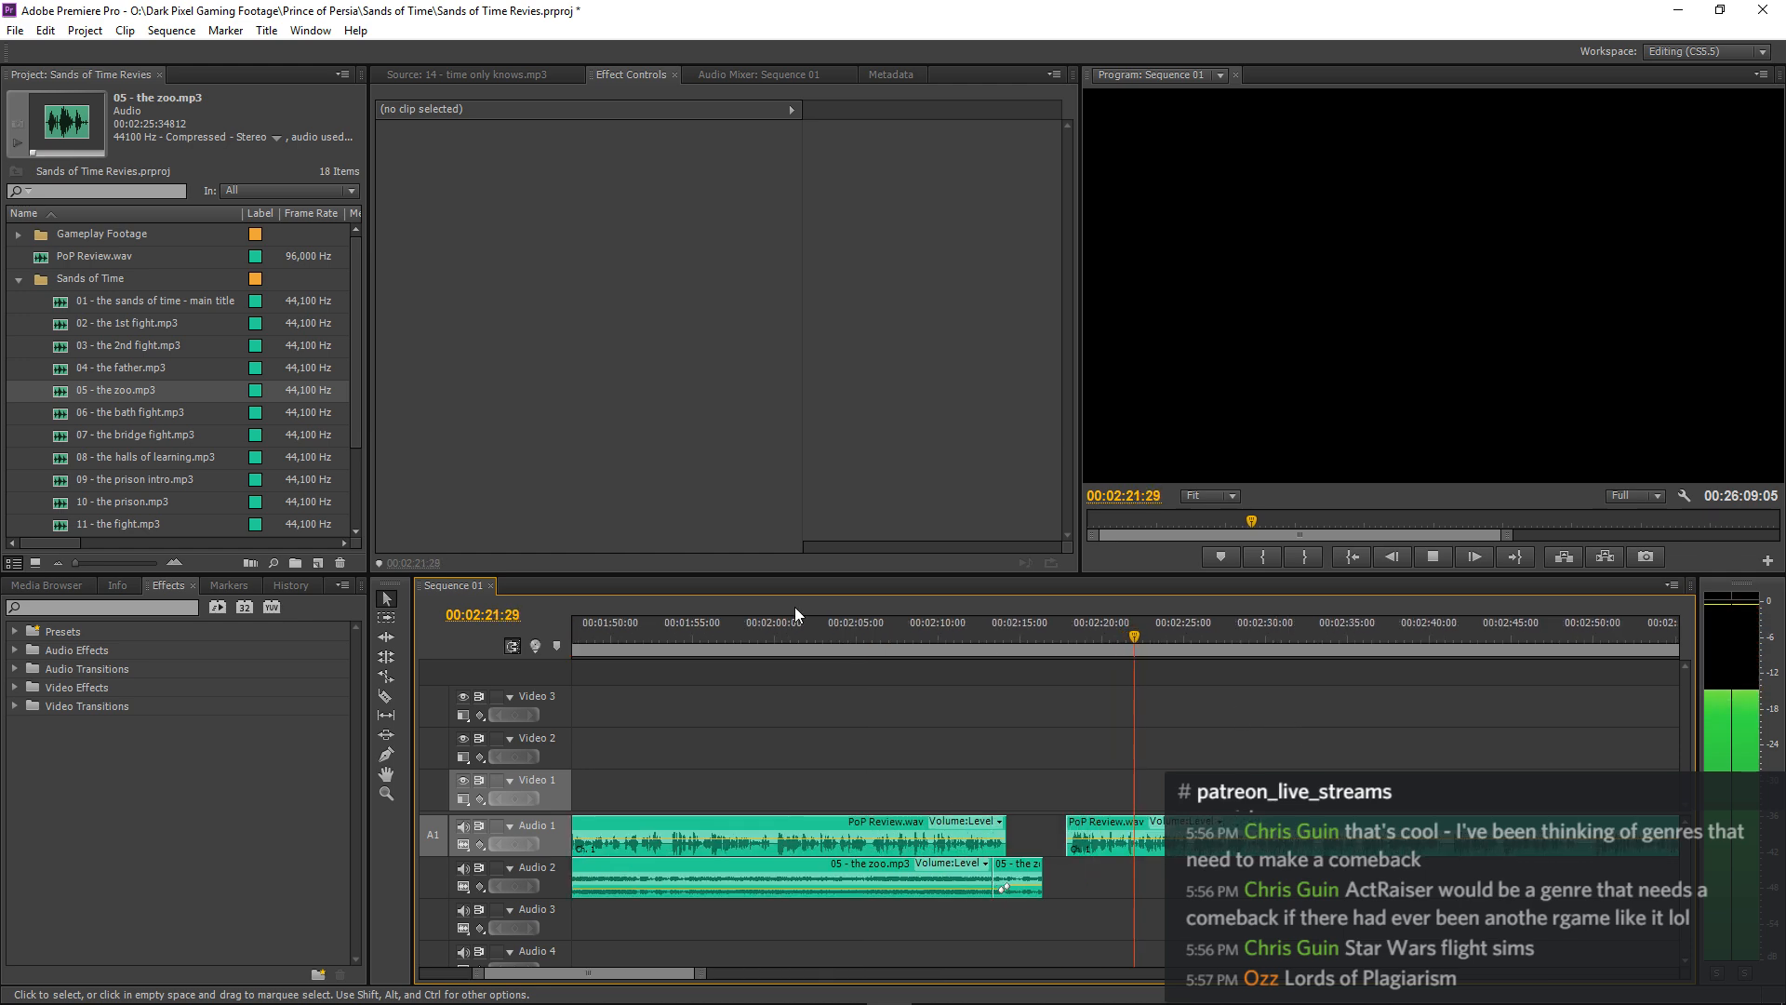
pyautogui.press('space')
# Preview the soundtrack files from 06 - the bath fight.mp3 through 11 - the fight.mp3, replaying 10 - the prison.mp3 from its start.
pyautogui.doubleClick(62, 416)
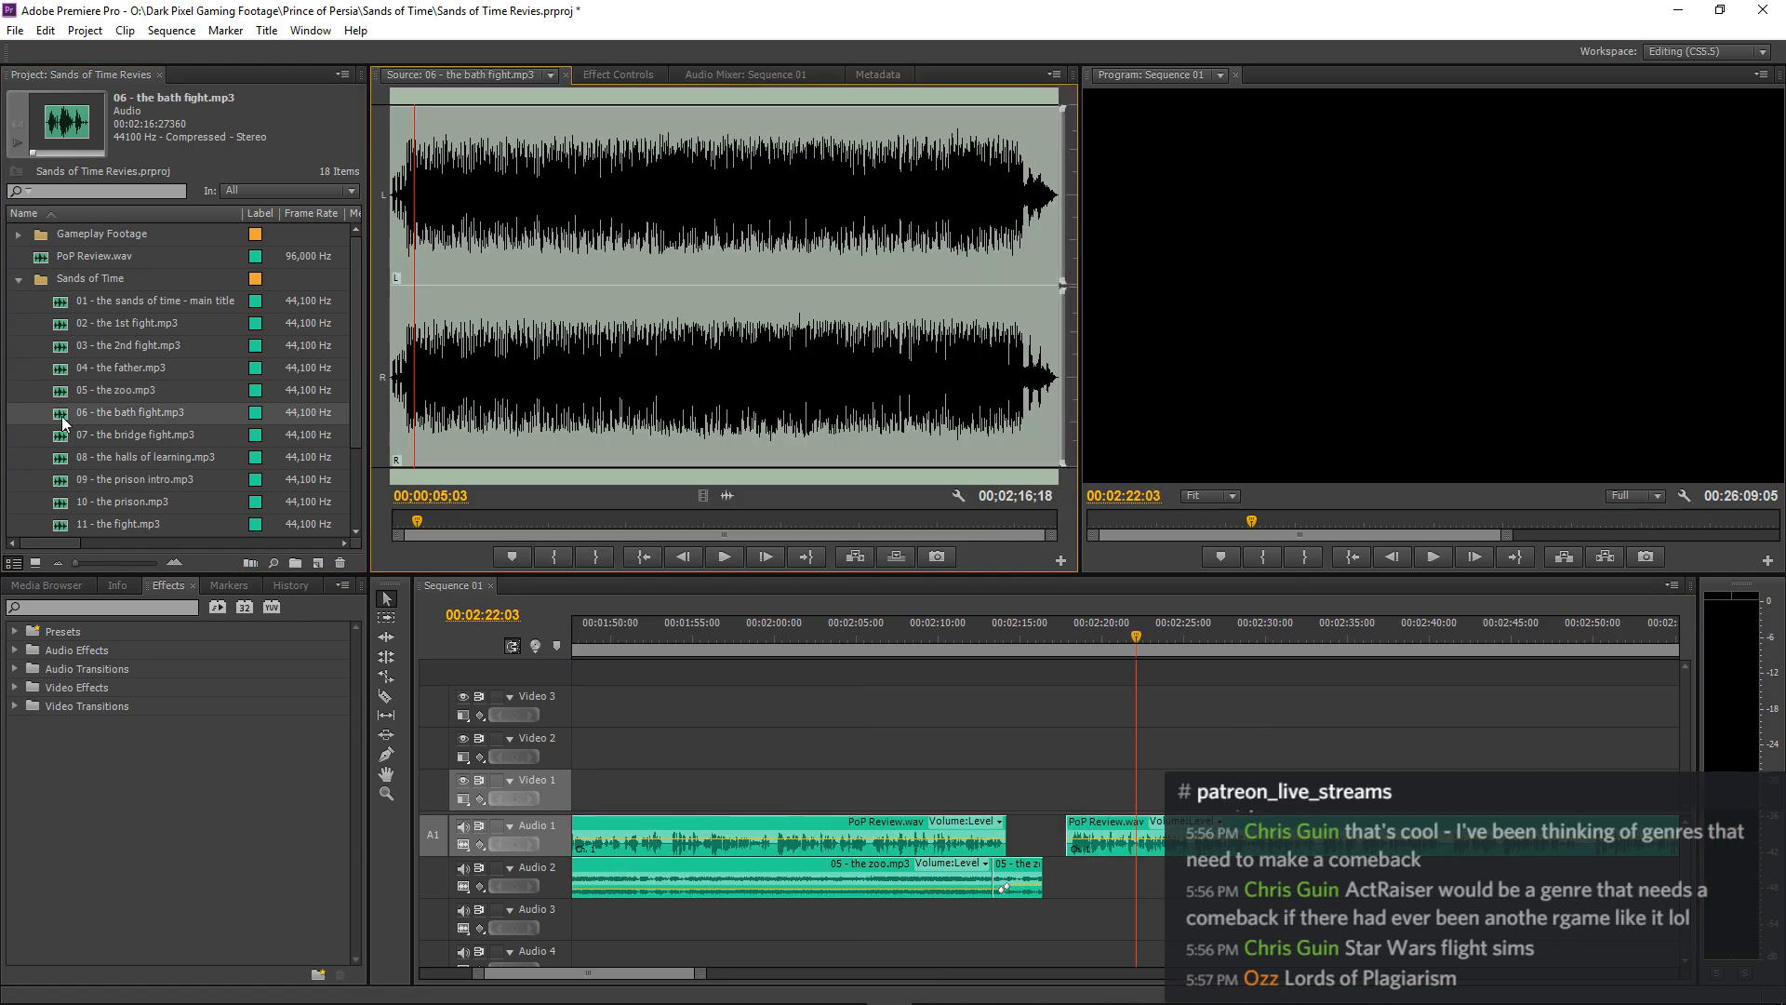
pyautogui.press('space')
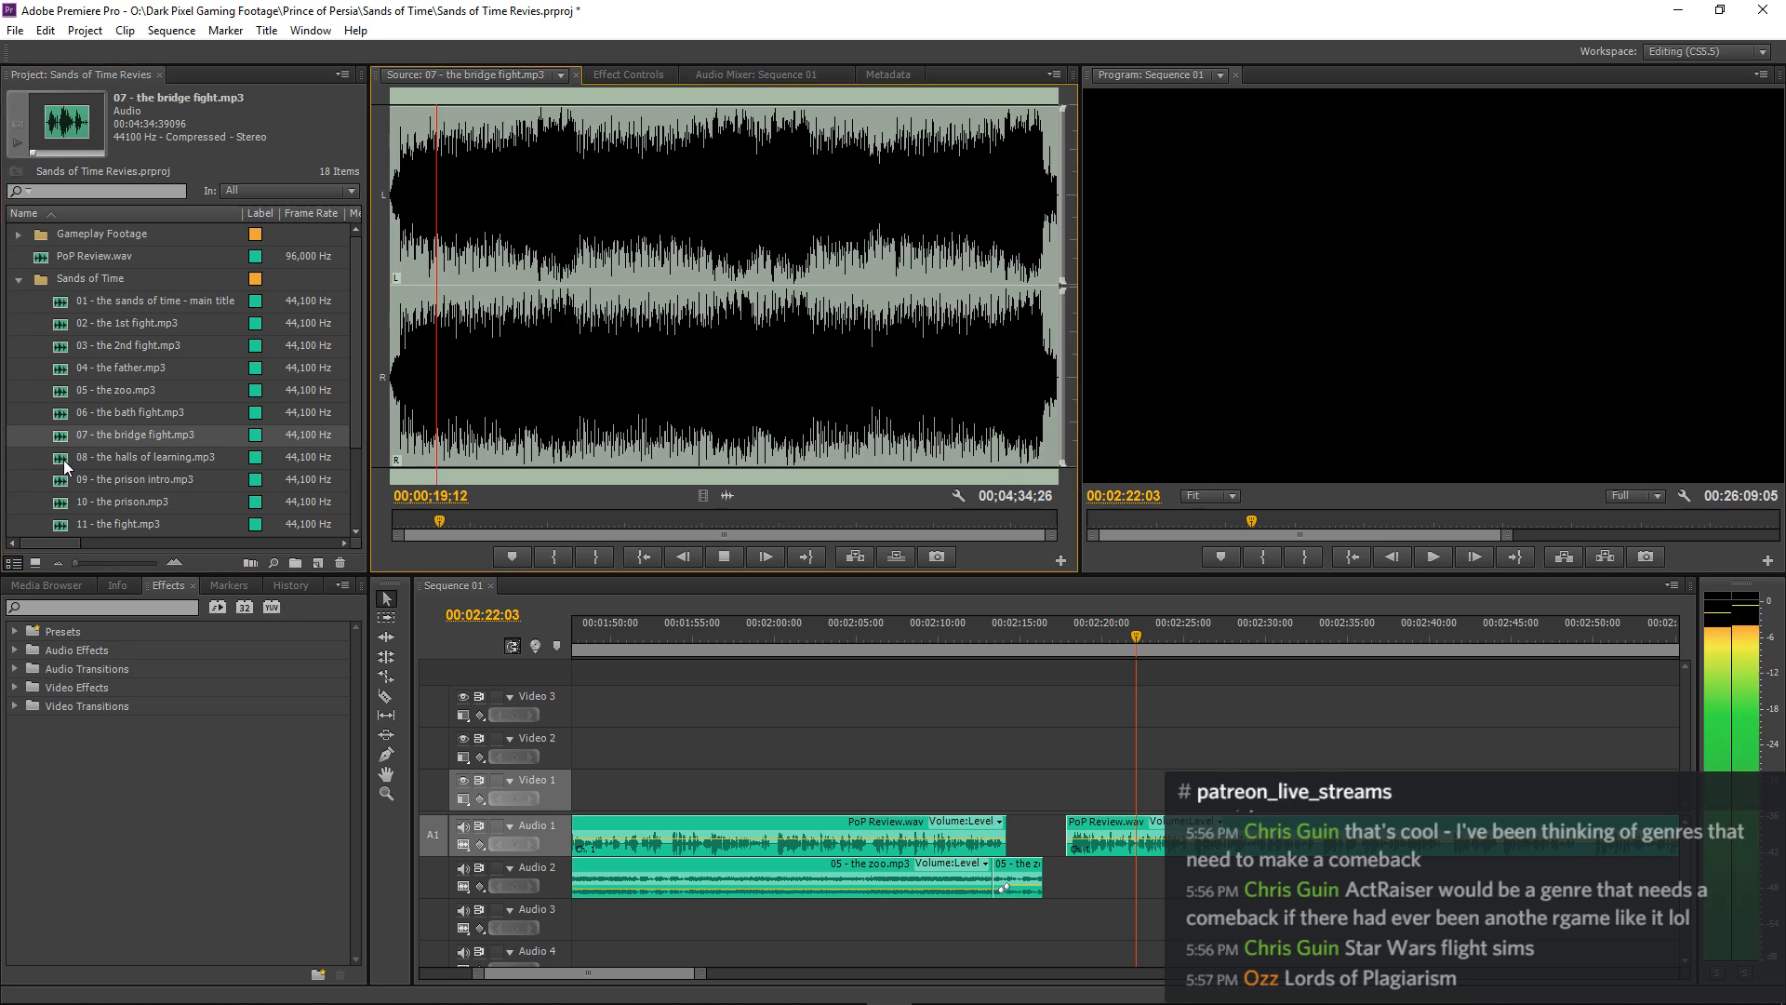
pyautogui.doubleClick(63, 461)
pyautogui.doubleClick(64, 485)
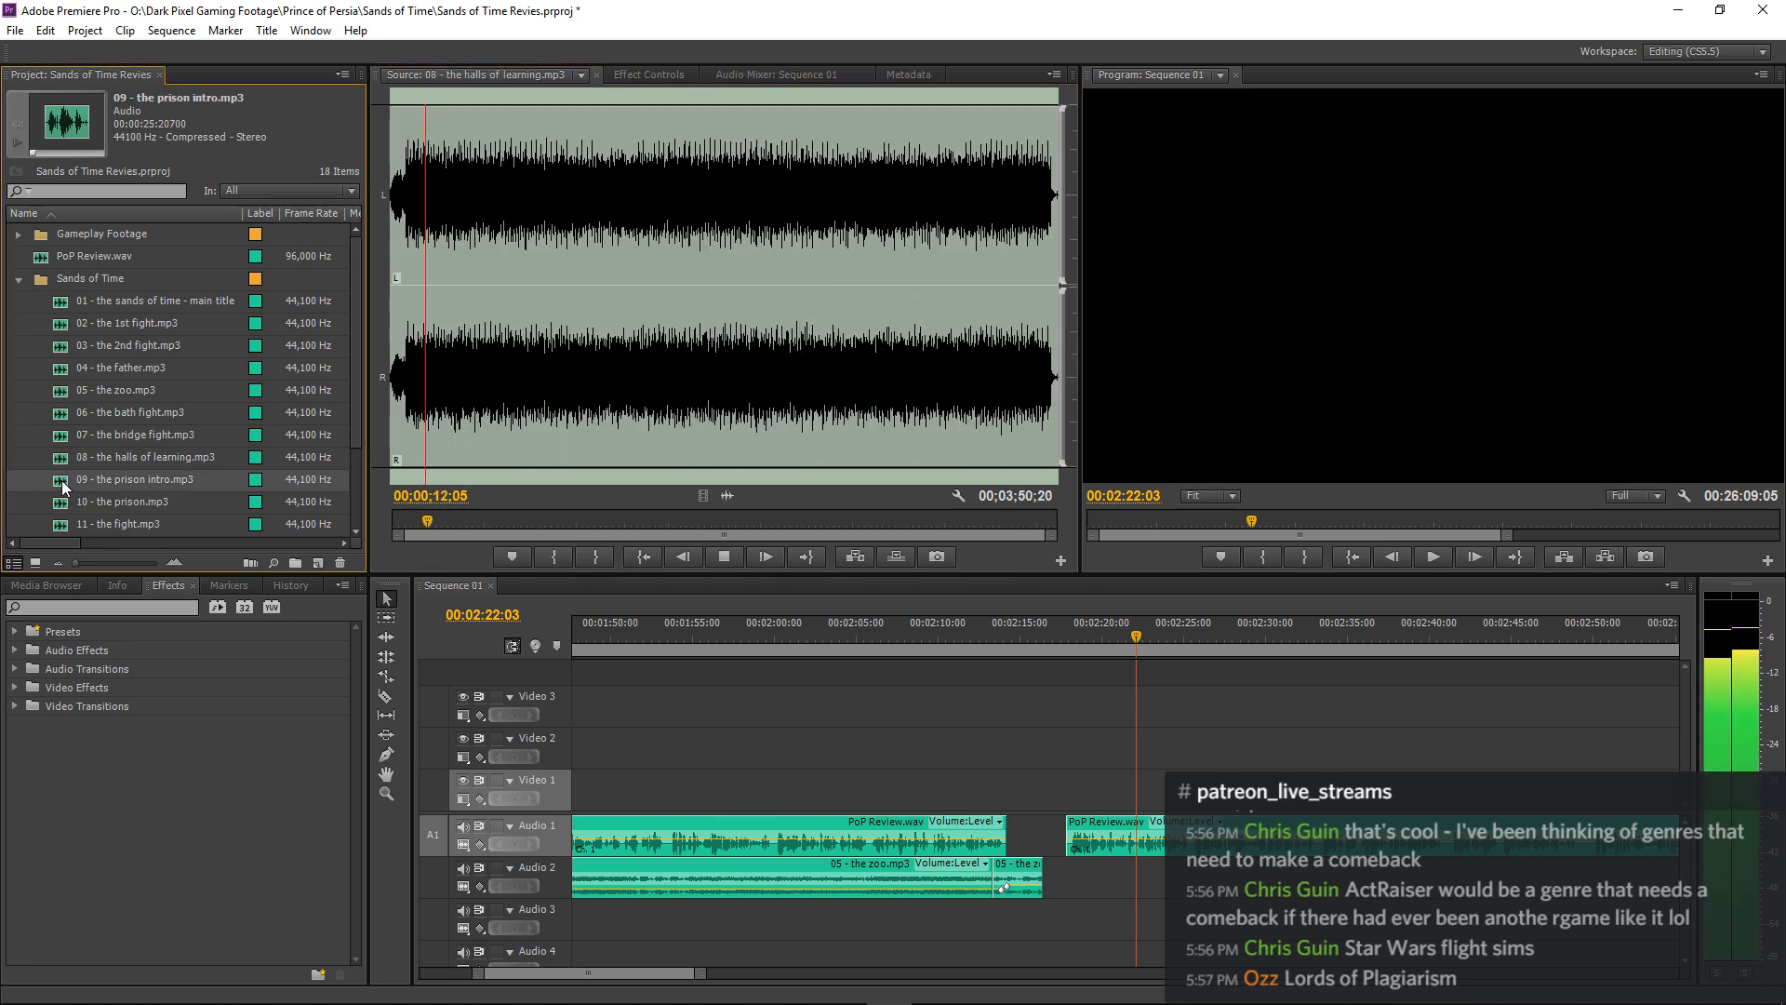
pyautogui.doubleClick(63, 505)
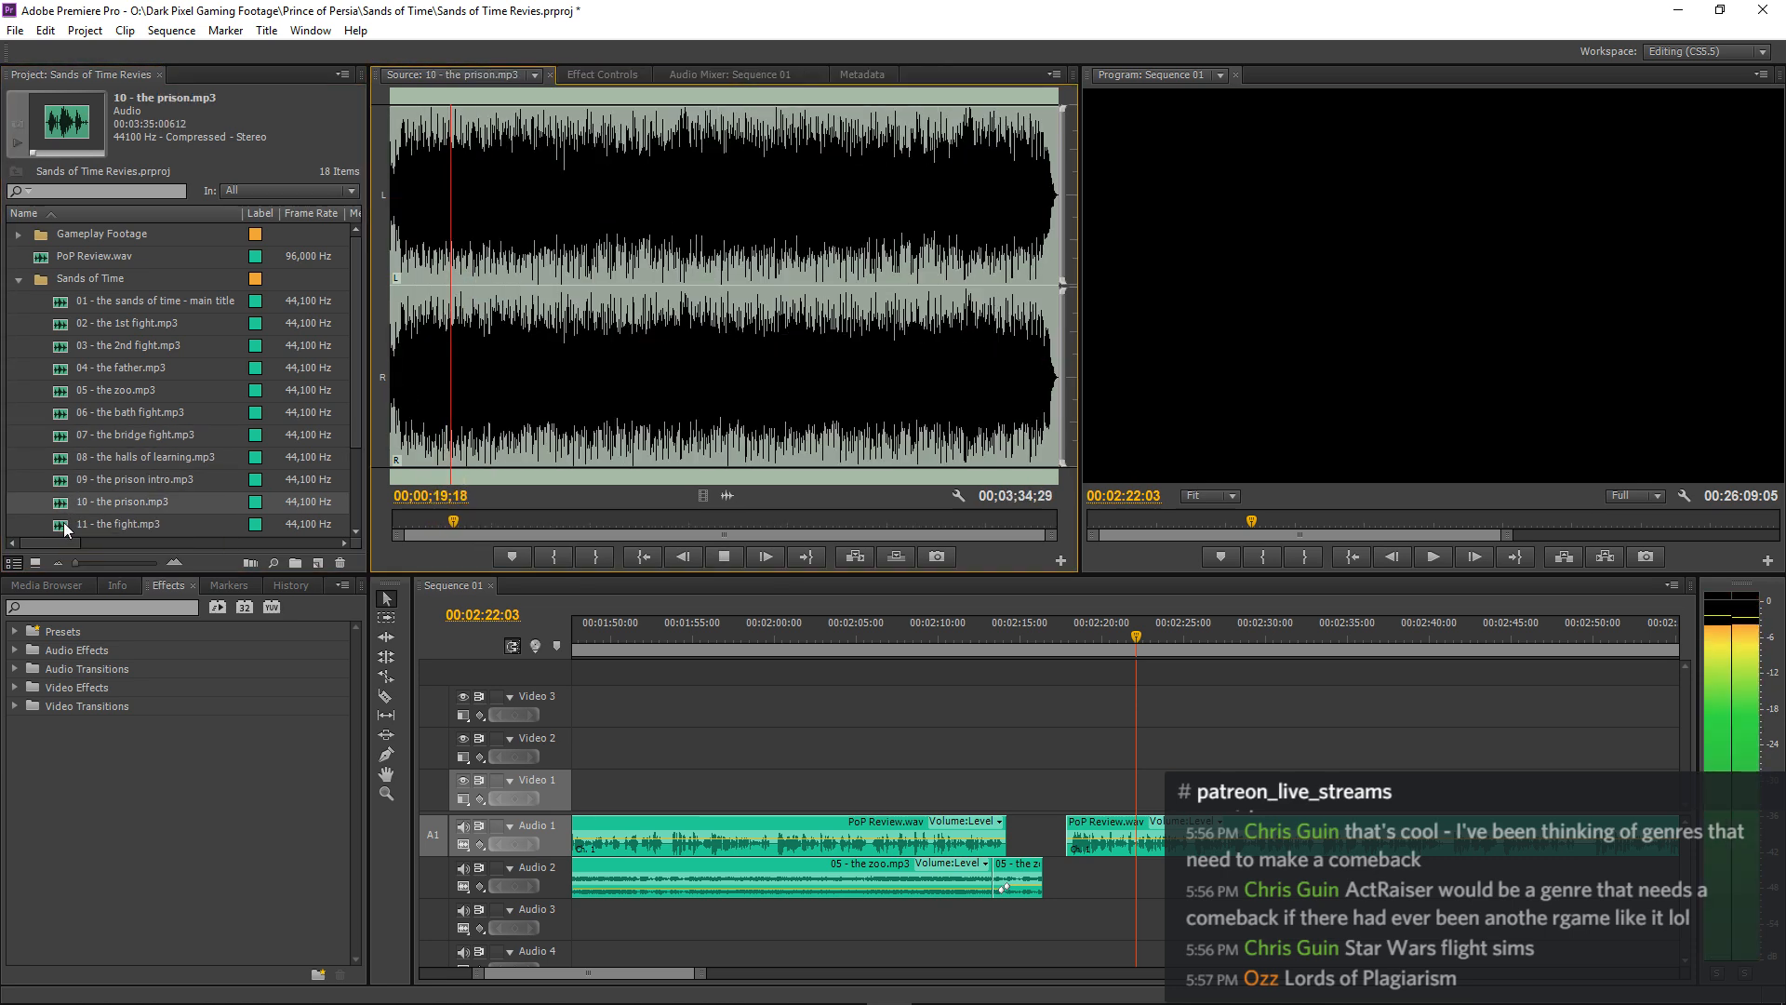
pyautogui.doubleClick(63, 523)
pyautogui.doubleClick(64, 504)
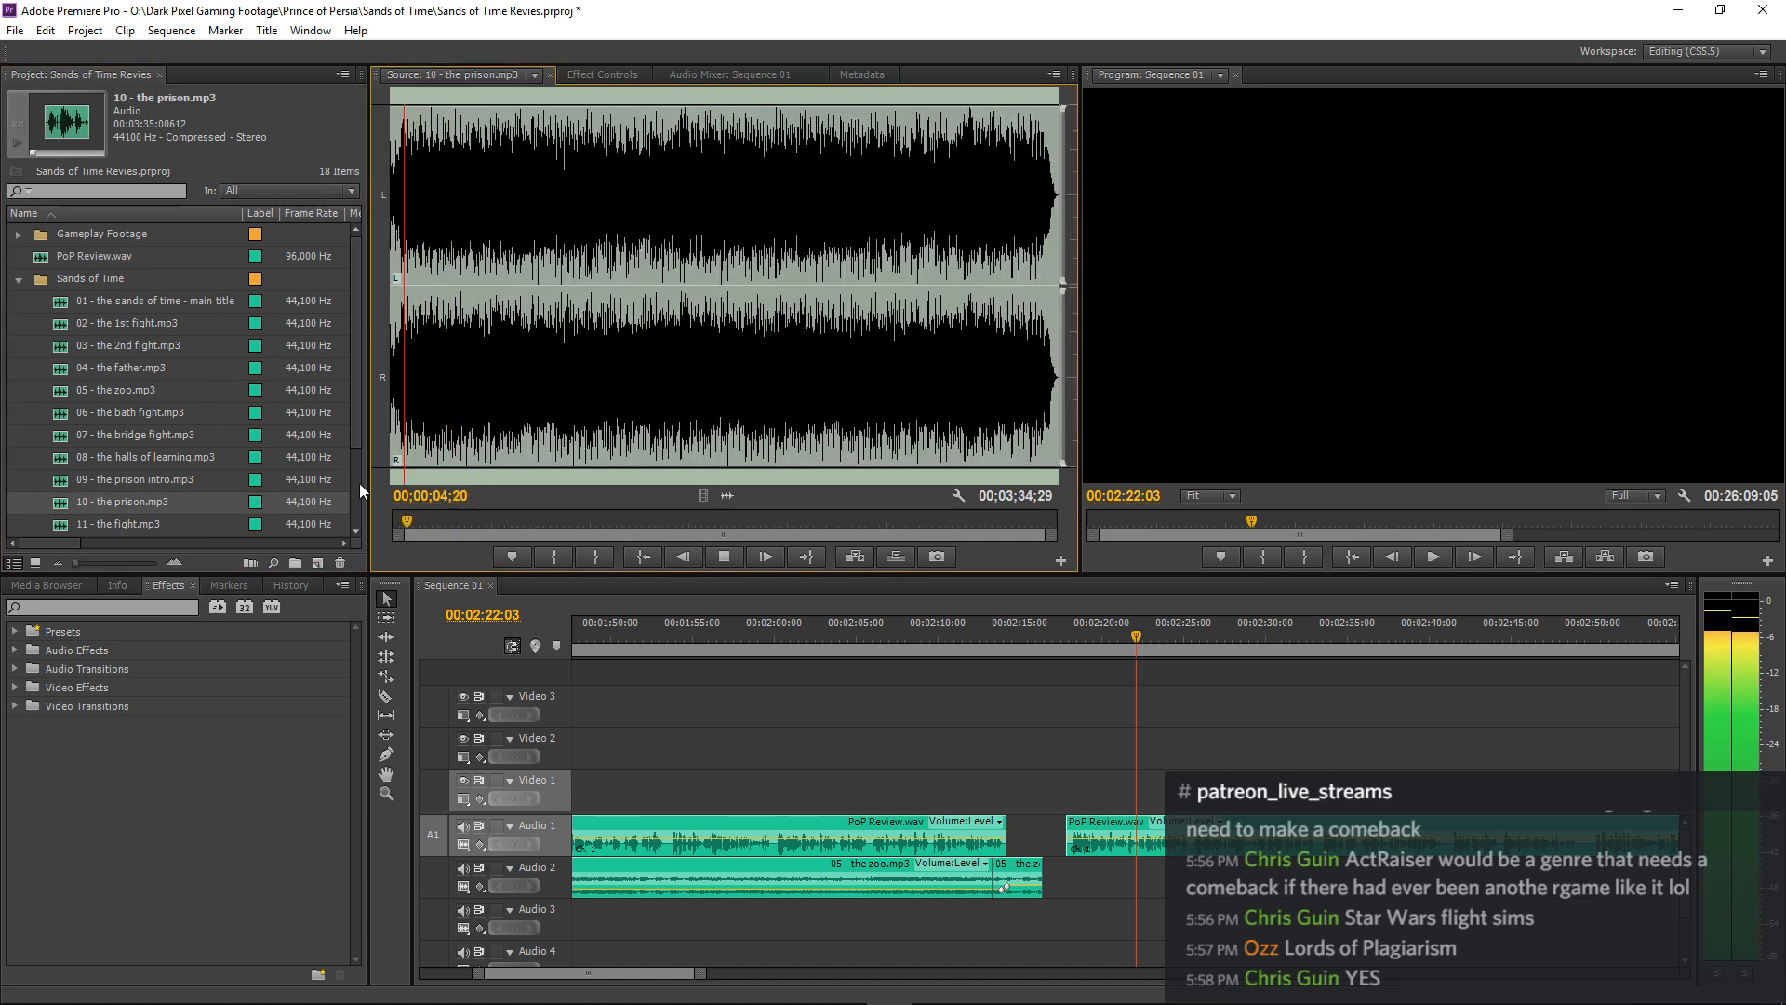
pyautogui.press('space')
pyautogui.moveTo(405, 522); pyautogui.dragTo(339, 535)
pyautogui.press('space')
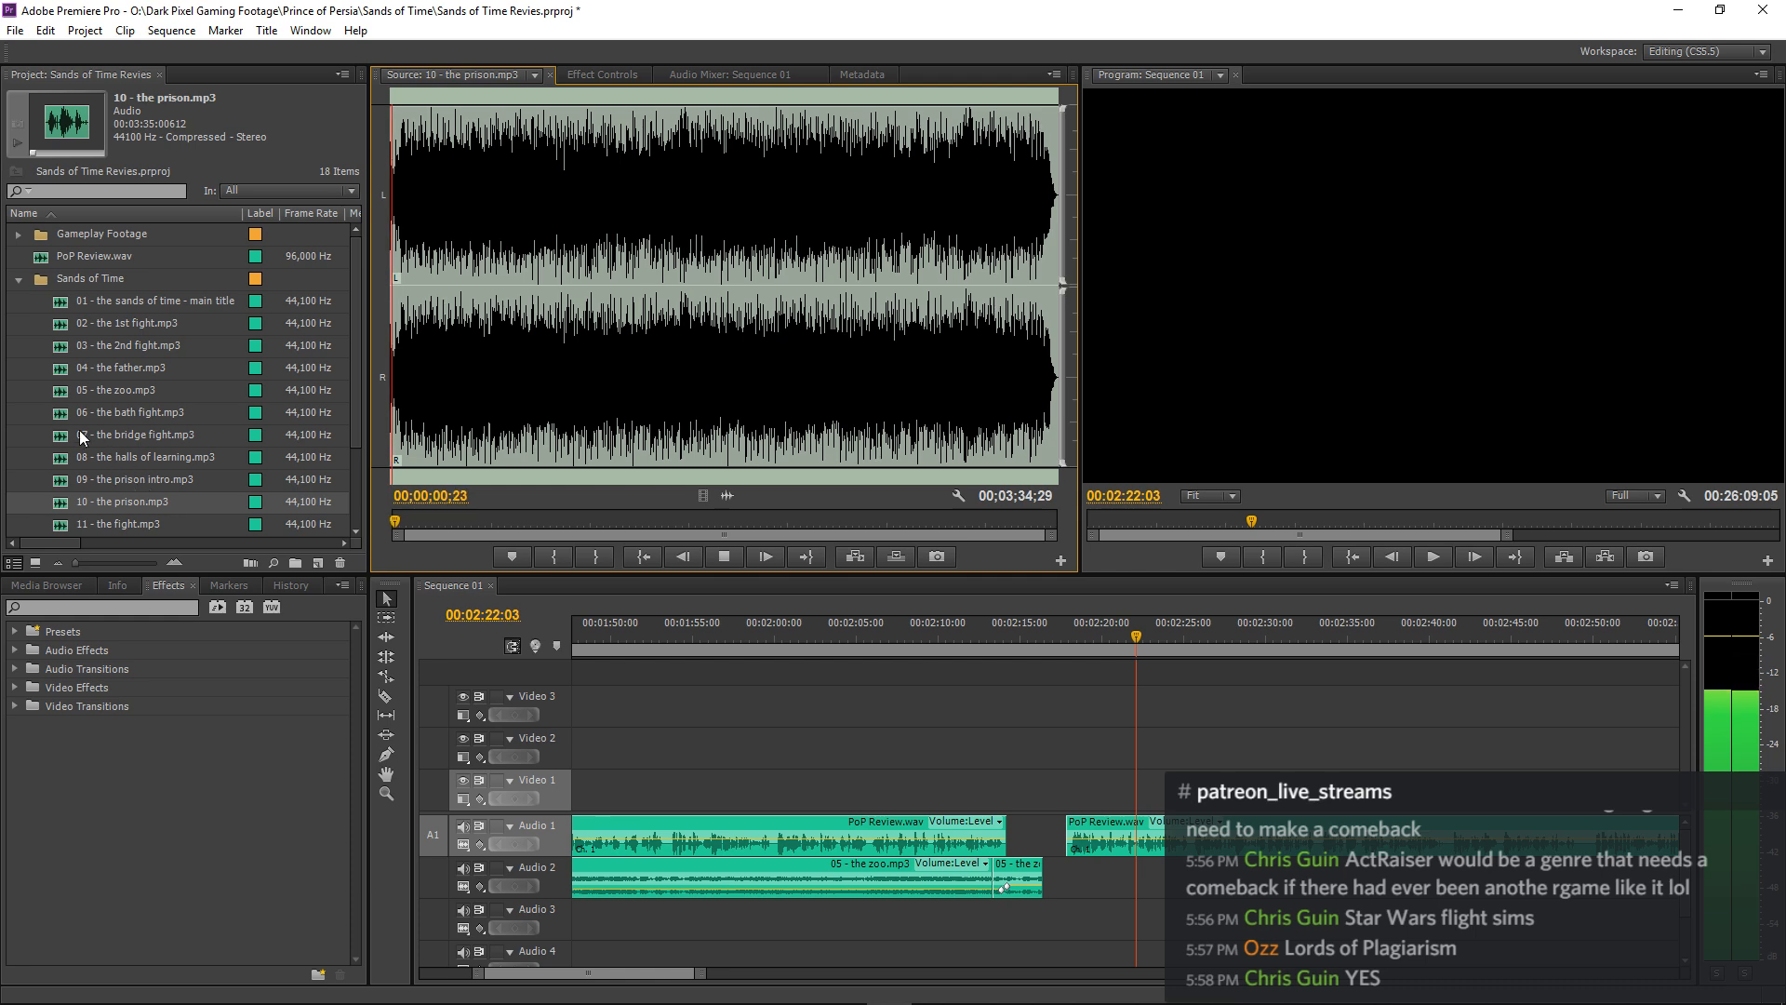
pyautogui.scroll(-2, 80, 430)
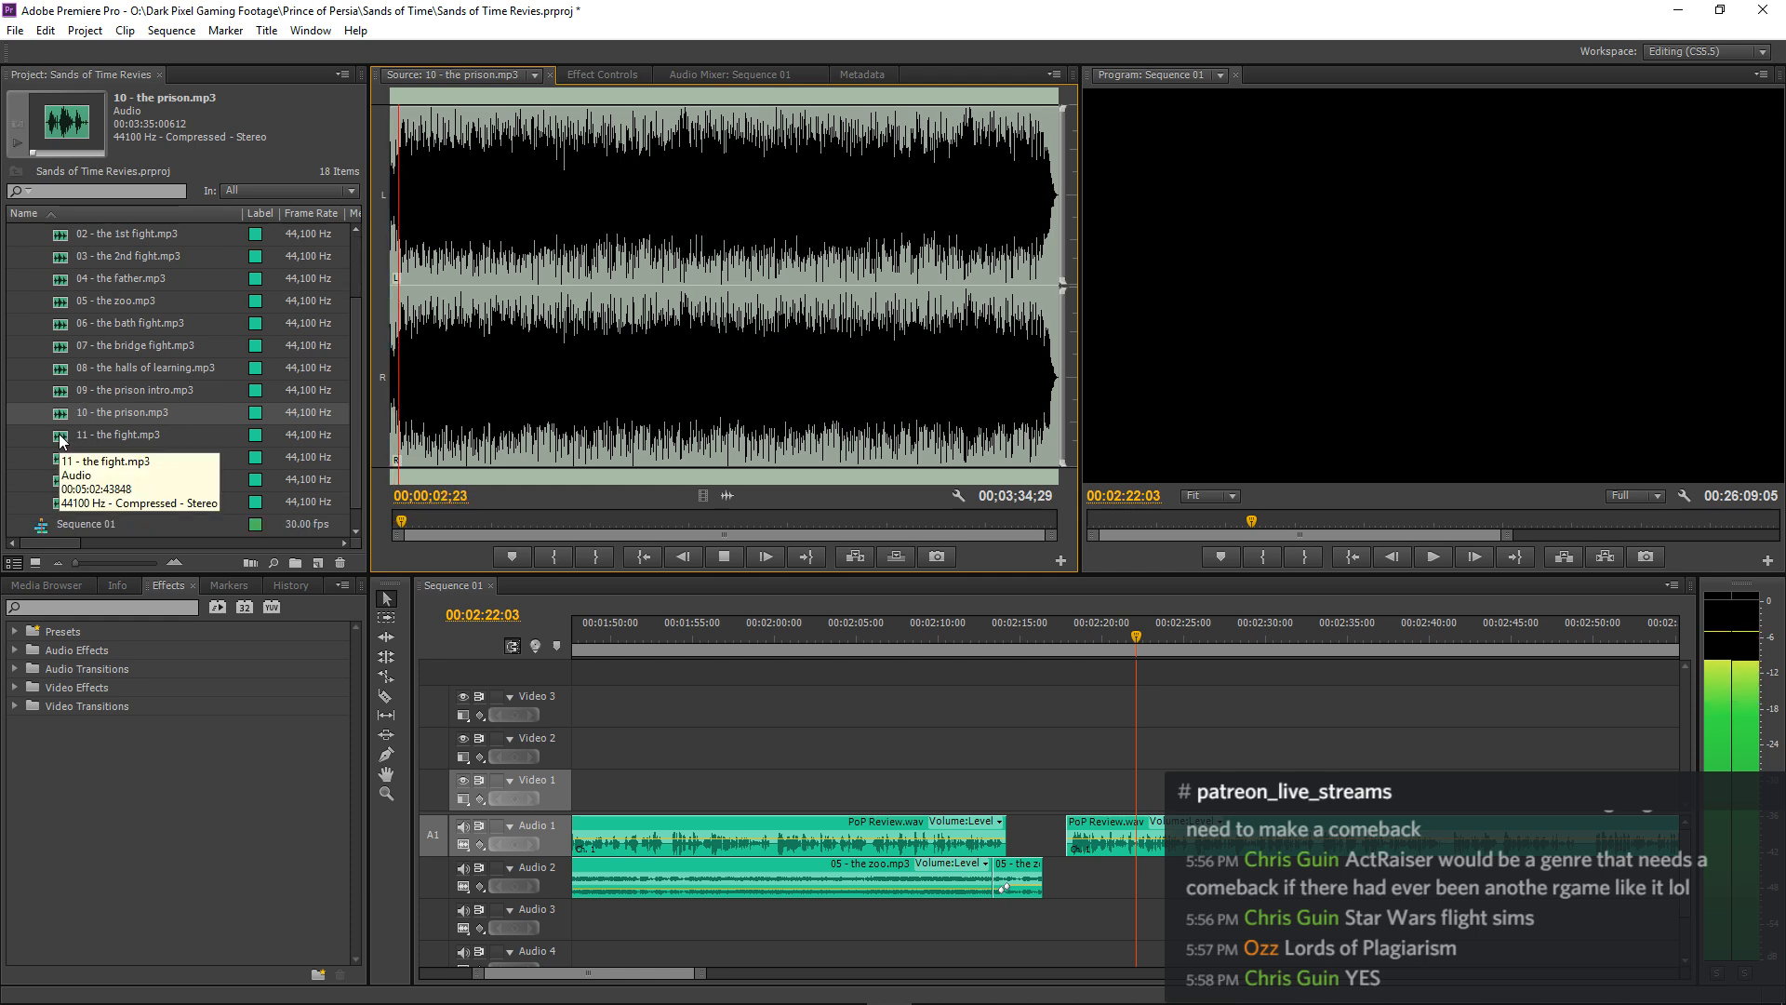
# Preview 12 - the magic cavern.mp3, place it on Audio 2 directly after the zoo music, and play the transition from 00:02:15:08.
pyautogui.doubleClick(62, 461)
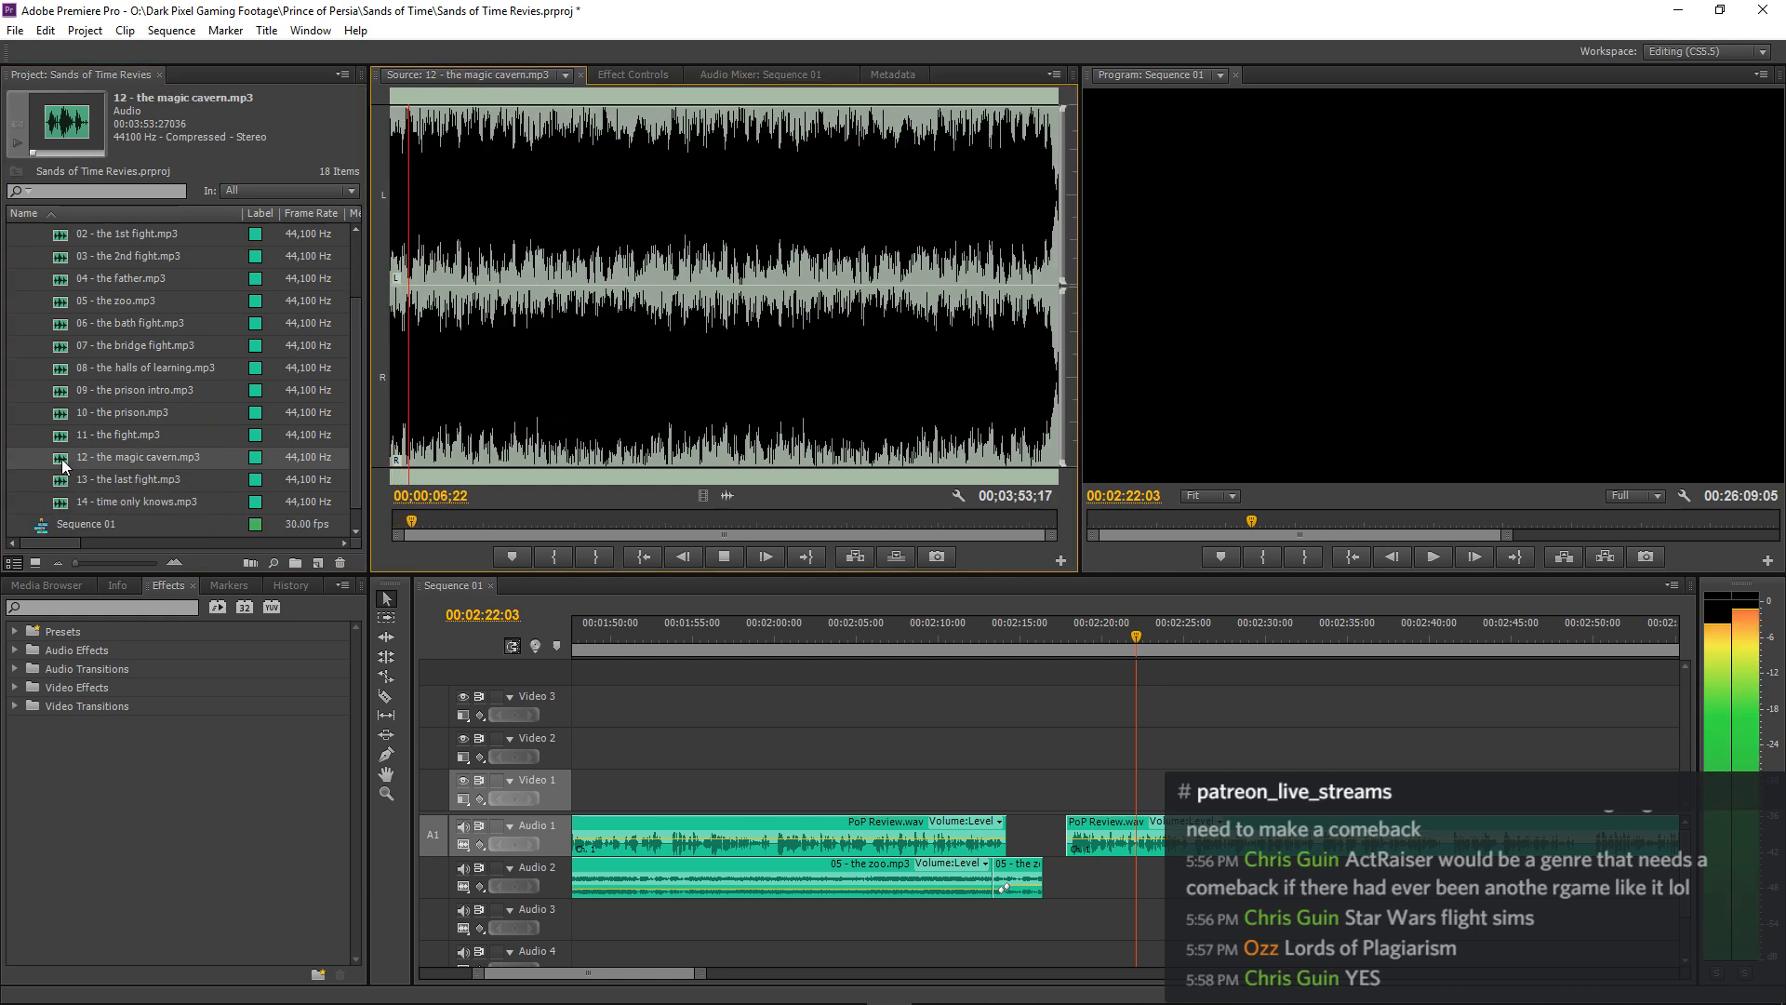
pyautogui.moveTo(728, 498); pyautogui.dragTo(1079, 881)
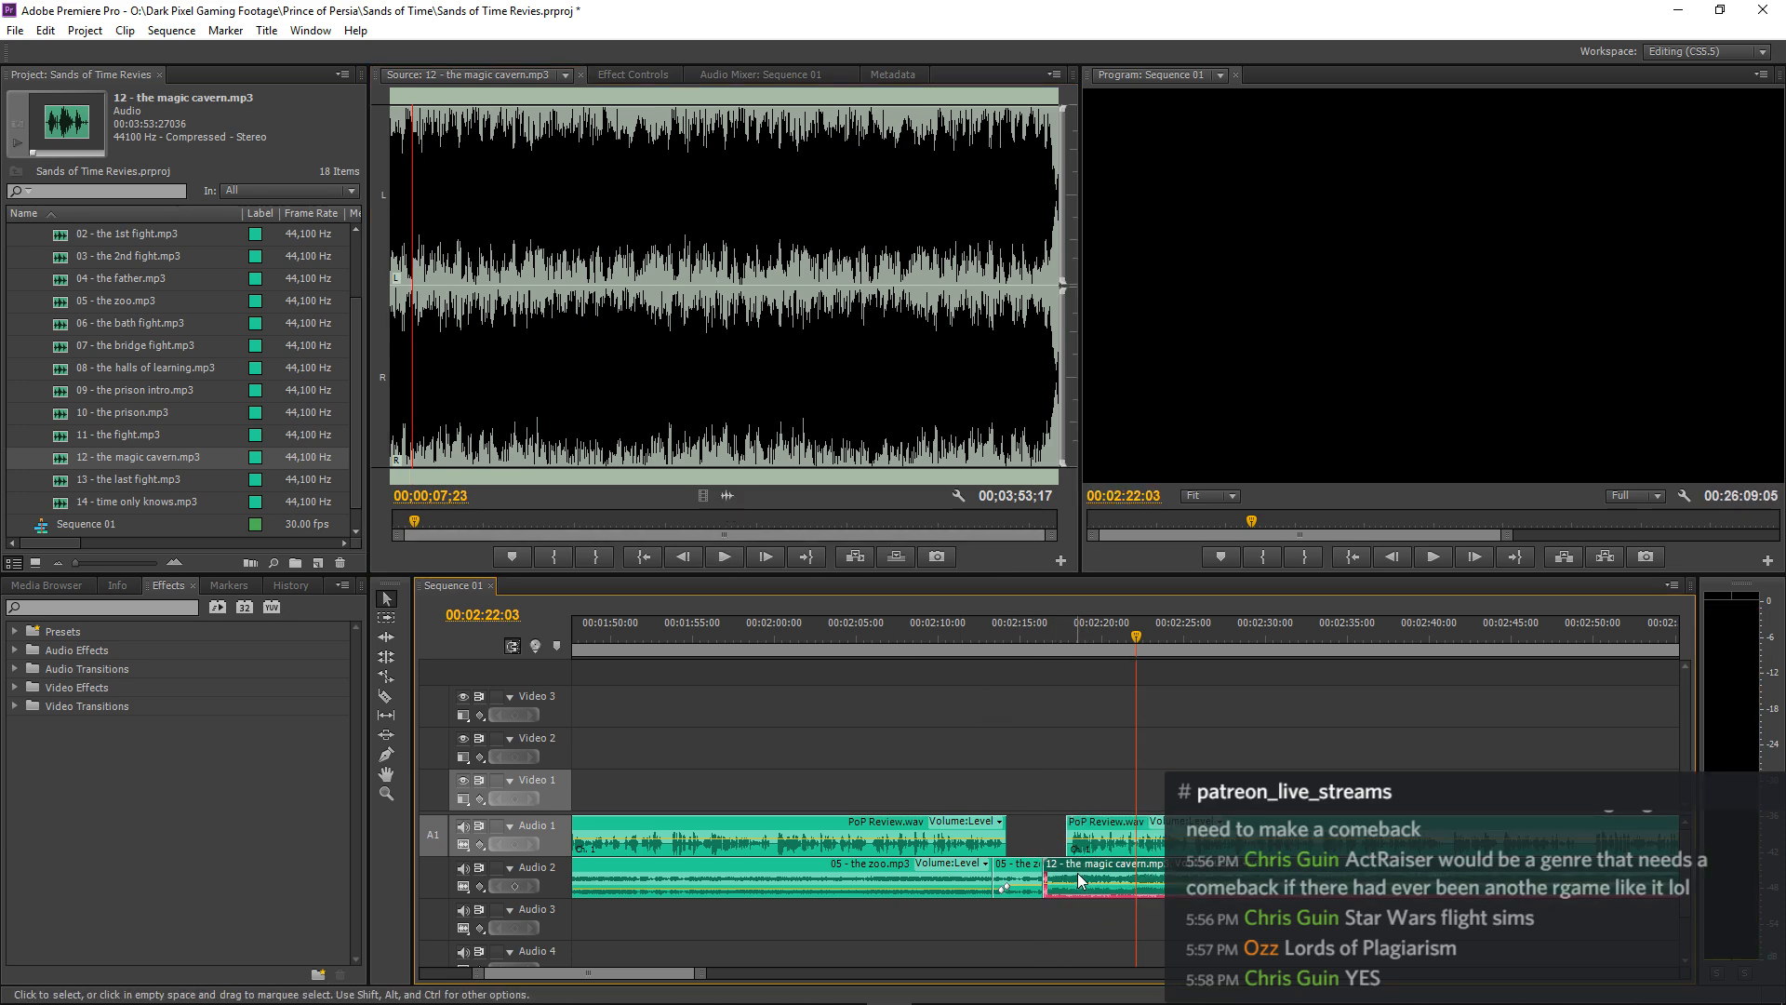
pyautogui.click(1025, 637)
pyautogui.press('=')
pyautogui.press('=')
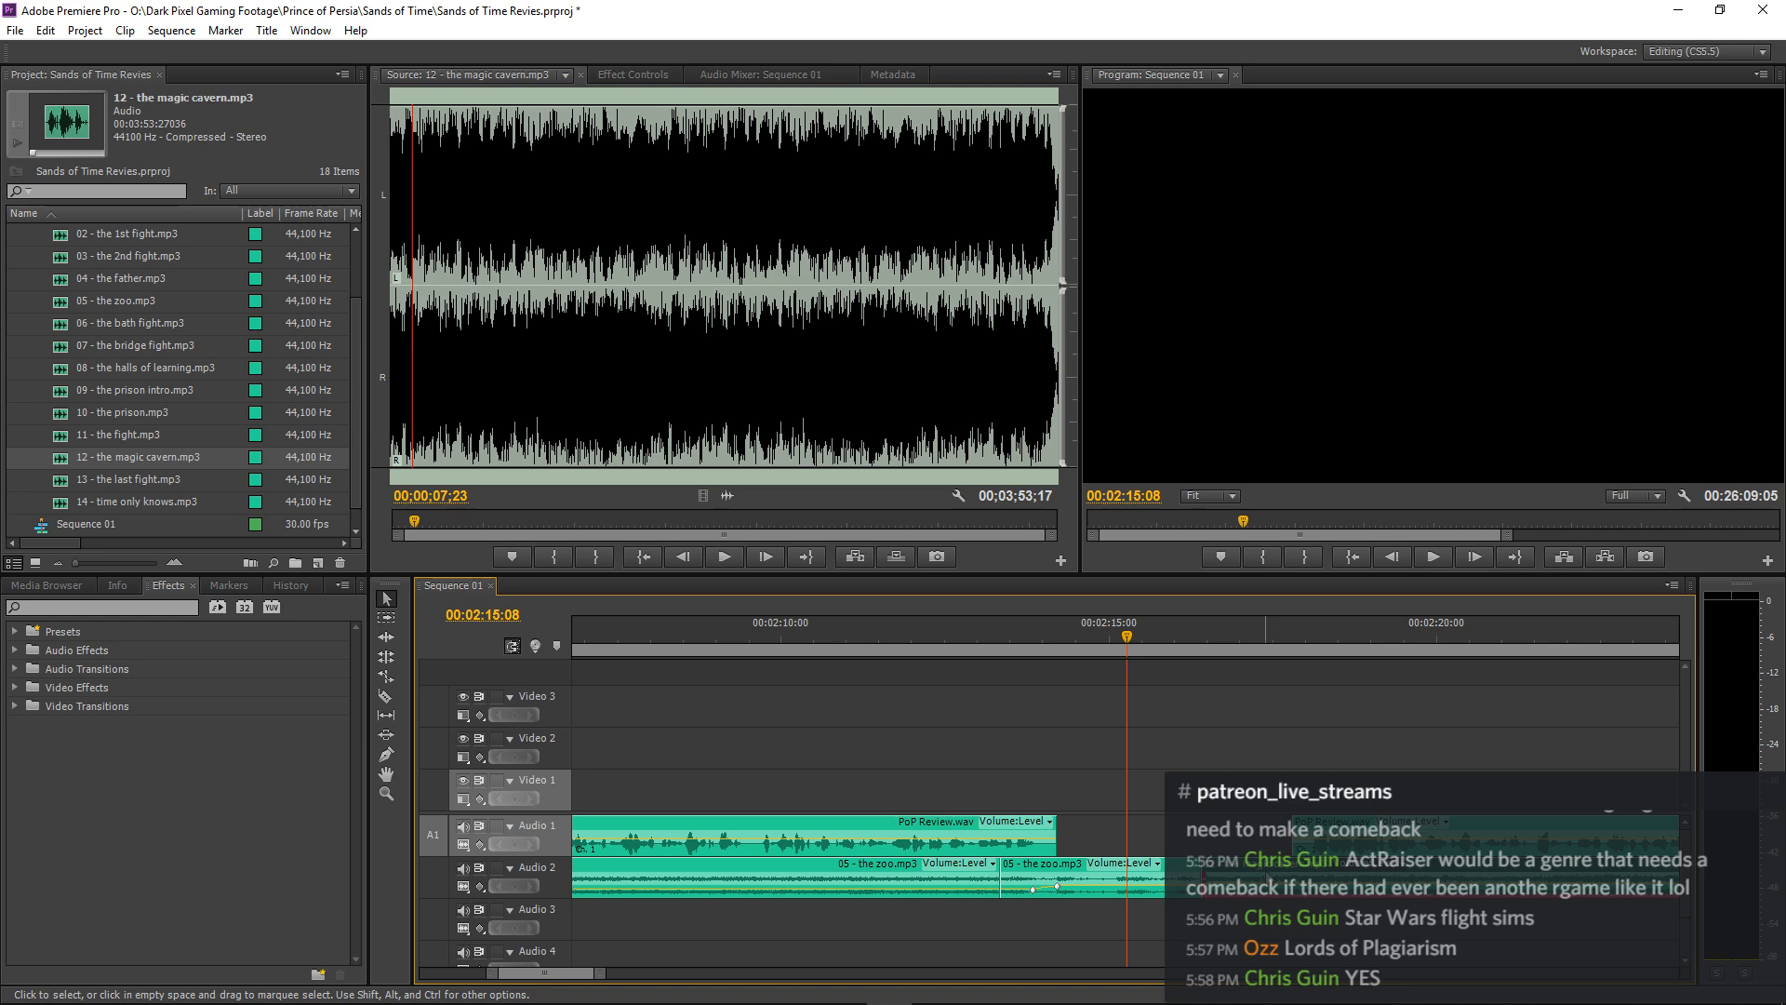
pyautogui.press('space')
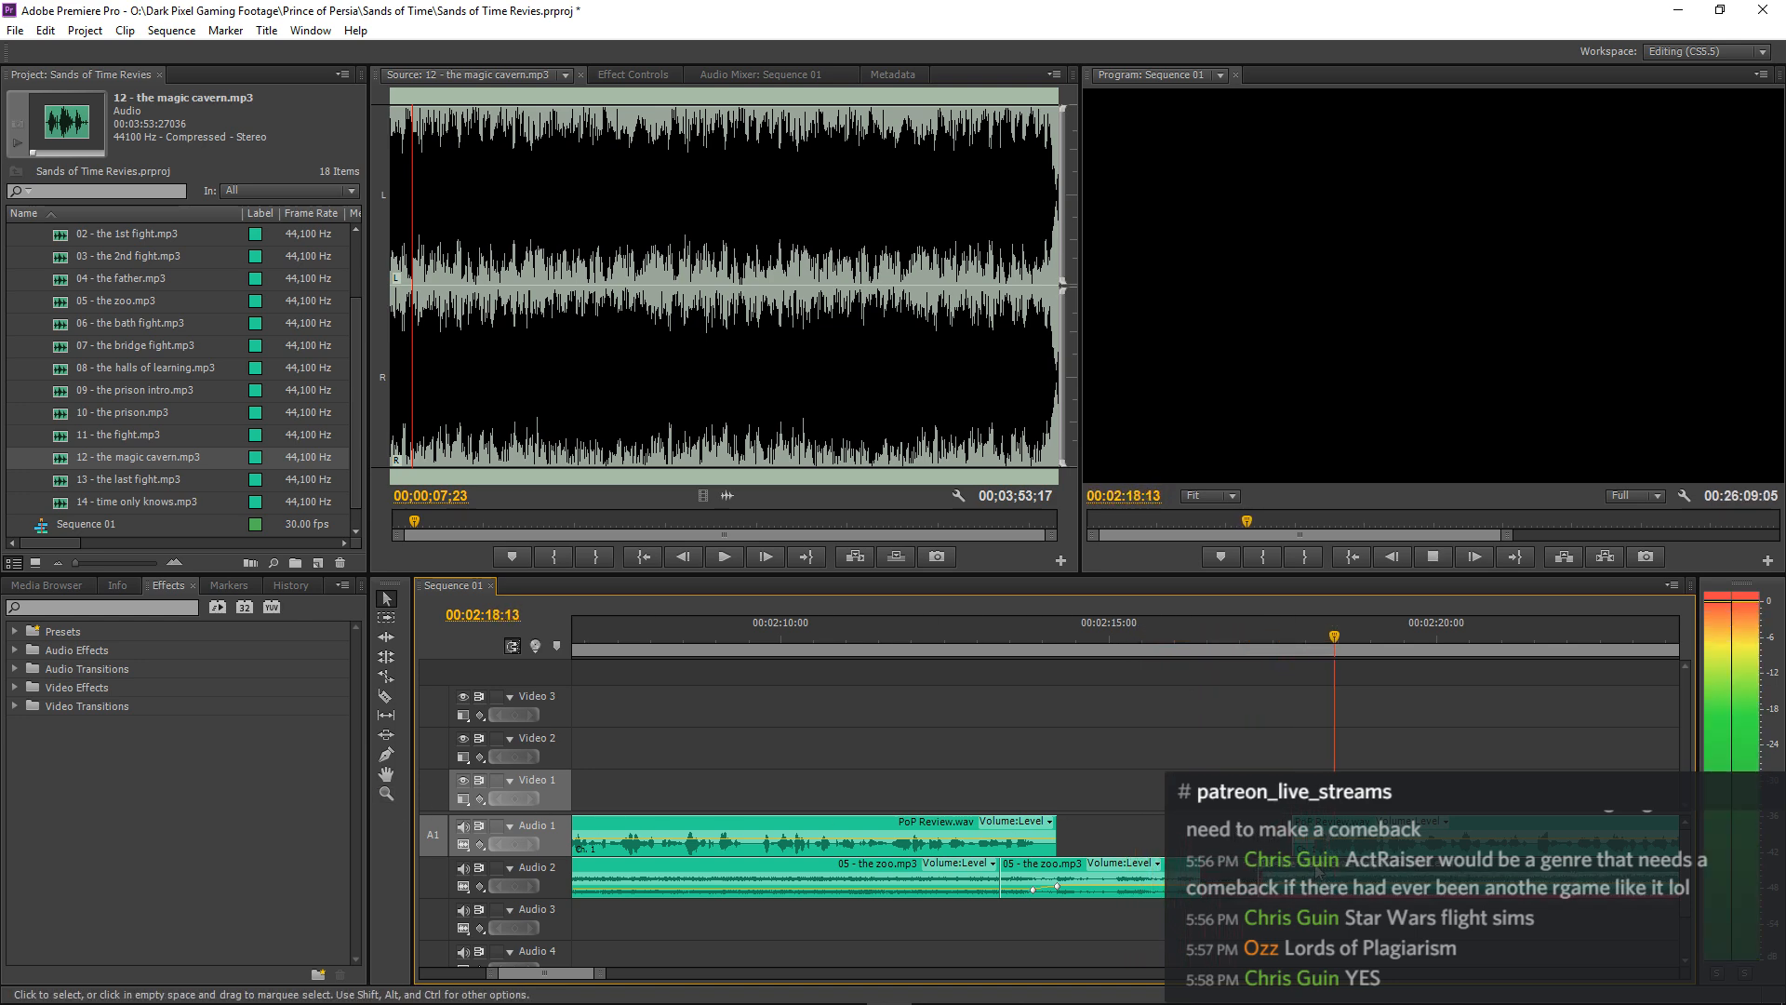
pyautogui.press('space')
# Set the volume level of the 12 - the magic cavern.mp3 clip to -21 dB and replay the transition into the narration.
pyautogui.click(641, 80)
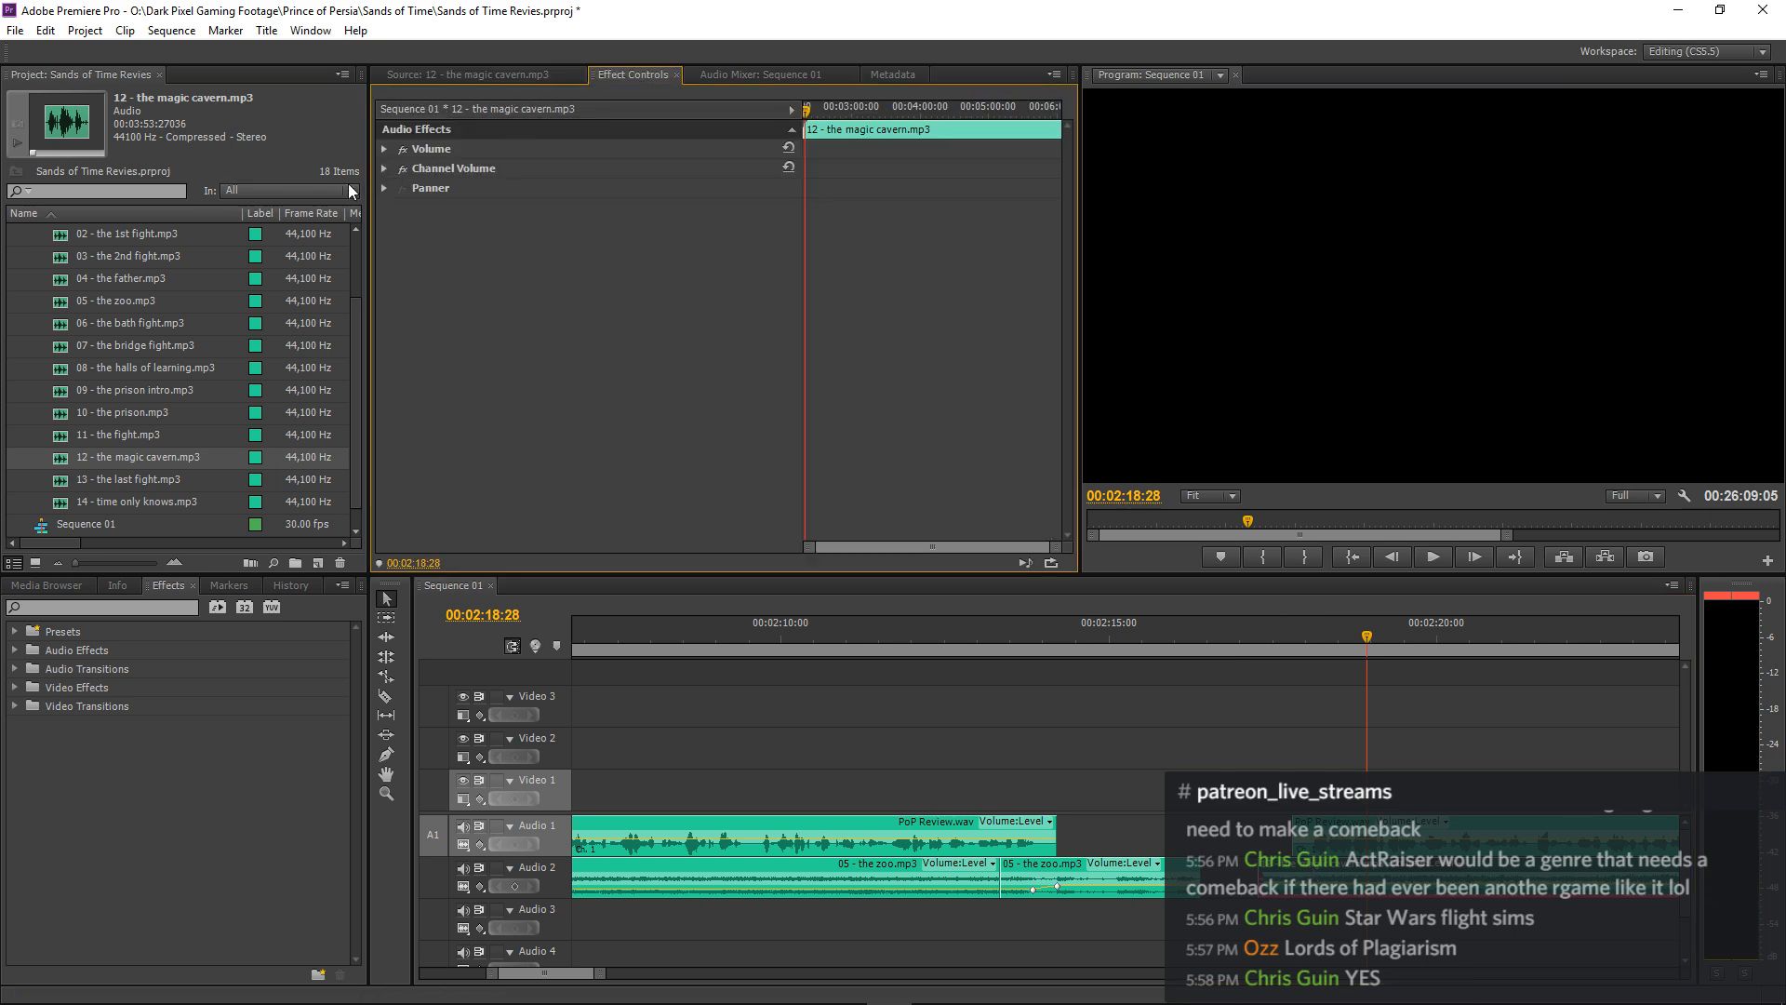
pyautogui.click(383, 149)
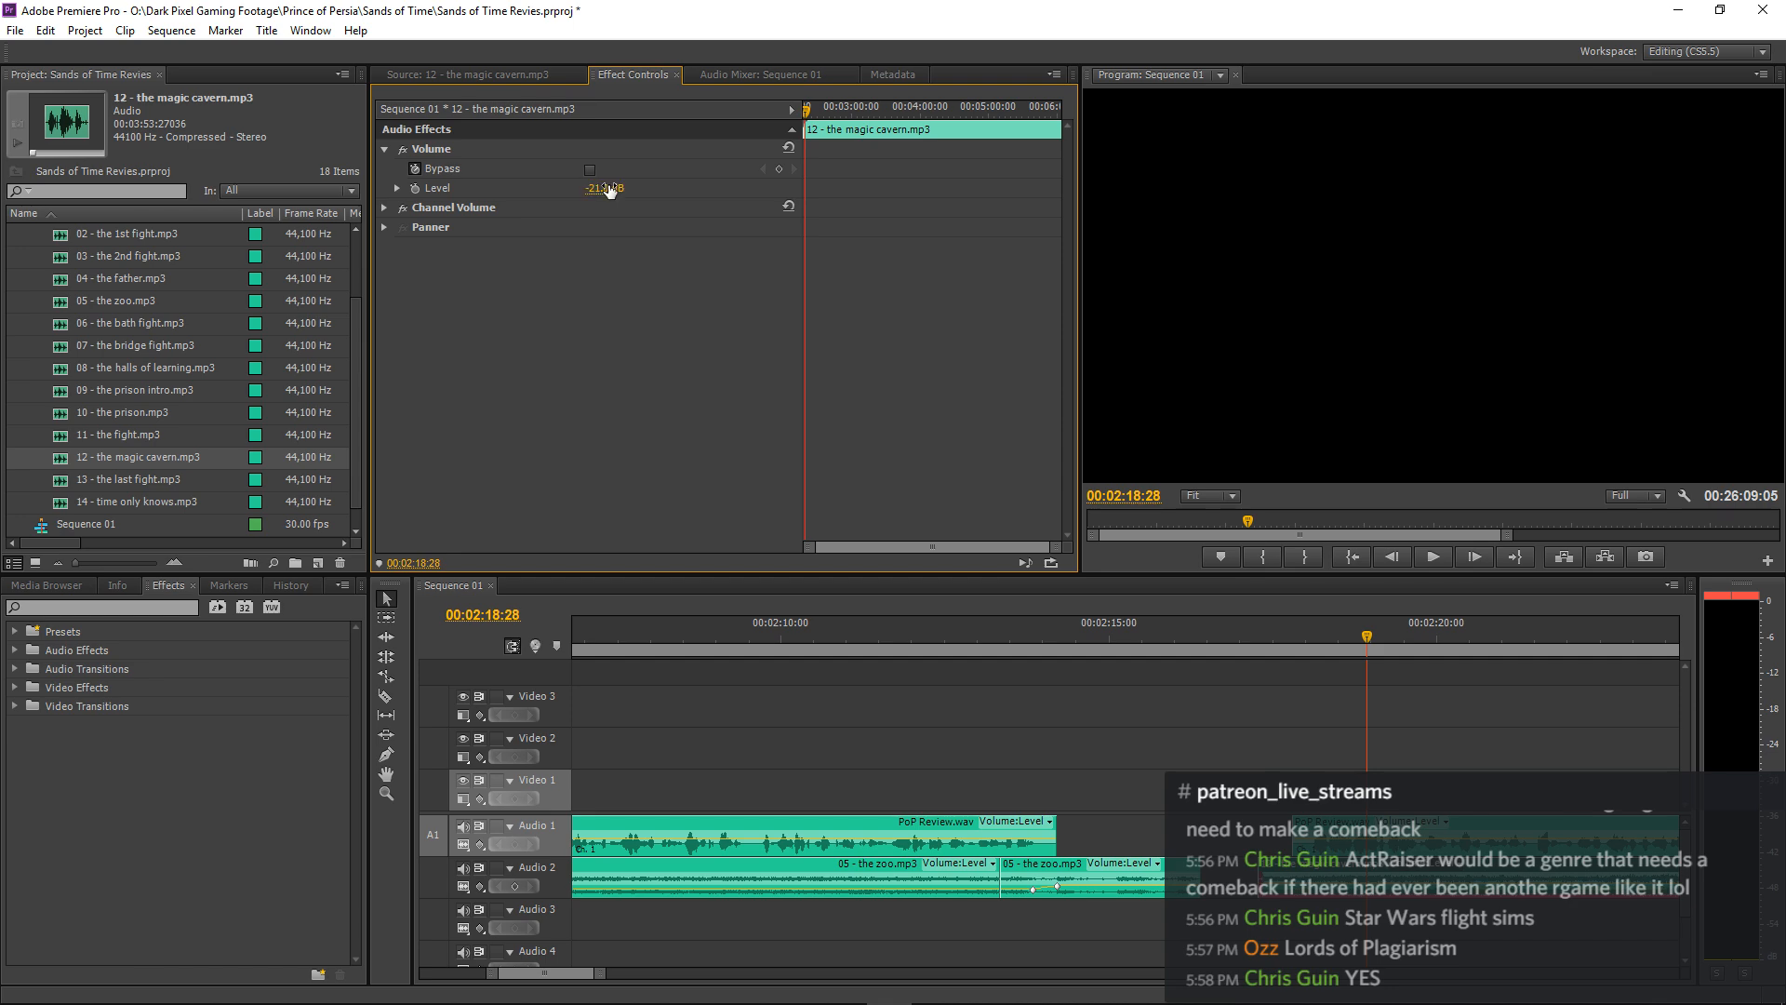
pyautogui.click(956, 637)
pyautogui.press('space')
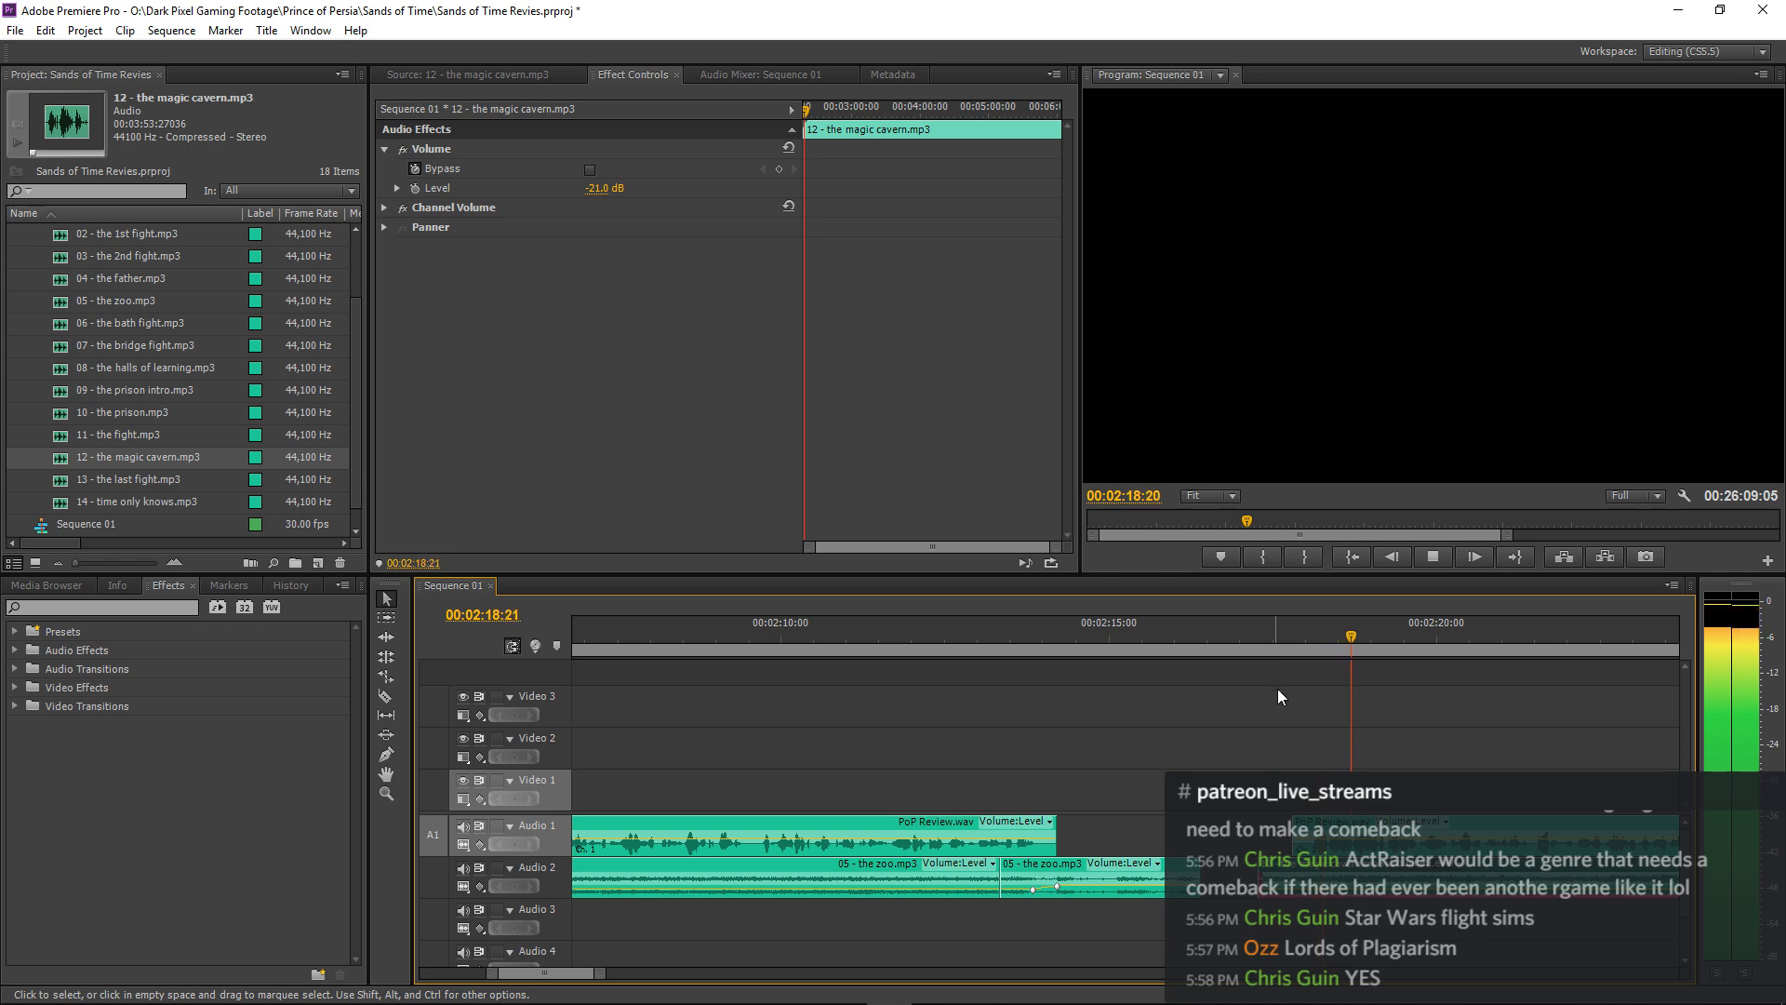
pyautogui.press('-')
pyautogui.press('-')
pyautogui.press('-')
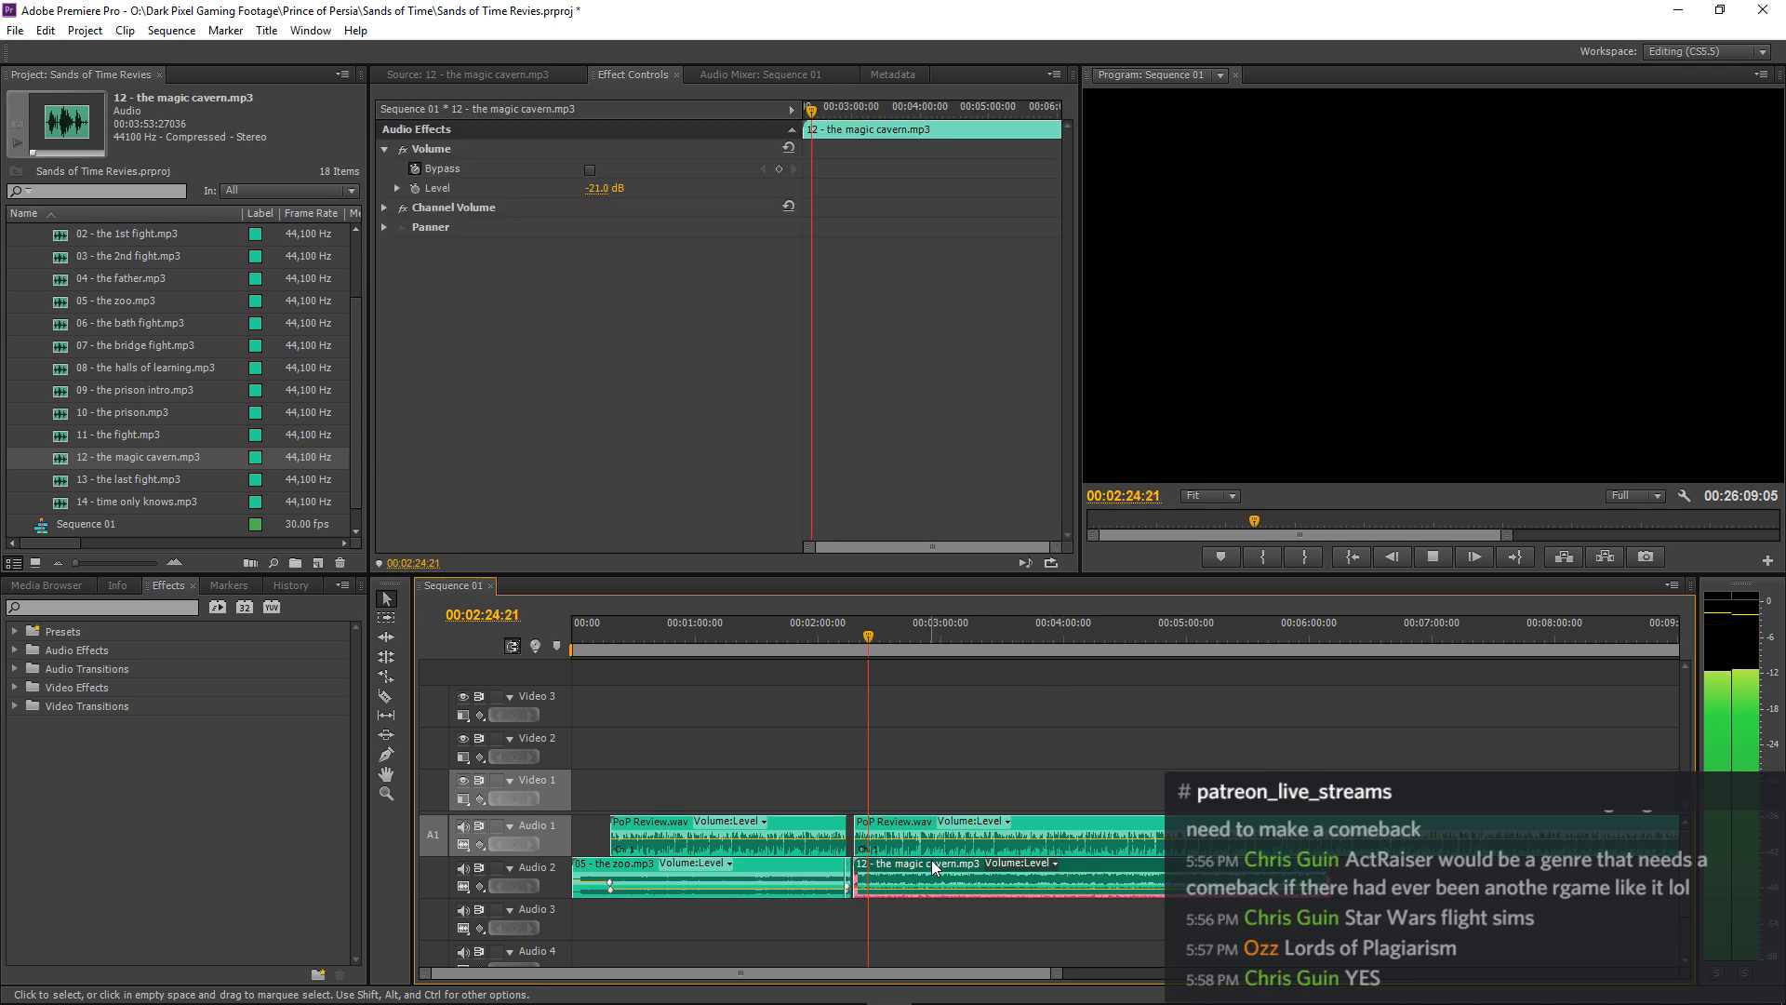
# Lower the magic cavern clip's volume level to -22 dB and listen to the narration over it until about 00:02:51.
pyautogui.click(606, 188)
pyautogui.write('-')
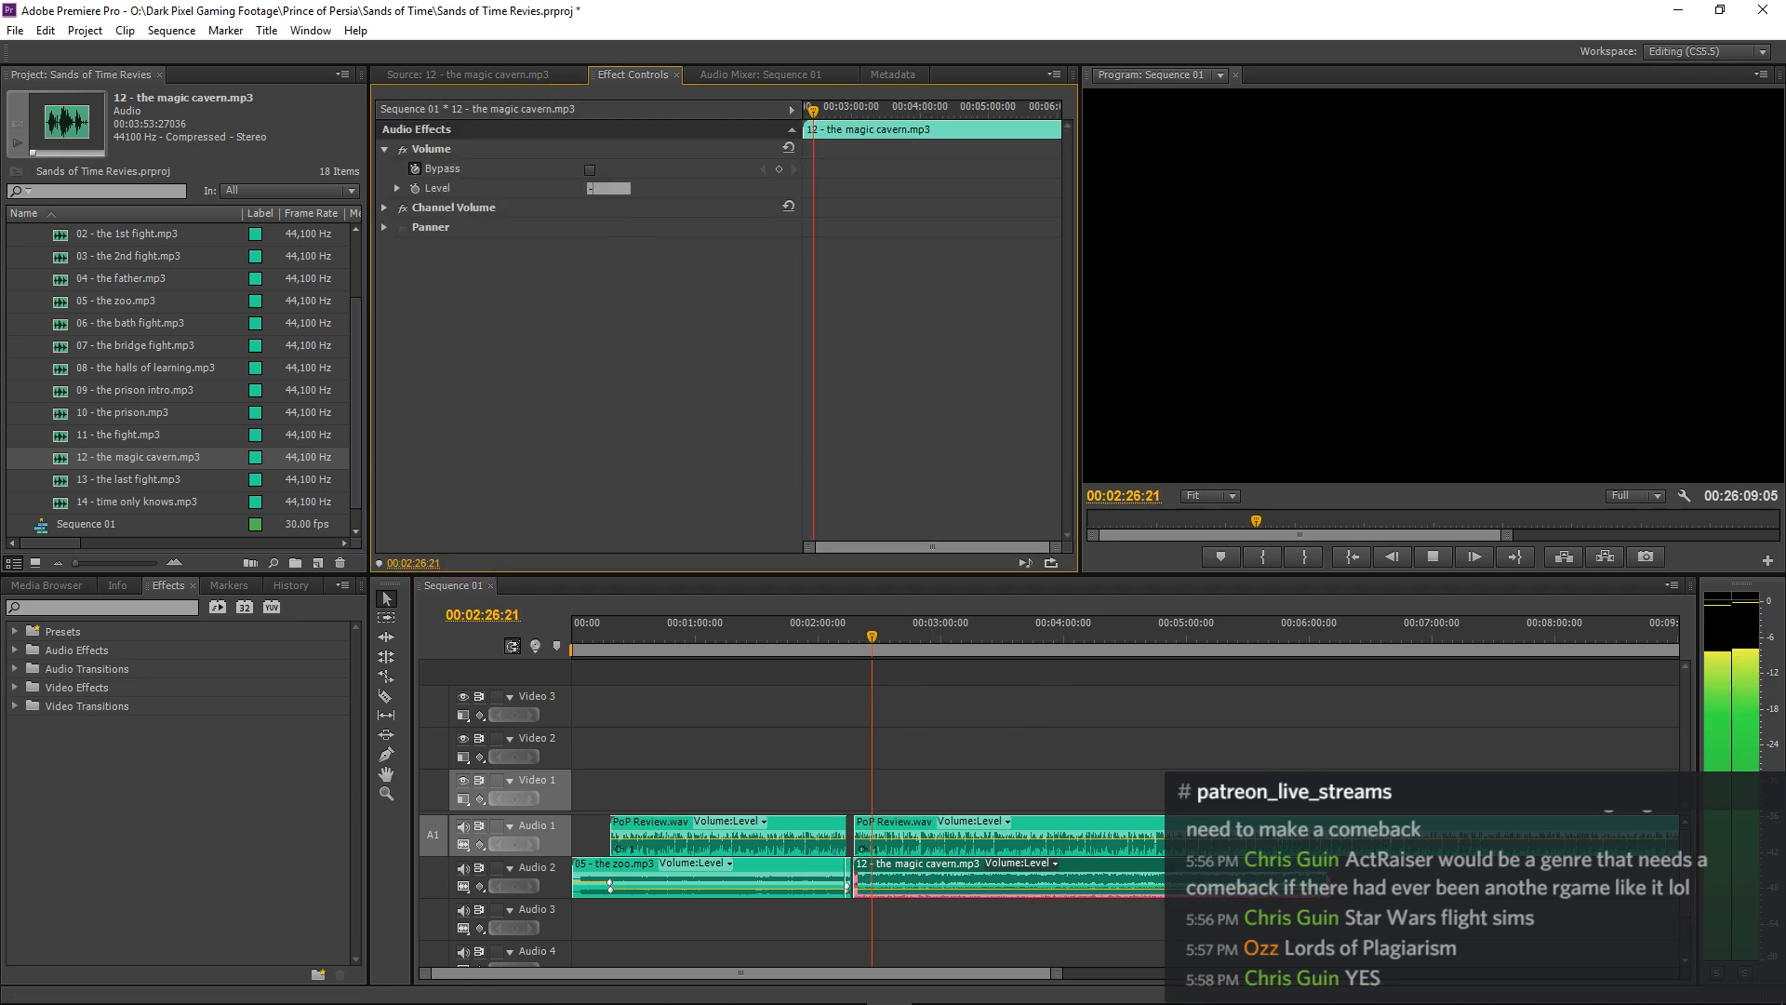
pyautogui.write('22')
pyautogui.press('Return')
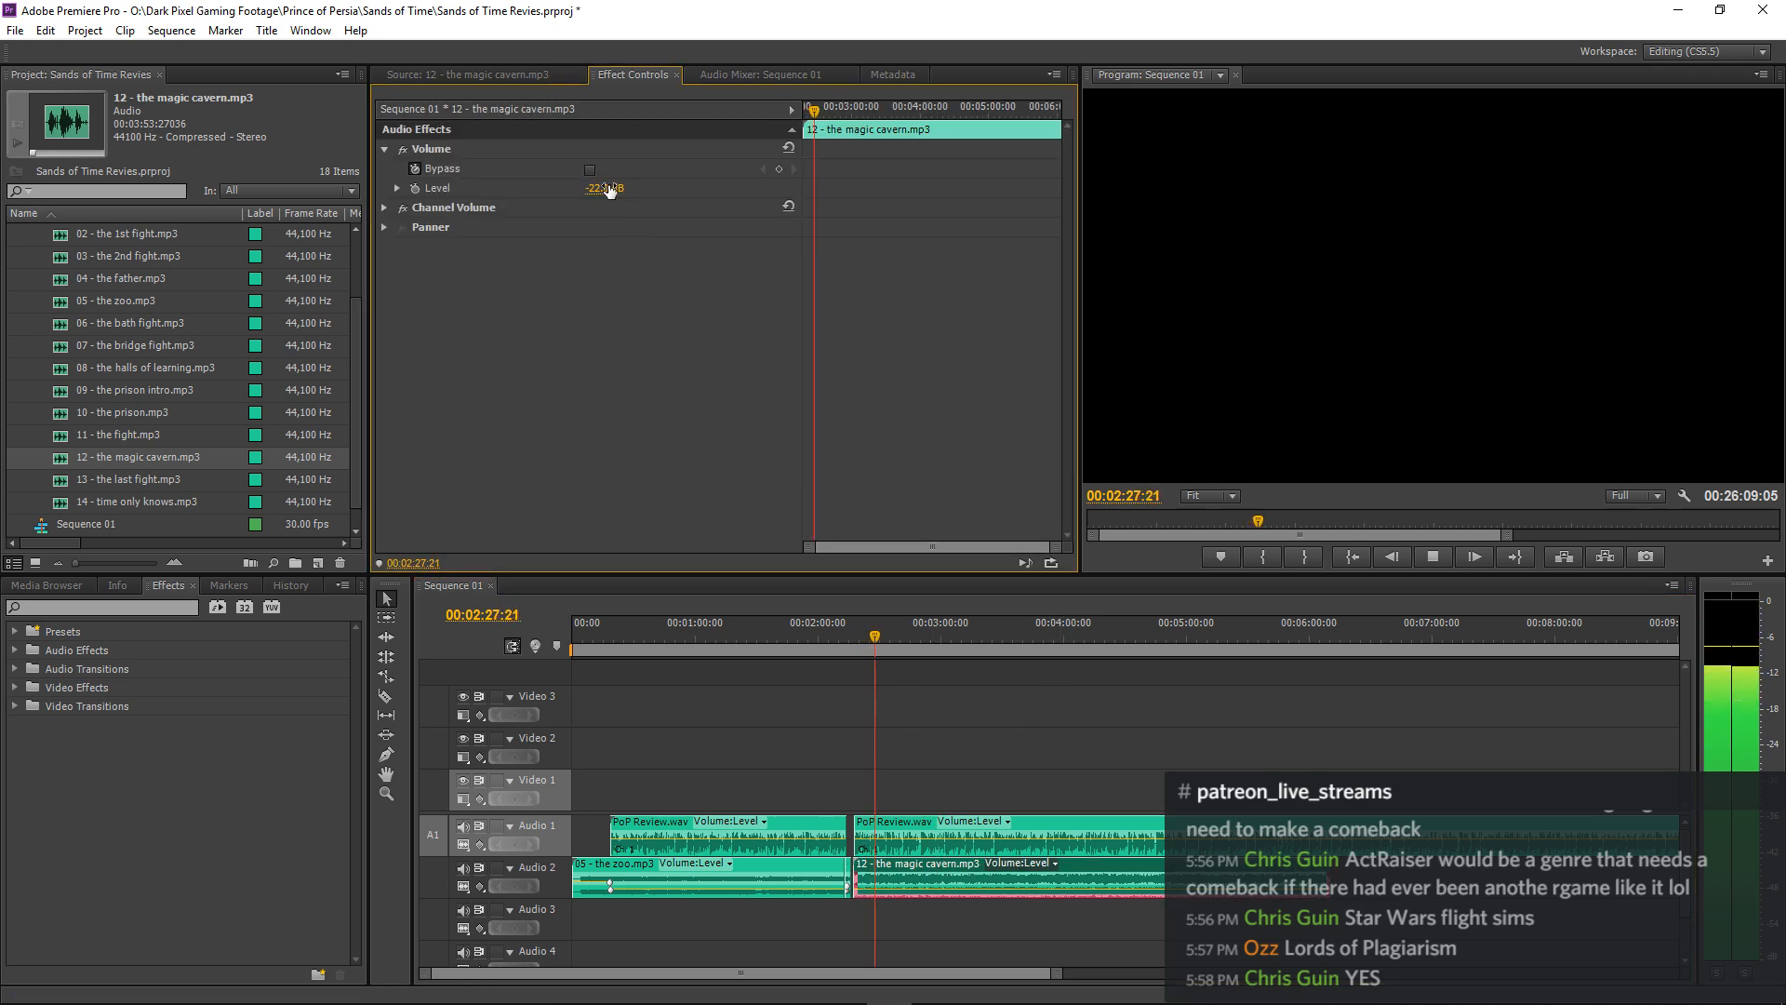
pyautogui.click(984, 688)
pyautogui.press('-')
pyautogui.press('-')
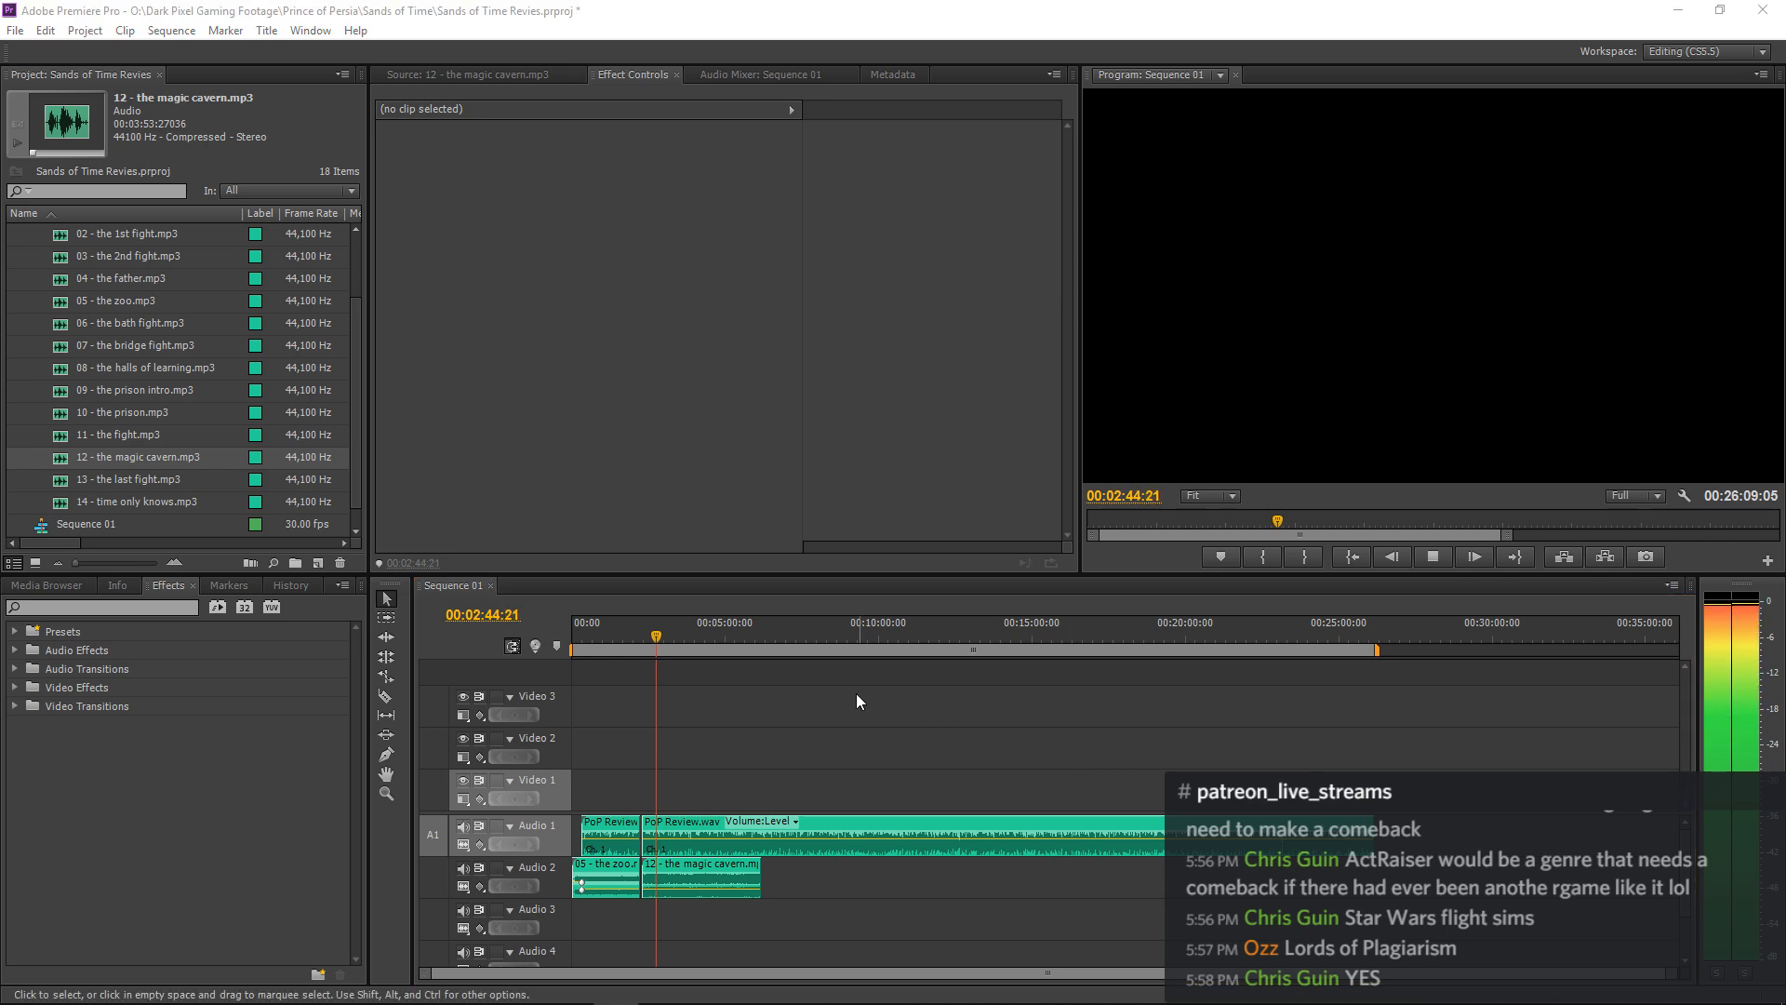
pyautogui.click(841, 662)
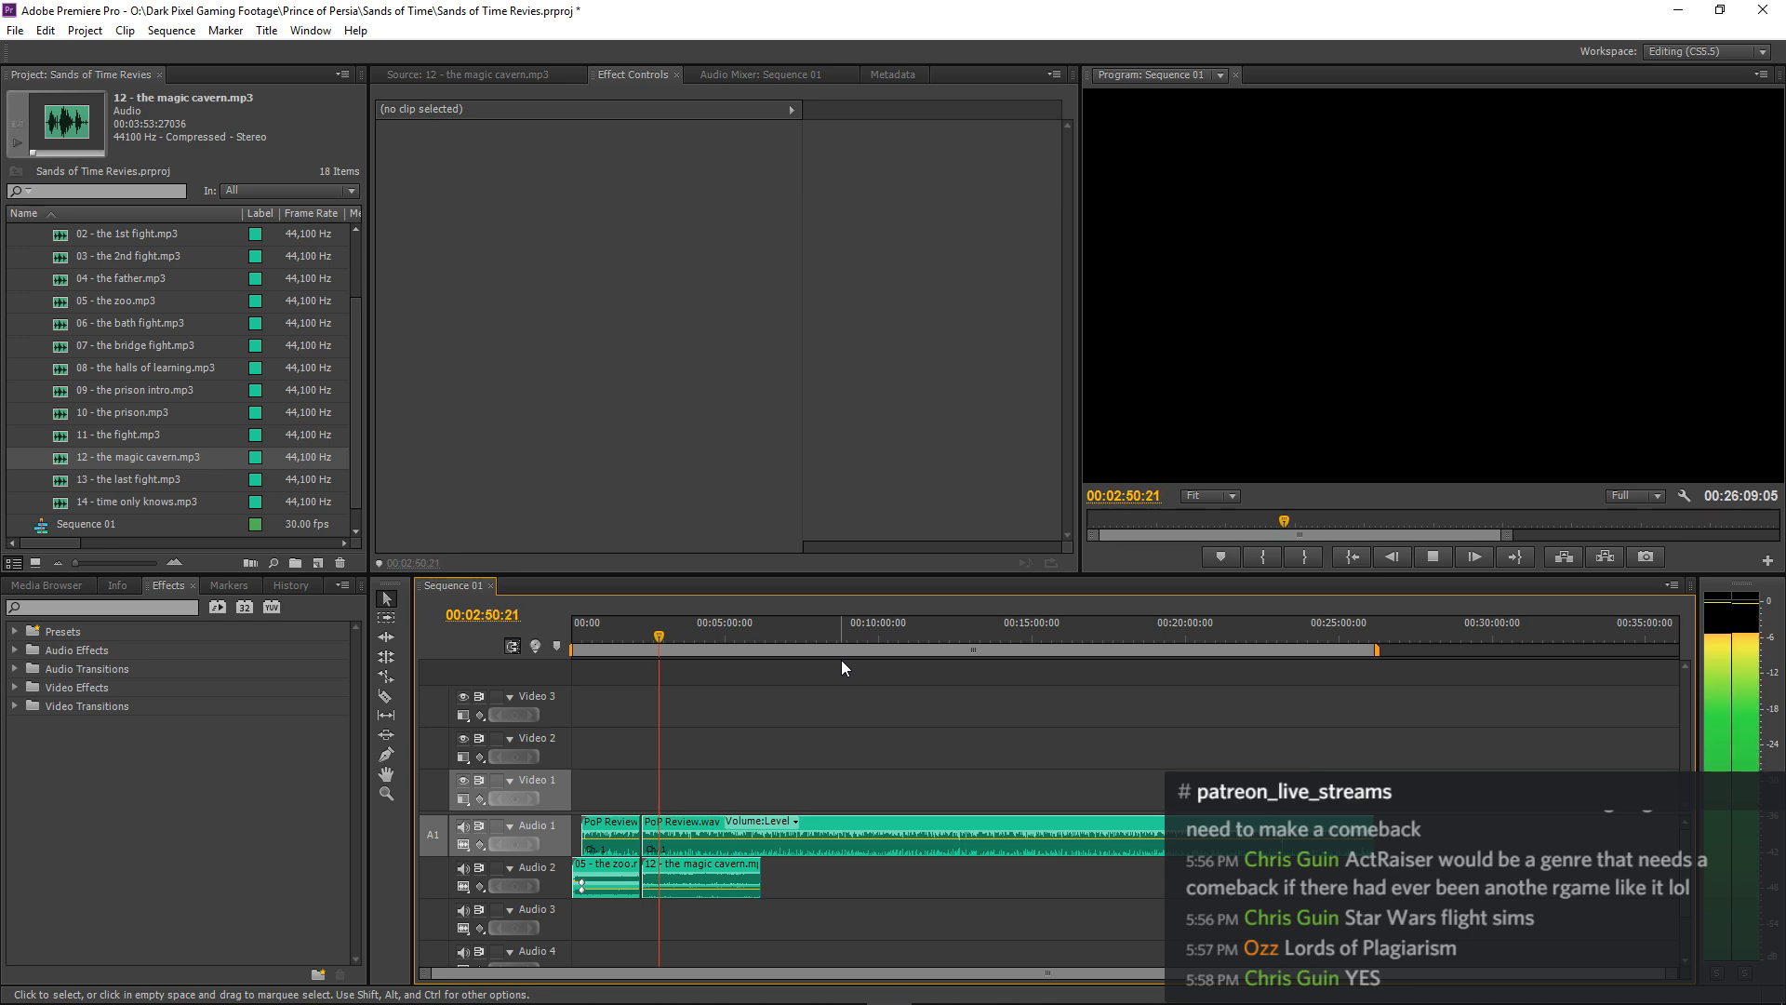
# Split PoP Review.wav at the pause just before 00:02:50, shift the following piece 15 frames earlier, and play across the cut.
pyautogui.press('space')
pyautogui.press('=')
pyautogui.press('=')
pyautogui.press('=')
pyautogui.press('=')
pyautogui.press('=')
pyautogui.press('=')
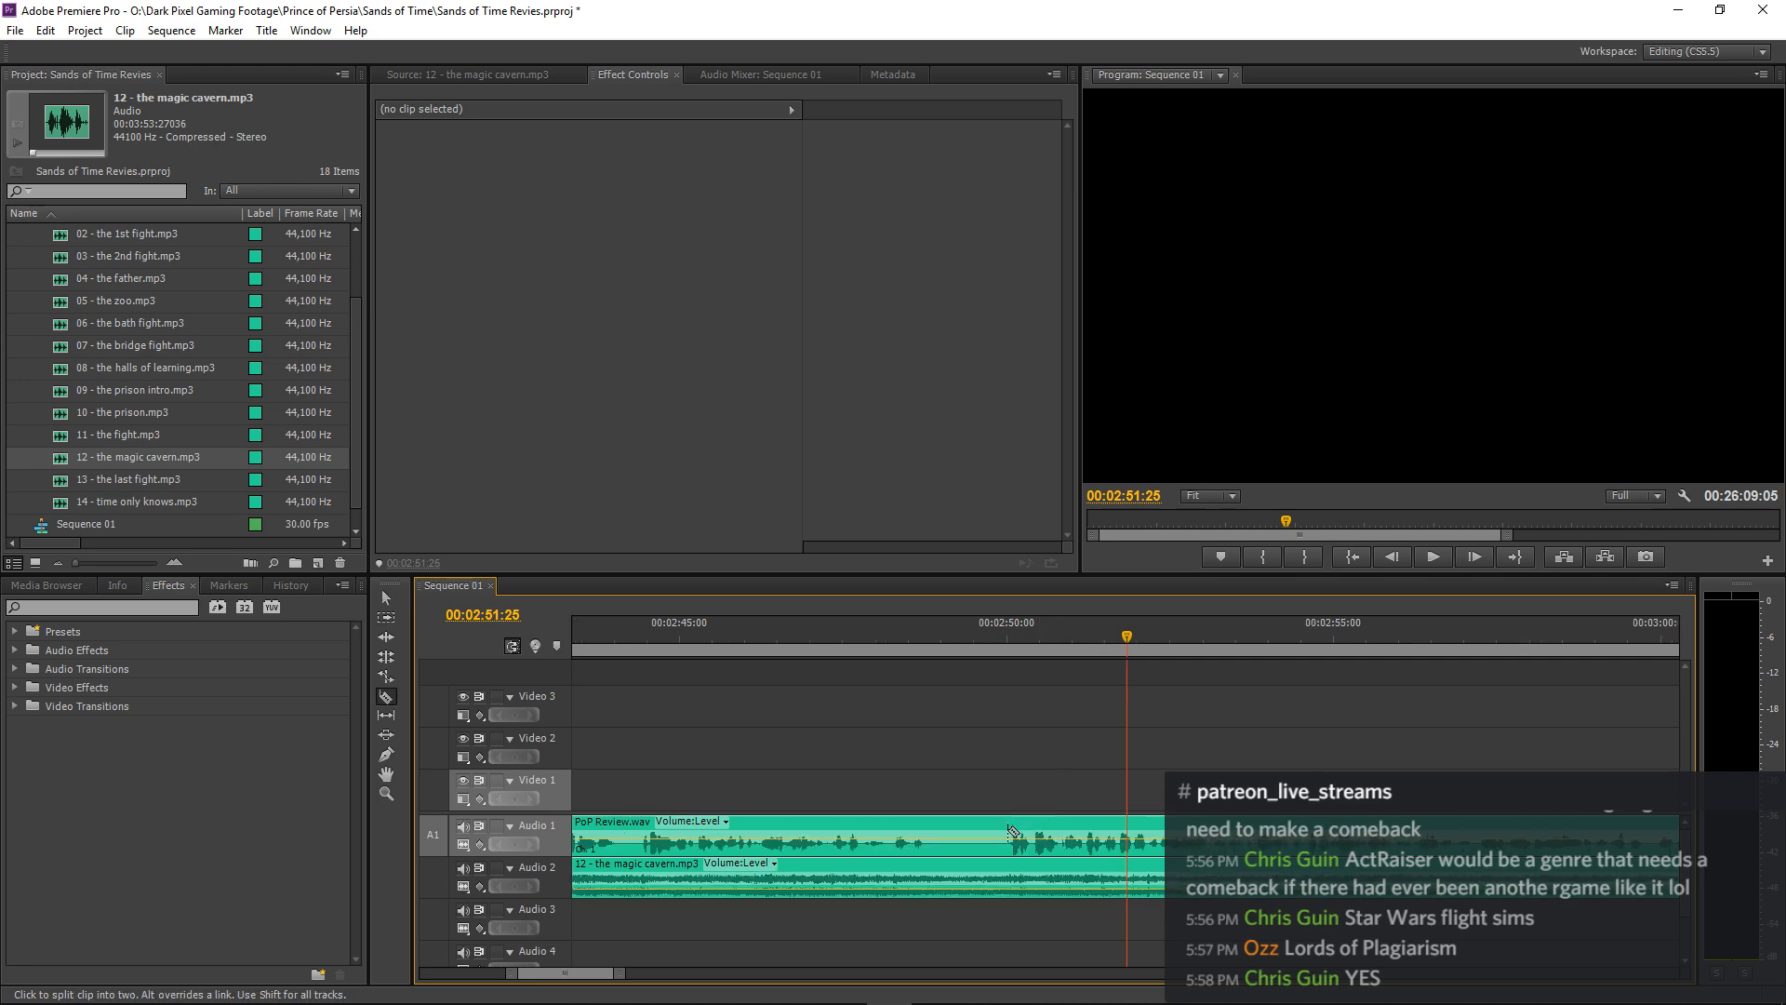
pyautogui.moveTo(1023, 830); pyautogui.dragTo(1002, 840)
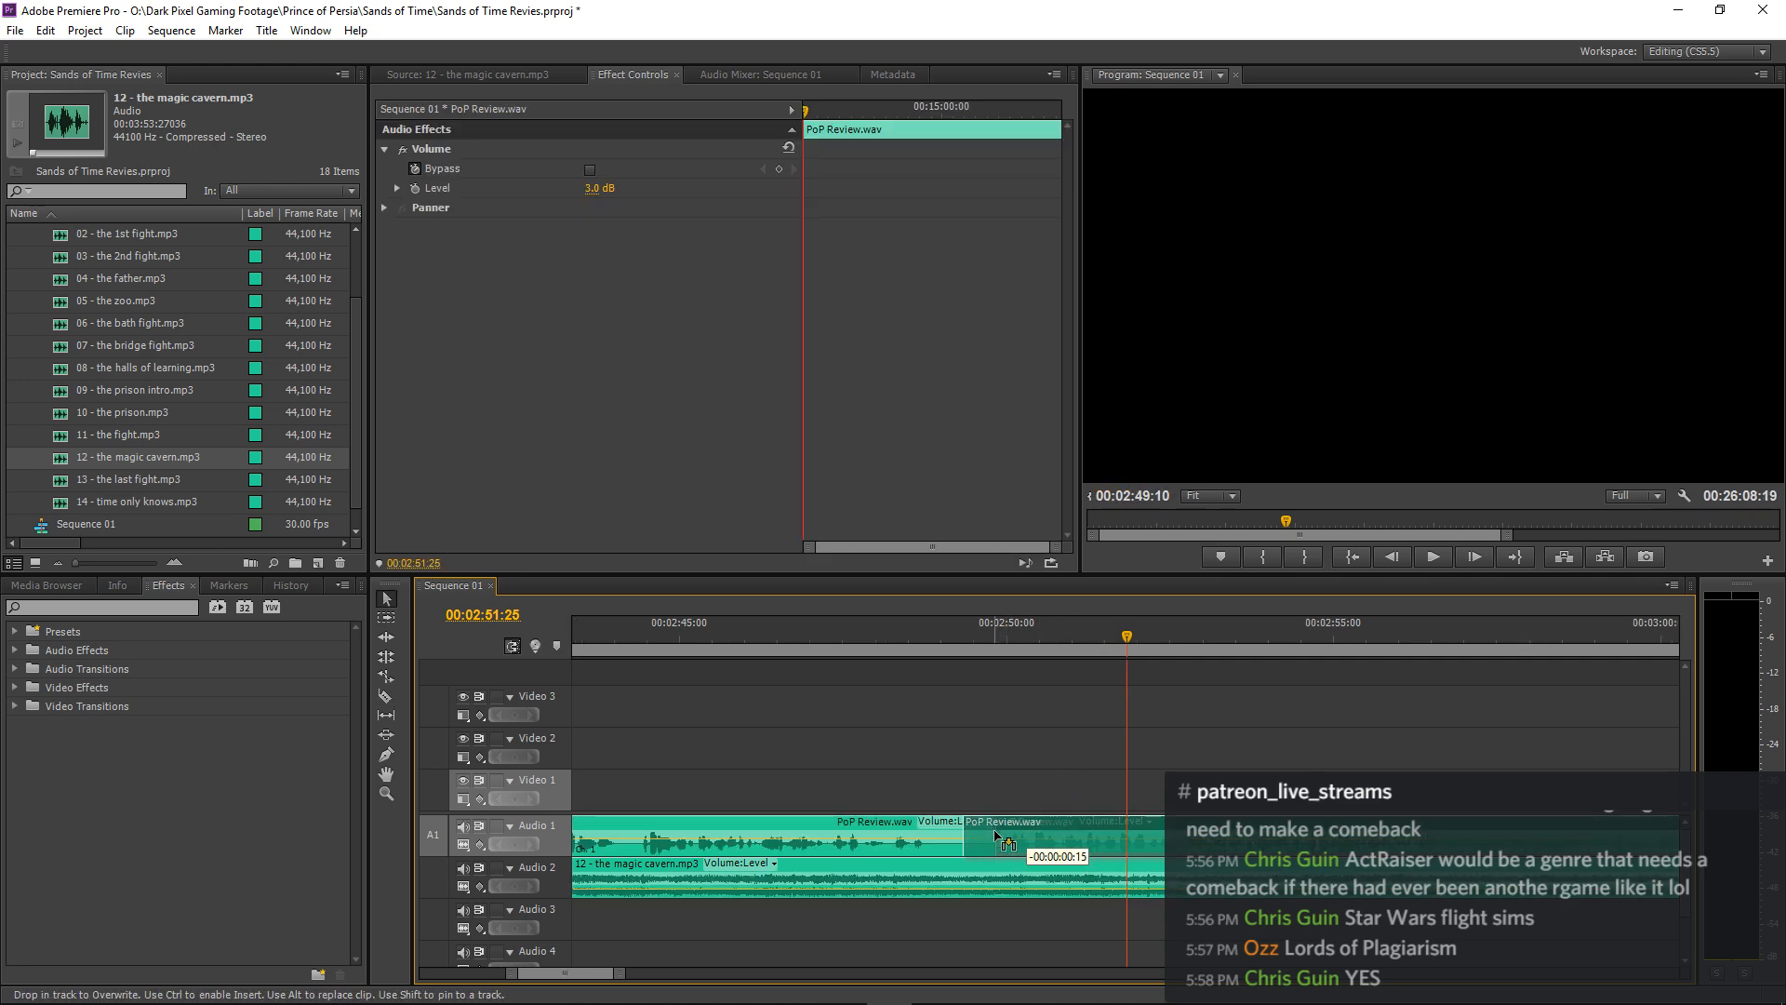
pyautogui.click(826, 644)
pyautogui.press('space')
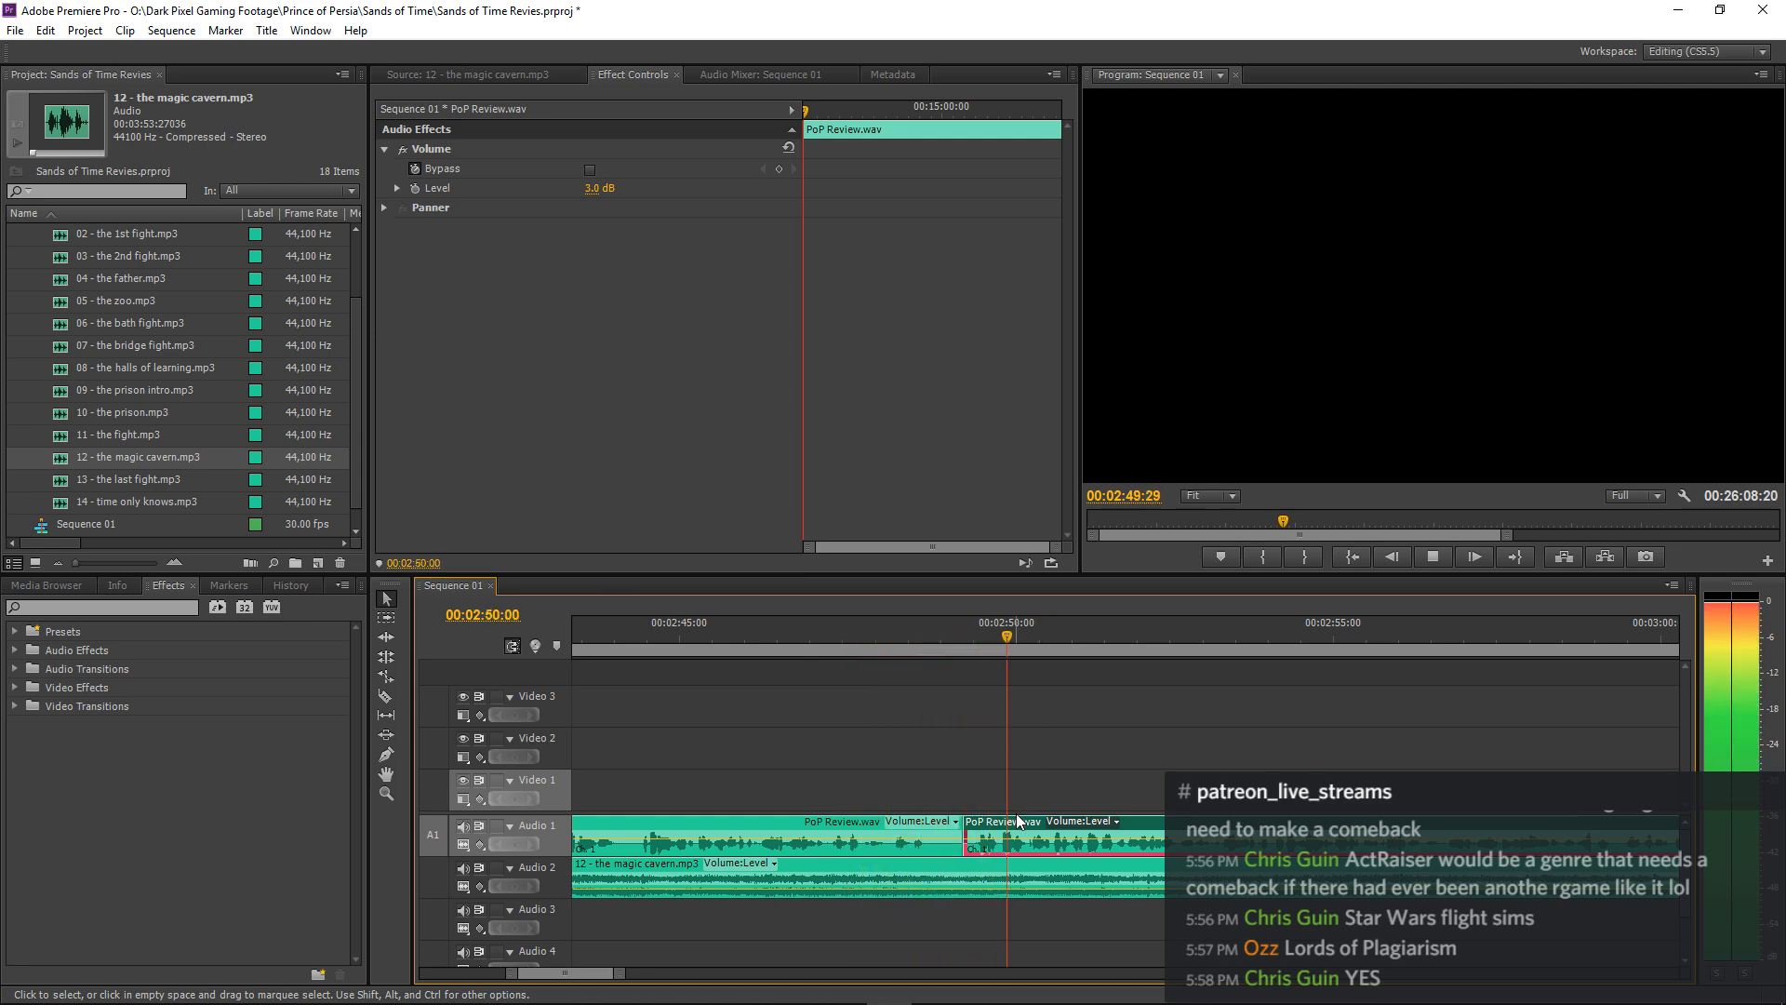
# Shift the PoP Review.wav piece after the cut another 5 frames earlier and replay the join.
pyautogui.press('space')
pyautogui.moveTo(1003, 826); pyautogui.dragTo(997, 826)
pyautogui.click(856, 651)
pyautogui.press('space')
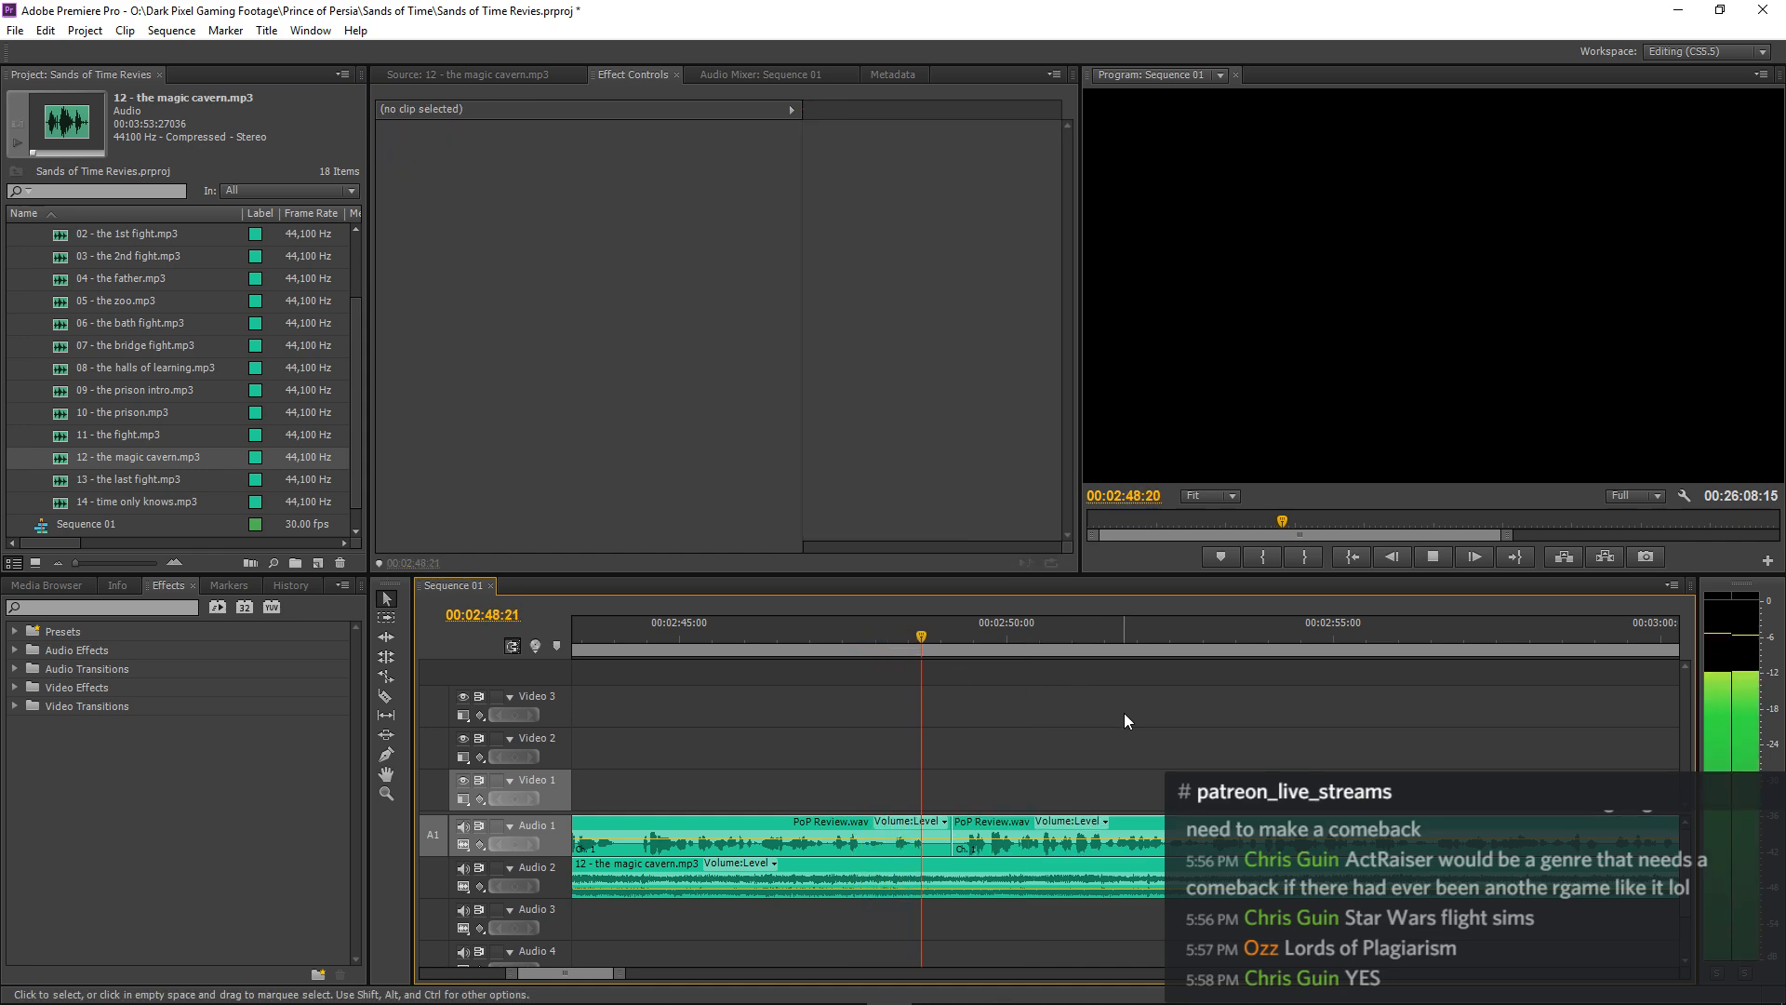
# Shift the PoP Review.wav piece after the cut 1 frame later and replay from just after 00:02:48.
pyautogui.press('space')
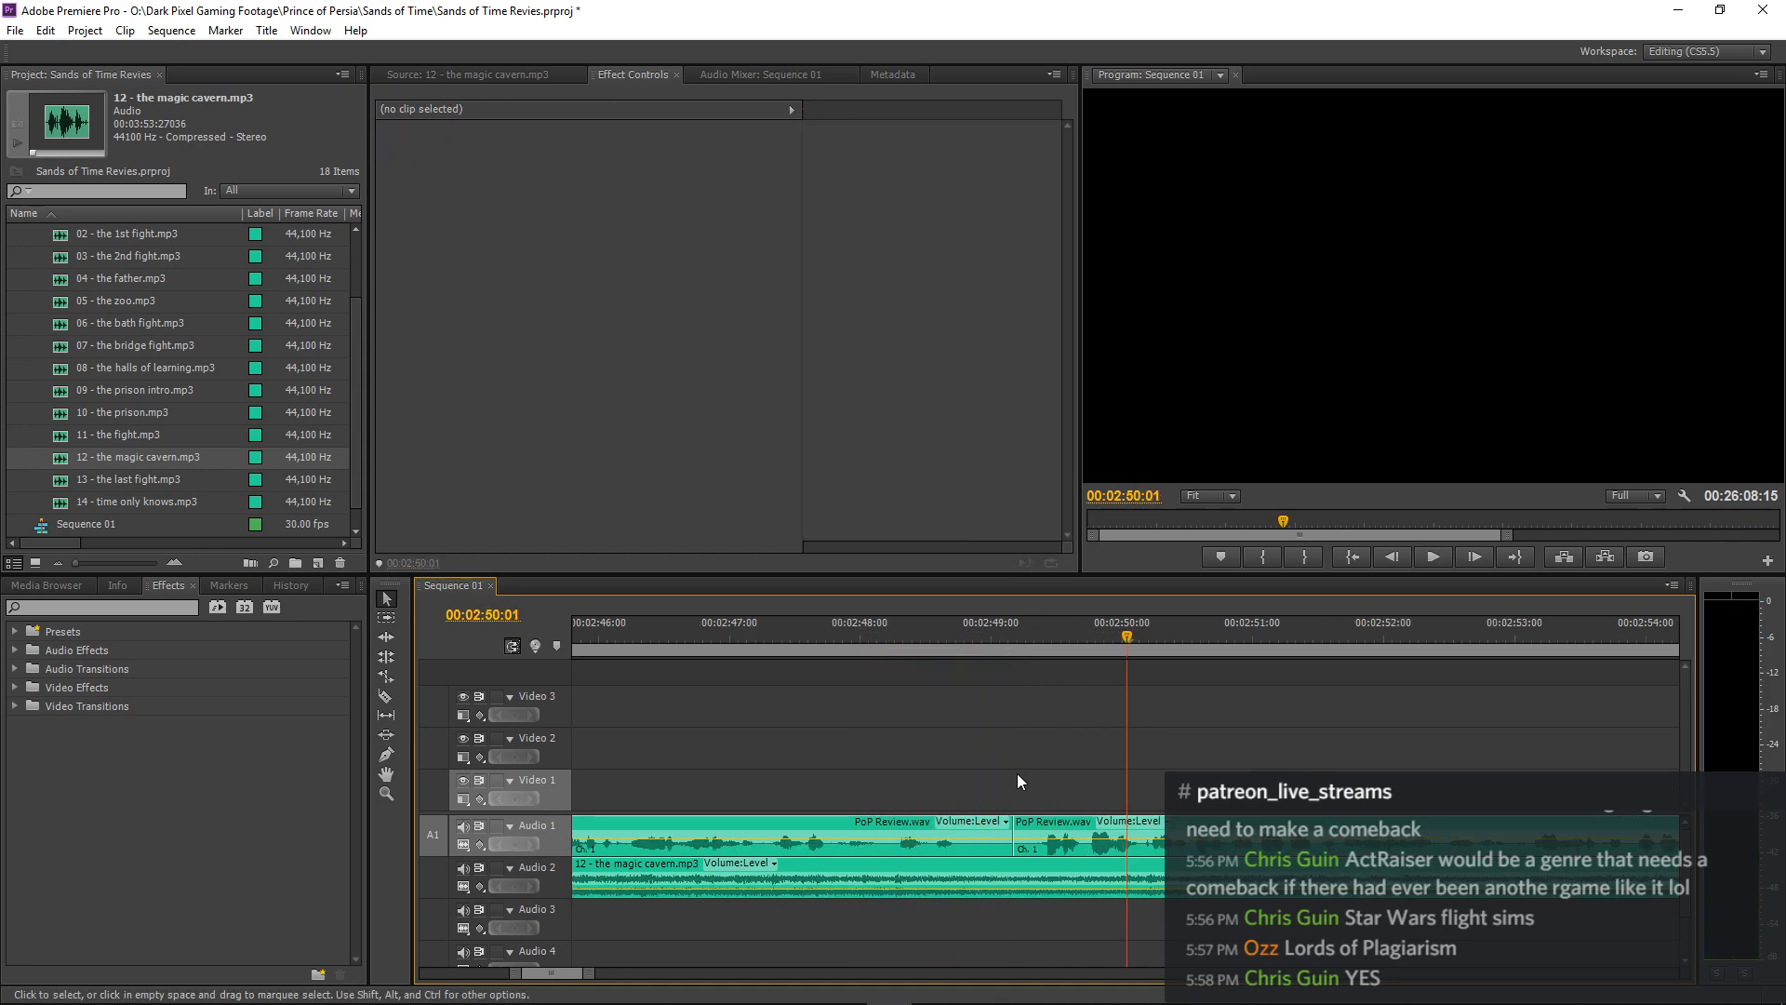
pyautogui.press('=')
pyautogui.moveTo(985, 828); pyautogui.dragTo(996, 825)
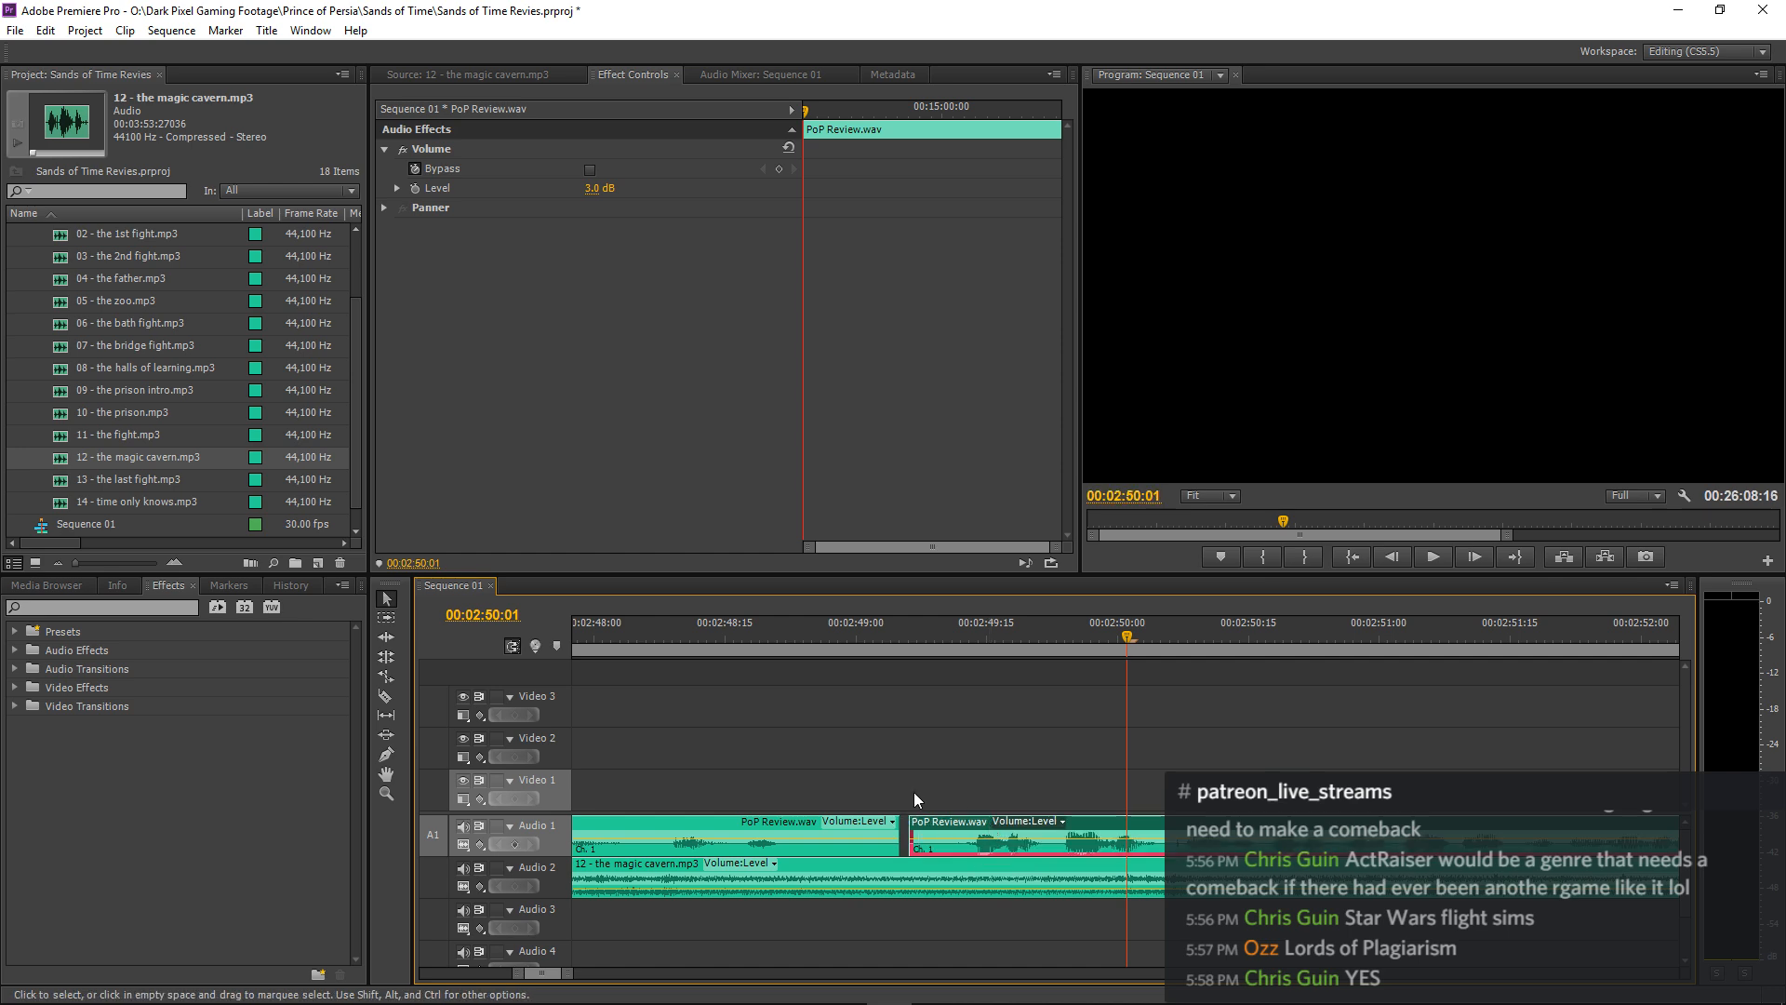
pyautogui.click(612, 640)
pyautogui.press('space')
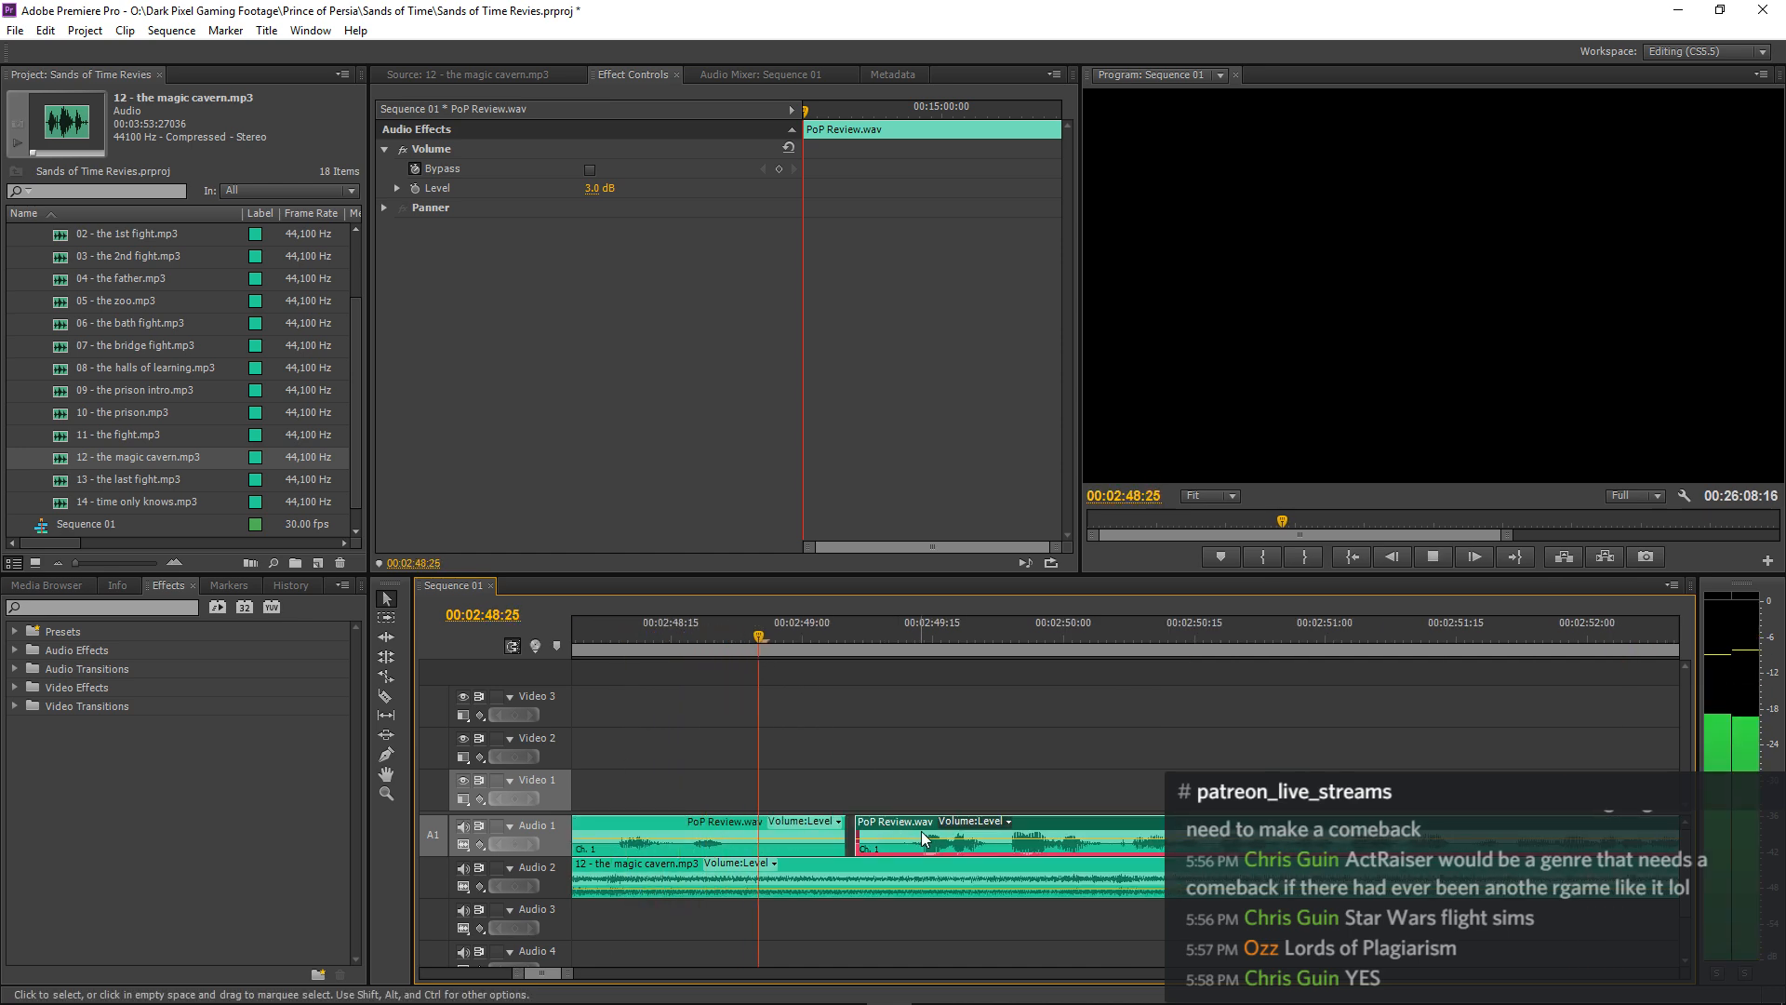
# Extend the end of the preceding PoP Review.wav piece to close the one-frame gap, and play the narration through 00:03:01.
pyautogui.press('space')
pyautogui.click(843, 827)
pyautogui.moveTo(838, 826); pyautogui.dragTo(849, 823)
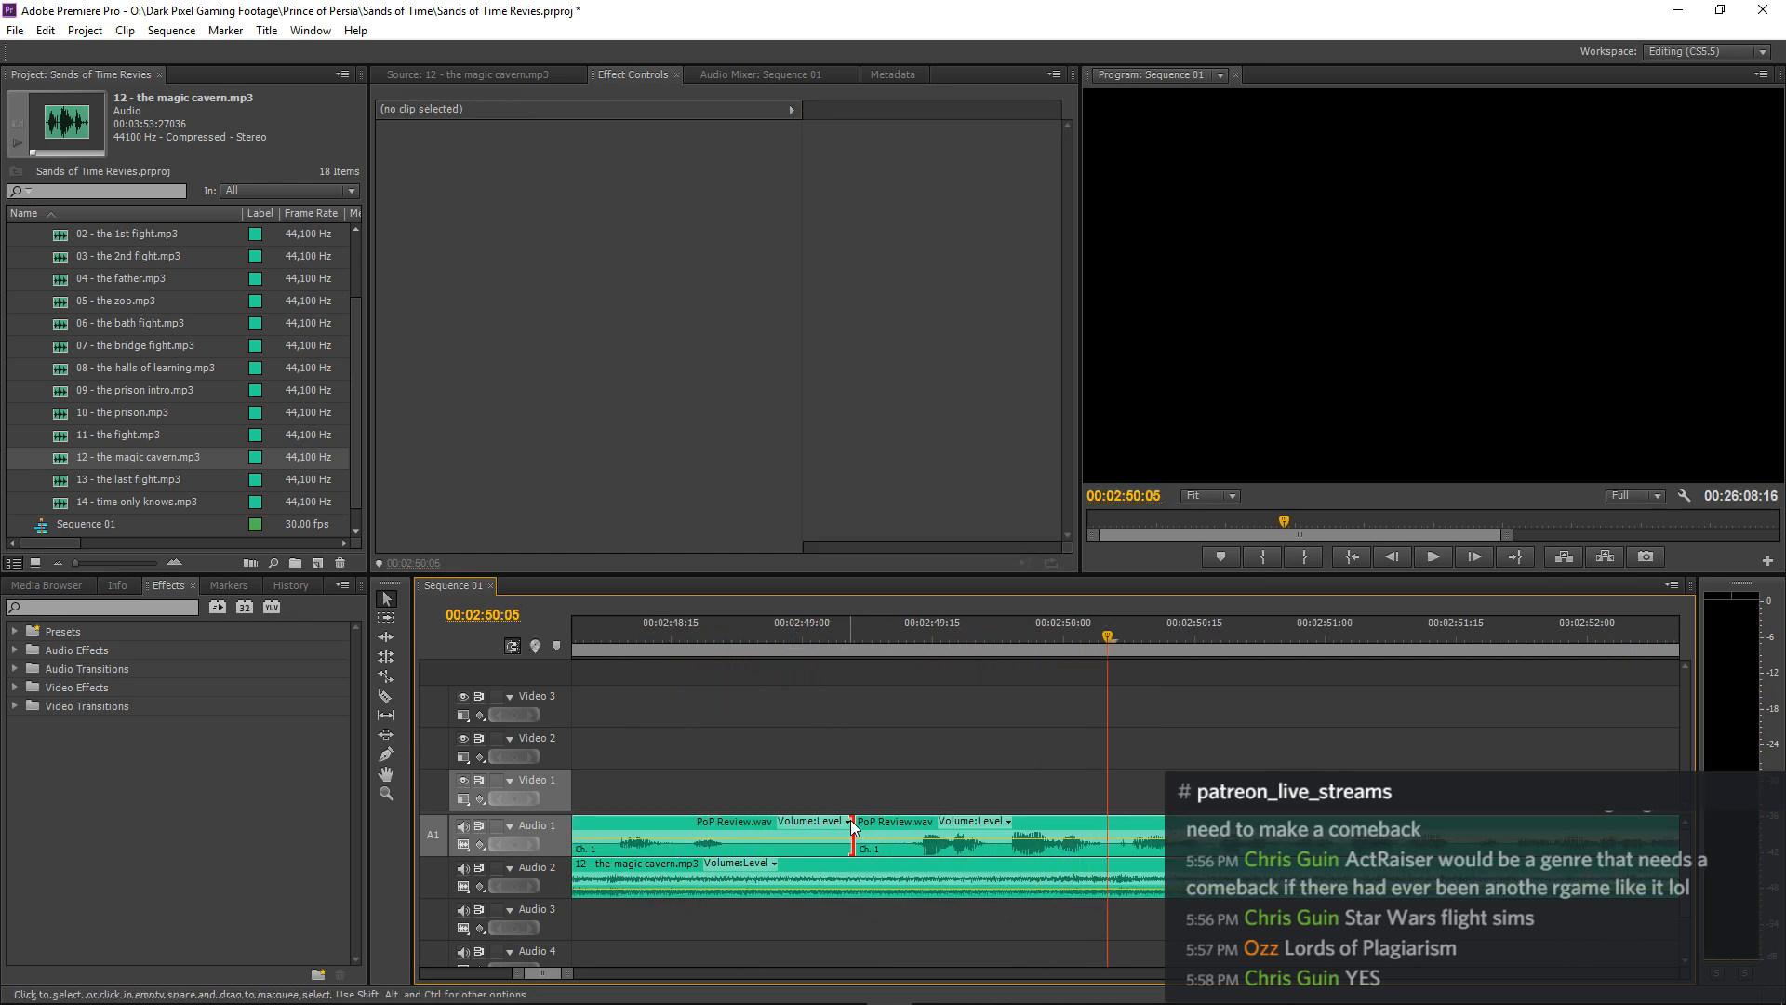
pyautogui.click(596, 638)
pyautogui.press('space')
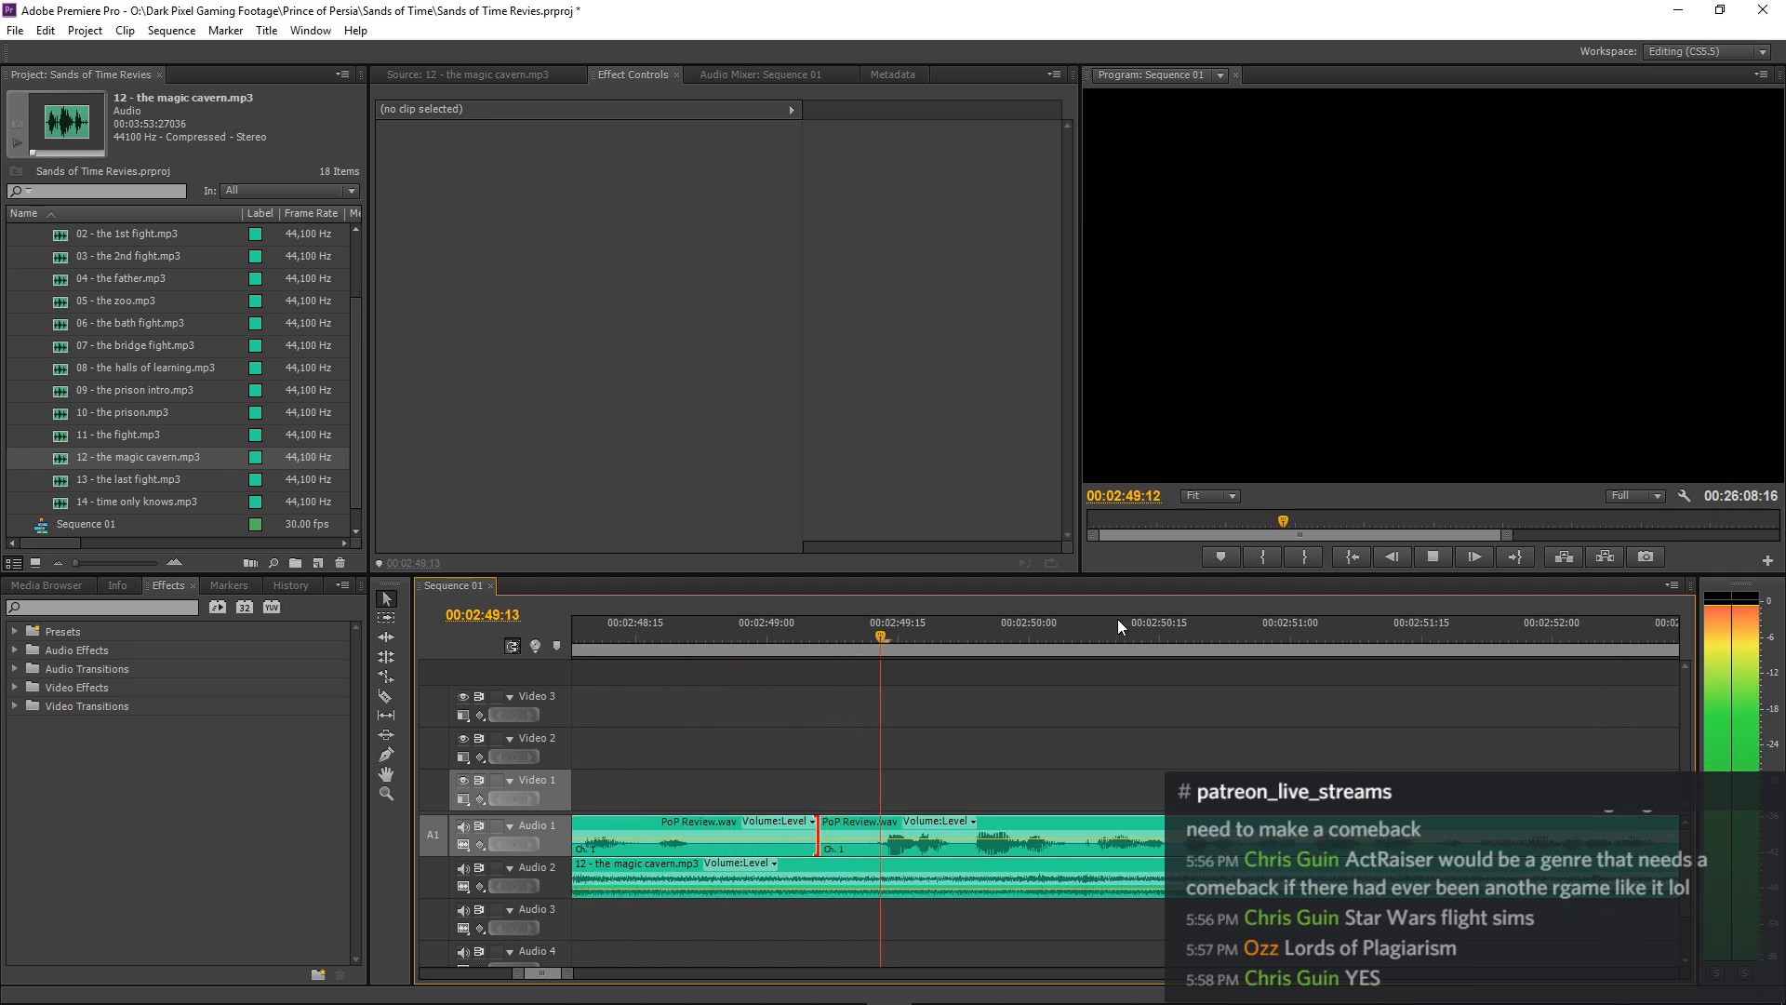
pyautogui.press('-')
pyautogui.press('-')
pyautogui.press('-')
pyautogui.press('-')
pyautogui.press('-')
pyautogui.press('-')
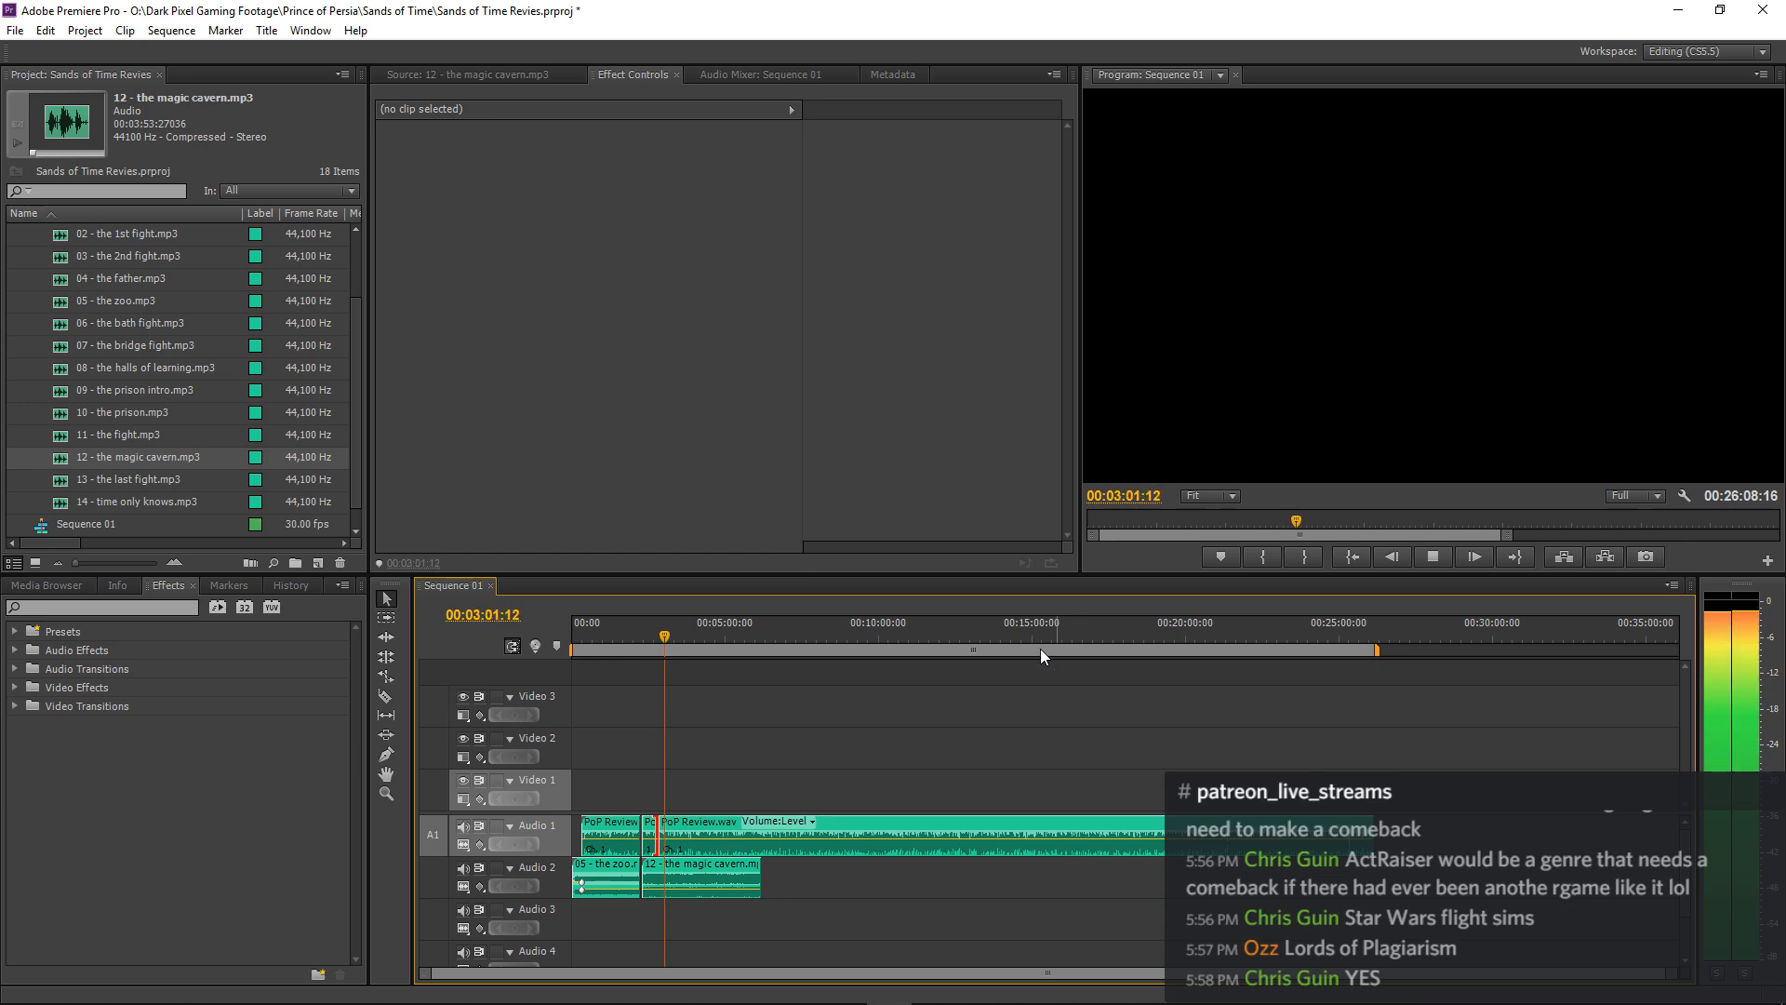
# Set the magic cavern clip's volume level to -23 dB and continue listening to the mix past 00:03:07:07.
pyautogui.click(729, 865)
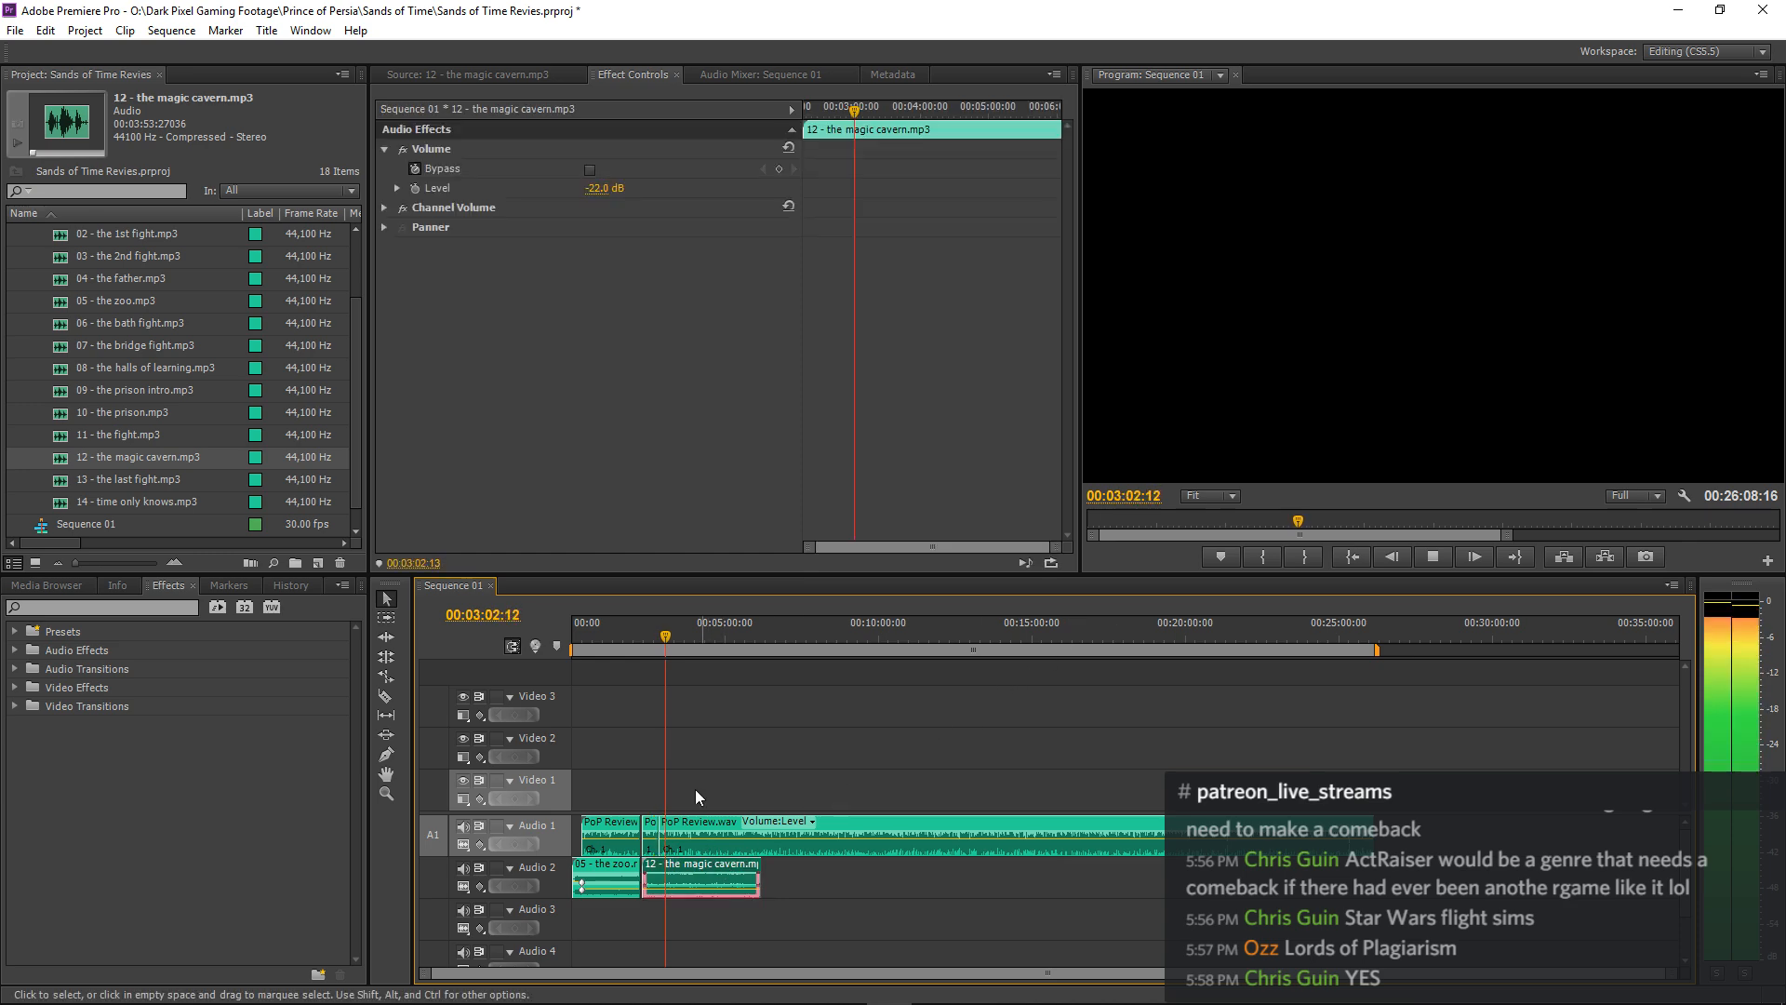
pyautogui.click(596, 190)
pyautogui.write('-23')
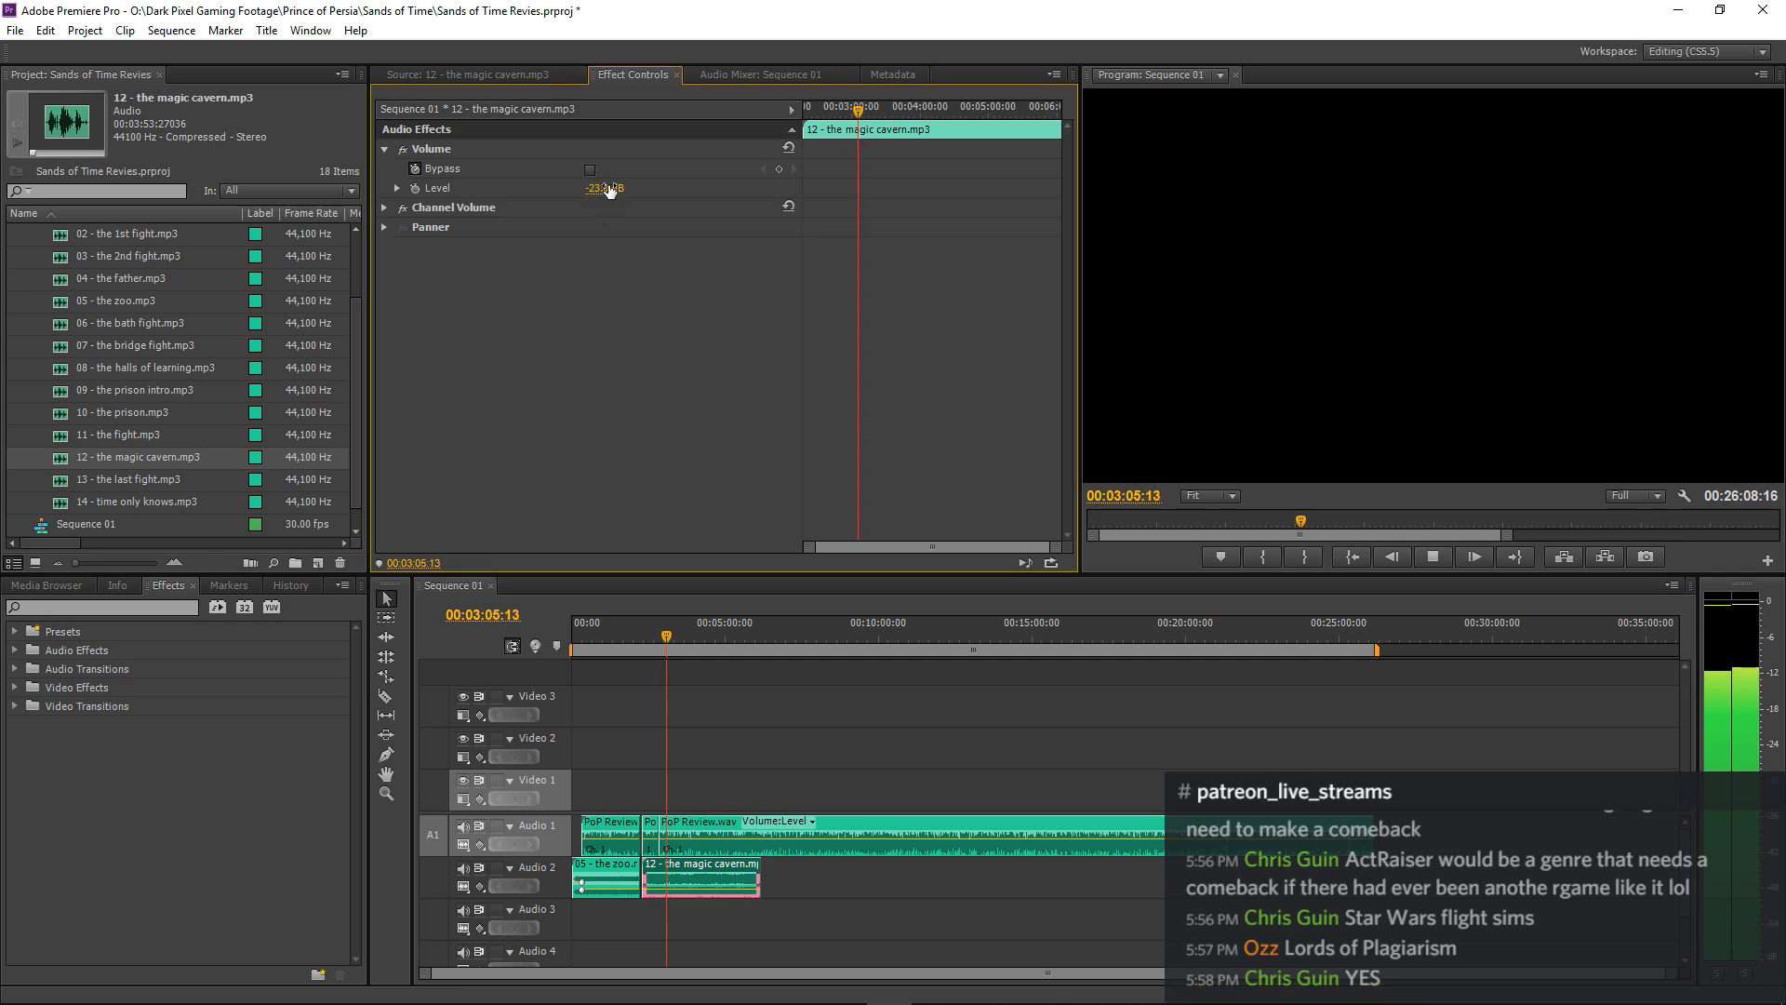
pyautogui.click(836, 688)
pyautogui.press('space')
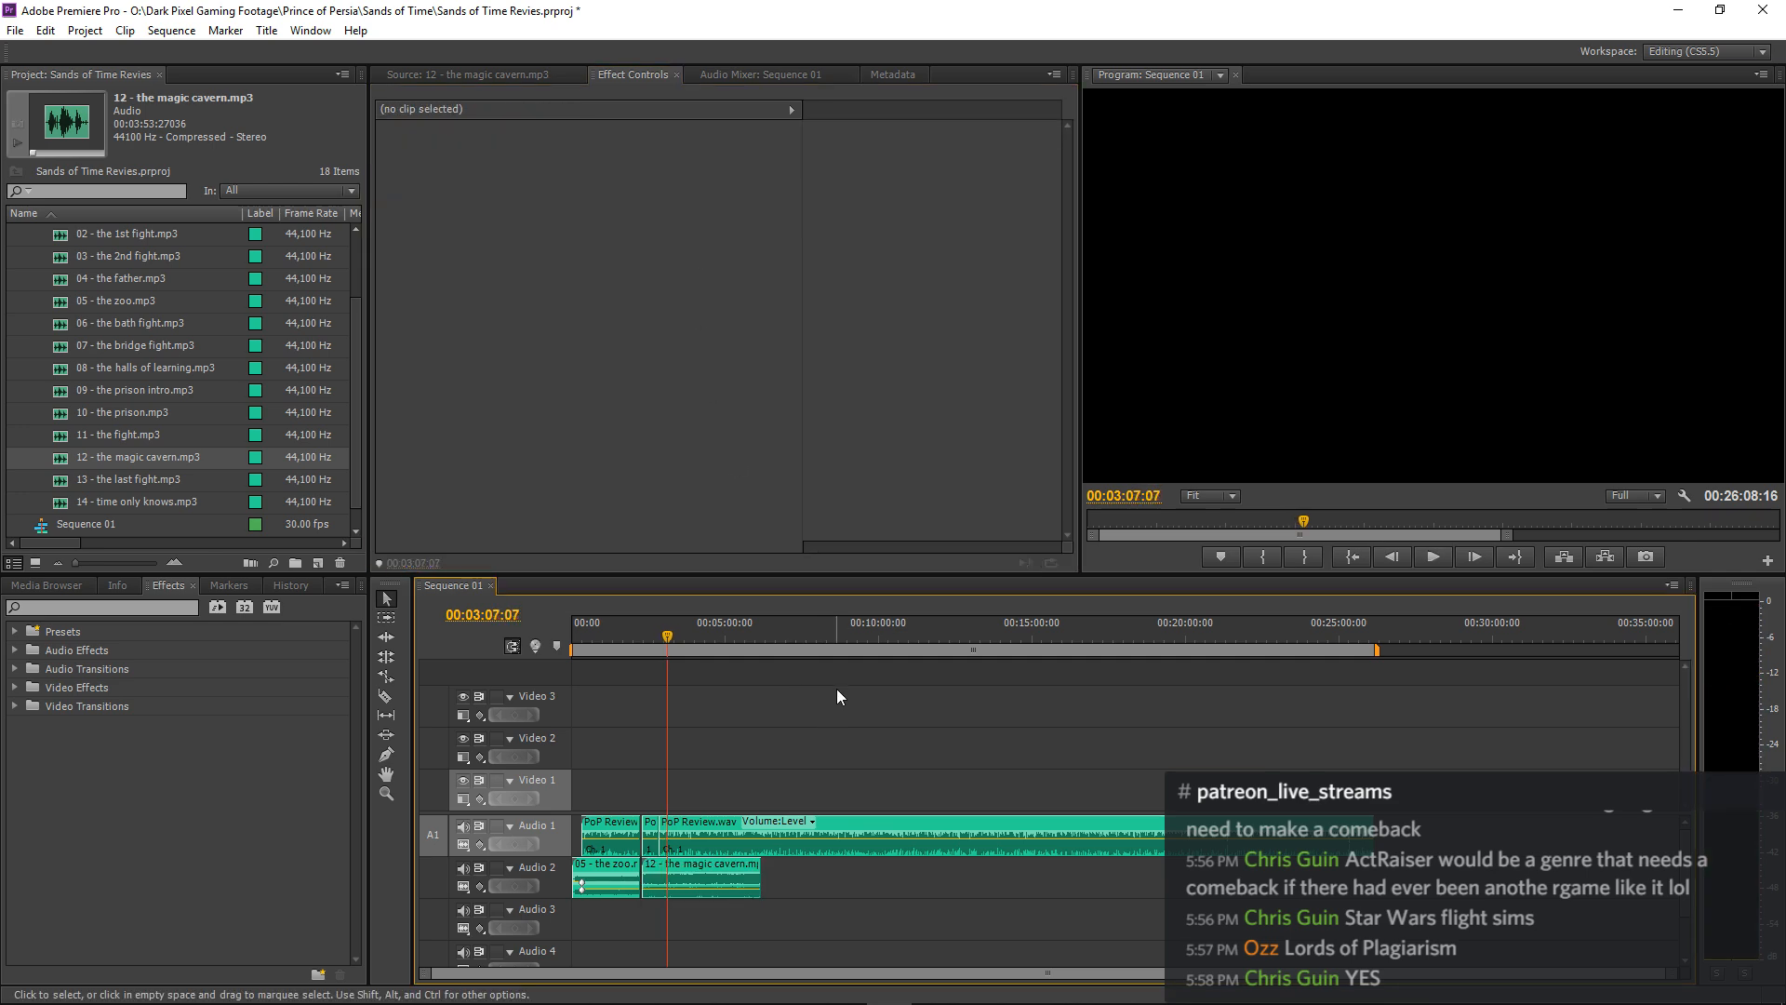
pyautogui.press('space')
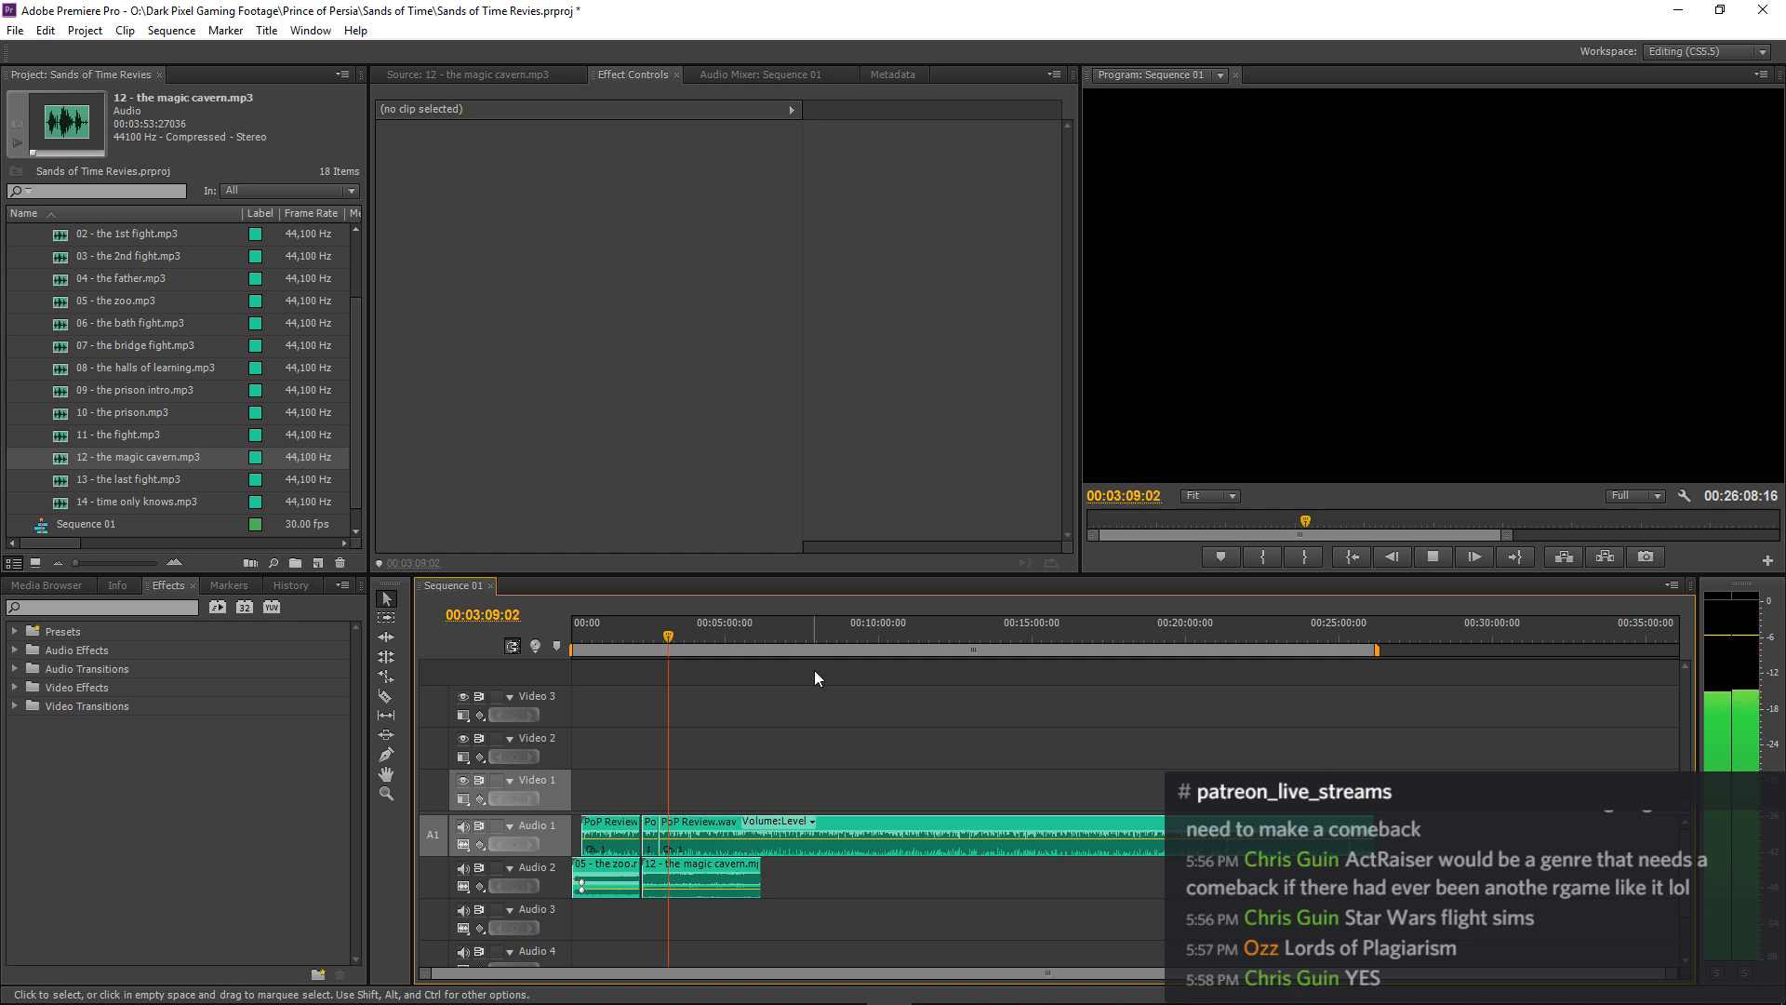
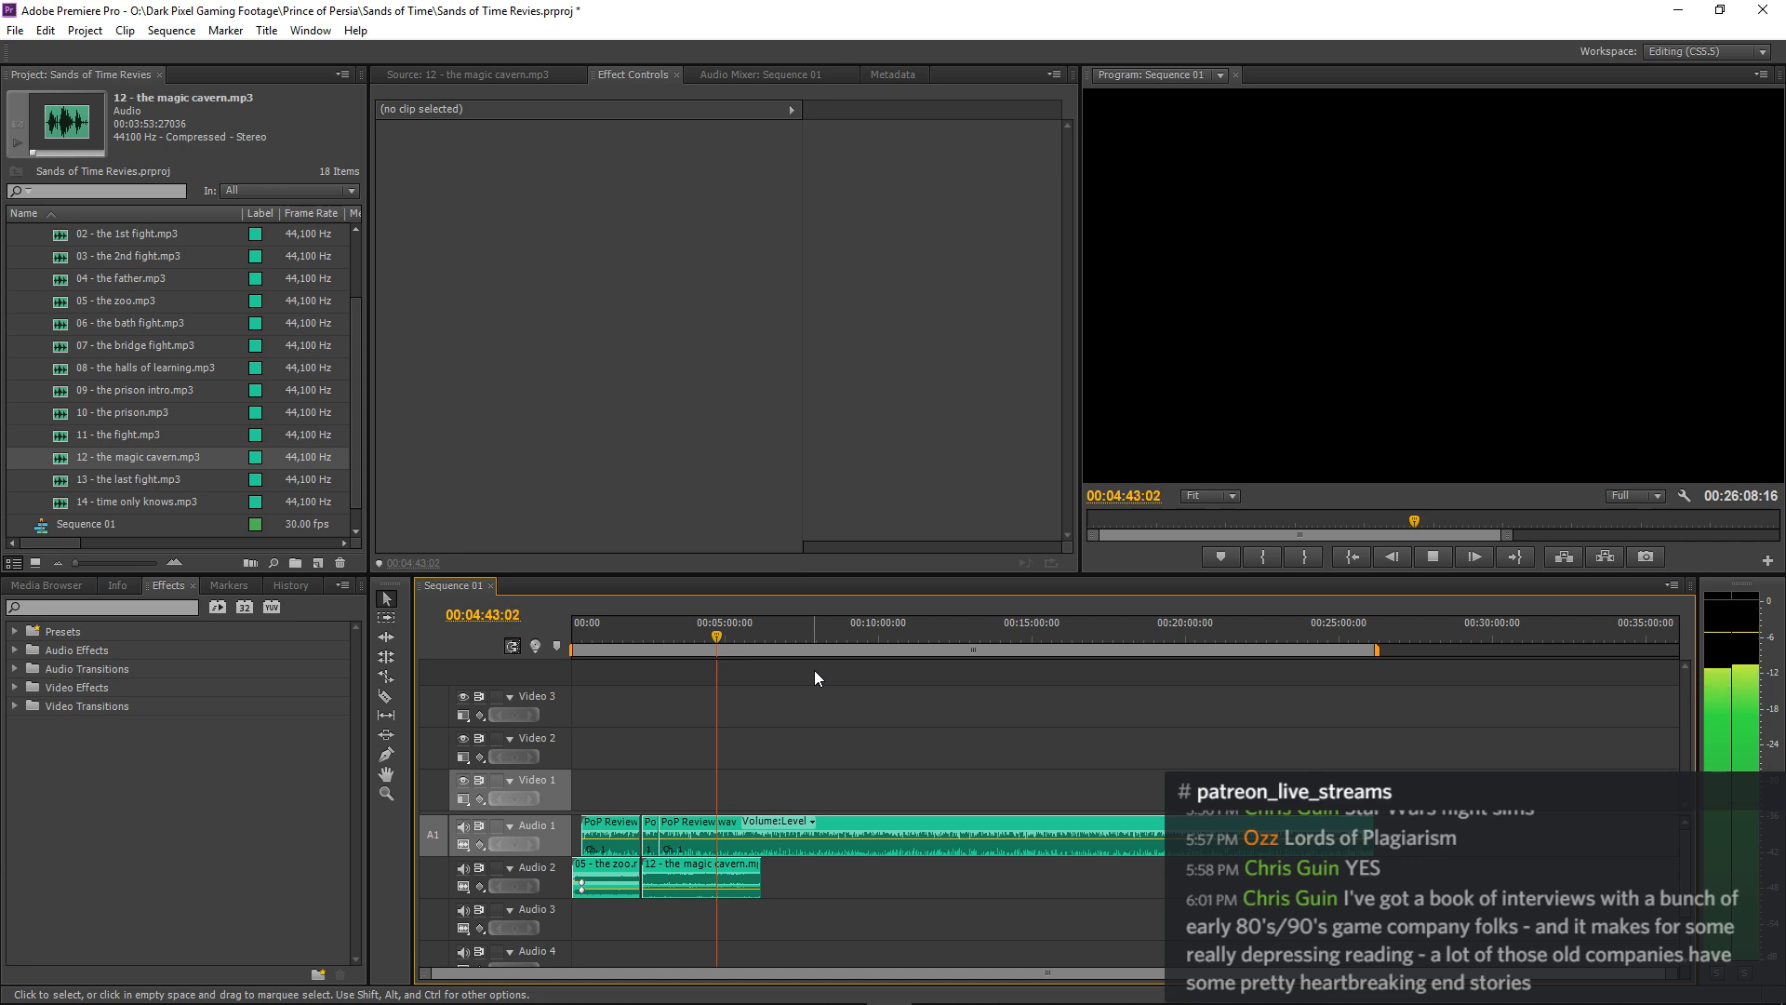
# Play the mix from about 00:04:43 through 00:05:49 and examine the timeline around the end of the magic cavern clip.
pyautogui.press('space')
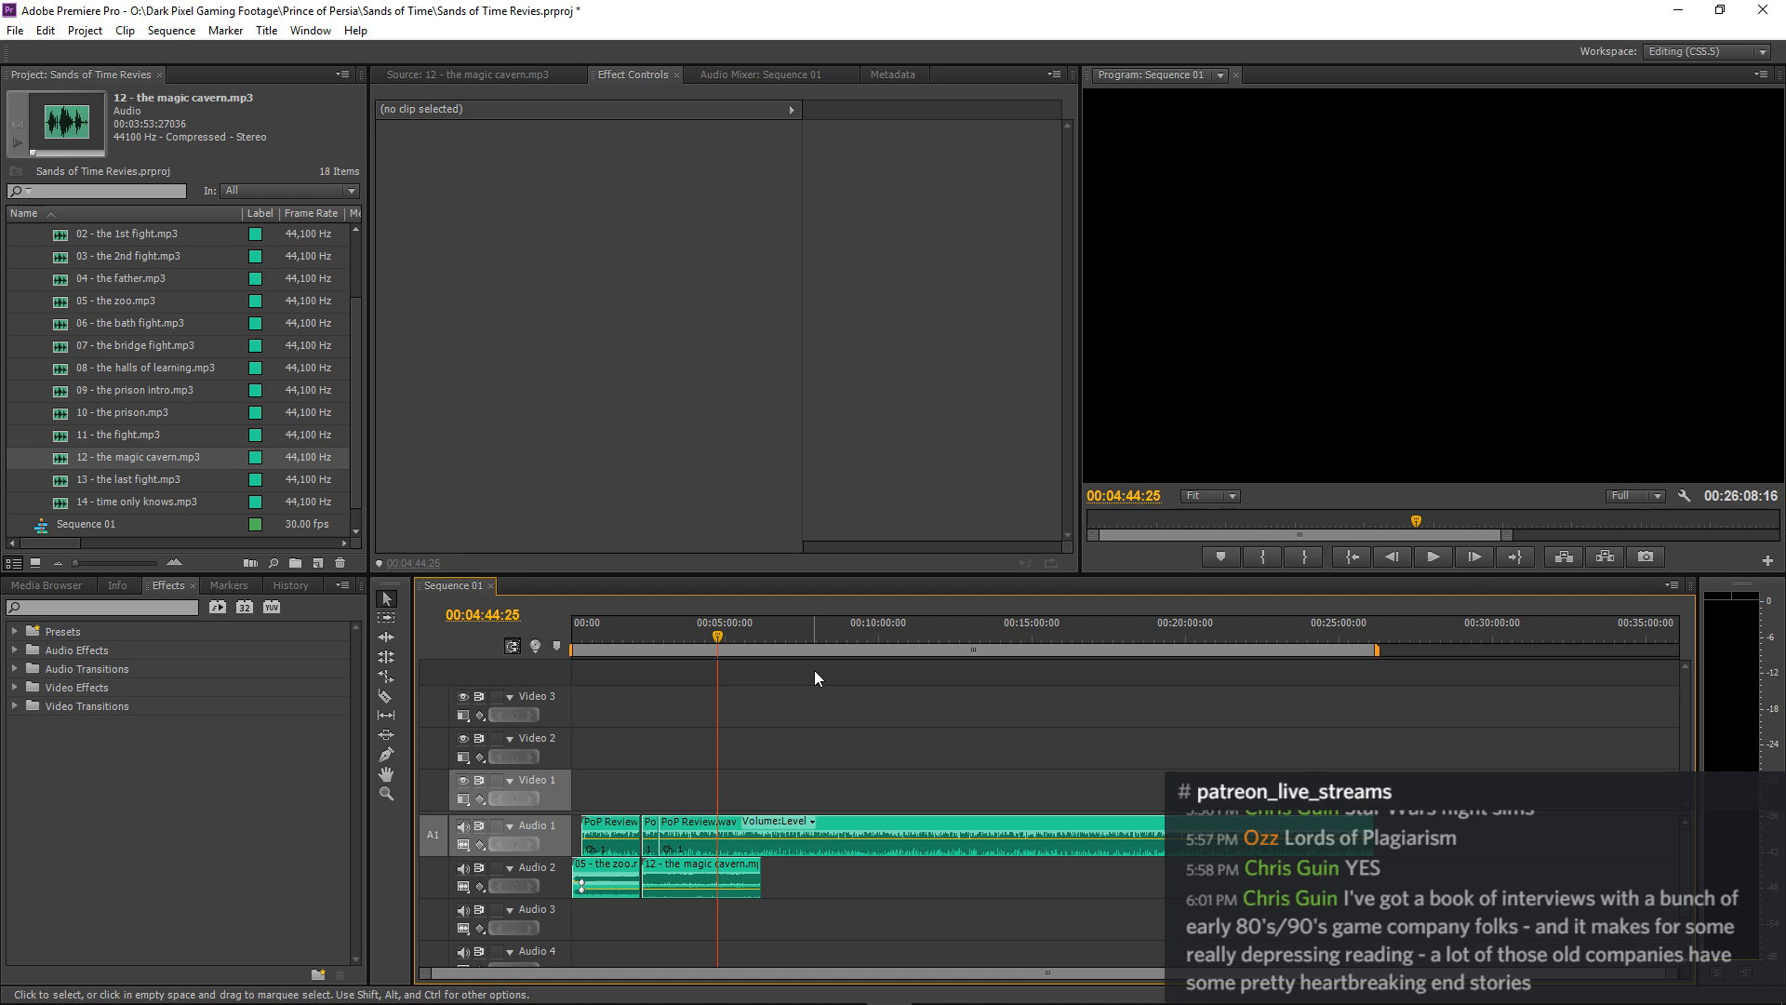
pyautogui.press('space')
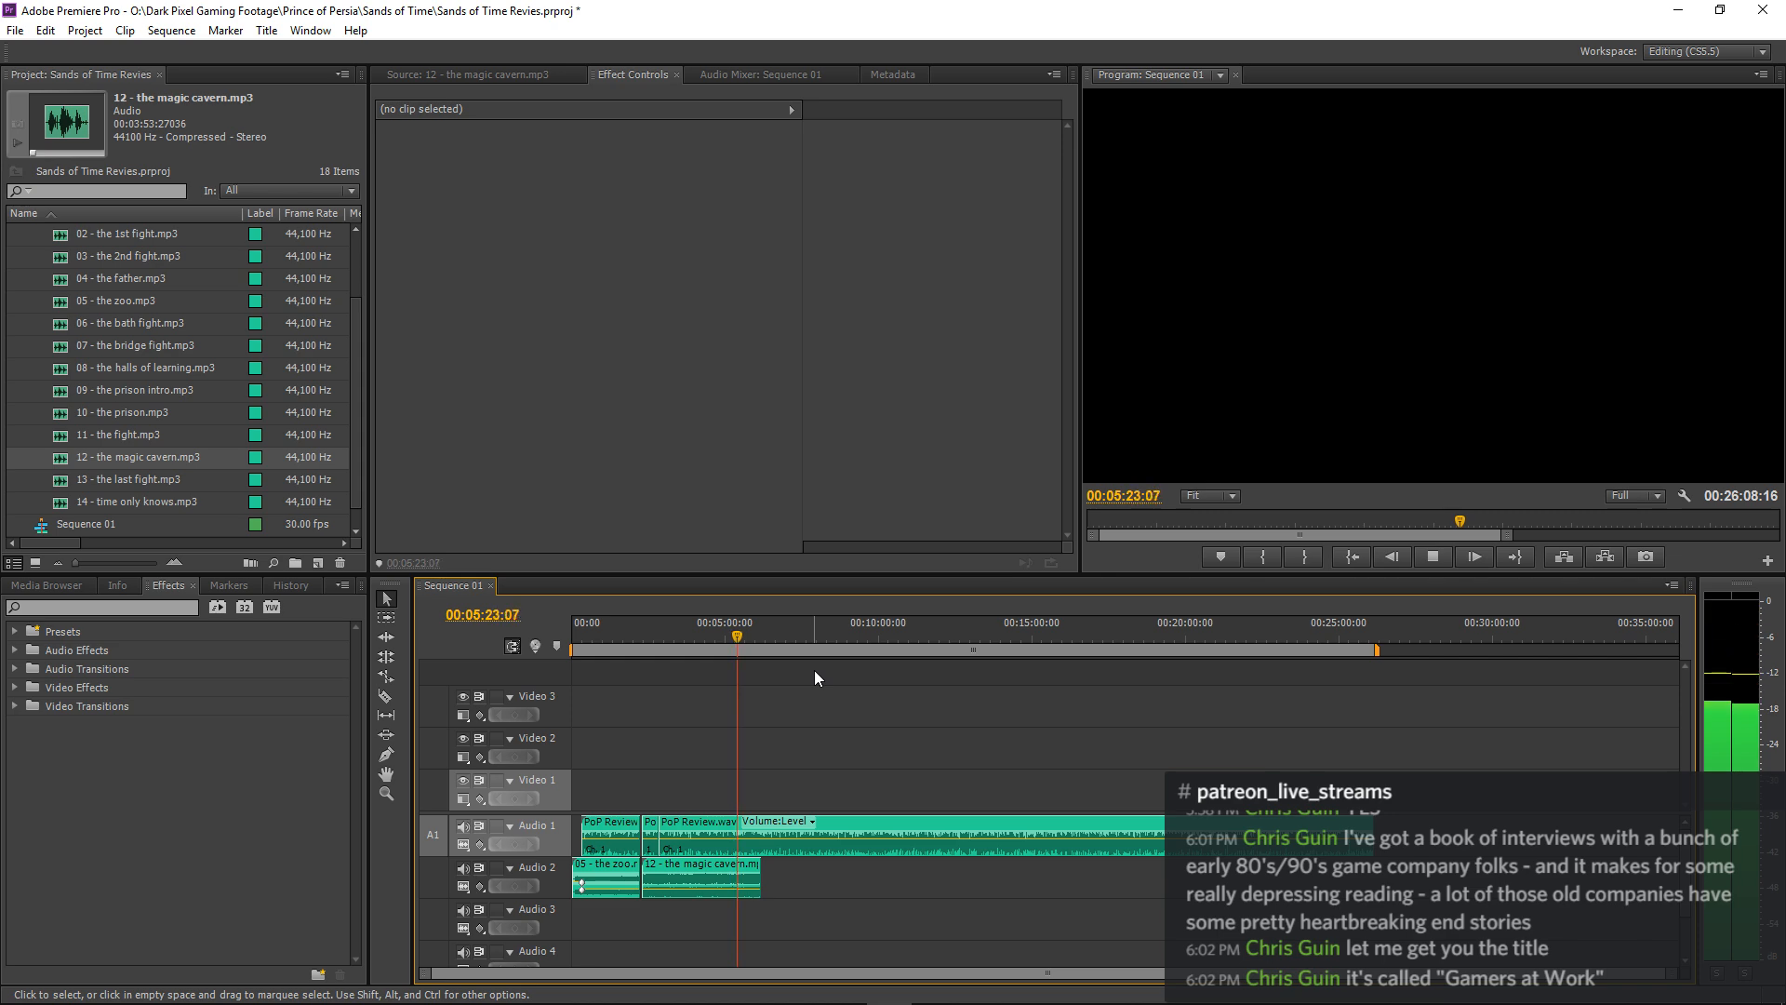
pyautogui.press('=')
pyautogui.press('=')
pyautogui.press('=')
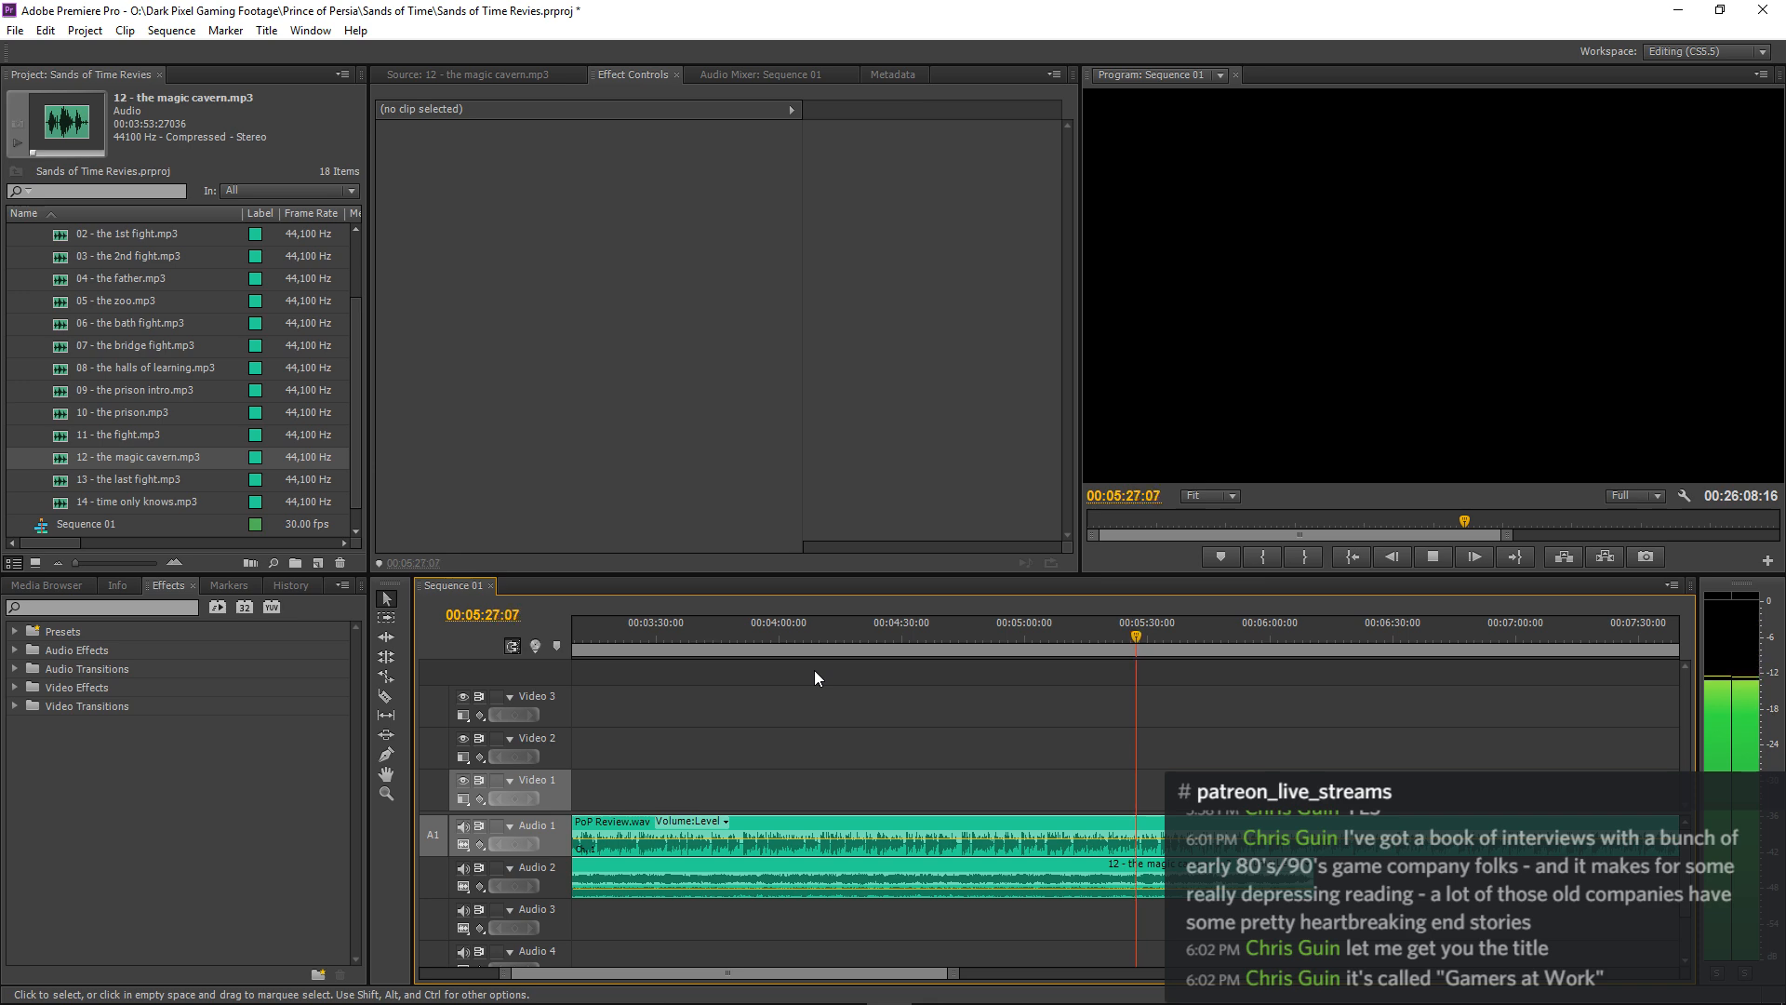
pyautogui.press('-')
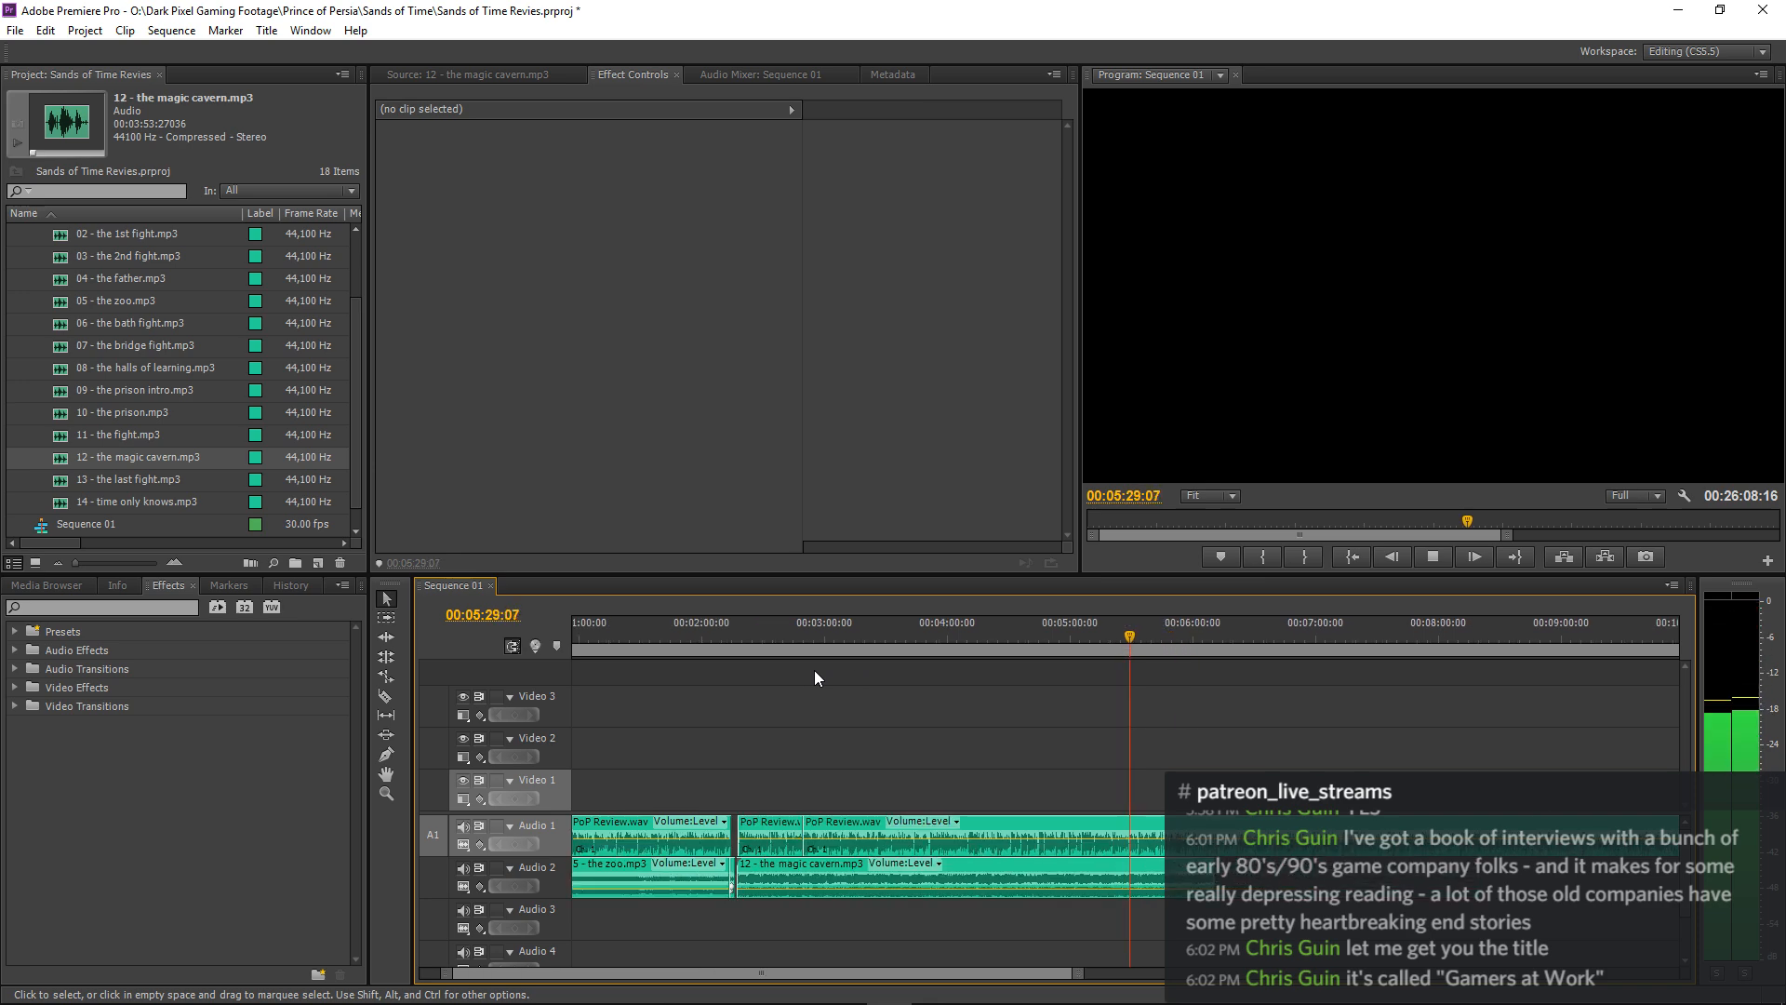
pyautogui.press('-')
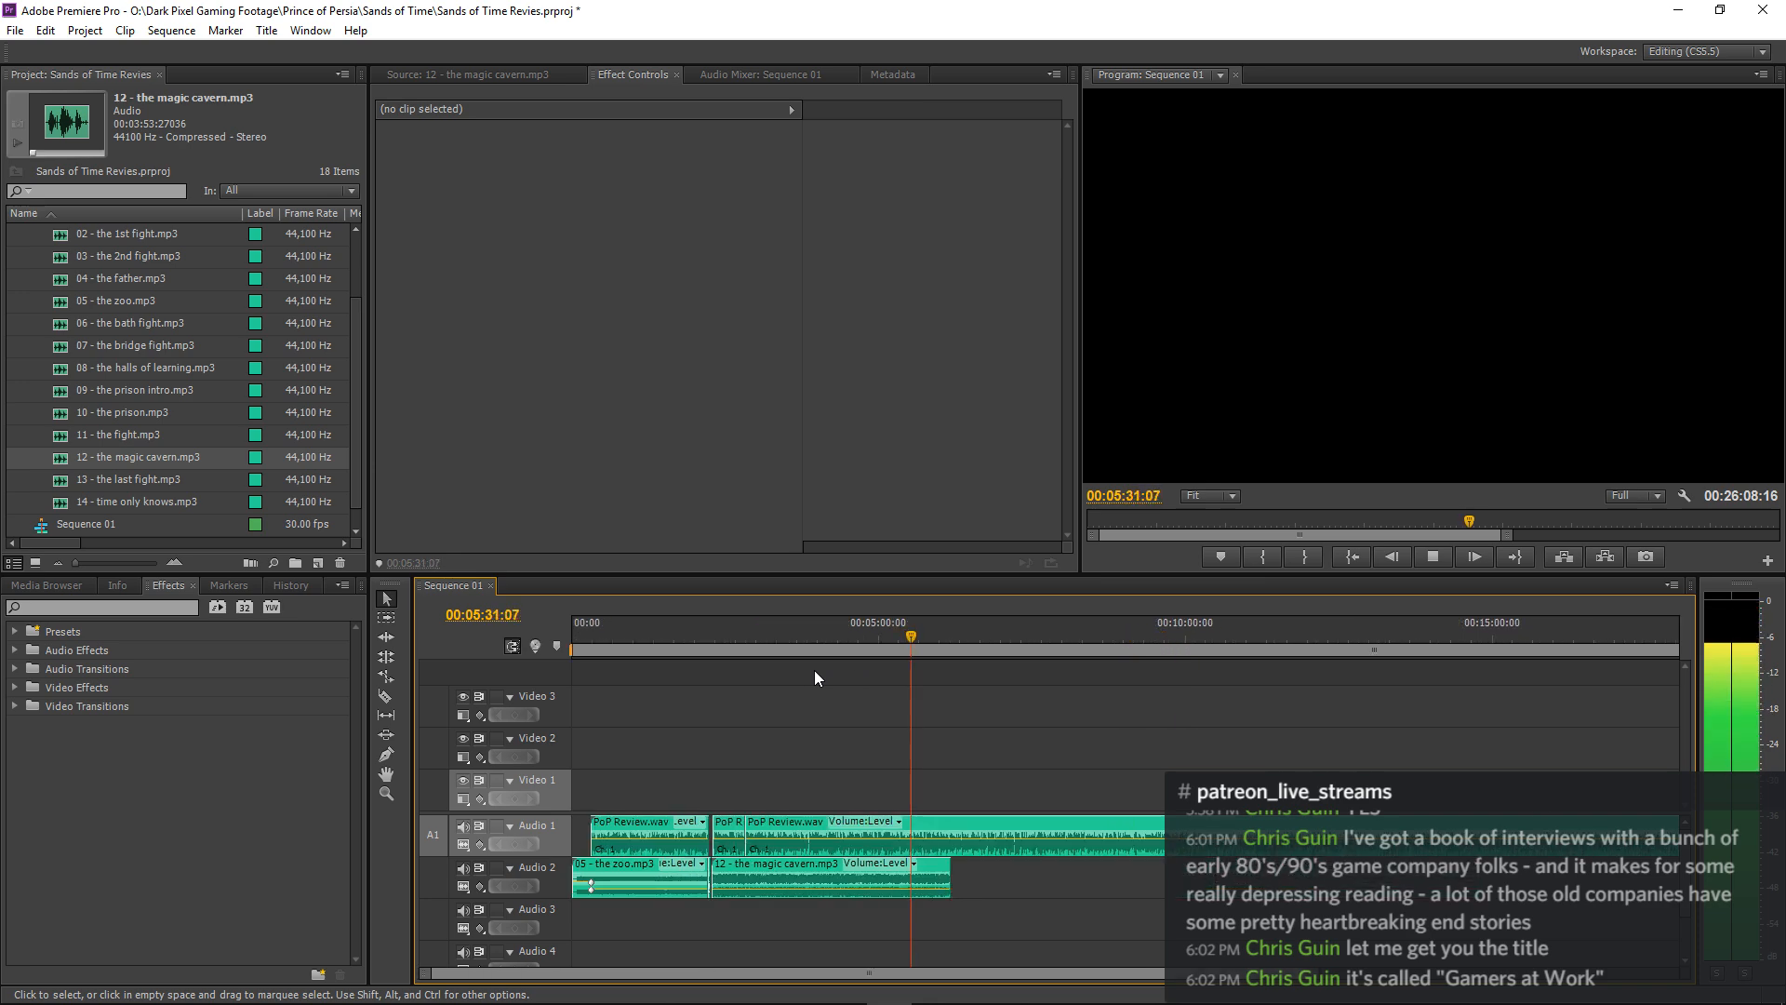
pyautogui.press('=')
pyautogui.press('=')
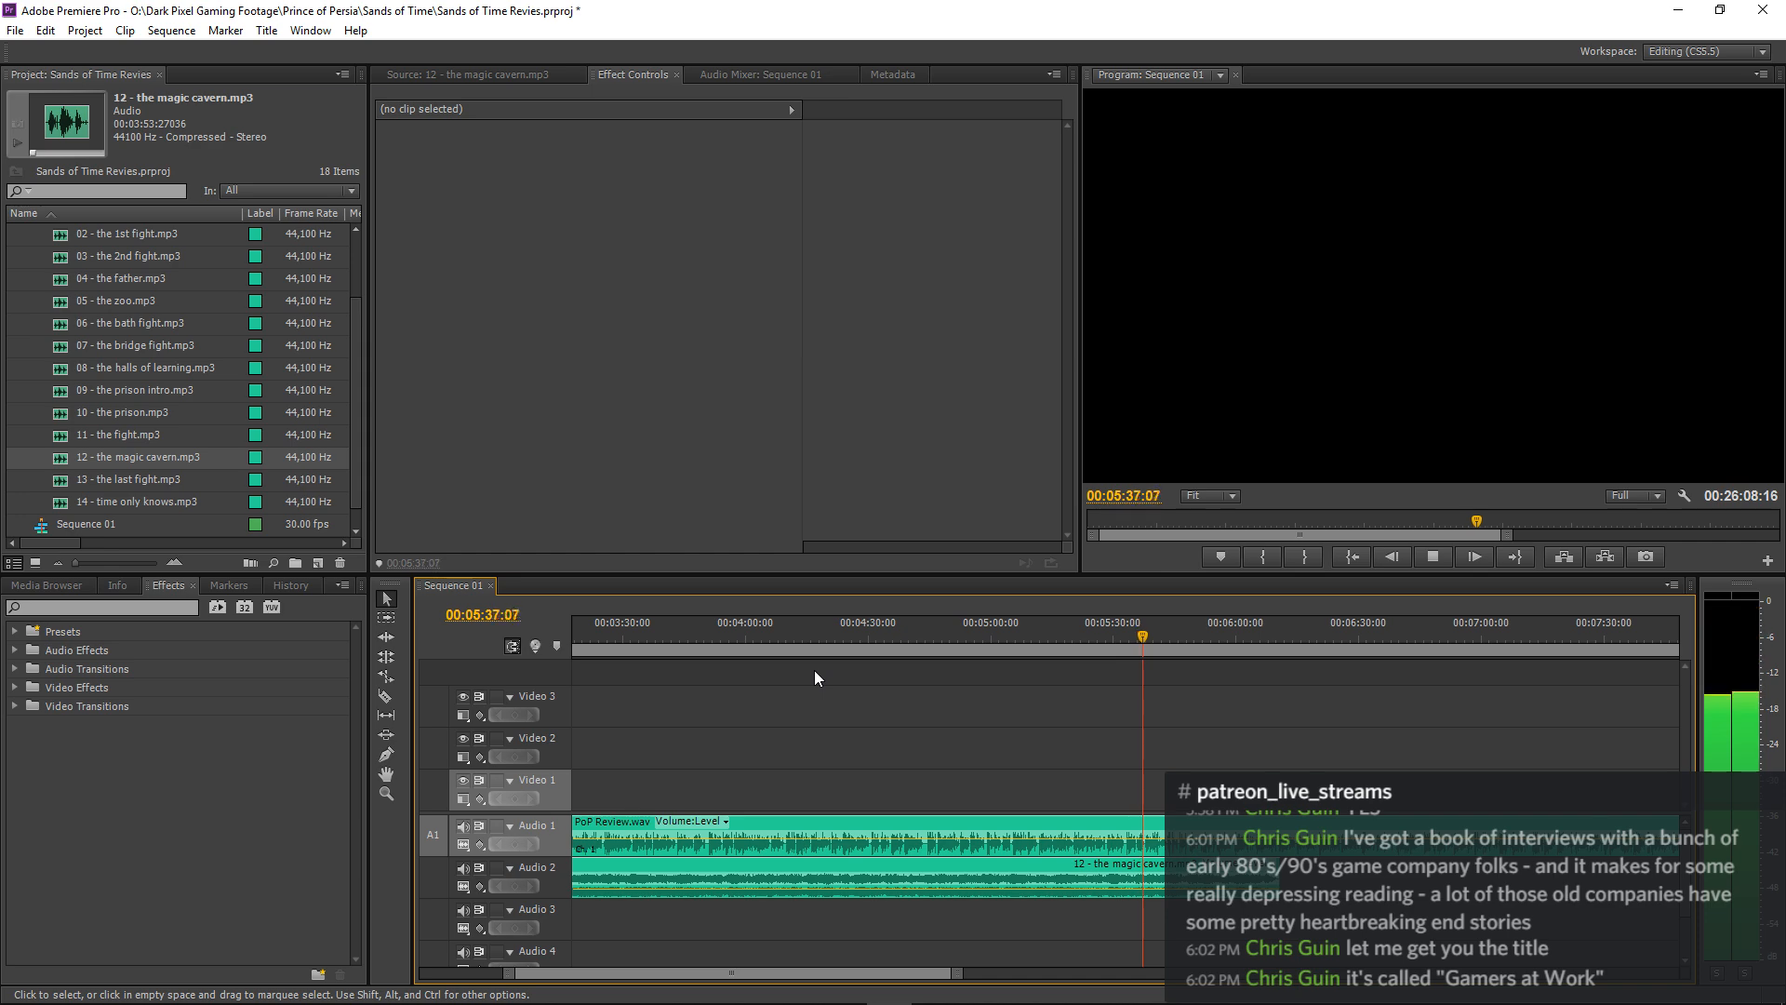
pyautogui.press('-')
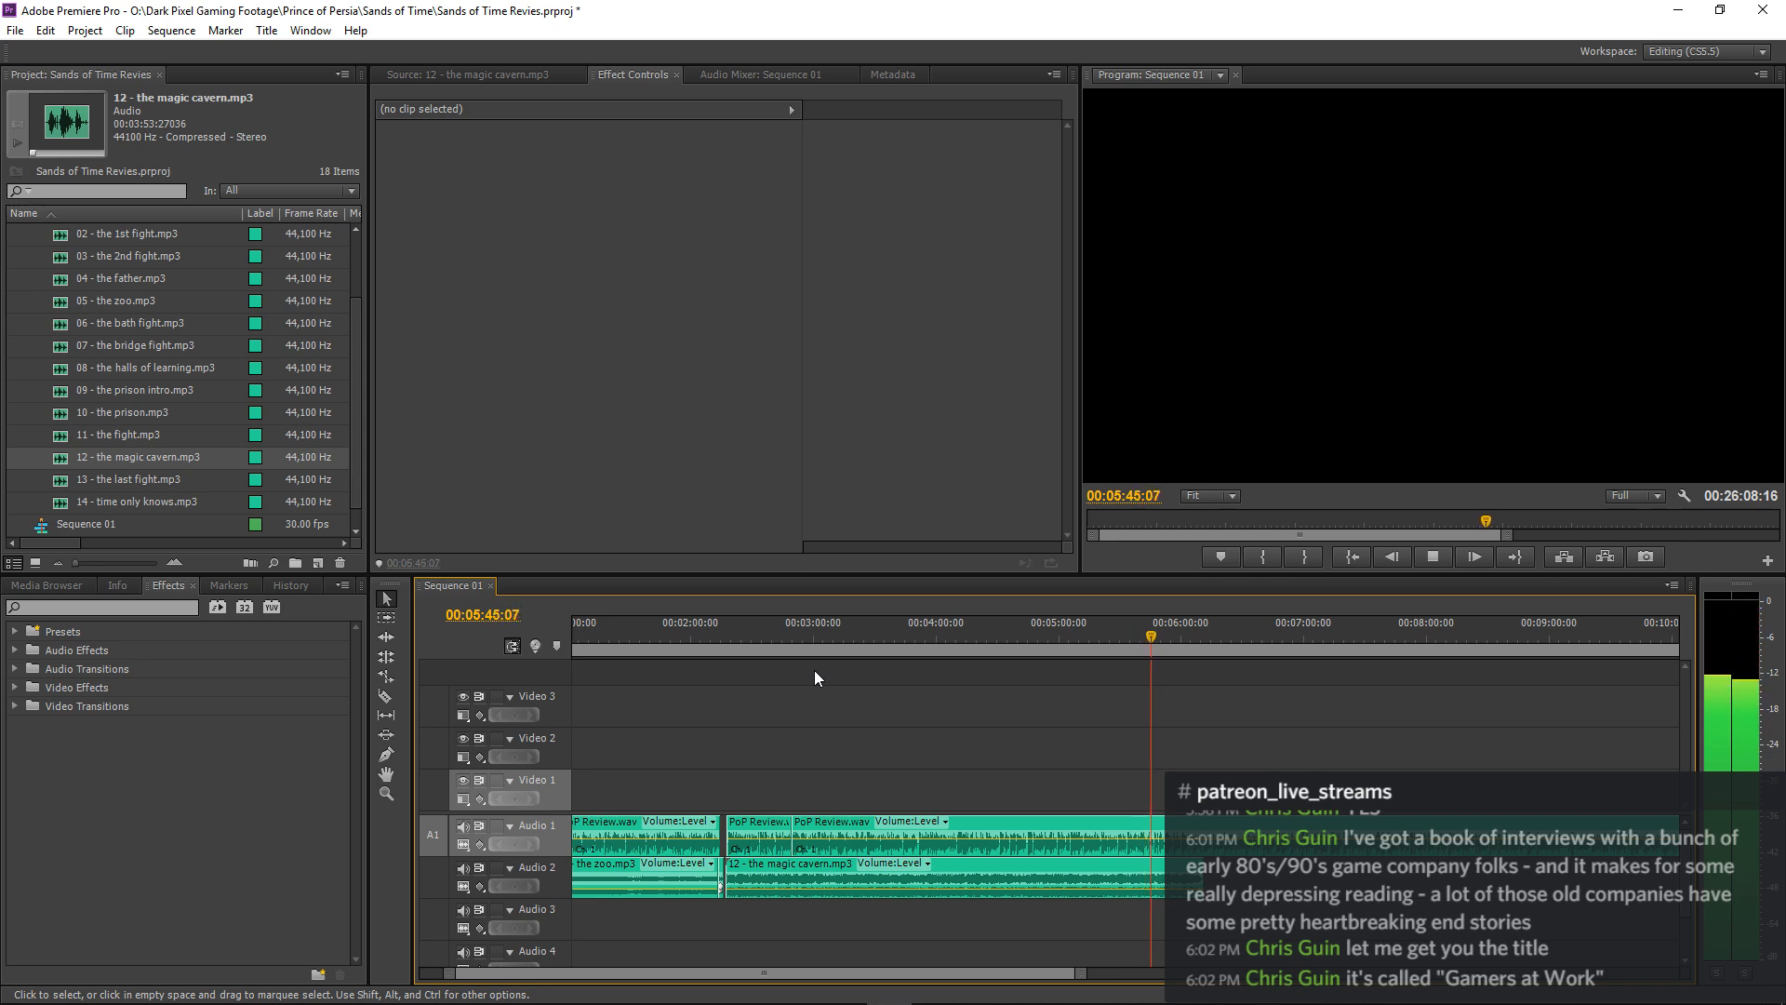
pyautogui.press('=')
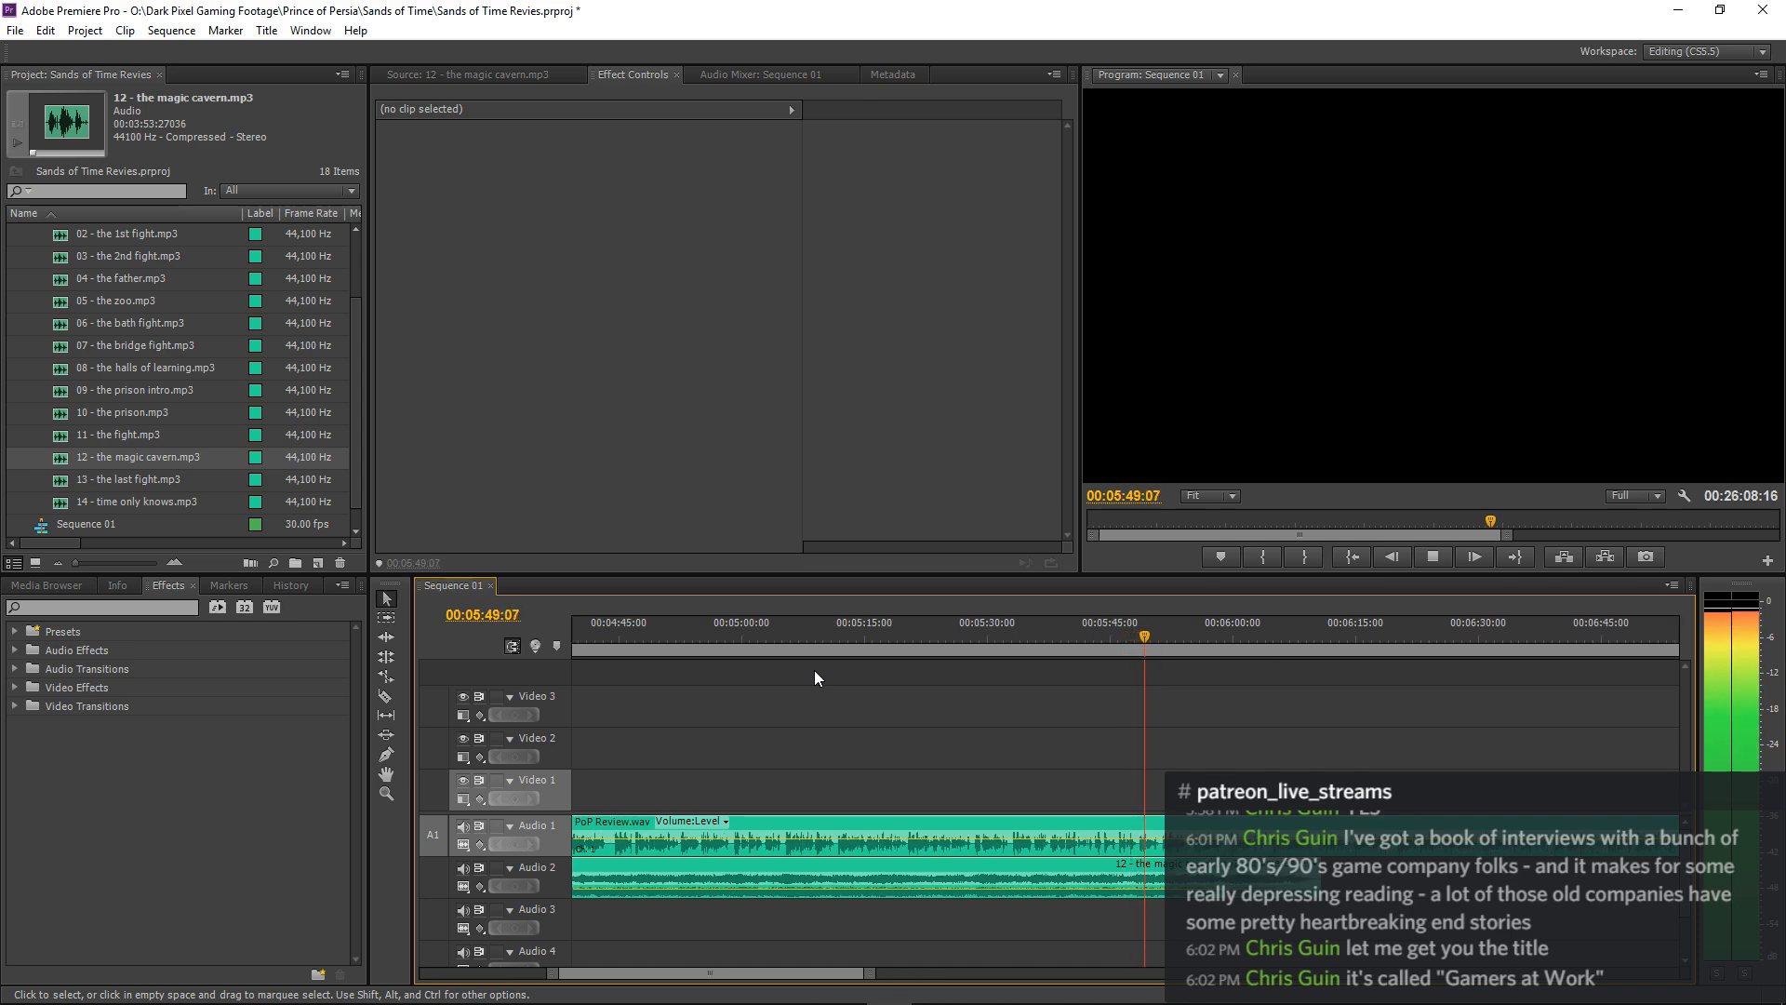
# Copy the magic cavern clip on Audio 2 and trim the original's end back to about 00:06:09:16.
pyautogui.click(875, 863)
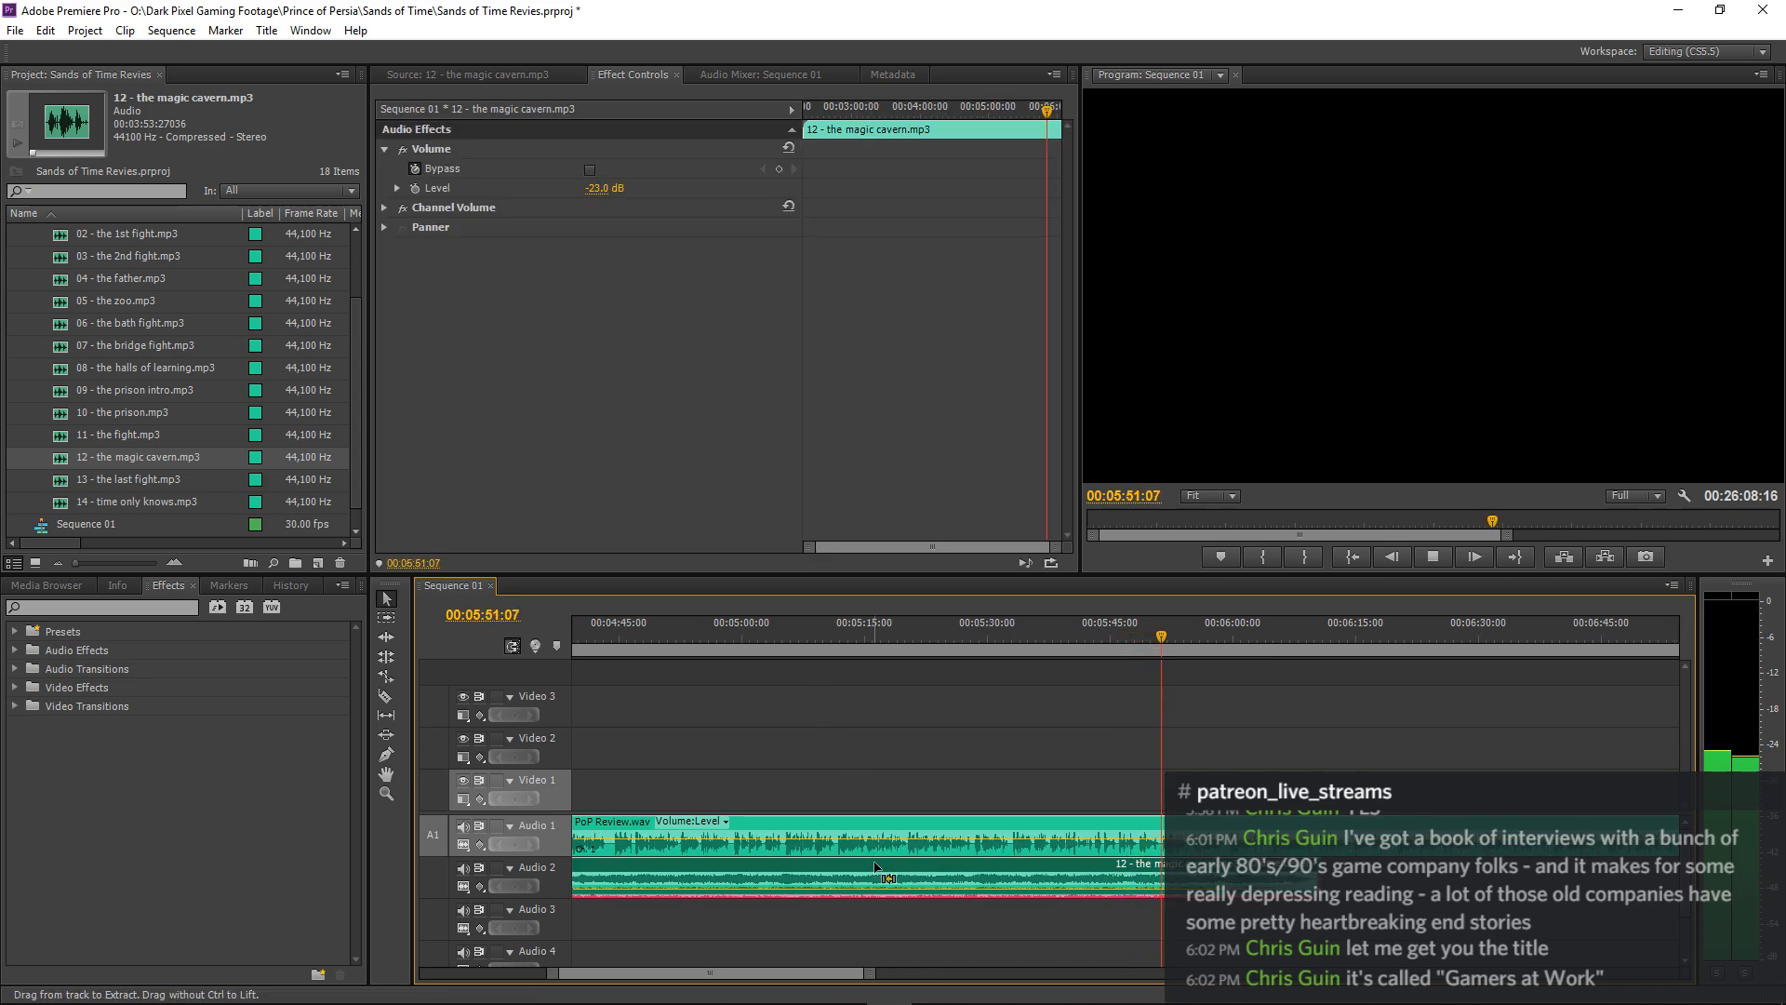
pyautogui.click(1144, 688)
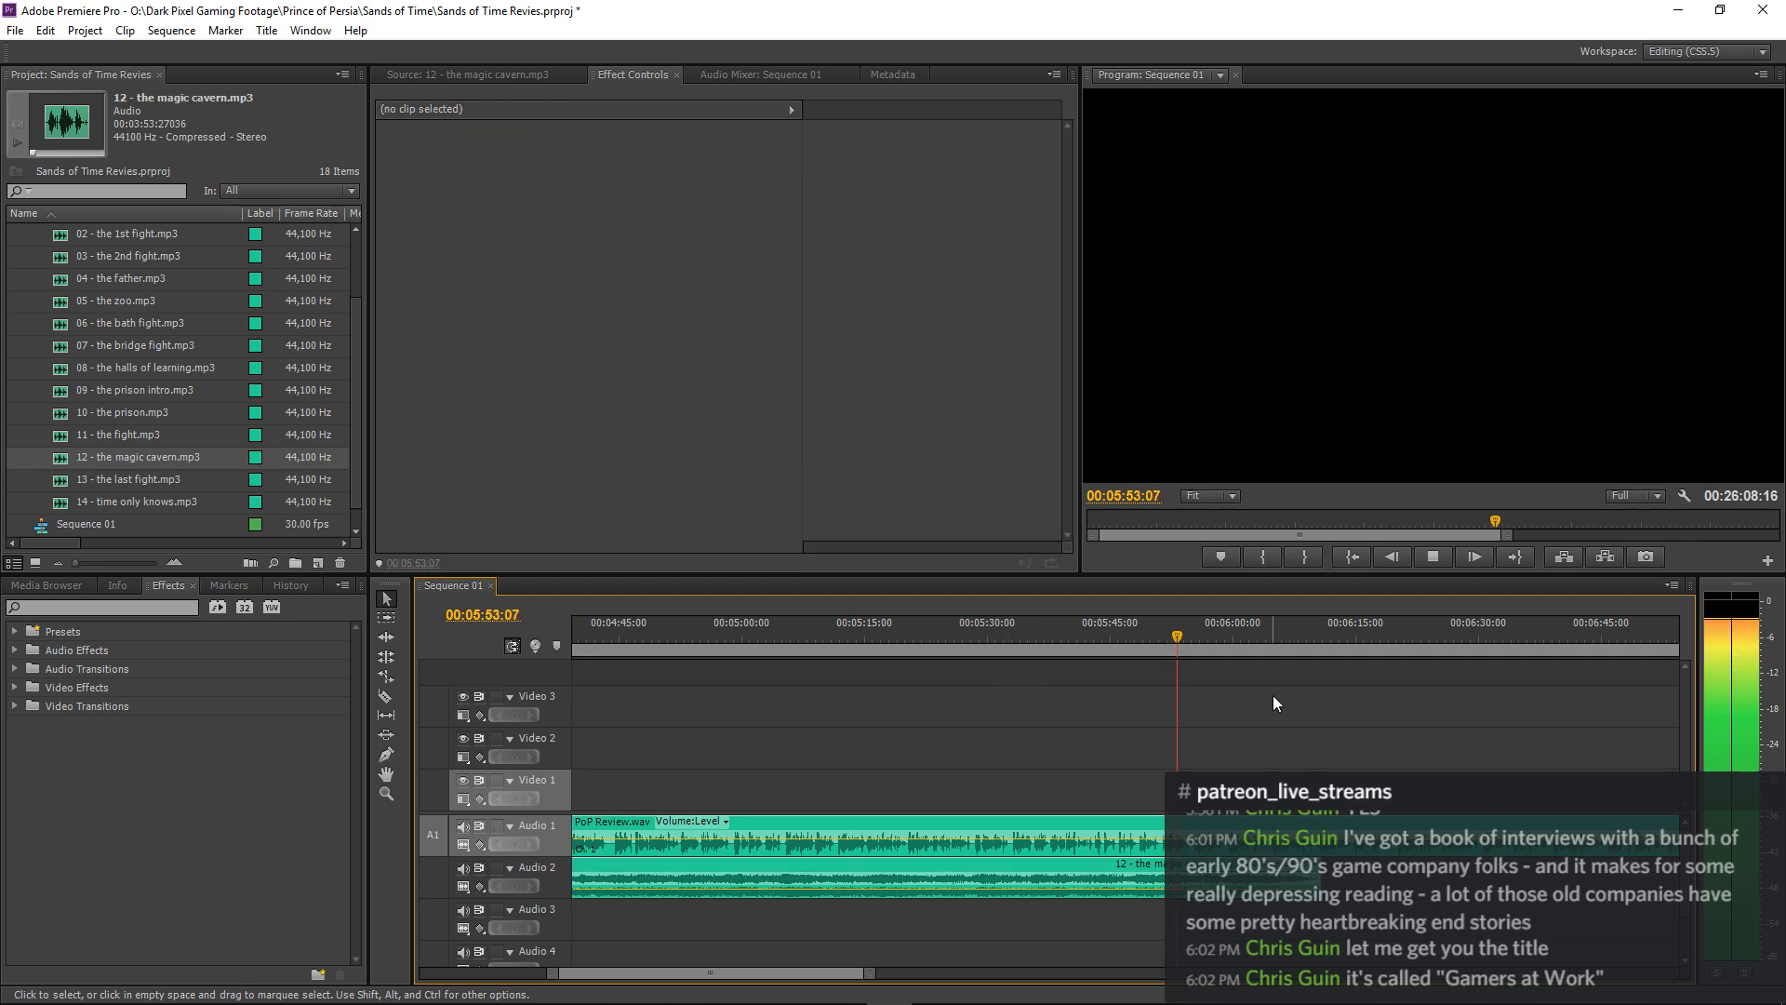
pyautogui.press('=')
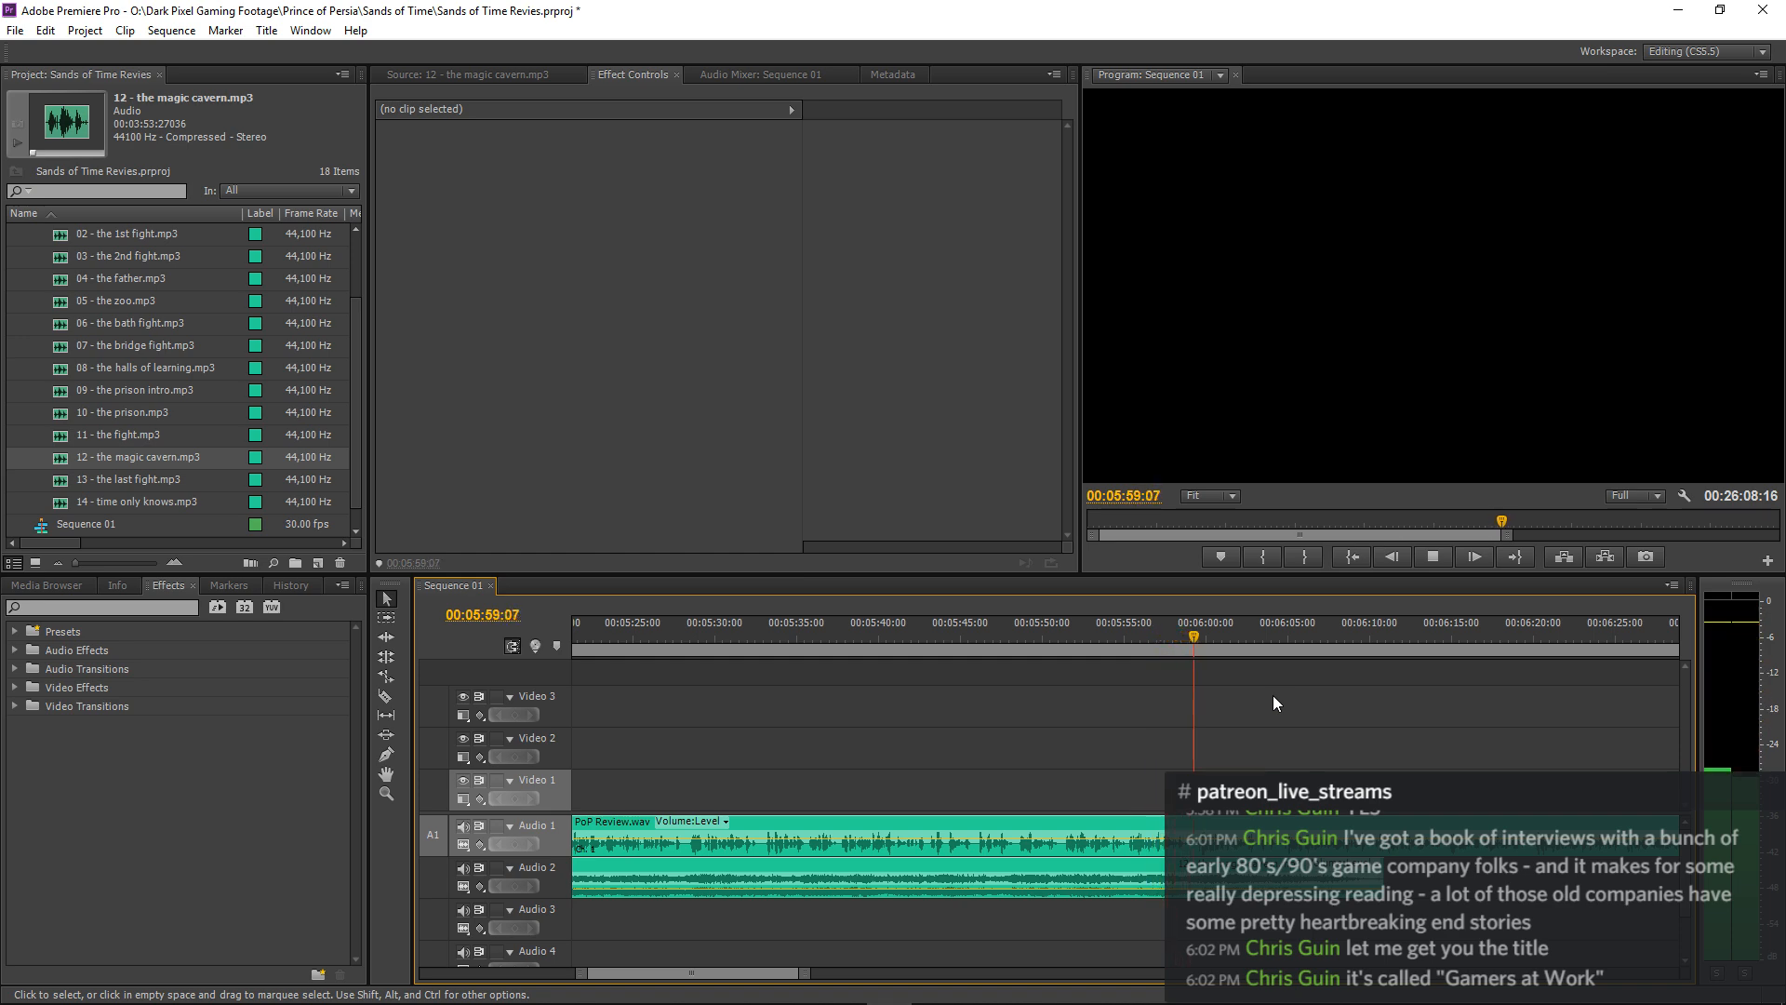
pyautogui.scroll(-2, 1273, 695)
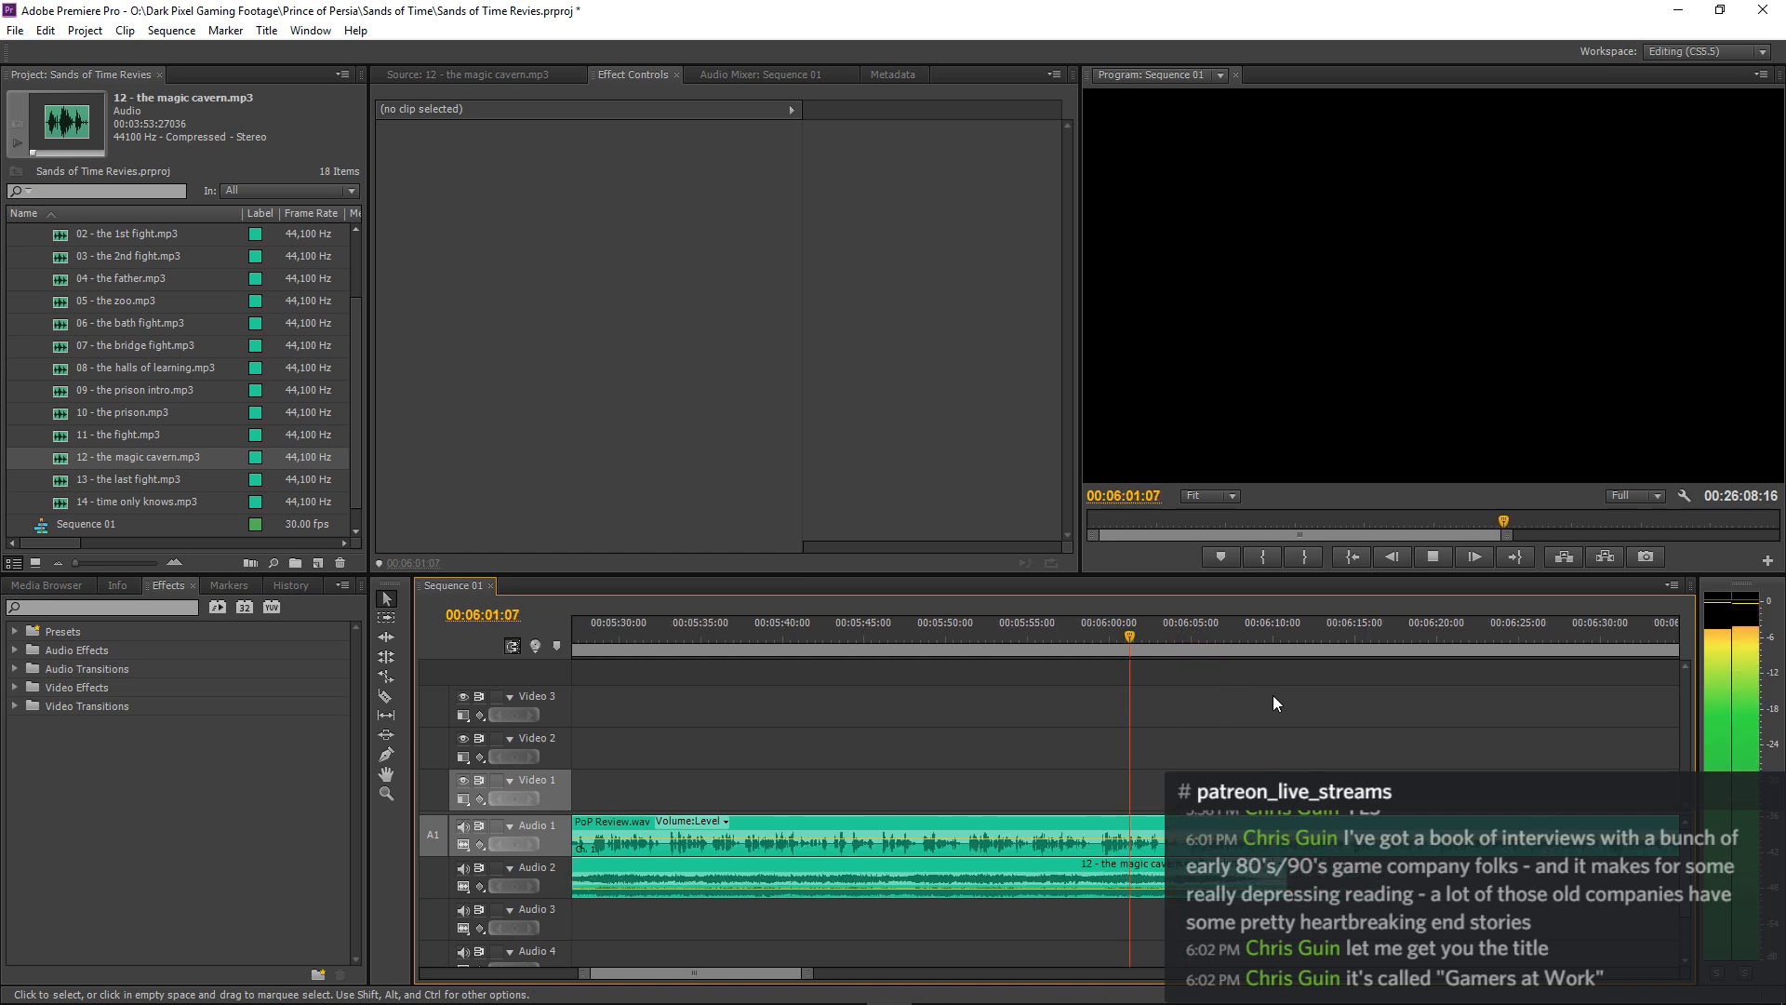
pyautogui.press('=')
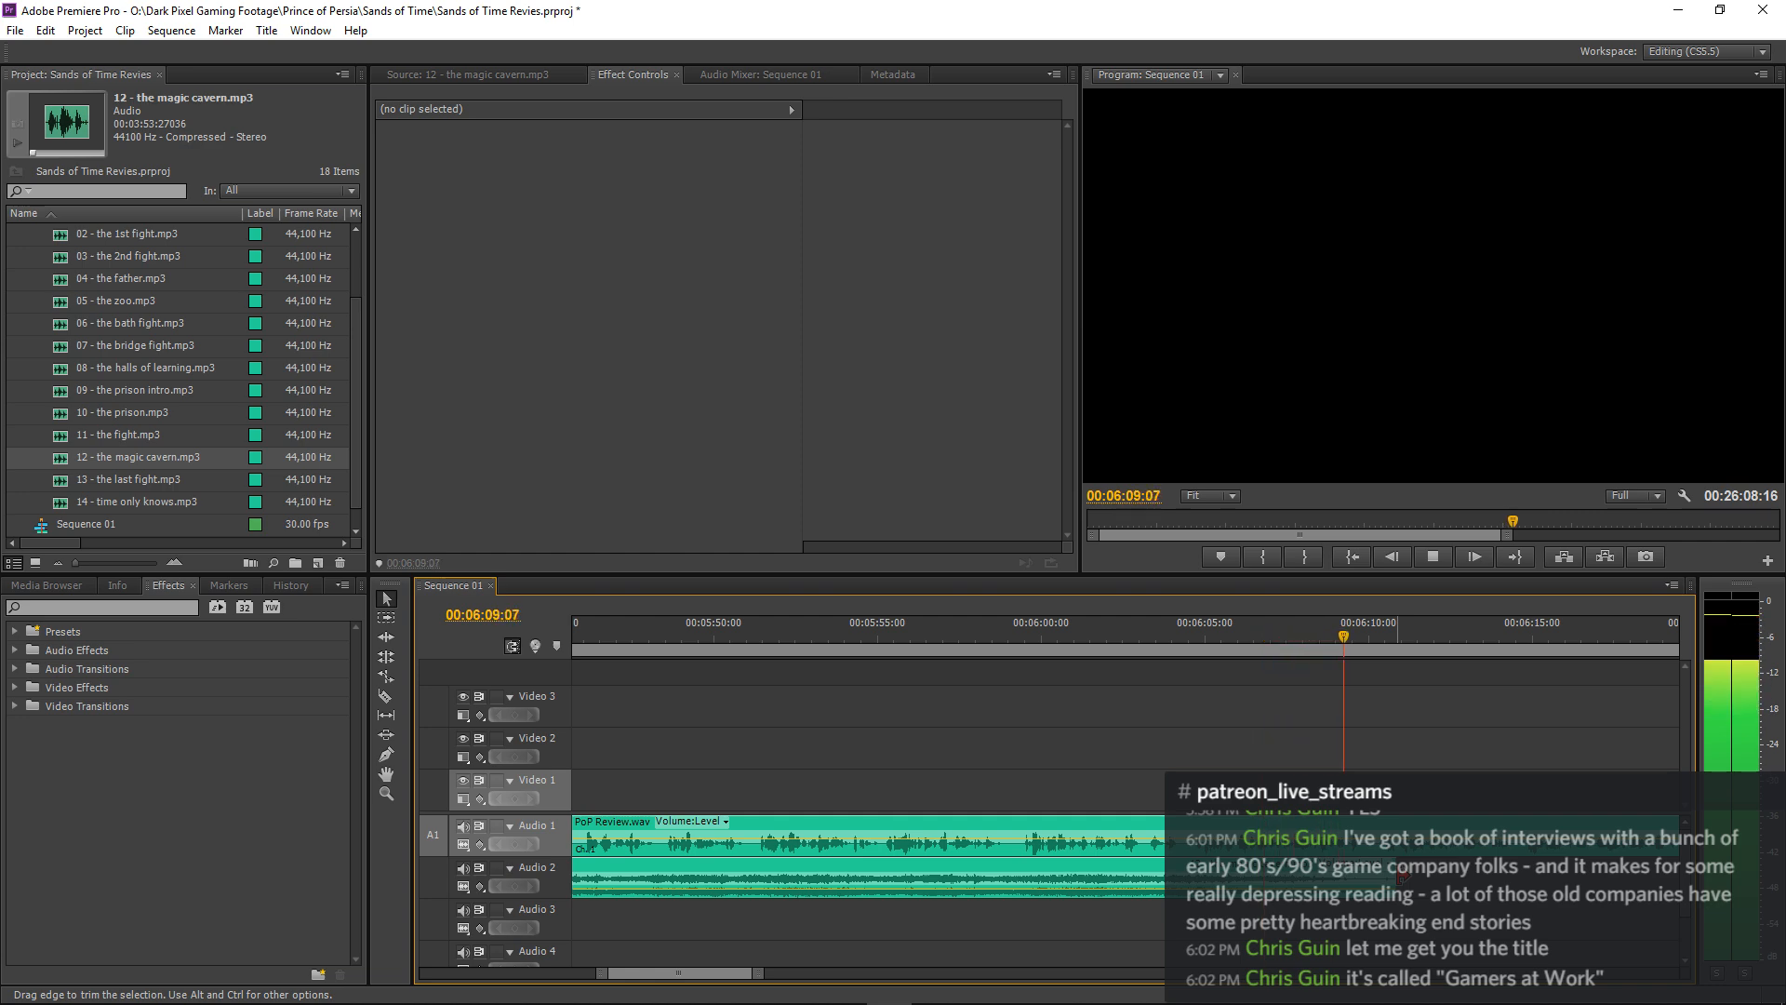
pyautogui.moveTo(1402, 877); pyautogui.dragTo(1360, 875)
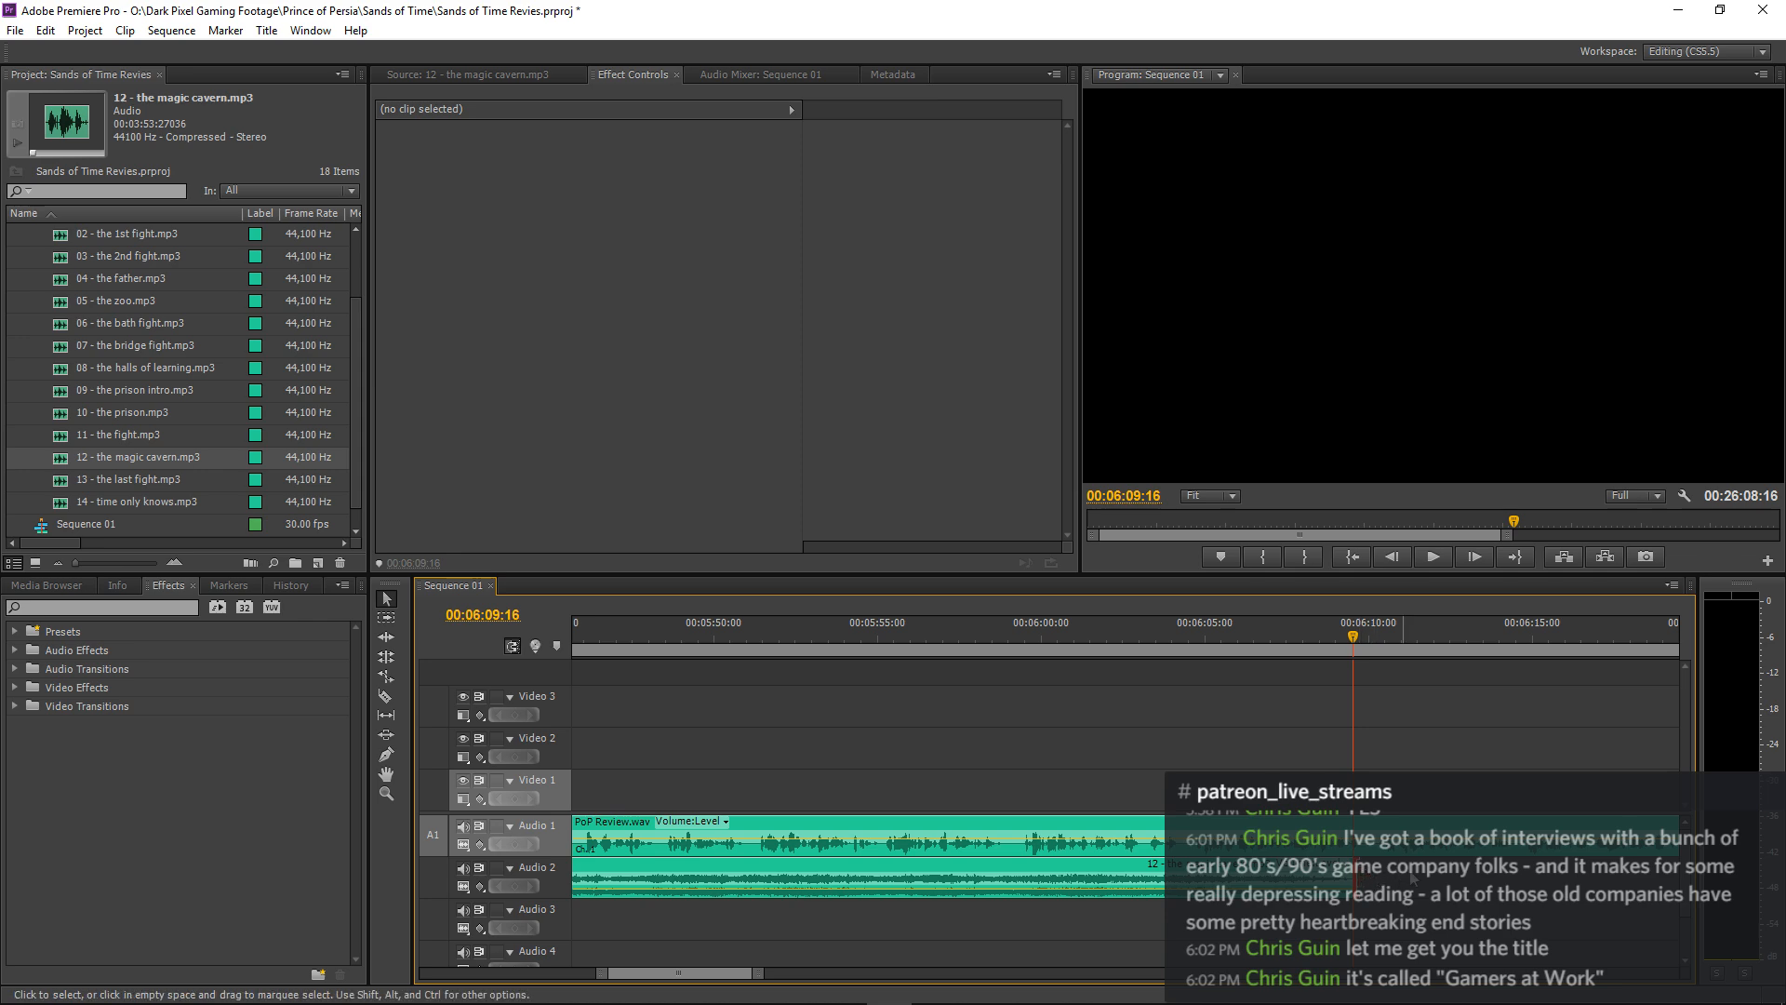
# Try pasting the copied magic cavern clip at 00:06:09:16 and undo its placement on Audio 1.
pyautogui.press('Down')
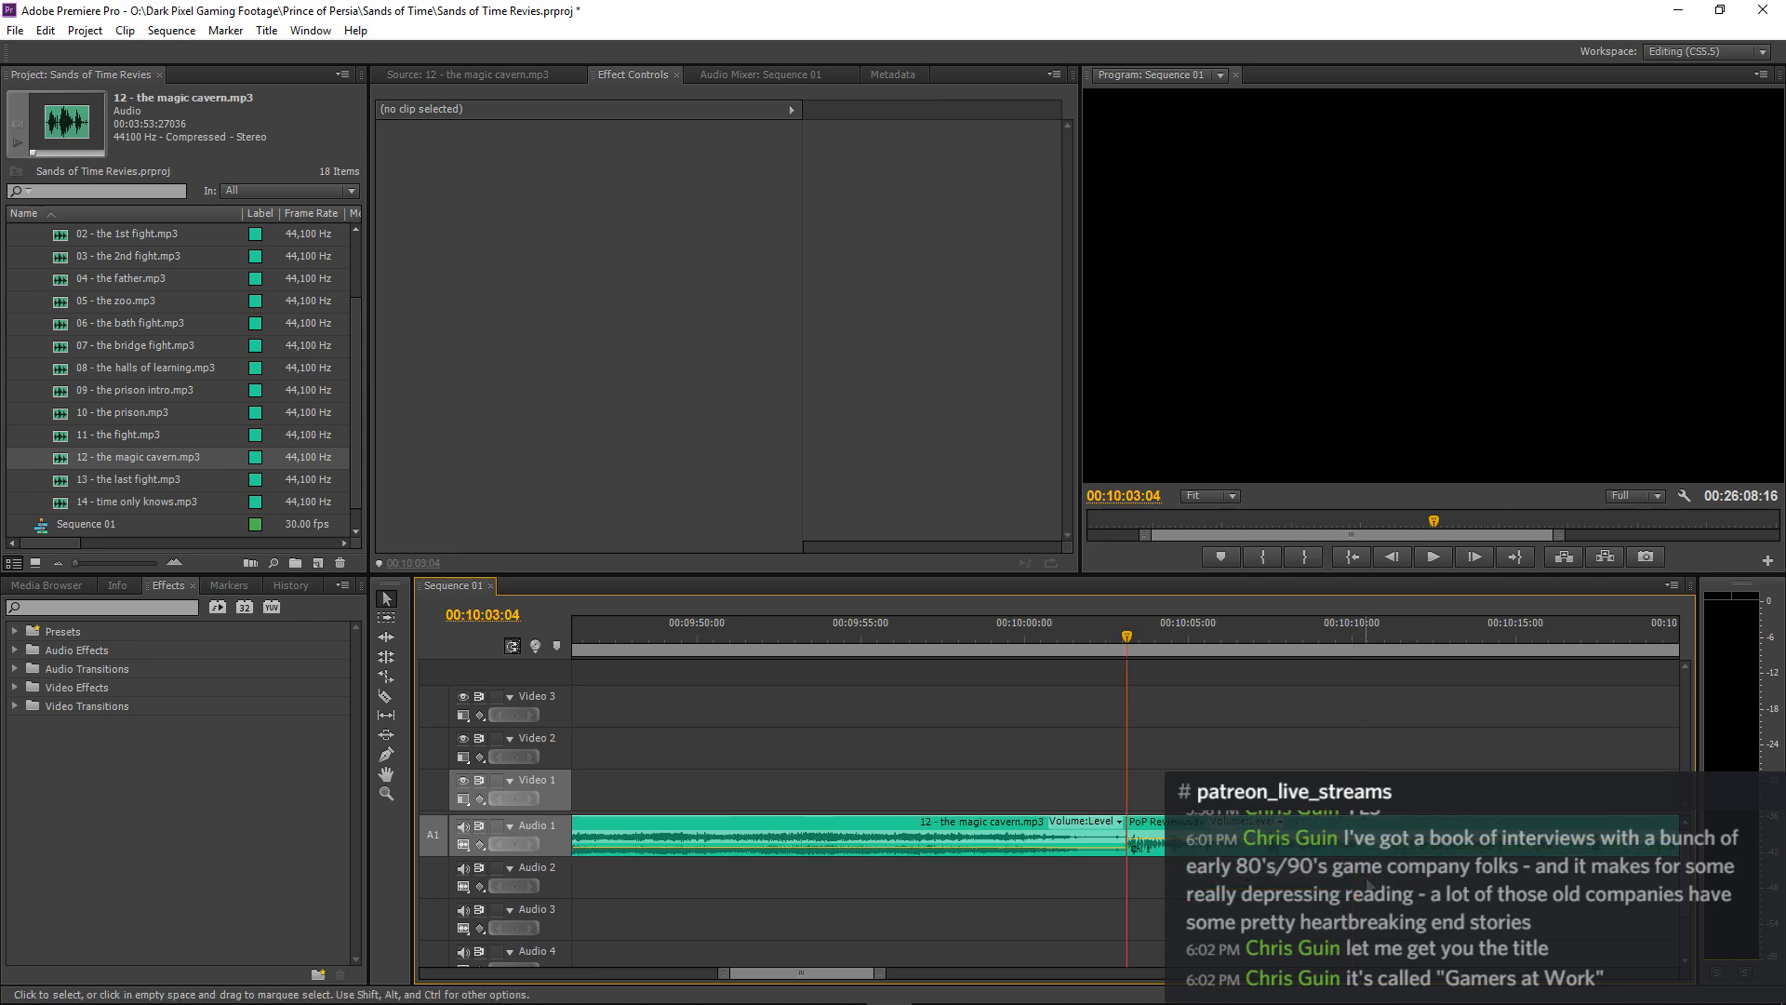
pyautogui.hotkey('ctrl', 'z')
pyautogui.press('-')
pyautogui.press('-')
pyautogui.press('-')
pyautogui.press('-')
pyautogui.press('-')
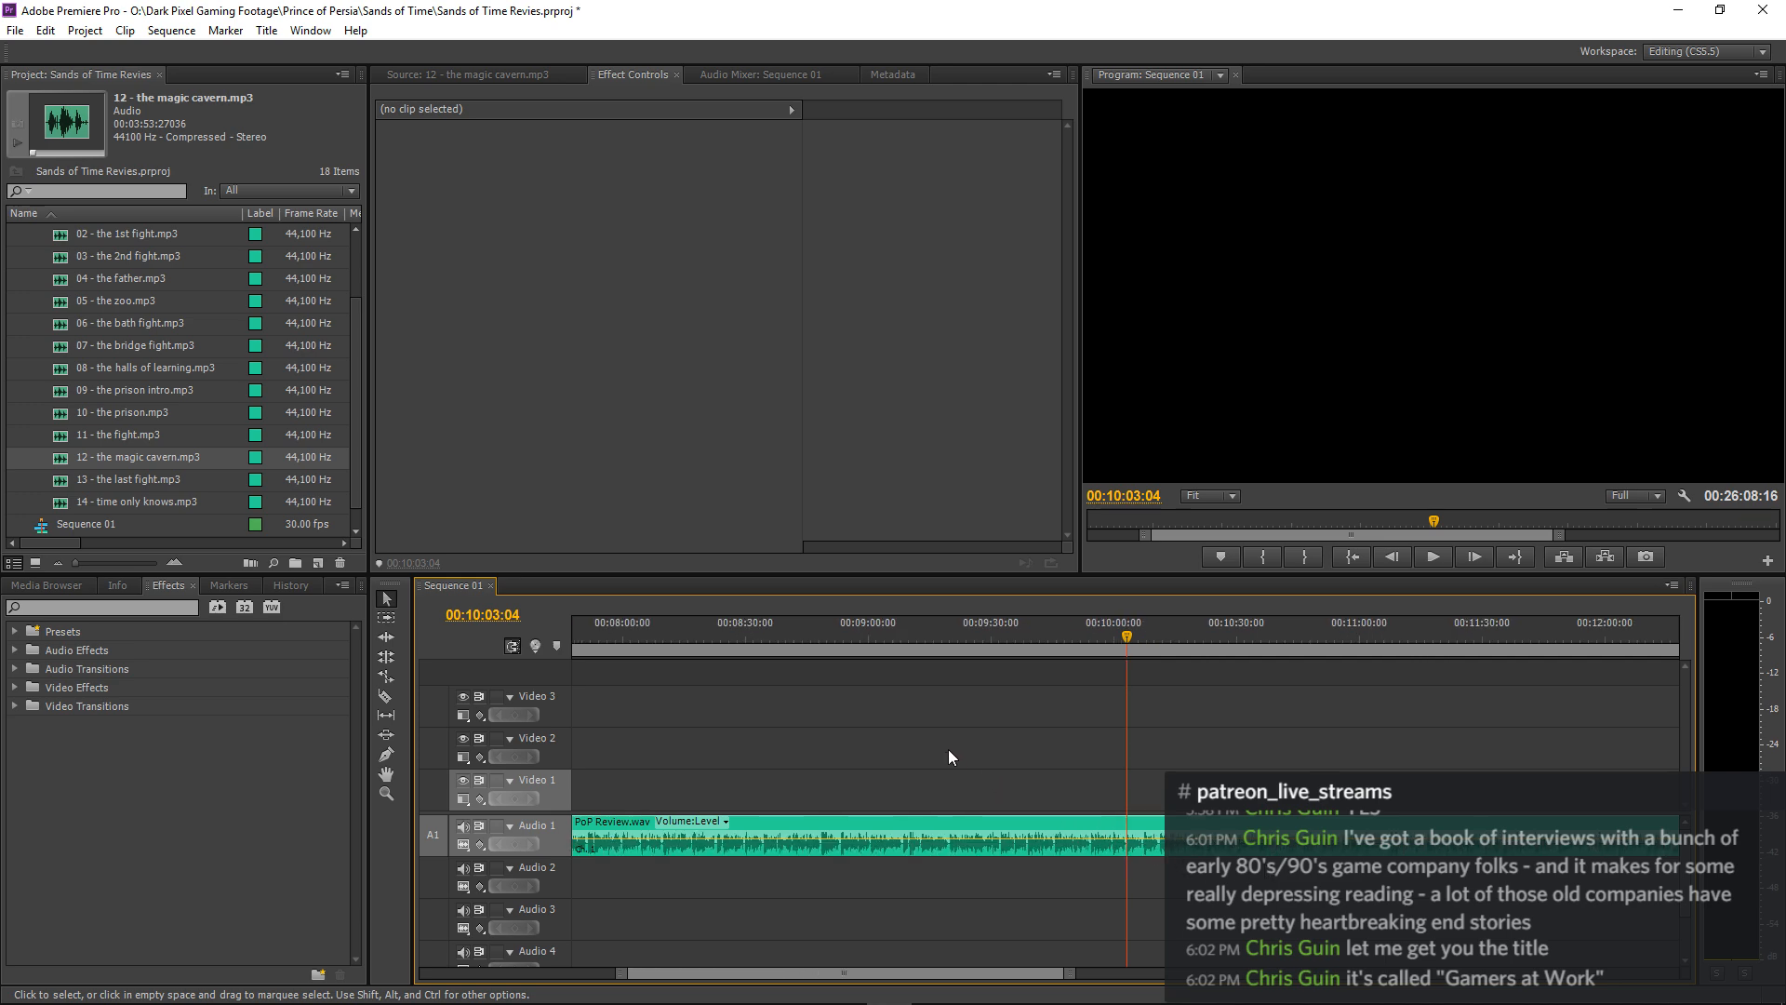
# Paste the copied magic cavern clip onto Audio 2 at 00:06:09:16, directly after the trimmed clip.
pyautogui.click(891, 636)
pyautogui.press('=')
pyautogui.press('=')
pyautogui.press('=')
pyautogui.press('=')
pyautogui.press('=')
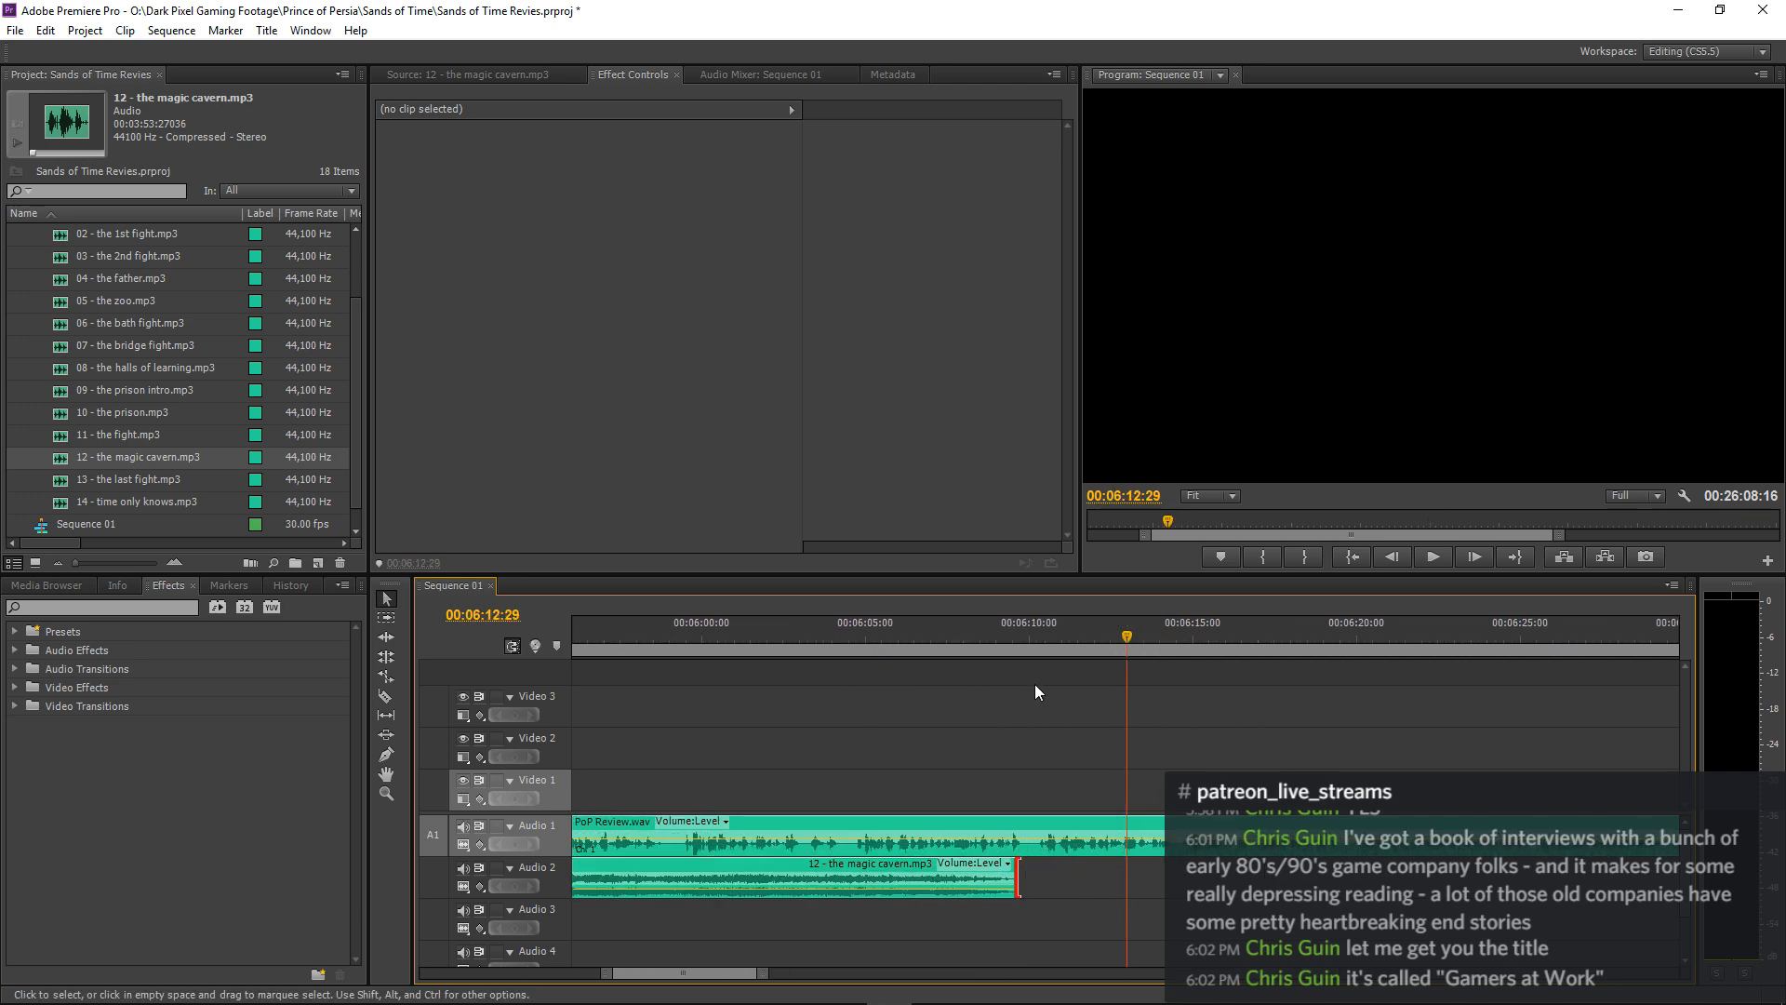
pyautogui.click(1023, 648)
pyautogui.press('Left')
pyautogui.press('Left')
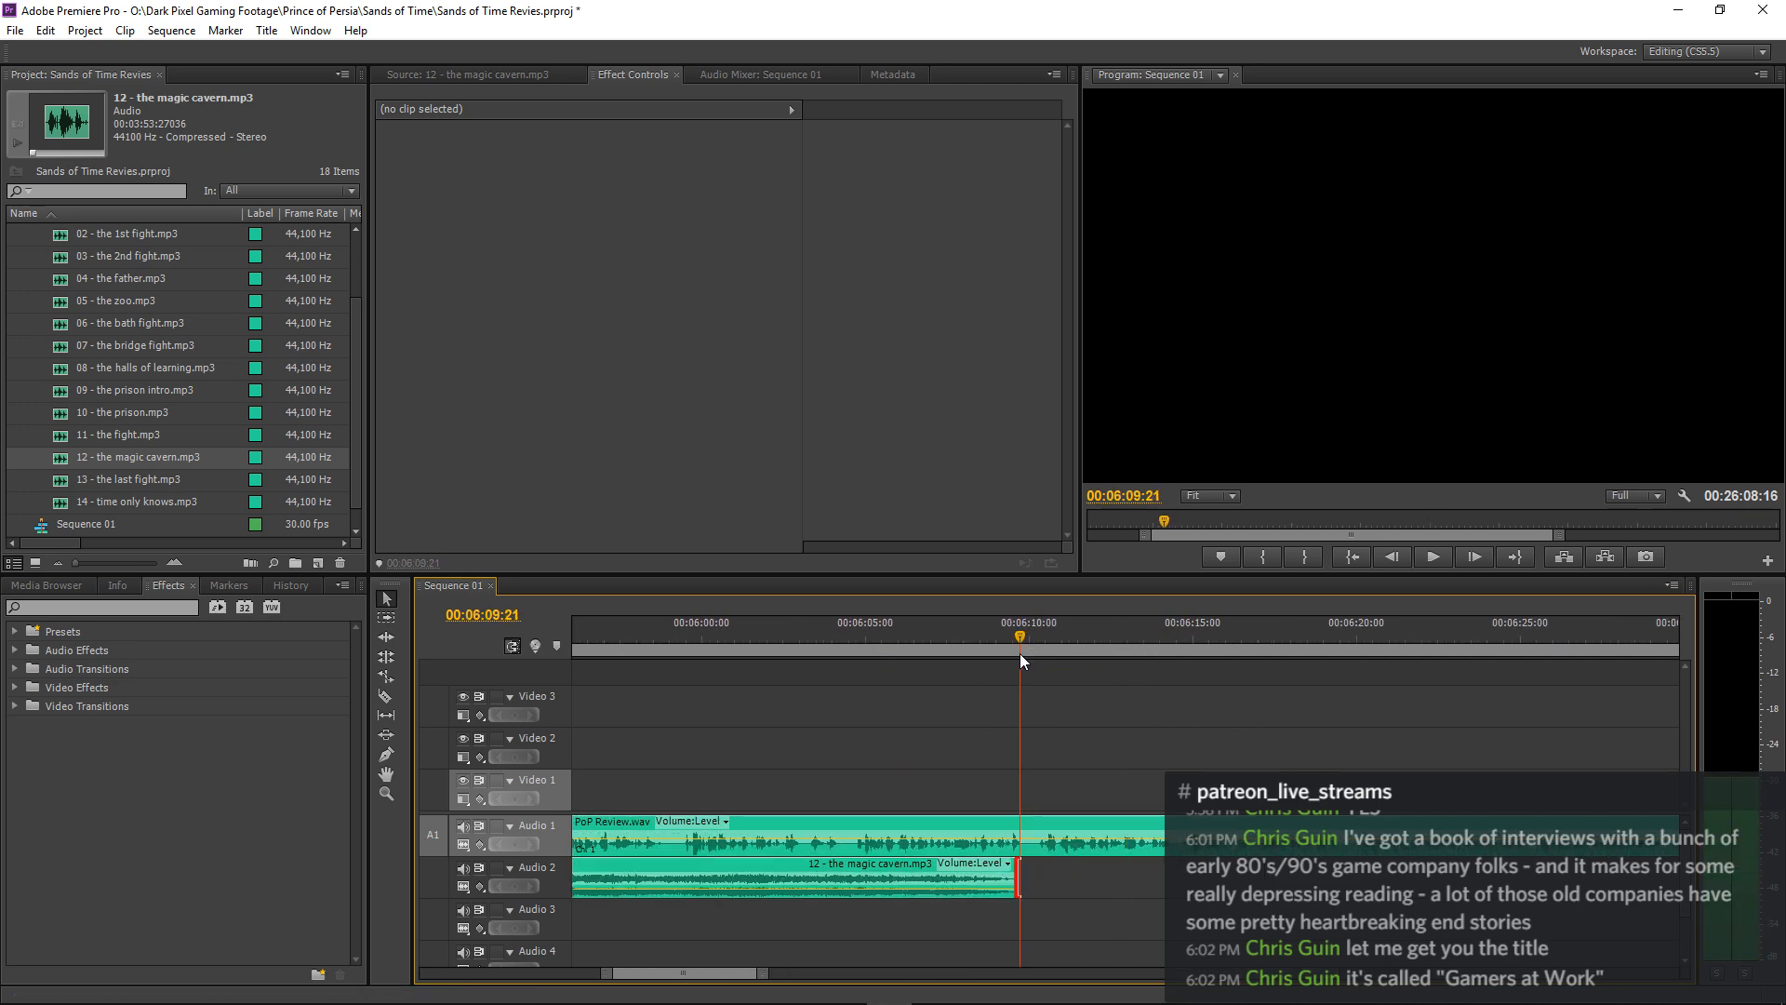
pyautogui.press('=')
pyautogui.press('=')
pyautogui.moveTo(1093, 642); pyautogui.dragTo(1043, 664)
pyautogui.click(552, 870)
pyautogui.click(555, 833)
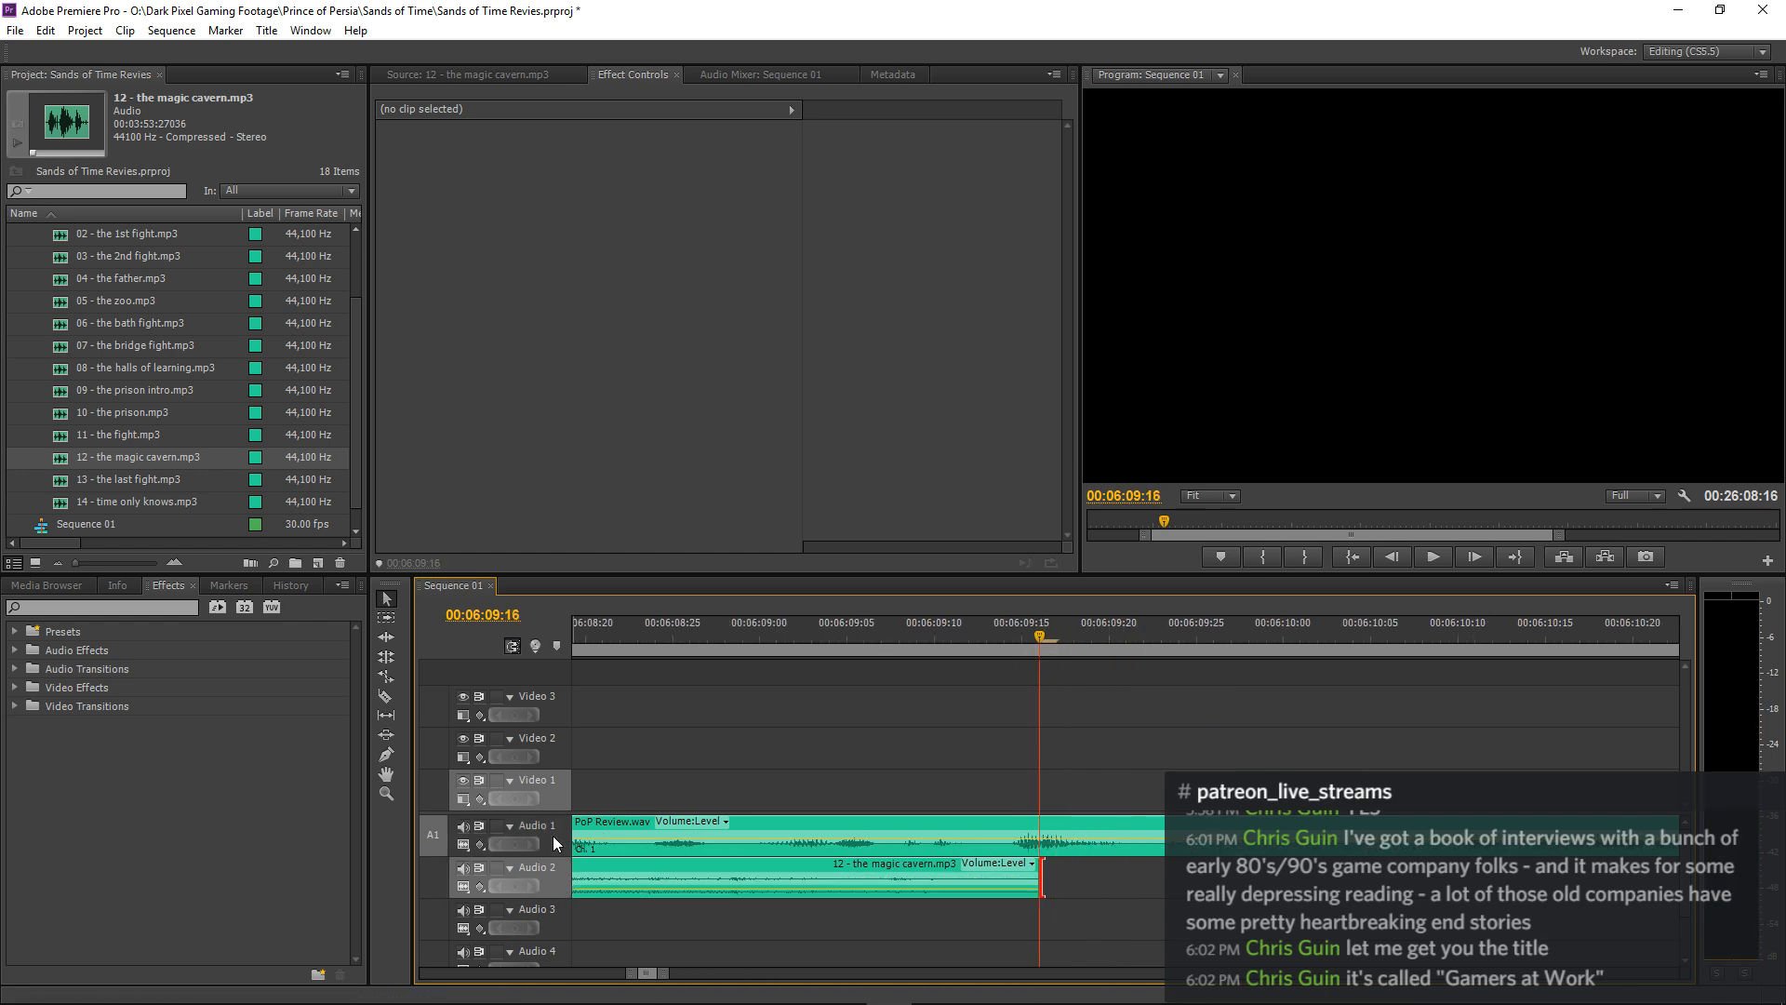
pyautogui.hotkey('ctrl', 'v')
# Play from 00:06:03:00 across the join between the two magic cavern clips and replay it to check the music transition.
pyautogui.press('-')
pyautogui.press('-')
pyautogui.press('-')
pyautogui.press('-')
pyautogui.press('-')
pyautogui.press('-')
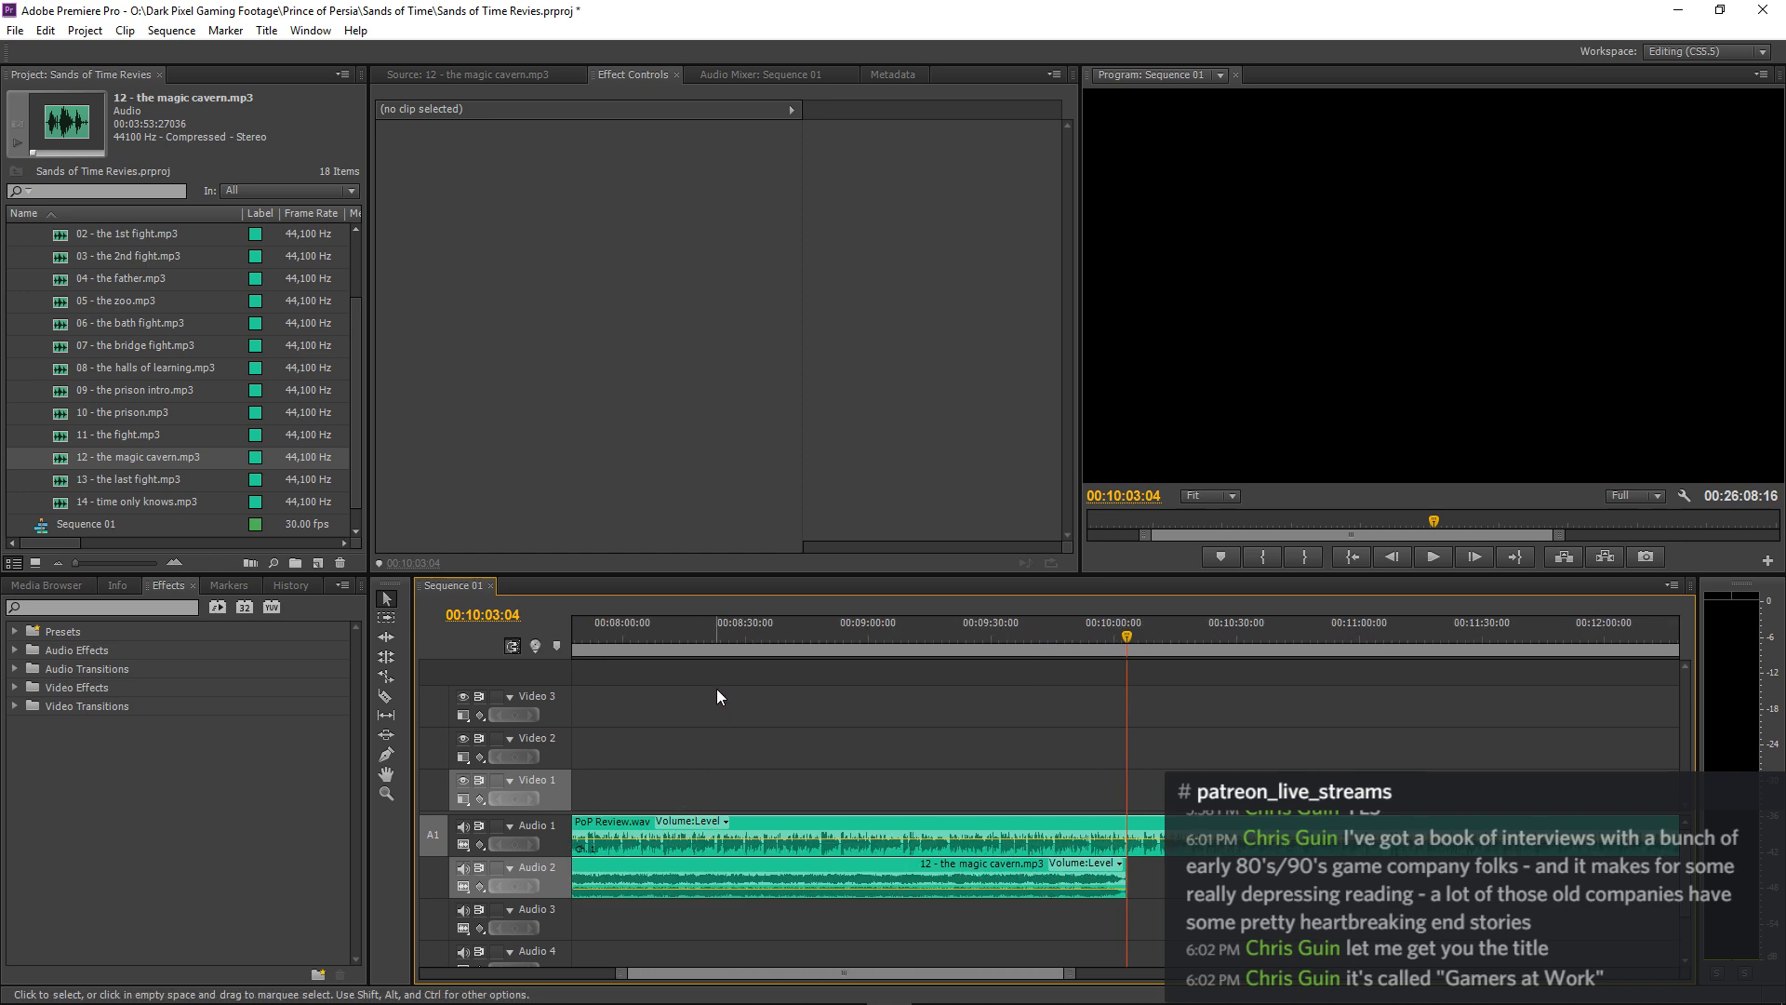
pyautogui.press('-')
pyautogui.press('-')
pyautogui.click(880, 638)
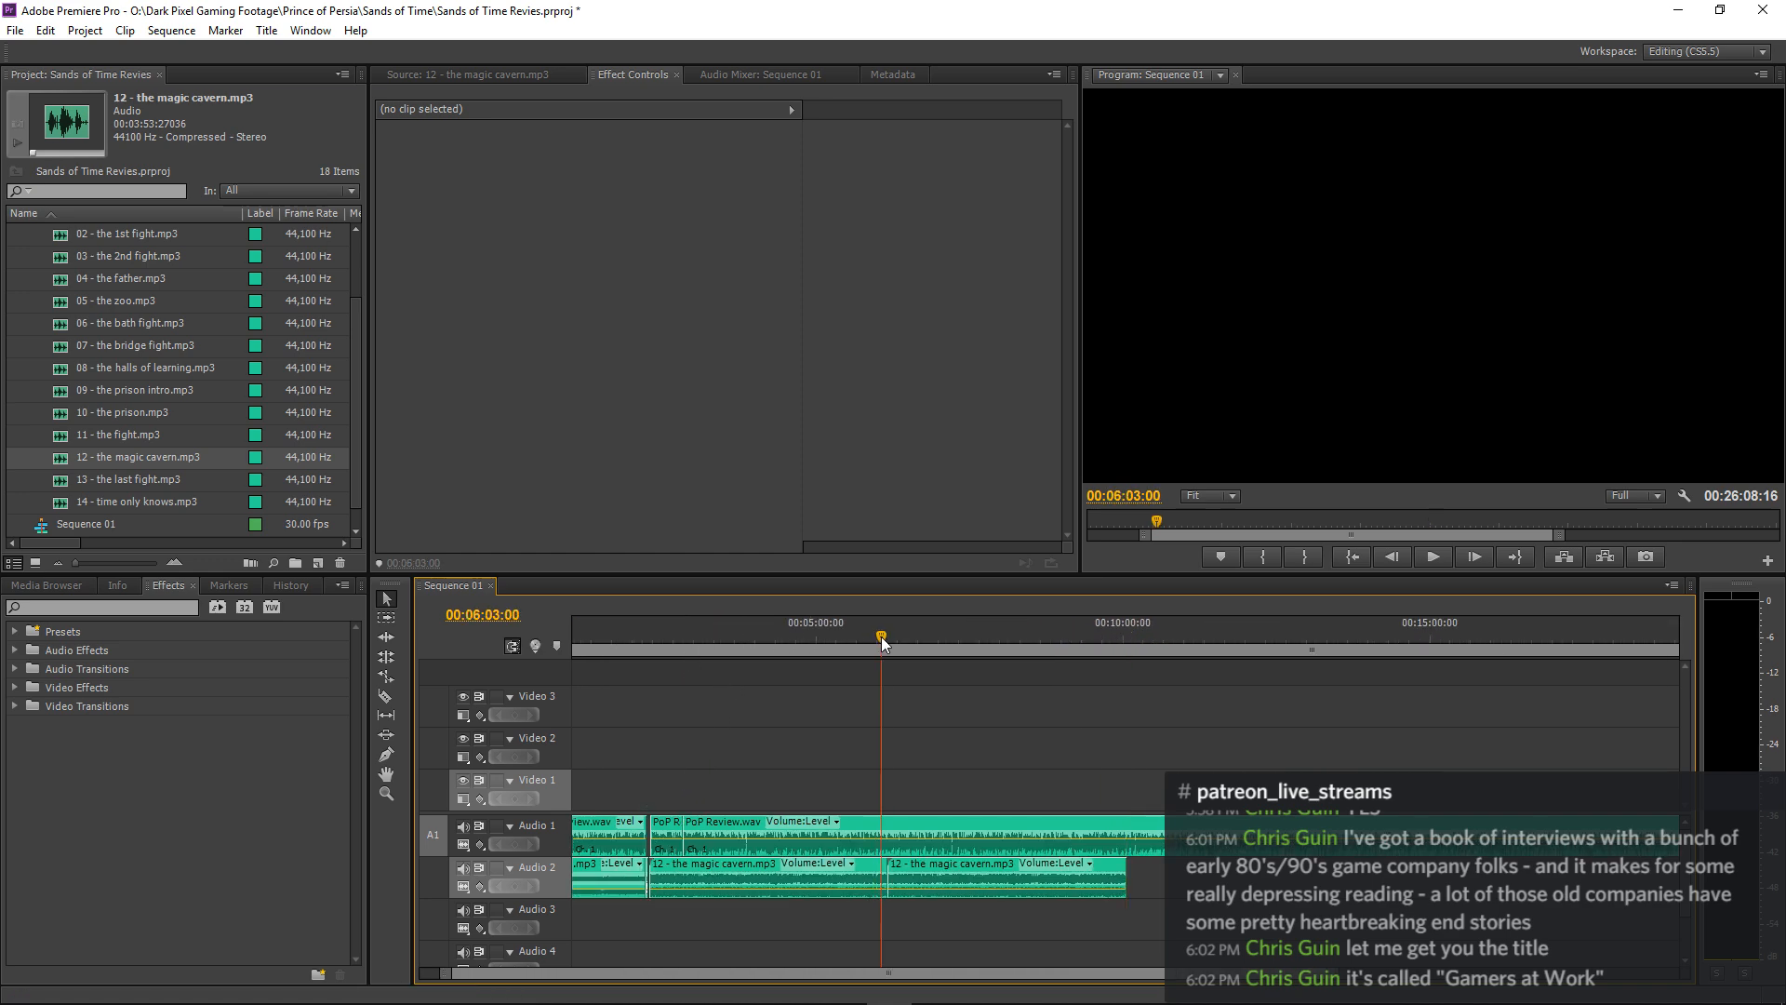
pyautogui.press('space')
pyautogui.press('=')
pyautogui.press('=')
pyautogui.press('=')
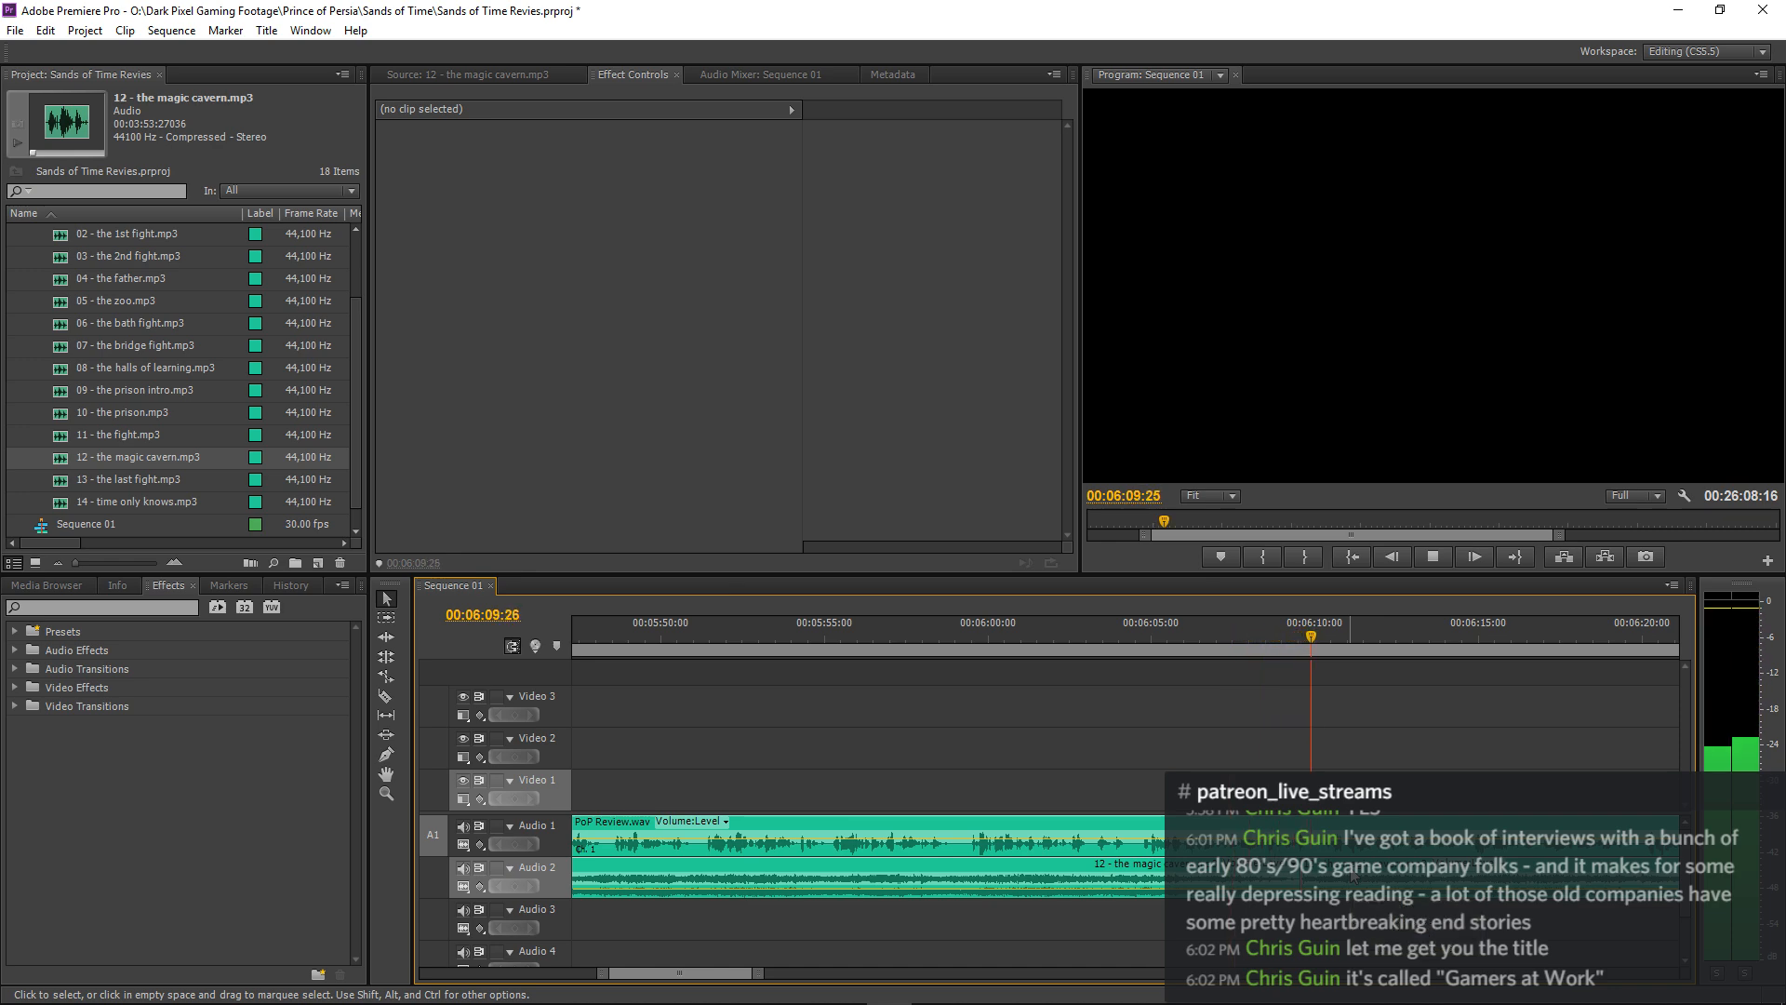
pyautogui.click(1085, 635)
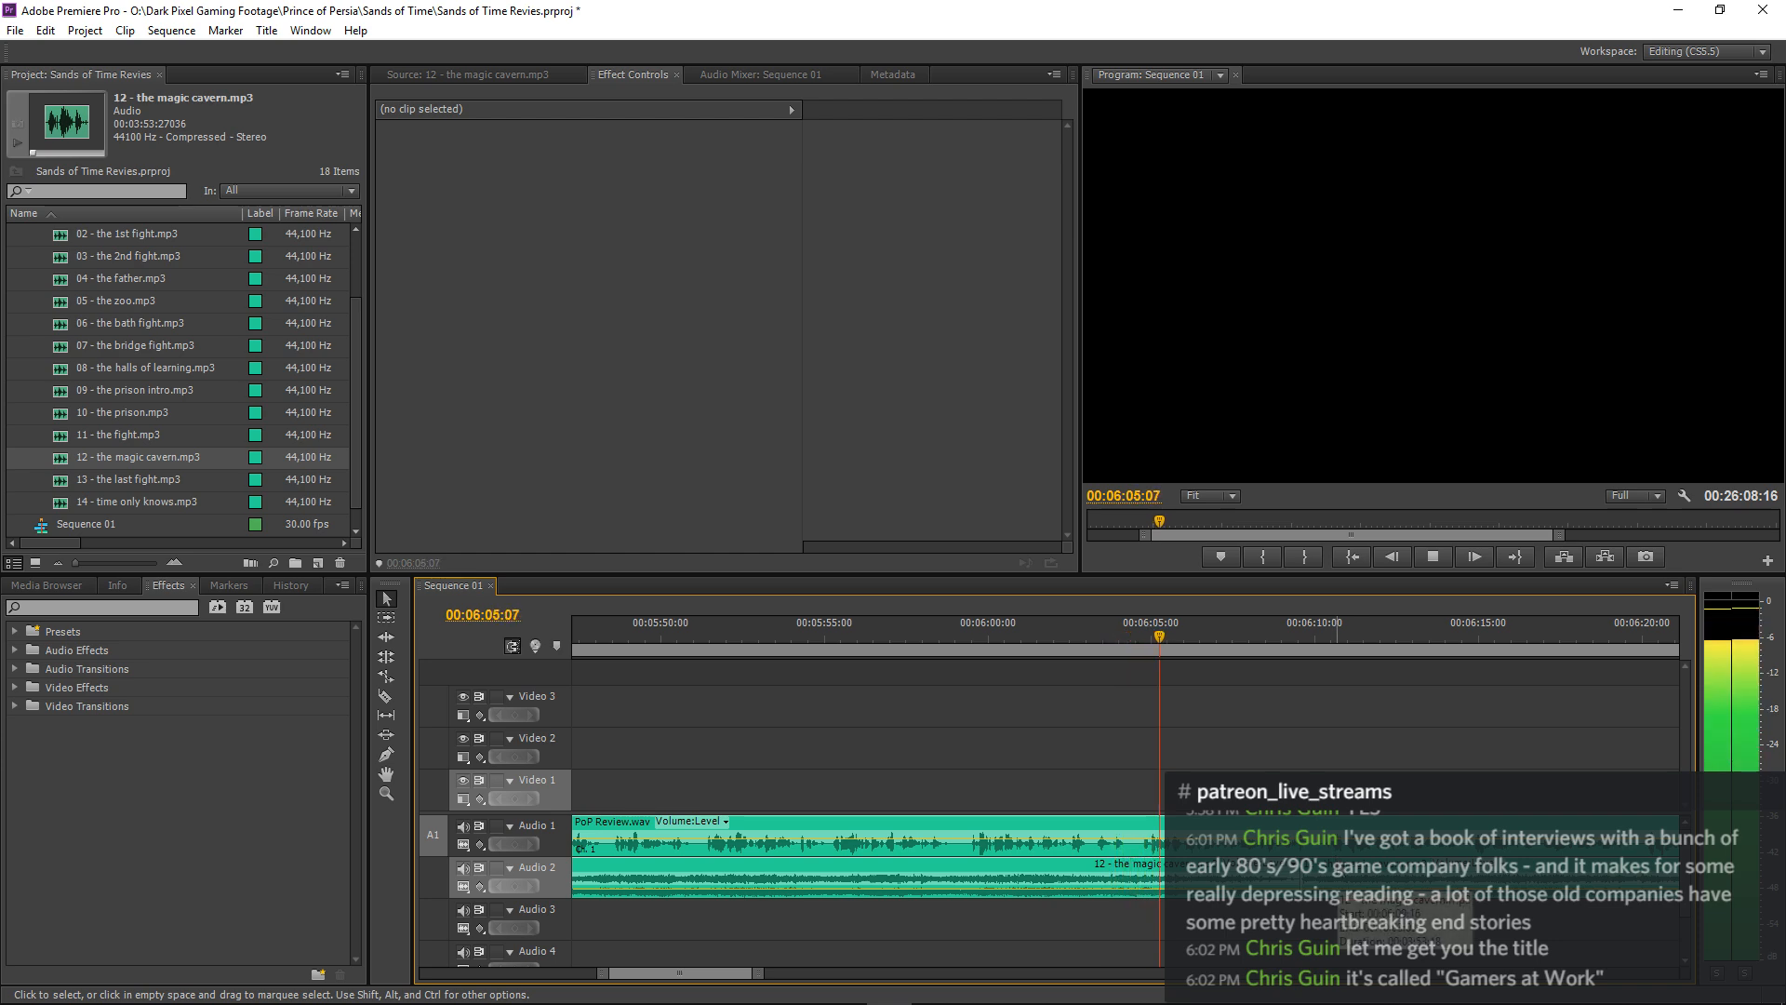
pyautogui.press('=')
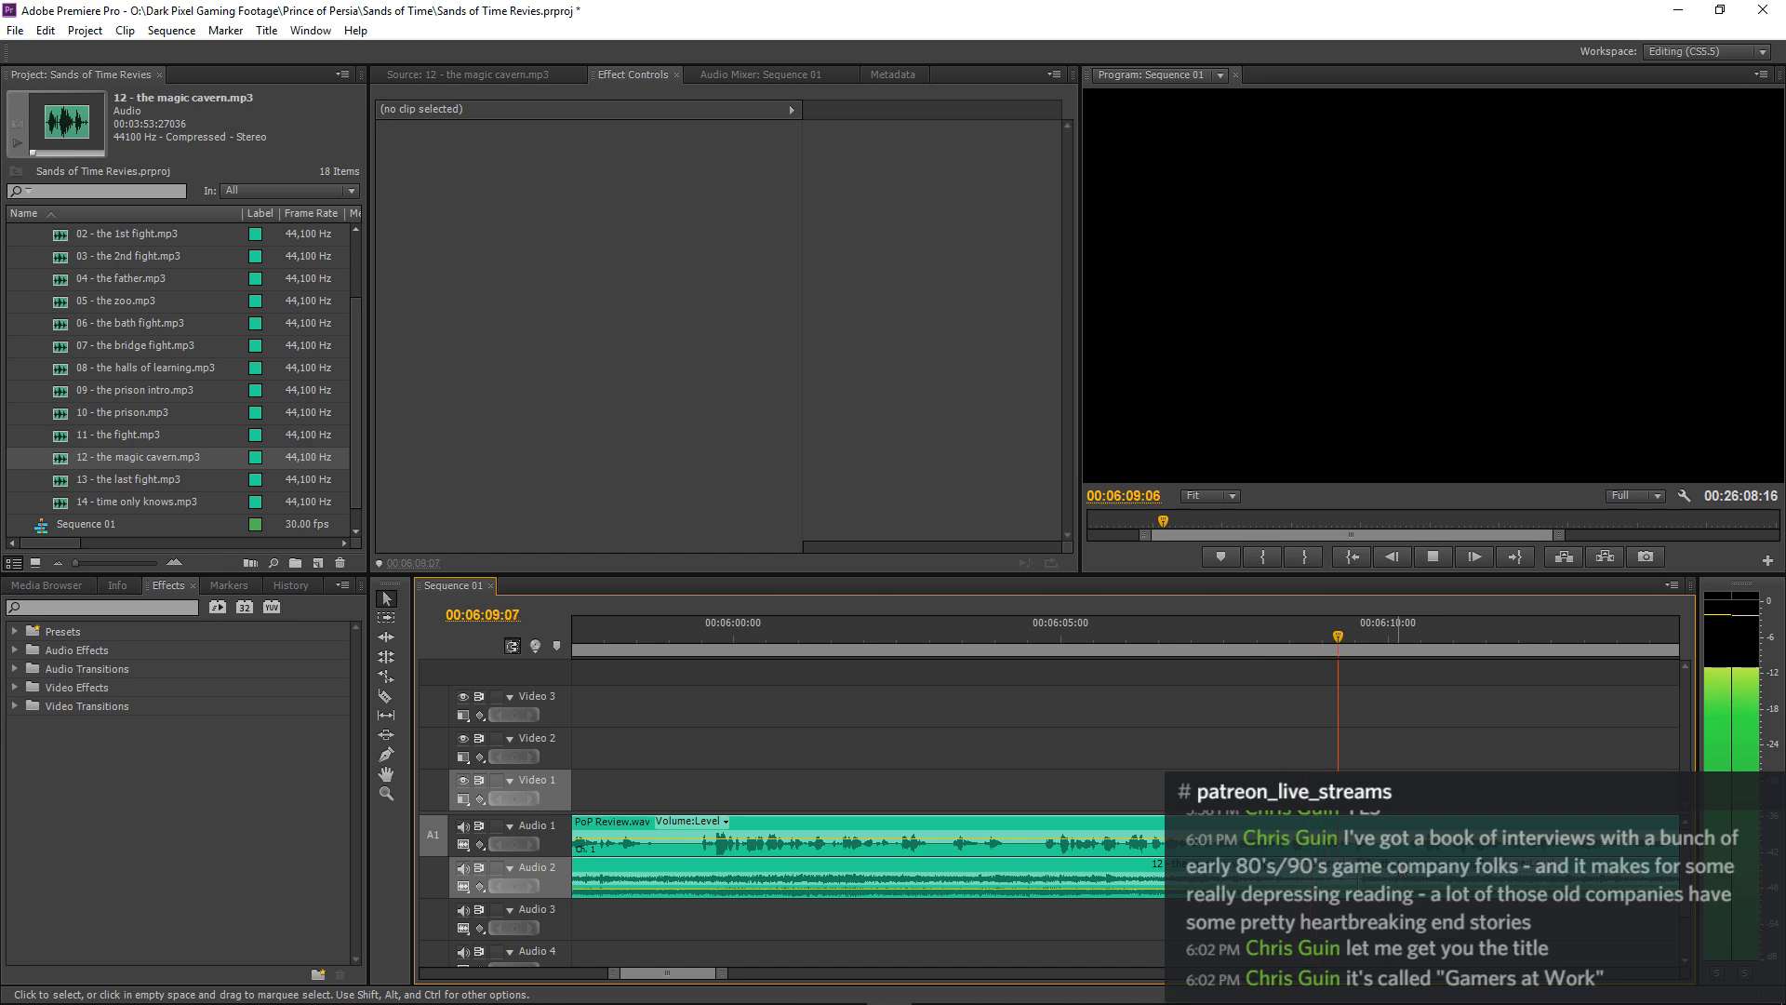
pyautogui.press('space')
# Shift the second magic cavern clip about 2 frames earlier and replay the join.
pyautogui.click(1401, 869)
pyautogui.press('=')
pyautogui.press('=')
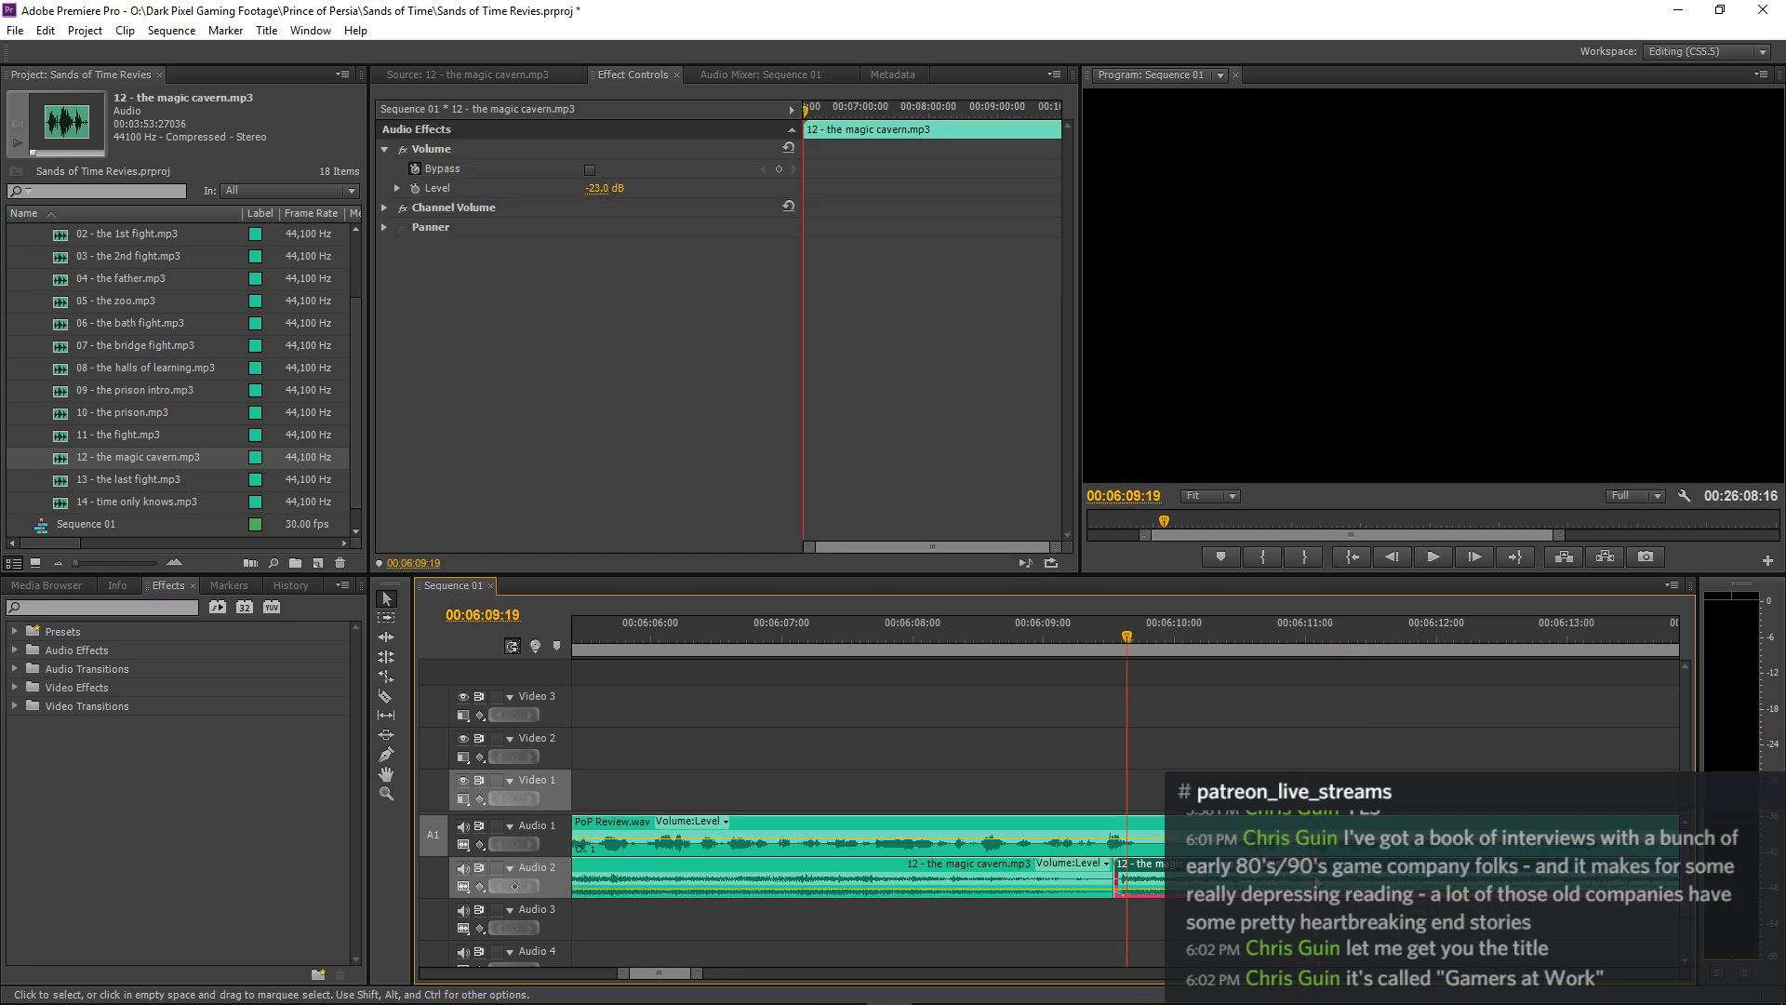
pyautogui.moveTo(1133, 873); pyautogui.dragTo(1111, 872)
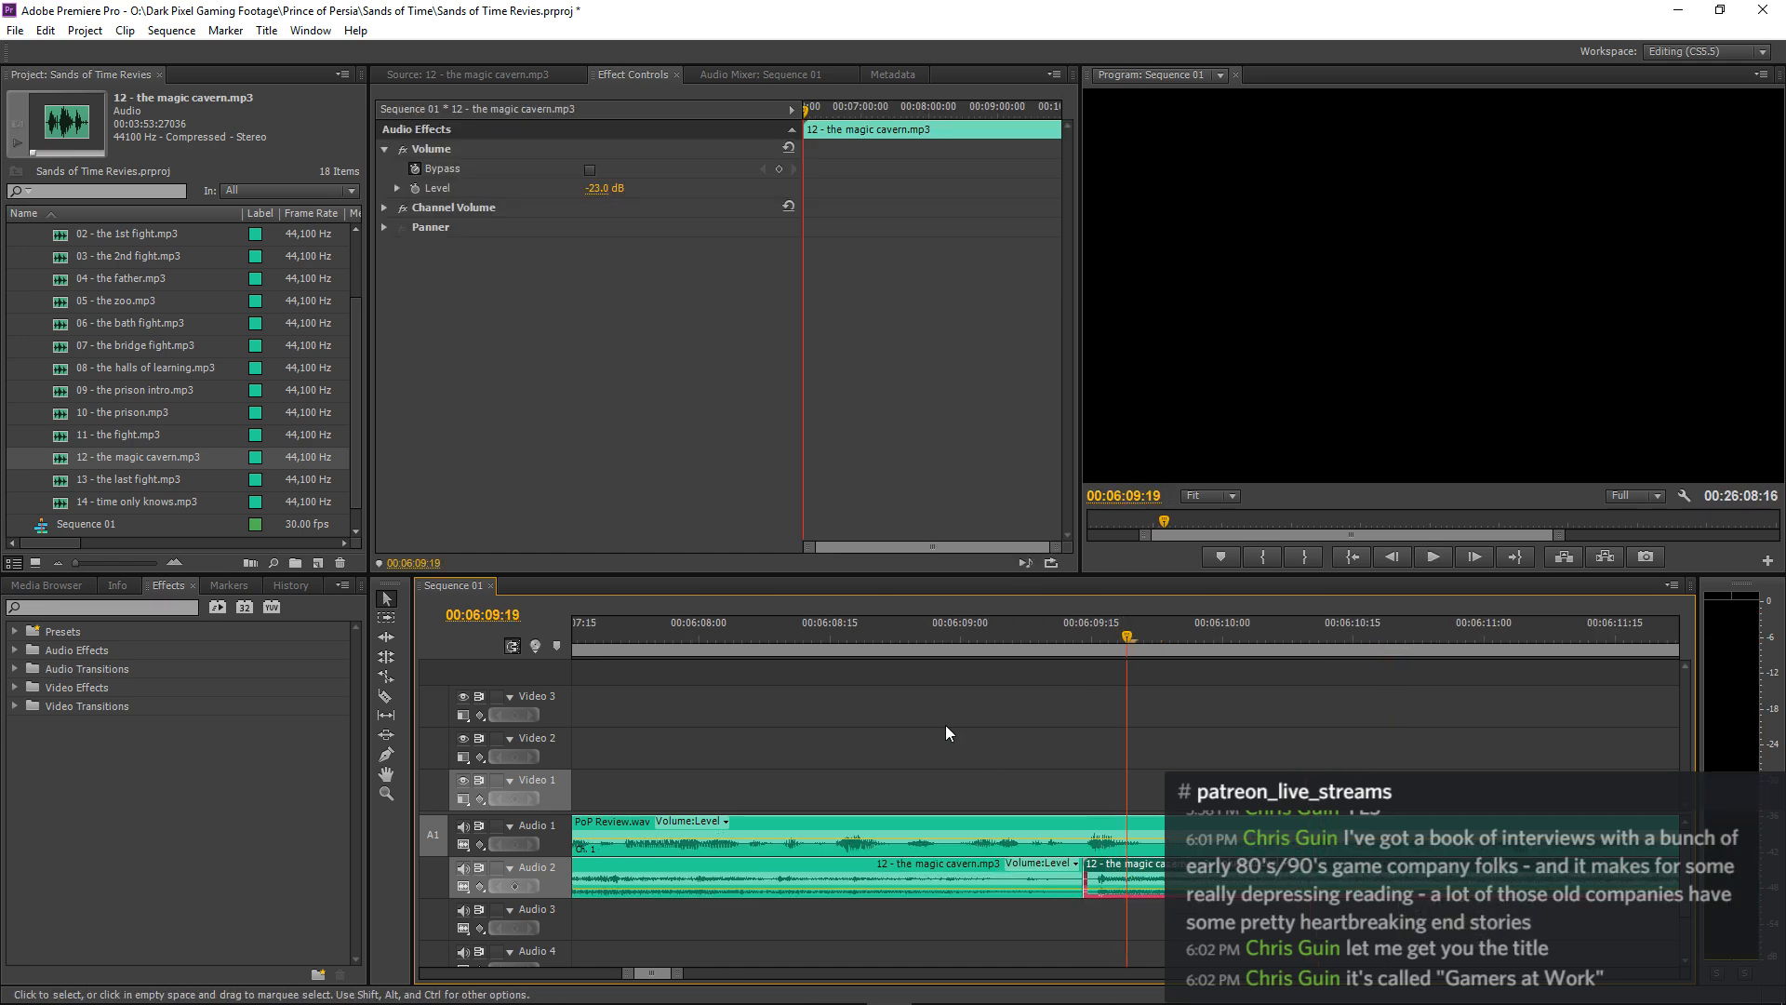
pyautogui.click(787, 635)
pyautogui.press('space')
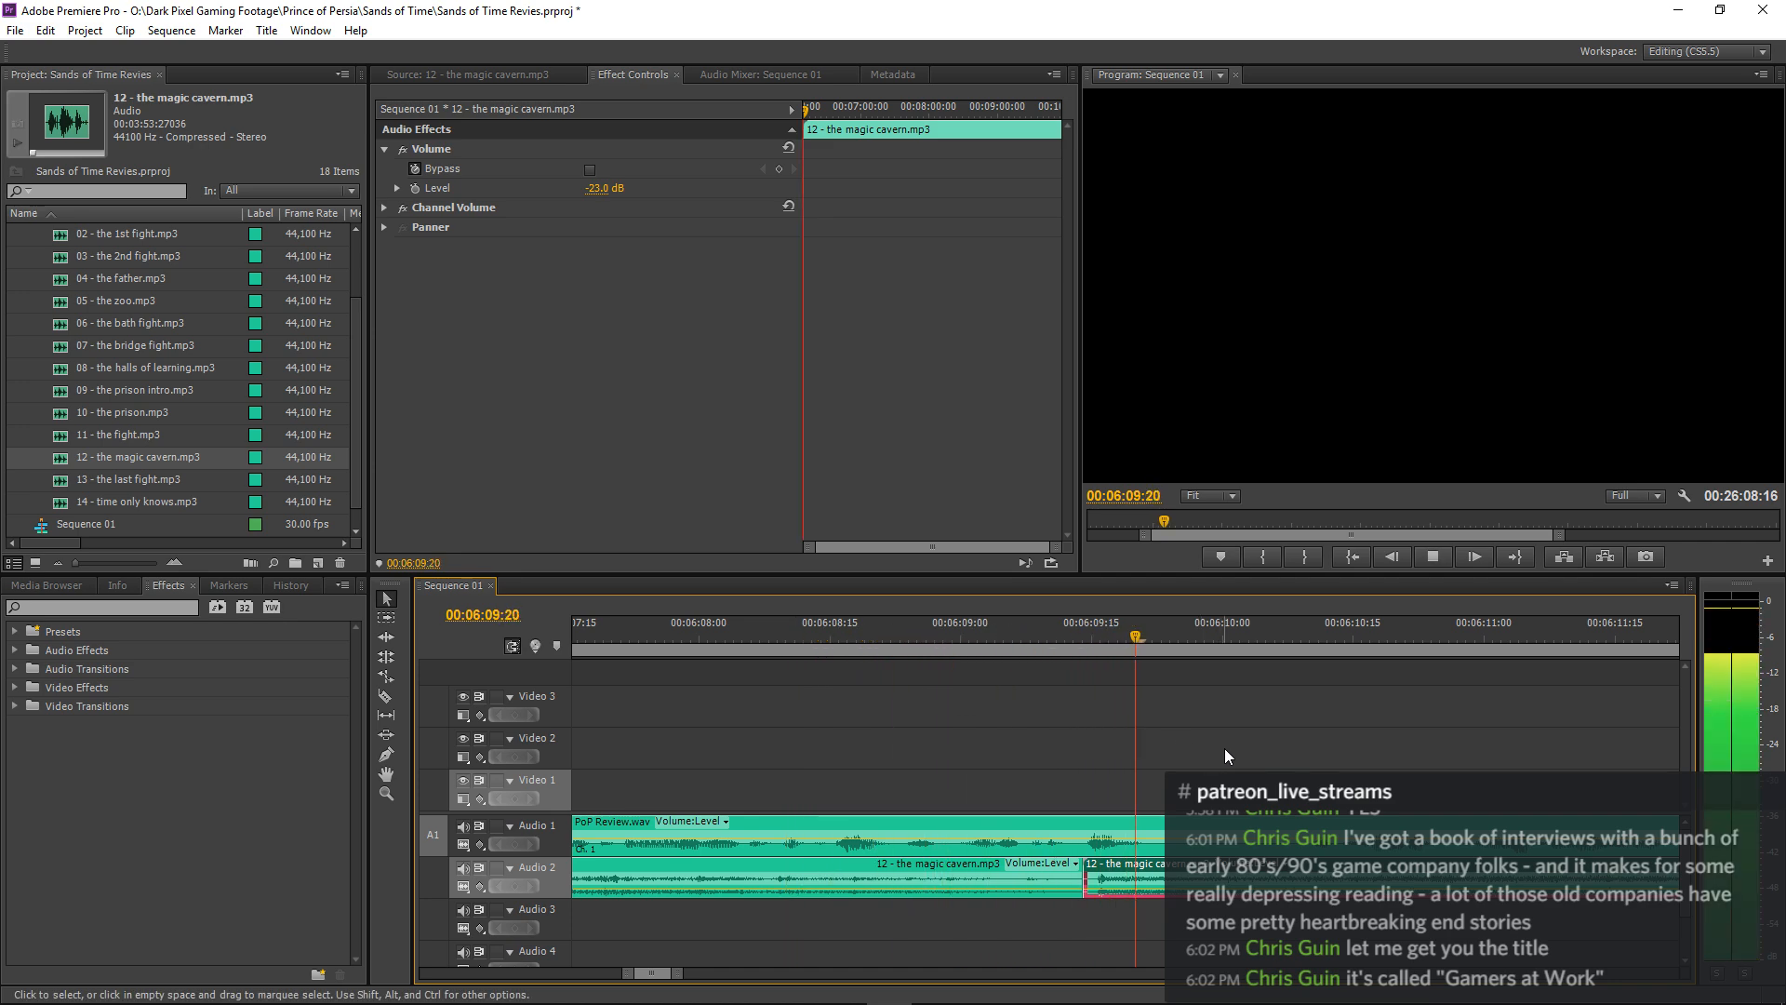
pyautogui.press('space')
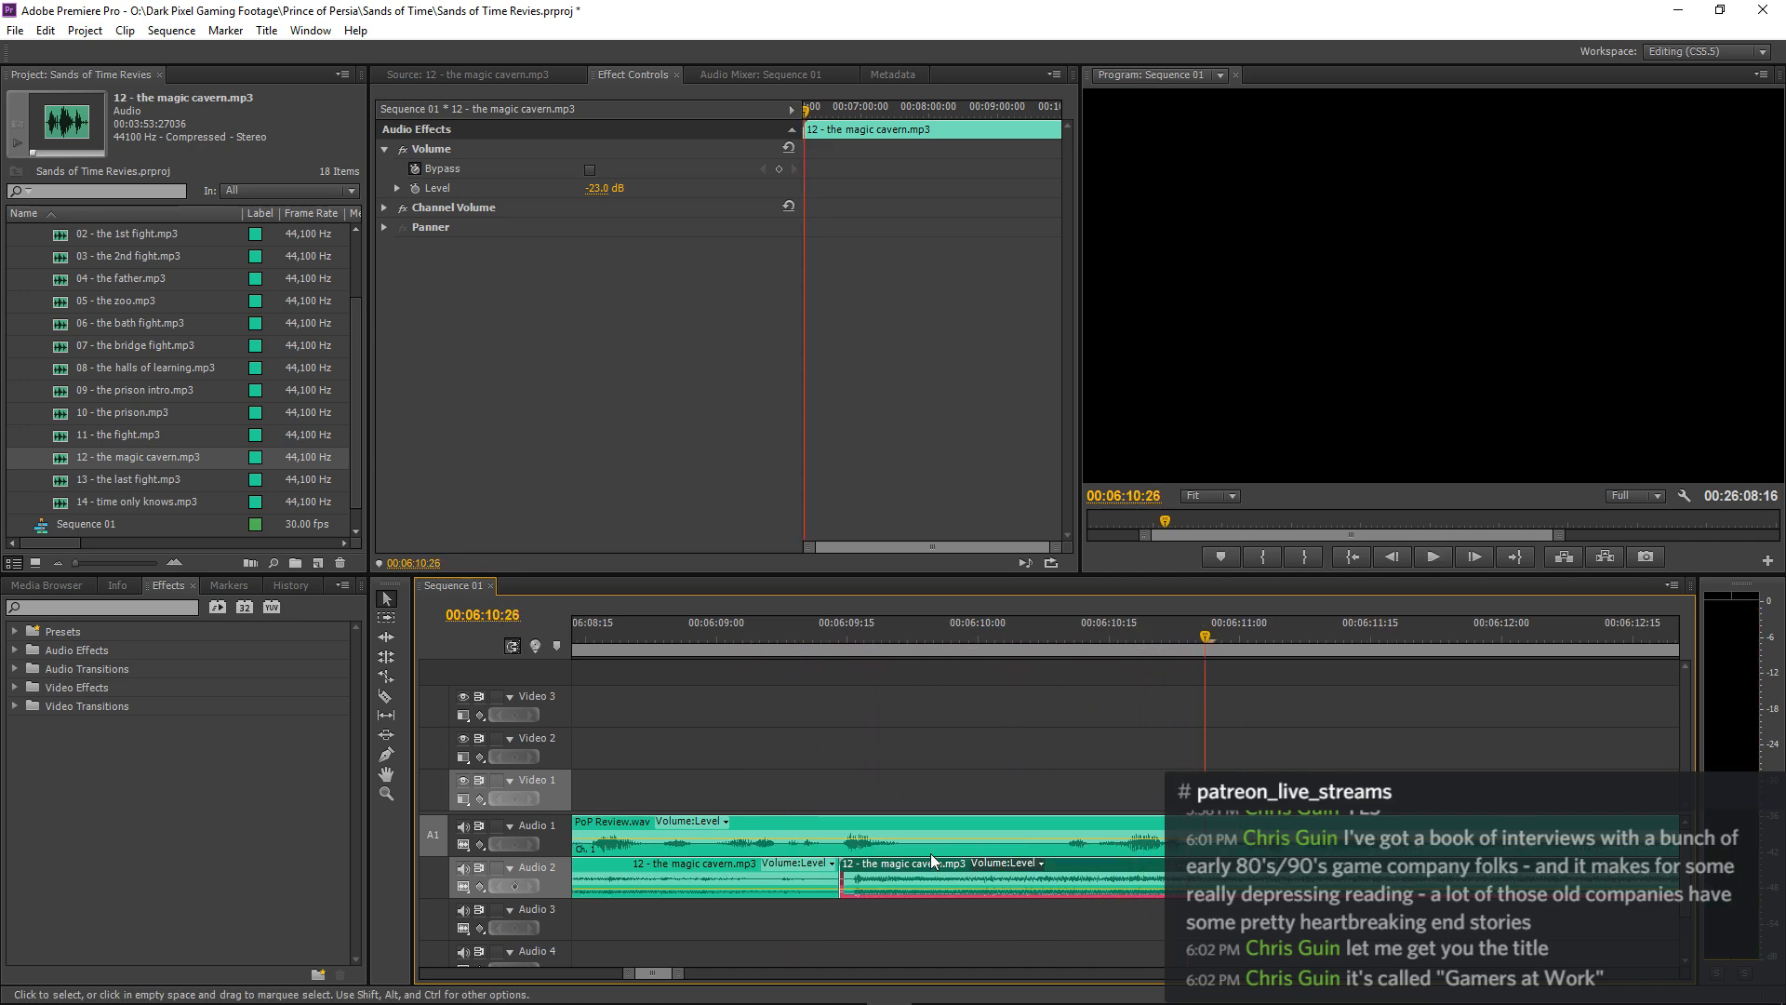
# Replay the lead-up to the join and set a volume level keyframe on the first magic cavern clip at 00:06:07:26.
pyautogui.click(775, 861)
pyautogui.moveTo(595, 640); pyautogui.dragTo(550, 651)
pyautogui.press('space')
pyautogui.press('space')
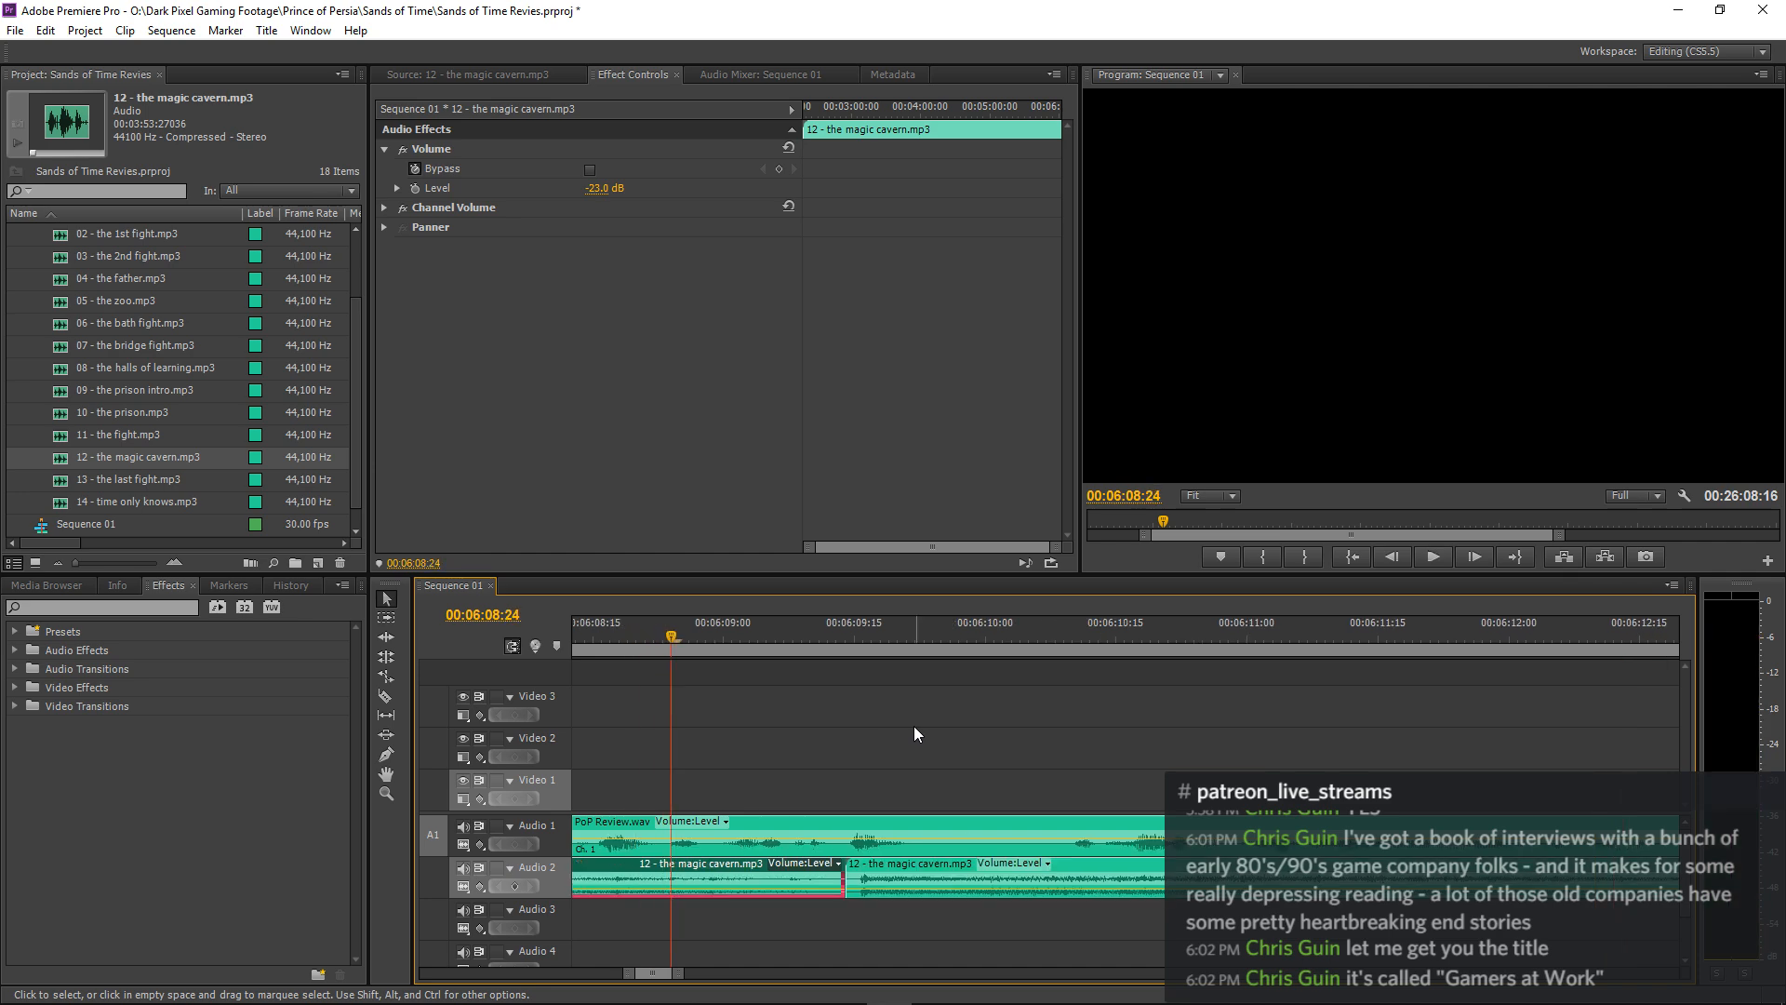
pyautogui.press('-')
pyautogui.moveTo(808, 641); pyautogui.dragTo(679, 670)
pyautogui.press('space')
pyautogui.press('space')
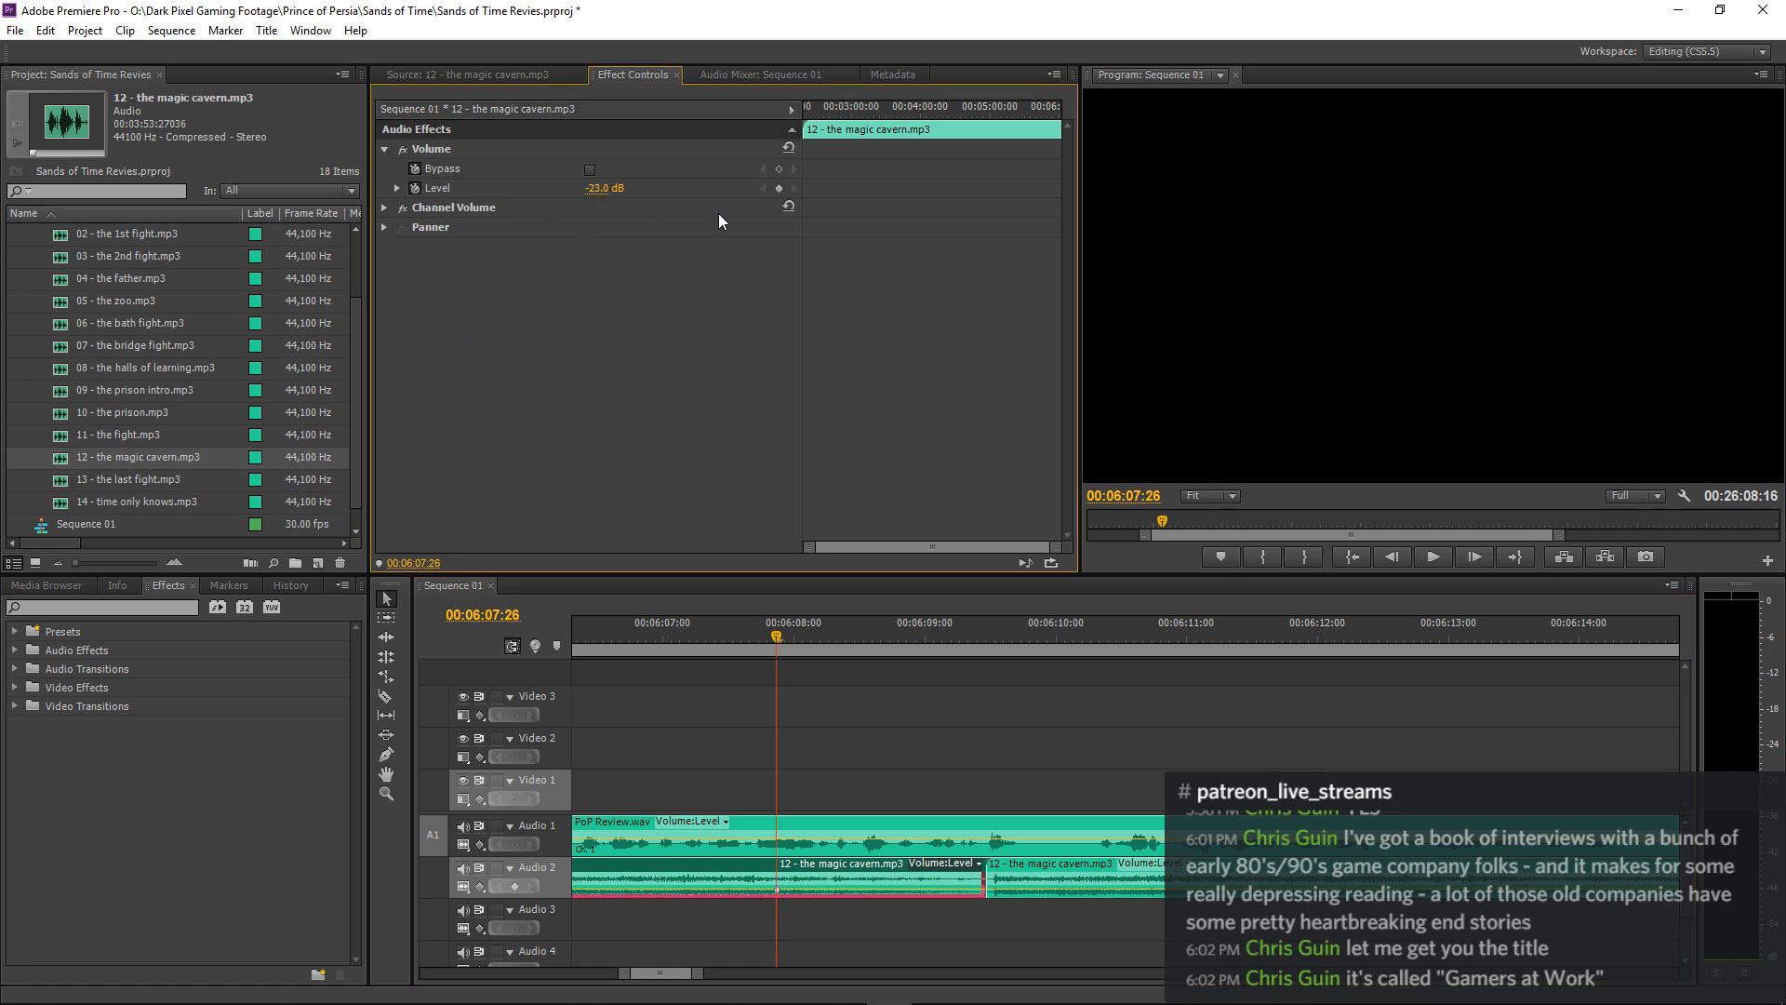
# Add a volume level keyframe of -6 dB at 00:06:09:11 on the first magic cavern clip and replay the join.
pyautogui.press('space')
pyautogui.press('space')
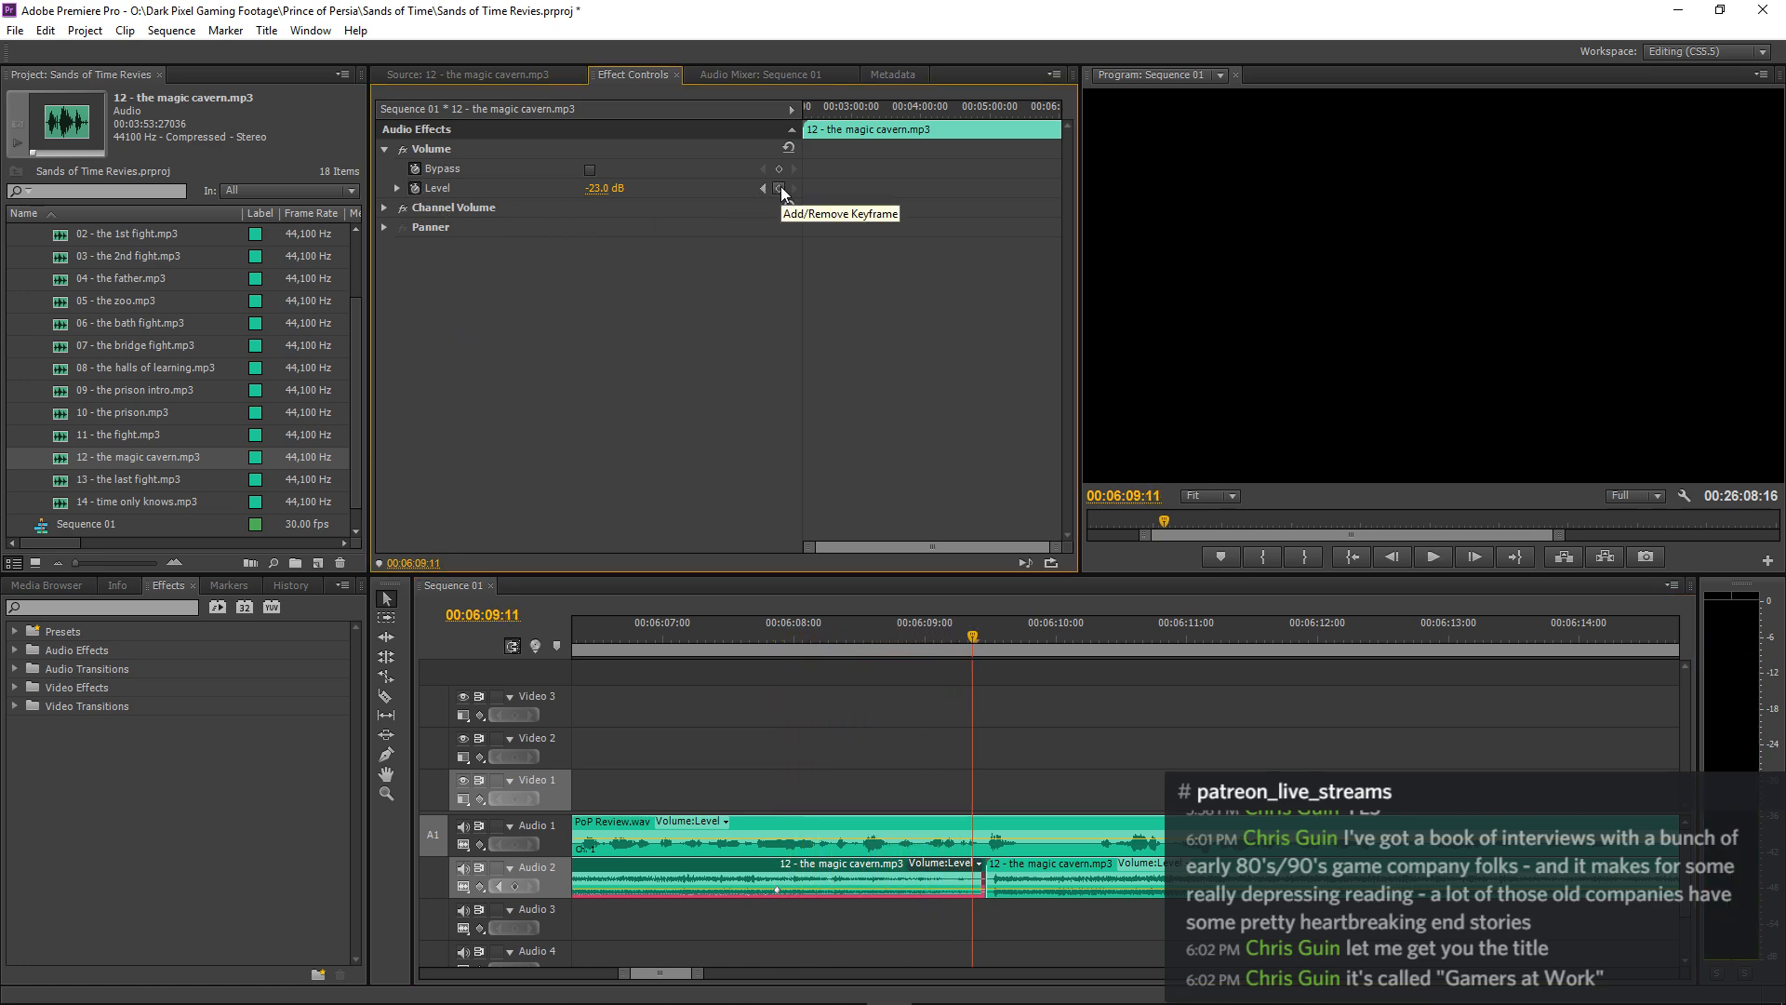
pyautogui.click(780, 188)
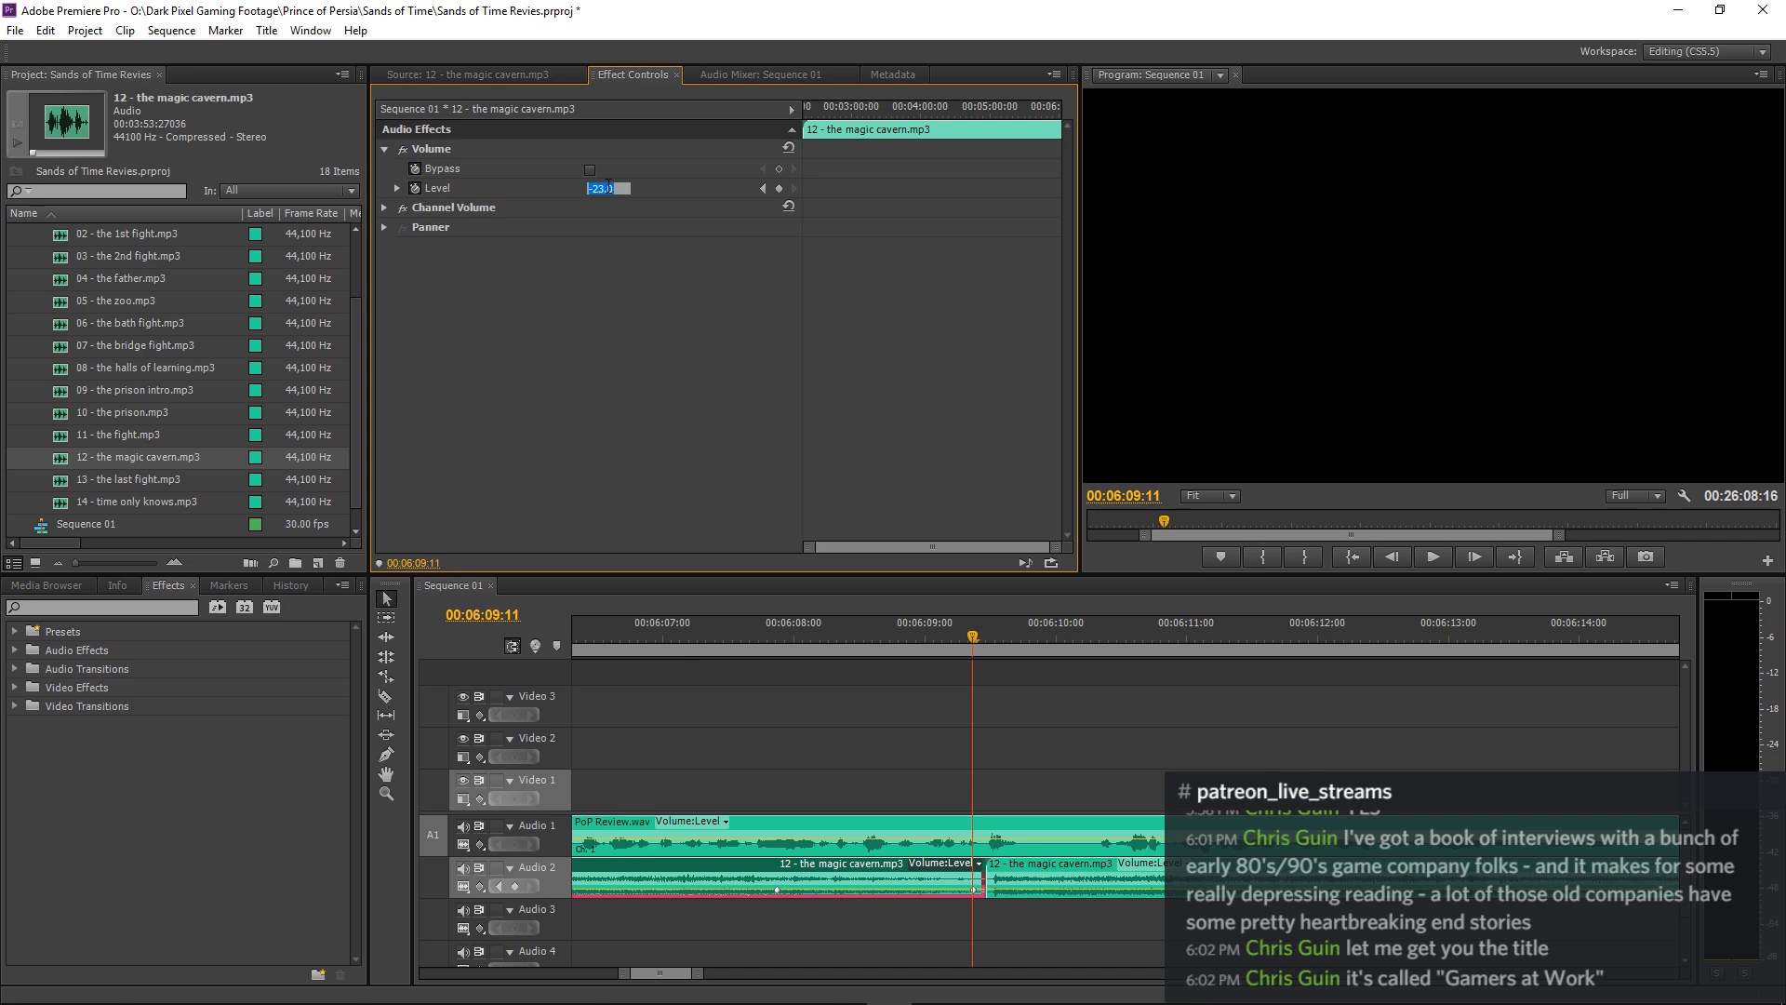
pyautogui.write('6')
pyautogui.press('Return')
pyautogui.click(772, 622)
pyautogui.press('space')
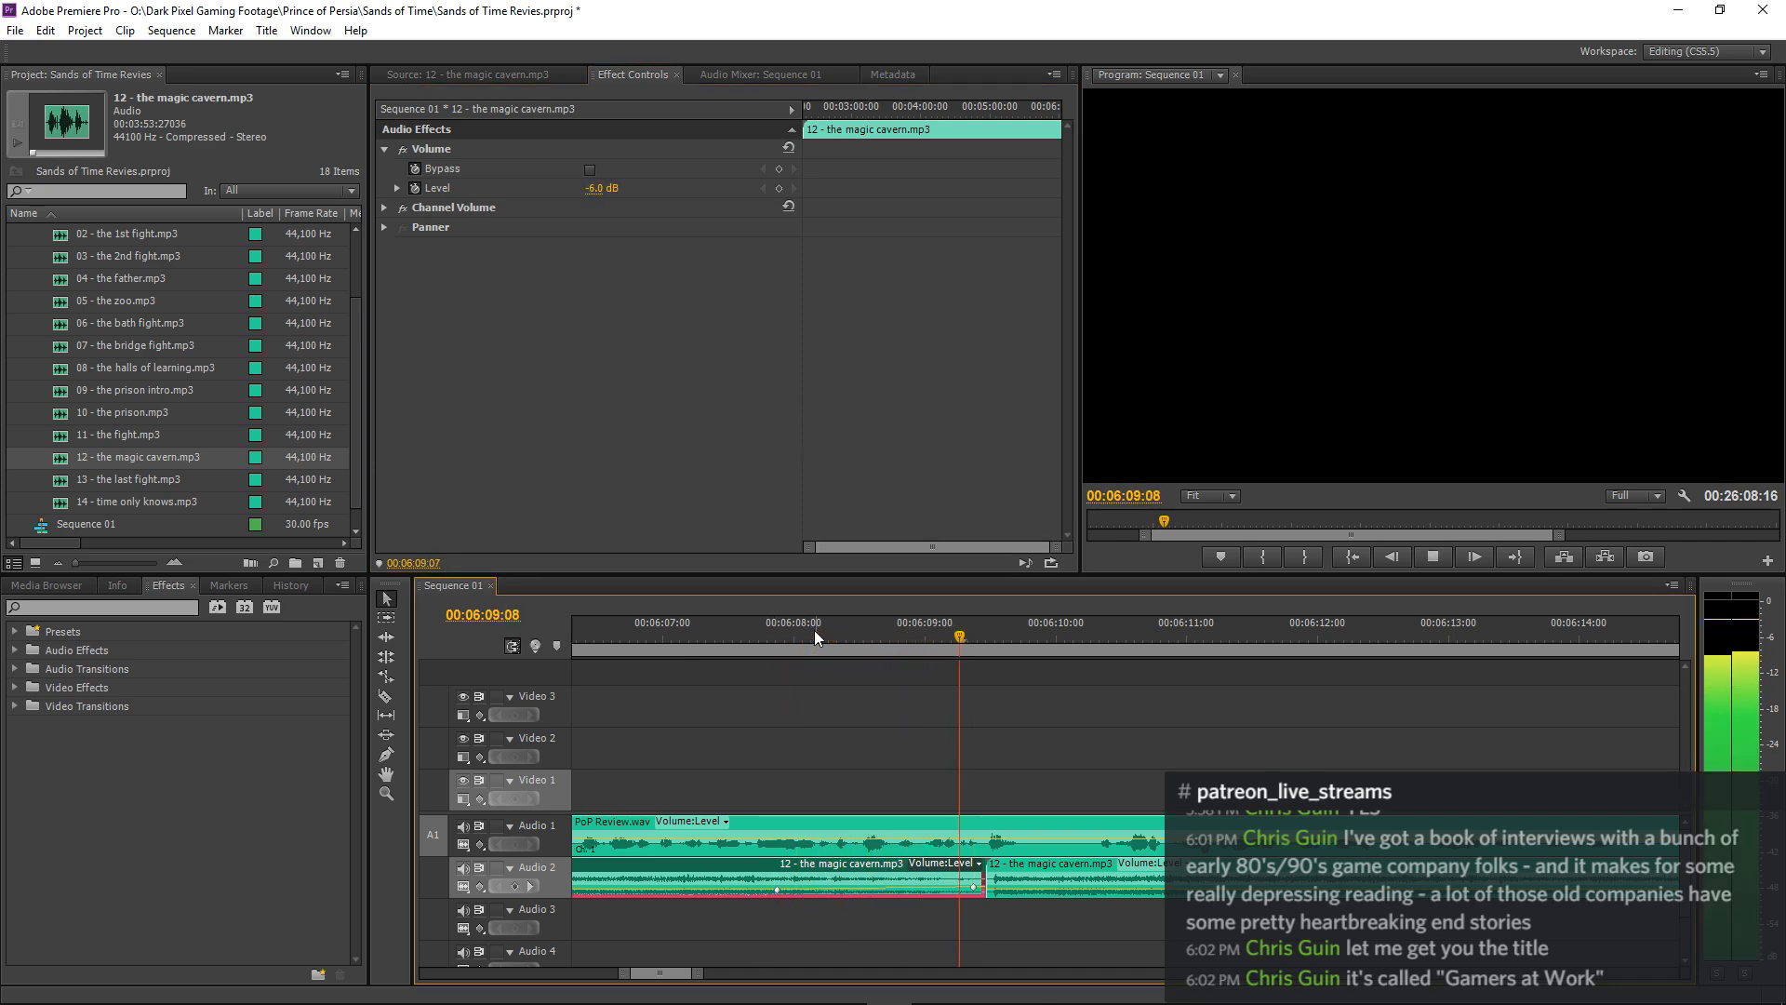
pyautogui.press('space')
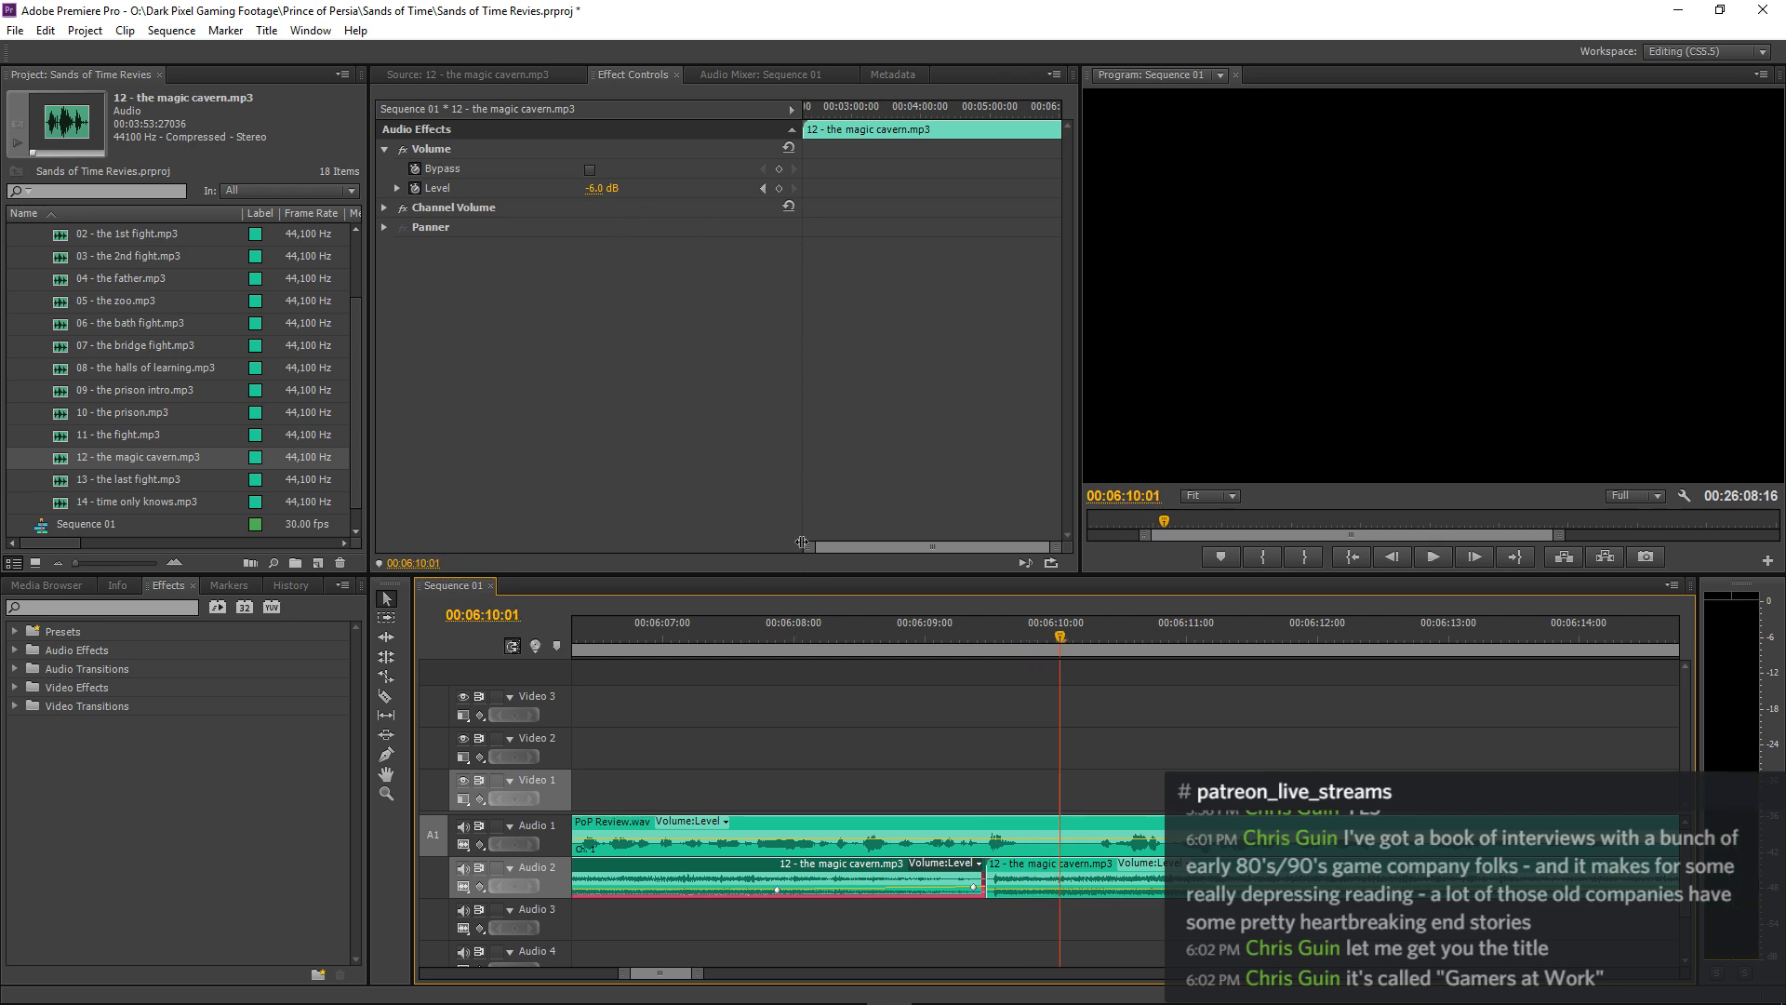
# Set the first magic cavern clip's volume keyframe at 00:06:09:11 to -12 dB and replay the join.
pyautogui.click(765, 190)
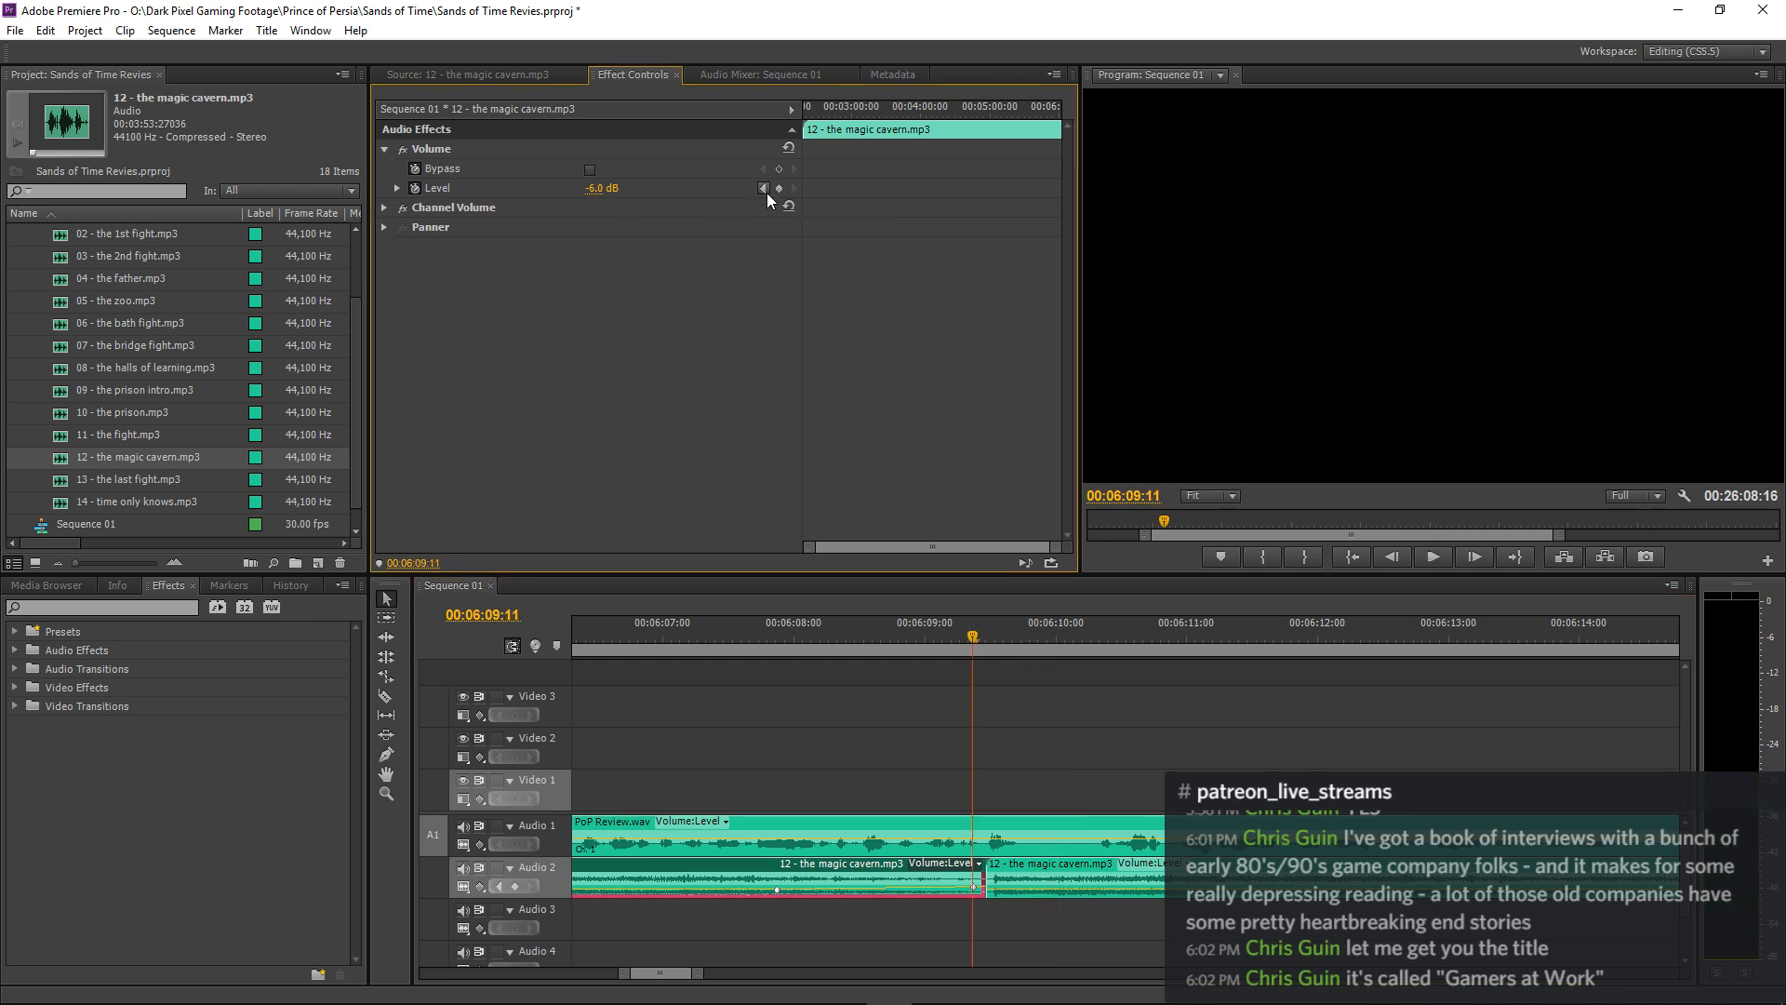
pyautogui.click(610, 189)
pyautogui.write('-20')
pyautogui.press('Return')
pyautogui.click(729, 621)
pyautogui.press('space')
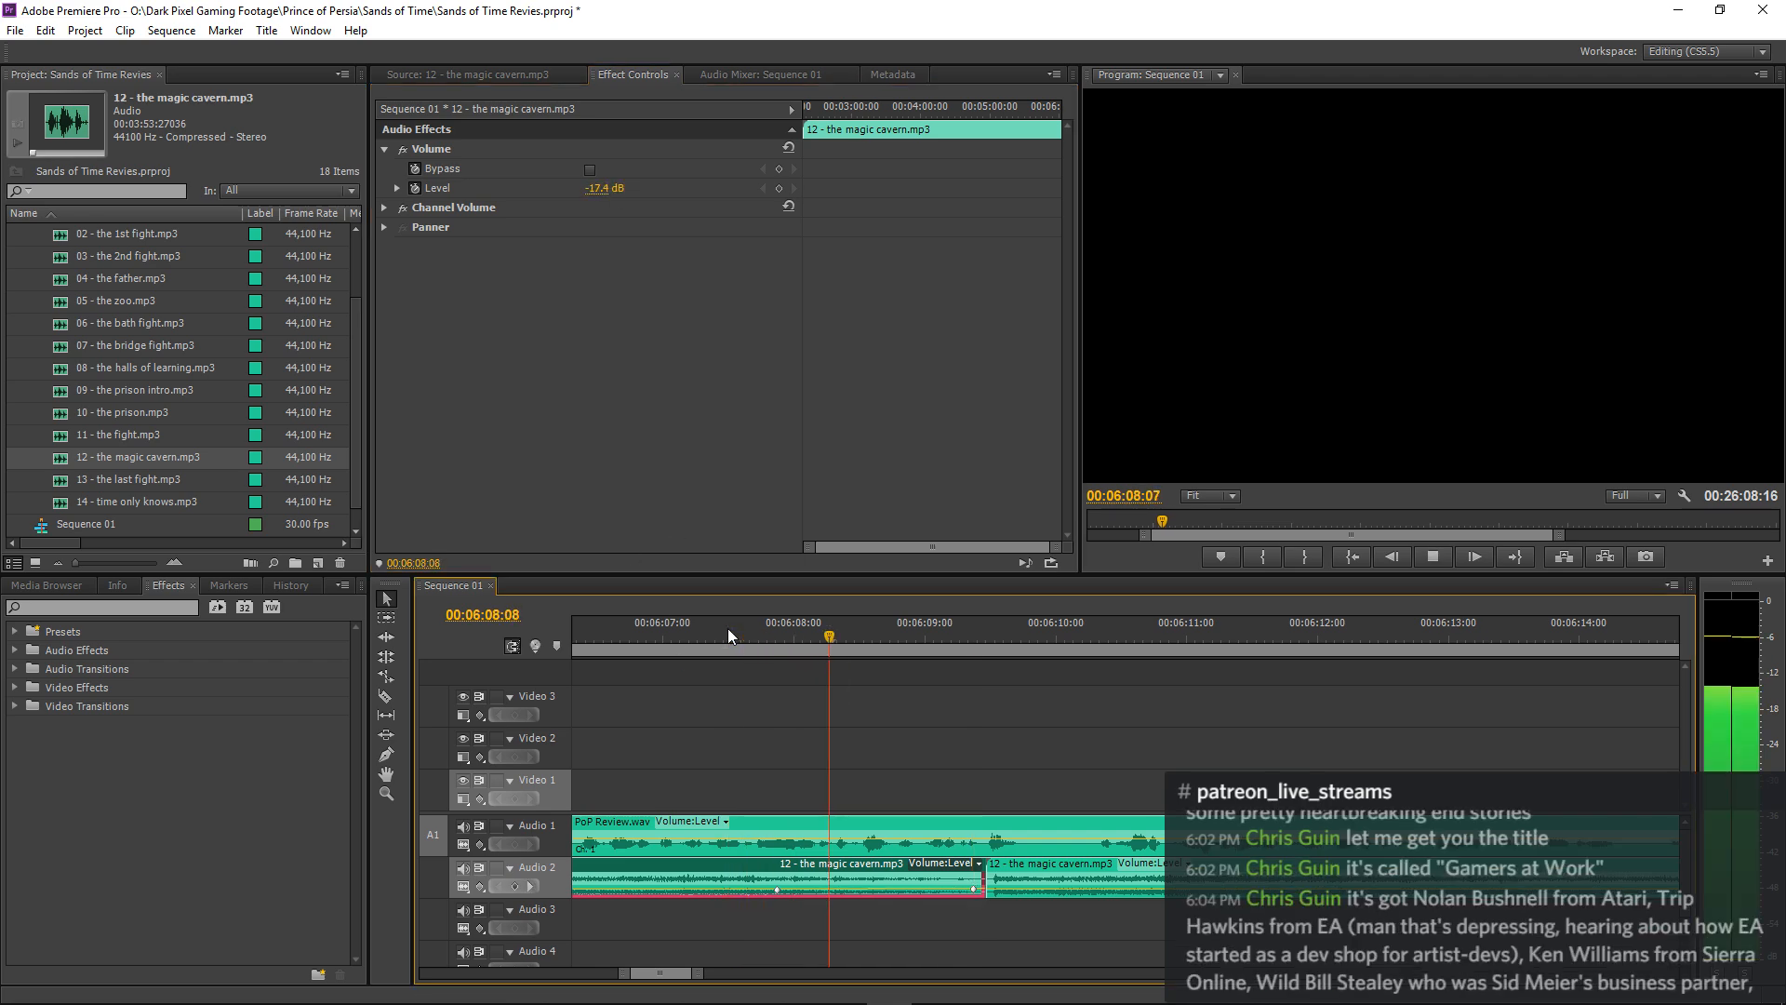
pyautogui.press('space')
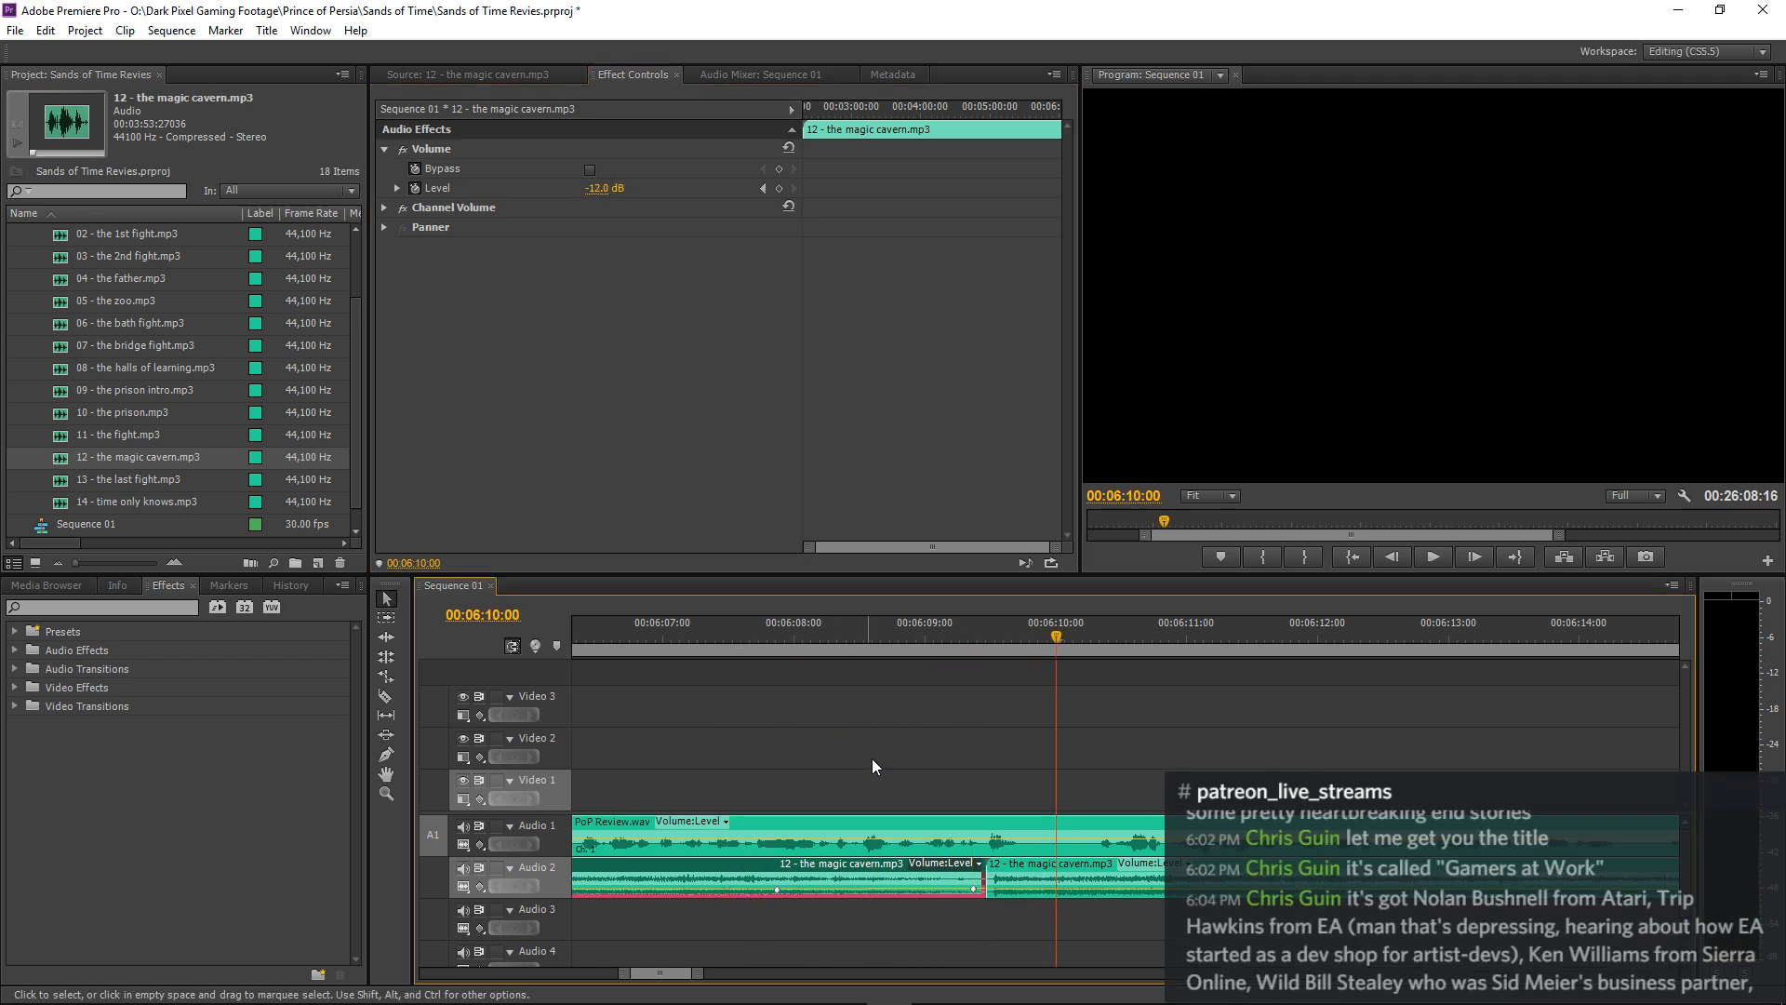
# Try a Constant Gain crossfade at the end of the first magic cavern clip and replay the join twice.
pyautogui.press('=')
pyautogui.press('=')
pyautogui.moveTo(858, 874); pyautogui.dragTo(890, 869)
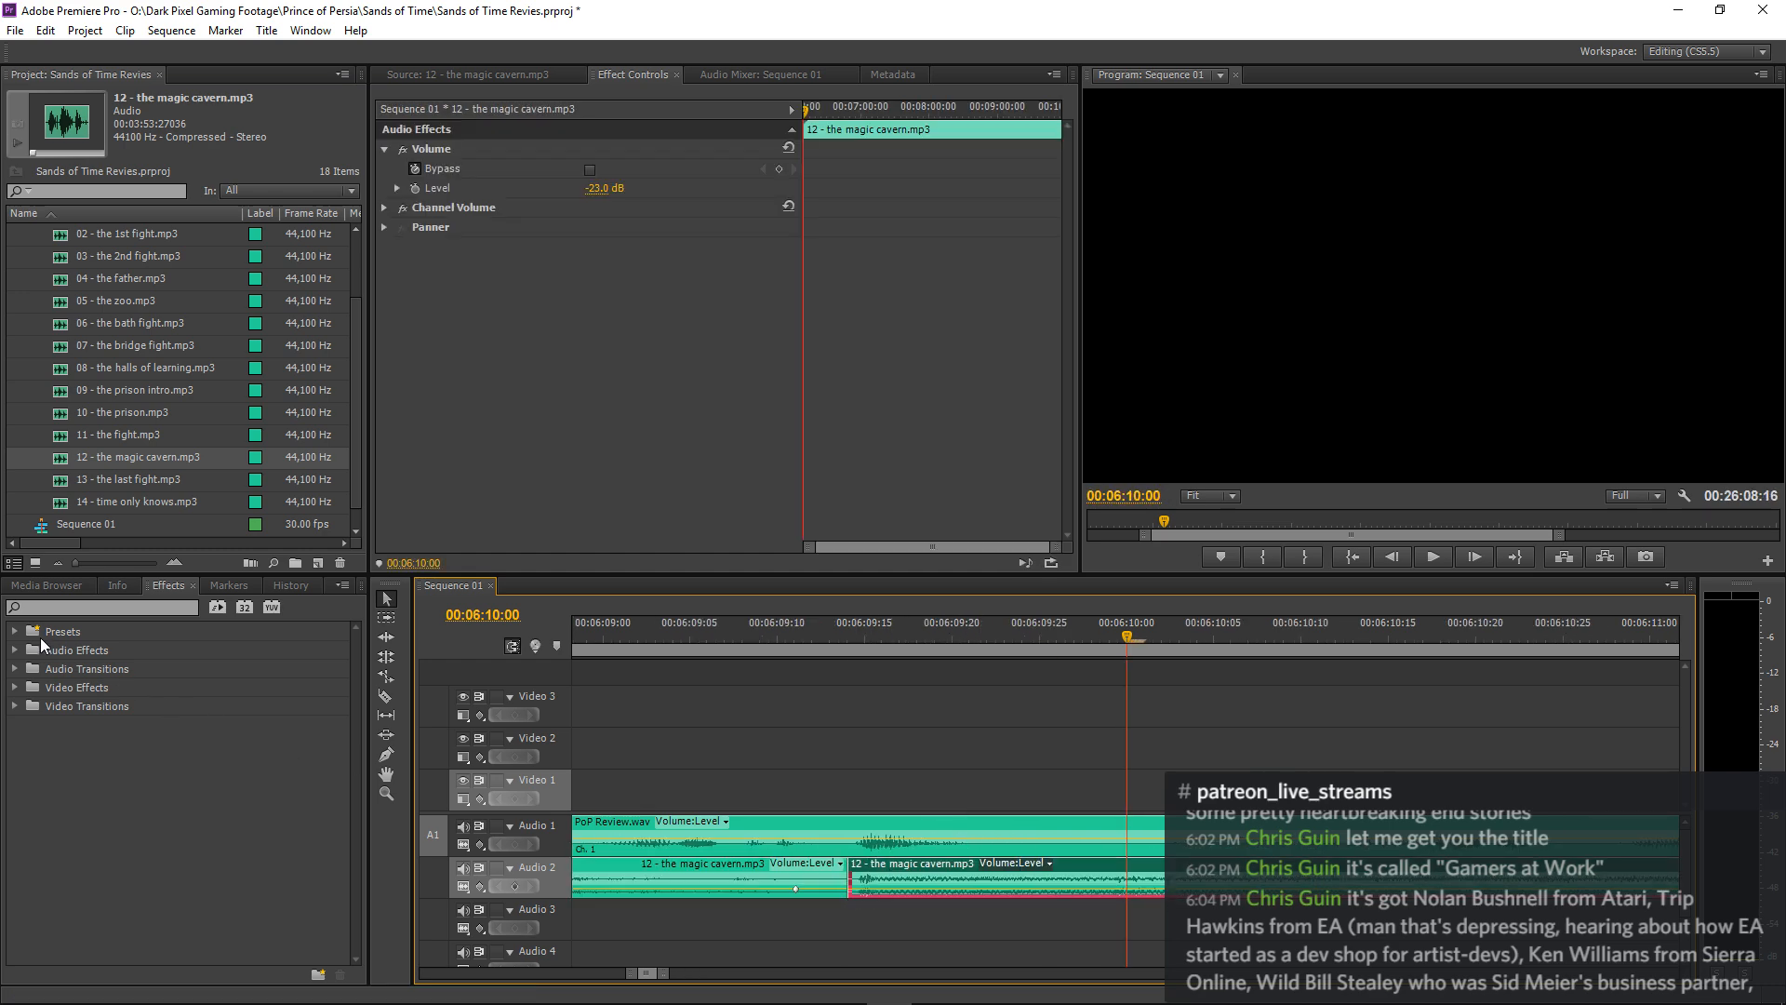
pyautogui.click(16, 670)
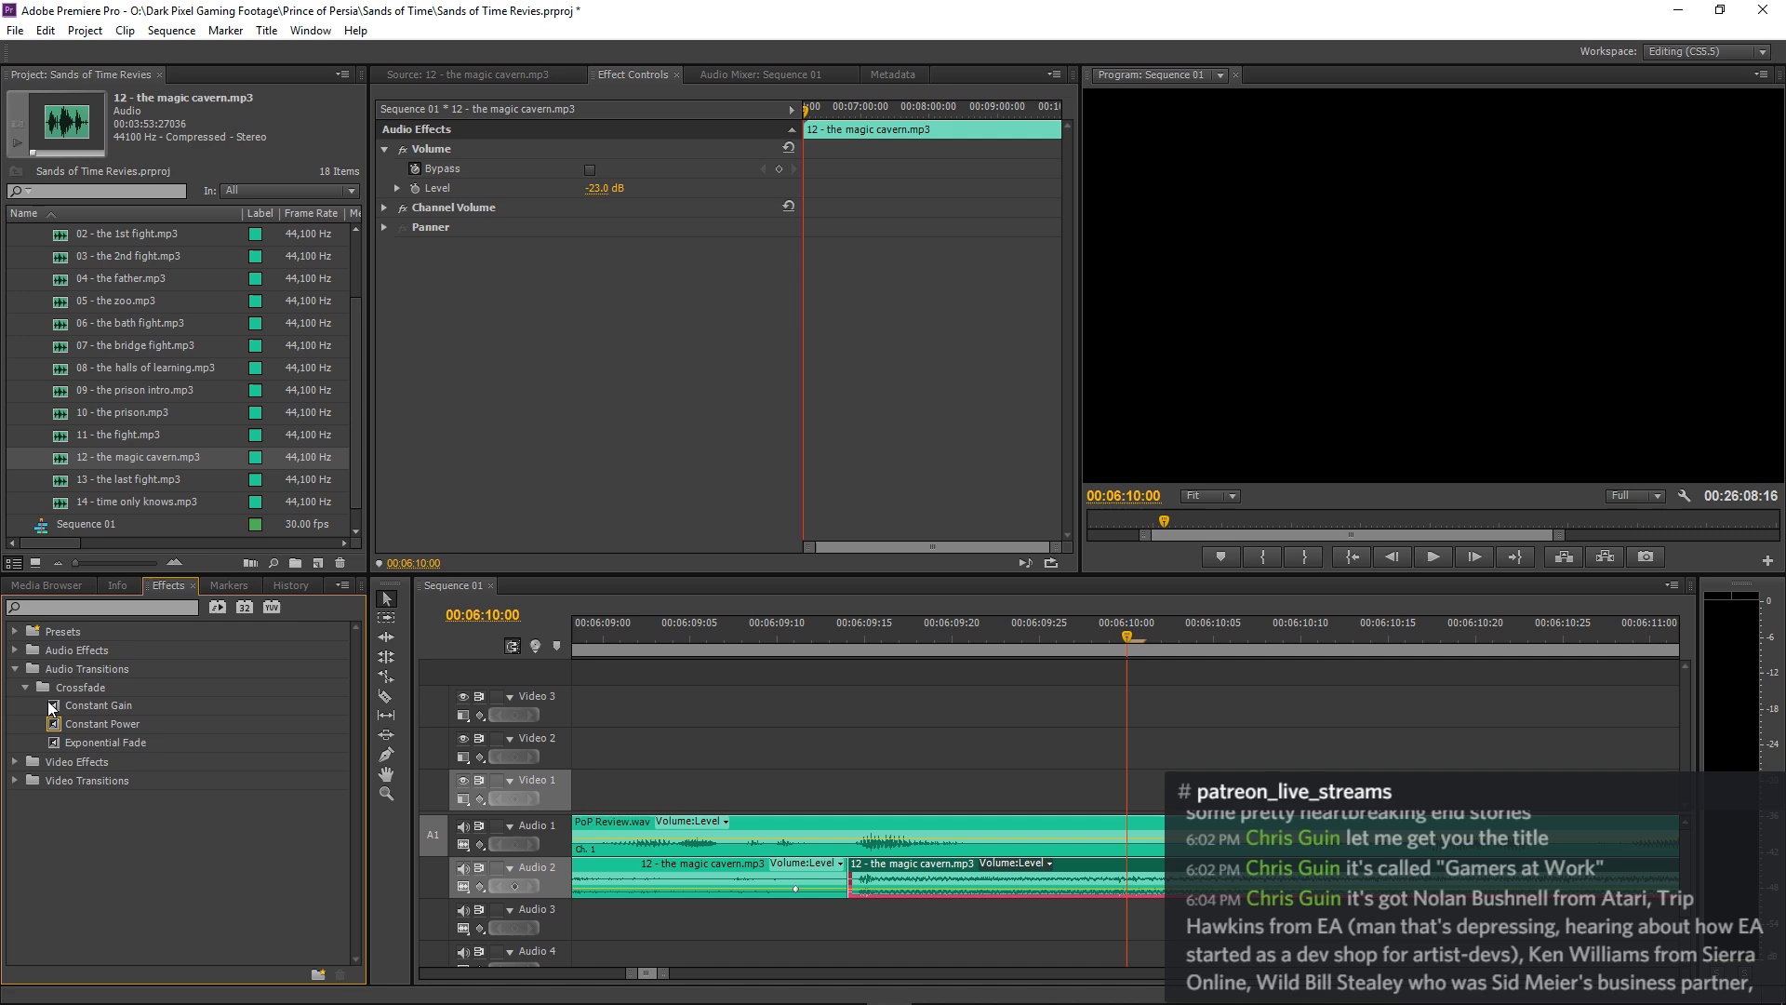
pyautogui.moveTo(52, 710); pyautogui.dragTo(650, 823)
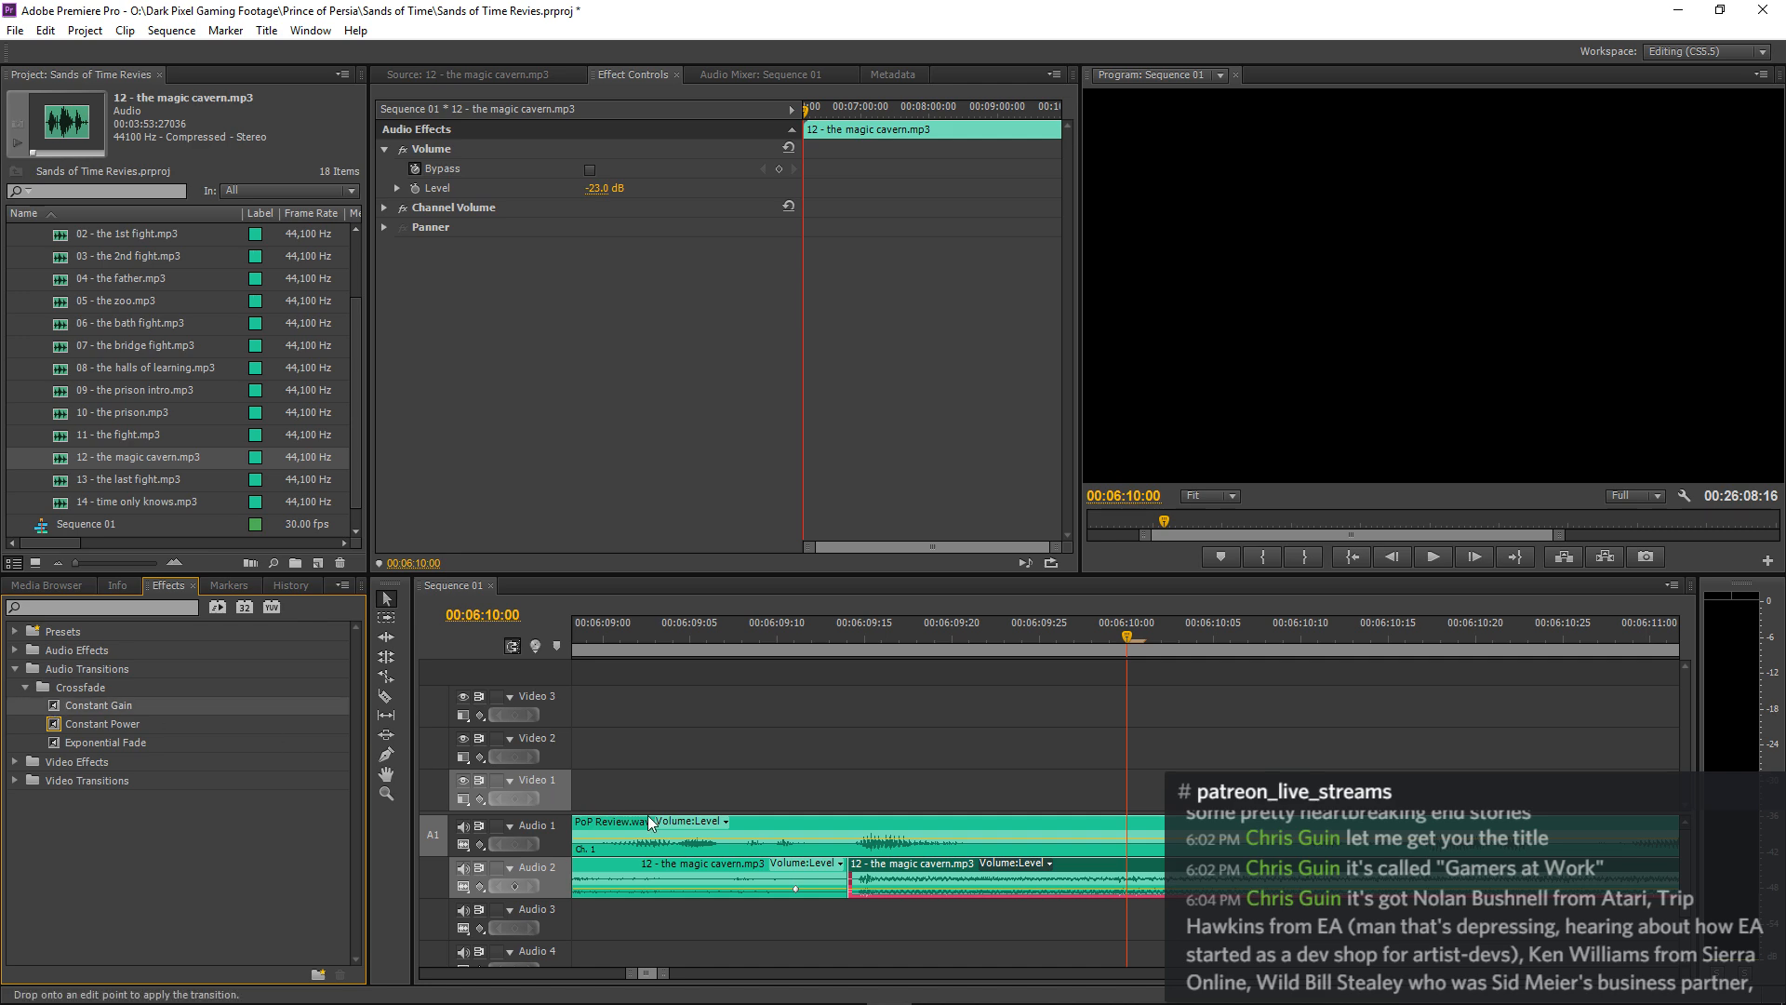
pyautogui.moveTo(821, 893); pyautogui.dragTo(838, 893)
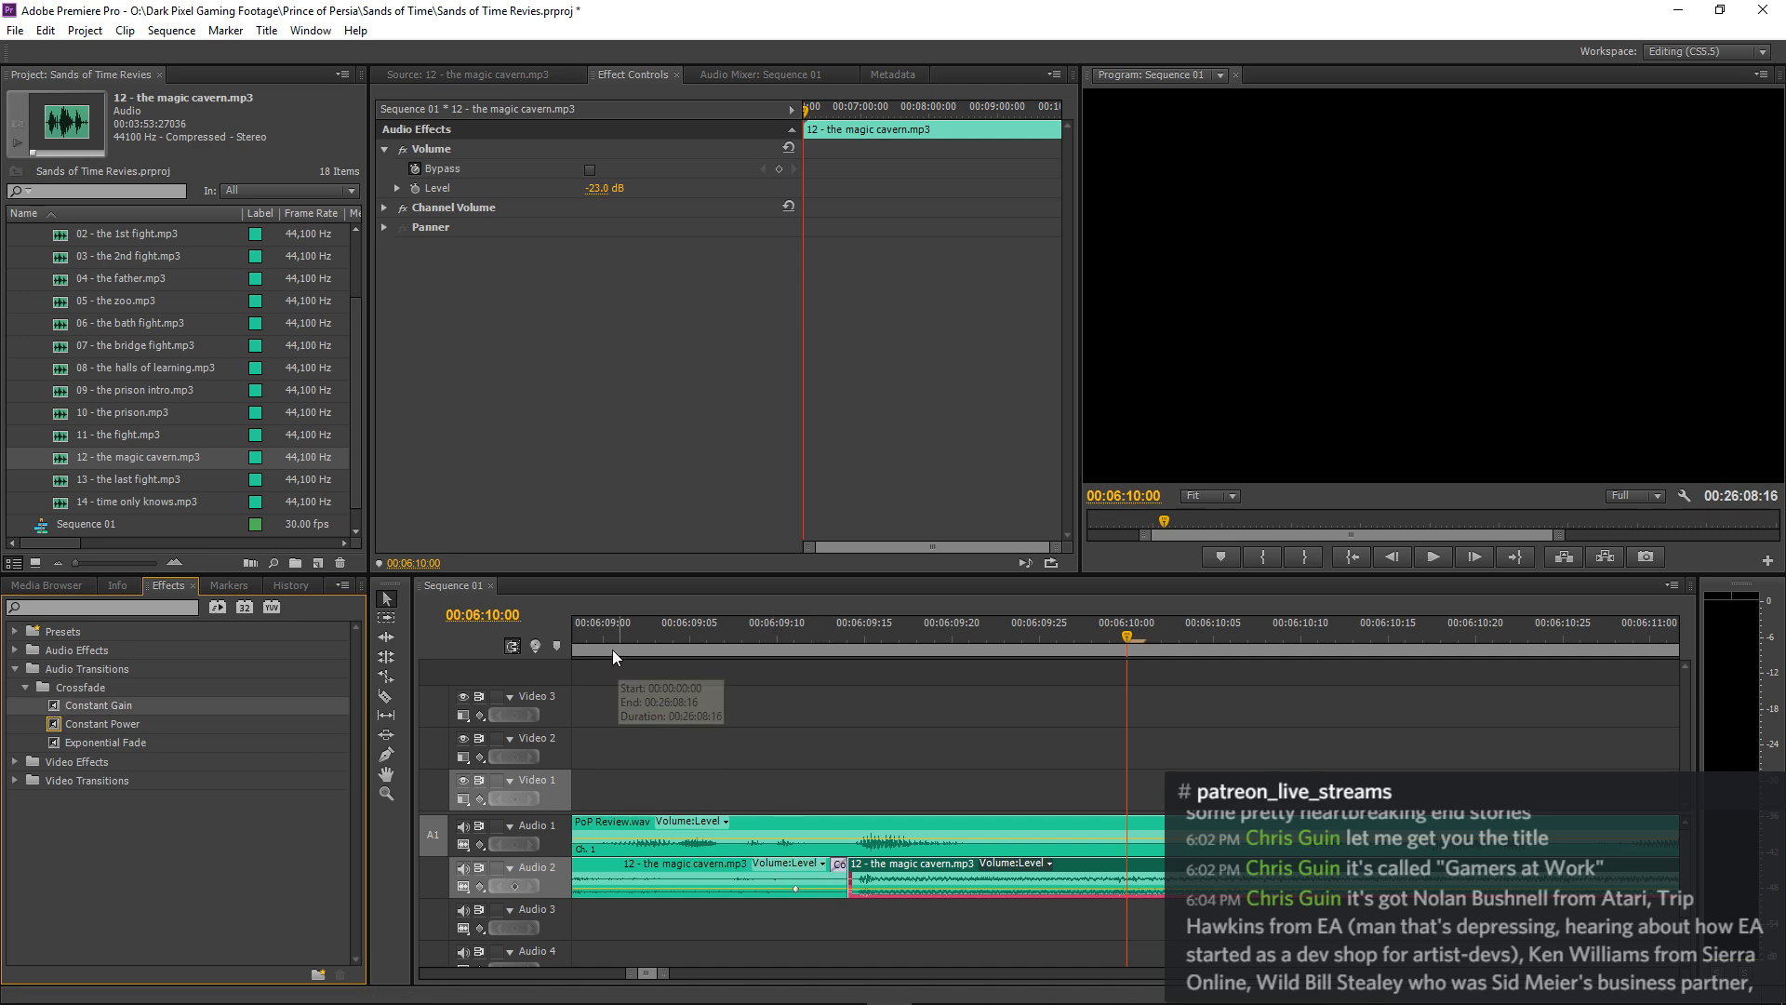
pyautogui.click(612, 650)
pyautogui.press('space')
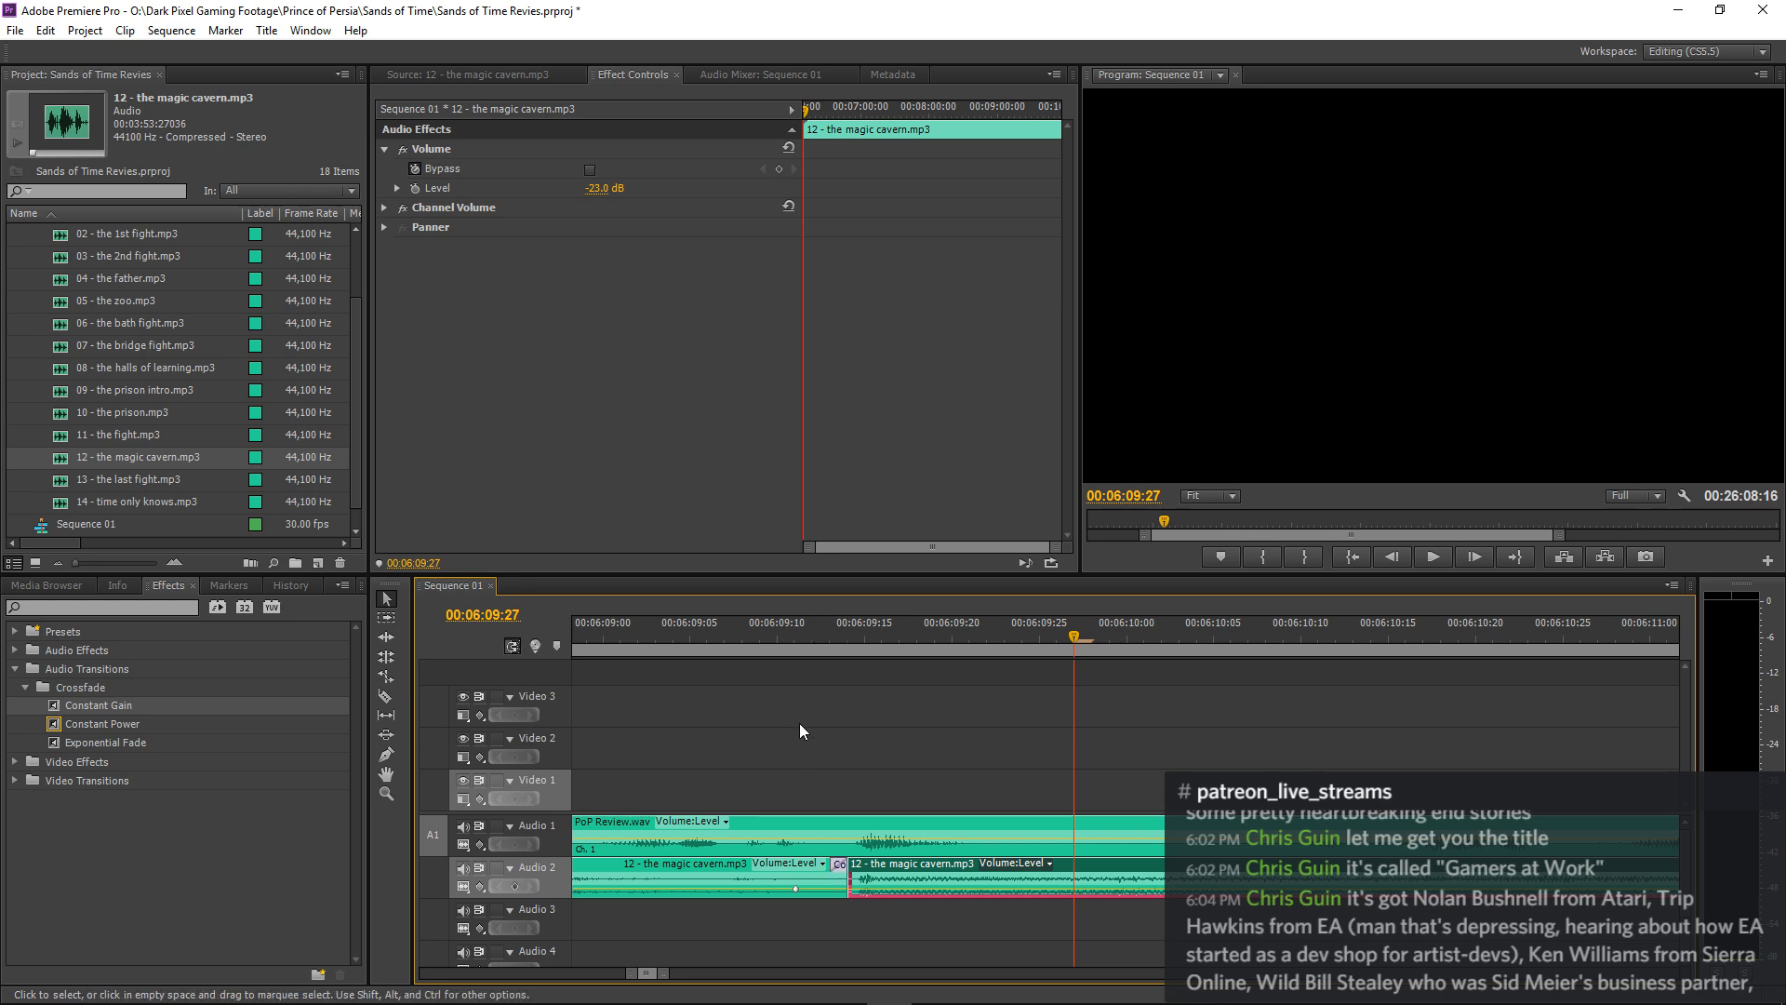
pyautogui.moveTo(724, 642); pyautogui.dragTo(458, 648)
pyautogui.press('space')
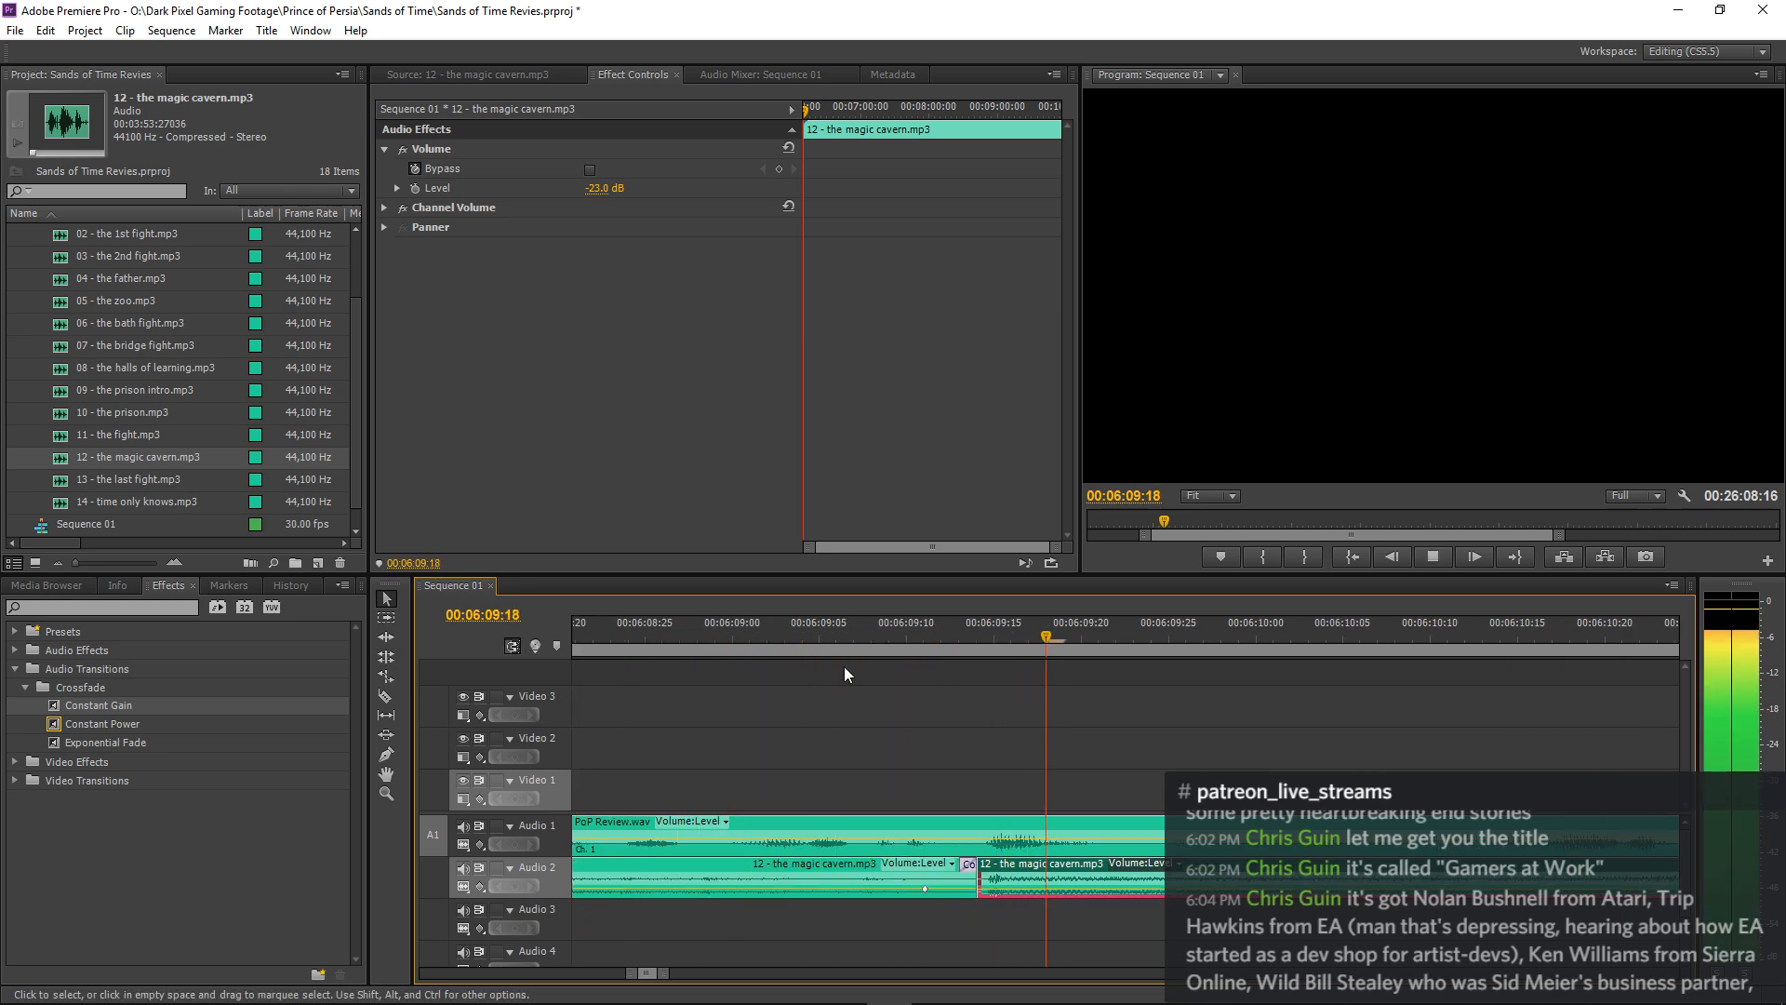
# Move the second magic cavern clip to Audio 3, overlapping the first clip's end by about 2 frames, and replay the join.
pyautogui.moveTo(1014, 862); pyautogui.dragTo(992, 911)
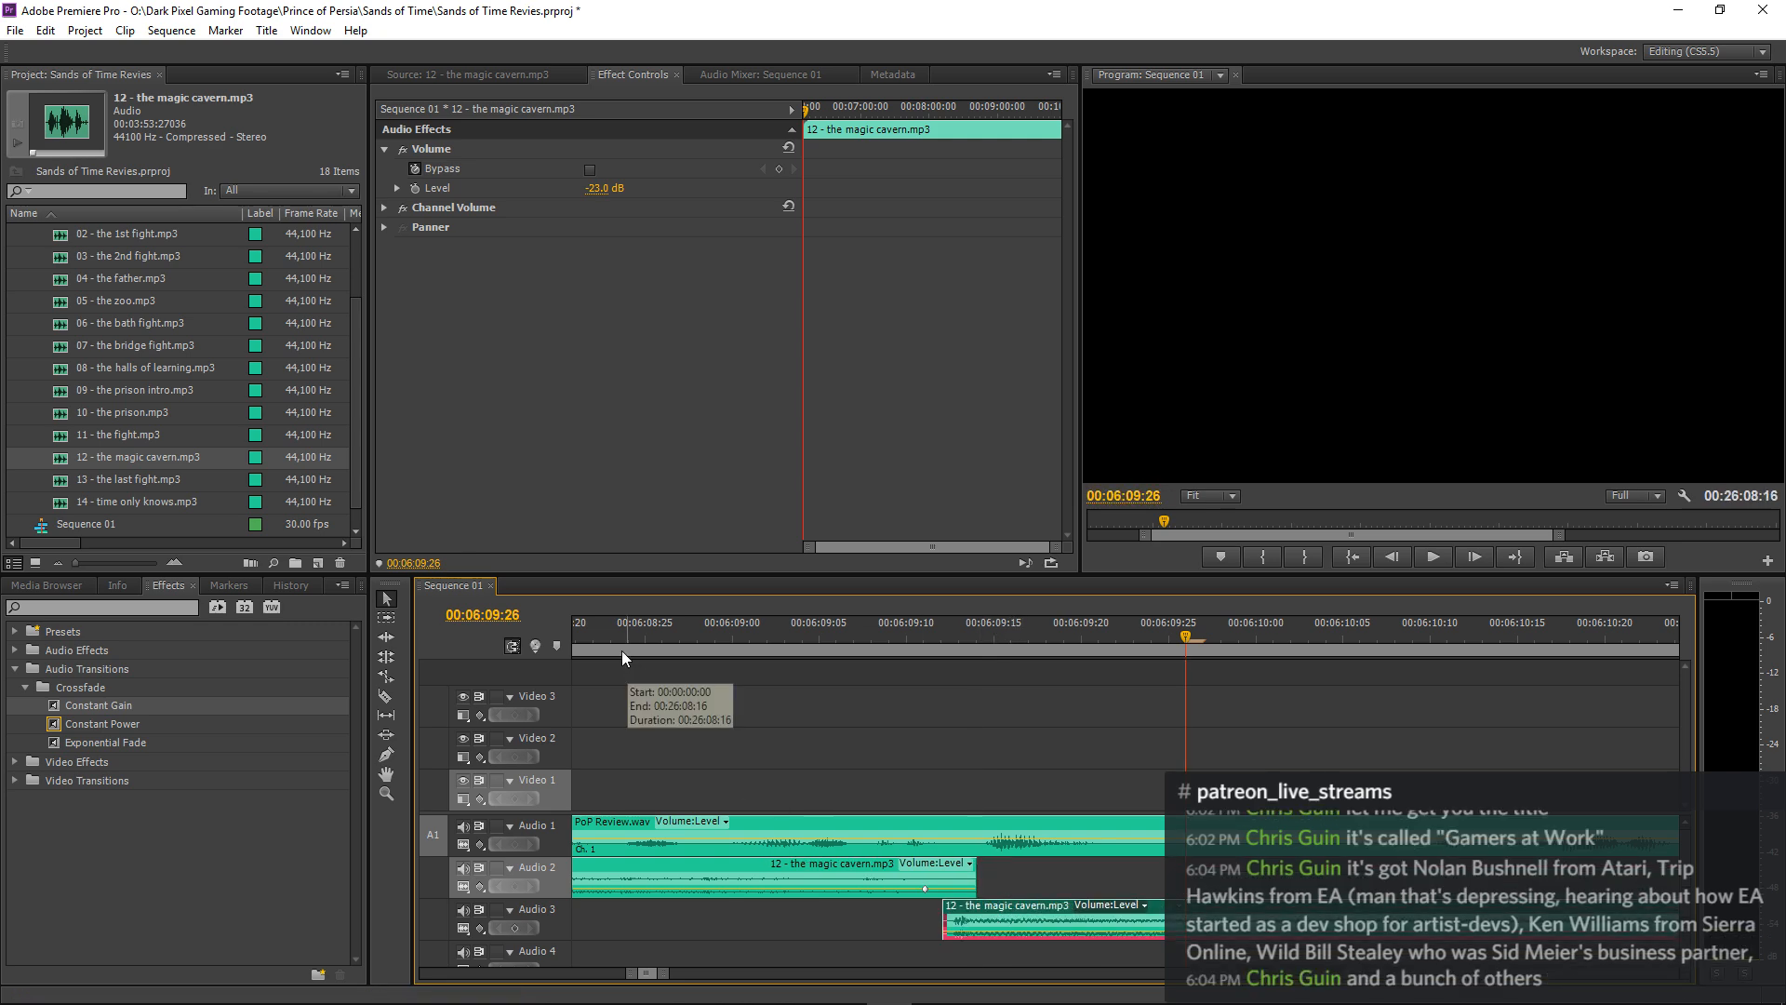
pyautogui.moveTo(639, 643); pyautogui.dragTo(482, 655)
pyautogui.press('space')
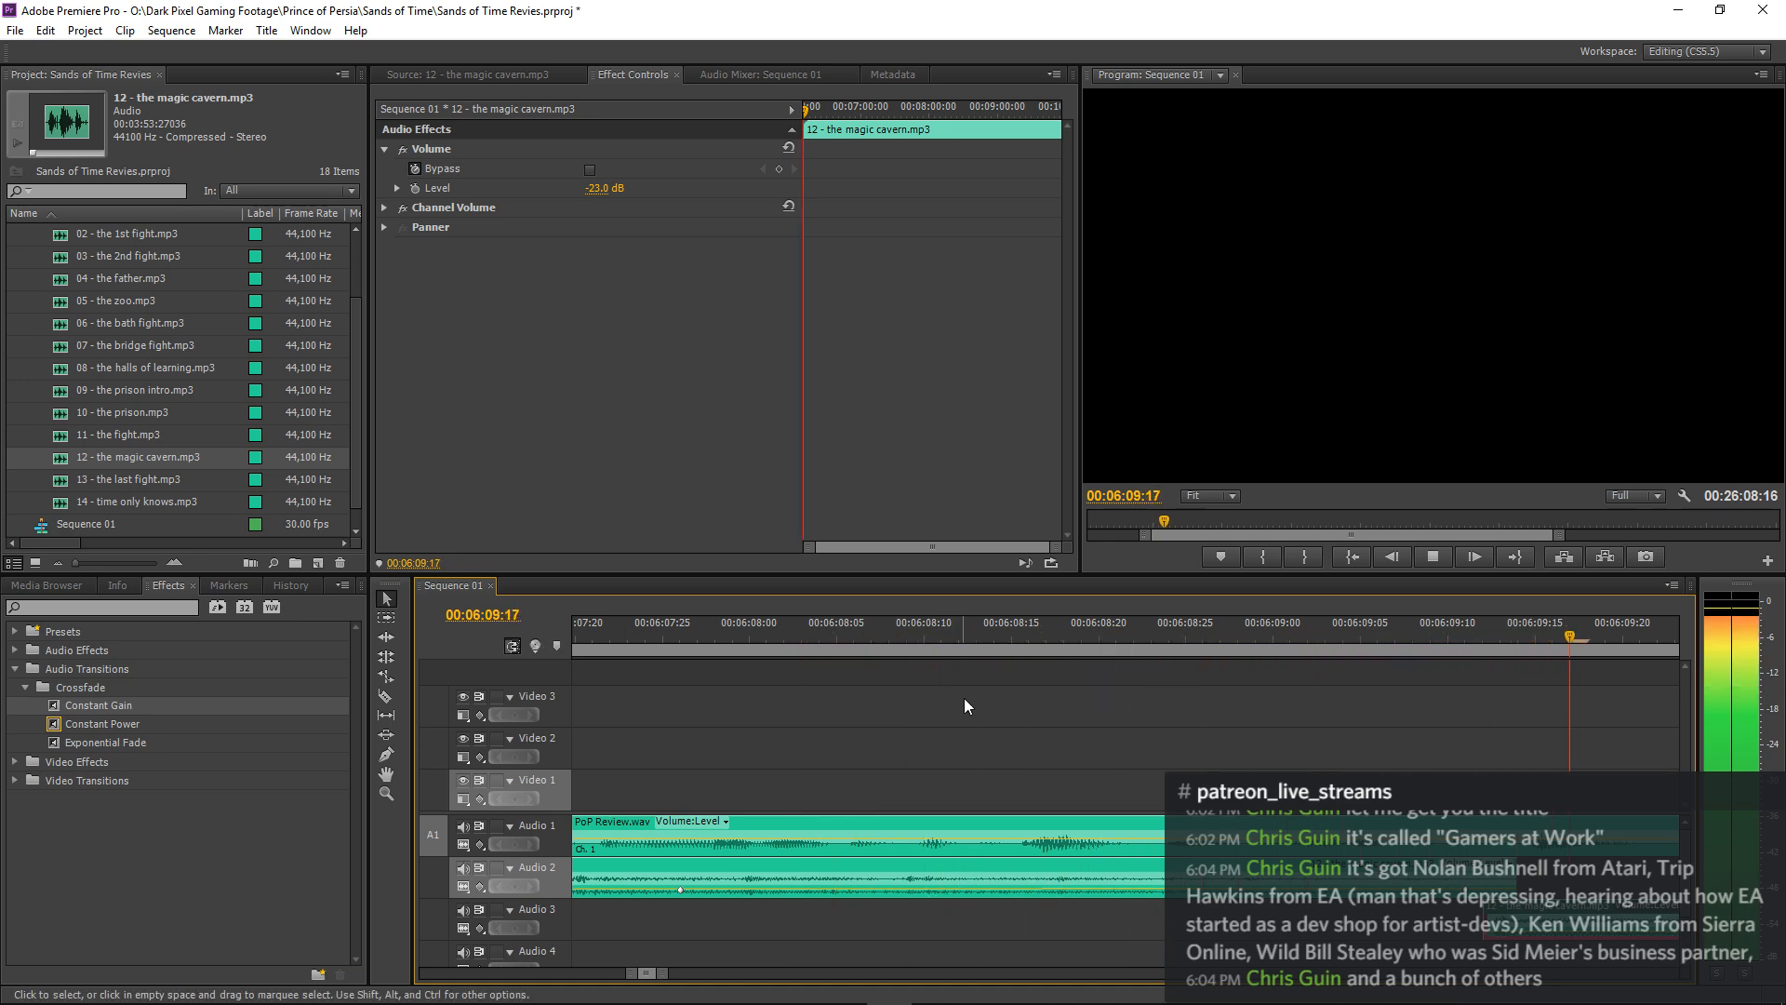
pyautogui.press('-')
pyautogui.press('-')
pyautogui.press('-')
pyautogui.click(881, 640)
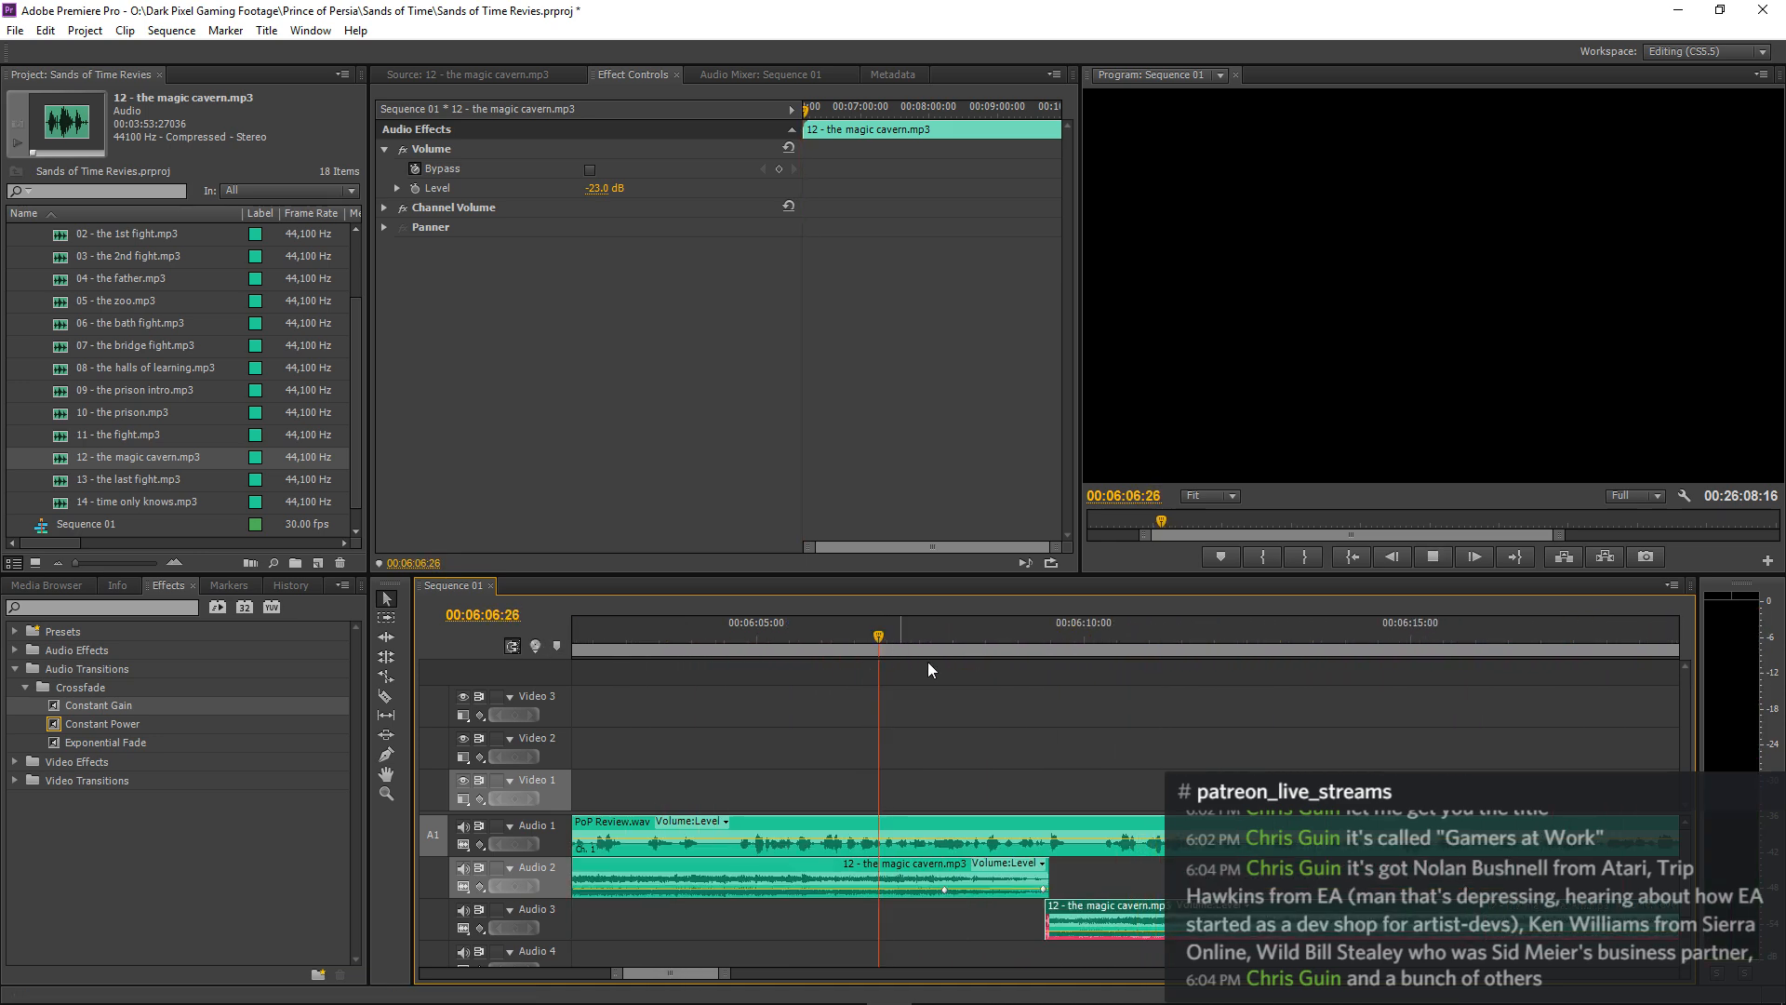
pyautogui.press('space')
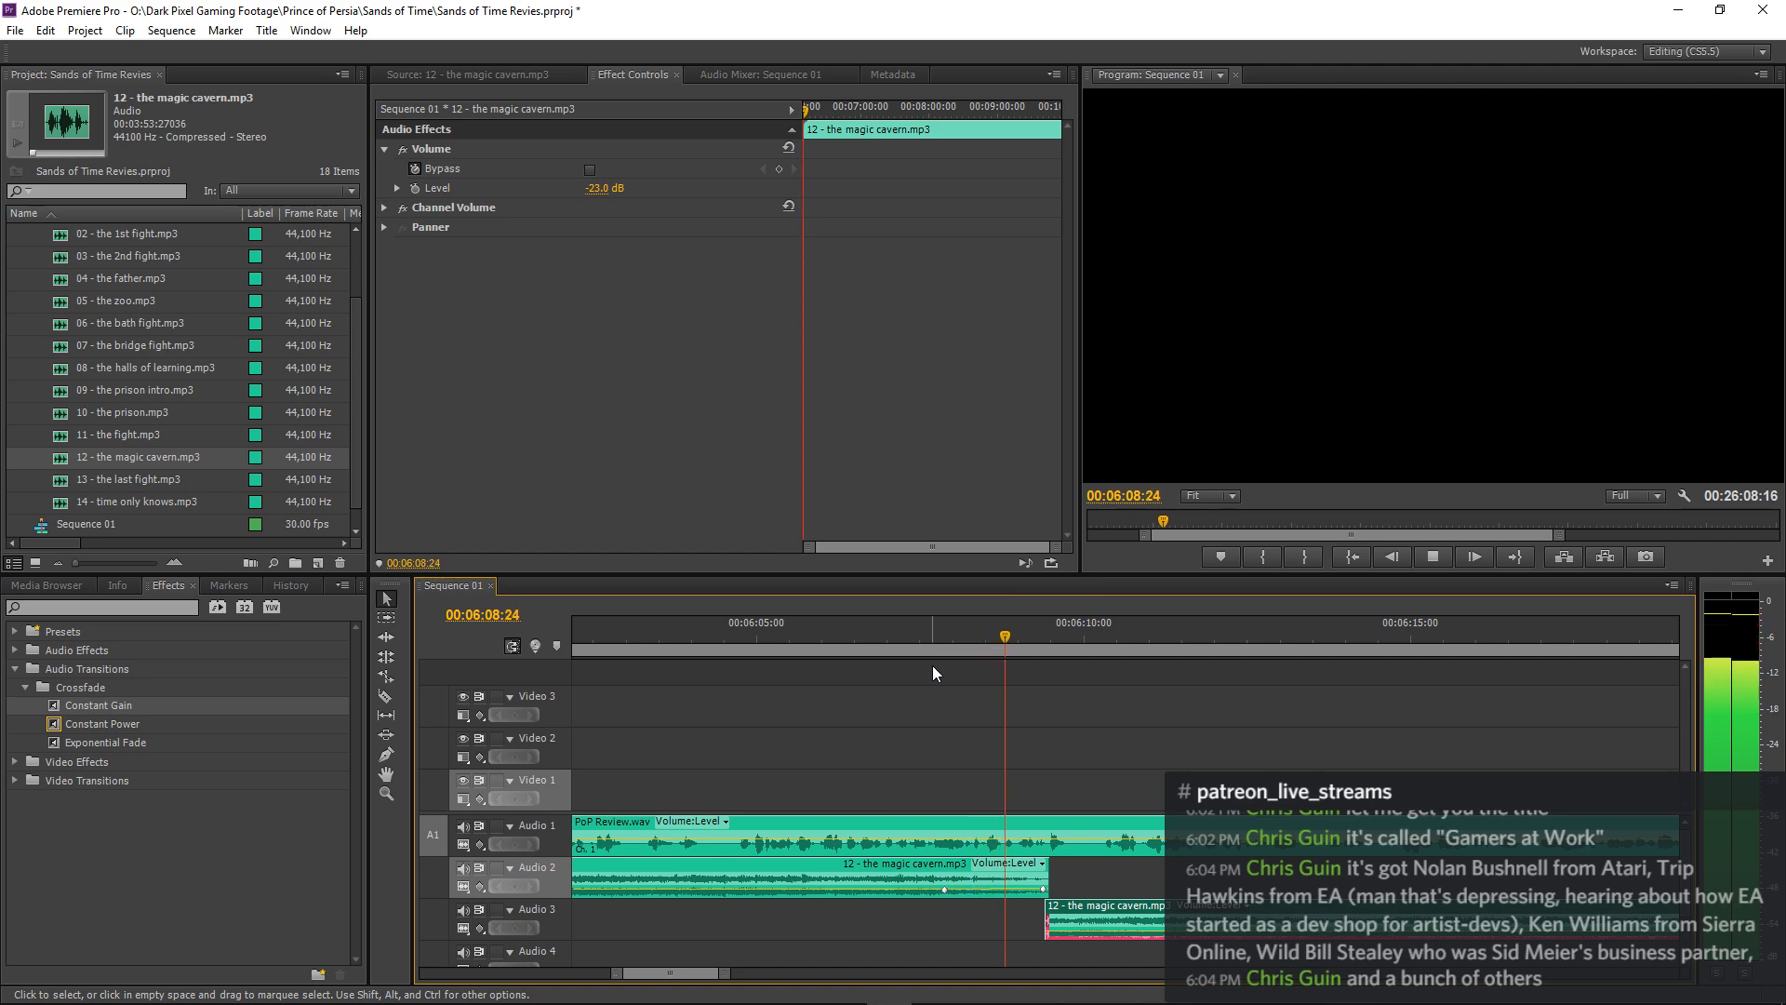
pyautogui.press('space')
# Shift the magic cavern clip on Audio 3 about 1 frame later and replay the lead-up to the join.
pyautogui.press('=')
pyautogui.press('=')
pyautogui.press('=')
pyautogui.press('=')
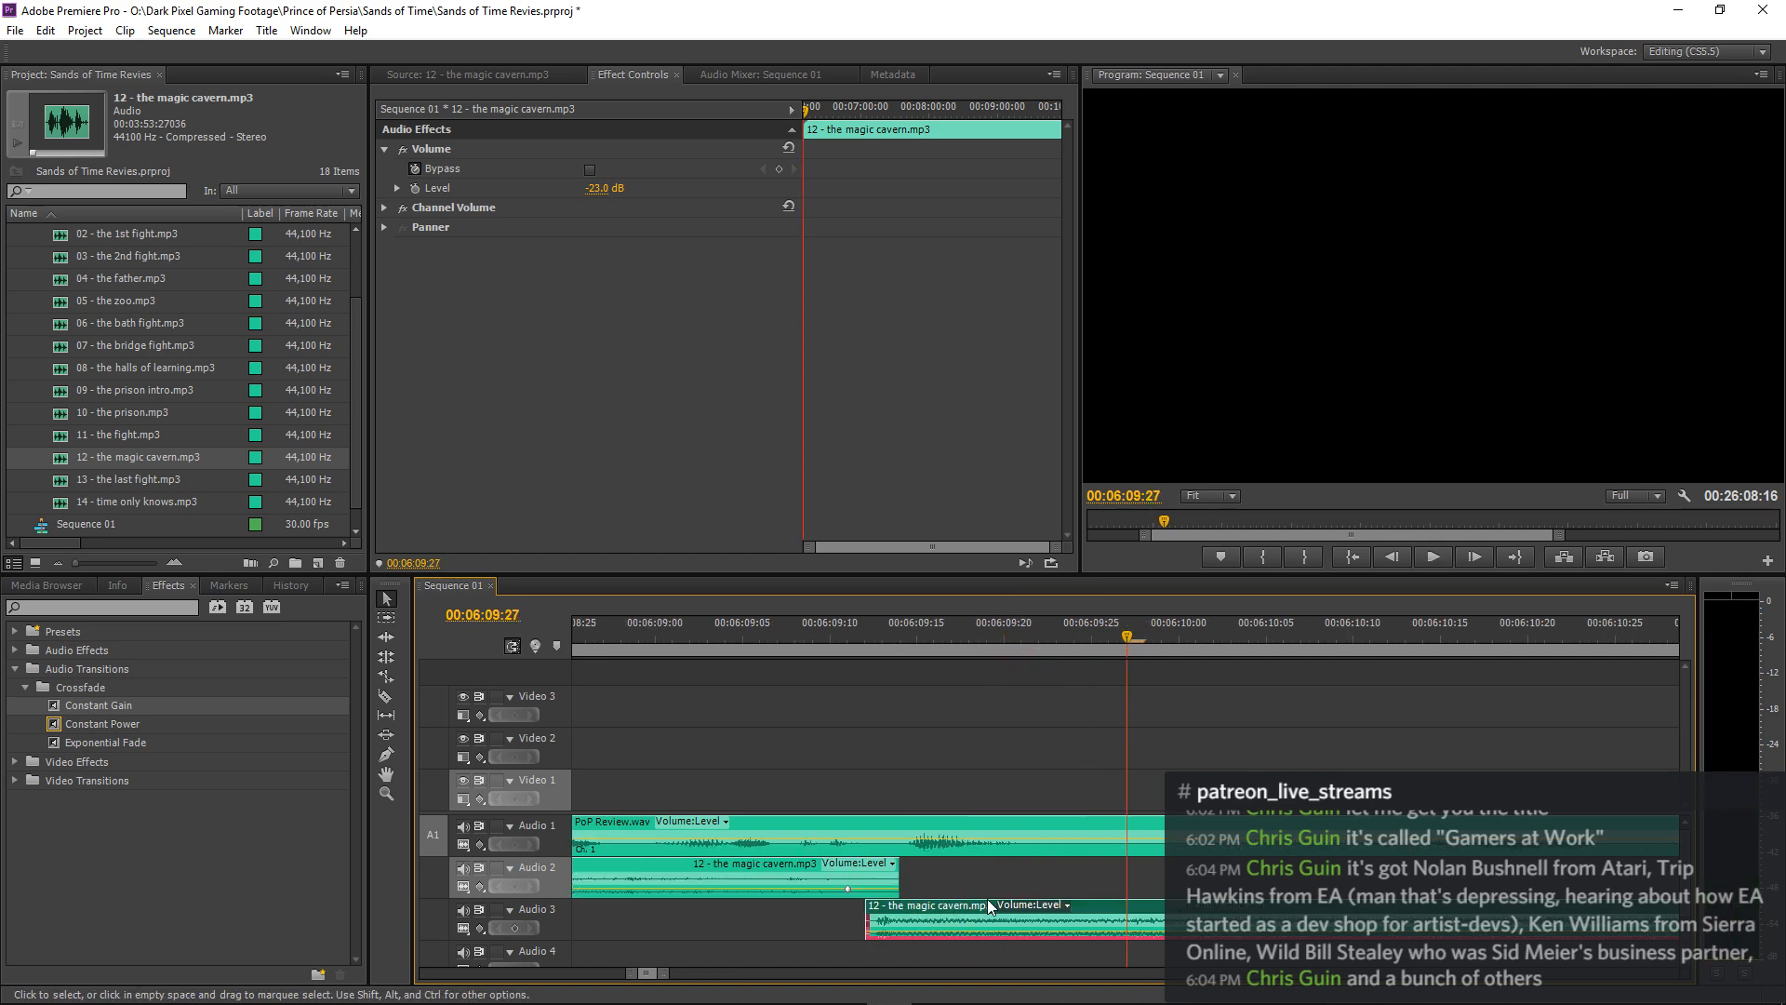
pyautogui.moveTo(735, 910); pyautogui.dragTo(763, 909)
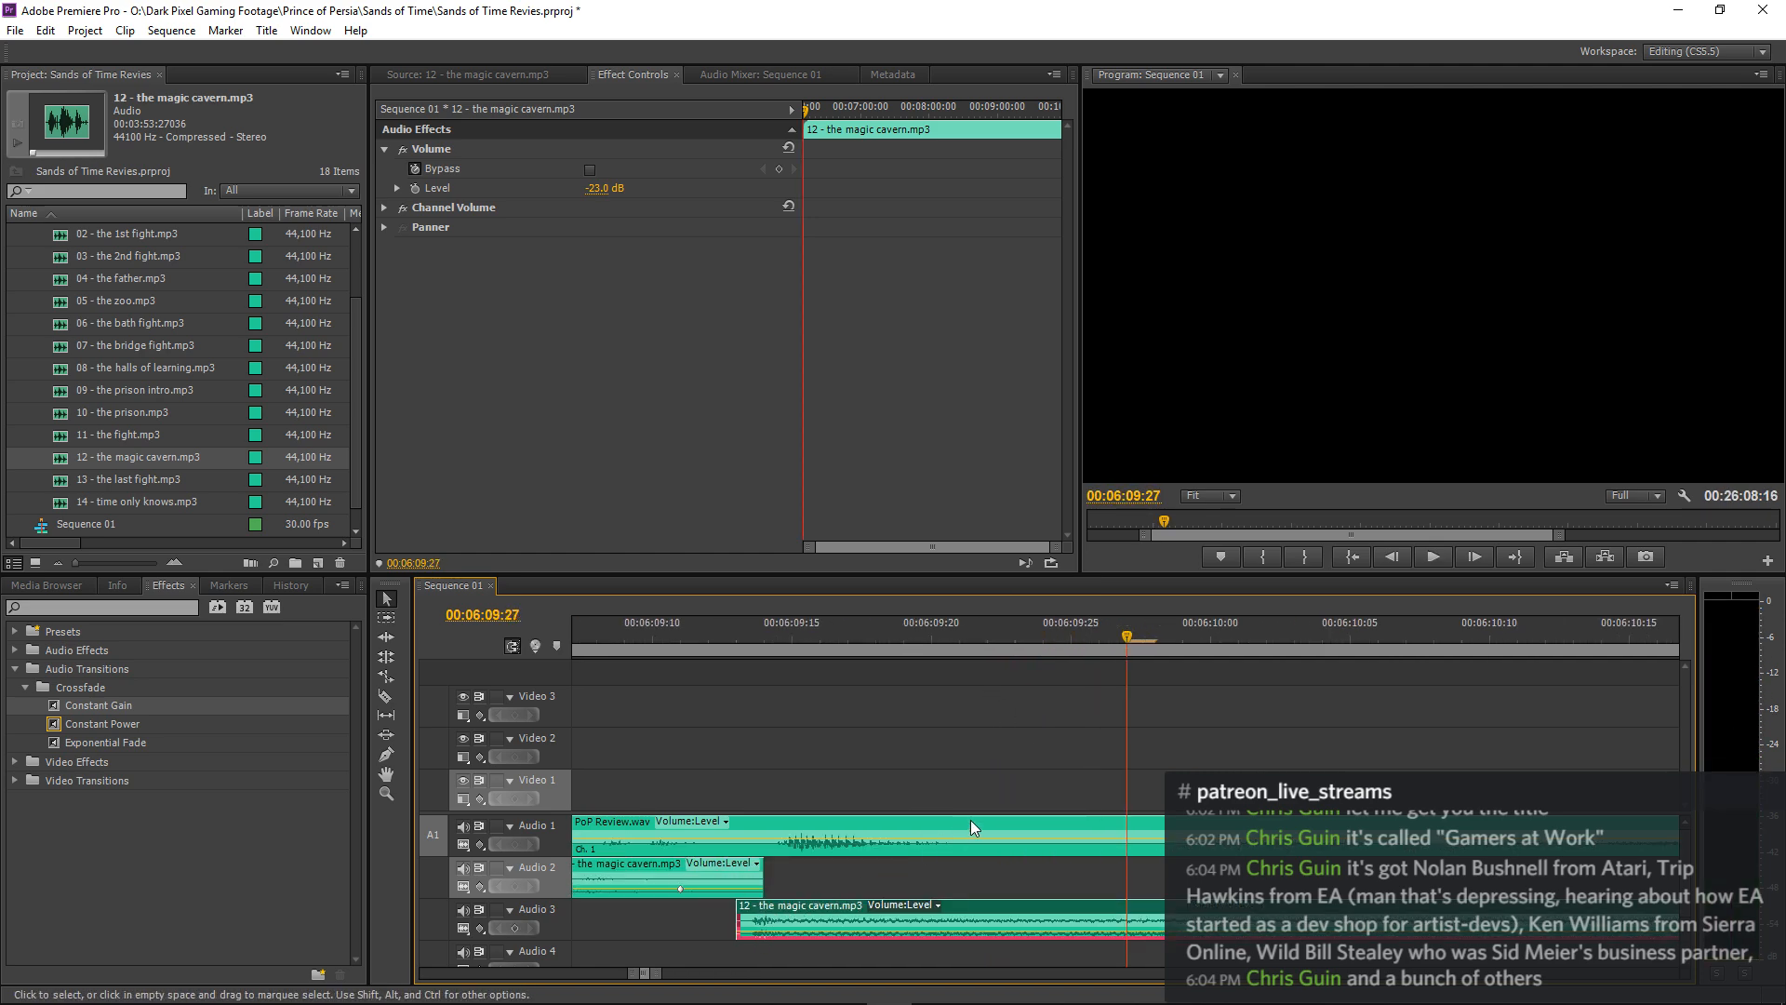
pyautogui.press('-')
pyautogui.press('-')
pyautogui.press('-')
pyautogui.press('-')
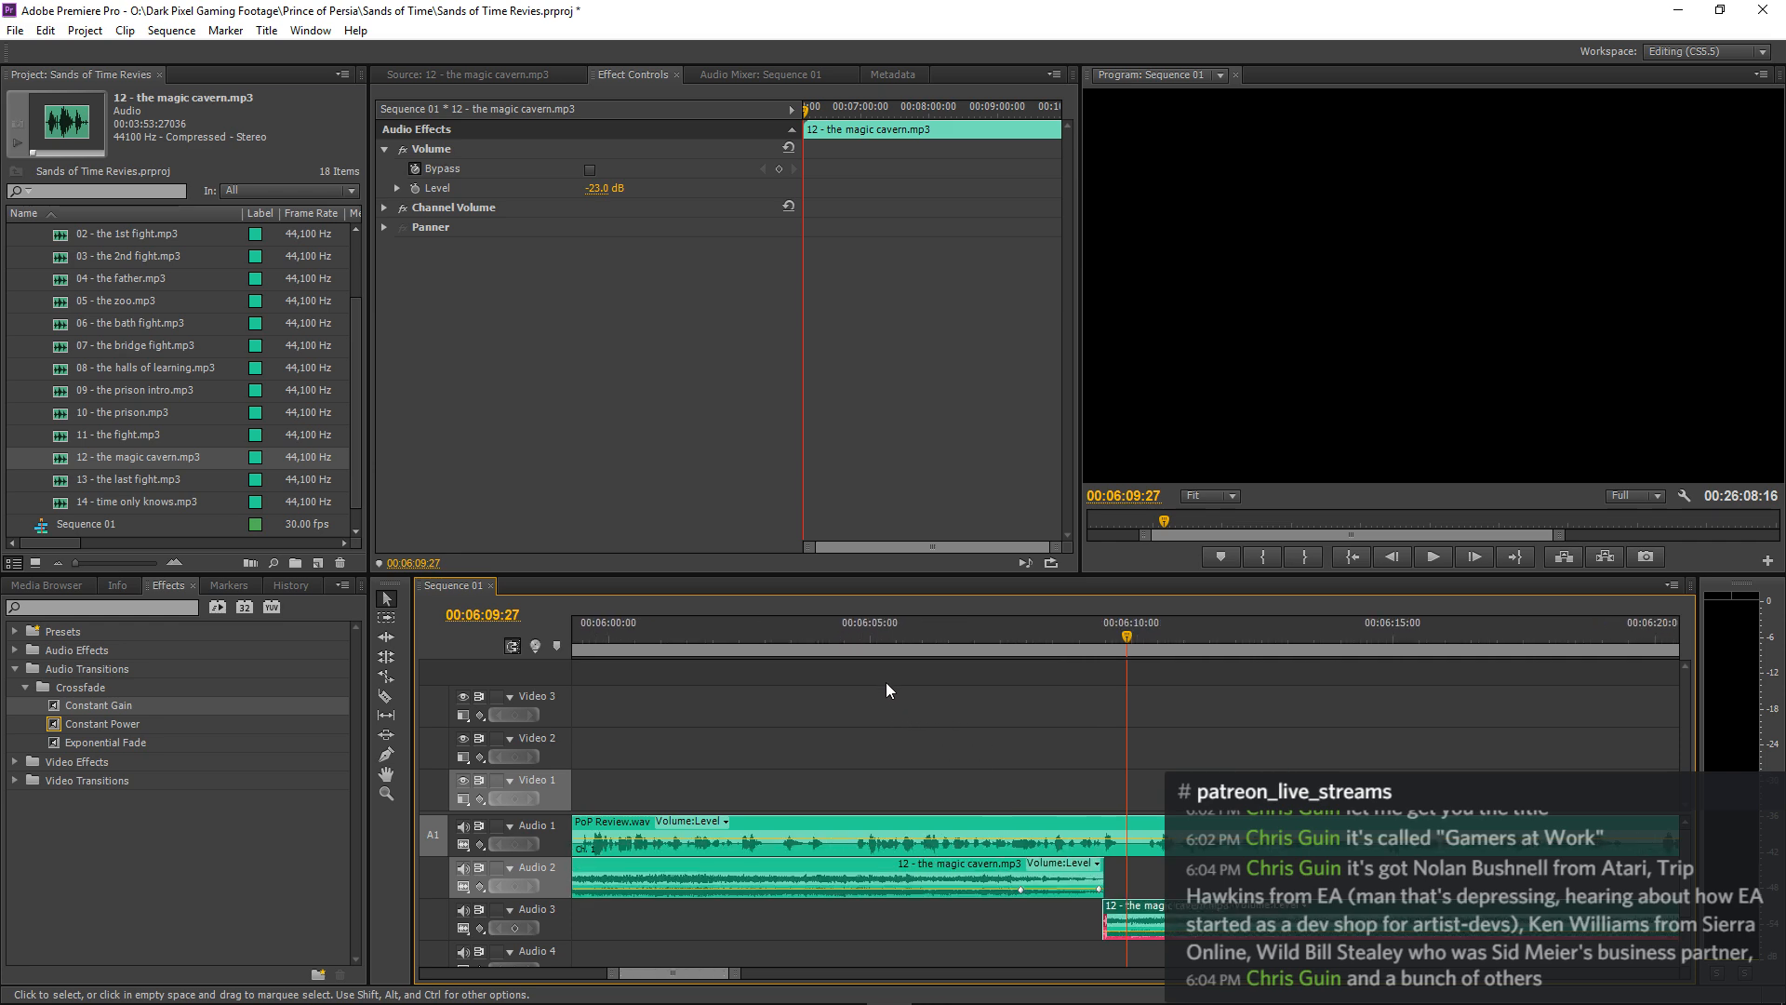
pyautogui.click(774, 634)
pyautogui.press('space')
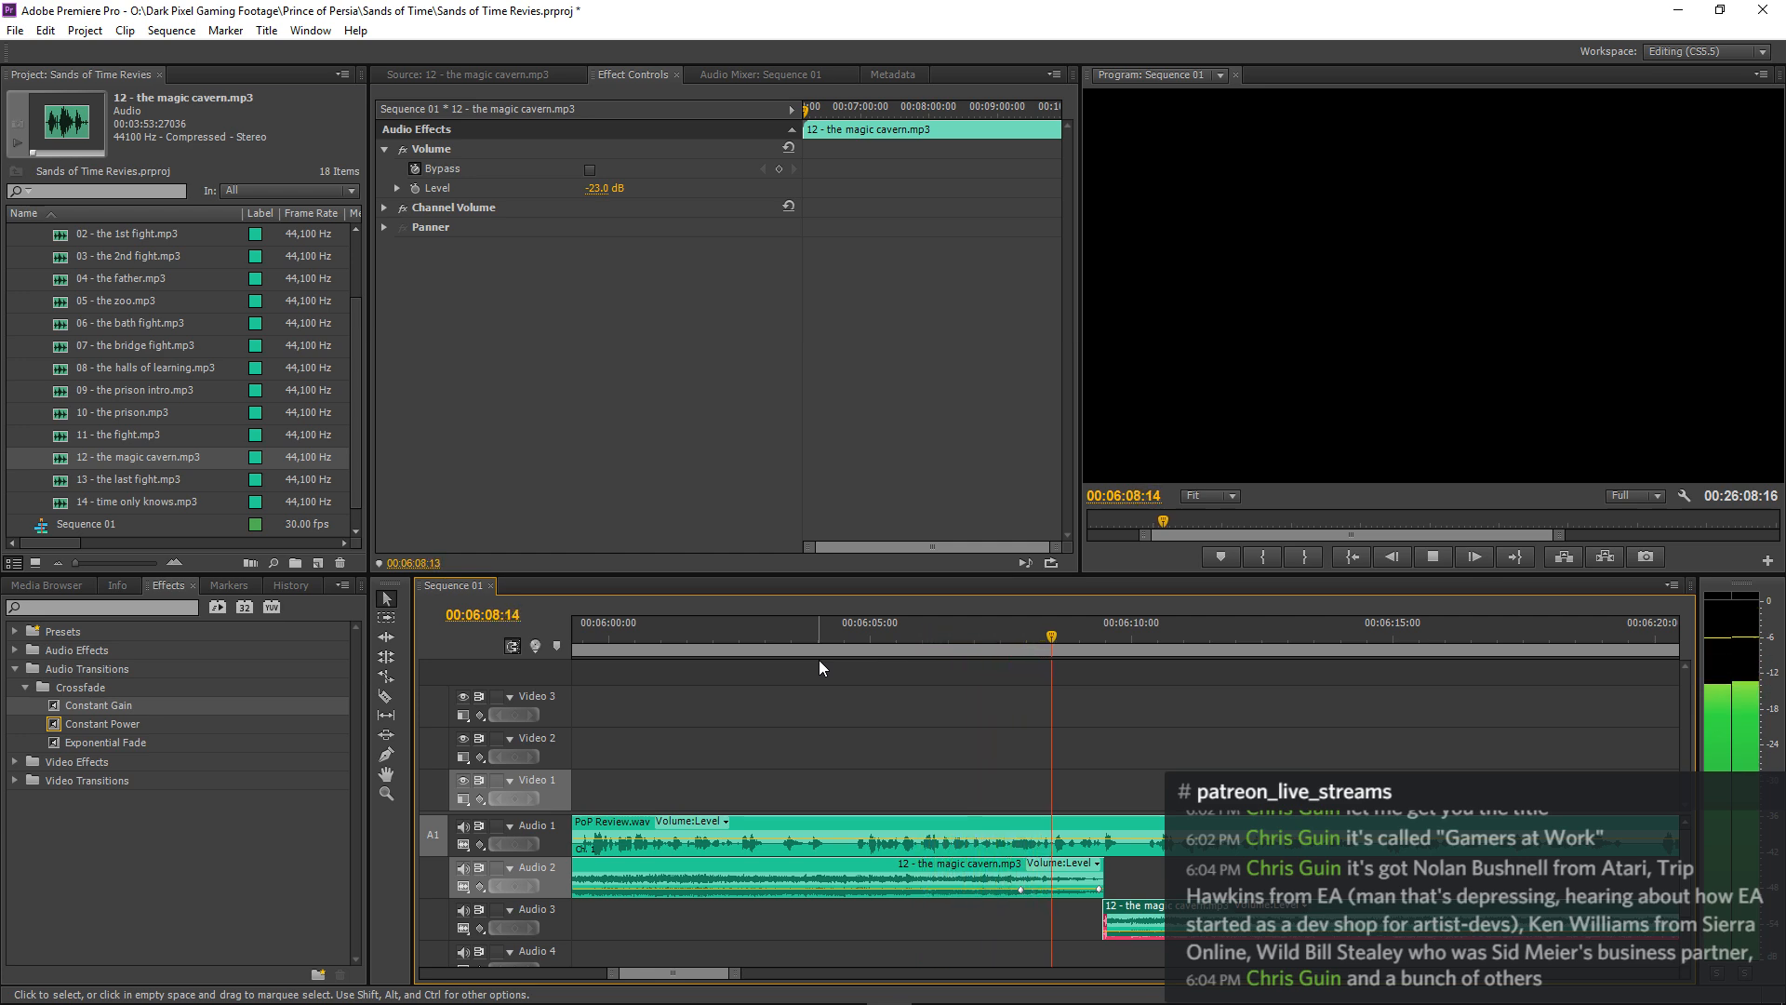
# Save the project and continue playback past the join to judge the music level under the narration.
pyautogui.click(960, 668)
pyautogui.press('-')
pyautogui.press('-')
pyautogui.press('-')
pyautogui.press('-')
pyautogui.press('-')
pyautogui.press('-')
pyautogui.press('-')
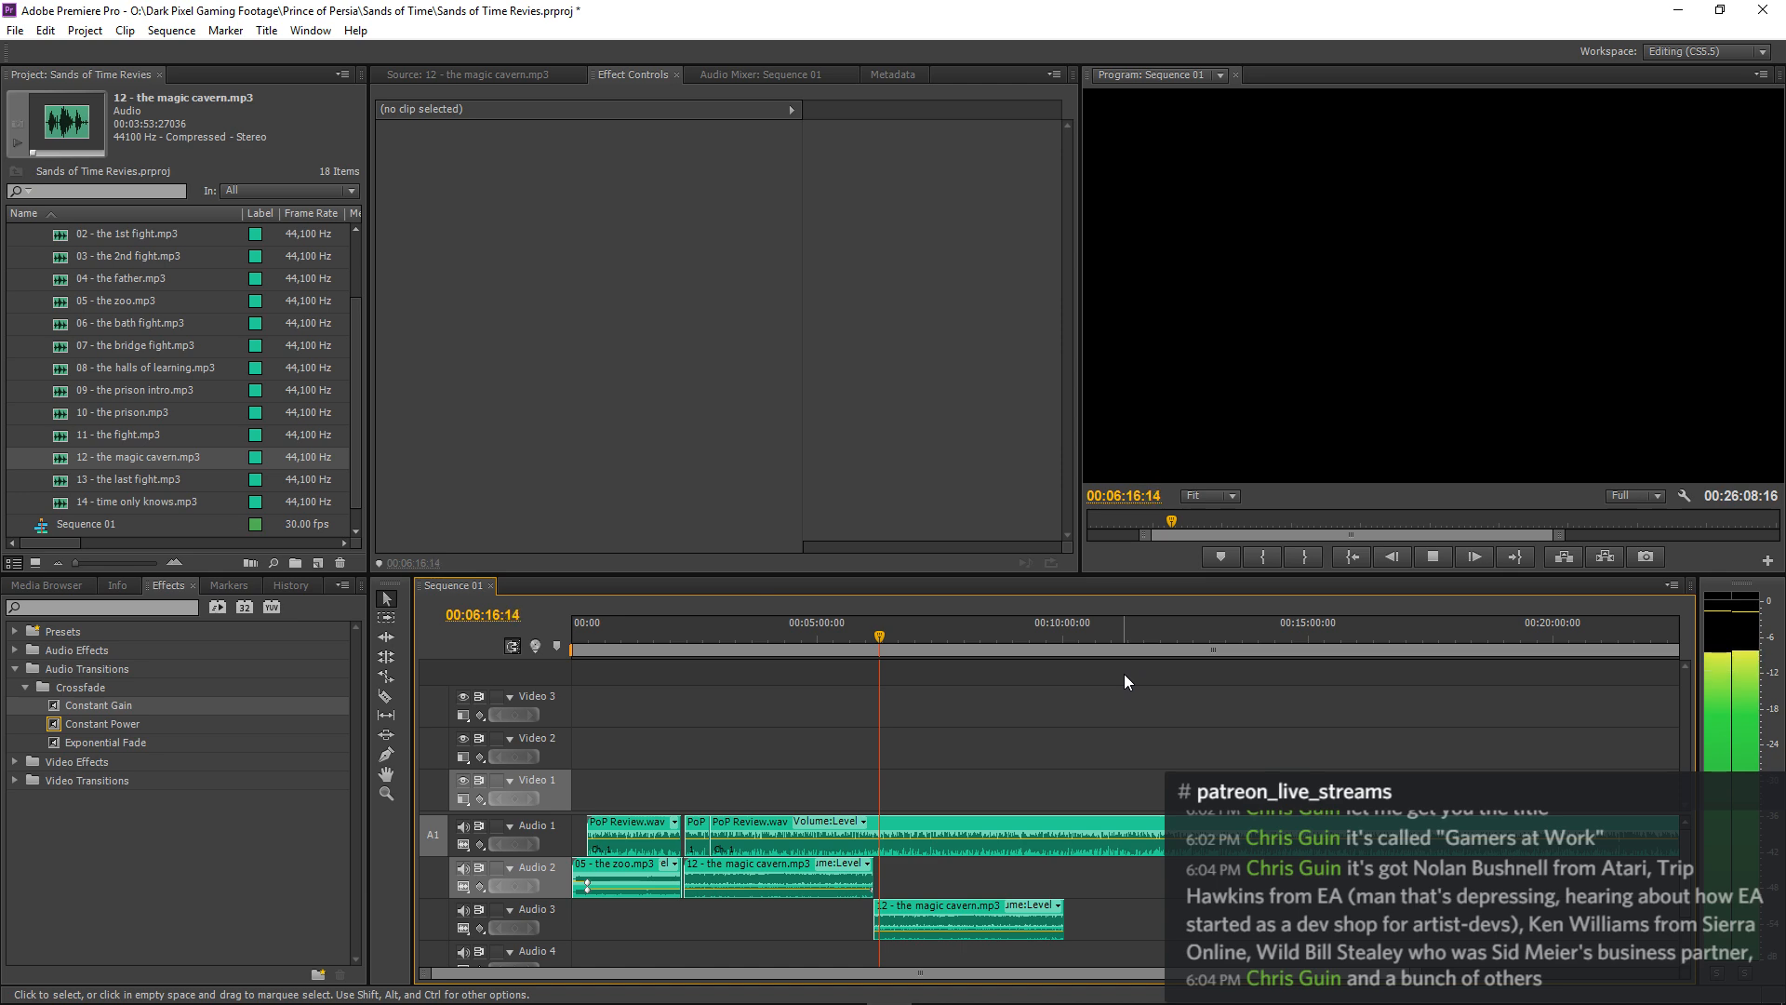
pyautogui.hotkey('ctrl', 's')
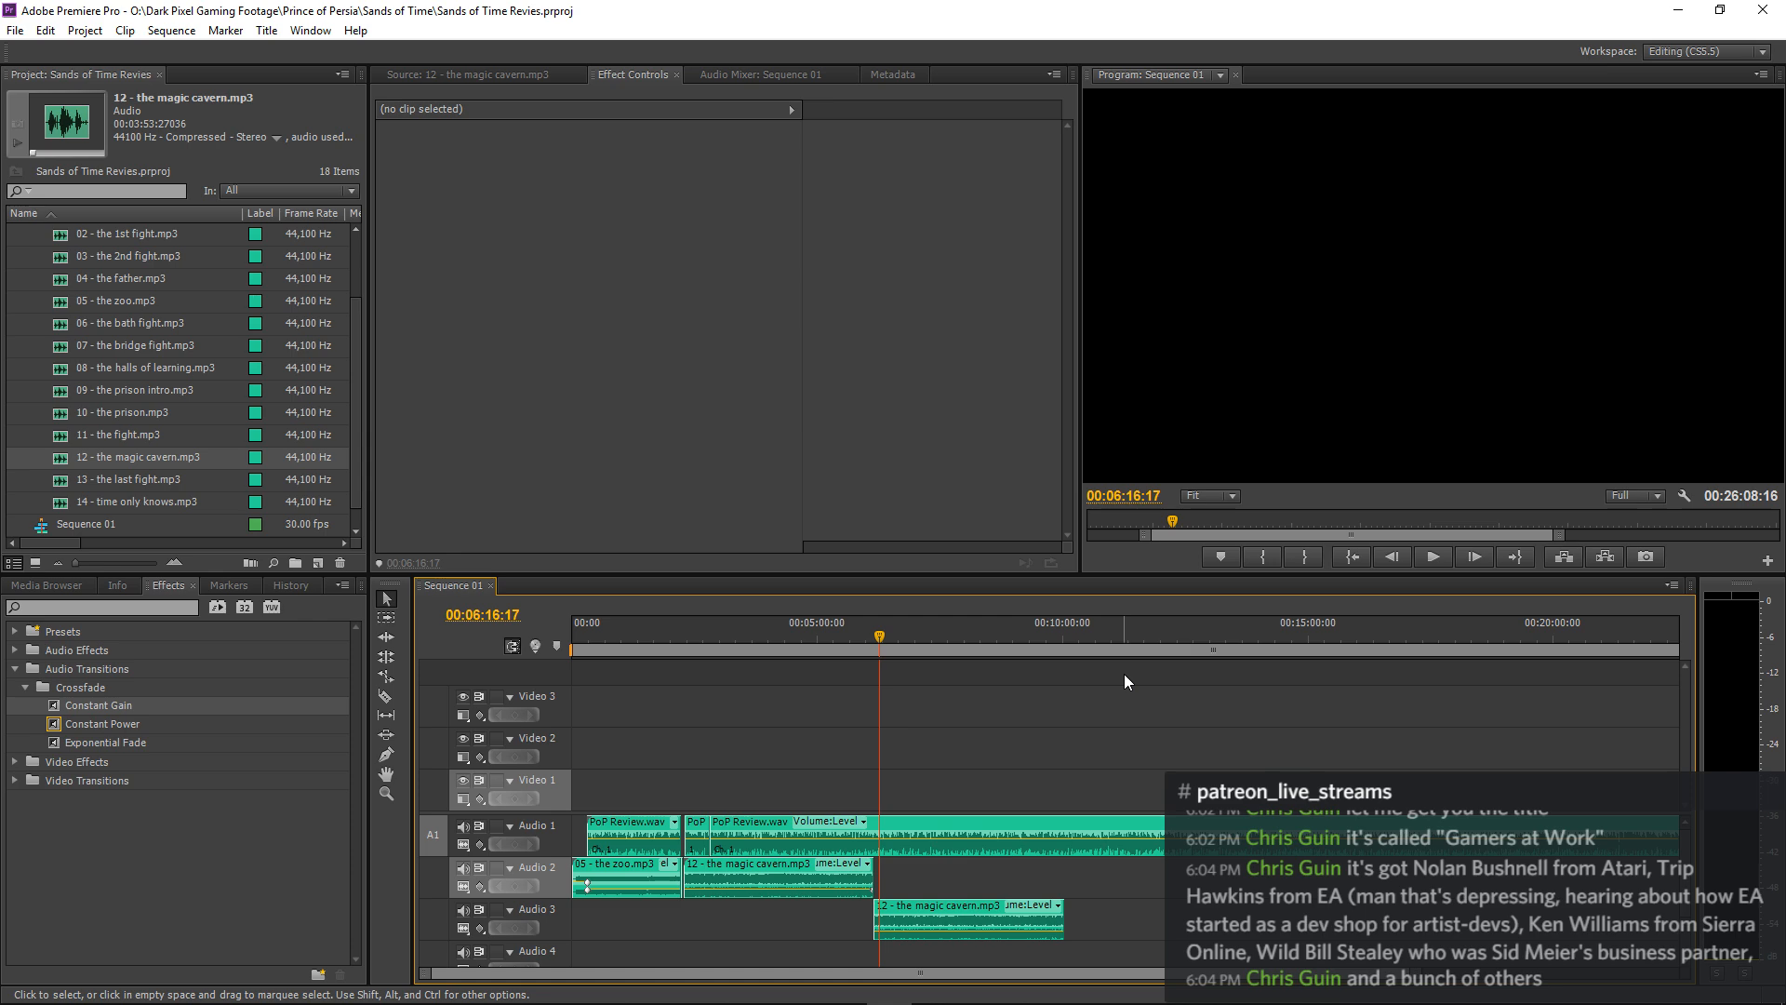
pyautogui.press('space')
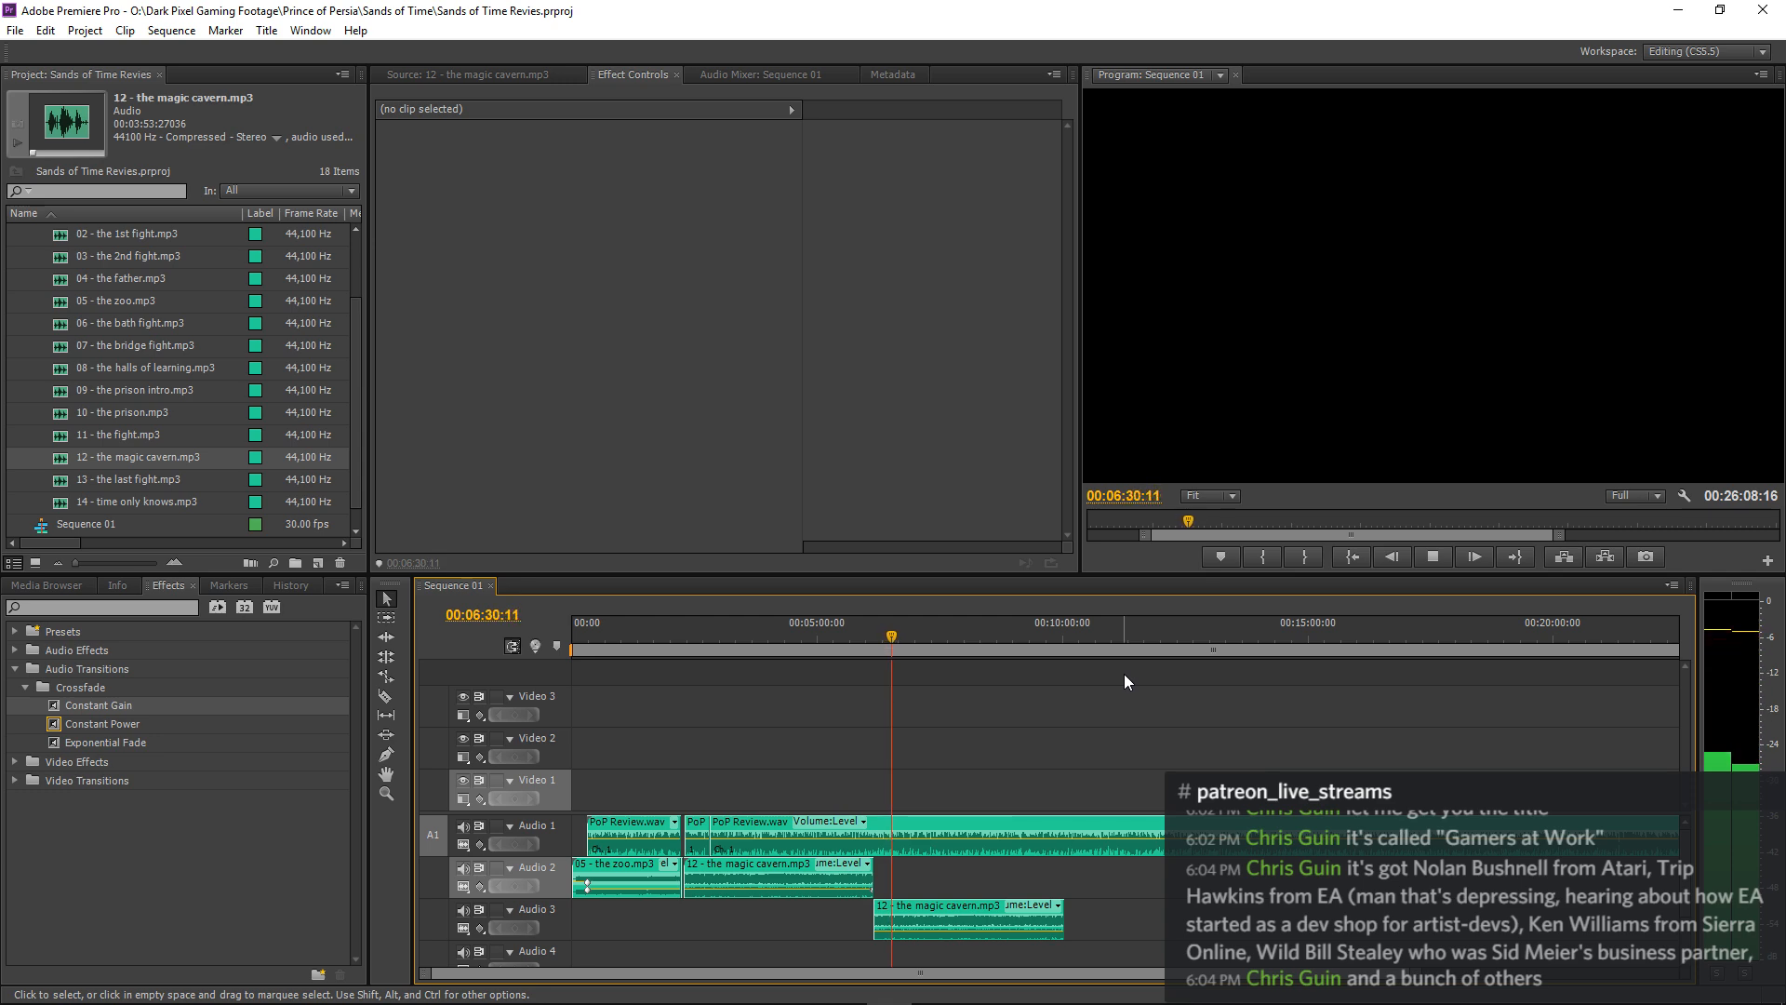
pyautogui.press('=')
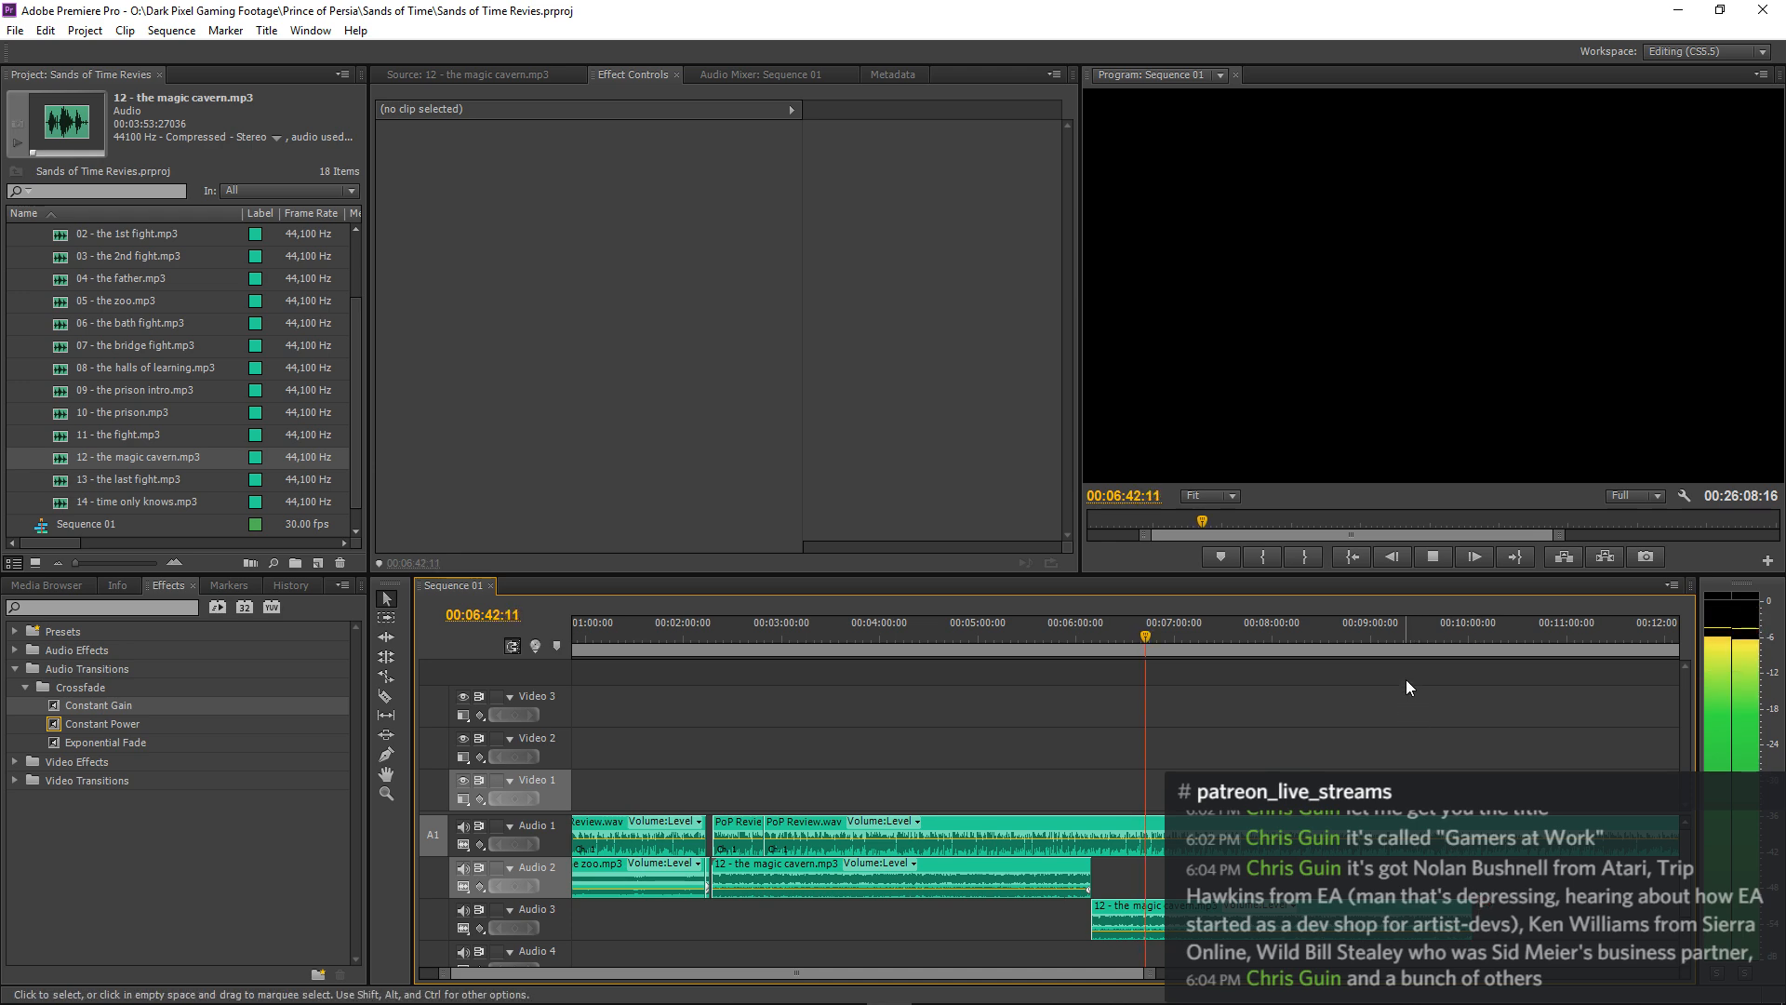
pyautogui.press('-')
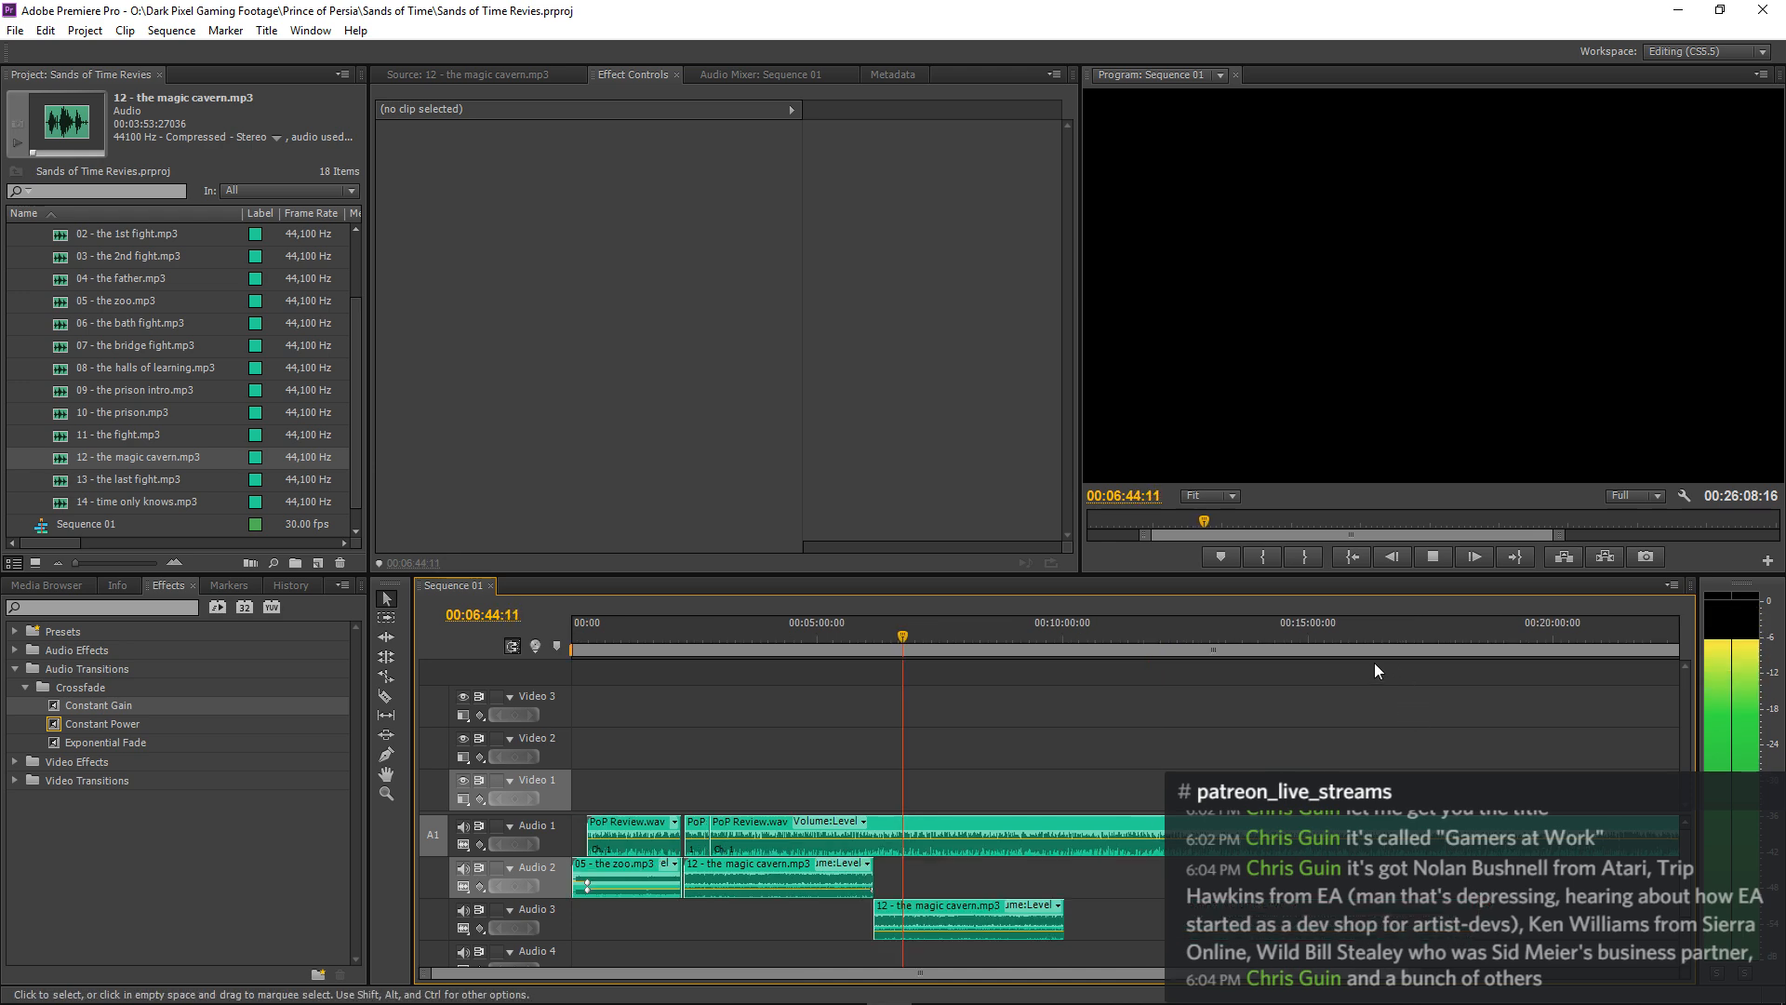
pyautogui.press('=')
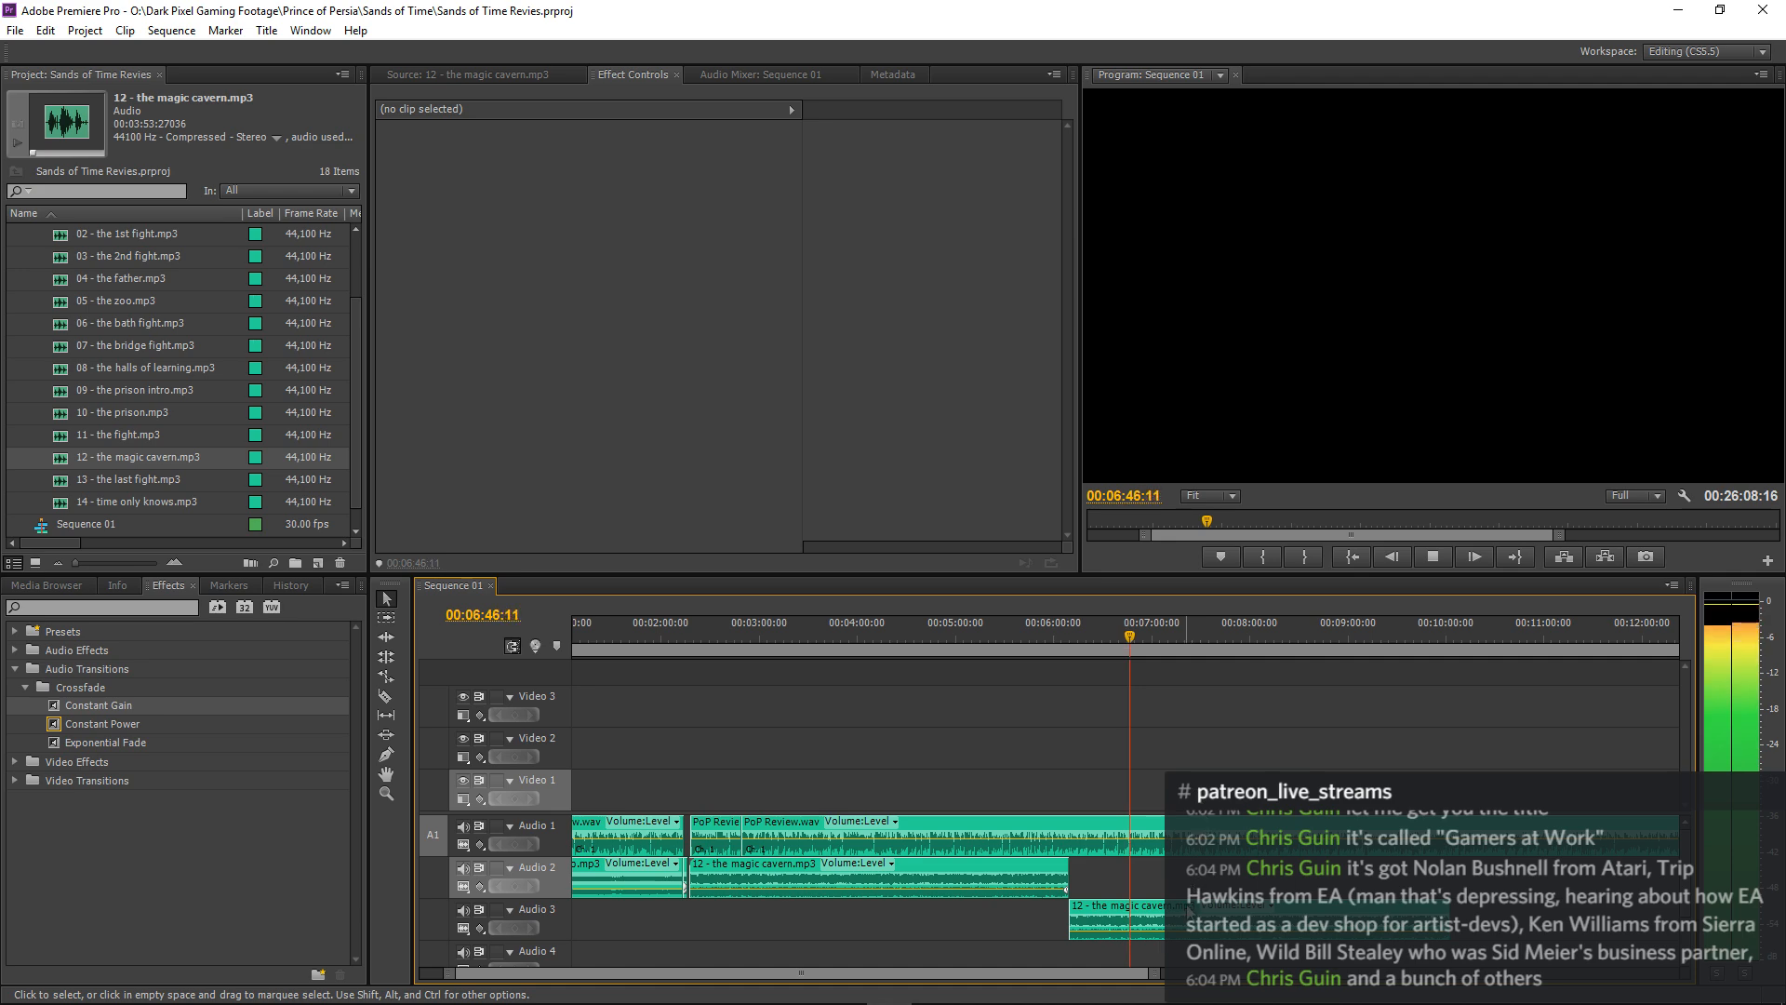
# Set the Audio 3 magic cavern clip and the first clip's keyframe at 00:06:07:26 to -25 dB, and replay from there.
pyautogui.click(1189, 914)
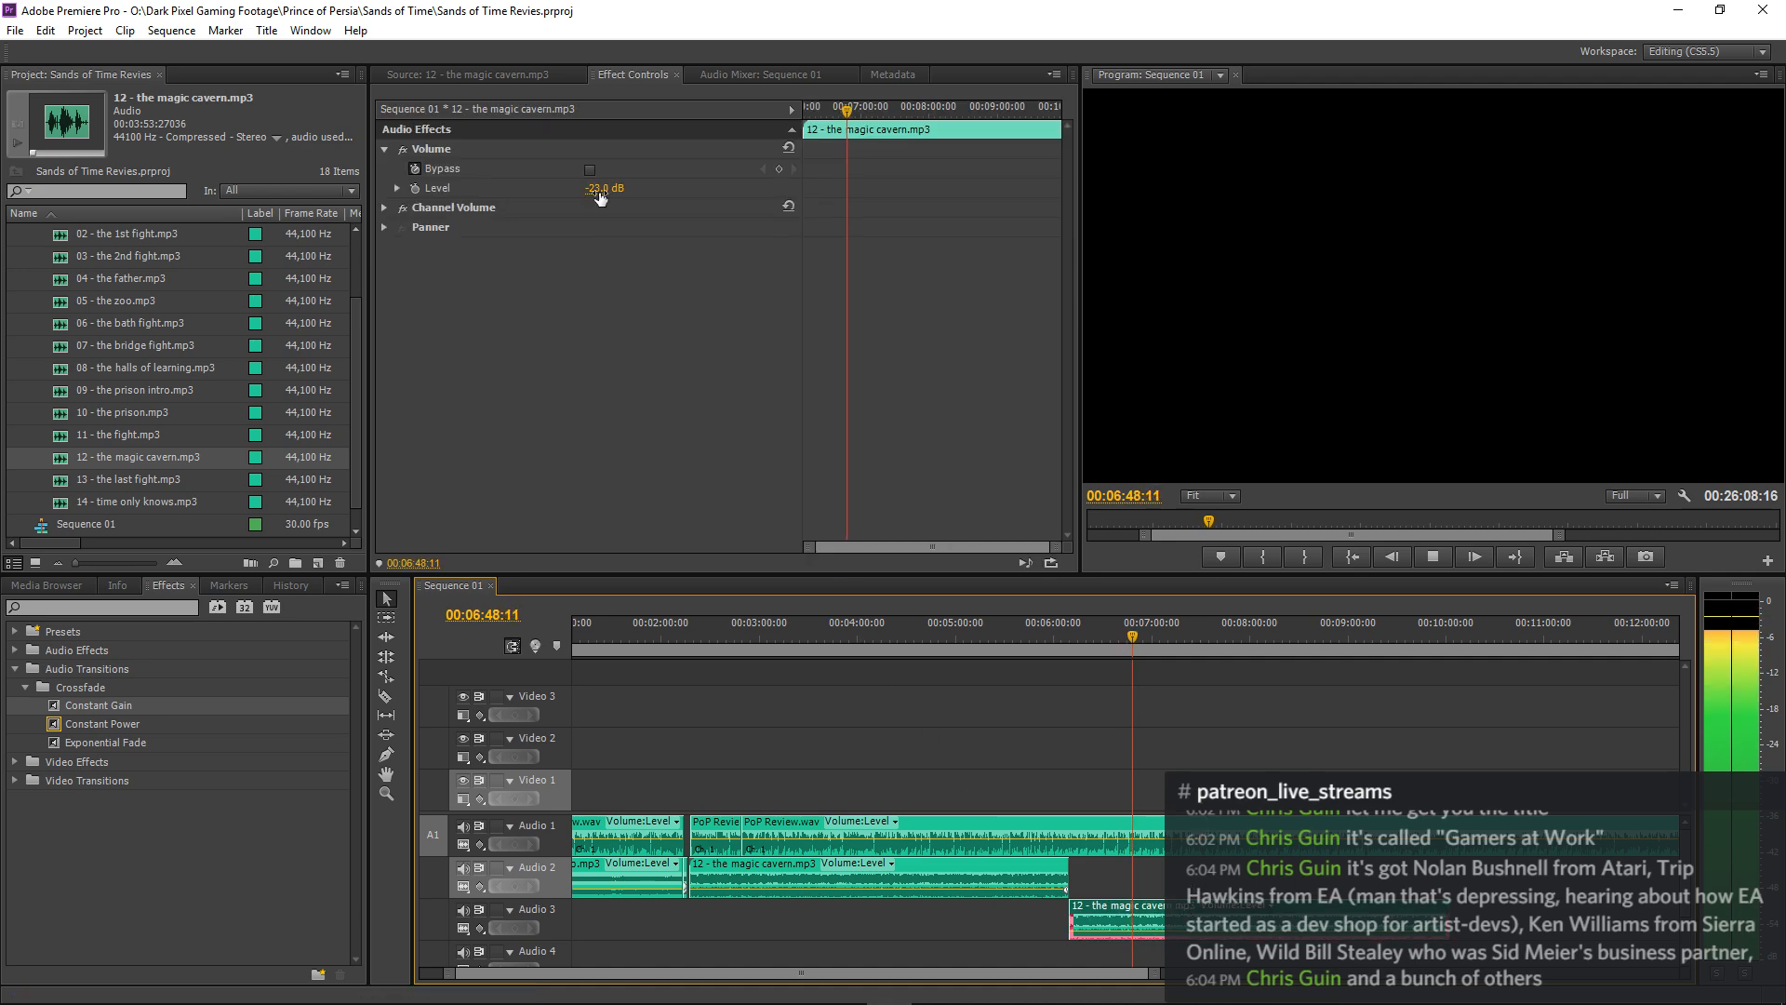
pyautogui.moveTo(600, 193); pyautogui.dragTo(609, 190)
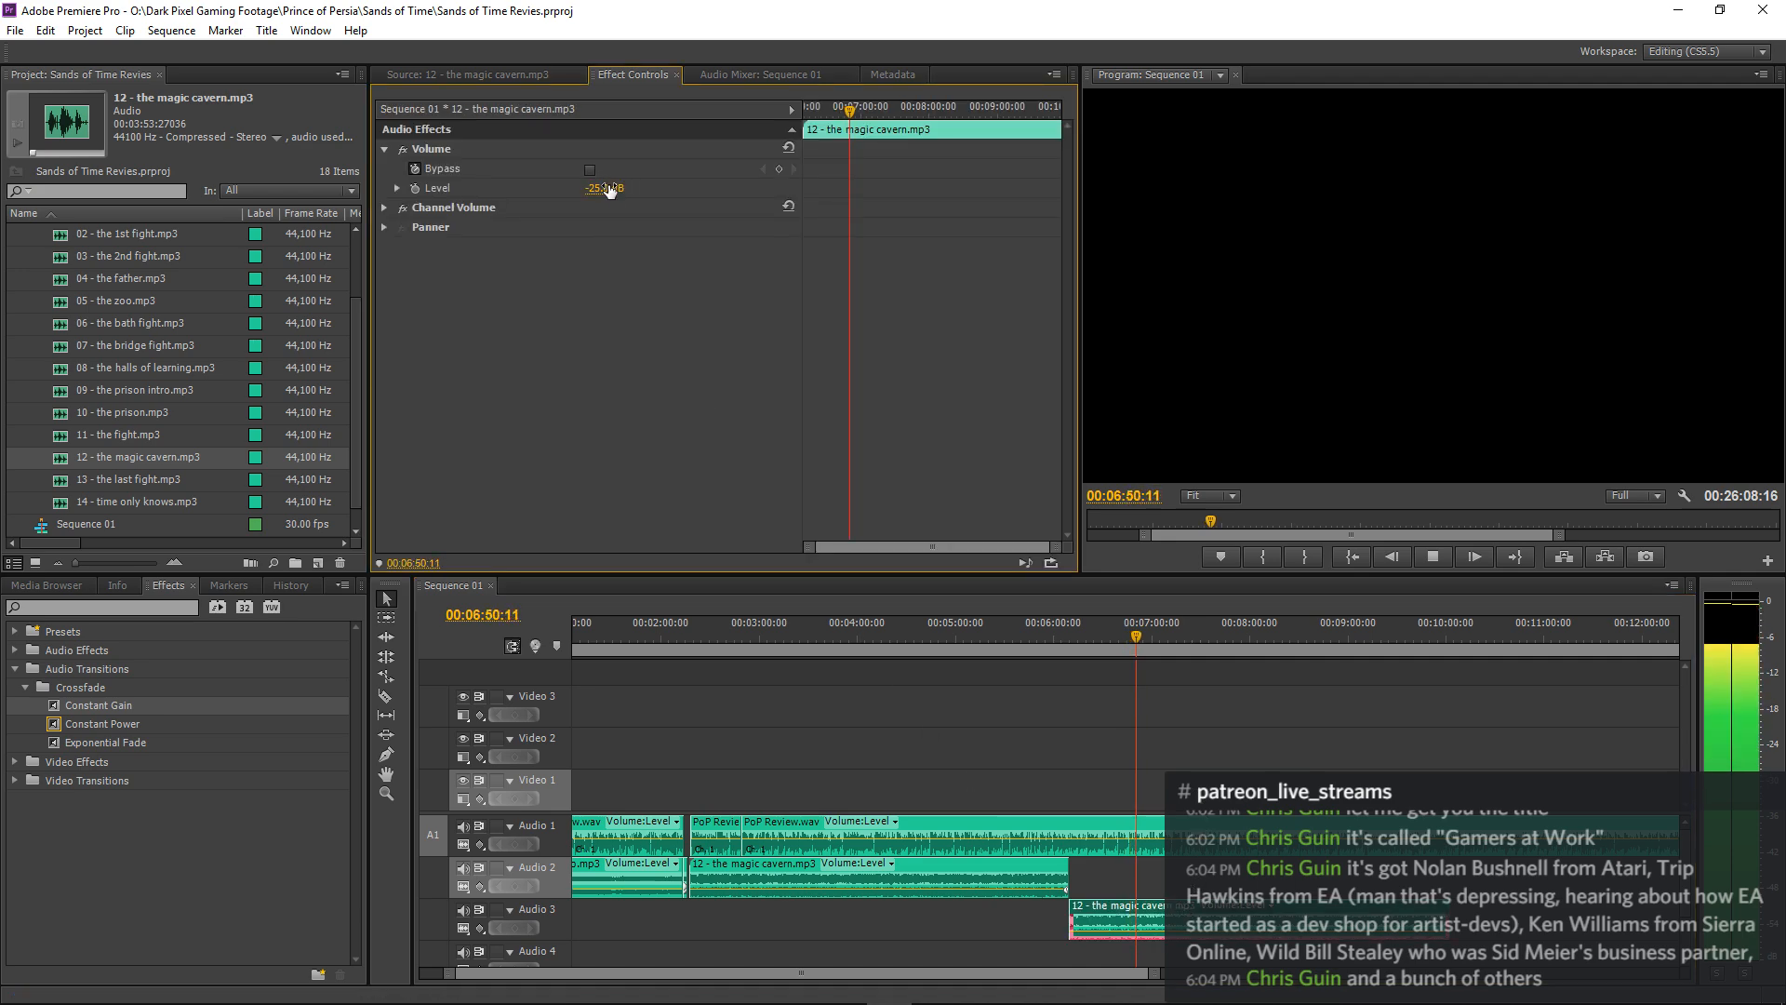
pyautogui.click(986, 632)
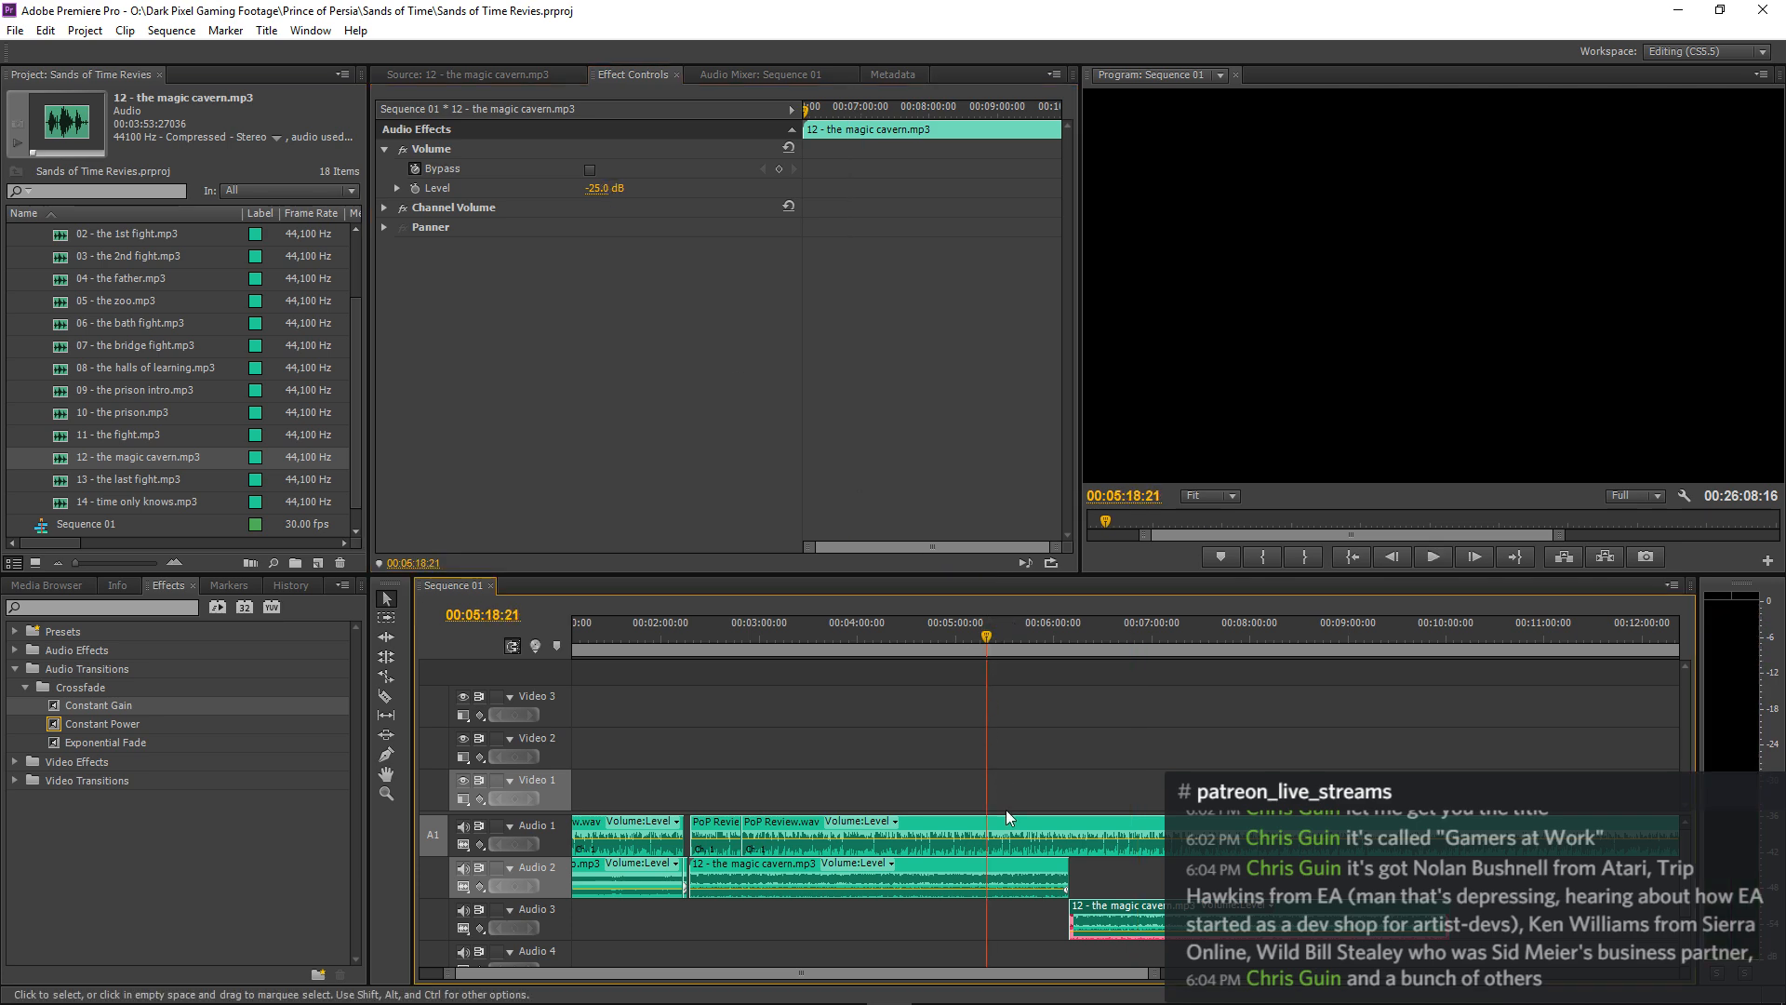
pyautogui.click(1013, 862)
pyautogui.click(793, 190)
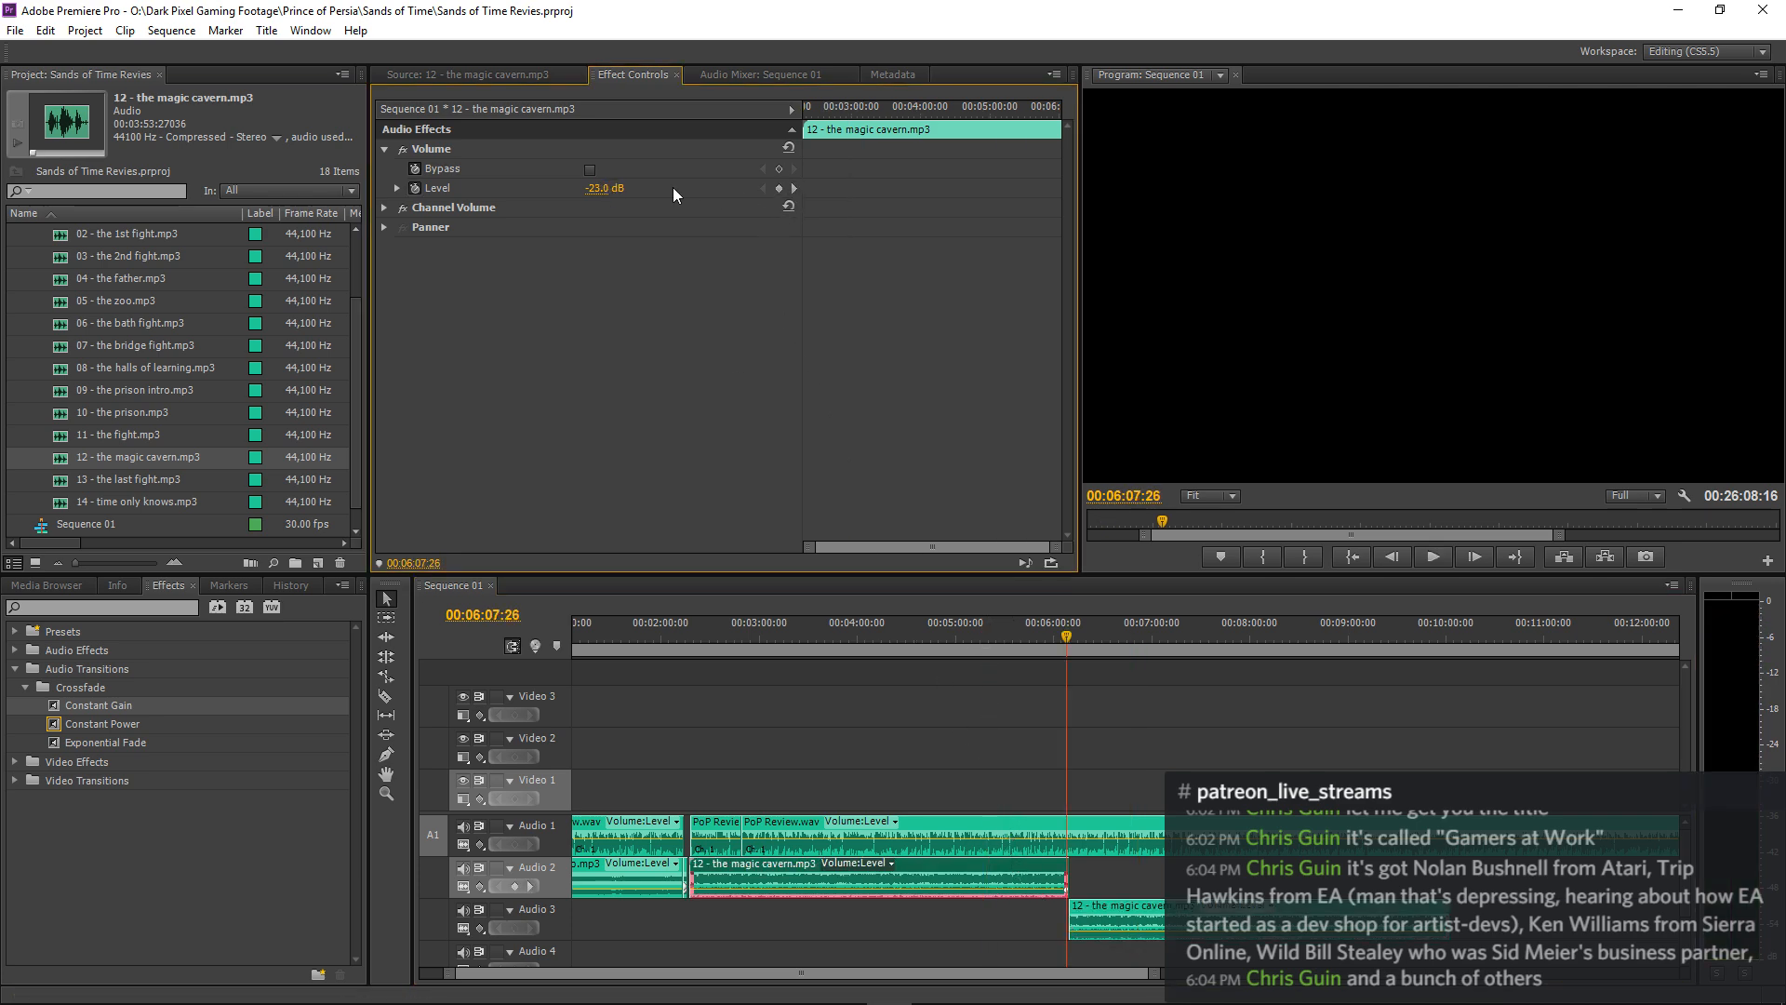
pyautogui.click(600, 190)
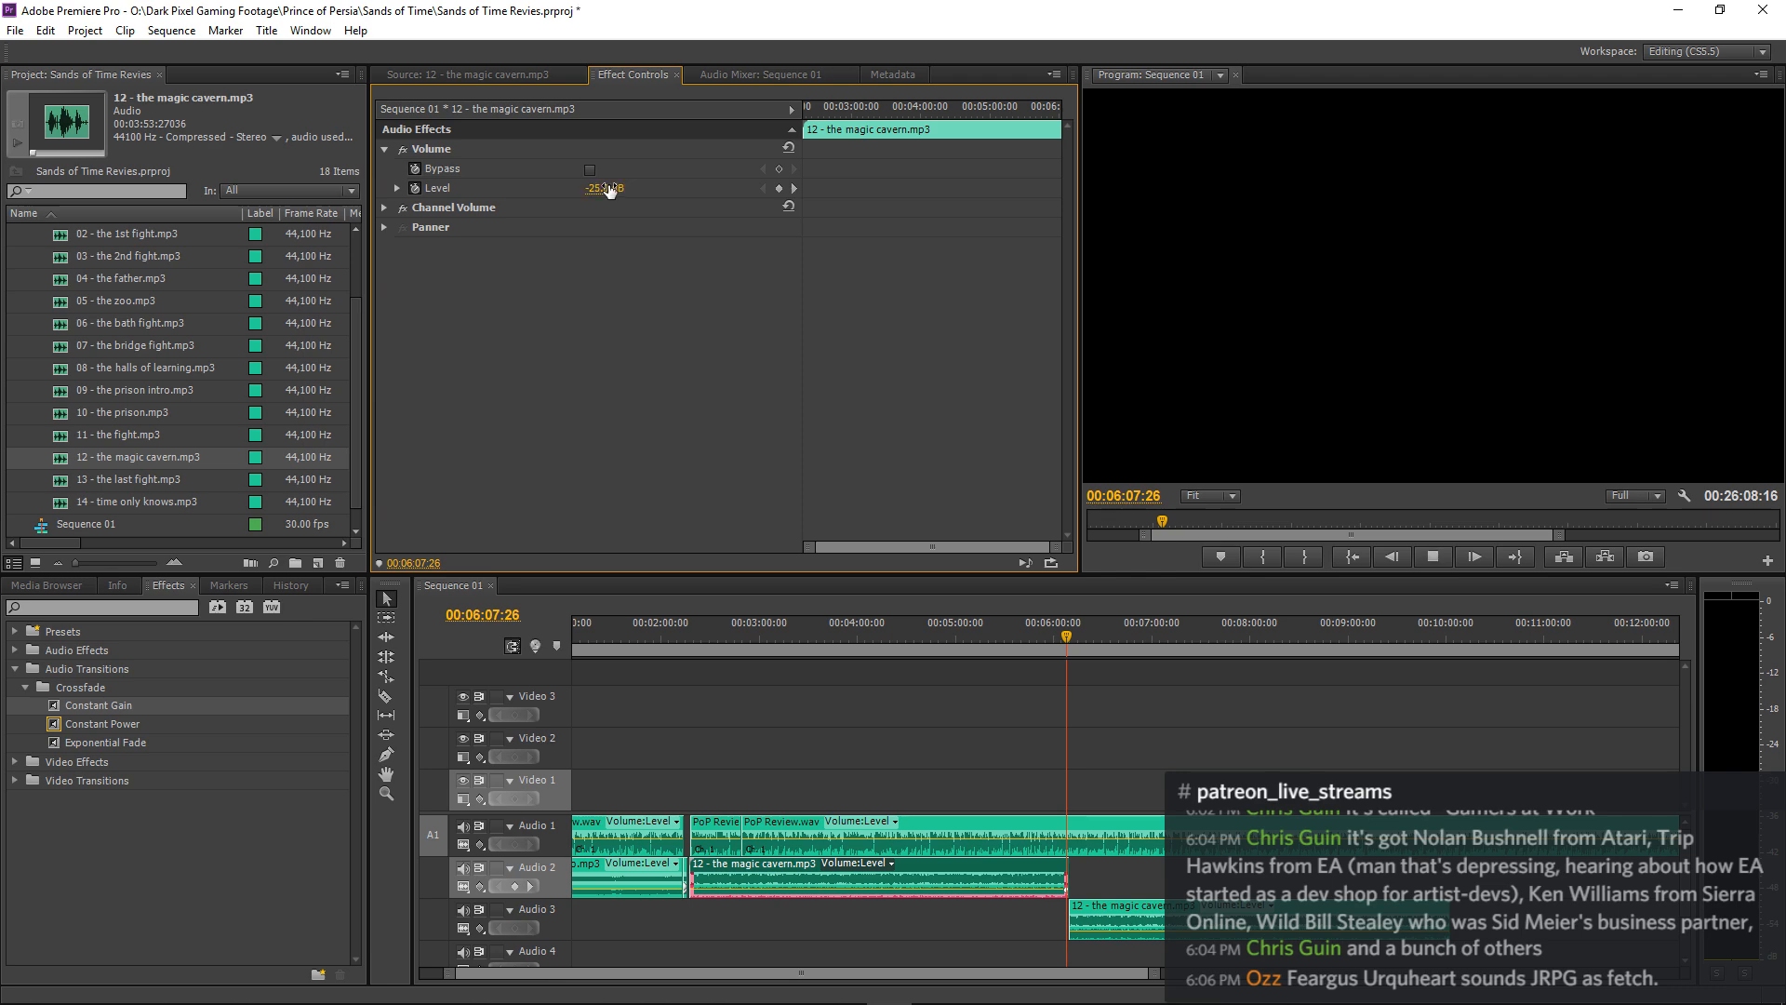
pyautogui.press('space')
# Listen to the narration over the Audio 3 music up to about 00:07:15 to find where the music should change.
pyautogui.click(1358, 688)
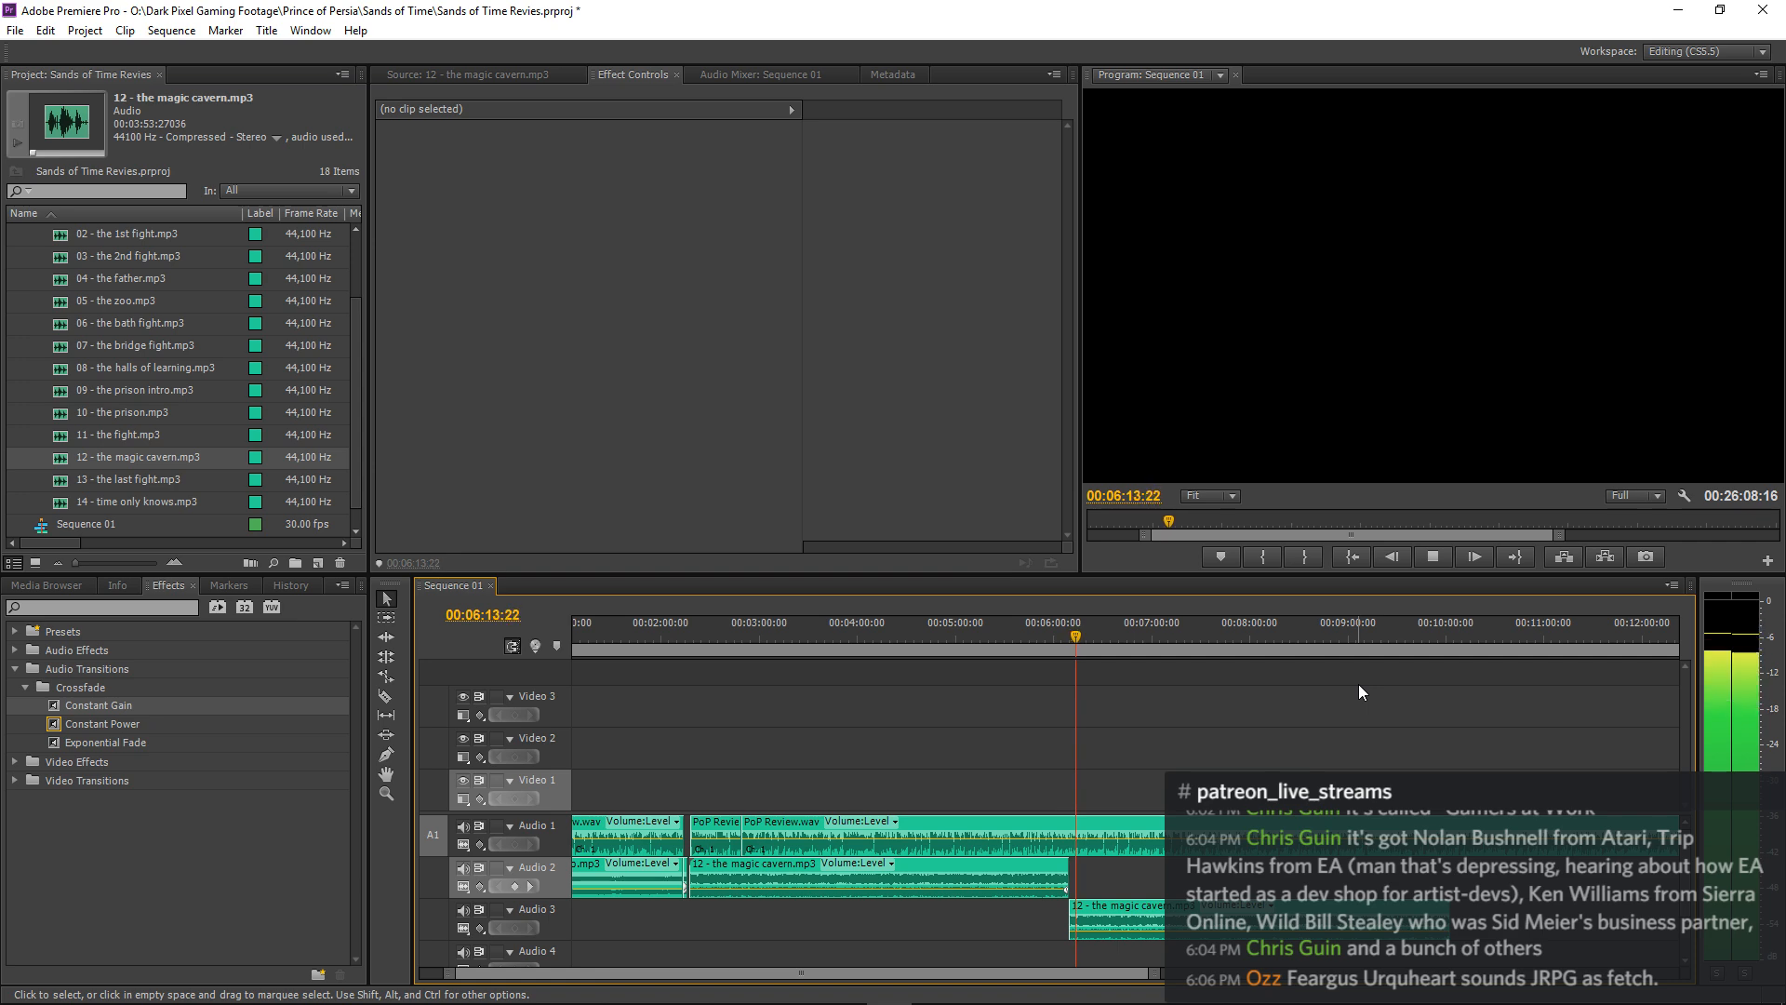
pyautogui.press('-')
pyautogui.press('-')
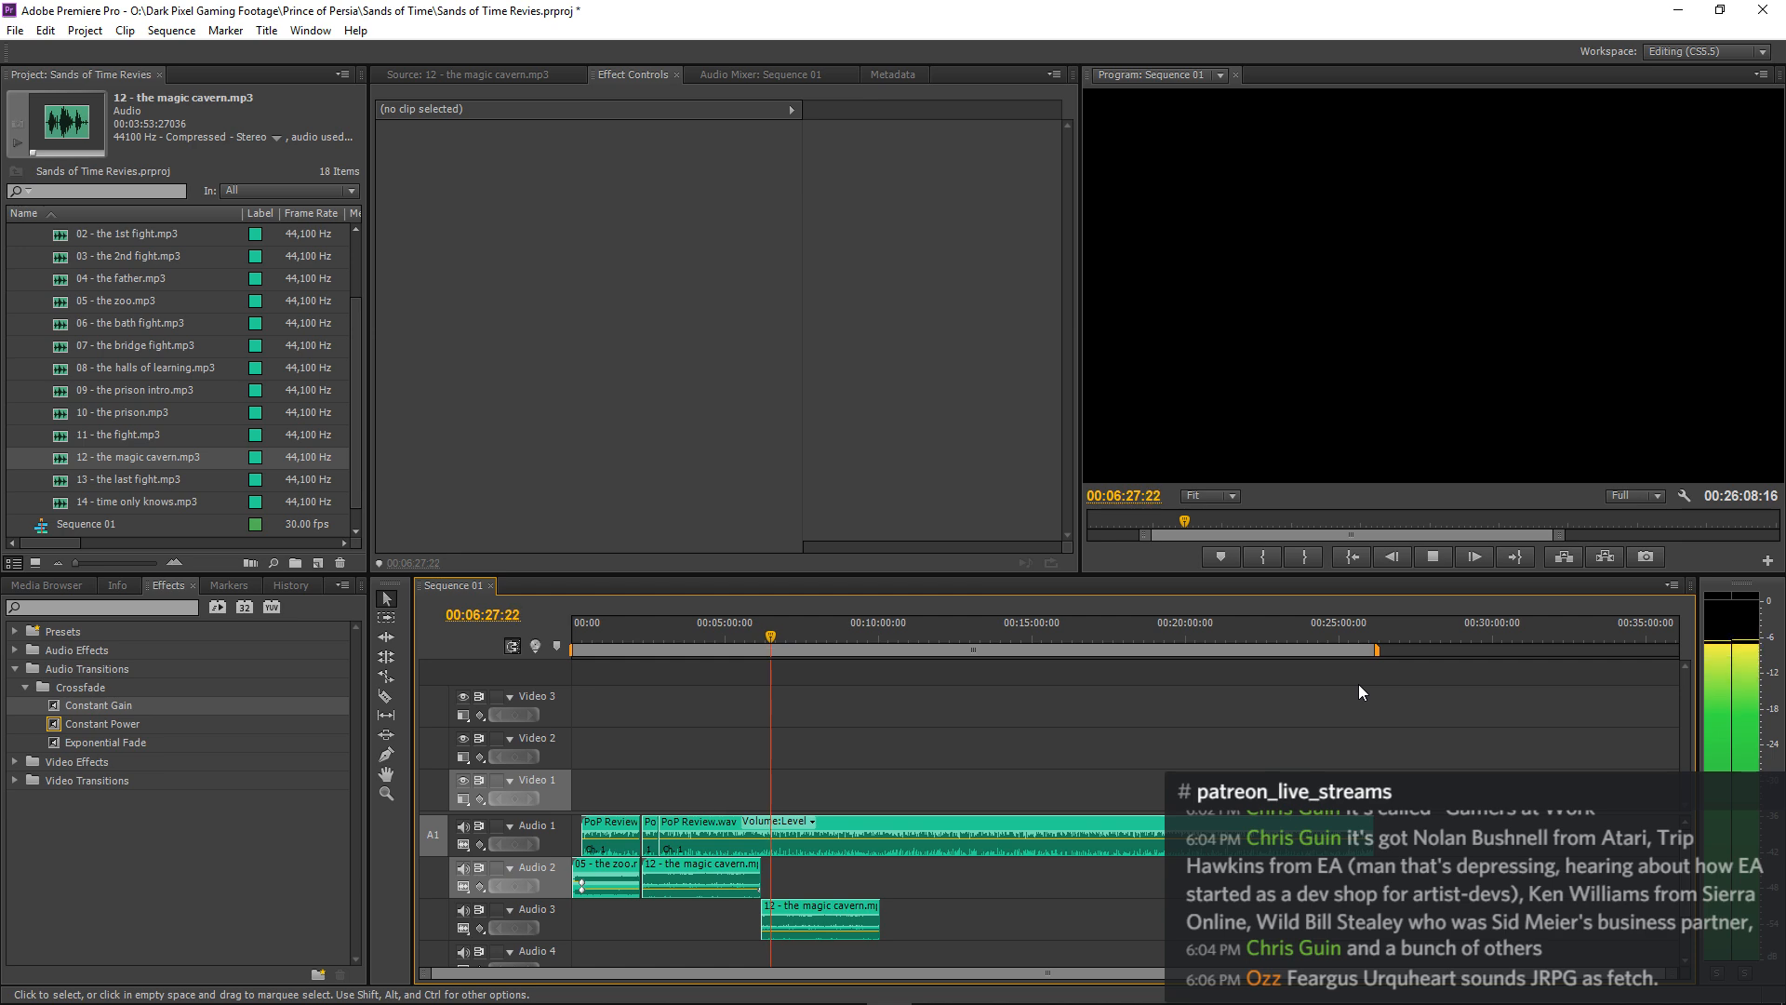
pyautogui.moveTo(1558, 535); pyautogui.dragTo(1776, 536)
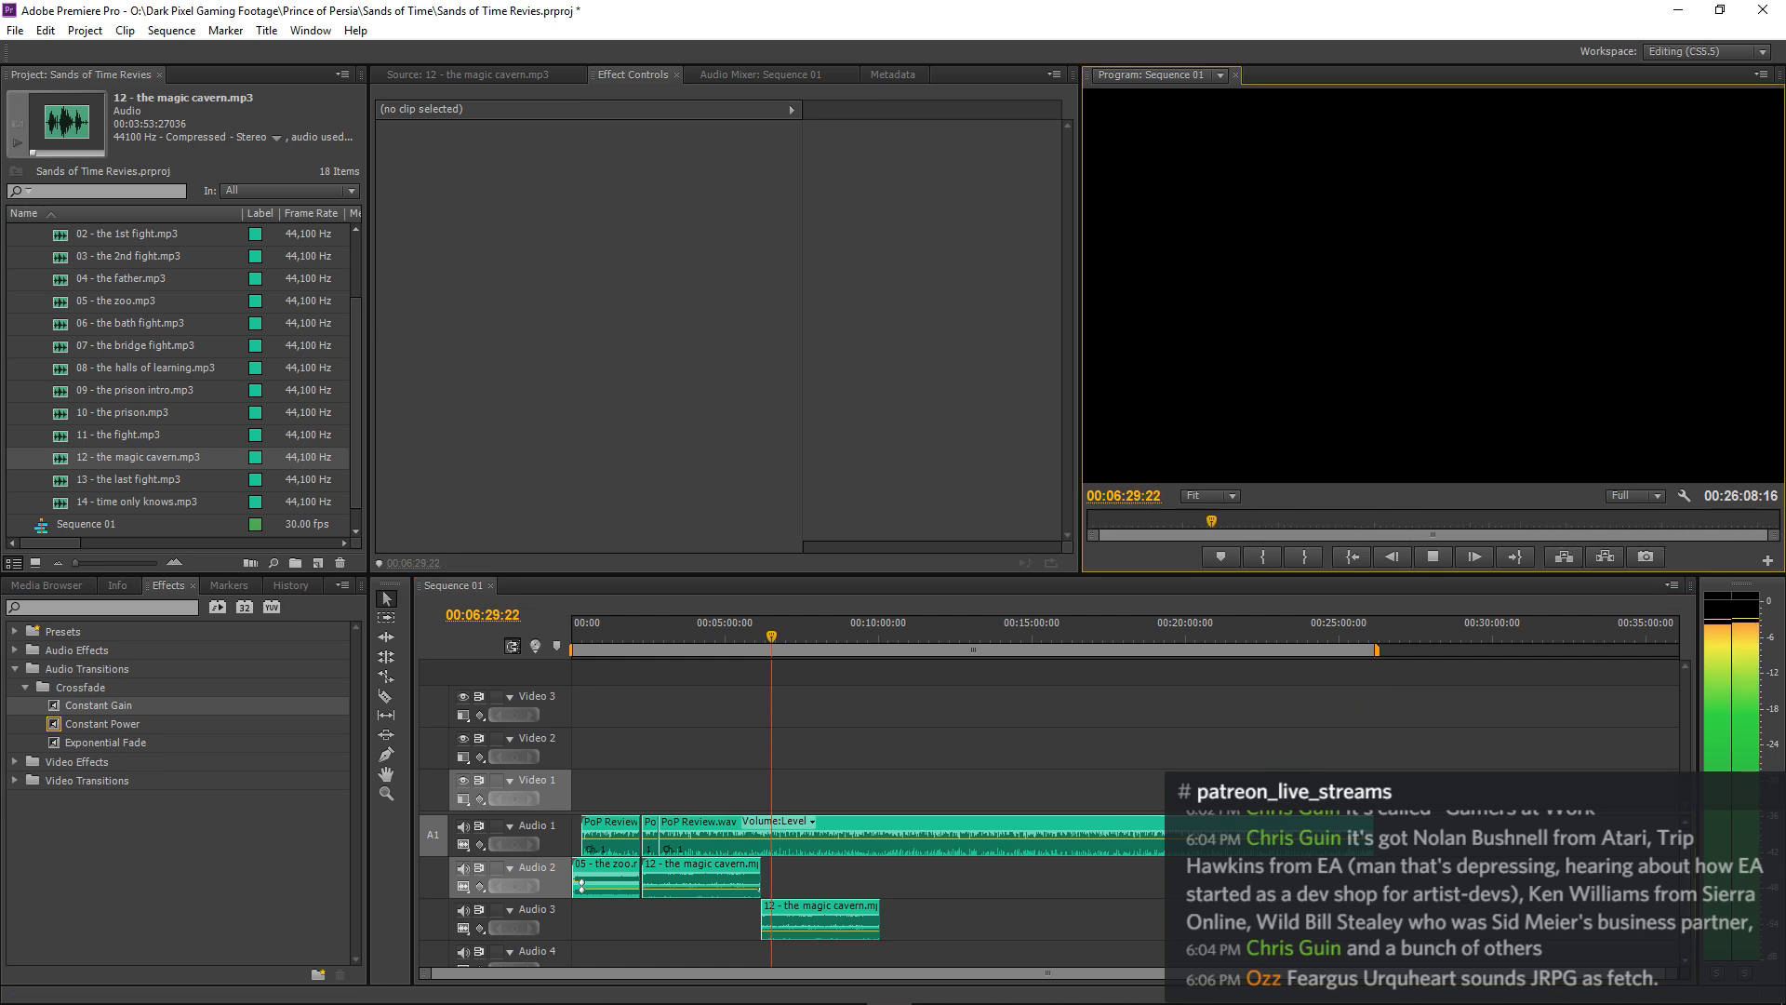
pyautogui.click(917, 714)
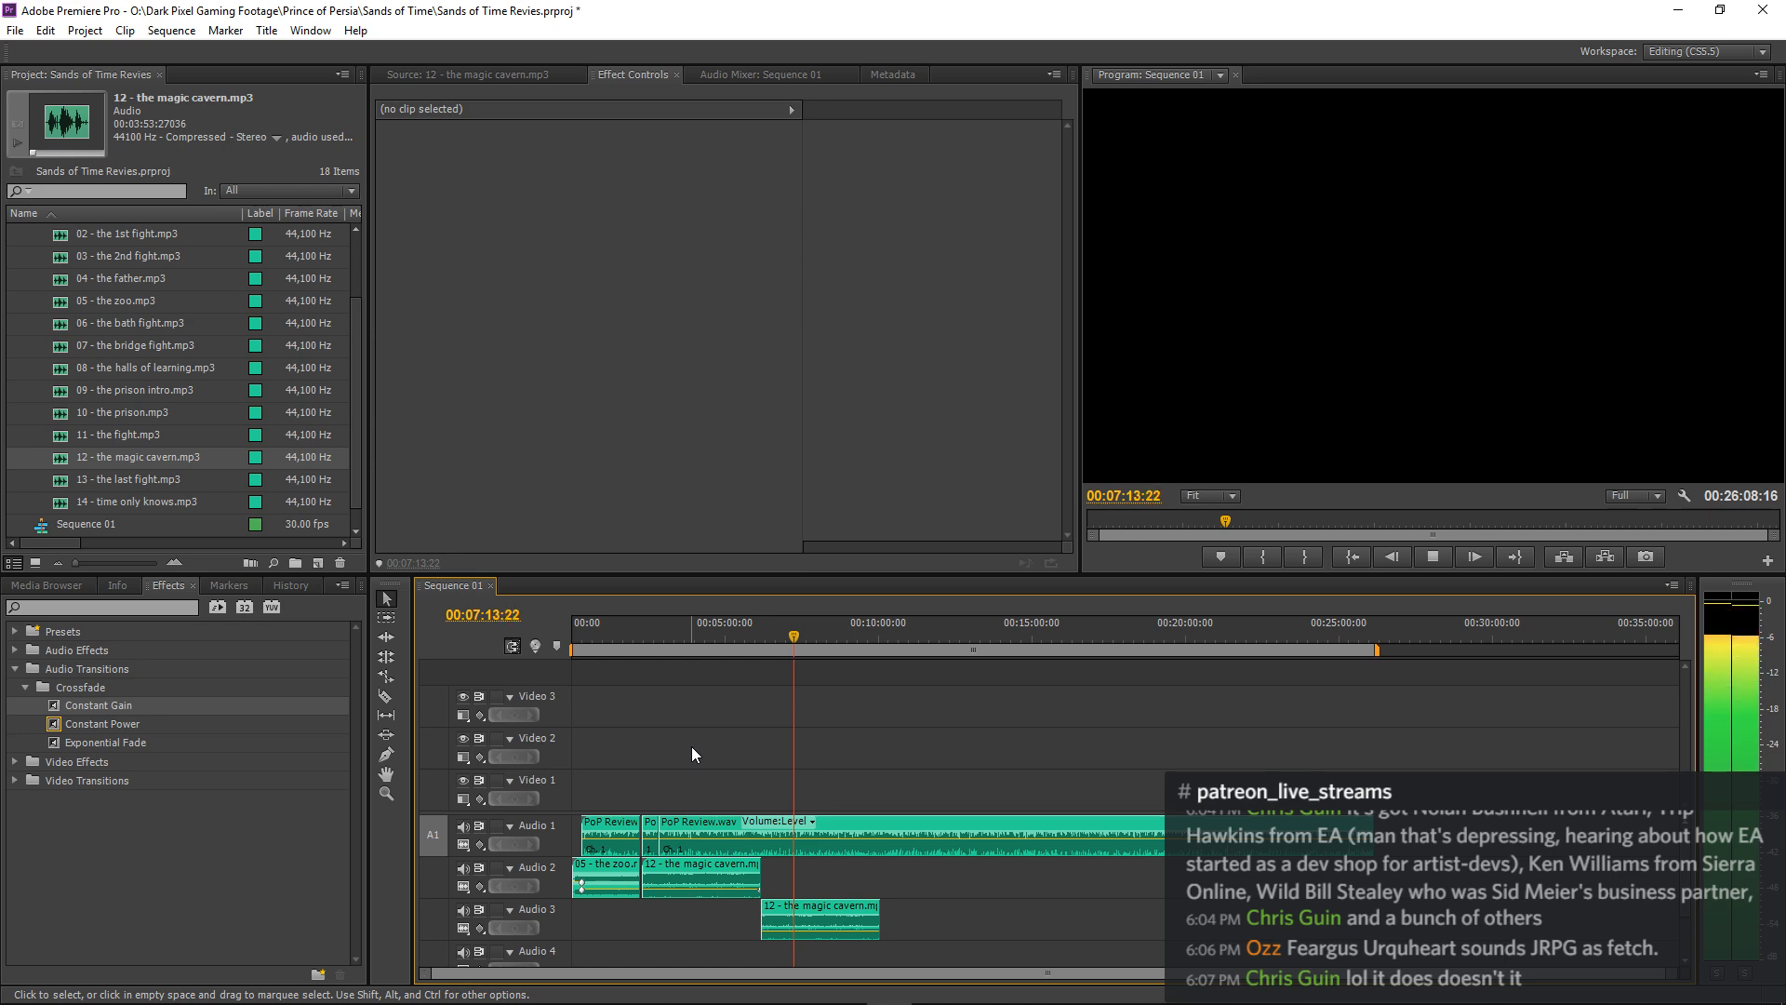
pyautogui.press('=')
pyautogui.press('=')
pyautogui.press('=')
pyautogui.press('=')
pyautogui.press('=')
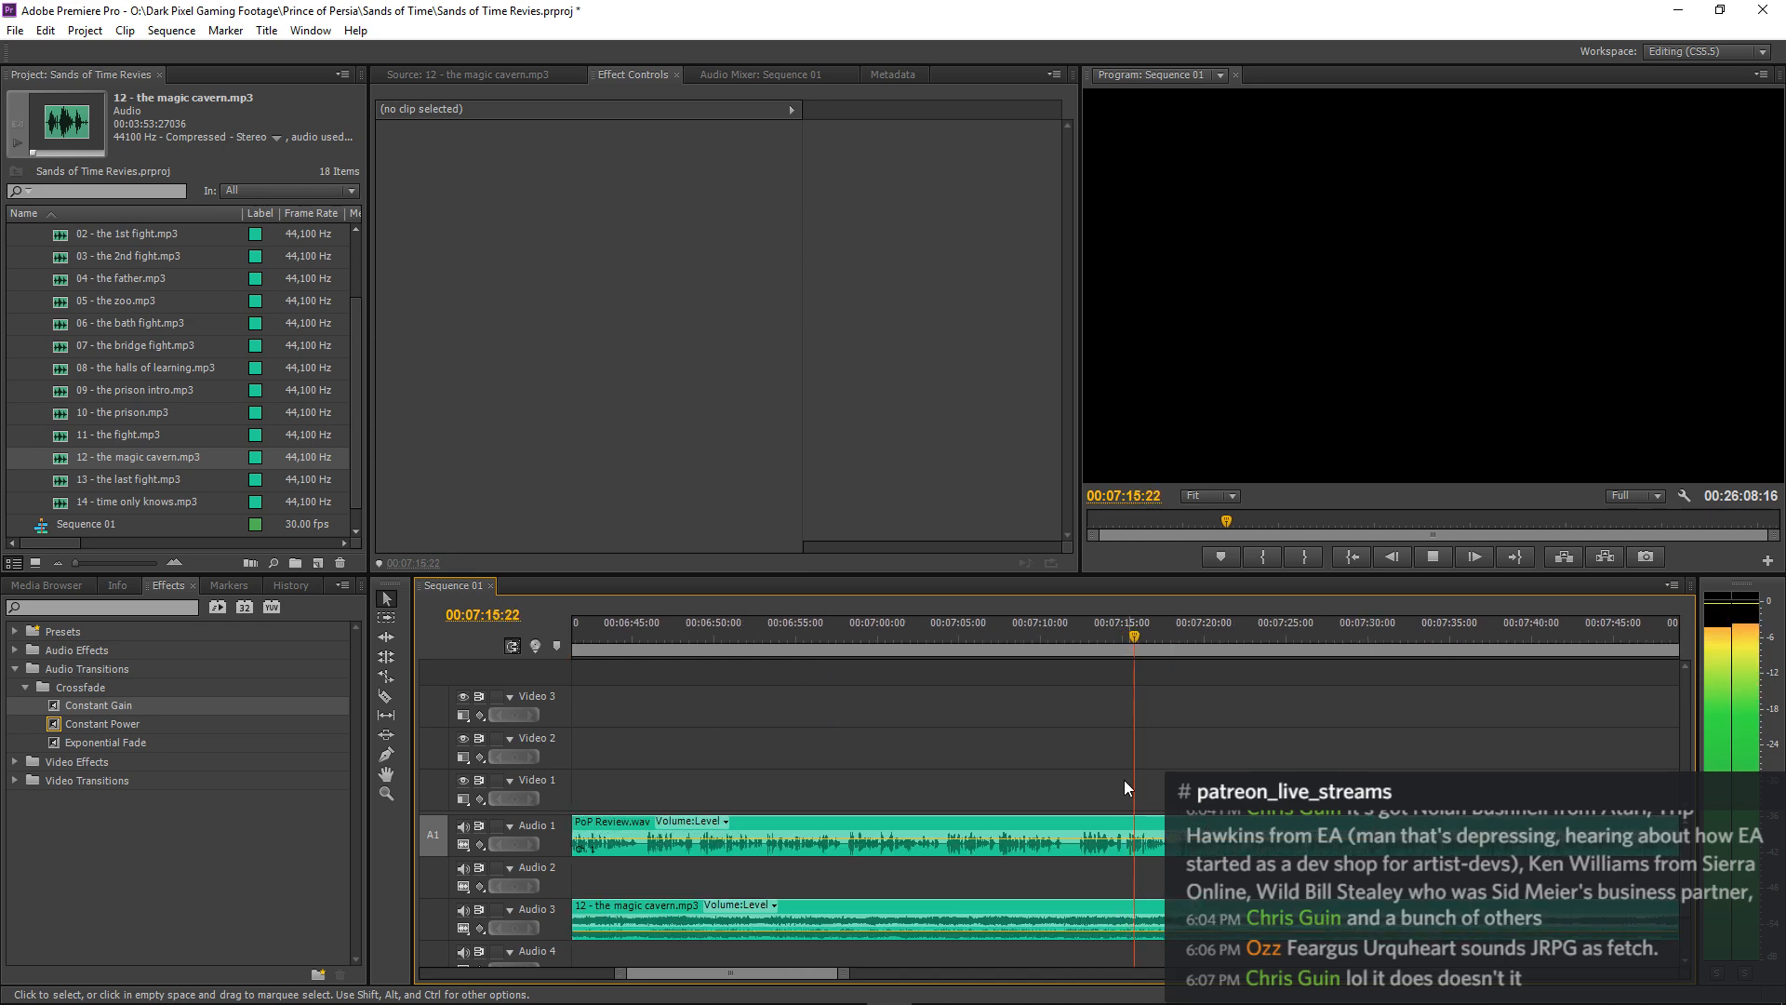
# Replay the preceding narration, stop at 00:07:11:10 and split the magic cavern clip on Audio 3 there.
pyautogui.click(980, 633)
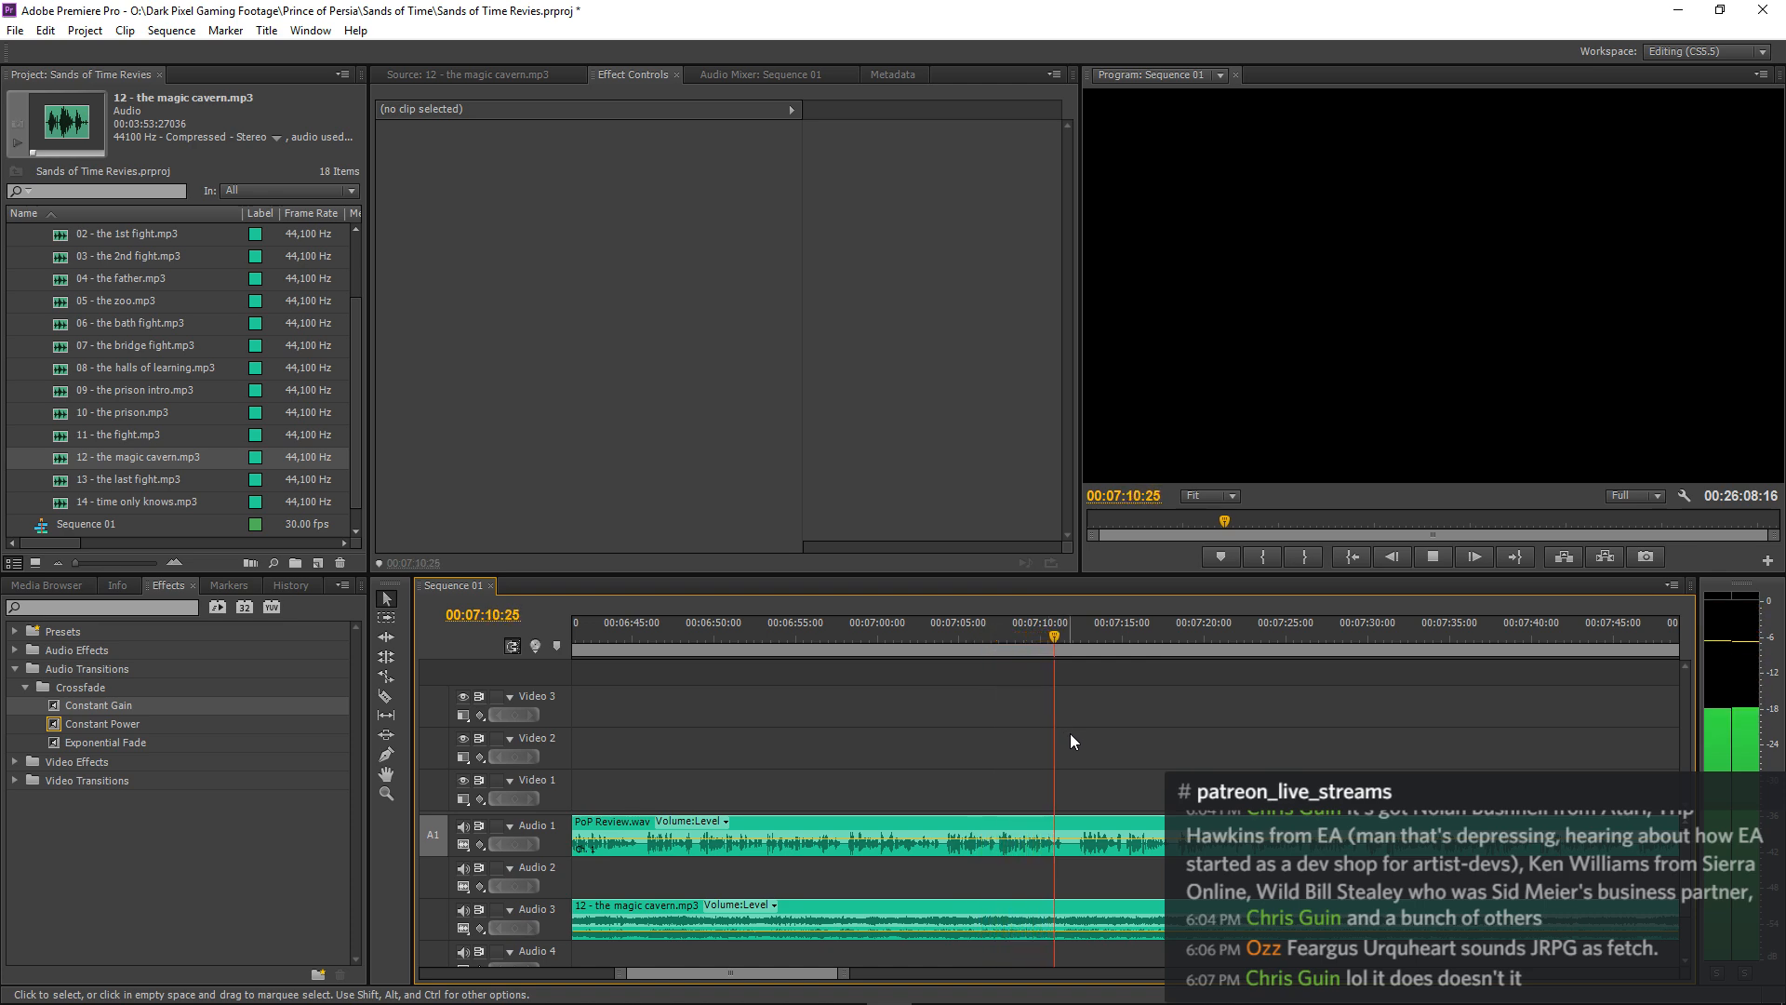
pyautogui.press('space')
pyautogui.press('c')
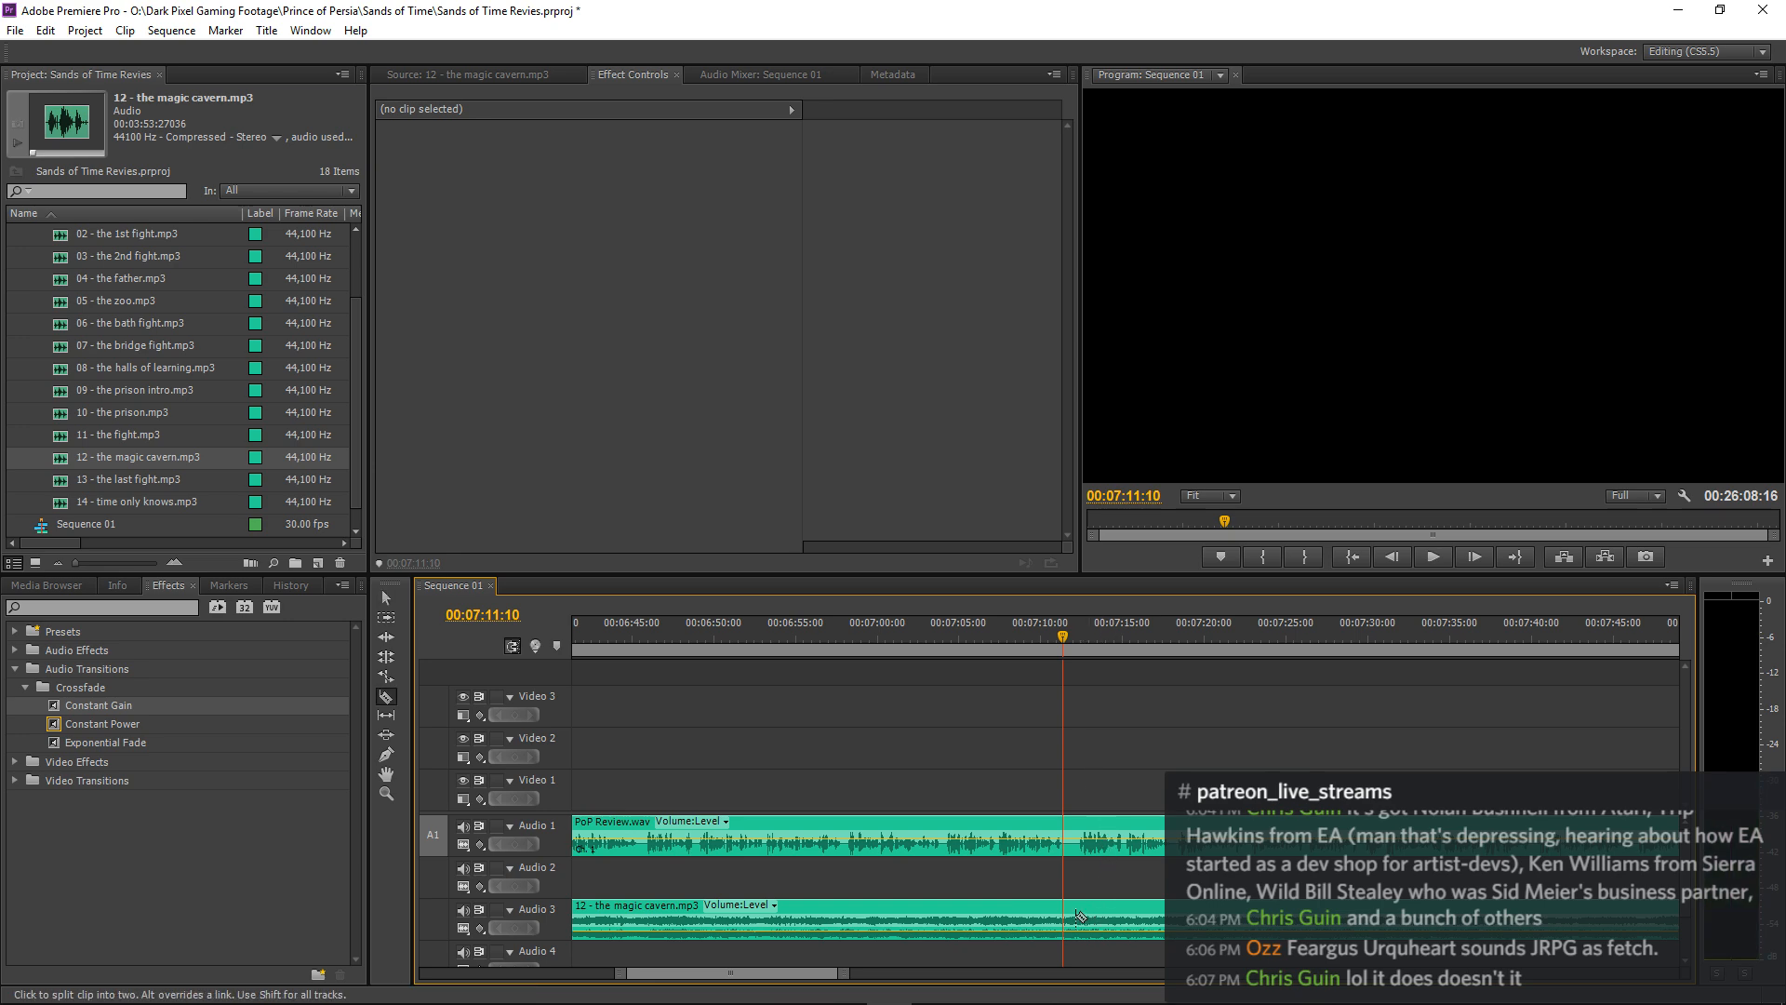
pyautogui.click(1066, 918)
pyautogui.press('v')
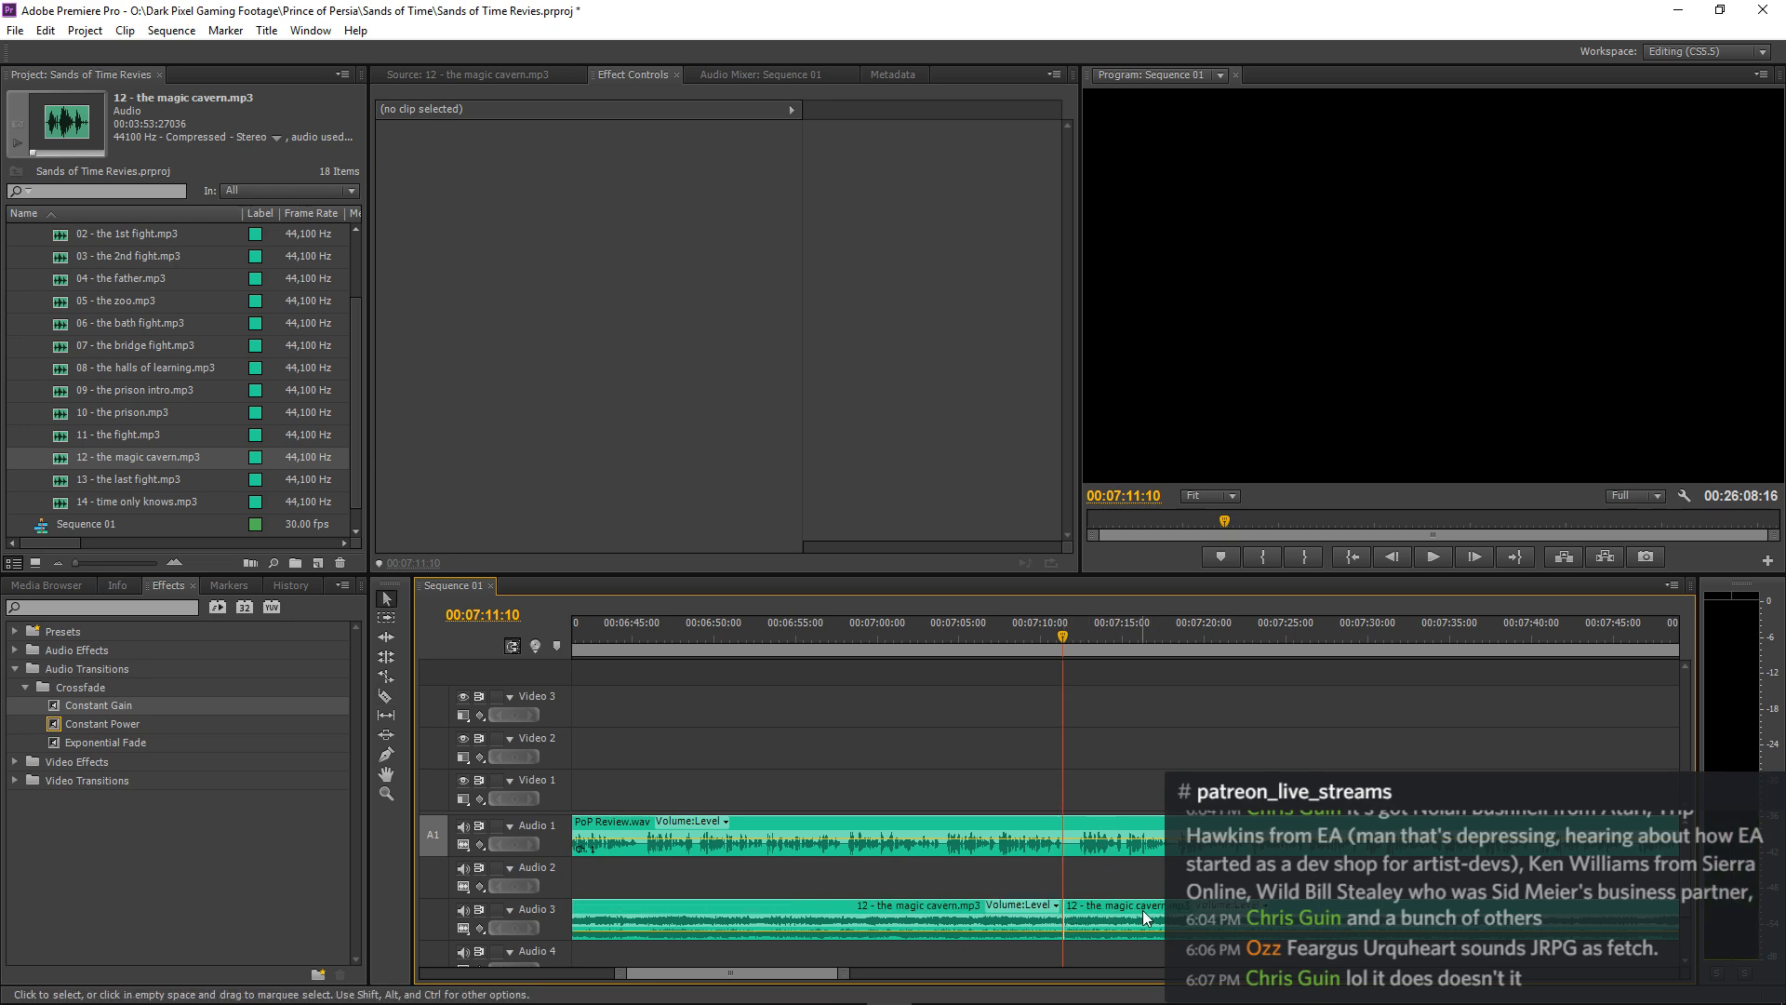
# Delete the magic cavern remainder after 00:07:11:10 on Audio 3 and play back the new ending.
pyautogui.press('-')
pyautogui.press('-')
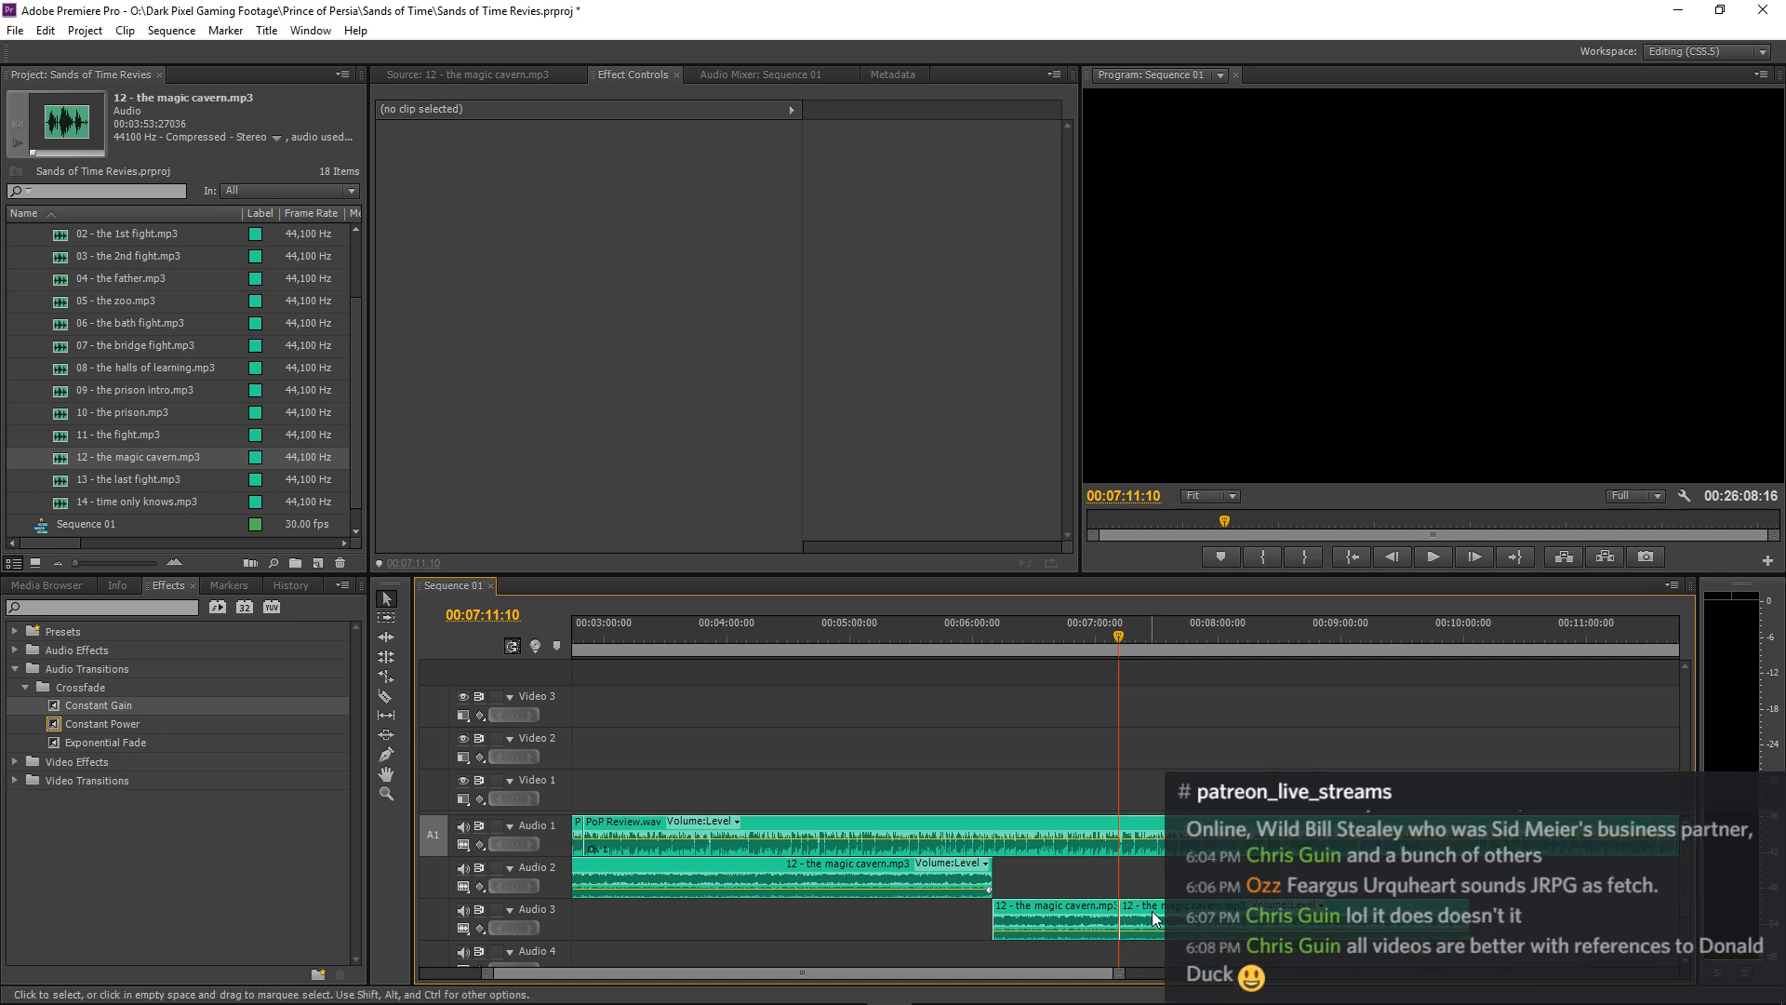
pyautogui.click(1161, 916)
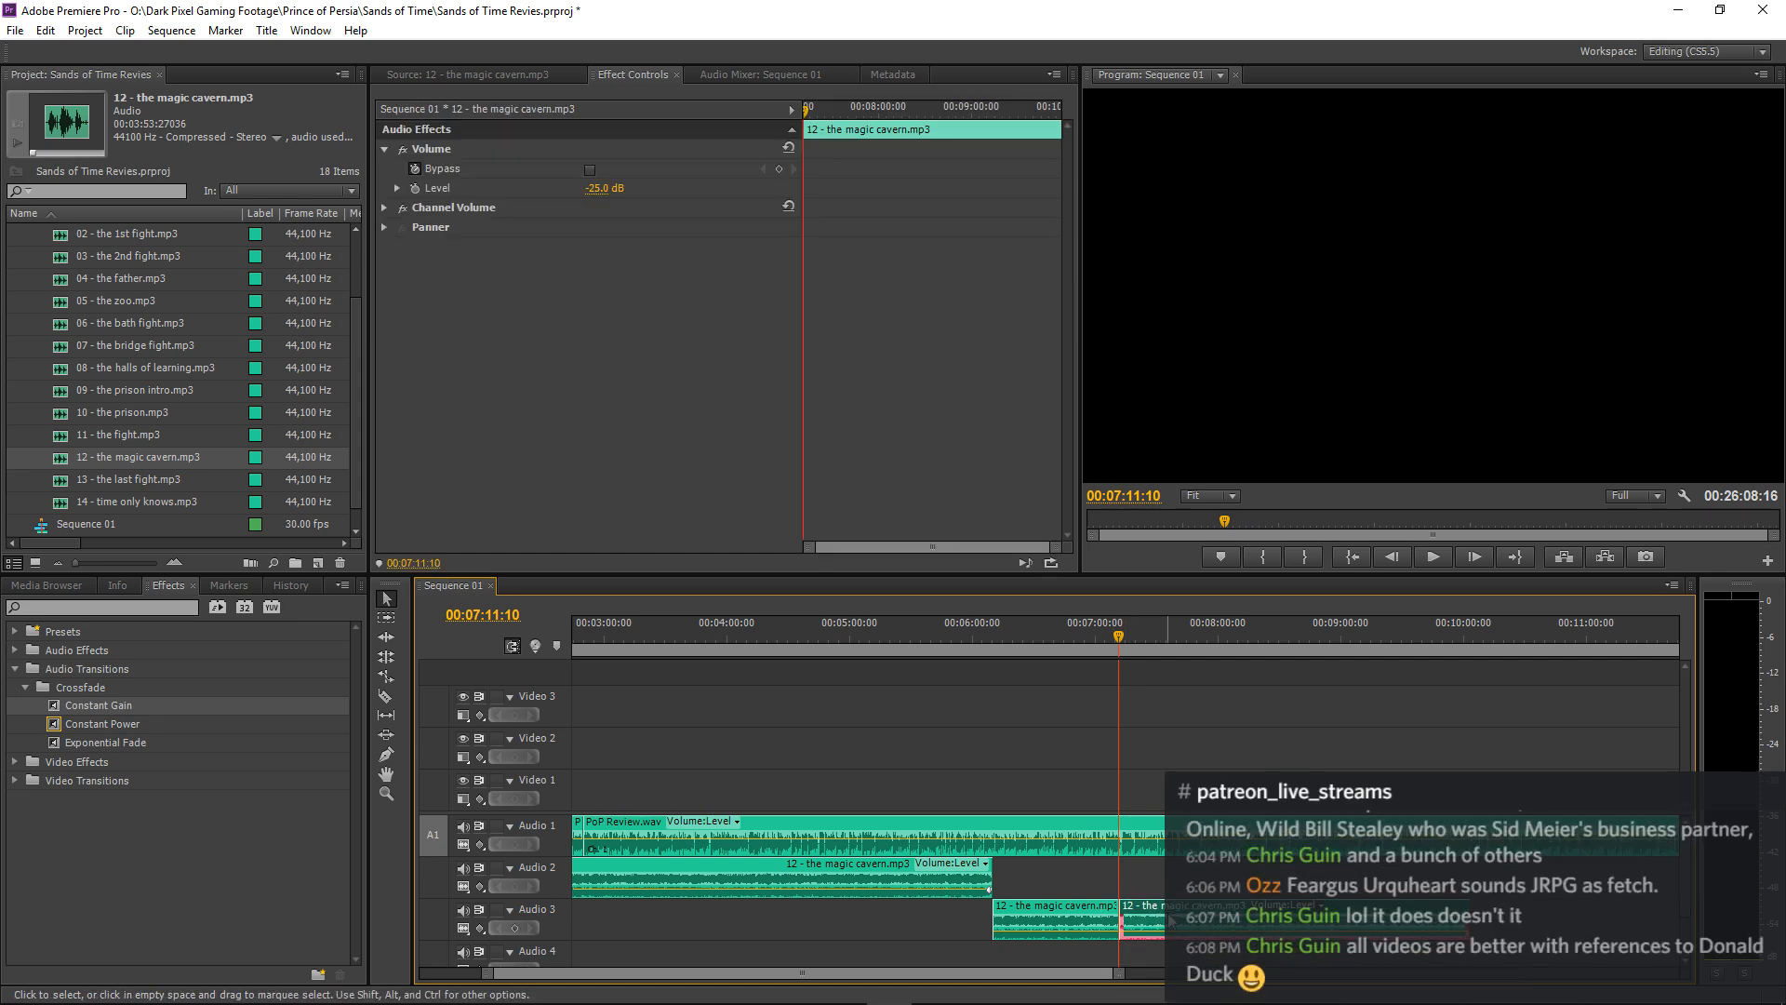
pyautogui.press('Delete')
pyautogui.press('=')
pyautogui.press('=')
pyautogui.press('=')
pyautogui.press('=')
pyautogui.press('=')
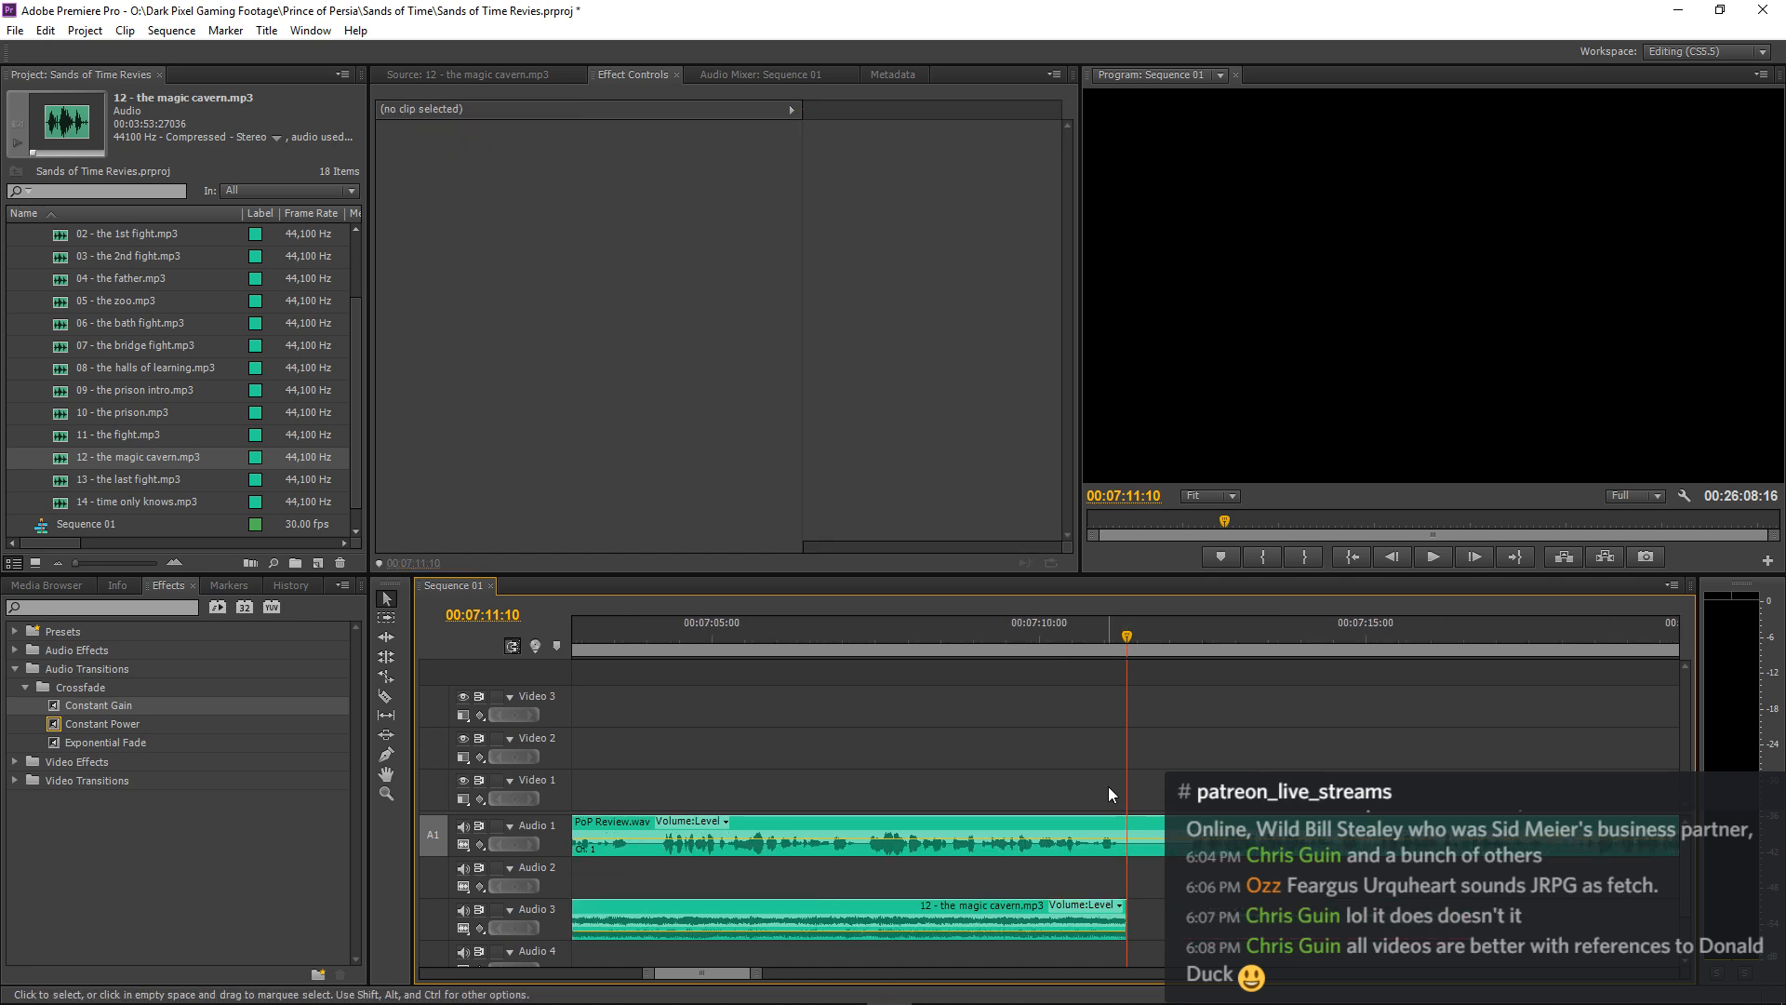
pyautogui.click(1021, 640)
pyautogui.press('space')
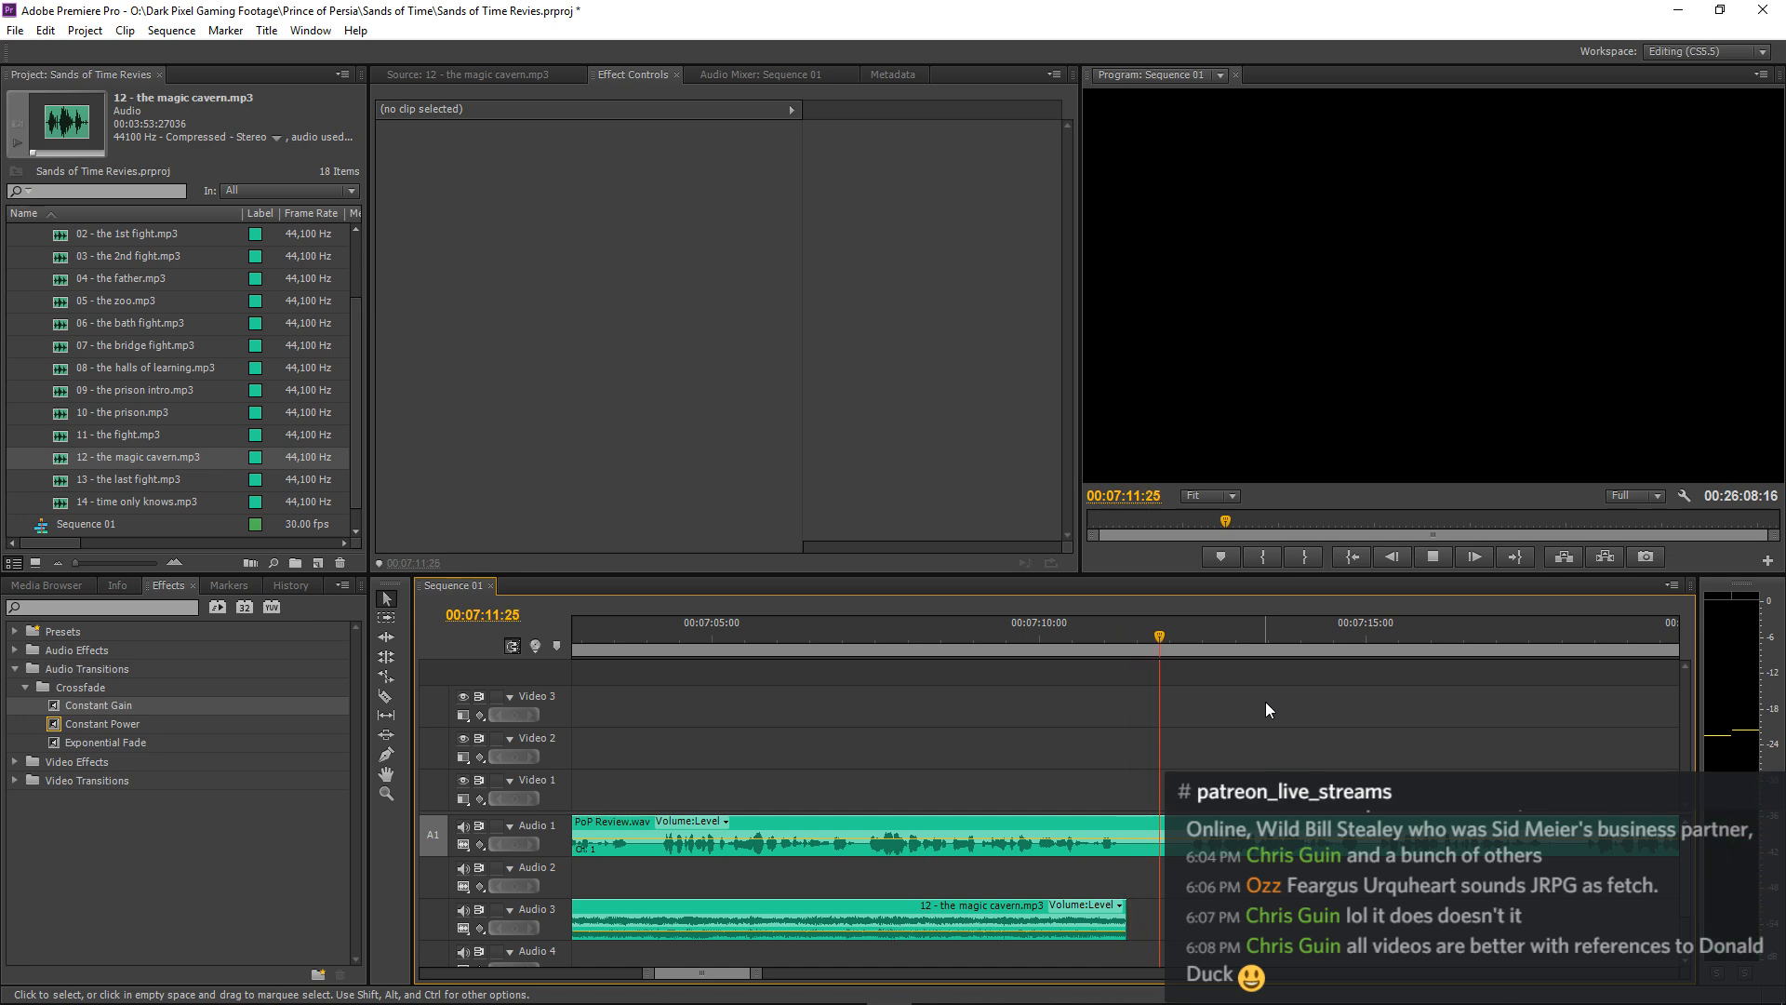
pyautogui.press('space')
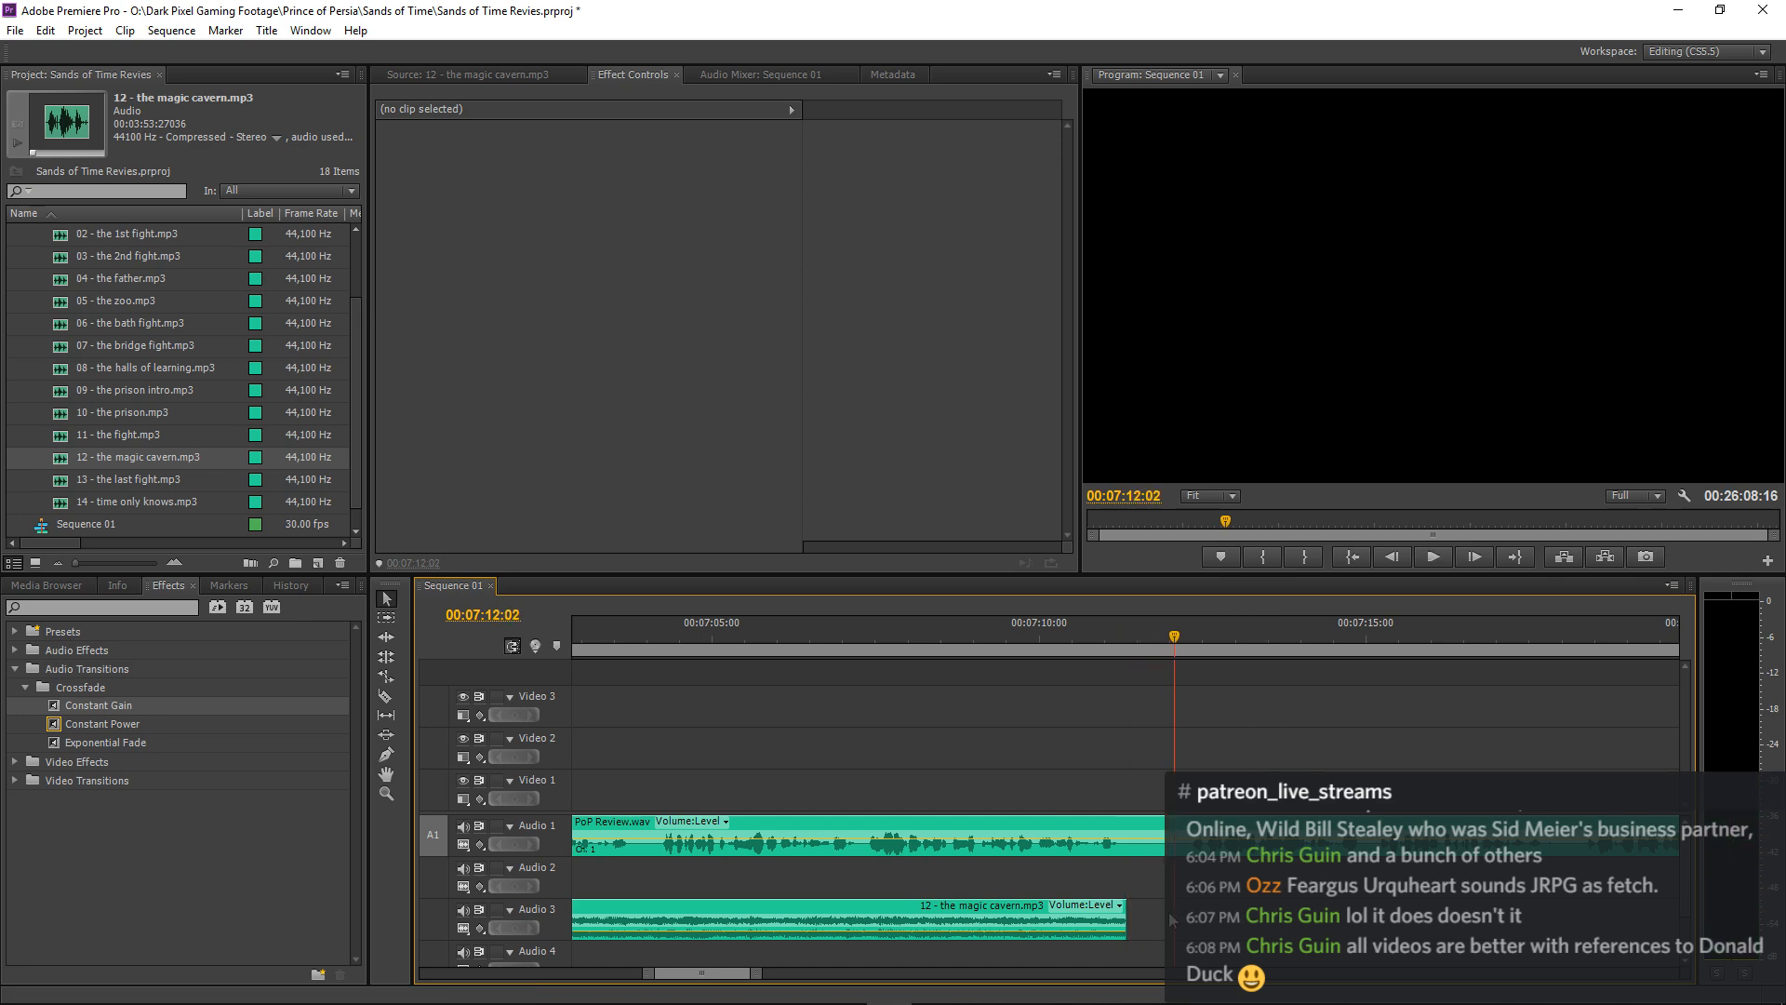
# Fine-trim the end of the magic cavern clip on Audio 3 to about 00:07:11:11, replaying the ending after each adjustment.
pyautogui.moveTo(1135, 909); pyautogui.dragTo(1140, 910)
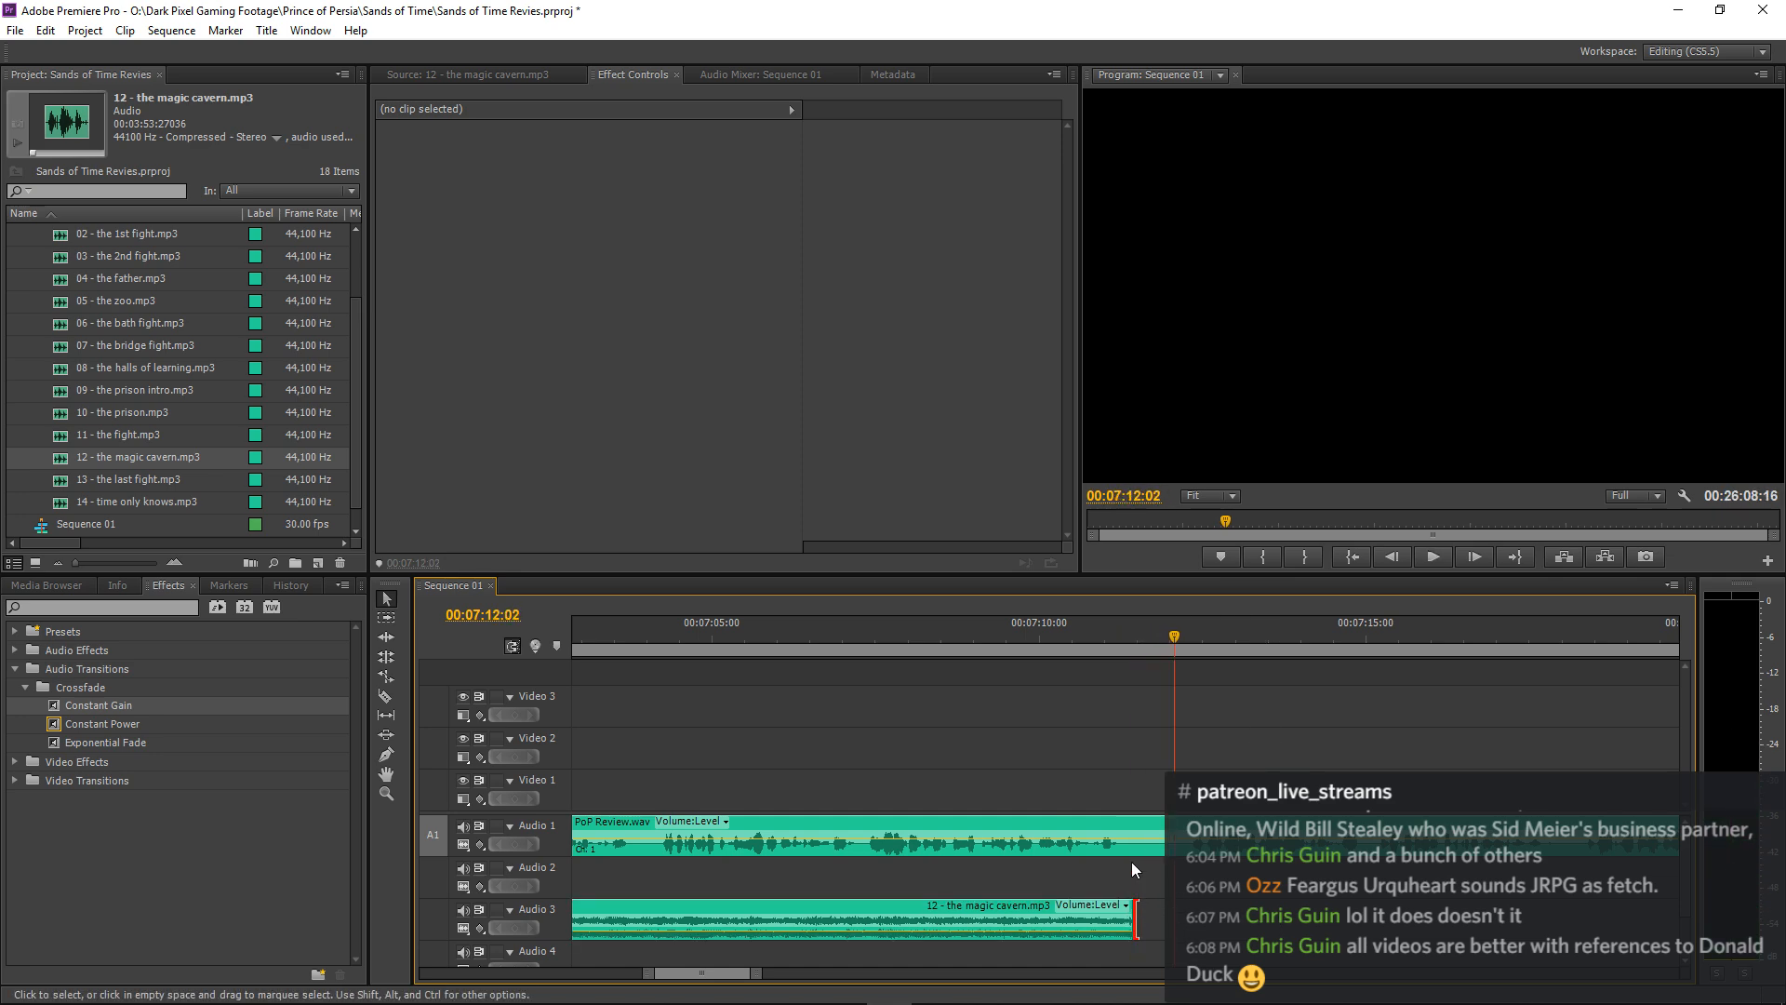
pyautogui.click(1068, 640)
pyautogui.press('space')
pyautogui.press('=')
pyautogui.press('=')
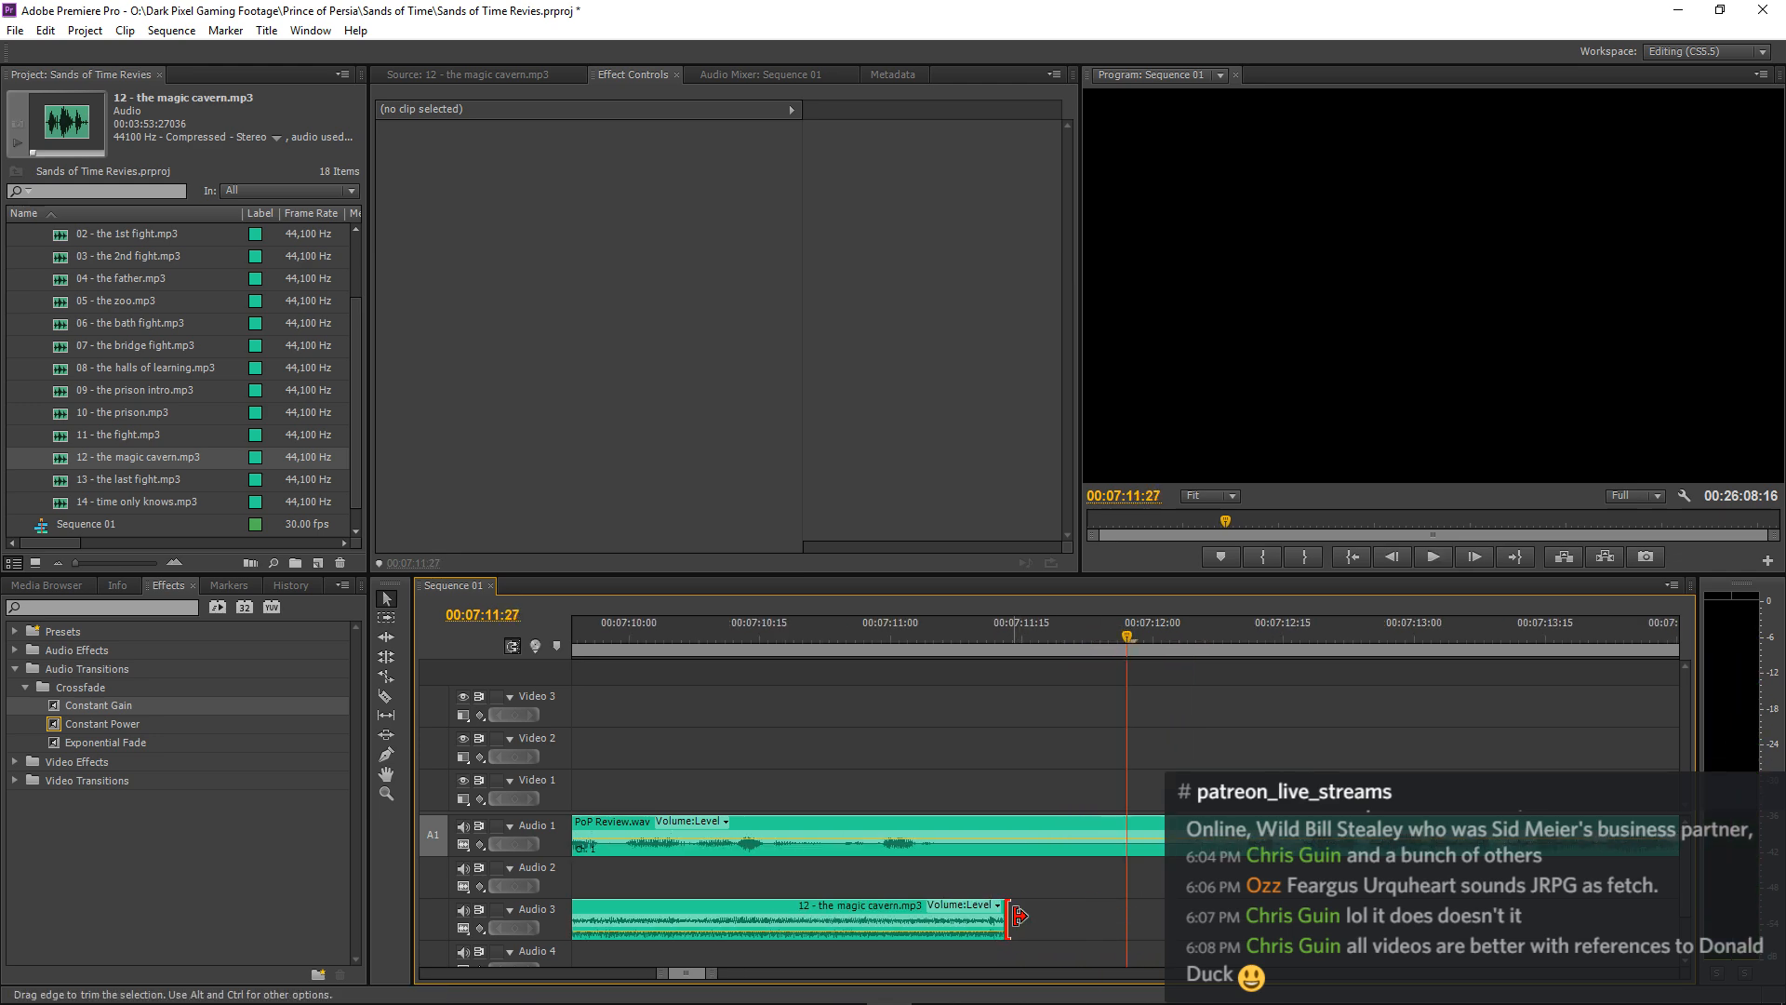
pyautogui.moveTo(1014, 916); pyautogui.dragTo(998, 915)
pyautogui.click(724, 650)
pyautogui.press('space')
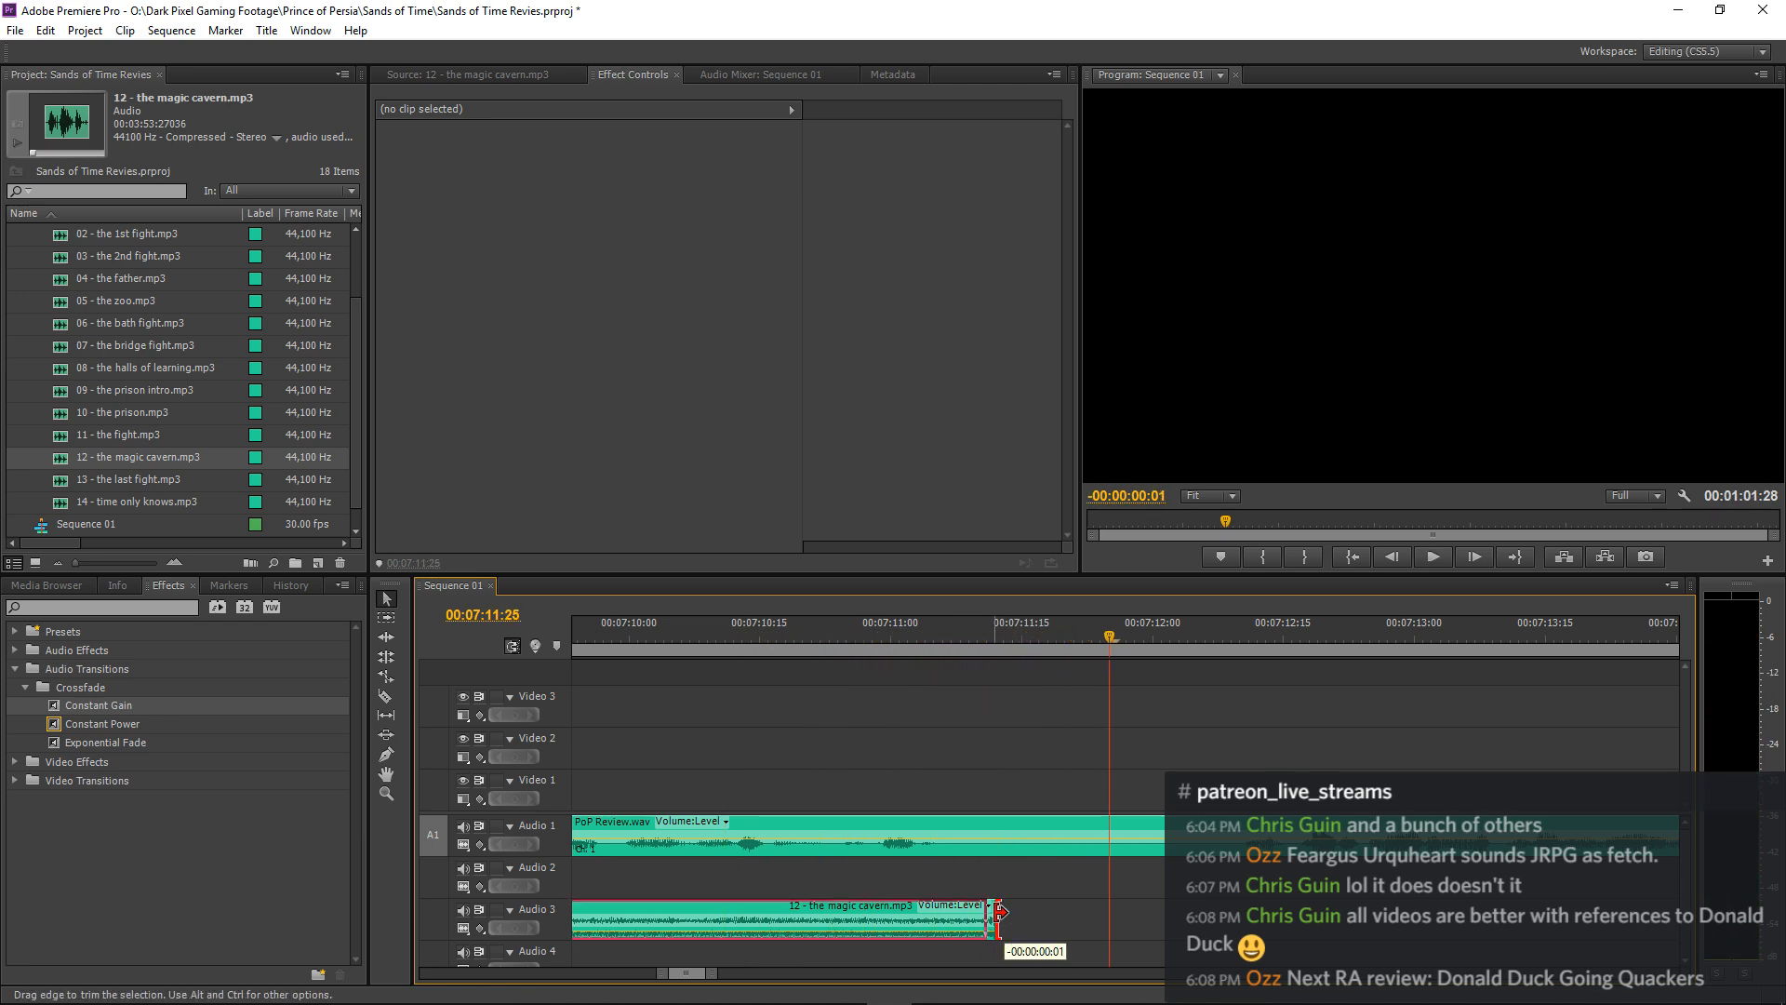
pyautogui.moveTo(1000, 916); pyautogui.dragTo(989, 915)
pyautogui.click(651, 641)
pyautogui.press('space')
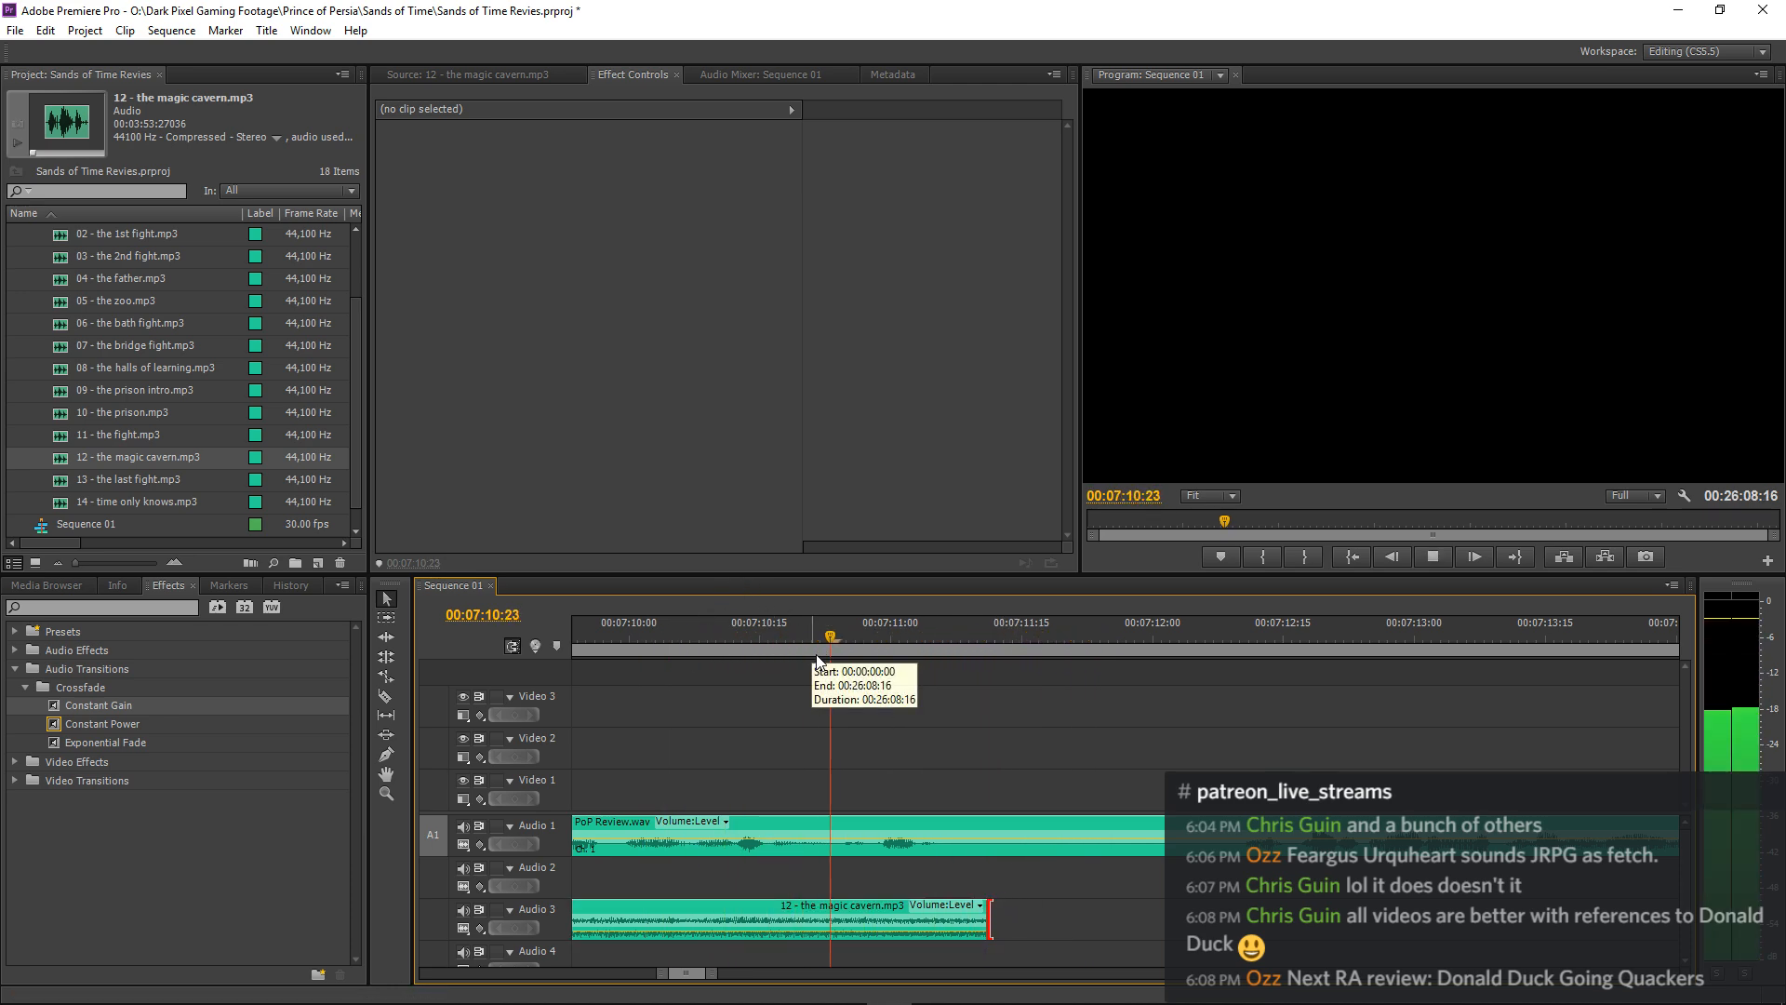
# Split the narration on Audio 1 at 00:07:12:02 and shift the part after the cut about 3 seconds later.
pyautogui.press('-')
pyautogui.press('-')
pyautogui.press('-')
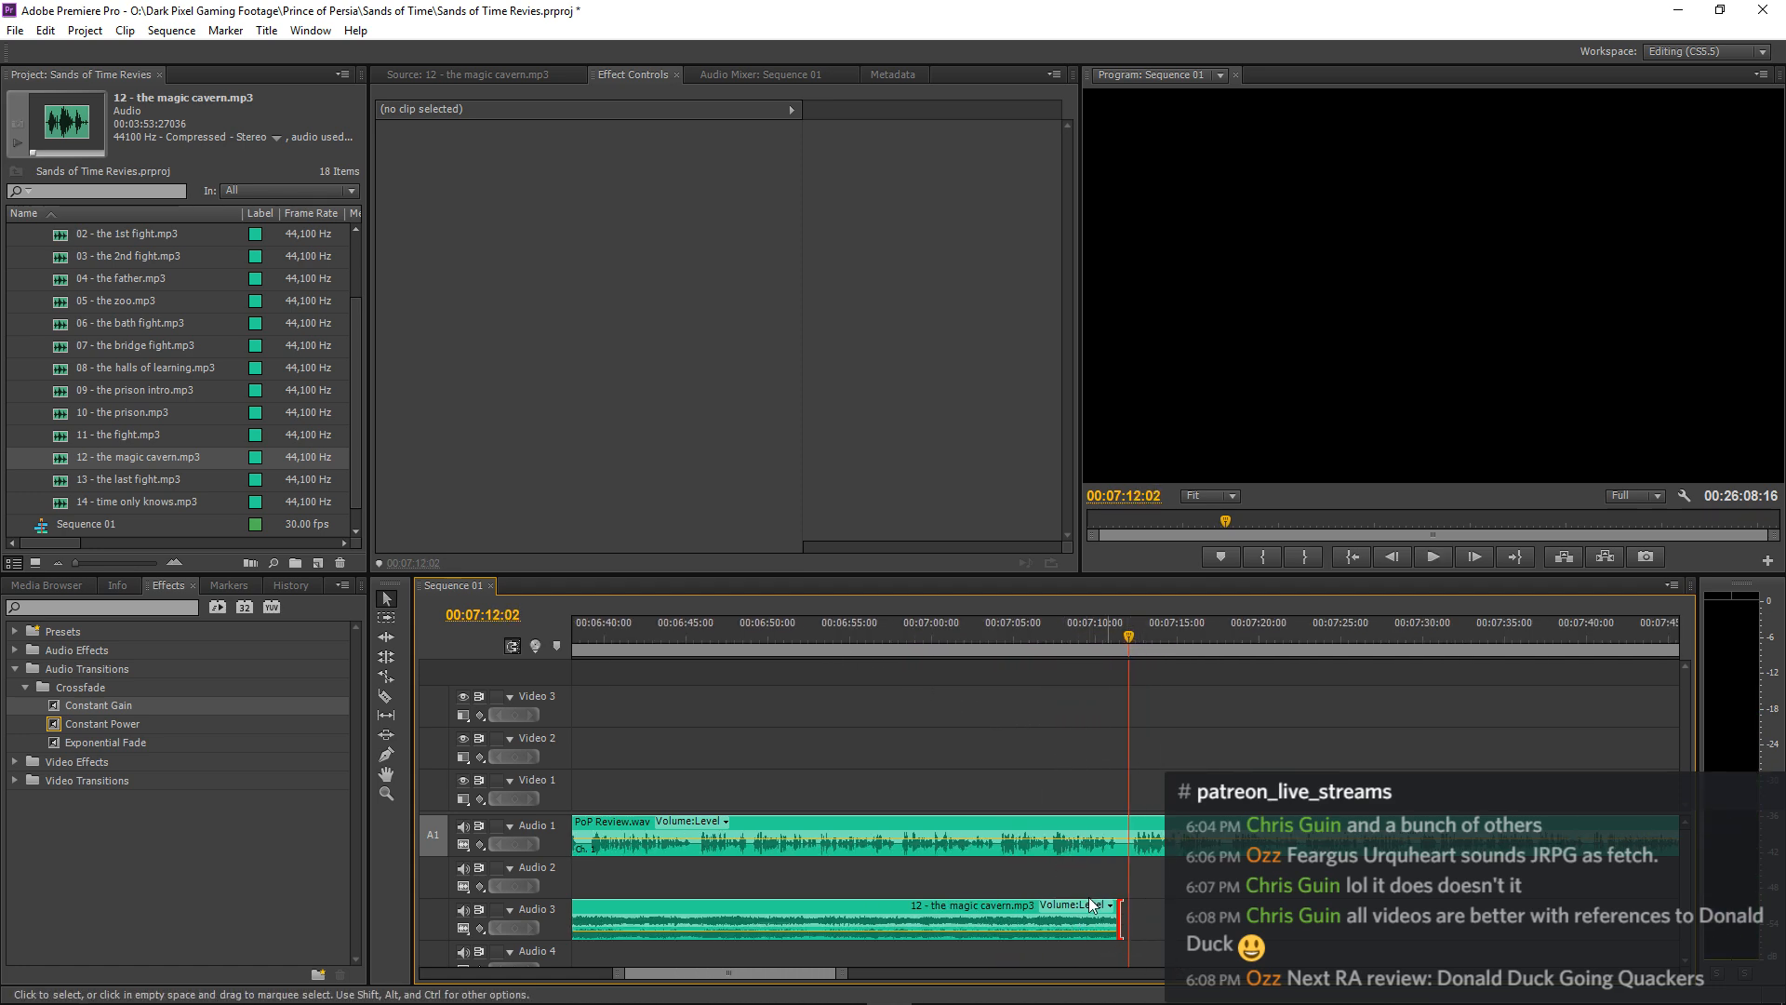
pyautogui.press('=')
pyautogui.press('=')
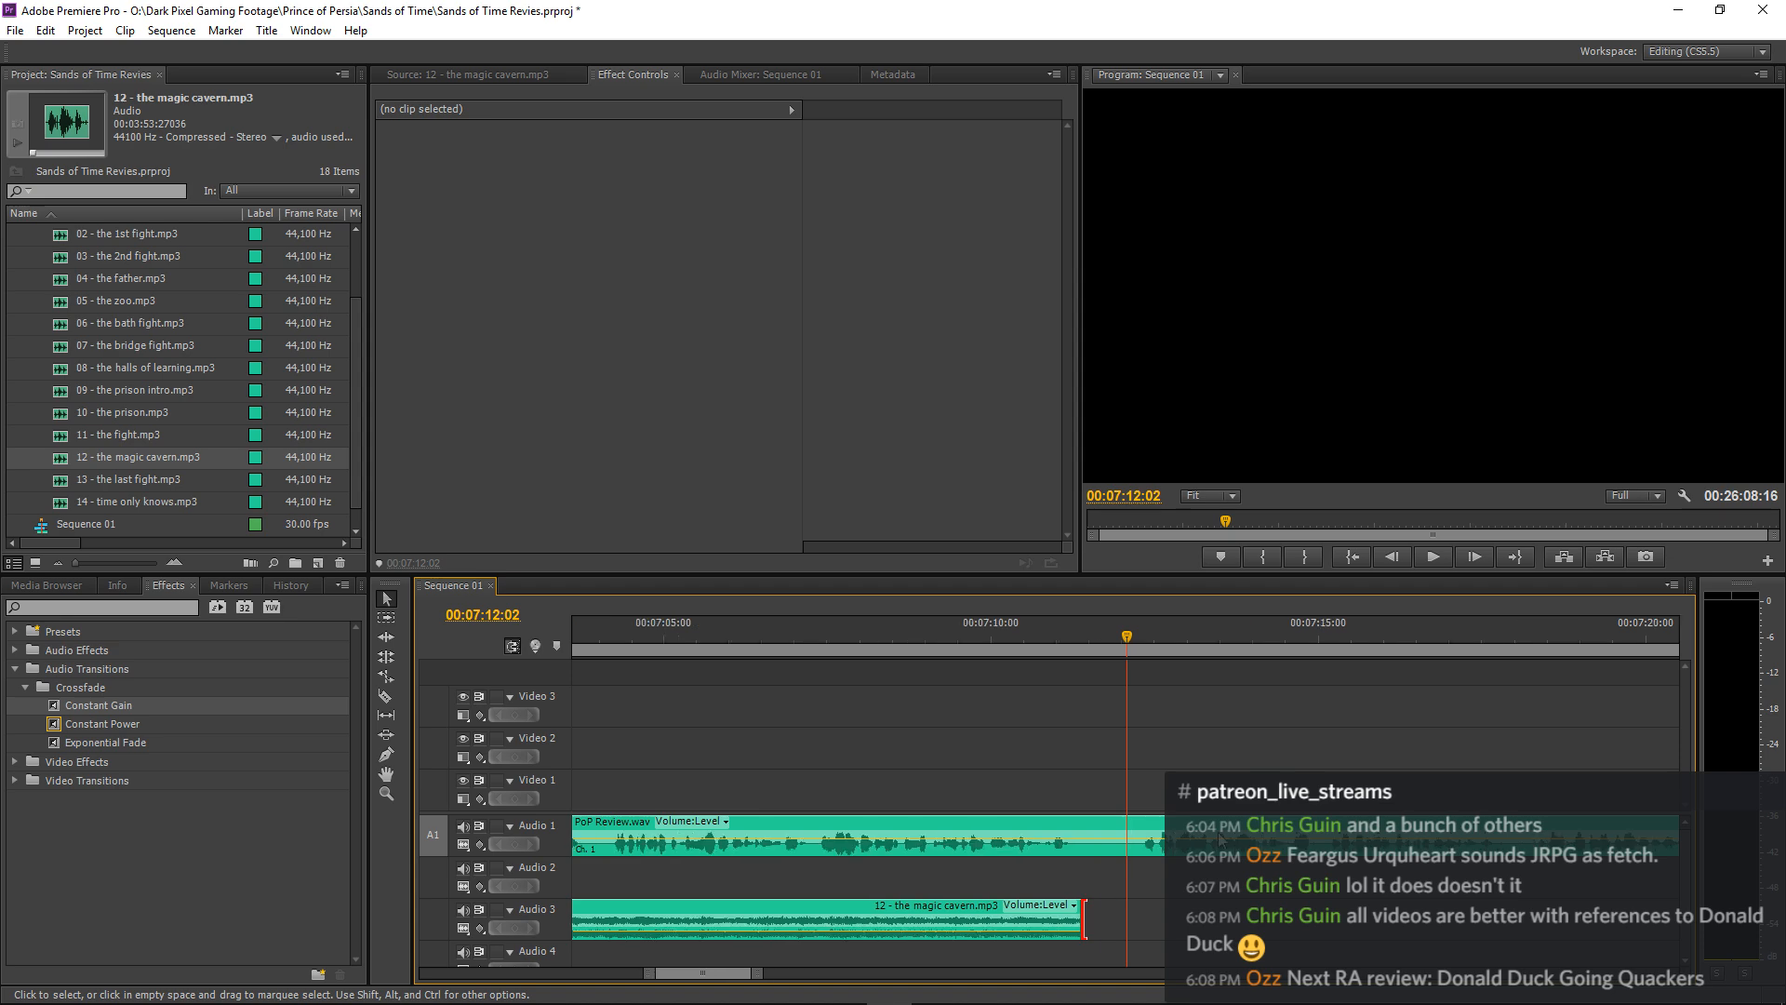
pyautogui.click(1130, 843)
pyautogui.press('v')
pyautogui.moveTo(1150, 836); pyautogui.dragTo(1353, 837)
pyautogui.click(1228, 717)
# Play back the end of the first narration section and the zoo music from about 00:02:13 to 00:02:17.
pyautogui.press('-')
pyautogui.press('-')
pyautogui.press('-')
pyautogui.press('-')
pyautogui.press('-')
pyautogui.press('-')
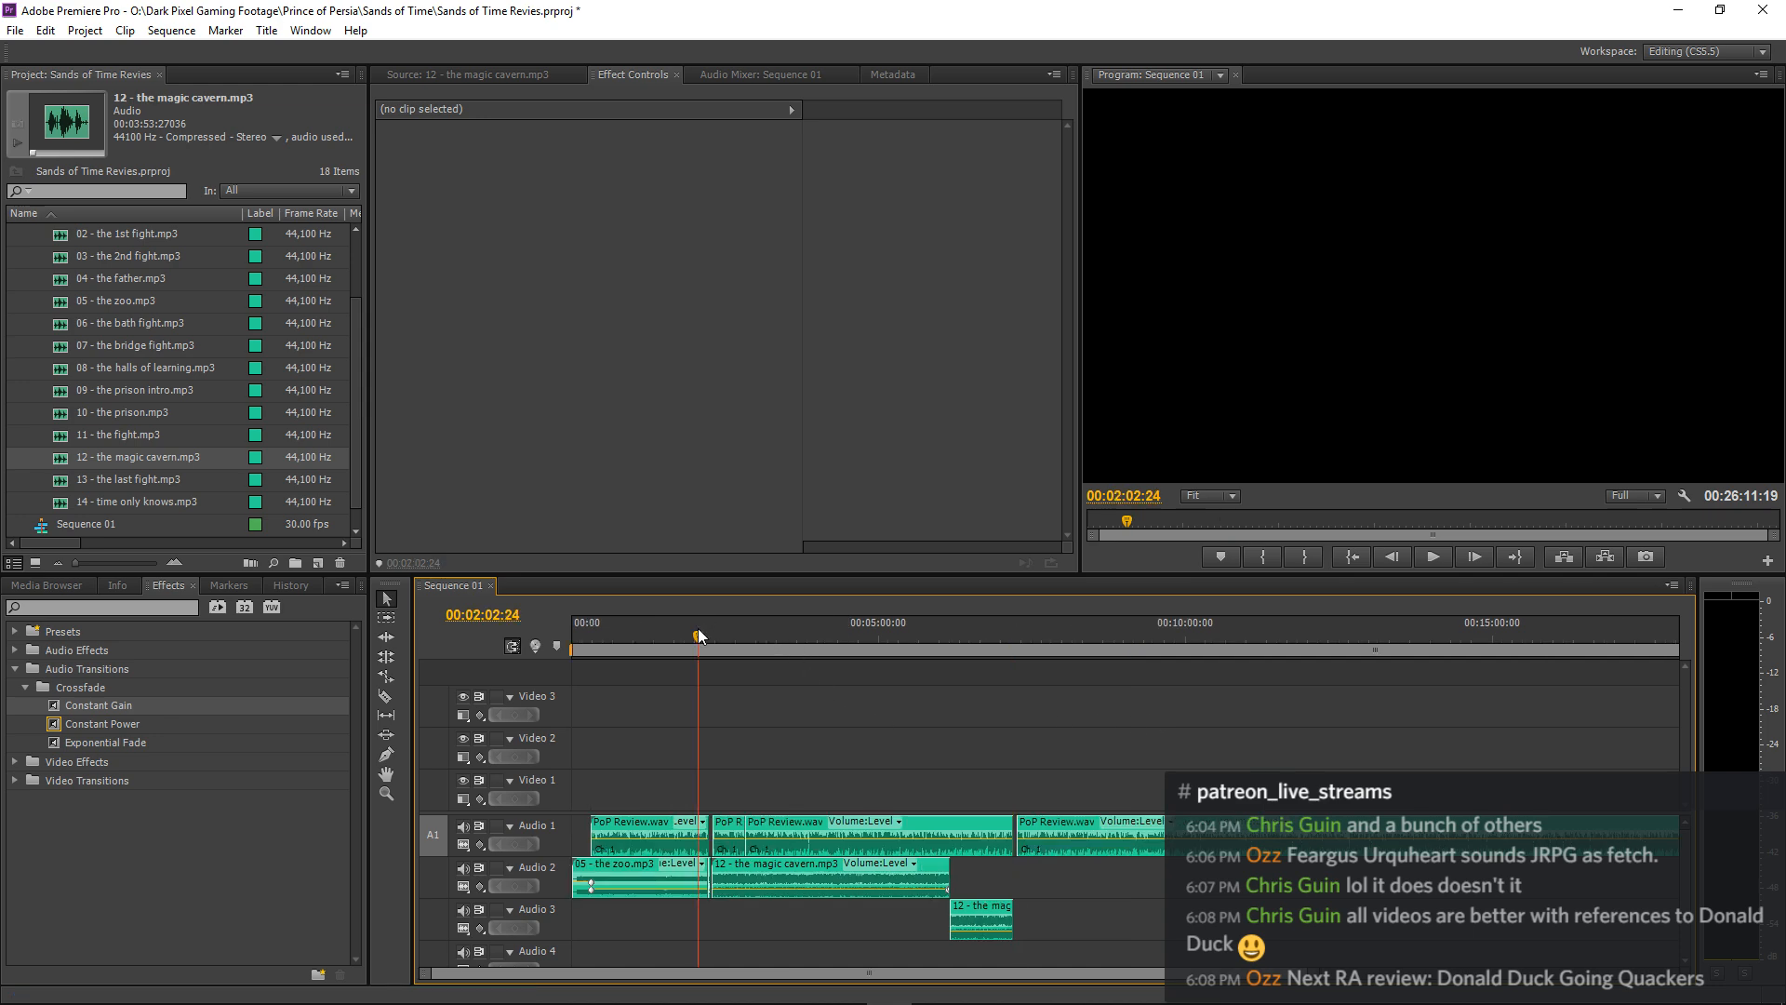
pyautogui.press('=')
pyautogui.press('=')
pyautogui.press('=')
pyautogui.press('=')
pyautogui.press('=')
pyautogui.click(1487, 642)
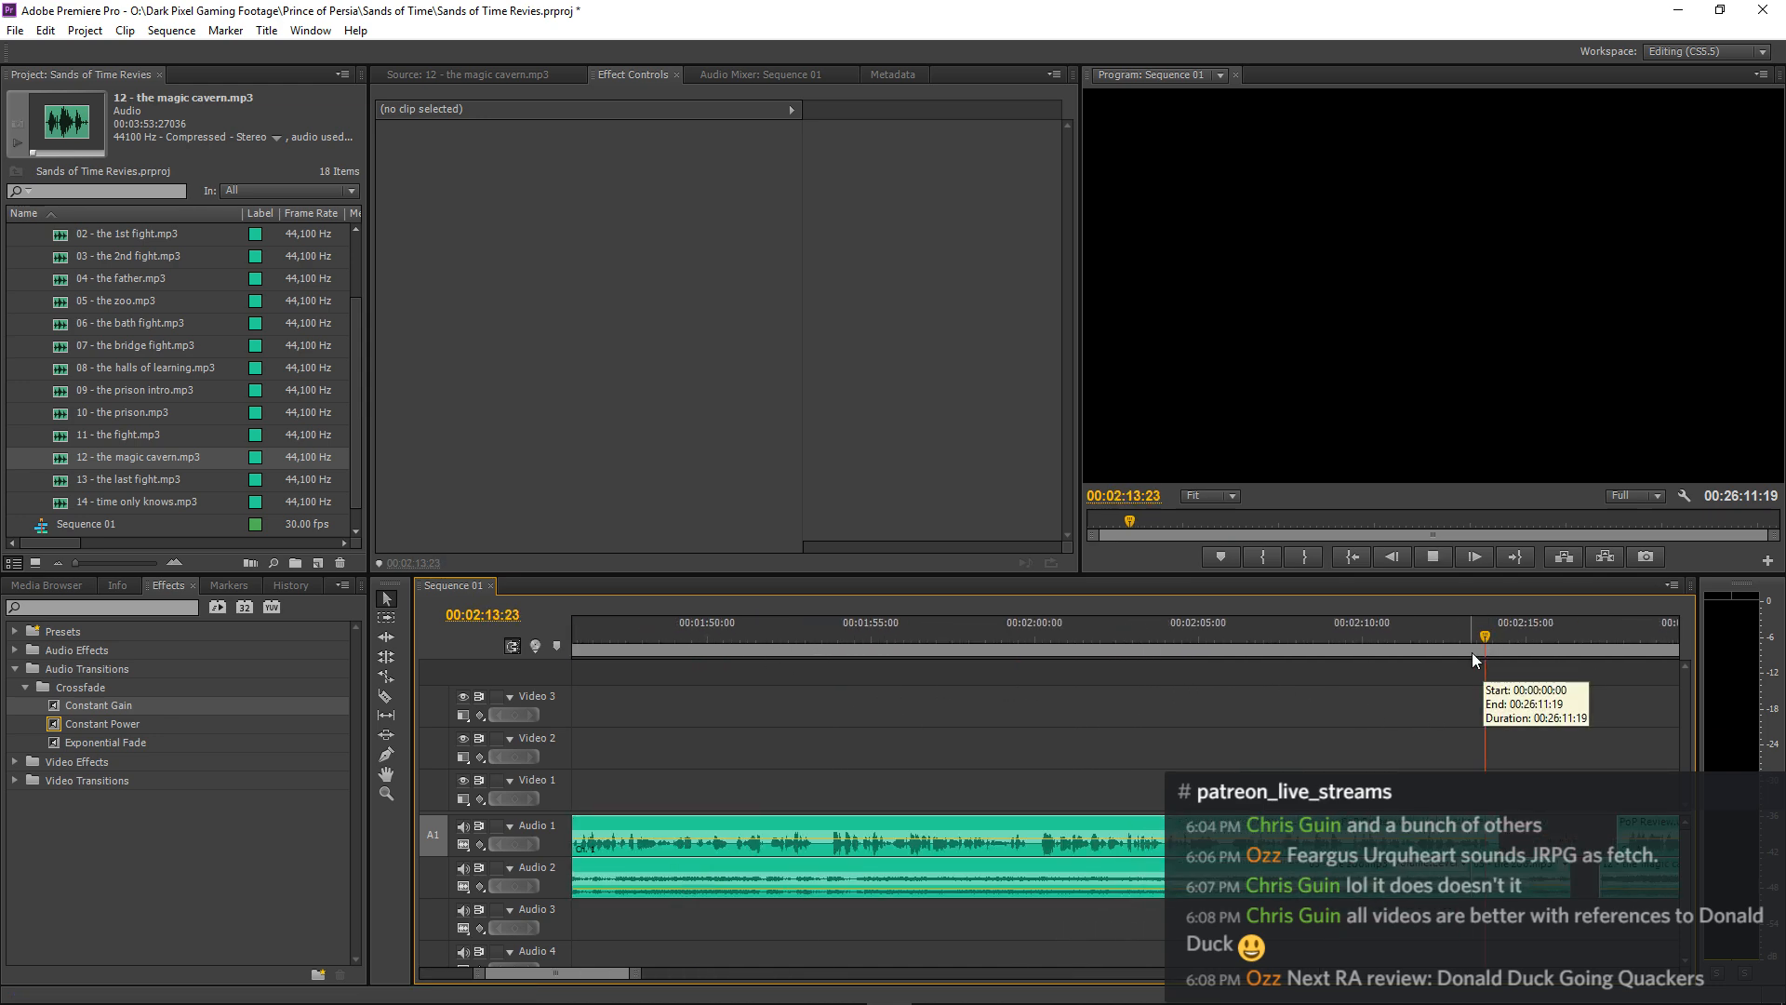
pyautogui.press('space')
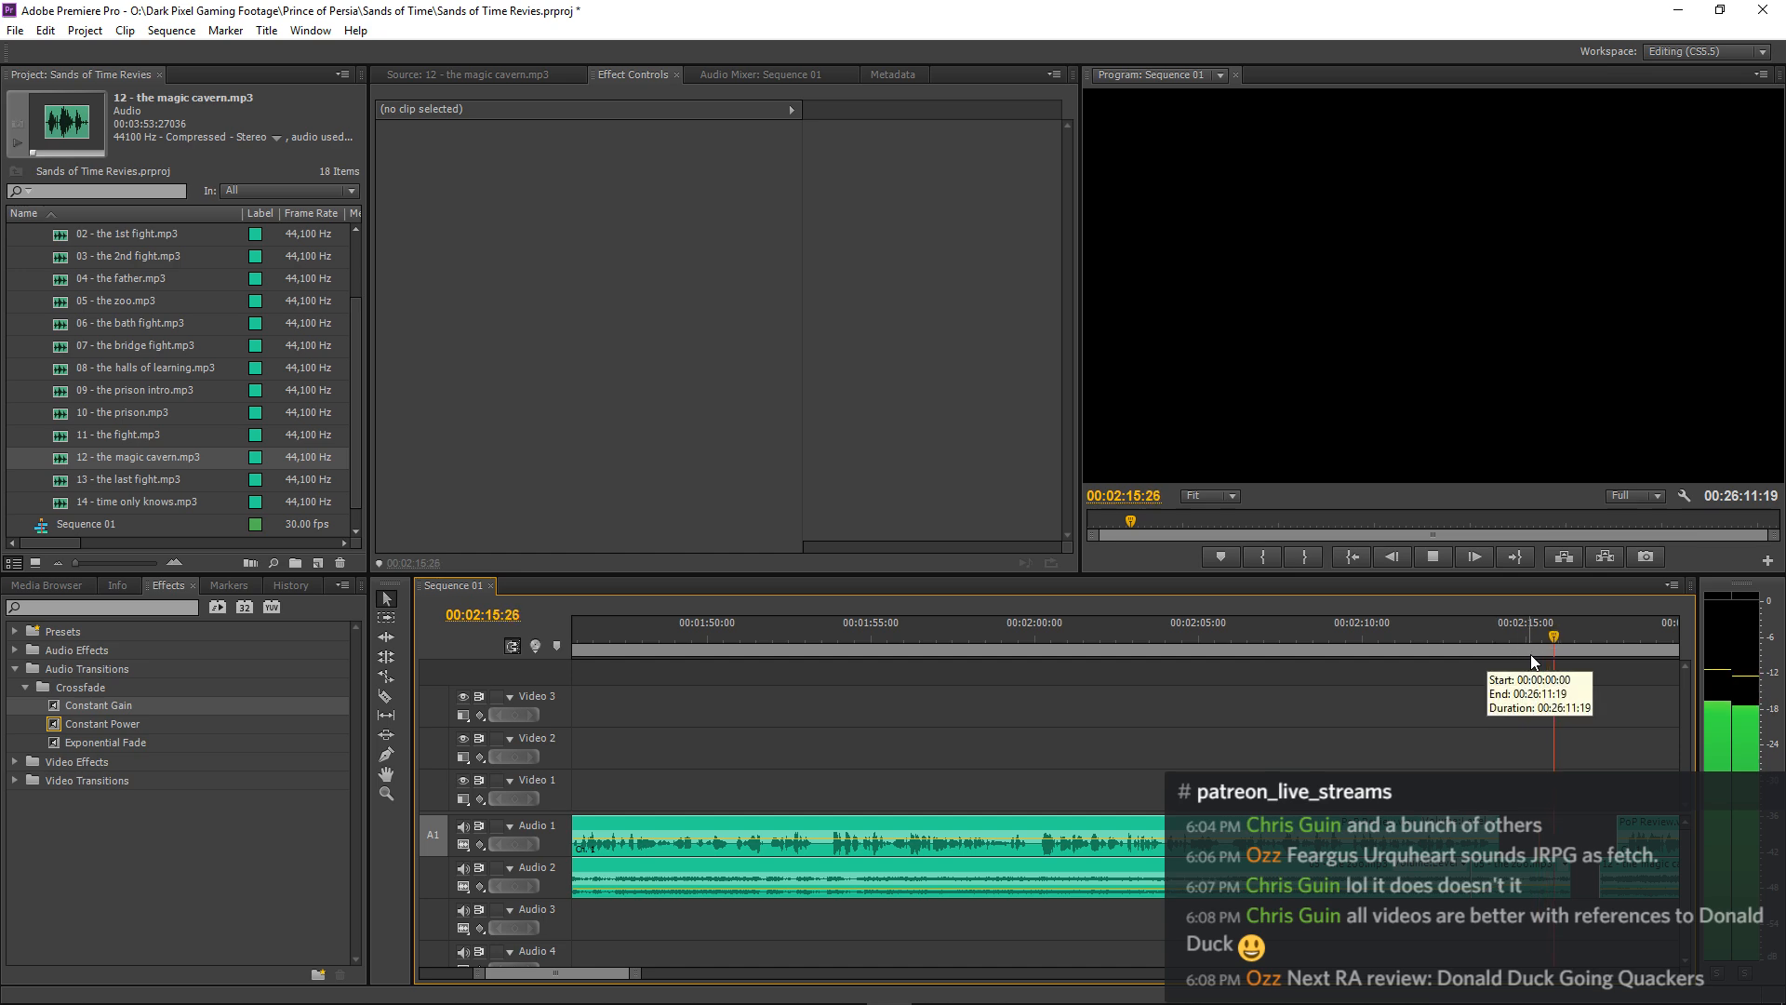
pyautogui.press('space')
# Shift all clips following the gap after the zoo music about 1.3 seconds later on their tracks.
pyautogui.scroll(-3, 1576, 791)
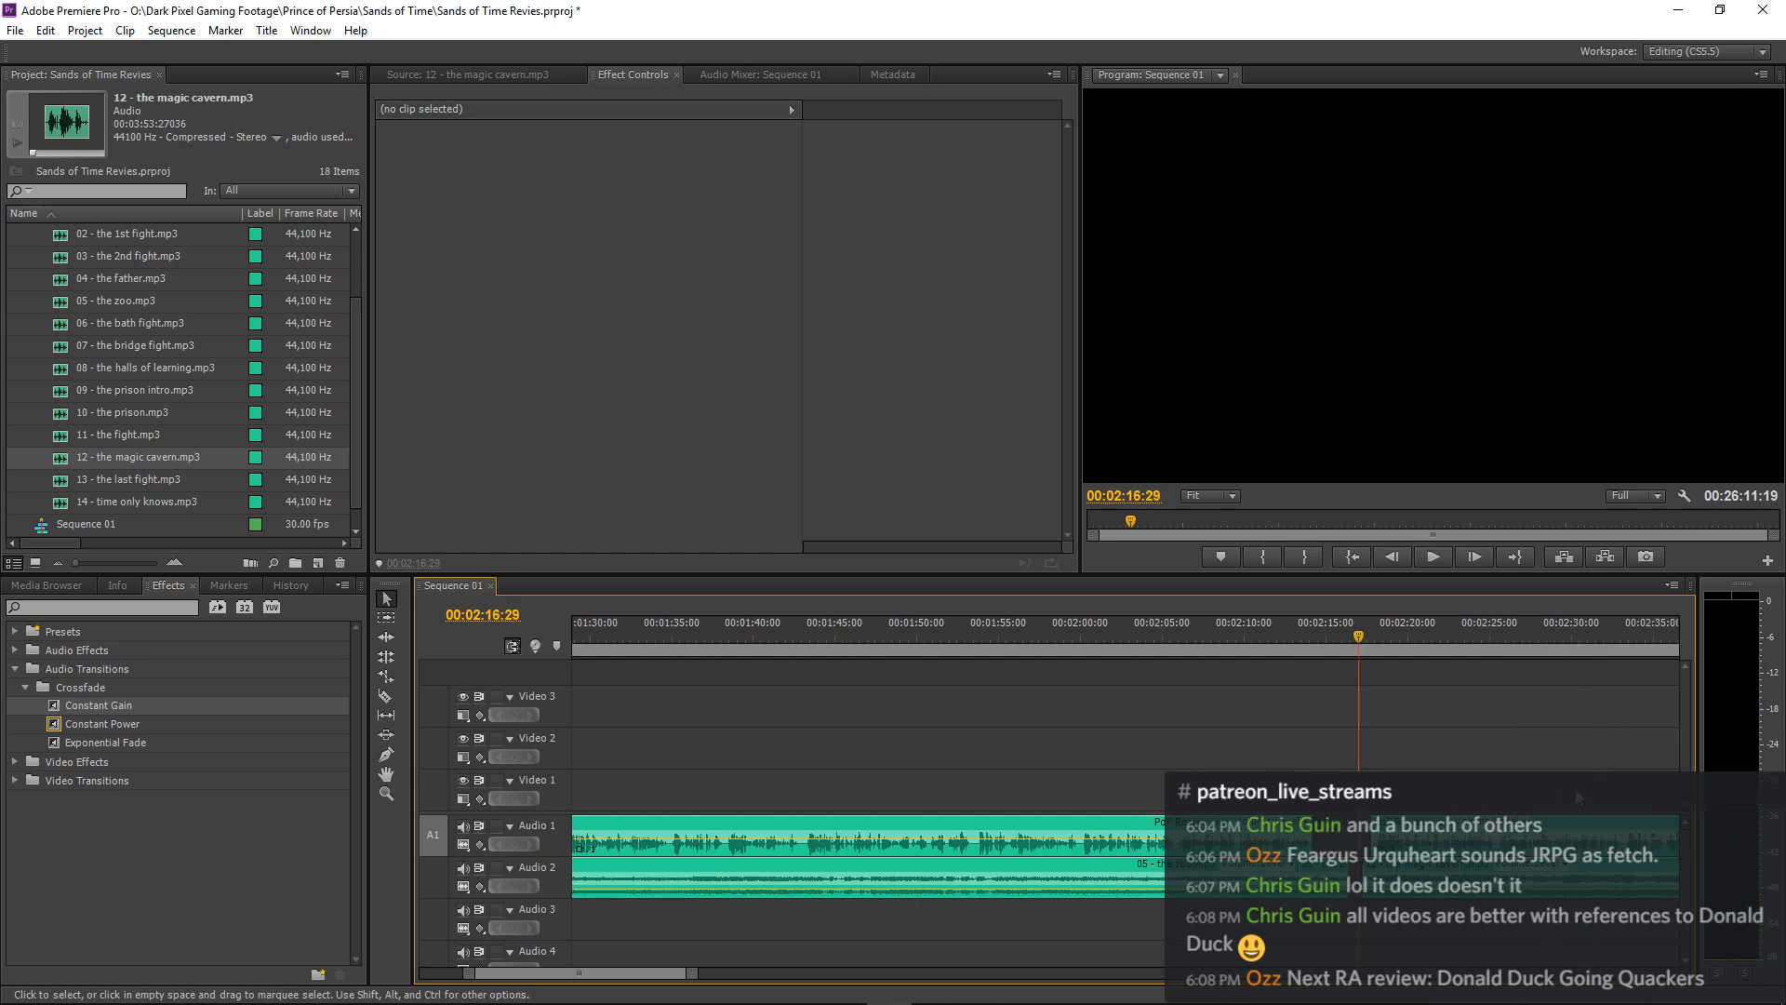
pyautogui.press('=')
pyautogui.click(388, 621)
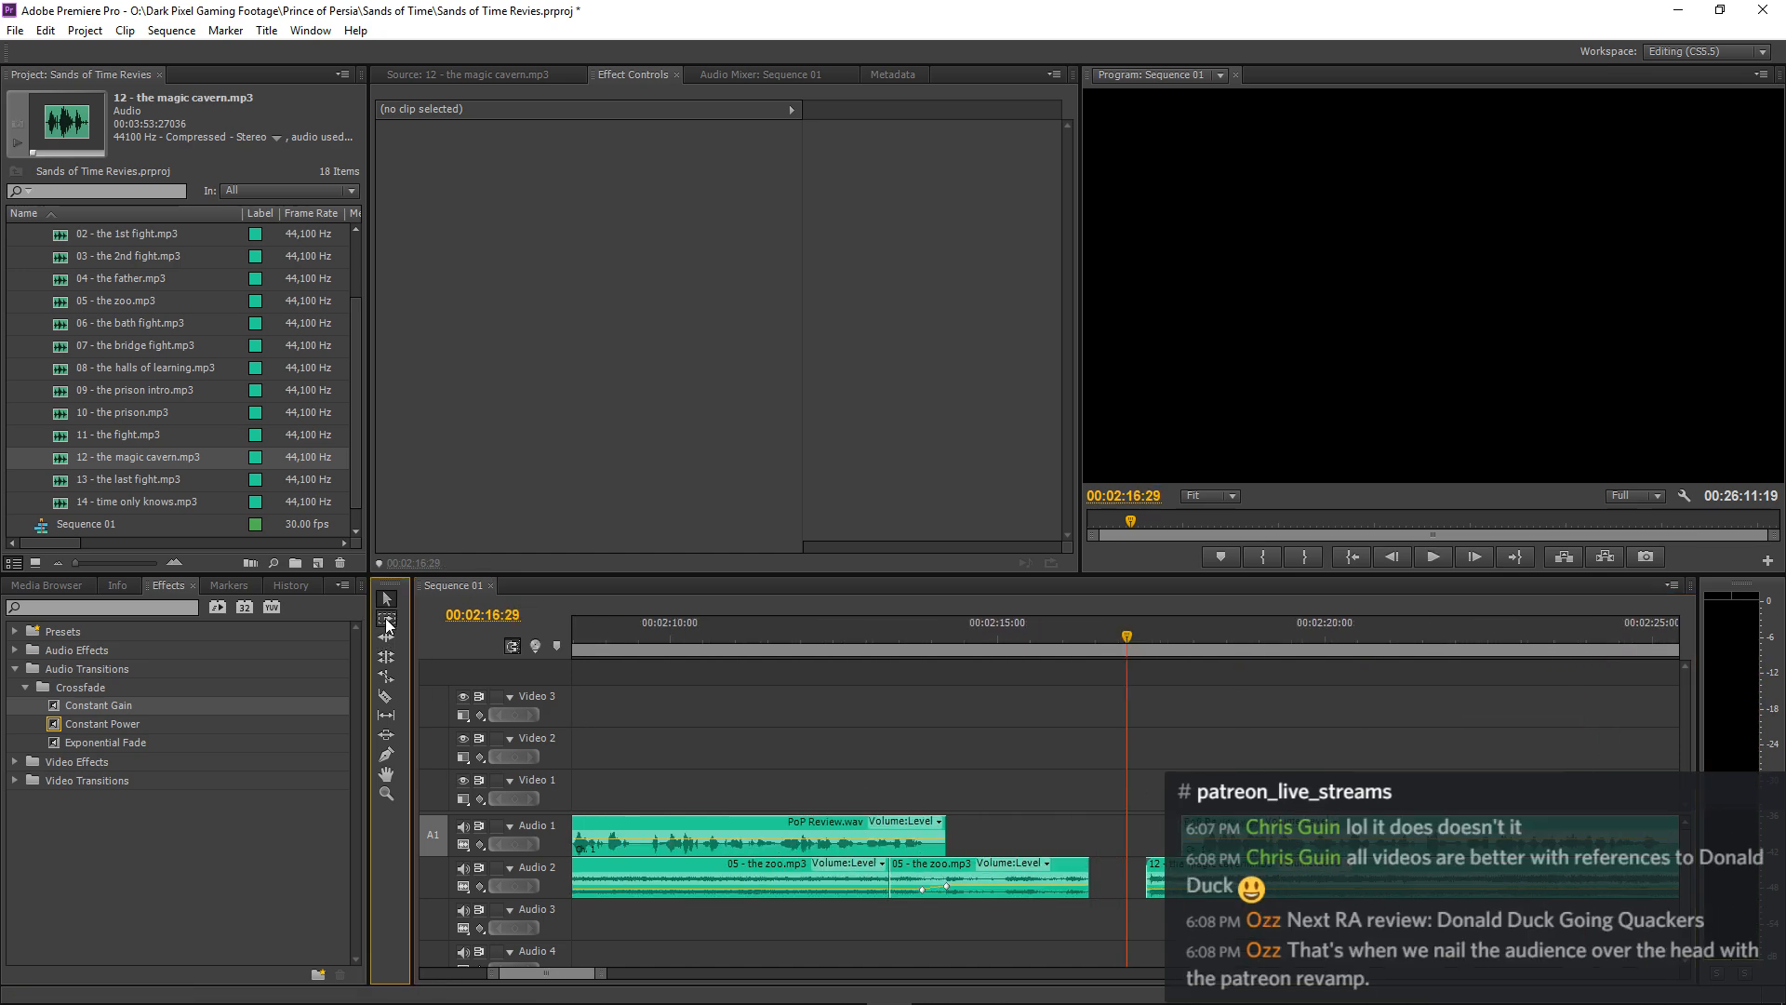
pyautogui.keyDown('shift'); pyautogui.click(1124, 862); pyautogui.keyUp('shift')
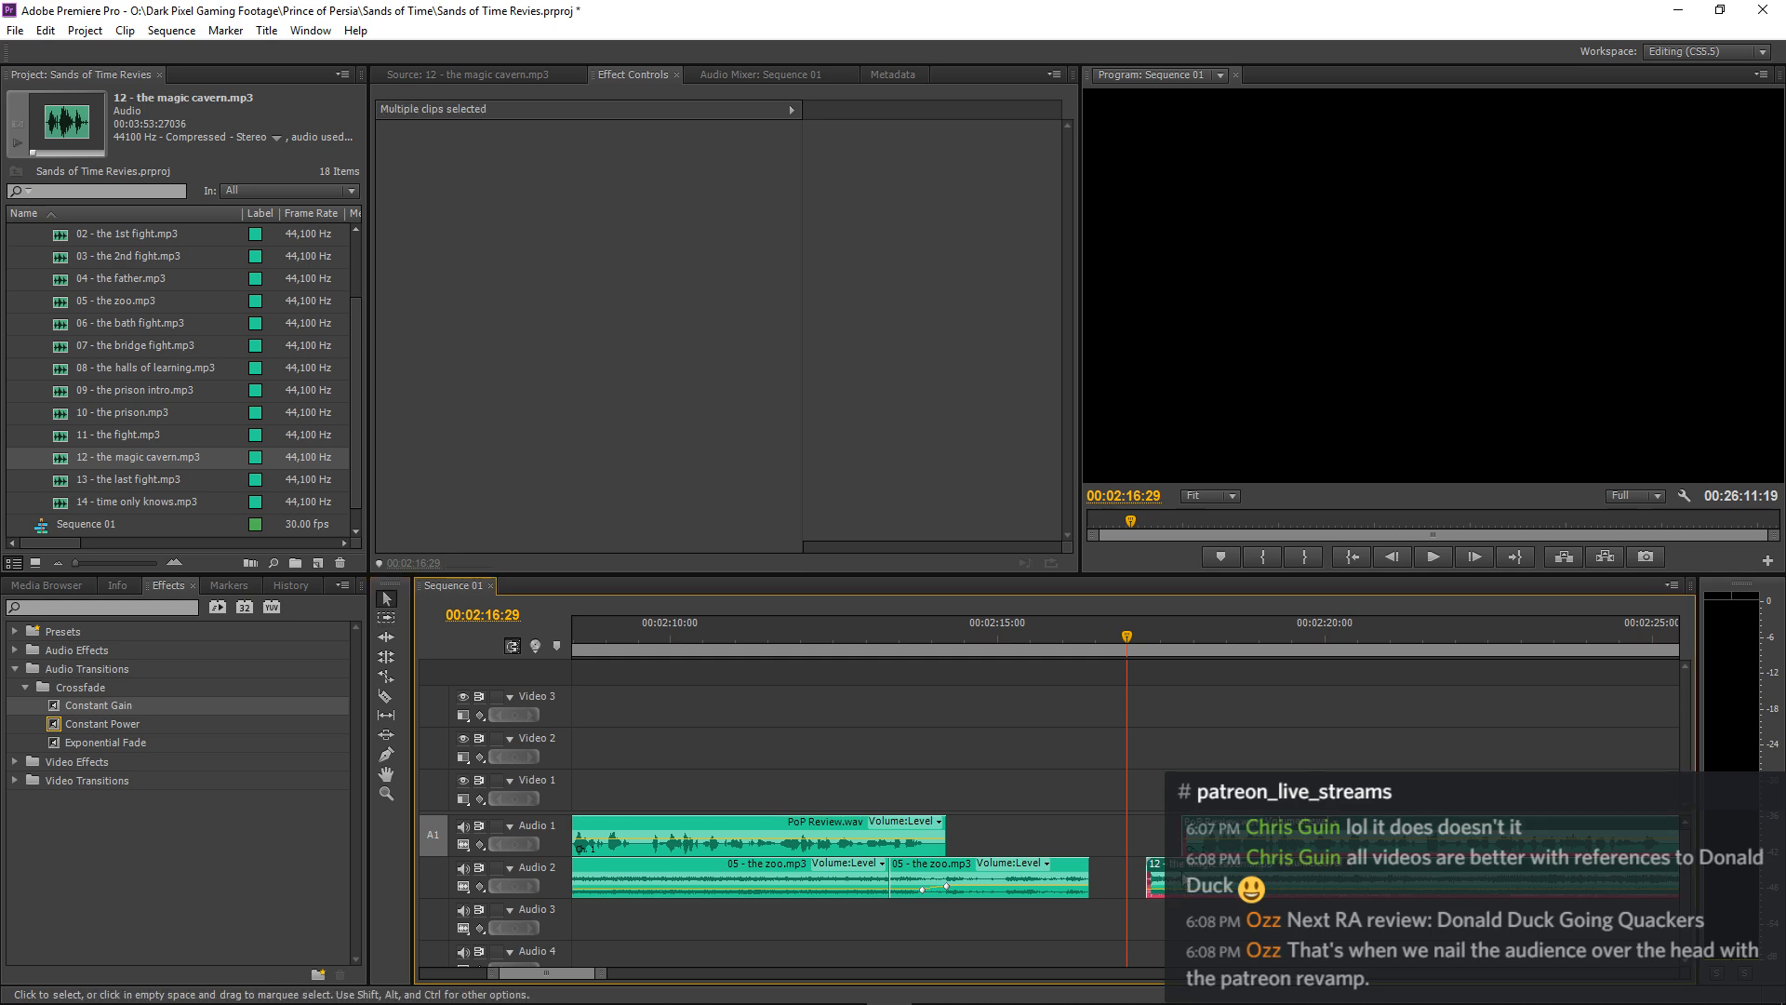
pyautogui.moveTo(1177, 874); pyautogui.dragTo(1264, 876)
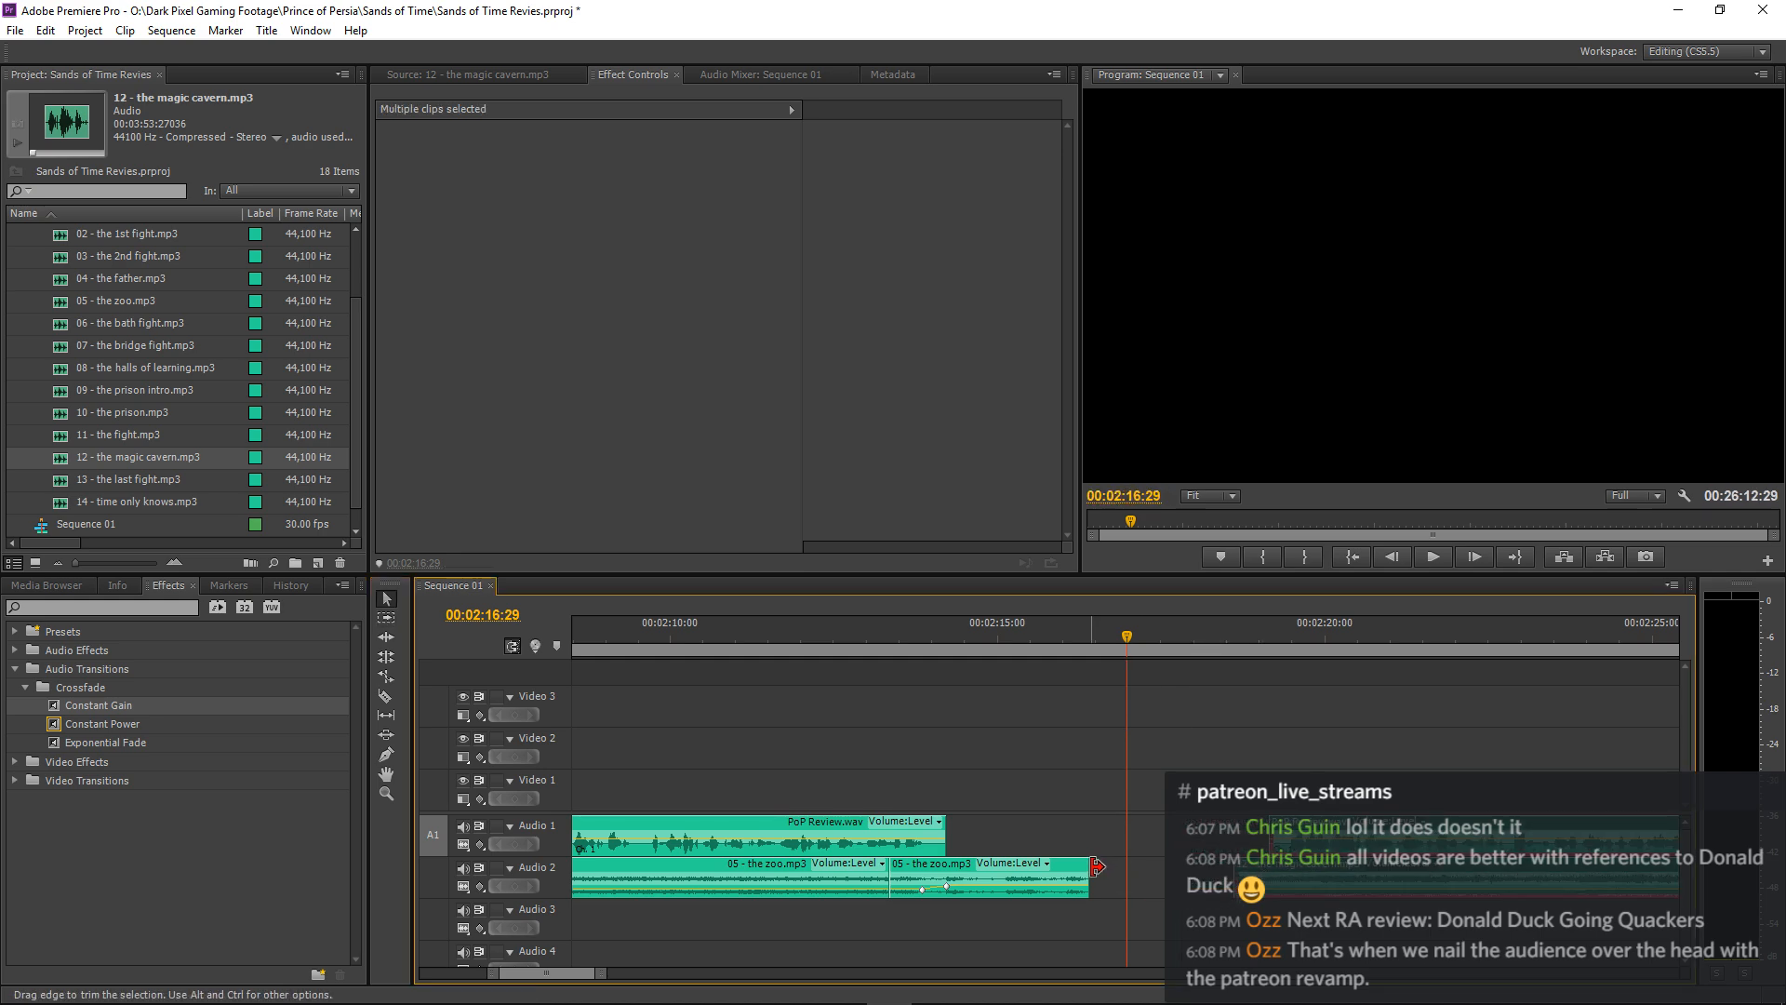
# Extend the end of the second zoo clip on Audio 2 to about 00:02:16:16, replaying the ending to judge the cutoff.
pyautogui.moveTo(1092, 867); pyautogui.dragTo(1125, 868)
pyautogui.click(1073, 636)
pyautogui.press('space')
pyautogui.press('space')
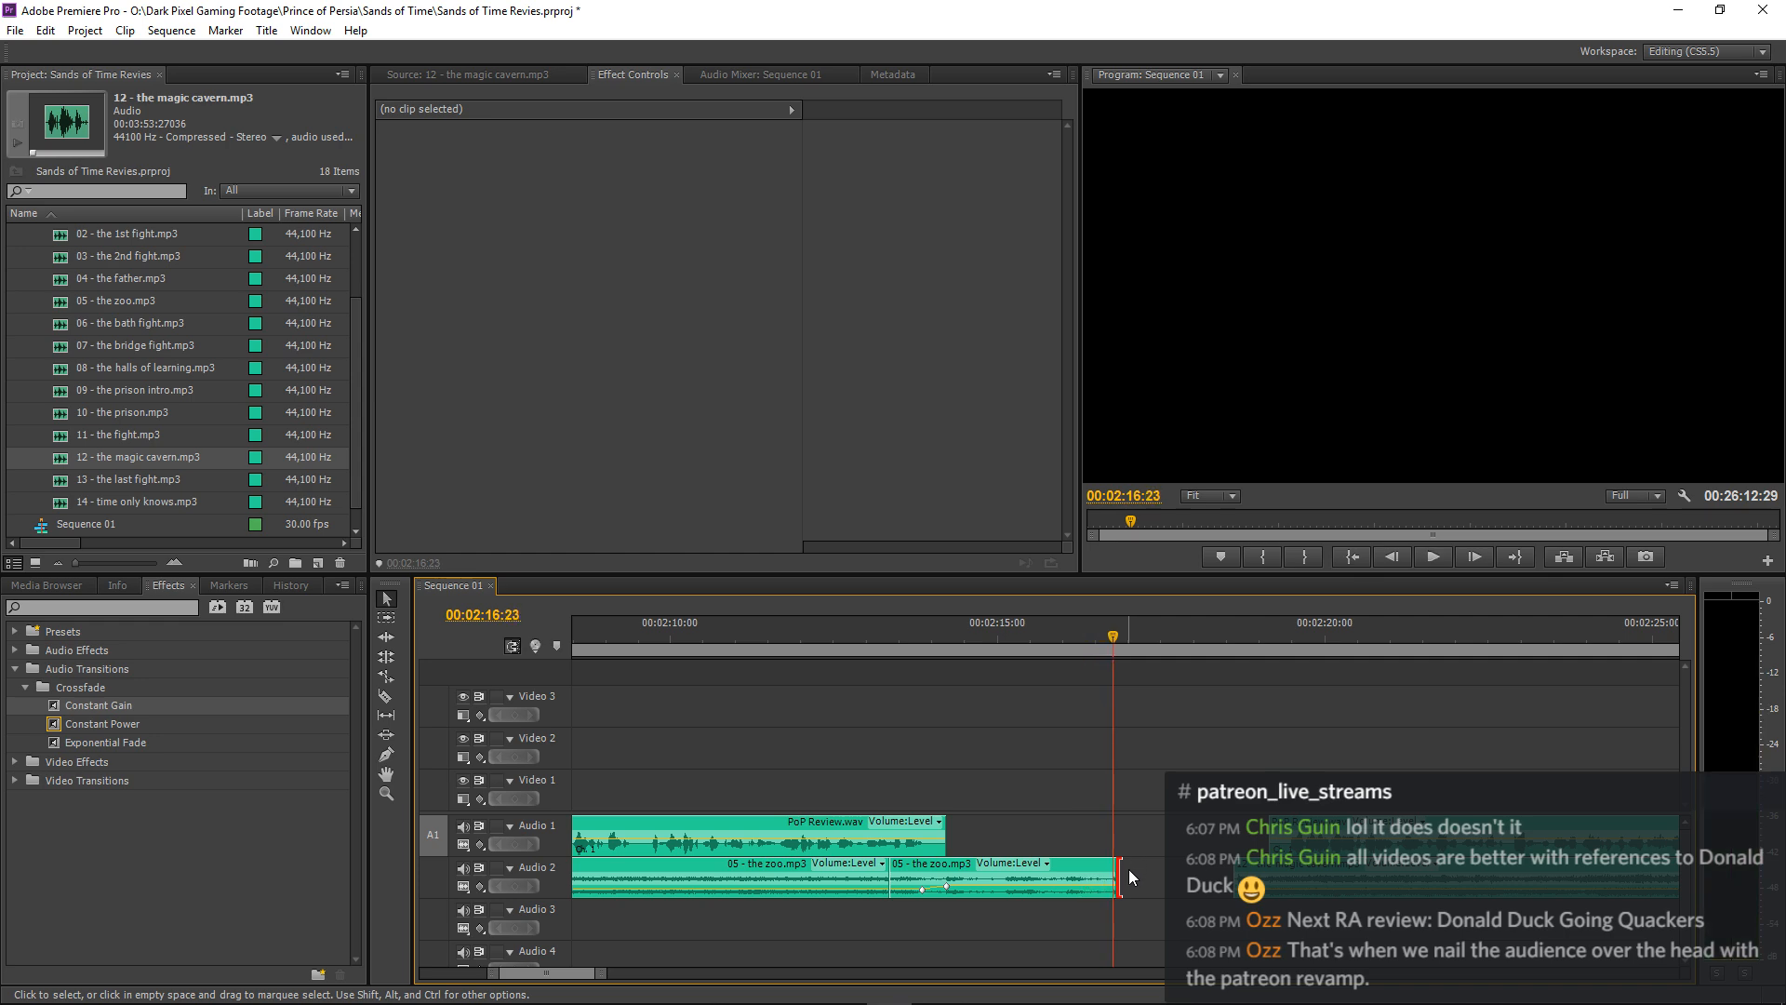
pyautogui.press('space')
pyautogui.click(931, 640)
pyautogui.press('space')
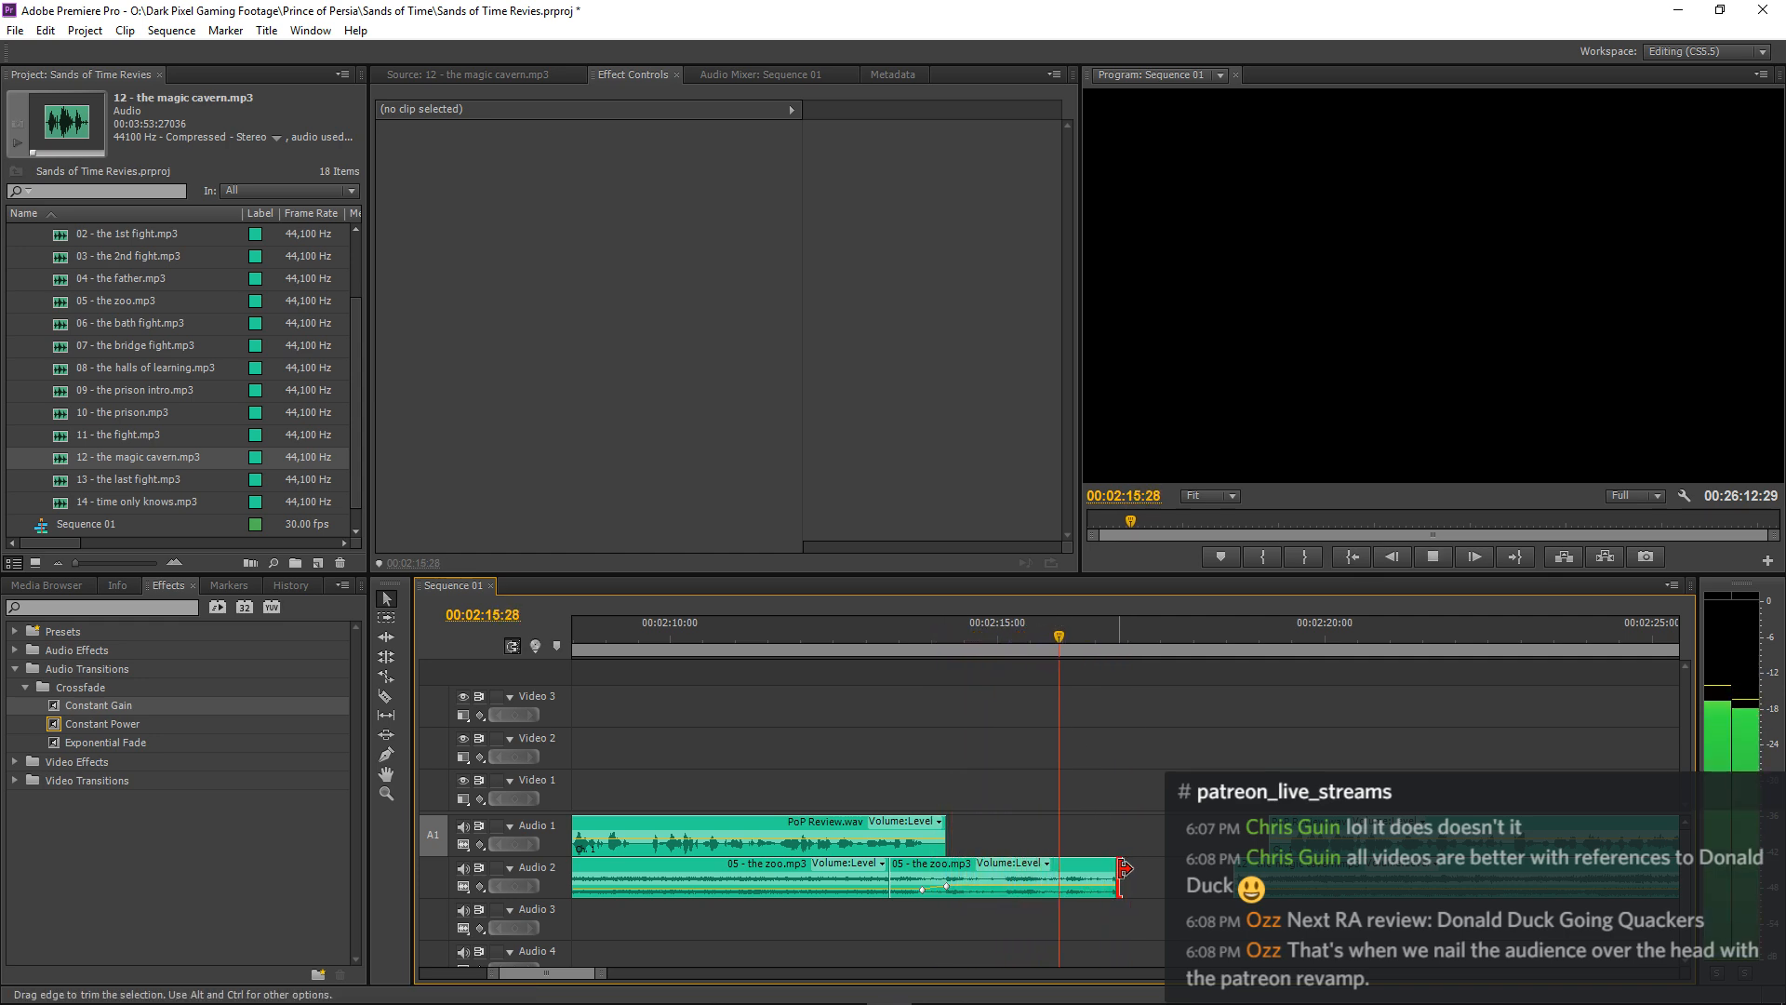
pyautogui.press('space')
pyautogui.moveTo(1117, 868); pyautogui.dragTo(1102, 871)
pyautogui.click(950, 642)
pyautogui.press('space')
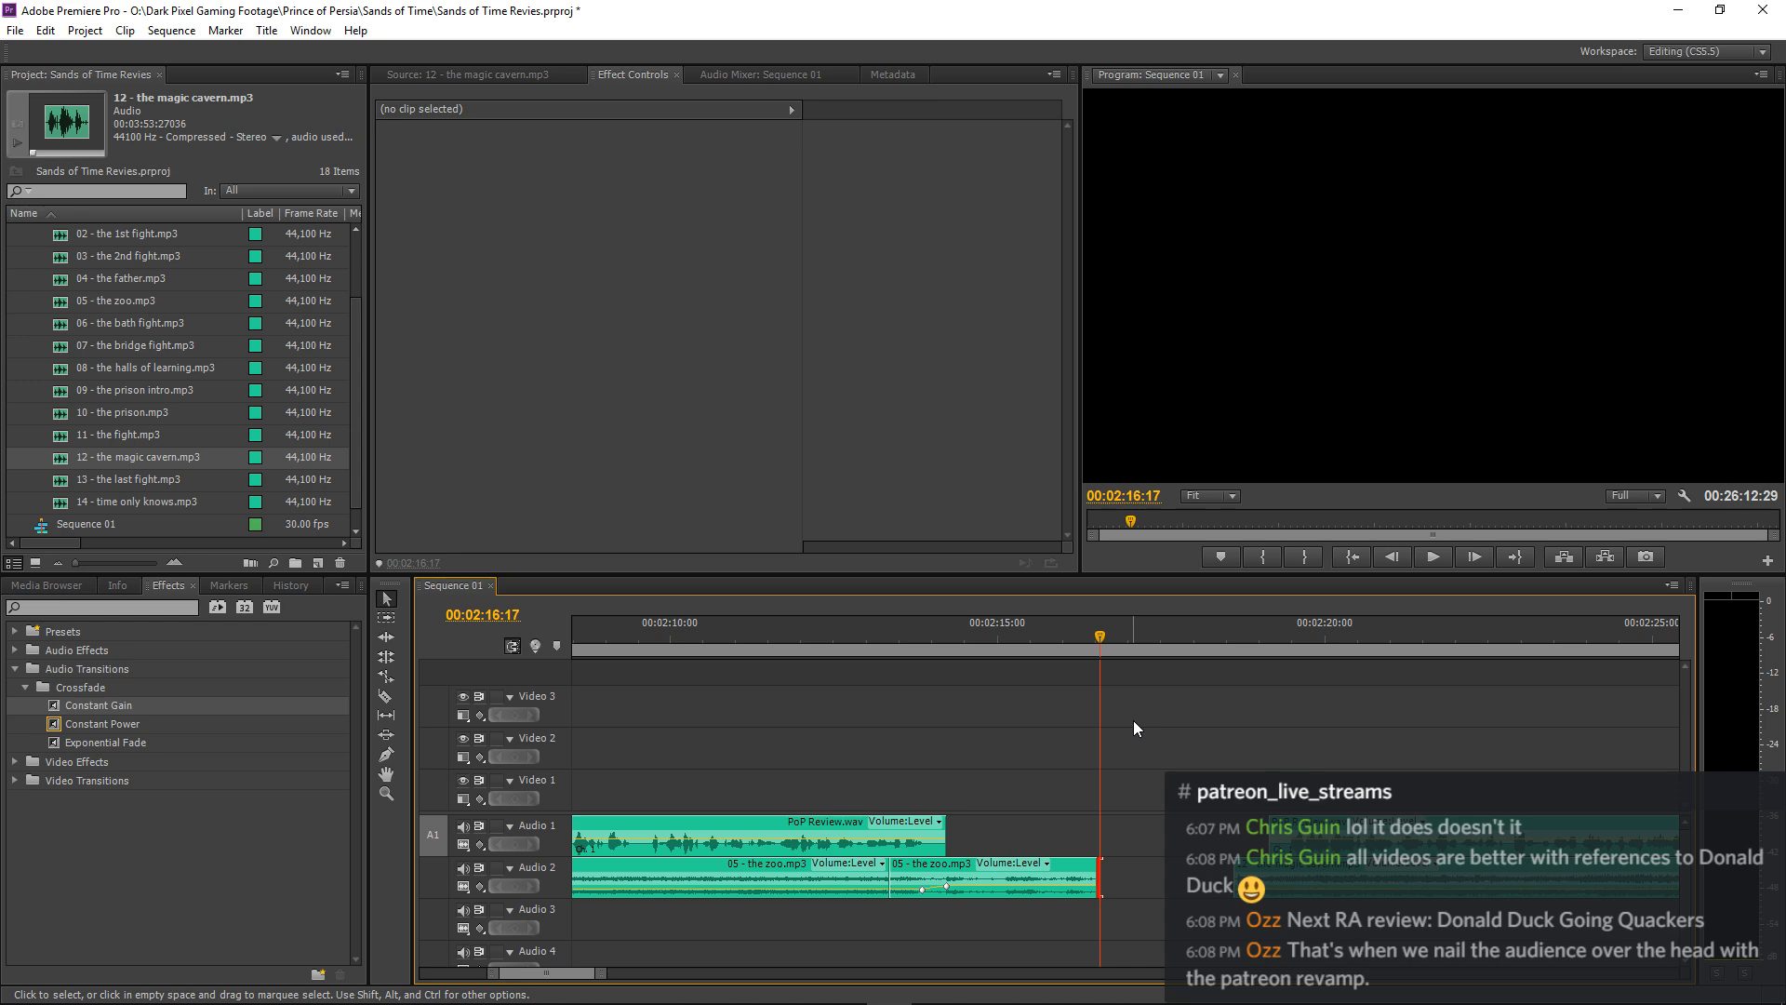
# Save the project.
pyautogui.press('-')
pyautogui.press('-')
pyautogui.press('-')
pyautogui.press('-')
pyautogui.press('-')
pyautogui.press('-')
pyautogui.press('-')
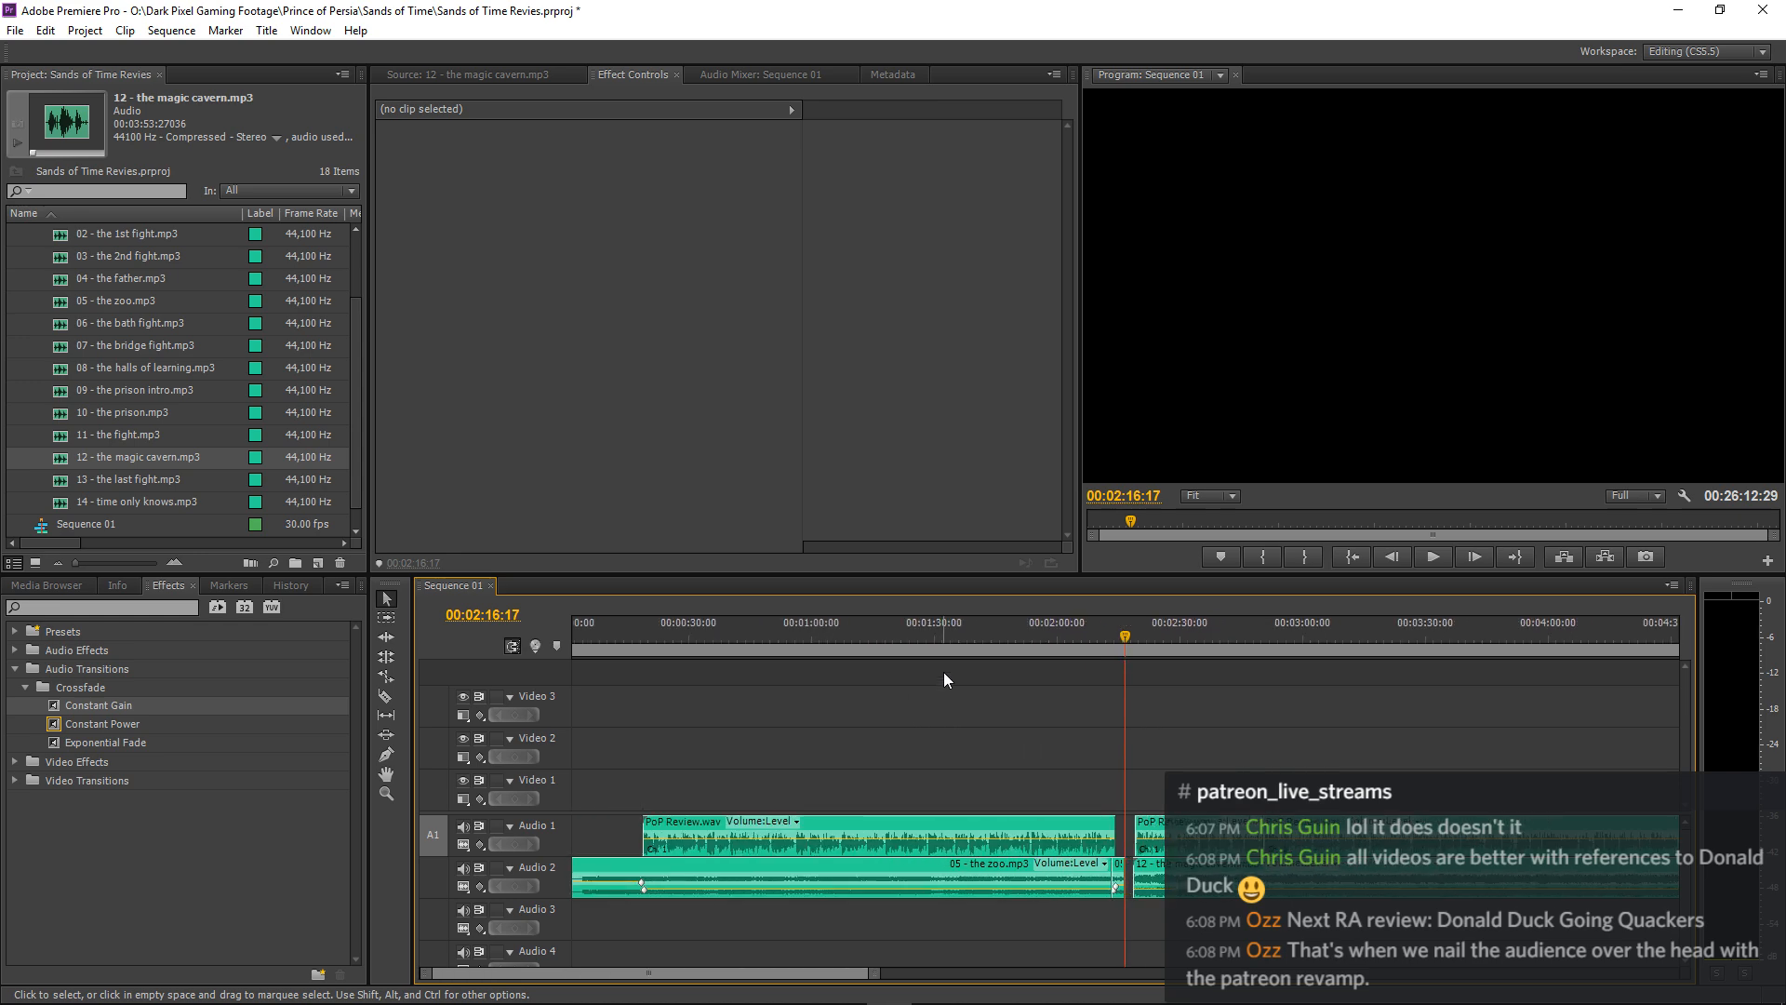
pyautogui.hotkey('ctrl', 's')
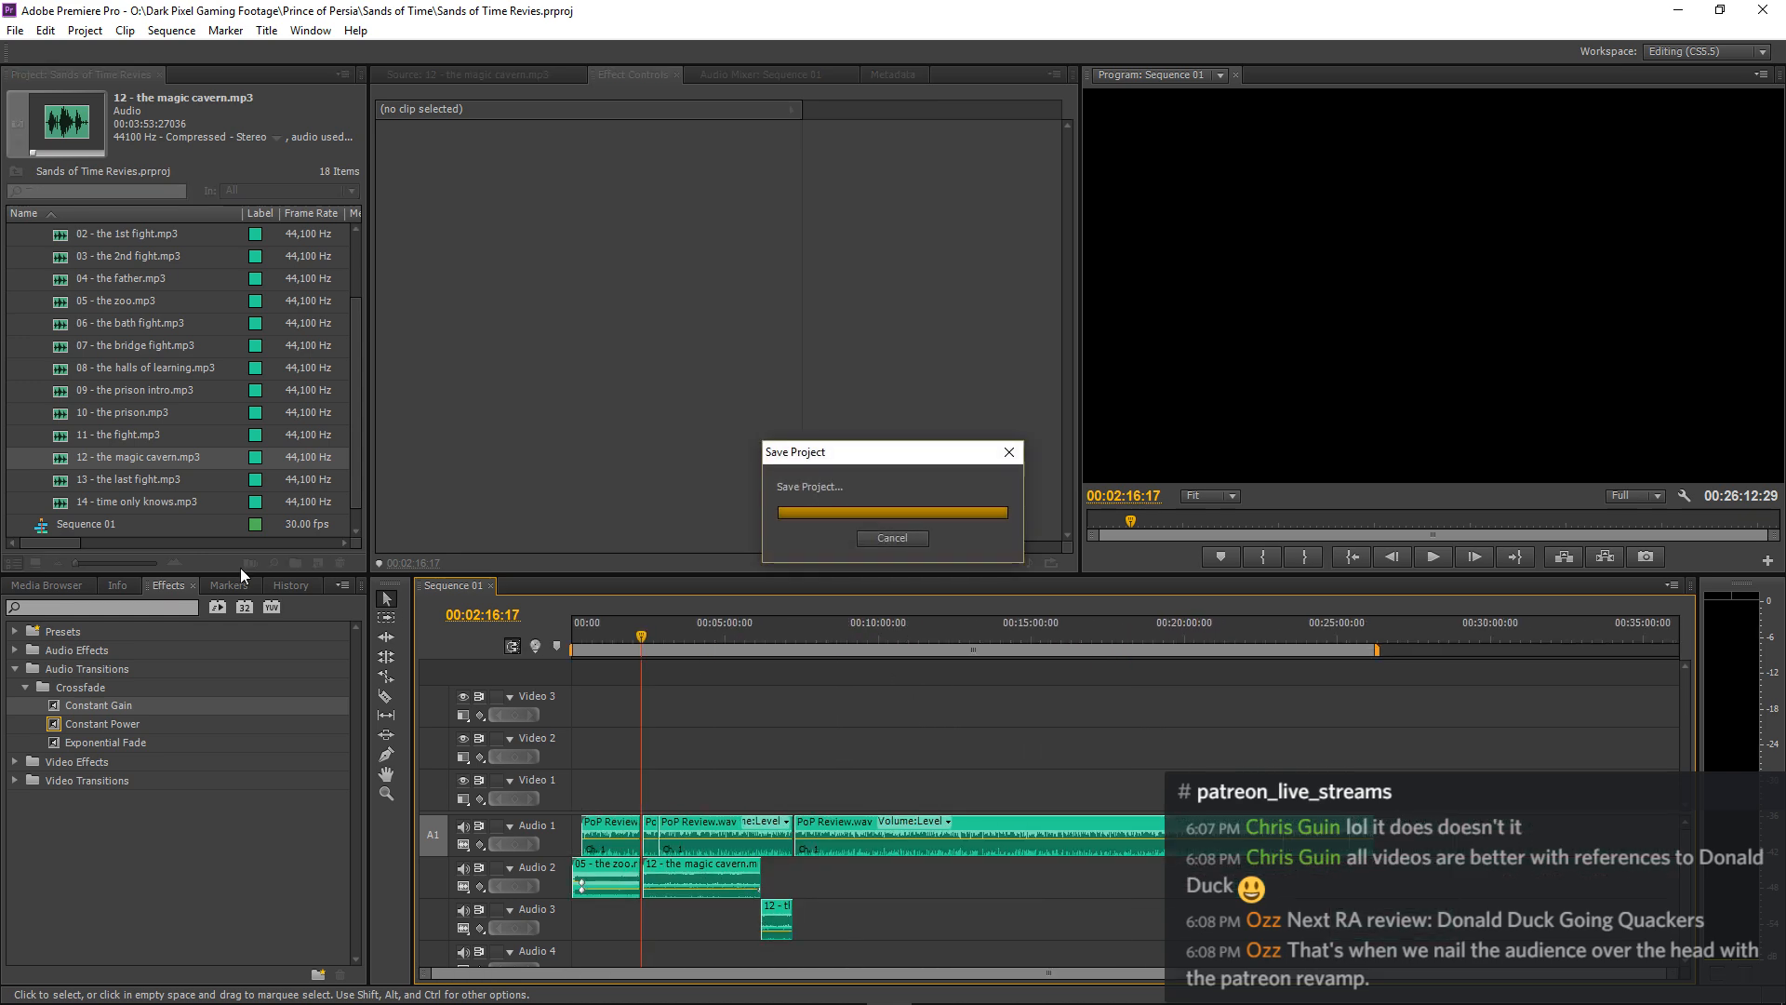
# Start importing media into the project and browse to the data (E:) drive.
pyautogui.rightClick(13, 420)
pyautogui.click(51, 488)
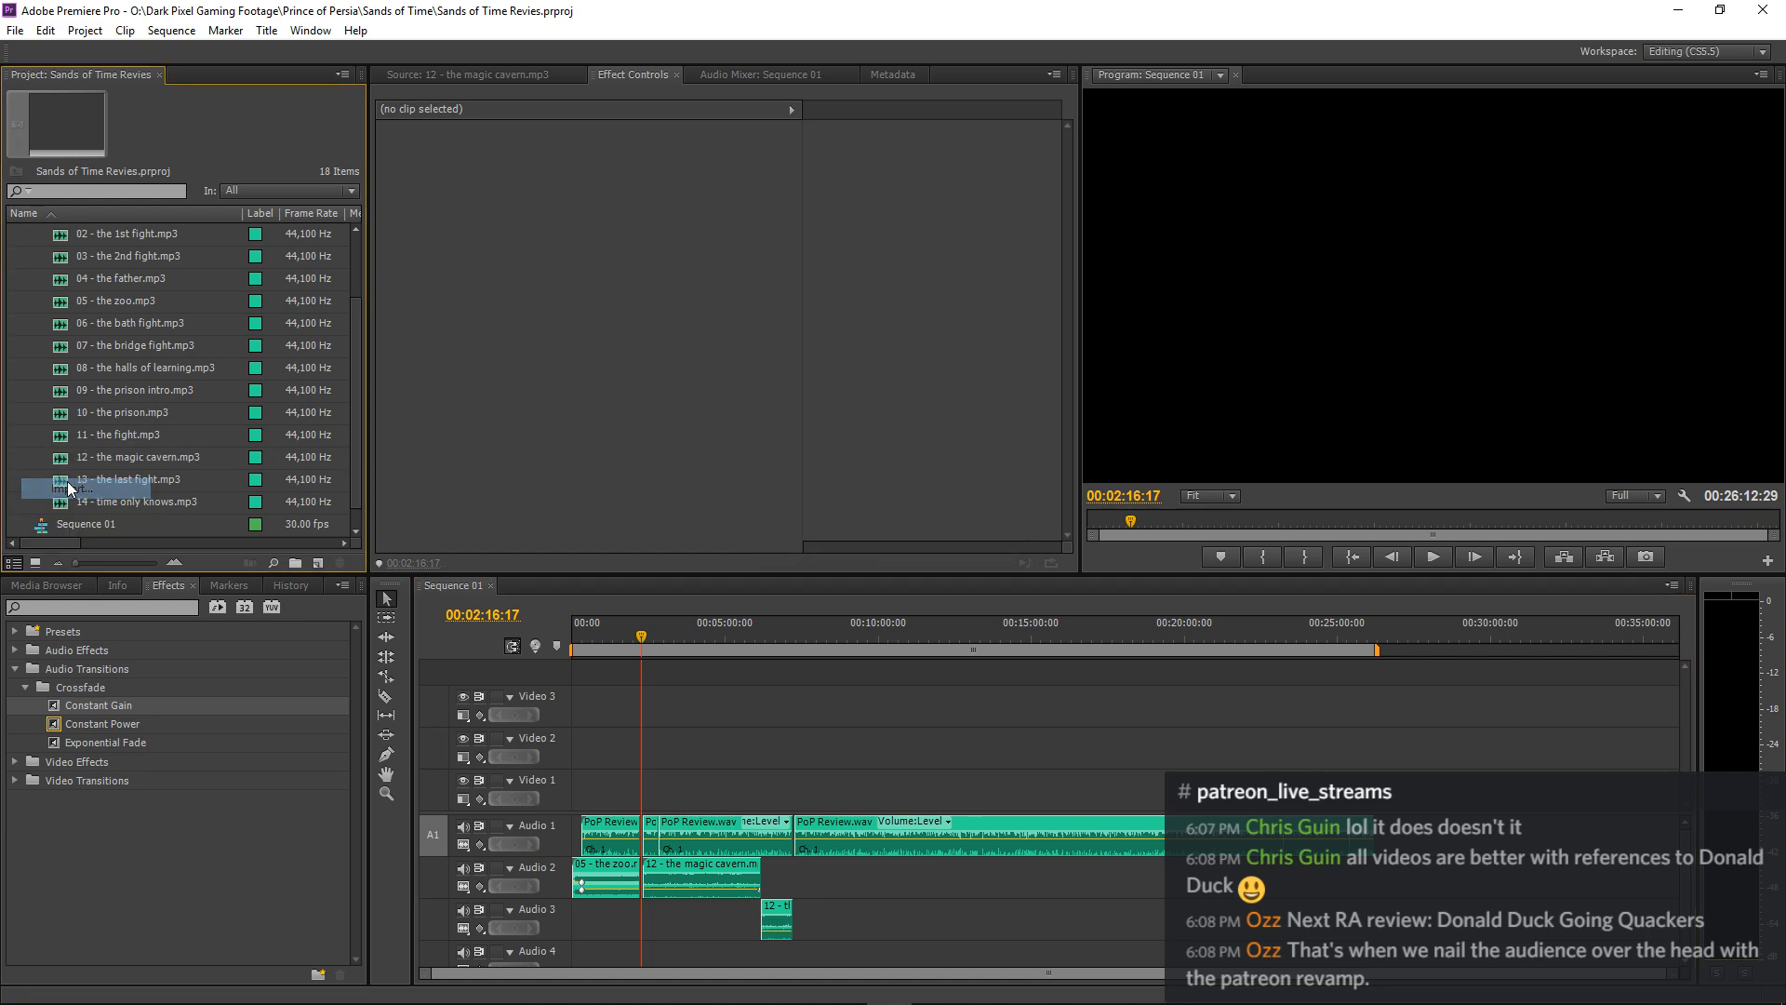
pyautogui.click(173, 89)
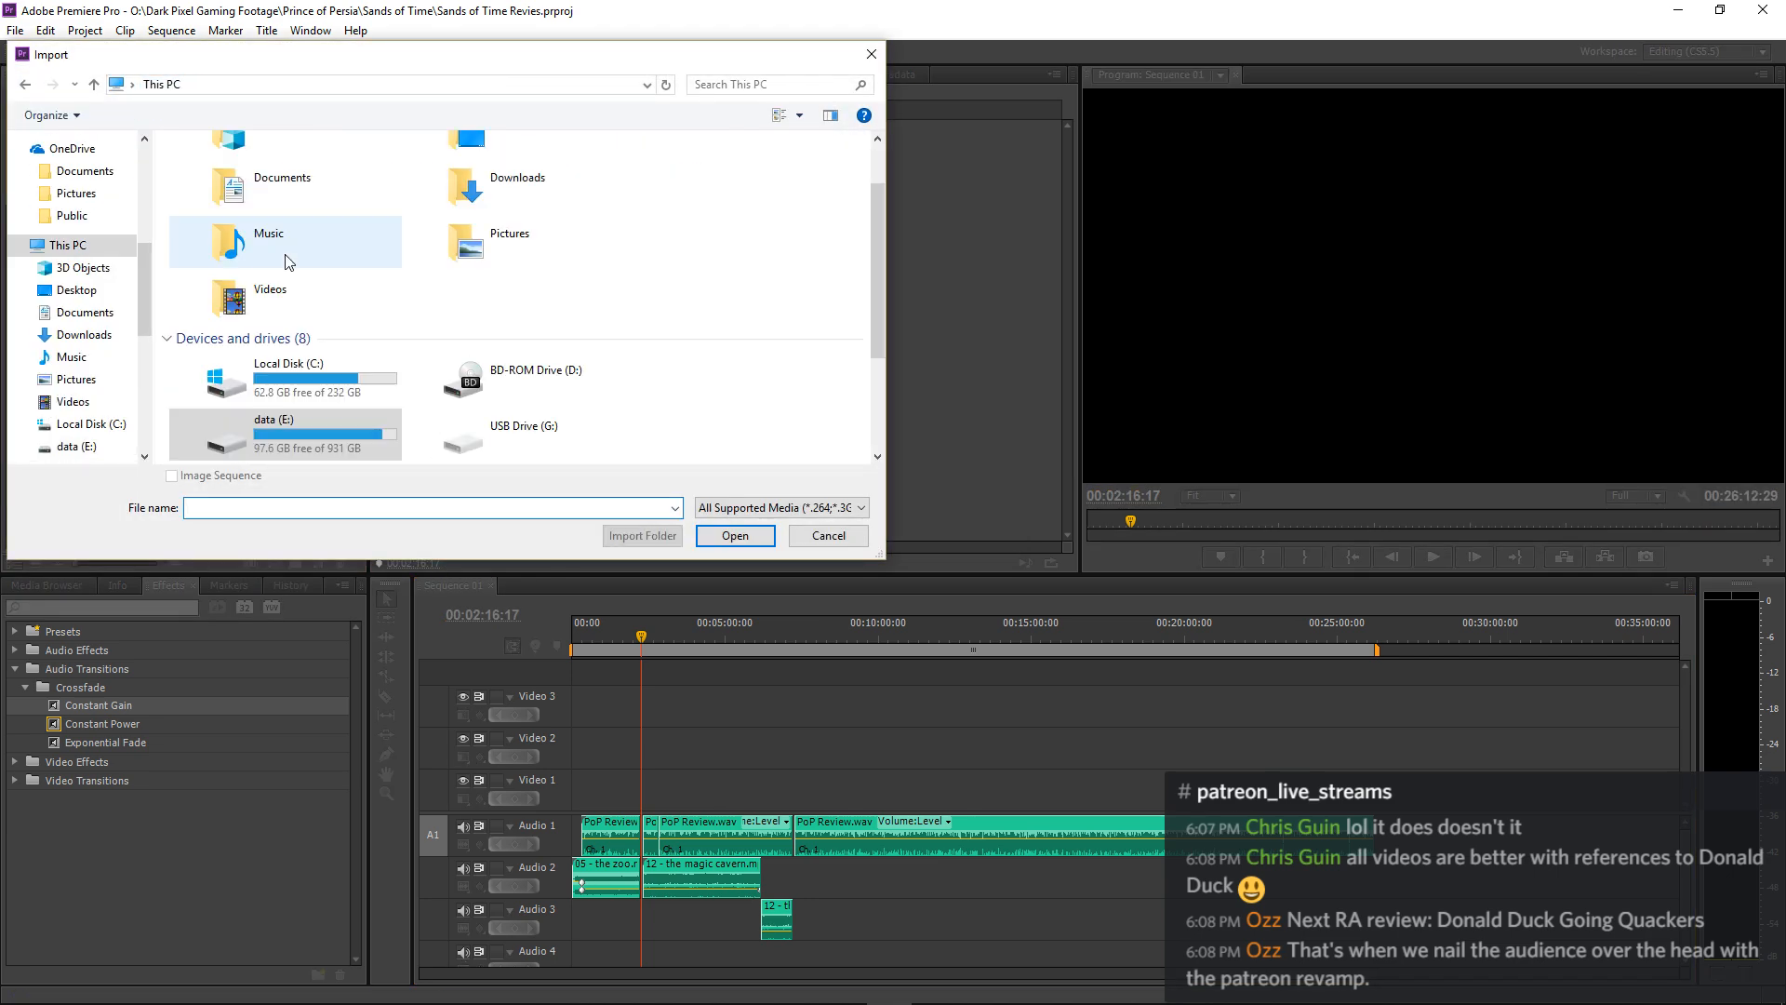
pyautogui.doubleClick(331, 357)
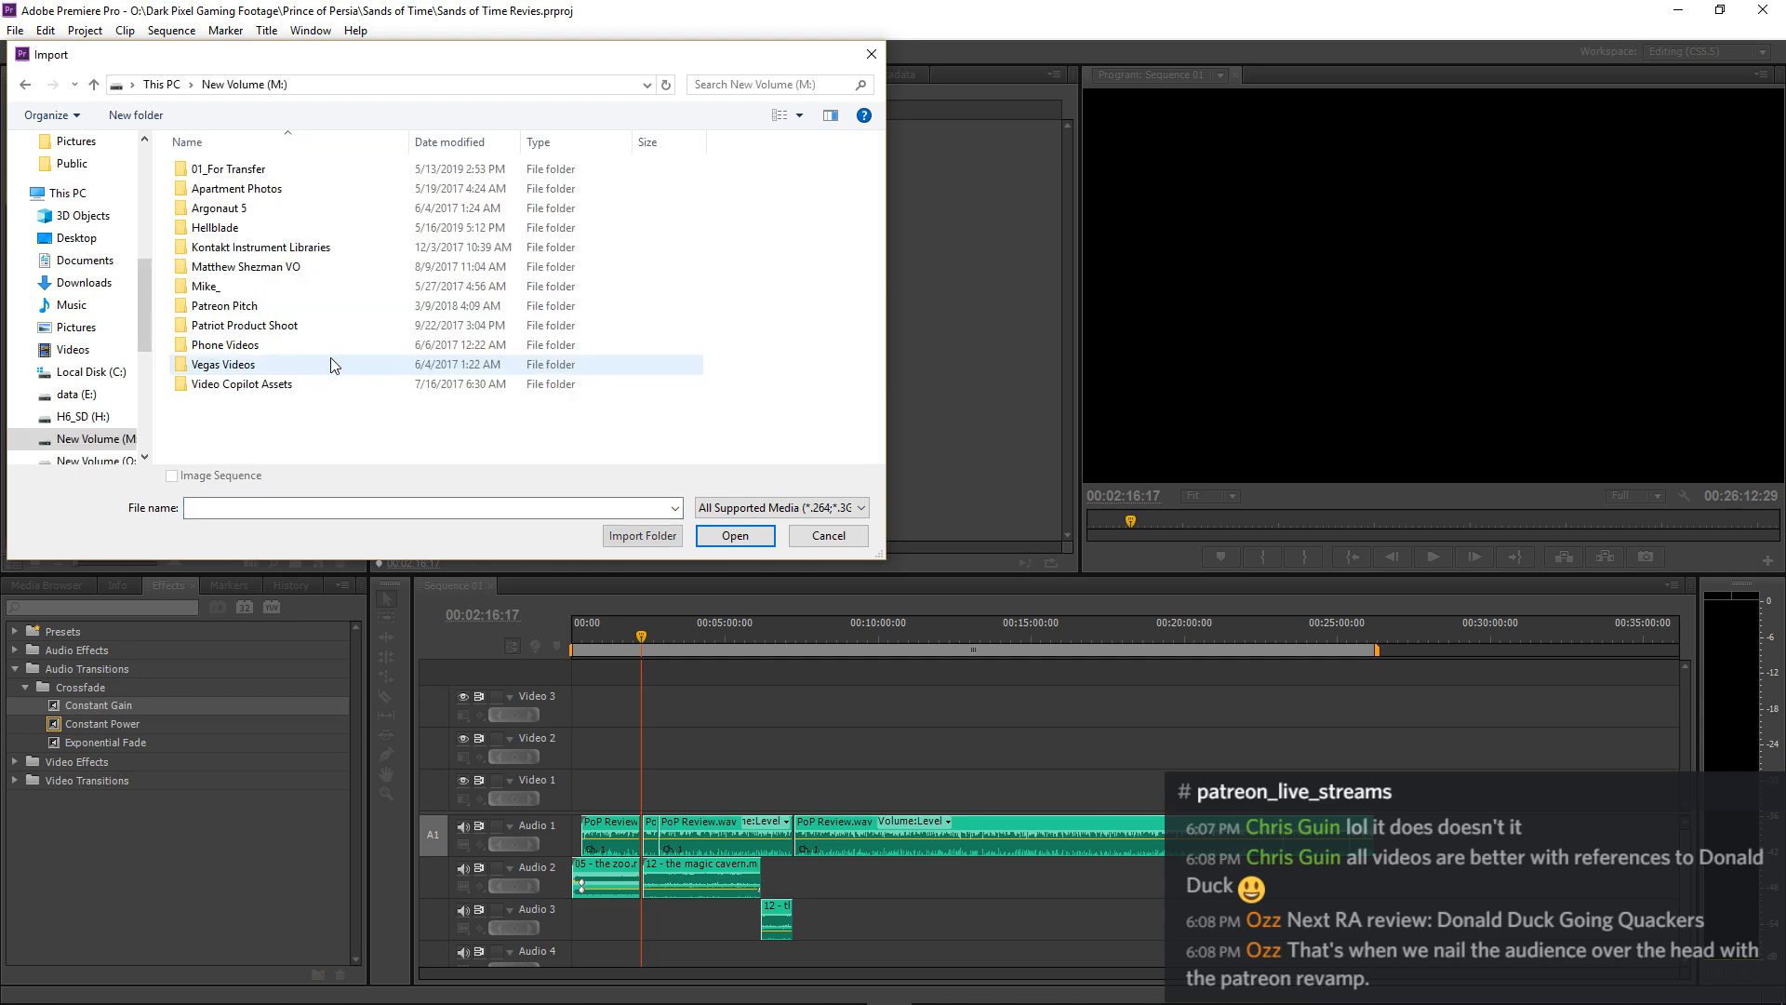
pyautogui.click(162, 84)
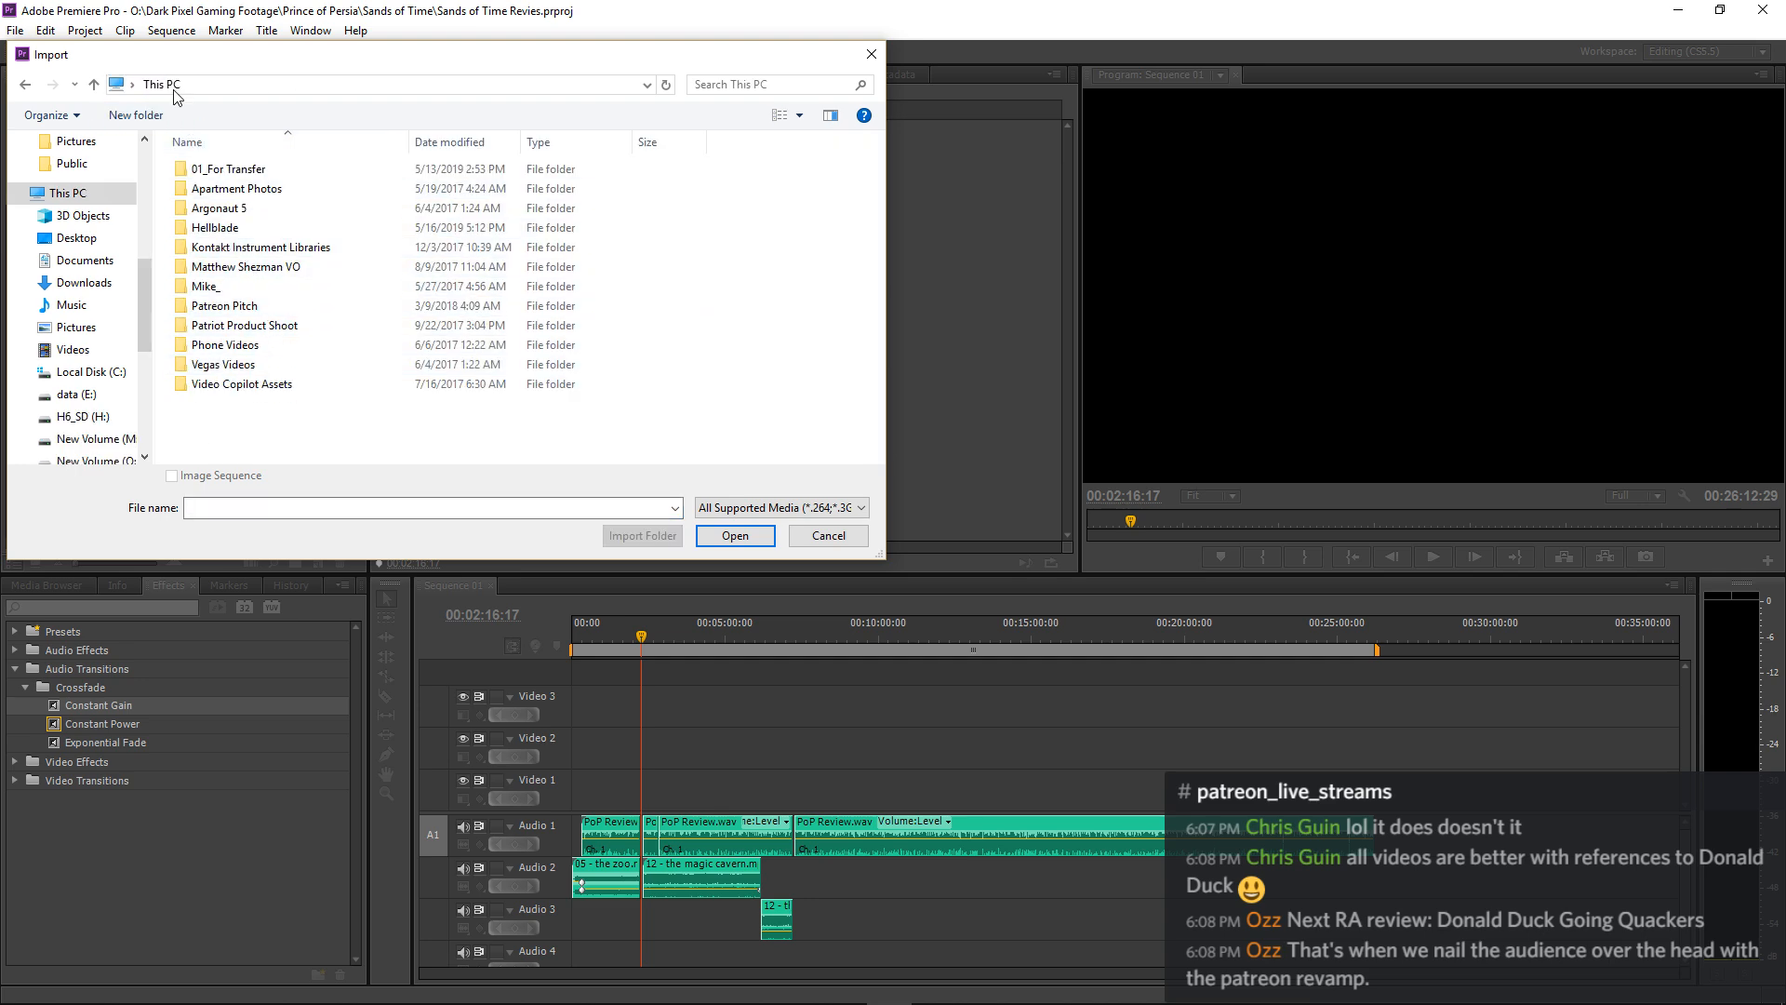
pyautogui.click(295, 341)
pyautogui.doubleClick(295, 341)
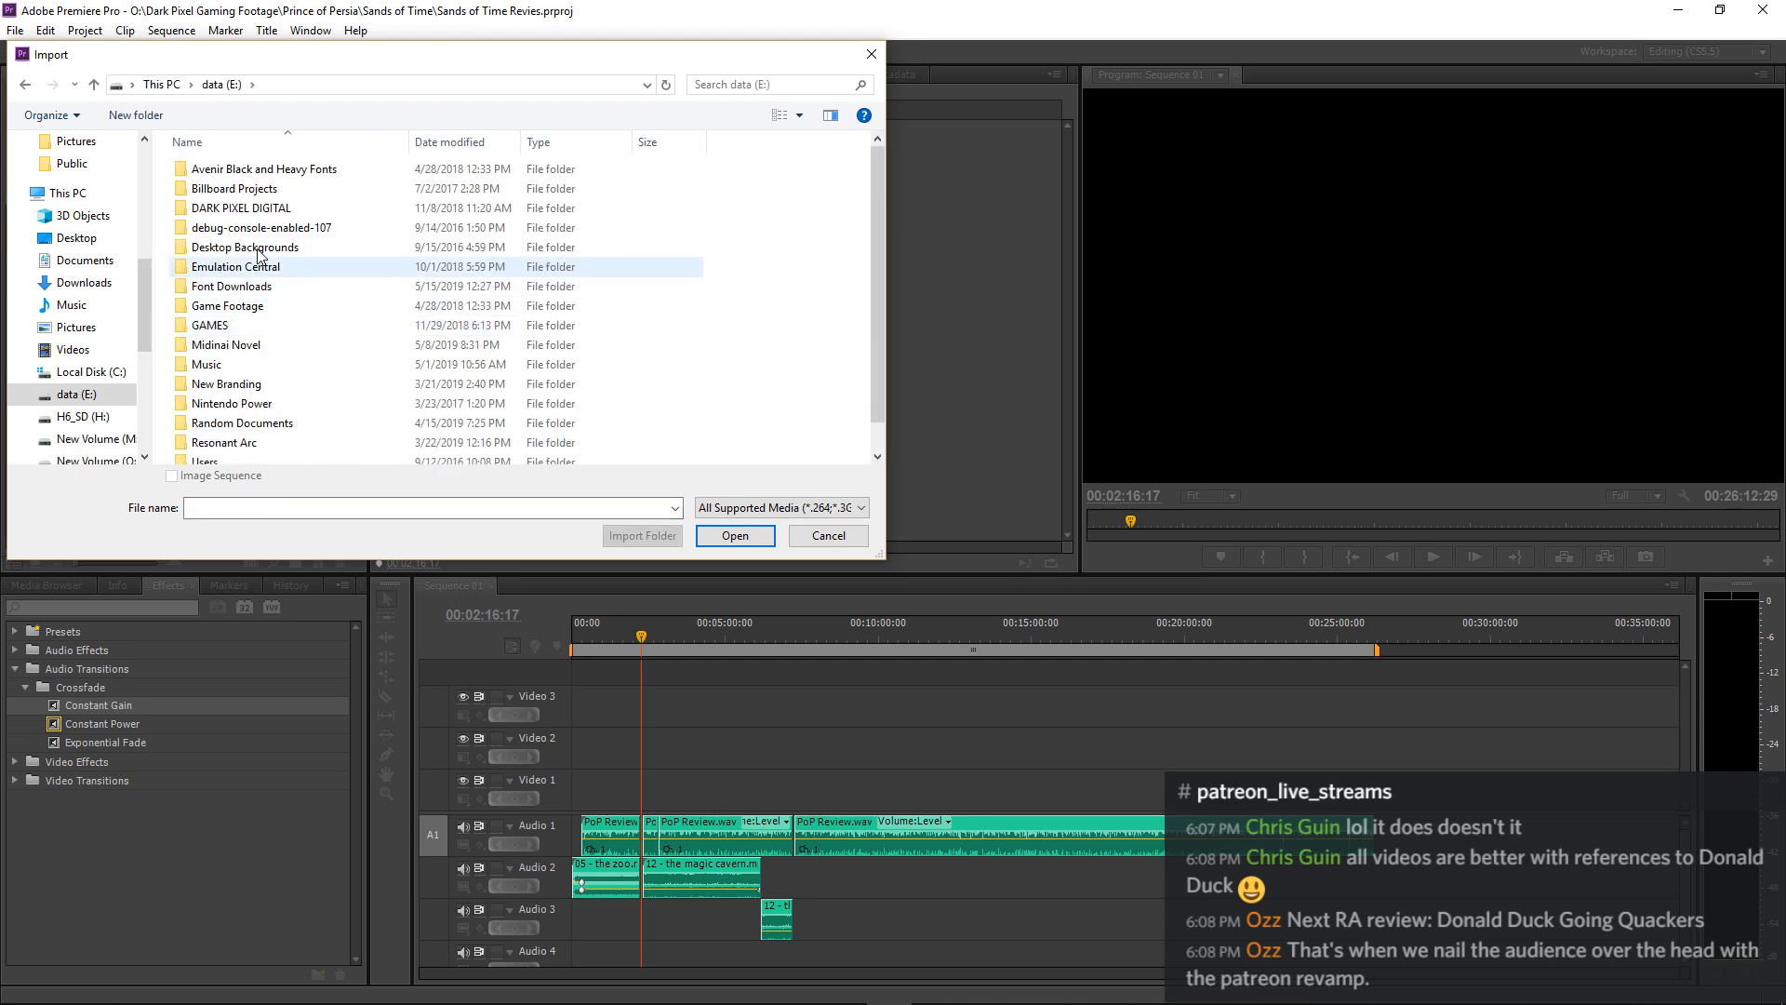
# Look through the Sound Effects Libraries folder inside DARK PIXEL DIGITAL for a file to import.
pyautogui.doubleClick(233, 210)
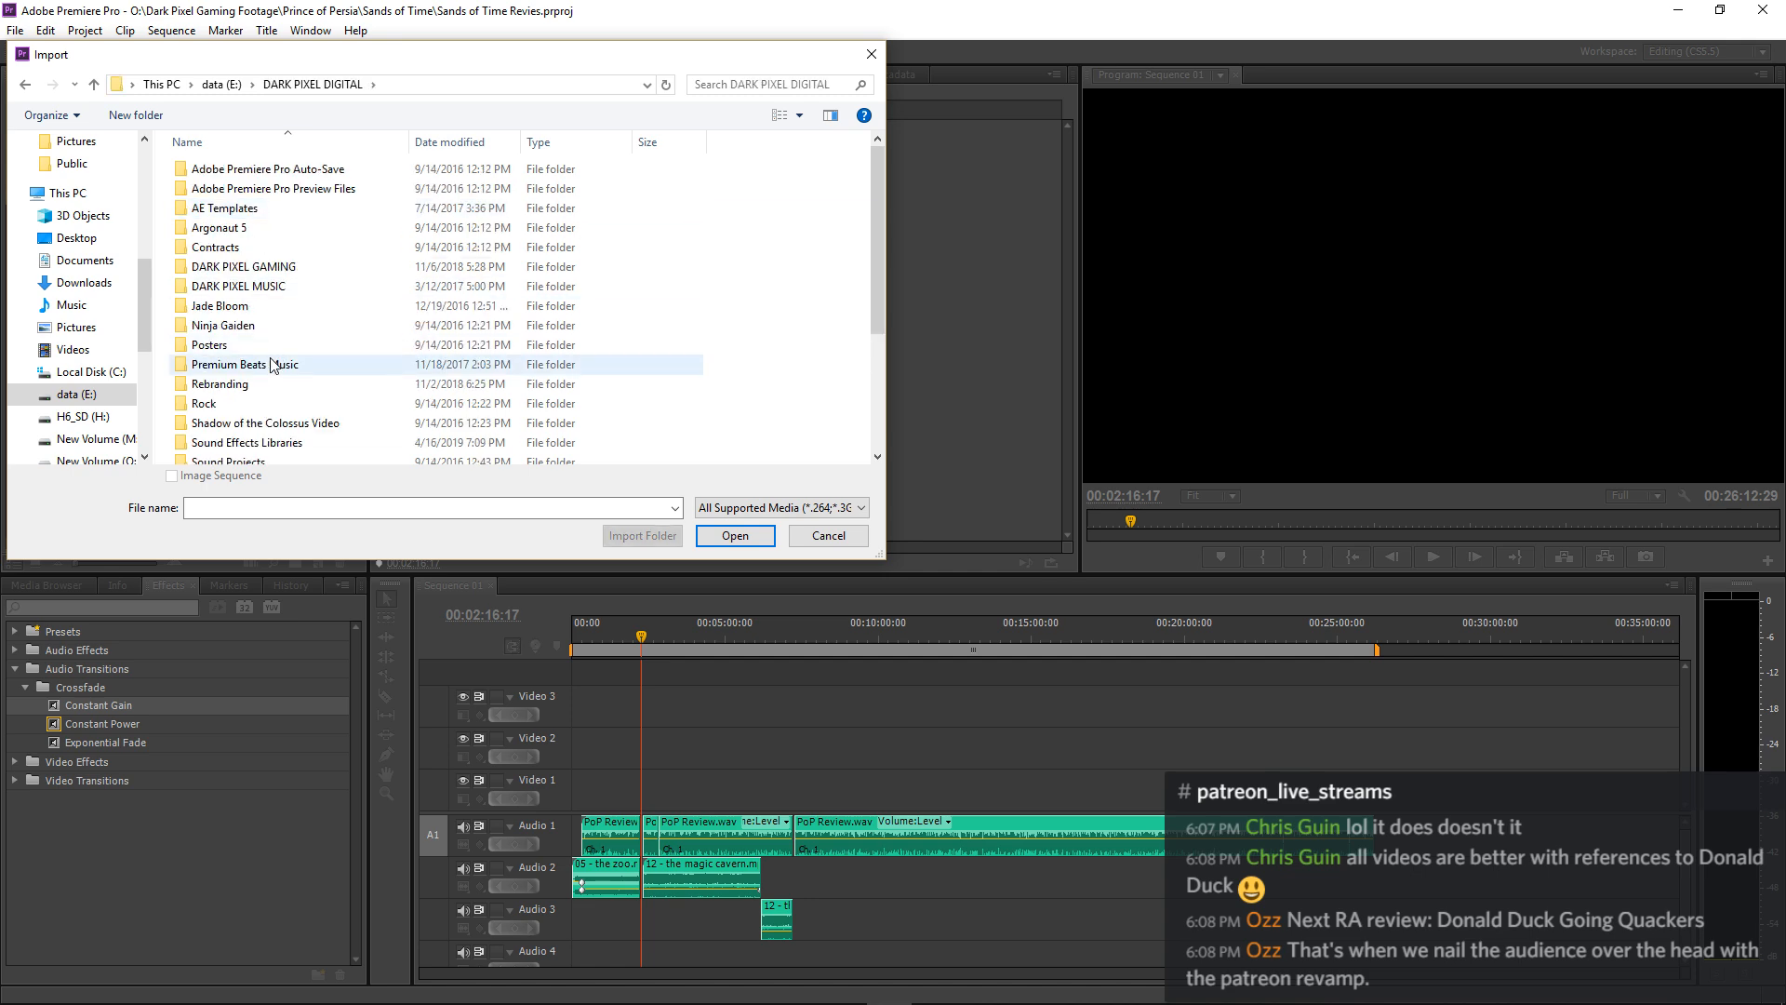
pyautogui.doubleClick(244, 444)
pyautogui.scroll(-6, 242, 446)
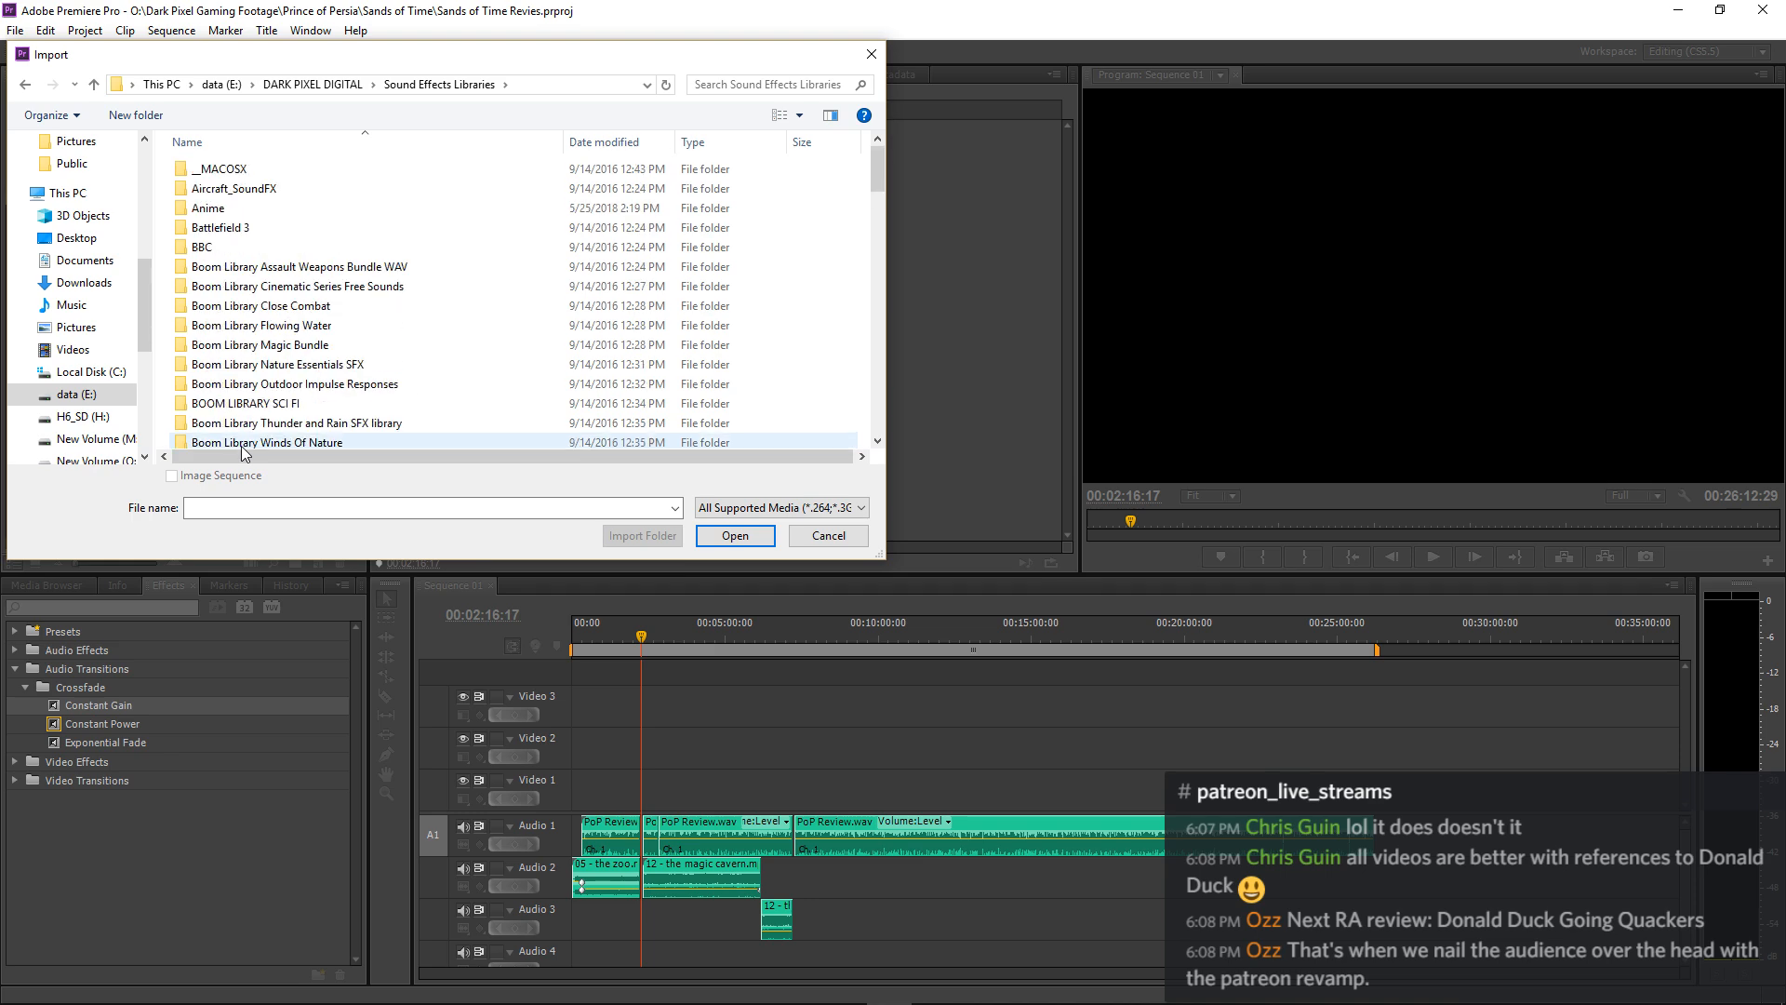
pyautogui.scroll(-1, 265, 387)
pyautogui.scroll(-7, 265, 391)
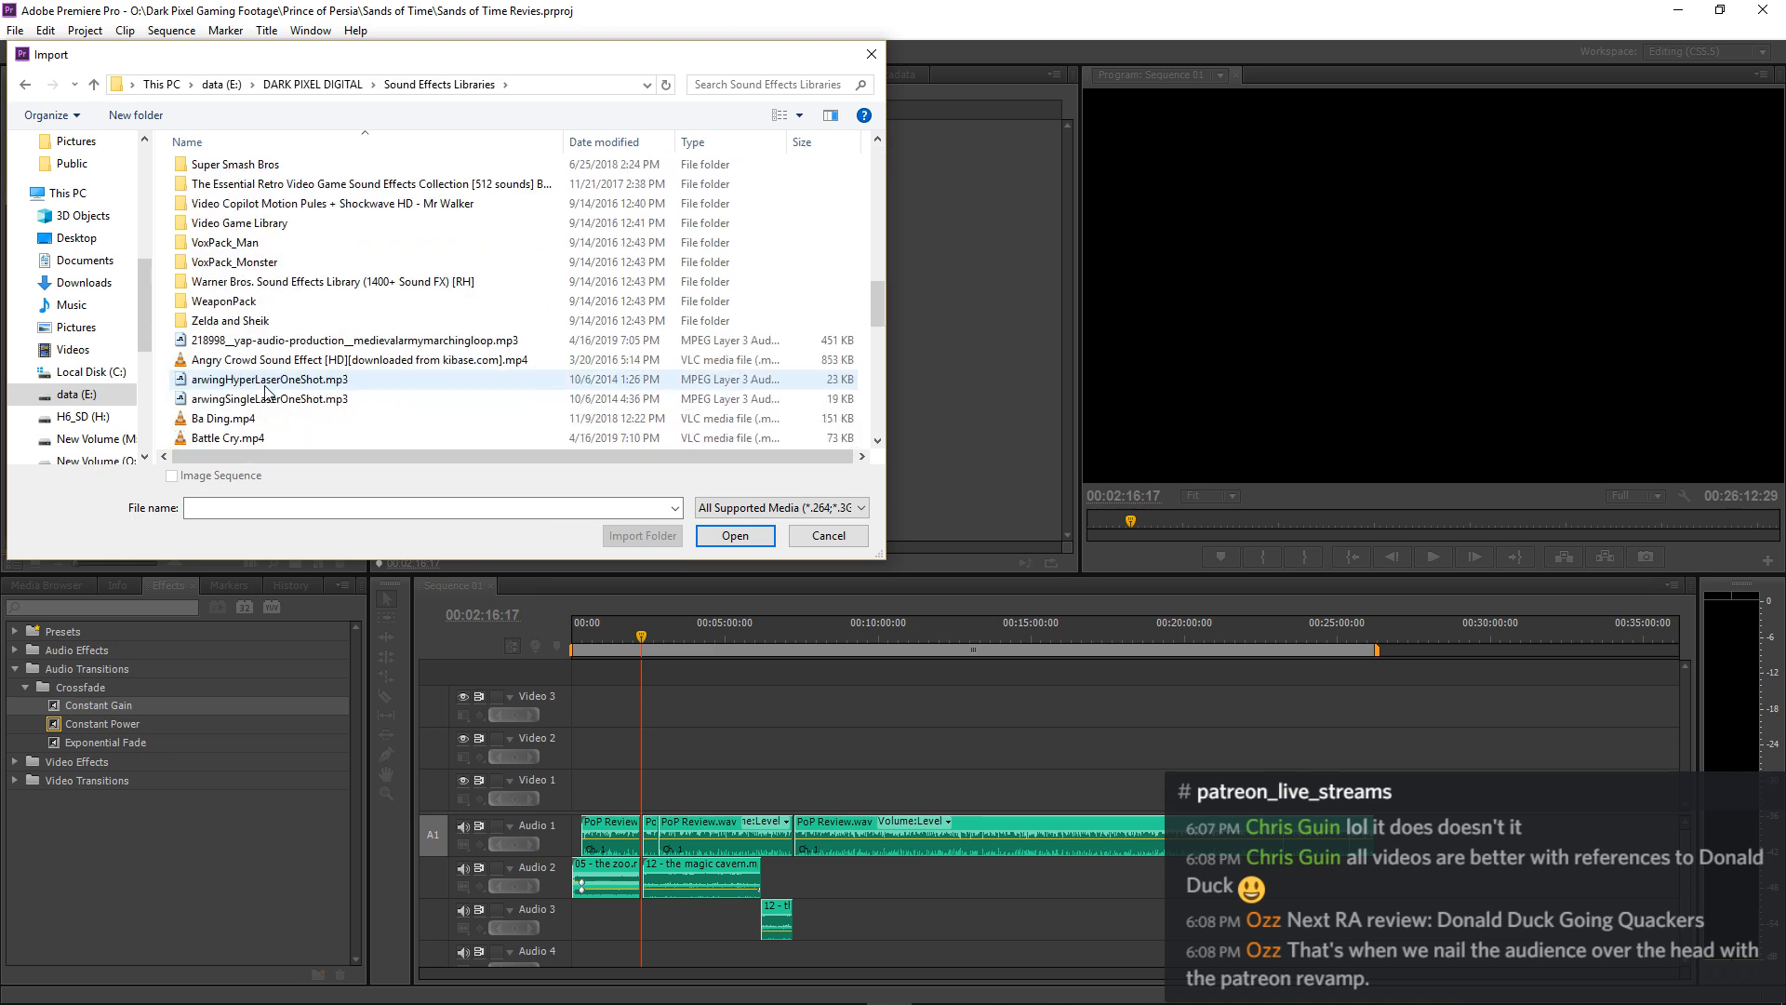
pyautogui.scroll(10, 267, 392)
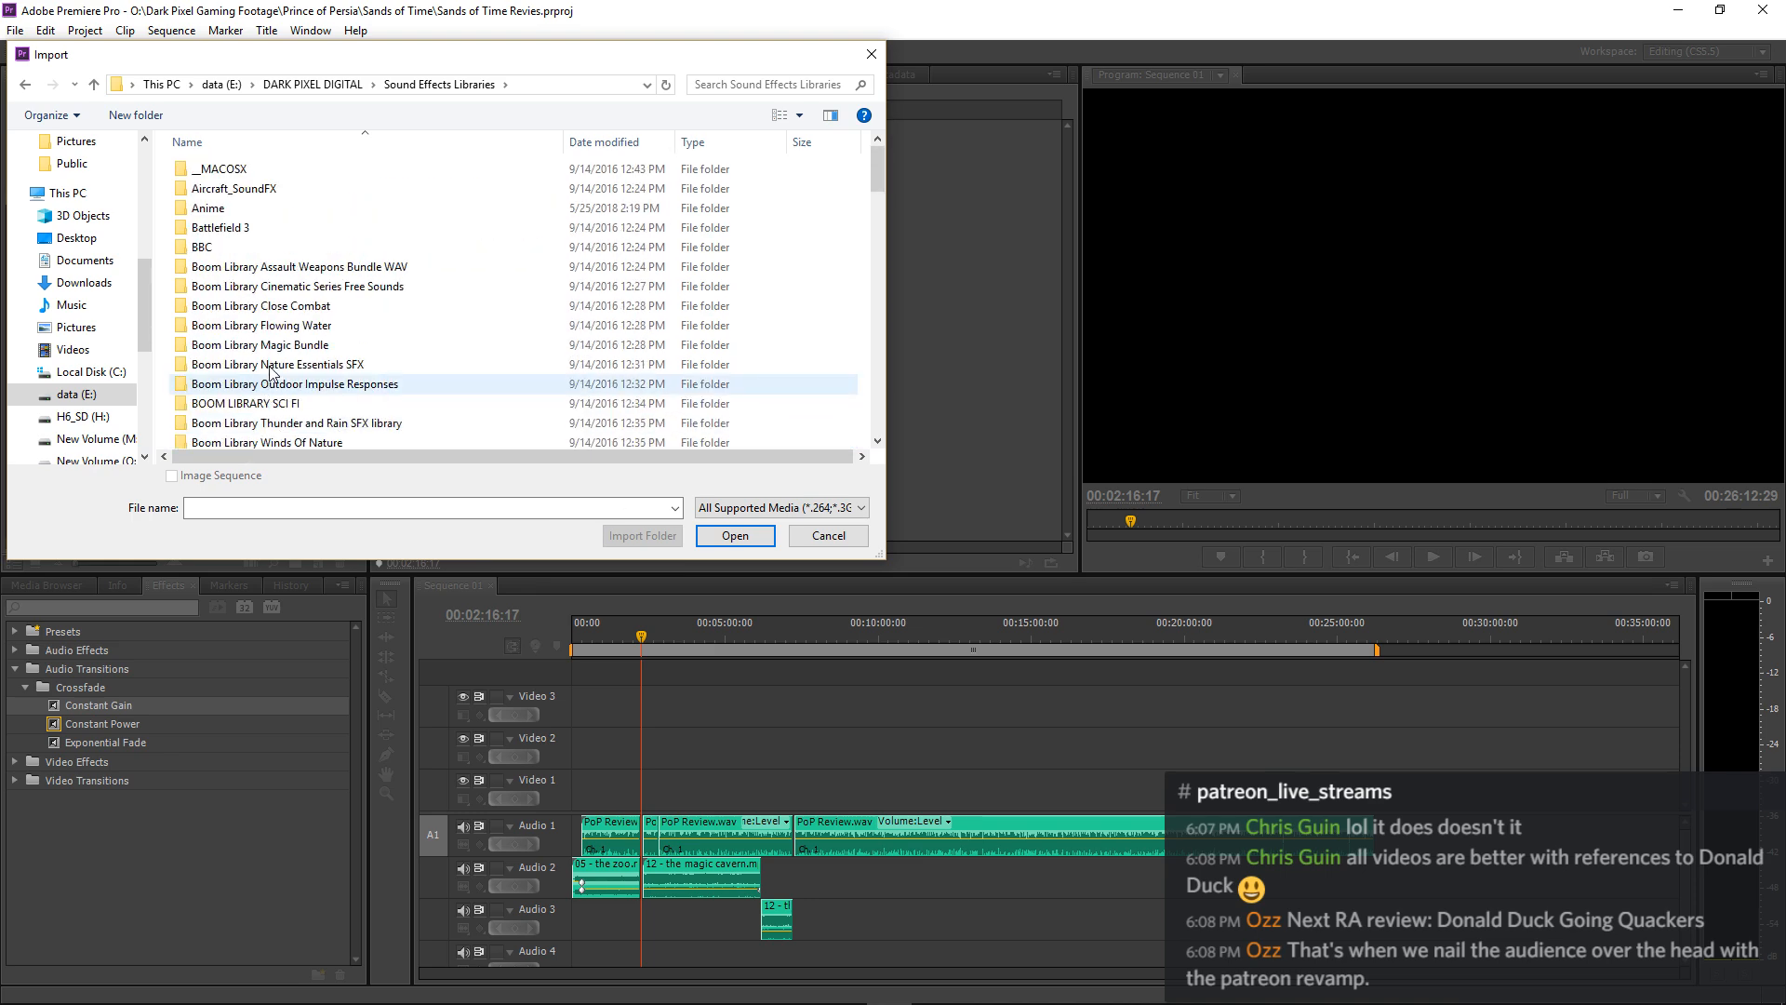
# Browse to the Audiomachine folder inside Music on the data (E:) drive.
pyautogui.click(295, 84)
pyautogui.click(223, 84)
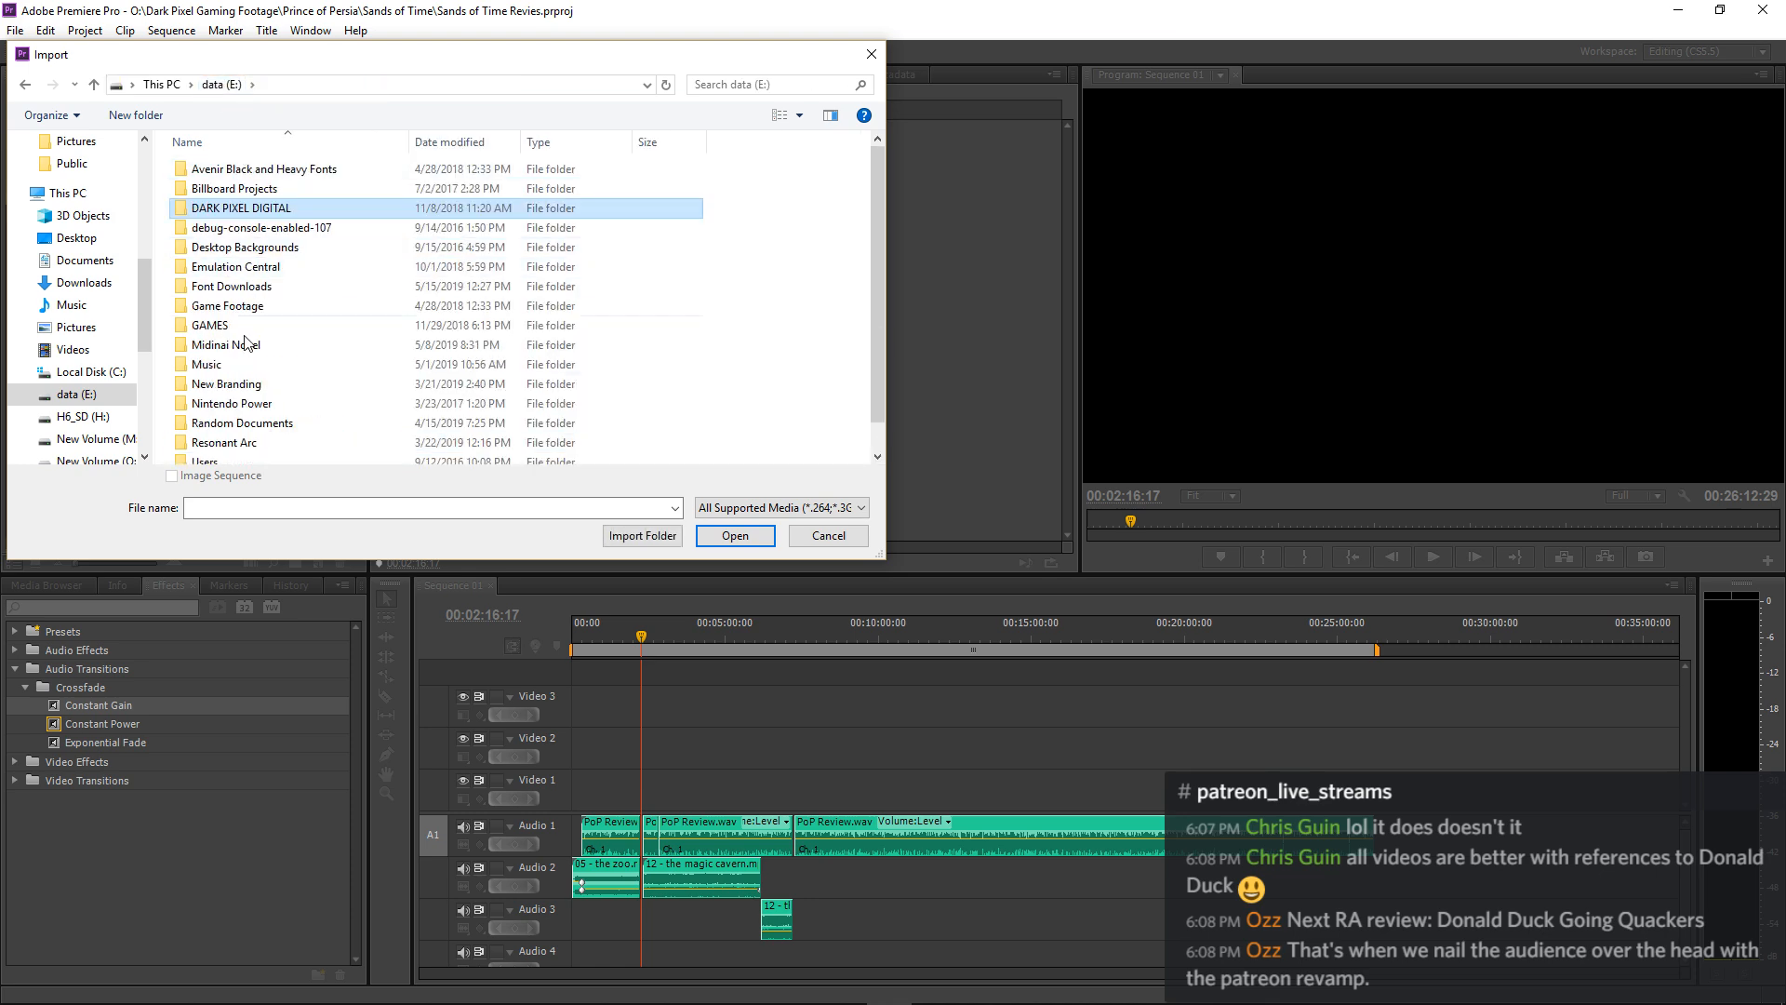
pyautogui.doubleClick(206, 363)
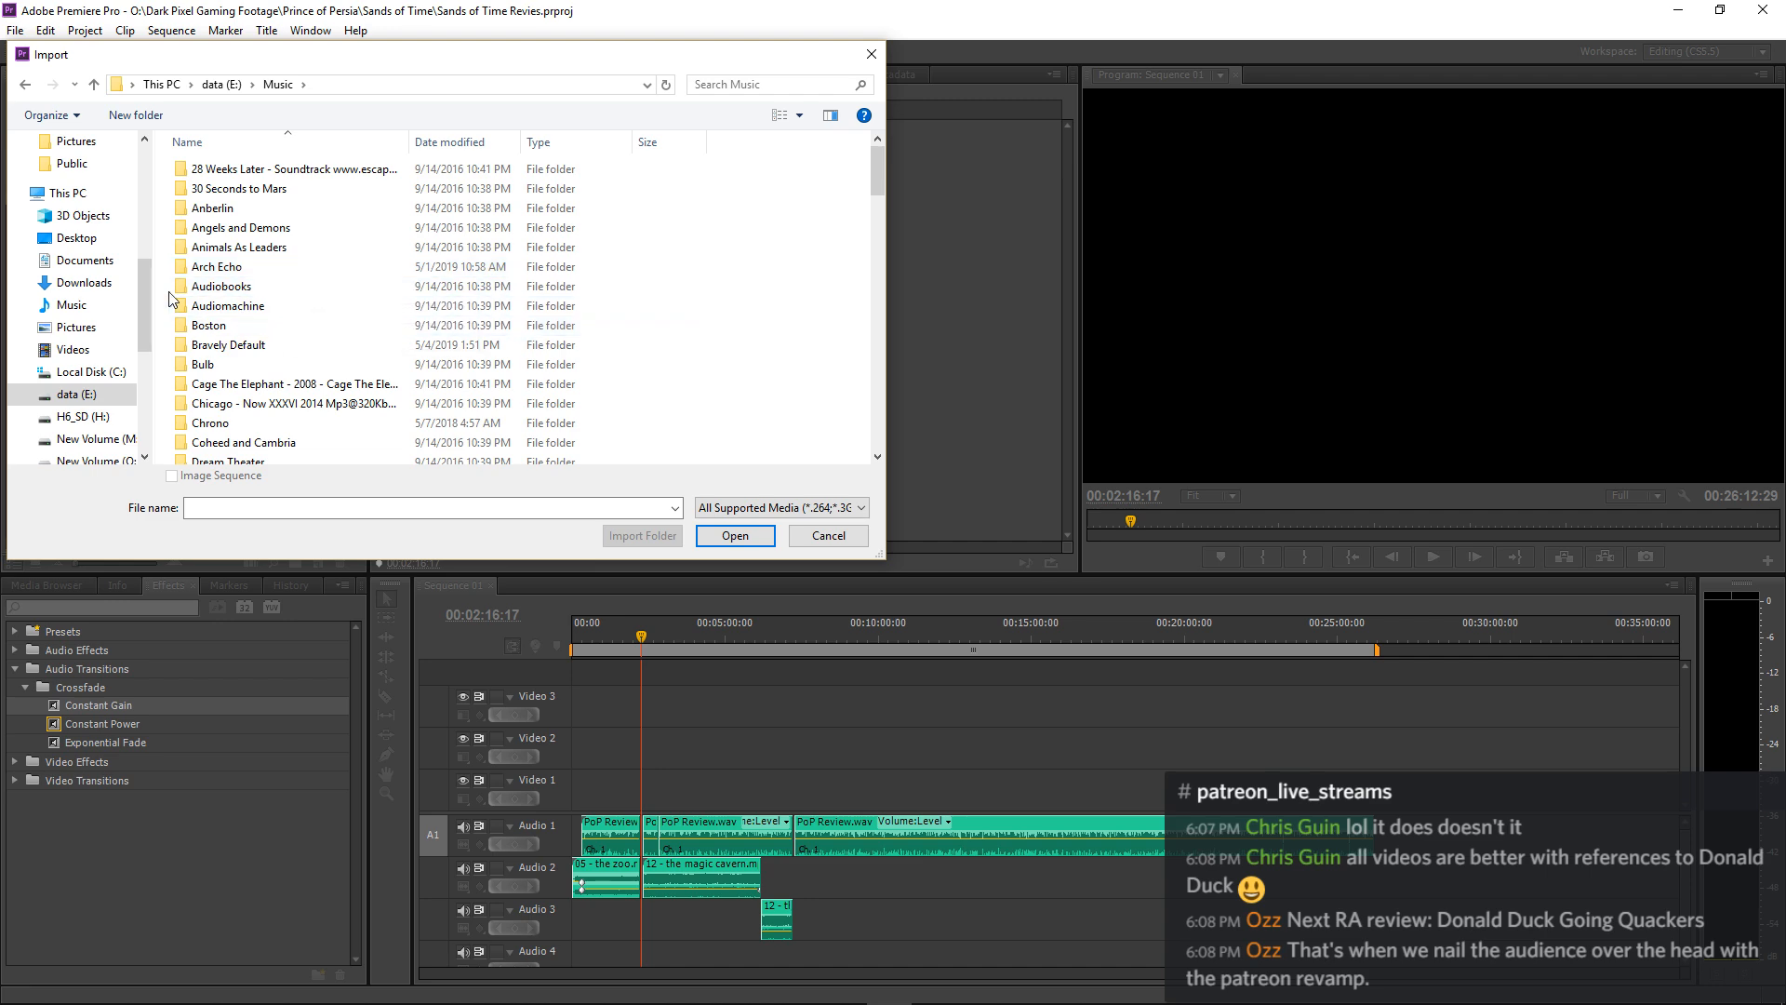
pyautogui.doubleClick(246, 308)
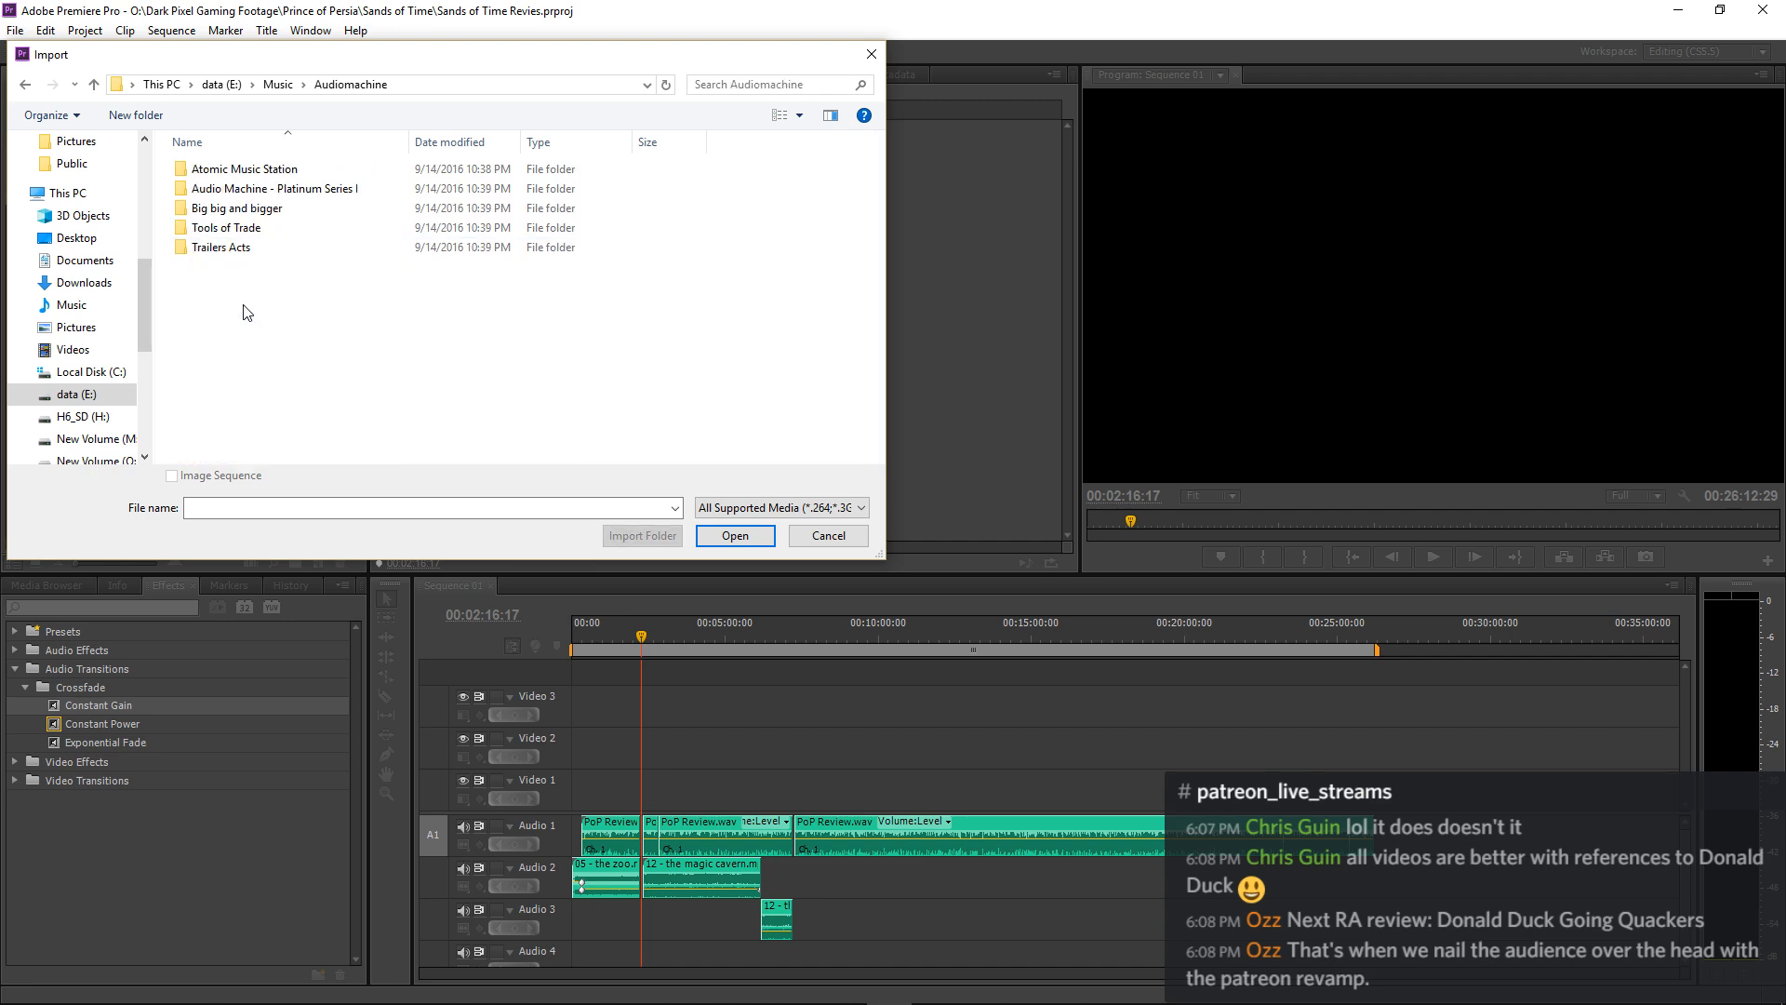
# Look through the Big big and bigger folder and Disc 2 of Tools of Trade for a suitable sound.
pyautogui.doubleClick(236, 209)
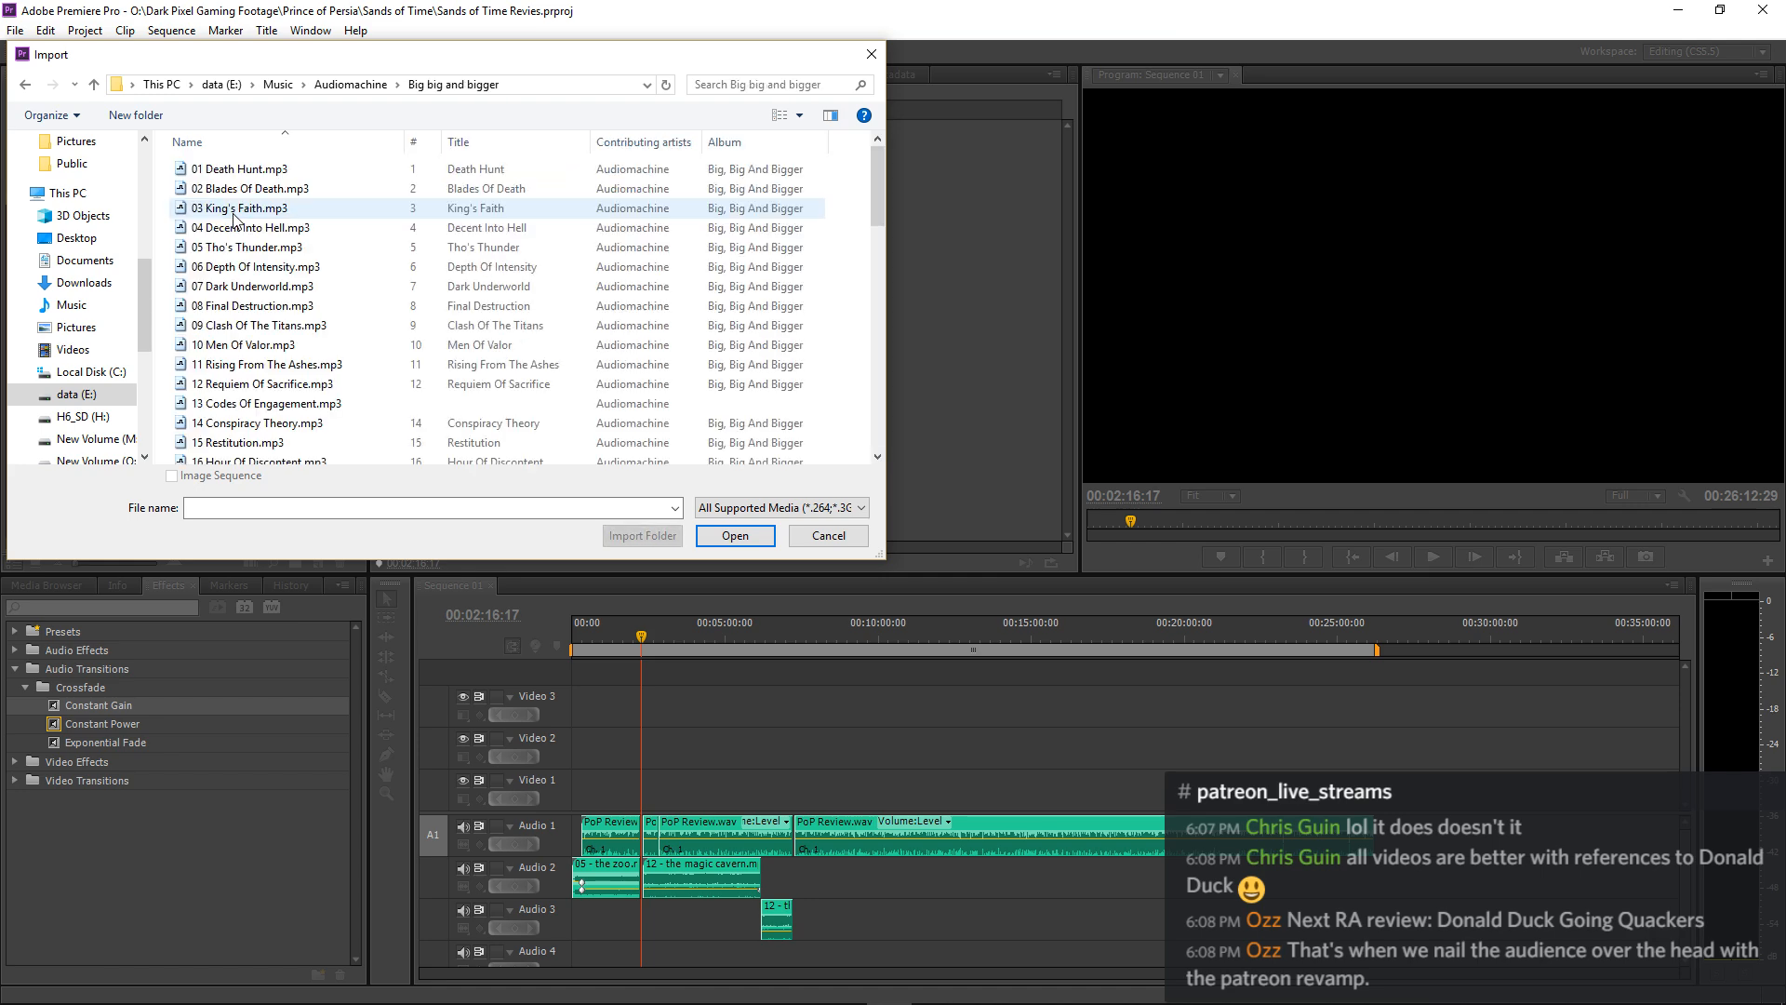
pyautogui.scroll(-17, 236, 219)
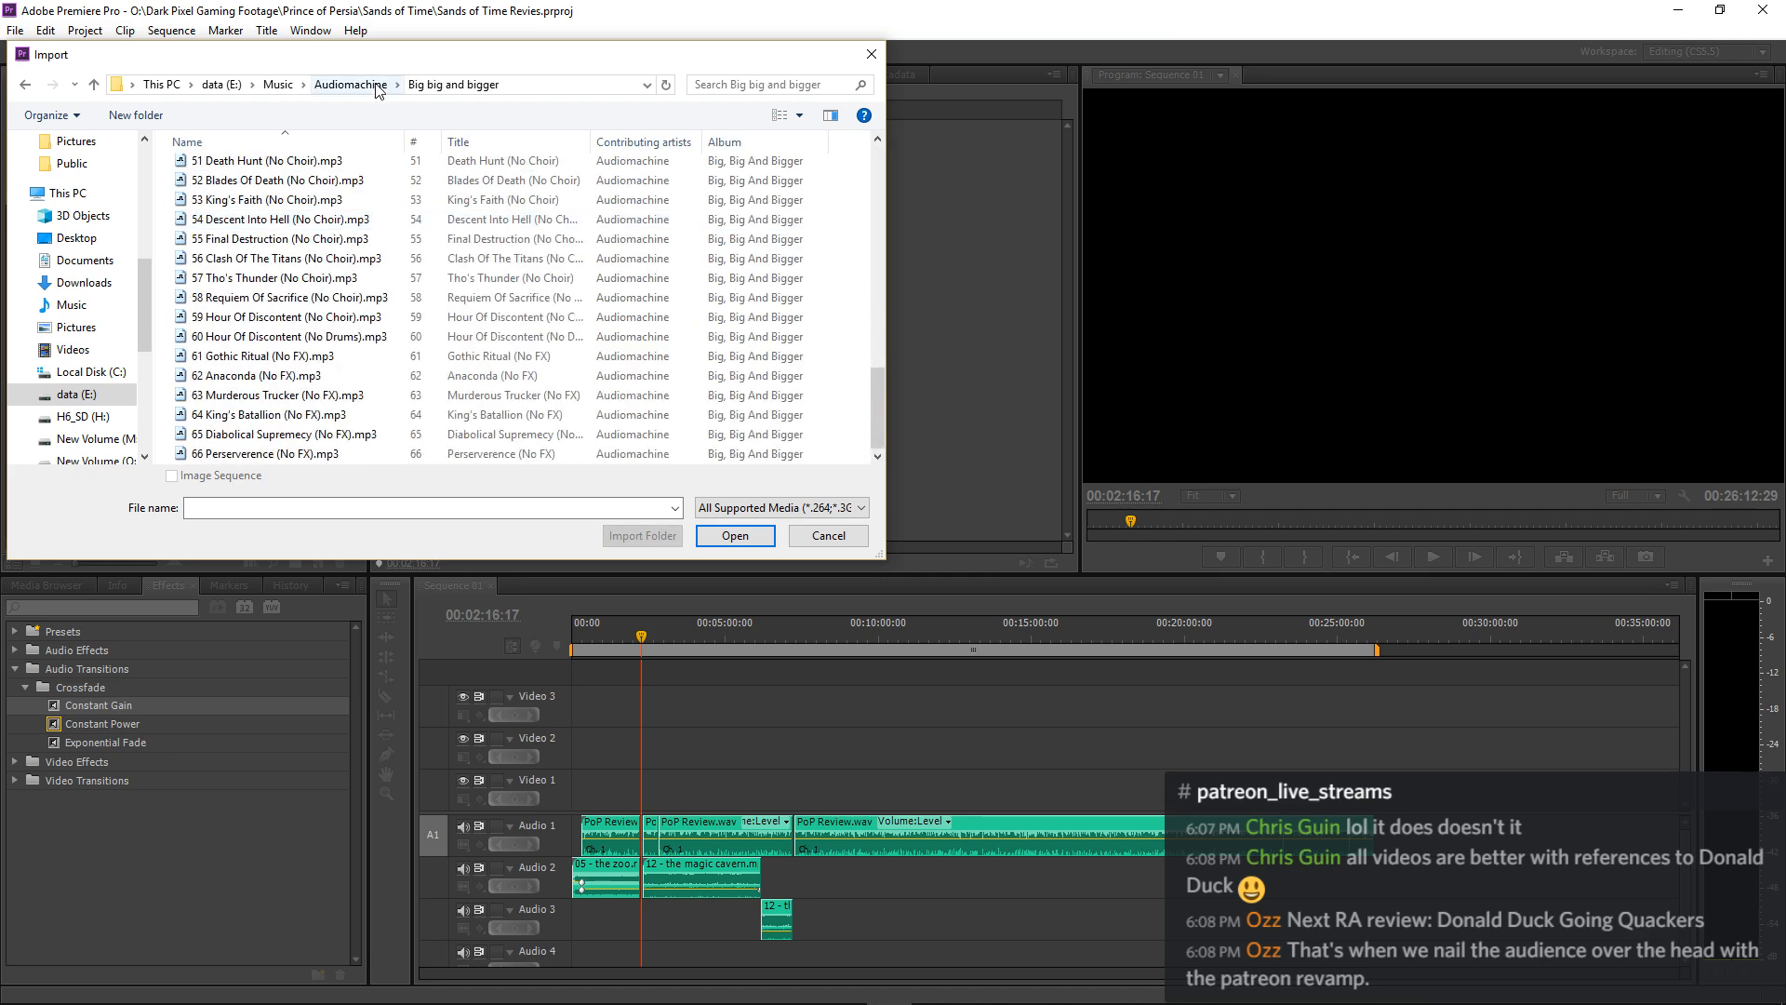
pyautogui.click(377, 86)
pyautogui.doubleClick(244, 244)
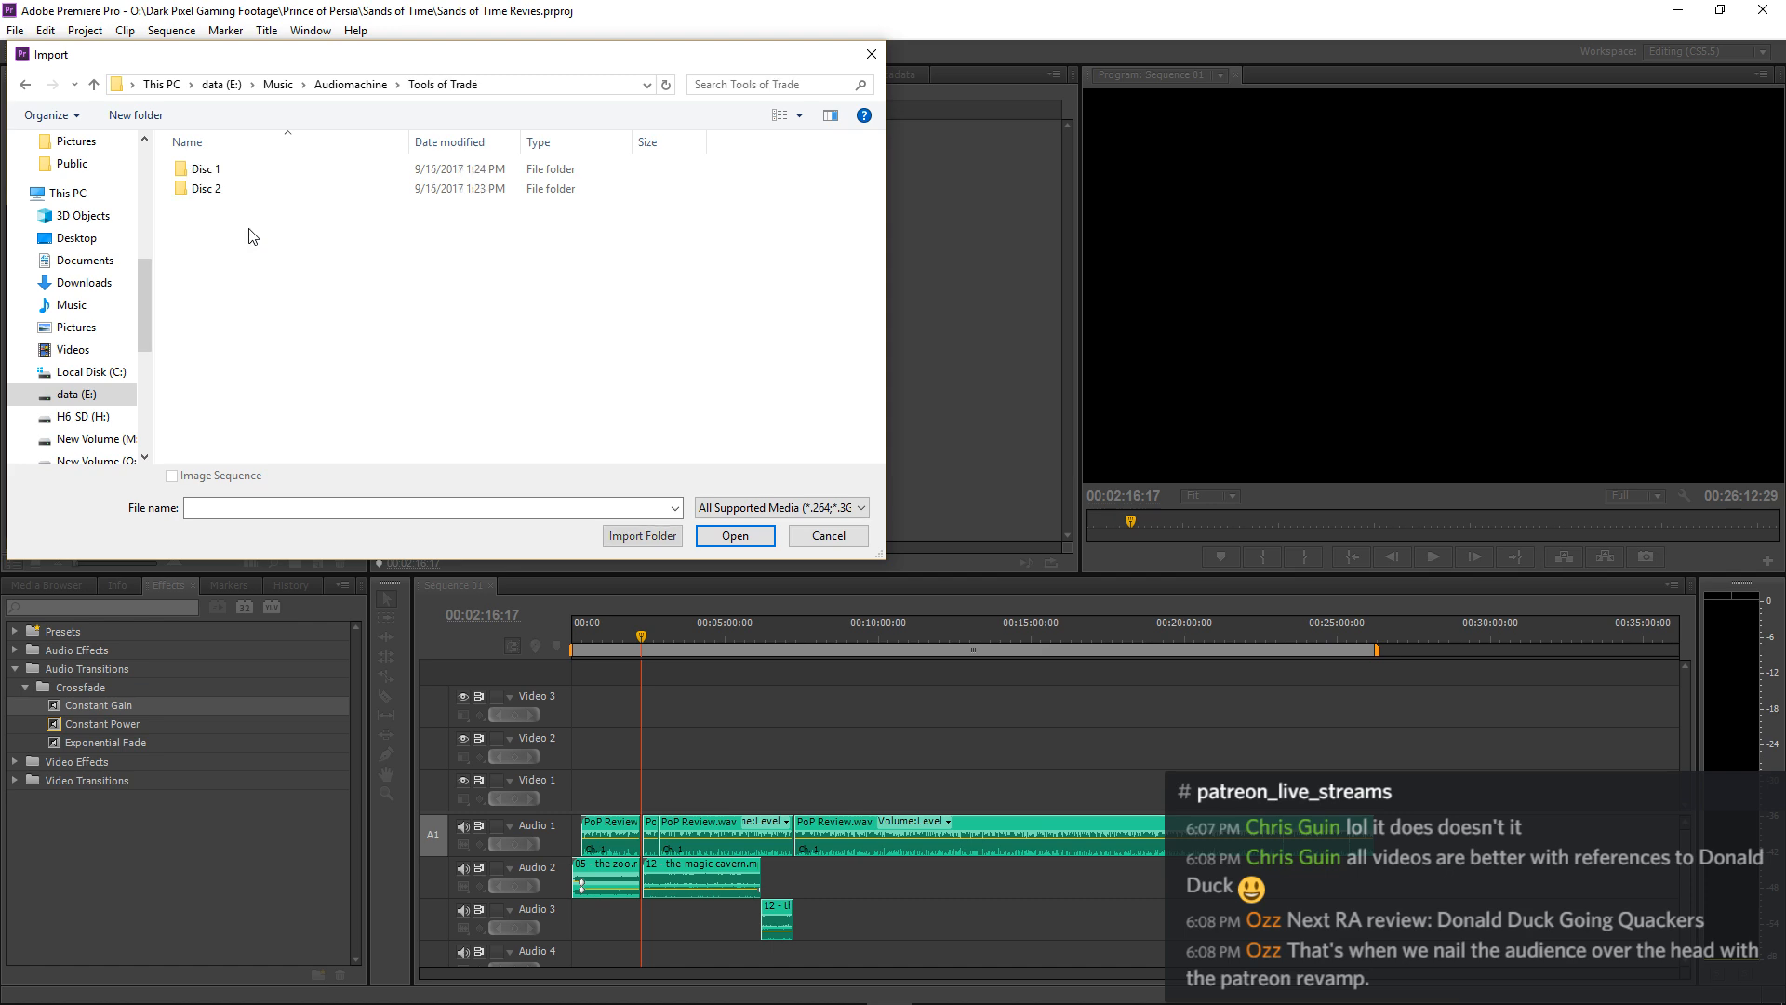
pyautogui.doubleClick(231, 187)
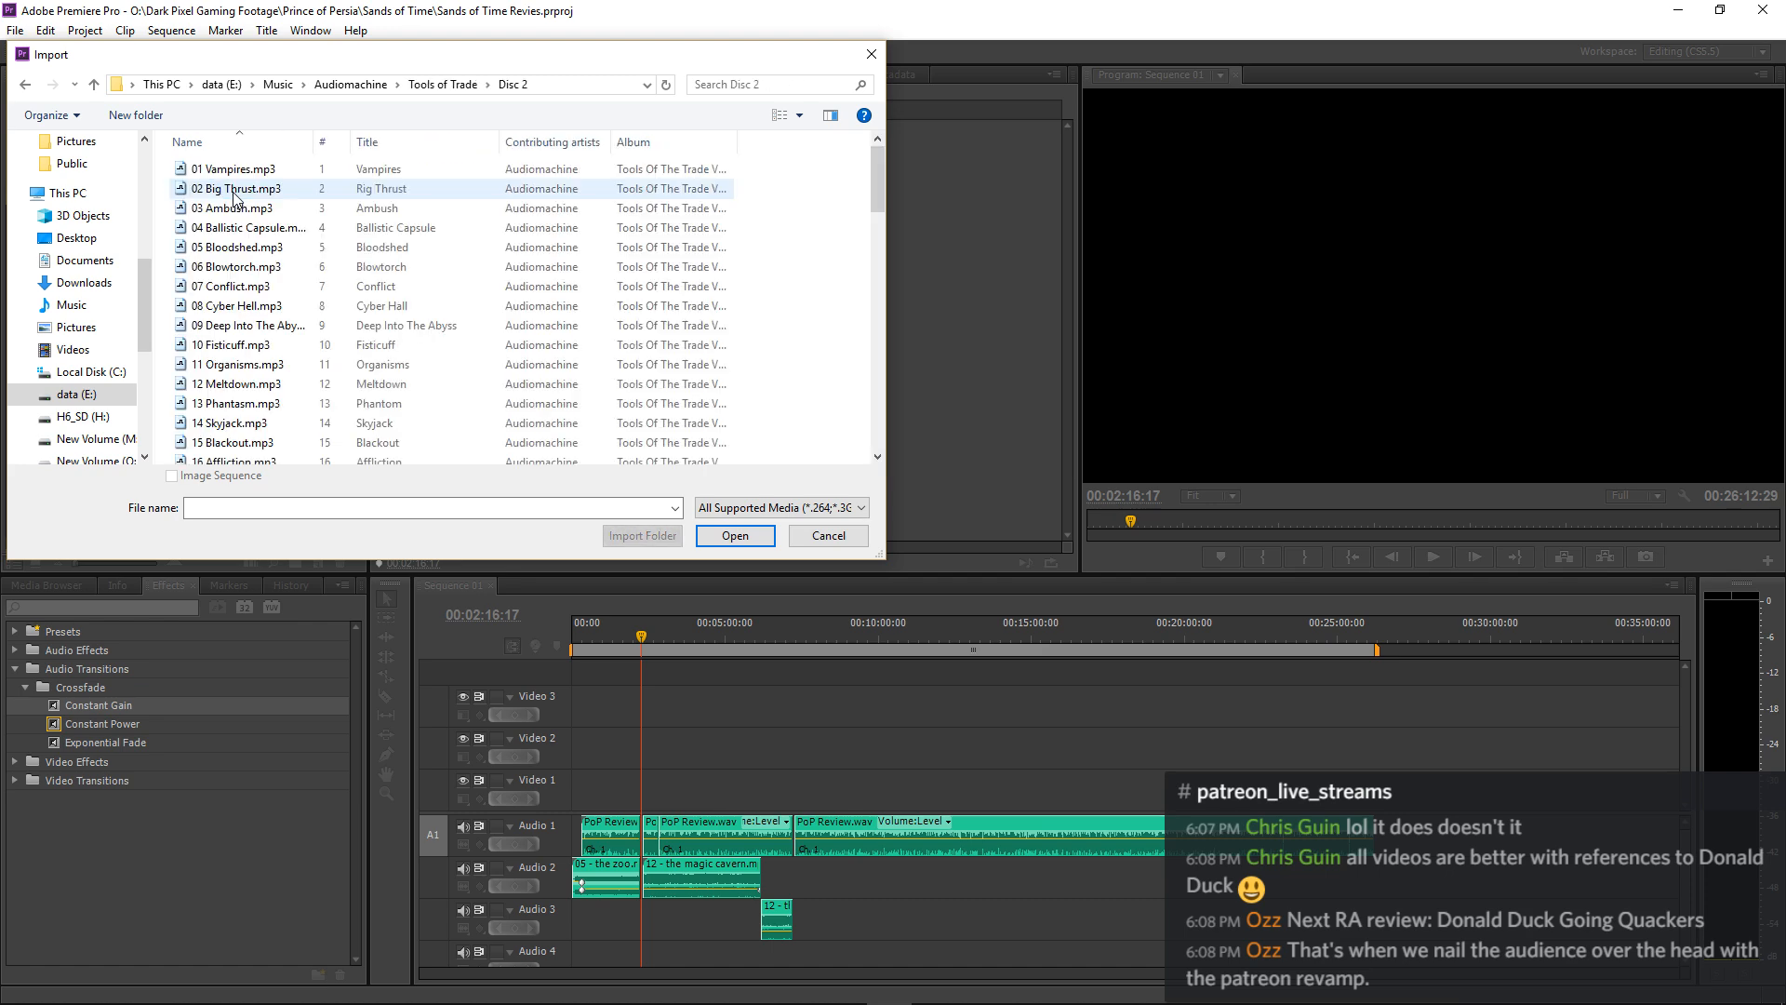
pyautogui.moveTo(314, 136); pyautogui.dragTo(419, 165)
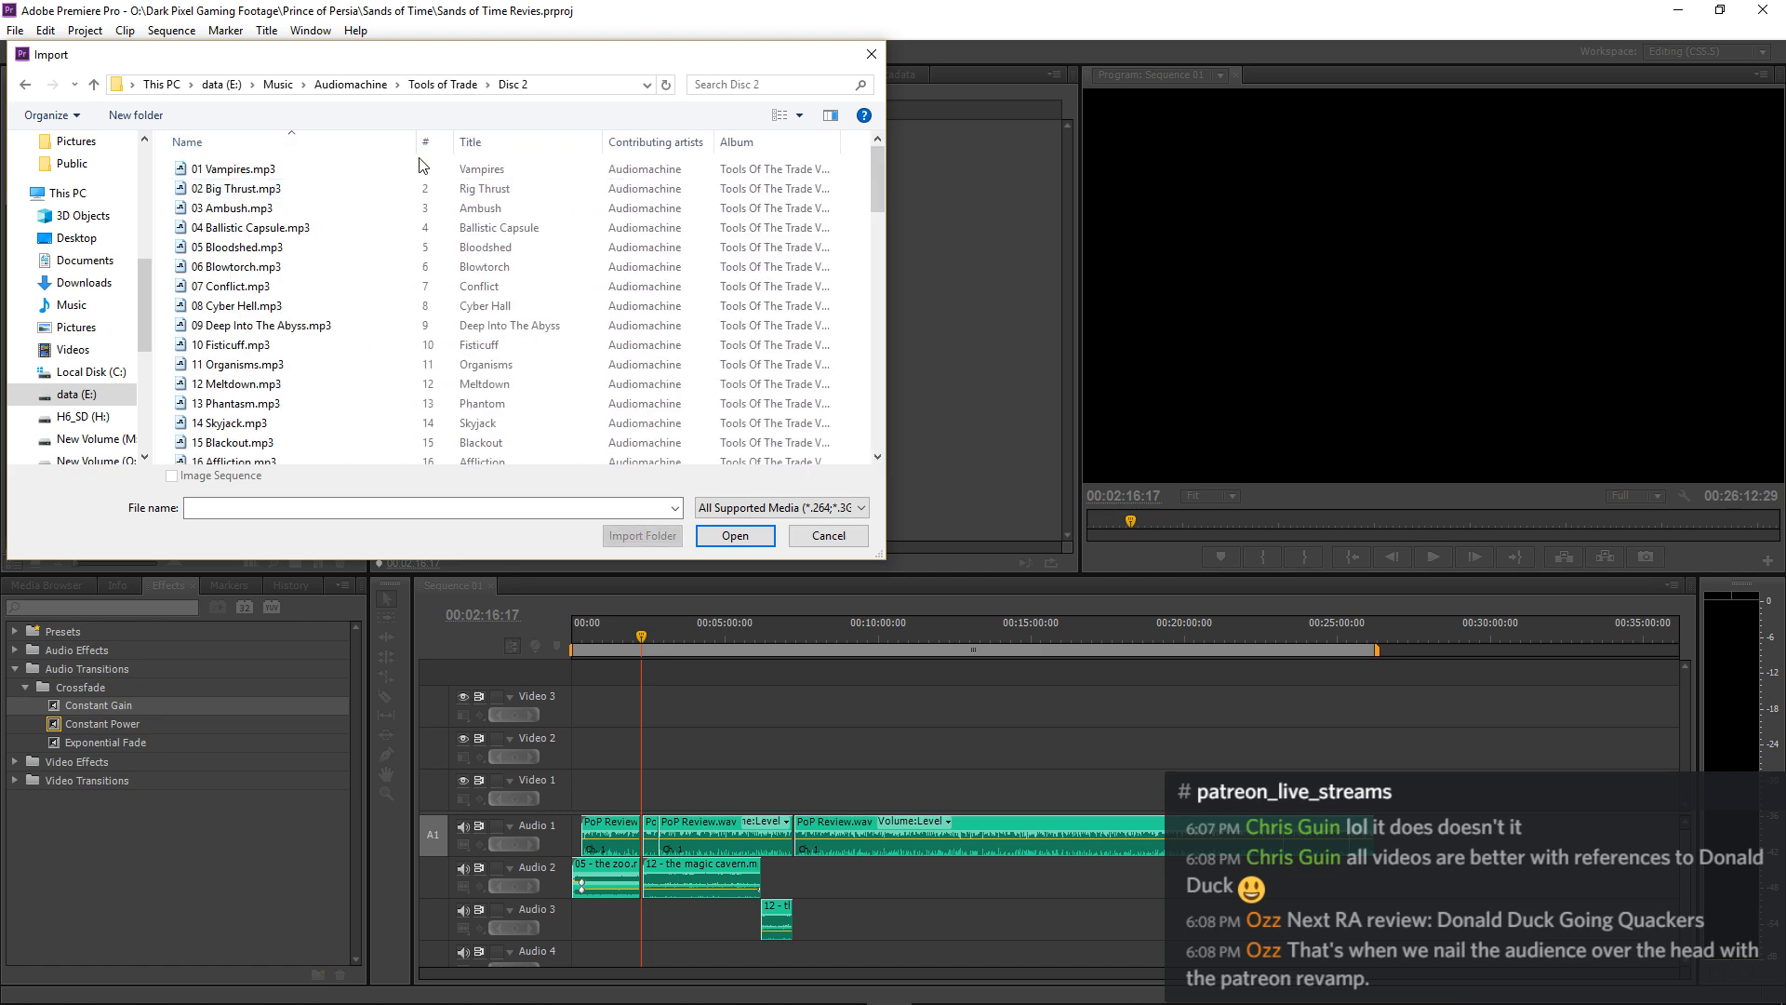
pyautogui.click(424, 85)
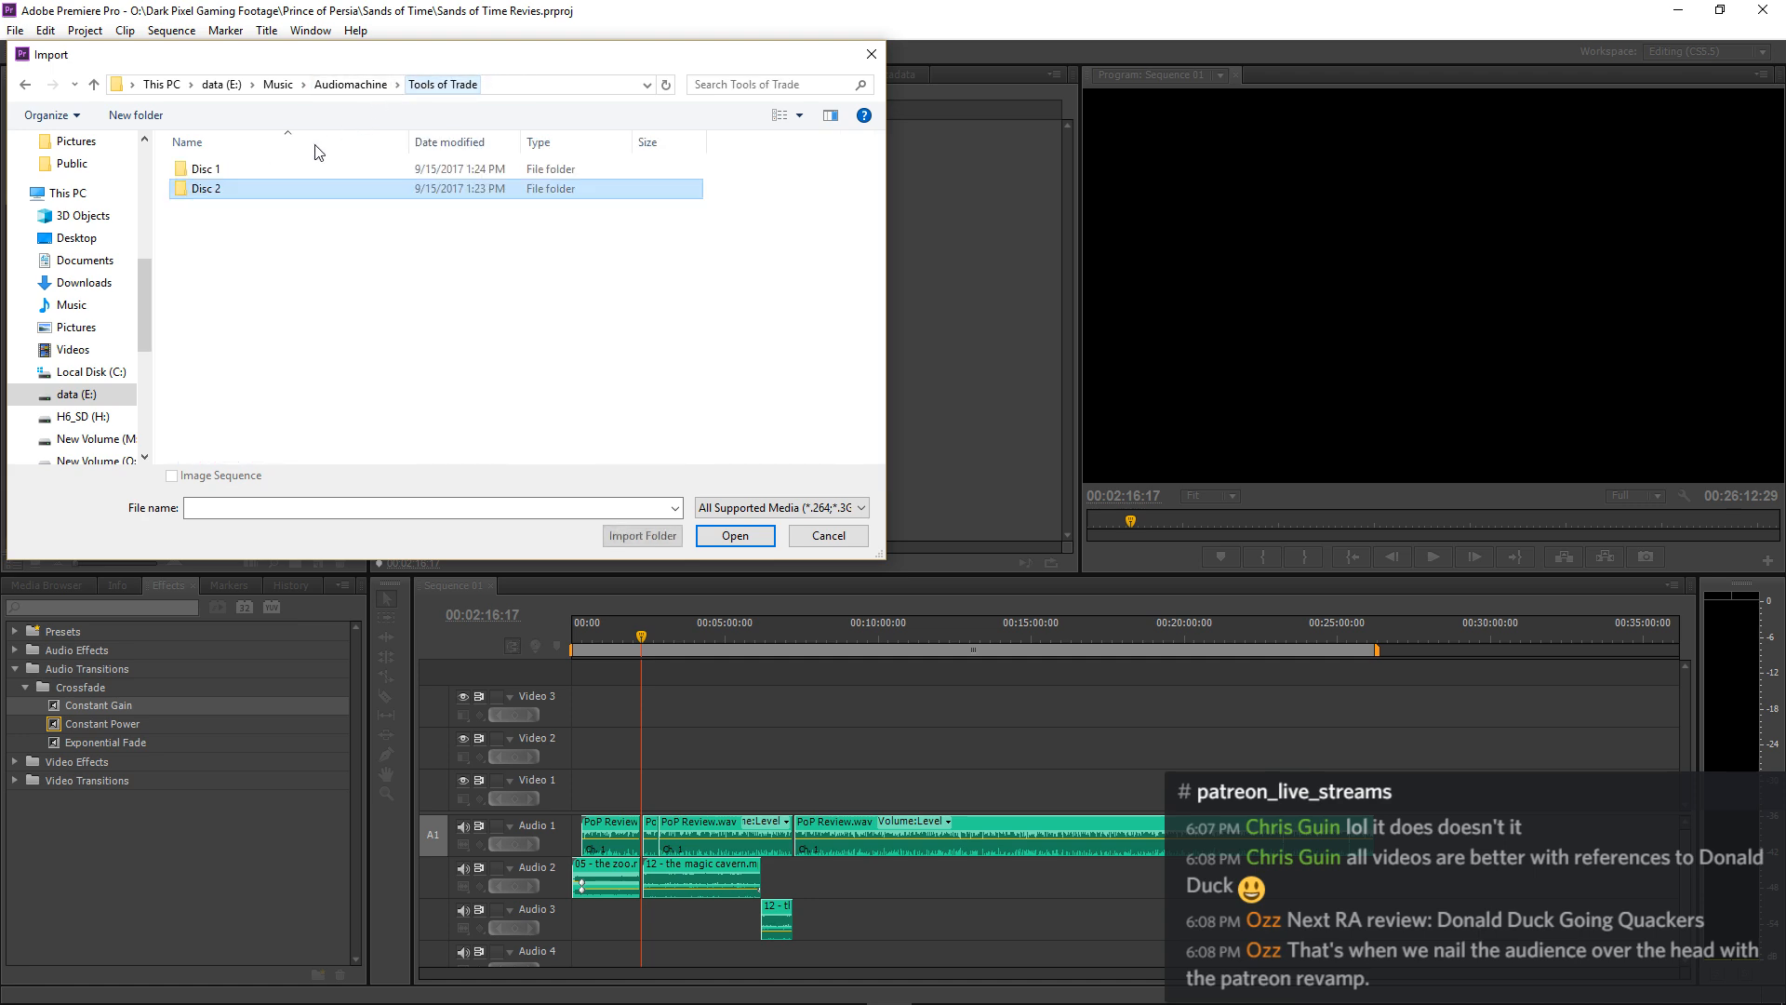
# Import the whole 24-38 - Transitions folder from CD3 of Audiomachine's Atomic Music Station.
pyautogui.click(352, 85)
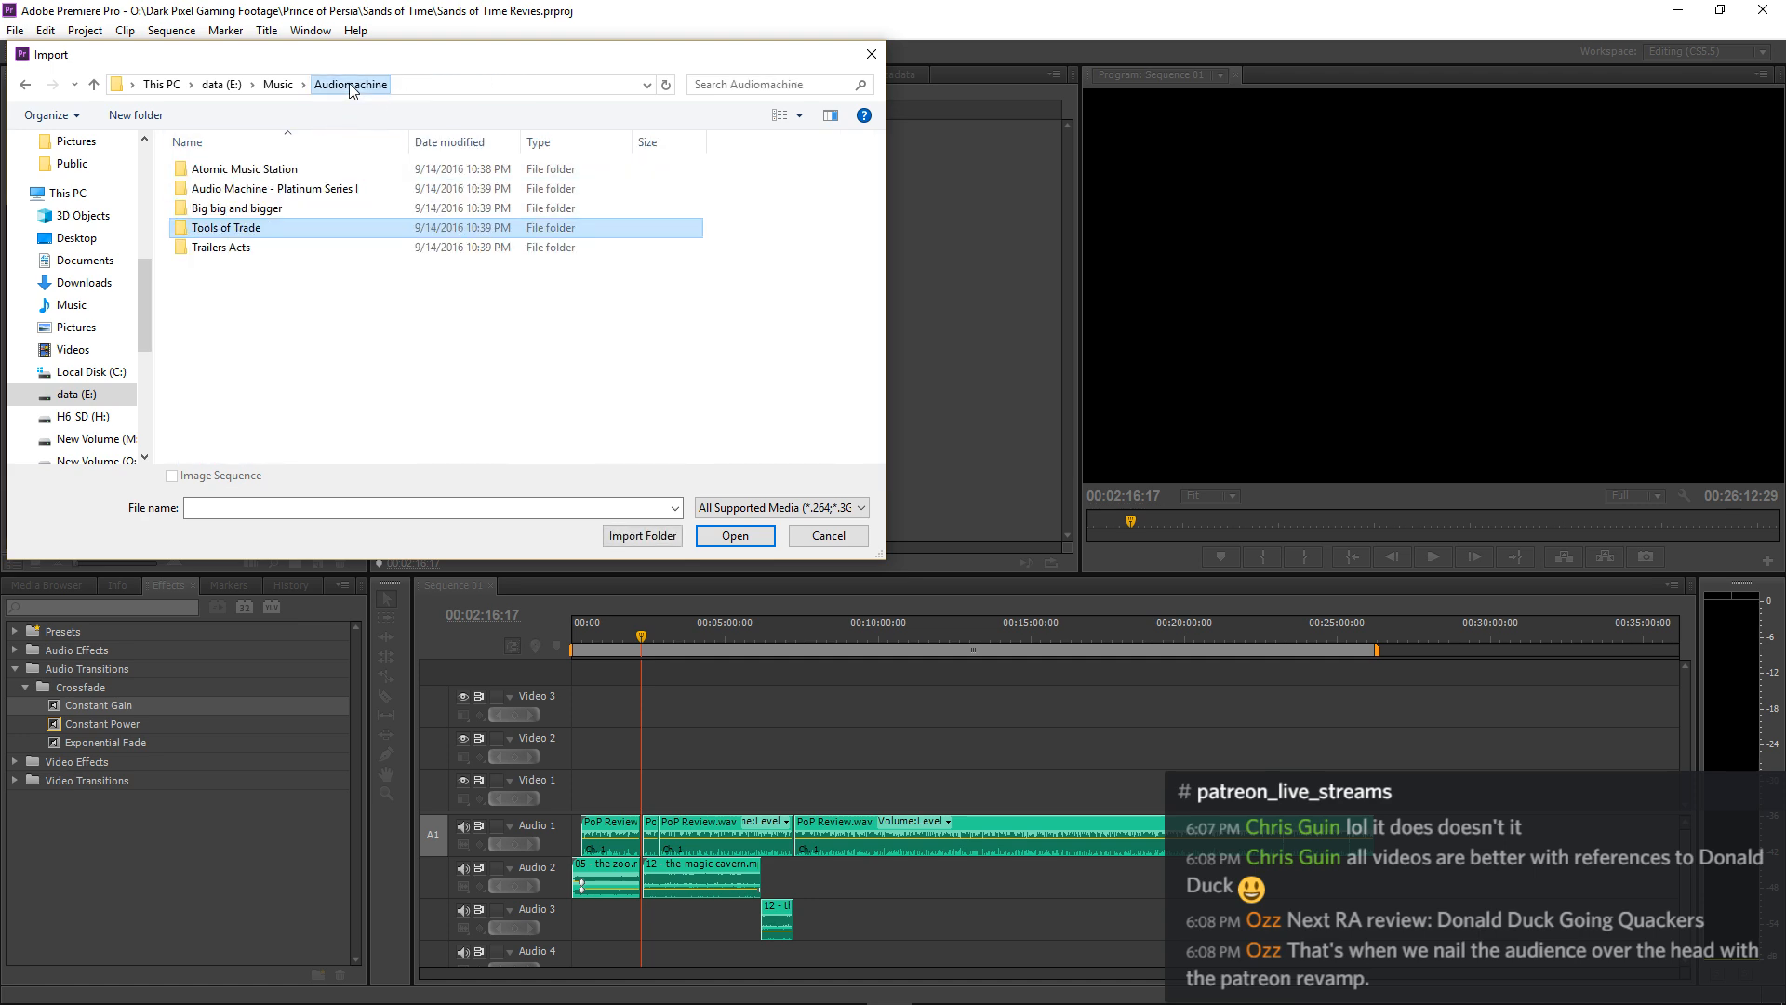
pyautogui.doubleClick(249, 169)
pyautogui.doubleClick(239, 208)
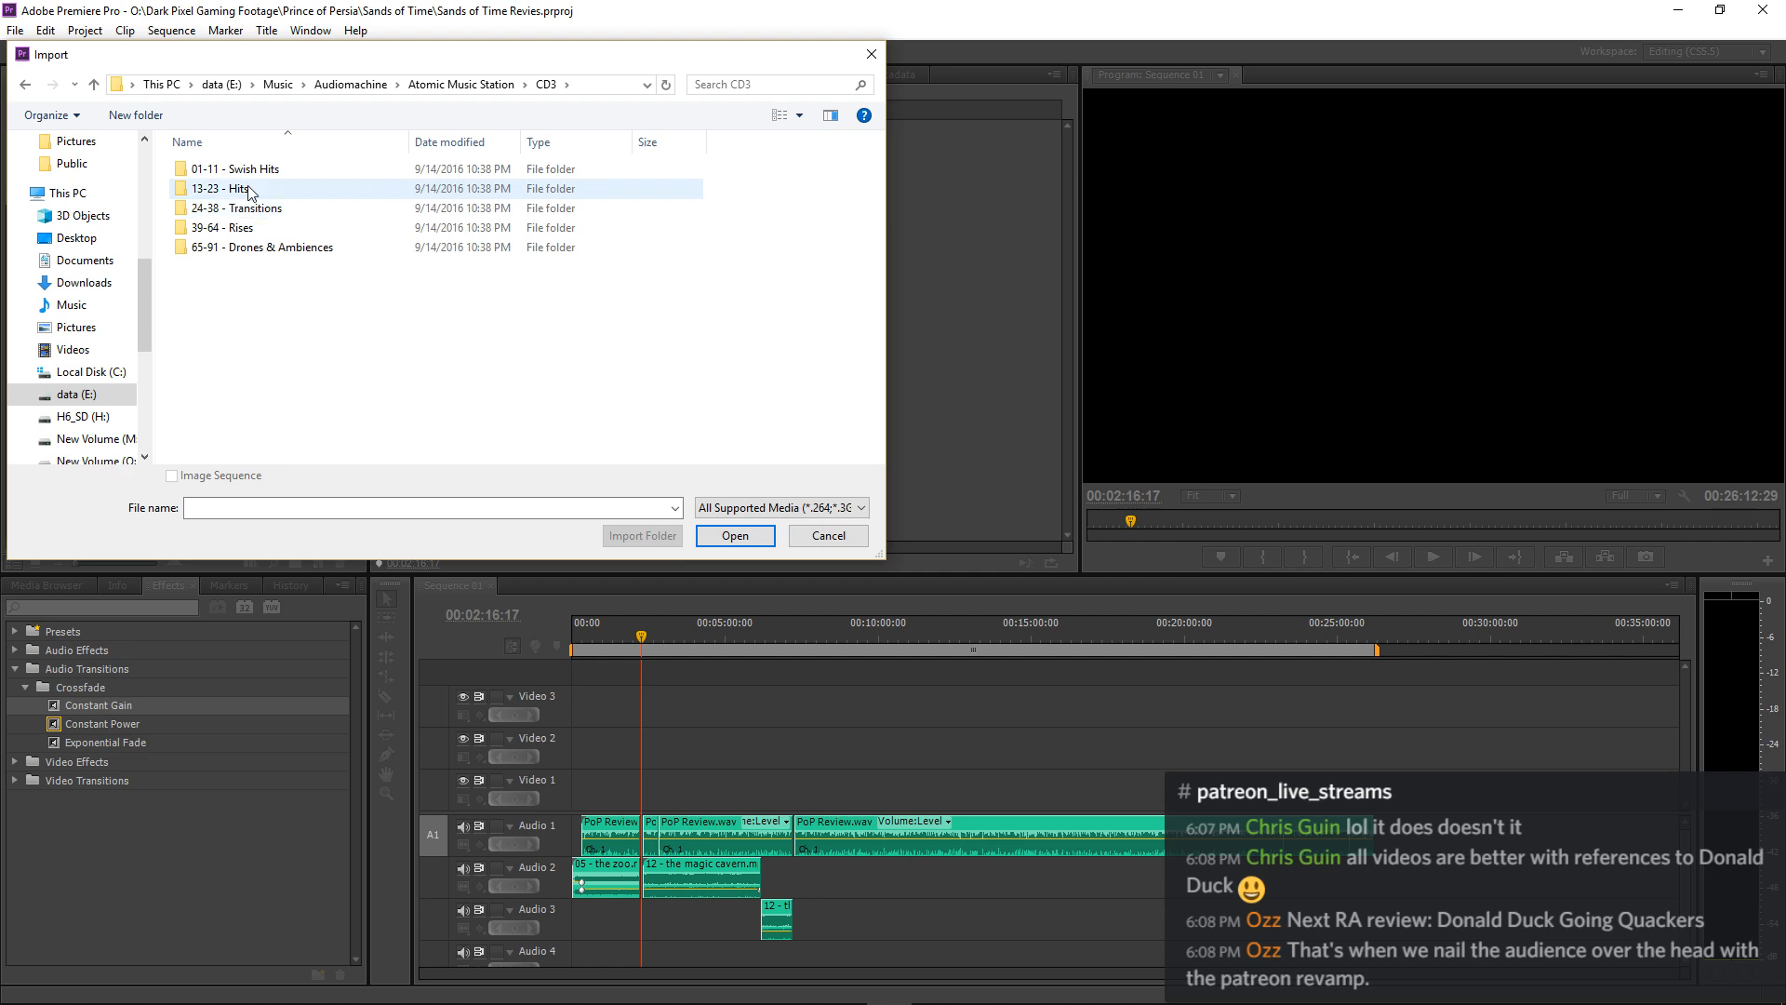
pyautogui.doubleClick(286, 214)
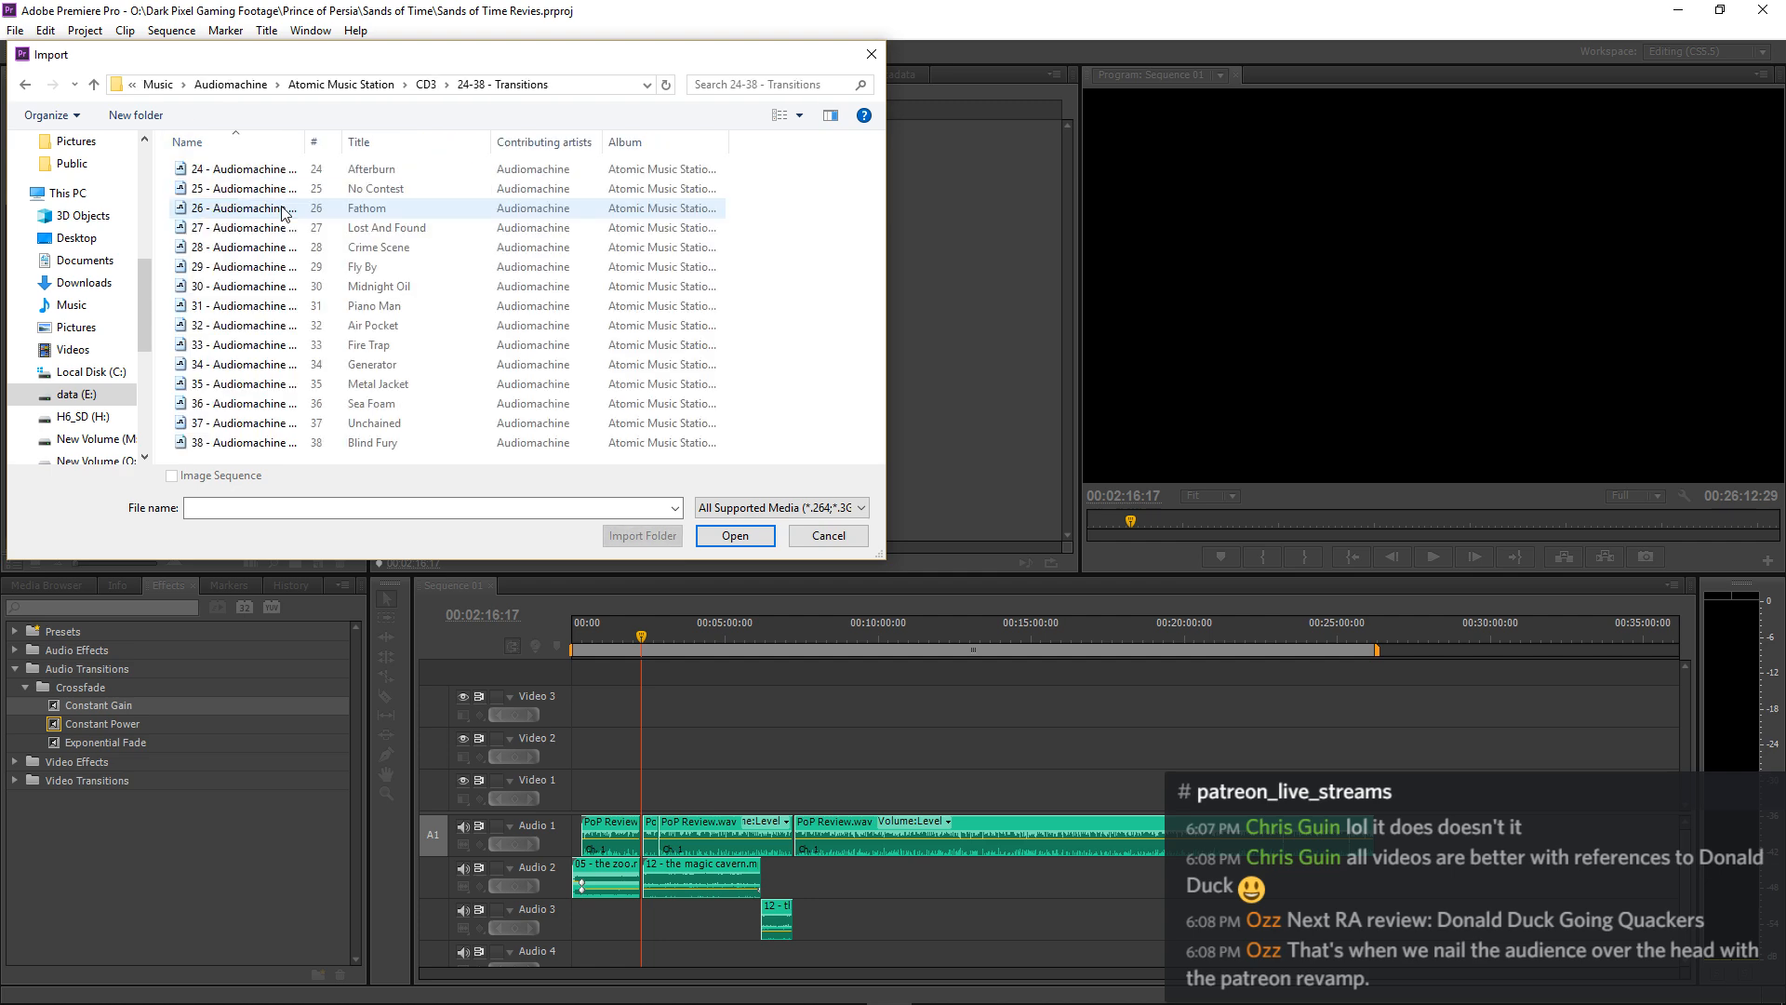
pyautogui.moveTo(305, 141); pyautogui.dragTo(432, 172)
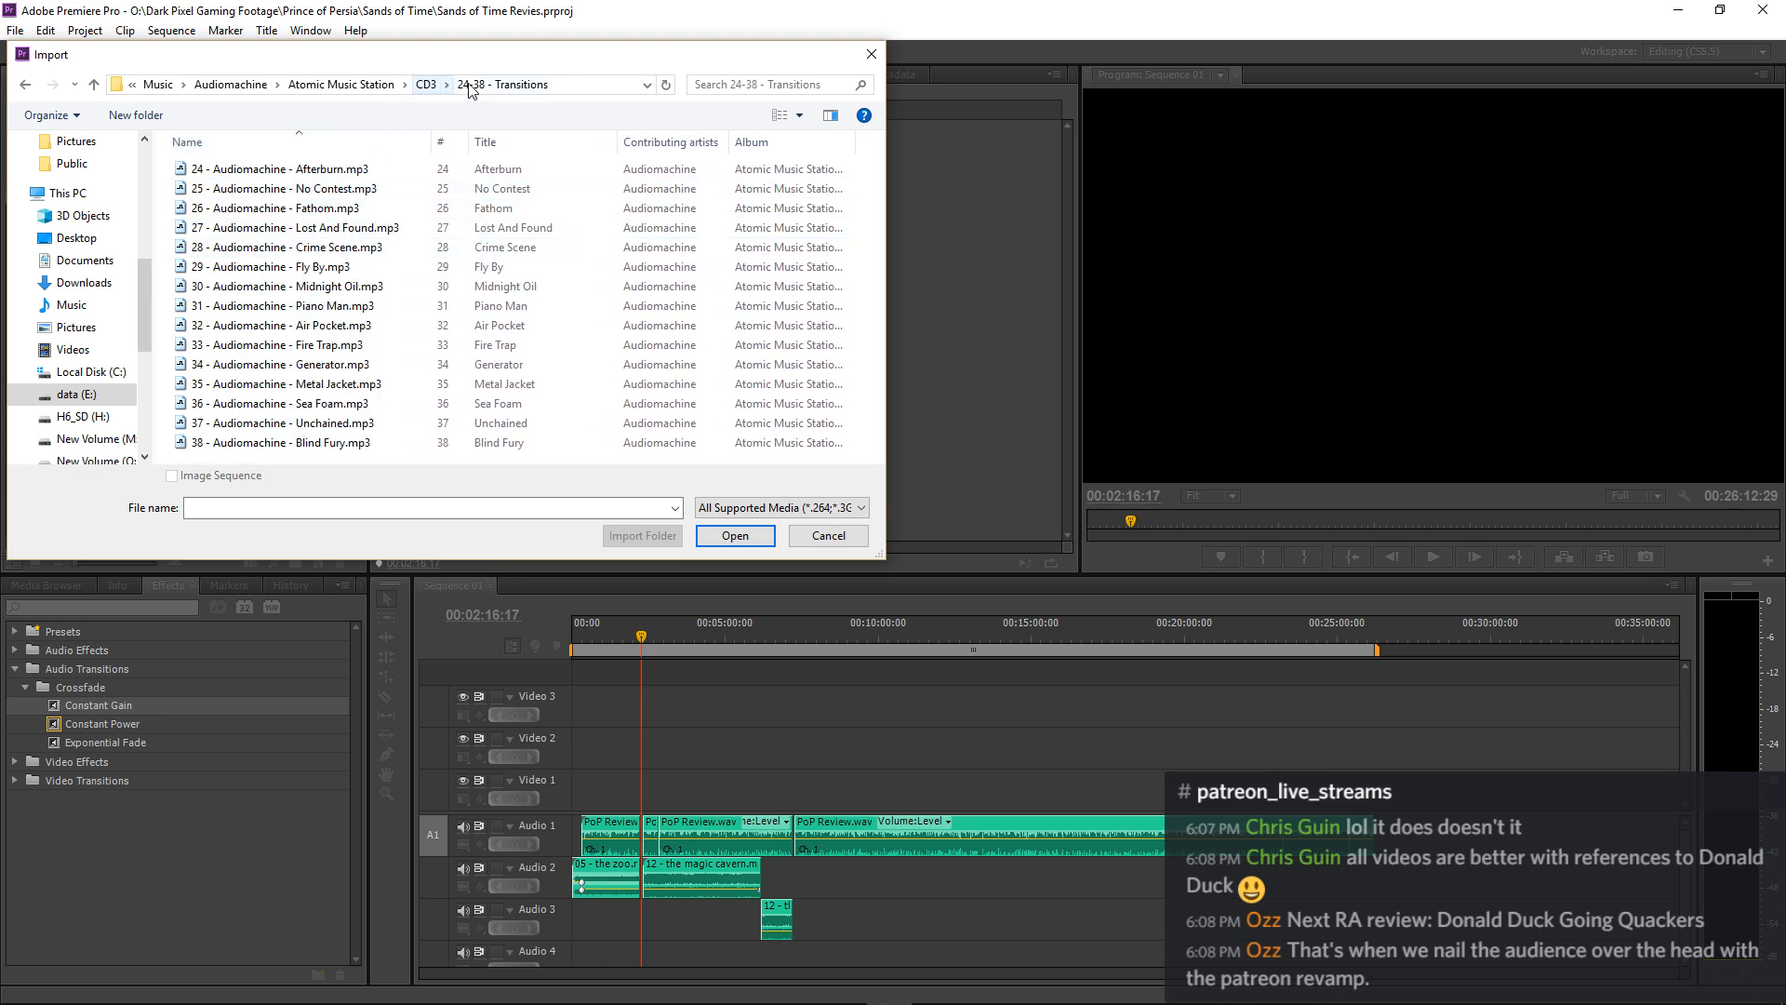
pyautogui.click(425, 84)
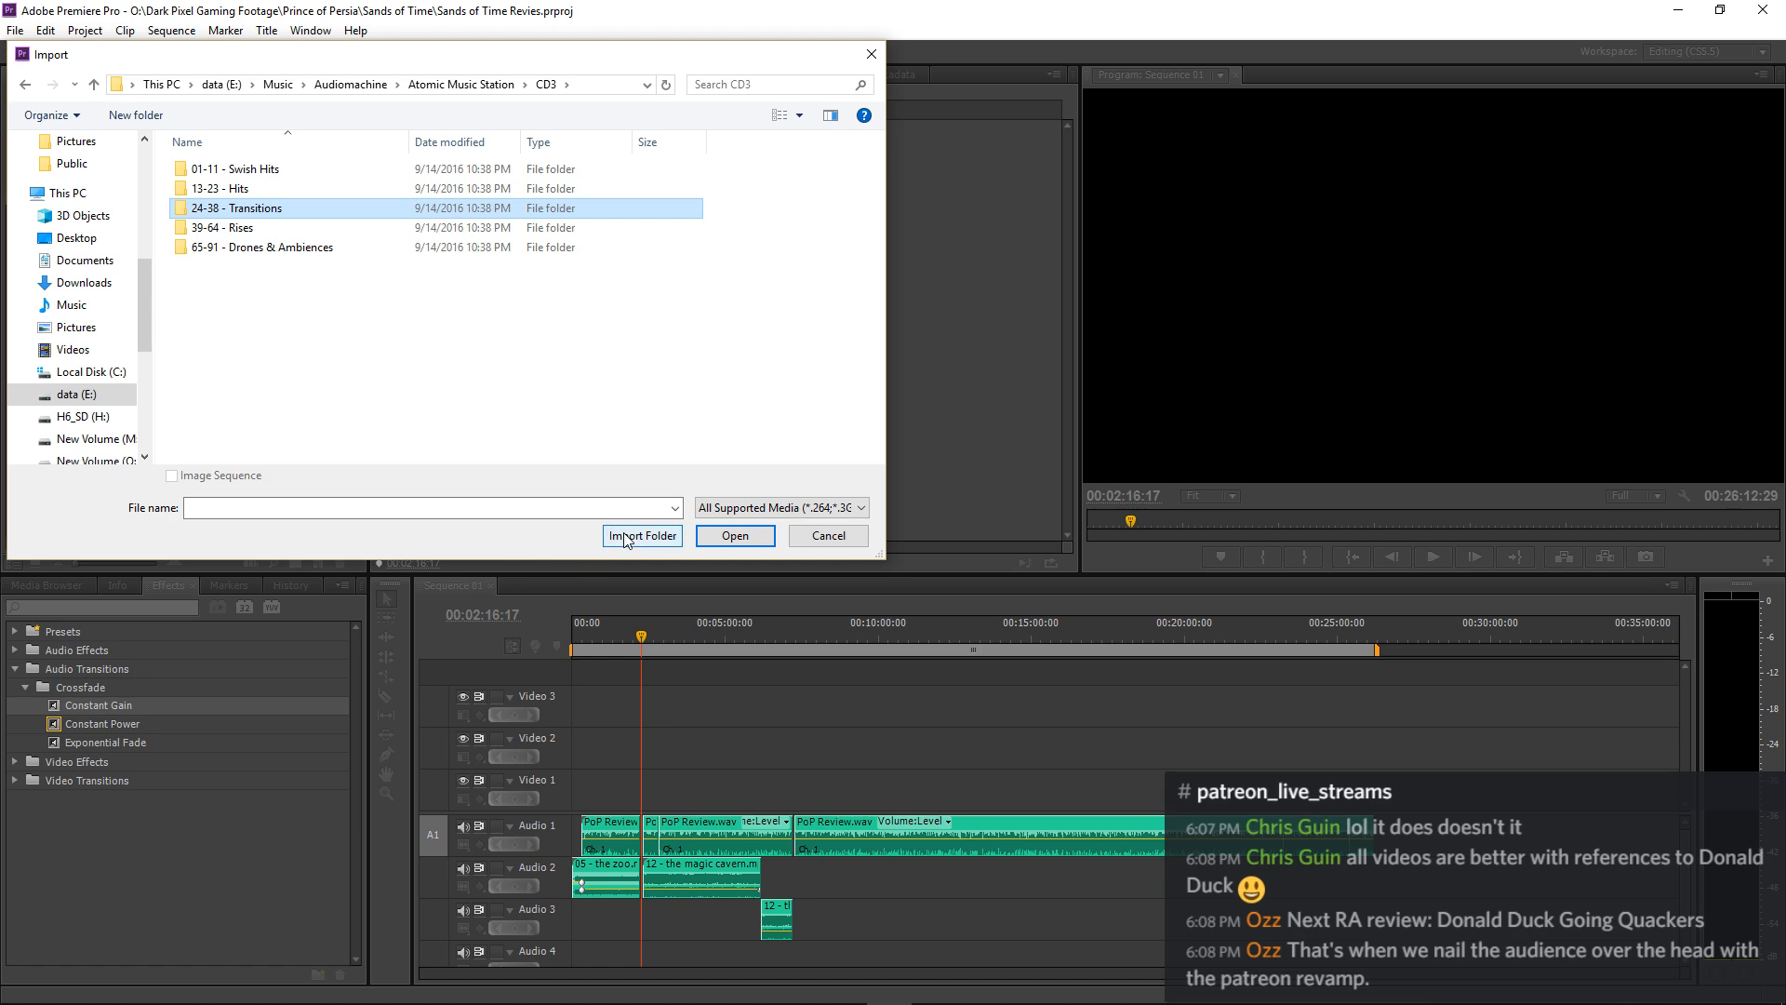
pyautogui.click(625, 537)
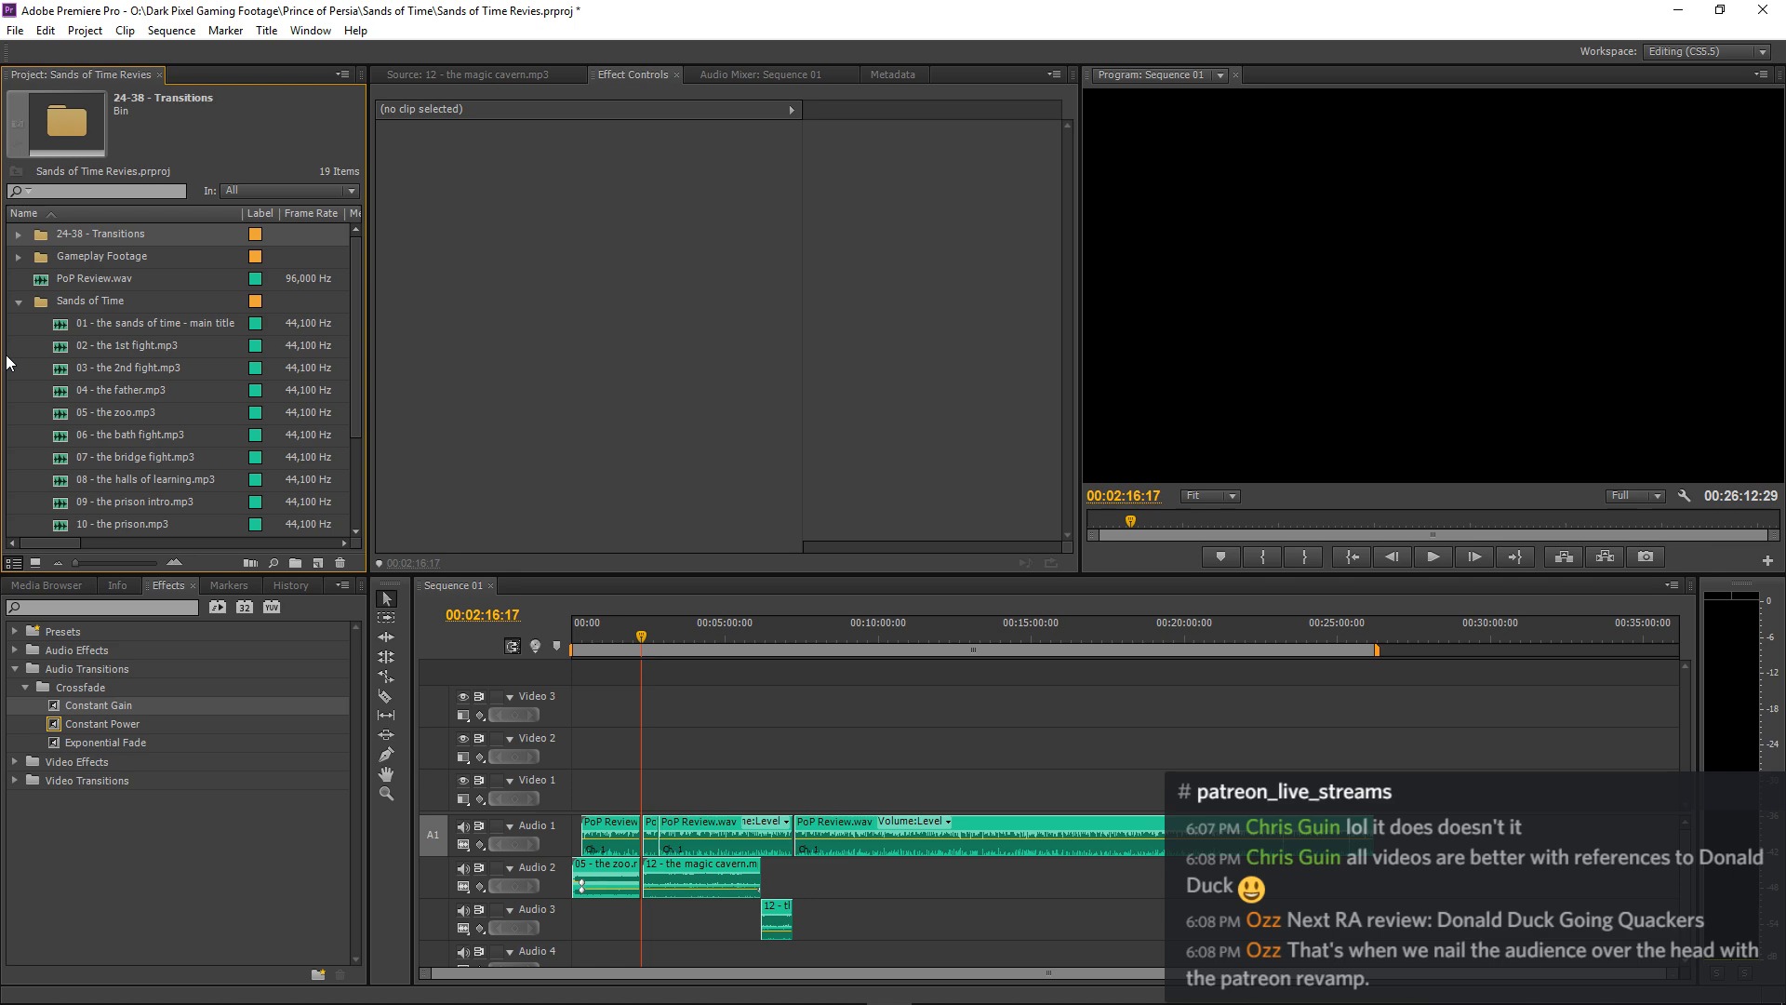
# Expand the imported 24-38 - Transitions bin and audition its sounds from 24 Afterburn through 29 Fly By.
pyautogui.click(20, 235)
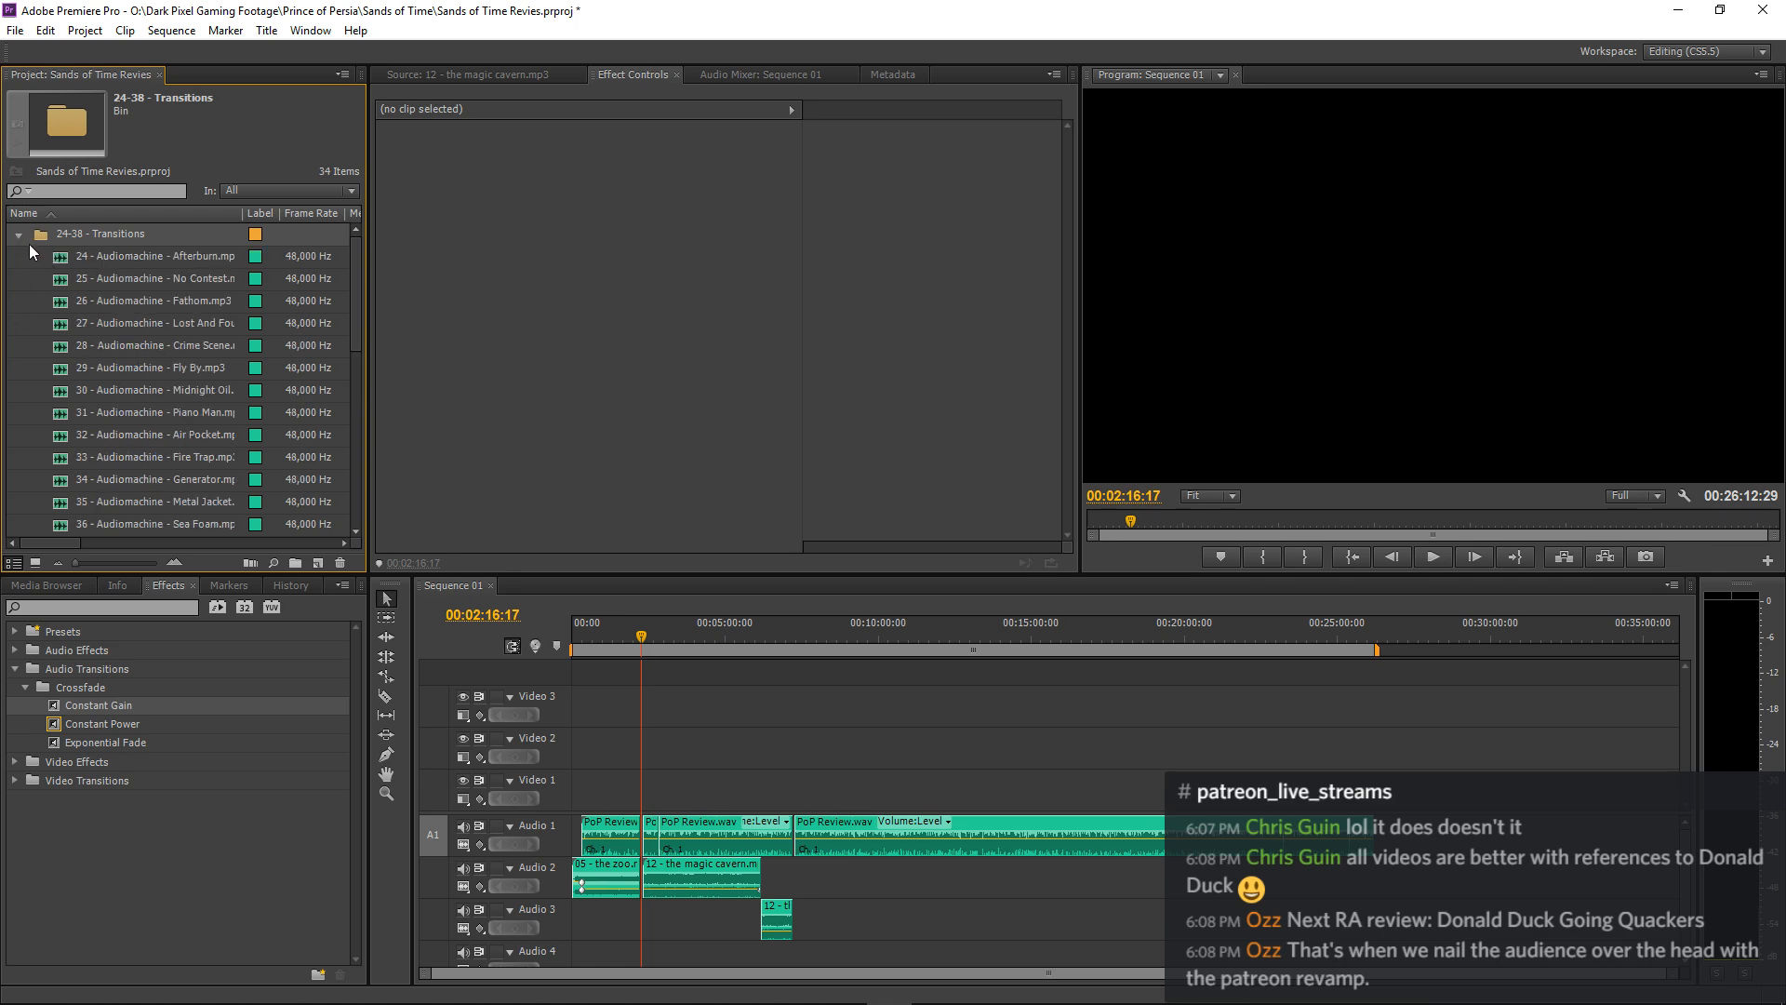
pyautogui.doubleClick(63, 263)
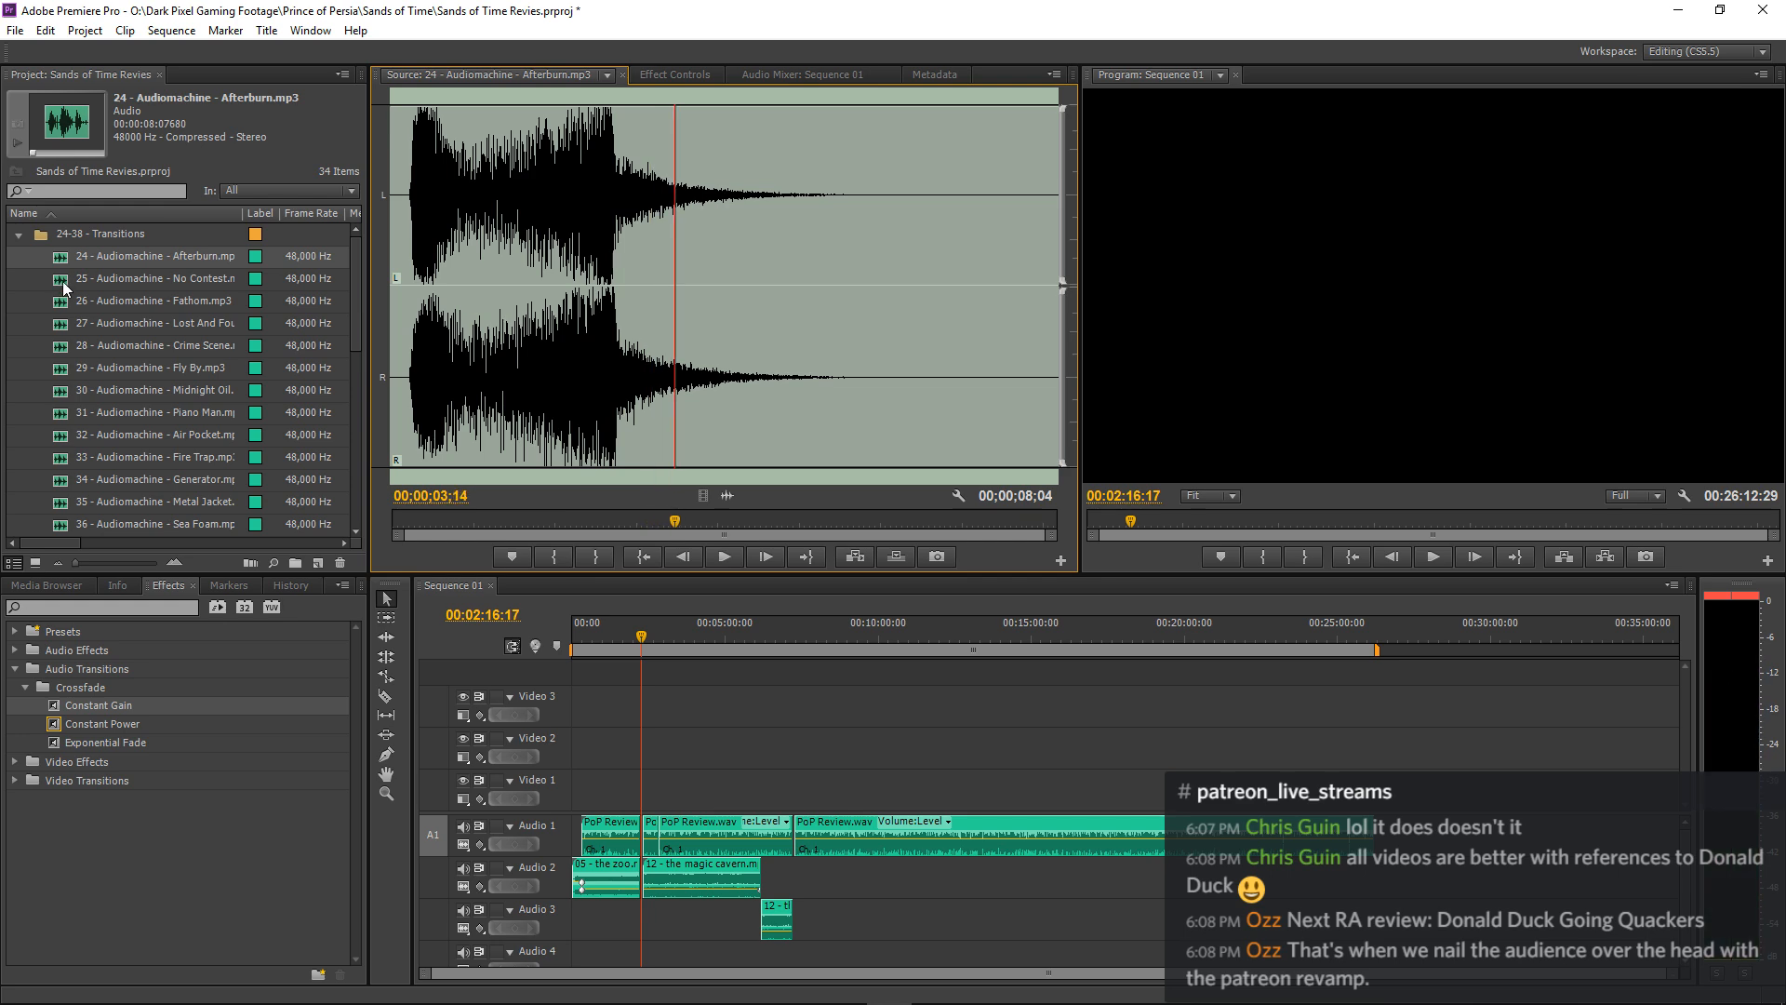
pyautogui.doubleClick(63, 280)
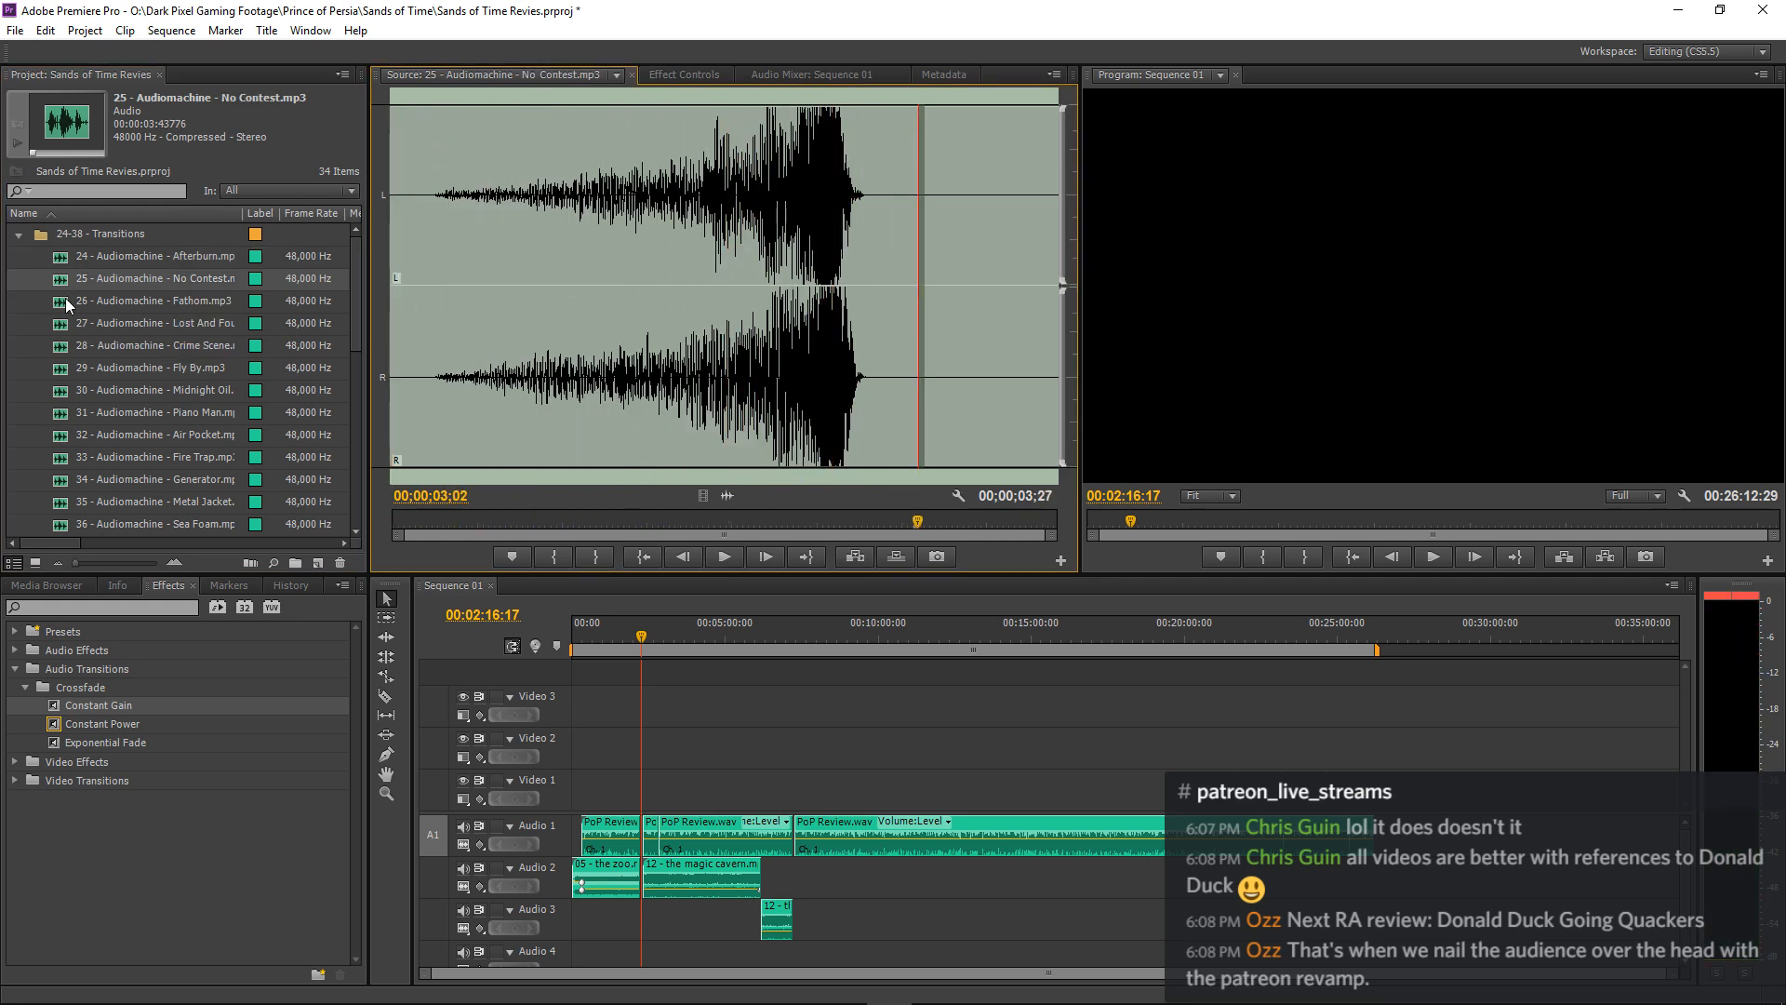
pyautogui.doubleClick(65, 297)
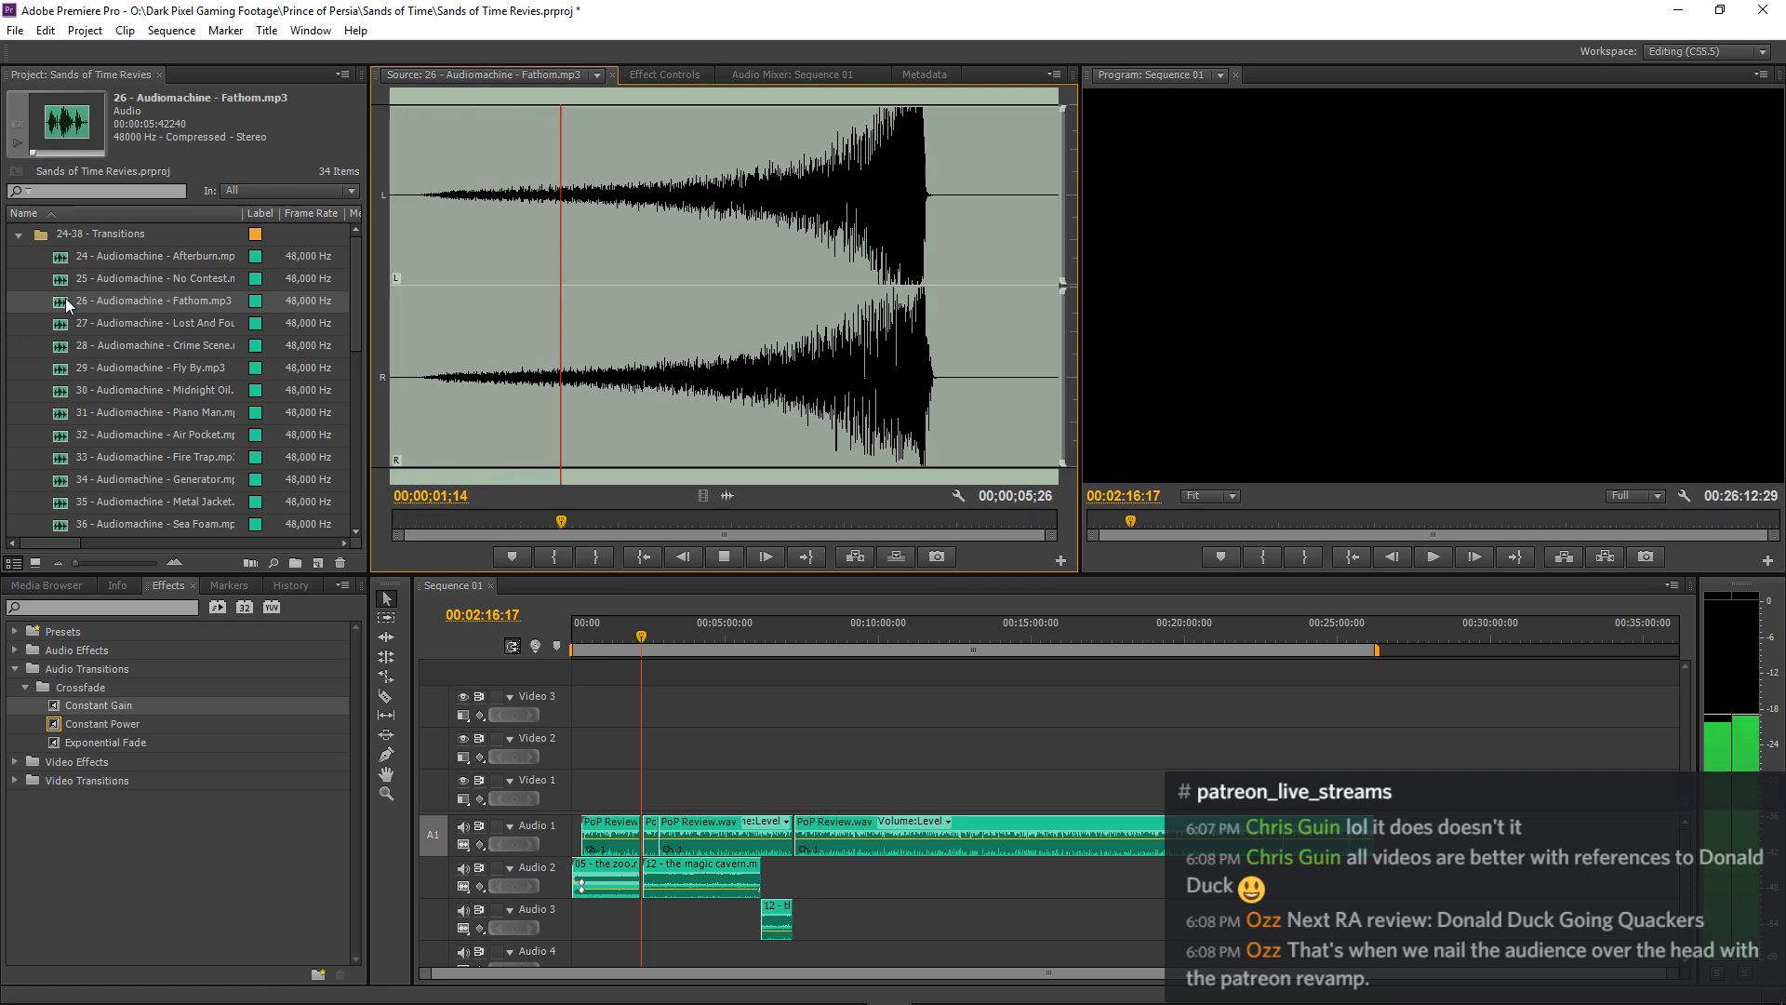
pyautogui.doubleClick(61, 322)
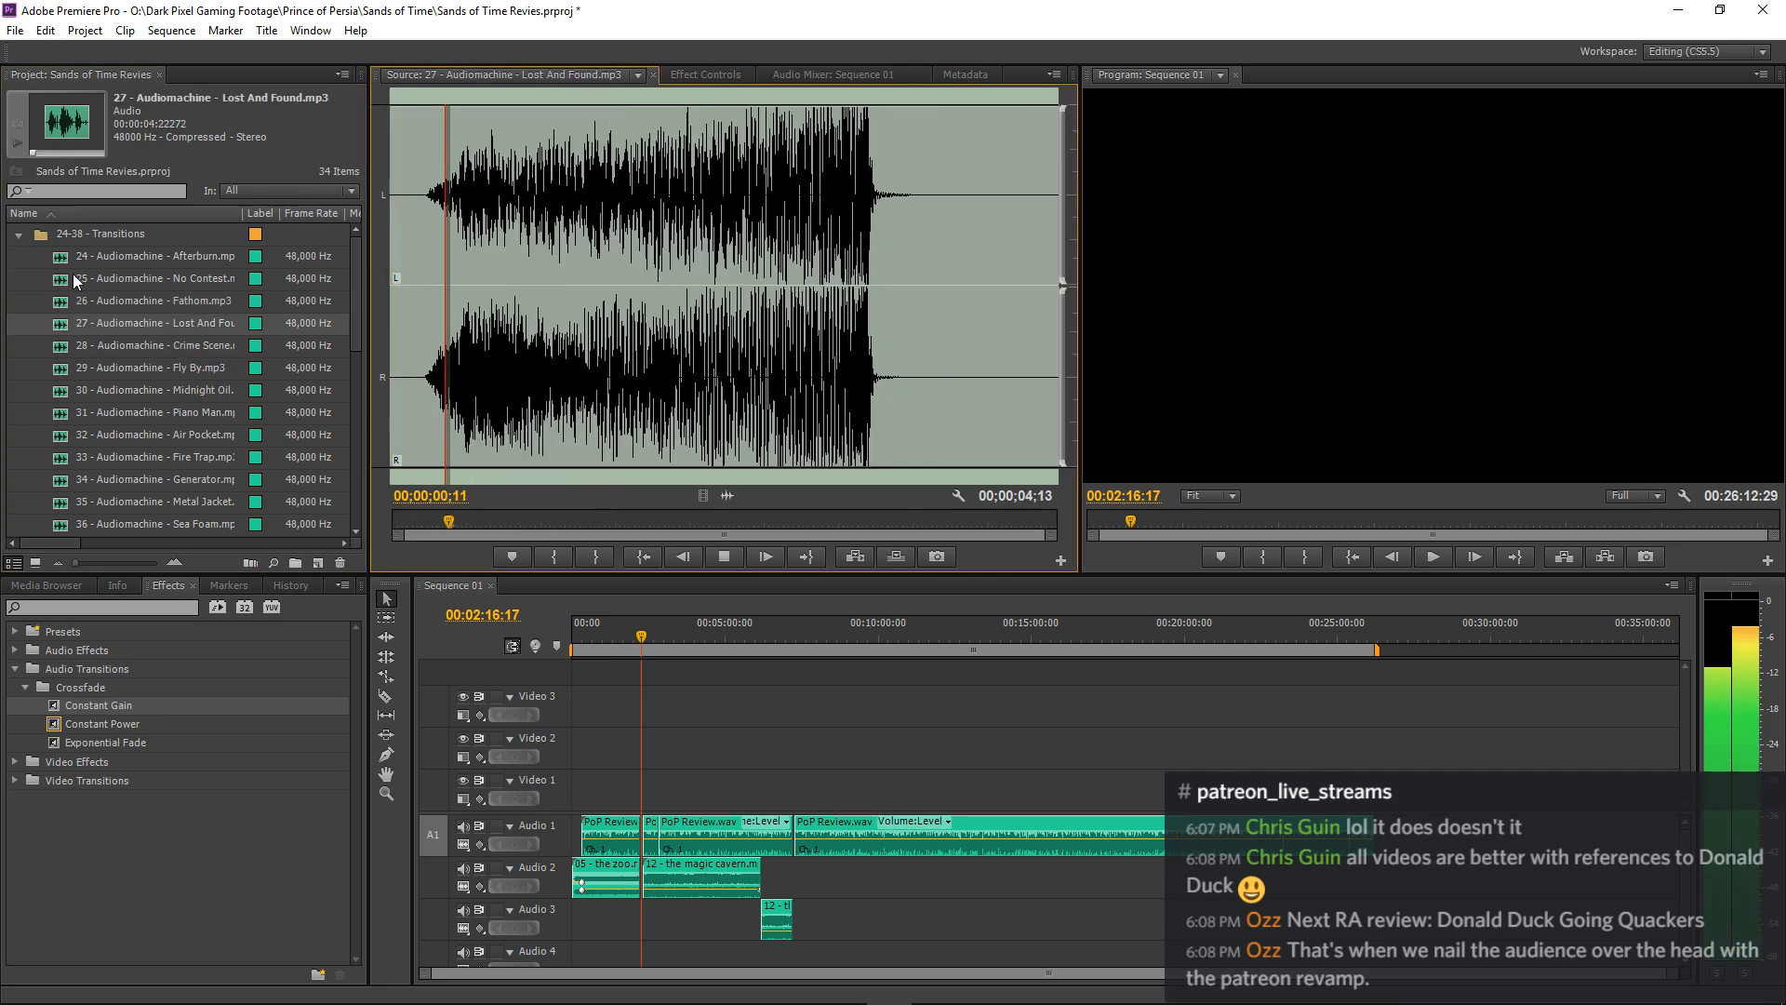
pyautogui.doubleClick(59, 349)
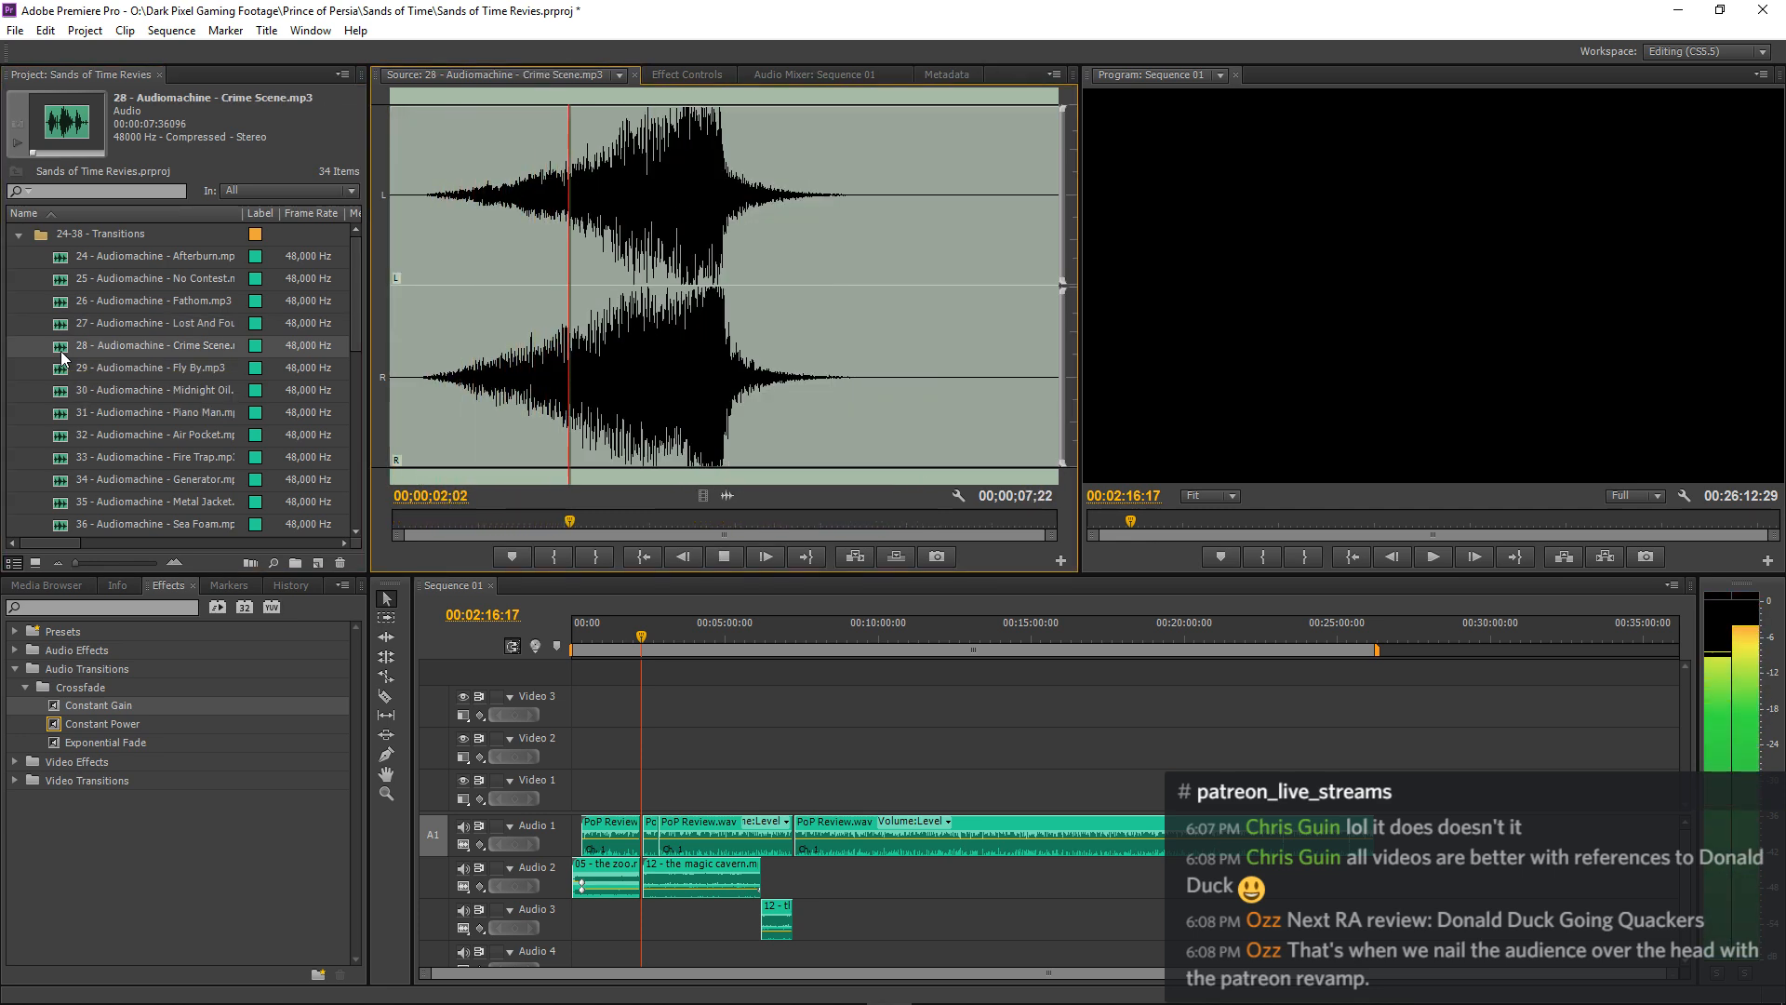
pyautogui.doubleClick(58, 370)
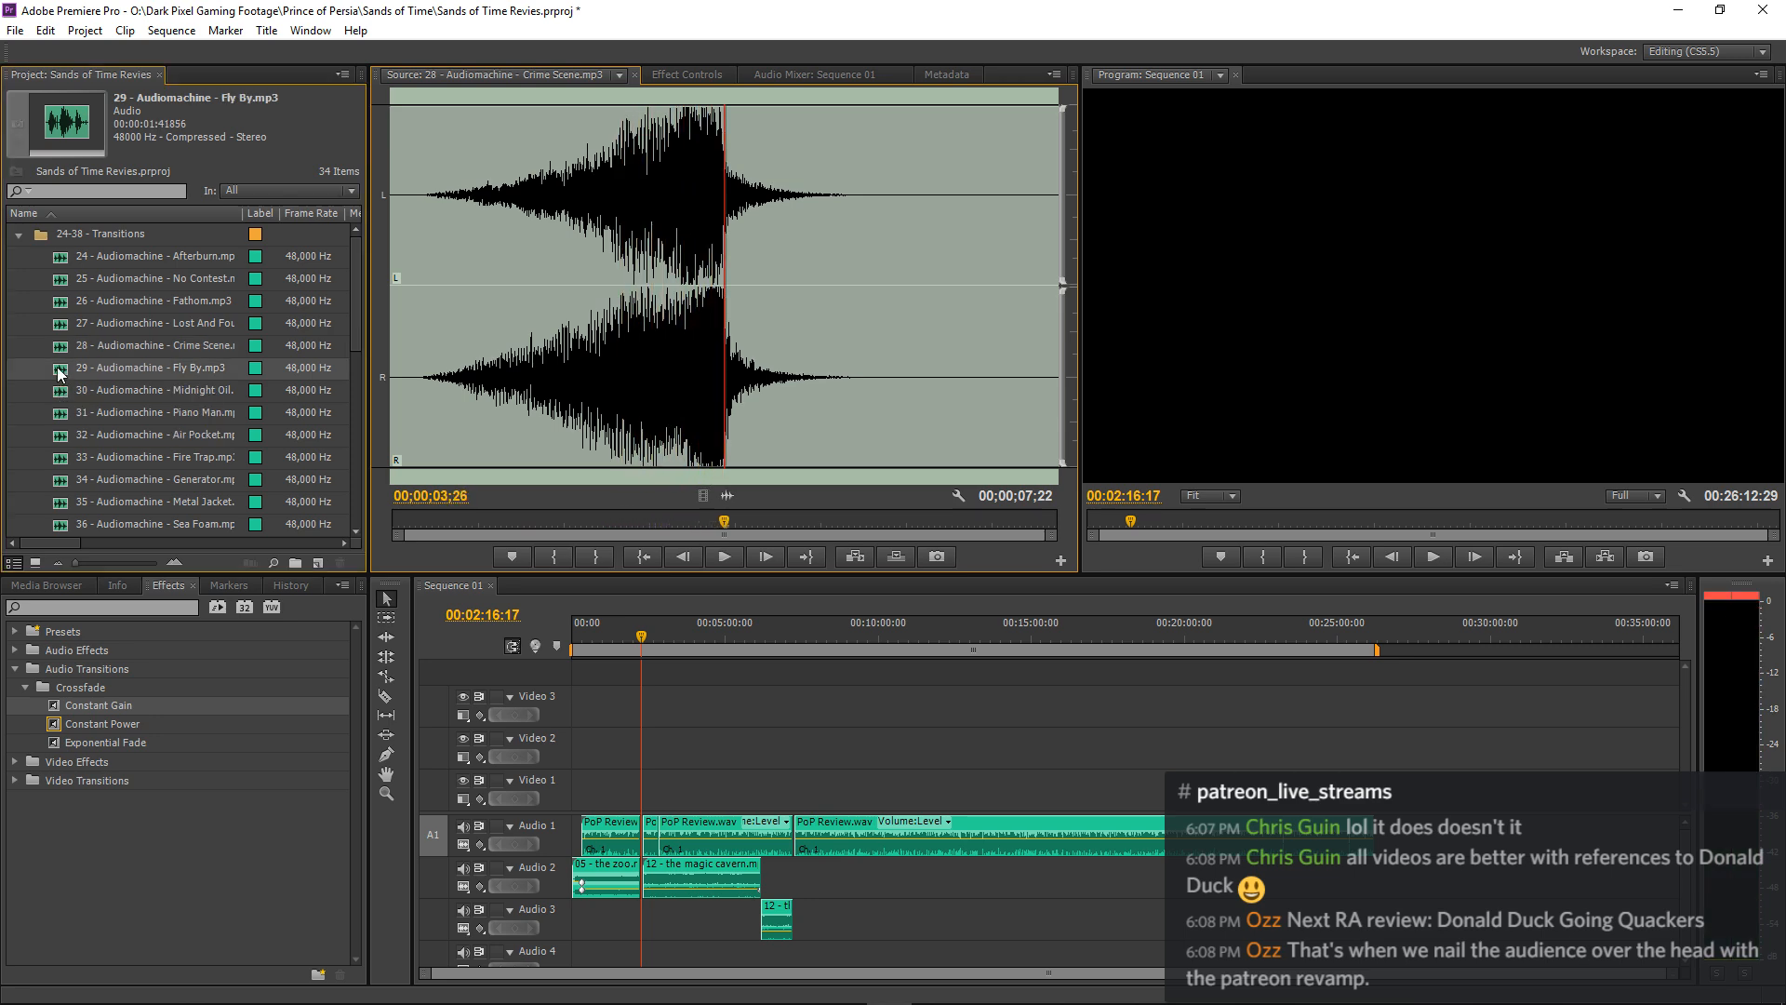
# Audition the transition sounds 30 Midnight Oil and 31 Piano Man.
pyautogui.doubleClick(61, 397)
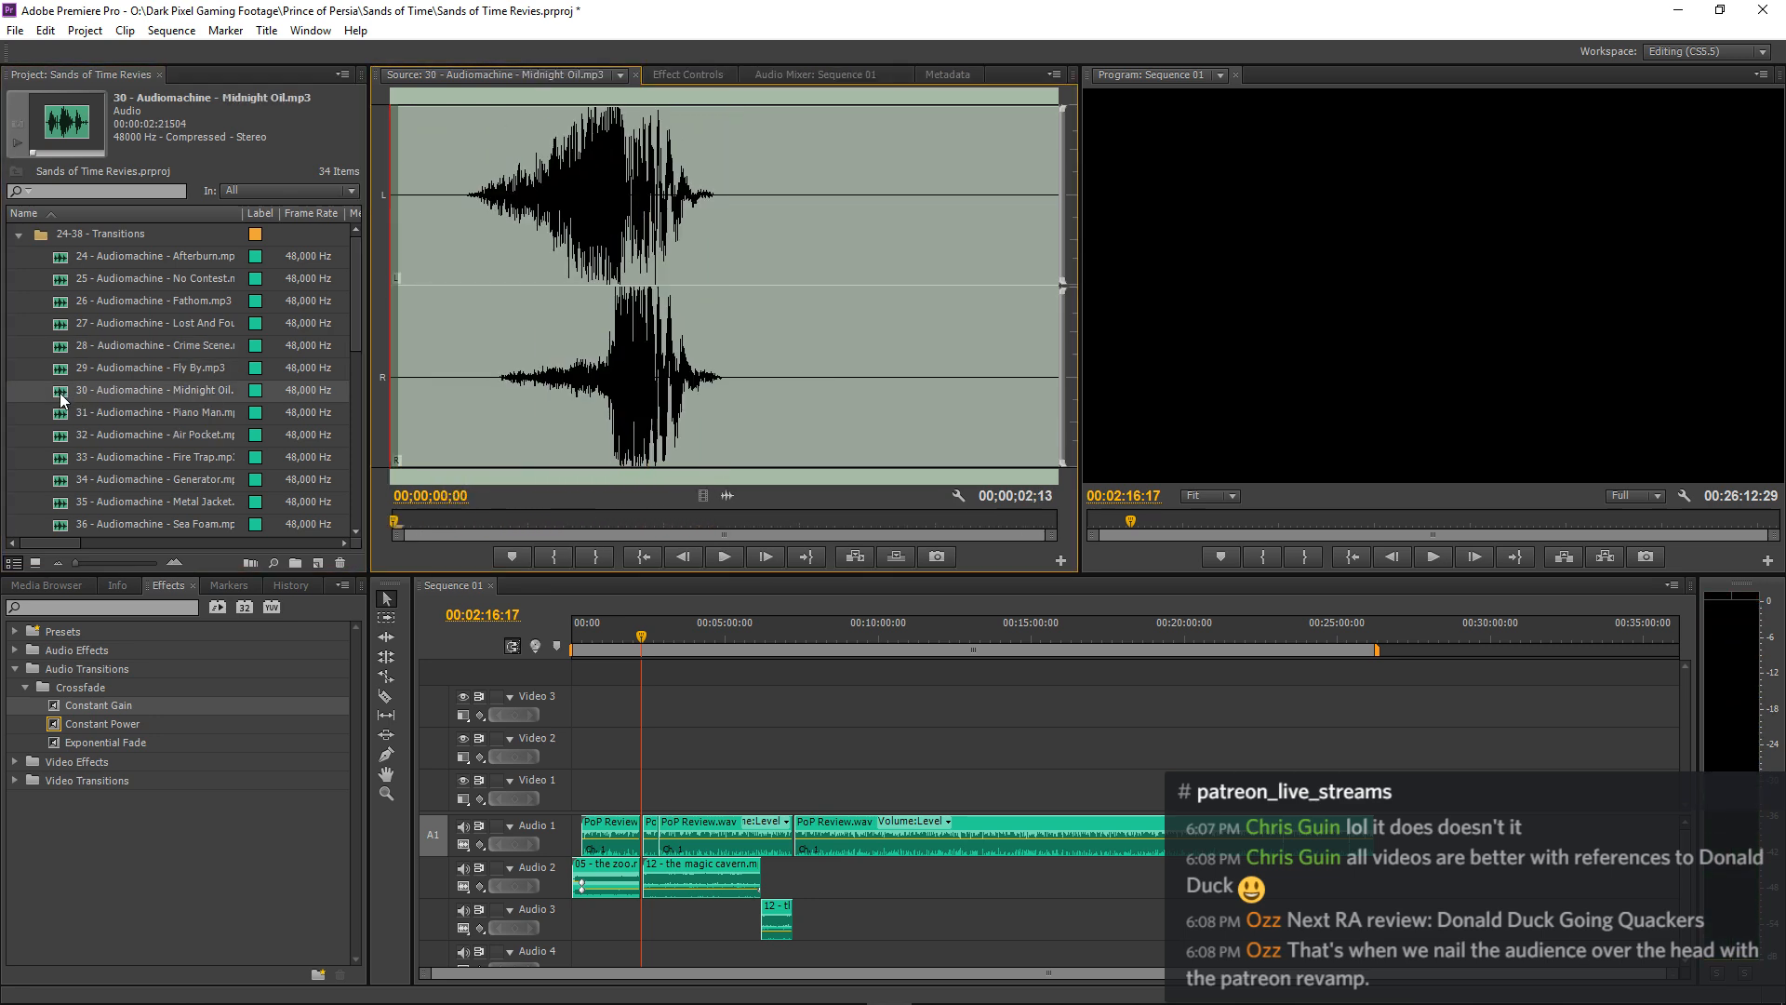
pyautogui.press('space')
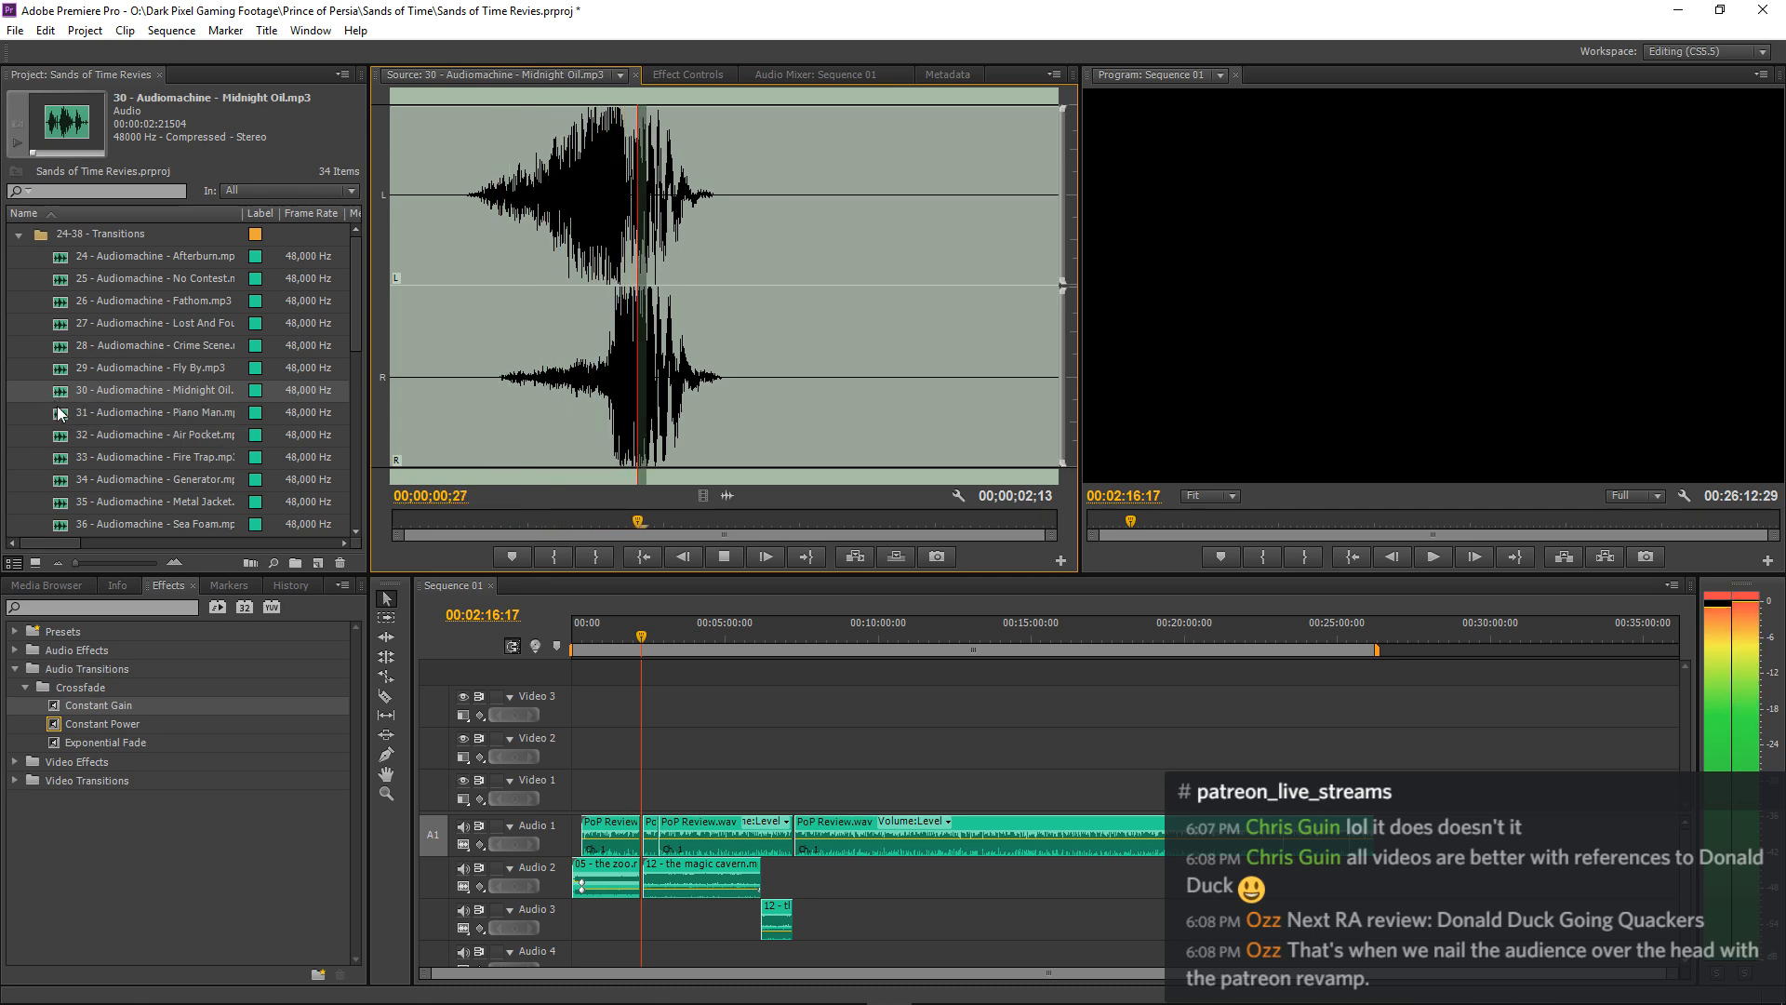
pyautogui.doubleClick(60, 414)
pyautogui.press('space')
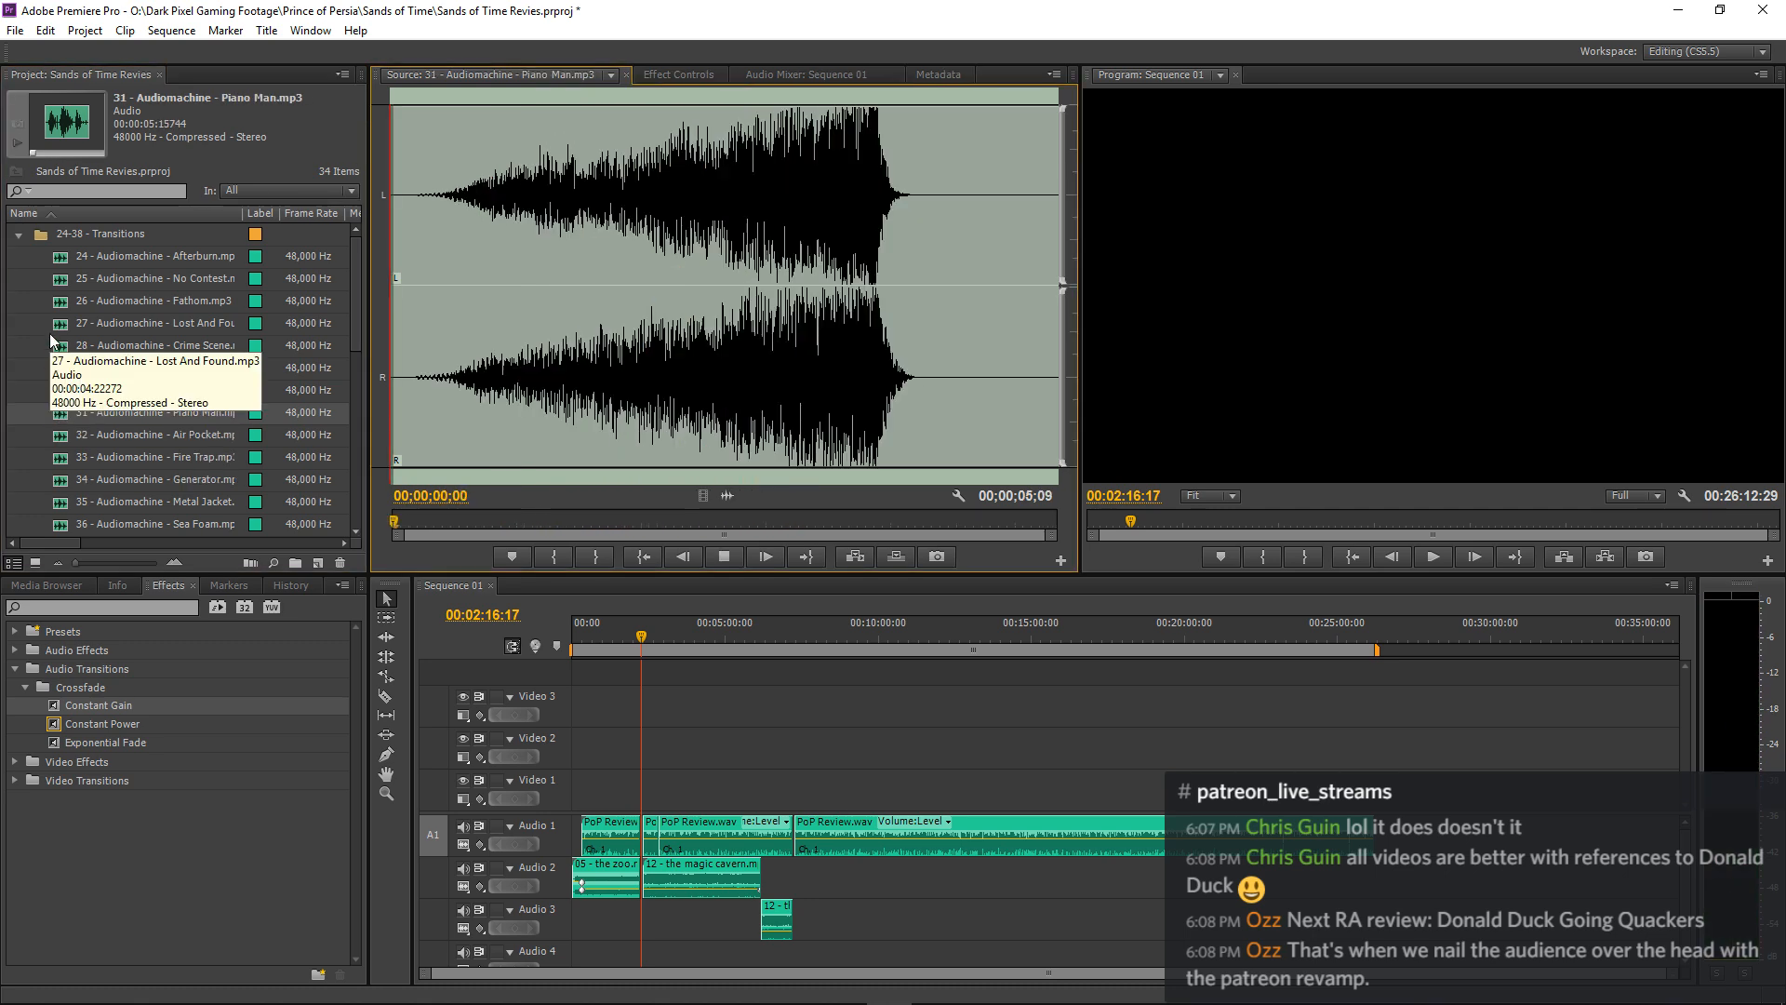
pyautogui.scroll(-1, 50, 335)
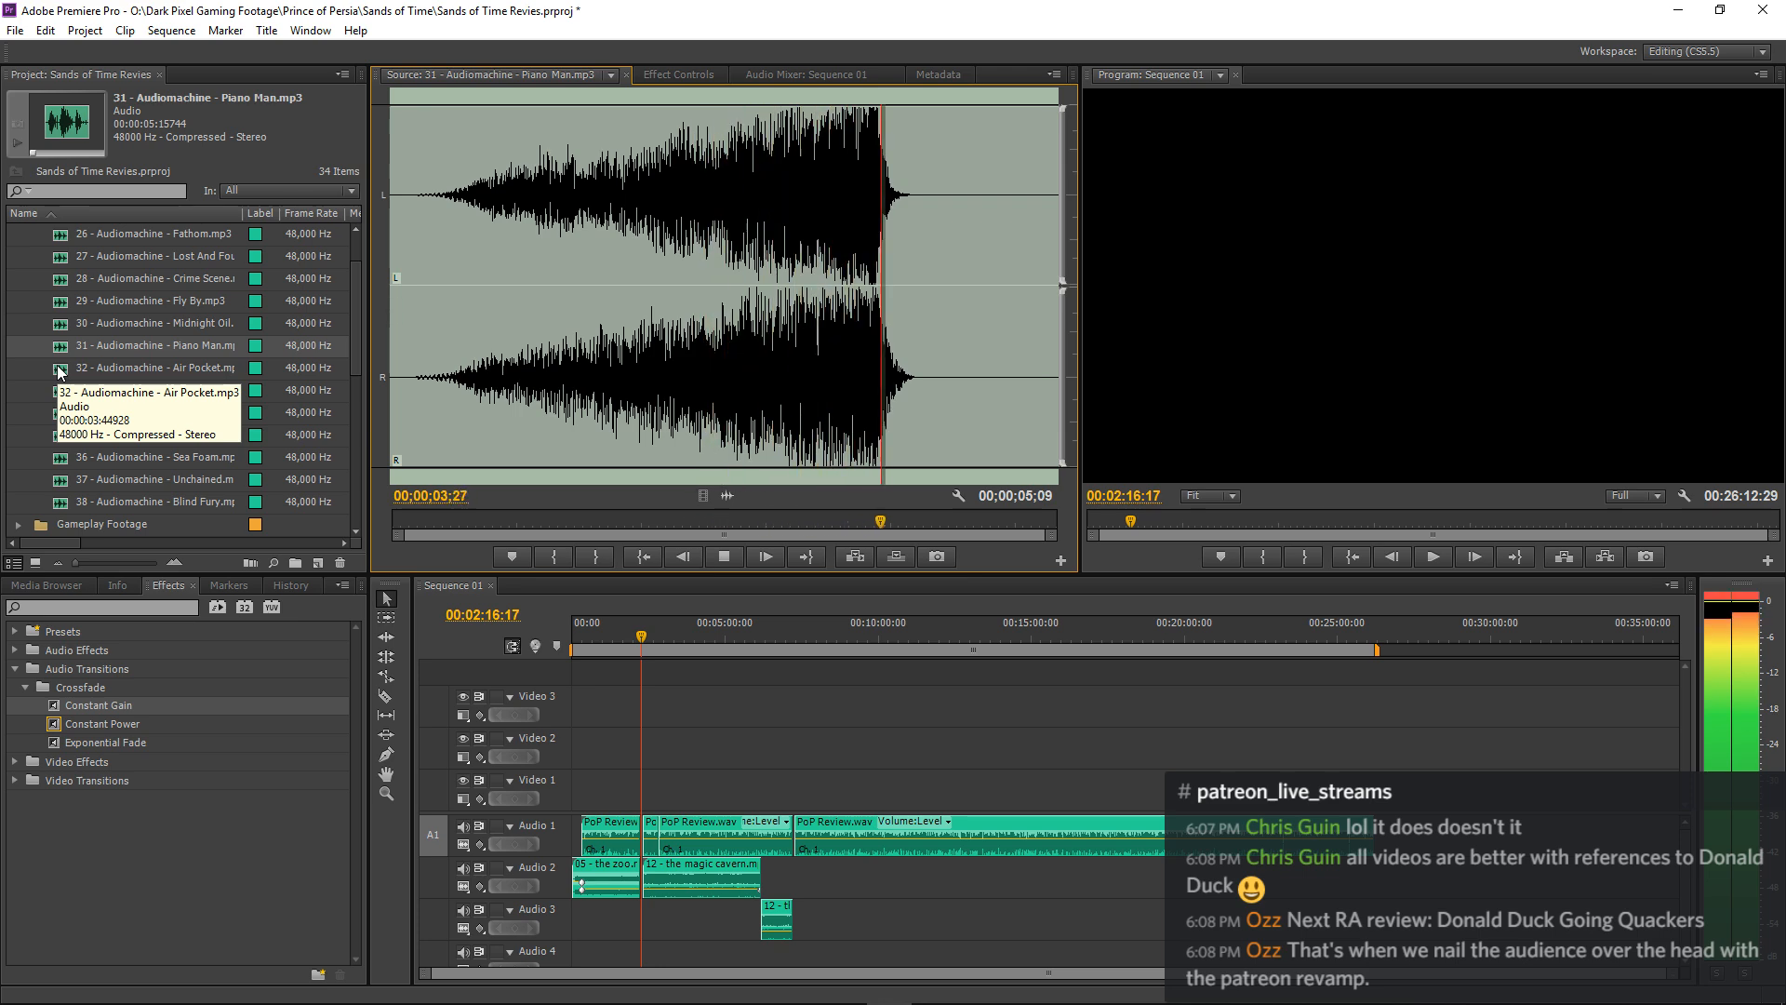
pyautogui.press('space')
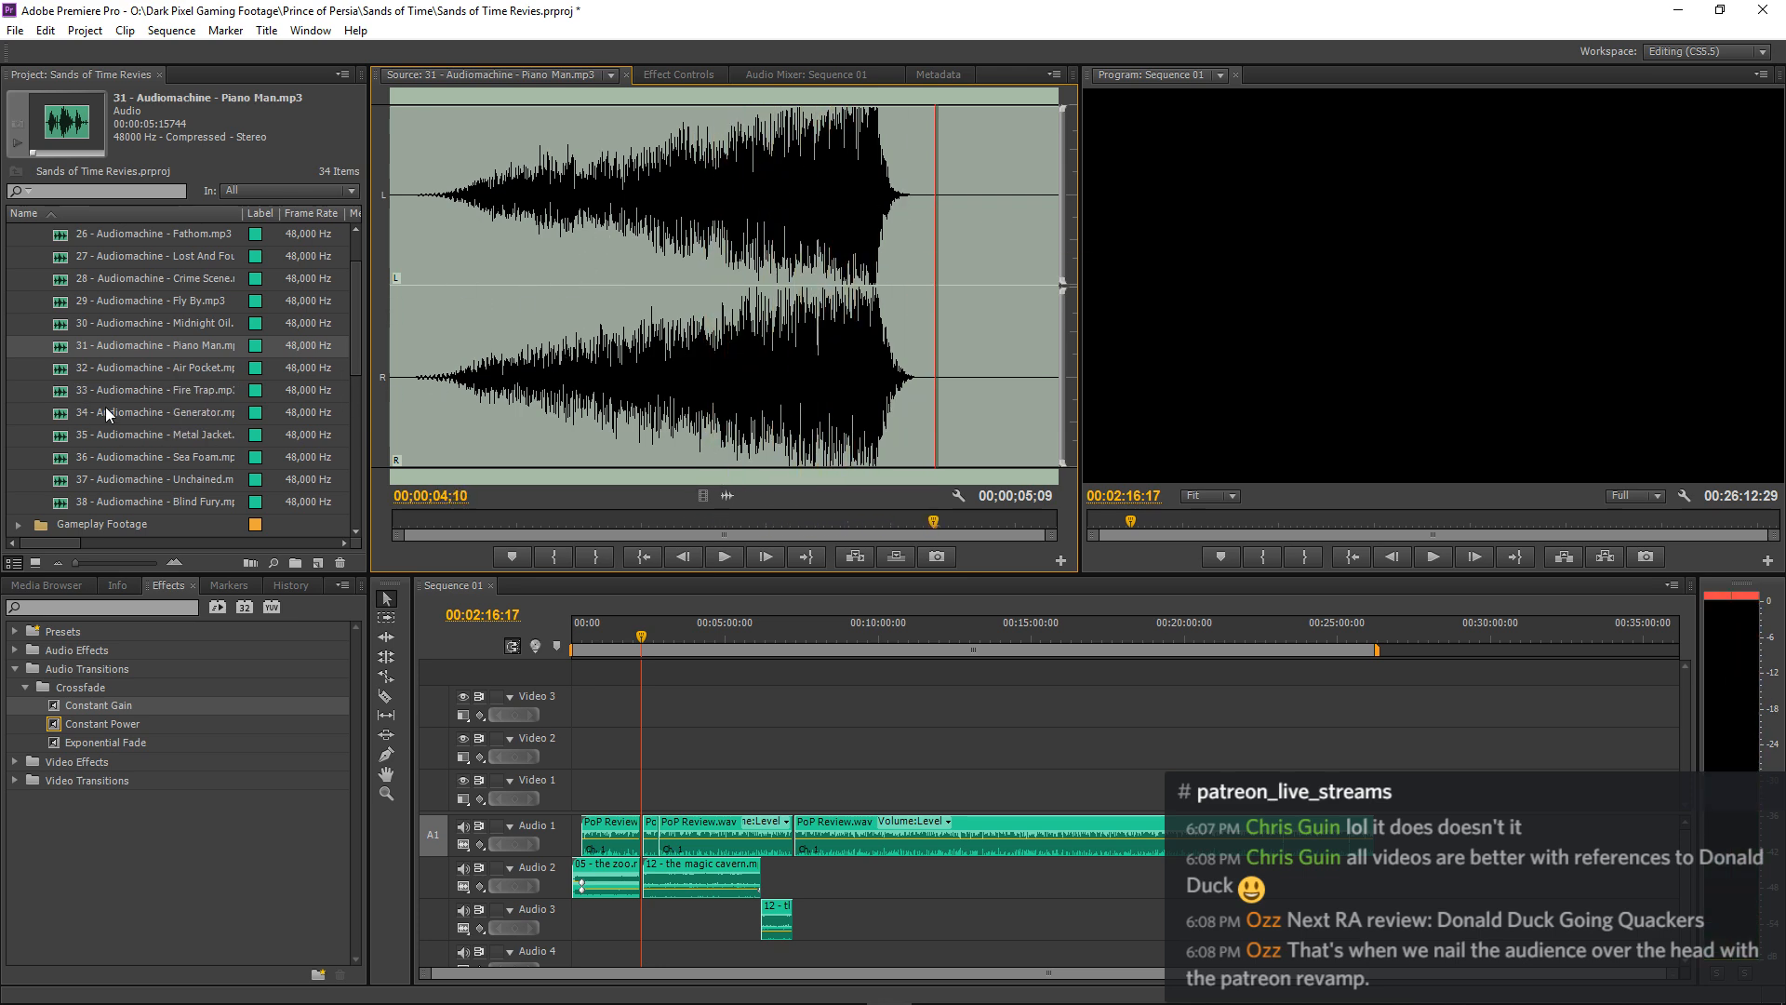
# Audition the transition sounds 32 Air Pocket, 33 Fire Trap and 34 Generator.
pyautogui.doubleClick(60, 374)
pyautogui.press('space')
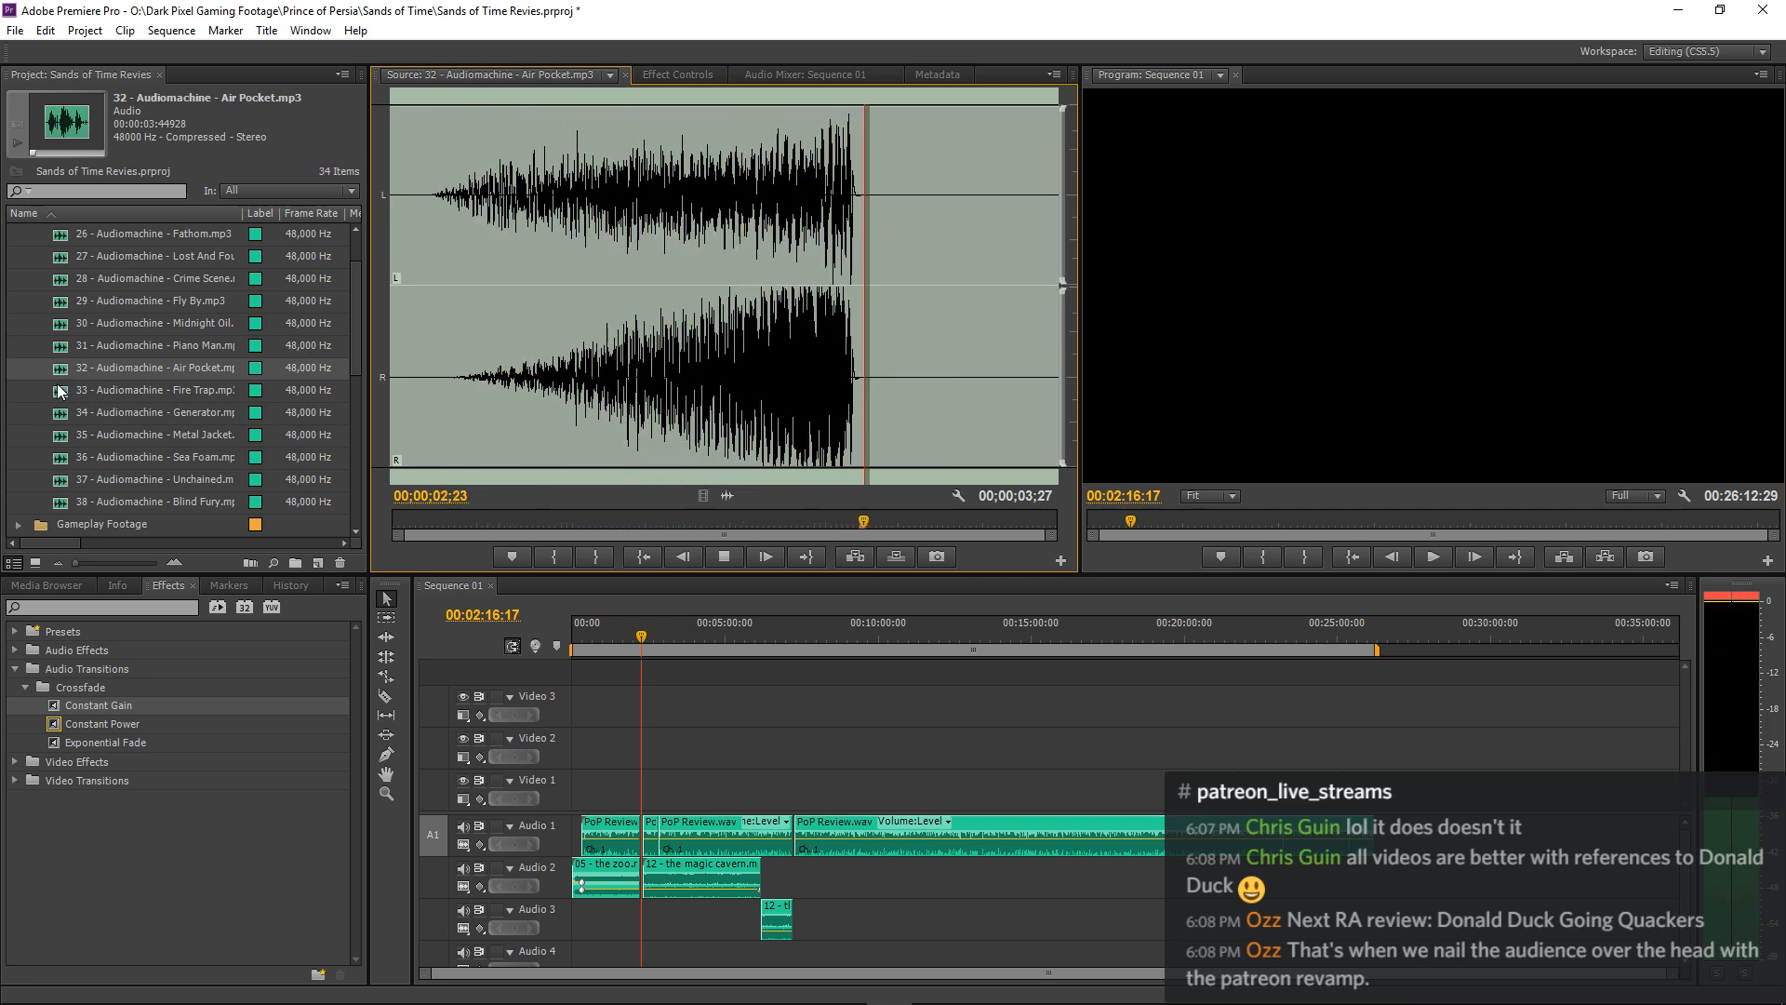
pyautogui.doubleClick(57, 390)
pyautogui.press('space')
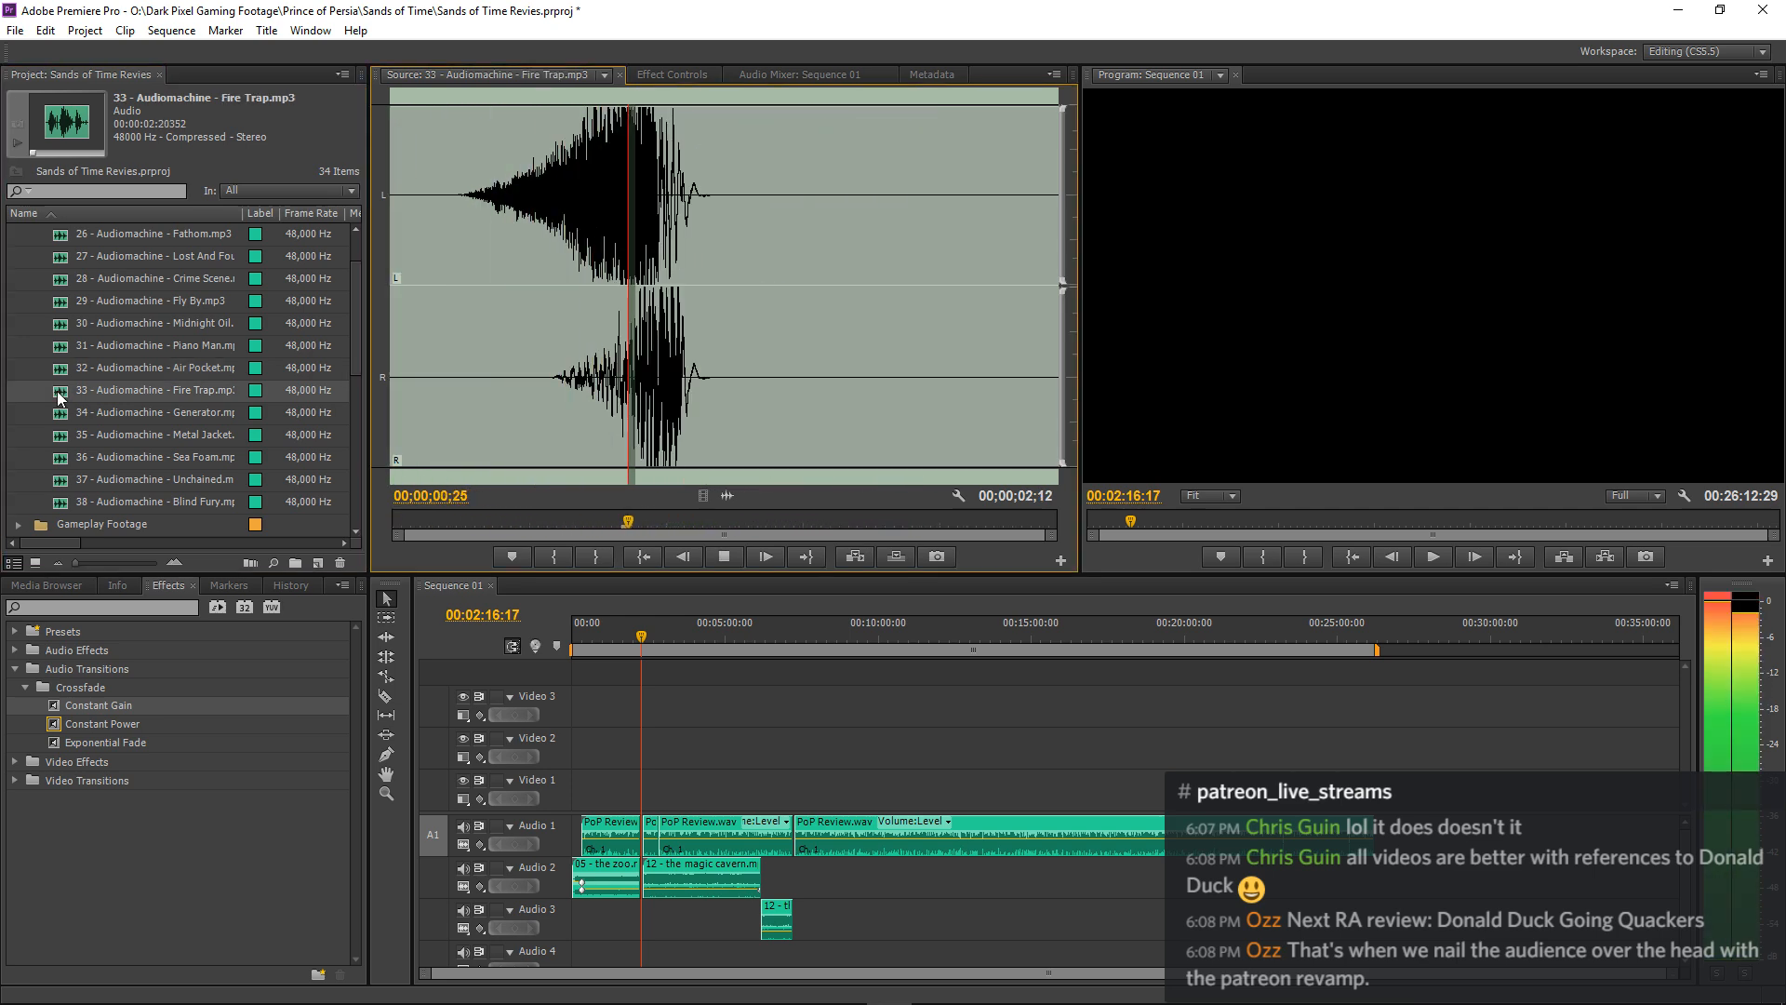
pyautogui.doubleClick(60, 413)
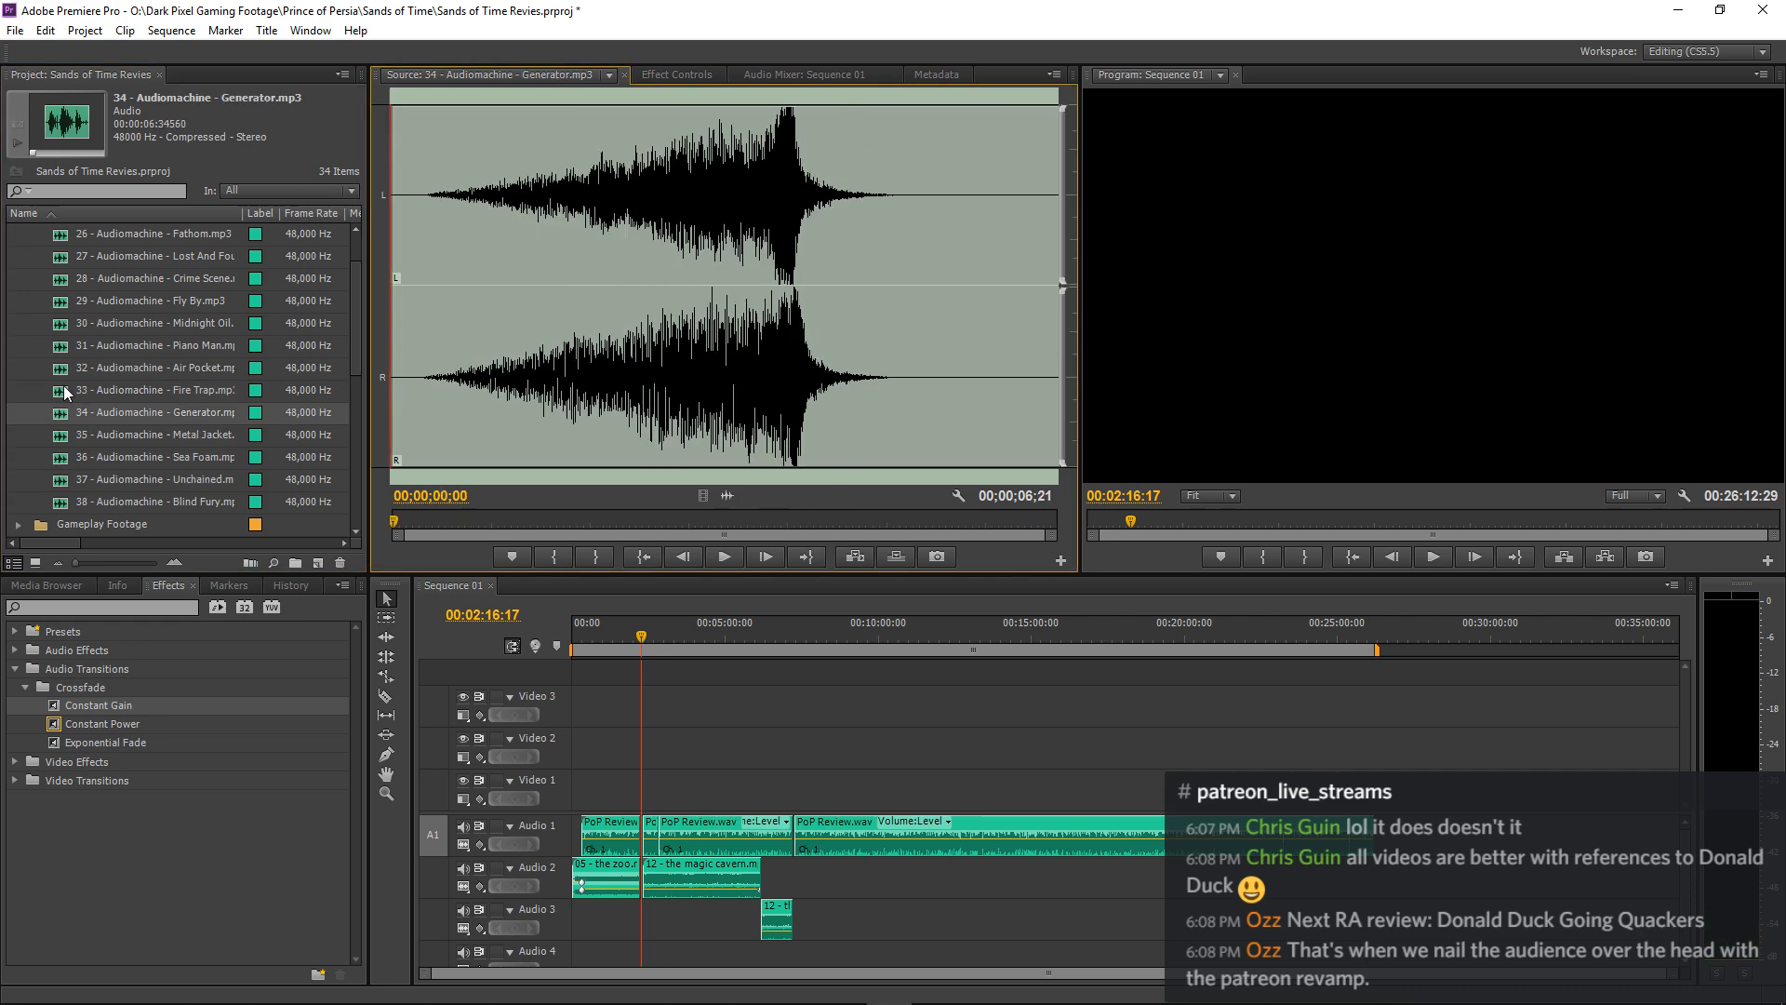
pyautogui.press('space')
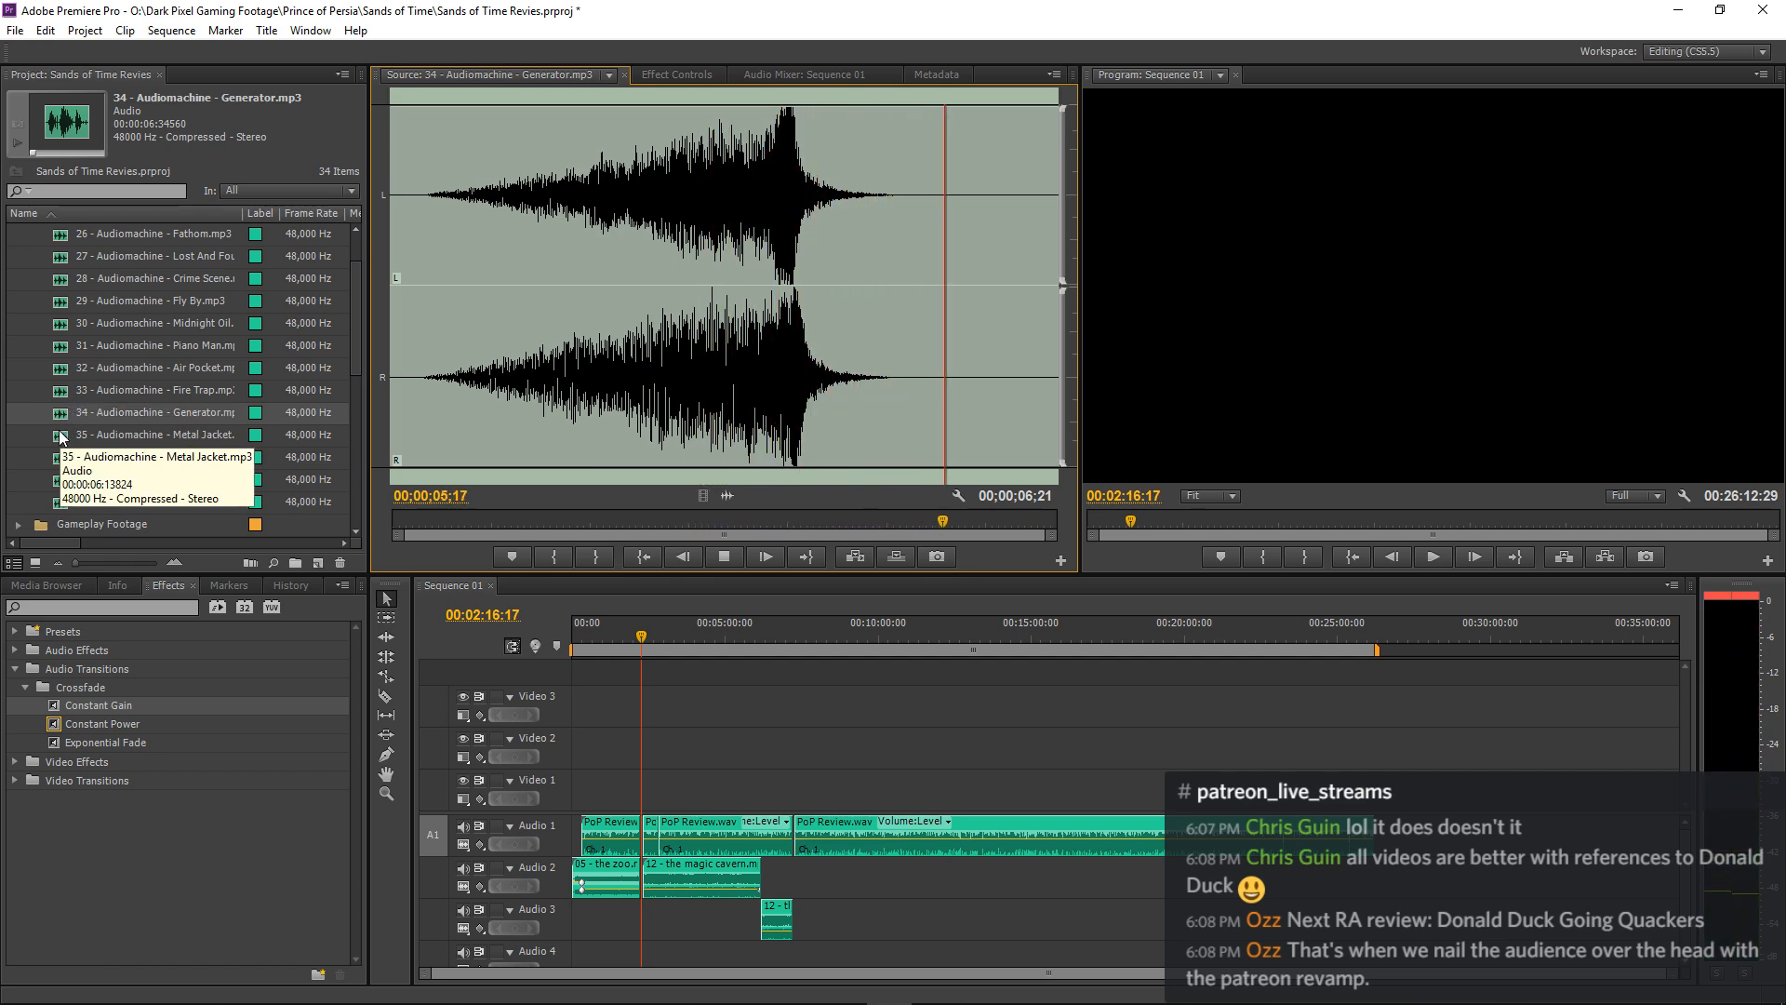
# Audition the transition sounds 35 Metal Jacket, 36 Sea Foam and 37 Unchained.
pyautogui.doubleClick(60, 435)
pyautogui.press('space')
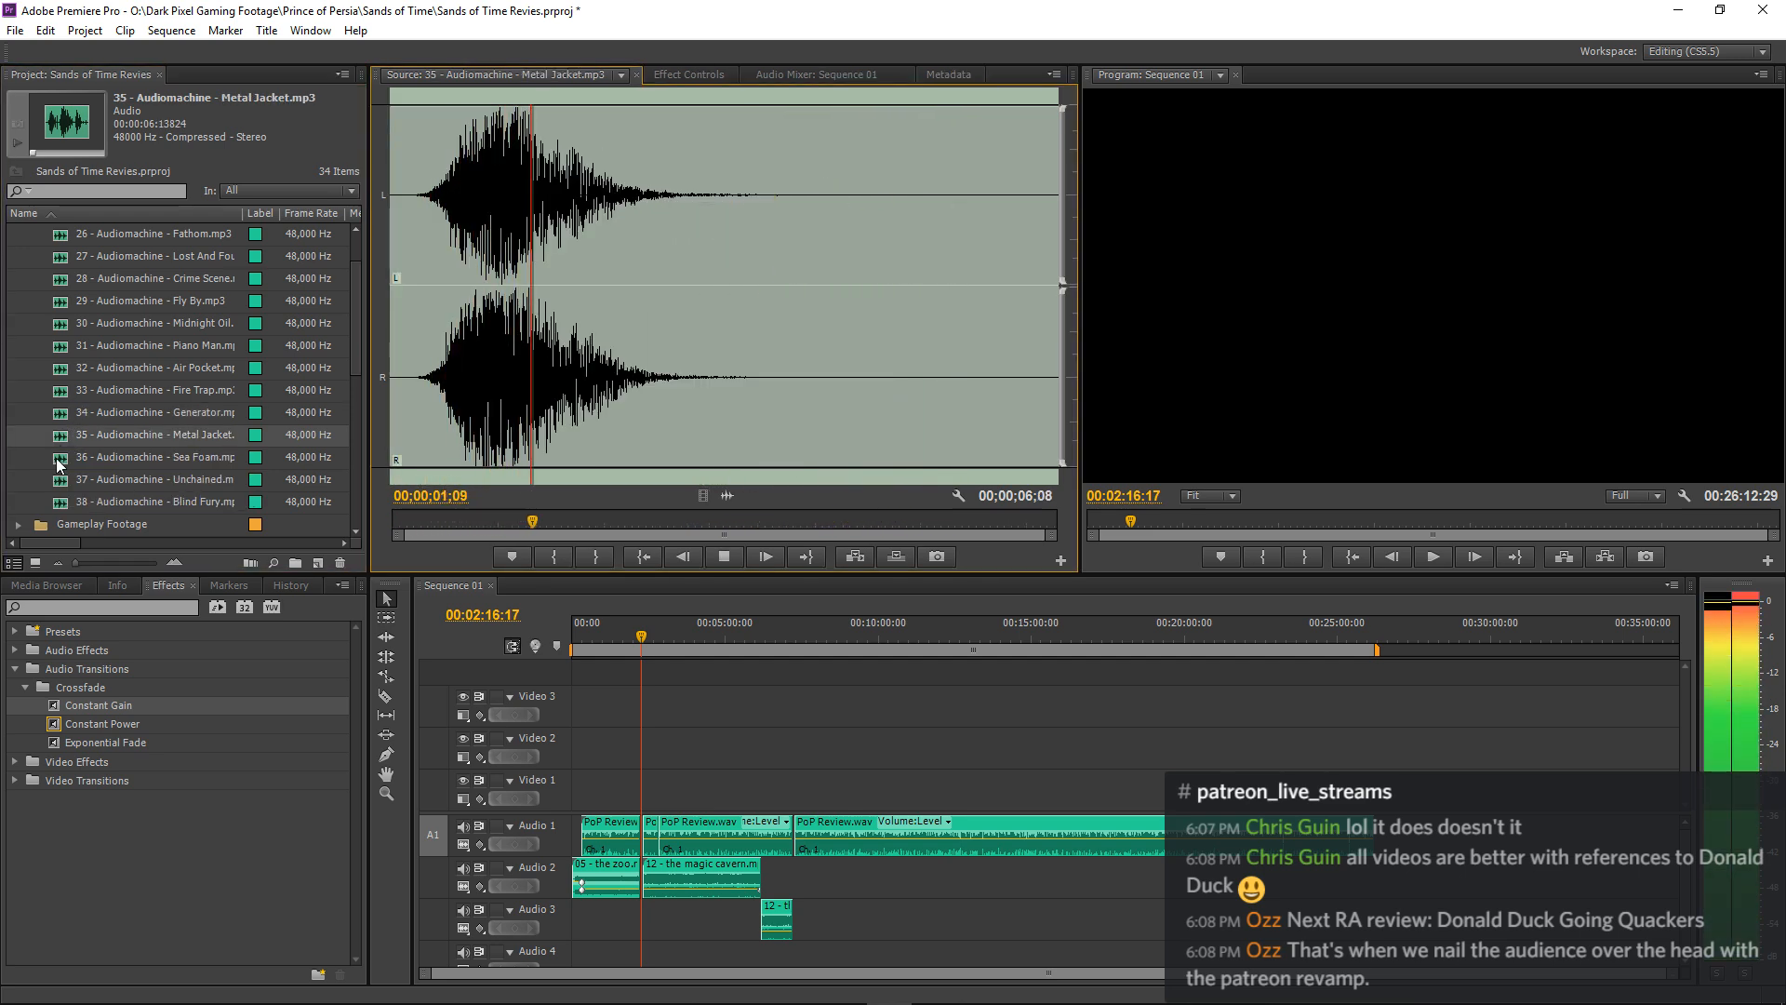
pyautogui.doubleClick(56, 459)
pyautogui.press('space')
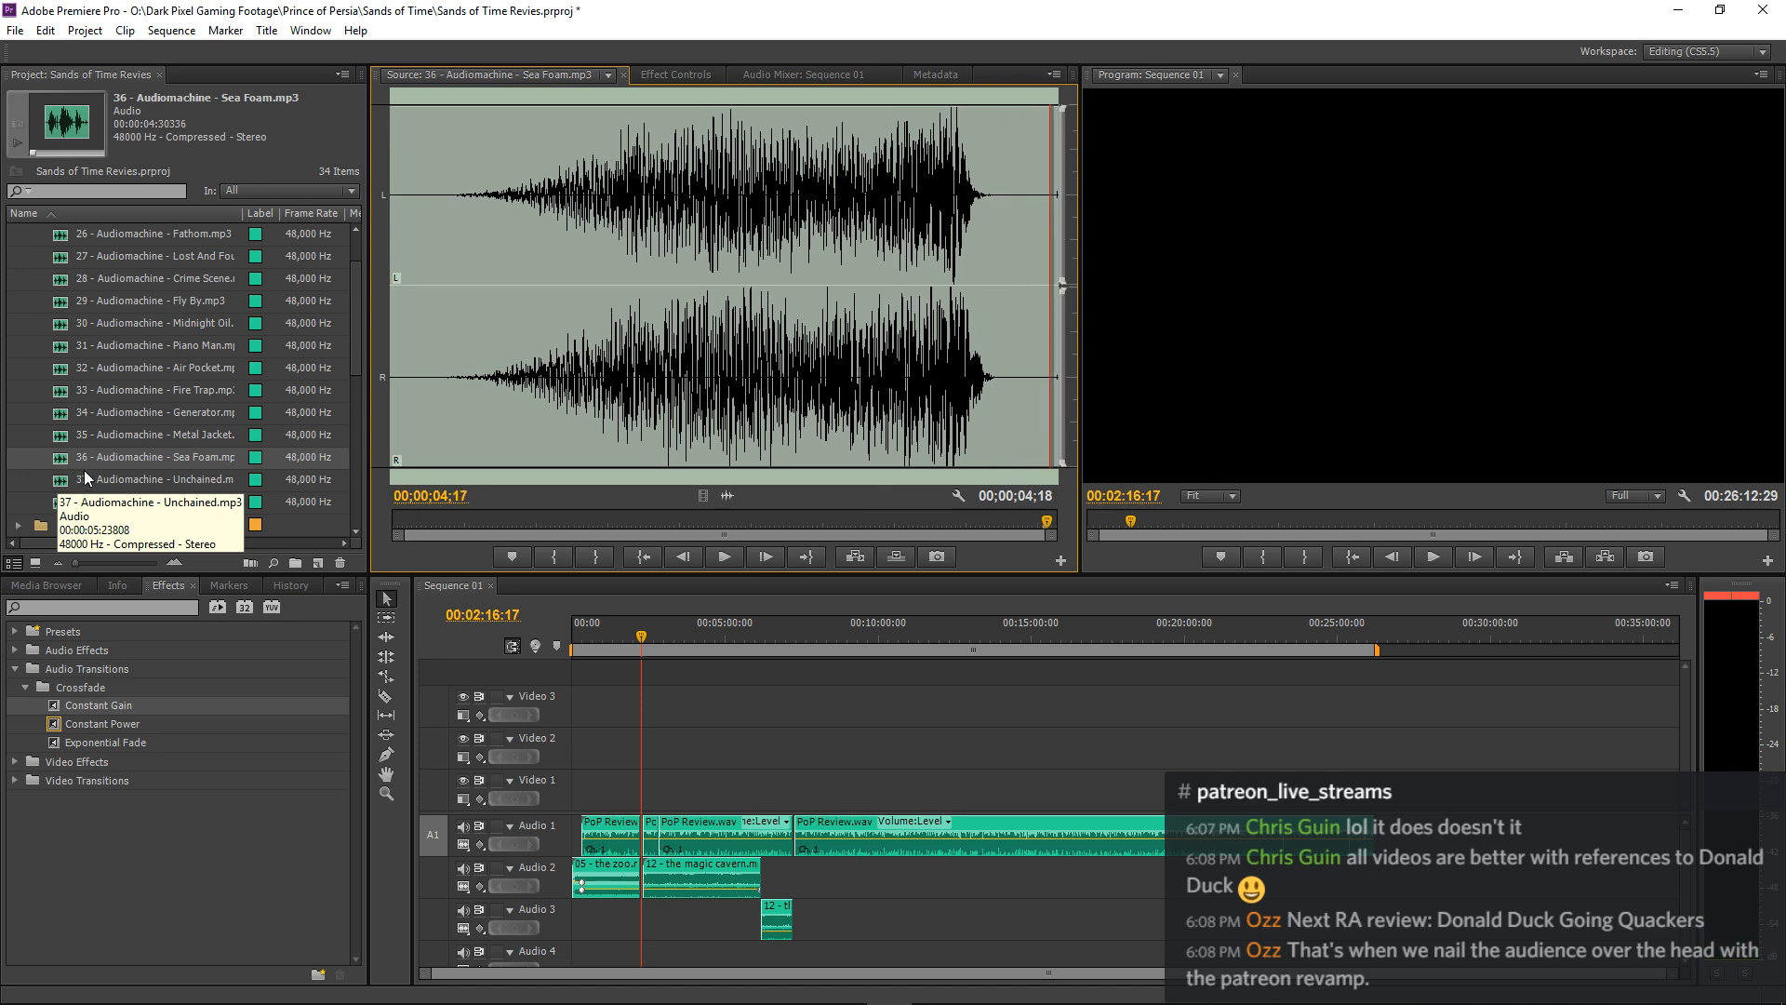
pyautogui.click(171, 346)
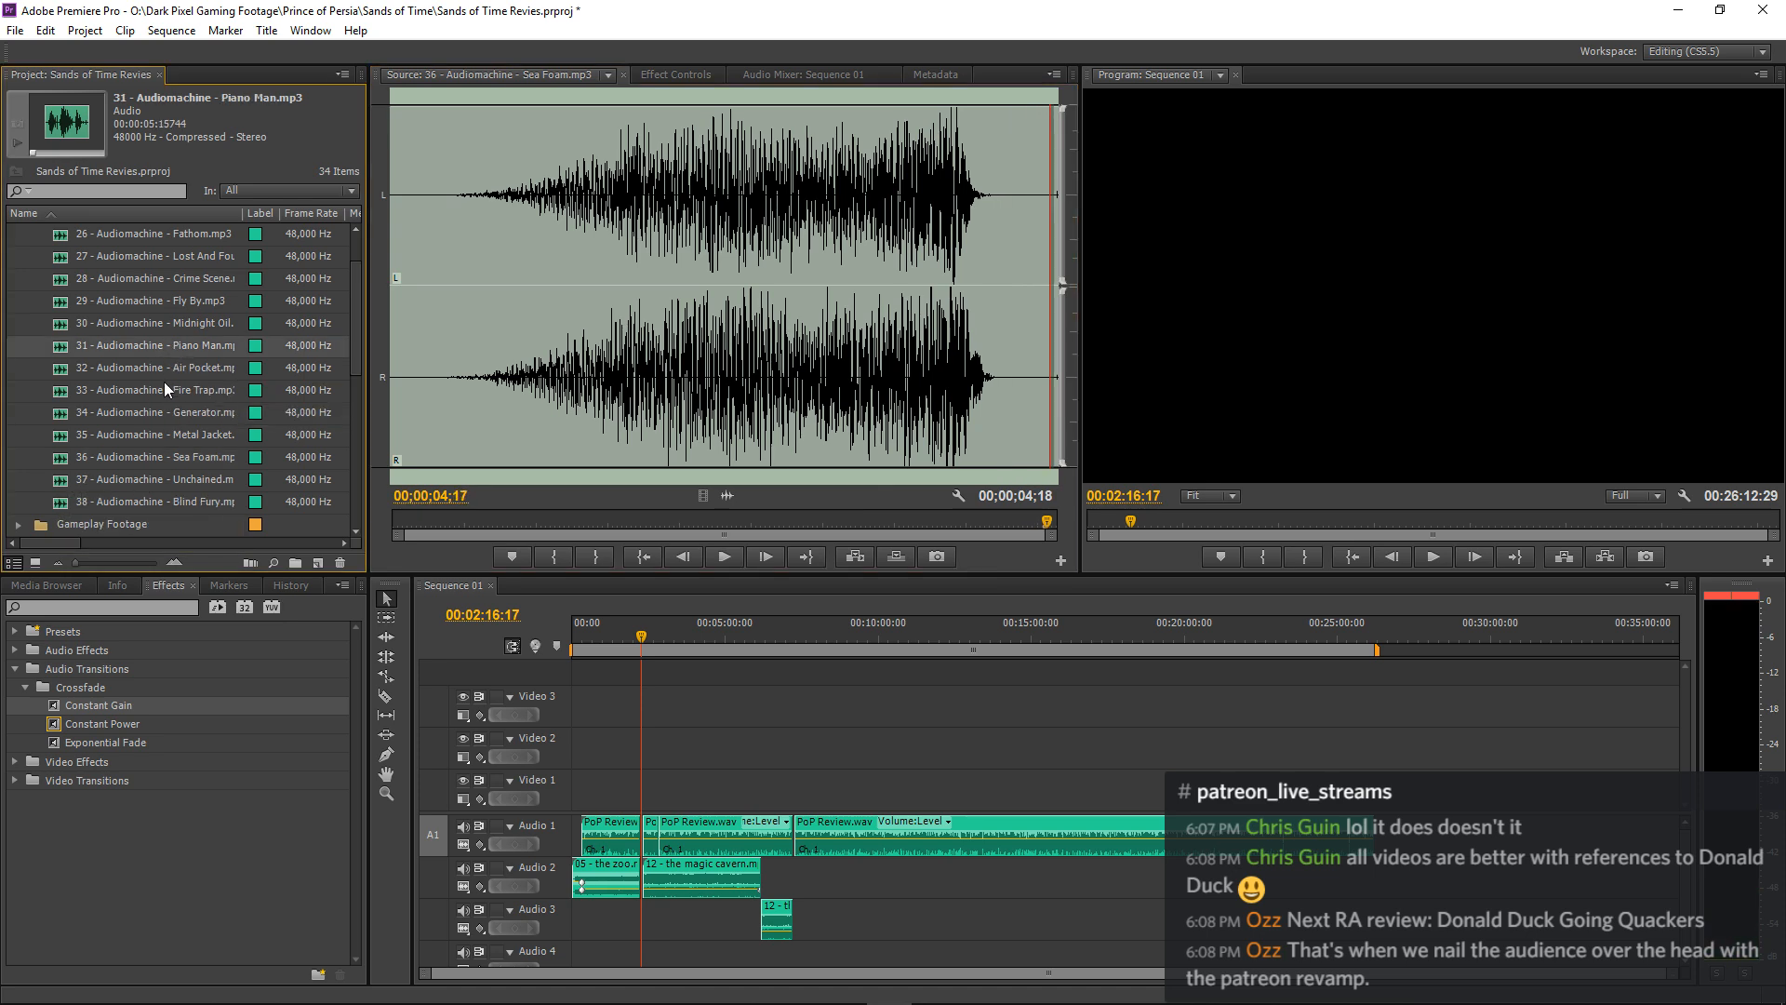
pyautogui.doubleClick(64, 479)
pyautogui.press('space')
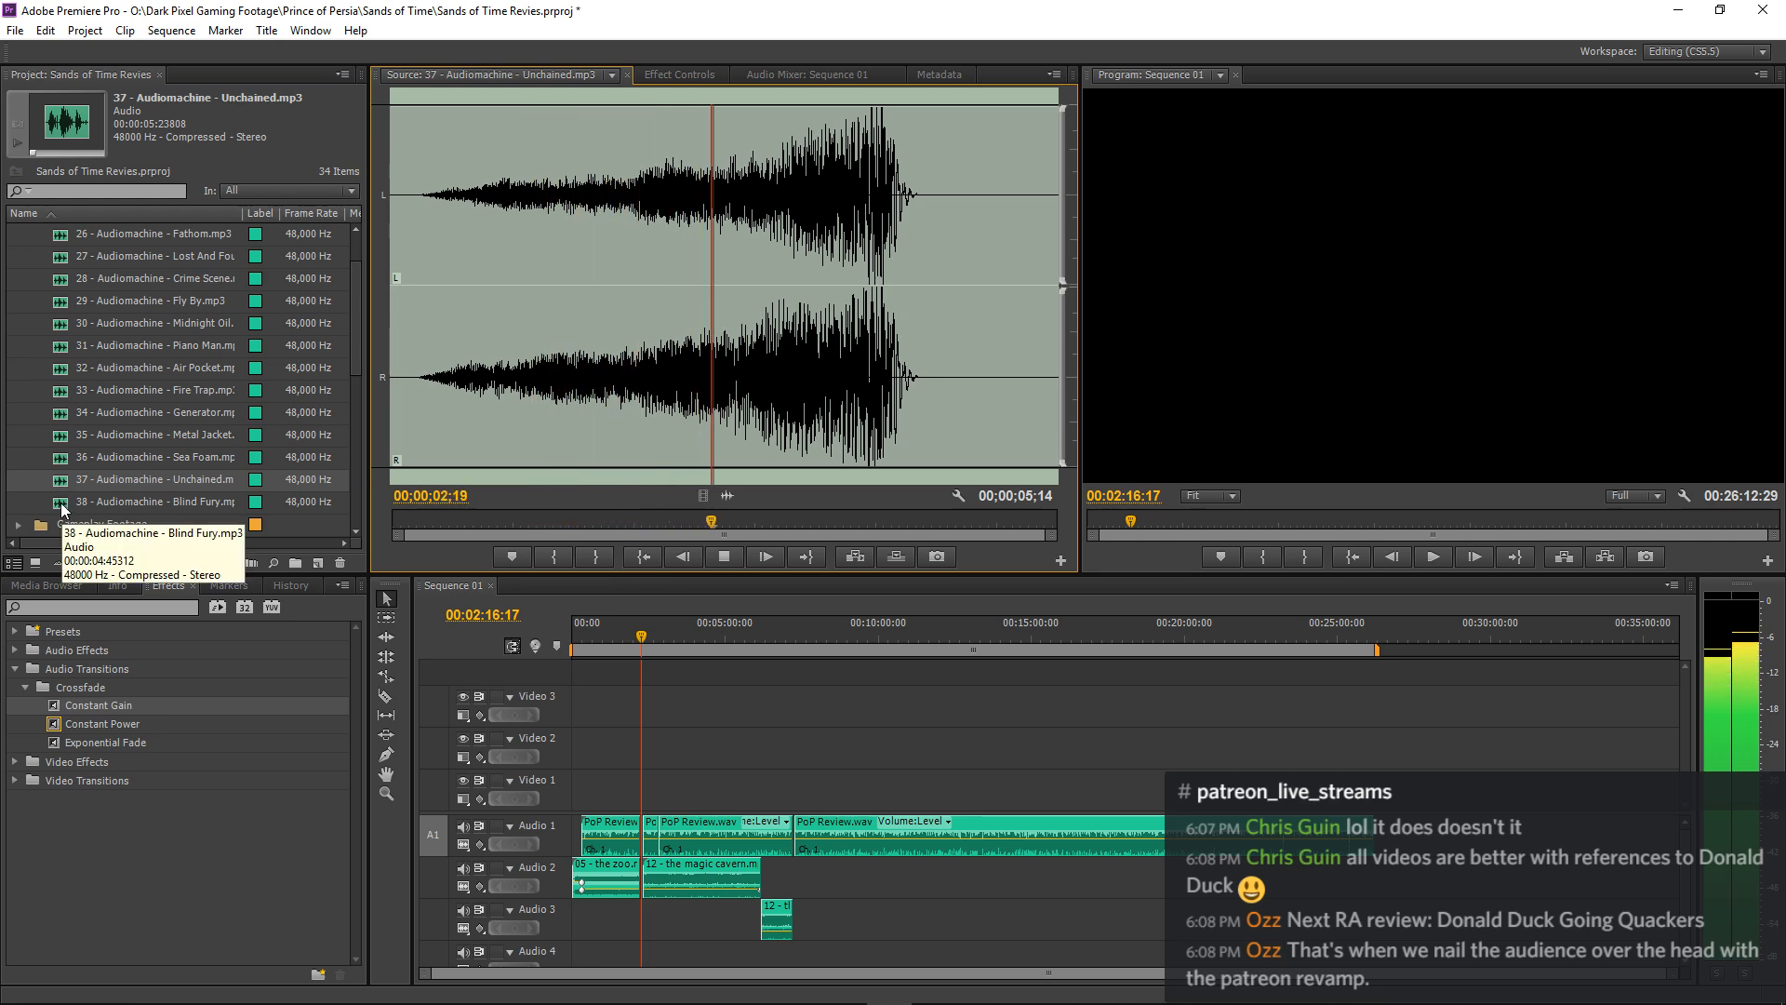
# Audition the transition sound 38 Blind Fury, then collapse the 24-38 - Transitions and Sands of Time bins.
pyautogui.doubleClick(60, 502)
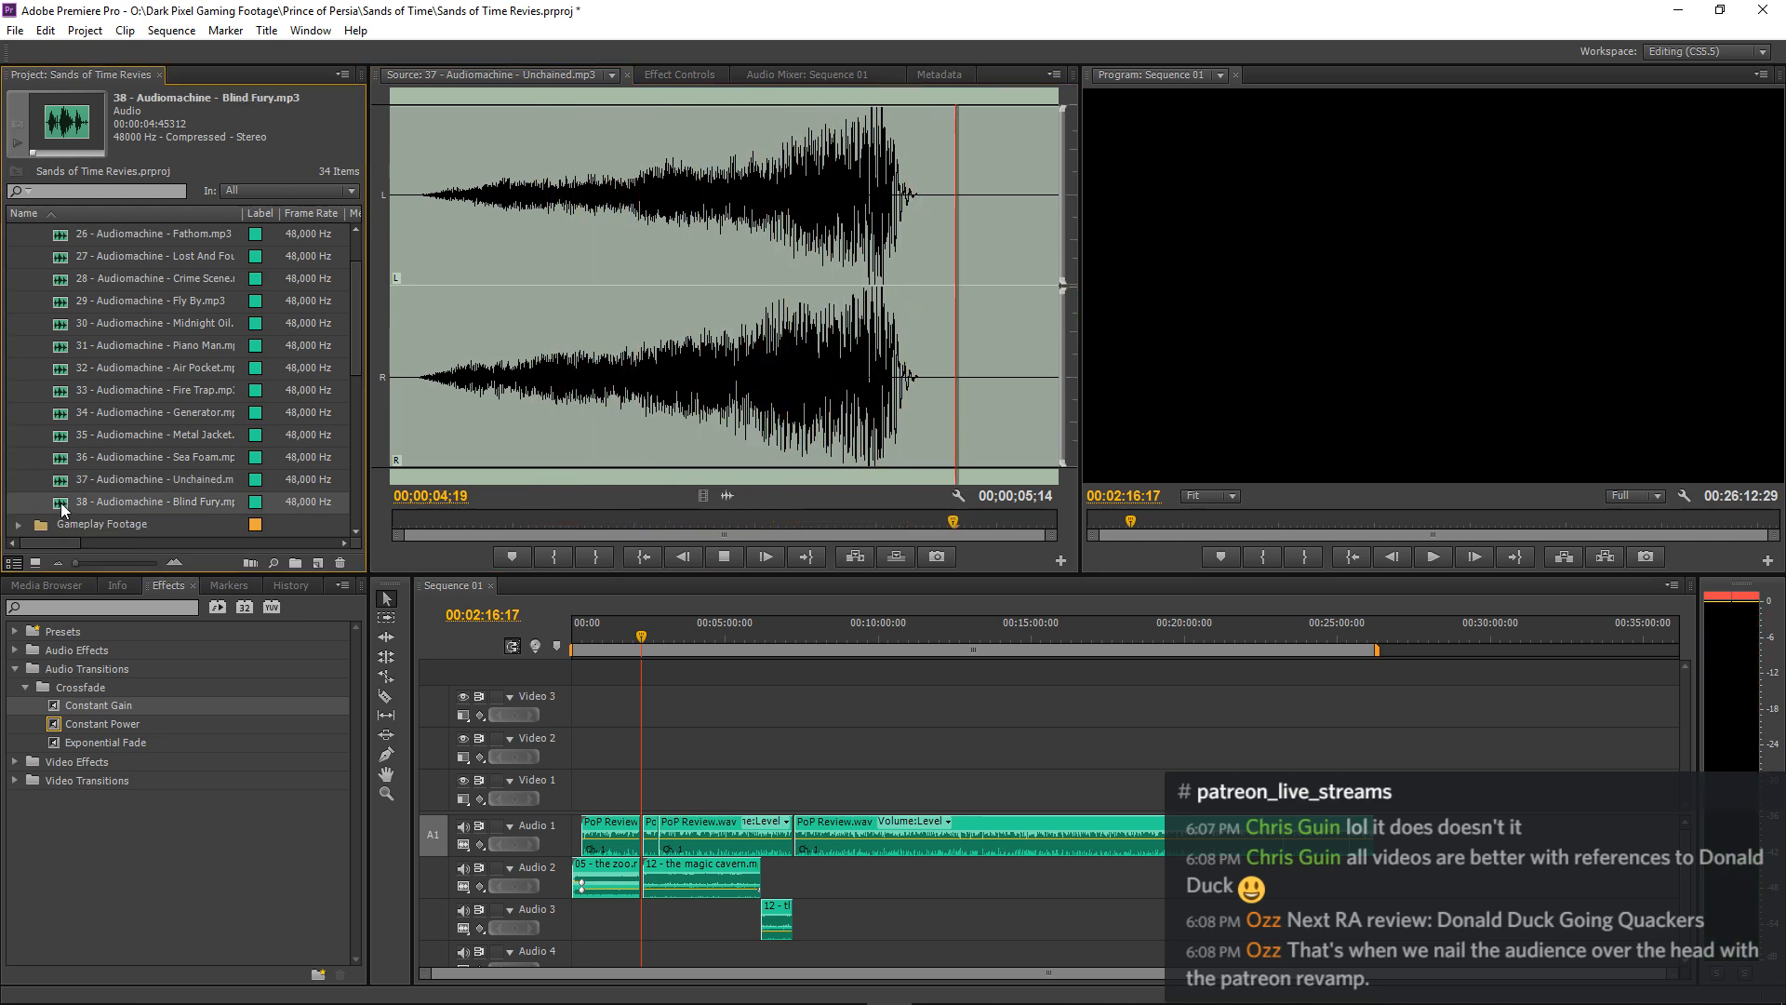
pyautogui.press('space')
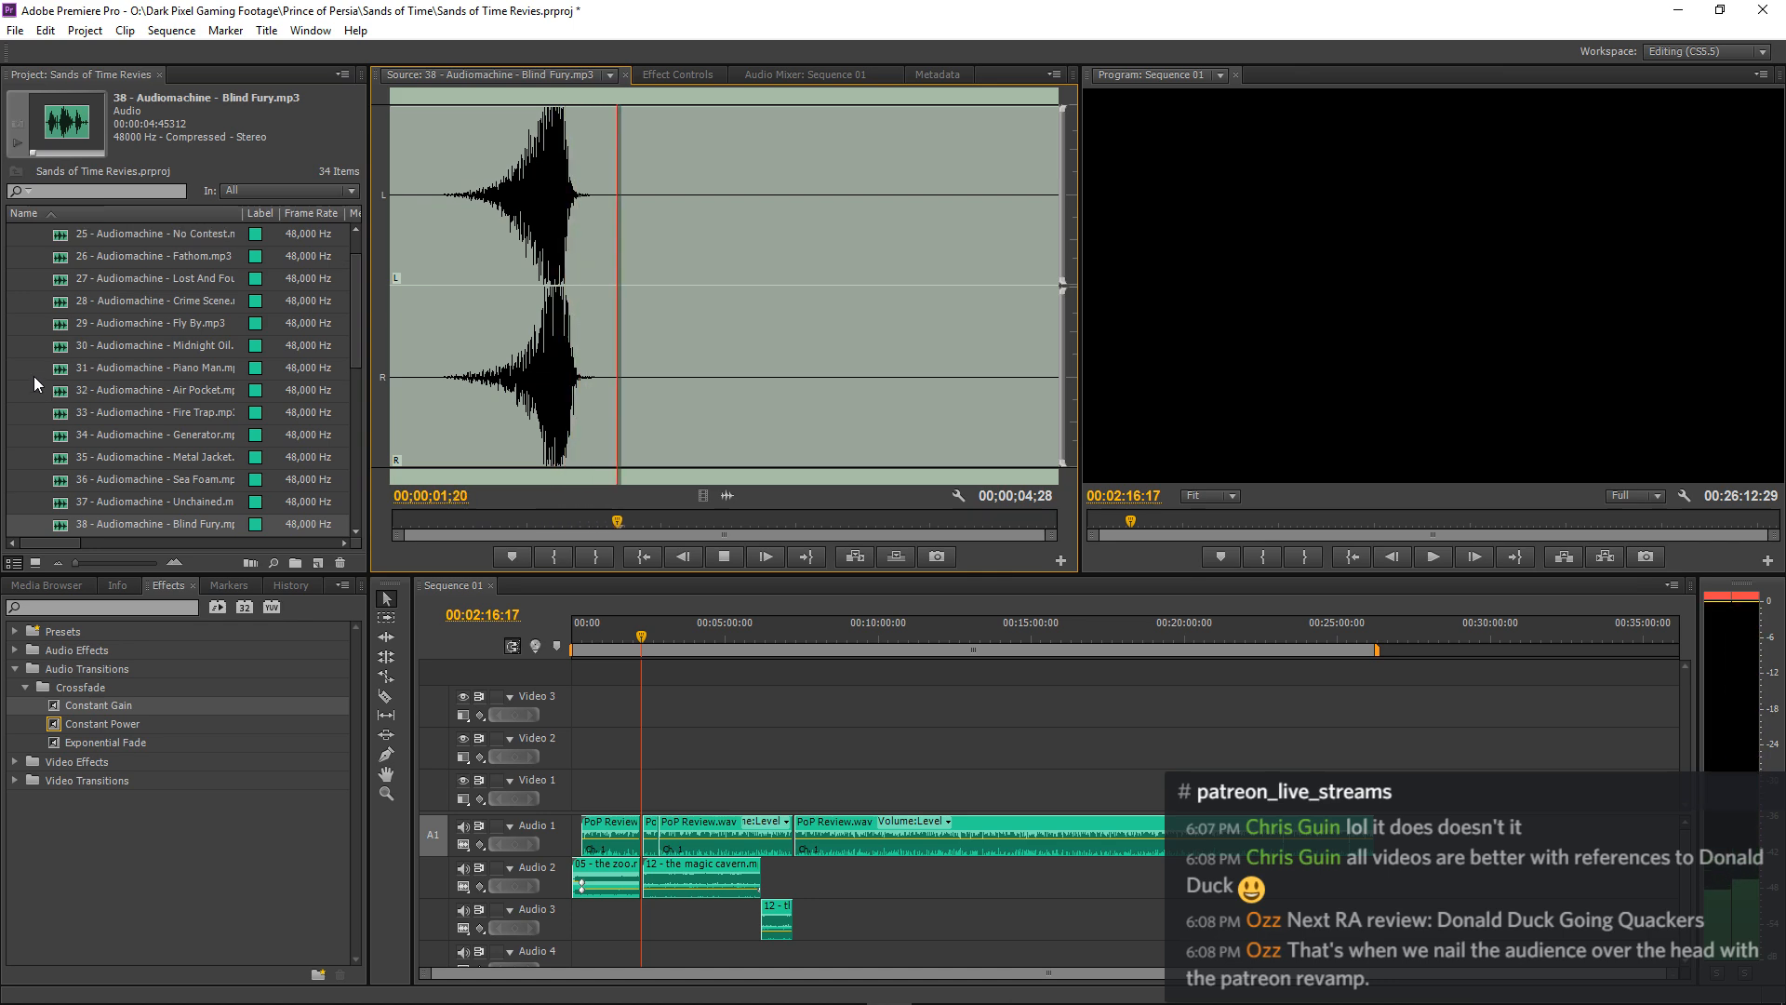
pyautogui.scroll(1, 34, 376)
pyautogui.click(18, 234)
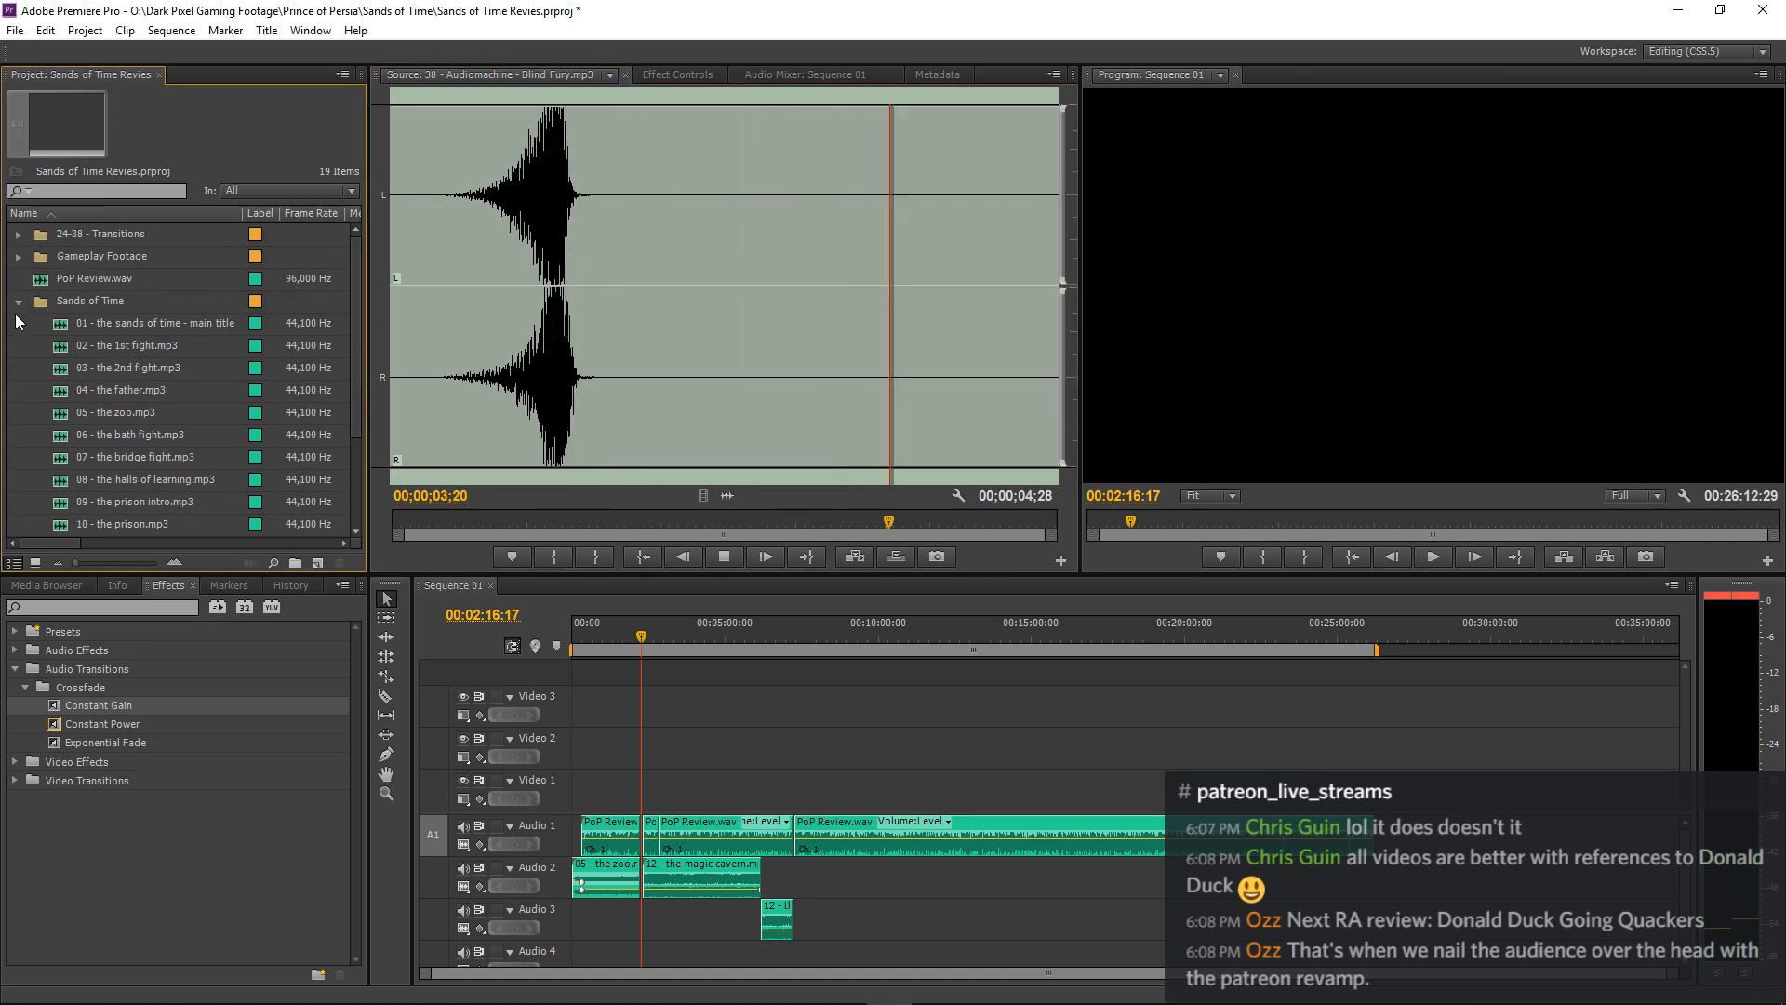
pyautogui.click(20, 301)
# Start a media import and examine the files in CD3's 39-64 - Rises and 01-11 - Swish Hits folders.
pyautogui.rightClick(32, 382)
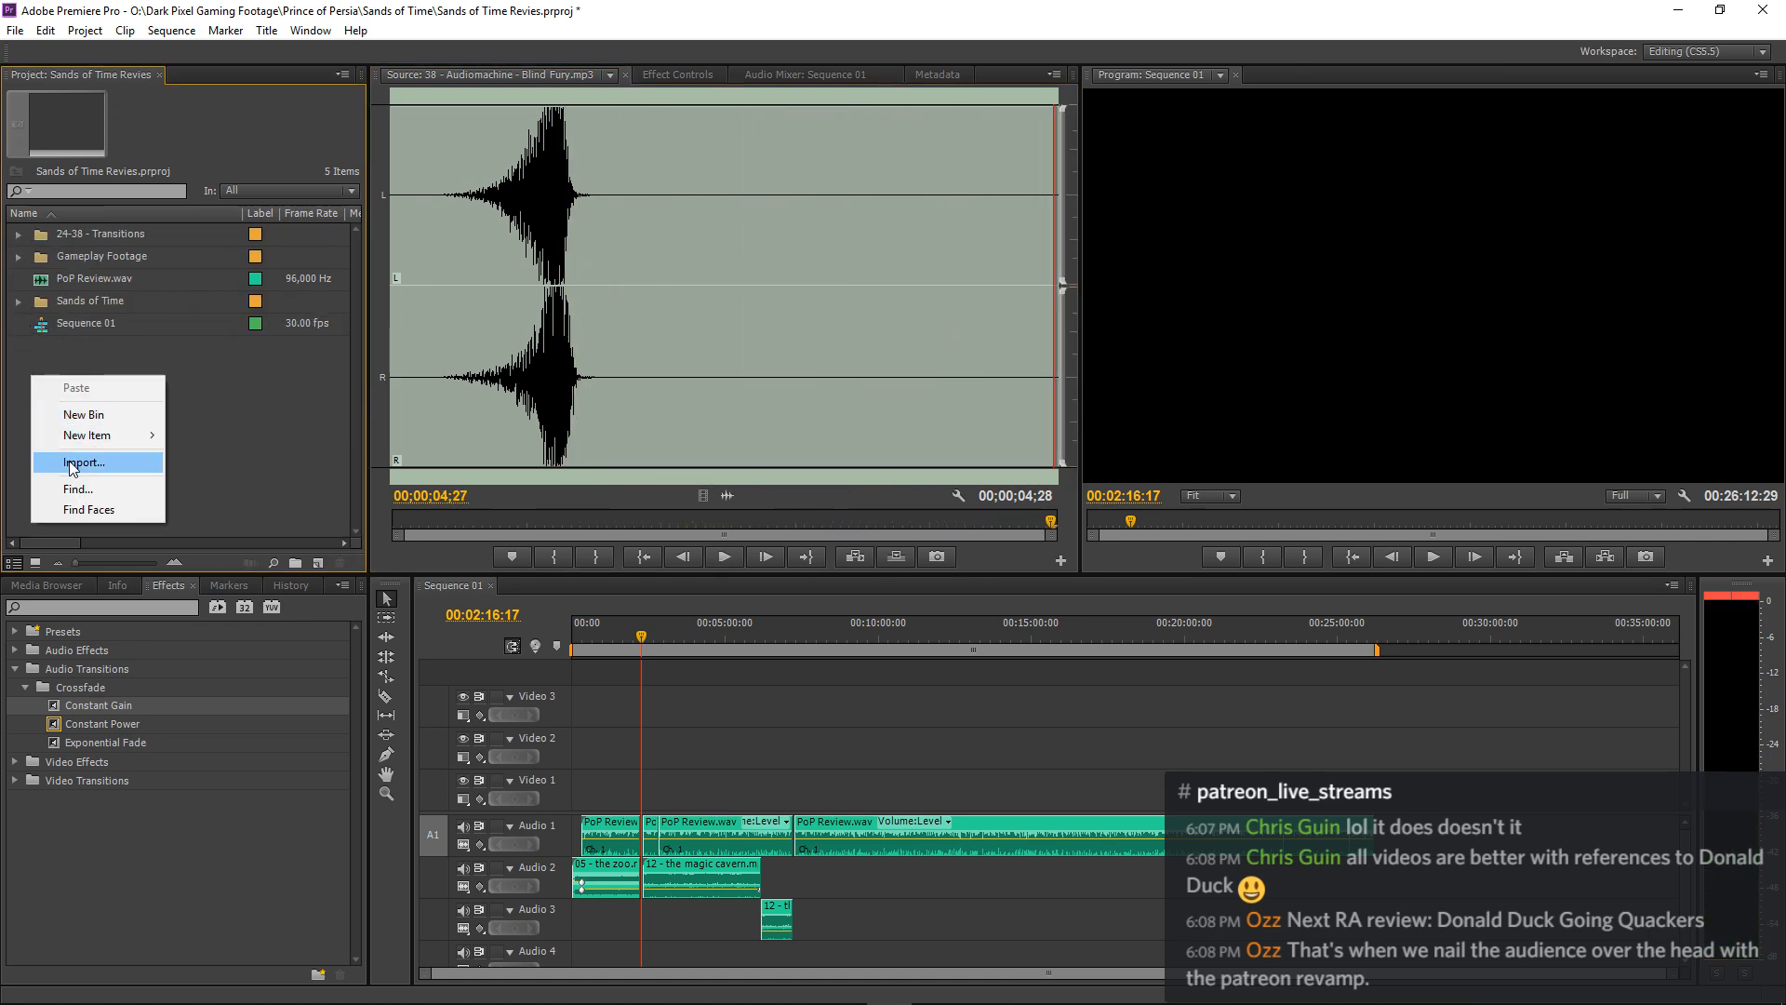
pyautogui.click(83, 463)
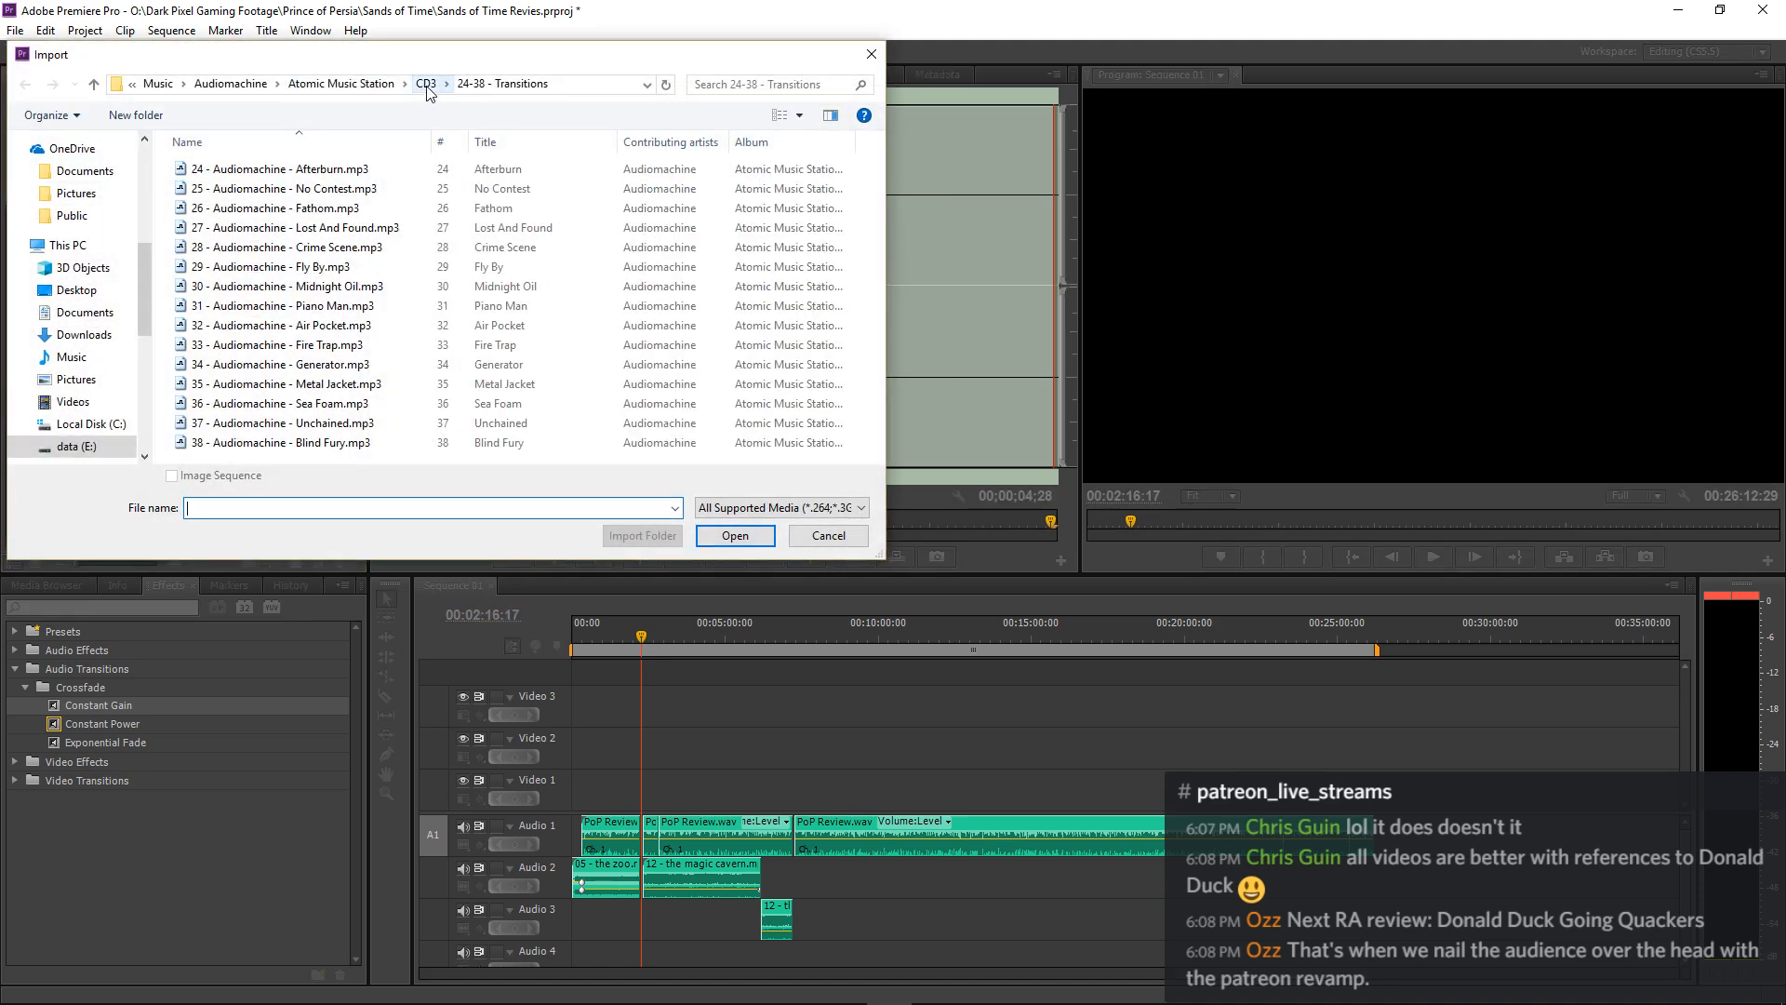
pyautogui.click(427, 88)
pyautogui.doubleClick(265, 228)
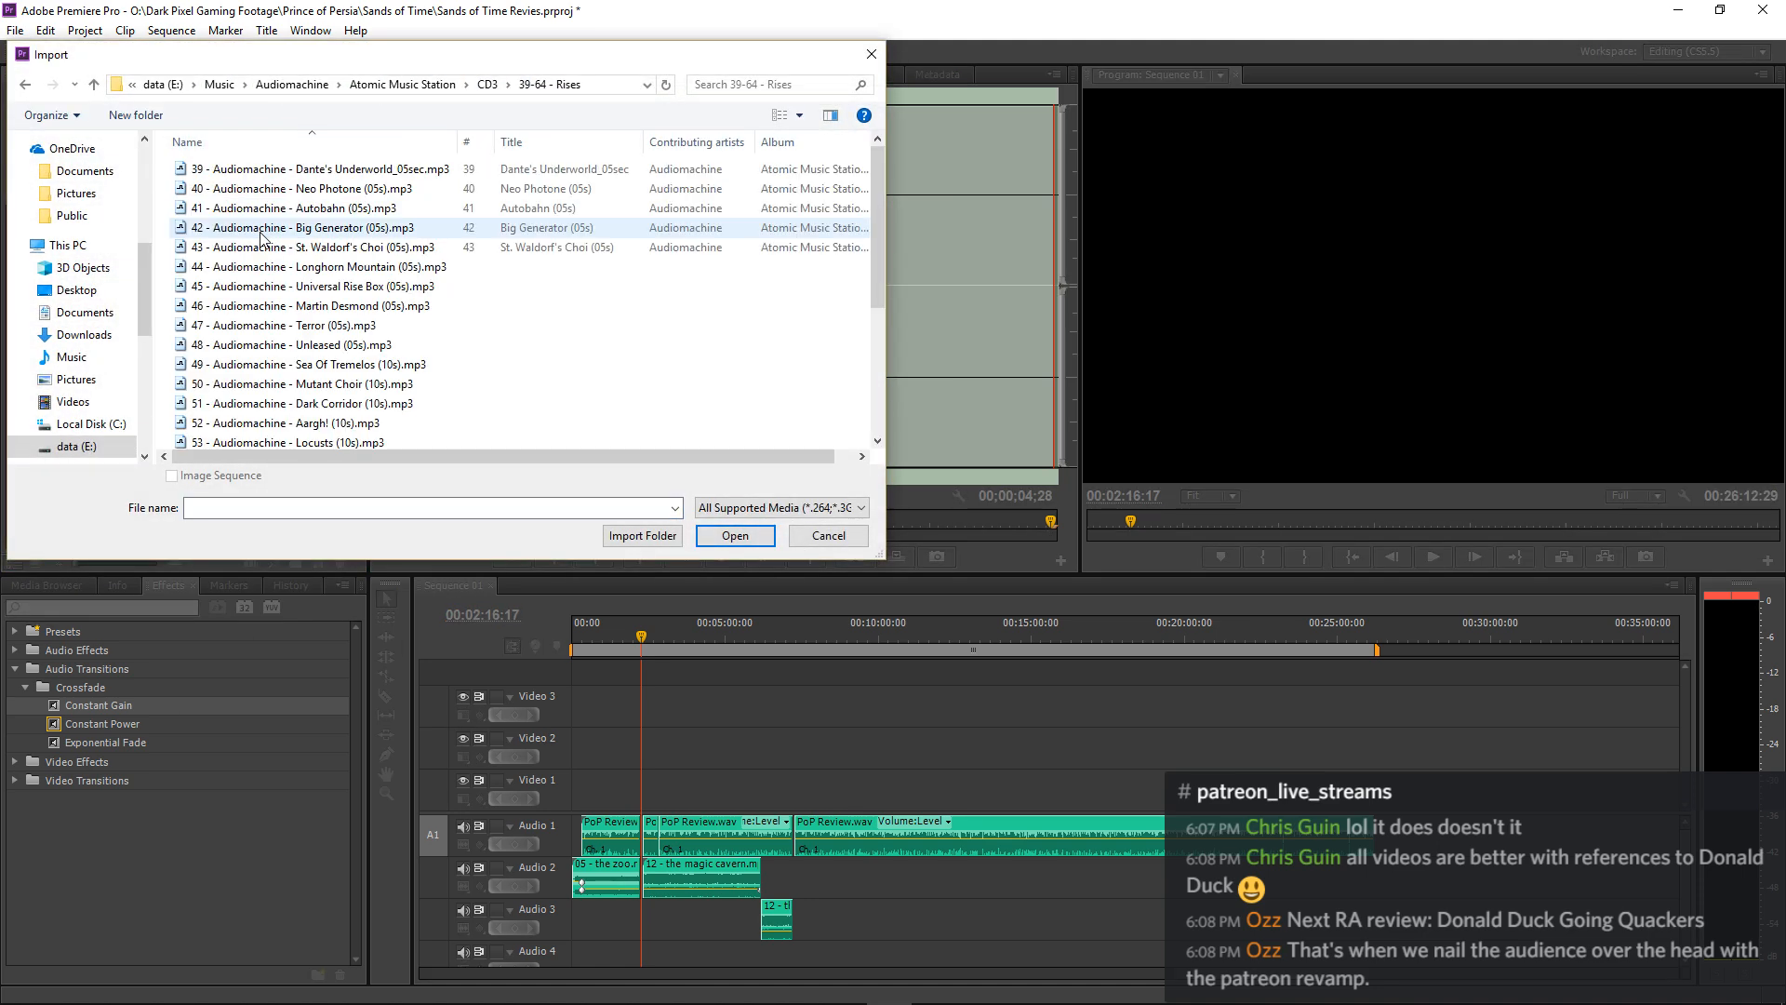
pyautogui.scroll(-4, 262, 238)
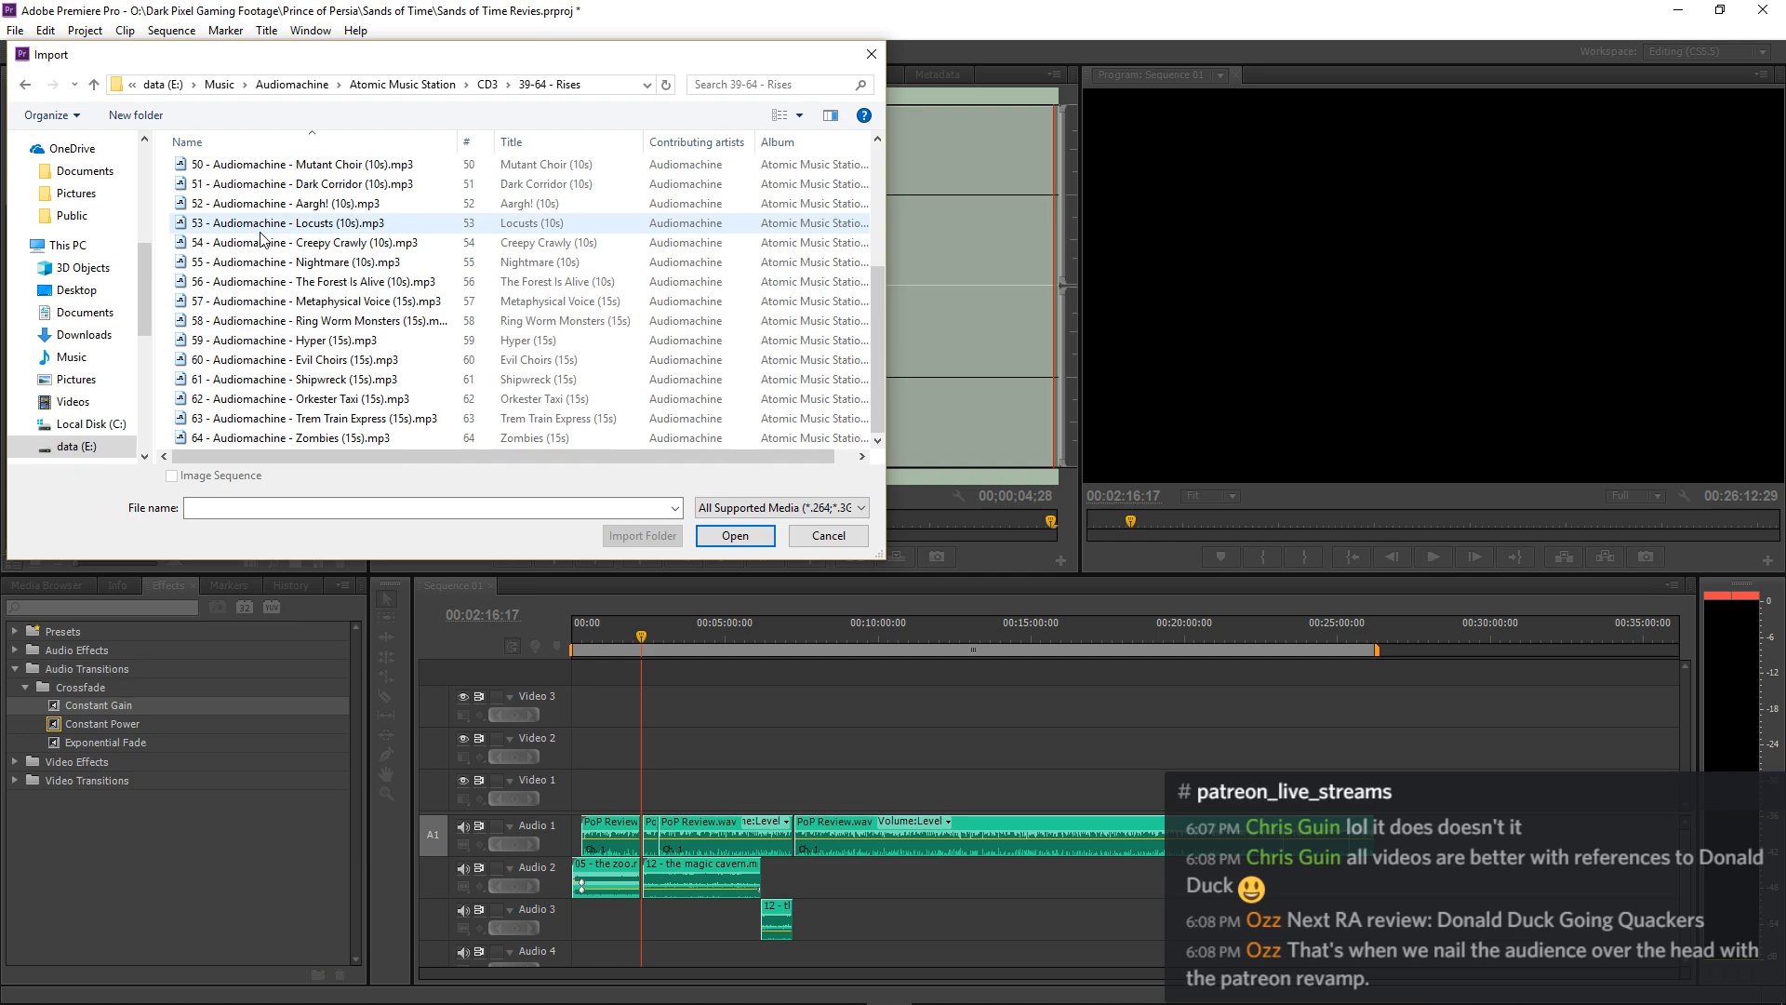
pyautogui.scroll(4, 261, 238)
pyautogui.click(477, 82)
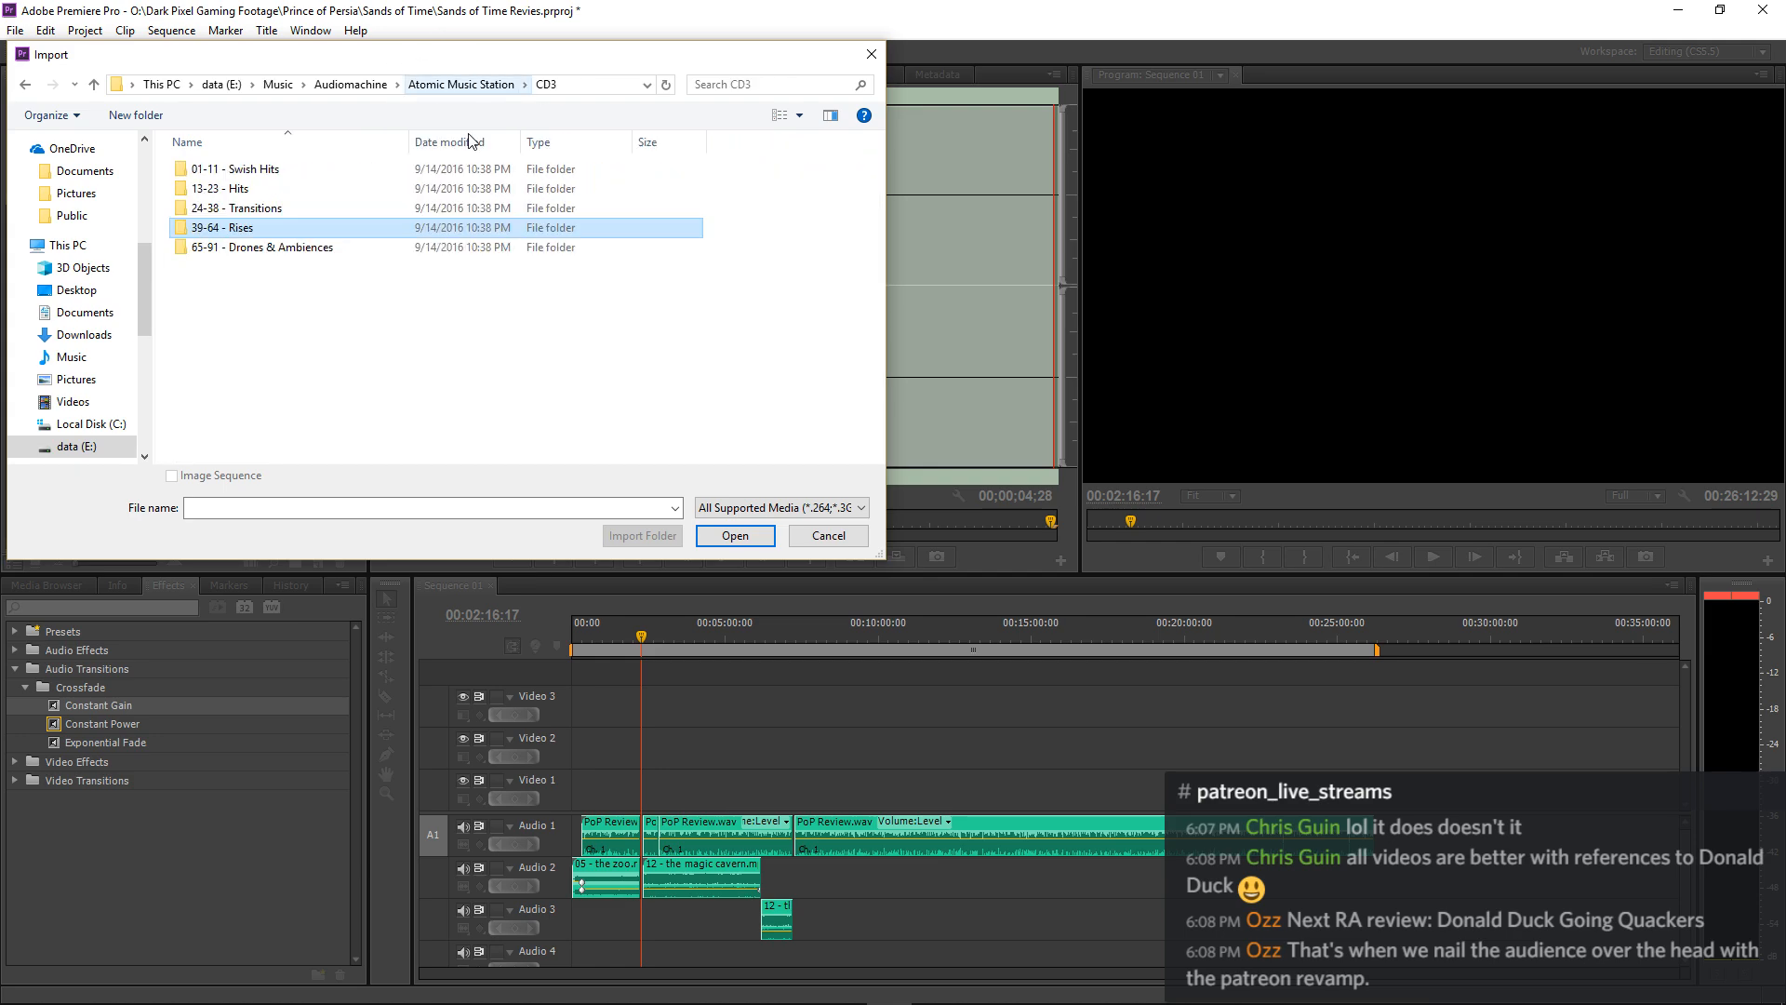
pyautogui.doubleClick(263, 171)
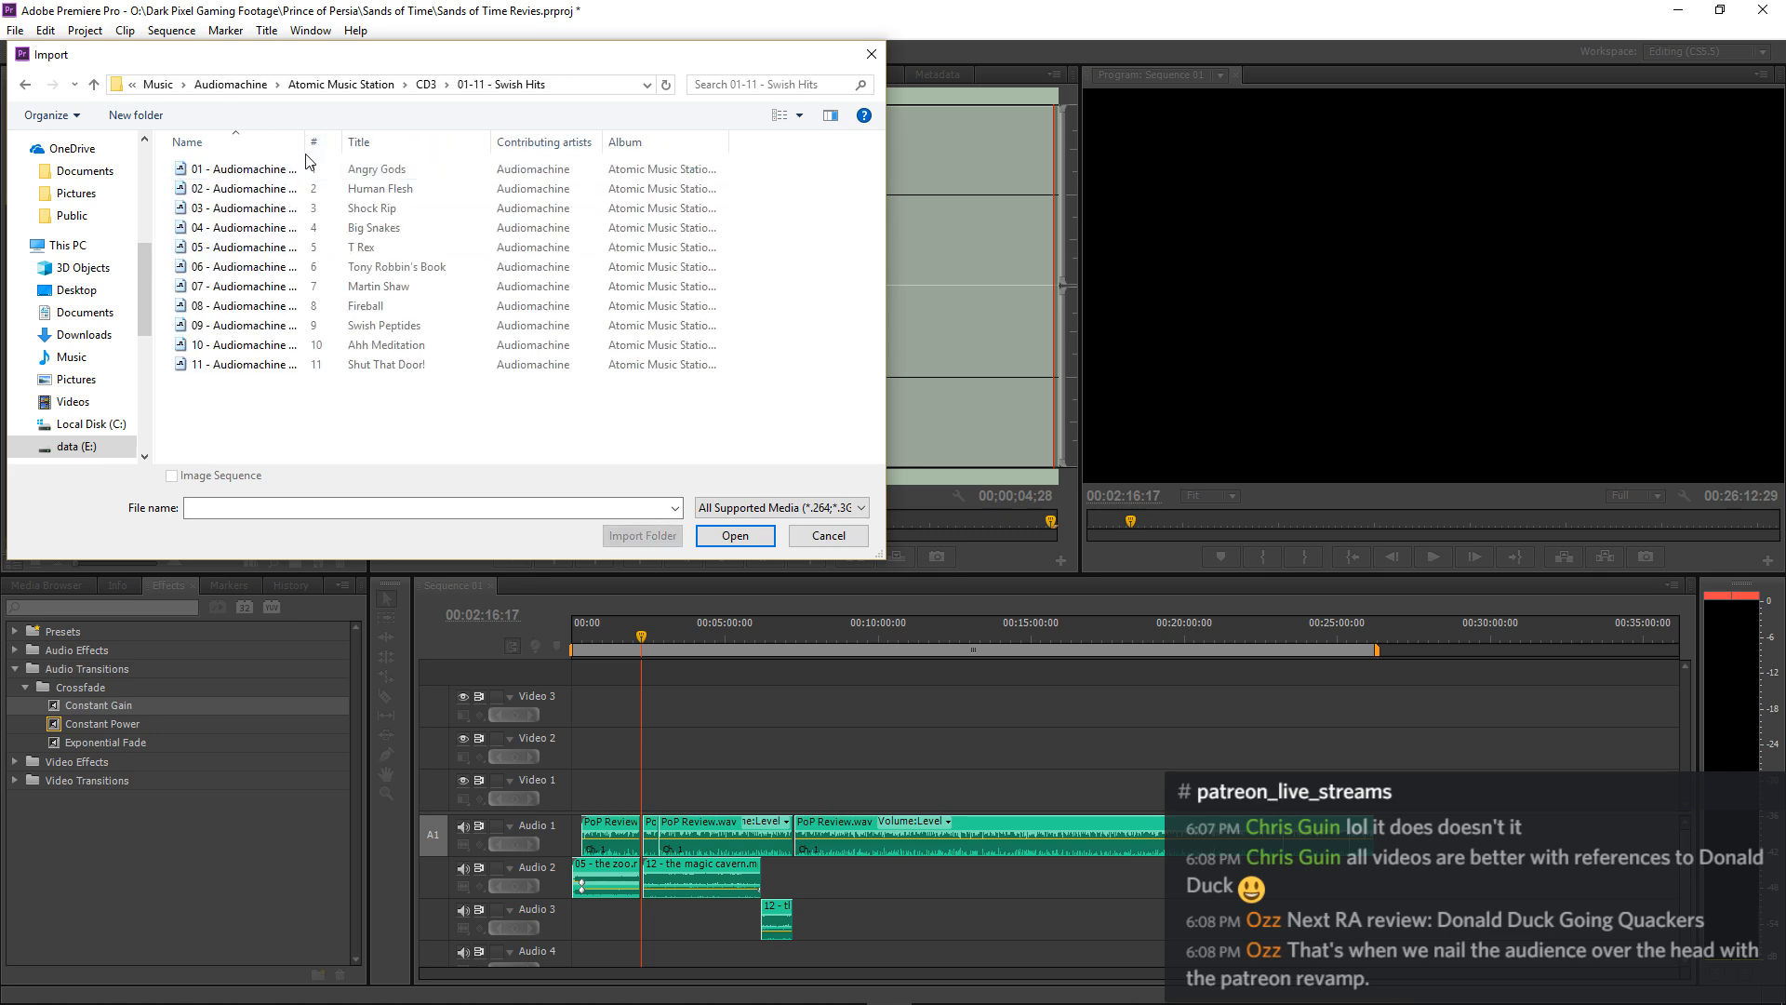
pyautogui.moveTo(307, 142); pyautogui.dragTo(448, 147)
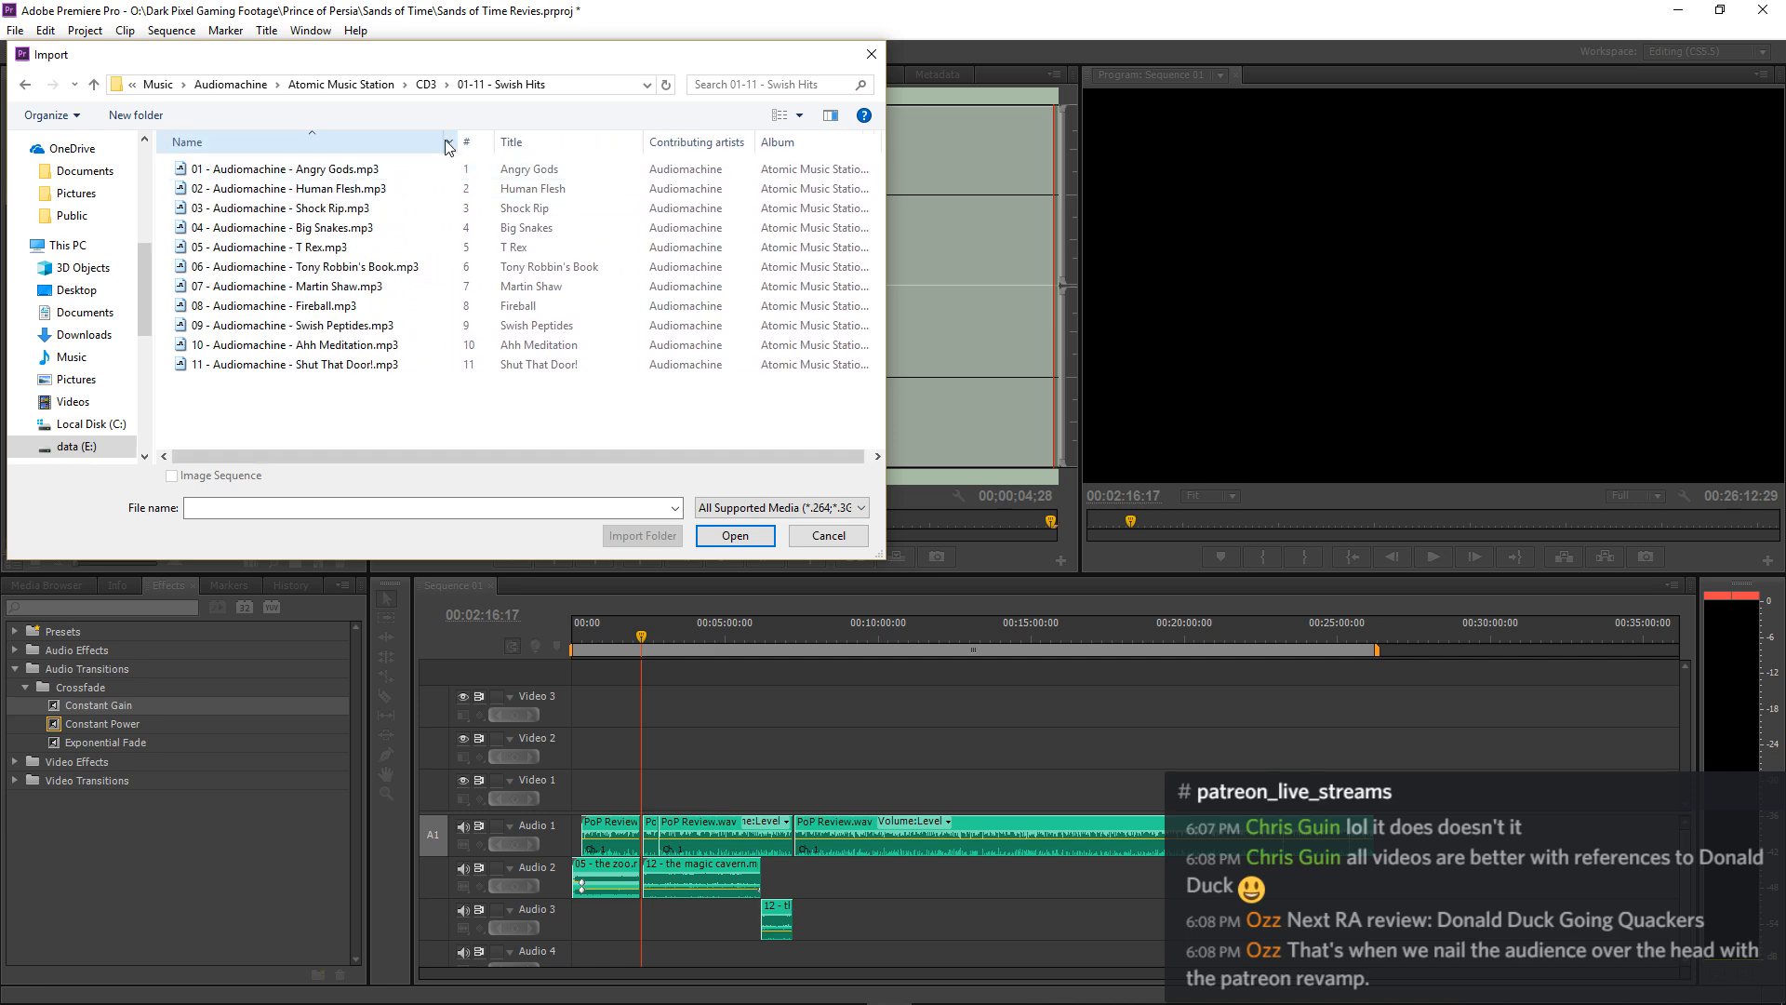
pyautogui.click(426, 85)
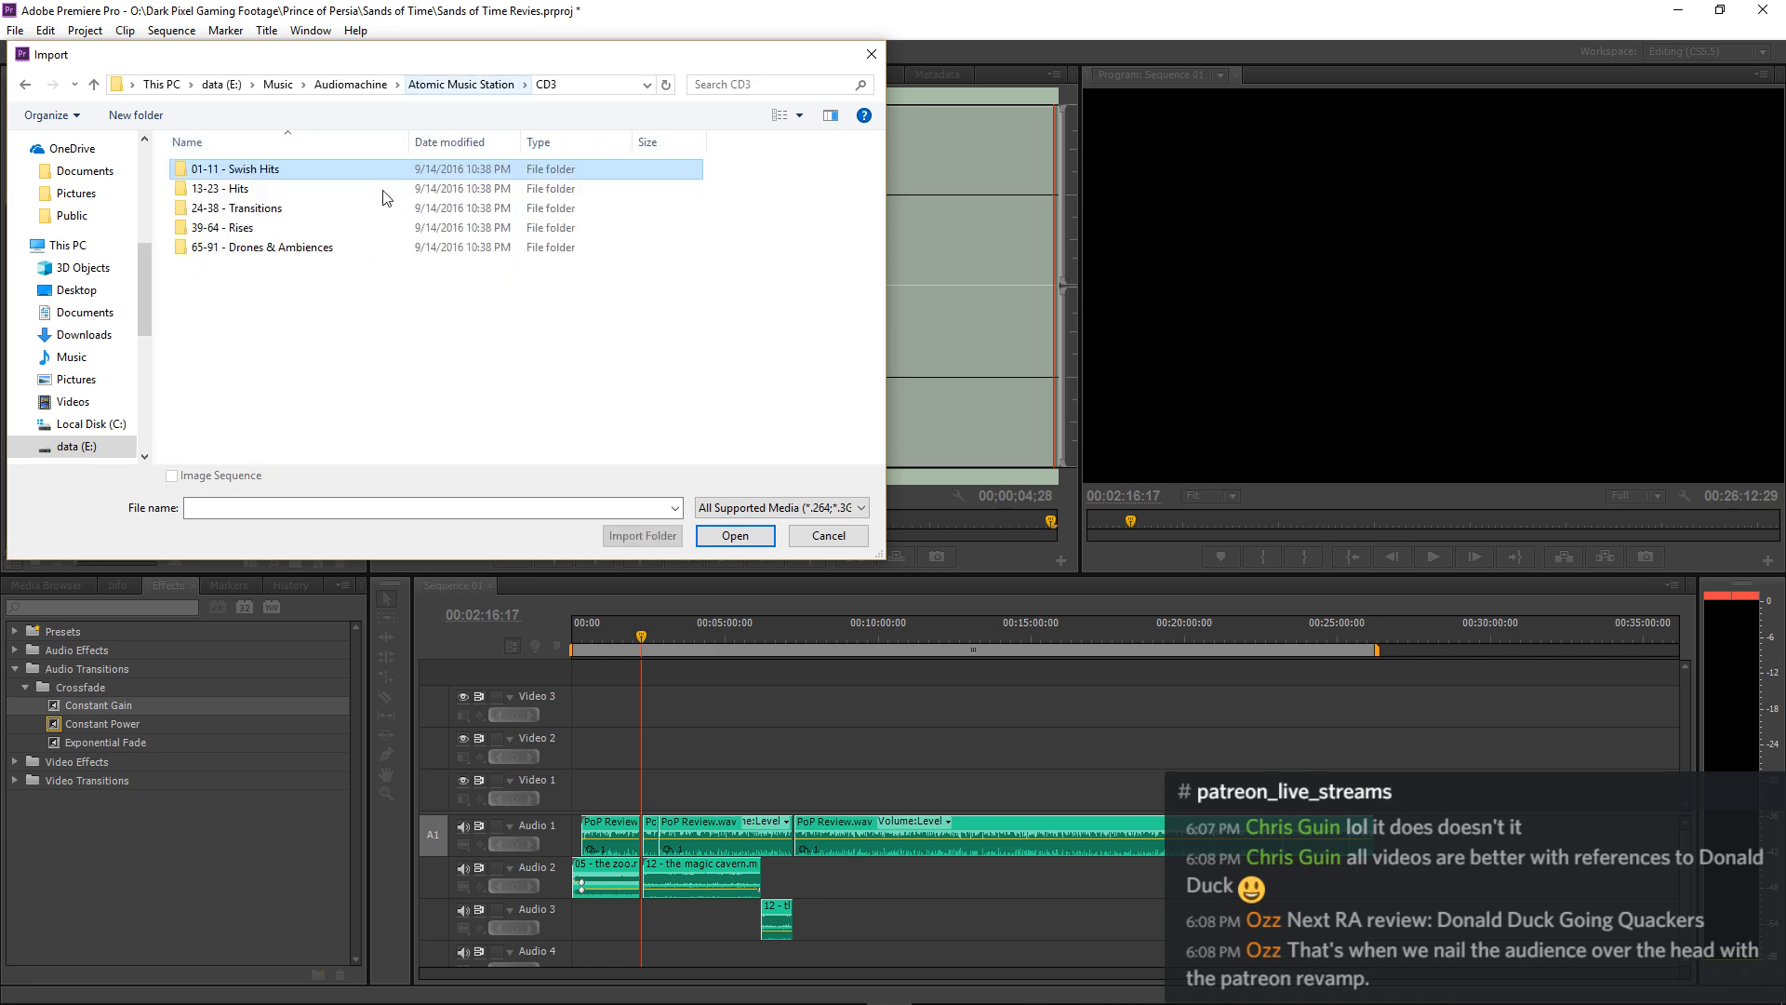
# Examine the category folders inside CD2 and CD1 of the Atomic Music Station library.
pyautogui.click(466, 89)
pyautogui.doubleClick(275, 189)
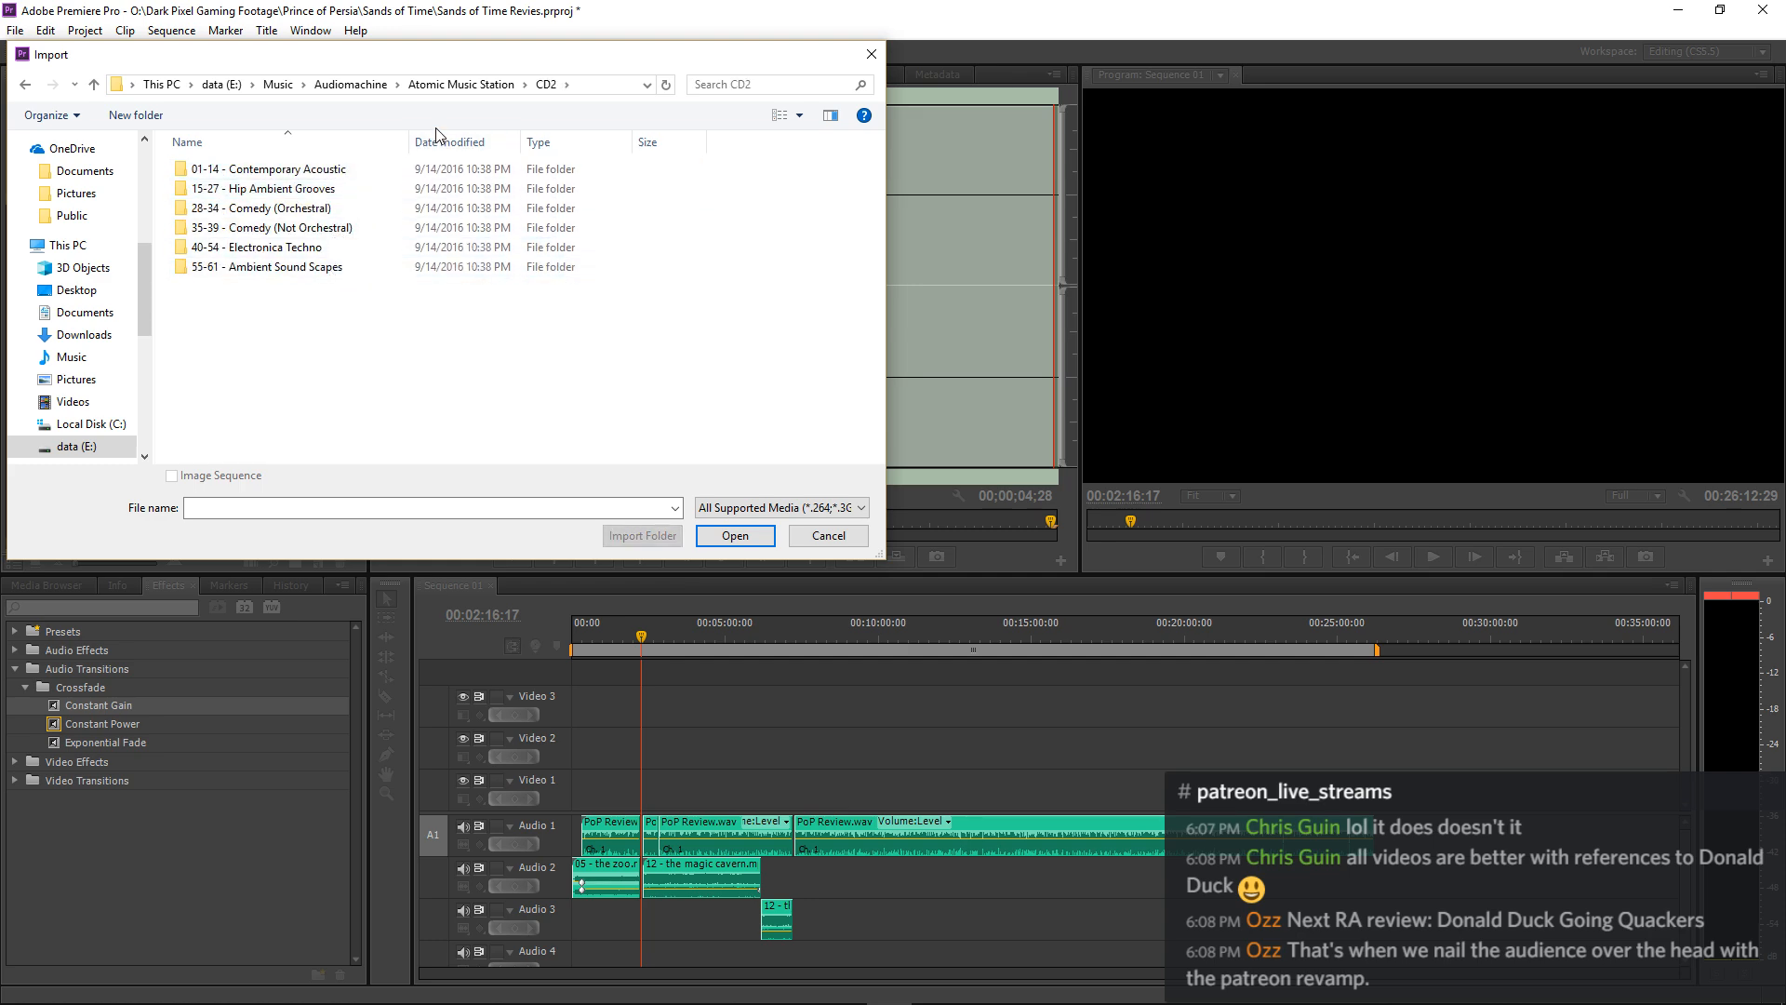
pyautogui.click(461, 84)
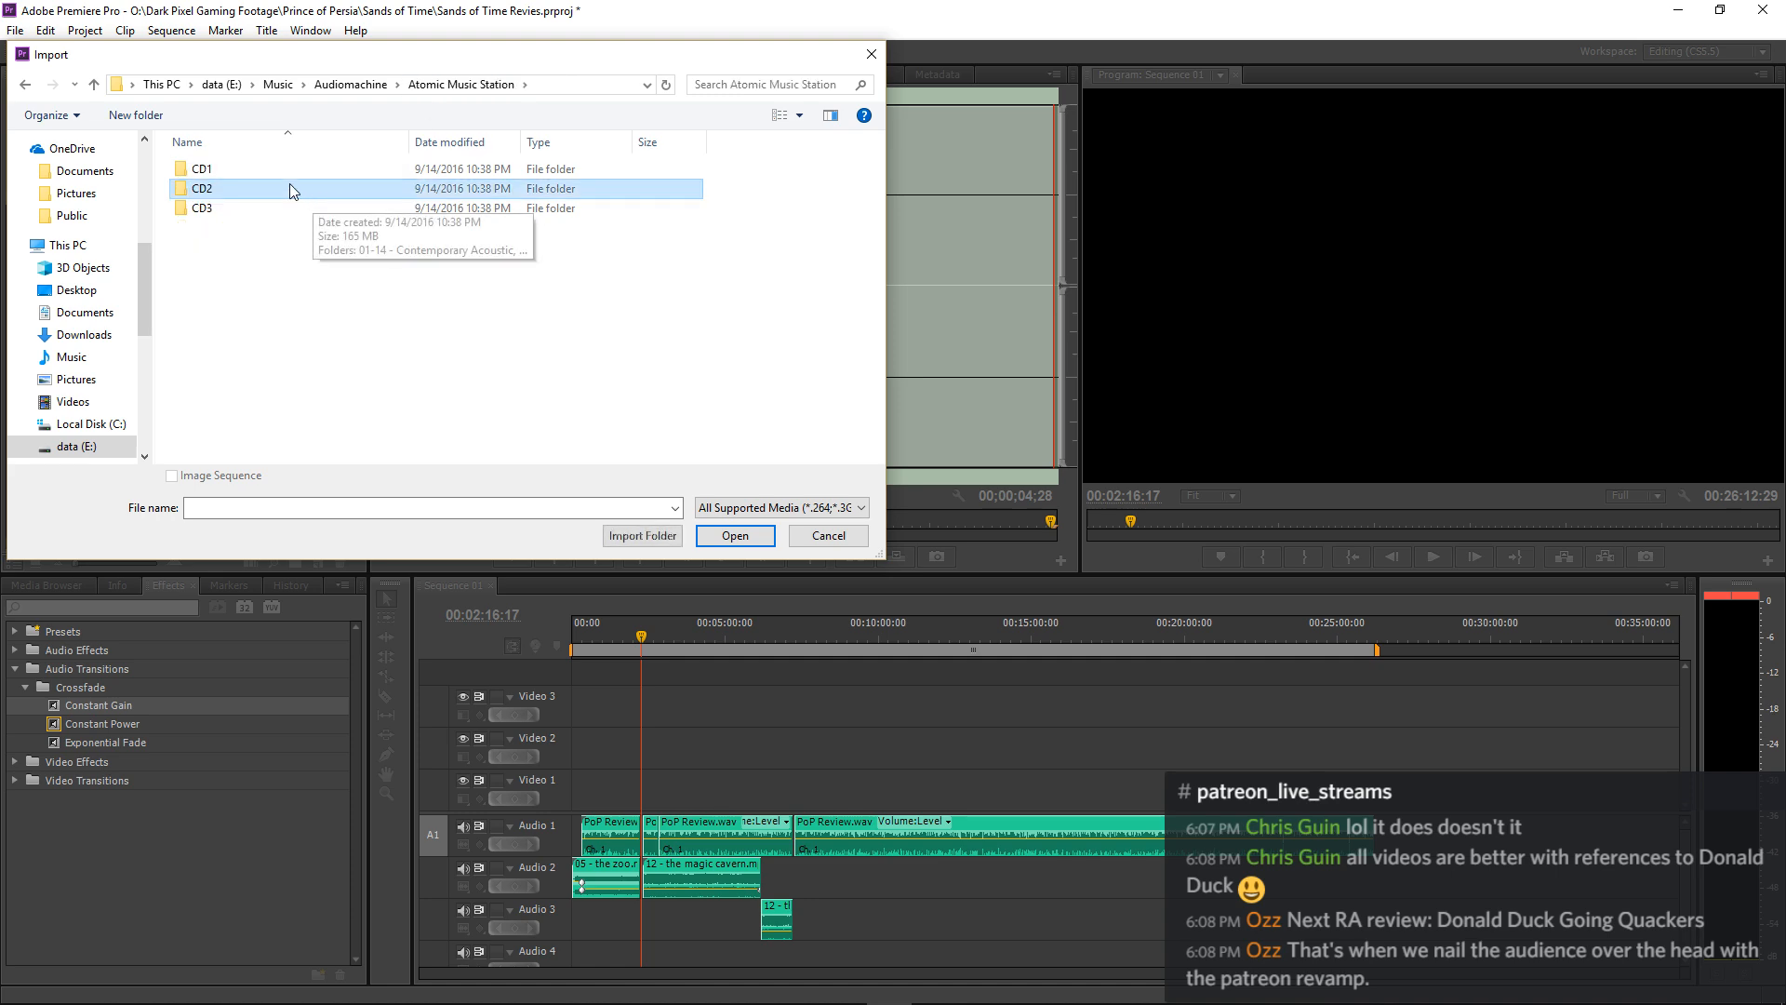
pyautogui.doubleClick(277, 171)
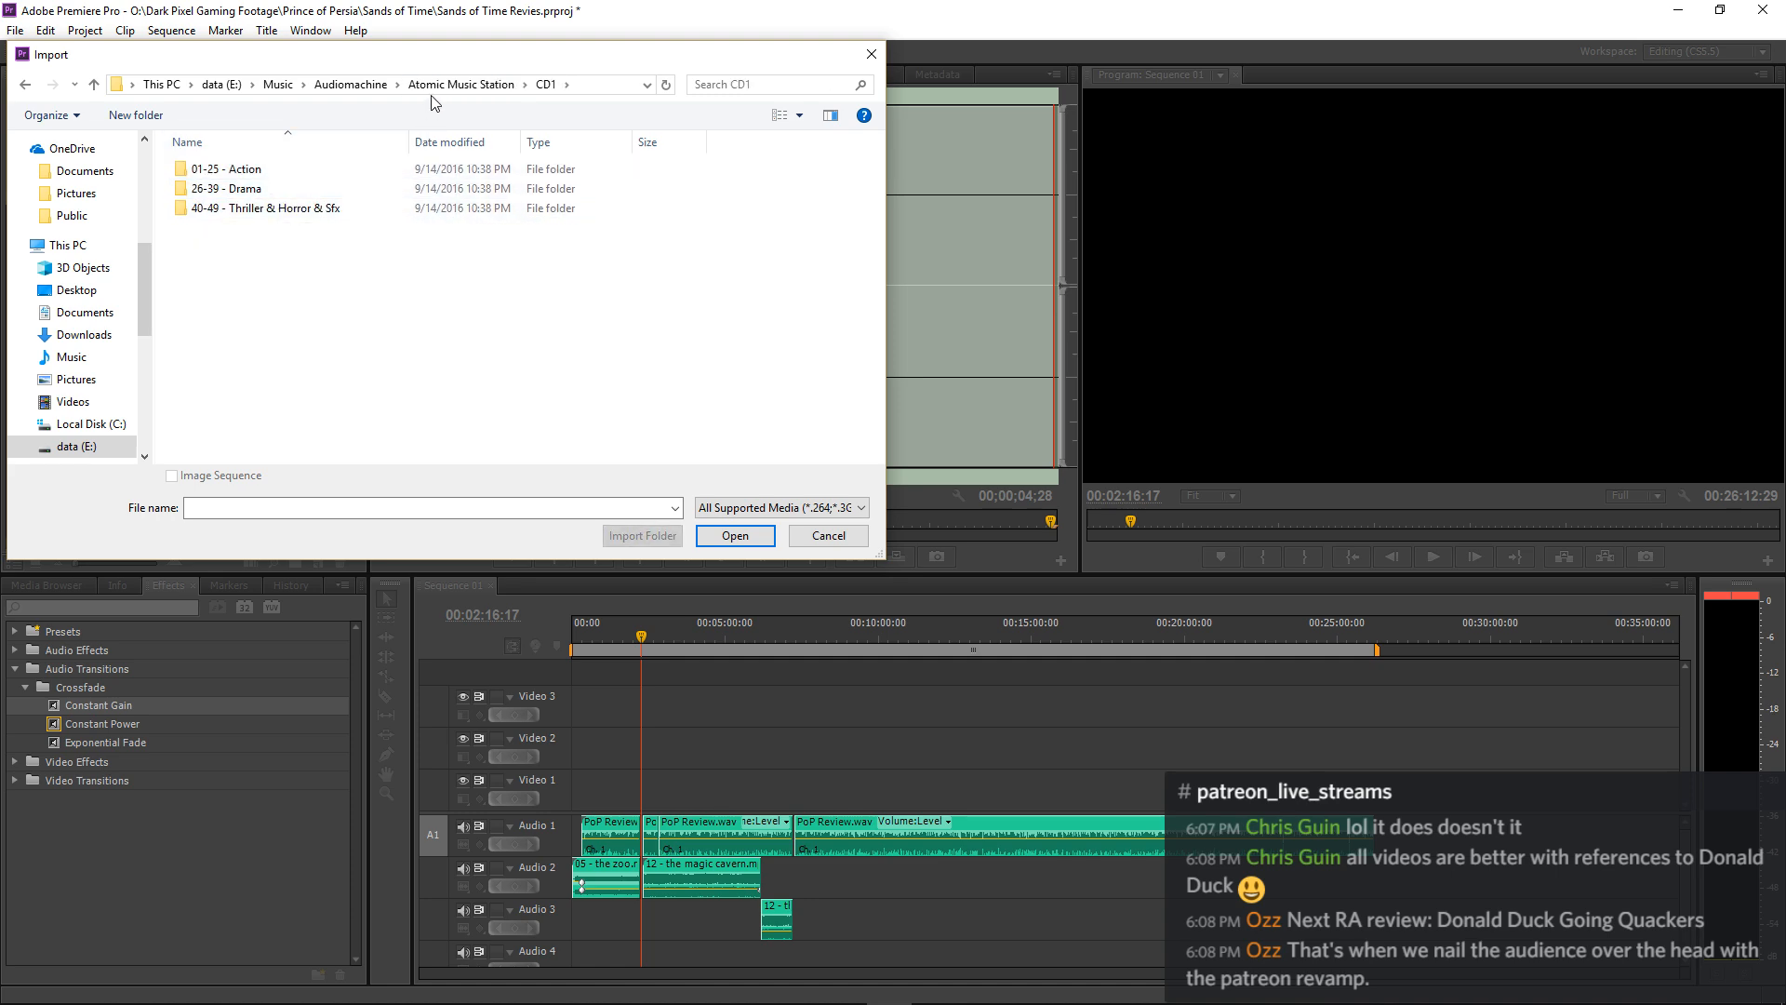
pyautogui.click(461, 85)
# Import the whole 39-64 - Rises folder from CD3 into the project.
pyautogui.doubleClick(254, 209)
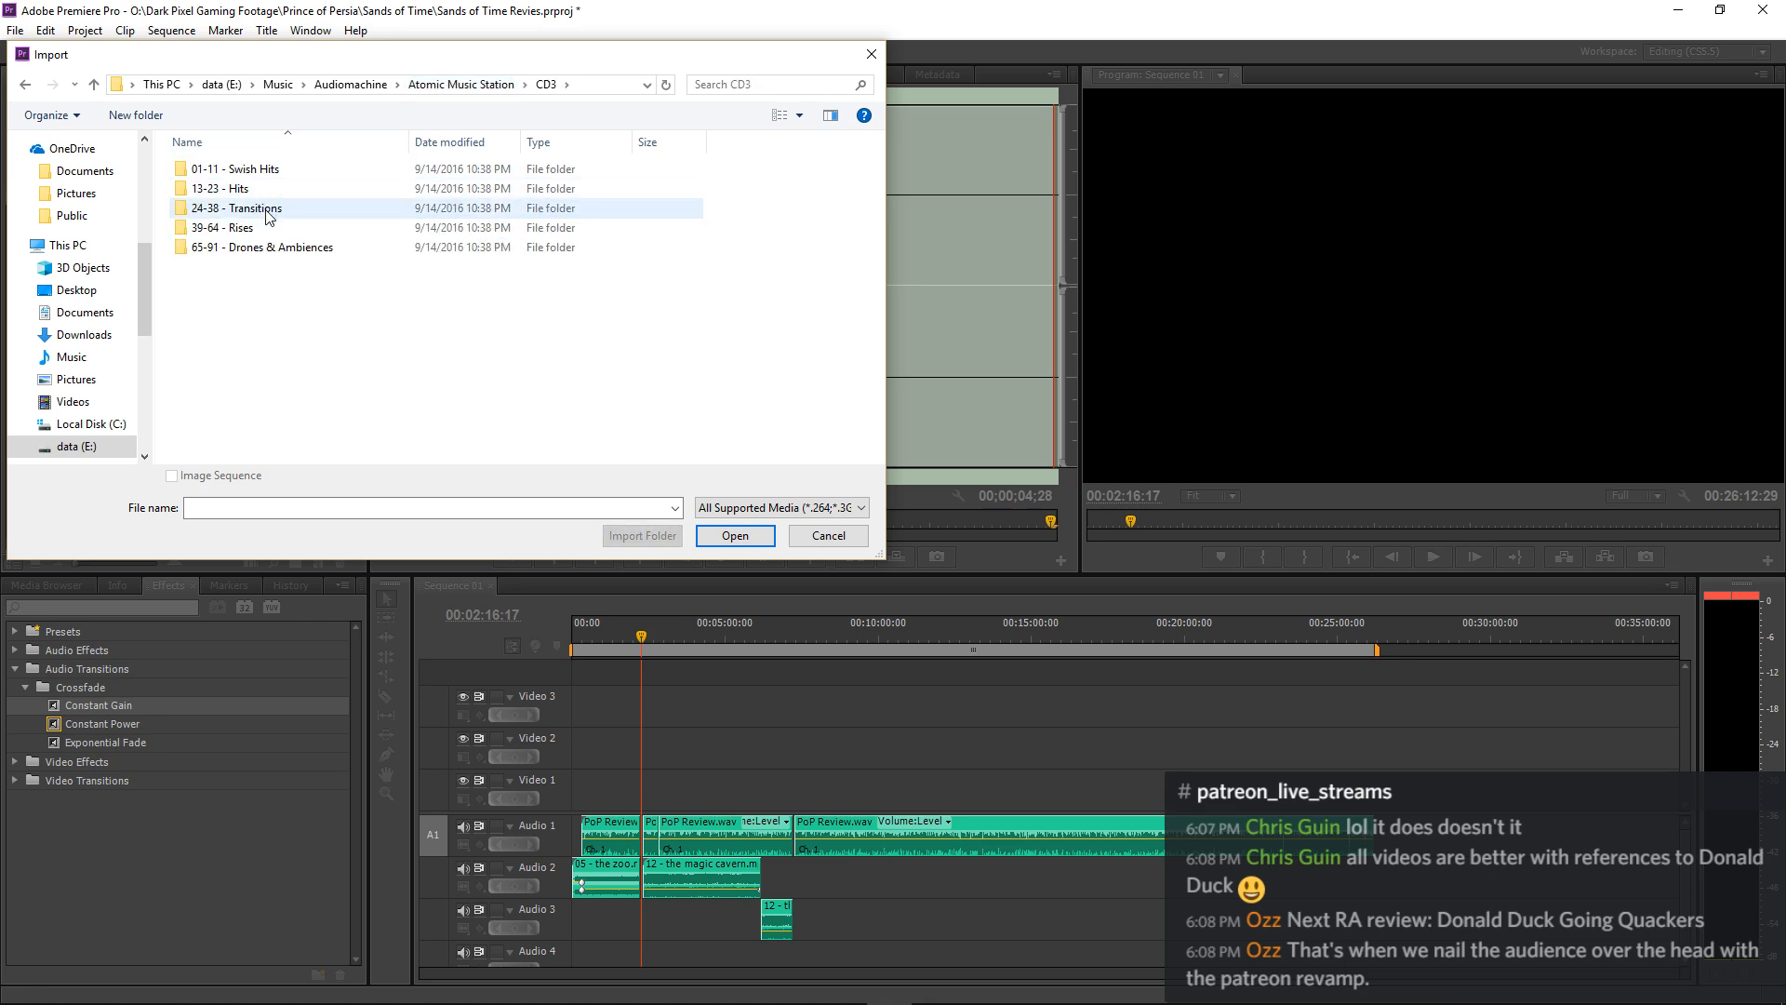
pyautogui.click(280, 228)
pyautogui.click(629, 537)
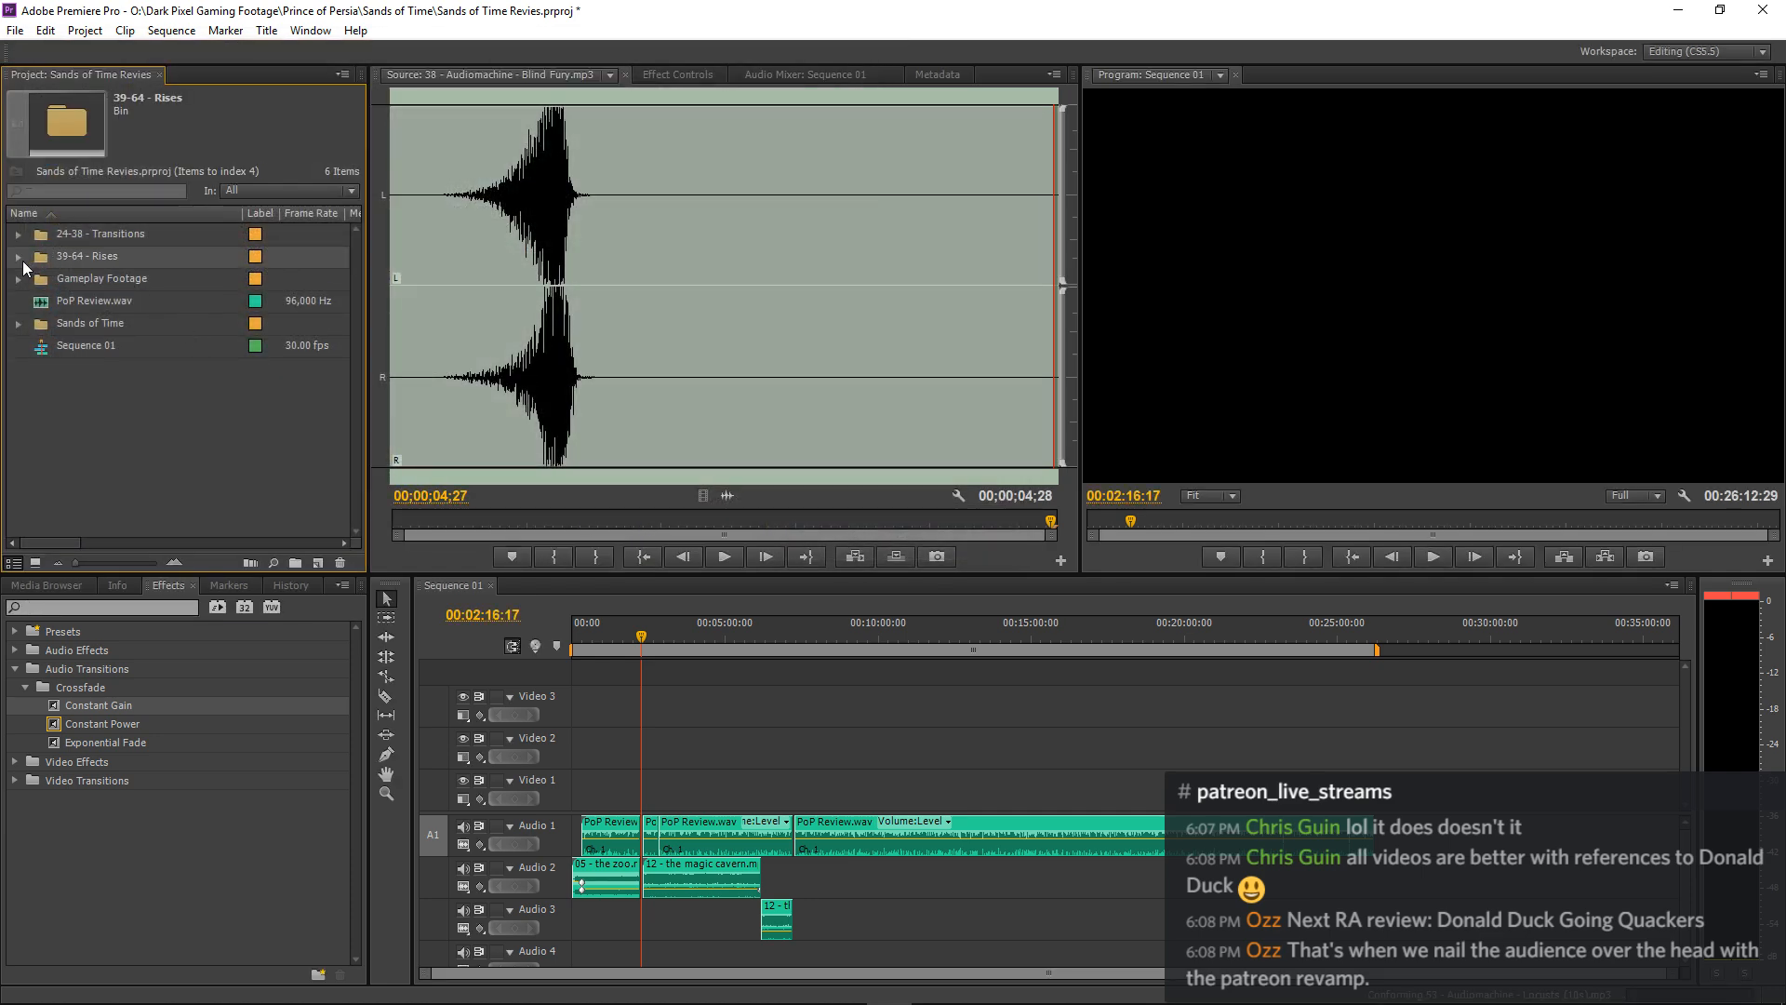
# Audition 39 Dante's Underworld, 42 Big Generator and 43 St. Waldorf's Choi from the 39-64 - Rises bin, then collapse the bin.
pyautogui.click(19, 257)
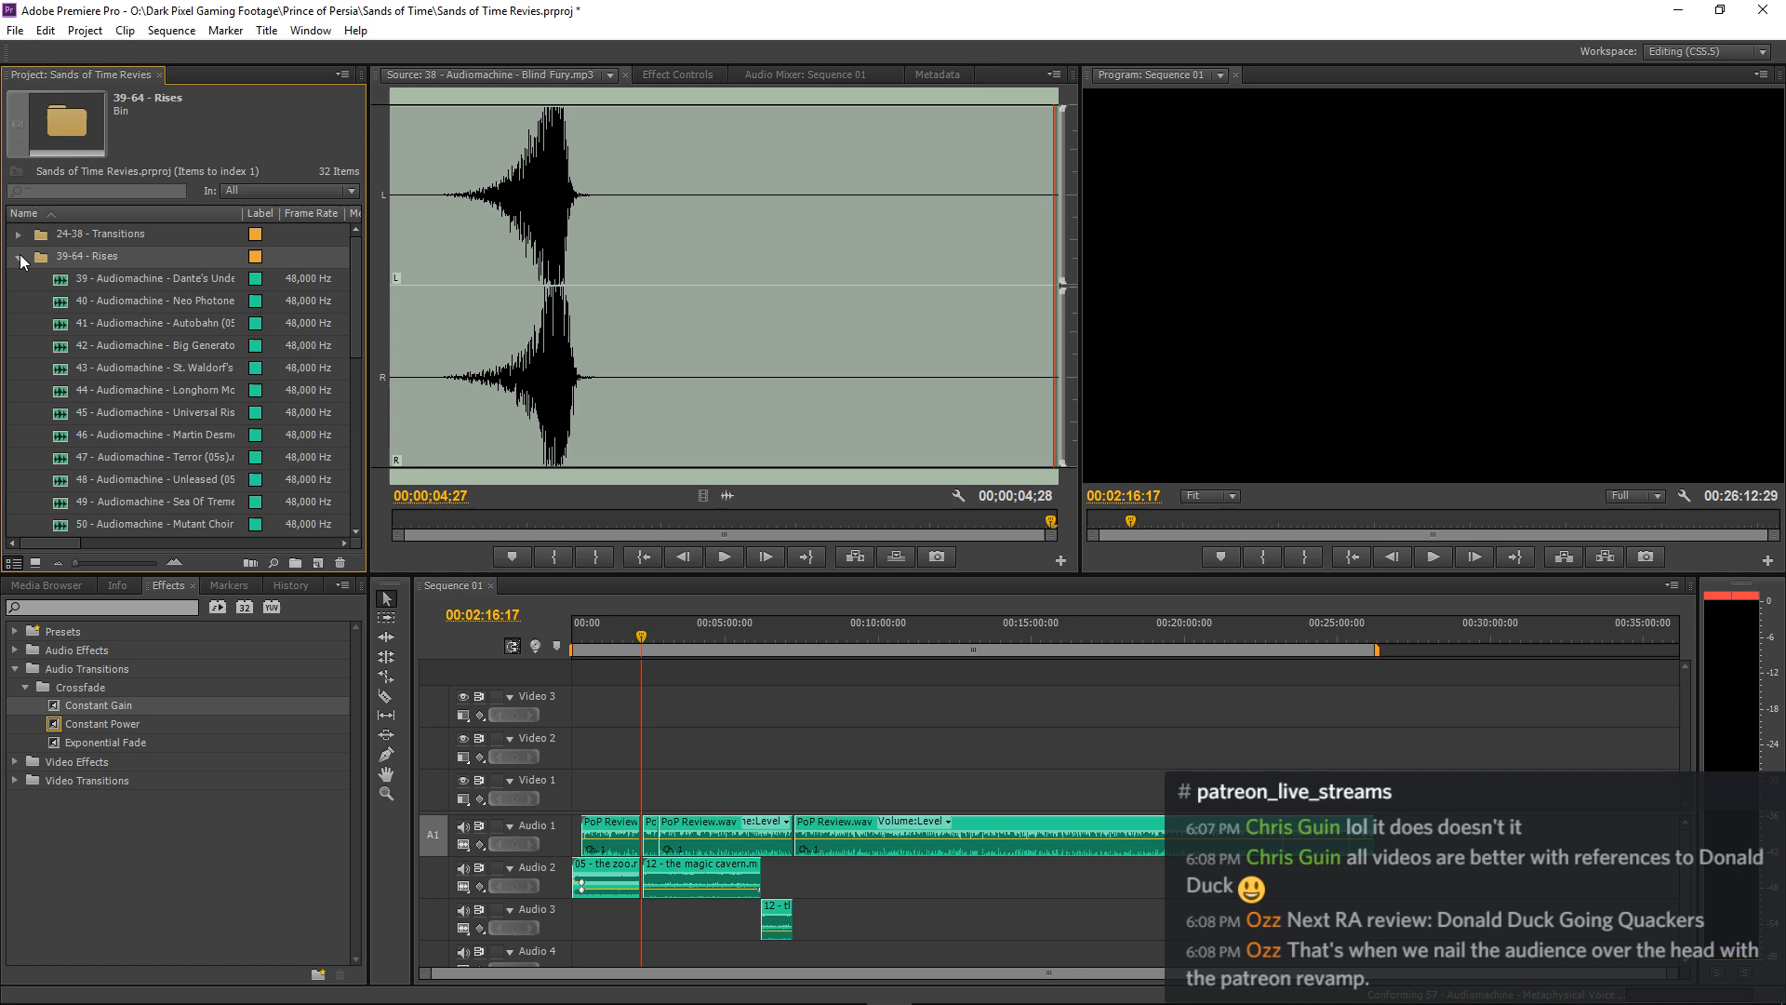
pyautogui.doubleClick(65, 281)
pyautogui.press('space')
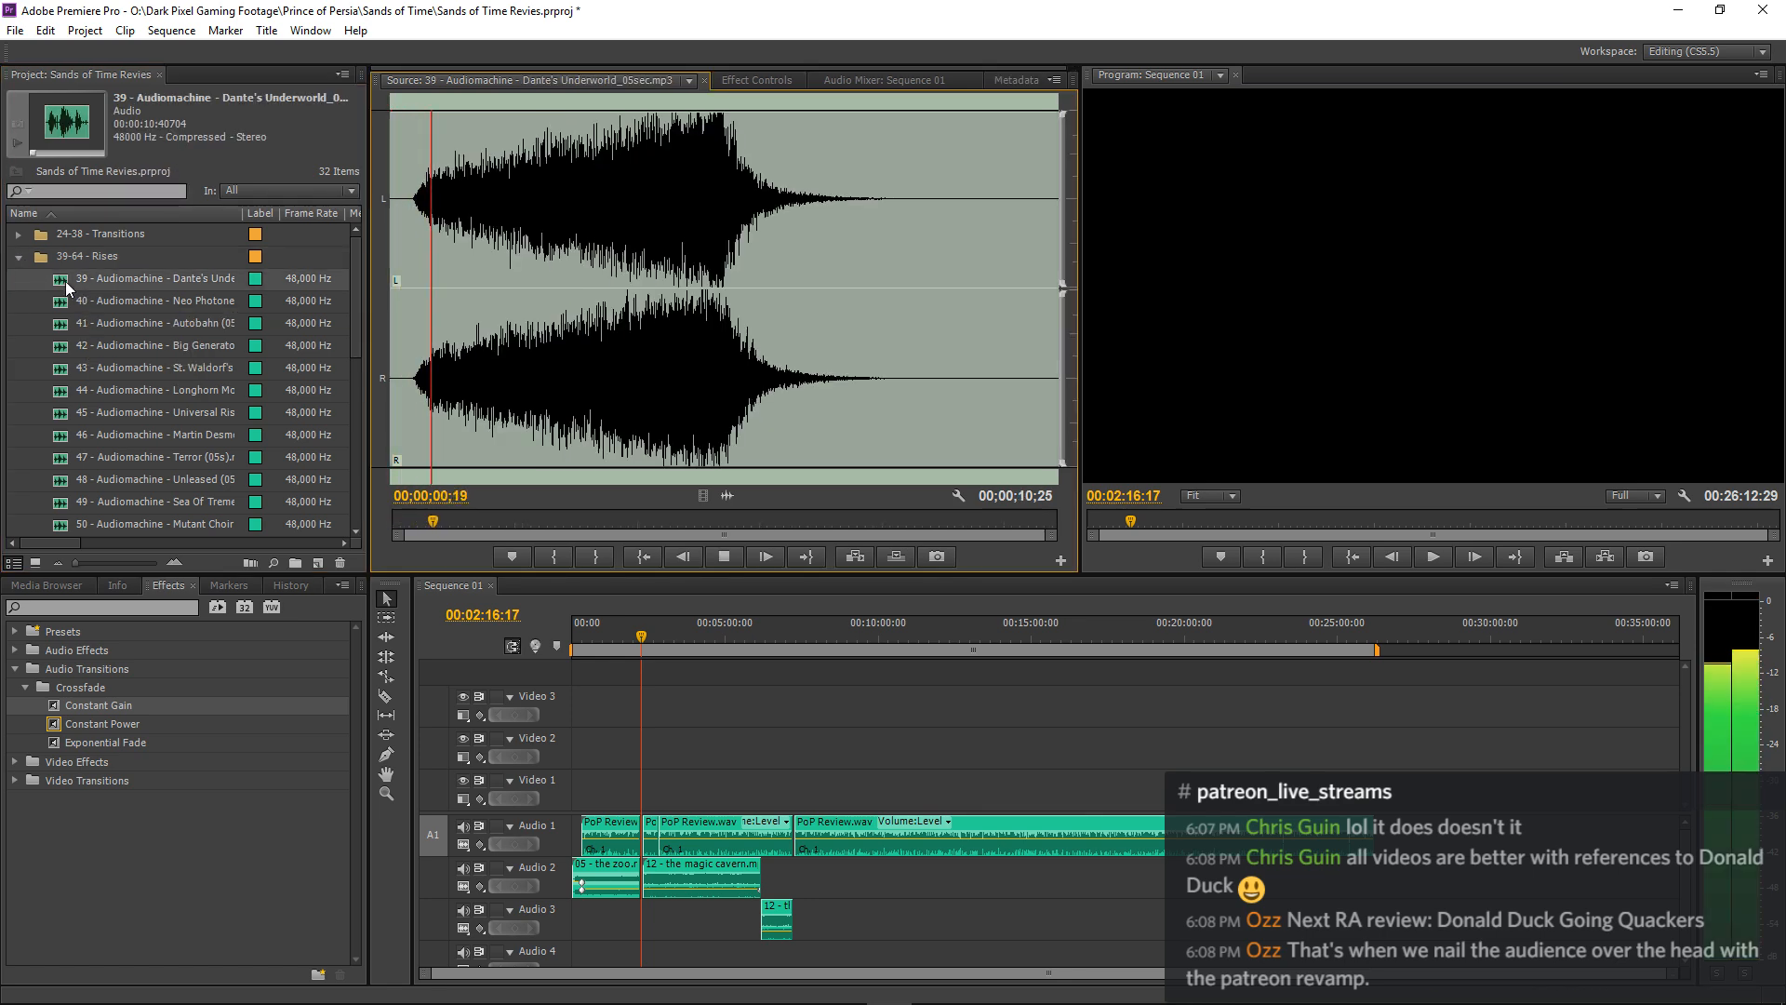
pyautogui.doubleClick(65, 351)
pyautogui.press('space')
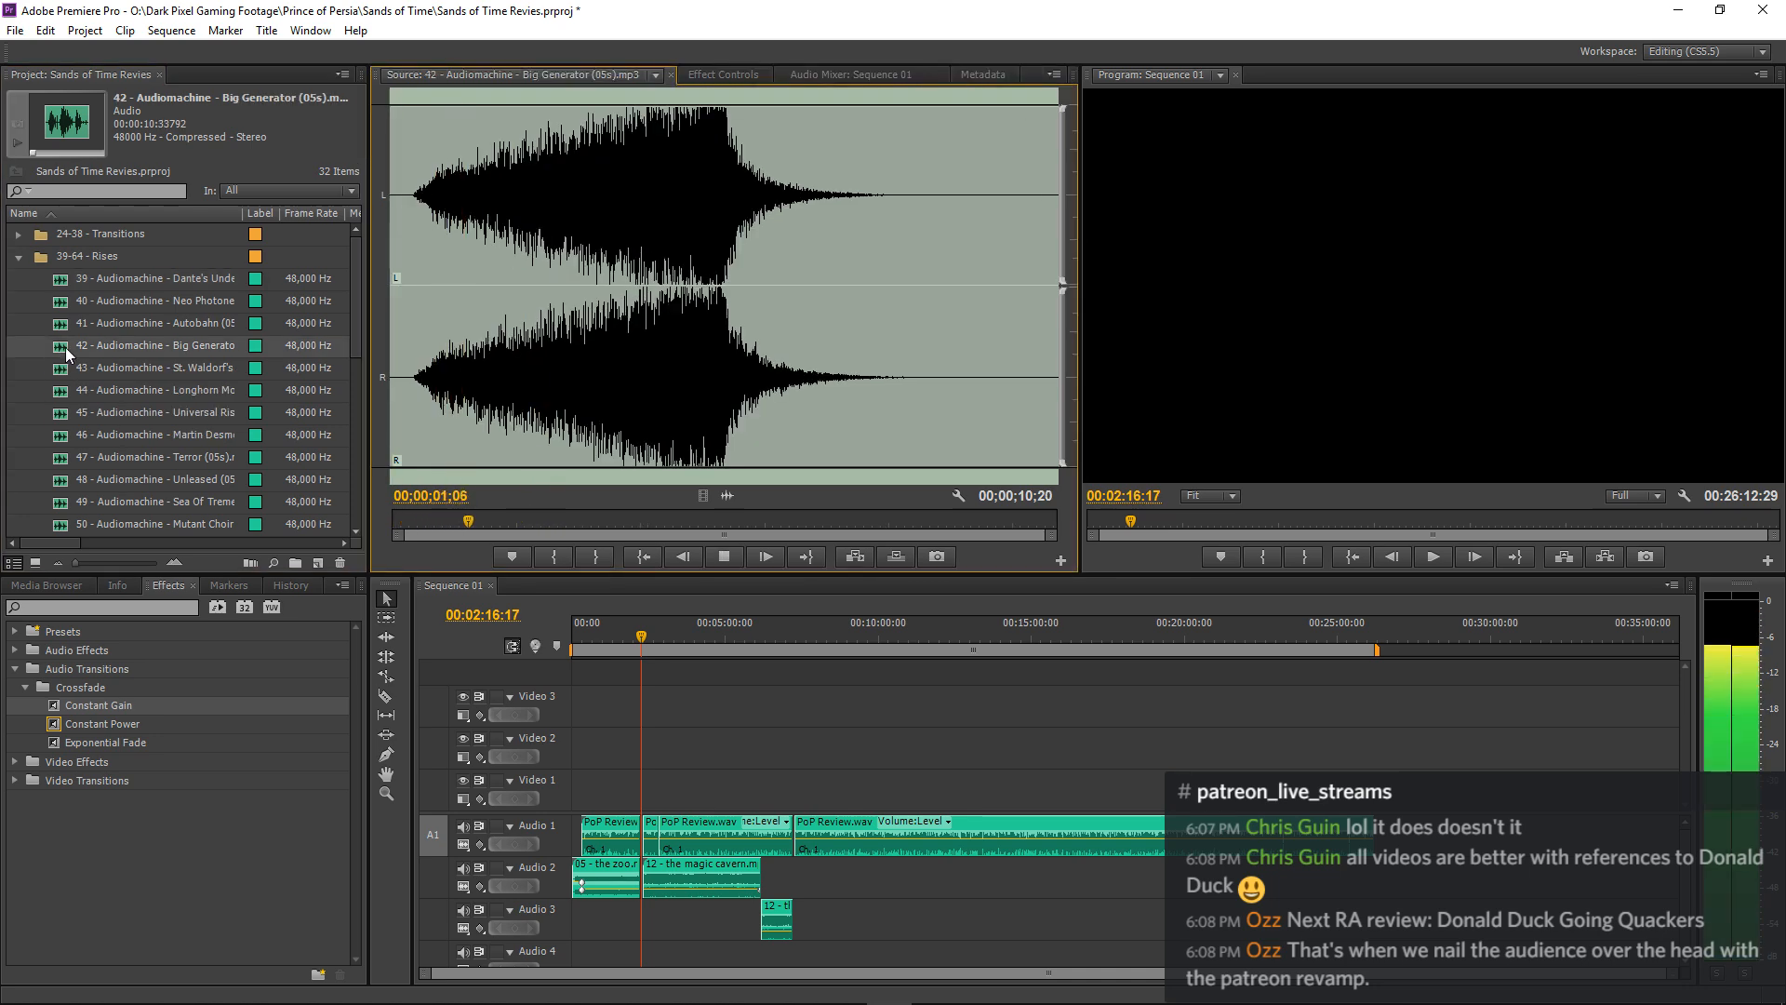
pyautogui.doubleClick(62, 372)
pyautogui.press('space')
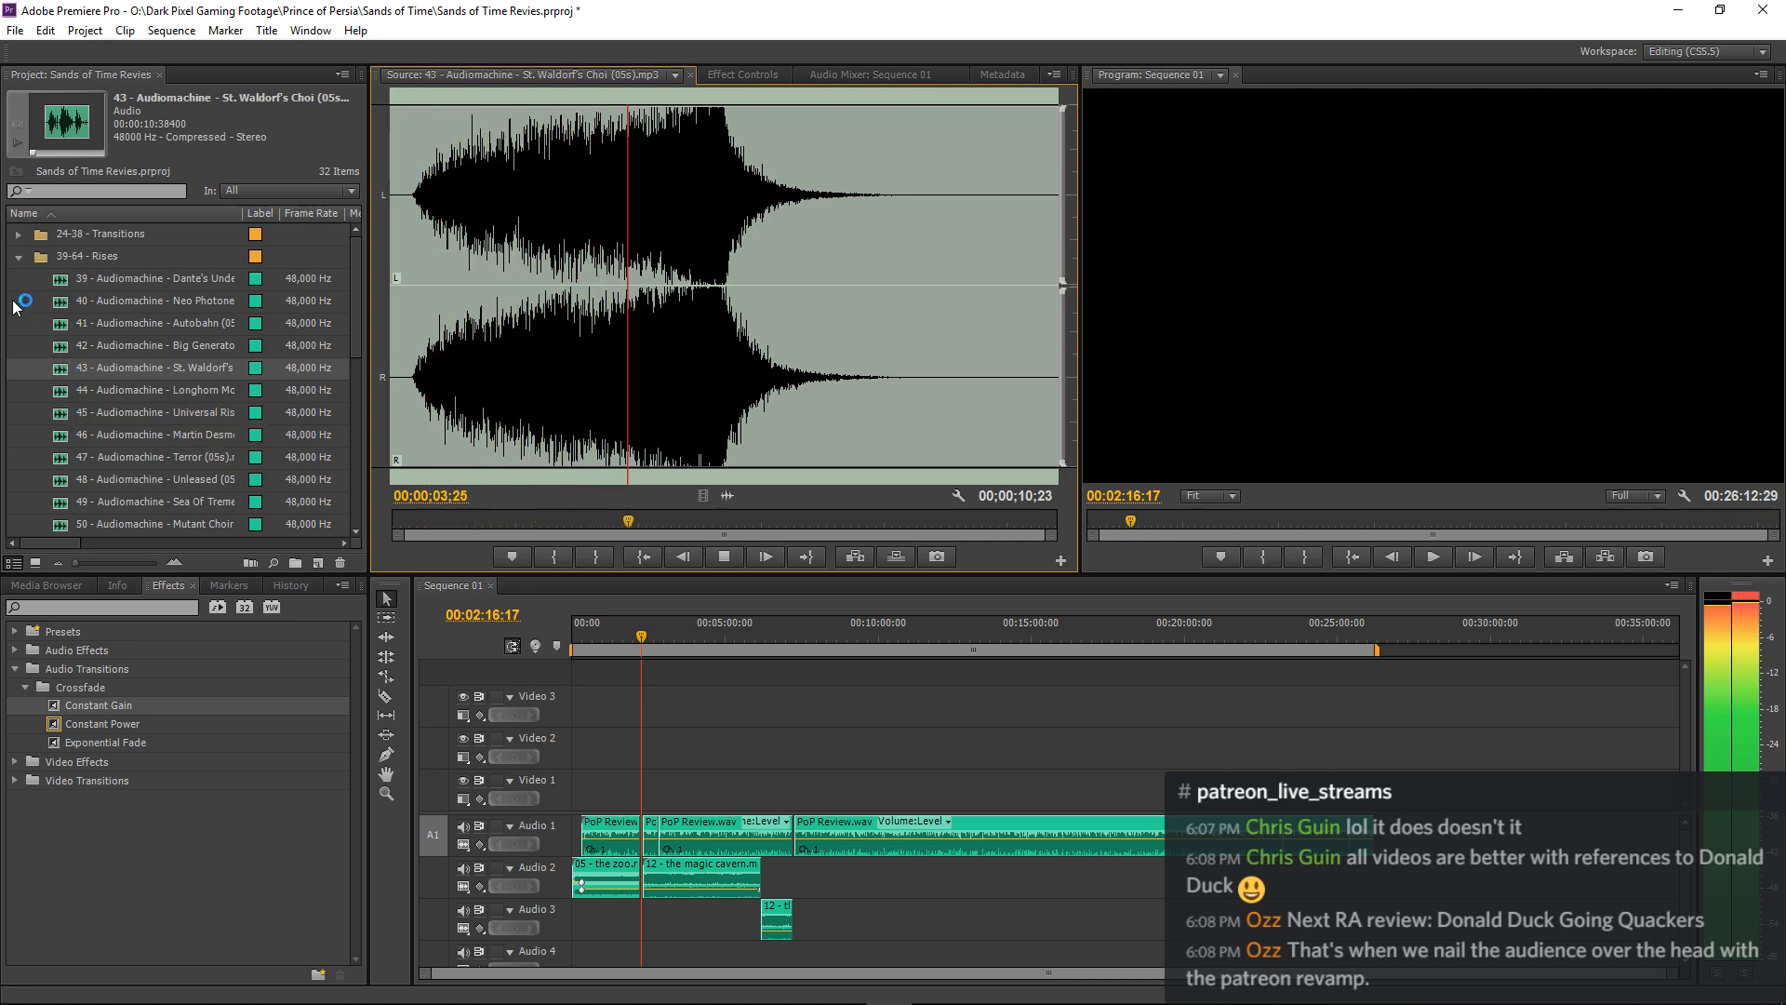
pyautogui.press('space')
pyautogui.click(21, 260)
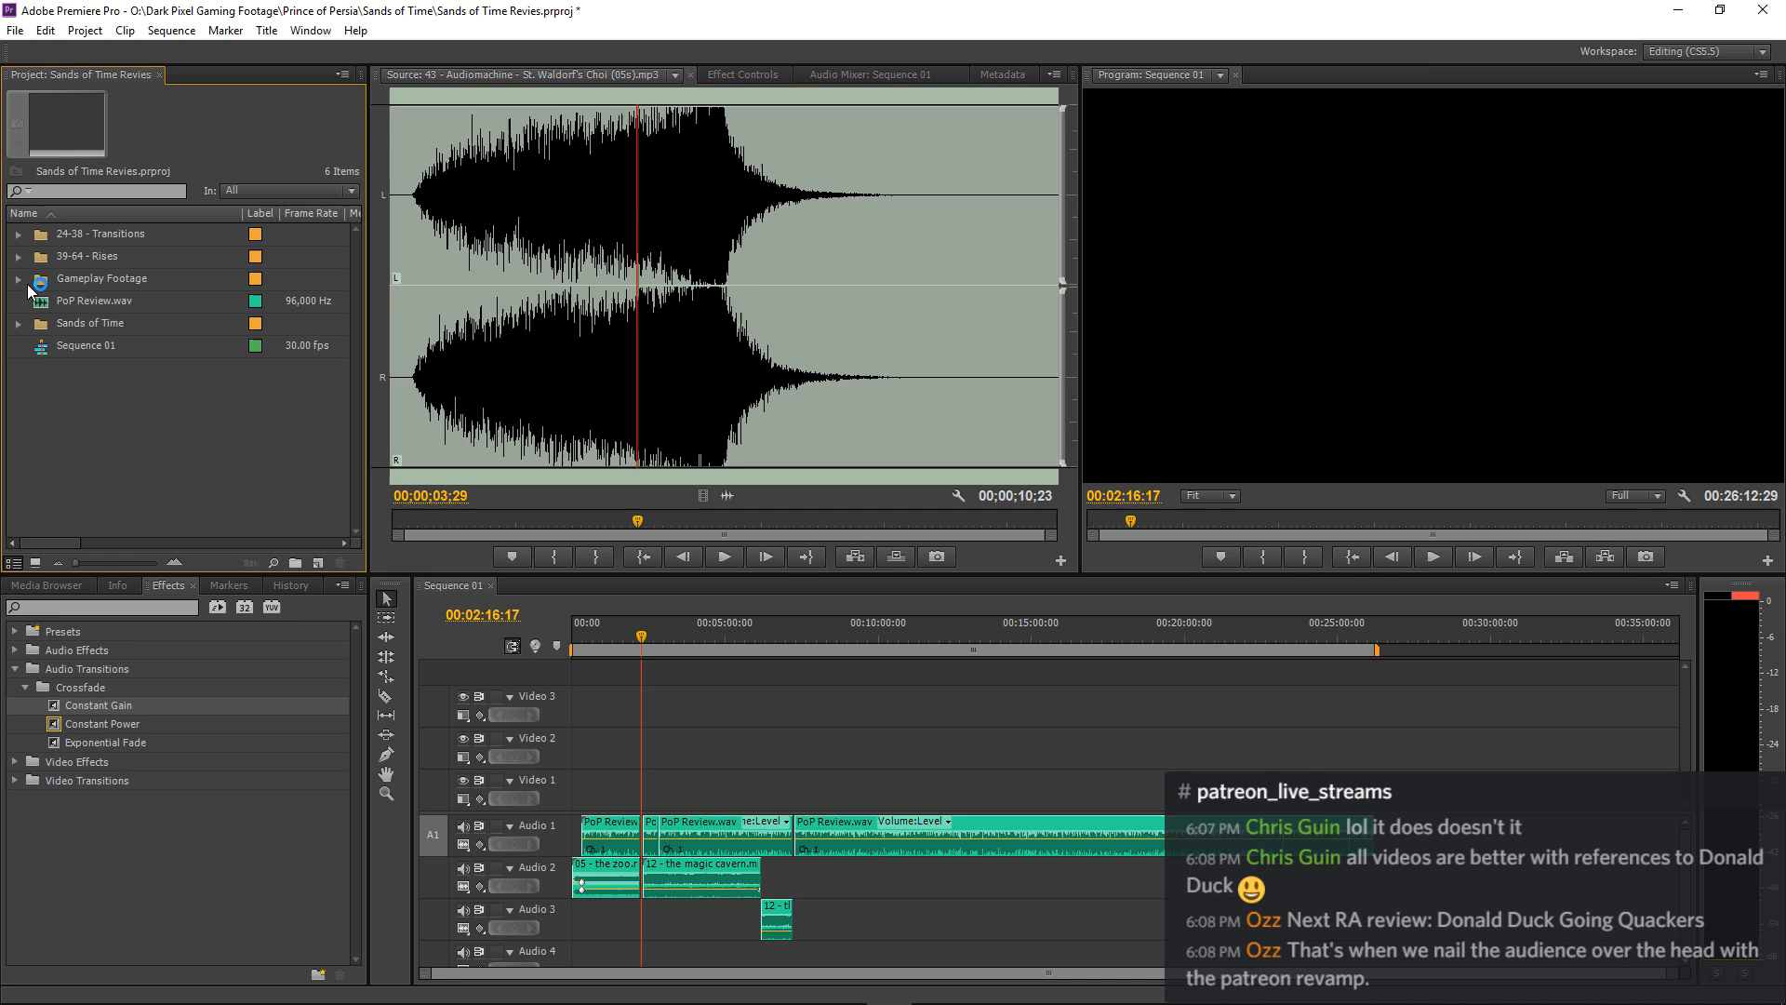
# Start another import and examine the Audio Machine - Platinum Series I and Big big and bigger folders under Audiomachine.
pyautogui.rightClick(65, 399)
pyautogui.click(93, 474)
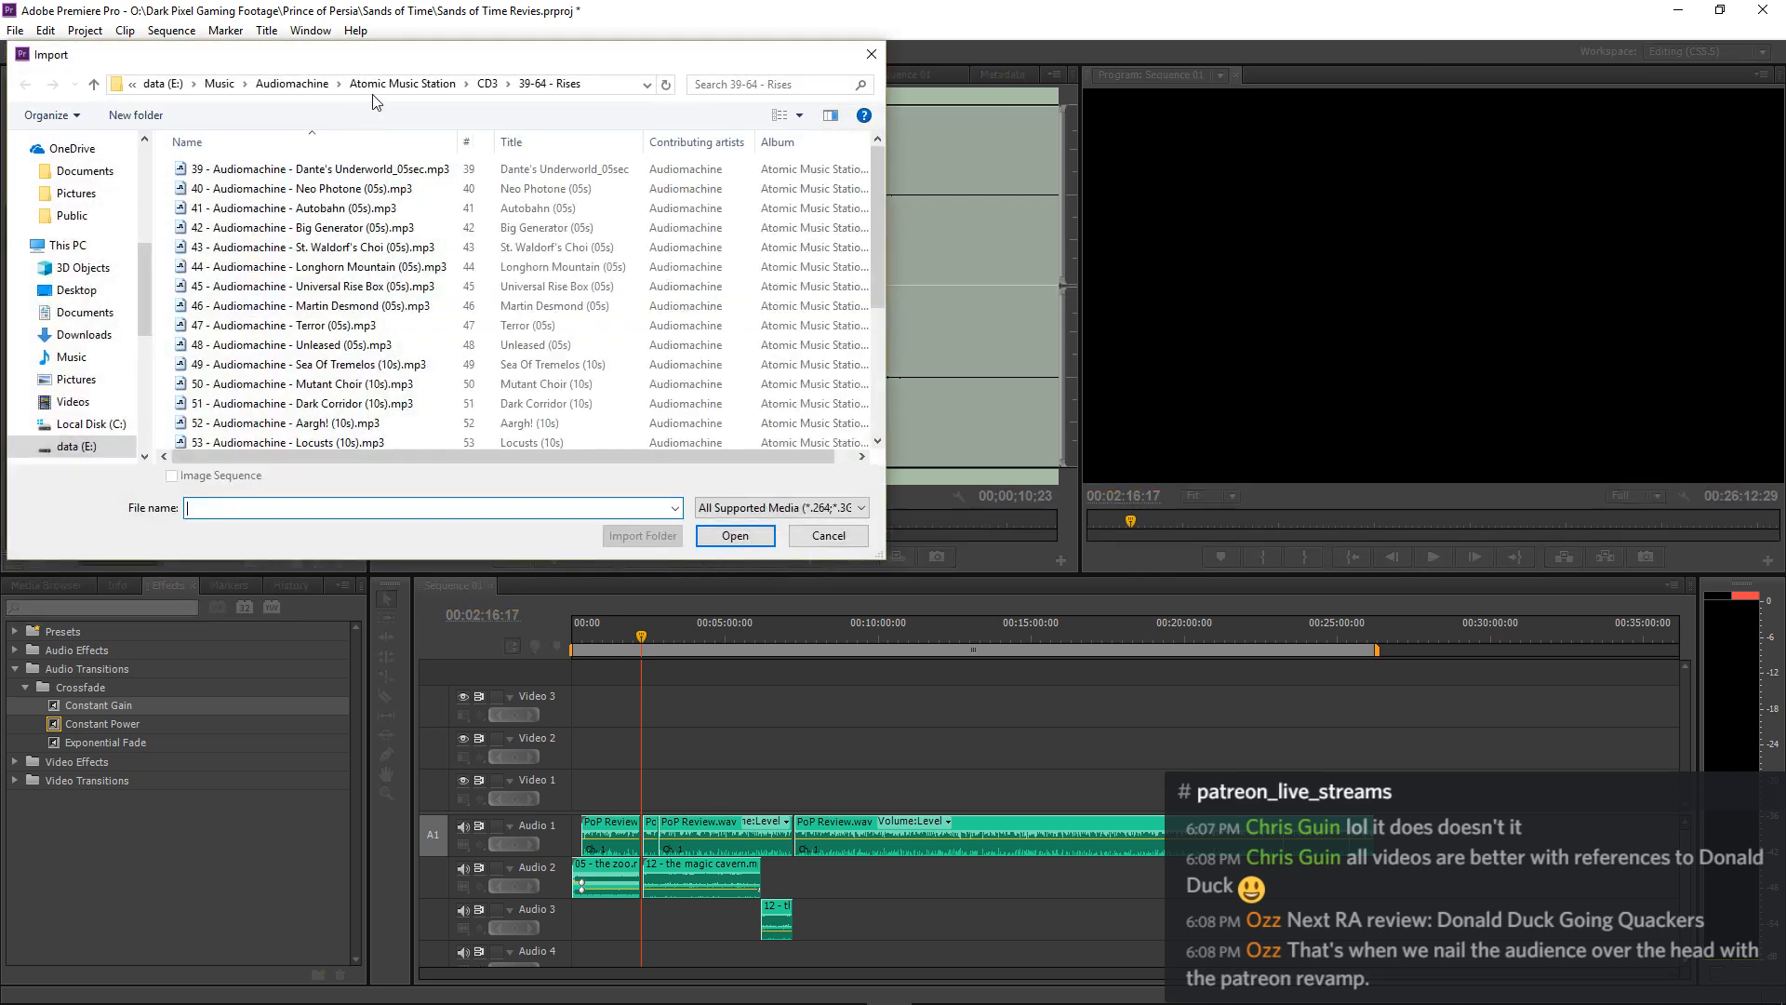
pyautogui.click(312, 84)
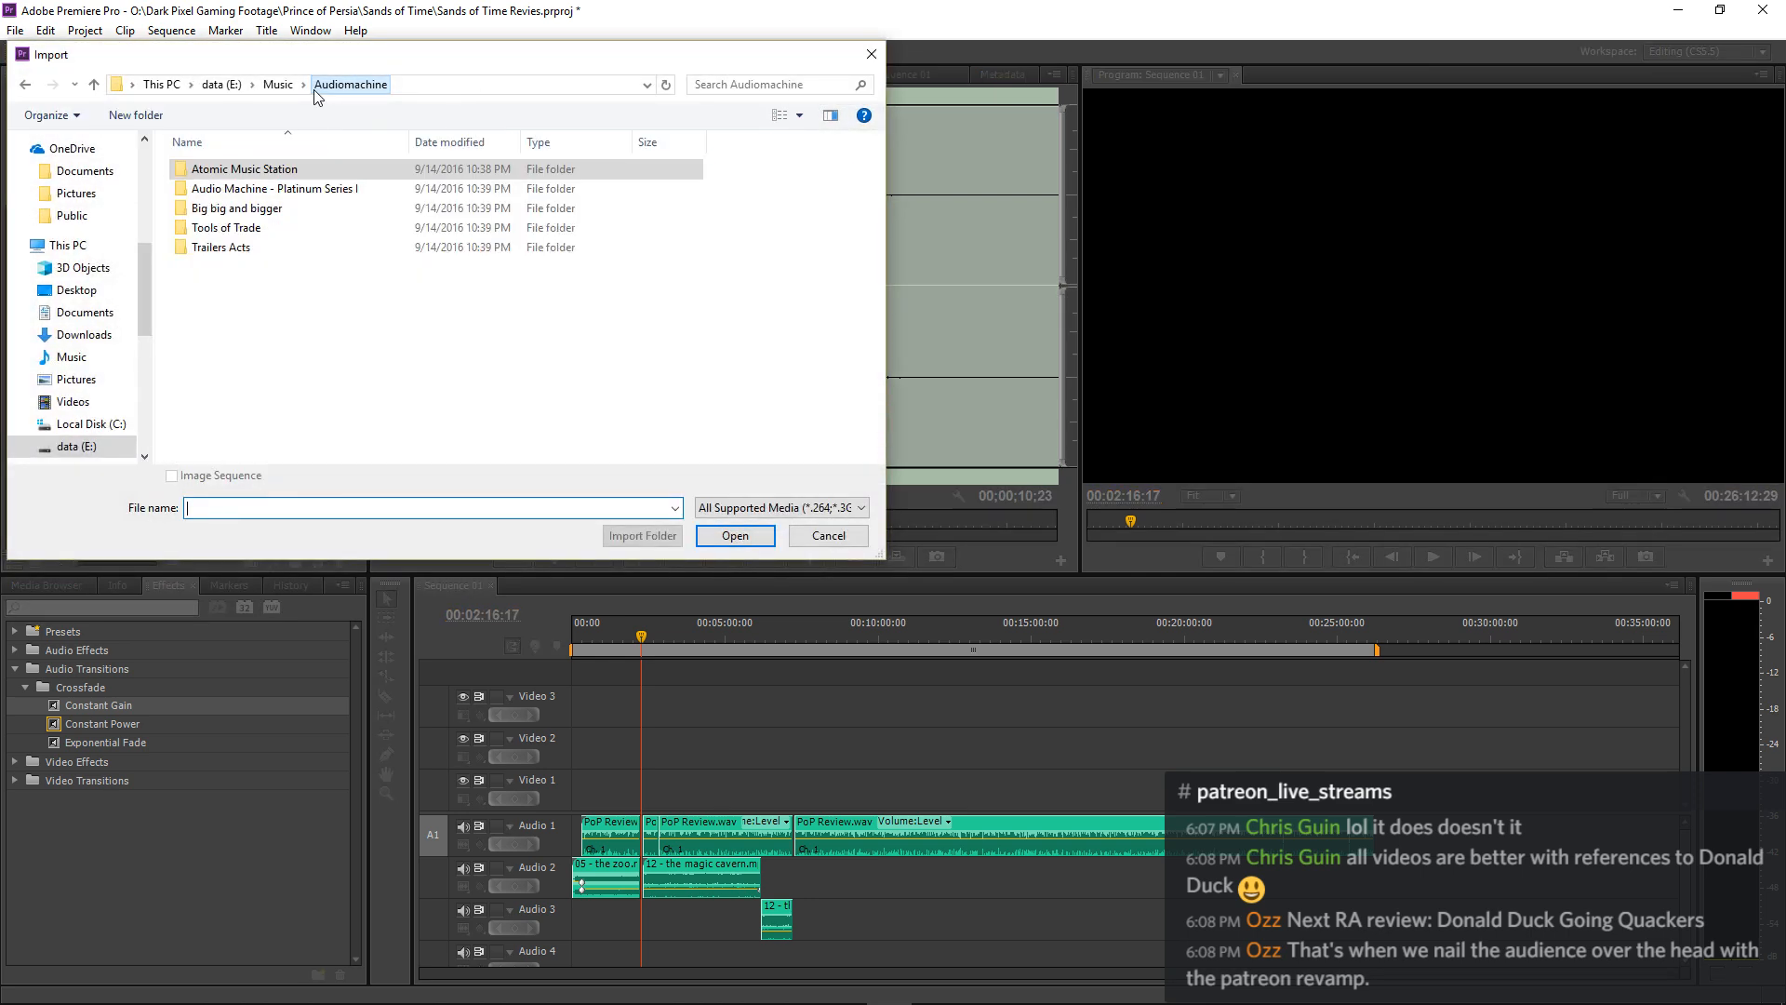
pyautogui.doubleClick(298, 188)
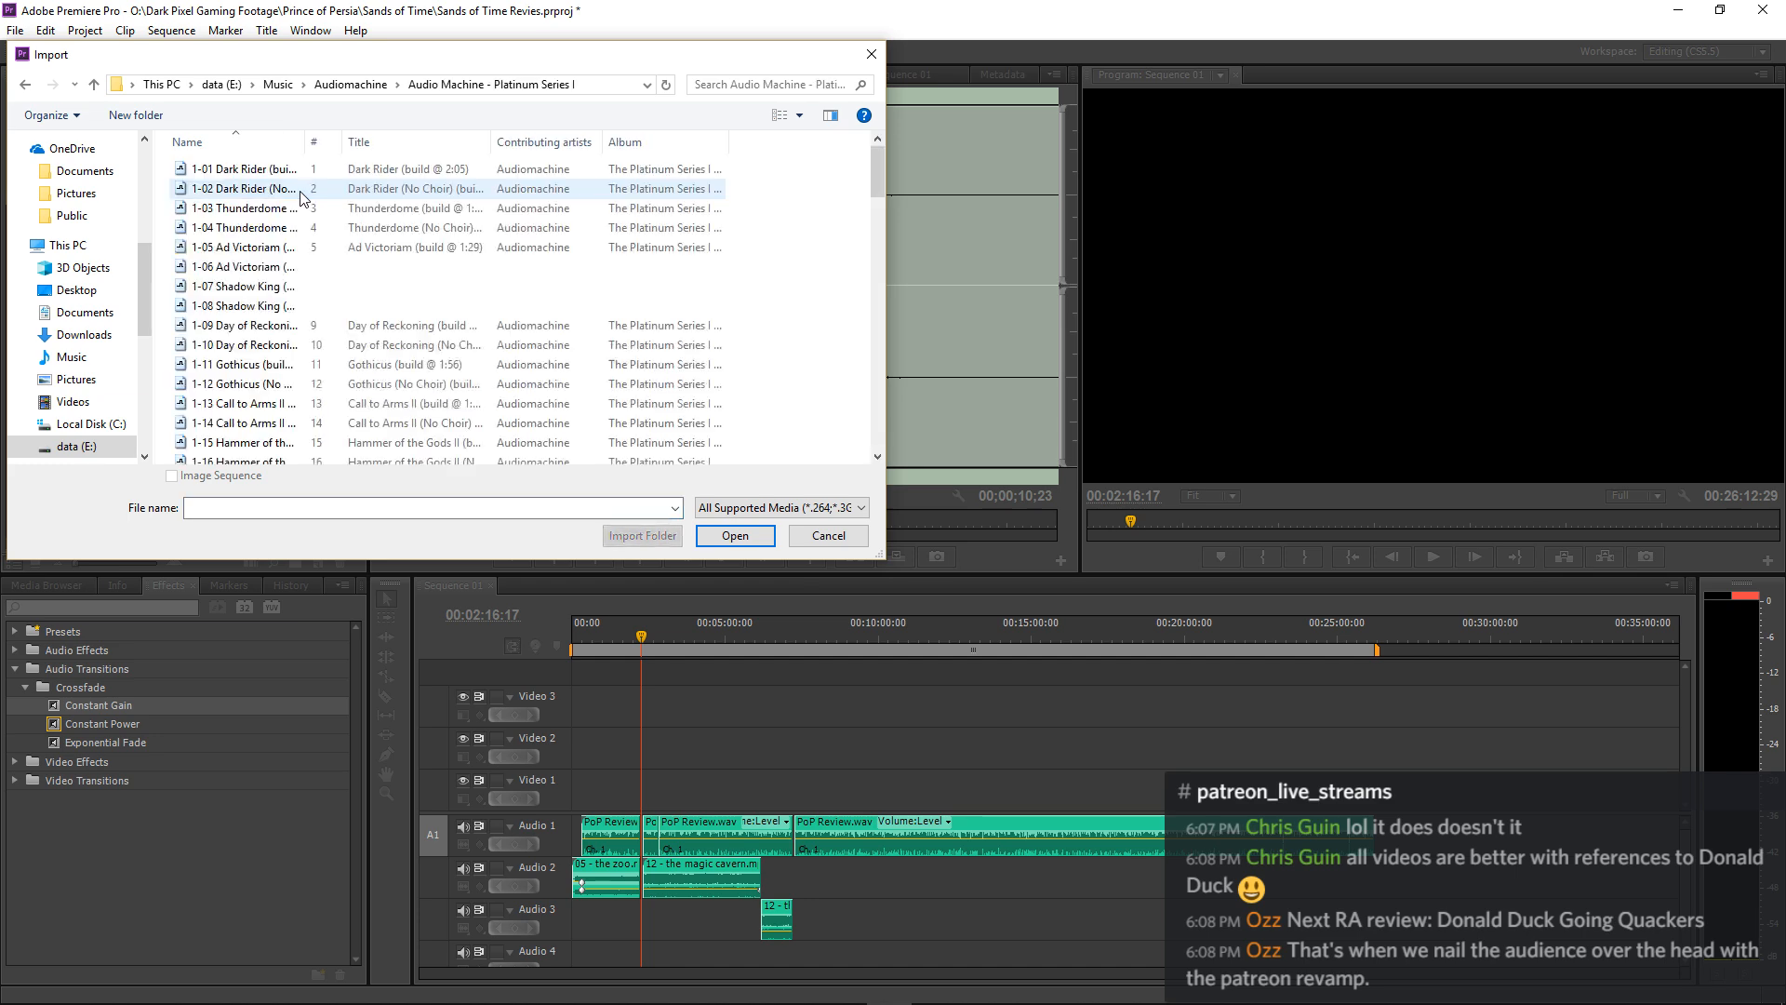
pyautogui.click(381, 86)
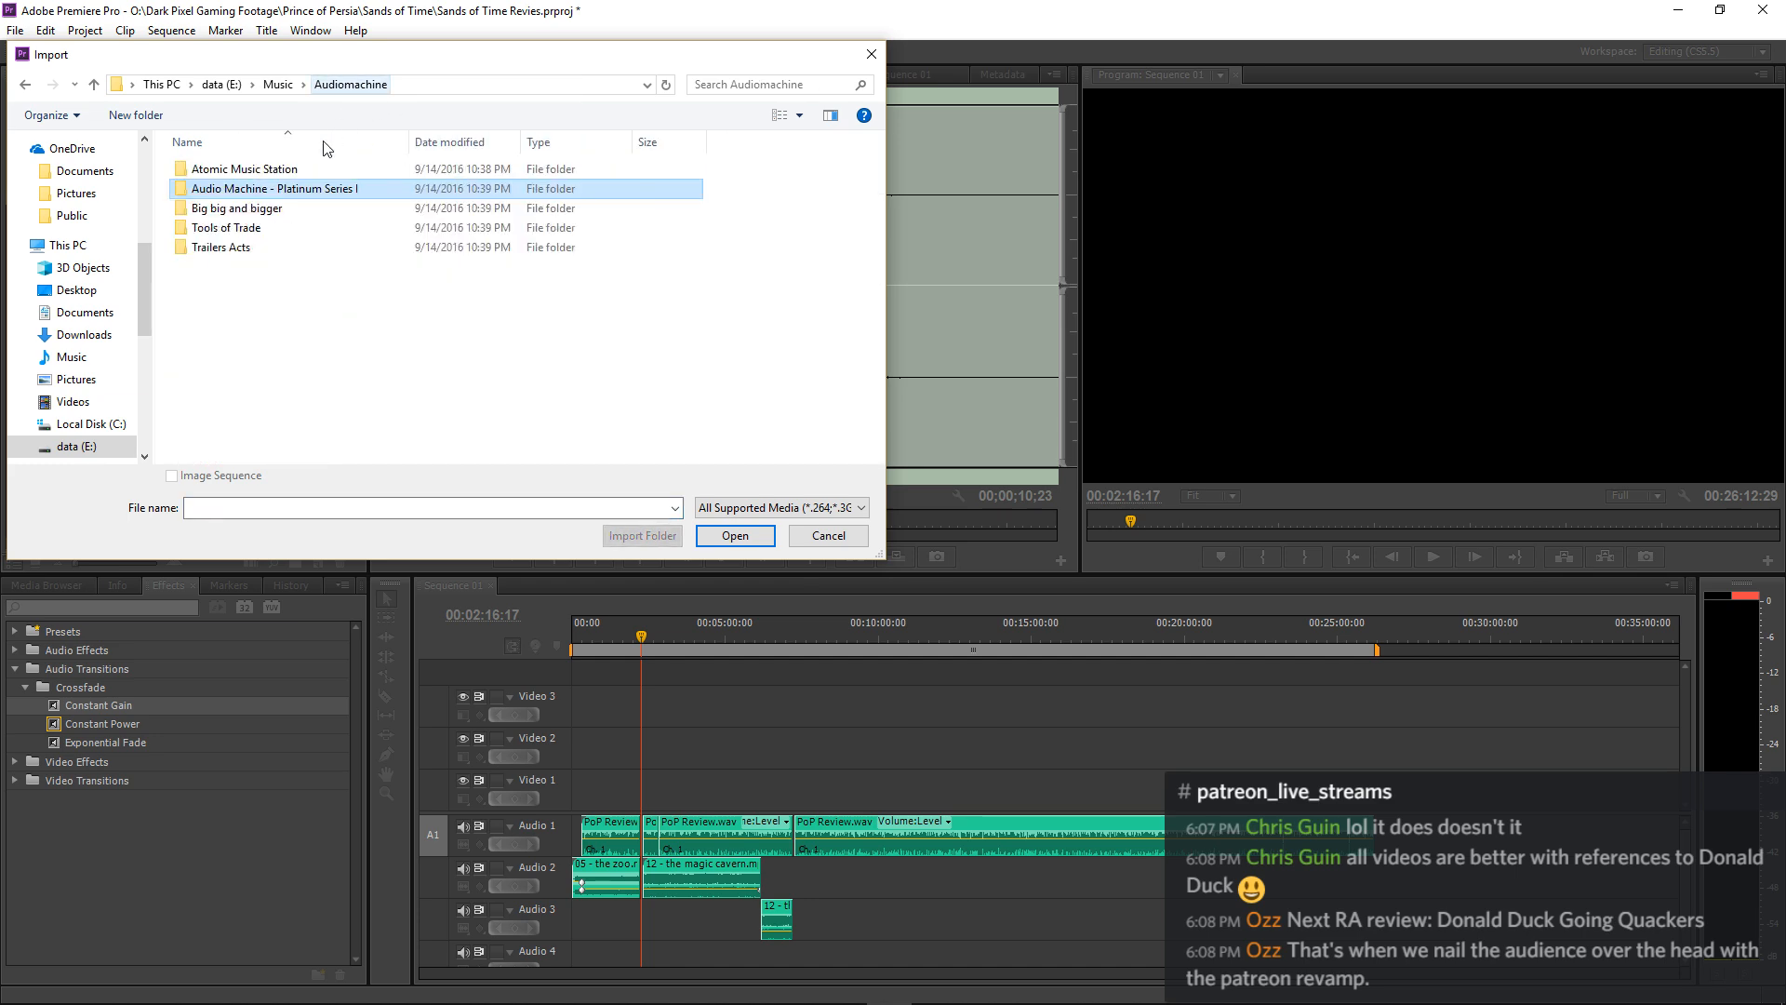
pyautogui.doubleClick(273, 210)
pyautogui.click(350, 85)
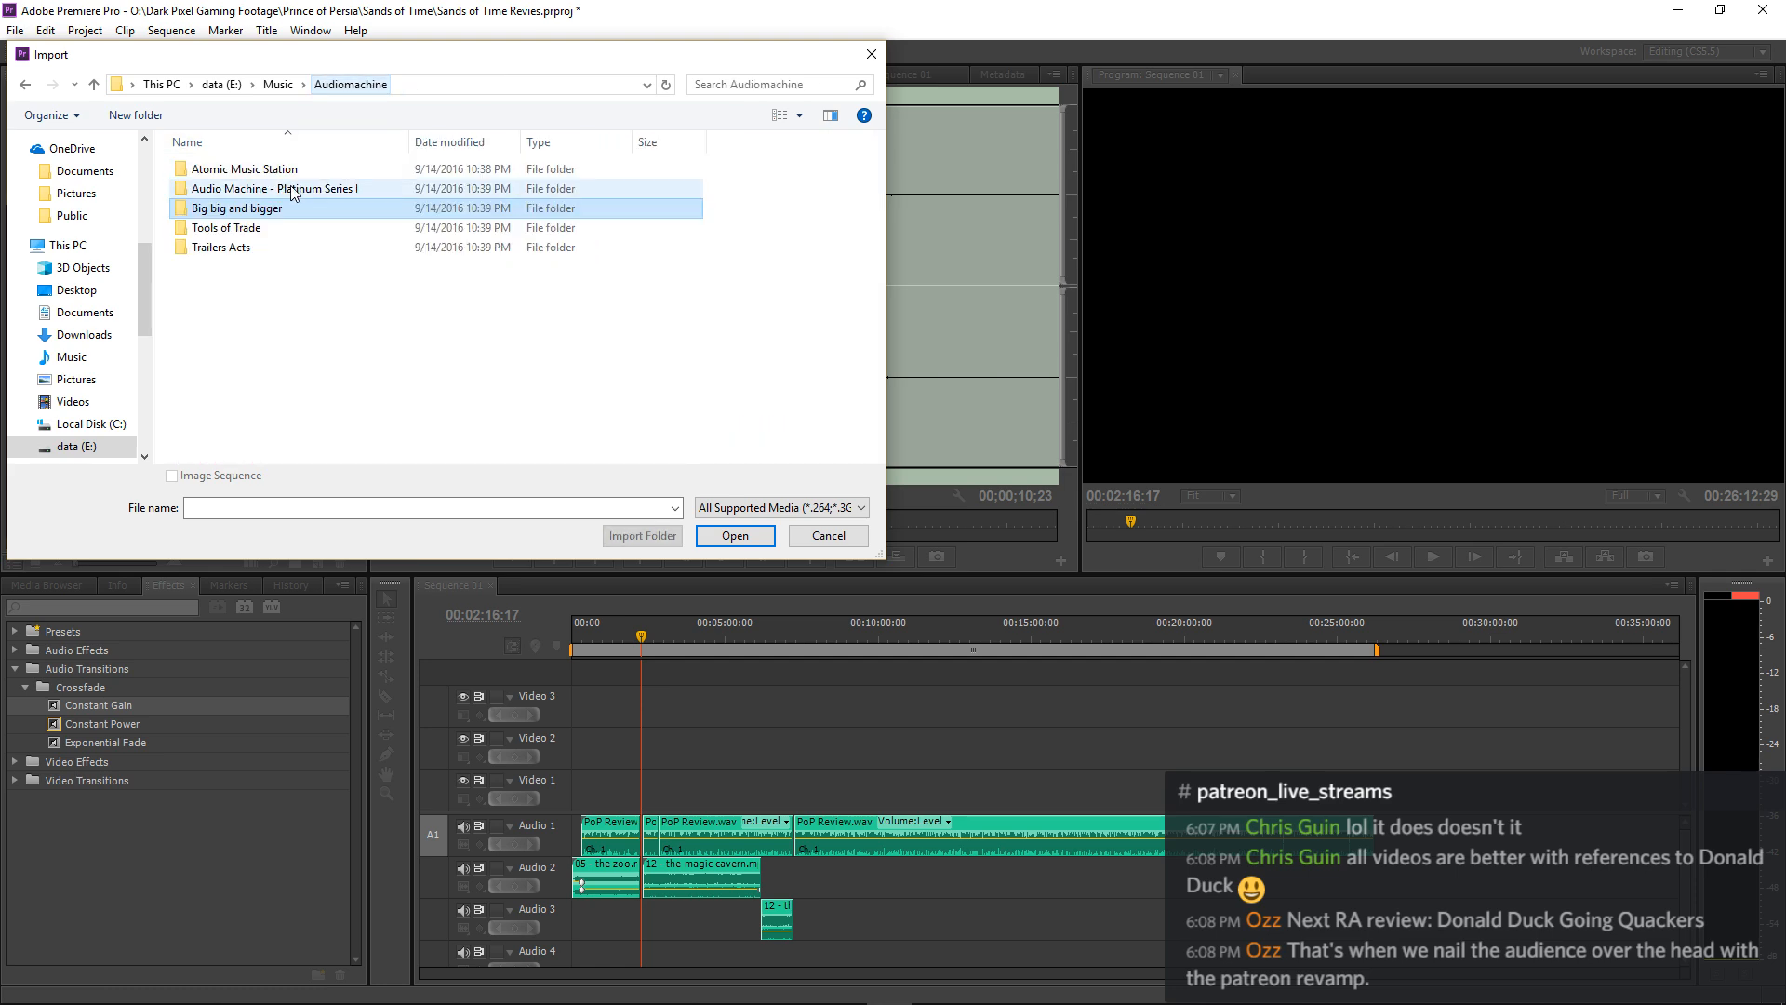
# Examine the audio files in Disc 1 and Disc 2 of the Tools of Trade folder.
pyautogui.doubleClick(263, 244)
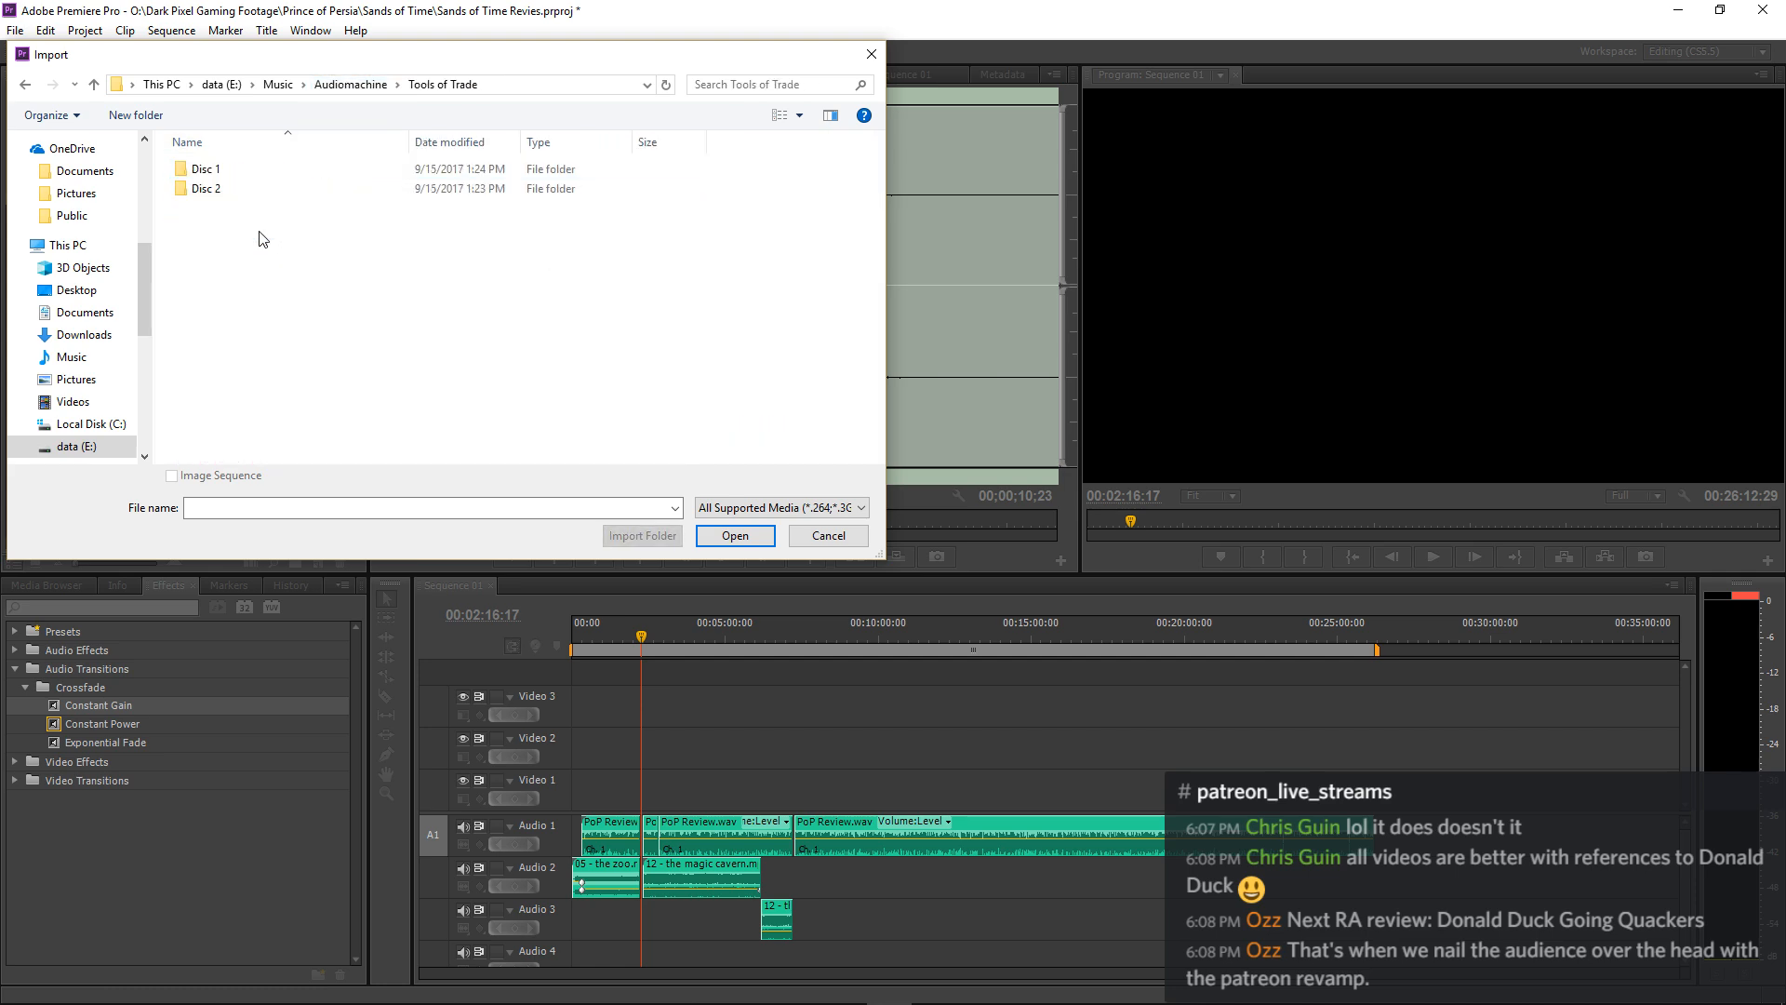
pyautogui.doubleClick(239, 171)
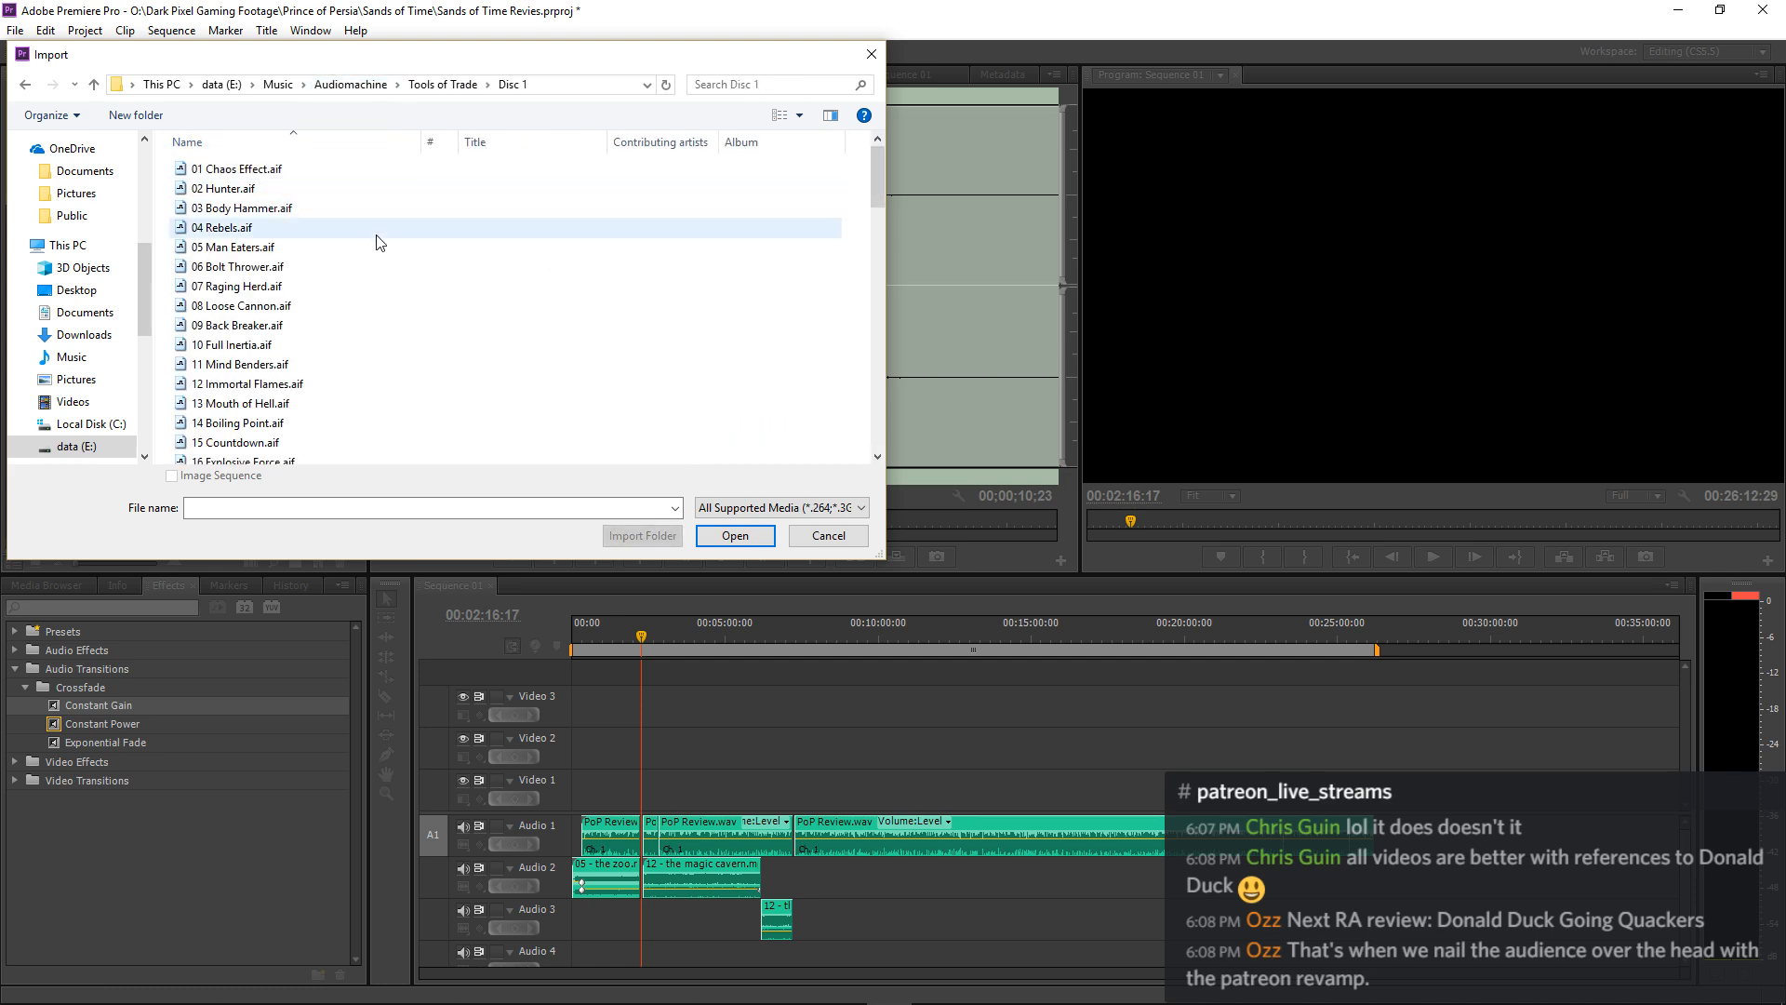
pyautogui.scroll(-7, 376, 242)
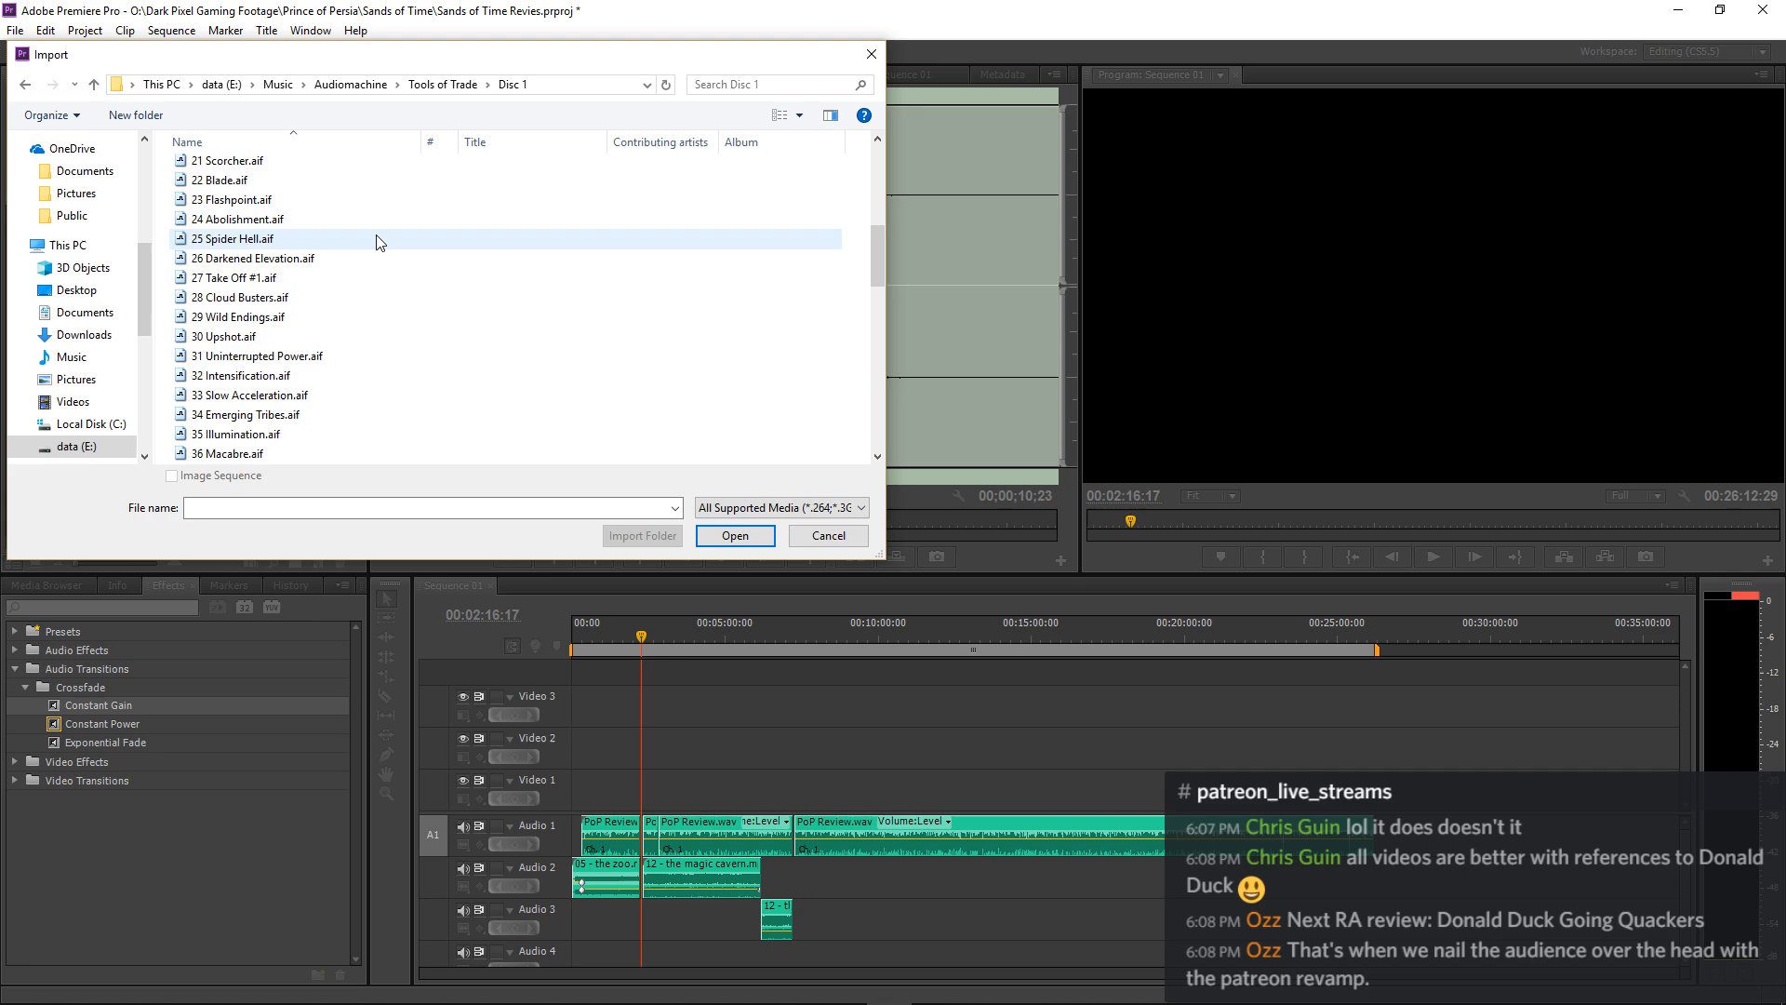
pyautogui.click(425, 90)
pyautogui.doubleClick(244, 184)
pyautogui.scroll(-6, 251, 191)
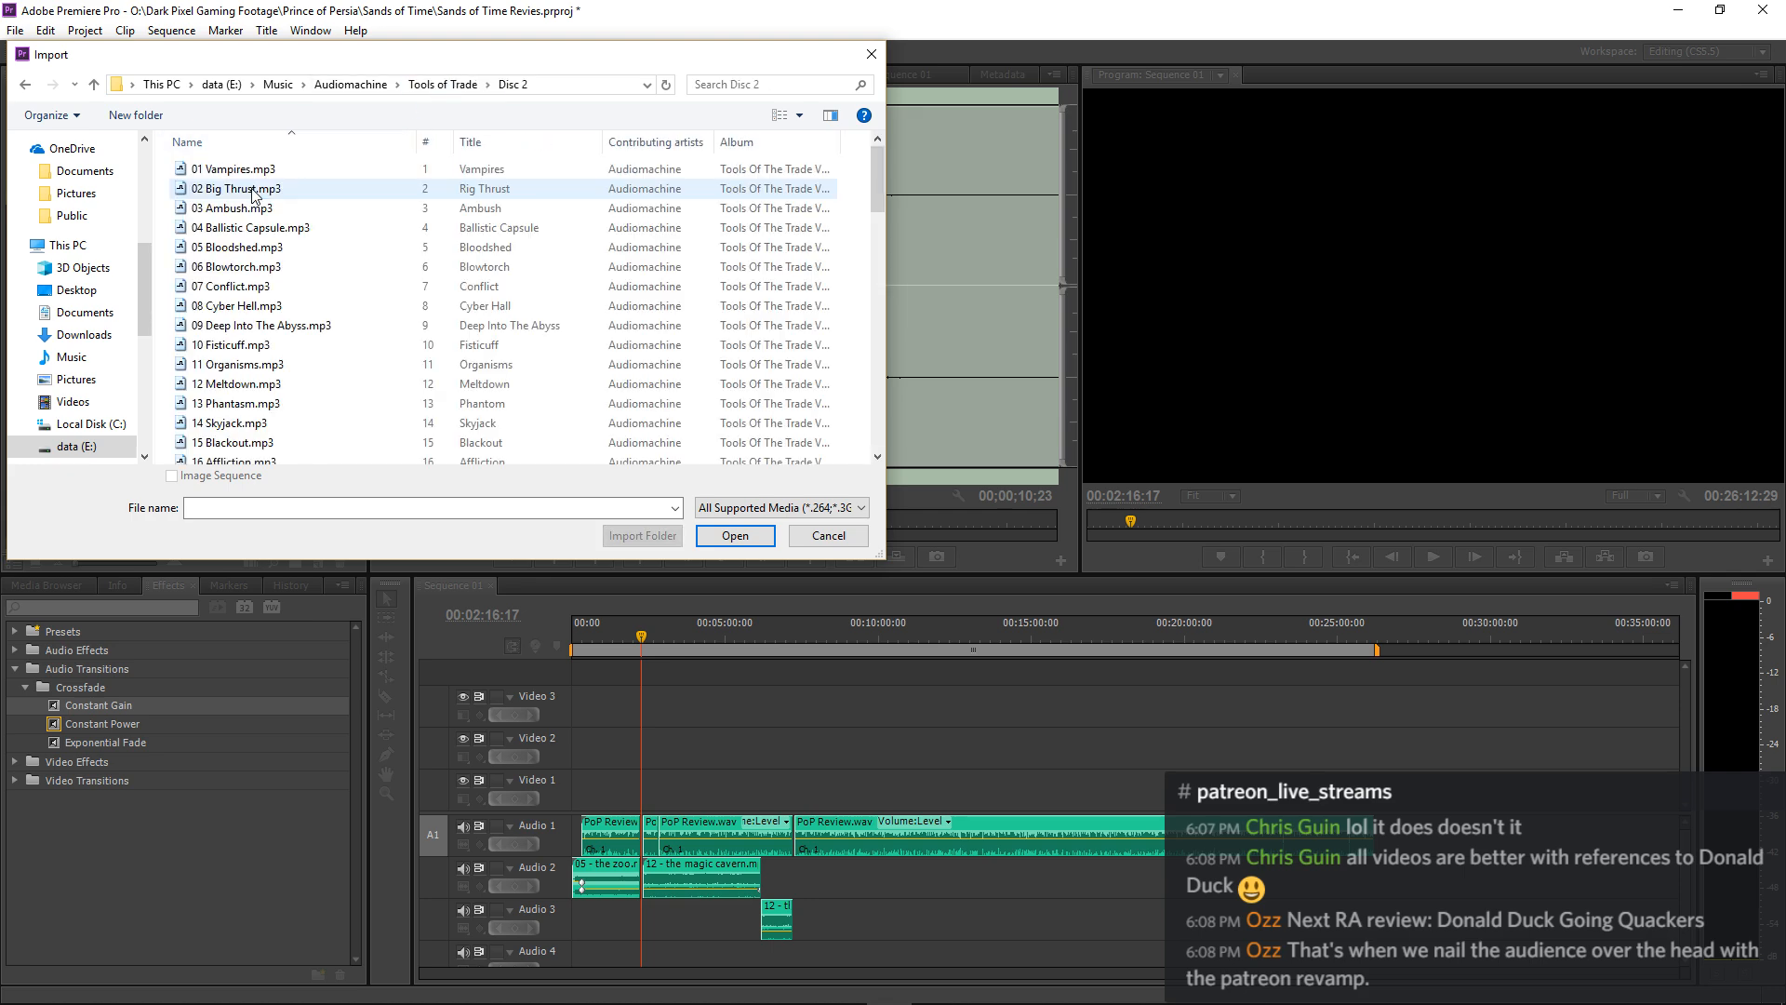
pyautogui.click(424, 87)
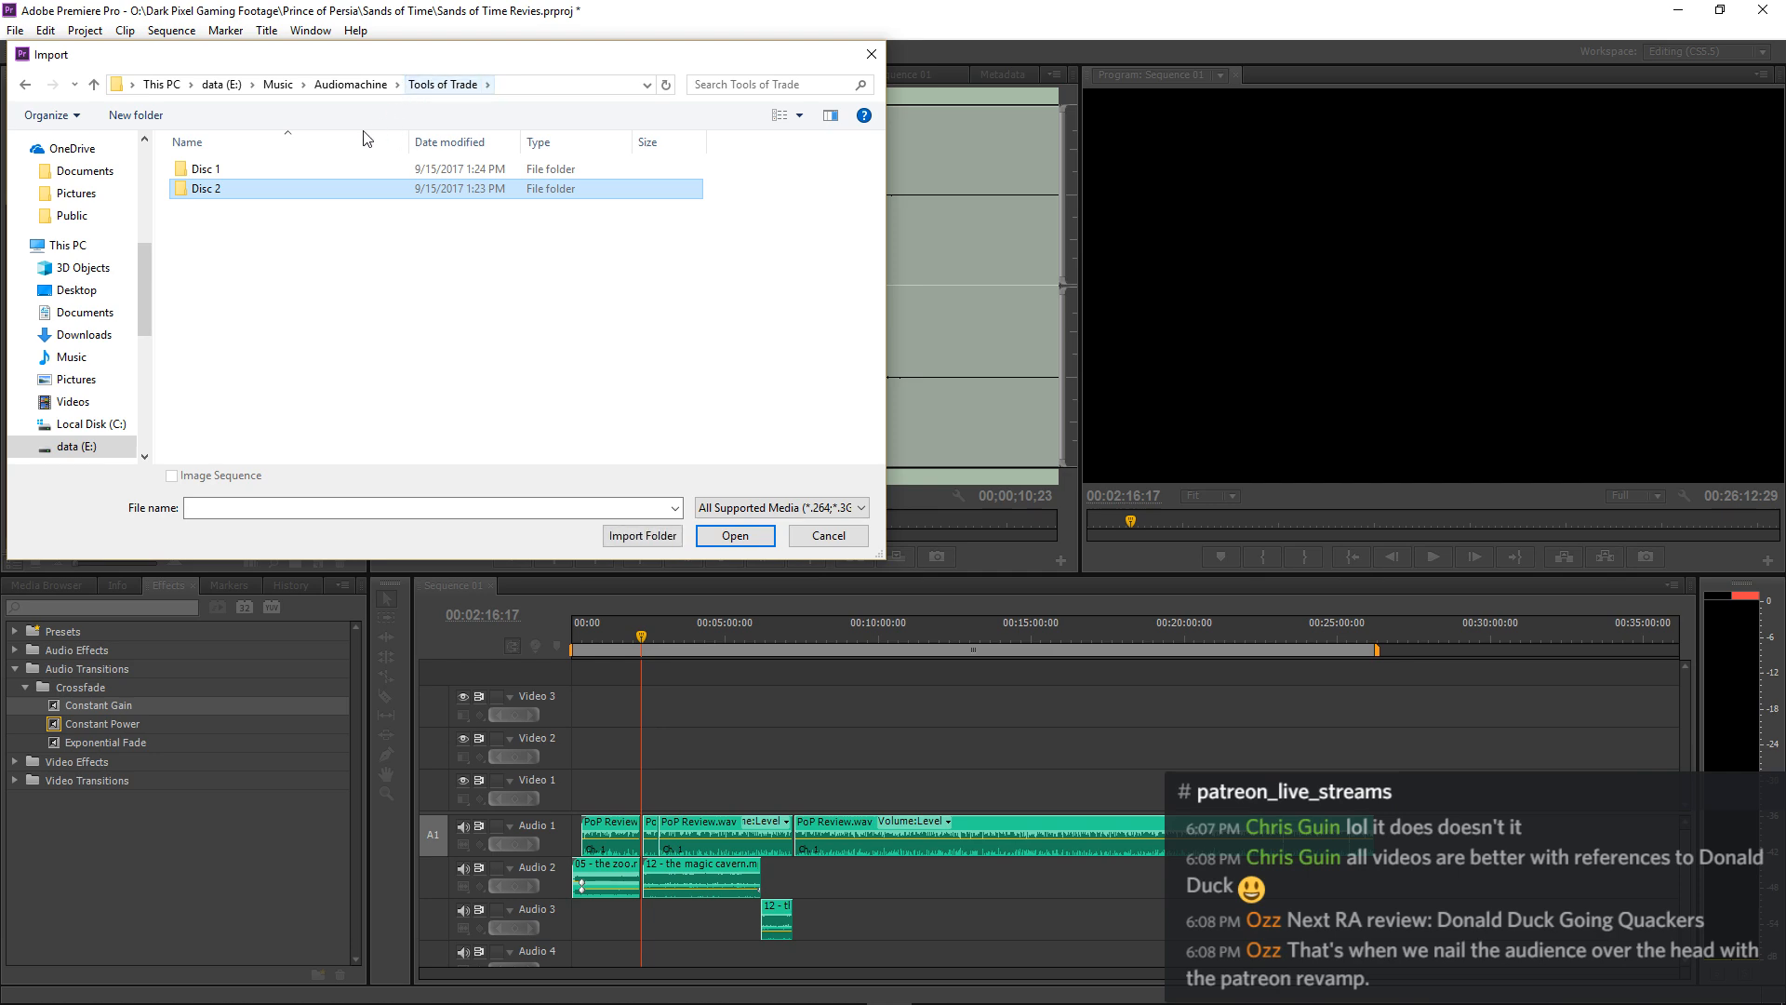
# Examine the audio files in CD3 Act Three, CD2 Act Two and CD1 Act One of the Audiomachine Trailers Acts folder.
pyautogui.click(357, 90)
pyautogui.doubleClick(287, 247)
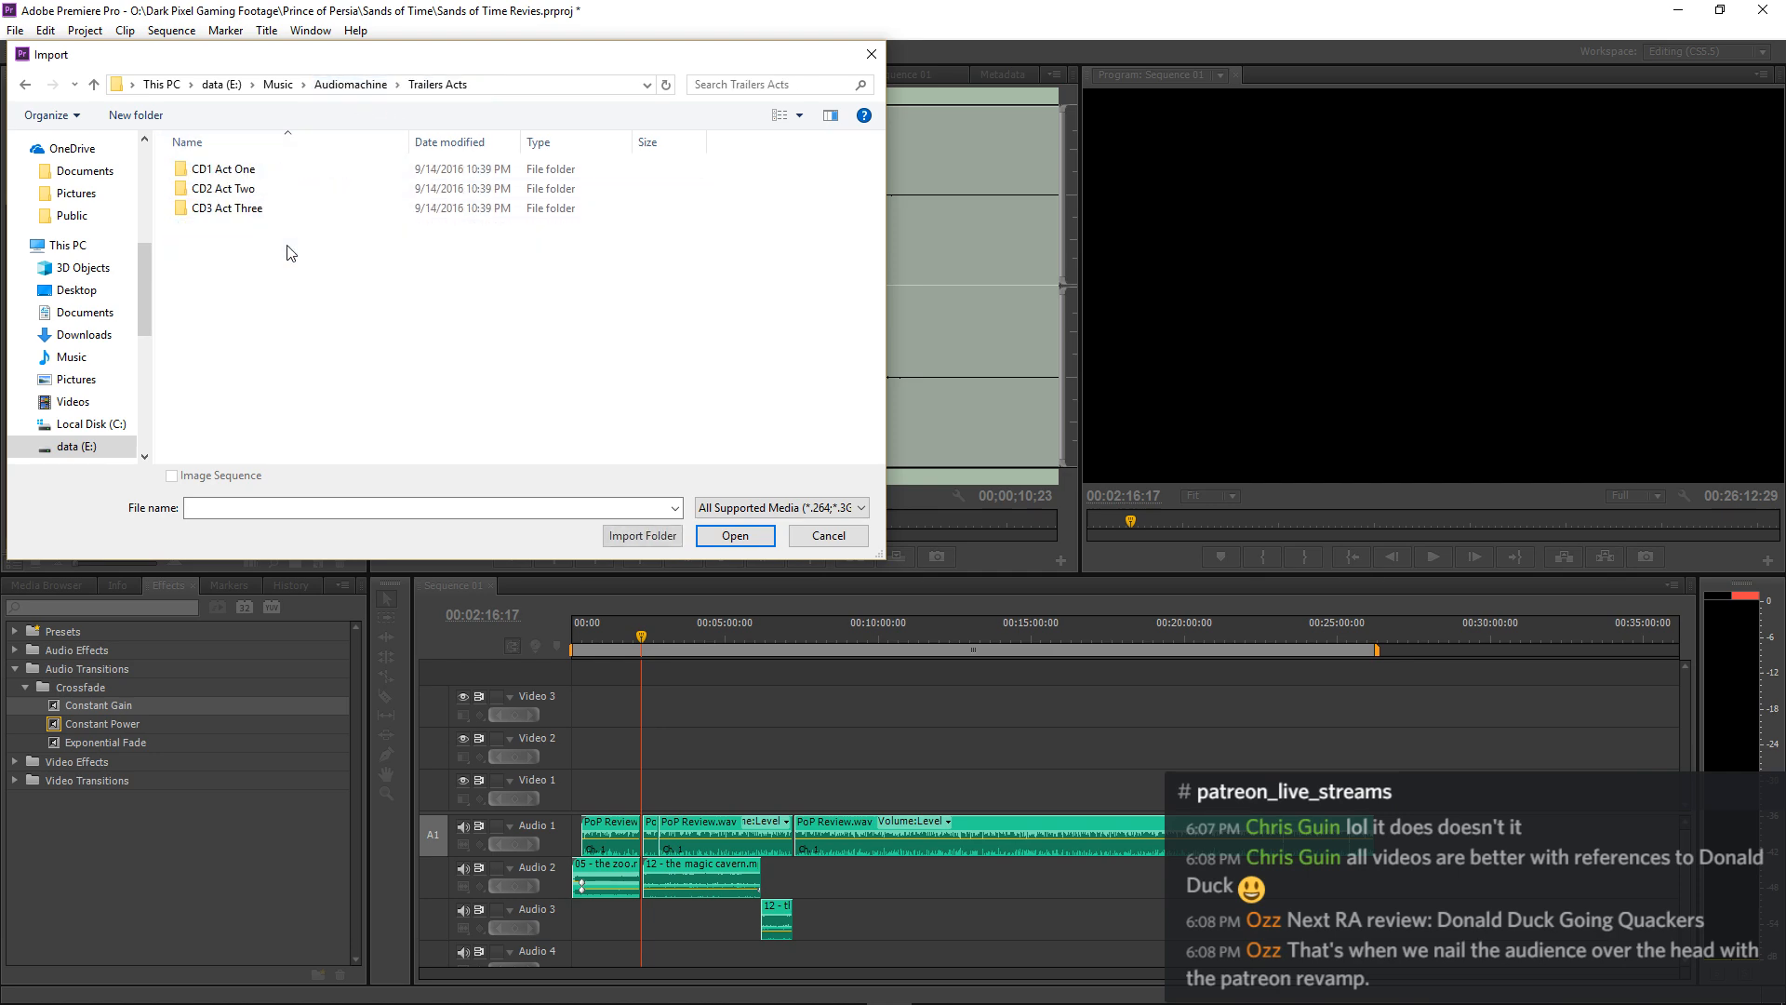
pyautogui.doubleClick(244, 208)
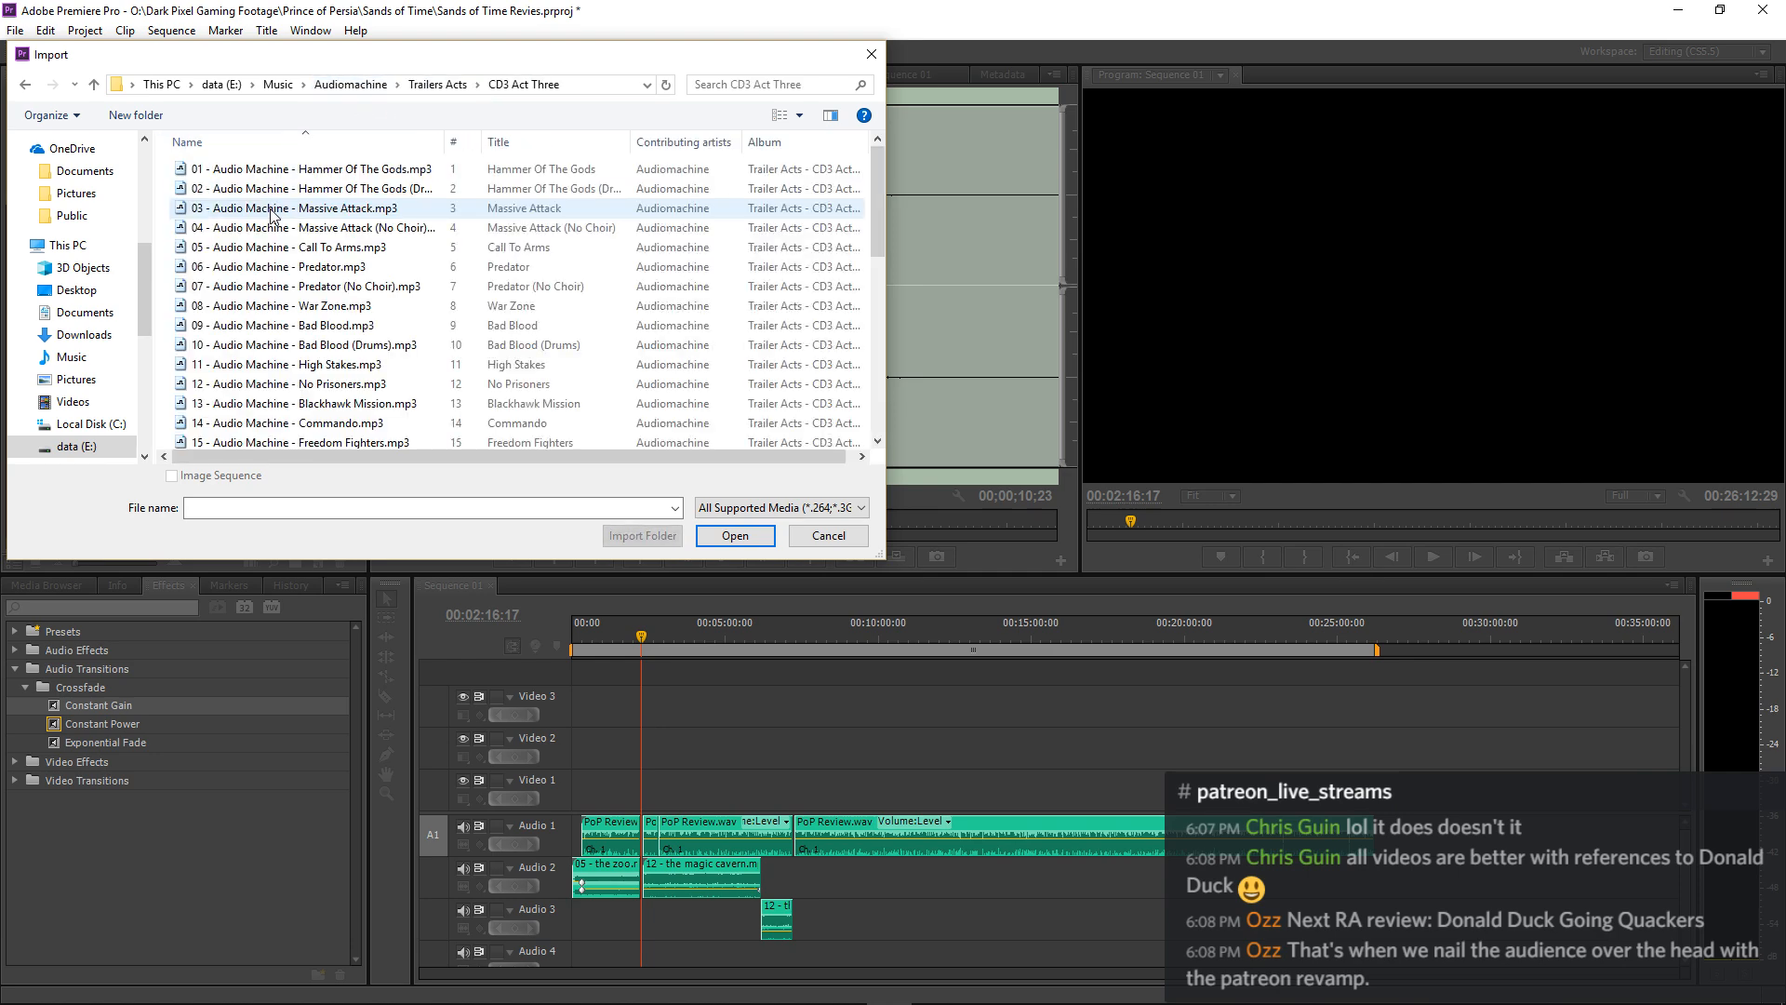
pyautogui.click(447, 90)
pyautogui.doubleClick(277, 181)
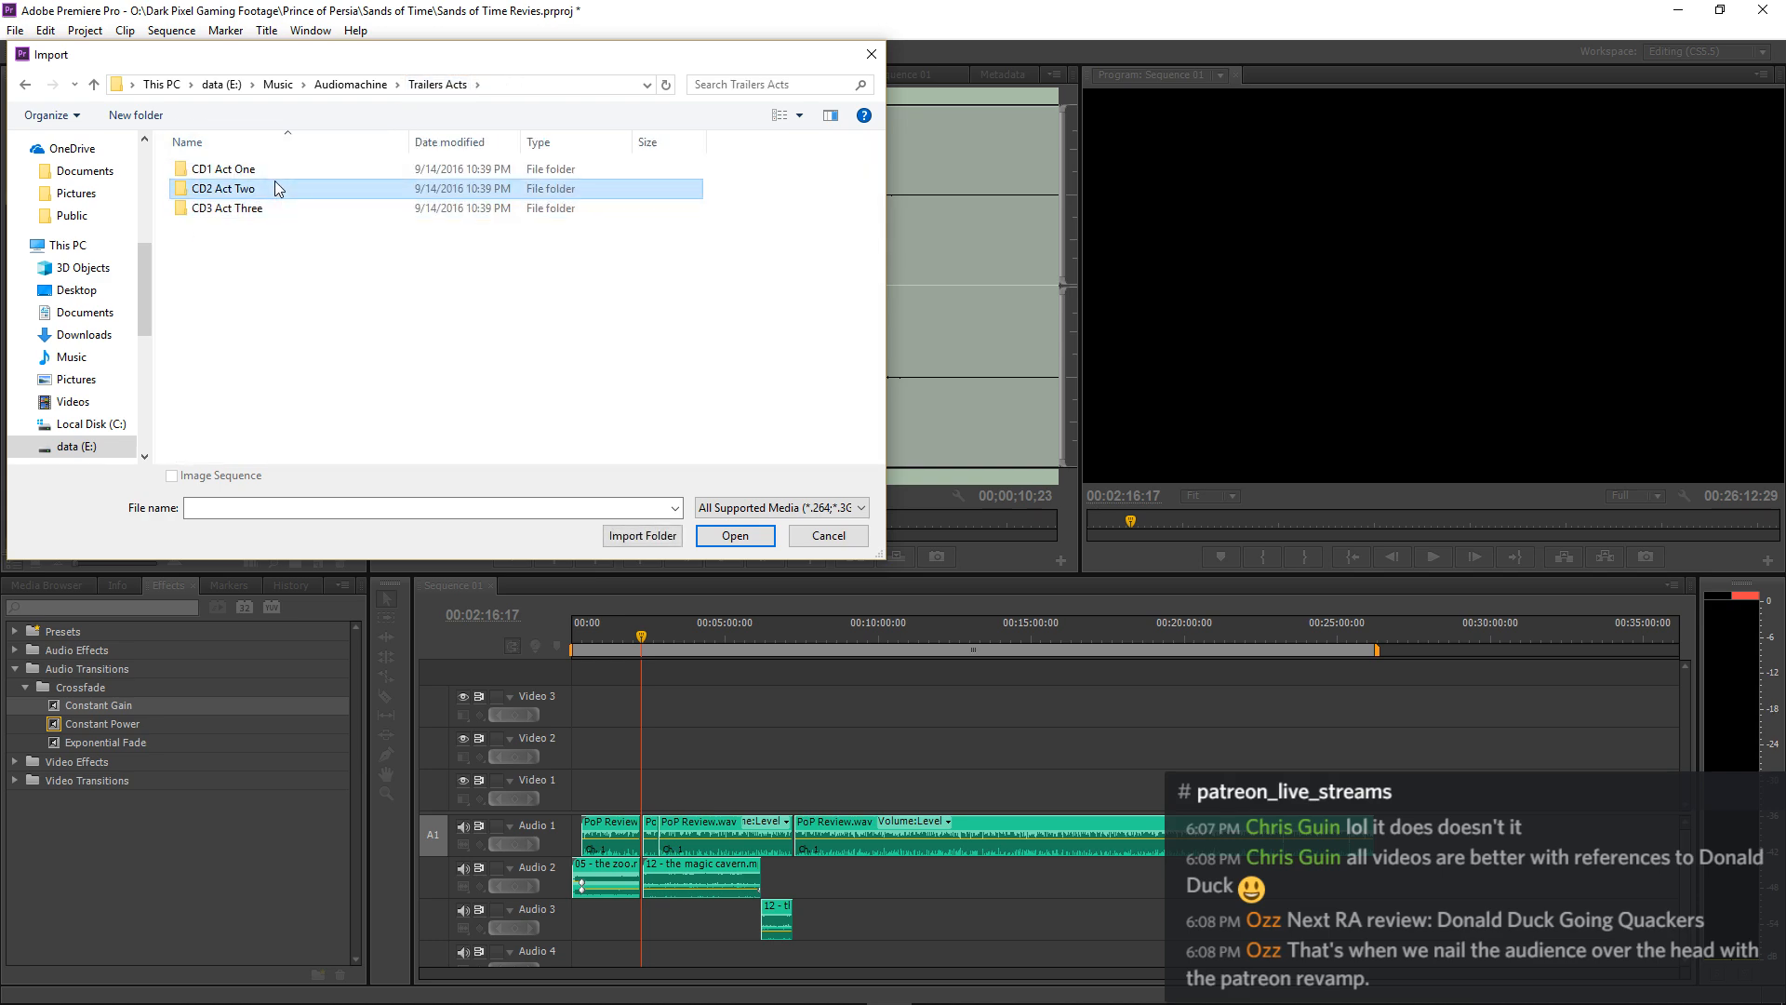
pyautogui.click(428, 89)
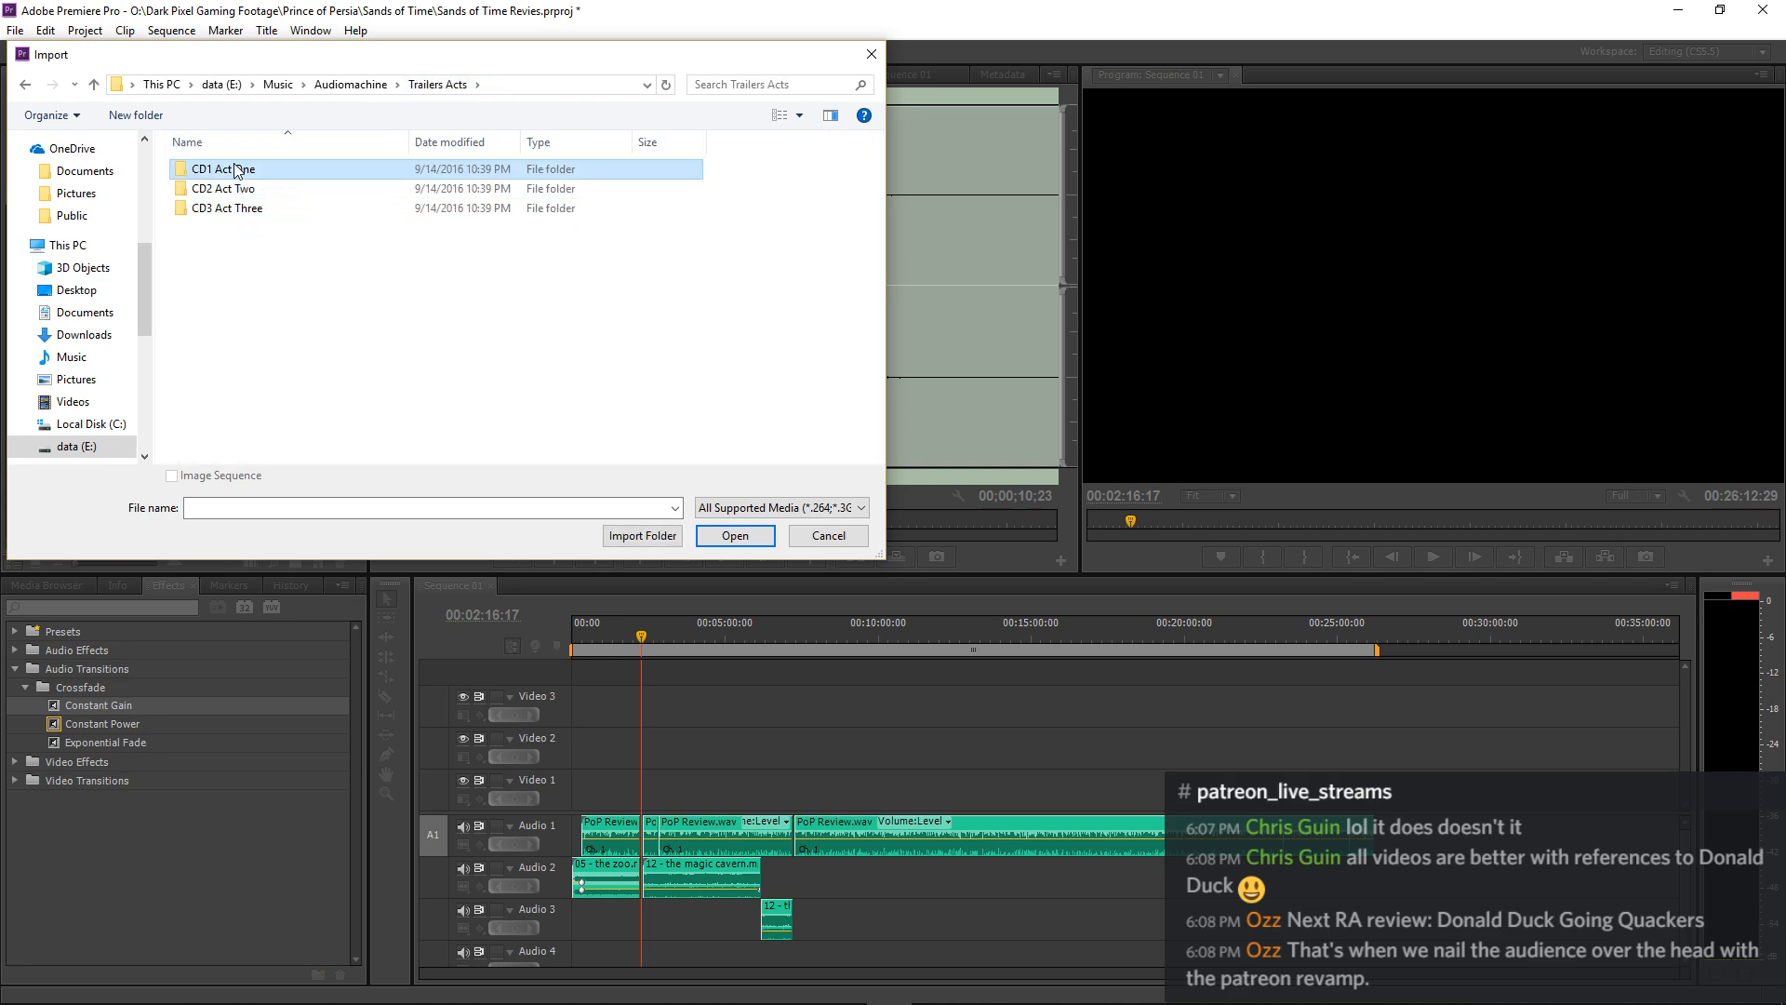
pyautogui.doubleClick(227, 168)
pyautogui.click(423, 89)
pyautogui.click(351, 85)
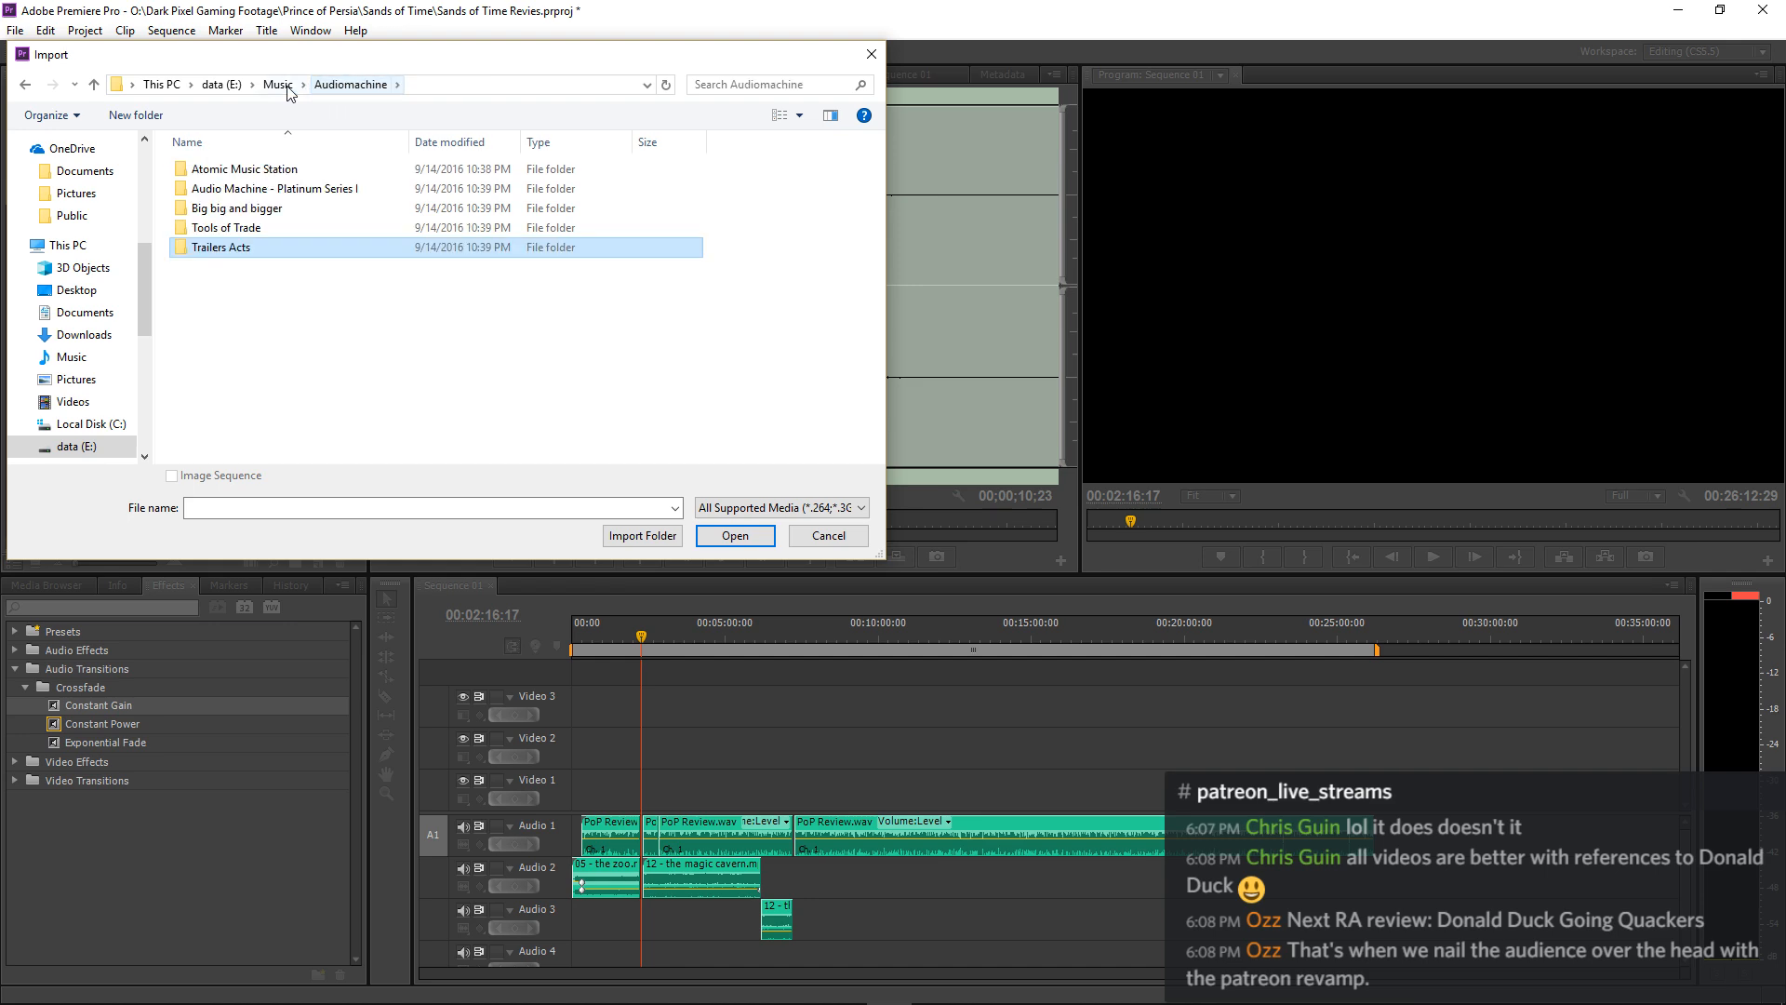
# Look through the folders inside Music on the data (E:) drive for a source of sound effects.
pyautogui.click(278, 85)
pyautogui.scroll(-5, 267, 263)
pyautogui.scroll(-17, 267, 264)
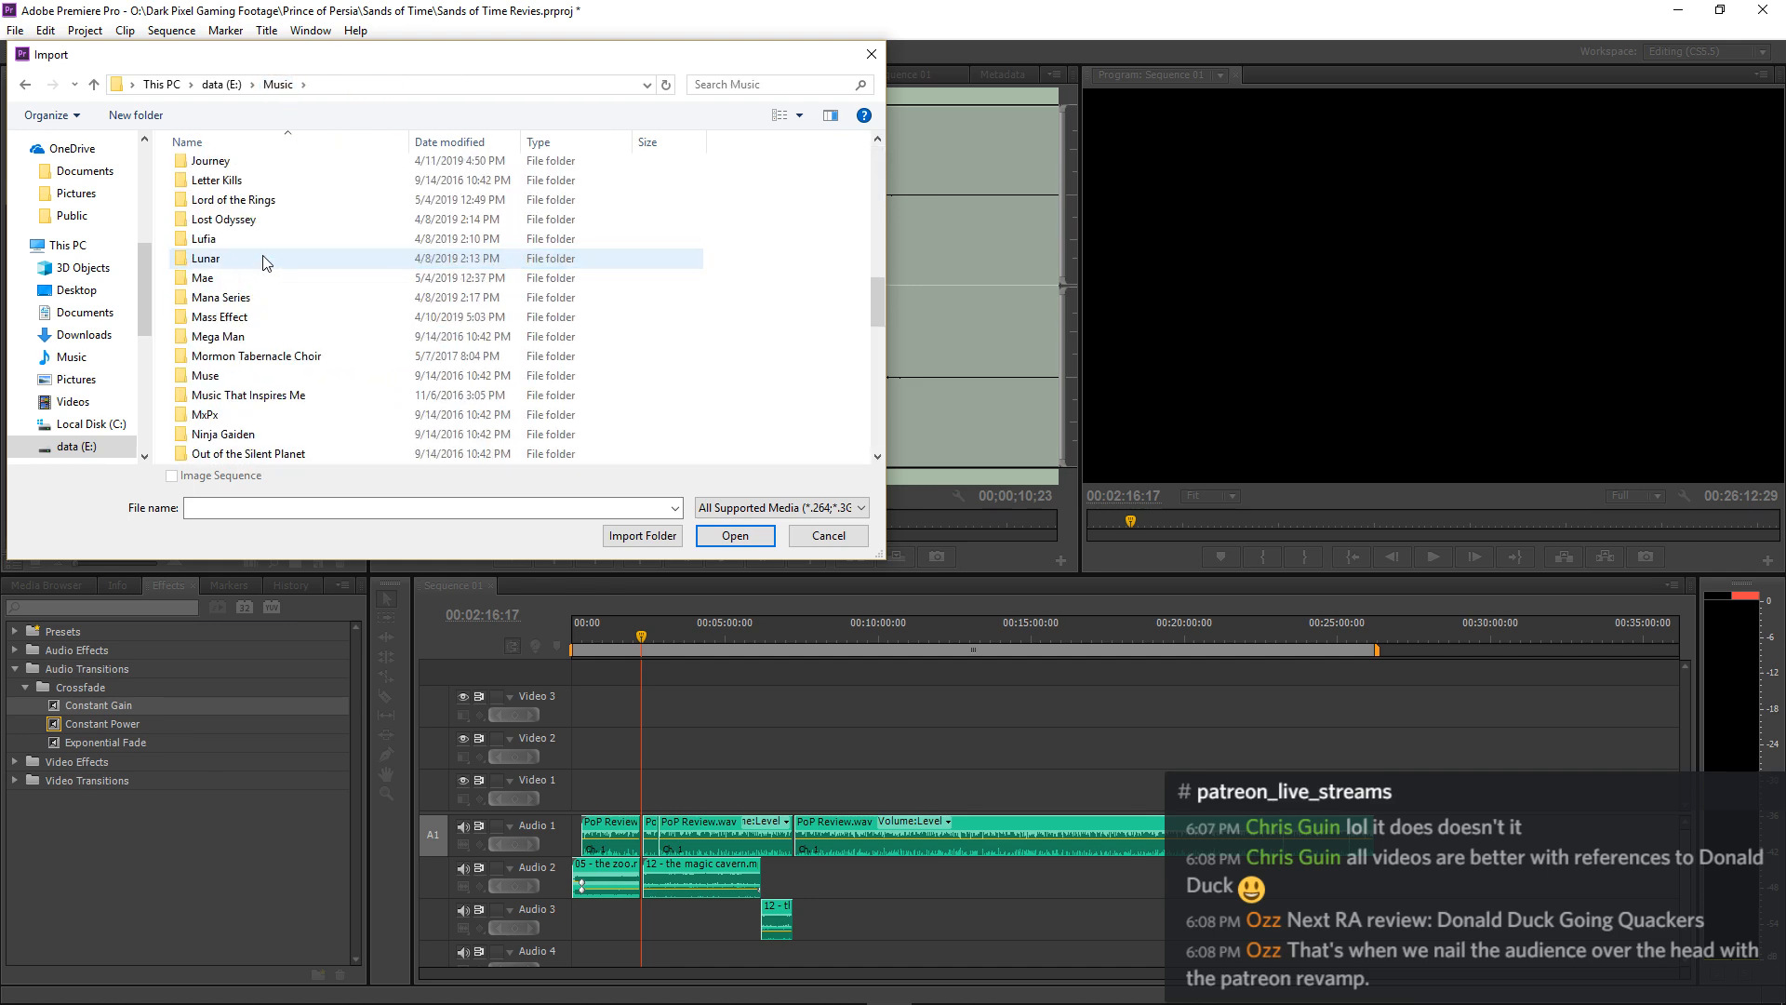
pyautogui.scroll(-4, 267, 263)
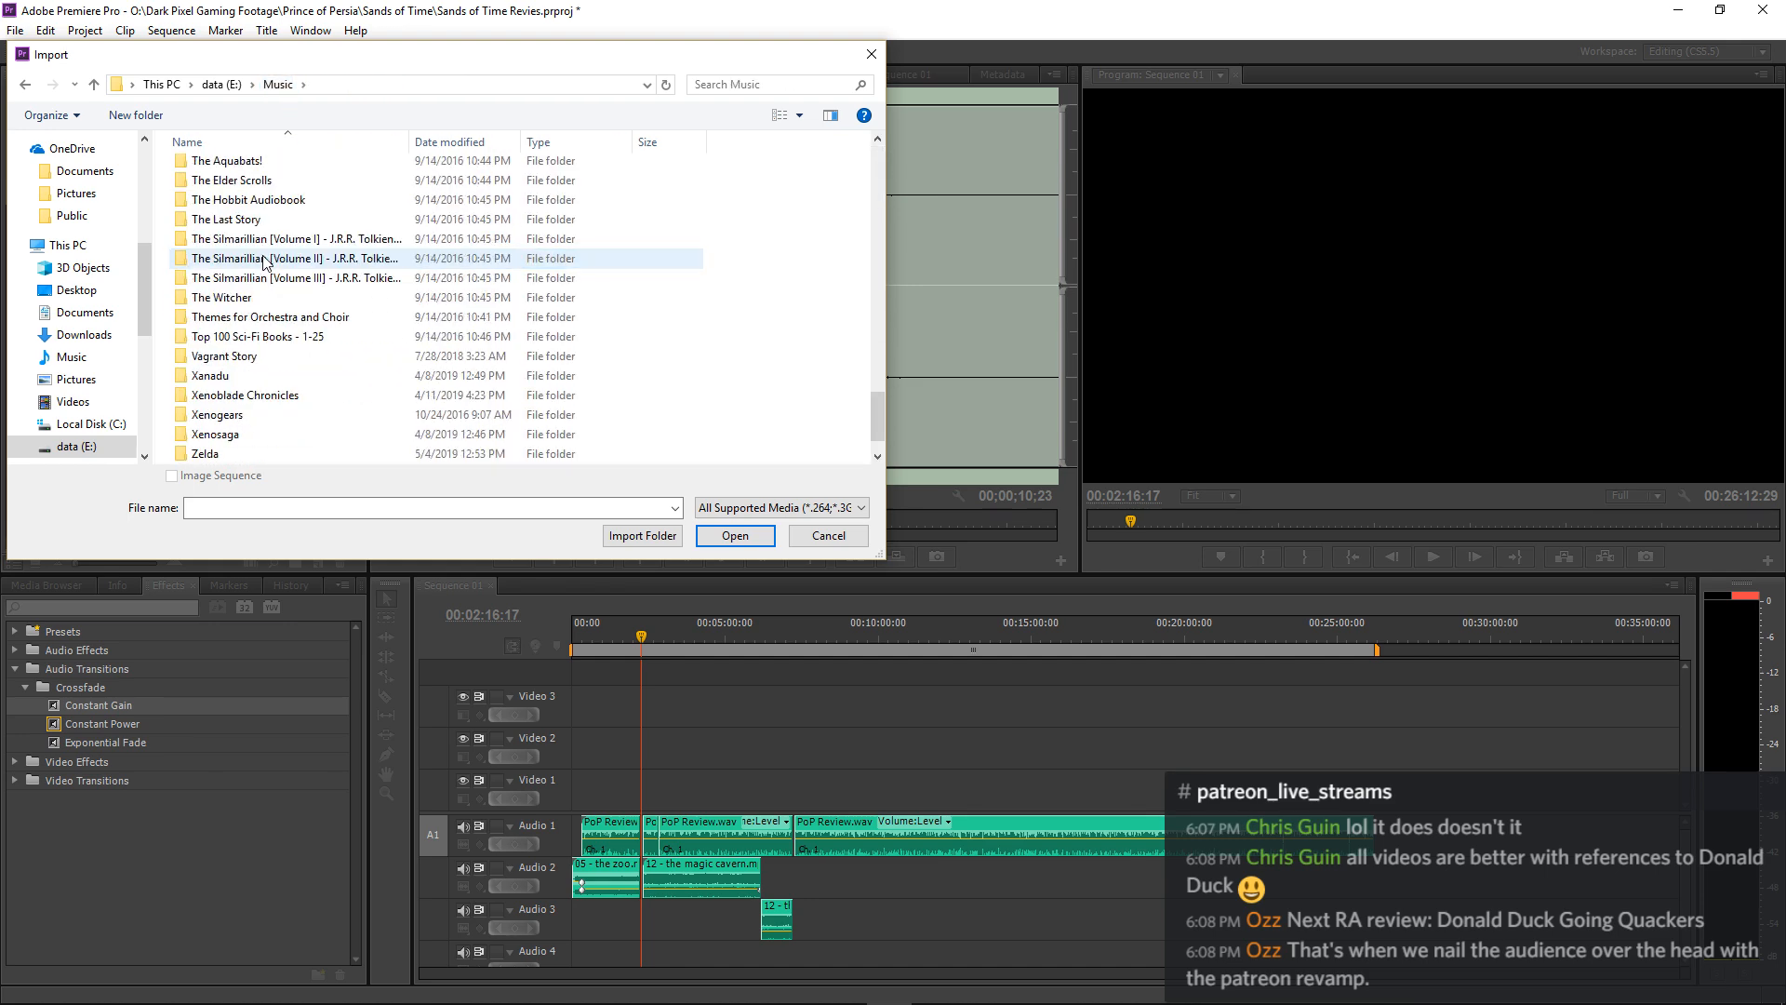
pyautogui.scroll(20, 260, 279)
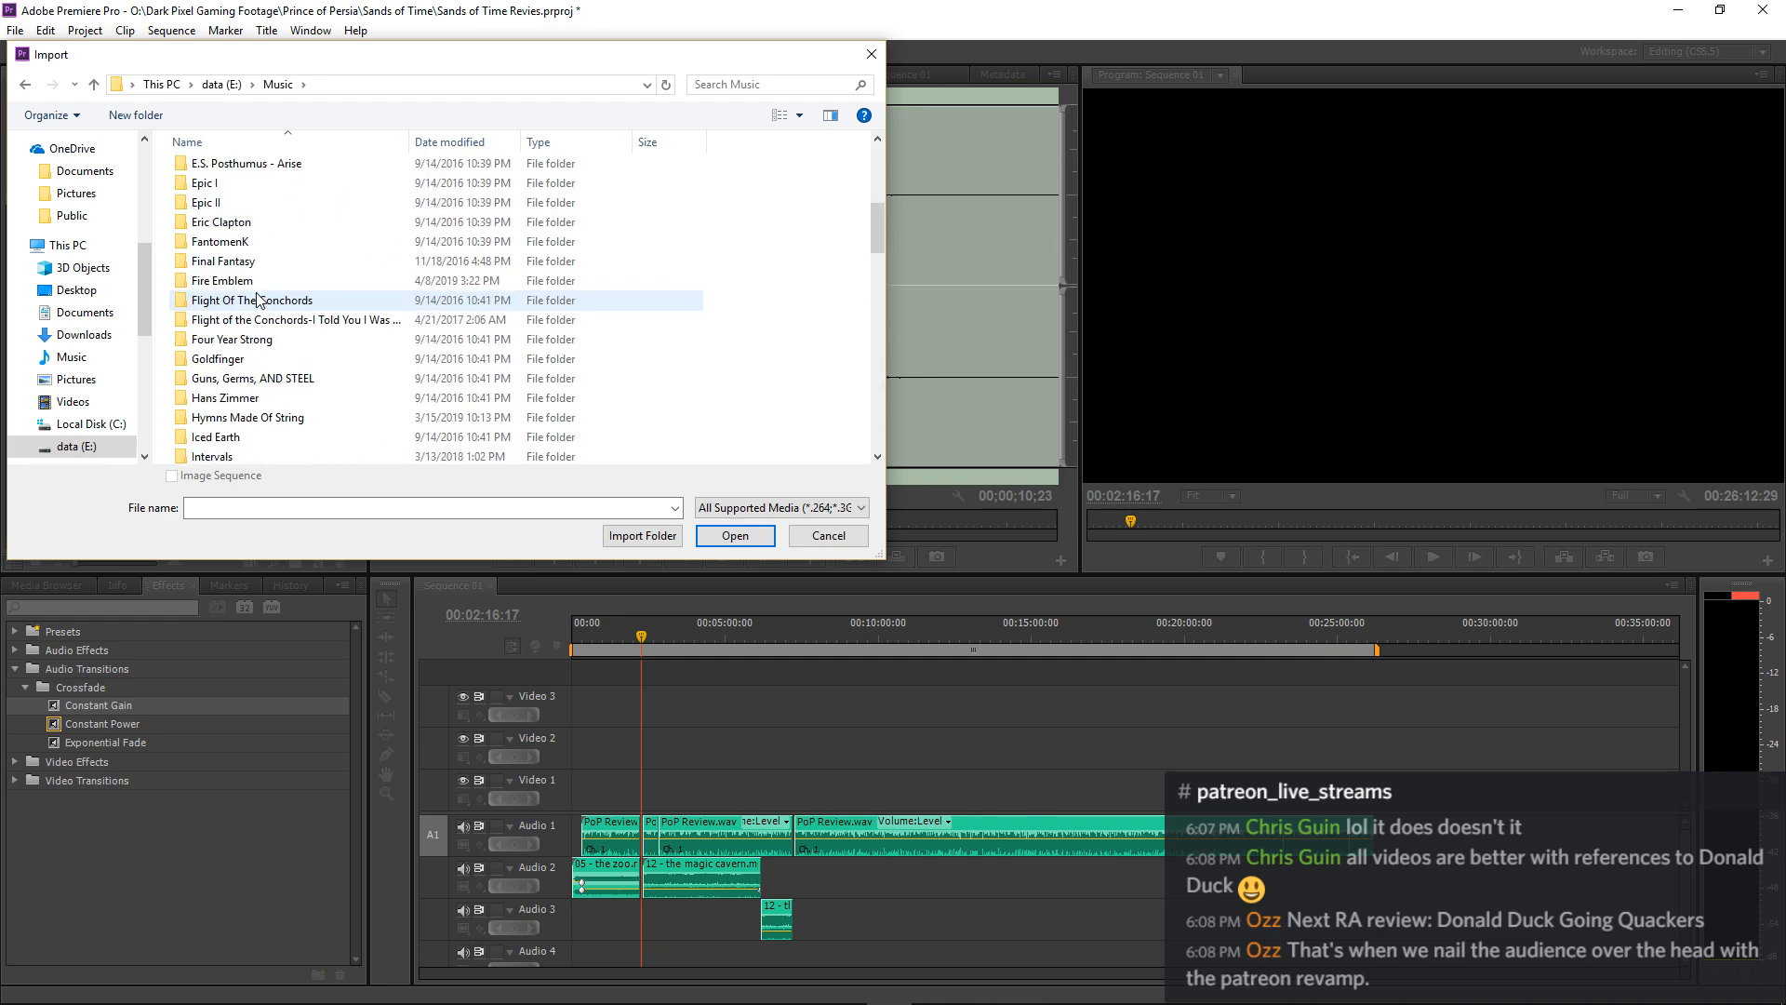
pyautogui.scroll(6, 259, 300)
# Browse the root of the data (E:) drive and examine the contents of its Video Copilot folder.
pyautogui.click(226, 84)
pyautogui.scroll(-1, 310, 267)
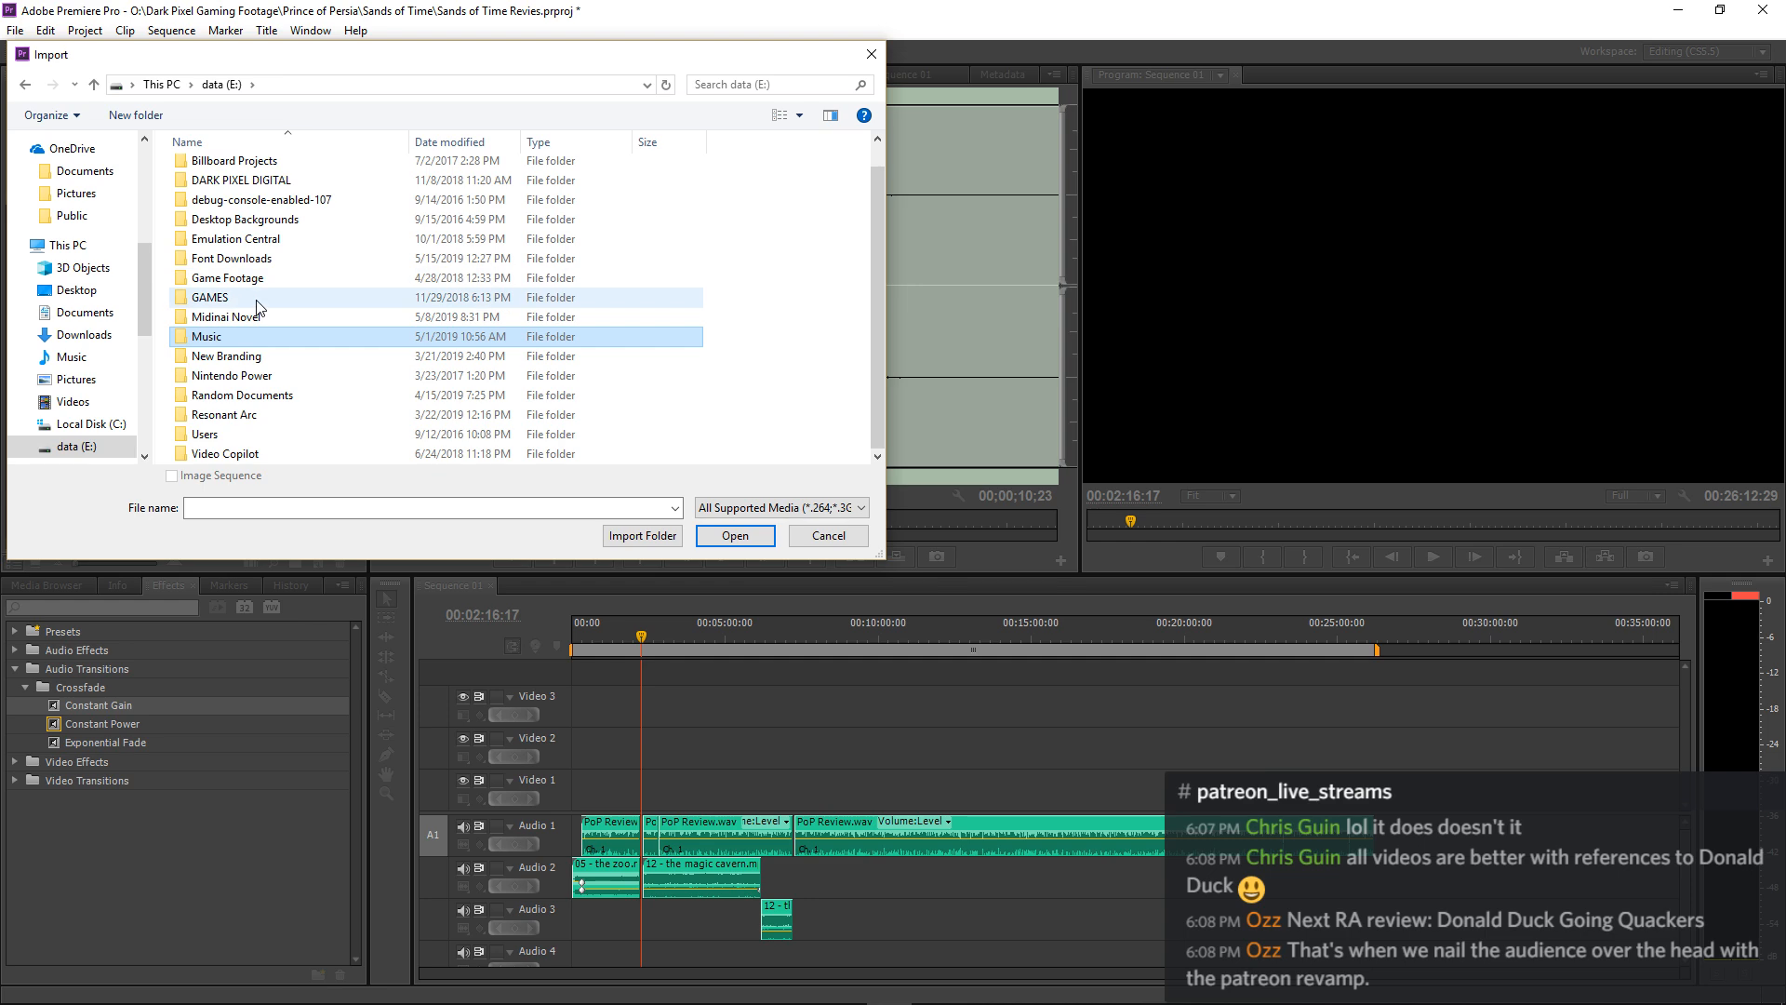
pyautogui.click(223, 454)
pyautogui.doubleClick(223, 454)
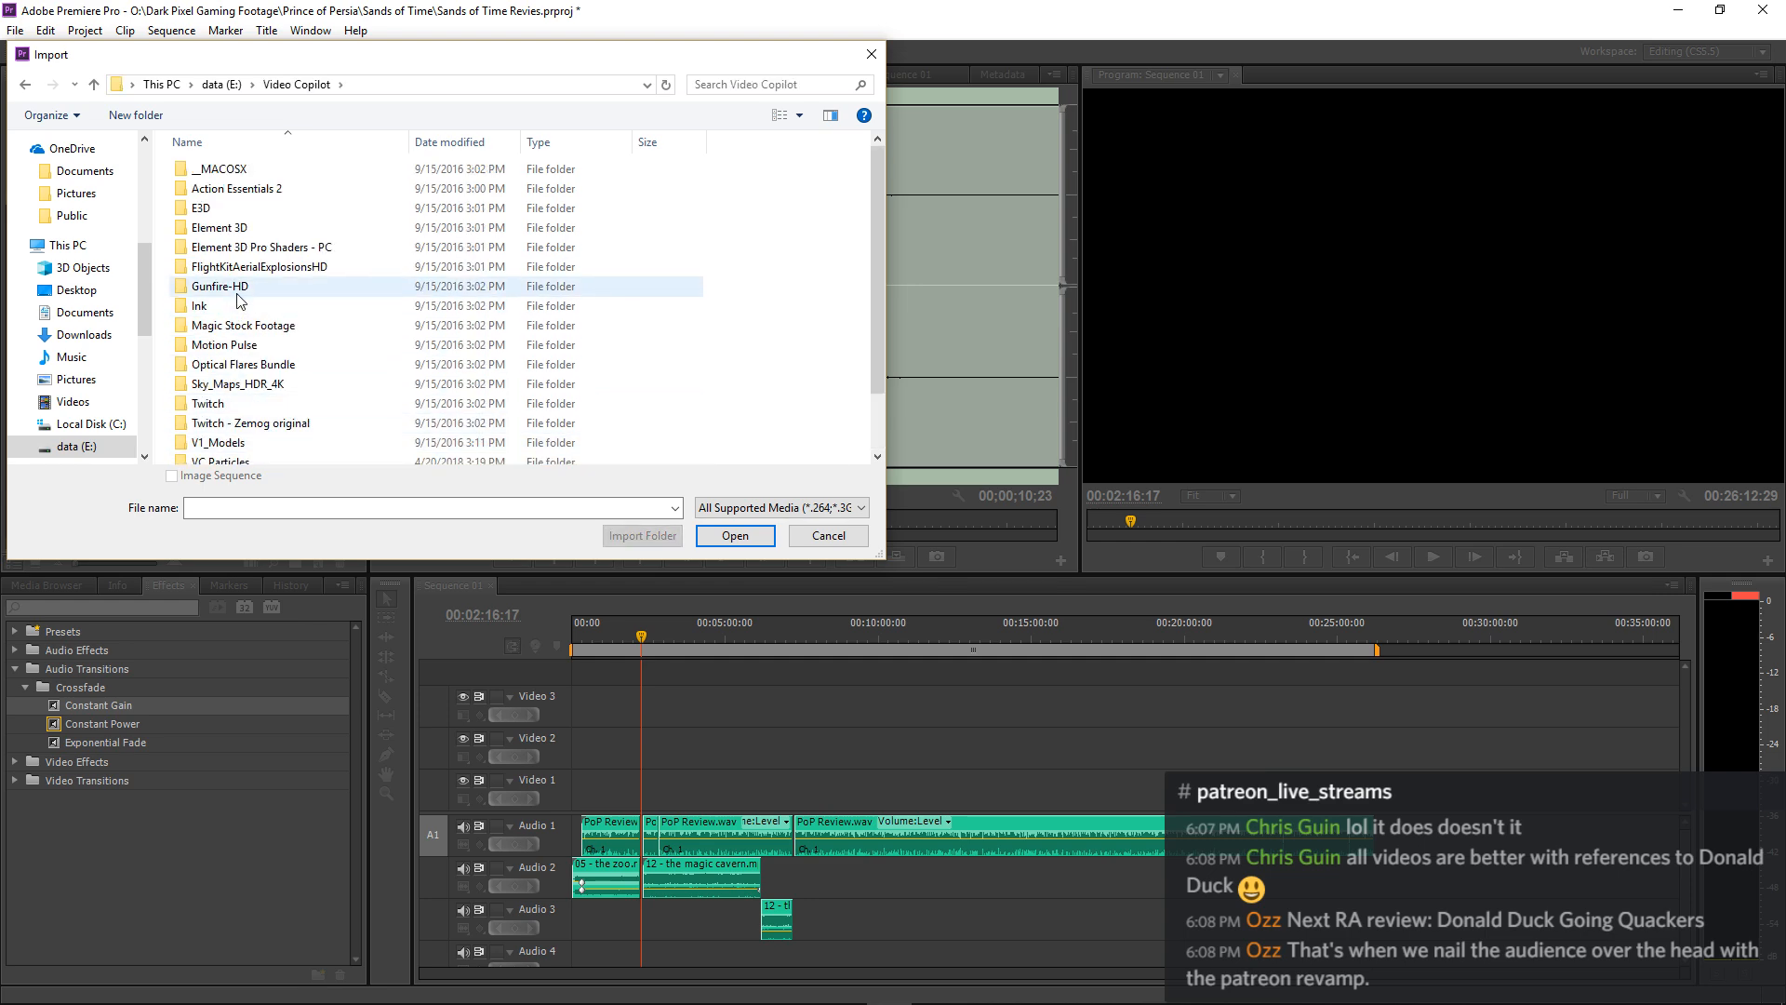
pyautogui.click(226, 84)
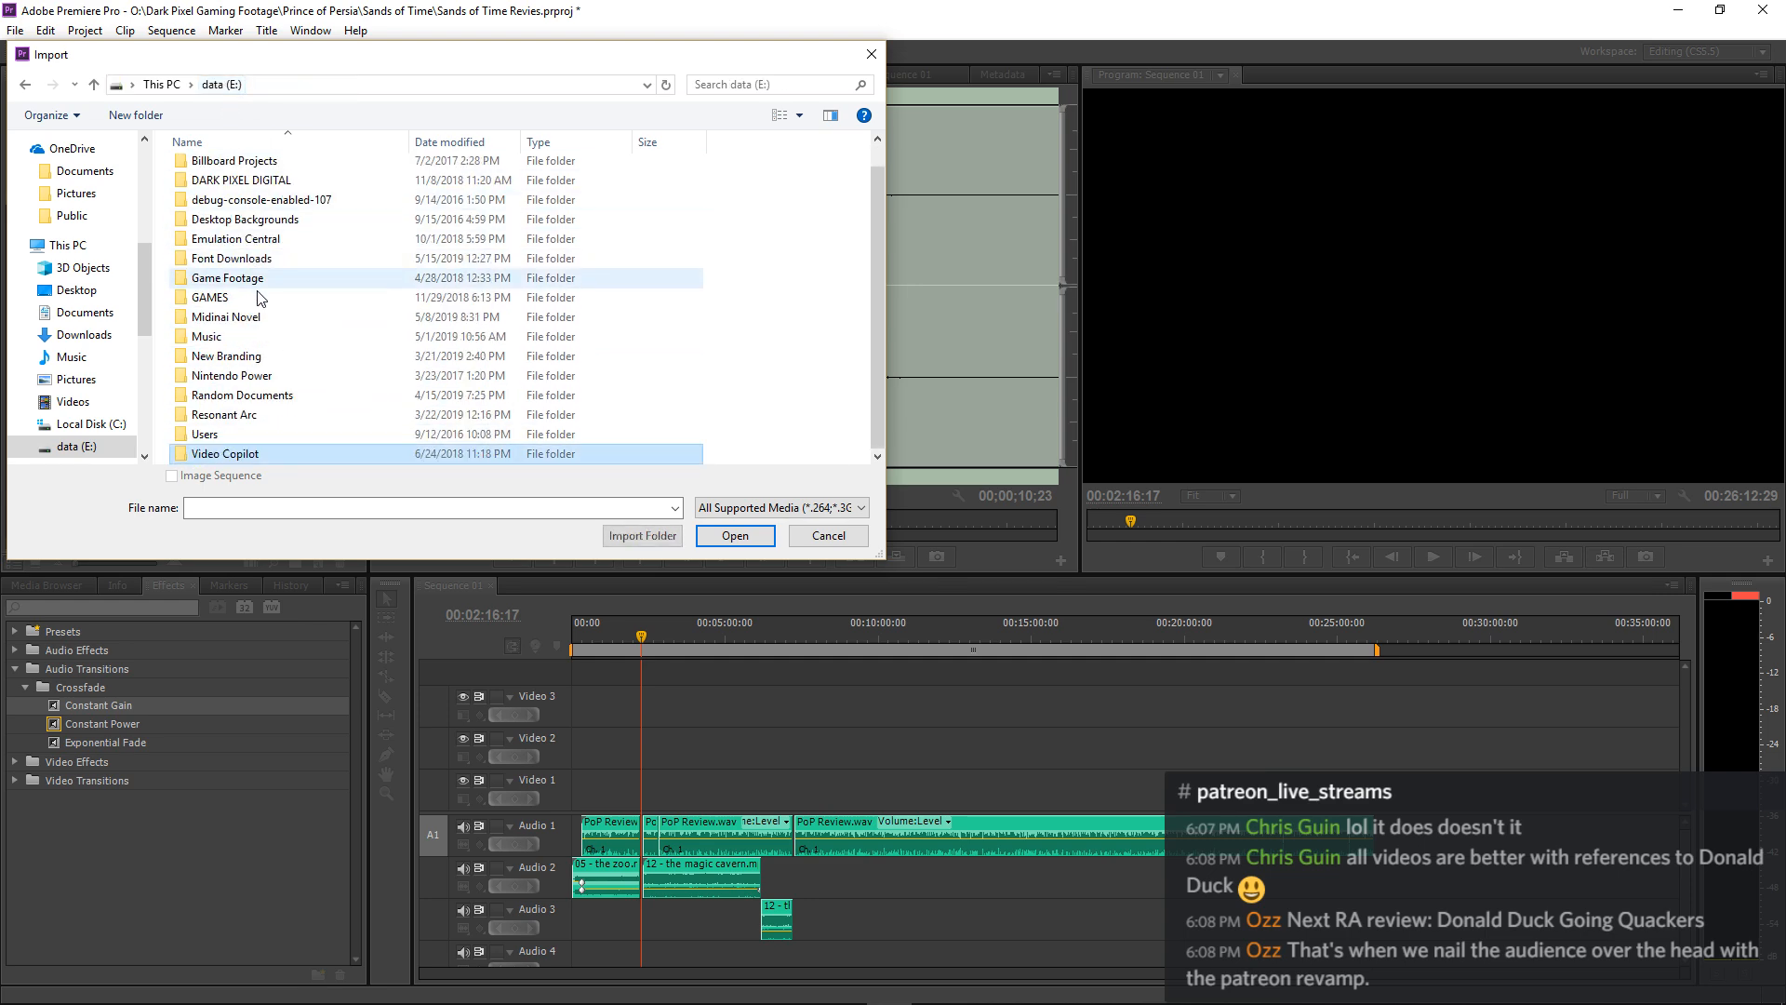
# Examine the MotionPulse_BlackBox_24-Bit_Wav folder within the Video Copilot Motion Pules library under DARK PIXEL DIGITAL's Sound Effects Libraries.
pyautogui.scroll(3, 256, 288)
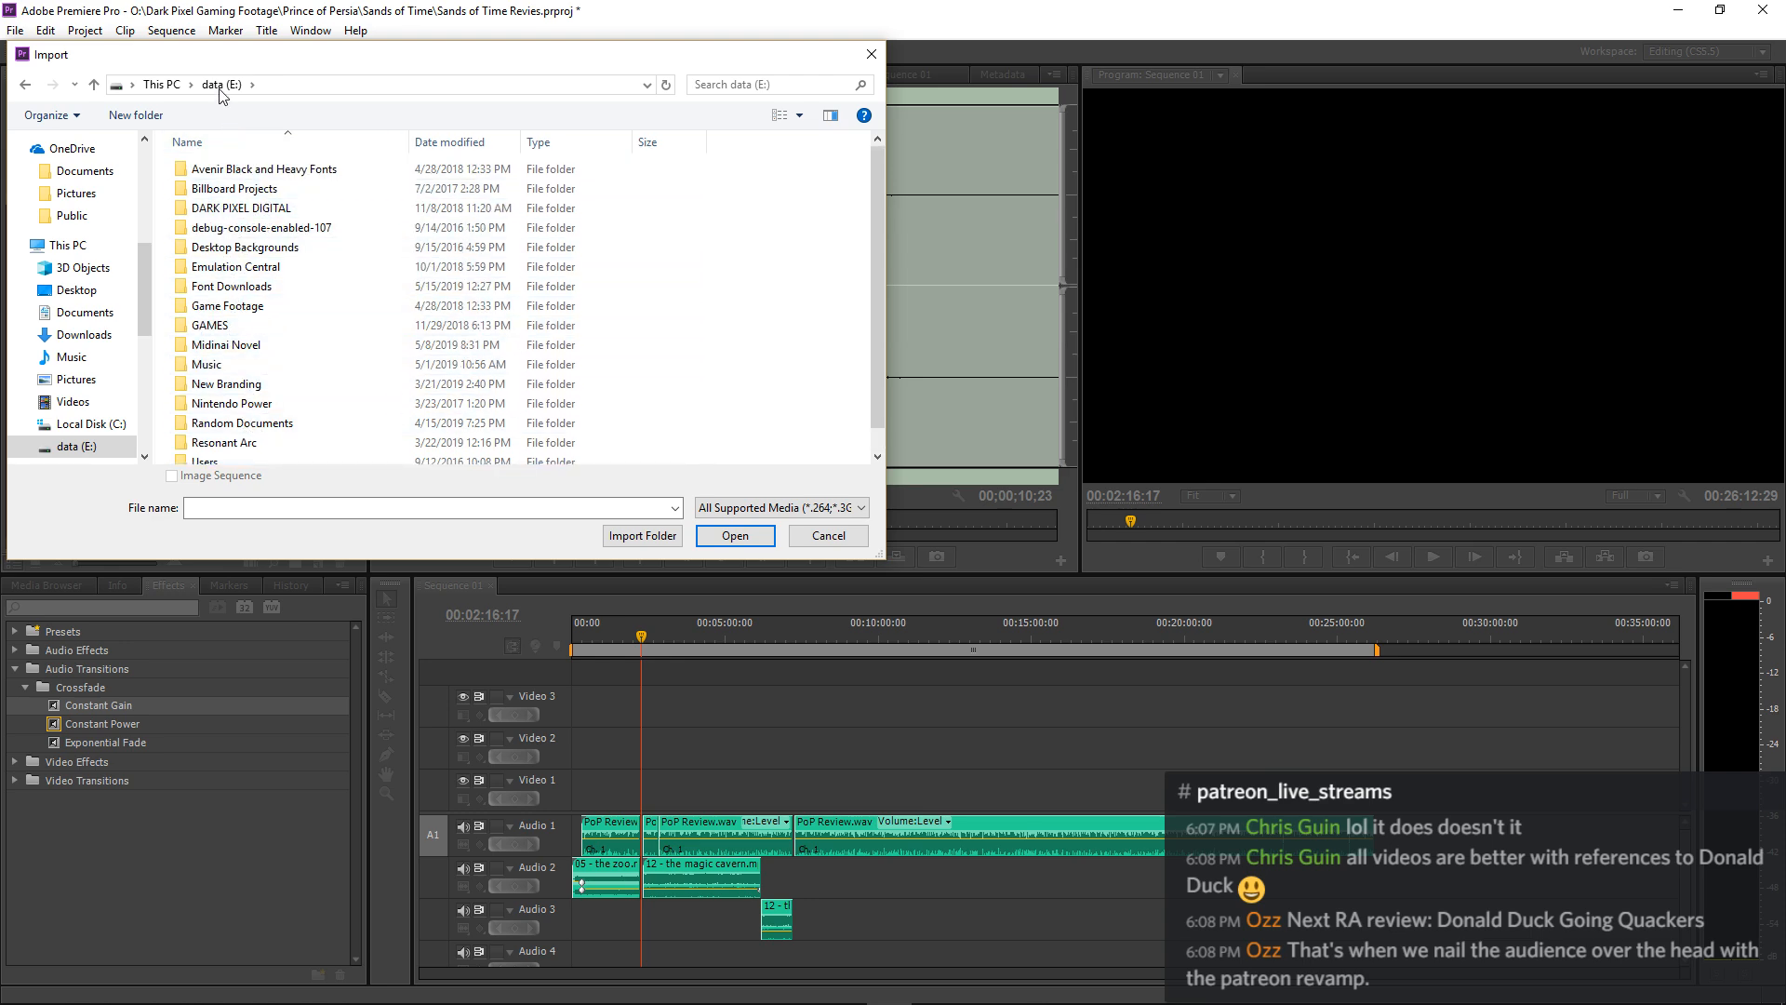
pyautogui.doubleClick(256, 208)
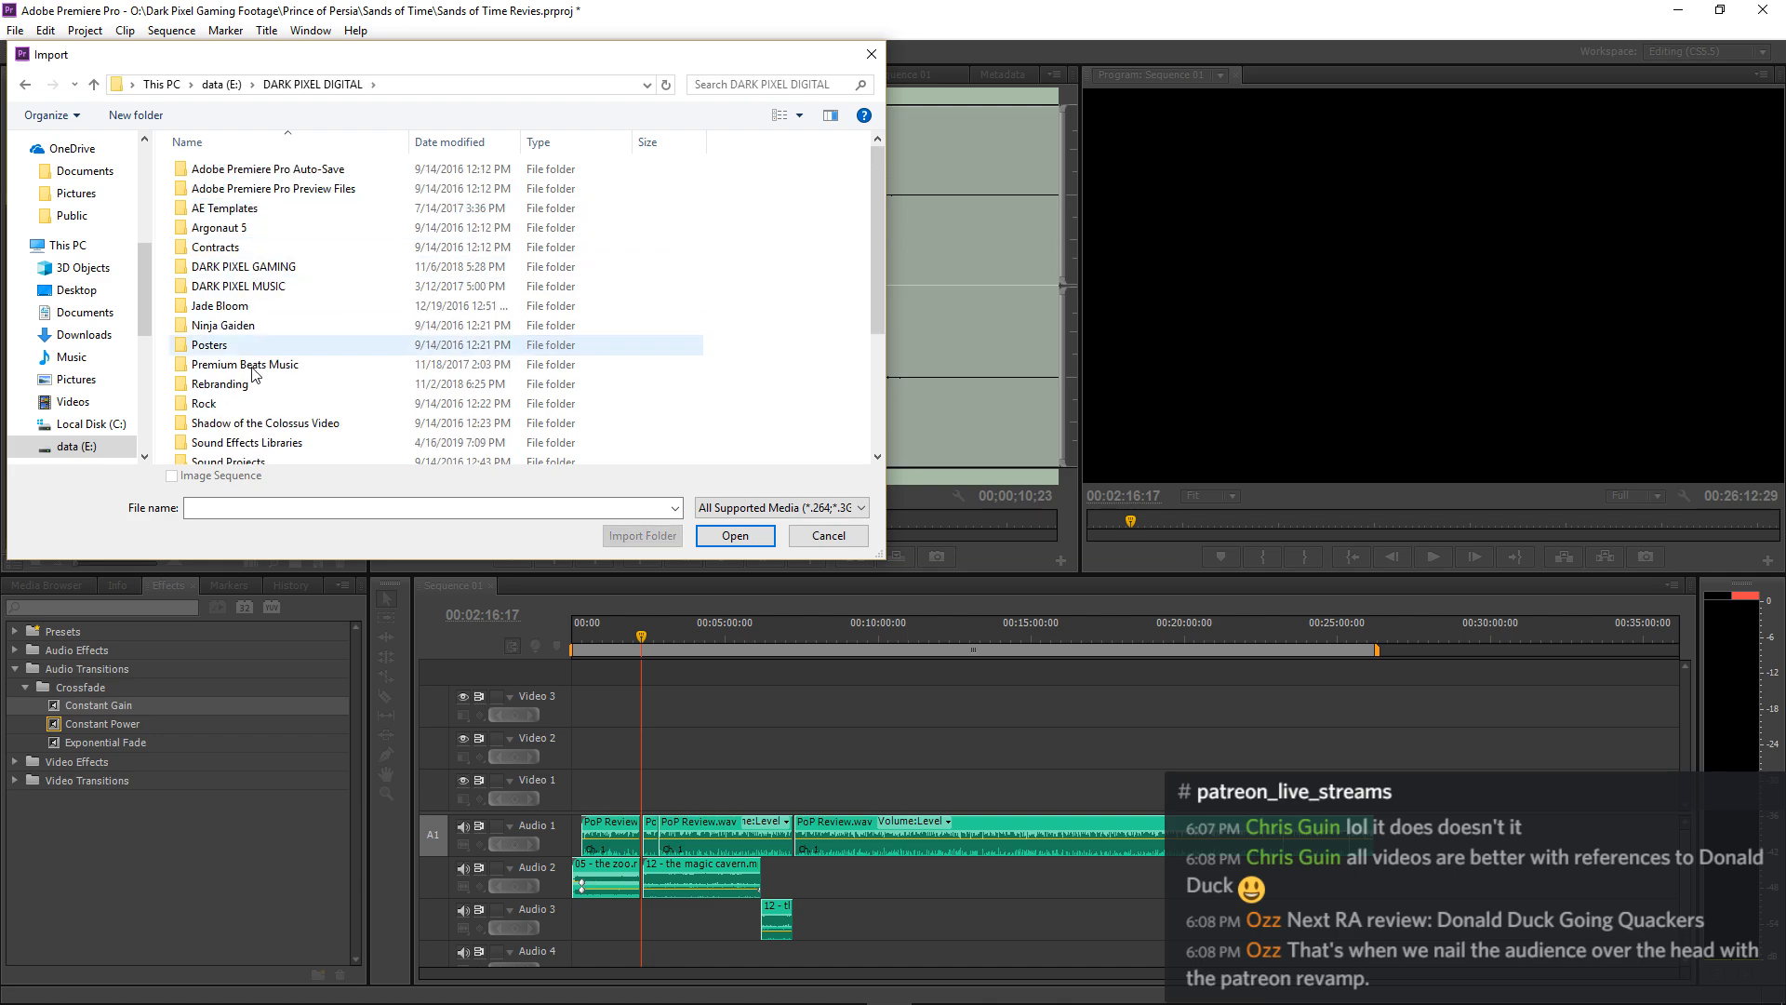
pyautogui.doubleClick(241, 444)
pyautogui.scroll(-5, 243, 372)
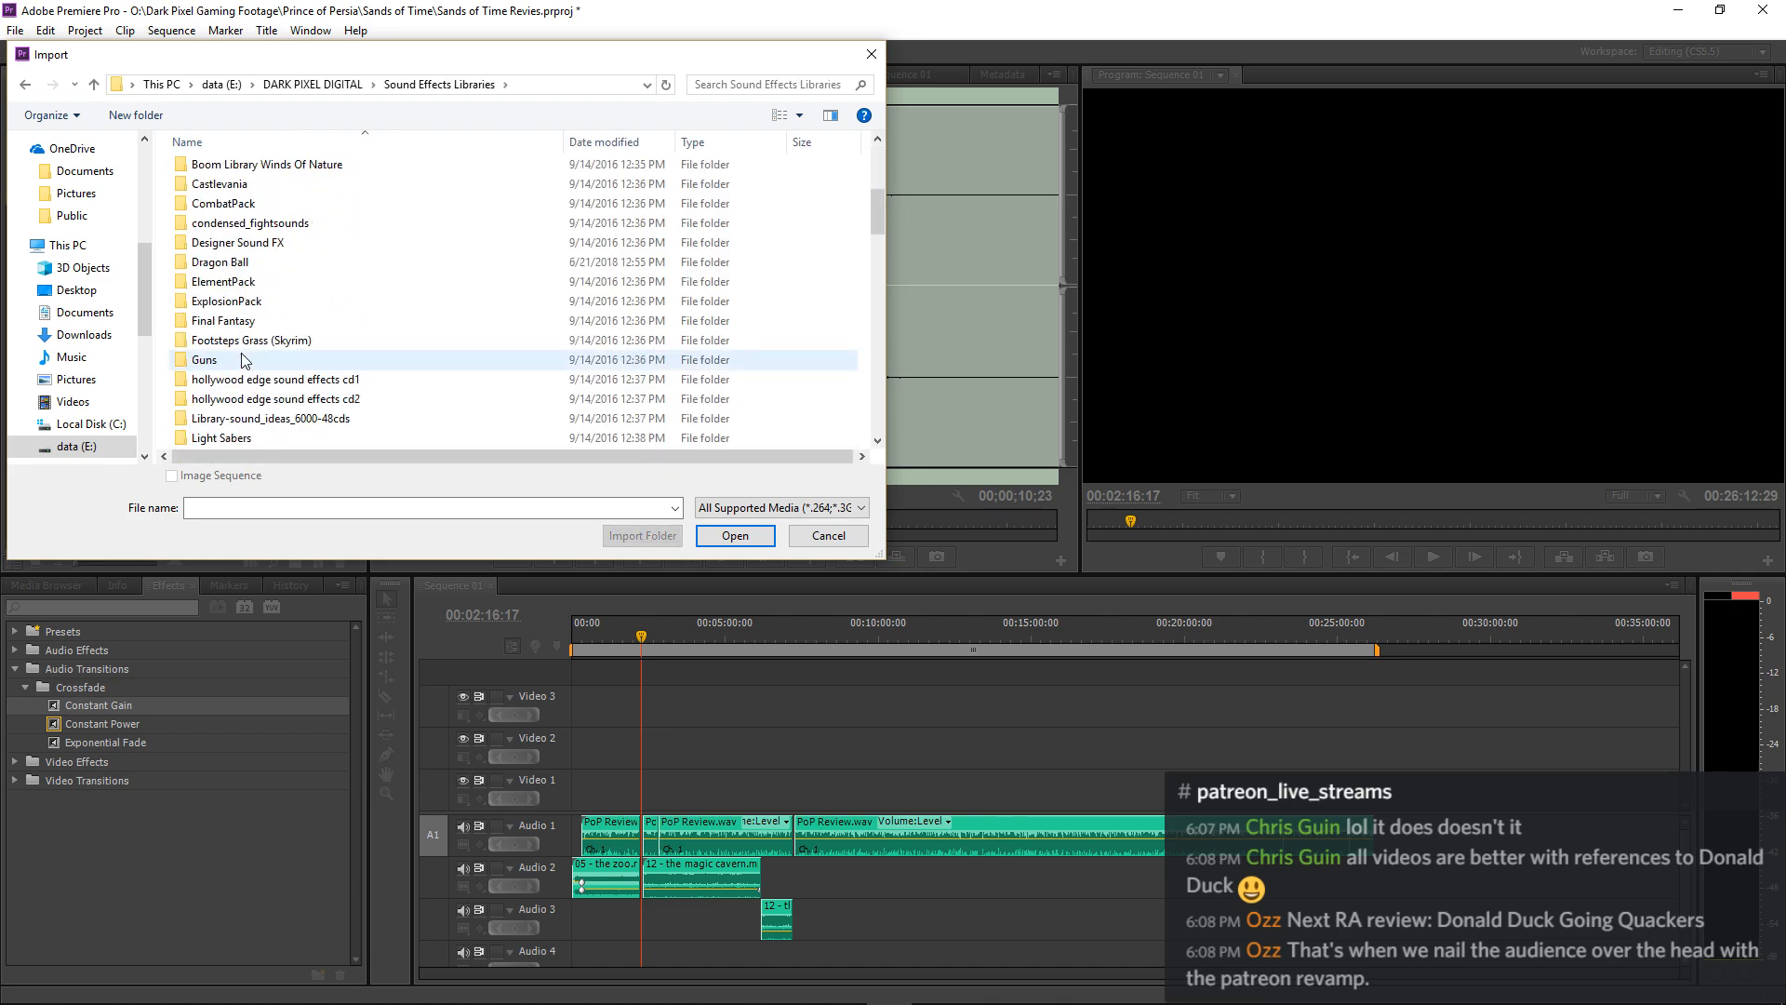
pyautogui.scroll(5, 241, 360)
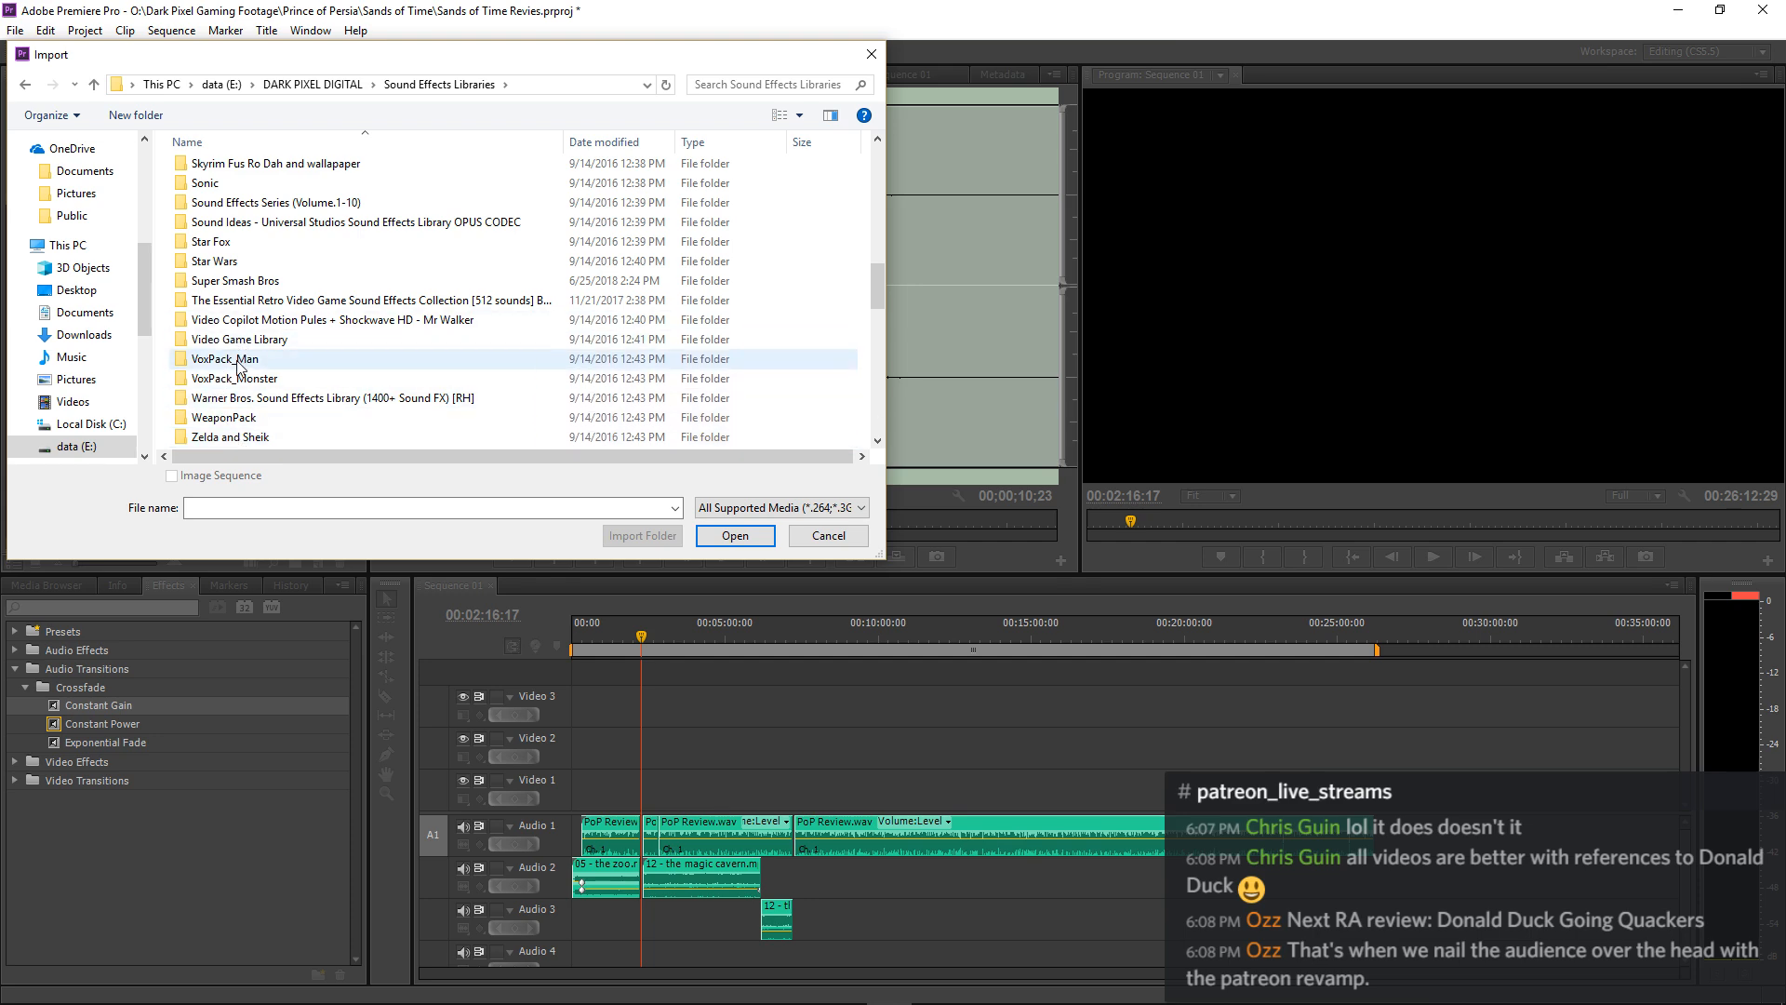
pyautogui.doubleClick(282, 321)
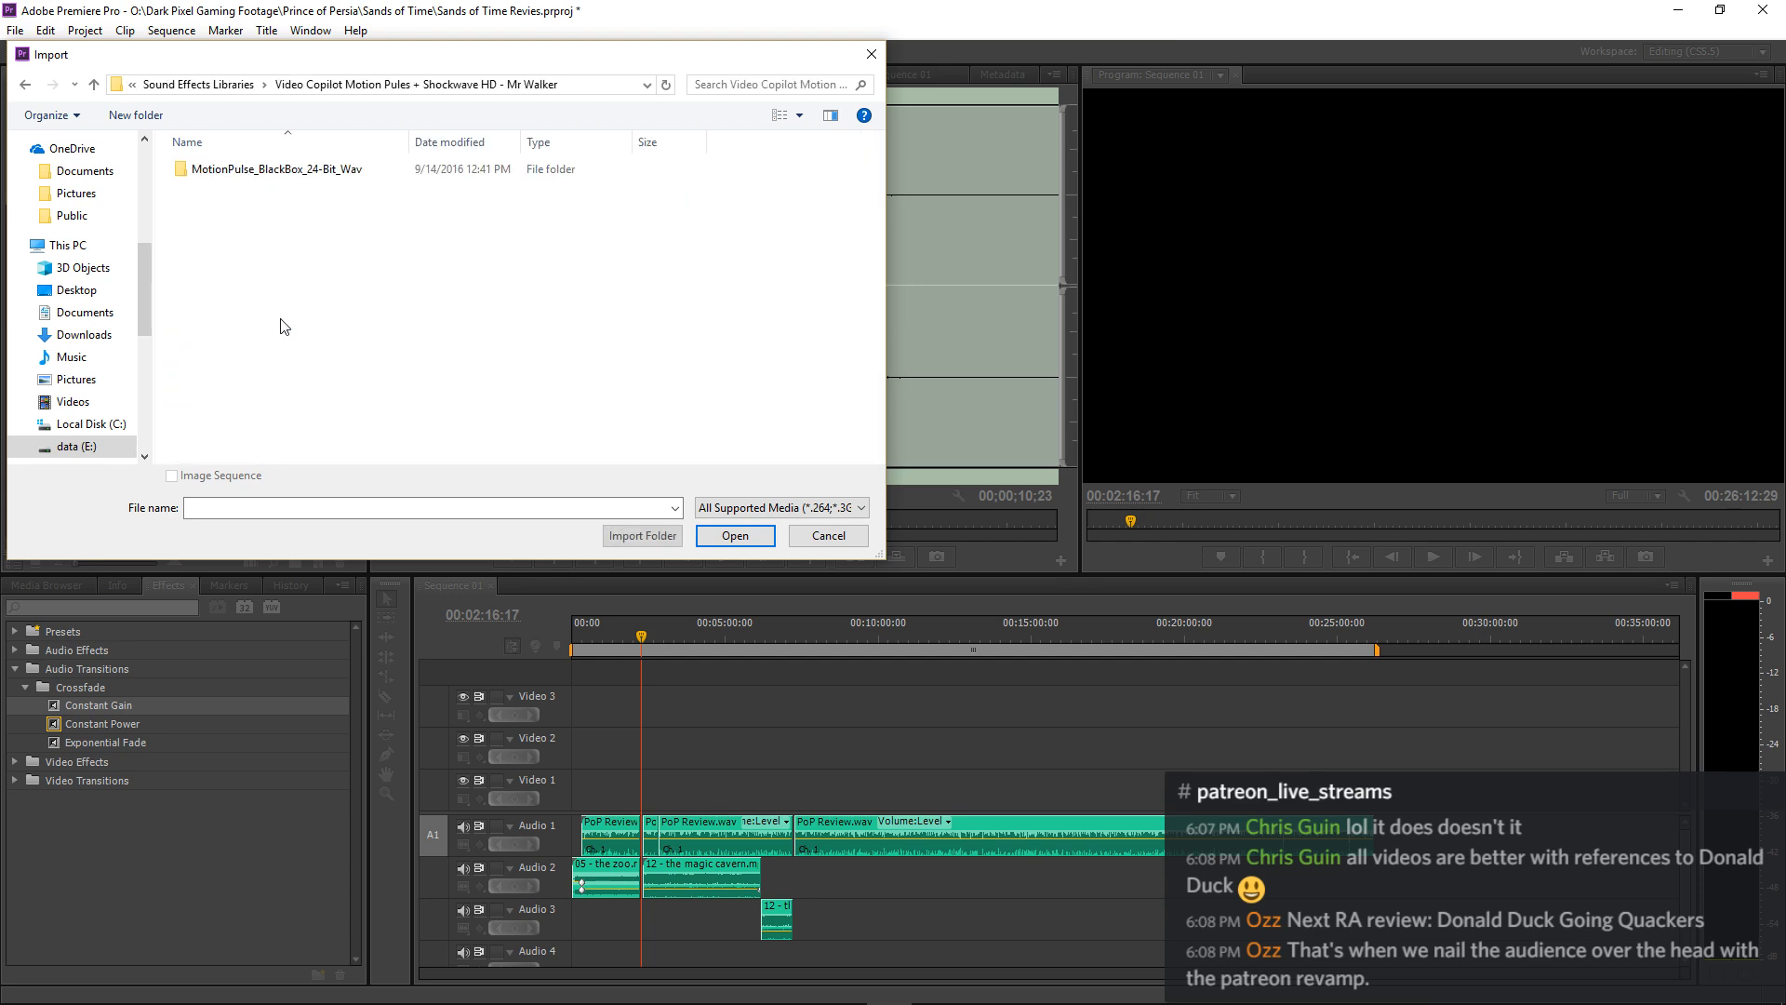
pyautogui.doubleClick(279, 169)
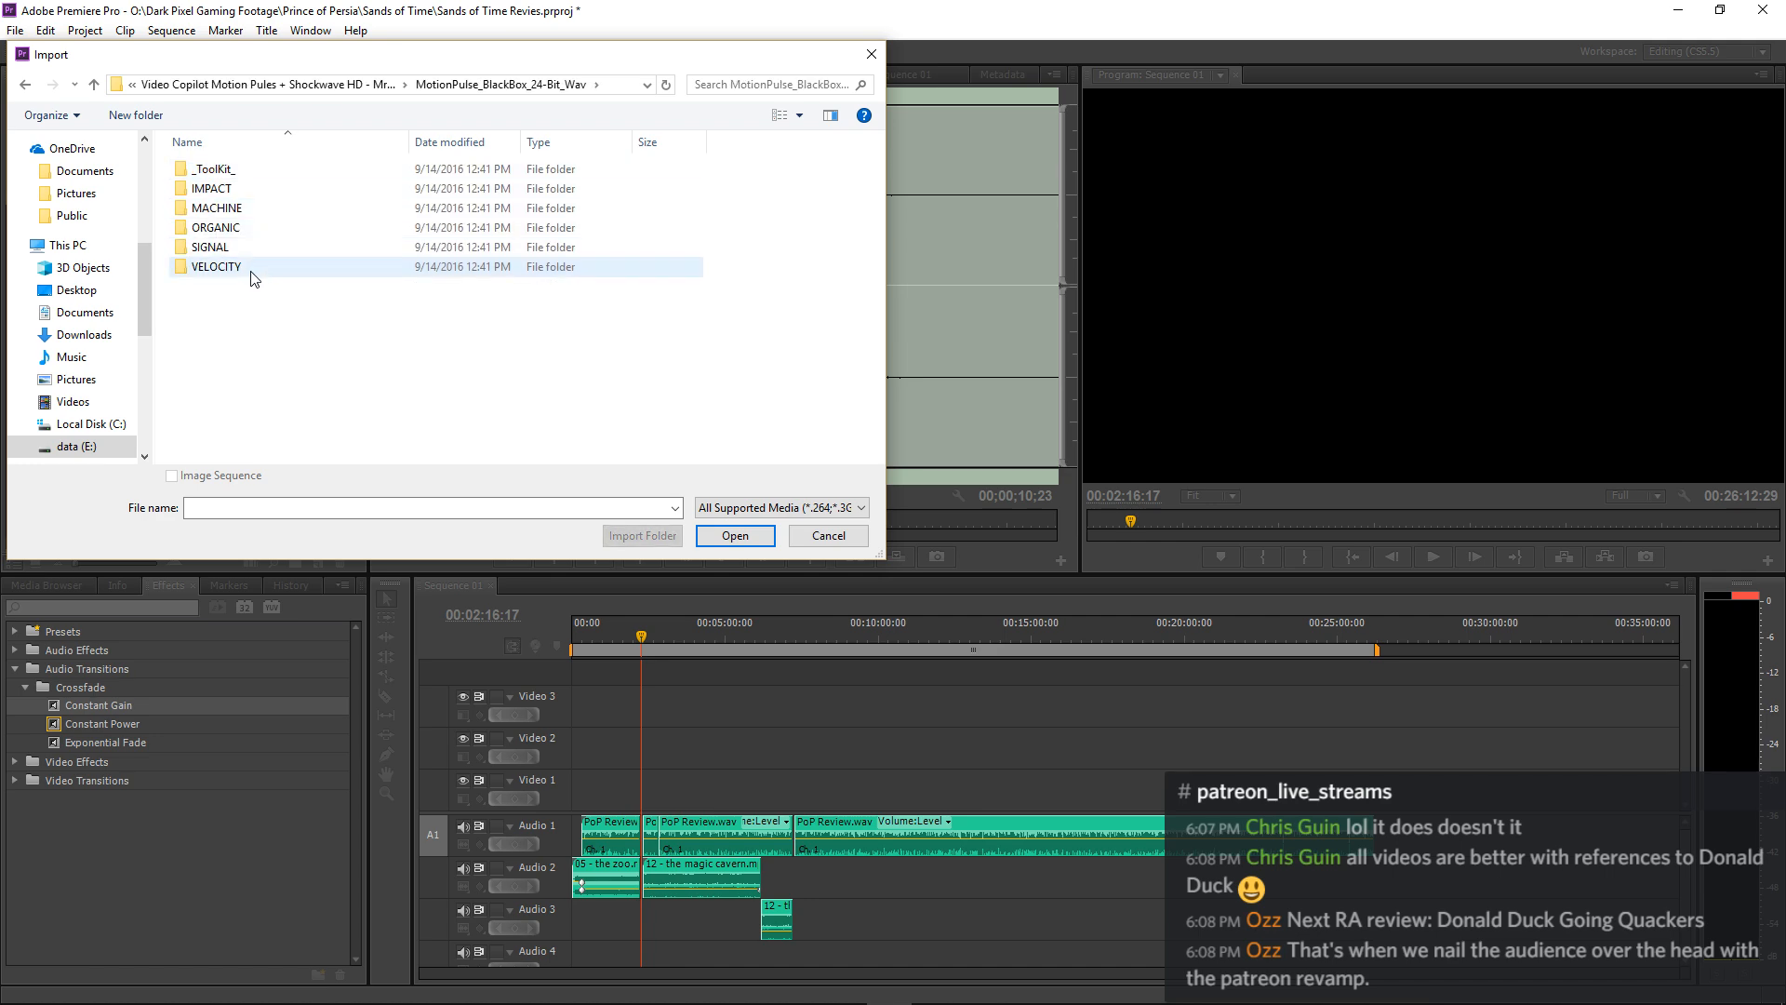
pyautogui.click(372, 84)
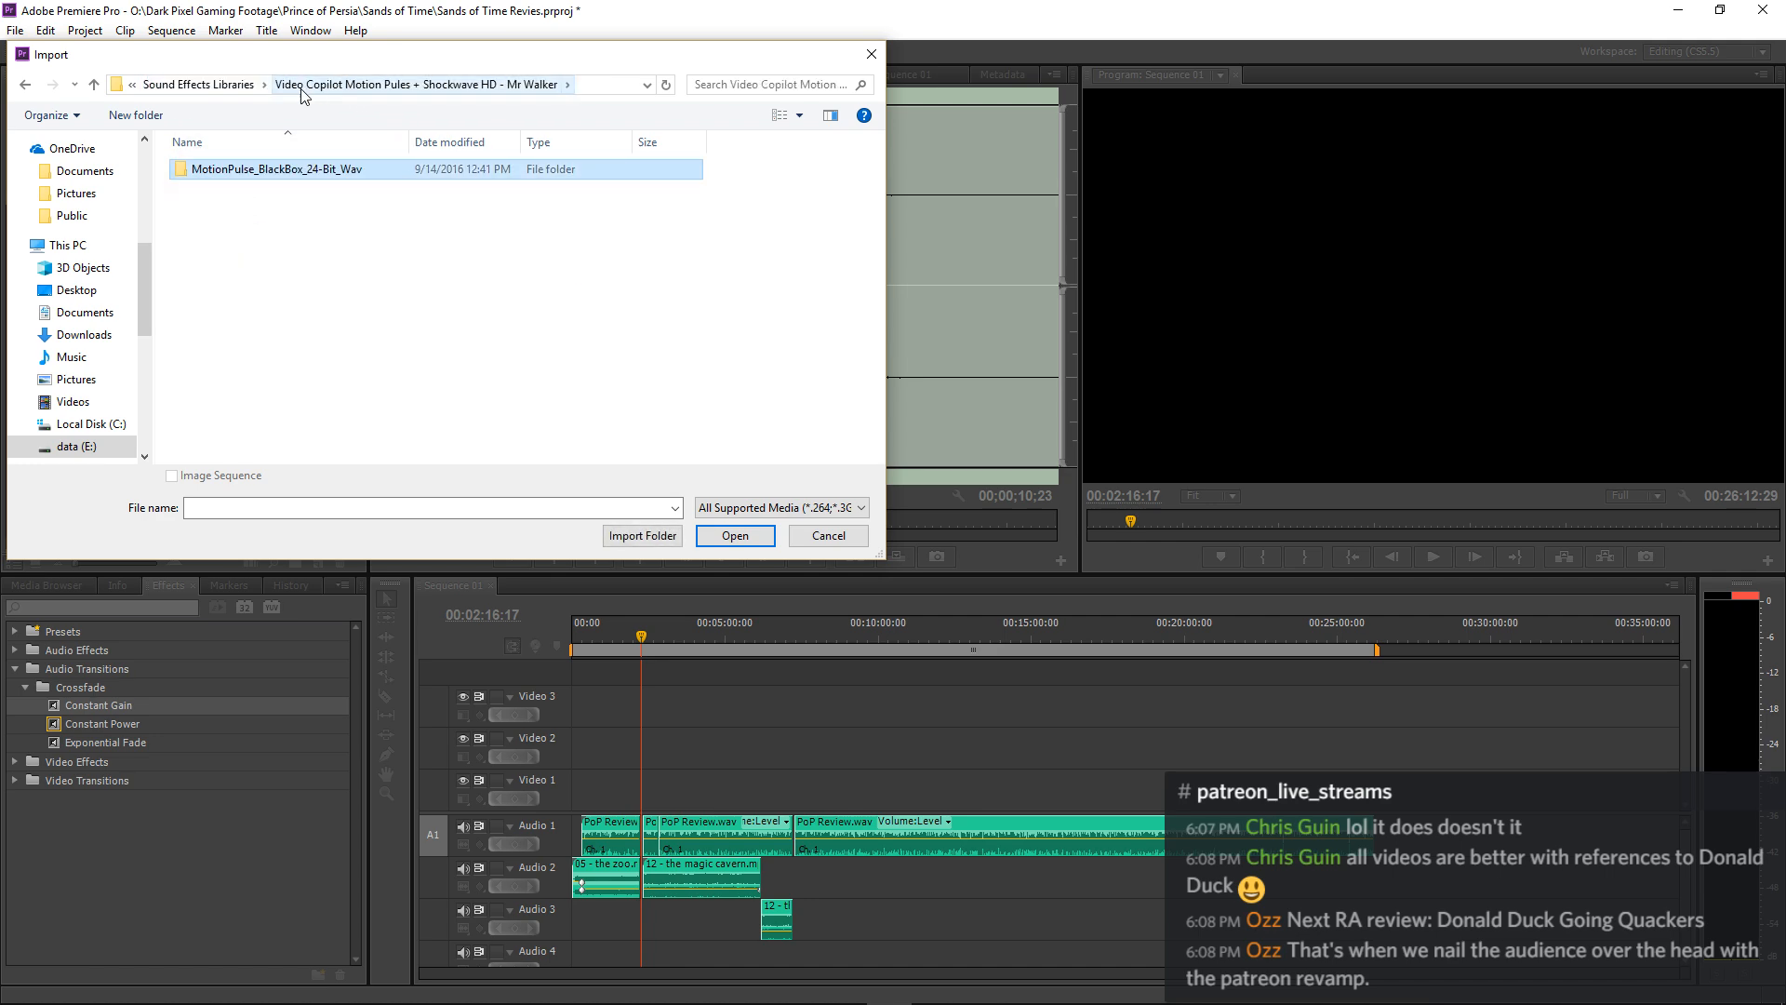
# Return to Sound Effects Libraries and look through its whole list of library folders and loose audio files for suitable effects.
pyautogui.click(224, 83)
pyautogui.scroll(-1, 232, 381)
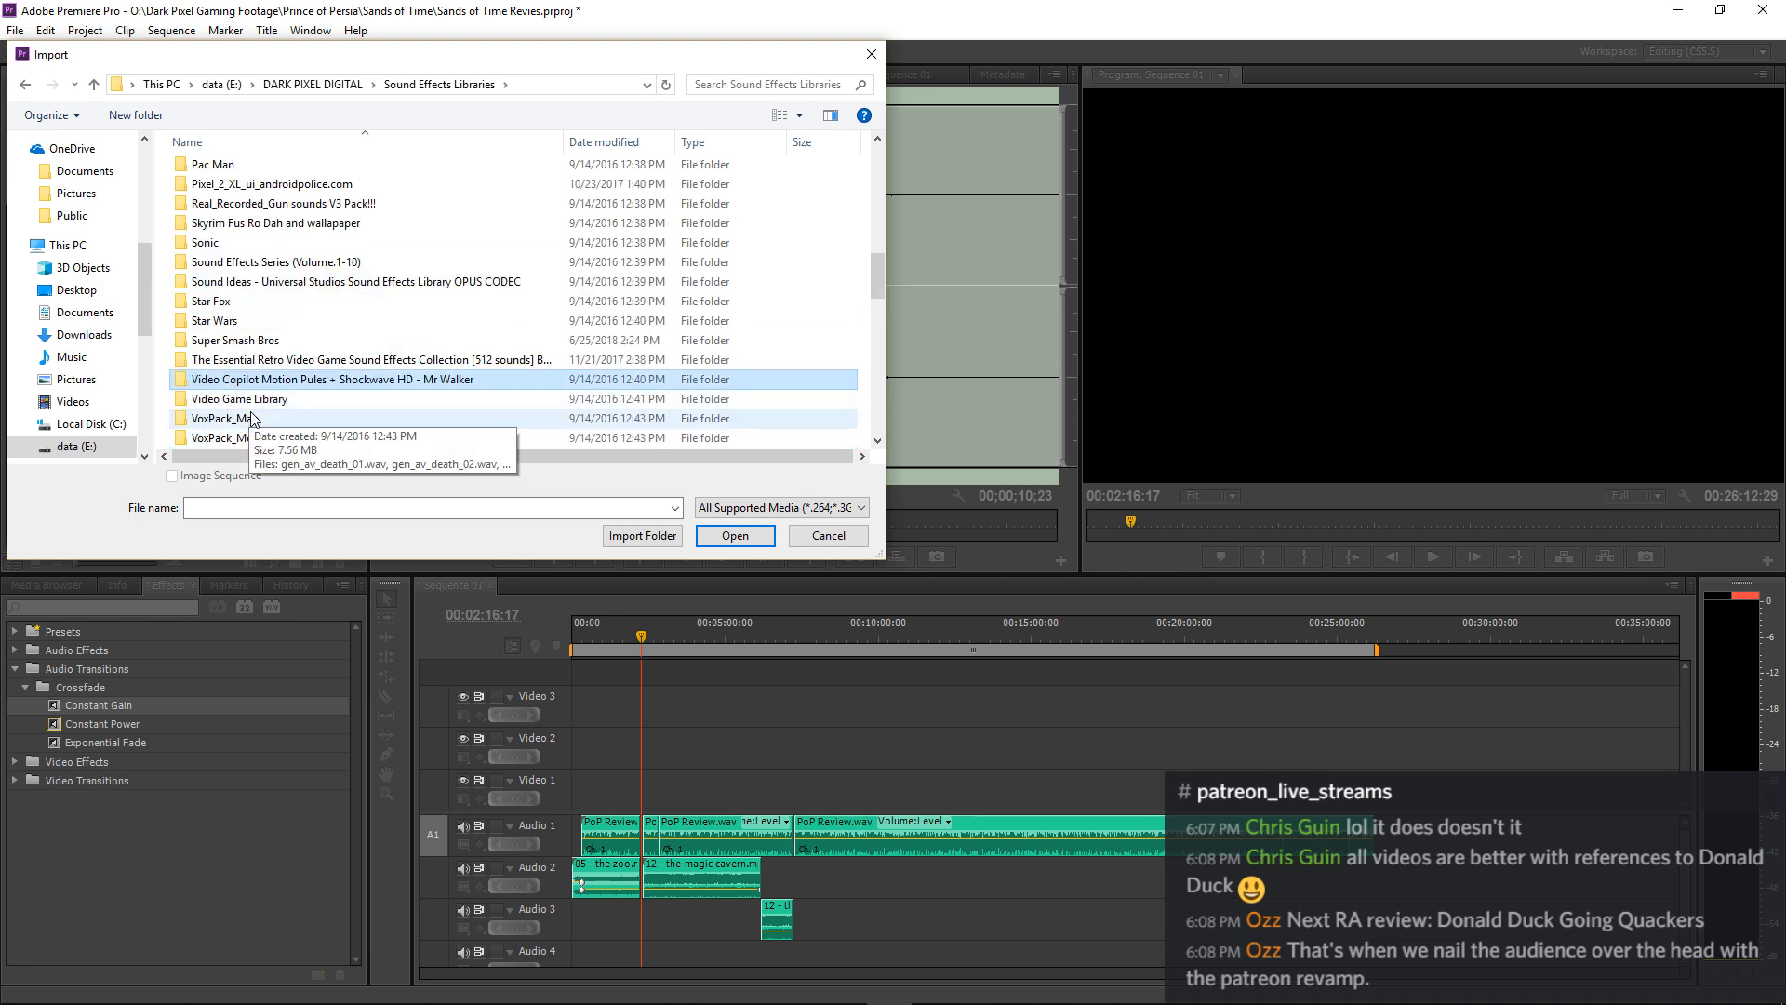
pyautogui.scroll(-1, 292, 409)
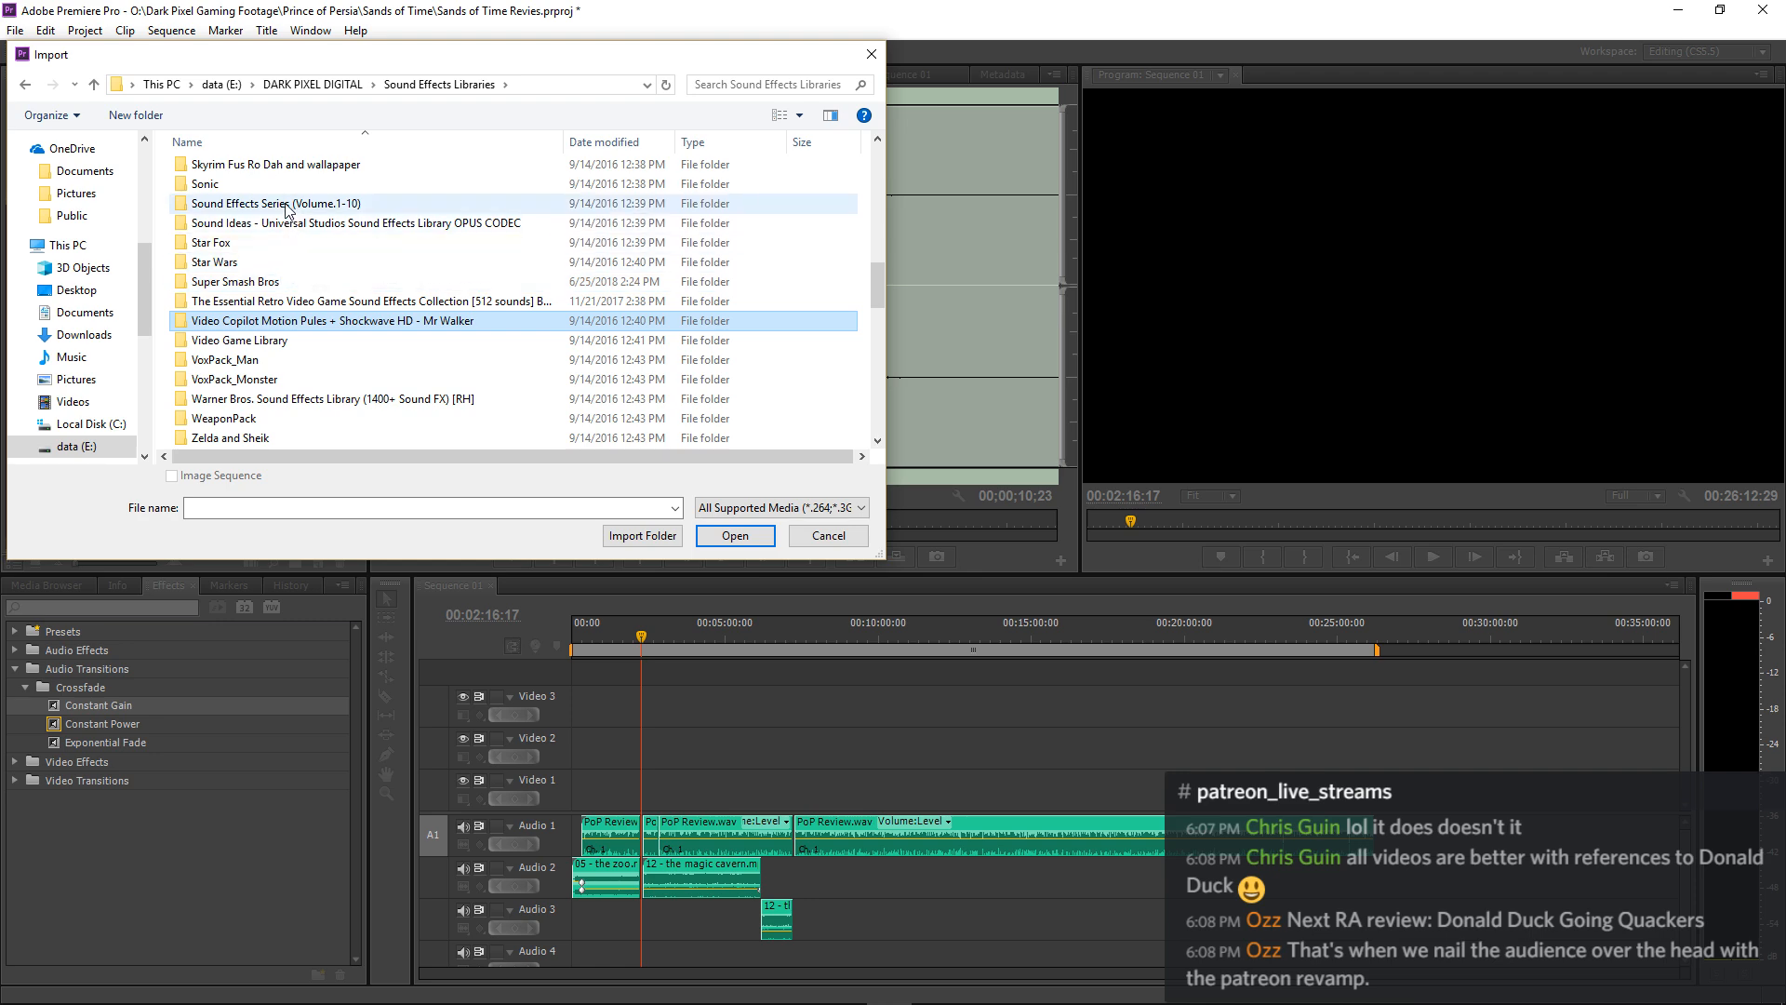
pyautogui.scroll(2, 282, 202)
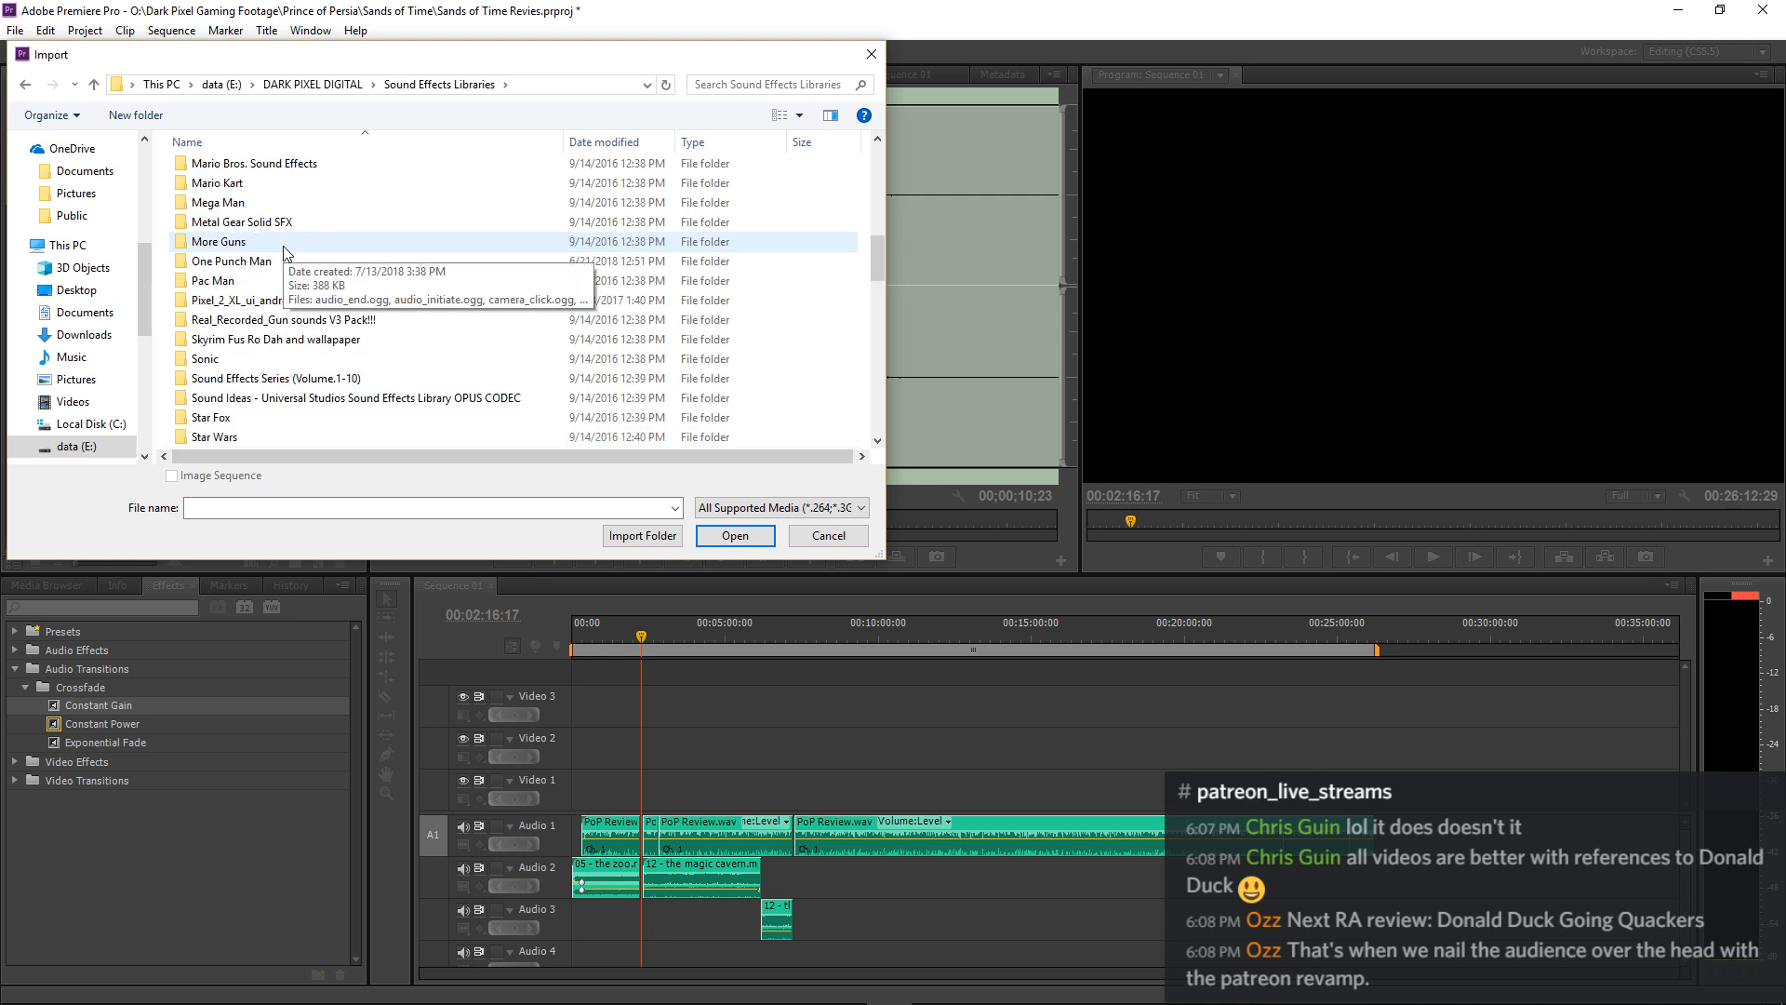
pyautogui.scroll(1, 282, 261)
pyautogui.scroll(1, 267, 240)
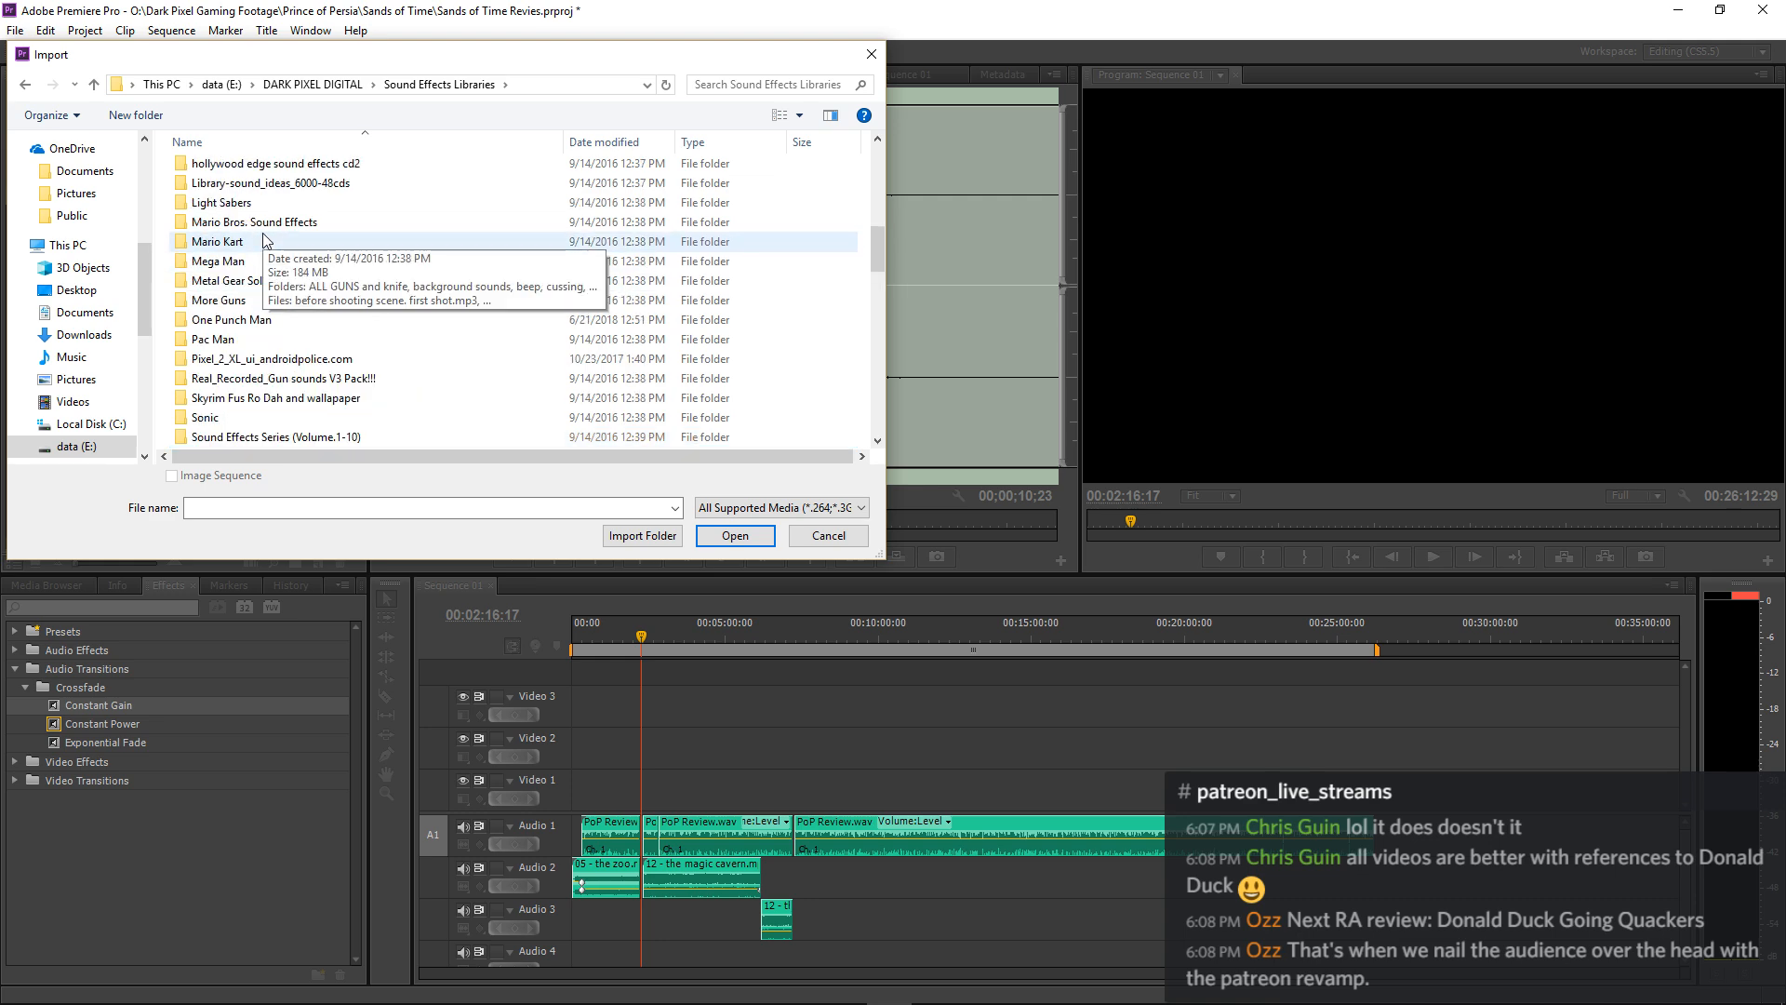
pyautogui.scroll(1, 267, 240)
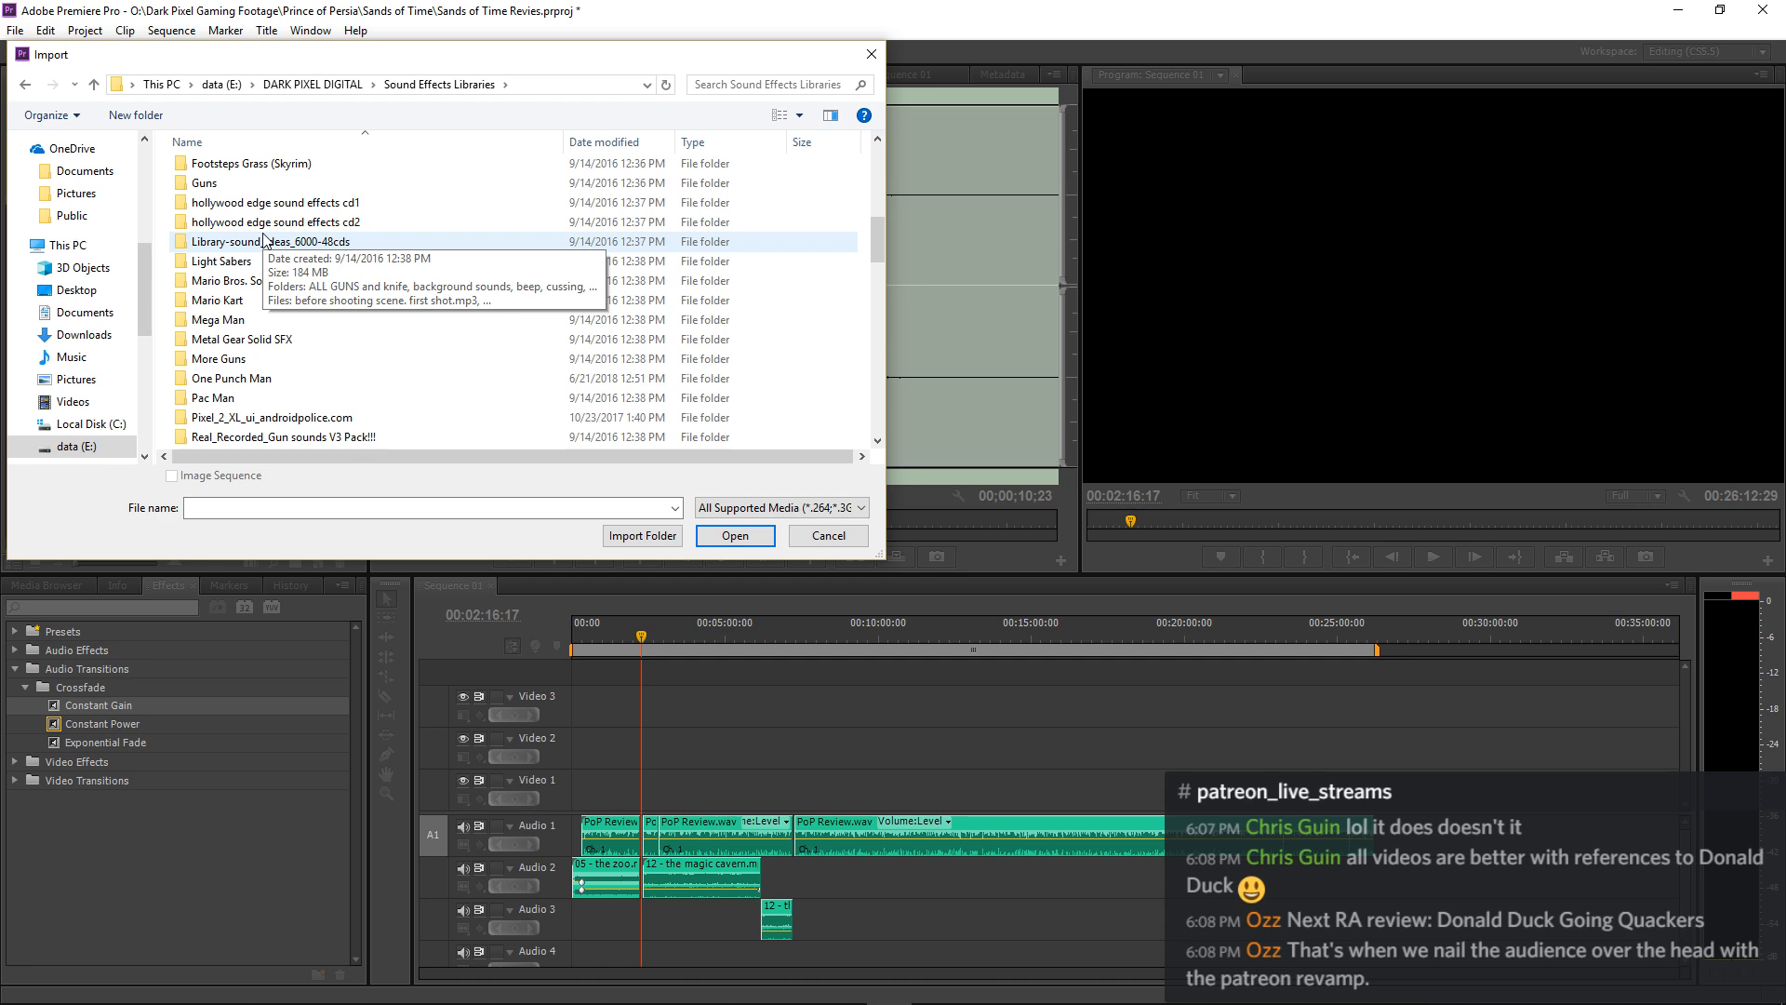
pyautogui.scroll(3, 264, 240)
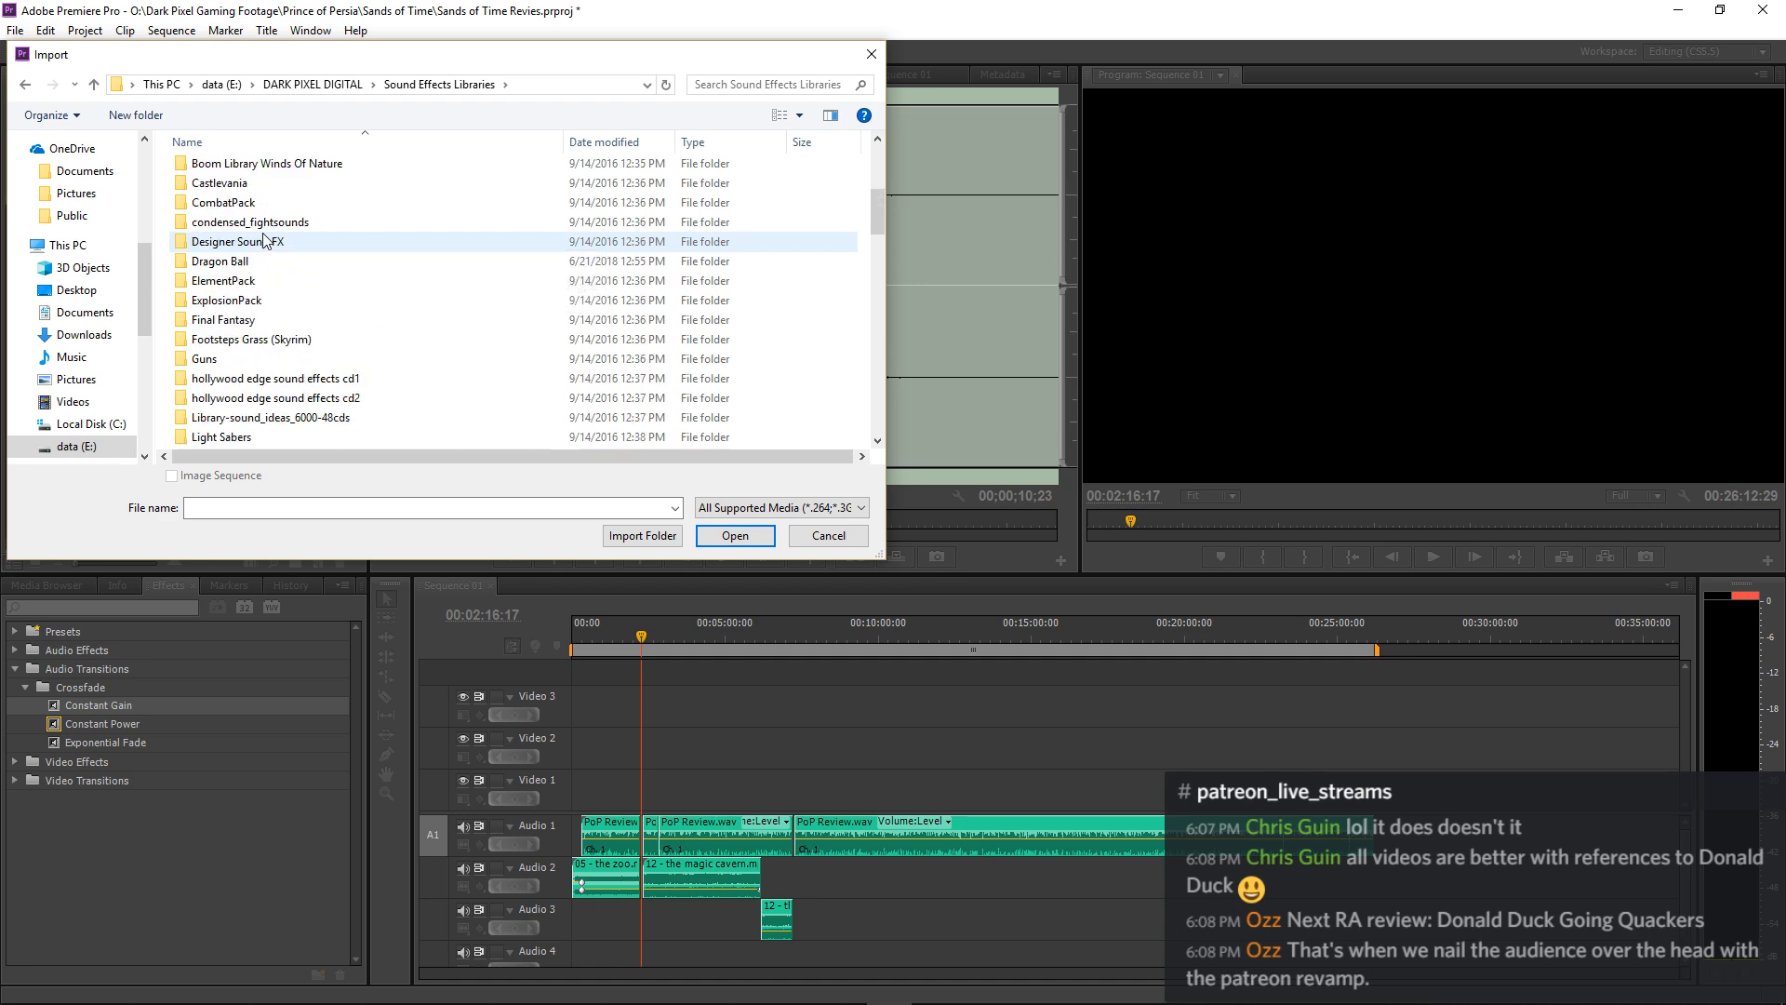
pyautogui.scroll(1, 267, 240)
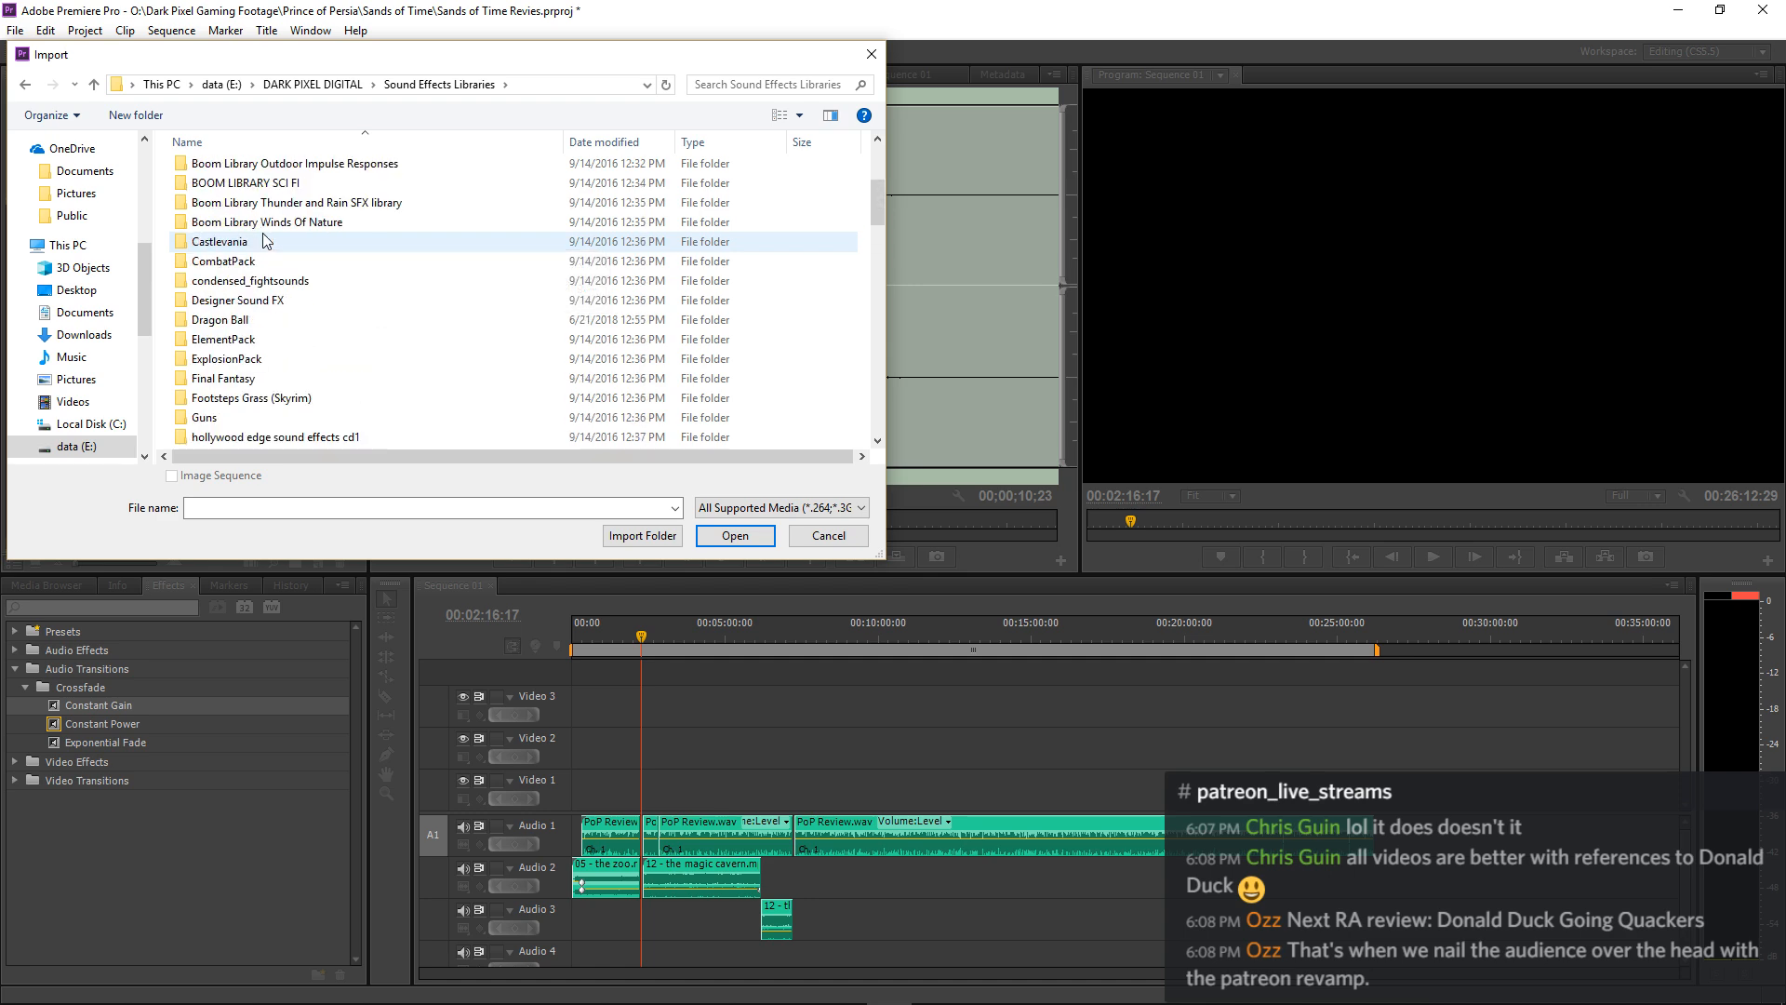
pyautogui.scroll(1, 267, 240)
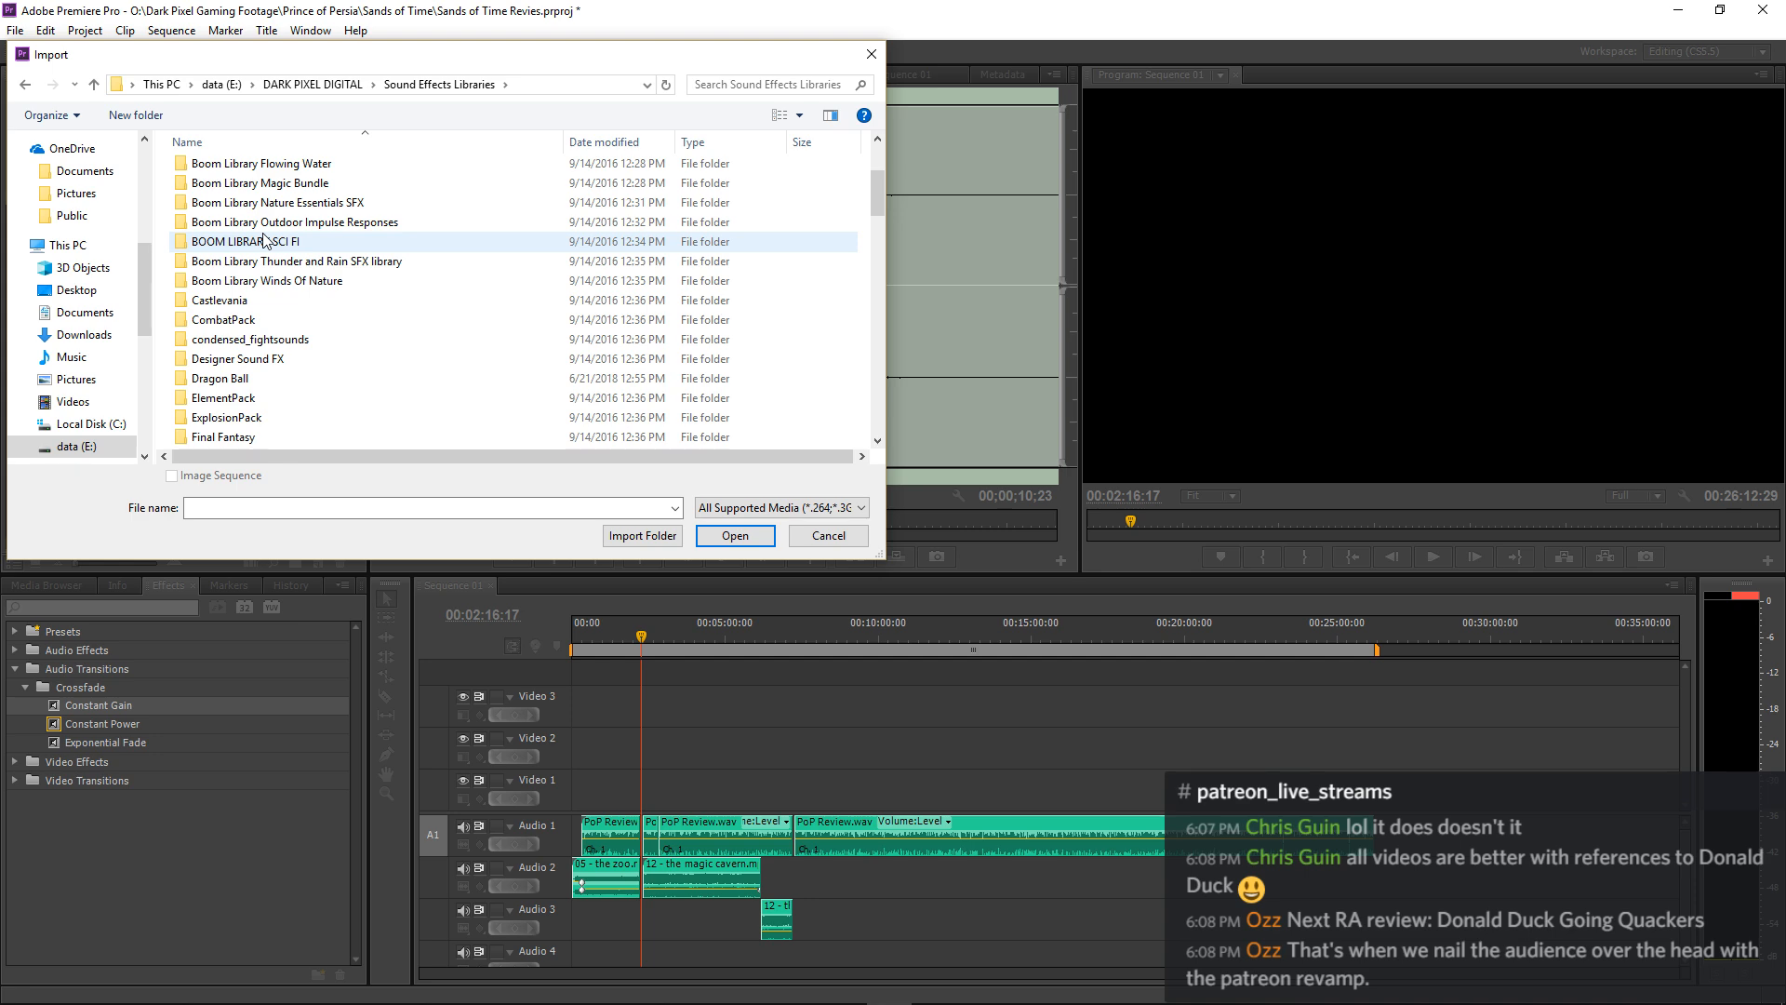
pyautogui.scroll(3, 267, 240)
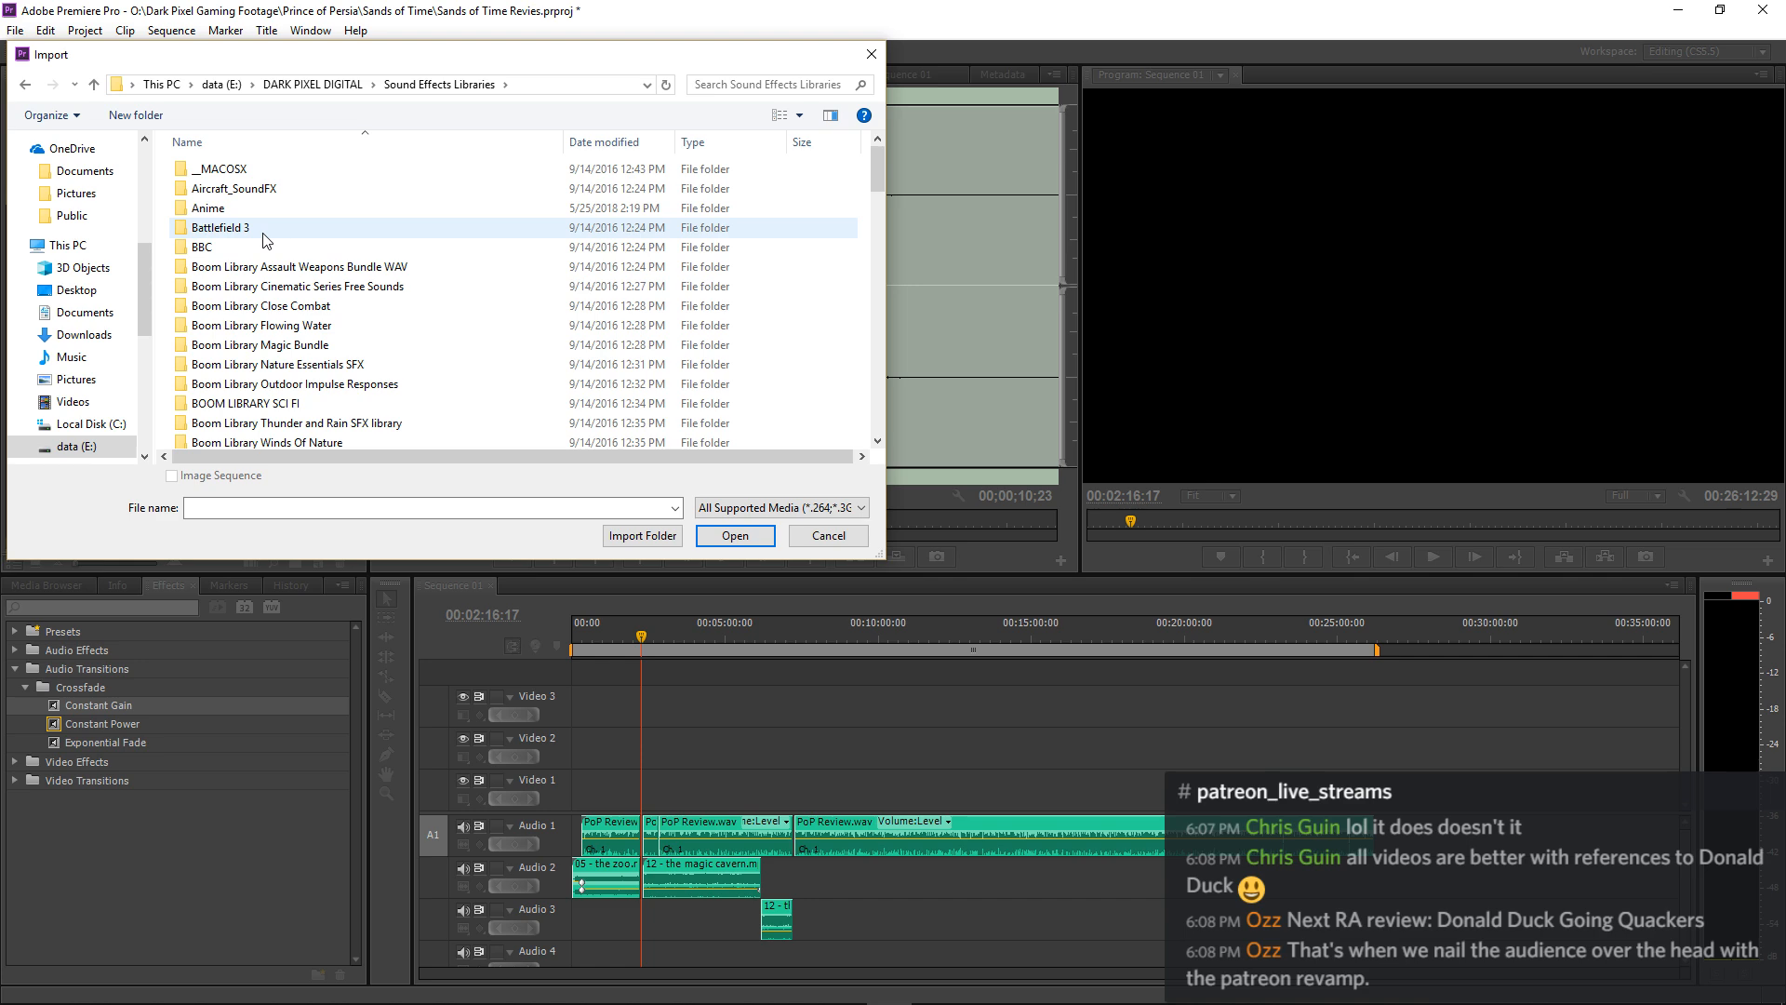
pyautogui.scroll(-4, 267, 240)
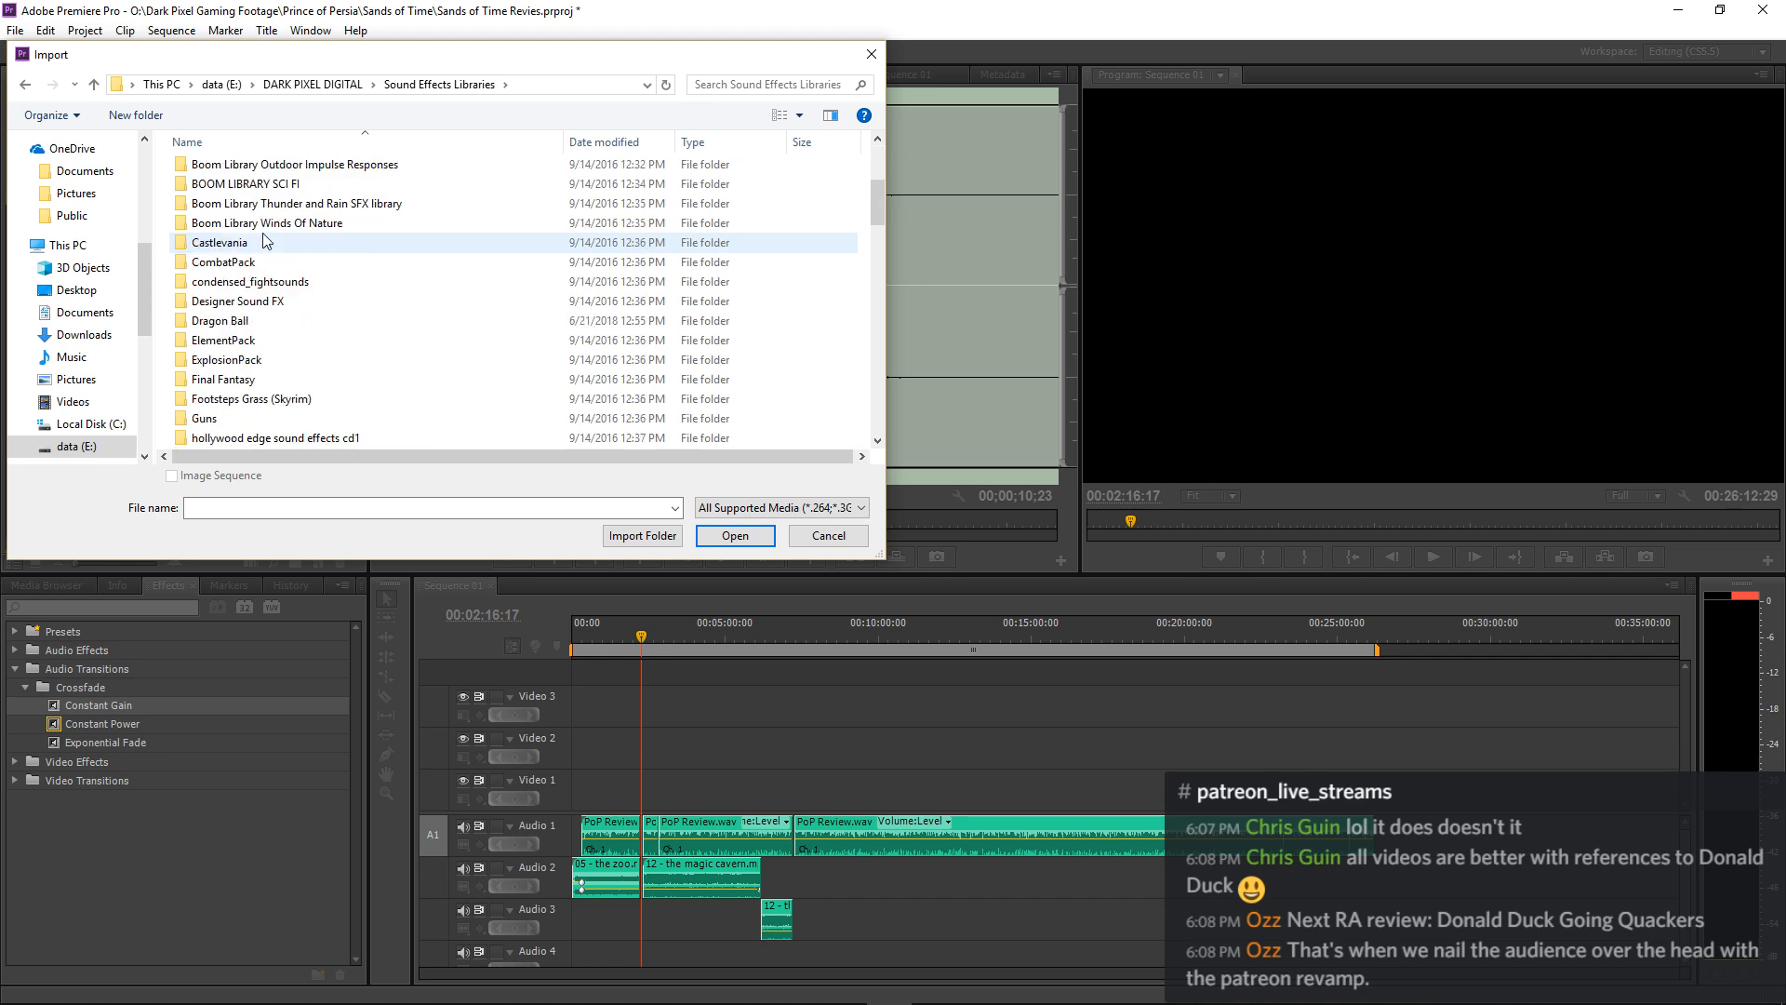
pyautogui.scroll(-15, 267, 240)
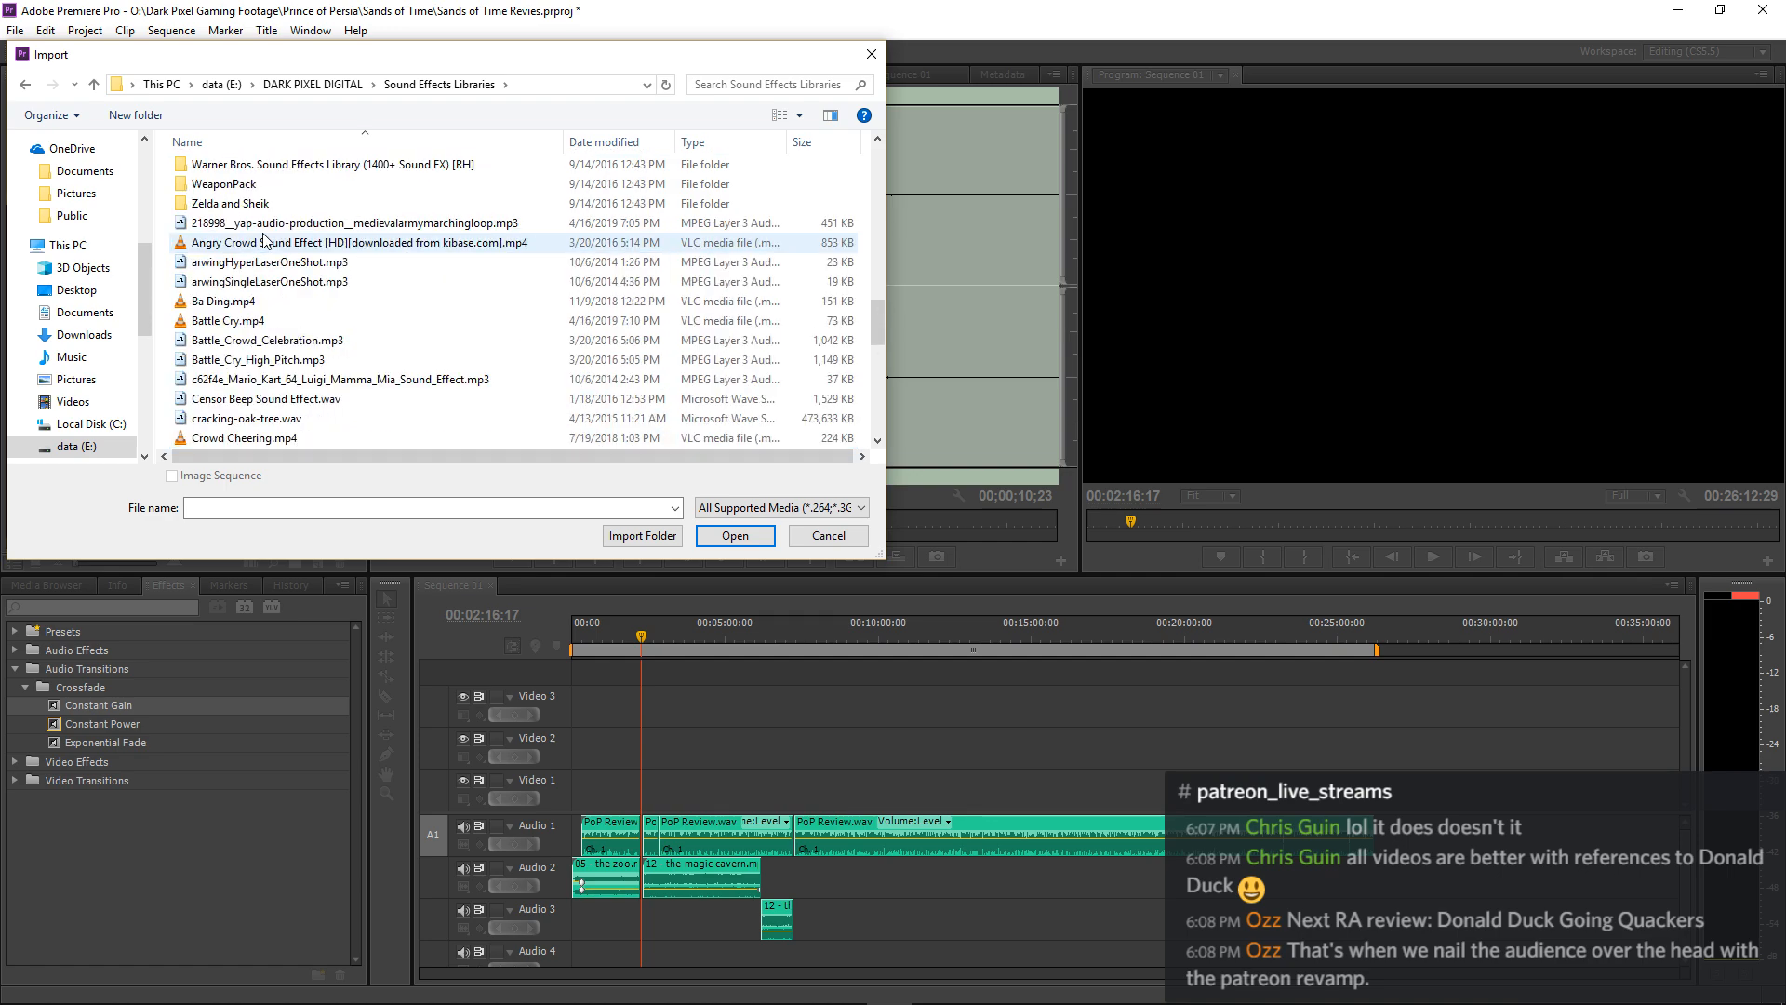
pyautogui.scroll(1, 267, 240)
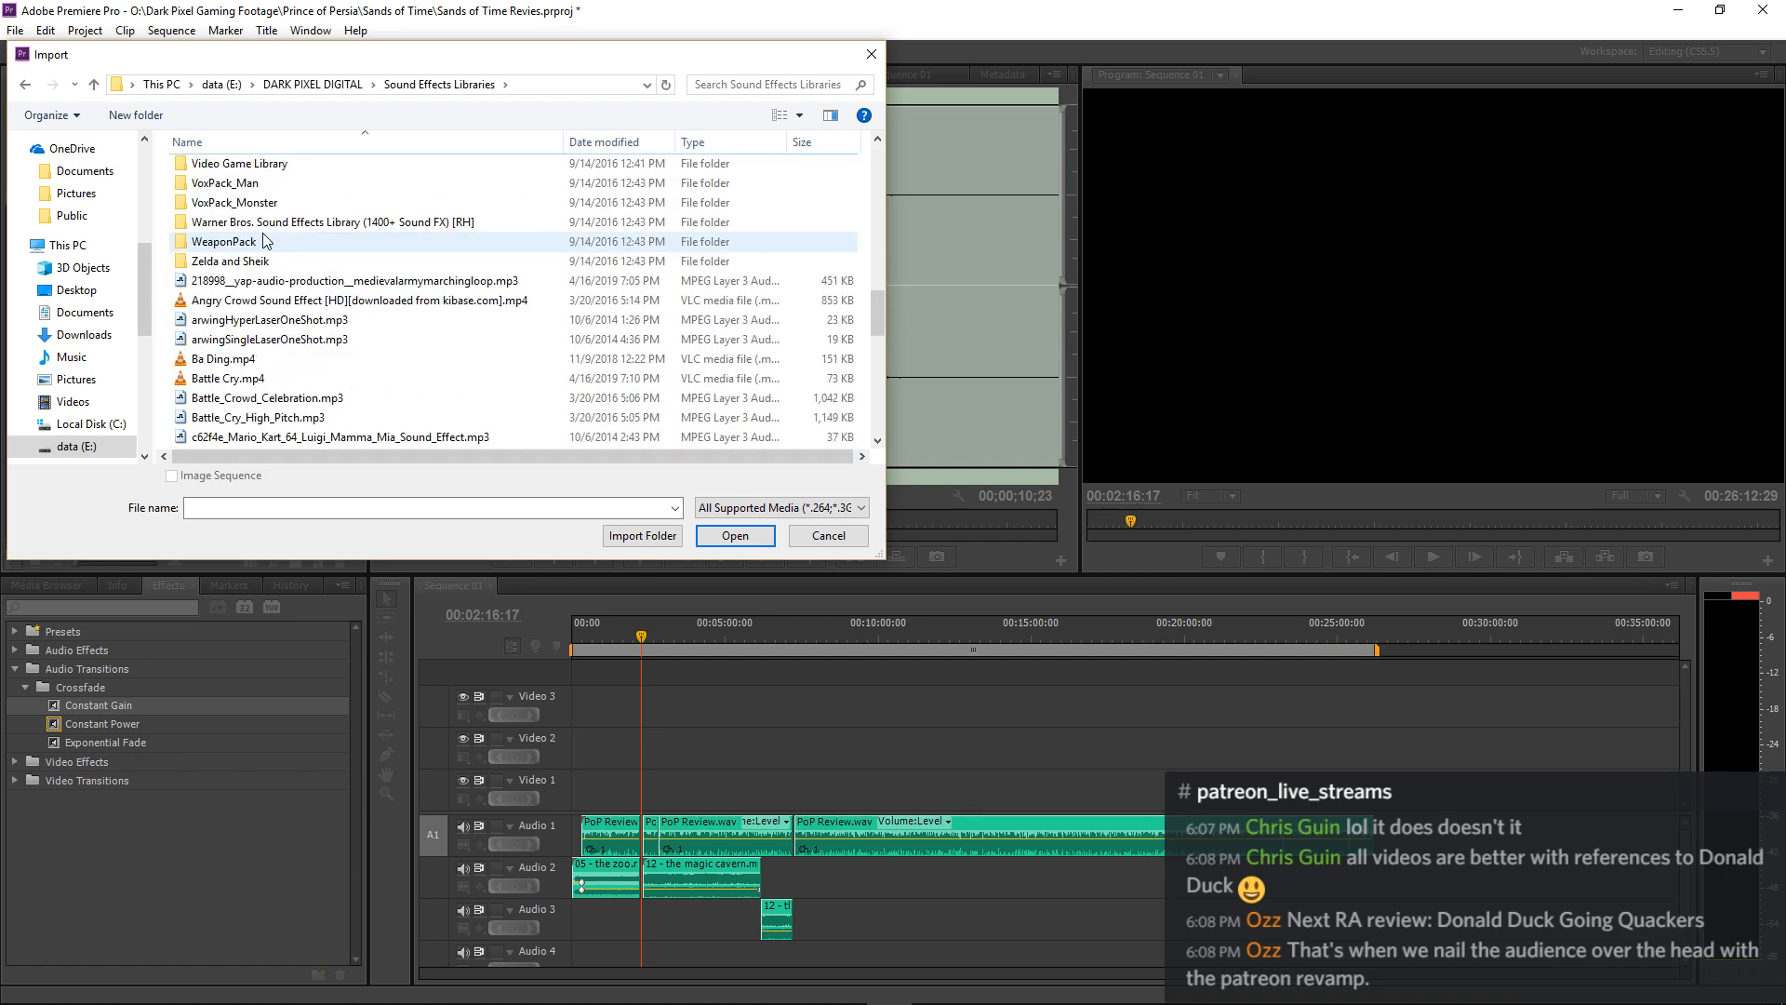
pyautogui.scroll(1, 267, 240)
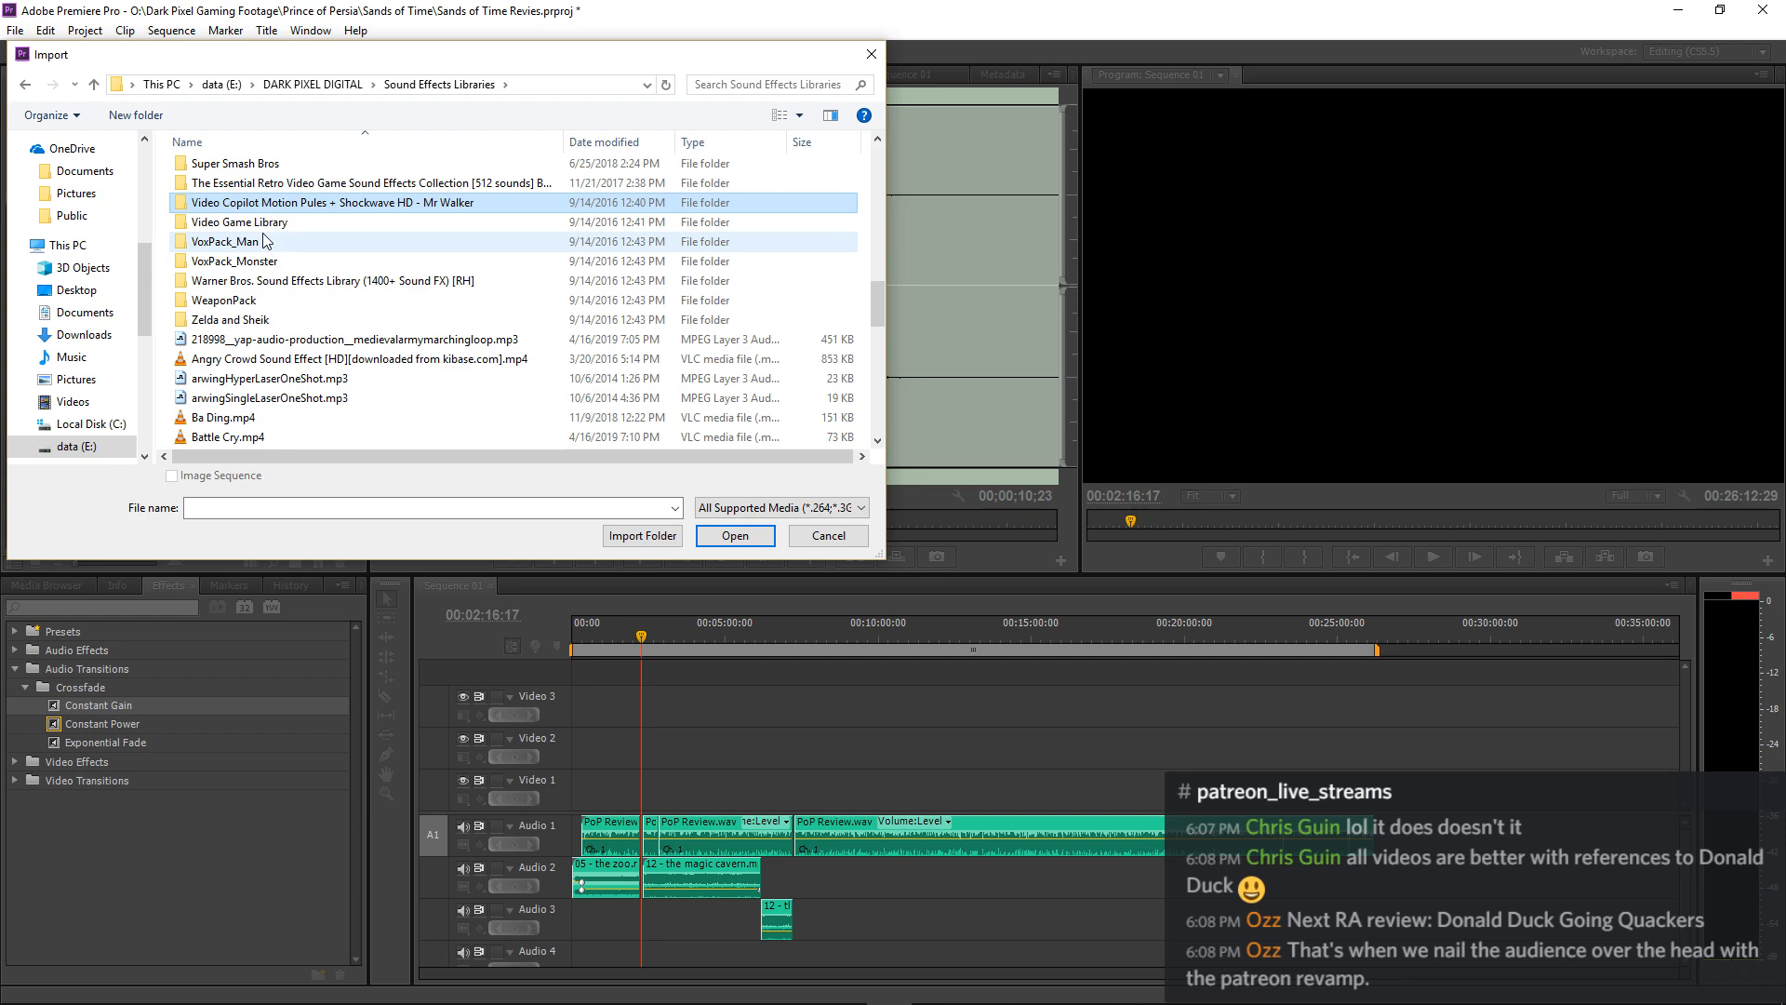
pyautogui.scroll(2, 267, 240)
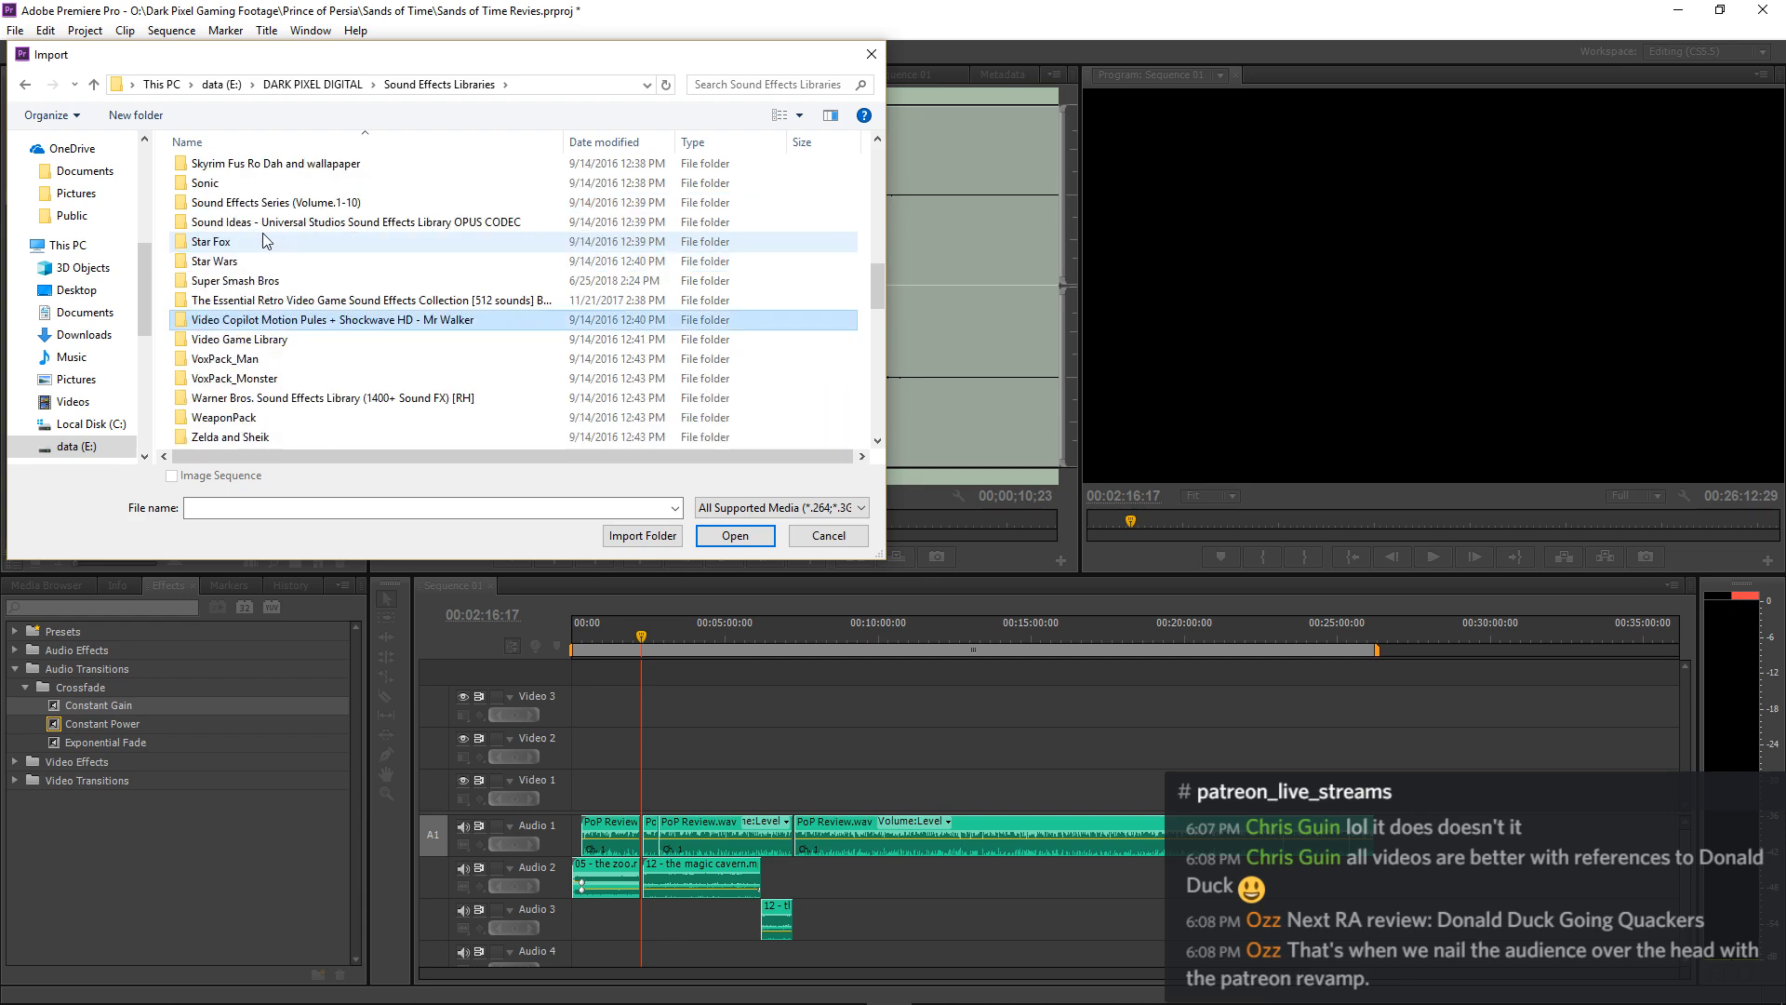
pyautogui.scroll(2, 267, 241)
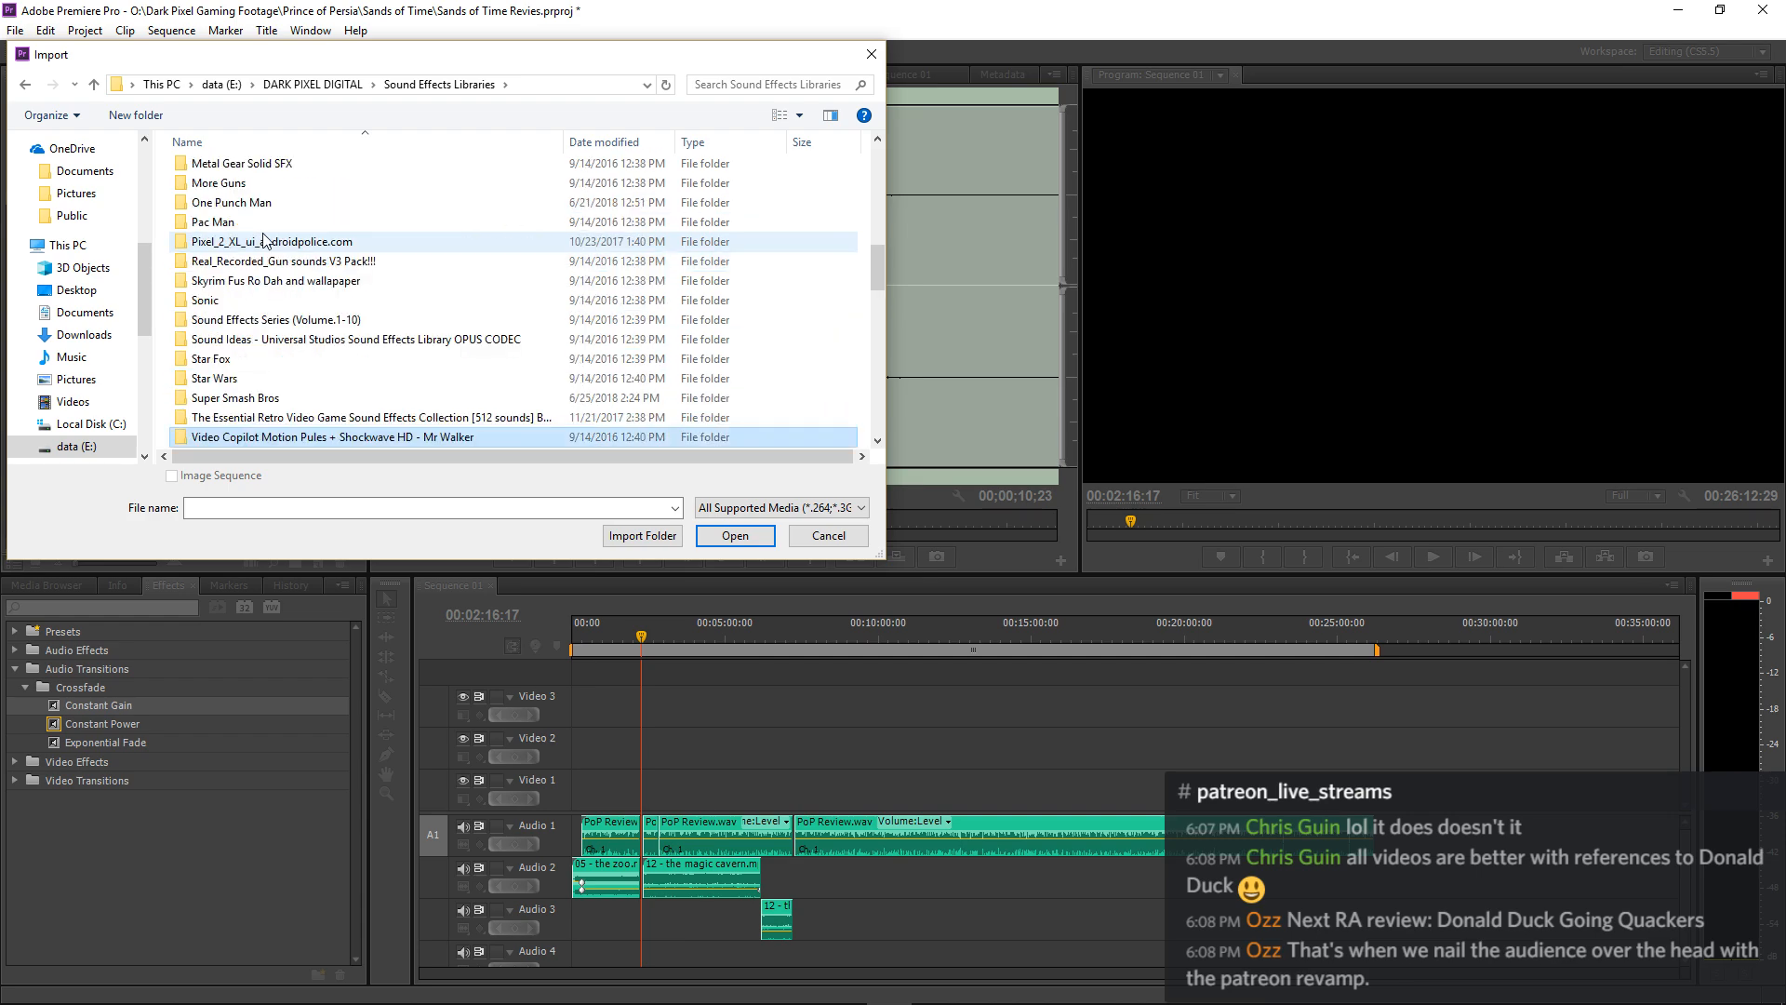
pyautogui.scroll(5, 267, 240)
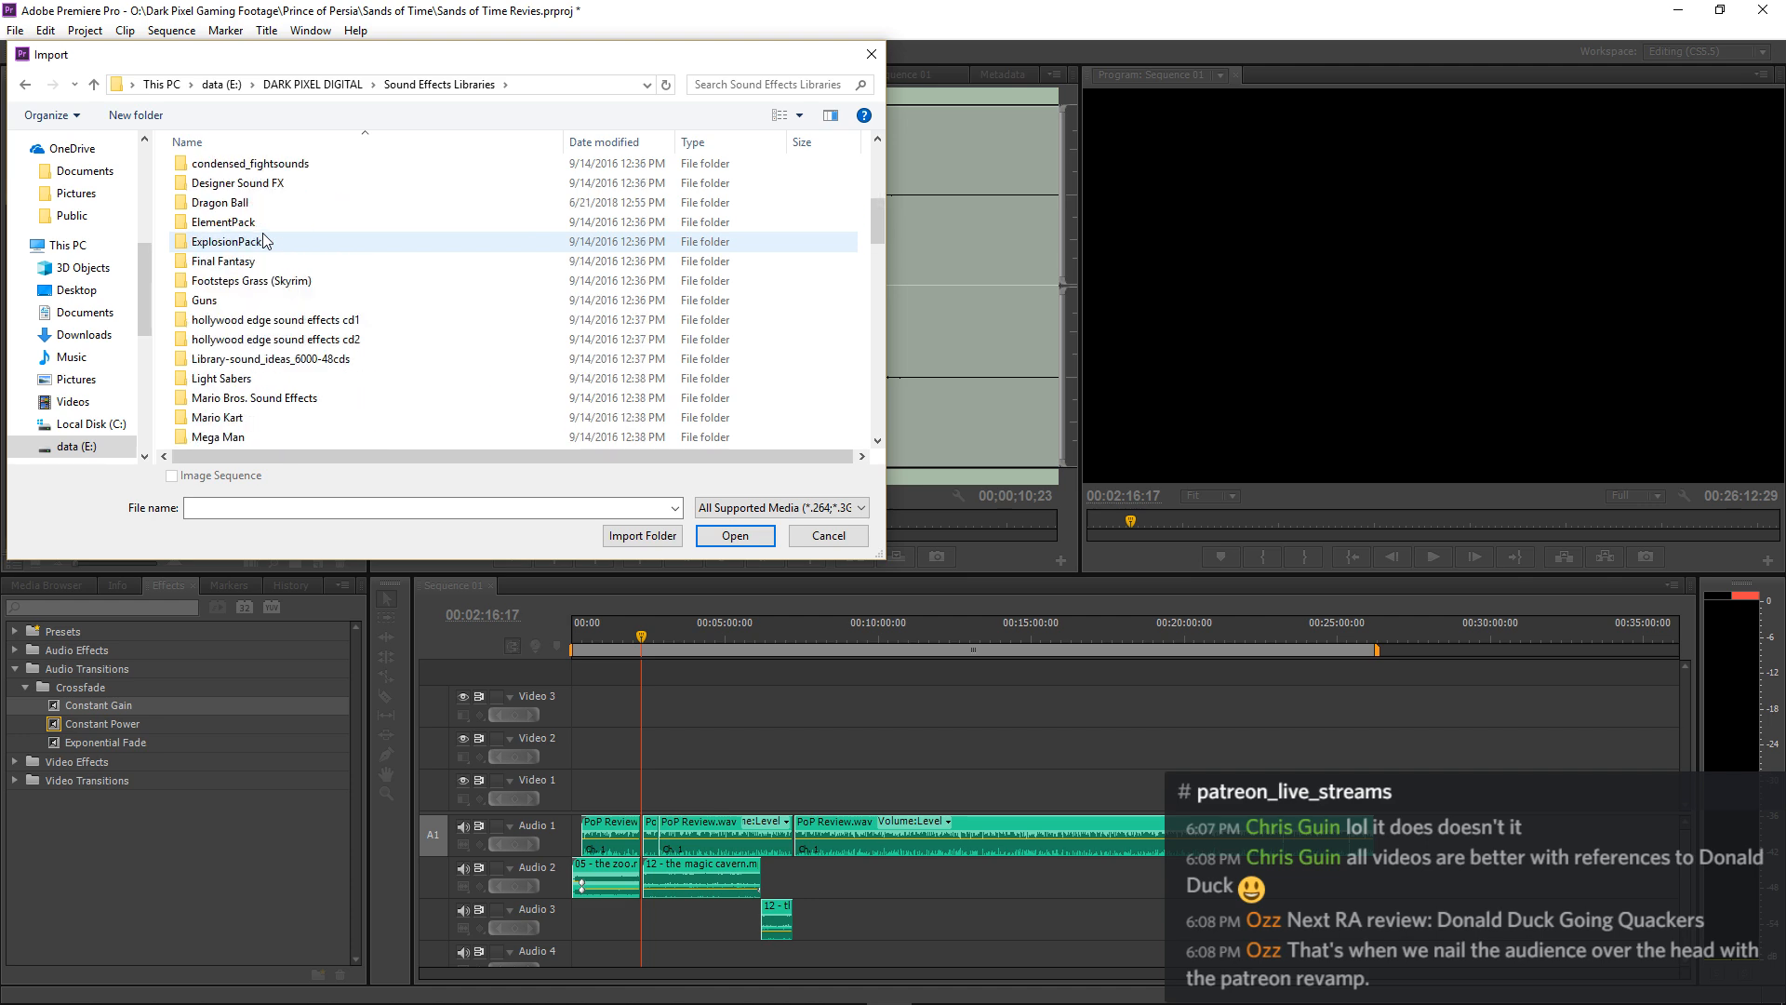
pyautogui.scroll(8, 267, 240)
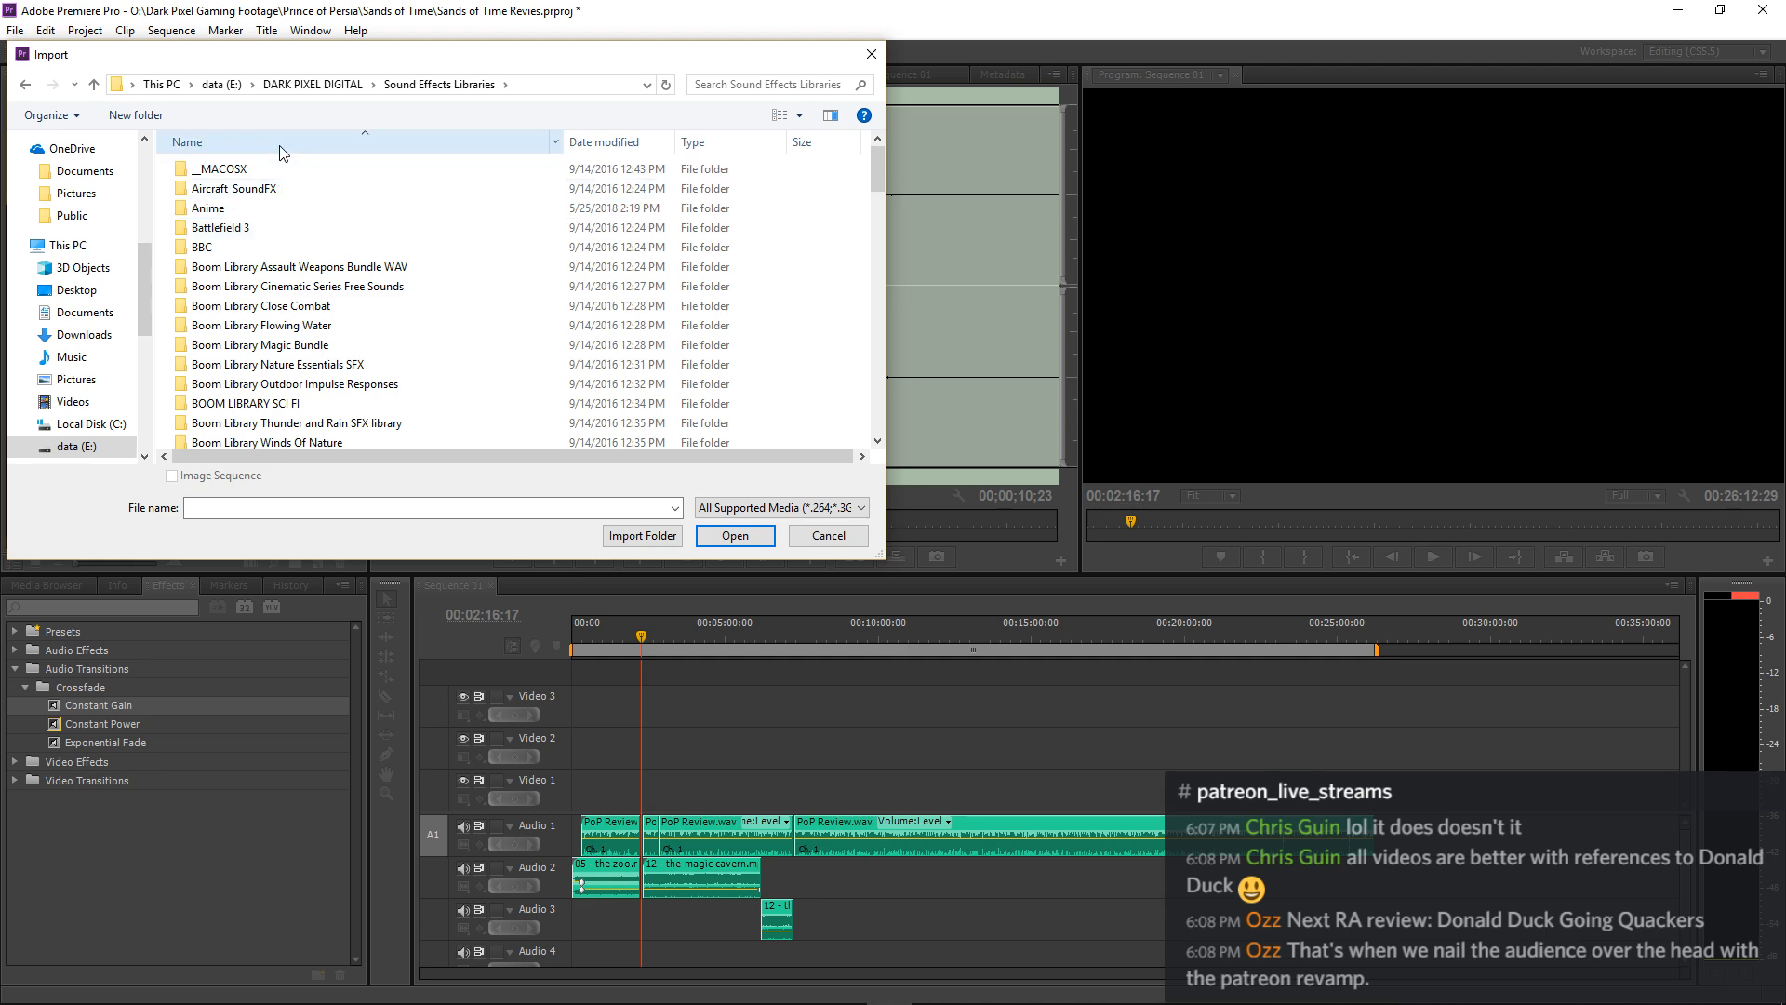
# Return to the Music folder on the data (E:) drive and check the contents of its Epic I folder.
pyautogui.click(310, 86)
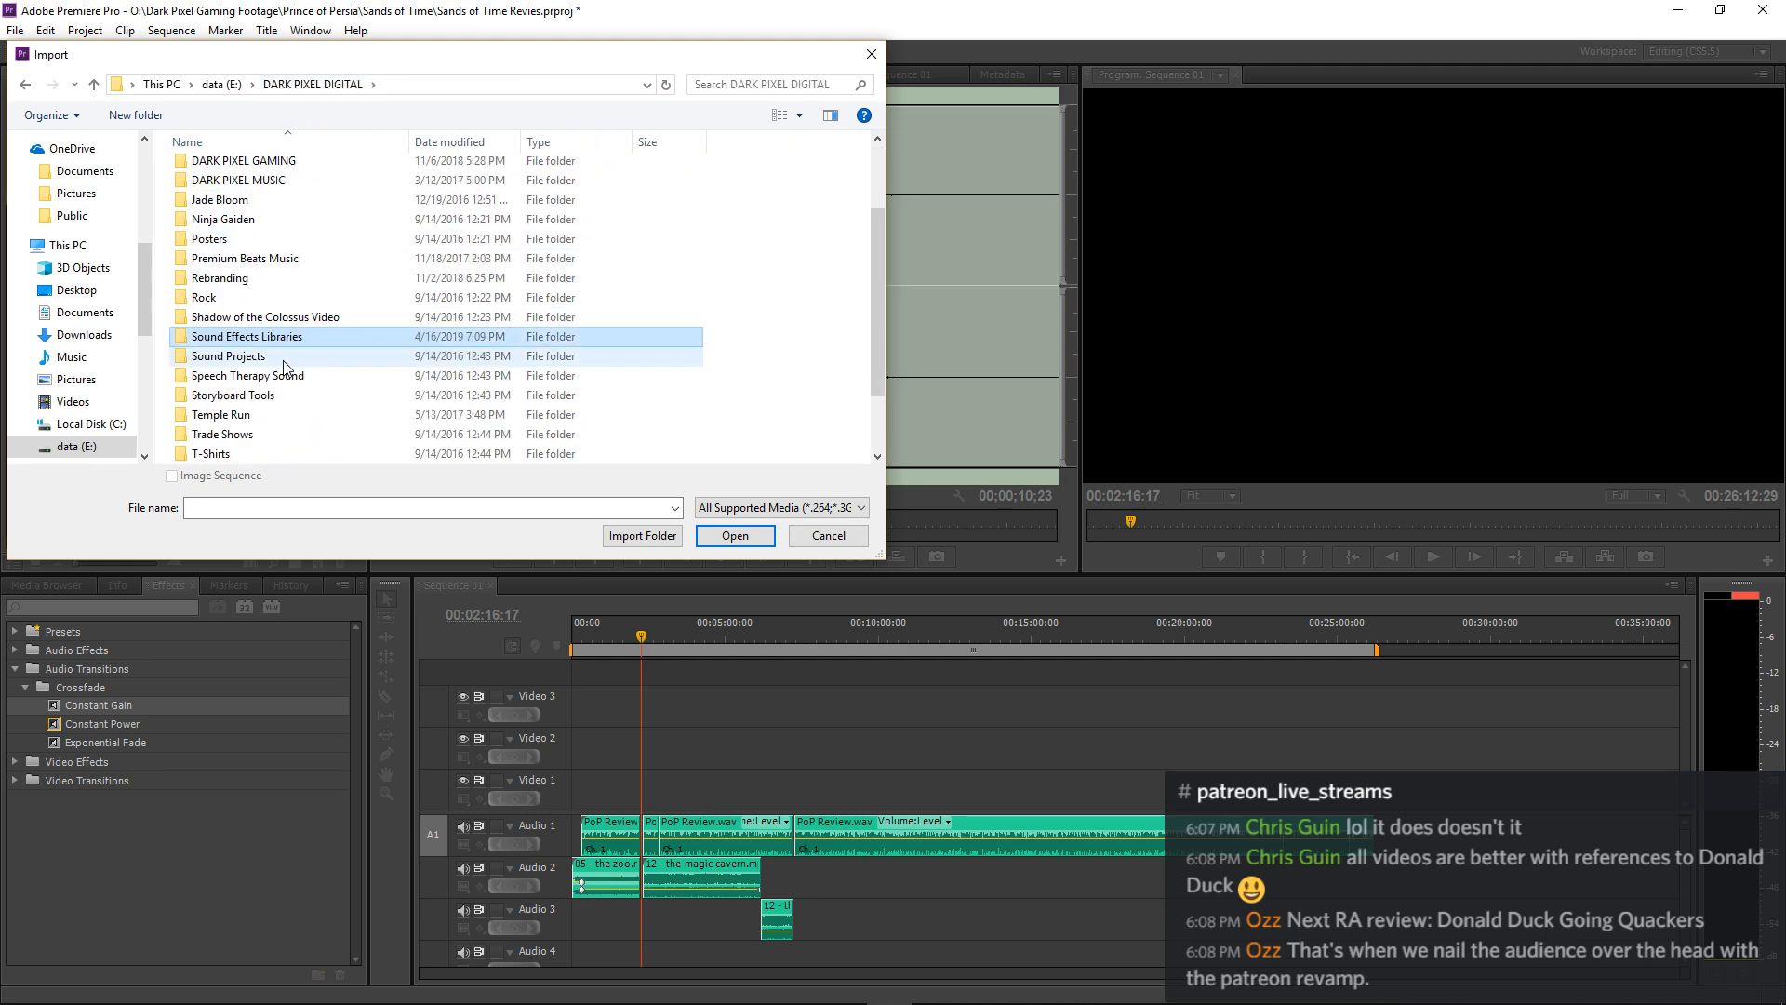
pyautogui.scroll(-2, 279, 344)
pyautogui.click(221, 85)
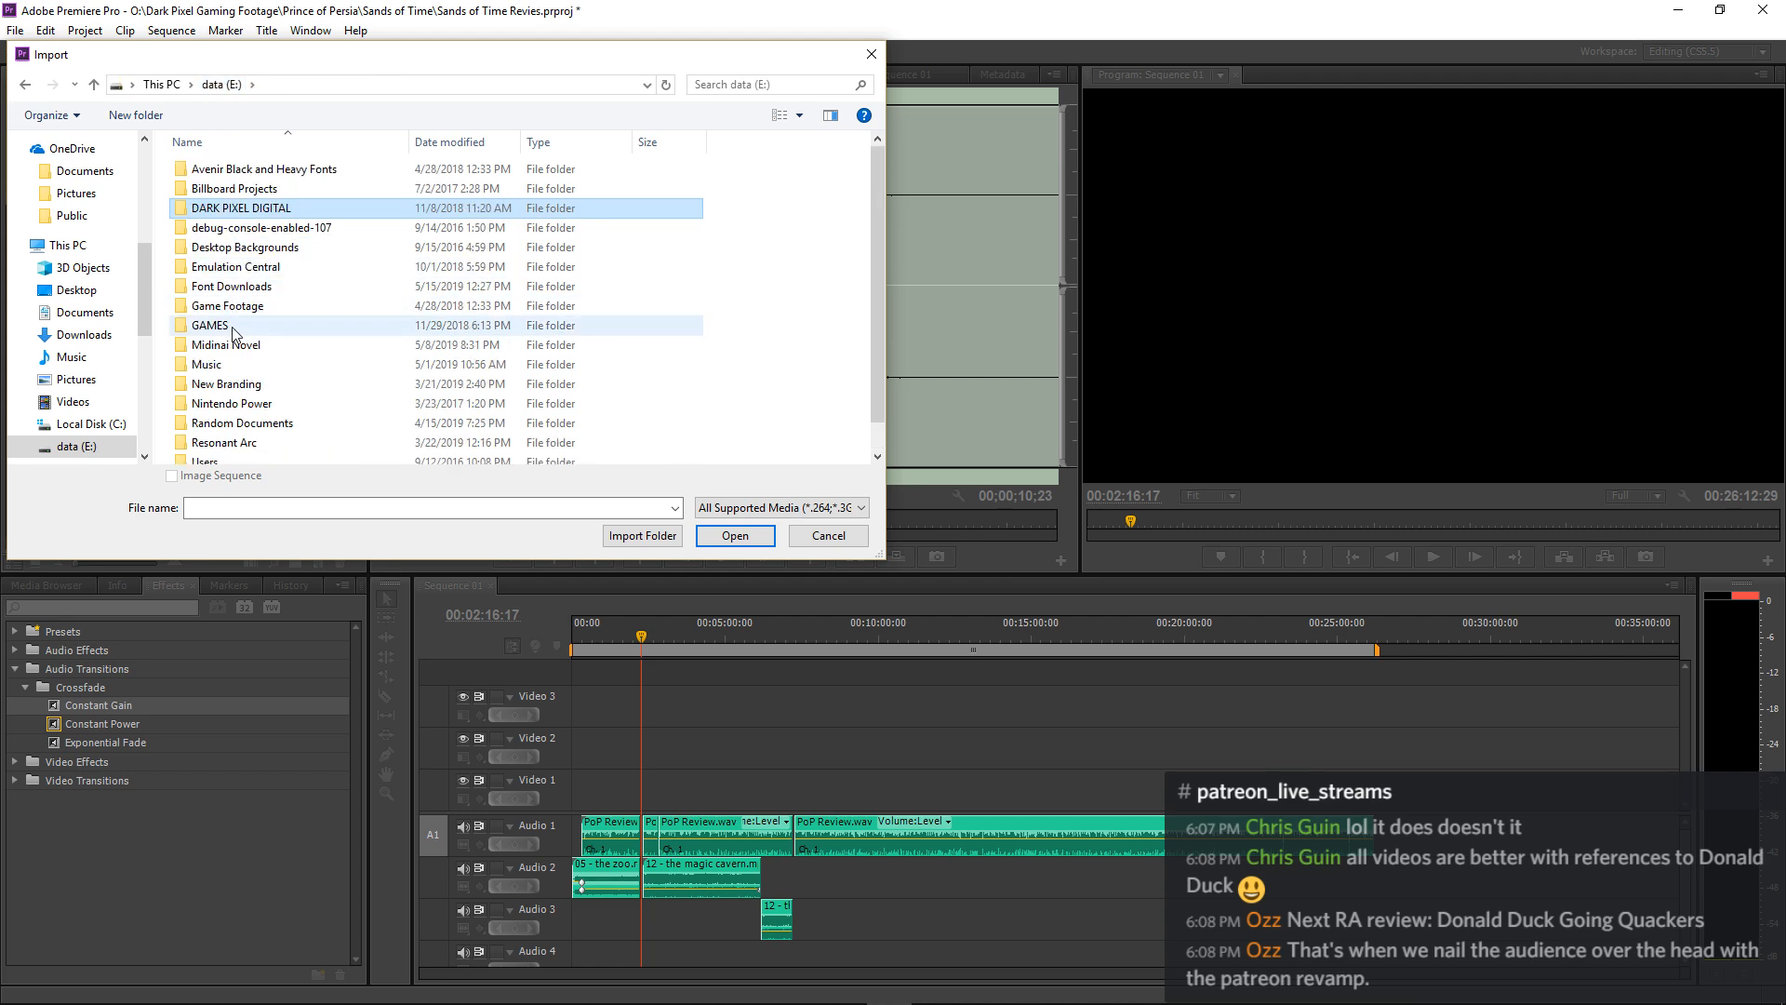
pyautogui.doubleClick(223, 372)
pyautogui.scroll(-8, 231, 351)
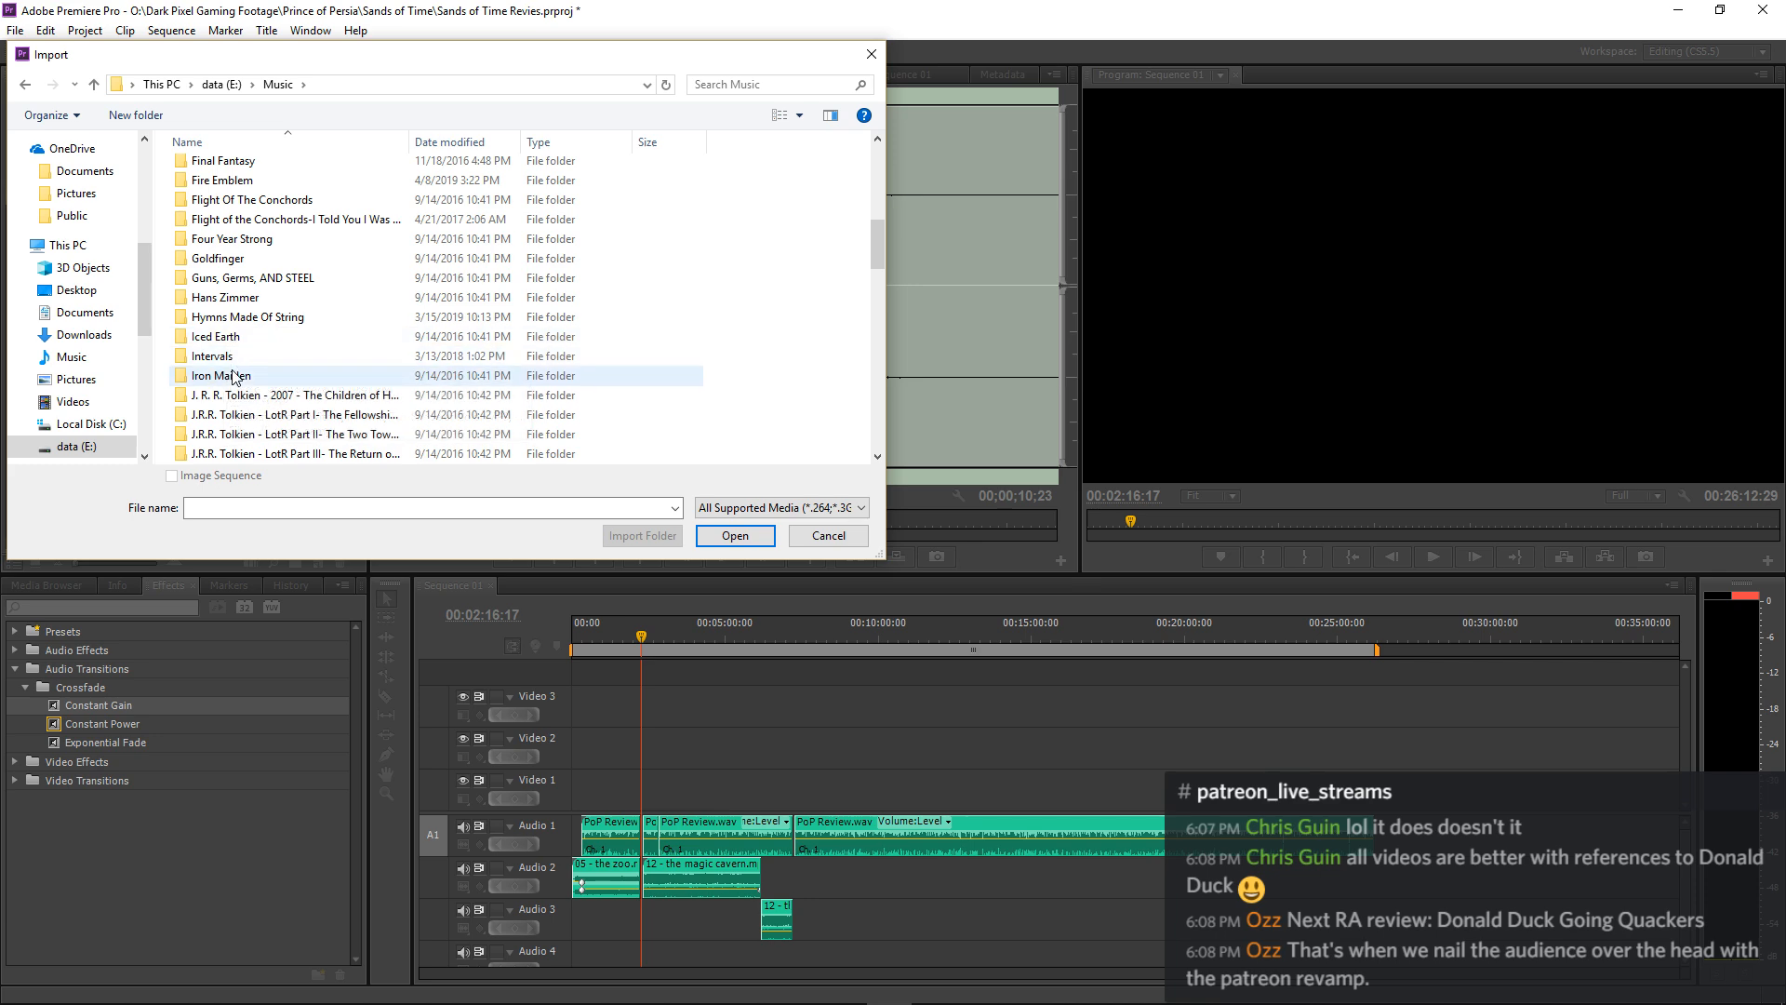
pyautogui.scroll(-1, 232, 376)
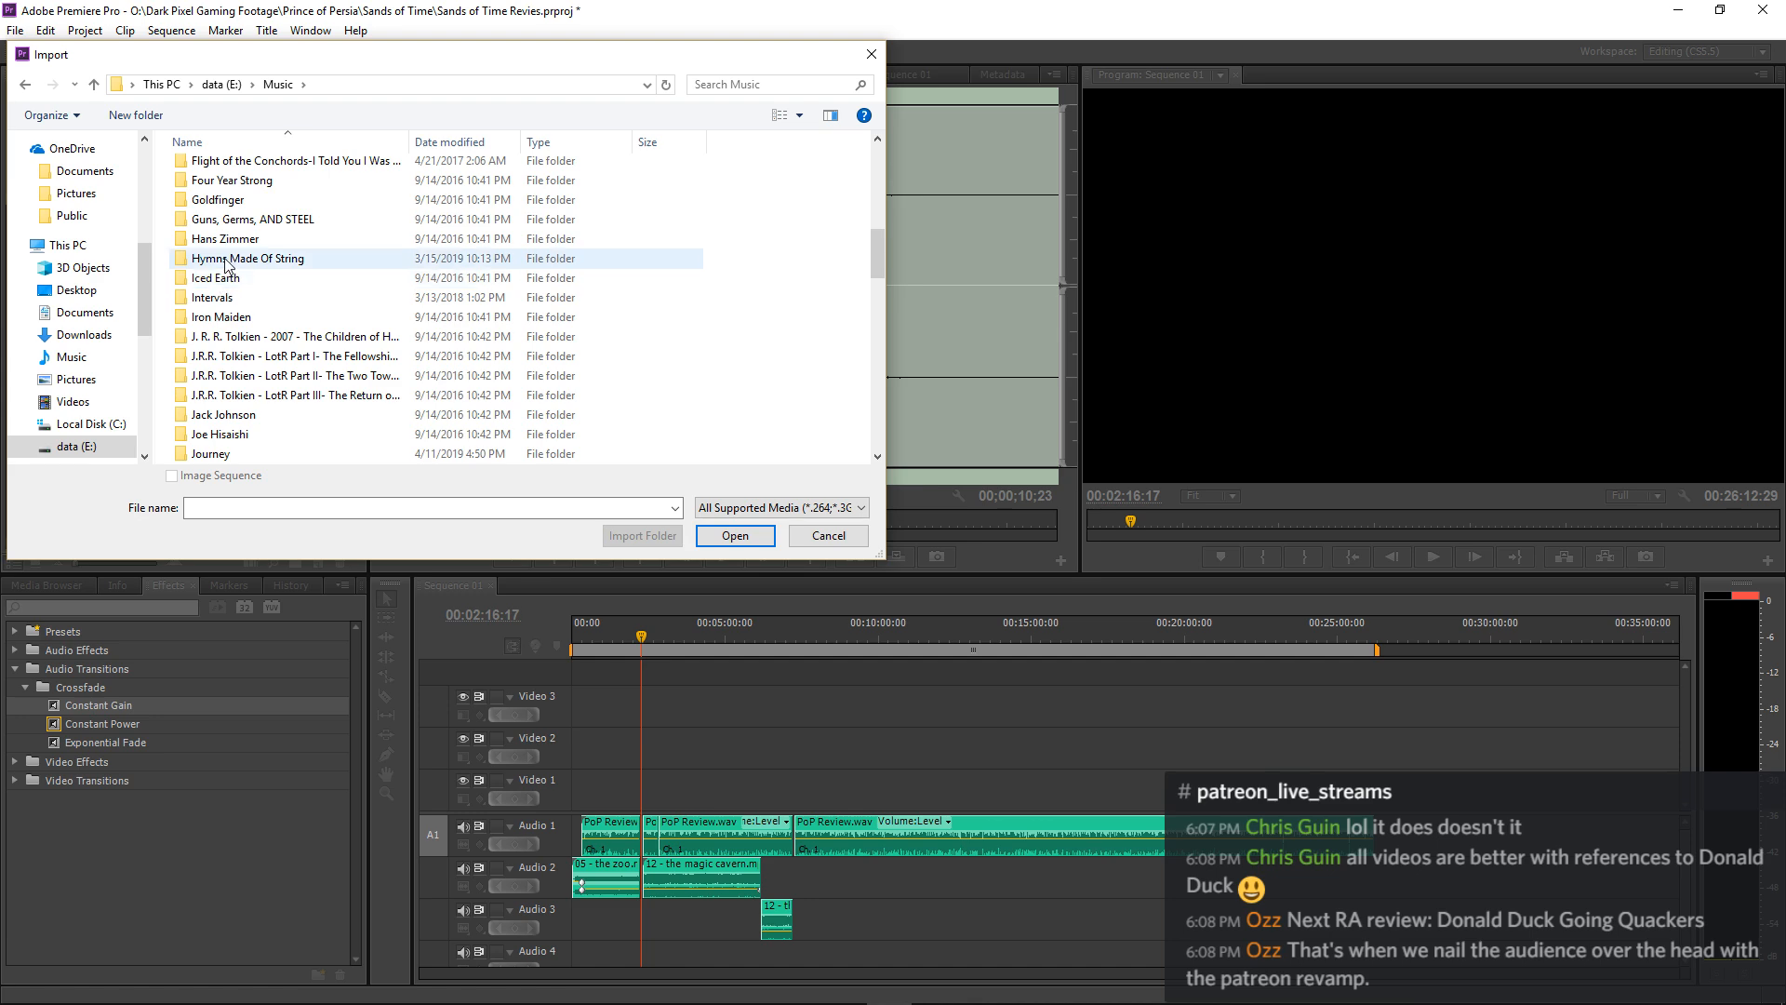
pyautogui.scroll(2, 226, 274)
pyautogui.scroll(2, 226, 265)
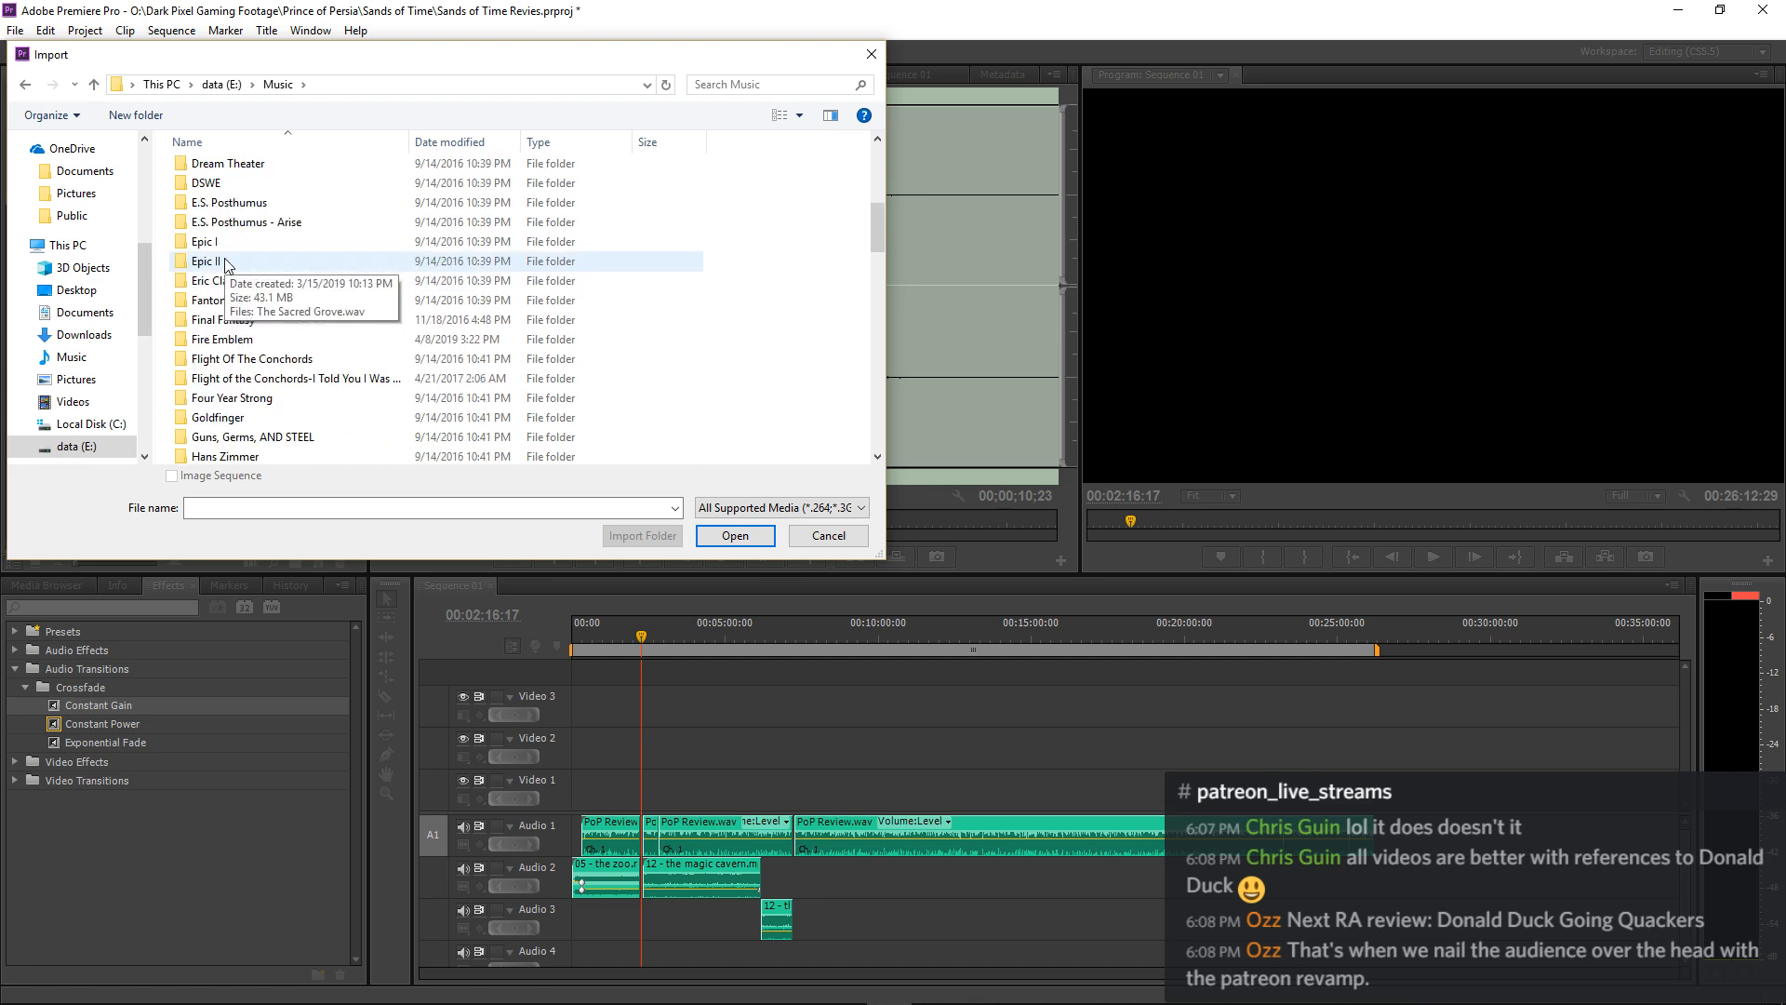
pyautogui.doubleClick(225, 245)
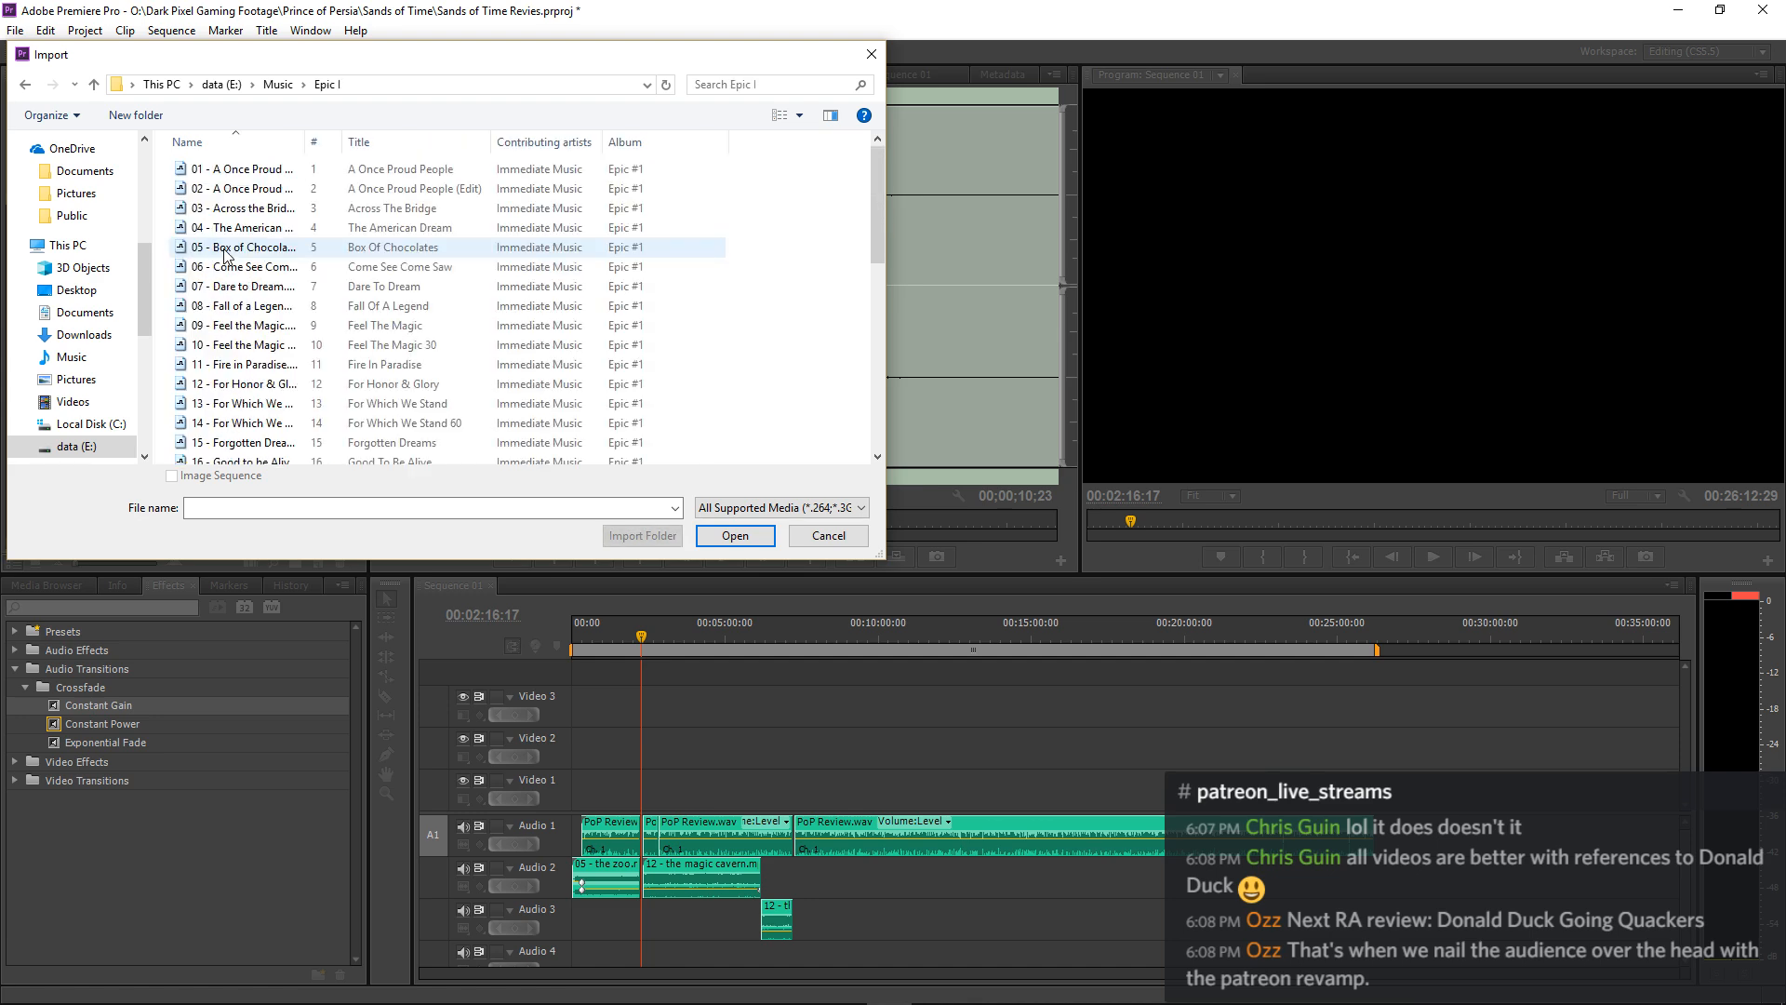
pyautogui.press('BackSpace')
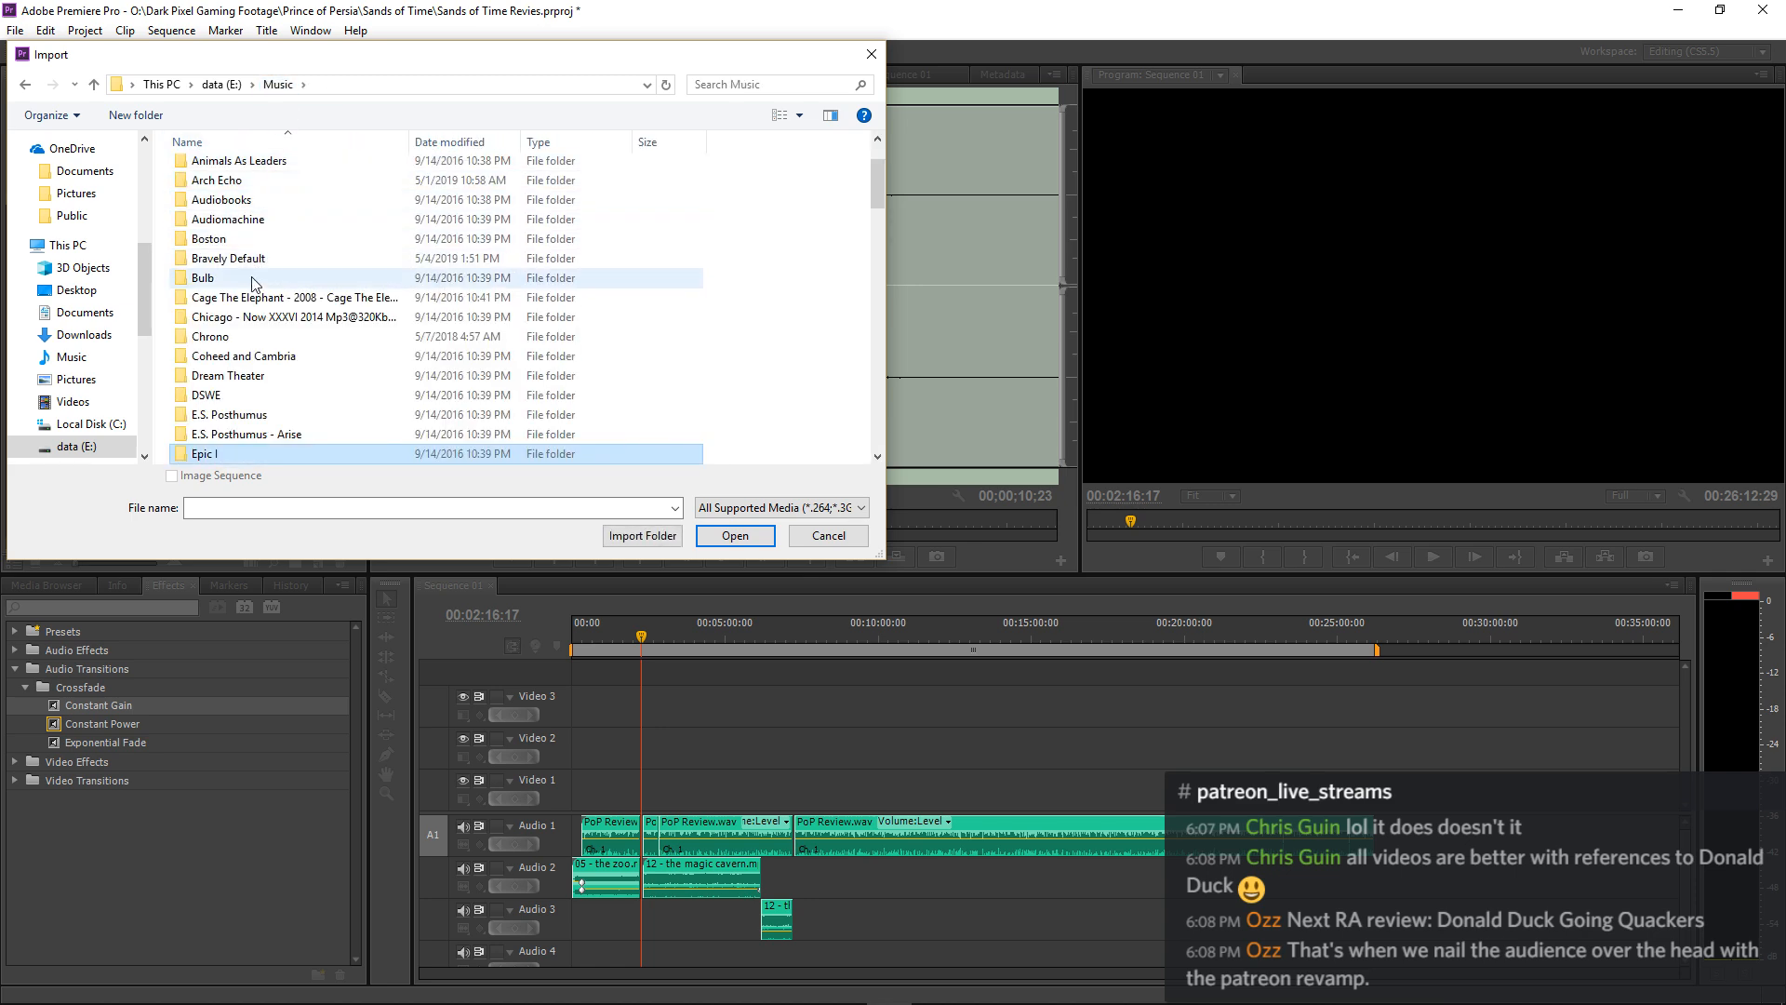
# Look through the remaining Music folders down to the loose MP3 files, and close the import dialog without importing anything.
pyautogui.scroll(-1, 231, 394)
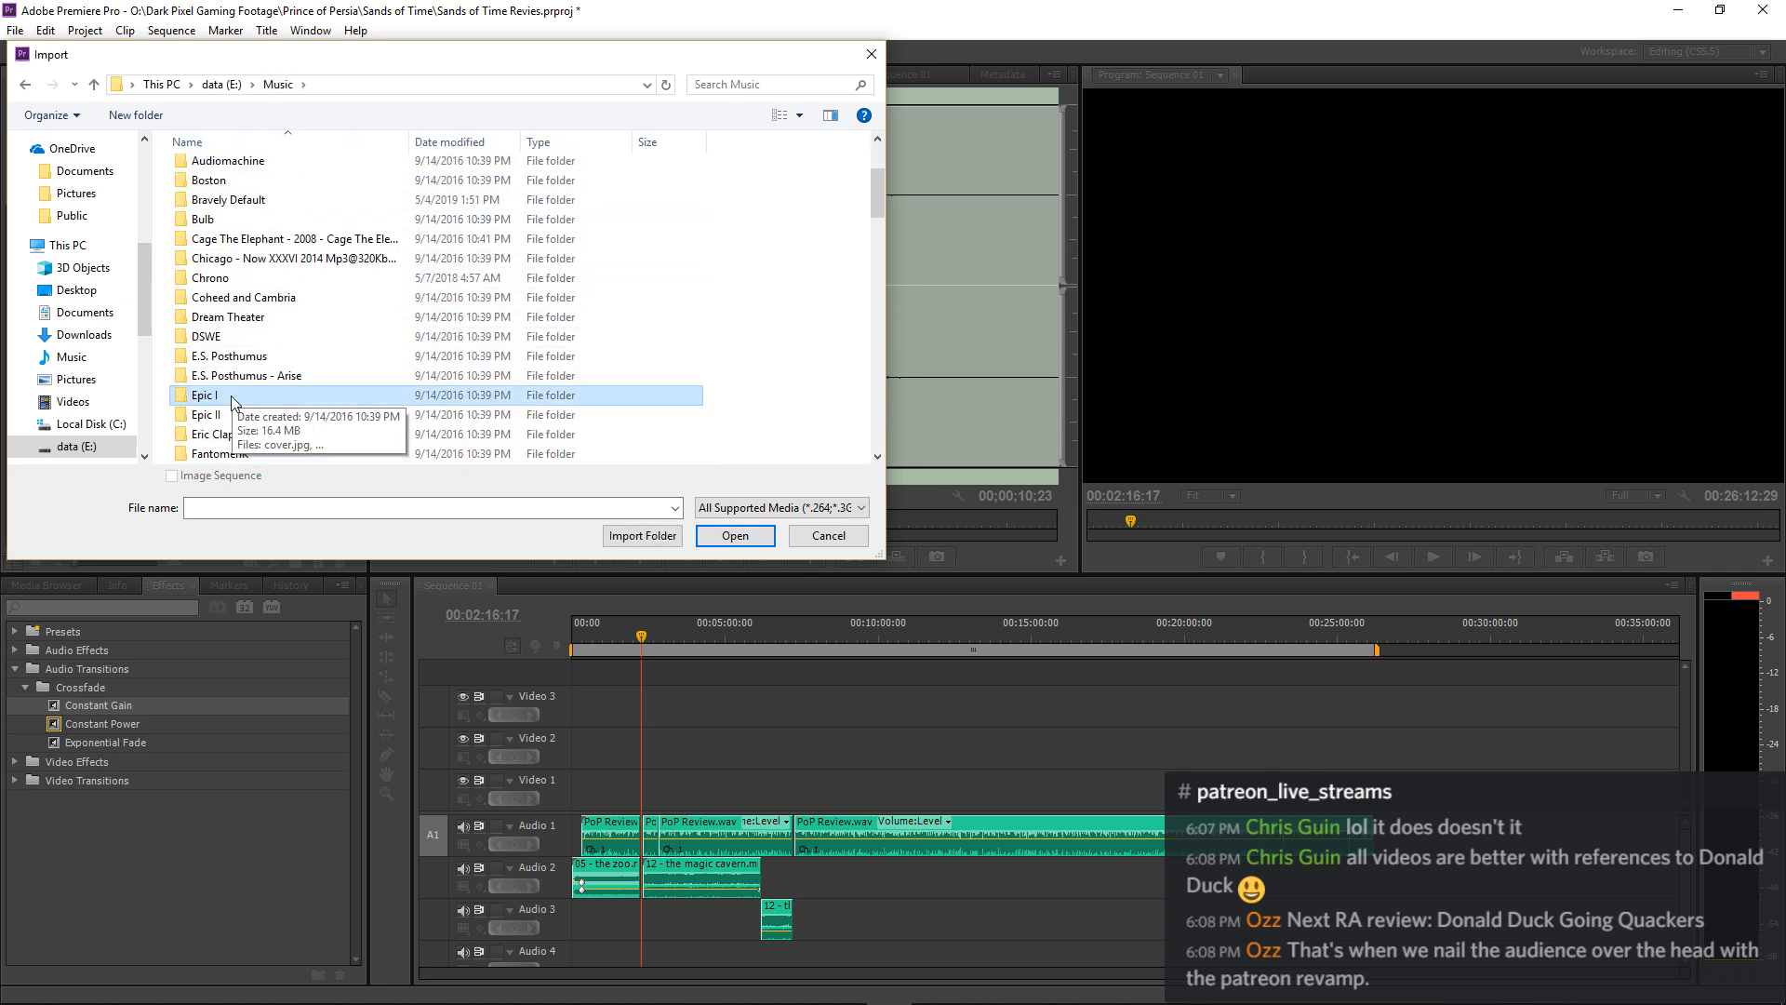
pyautogui.scroll(-1, 231, 395)
pyautogui.scroll(-1, 232, 402)
pyautogui.scroll(-3, 233, 400)
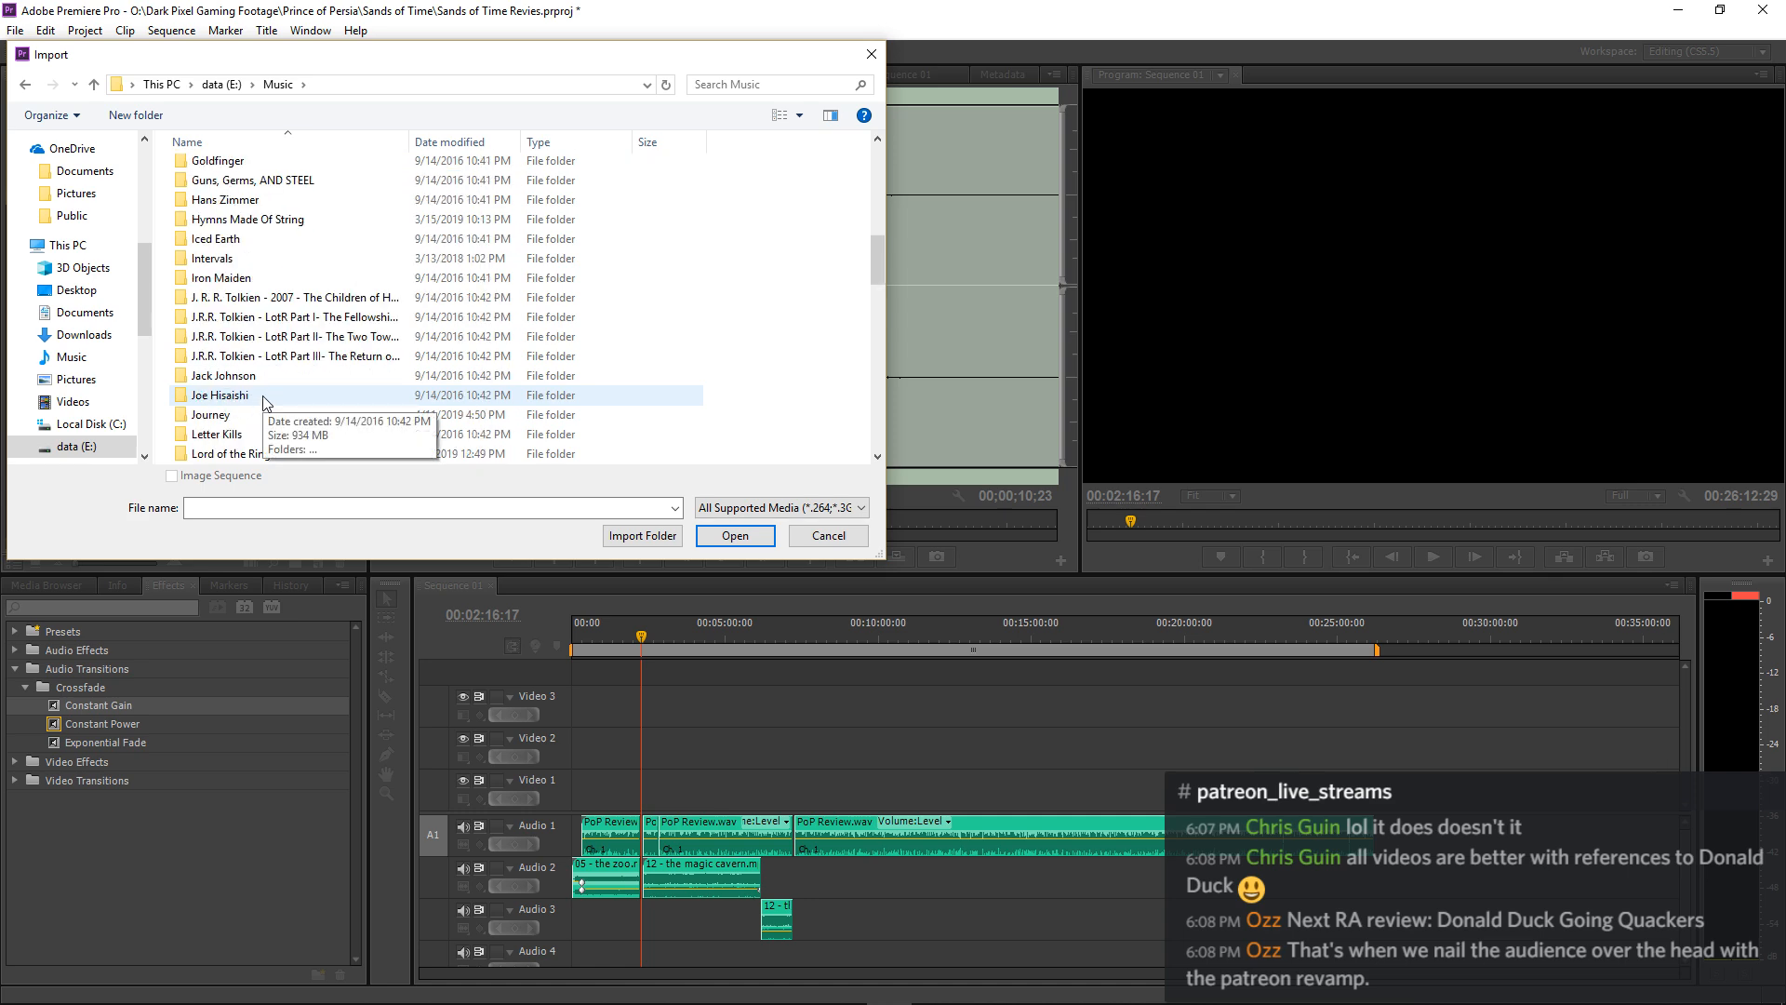
pyautogui.scroll(-2, 264, 402)
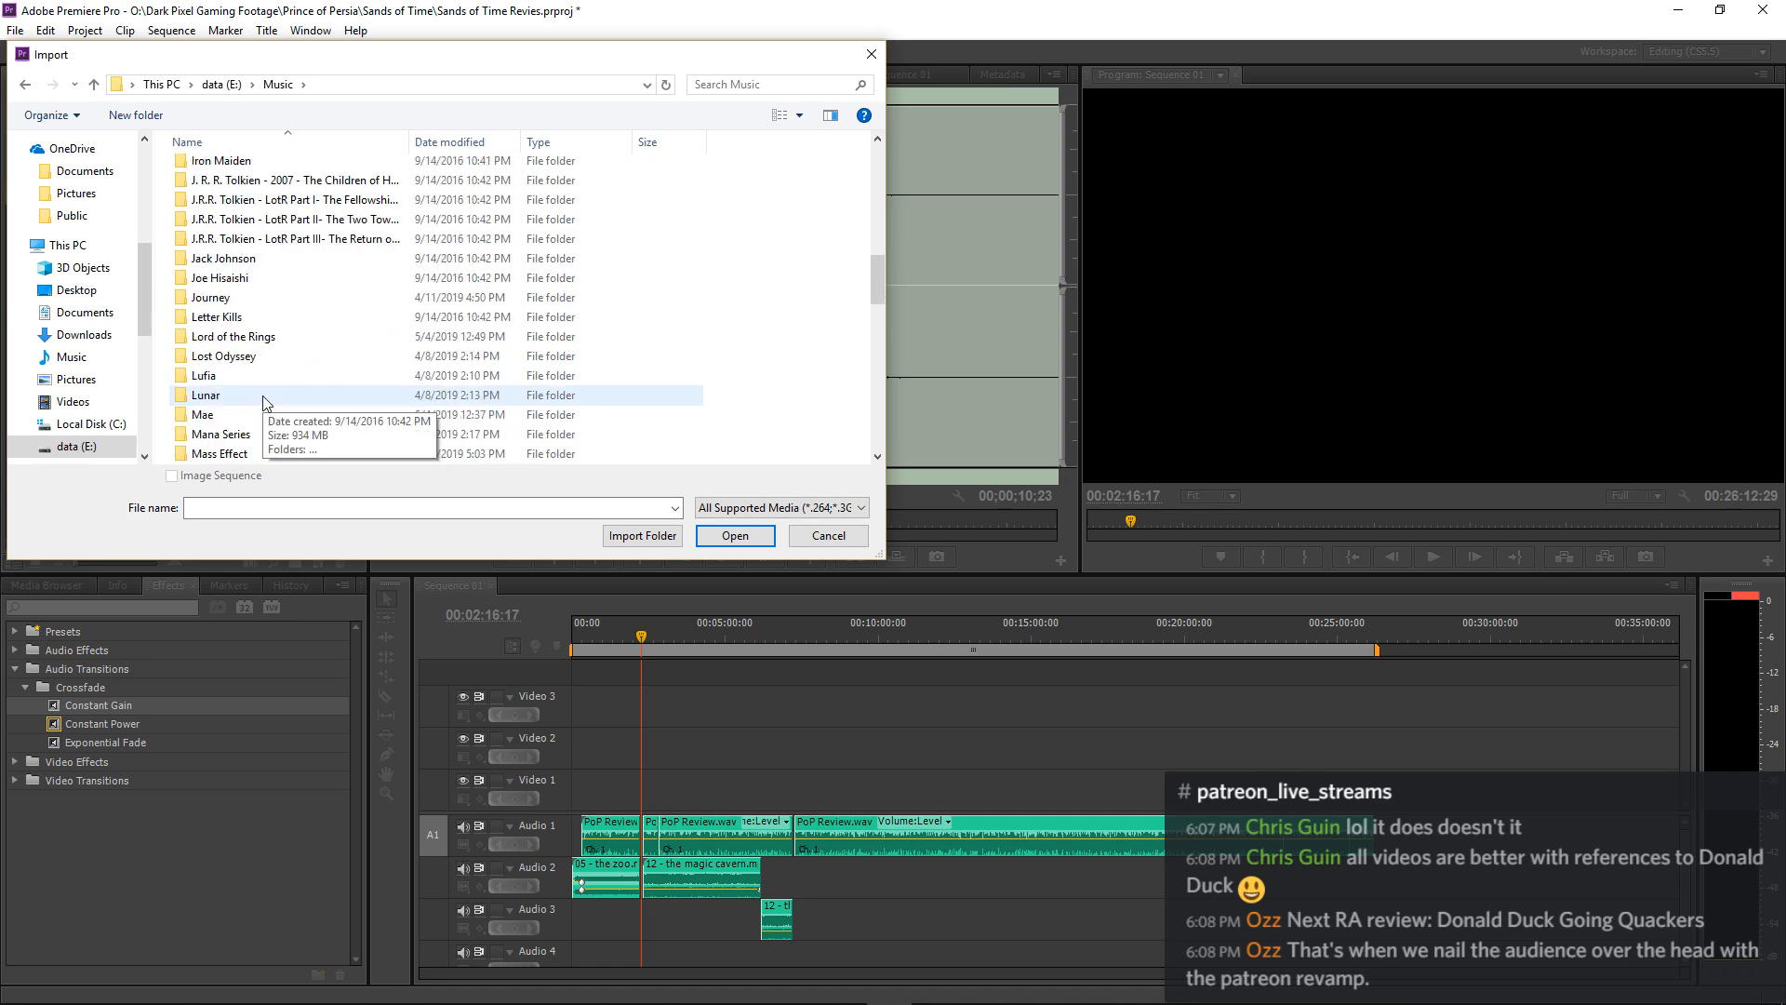
pyautogui.scroll(-20, 264, 402)
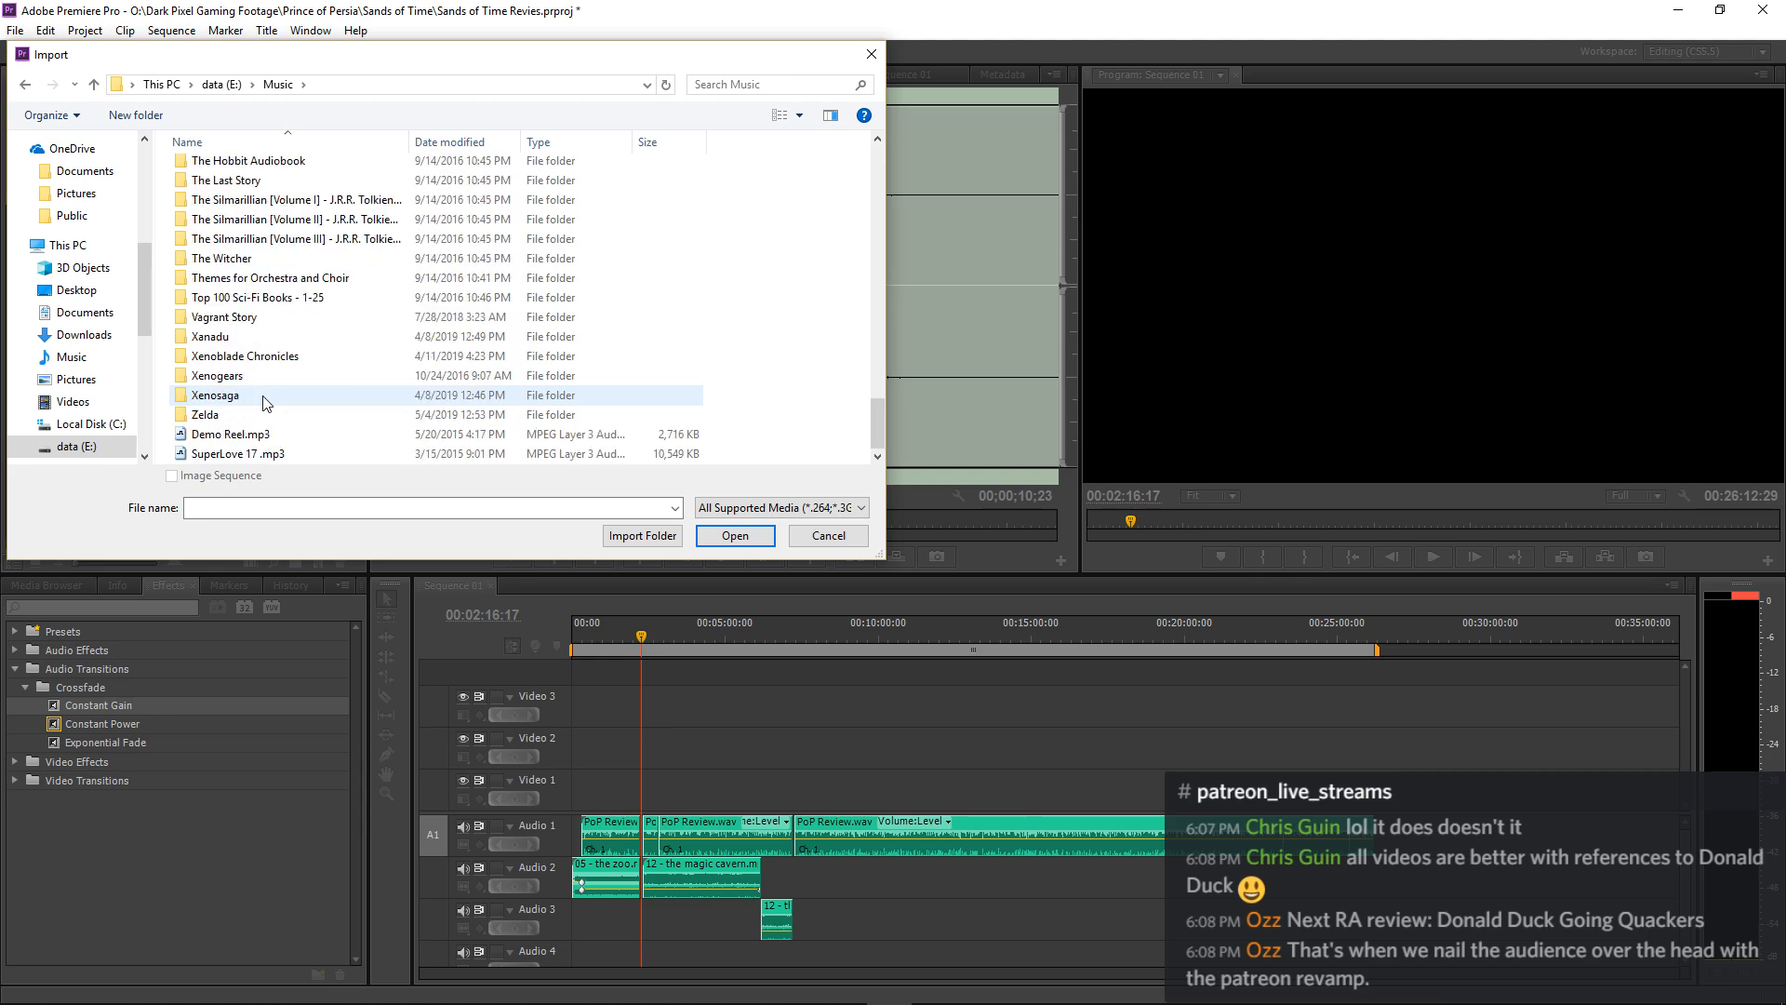
pyautogui.click(828, 535)
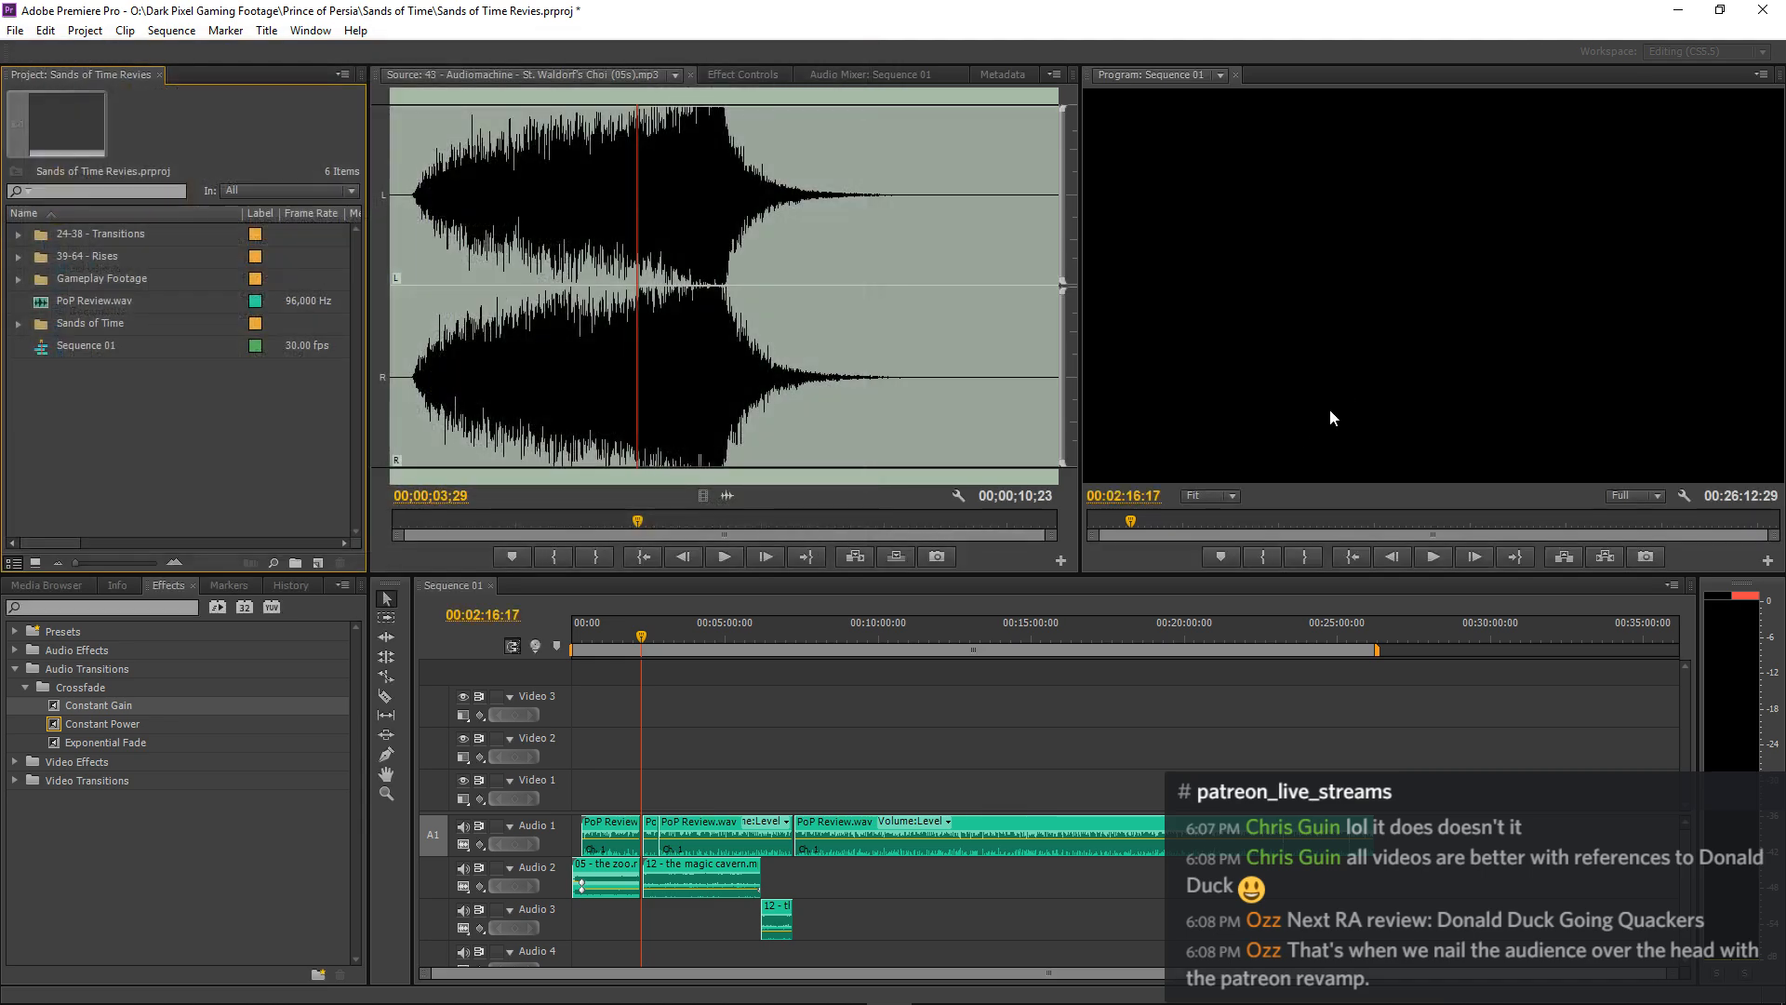
# Save the Sands of Time review project and minimize Premiere Pro.
pyautogui.click(824, 668)
pyautogui.hotkey('ctrl', 's')
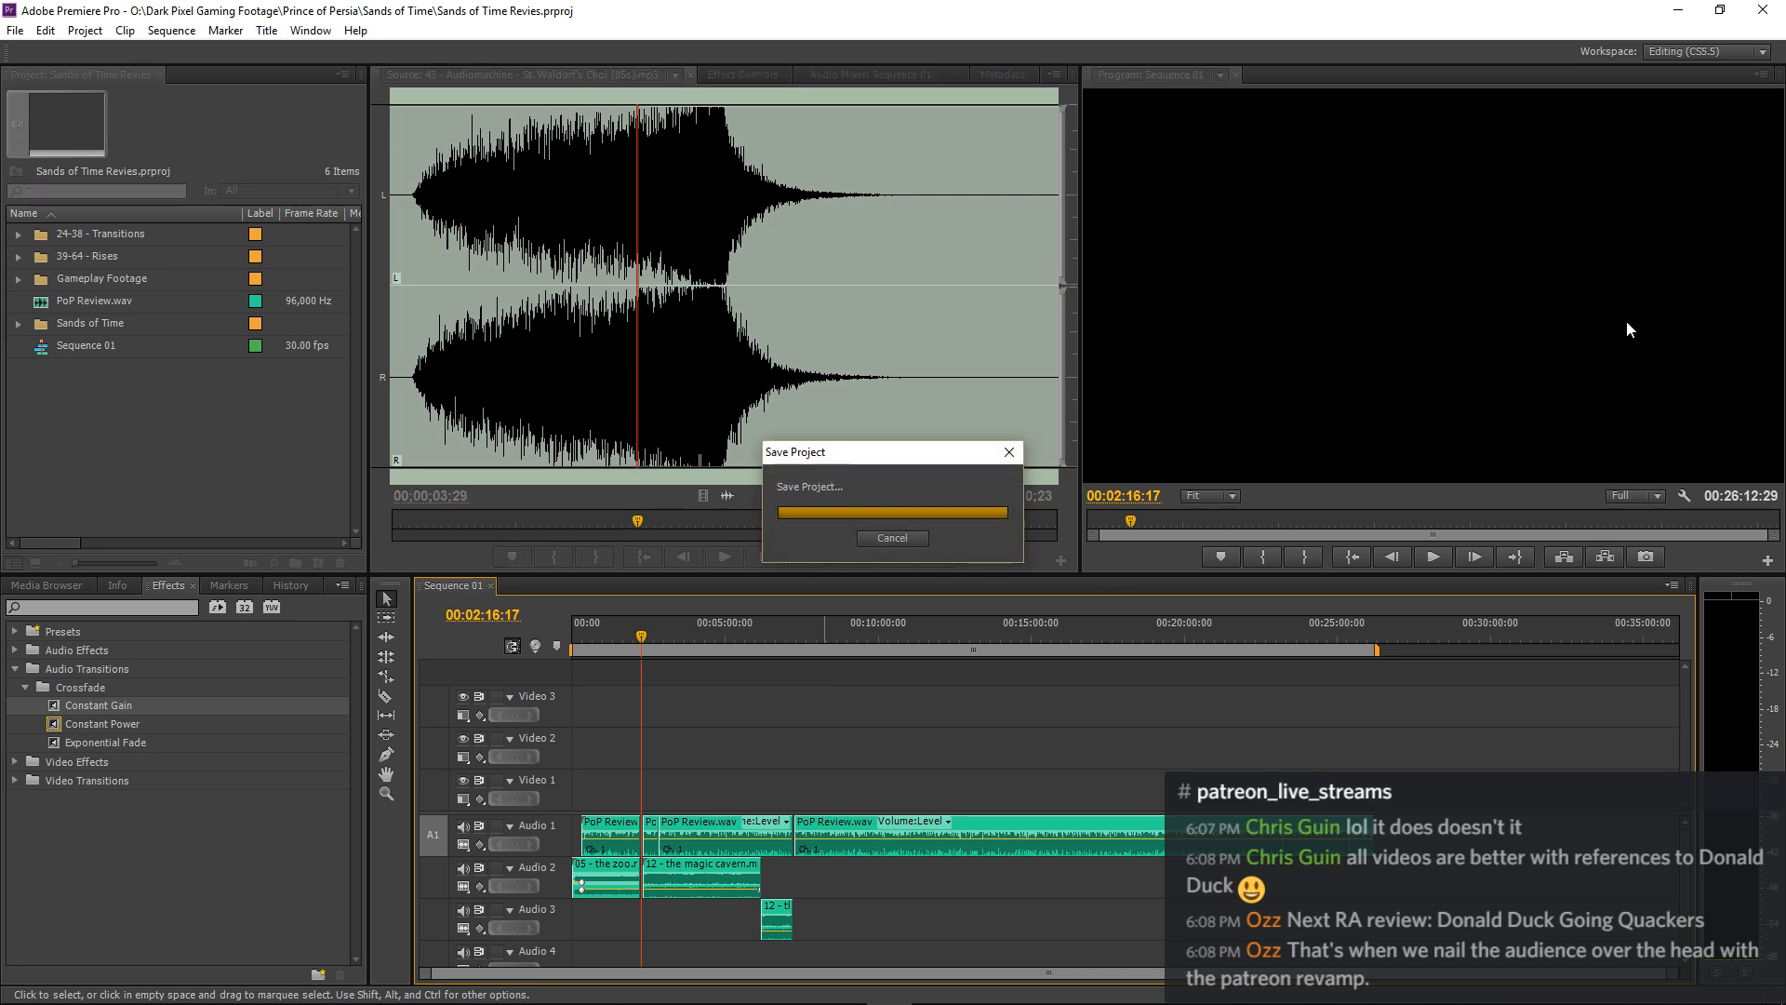
pyautogui.click(1679, 10)
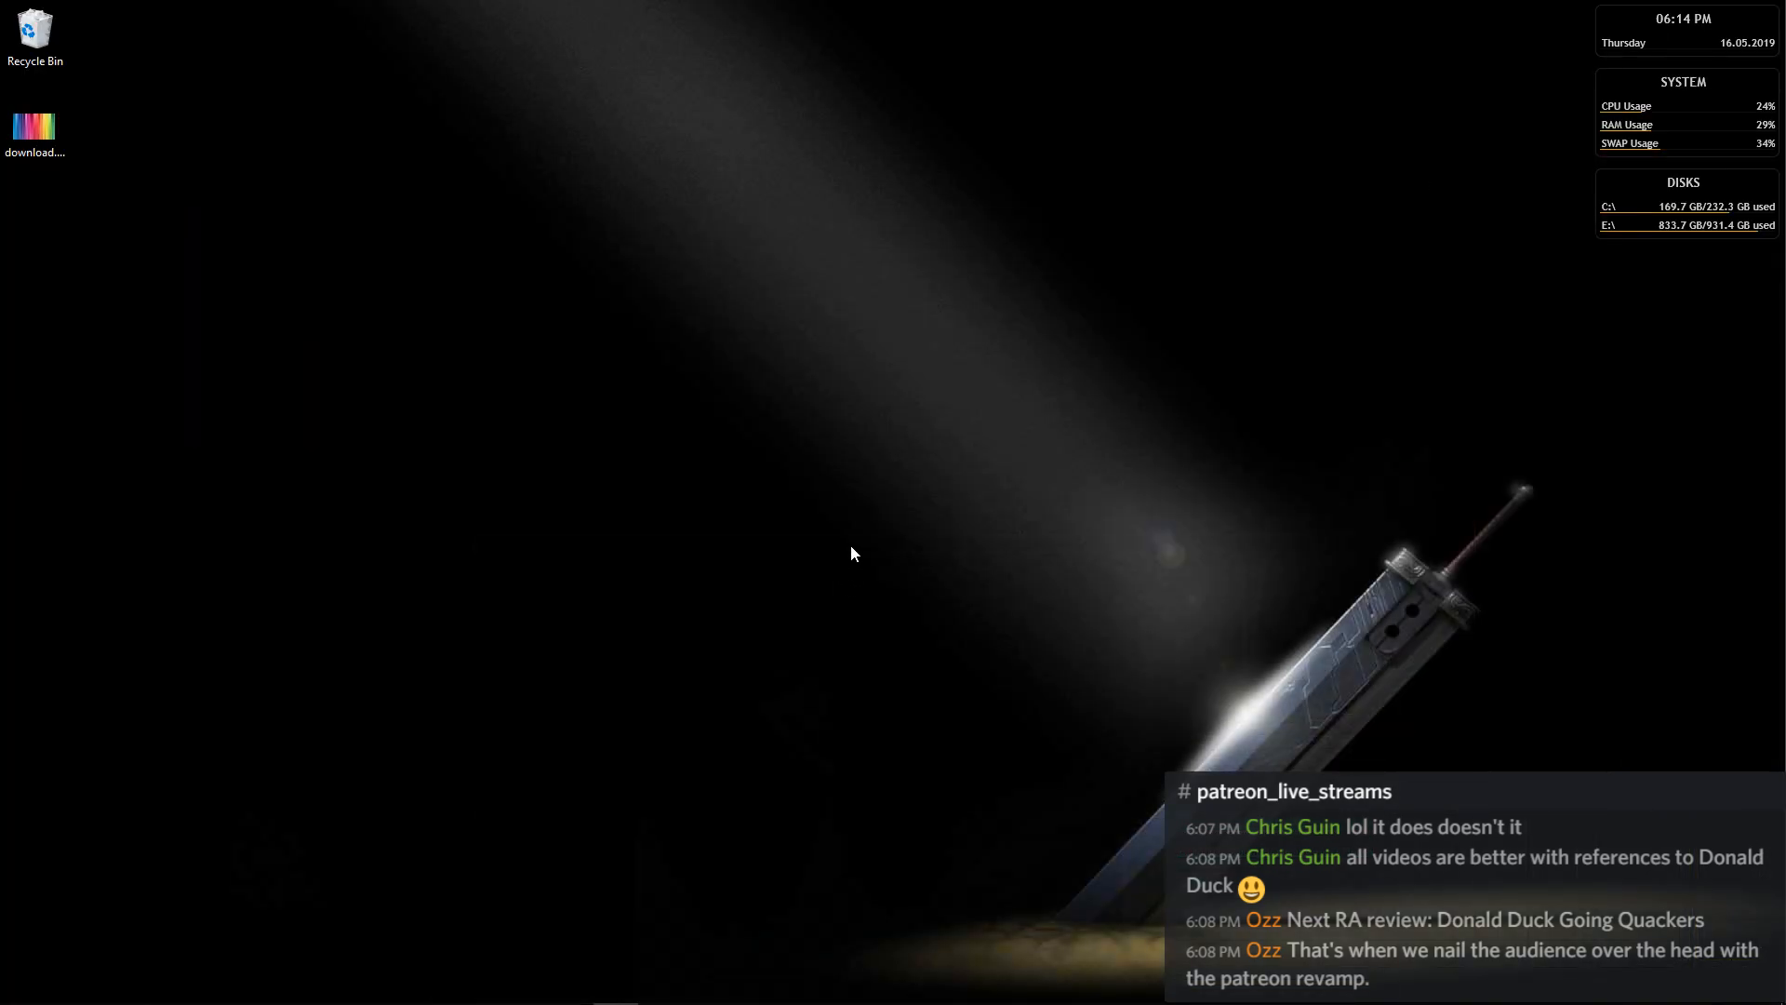
# Launch Cubase LE AI Elements 8 64bit.
pyautogui.moveTo(619, 998)
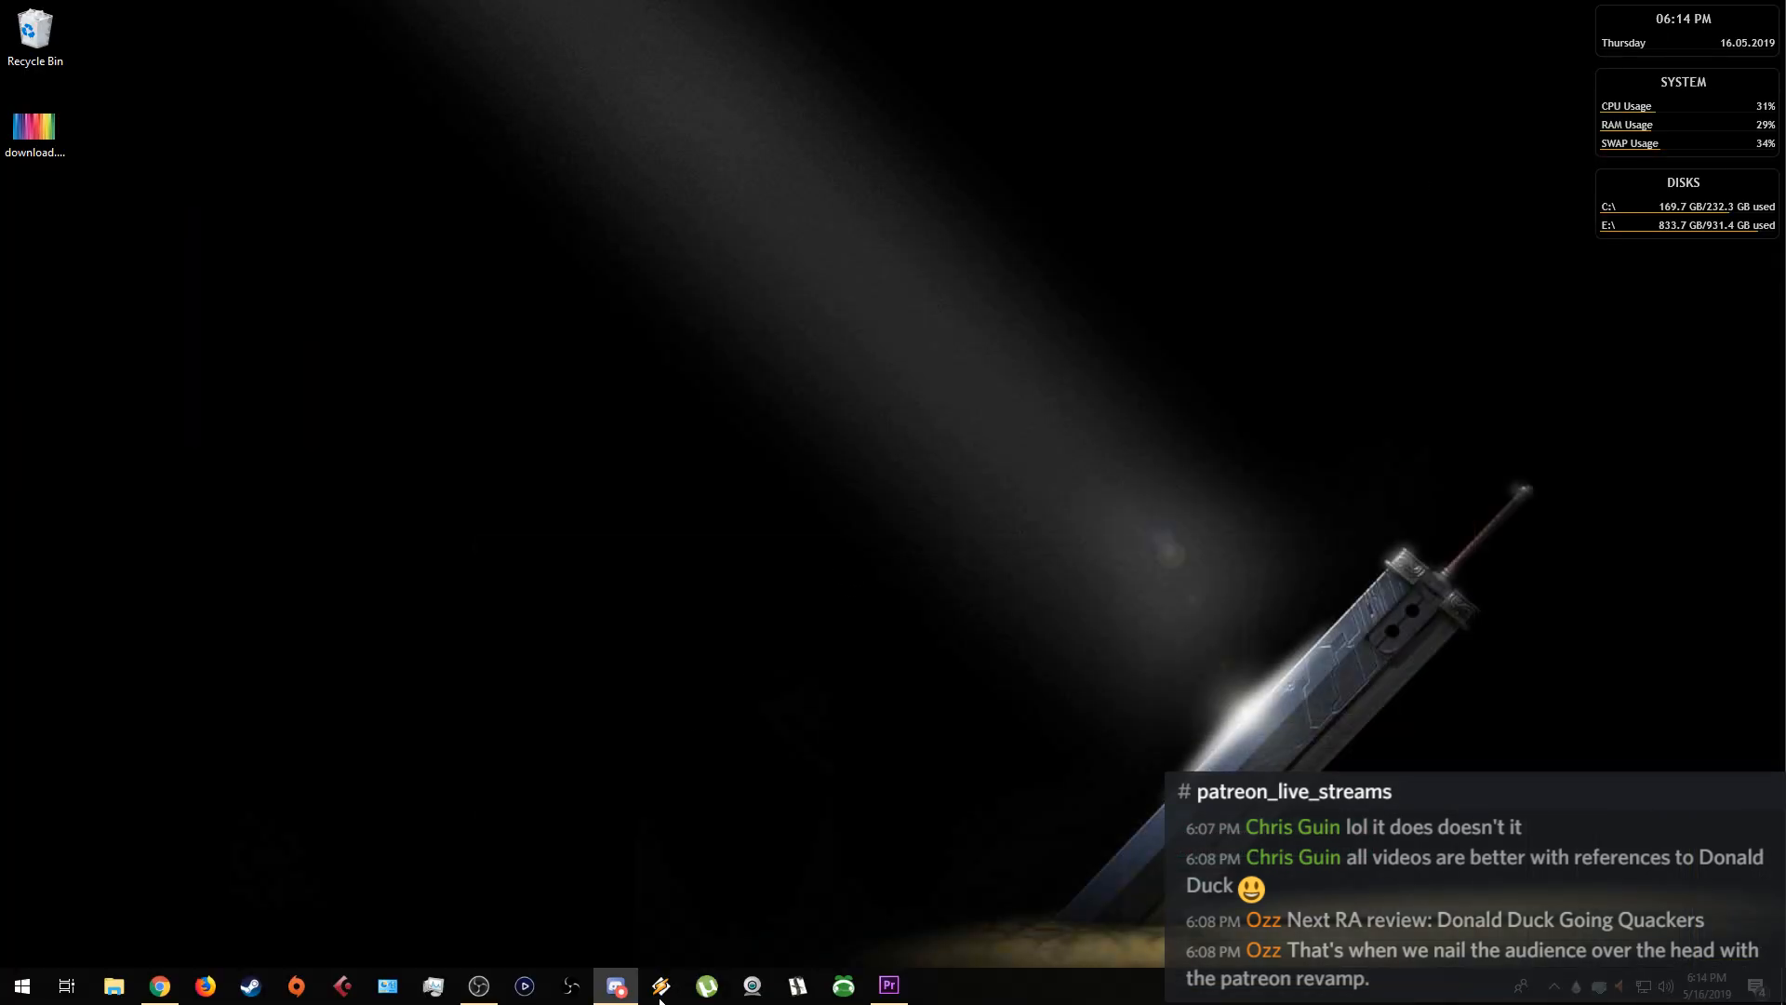
pyautogui.rightClick(343, 988)
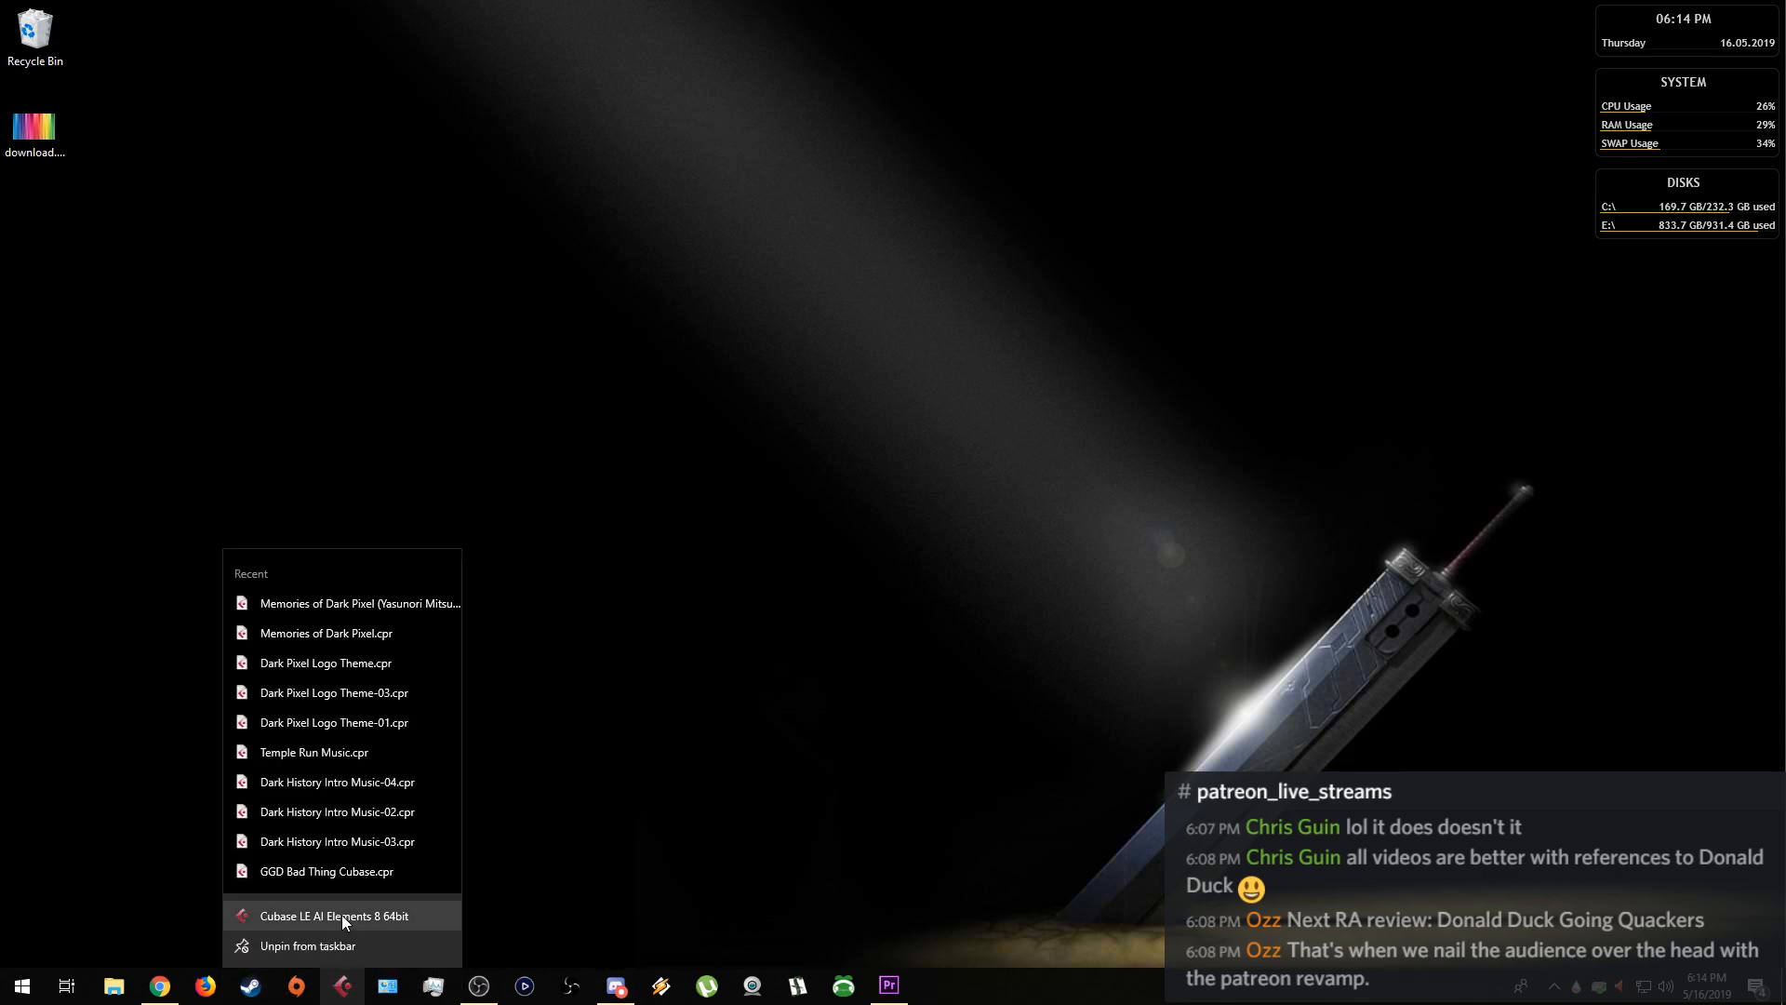
pyautogui.click(429, 840)
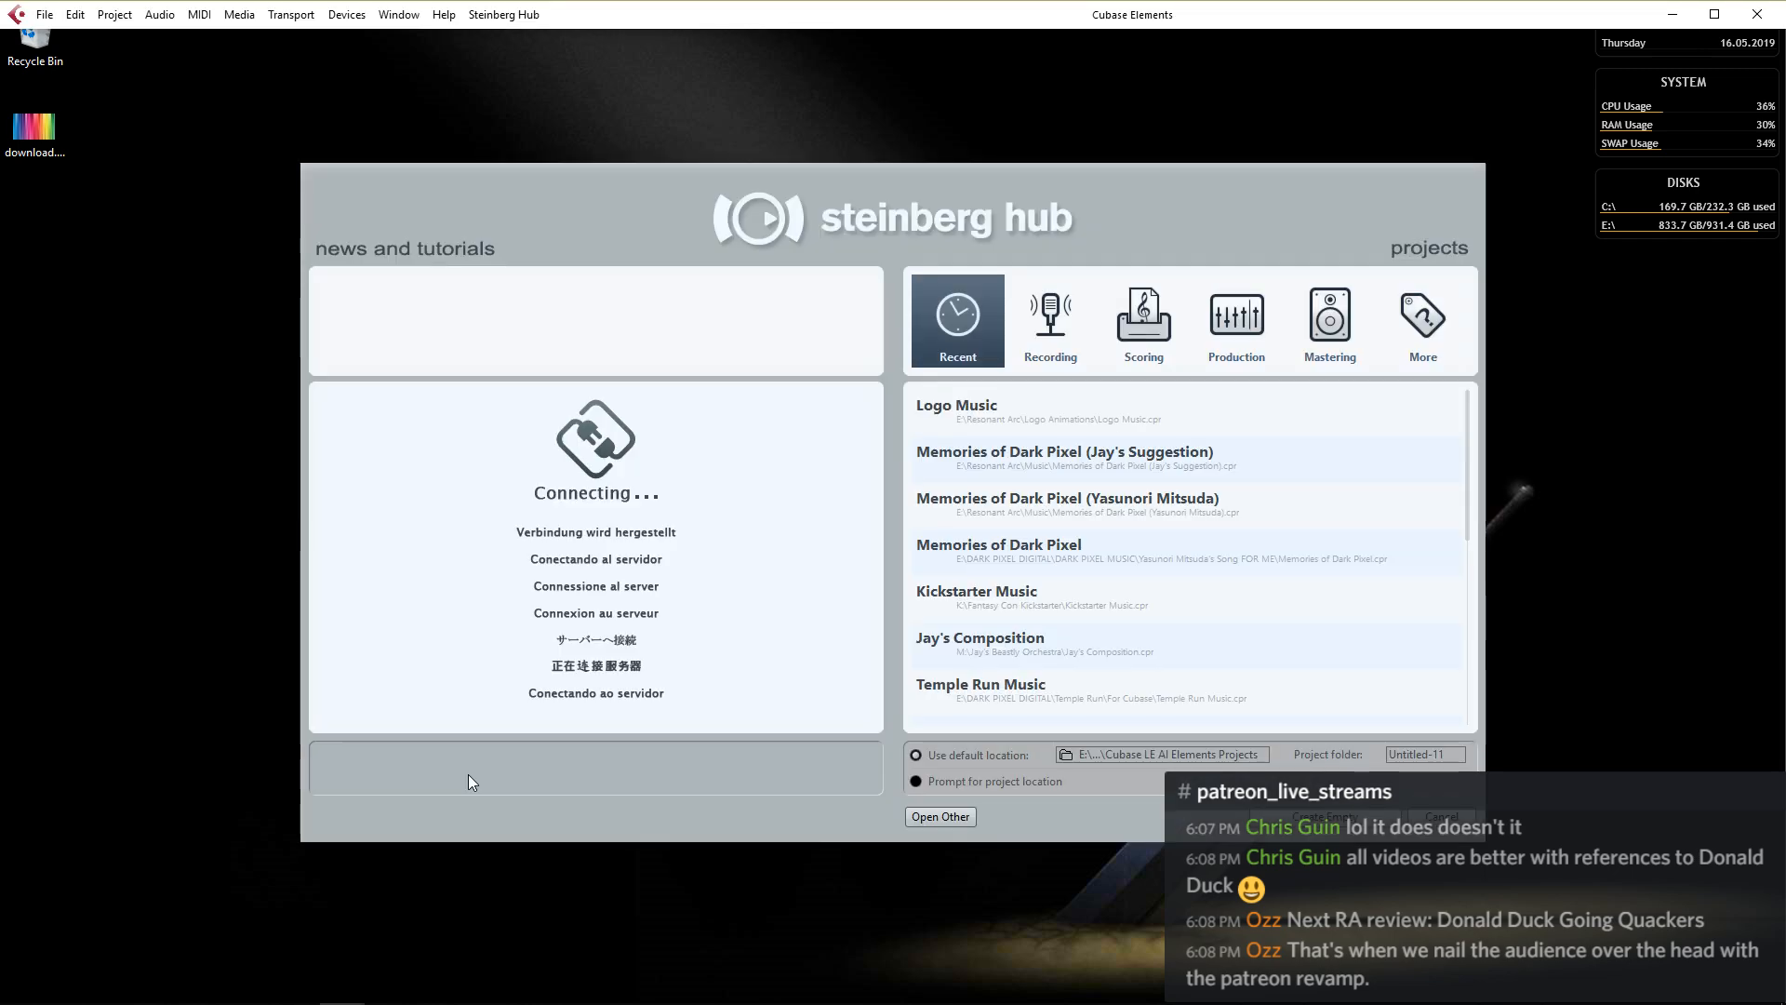
# Create a project from the Piano Composition scoring template, leave the missing ports unmapped, close the score window and maximize the project window.
pyautogui.click(1141, 338)
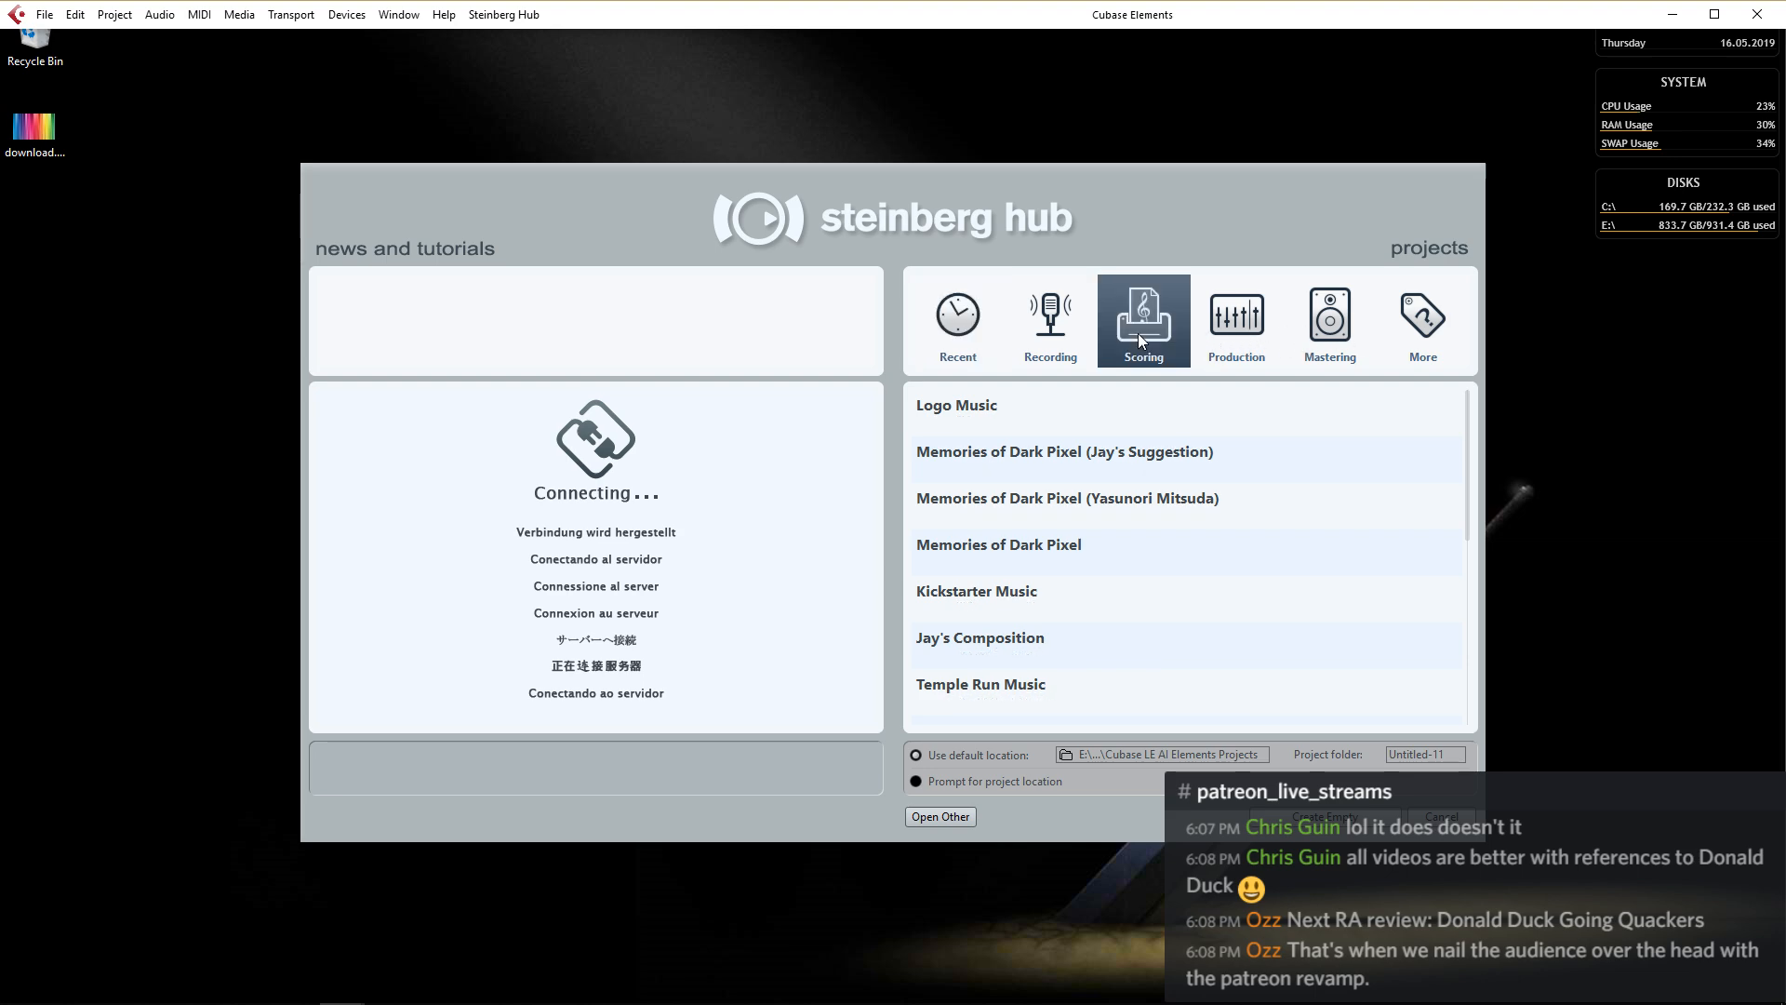
pyautogui.click(995, 410)
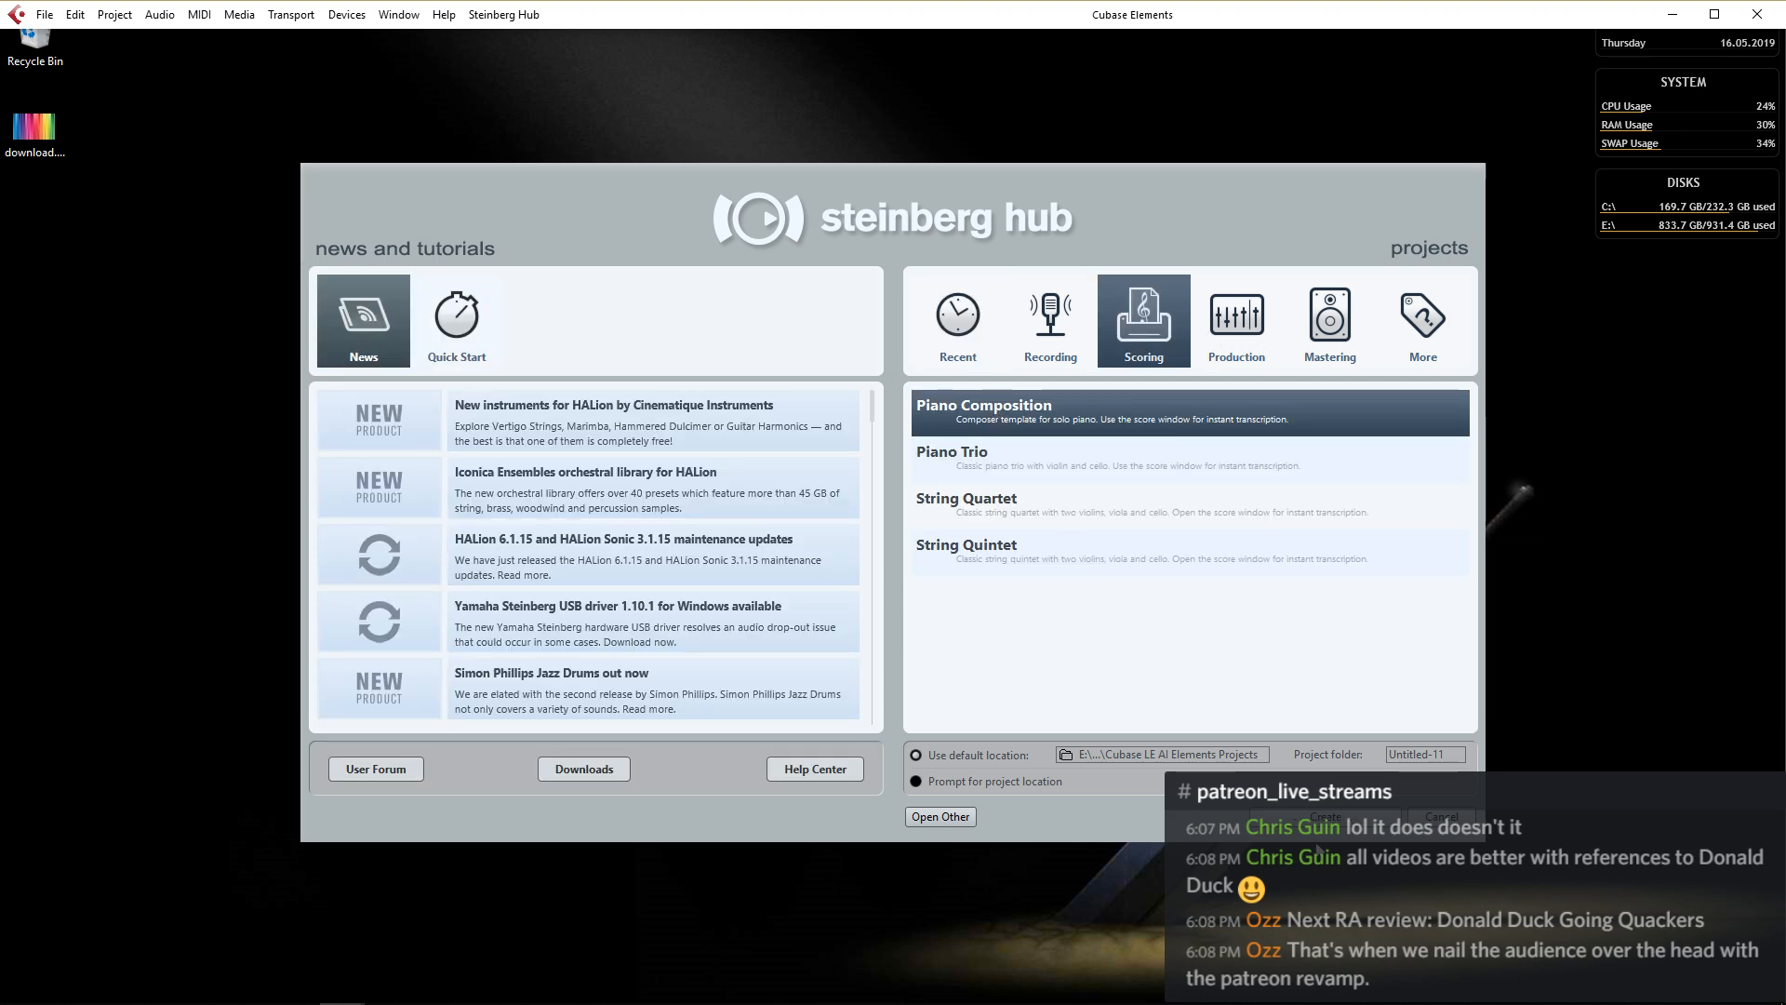
pyautogui.click(1312, 819)
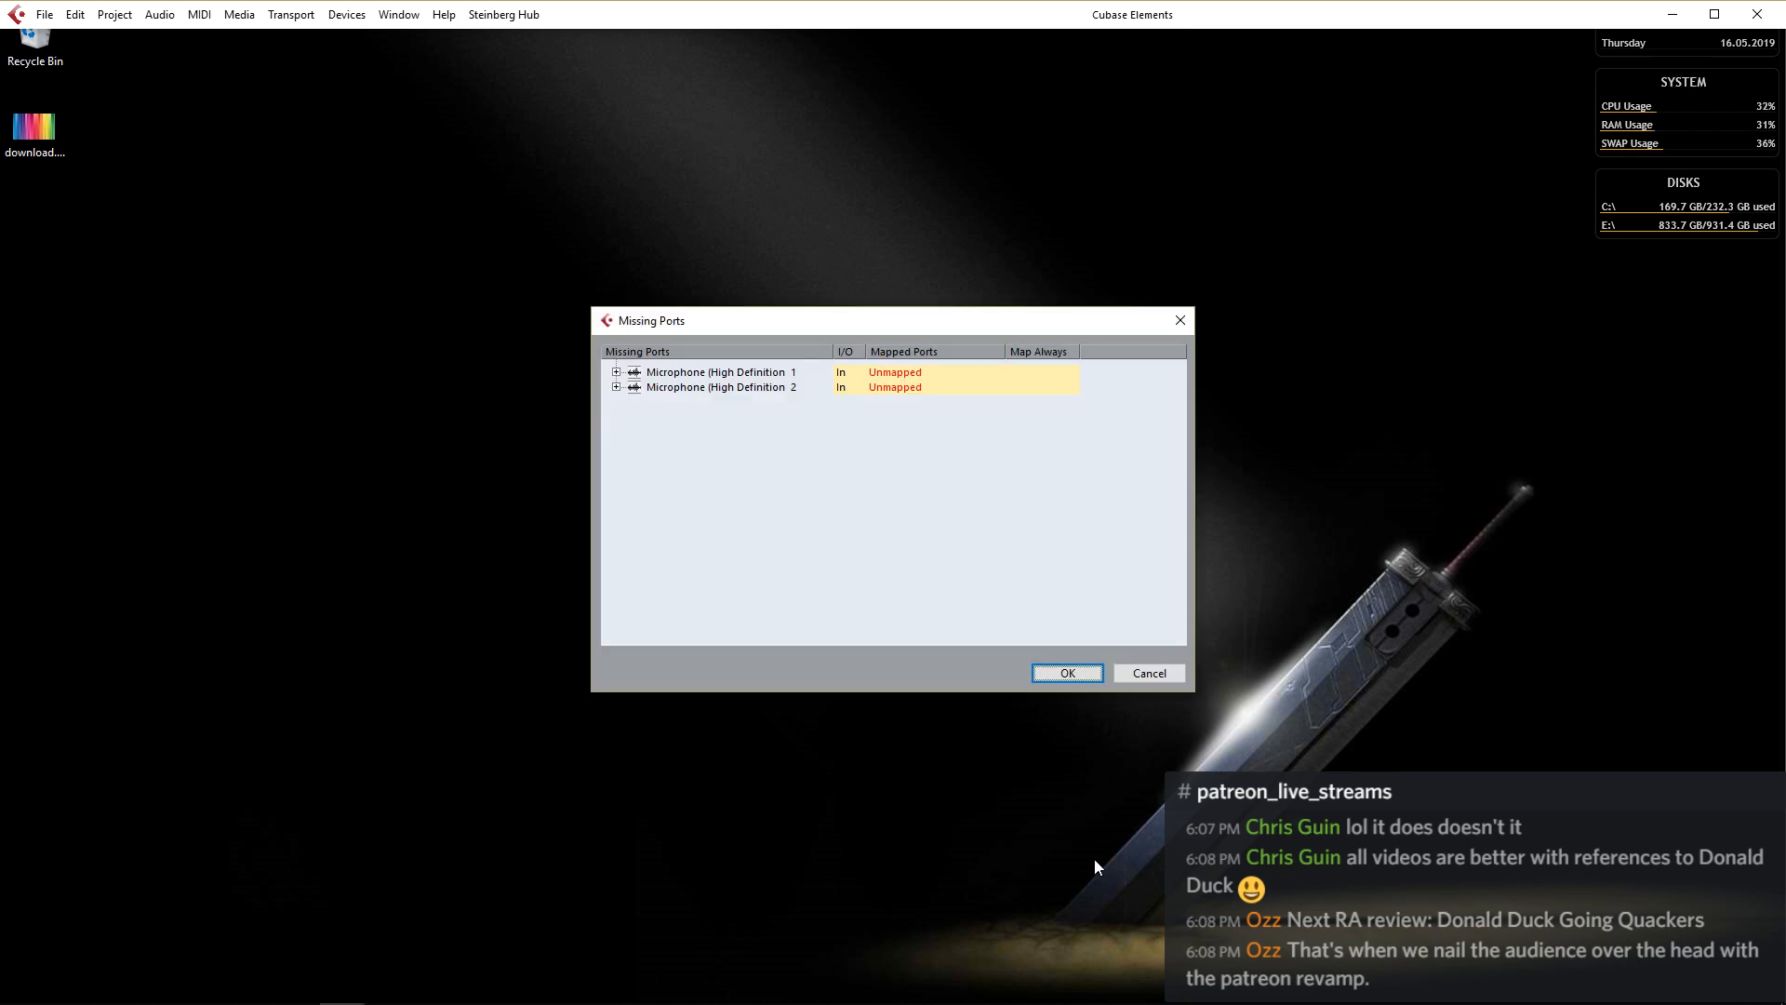
pyautogui.click(1091, 671)
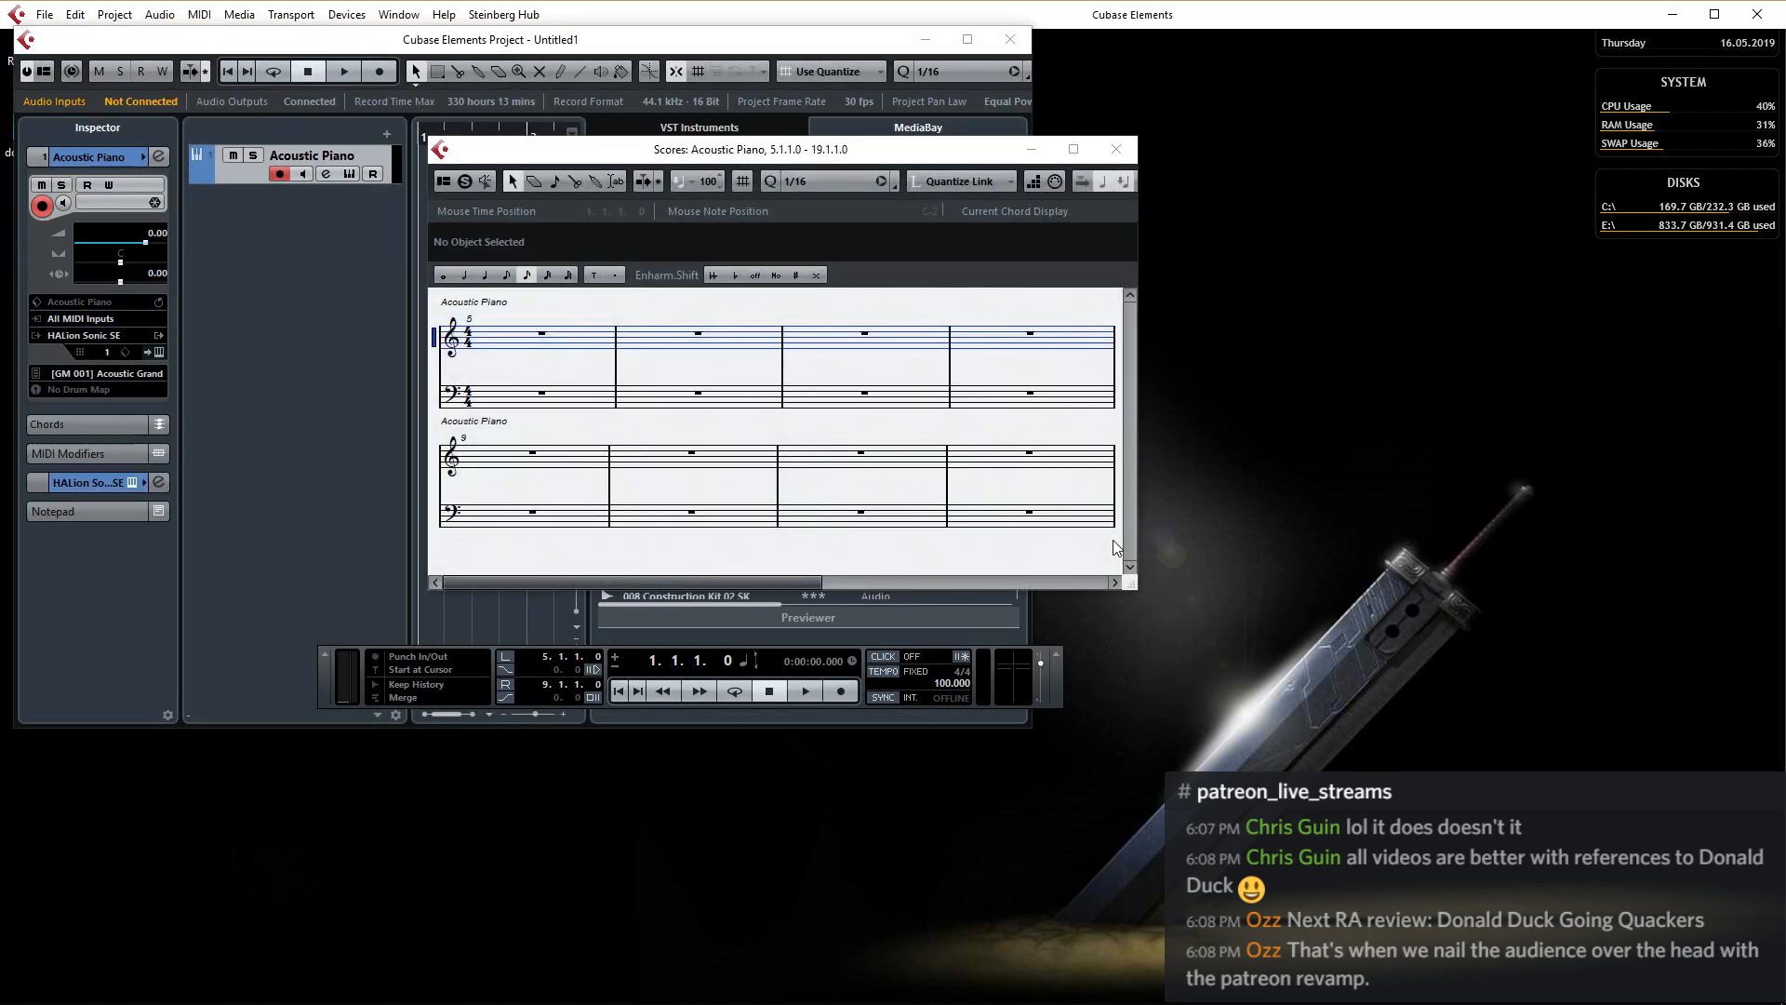
pyautogui.click(1132, 152)
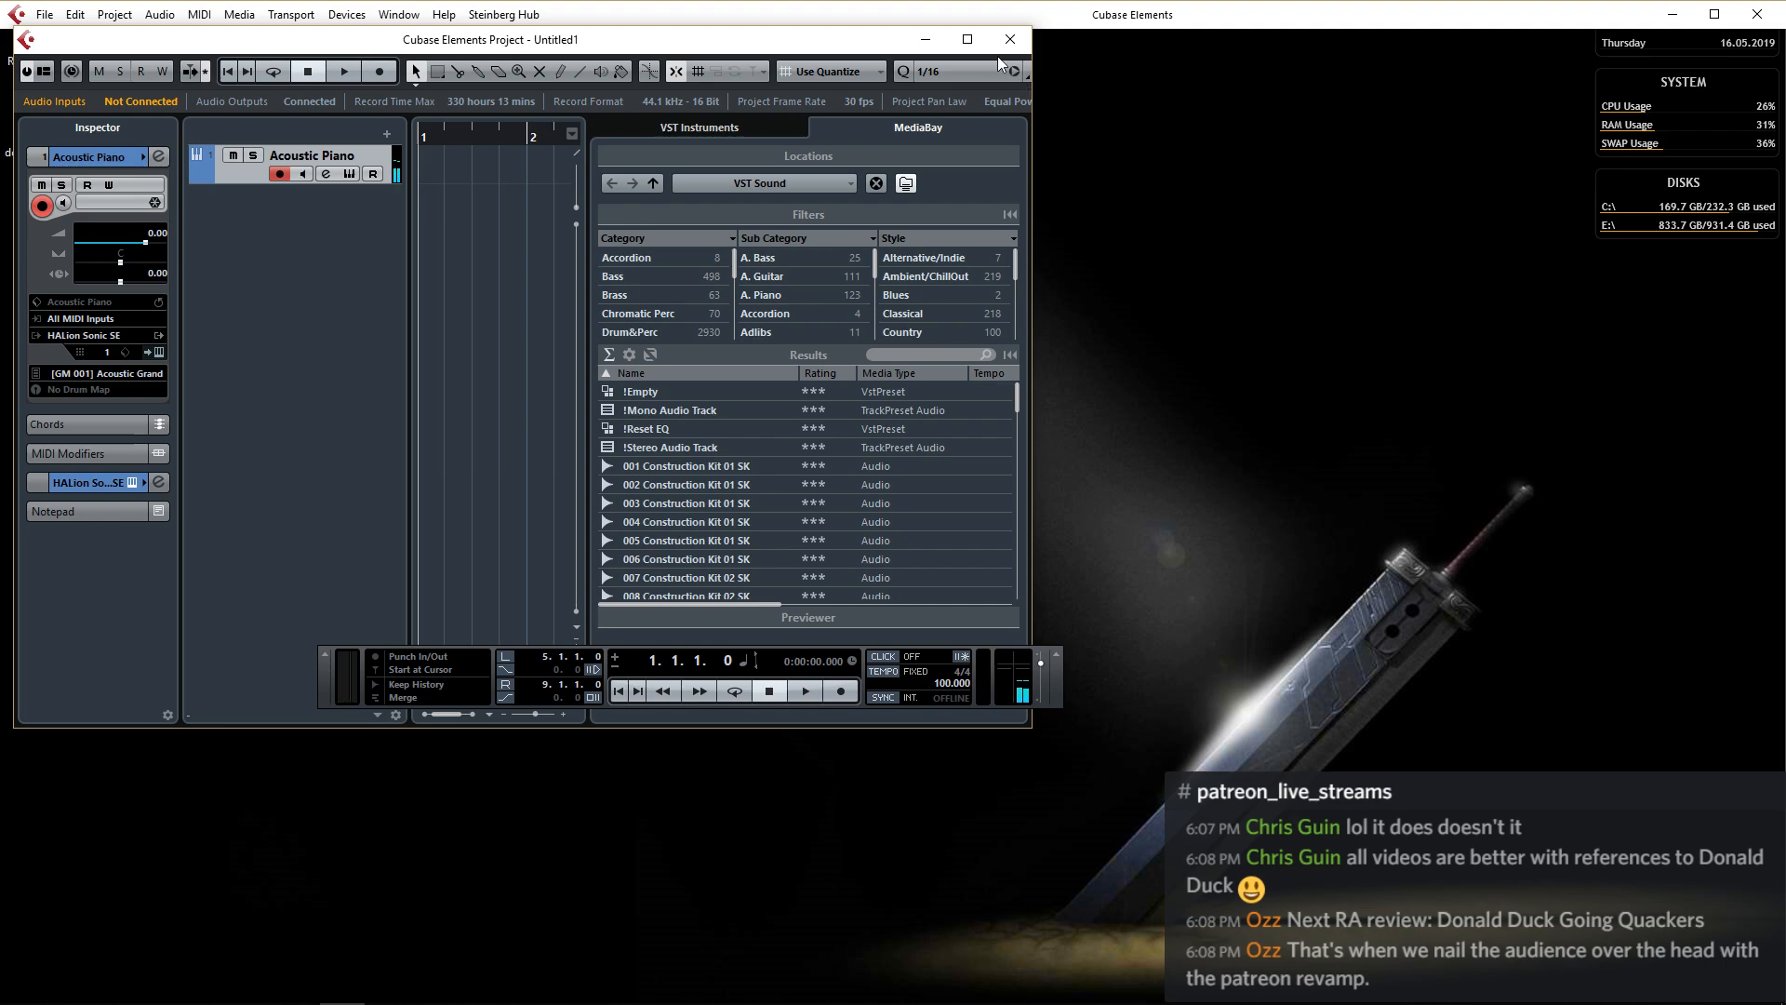
pyautogui.click(968, 40)
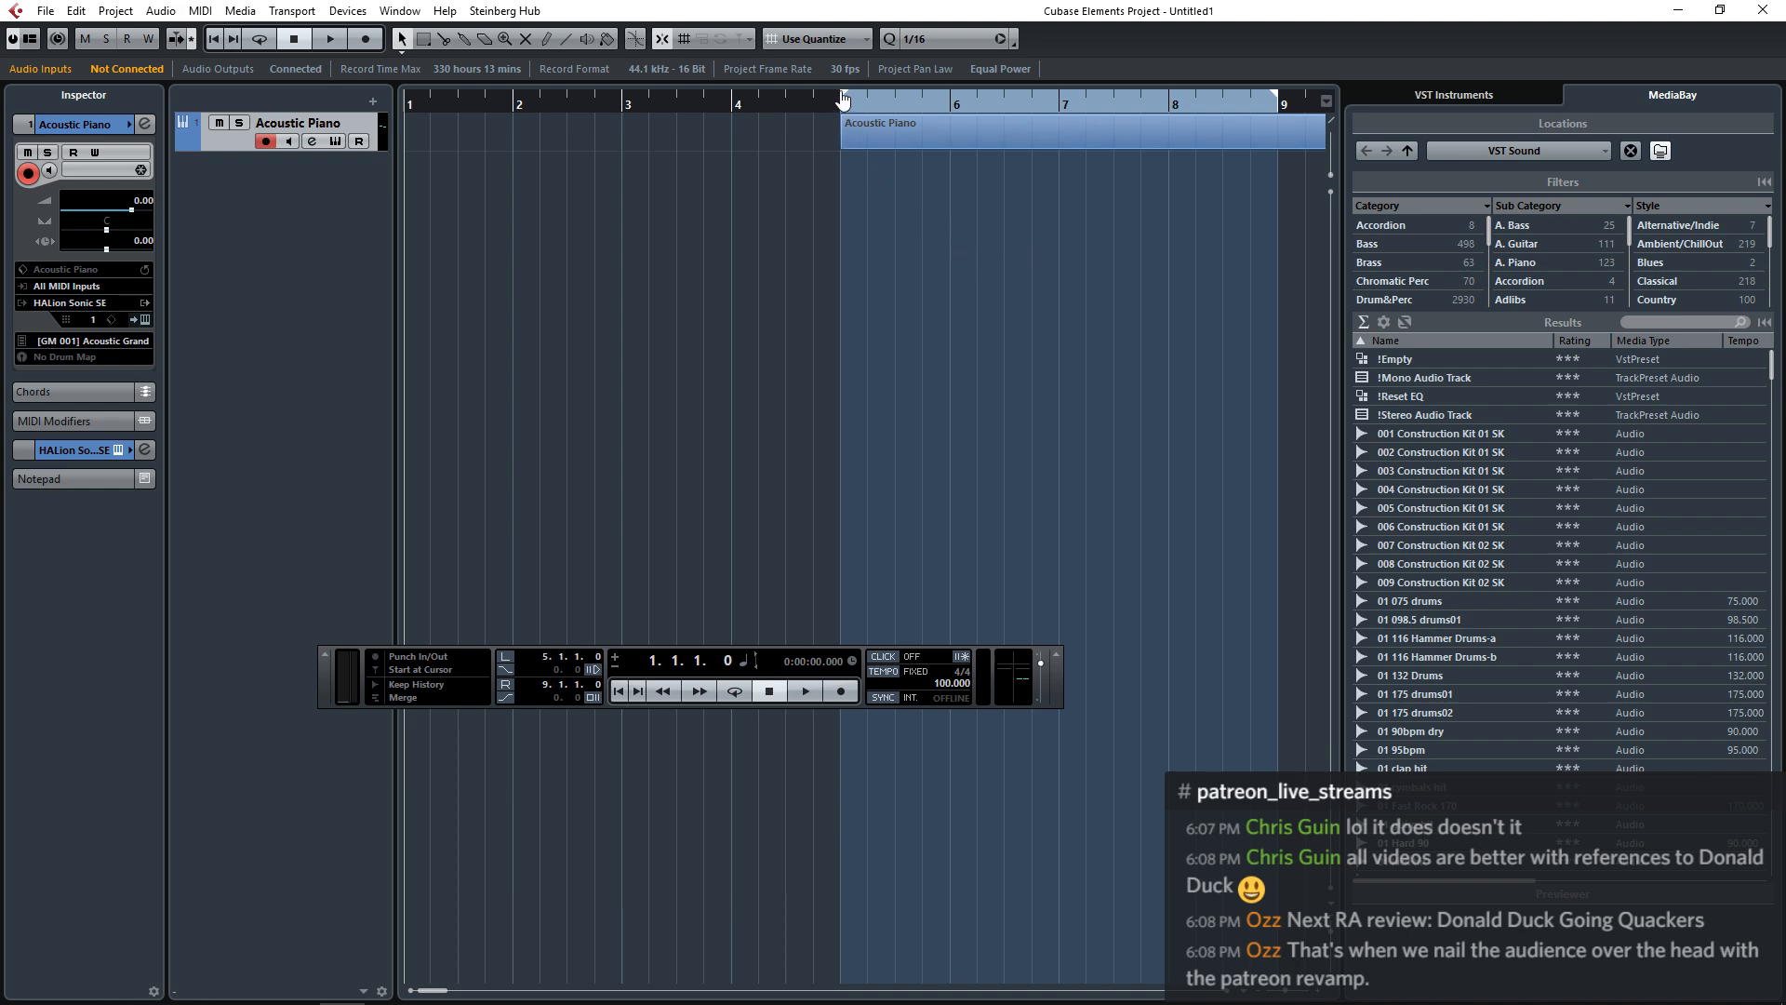
# Move the left locator to bar 1 and delete the Acoustic Piano part from the track.
pyautogui.moveTo(845, 101); pyautogui.dragTo(412, 182)
pyautogui.moveTo(848, 139); pyautogui.dragTo(516, 140)
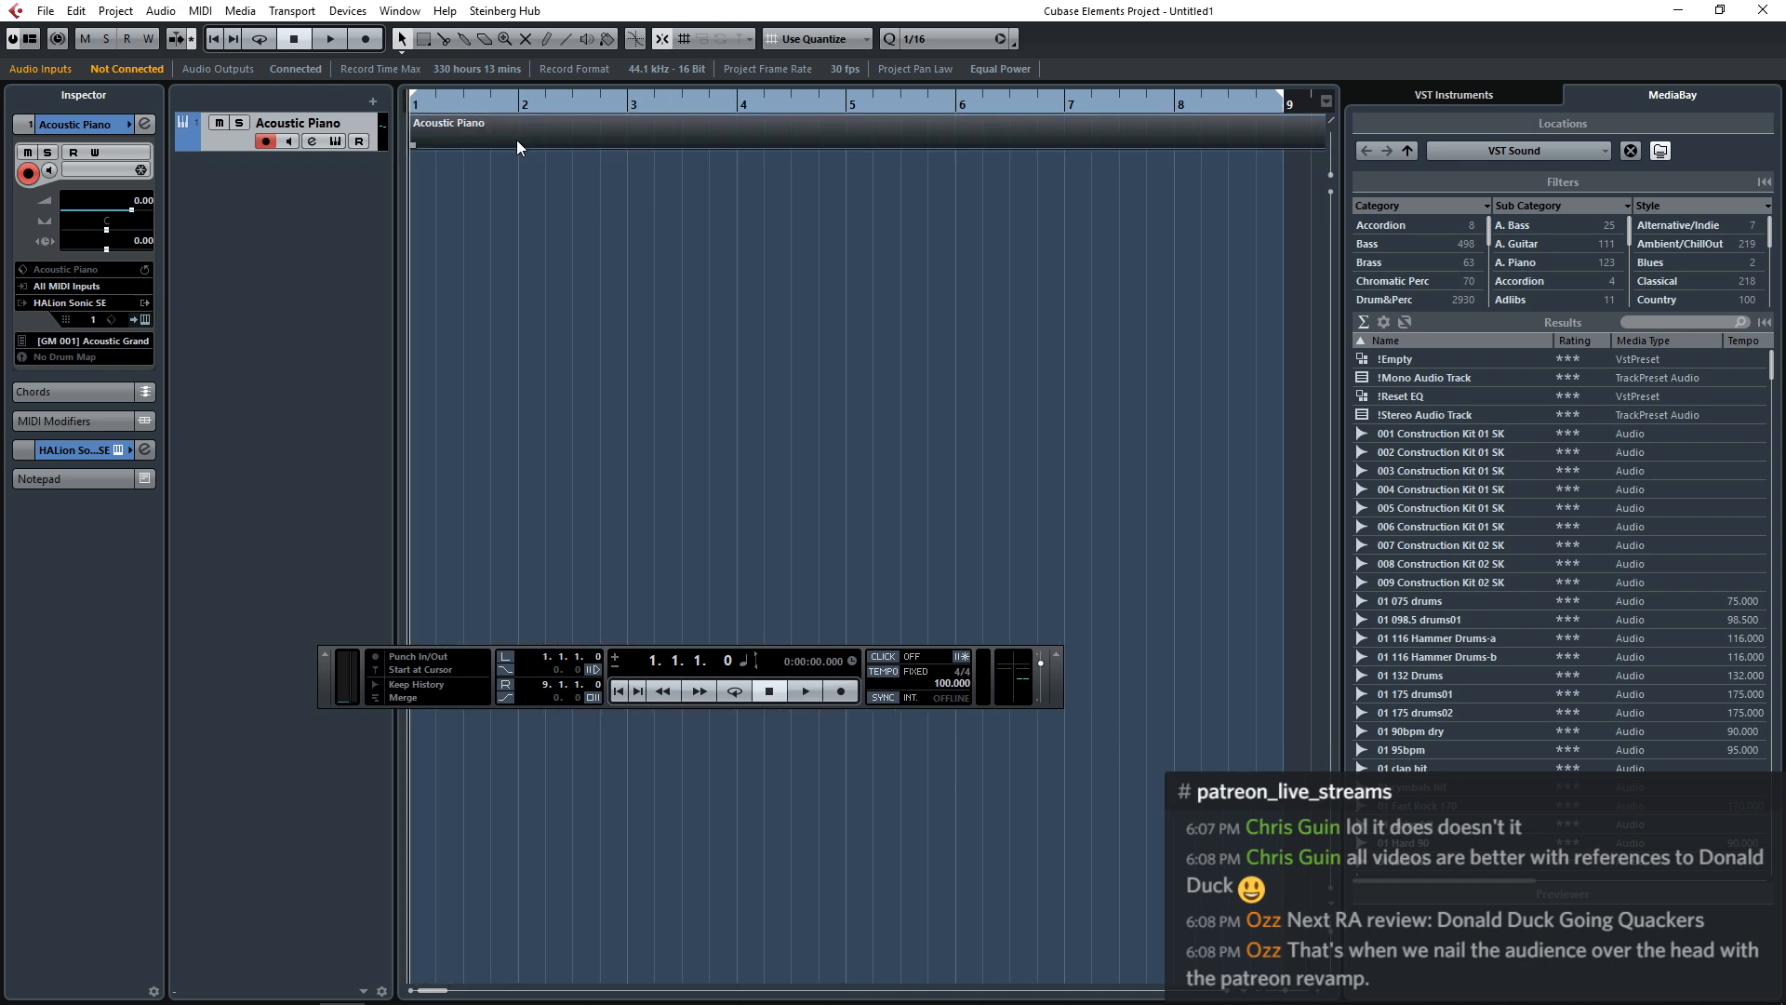
pyautogui.press('Delete')
pyautogui.rightClick(238, 140)
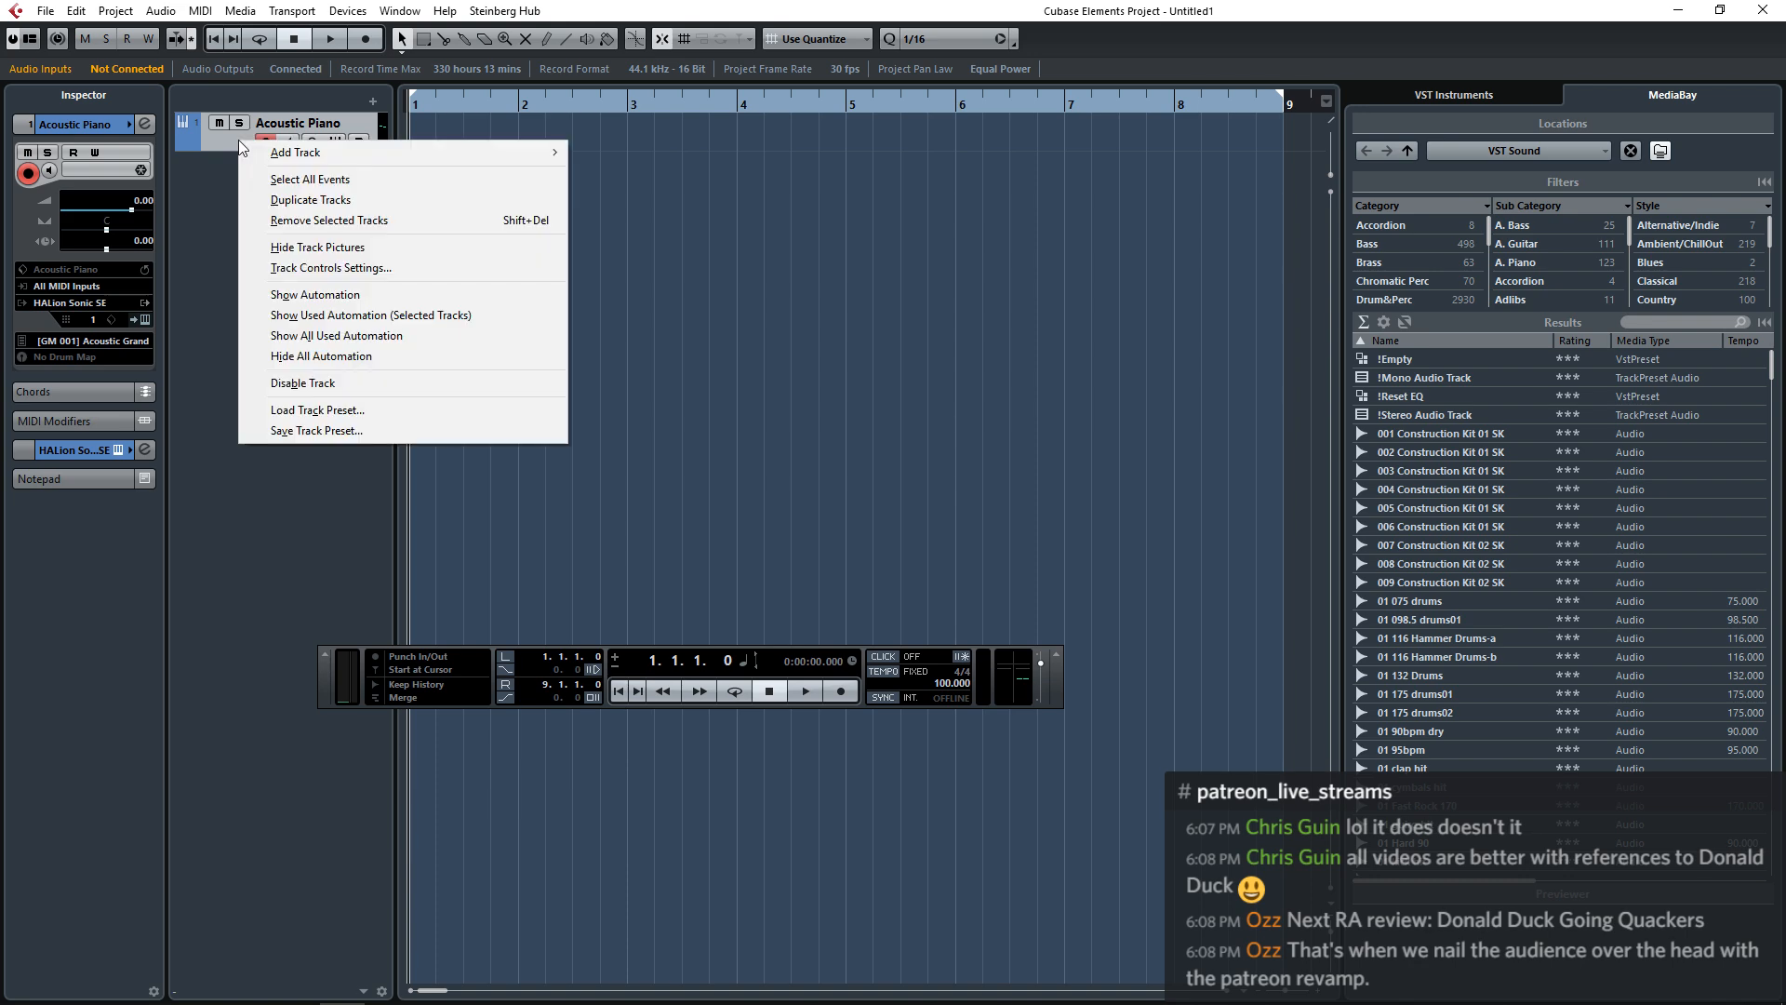
pyautogui.click(227, 140)
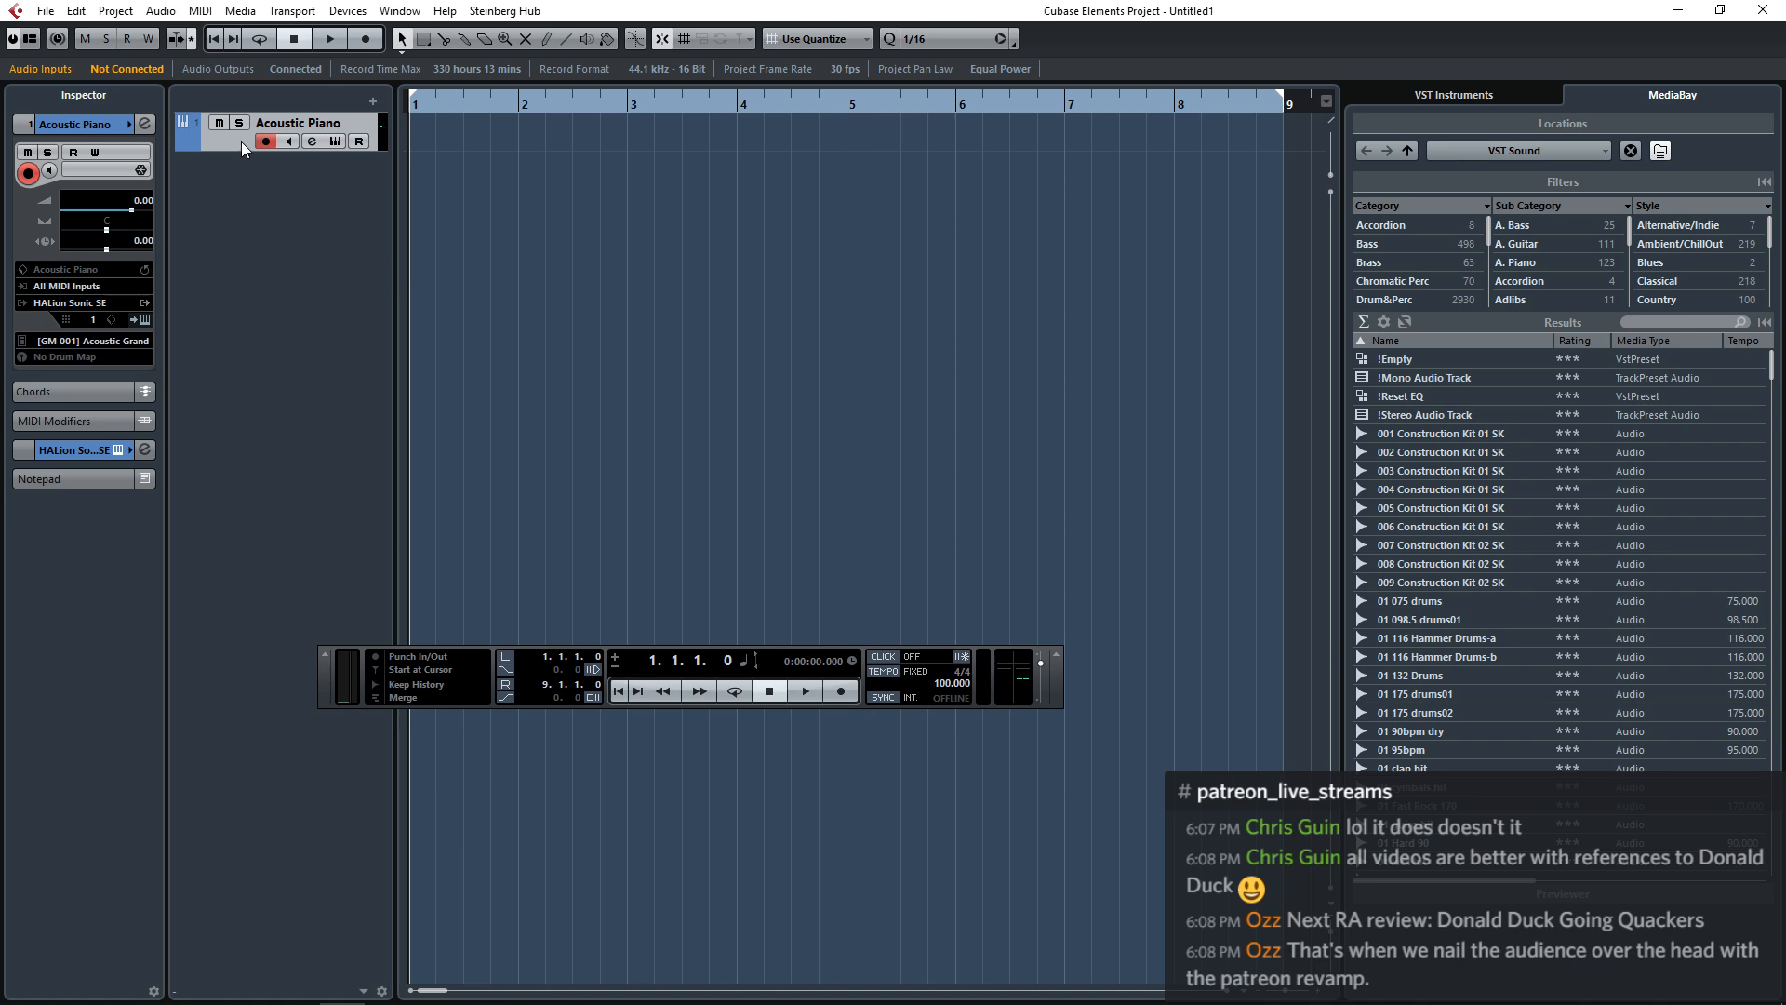
# Open the Acoustic Piano track's HALion Sonic SE instrument, view its preset list, and close the instrument without changing the preset.
pyautogui.click(146, 319)
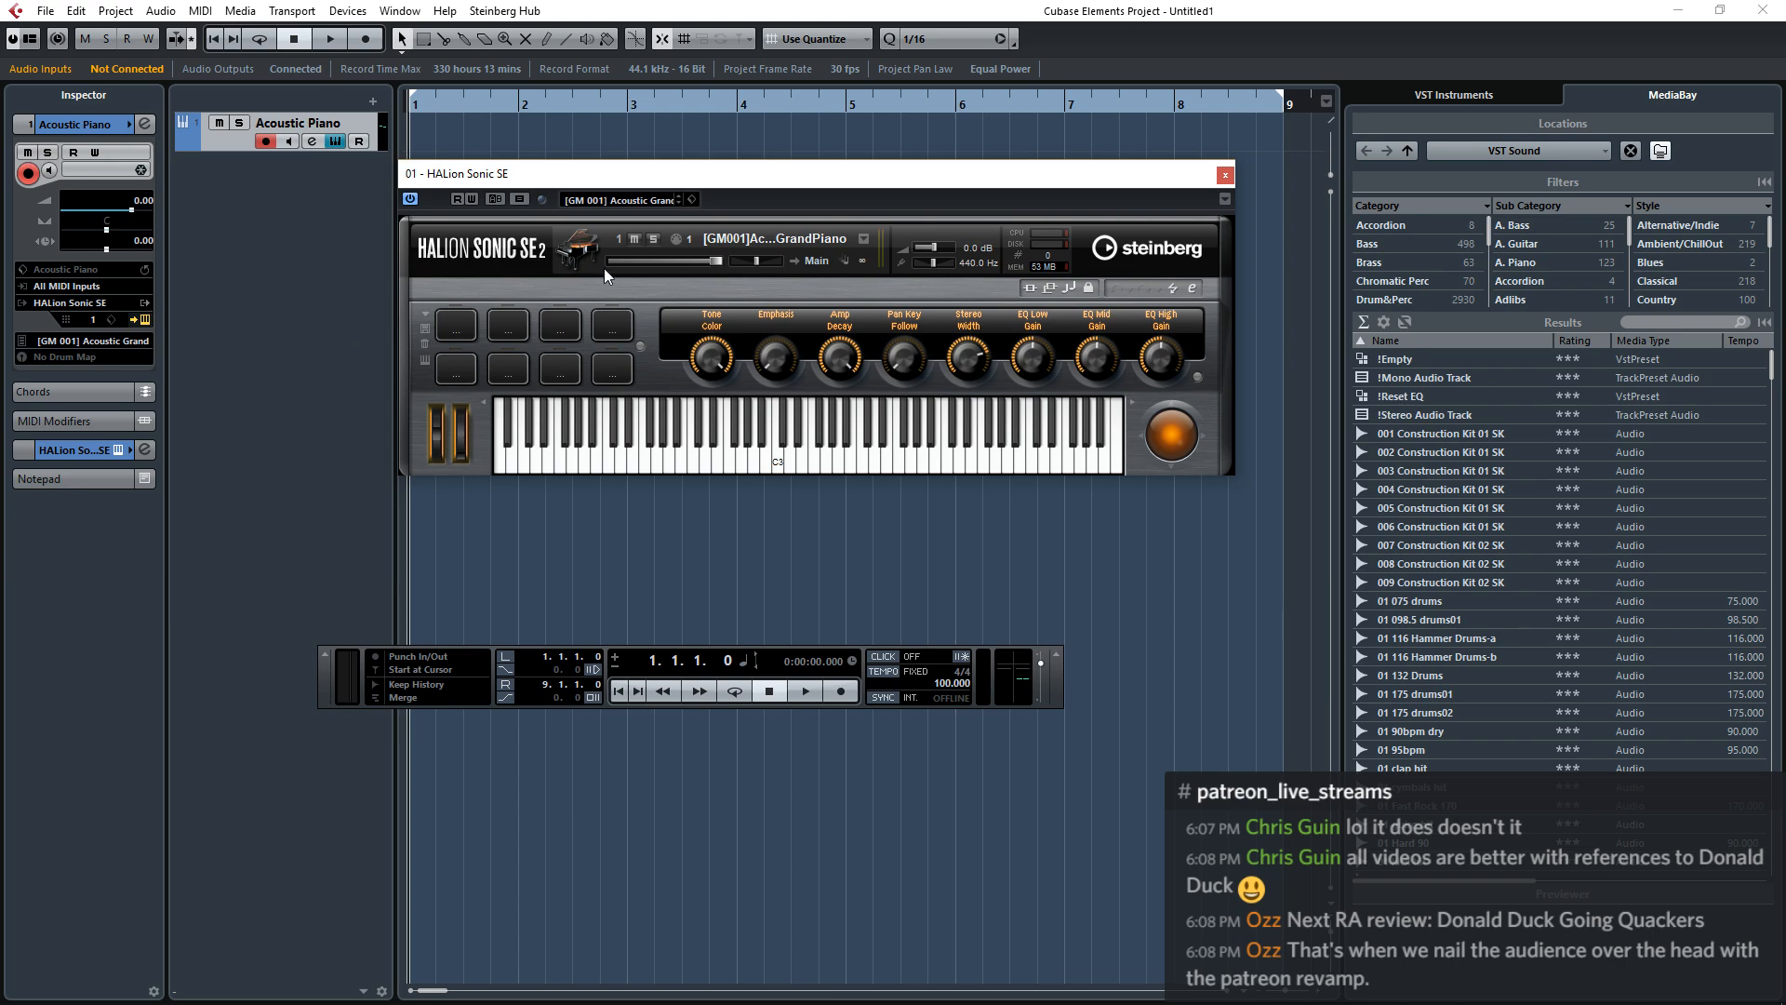
pyautogui.click(640, 203)
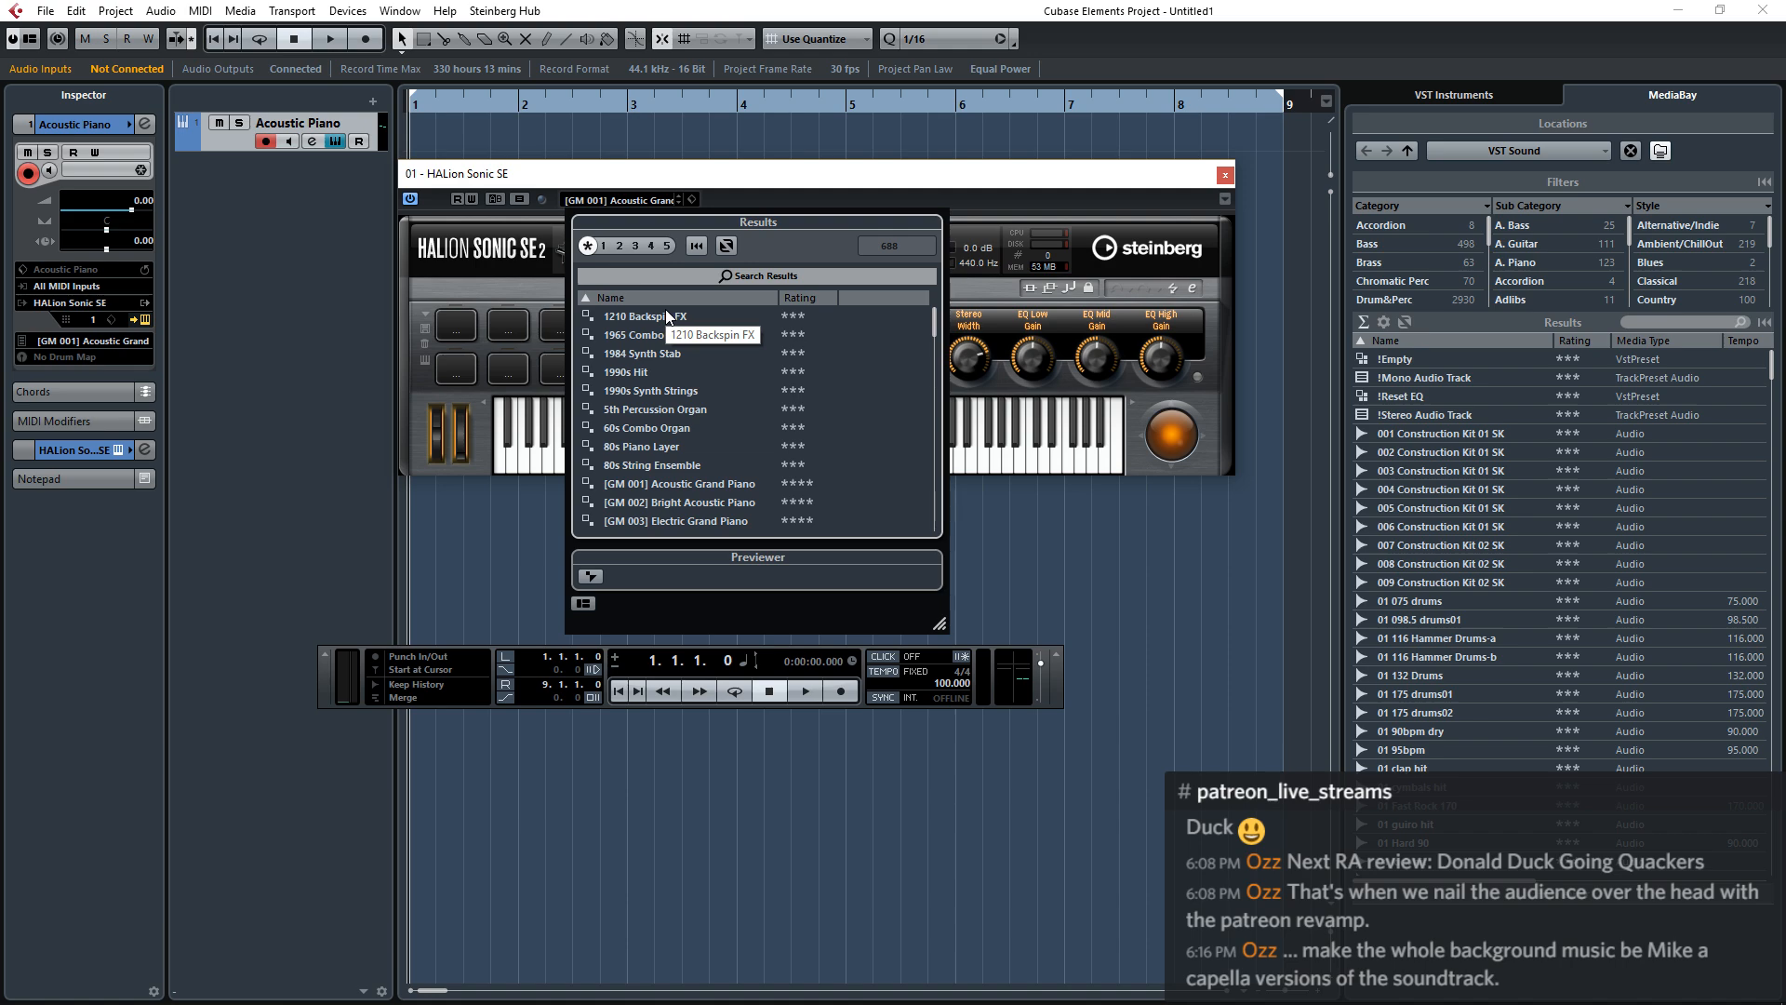
pyautogui.click(1228, 175)
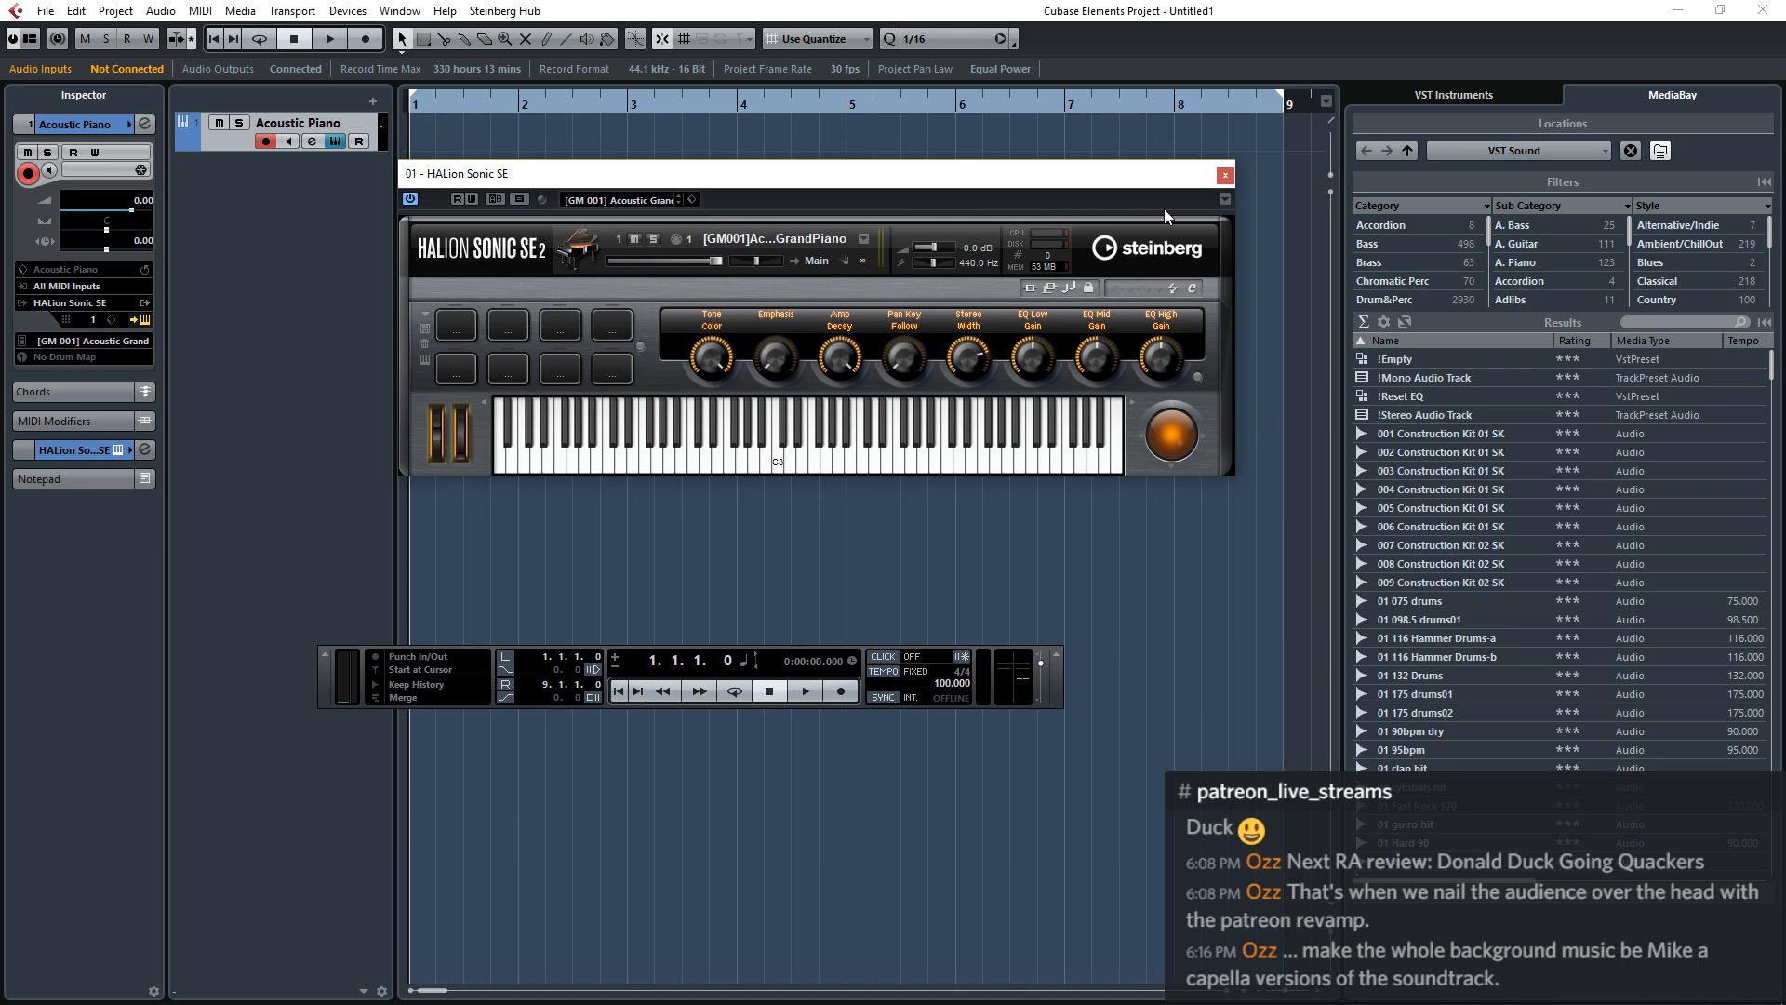
pyautogui.click(1226, 175)
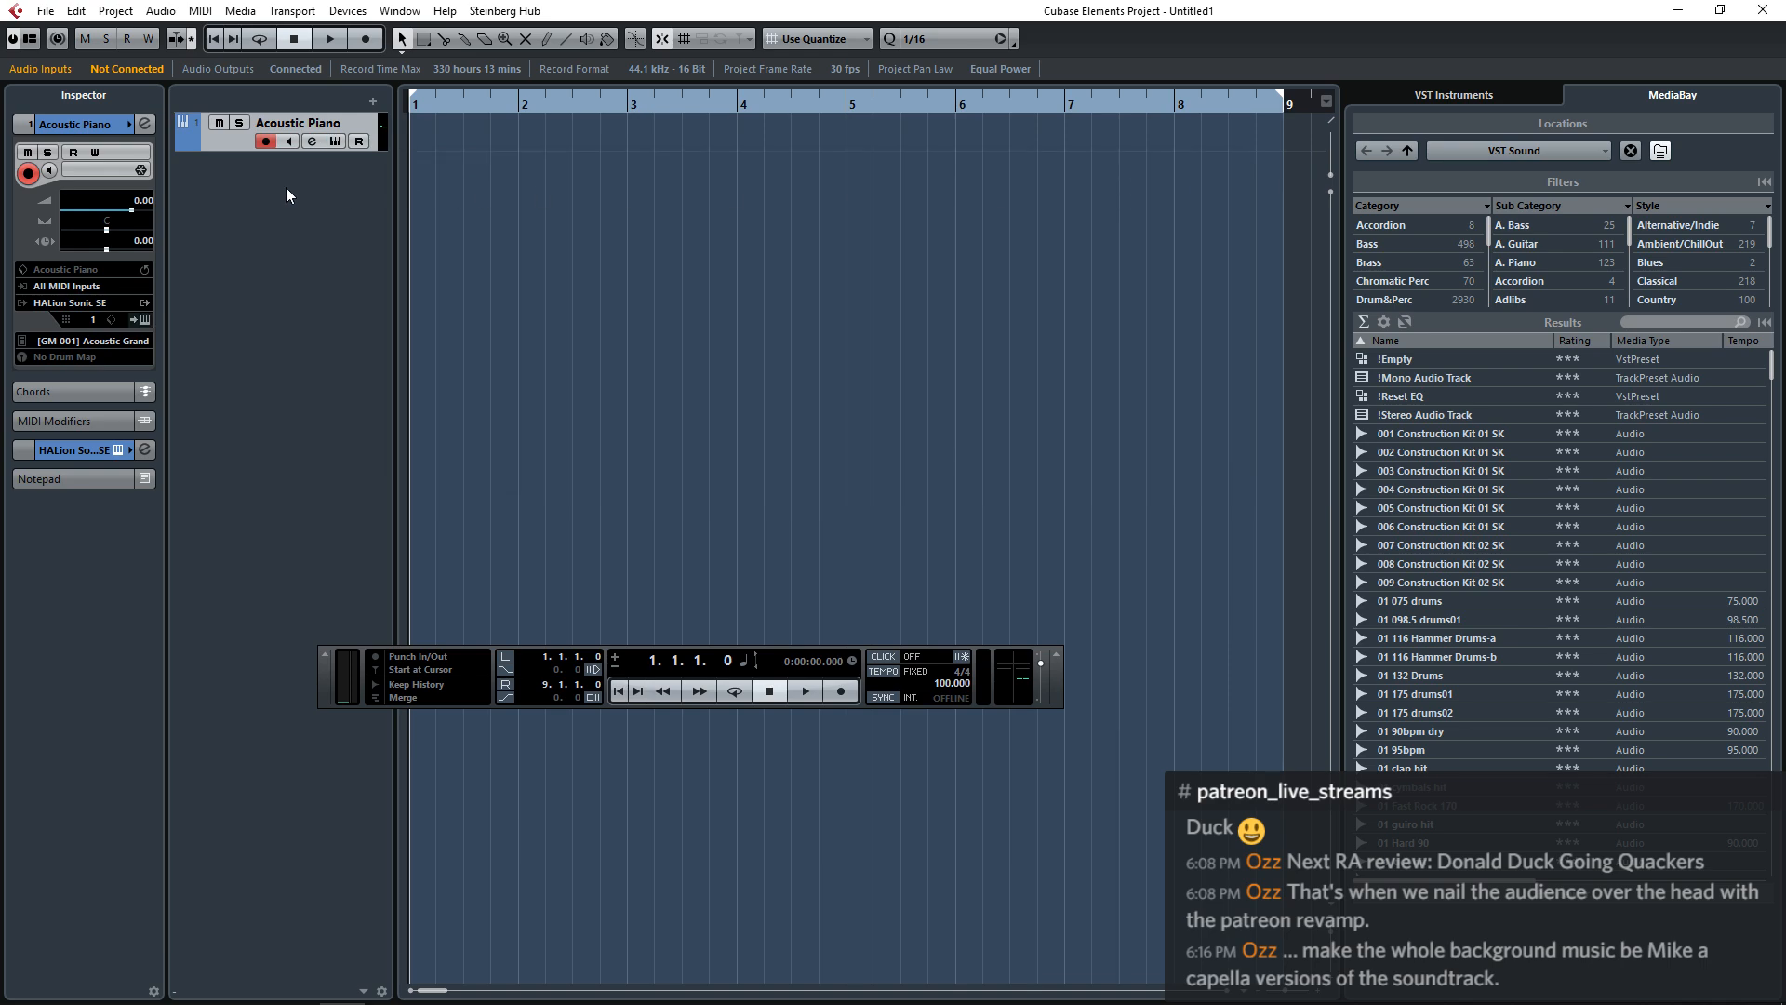
# Remove the Acoustic Piano track and add one instrument track that uses Kontakt 5.
pyautogui.rightClick(235, 153)
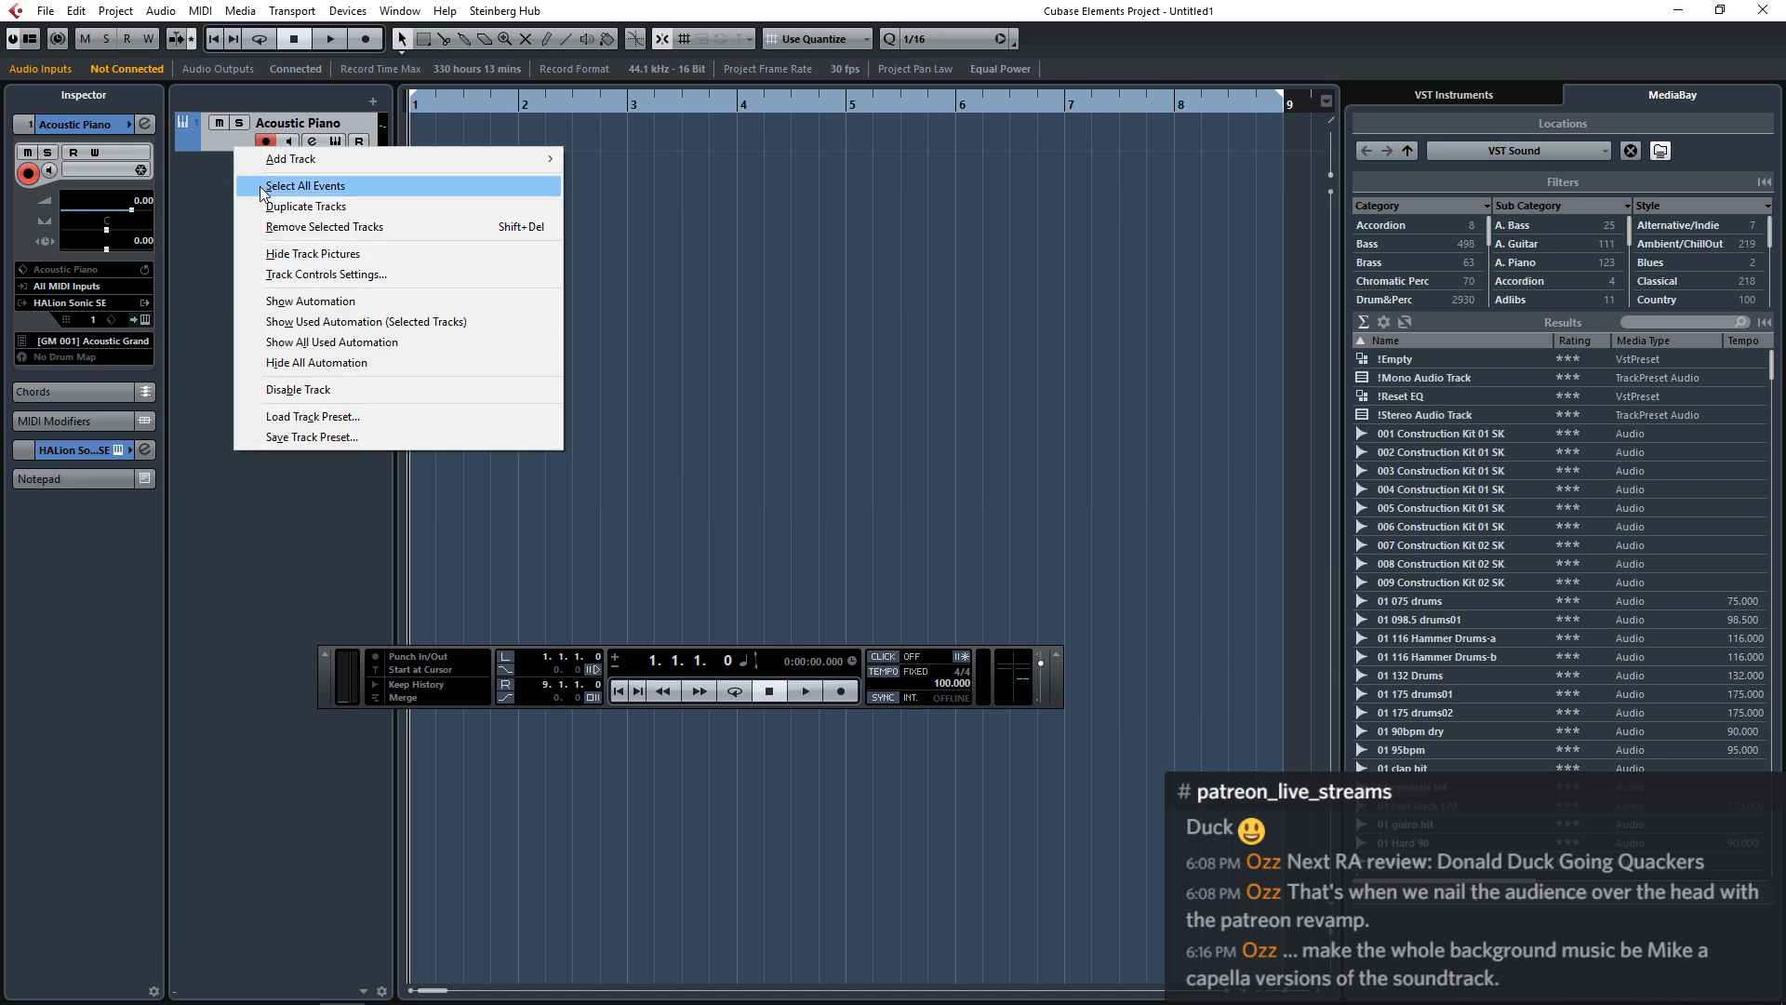
pyautogui.click(307, 226)
pyautogui.rightClick(310, 225)
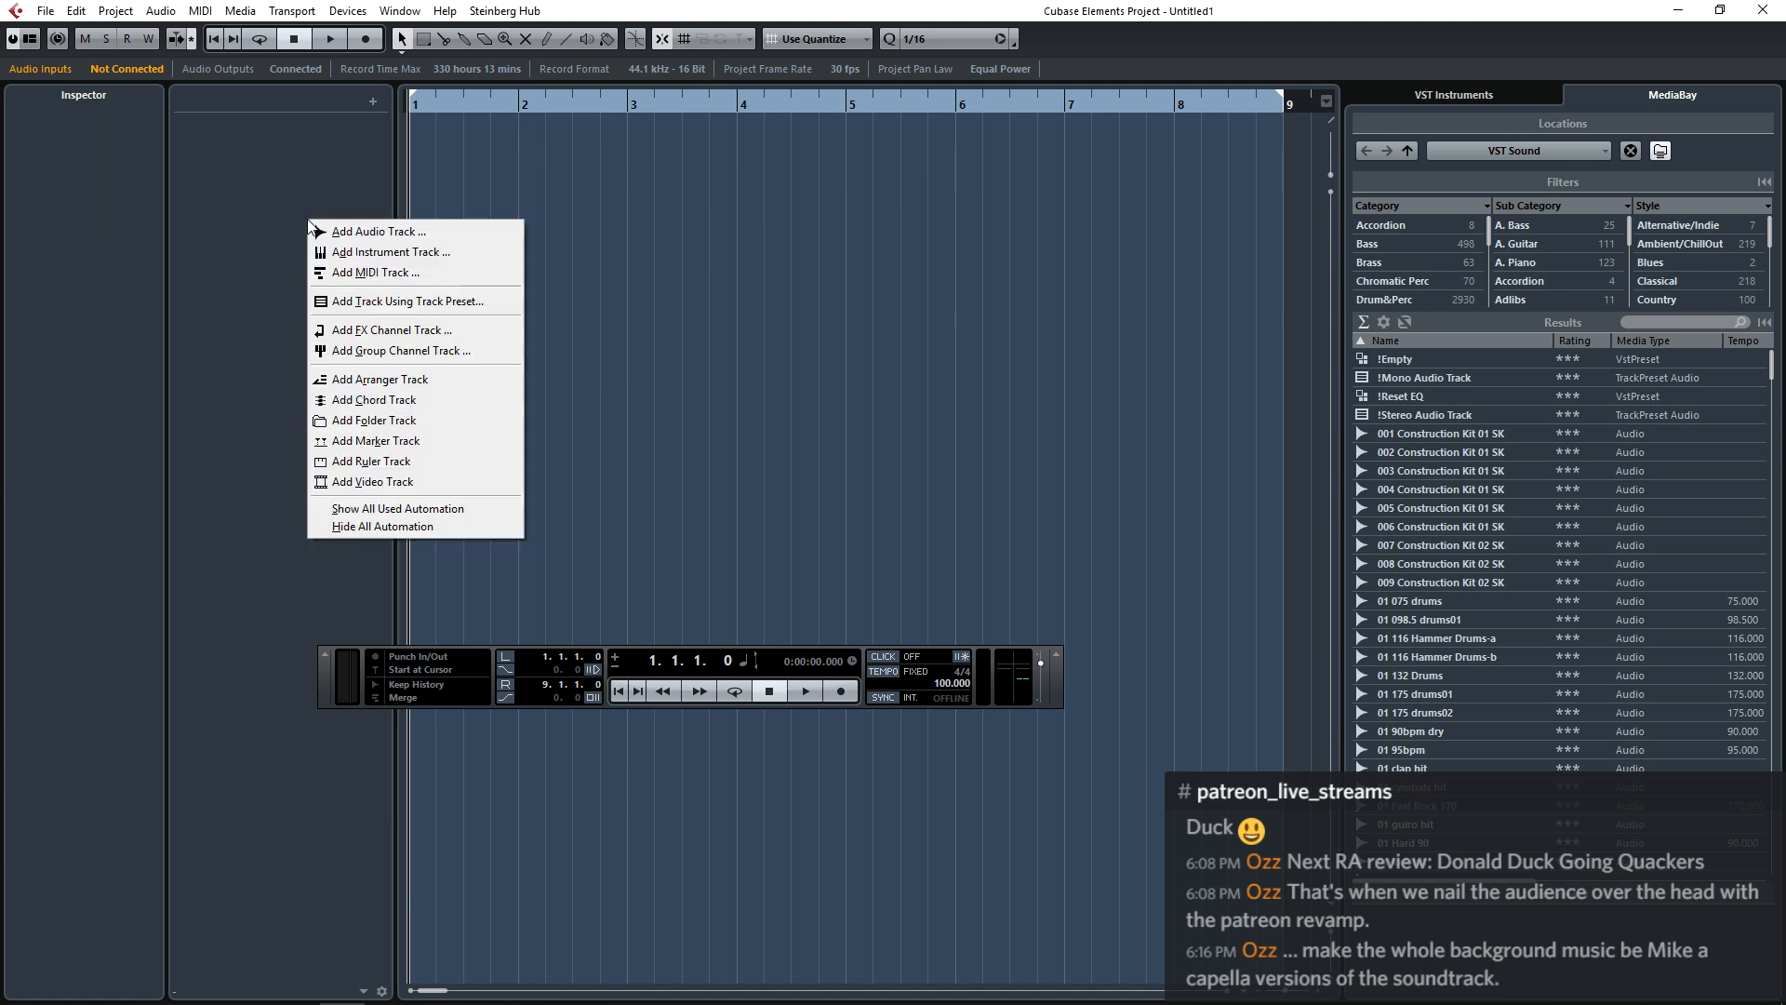
pyautogui.click(351, 252)
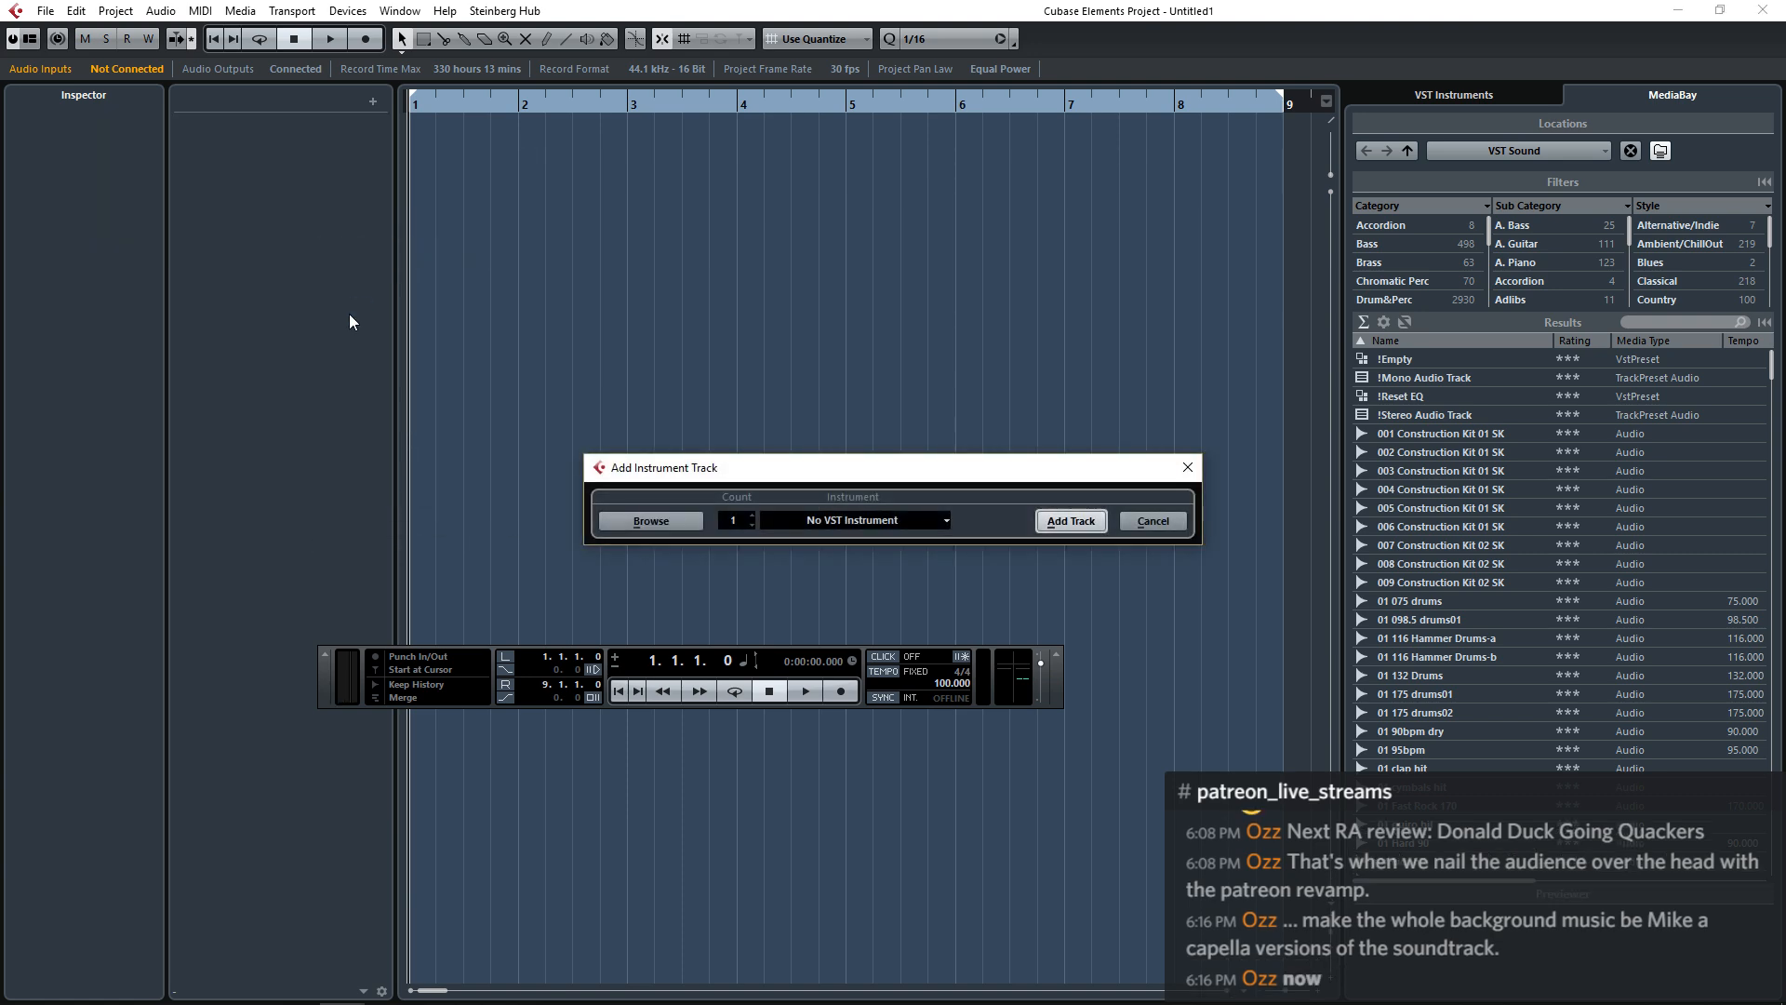
pyautogui.click(875, 519)
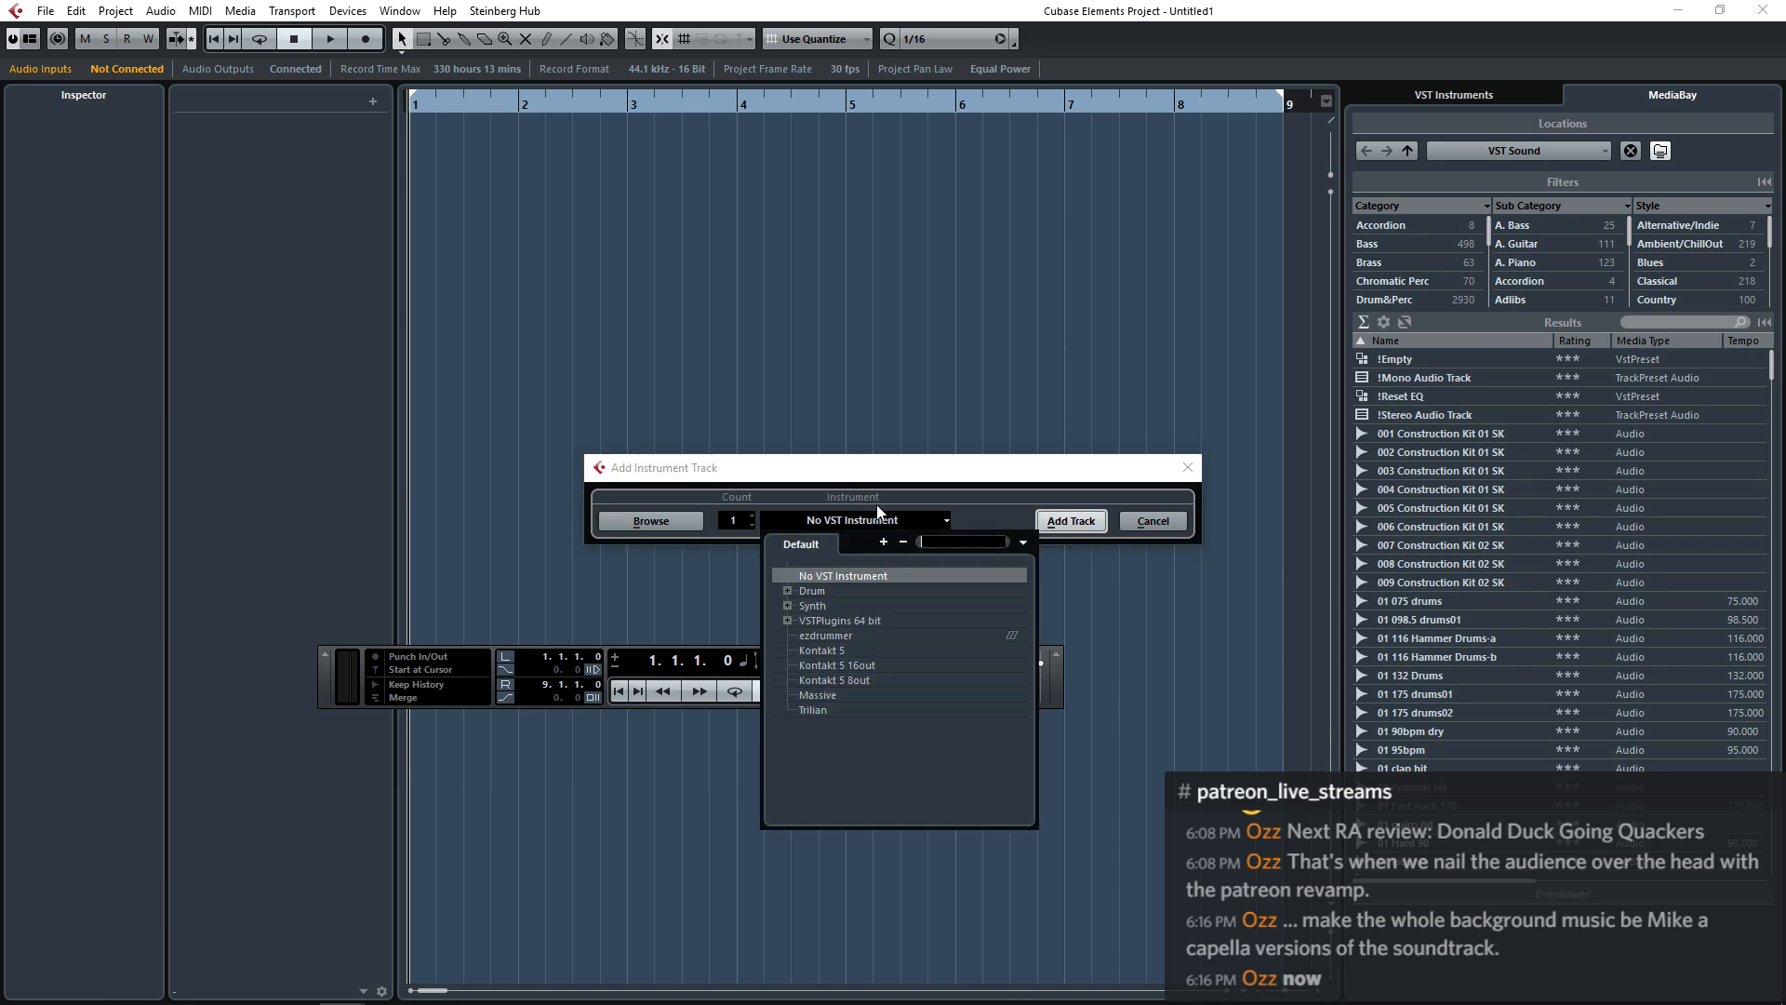
pyautogui.click(822, 650)
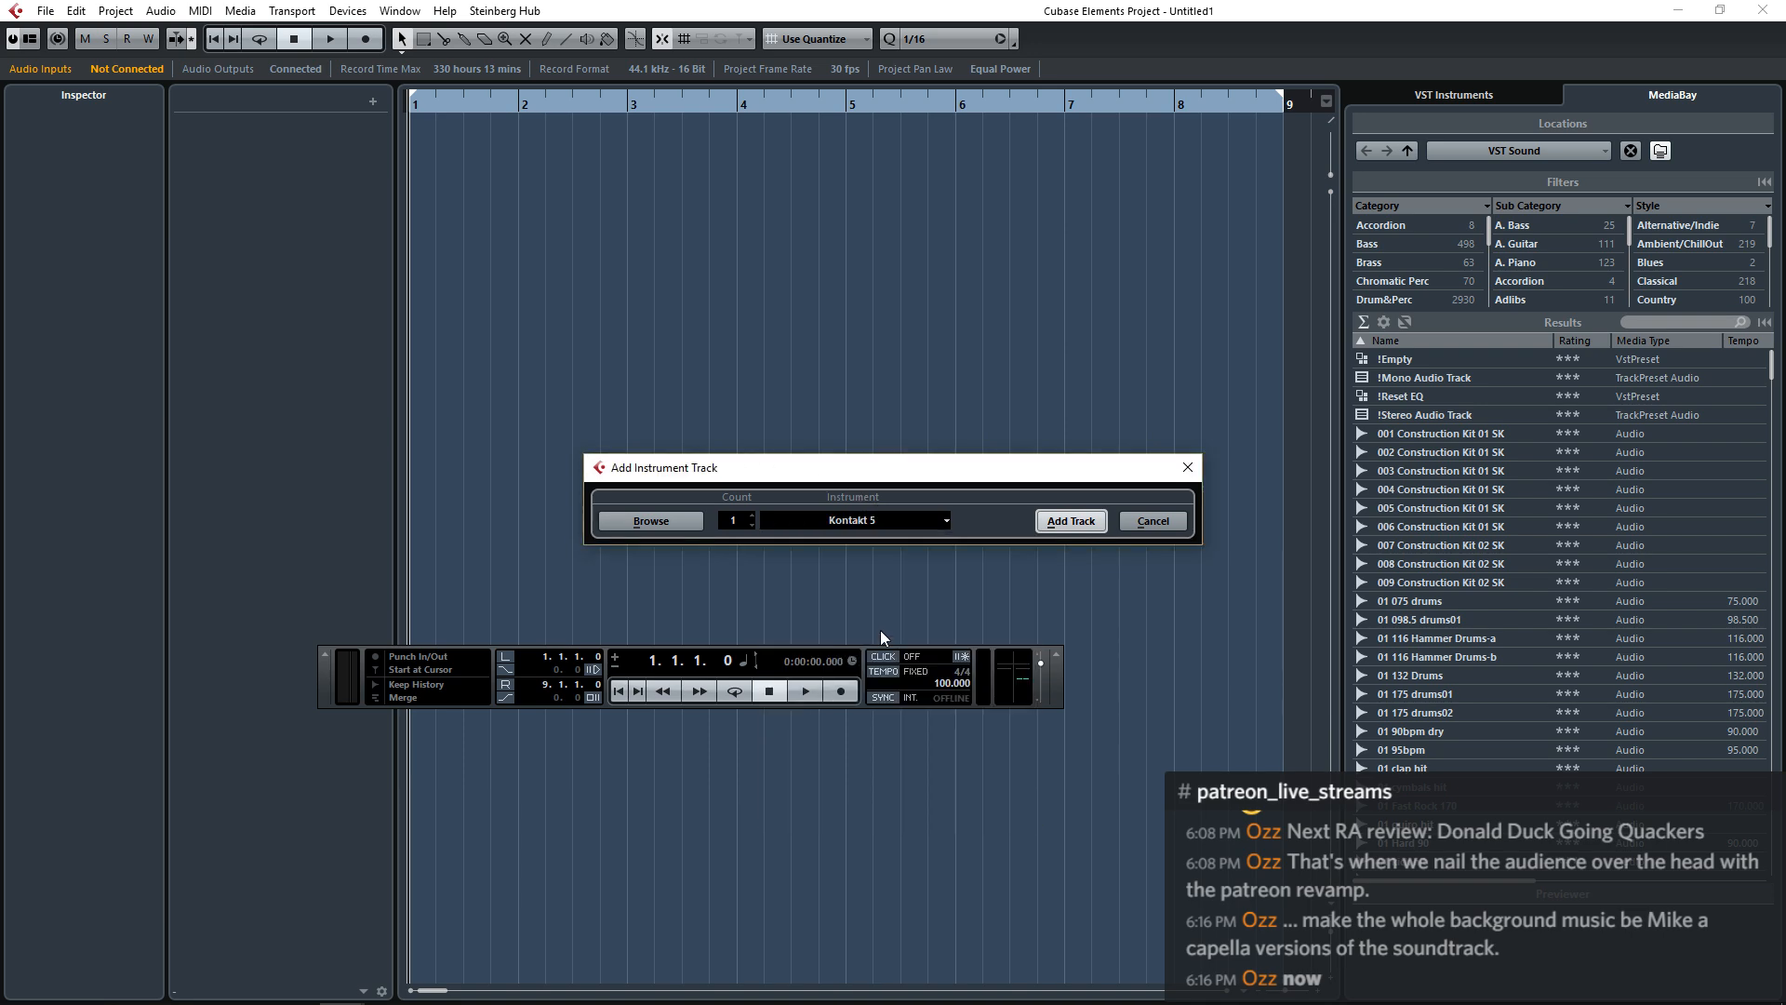
pyautogui.click(1070, 521)
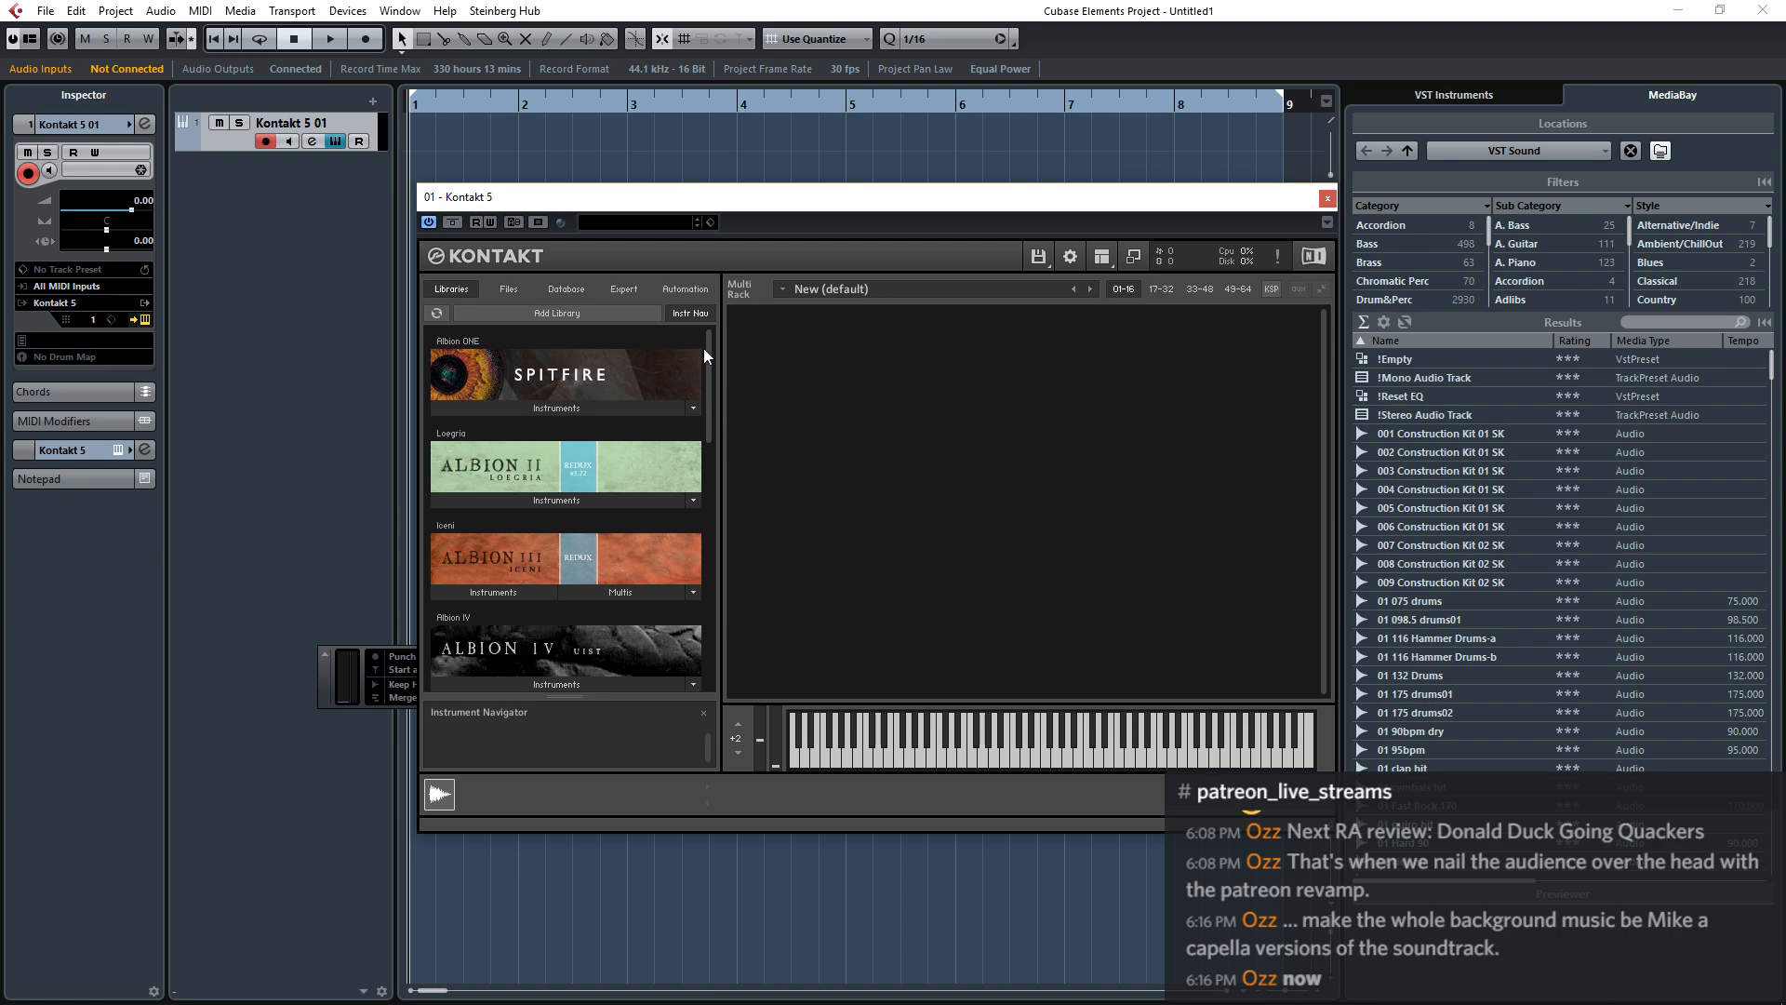
# Load Cymbal Lo.nki from the Spitfire Percussion library into Kontakt and toggle its A microphone.
pyautogui.moveTo(706, 343); pyautogui.dragTo(712, 582)
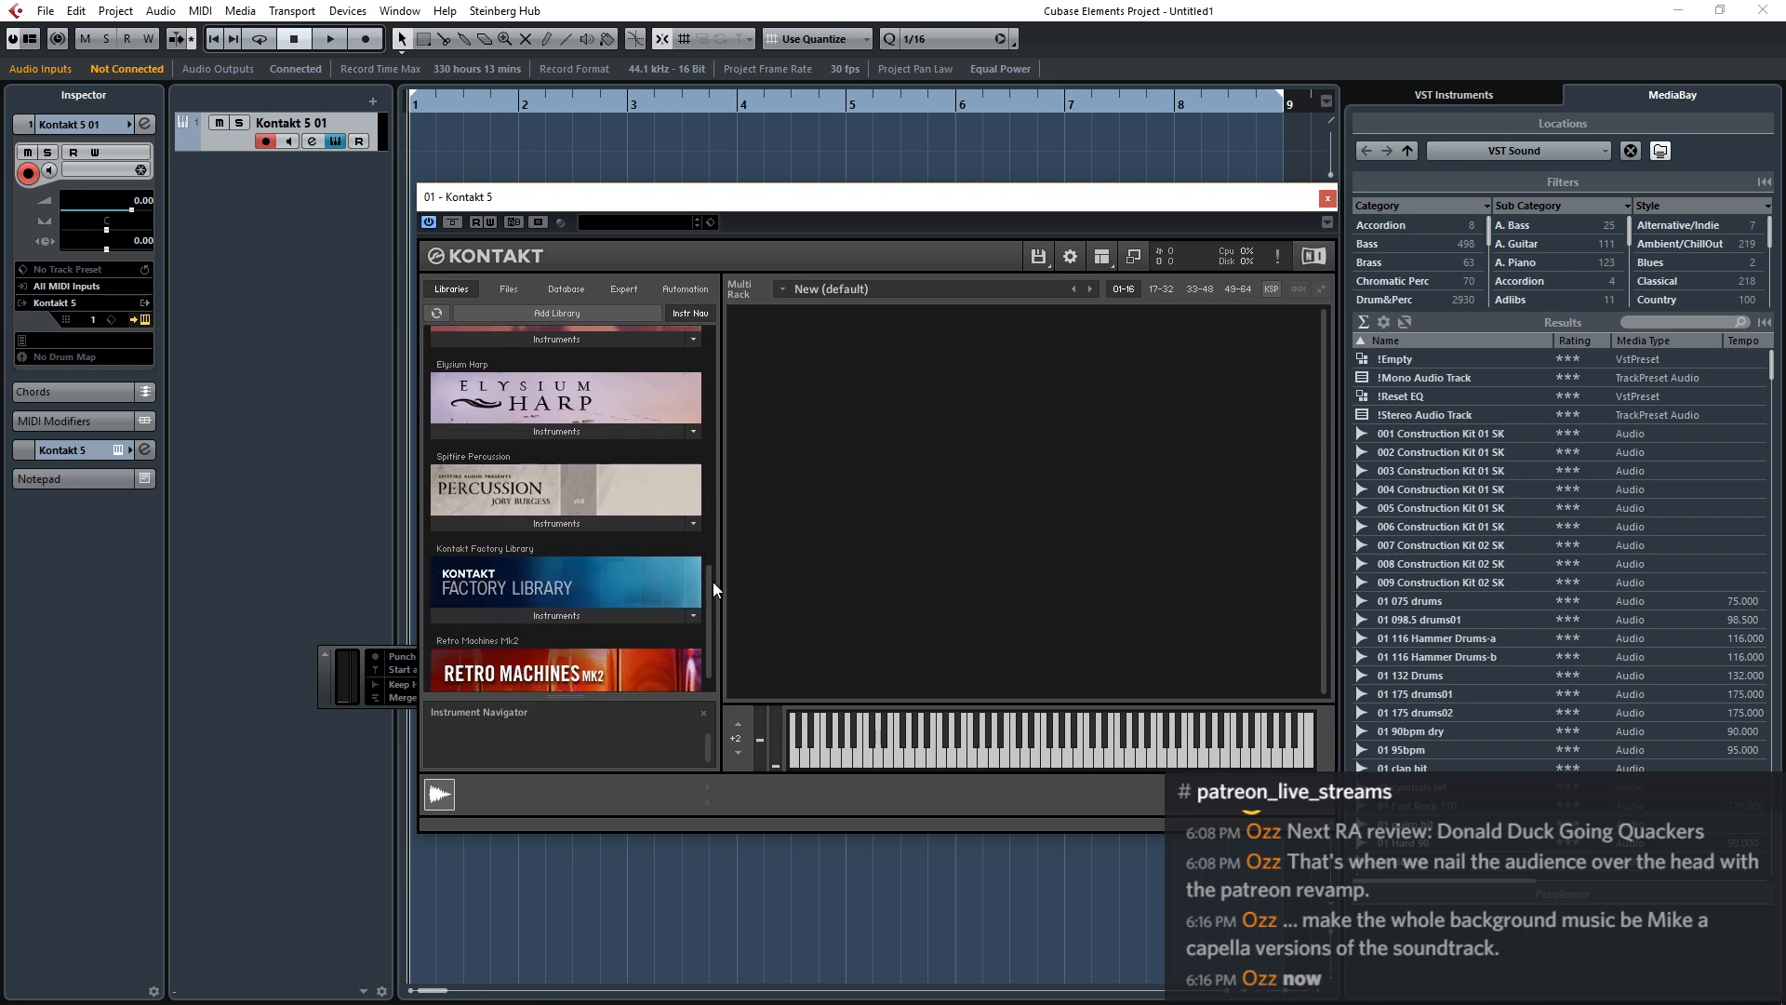
pyautogui.click(584, 518)
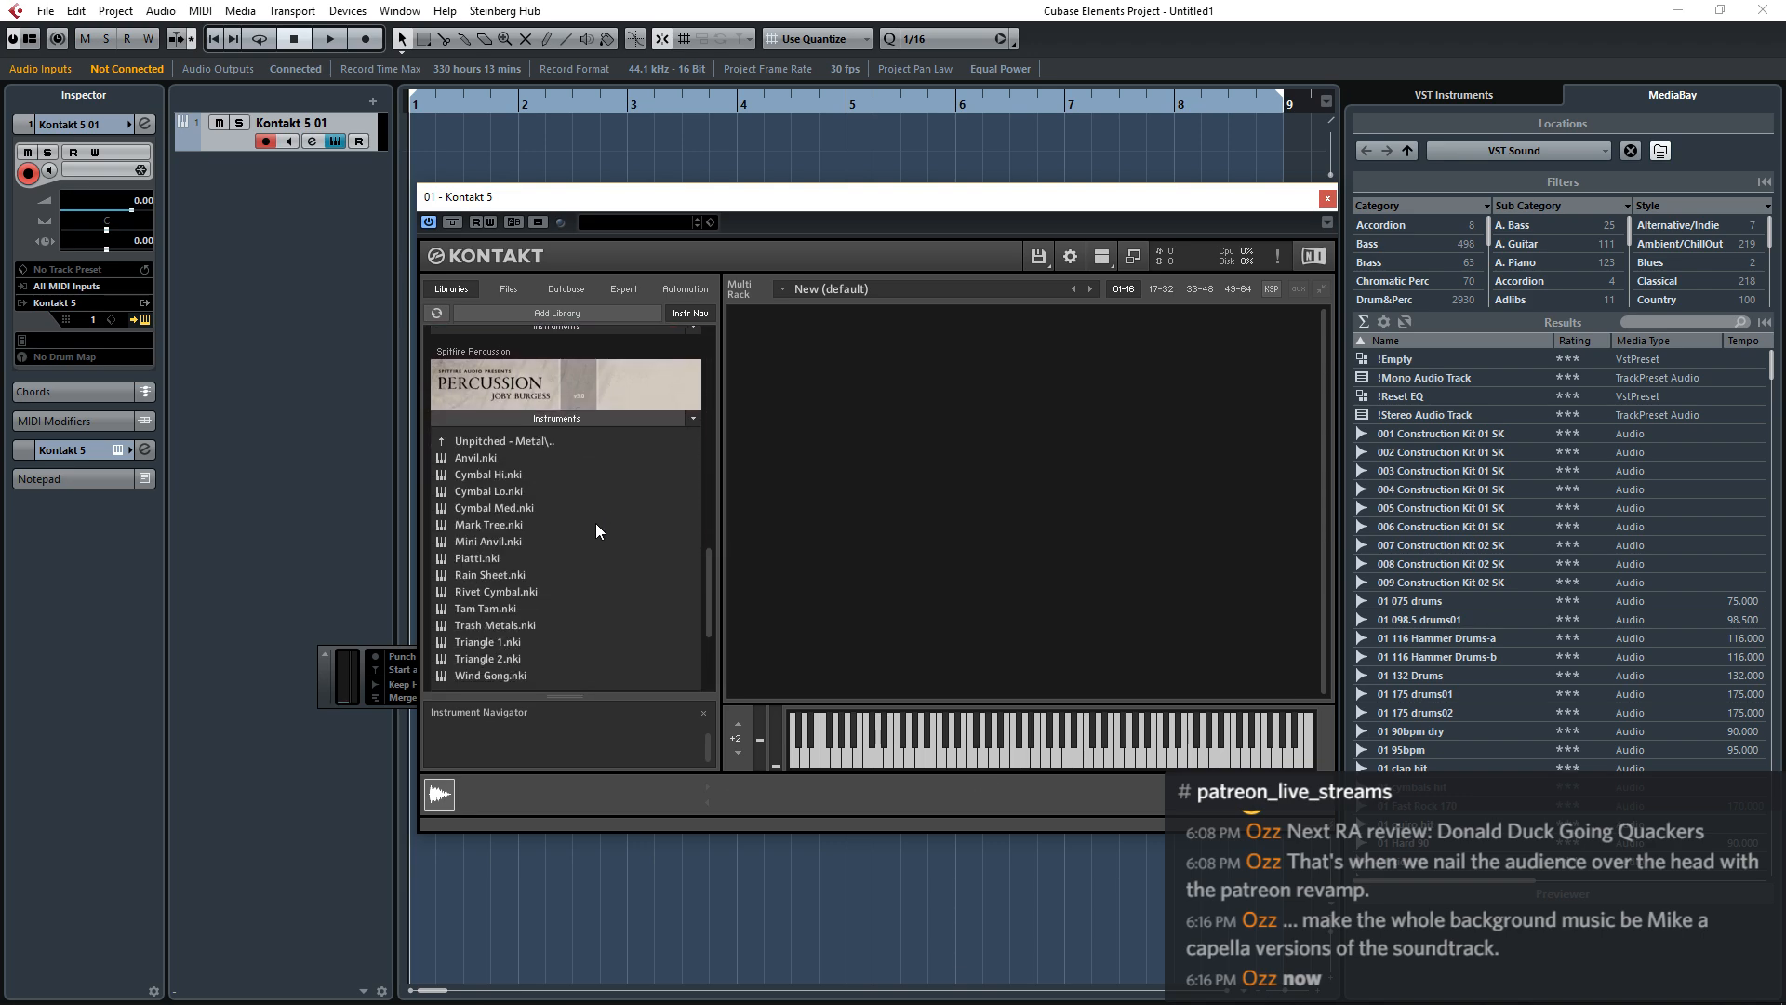
pyautogui.click(483, 491)
pyautogui.doubleClick(483, 490)
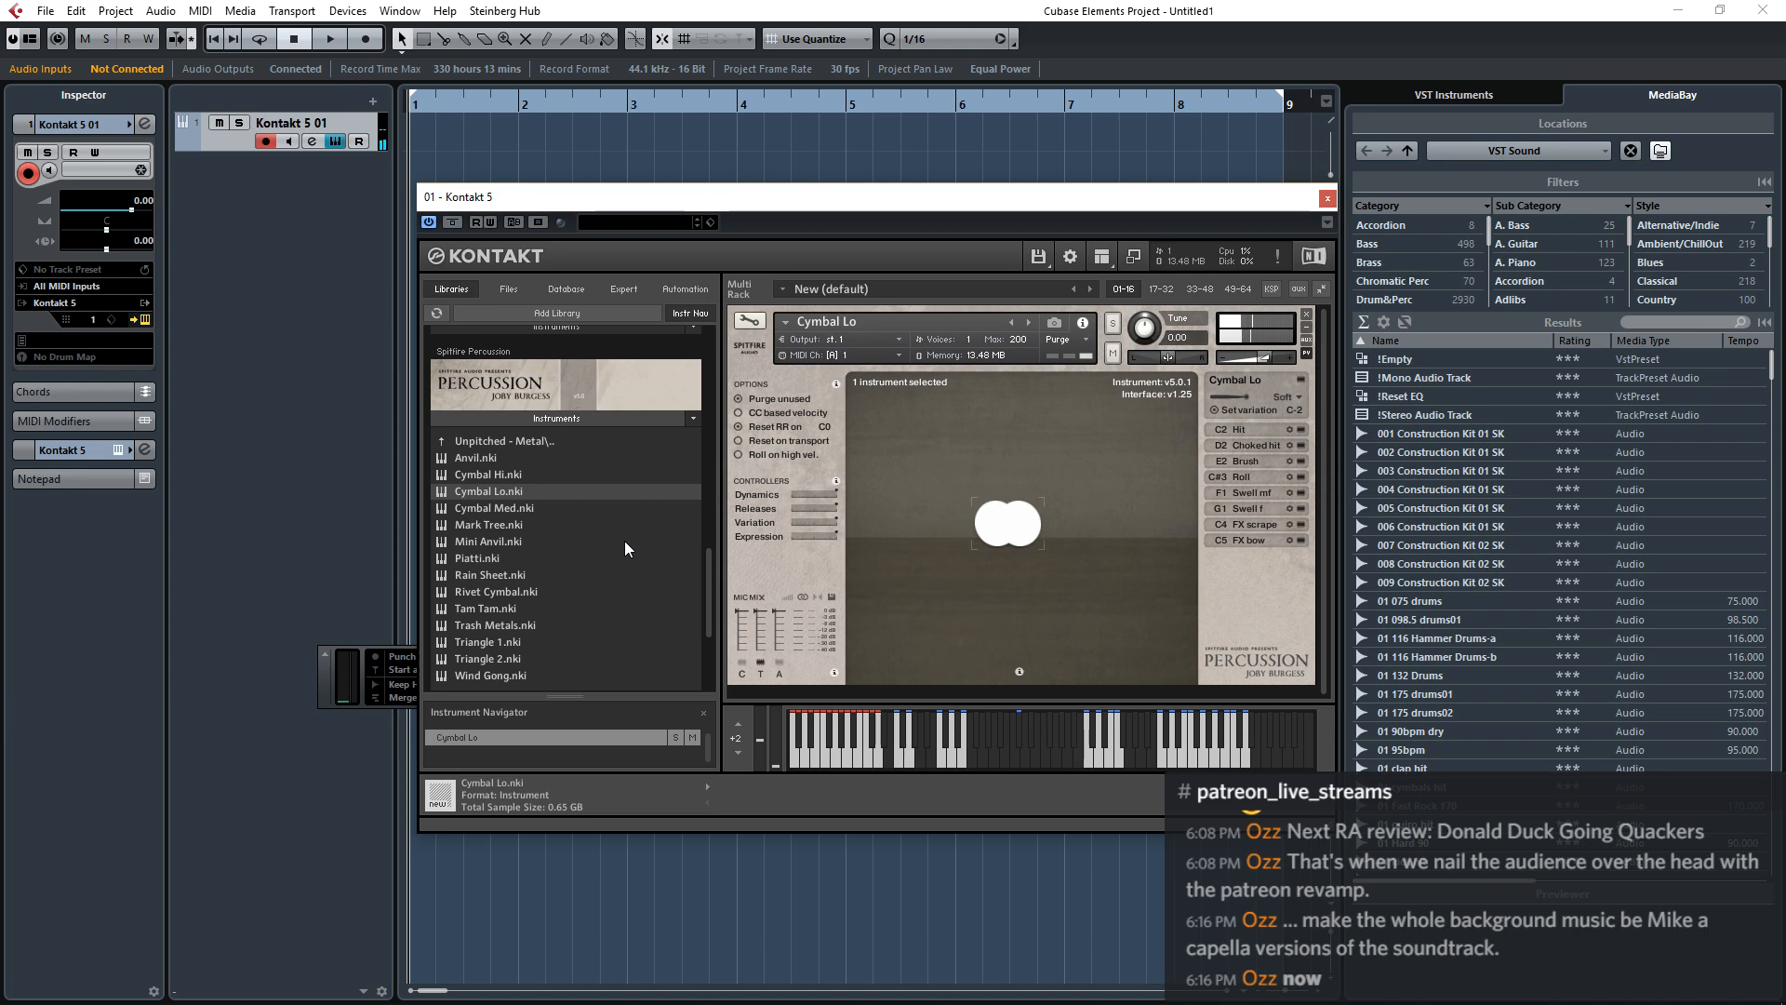
pyautogui.click(779, 662)
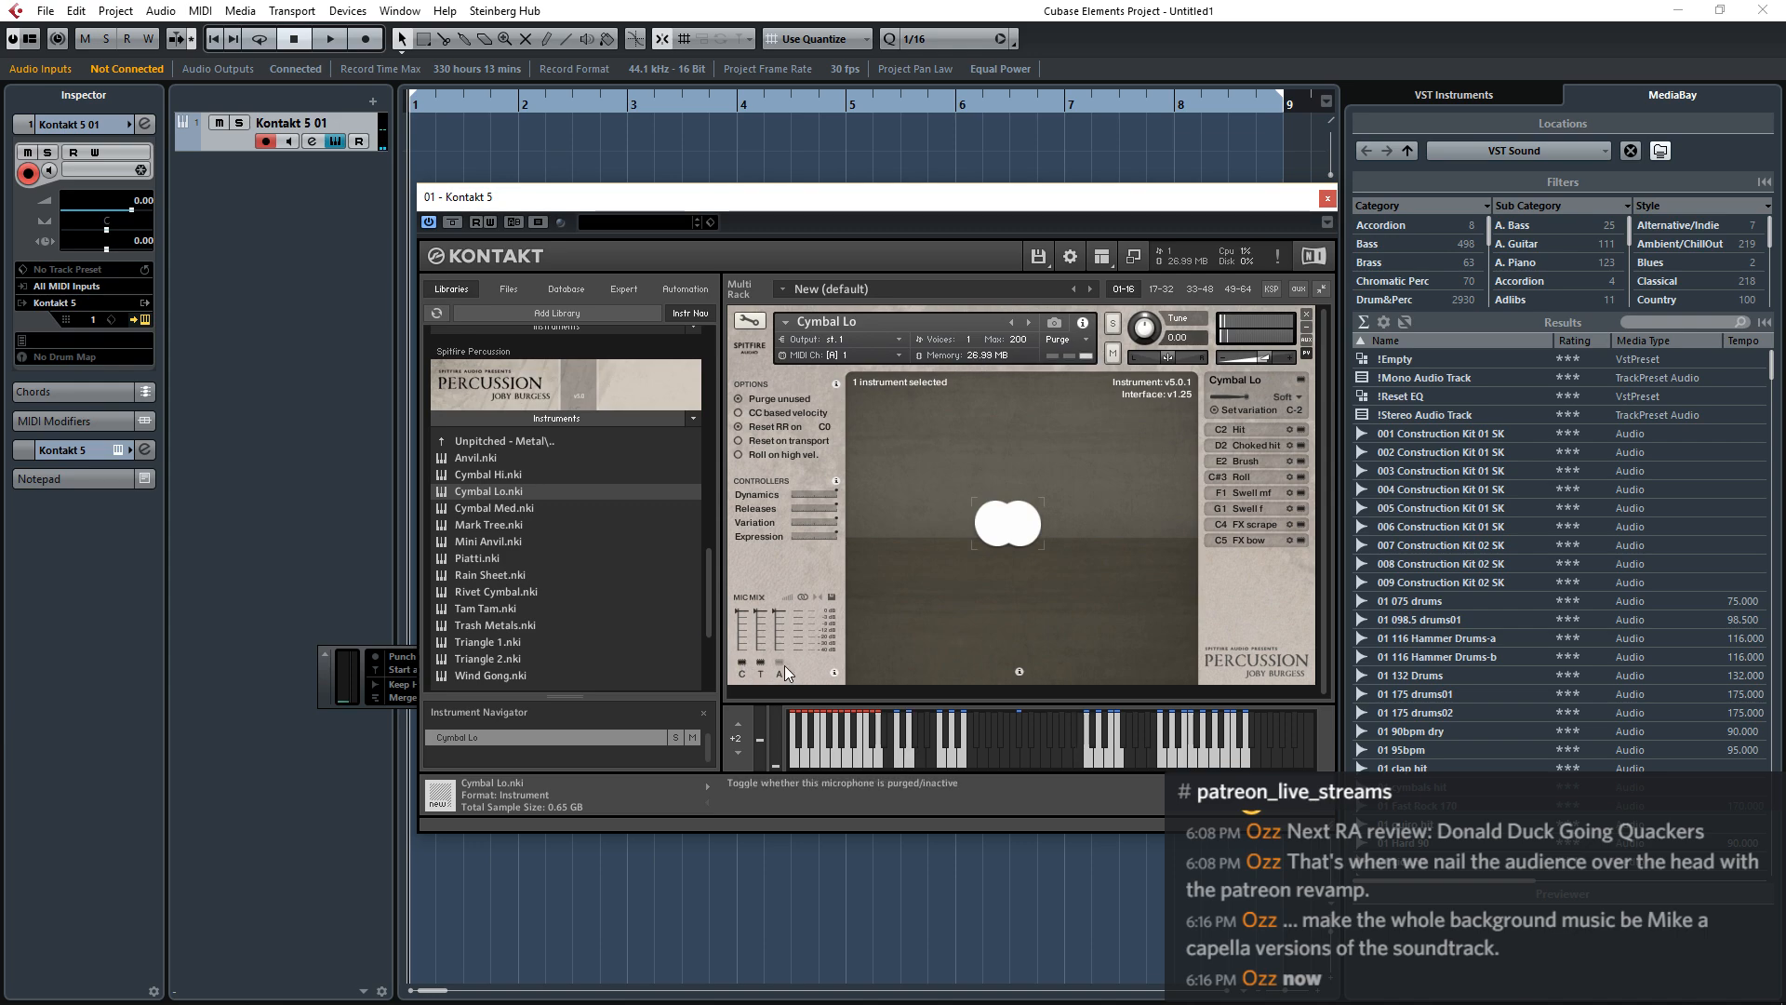
# Close the Kontakt window and record a MIDI take of the low cymbal on the Kontakt 5 01 track.
pyautogui.click(1329, 198)
pyautogui.click(842, 692)
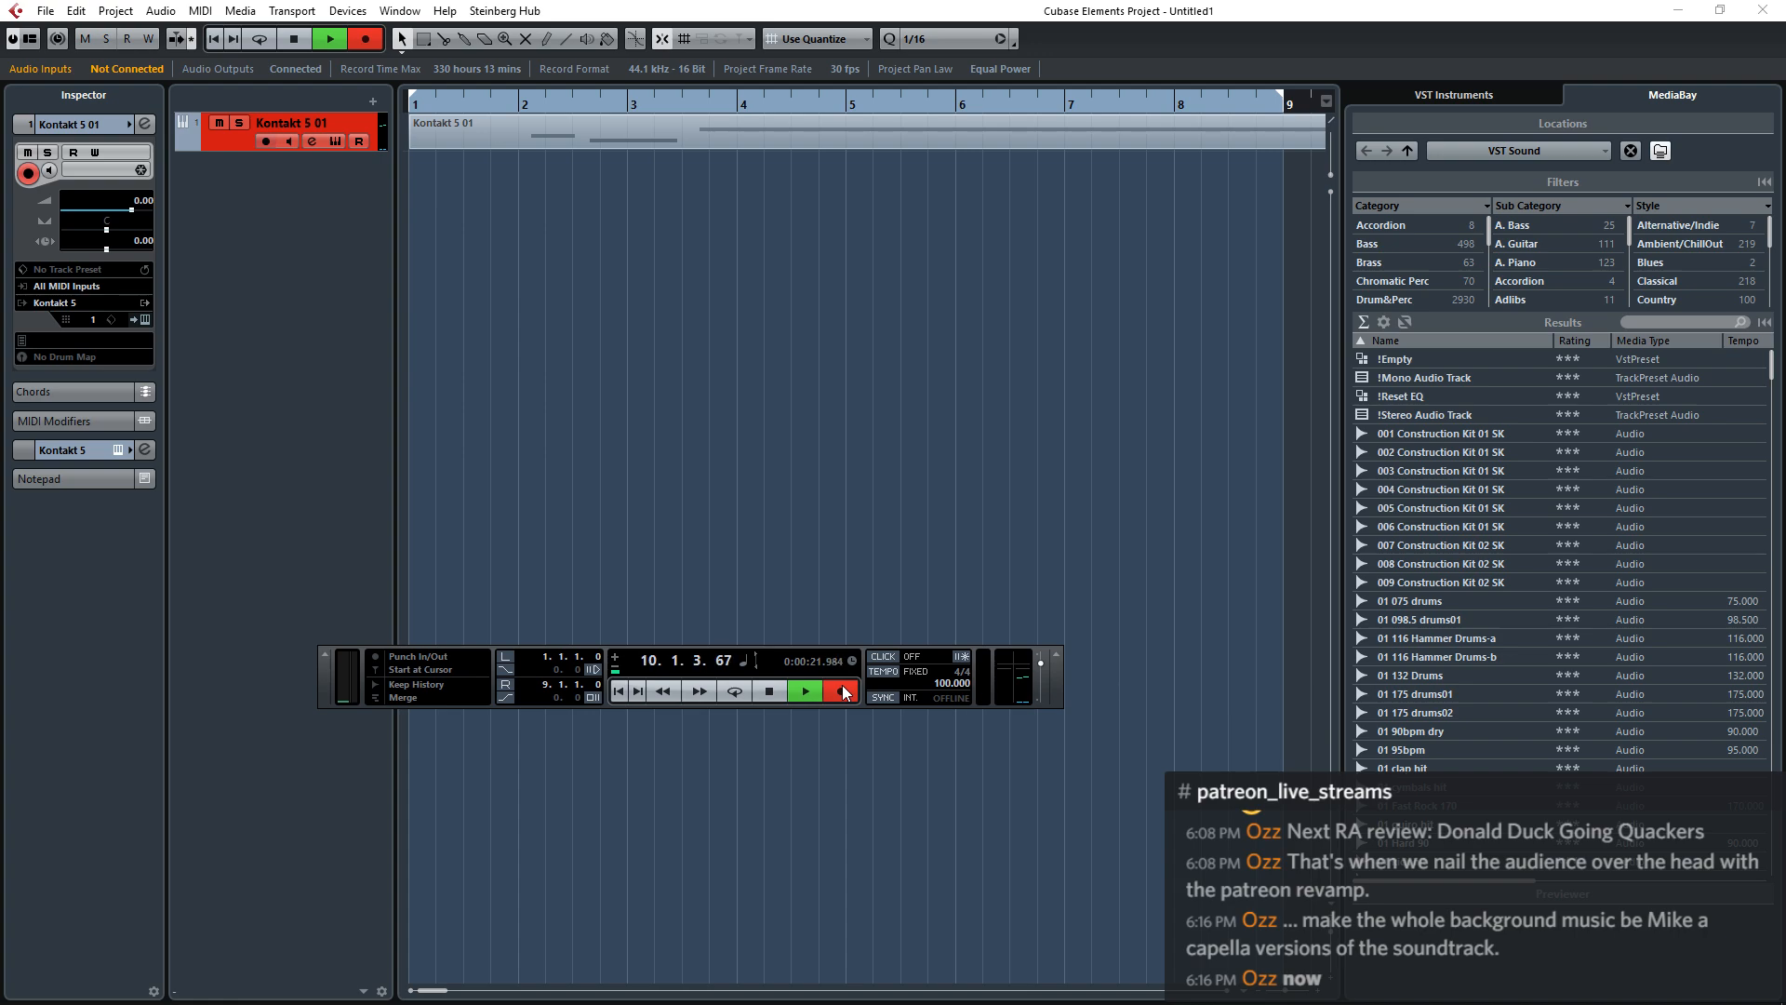
pyautogui.click(842, 691)
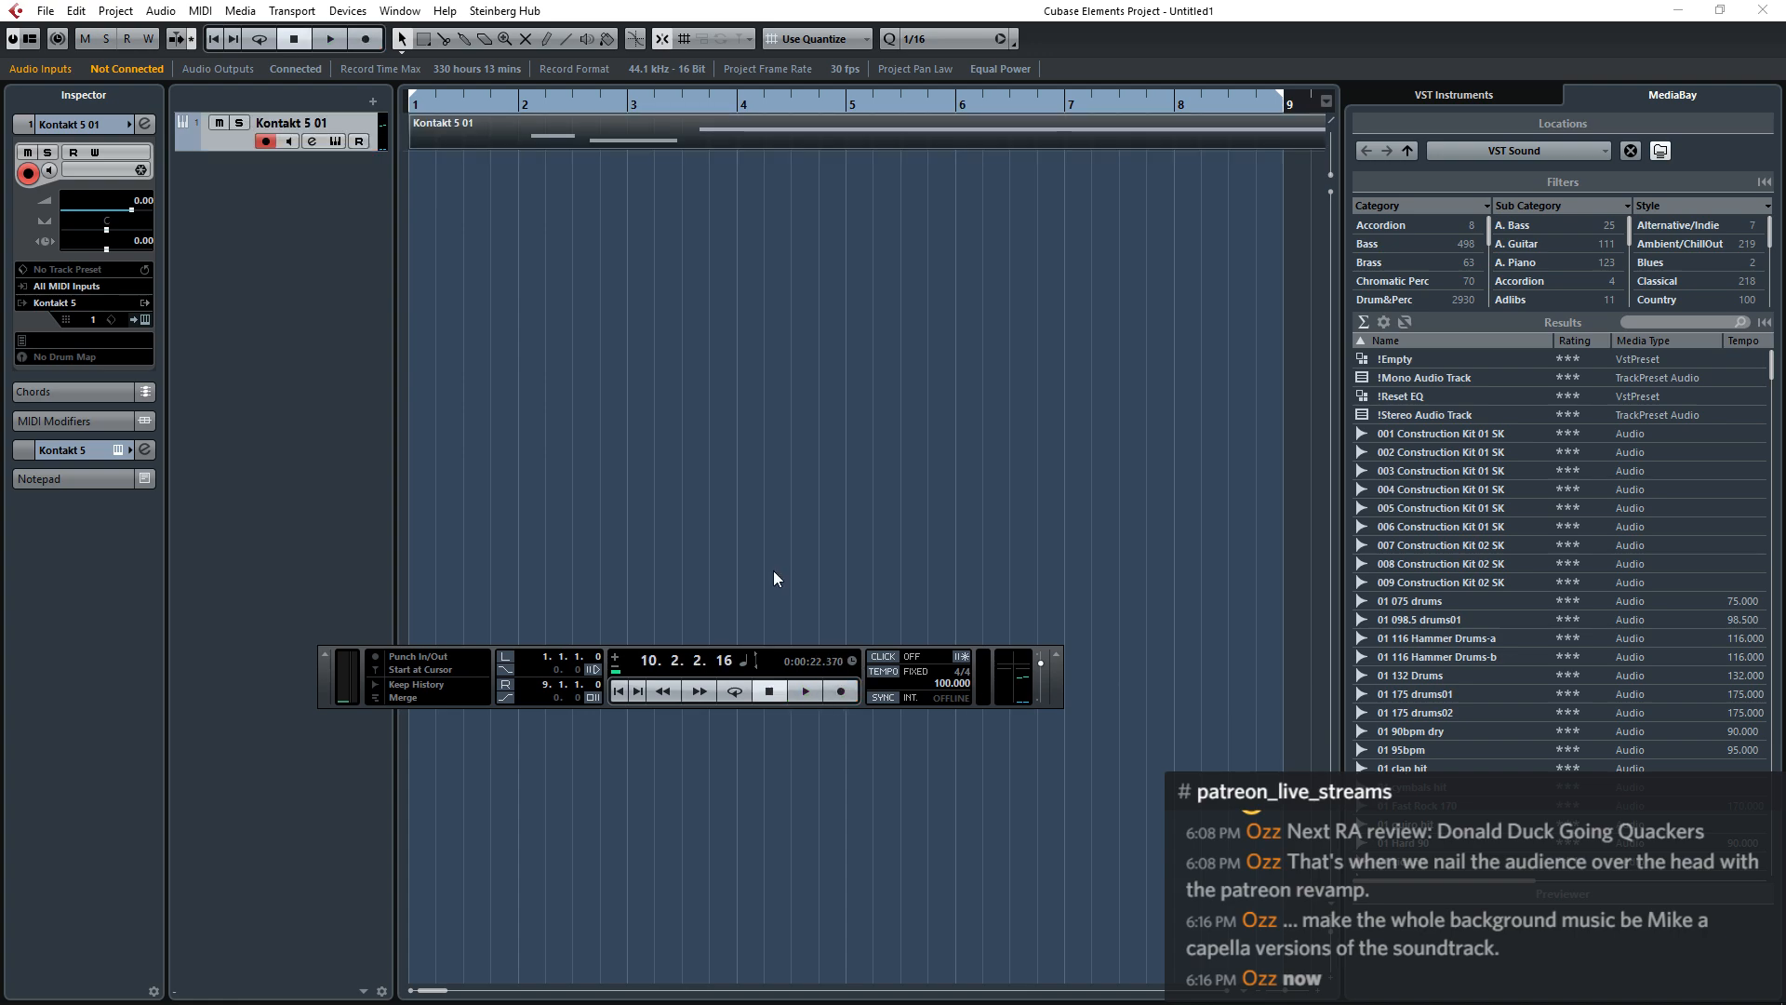
# Open the recorded part in the Key Editor, delete the two short notes and move the long G1 note to the start of bar 1.
pyautogui.doubleClick(571, 121)
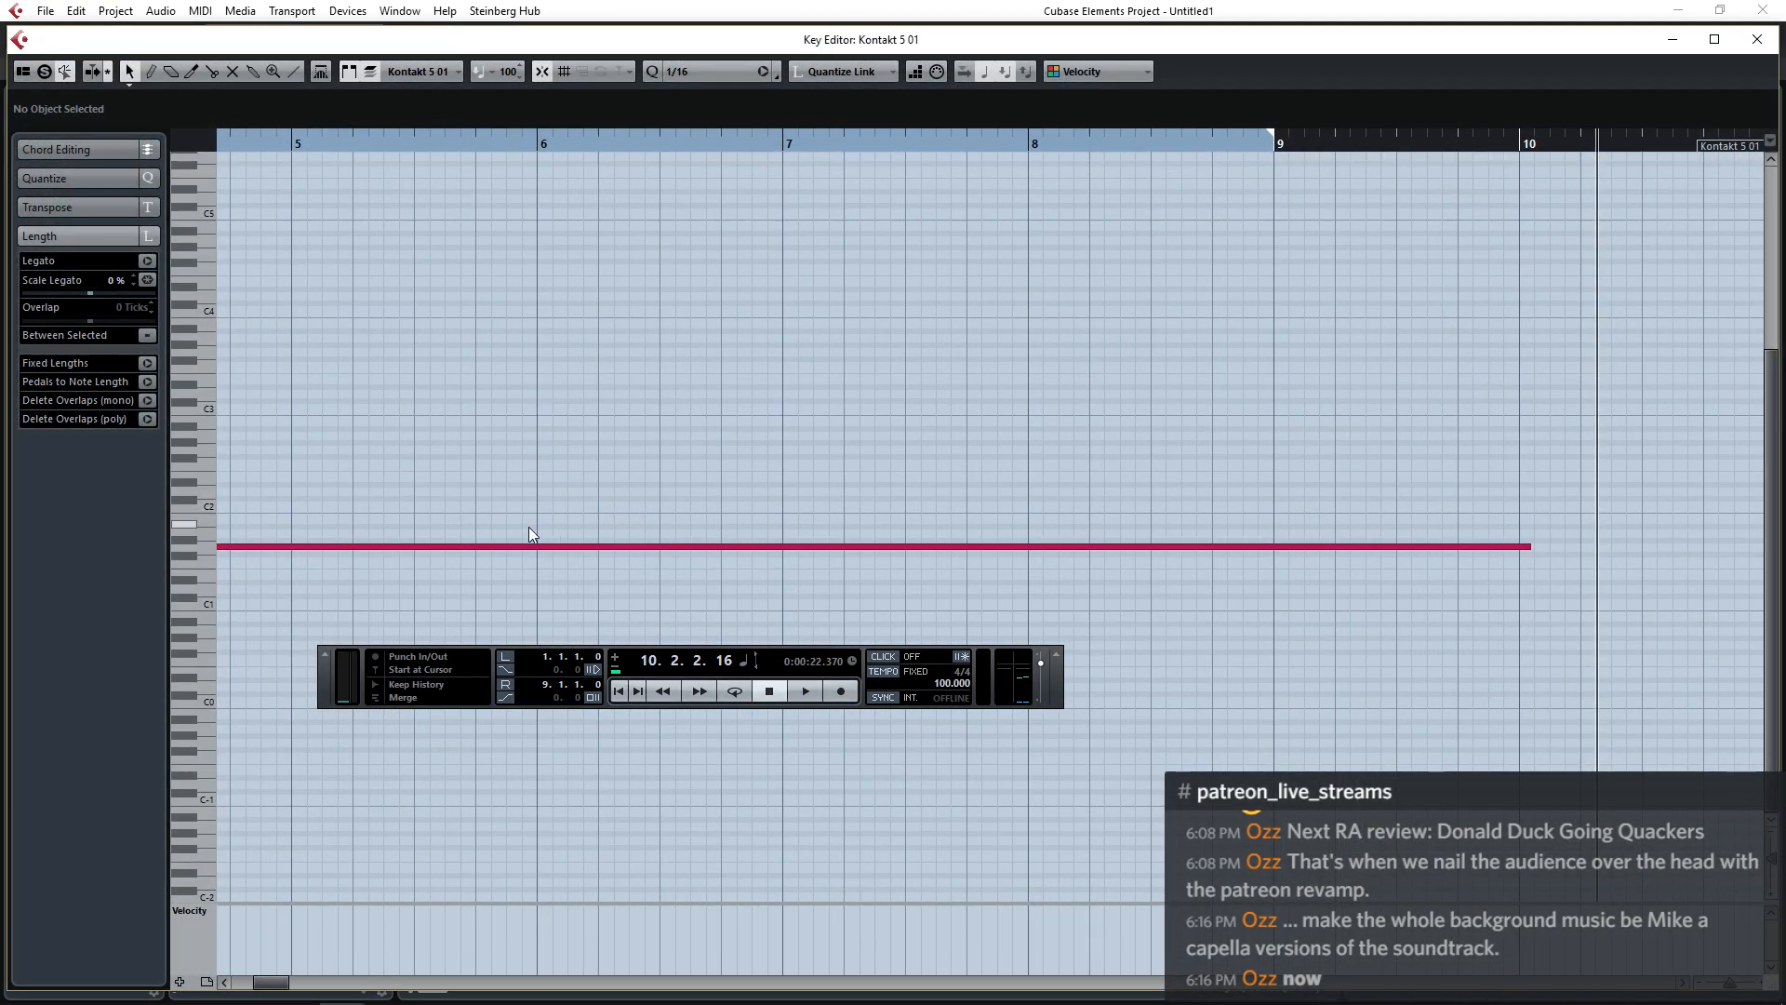
pyautogui.press('g')
pyautogui.press('g')
pyautogui.press('g')
pyautogui.press('g')
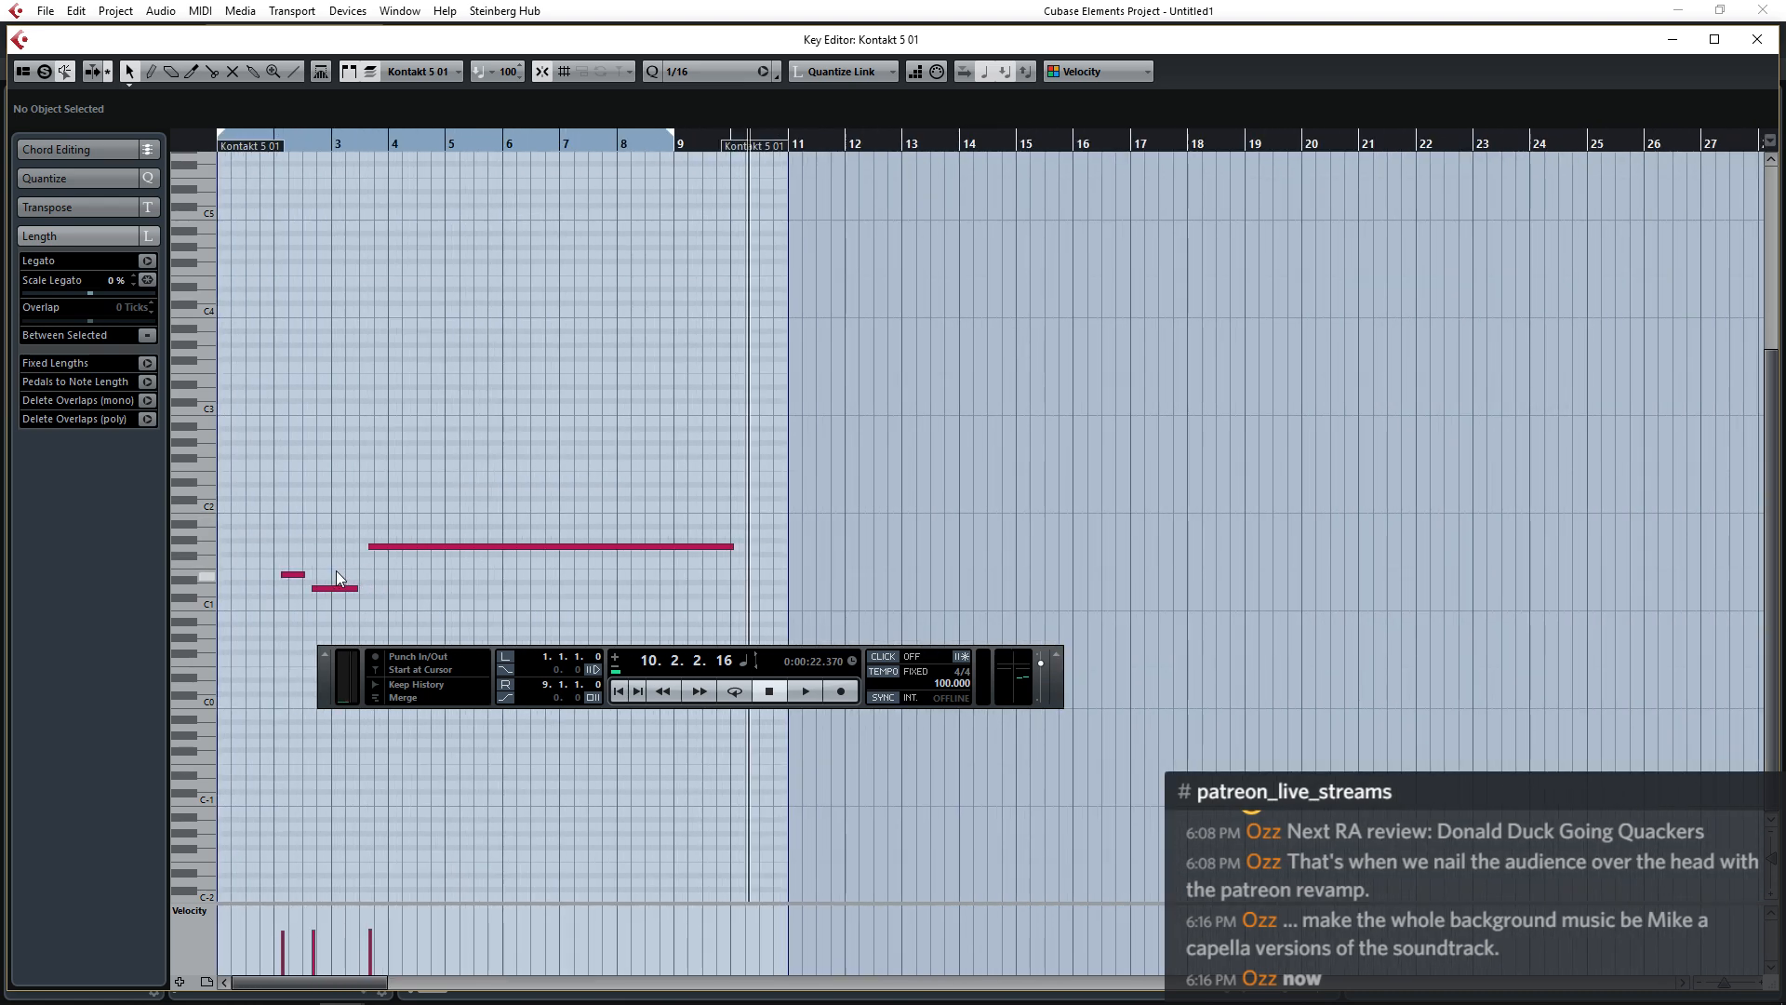
pyautogui.moveTo(273, 543); pyautogui.dragTo(342, 605)
pyautogui.press('Delete')
pyautogui.click(406, 547)
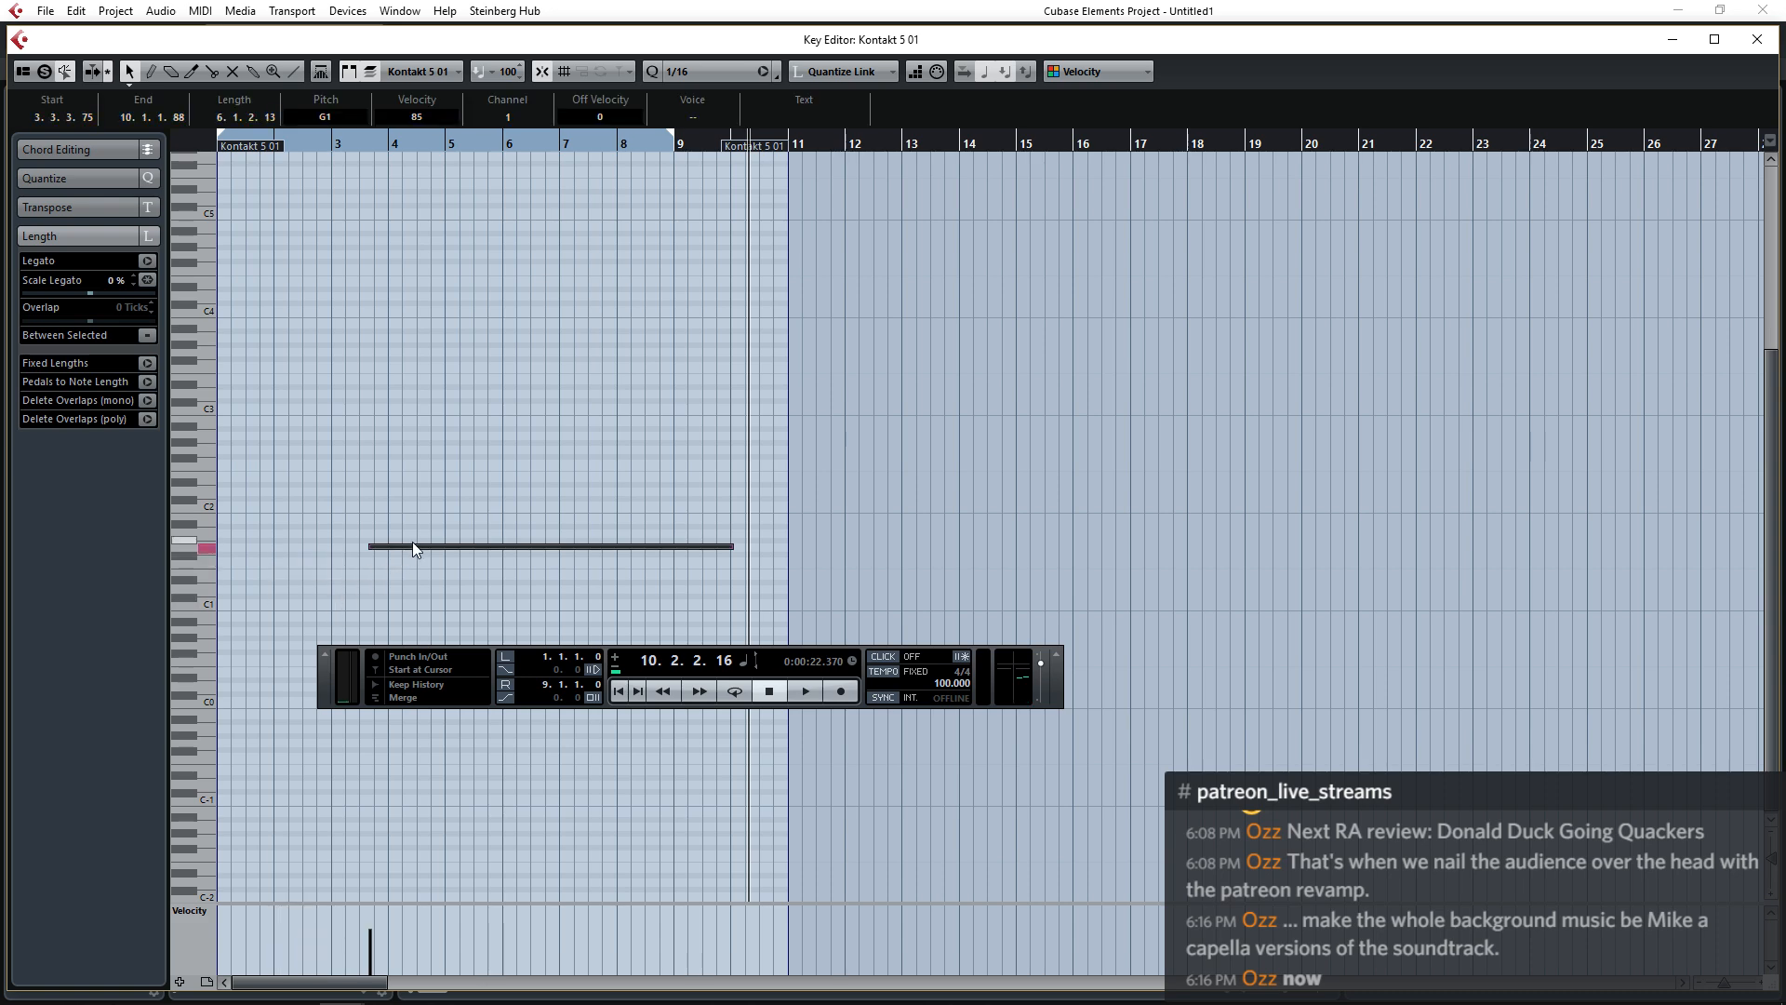
pyautogui.moveTo(409, 547); pyautogui.dragTo(258, 552)
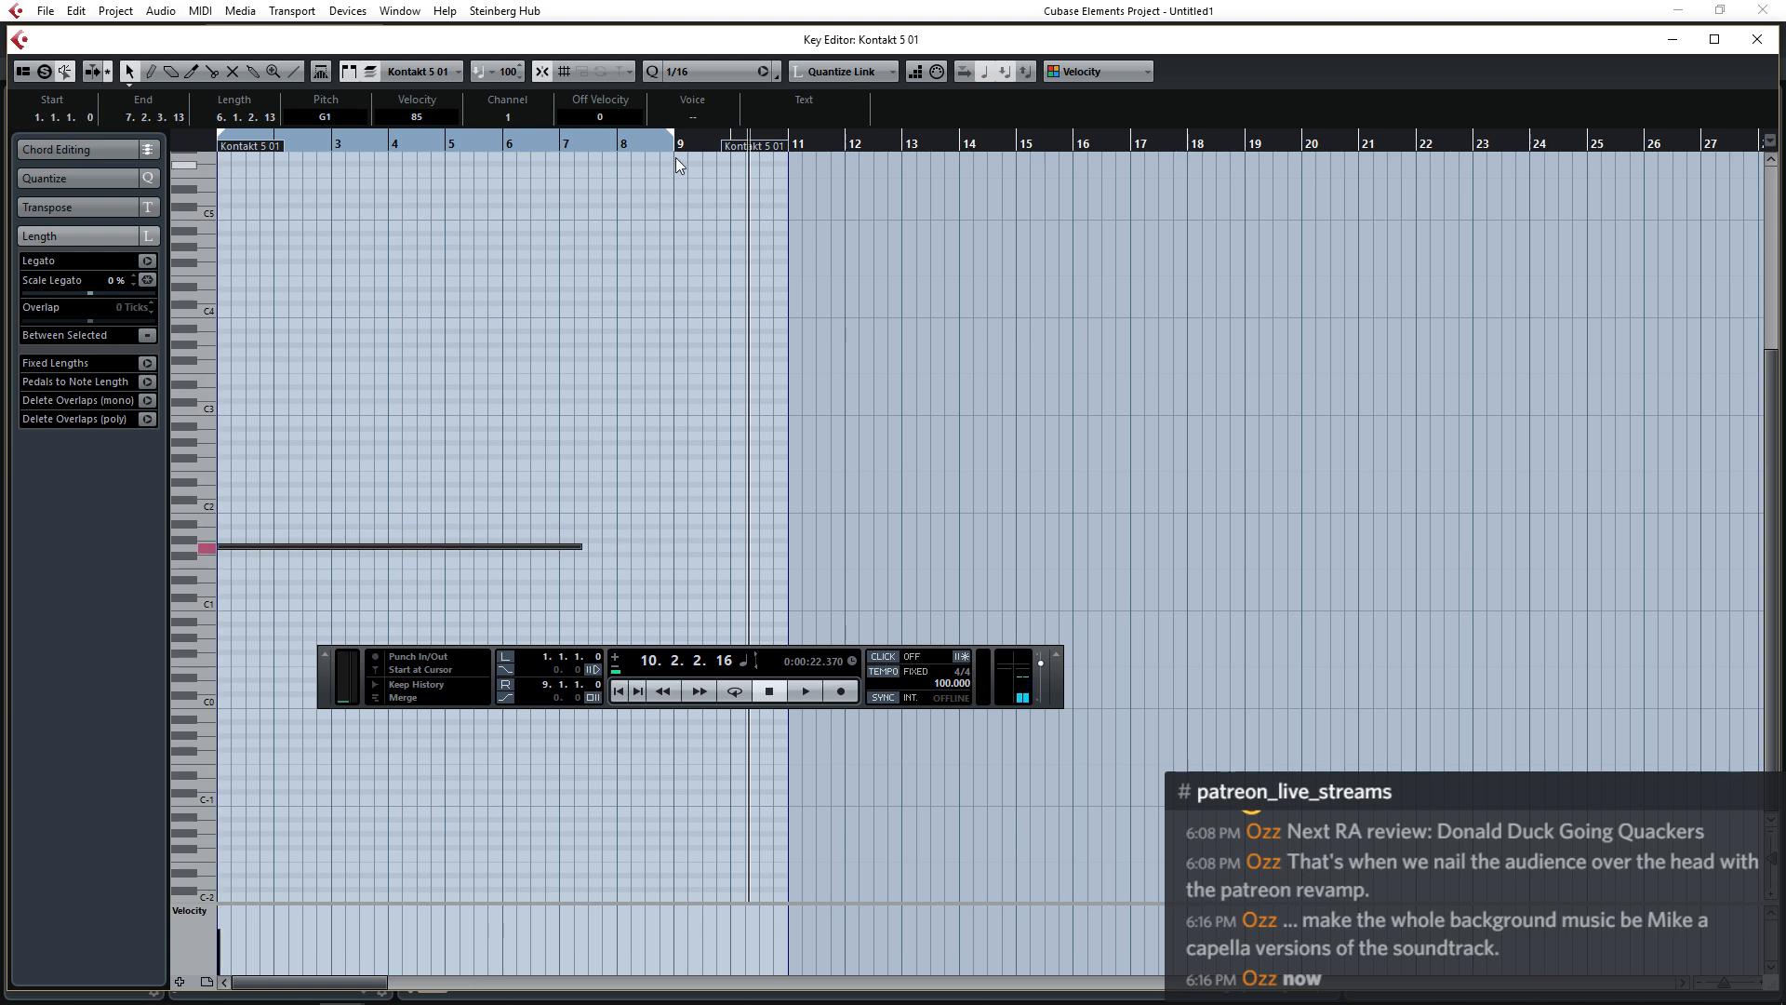
# Set the right locator to bar 8, raise the G1 note's velocity to 127 and close the Key Editor.
pyautogui.moveTo(677, 139); pyautogui.dragTo(623, 147)
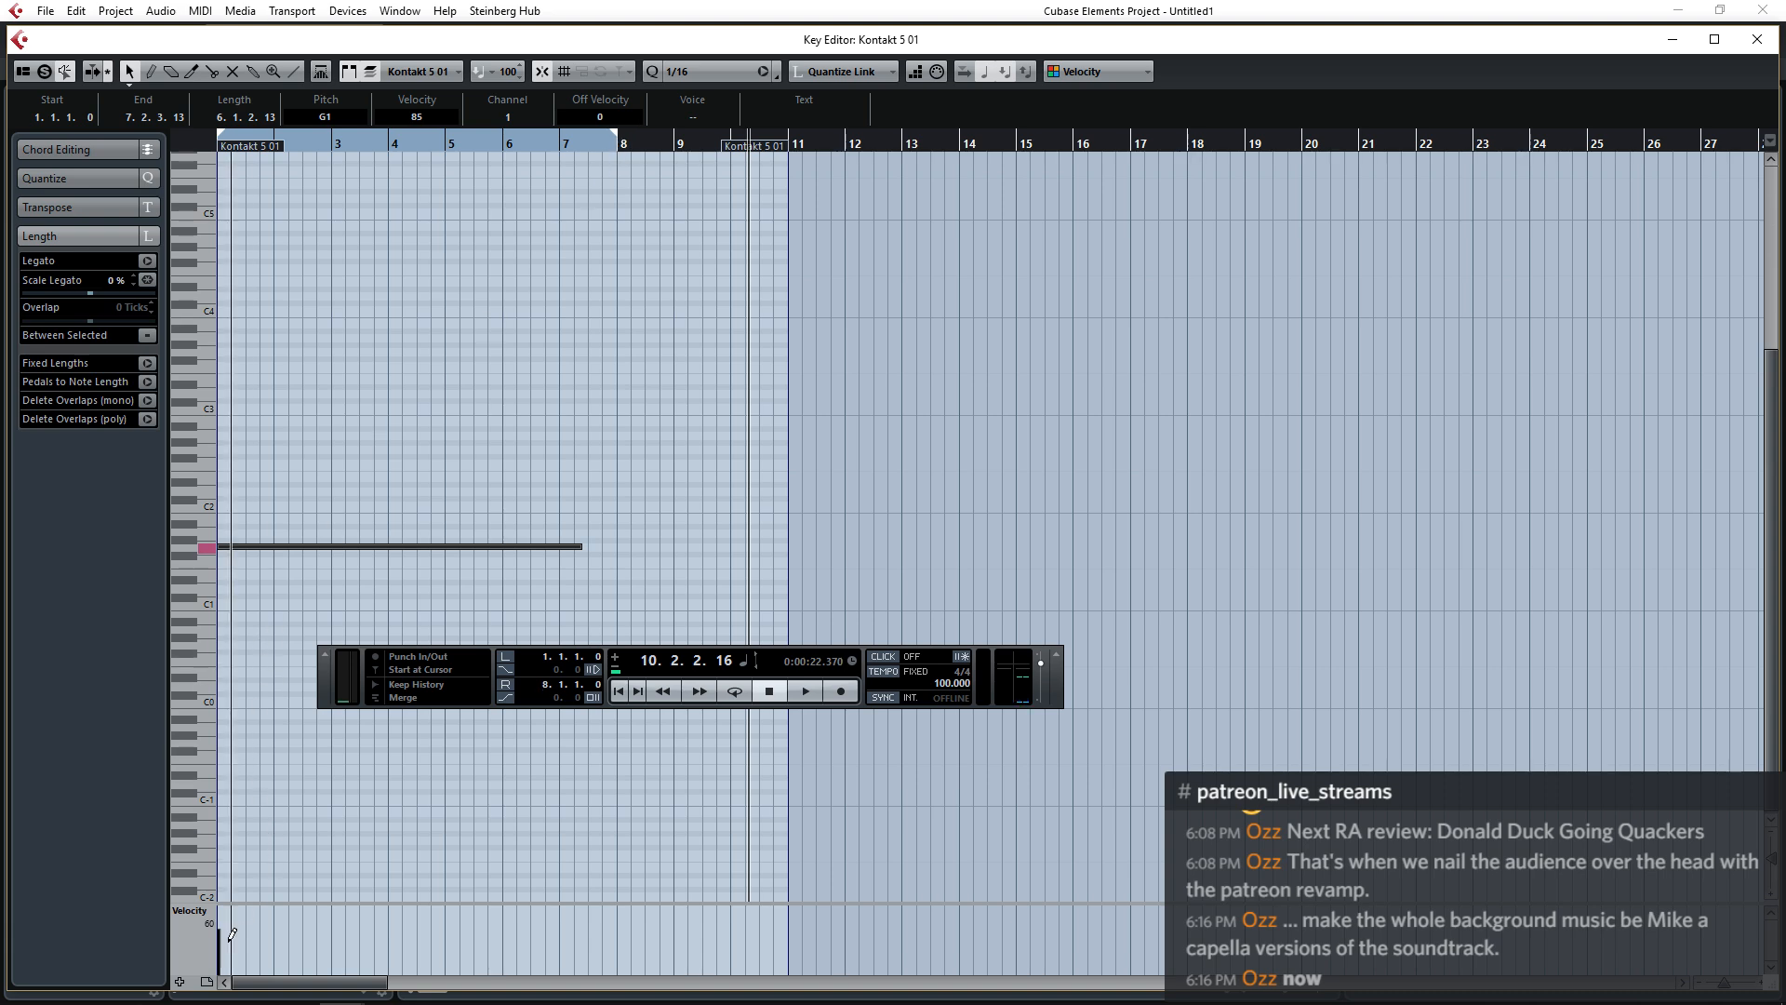
pyautogui.moveTo(220, 923); pyautogui.dragTo(219, 898)
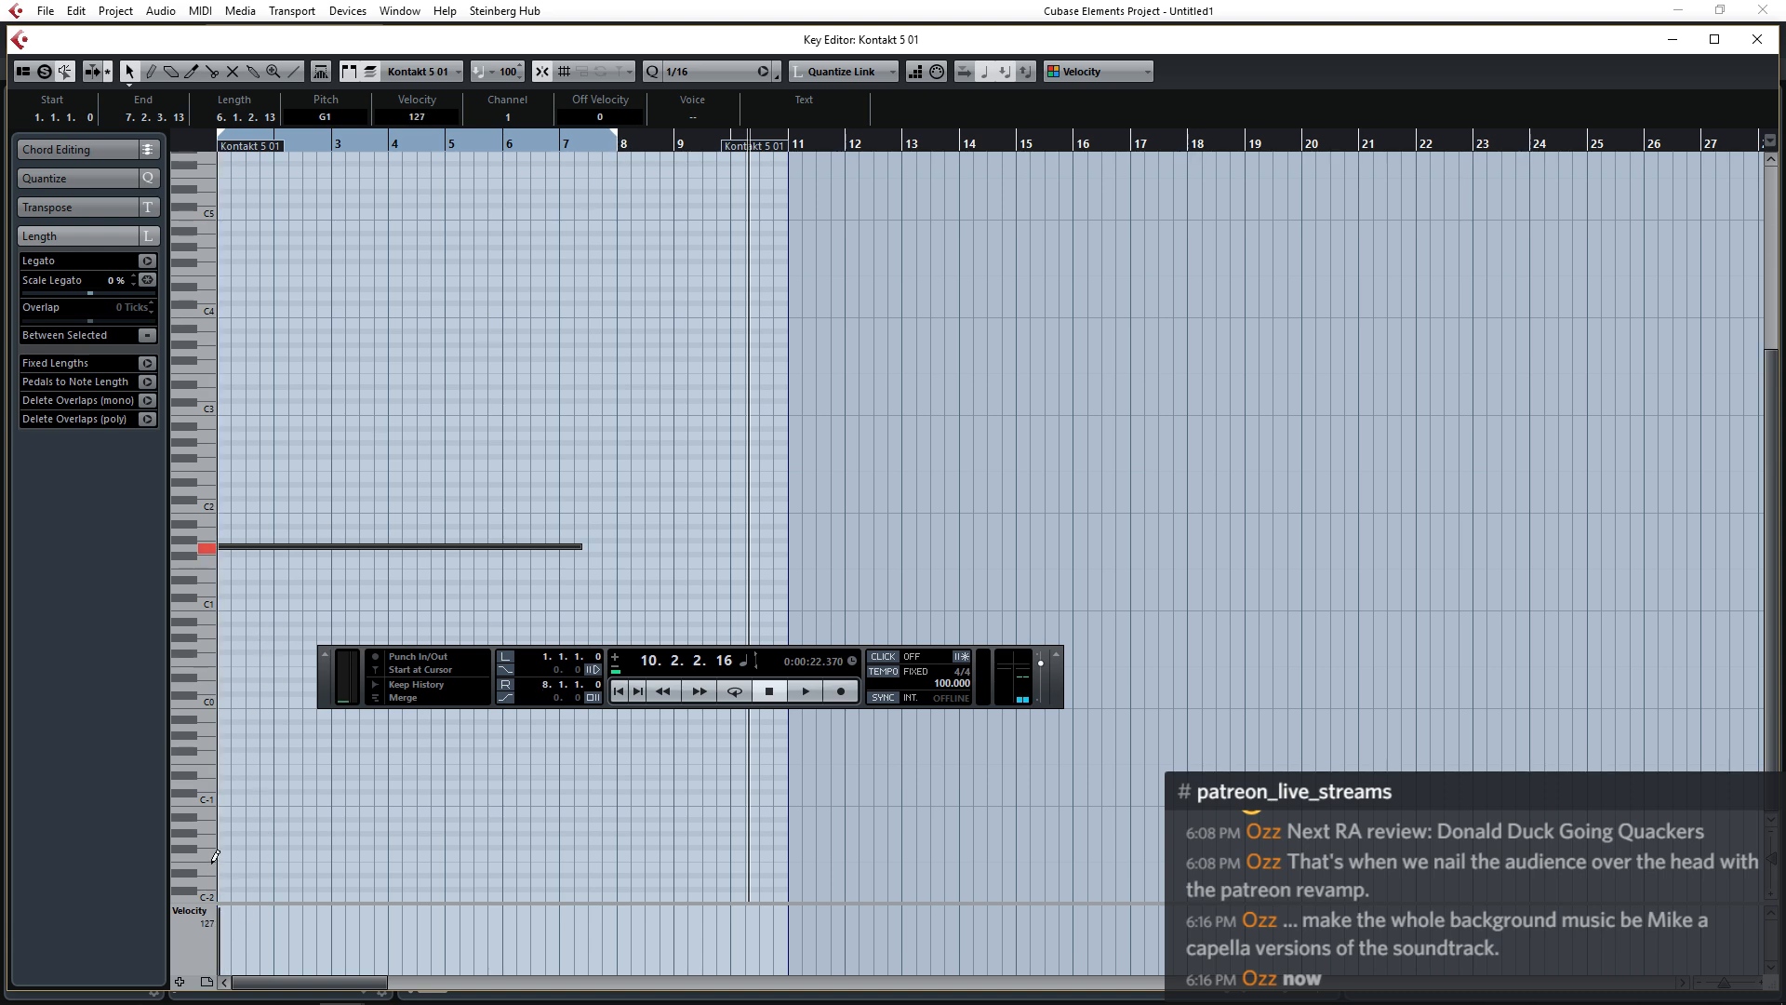
pyautogui.click(649, 271)
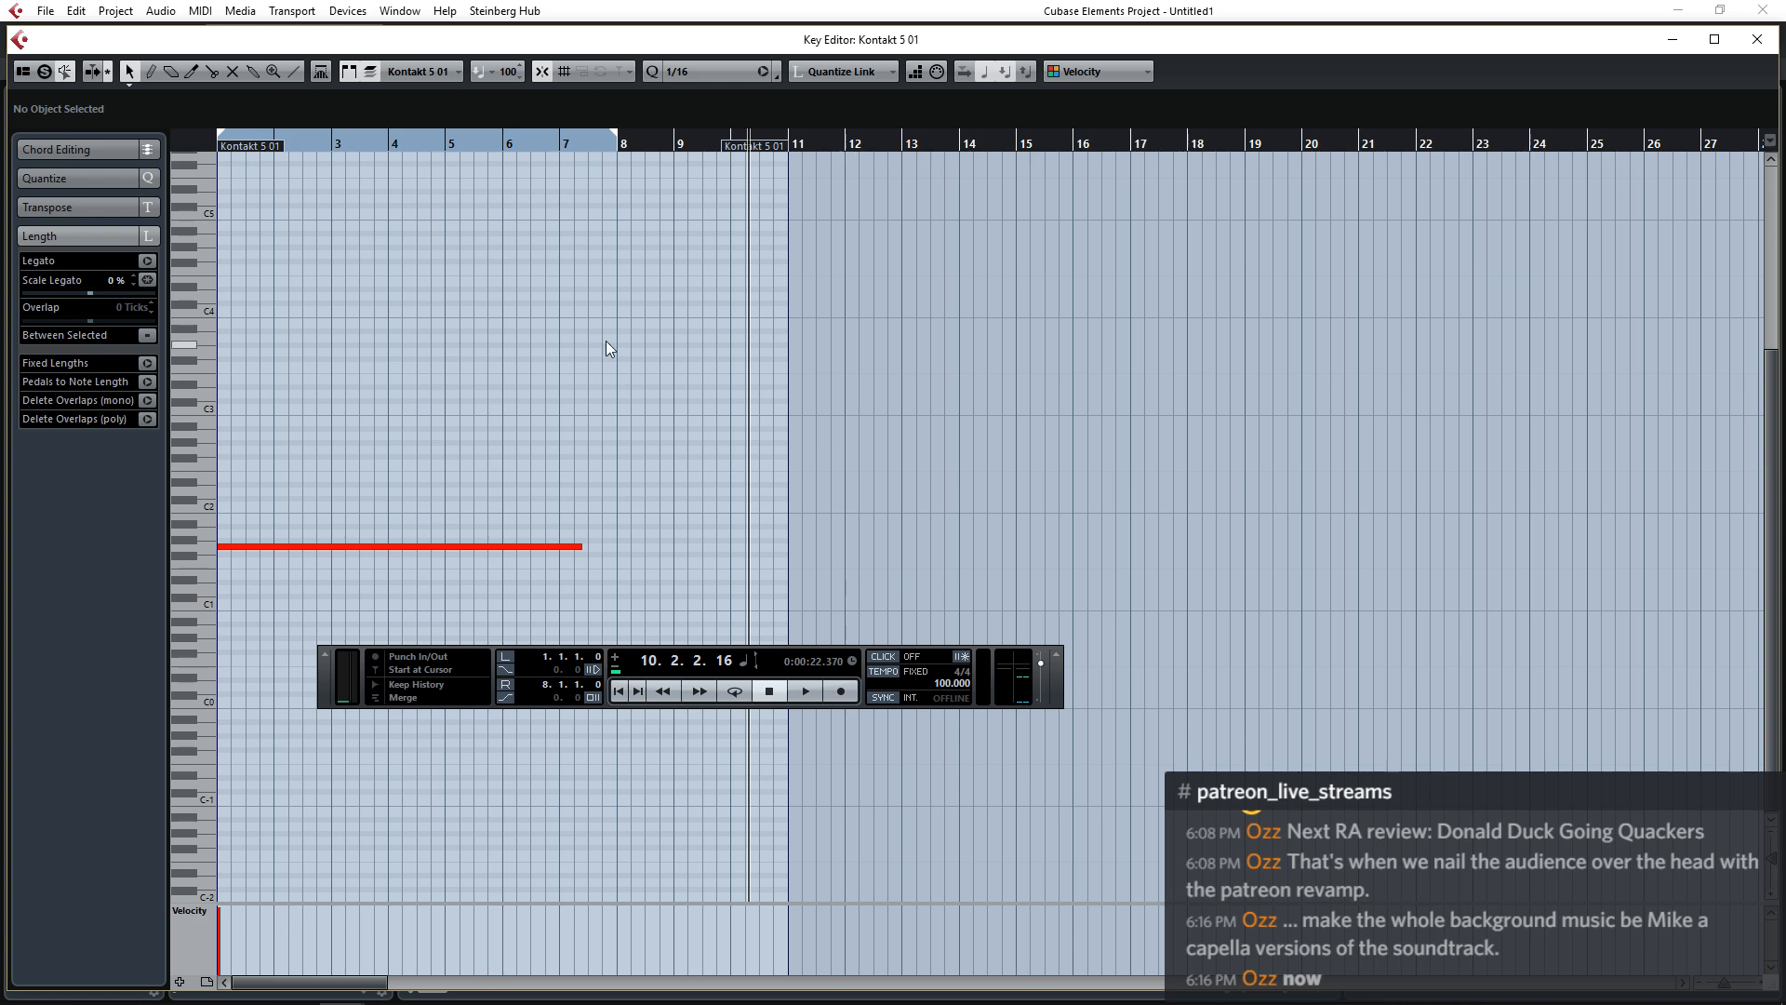
pyautogui.click(1765, 39)
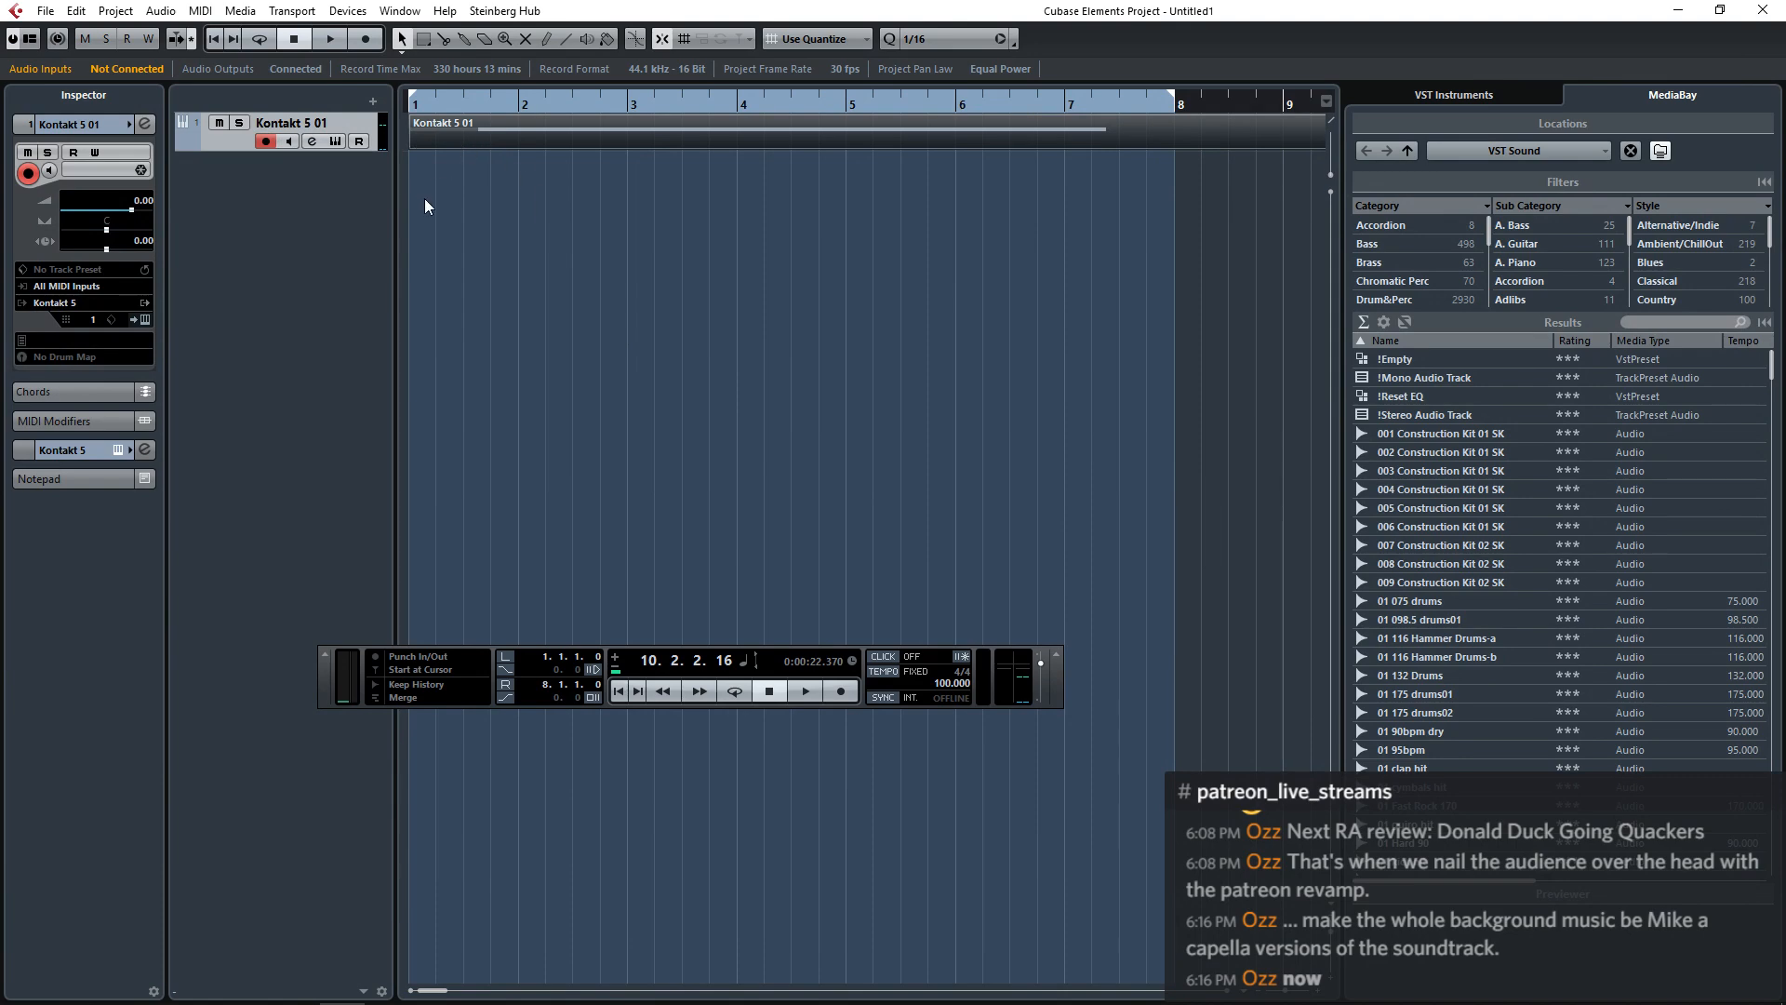
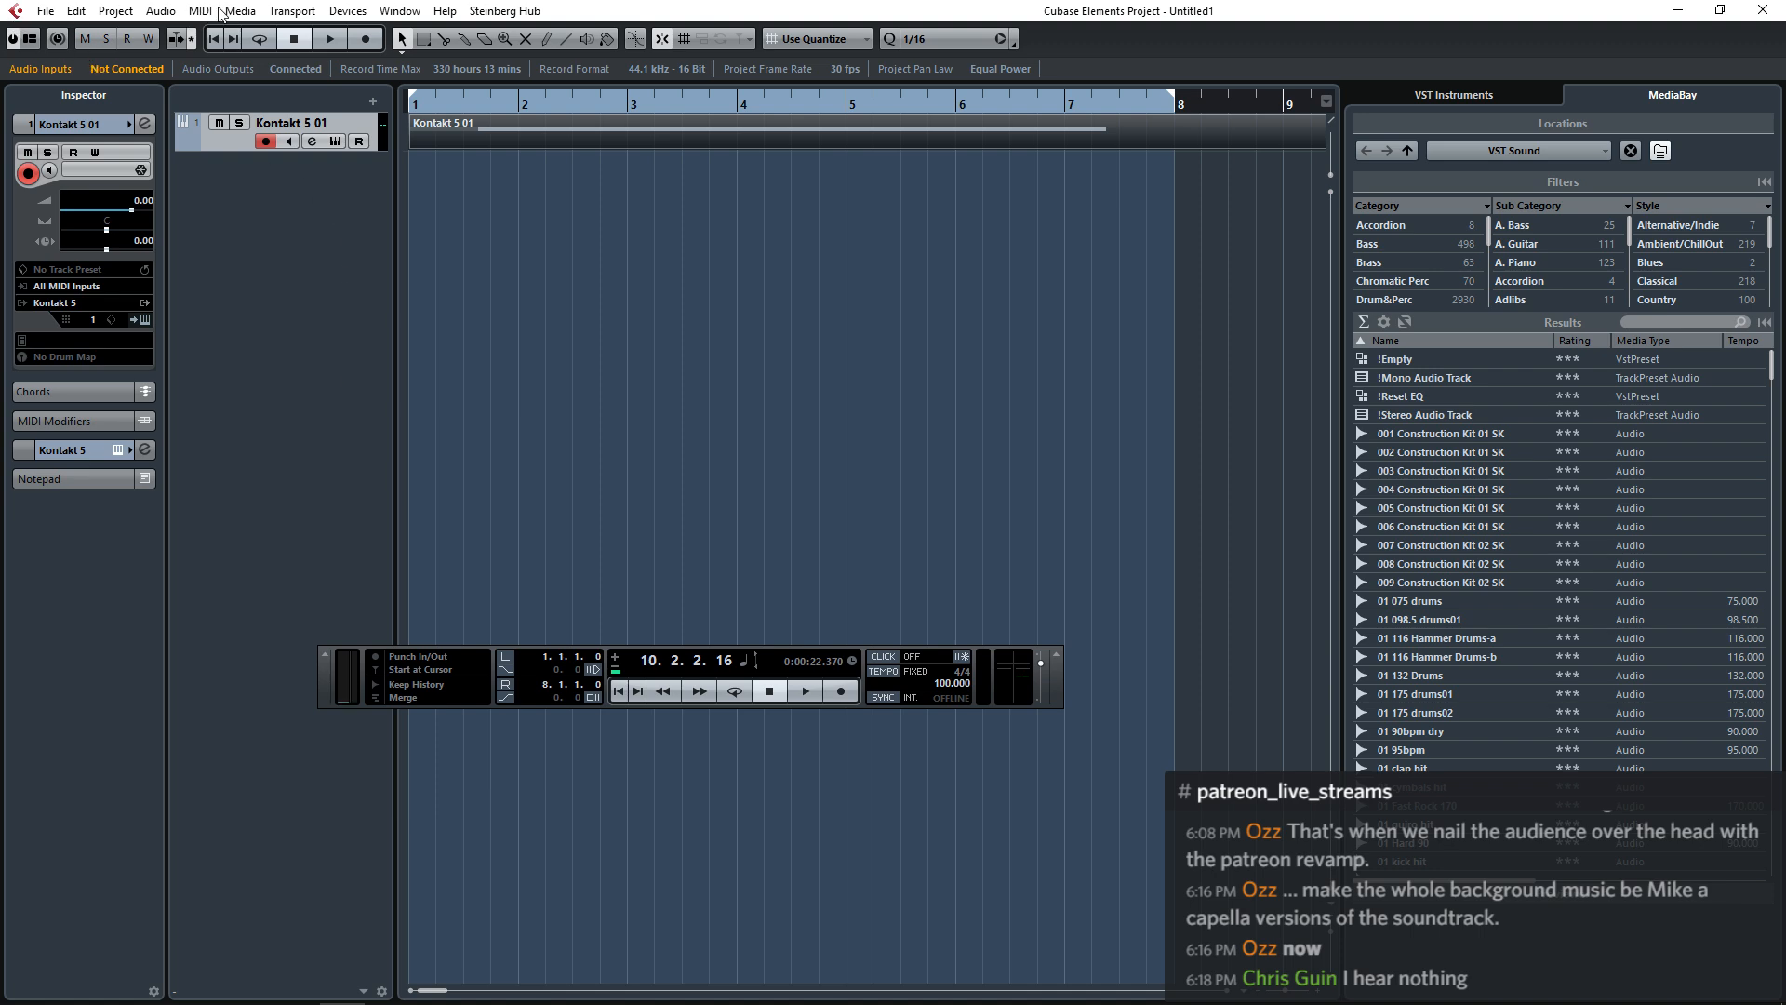
# Start an audio mixdown export and name the file Cymbal Rise.
pyautogui.click(44, 11)
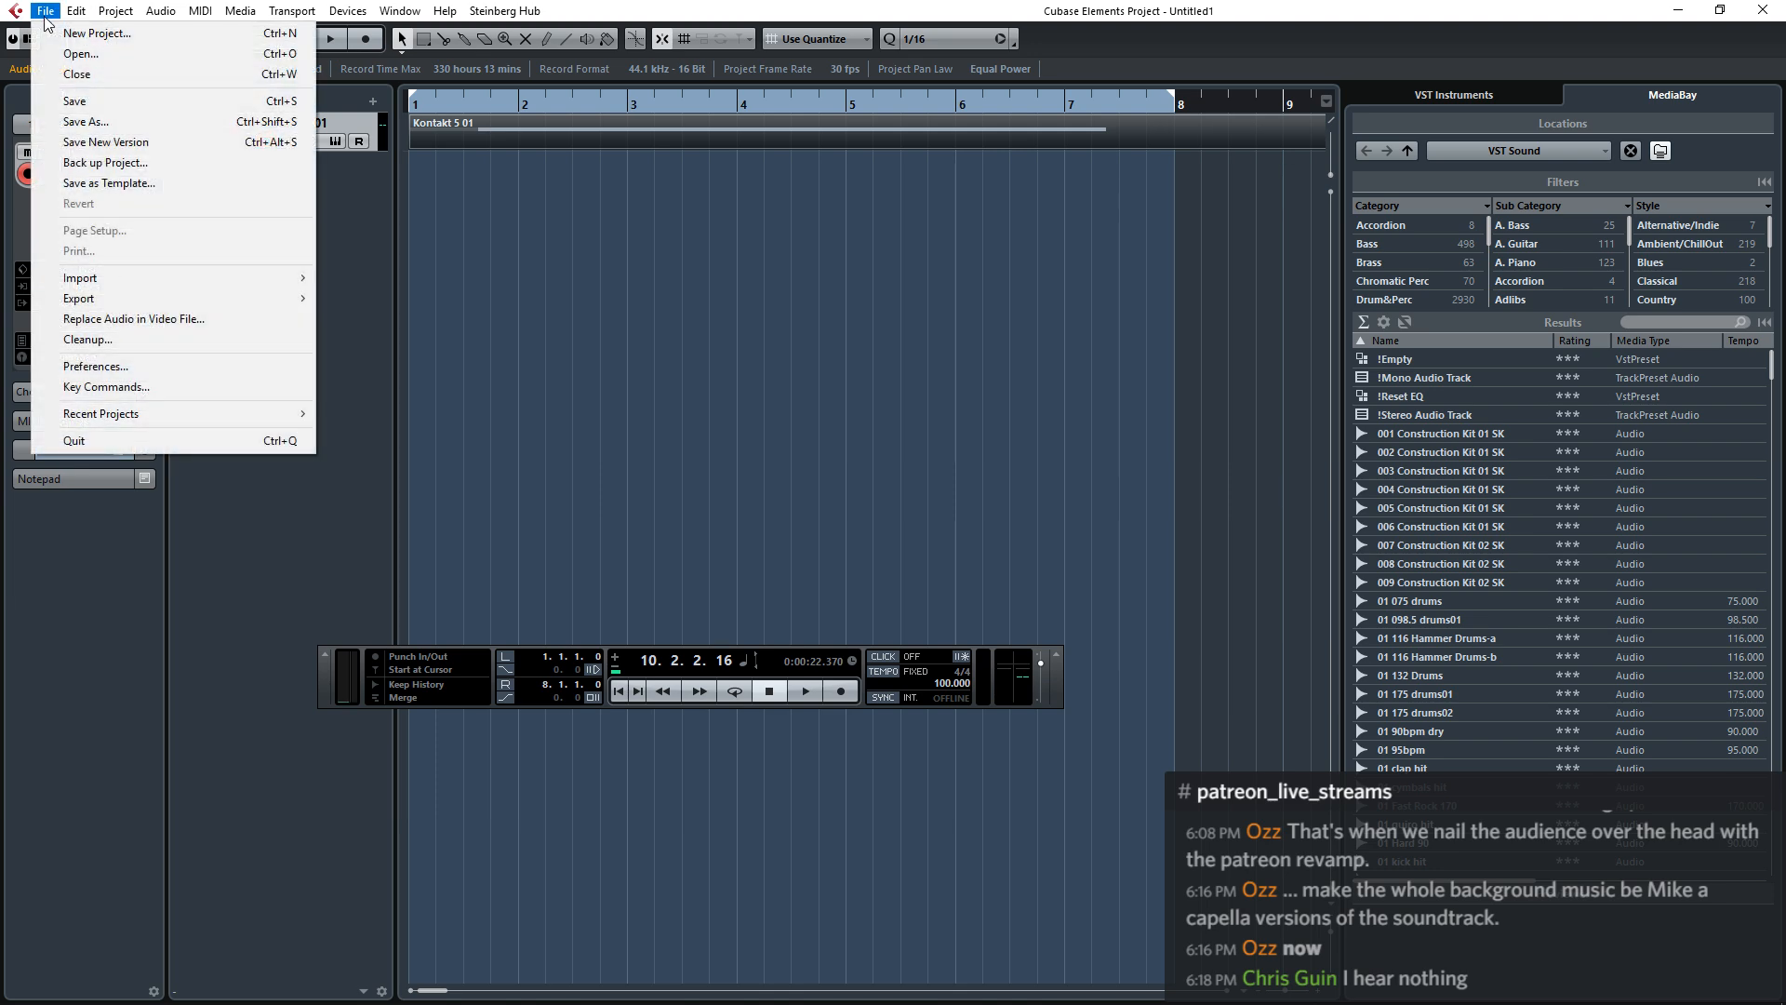
pyautogui.moveTo(139, 300)
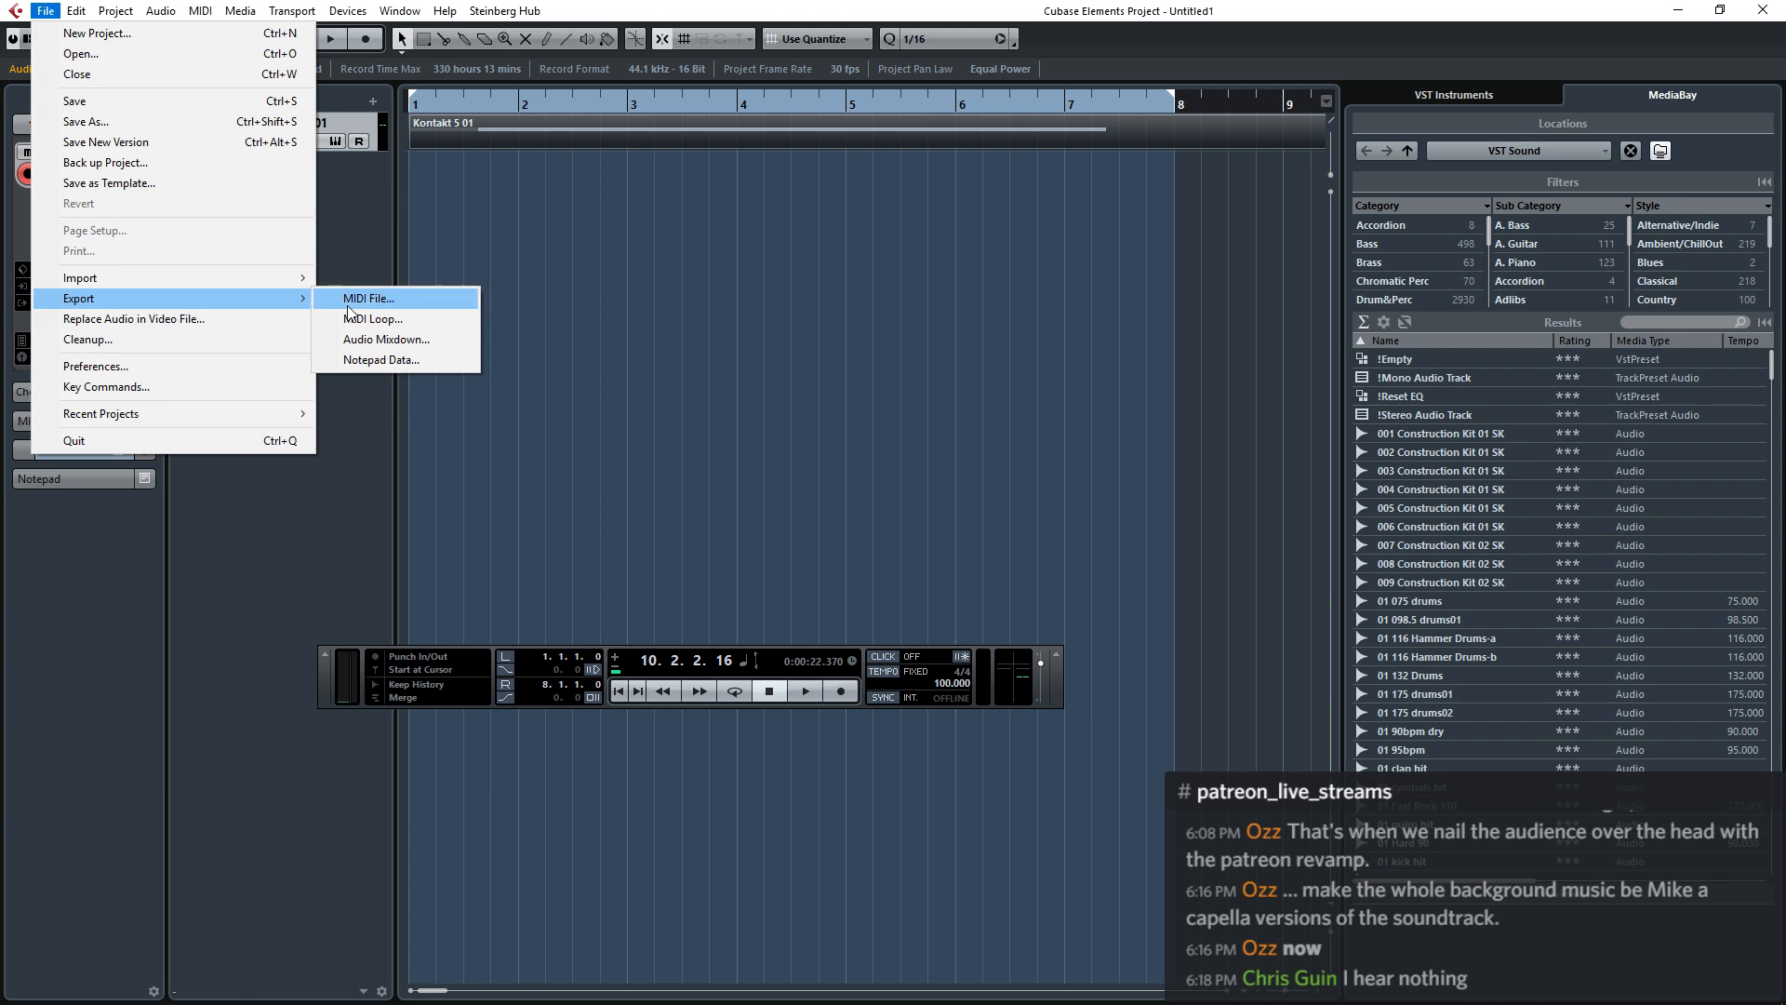
pyautogui.click(383, 340)
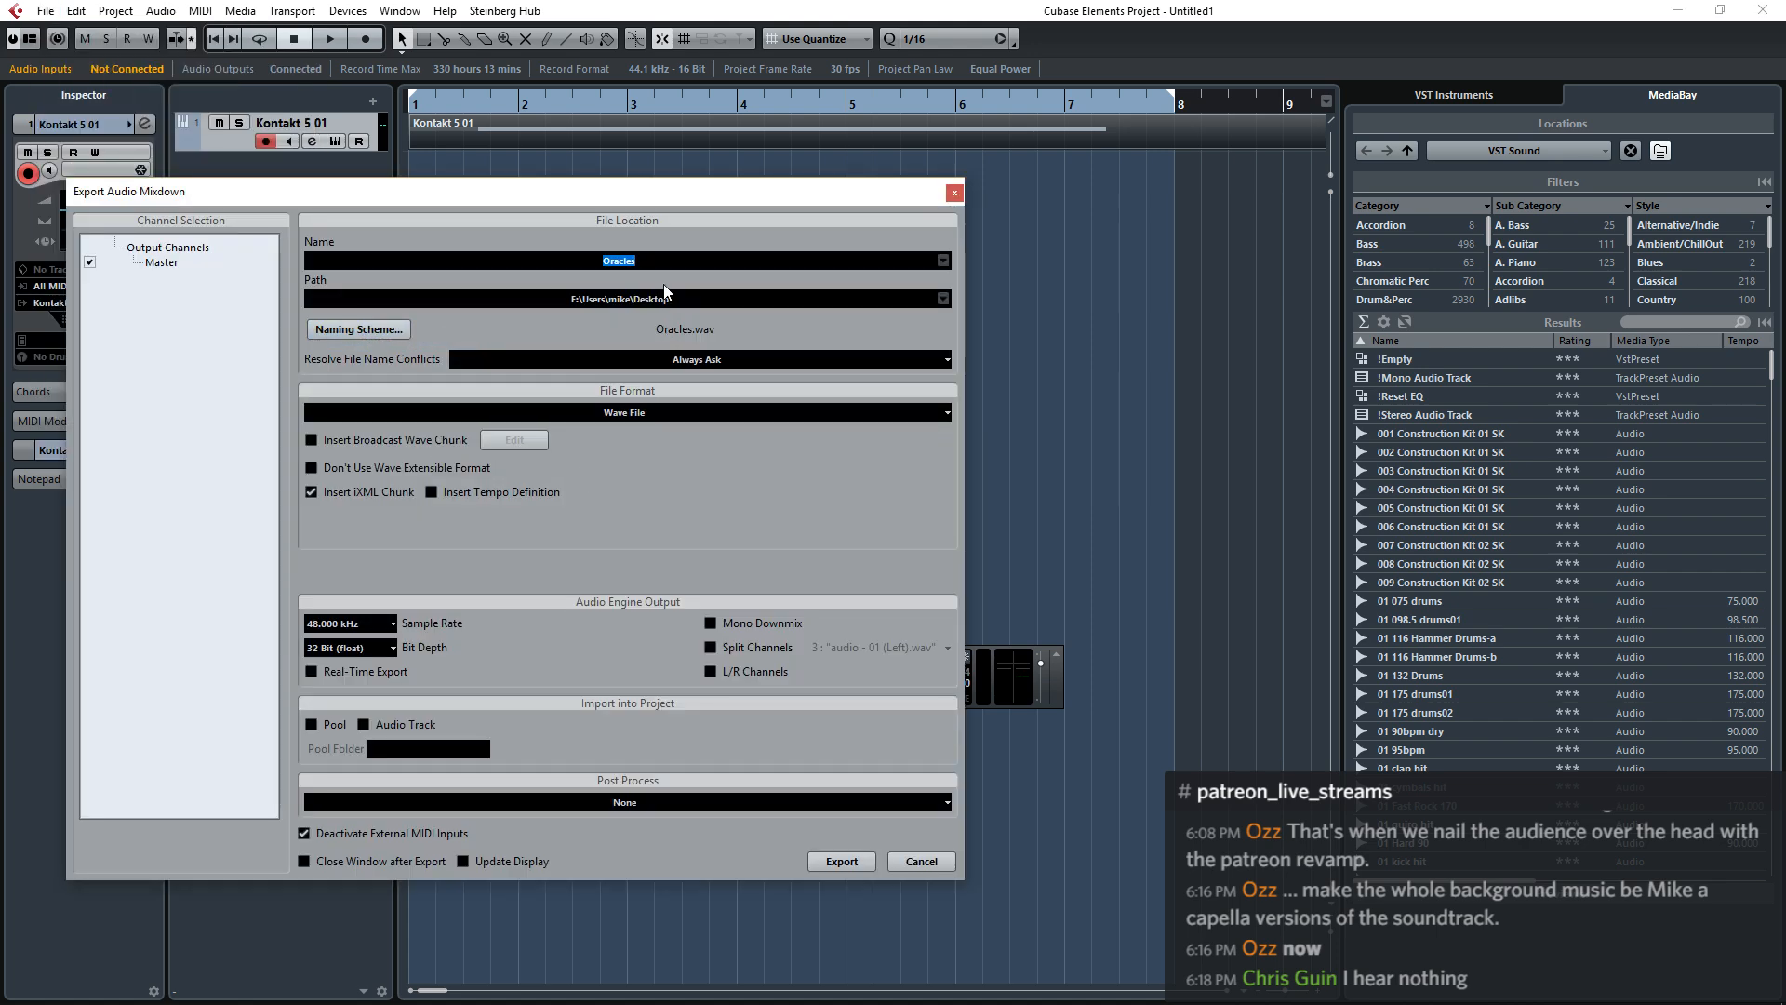
pyautogui.write('Cymbal Rise')
# Set the export location to E:\DARK PIXEL DIGITAL\Sound Effects Libraries, export the Wave file and close the export dialog.
pyautogui.click(740, 301)
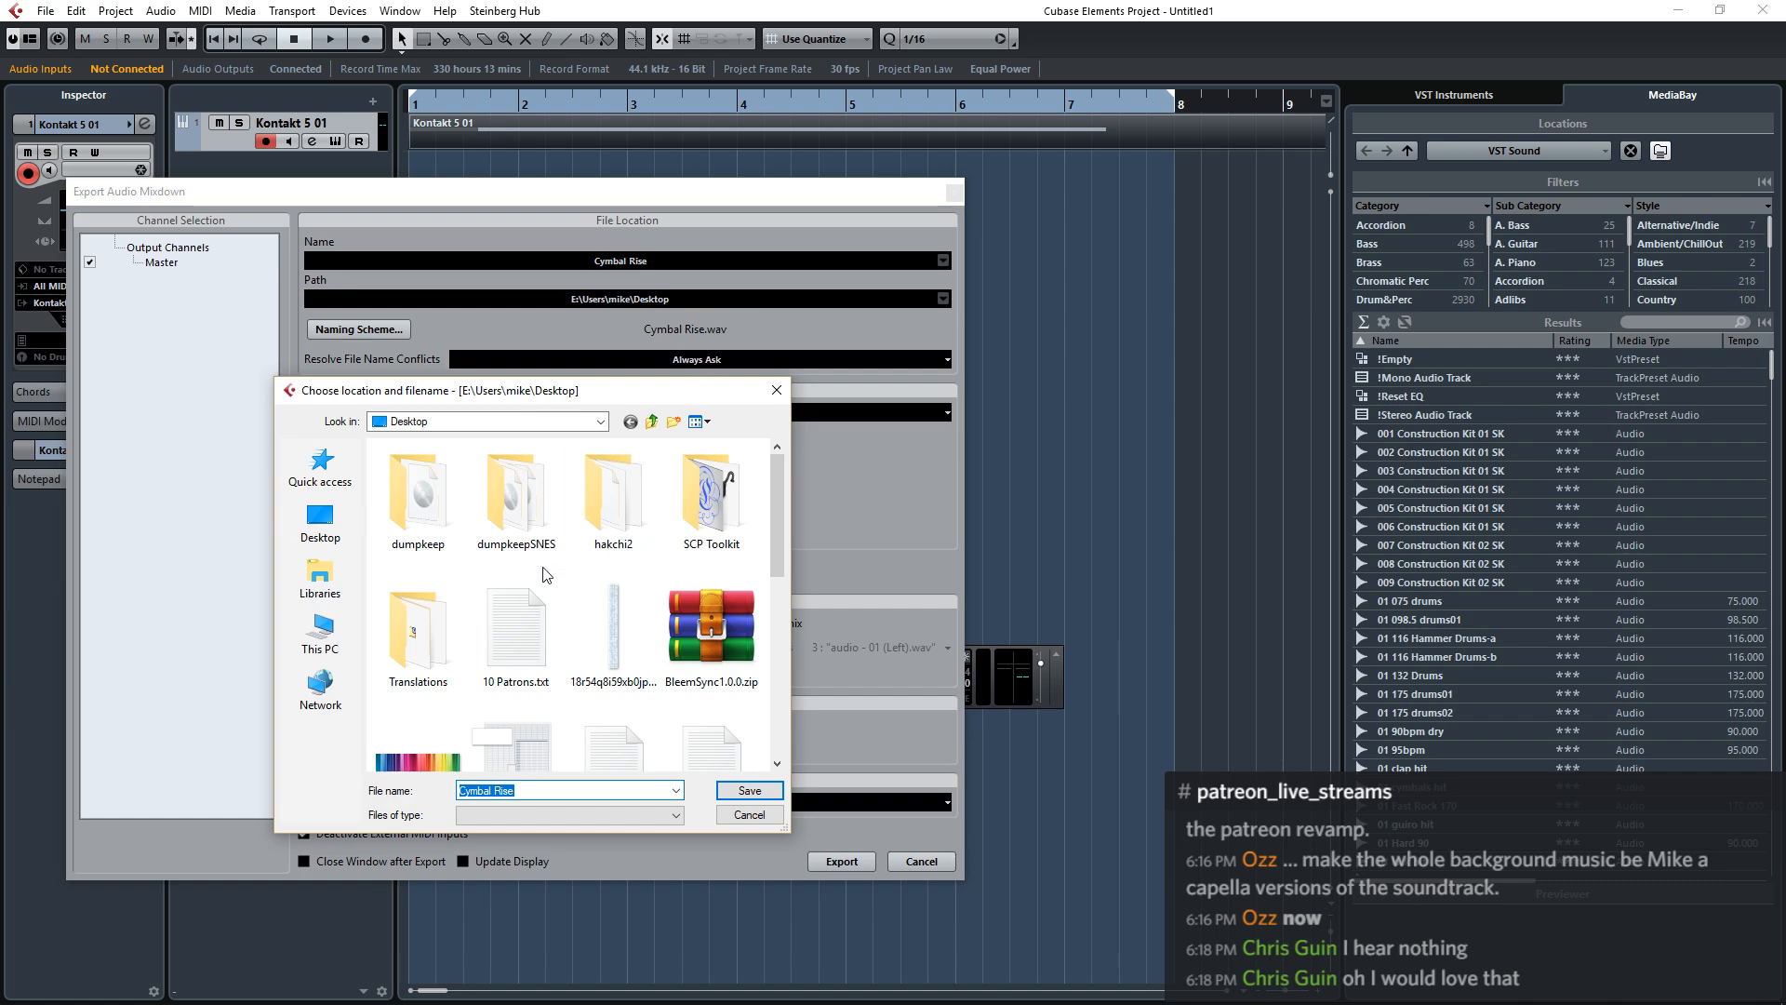
pyautogui.click(324, 630)
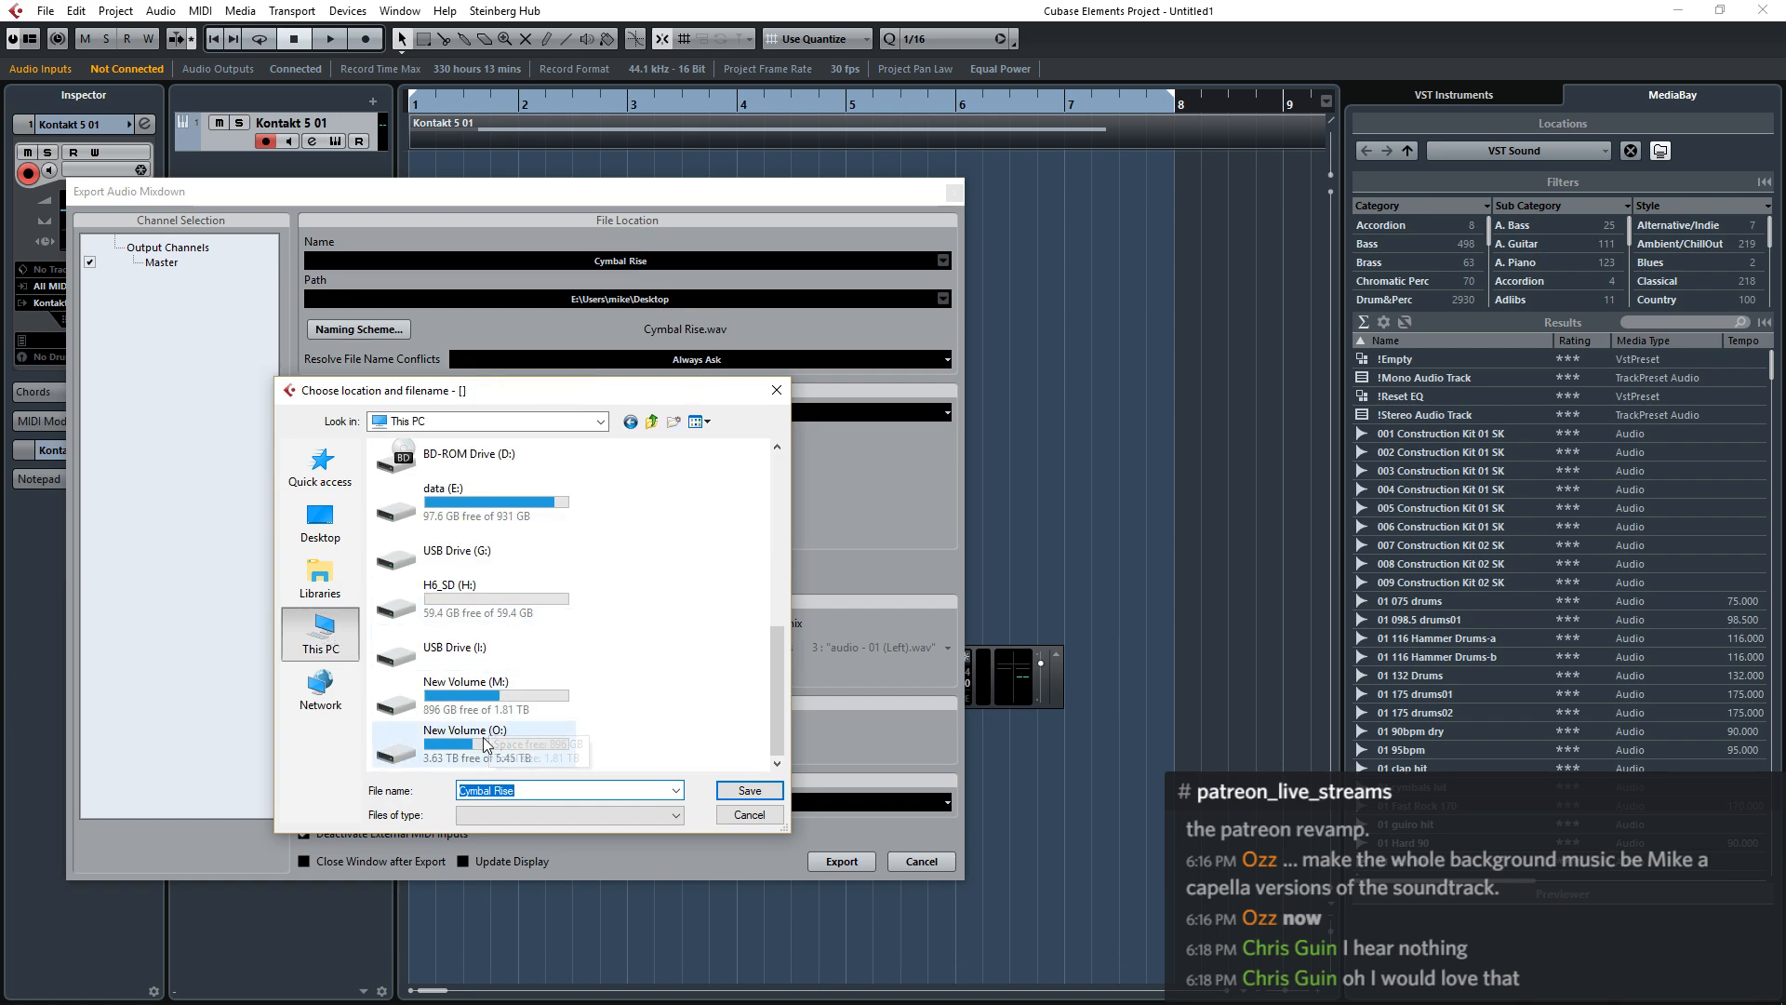
pyautogui.doubleClick(488, 520)
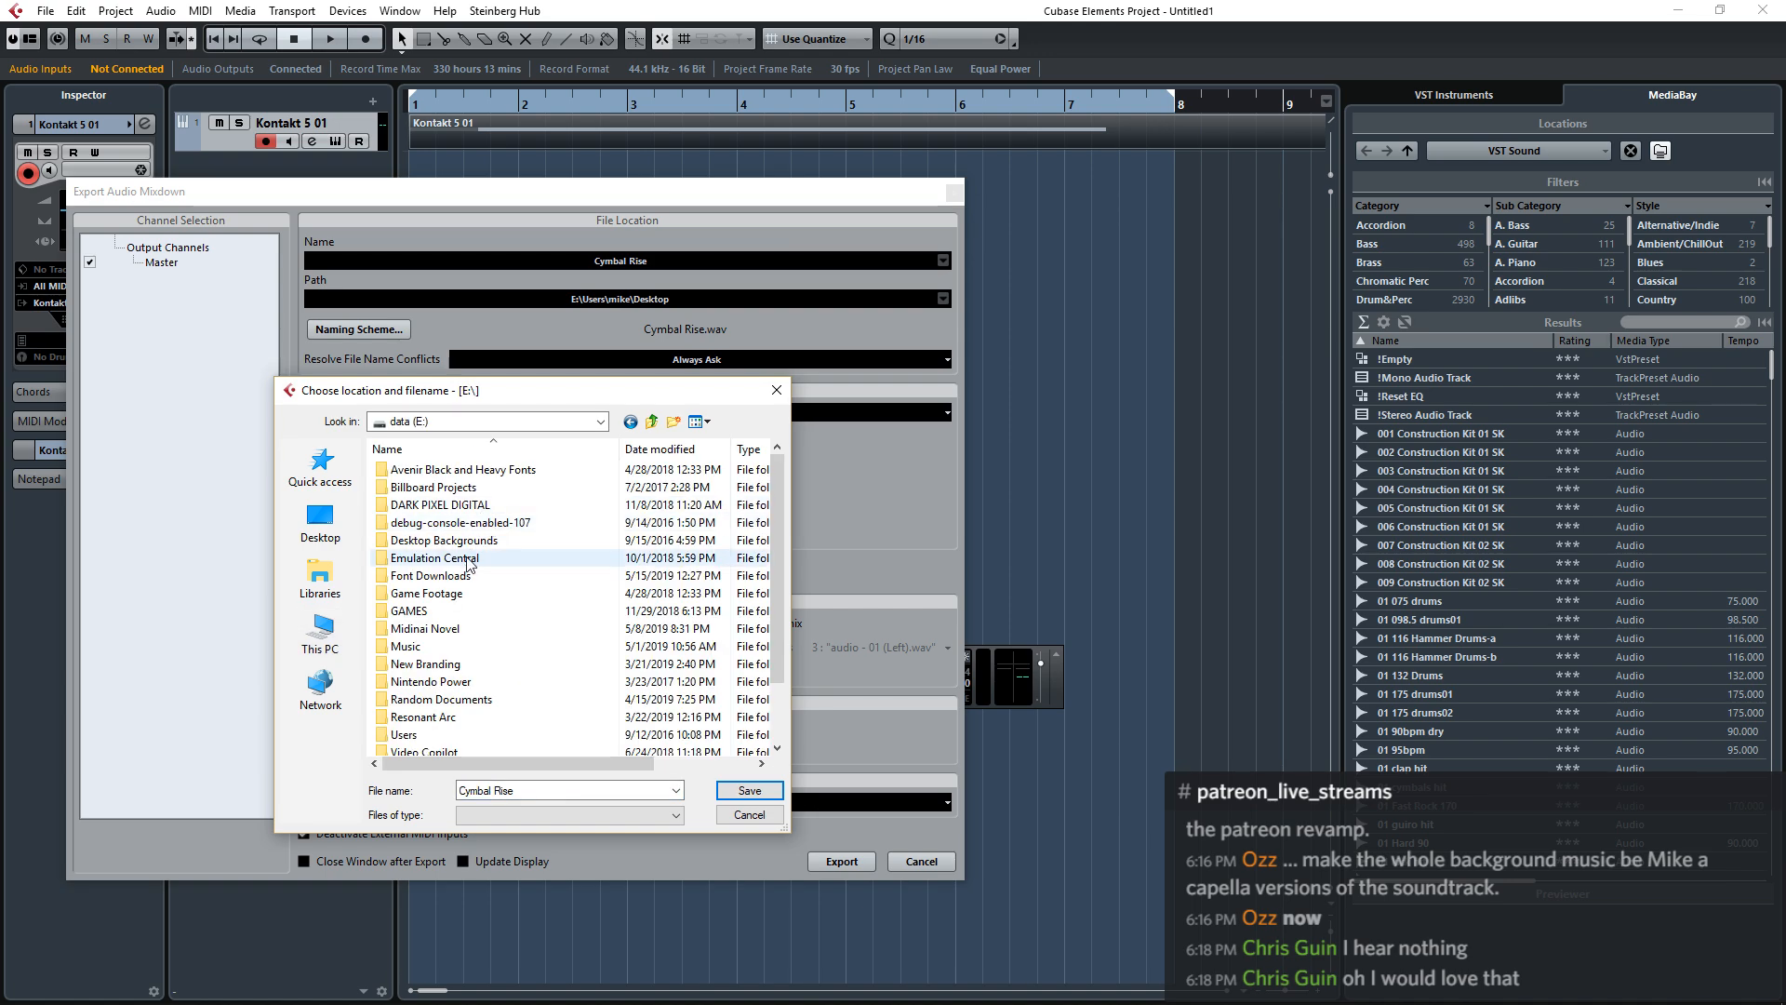
pyautogui.click(470, 505)
pyautogui.doubleClick(470, 506)
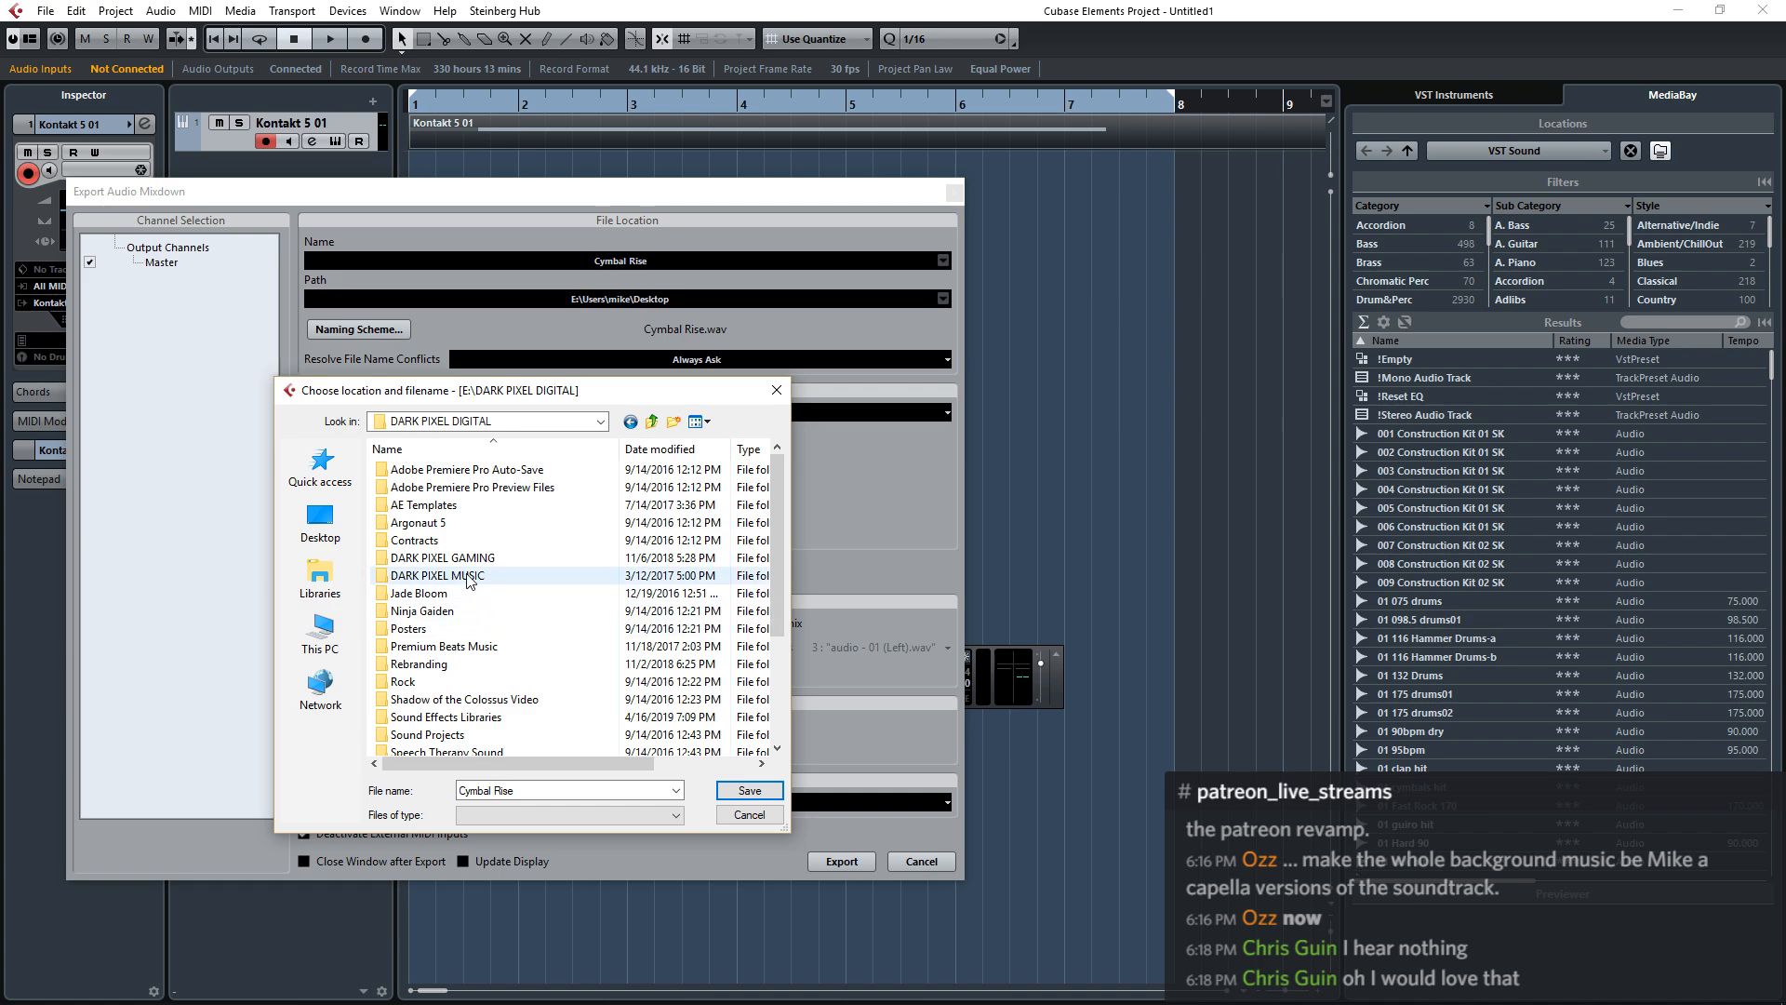
pyautogui.doubleClick(472, 718)
pyautogui.scroll(-20, 487, 629)
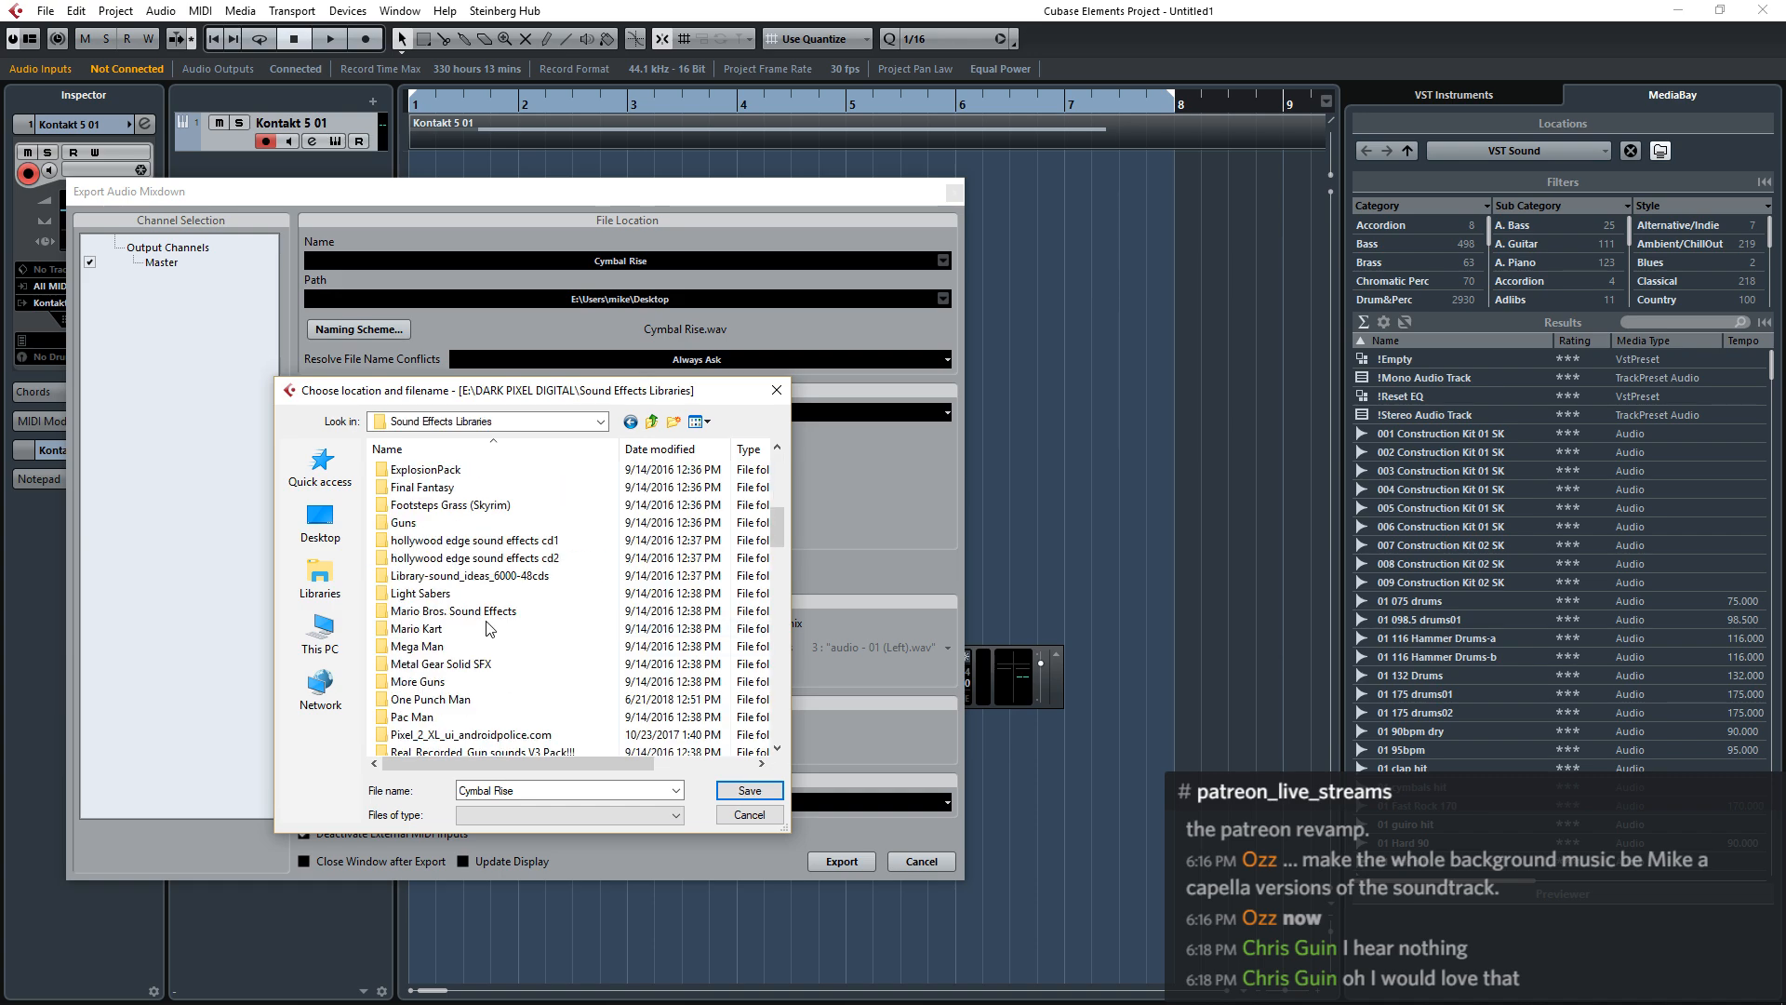
pyautogui.click(749, 790)
pyautogui.click(844, 861)
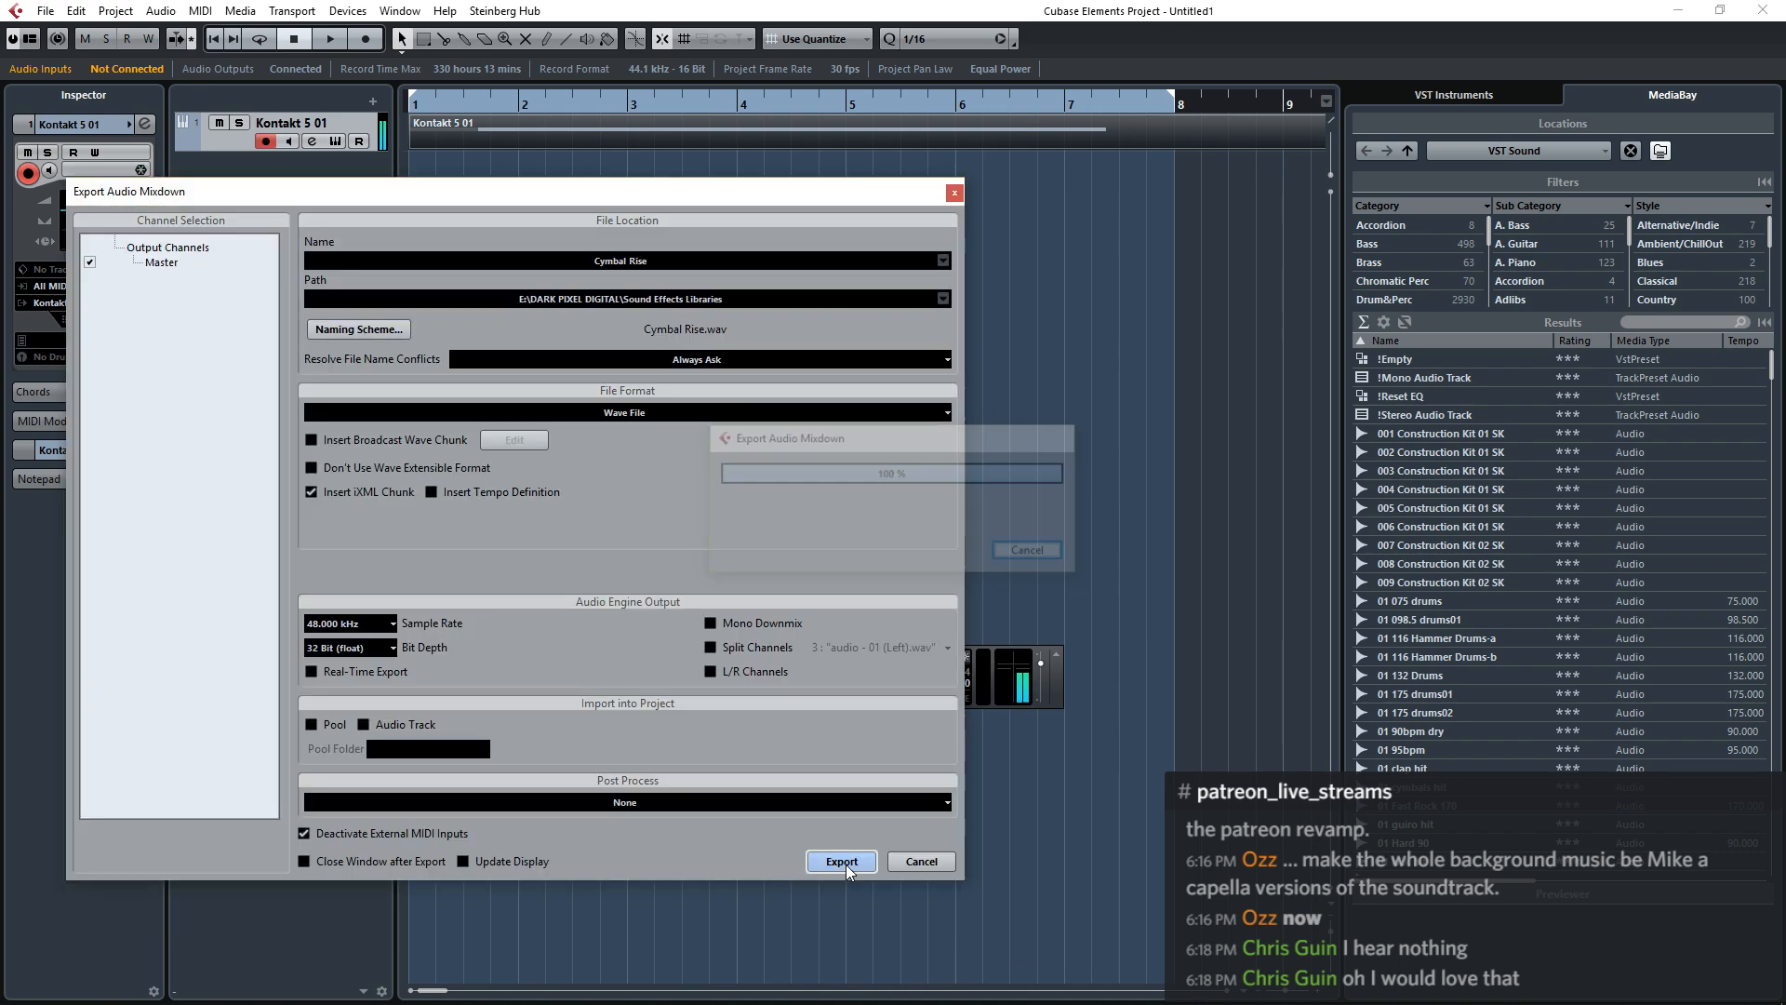
pyautogui.click(919, 862)
# Close the Cubase project without saving it and quit the program.
pyautogui.click(1680, 10)
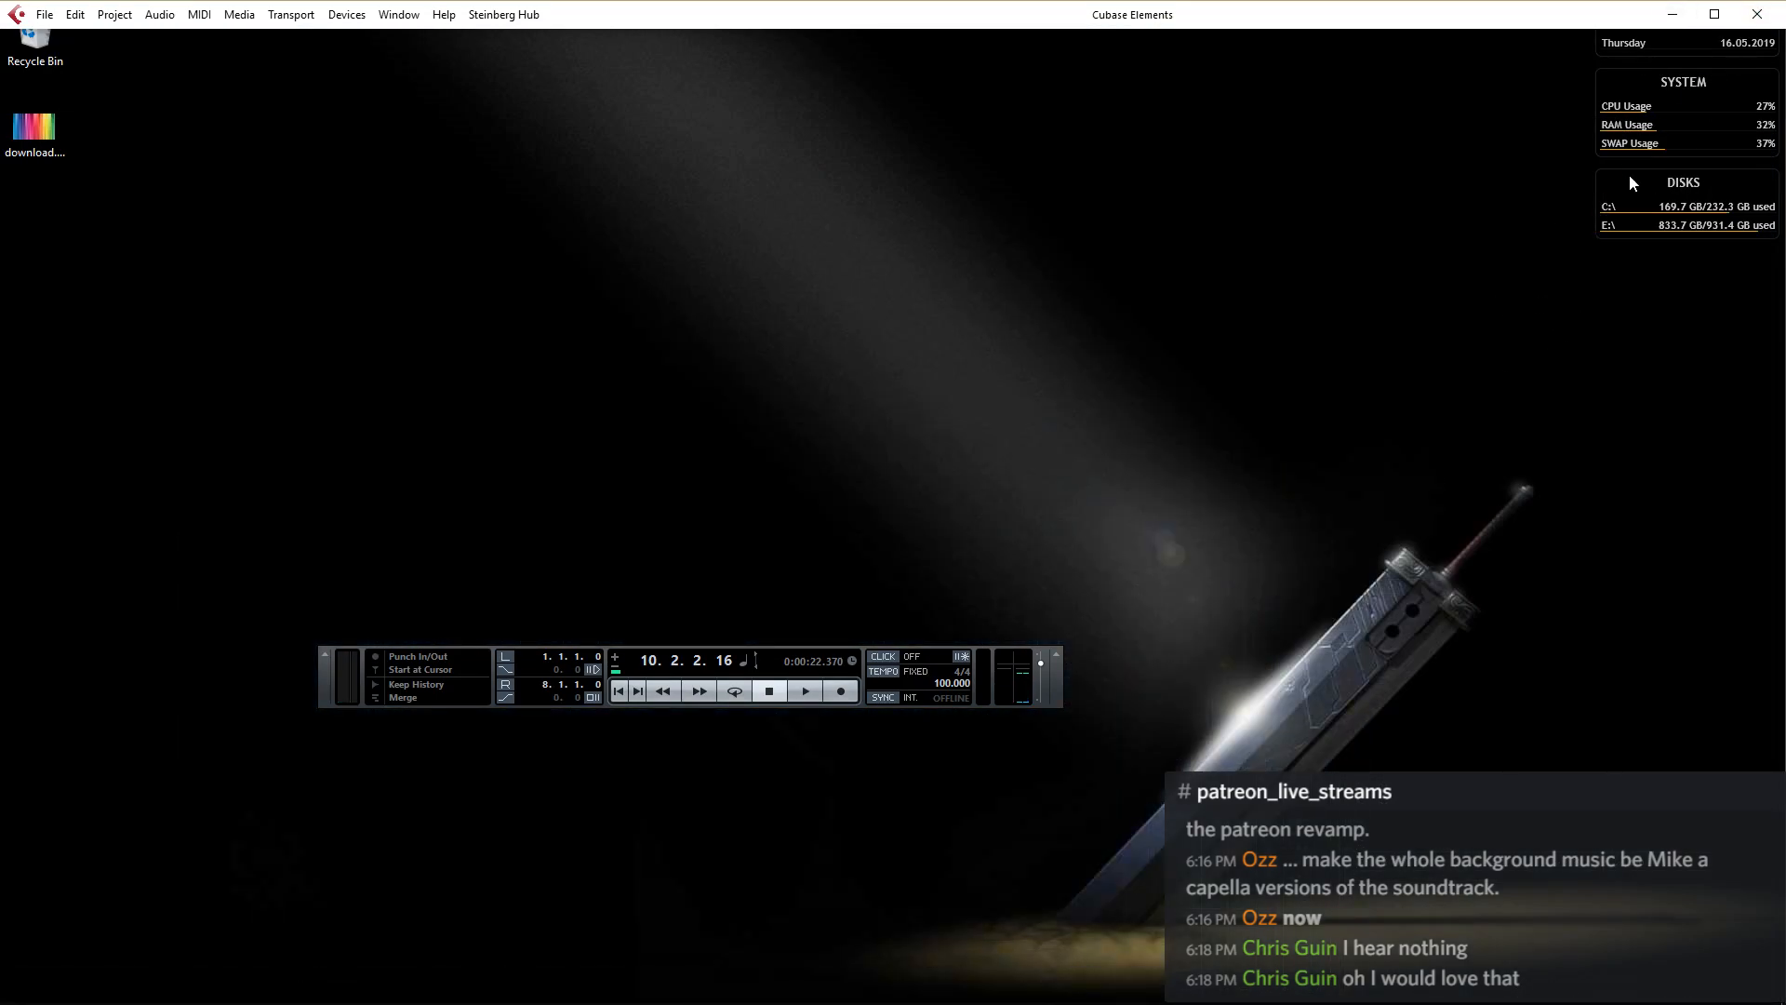
pyautogui.click(1758, 14)
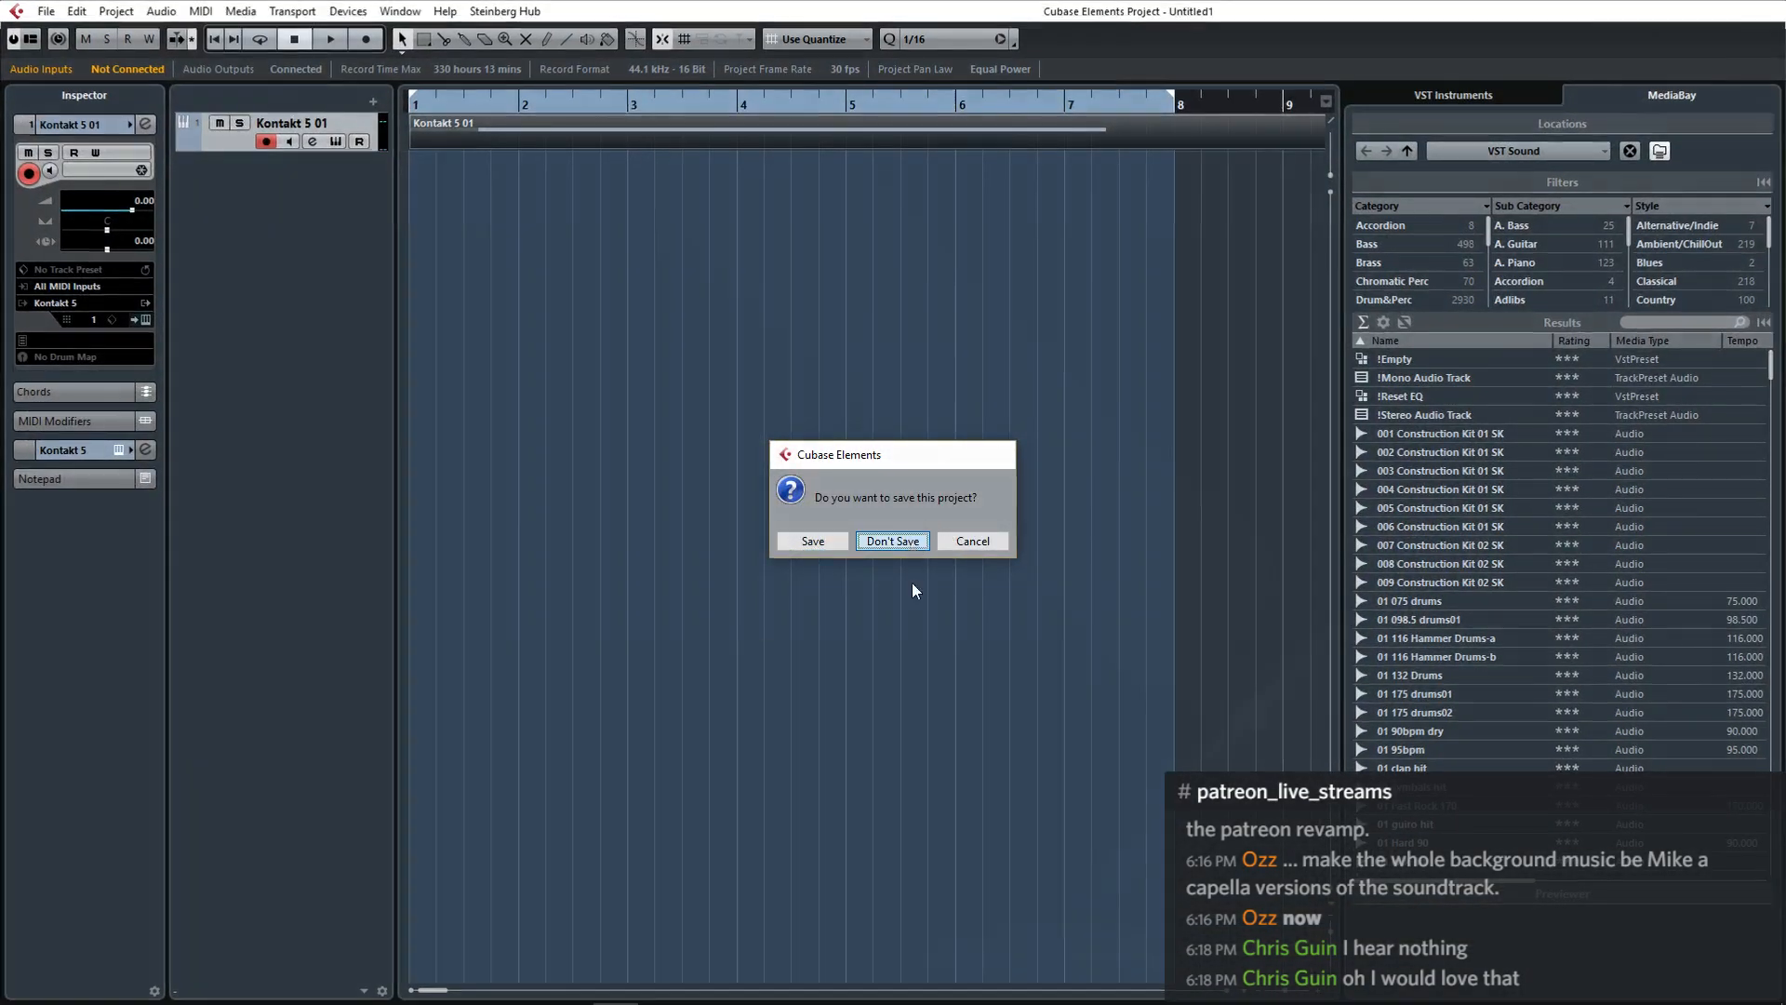
pyautogui.click(893, 540)
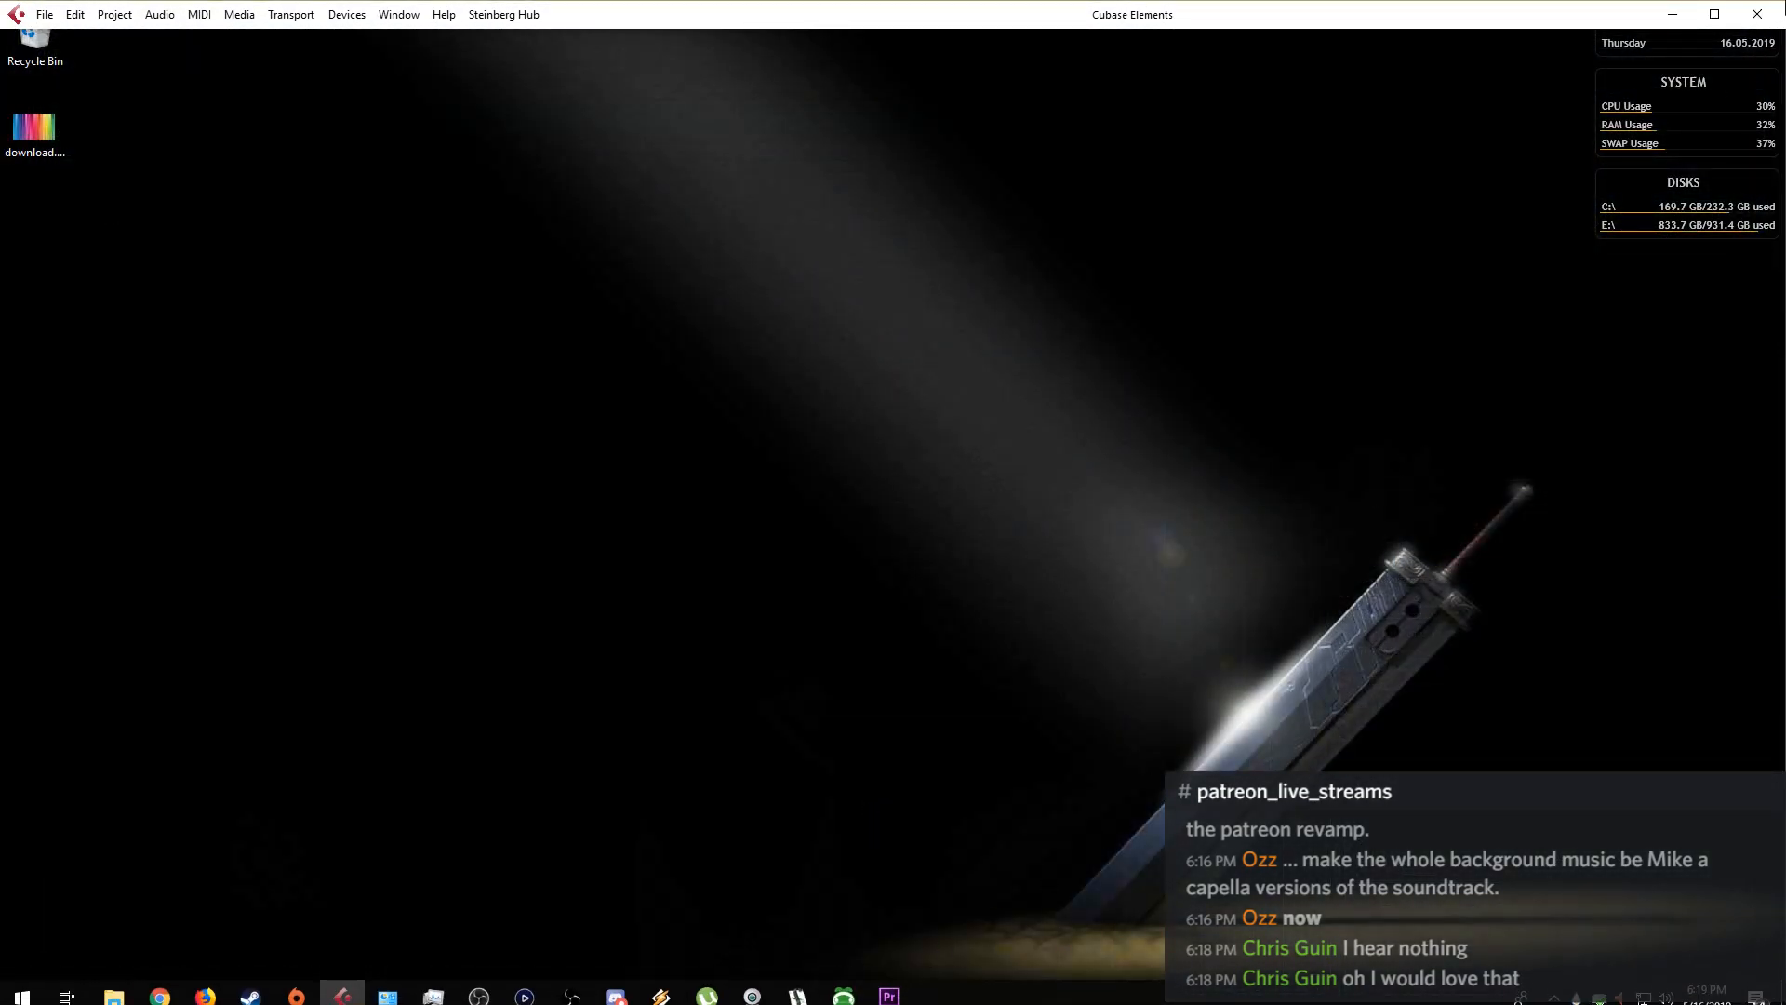
pyautogui.click(1764, 15)
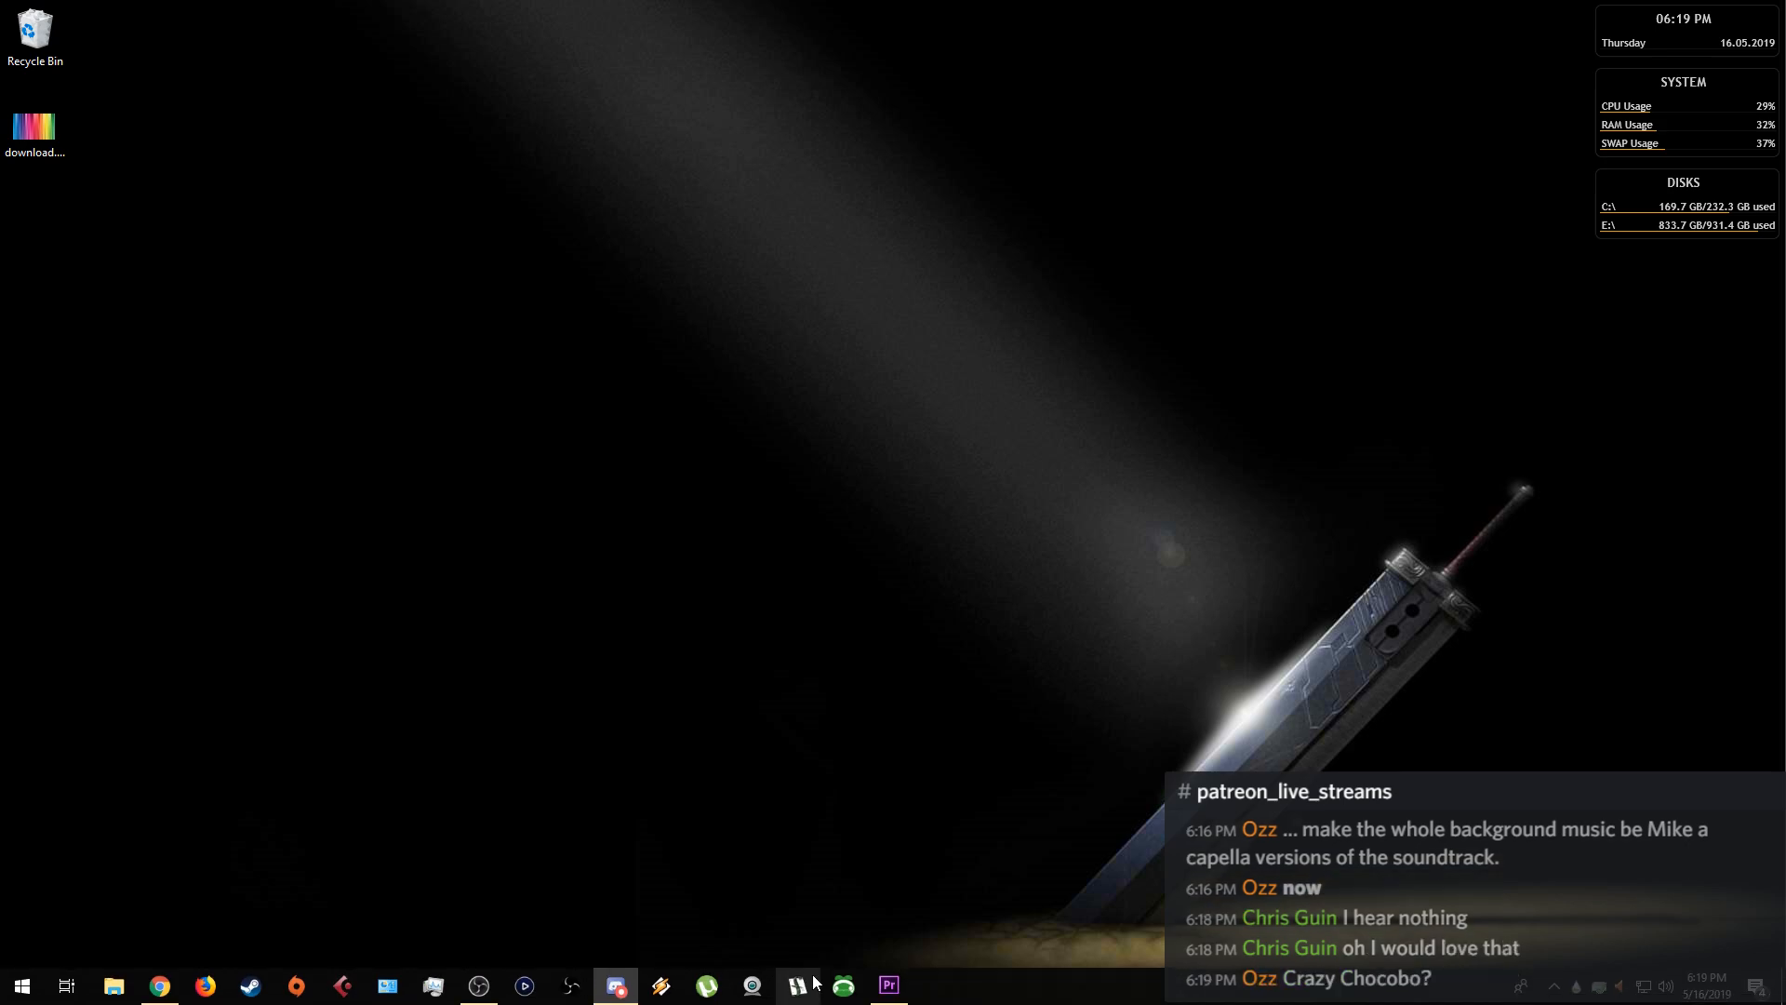
# Switch to Premiere Pro and import Cymbal Rise.wav from E:\DARK PIXEL DIGITAL\Sound Effects Libraries into the project.
pyautogui.click(890, 988)
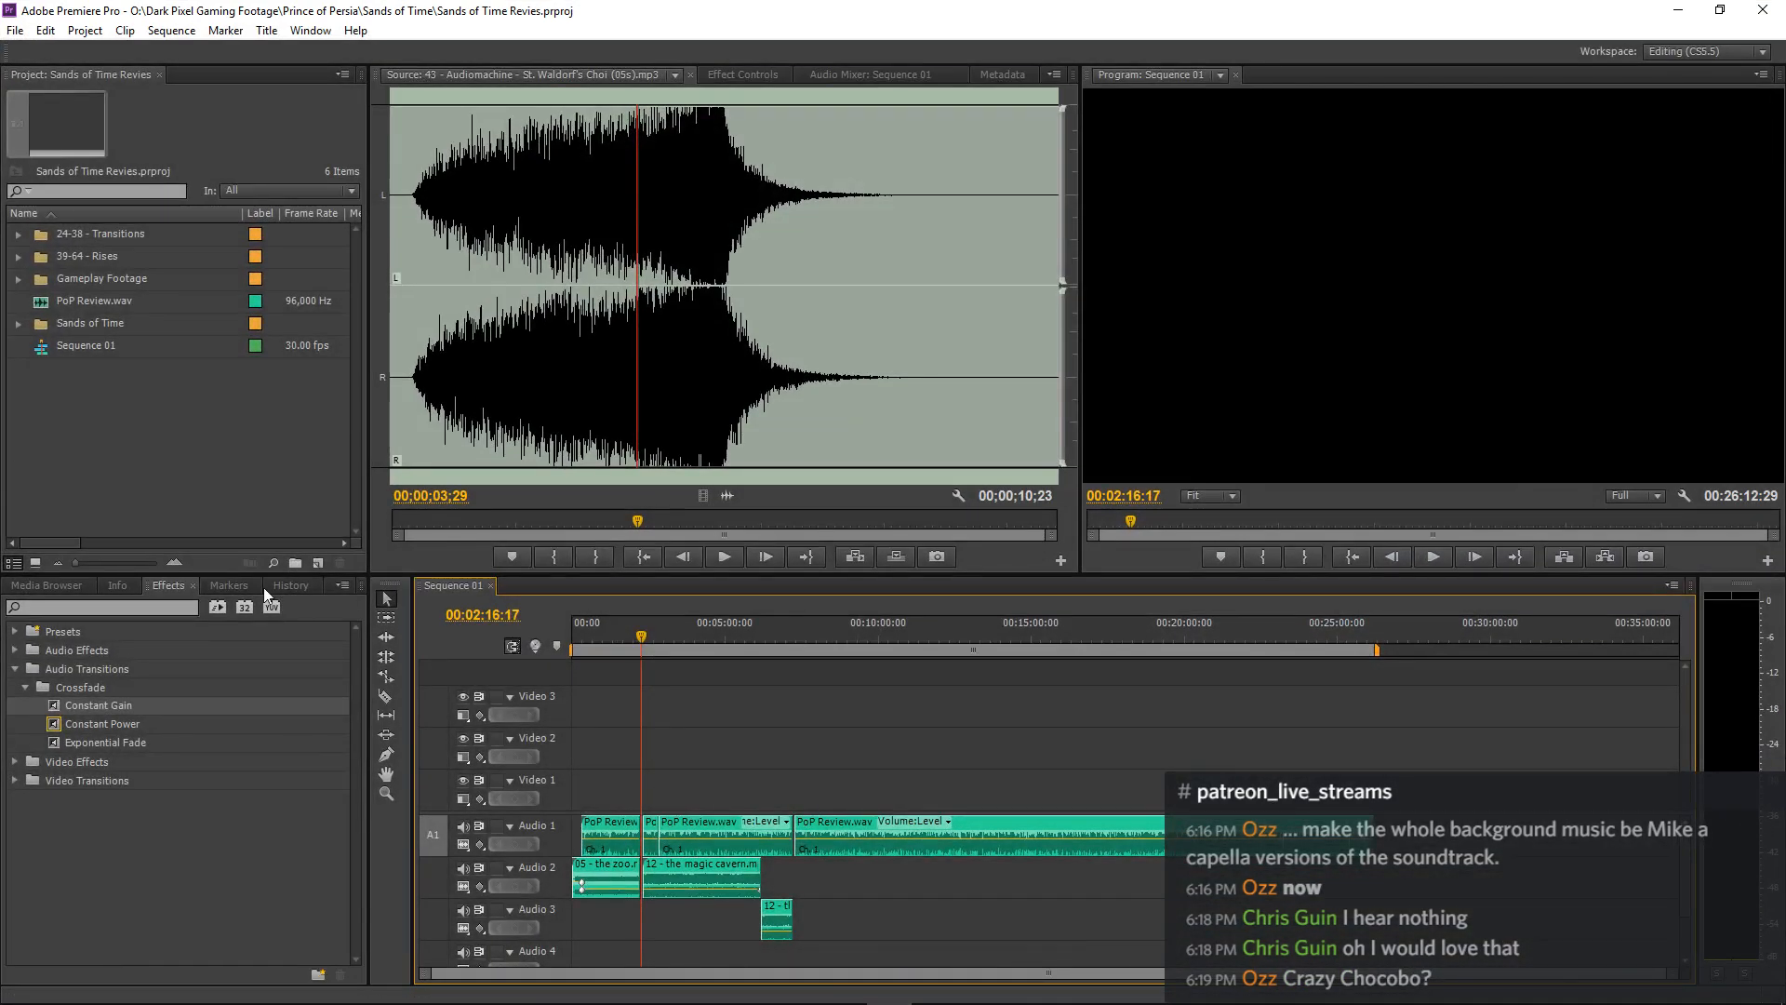
pyautogui.rightClick(208, 388)
pyautogui.click(261, 476)
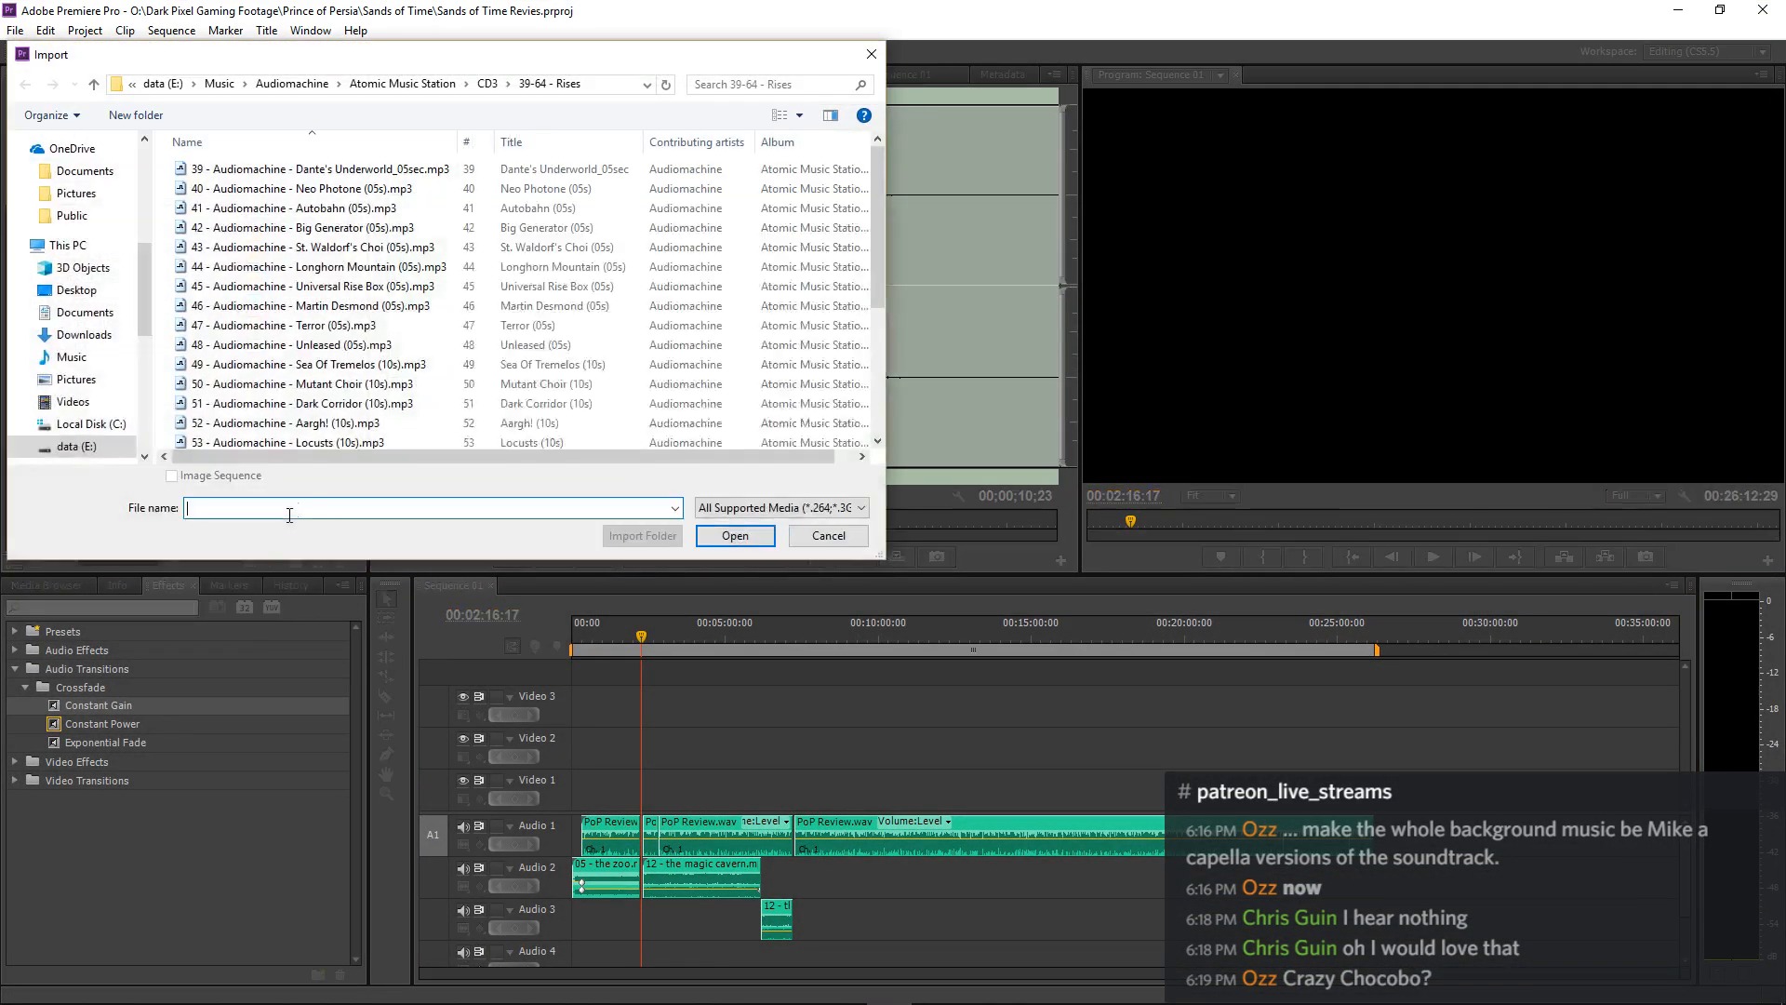
pyautogui.click(220, 86)
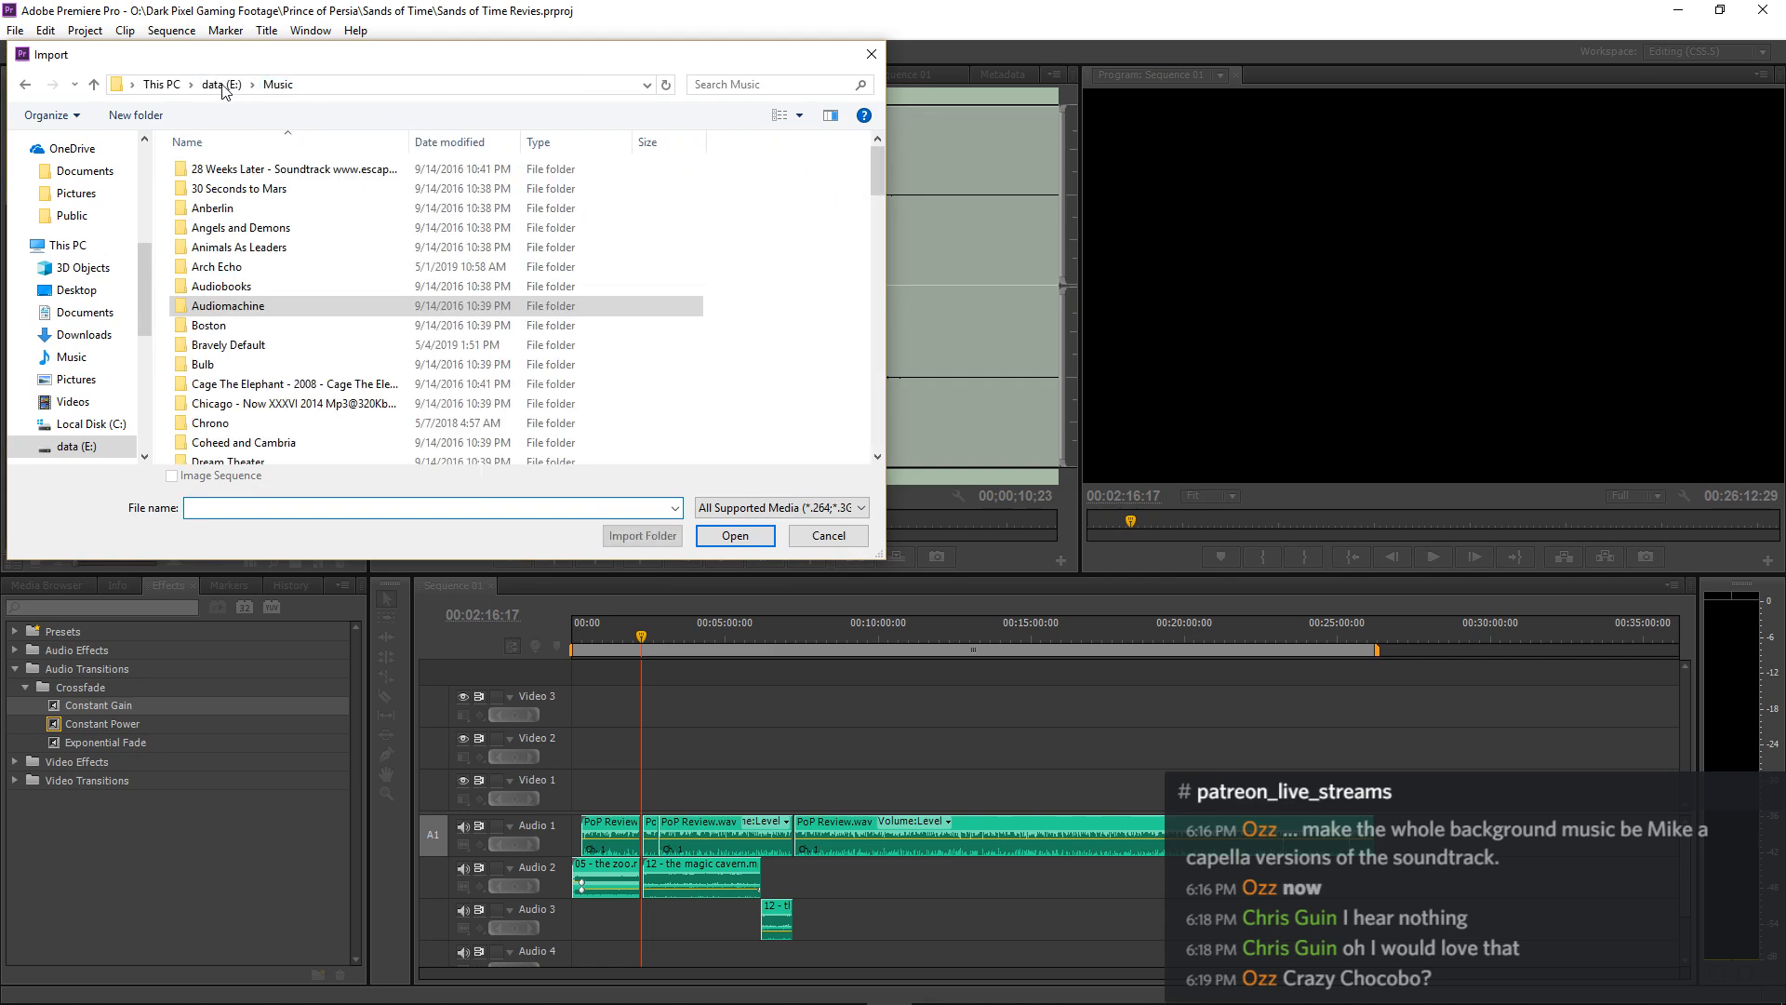
pyautogui.click(213, 87)
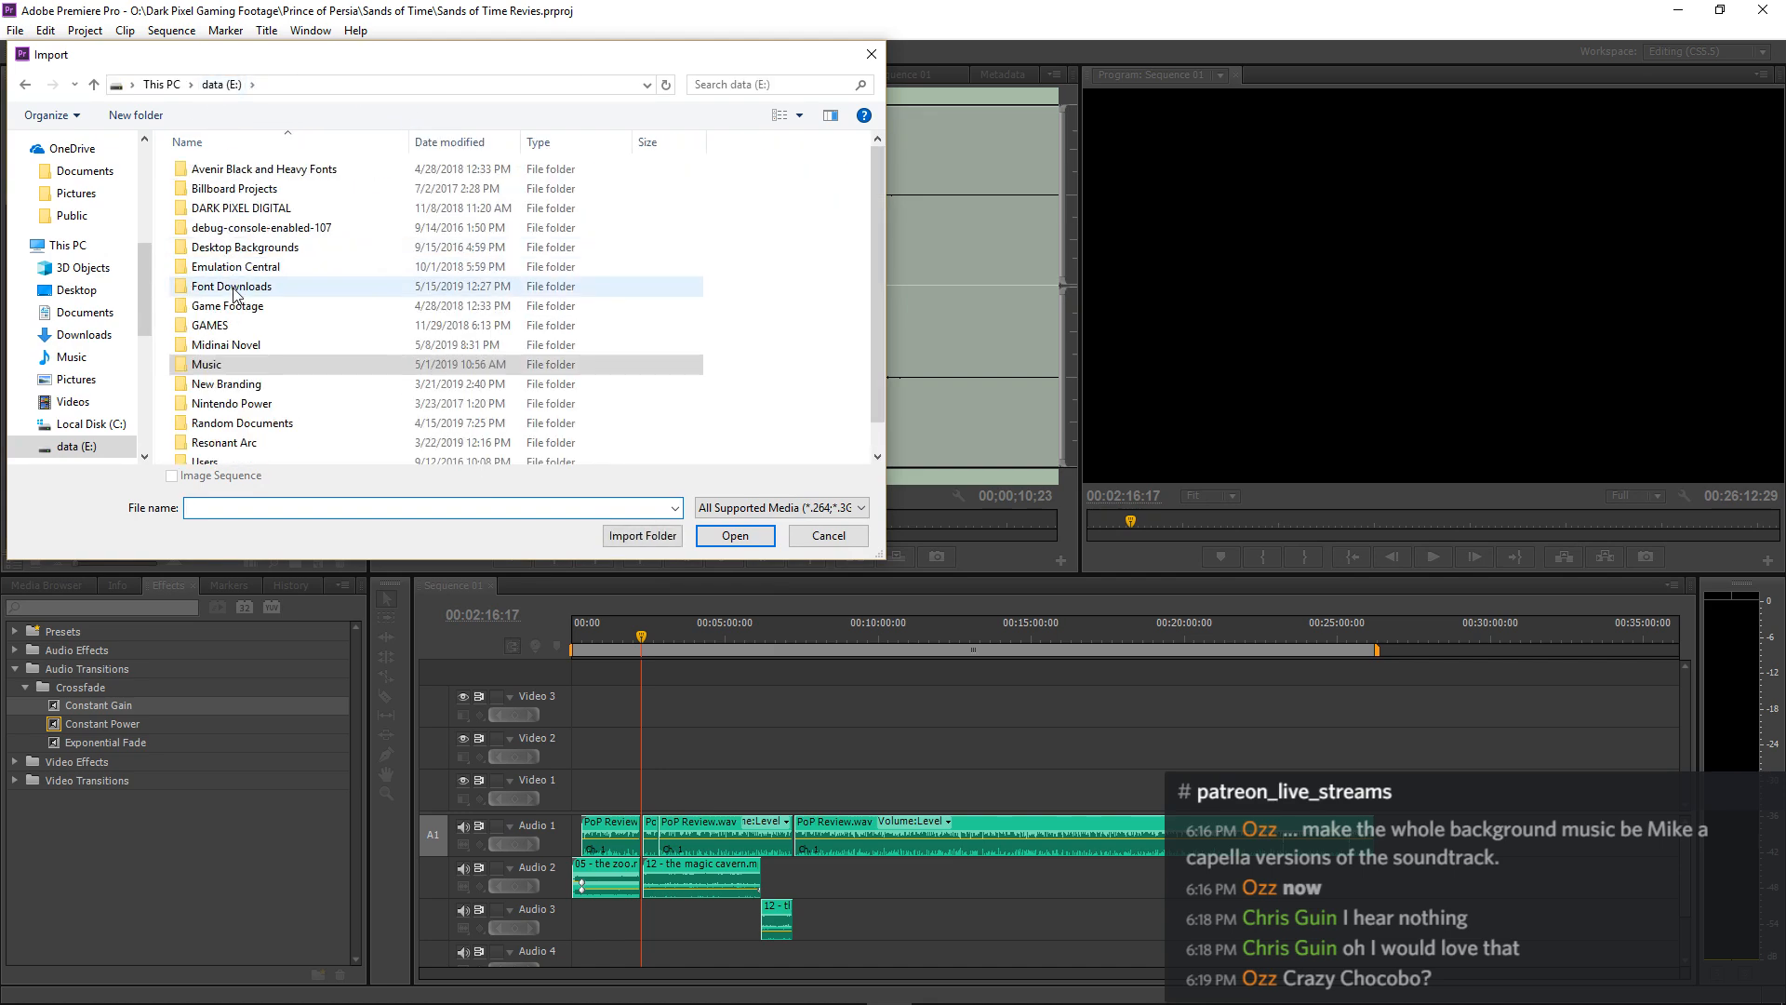
pyautogui.doubleClick(231, 208)
pyautogui.scroll(-5, 223, 335)
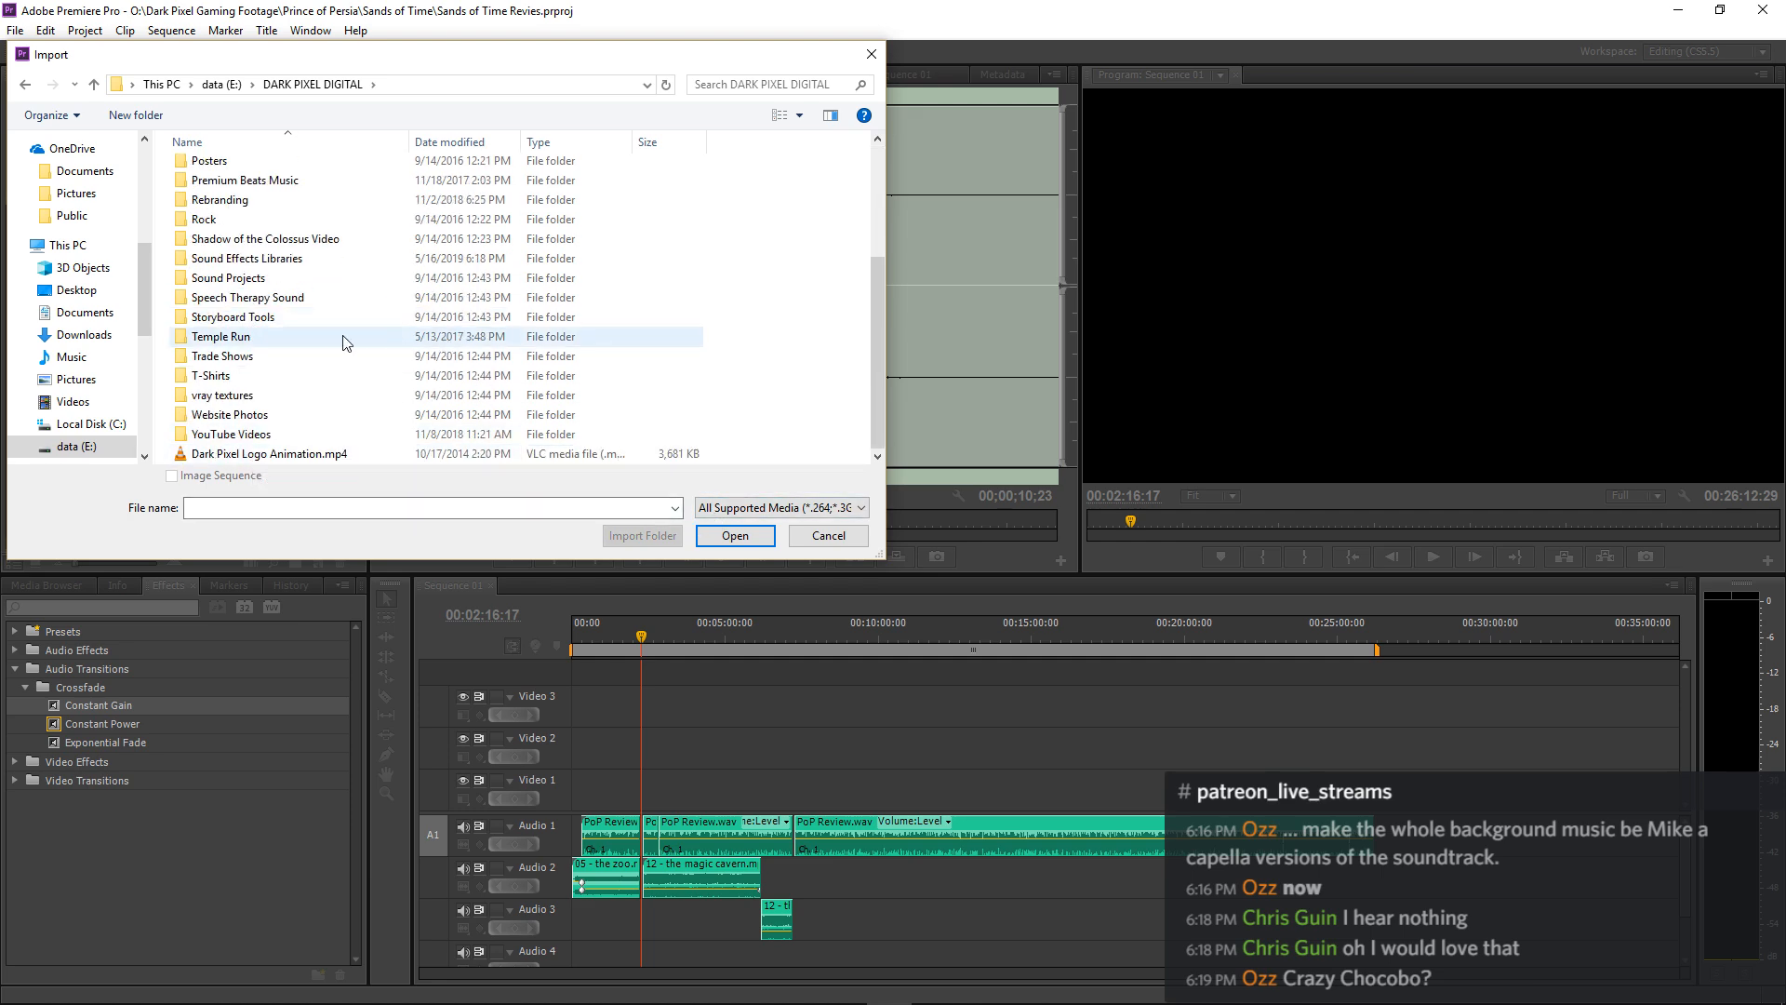
pyautogui.doubleClick(250, 260)
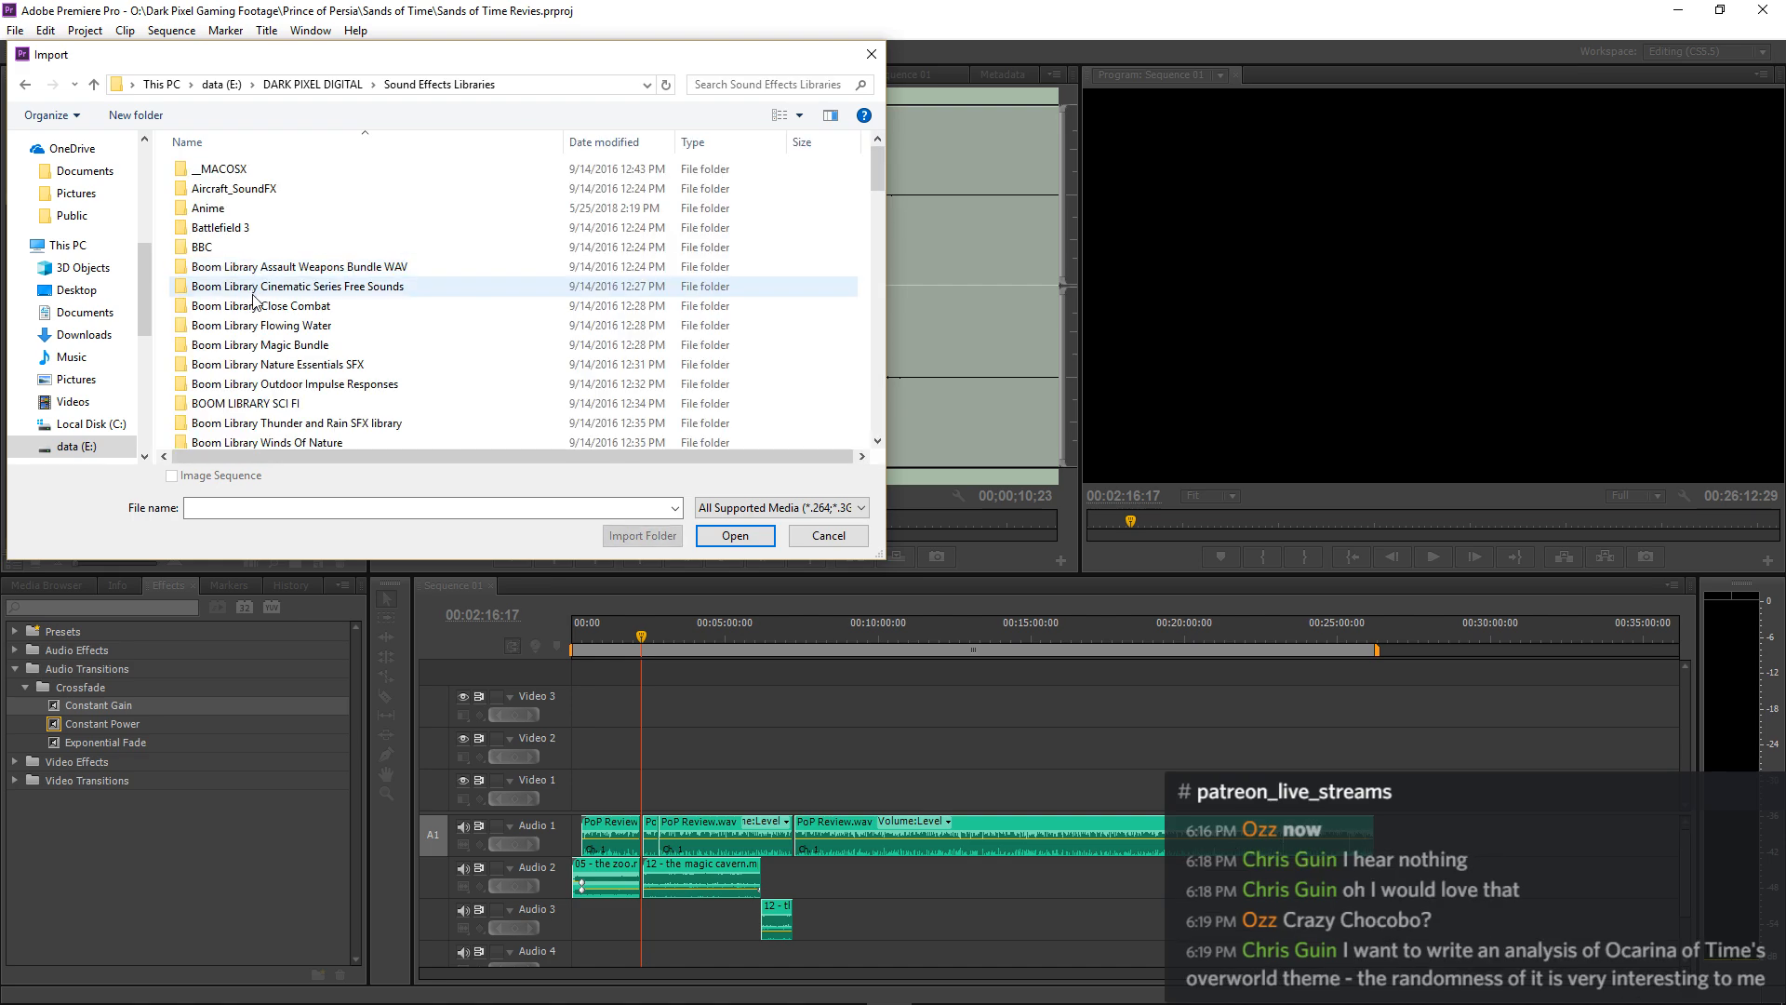
pyautogui.scroll(-10, 254, 300)
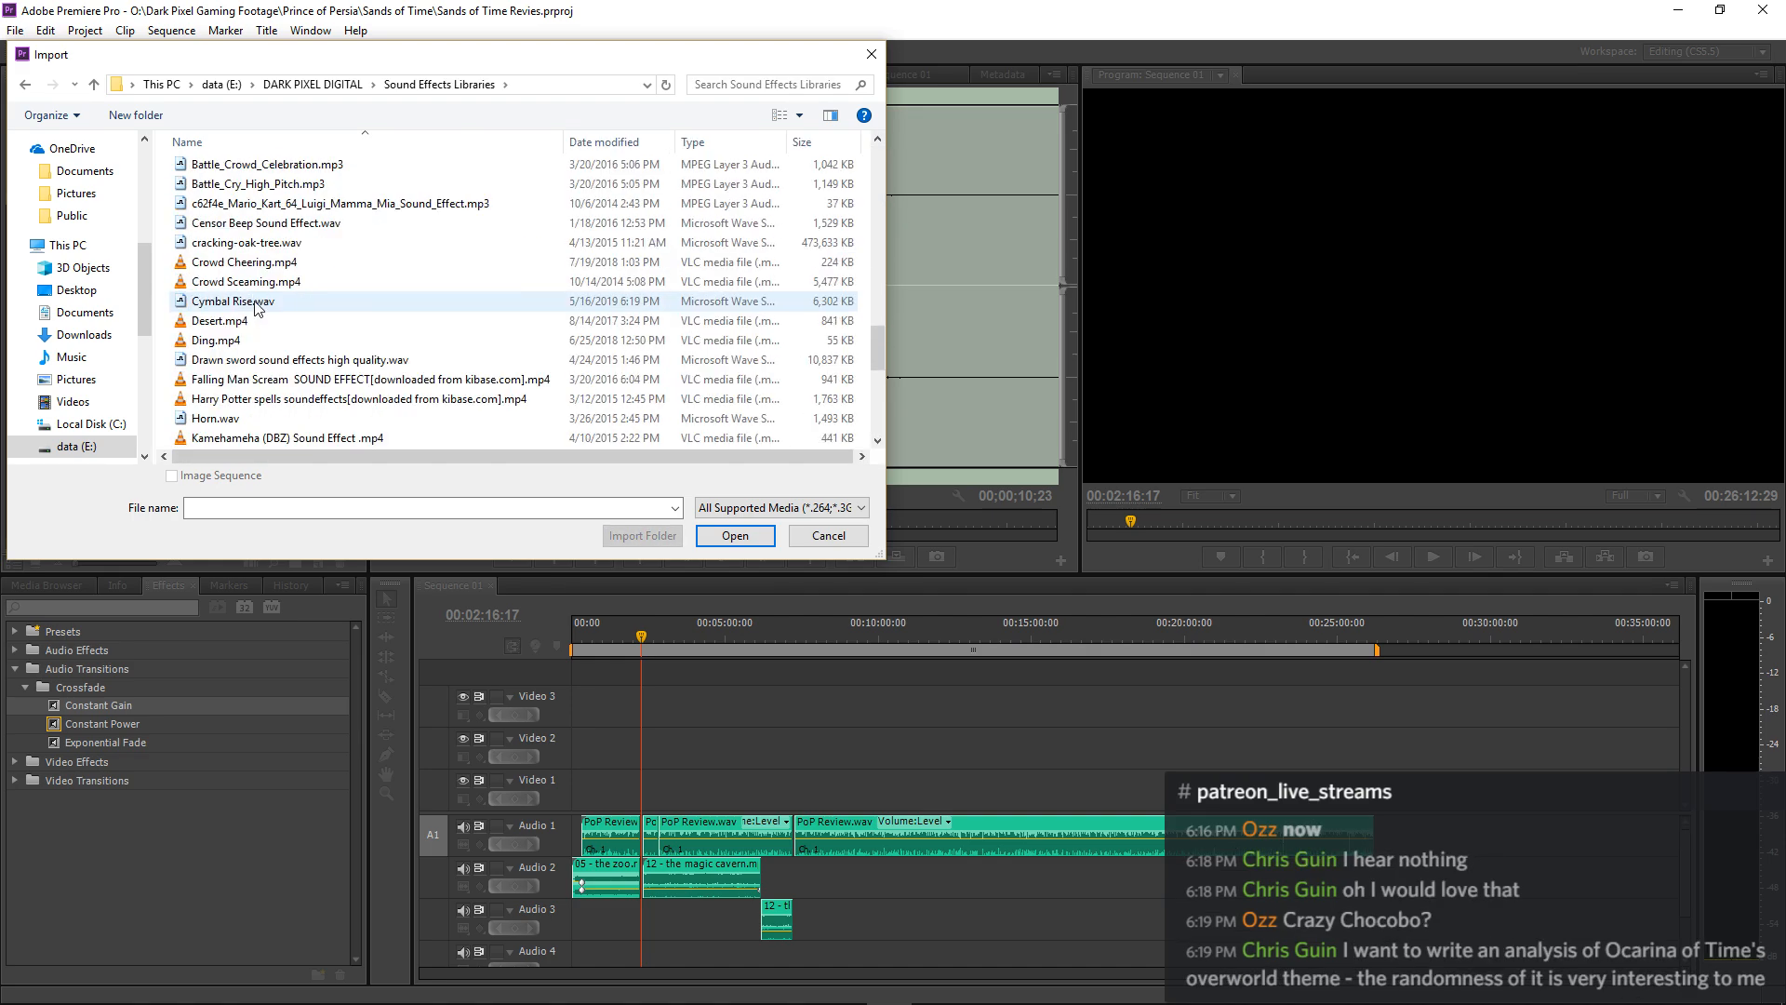
pyautogui.click(229, 303)
pyautogui.click(735, 536)
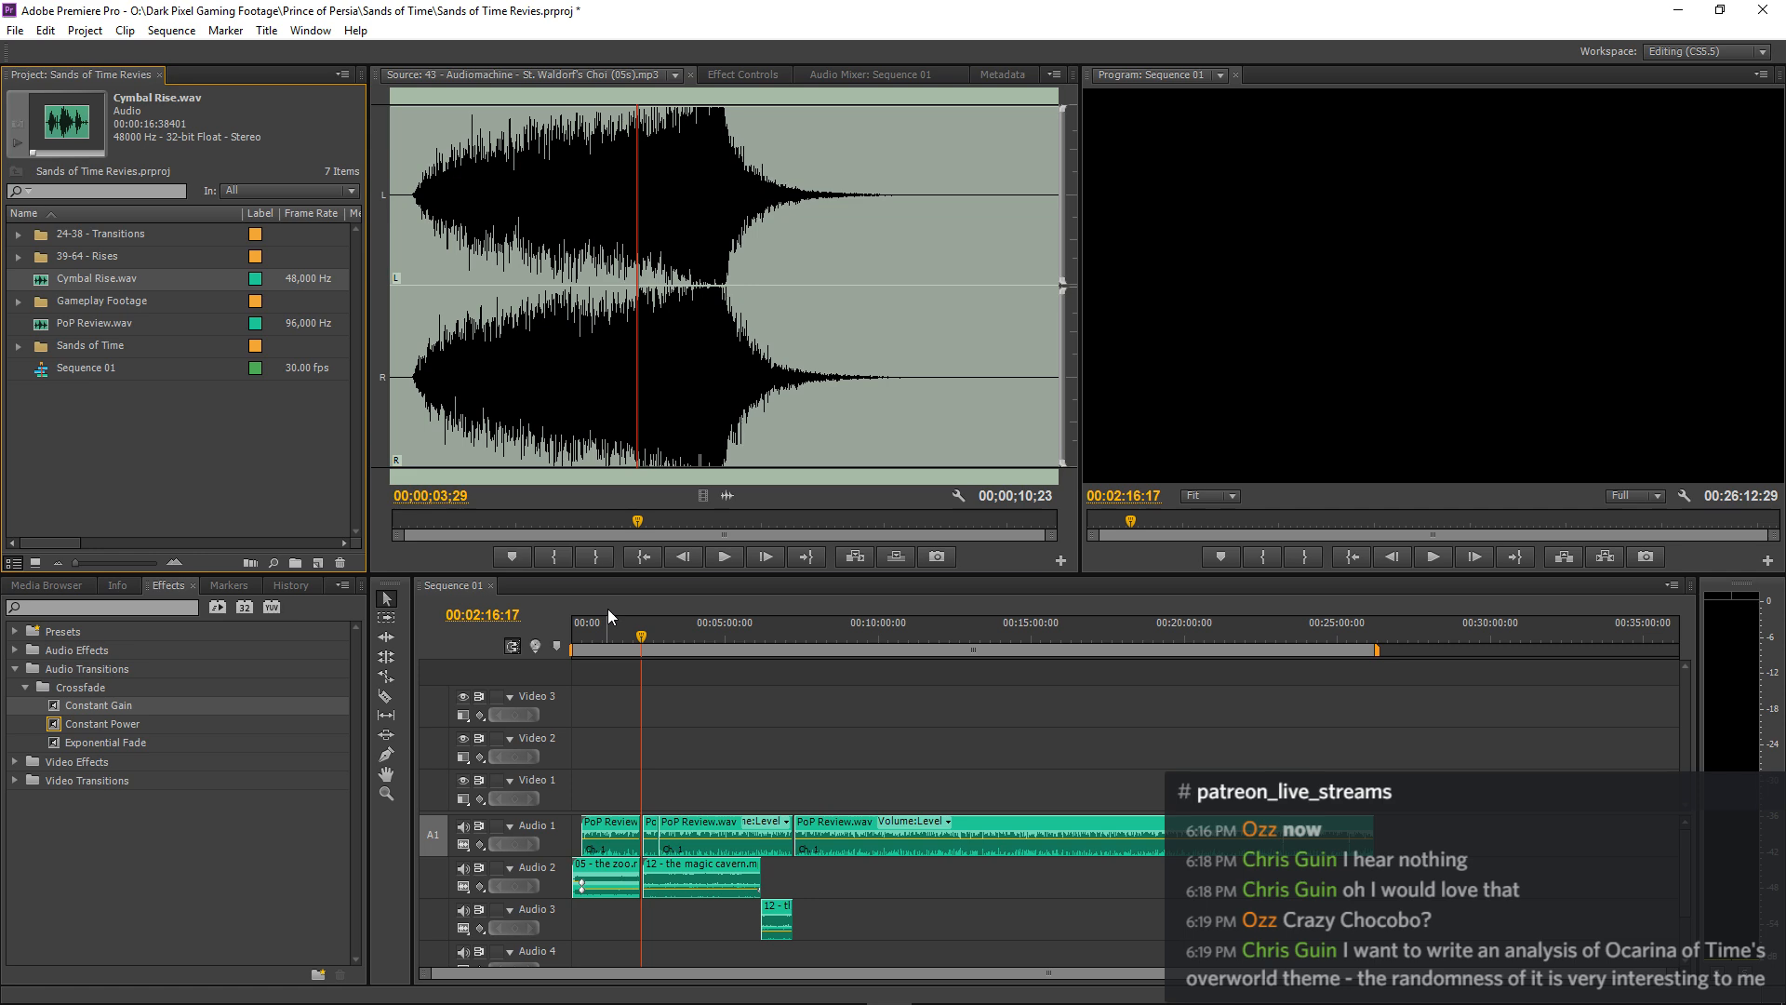
# Open Cymbal Rise.wav in the Source Monitor and listen to the swell.
pyautogui.doubleClick(42, 283)
pyautogui.press('space')
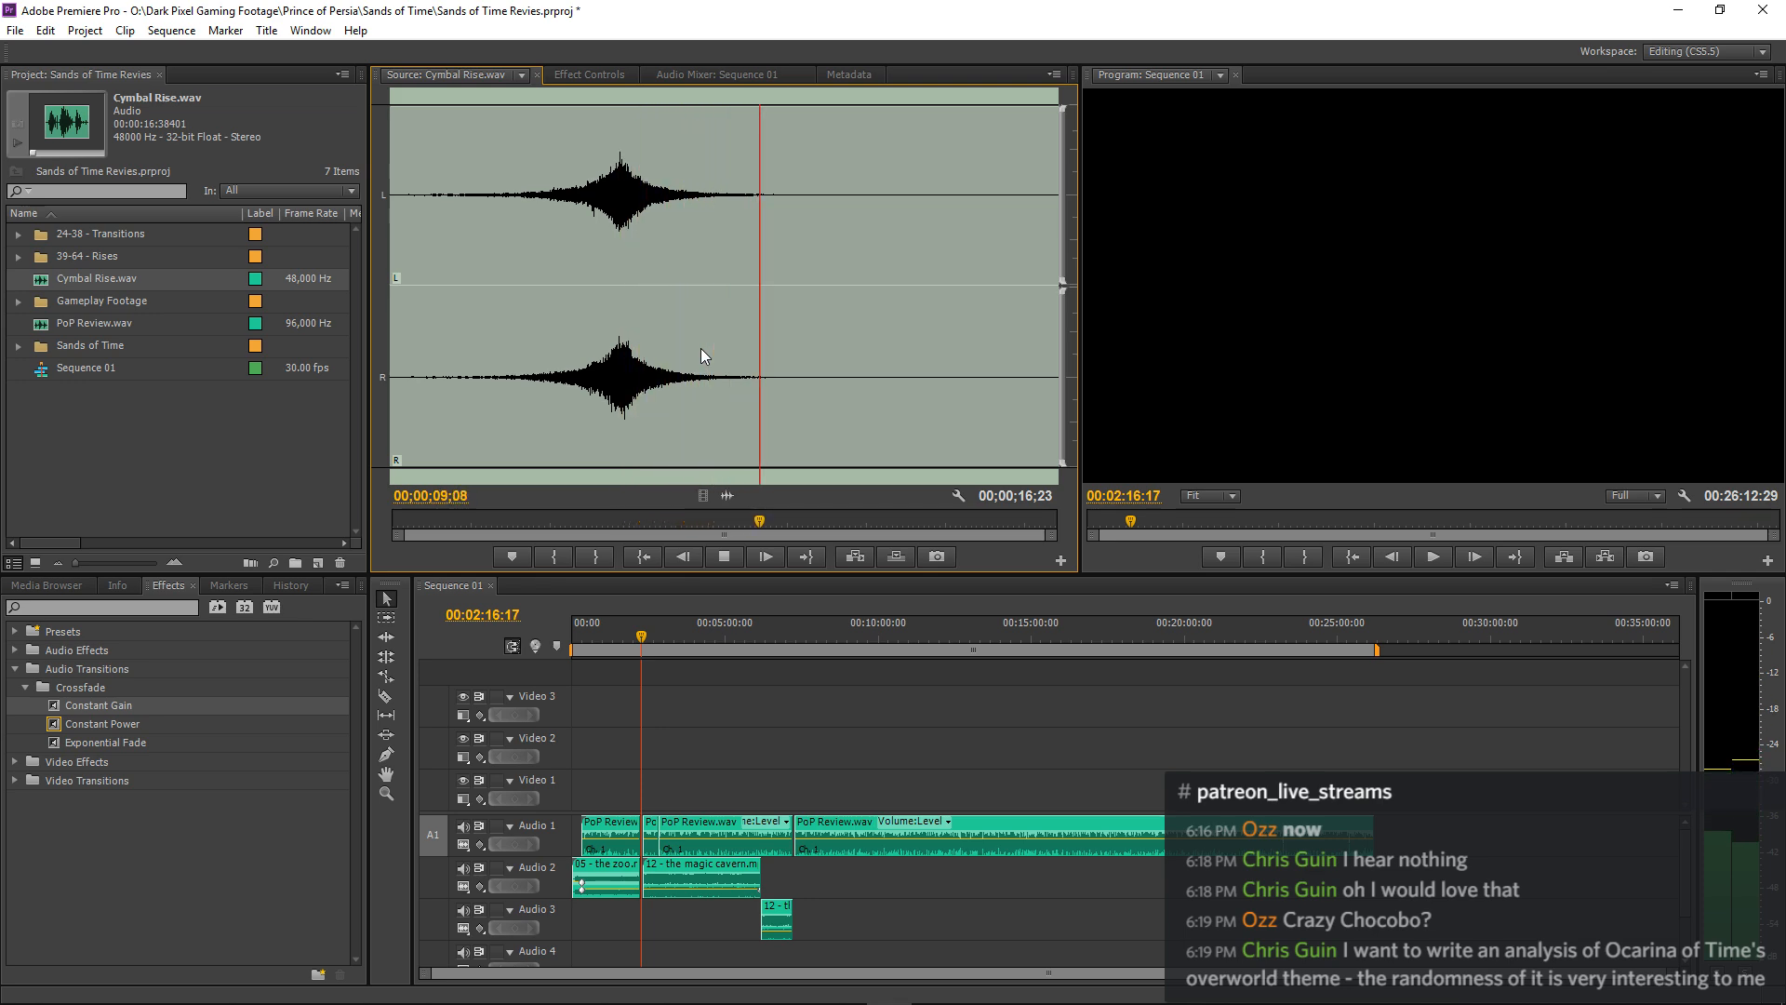
pyautogui.press('space')
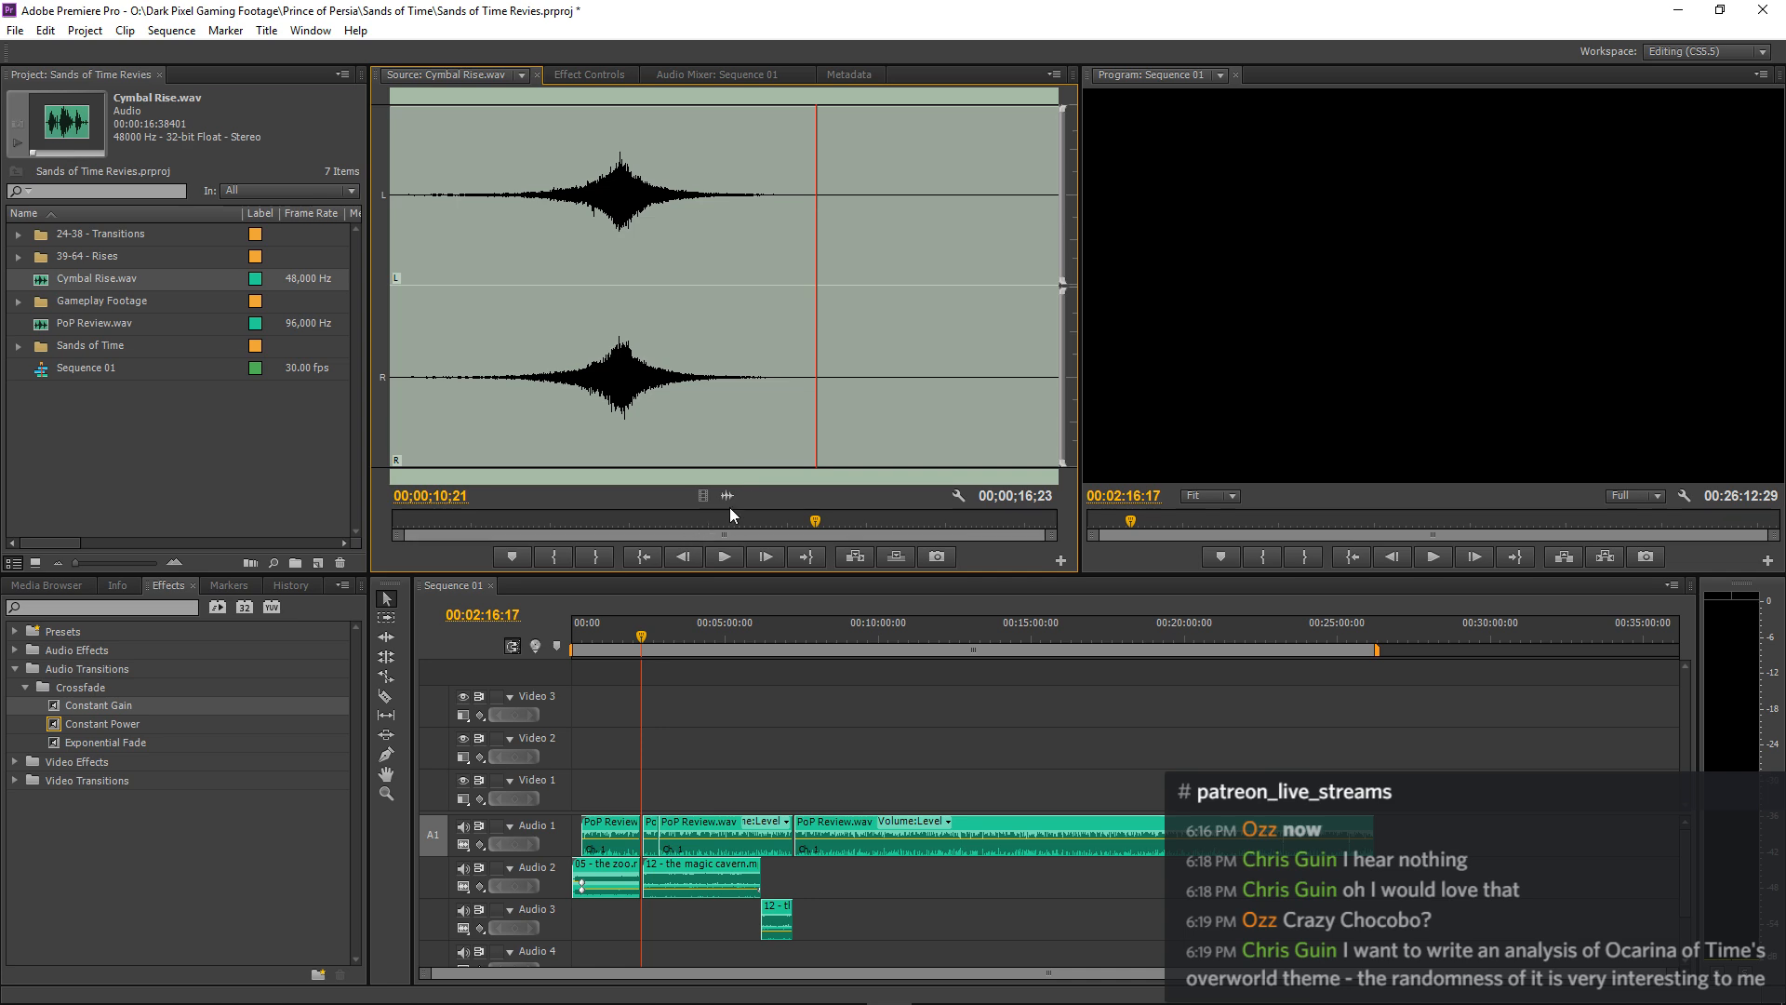
# Place the Cymbal Rise.wav audio on Audio 3, starting at about 00:02:10:22 so its peak meets the end of the zoo music.
pyautogui.moveTo(726, 498); pyautogui.dragTo(637, 919)
pyautogui.press('=')
pyautogui.press('=')
pyautogui.press('=')
pyautogui.press('=')
pyautogui.press('=')
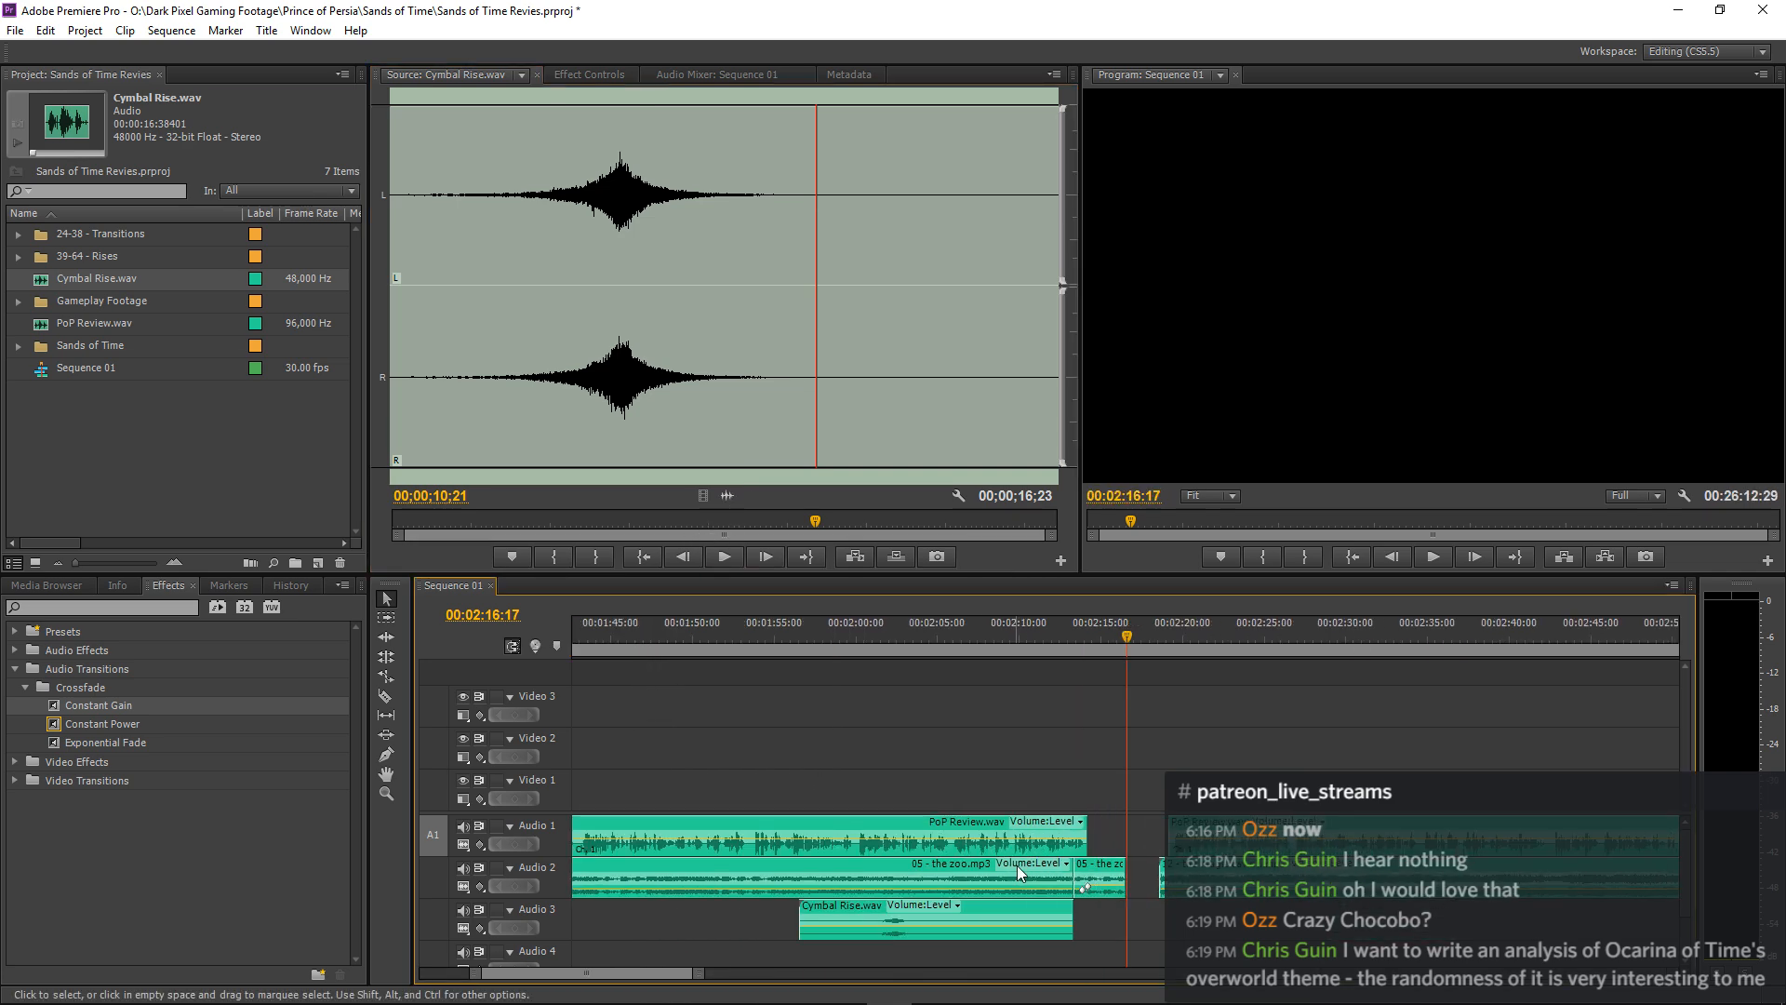
pyautogui.moveTo(857, 910); pyautogui.dragTo(1184, 916)
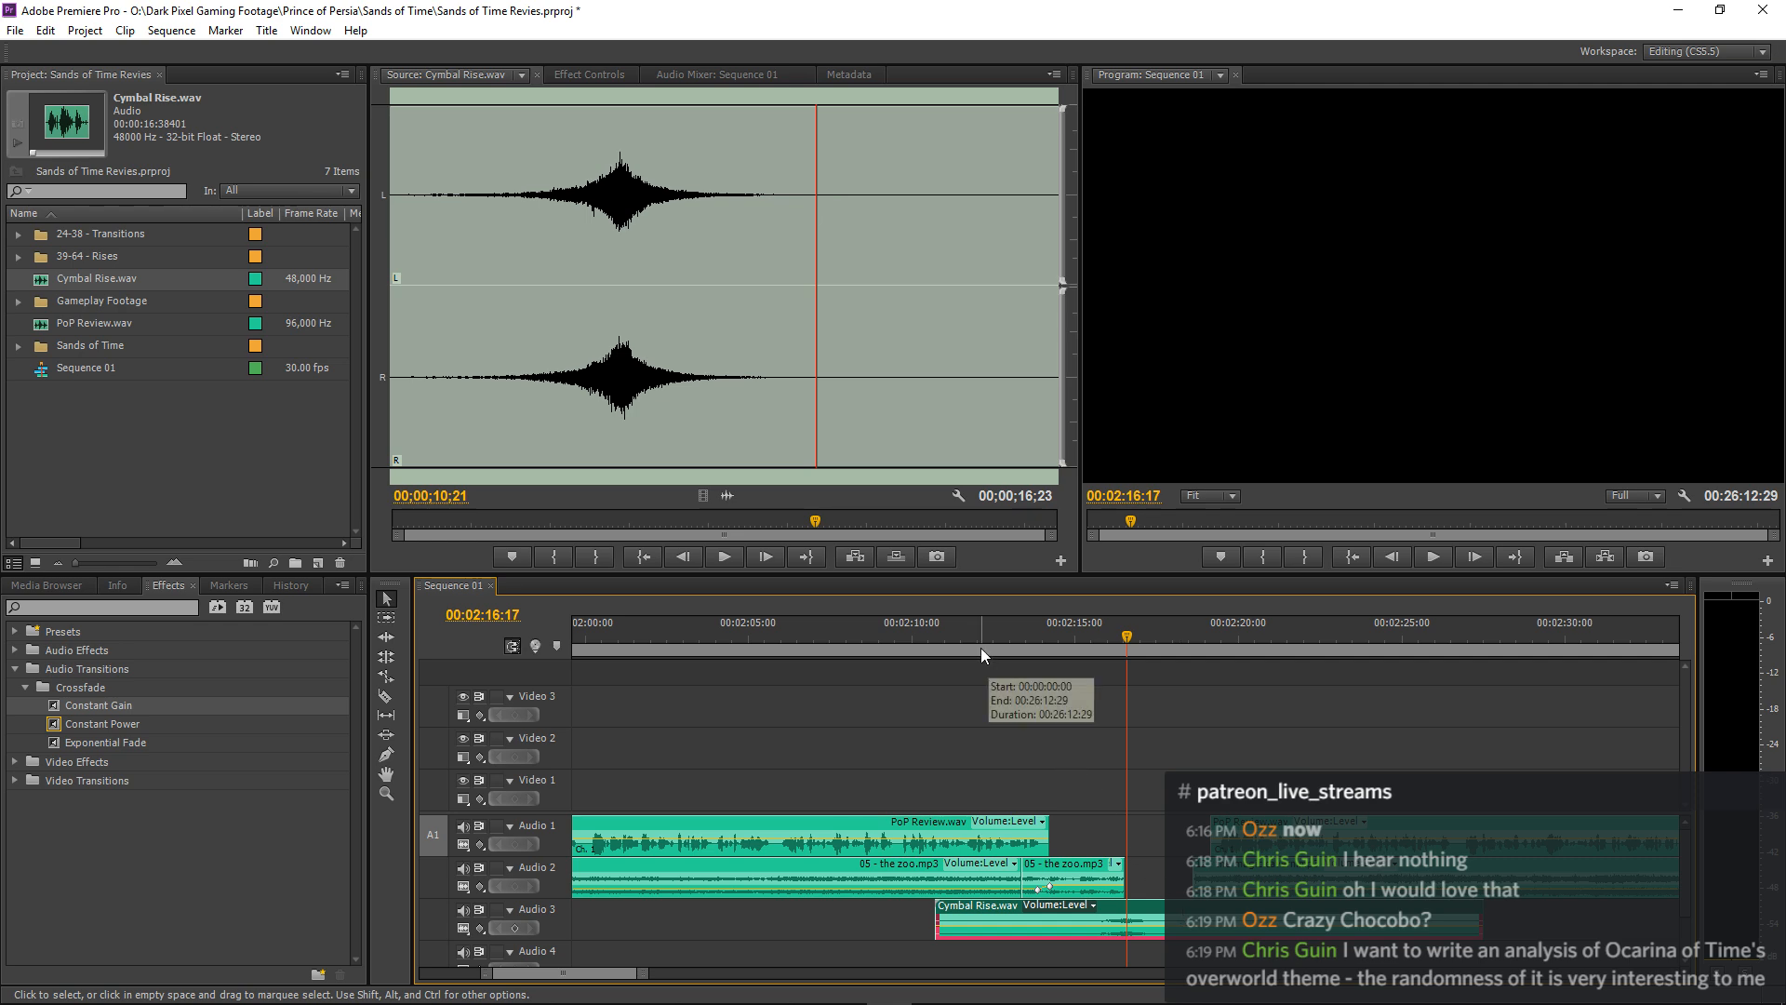
# Play the sequence from before the cymbal clip through the end of the zoo music.
pyautogui.moveTo(964, 639); pyautogui.dragTo(949, 639)
pyautogui.press('space')
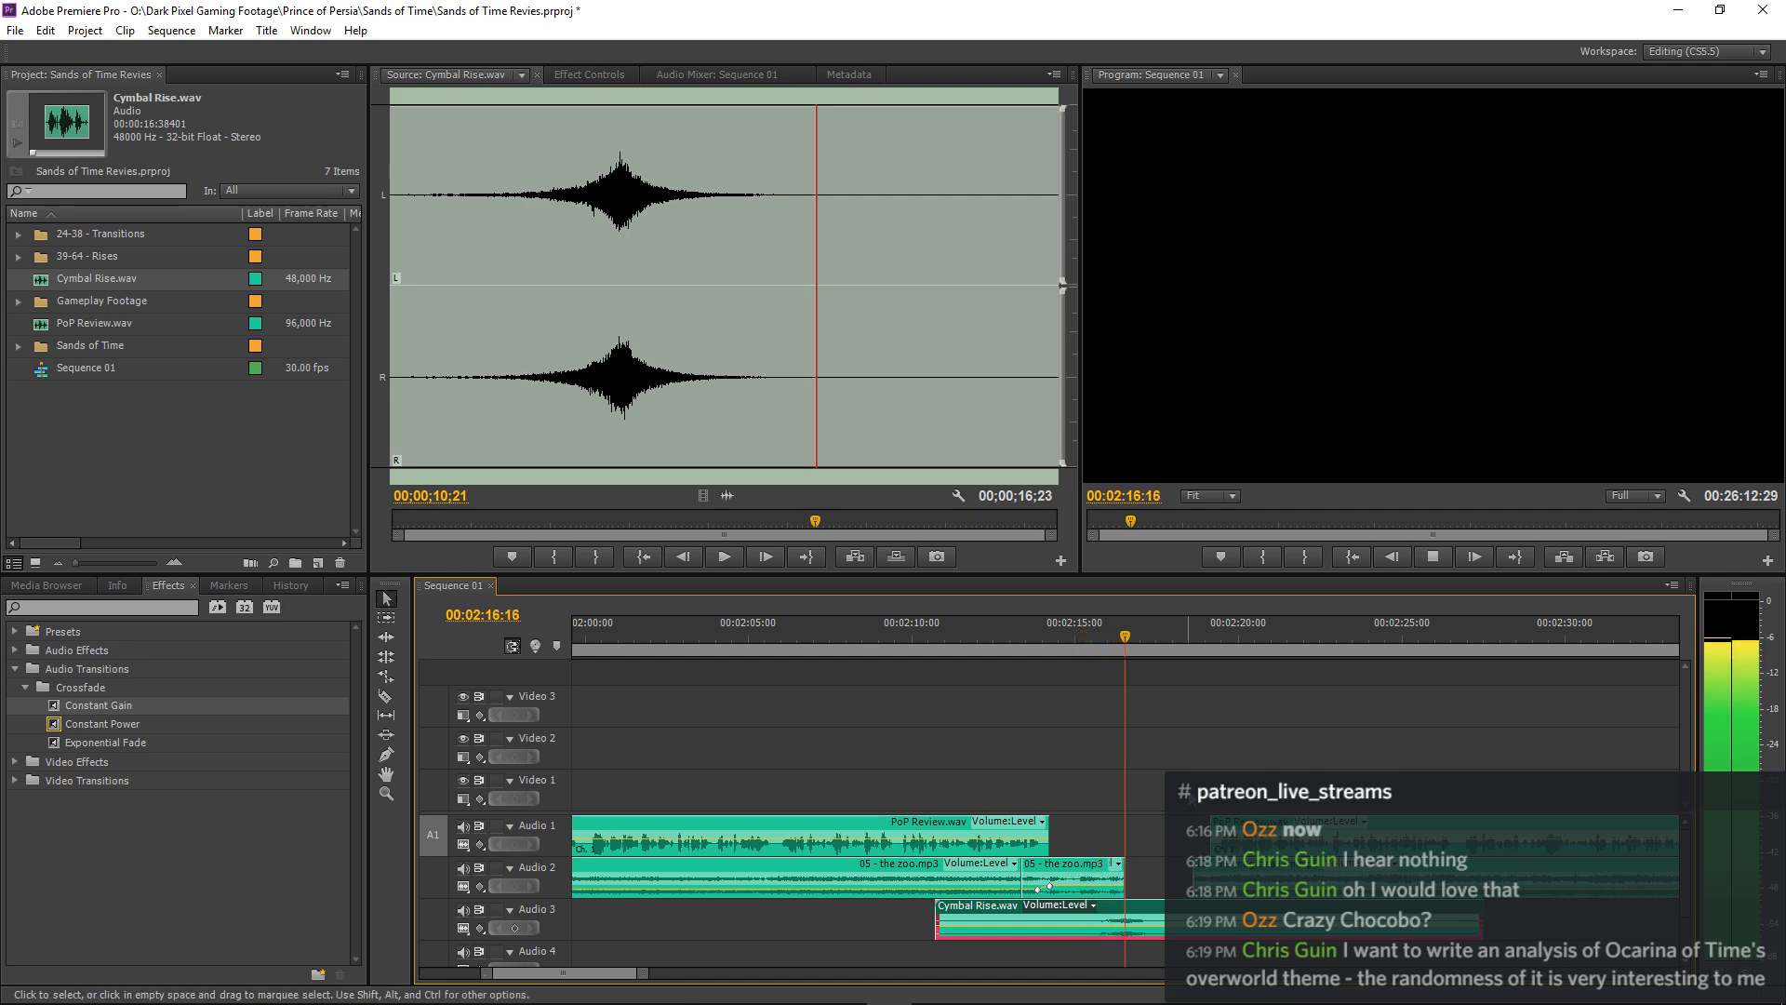
pyautogui.press('space')
# Extend the last 05 - the zoo.mp3 clip on Audio 2 to about 00:02:17:00 and fade out its end with Constant Gain.
pyautogui.press('=')
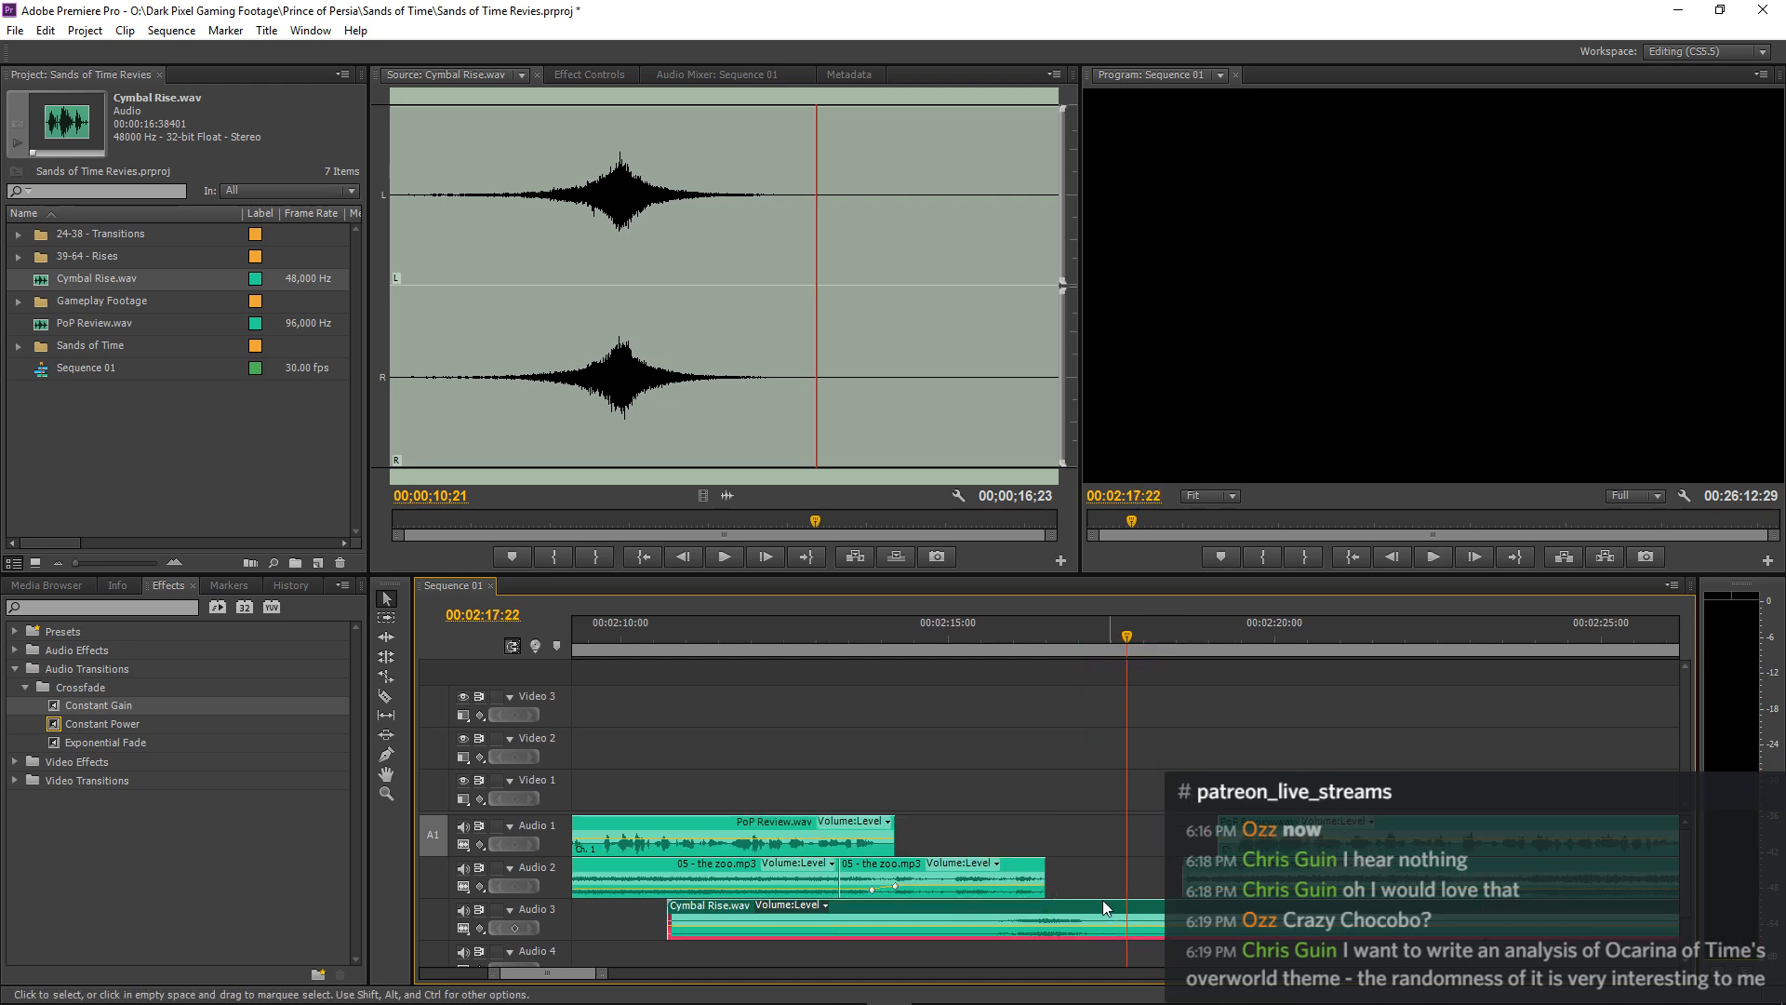
pyautogui.moveTo(1036, 874); pyautogui.dragTo(1057, 875)
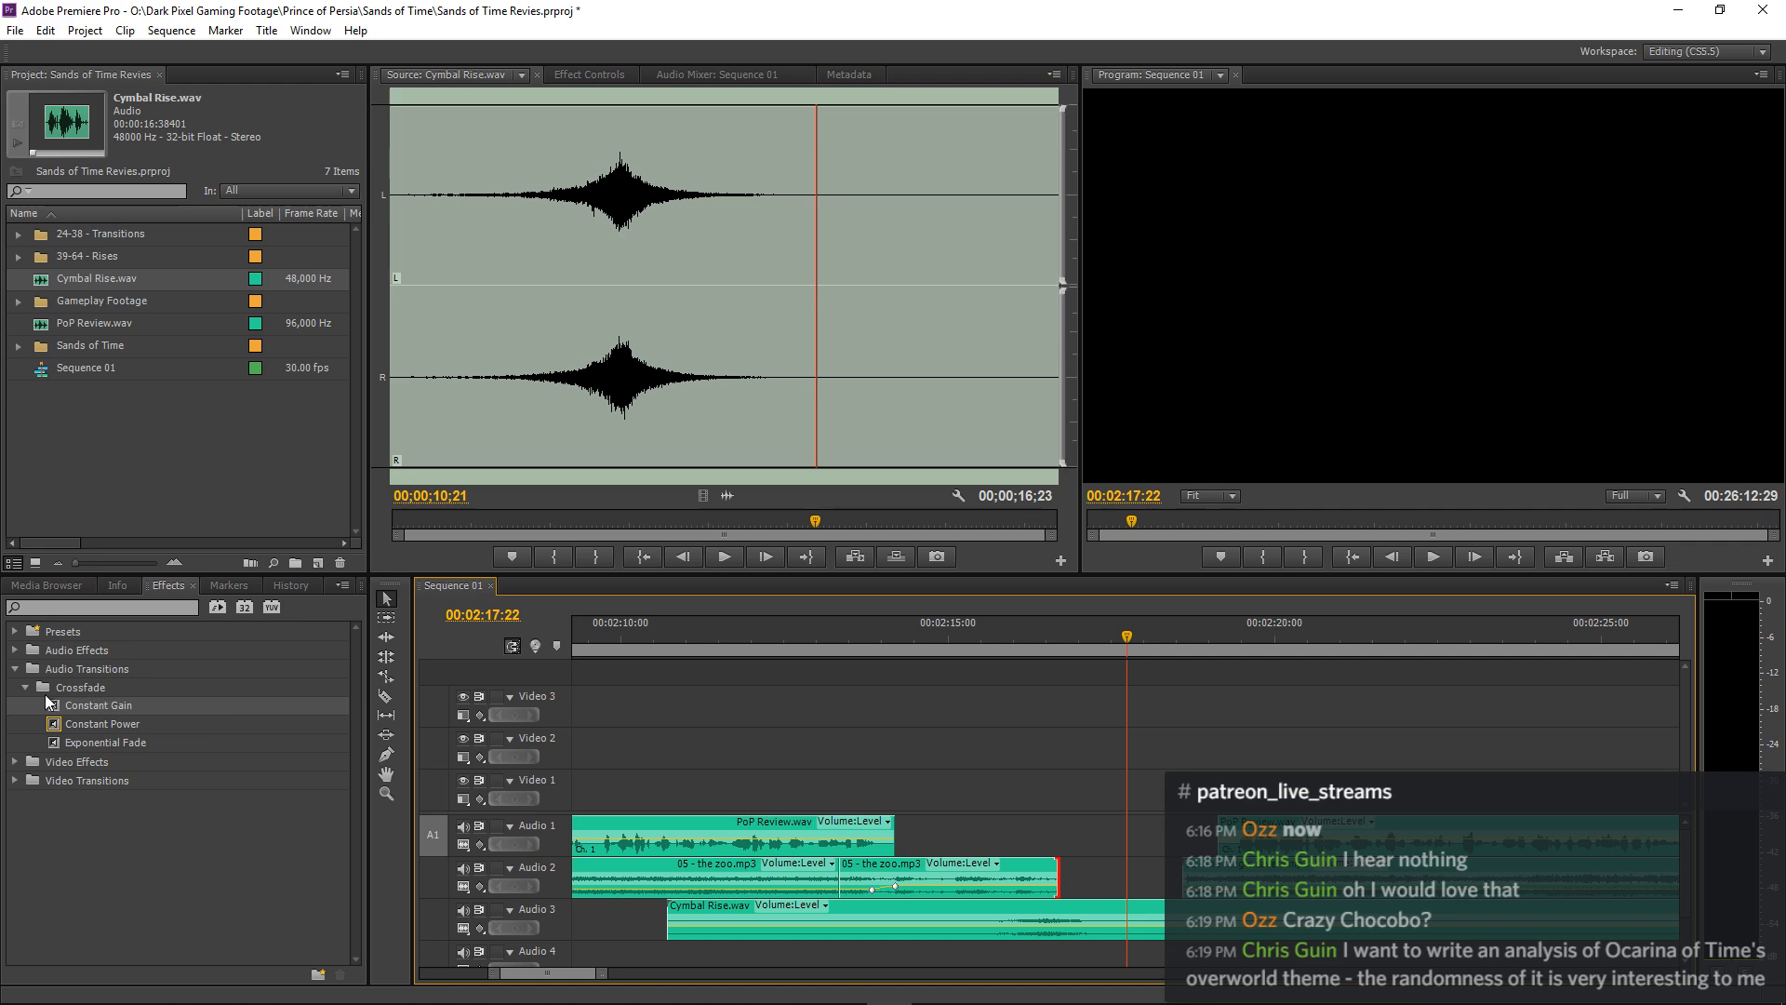
pyautogui.moveTo(48, 704); pyautogui.dragTo(1071, 872)
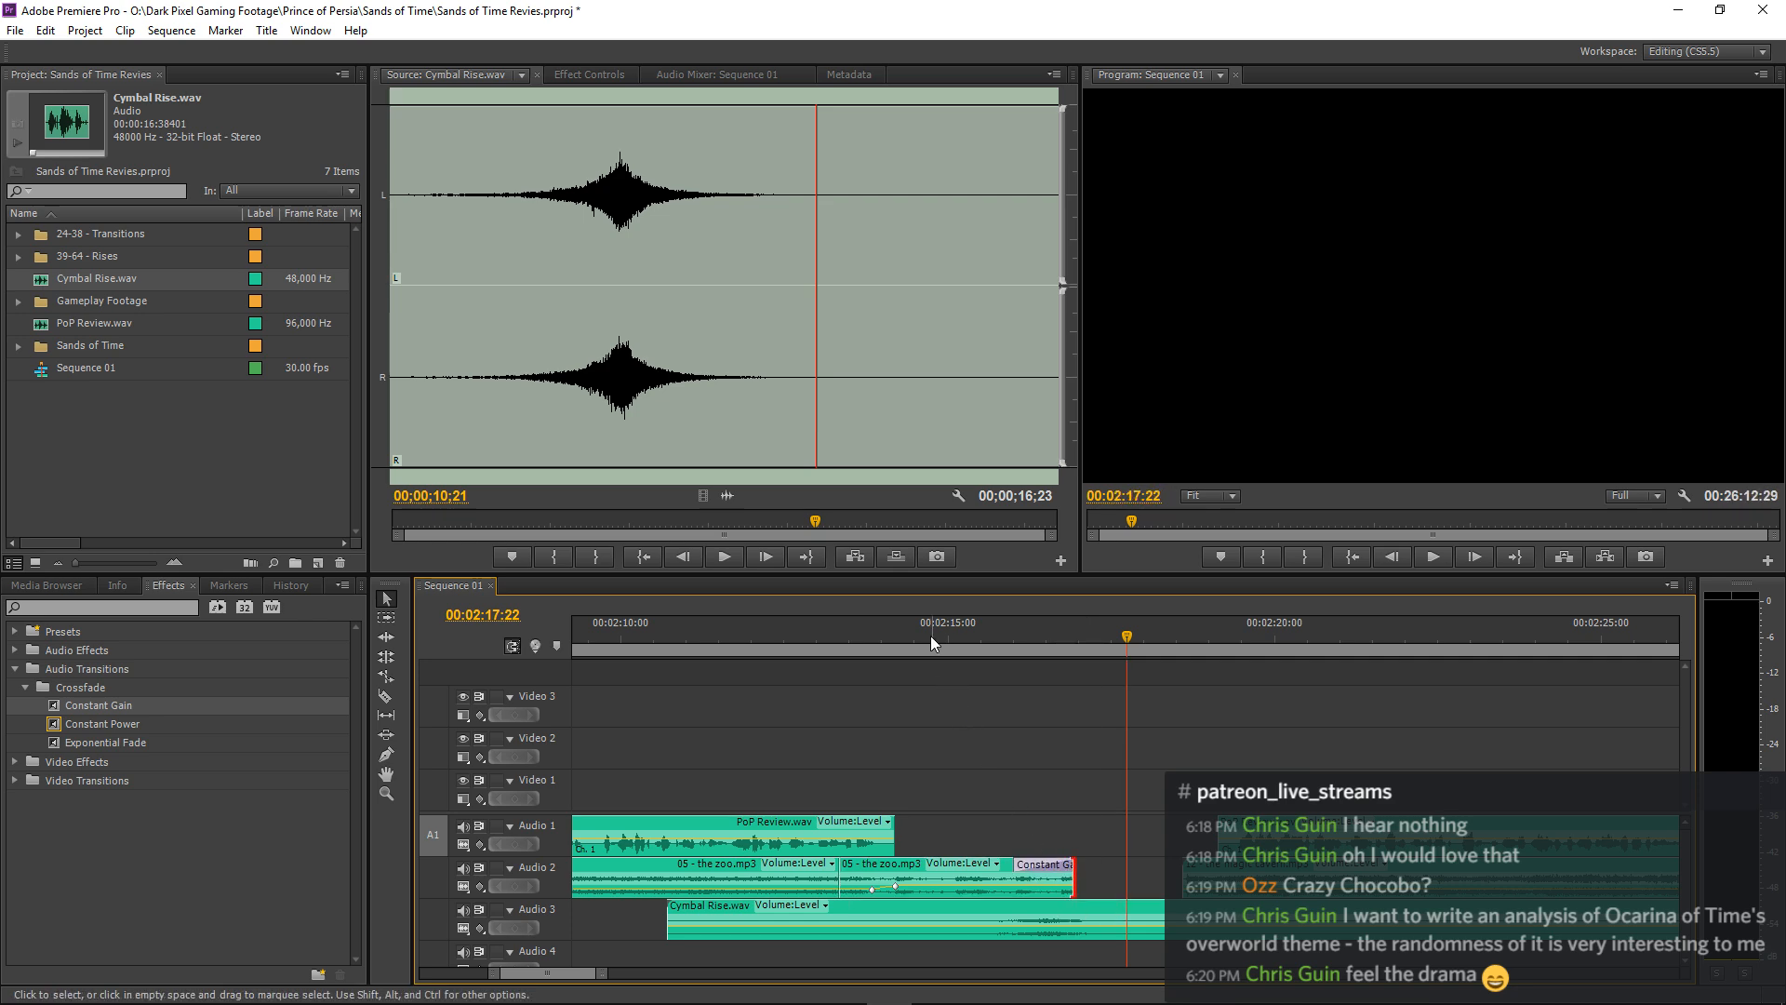
# Play the faded music ending together with the cymbal swell from about 00:02:14:22.
pyautogui.click(933, 640)
pyautogui.press('space')
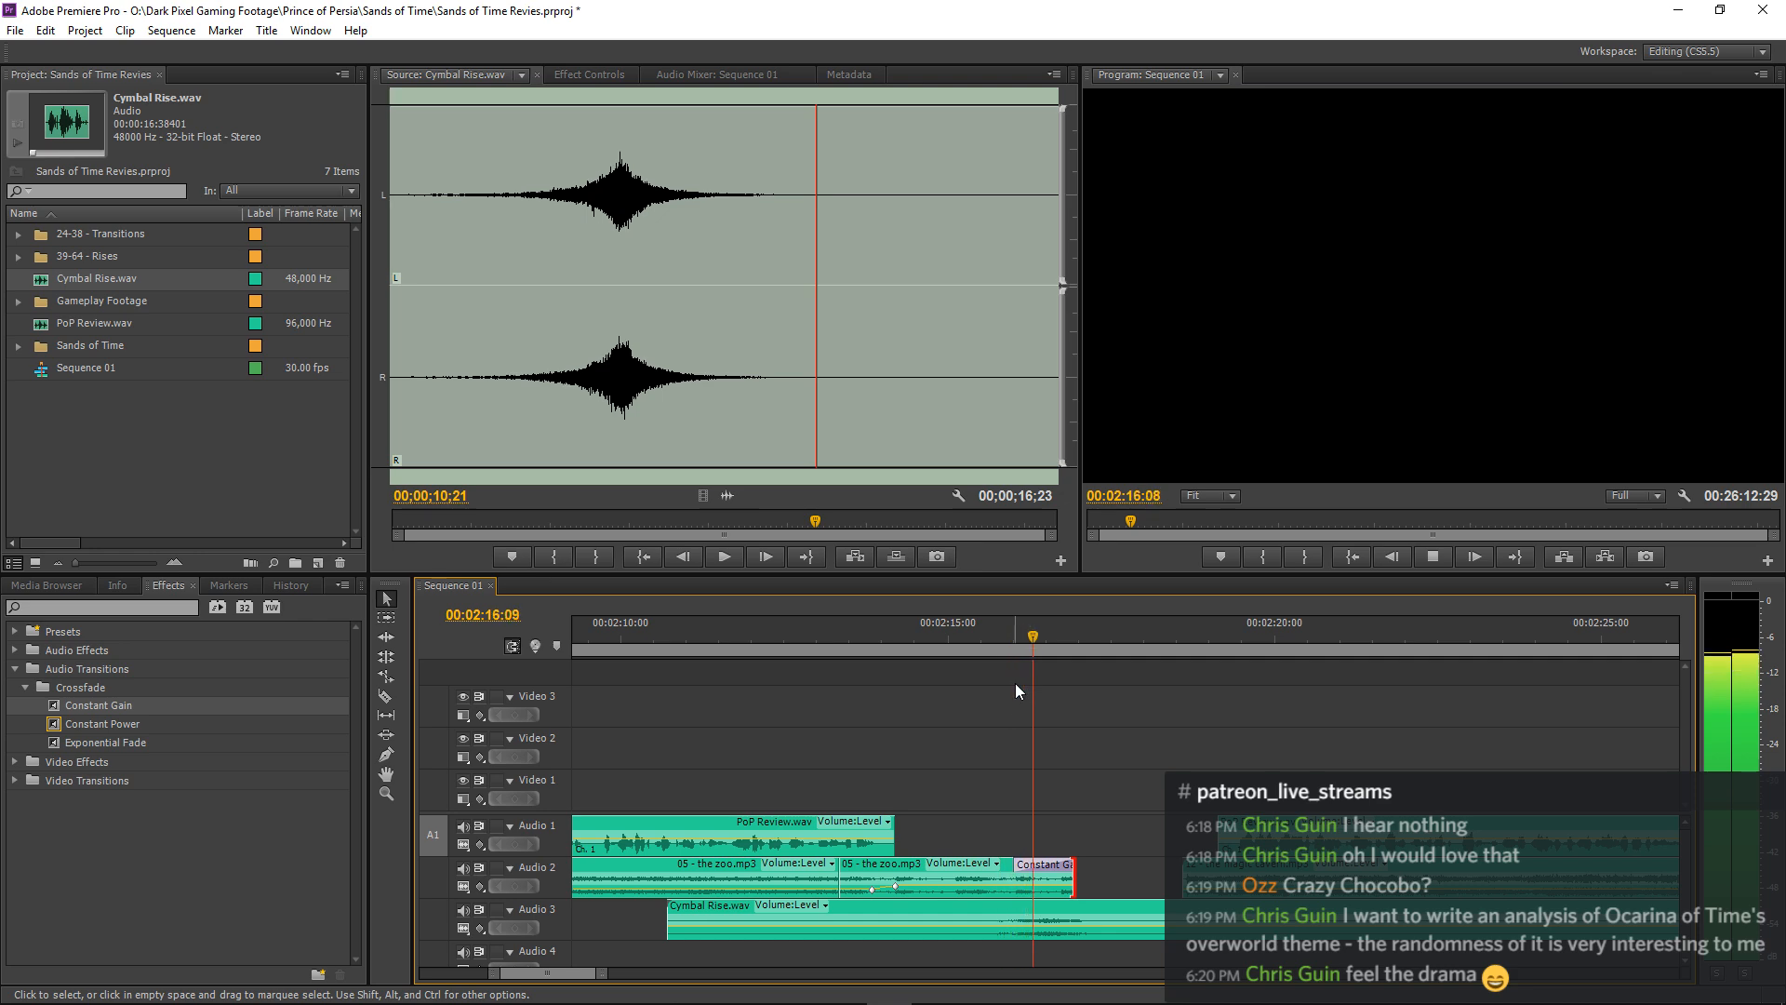
pyautogui.press('space')
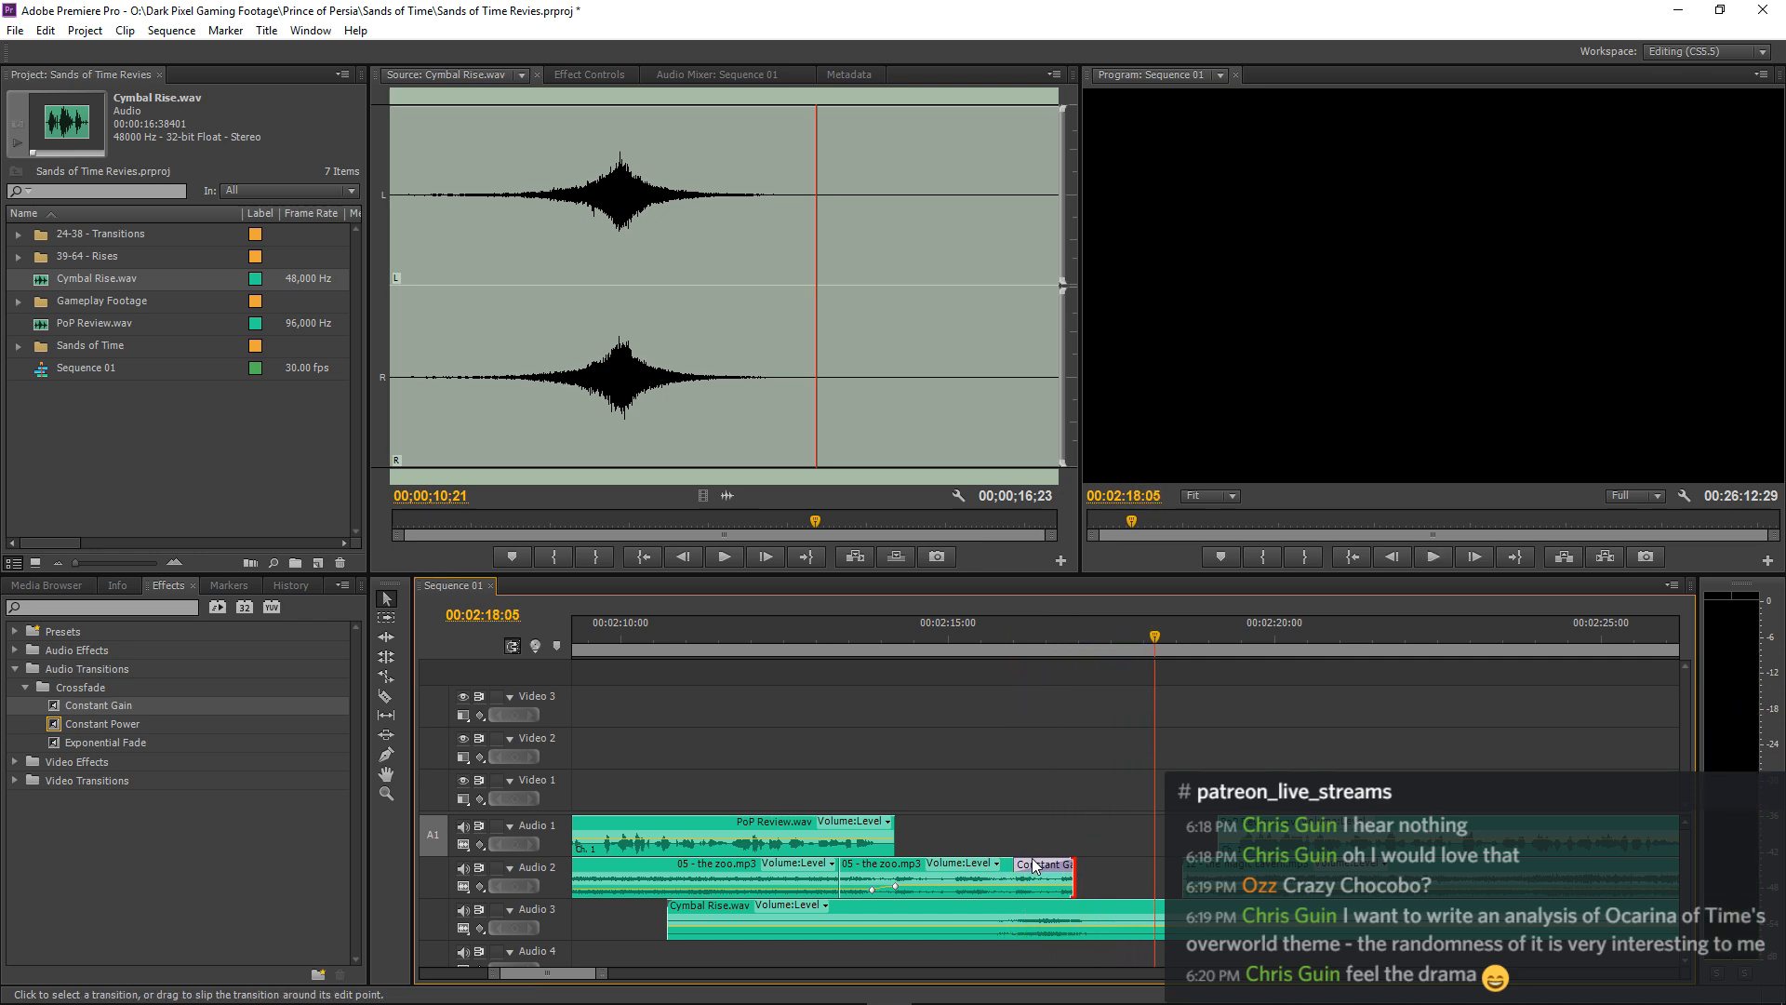
# Set the volume level of the Cymbal Rise.wav clip on Audio 3 to -12.0 dB.
pyautogui.click(1016, 919)
pyautogui.click(569, 78)
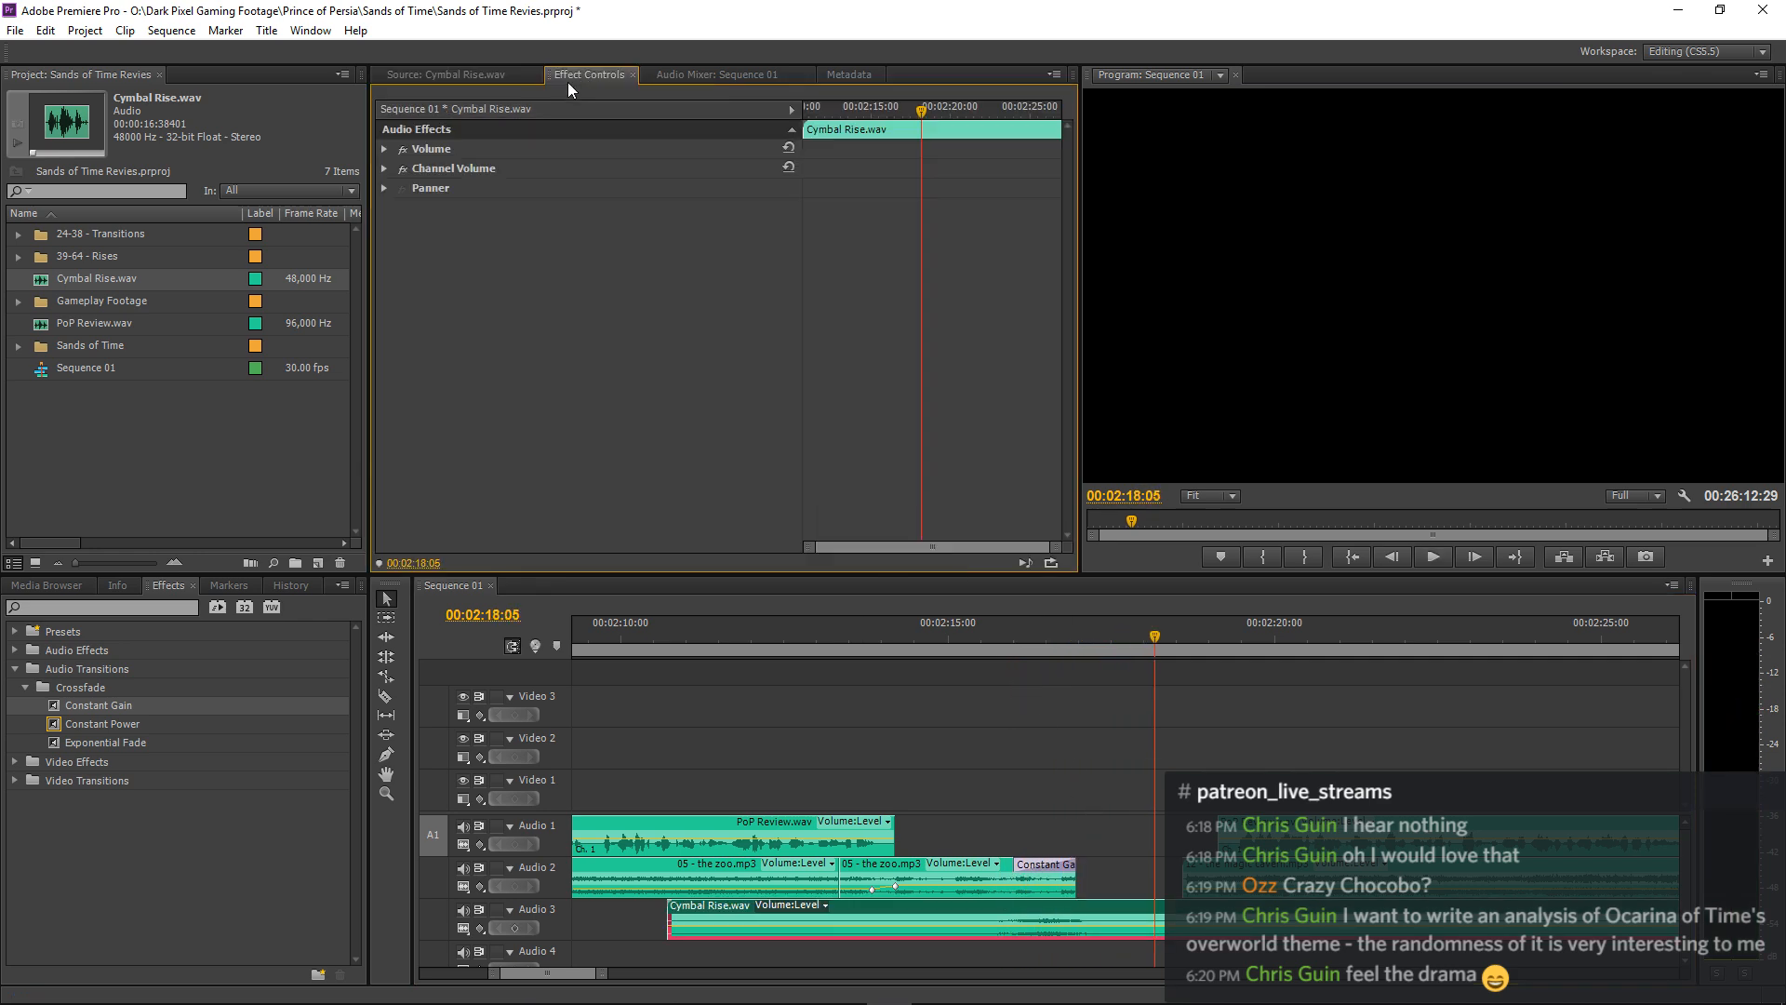
pyautogui.click(384, 150)
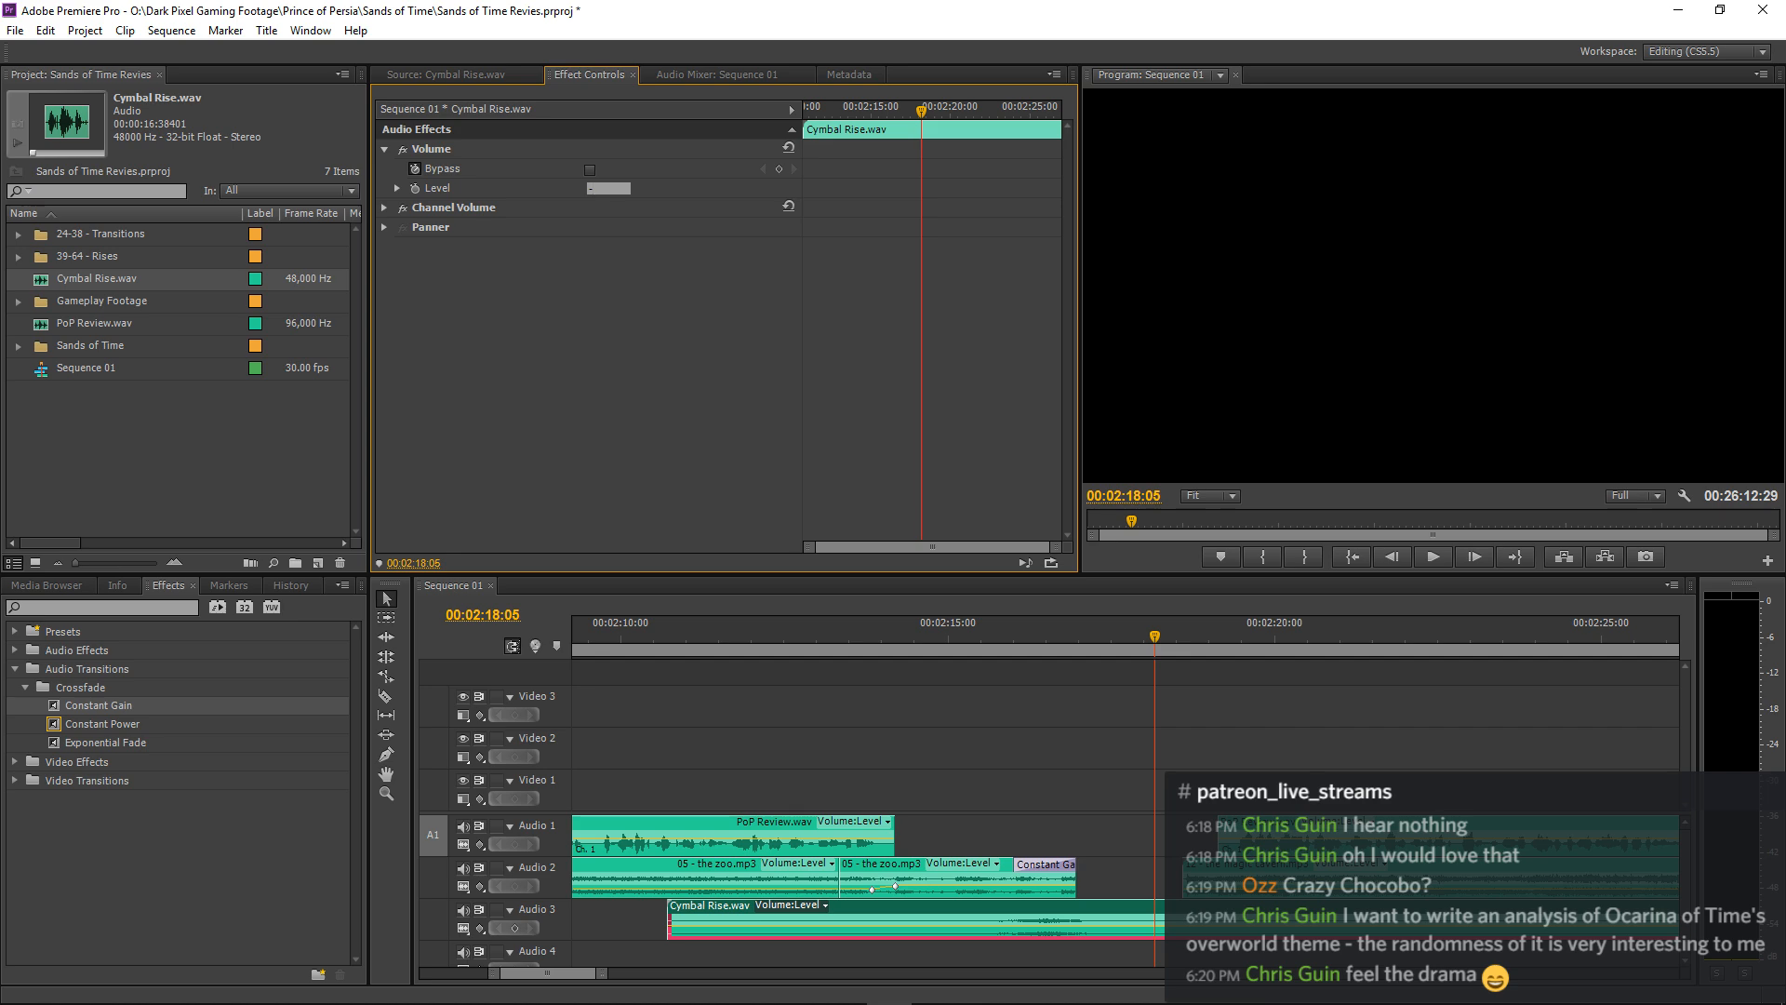
pyautogui.press('Return')
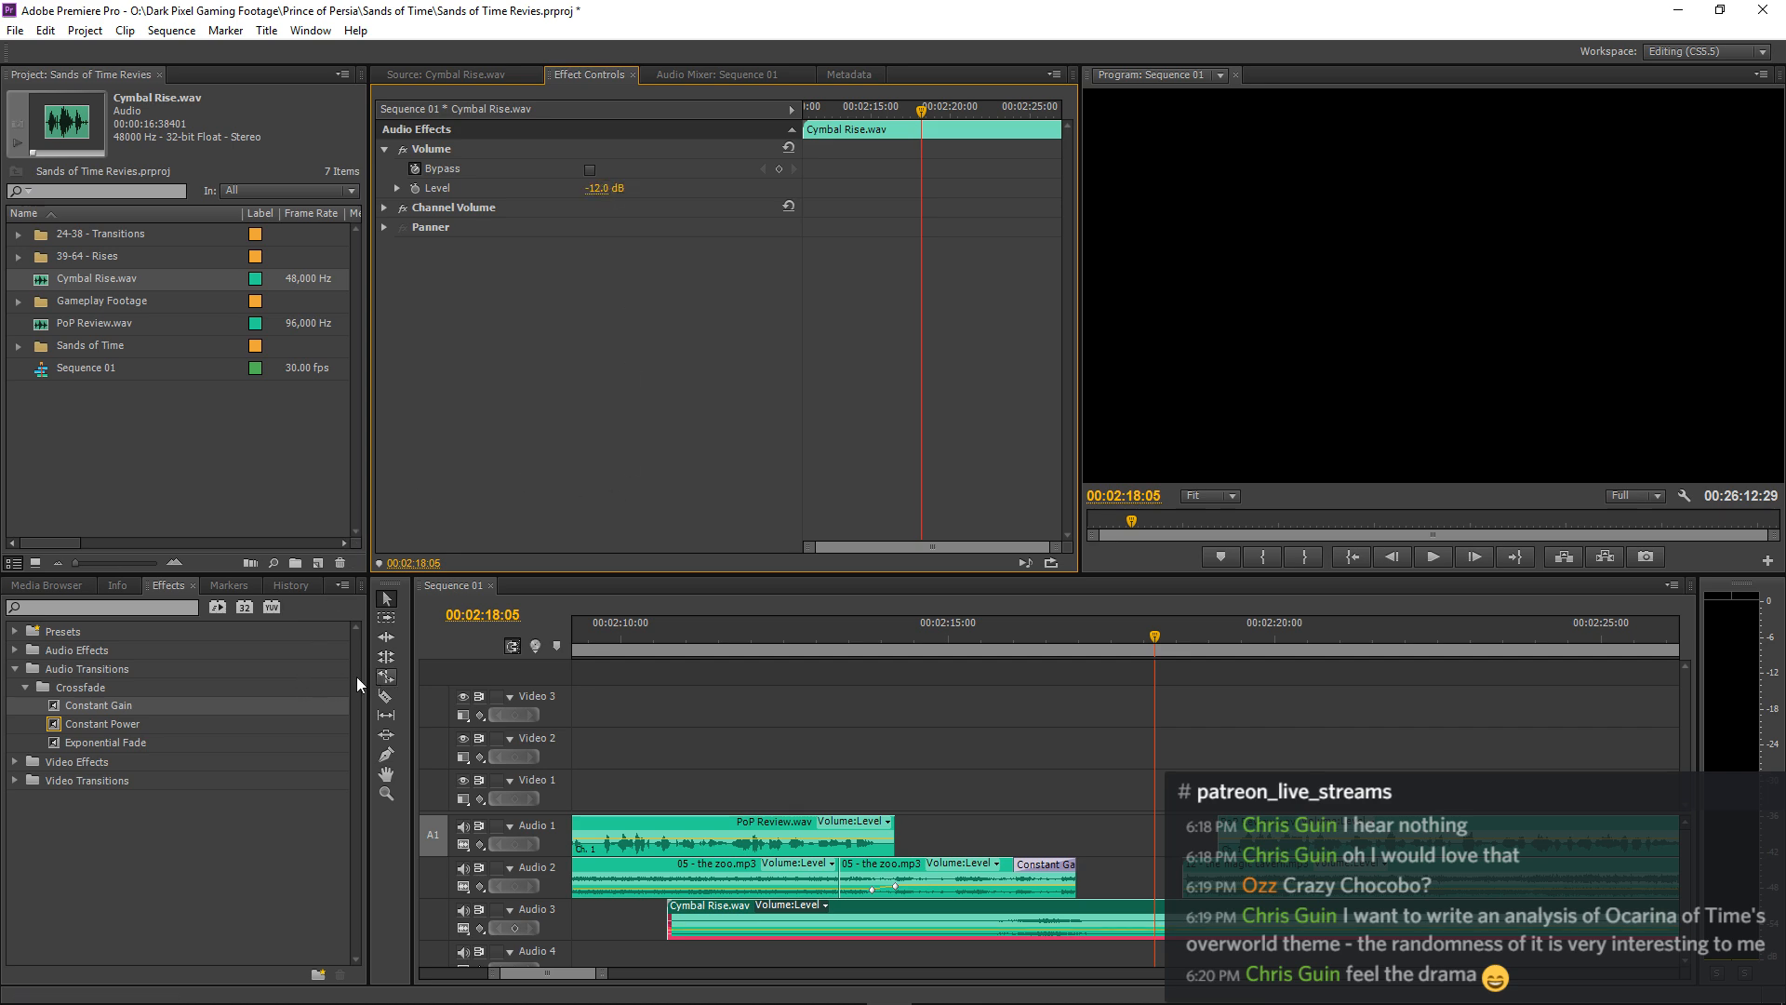
# Trim the Cymbal Rise.wav clip's start to about 00:02:12:24, add a 00:00:03:09 Constant Gain fade-in and play the result.
pyautogui.moveTo(61, 707); pyautogui.dragTo(1015, 910)
pyautogui.click(767, 639)
pyautogui.press('space')
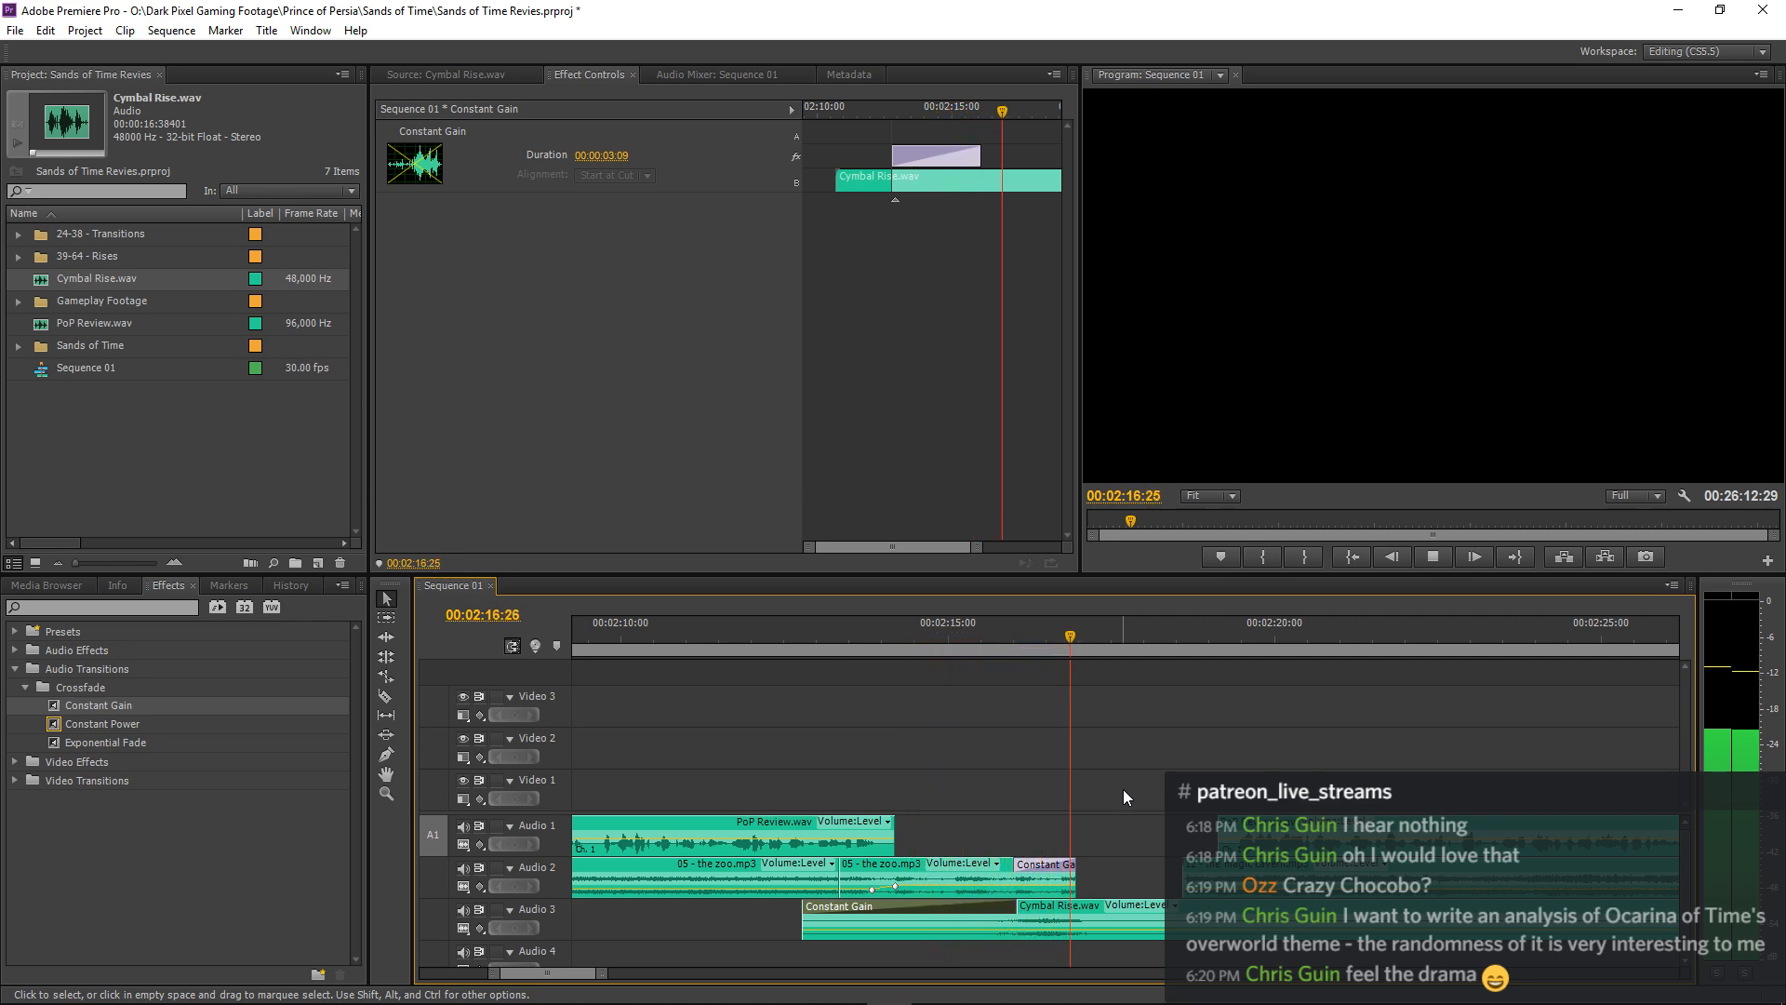
# Shorten the end of the last 05 - the zoo.mp3 clip on Audio 2 to about 00:02:16:20 with a 00:00:00:10 fade-out and play the result.
pyautogui.press('space')
pyautogui.moveTo(1075, 875); pyautogui.dragTo(1039, 865)
pyautogui.click(968, 647)
pyautogui.click(1071, 871)
pyautogui.press('space')
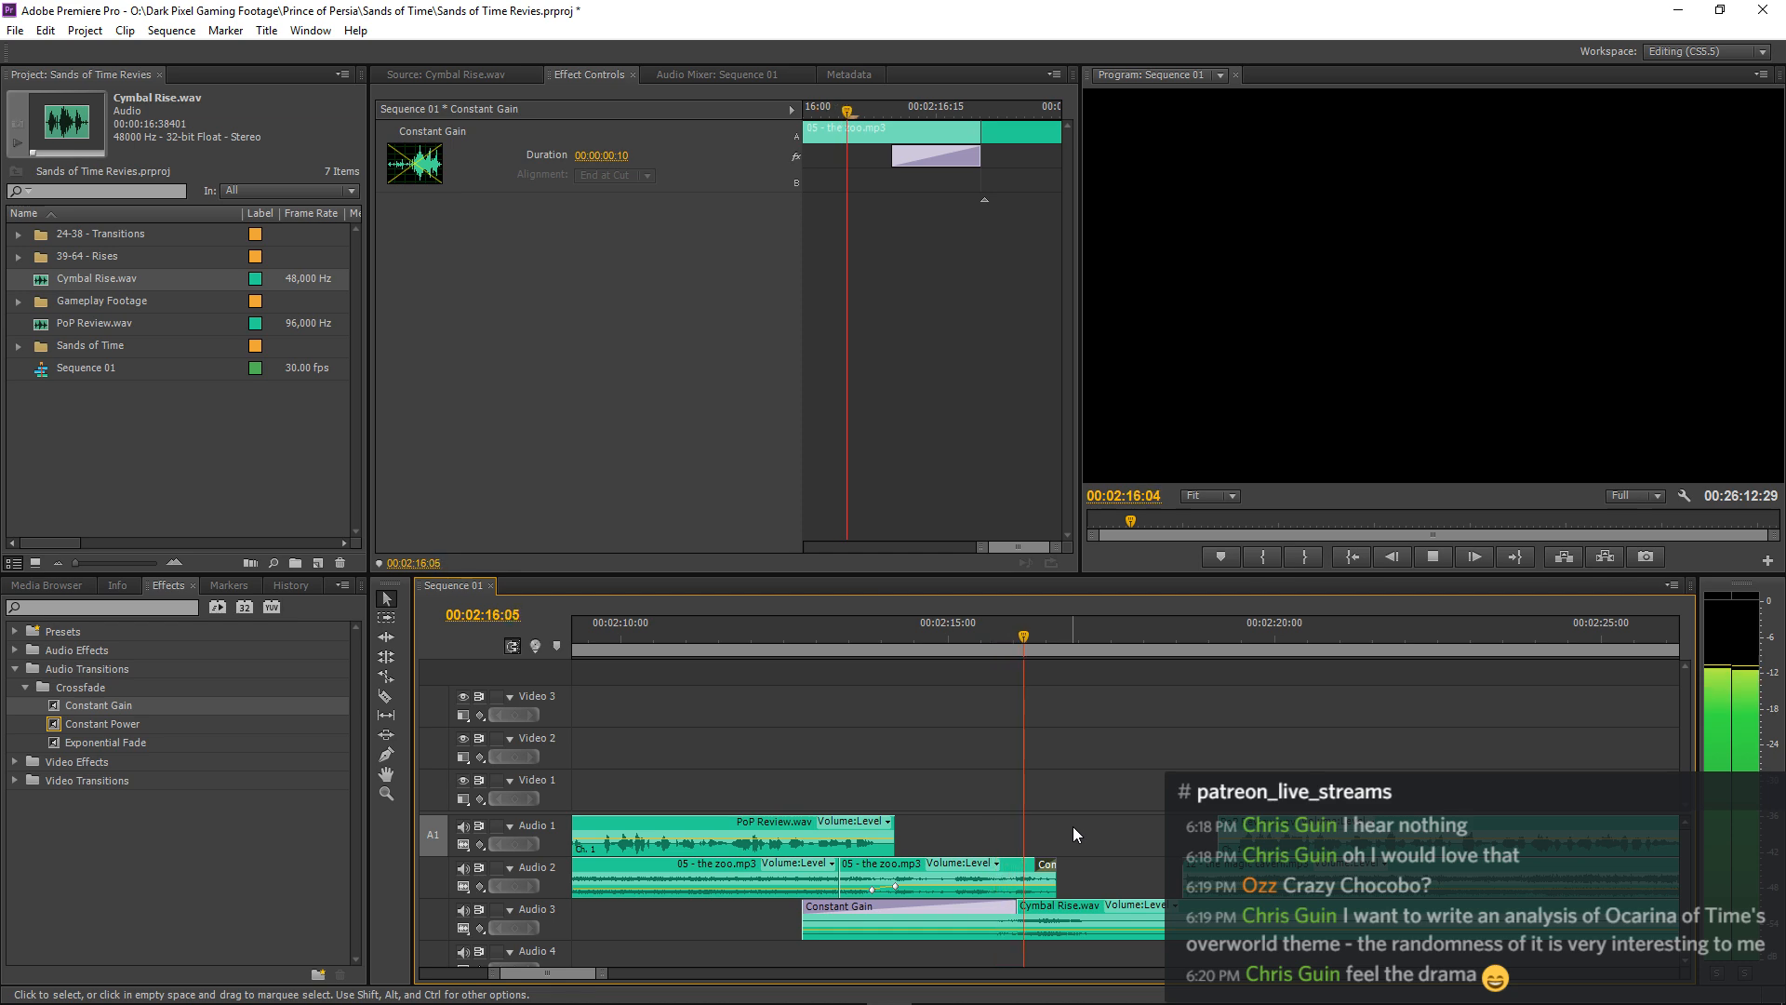
pyautogui.press('space')
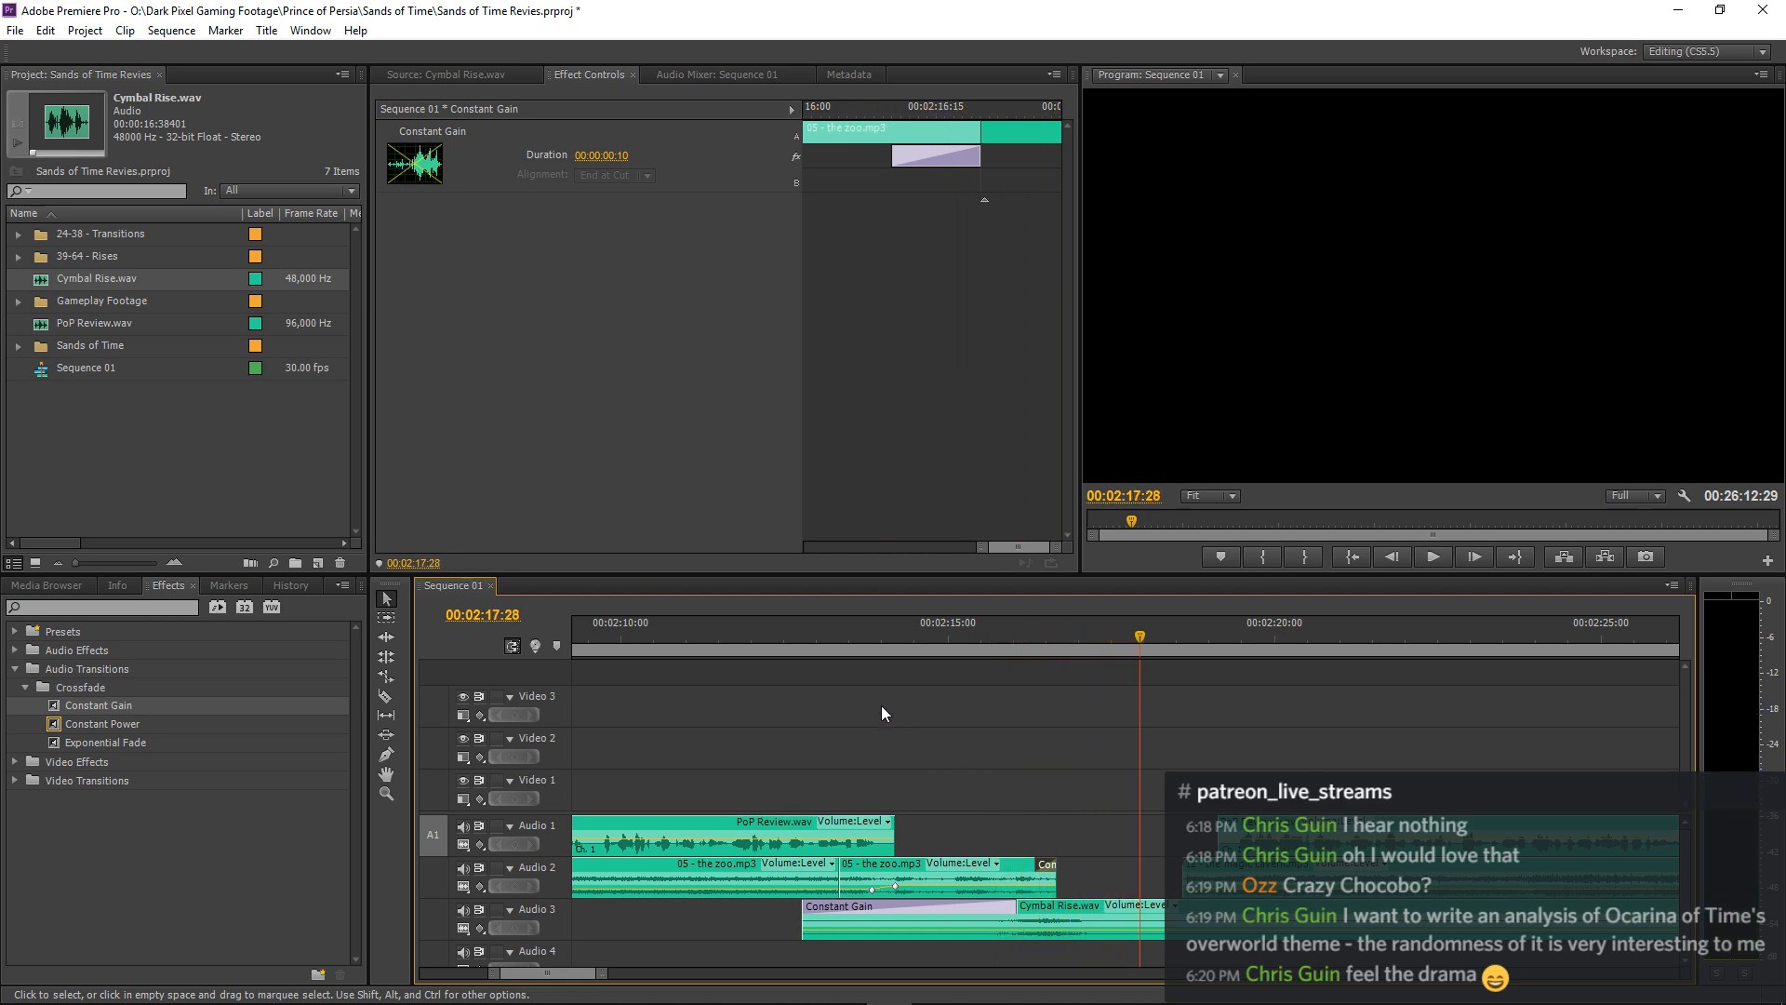
pyautogui.click(781, 627)
pyautogui.press('space')
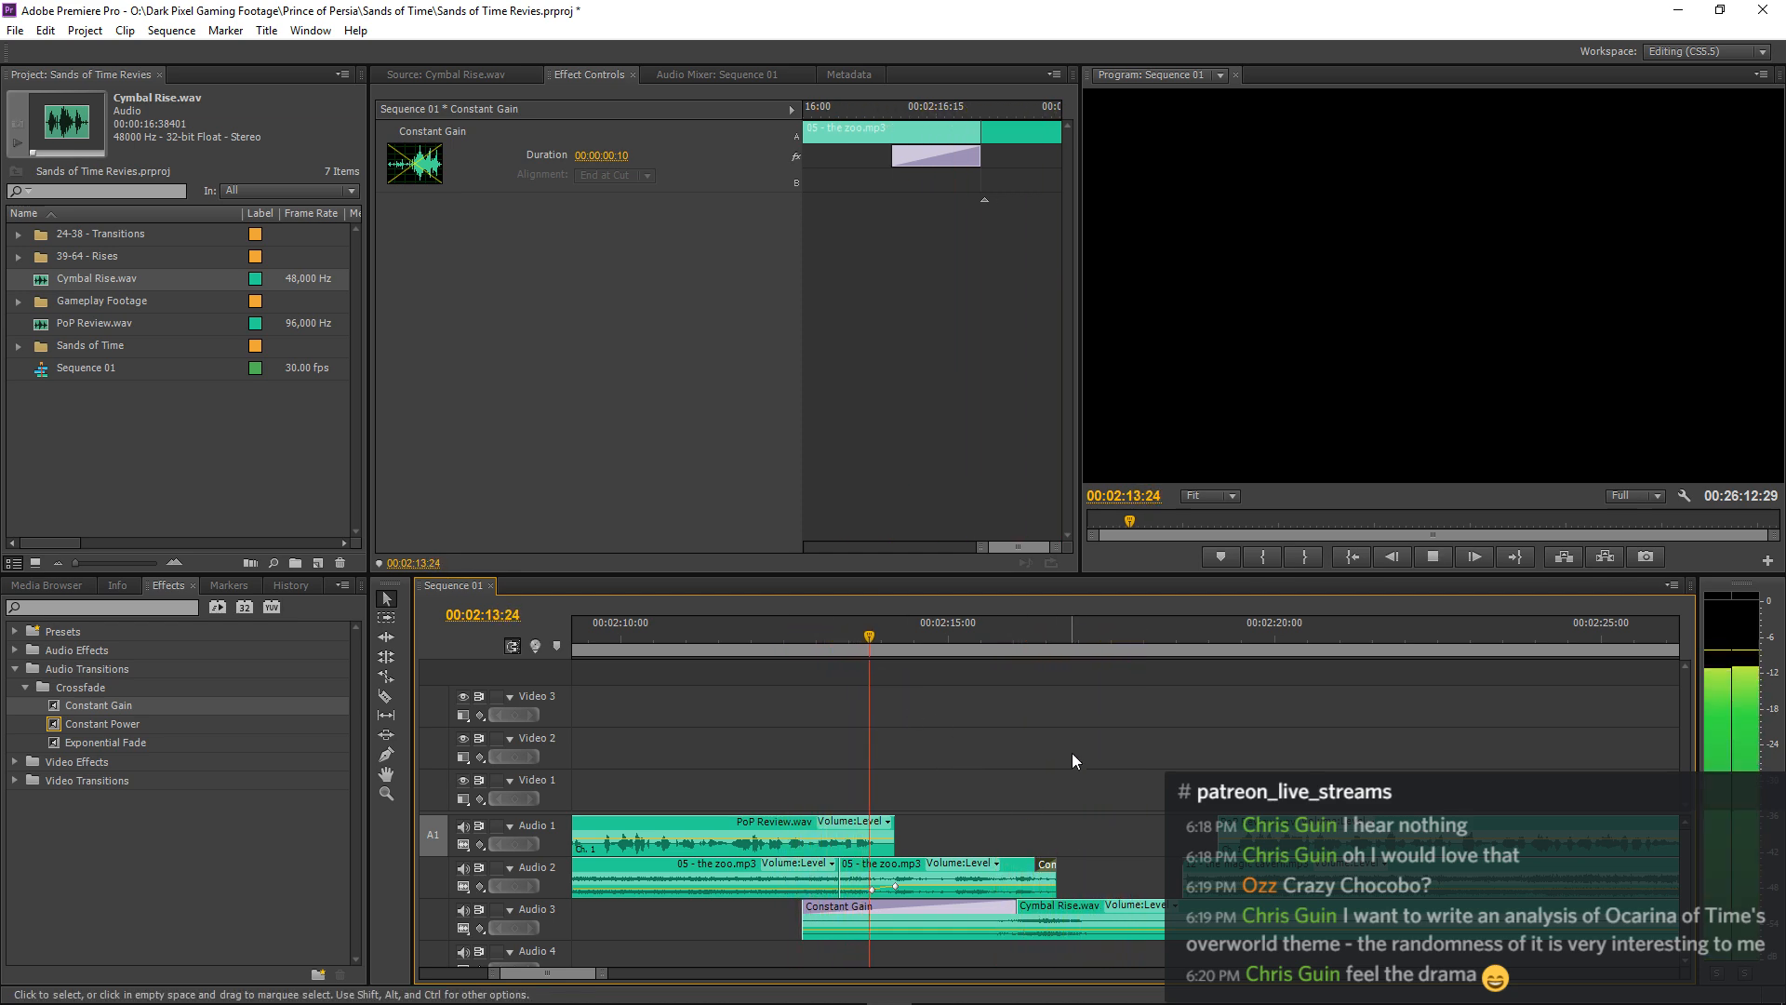
pyautogui.press('=')
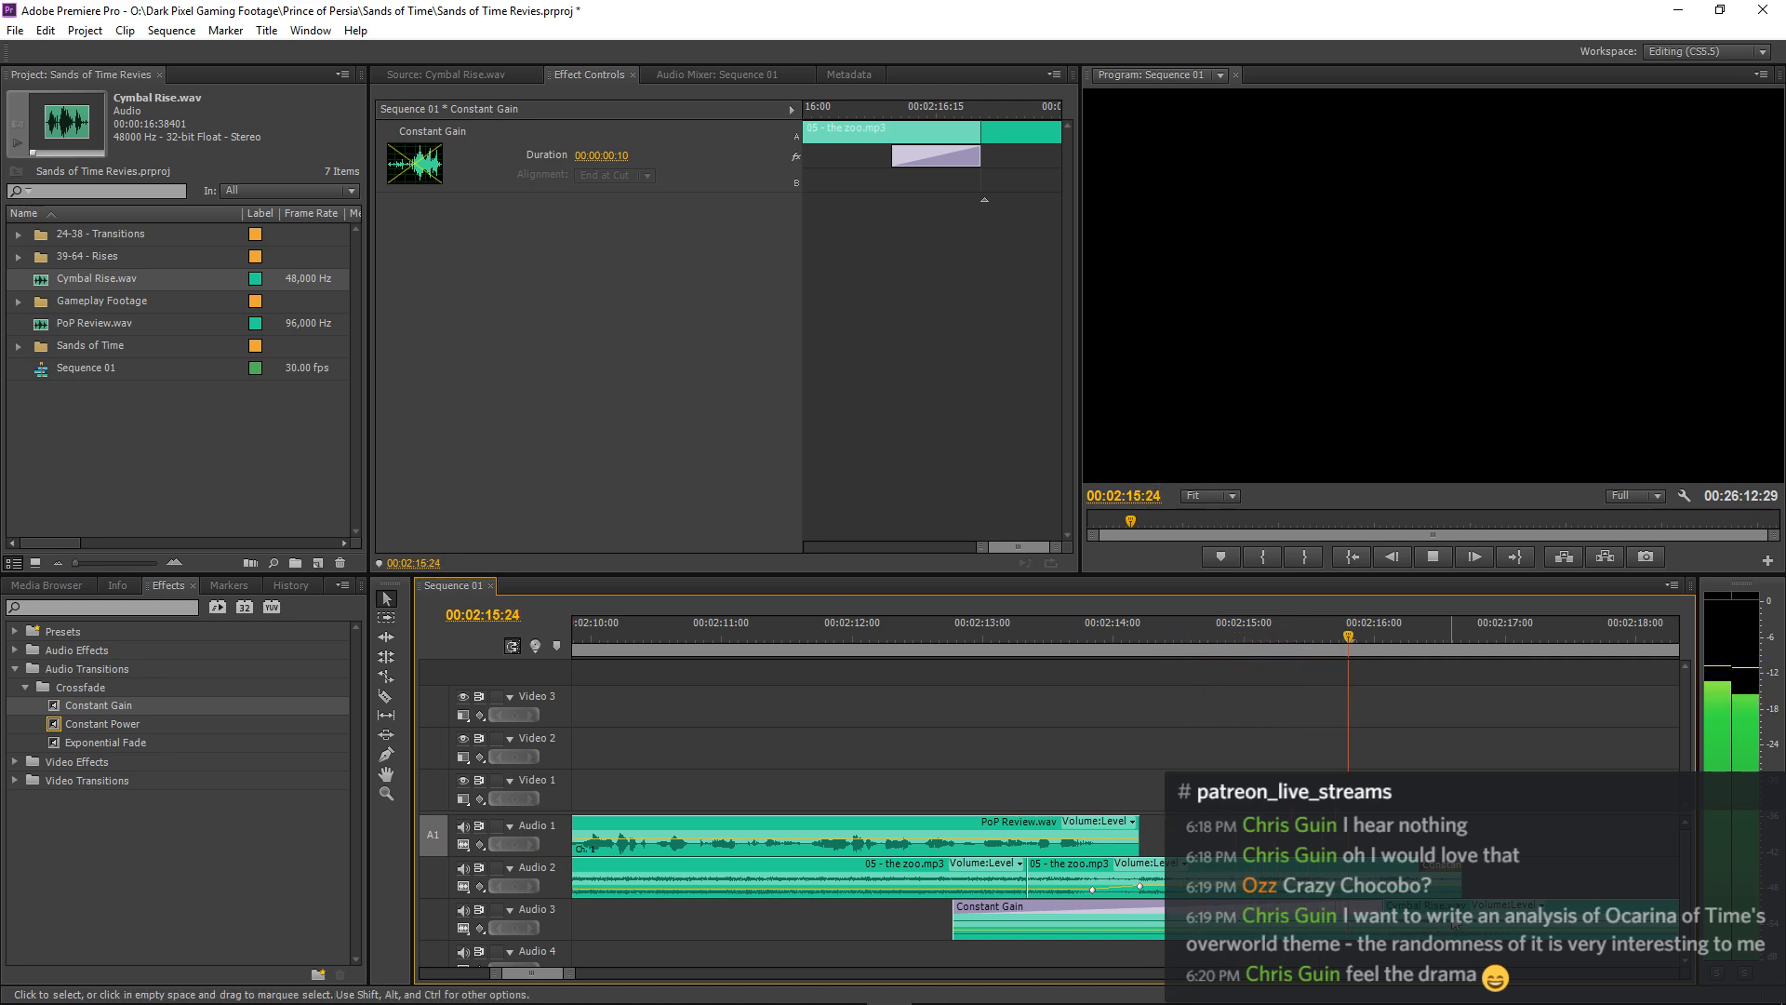
pyautogui.press('-')
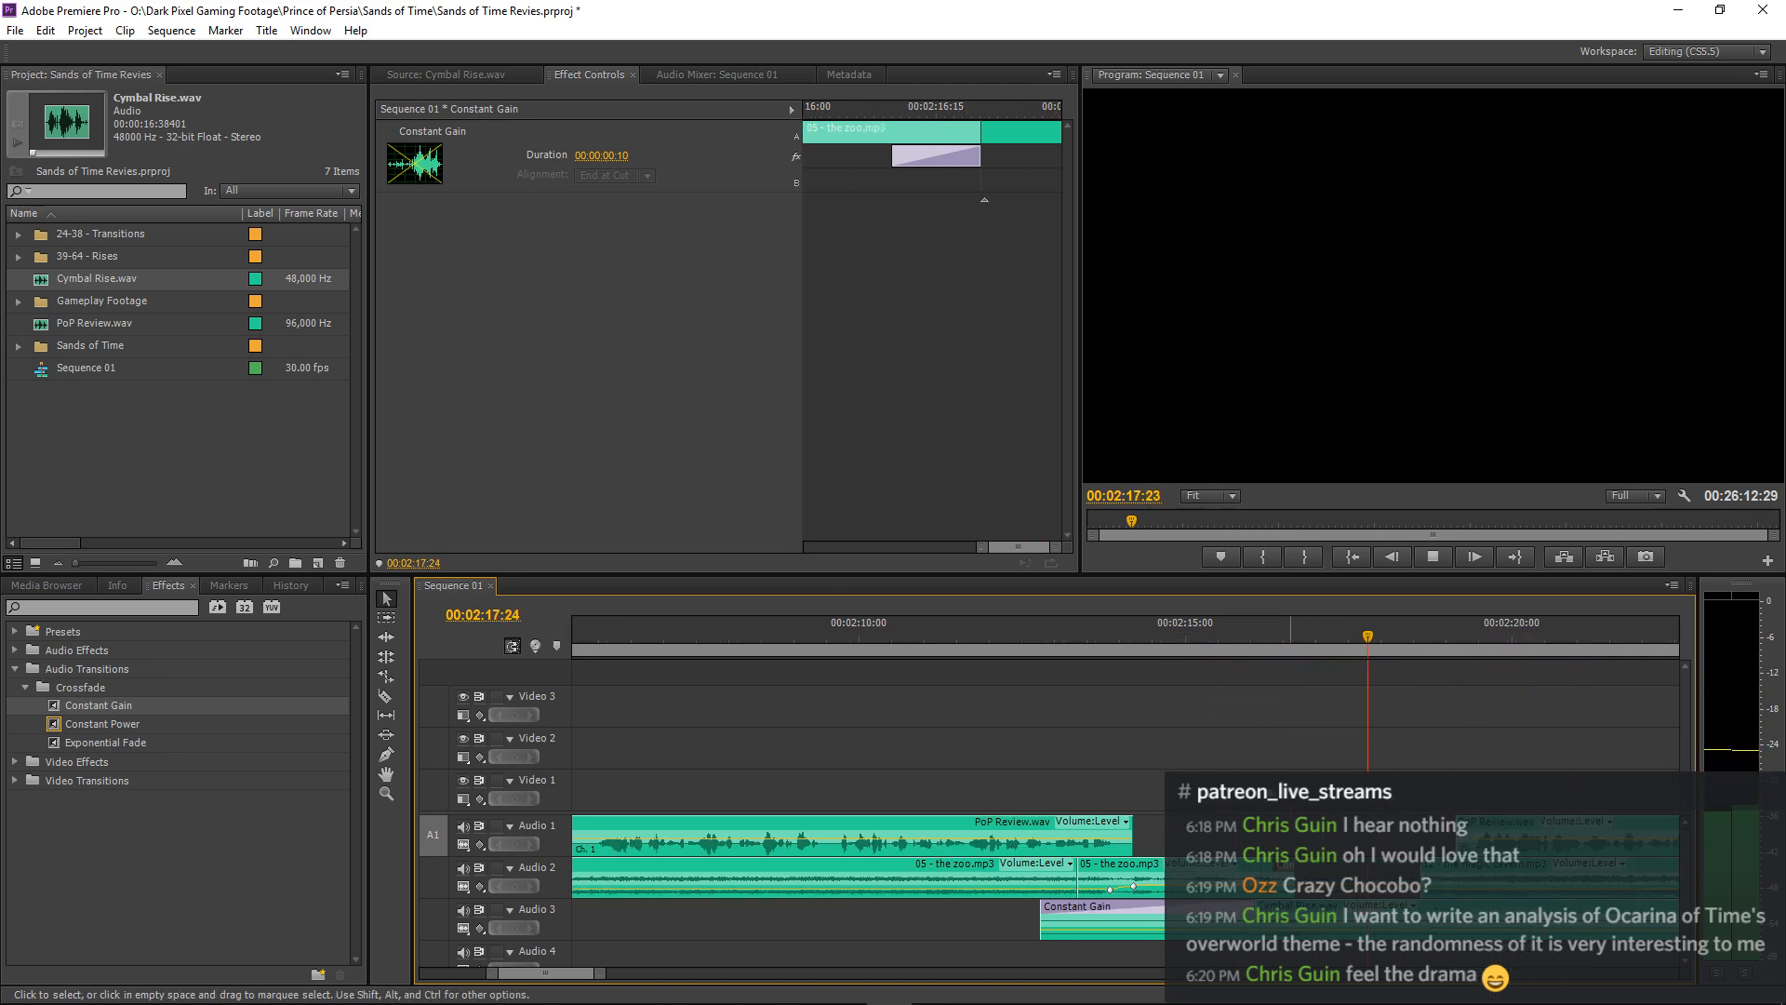
pyautogui.press('-')
pyautogui.press('space')
# Set the volume level of the Cymbal Rise.wav clip on Audio 3 to -10.0 dB and play the swell's ending.
pyautogui.click(1228, 923)
pyautogui.click(610, 188)
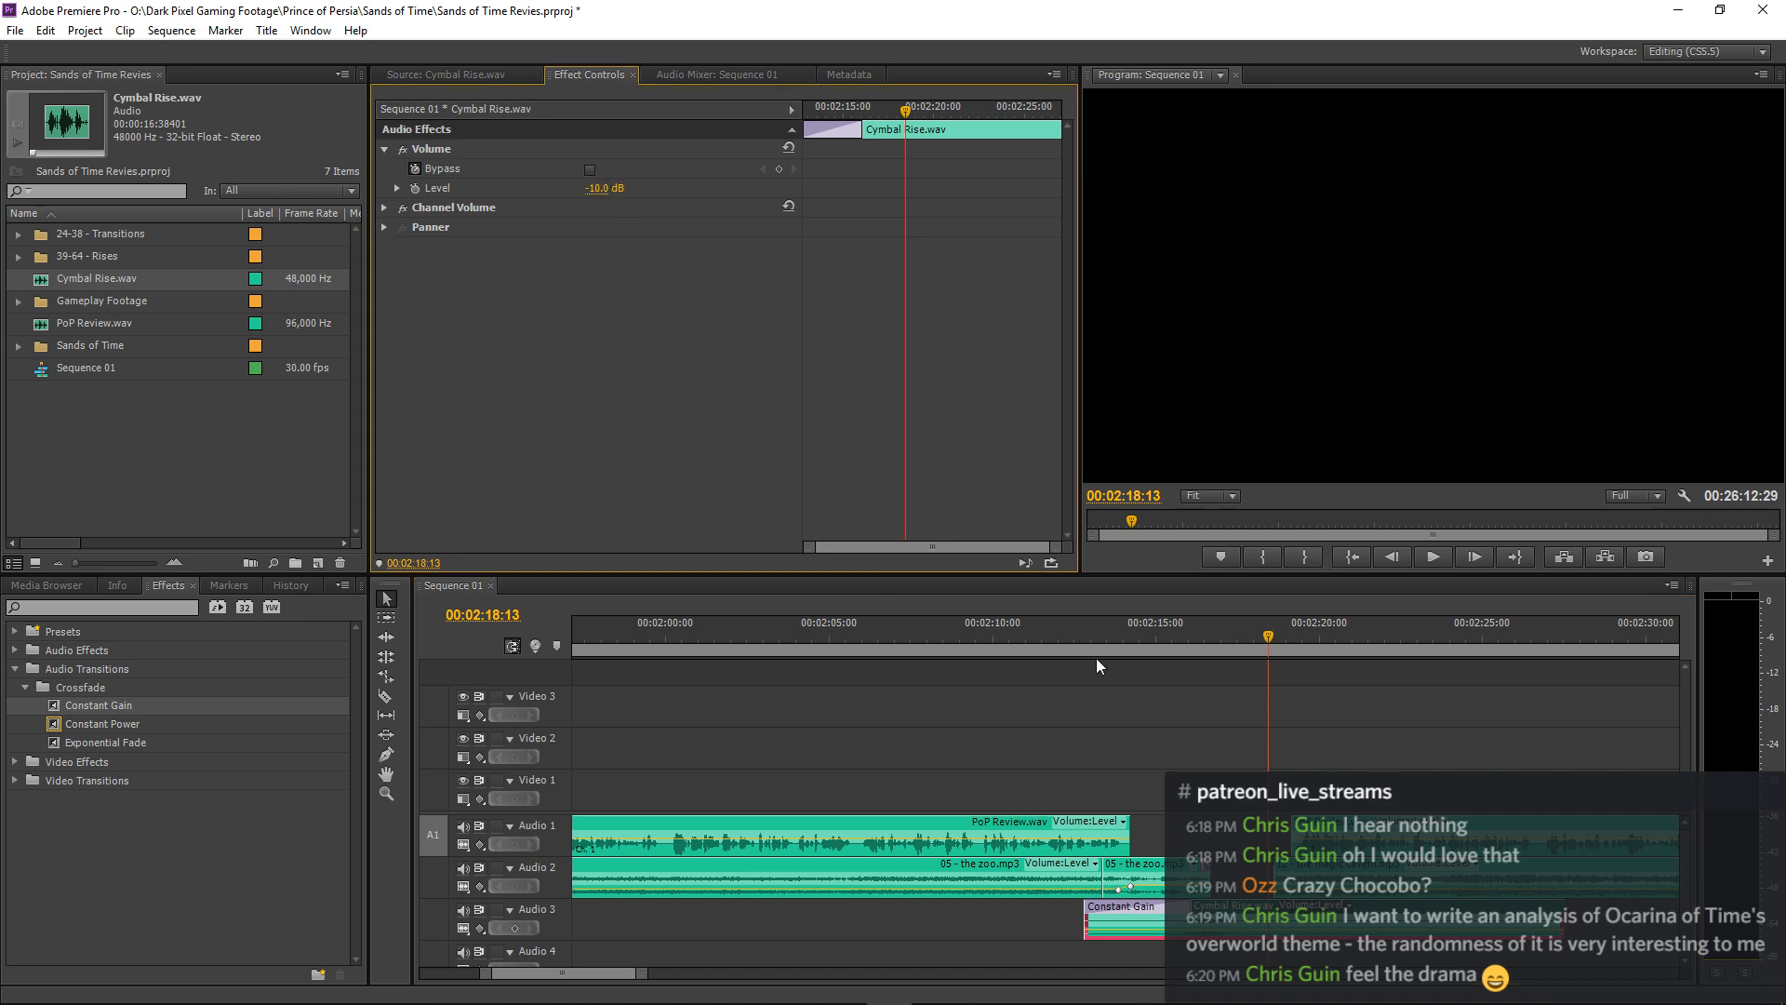
pyautogui.click(1064, 635)
pyautogui.press('space')
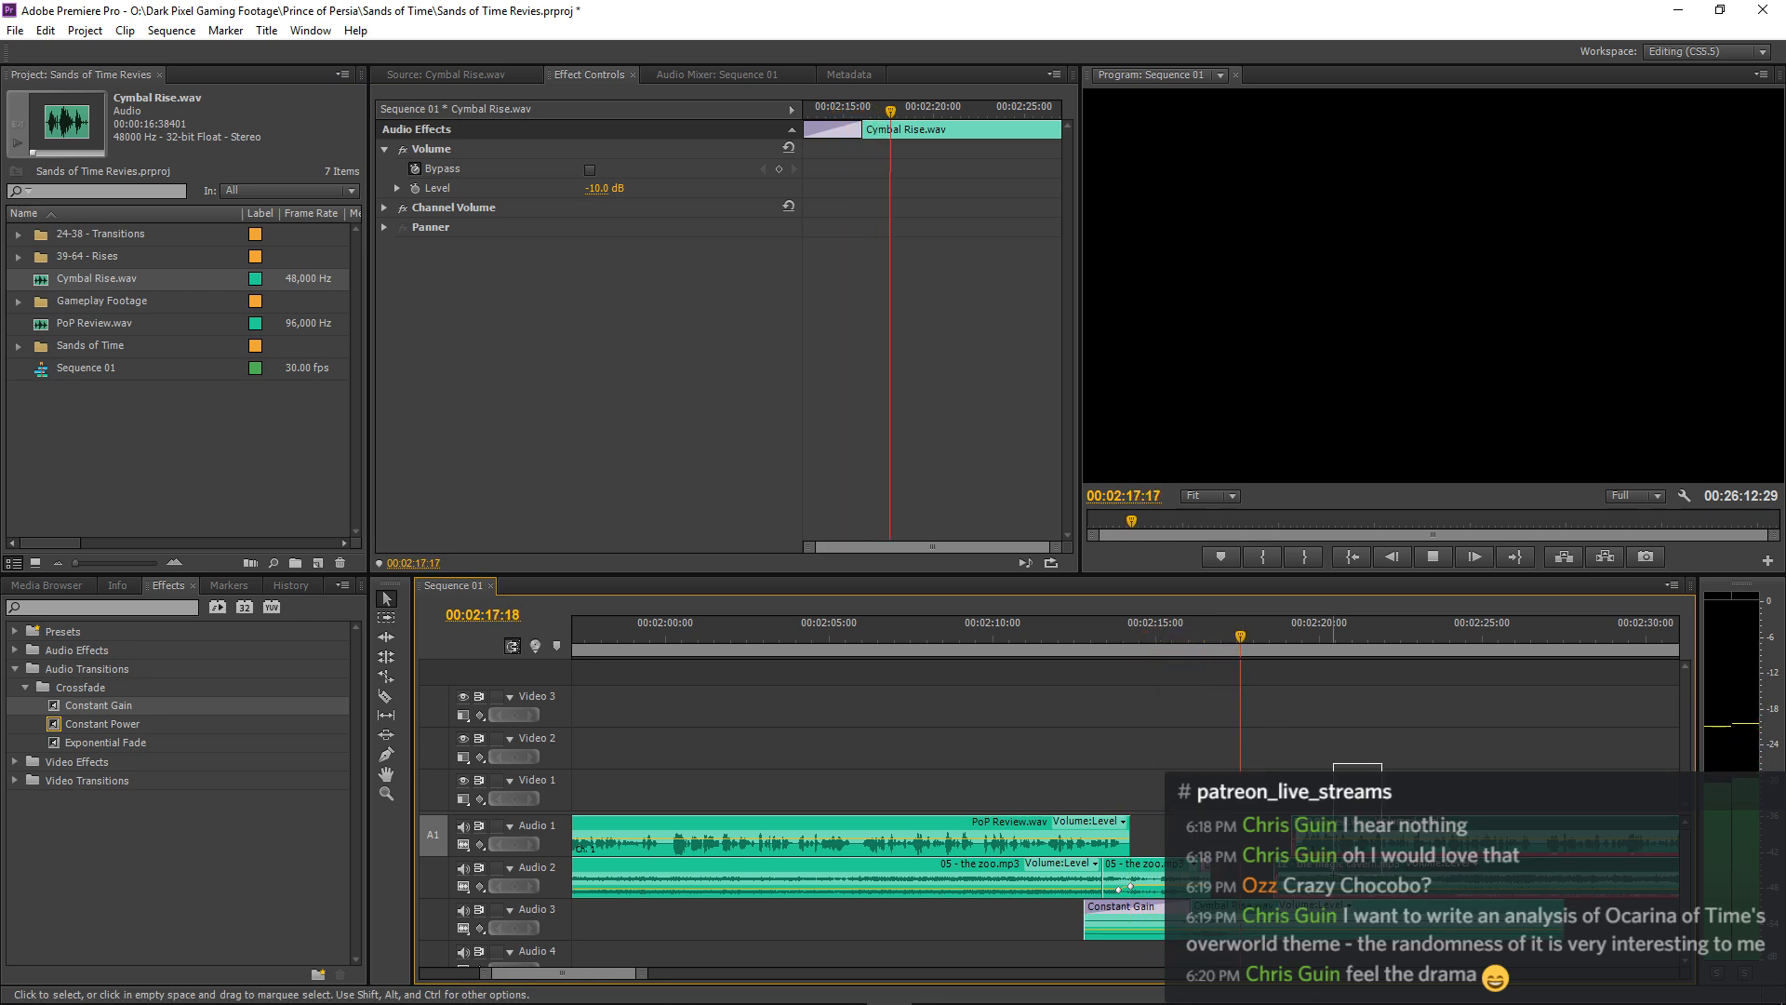
pyautogui.press('space')
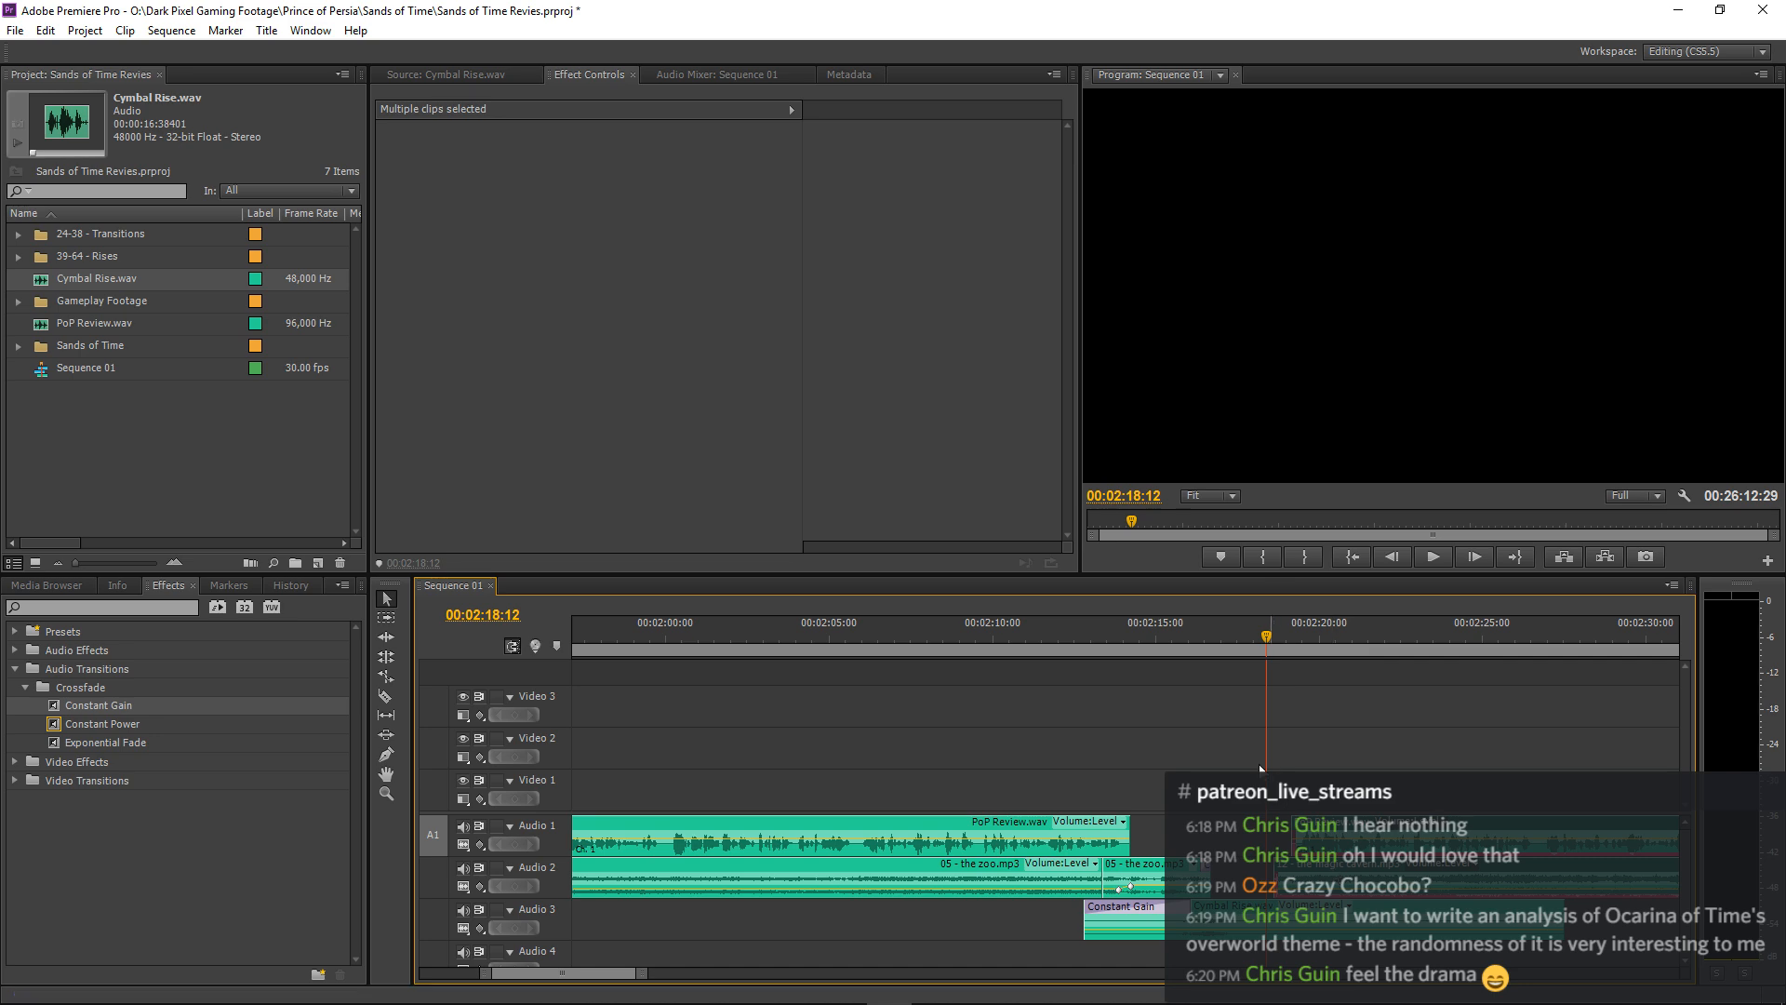
# Play the transition through the cymbal swell into 12 - the magic cavern.mp3 twice, starting from about 00:02:11:00.
pyautogui.click(1046, 644)
pyautogui.press('space')
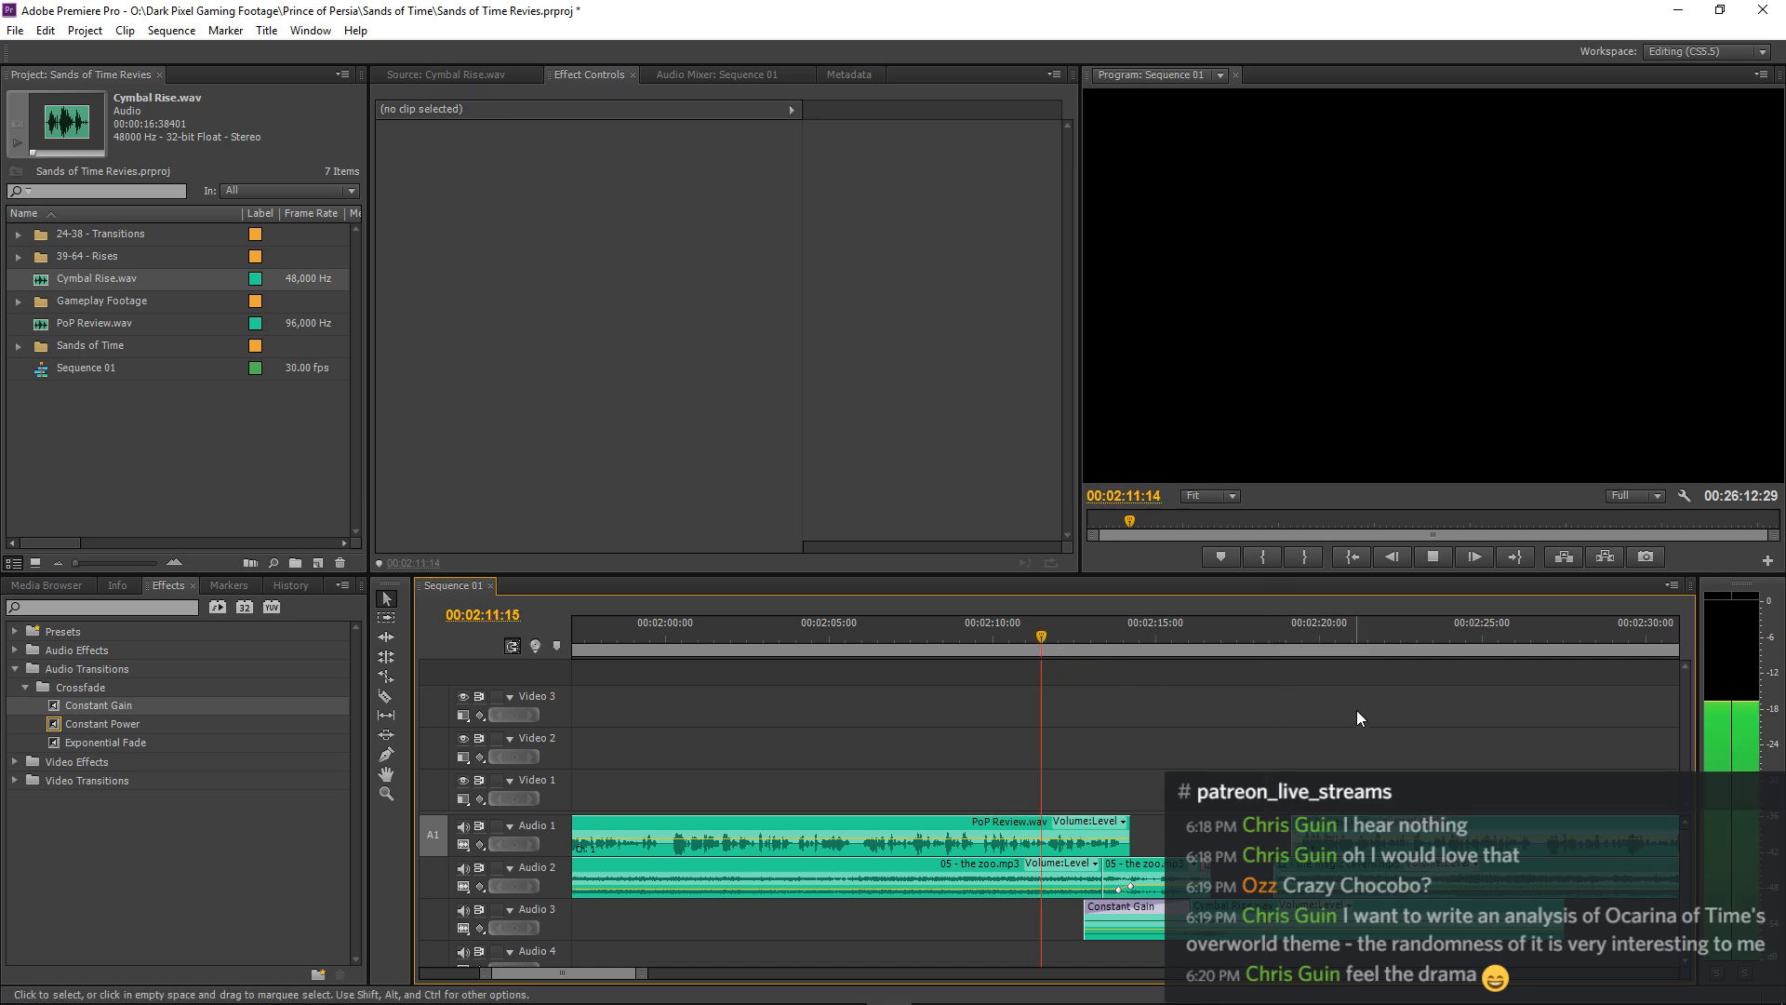
pyautogui.moveTo(1372, 741); pyautogui.dragTo(1313, 876)
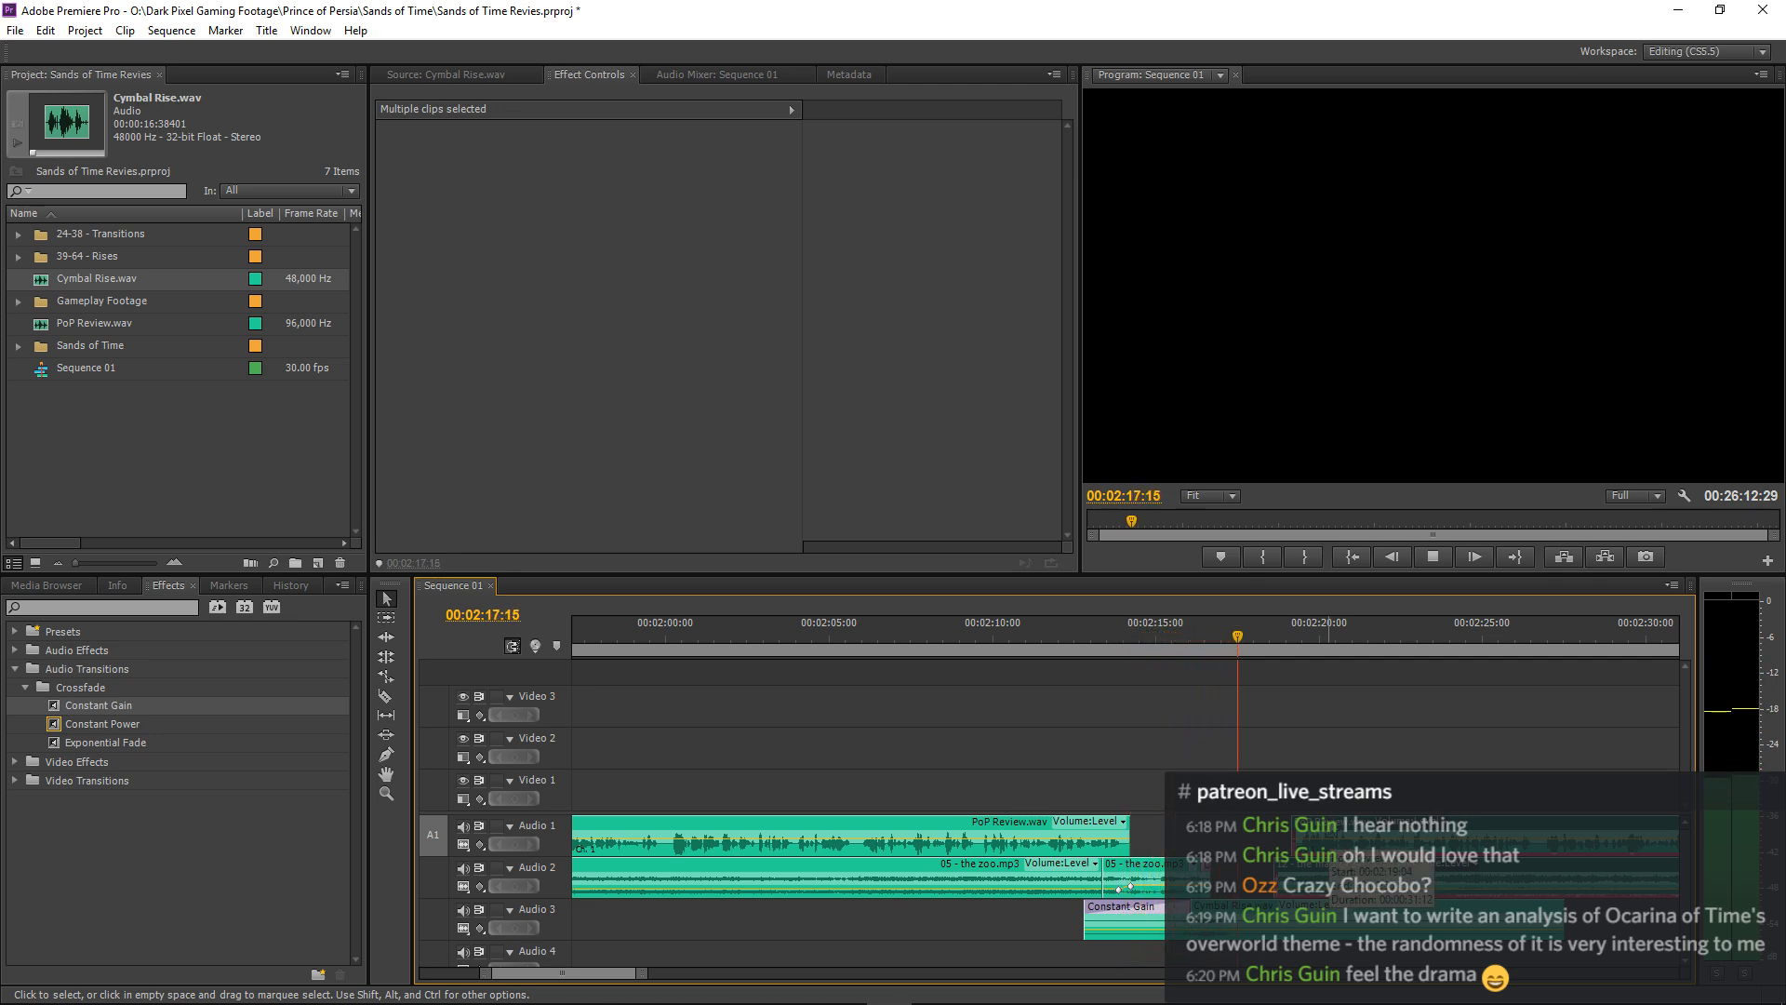
pyautogui.click(1258, 681)
pyautogui.press('space')
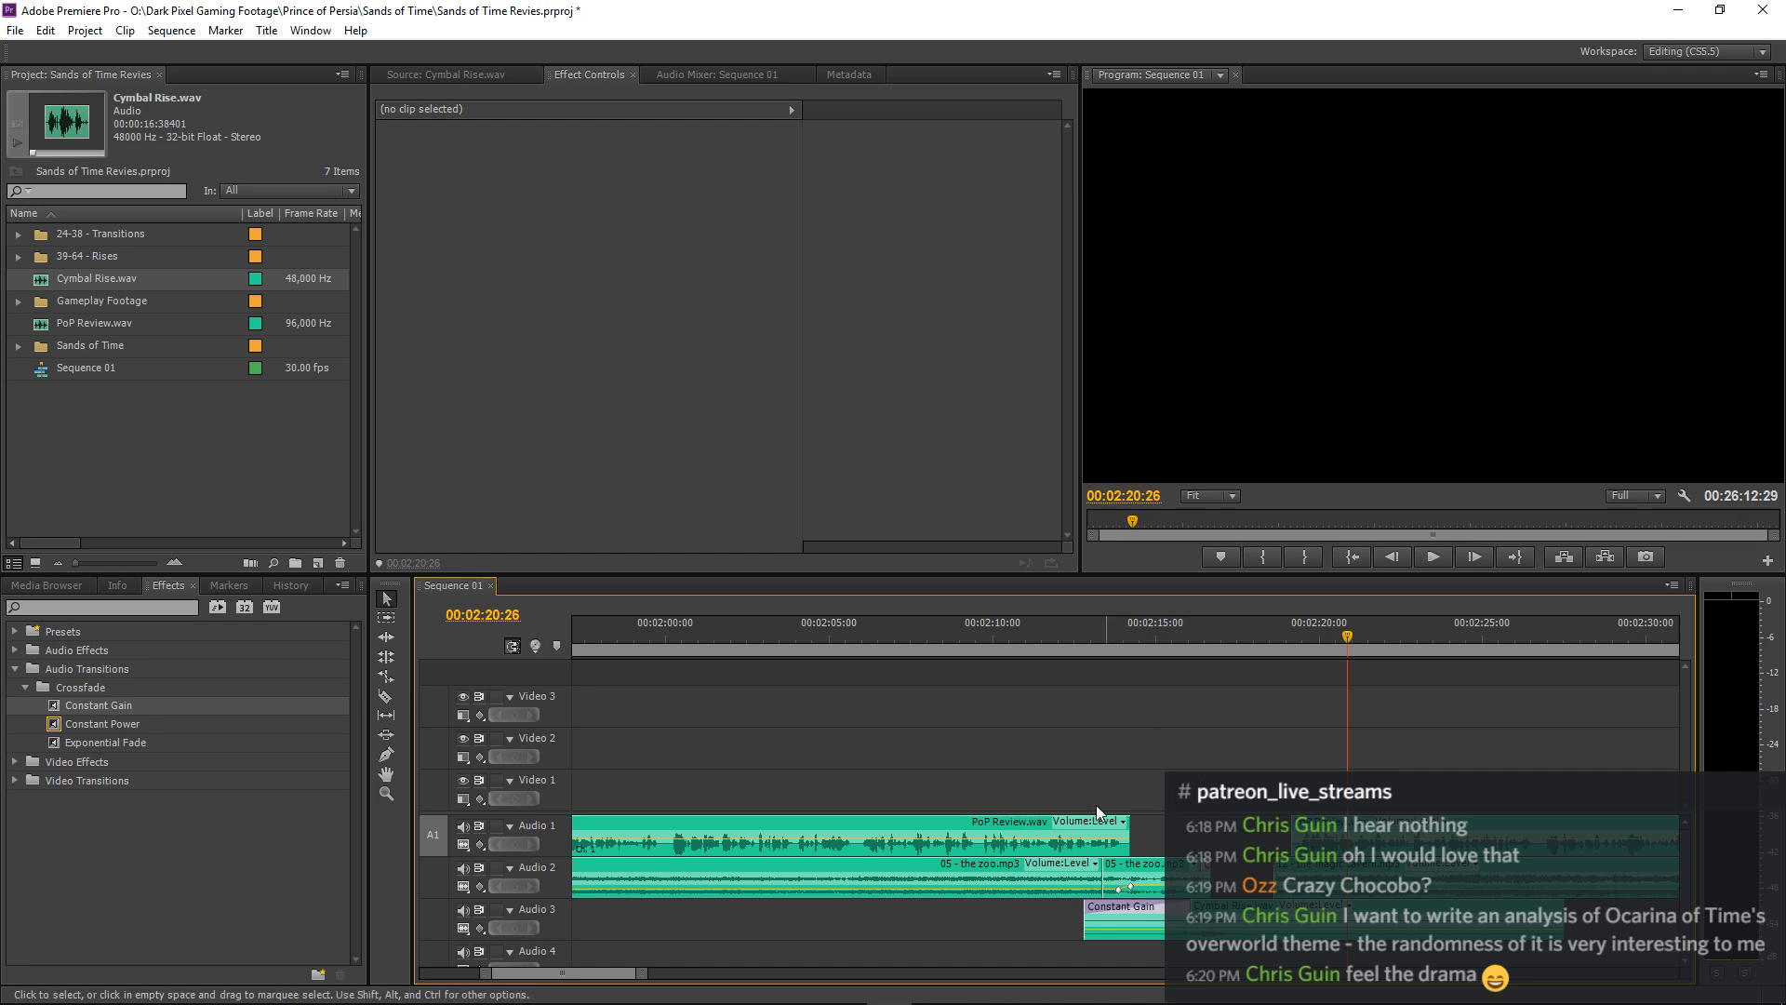
pyautogui.click(1023, 642)
pyautogui.press('space')
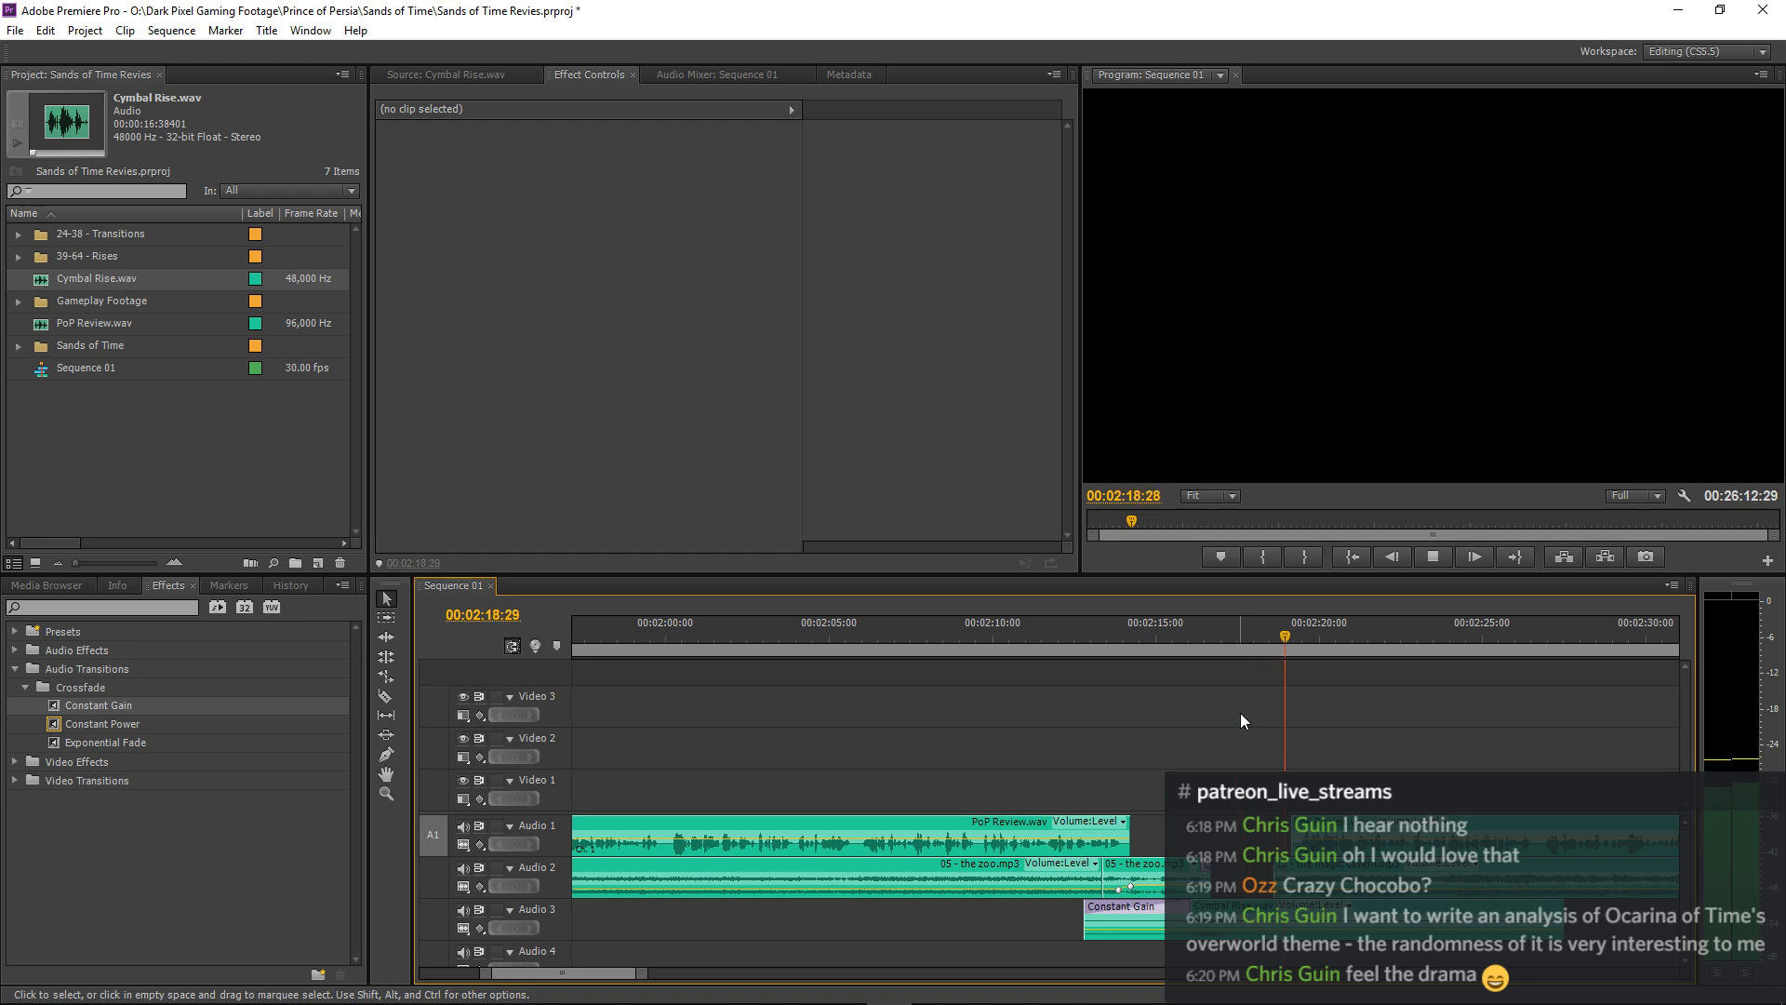
pyautogui.press('-')
pyautogui.press('-')
pyautogui.press('-')
pyautogui.press('-')
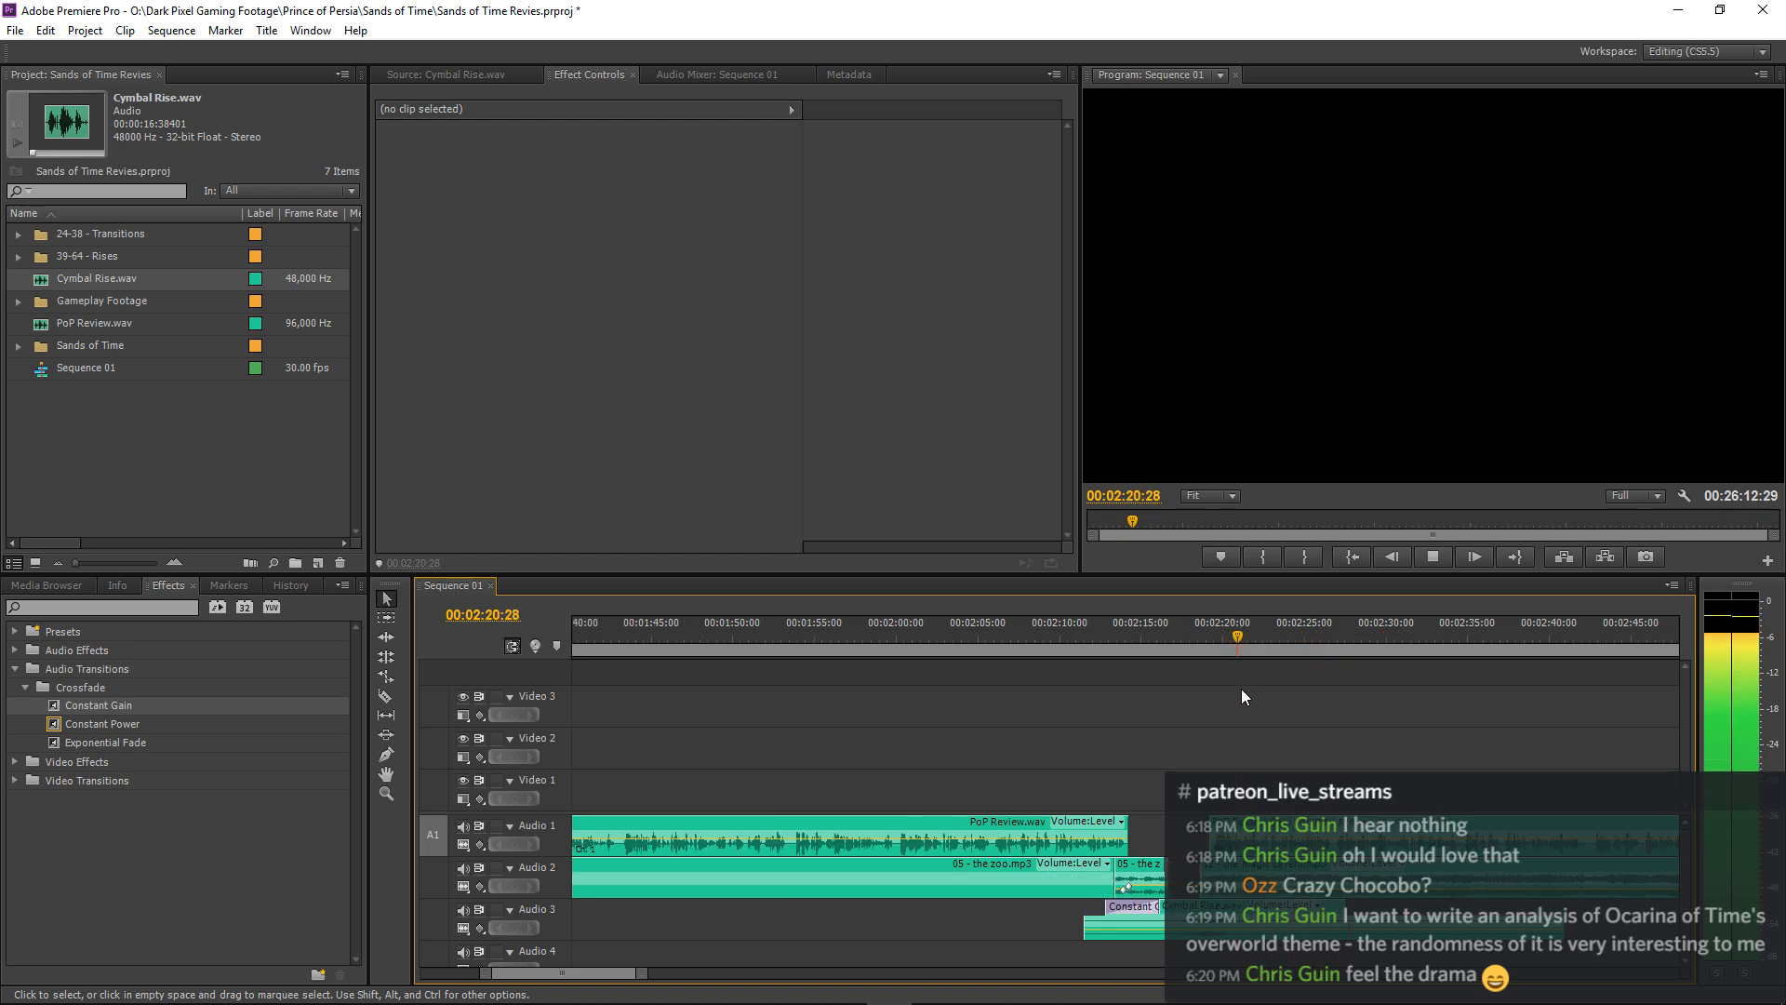
pyautogui.press('=')
pyautogui.press('=')
pyautogui.press('=')
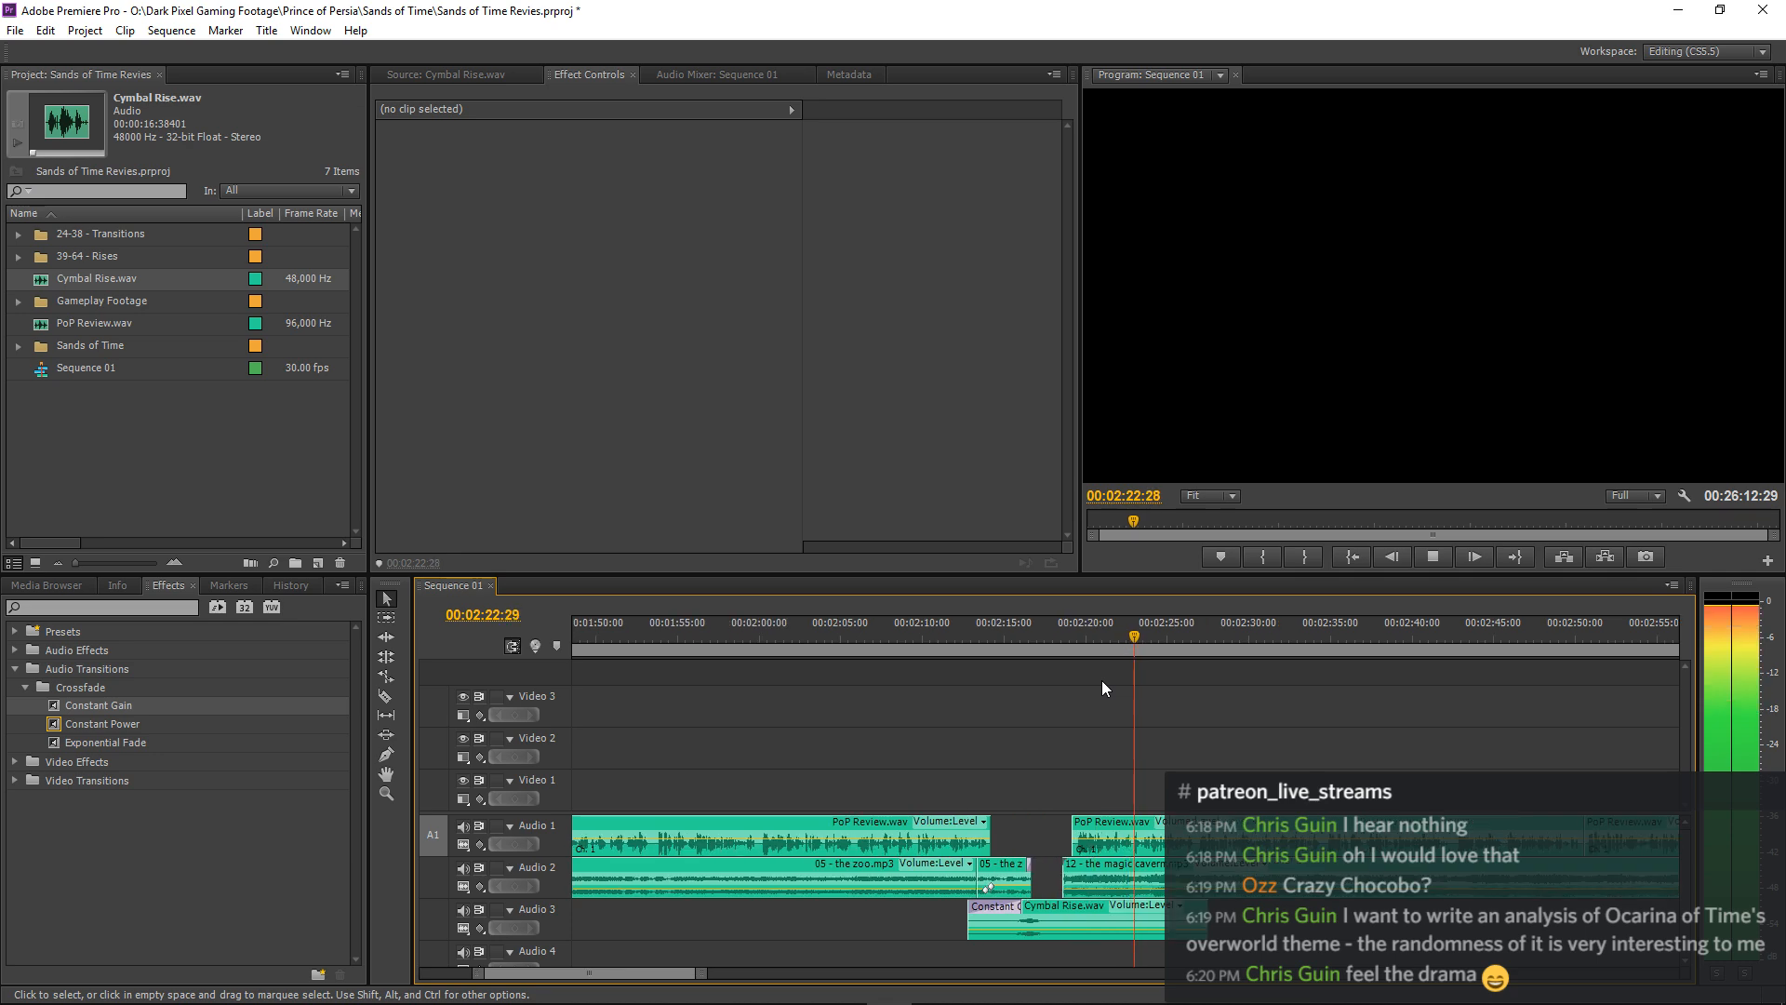
pyautogui.press('space')
# Move all Audio 1 and music clips from the start of 12 - the magic cavern.mp3 onward one second earlier and play the transition.
pyautogui.click(387, 617)
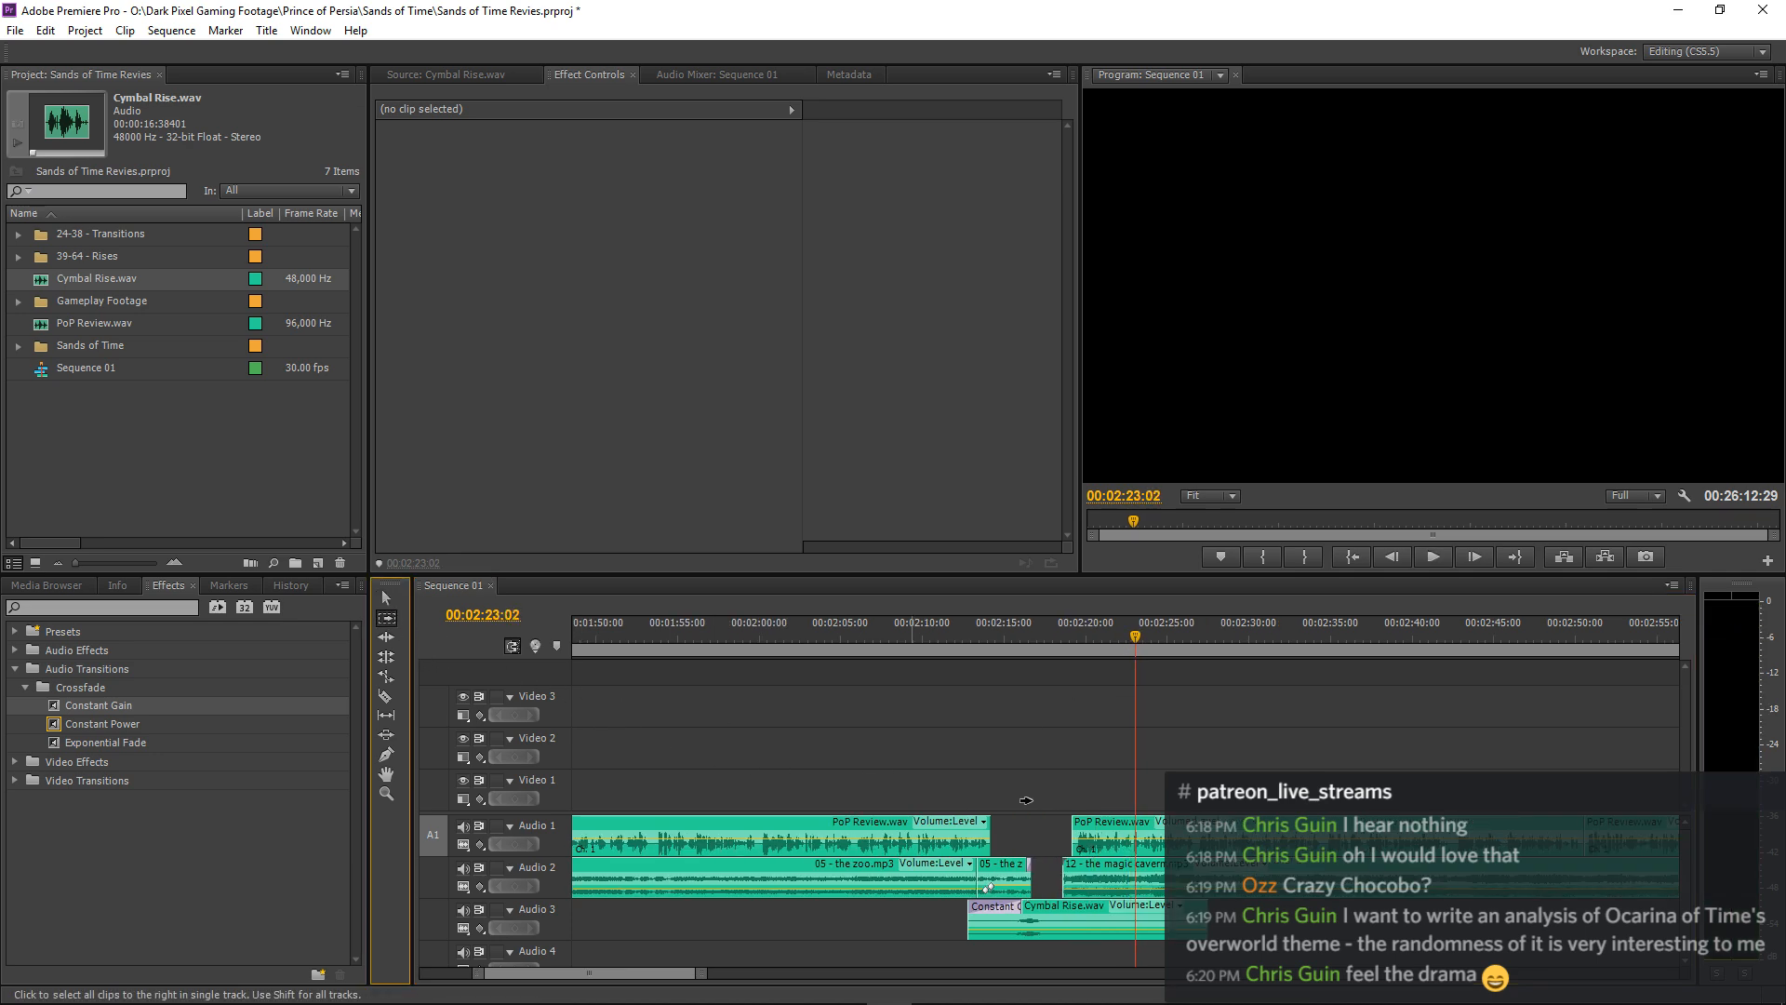
pyautogui.click(988, 888)
pyautogui.press('v')
pyautogui.press('=')
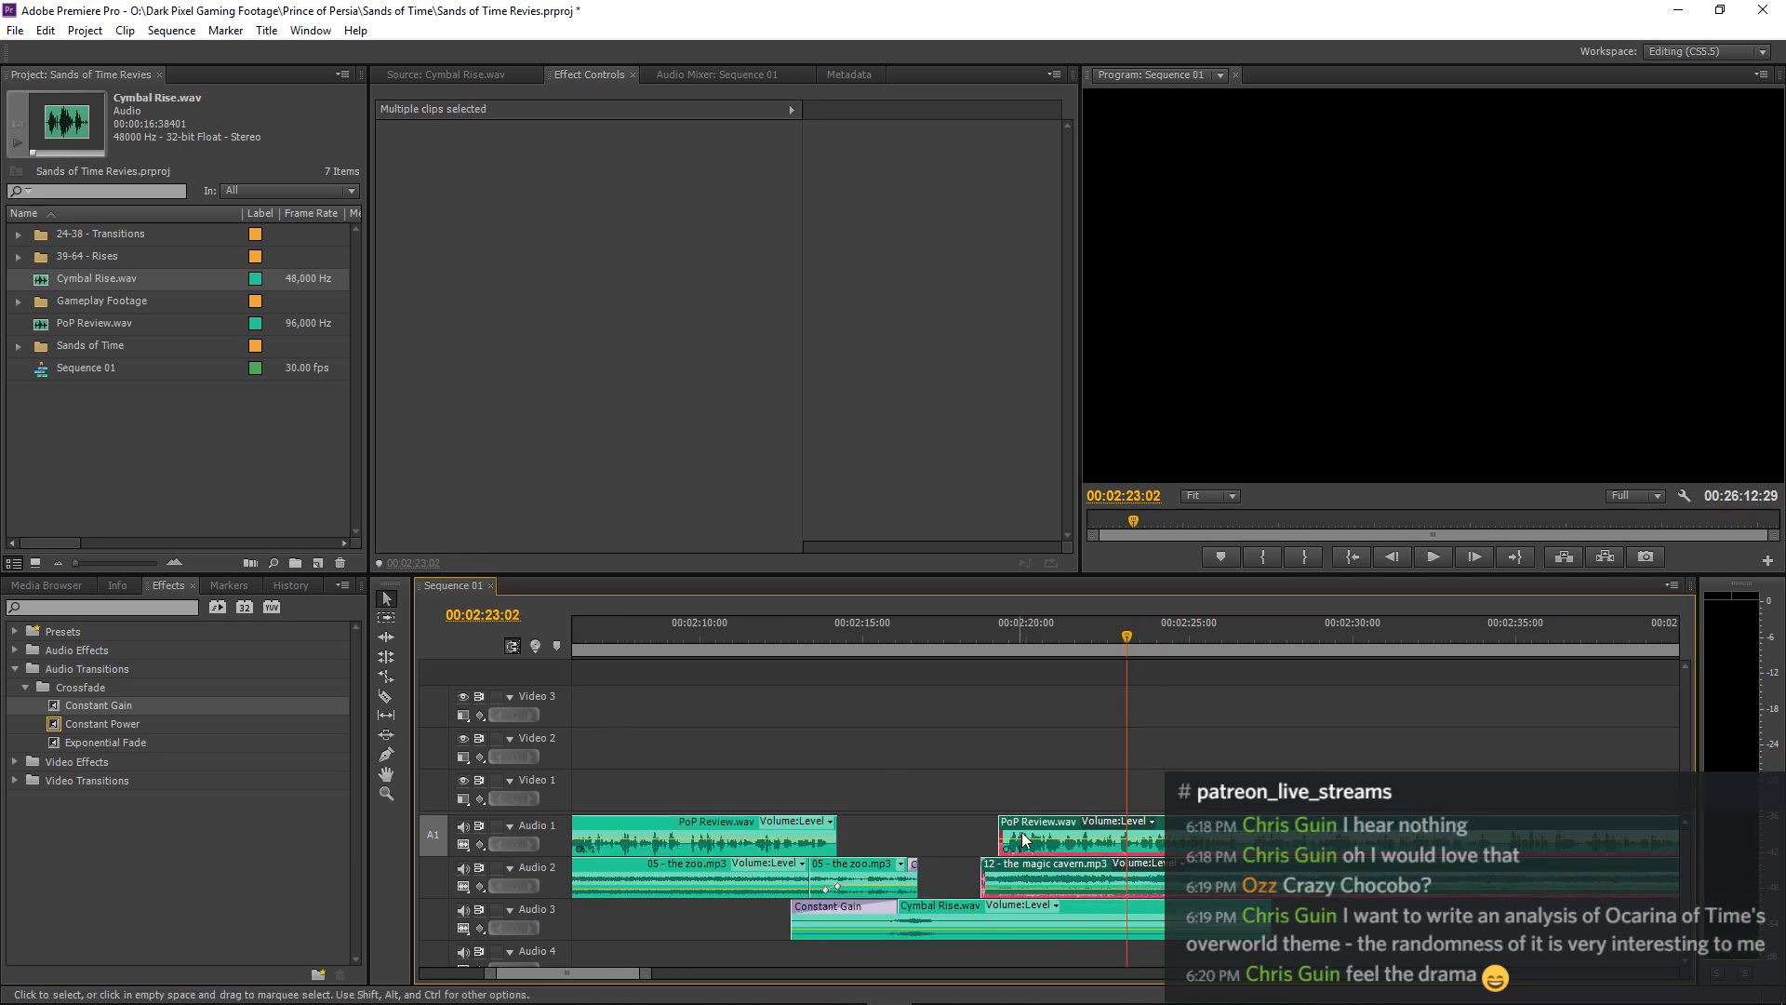
pyautogui.moveTo(1020, 835); pyautogui.dragTo(988, 834)
pyautogui.click(763, 642)
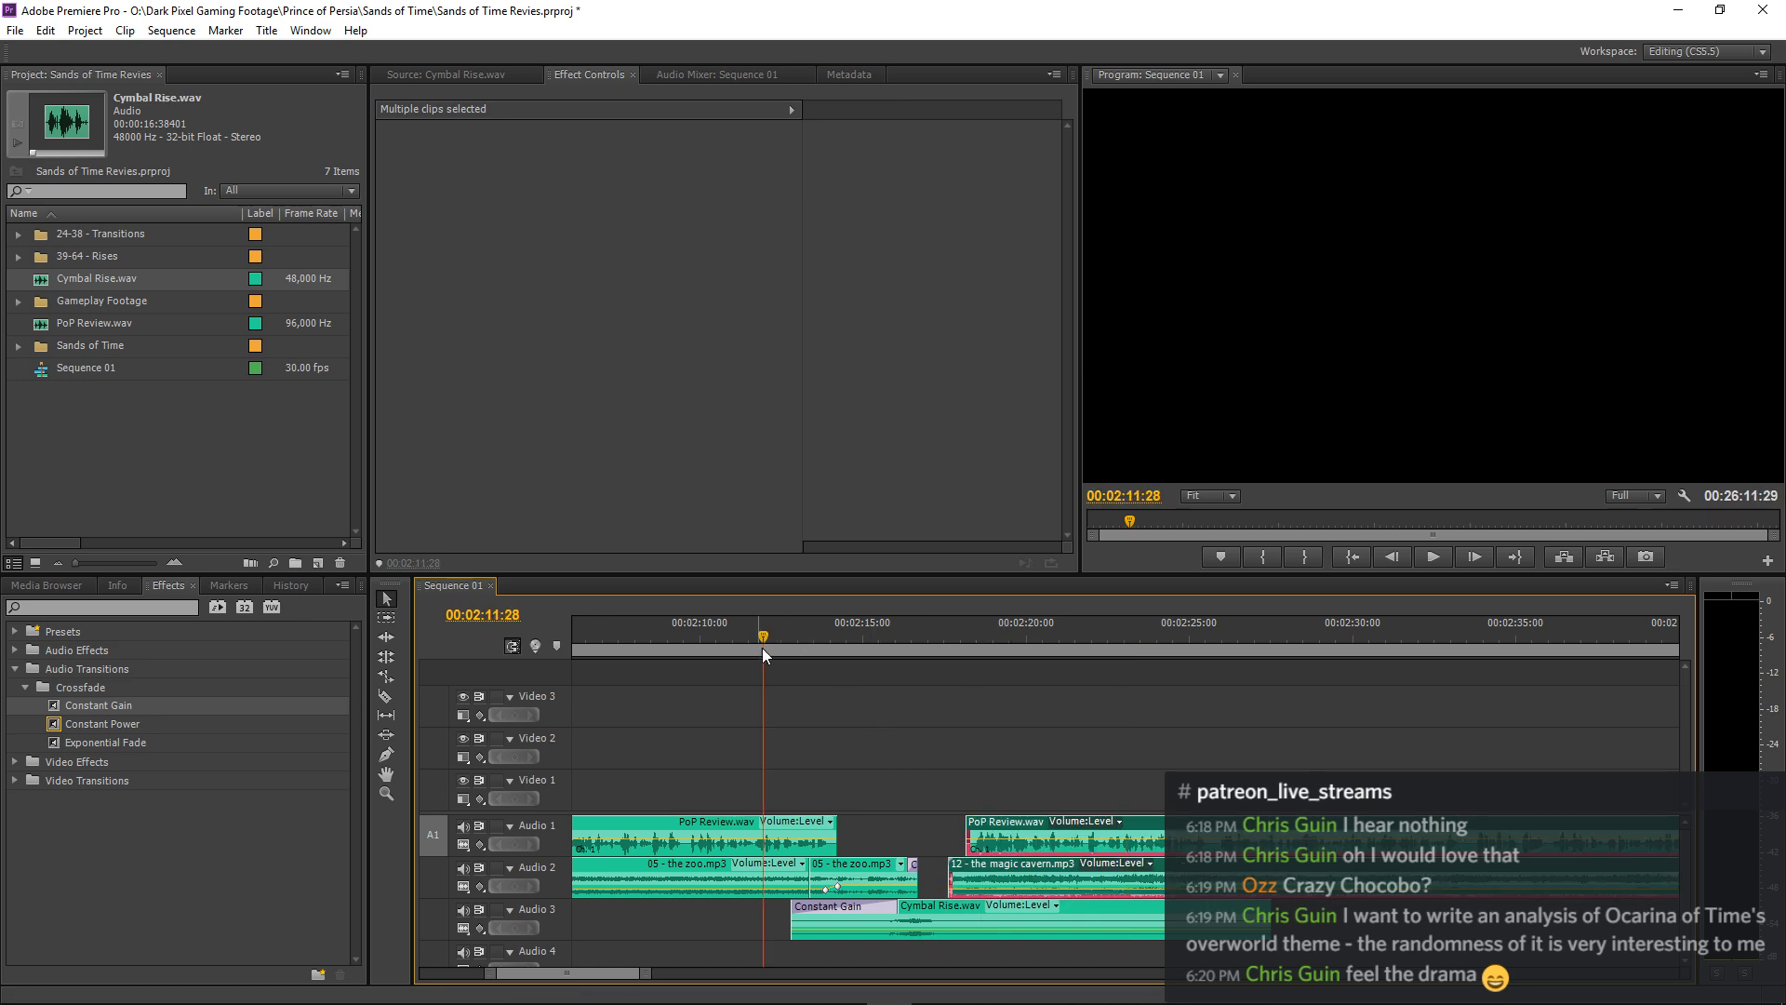
pyautogui.press('space')
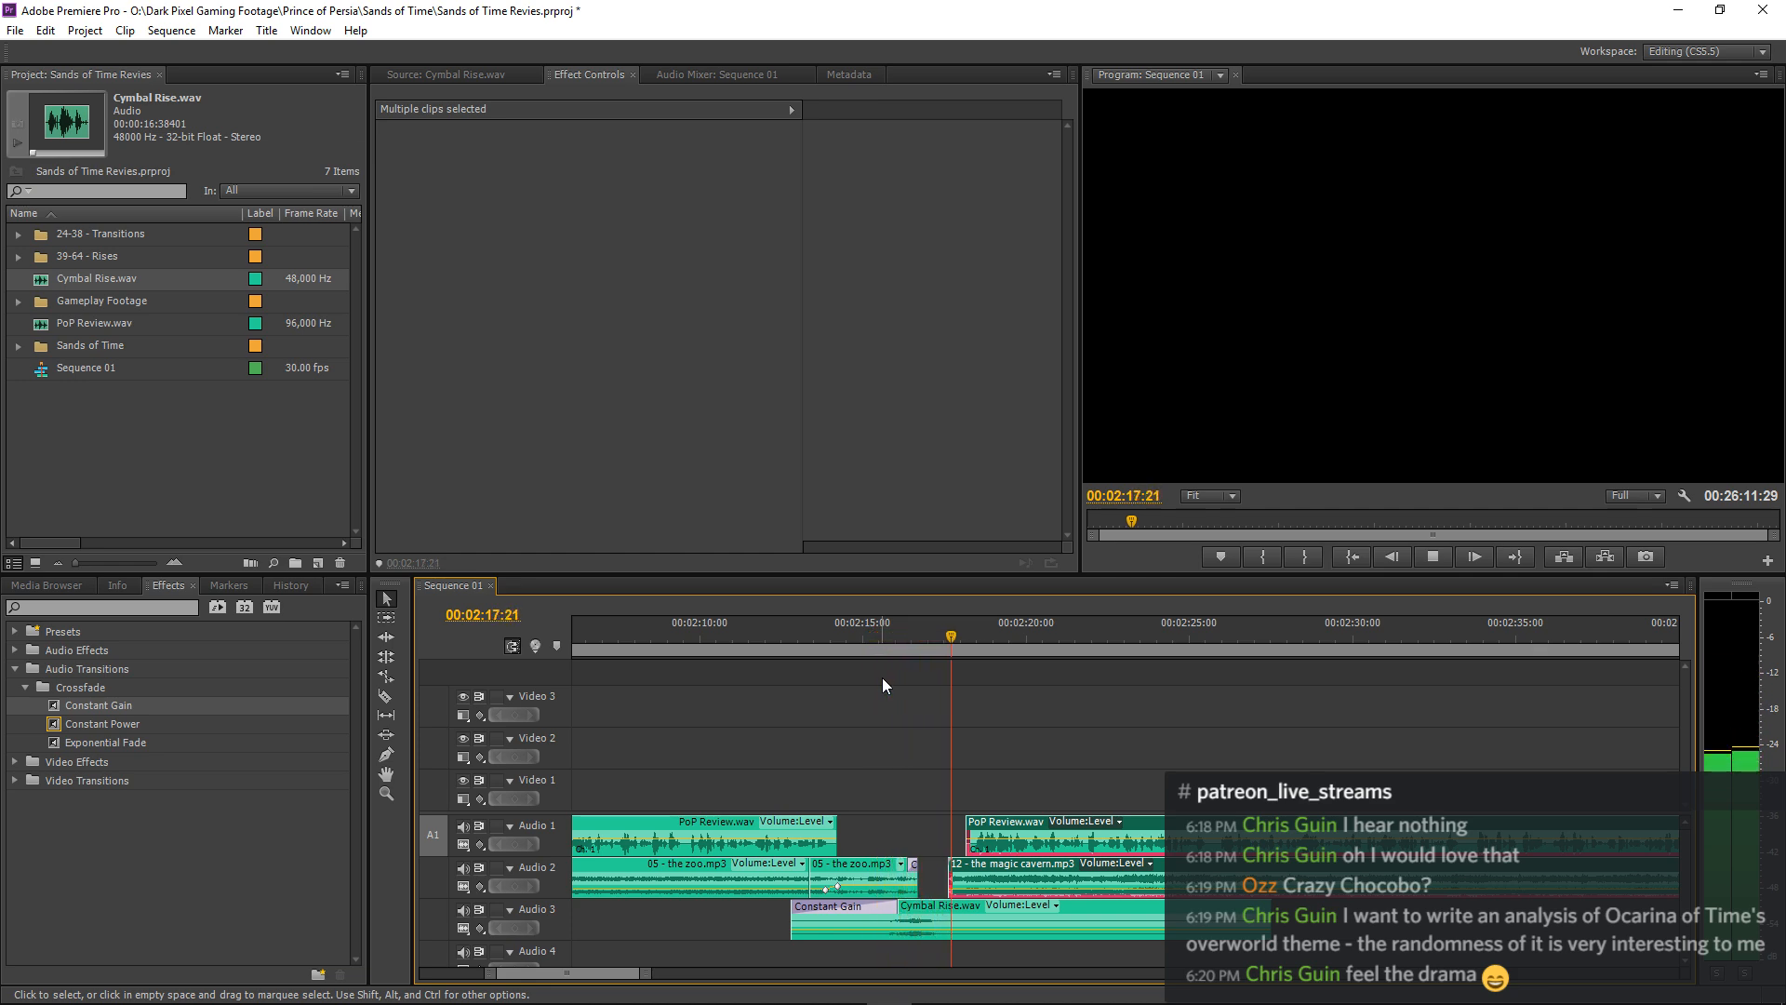
pyautogui.press('space')
# Nudge the clips from the start of 12 - the magic cavern.mp3 onward 5 frames later, play the transition and deselect them.
pyautogui.press('=')
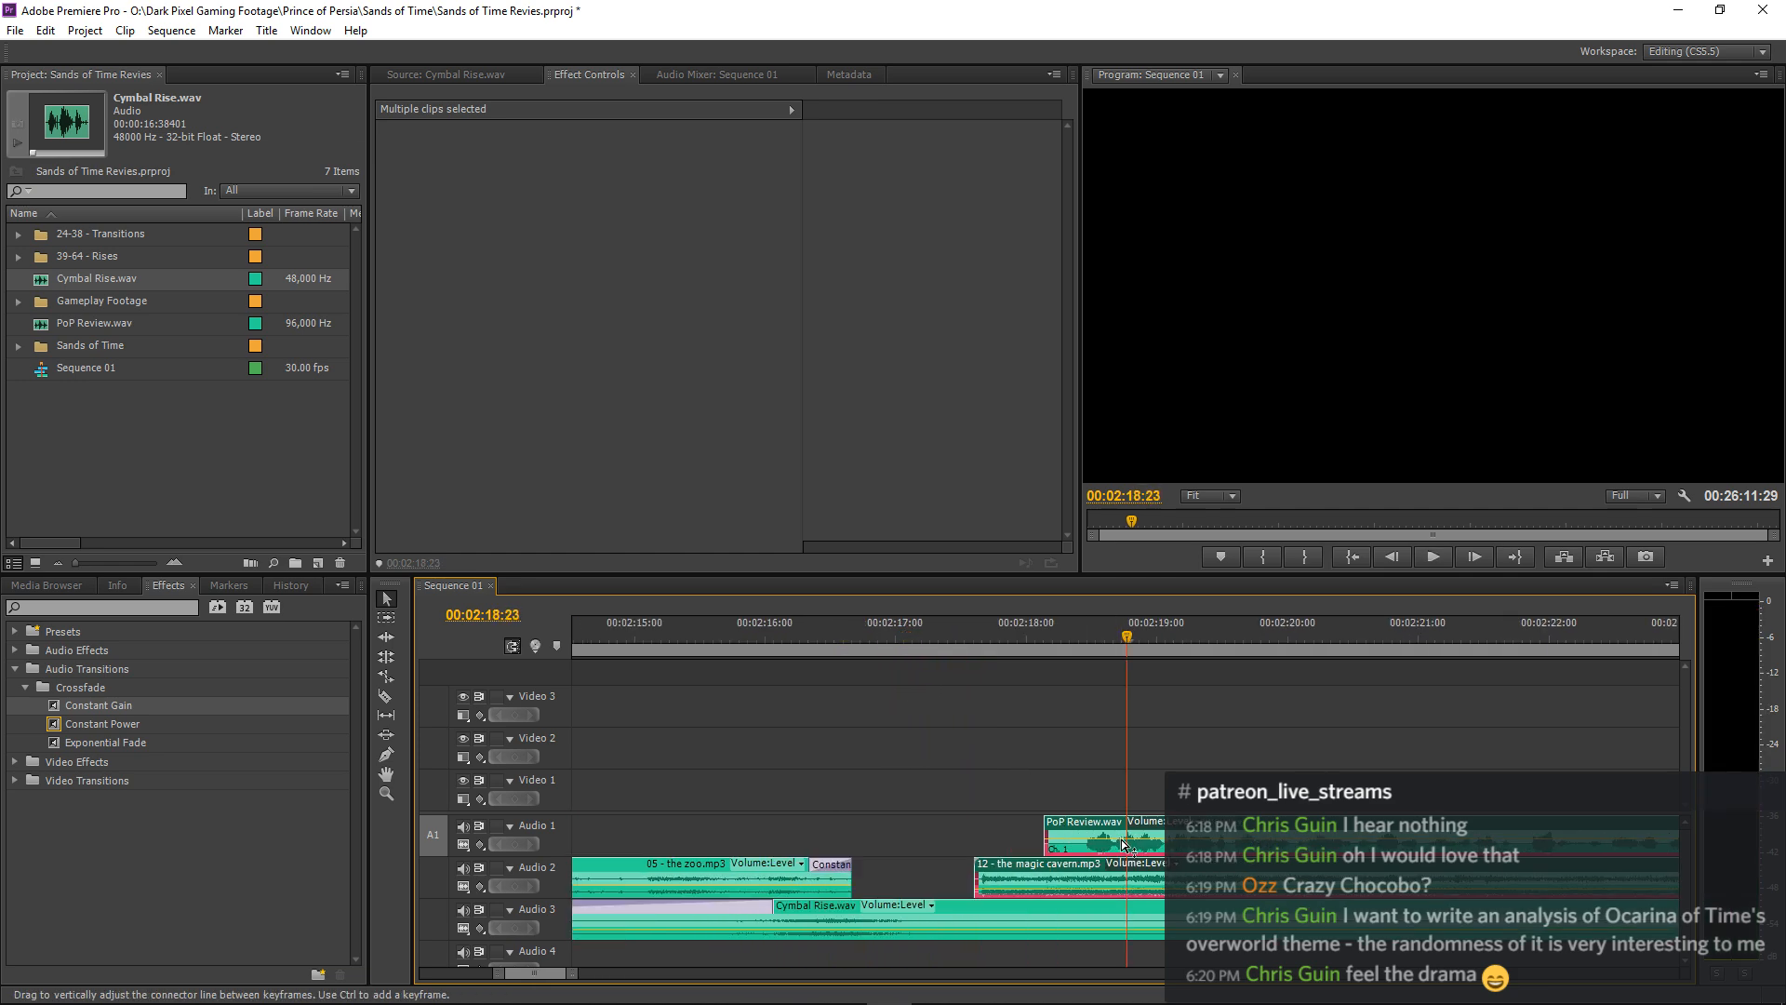
pyautogui.moveTo(1002, 865); pyautogui.dragTo(1024, 866)
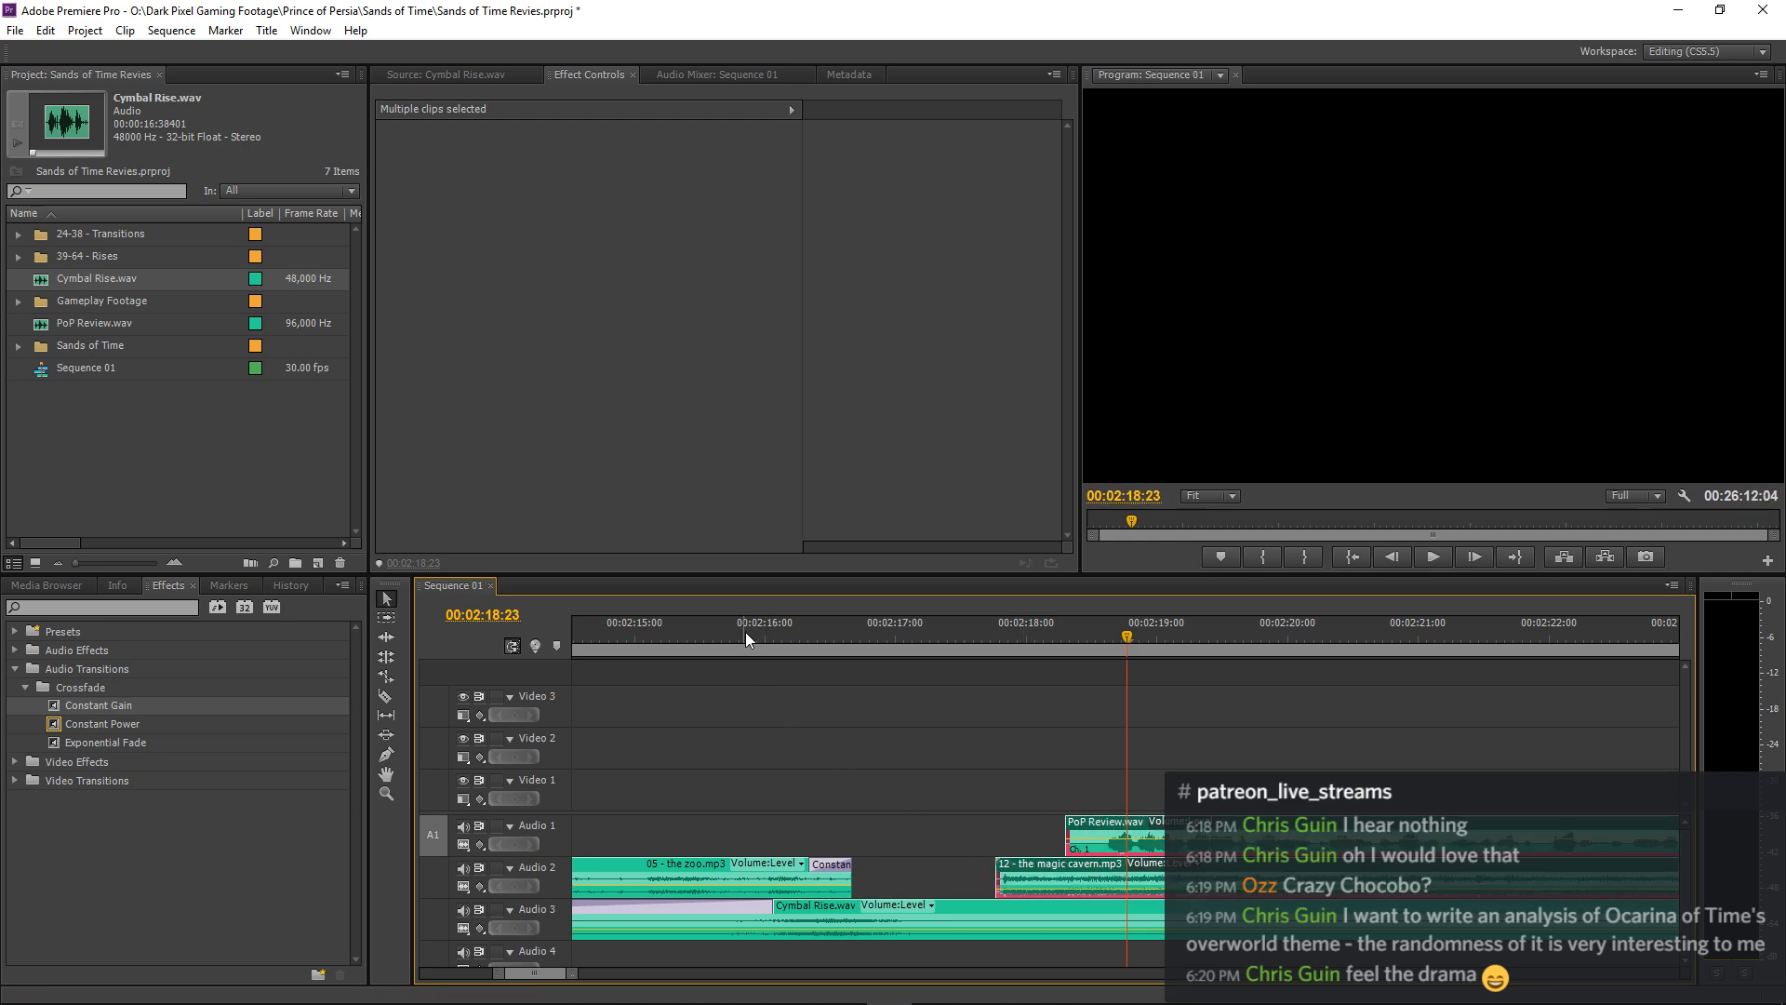
pyautogui.moveTo(742, 633); pyautogui.dragTo(564, 640)
pyautogui.press('space')
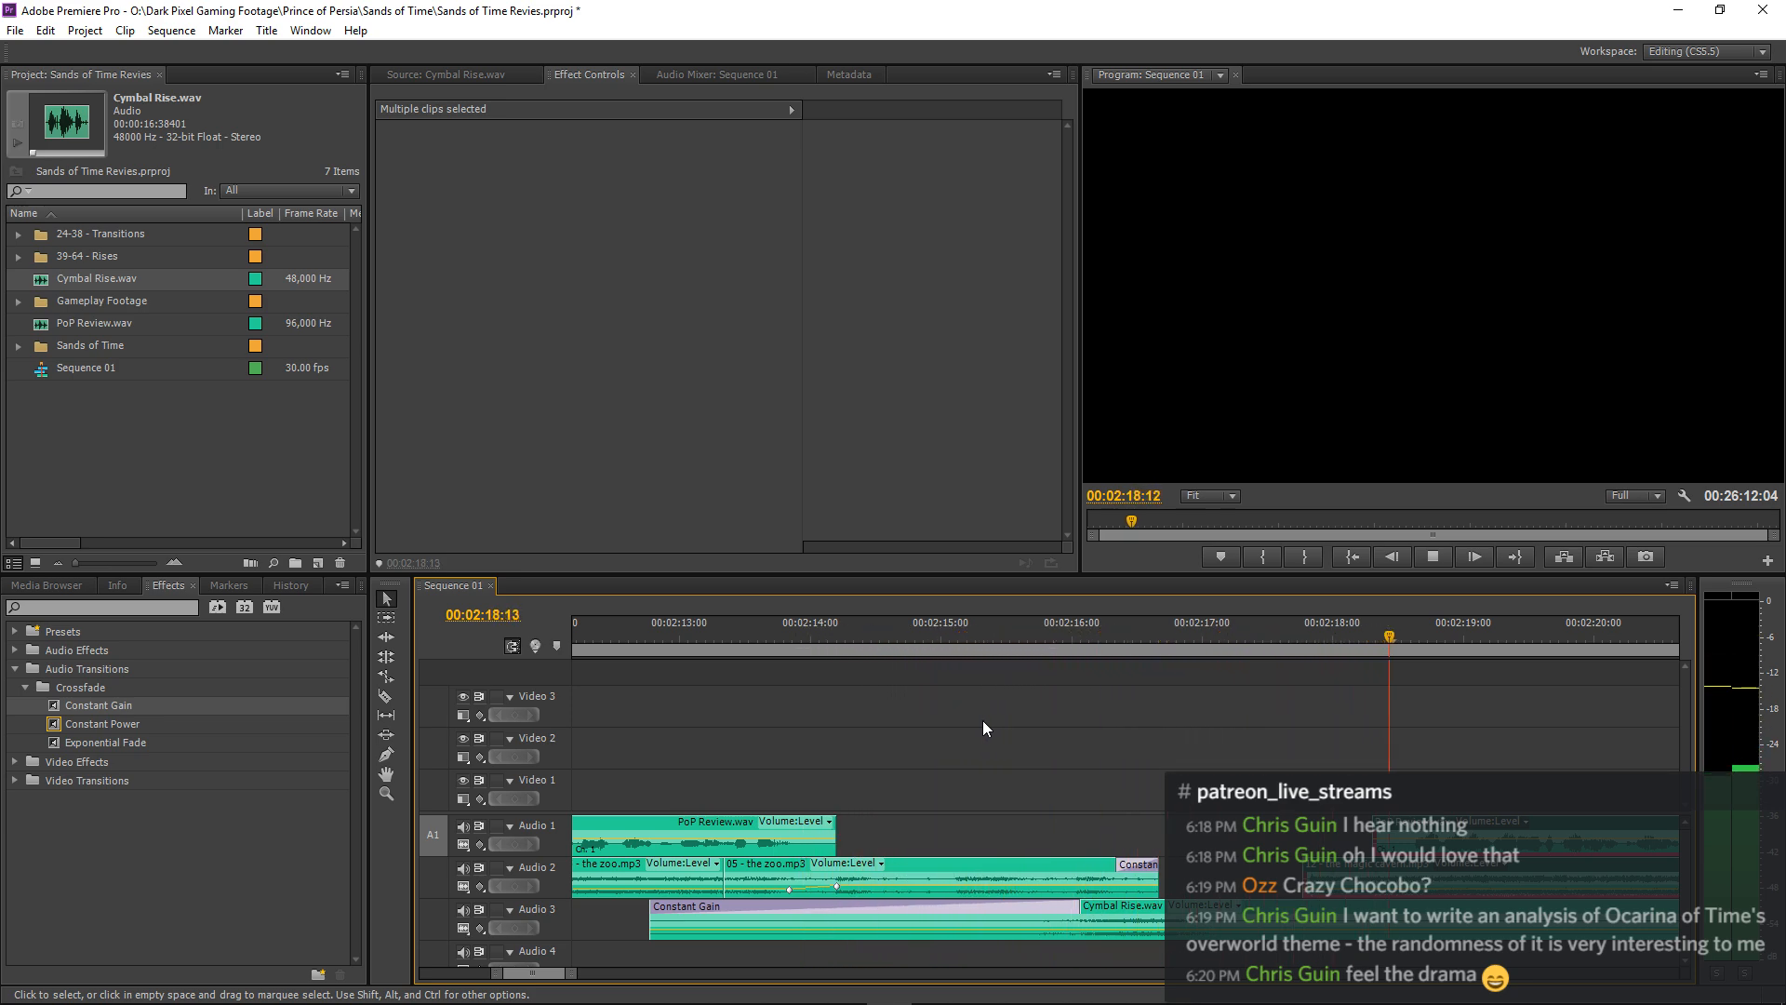
pyautogui.press('-')
pyautogui.press('-')
pyautogui.press('-')
pyautogui.press('-')
pyautogui.press('-')
pyautogui.press('-')
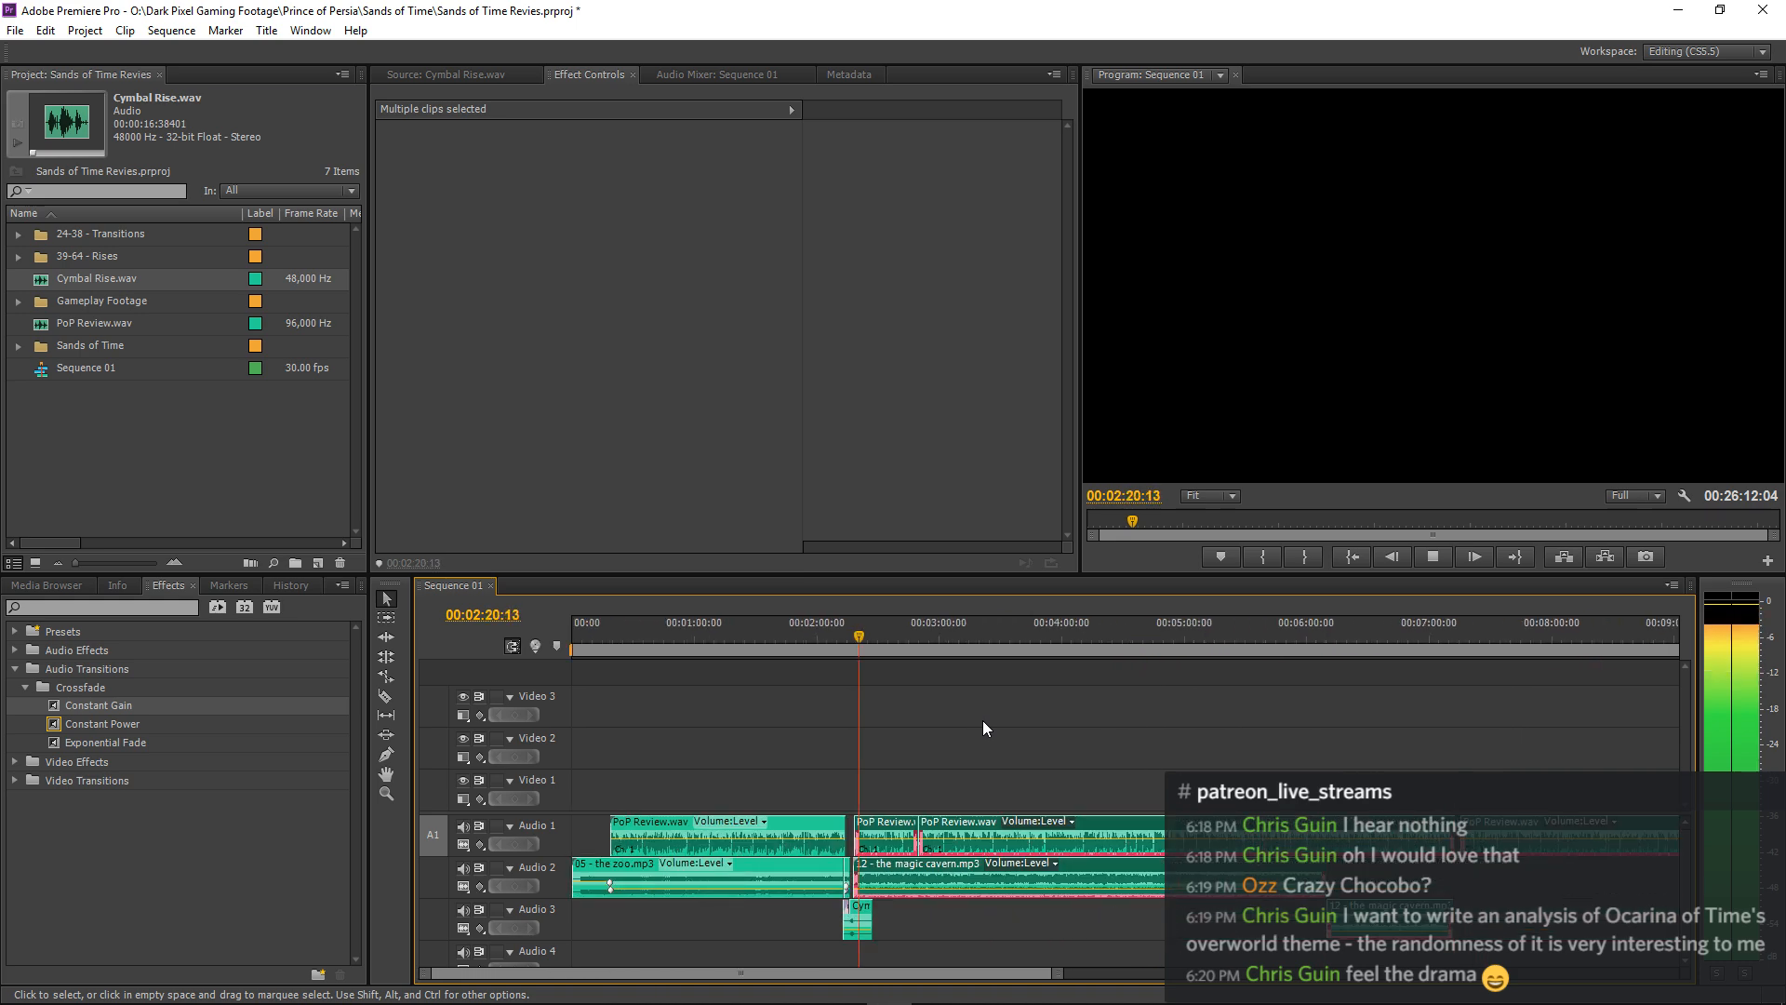
pyautogui.press('-')
pyautogui.press('-')
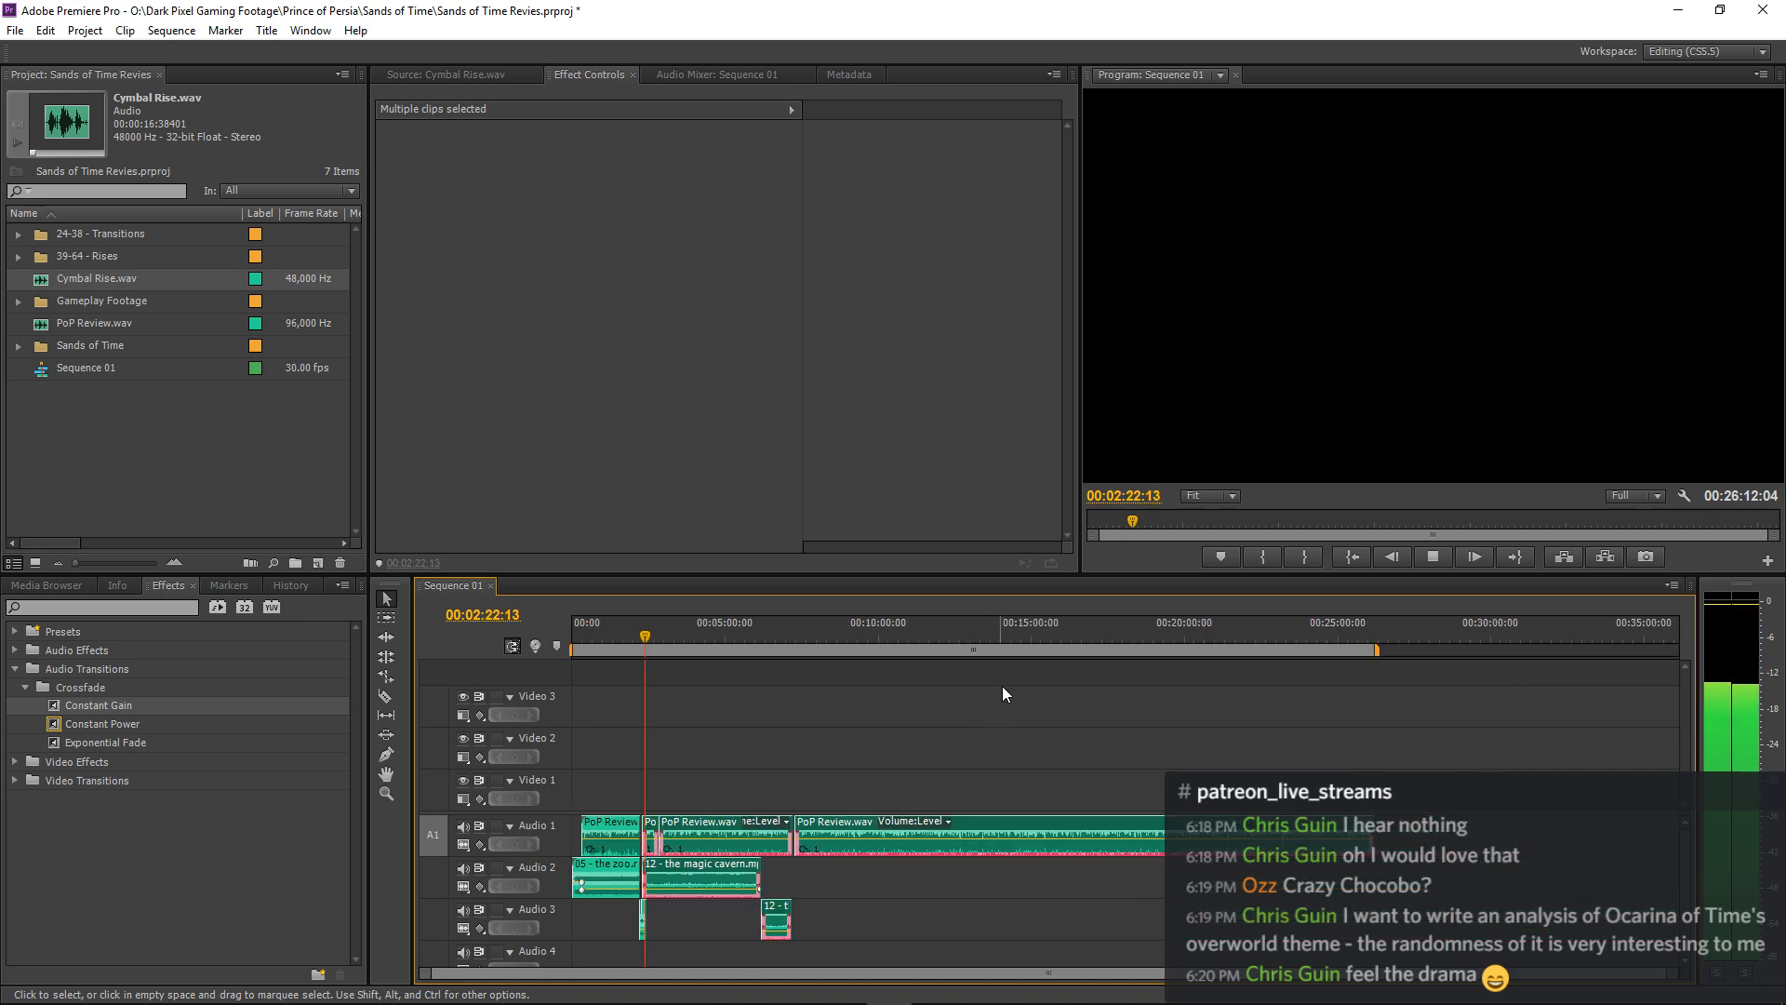
pyautogui.click(1007, 689)
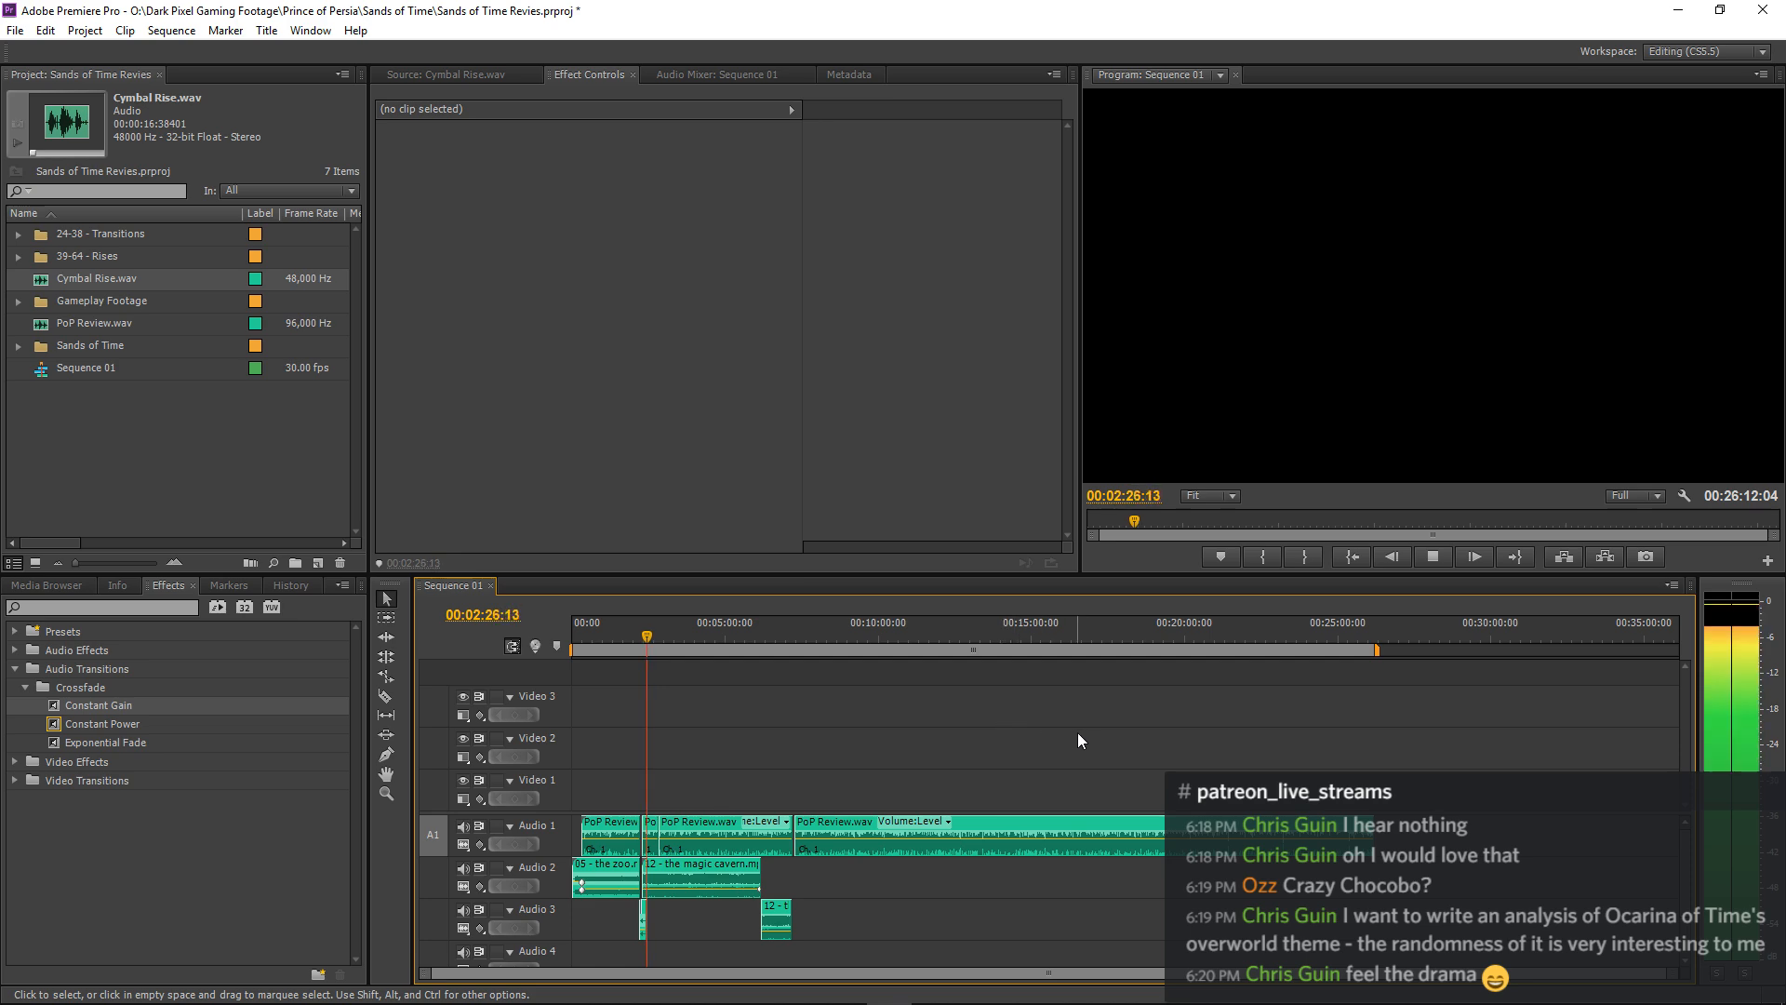
# Stop playback and copy the Cymbal Rise.wav clip from Audio 3 for reuse at another music transition.
pyautogui.press('=')
pyautogui.press('=')
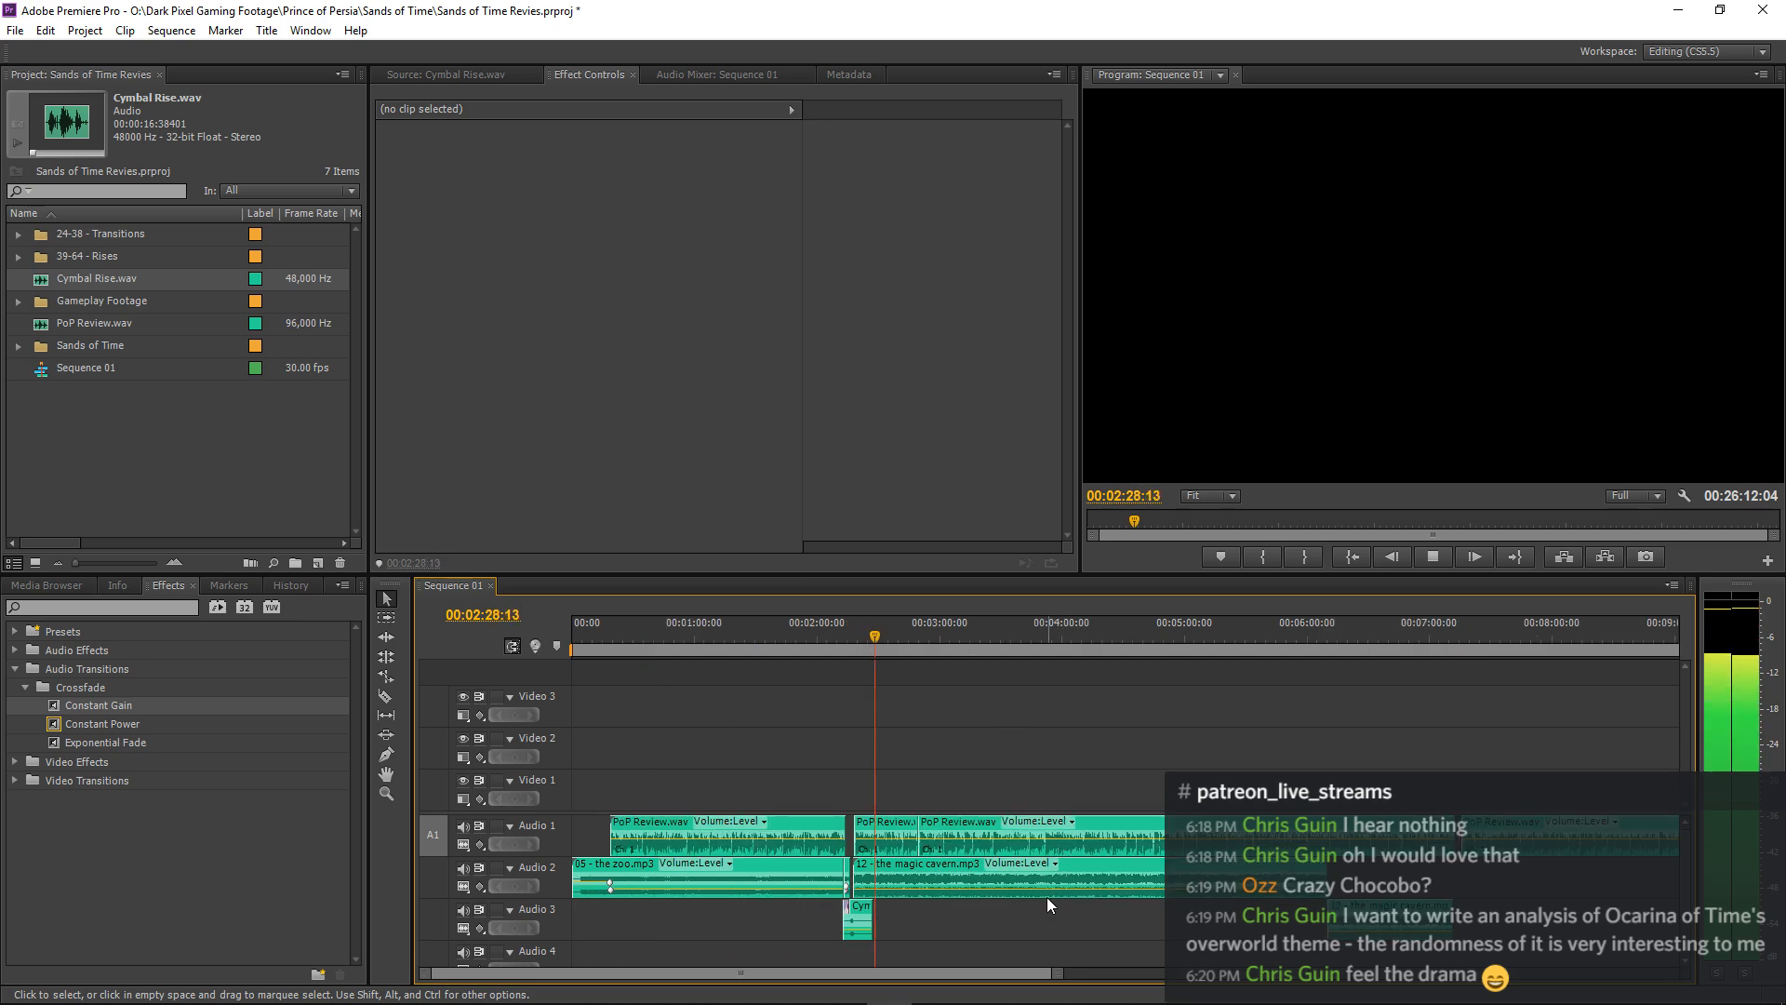
pyautogui.click(858, 921)
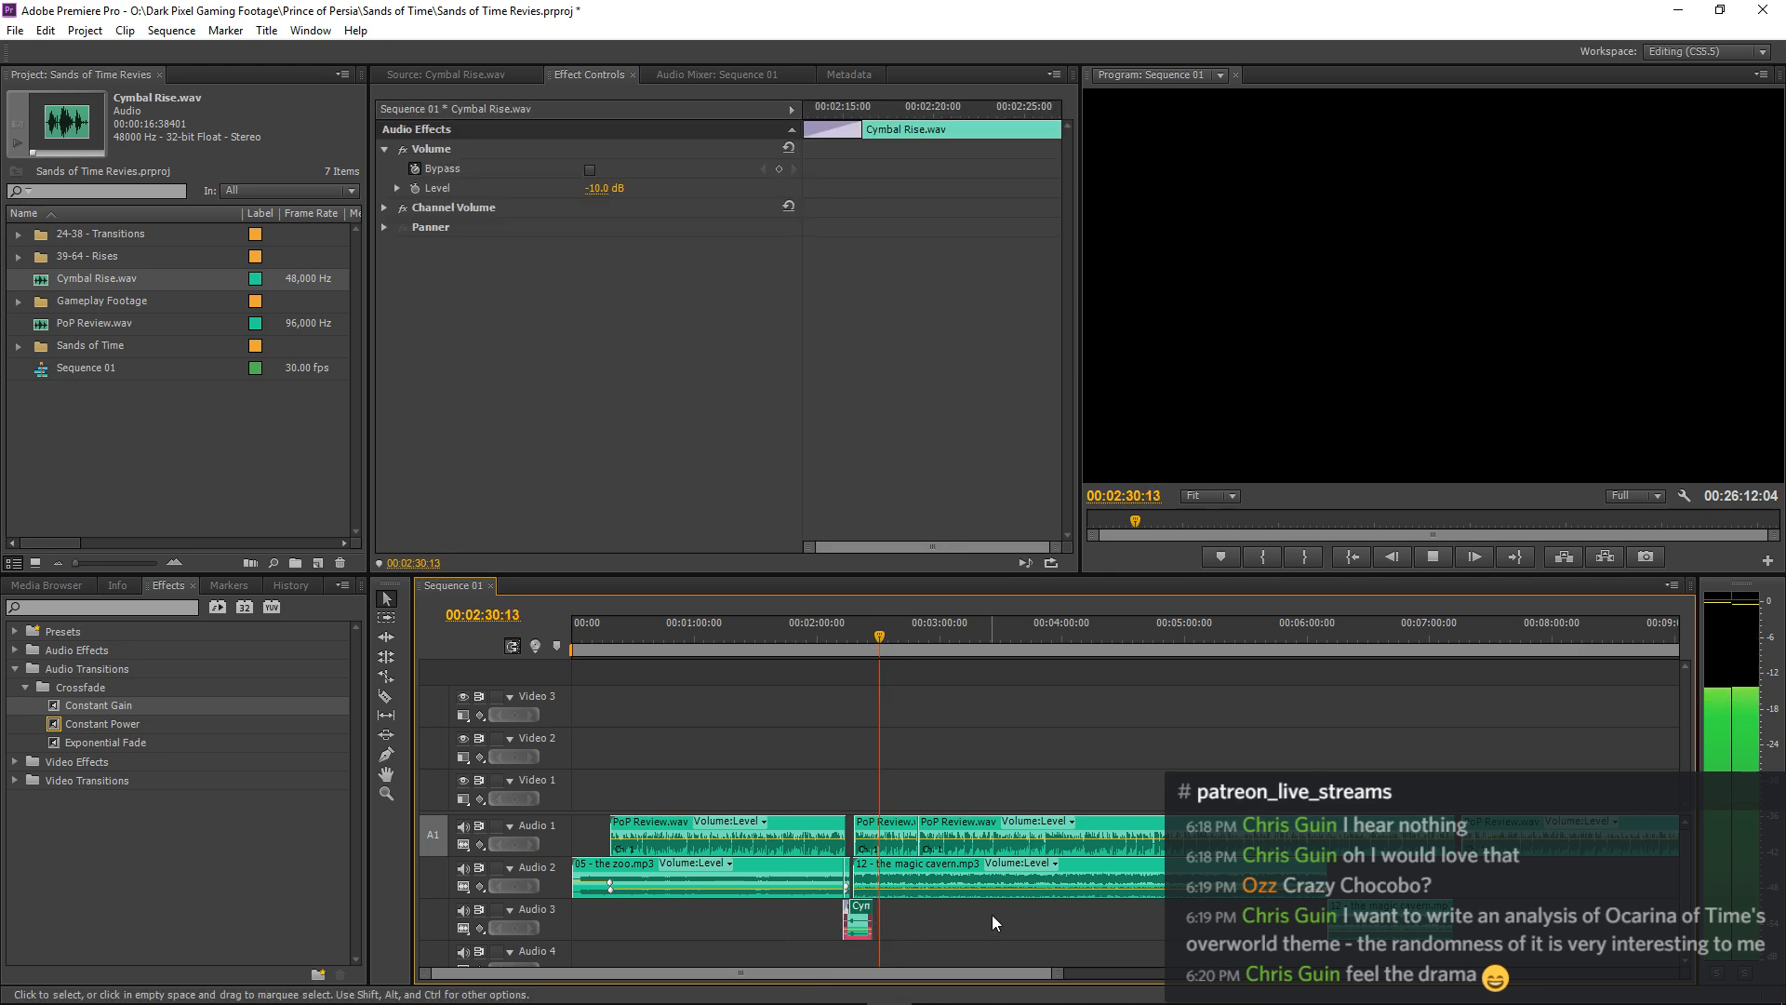
pyautogui.press('space')
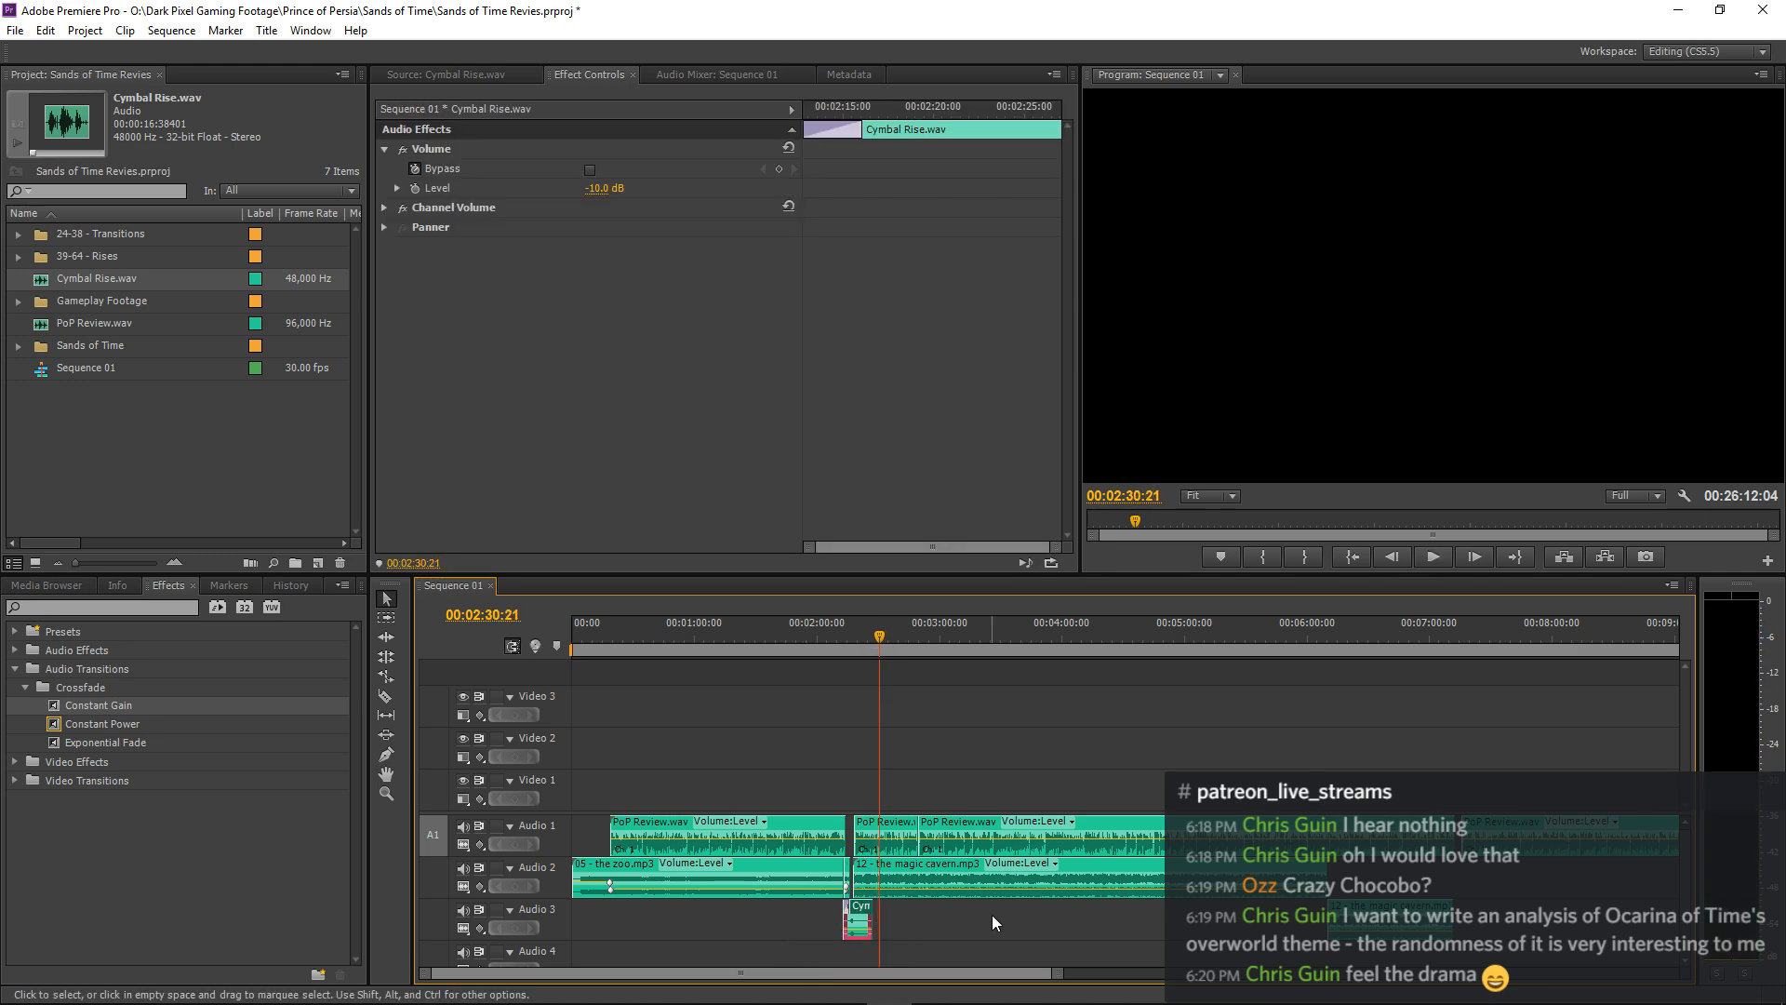
pyautogui.click(562, 957)
# Listen from about 00:05:56 and about 00:07:06 to locate where the 12 - the magic cavern.mp3 music ends.
pyautogui.click(1299, 645)
pyautogui.press('space')
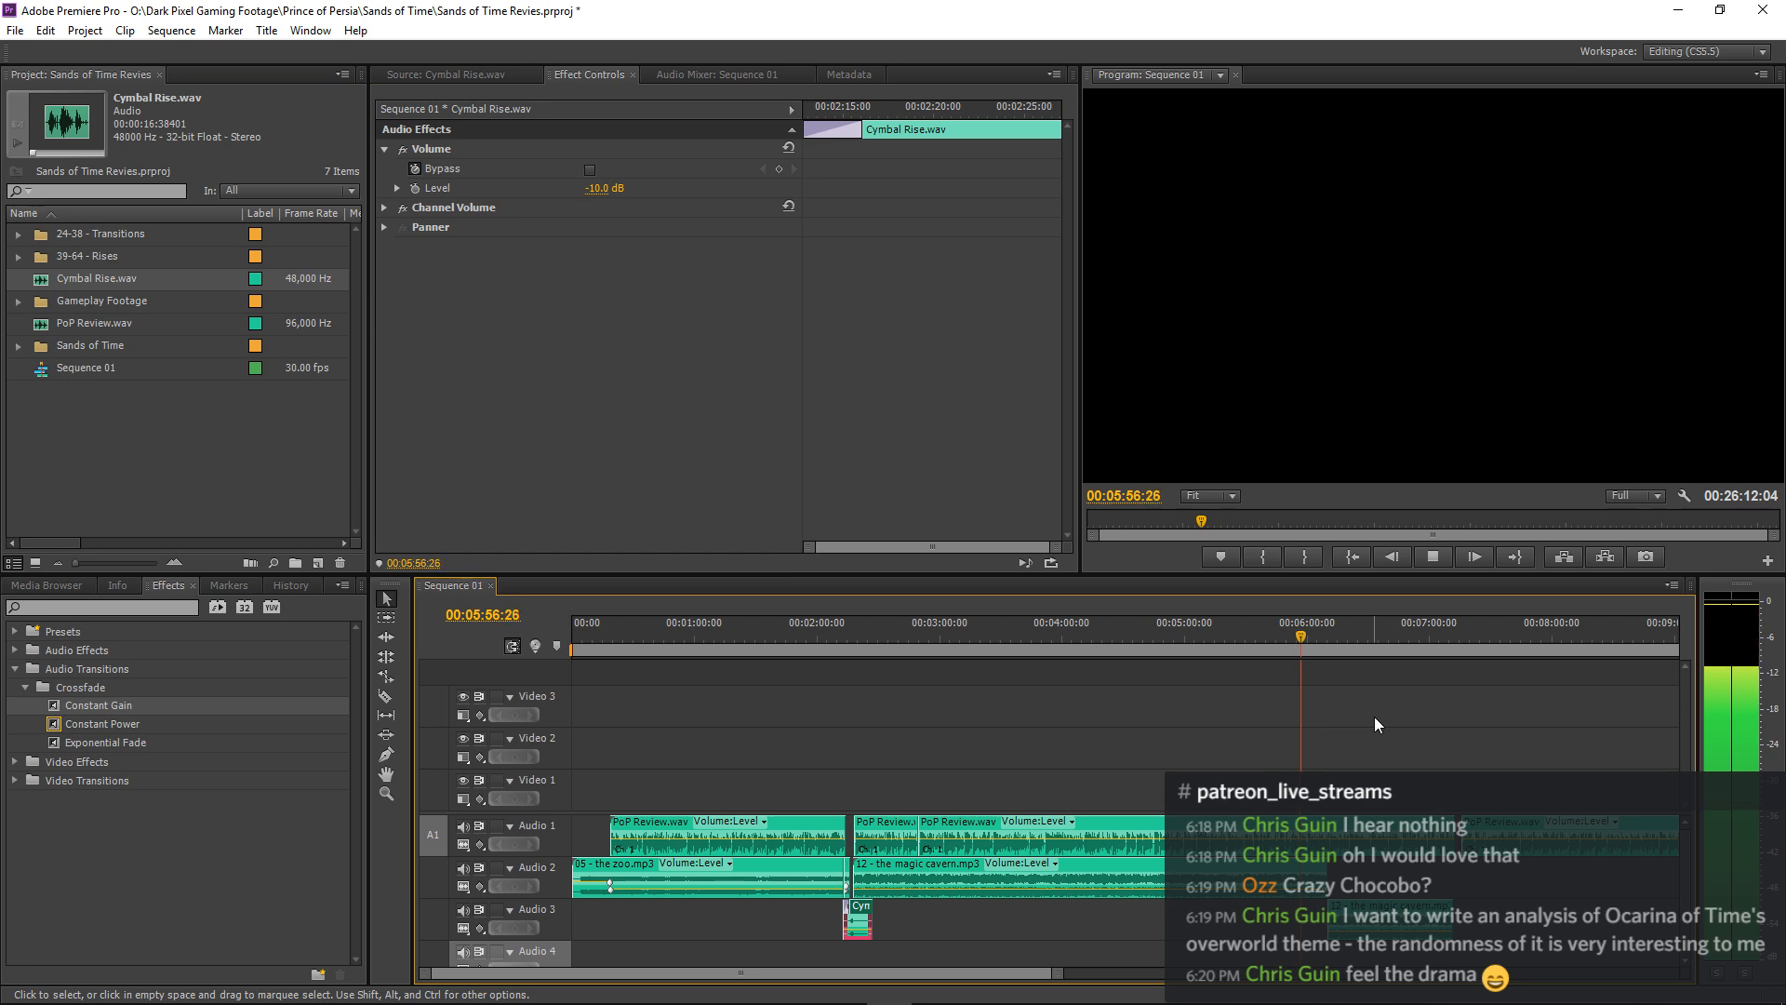
pyautogui.press('=')
pyautogui.press('=')
pyautogui.press('=')
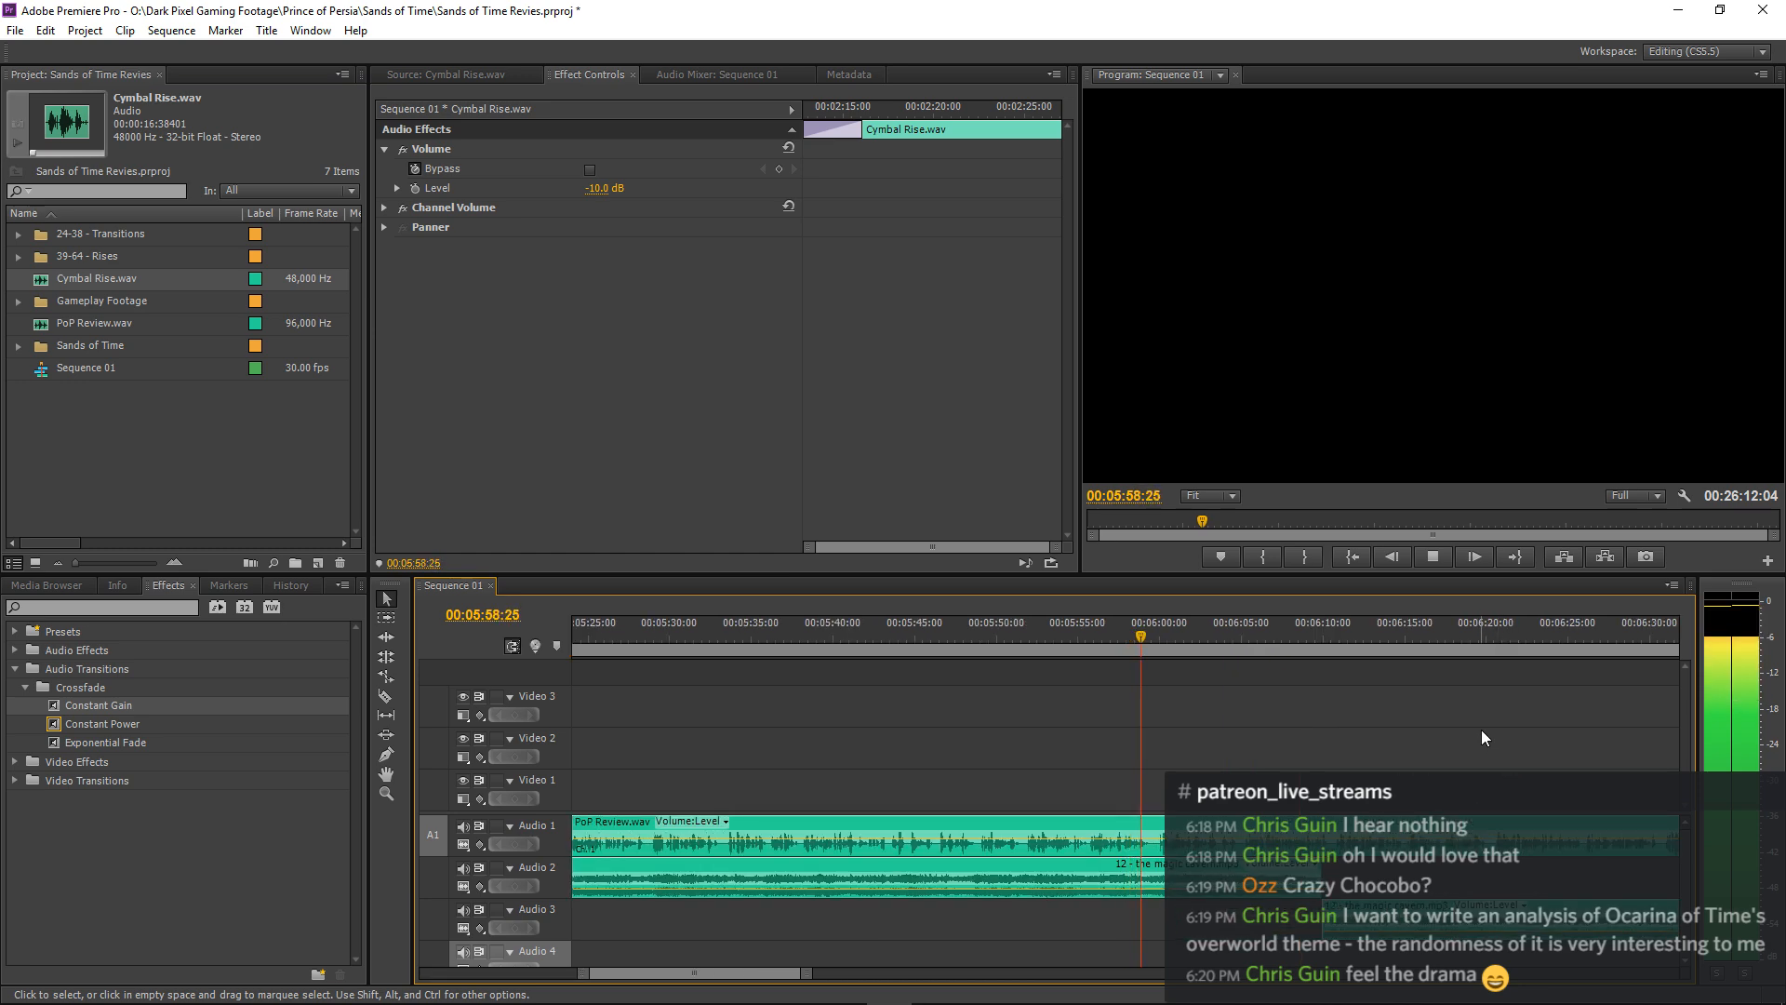
pyautogui.press('-')
pyautogui.press('-')
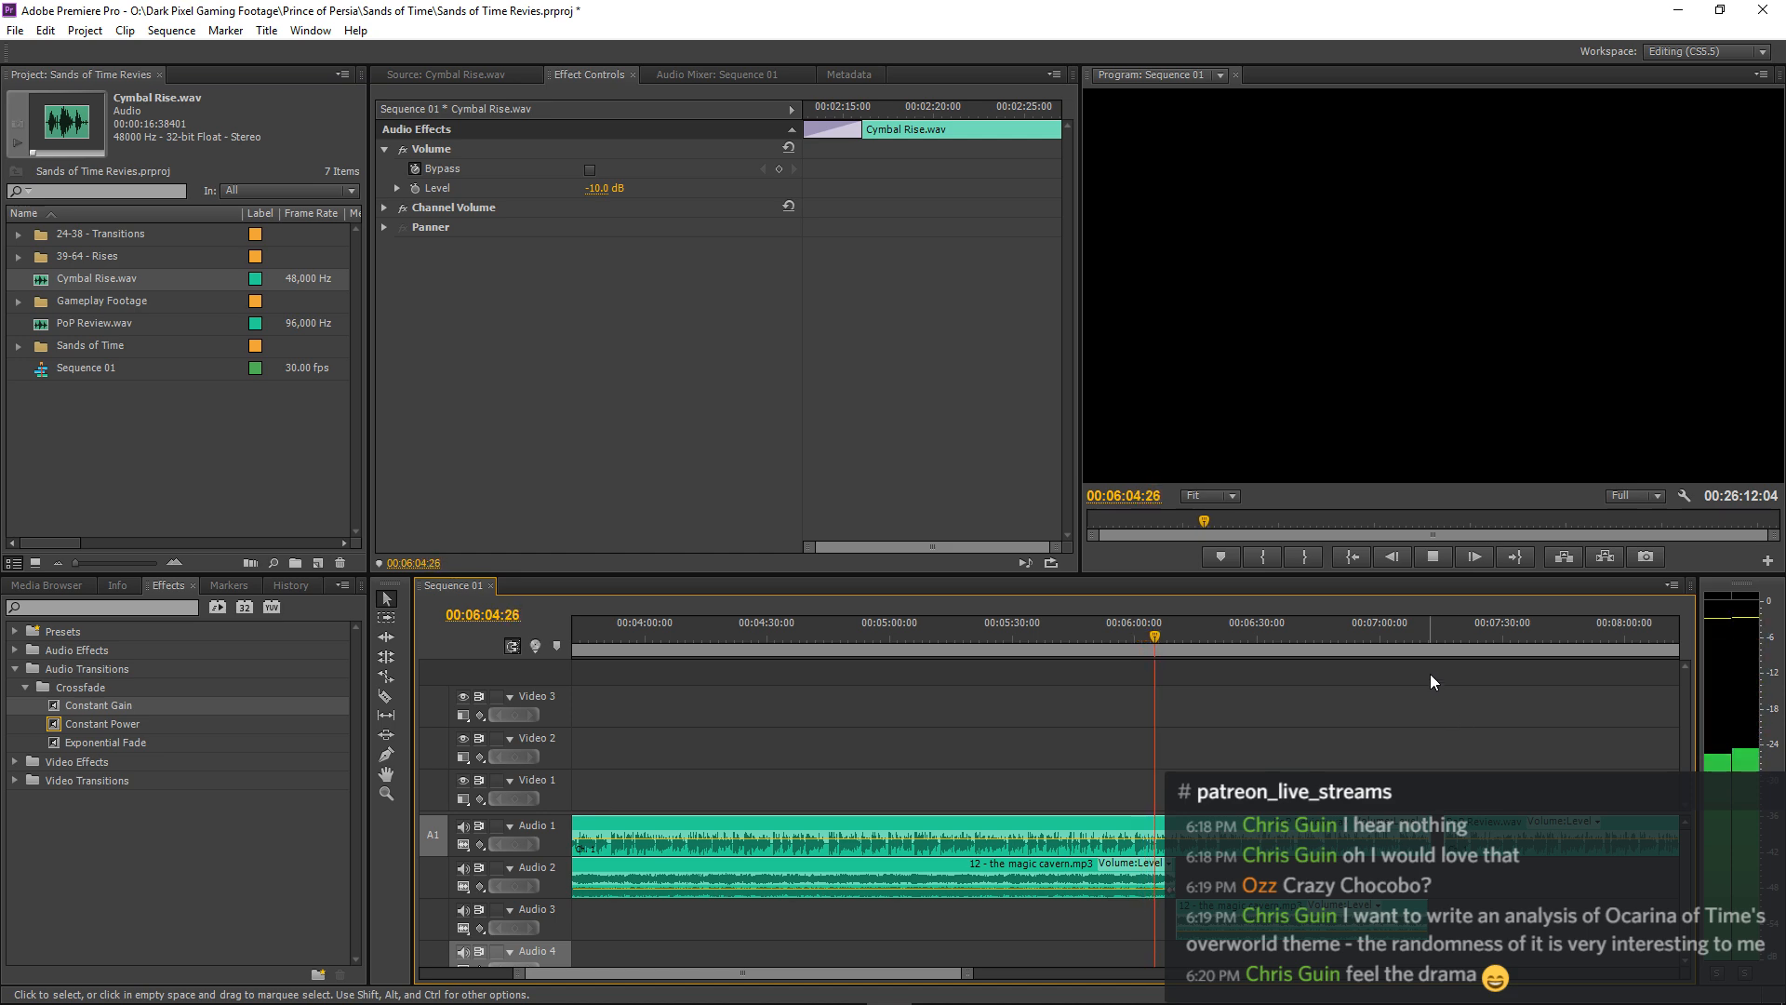
pyautogui.click(1409, 636)
pyautogui.press('=')
pyautogui.press('=')
pyautogui.press('=')
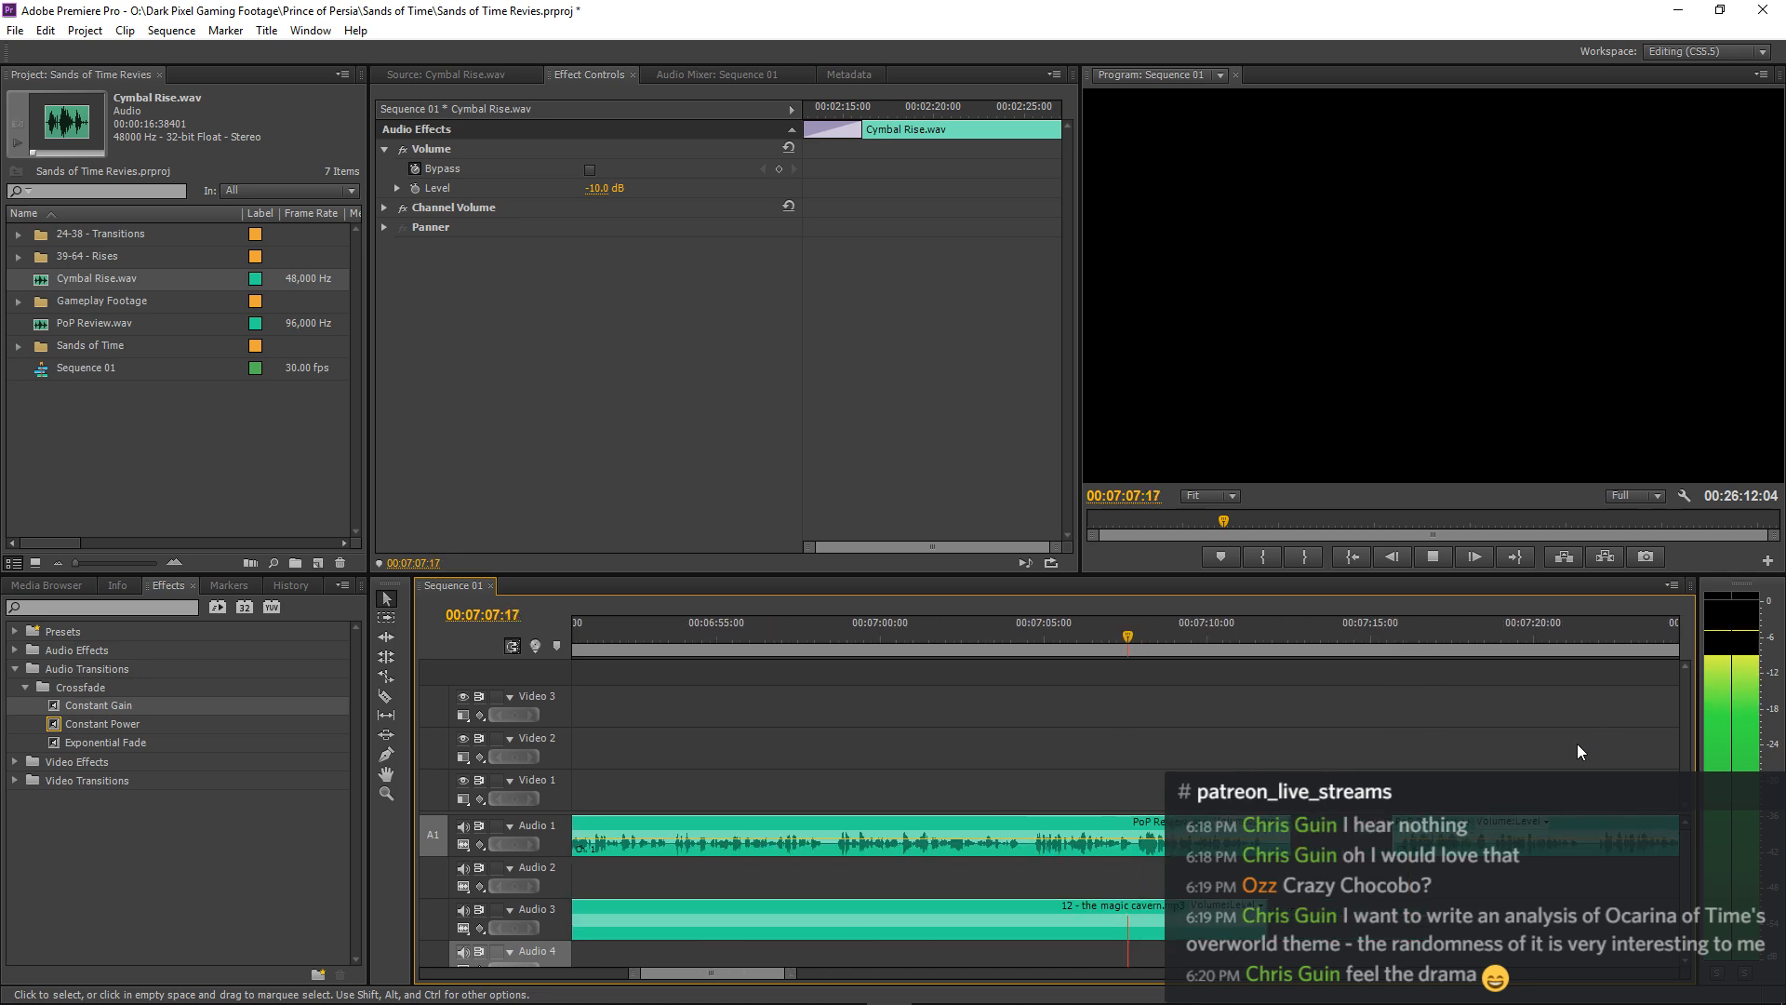
# Target Audio 2 instead of Audio 4 and paste the Cymbal Rise.wav clip there at about 00:07:10:18.
pyautogui.click(553, 881)
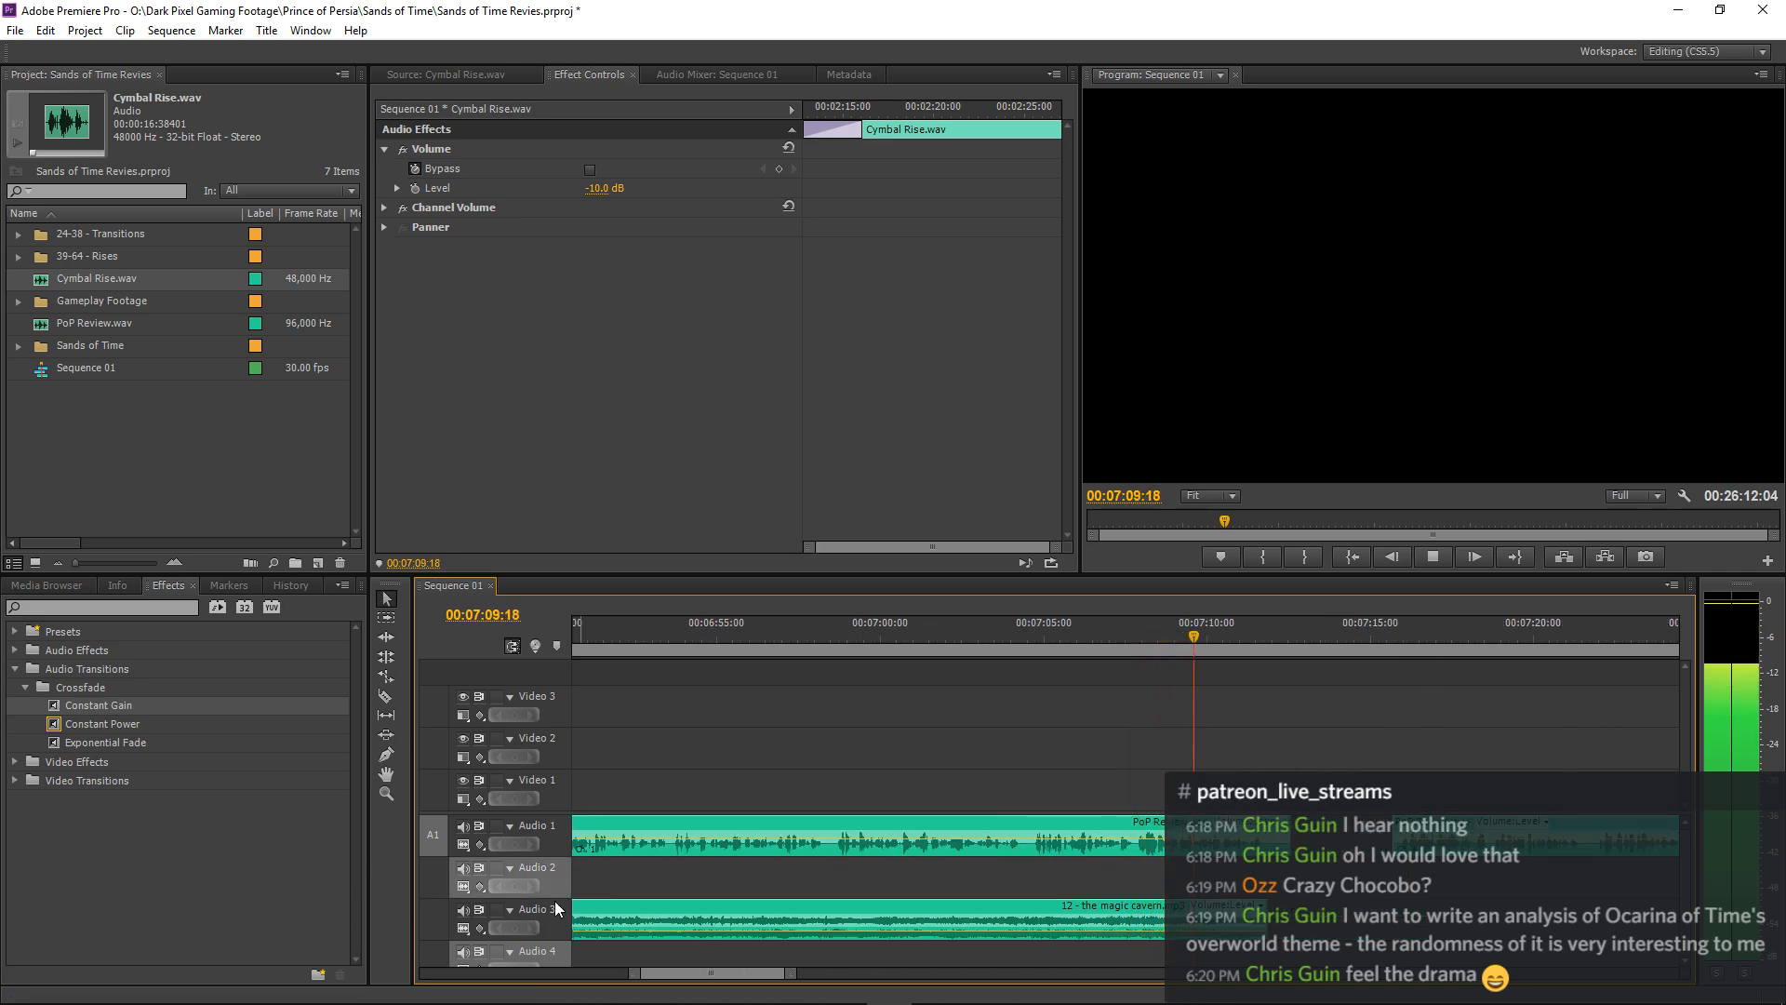
pyautogui.click(562, 951)
pyautogui.press('space')
pyautogui.press('.')
pyautogui.press('-')
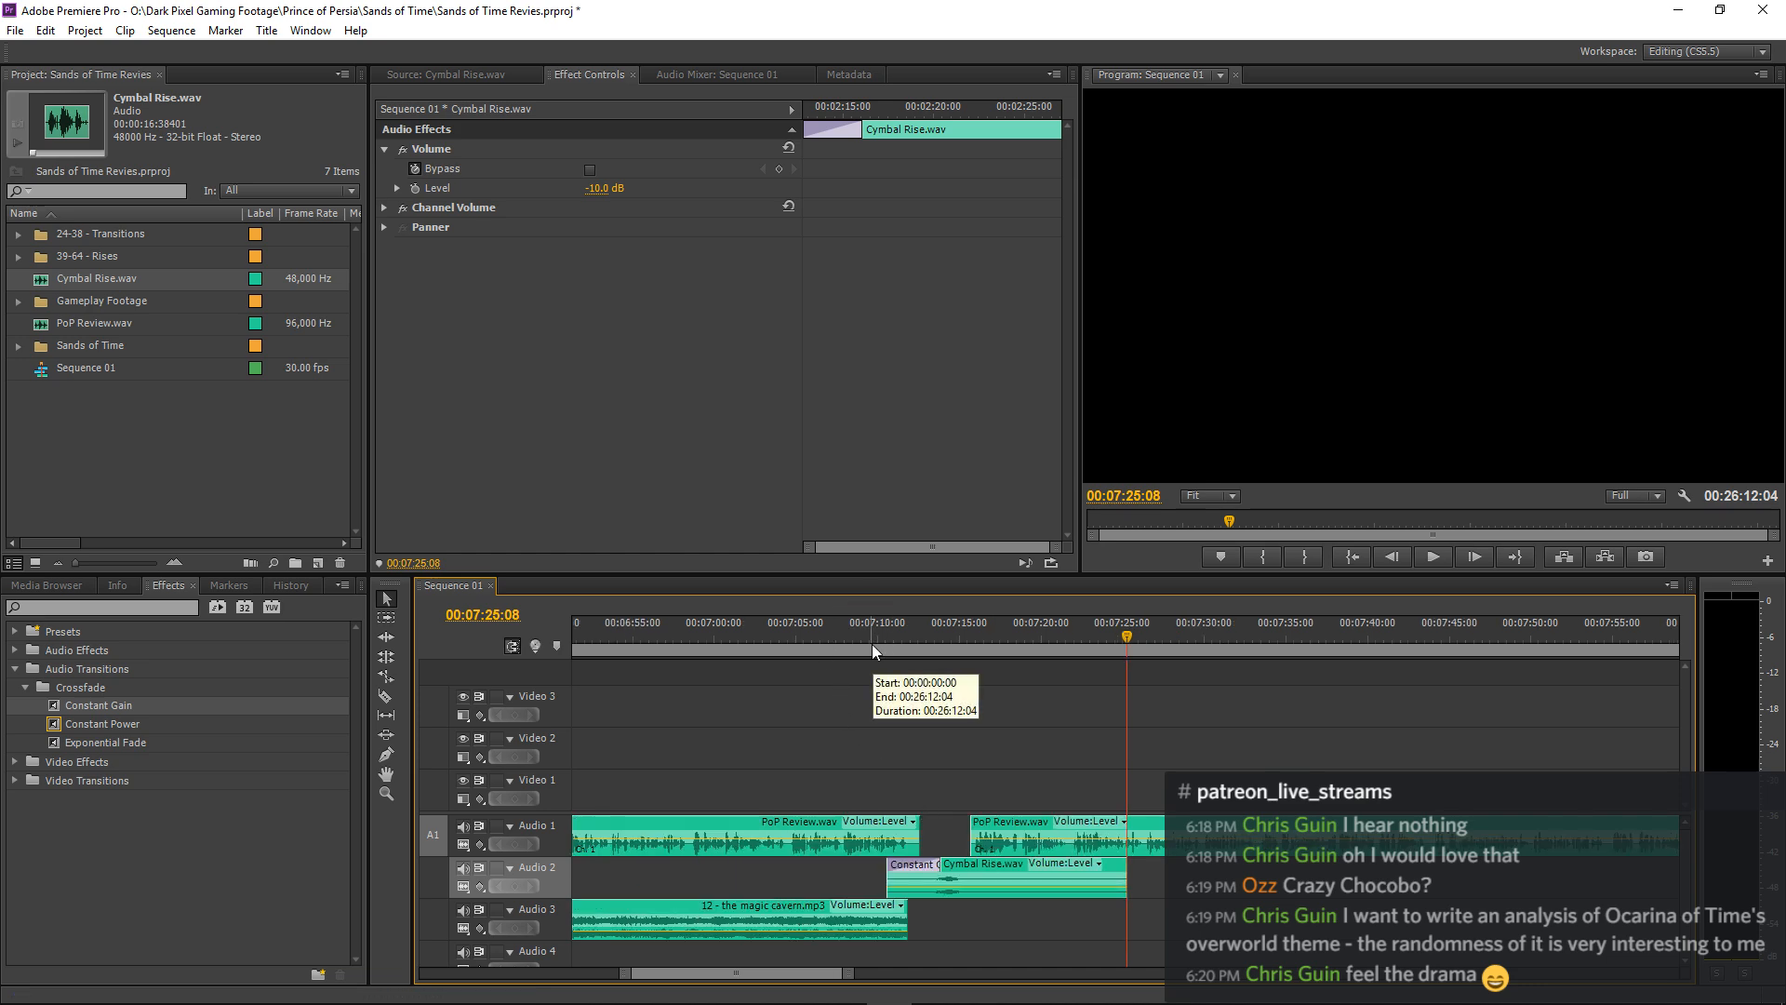
# Move the pasted Cymbal Rise.wav clip on Audio 2 about 2.3 seconds earlier and play it from 00:07:06:24.
pyautogui.press('=')
pyautogui.press('-')
pyautogui.click(825, 634)
pyautogui.press('=')
pyautogui.press('=')
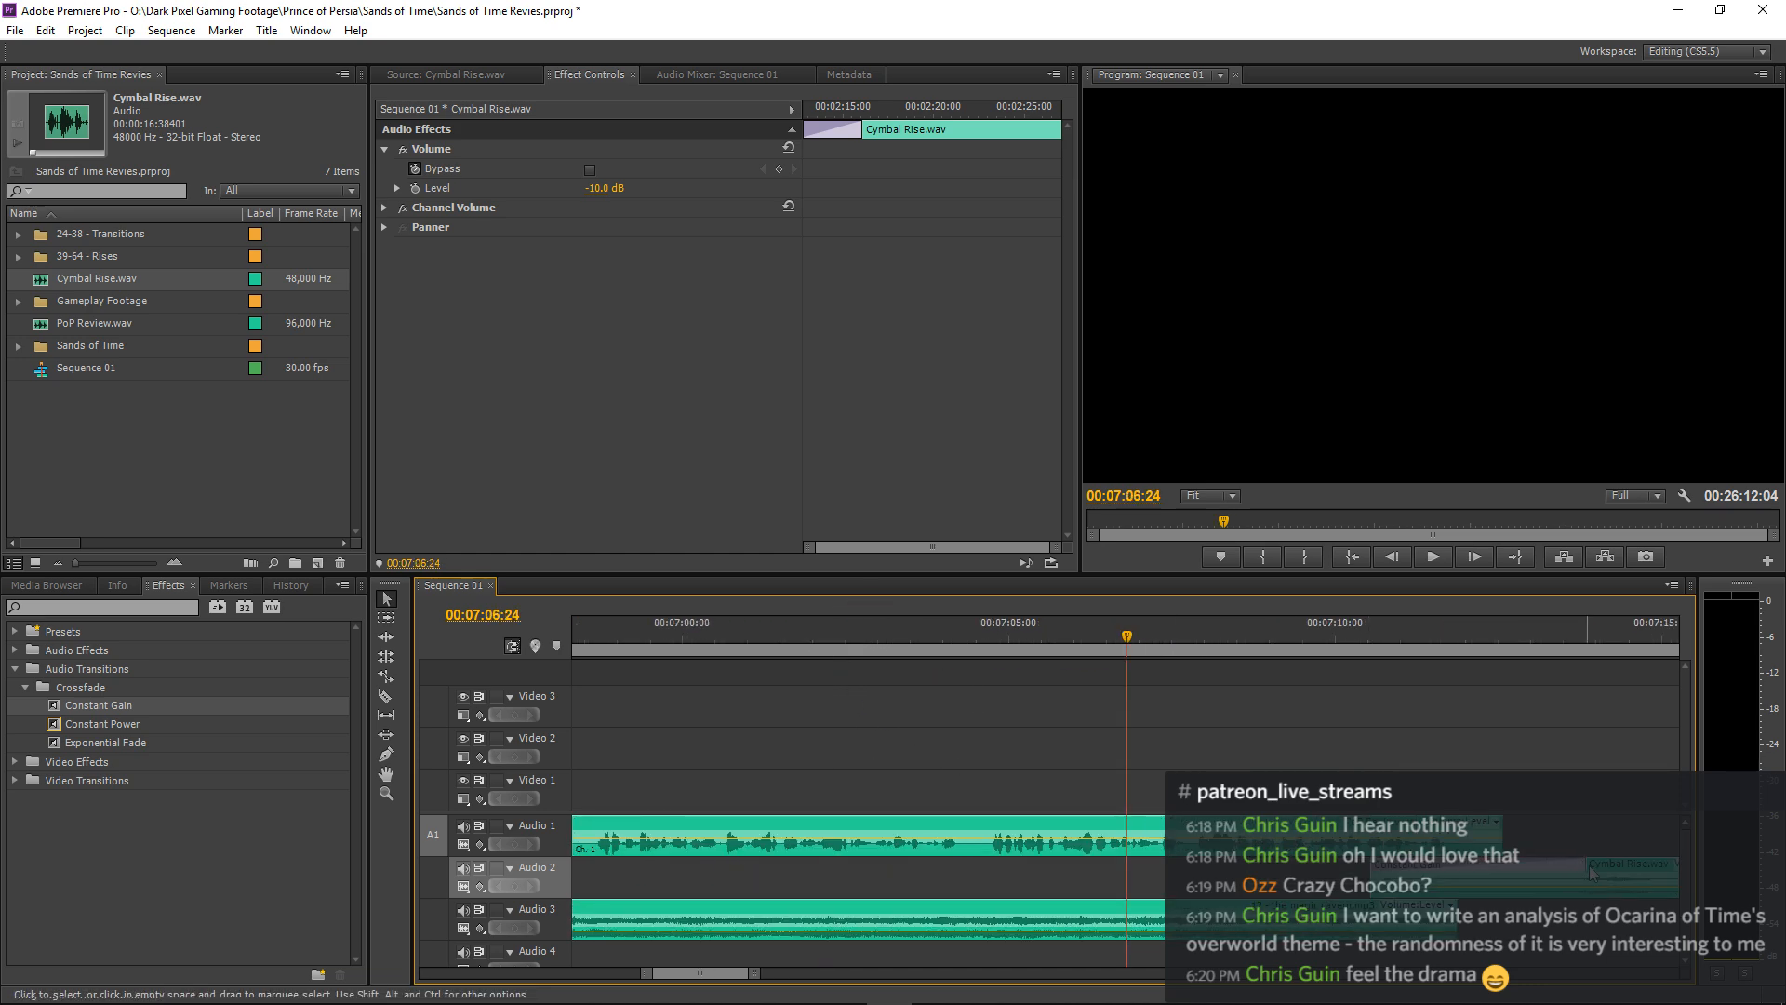
pyautogui.moveTo(1626, 867); pyautogui.dragTo(1476, 869)
pyautogui.press('space')
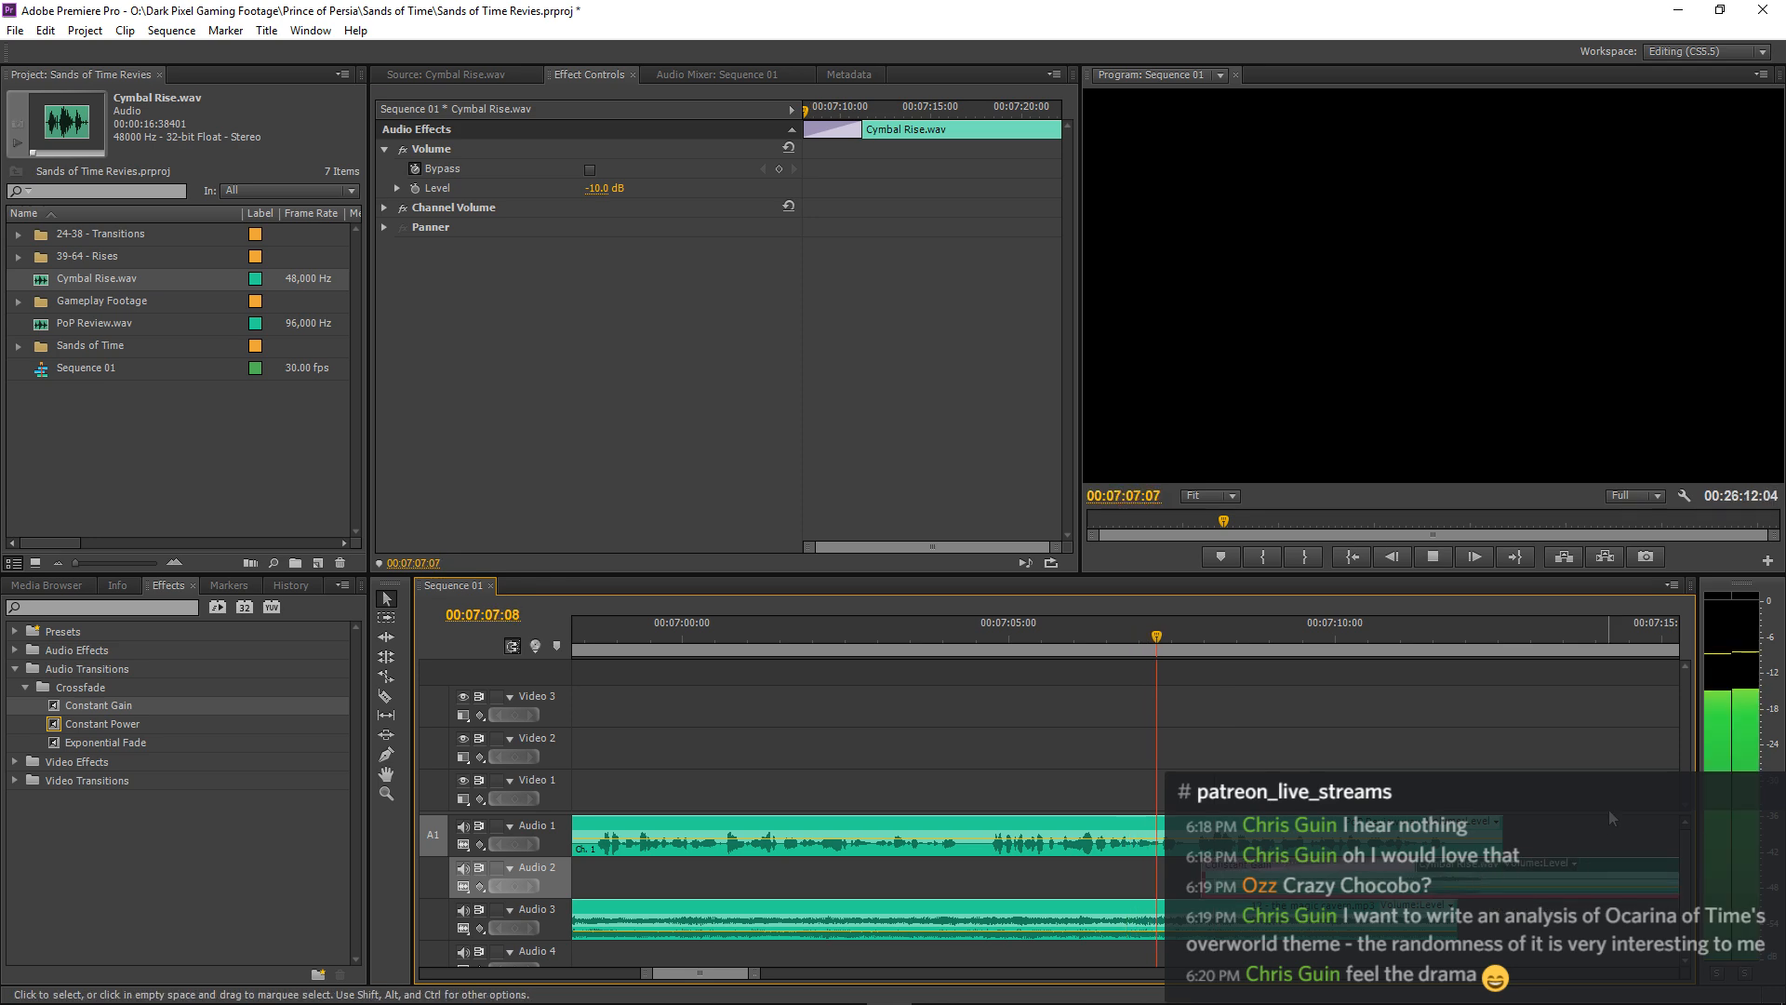
# Move the Cymbal Rise.wav clip on Audio 2 about 3 frames later and play from about 00:07:08:25.
pyautogui.press('=')
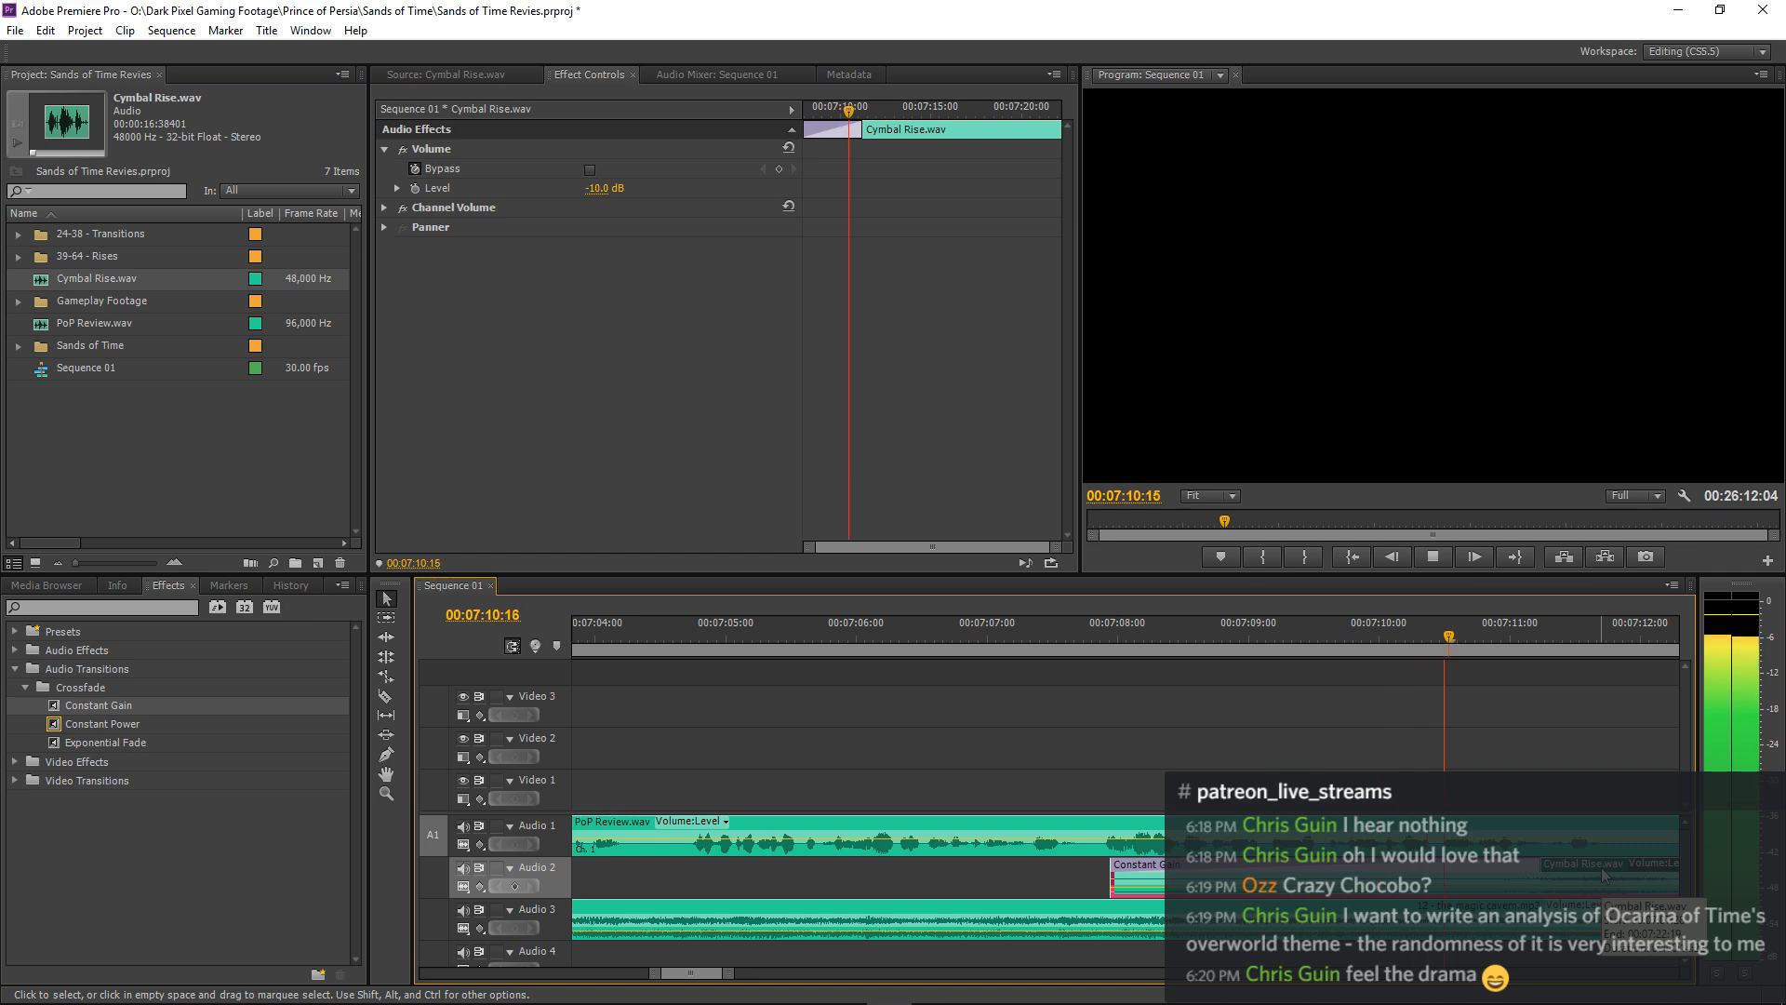
pyautogui.press('-')
pyautogui.press('space')
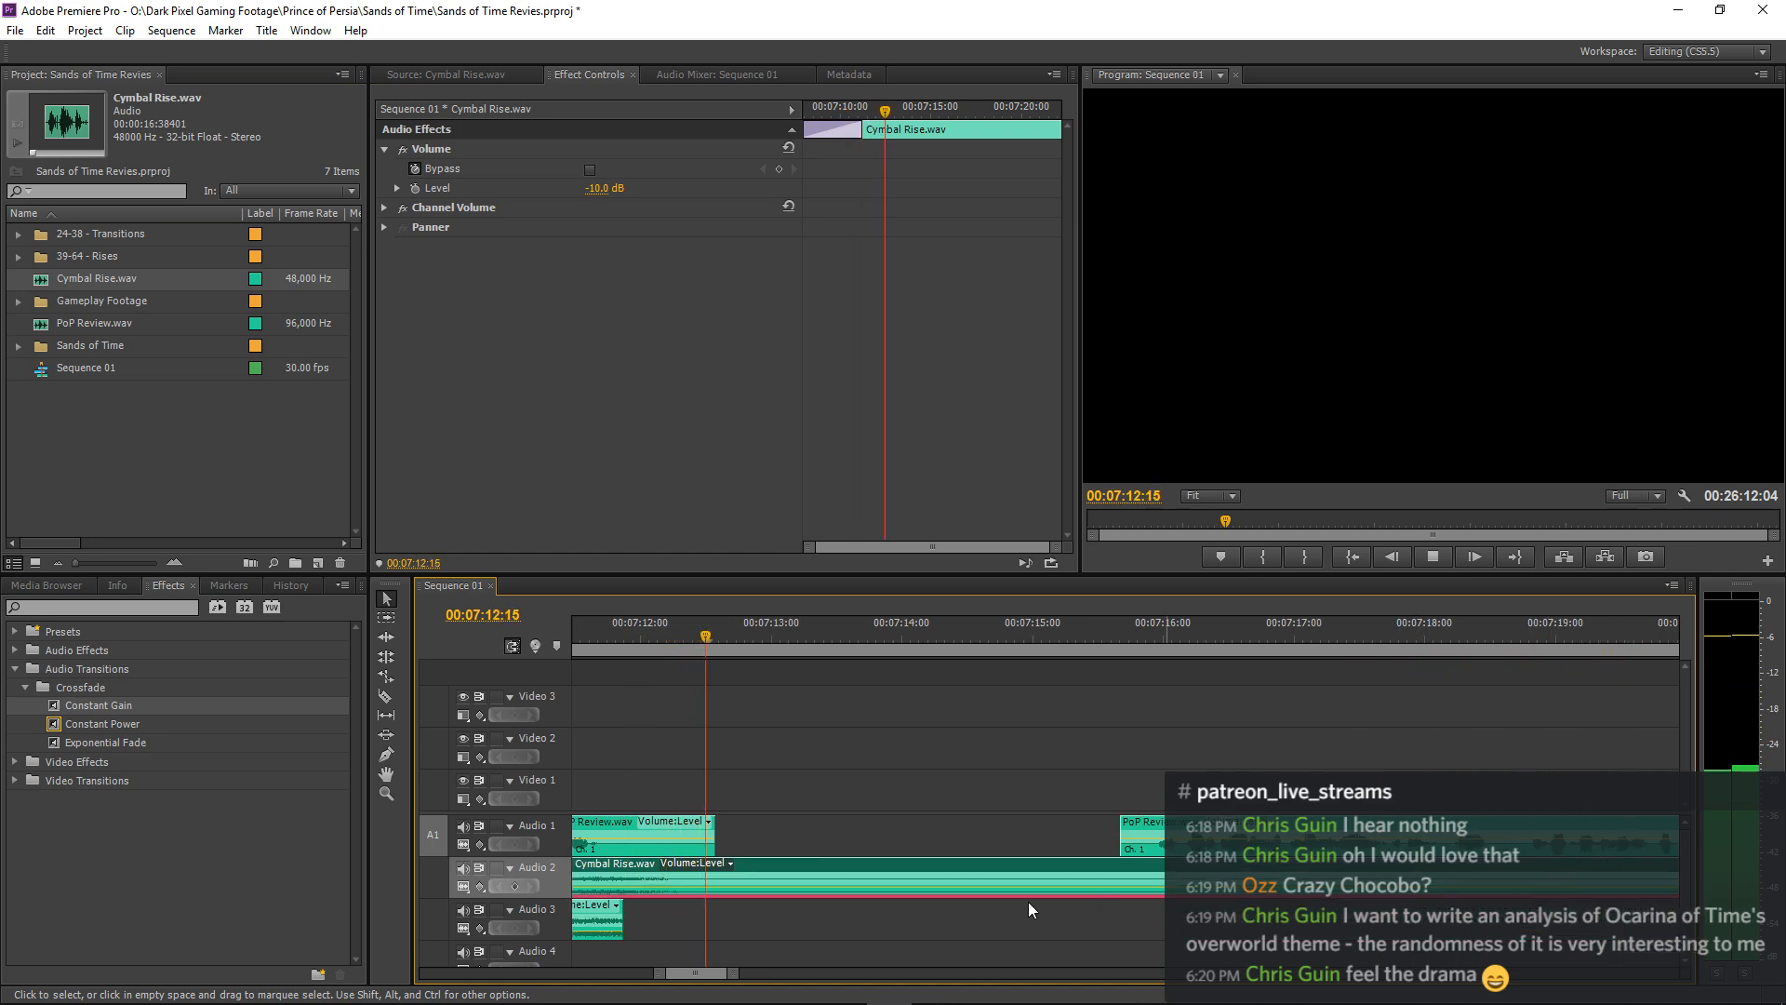
pyautogui.press('=')
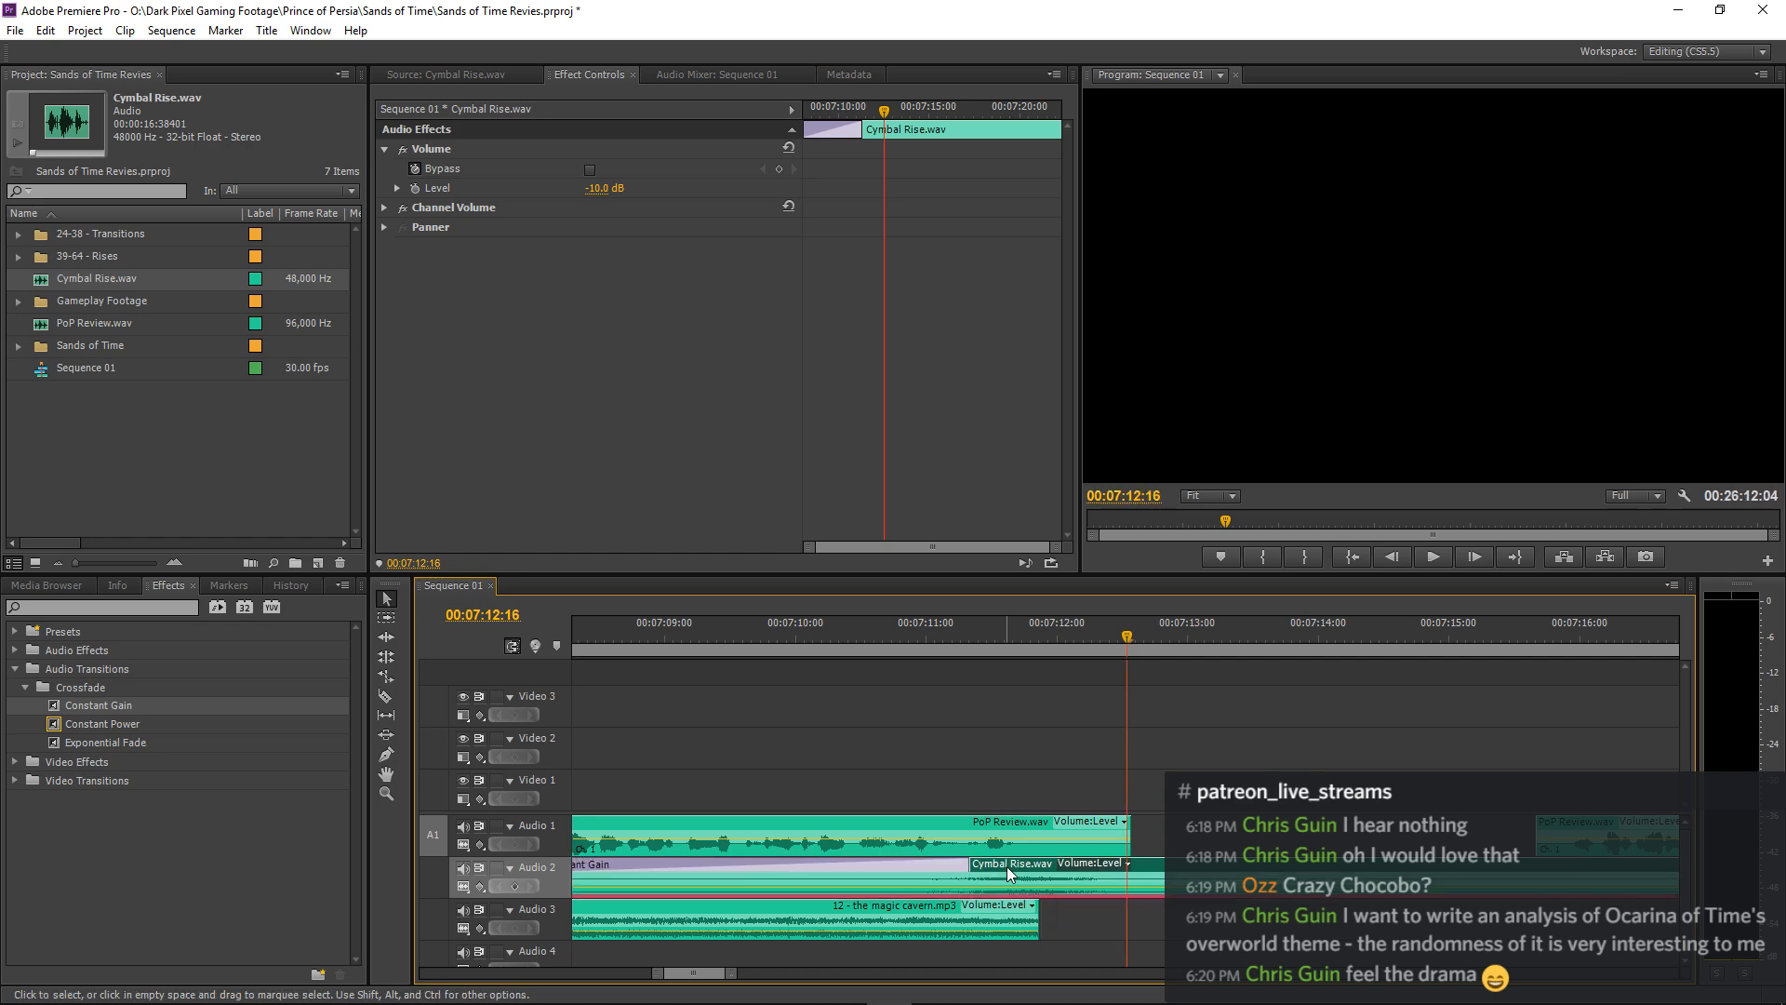
pyautogui.moveTo(1014, 873); pyautogui.dragTo(1026, 871)
pyautogui.click(643, 616)
pyautogui.press('space')
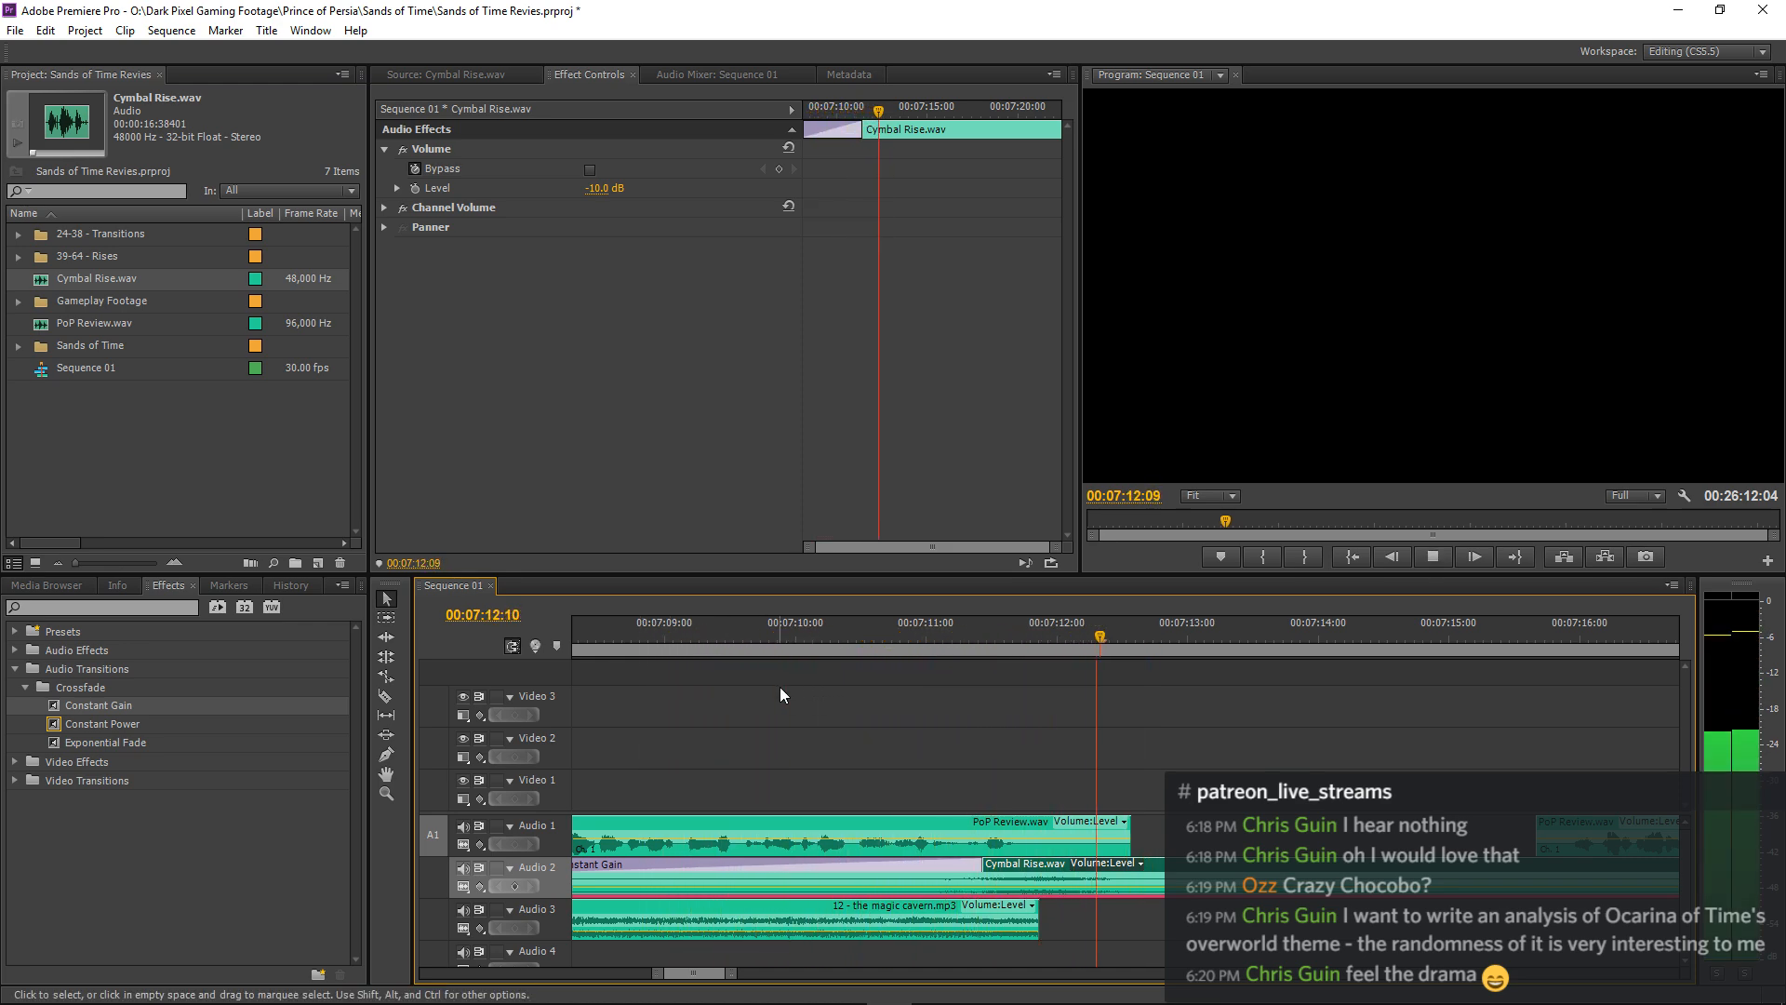
# Set the Cymbal Rise.wav clip's volume level to -18 dB and play the transition from 00:07:08:29.
pyautogui.press('space')
pyautogui.click(600, 190)
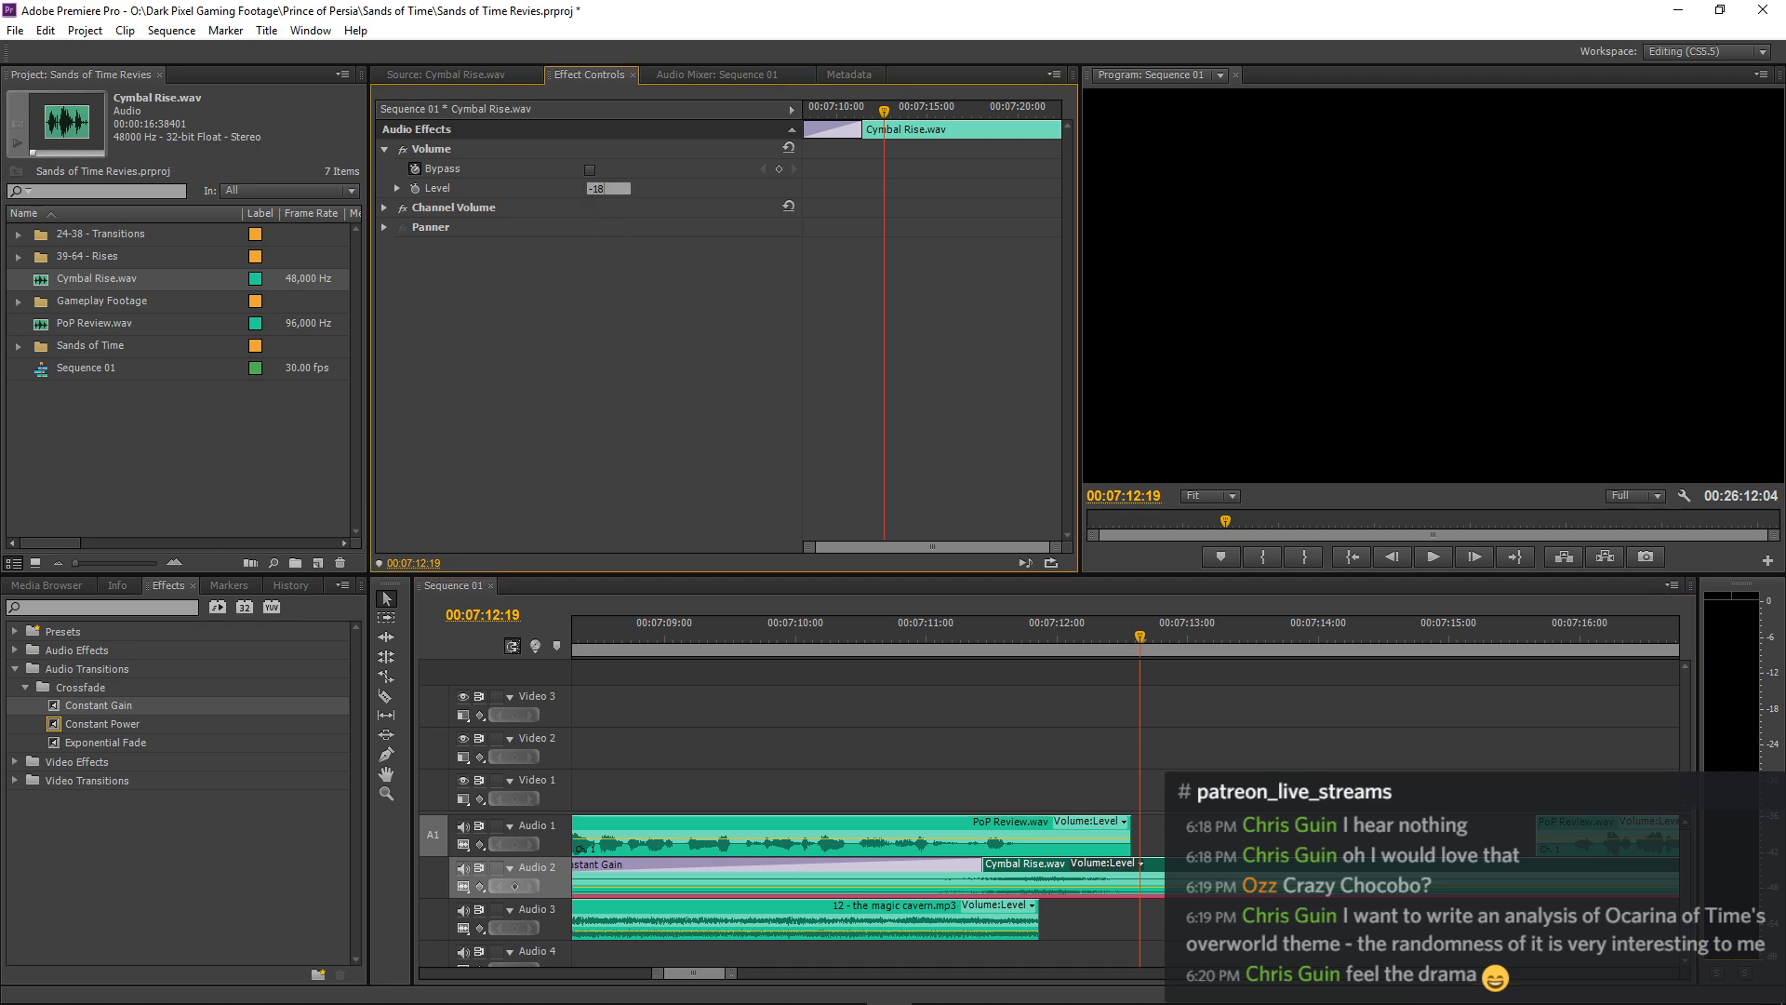
pyautogui.press('Return')
pyautogui.click(662, 628)
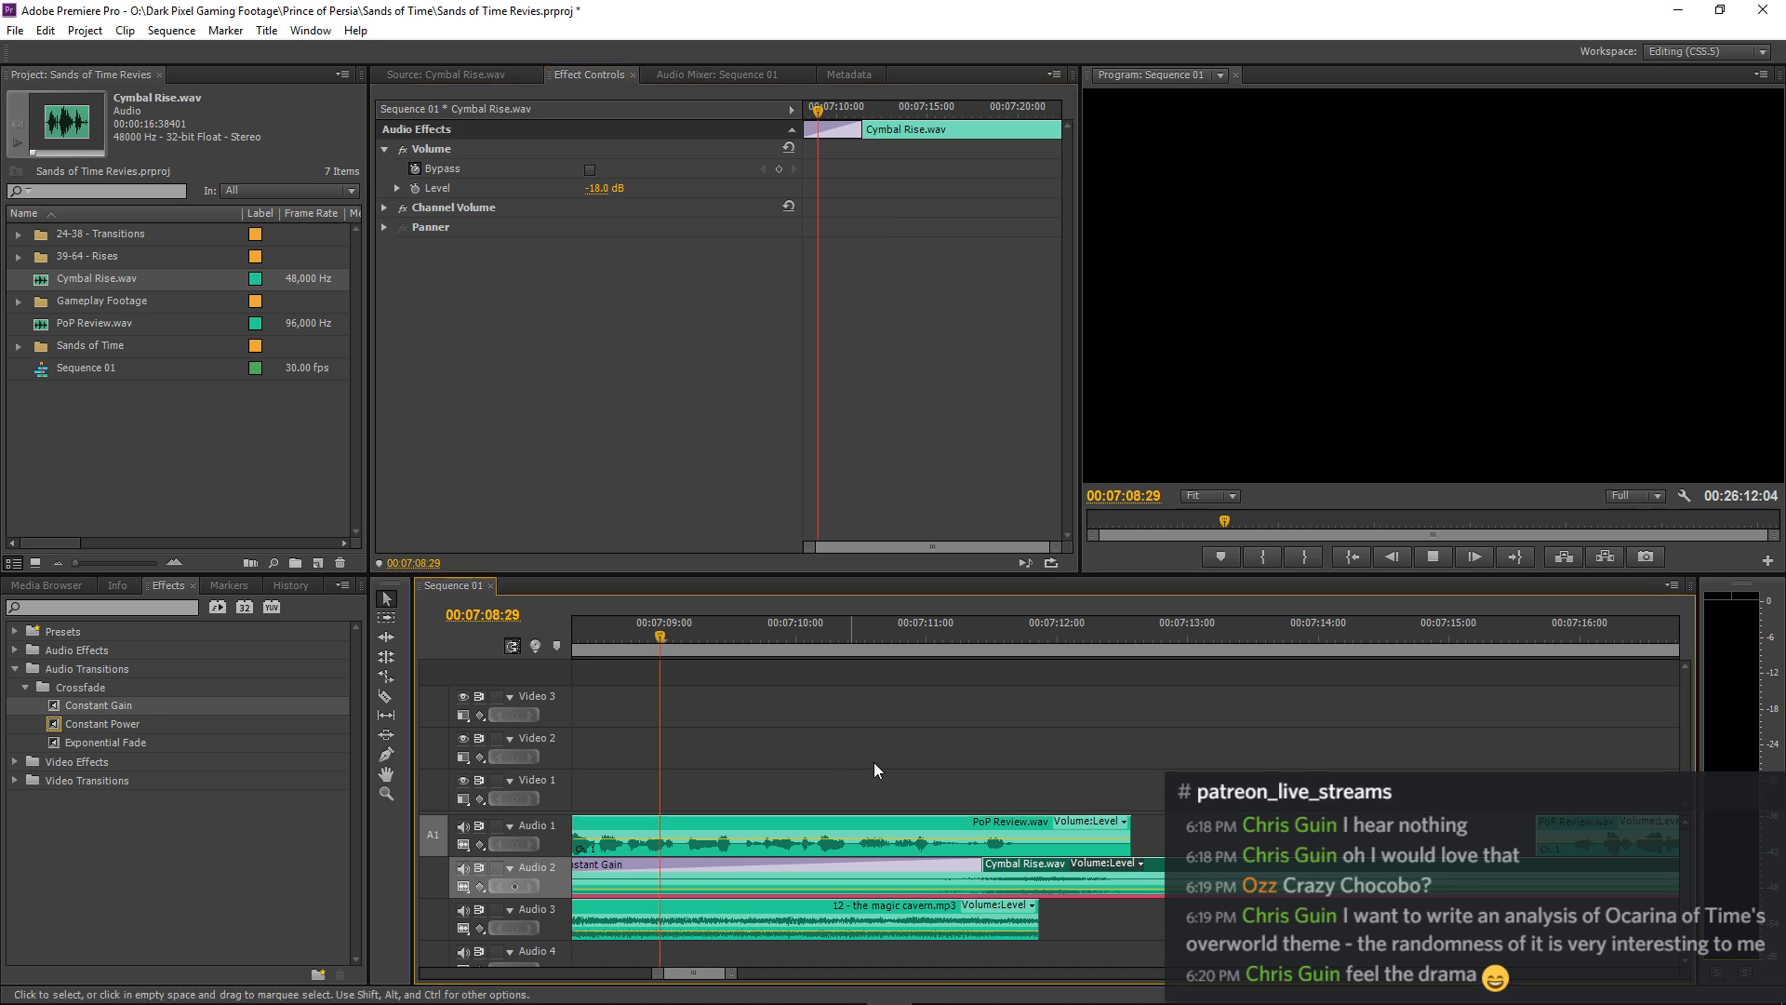
pyautogui.press('space')
pyautogui.click(1075, 679)
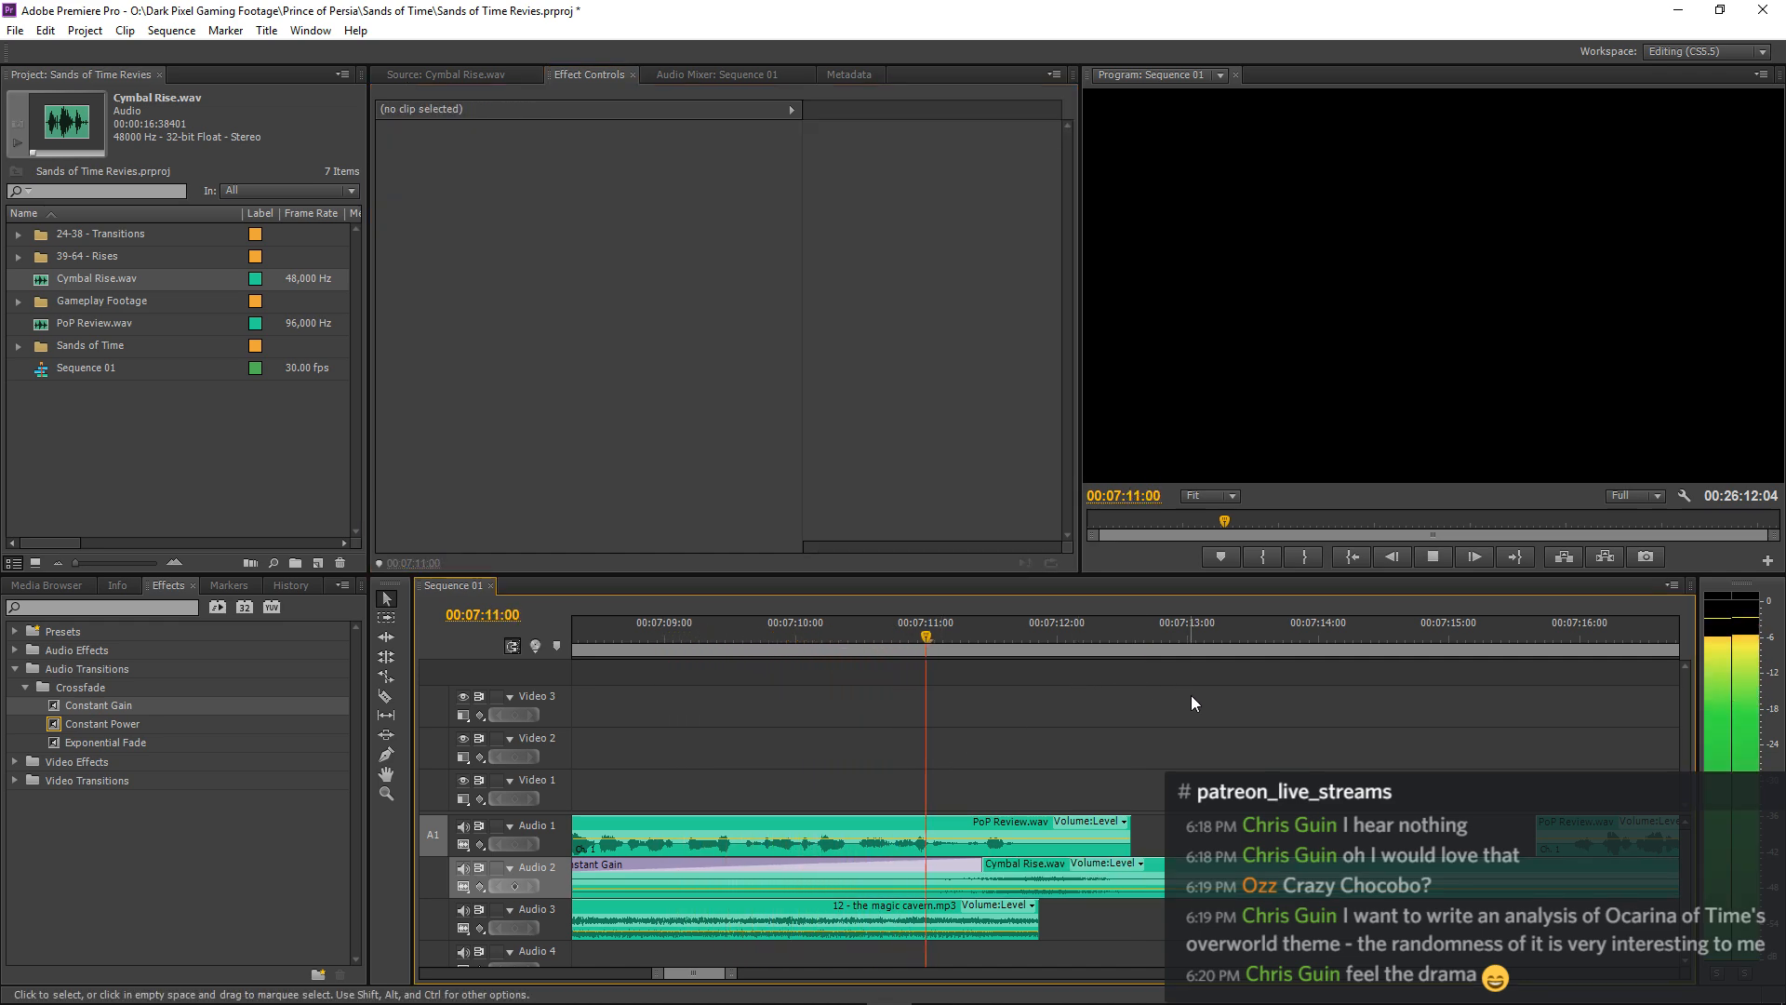
# Lower the Cymbal Rise.wav clip's volume level to -21 dB and play the transition from 00:07:09:08.
pyautogui.click(1047, 863)
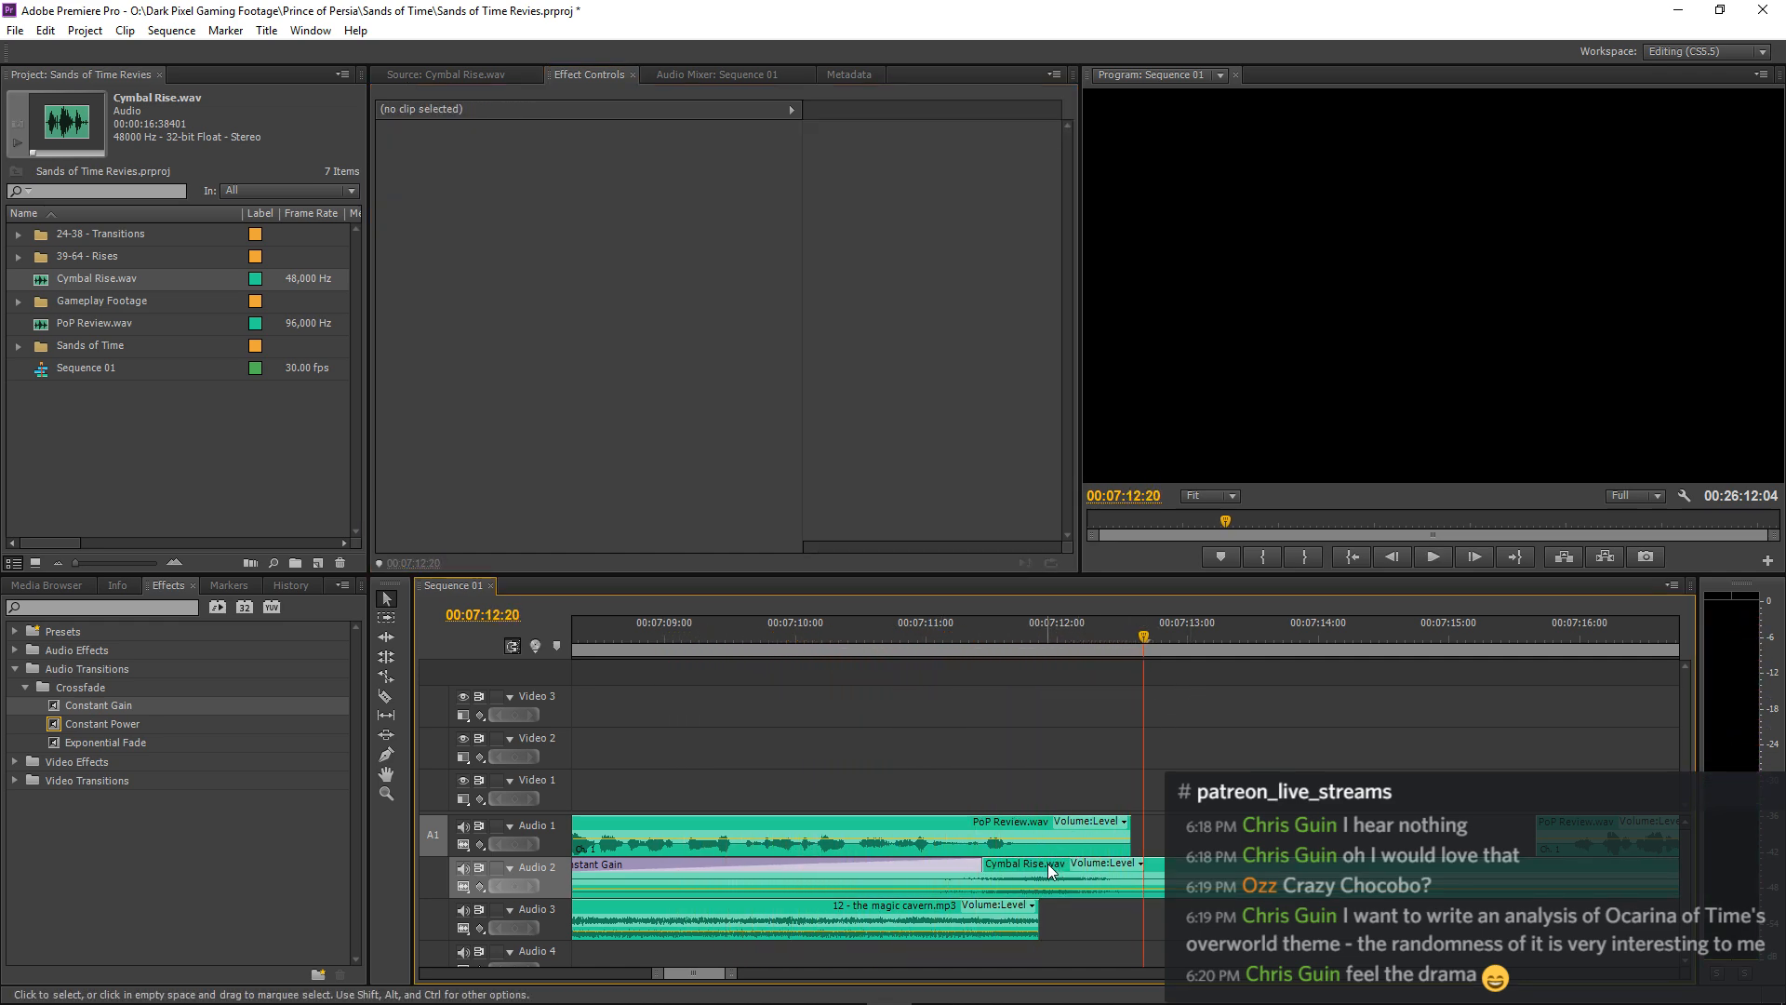
pyautogui.click(594, 195)
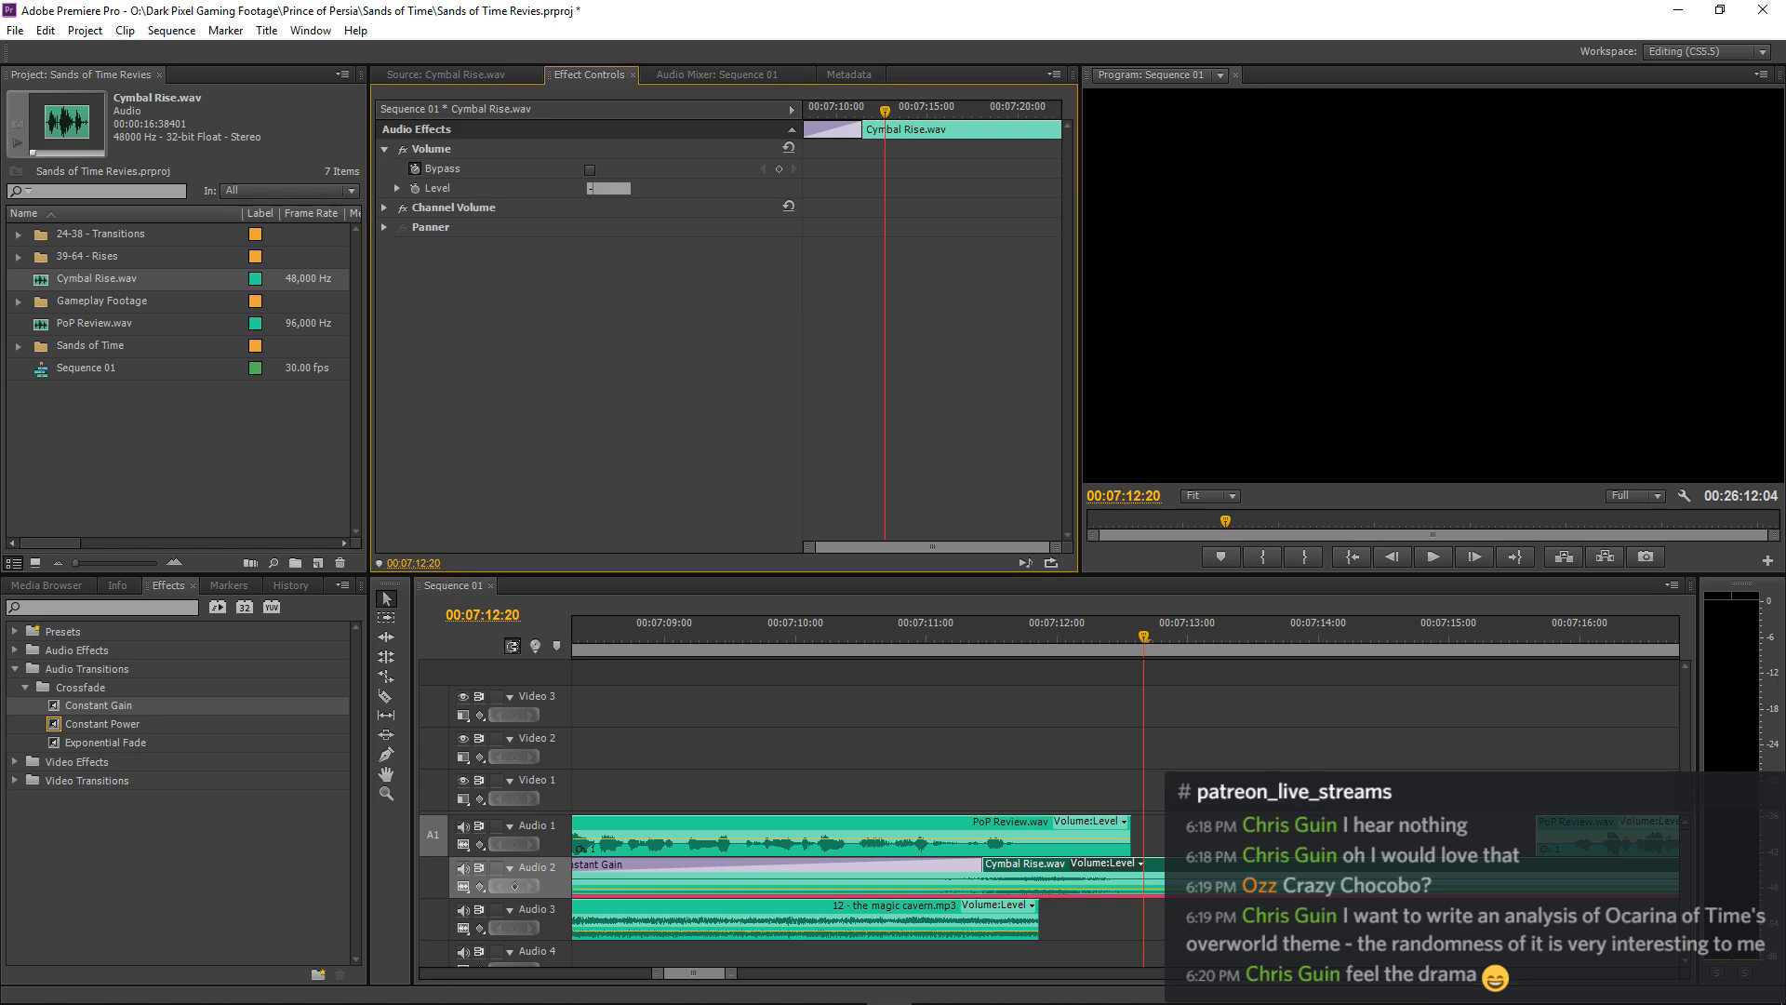
pyautogui.click(700, 632)
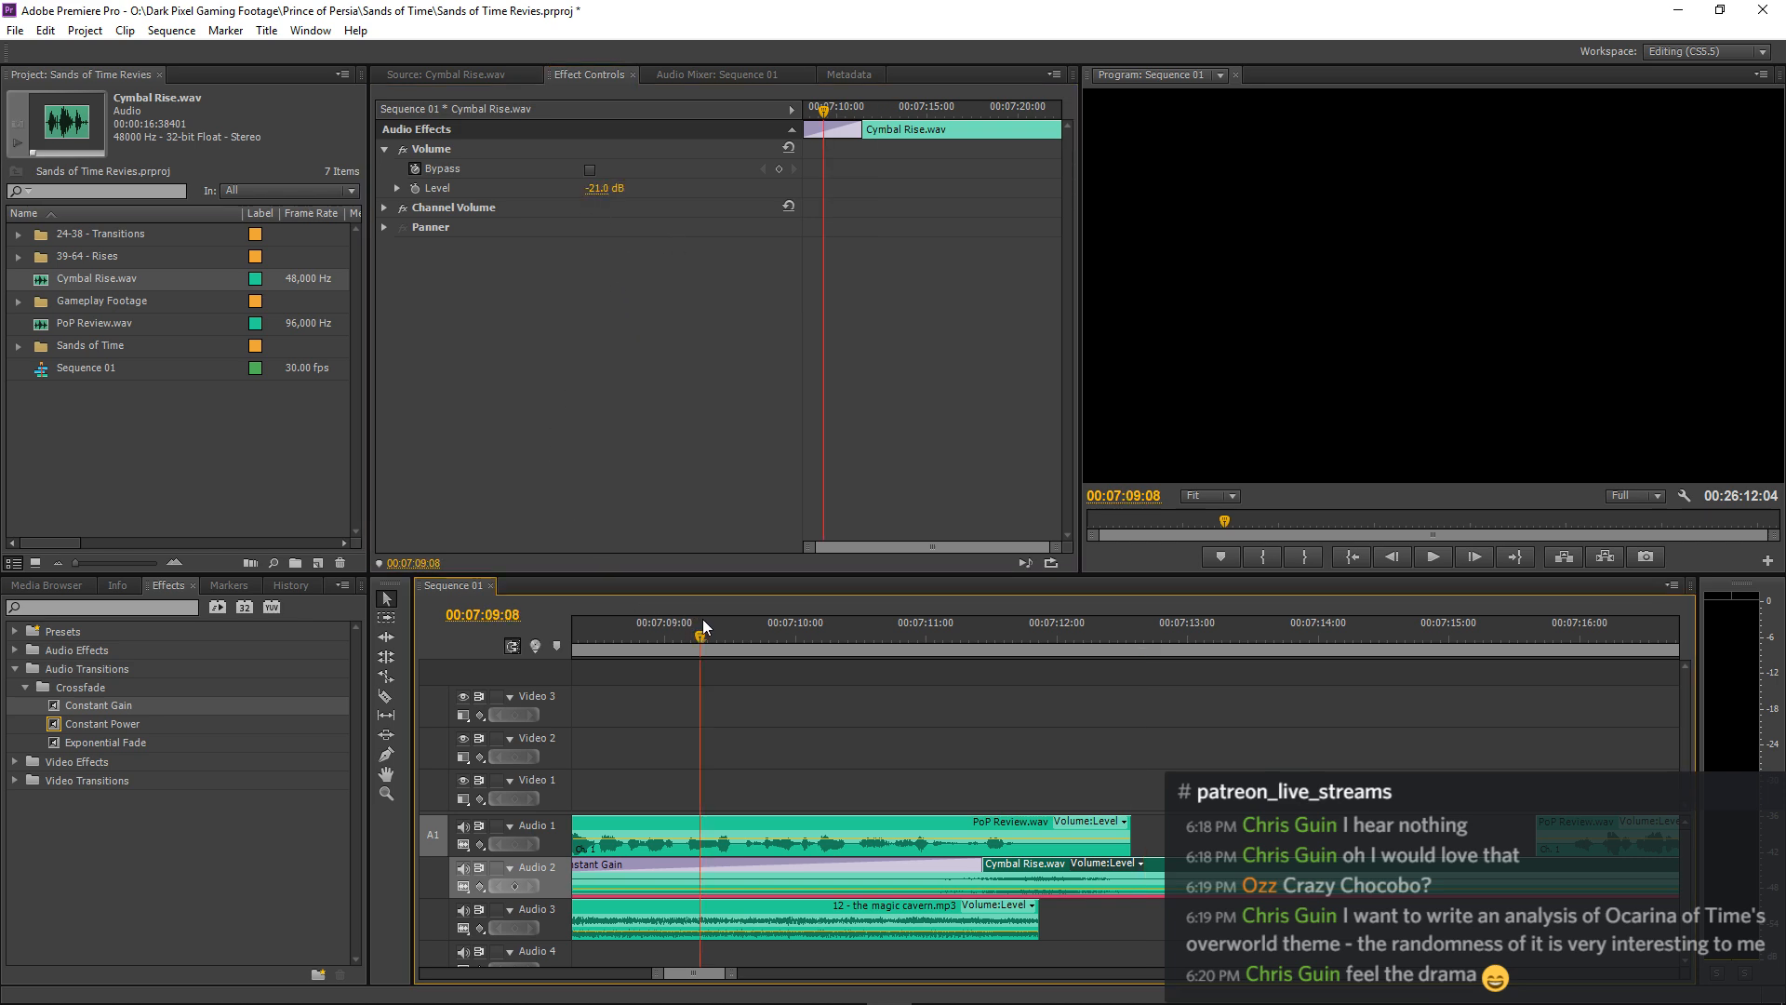
pyautogui.press('space')
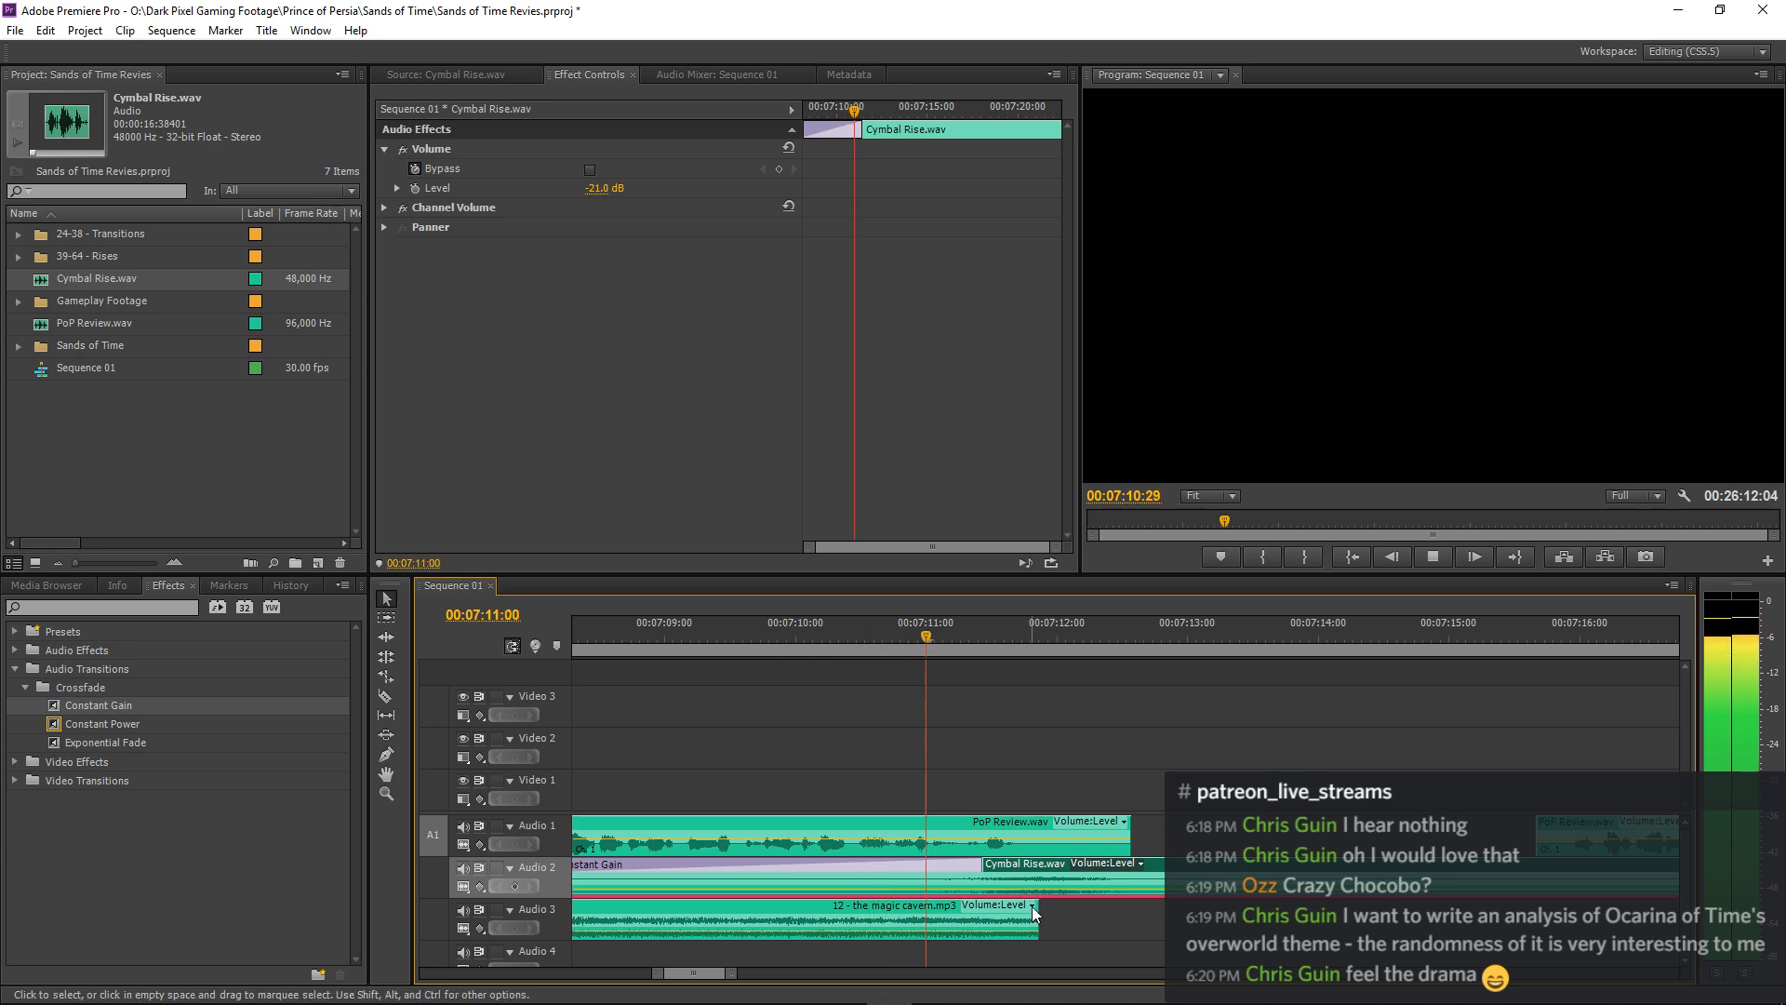
# Extend the end of the 12 - the magic cavern.mp3 clip on Audio 3 slightly and add a 20-frame Constant Gain fade there.
pyautogui.moveTo(1033, 907); pyautogui.dragTo(1044, 907)
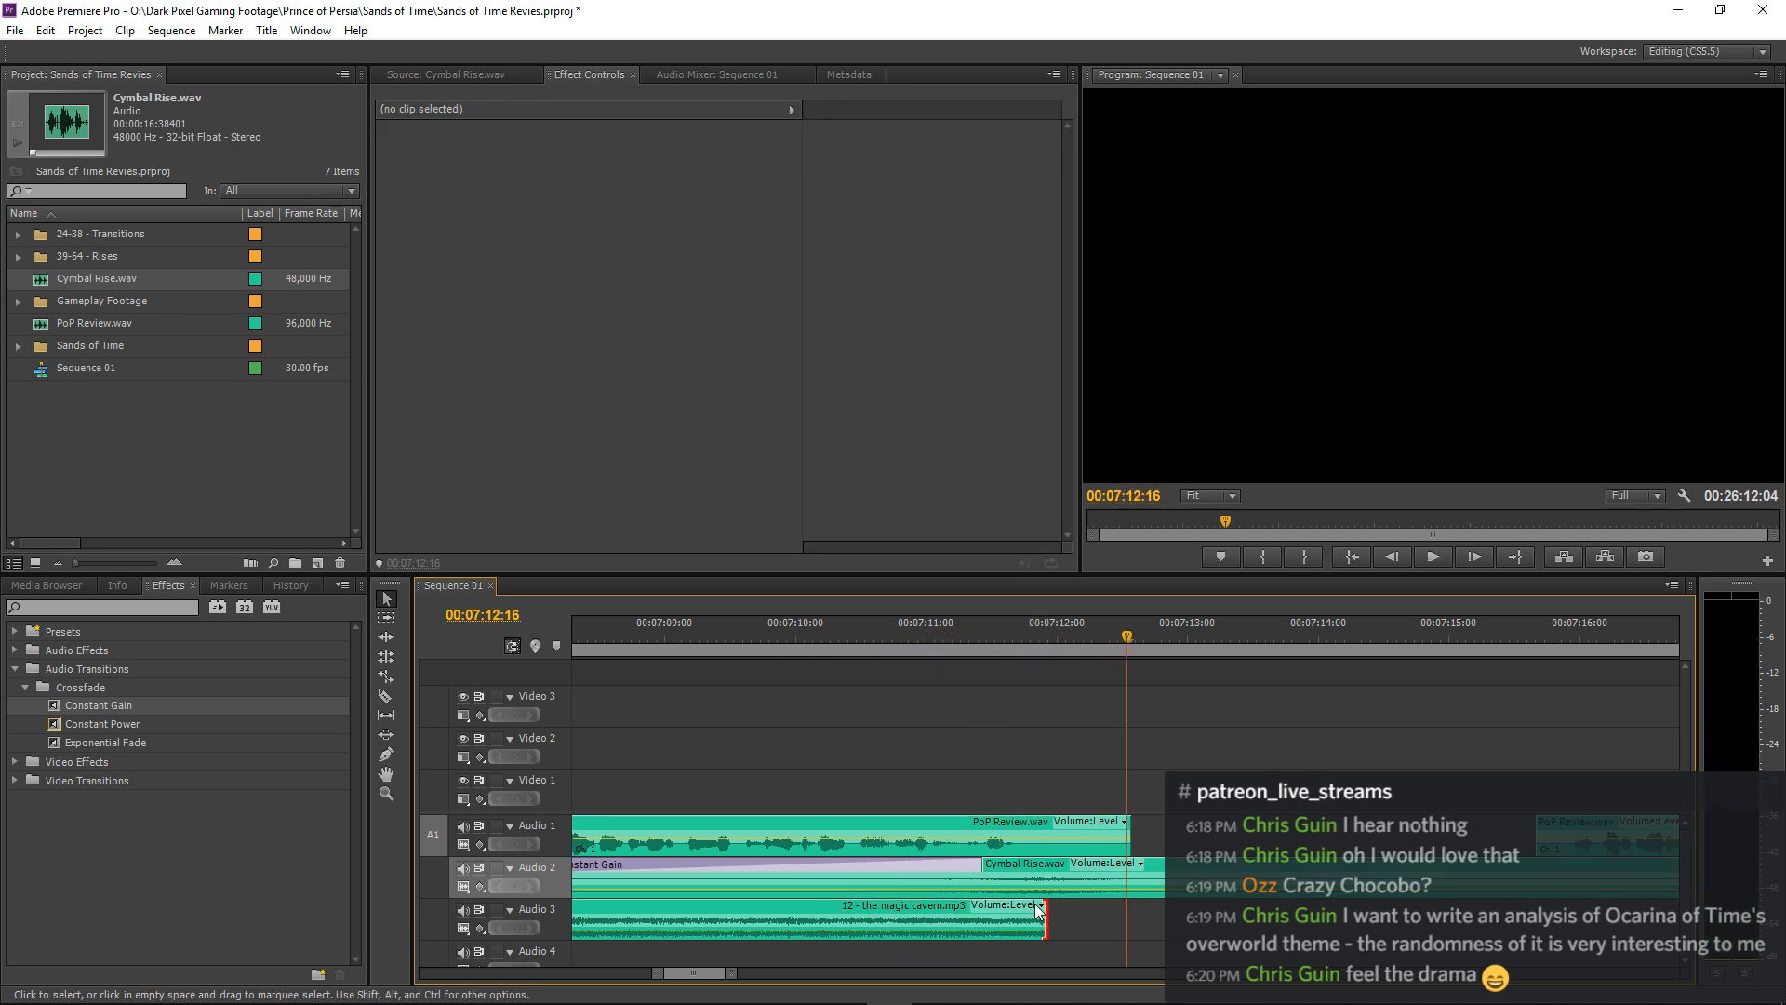
pyautogui.moveTo(53, 709); pyautogui.dragTo(1036, 917)
pyautogui.click(874, 634)
pyautogui.click(919, 910)
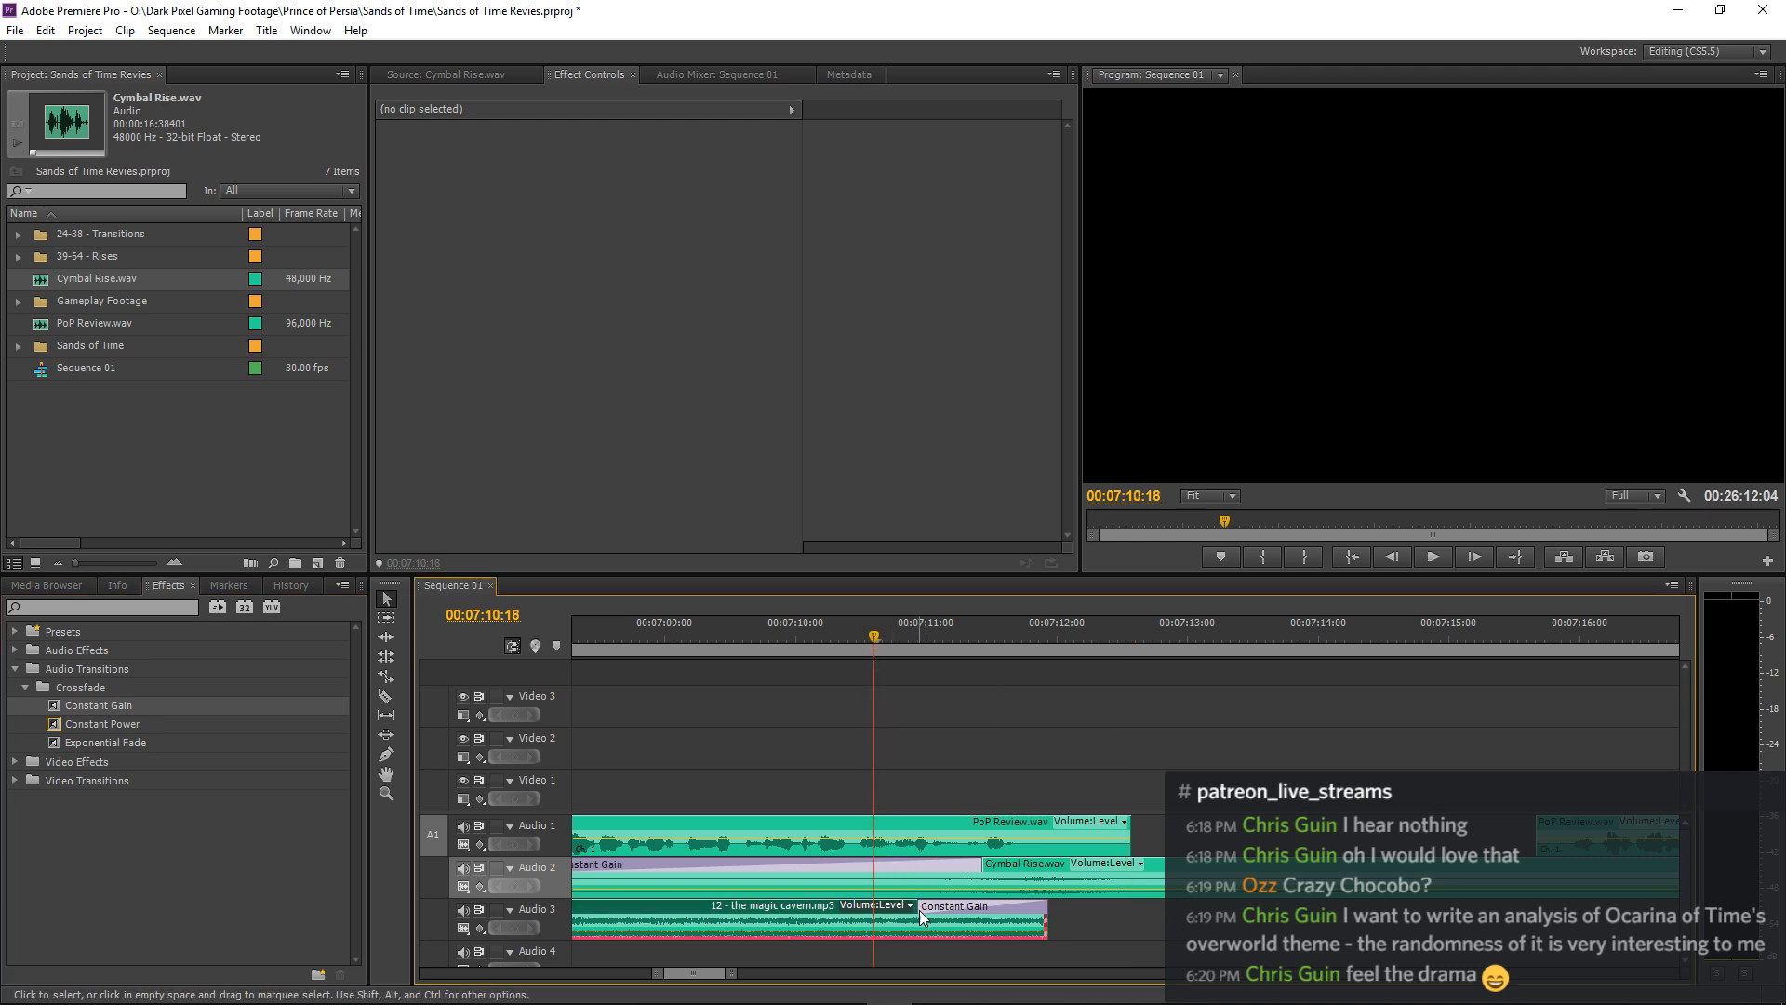
pyautogui.click(930, 907)
pyautogui.press('space')
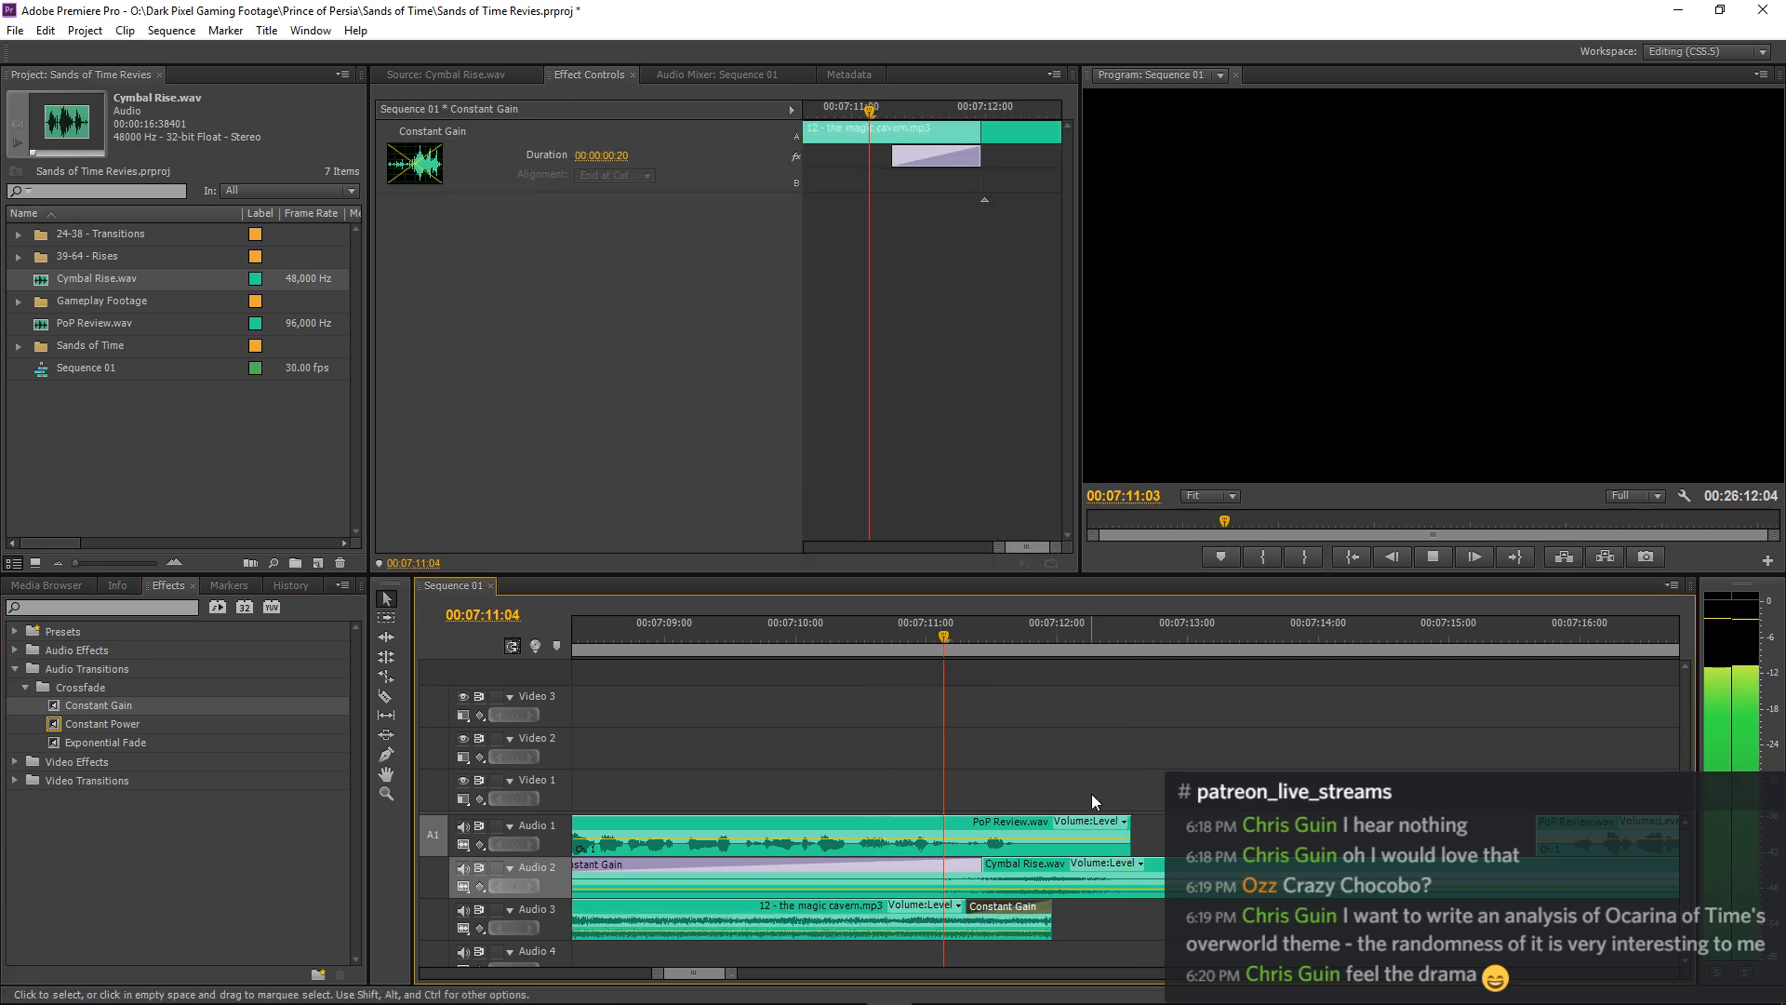
# Extend the 12 - the magic cavern.mp3 clip to about 00:07:12:06 and lengthen its Constant Gain fade to 26 frames, checking by ear.
pyautogui.moveTo(1050, 915); pyautogui.dragTo(1084, 916)
pyautogui.click(896, 655)
pyautogui.press('space')
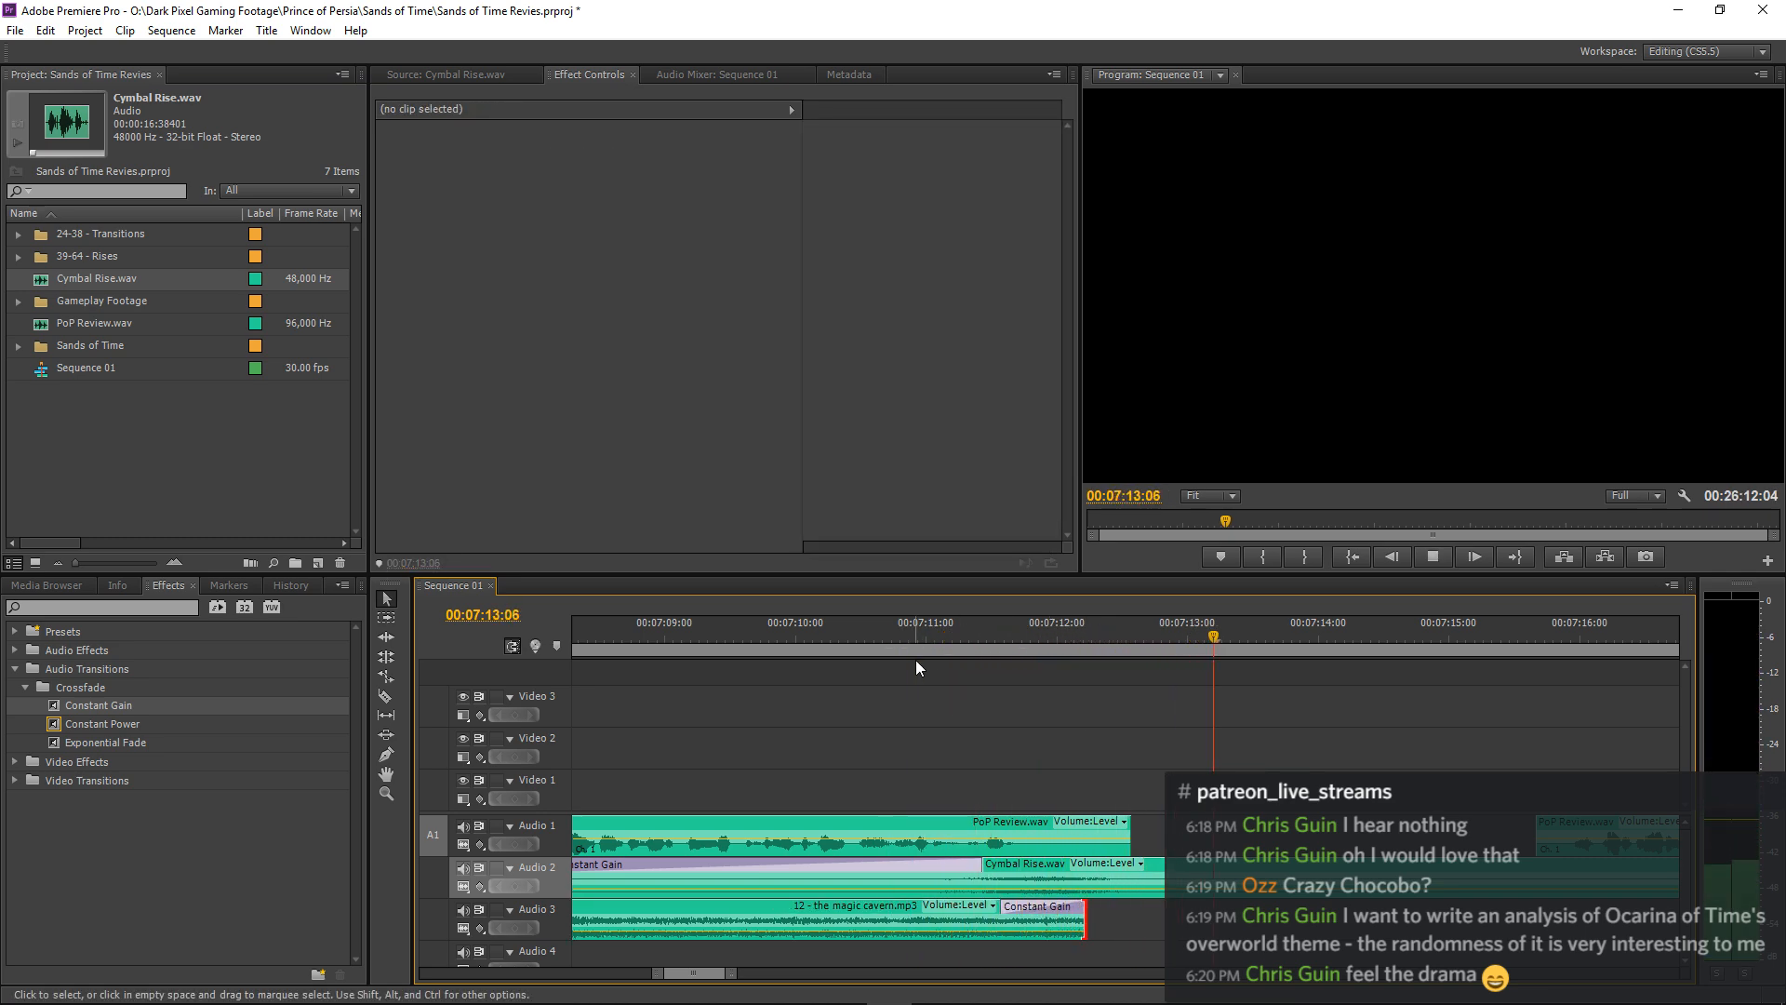
pyautogui.click(745, 646)
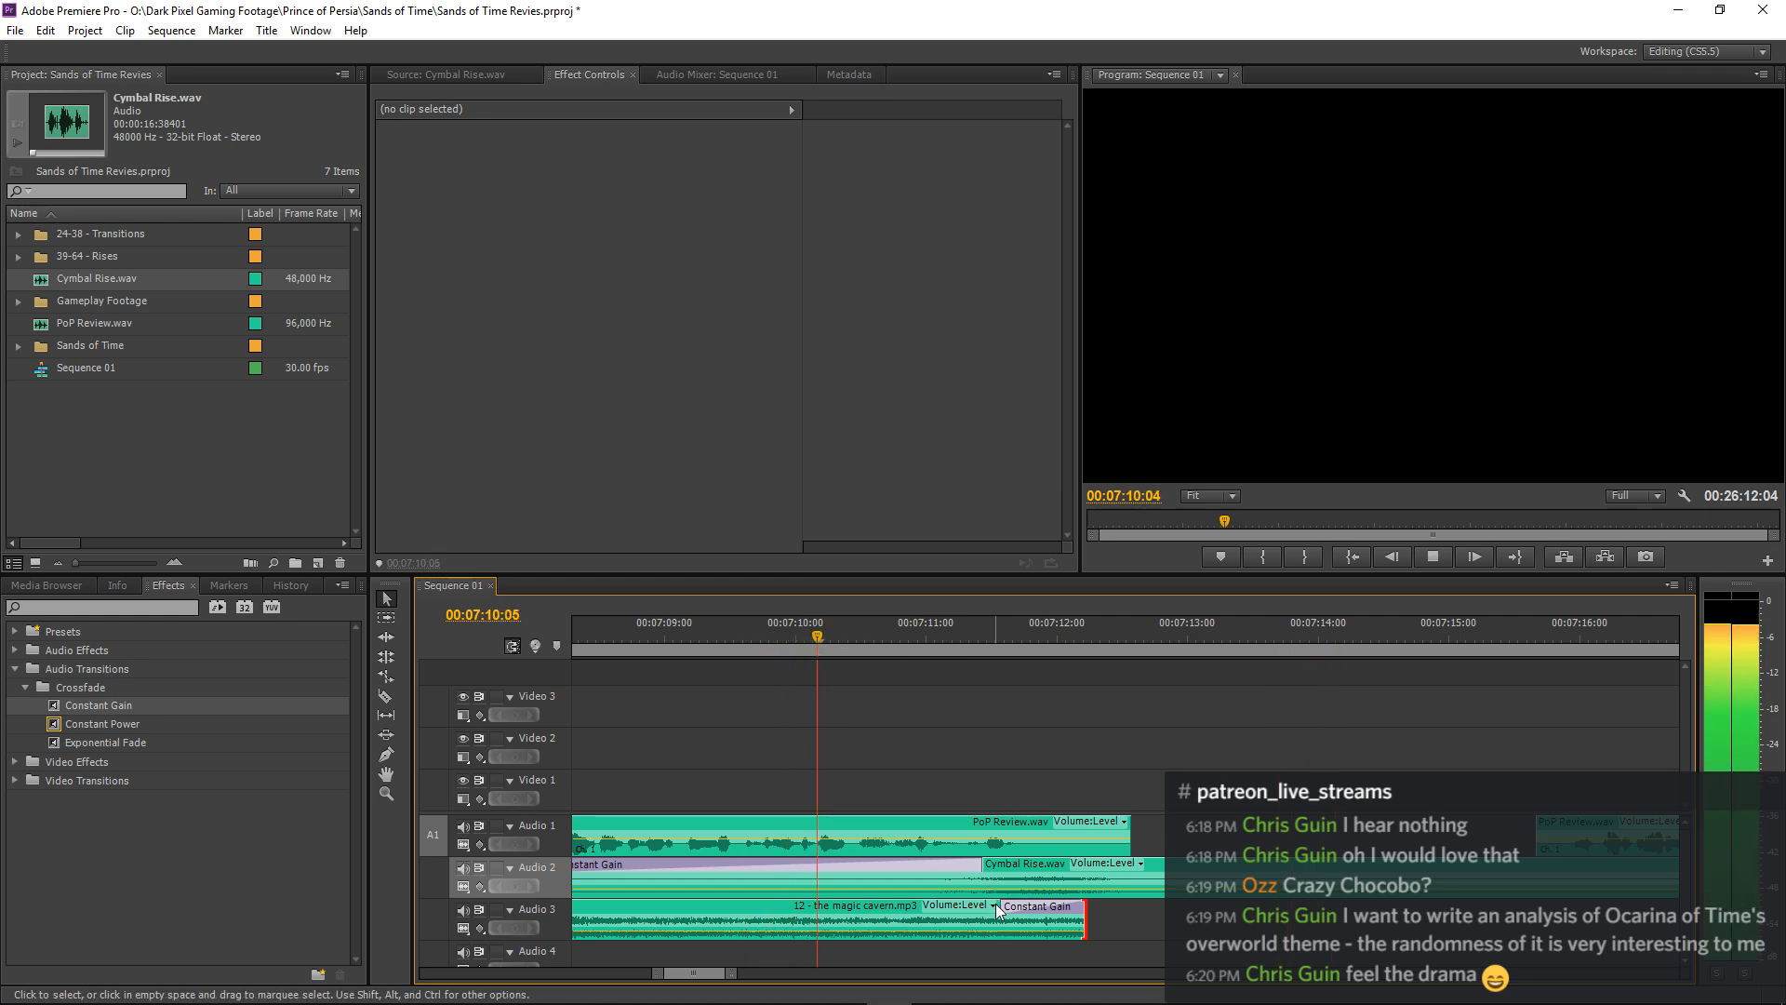
pyautogui.moveTo(986, 916); pyautogui.dragTo(972, 916)
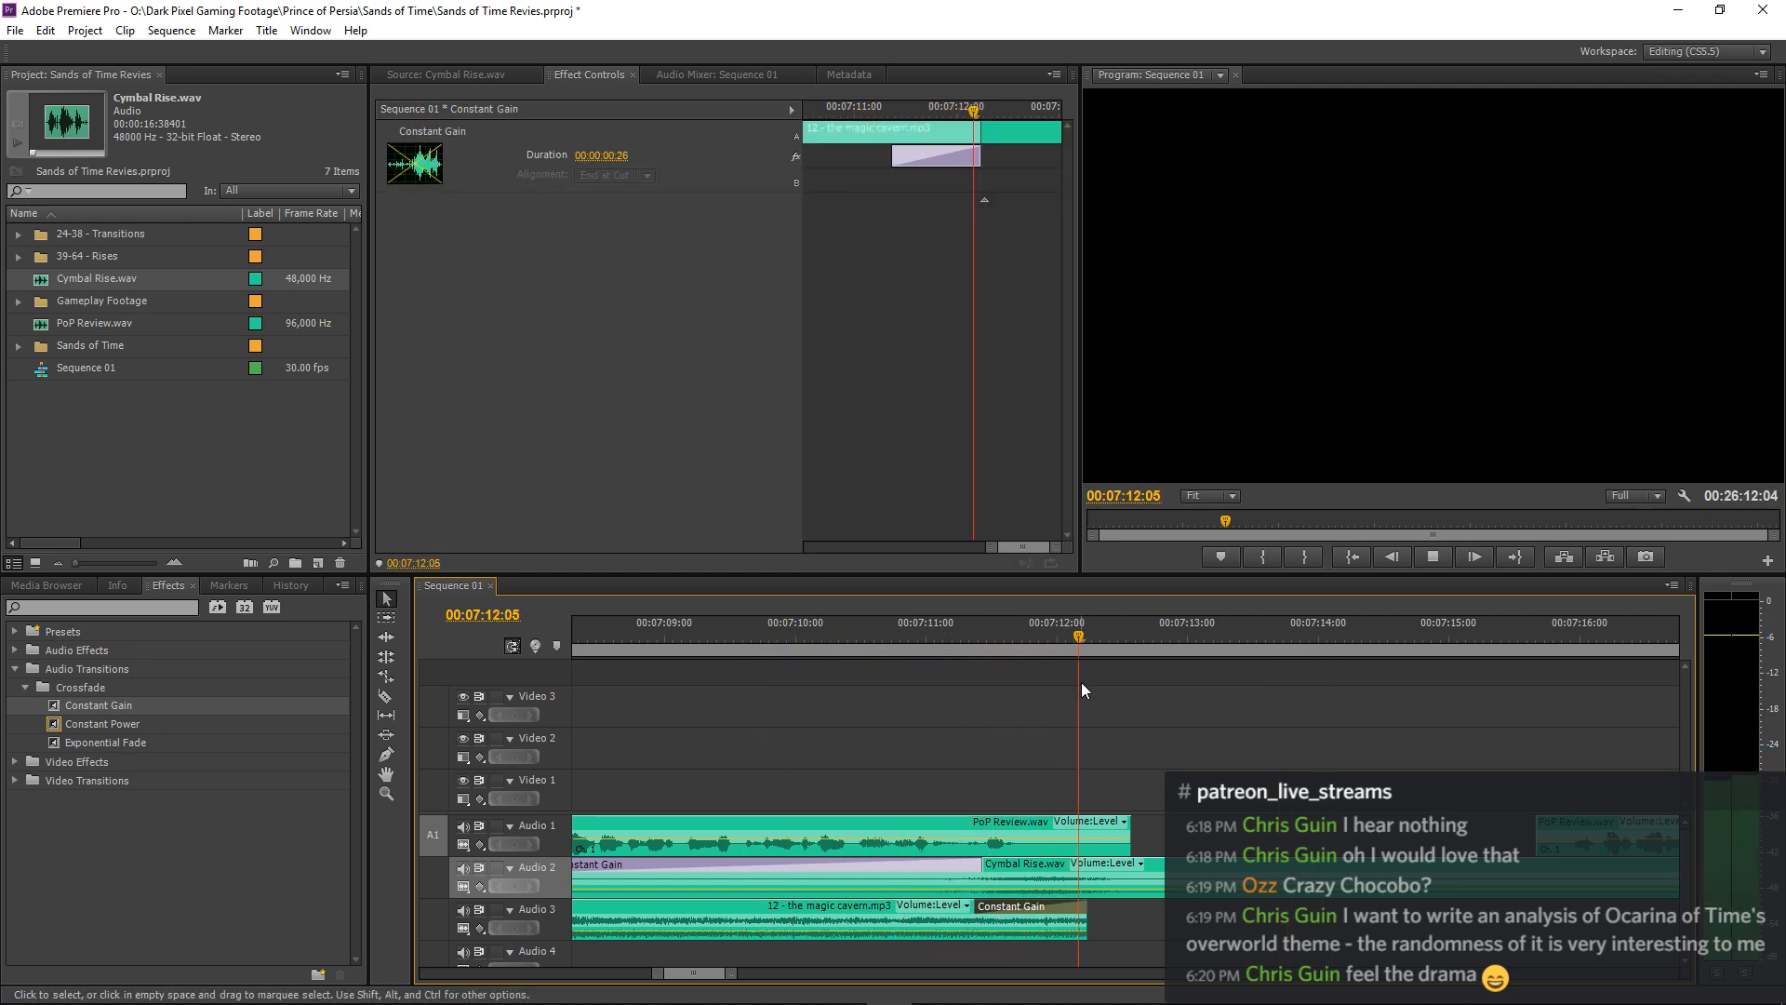
pyautogui.press('space')
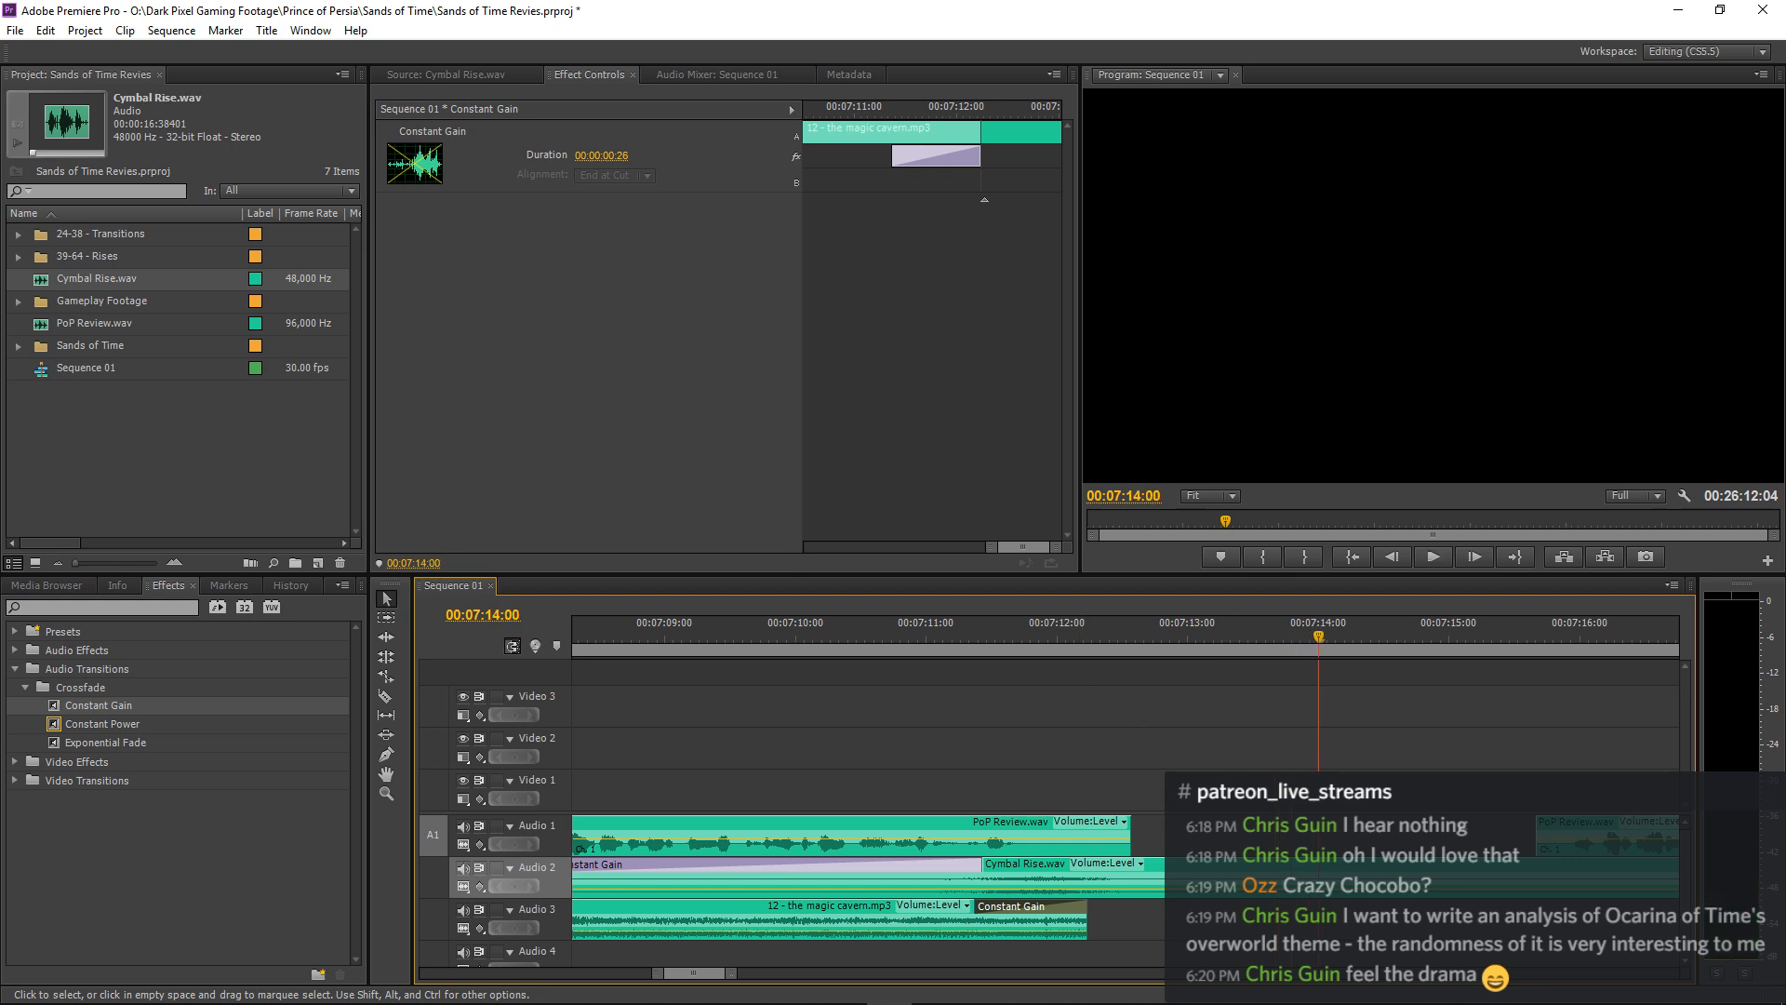
# Move the PoP Review.wav clip after the narration gap earlier to about 00:07:13:29 and play the transition.
pyautogui.moveTo(1543, 823); pyautogui.dragTo(1346, 843)
pyautogui.press('=')
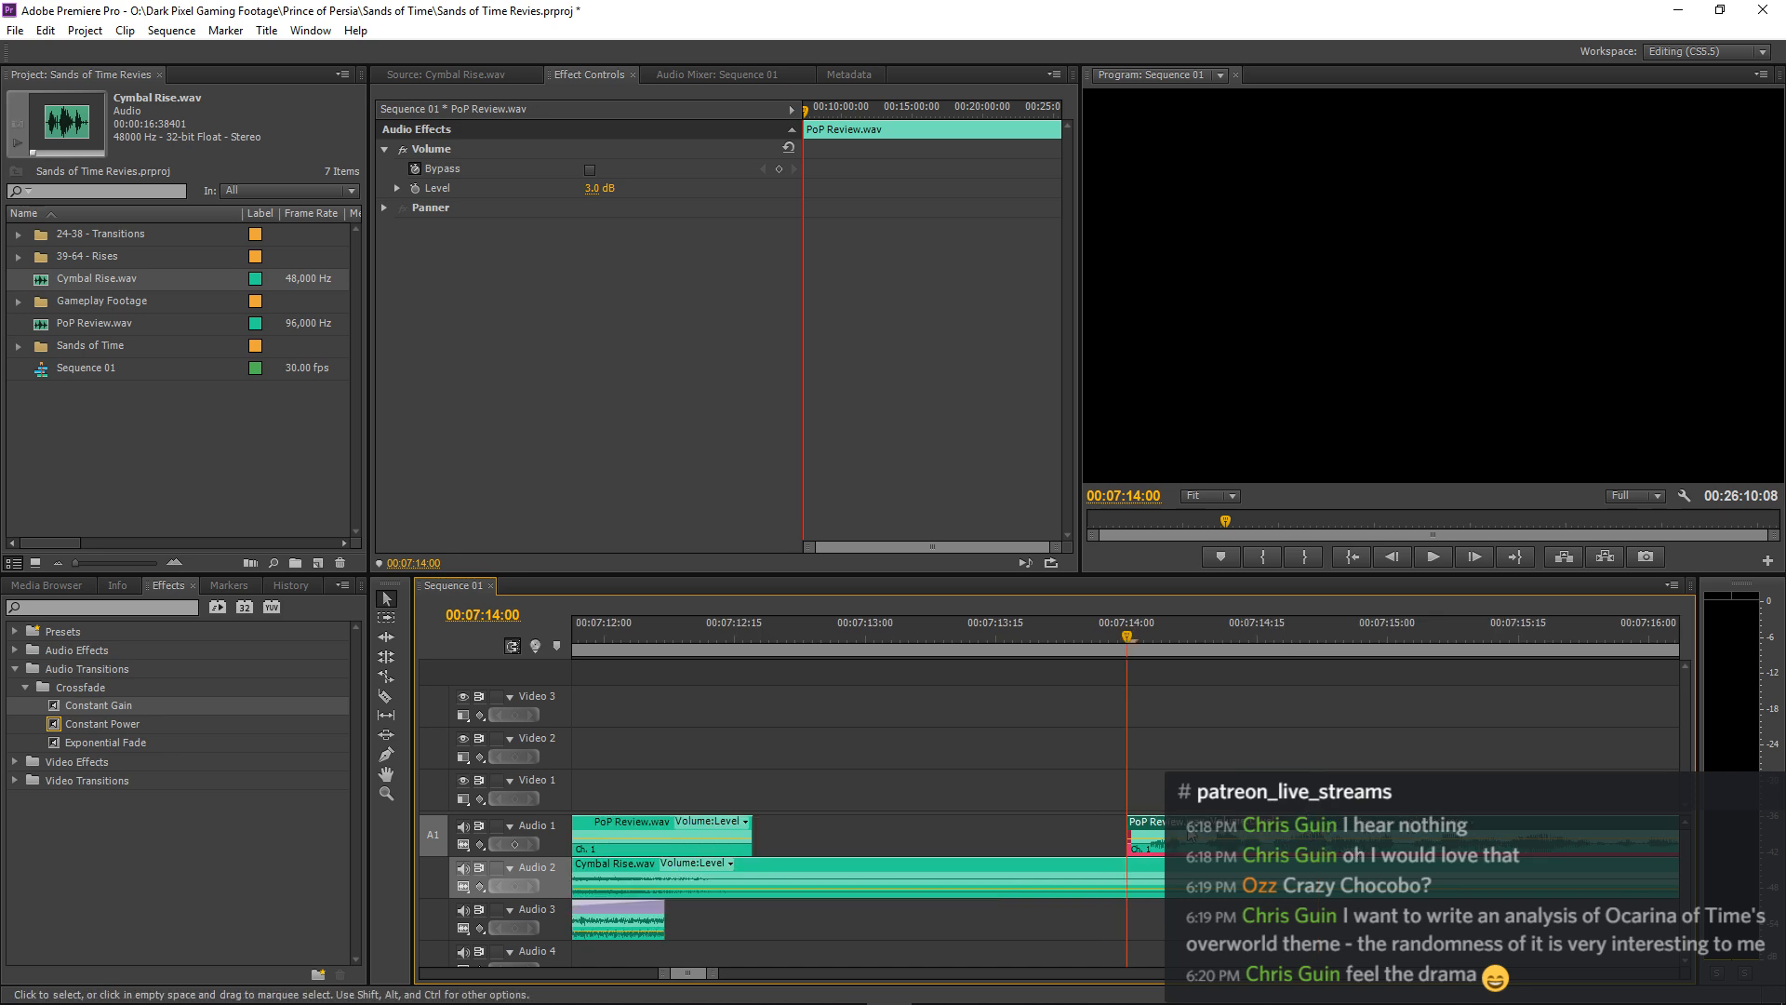
pyautogui.moveTo(1190, 832); pyautogui.dragTo(1172, 836)
pyautogui.moveTo(921, 637); pyautogui.dragTo(410, 666)
pyautogui.press('space')
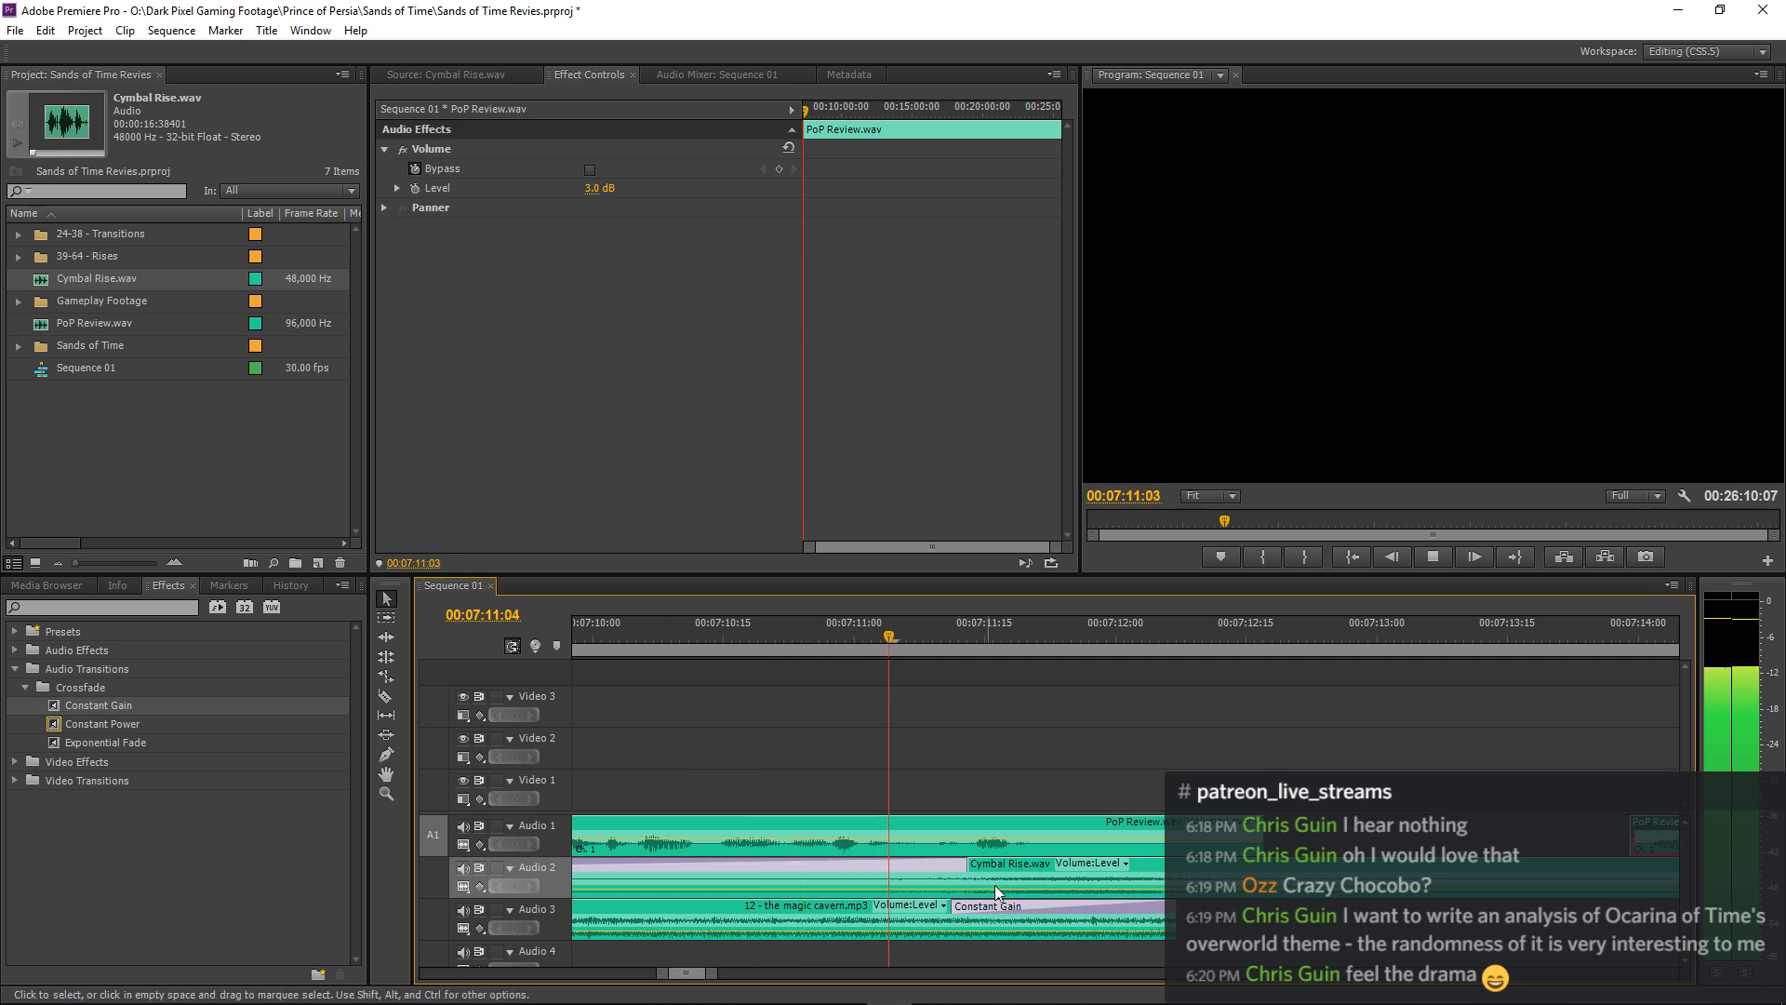
# Set the Cymbal Rise.wav clip's volume level to -24 dB and replay the transition from shortly before 00:07:09:07.
pyautogui.click(1012, 865)
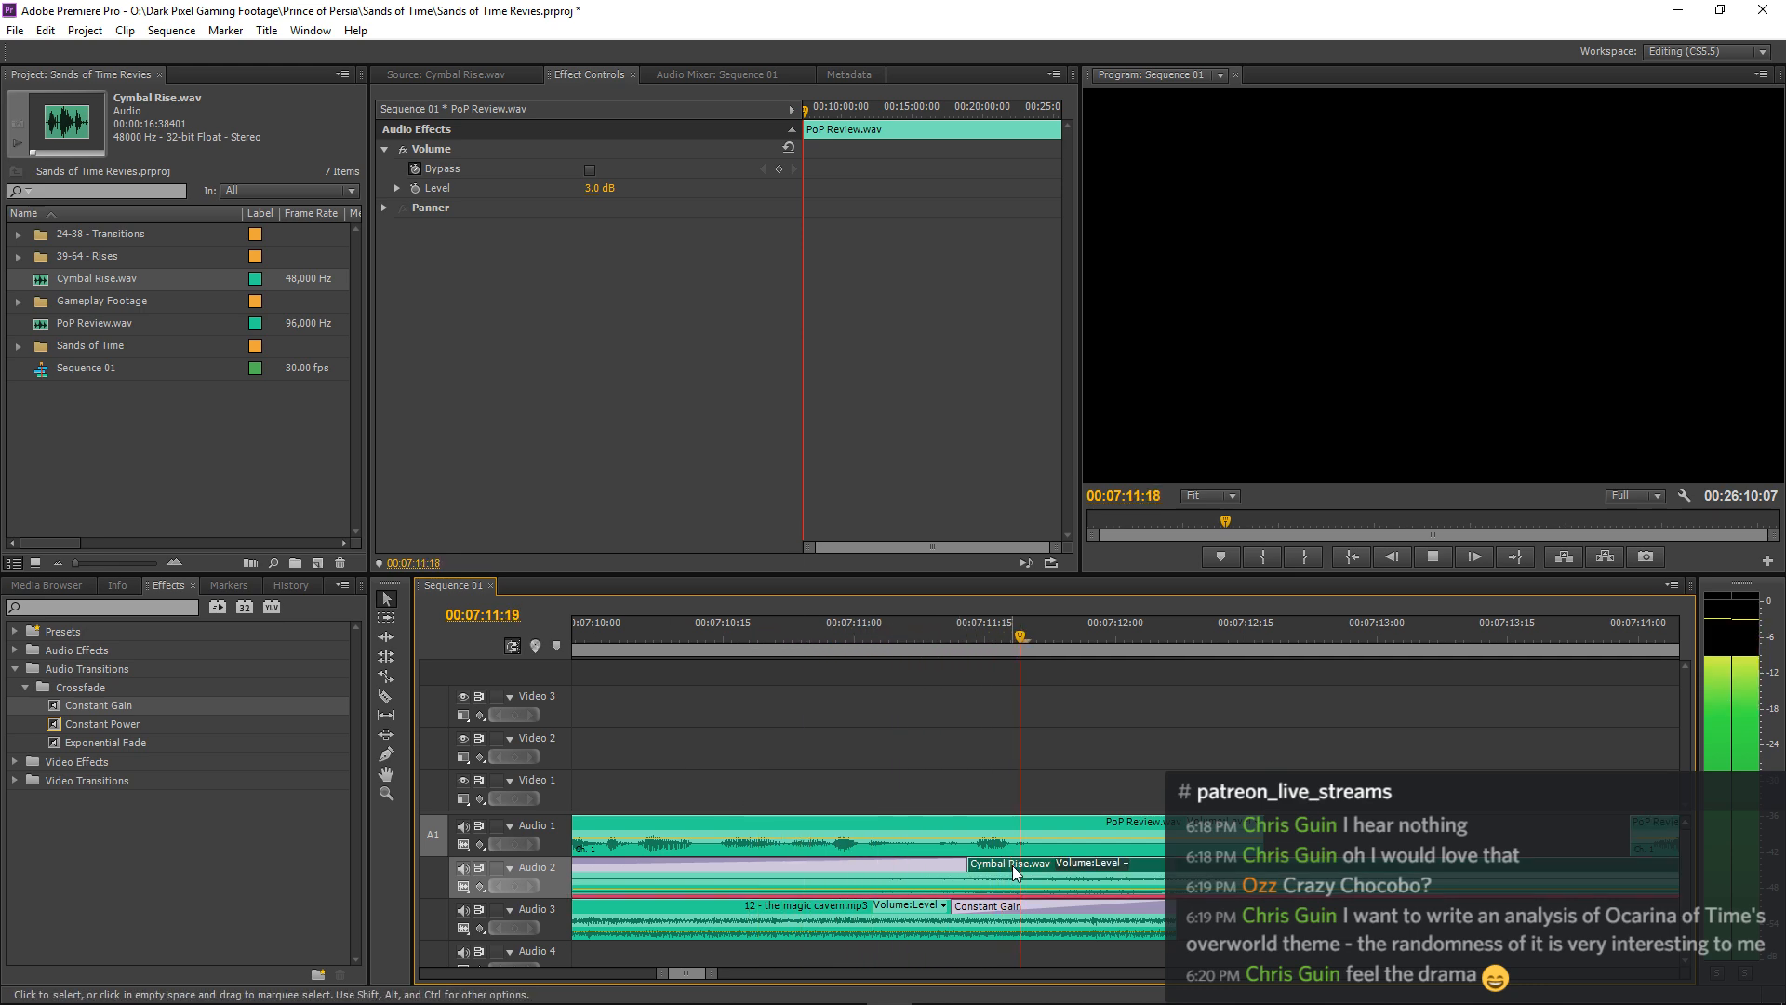
pyautogui.click(603, 188)
pyautogui.write('-24')
pyautogui.press('Return')
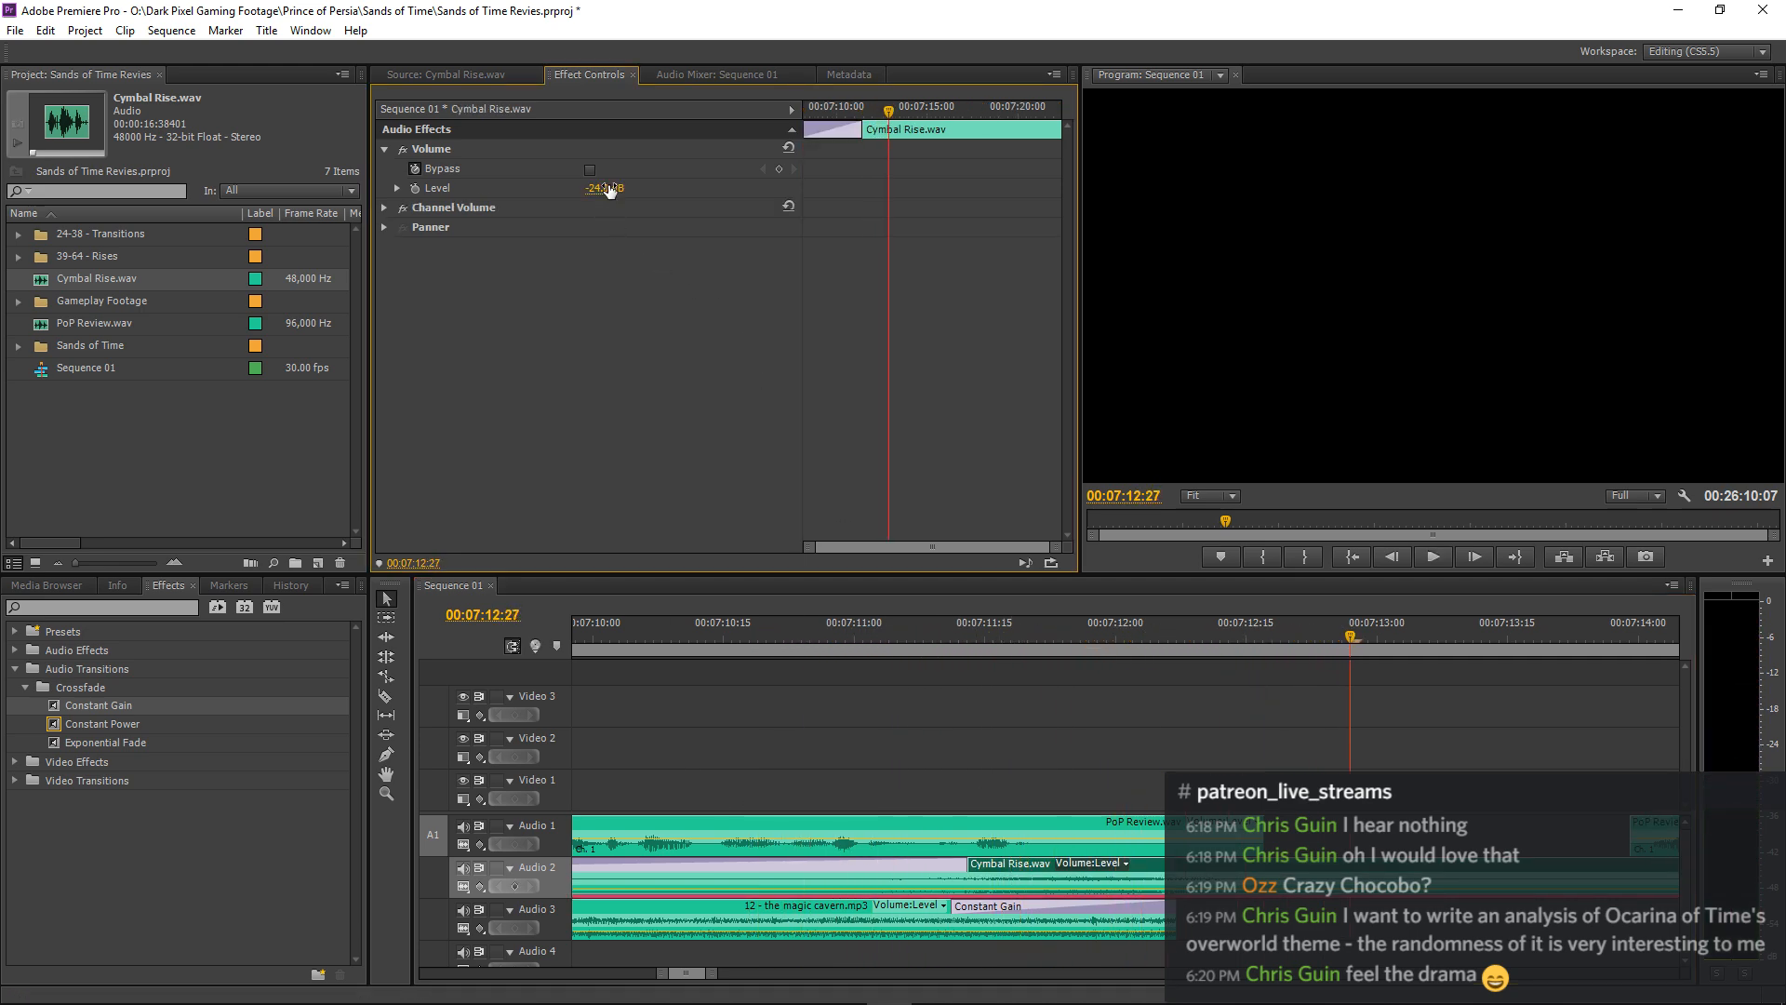
pyautogui.moveTo(690, 625); pyautogui.dragTo(462, 714)
pyautogui.press('space')
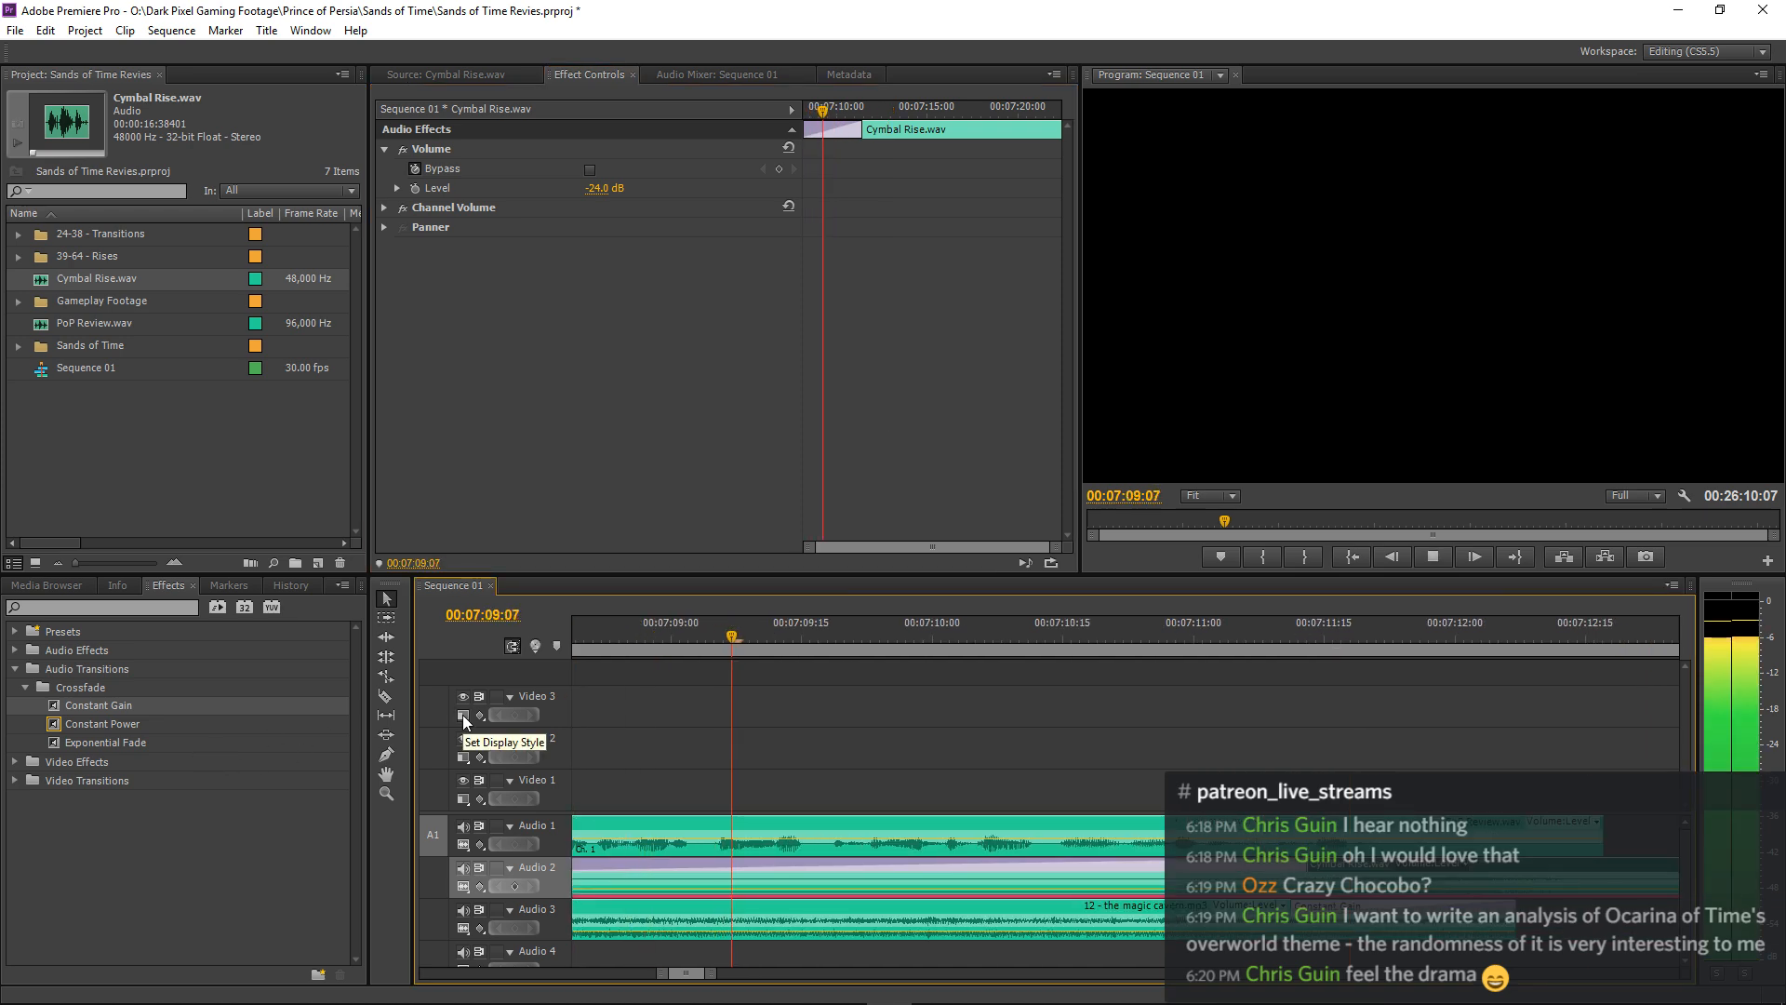
# Listen to the music transition and the following narration, replaying from about 00:07:09:14 to judge the narration gap.
pyautogui.press('-')
pyautogui.press('-')
pyautogui.press('-')
pyautogui.press('-')
pyautogui.click(1210, 668)
pyautogui.press('-')
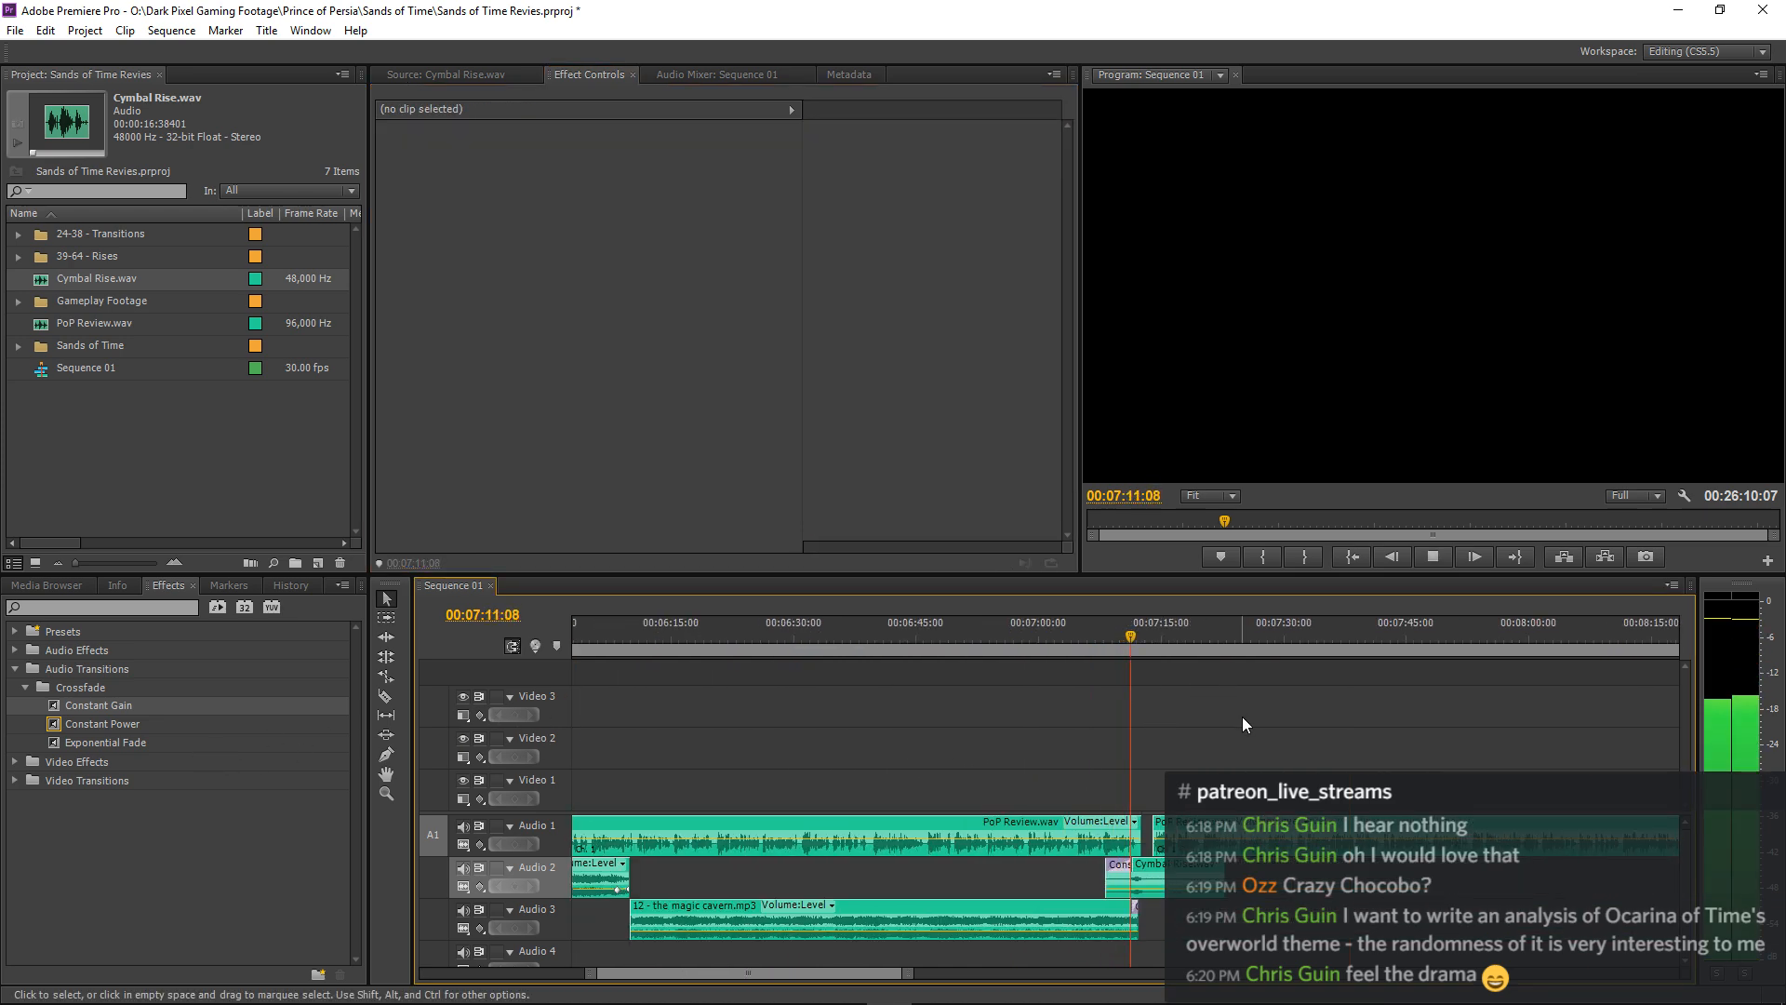
pyautogui.press('=')
pyautogui.press('=')
pyautogui.press('=')
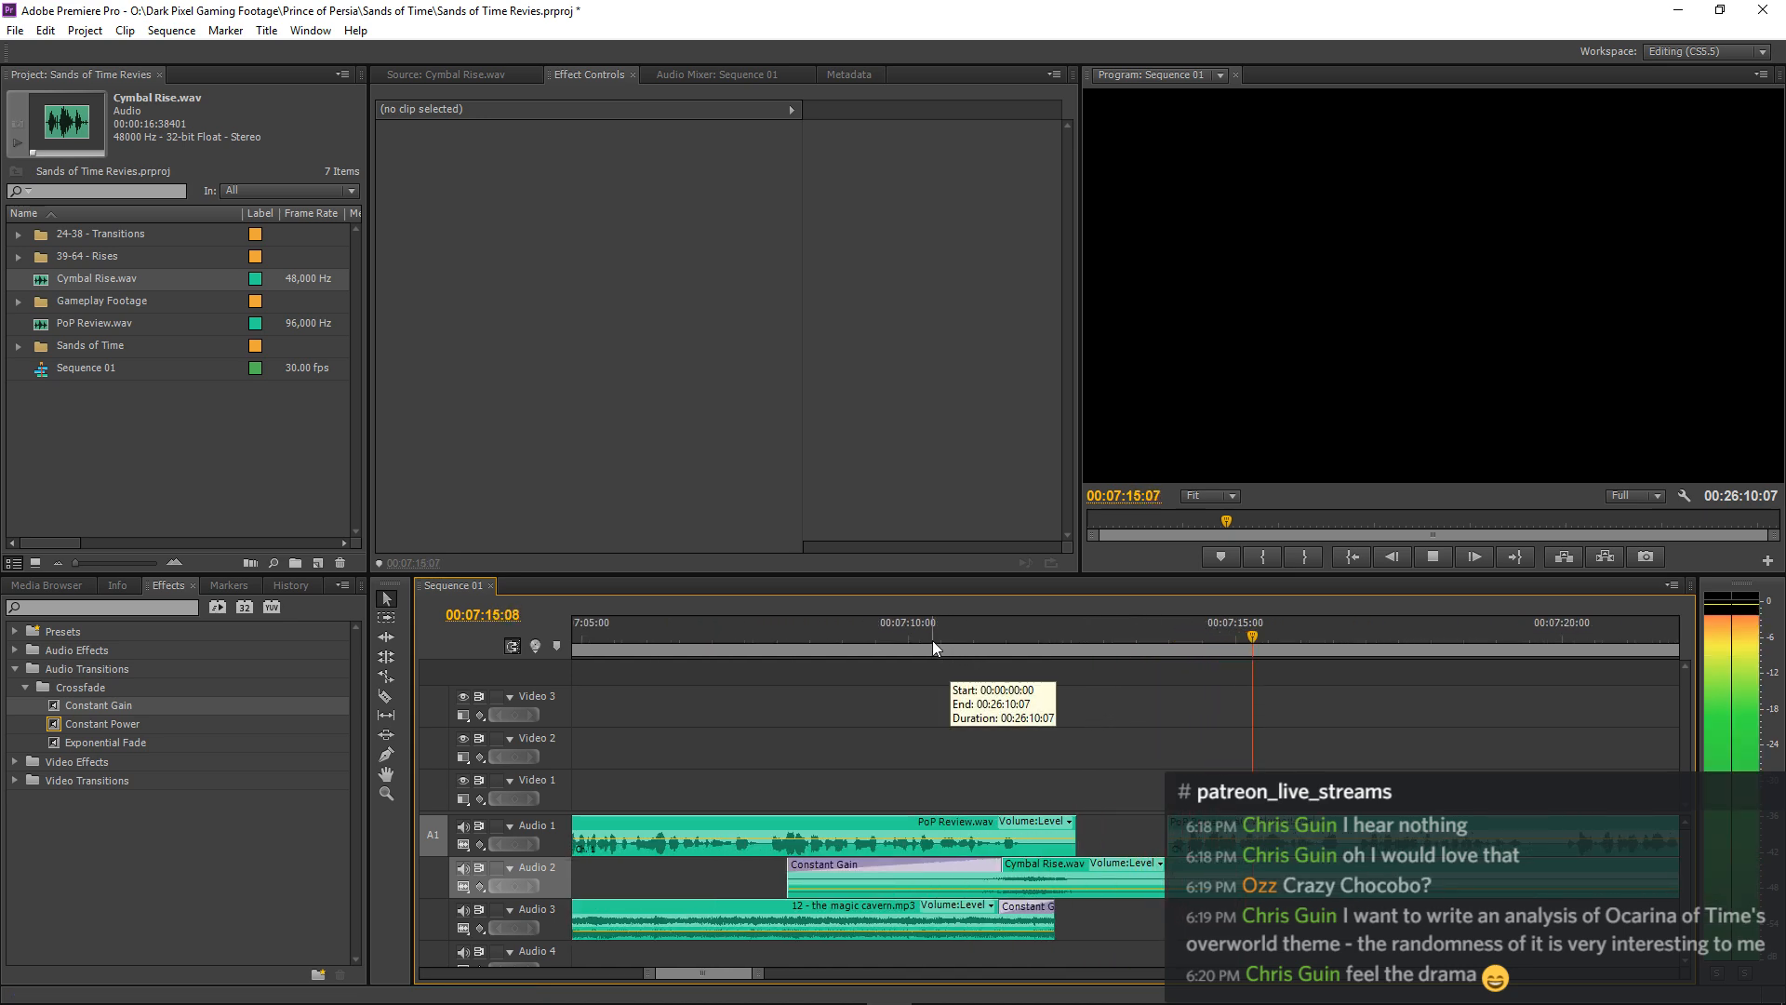
pyautogui.click(872, 626)
pyautogui.press('space')
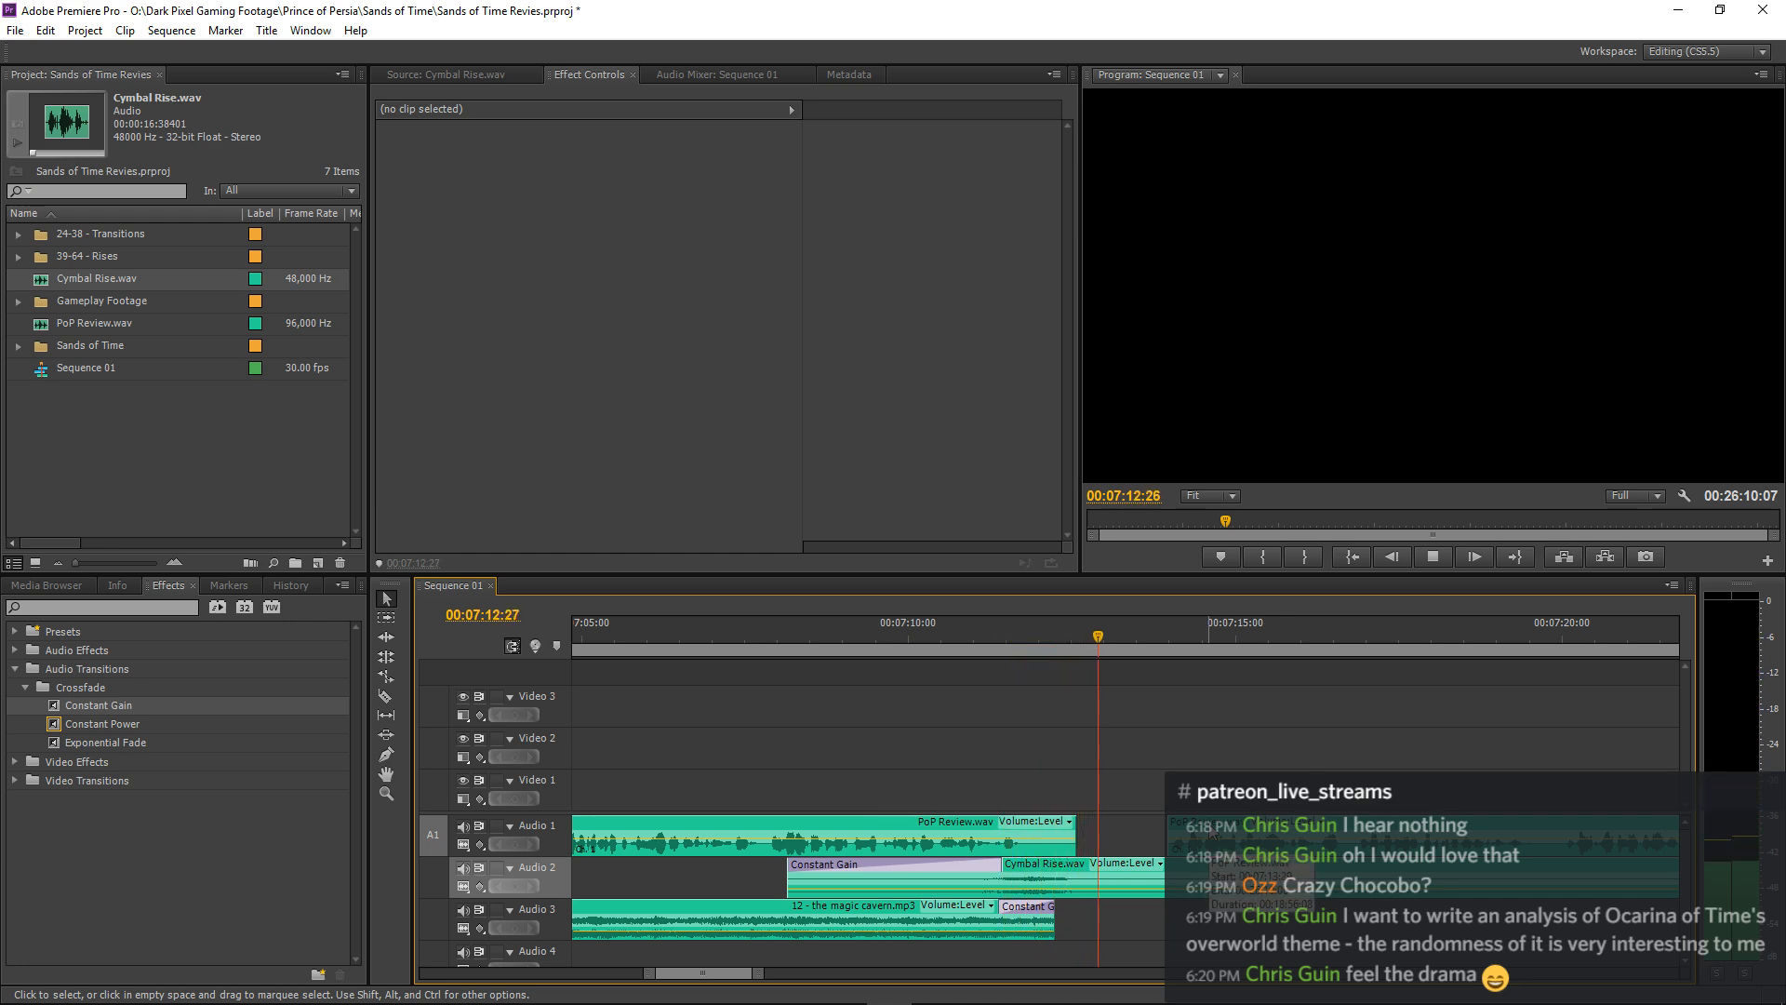
# Move the PoP Review.wav clip after the gap to about 00:07:13:06 and play from about 00:07:07:01.
pyautogui.press('space')
pyautogui.moveTo(1207, 837); pyautogui.dragTo(1157, 837)
pyautogui.click(714, 628)
pyautogui.press('space')
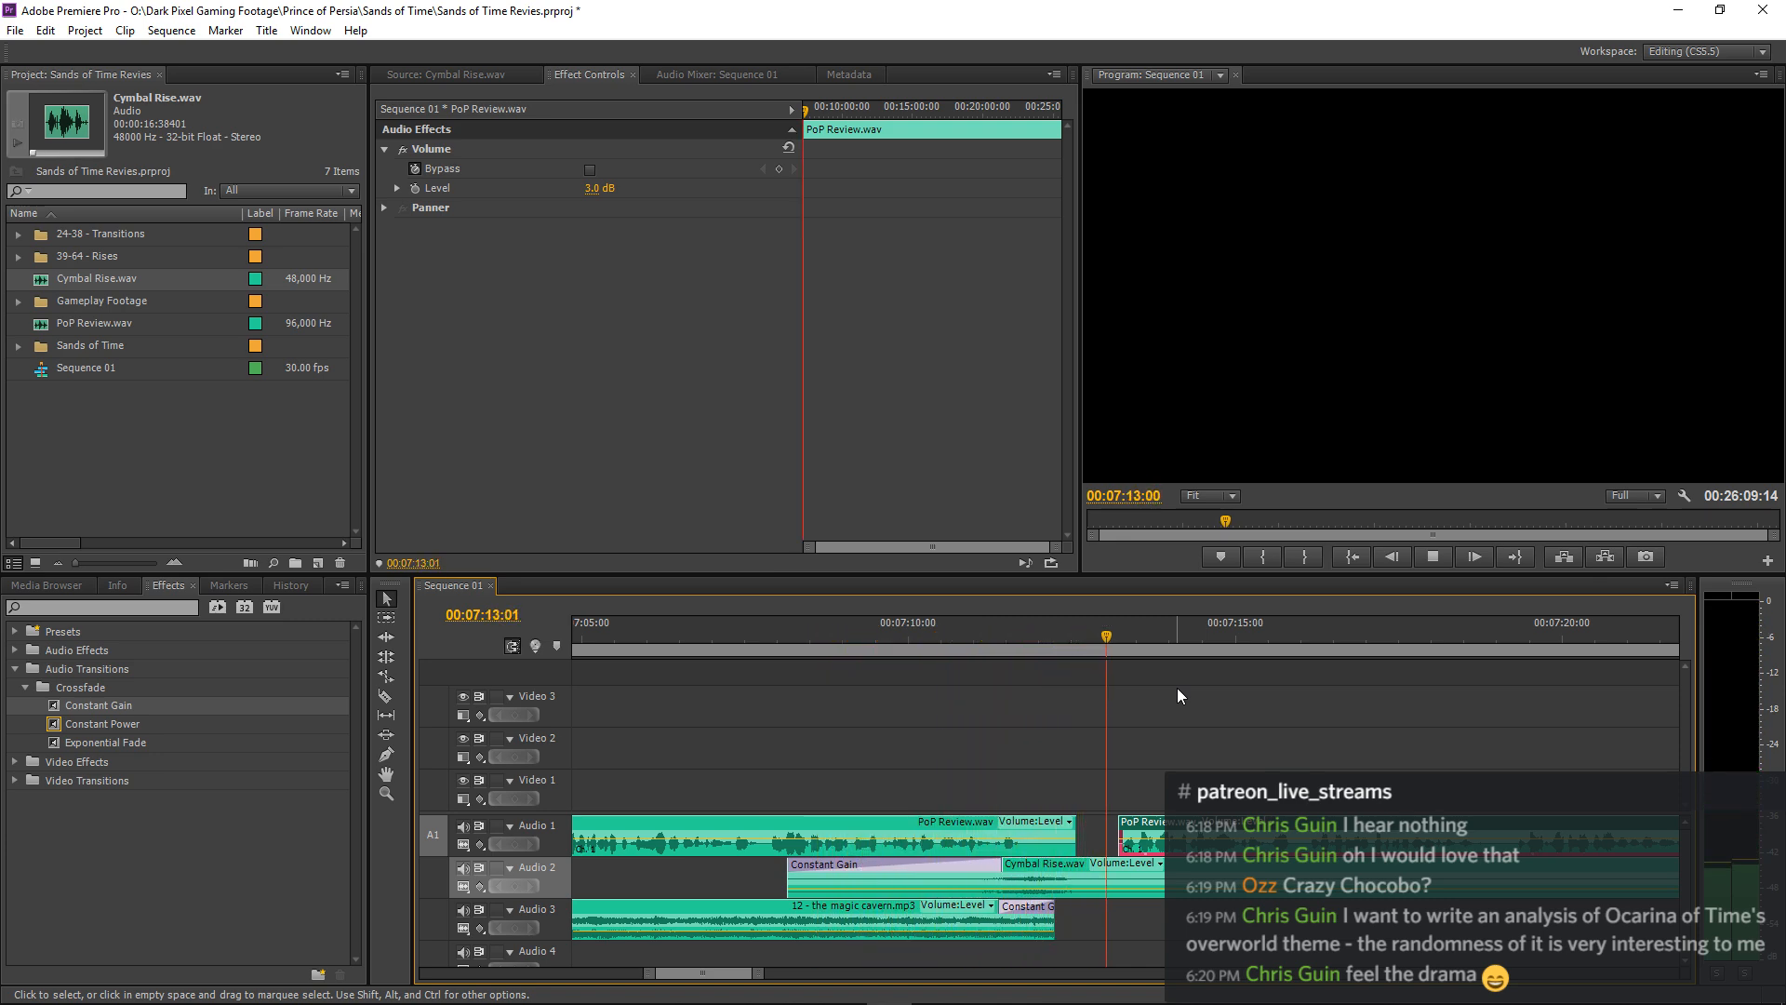
pyautogui.click(1098, 679)
pyautogui.press('-')
pyautogui.press('-')
pyautogui.press('-')
pyautogui.press('-')
pyautogui.press('-')
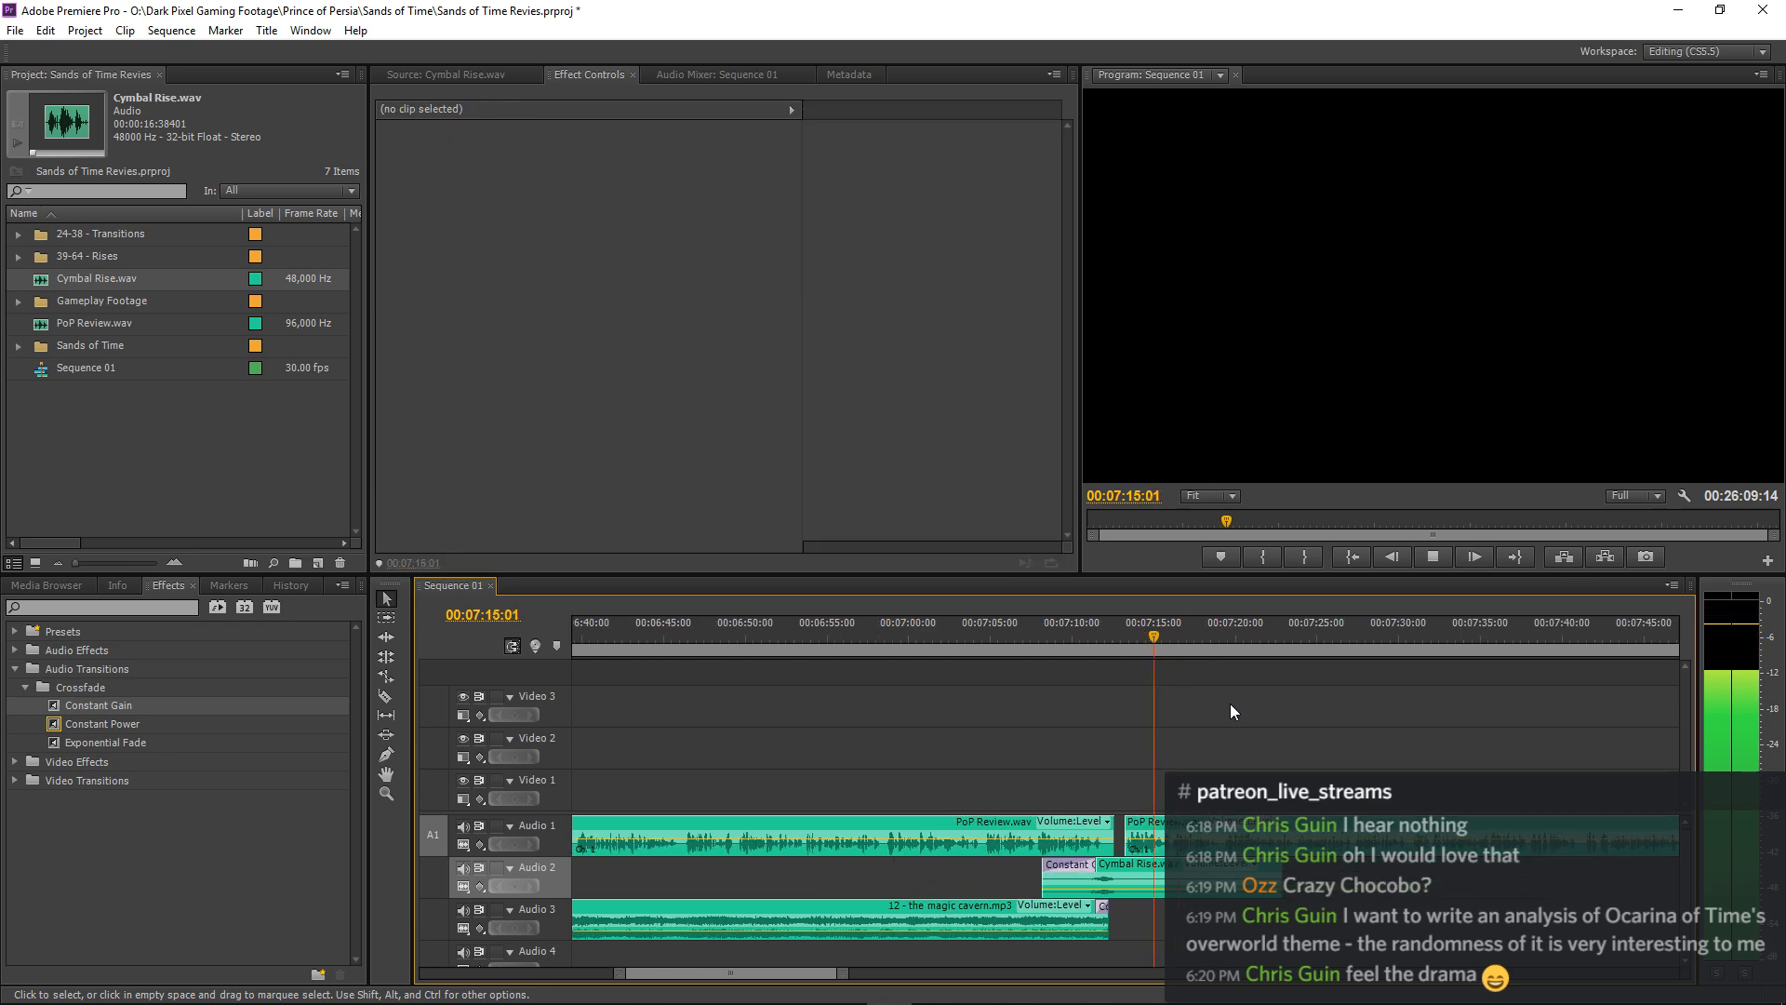
pyautogui.press('space')
# Set the Cymbal Rise.wav clip's volume level to -26 dB and listen to the transition from about 00:07:07:03.
pyautogui.press('=')
pyautogui.press('=')
pyautogui.press('=')
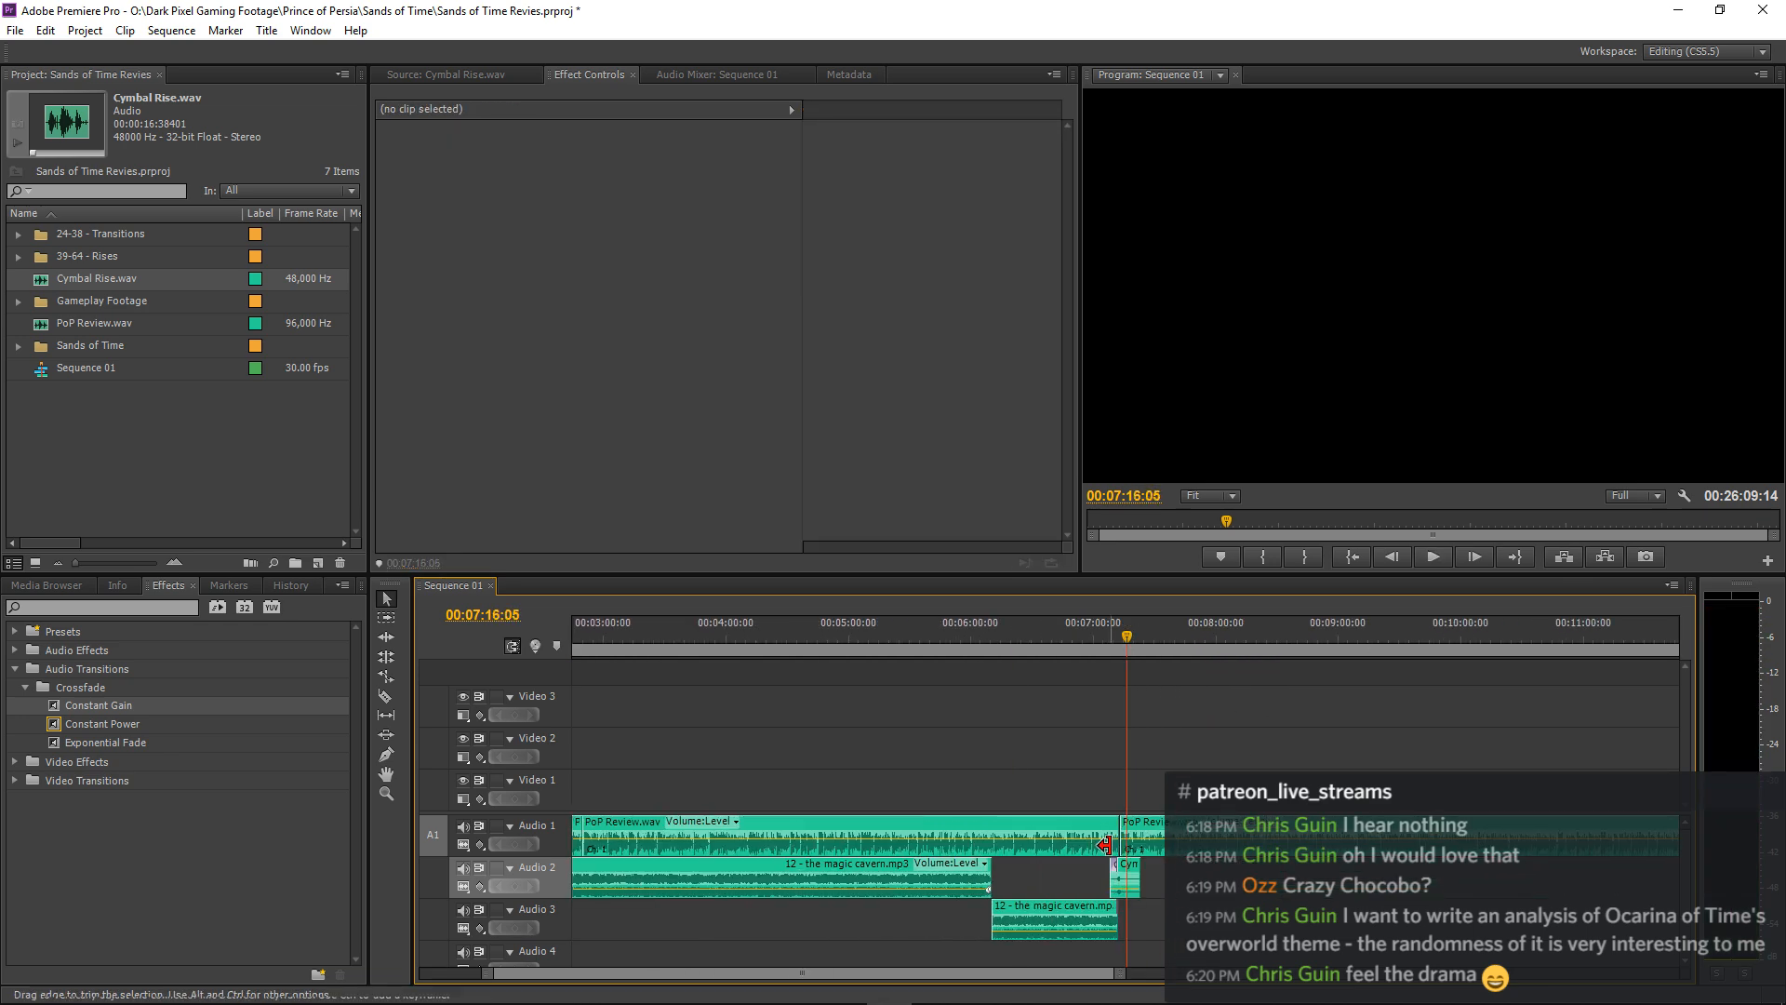
pyautogui.press('=')
pyautogui.click(1033, 872)
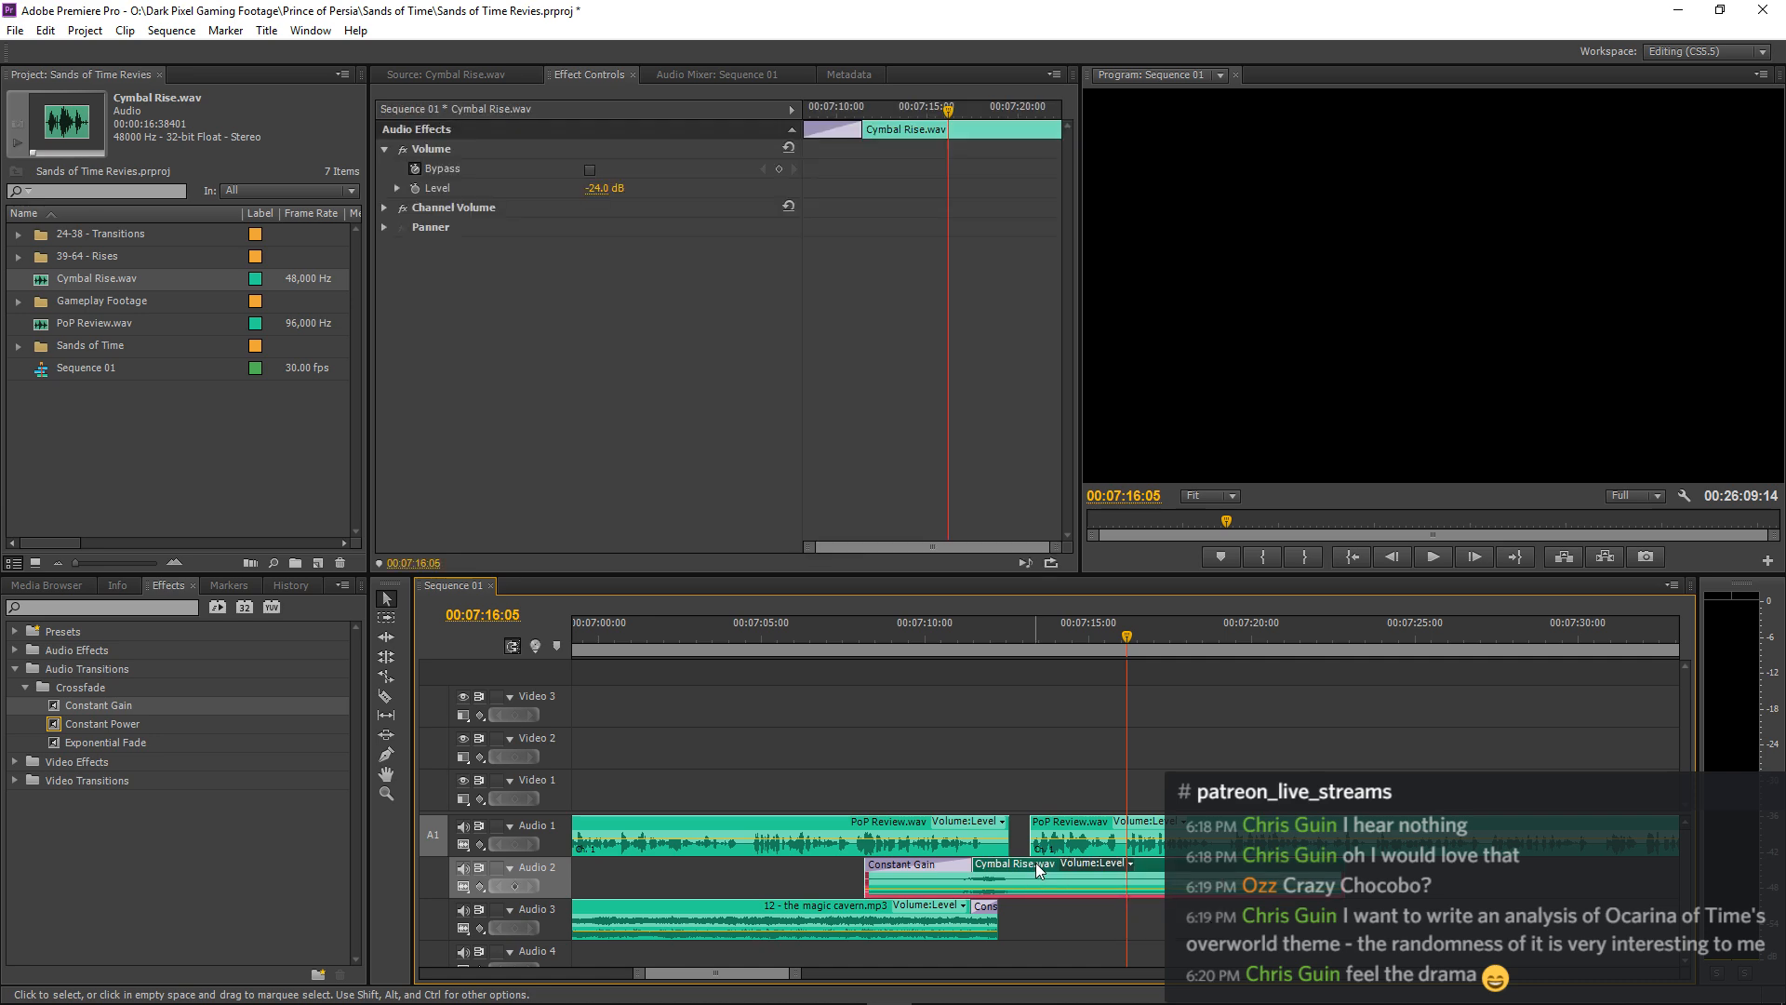
pyautogui.click(609, 187)
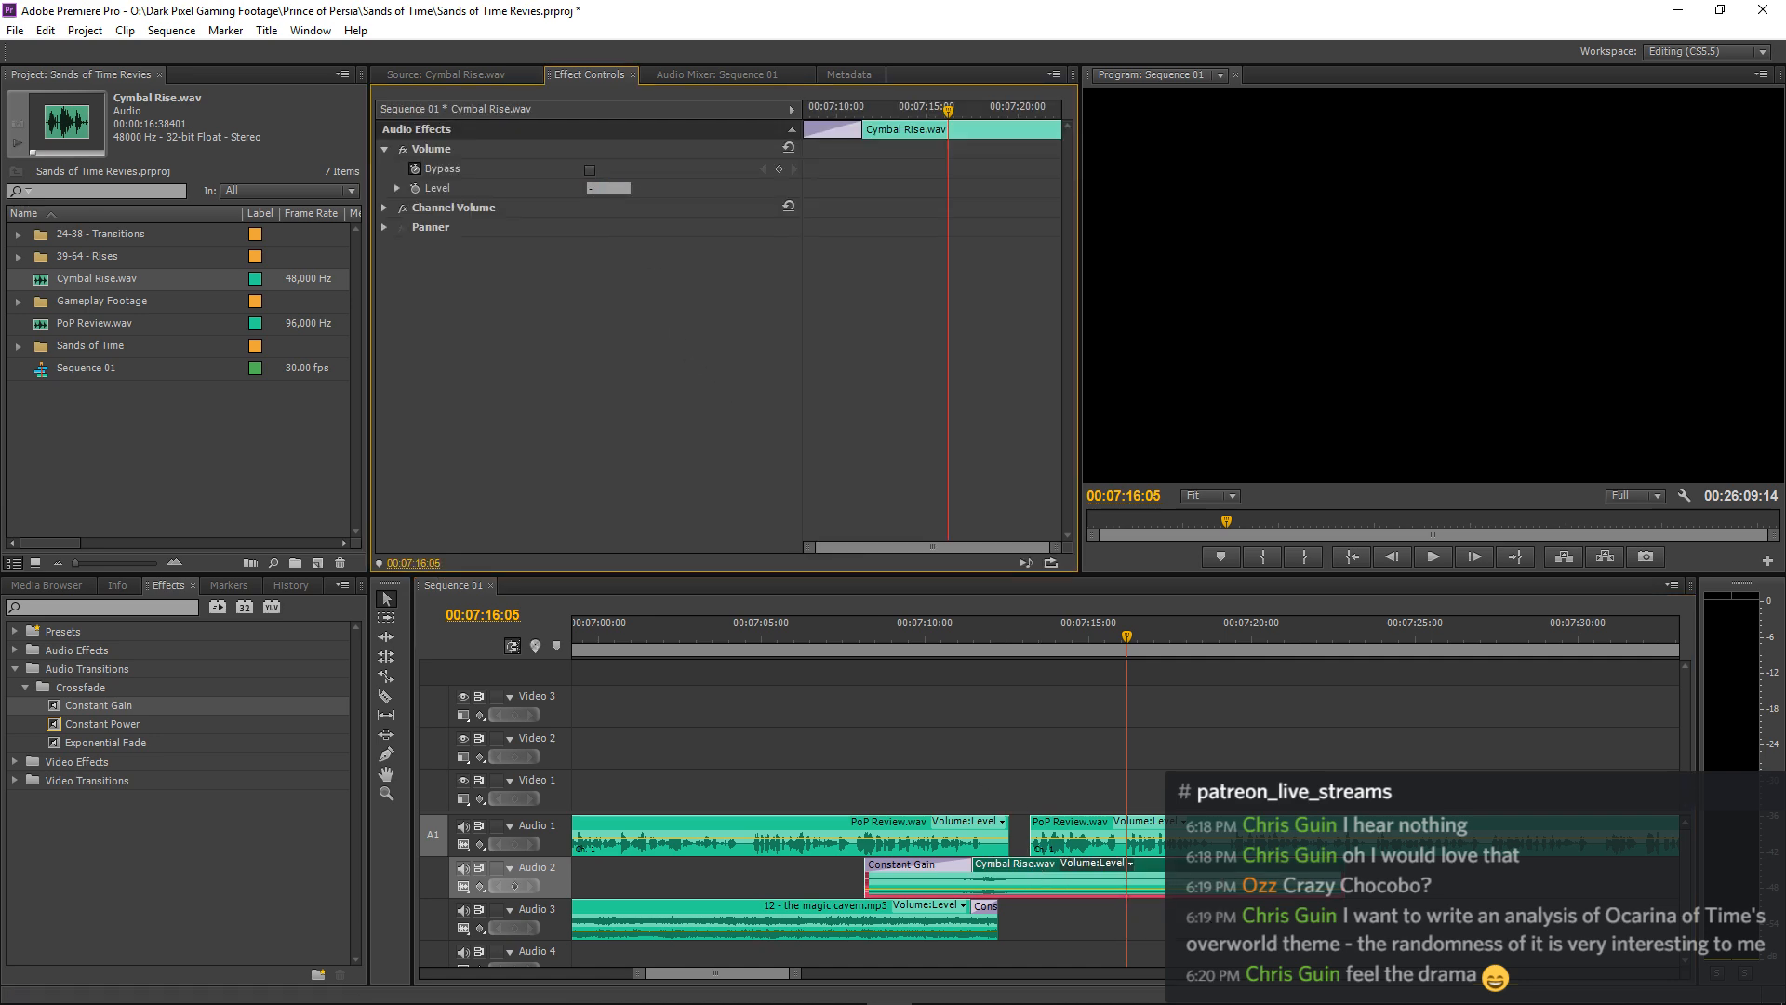
pyautogui.click(829, 636)
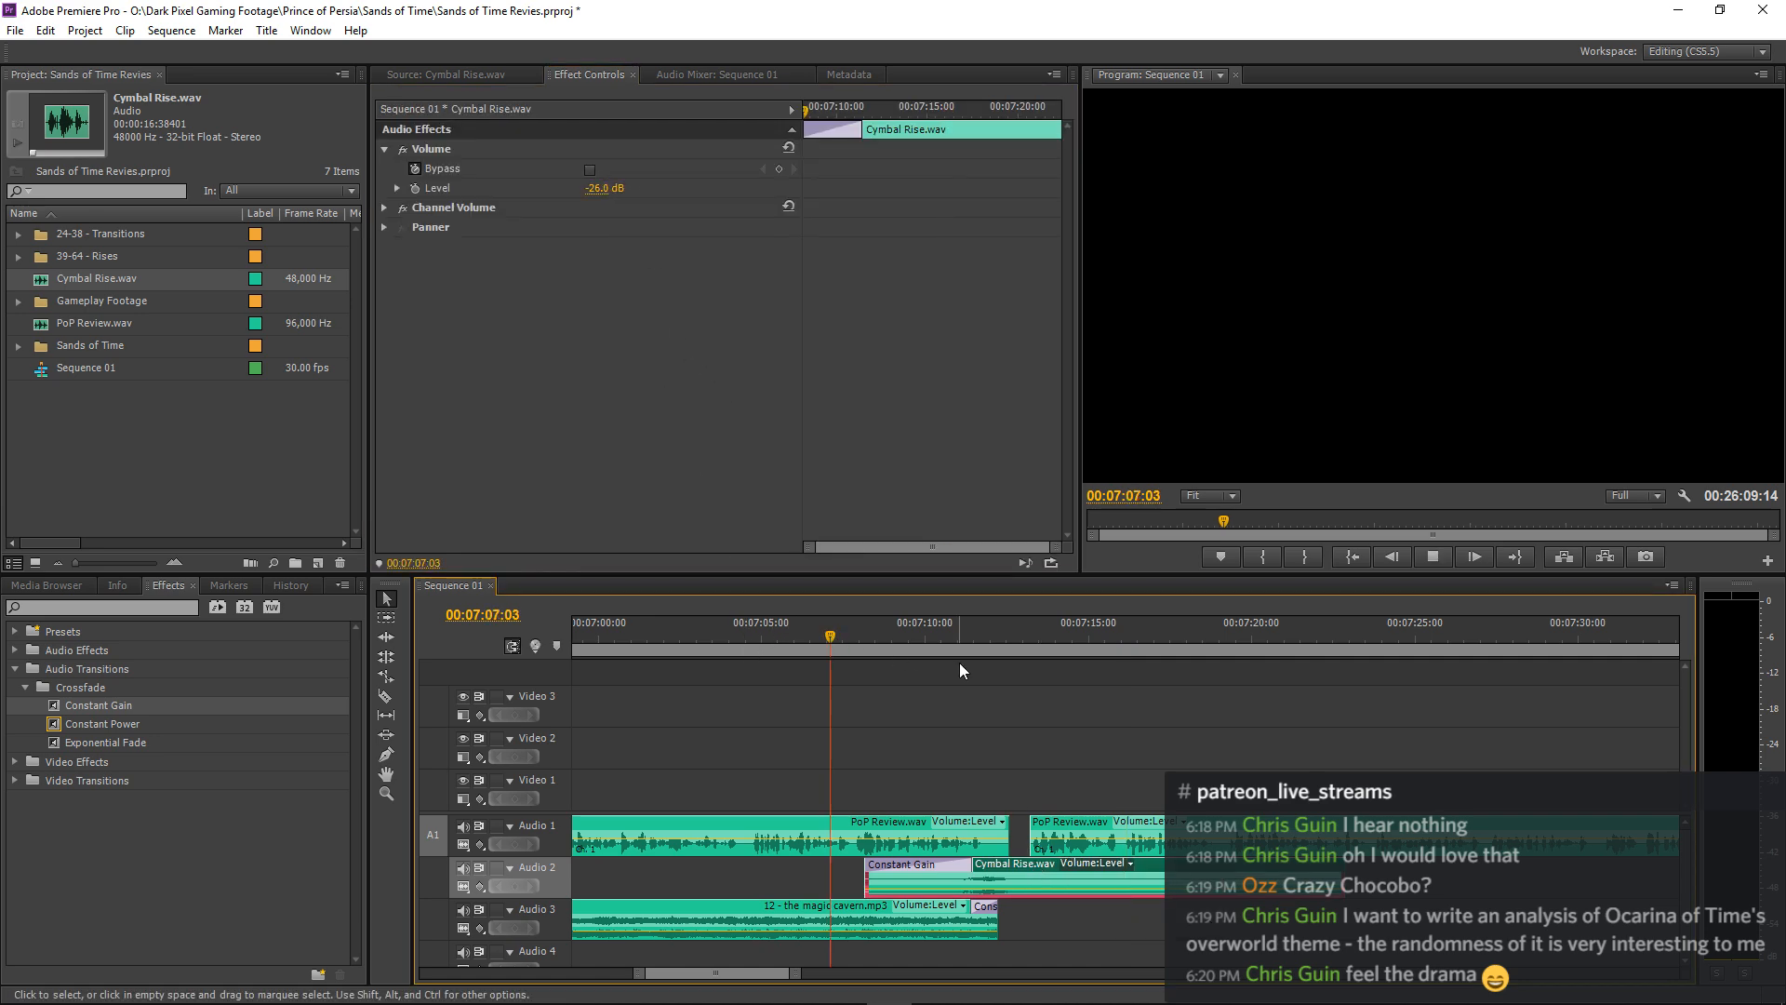
pyautogui.press('space')
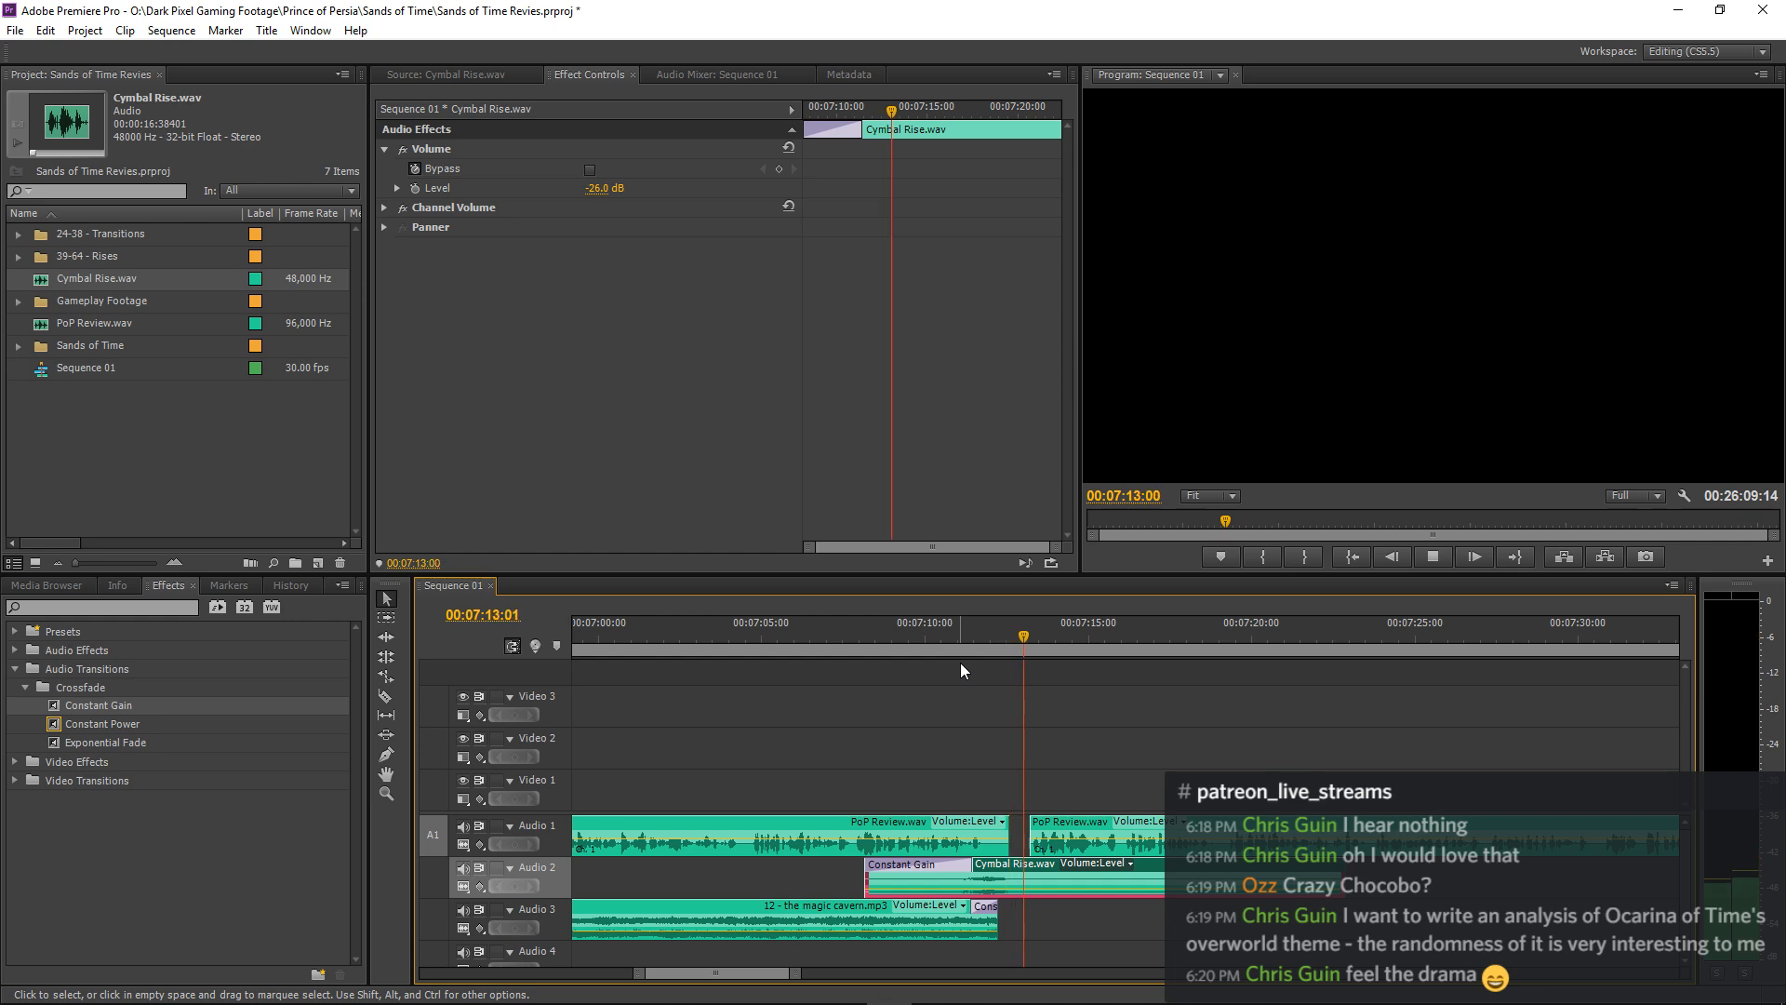
pyautogui.press('space')
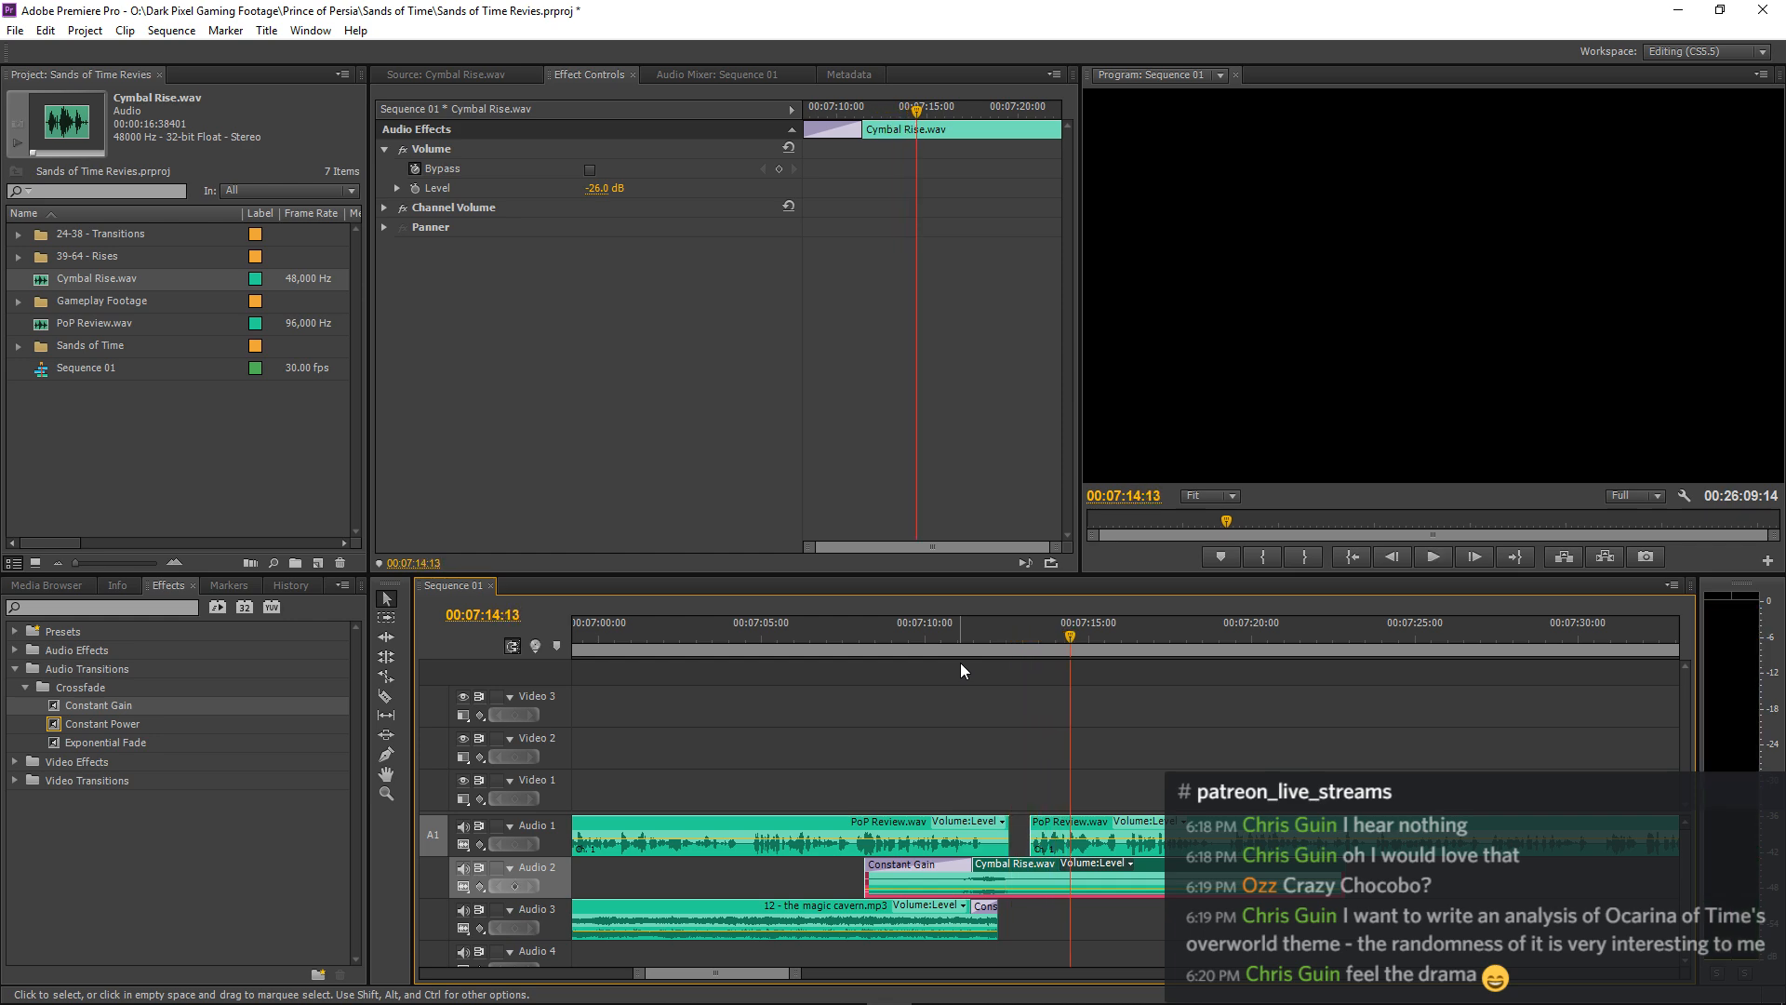
# Save the Sands of Time Revies.prproj project.
pyautogui.hotkey('ctrl', 's')
pyautogui.press('-')
pyautogui.press('-')
pyautogui.press('-')
pyautogui.press('-')
pyautogui.press('-')
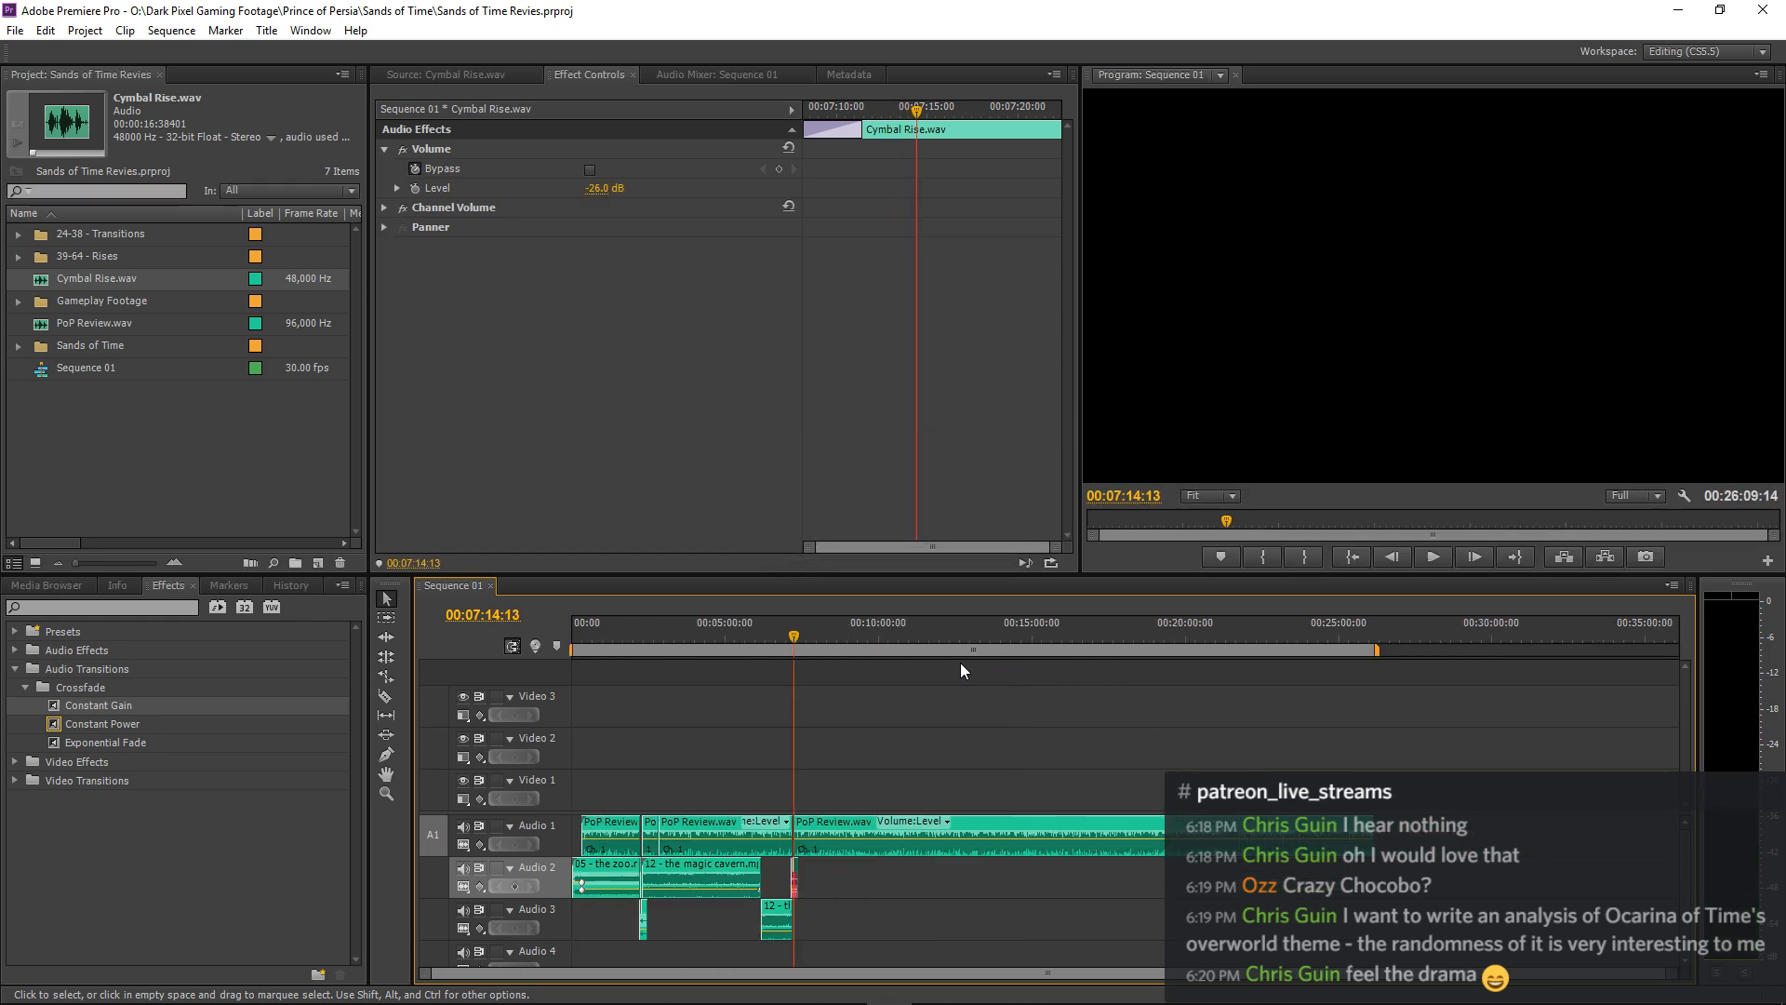
# Open 10 - the prison.mp3 from the Sands of Time bin as the source clip and preview it from near its start.
pyautogui.press('=')
pyautogui.press('=')
pyautogui.press('=')
pyautogui.press('=')
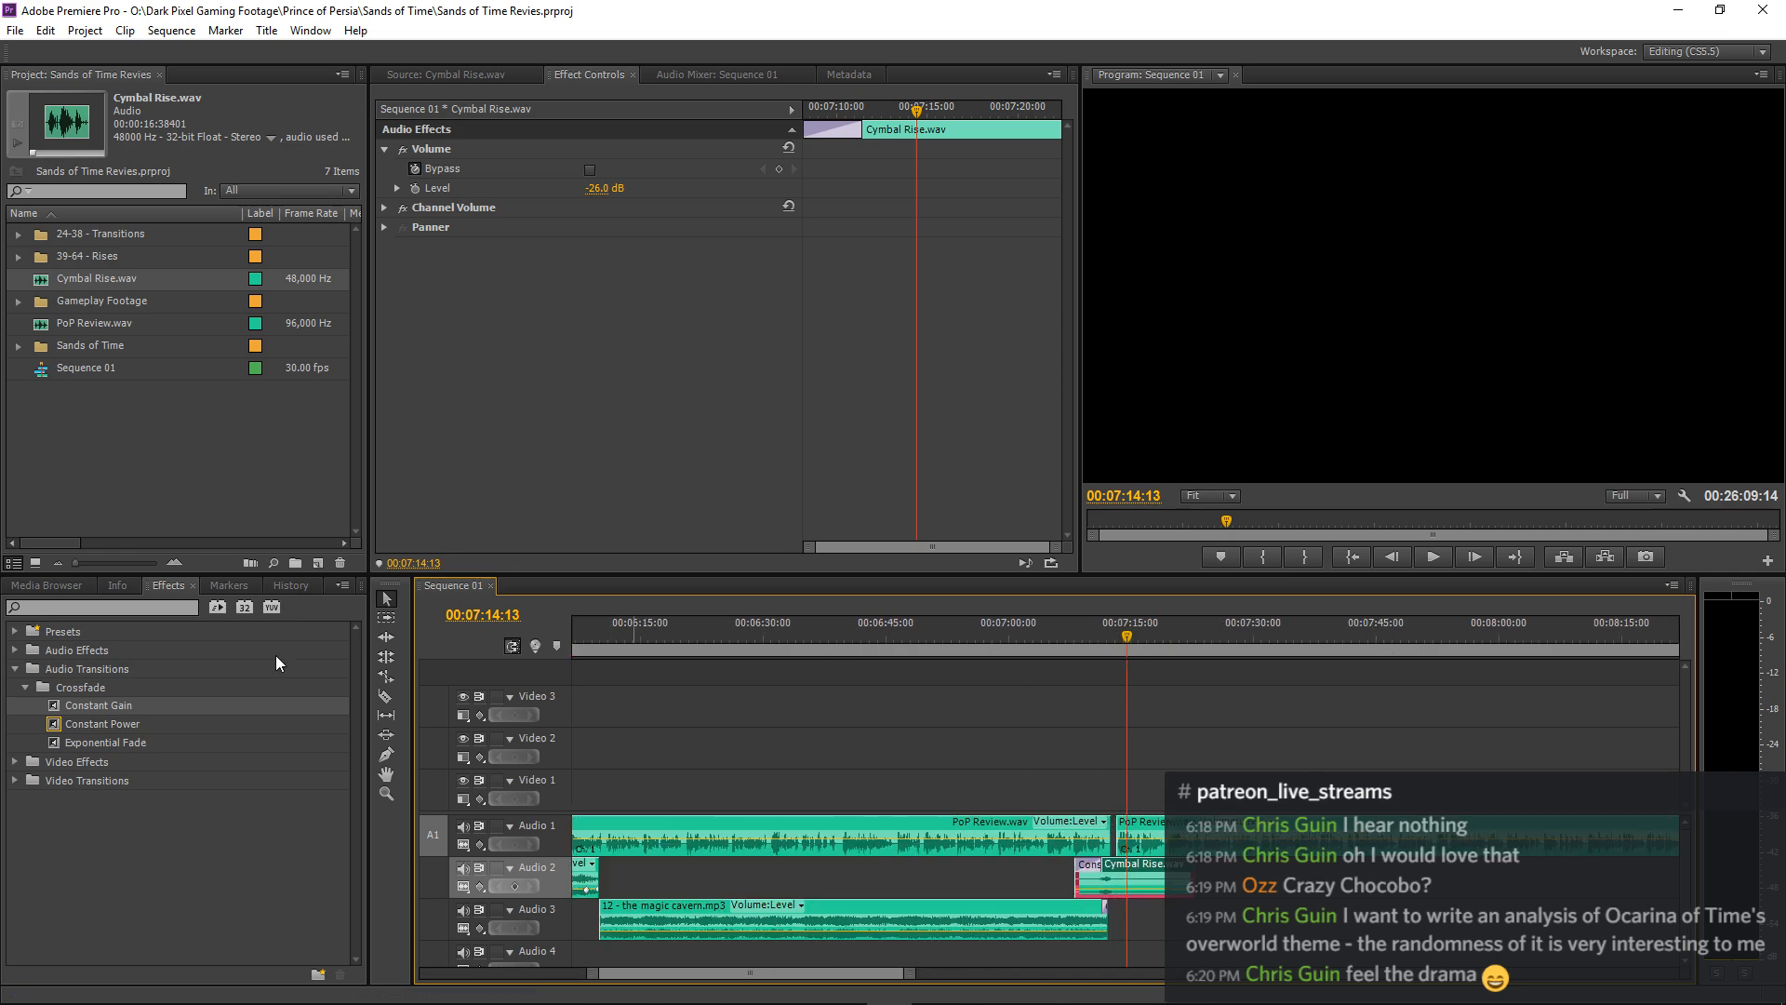
pyautogui.click(18, 345)
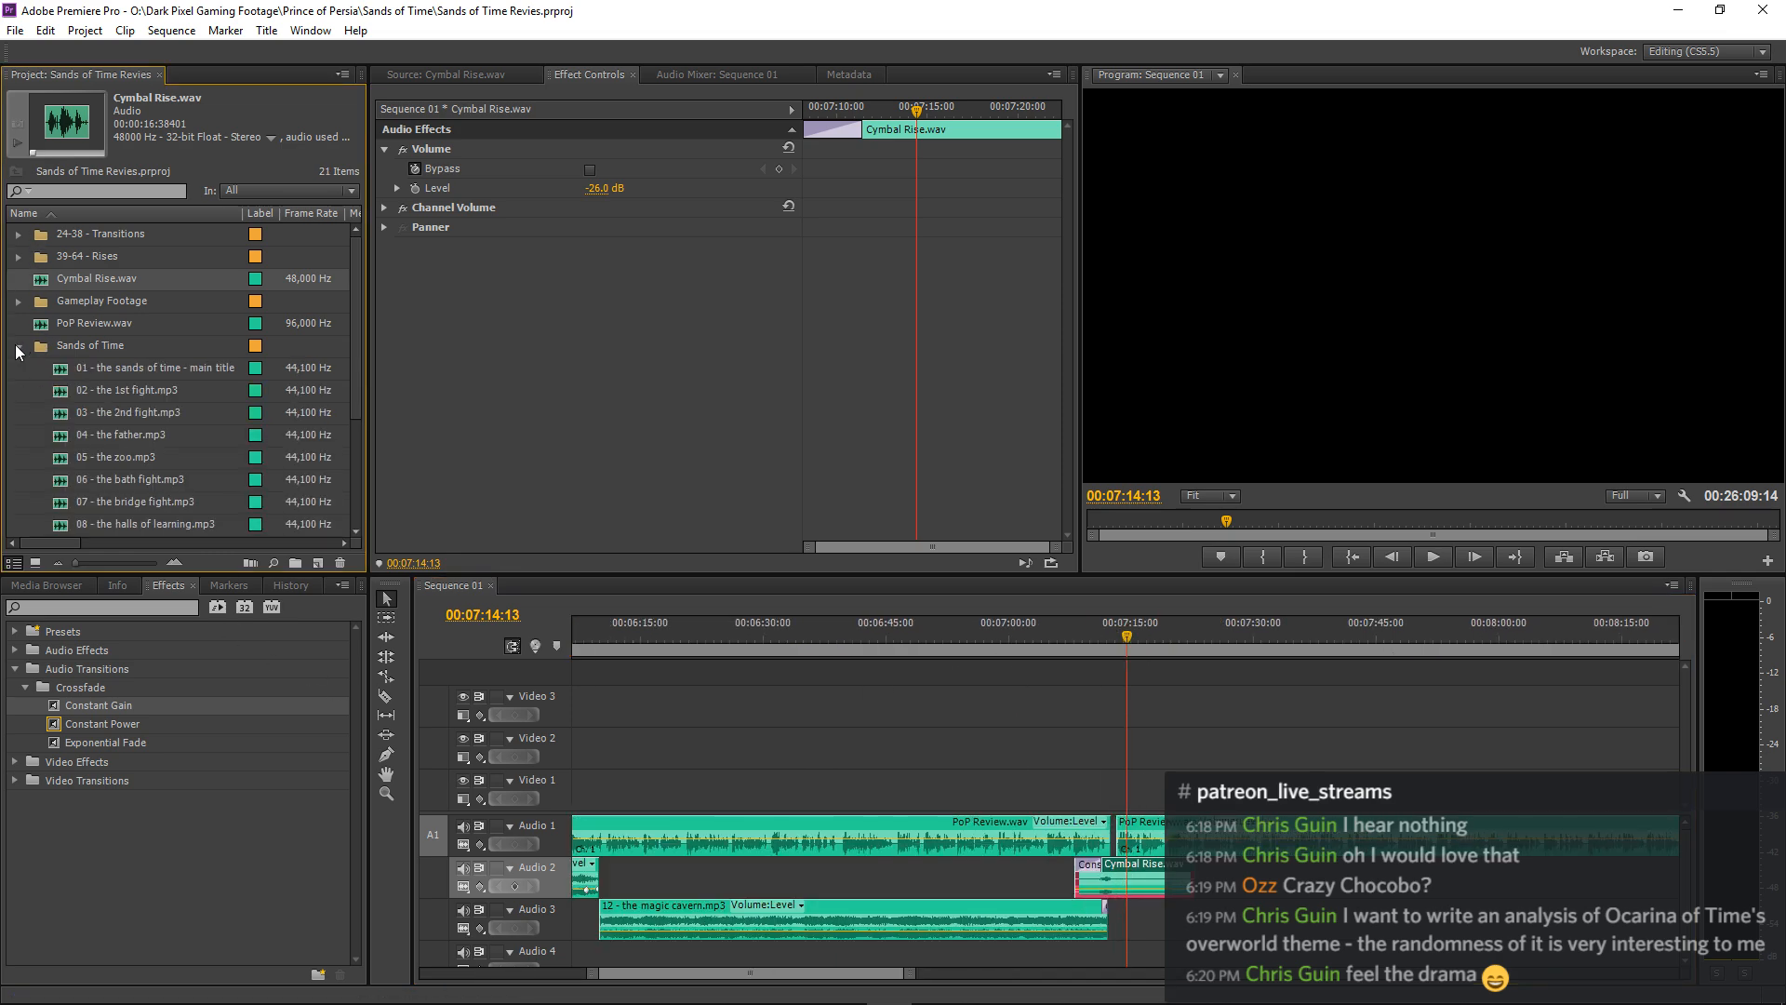
pyautogui.scroll(-2, 131, 415)
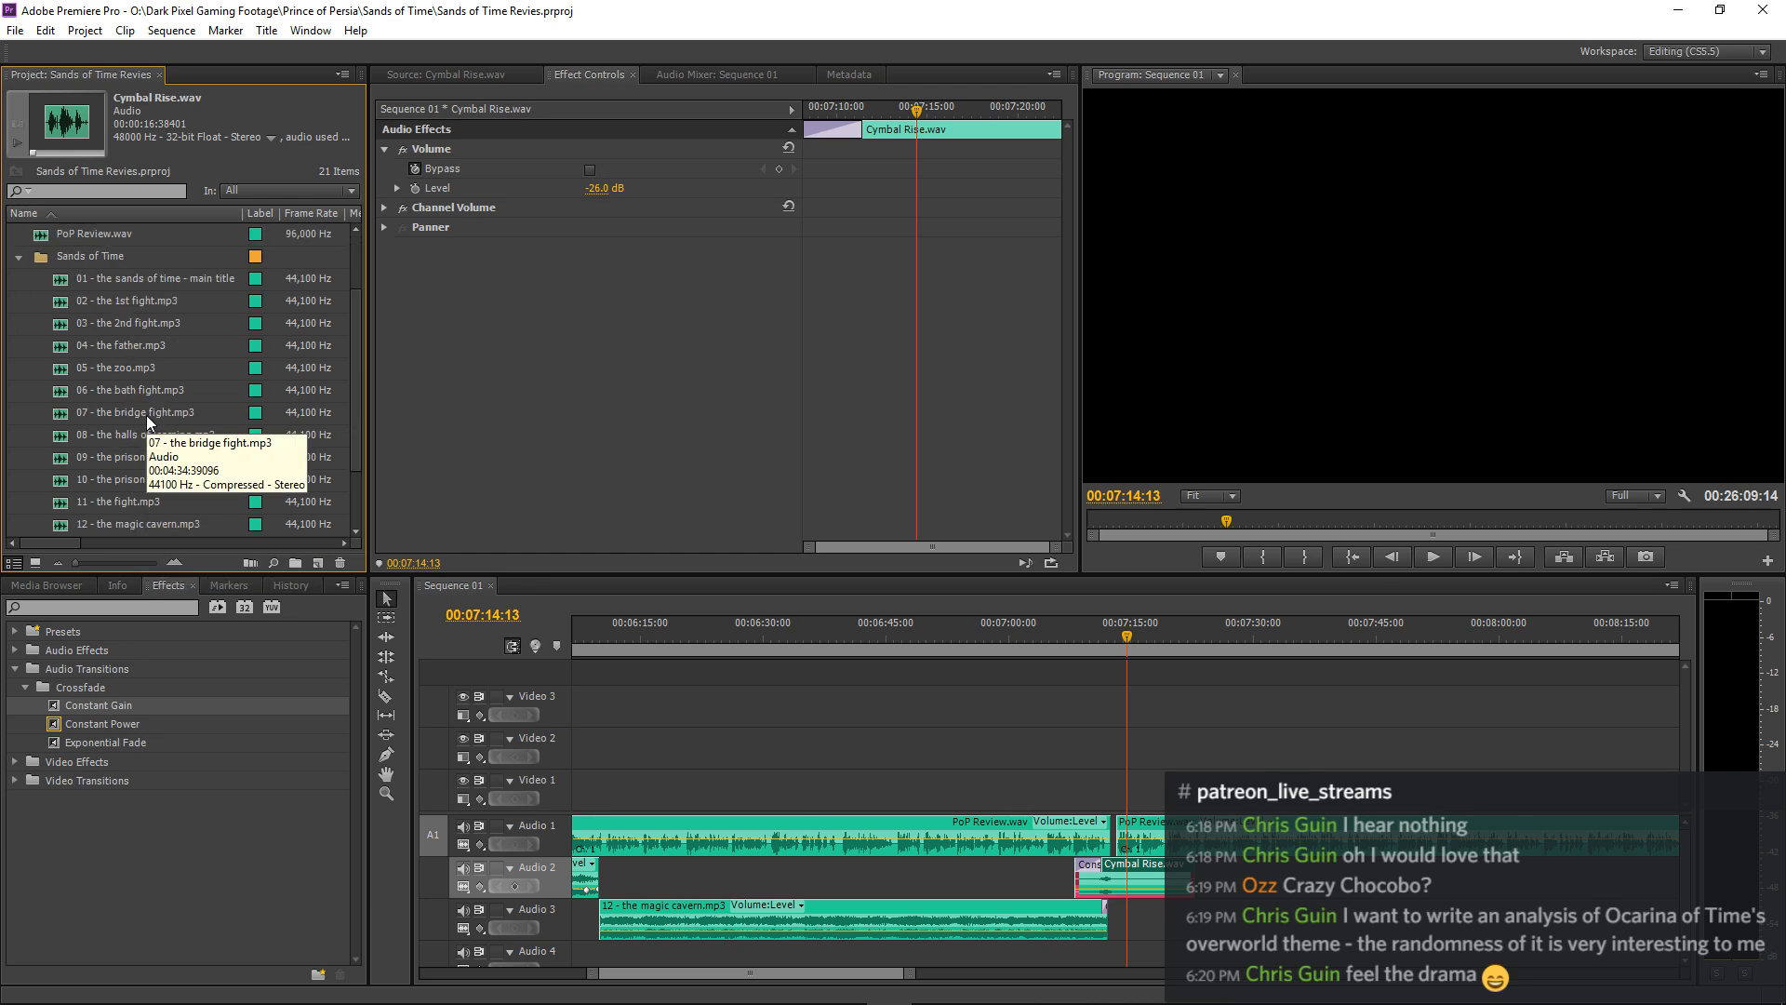
pyautogui.scroll(-1, 130, 409)
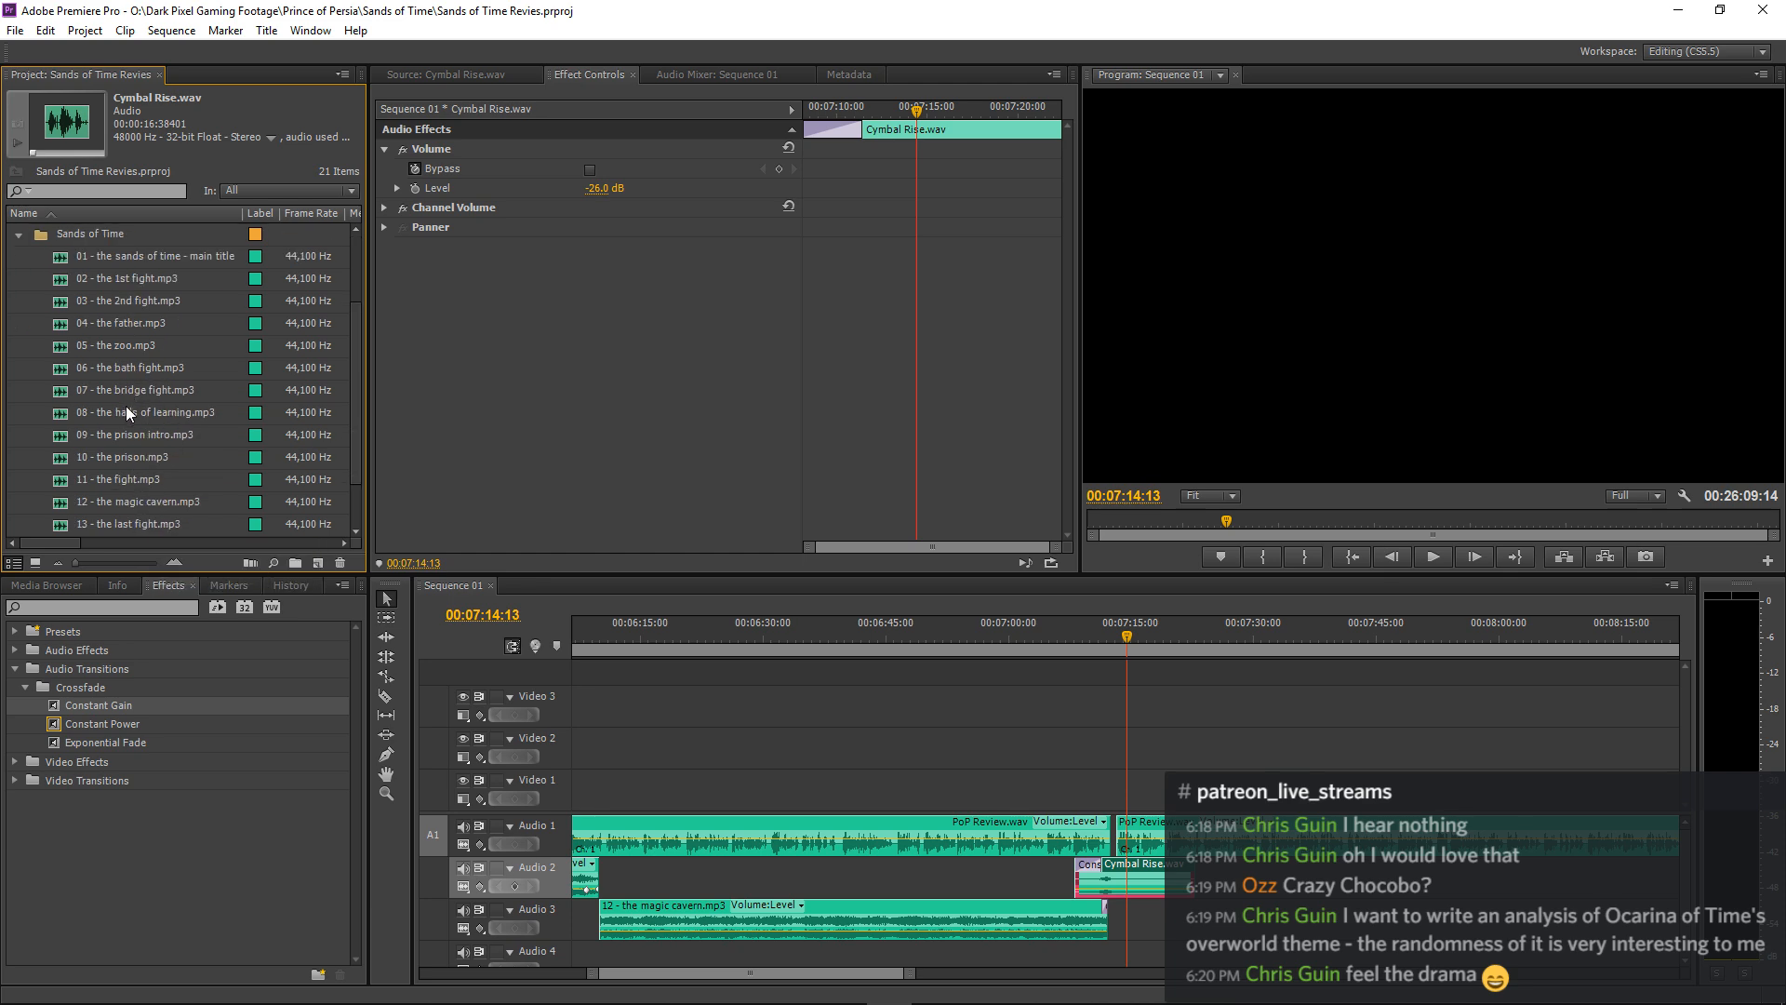
pyautogui.doubleClick(47, 434)
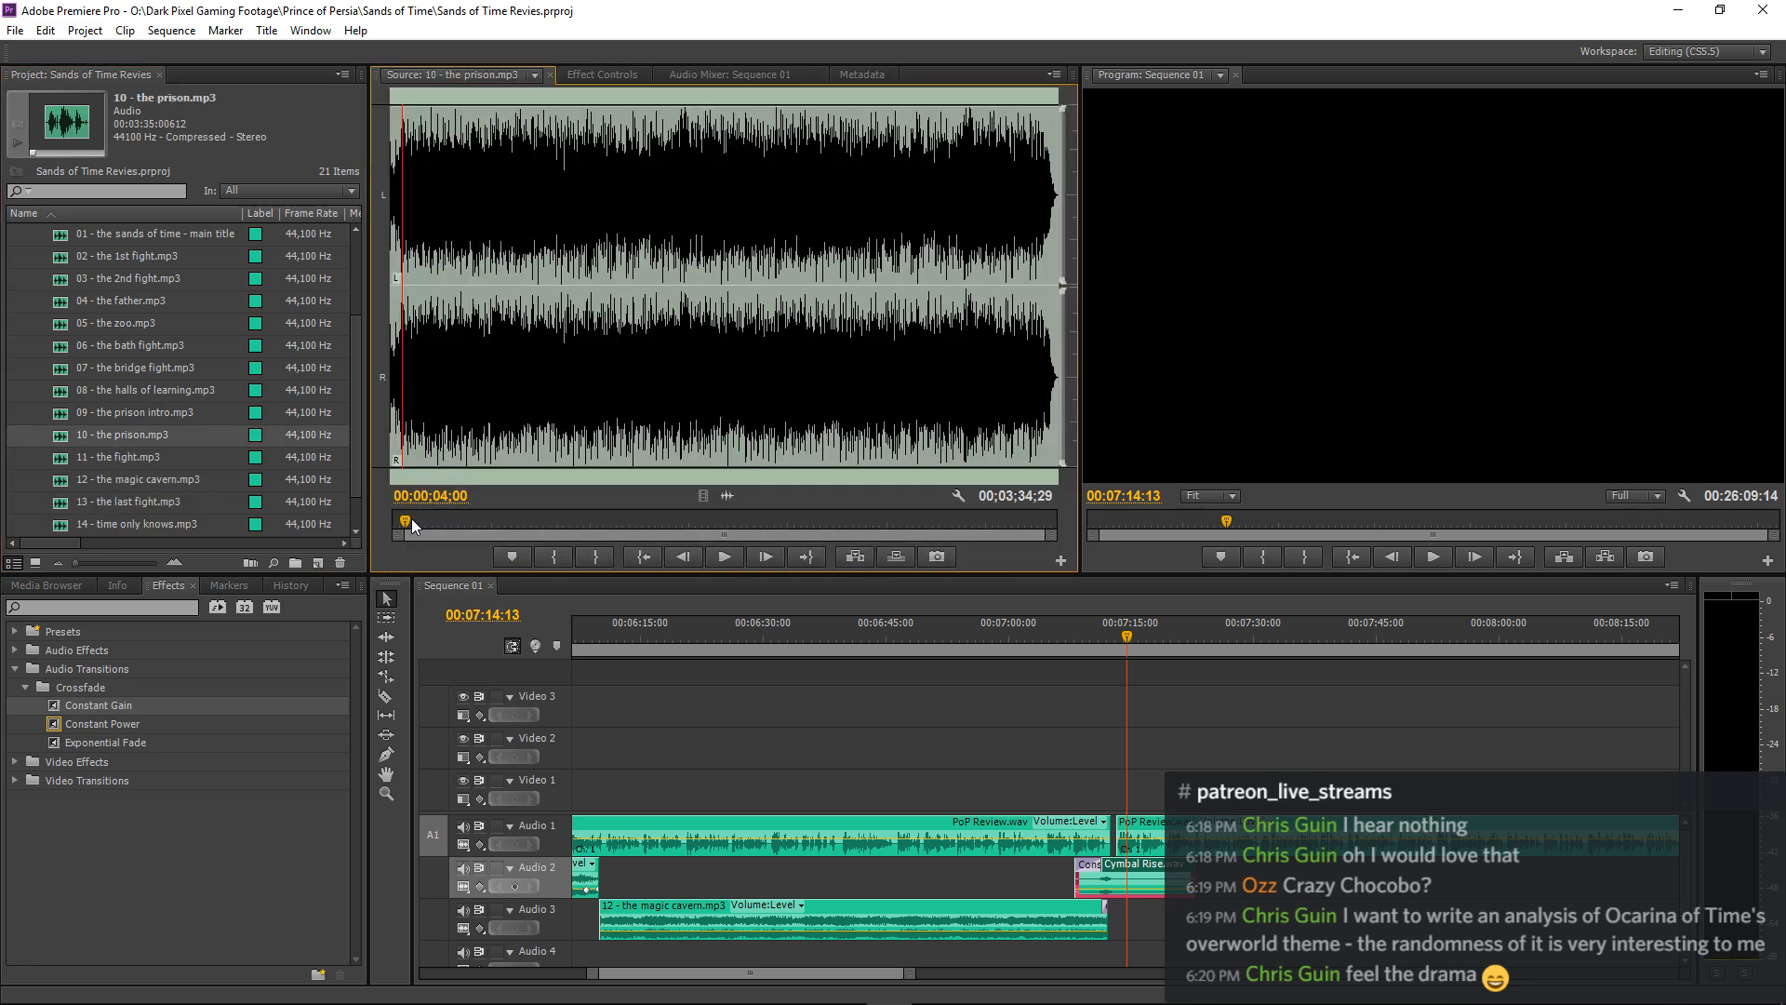
pyautogui.moveTo(409, 520); pyautogui.dragTo(304, 545)
pyautogui.press('space')
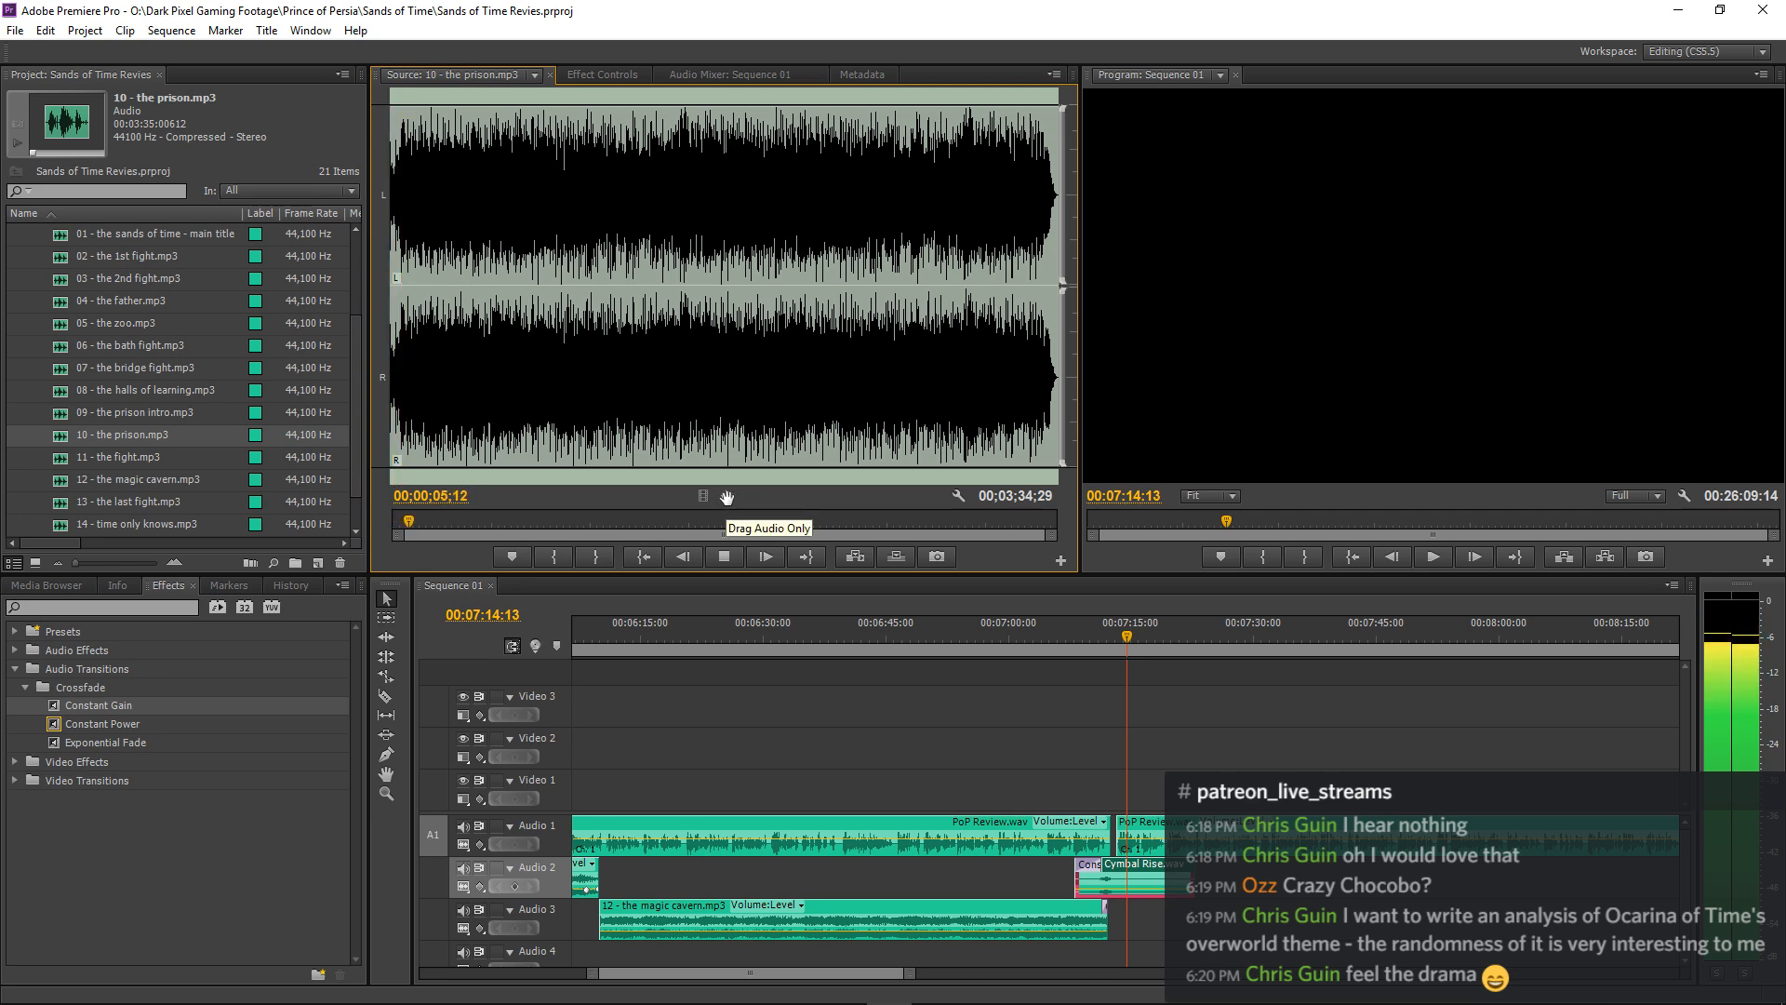
# Place 10 - the prison.mp3 on Audio 3 below the second narration clip and set its volume level to -25 dB.
pyautogui.moveTo(726, 498); pyautogui.dragTo(1121, 921)
pyautogui.click(1109, 633)
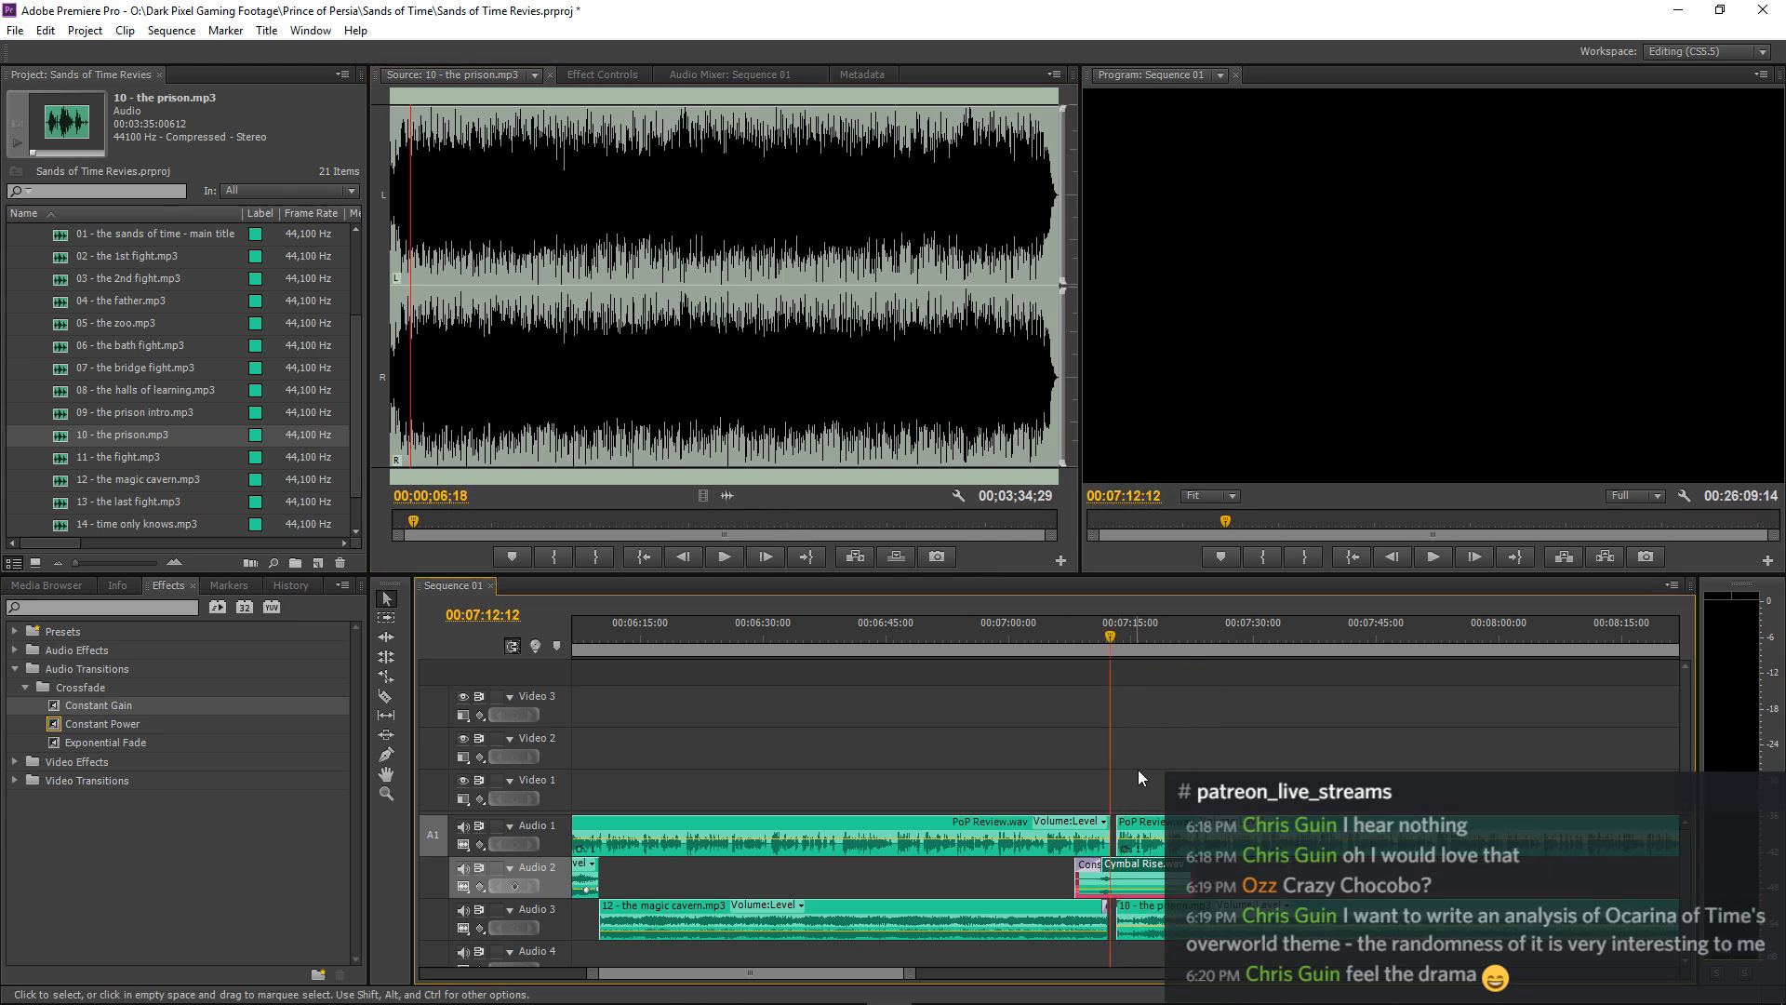
pyautogui.click(614, 74)
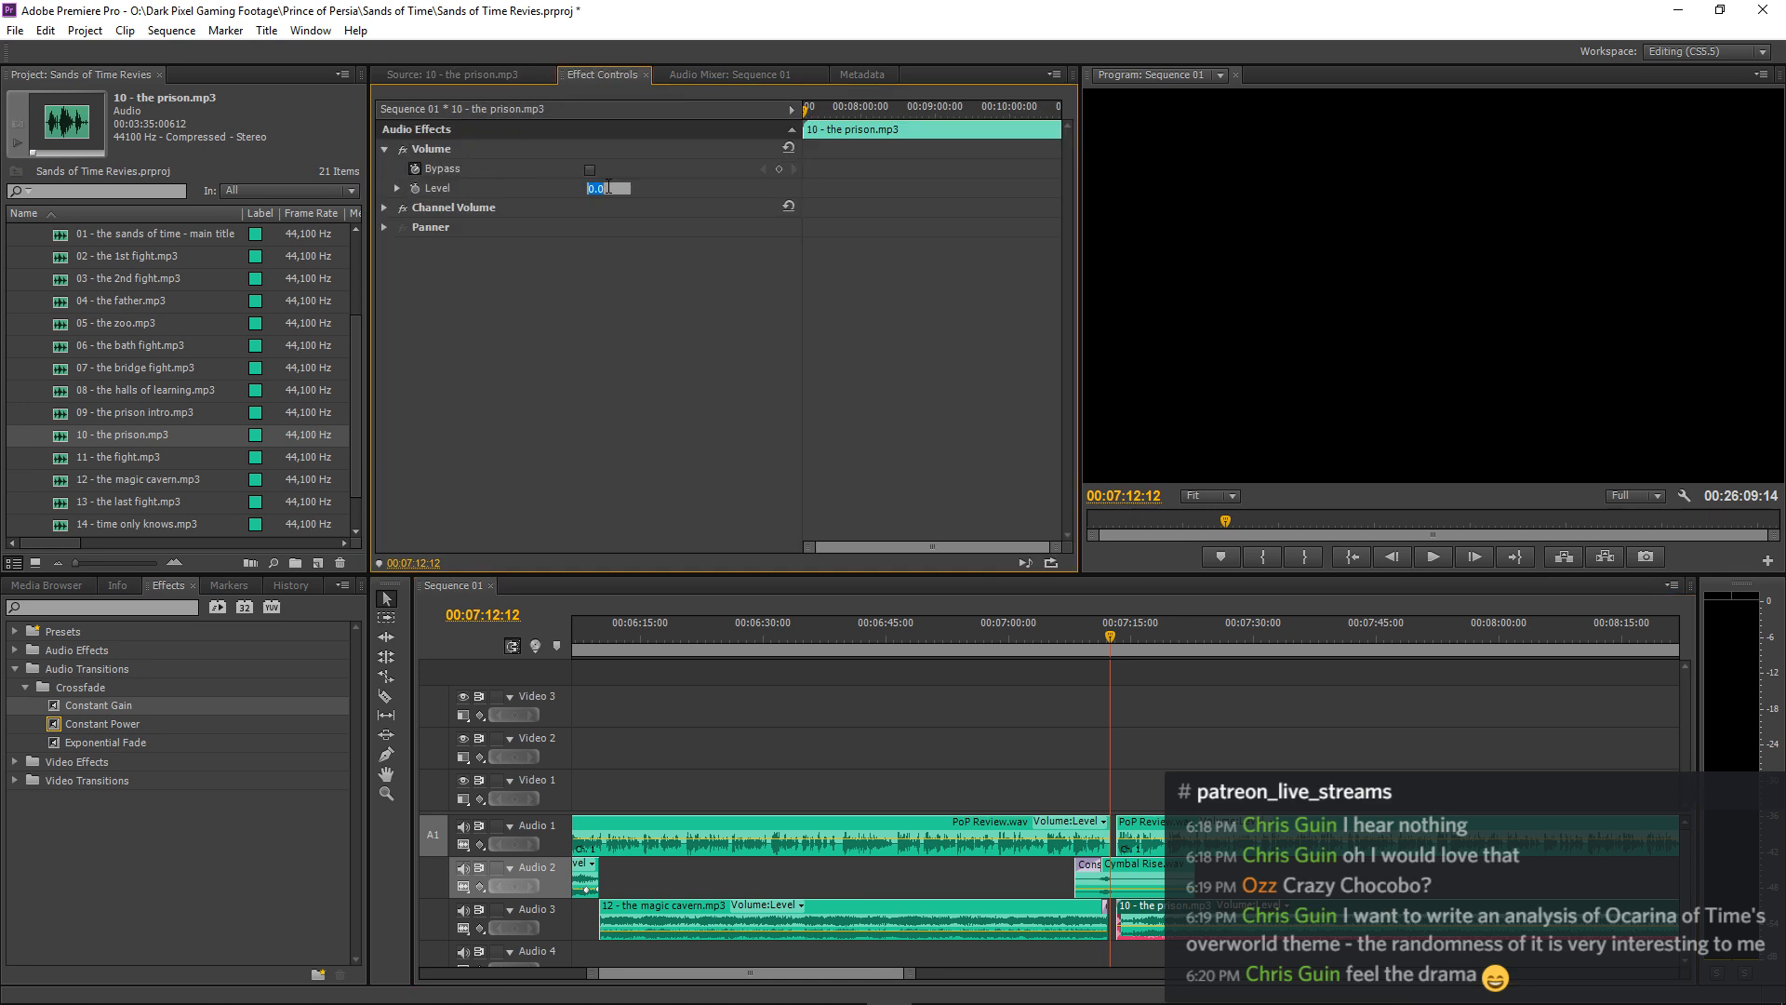
pyautogui.press('space')
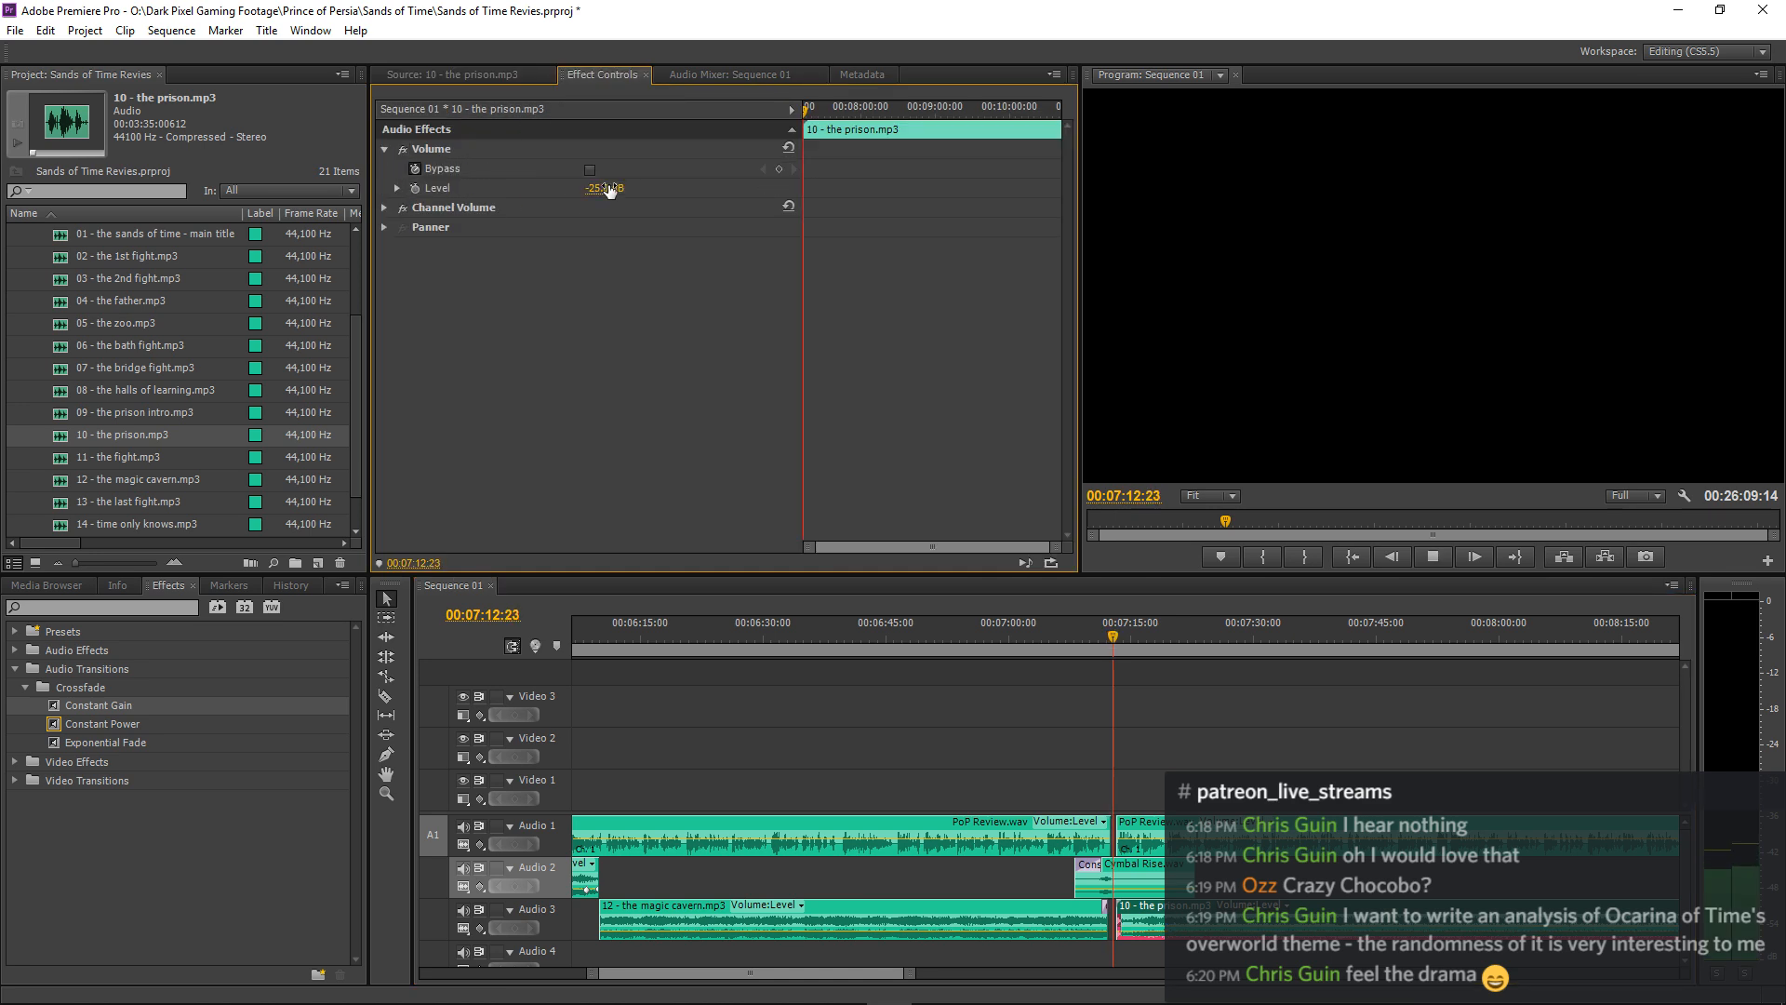
# Trim the opening of the 10 - the prison.mp3 clip up to about 00:07:17 and move the clip back to about 00:07:13.
pyautogui.click(1234, 724)
pyautogui.press('=')
pyautogui.press('=')
pyautogui.press('=')
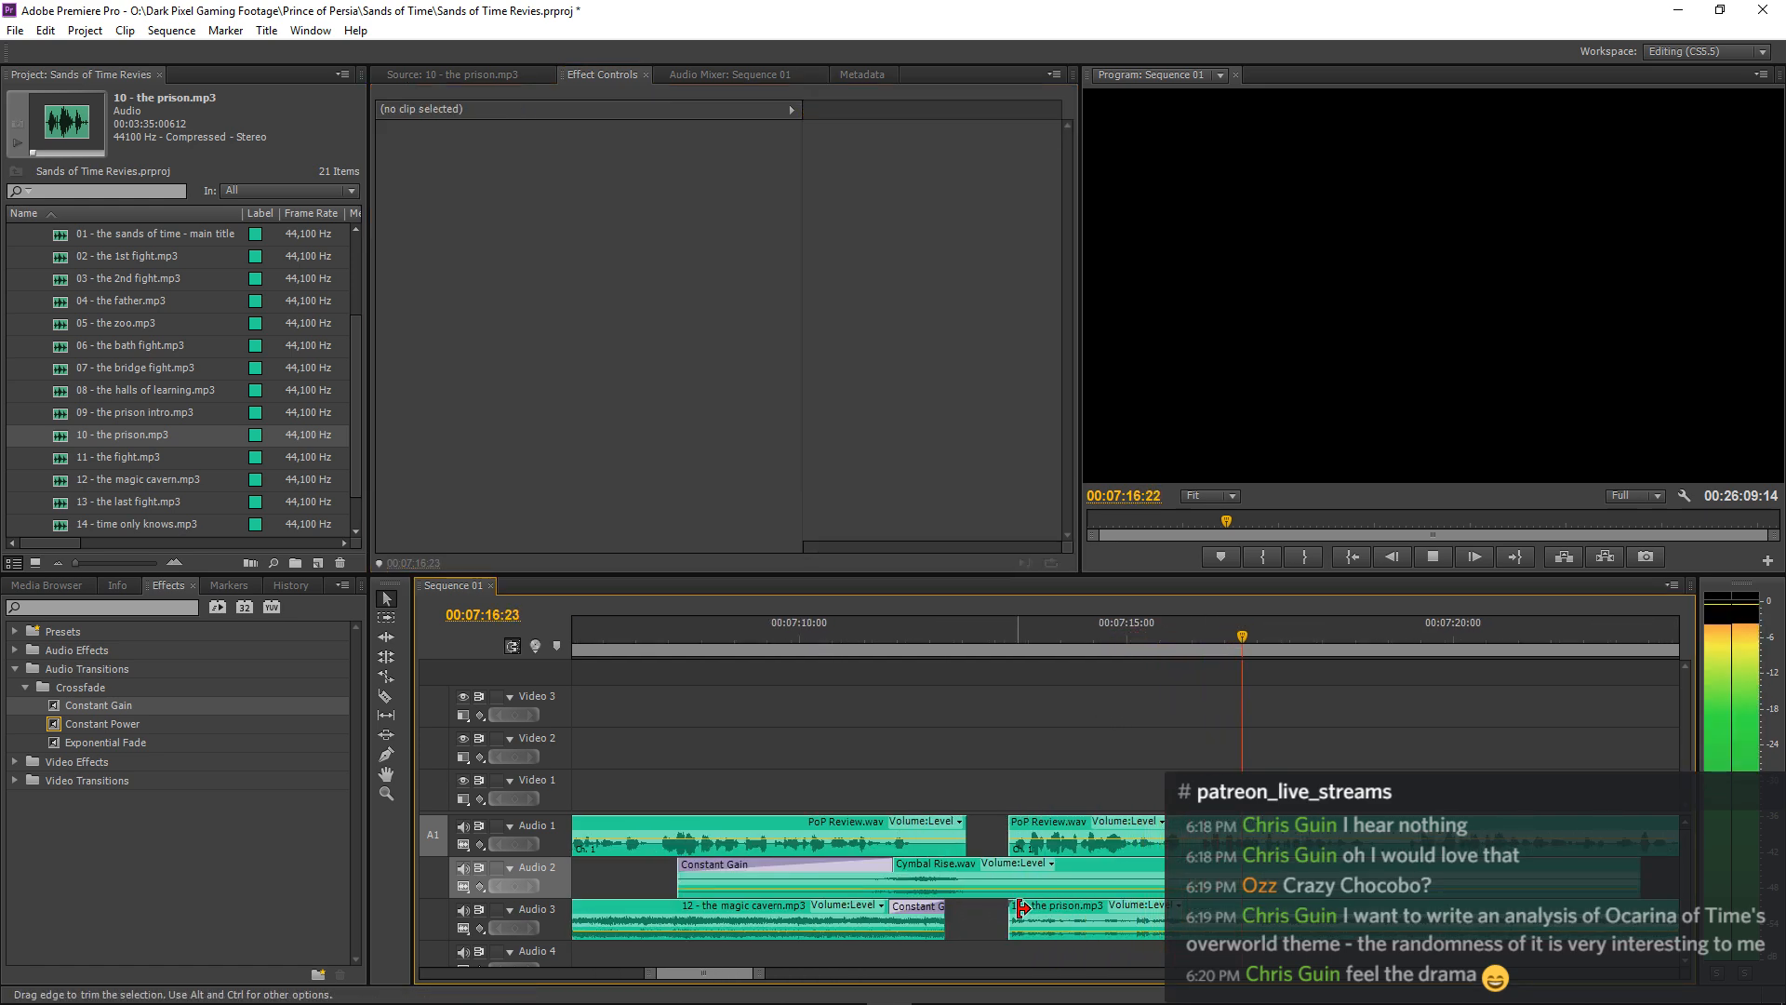
pyautogui.moveTo(1020, 909); pyautogui.dragTo(1265, 910)
pyautogui.moveTo(1298, 917); pyautogui.dragTo(1046, 919)
# Nudge the 10 - the prison.mp3 clip to start at about 00:07:13:01 and listen to the transition from before the gap.
pyautogui.click(982, 621)
pyautogui.press('=')
pyautogui.press('=')
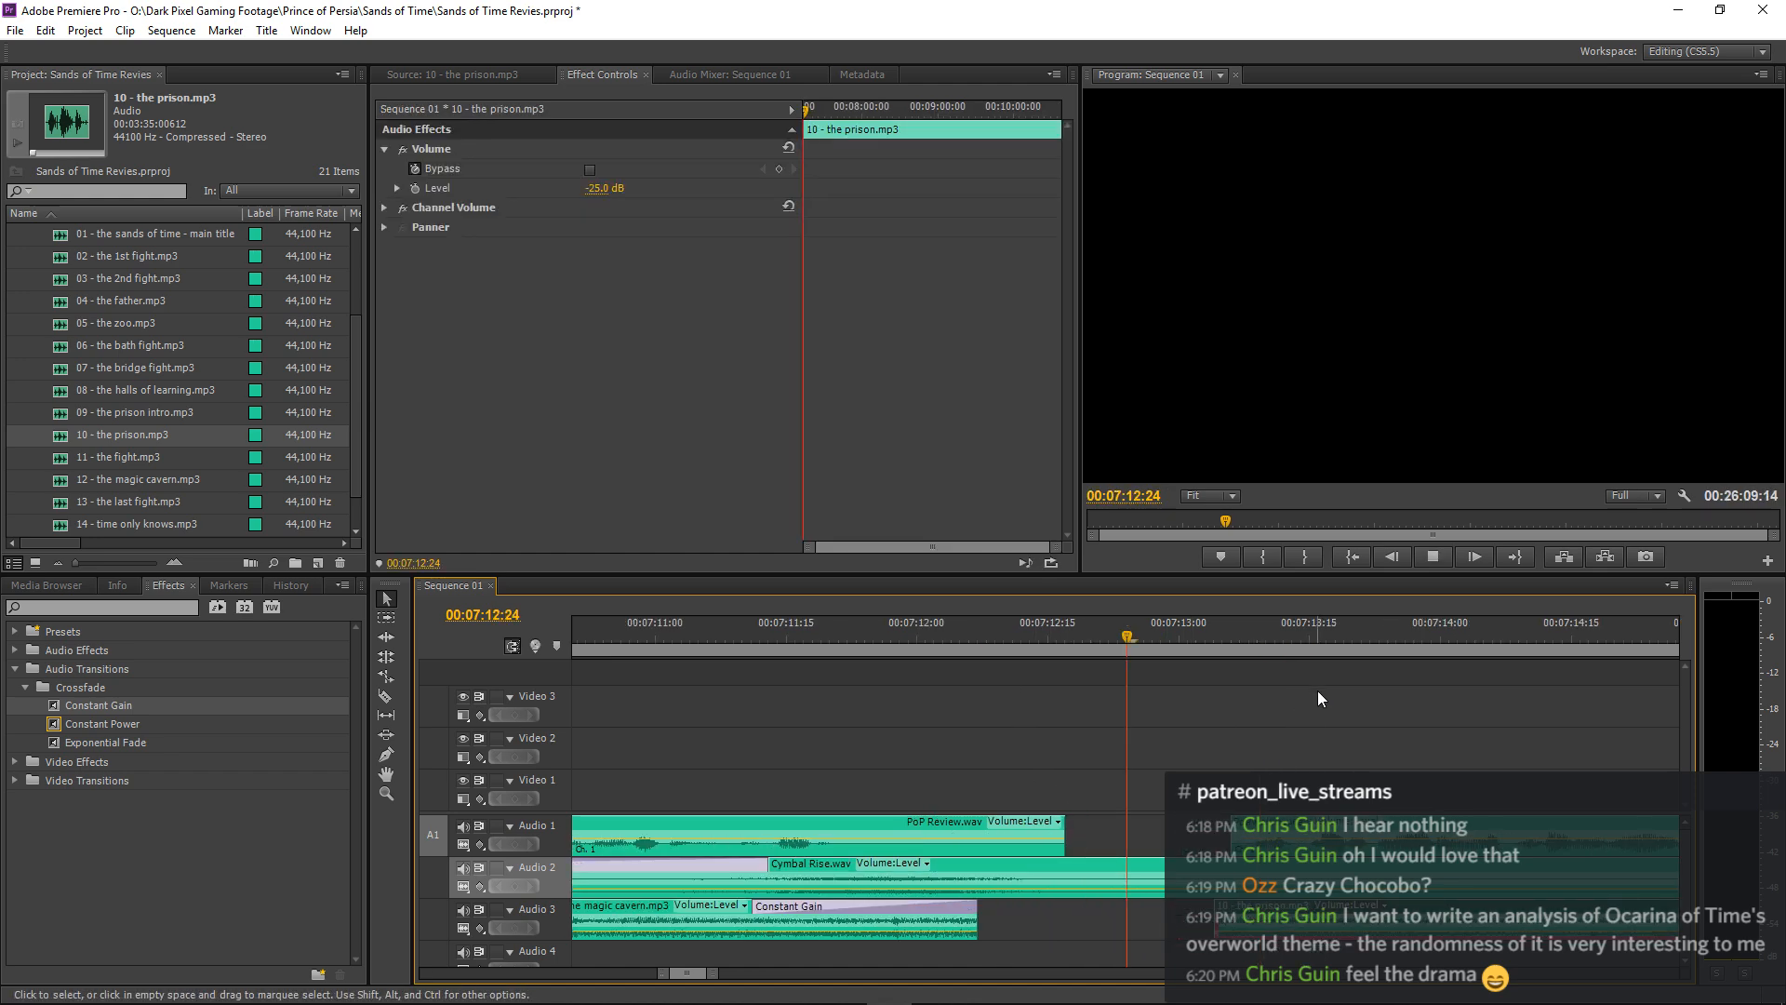
pyautogui.press('space')
pyautogui.moveTo(1257, 919); pyautogui.dragTo(1229, 919)
pyautogui.click(612, 625)
pyautogui.press('space')
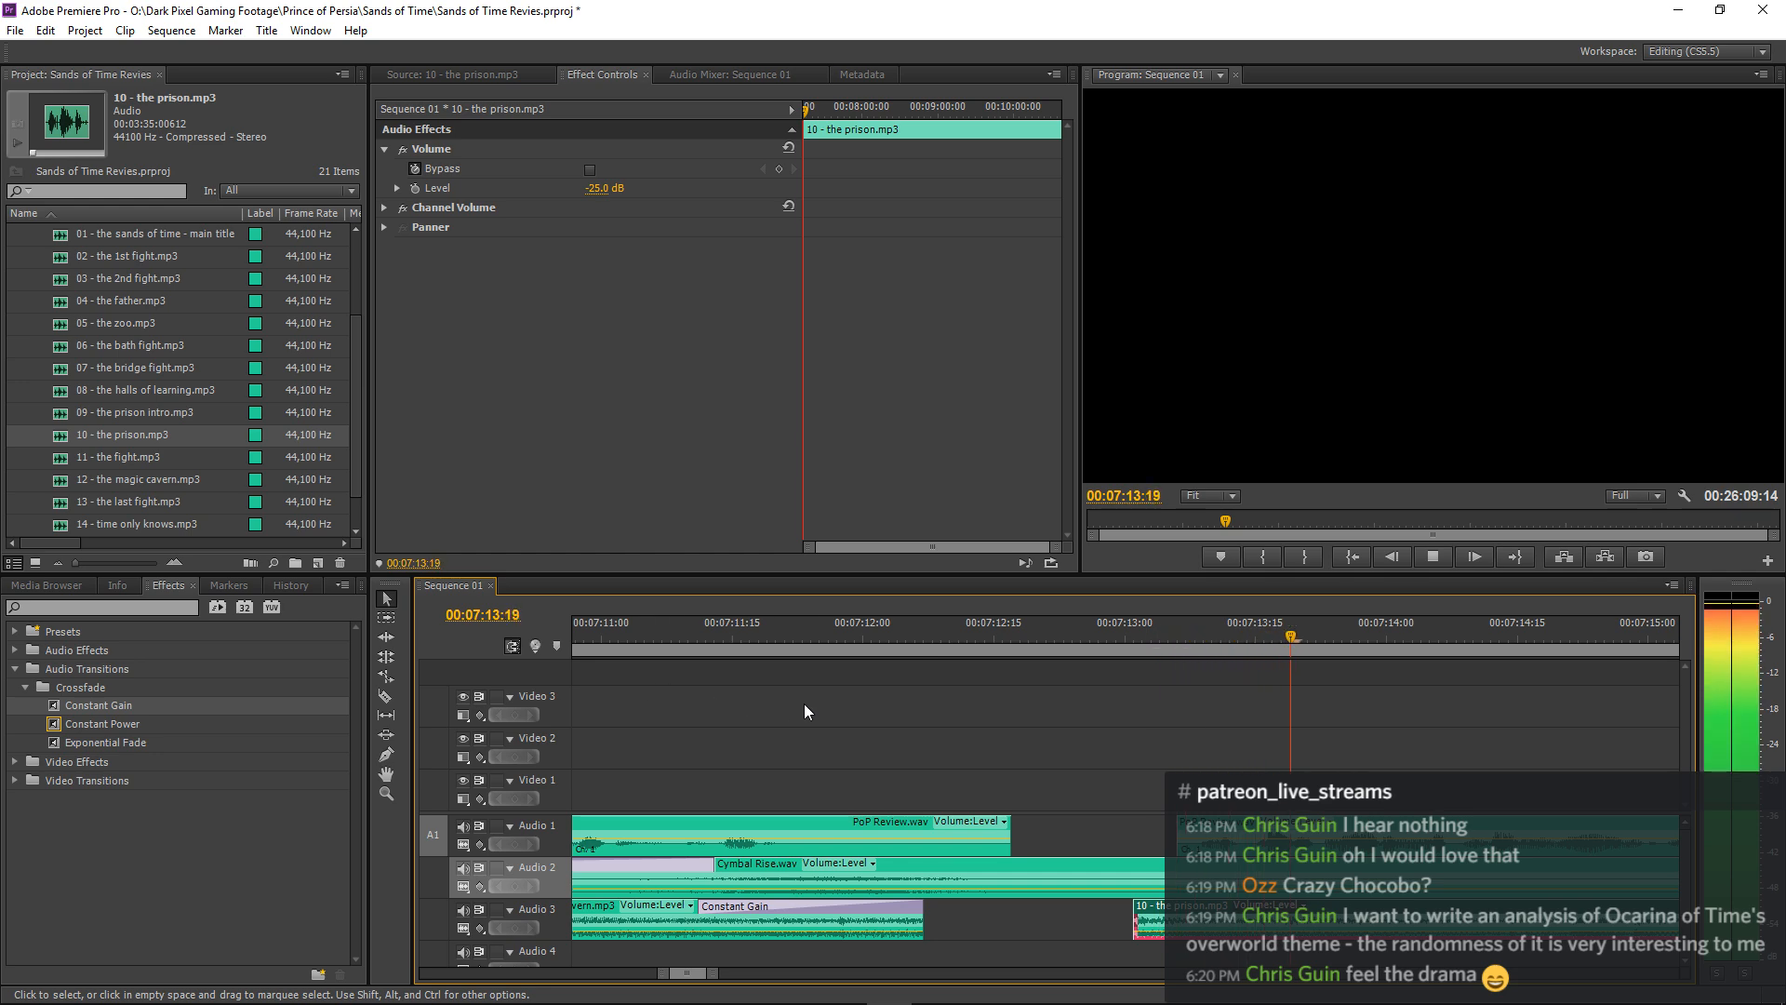
pyautogui.press('space')
# Shift the narration and music clips after the gap 8 frames later, leaving Cymbal Rise.wav in place, and play from about 00:07:10:01.
pyautogui.click(386, 617)
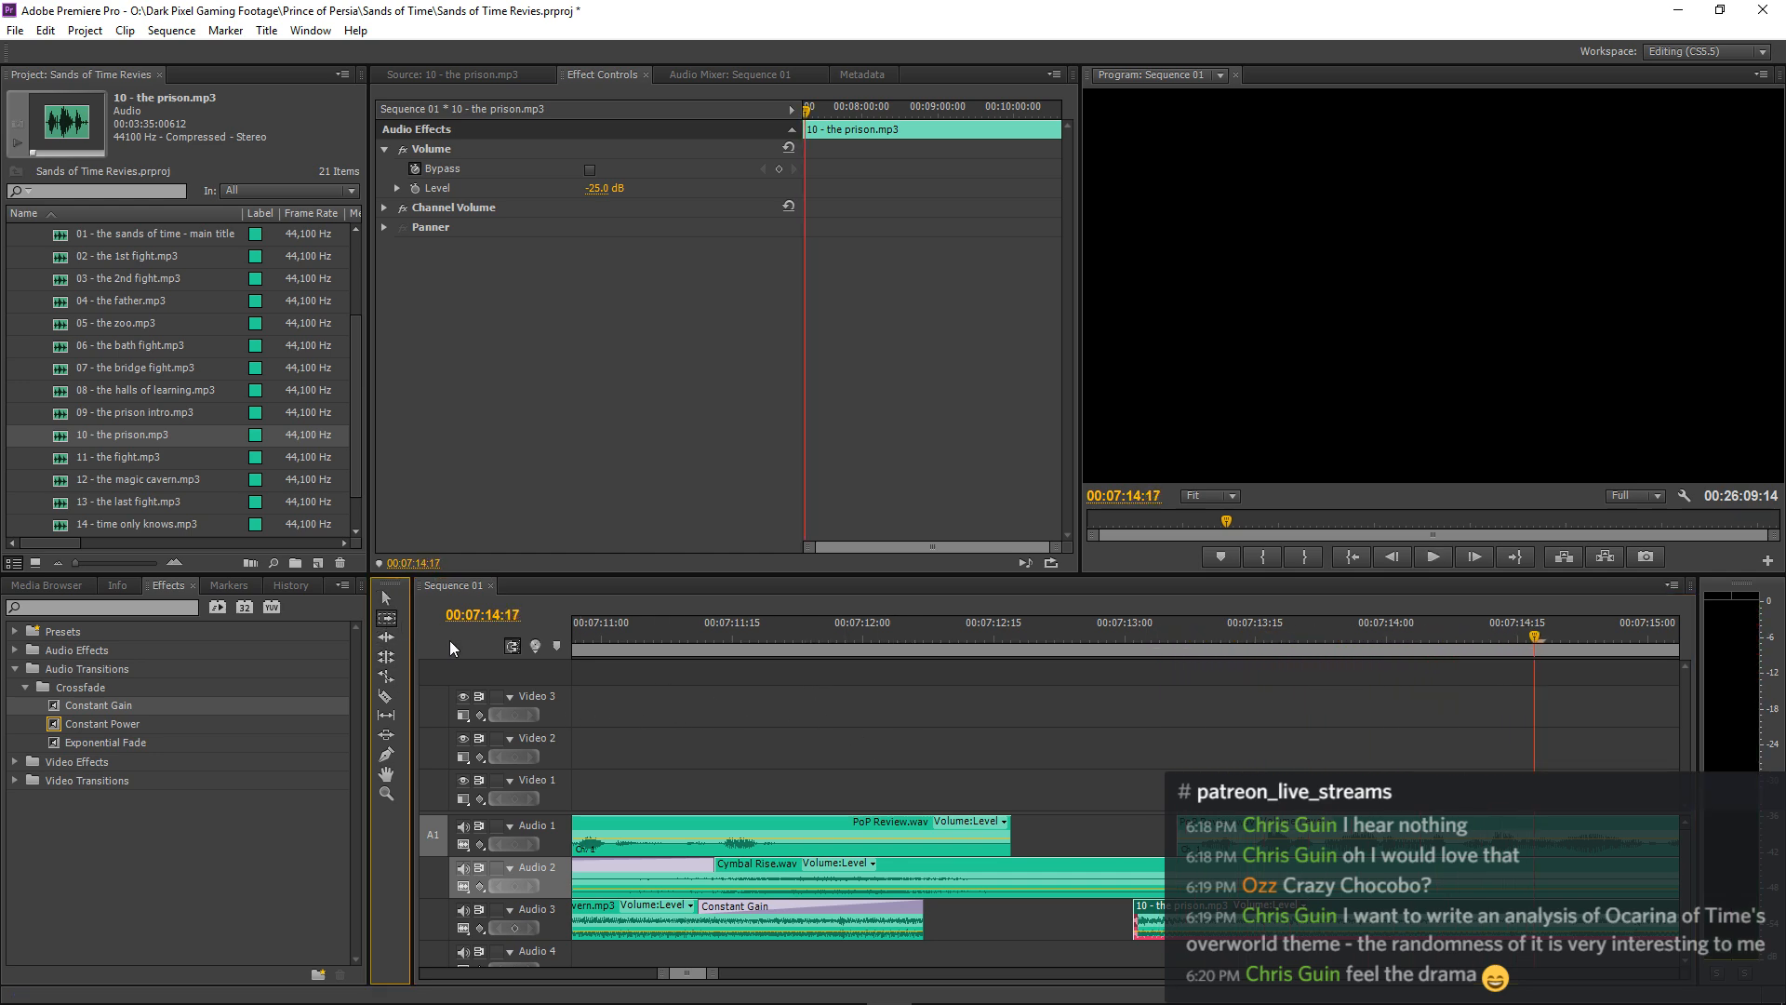
pyautogui.keyDown('shift'); pyautogui.click(1245, 832); pyautogui.keyUp('shift')
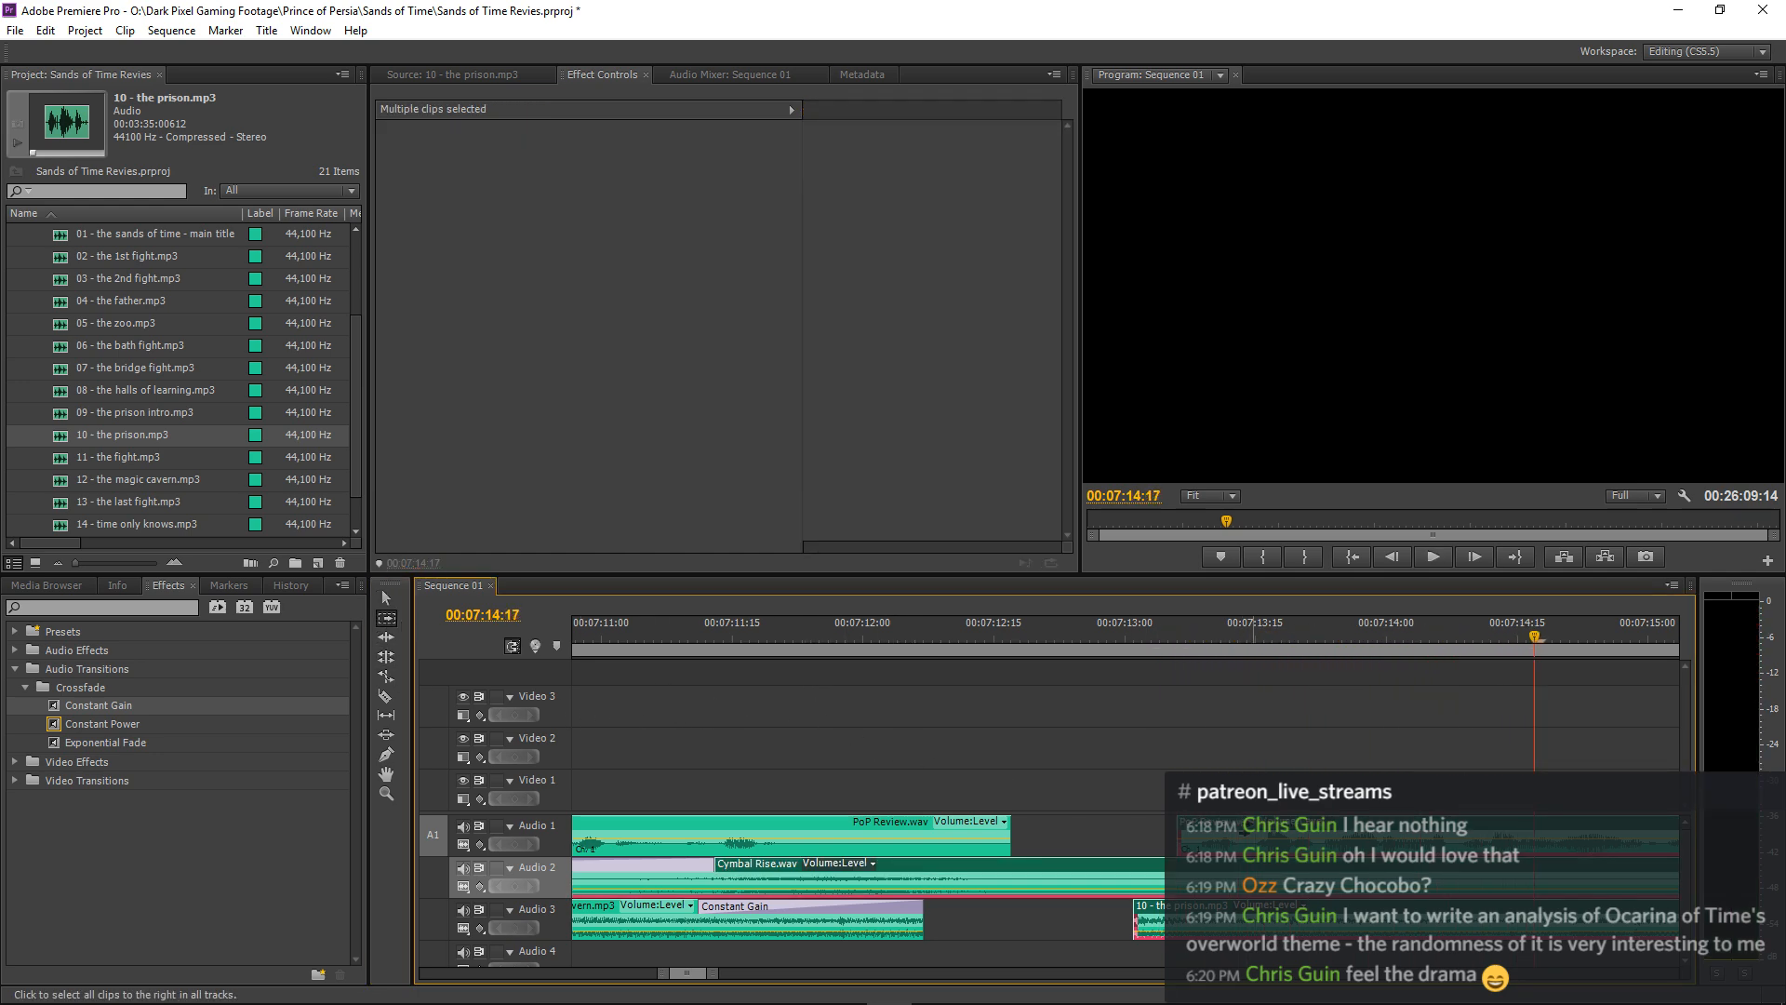
pyautogui.press('v')
pyautogui.keyDown('shift'); pyautogui.click(1212, 875); pyautogui.keyUp('shift')
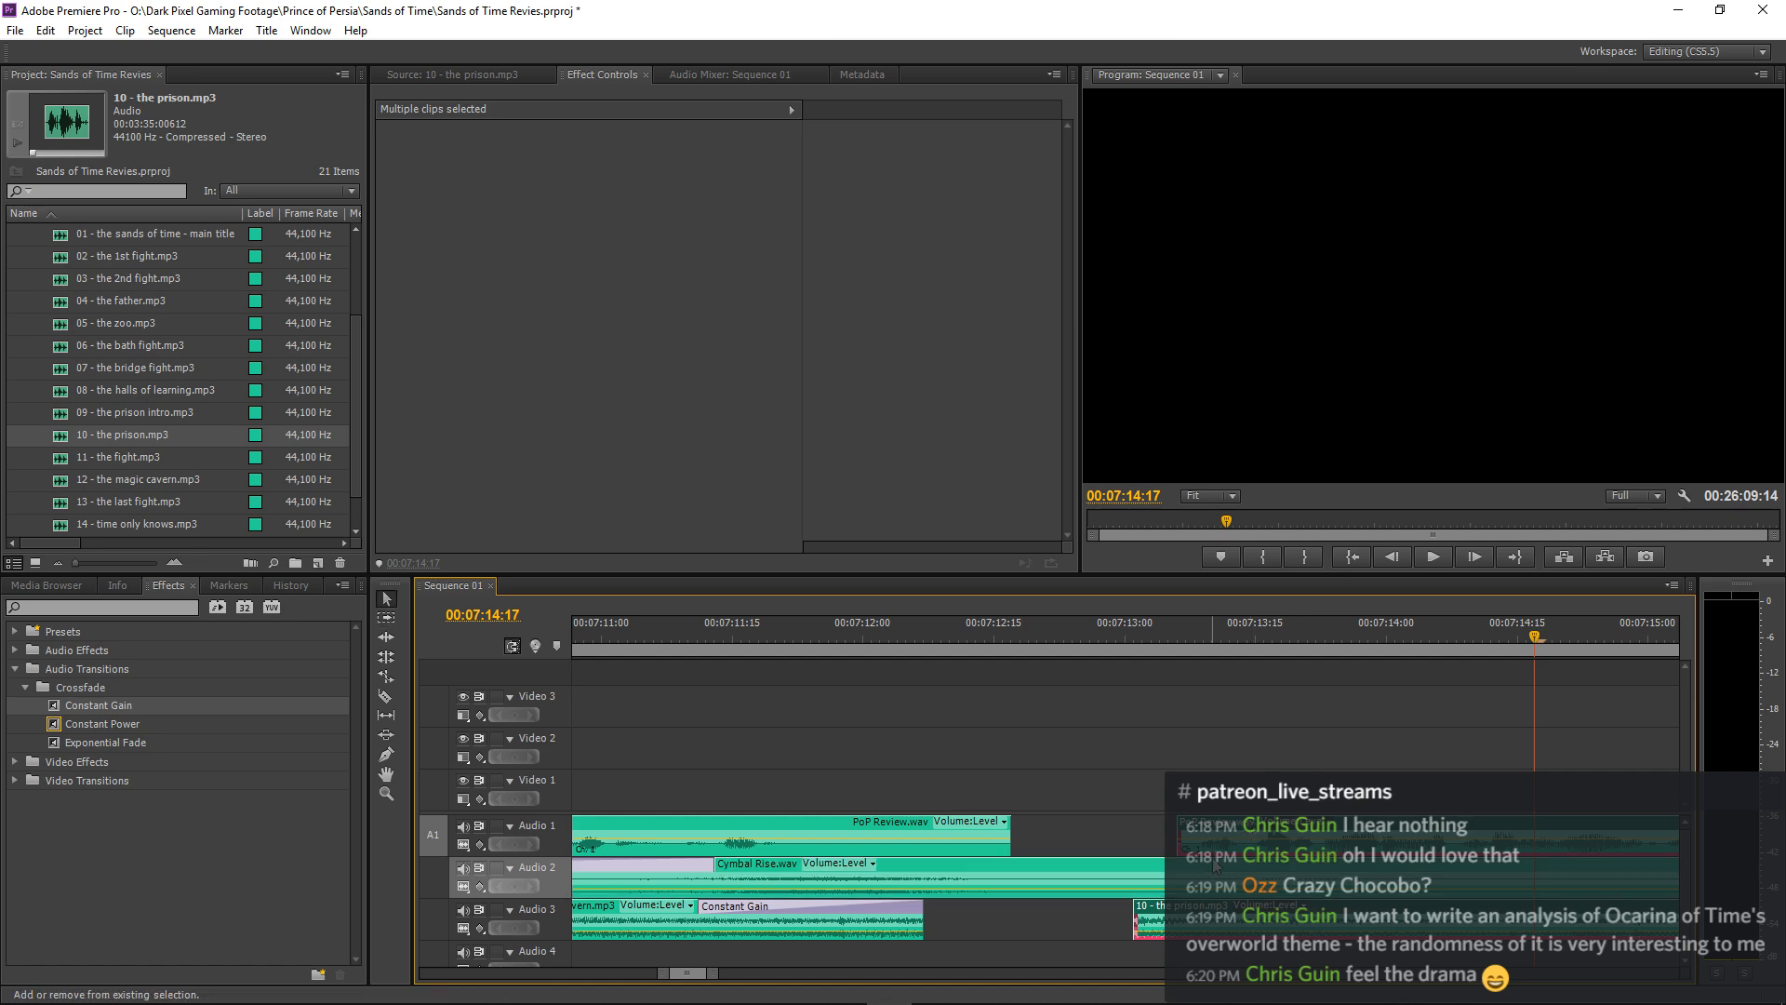
pyautogui.moveTo(1198, 917); pyautogui.dragTo(1267, 917)
pyautogui.moveTo(726, 637); pyautogui.dragTo(370, 677)
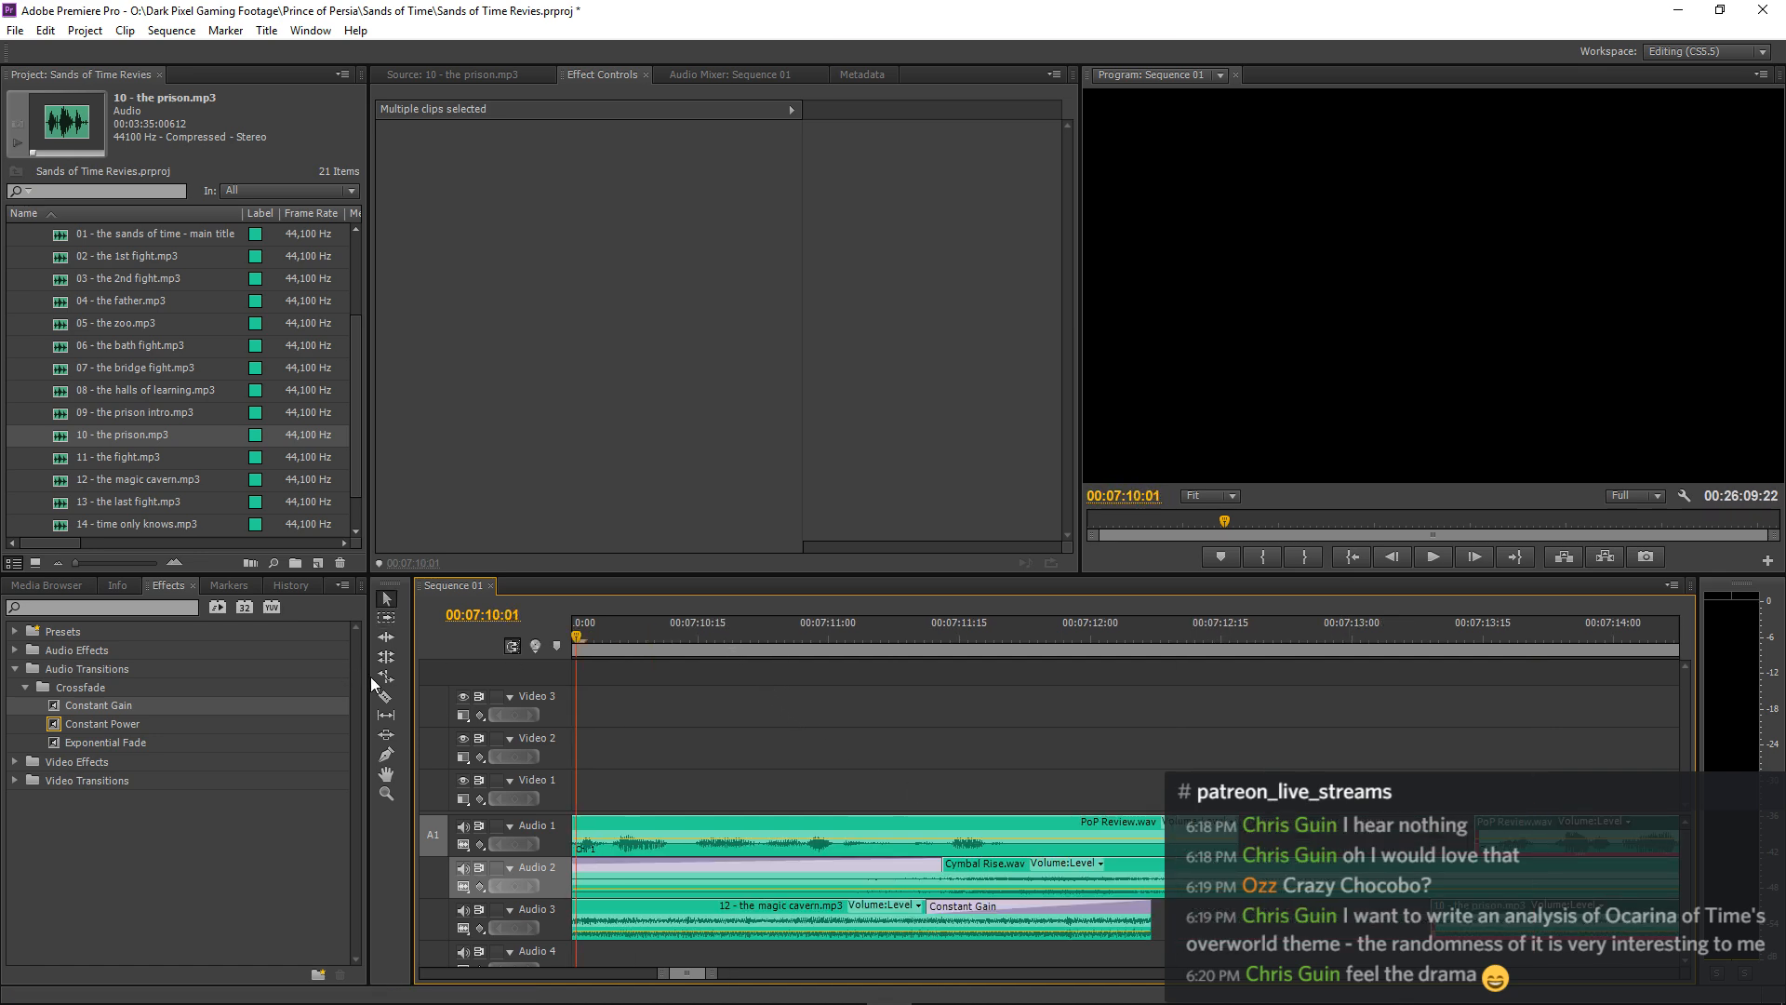
pyautogui.press('space')
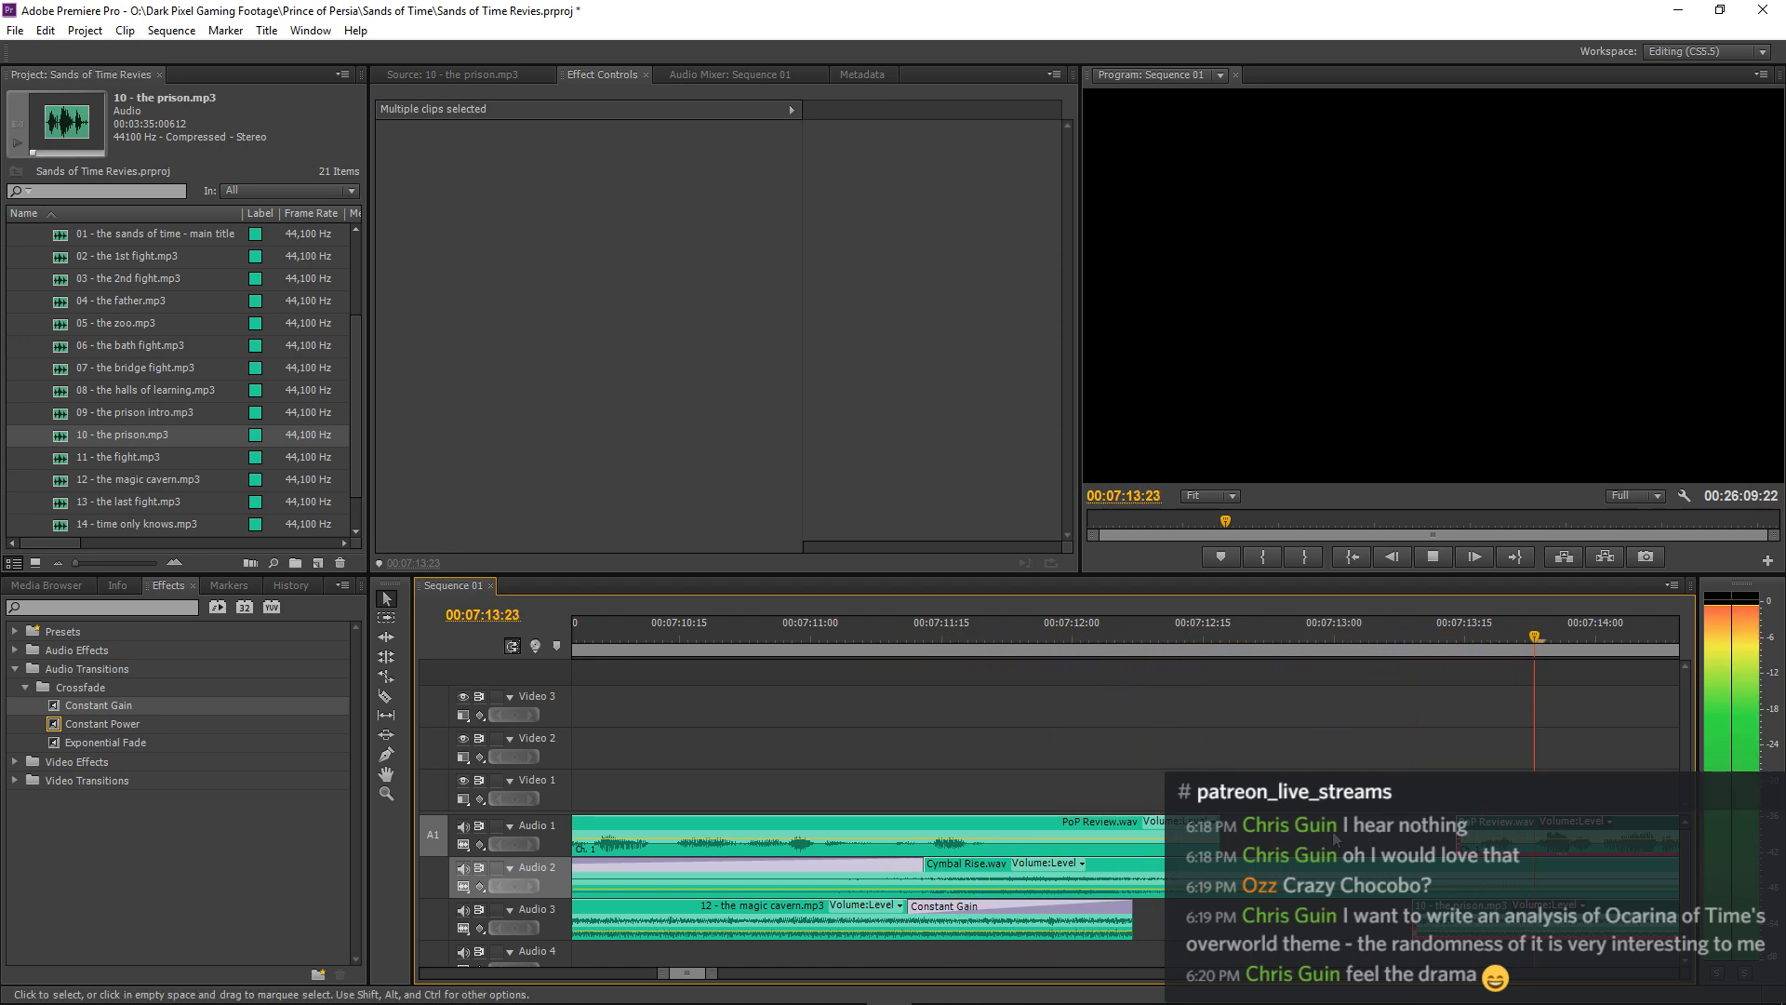
pyautogui.press('space')
# Move the selected clips after the gap another 14 frames later and listen to the transition.
pyautogui.moveTo(1447, 919); pyautogui.dragTo(1572, 920)
pyautogui.moveTo(611, 637); pyautogui.dragTo(571, 618)
pyautogui.press('space')
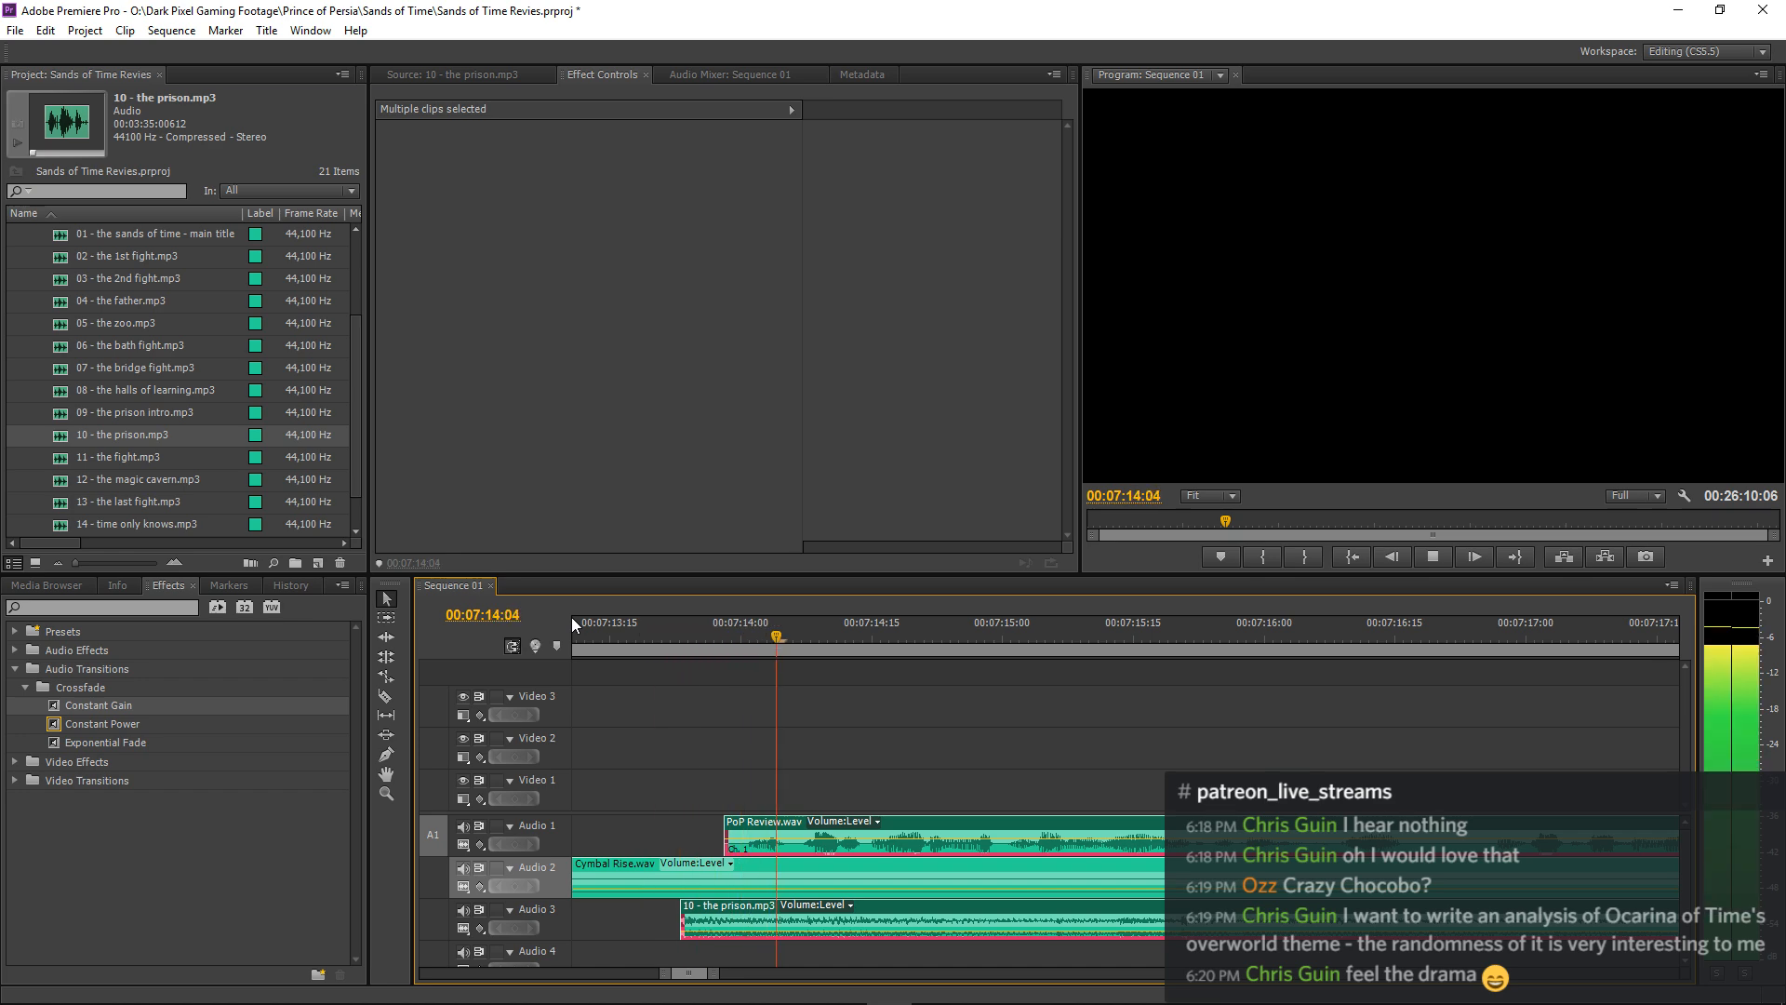
pyautogui.press('space')
# Move the selected clips after the gap 5 more frames later and play the transition from about 00:07:04:06.
pyautogui.moveTo(707, 909); pyautogui.dragTo(751, 911)
pyautogui.press('-')
pyautogui.press('-')
pyautogui.press('-')
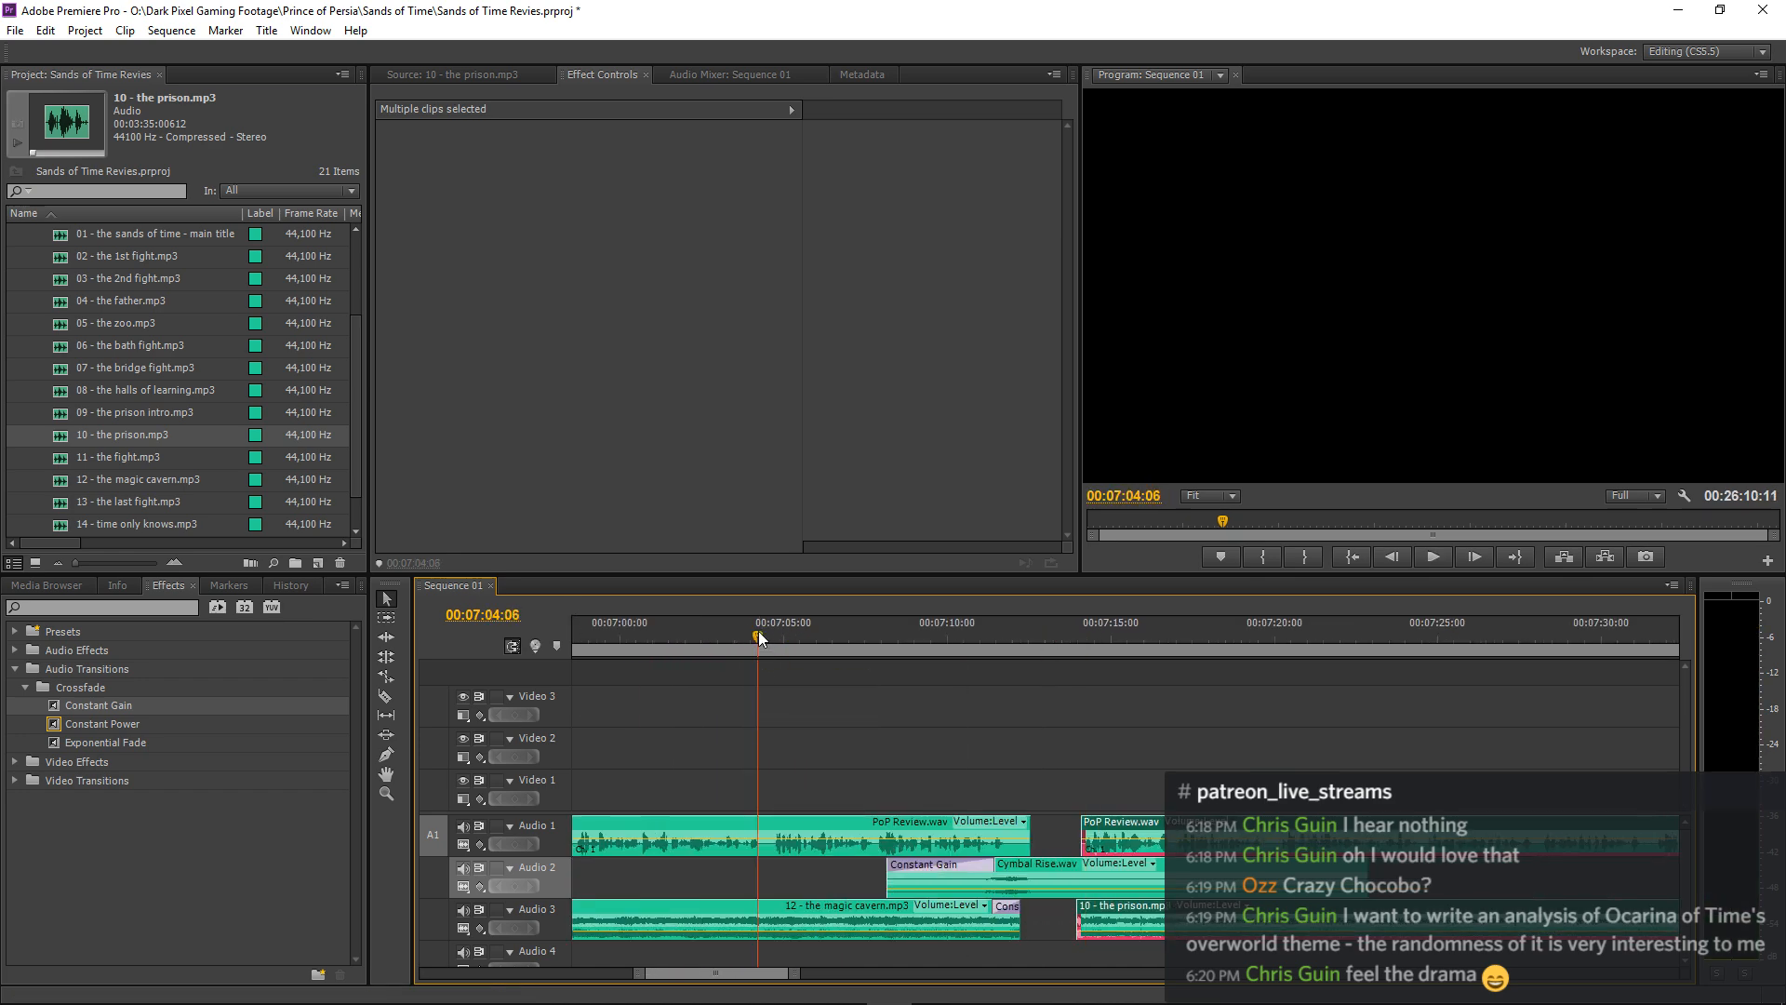
pyautogui.click(757, 630)
pyautogui.press('space')
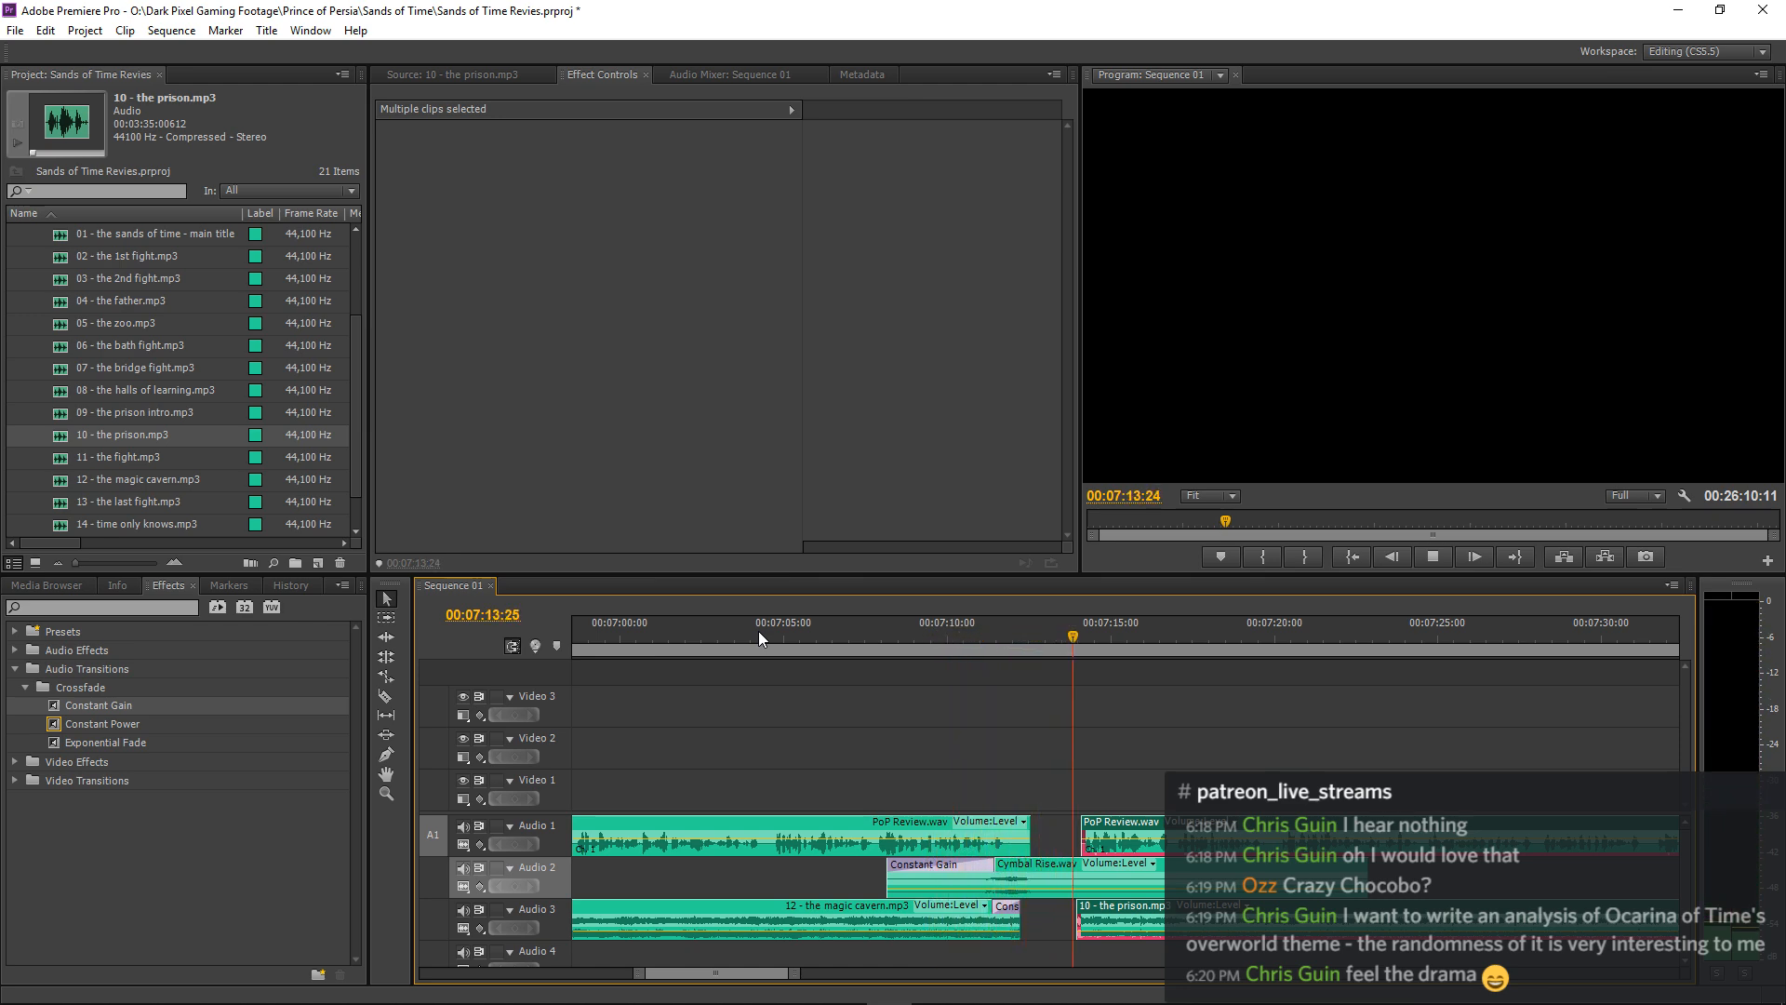
pyautogui.press('space')
# Replay the music transition from about 00:07:04:00 to judge the timing of the prison music's entry.
pyautogui.click(759, 629)
pyautogui.press('space')
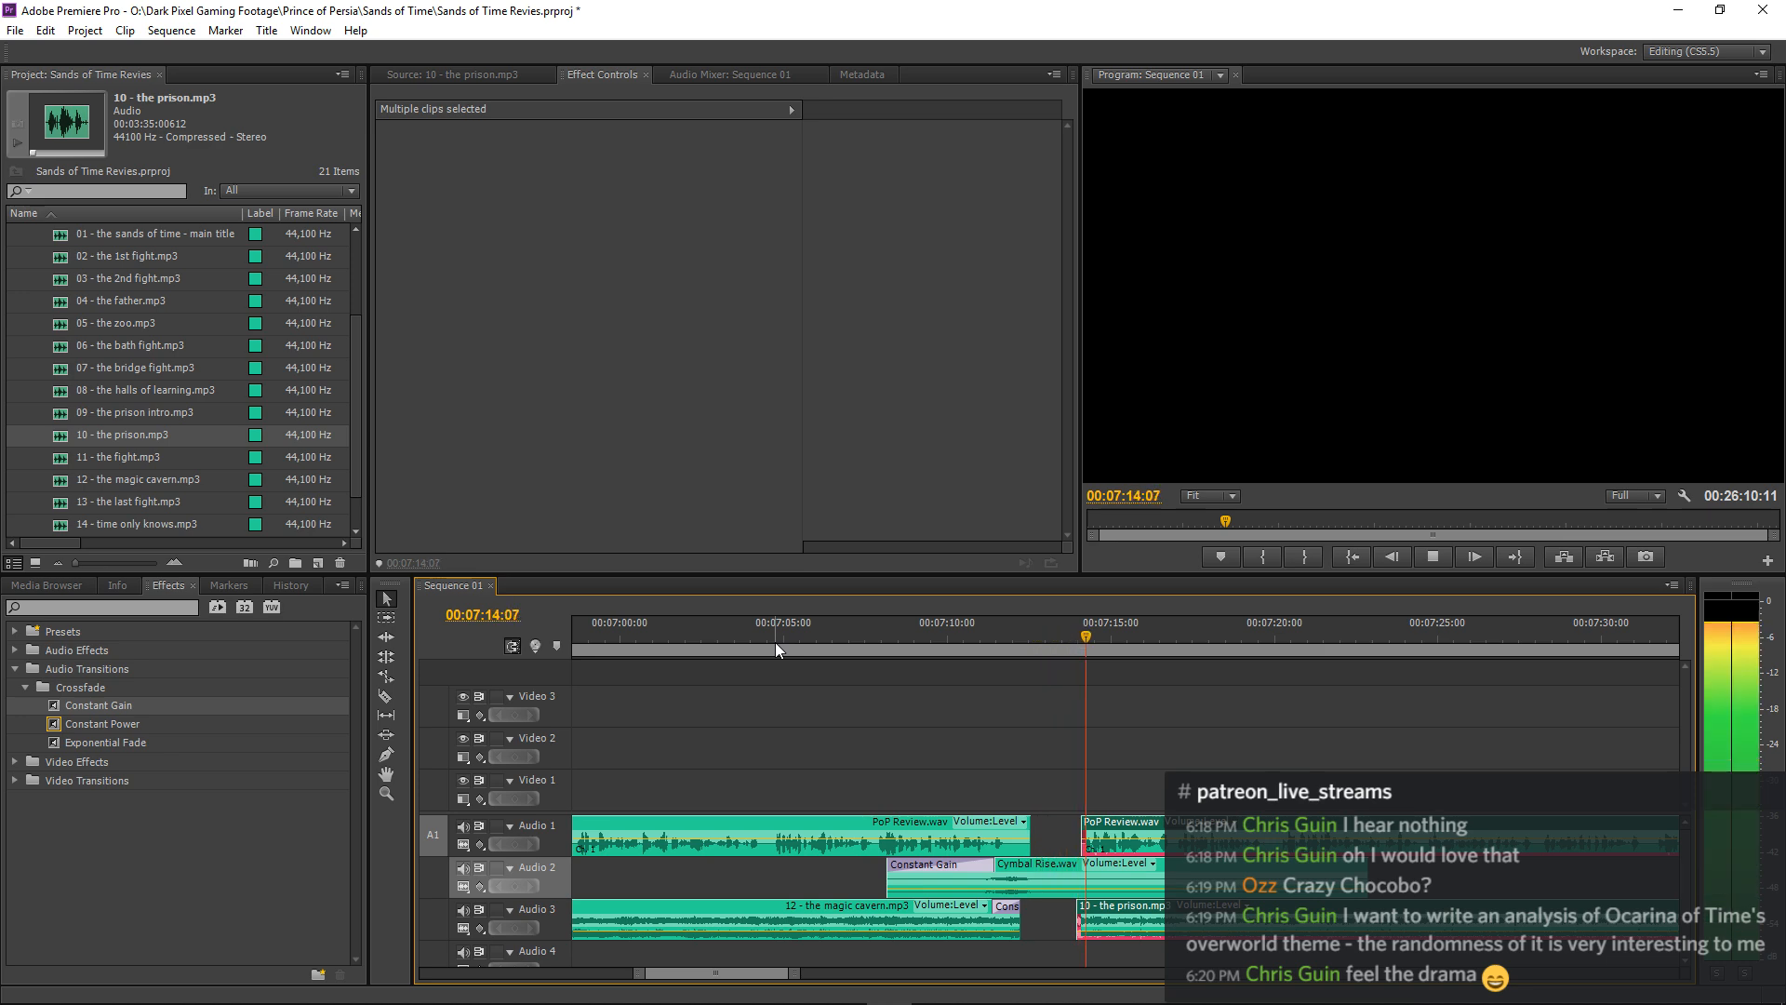
pyautogui.press('space')
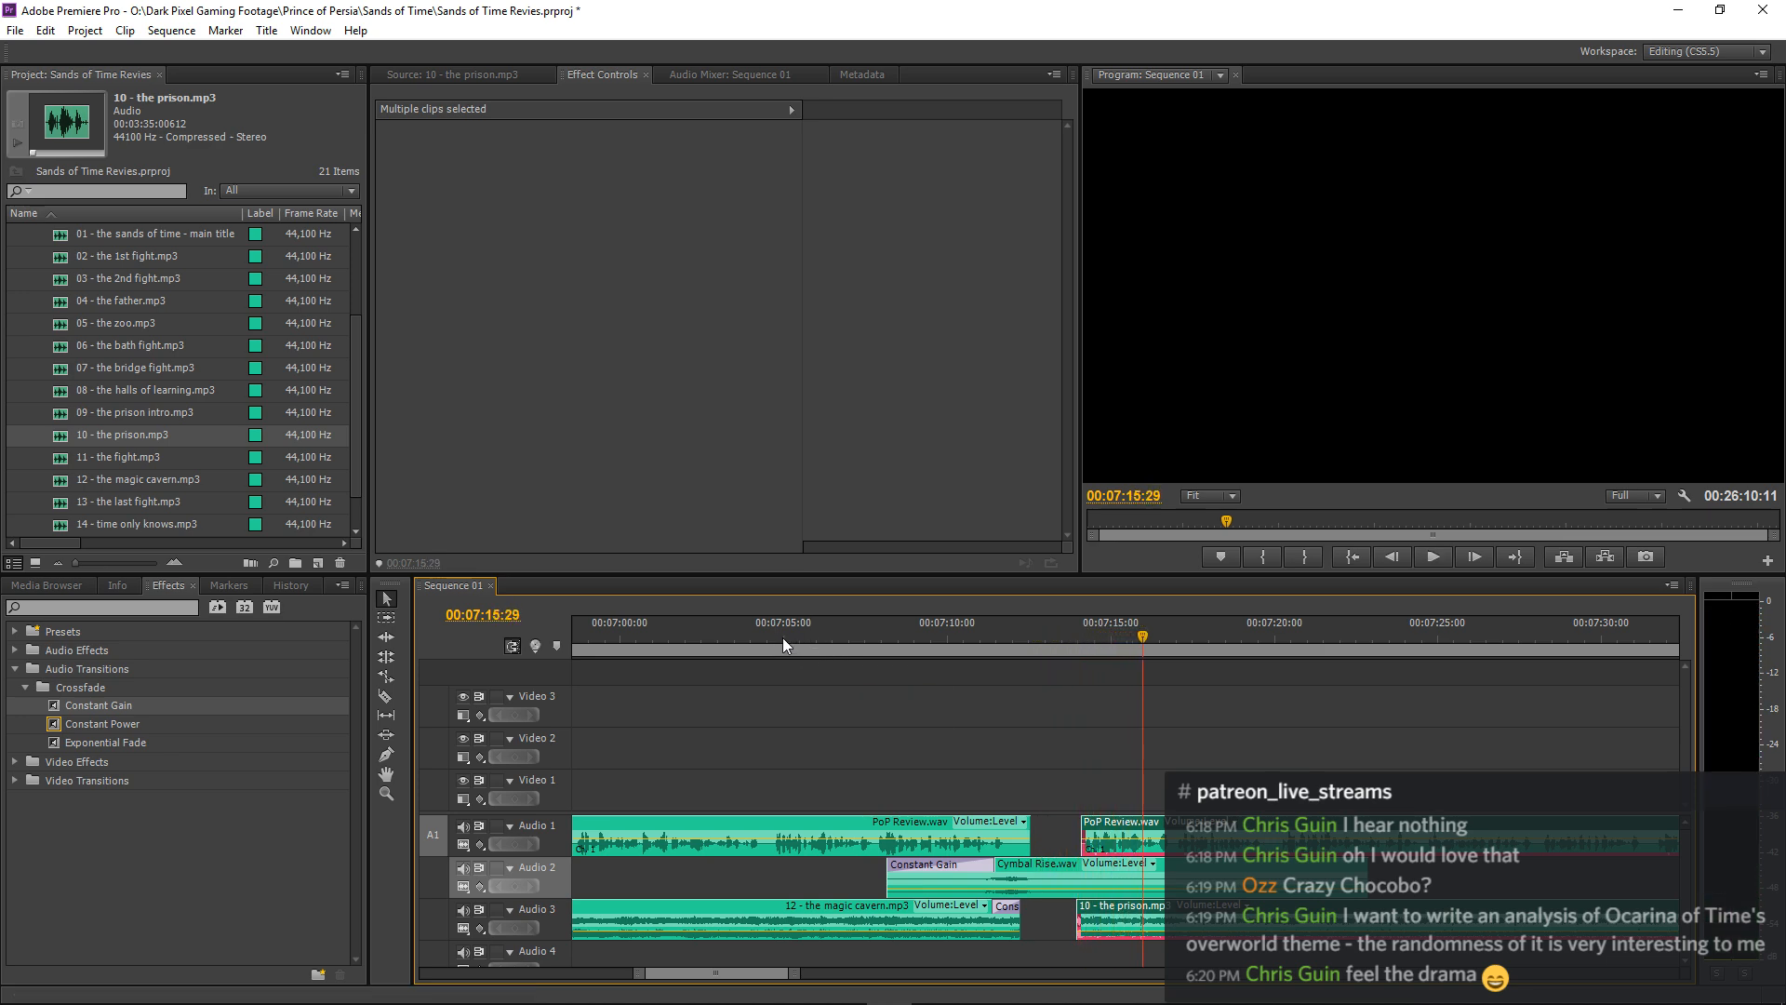
pyautogui.click(752, 638)
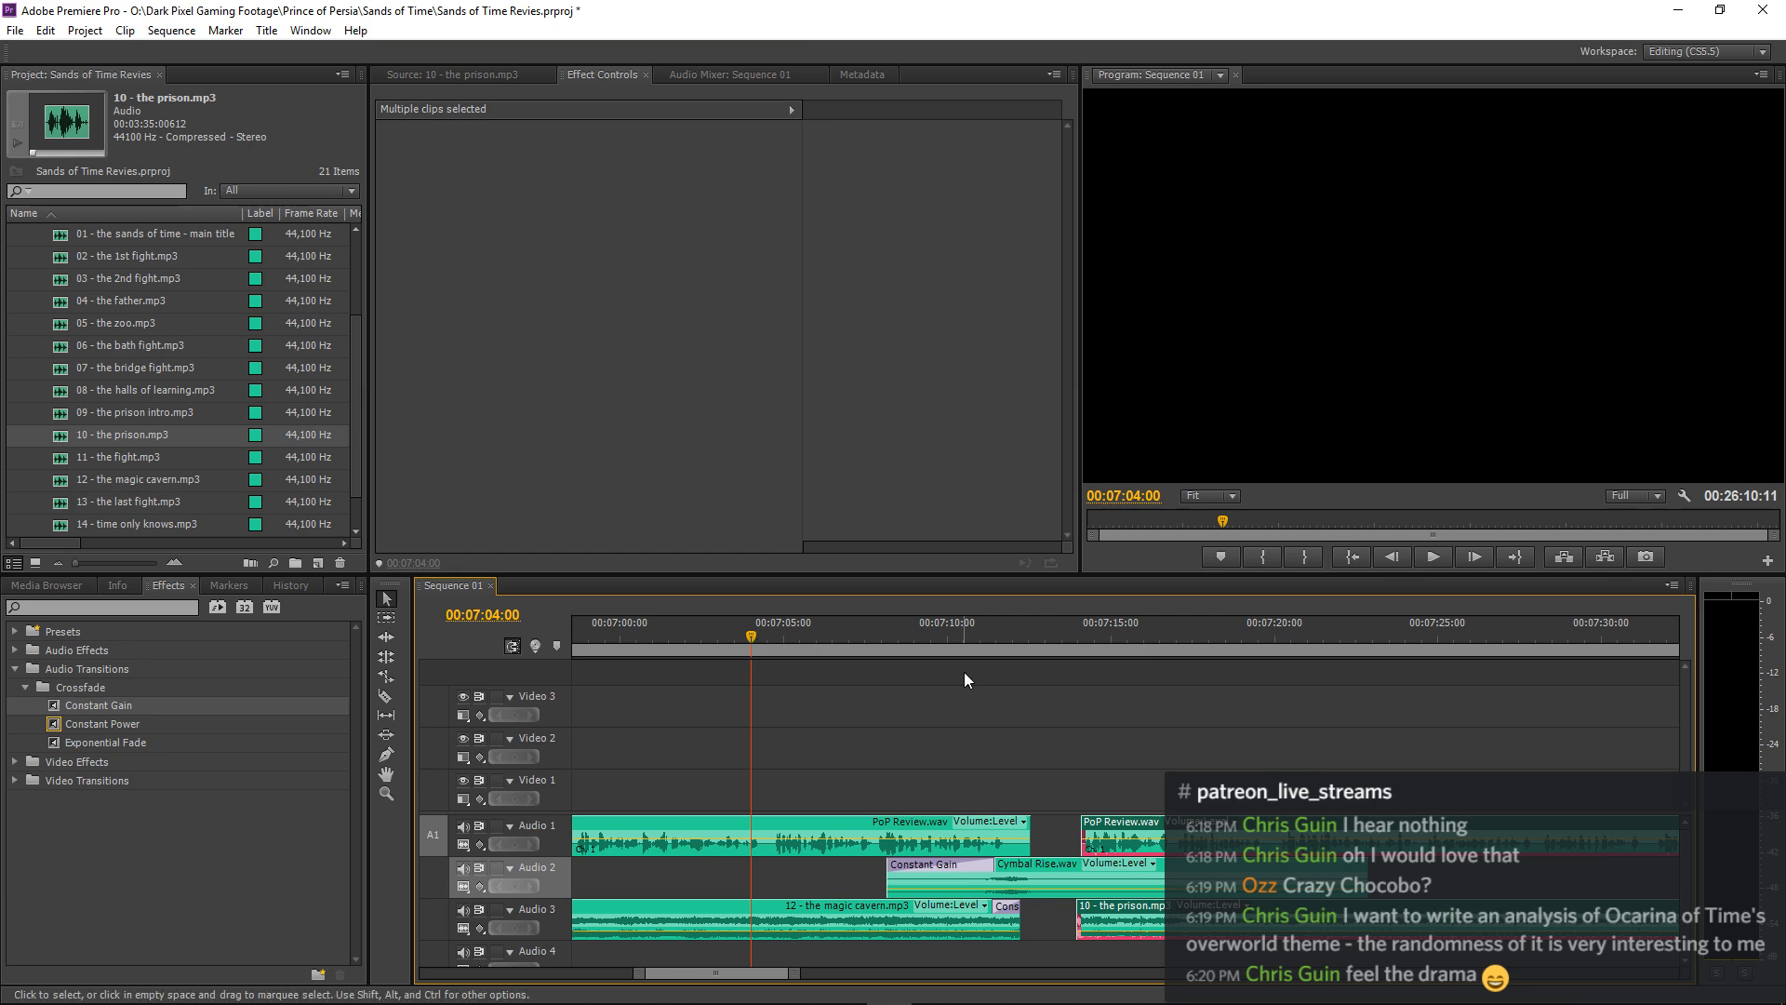
pyautogui.press('space')
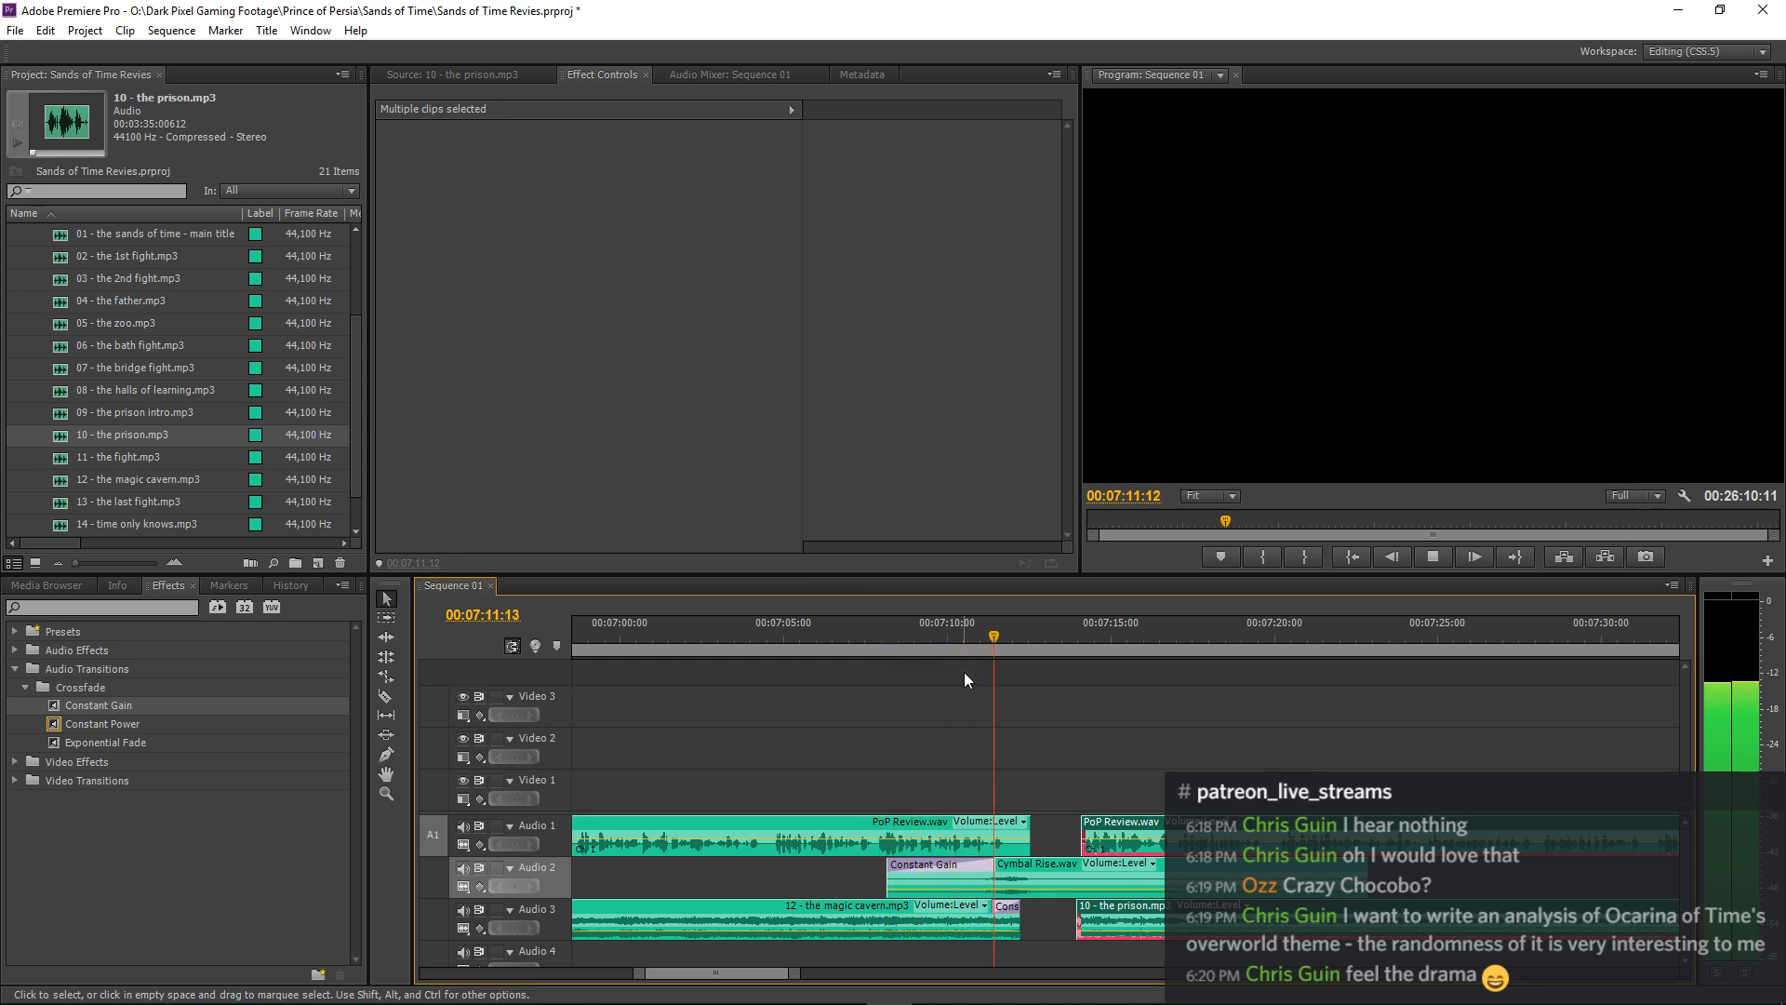
pyautogui.press('space')
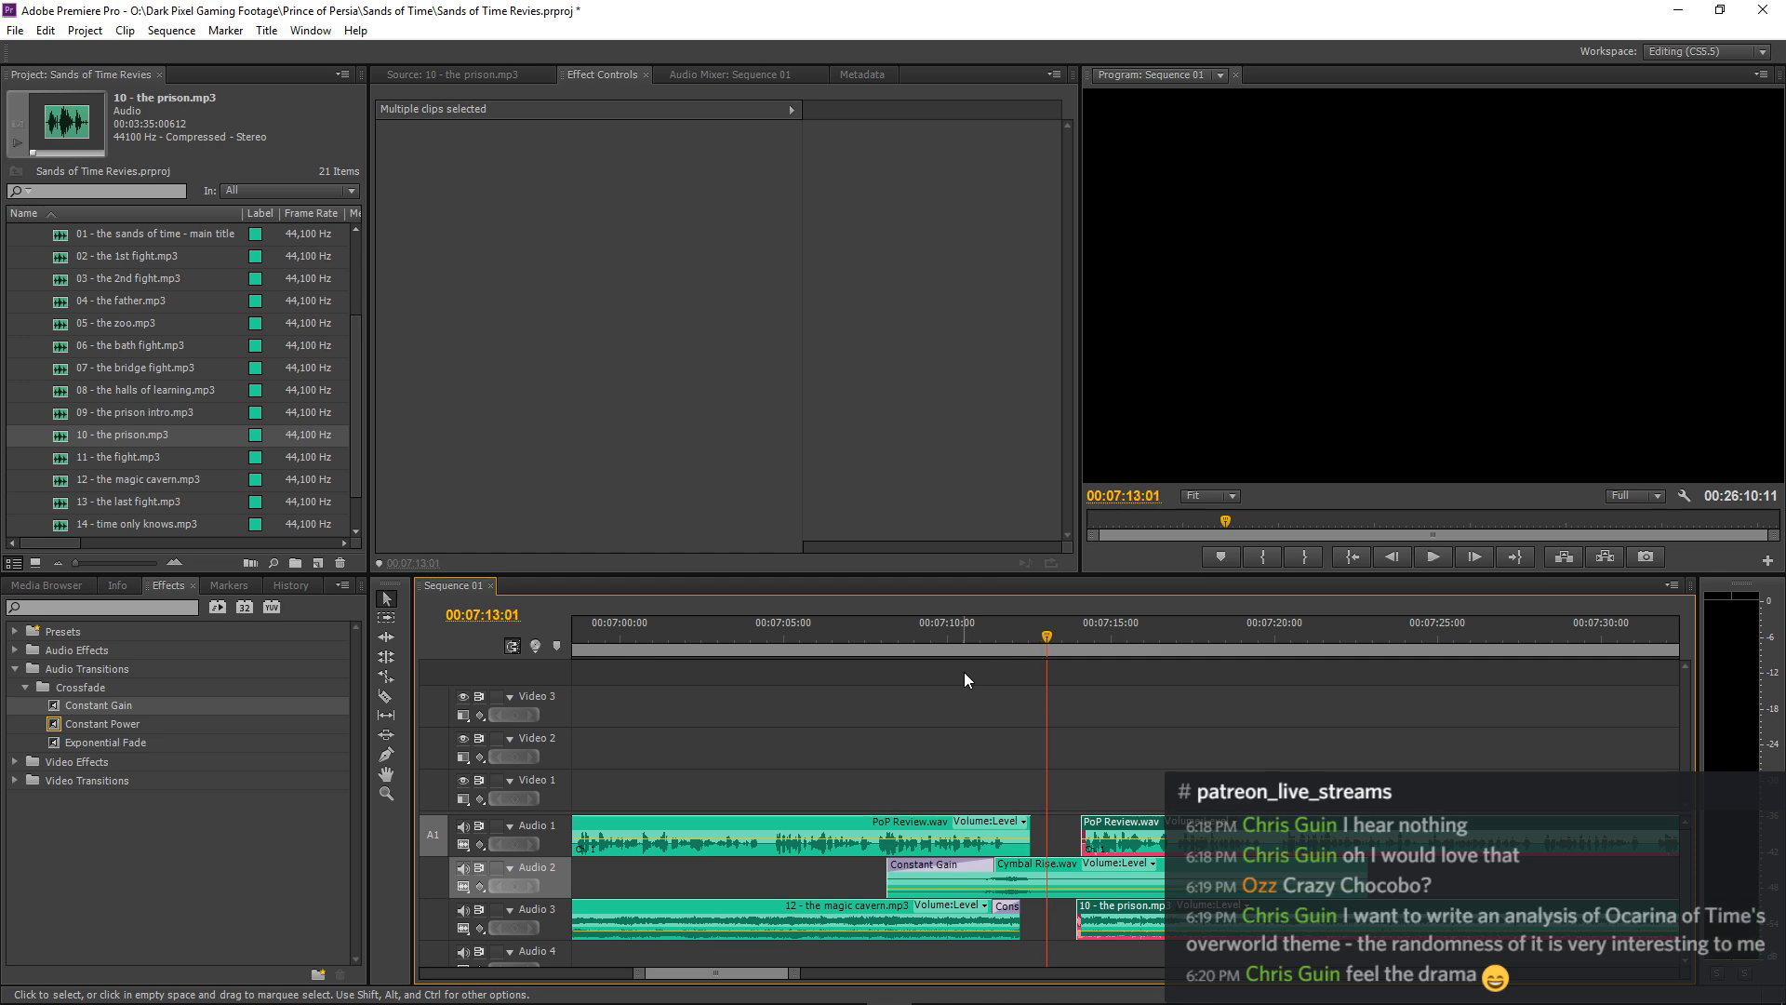
# Try moving the selected narration and music clips earlier so the music starts at 00:07:13:01, and listen to the transition.
pyautogui.press('=')
pyautogui.press('=')
pyautogui.press('=')
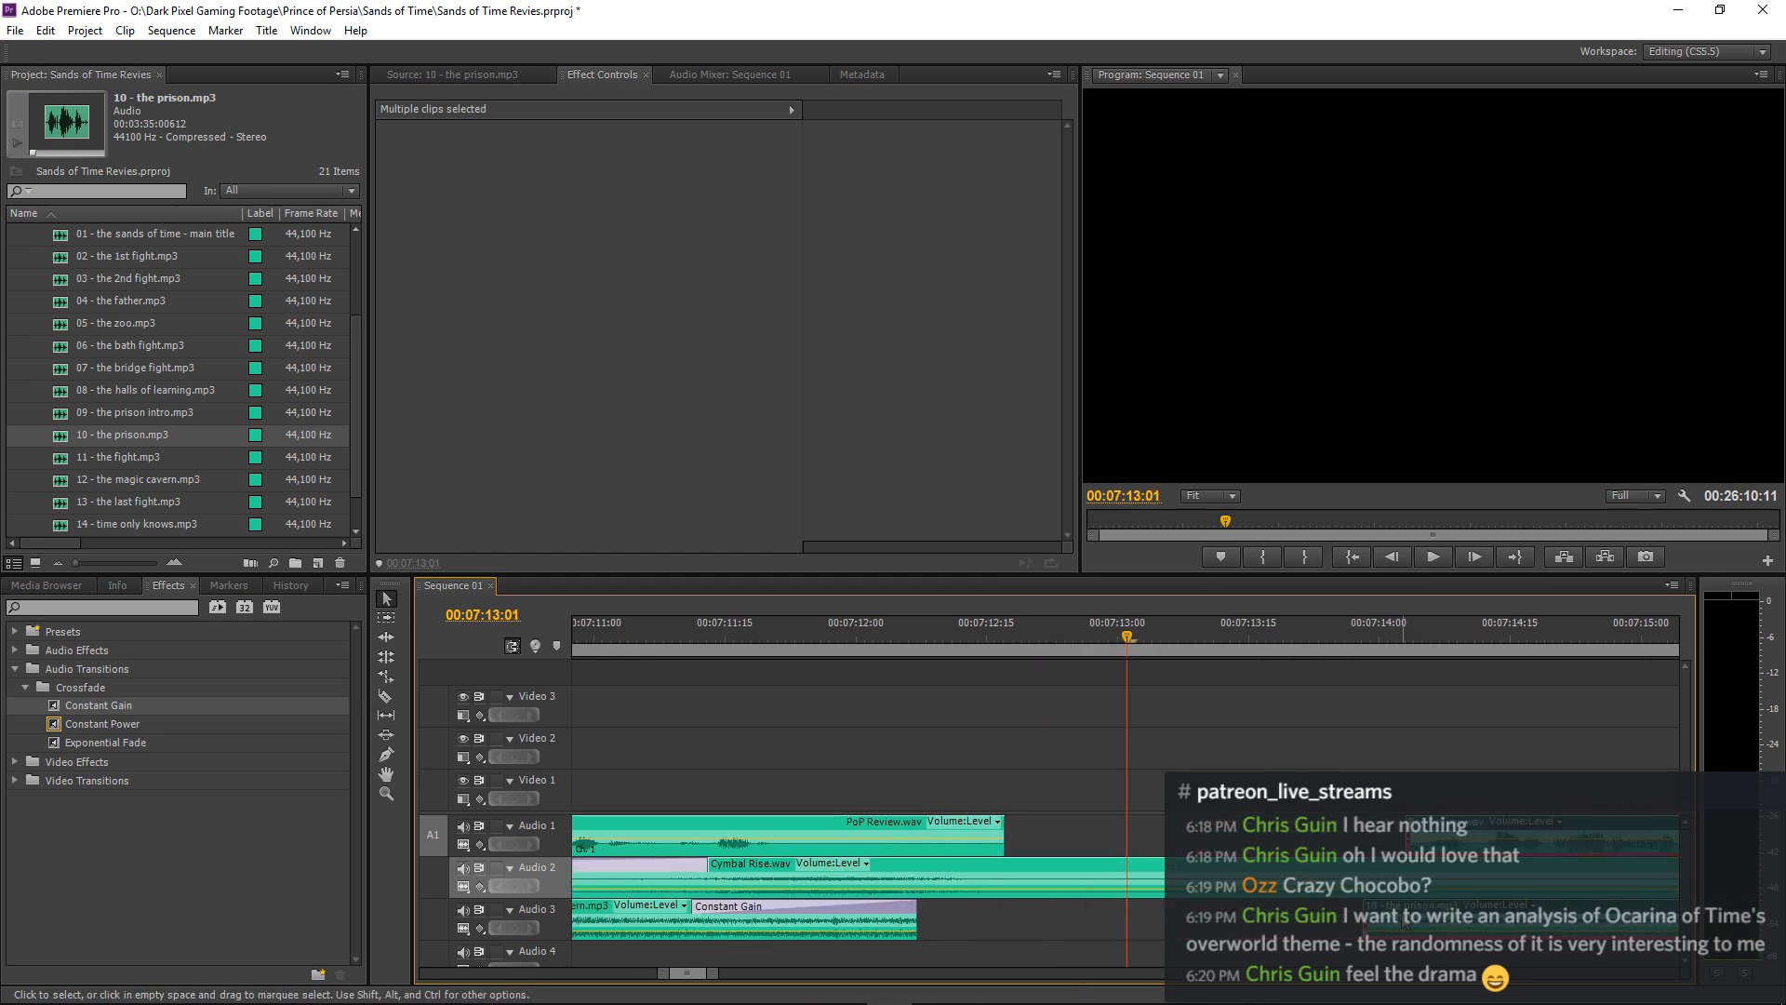
pyautogui.moveTo(1403, 923); pyautogui.dragTo(1174, 947)
pyautogui.press('-')
pyautogui.press('-')
pyautogui.press('-')
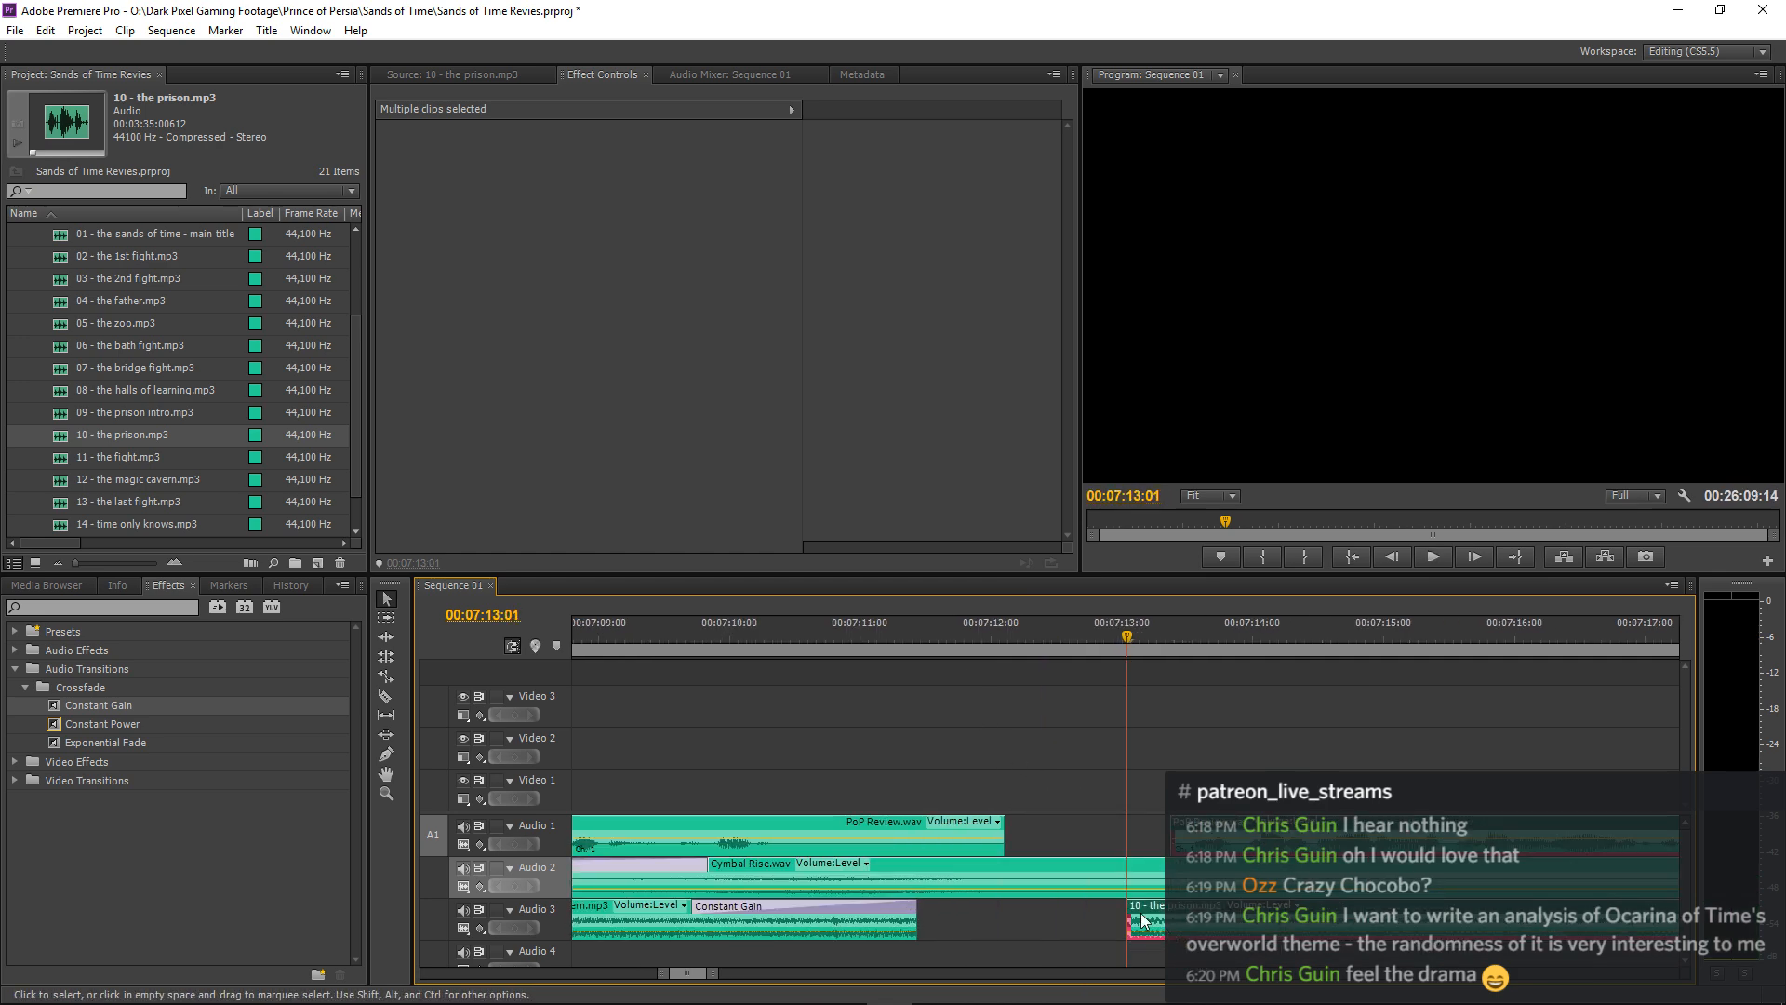
pyautogui.click(919, 649)
pyautogui.press('space')
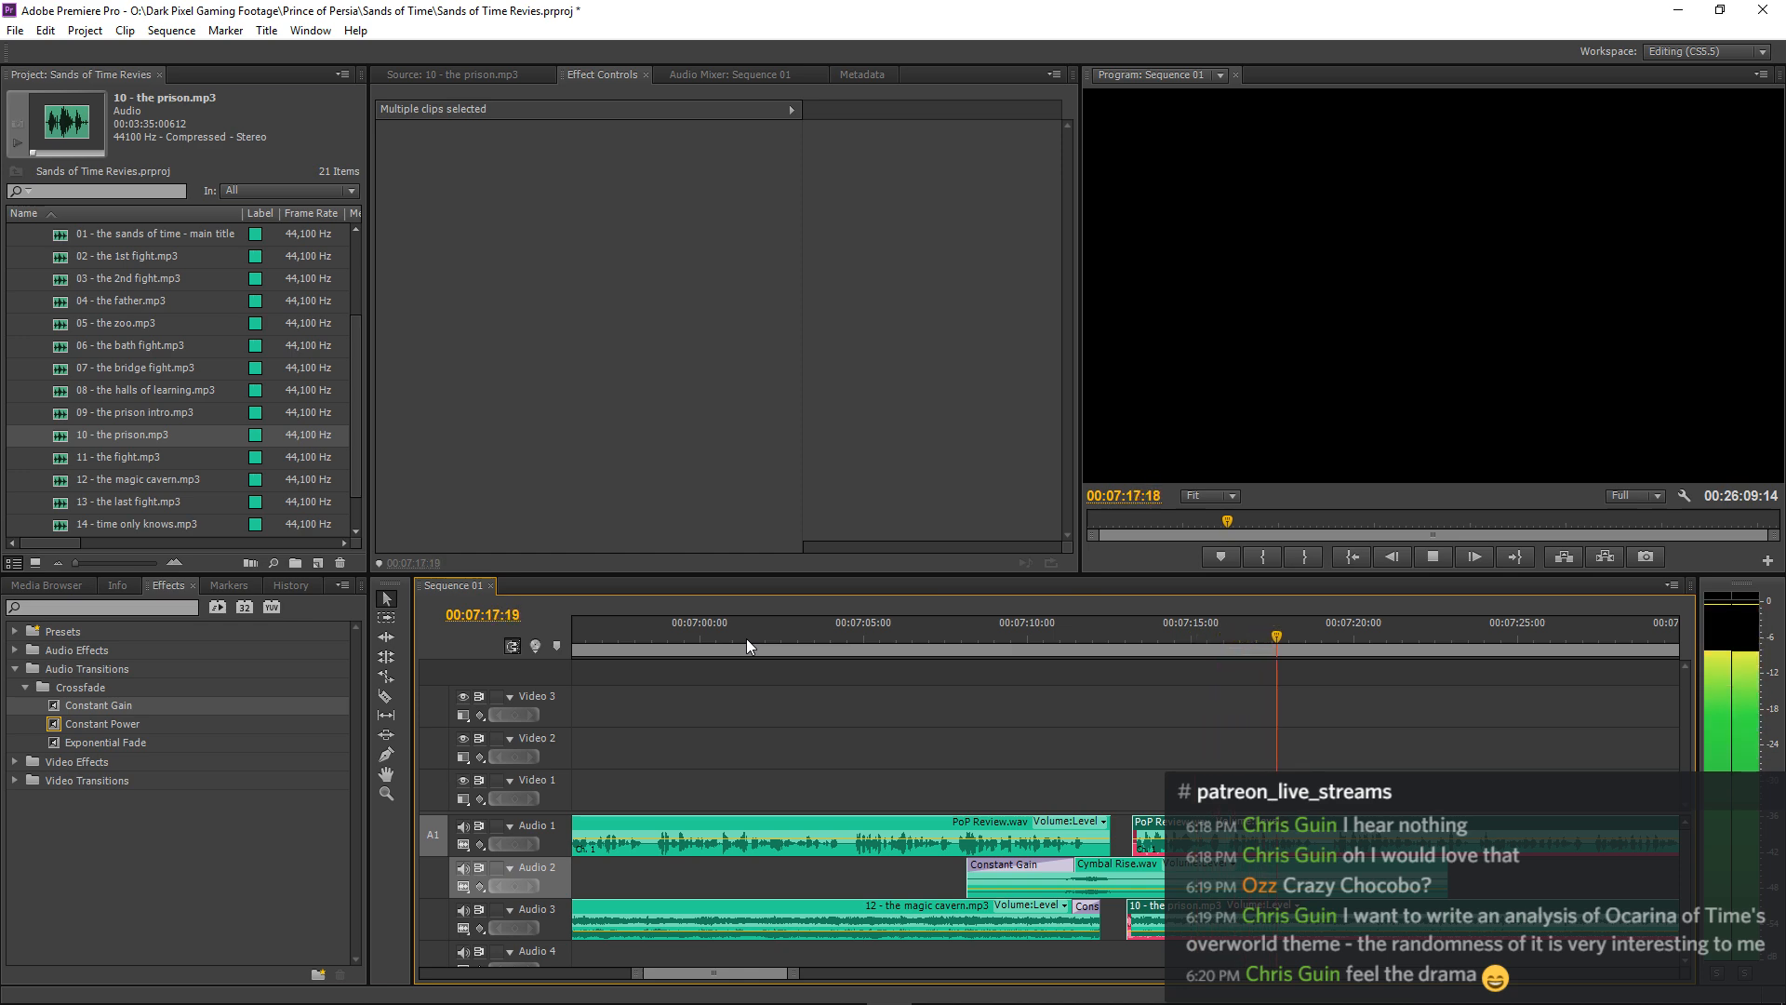
pyautogui.press('space')
# Undo the last clip move, deselect the clips and save the Sands of Time Revies.prproj project.
pyautogui.hotkey('ctrl', 's')
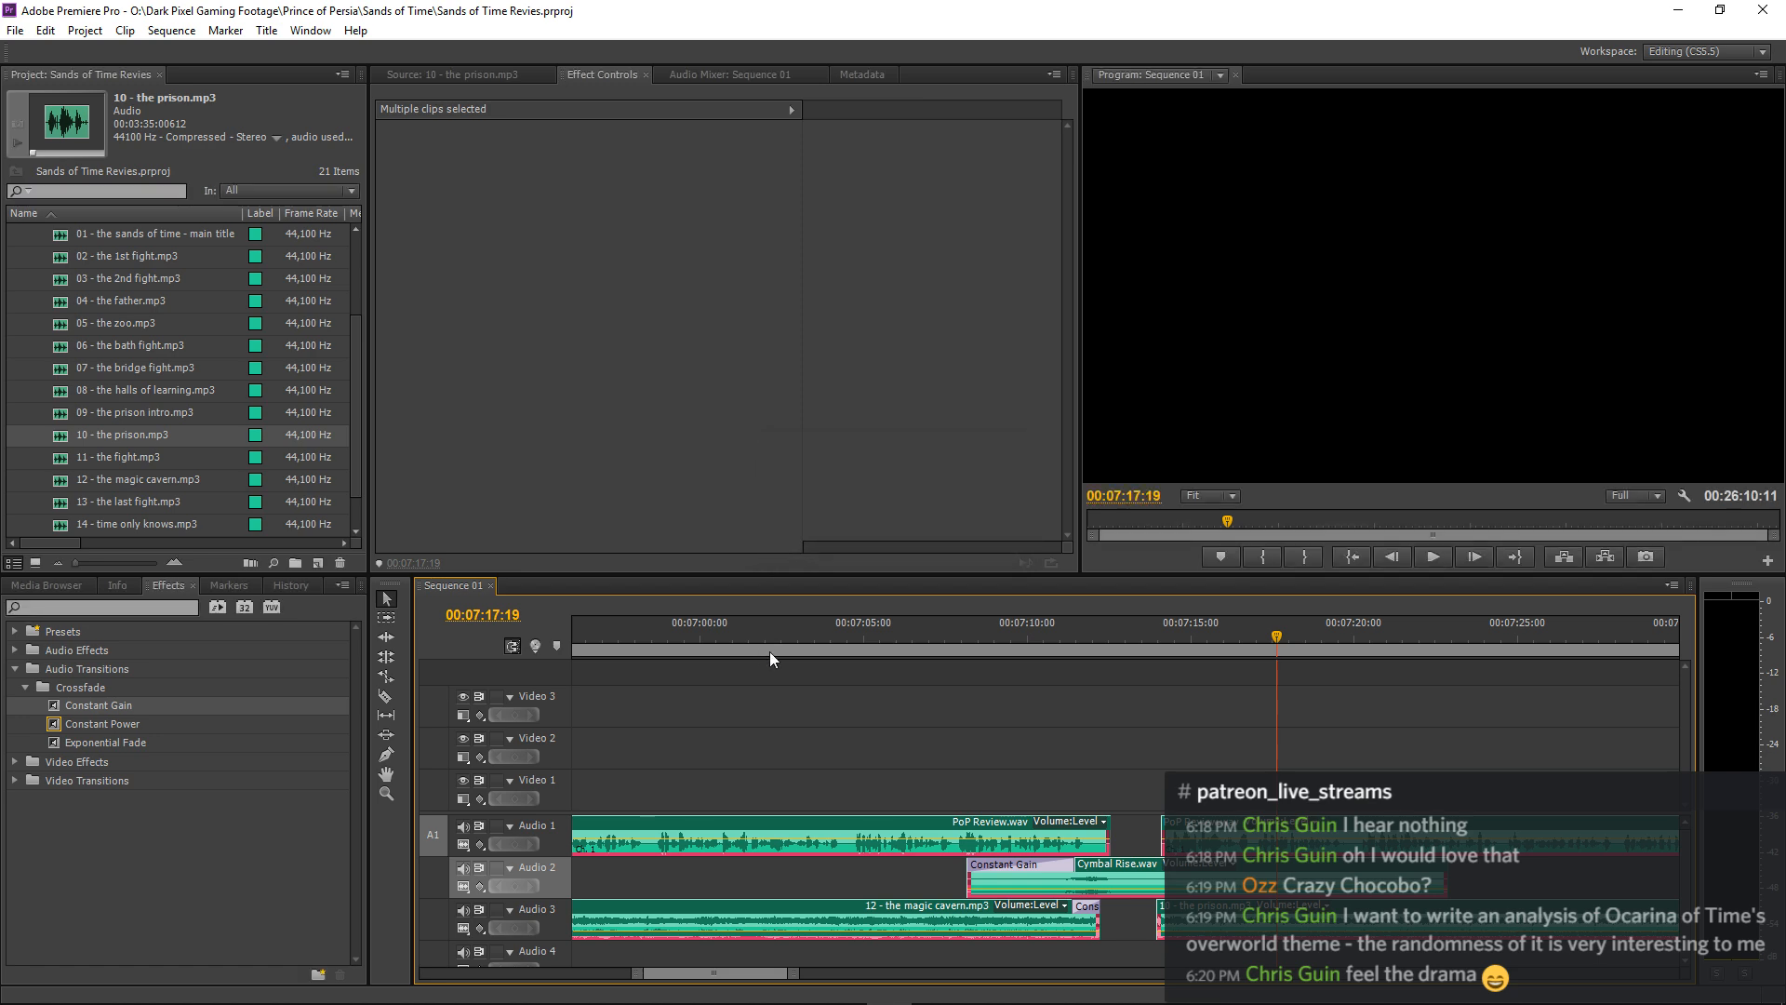
pyautogui.click(793, 666)
pyautogui.hotkey('ctrl', 's')
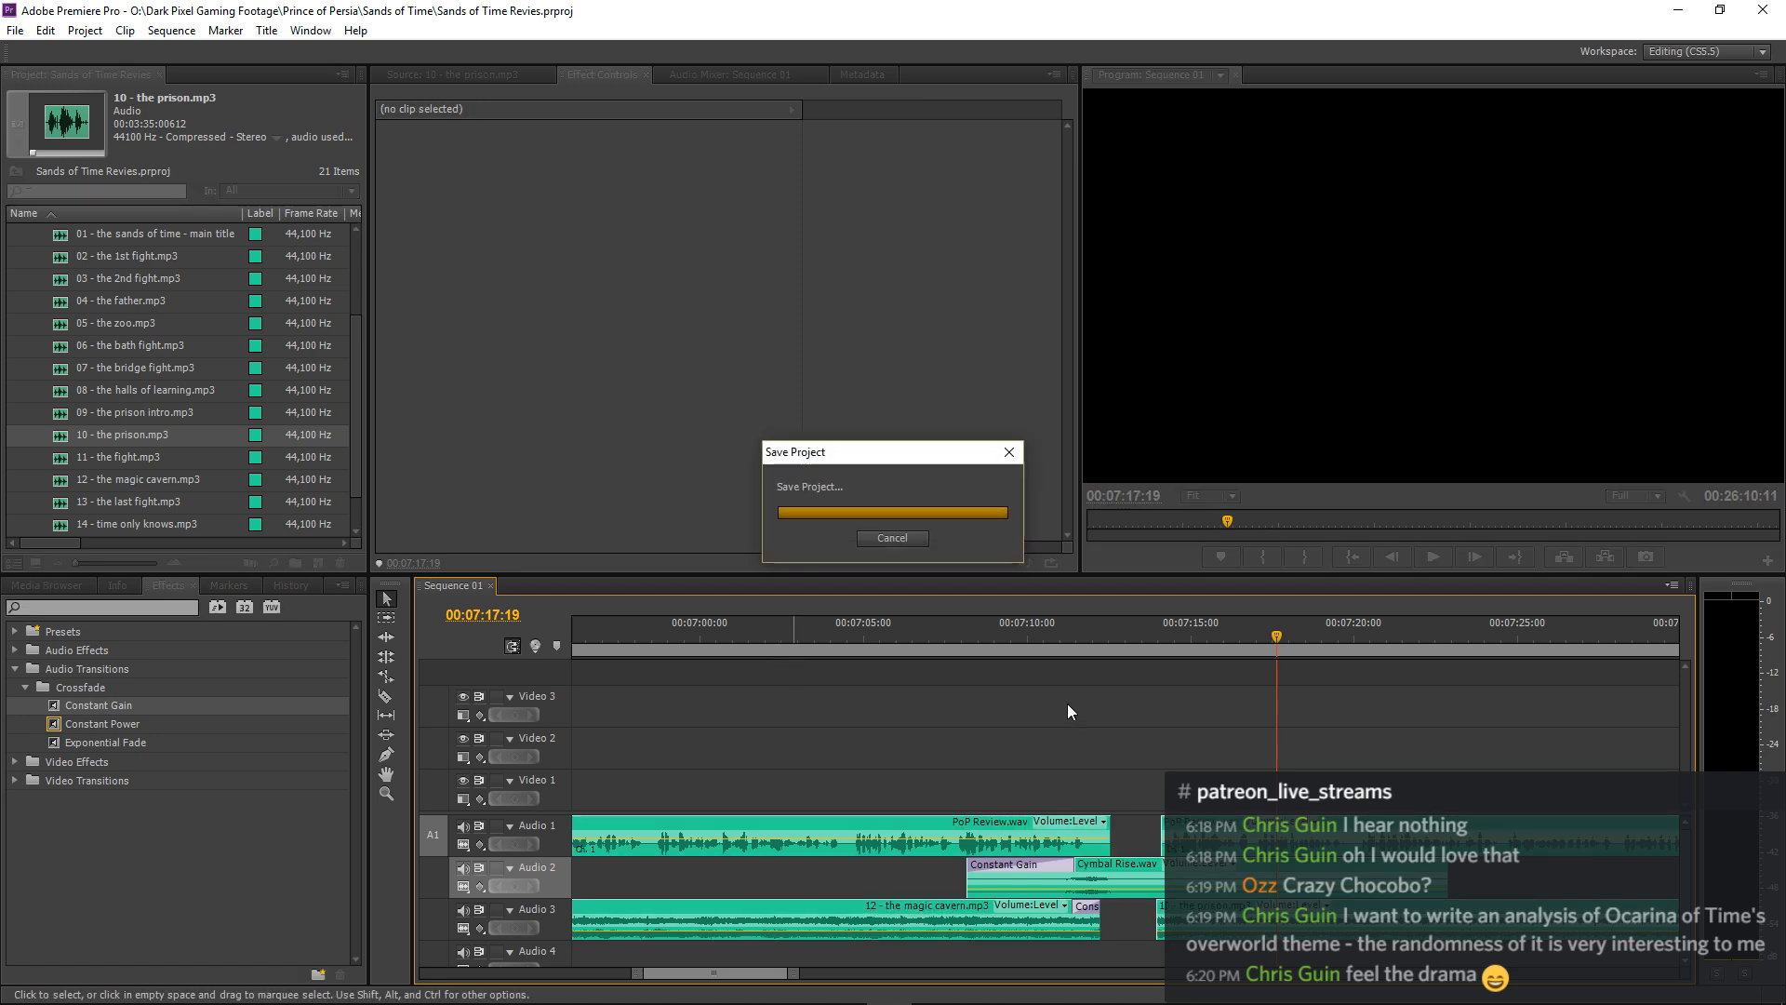
# Listen to the narration over the 10 - the prison.mp3 music from about 00:07:17:19 to judge their balance.
pyautogui.press('space')
pyautogui.press('-')
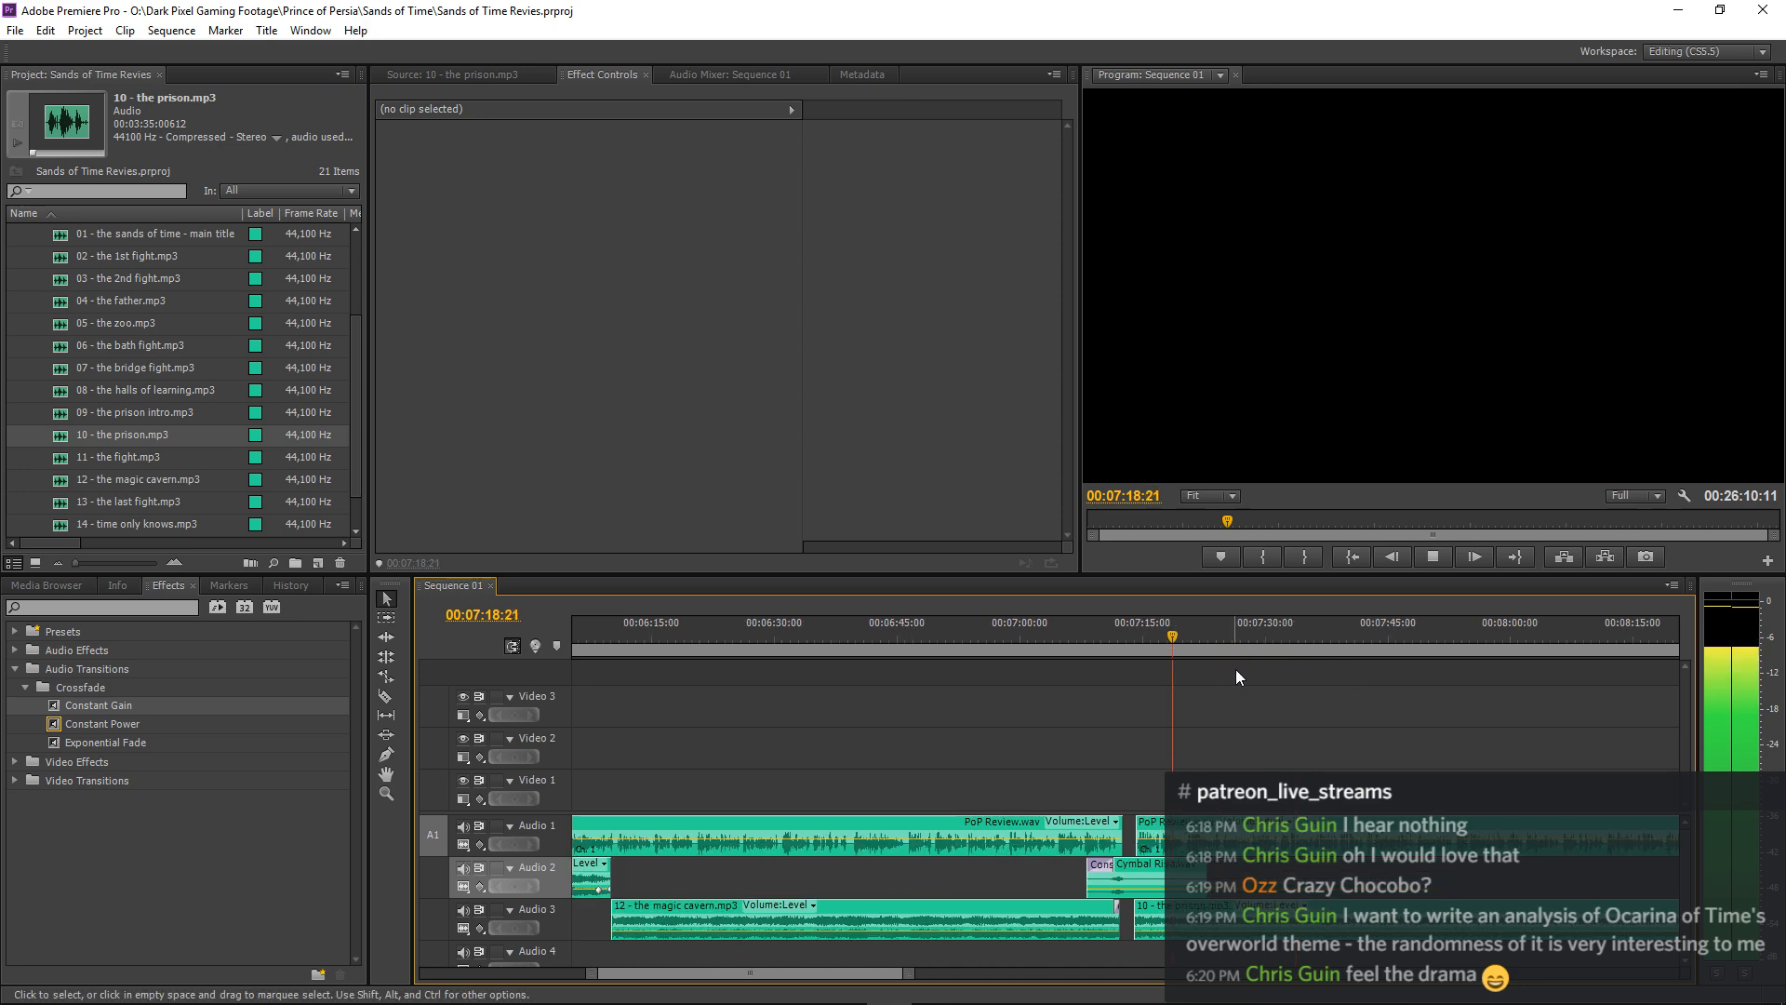
pyautogui.press('-')
pyautogui.press('-')
pyautogui.press('-')
pyautogui.press('-')
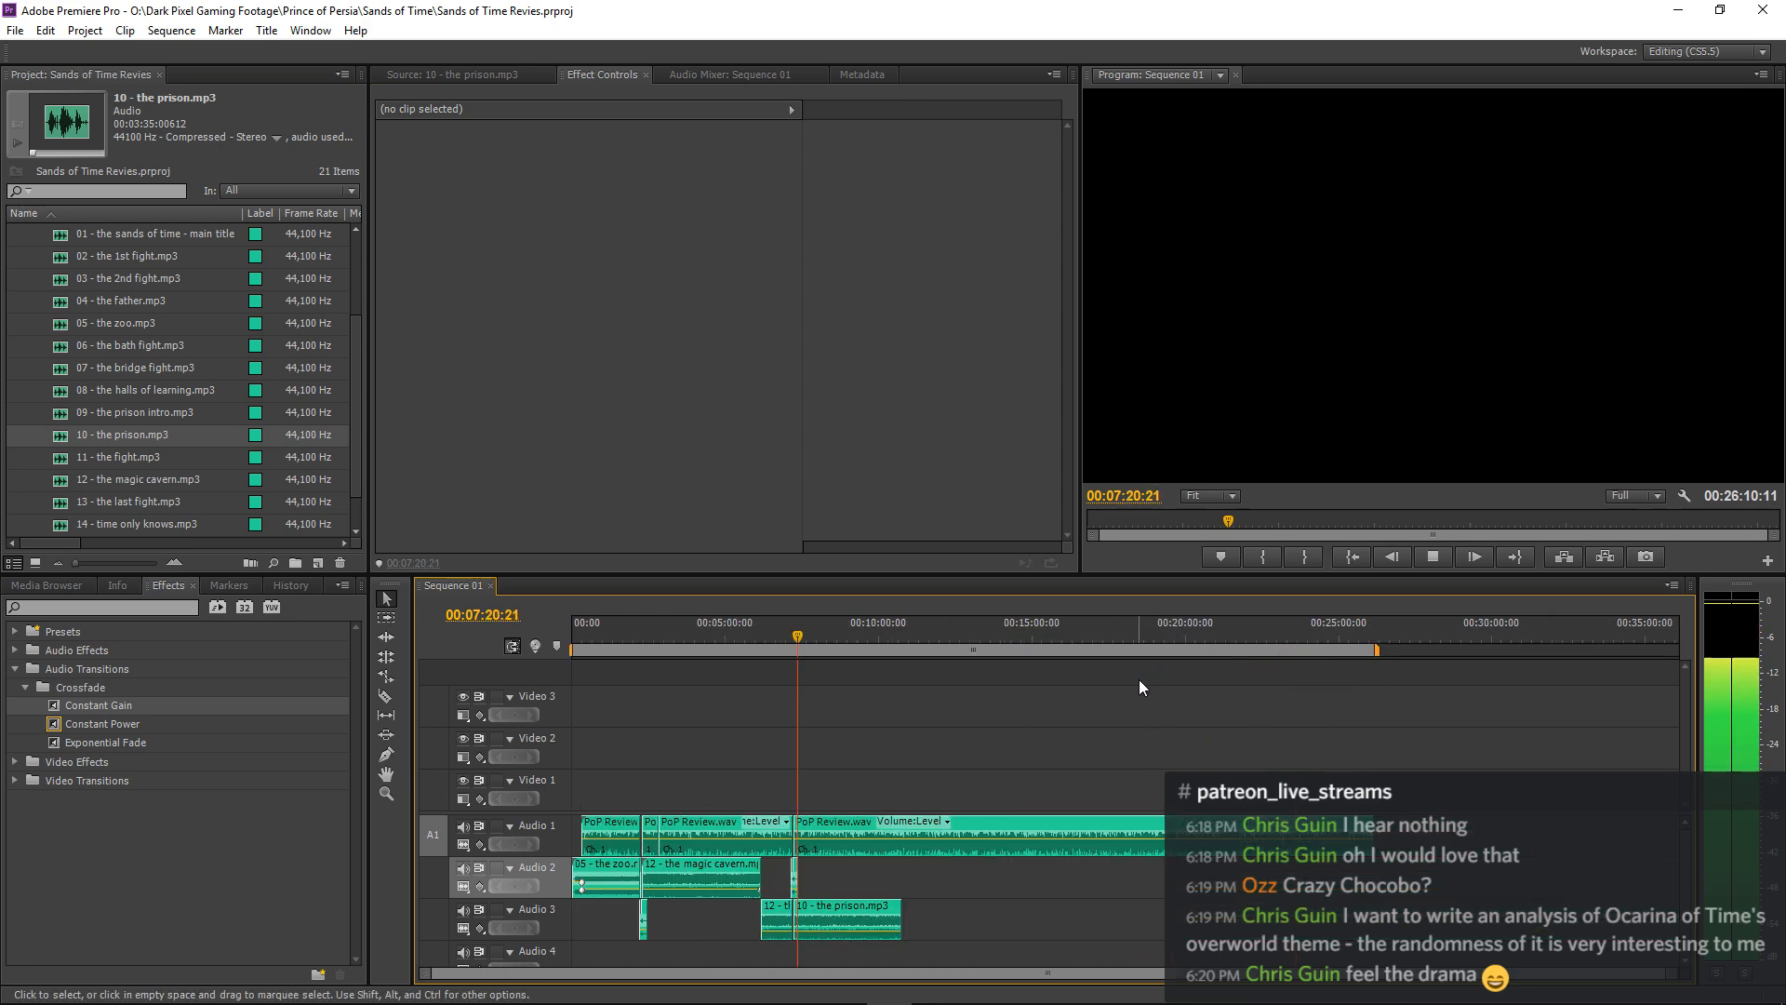
pyautogui.press('=')
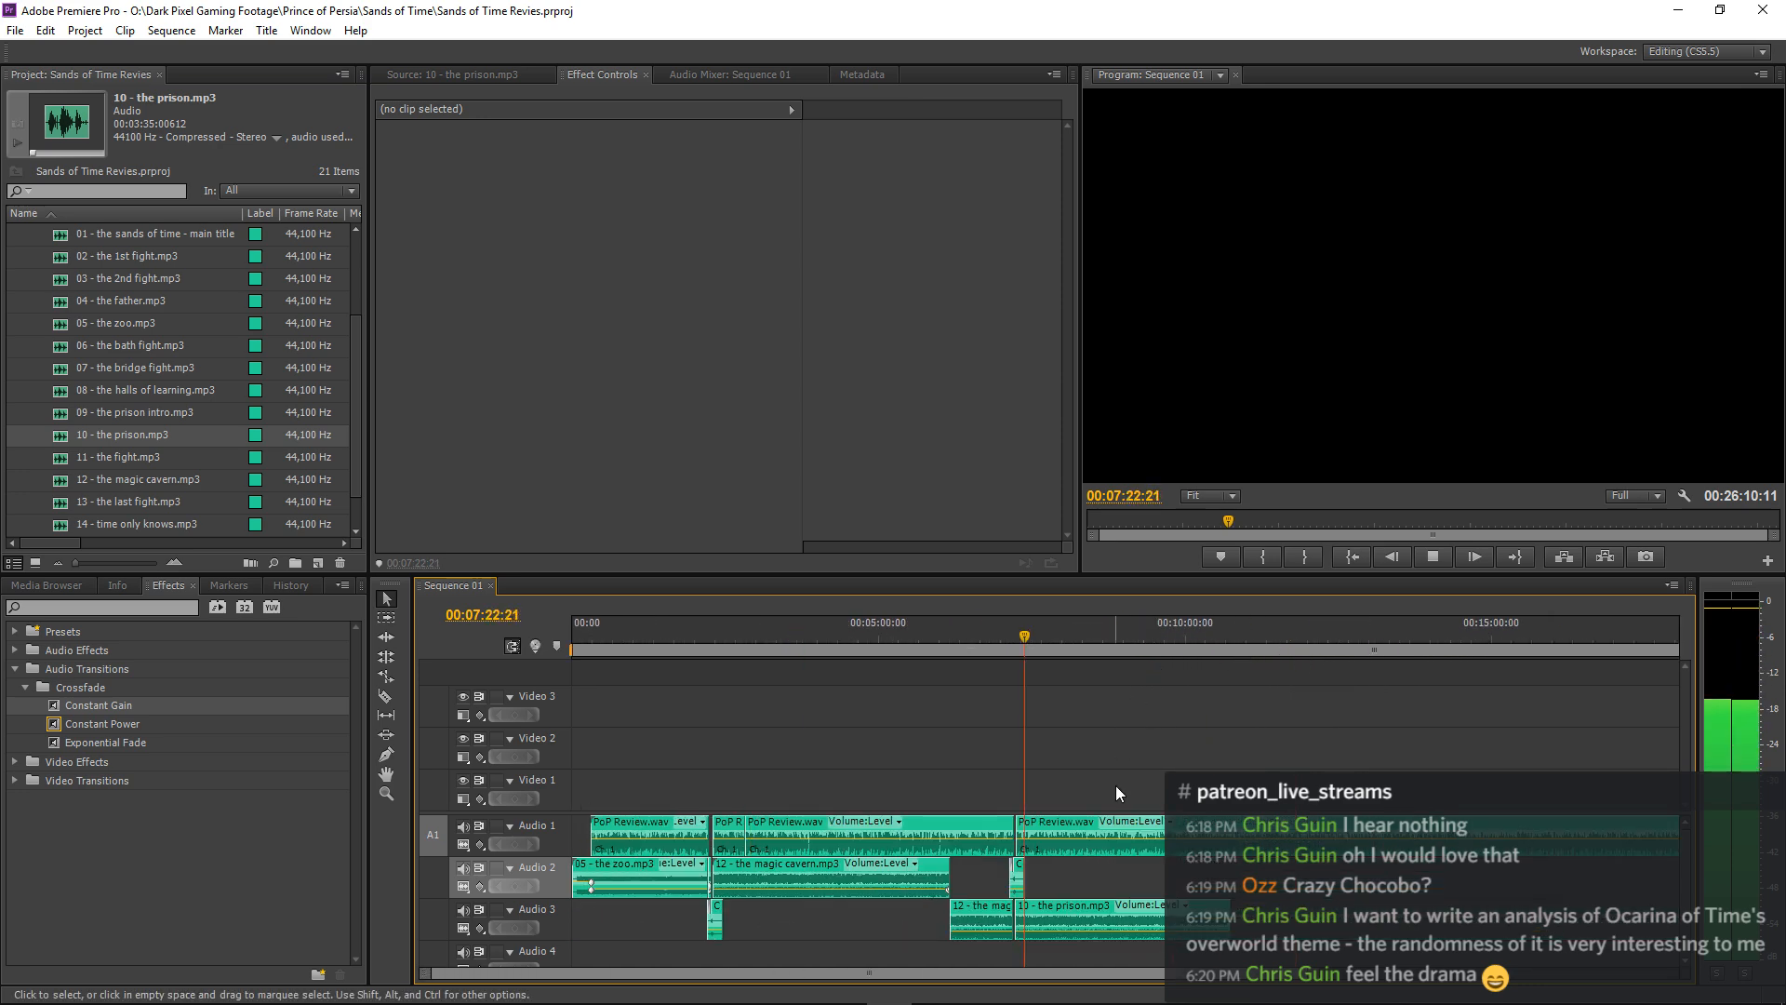
pyautogui.press('=')
pyautogui.press('=')
pyautogui.press('-')
pyautogui.press('-')
pyautogui.press('-')
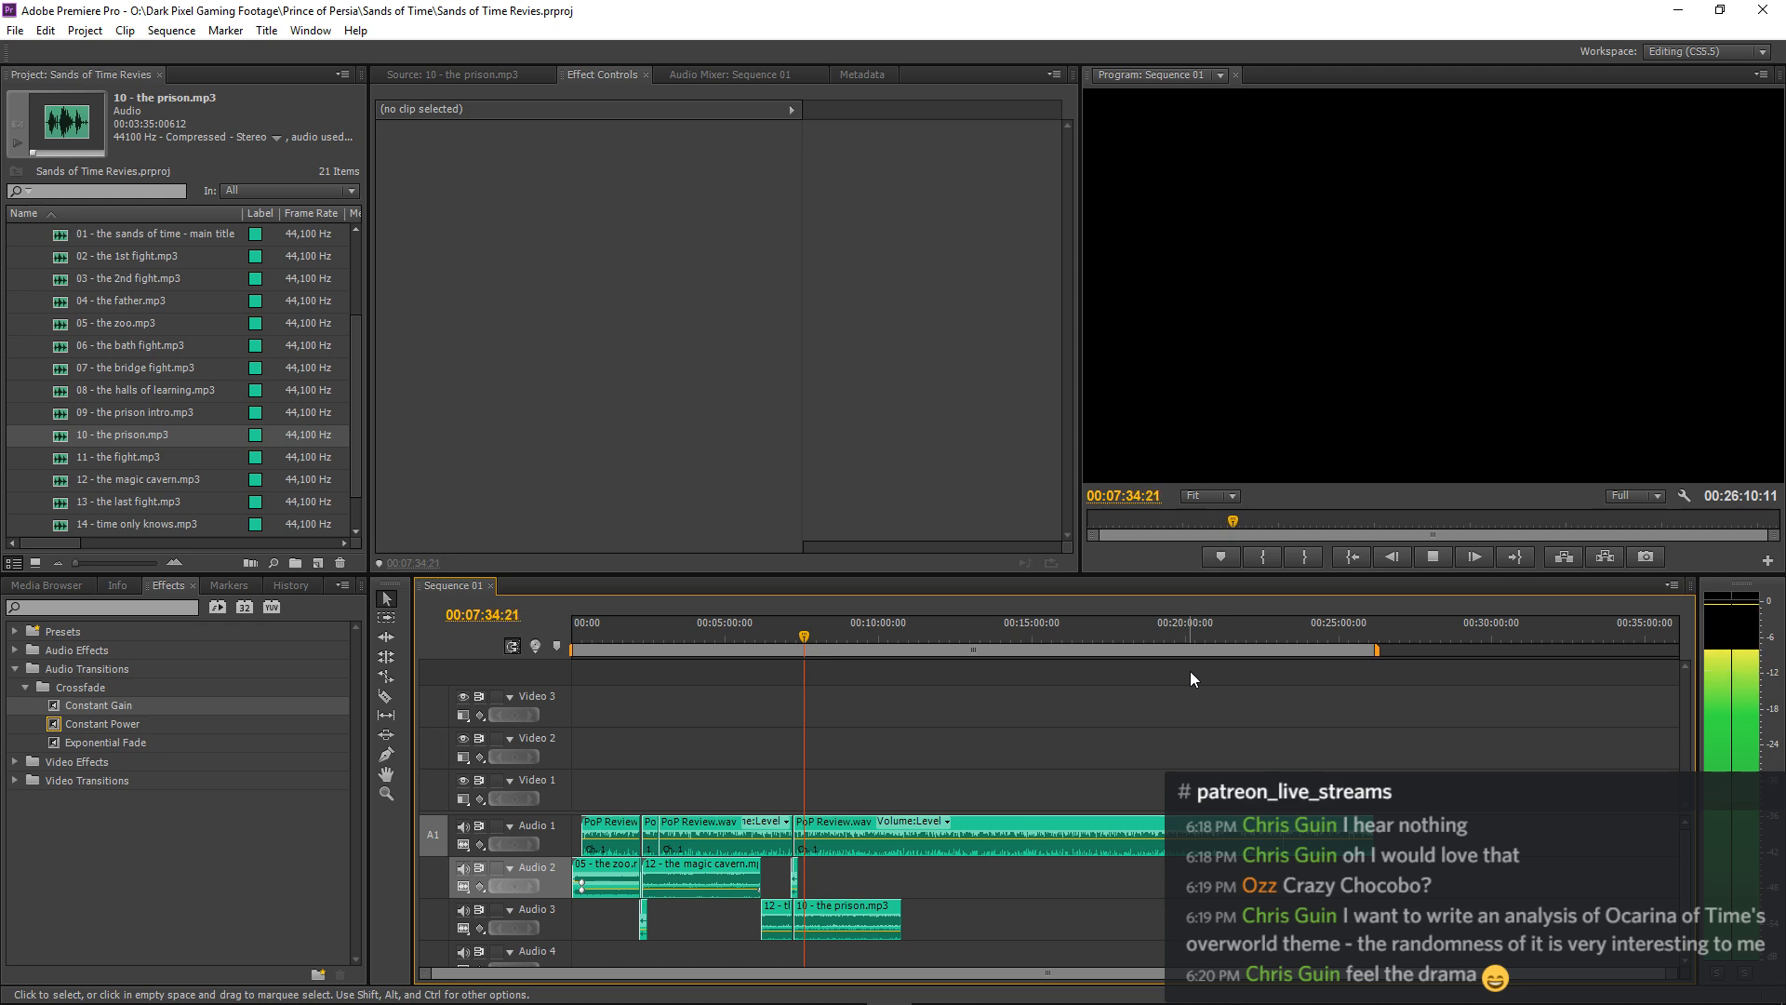
# Try a volume level of -26 dB on the 10 - the prison.mp3 clip on Audio 3 while the mix plays.
pyautogui.click(850, 908)
pyautogui.click(602, 188)
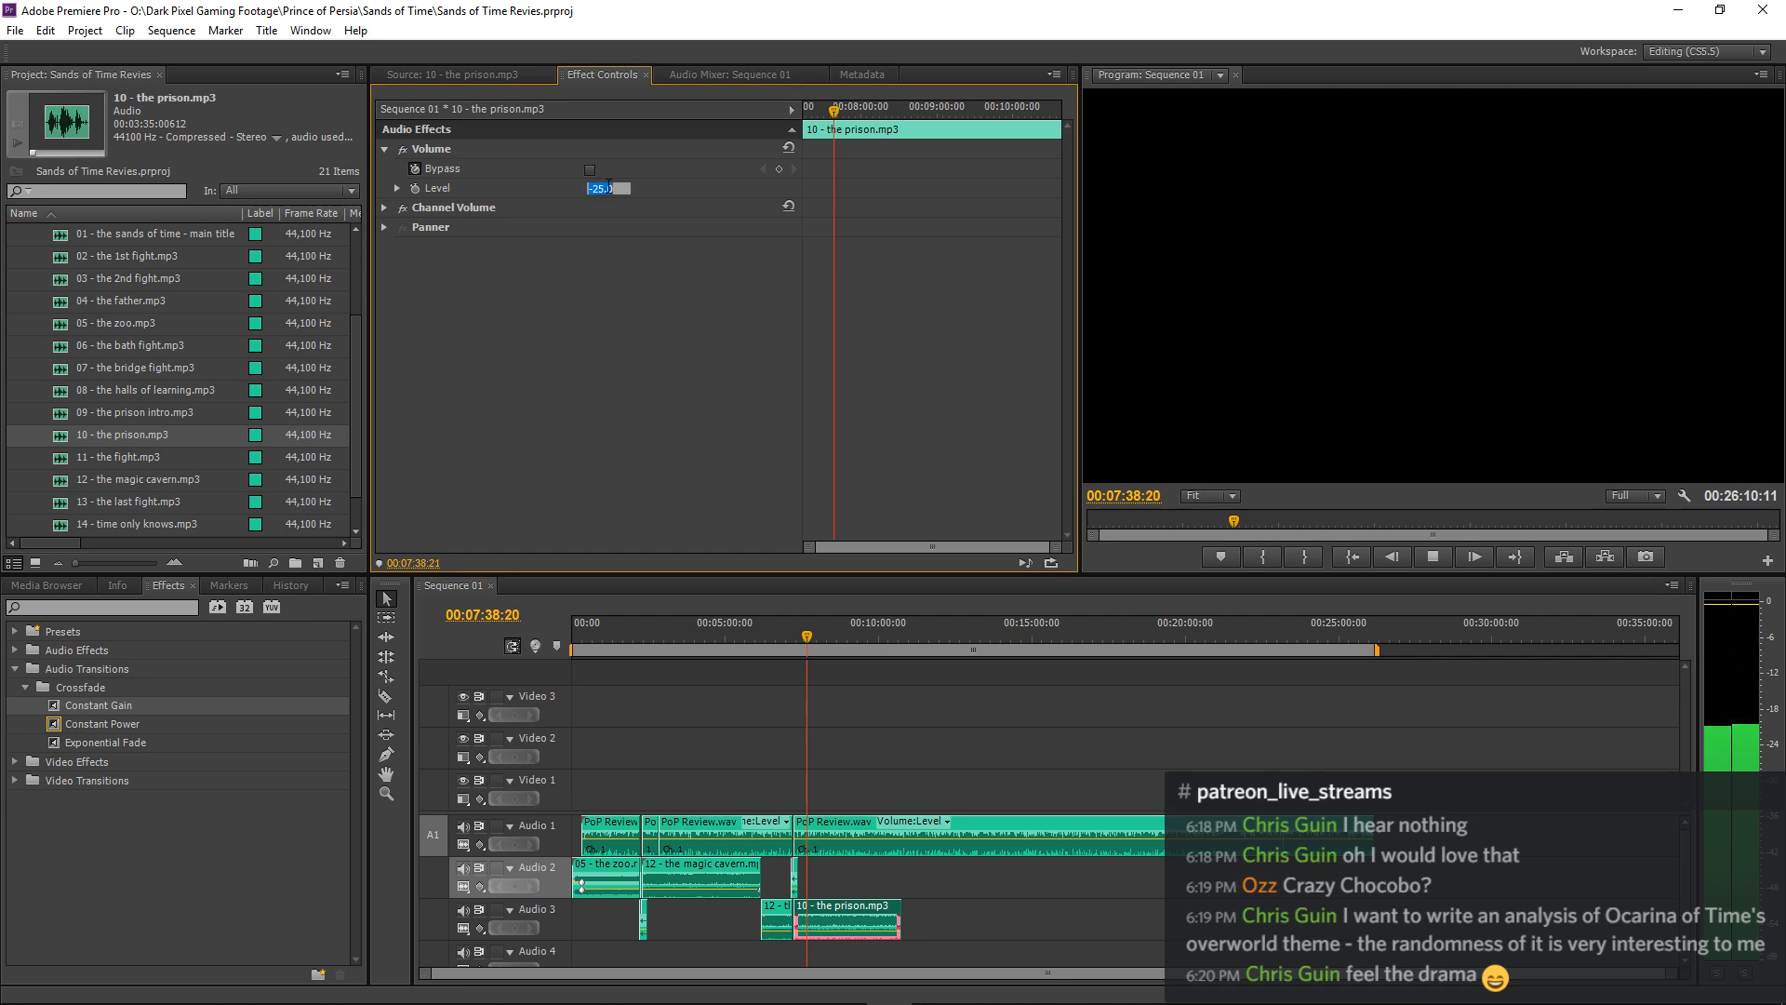
pyautogui.write('-26')
pyautogui.press('Return')
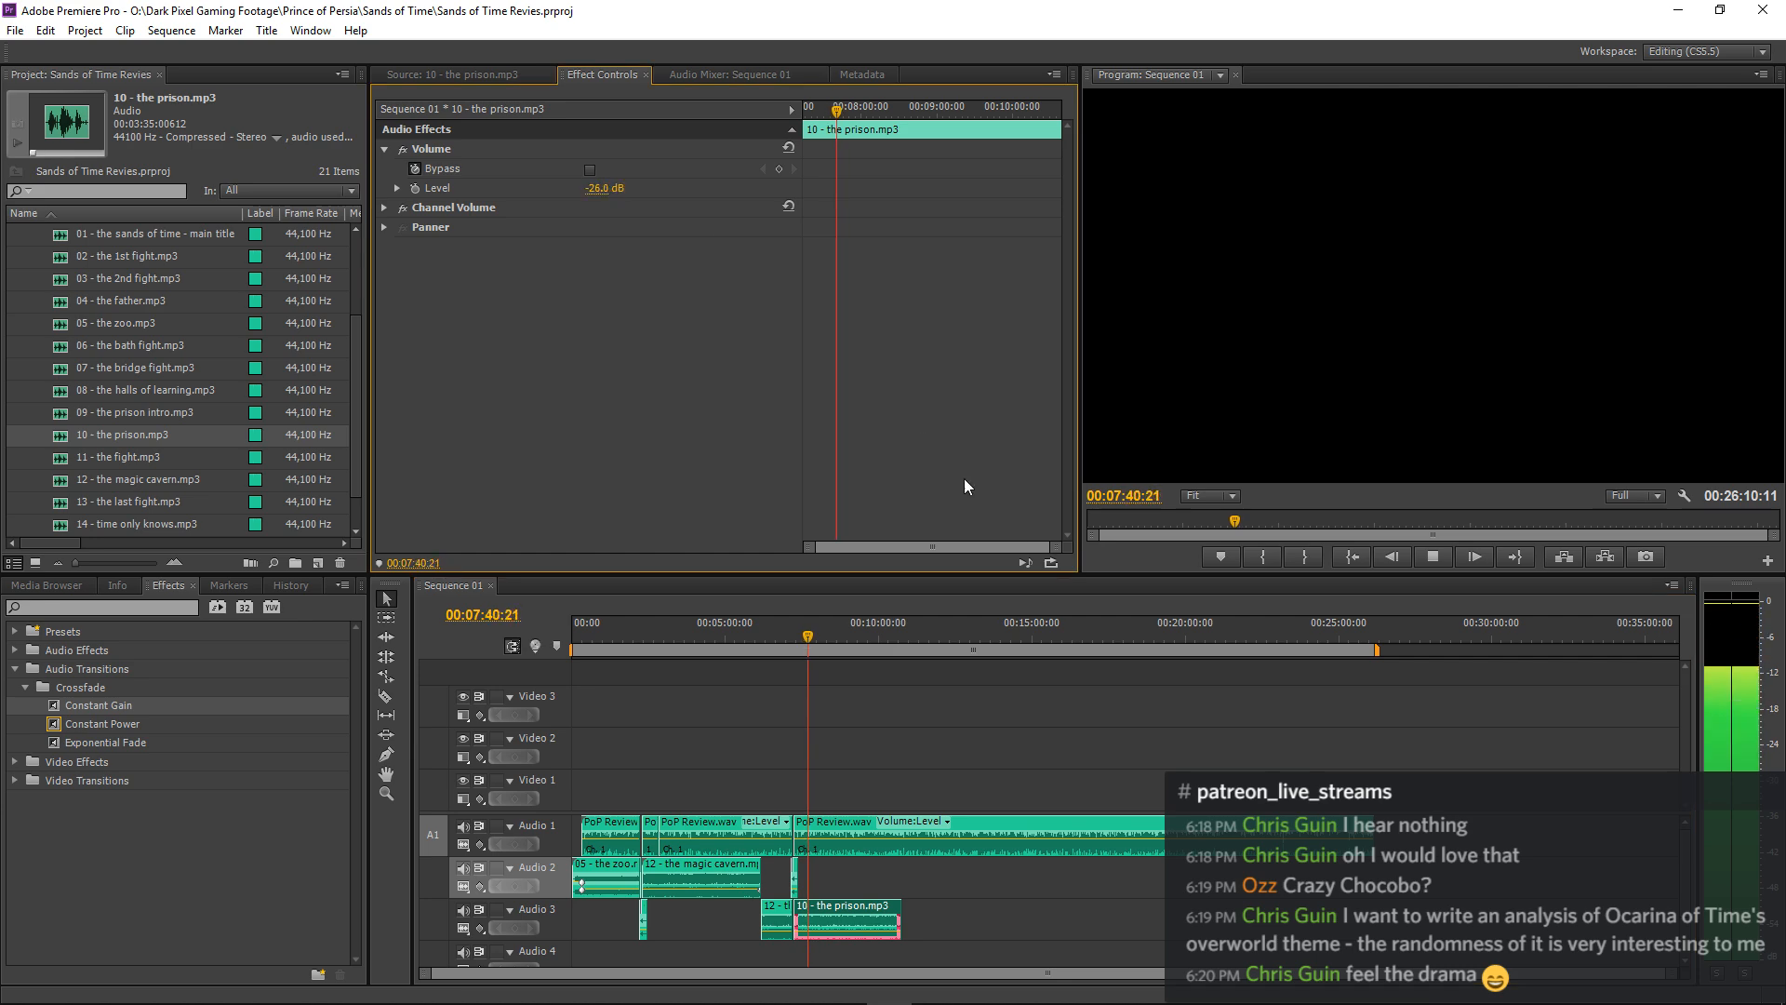
pyautogui.click(1064, 678)
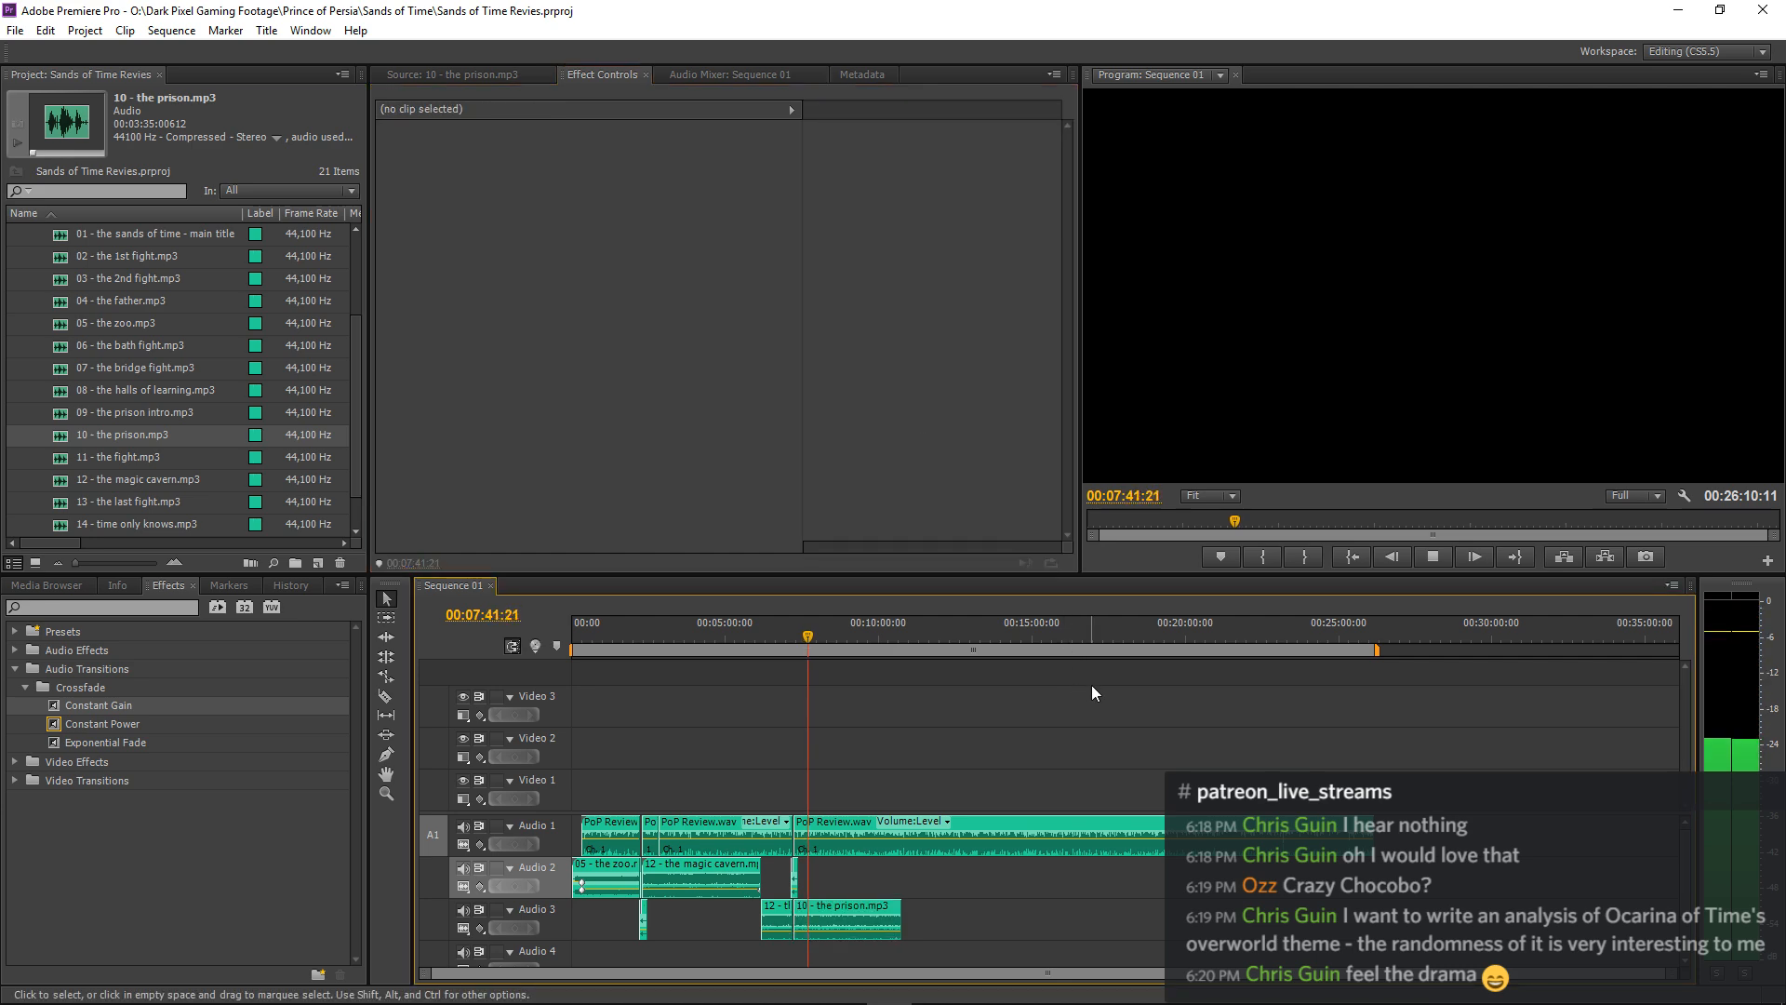
pyautogui.click(877, 912)
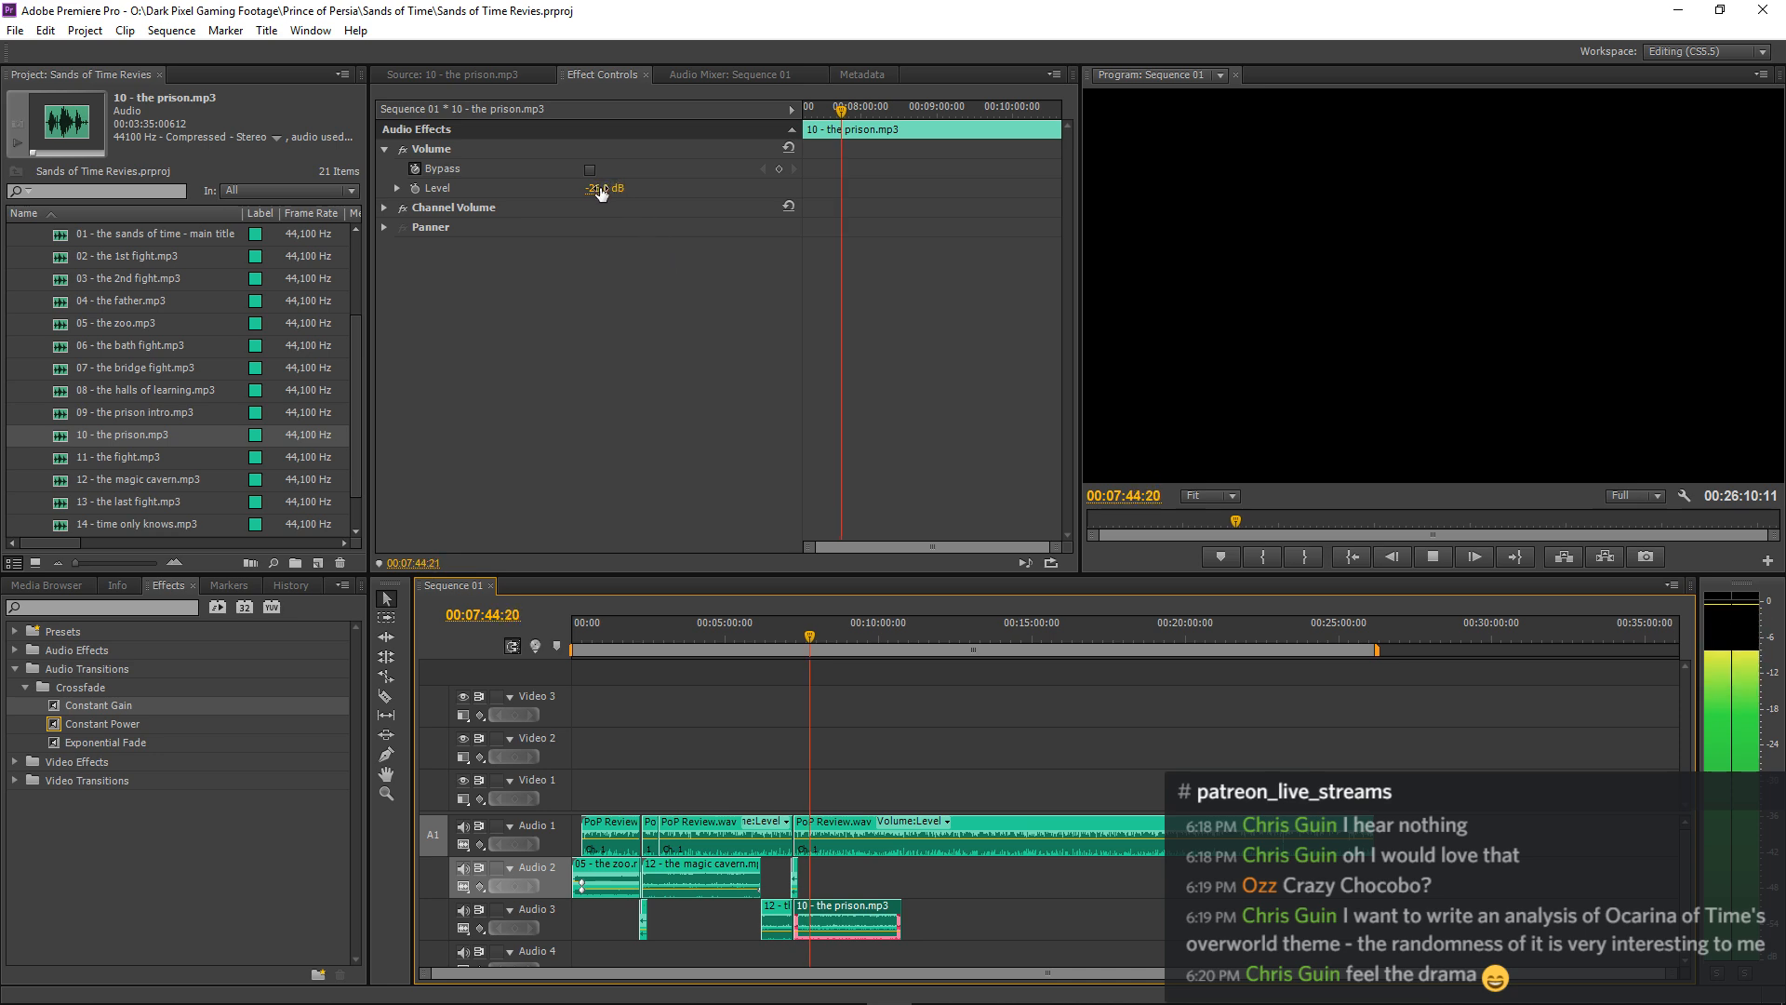
pyautogui.click(1031, 680)
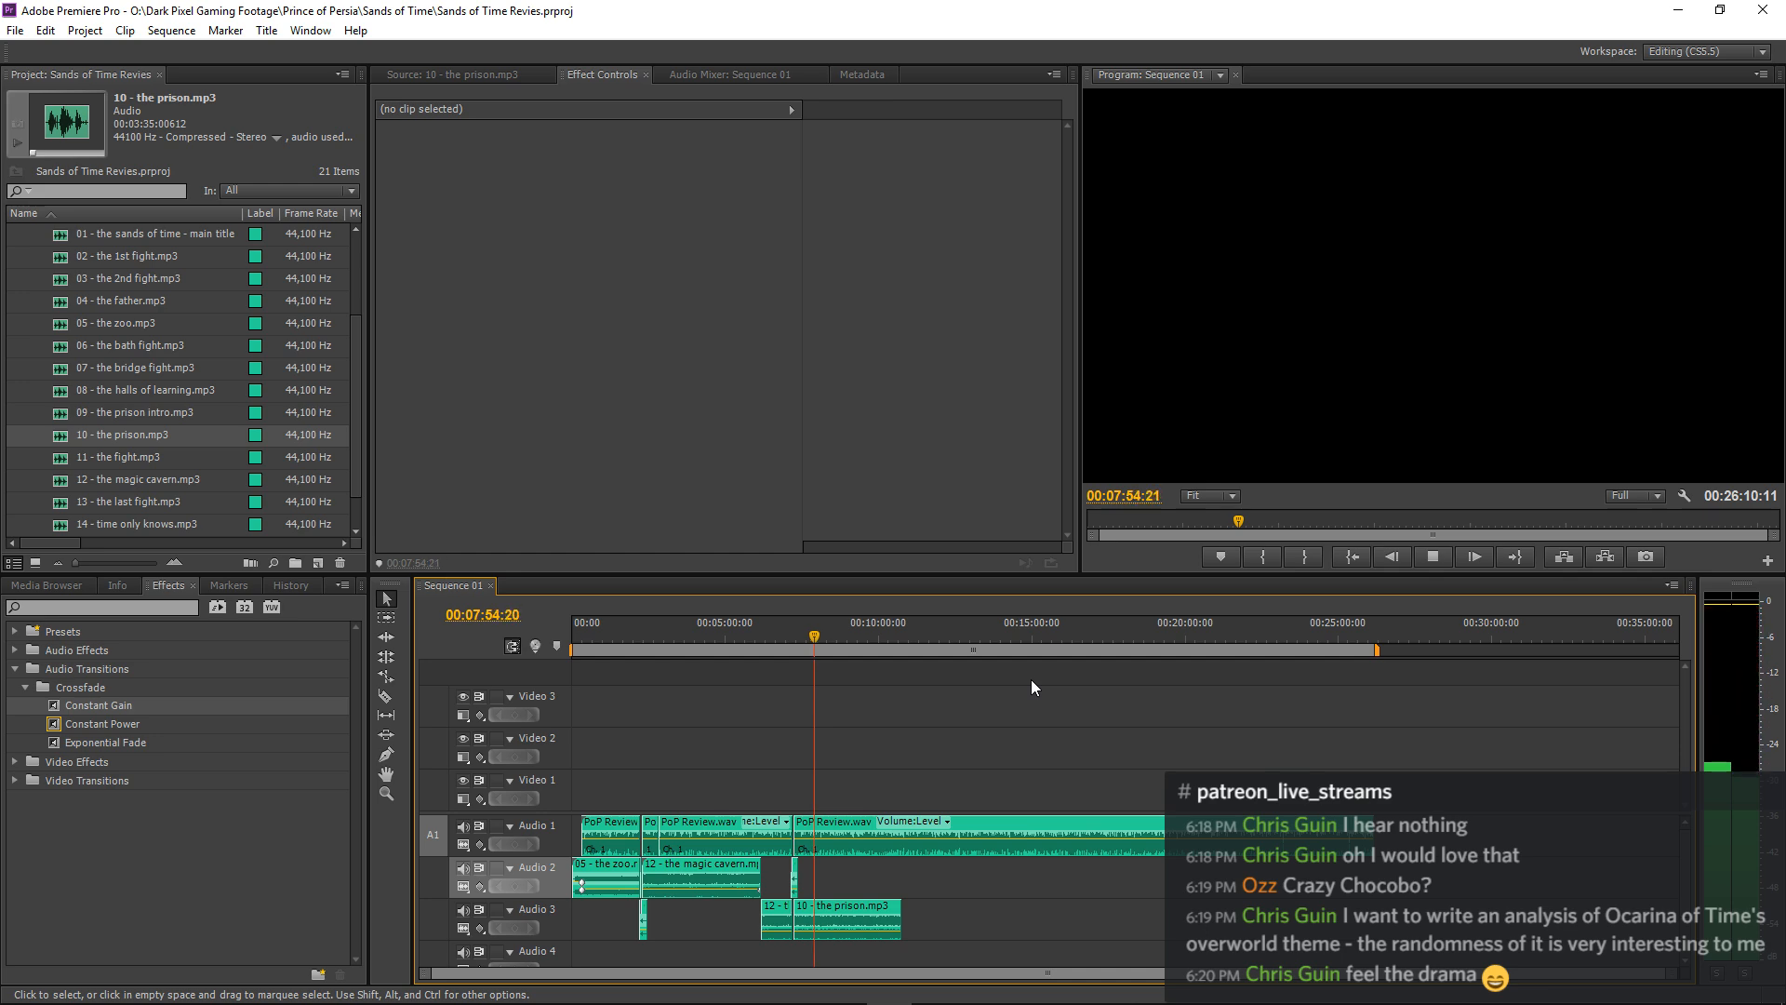
# Set the volume level of the 10 - the prison.mp3 clip on Audio 3 to -25 dB and deselect it.
pyautogui.click(856, 907)
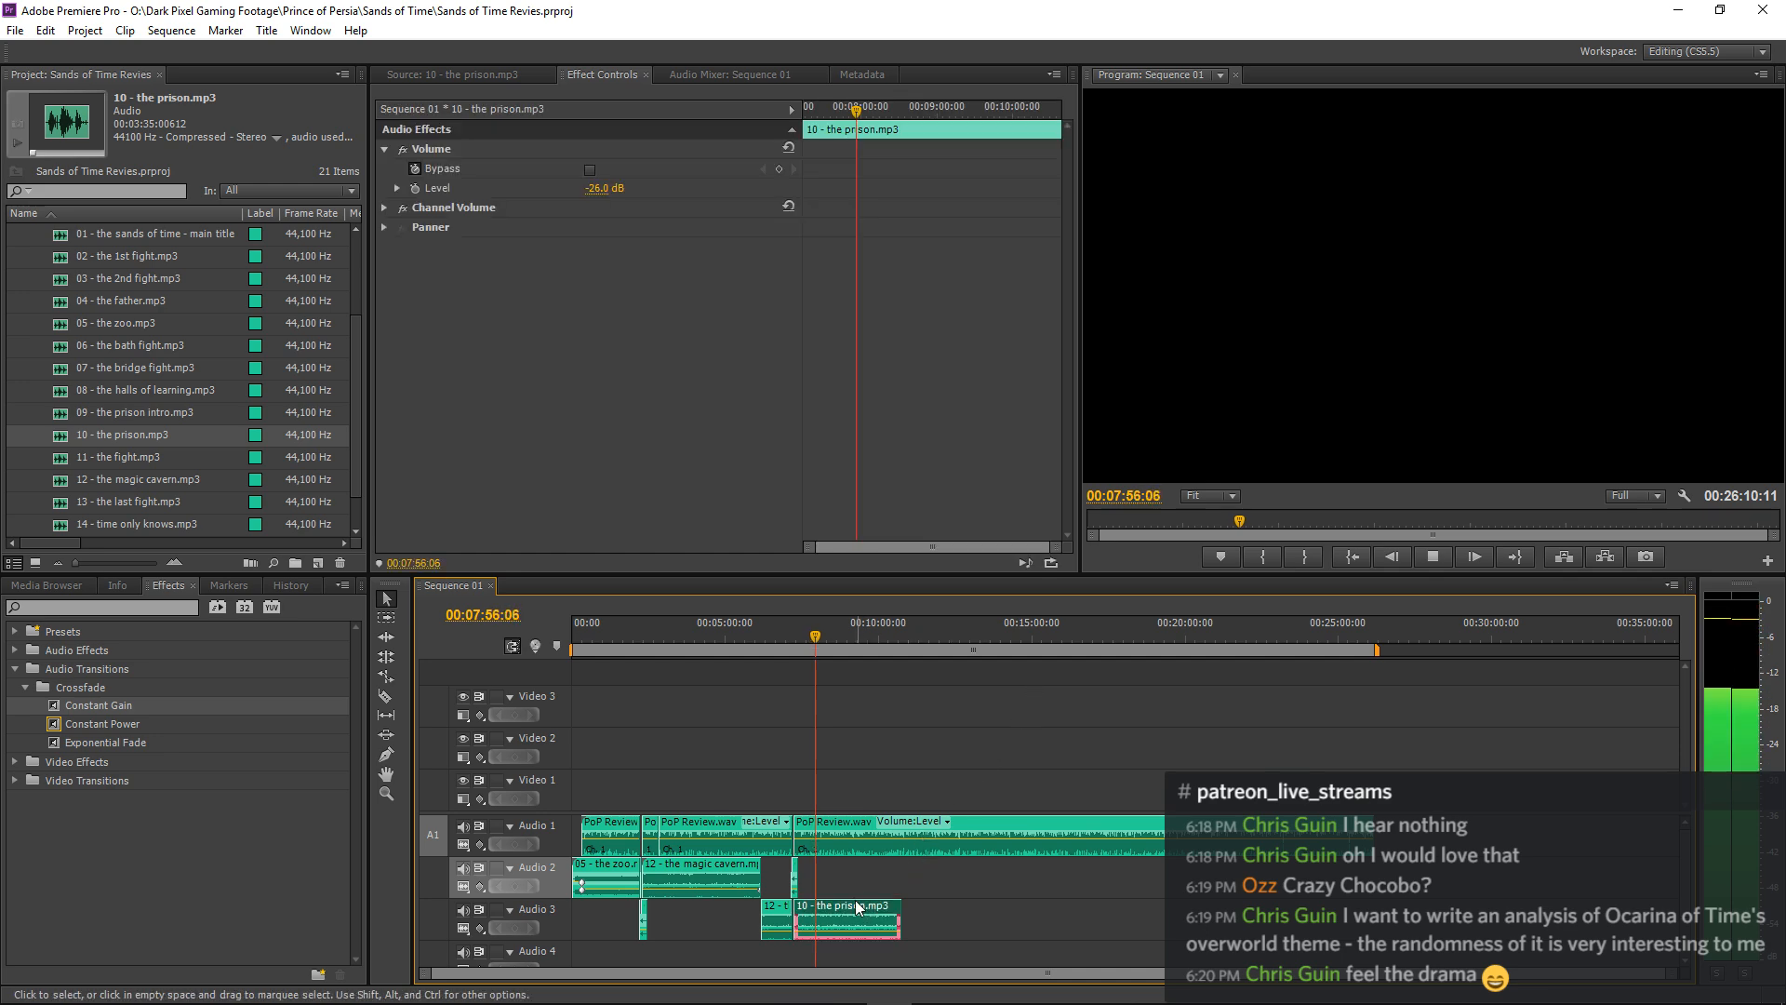
pyautogui.click(603, 190)
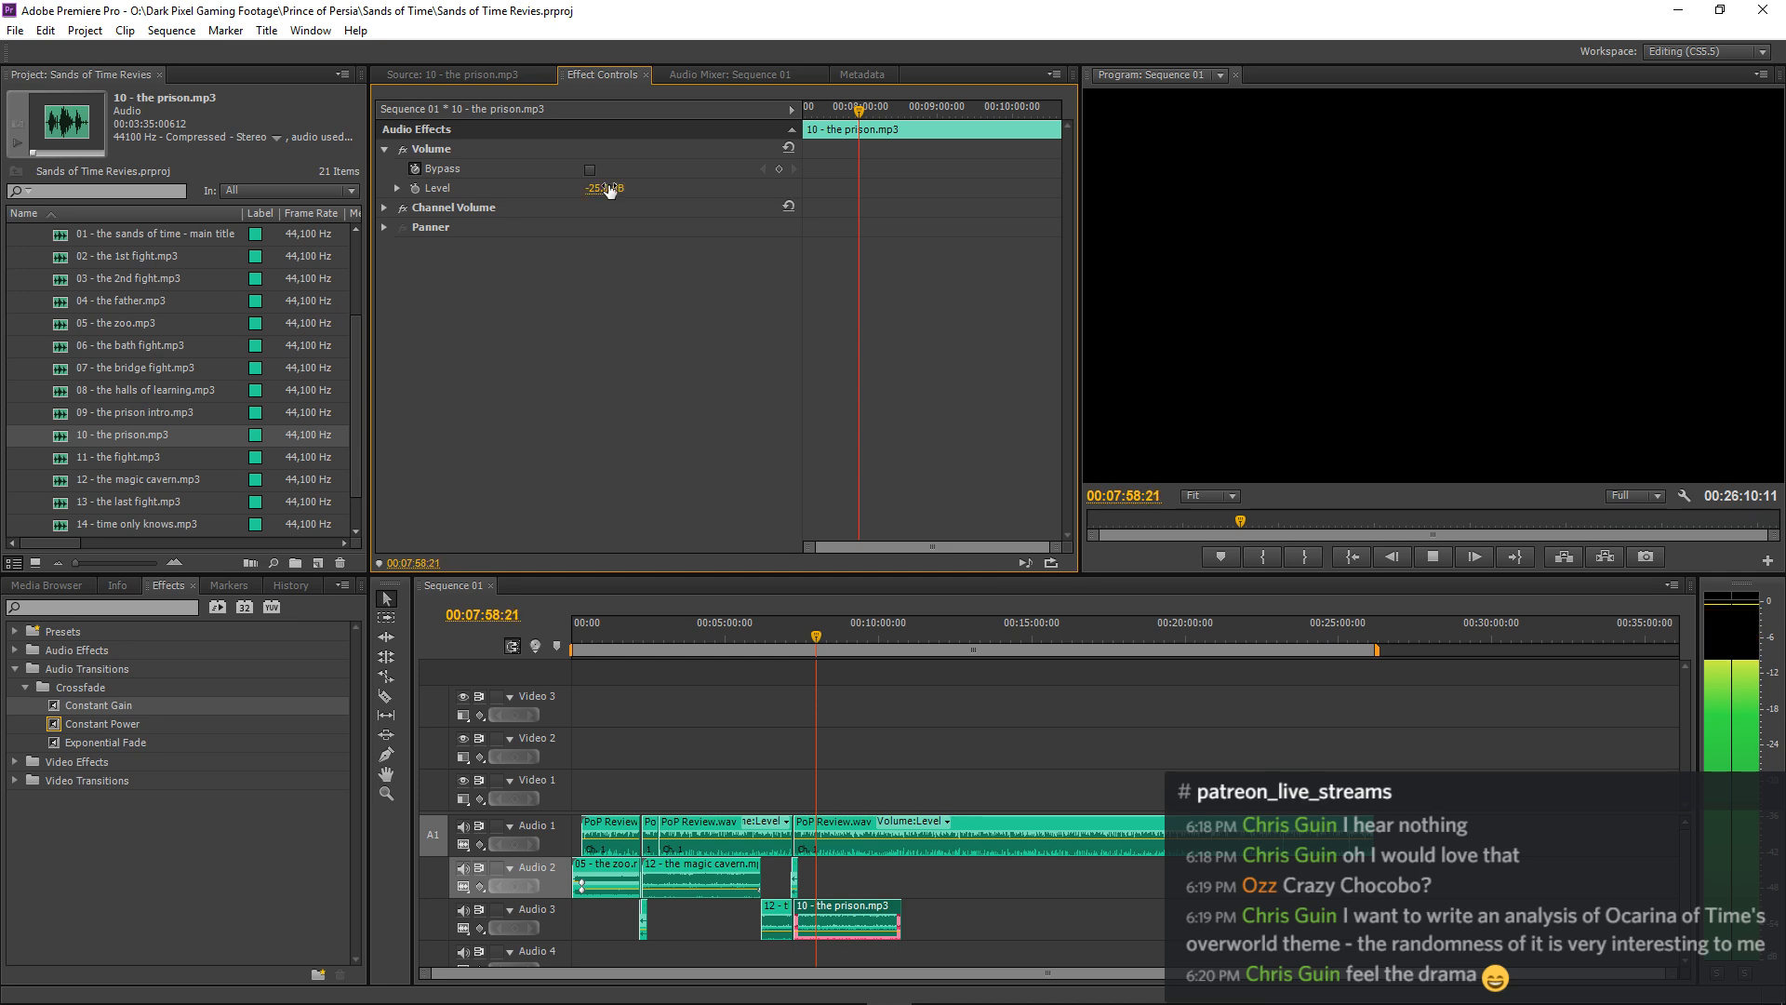
pyautogui.click(1095, 690)
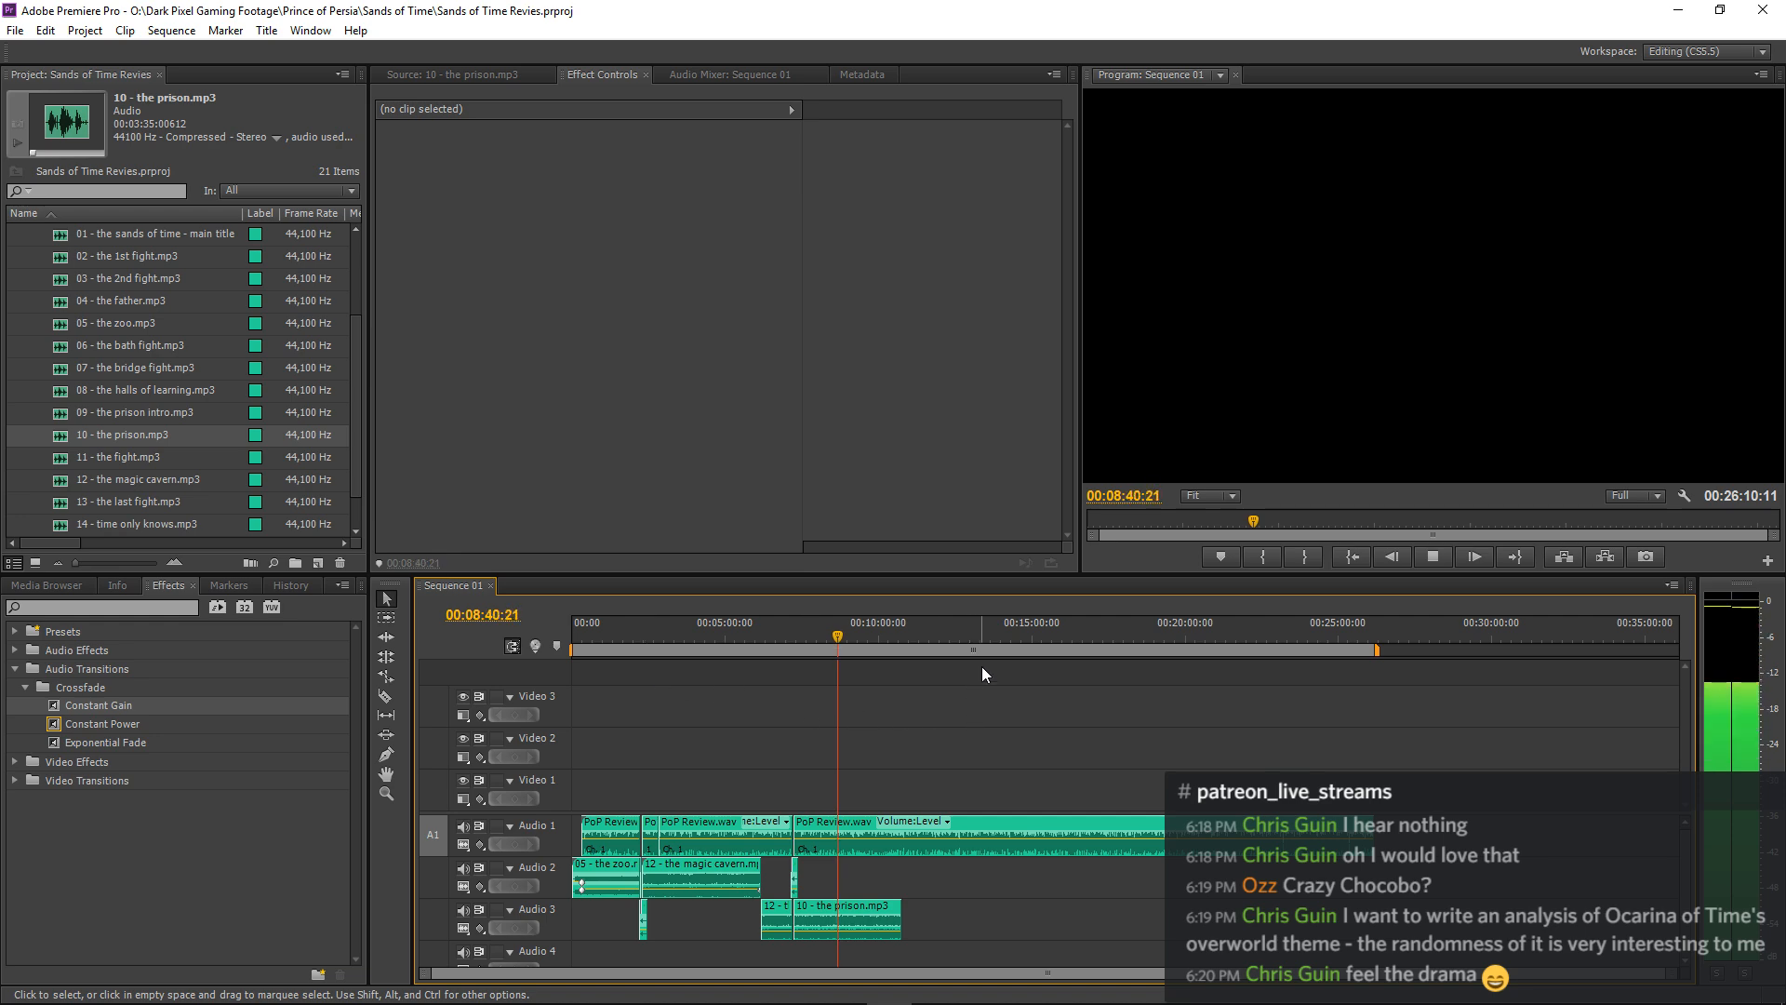
# Listen to the narration over the prison music through to about 00:10:28:14, near the music clip's end, to find where it should continue.
pyautogui.moveTo(615, 995)
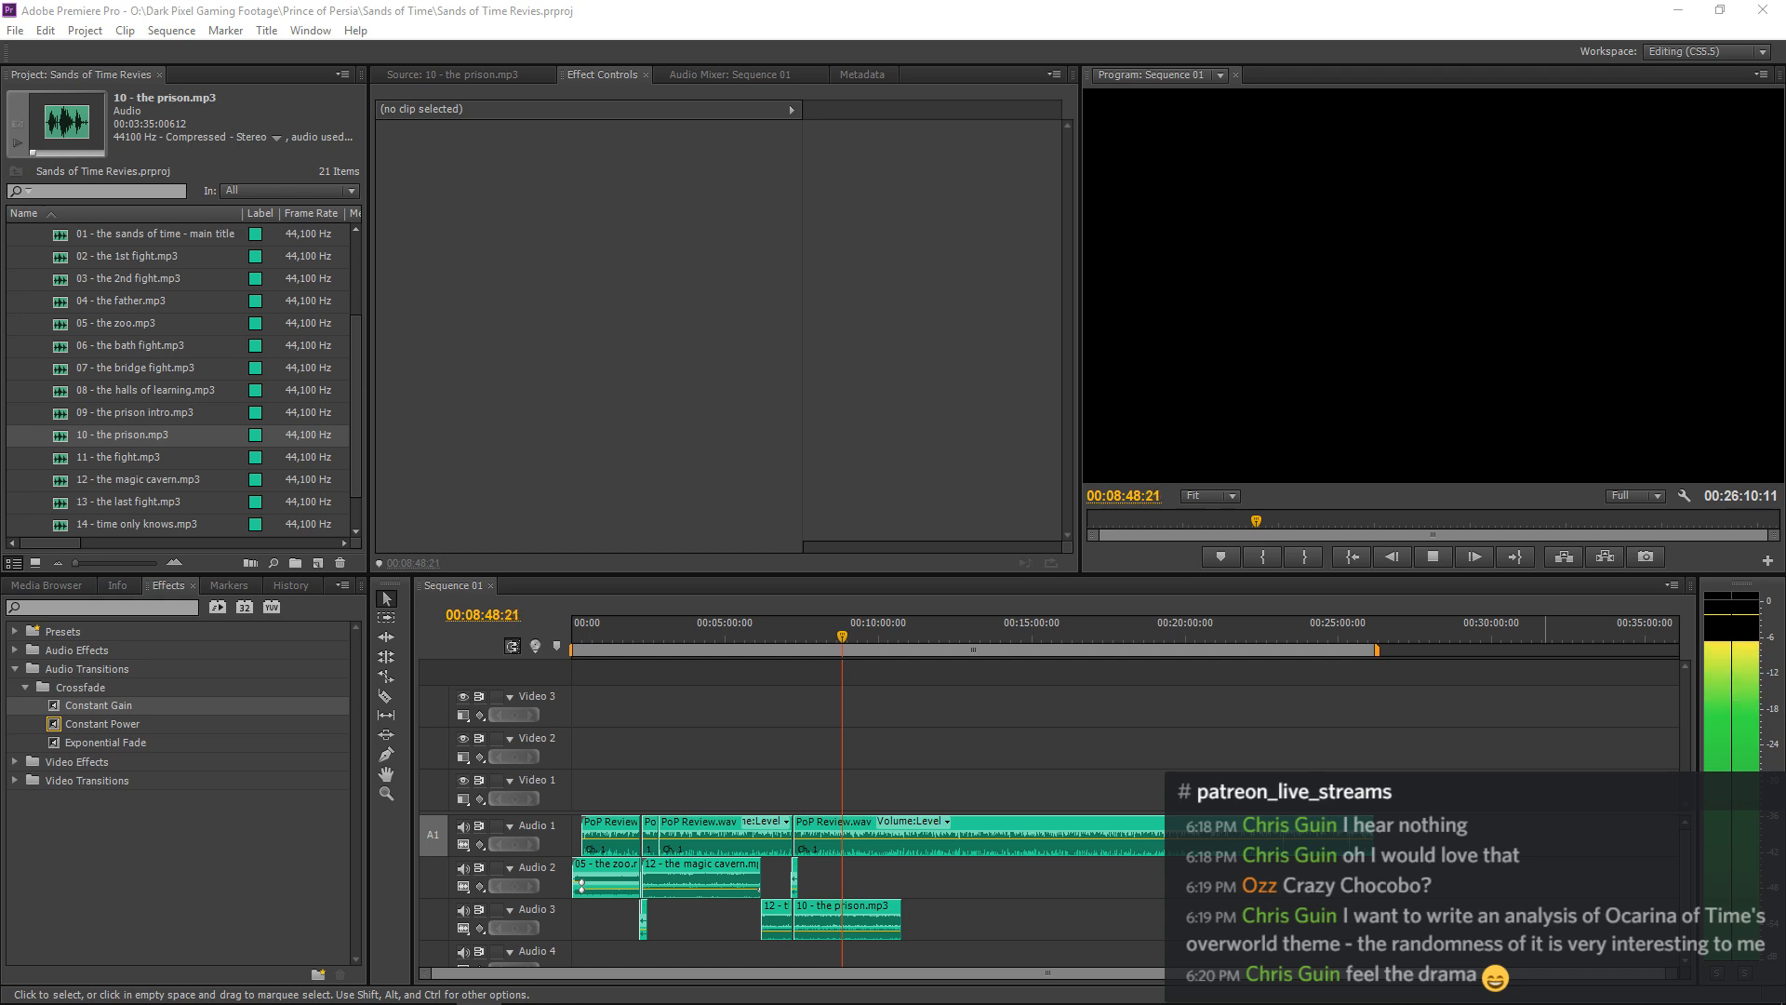
pyautogui.click(1545, 712)
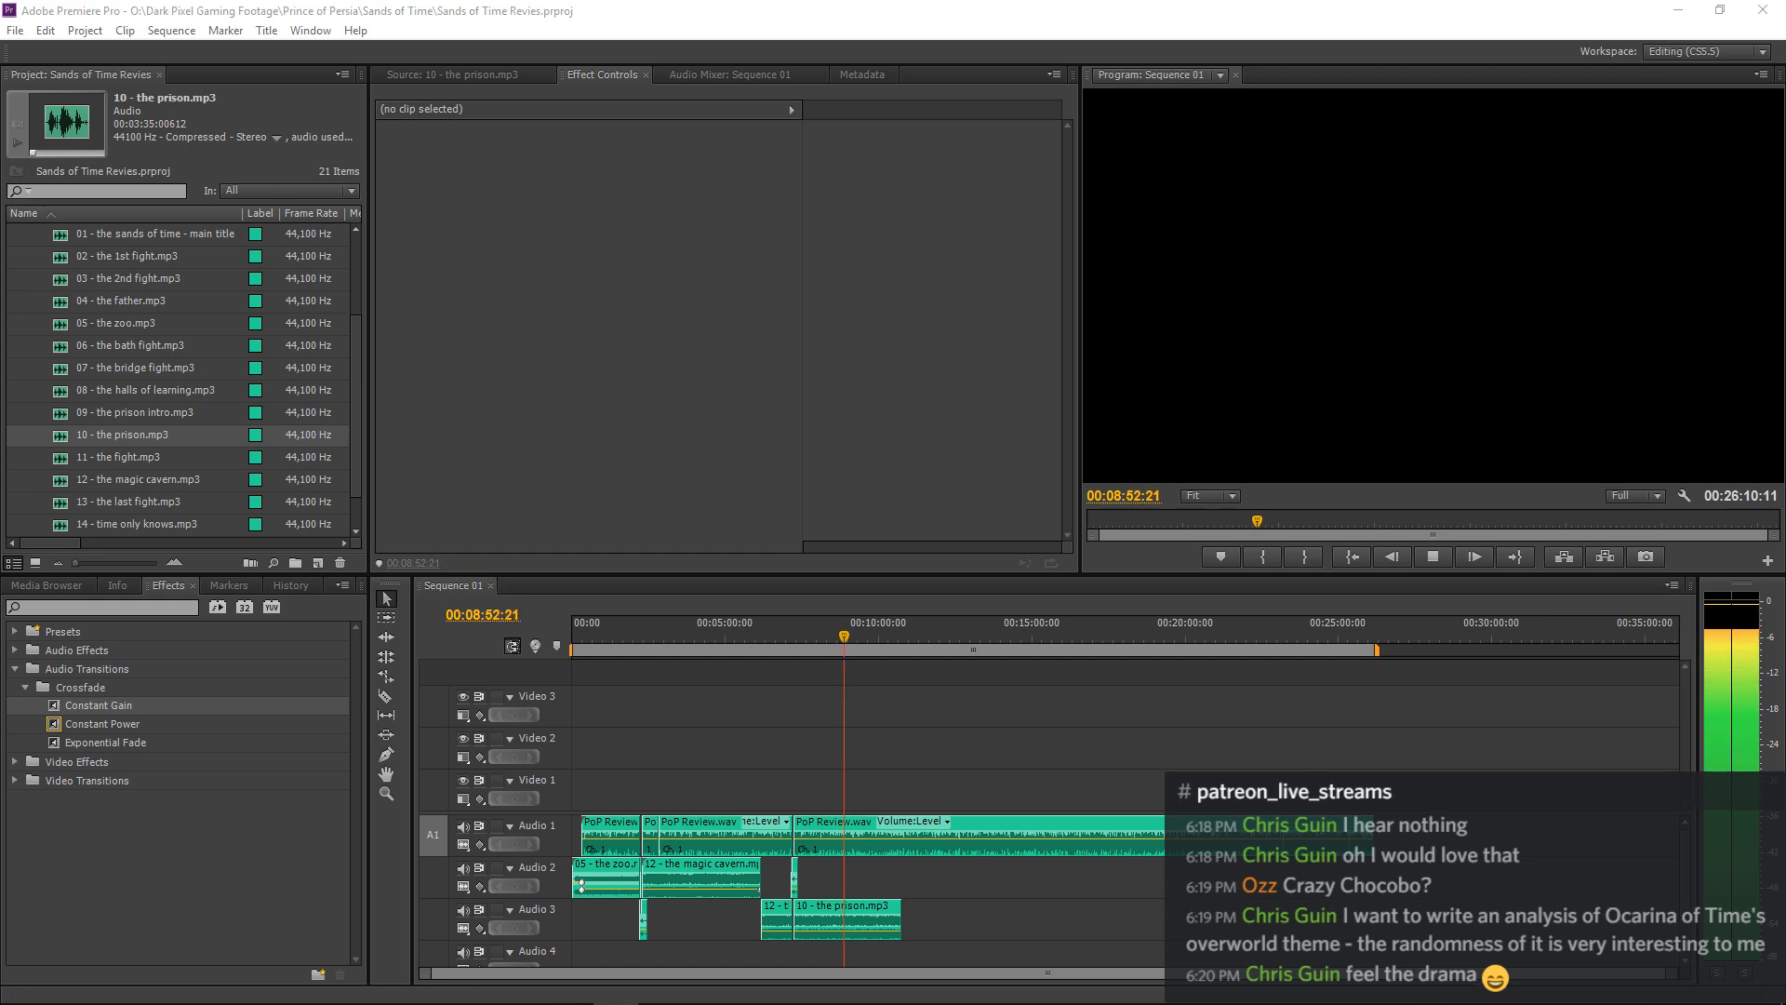
pyautogui.click(1191, 673)
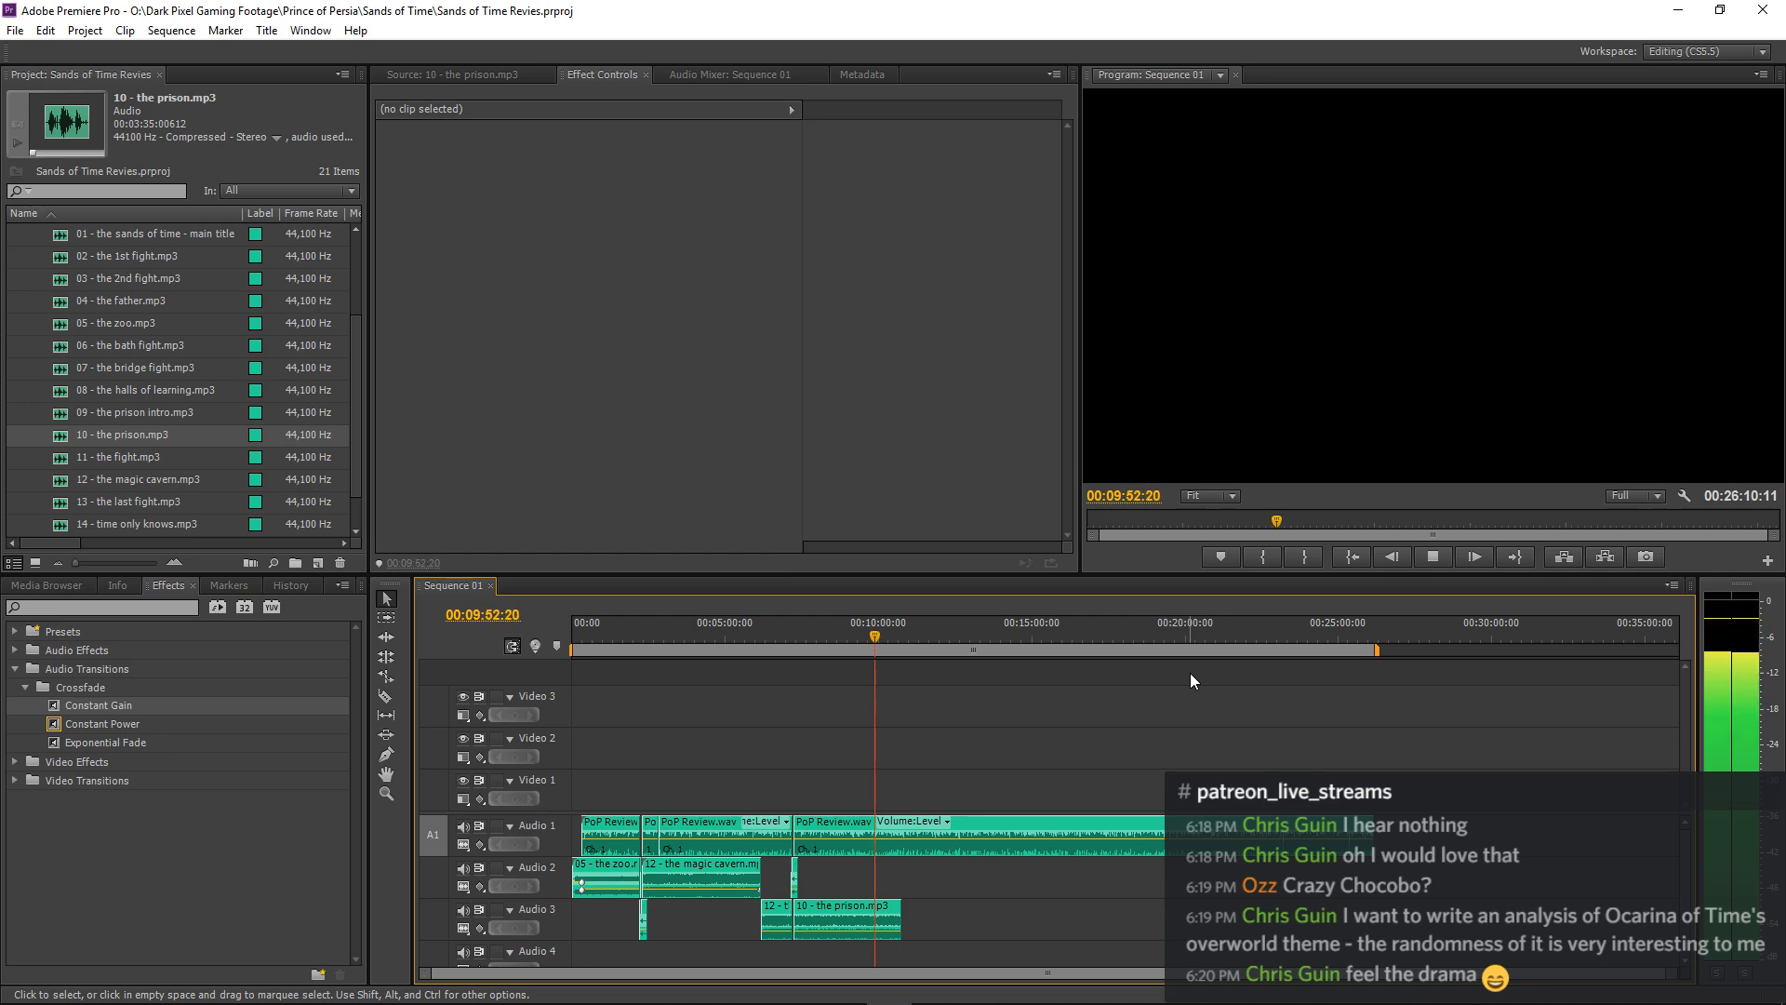
pyautogui.press('=')
pyautogui.press('=')
pyautogui.press('=')
pyautogui.press('=')
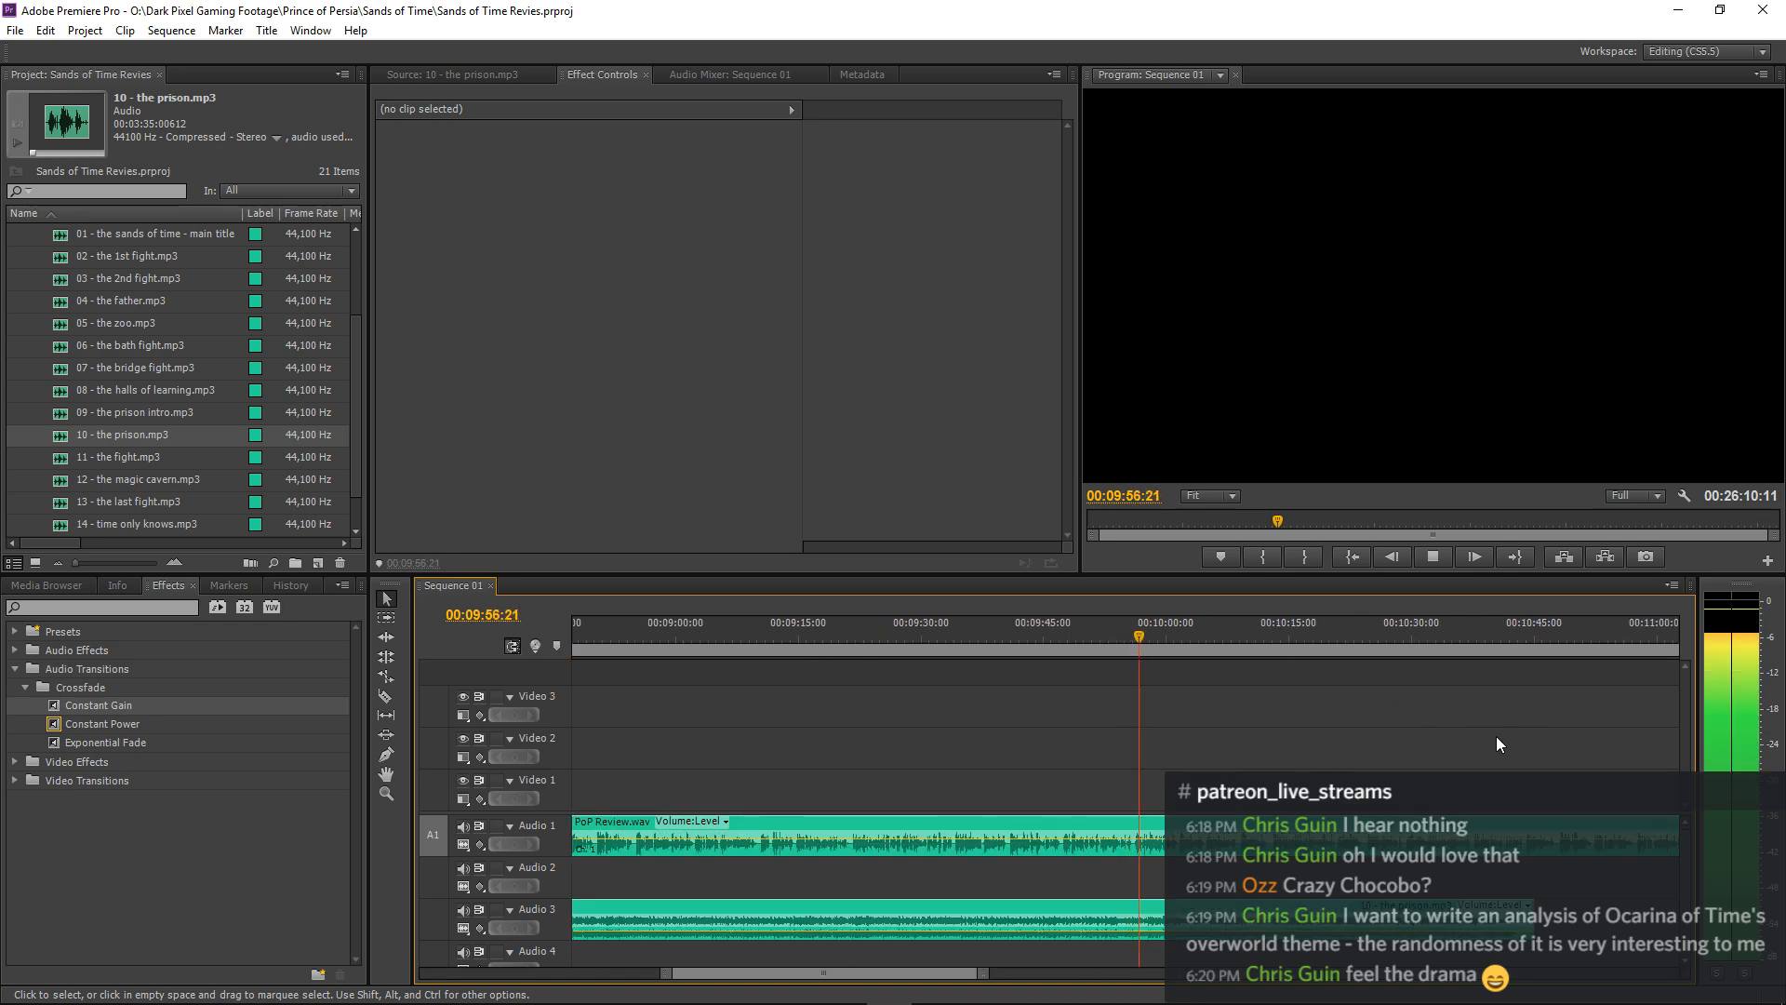
pyautogui.press('-')
pyautogui.press('-')
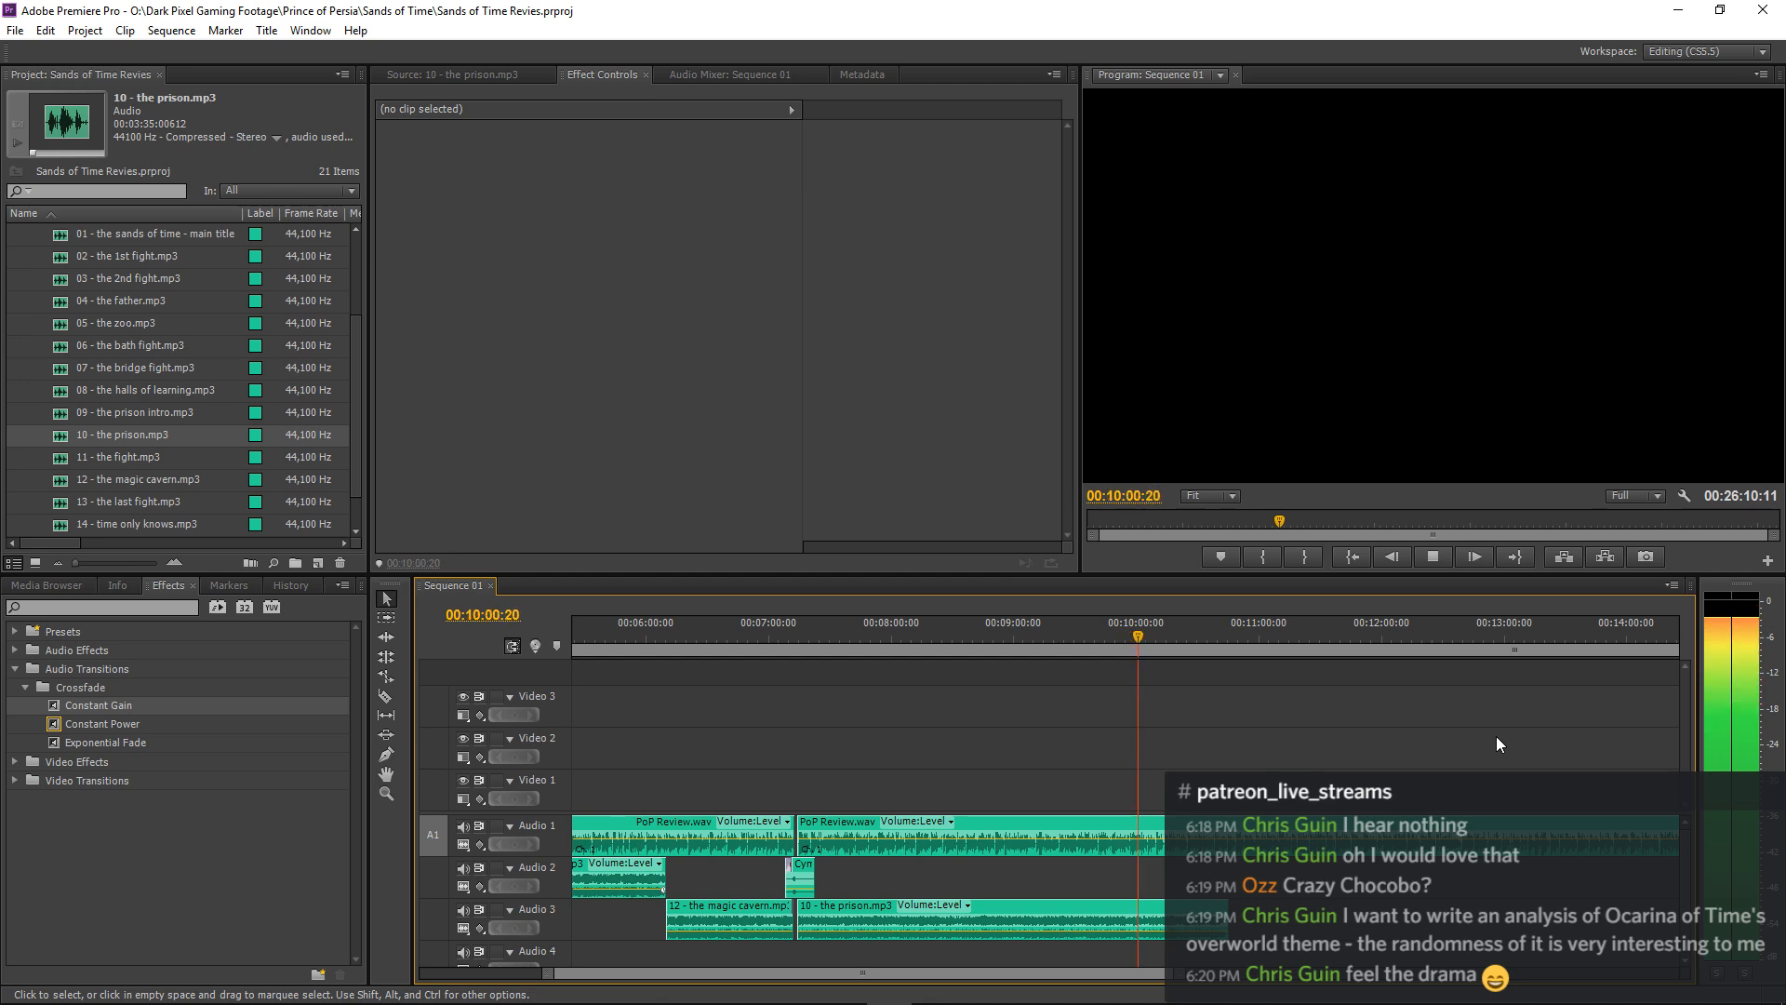
pyautogui.press('space')
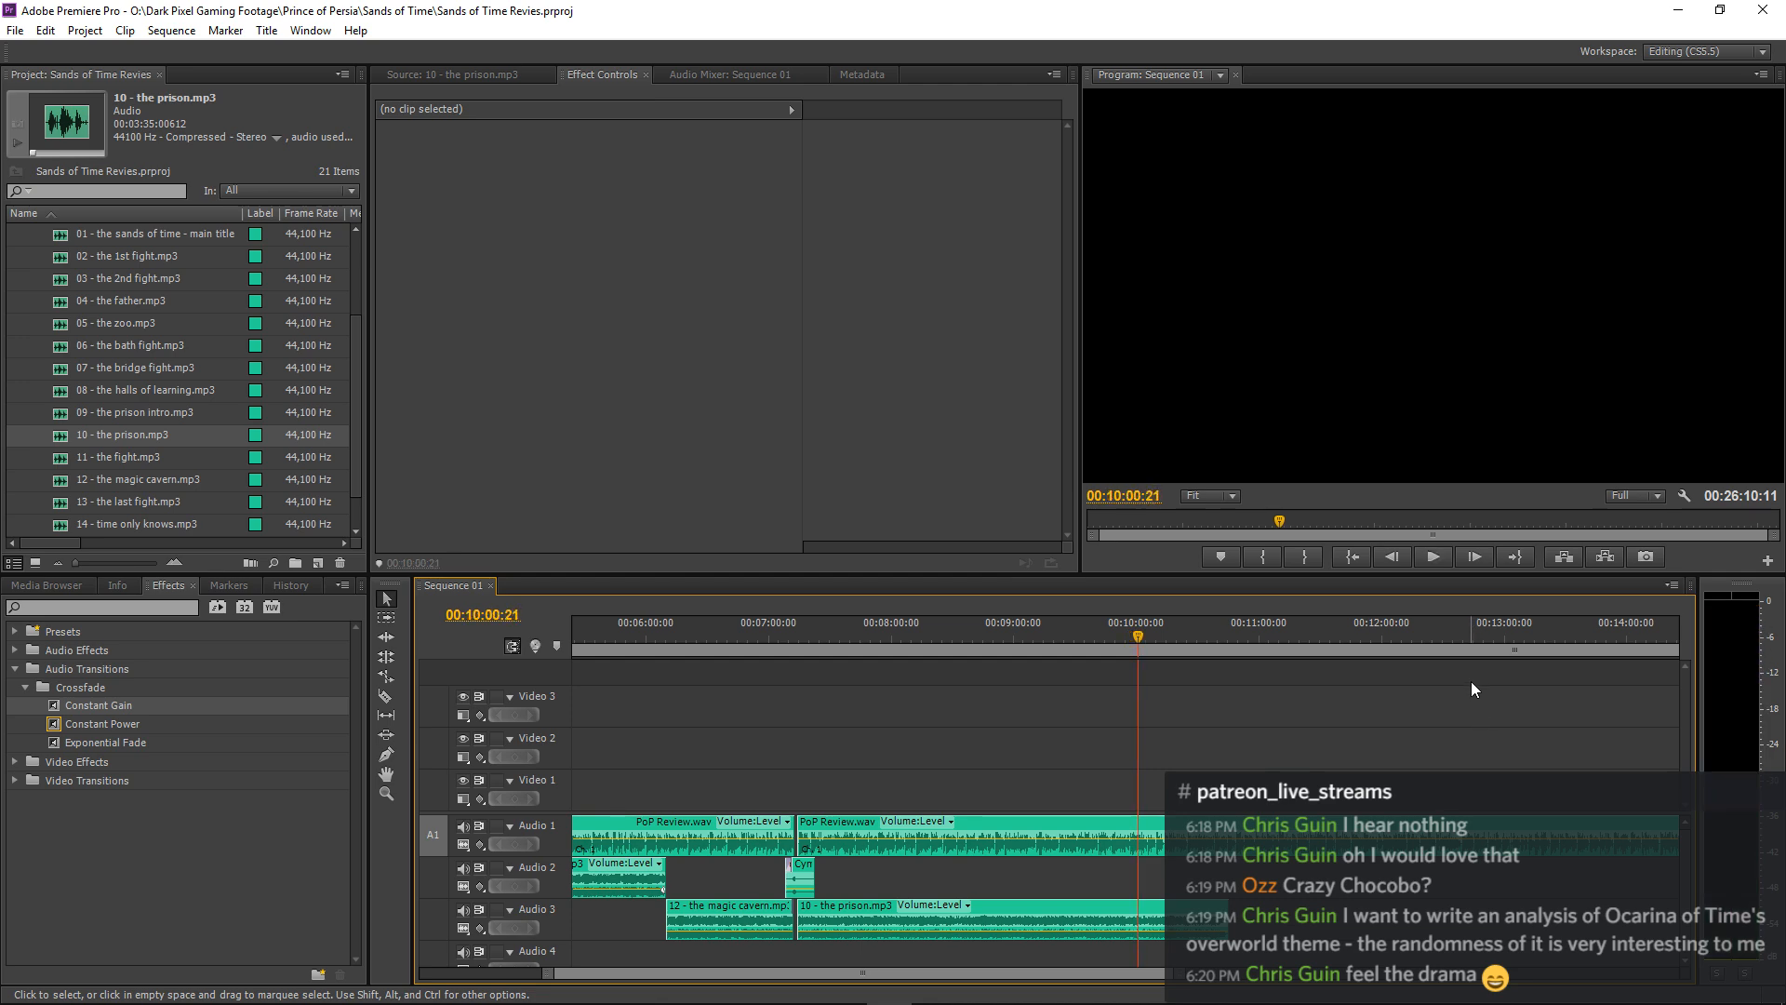
pyautogui.press('space')
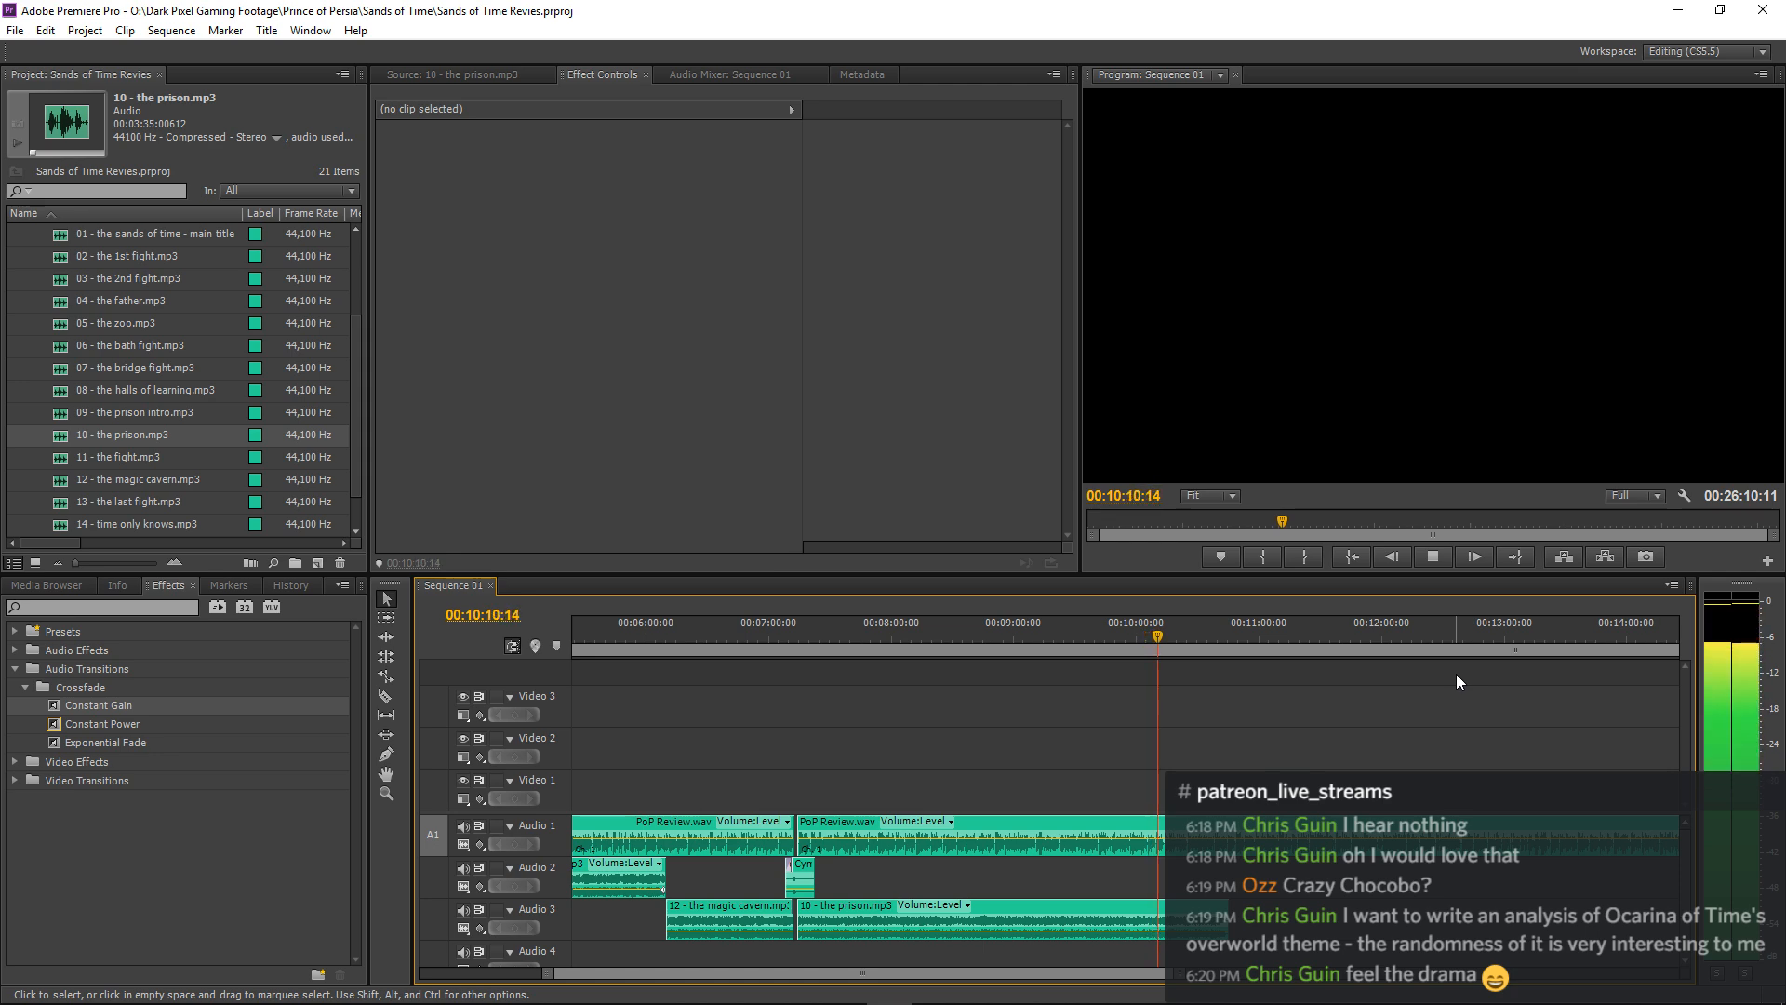
pyautogui.press('-')
pyautogui.press('-')
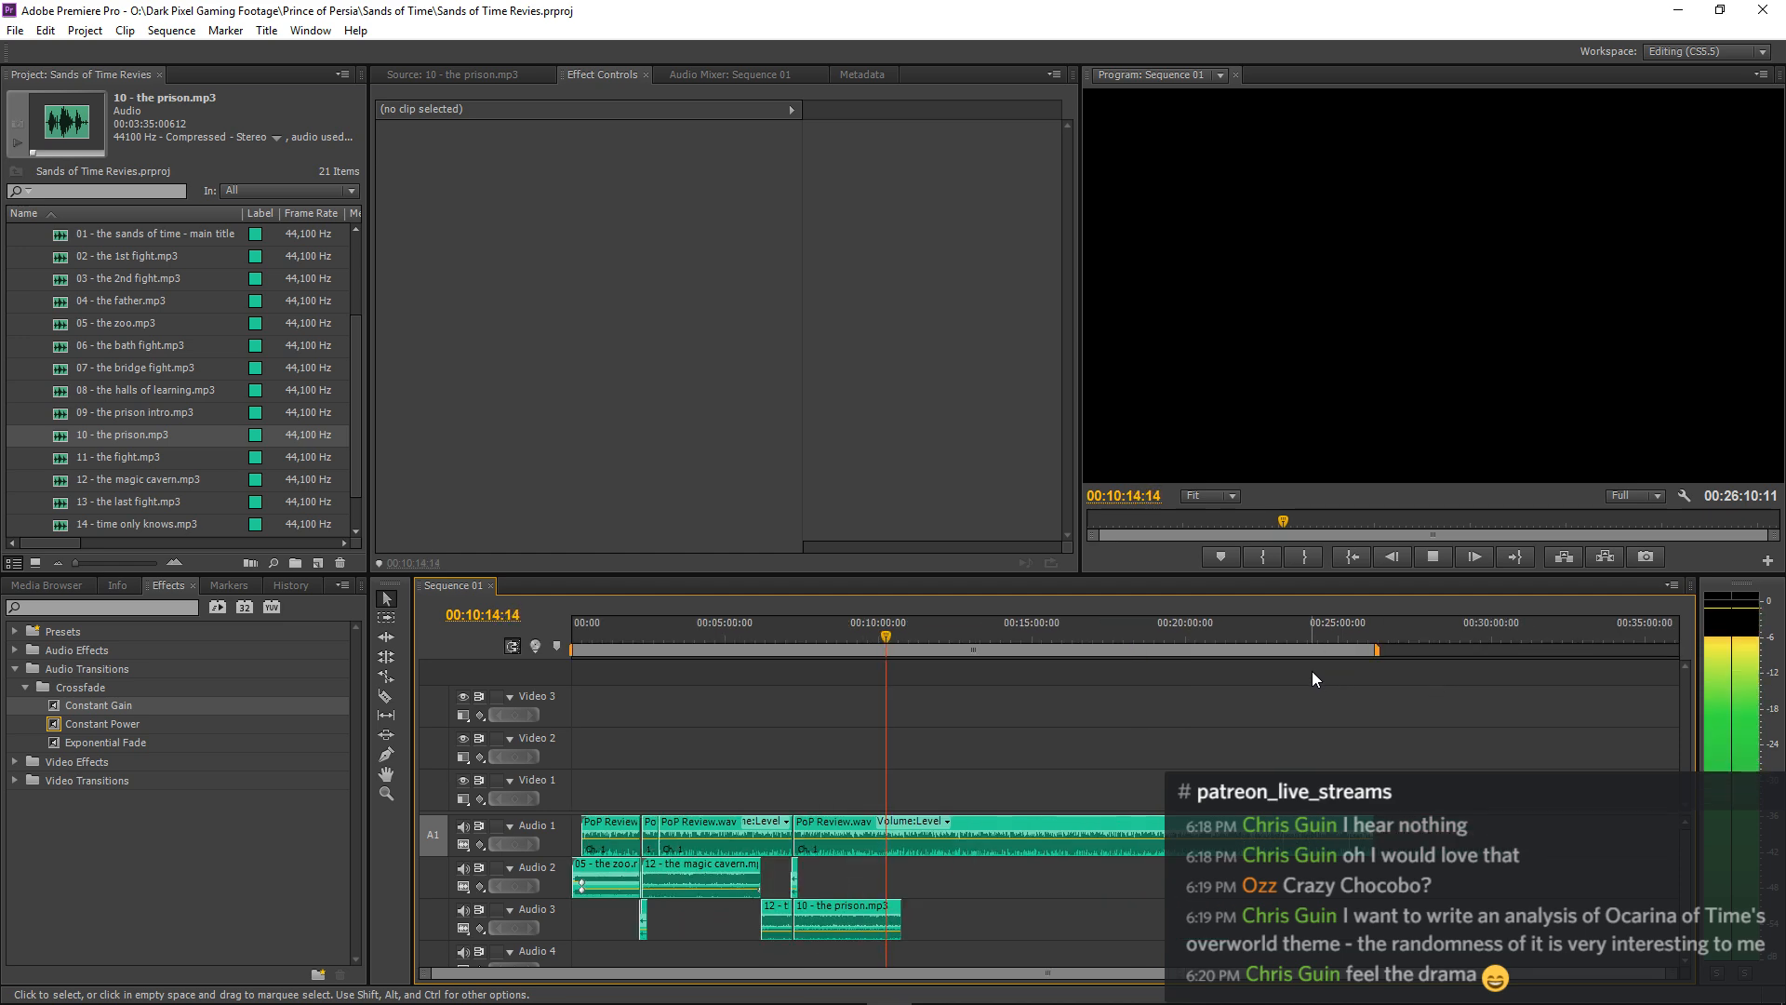
pyautogui.press('=')
pyautogui.press('=')
pyautogui.press('=')
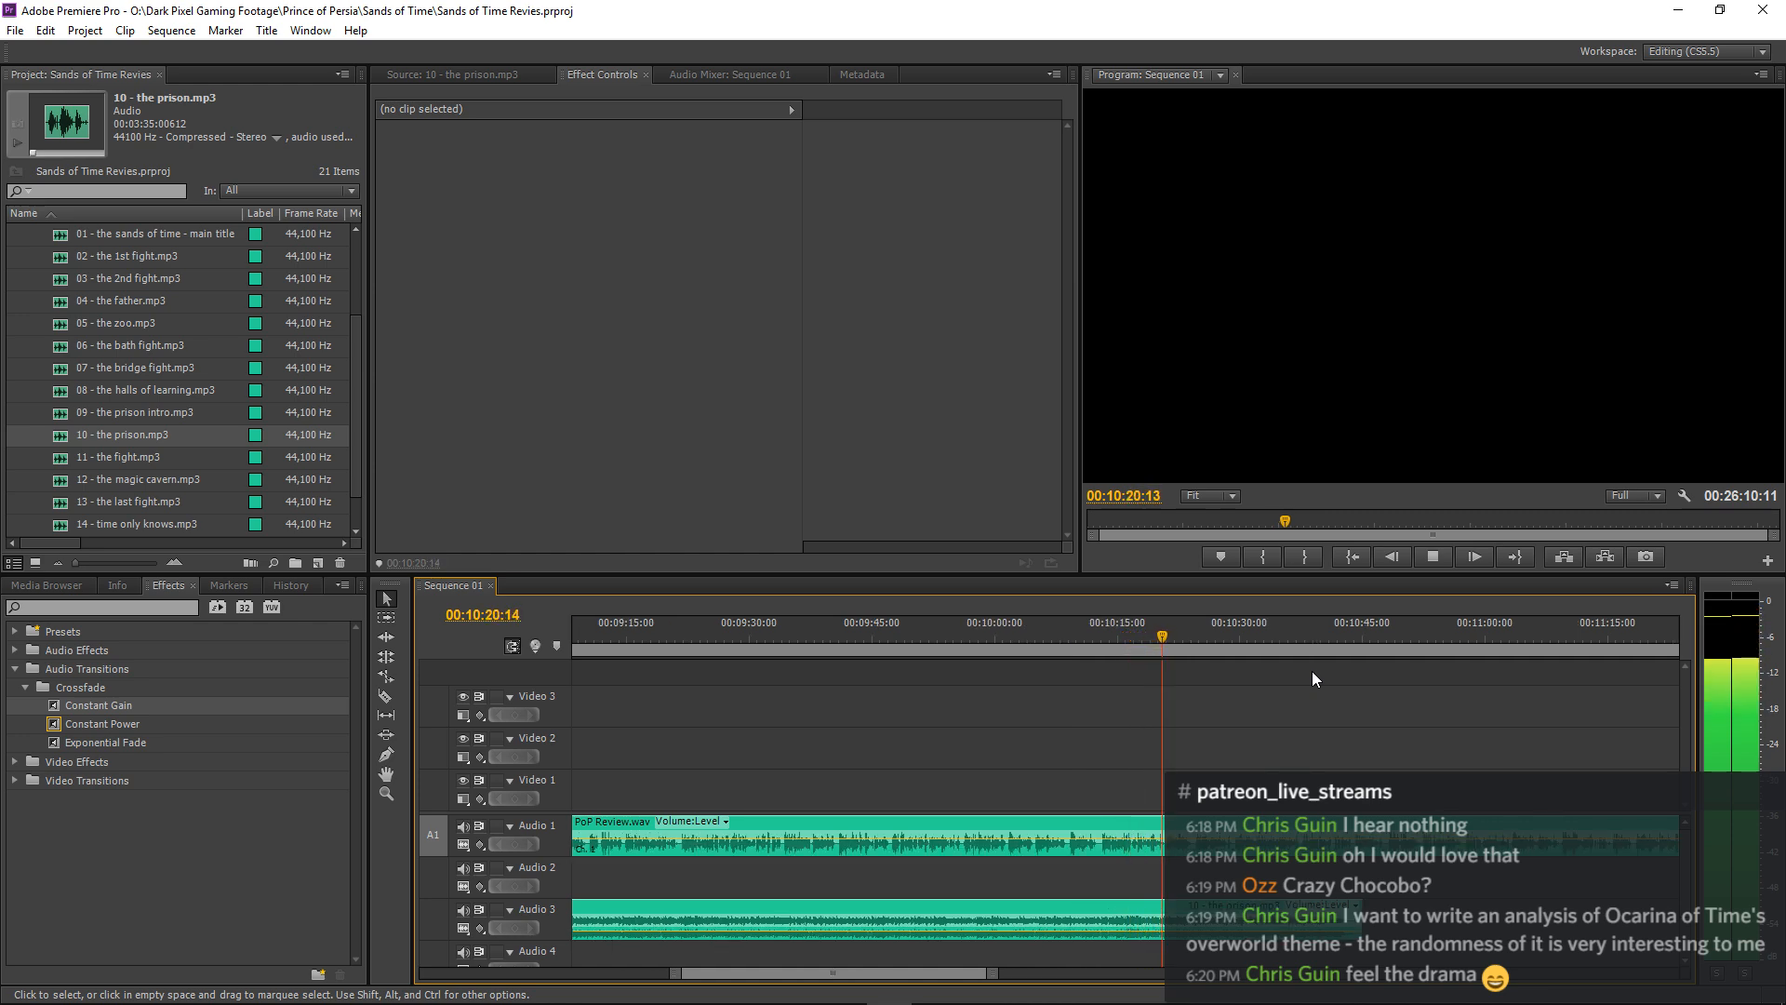
pyautogui.press('=')
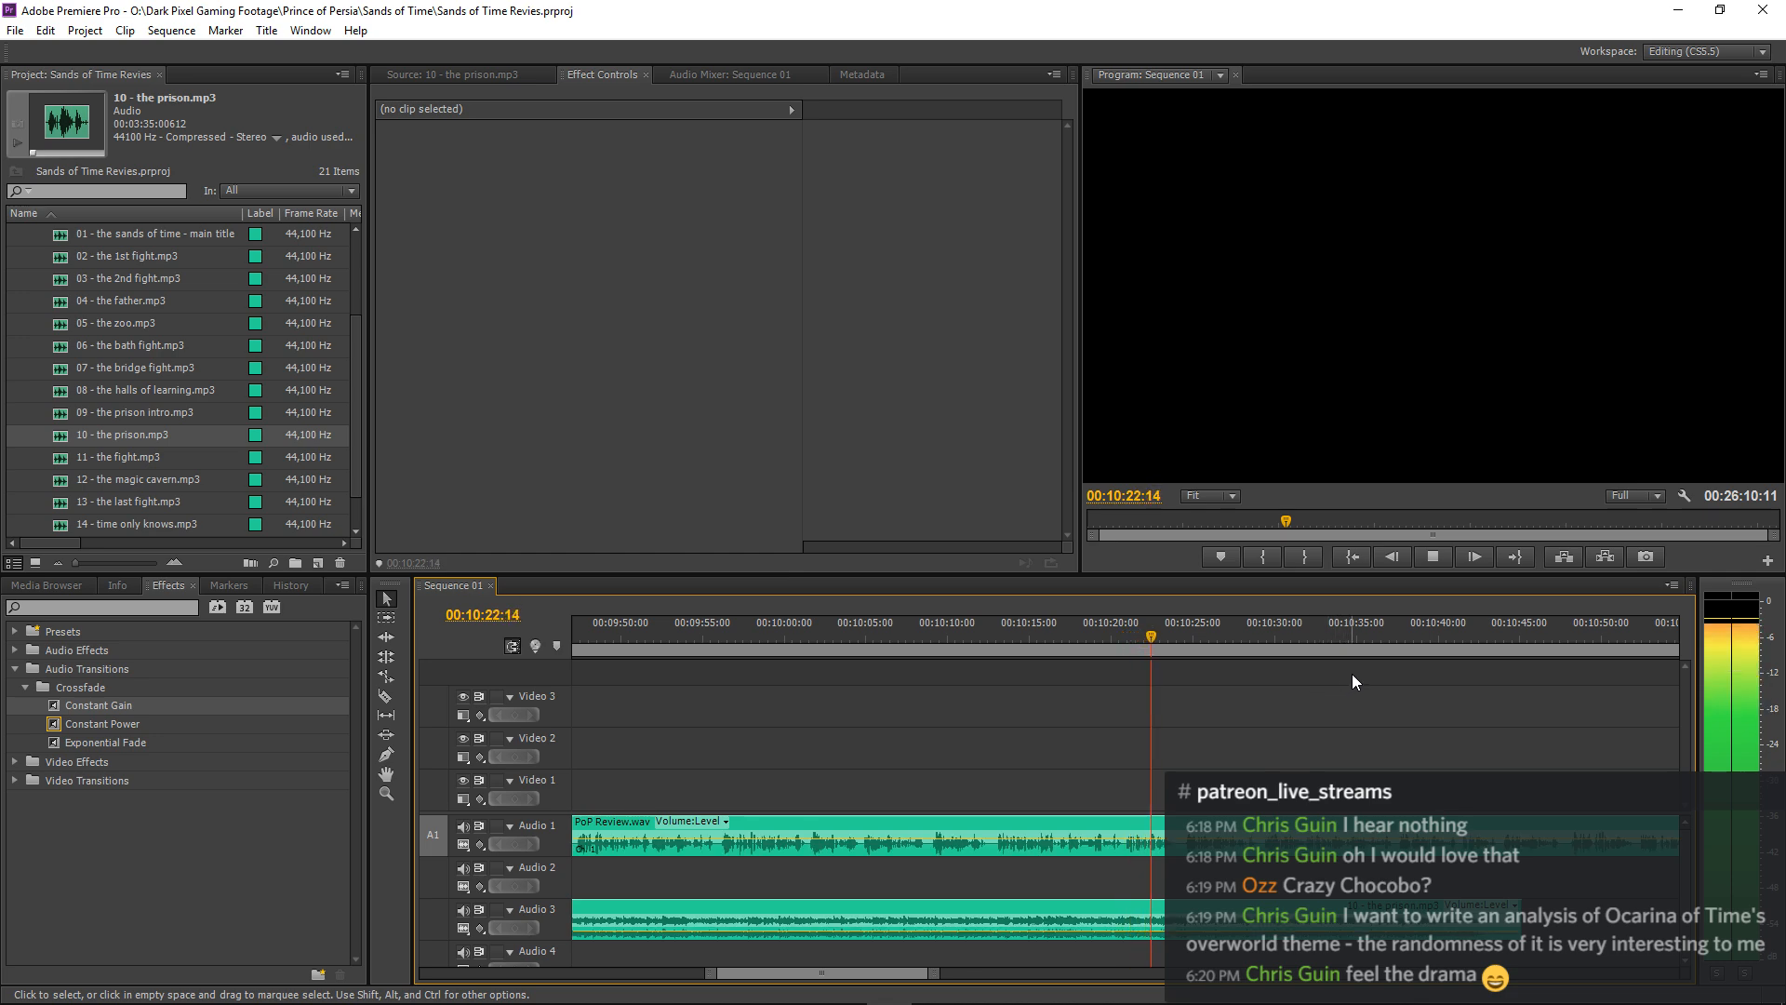
pyautogui.press('-')
pyautogui.press('-')
pyautogui.press('-')
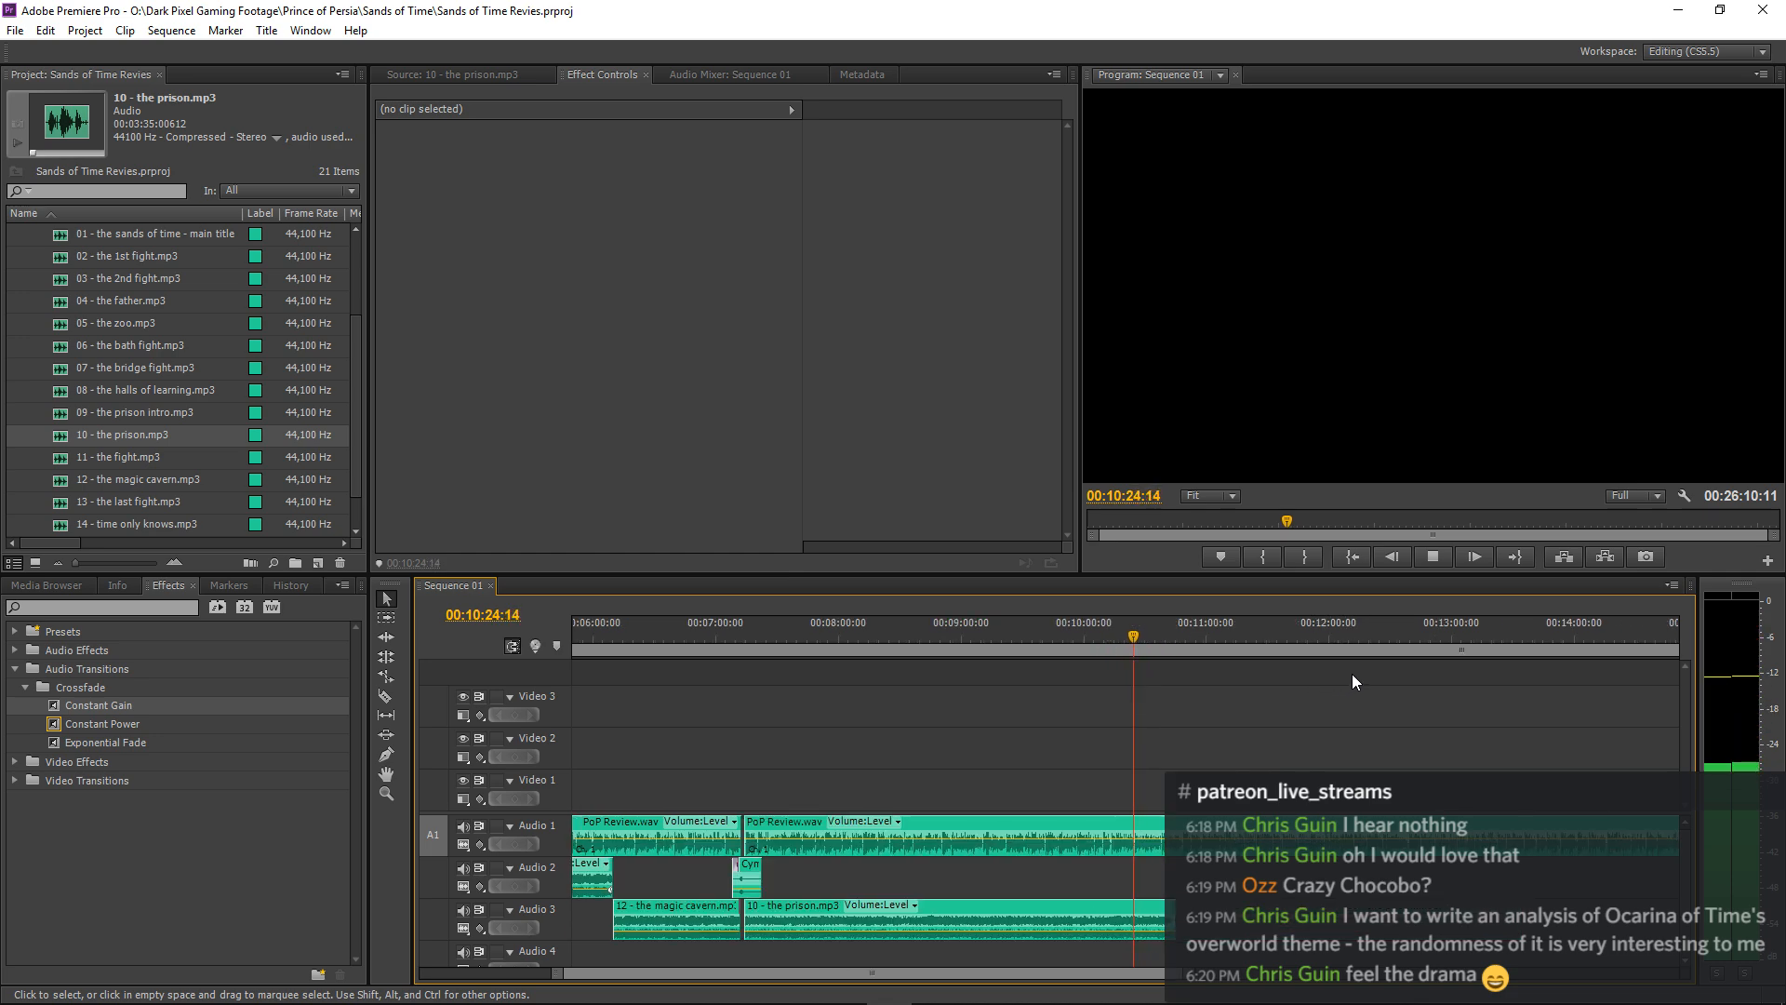
pyautogui.press('-')
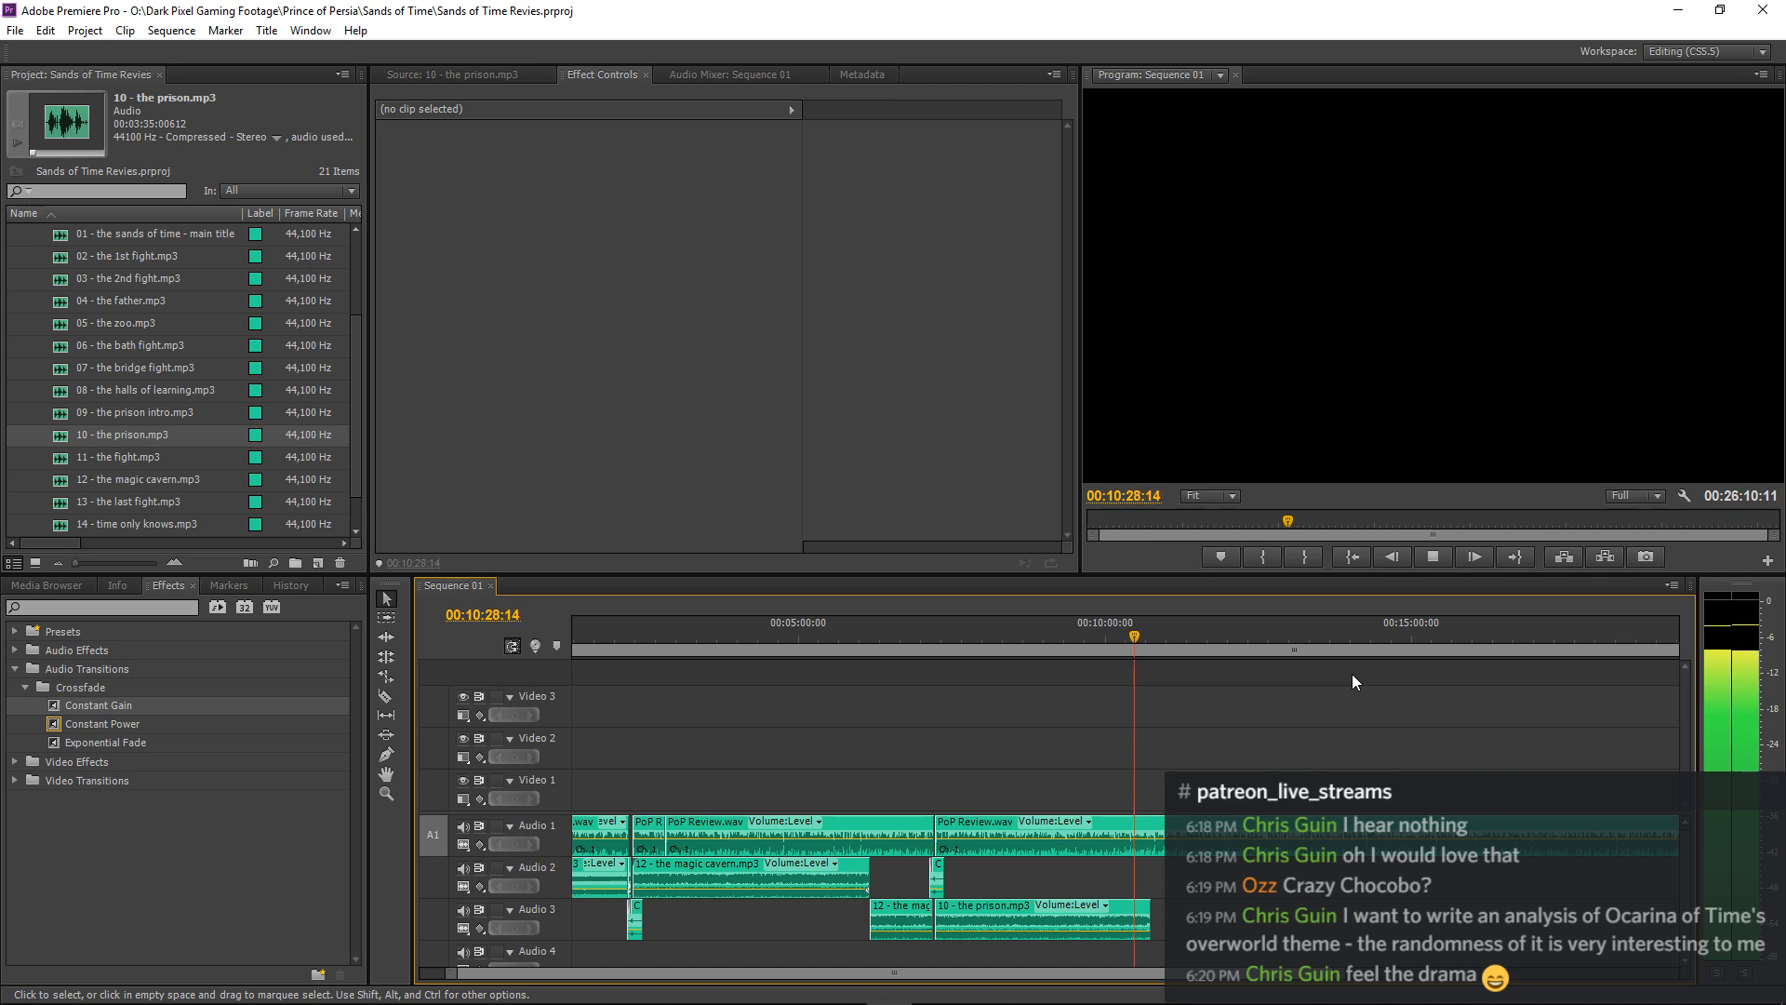
# Copy the 10 - the prison.mp3 clip on Audio 3, and trim the original's end back to 00:10:39:22.
pyautogui.click(1029, 921)
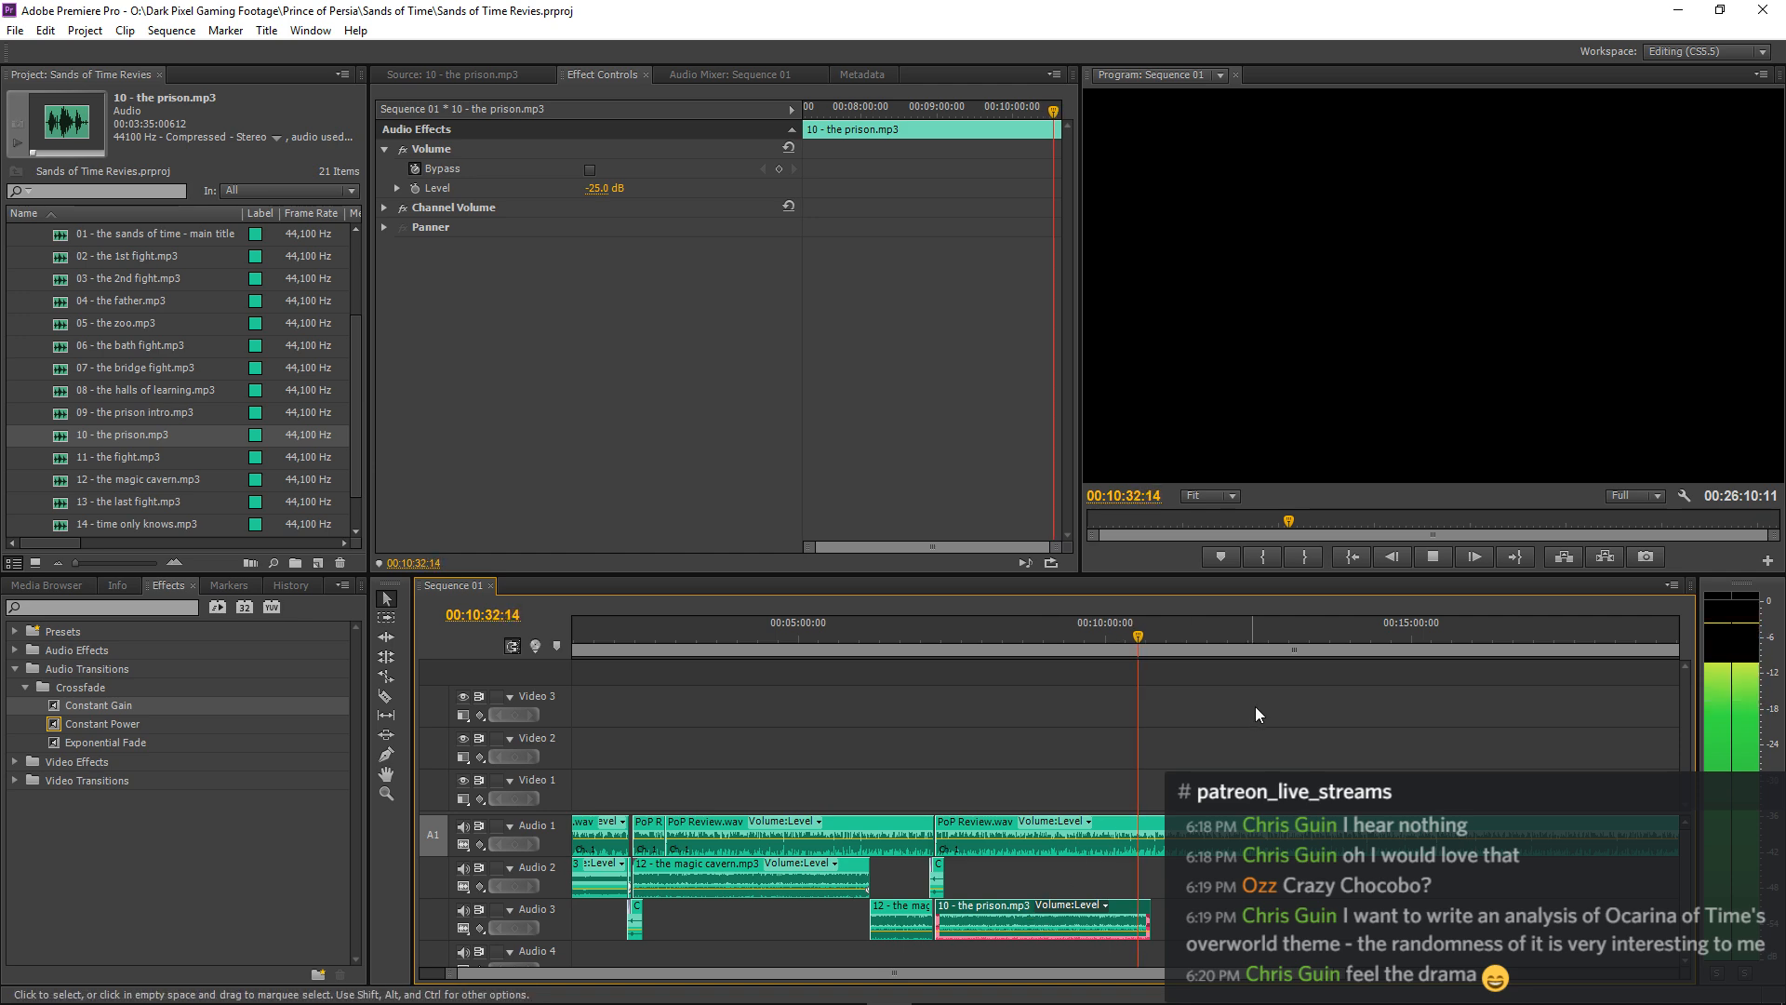
pyautogui.click(1275, 679)
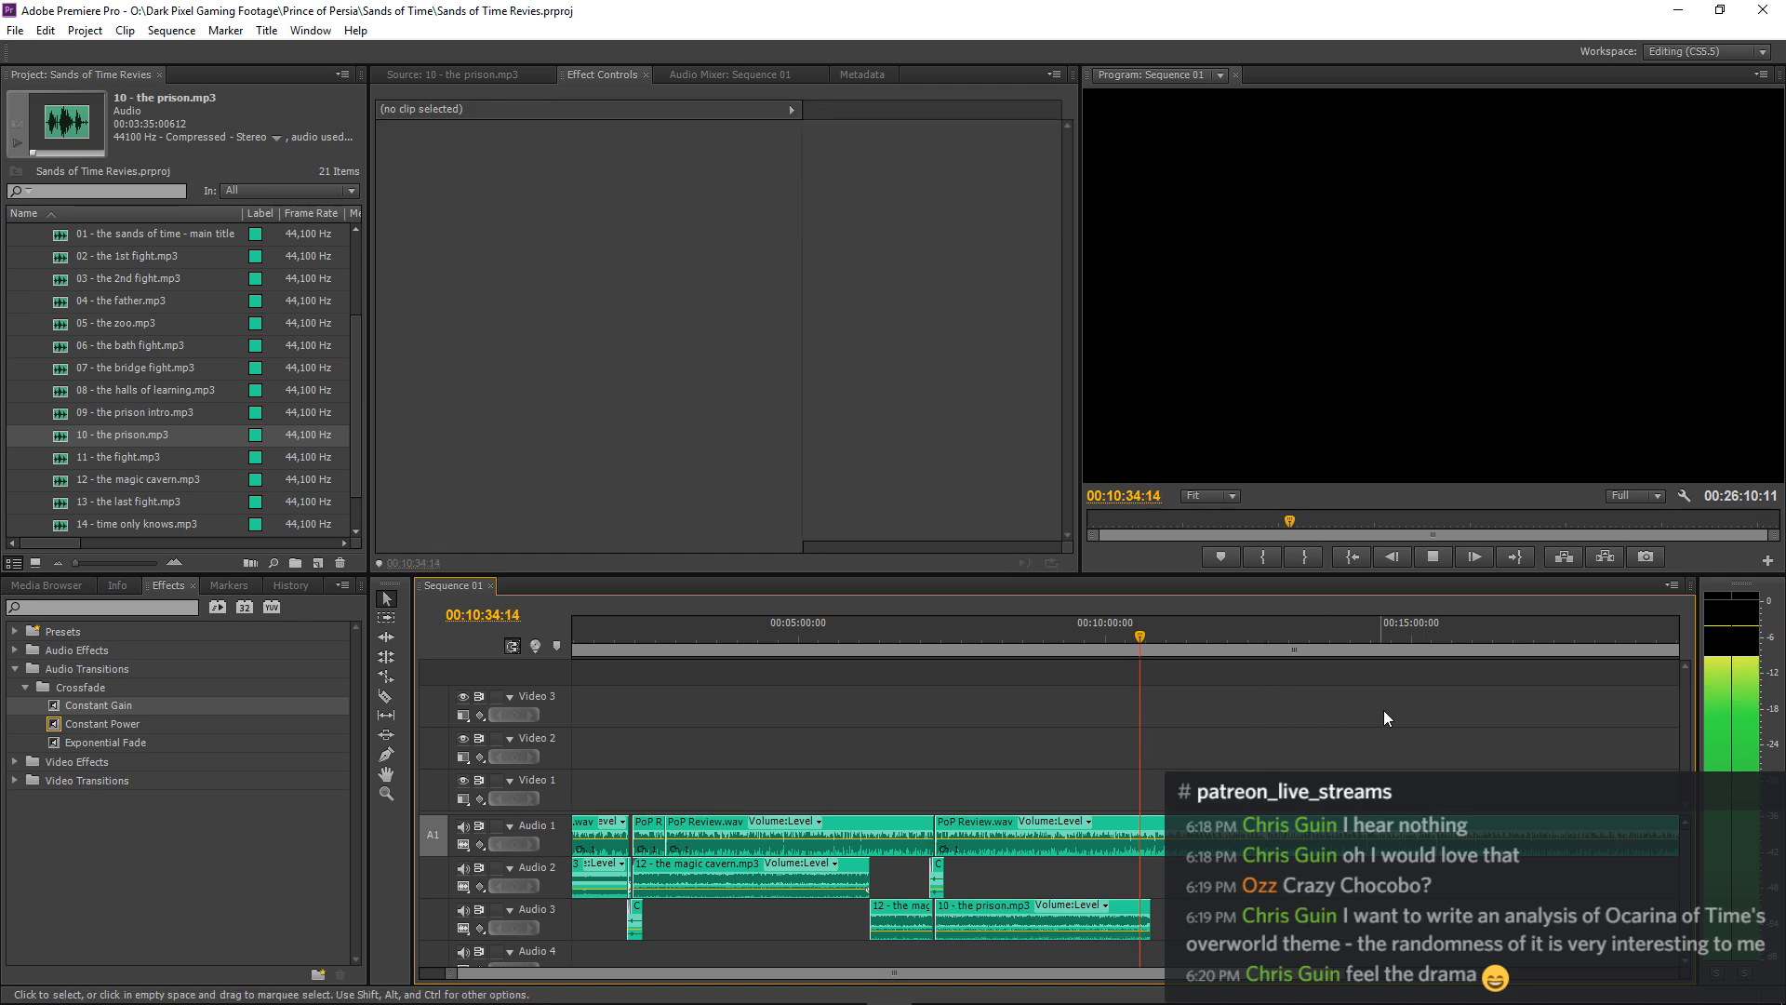
pyautogui.press('=')
pyautogui.press('=')
pyautogui.press('=')
pyautogui.press('=')
pyautogui.press('=')
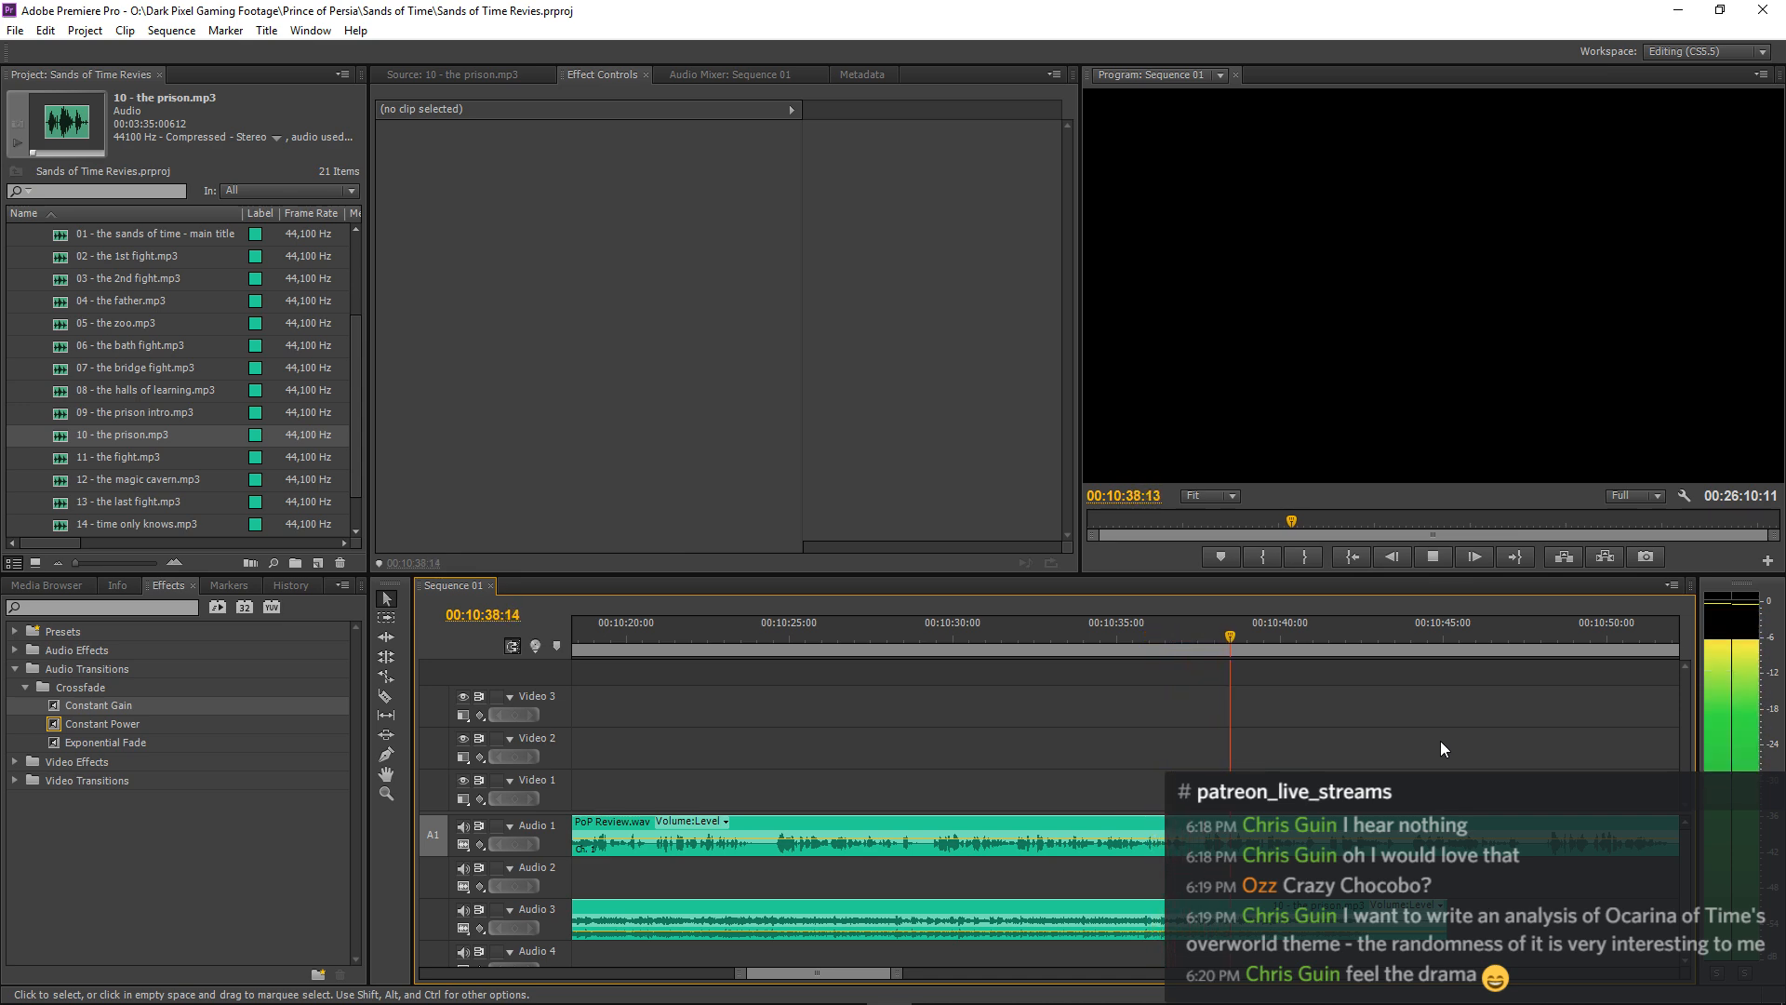
pyautogui.press('space')
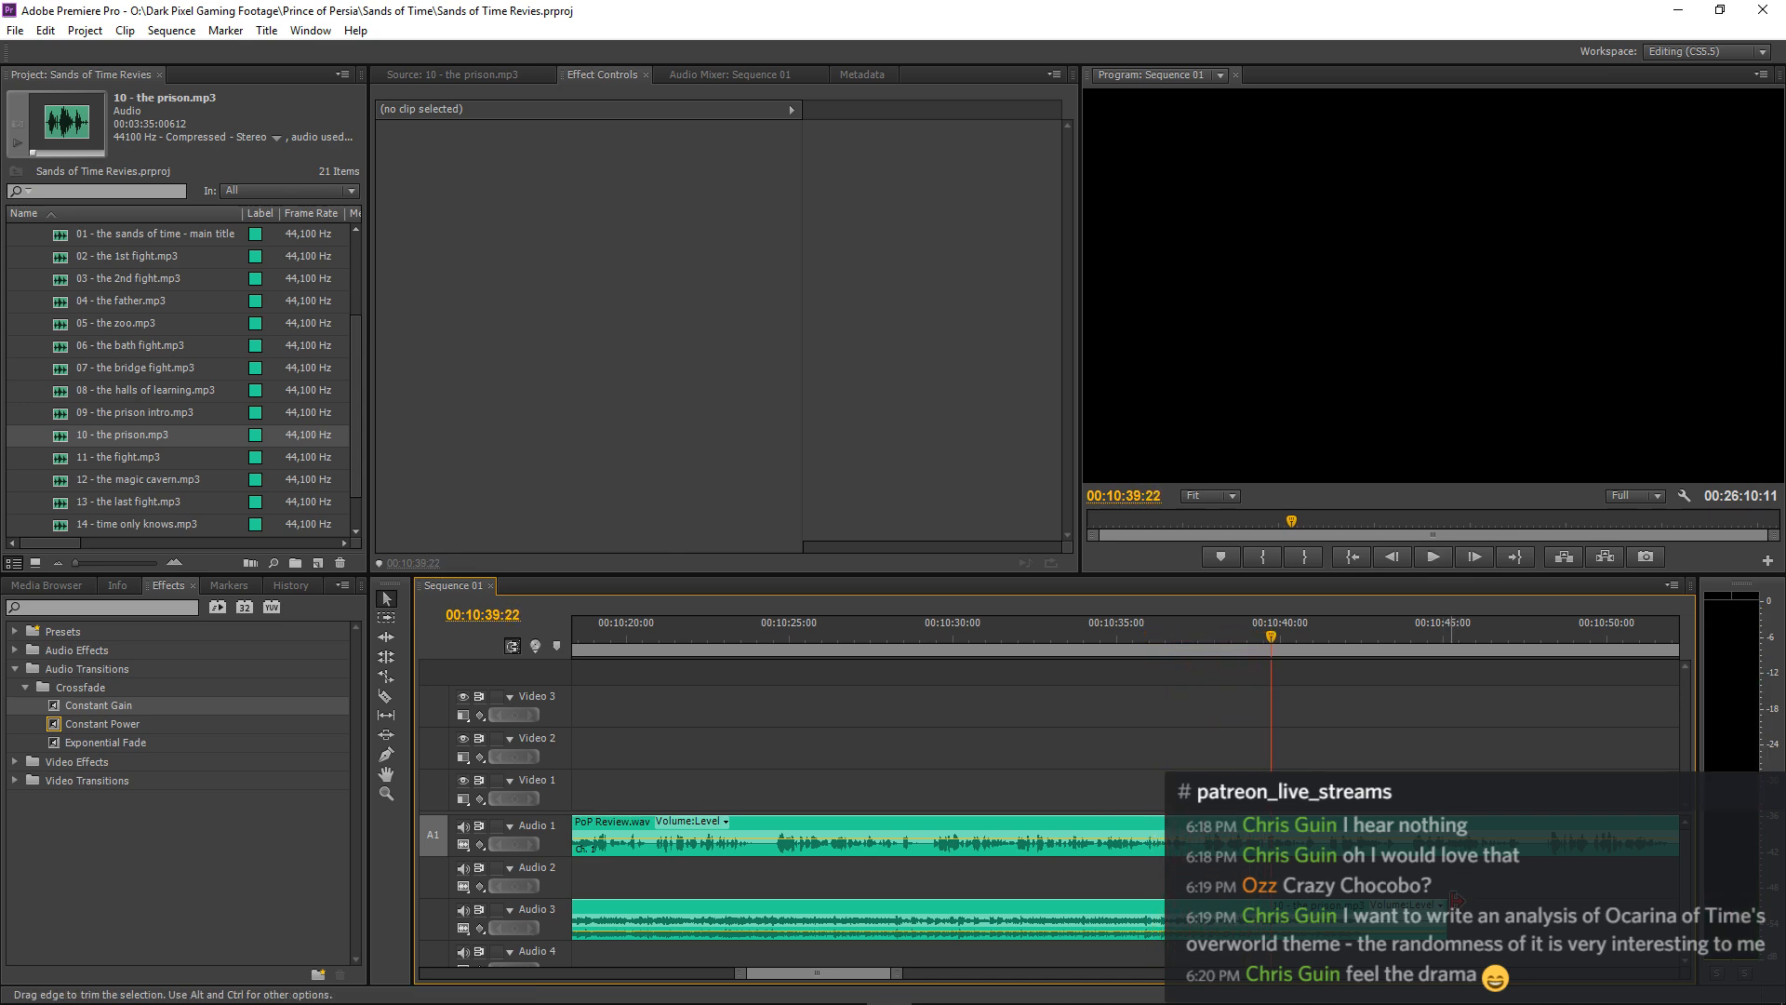
pyautogui.moveTo(1319, 902); pyautogui.dragTo(1273, 902)
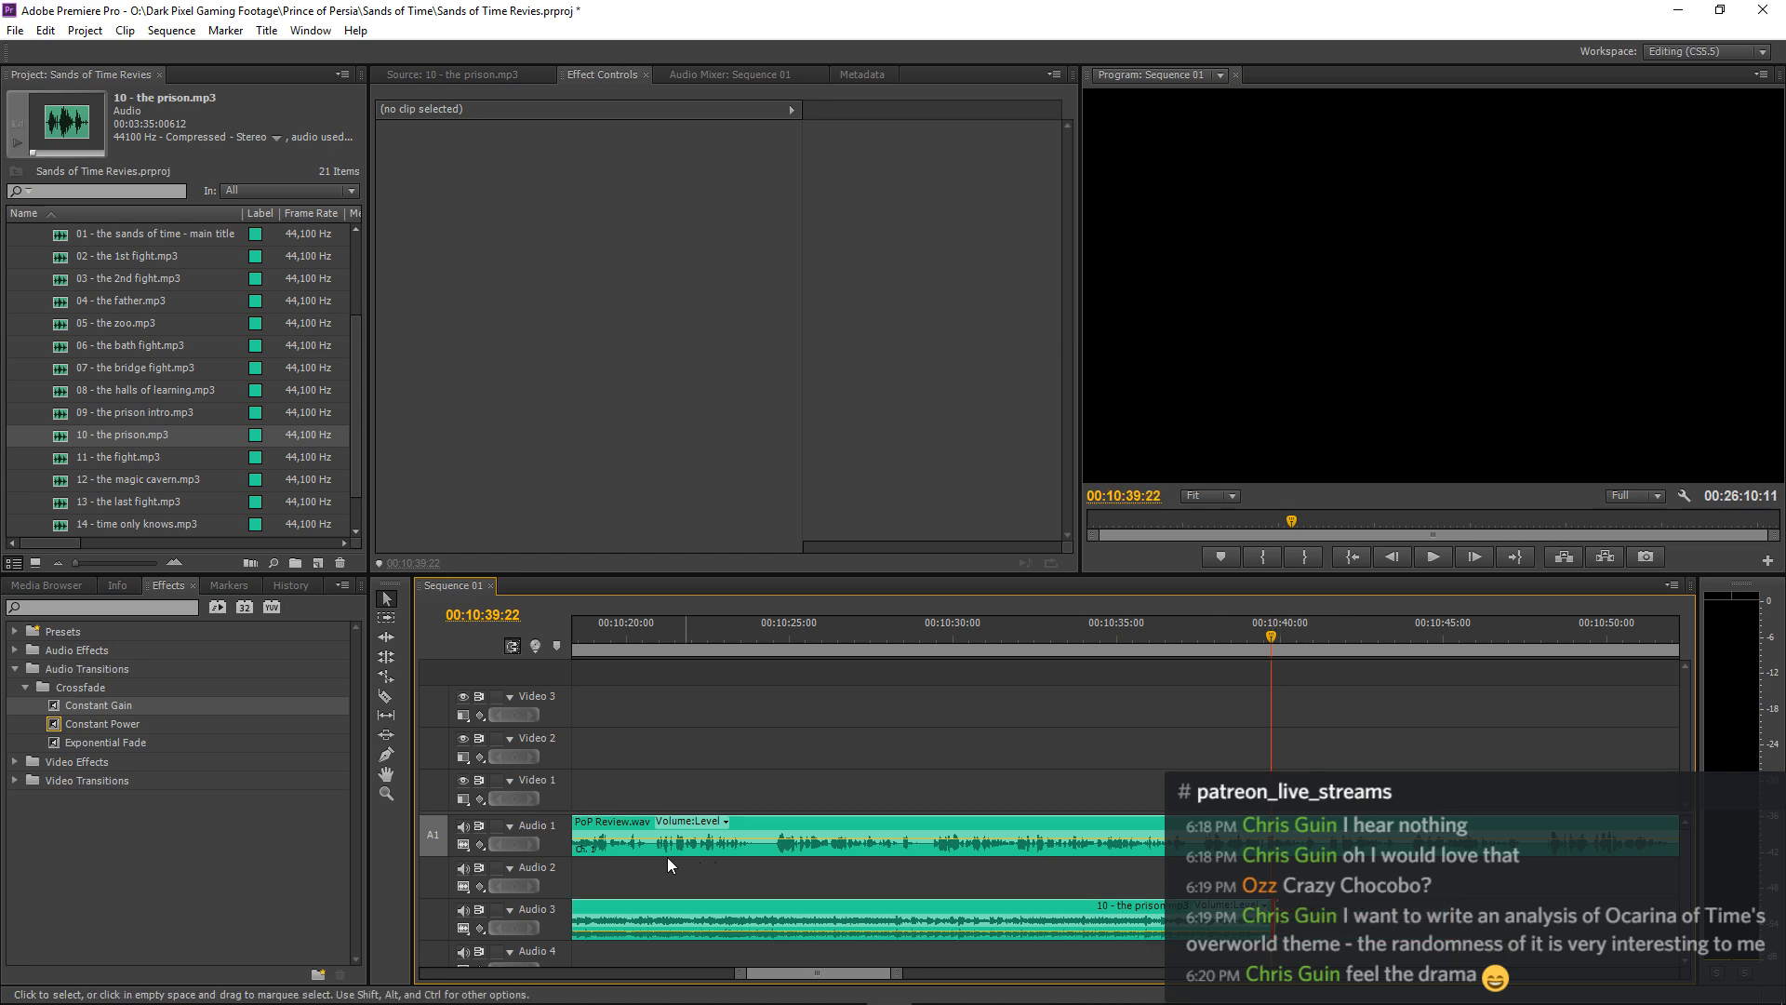
# Paste the copied 10 - the prison.mp3 clip onto Audio 2 at 00:10:39:22, directly after the trimmed original.
pyautogui.click(556, 890)
pyautogui.press('Down')
pyautogui.press('Down')
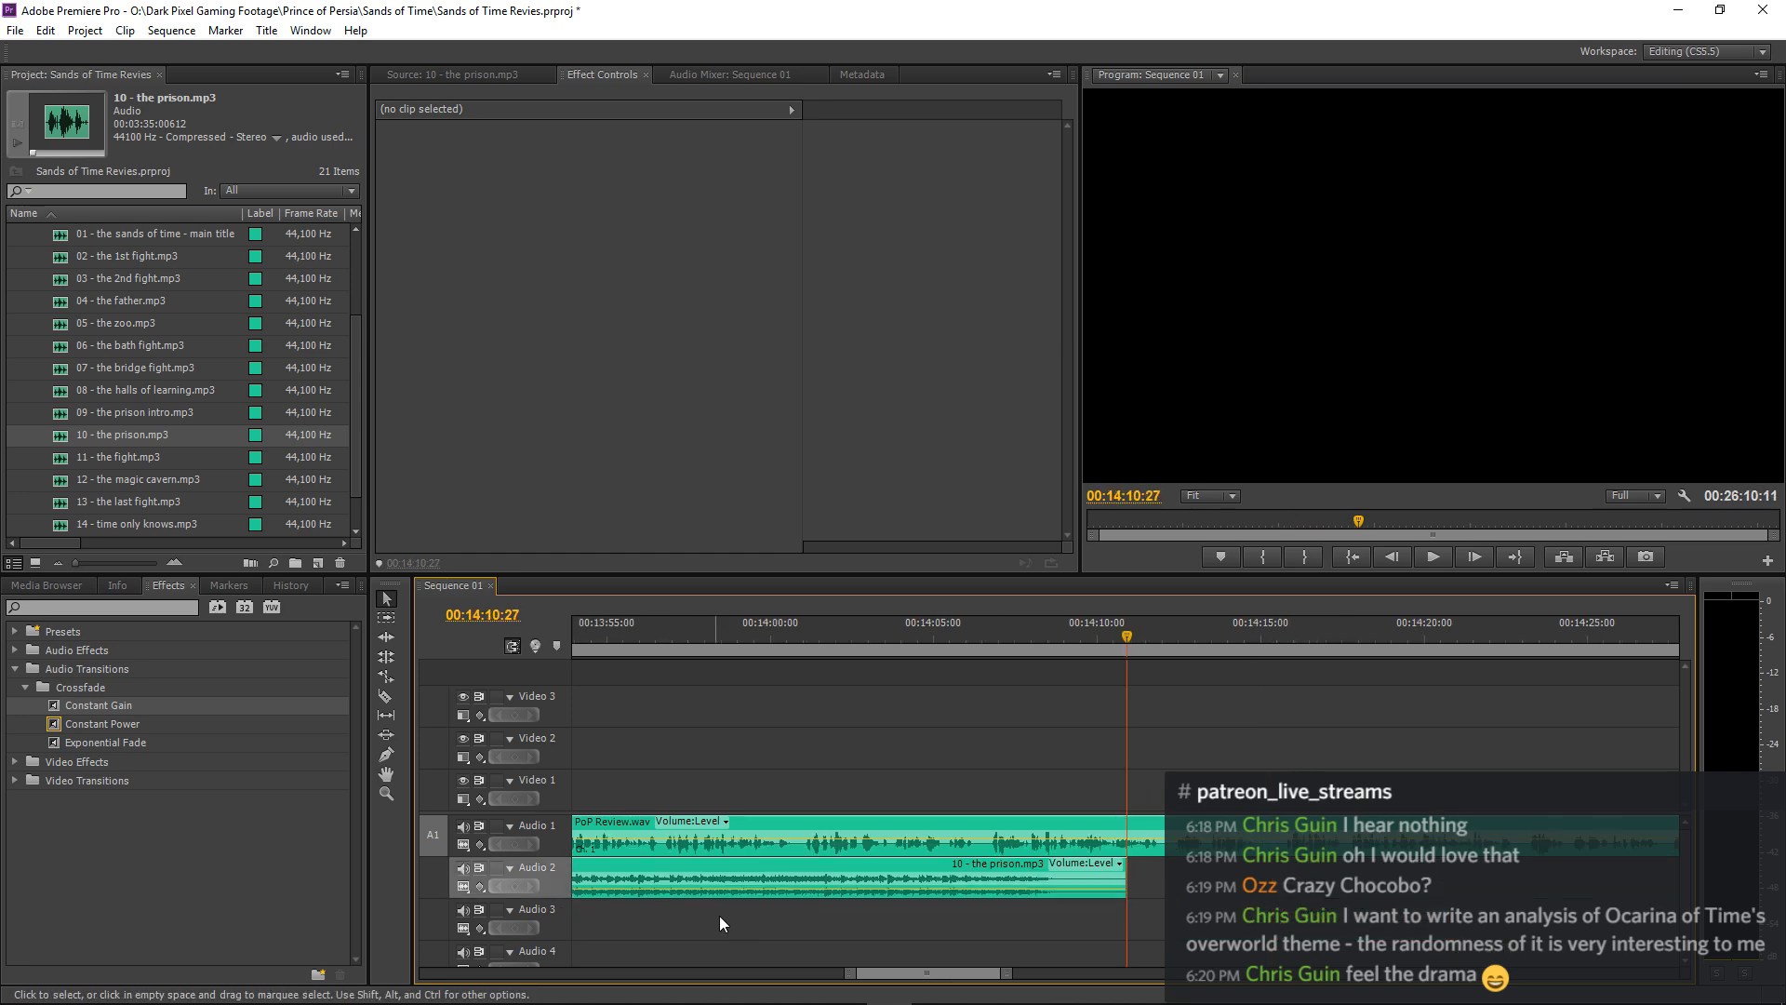
# Play the join between the two prison music clips from shortly before 00:10:32:05 to judge the loop's timing.
pyautogui.press('-')
pyautogui.press('-')
pyautogui.press('-')
pyautogui.press('-')
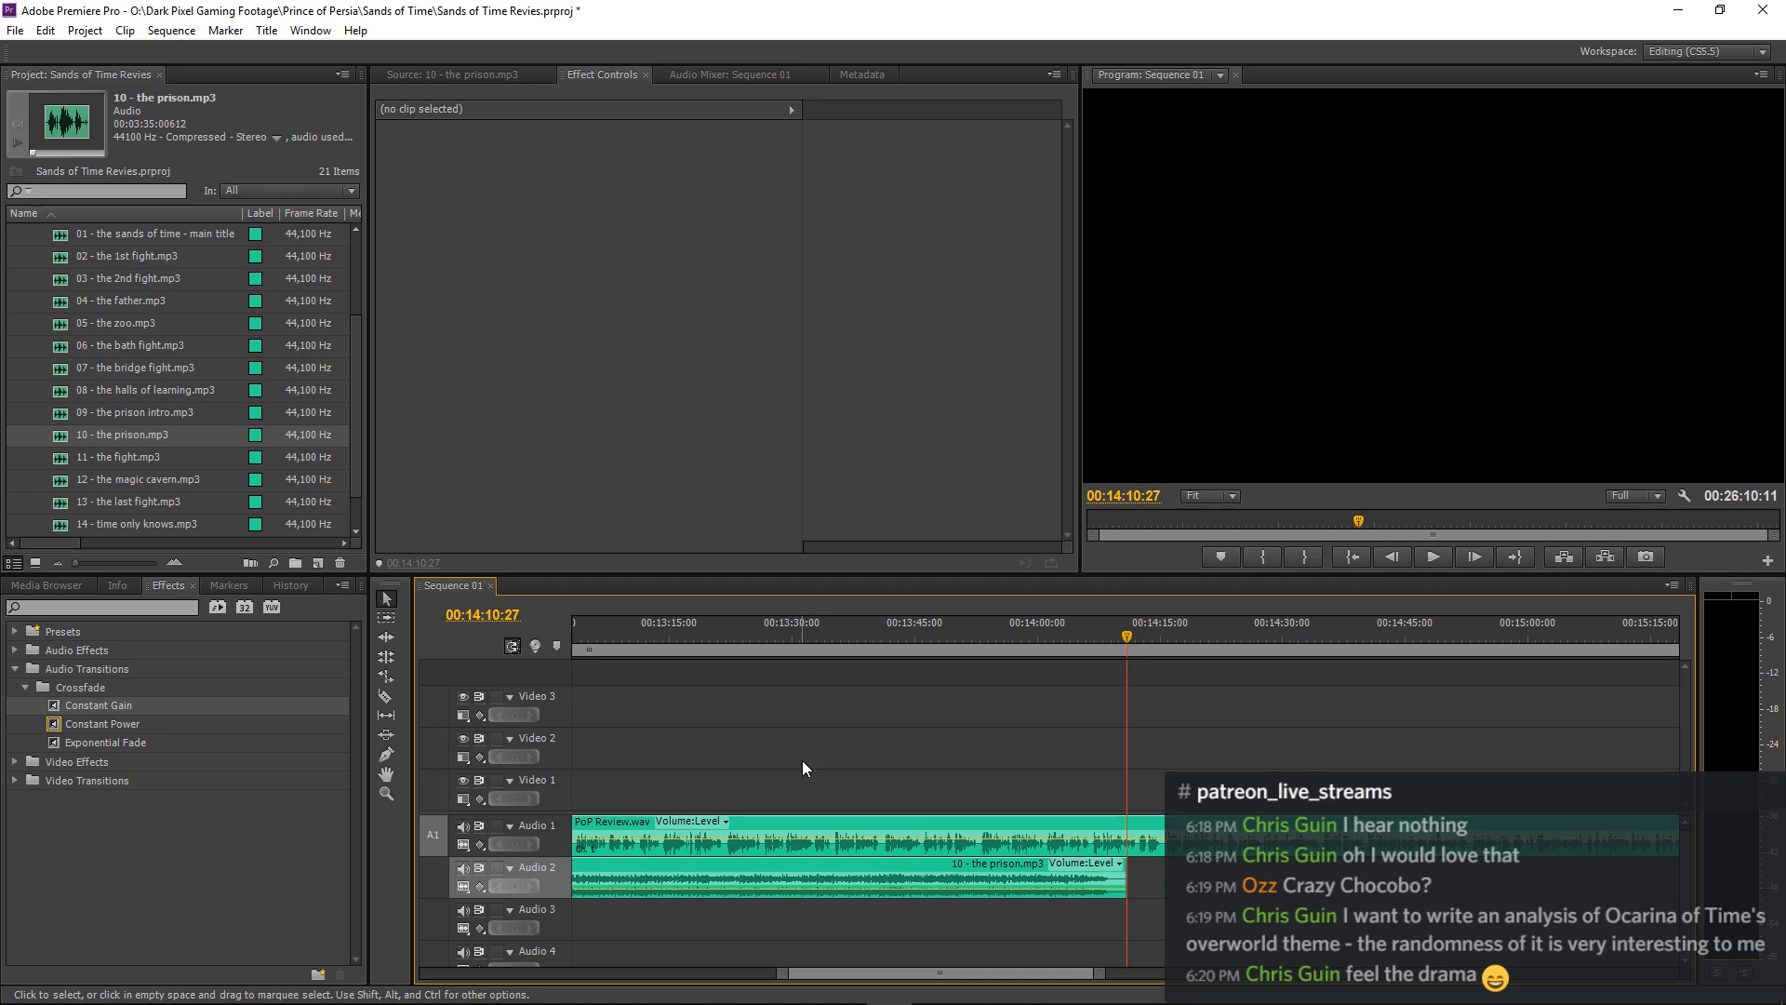
pyautogui.click(679, 644)
pyautogui.press('space')
pyautogui.press('=')
pyautogui.press('=')
pyautogui.press('=')
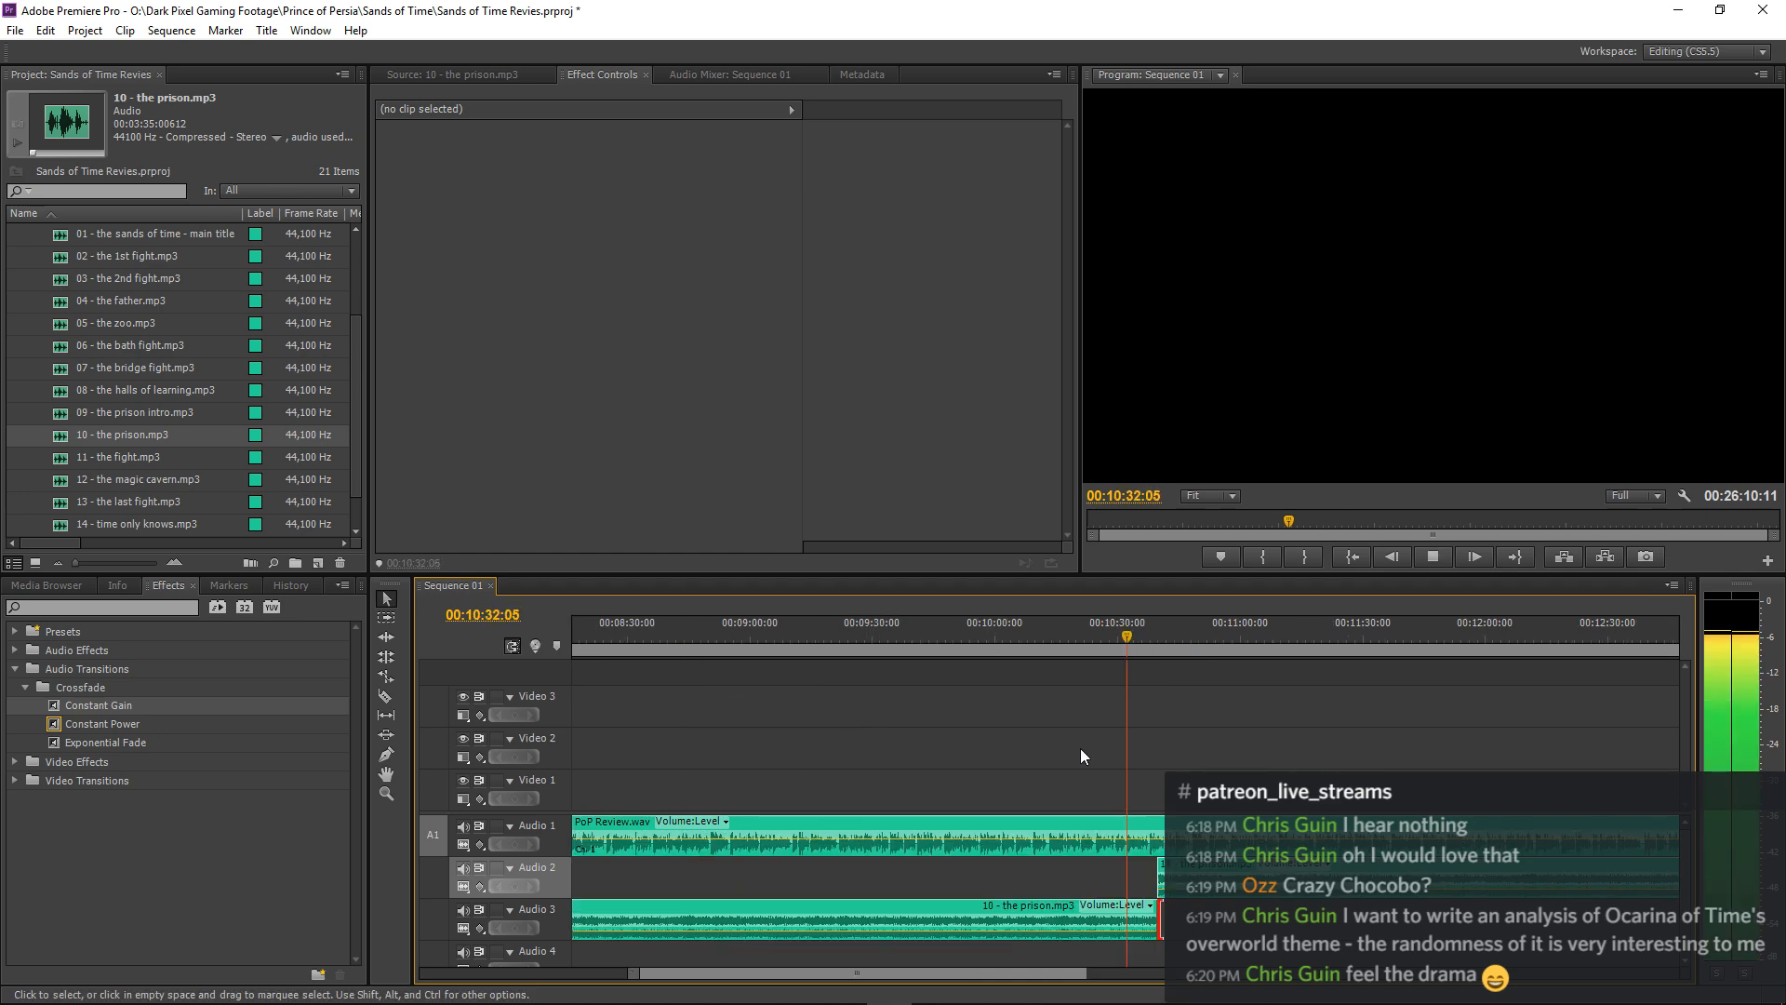
pyautogui.press('=')
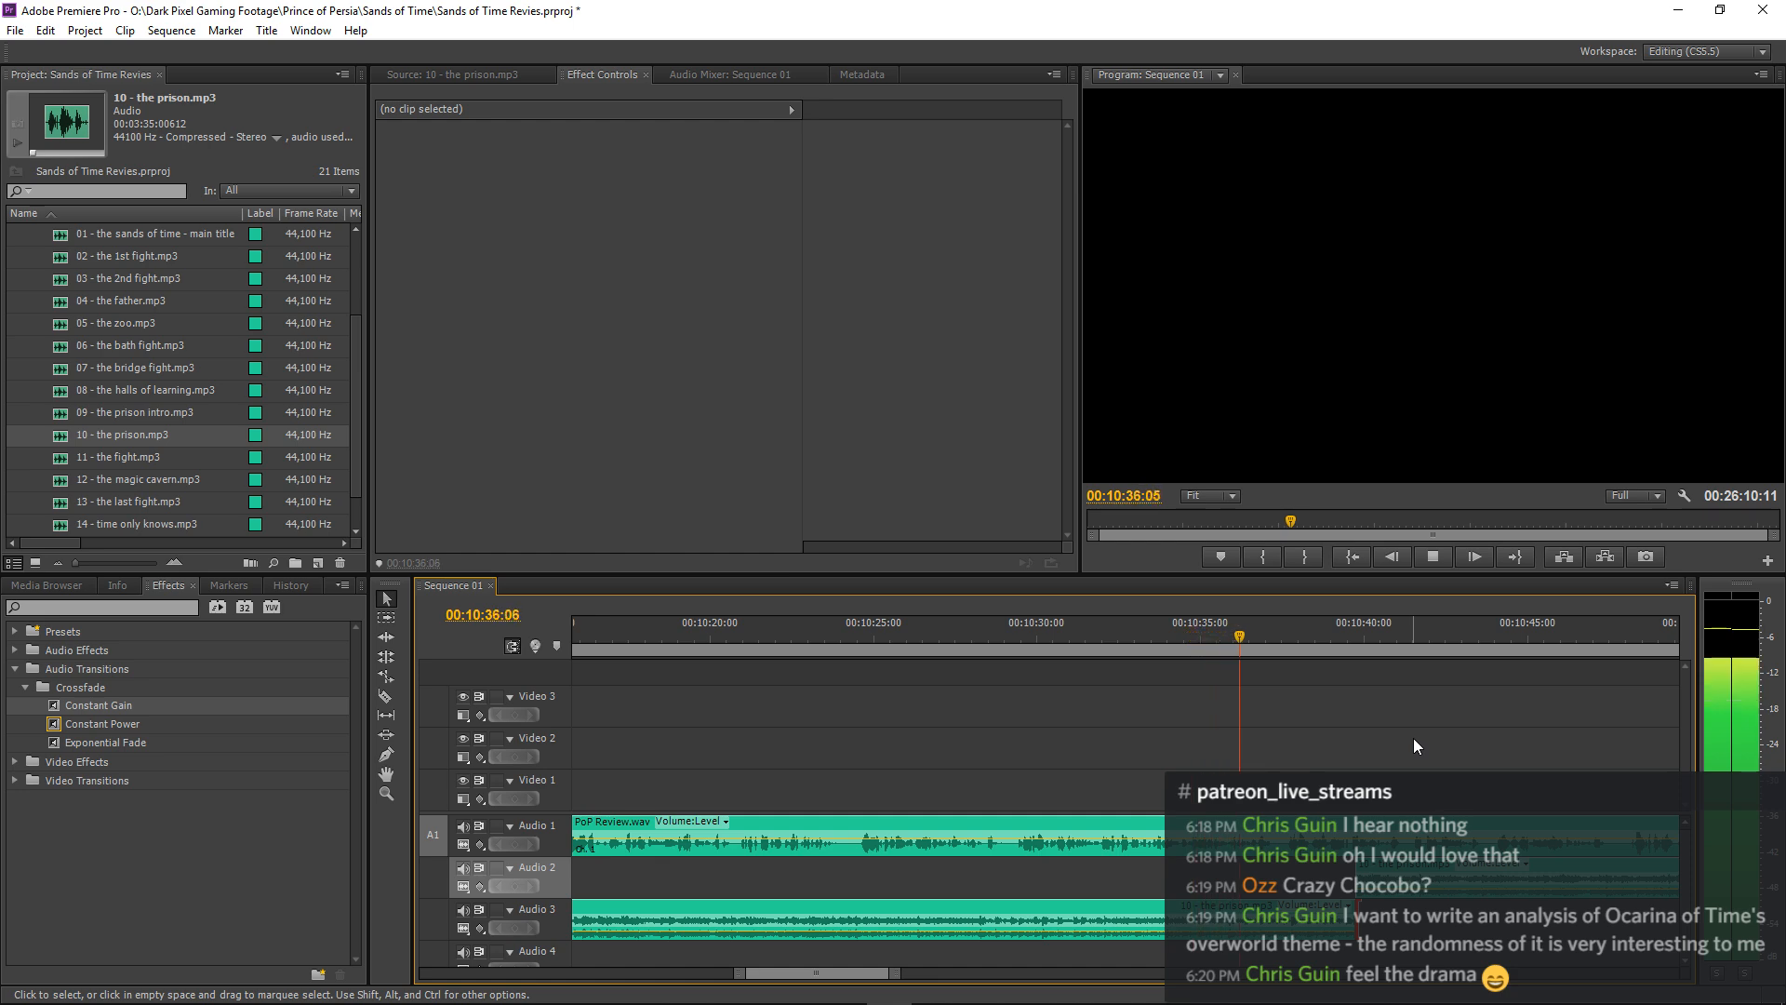
pyautogui.press('=')
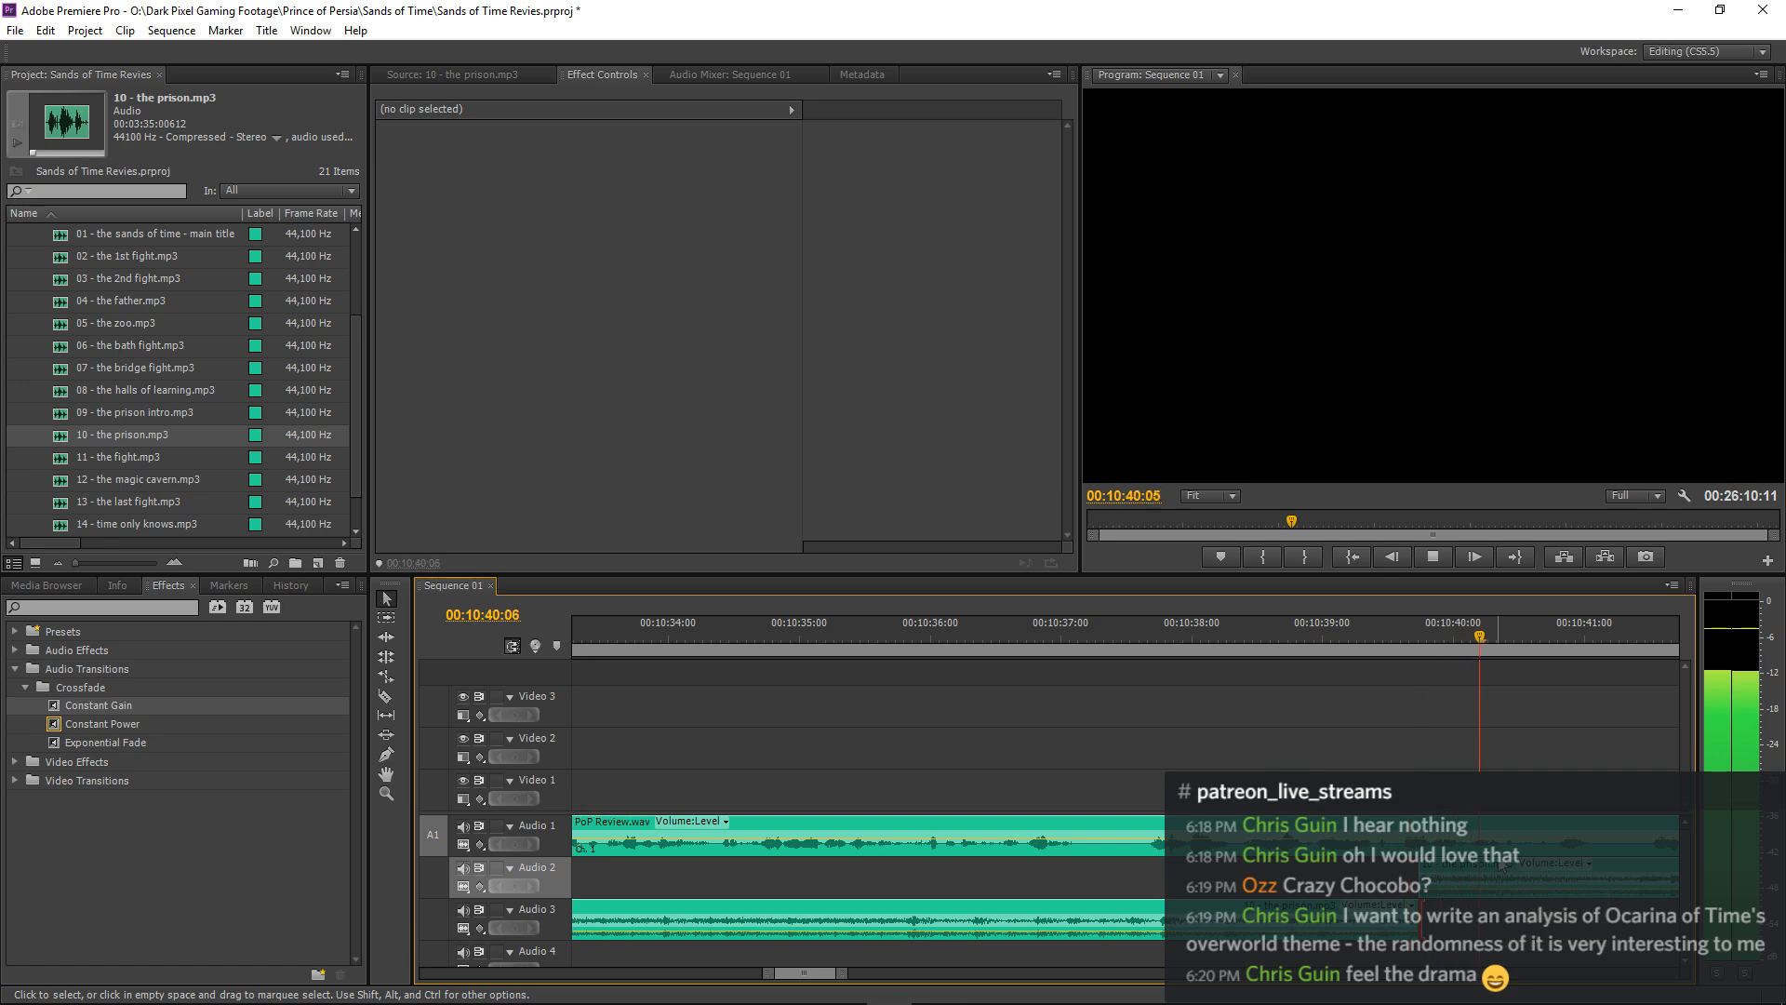
# Move the pasted 10 - the prison.mp3 clip on Audio 2 slightly earlier to tighten its join with the first clip.
pyautogui.click(1381, 638)
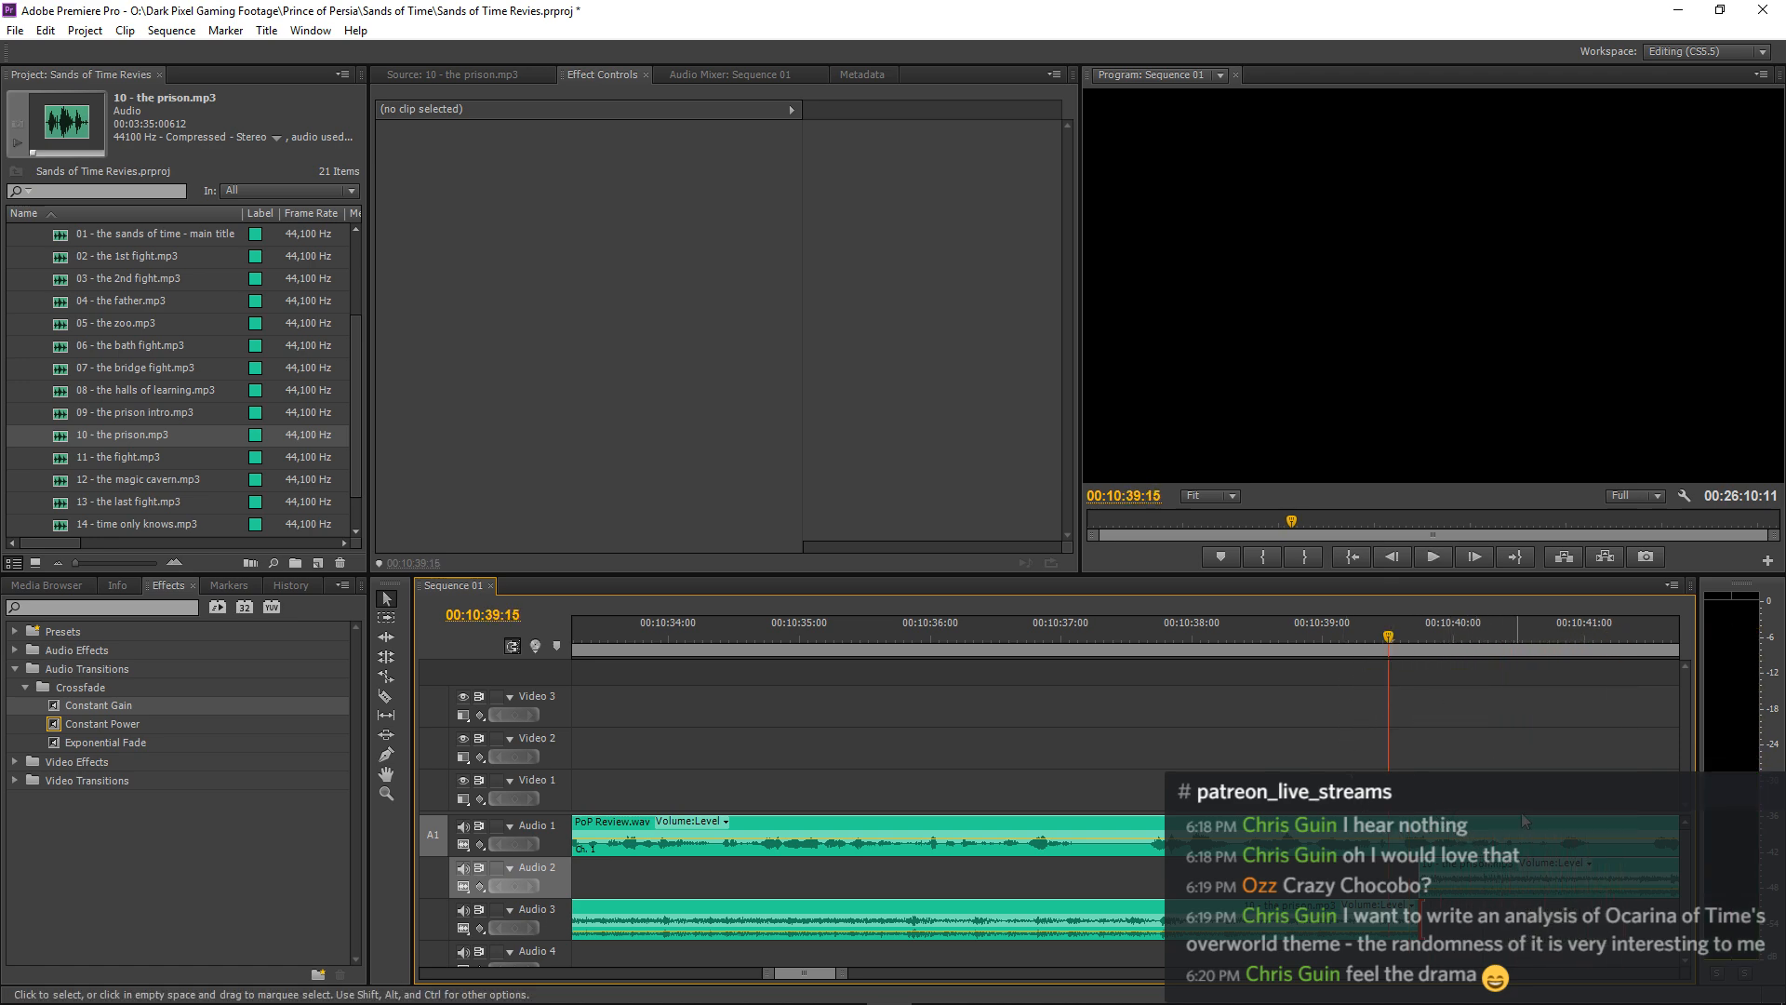
pyautogui.press('=')
pyautogui.moveTo(1360, 873); pyautogui.dragTo(1303, 865)
# Replay the adjusted prison music join from just before 00:10:39:11 with no clip selected, and listen on to about 00:10:55:12.
pyautogui.click(626, 633)
pyautogui.press('space')
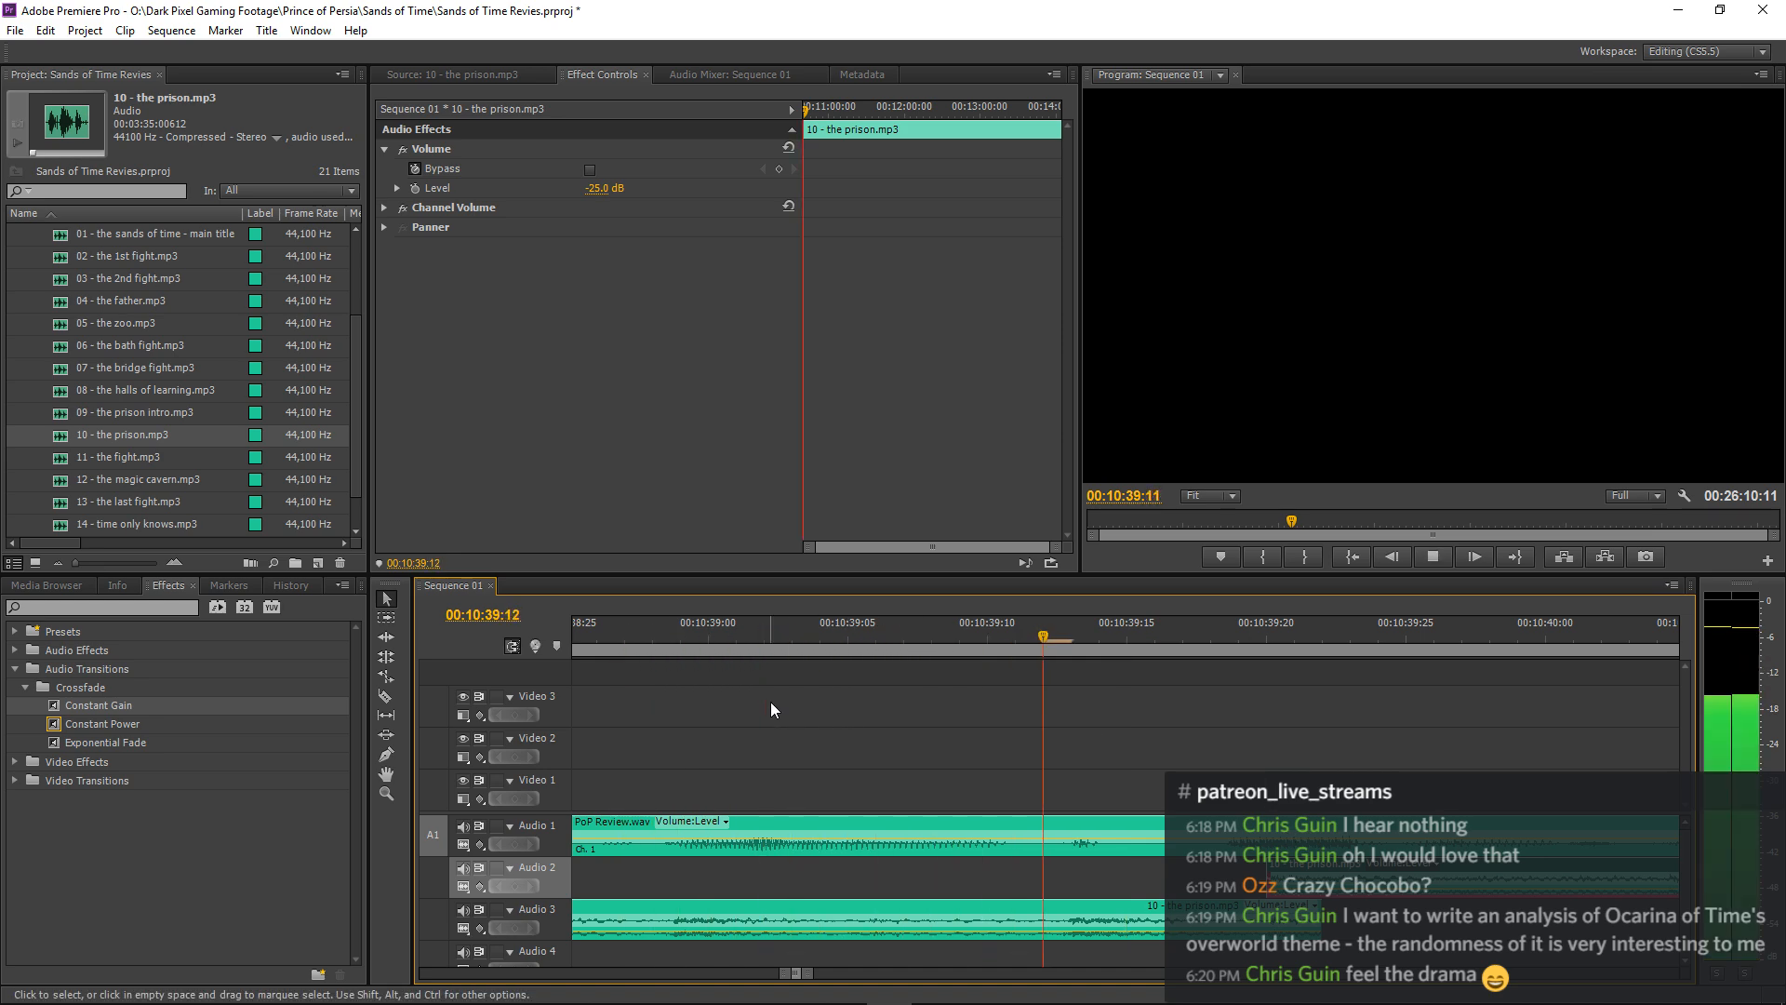
pyautogui.press('-')
pyautogui.press('-')
pyautogui.press('-')
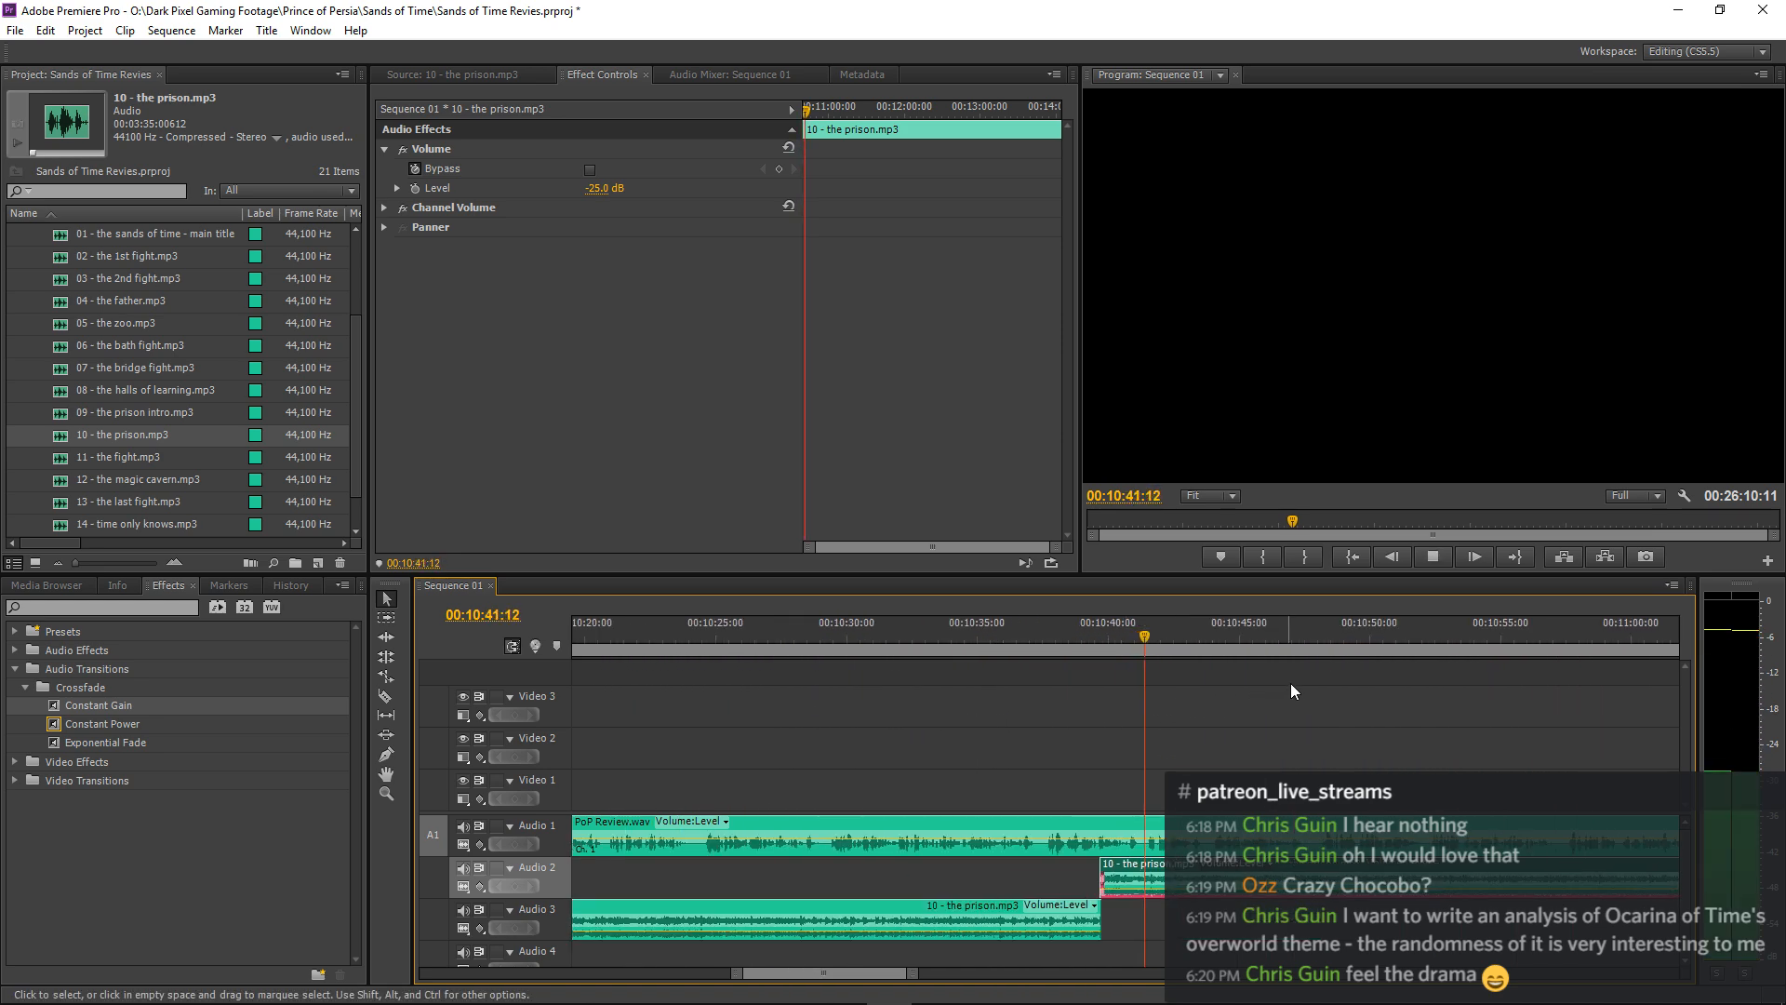
pyautogui.click(1295, 682)
pyautogui.press('-')
pyautogui.press('-')
pyautogui.press('-')
pyautogui.press('-')
pyautogui.press('-')
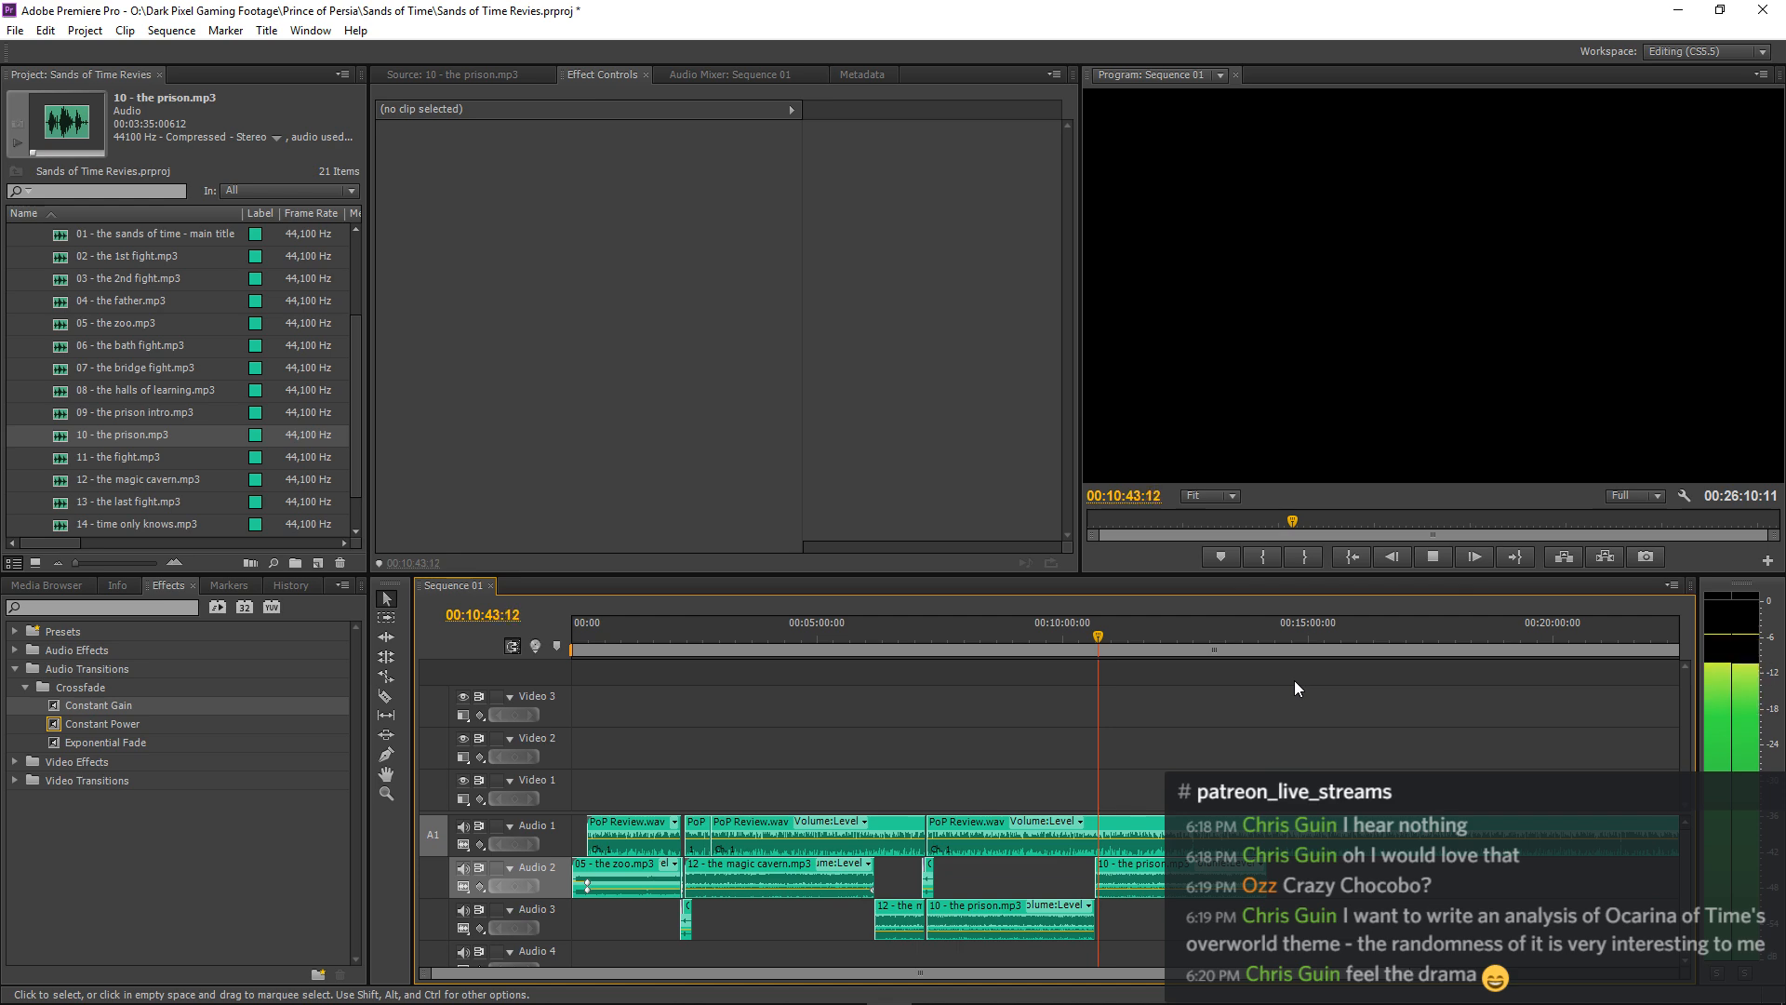
pyautogui.press('-')
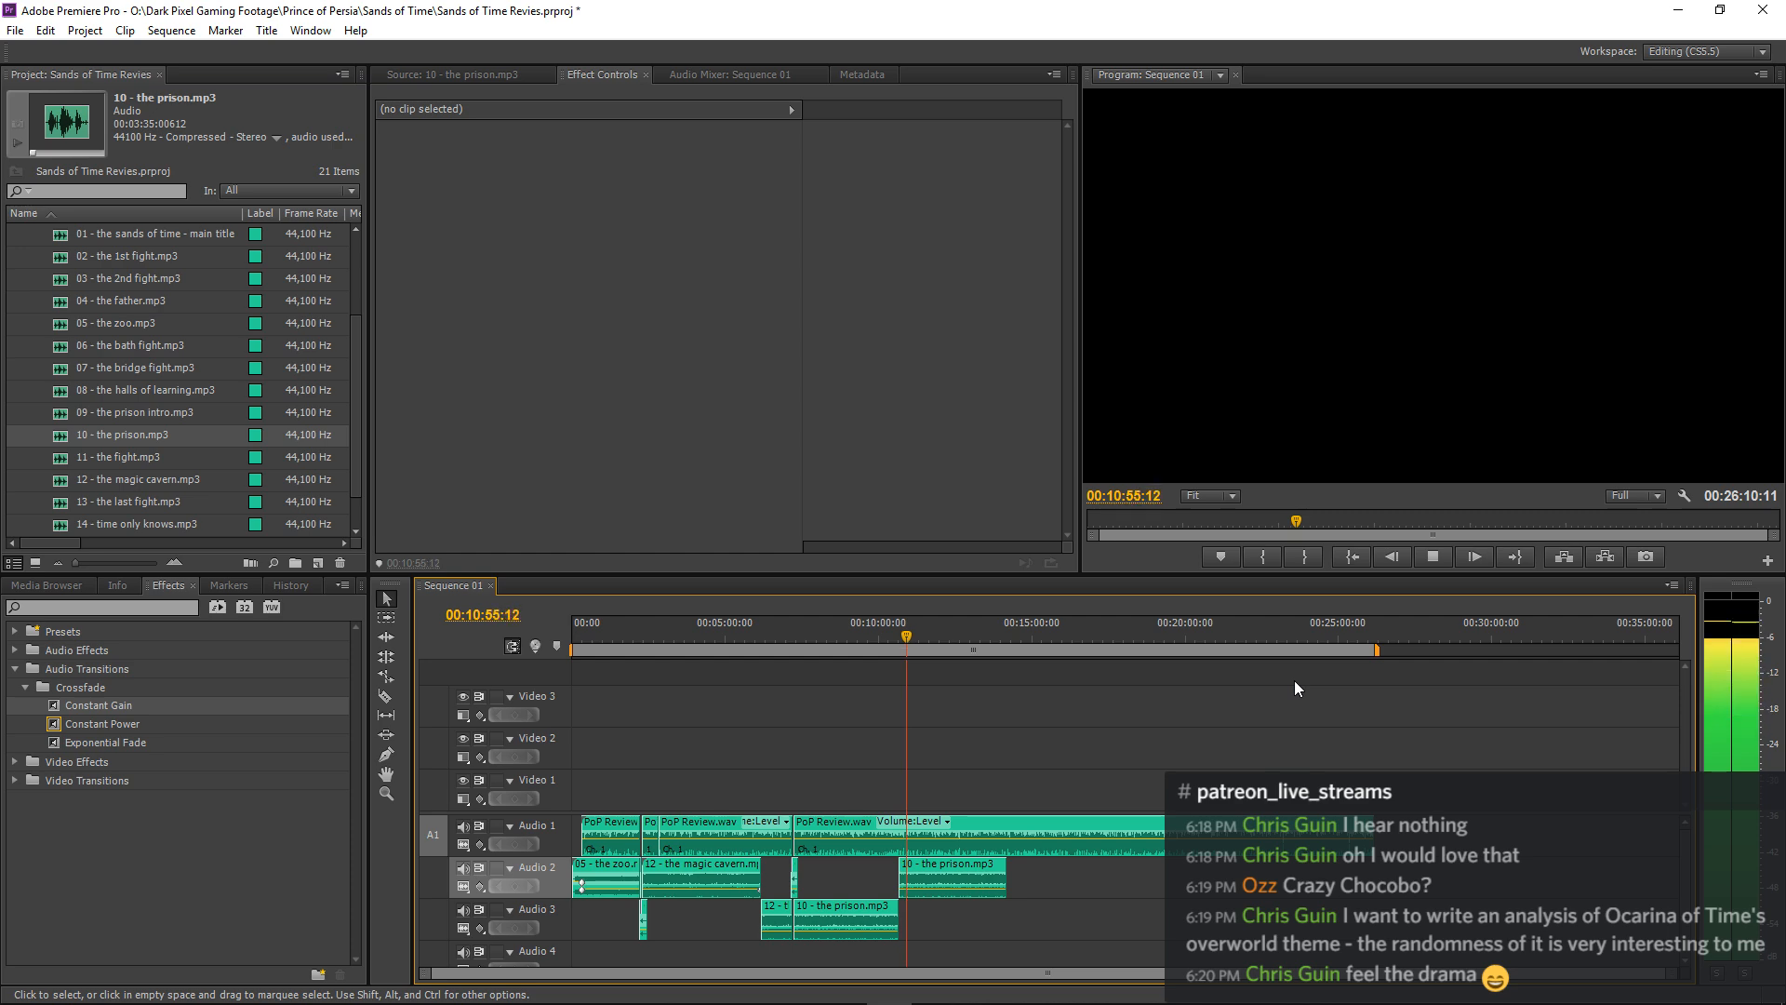
# Listen to the narration over the looped prison music from 00:10:55:12 to about 00:13:29:27, checking where the music clip on Audio 2 ends.
pyautogui.moveTo(1293, 988)
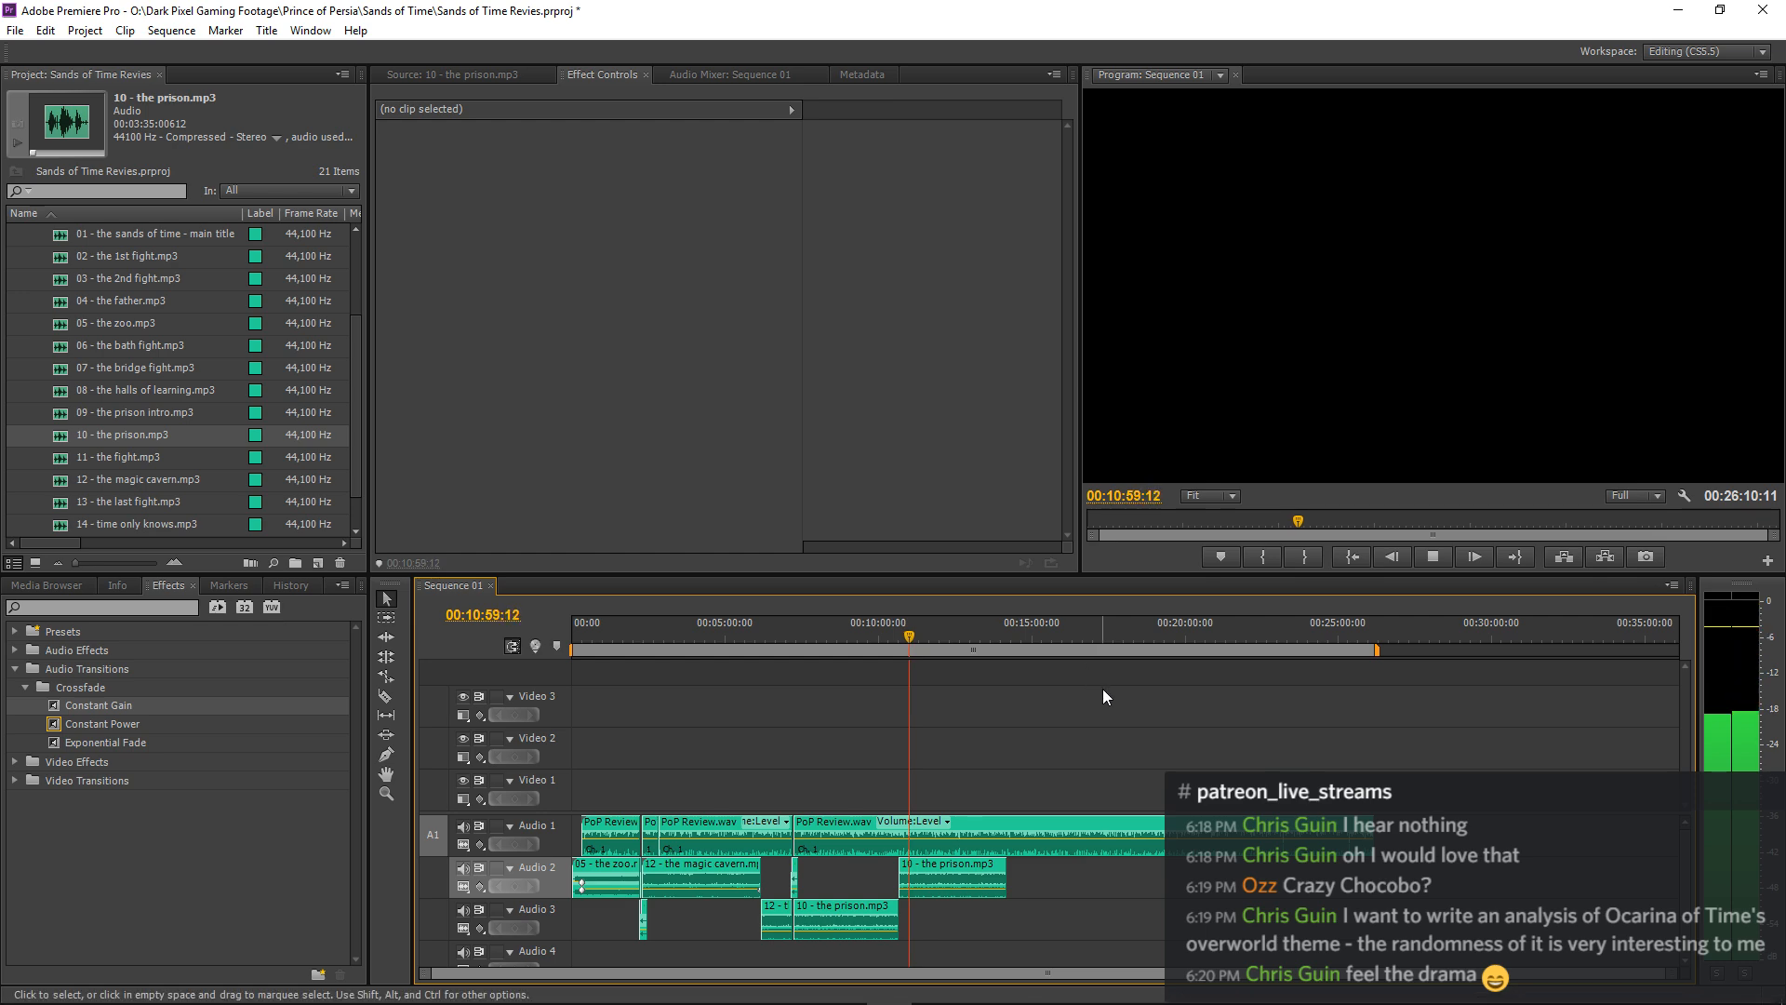
pyautogui.moveTo(1191, 1003)
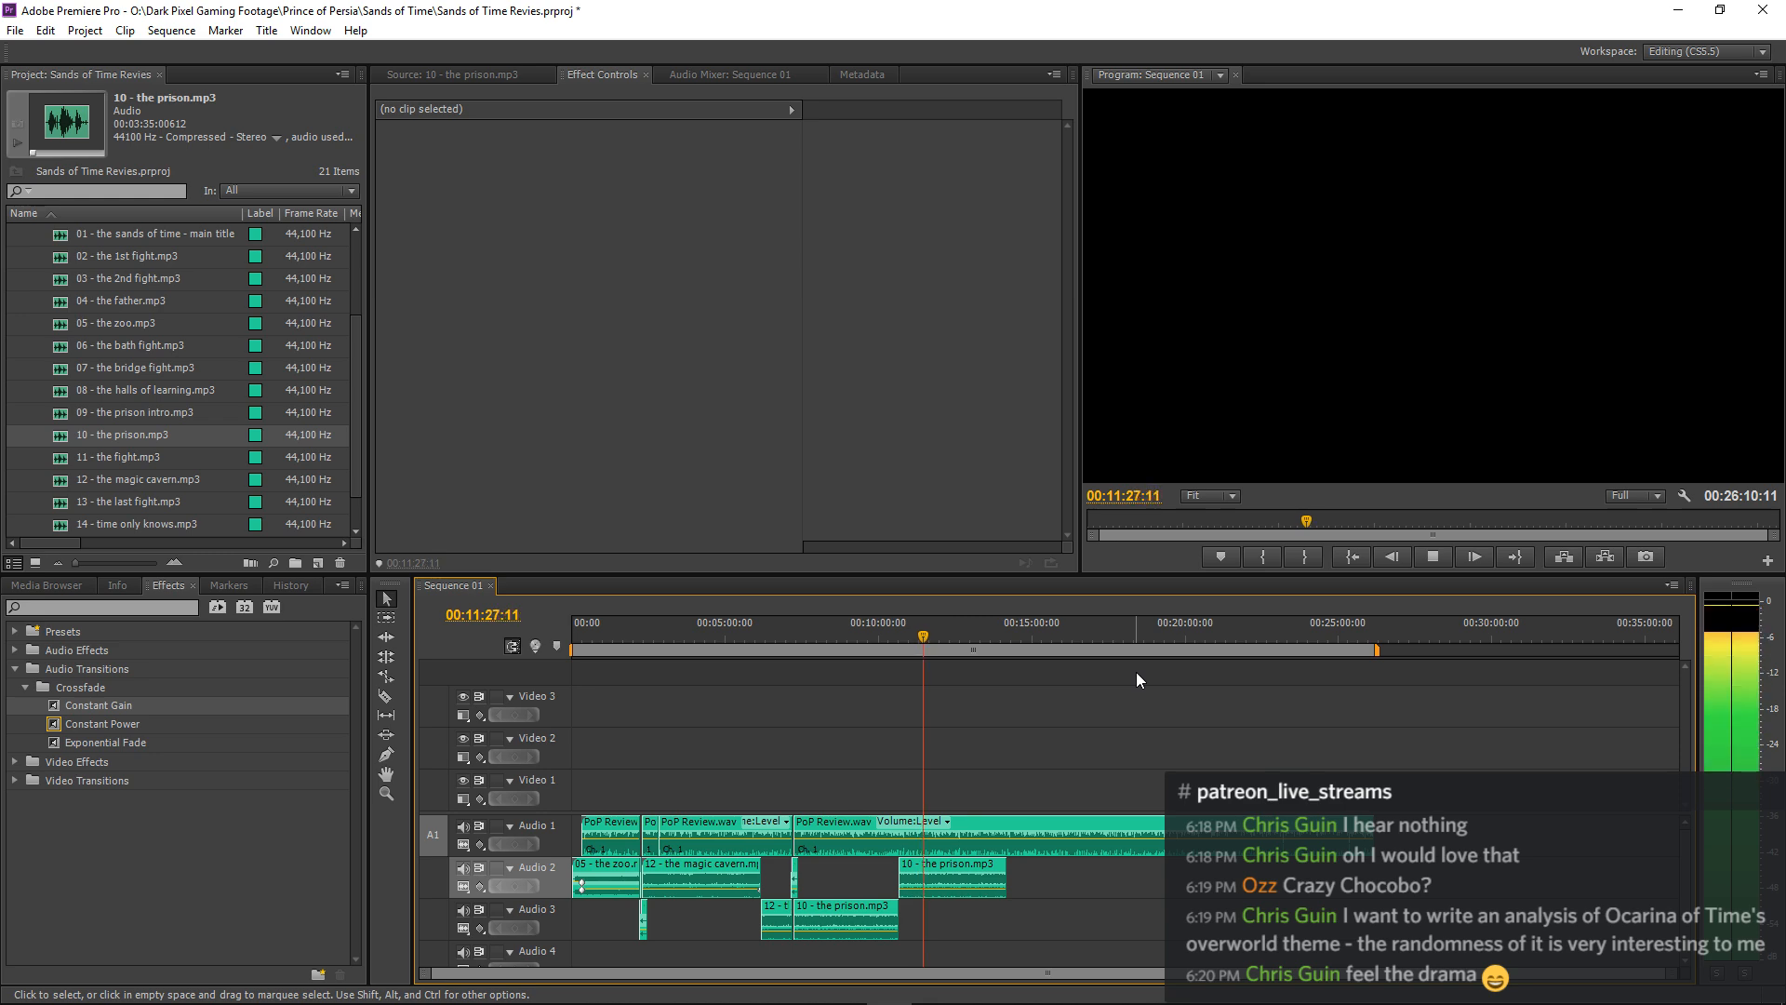
pyautogui.press('space')
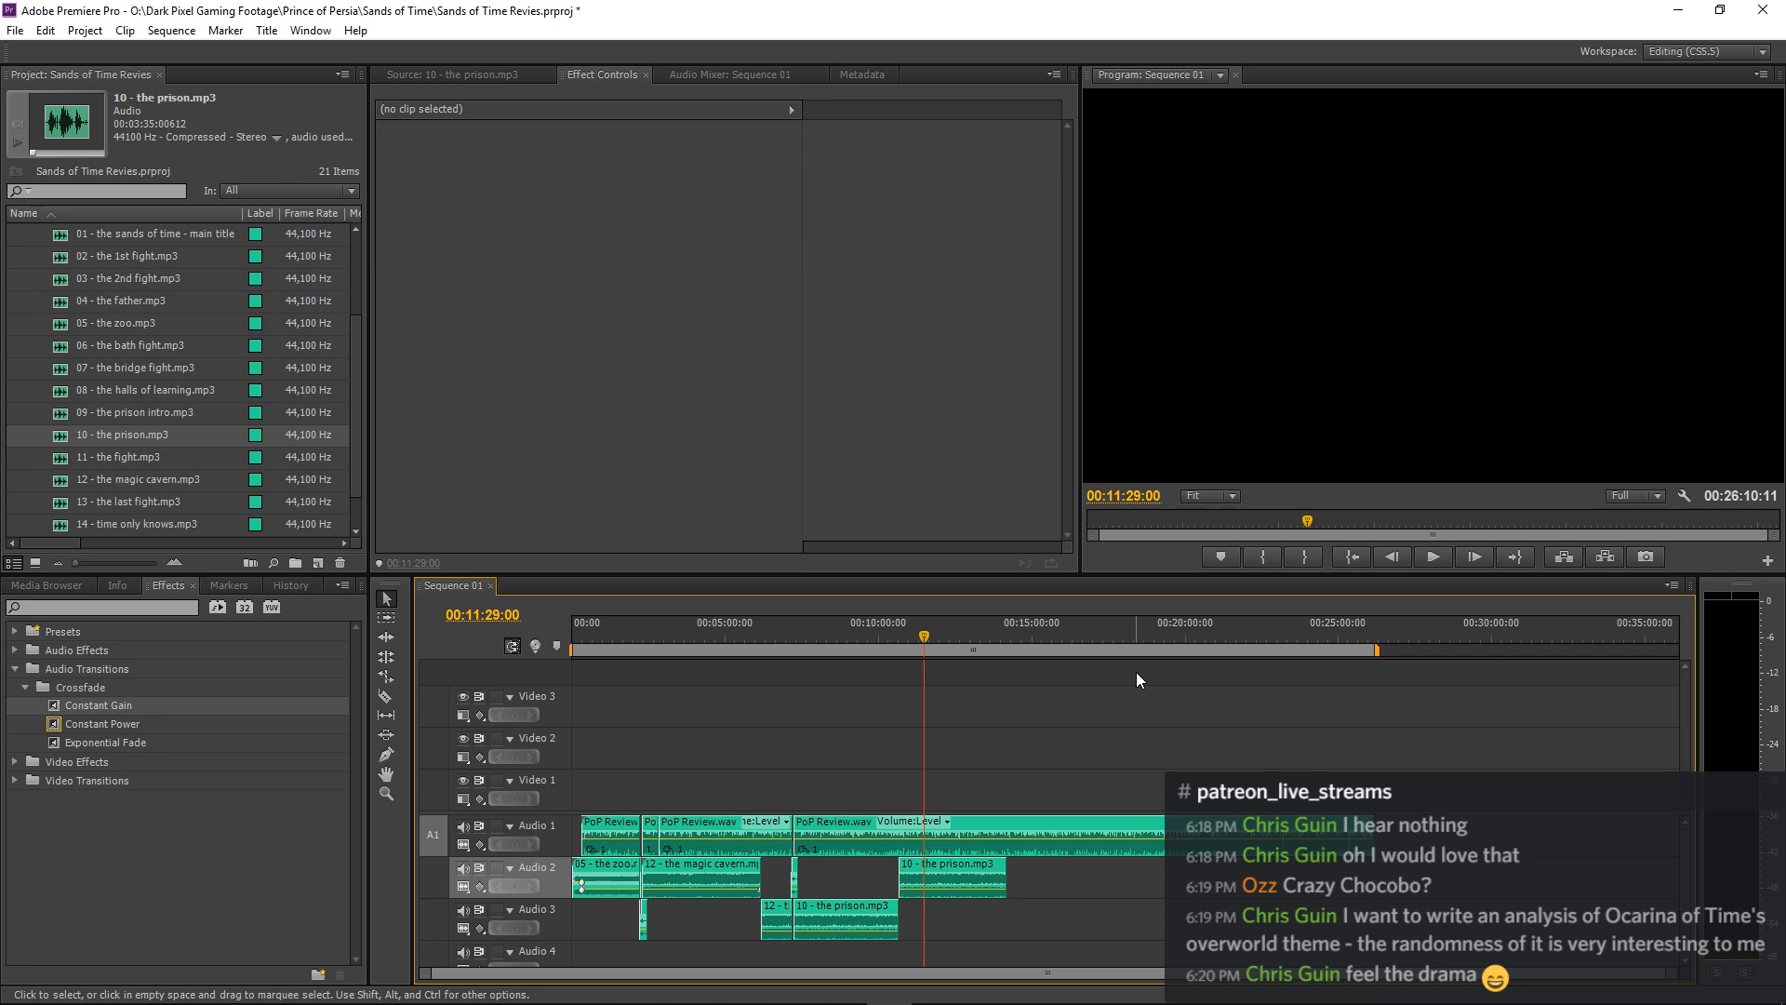
pyautogui.press('space')
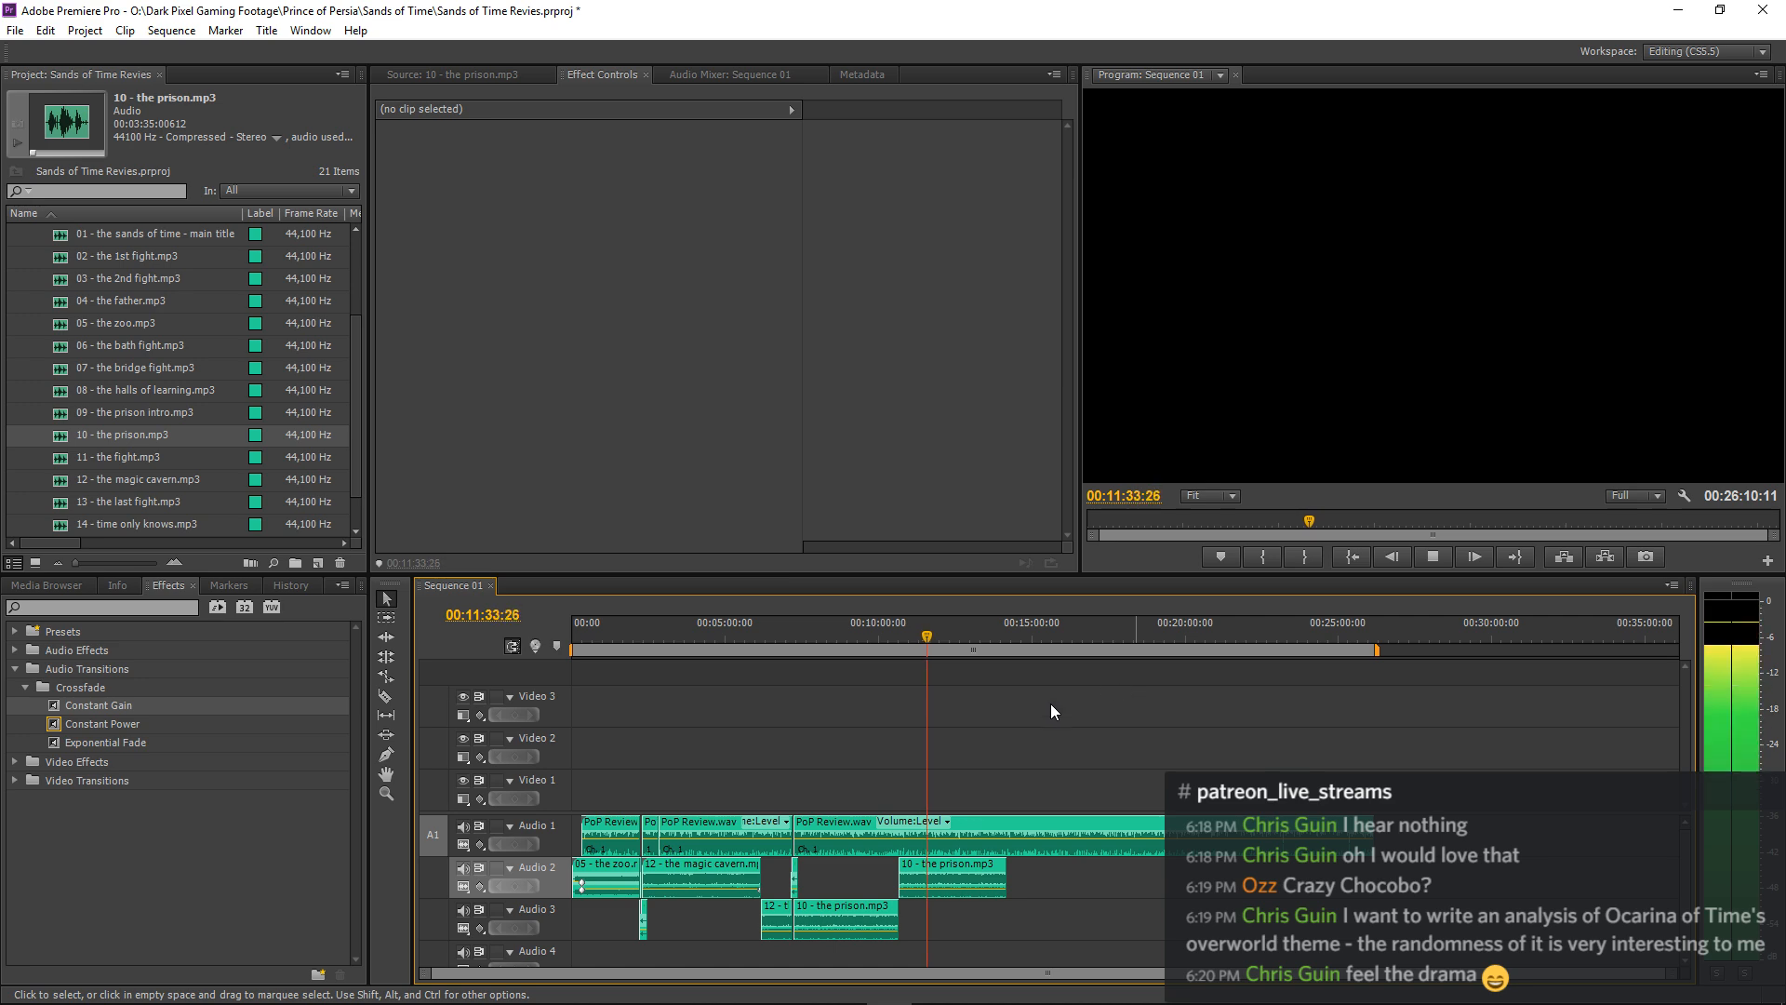
pyautogui.moveTo(571, 1002)
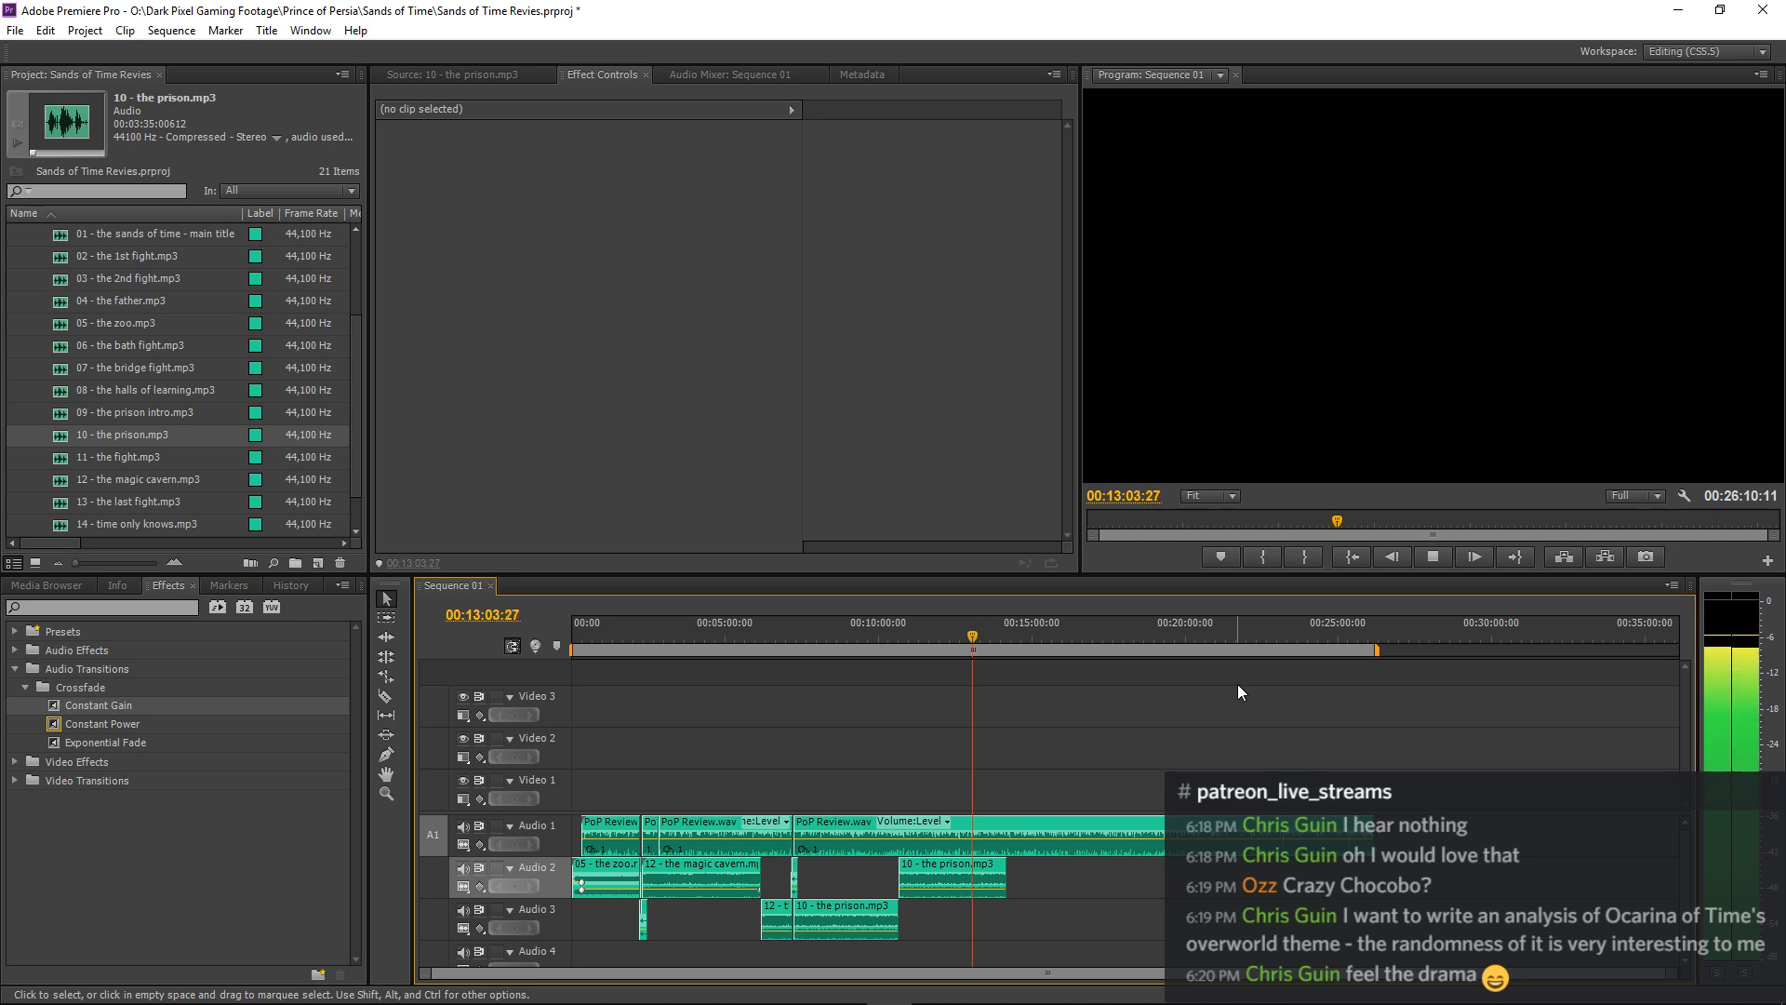
pyautogui.press('=')
pyautogui.press('=')
pyautogui.press('=')
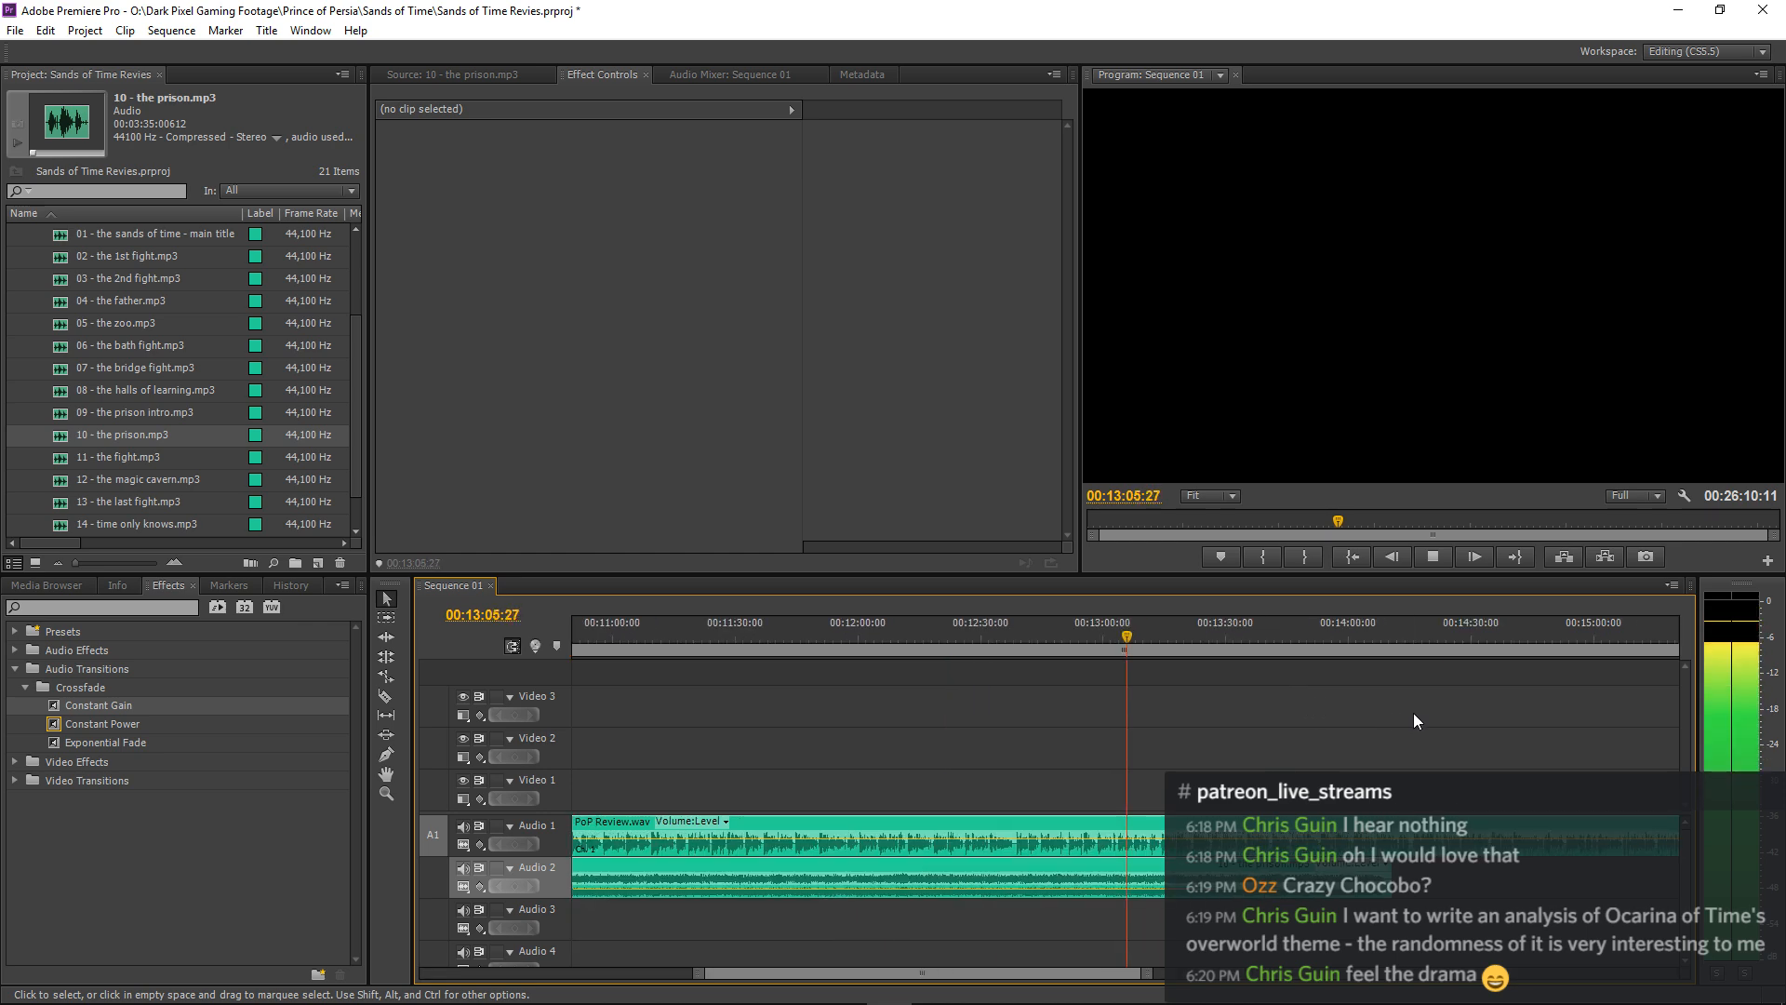
pyautogui.press('-')
pyautogui.press('-')
pyautogui.press('-')
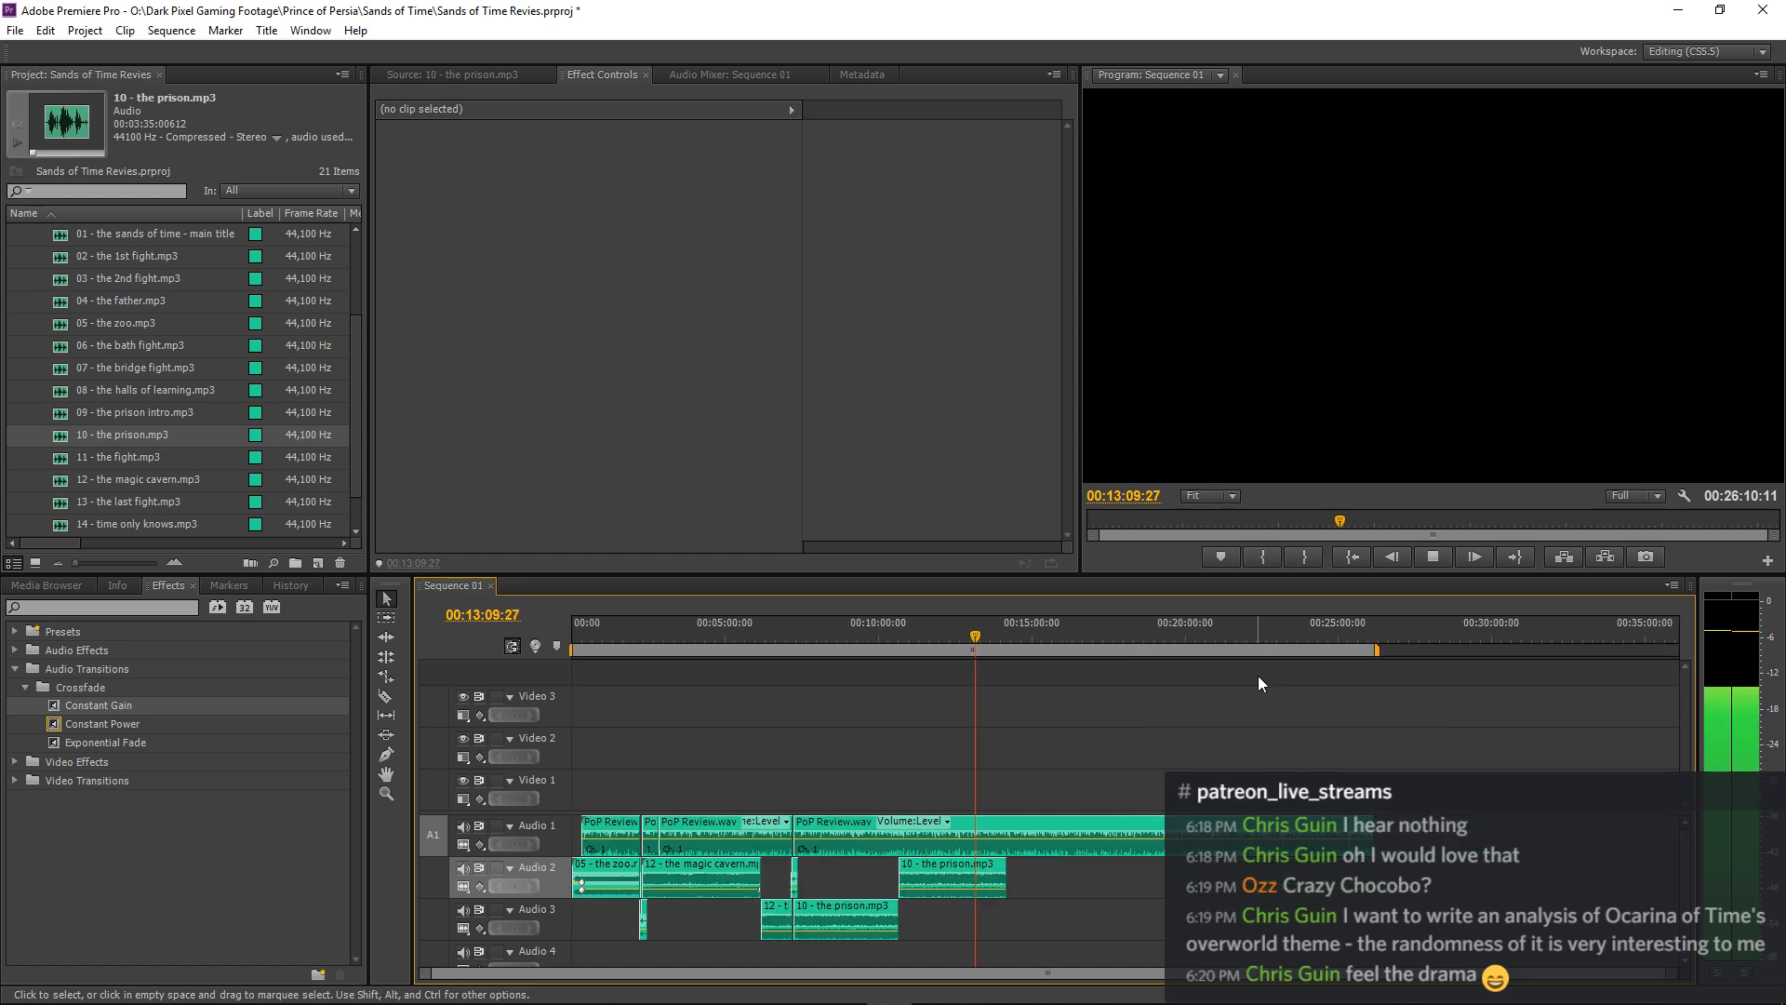
pyautogui.press('=')
pyautogui.press('=')
pyautogui.press('=')
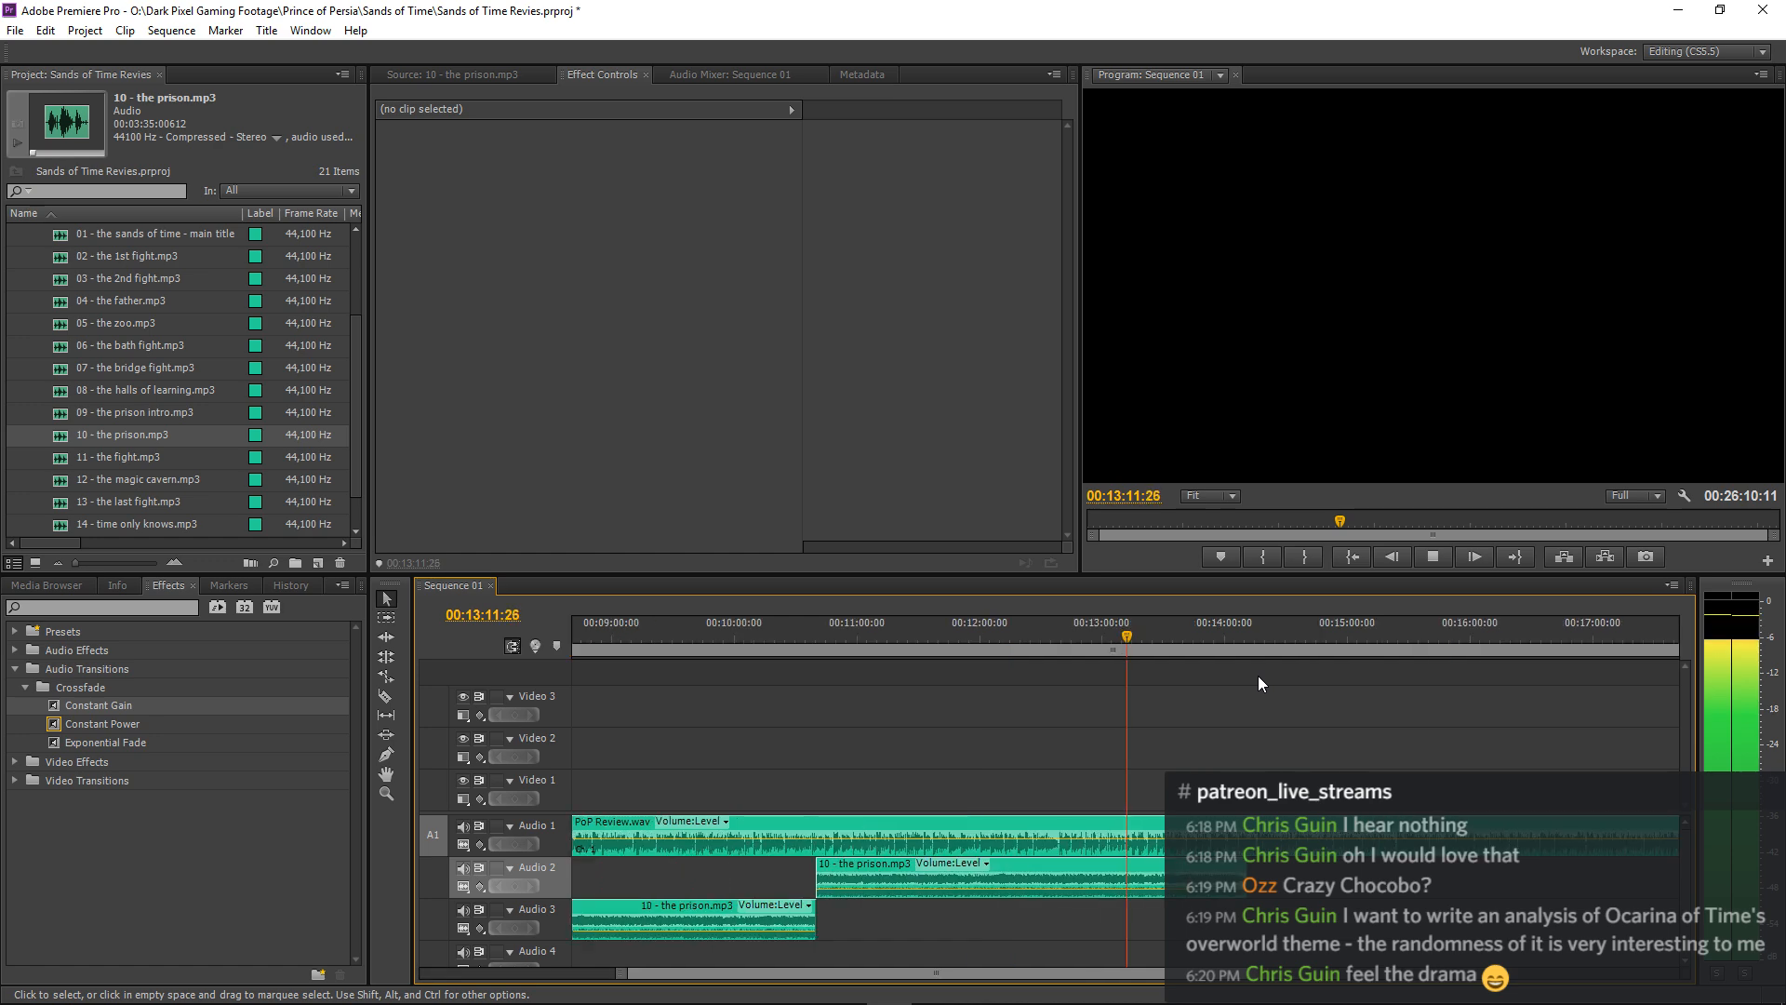
pyautogui.press('=')
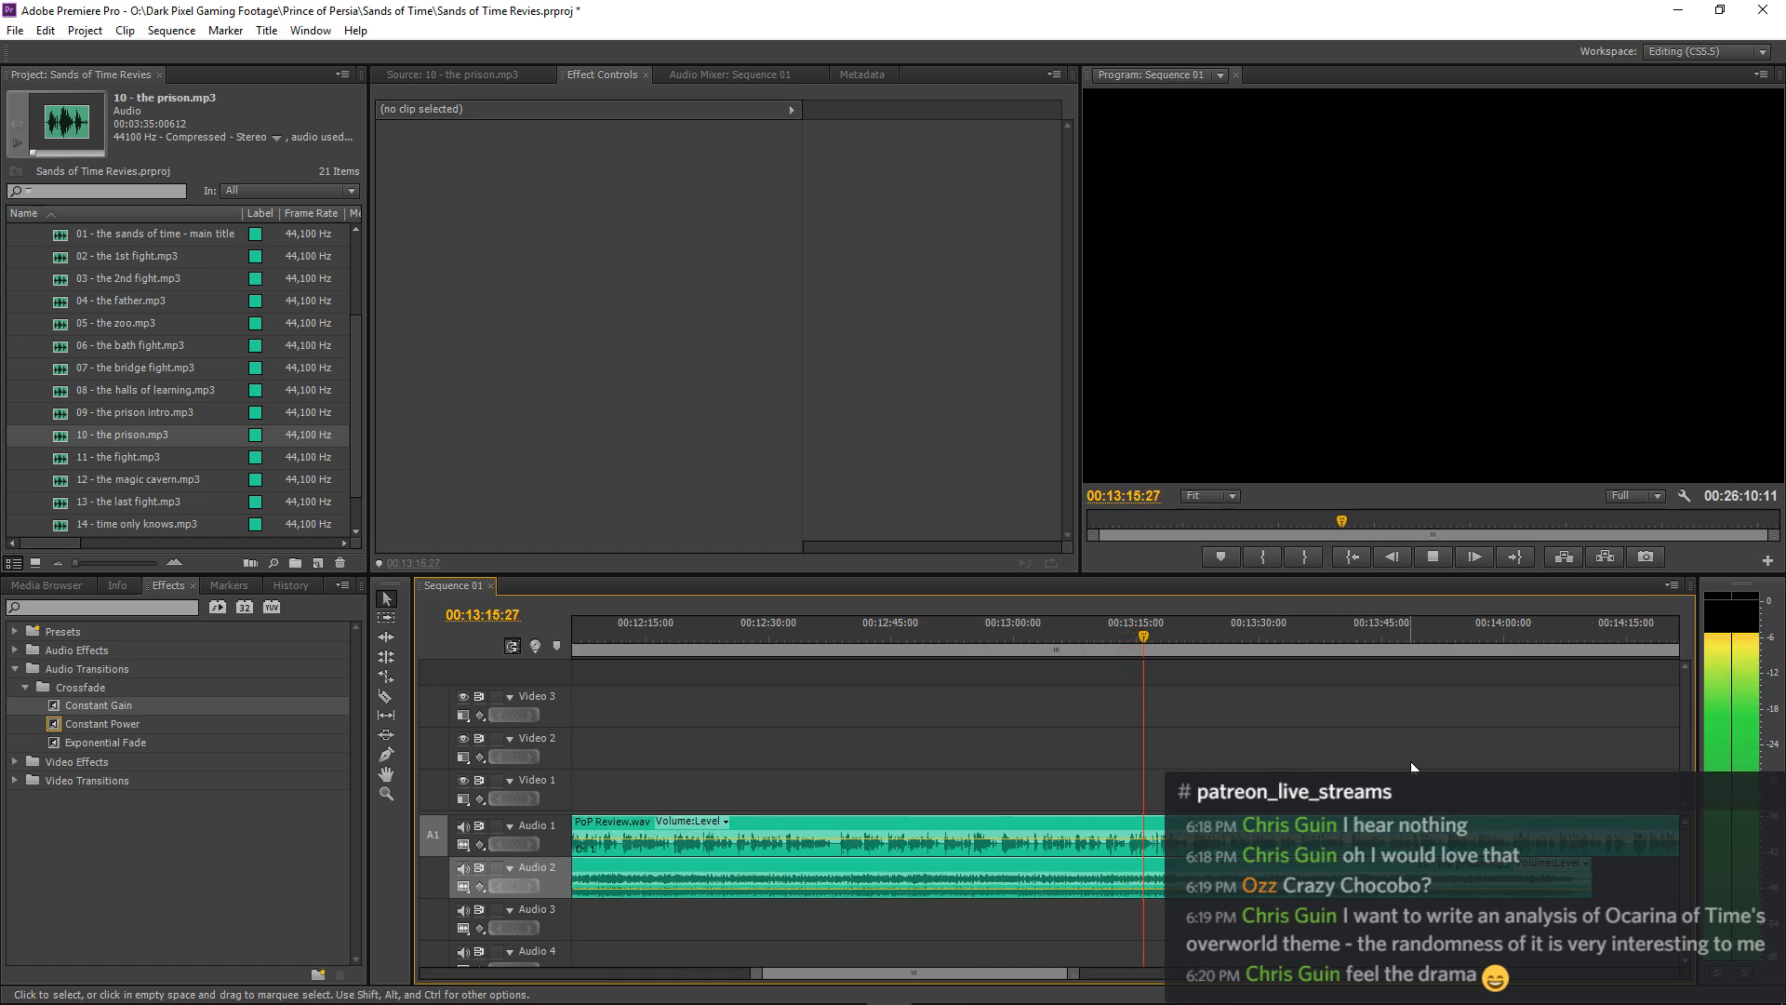
pyautogui.press('-')
pyautogui.press('-')
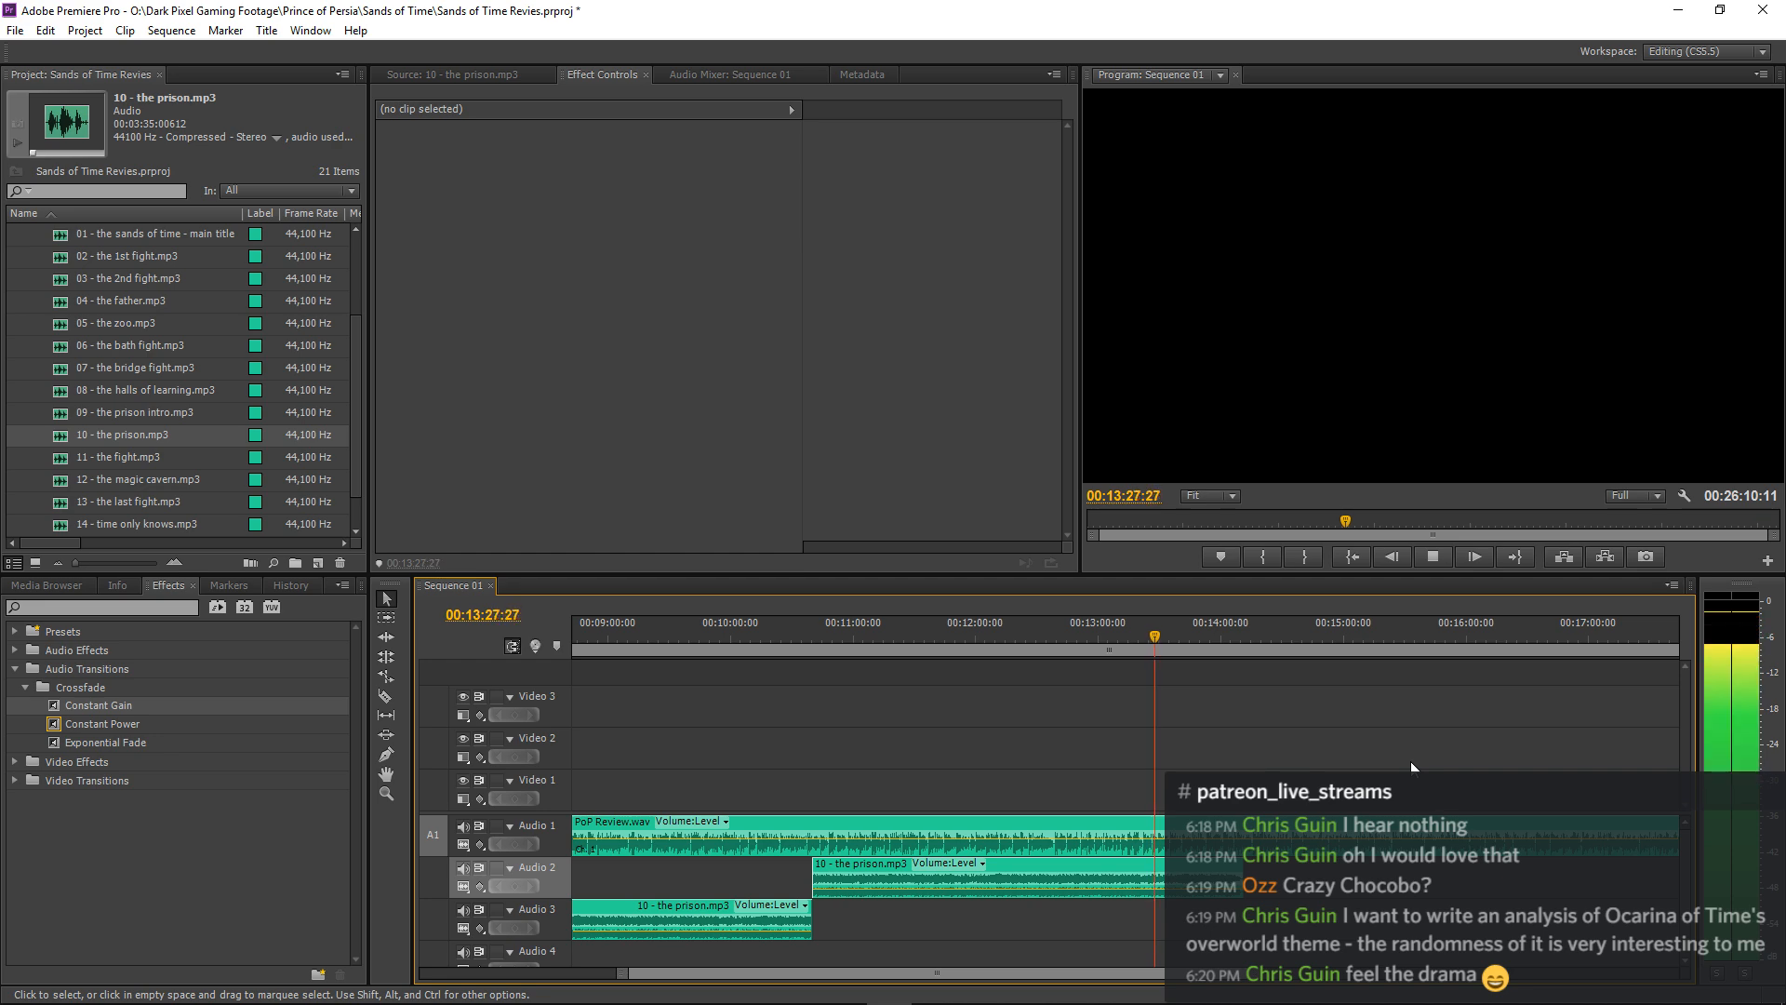
pyautogui.press('\\')
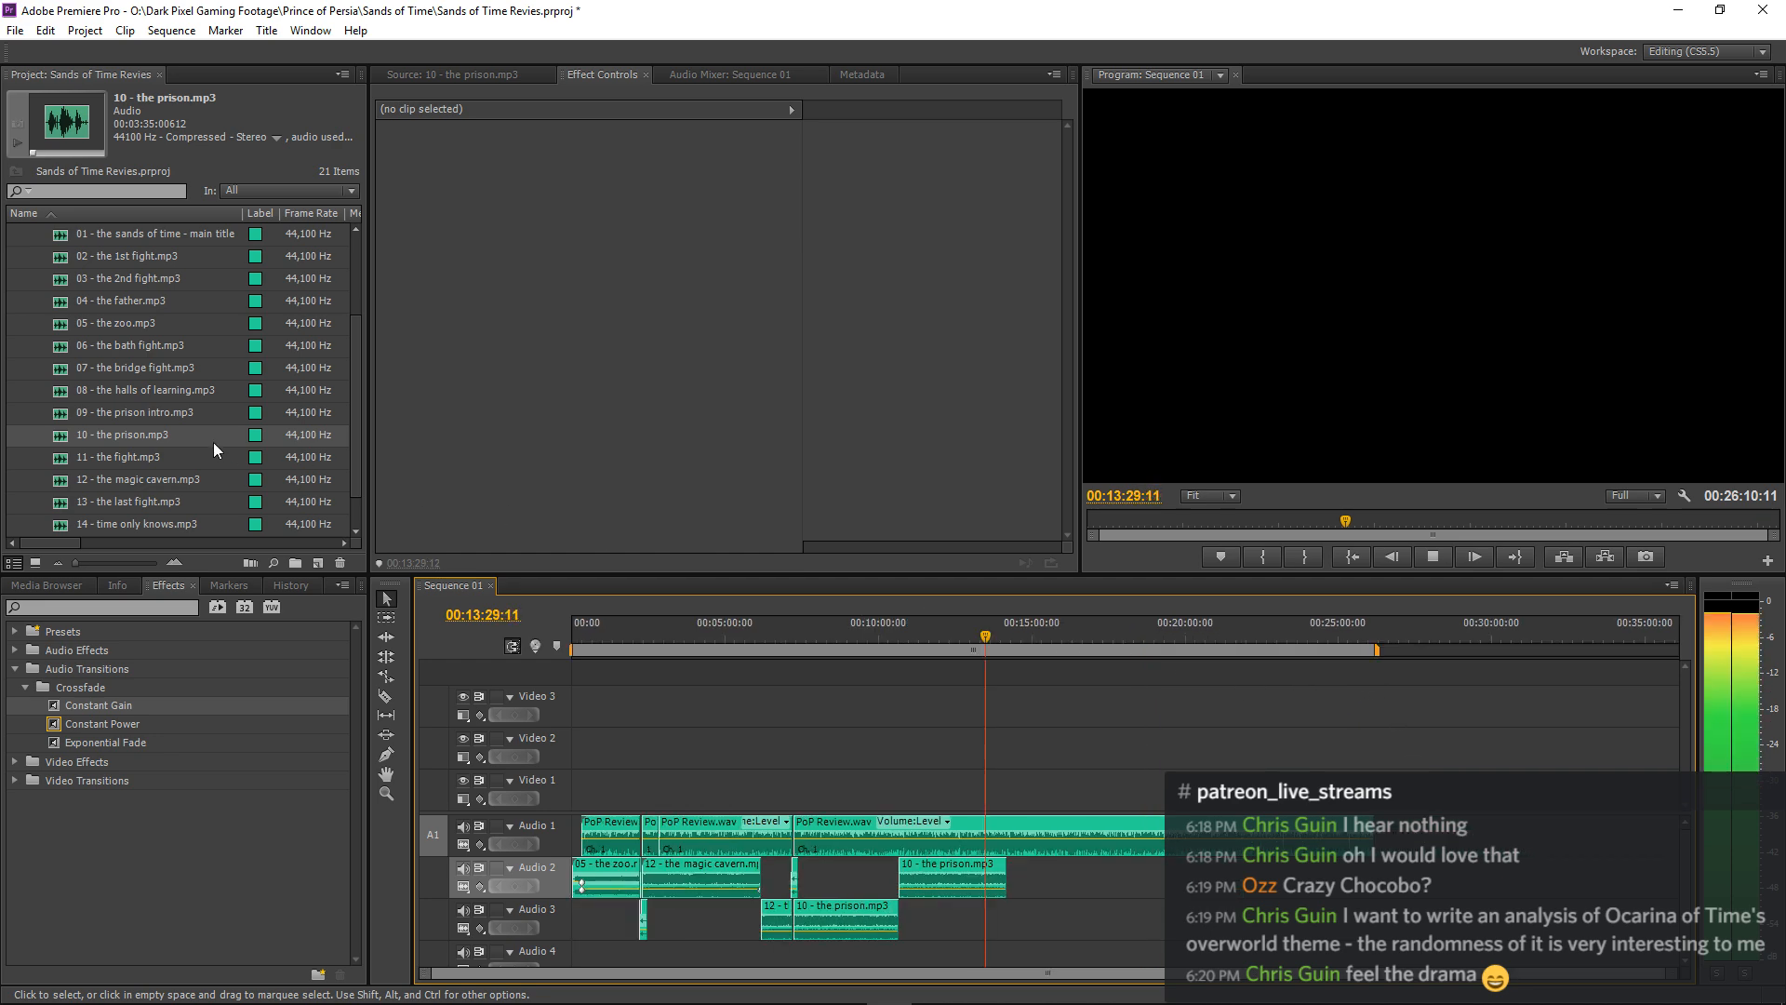
# Place 01 - the sands of time - main title.mp3 near the end of the narration and play on to 00:13:53:29.
pyautogui.click(60, 236)
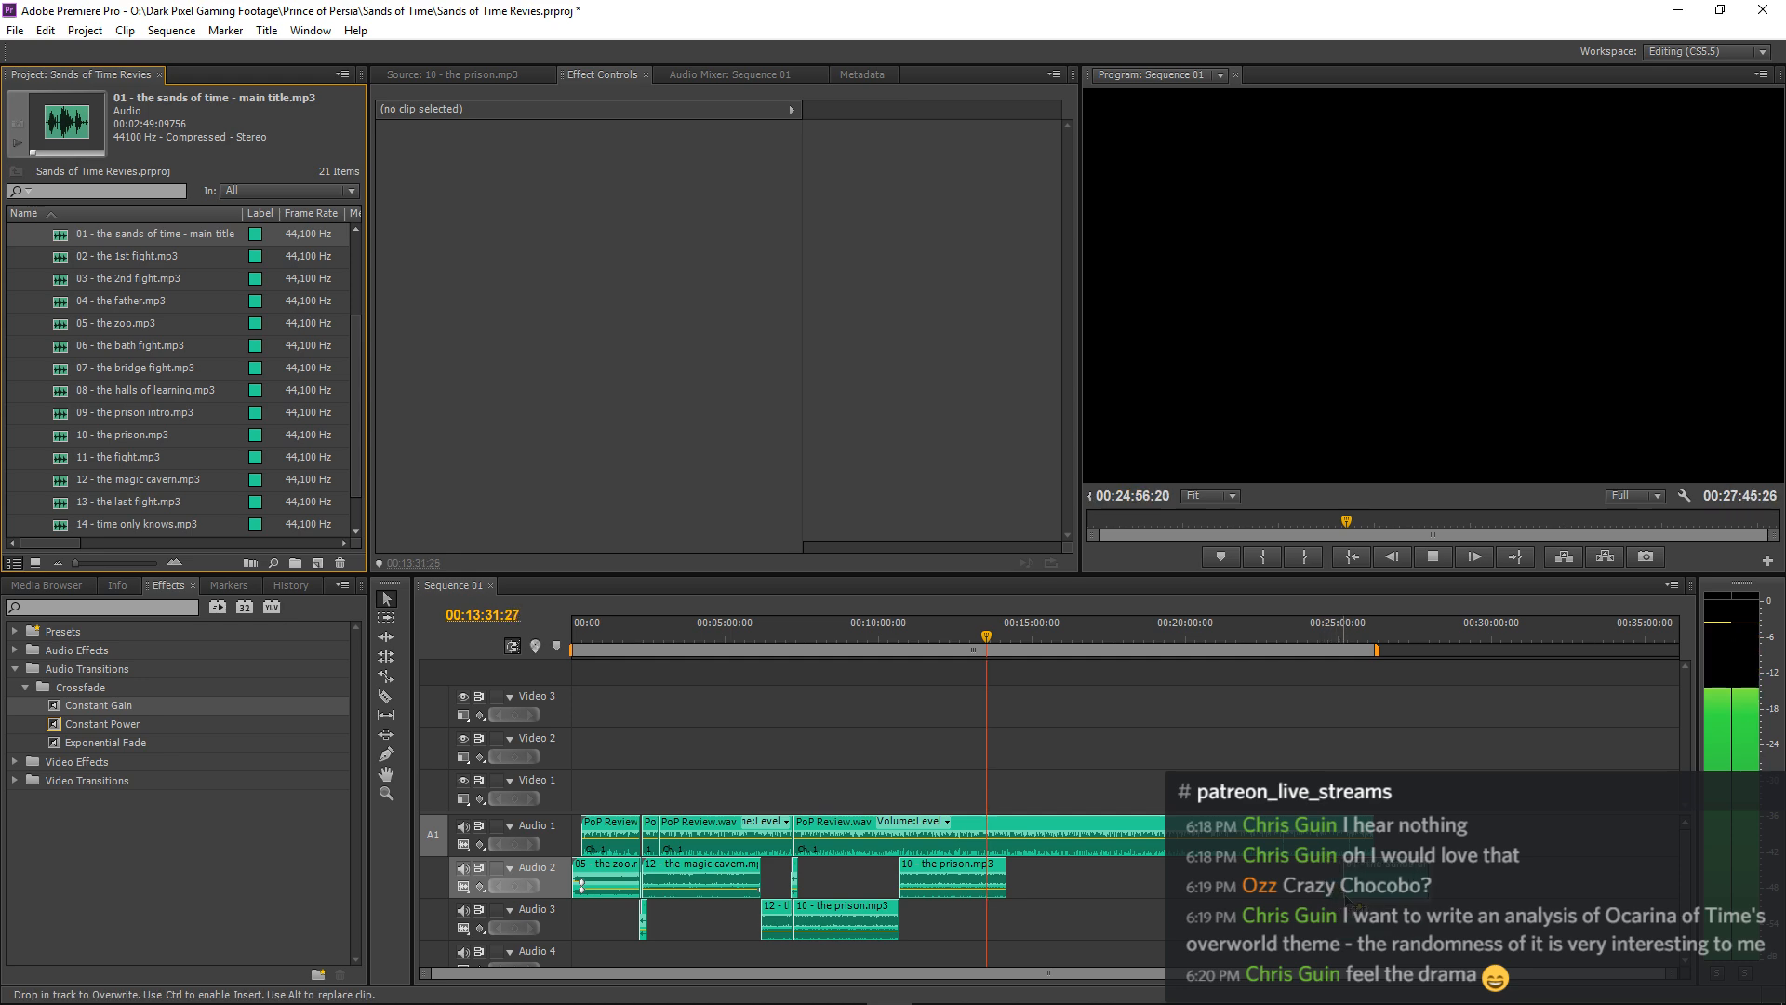
pyautogui.click(1068, 690)
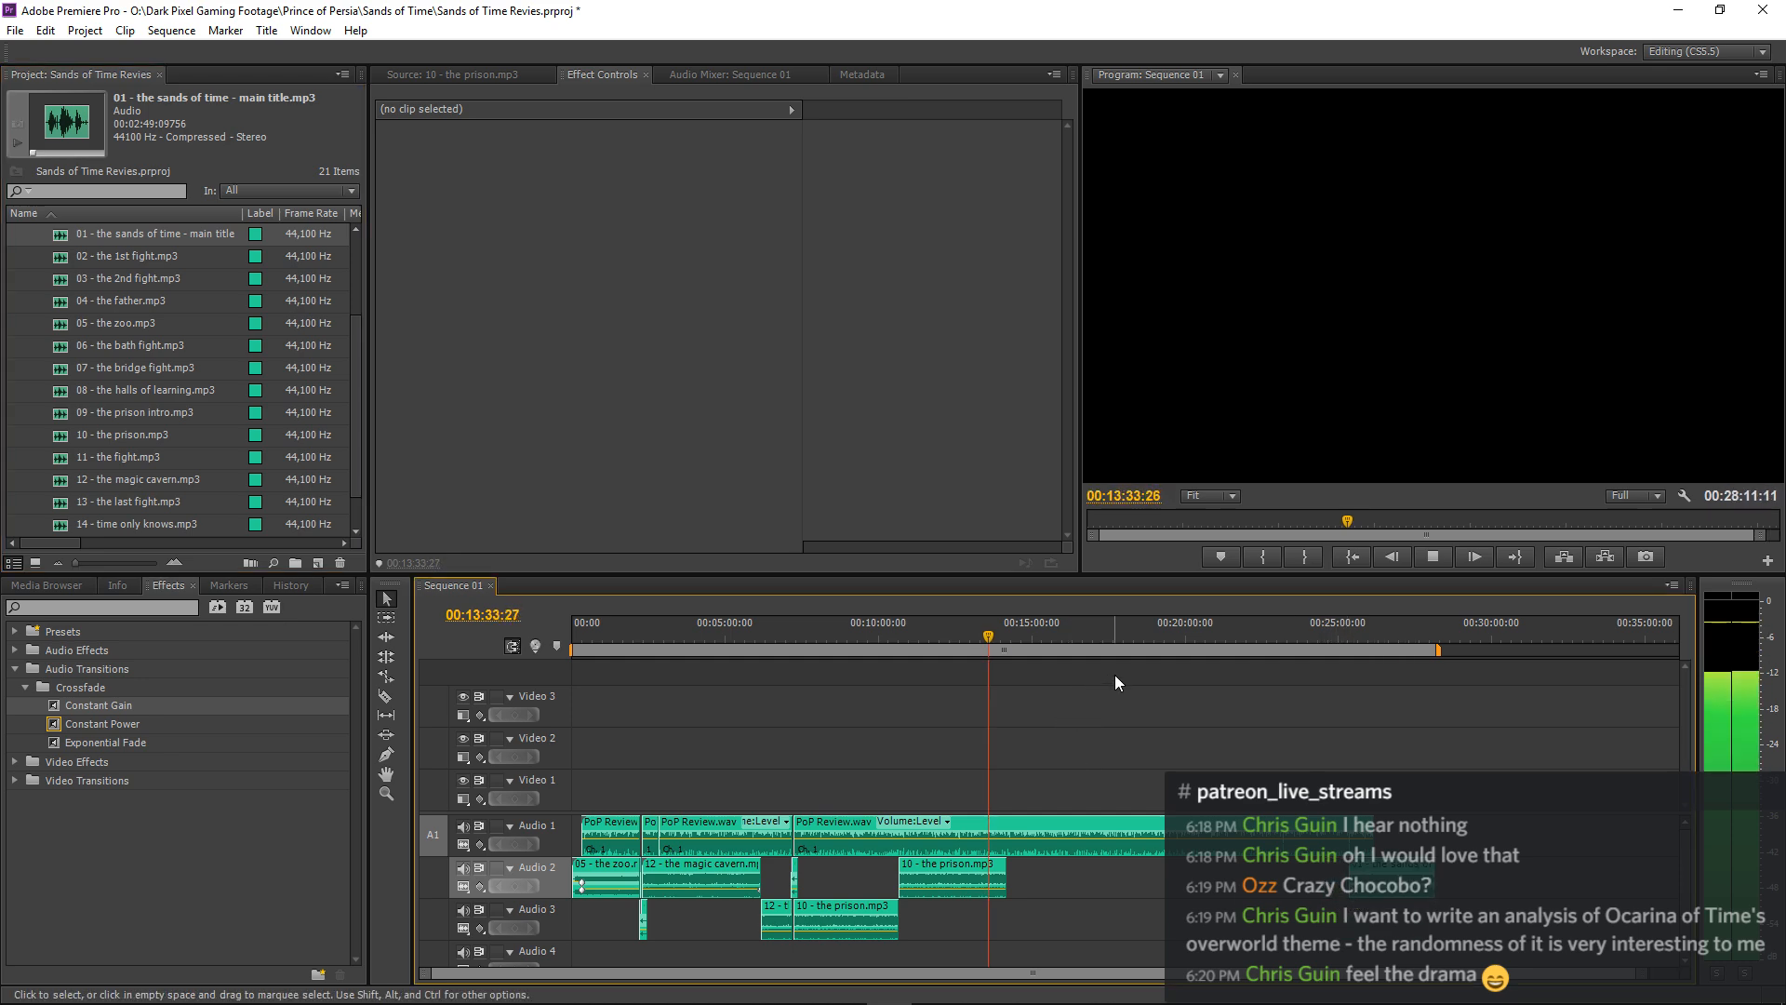
pyautogui.press('=')
pyautogui.press('=')
pyautogui.press('=')
pyautogui.press('=')
pyautogui.press('=')
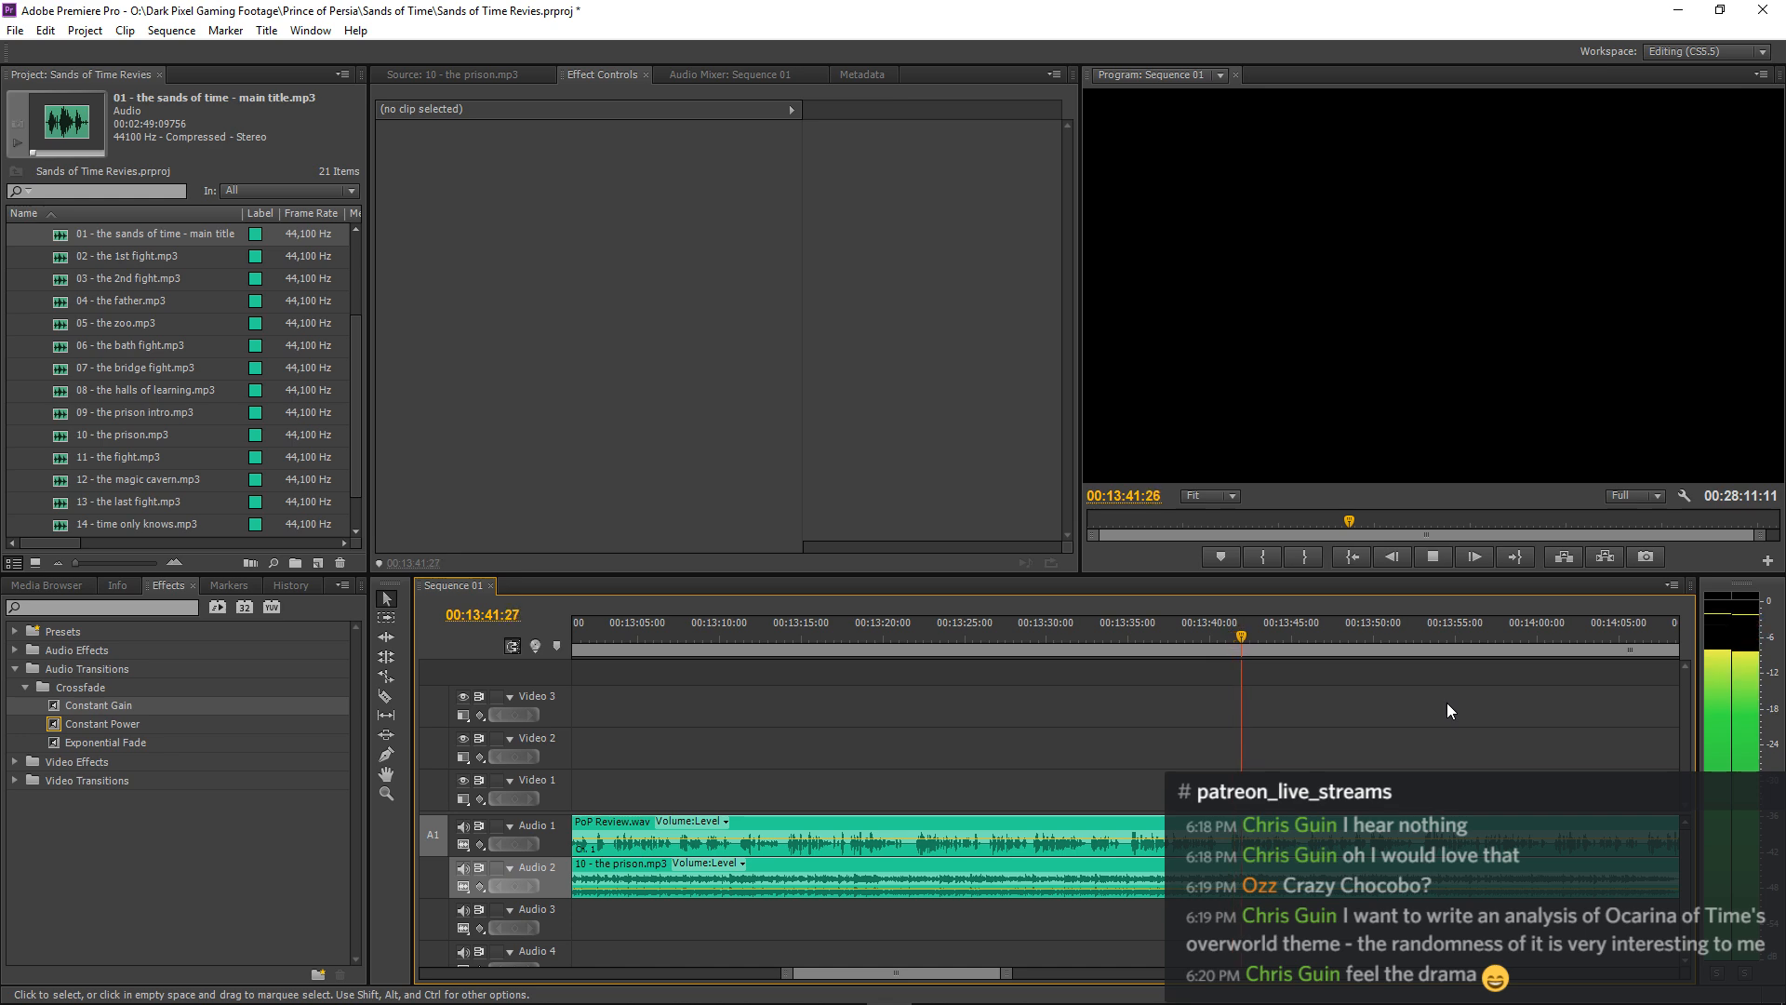
pyautogui.press('-')
pyautogui.press('-')
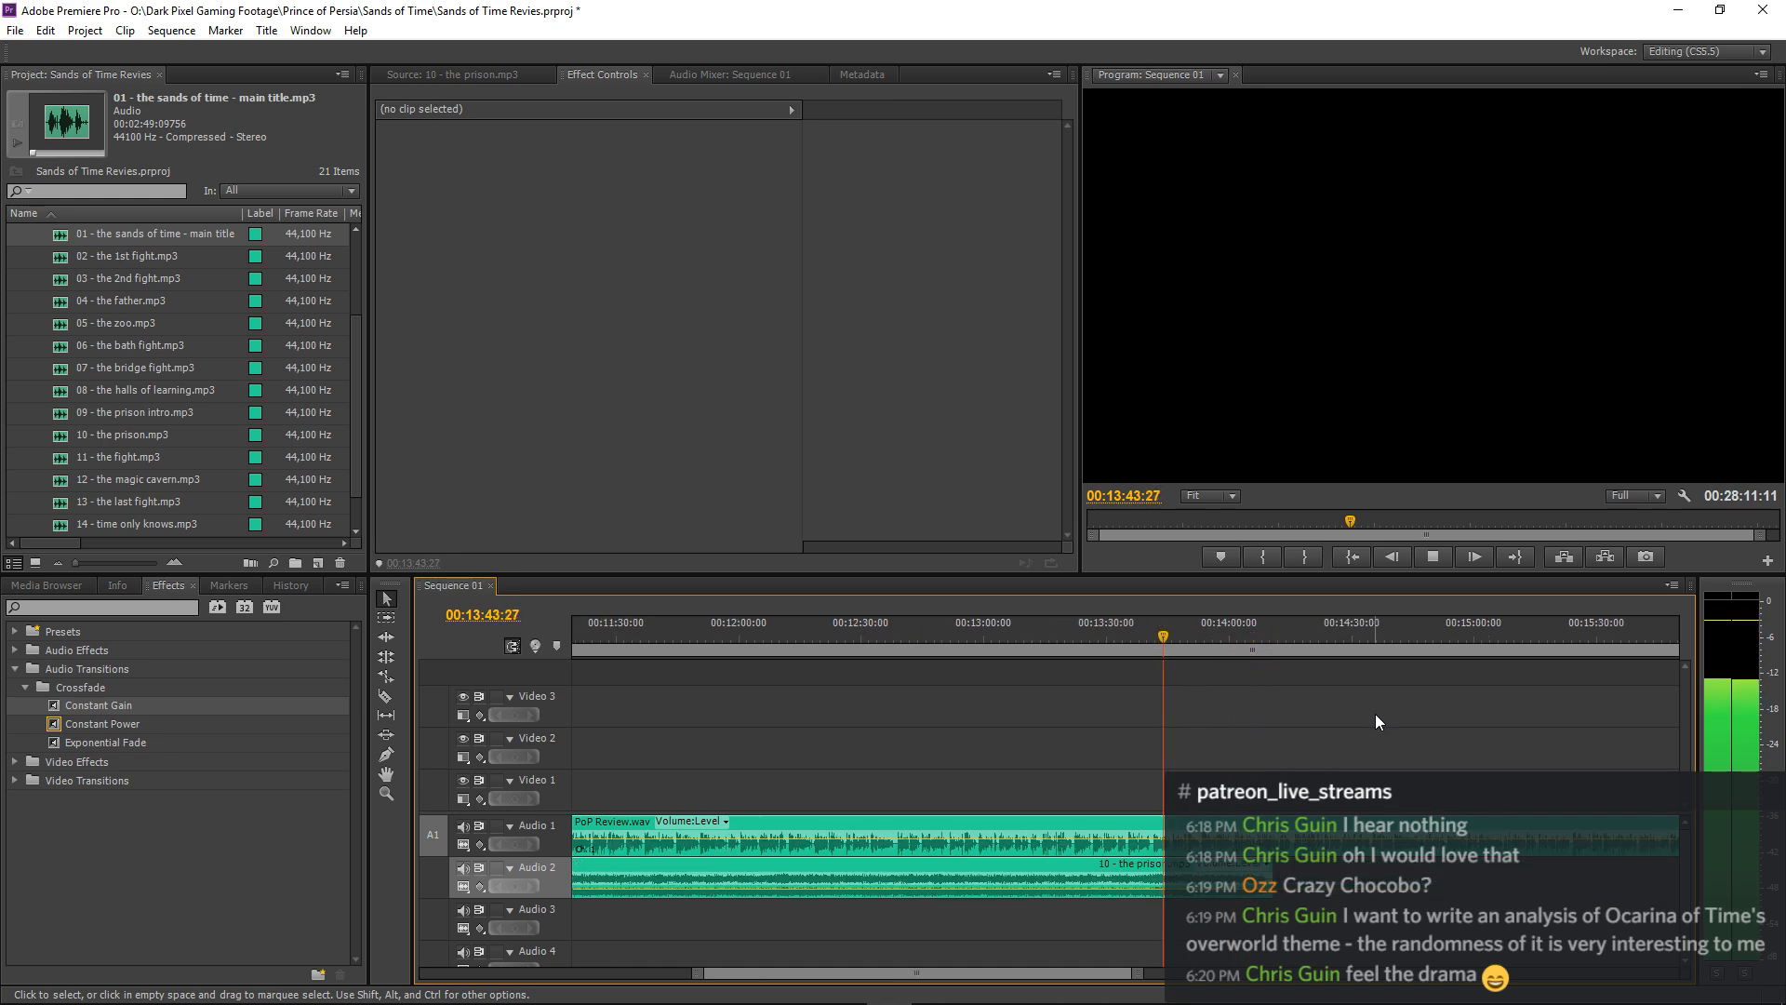
pyautogui.press('=')
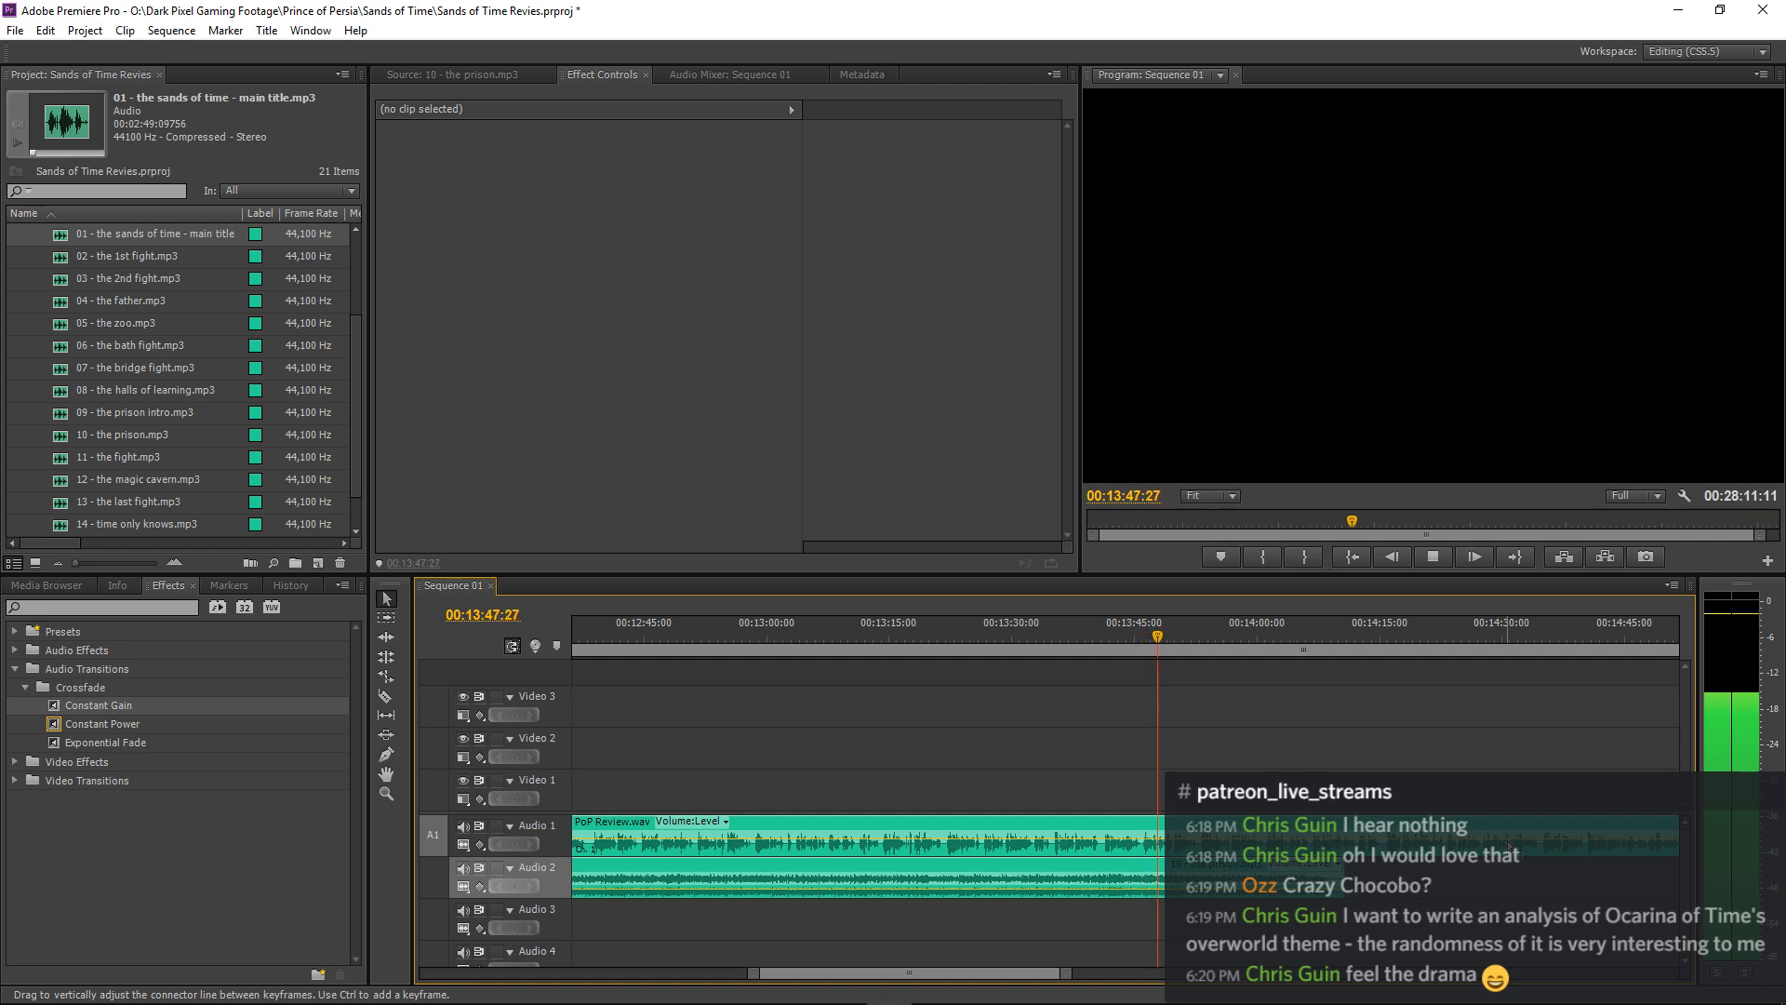
pyautogui.press('=')
pyautogui.press('=')
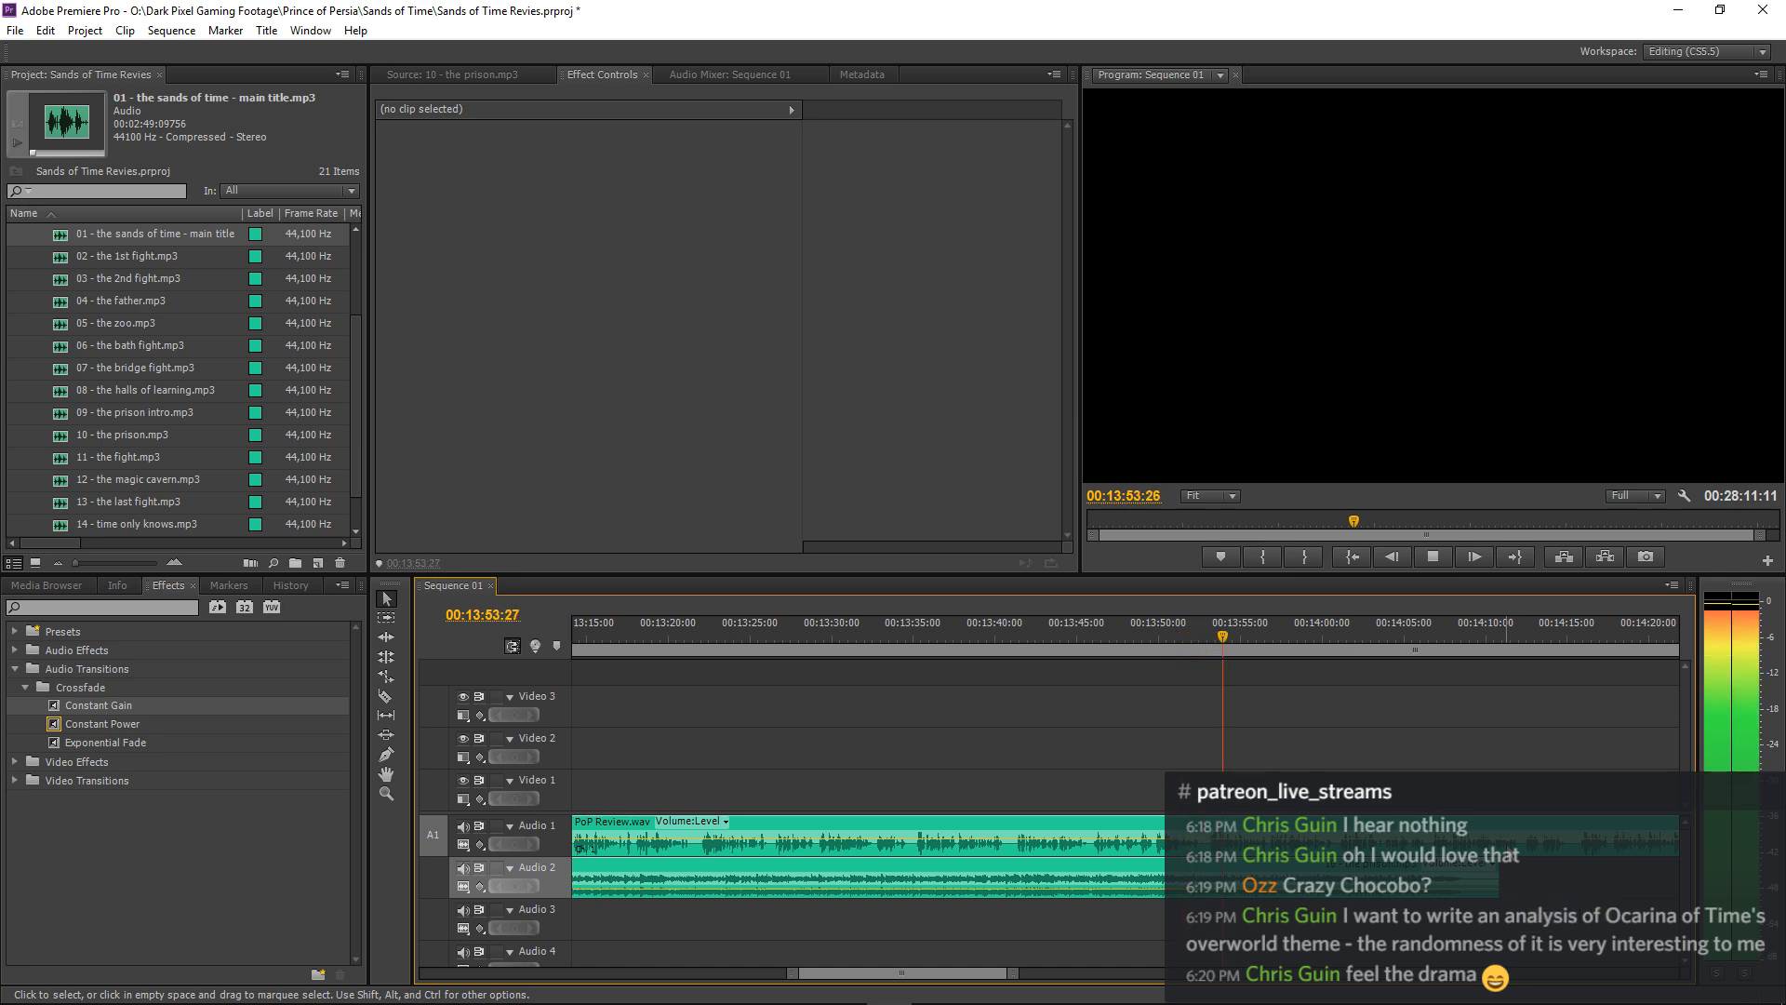
pyautogui.press('space')
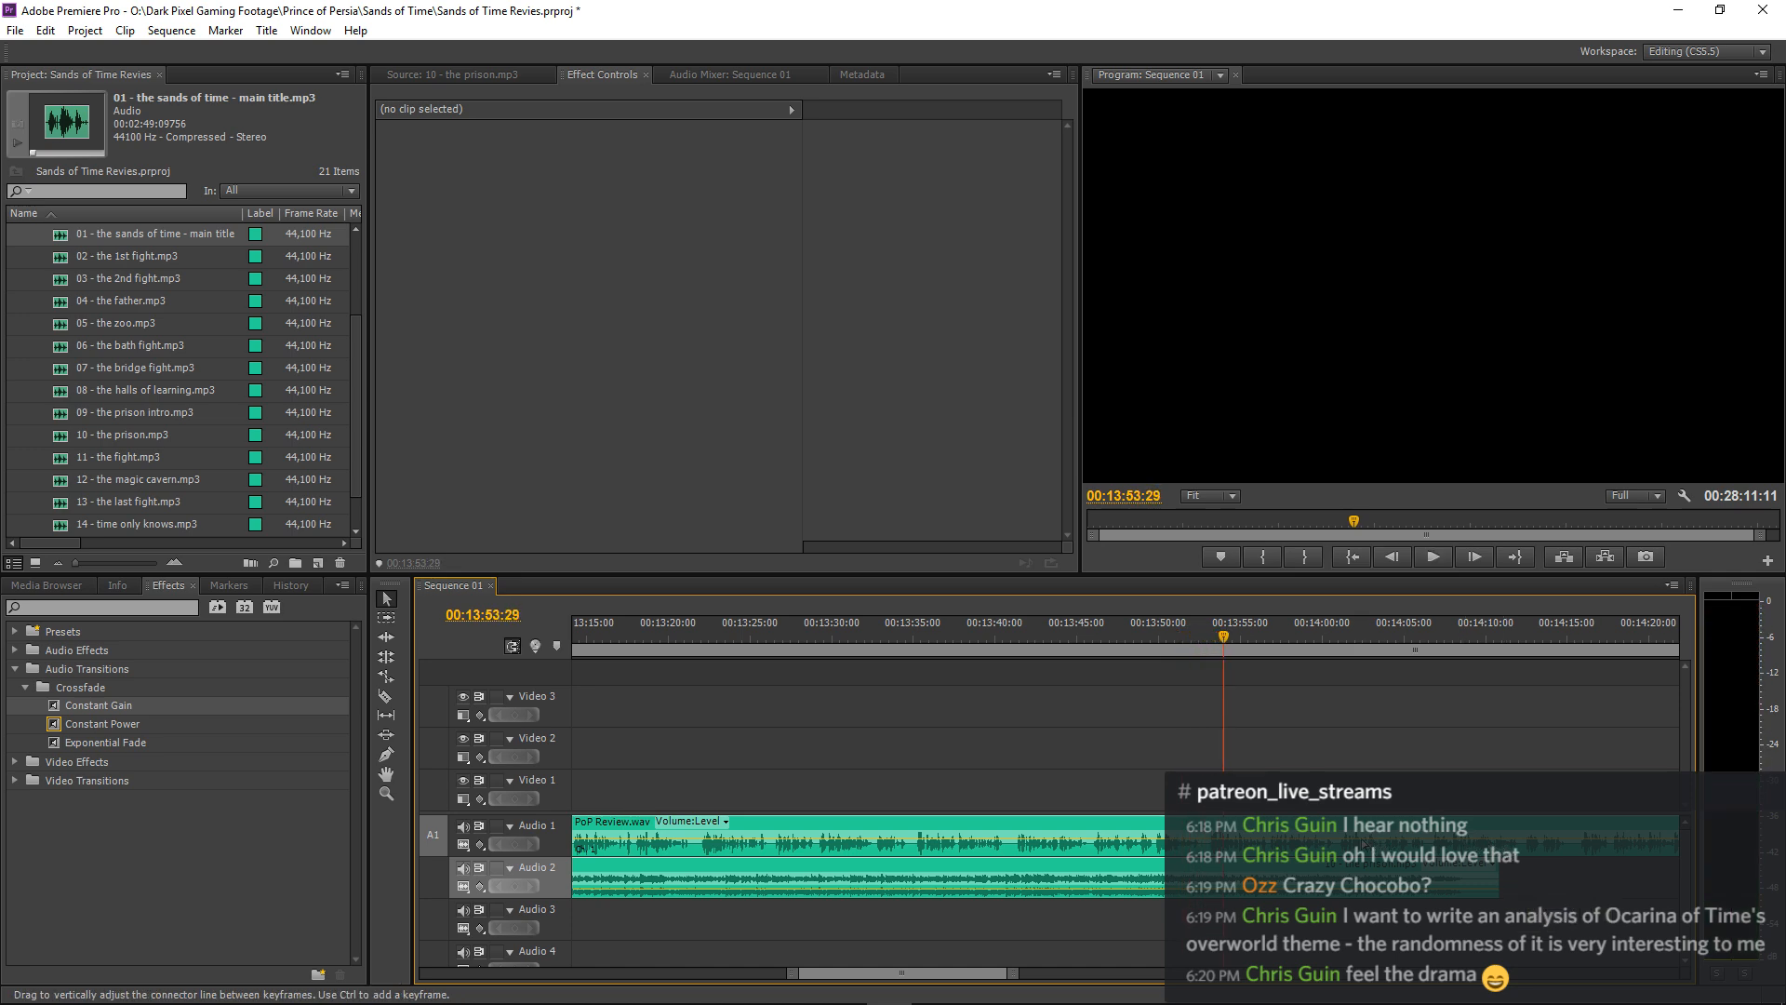
# Split PoP Review.wav on Audio 1 at about 00:13:53 and open a gap of about 3 seconds after the cut.
pyautogui.press('c')
pyautogui.click(1205, 843)
pyautogui.press('v')
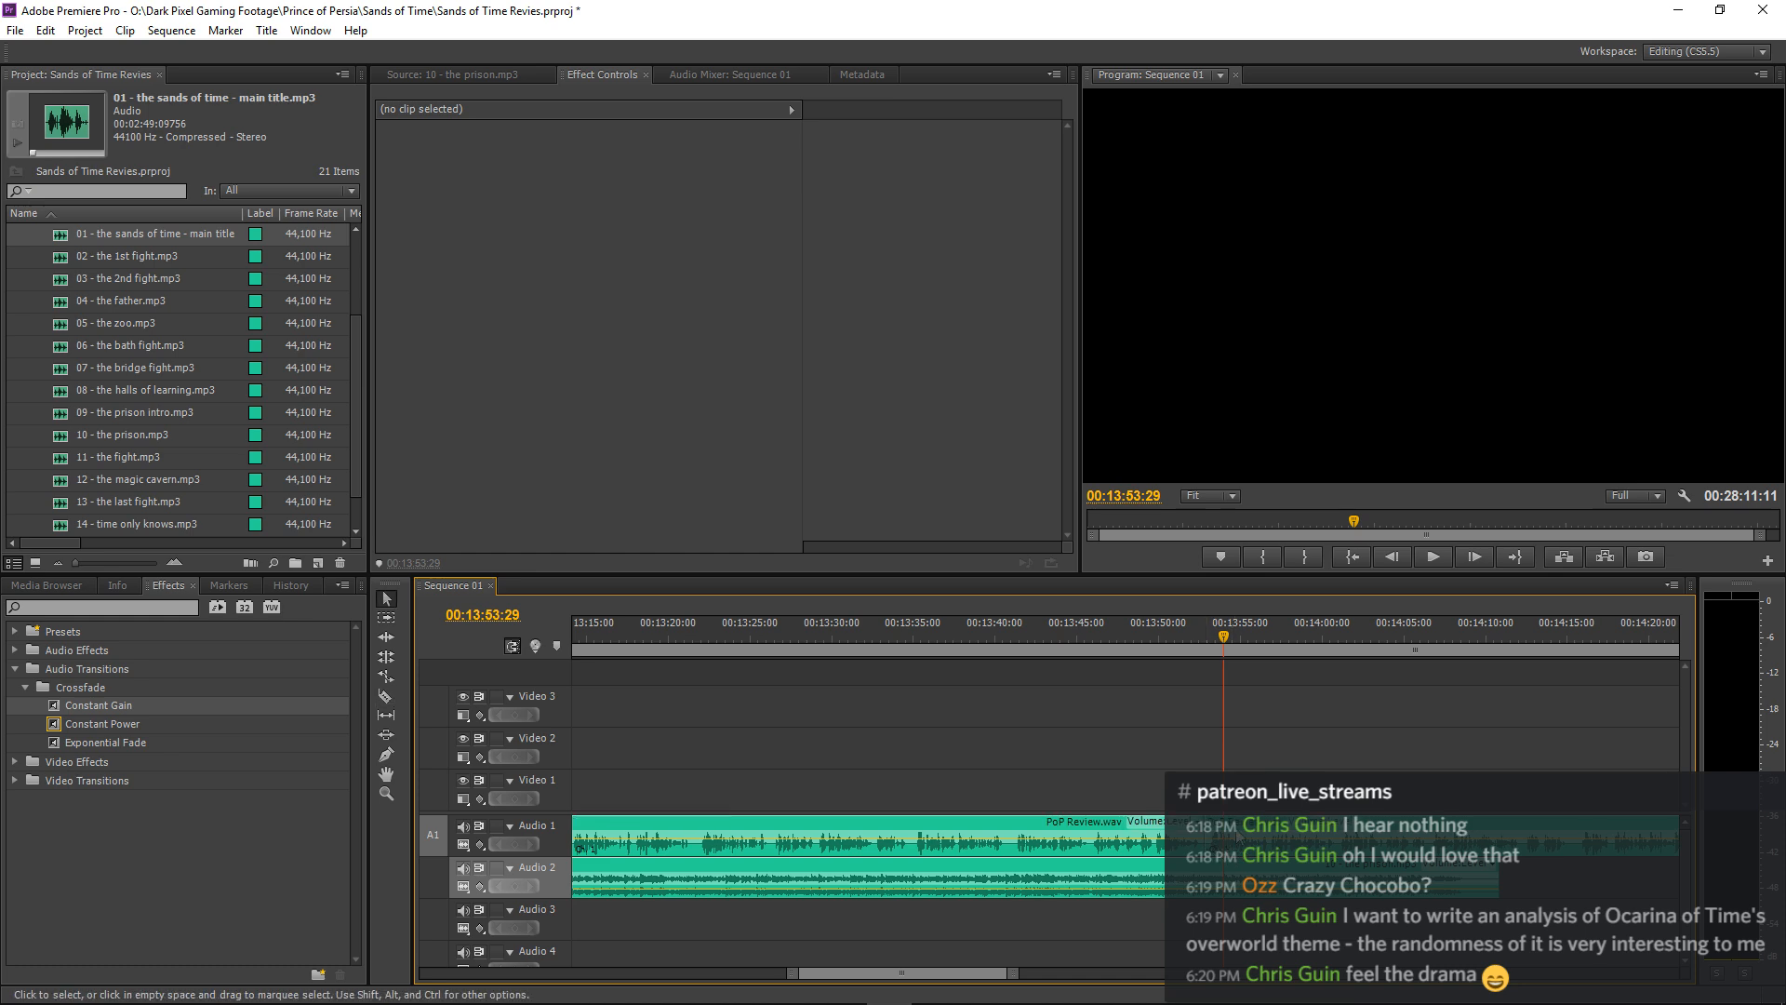
pyautogui.moveTo(1207, 834); pyautogui.dragTo(1254, 834)
# Trim the end of 10 - the prison.mp3 on Audio 2 to just after 00:13:54 and play the ending from 00:13:45:26.
pyautogui.moveTo(1498, 882); pyautogui.dragTo(1235, 895)
pyautogui.click(1091, 634)
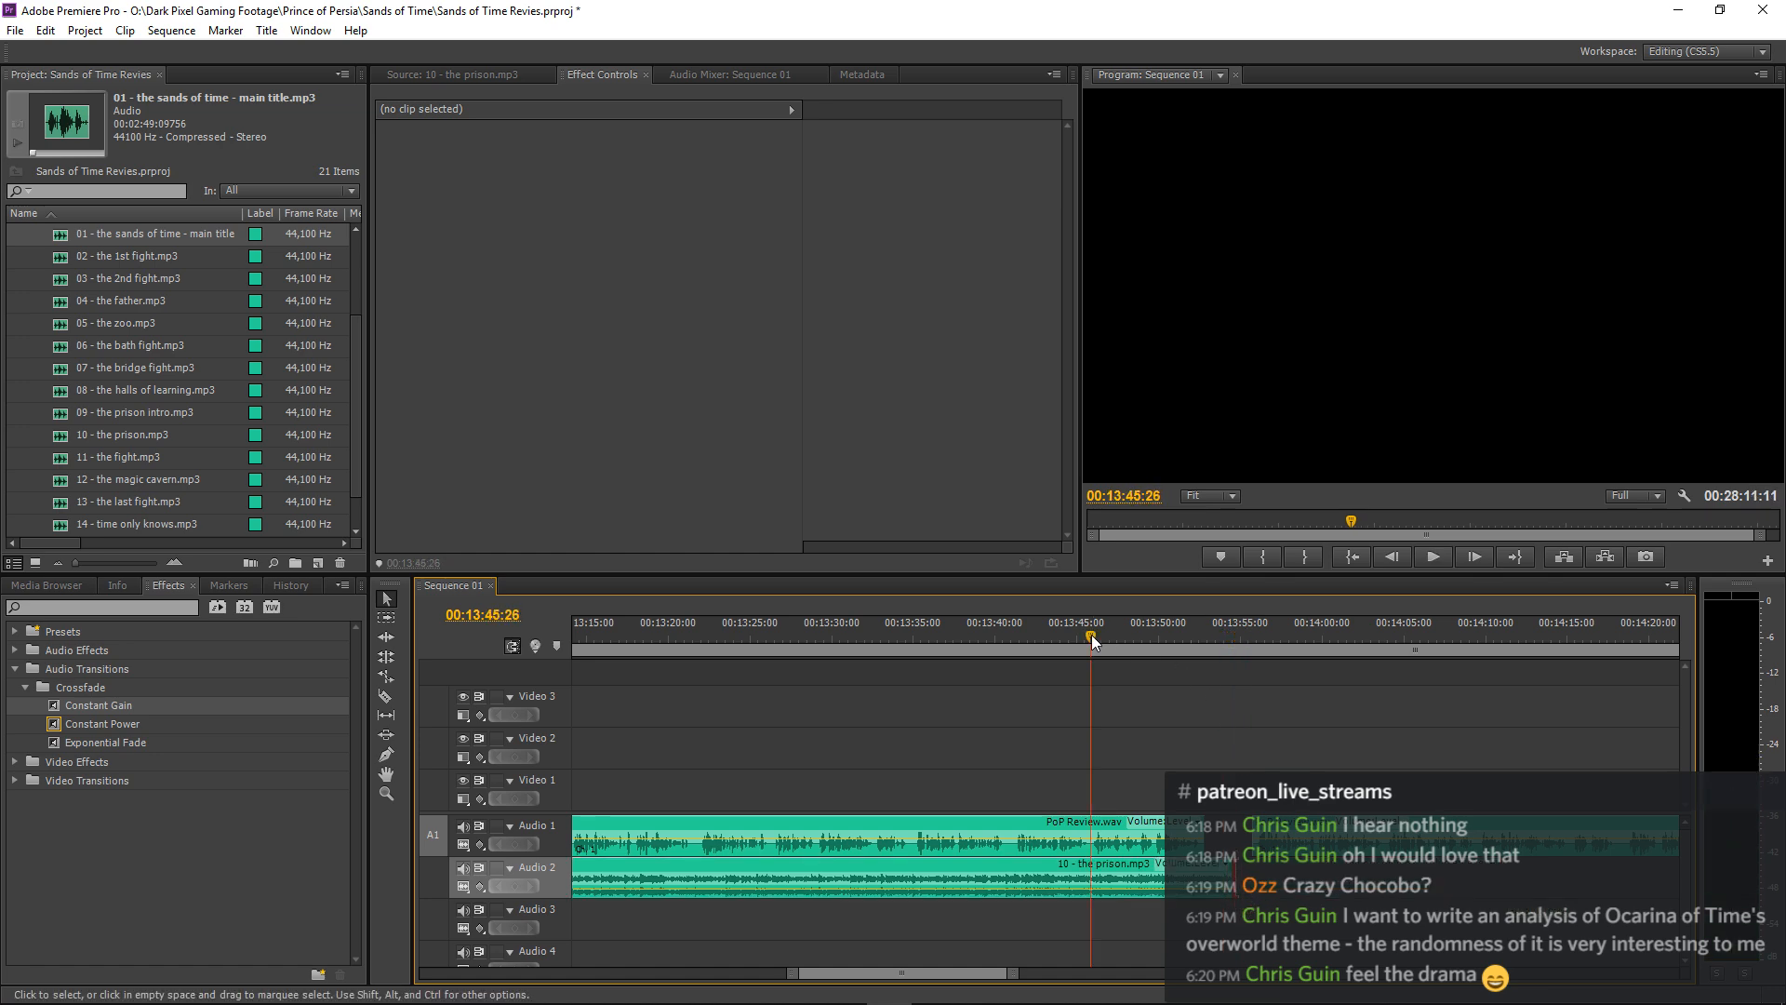
pyautogui.press('space')
pyautogui.press('=')
pyautogui.press('=')
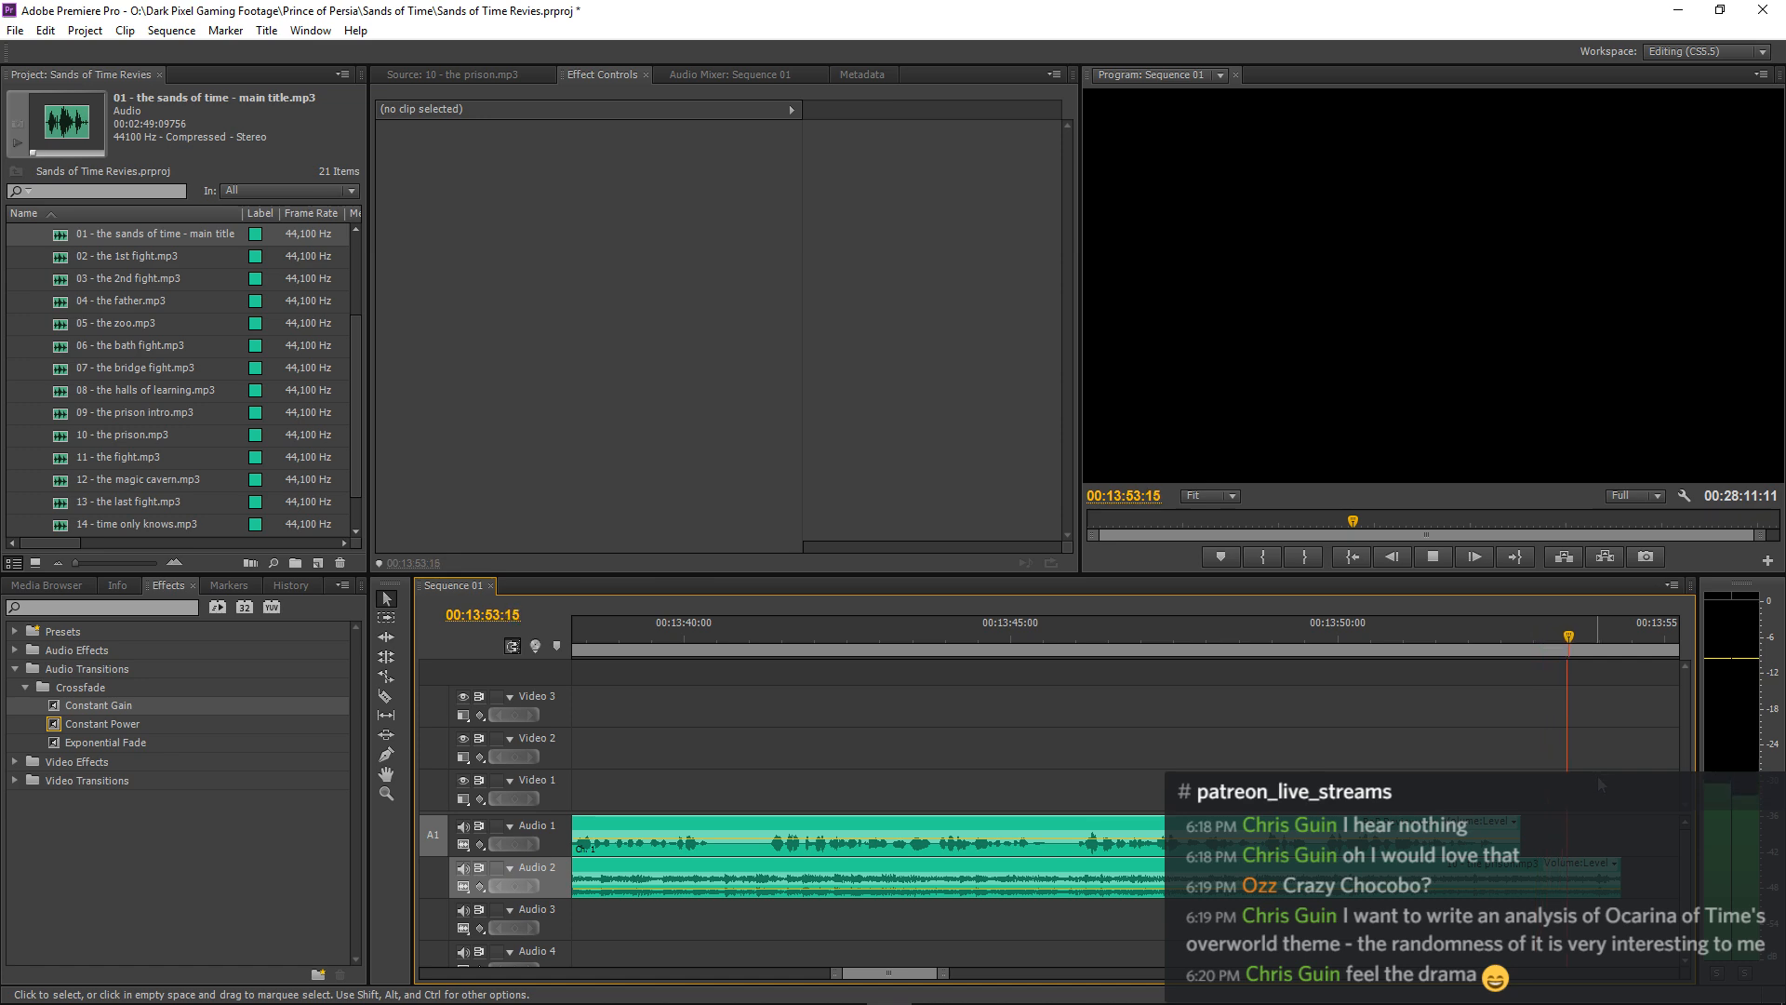
pyautogui.press('space')
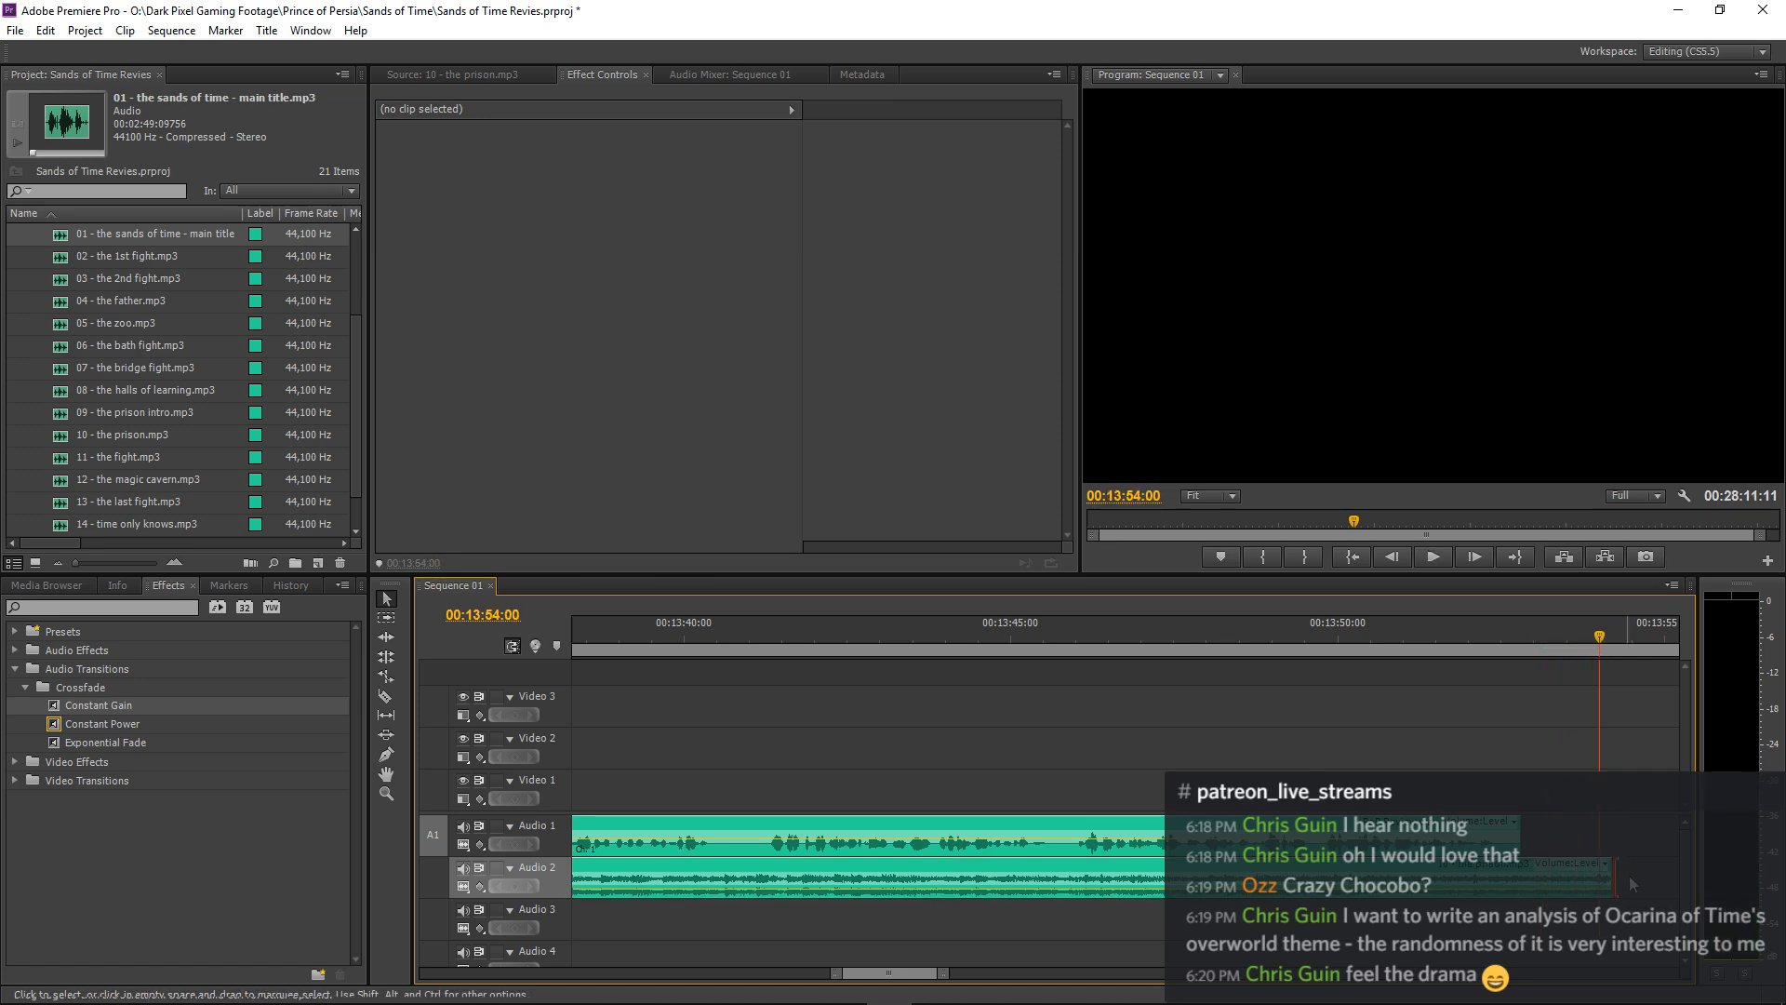
pyautogui.press('space')
pyautogui.press('space')
# Copy Cymbal Rise.wav from Audio 2 onto Audio 3 and move the copy back to start at about 00:13:50 under the narration gap.
pyautogui.scroll(-3, 1633, 884)
pyautogui.press('-')
pyautogui.press('-')
pyautogui.press('-')
pyautogui.press('-')
pyautogui.press('-')
pyautogui.press('-')
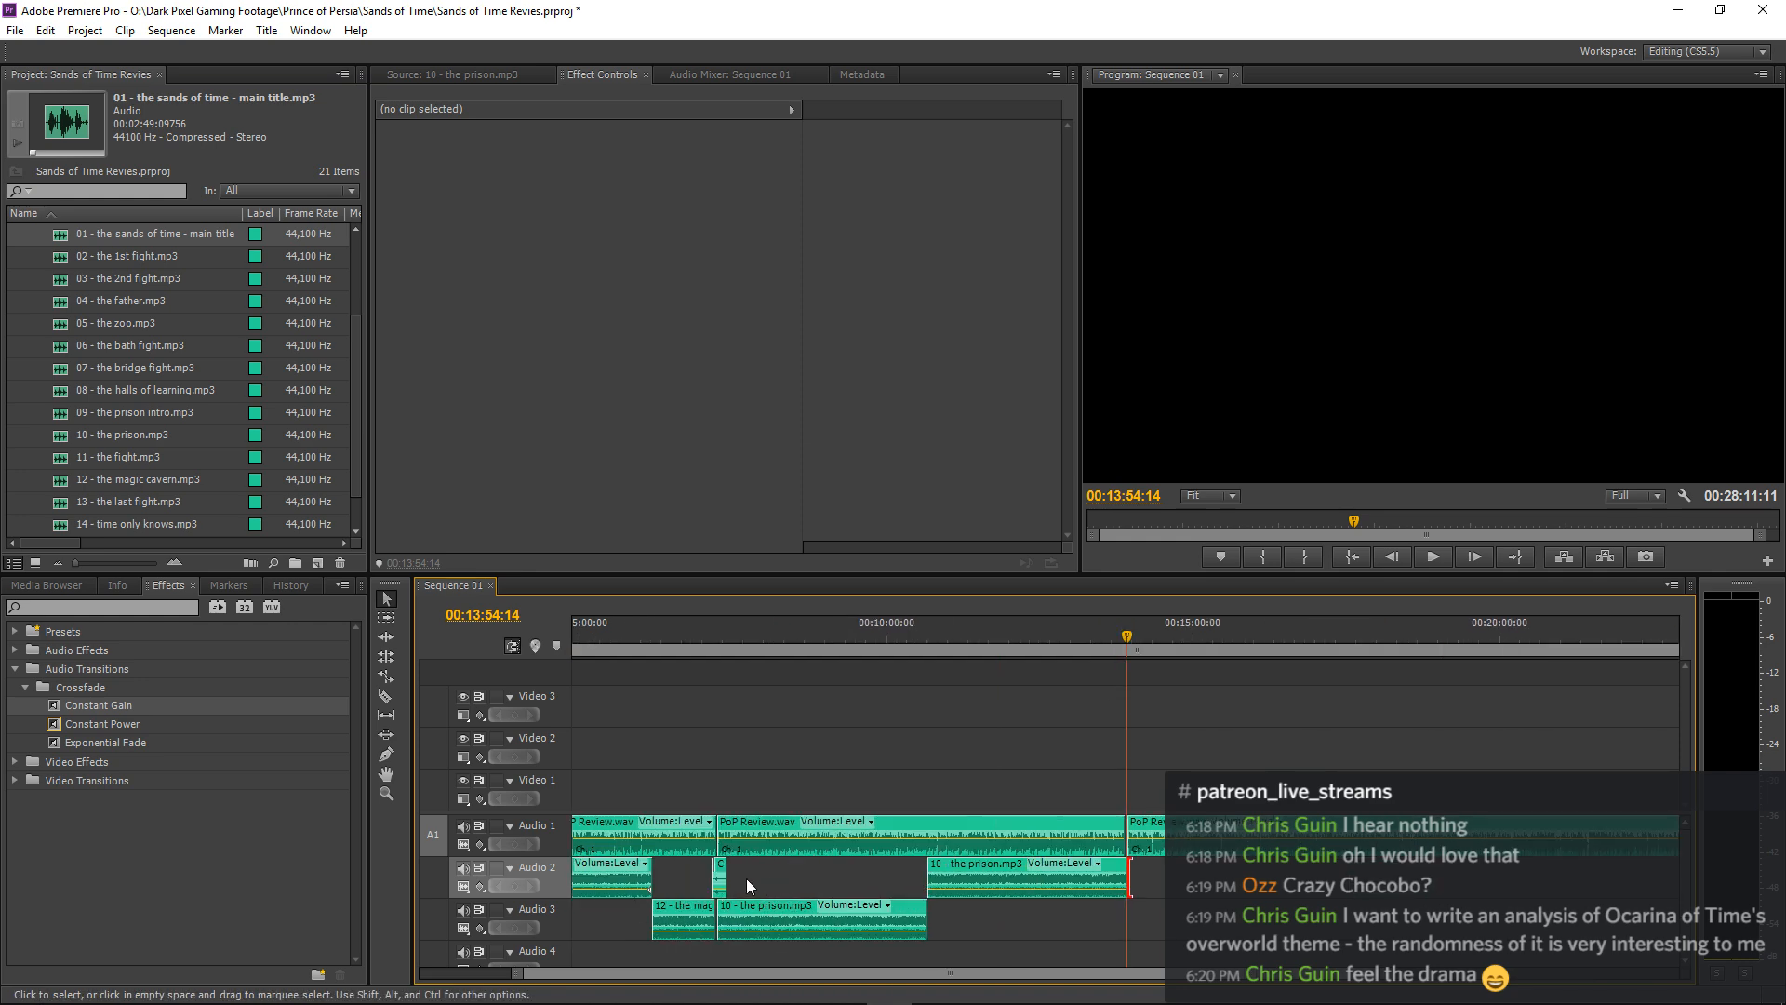
pyautogui.click(717, 873)
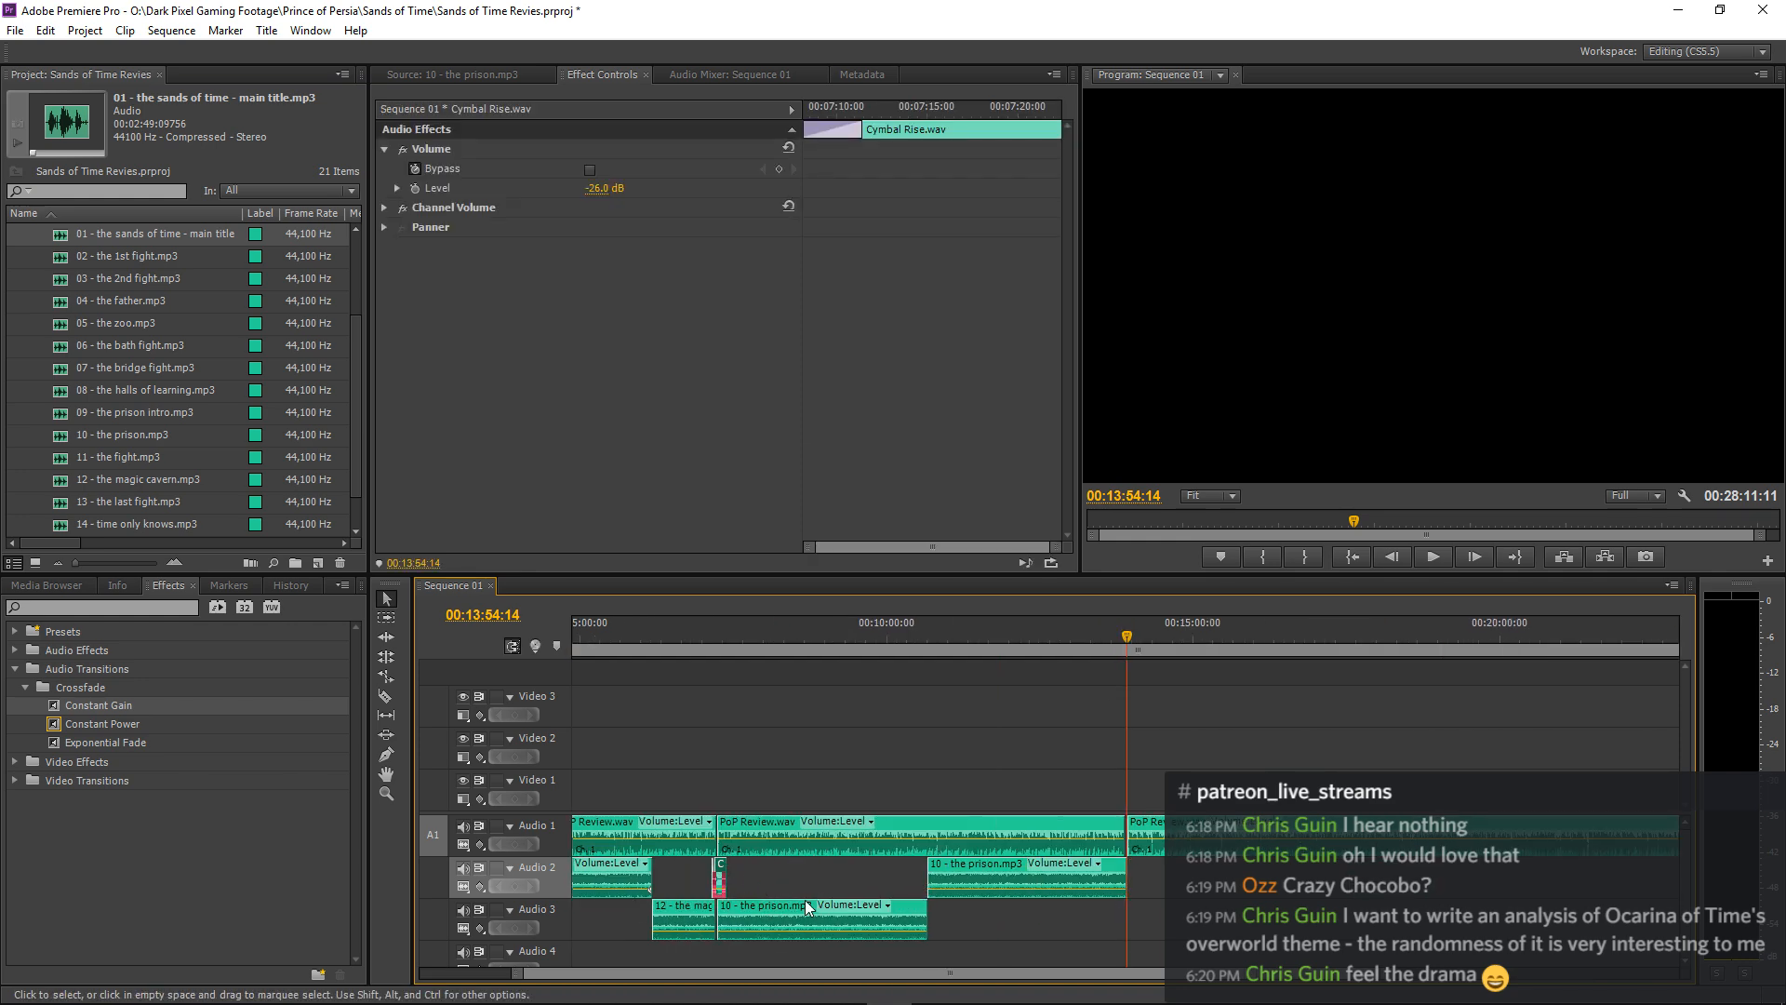
pyautogui.click(561, 892)
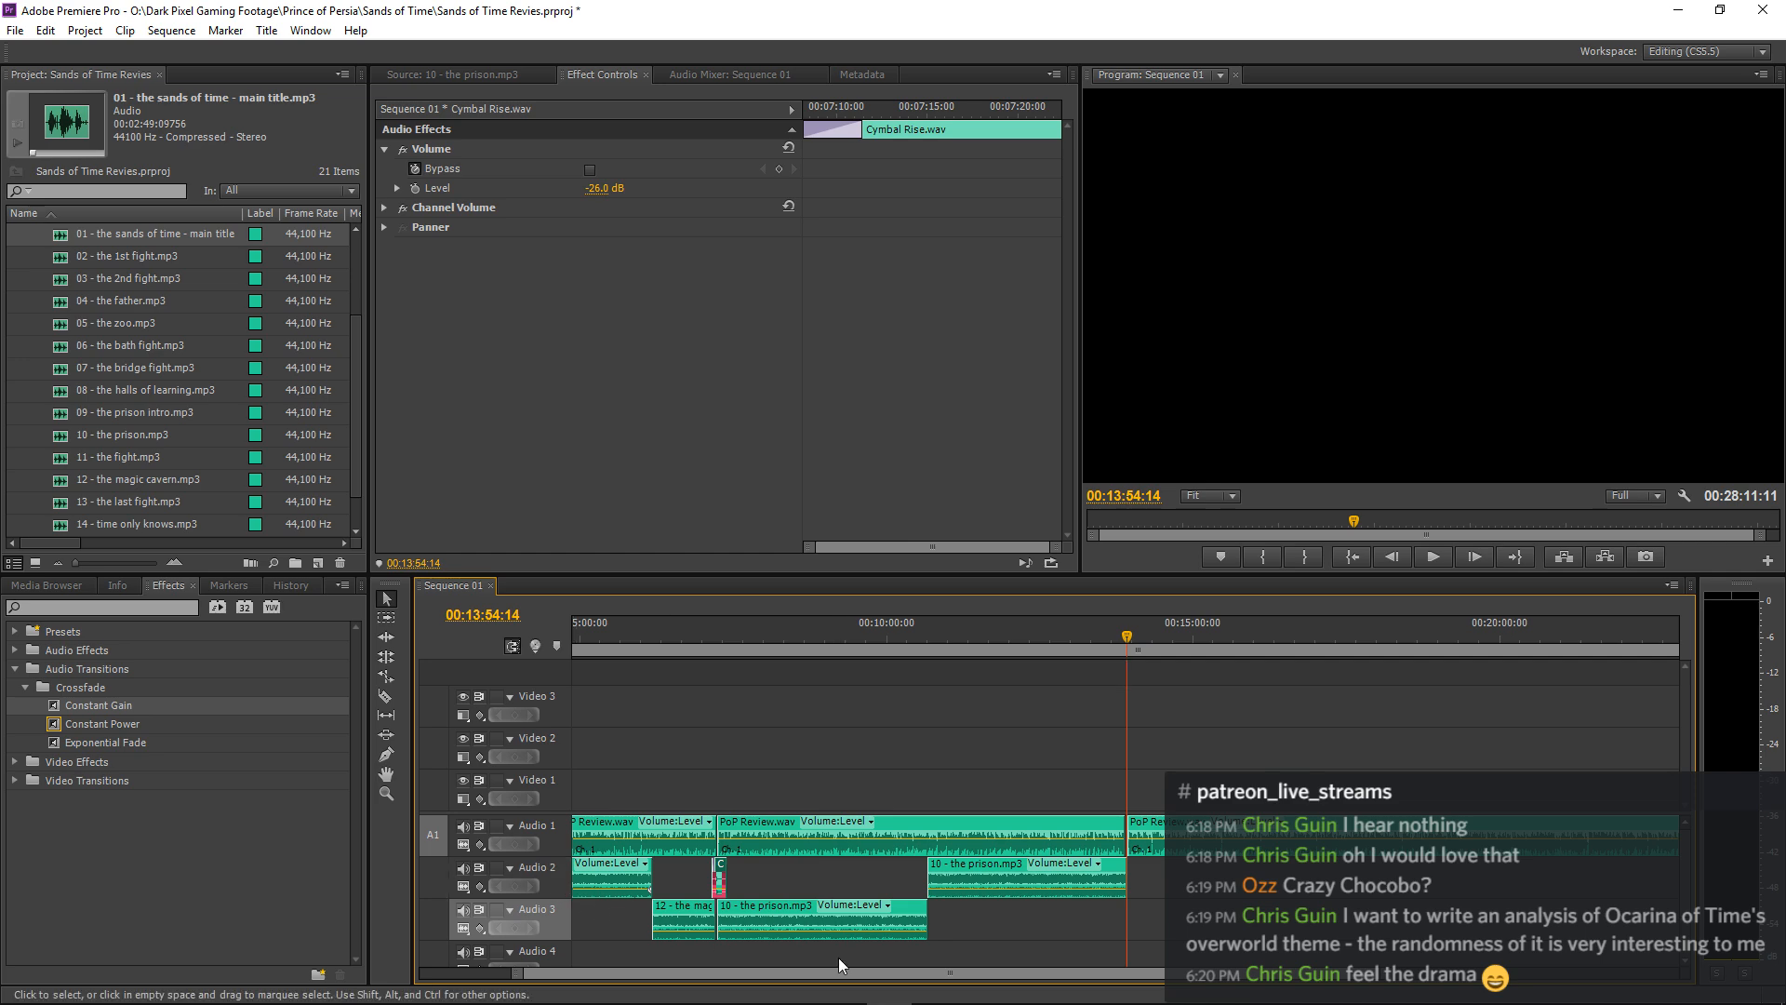
pyautogui.hotkey('ctrl', 'v')
pyautogui.press('=')
pyautogui.press('=')
pyautogui.press('=')
pyautogui.press('=')
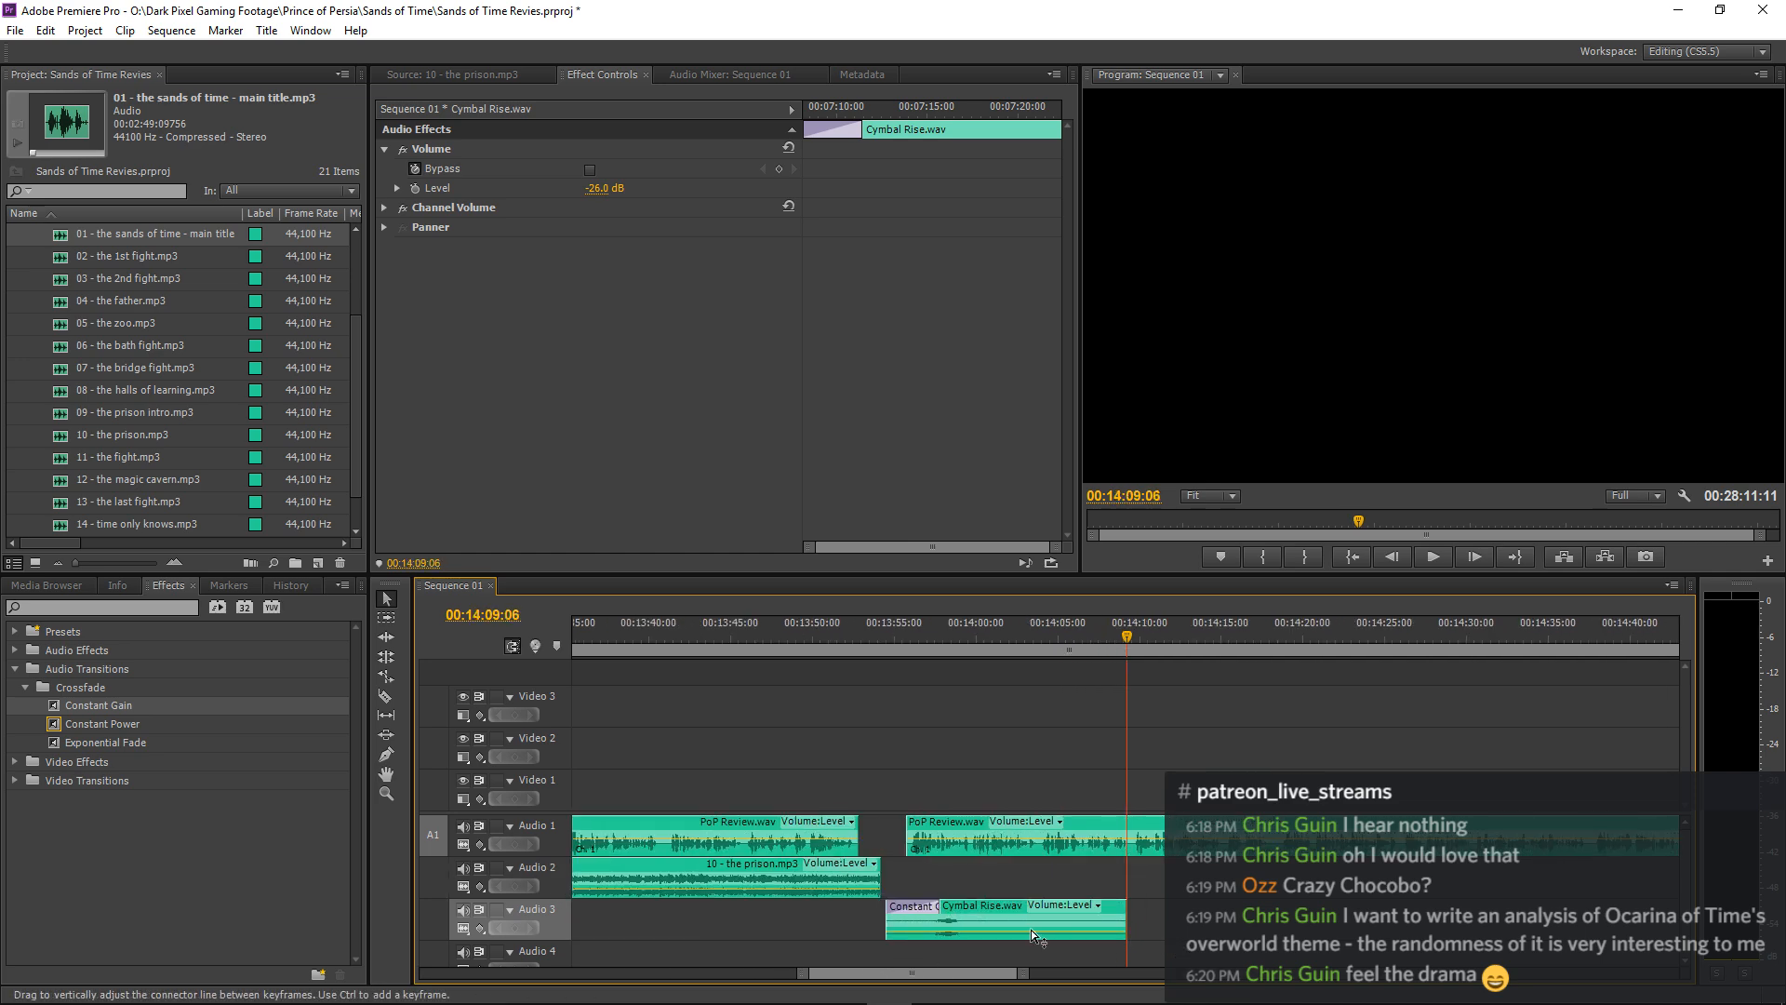
pyautogui.moveTo(982, 922); pyautogui.dragTo(904, 924)
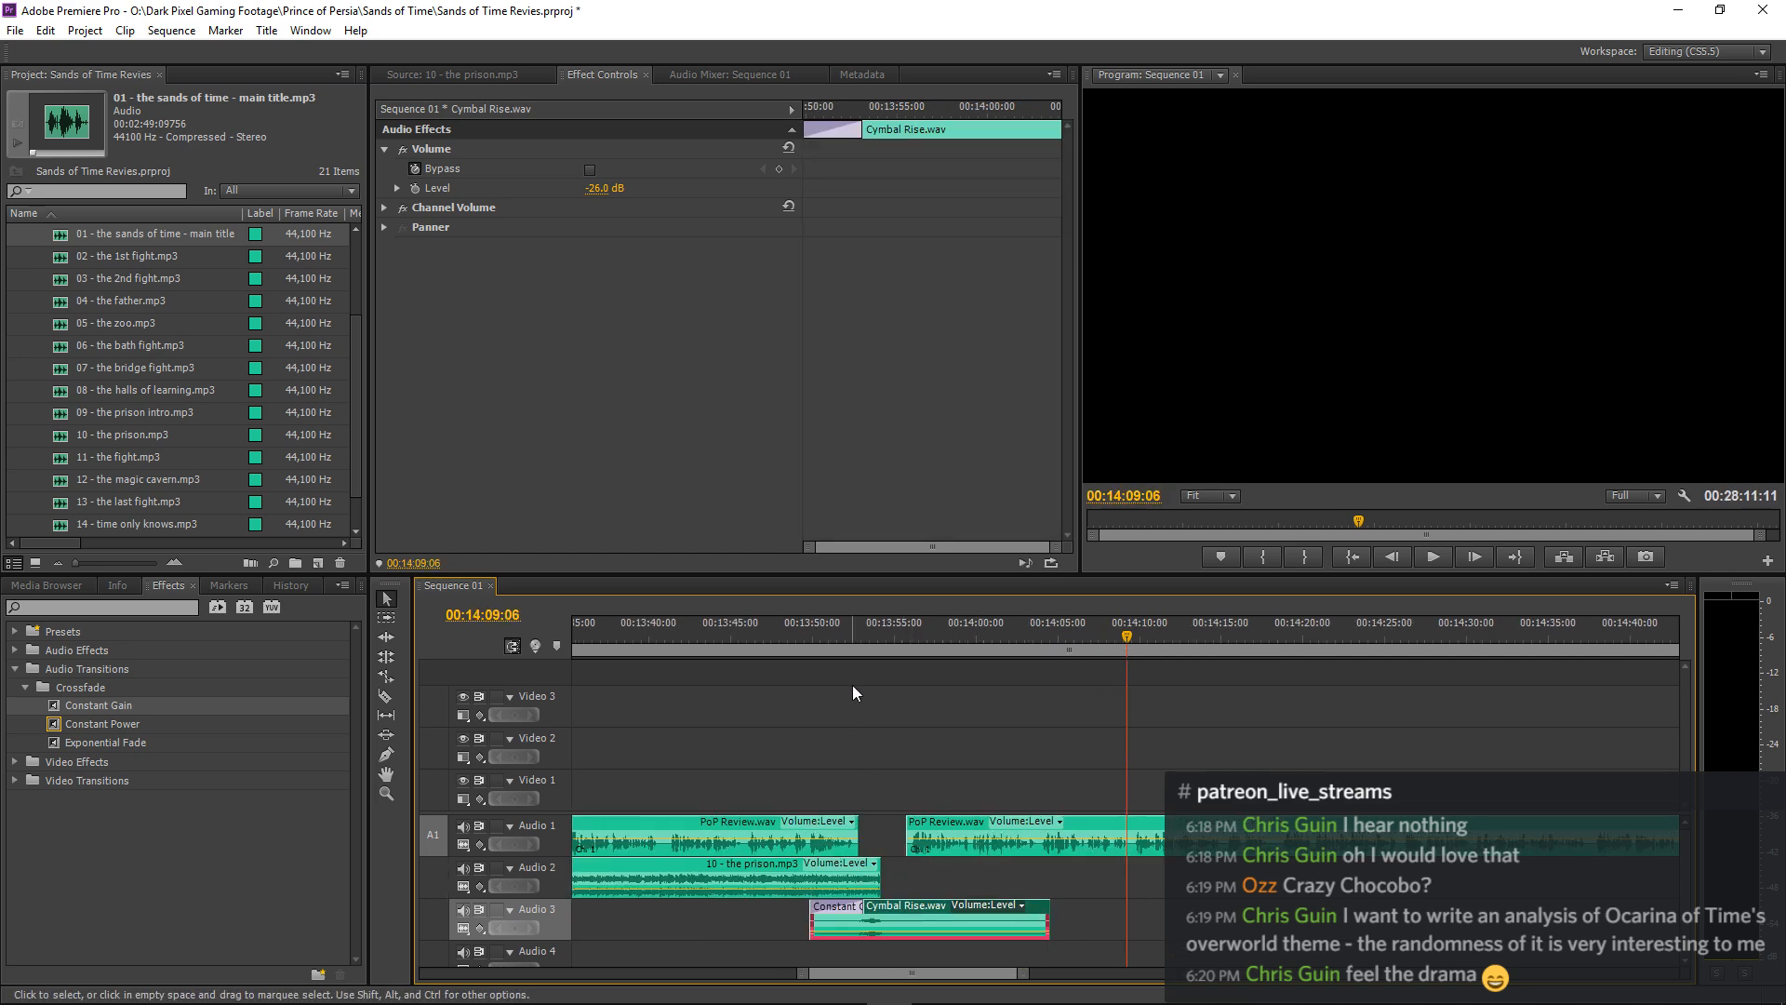
# Shift the Cymbal Rise.wav copy on Audio 3 slightly later to start at 00:13:50:10, and play the swell from 00:13:52:06.
pyautogui.click(848, 634)
pyautogui.press('=')
pyautogui.press('=')
pyautogui.press('=')
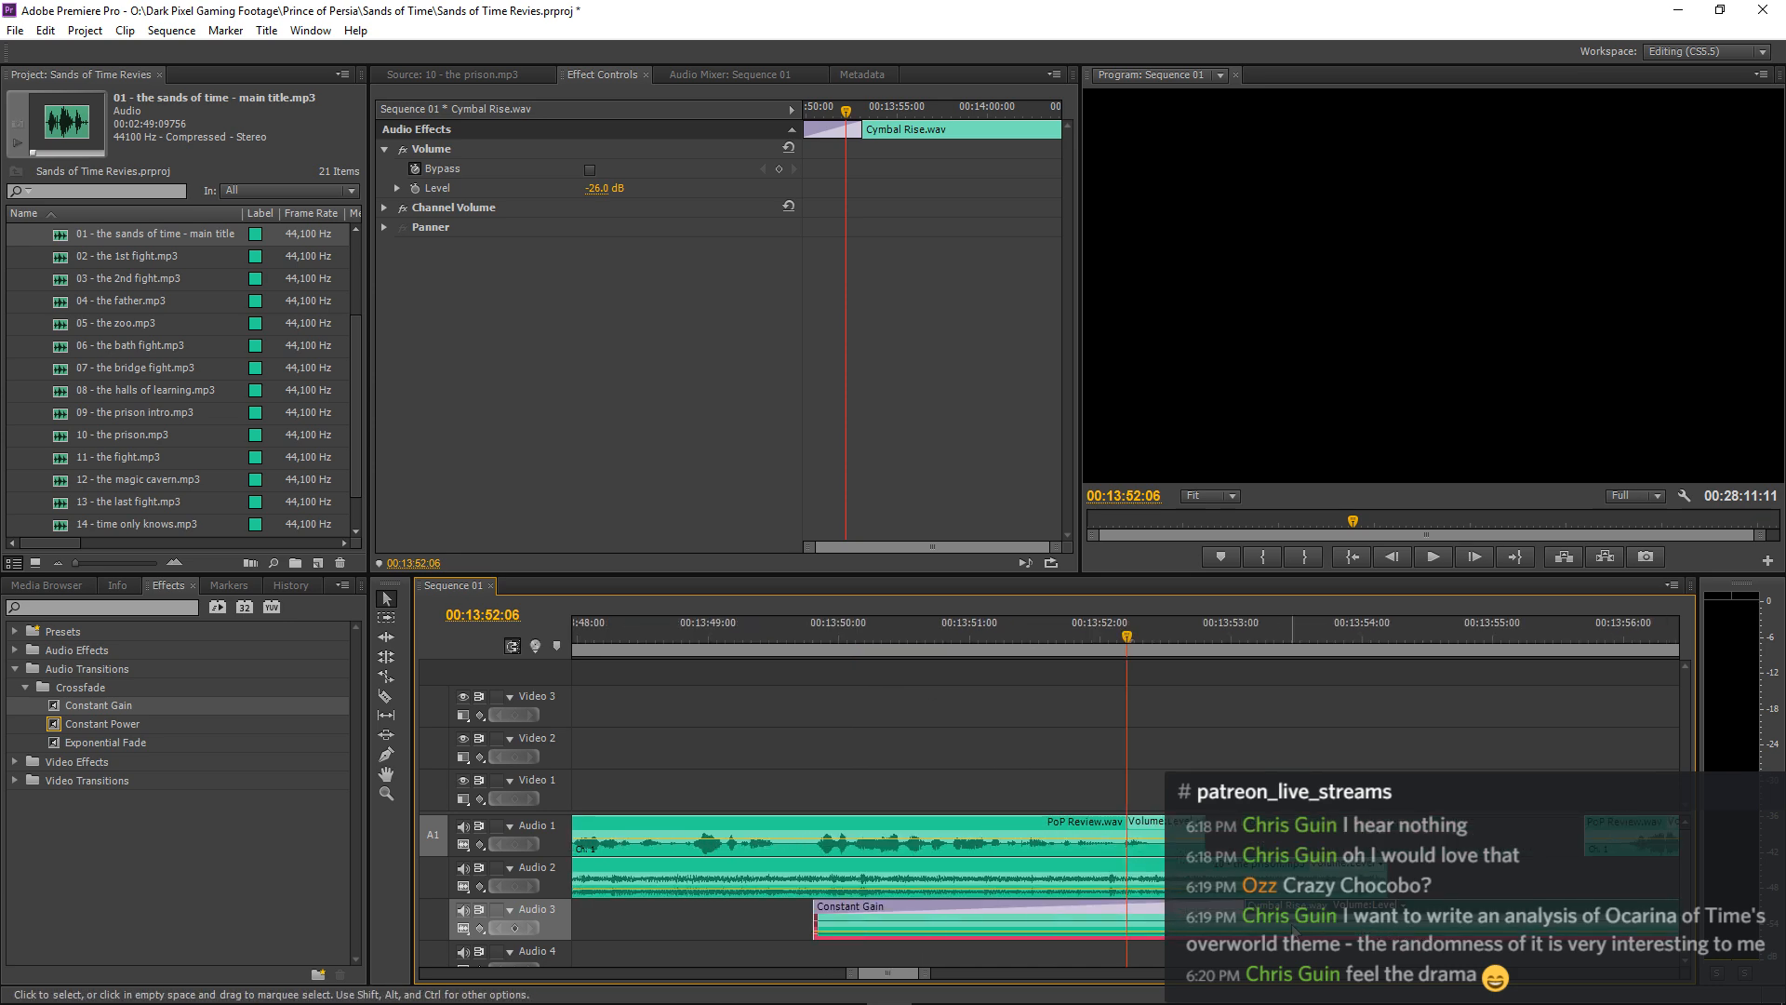
pyautogui.moveTo(1301, 924); pyautogui.dragTo(1372, 927)
pyautogui.press('space')
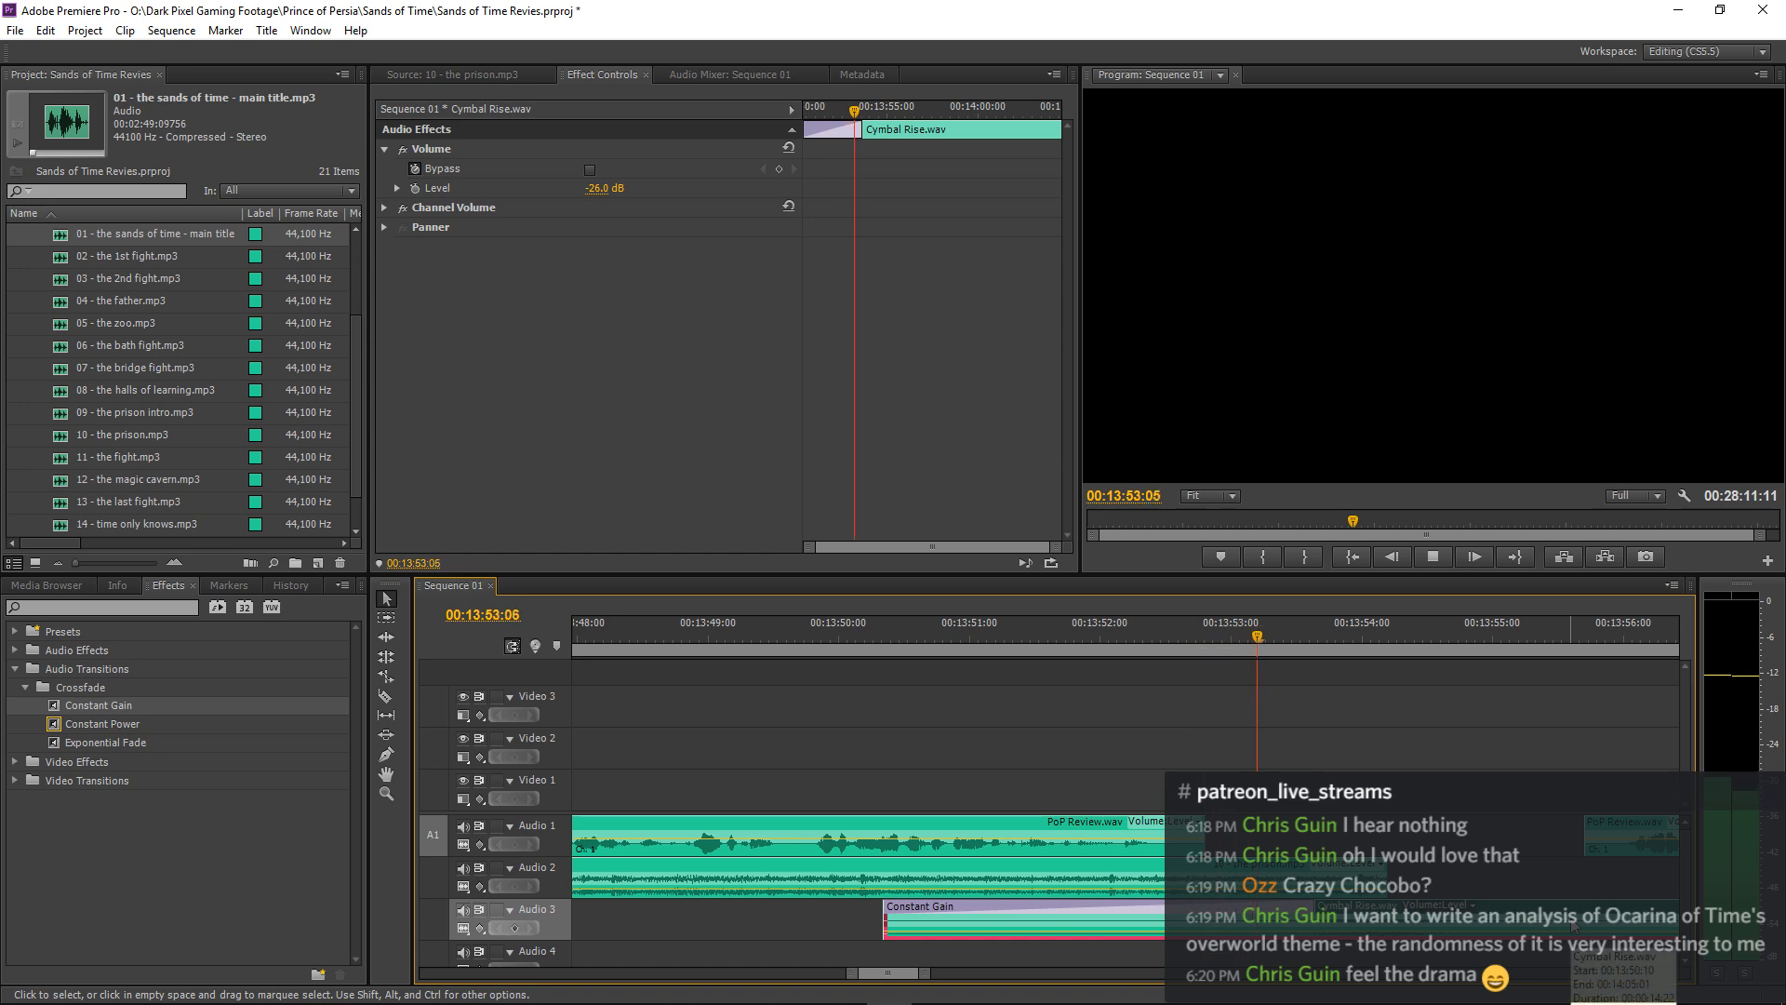
pyautogui.press('space')
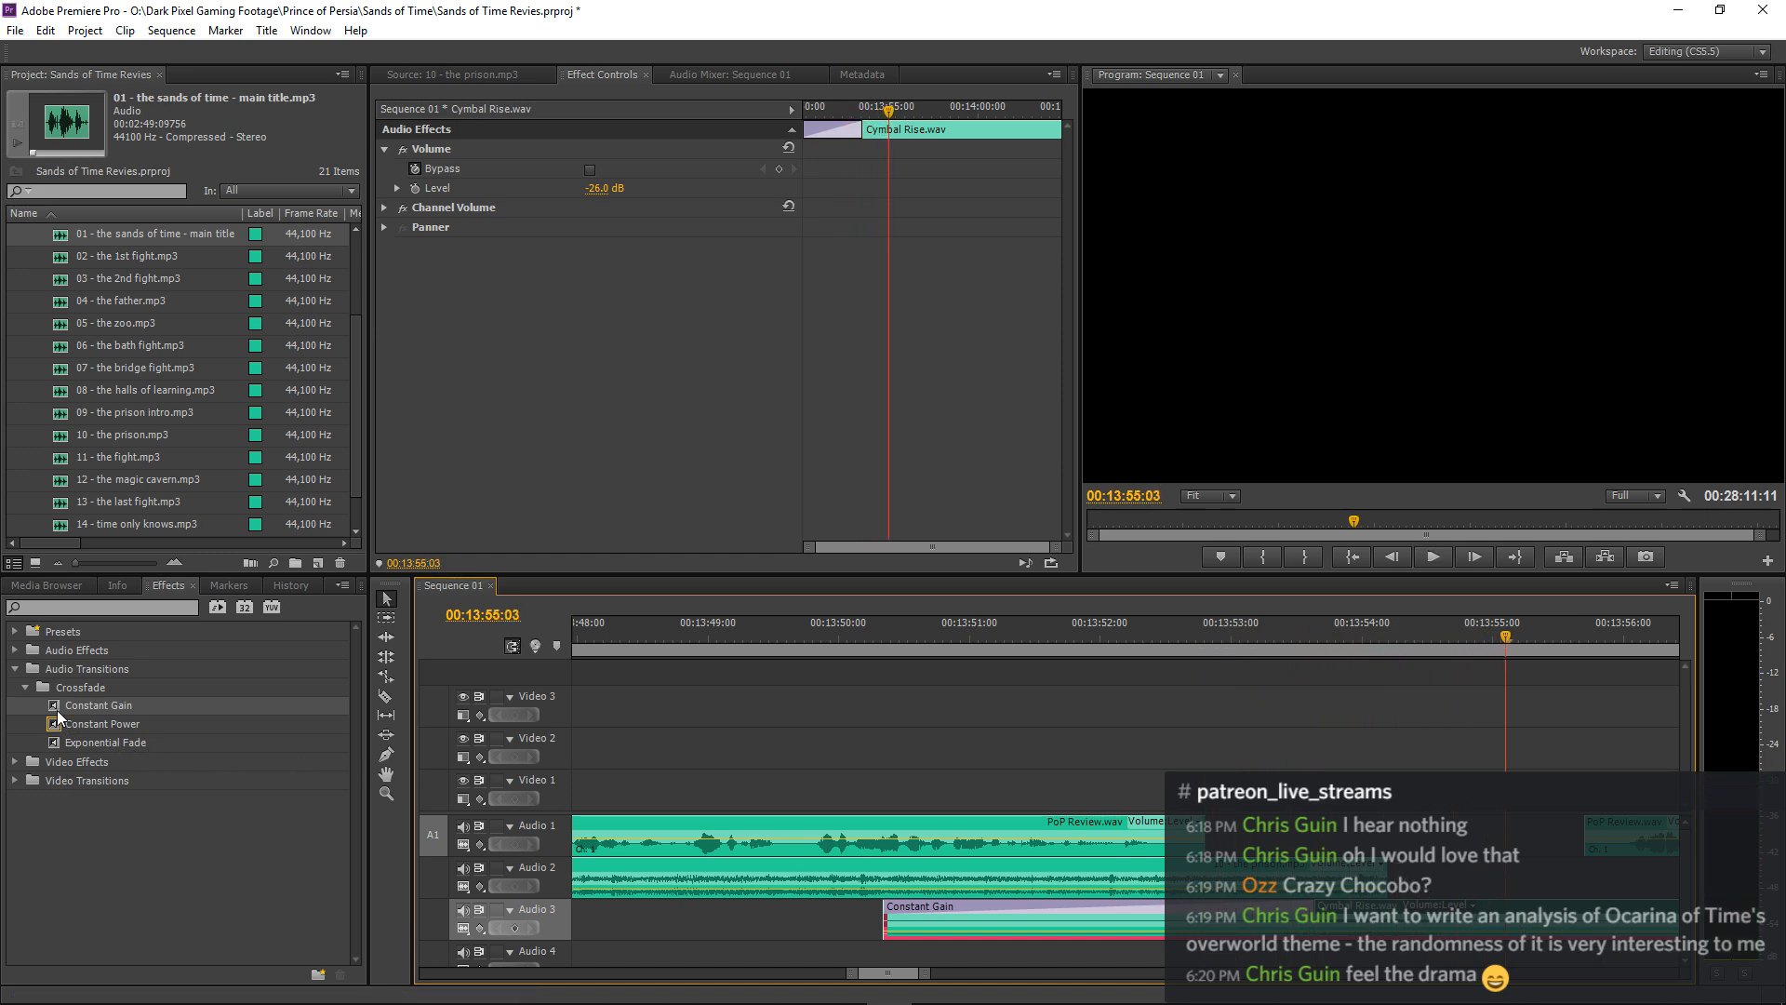
# Add a Constant Gain fade-out to the end of 10 - the prison.mp3 on Audio 2, shorten it, and play from just before 00:13:53.
pyautogui.moveTo(58, 710); pyautogui.dragTo(1288, 799)
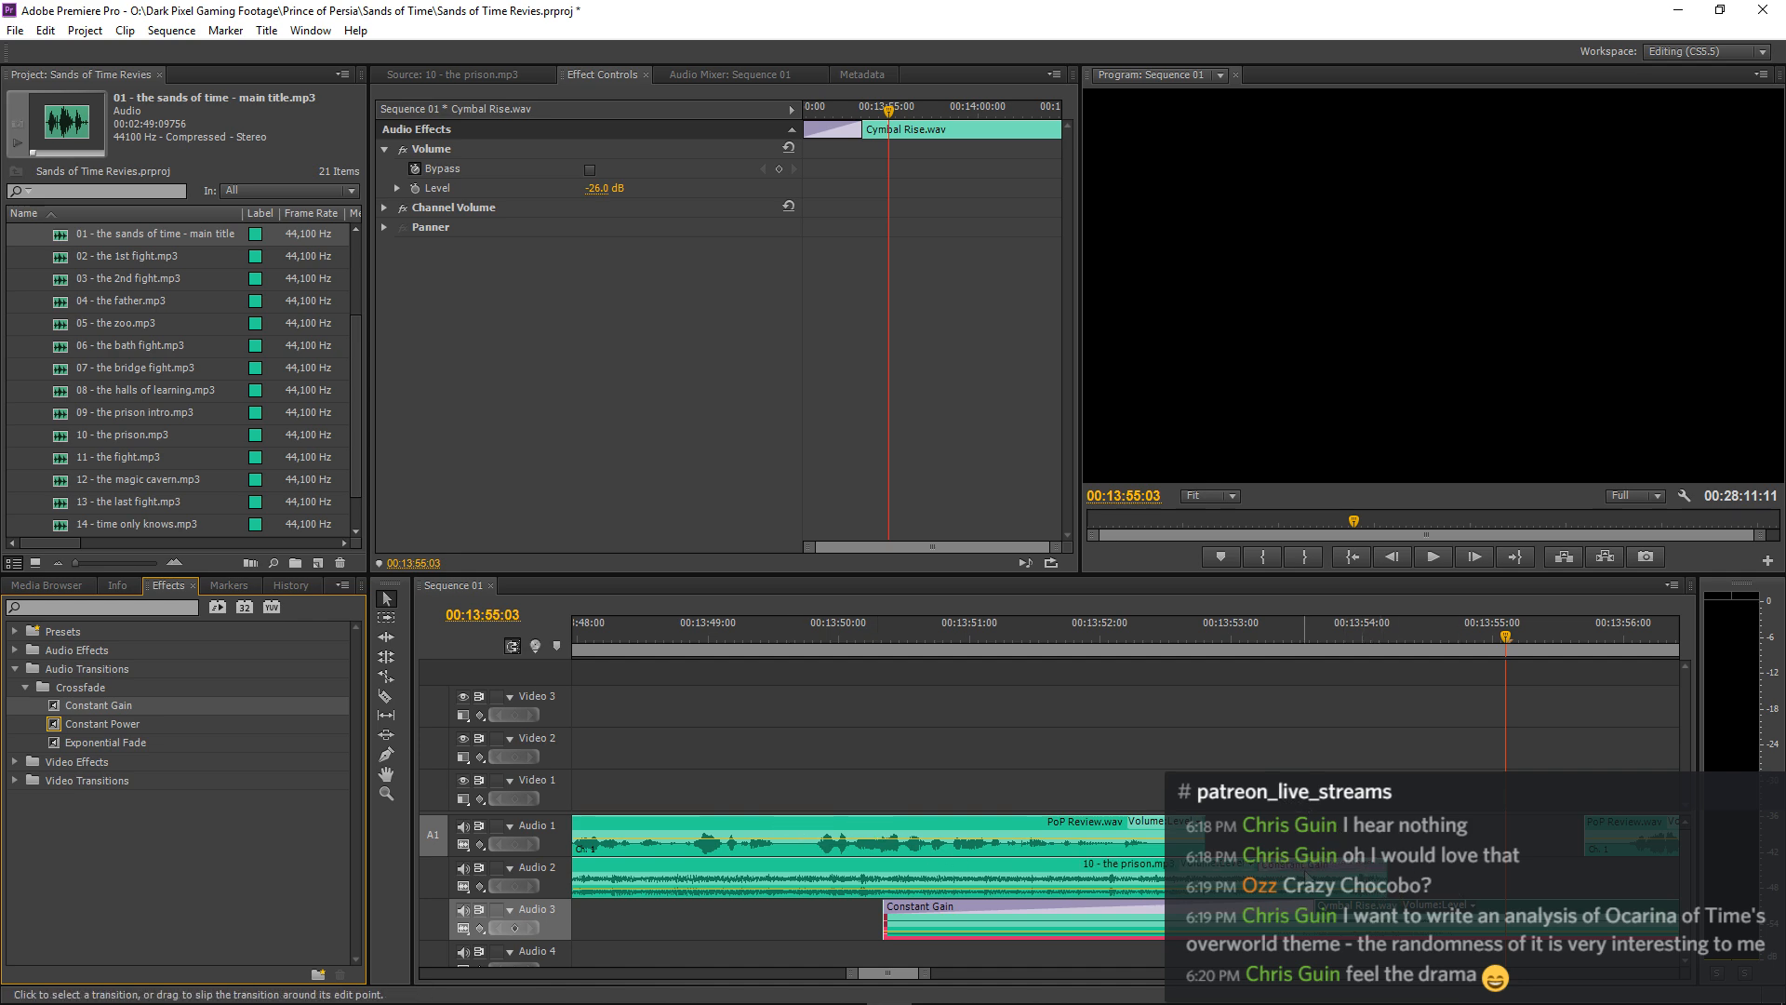
pyautogui.moveTo(1260, 867); pyautogui.dragTo(1402, 877)
pyautogui.click(1204, 637)
pyautogui.press('space')
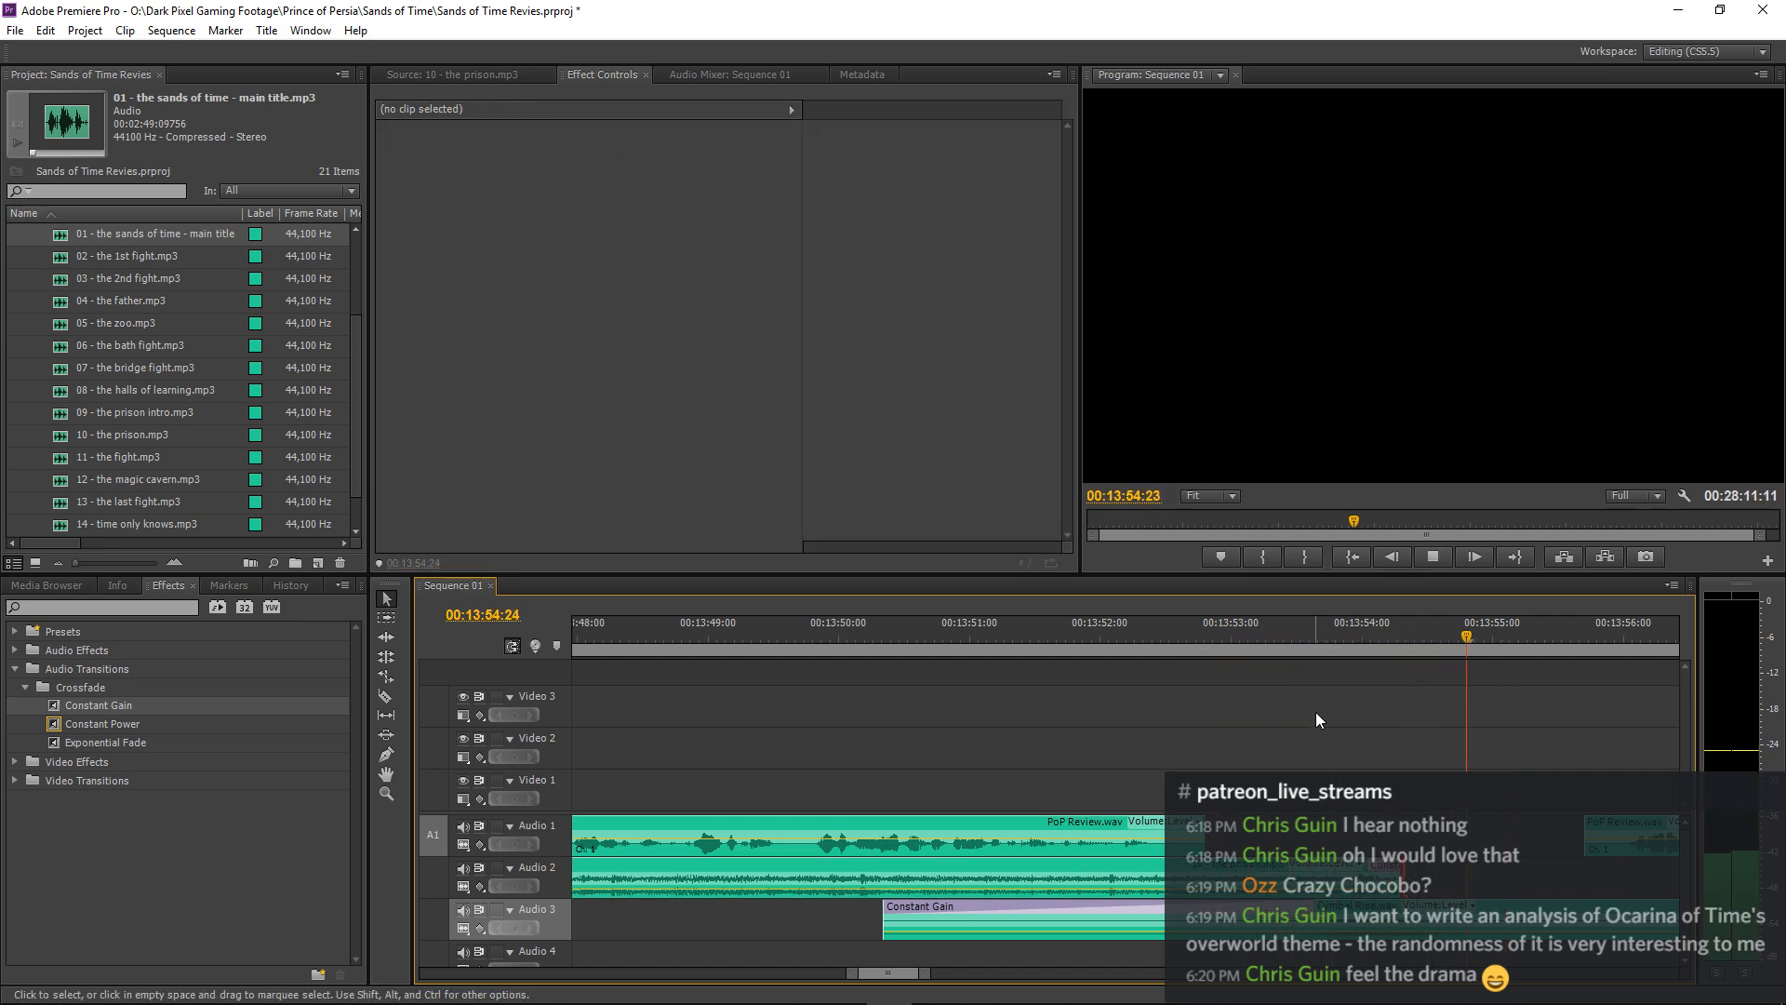
# Stop playback after the cymbal swell, return the playhead to 00:13:45:19, and save the project.
pyautogui.press('-')
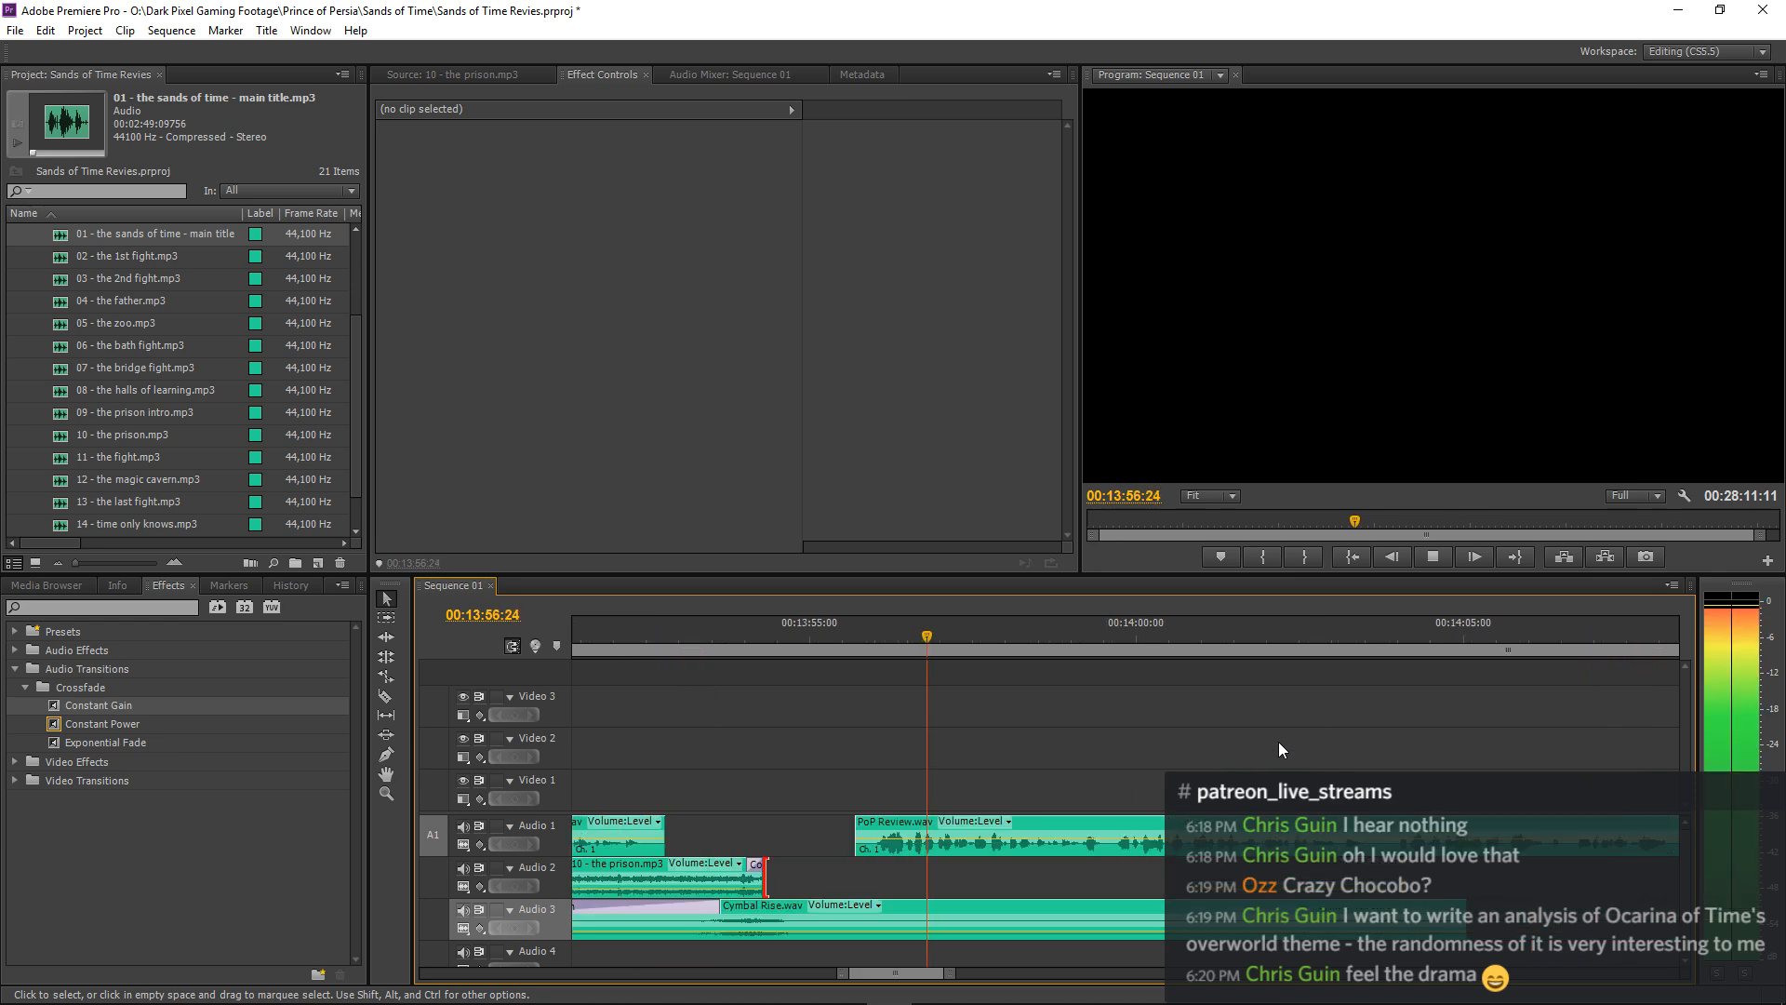
pyautogui.press('-')
pyautogui.press('-')
pyautogui.press('-')
pyautogui.press('space')
pyautogui.click(1010, 637)
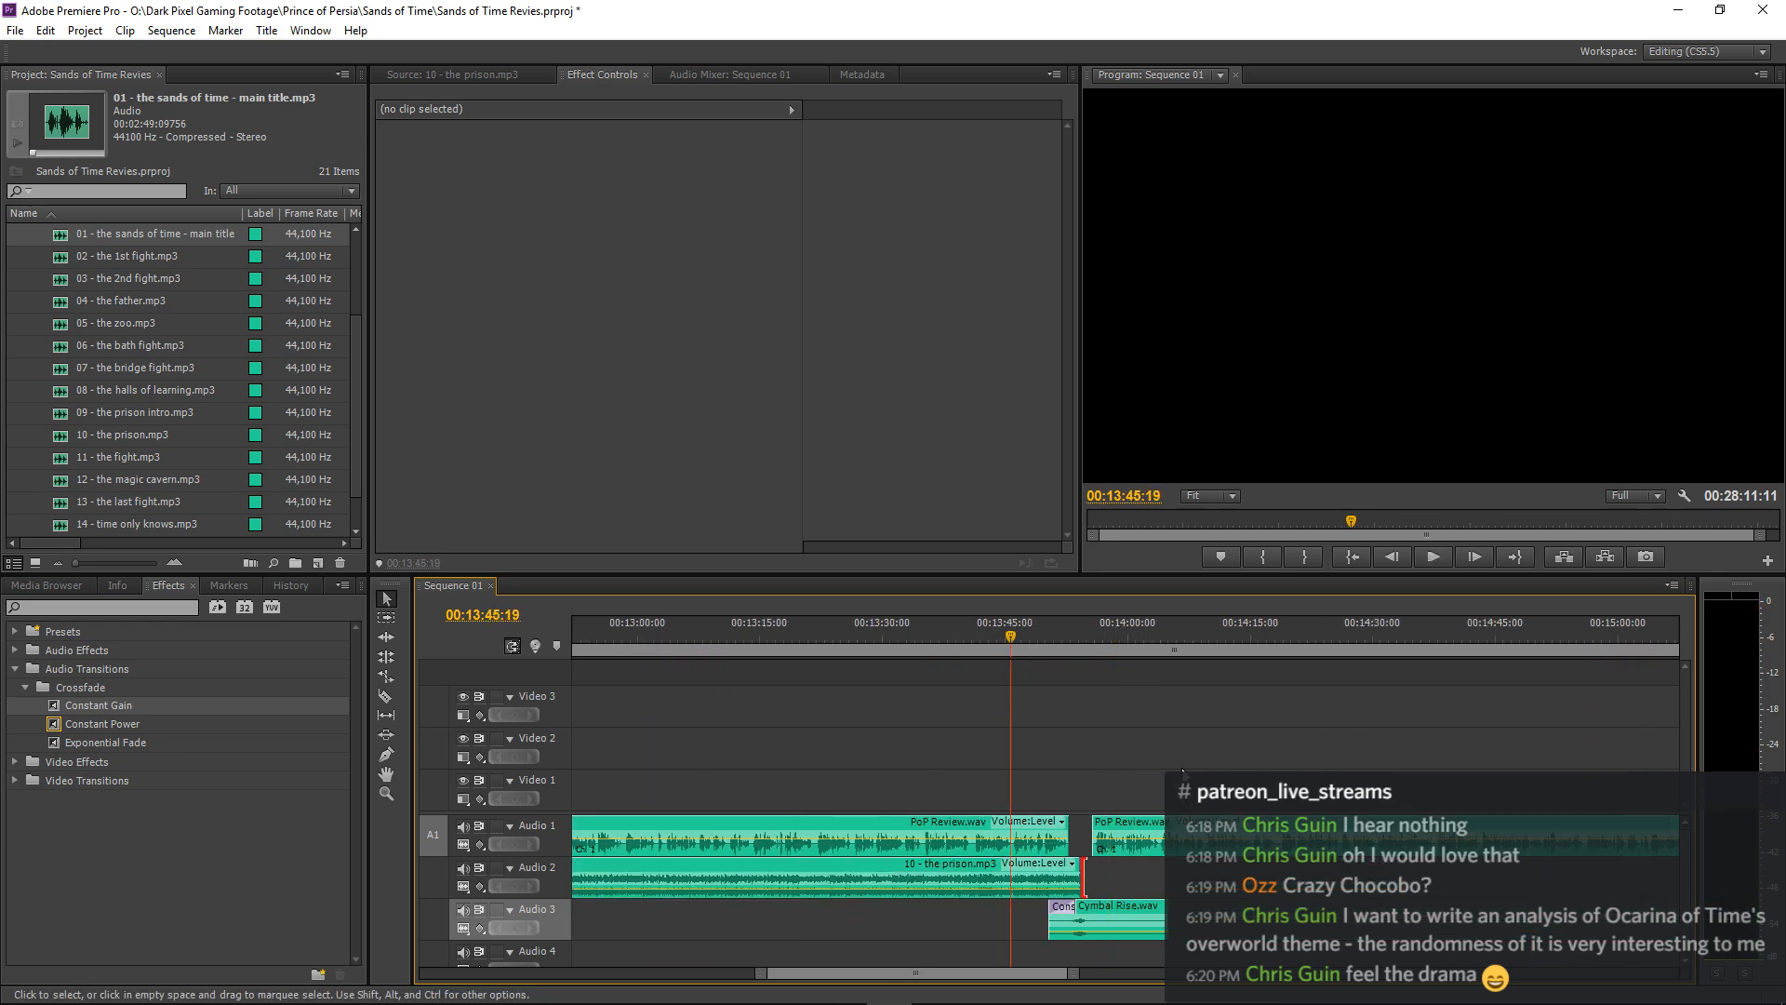
pyautogui.hotkey('ctrl', 's')
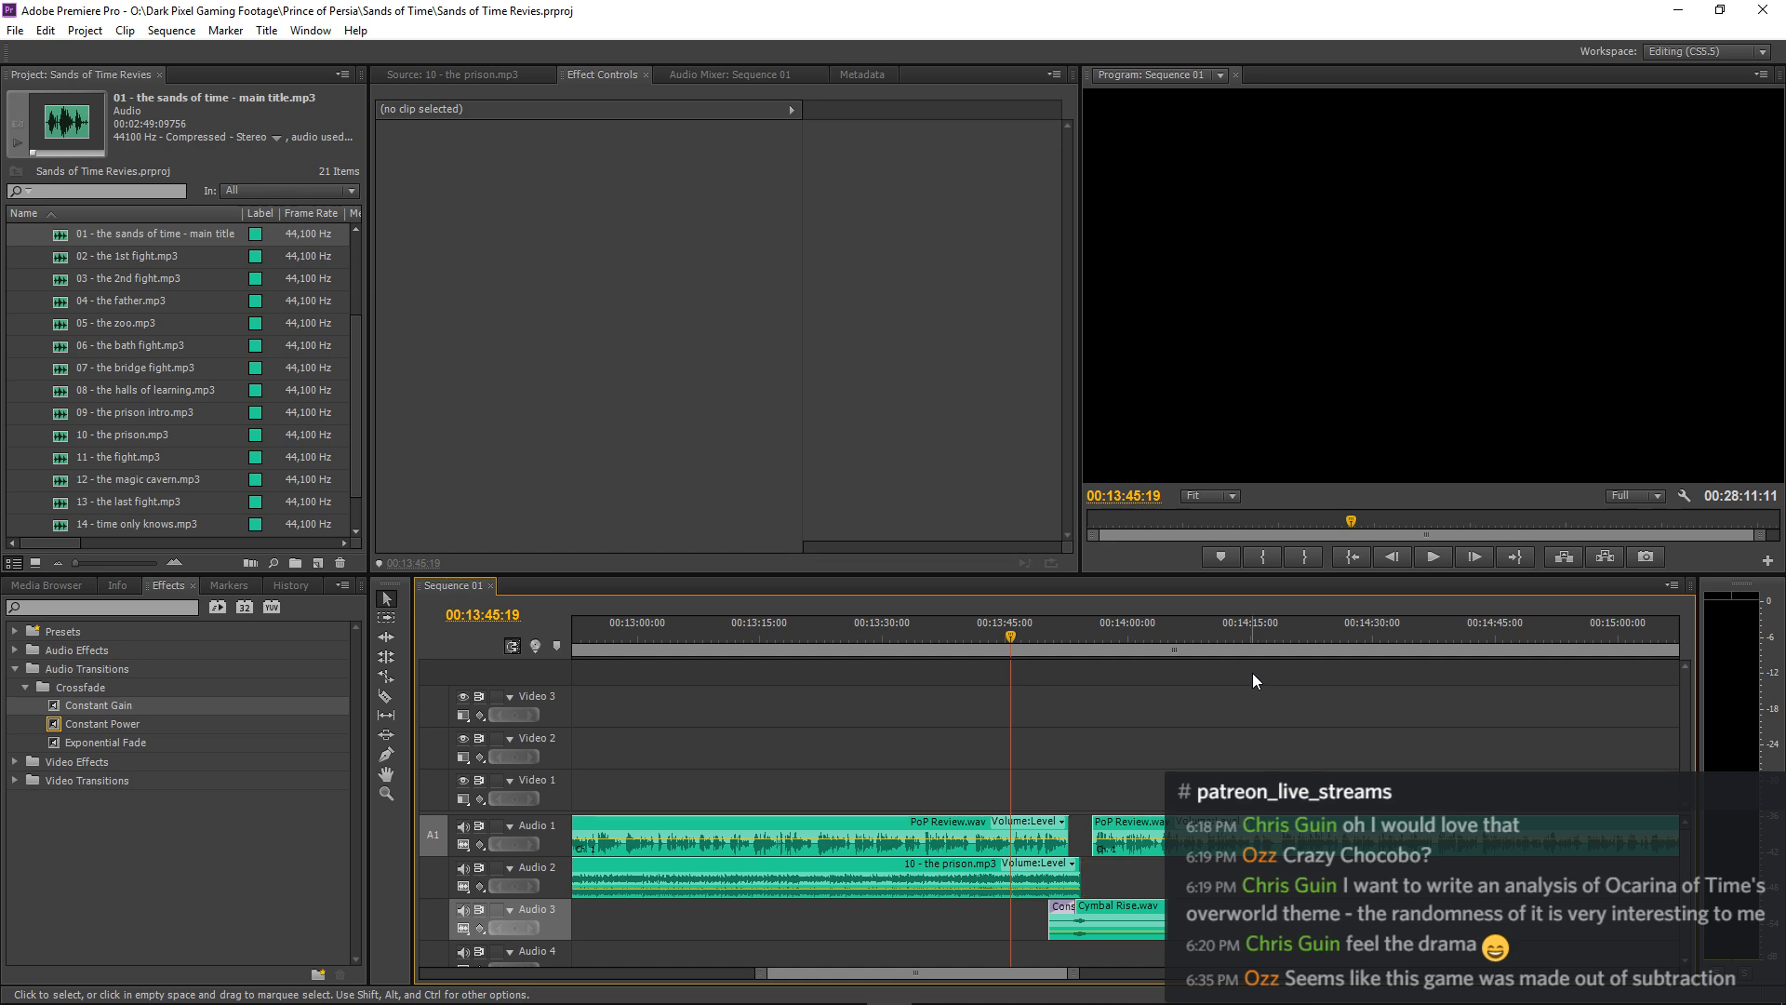
# Play the cymbal swell into the resuming narration from 00:13:52:27 and check the sequence's remaining music gap.
pyautogui.click(1070, 633)
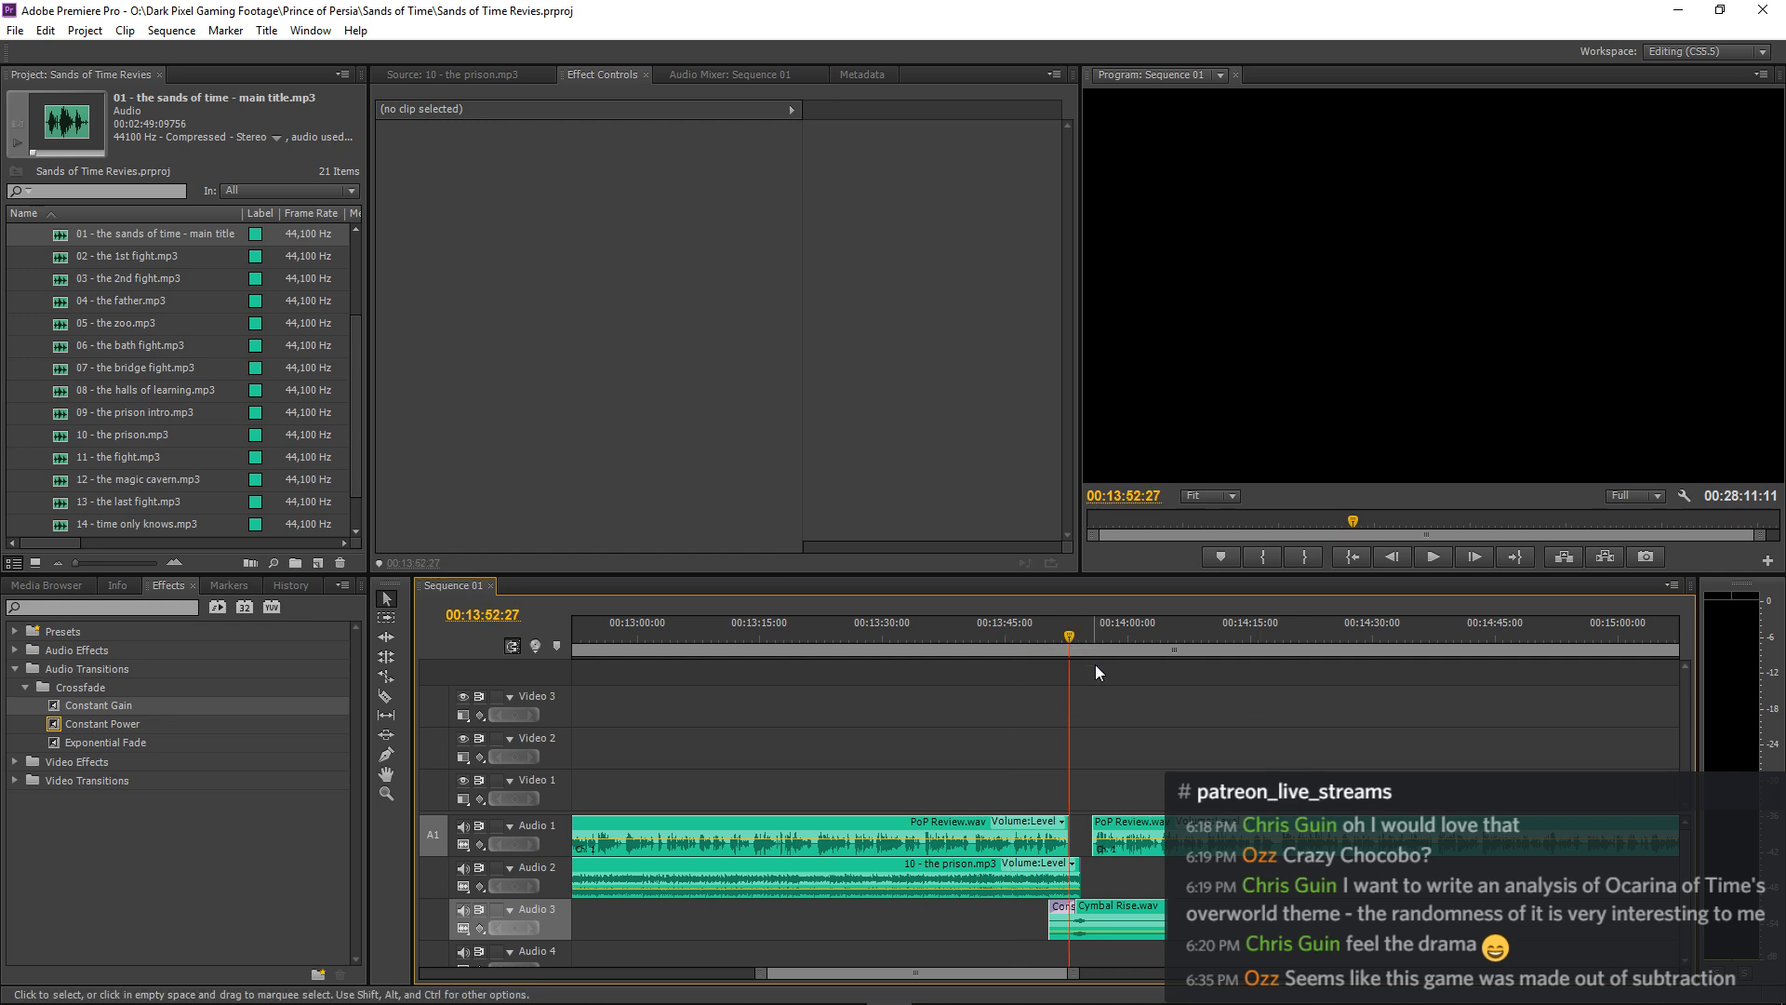
pyautogui.press('space')
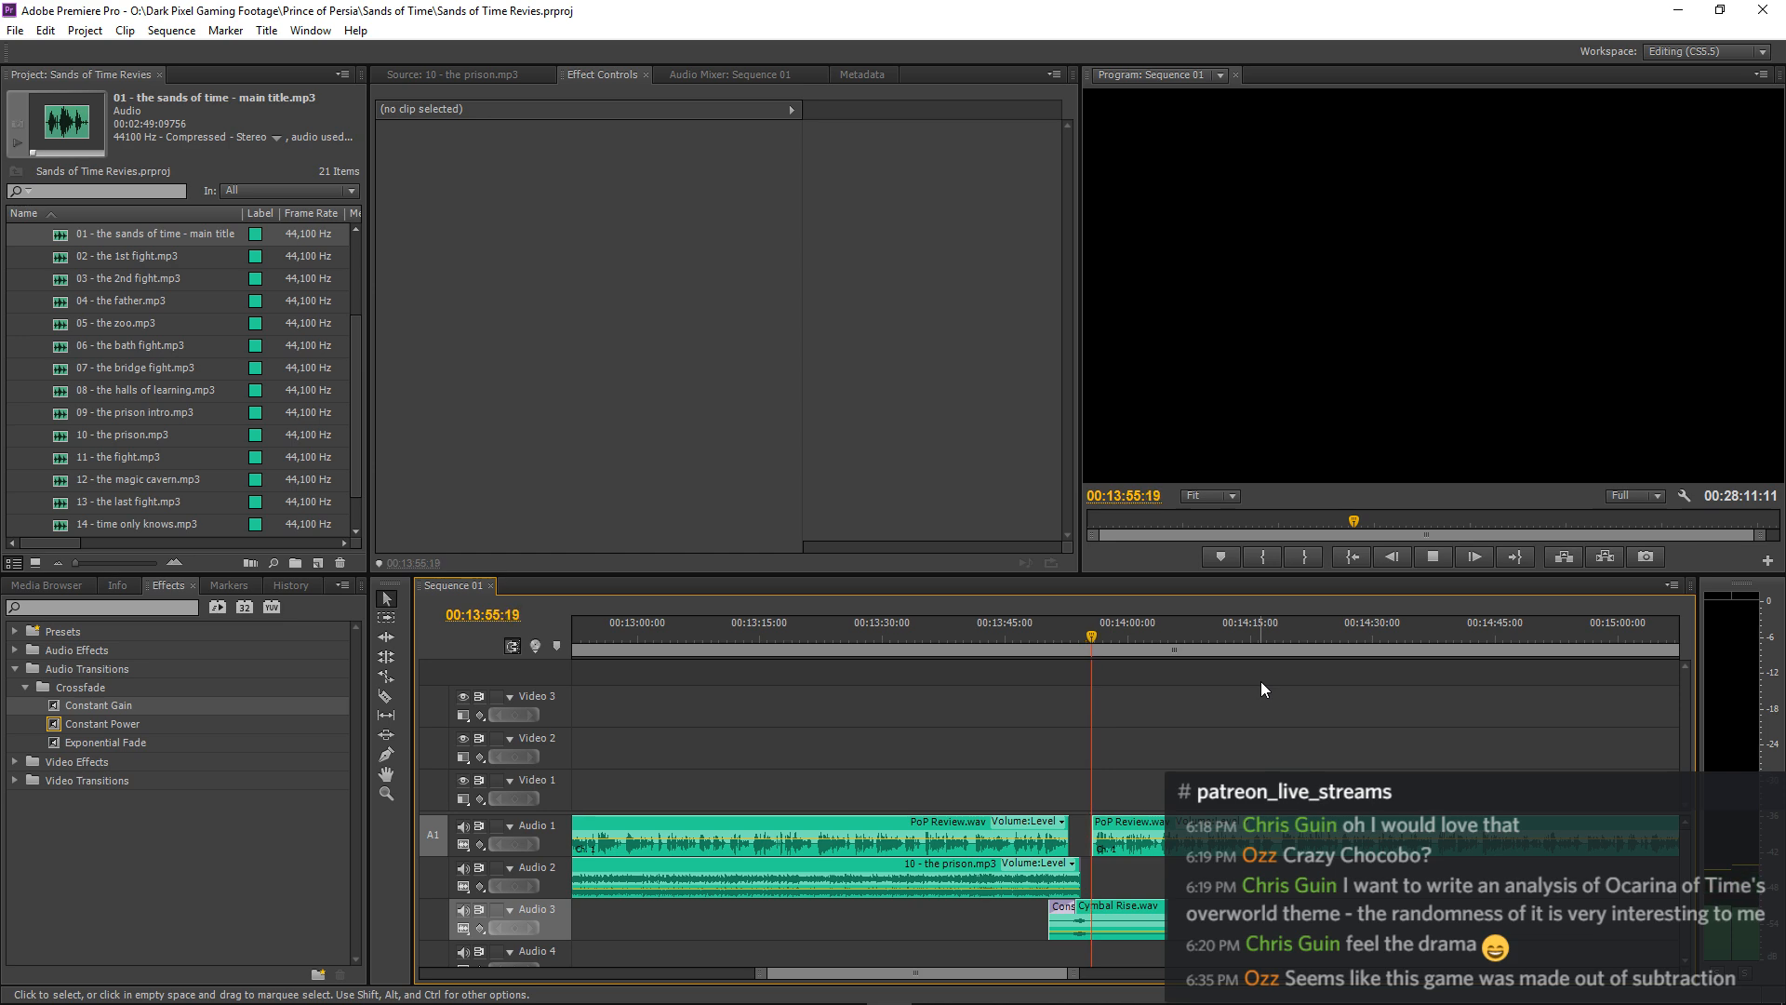
pyautogui.press('space')
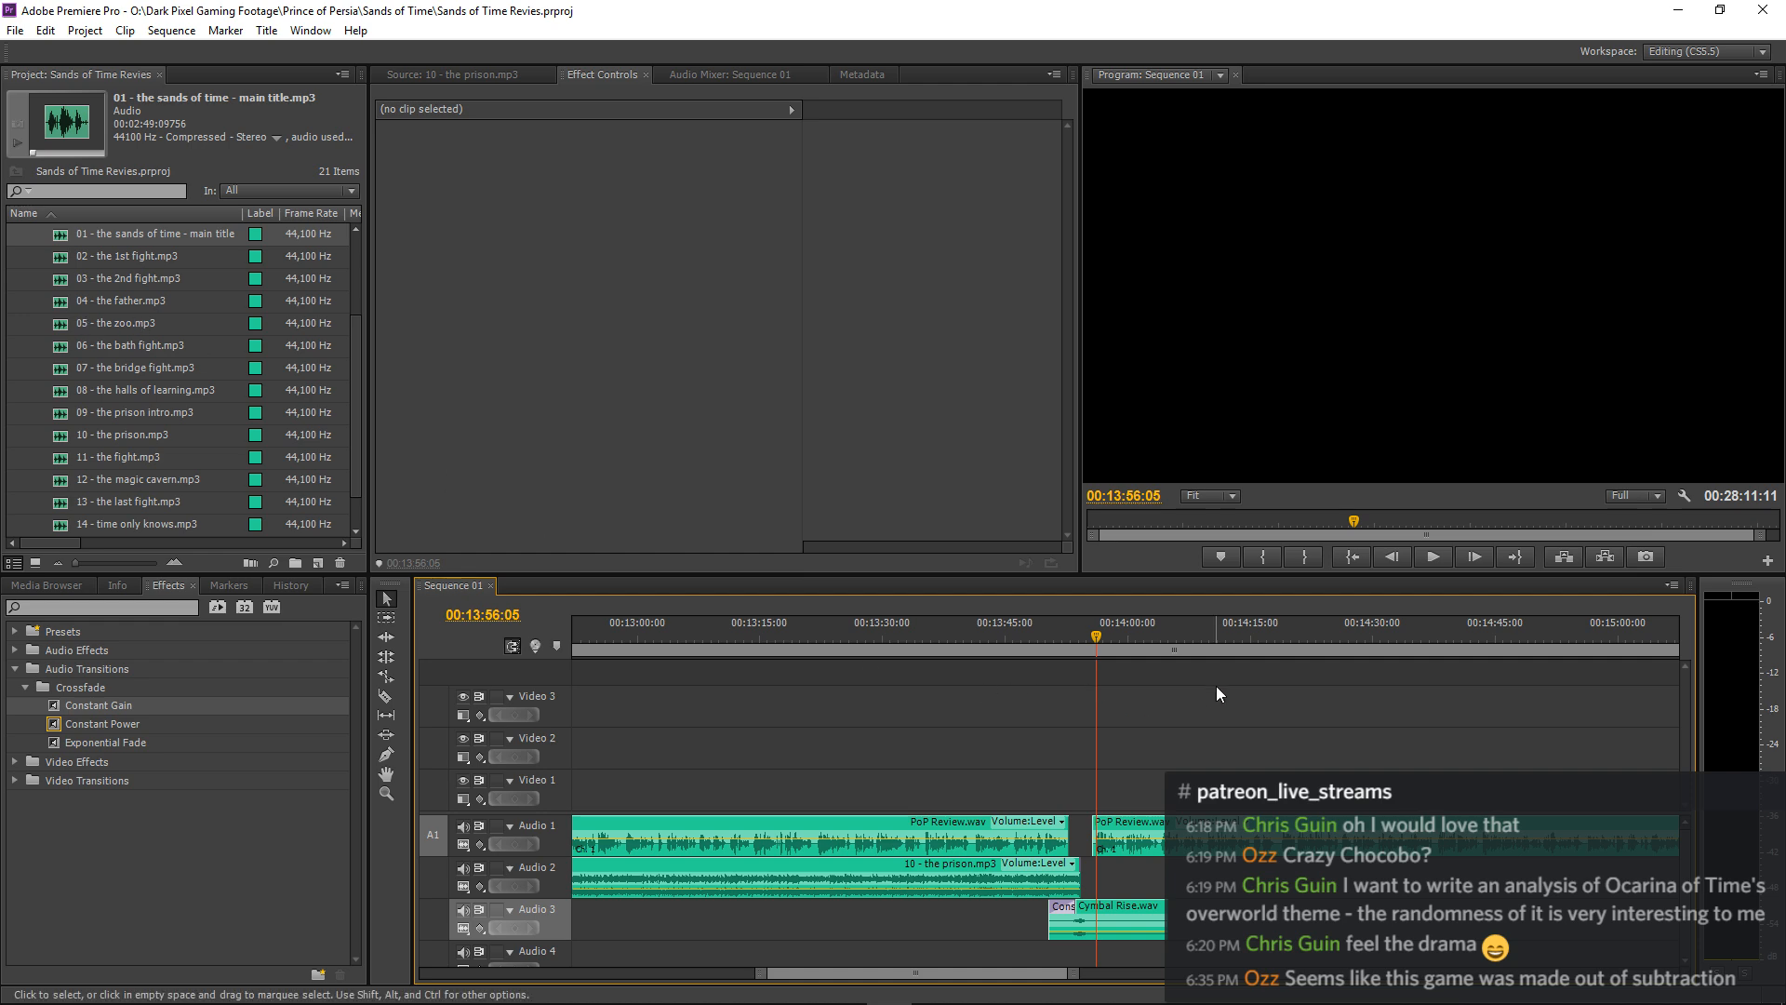
pyautogui.press('space')
pyautogui.press('-')
pyautogui.press('-')
pyautogui.press('-')
pyautogui.press('-')
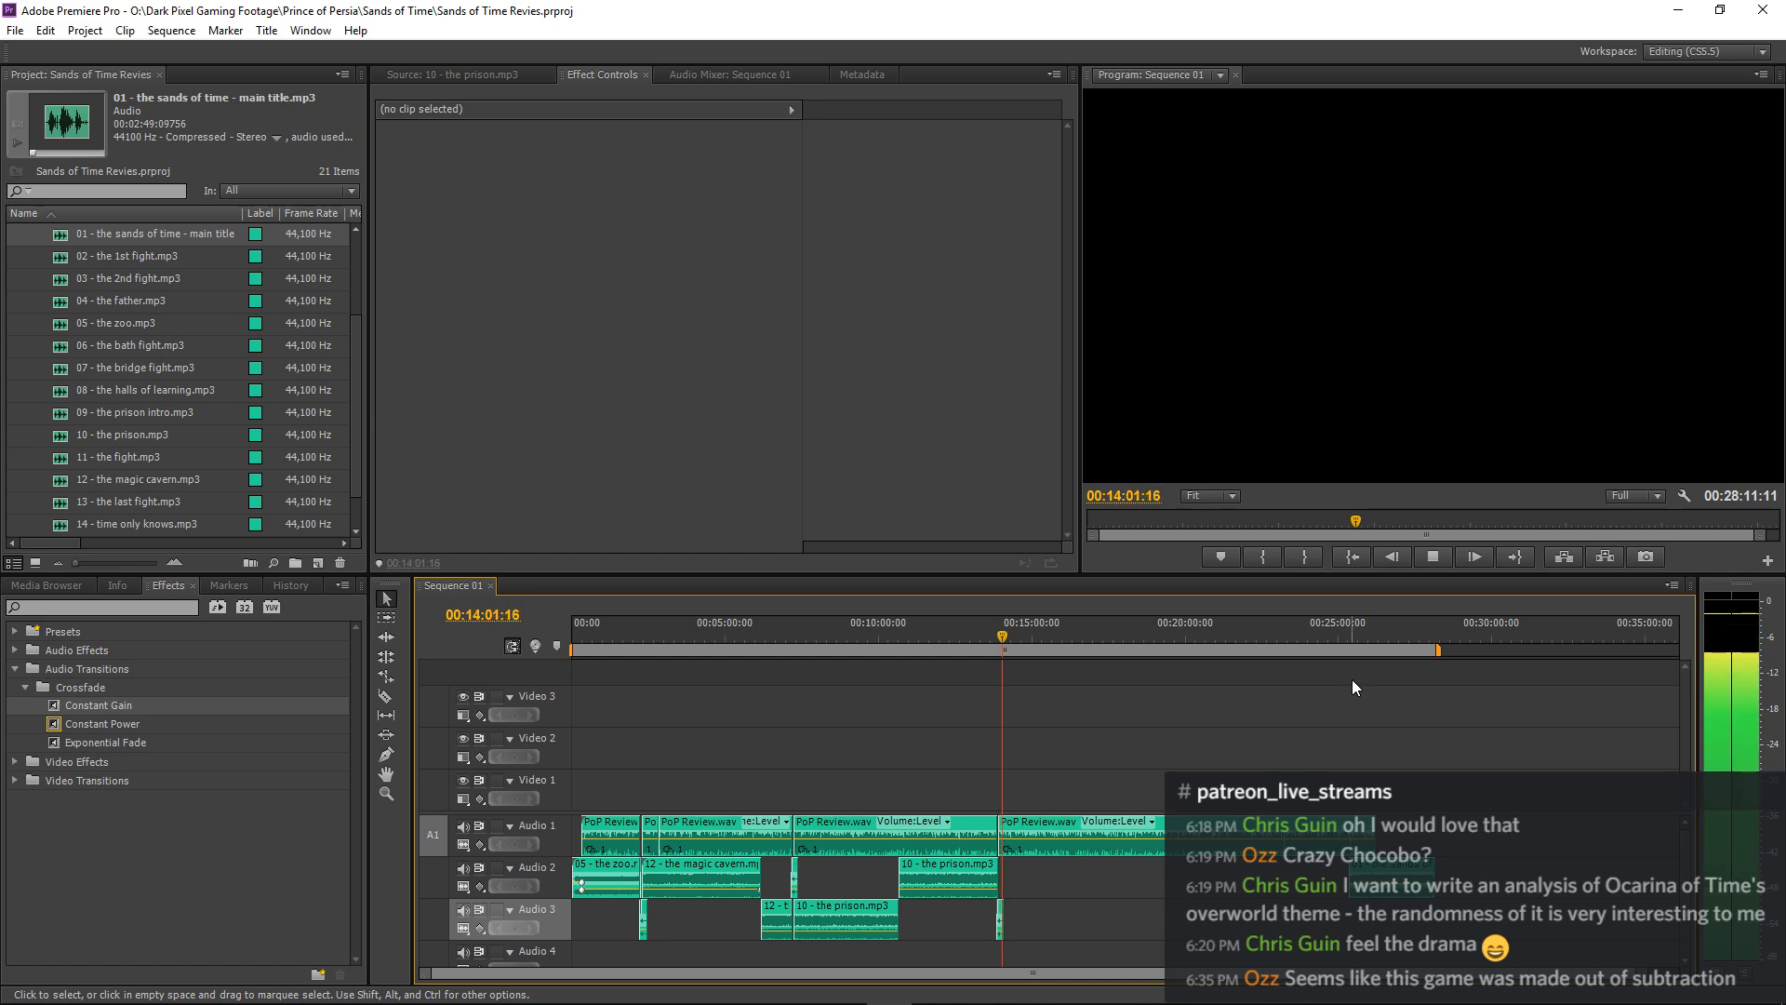
pyautogui.press('=')
pyautogui.press('=')
pyautogui.press('=')
pyautogui.press('=')
pyautogui.press('=')
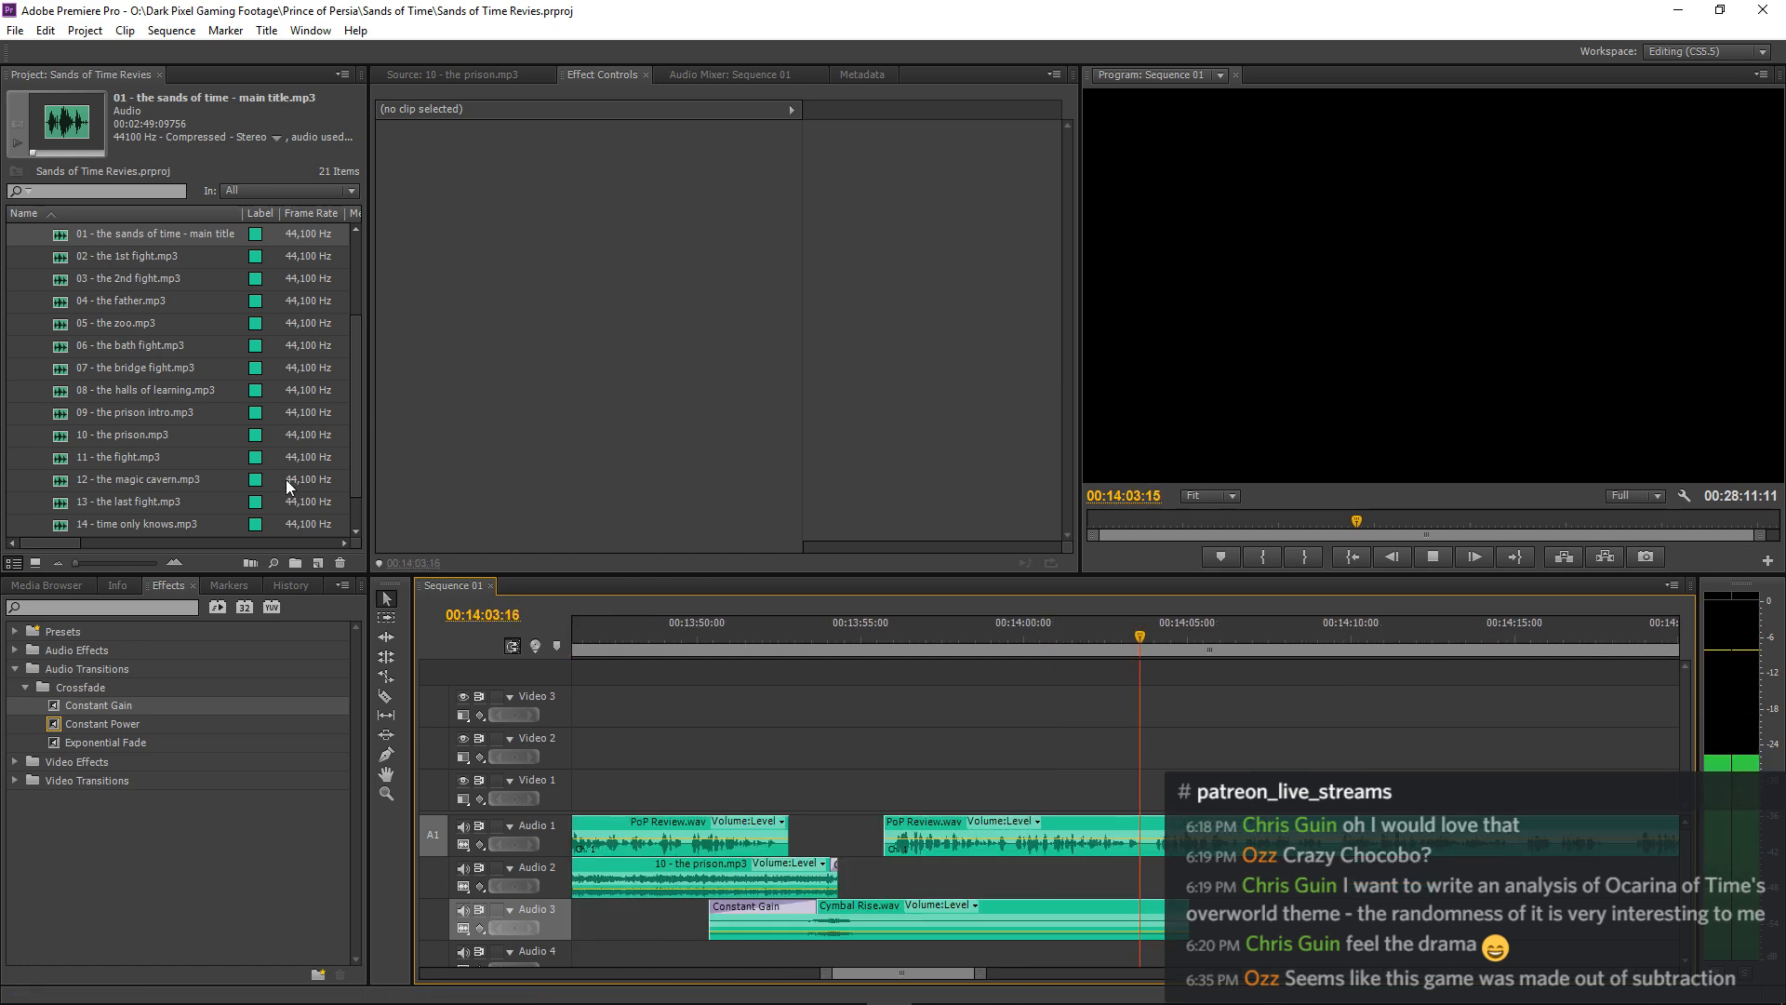
# Preview 11 - the fight.mp3 from the project and place it on Audio 2 at about 00:13:55:11, just before the narration resumes.
pyautogui.scroll(-1, 126, 424)
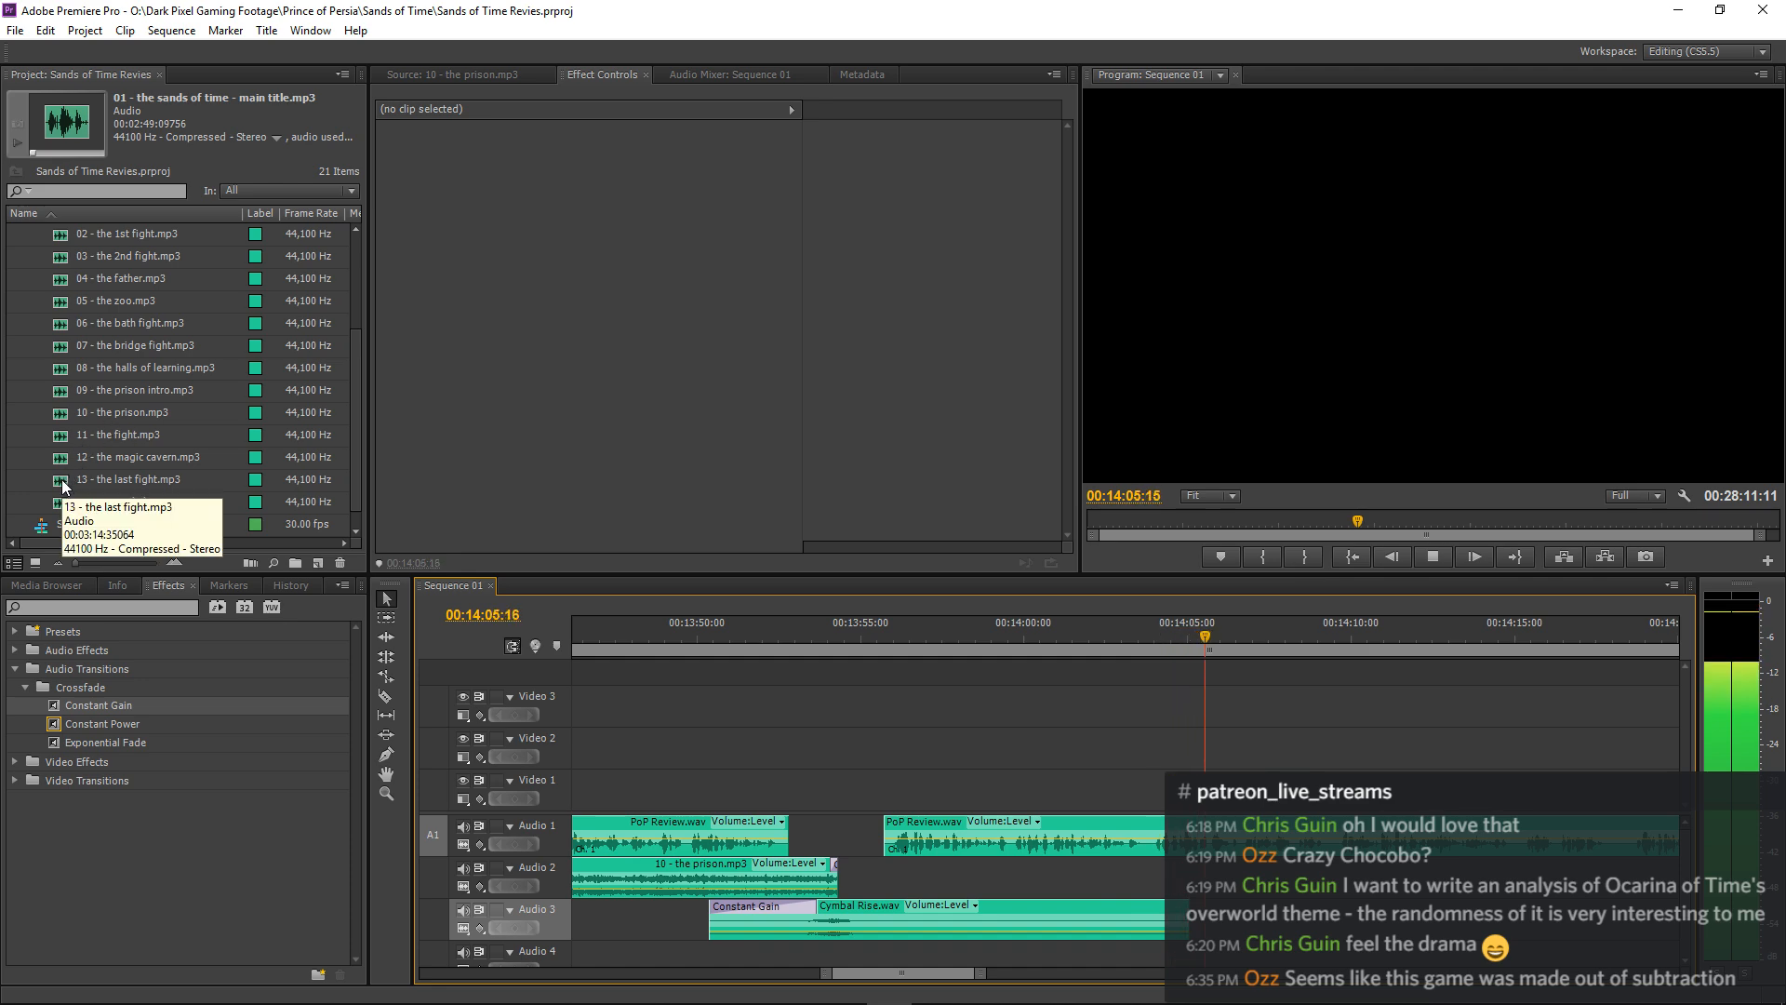
pyautogui.press('space')
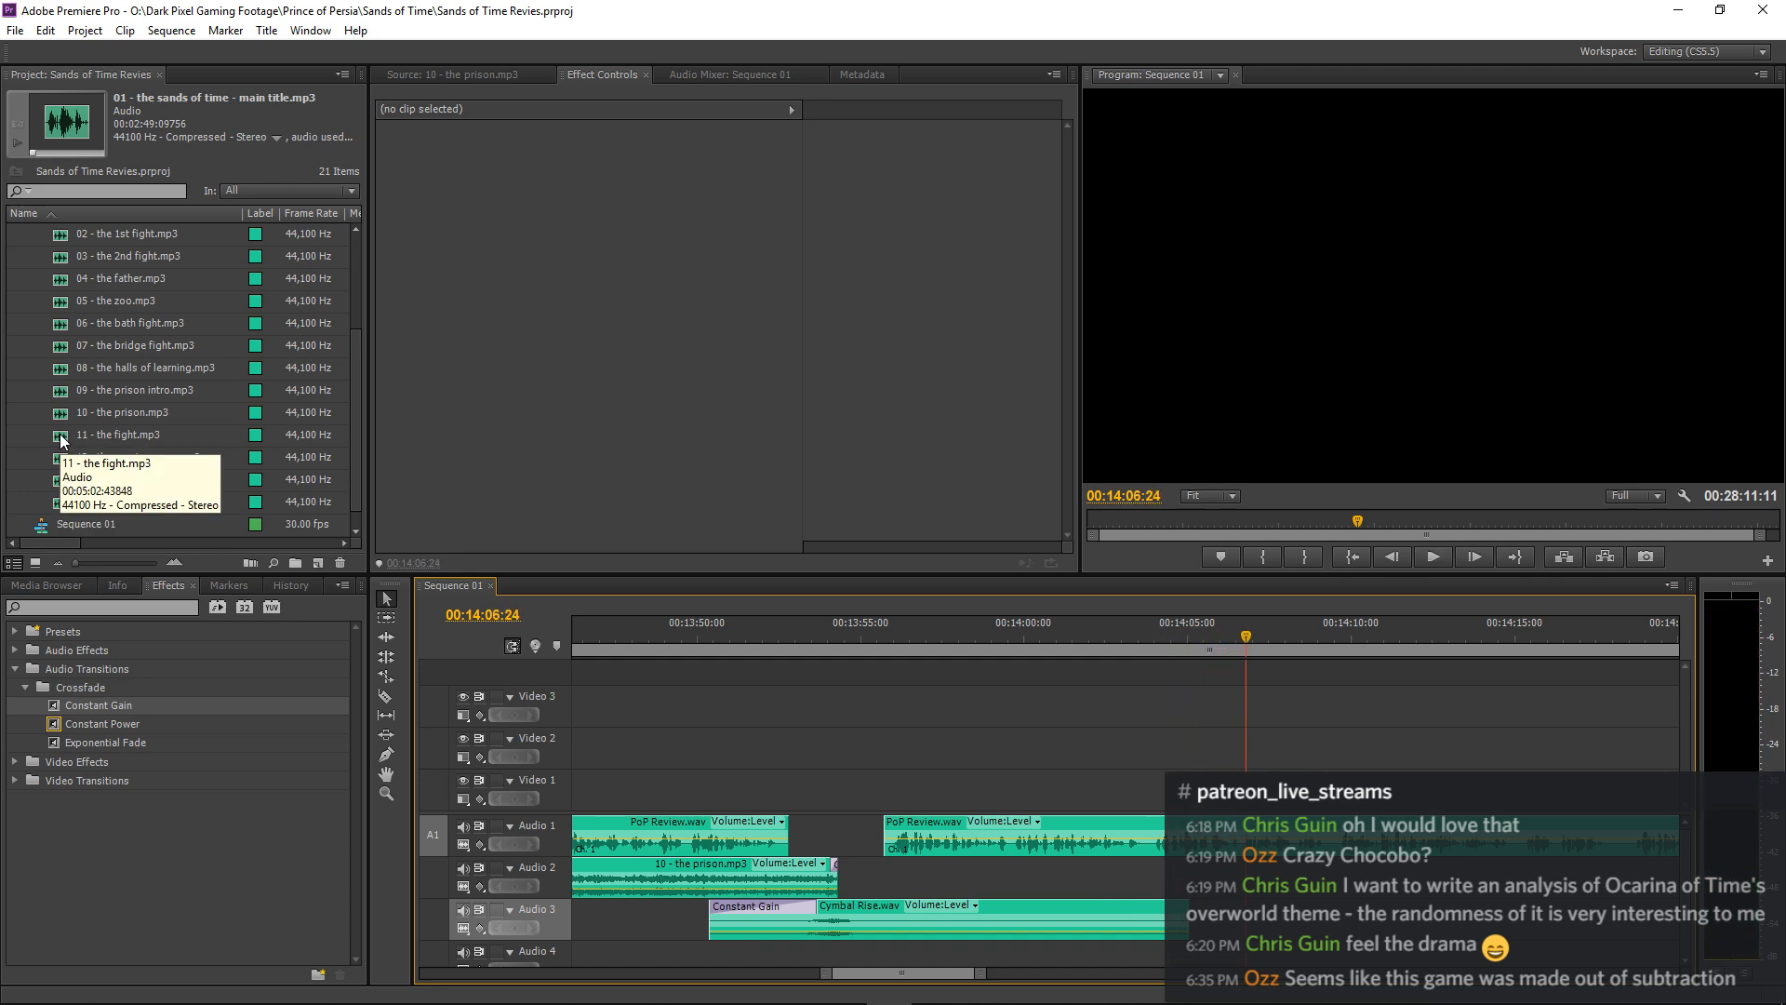
pyautogui.doubleClick(60, 433)
pyautogui.press('space')
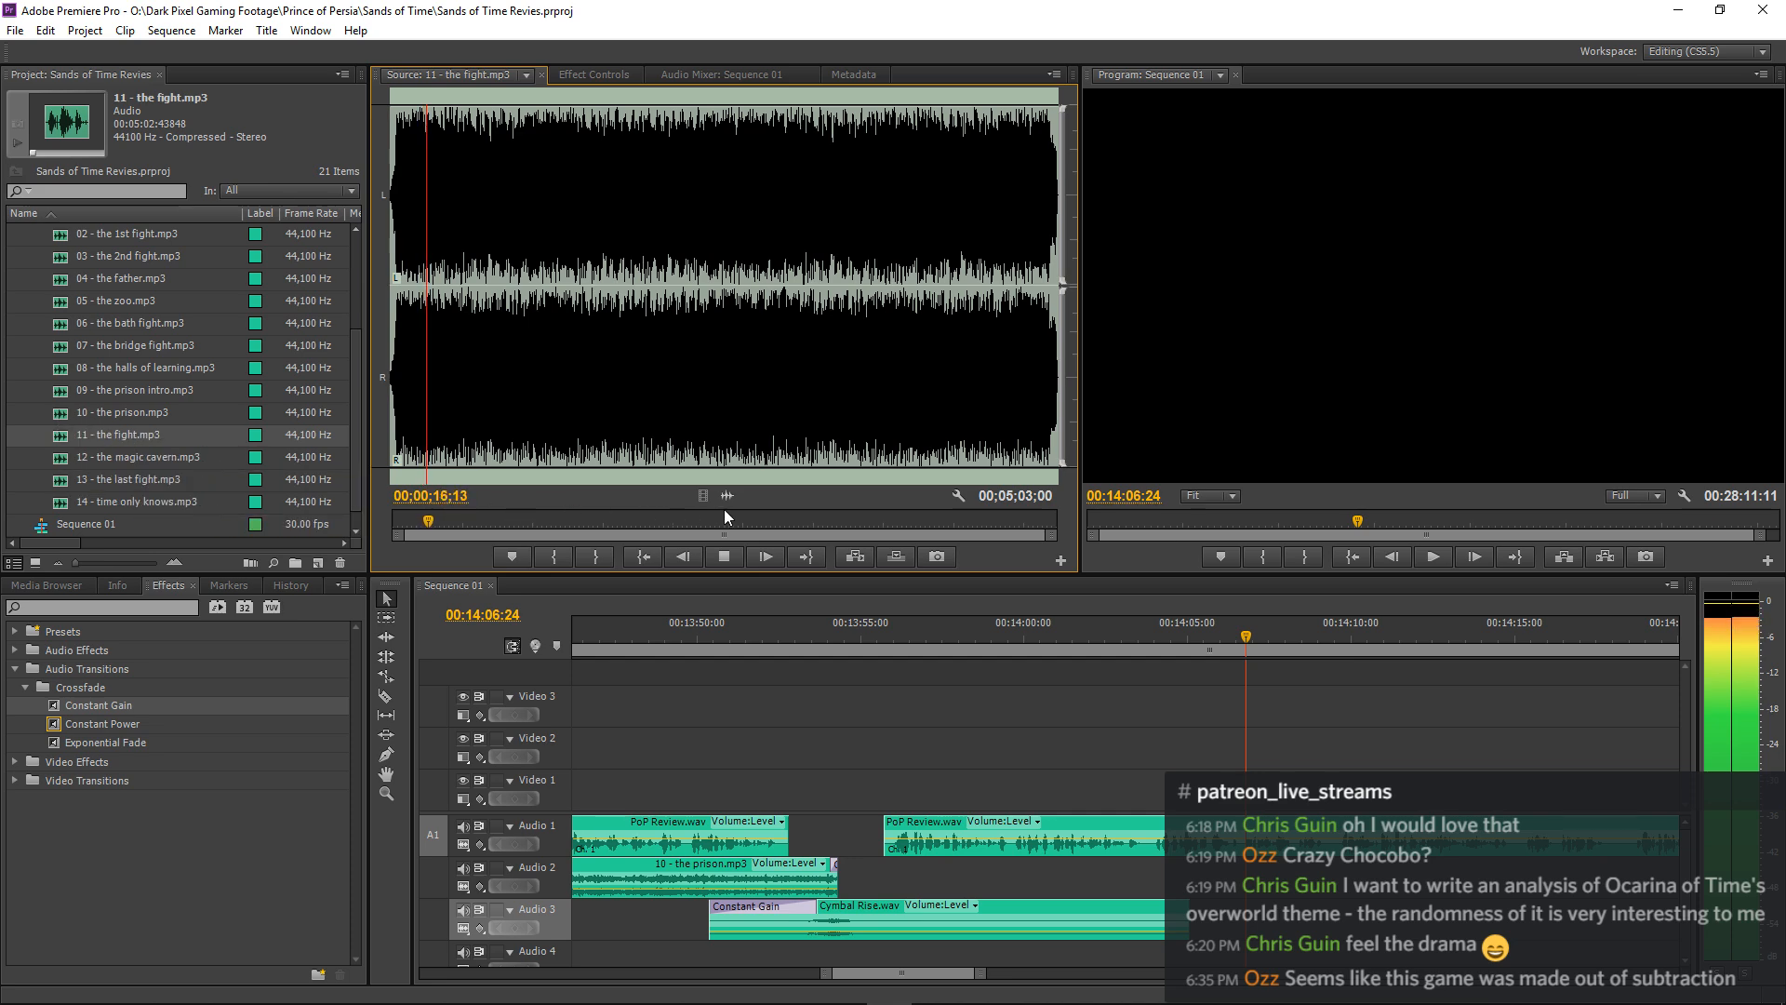
pyautogui.press('space')
pyautogui.moveTo(854, 725); pyautogui.dragTo(912, 875)
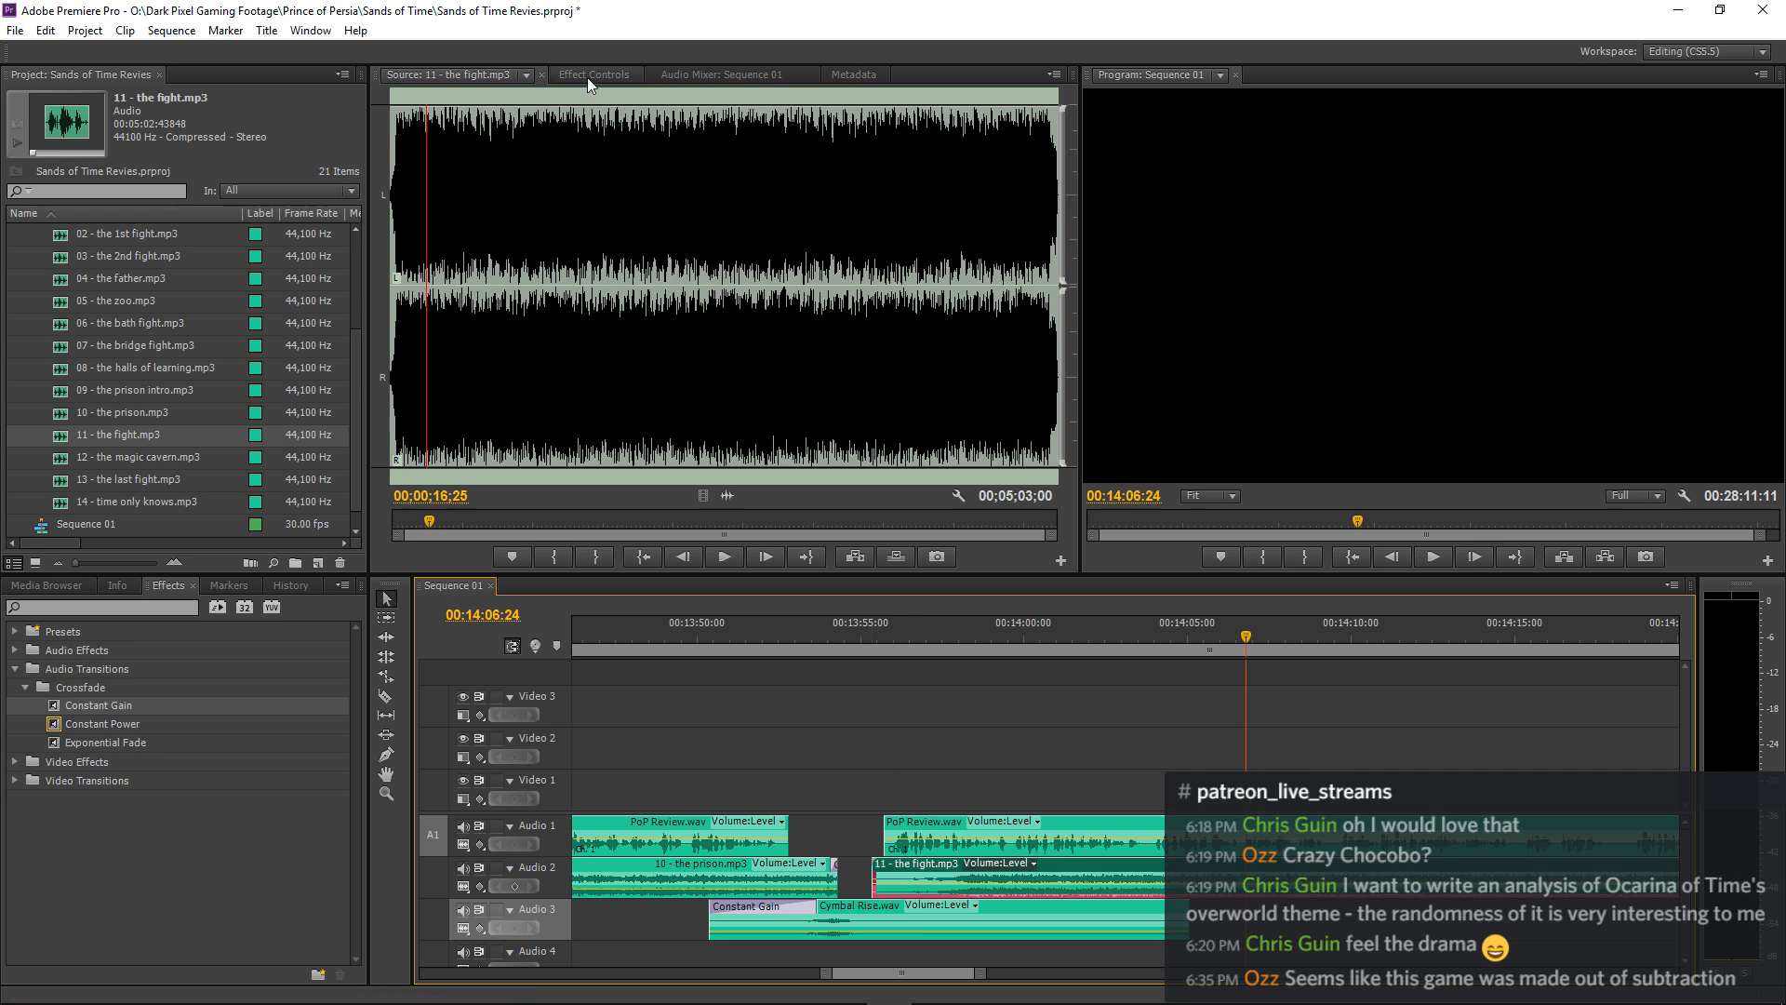
# Set the volume level of 11 - the fight.mp3 to -25.0 dB and play it from about 00:13:55.
pyautogui.click(588, 76)
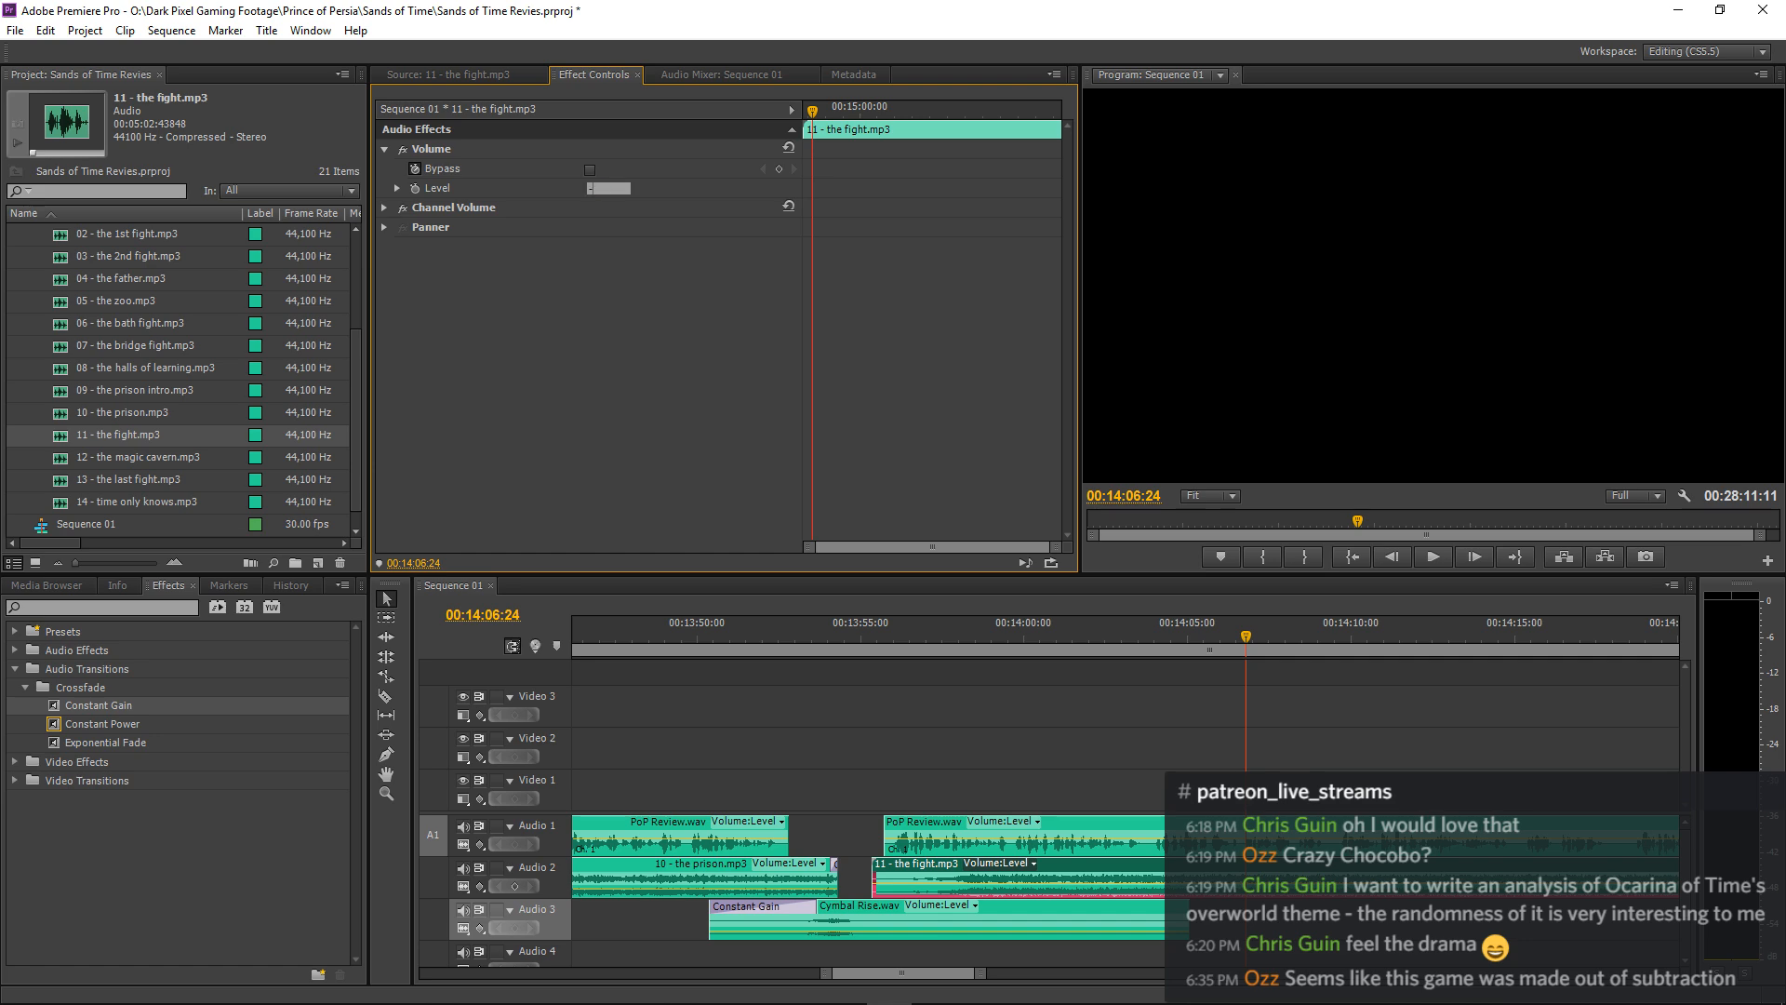
pyautogui.click(861, 642)
pyautogui.press('space')
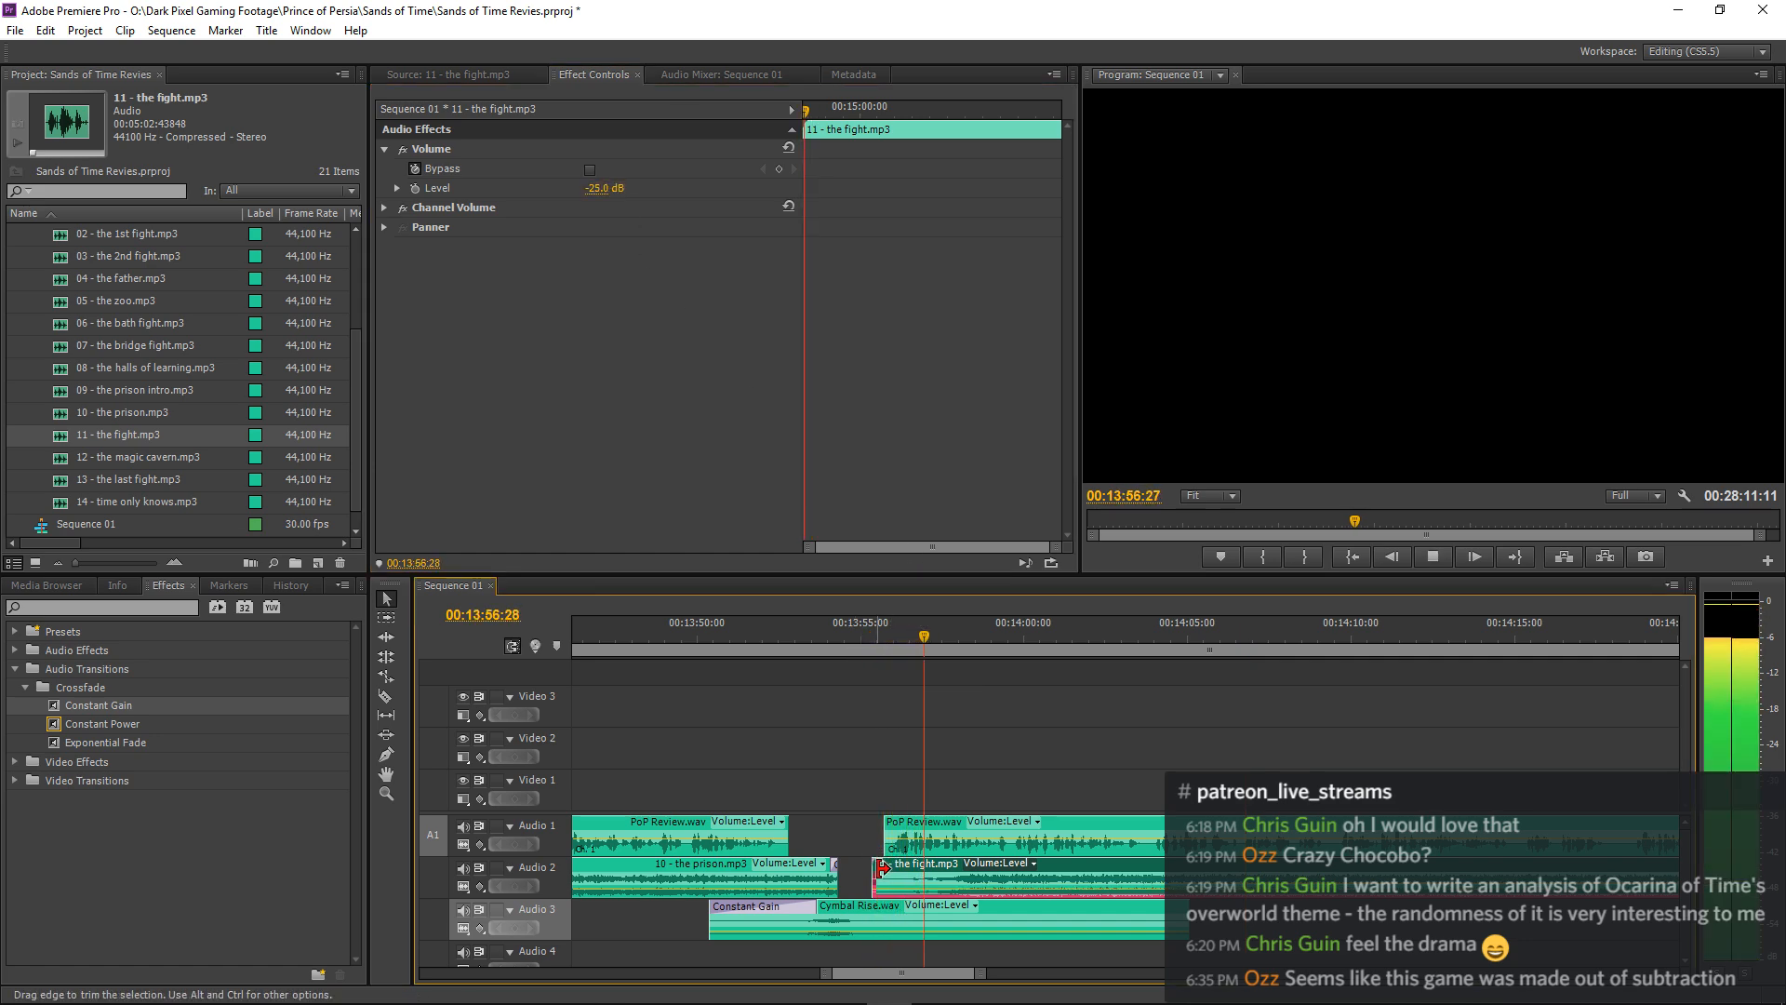
pyautogui.press('space')
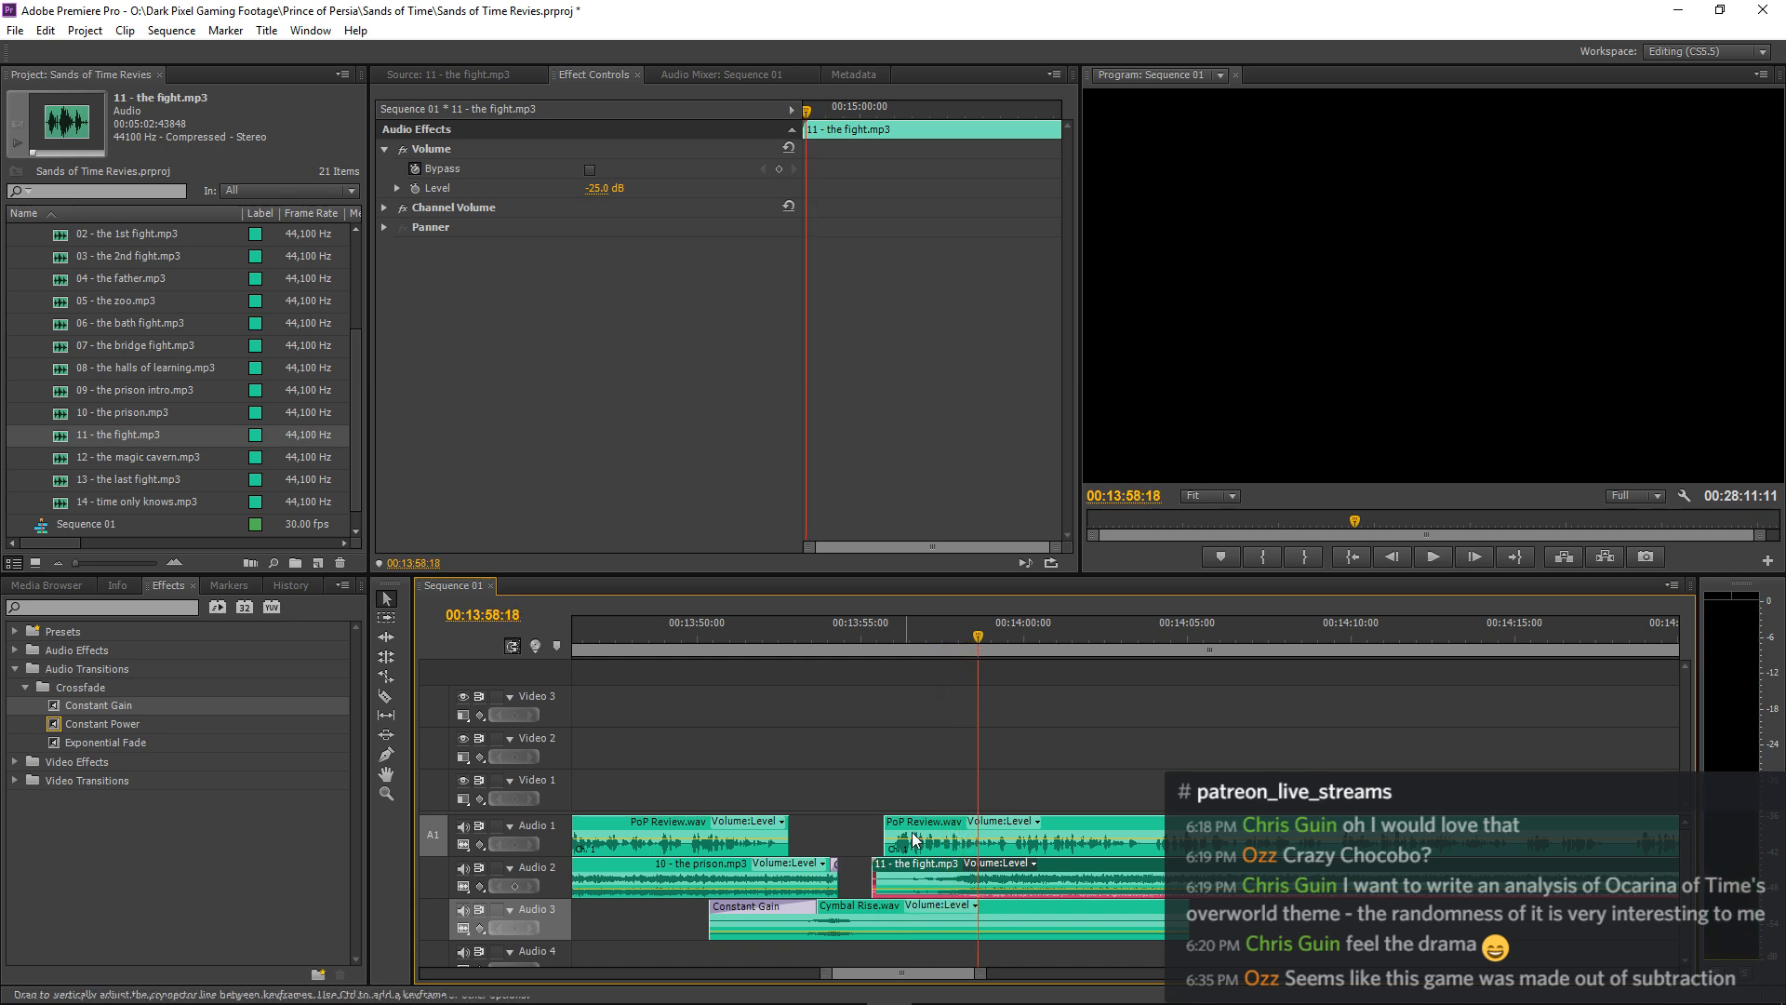
# Trim the beginning of 11 - the fight.mp3, align it with the start of the resuming narration, and play the transition.
pyautogui.click(969, 640)
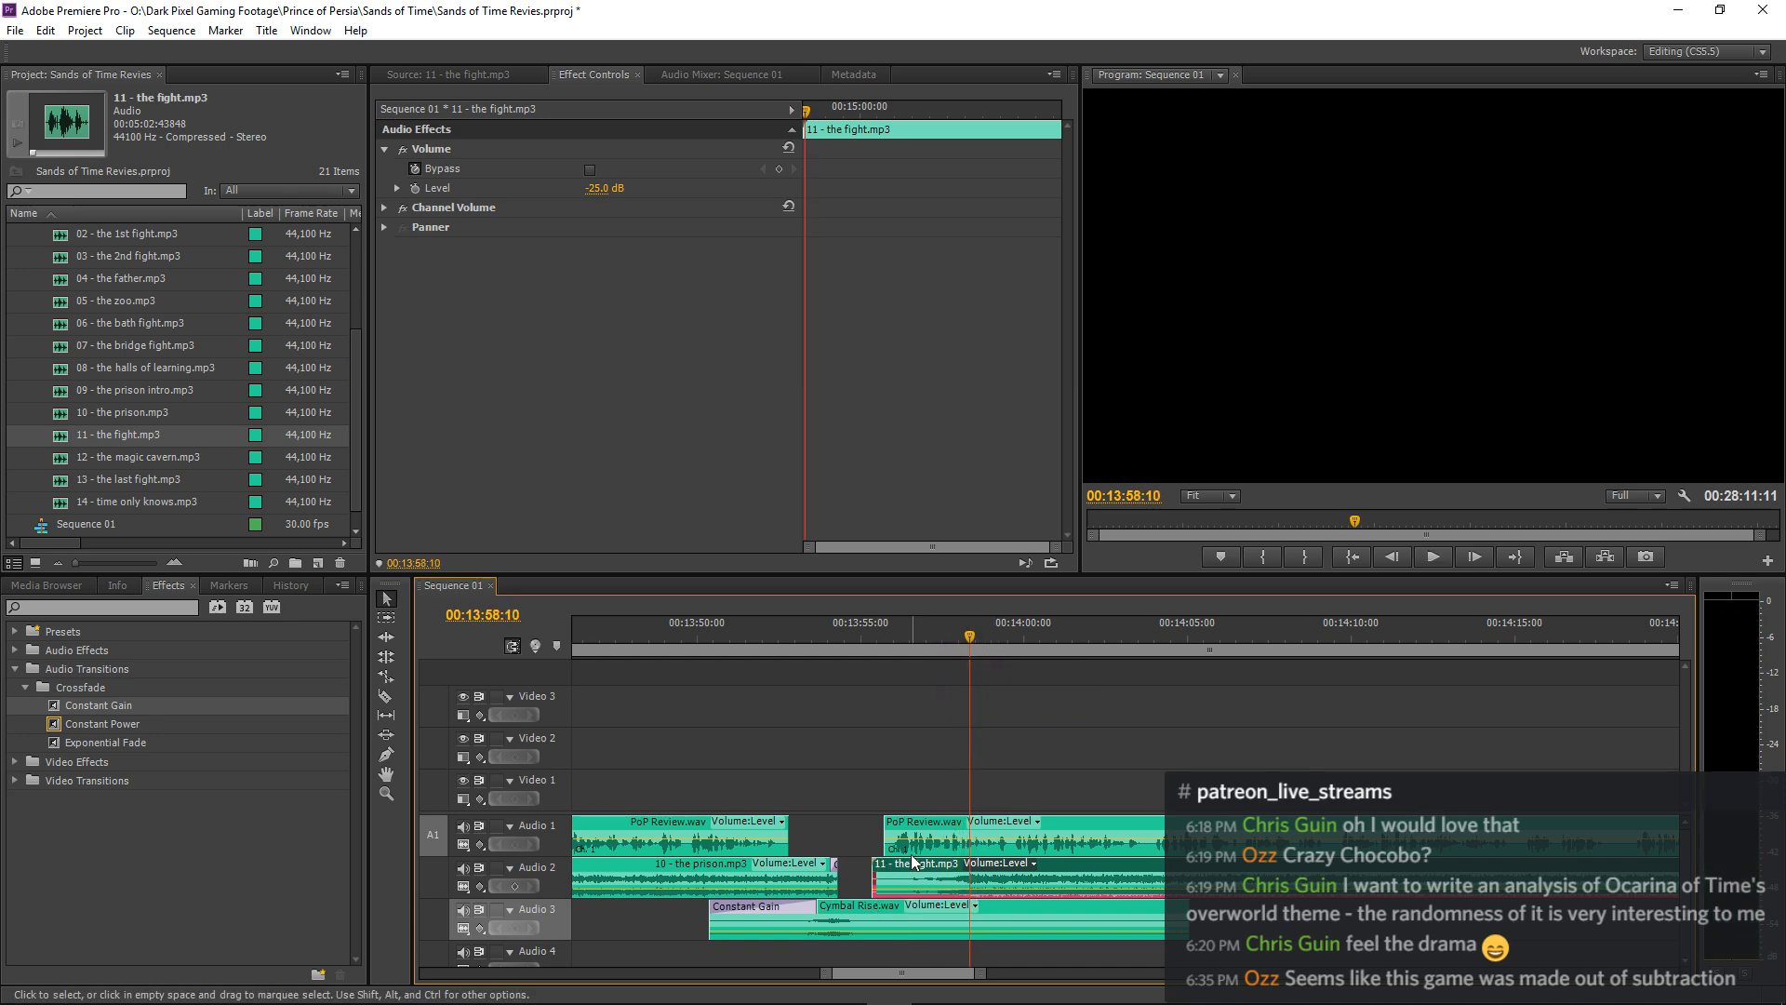
pyautogui.moveTo(877, 878); pyautogui.dragTo(932, 871)
pyautogui.click(818, 640)
pyautogui.press('space')
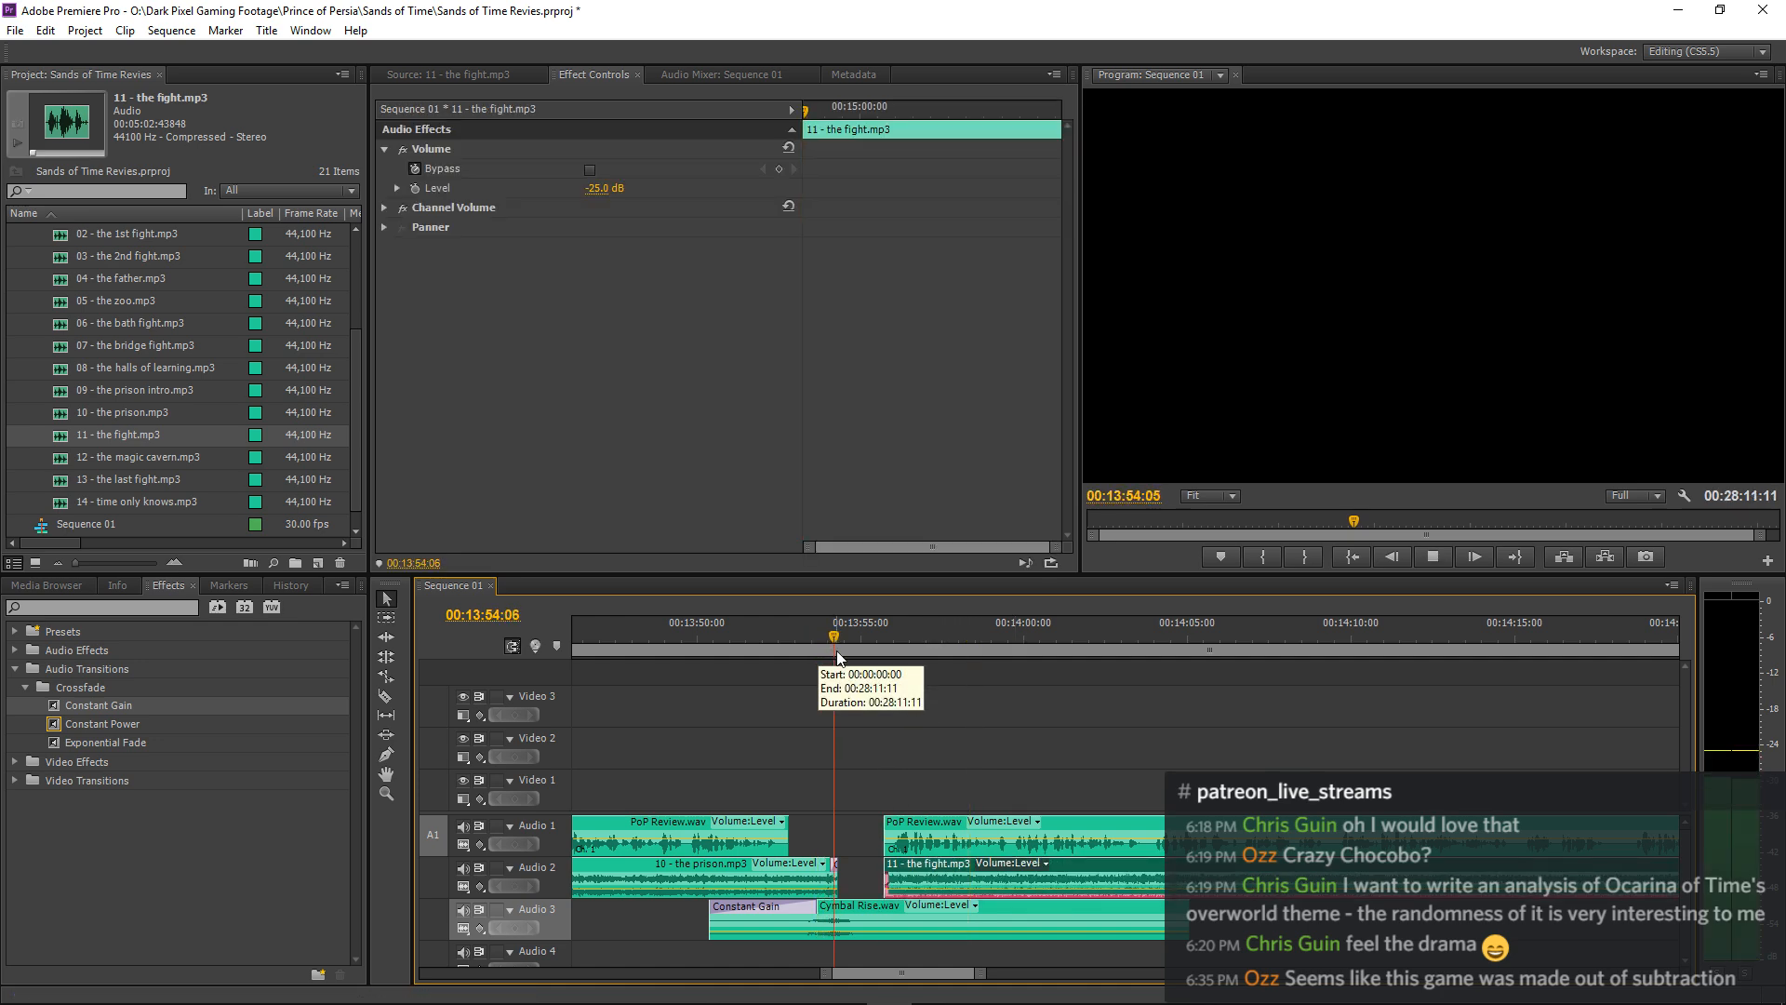
pyautogui.press('space')
# Shift 11 - the fight.mp3 slightly earlier on Audio 2, just ahead of the narration, and play the transition again.
pyautogui.moveTo(921, 865); pyautogui.dragTo(911, 868)
pyautogui.click(800, 646)
pyautogui.press('space')
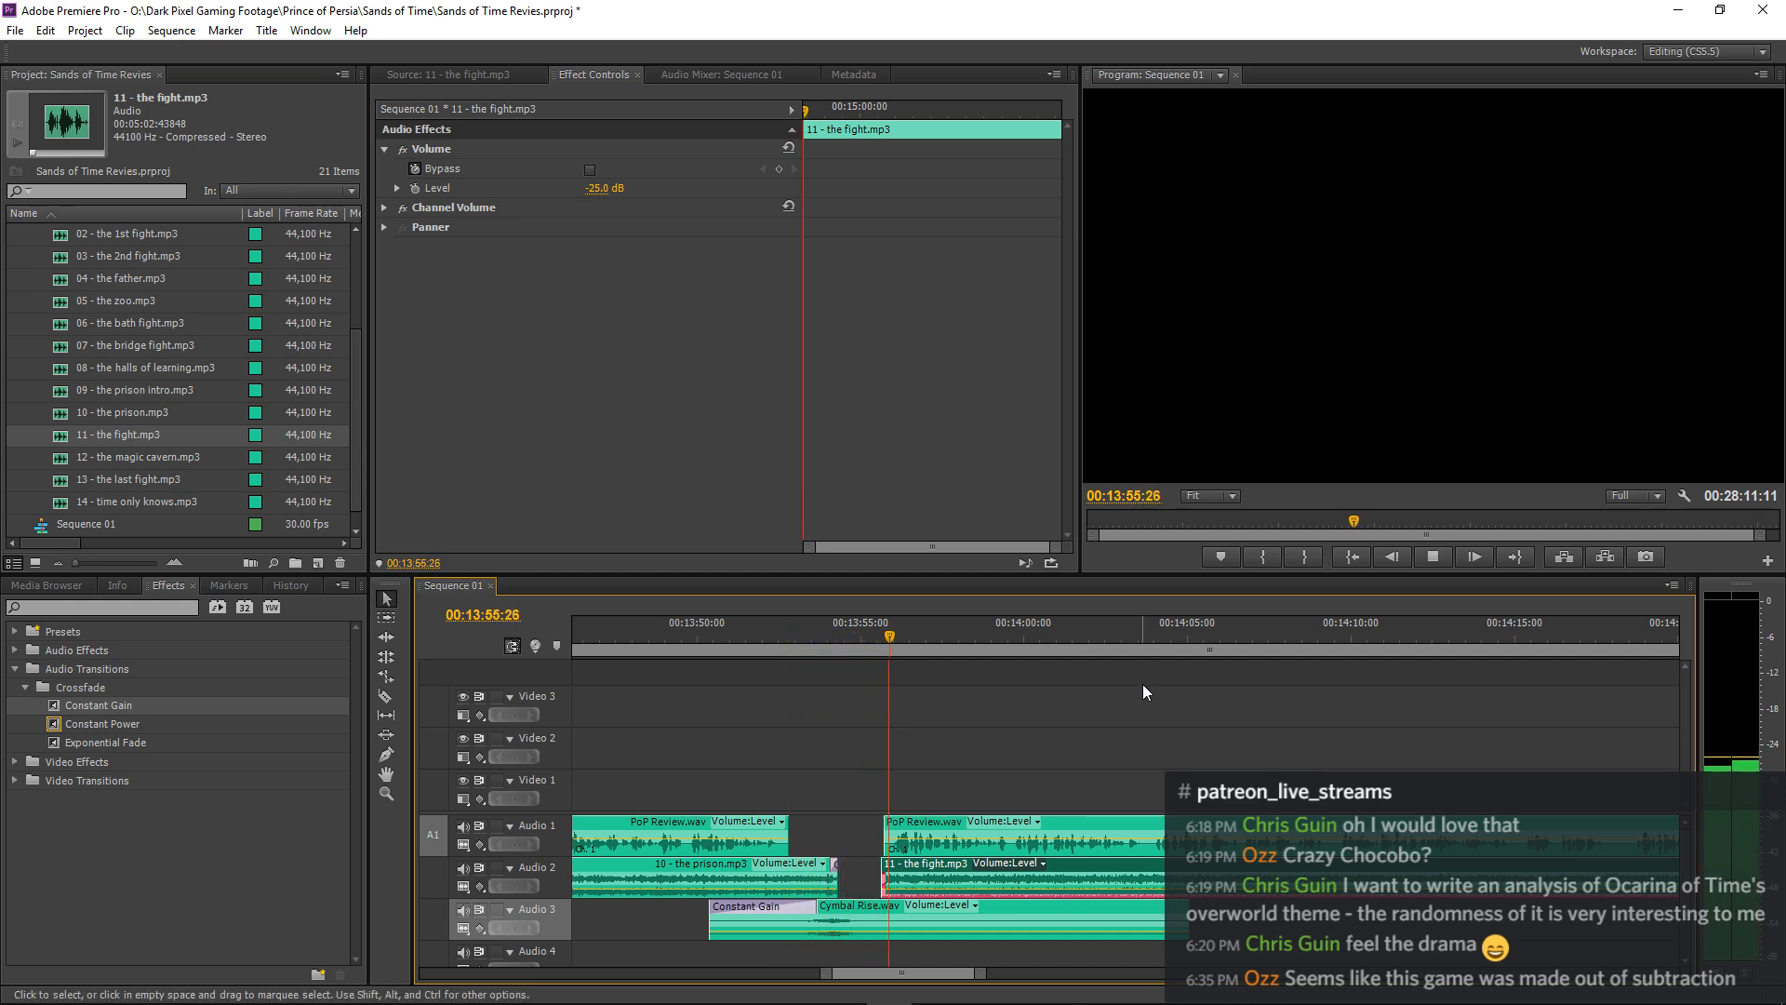
pyautogui.press('=')
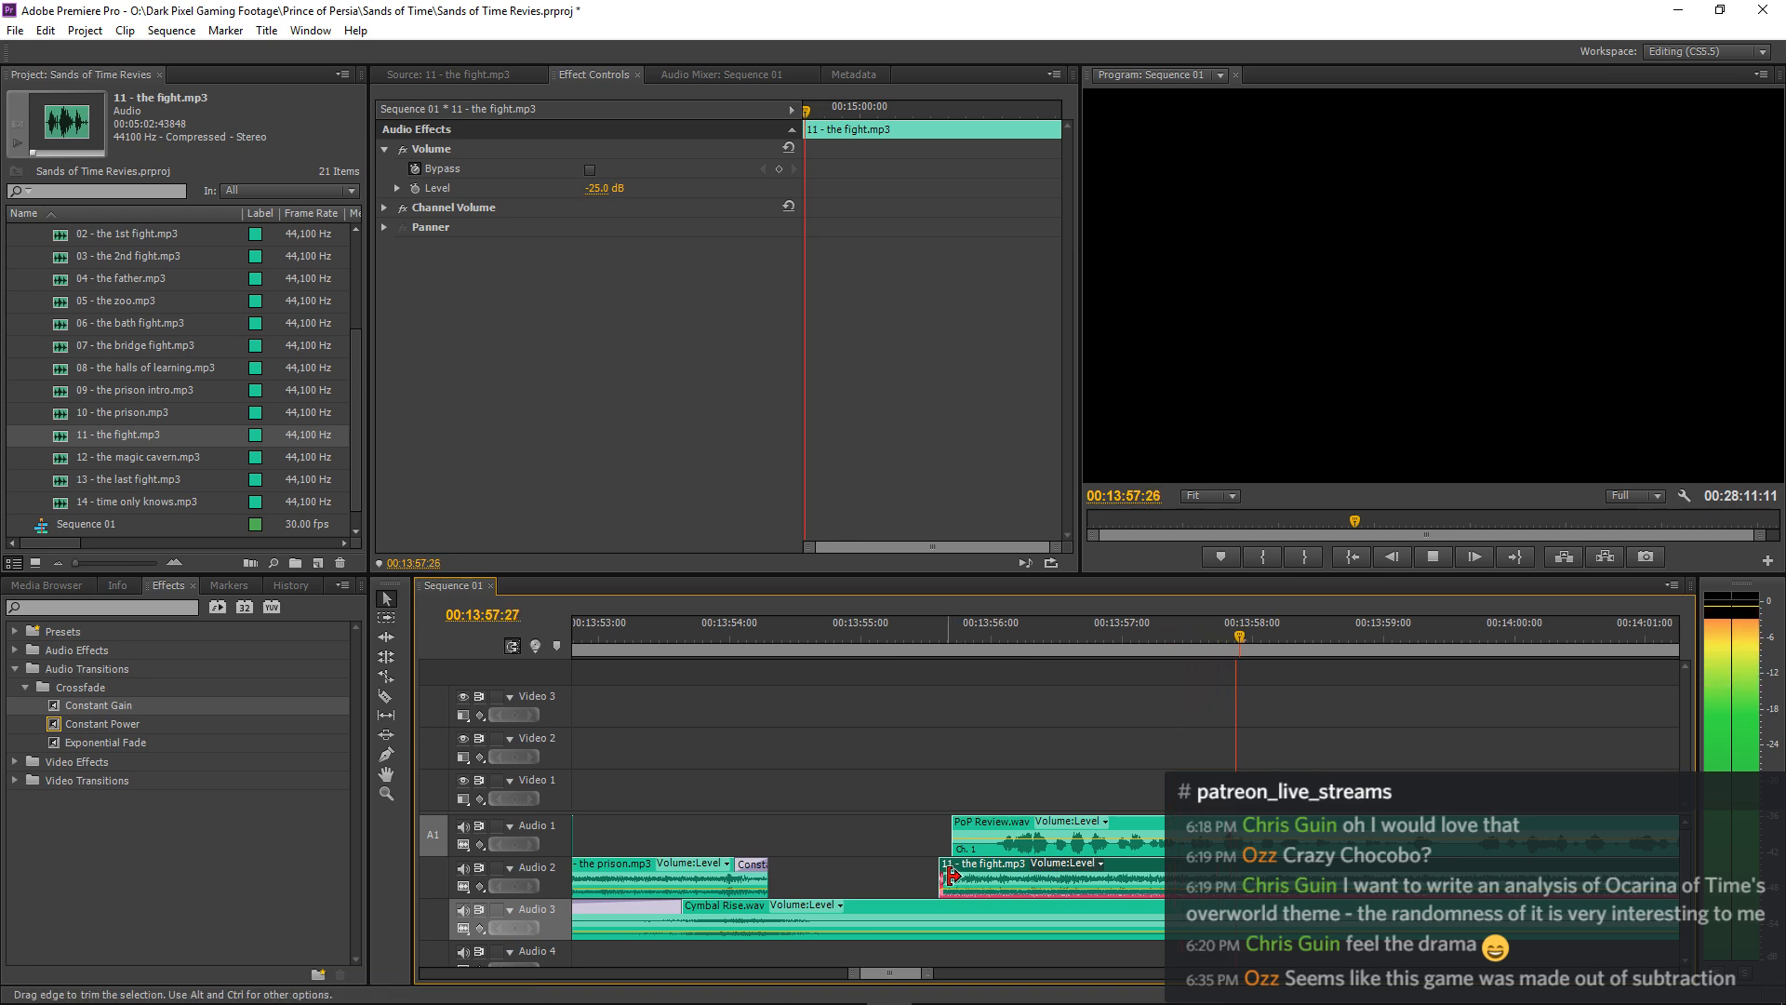
# Extend the start of 11 - the fight.mp3 back to the end of 10 - the prison.mp3 on Audio 2 and play the join.
pyautogui.moveTo(942, 876); pyautogui.dragTo(794, 876)
pyautogui.click(666, 635)
pyautogui.press('space')
pyautogui.press('space')
# Add a Constant Gain fade-in to the start of 11 - the fight.mp3 and play the transition from about 00:13:53:10.
pyautogui.moveTo(58, 706); pyautogui.dragTo(776, 872)
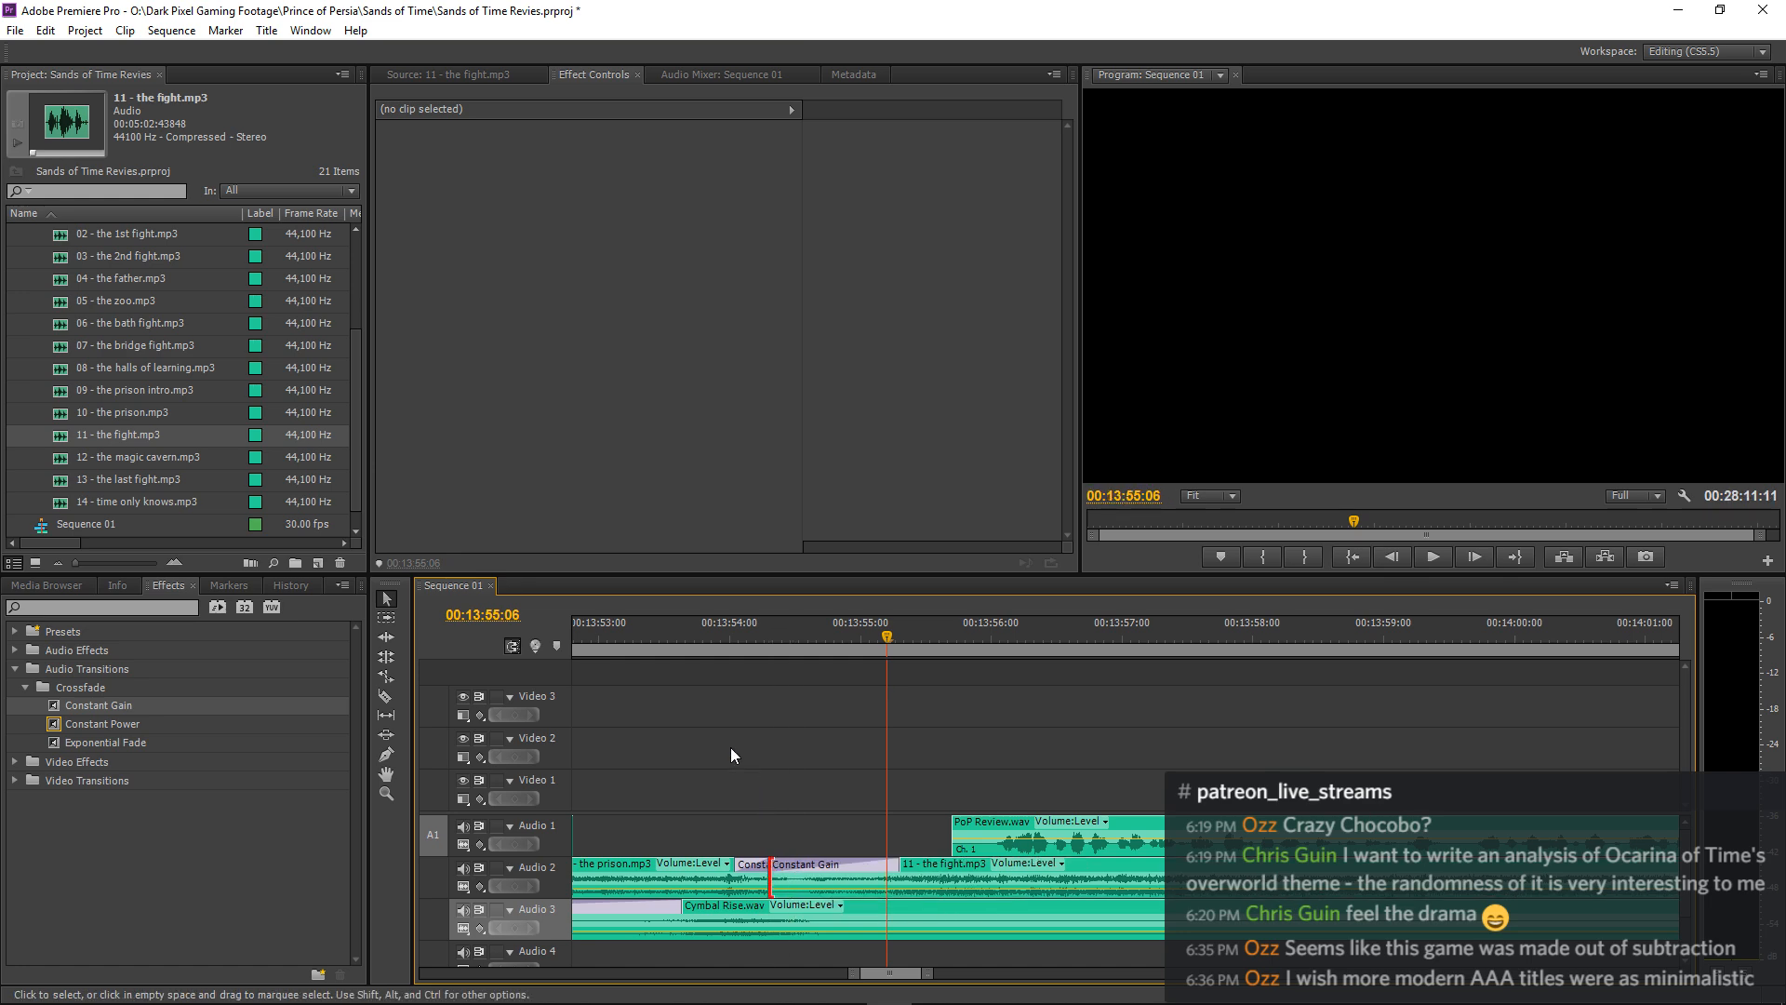
pyautogui.click(637, 636)
pyautogui.press('space')
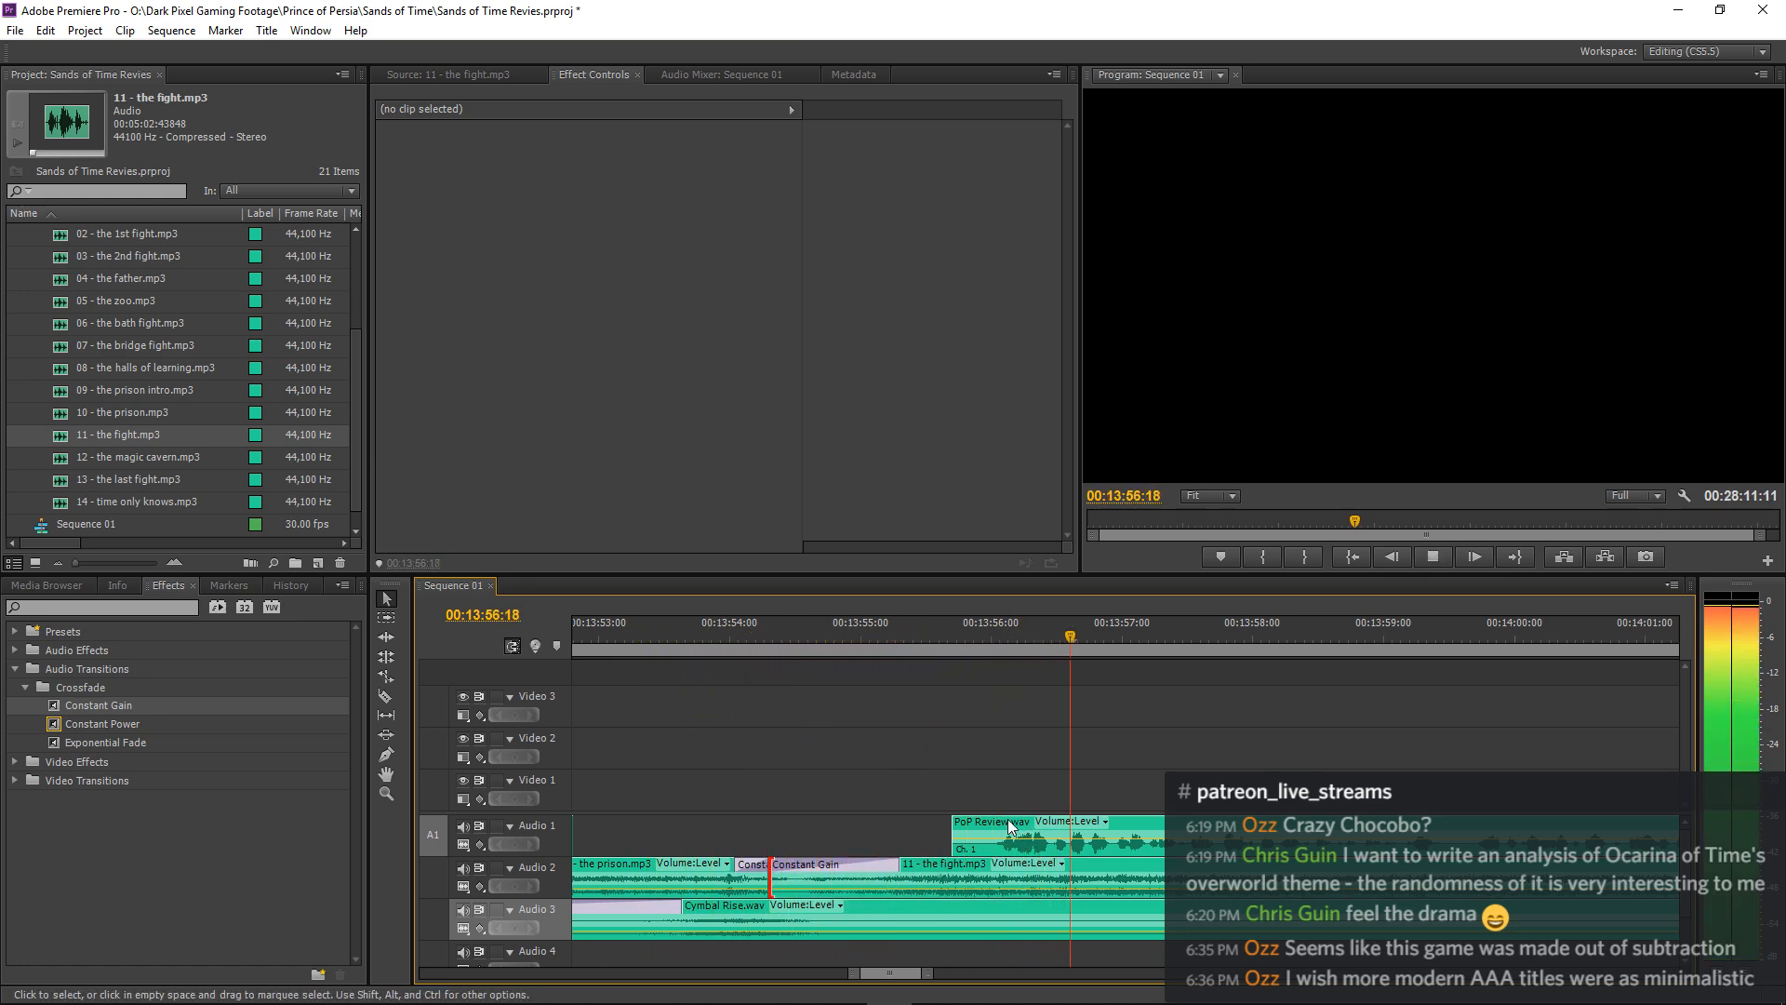
pyautogui.press('space')
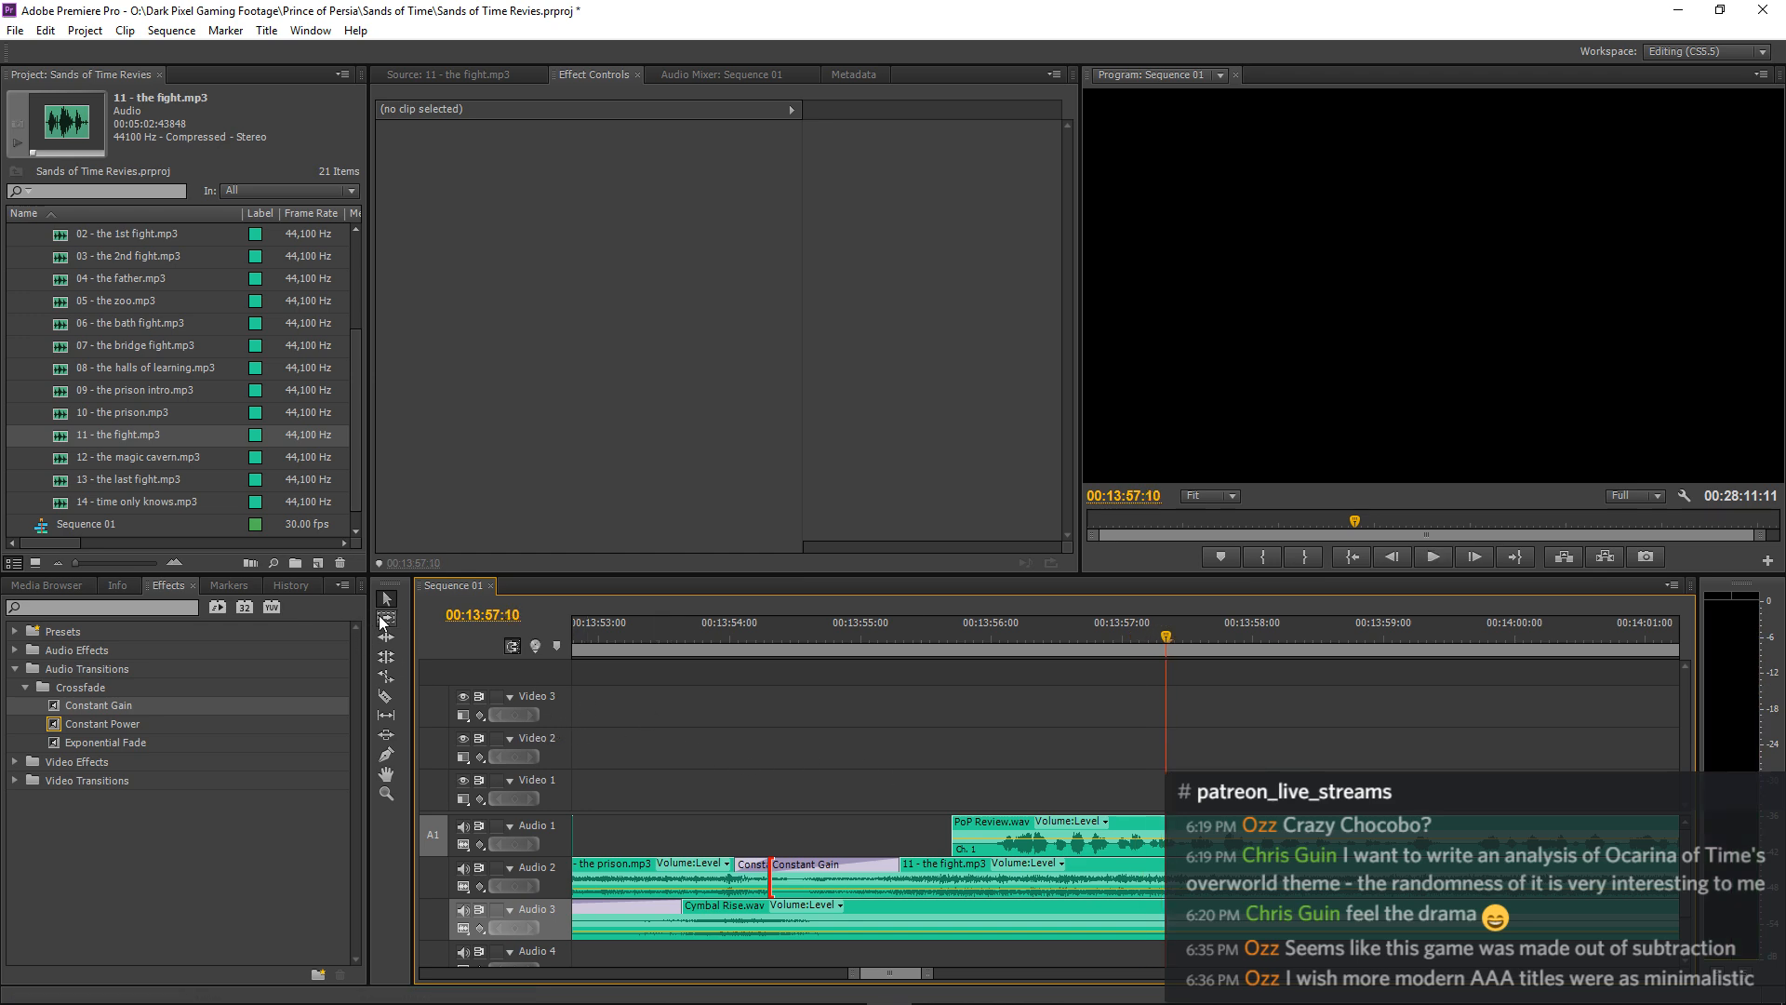
# Select the resuming narration clip and 11 - the fight.mp3, shift both 14 frames later, and move the playhead to 00:13:50:04.
pyautogui.moveTo(966, 773); pyautogui.dragTo(1031, 875)
pyautogui.press('-')
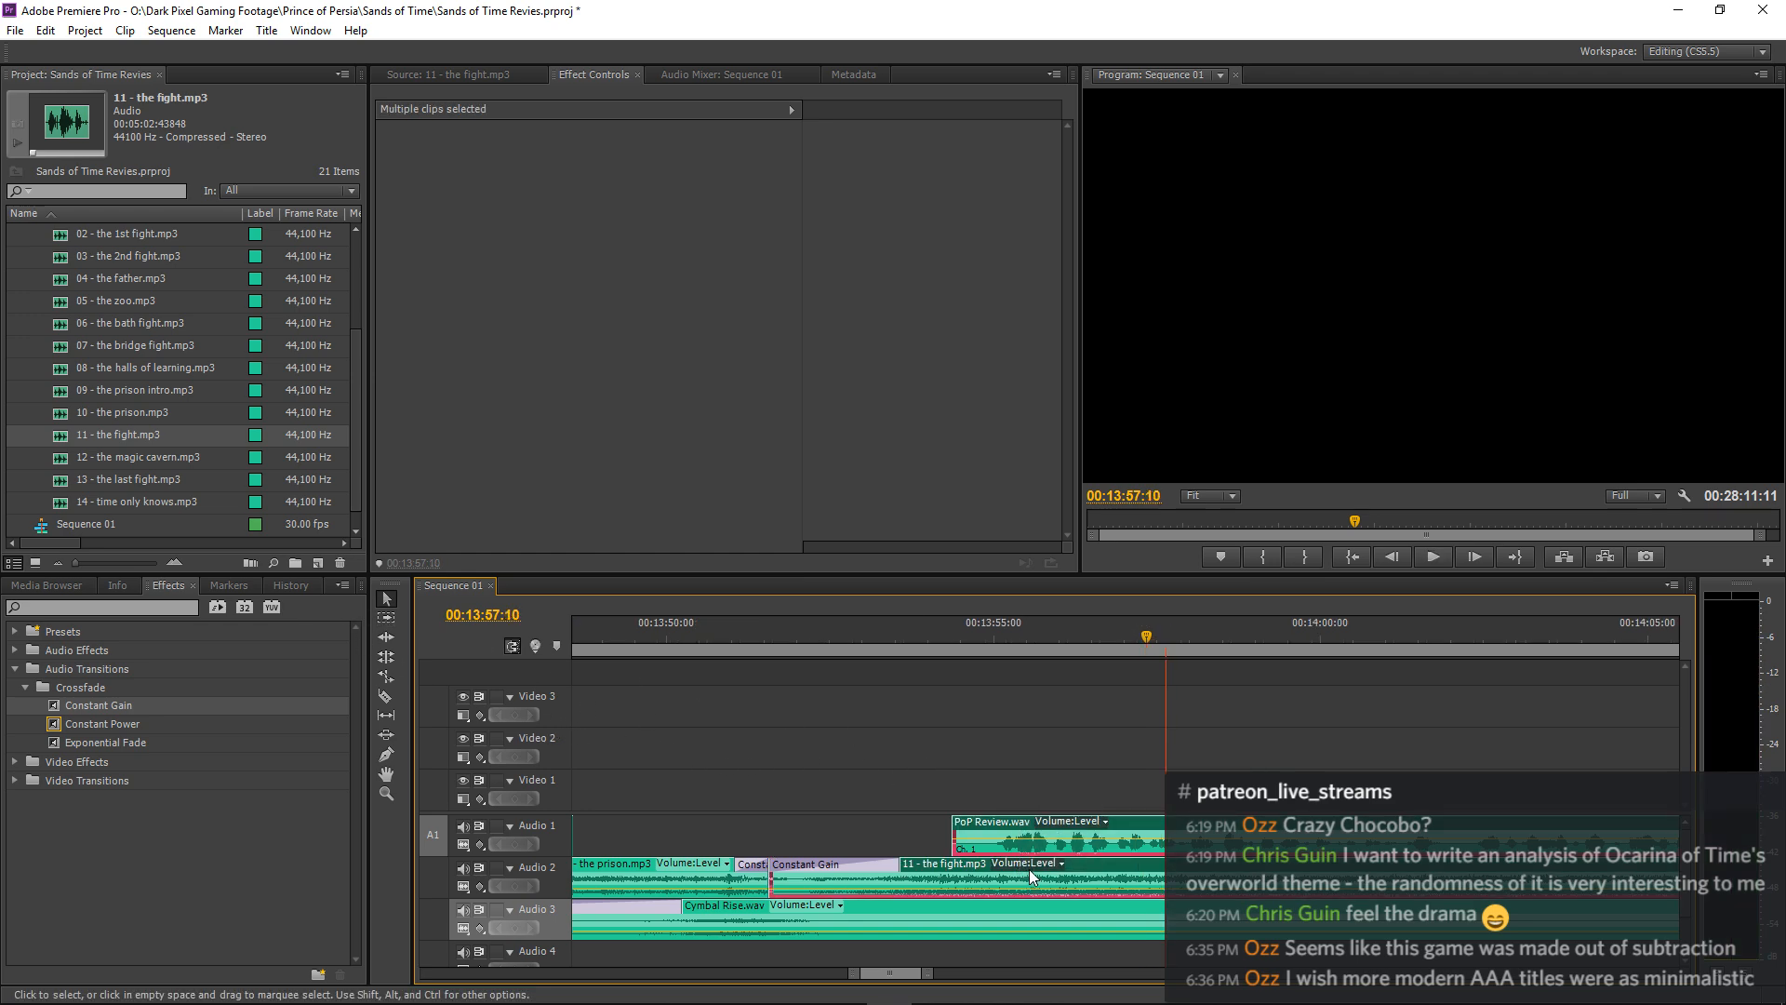
pyautogui.press('-')
pyautogui.press('-')
pyautogui.press('-')
pyautogui.press('-')
pyautogui.press('-')
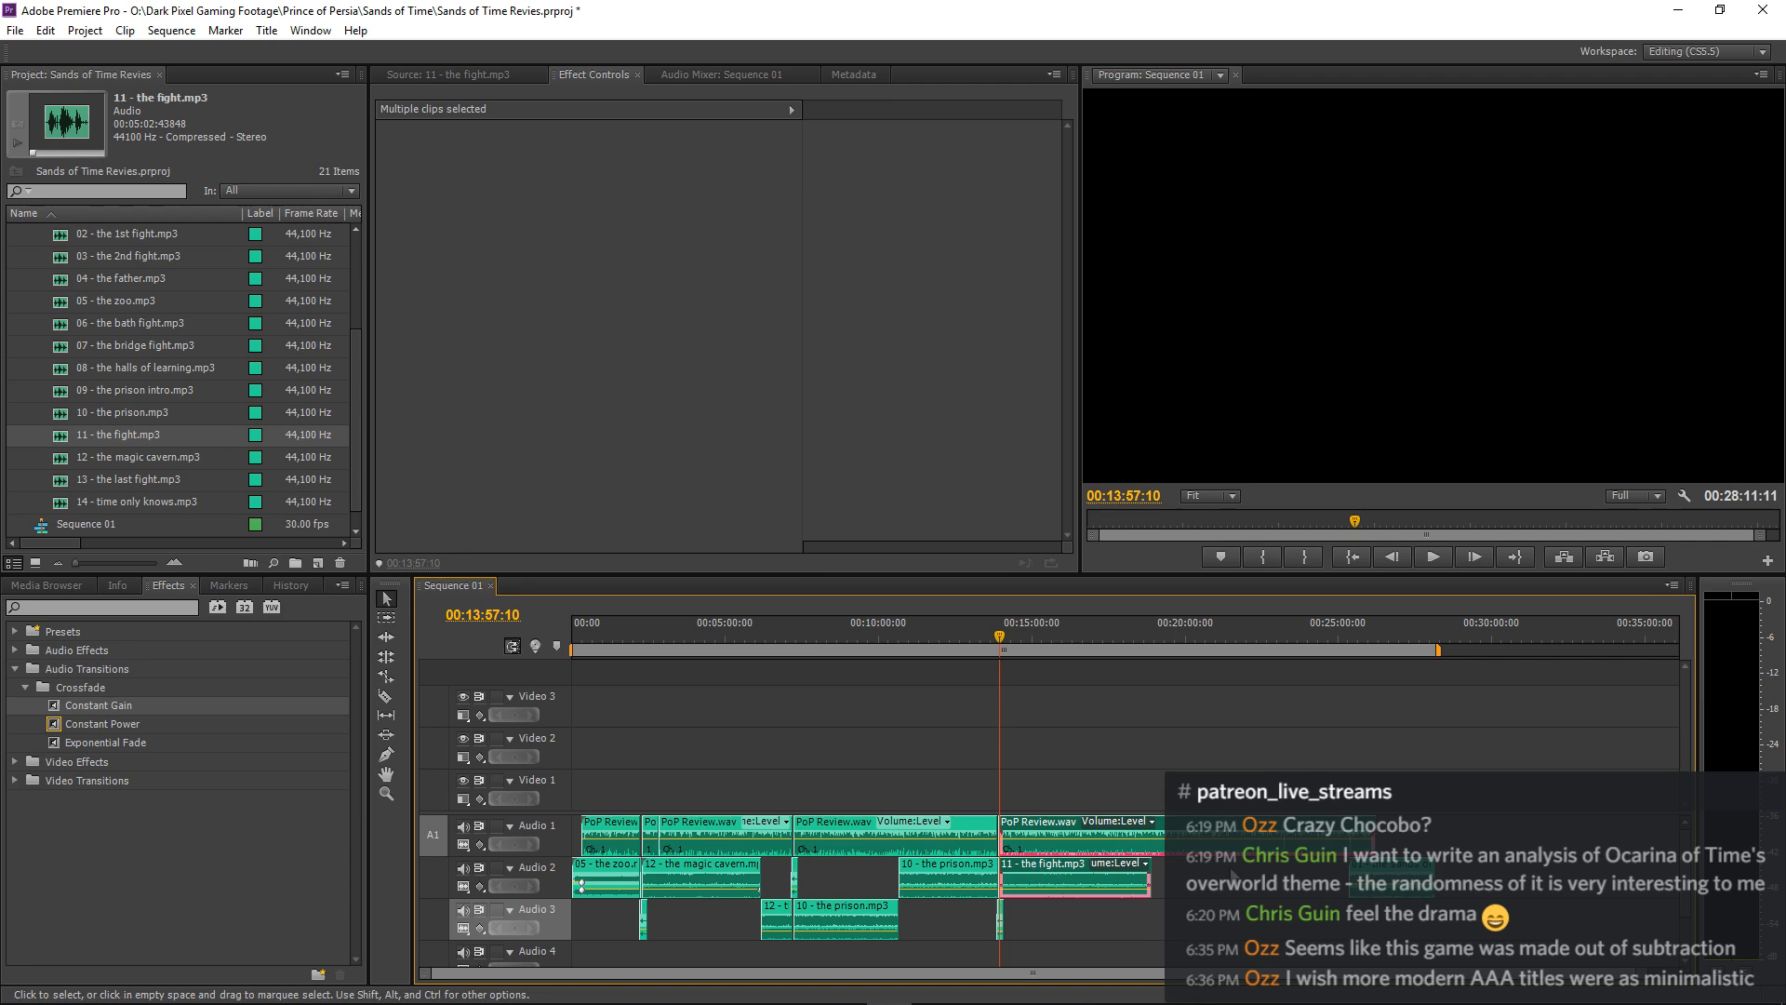
pyautogui.press('=')
pyautogui.press('=')
pyautogui.press('=')
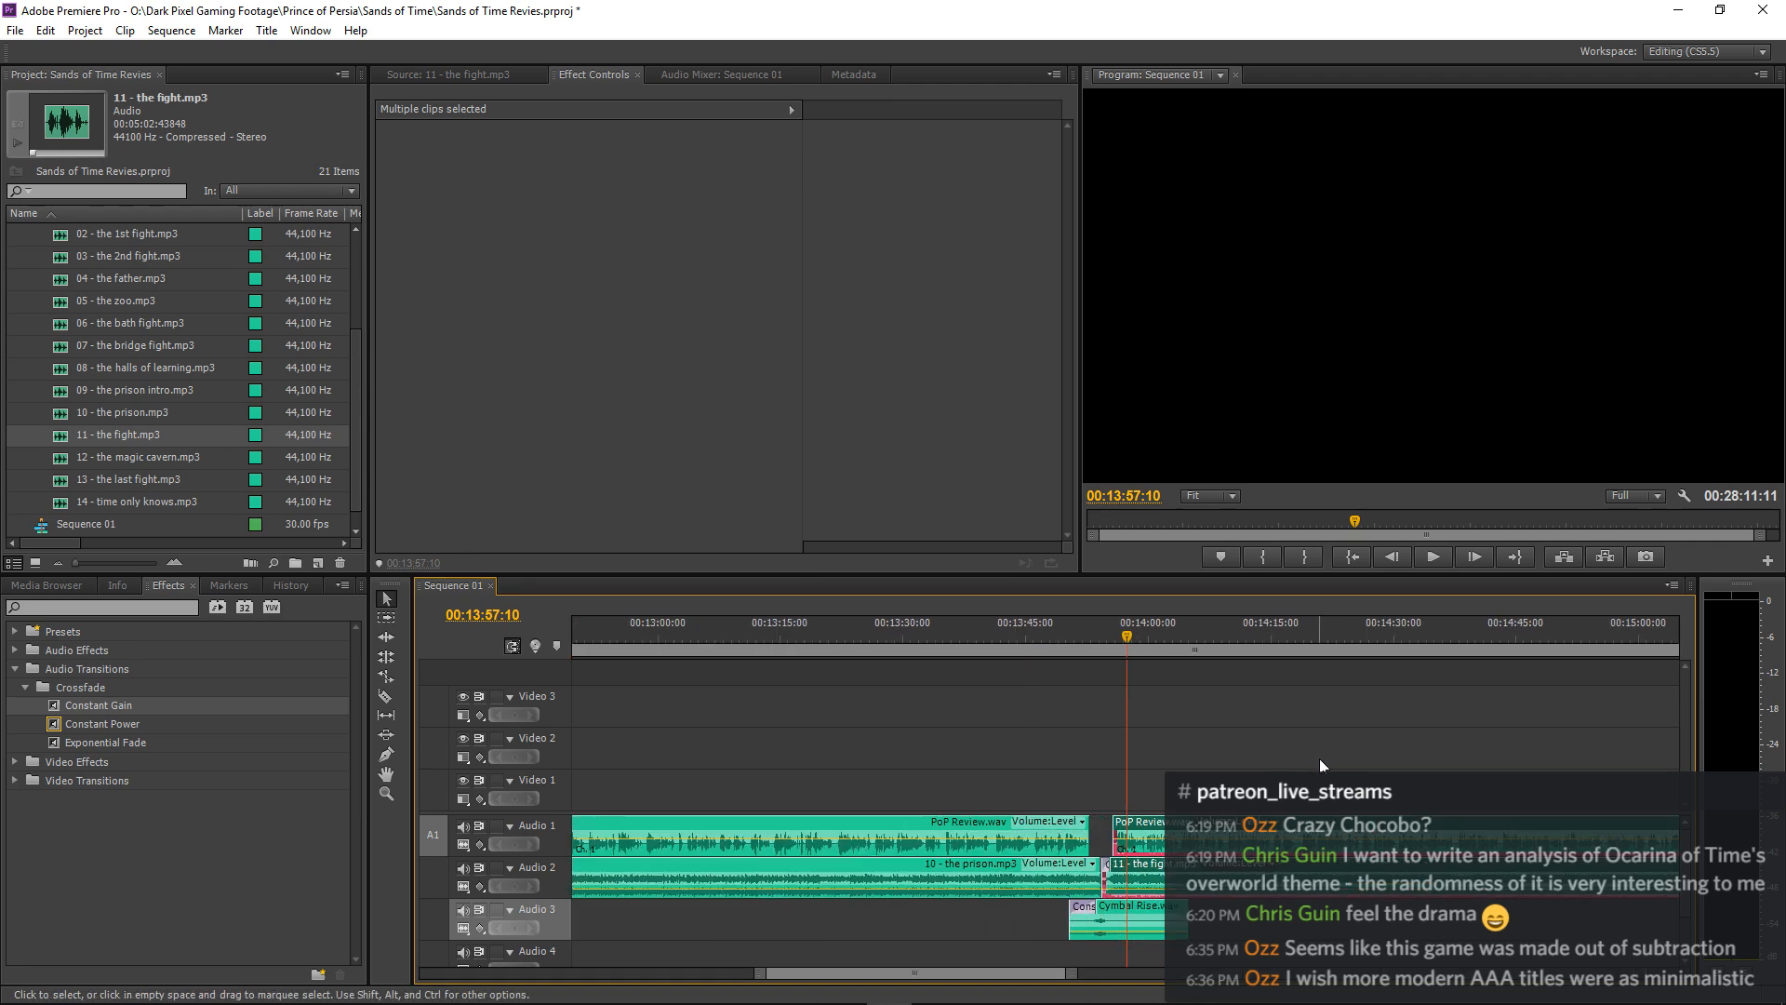
pyautogui.press('=')
pyautogui.press('=')
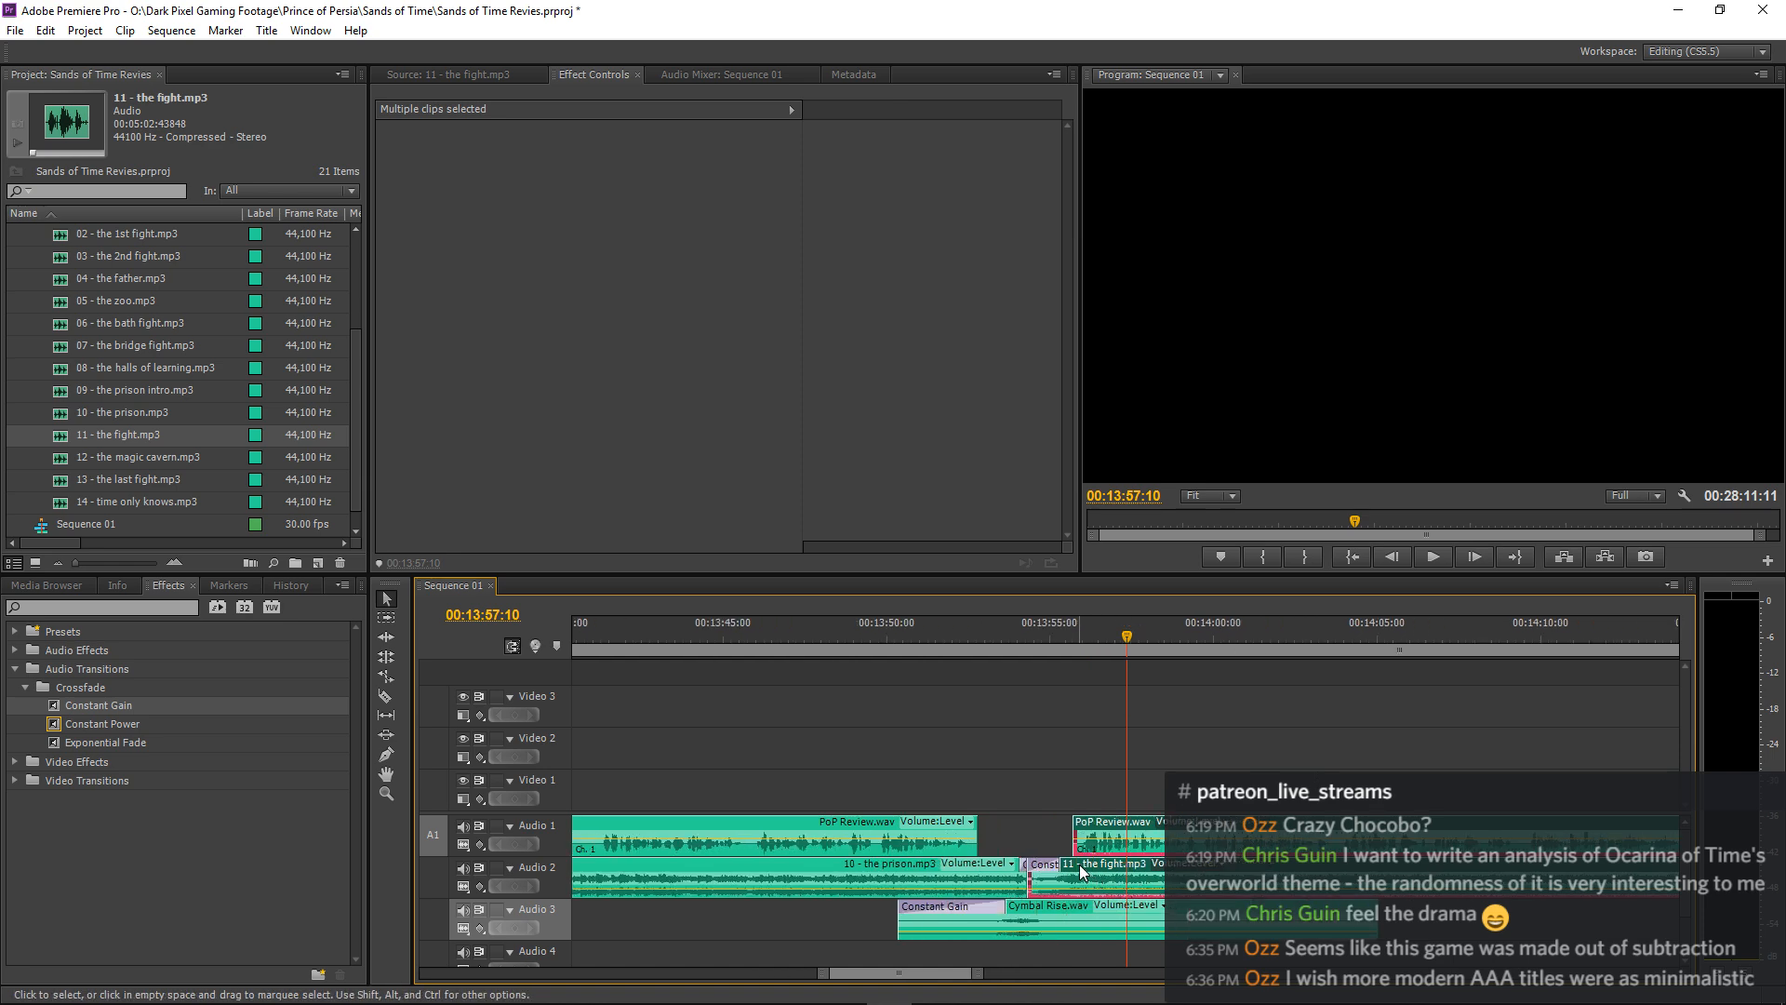
pyautogui.moveTo(1080, 866); pyautogui.dragTo(1095, 865)
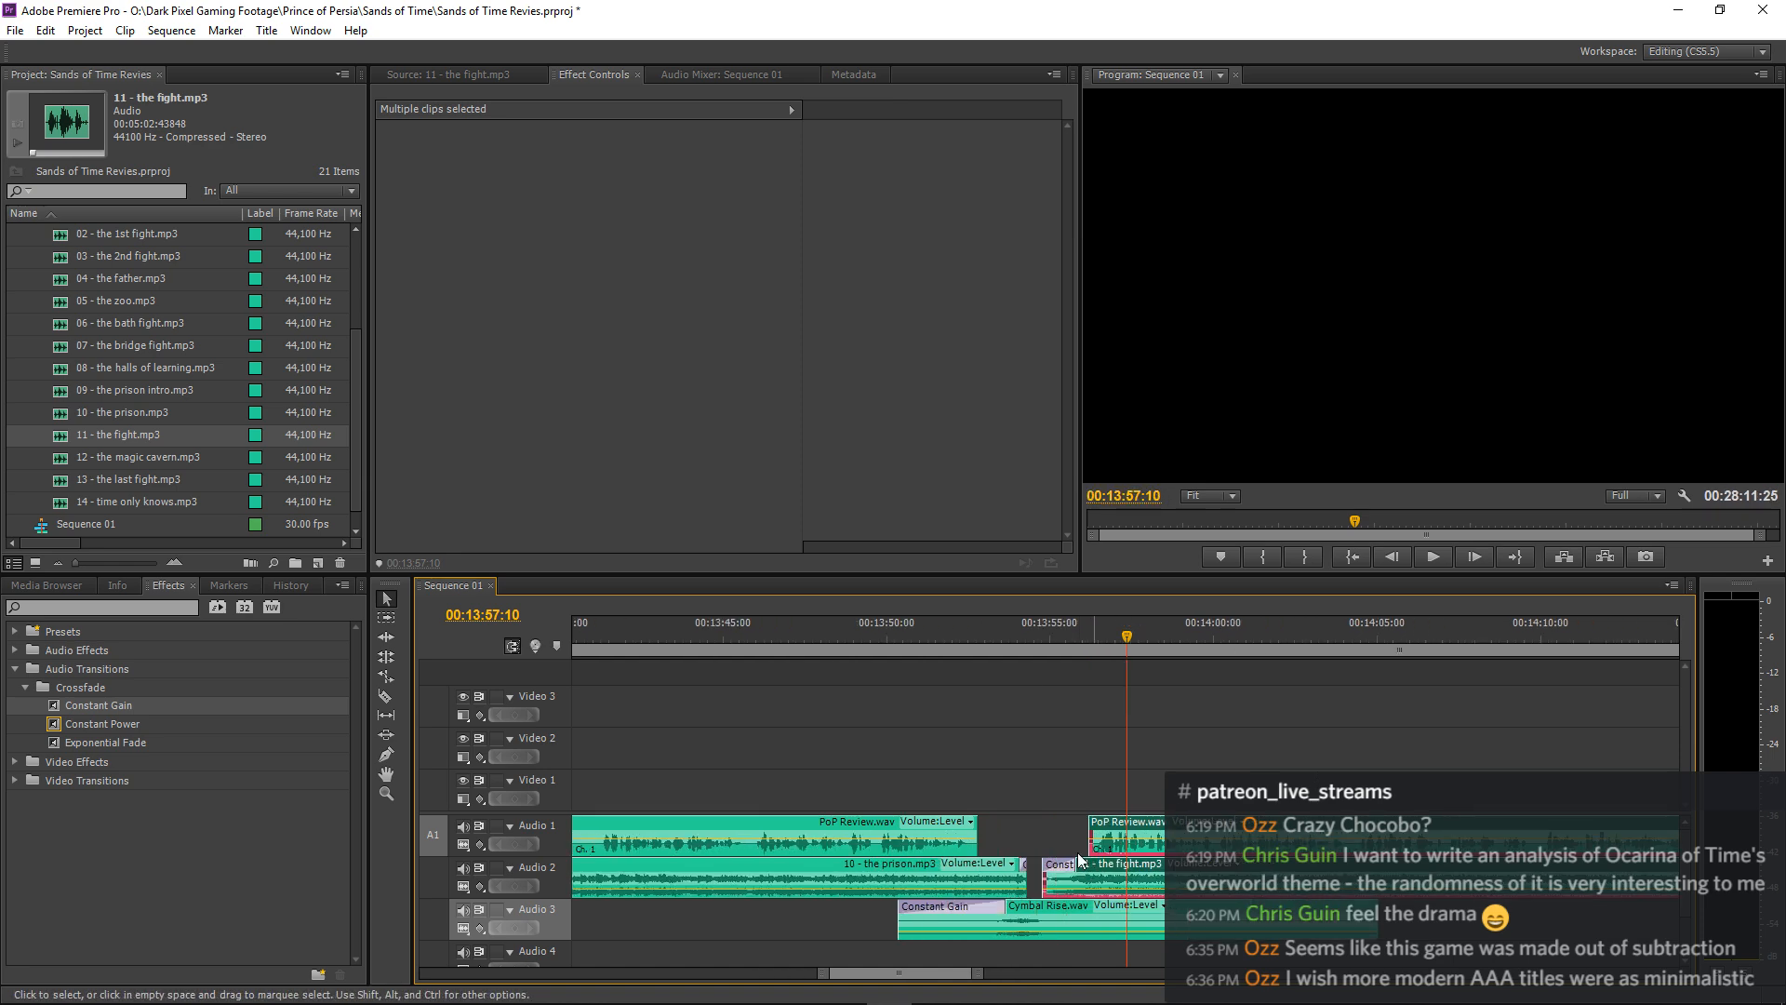
pyautogui.click(882, 644)
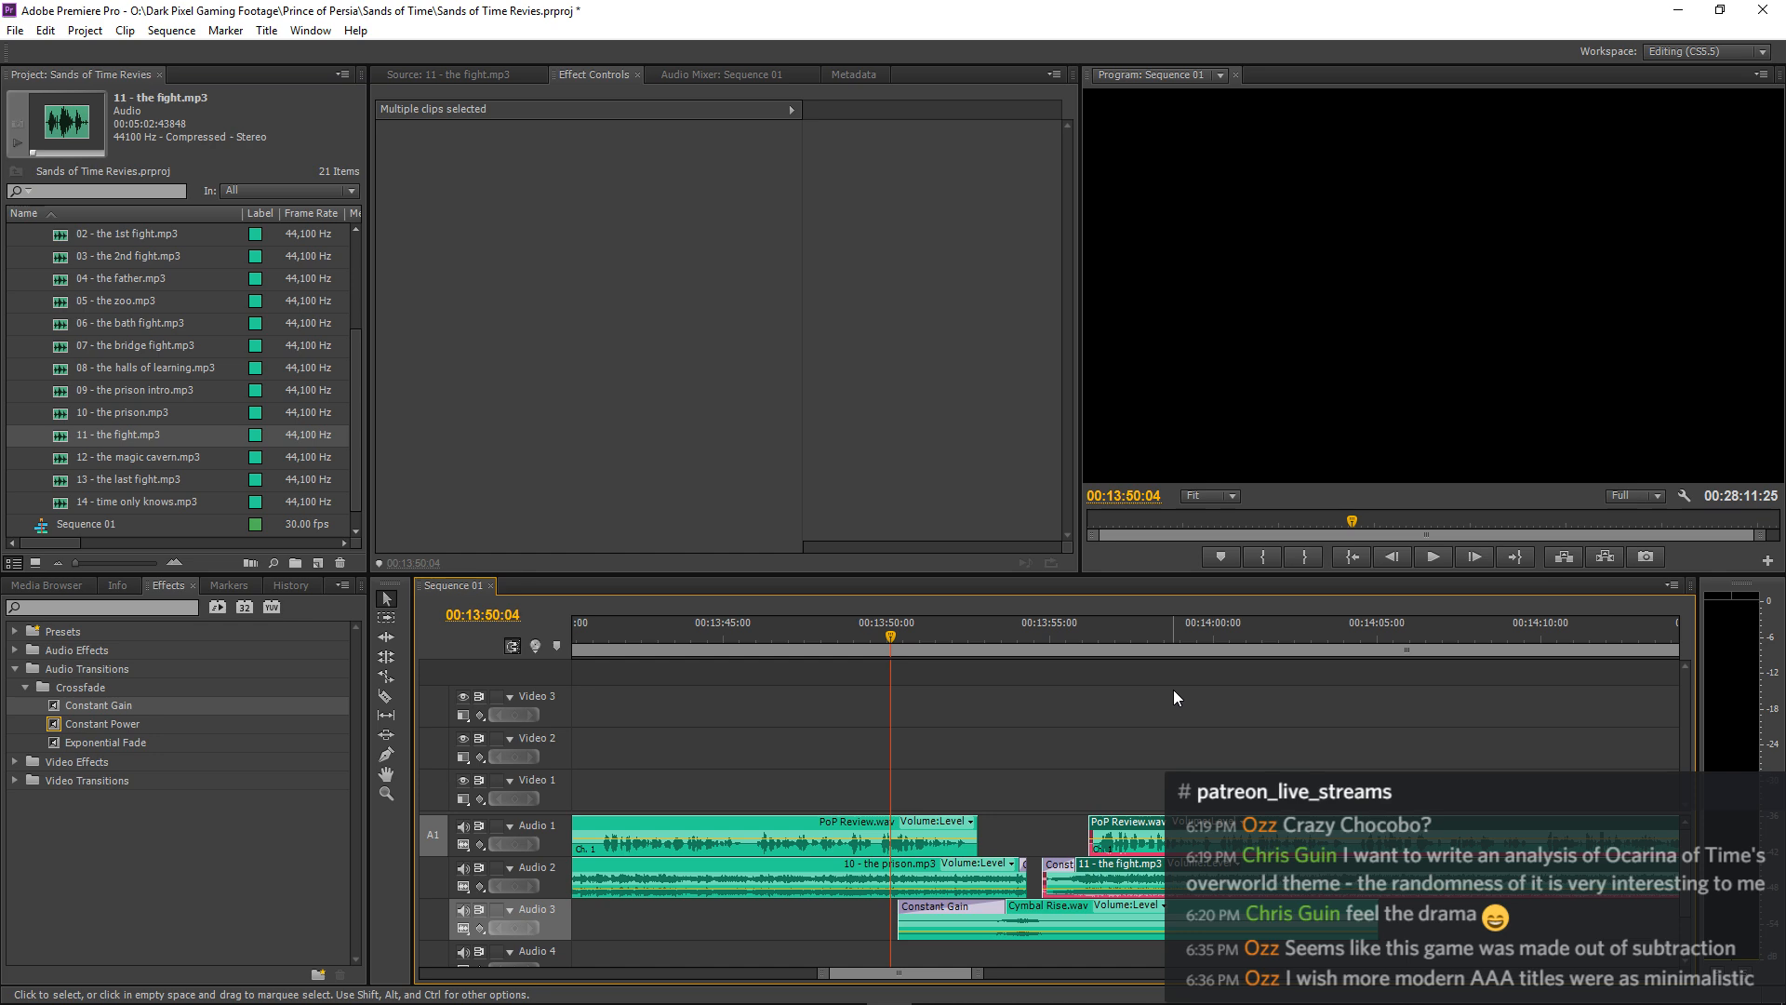
# Play the join from 00:13:50:04 and extend the start of 11 - the fight.mp3 back to the end of 10 - the prison.mp3.
pyautogui.press('space')
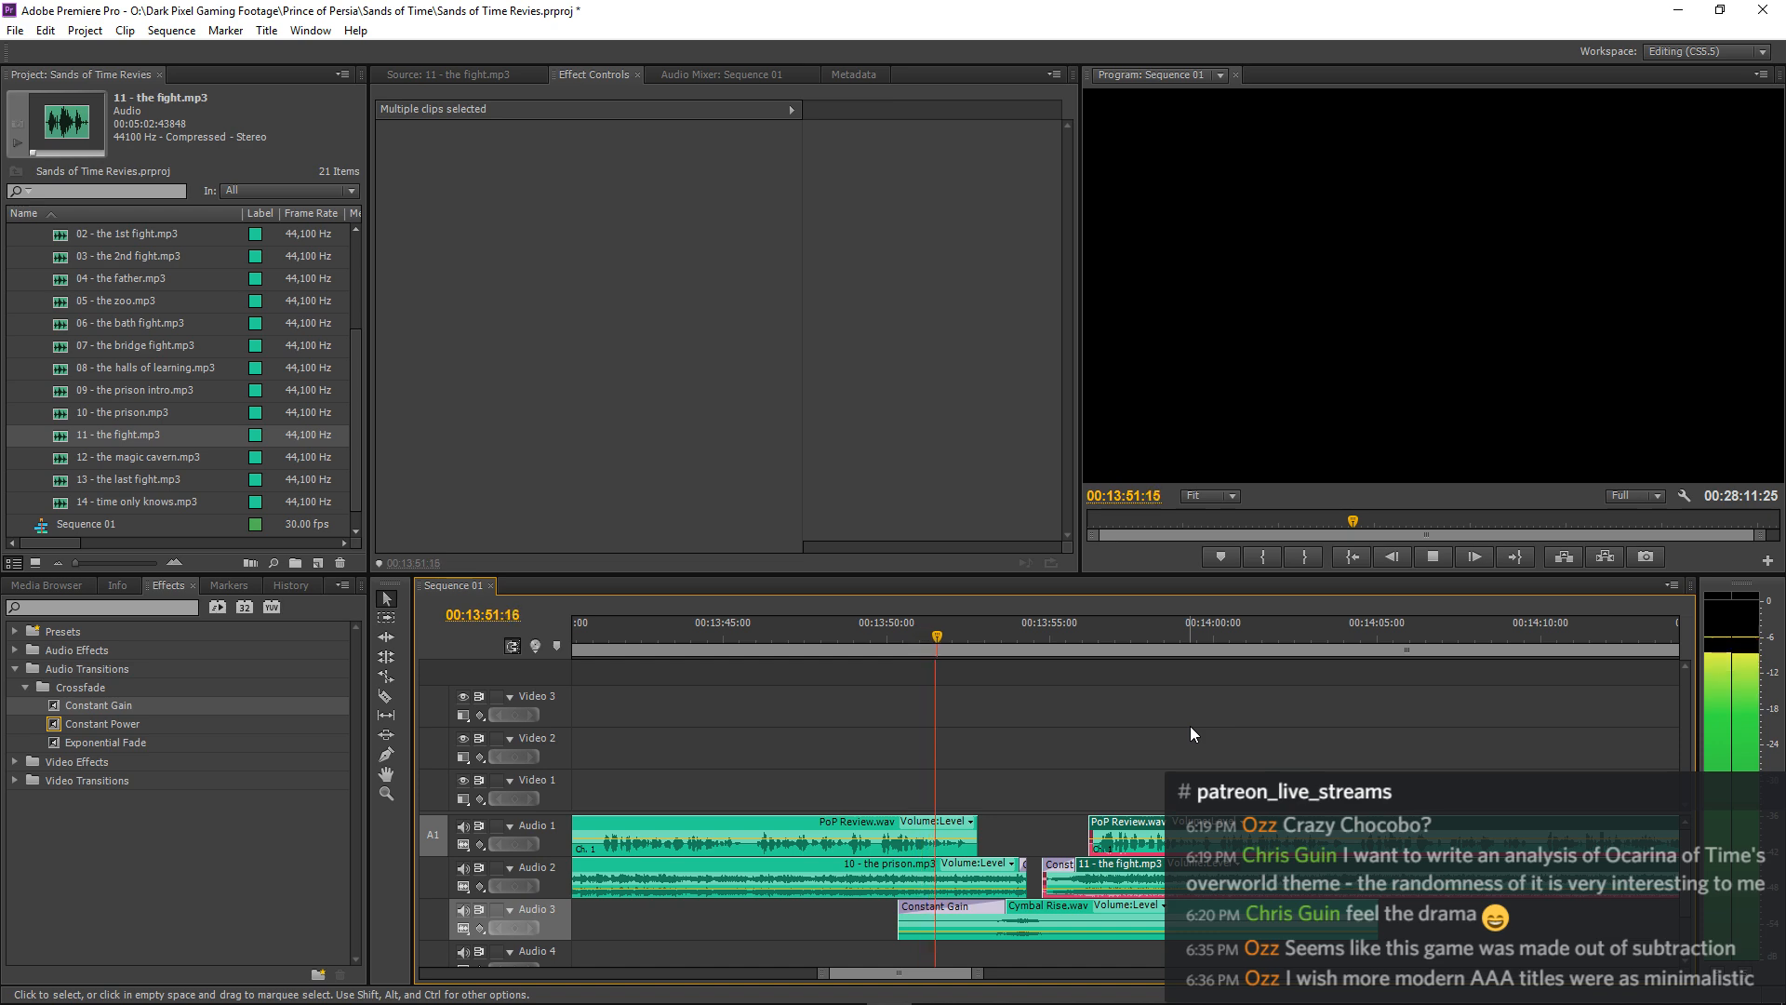
pyautogui.press('=')
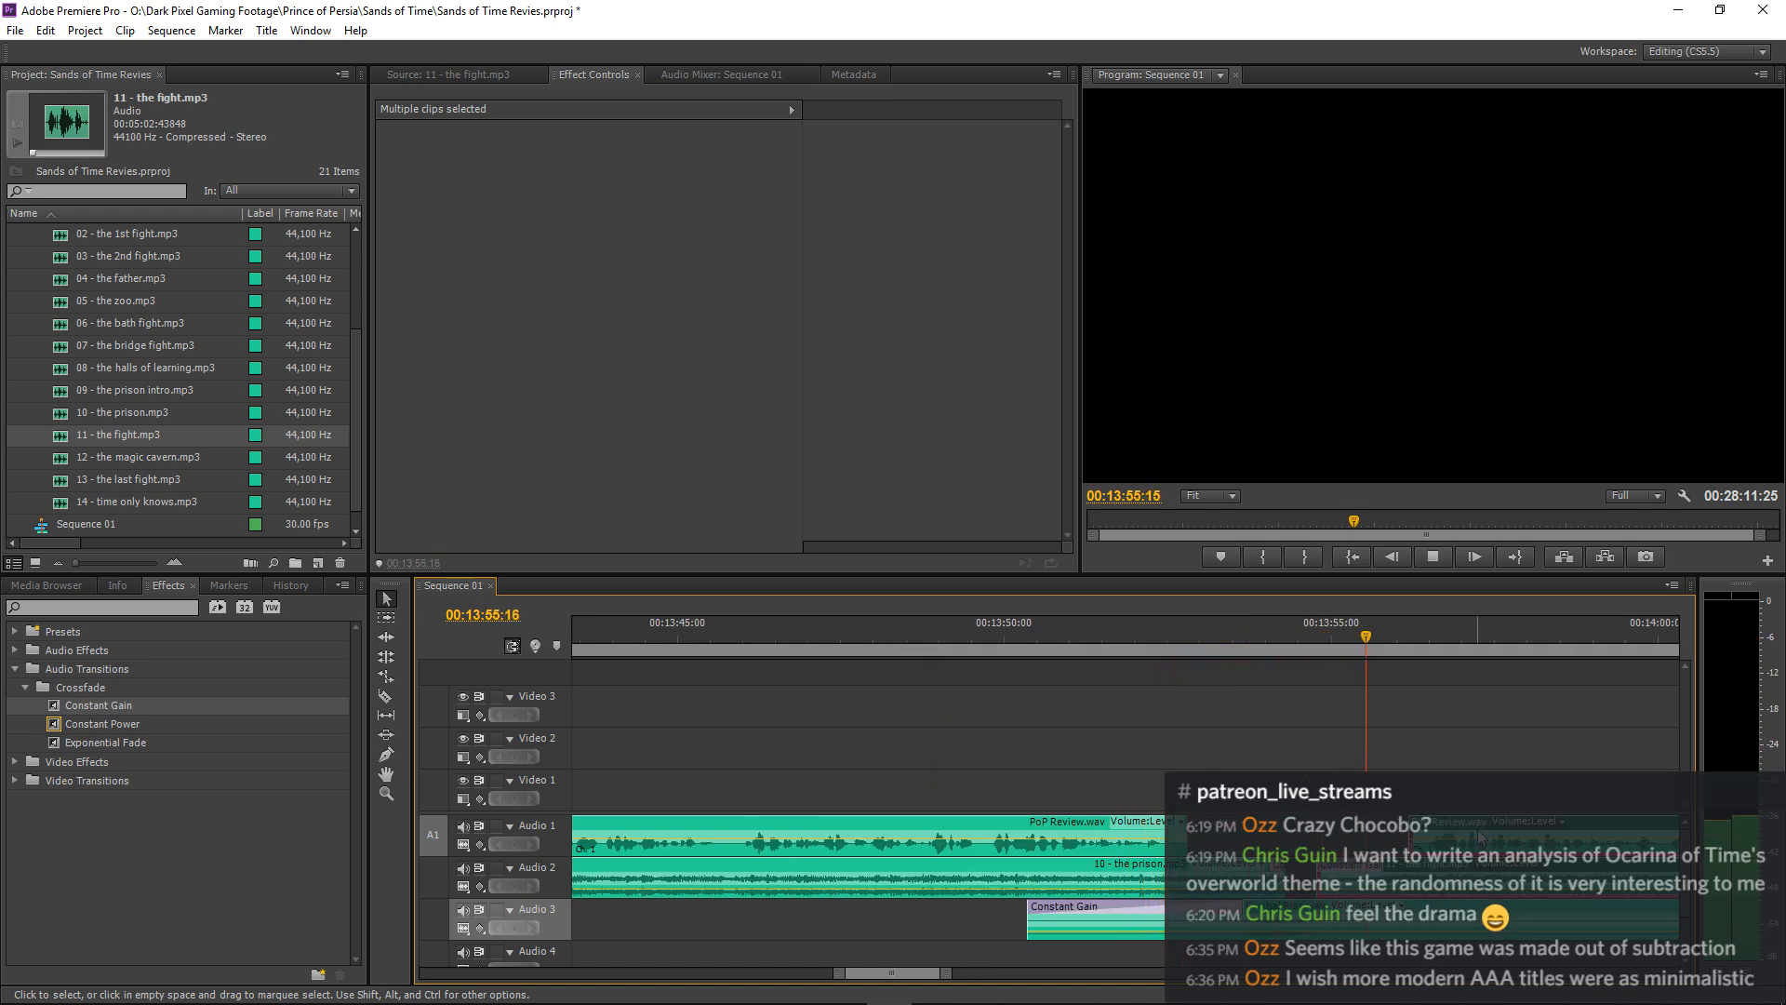
pyautogui.press('space')
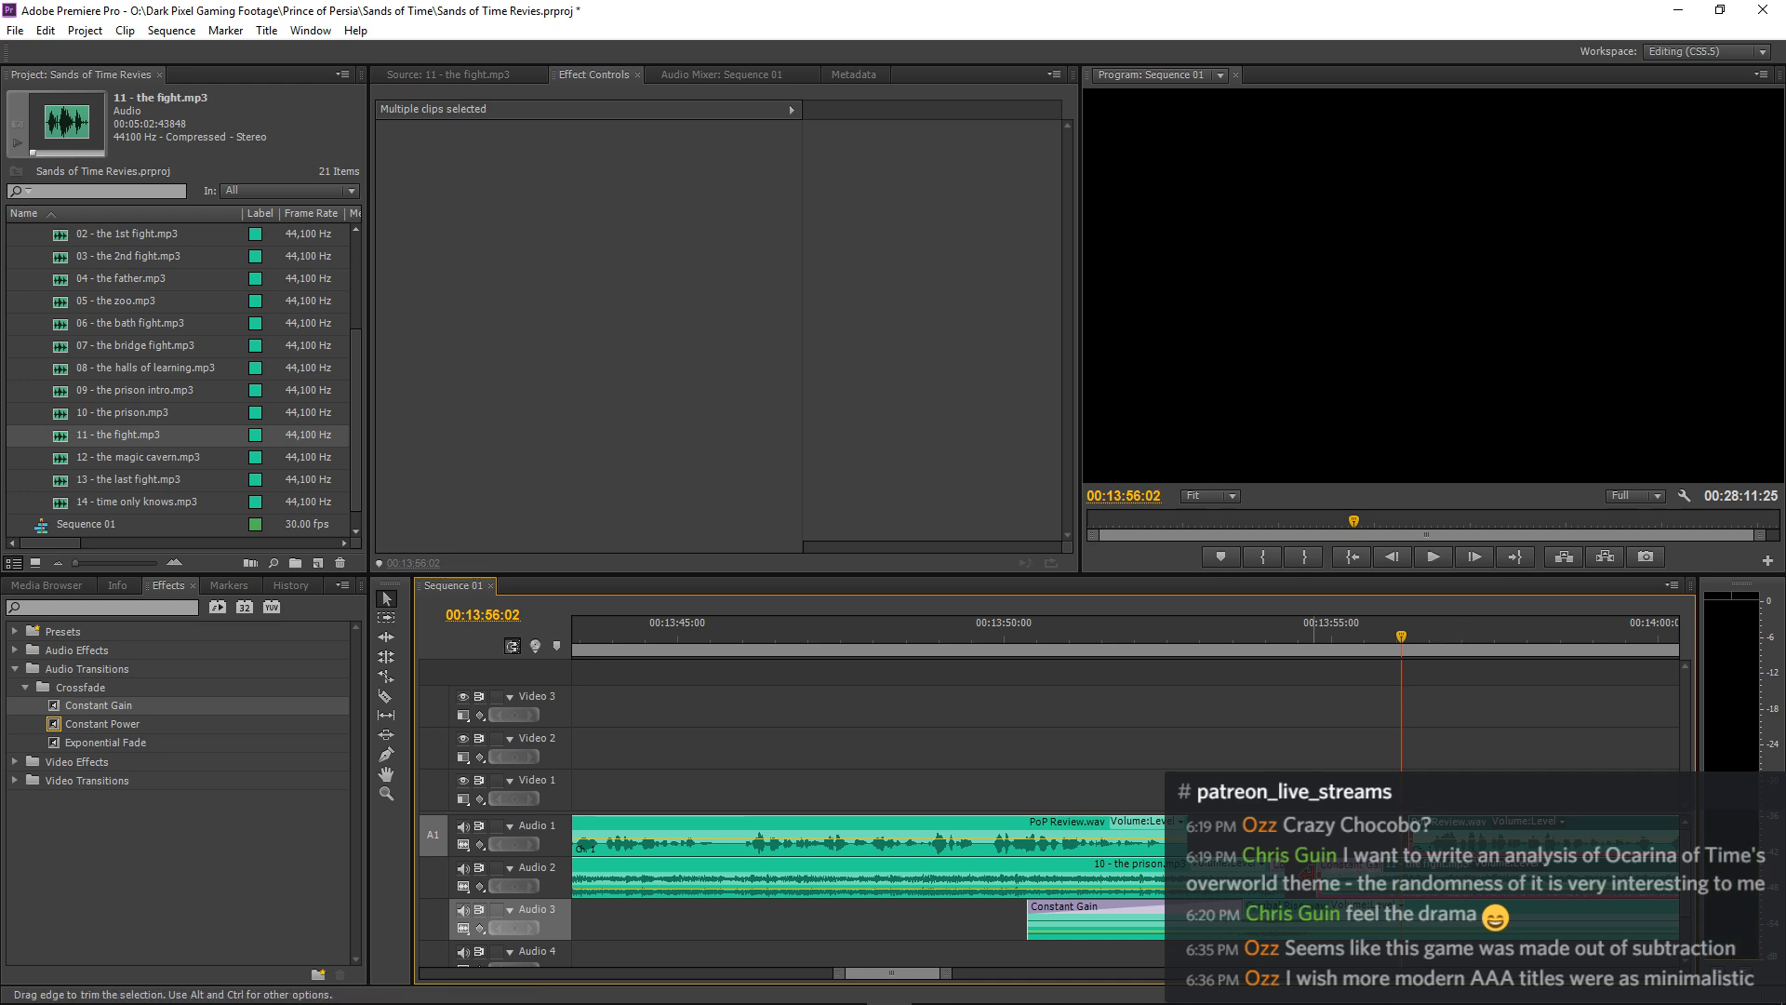
pyautogui.click(1331, 852)
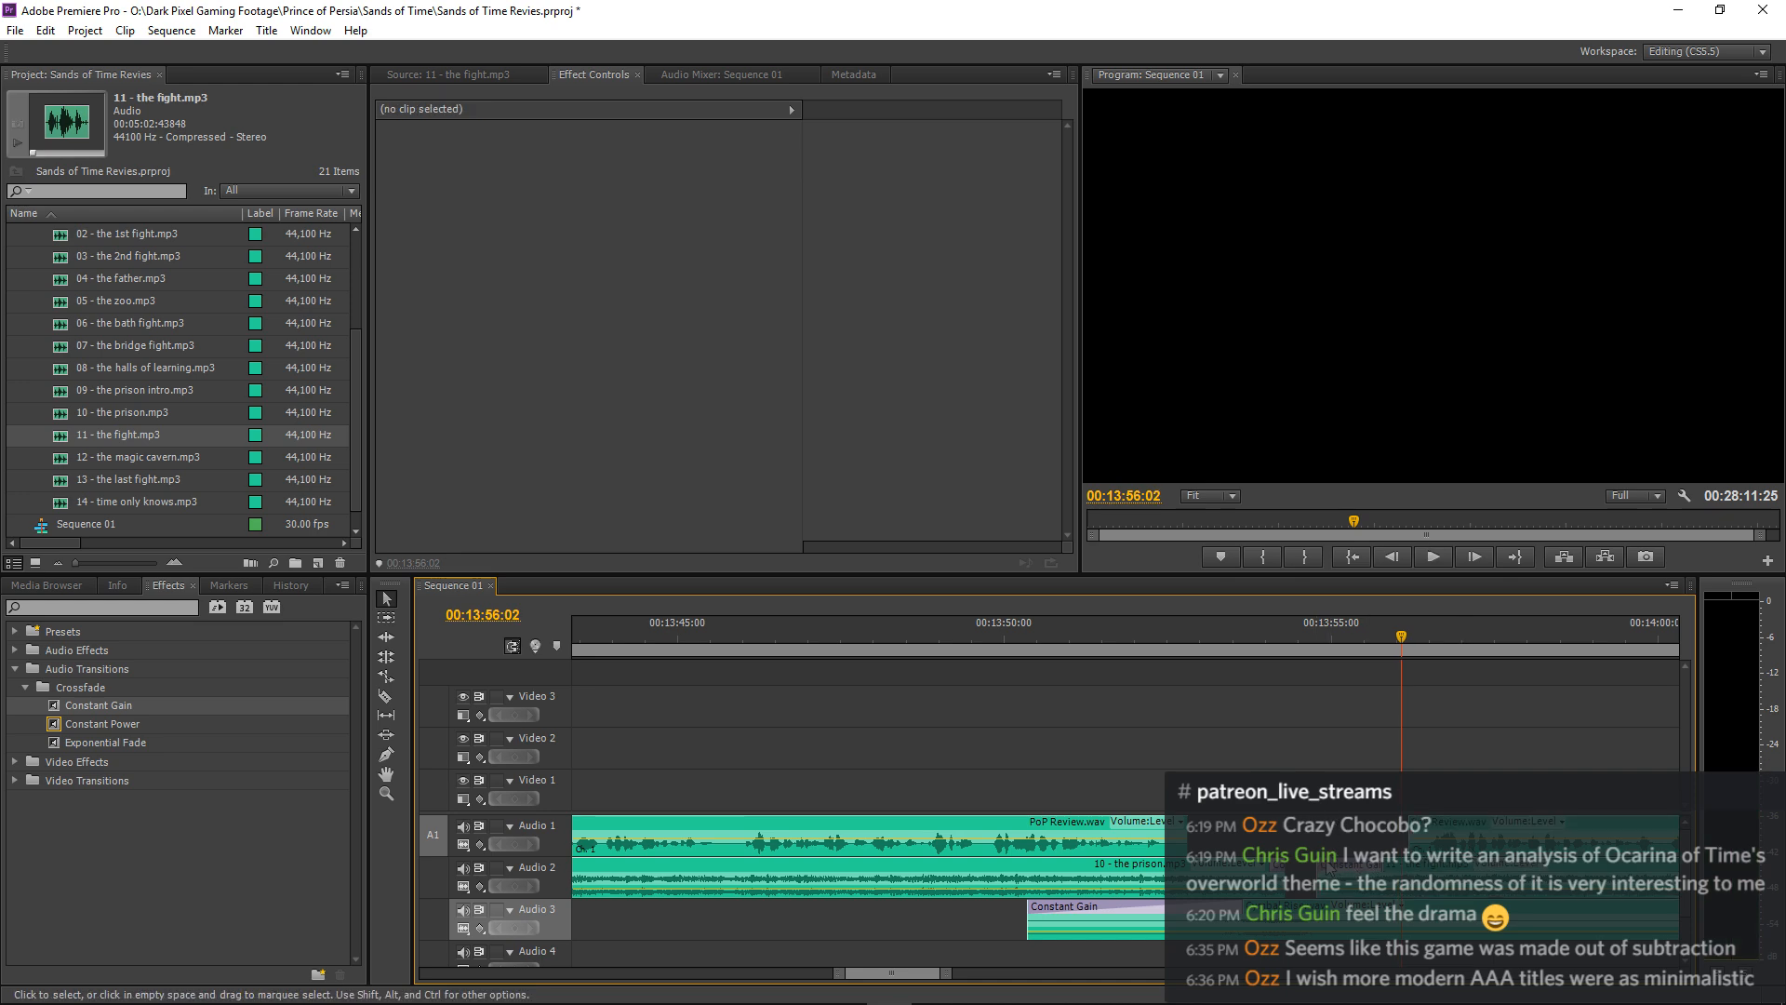
# Lengthen the Constant Gain fade-in on 11 - the fight.mp3 to 00:00:01:26 and play the transition from 00:13:52:09.
pyautogui.click(1154, 636)
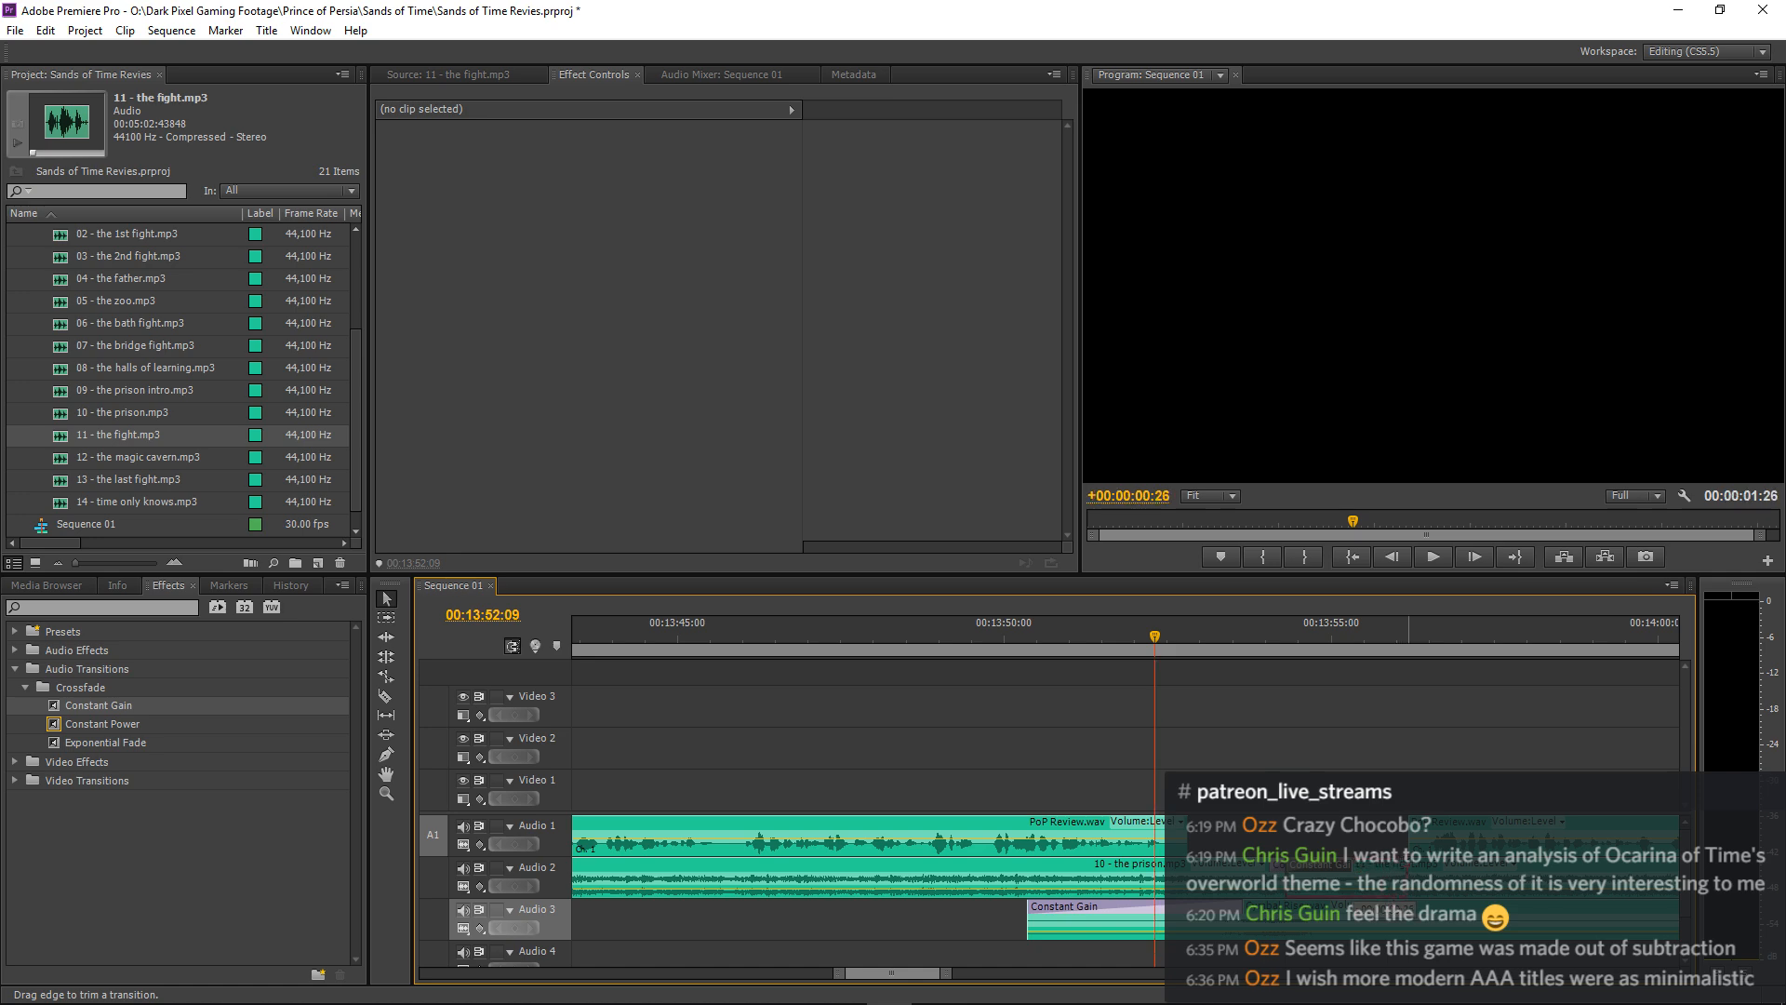
pyautogui.click(1145, 921)
pyautogui.press('space')
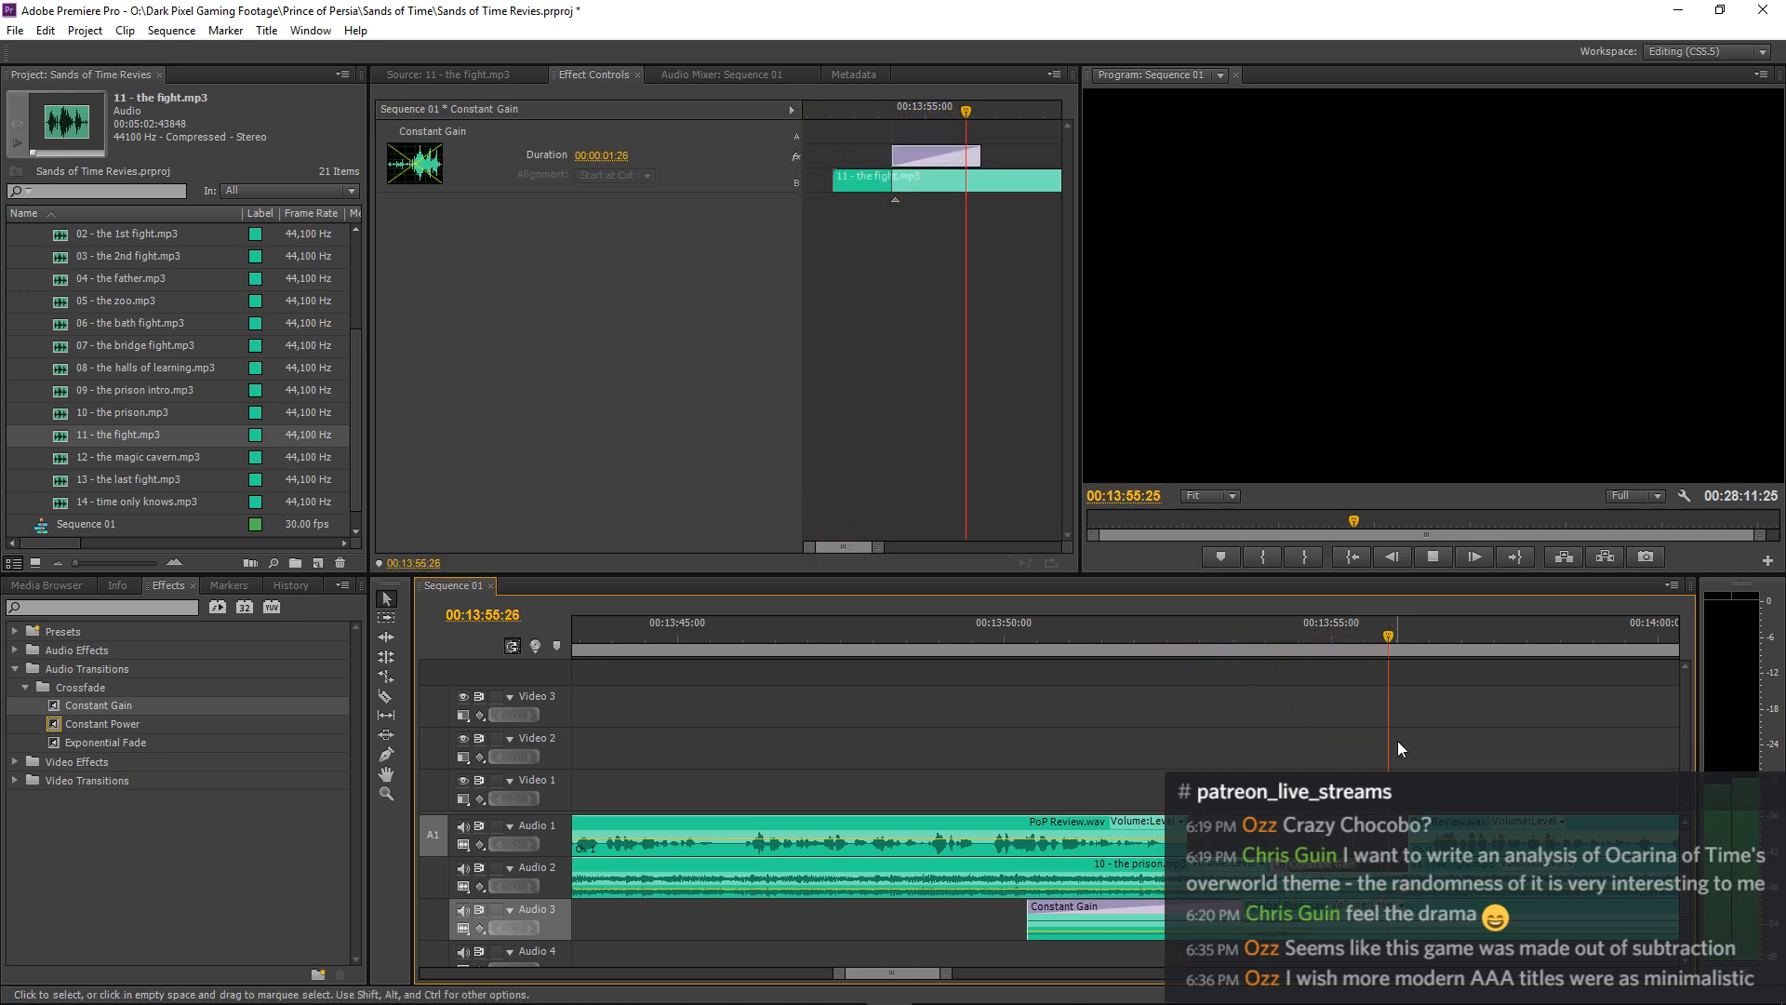
pyautogui.press('-')
pyautogui.press('space')
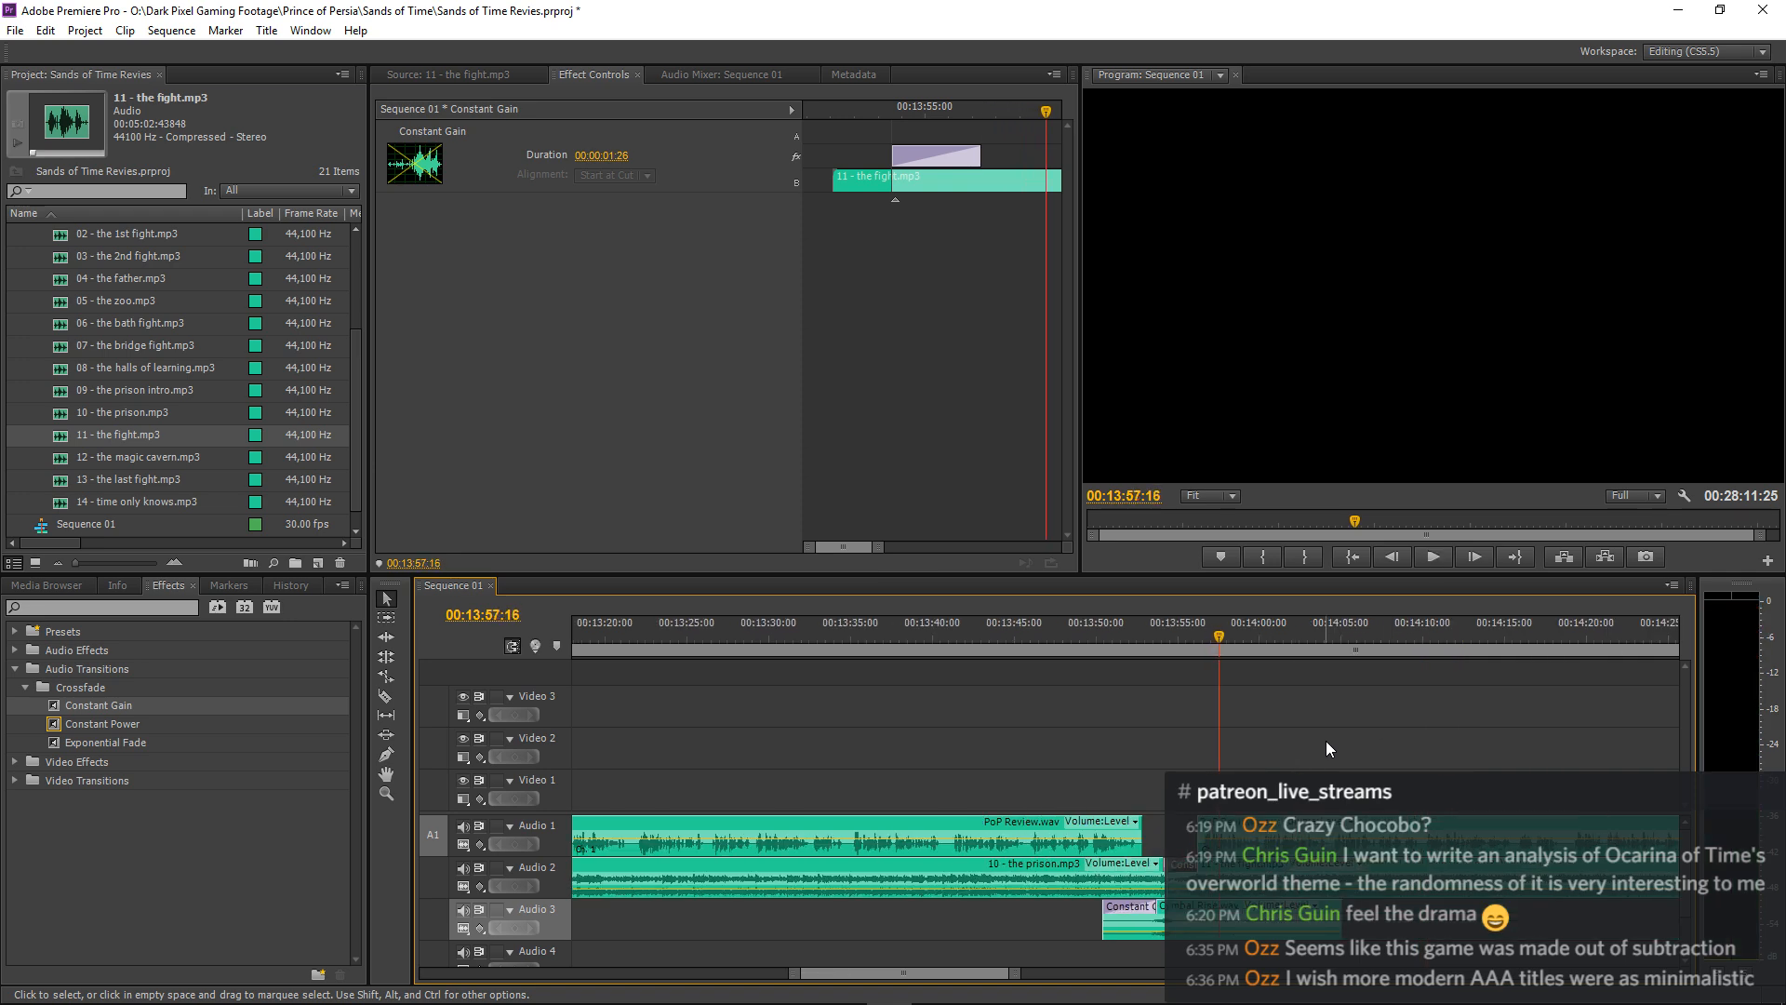
# Save the project and play the transition from just before 00:13:45:00 through to the resuming narration.
pyautogui.hotkey('ctrl', 's')
pyautogui.click(1004, 636)
pyautogui.press('space')
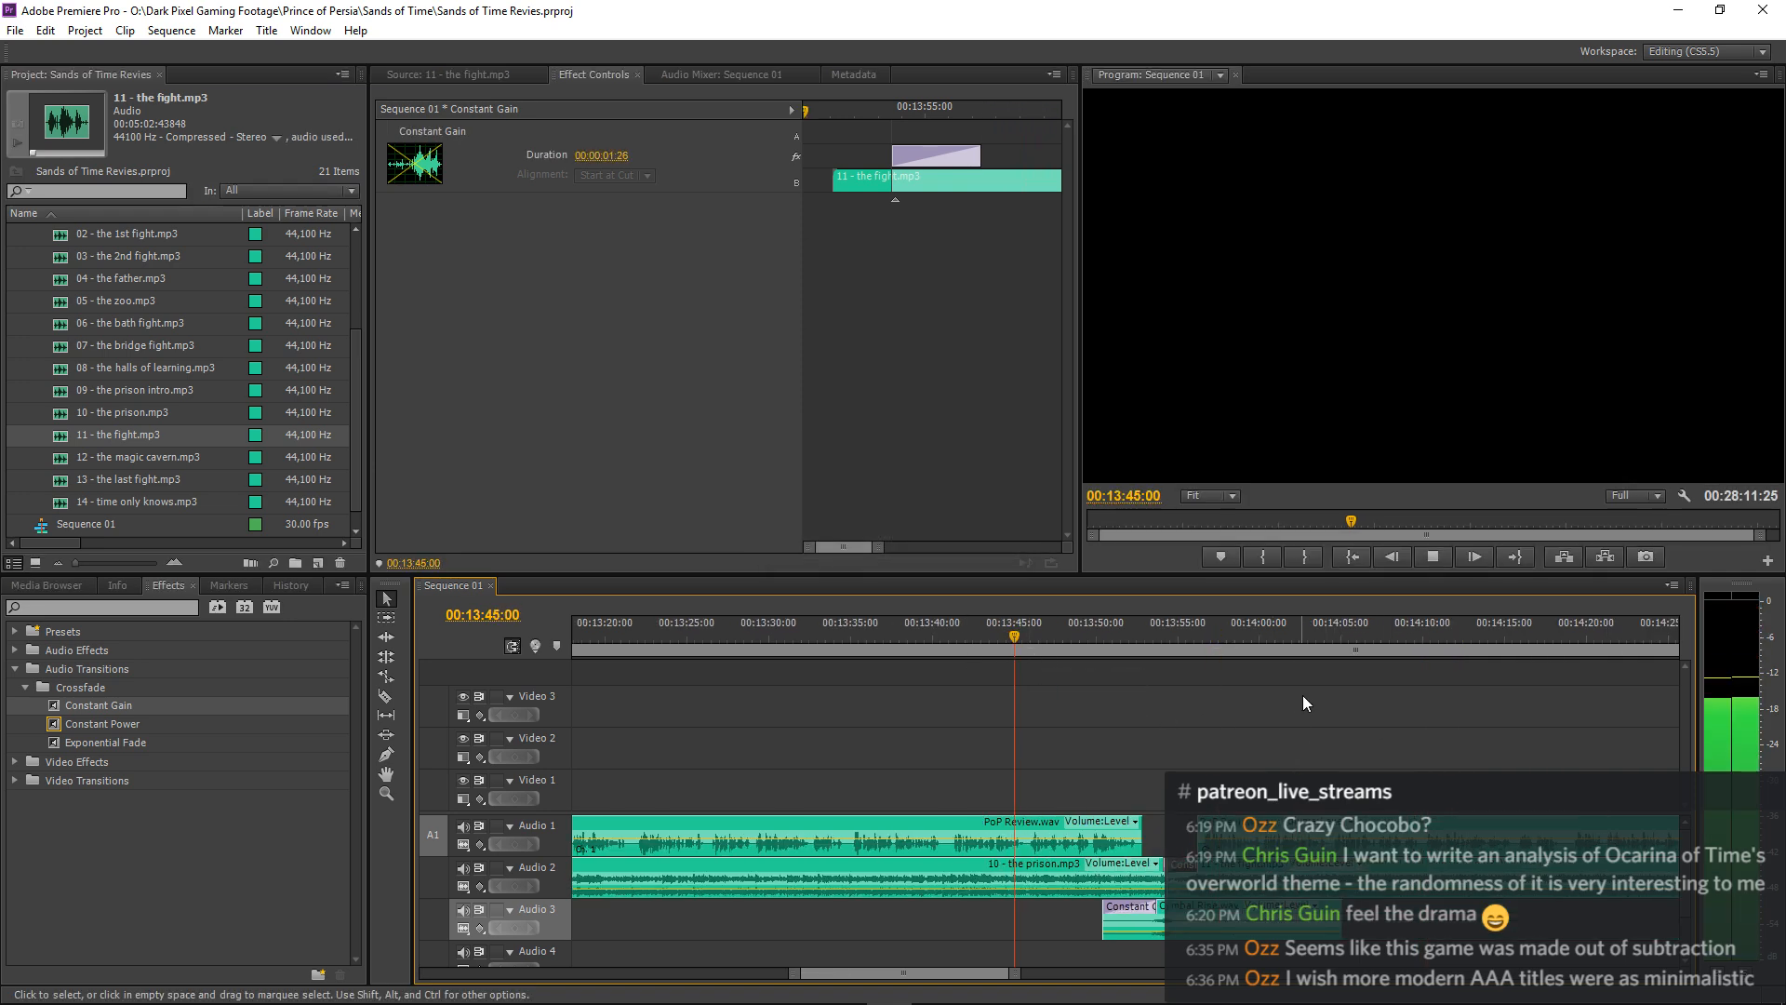
pyautogui.click(1310, 679)
pyautogui.press('-')
pyautogui.press('-')
pyautogui.press('-')
pyautogui.press('-')
pyautogui.press('-')
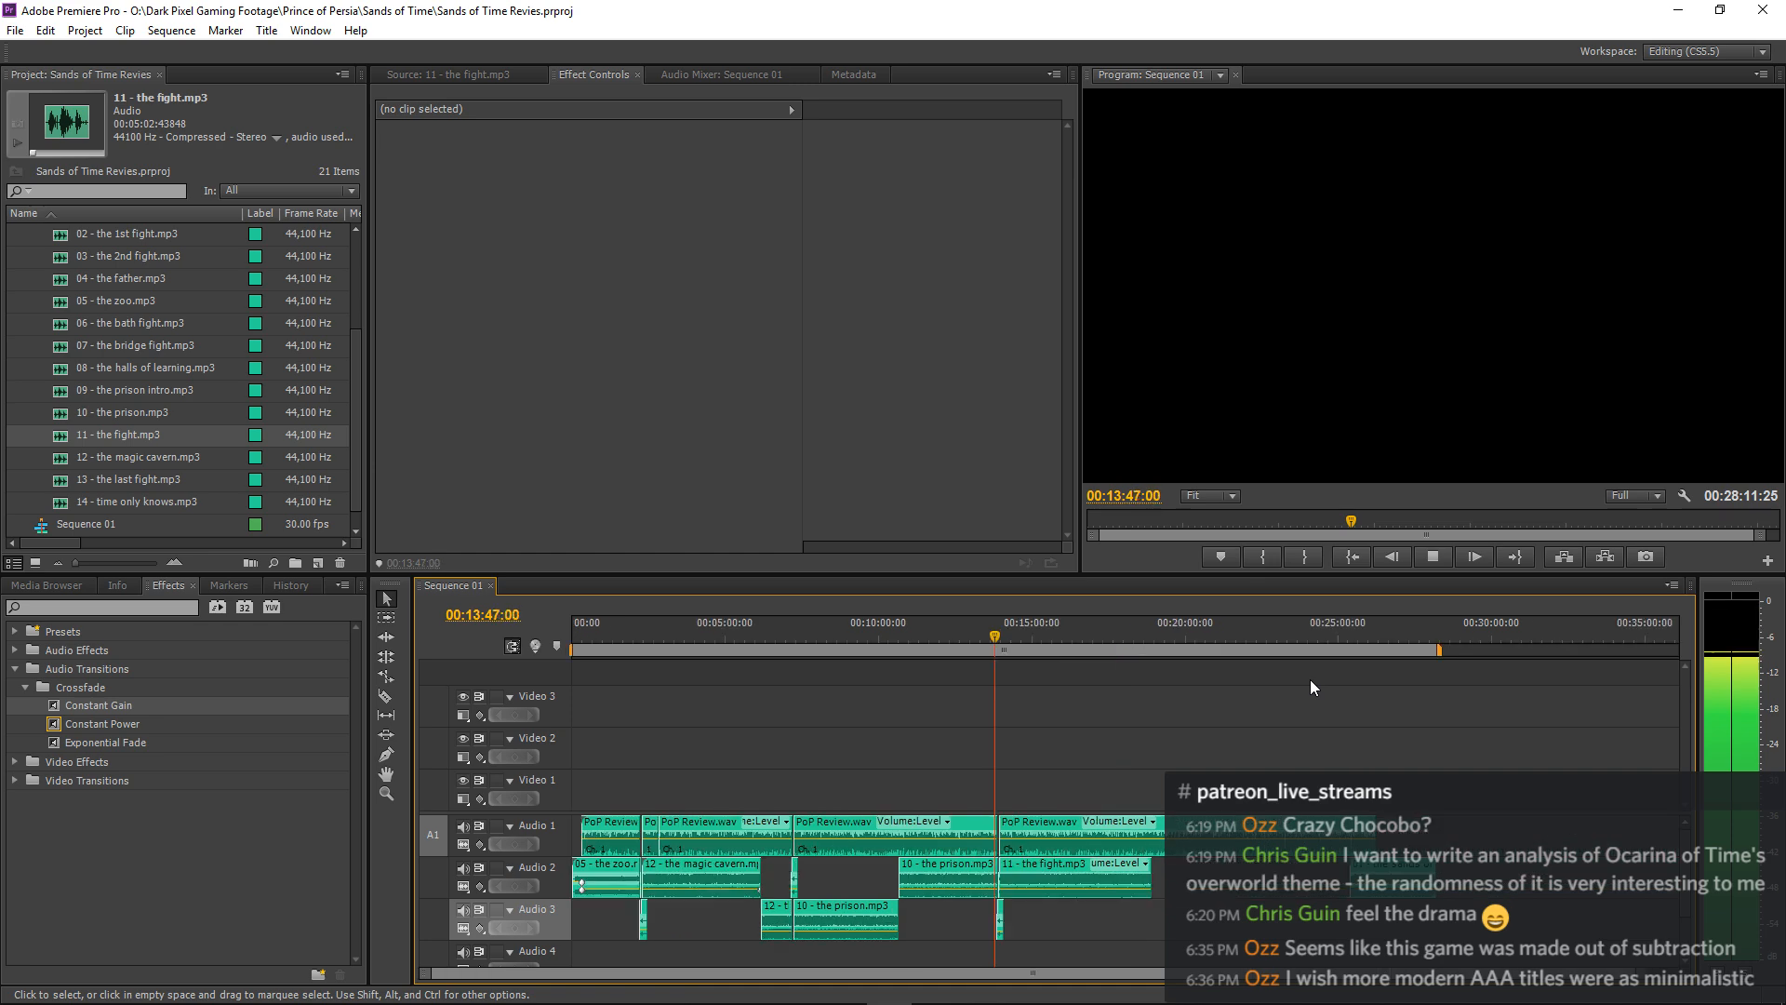
pyautogui.press('-')
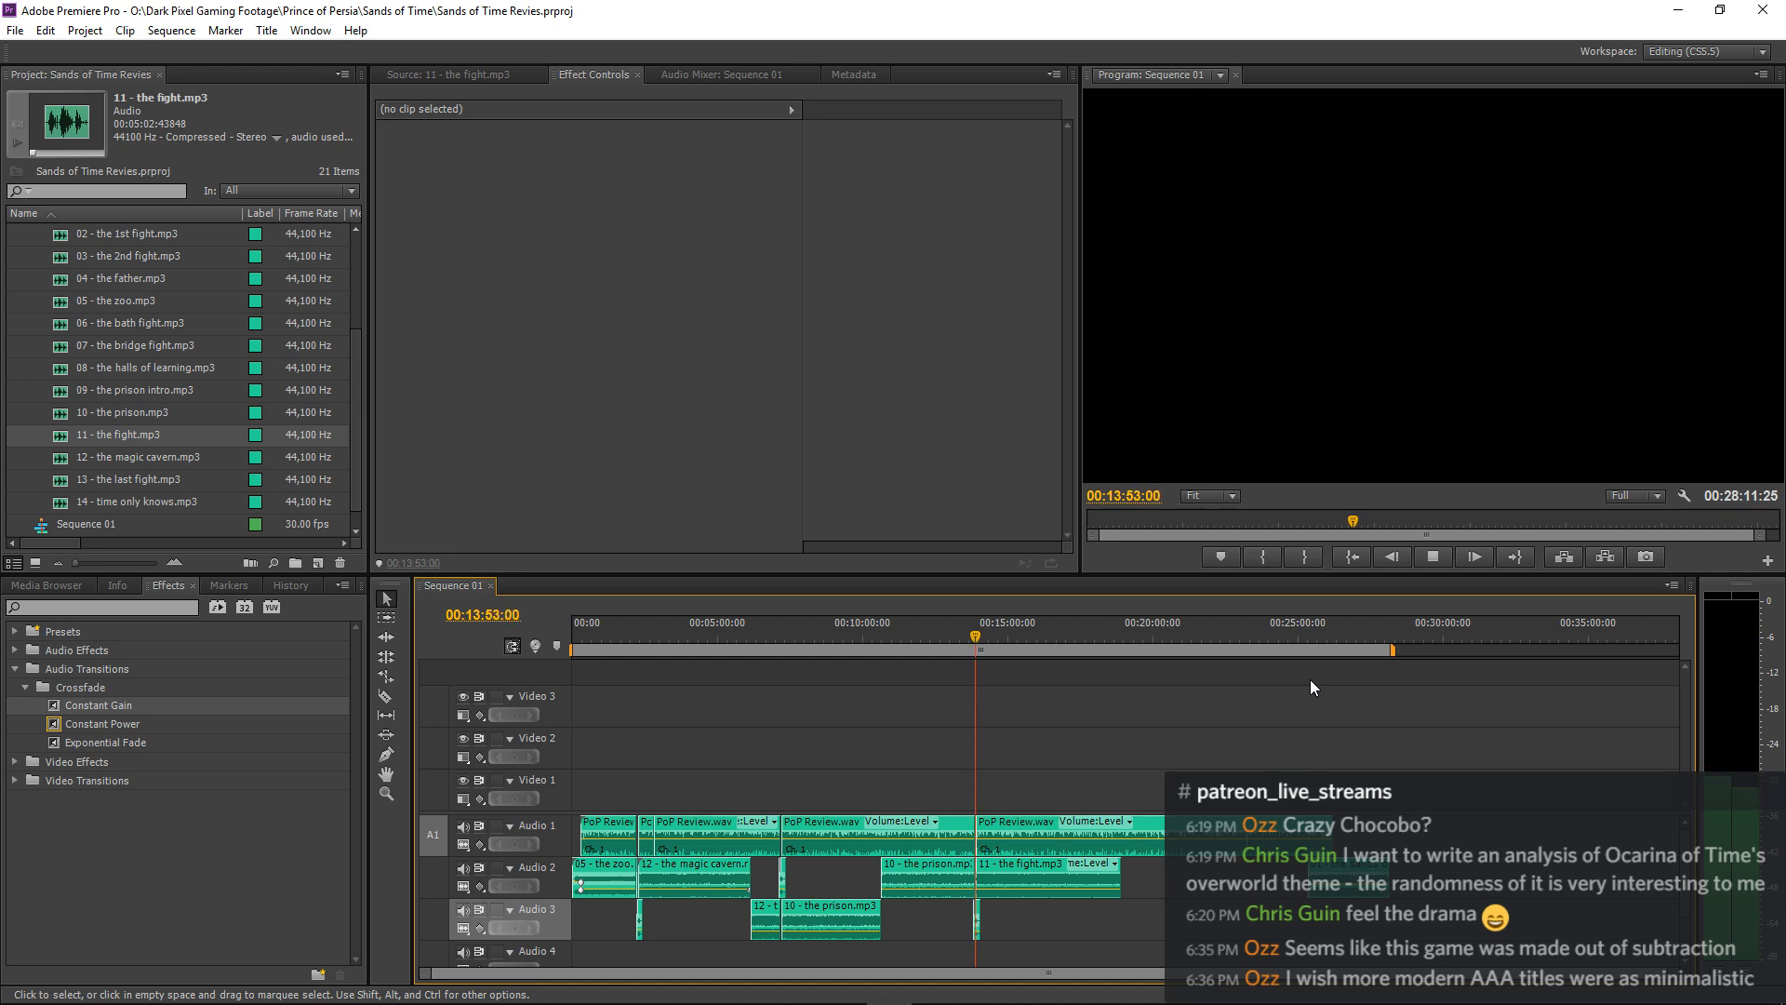
pyautogui.press('\\')
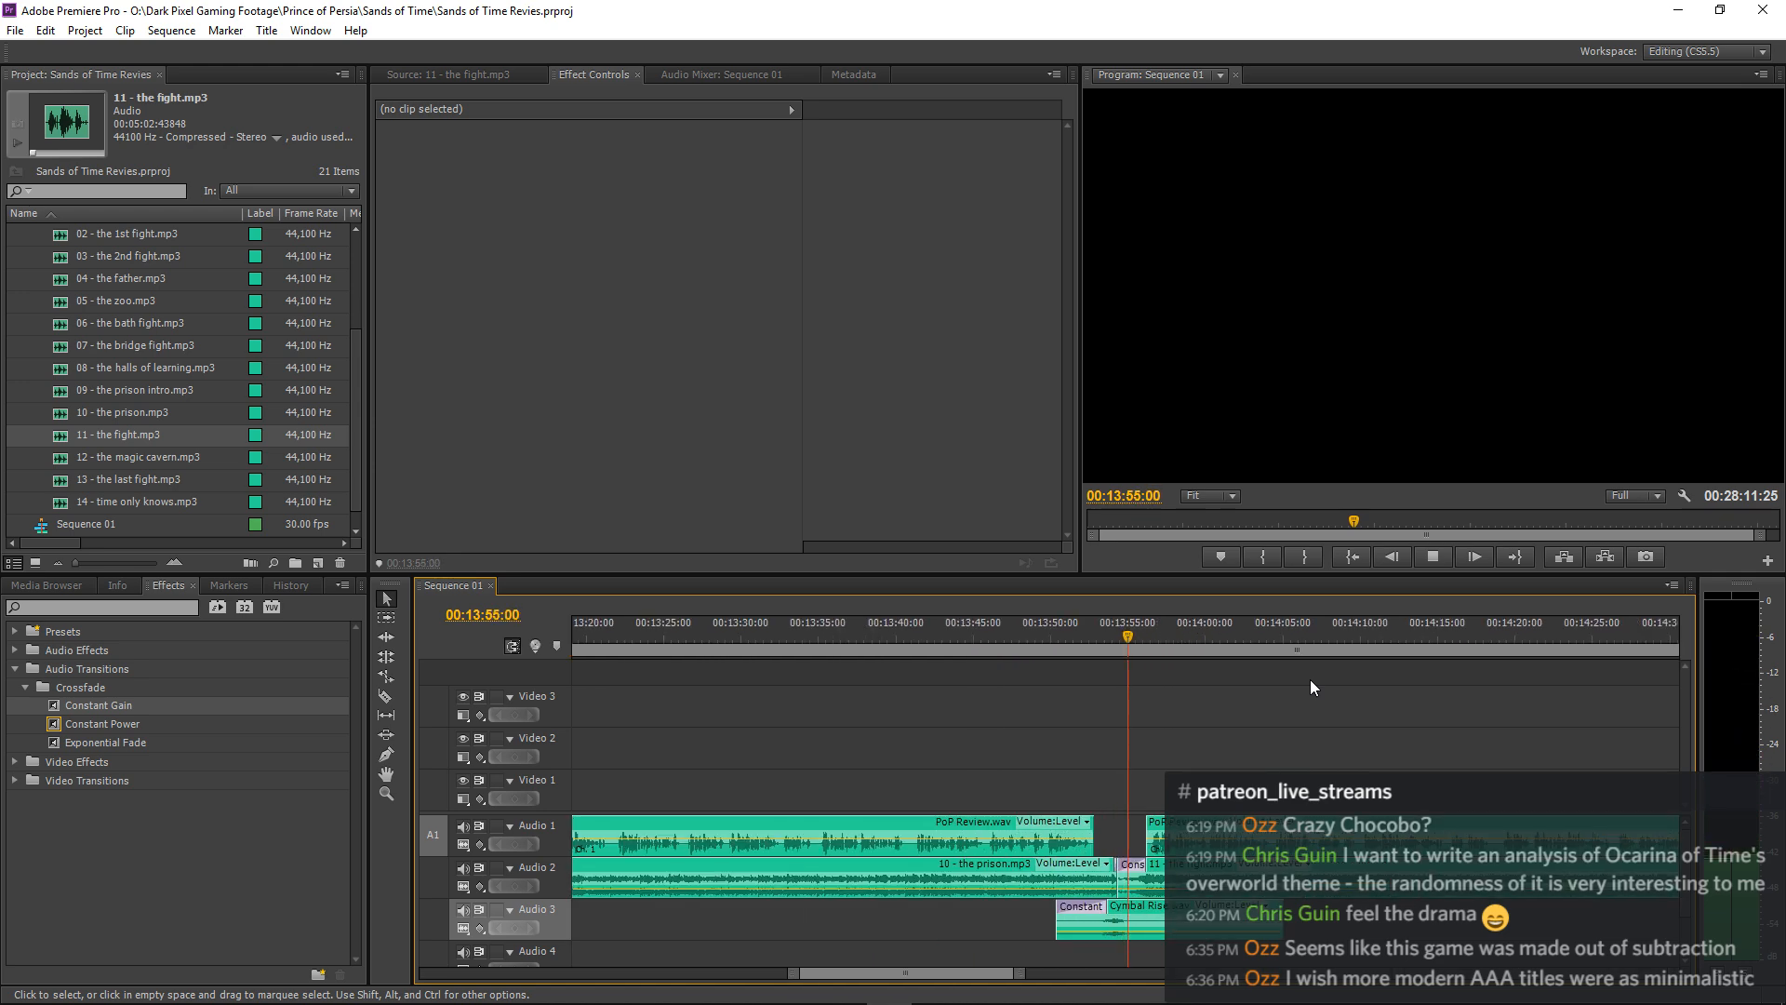
pyautogui.press('=')
pyautogui.press('=')
pyautogui.press('=')
pyautogui.press('space')
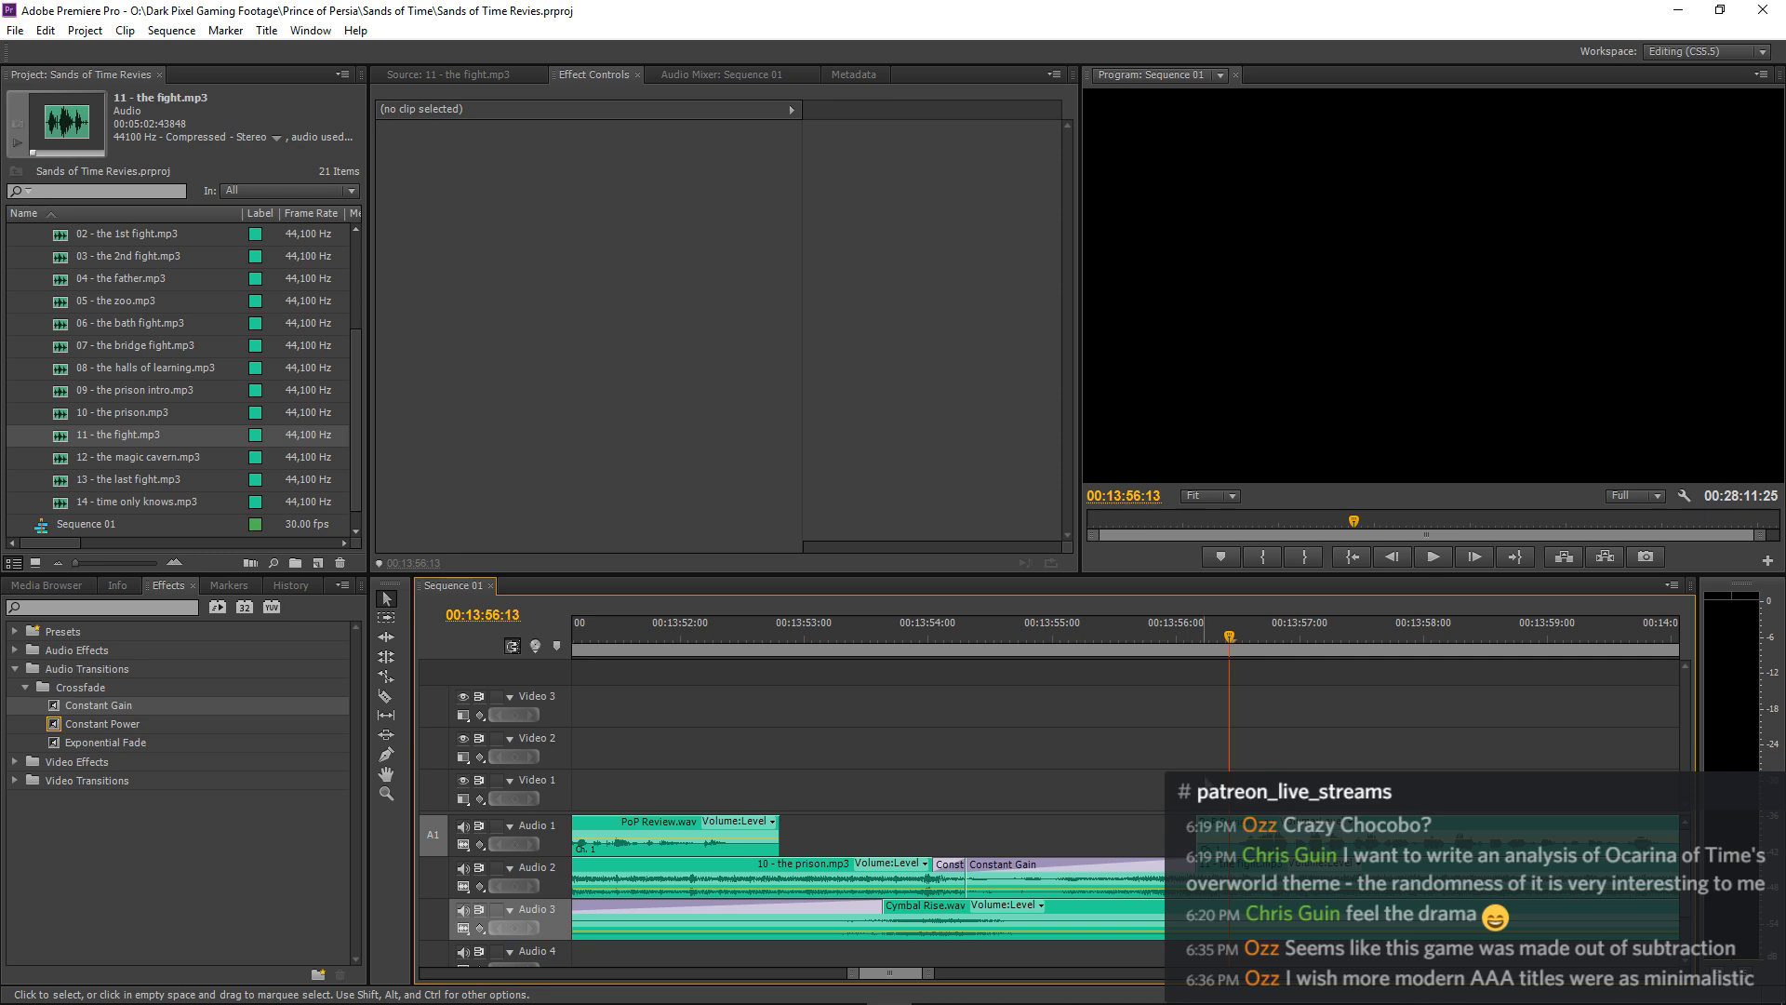
# Select the resuming narration clip and 11 - the fight.mp3 and shift both 8 frames later.
pyautogui.hotkey('ctrl', 'a')
pyautogui.press('-')
pyautogui.press('-')
pyautogui.press('-')
pyautogui.press('-')
pyautogui.press('-')
pyautogui.press('-')
pyautogui.press('-')
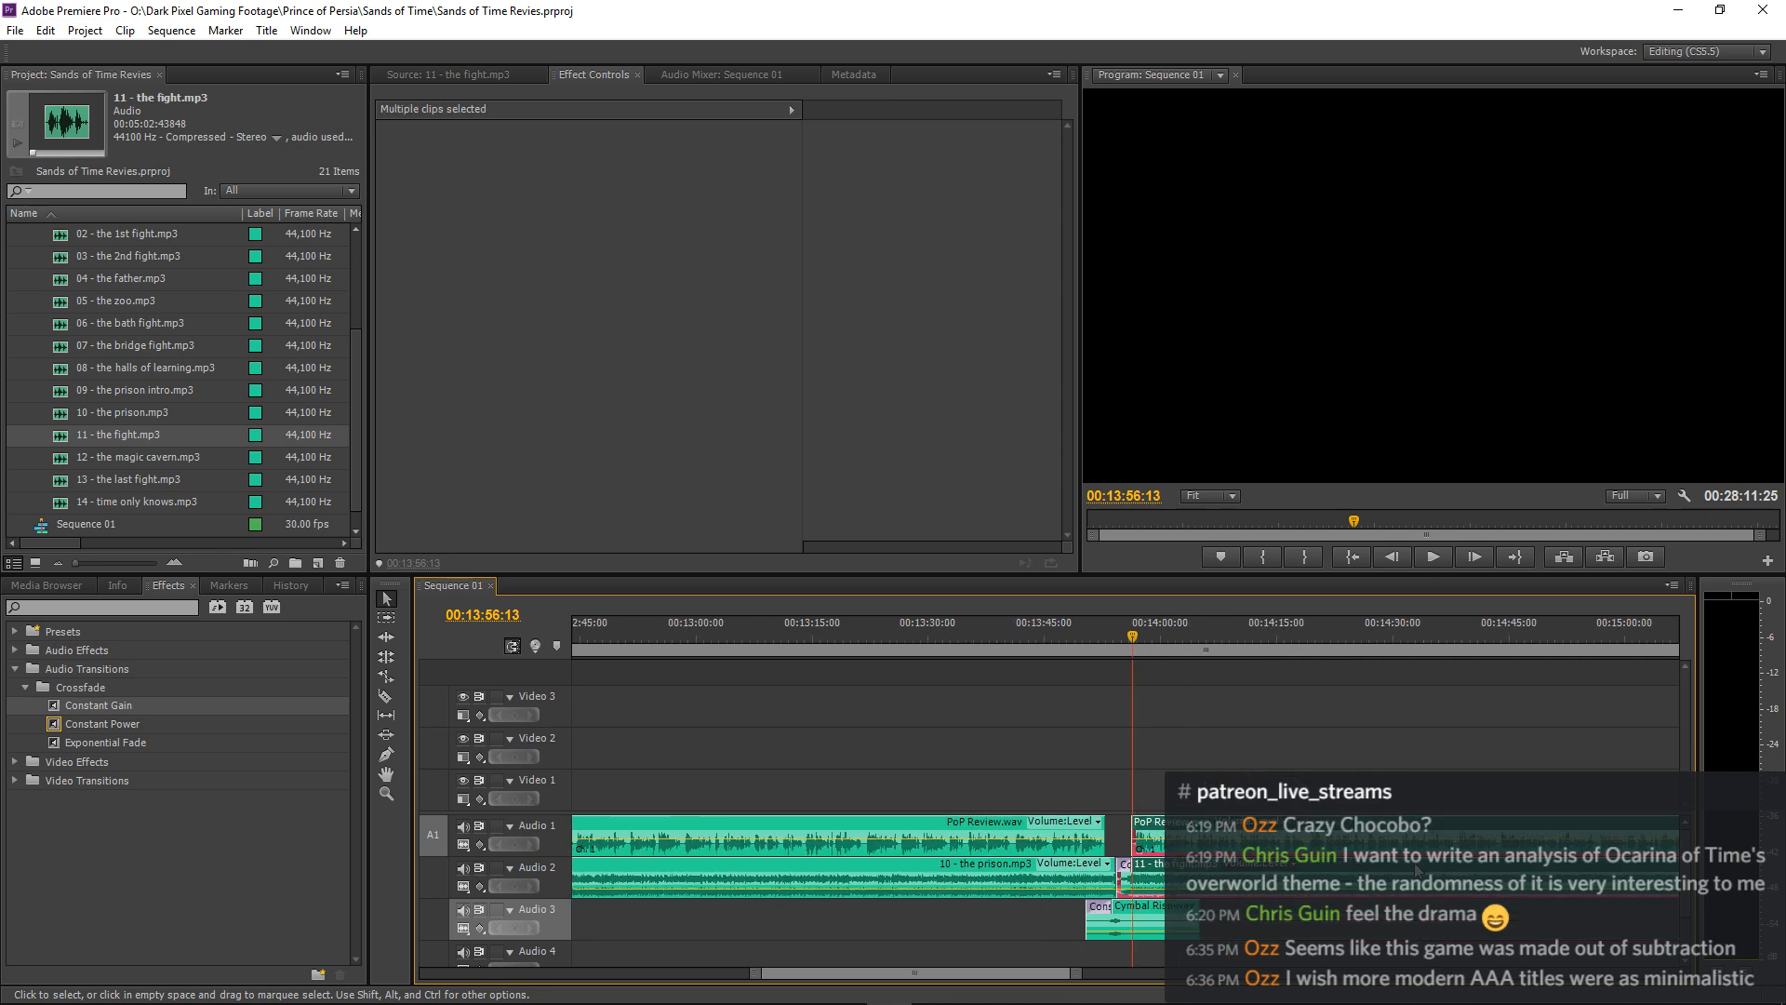
pyautogui.press('-')
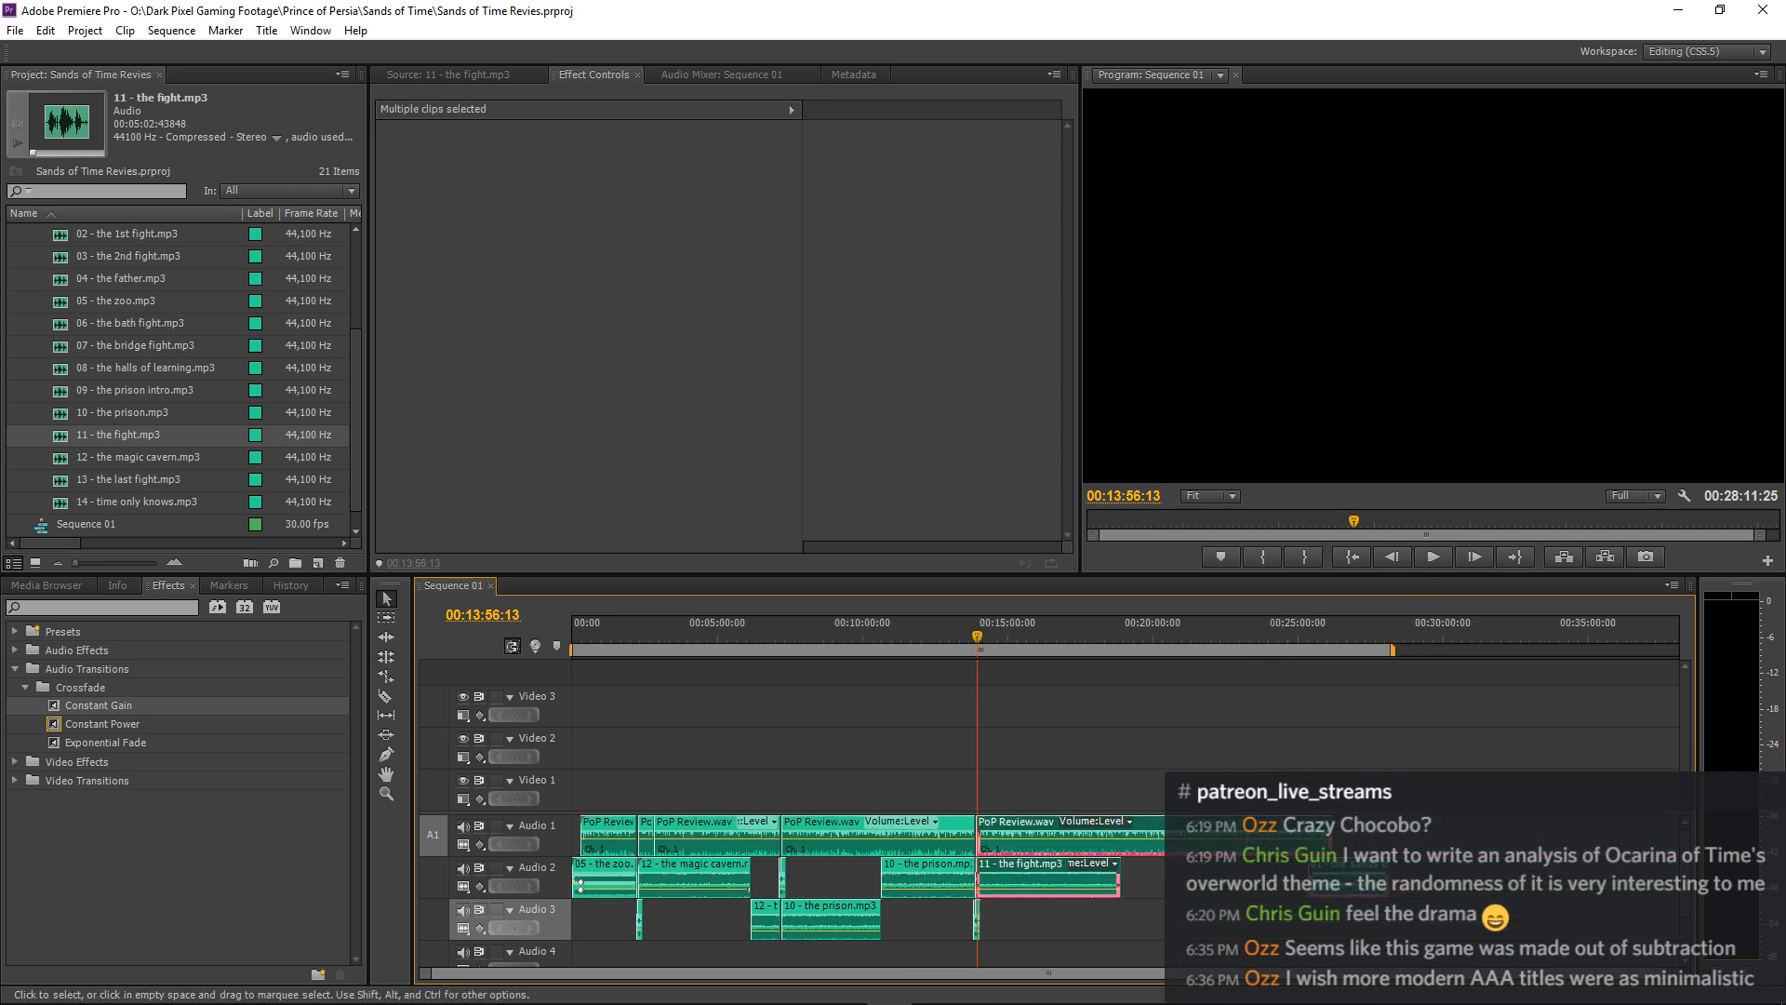
pyautogui.press('=')
pyautogui.press('=')
pyautogui.press('=')
pyautogui.press('=')
pyautogui.press('=')
pyautogui.press('=')
pyautogui.press('=')
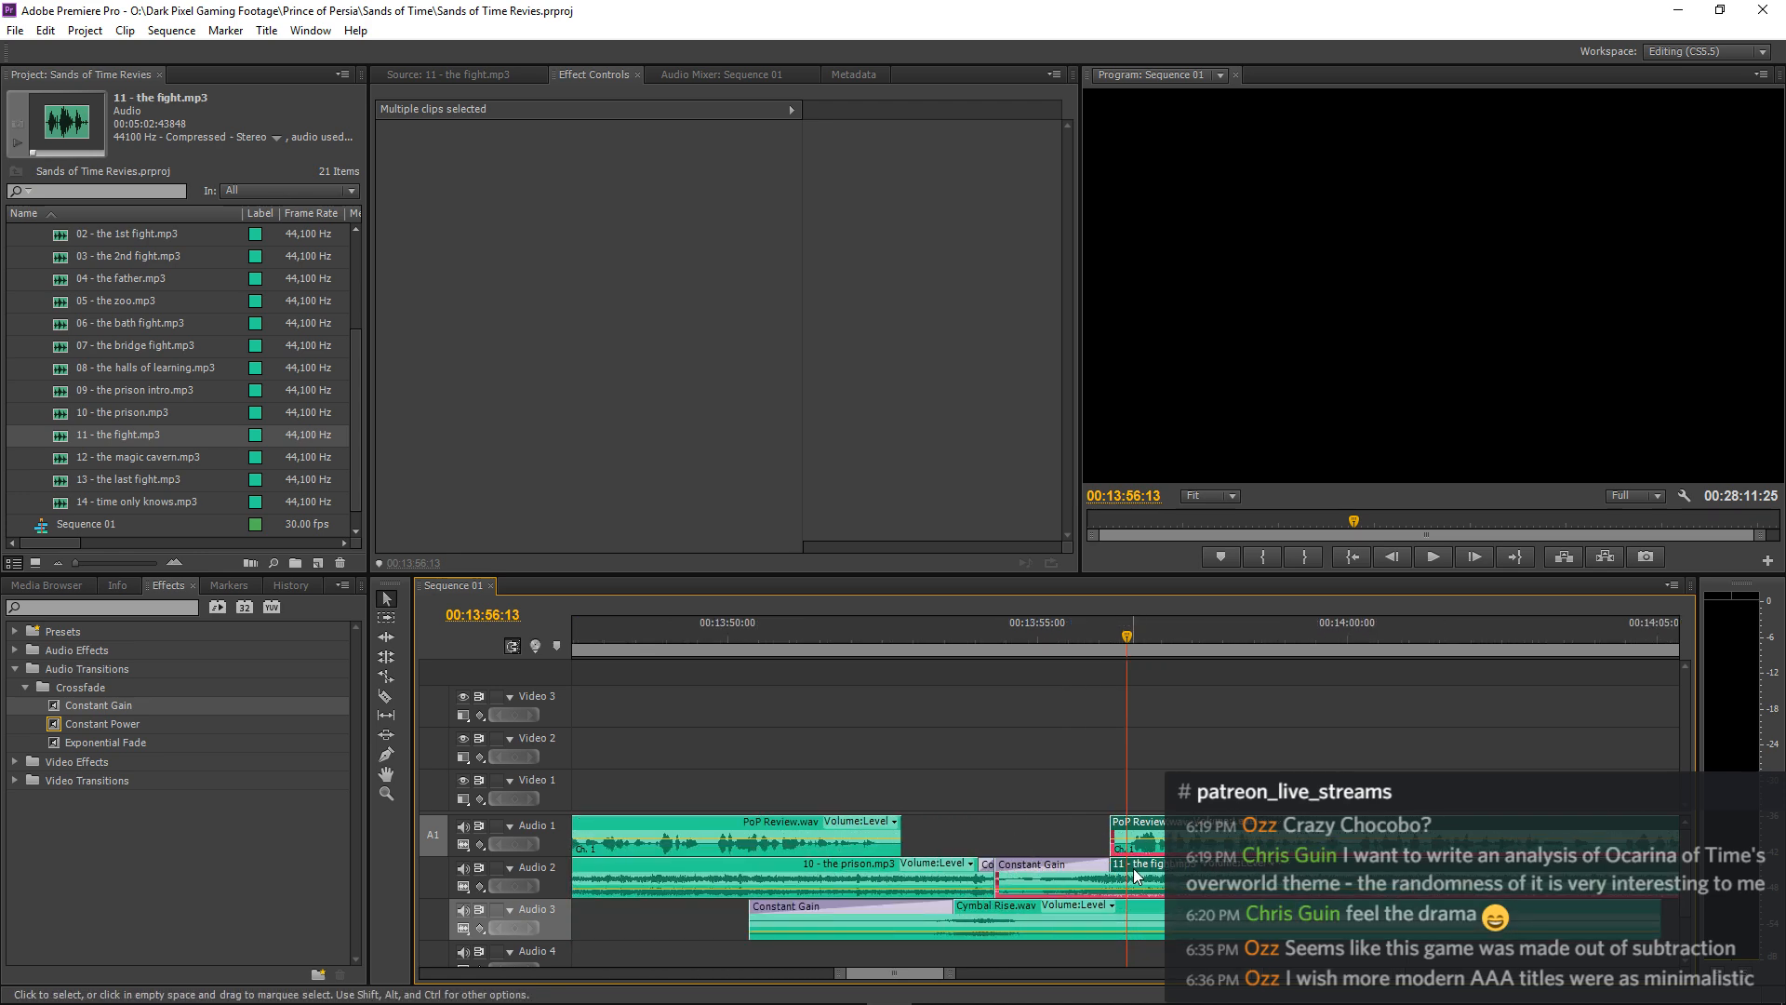
pyautogui.moveTo(1142, 875); pyautogui.dragTo(1158, 874)
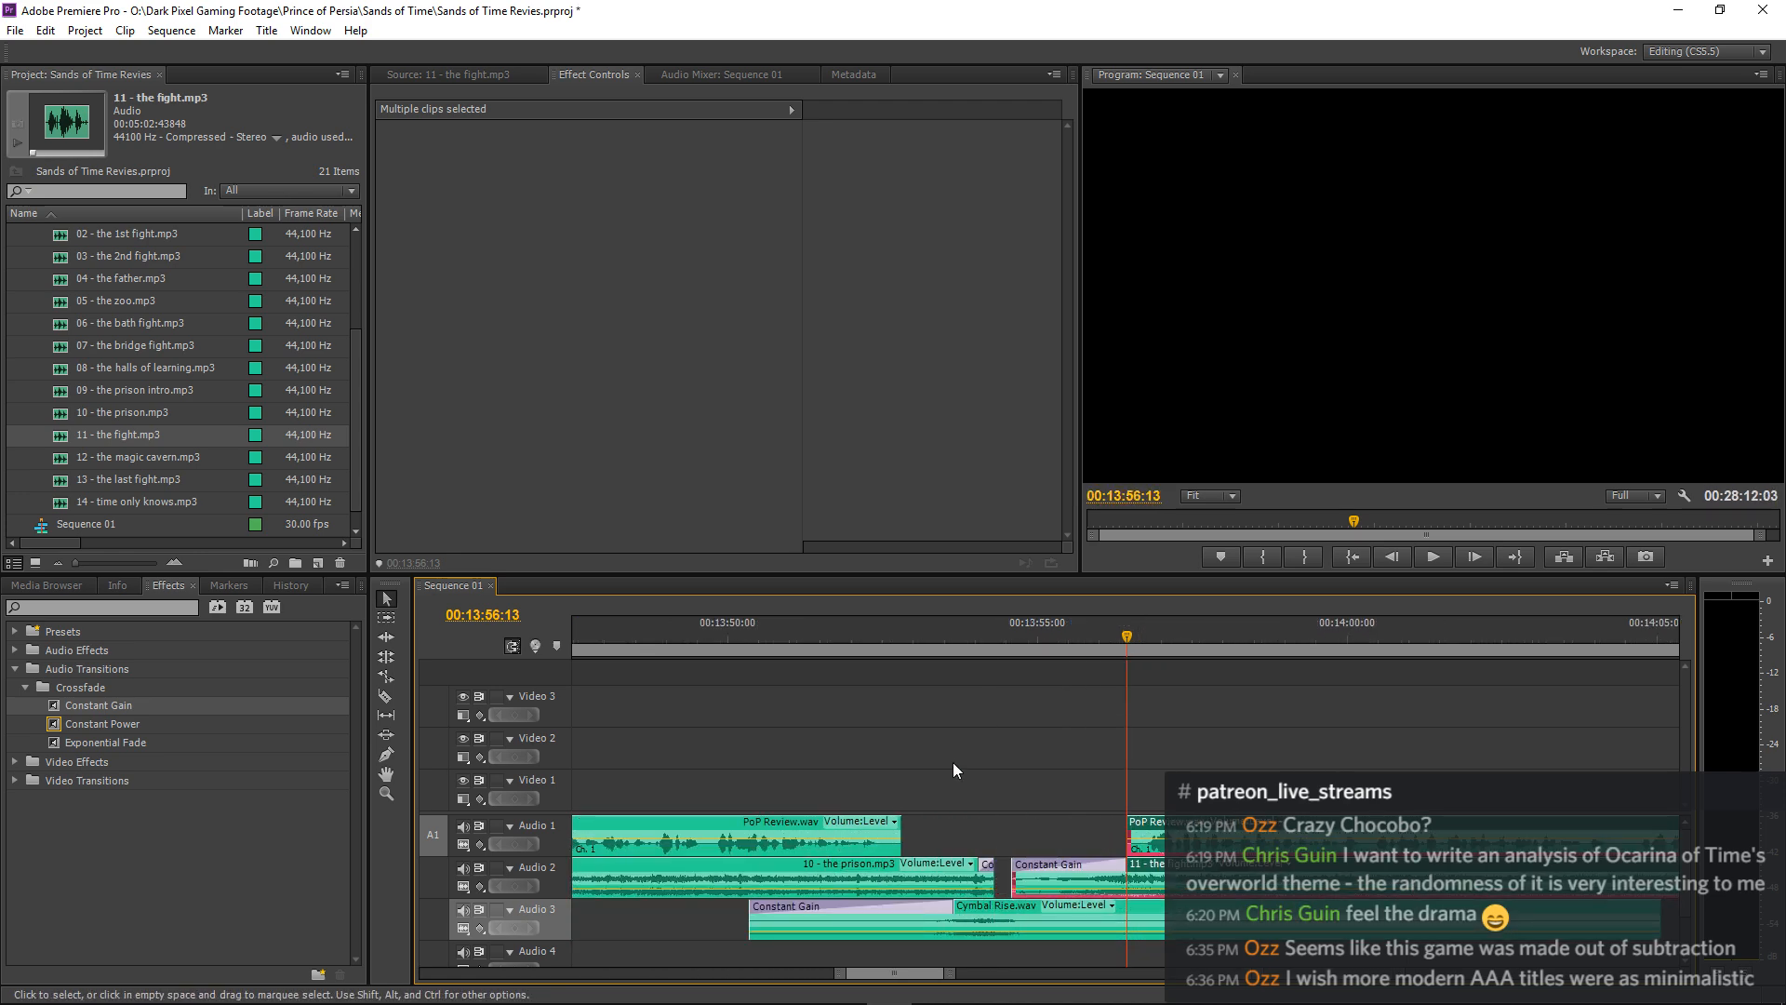
# Play the transition from about 00:13:51:00 and shift the resuming narration and 11 - the fight.mp3 another 5 frames later.
pyautogui.click(781, 650)
pyautogui.press('space')
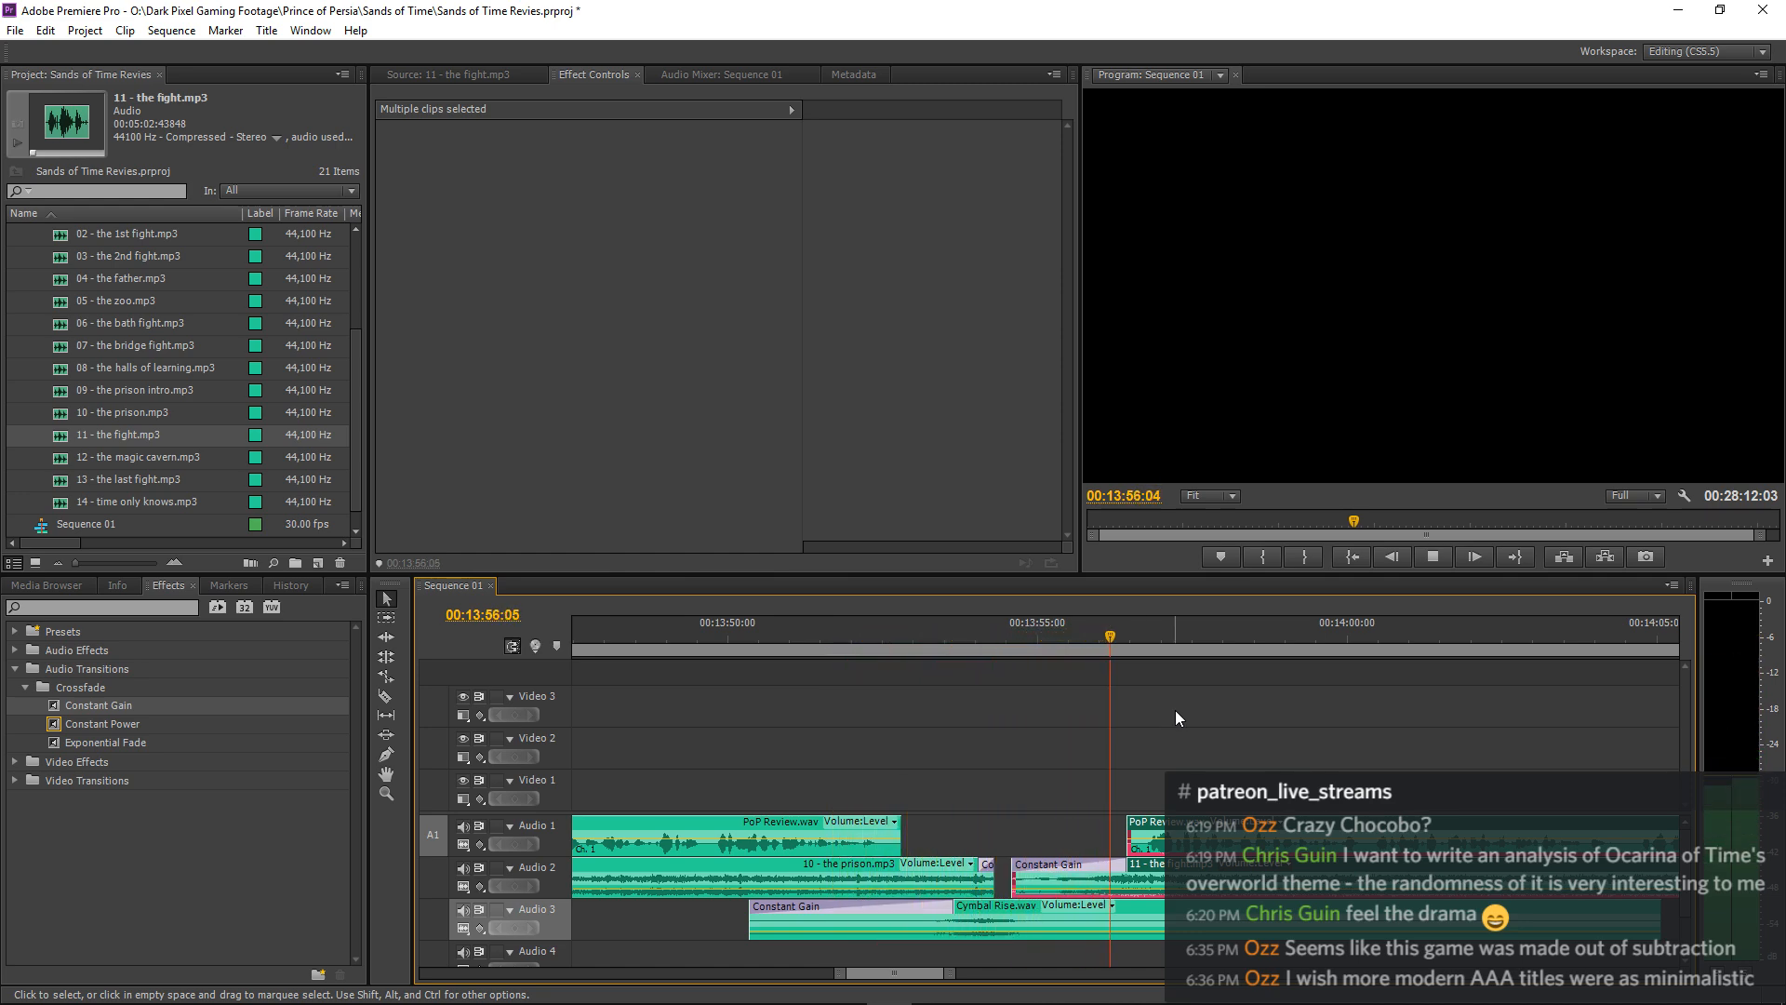
pyautogui.press('space')
pyautogui.moveTo(1167, 866); pyautogui.dragTo(1181, 868)
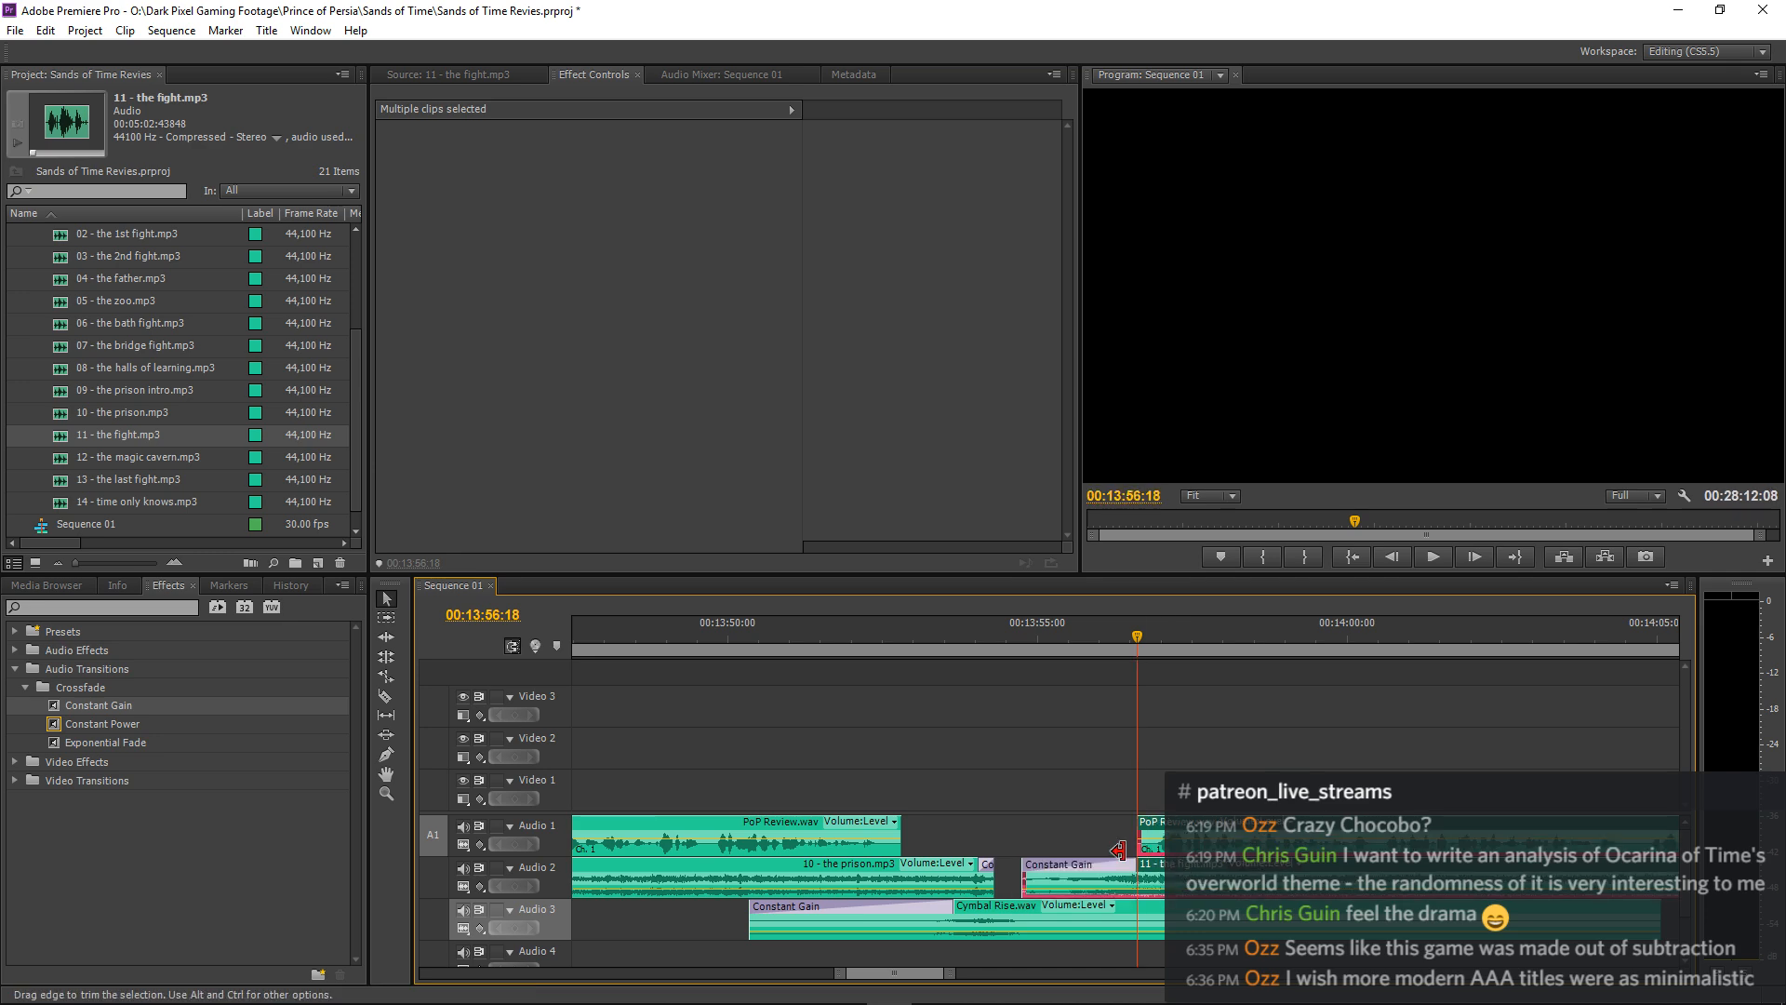
pyautogui.moveTo(1028, 872); pyautogui.dragTo(1017, 877)
pyautogui.hotkey('ctrl', 'z')
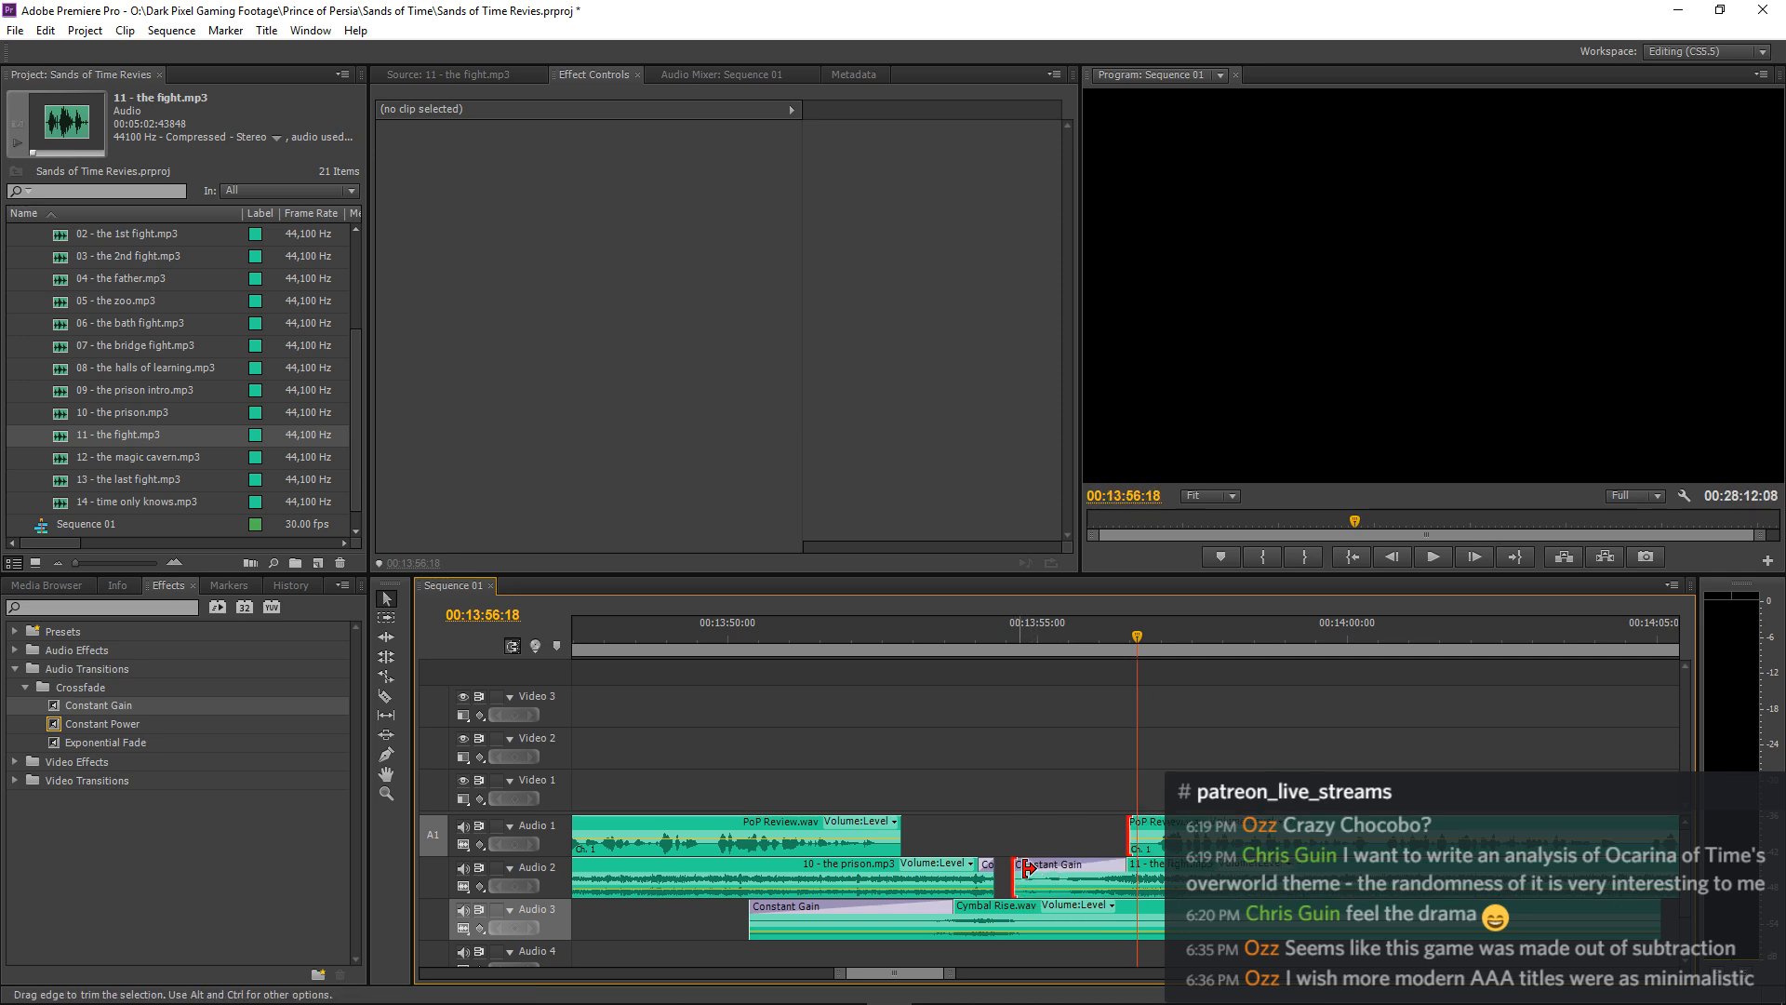
pyautogui.hotkey('ctrl', 'z')
# Extend the start of 11 - the fight.mp3 slightly earlier, lengthen its Constant Gain fade-in to 00:00:02:08, and play the result.
pyautogui.click(1044, 833)
pyautogui.moveTo(1027, 876); pyautogui.dragTo(1015, 879)
pyautogui.moveTo(1120, 866); pyautogui.dragTo(1144, 864)
pyautogui.press('space')
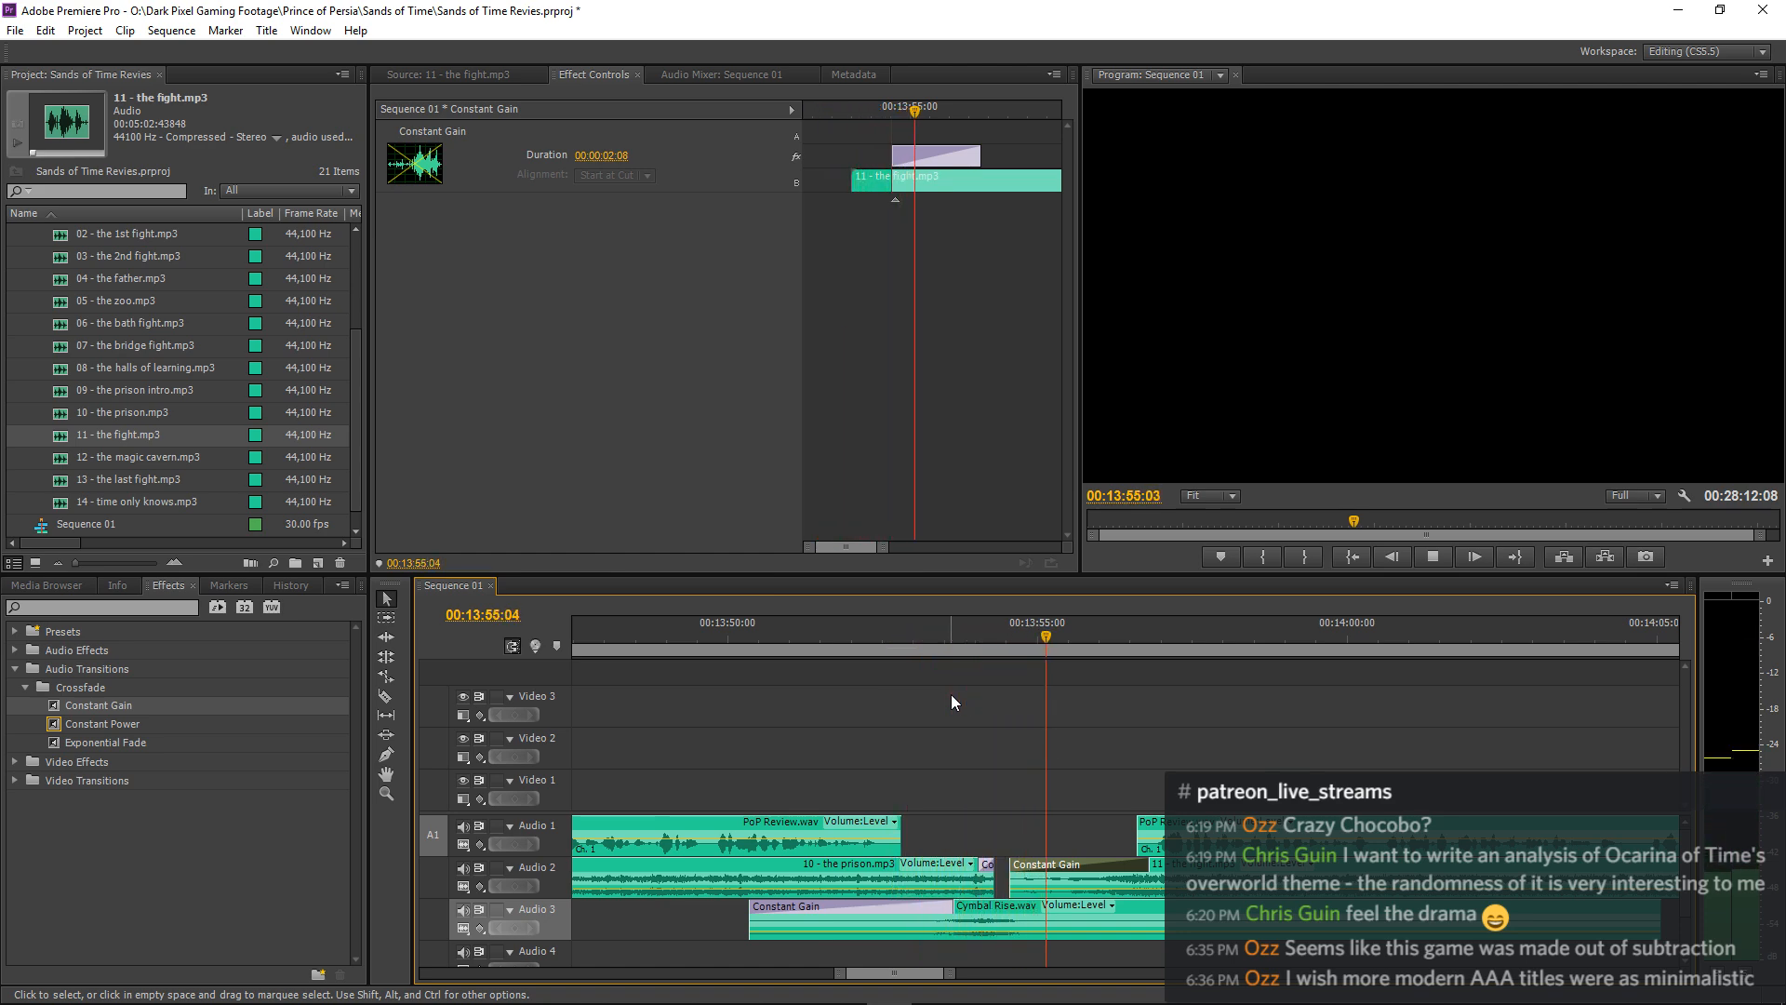
pyautogui.press('space')
# Keyframe the Volume Level of 10 - the prison.mp3 at 00:13:52:11 and 00:13:53:25, changing the level at the second keyframe.
pyautogui.click(861, 636)
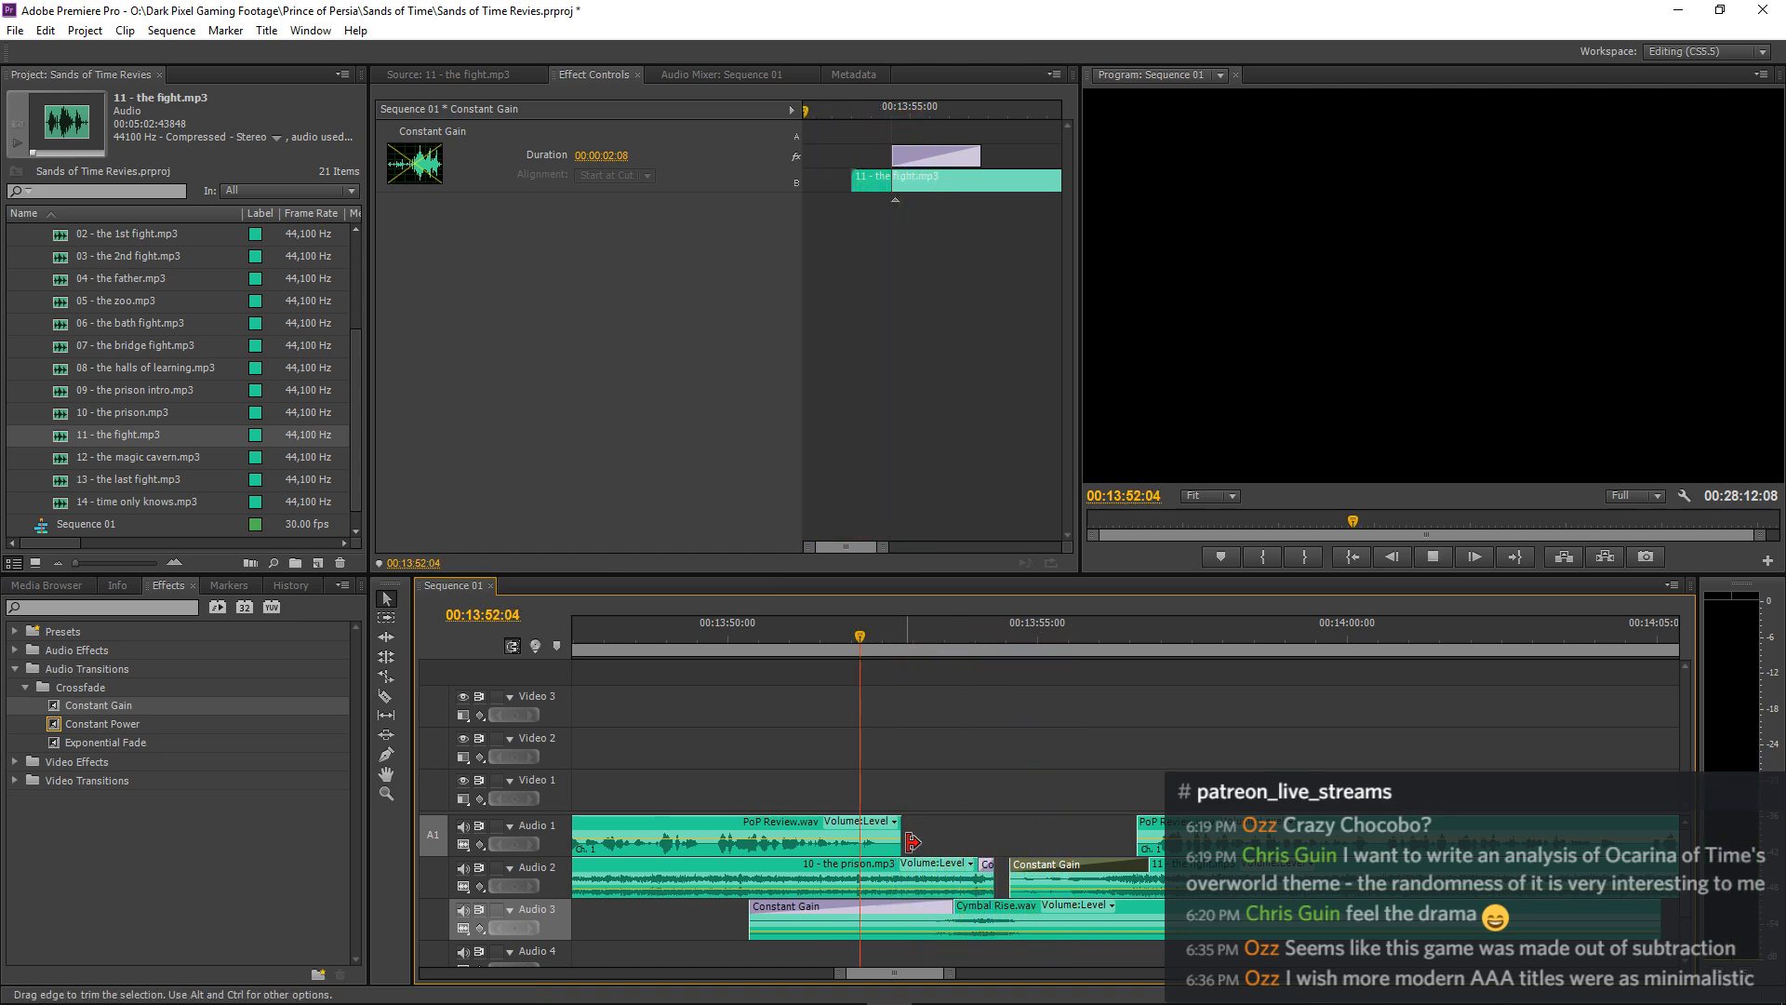
pyautogui.press('space')
pyautogui.click(900, 877)
pyautogui.click(414, 188)
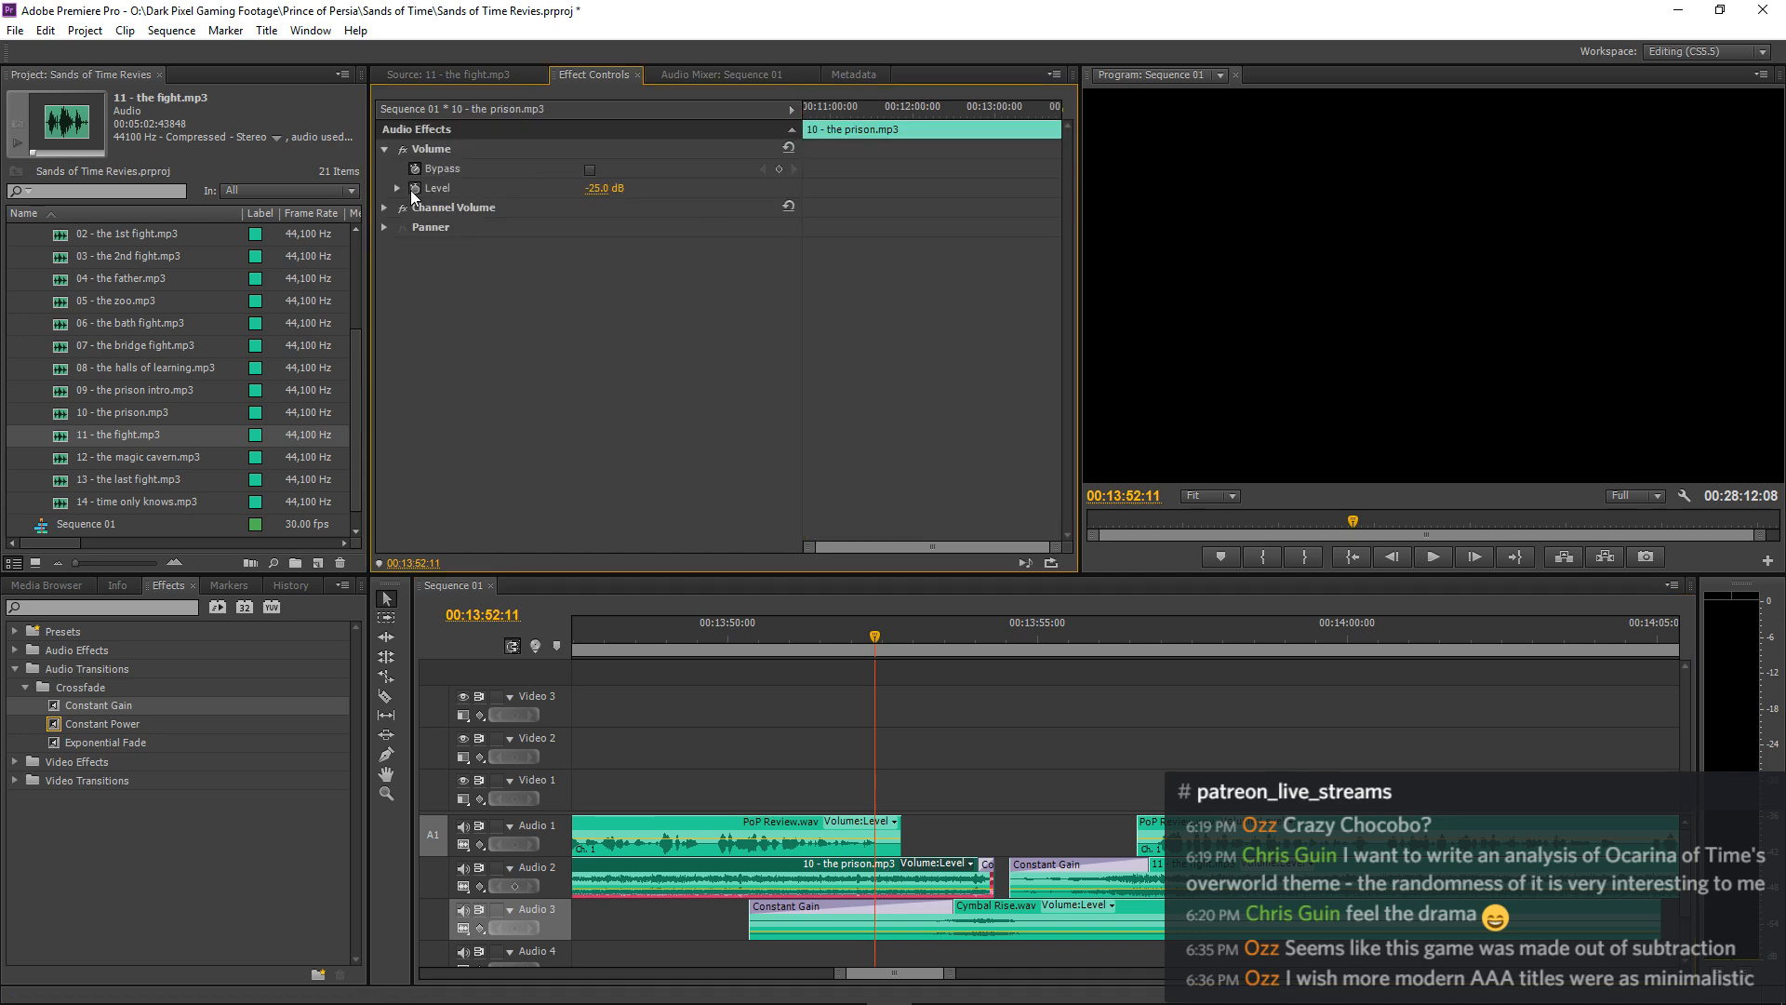
pyautogui.press('space')
pyautogui.click(778, 189)
pyautogui.click(603, 188)
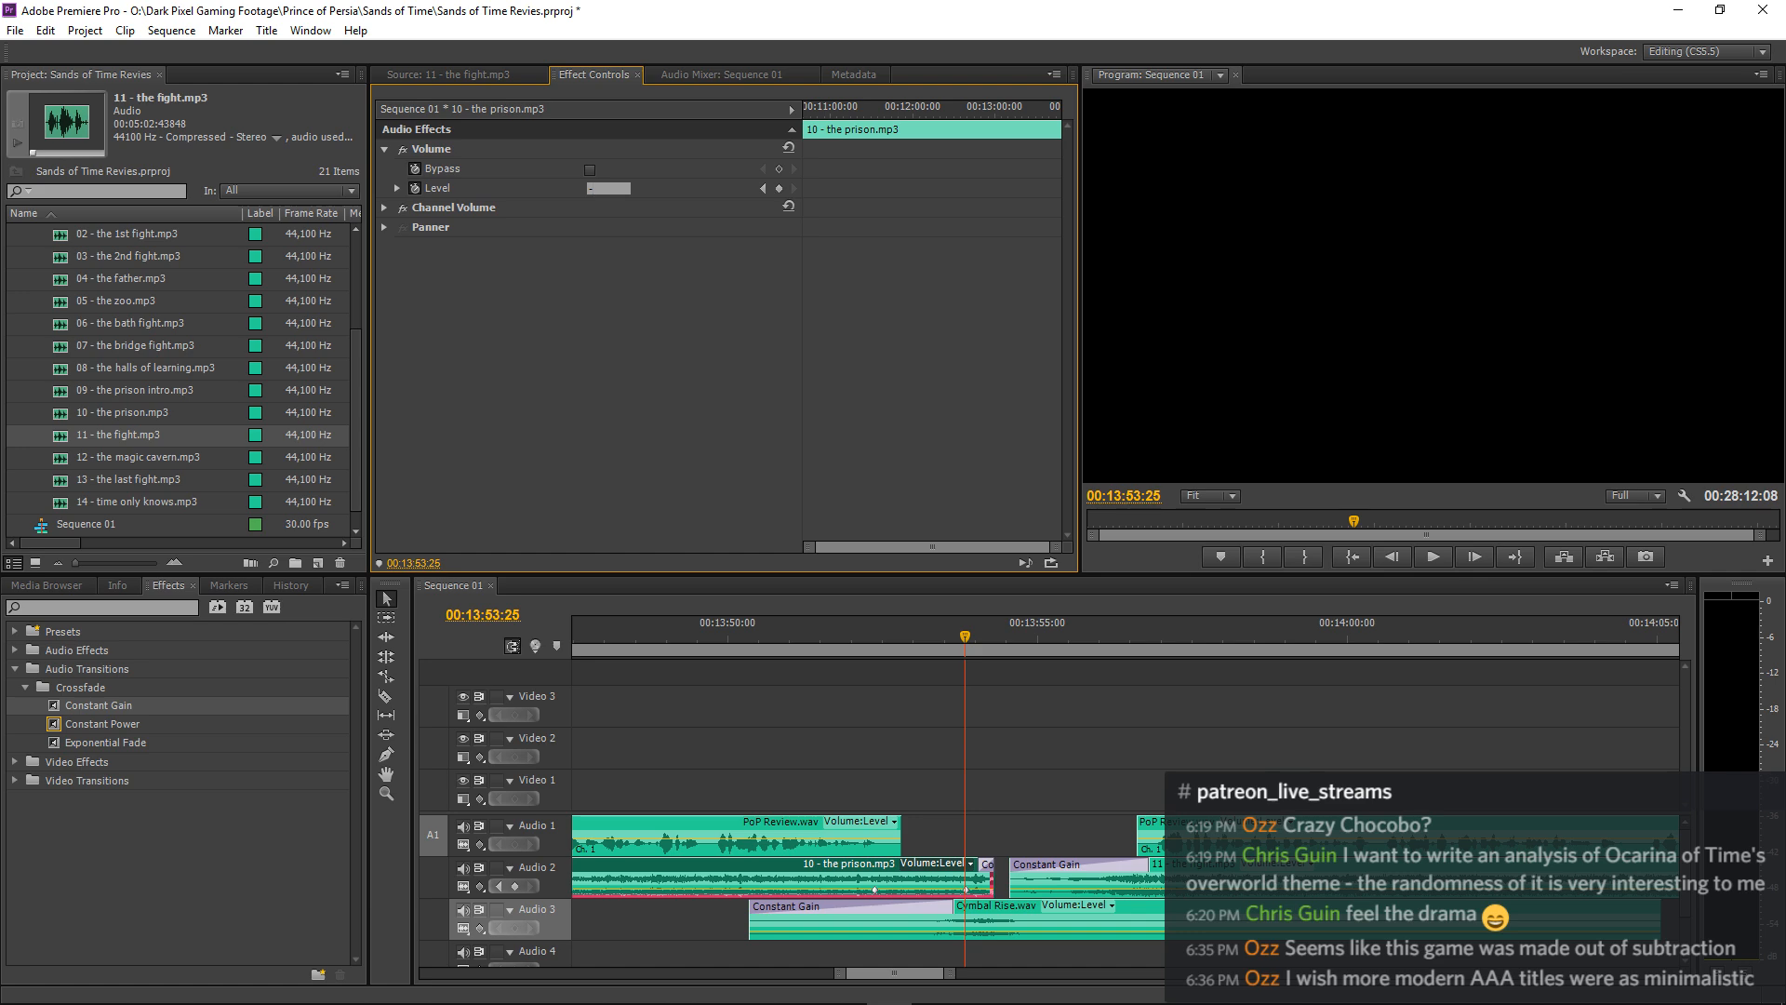
# Play the keyframed volume change and cymbal swell from about 00:13:49:10 to 00:13:55:08.
pyautogui.click(685, 628)
pyautogui.press('space')
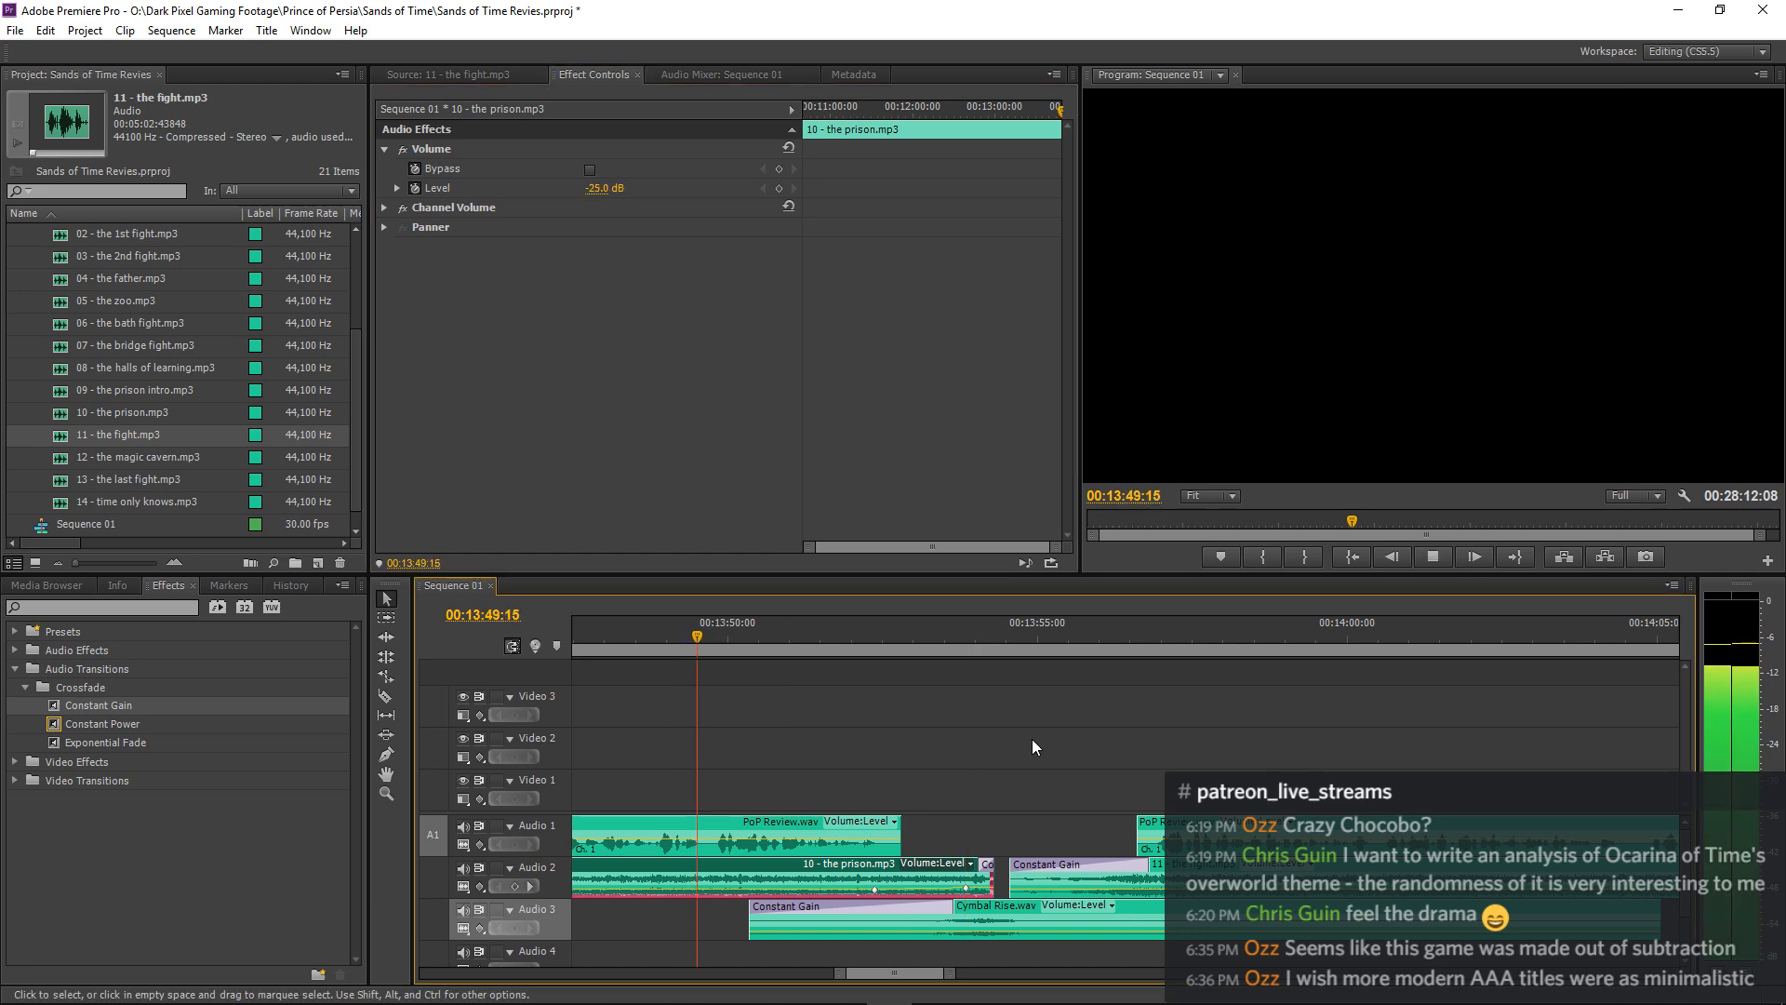
pyautogui.click(1106, 694)
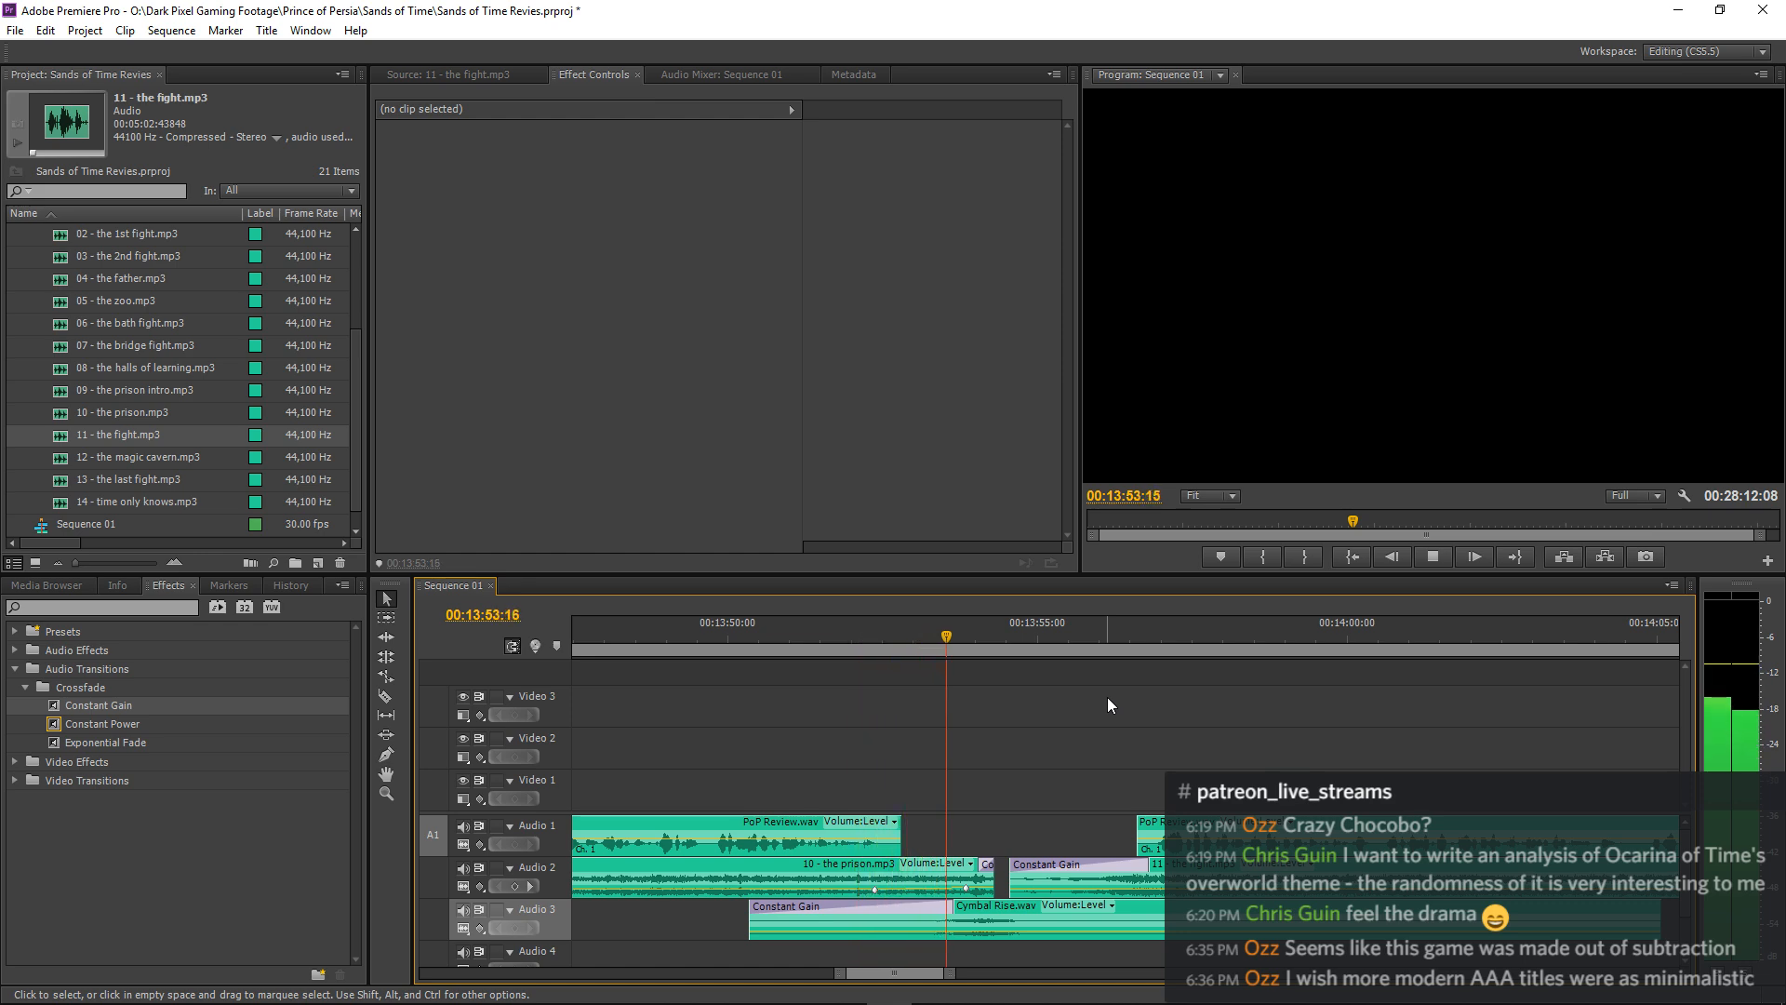
pyautogui.press('space')
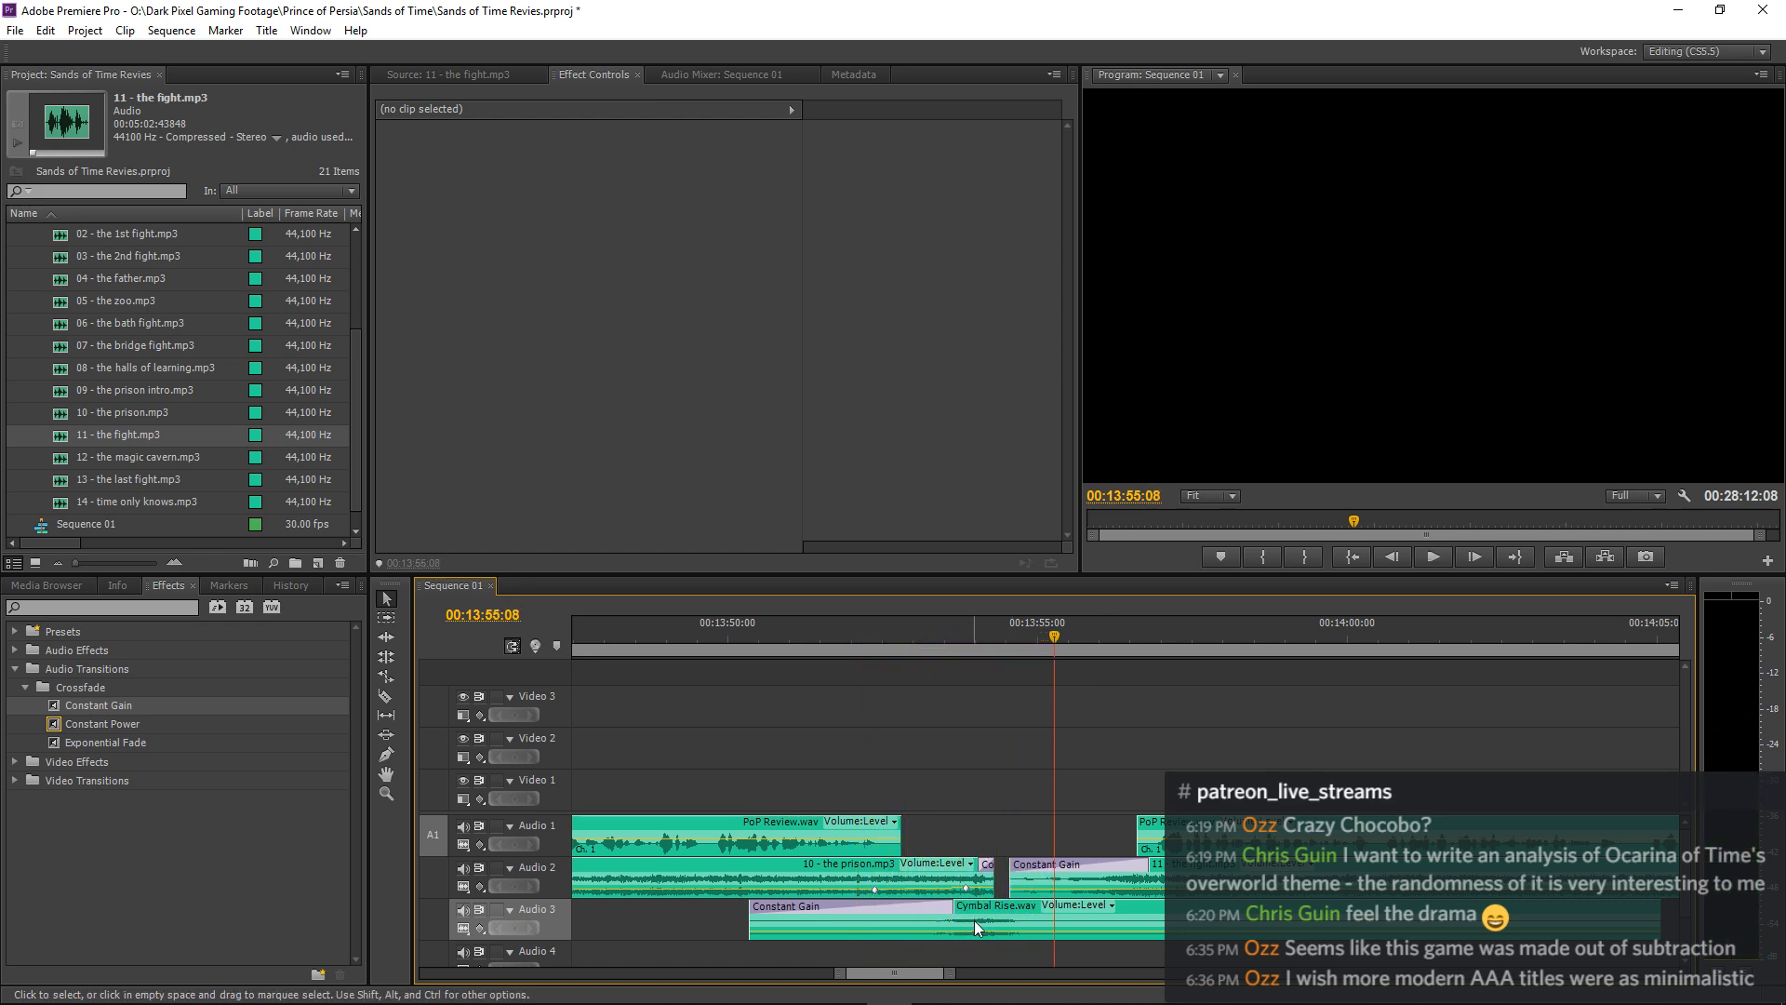
# Set the Volume Level of Cymbal Rise.wav to -15.0 dB and play the swell from about 00:13:51:00.
pyautogui.click(974, 919)
pyautogui.click(604, 190)
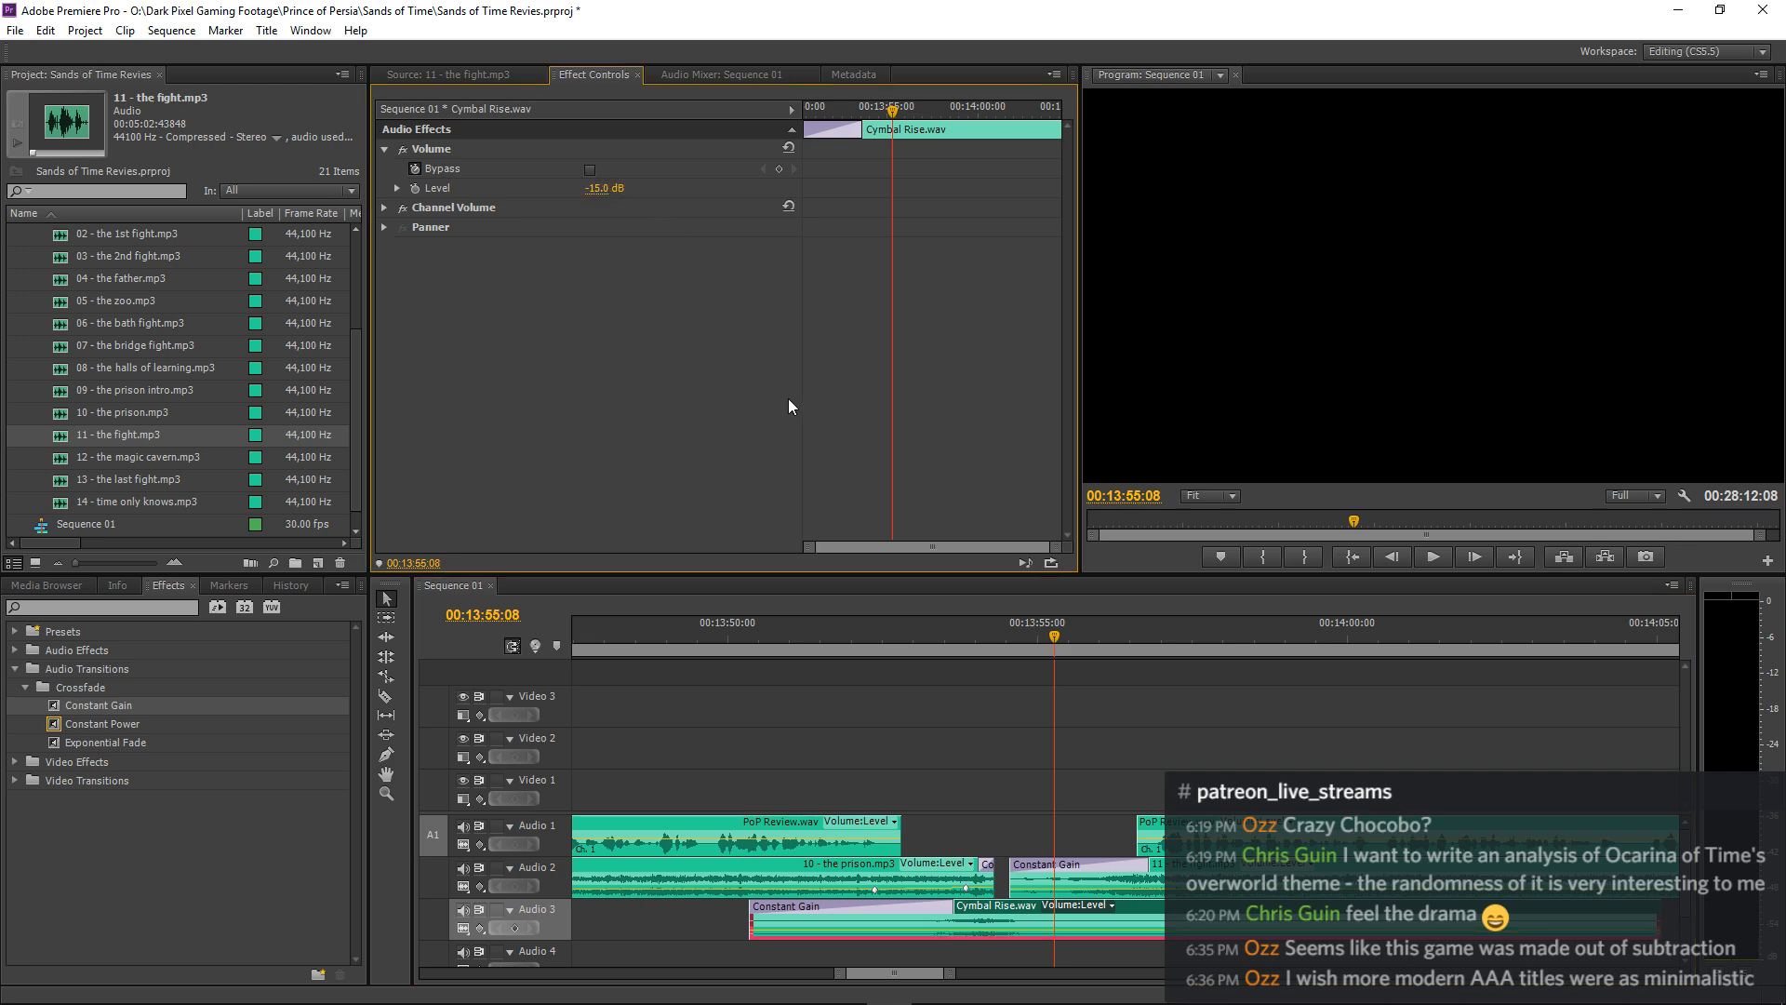
pyautogui.click(784, 622)
pyautogui.press('space')
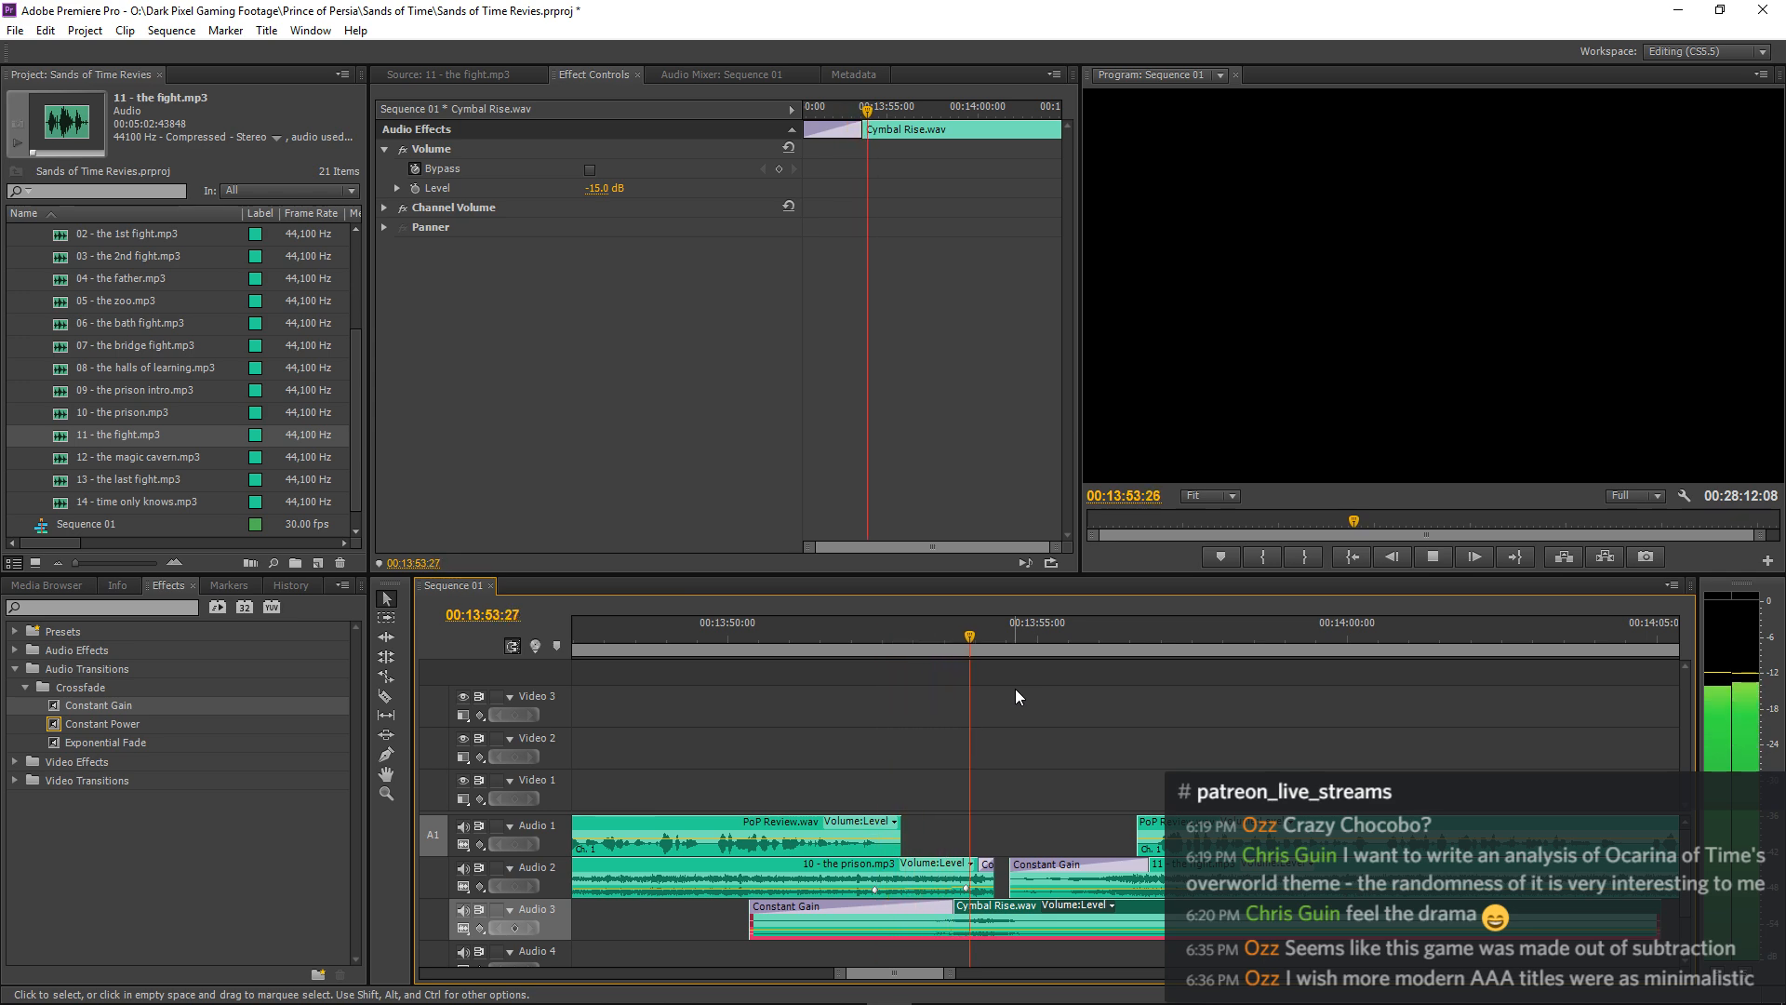
# Extend the end of 10 - the prison.mp3 to meet 11 - the fight.mp3 and delete the Constant Gain fades at their join.
pyautogui.click(1014, 871)
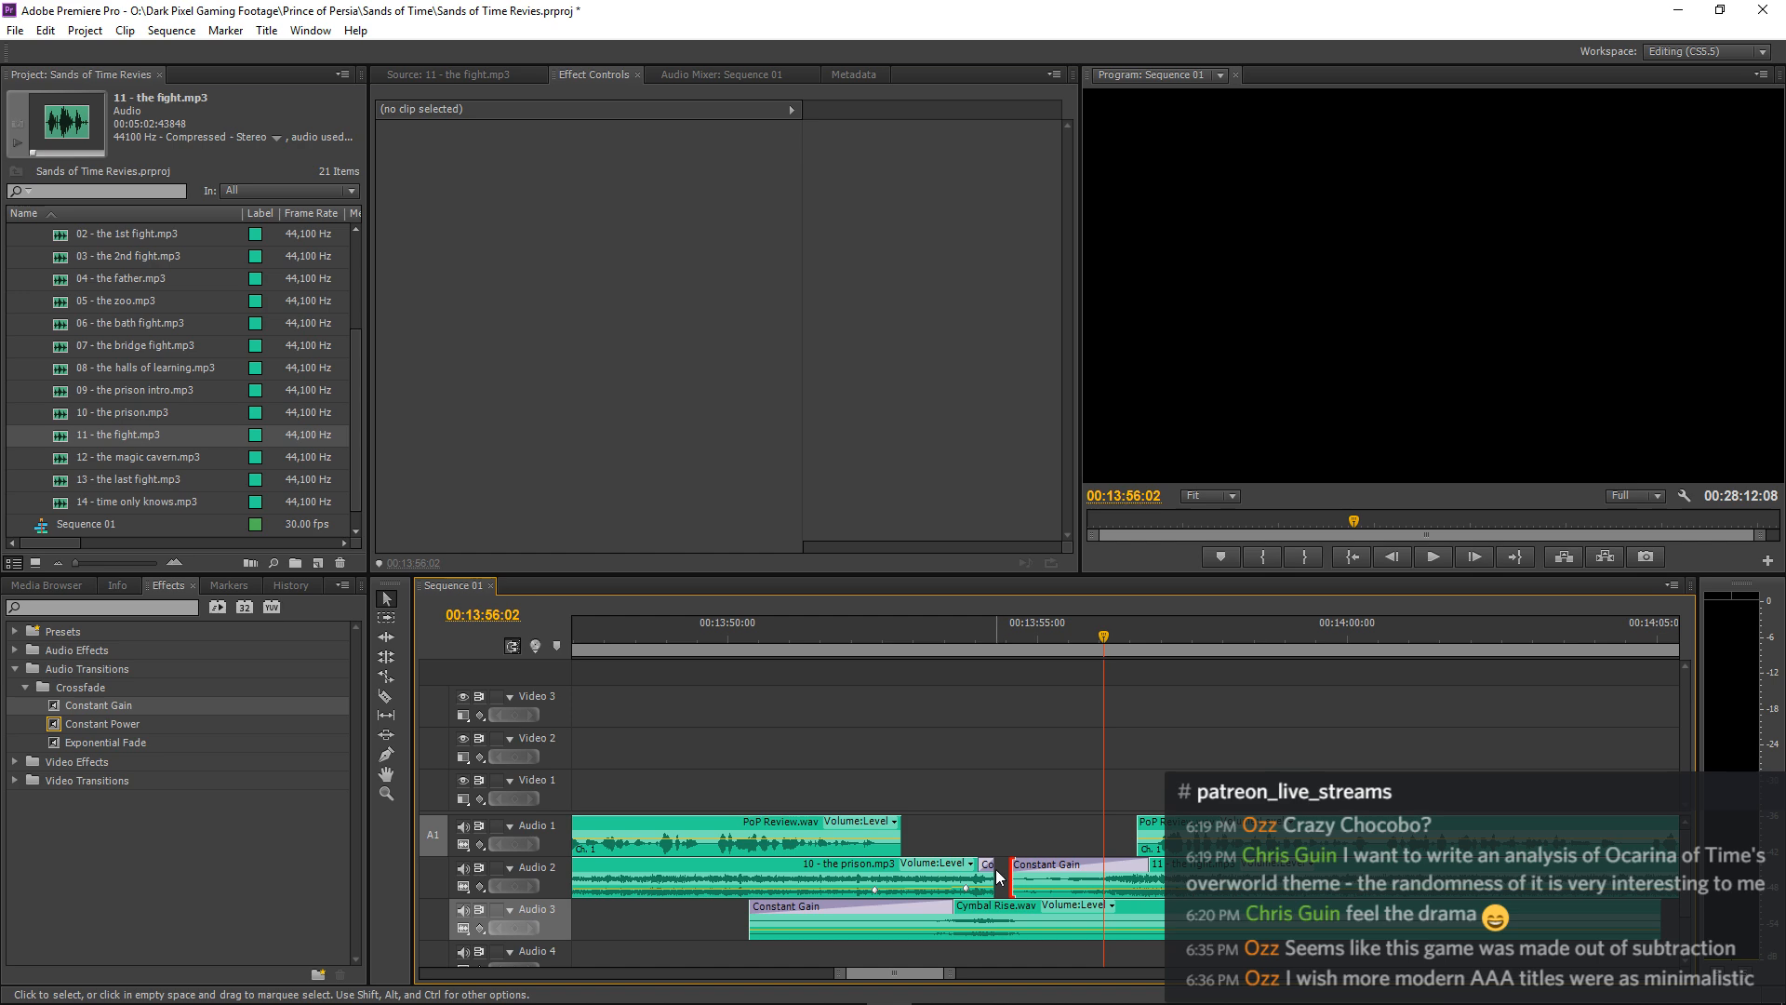
pyautogui.moveTo(991, 875); pyautogui.dragTo(1005, 875)
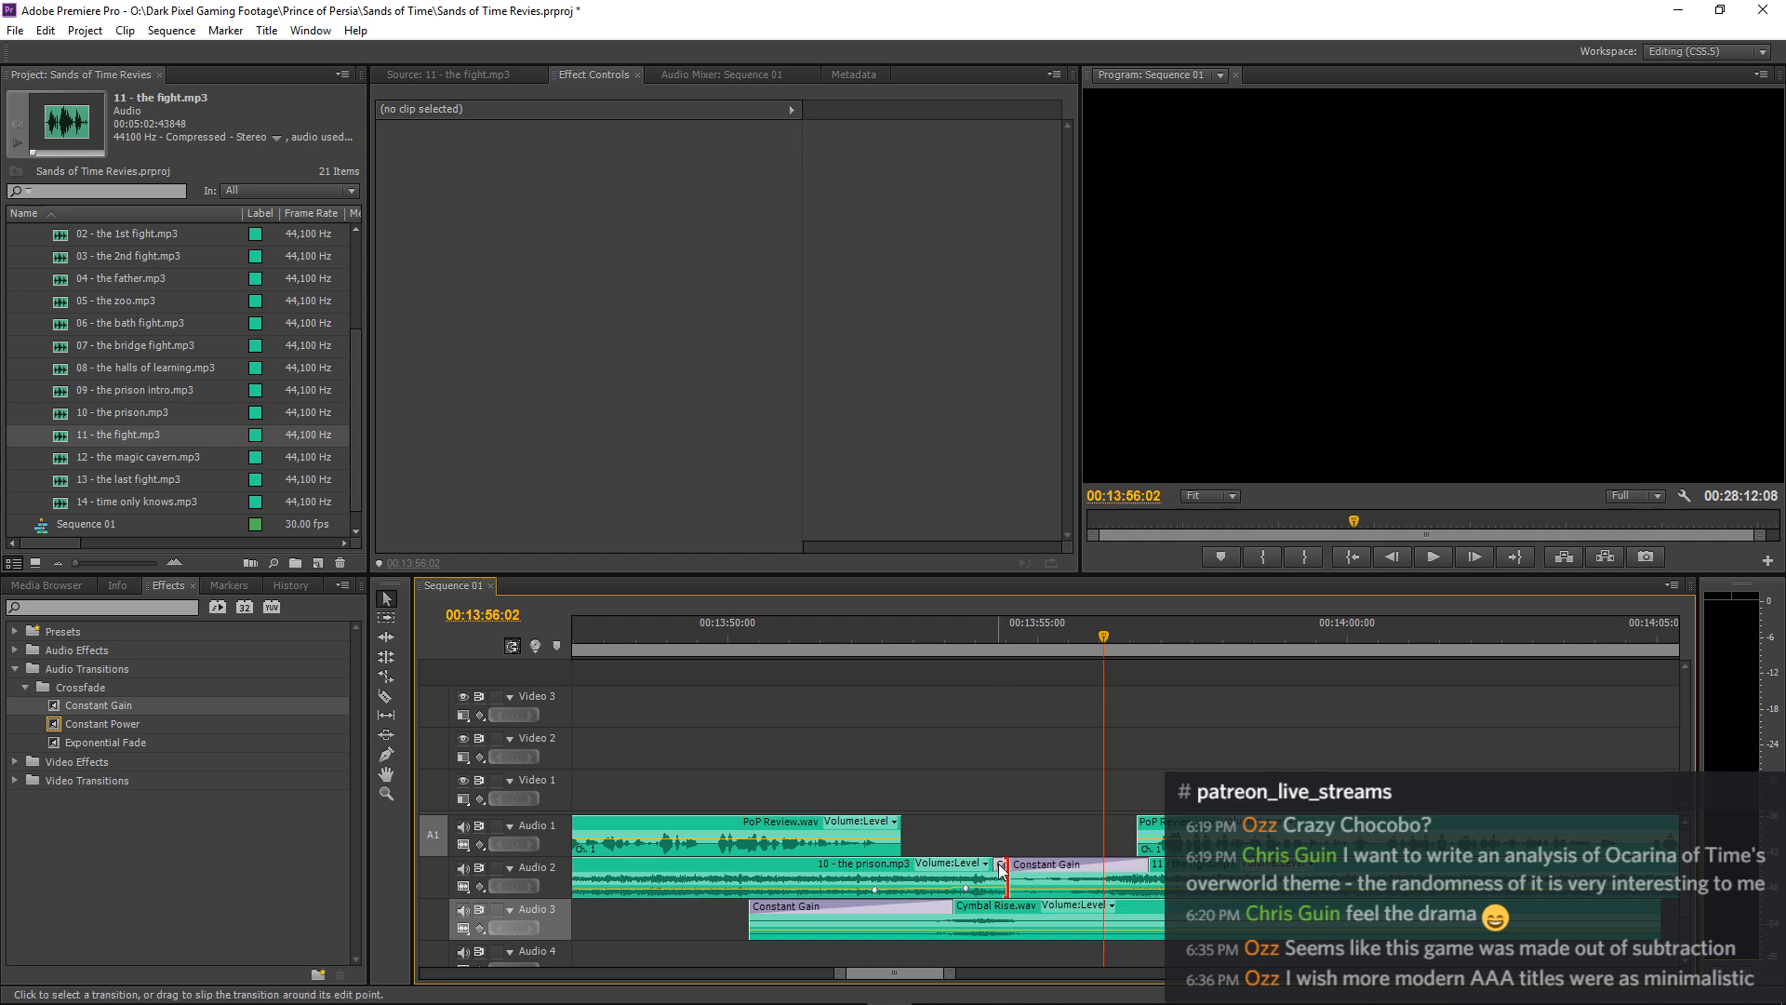
pyautogui.scroll(2, 1000, 863)
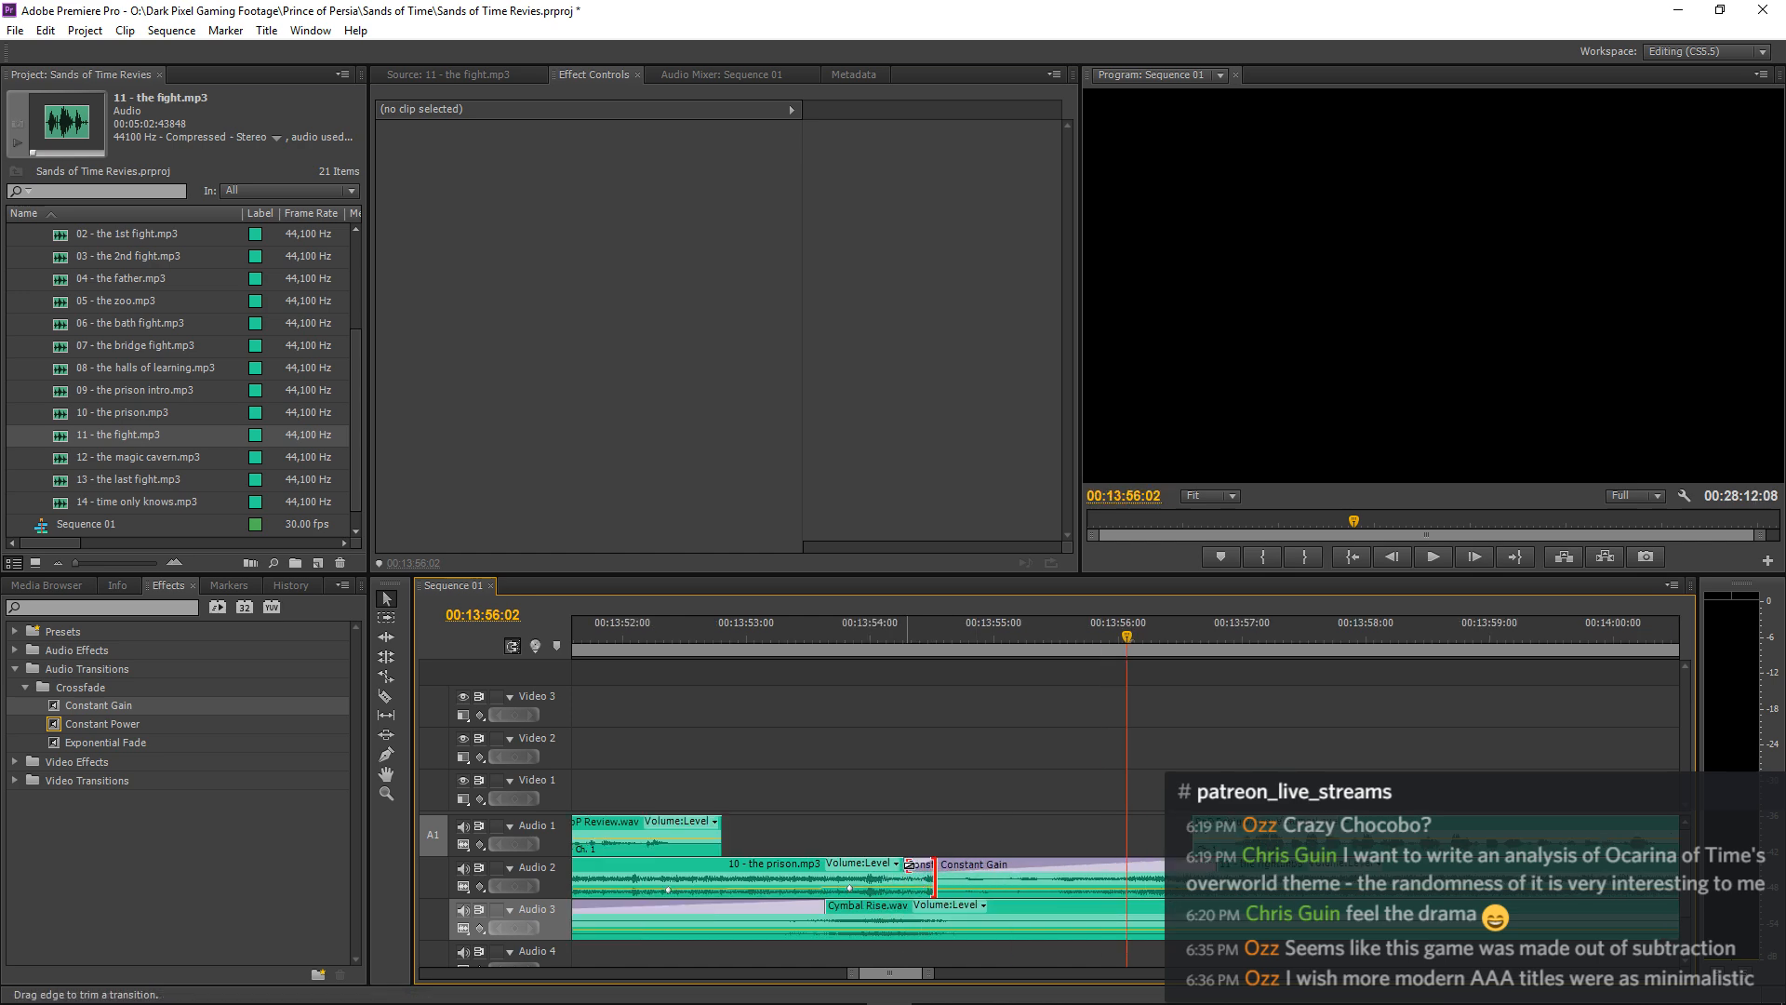
pyautogui.click(968, 863)
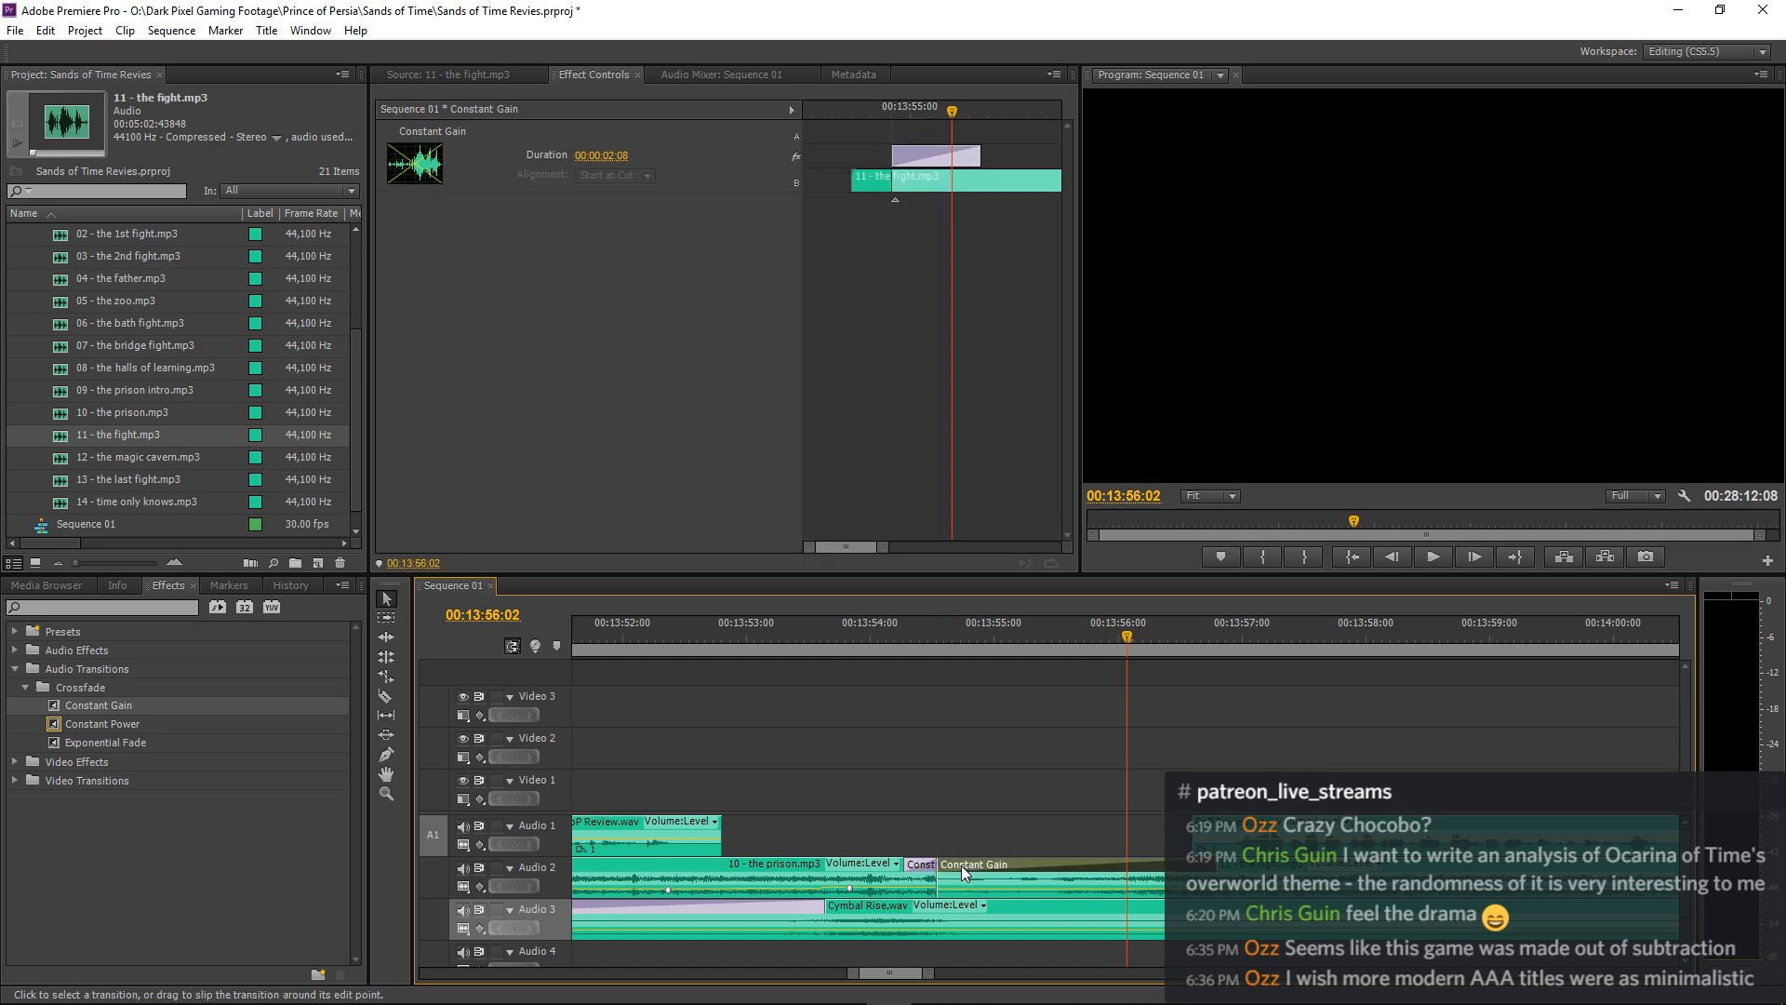
pyautogui.press('Delete')
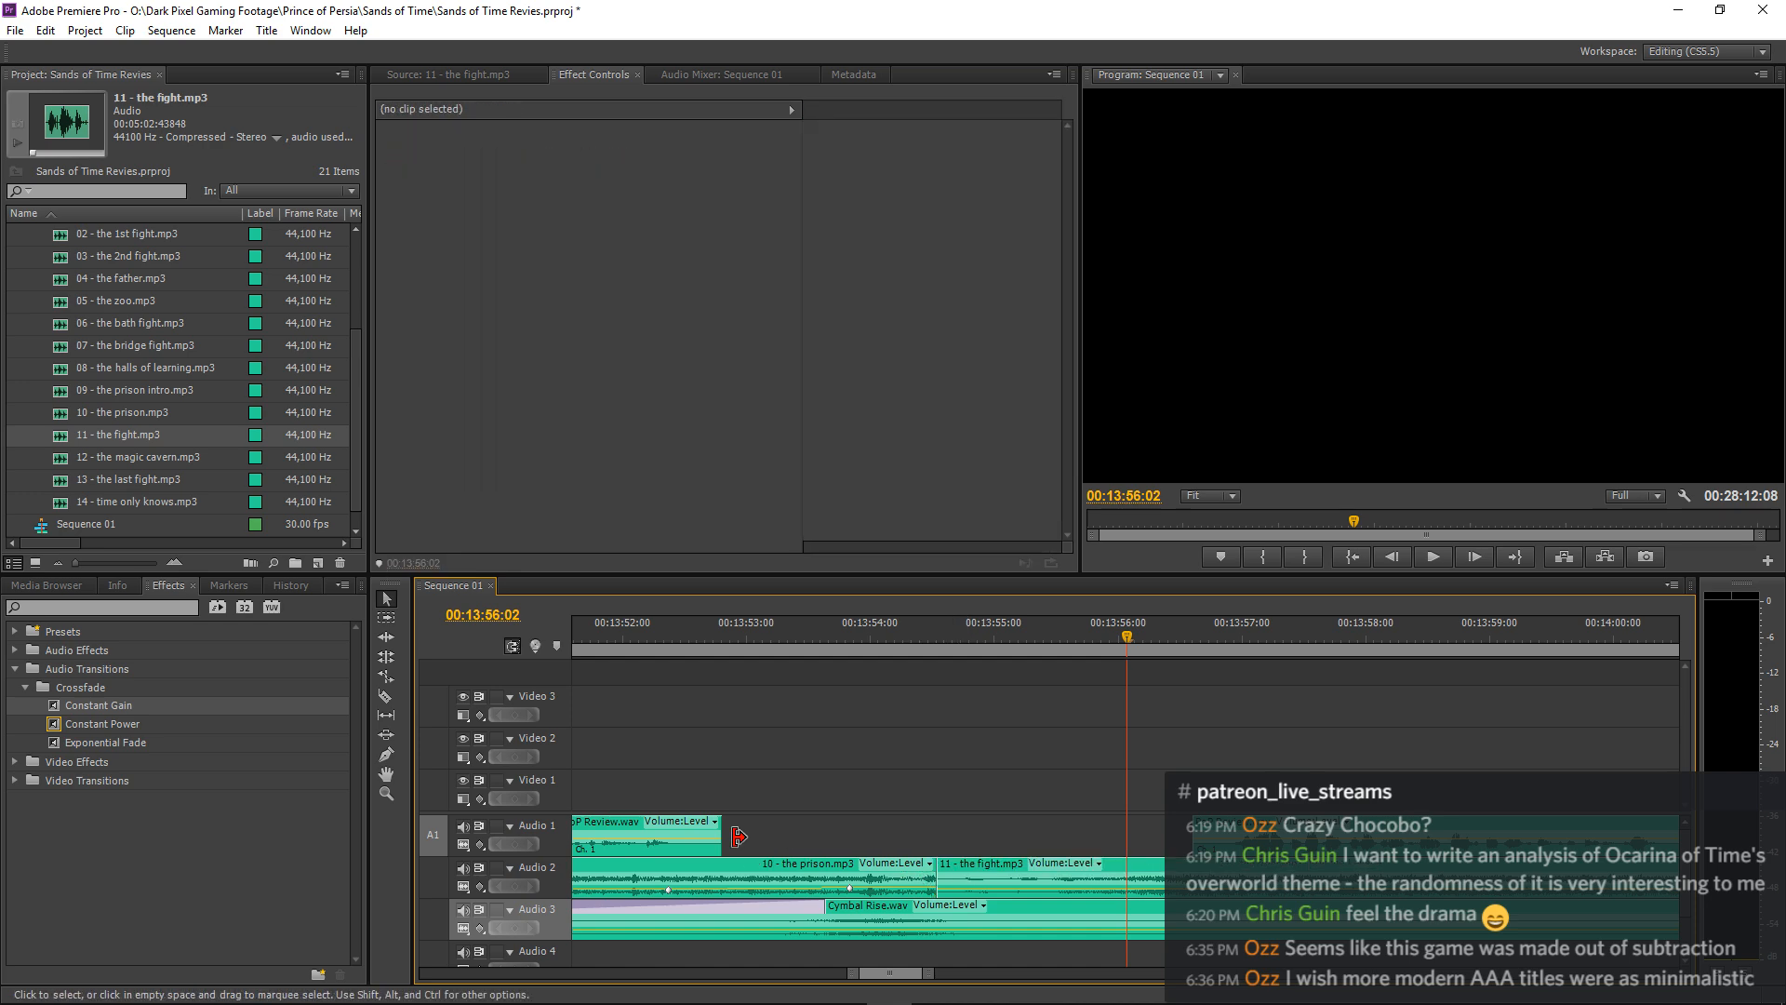
# Apply a Constant Gain crossfade across the cut between 10 - the prison.mp3 and 11 - the fight.mp3 and play it.
pyautogui.click(66, 713)
pyautogui.moveTo(828, 841); pyautogui.dragTo(937, 870)
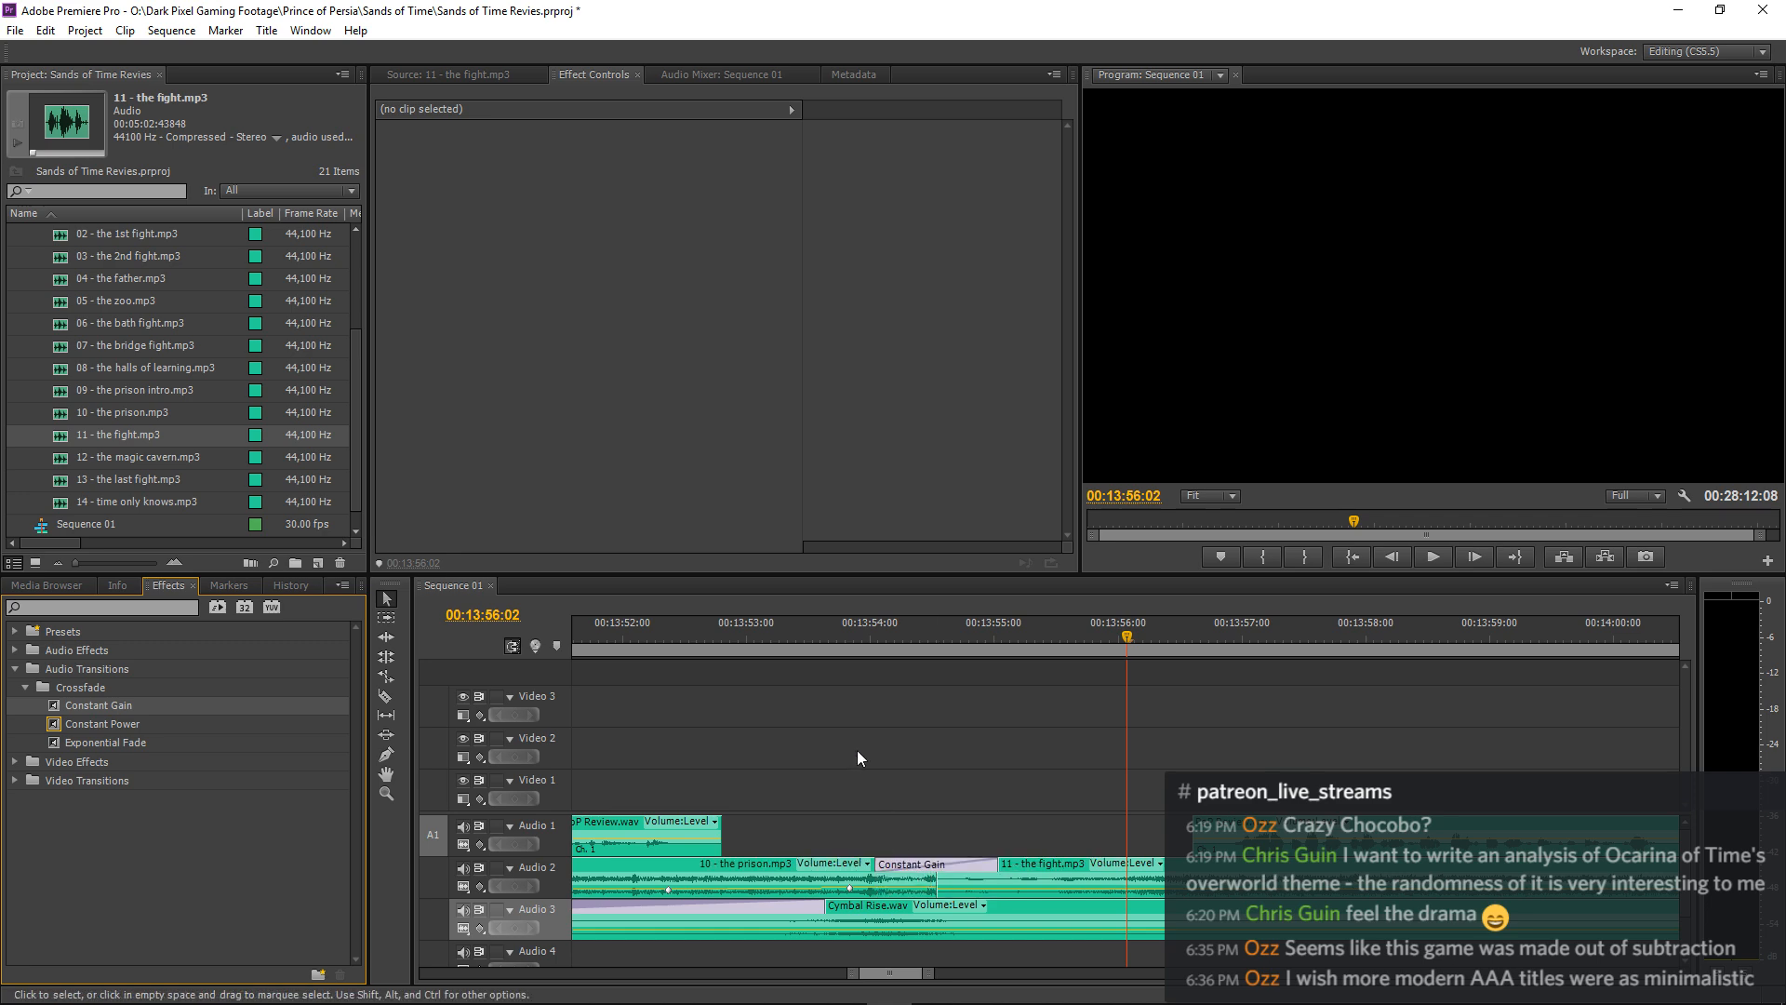
pyautogui.click(767, 634)
pyautogui.press('space')
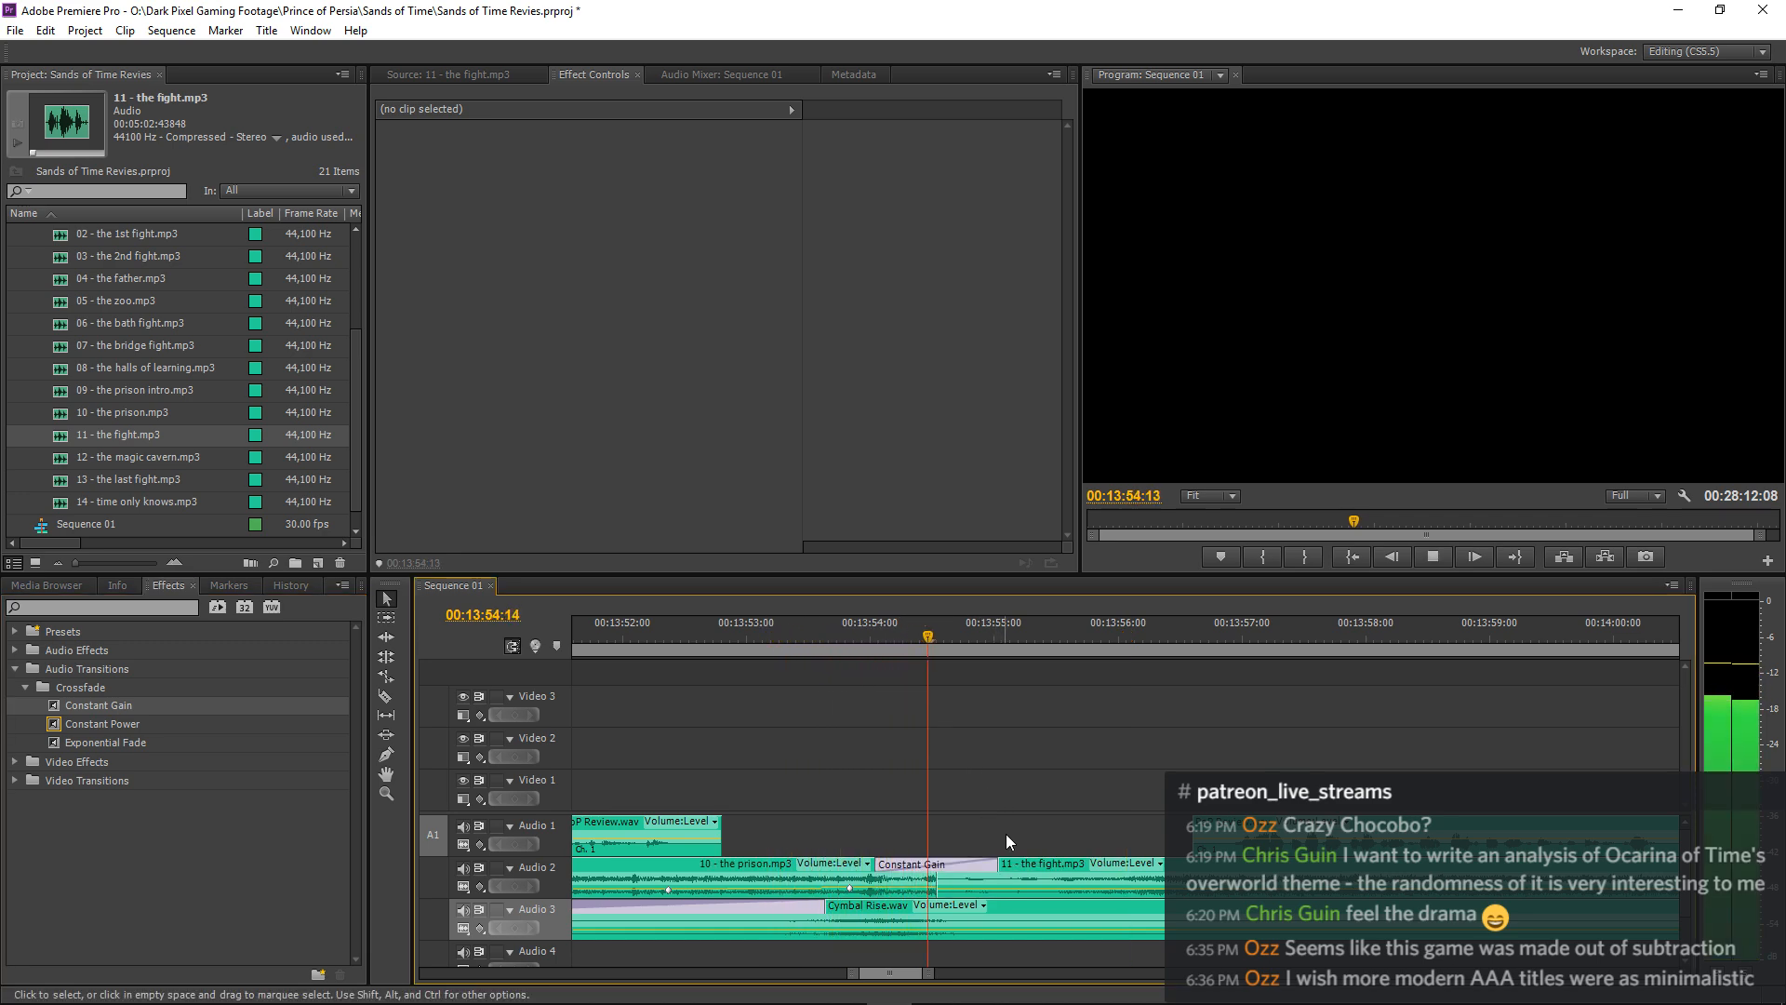
# Try shortening the Constant Gain crossfade between 10 - the prison.mp3 and 11 - the fight.mp3 to 00:00:00:16 and play it.
pyautogui.press('space')
pyautogui.moveTo(991, 865); pyautogui.dragTo(940, 866)
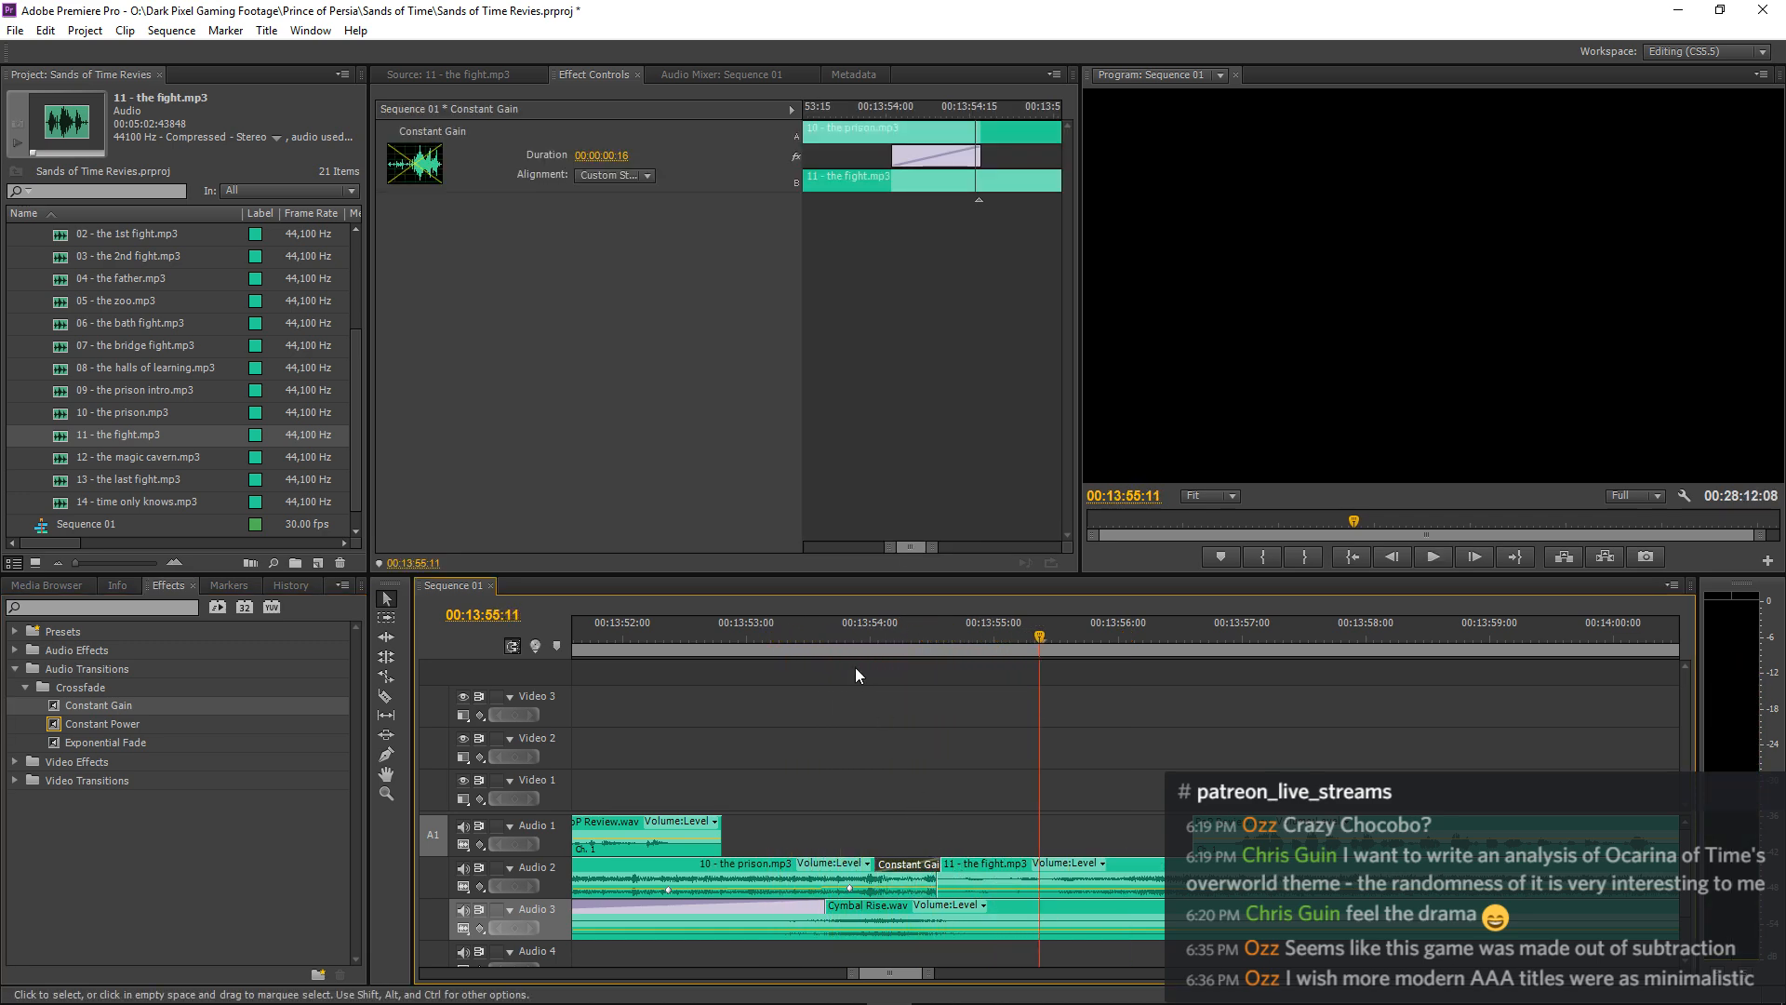
pyautogui.click(752, 640)
pyautogui.press('space')
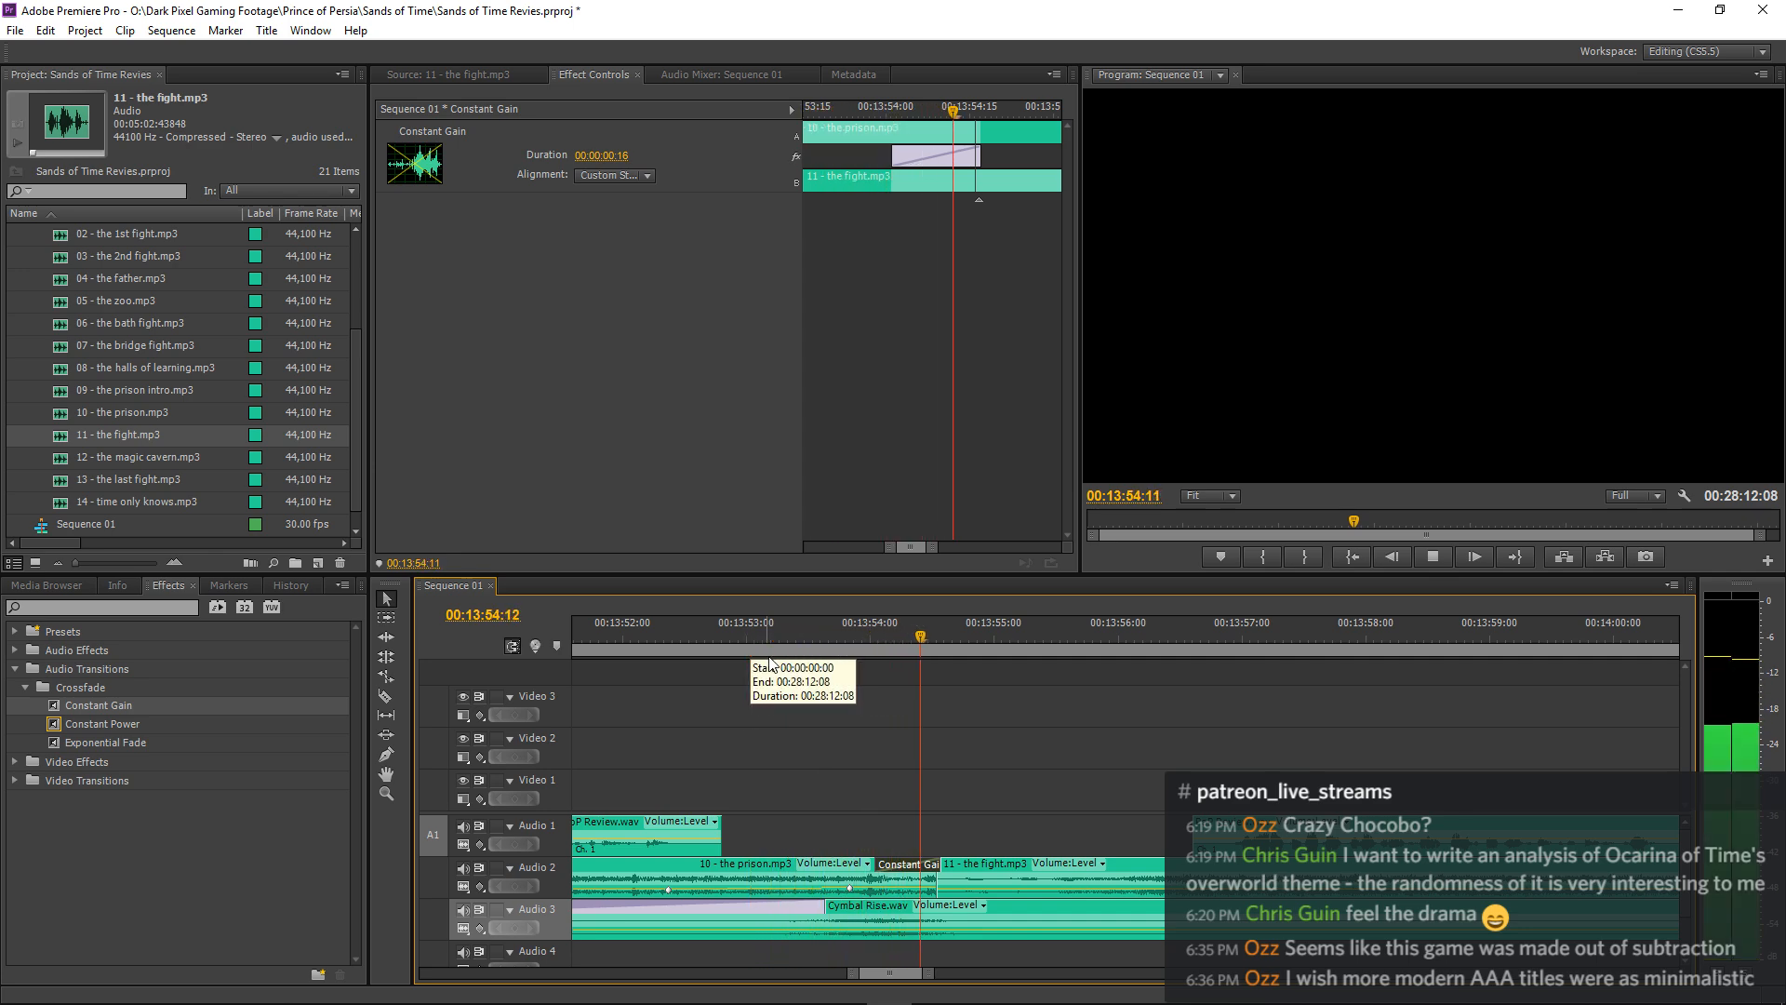
pyautogui.press('space')
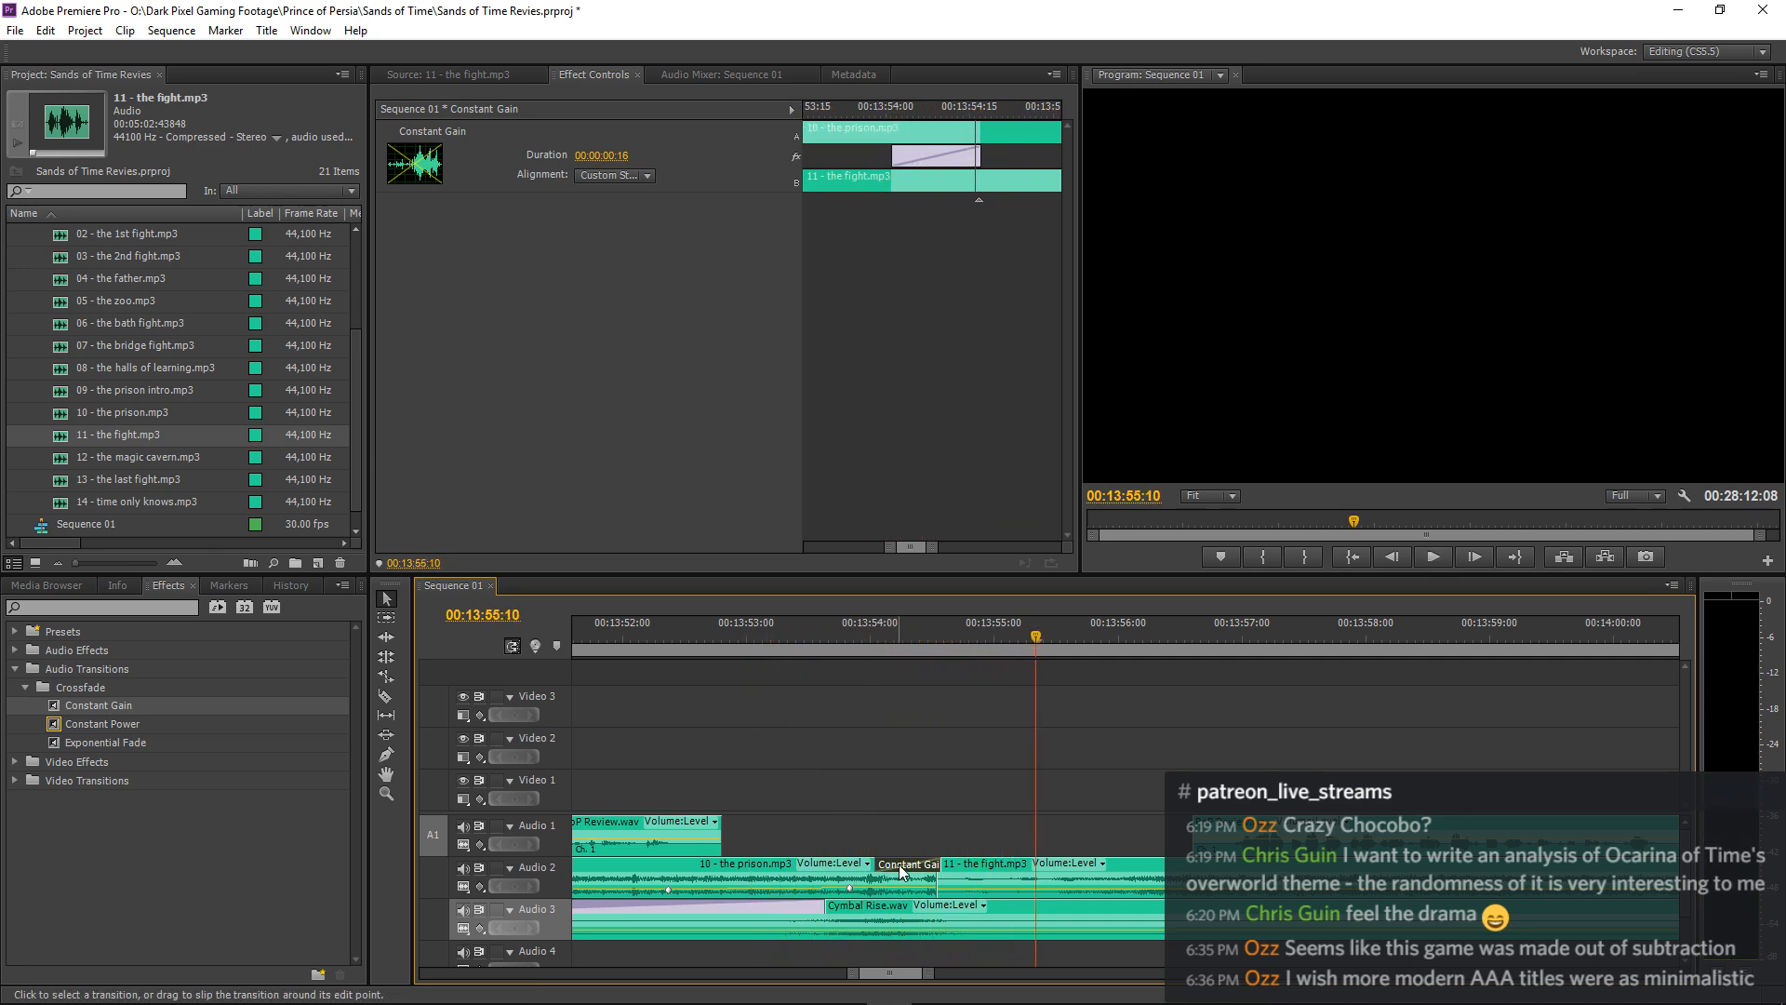
# Undo the crossfade and the clip extension between 10 - the prison.mp3 and 11 - the fight.mp3, back to the separate Constant Gain fades.
pyautogui.hotkey('ctrl', 'z')
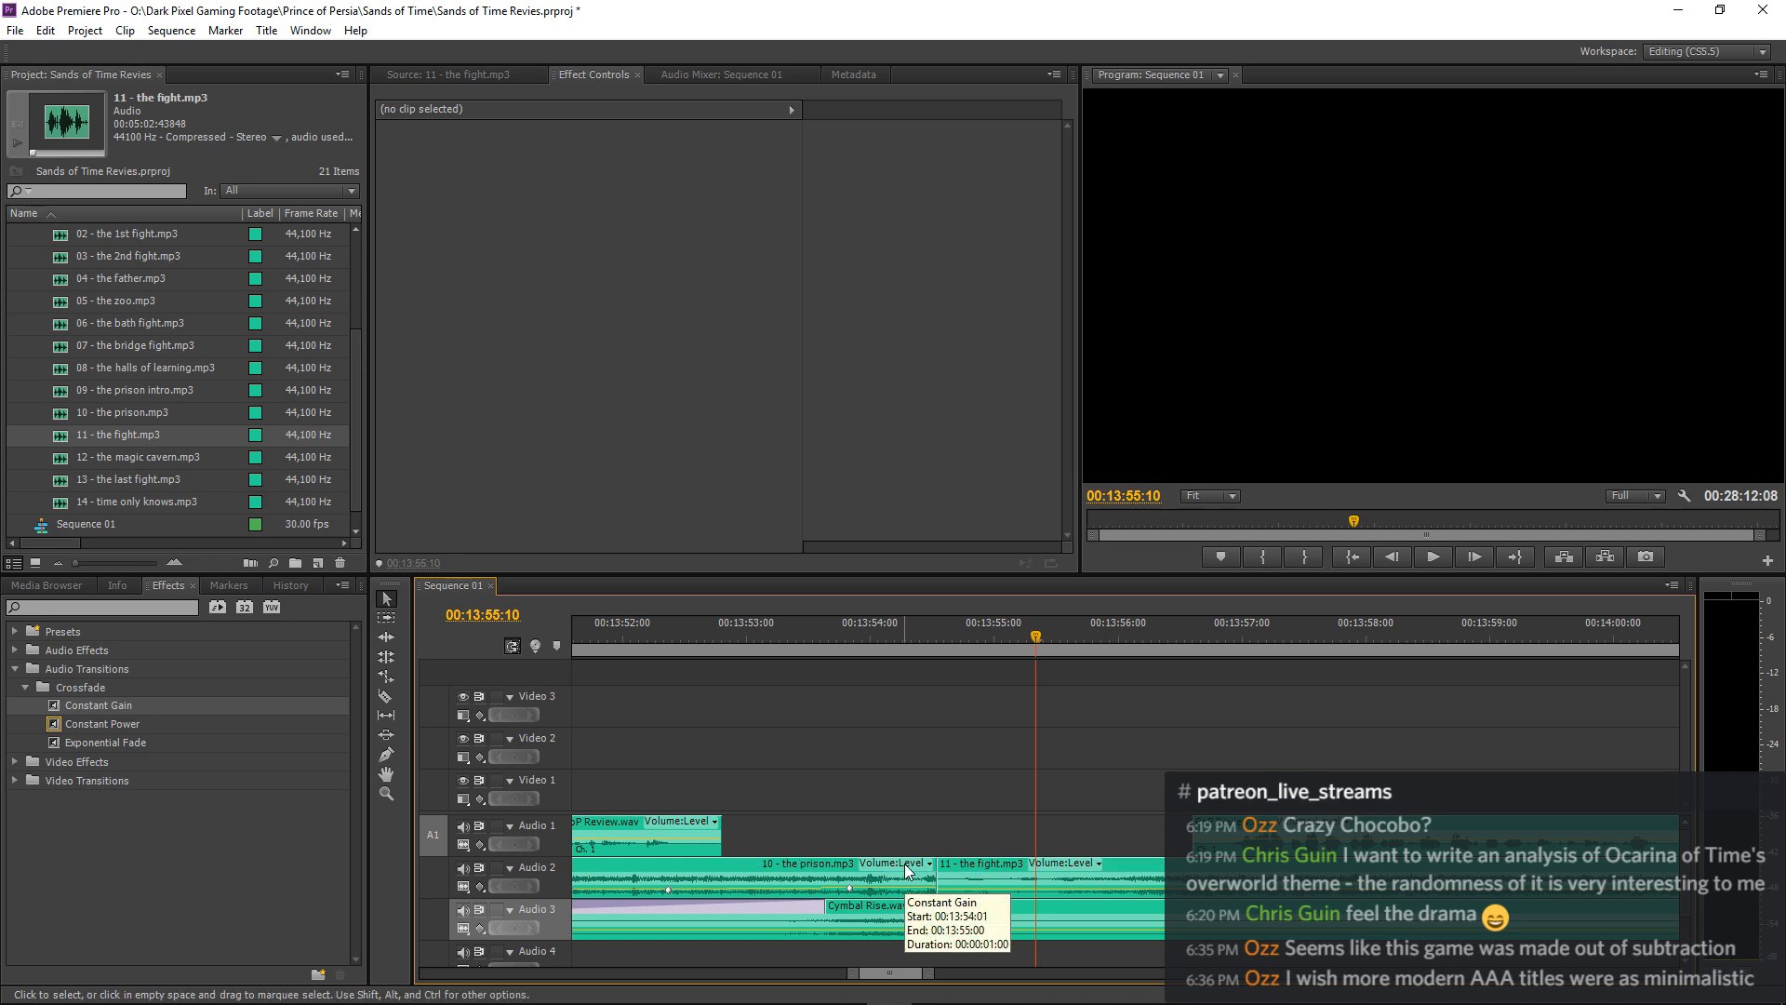
pyautogui.hotkey('ctrl', 'z')
pyautogui.hotkey('ctrl', 'z')
pyautogui.hotkey('ctrl', 'z')
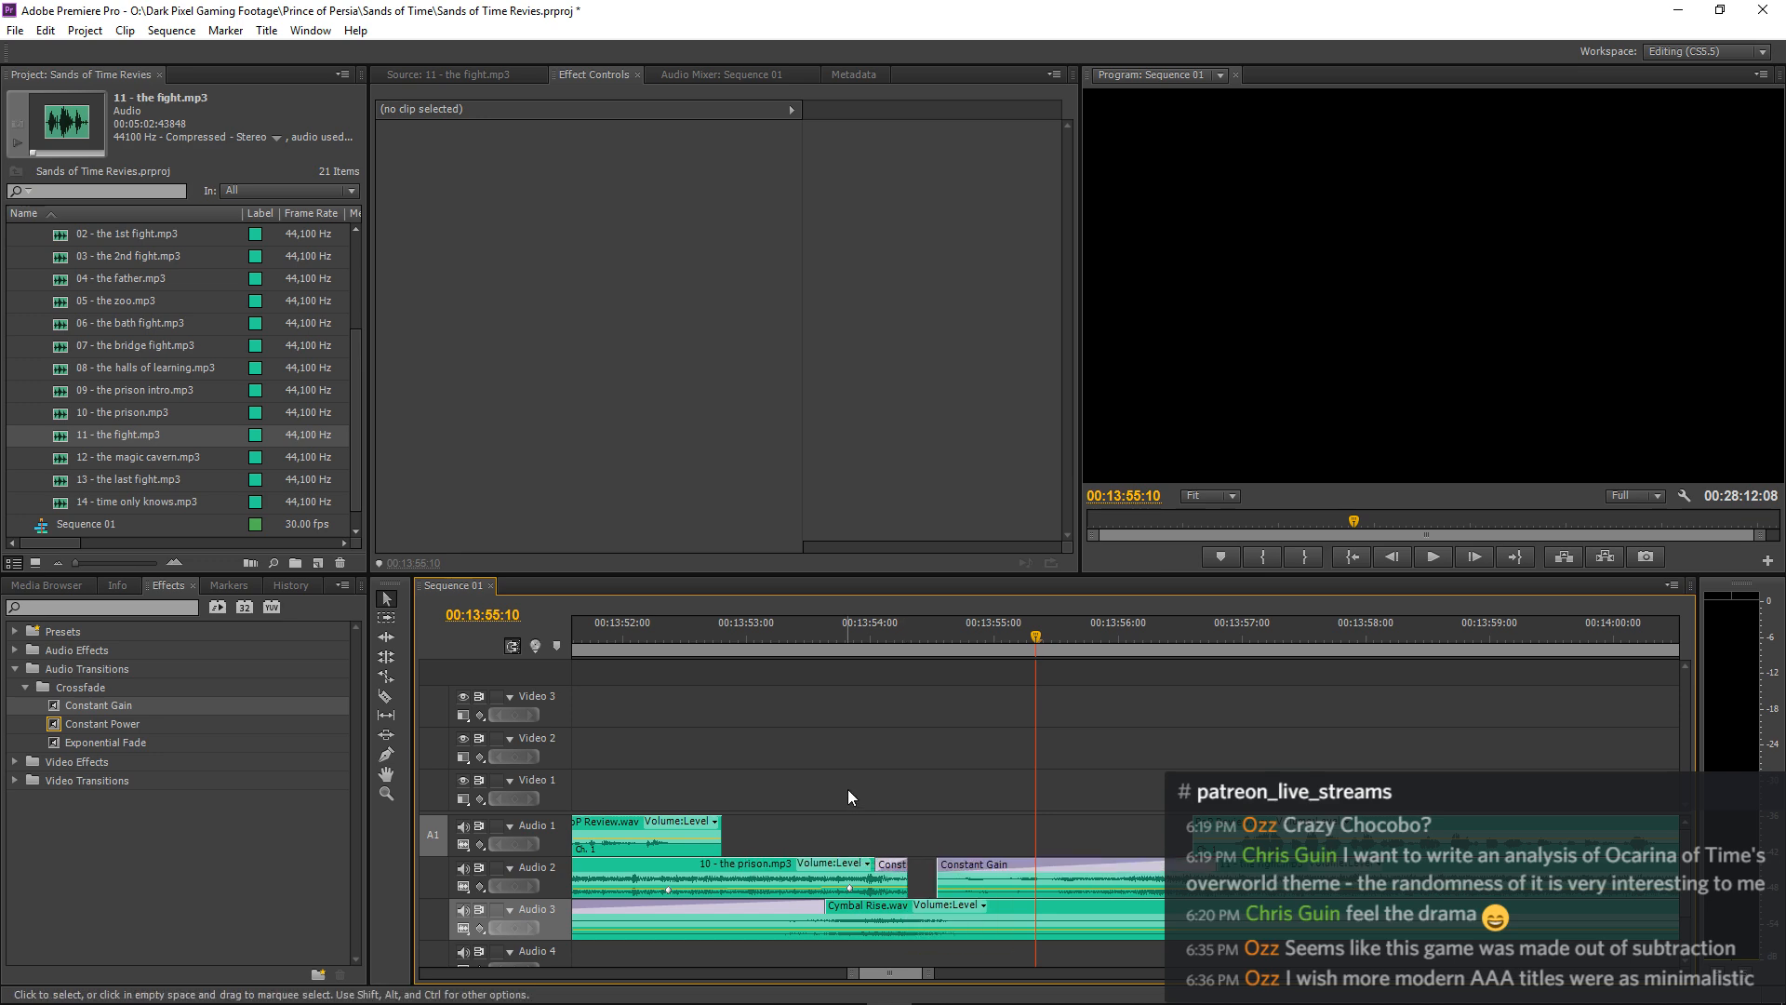
pyautogui.press('space')
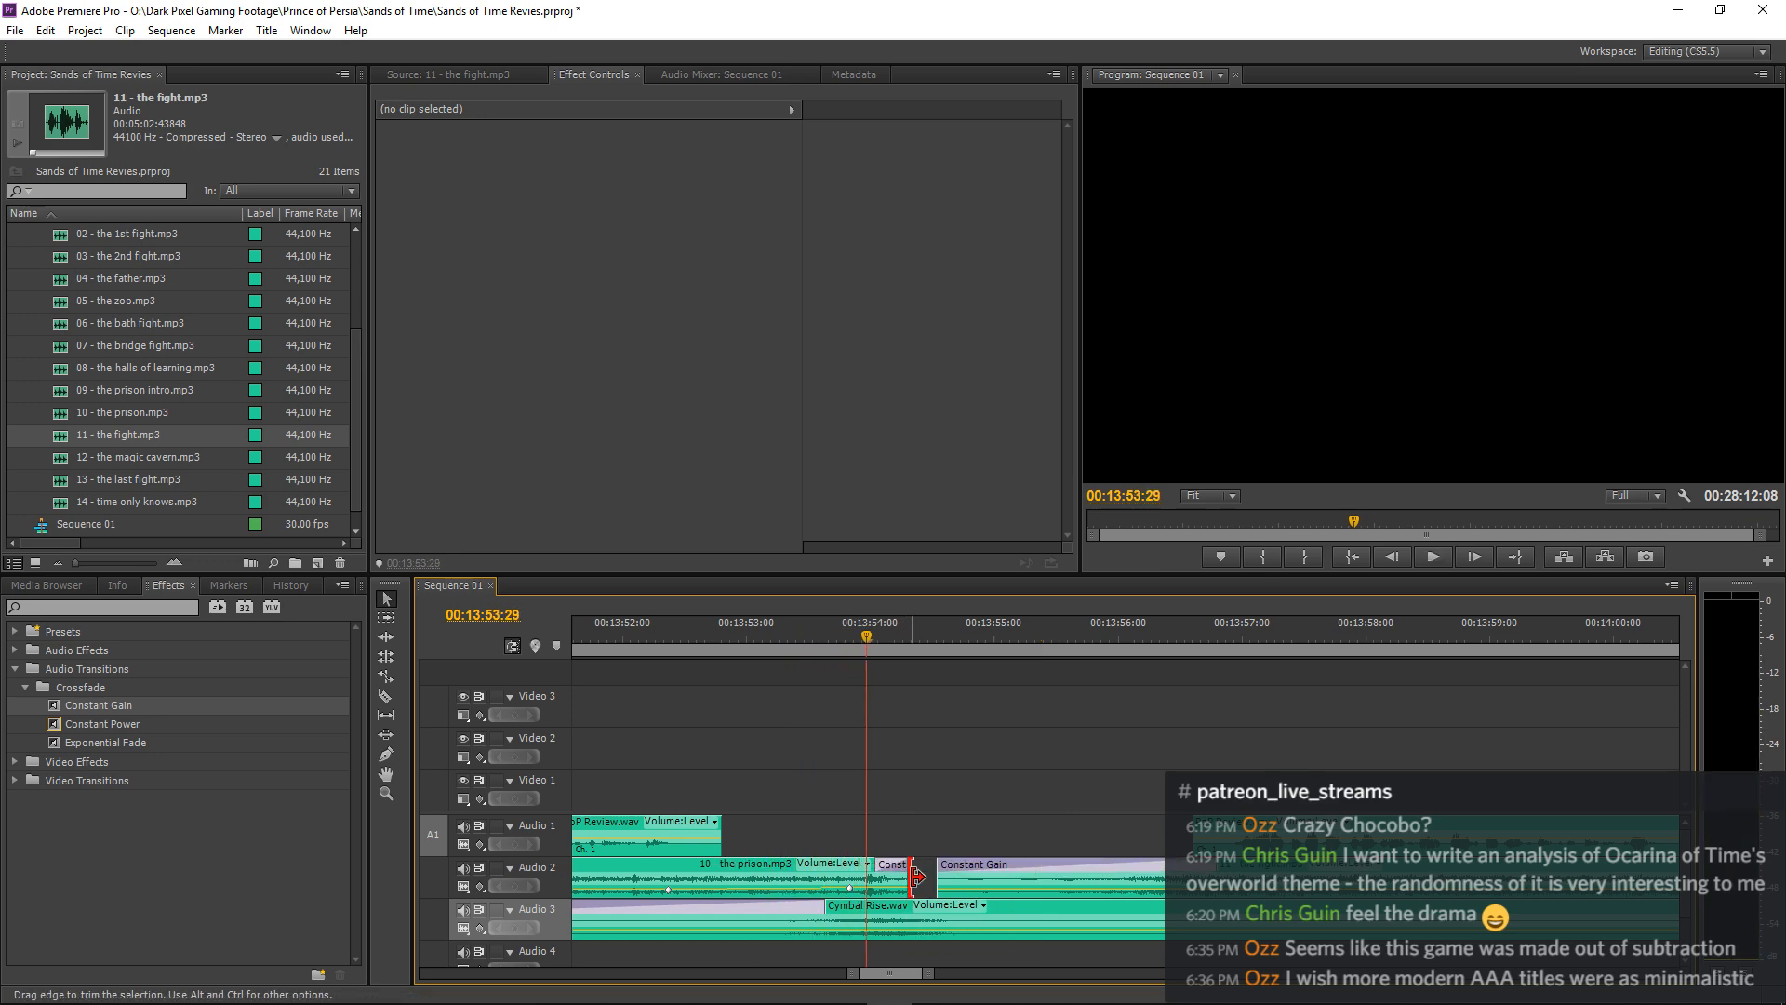
# Trim the faded end of 10 - the prison.mp3 back to about 00:13:54:07 and play from 00:13:52:17.
pyautogui.moveTo(915, 877); pyautogui.dragTo(893, 865)
pyautogui.press('space')
pyautogui.click(694, 634)
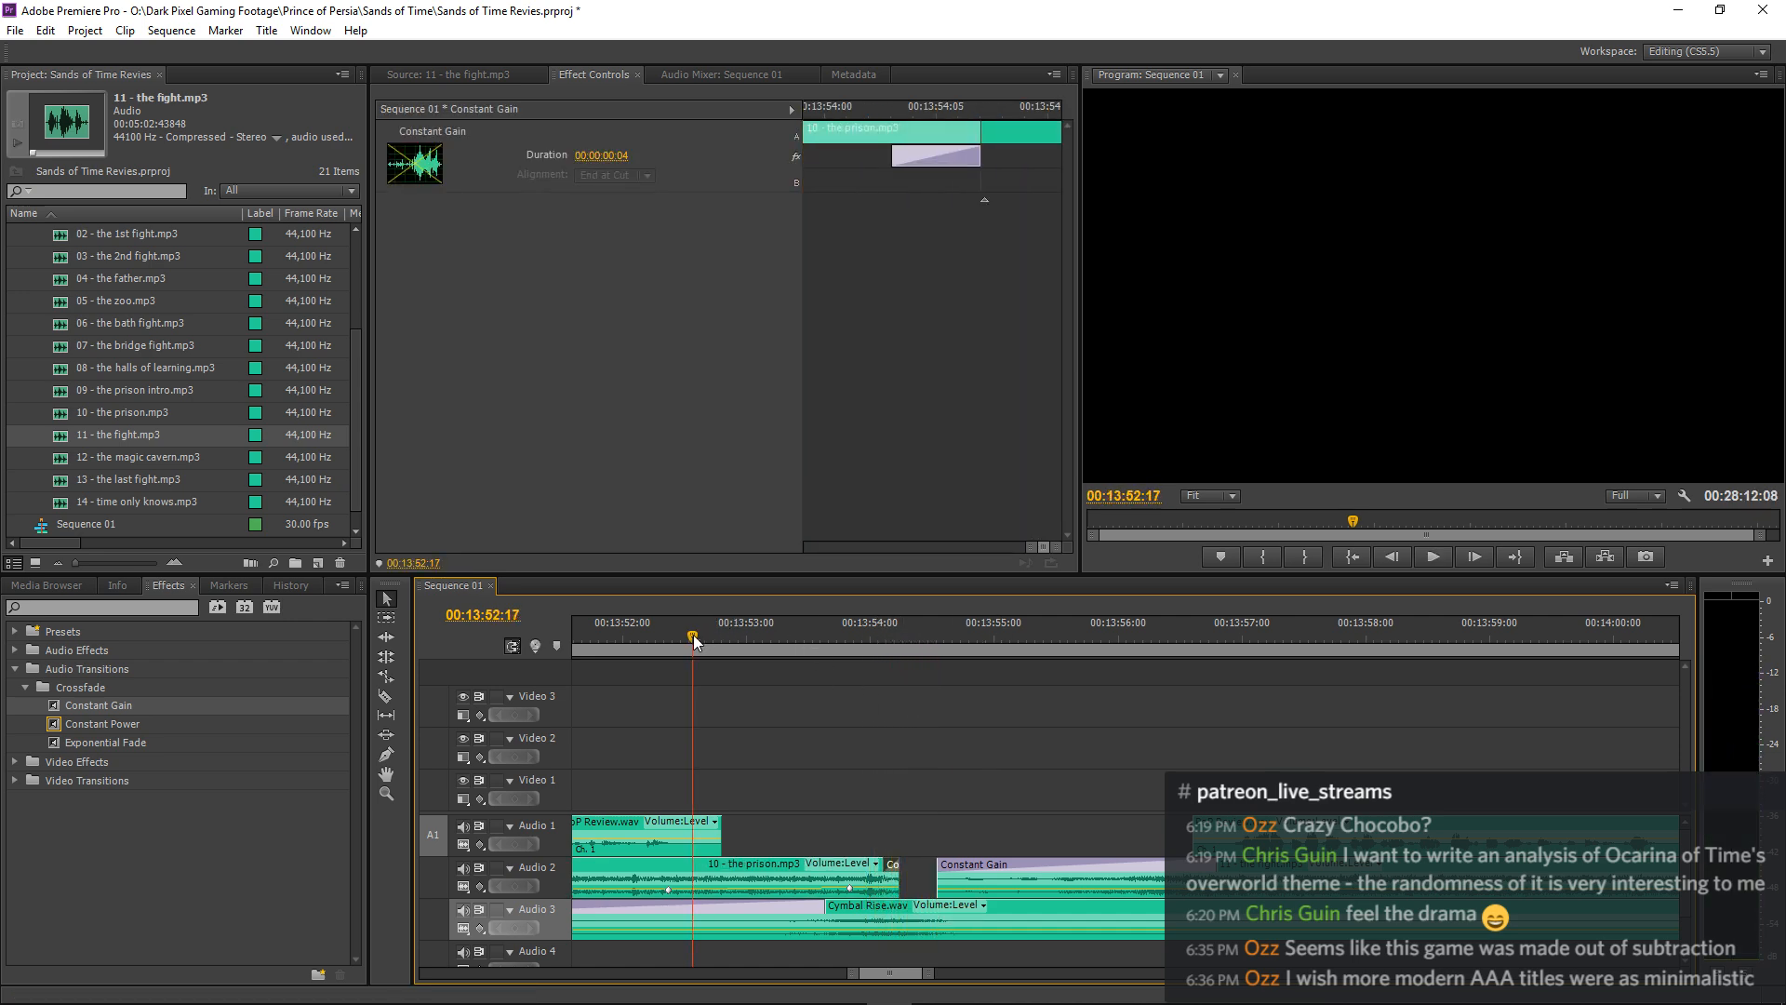
pyautogui.press('space')
pyautogui.press('=')
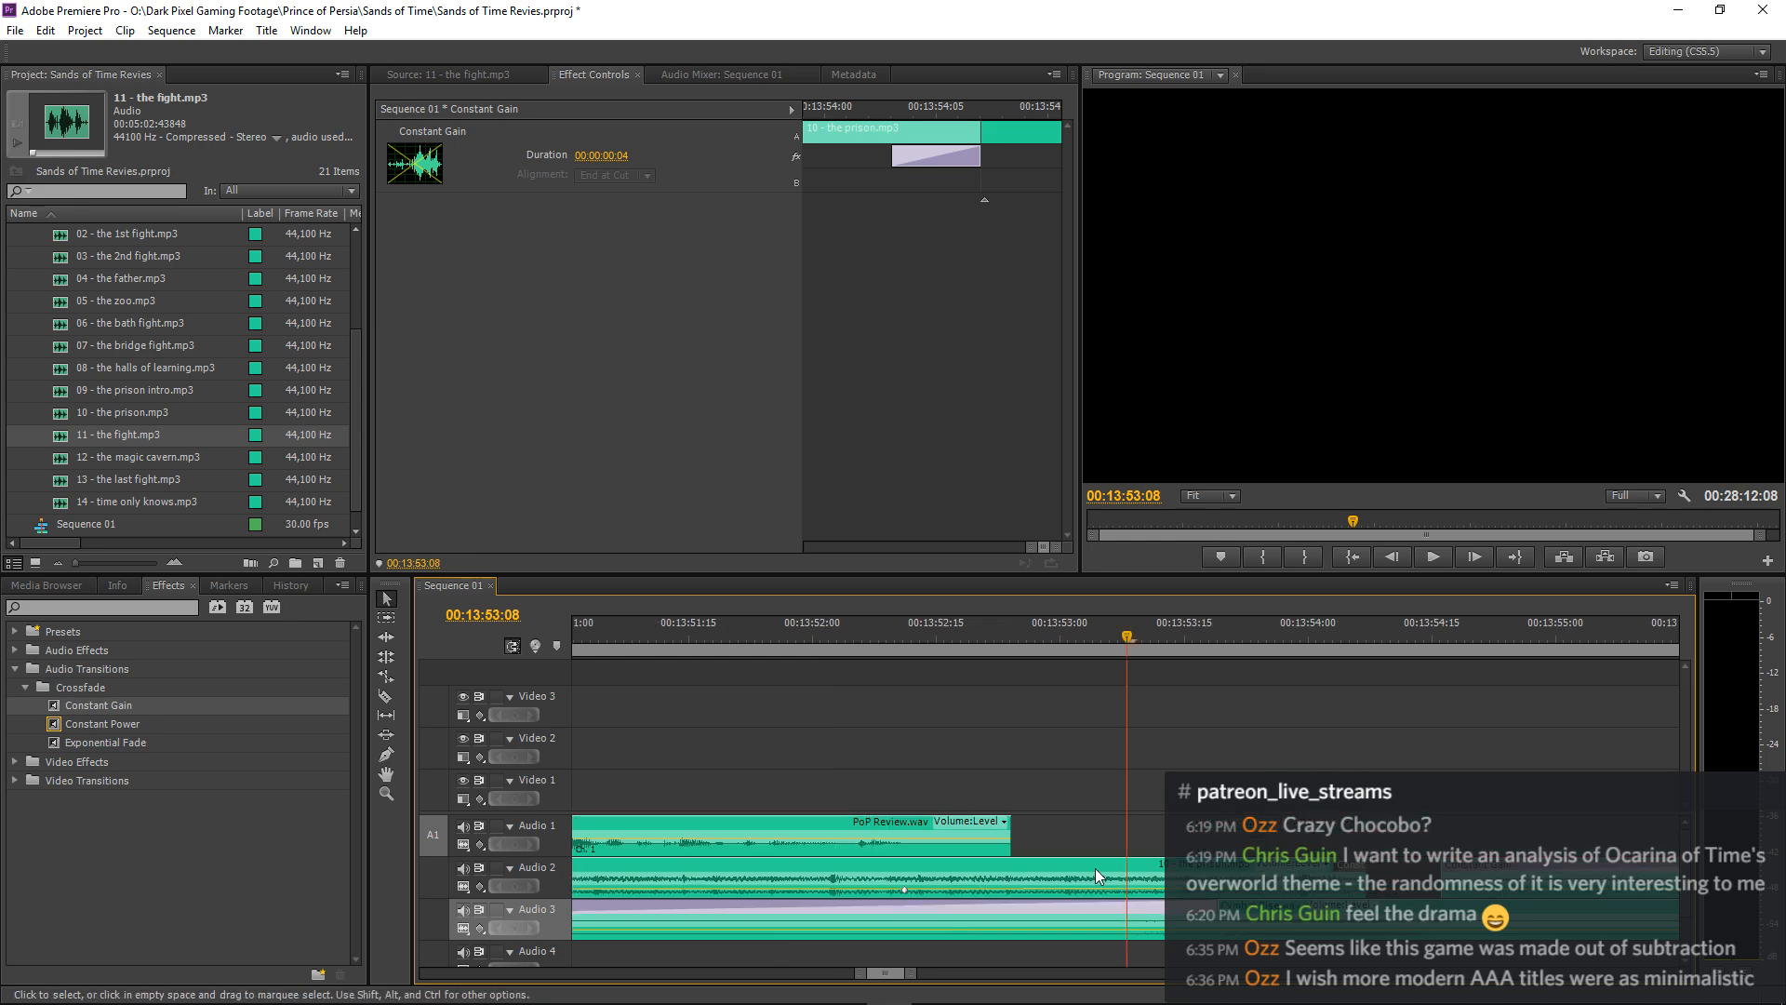
# Lengthen the Constant Gain fade-out at the end of 10 - the prison.mp3 to 00:00:00:21 and play it.
pyautogui.click(1316, 872)
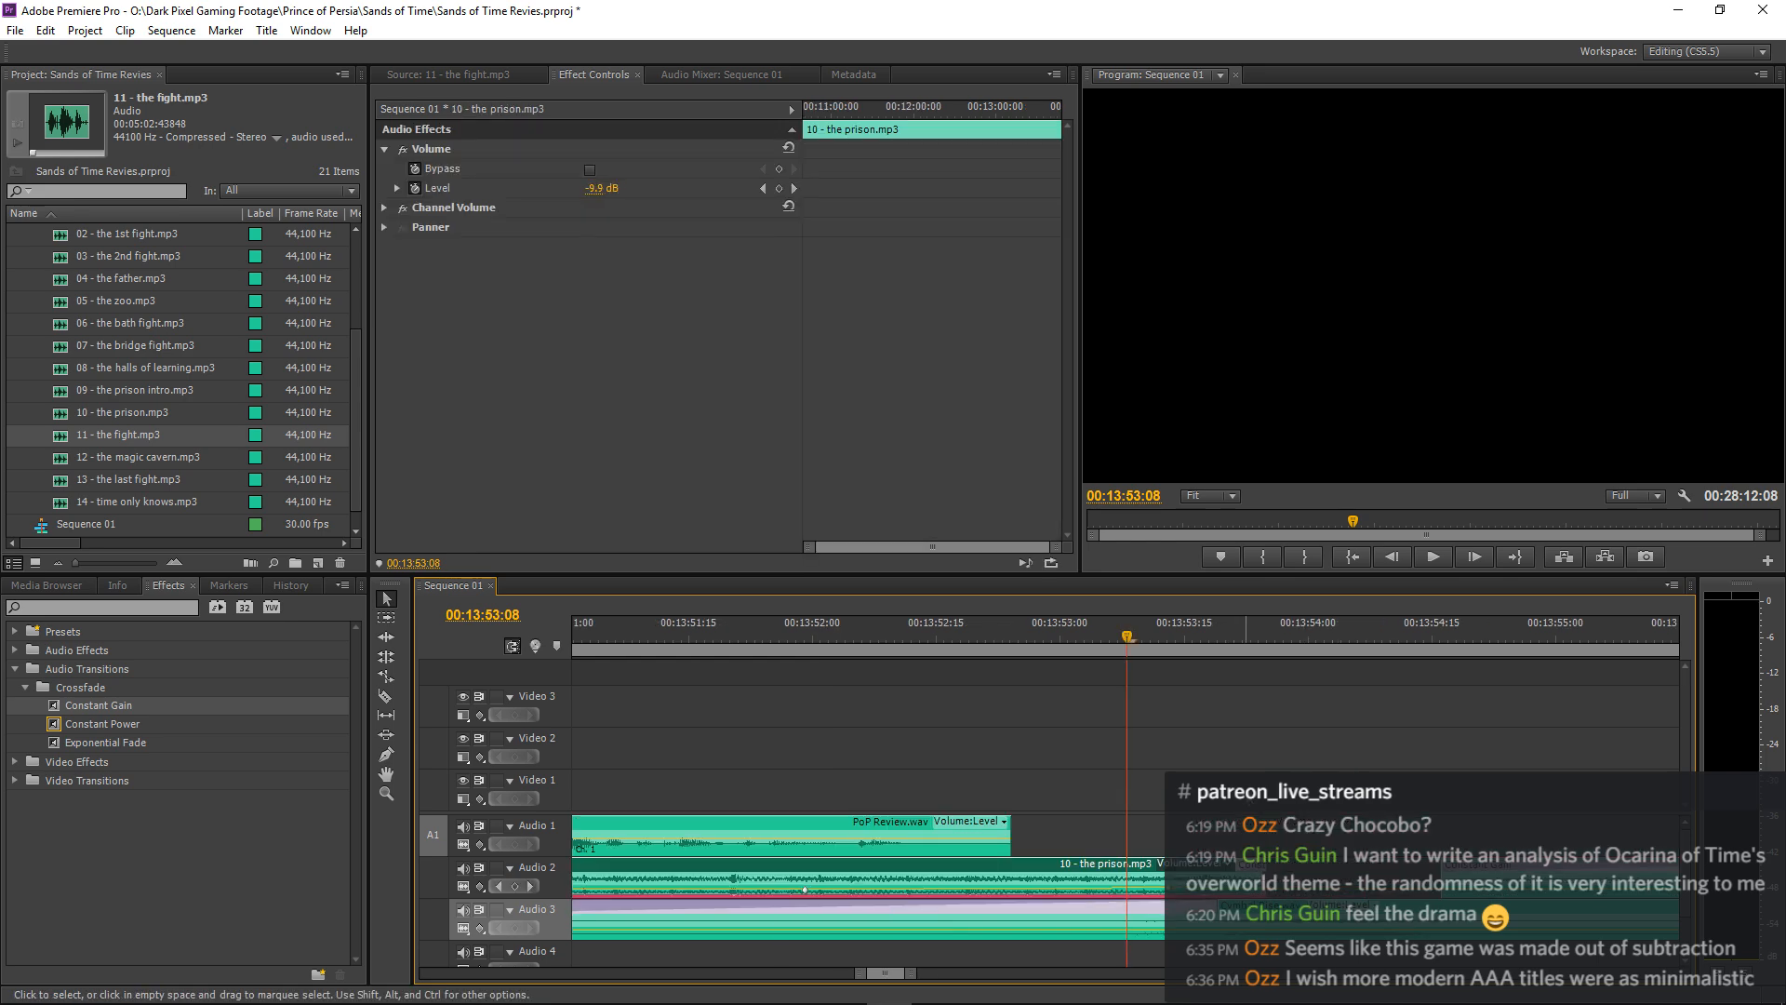
pyautogui.hotkey('ctrl', 'z')
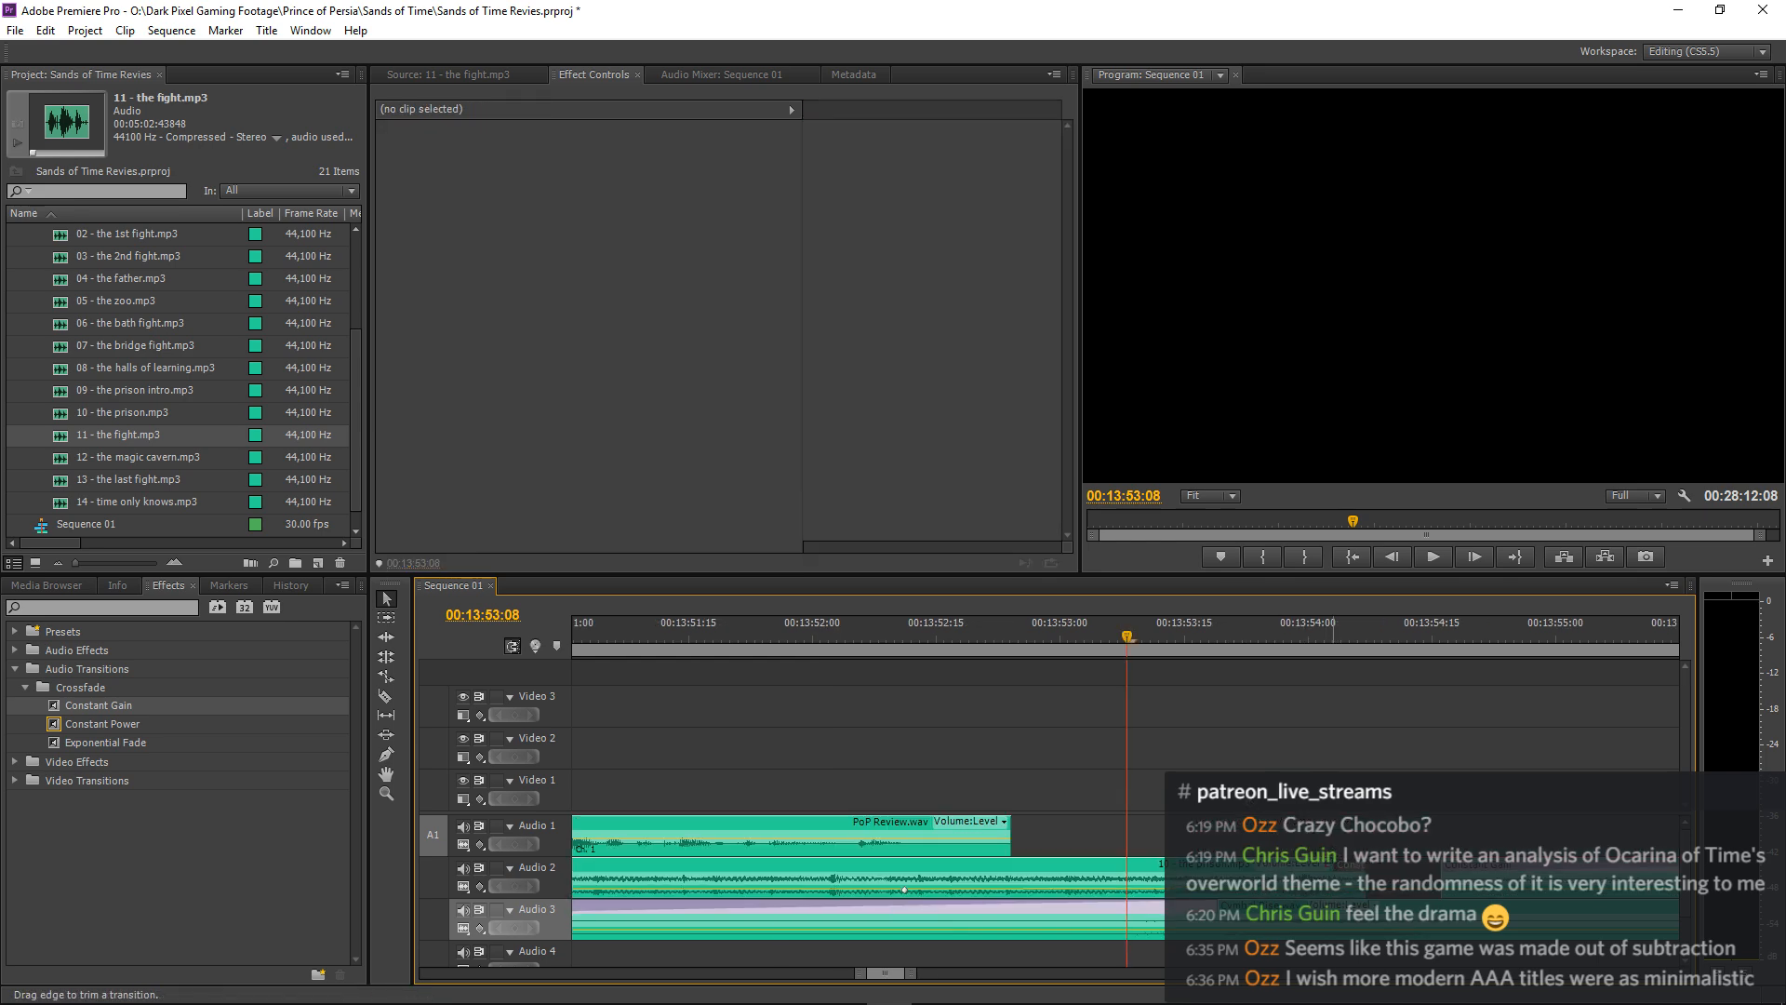
pyautogui.moveTo(1333, 870); pyautogui.dragTo(1192, 869)
pyautogui.press('space')
pyautogui.press('space')
pyautogui.click(698, 627)
pyautogui.press('space')
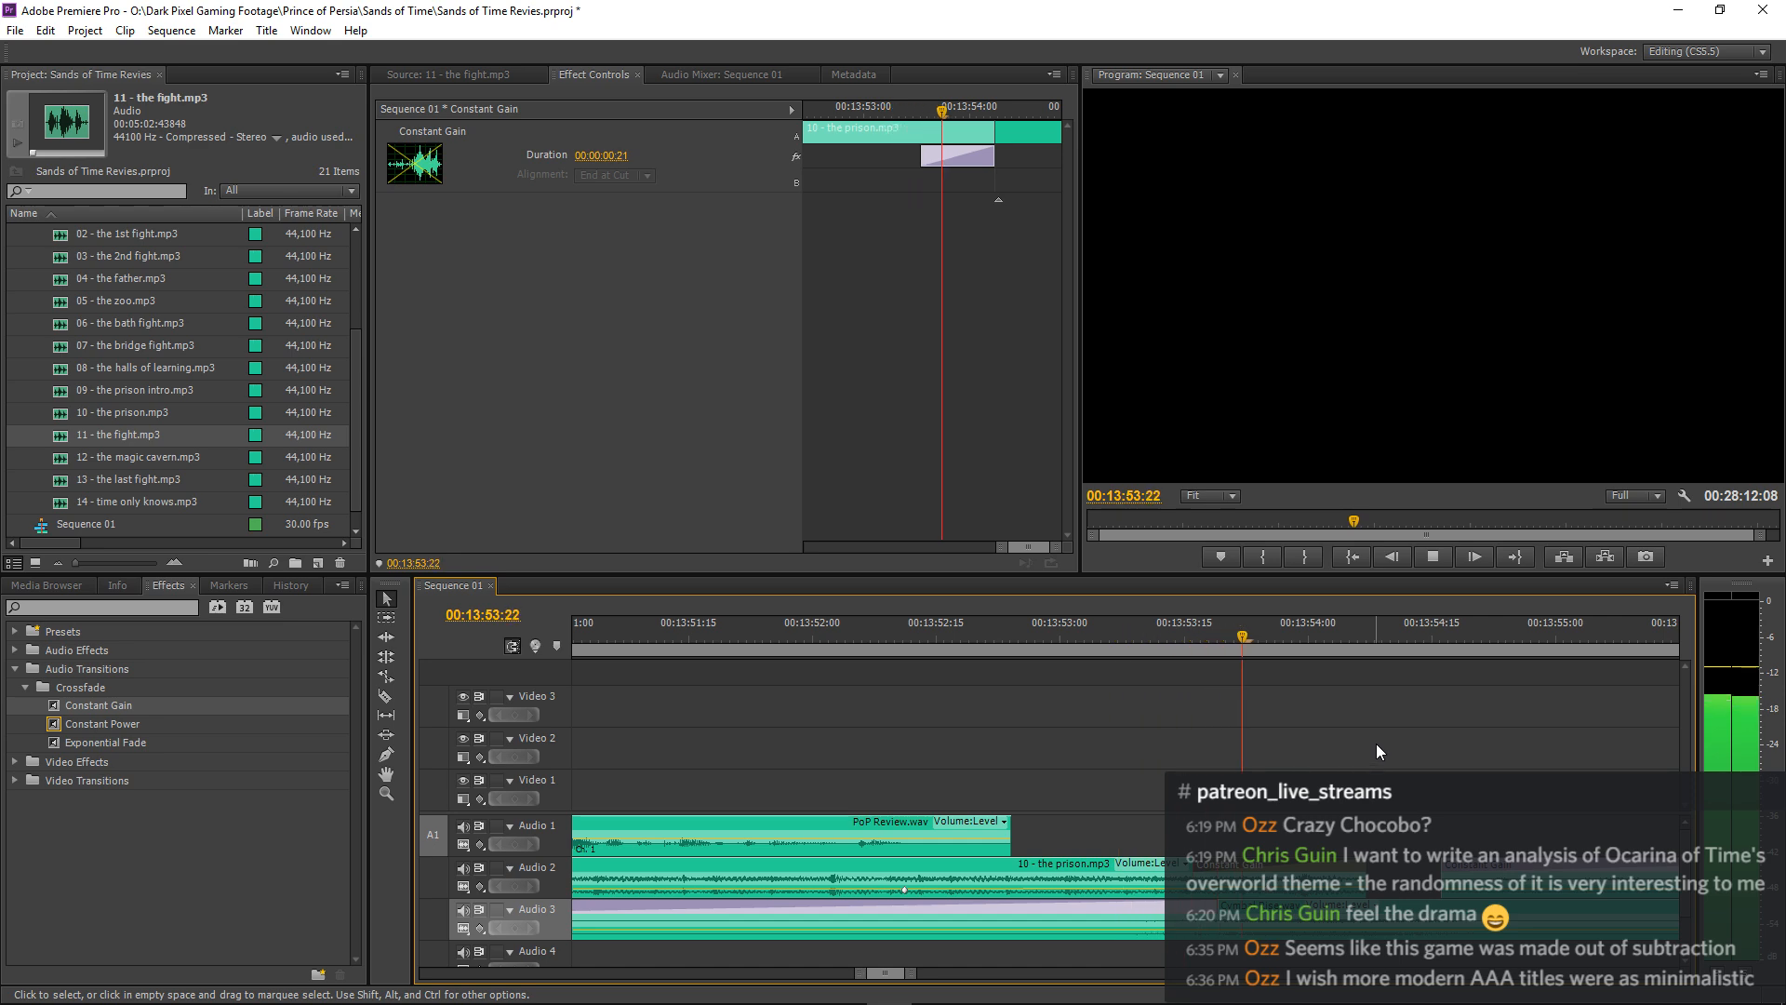
pyautogui.press('space')
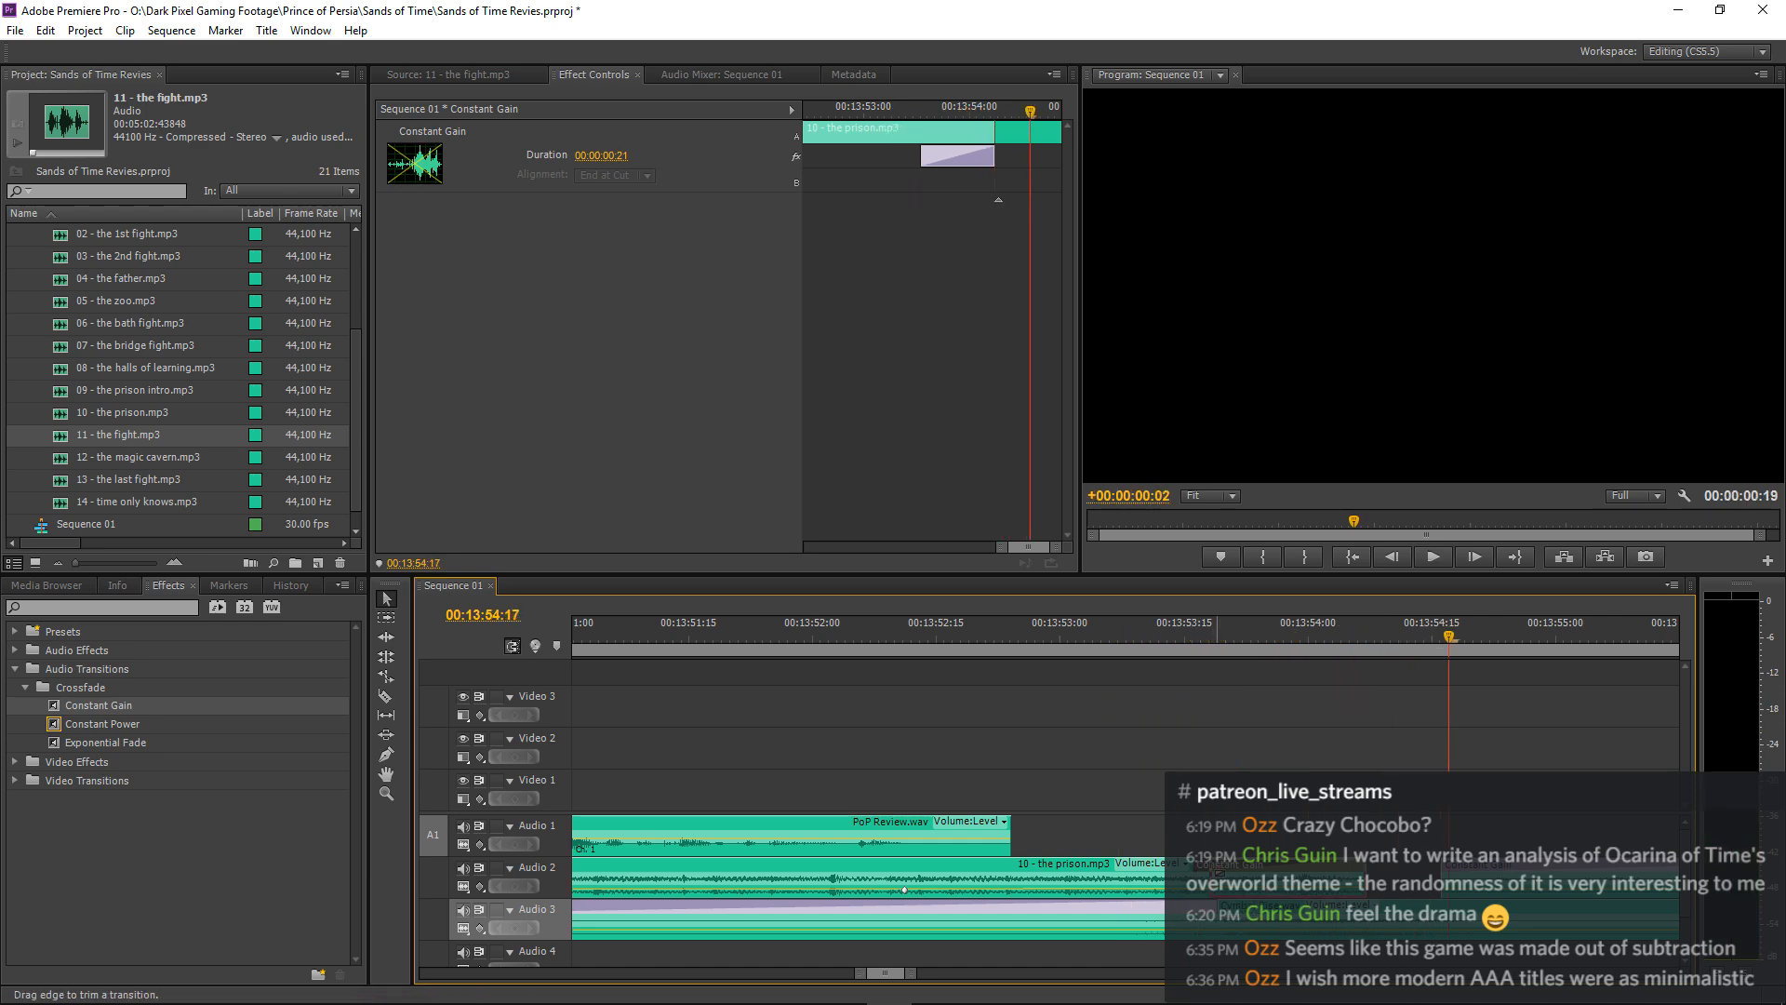
# Adjust the fade-out of 10 - the prison.mp3 to 00:00:00:19 and play through the swell into 11 - the fight.mp3.
pyautogui.moveTo(1218, 873); pyautogui.dragTo(1219, 873)
pyautogui.press('space')
pyautogui.press('space')
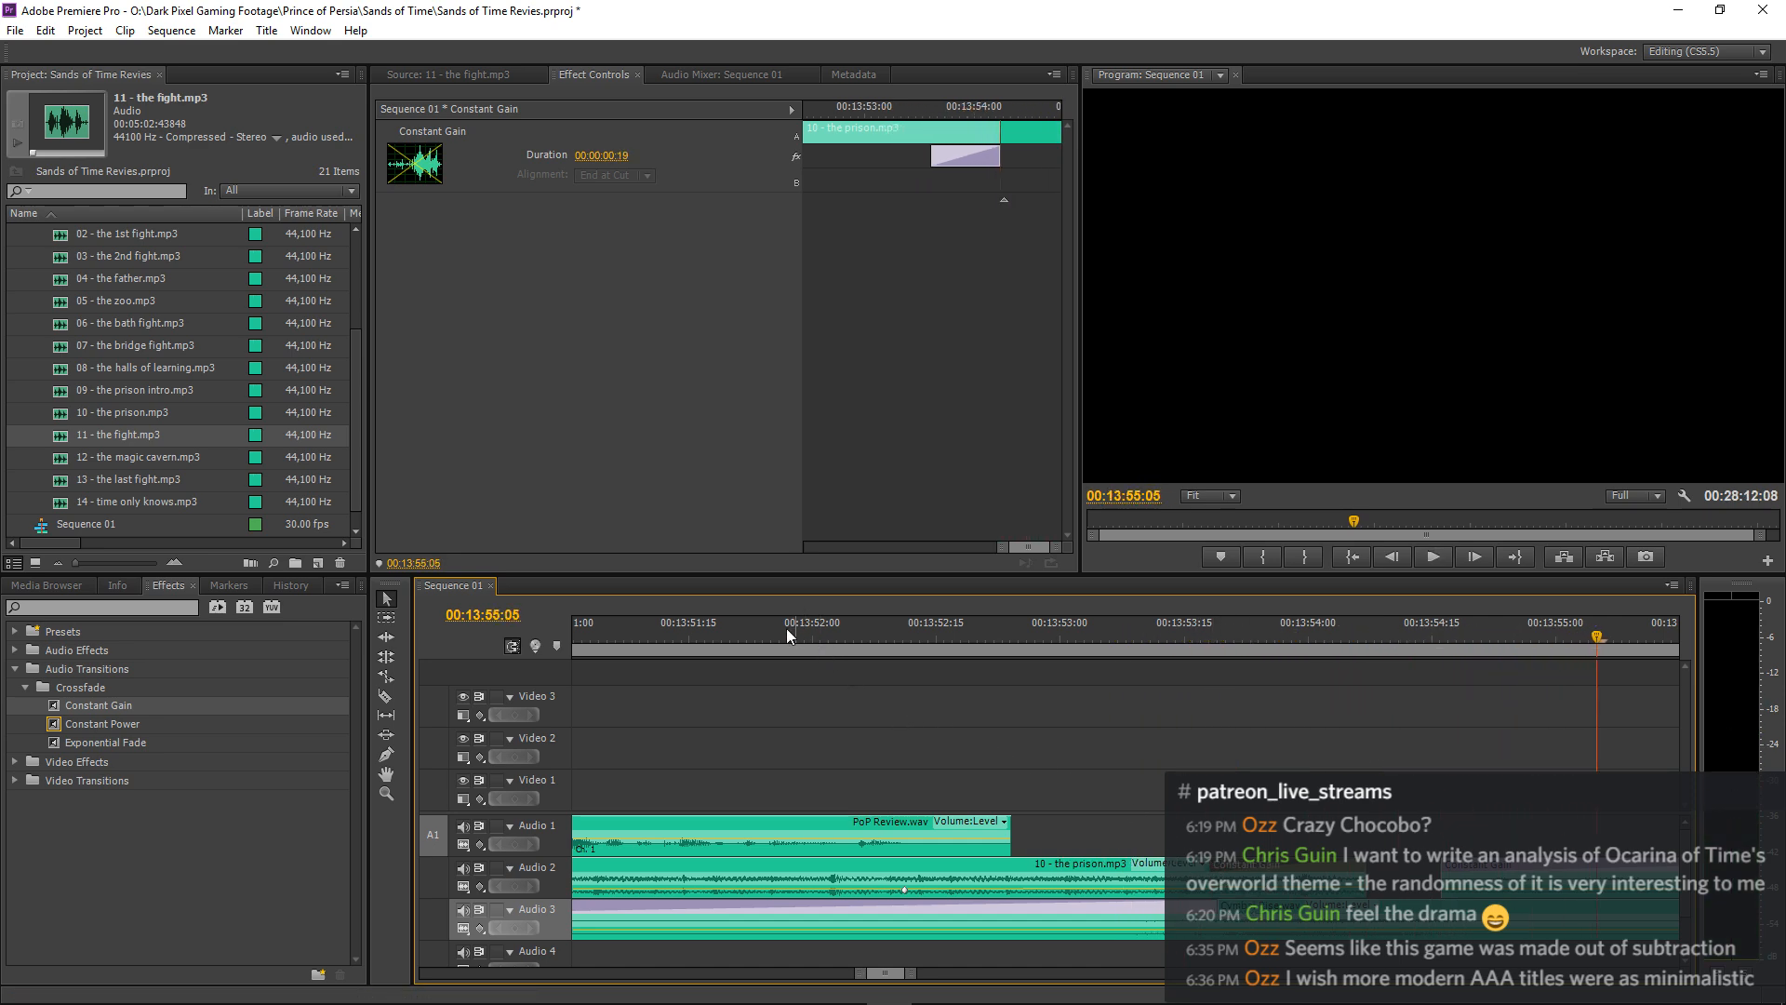
pyautogui.click(786, 628)
pyautogui.press('space')
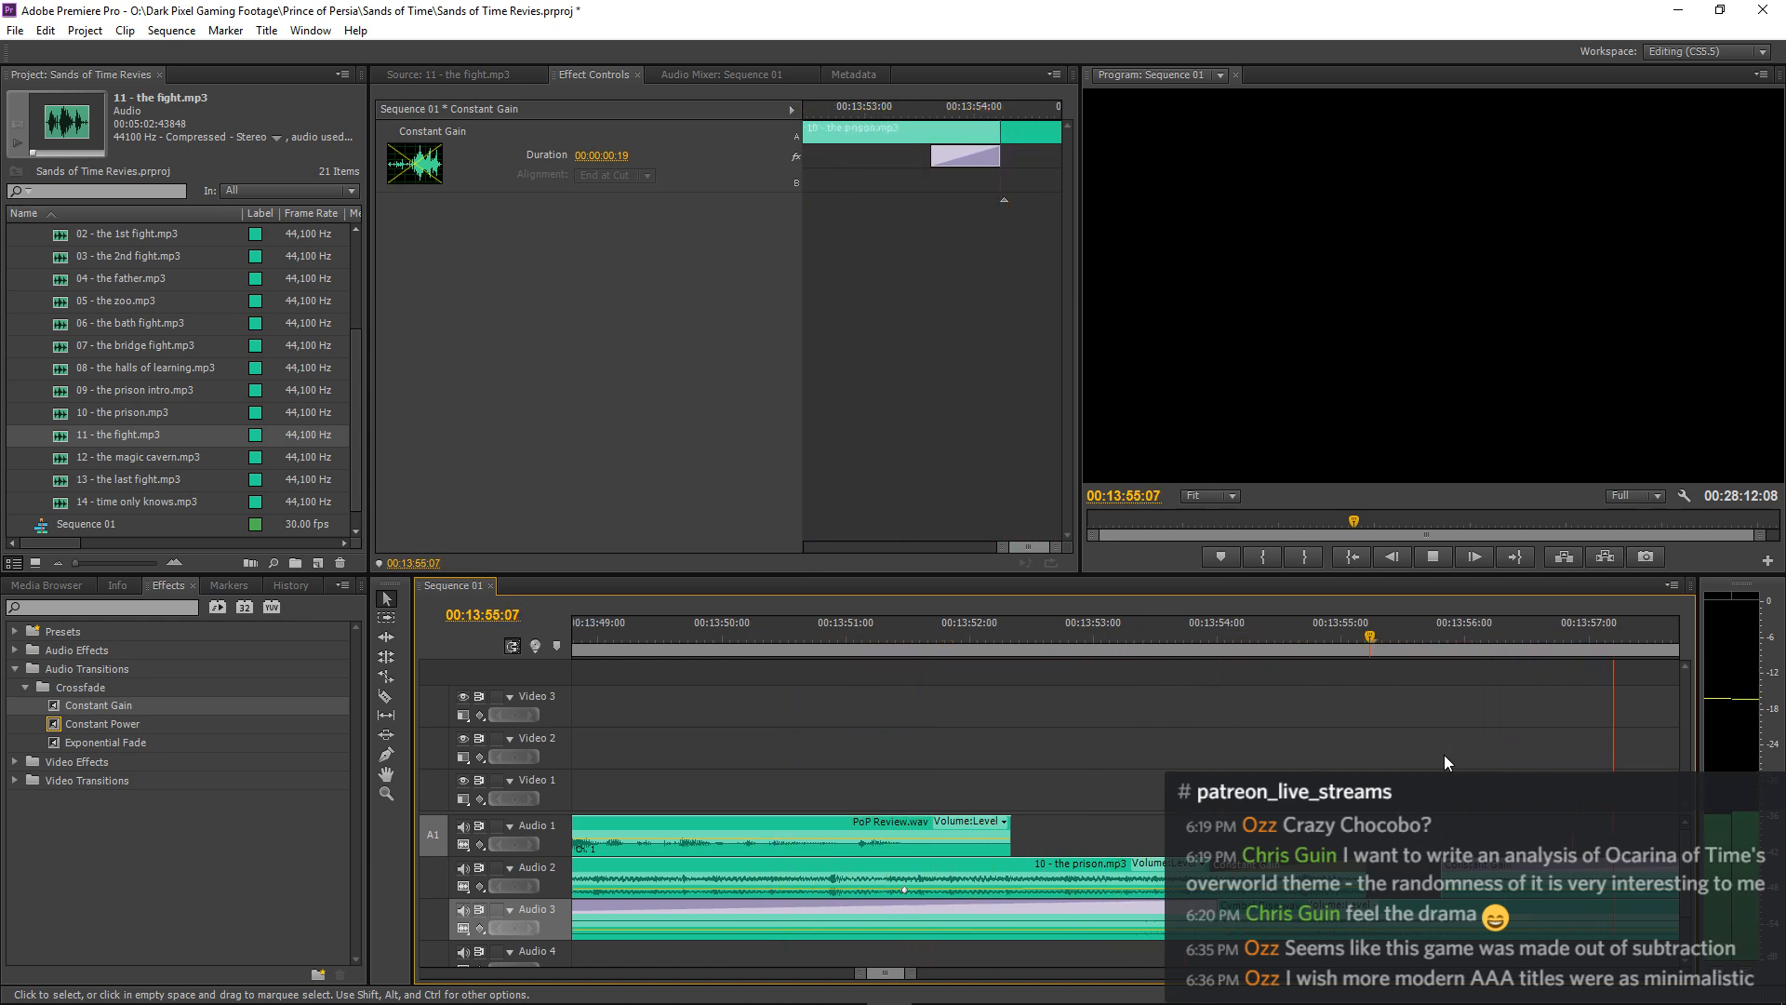
pyautogui.press('-')
pyautogui.press('-')
pyautogui.press('-')
pyautogui.press('=')
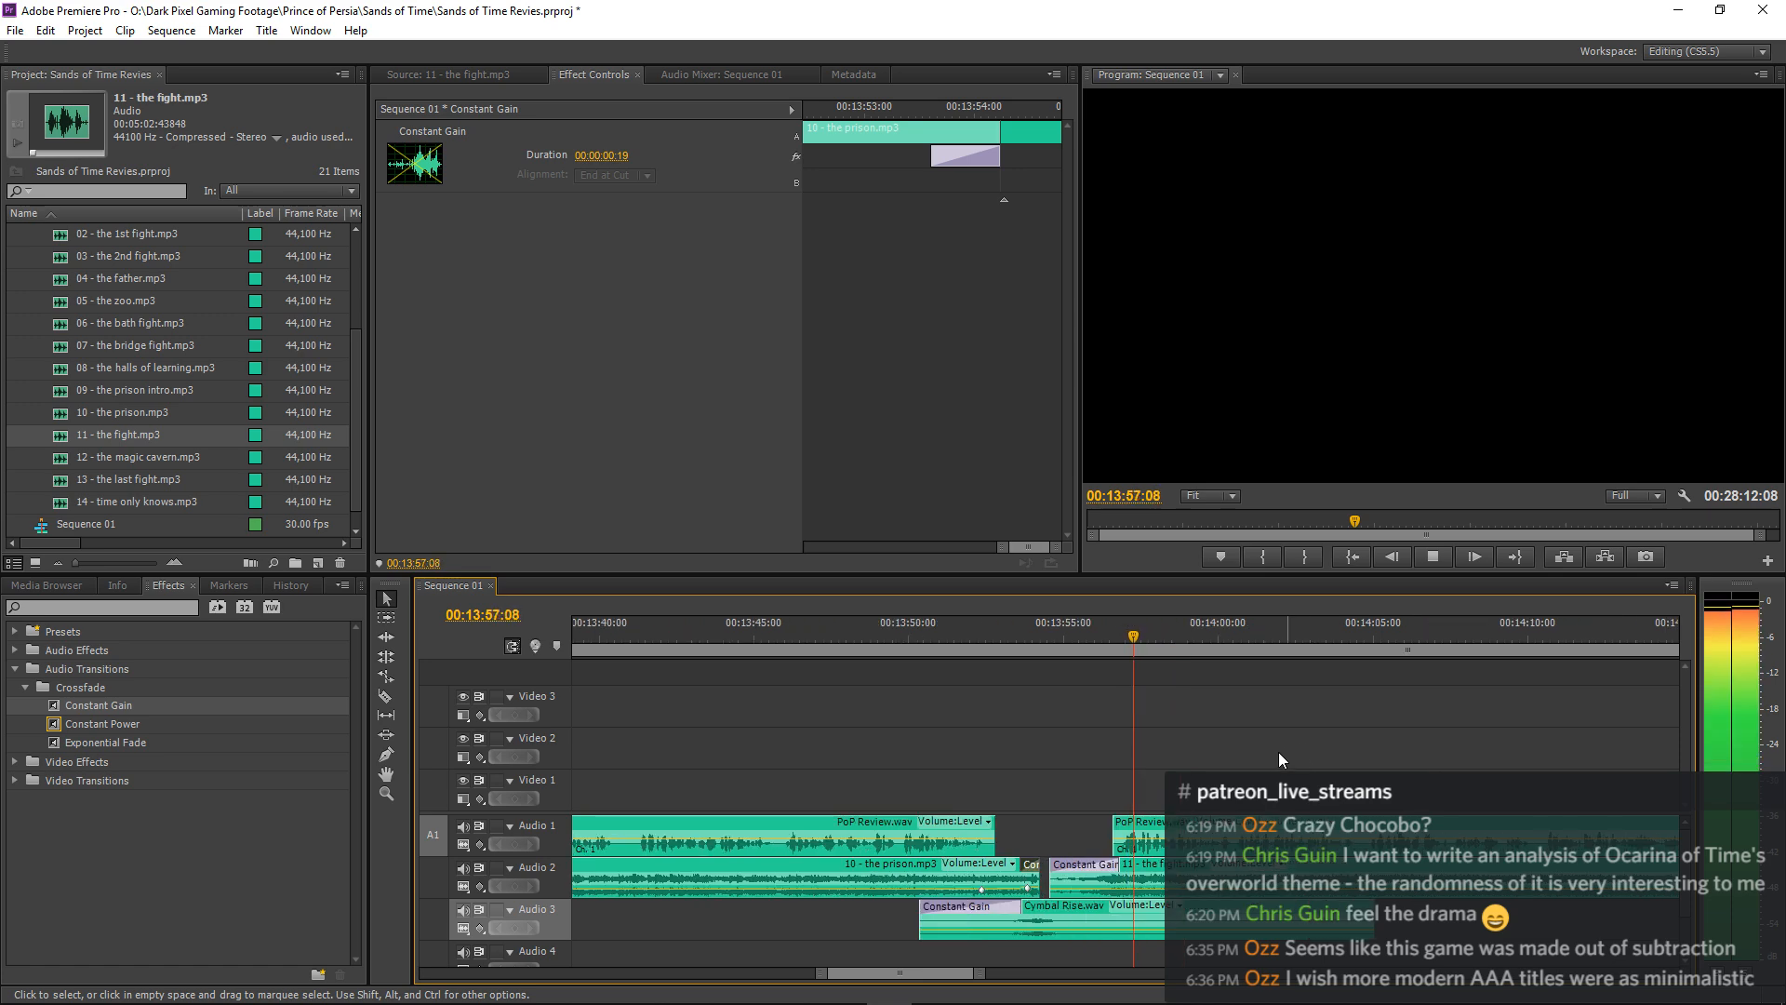
pyautogui.press('=')
pyautogui.press('space')
# Shift 11 - the fight.mp3, the PoP Review.wav narration after the pause and all following clips about 18 frames later, checking playback.
pyautogui.press('a')
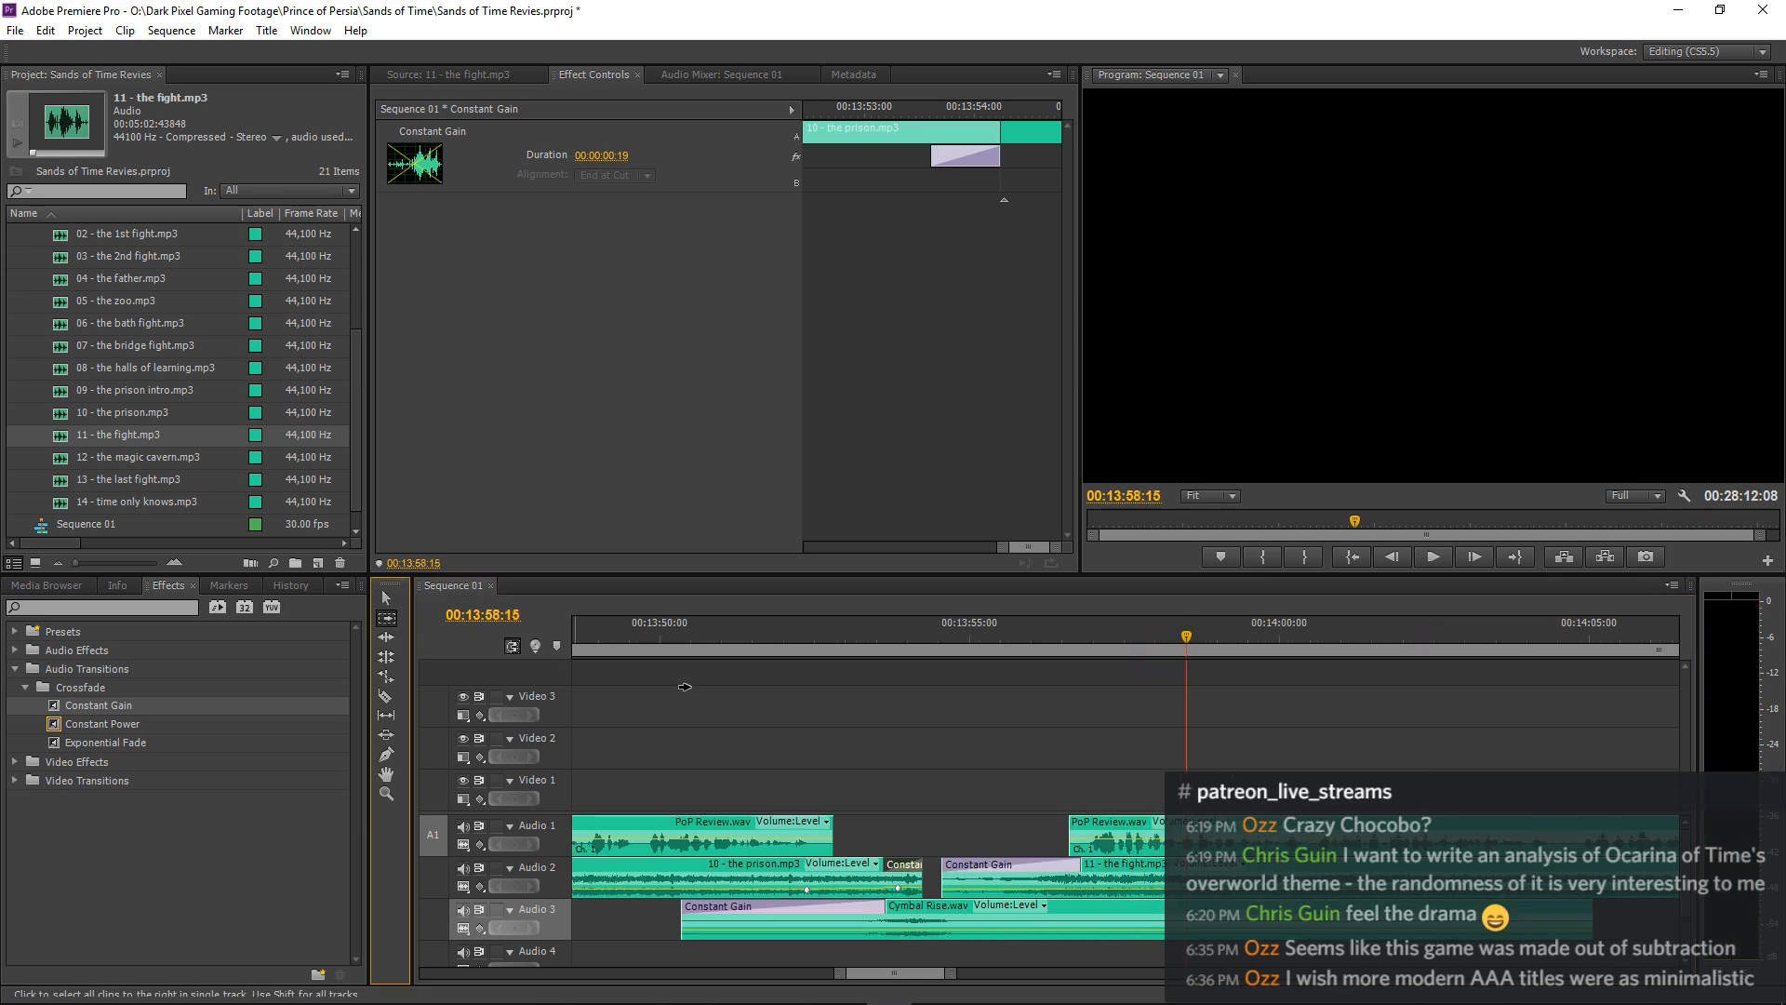
pyautogui.keyDown('shift'); pyautogui.click(1641, 845); pyautogui.keyUp('shift')
pyautogui.press('v')
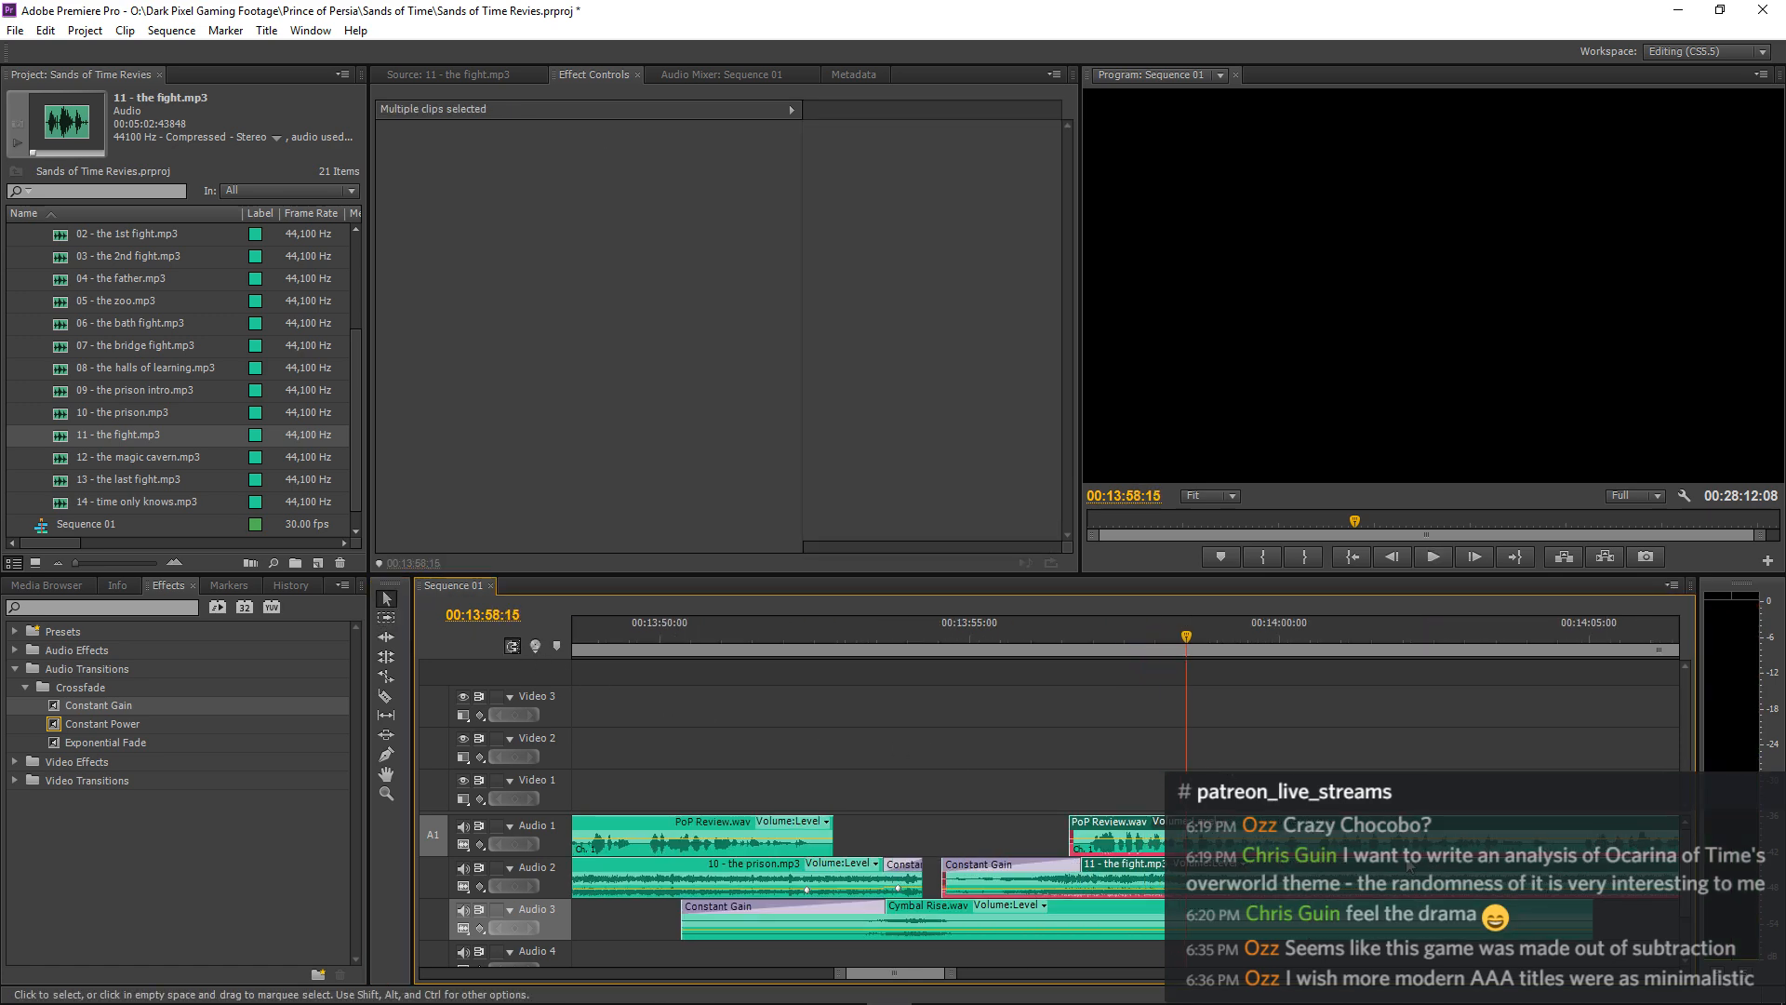
pyautogui.press('=')
pyautogui.moveTo(1074, 826); pyautogui.dragTo(1112, 828)
pyautogui.press('-')
pyautogui.click(653, 634)
pyautogui.press('space')
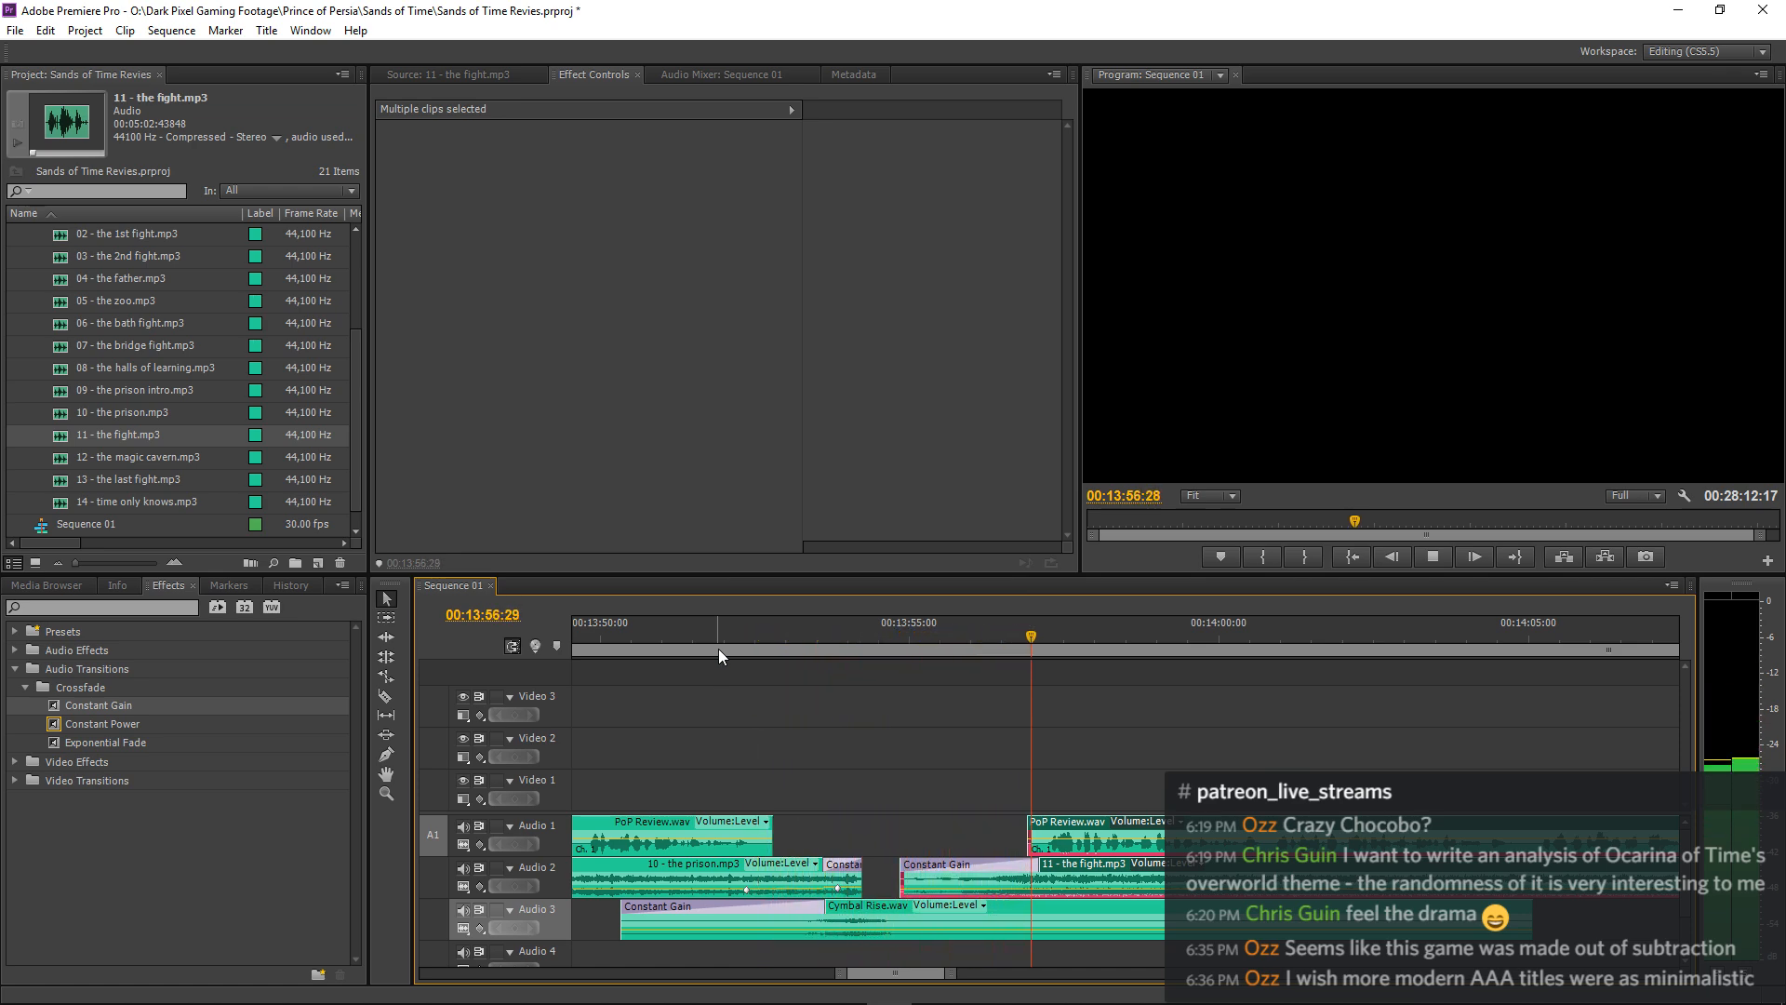
pyautogui.press('=')
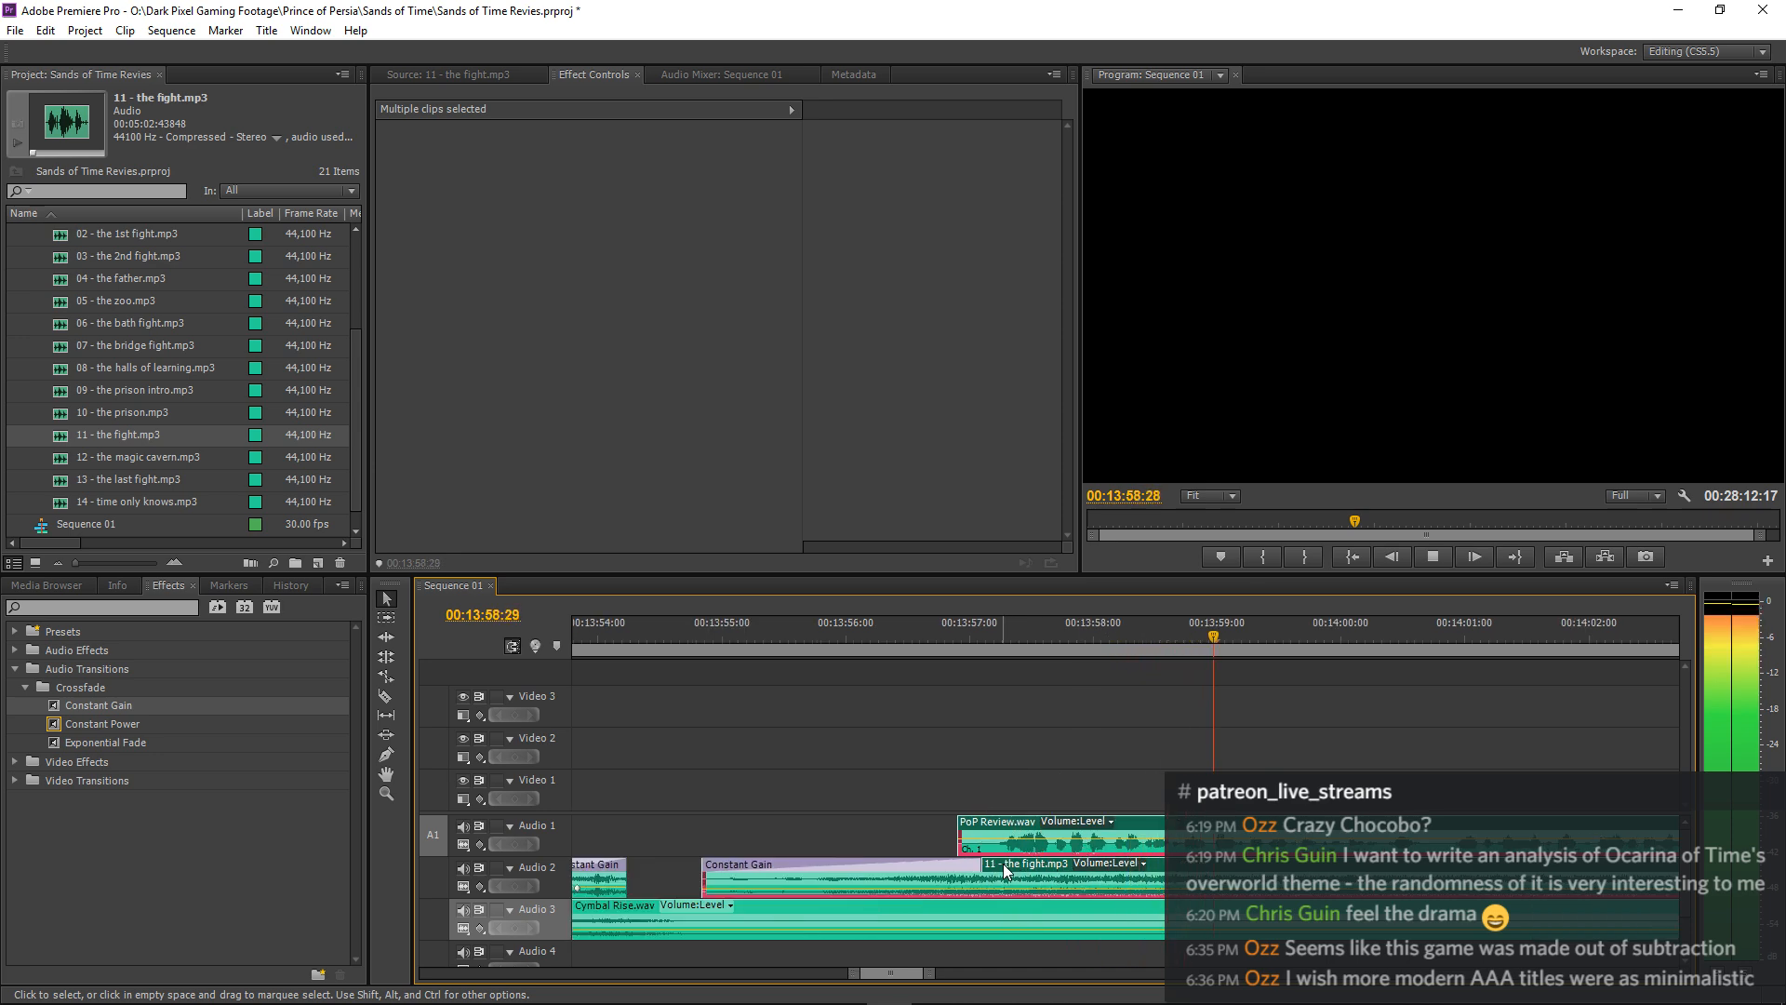
pyautogui.press('space')
pyautogui.click(942, 840)
# Extend the start of 11 - the fight.mp3 back to about 00:13:54:17 and lengthen its Constant Gain fade-in to 00:00:02:20.
pyautogui.moveTo(740, 874); pyautogui.dragTo(665, 875)
pyautogui.moveTo(613, 640); pyautogui.dragTo(572, 640)
pyautogui.press('space')
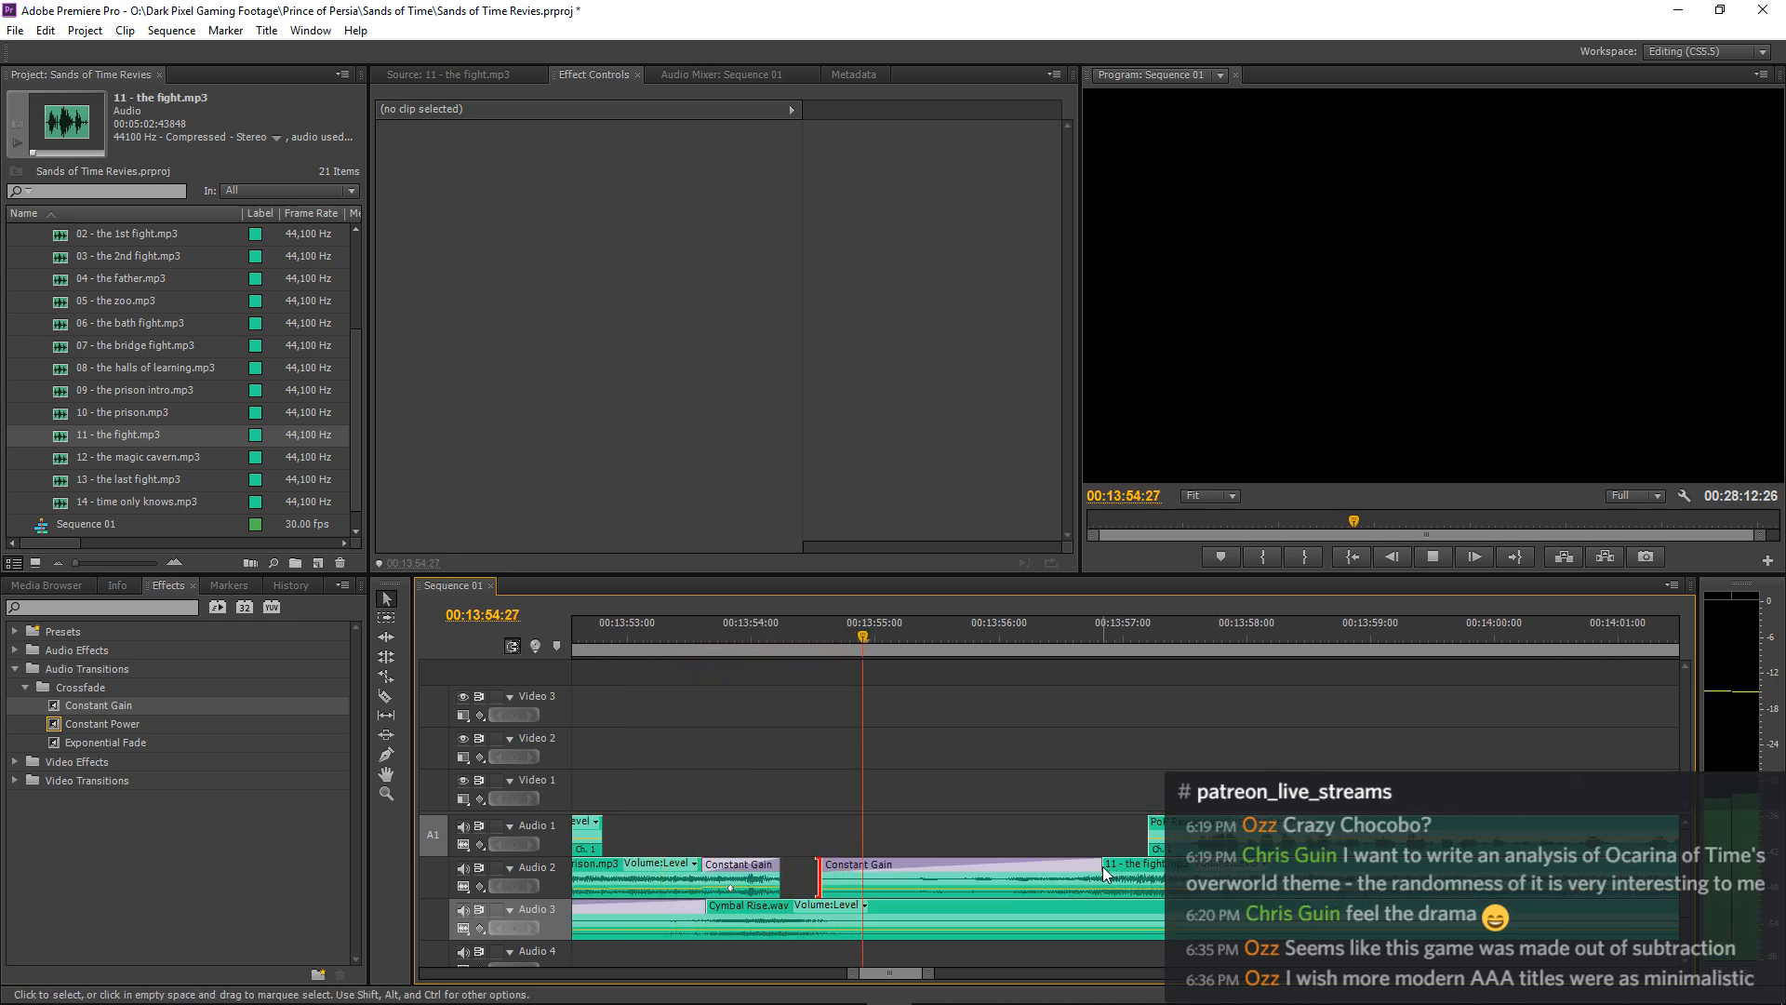
pyautogui.moveTo(1103, 872); pyautogui.dragTo(1151, 872)
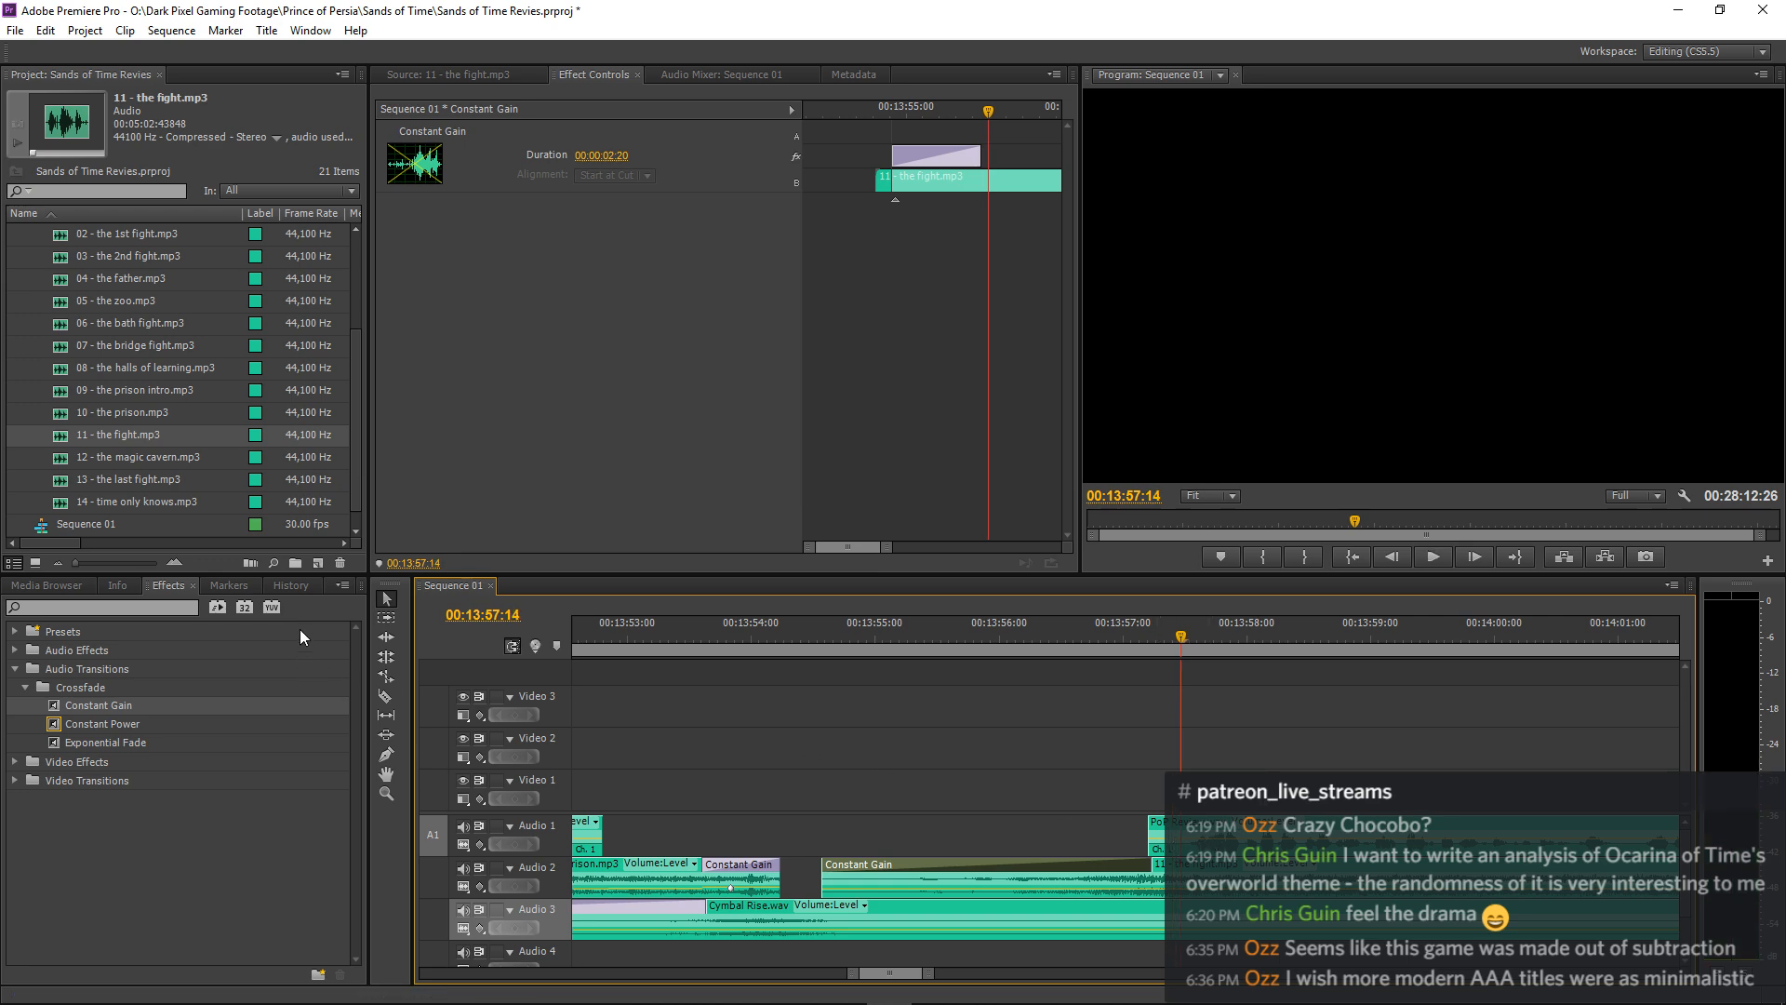
# Shift 11 - the fight.mp3, the narration and all following clips except Cymbal Rise.wav about 12 frames later and play from 00:13:51:24.
pyautogui.click(385, 619)
pyautogui.keyDown('shift'); pyautogui.click(1247, 873); pyautogui.keyUp('shift')
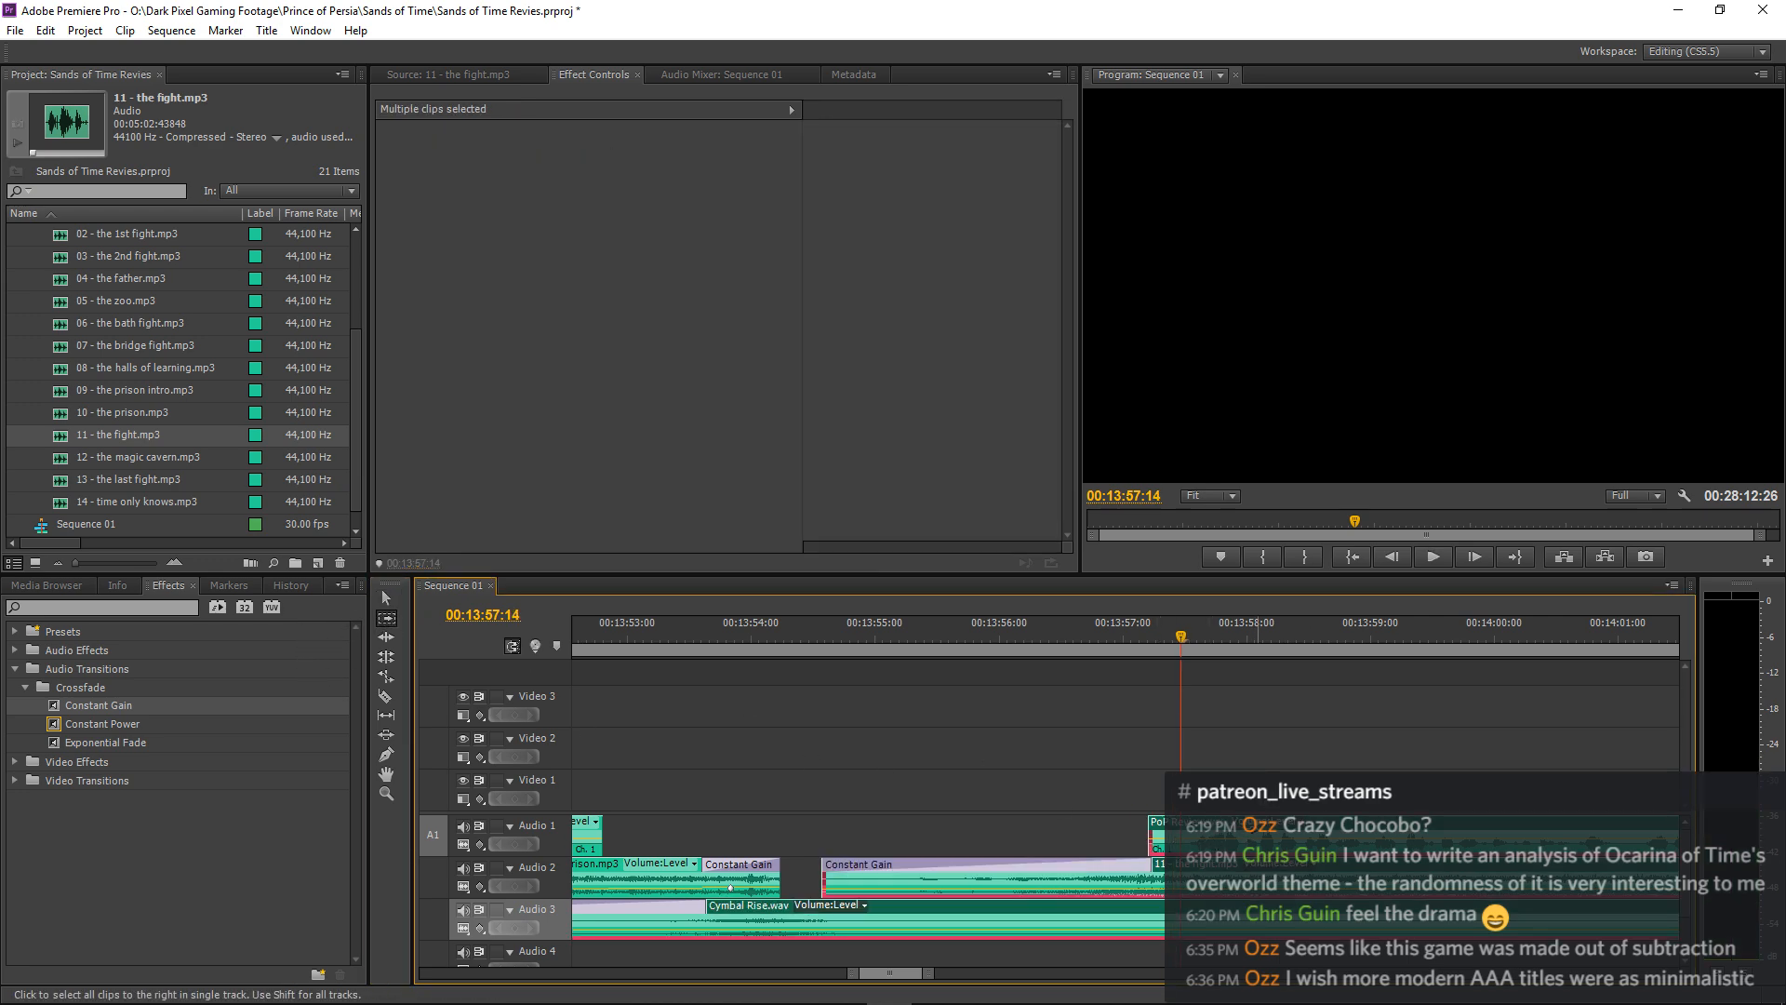
pyautogui.press('v')
pyautogui.keyDown('shift'); pyautogui.click(1224, 919); pyautogui.keyUp('shift')
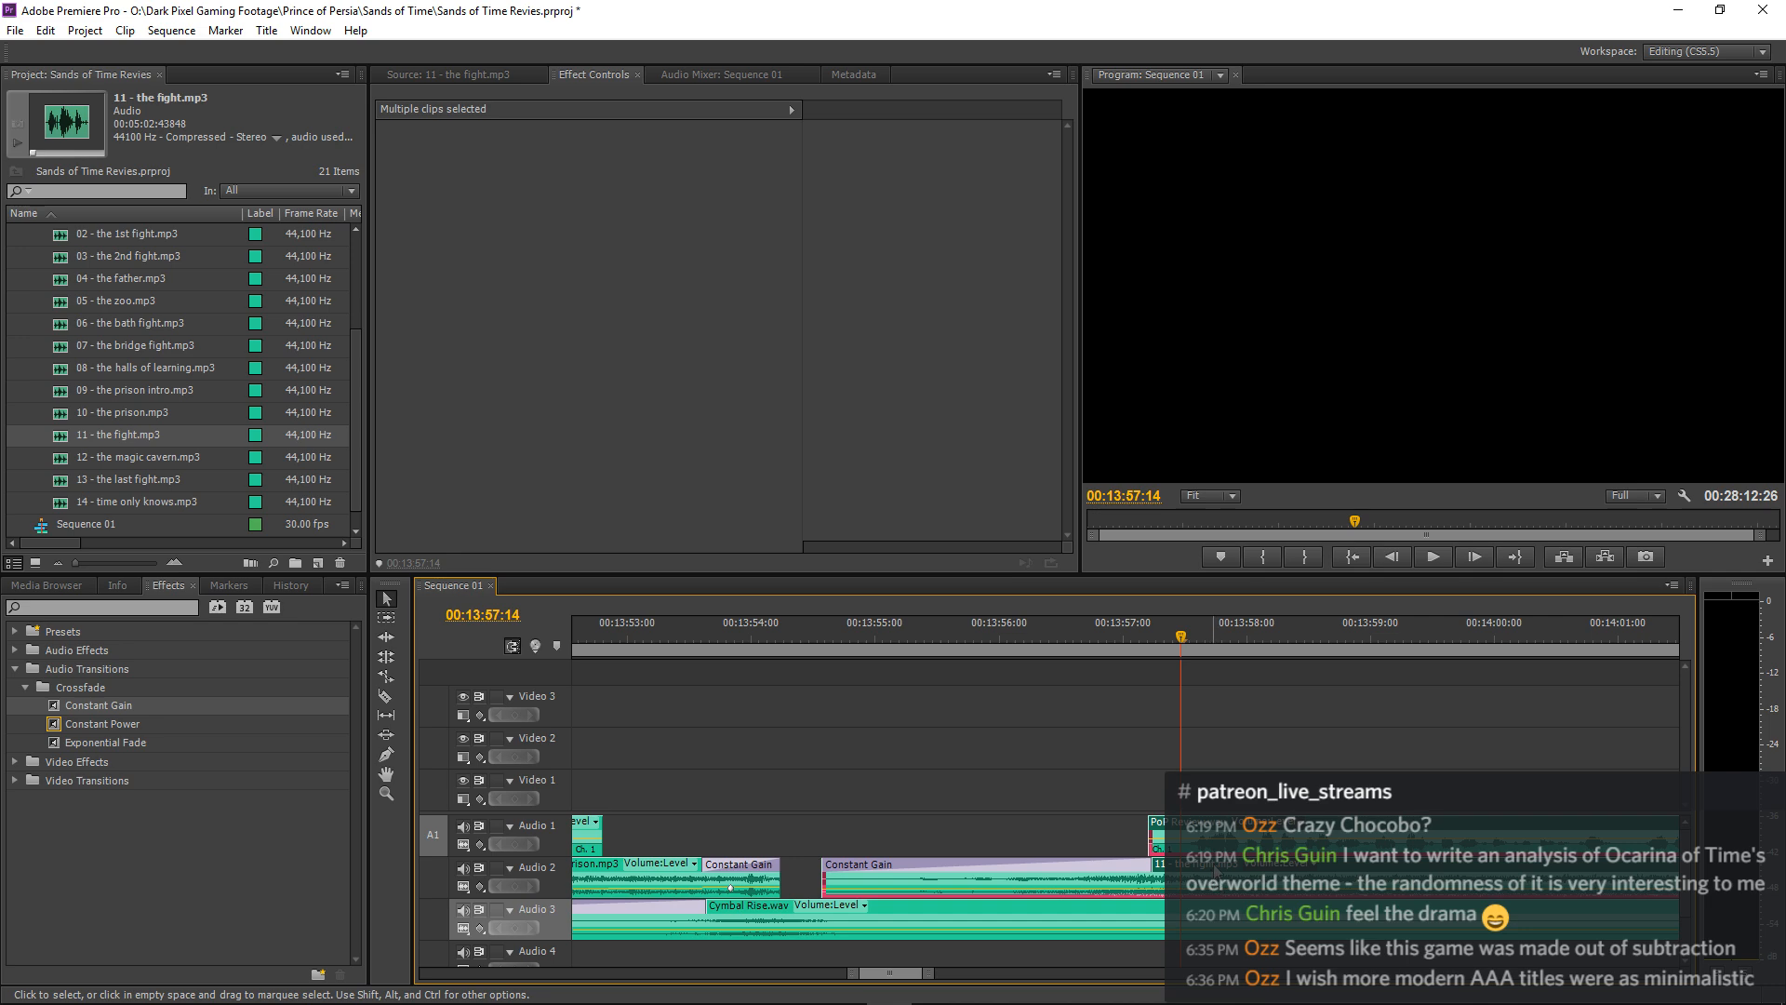
pyautogui.moveTo(1216, 873); pyautogui.dragTo(1266, 873)
pyautogui.moveTo(603, 638); pyautogui.dragTo(550, 672)
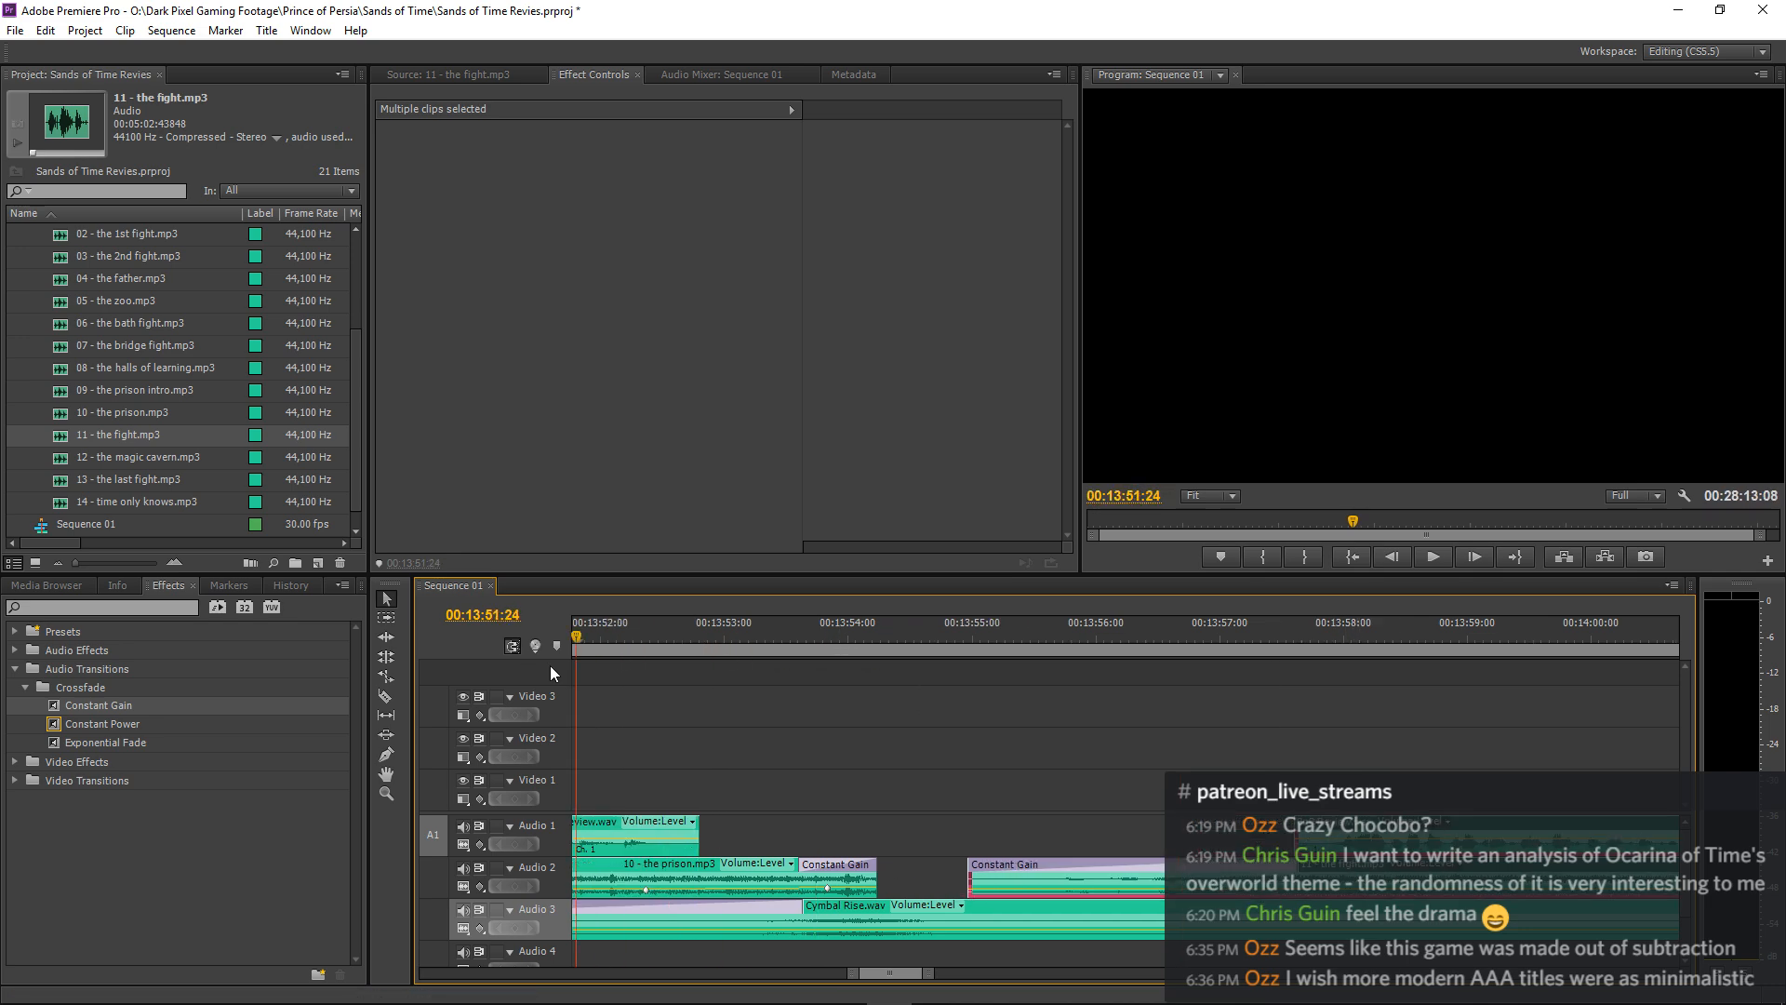
pyautogui.press('space')
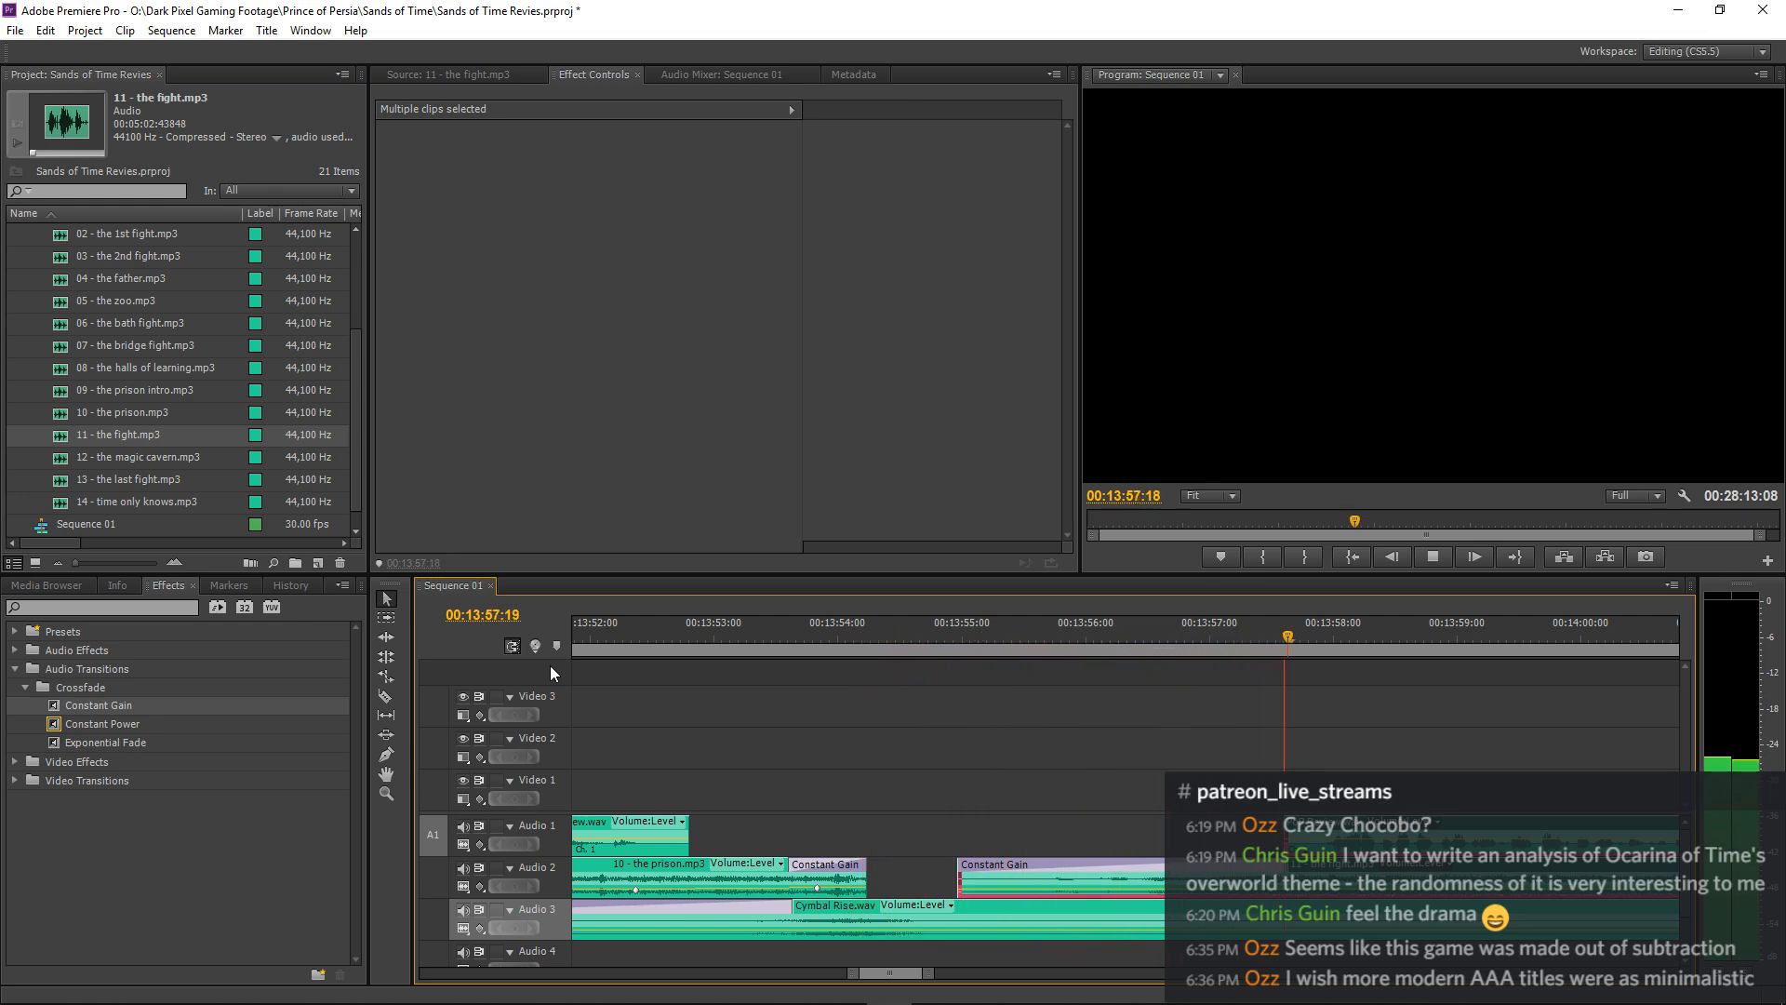
pyautogui.press('space')
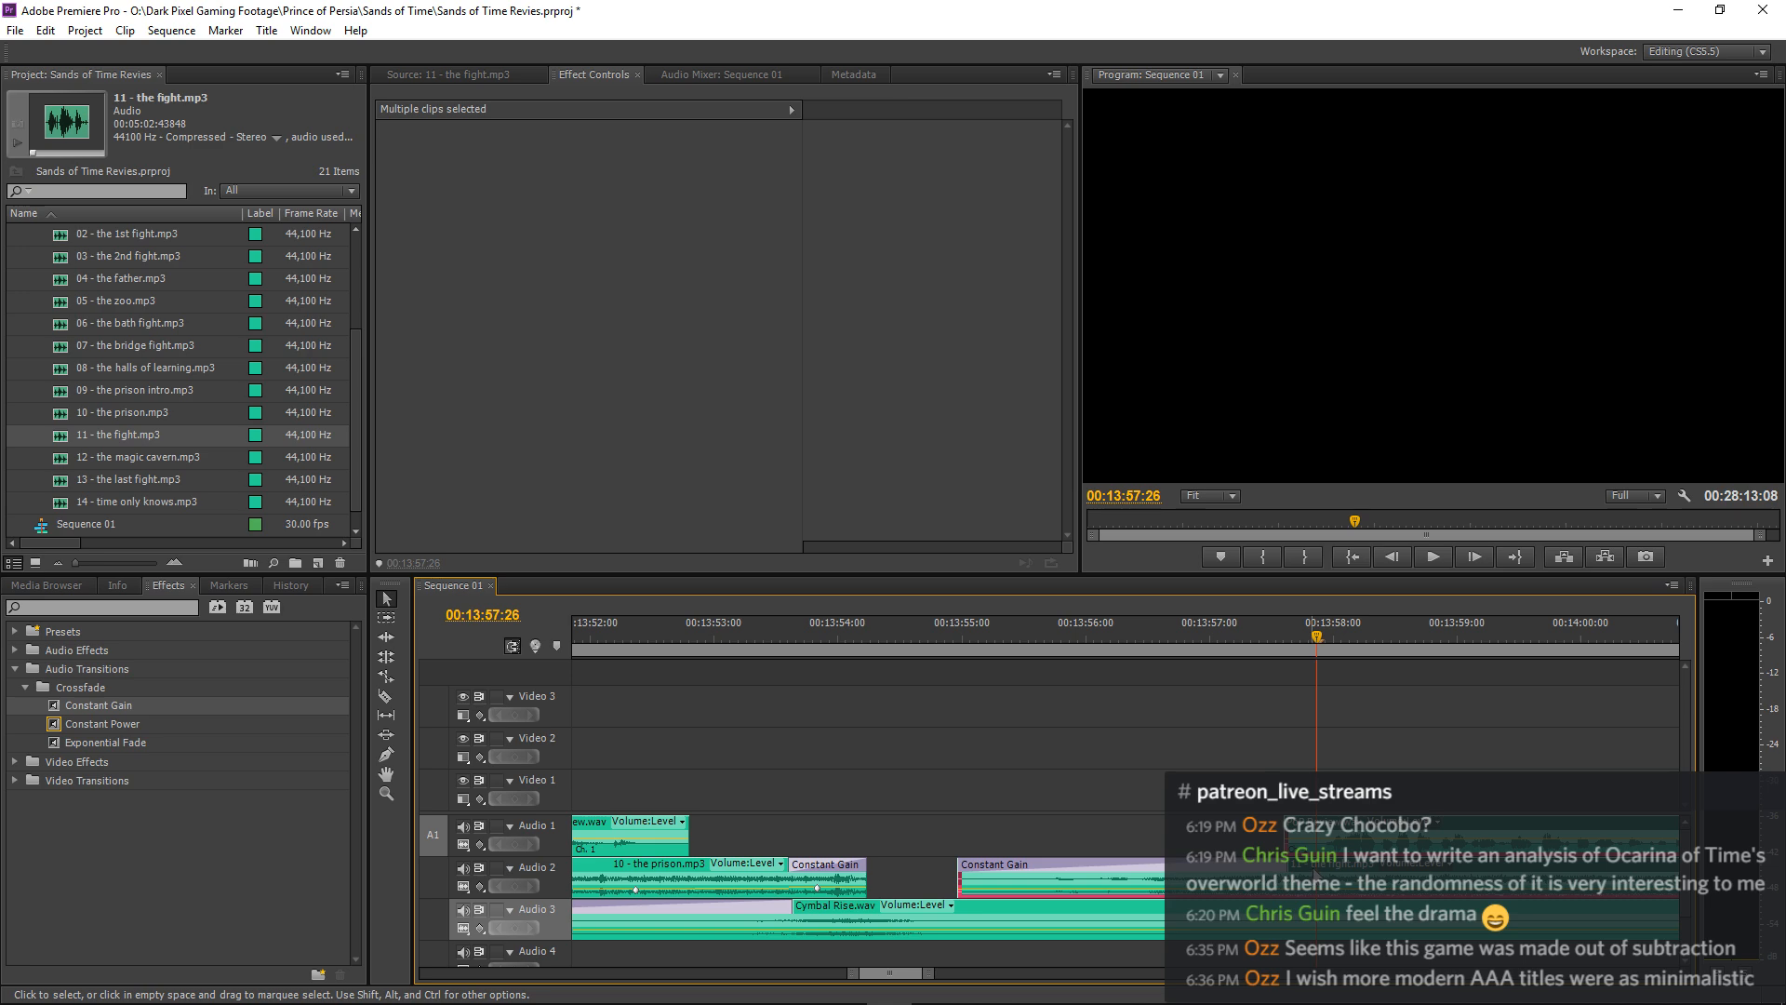
# Nudge the selected fight music and narration clips later twice, about 8 frames each time, playing the transition after each nudge.
pyautogui.moveTo(1313, 873); pyautogui.dragTo(1344, 877)
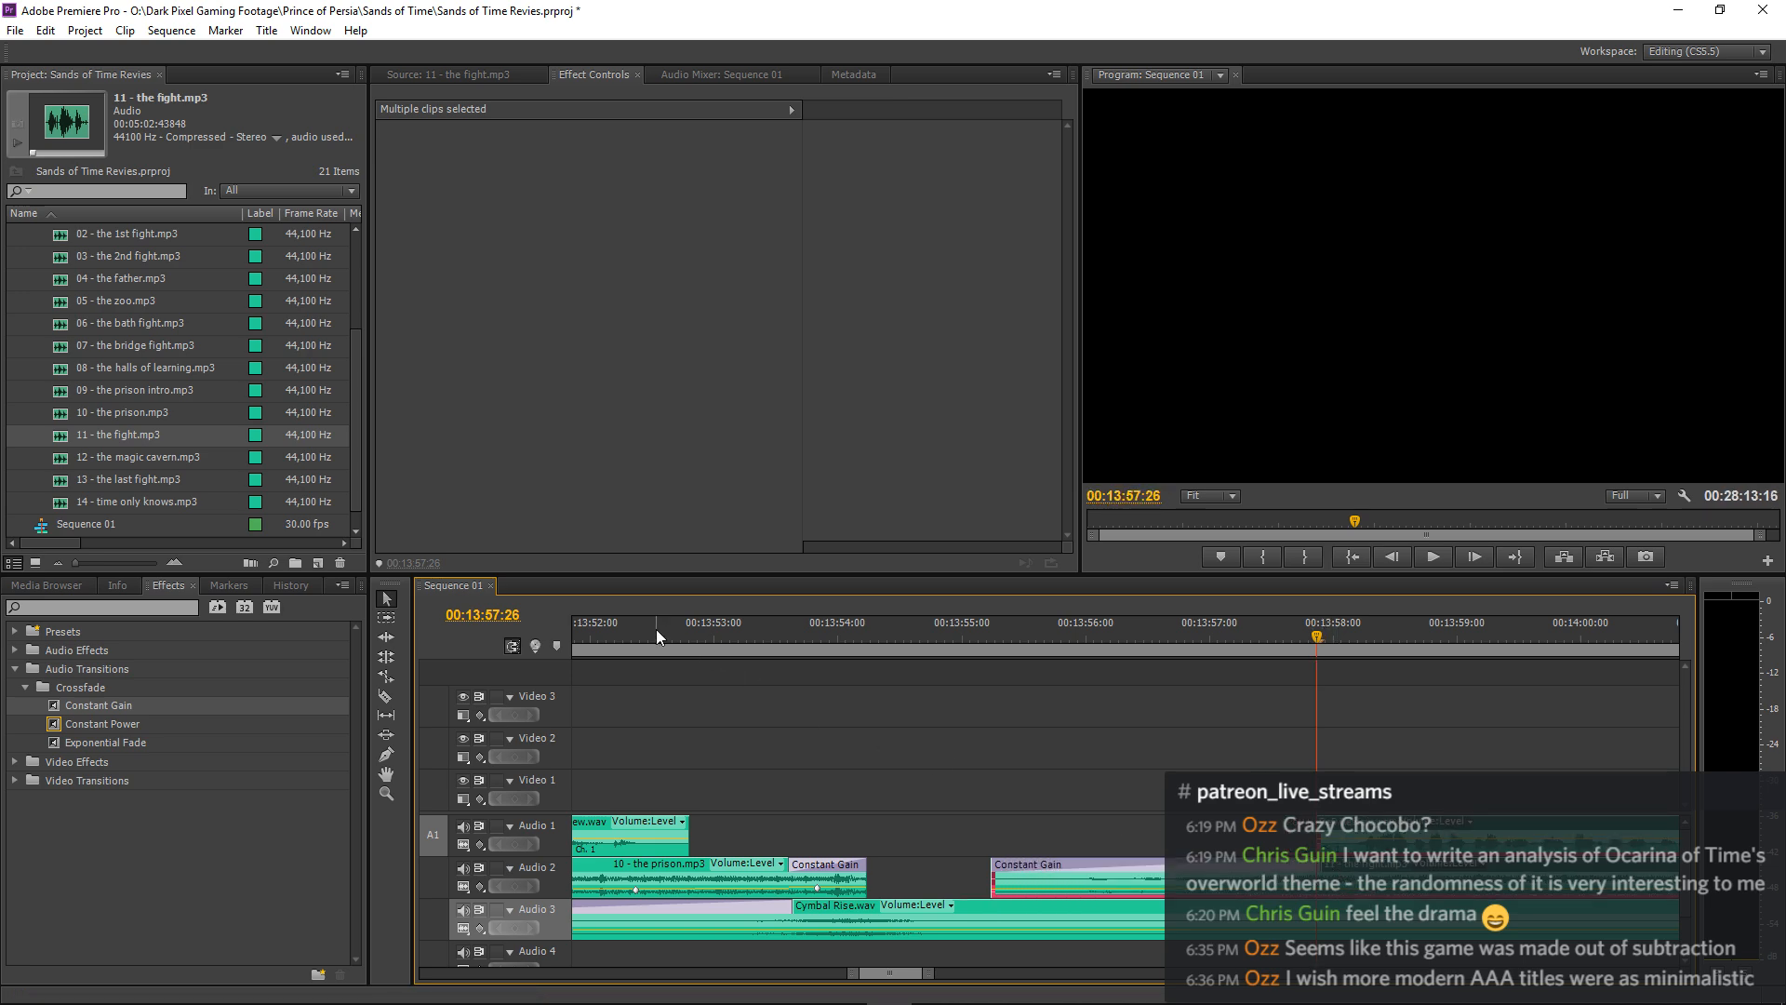
pyautogui.moveTo(655, 630); pyautogui.dragTo(518, 663)
pyautogui.press('space')
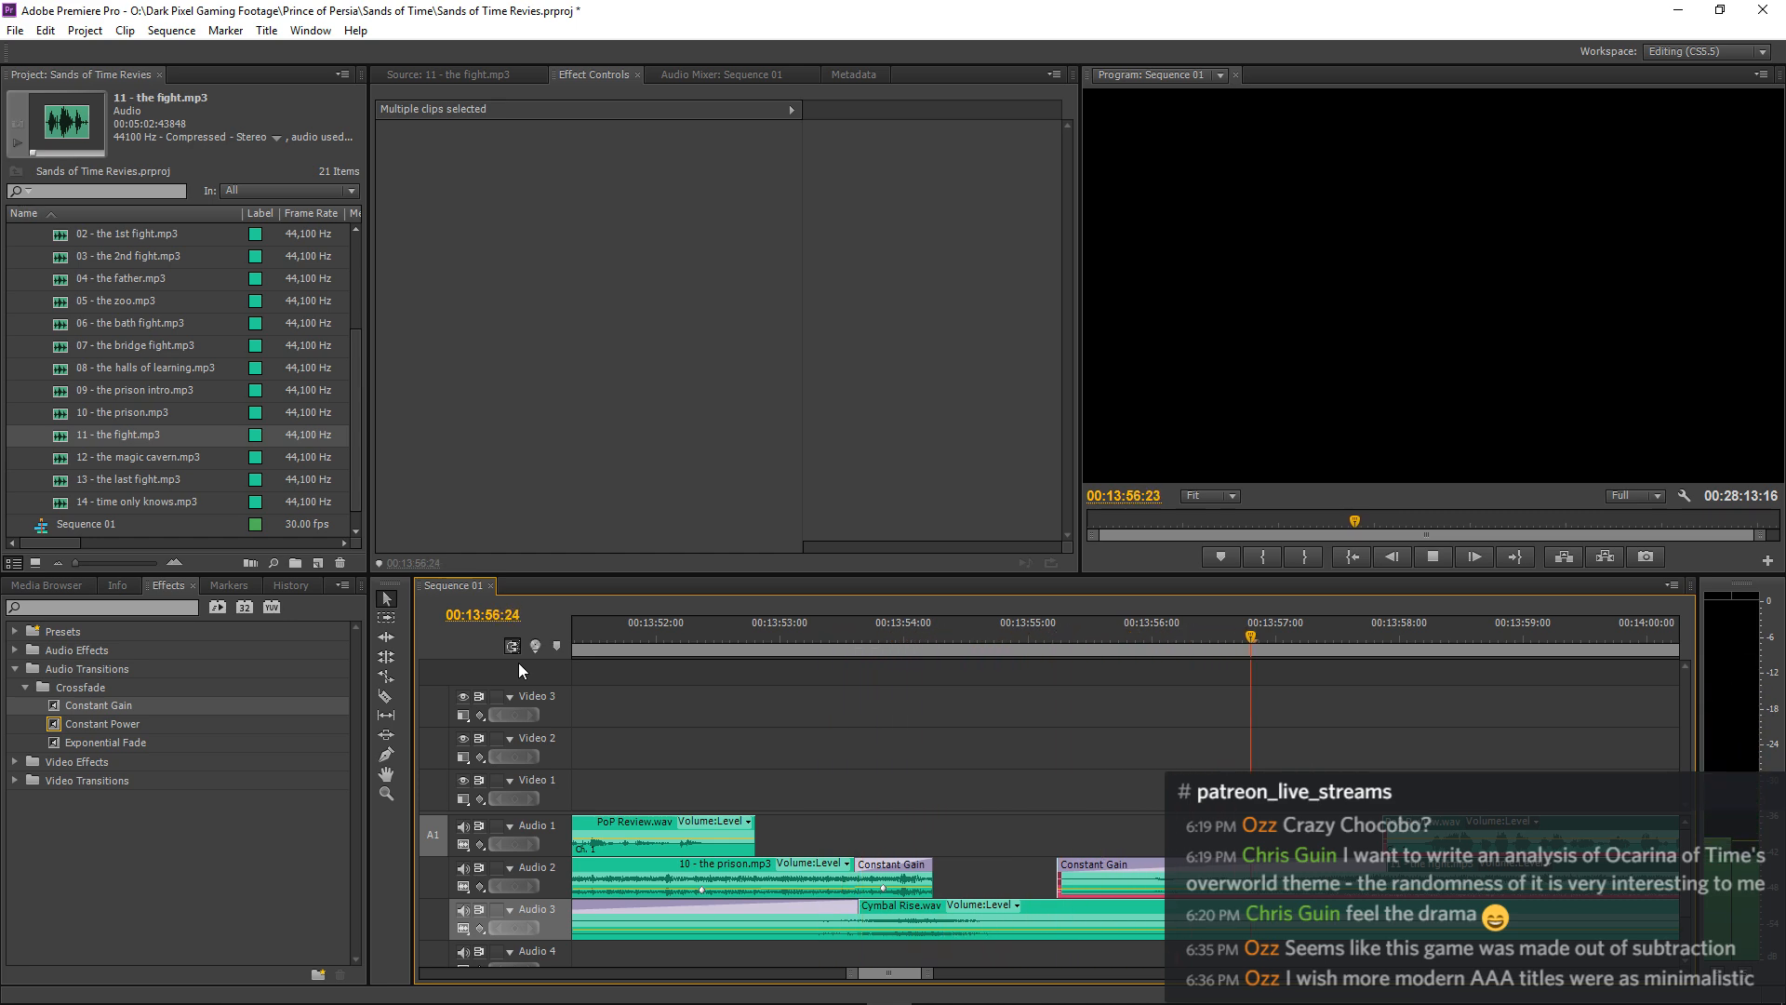
pyautogui.press('space')
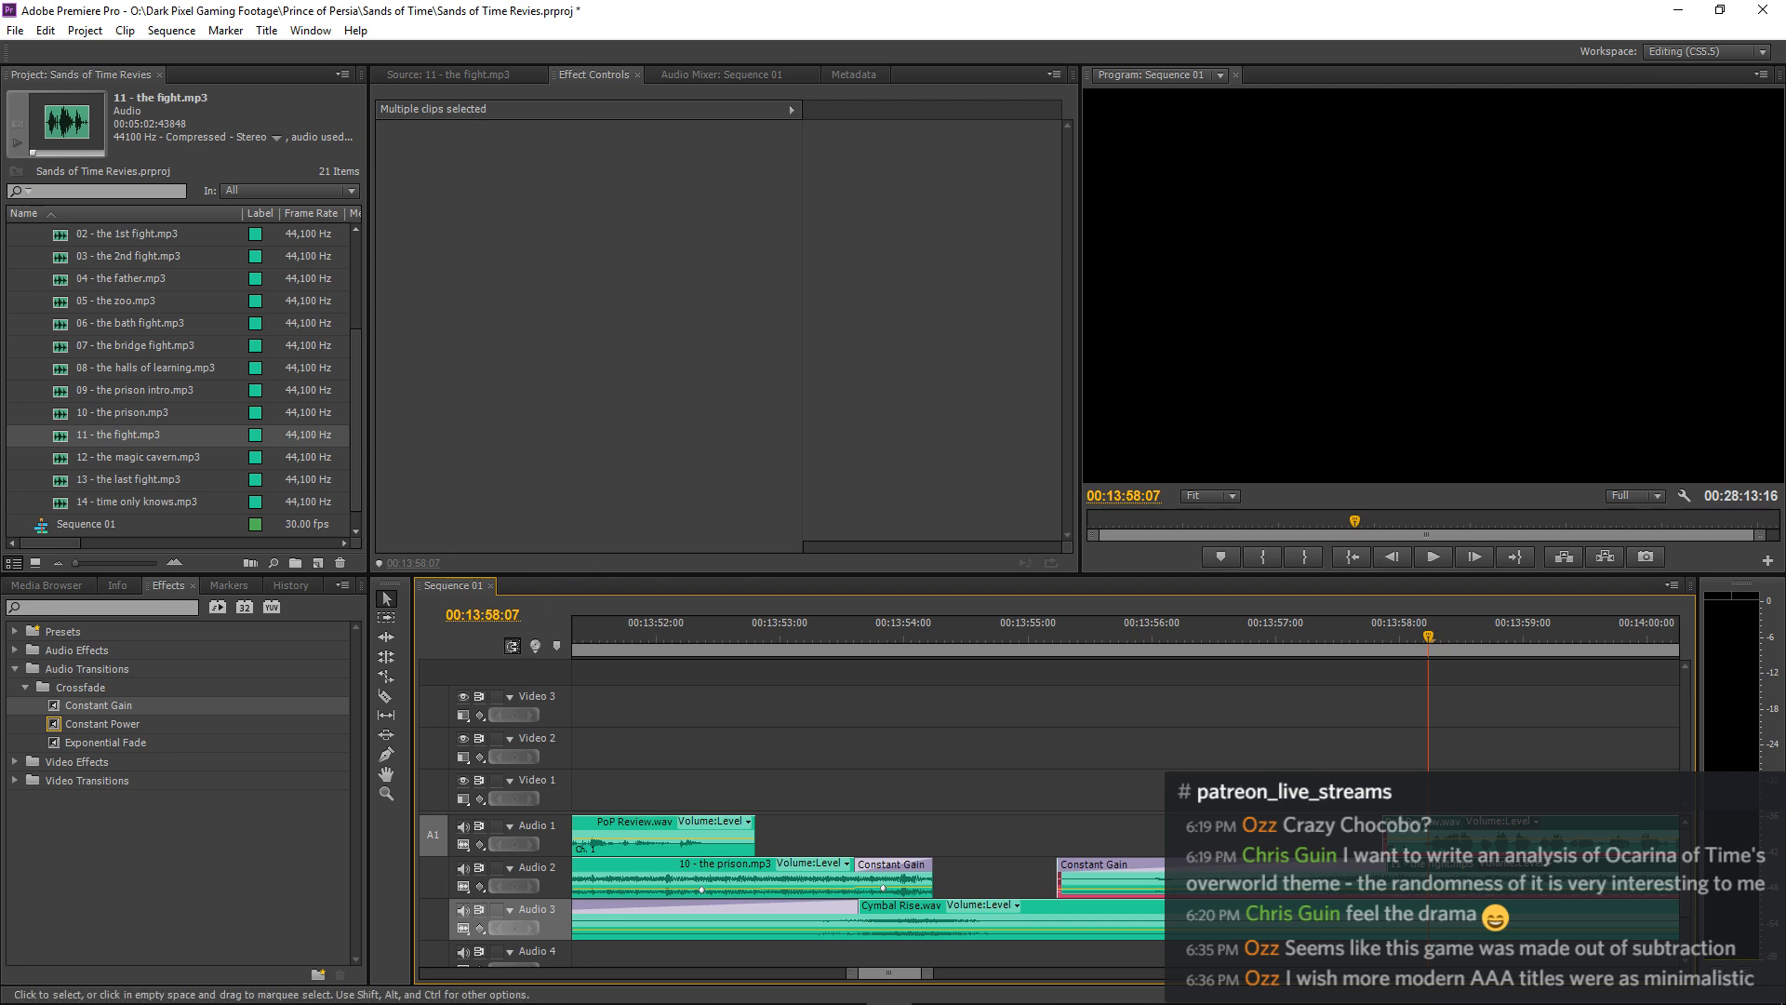
pyautogui.moveTo(1412, 870); pyautogui.dragTo(1446, 871)
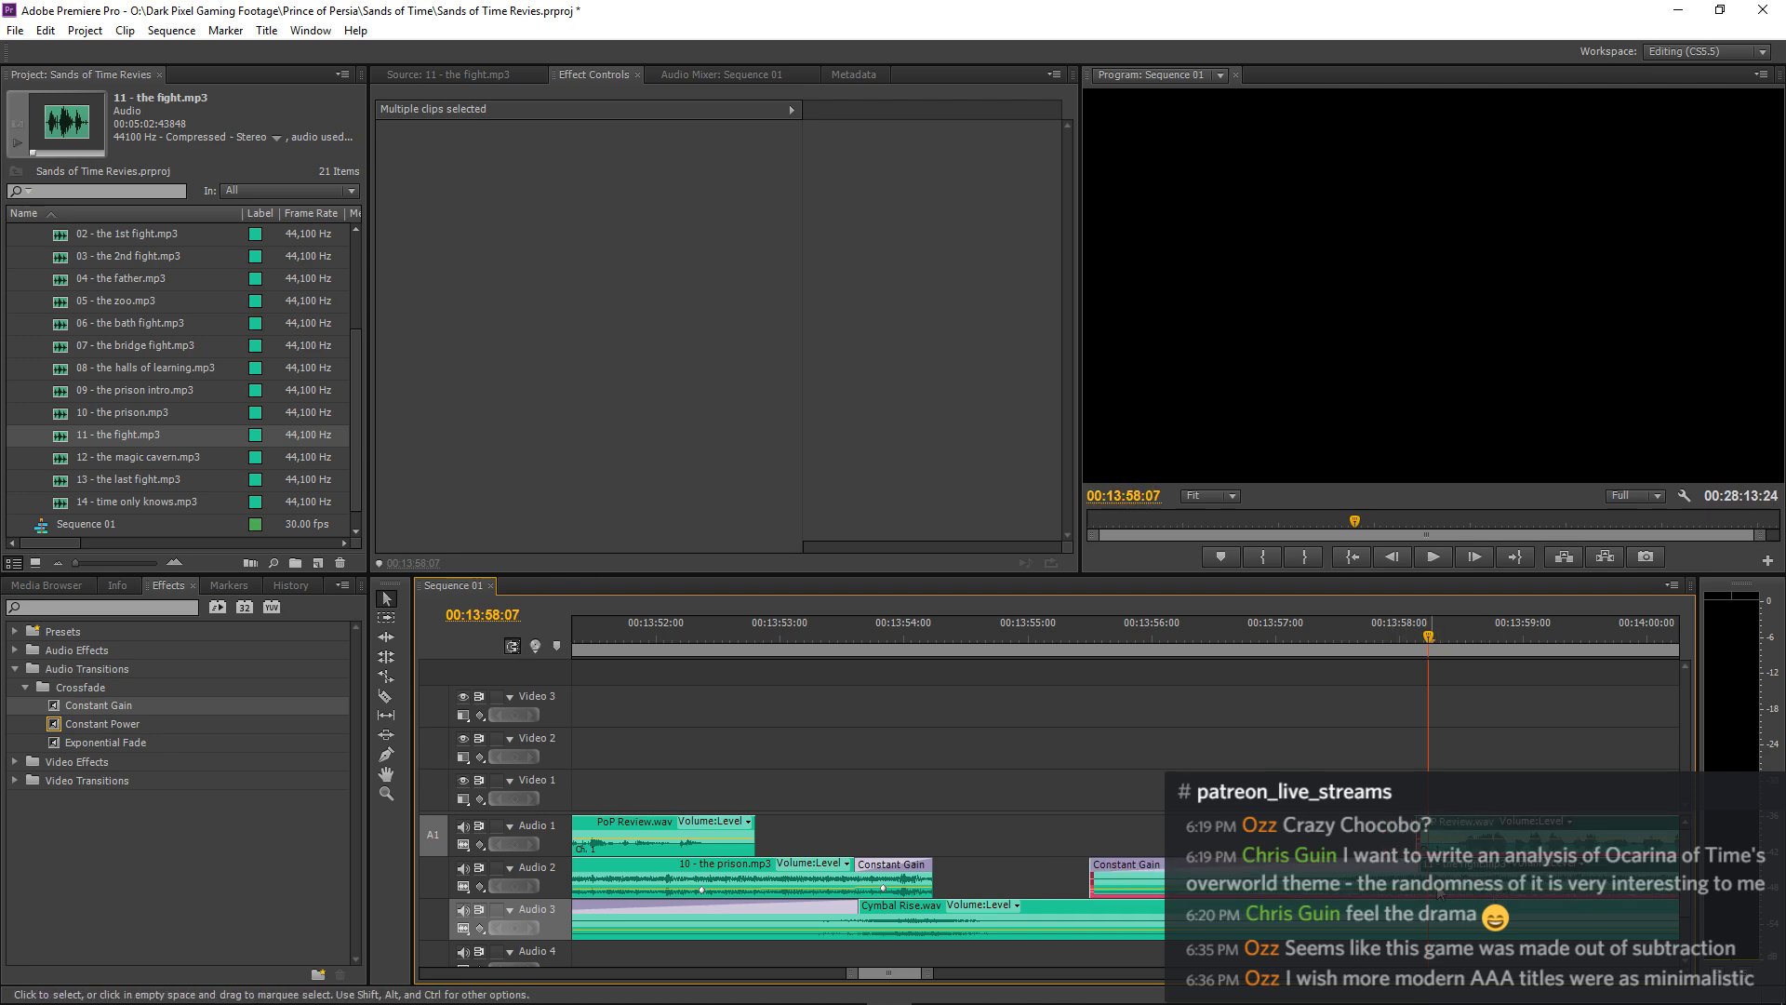
pyautogui.moveTo(693, 637); pyautogui.dragTo(569, 644)
pyautogui.press('space')
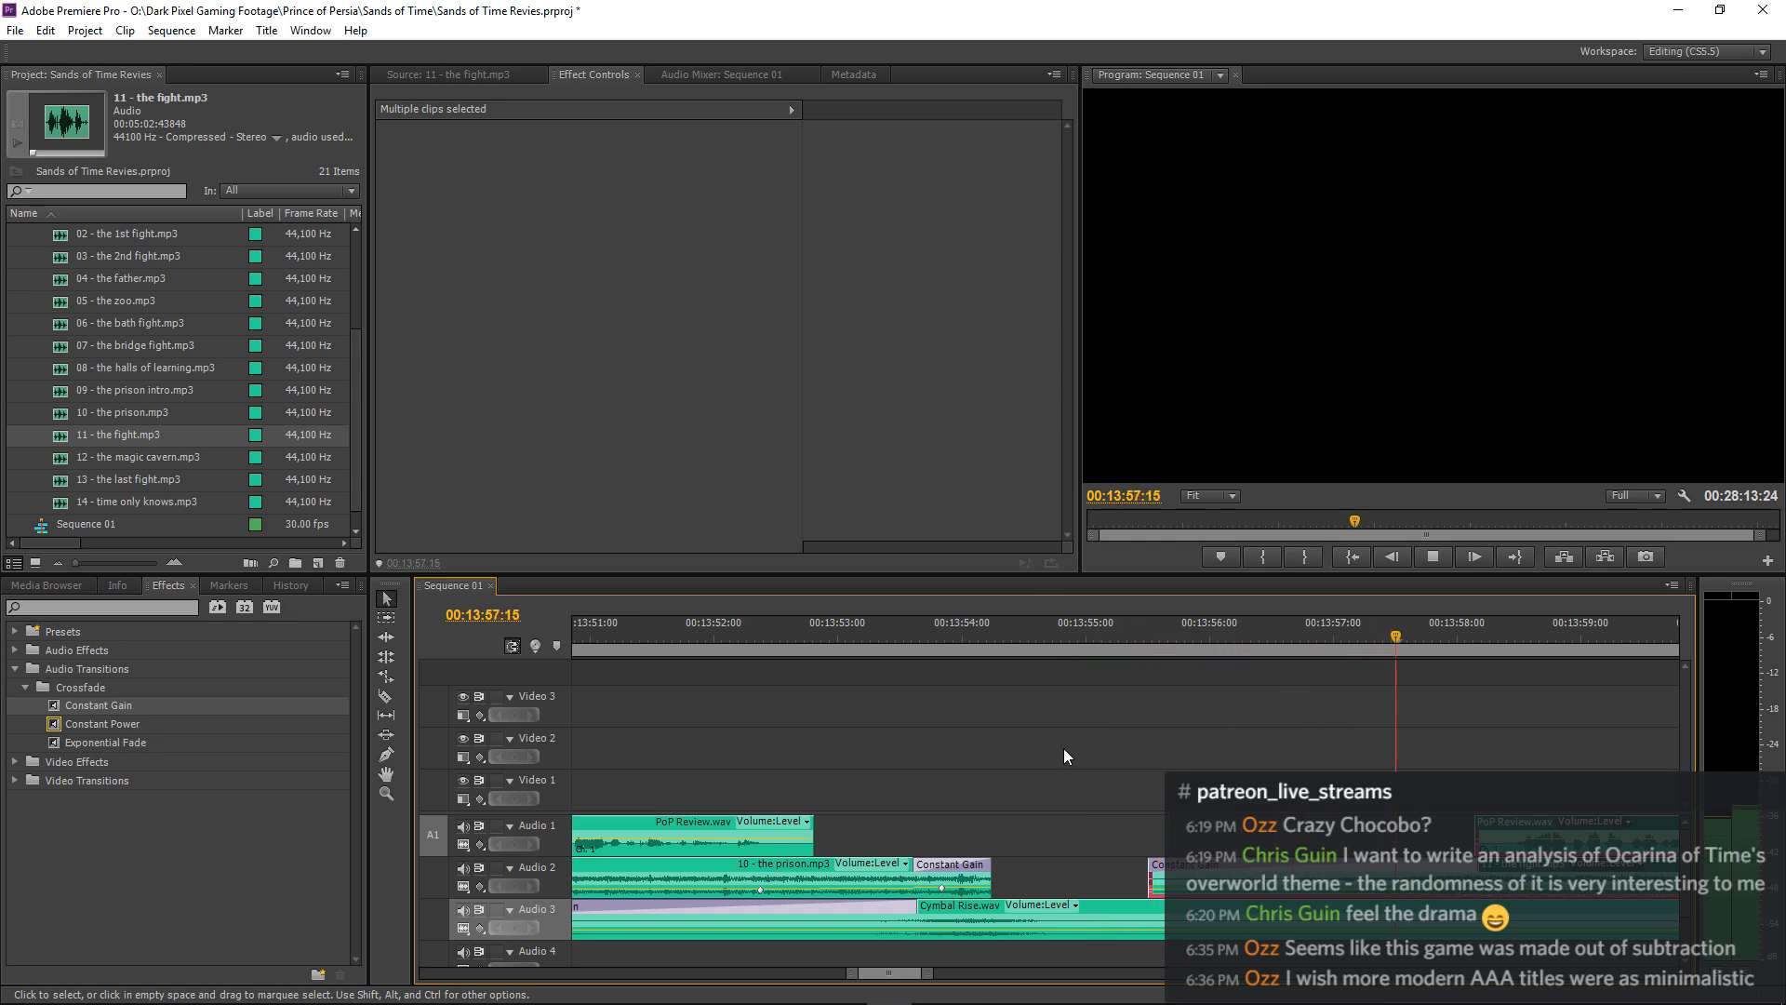
pyautogui.press('space')
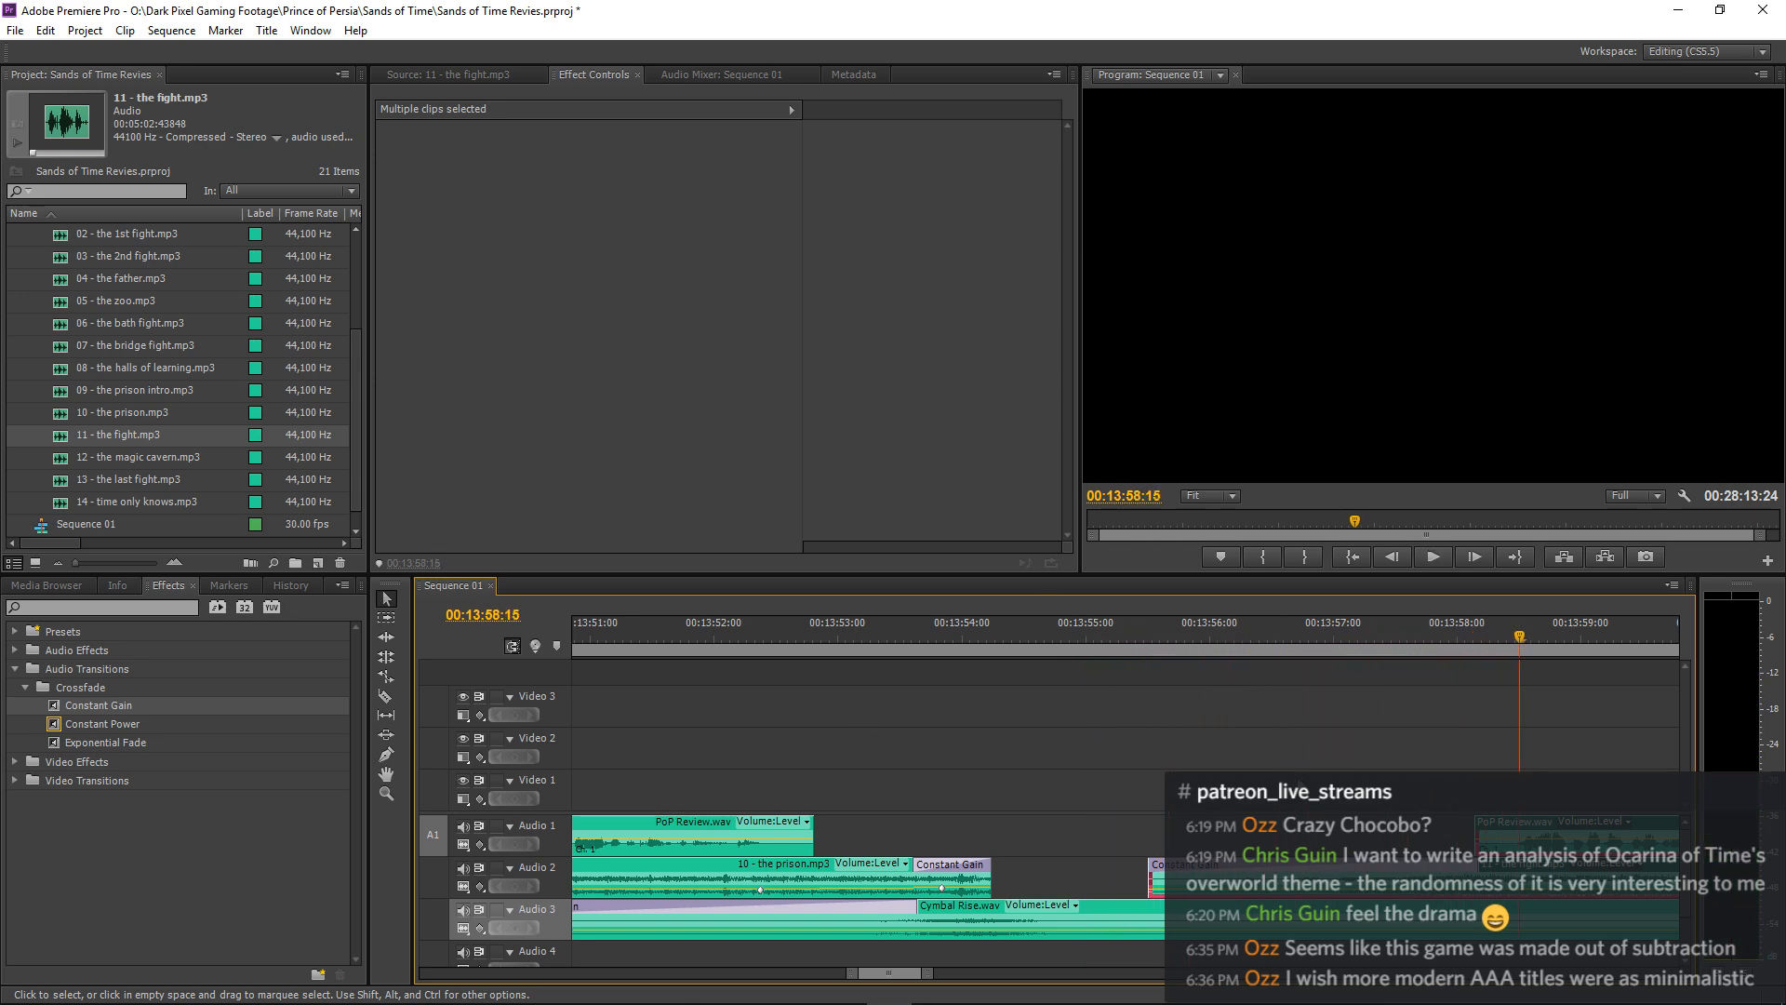
# Move the selected fight music and narration clips another 2 frames later and play the whole swell transition.
pyautogui.press('=')
pyautogui.moveTo(1012, 869); pyautogui.dragTo(1038, 867)
pyautogui.press('-')
pyautogui.press('-')
pyautogui.press('-')
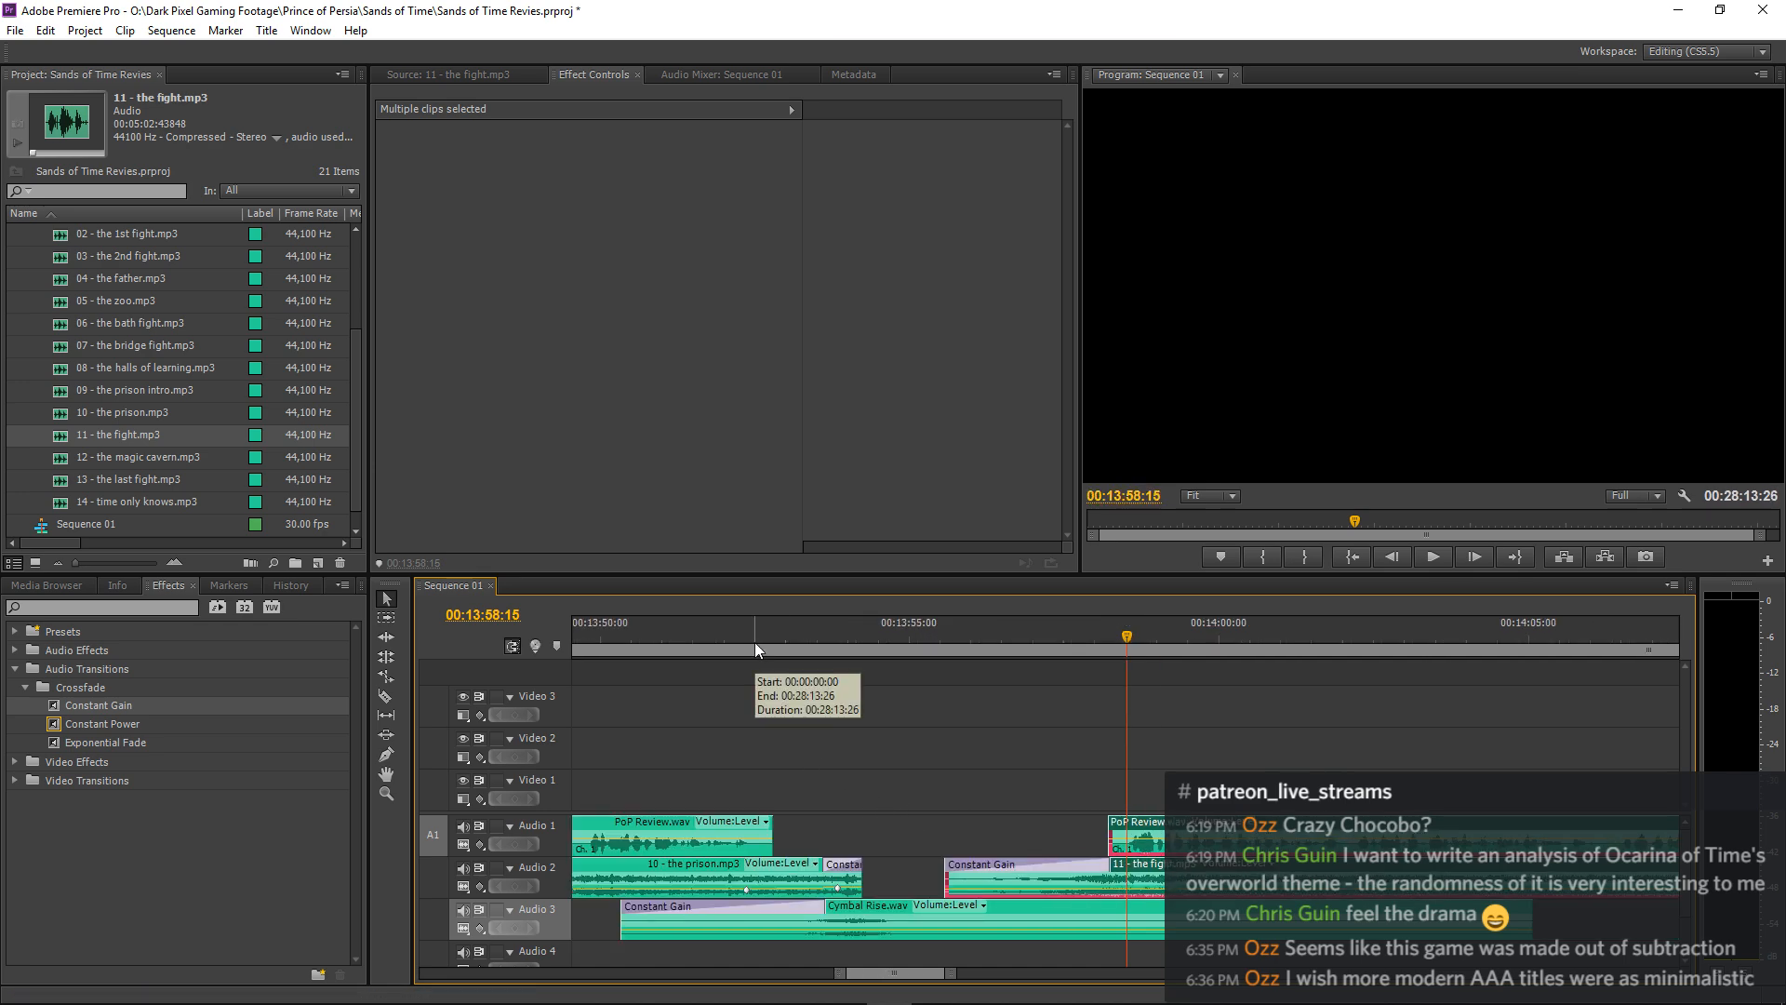
pyautogui.moveTo(755, 640); pyautogui.dragTo(566, 670)
pyautogui.press('space')
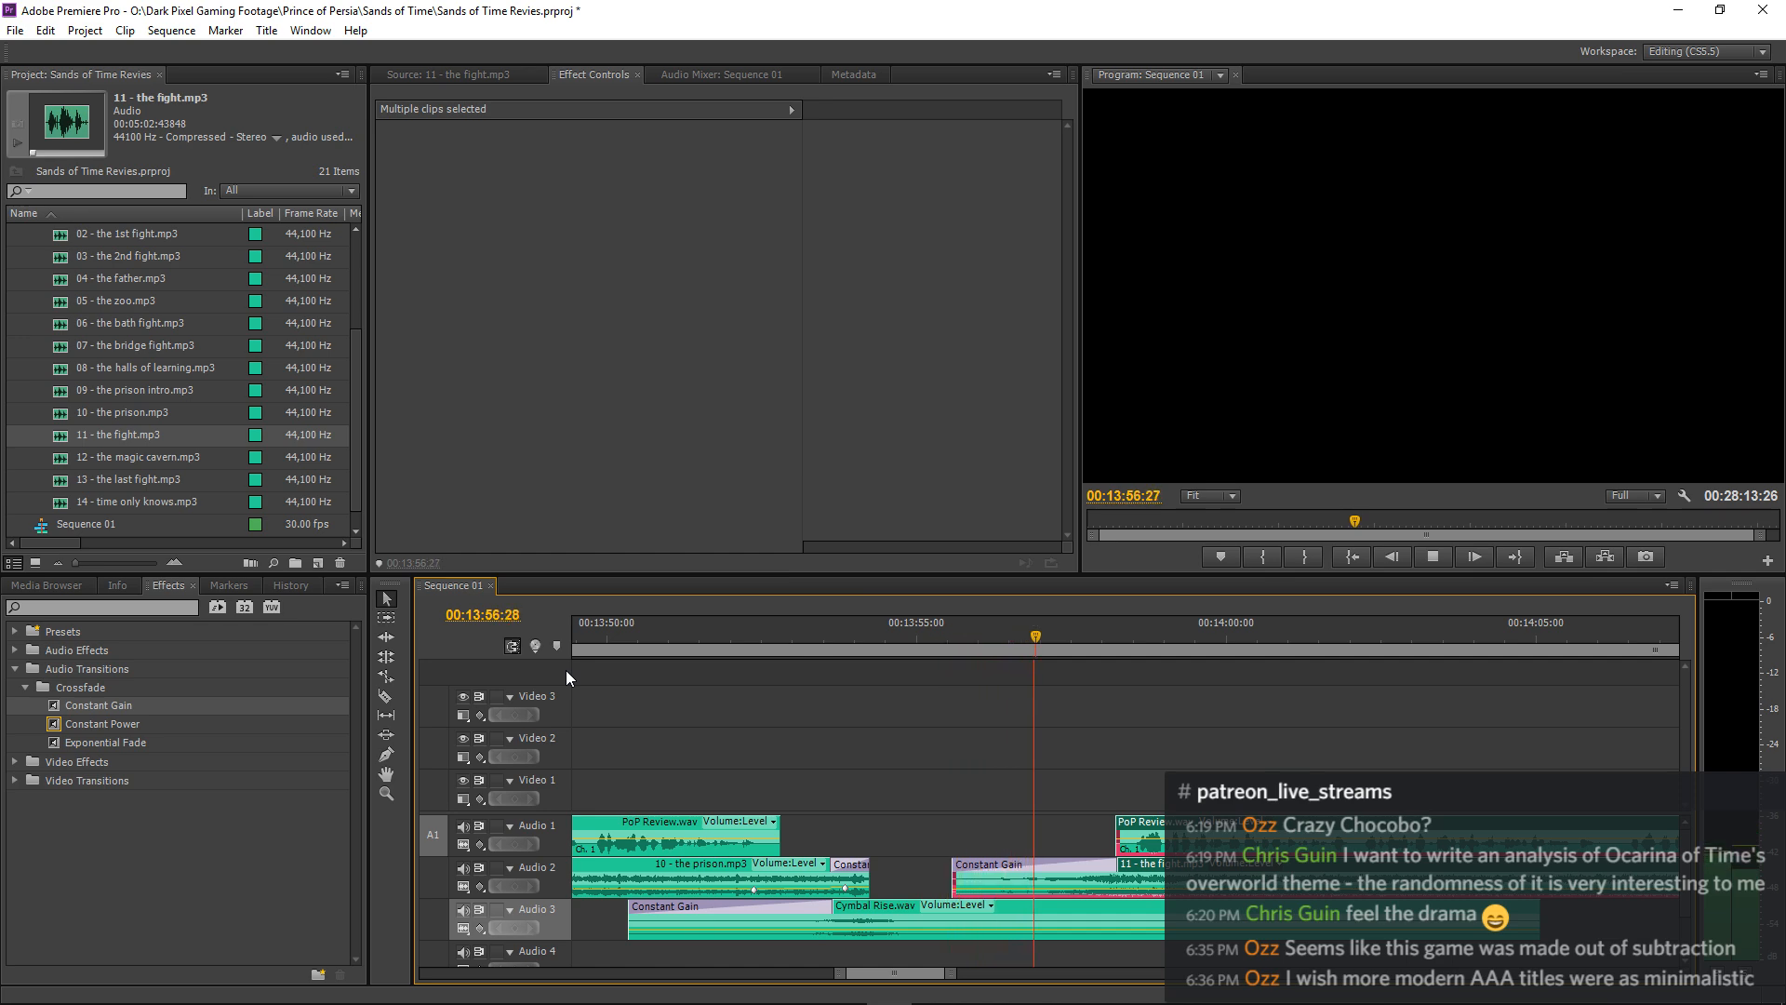
pyautogui.press('space')
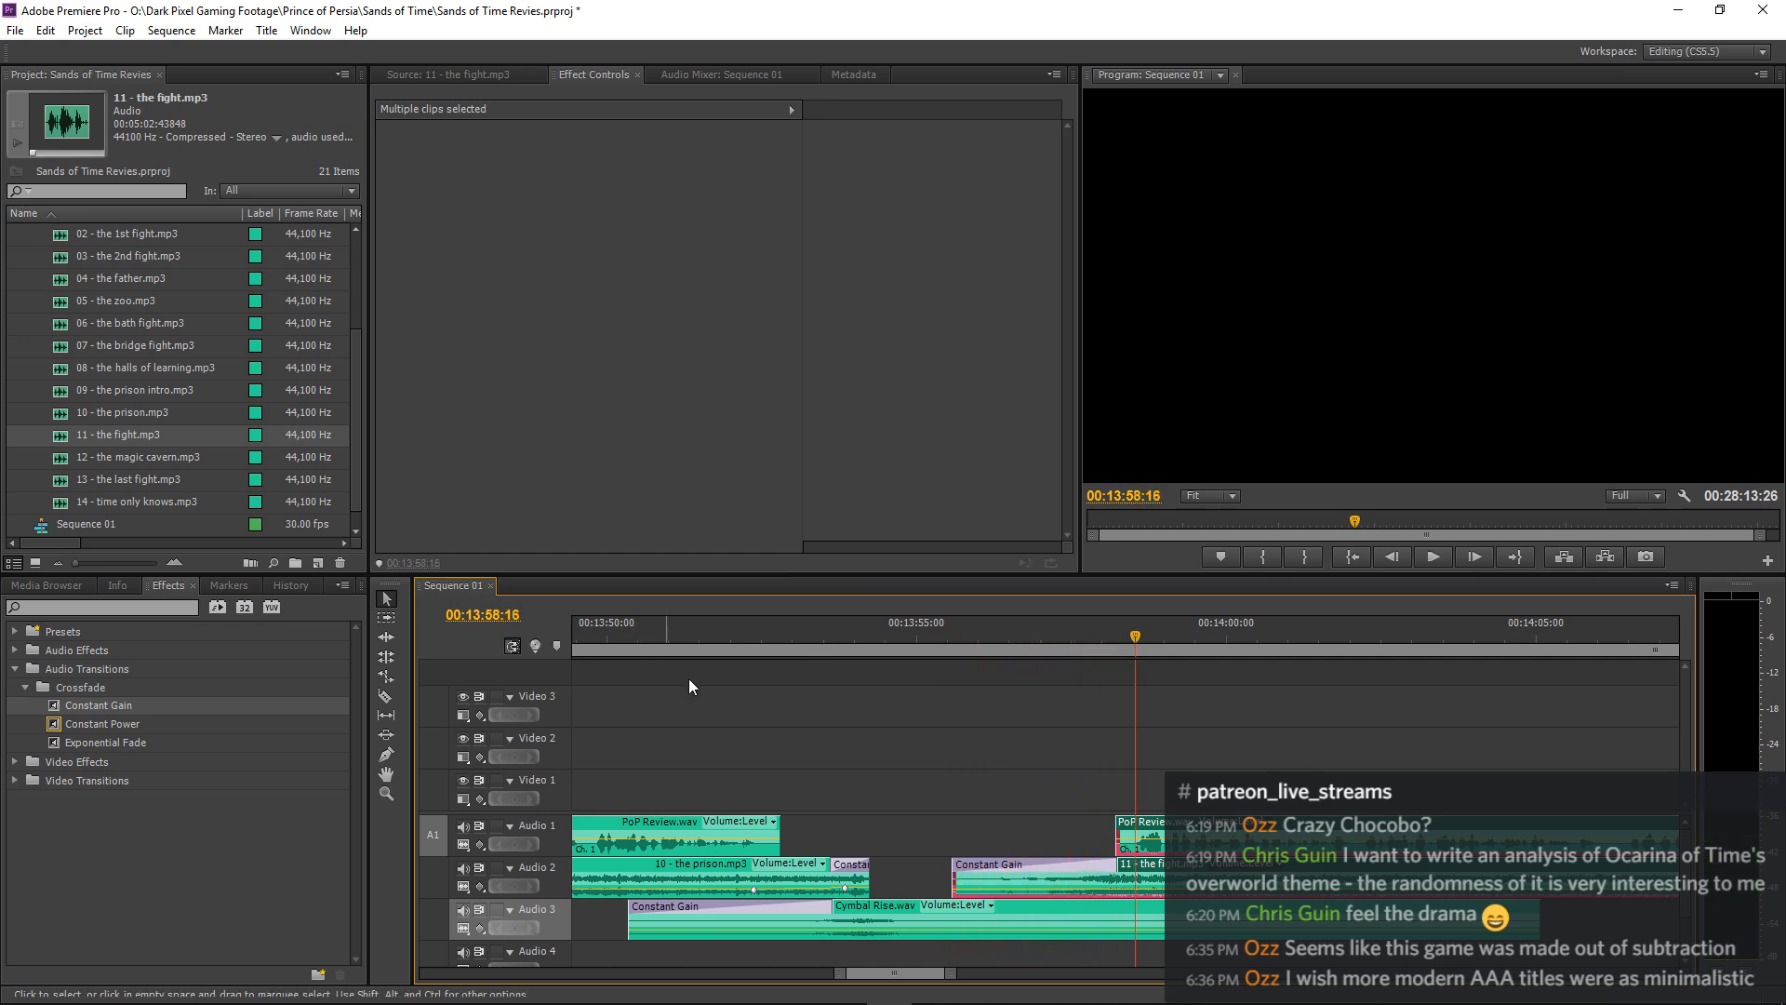
# Move the selected fight music, narration and following clips one frame earlier.
pyautogui.press('=')
pyautogui.press('=')
pyautogui.press('=')
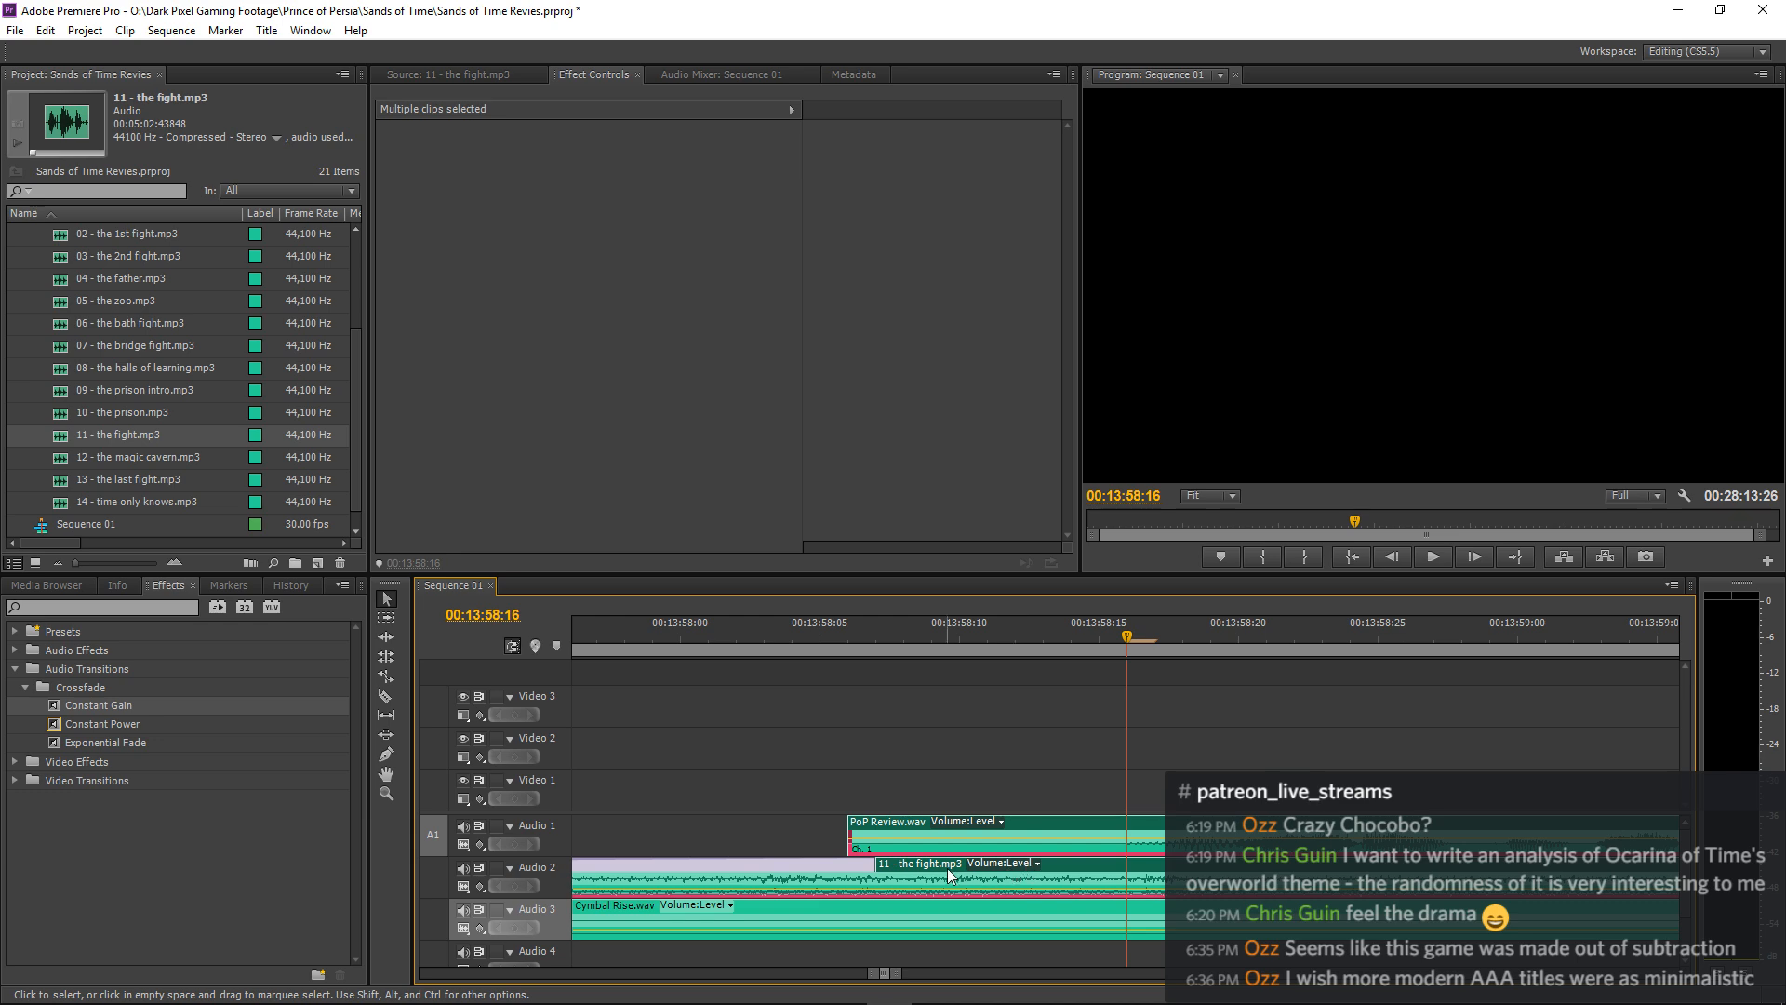
pyautogui.moveTo(932, 868)
pyautogui.mouseDown()
pyautogui.moveTo(959, 873)
pyautogui.moveTo(924, 873)
pyautogui.mouseUp()
pyautogui.press('-')
pyautogui.press('-')
pyautogui.press('-')
pyautogui.press('-')
# Lengthen the Constant Gain fade-in on 11 - the fight.mp3 to 00:00:03:04 and play the transition from just before 00:13:50:00.
pyautogui.click(973, 843)
pyautogui.moveTo(1084, 869); pyautogui.dragTo(1109, 869)
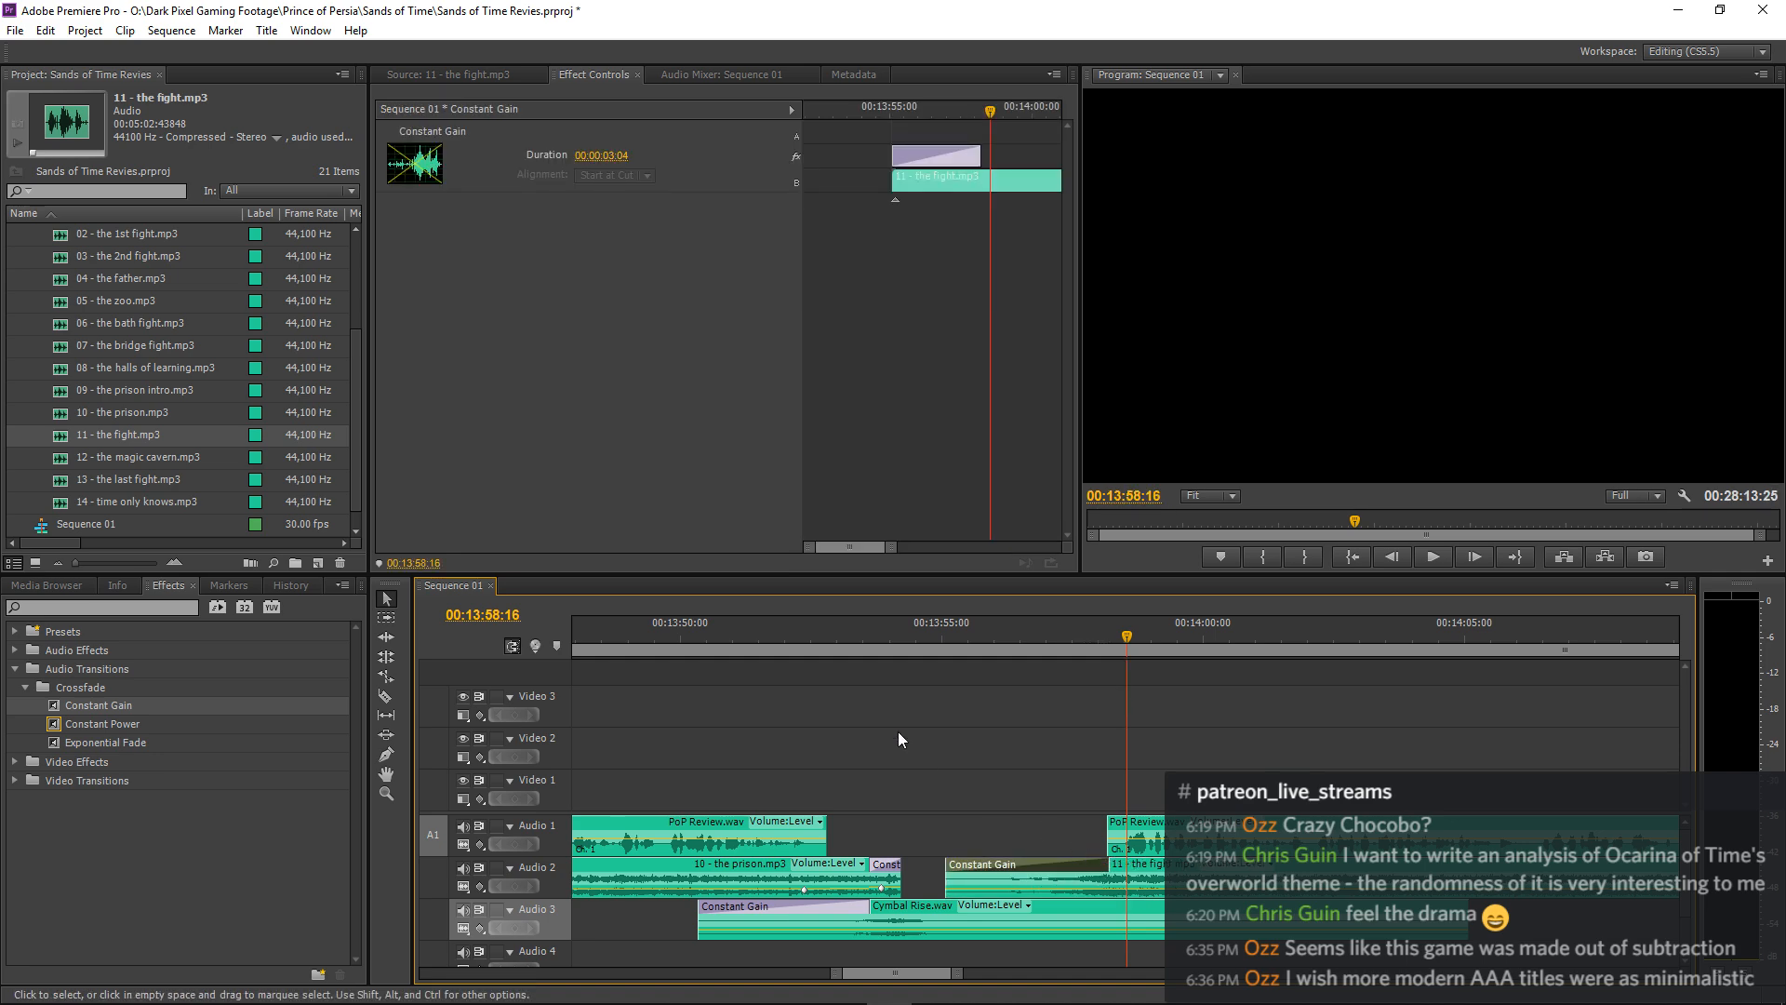
pyautogui.click(668, 637)
pyautogui.press('space')
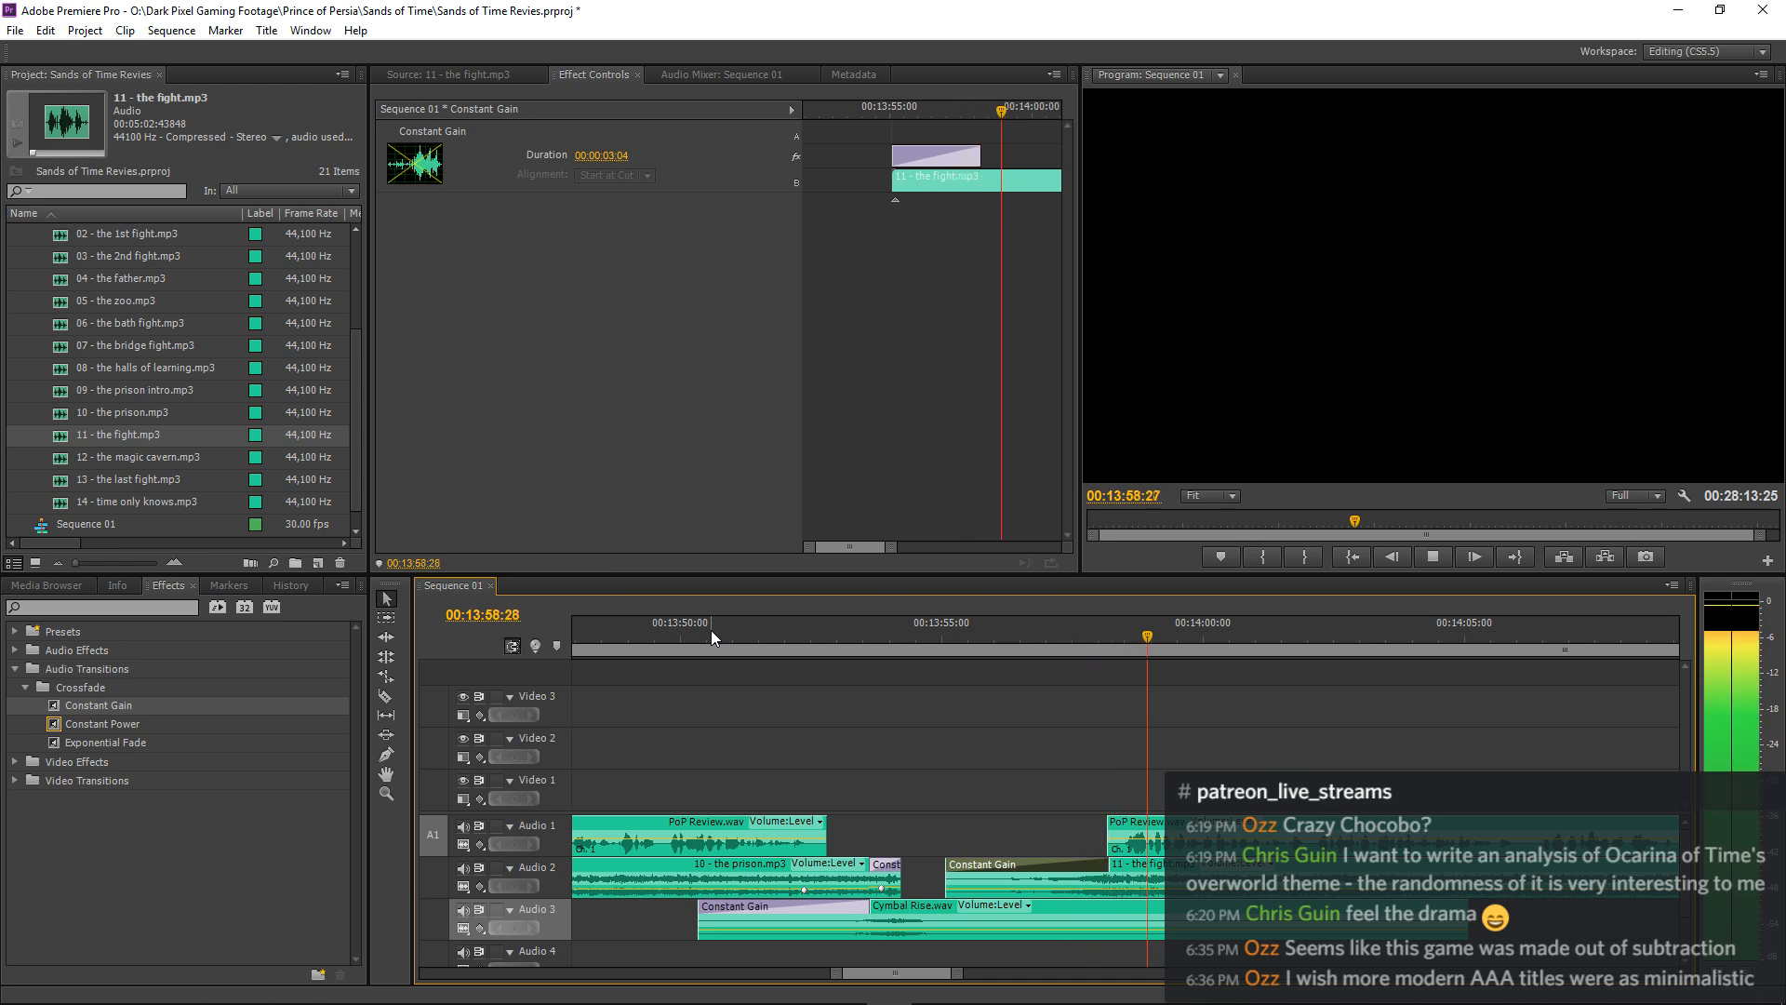
# Play the narration over the opening of 11 - the fight.mp3 through about 00:14:24 to review the balance and pacing.
pyautogui.press('-')
pyautogui.press('-')
pyautogui.press('-')
pyautogui.press('-')
pyautogui.press('-')
pyautogui.press('-')
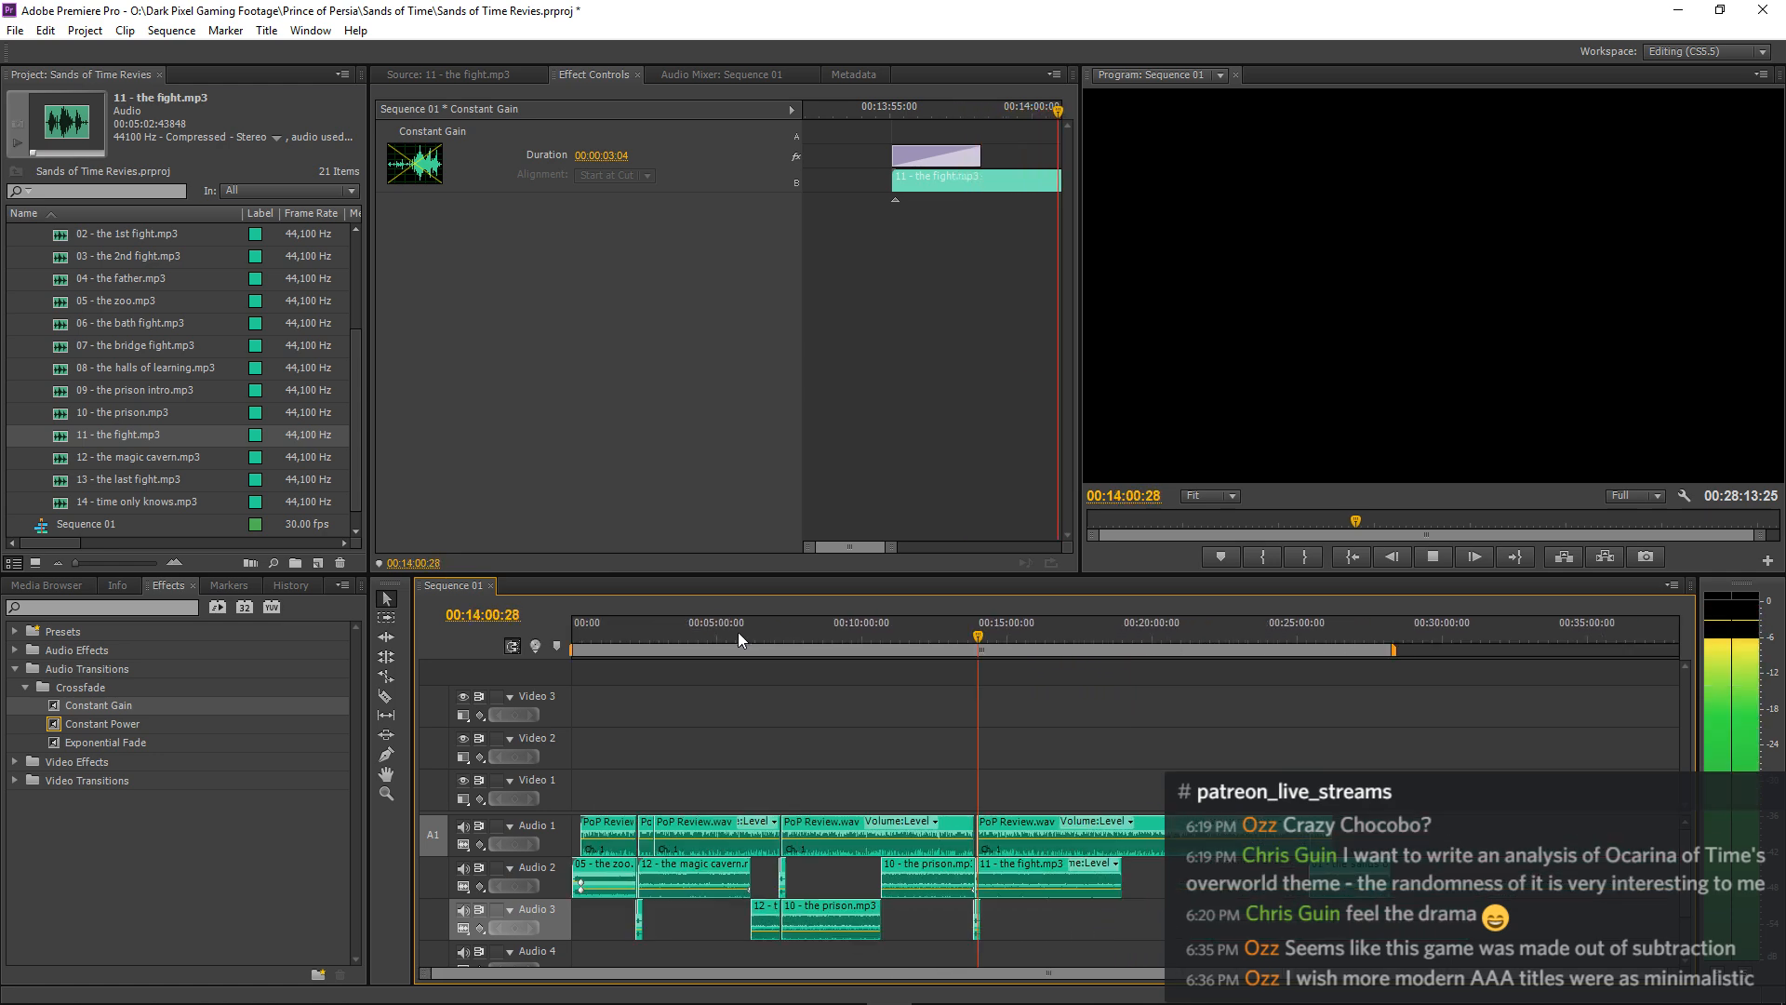
pyautogui.click(1147, 701)
pyautogui.click(1152, 873)
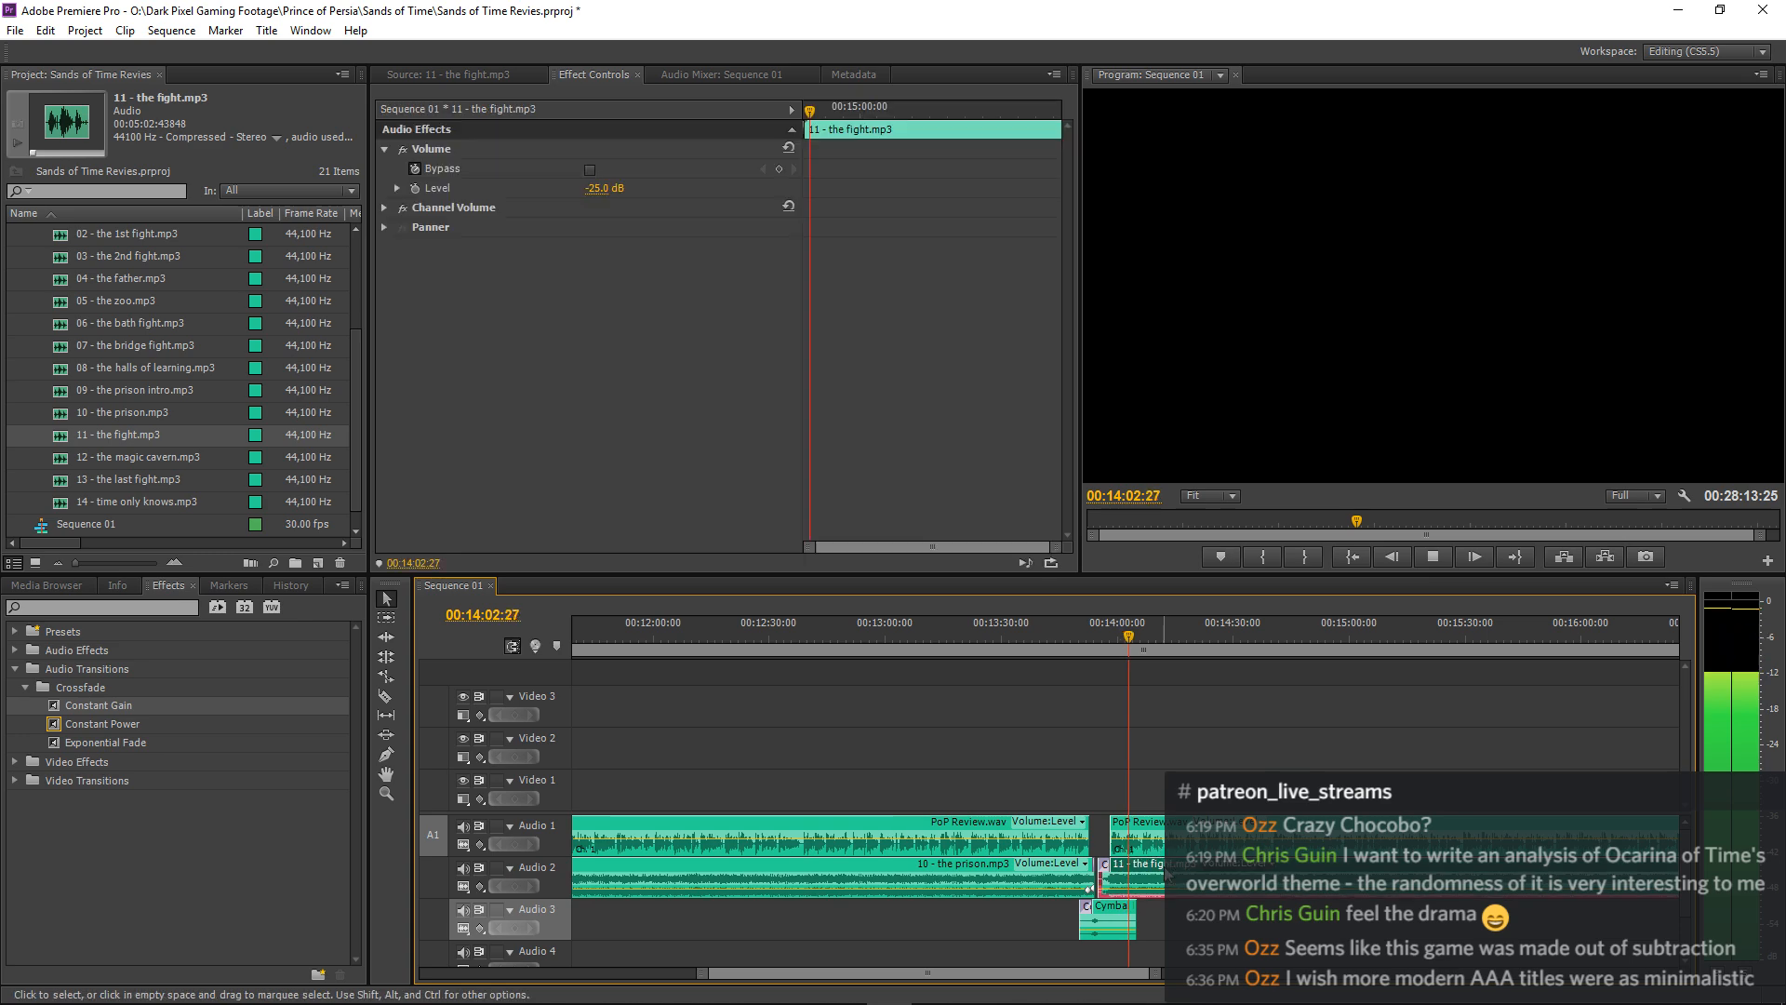
pyautogui.click(1239, 684)
pyautogui.press('-')
pyautogui.press('-')
pyautogui.press('-')
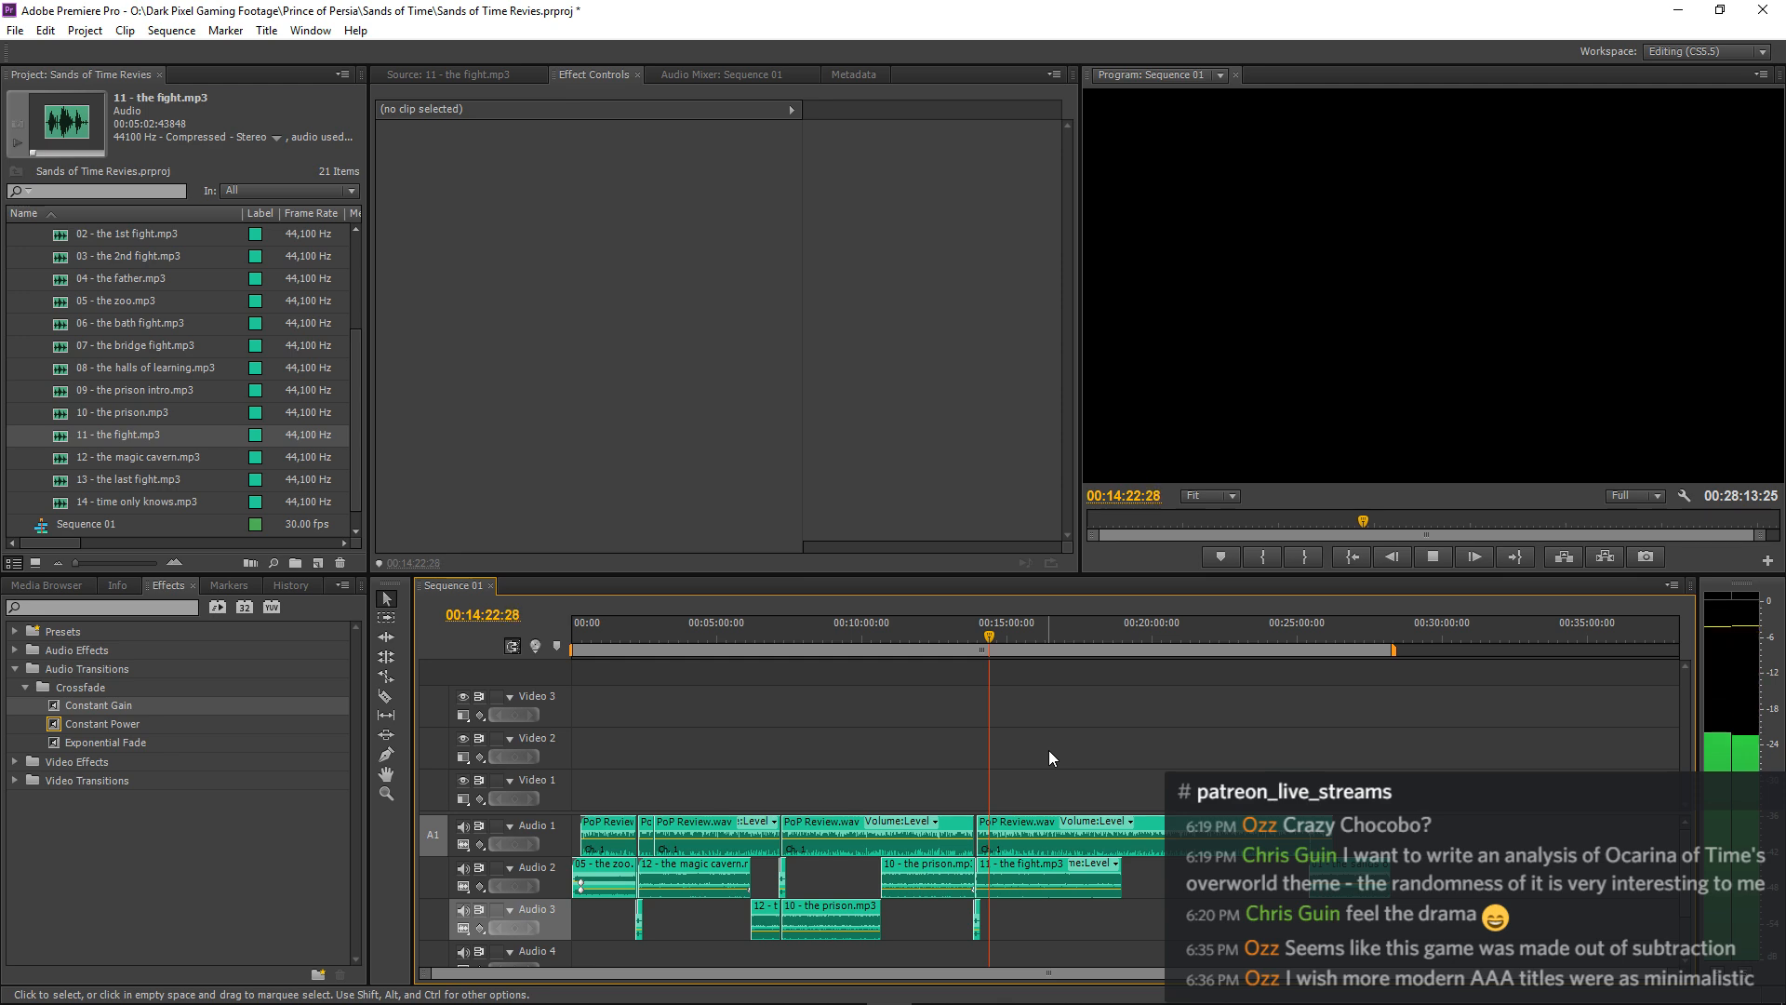
pyautogui.press('space')
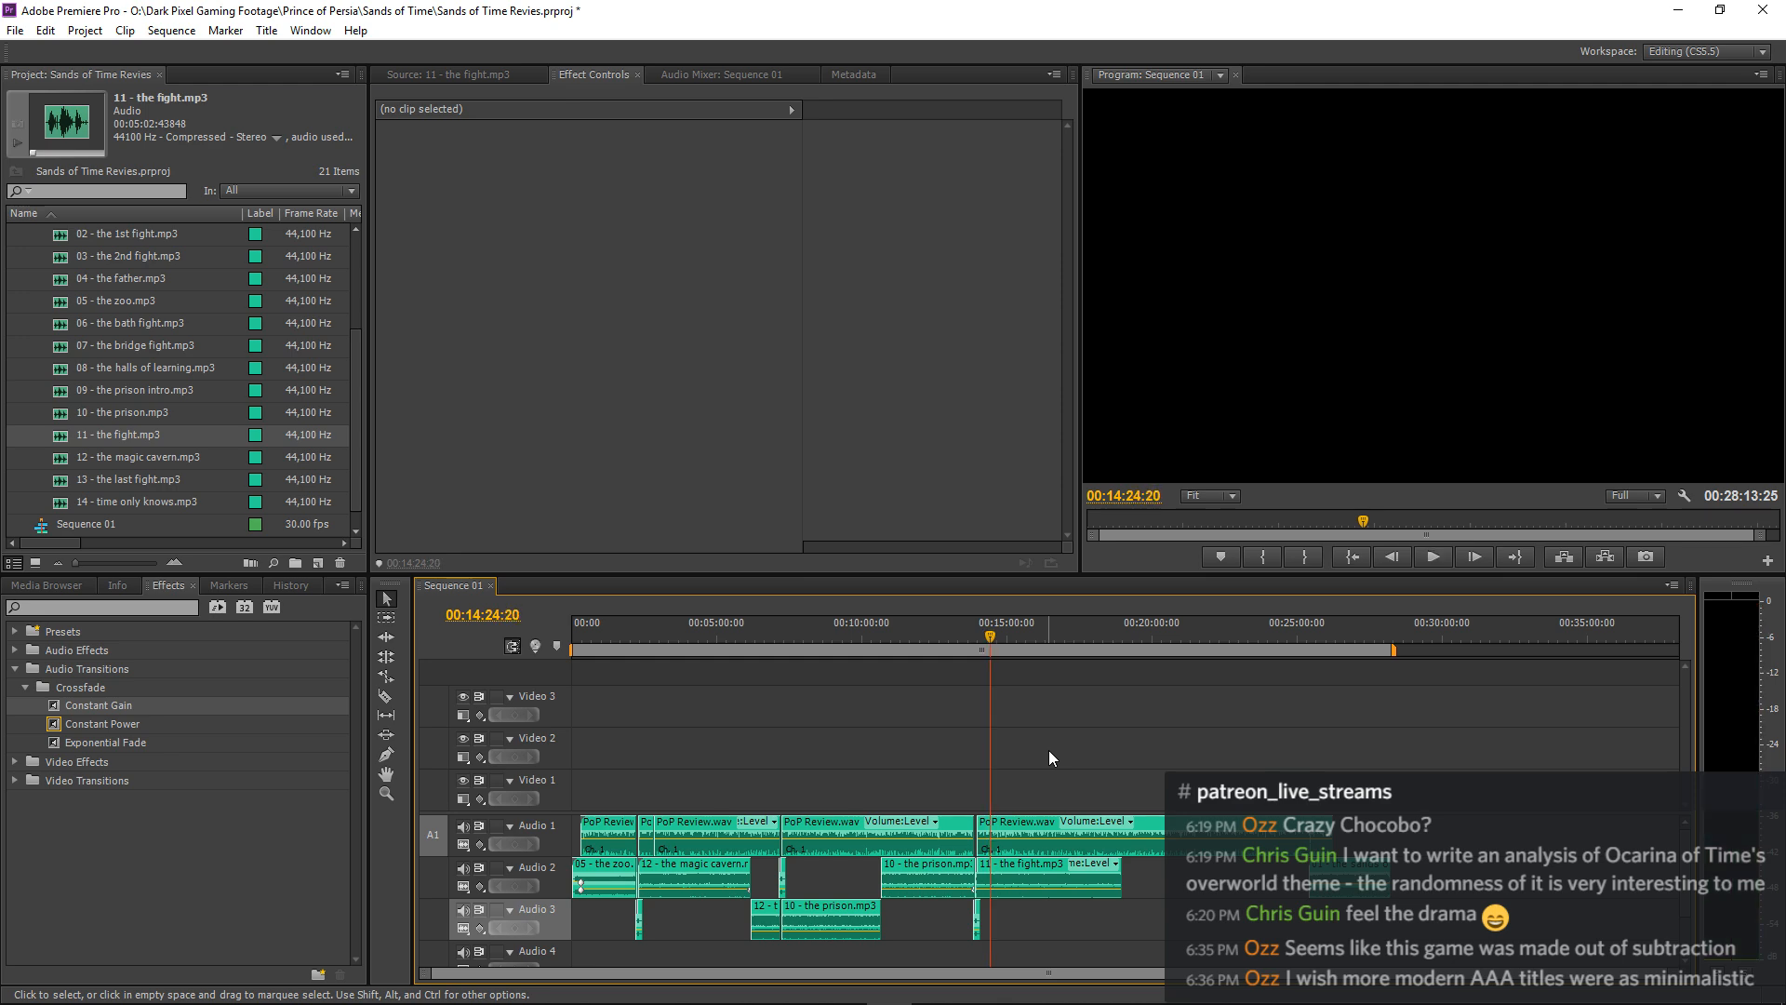
# Try splitting the PoP Review.wav narration at 00:14:20:28 and moving the following part about 13 frames earlier, play it, and undo both edits.
pyautogui.press('=')
pyautogui.press('=')
pyautogui.press('=')
pyautogui.press('=')
pyautogui.press('=')
pyautogui.press('=')
pyautogui.press('=')
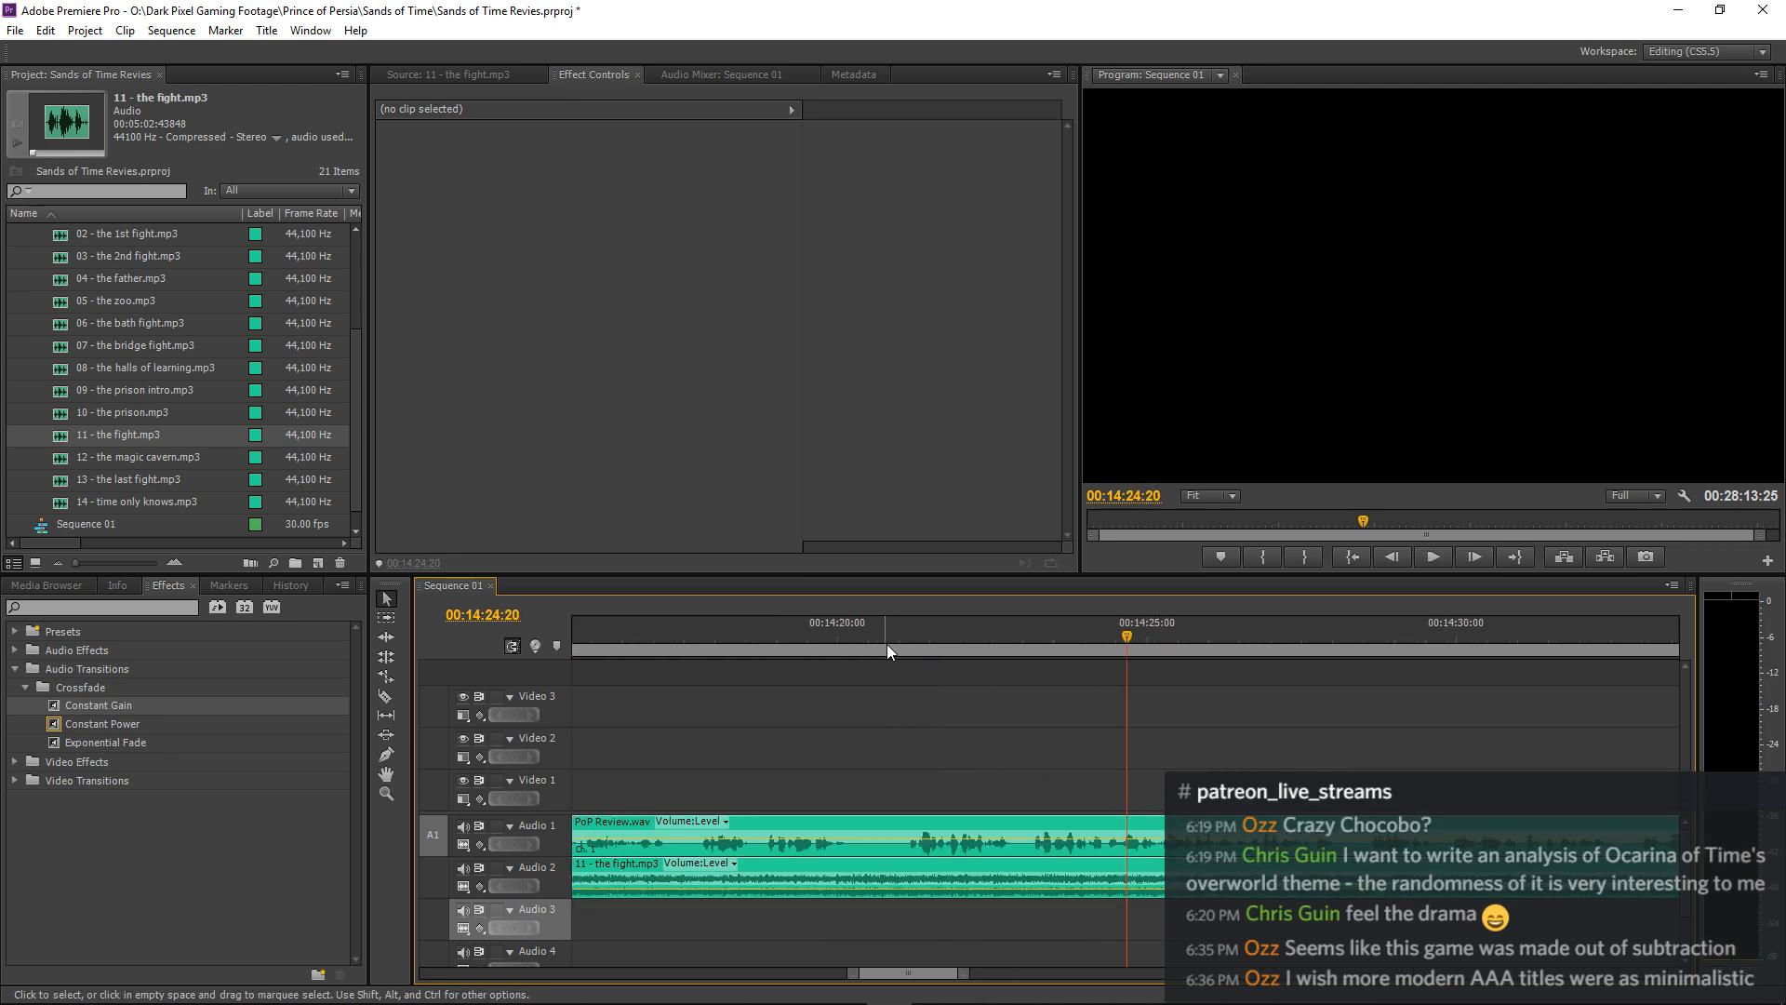
pyautogui.click(894, 644)
pyautogui.hotkey('ctrl', 'k')
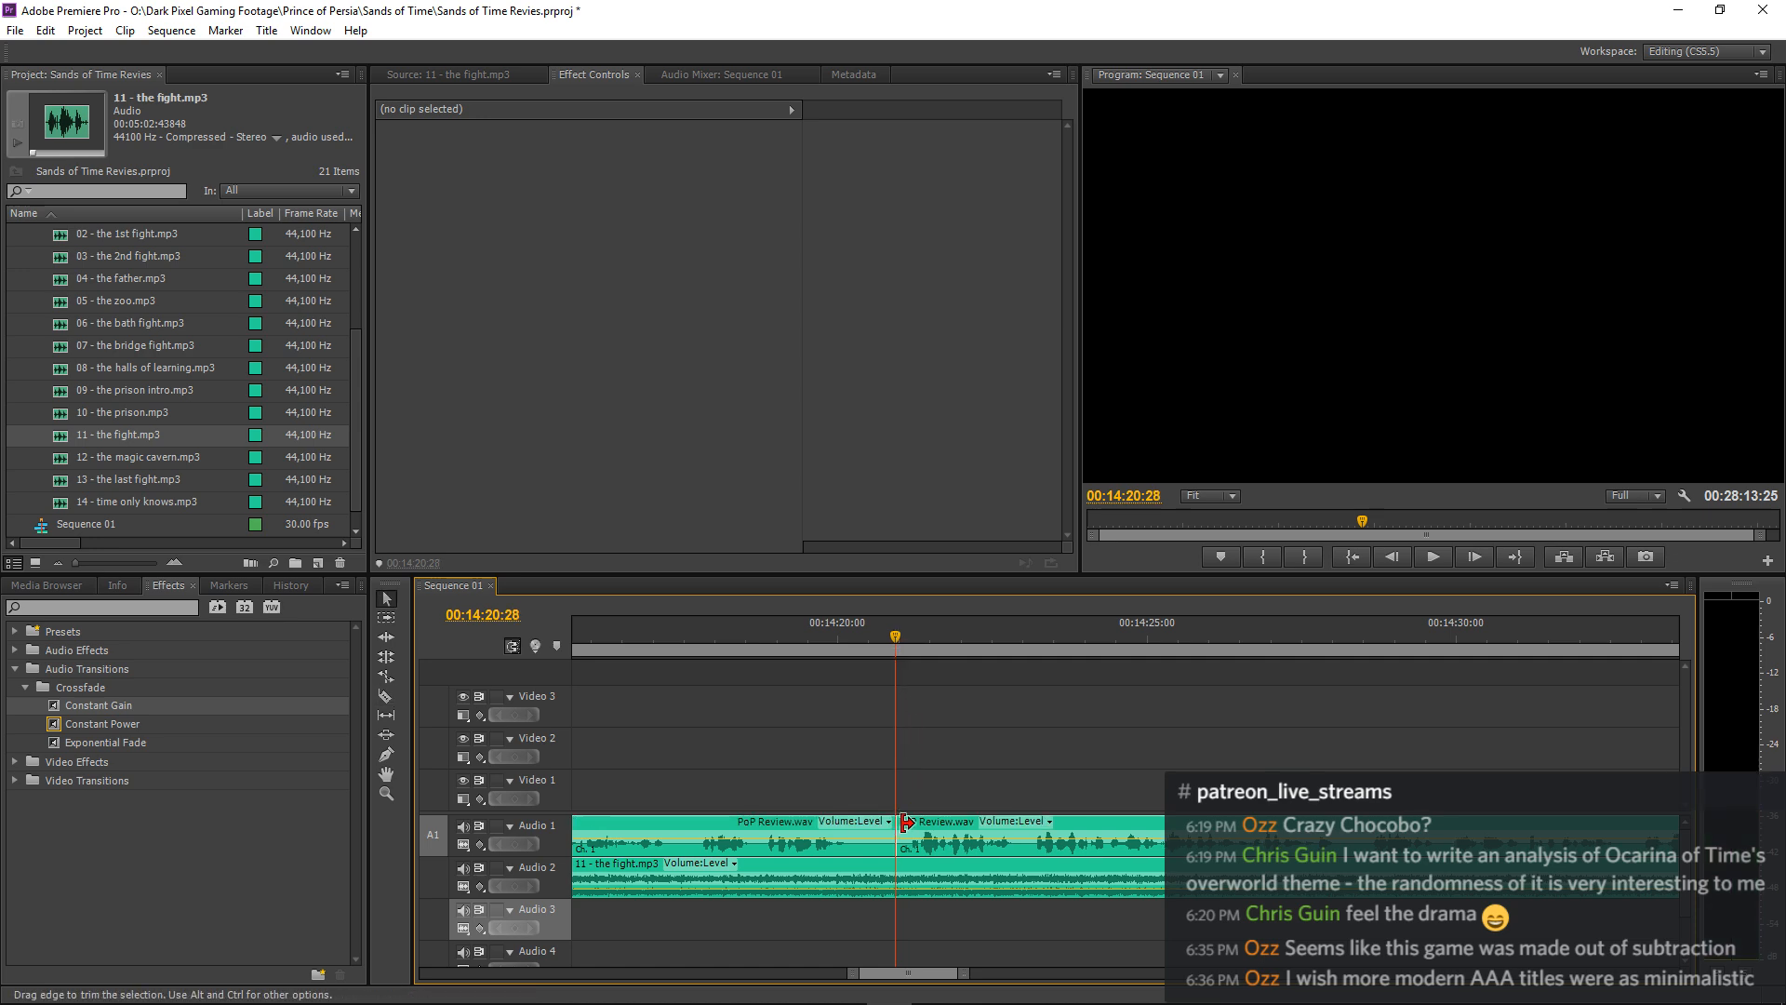
pyautogui.moveTo(940, 822); pyautogui.dragTo(911, 824)
pyautogui.click(744, 645)
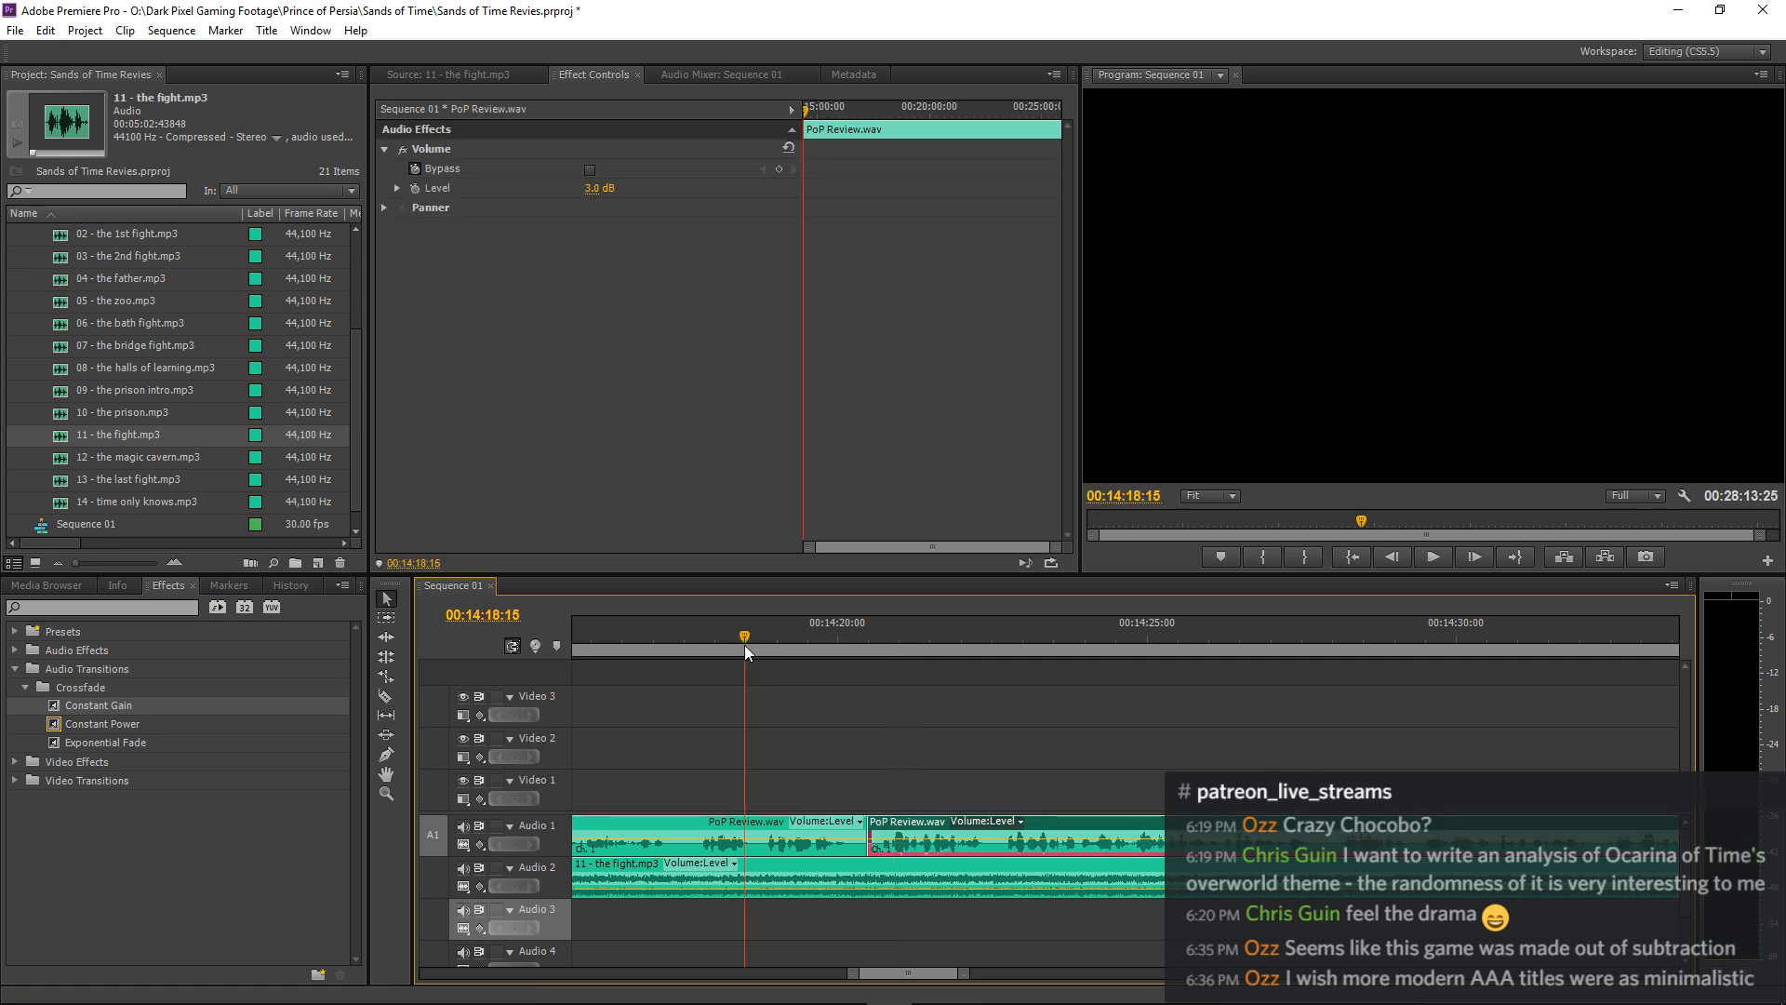
pyautogui.press('space')
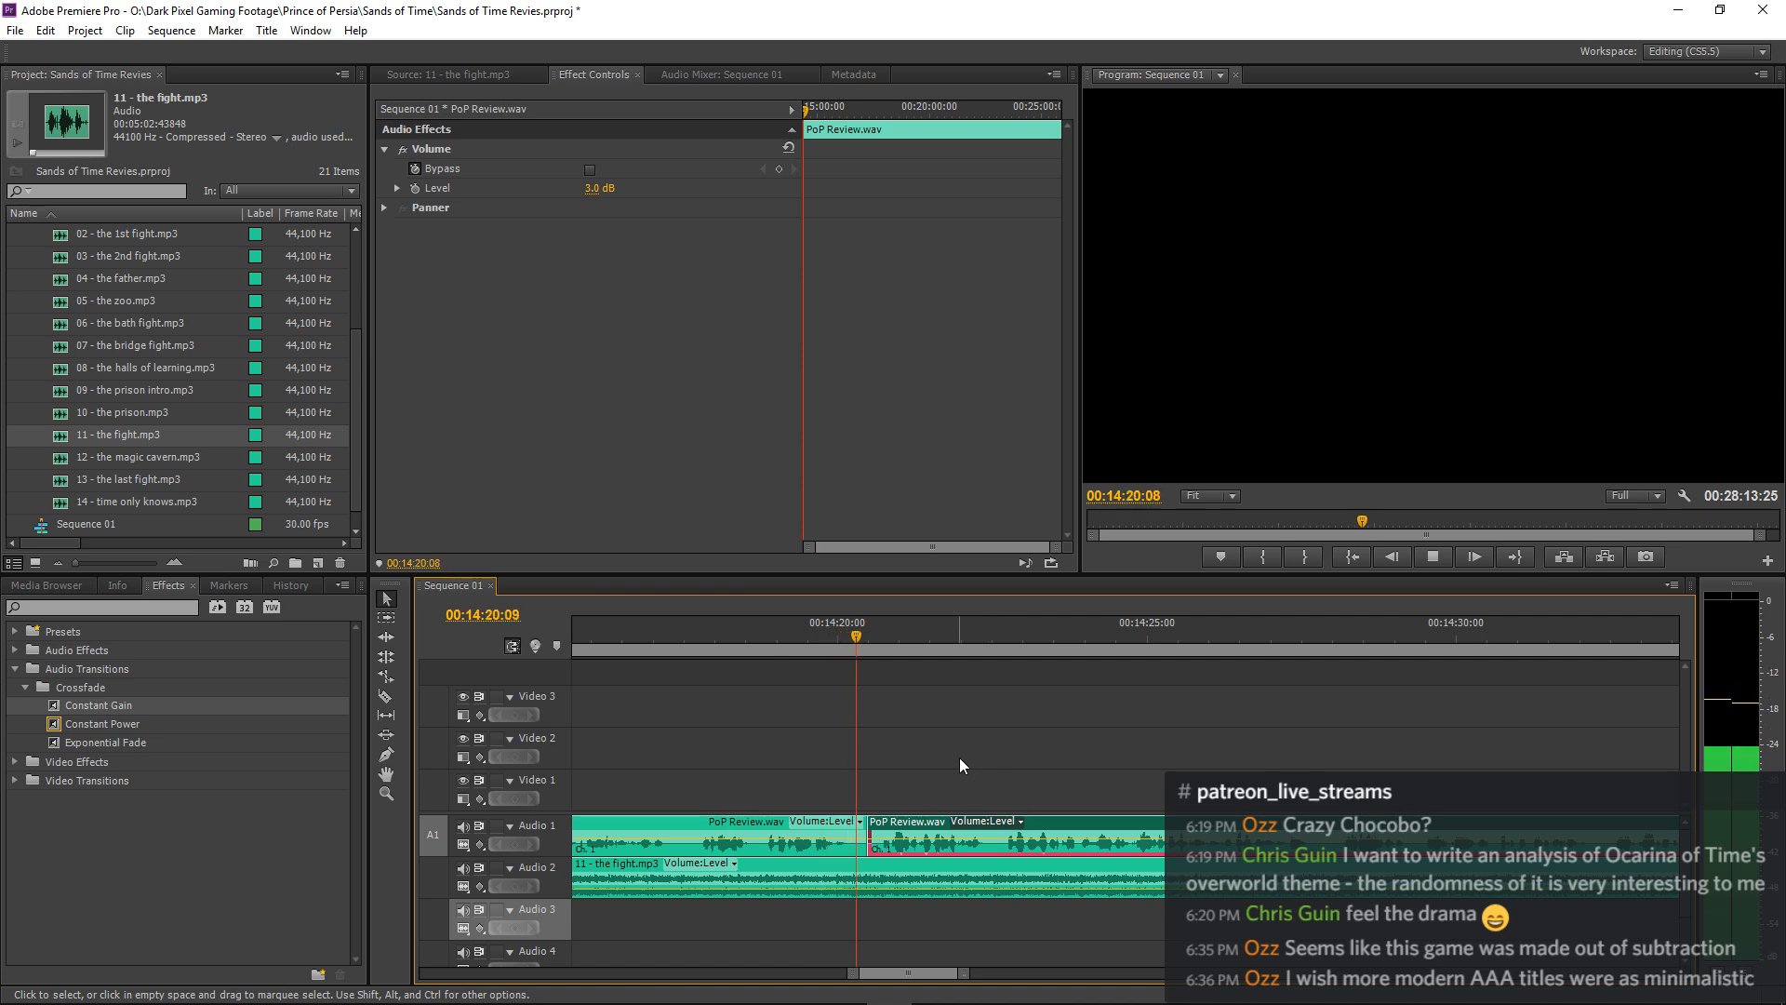
pyautogui.press('space')
pyautogui.hotkey('ctrl', 'z')
pyautogui.hotkey('ctrl', 'z')
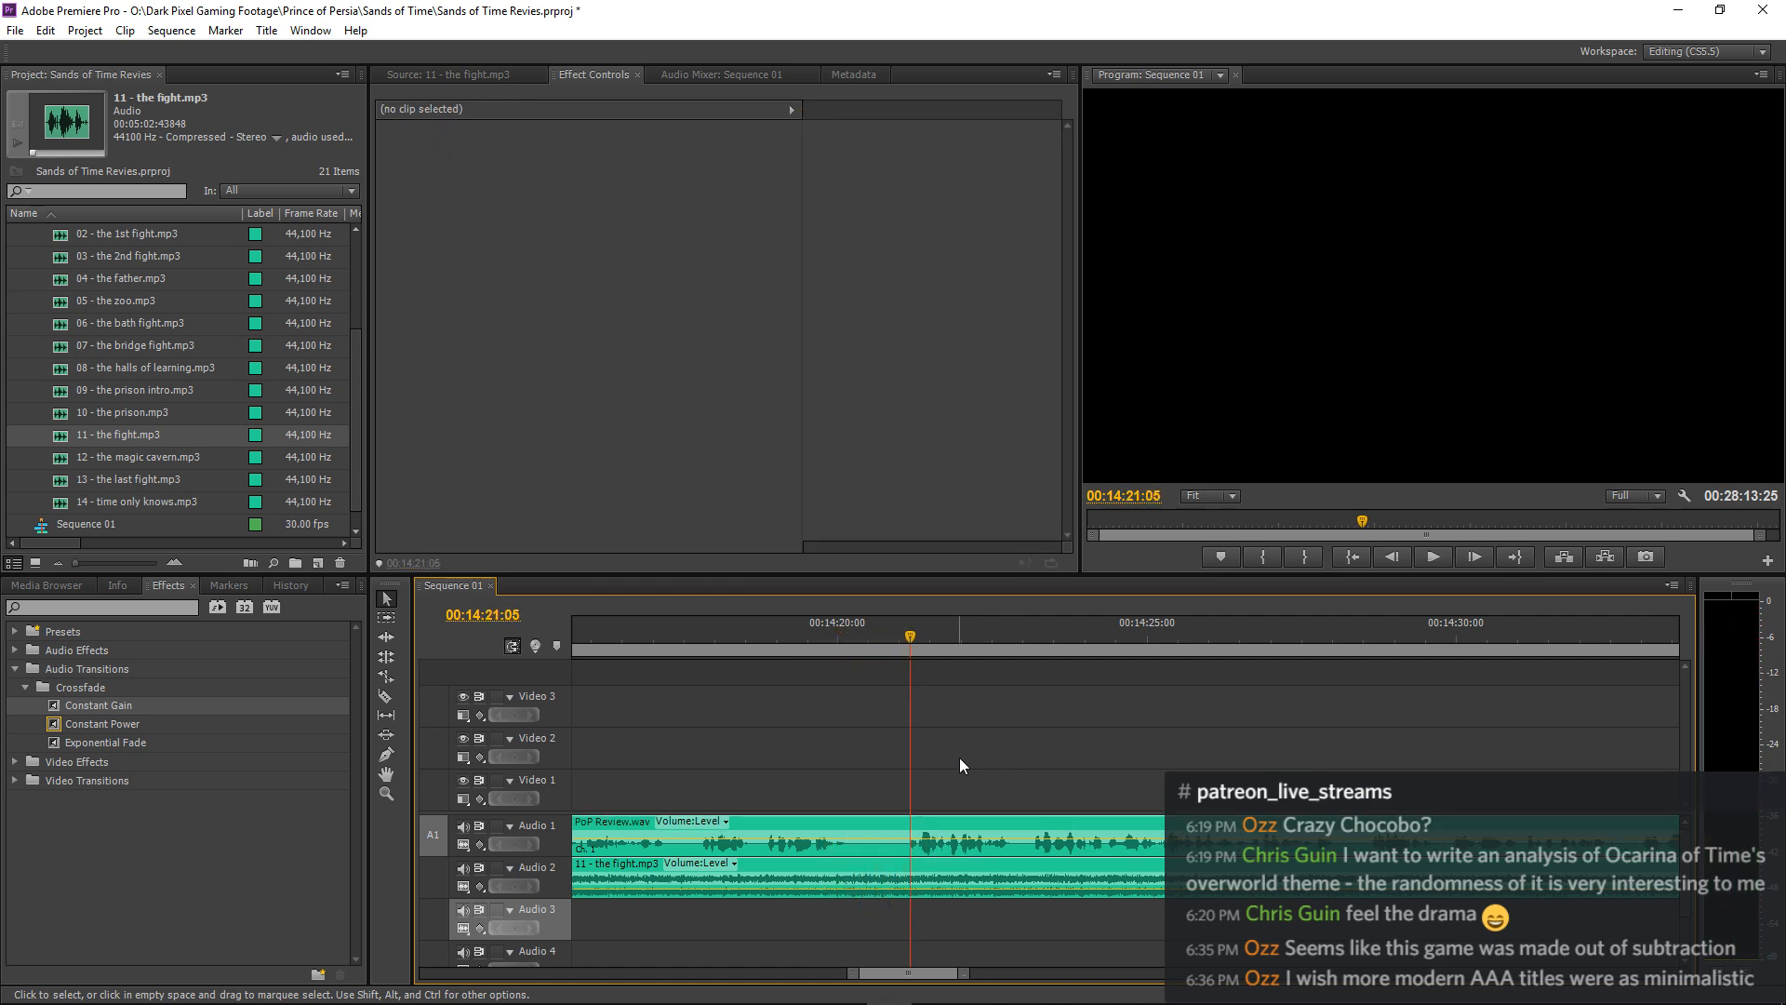
# Split the PoP Review.wav narration at about 00:14:17:18, move the following part about 6 frames earlier and play through the cut.
pyautogui.click(590, 639)
pyautogui.press('space')
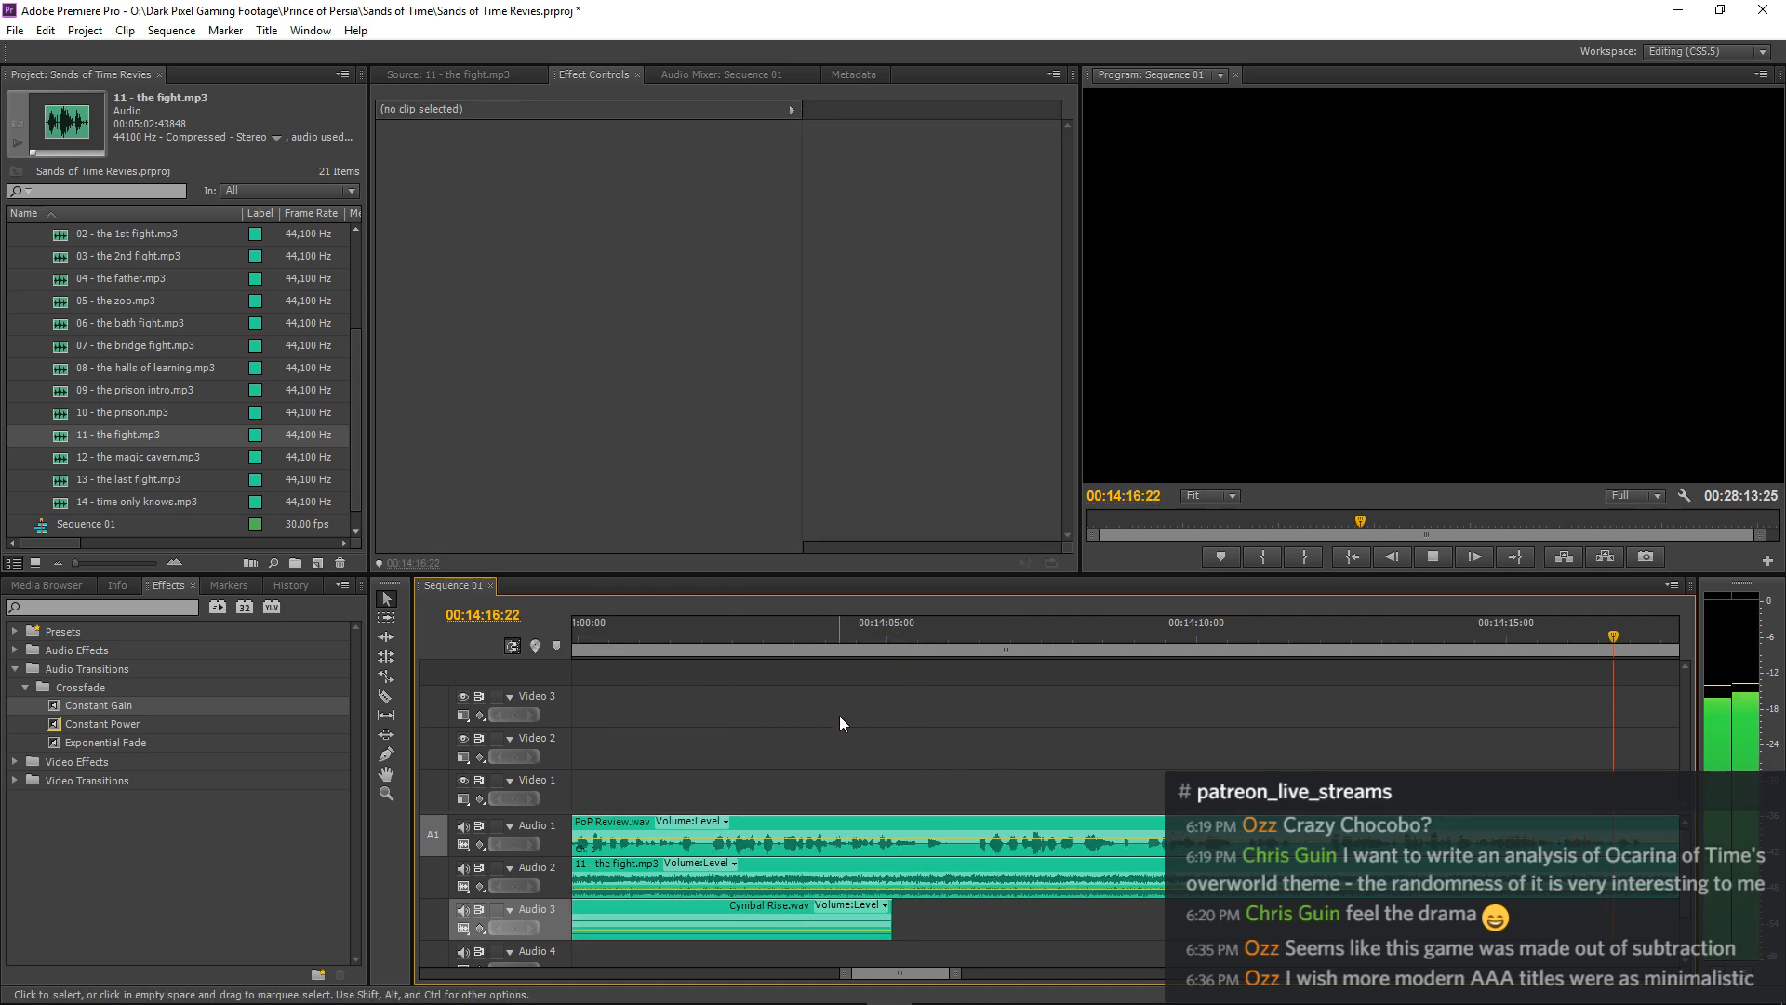
pyautogui.press('space')
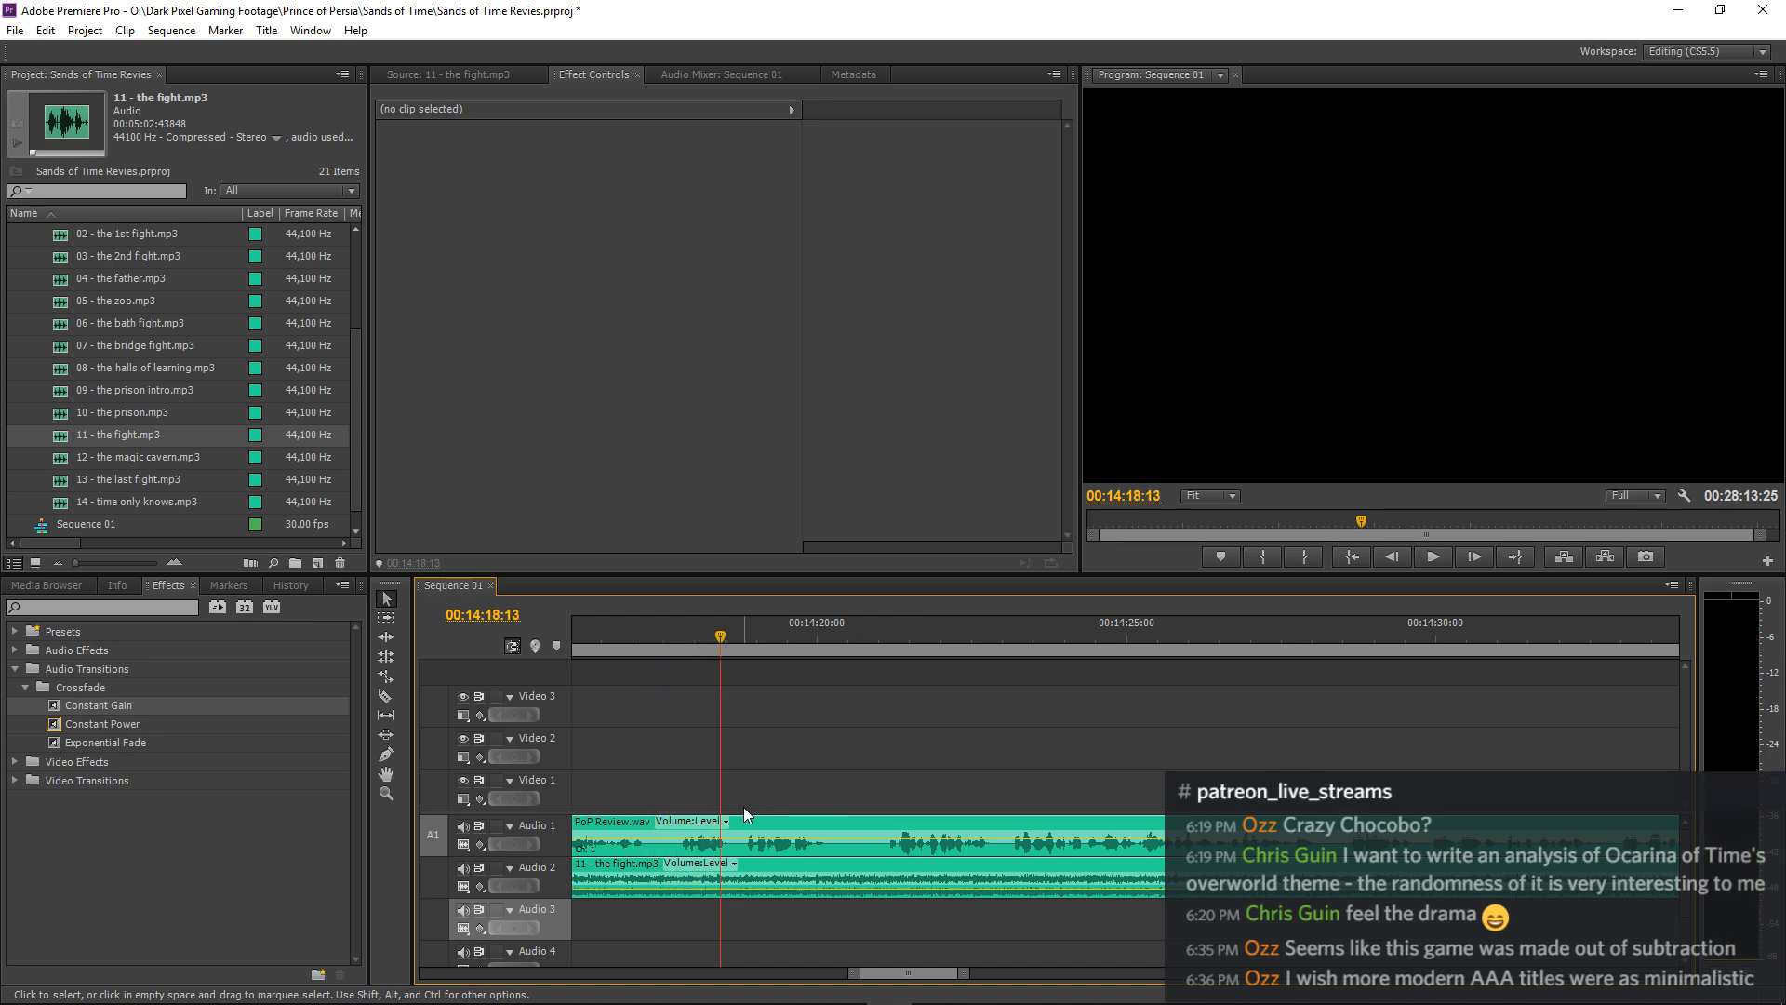
pyautogui.press('c')
pyautogui.click(669, 831)
pyautogui.press('v')
pyautogui.moveTo(684, 826); pyautogui.dragTo(672, 828)
pyautogui.moveTo(595, 639); pyautogui.dragTo(451, 661)
pyautogui.press('space')
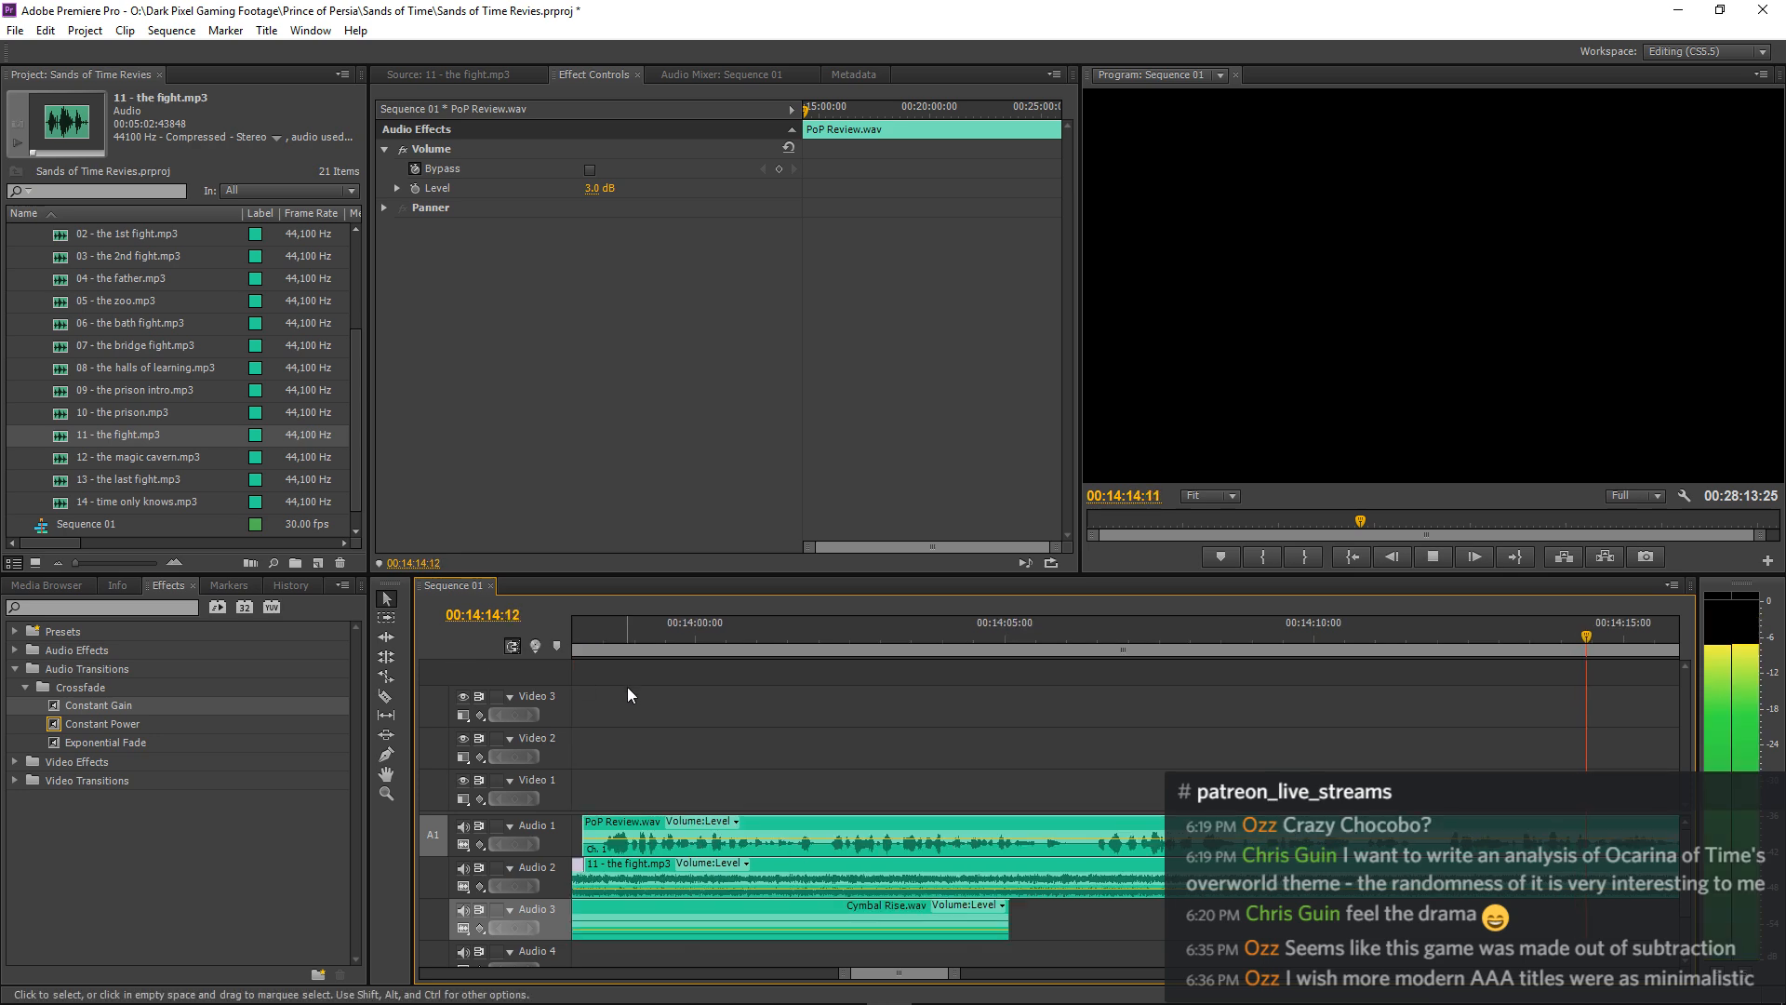
pyautogui.click(942, 696)
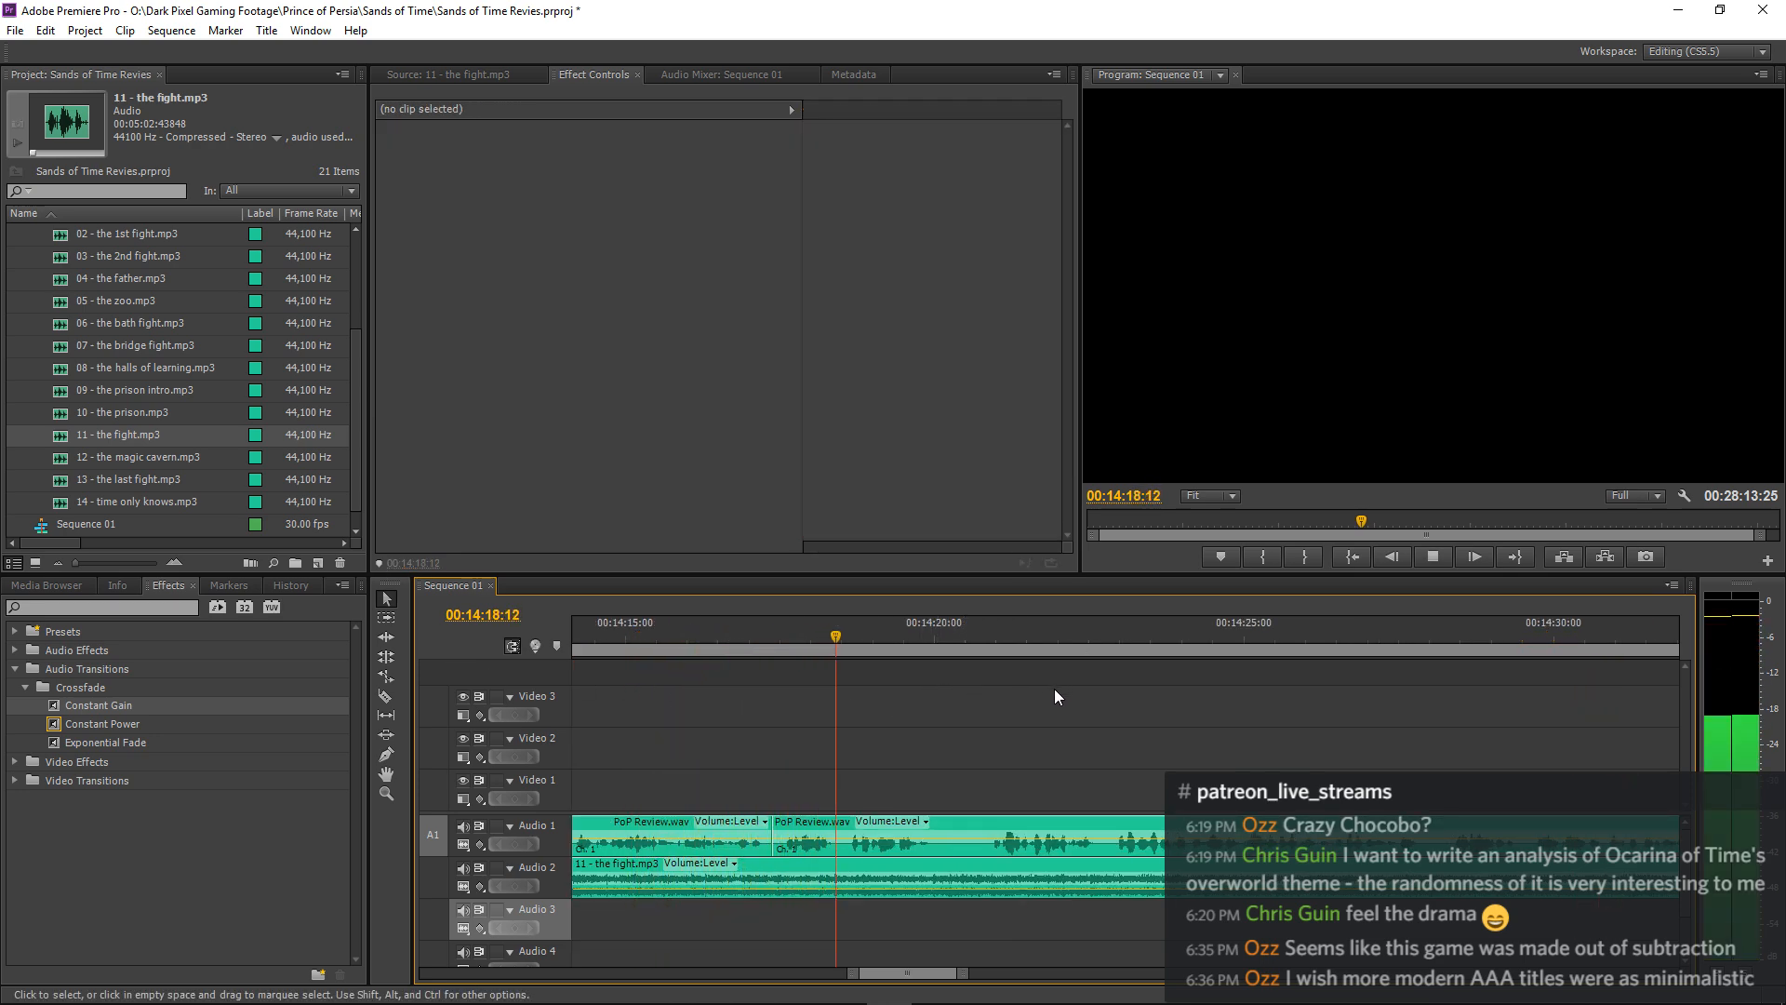
# During playback, set the volume level of 11 - the fight.mp3 to -27 dB and readjust it to about -26 dB.
pyautogui.press('-')
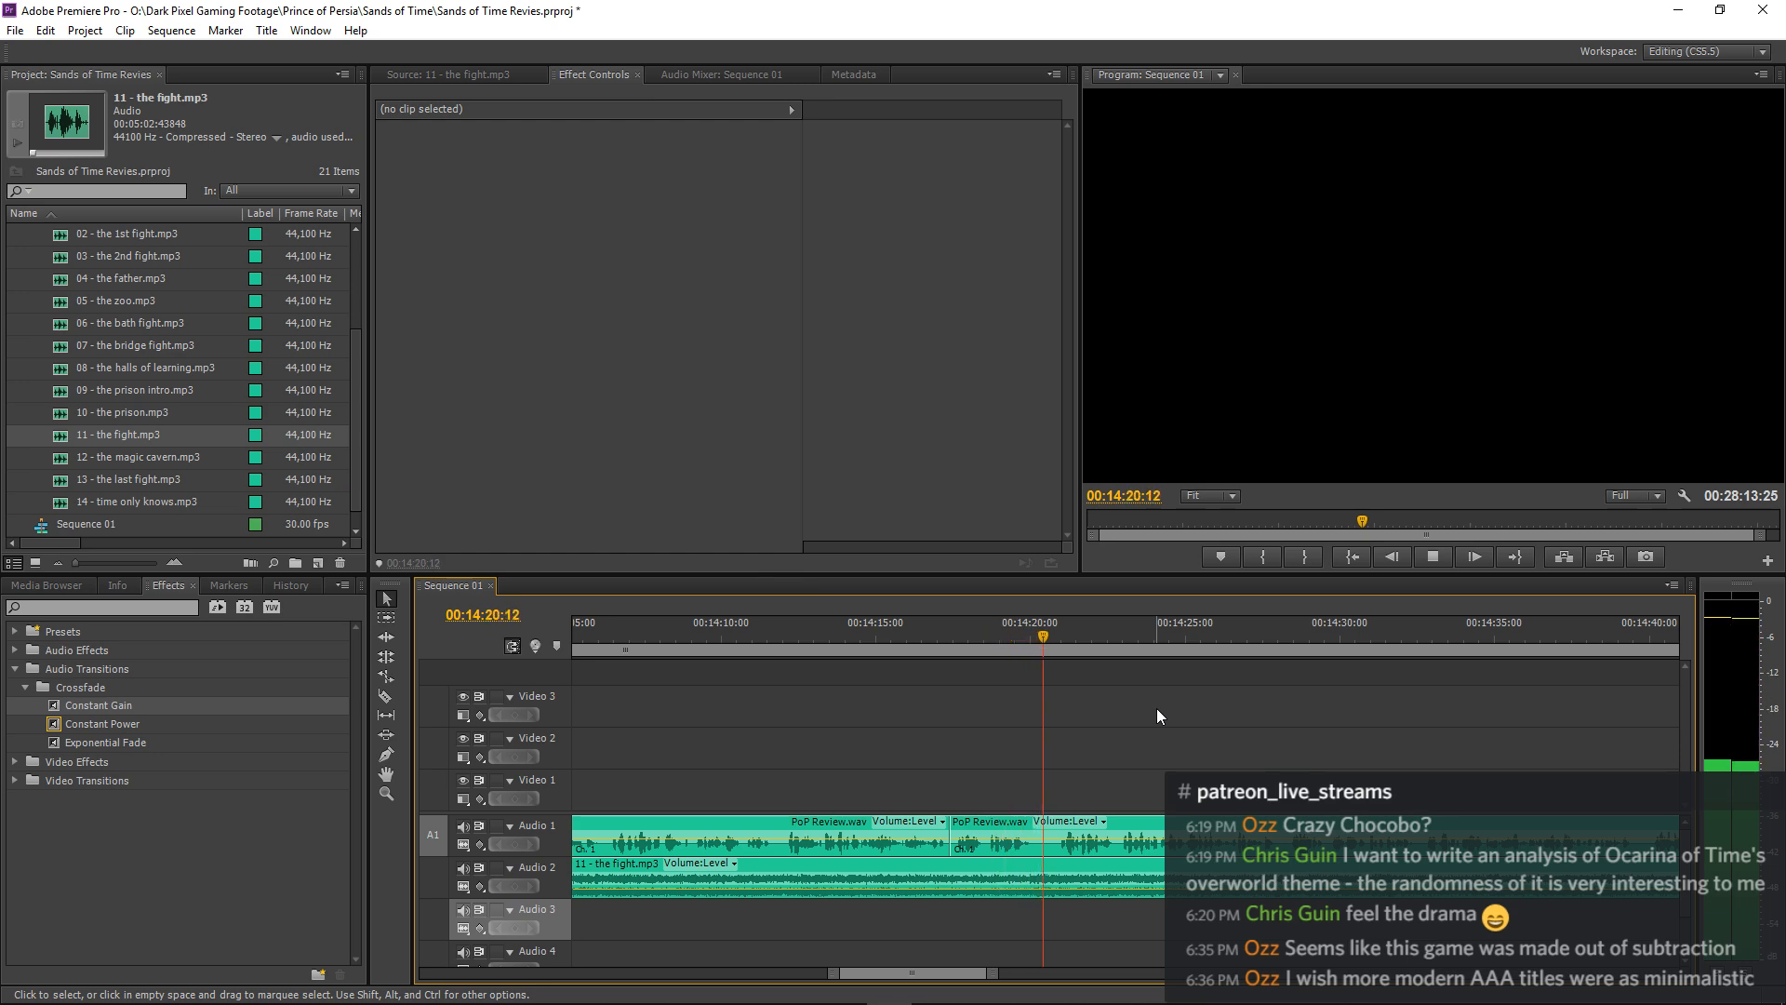
pyautogui.press('-')
pyautogui.press('-')
pyautogui.press('-')
pyautogui.press('-')
pyautogui.press('-')
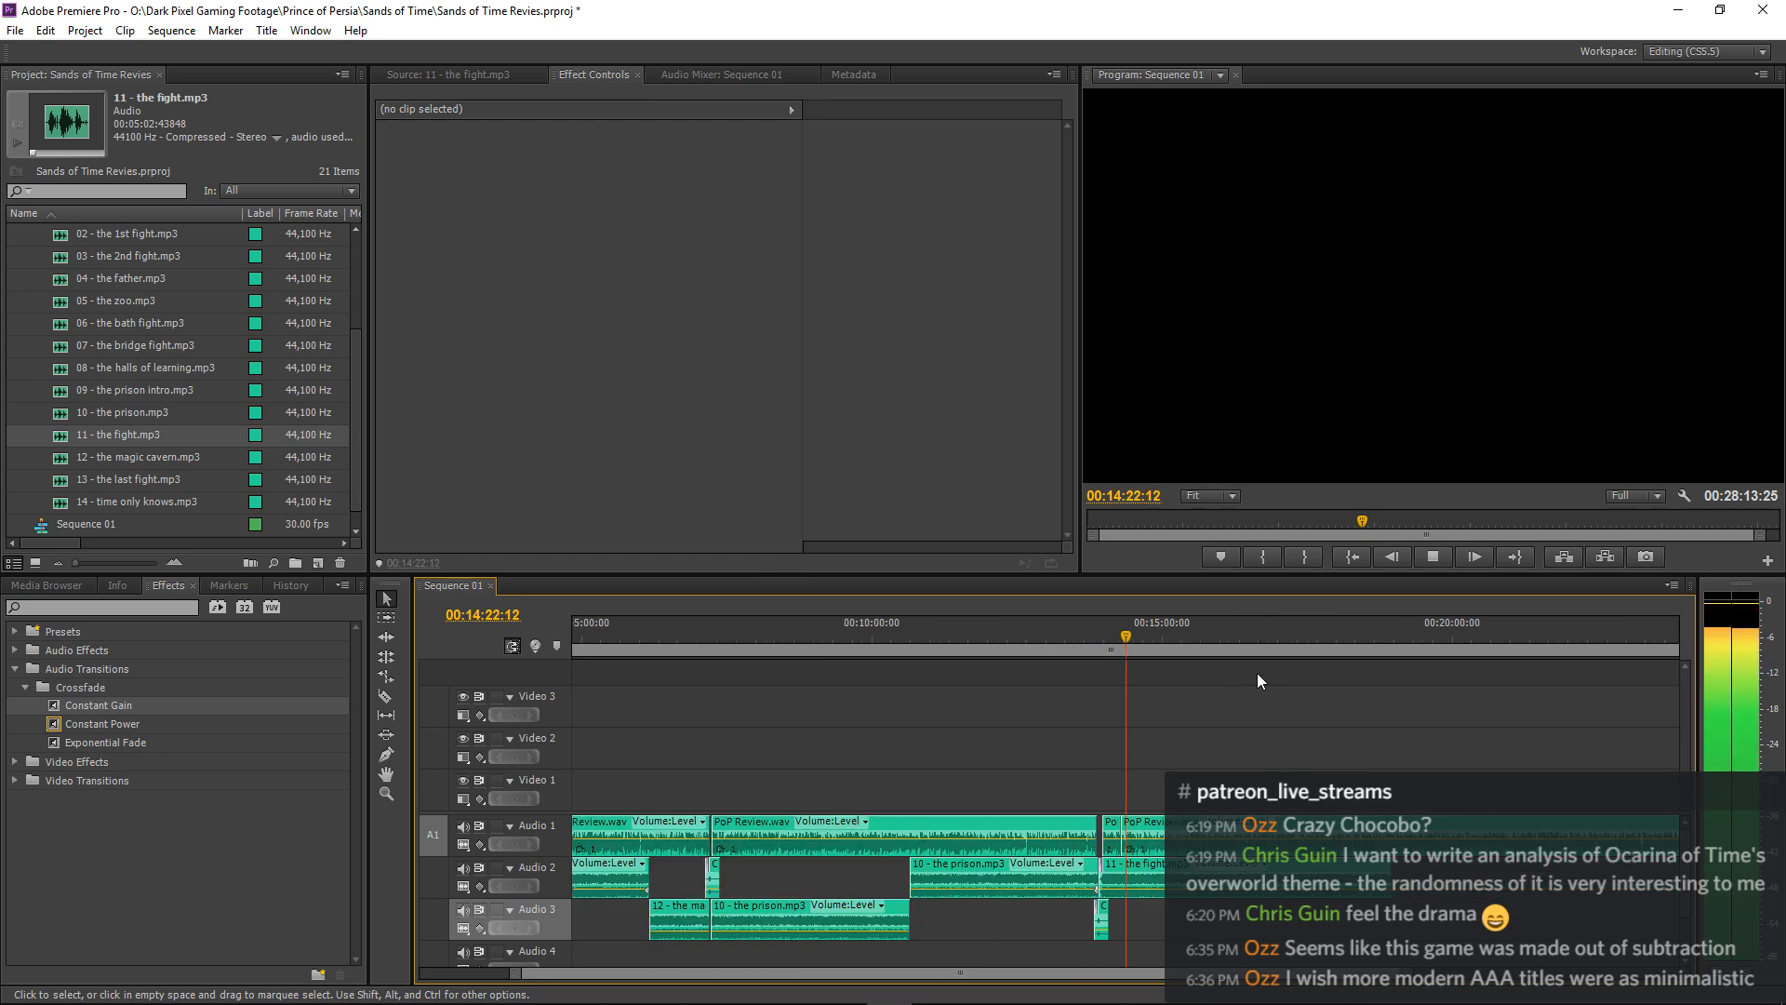
pyautogui.press('-')
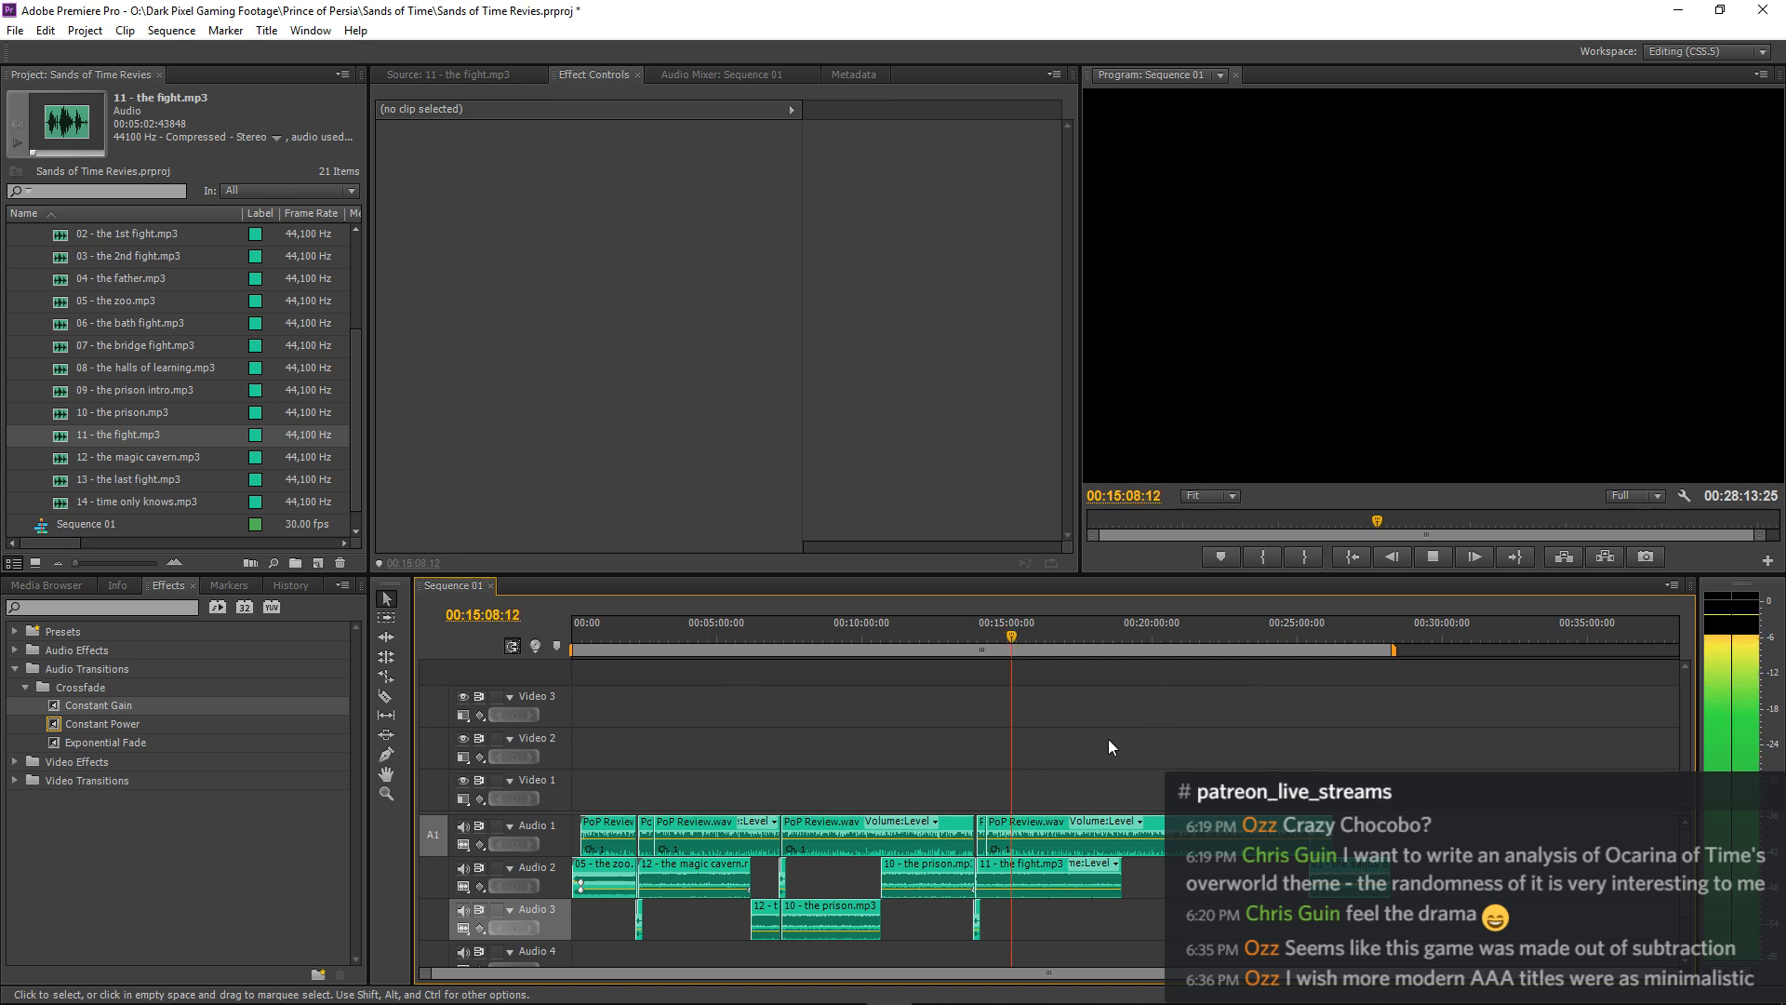
pyautogui.click(1042, 868)
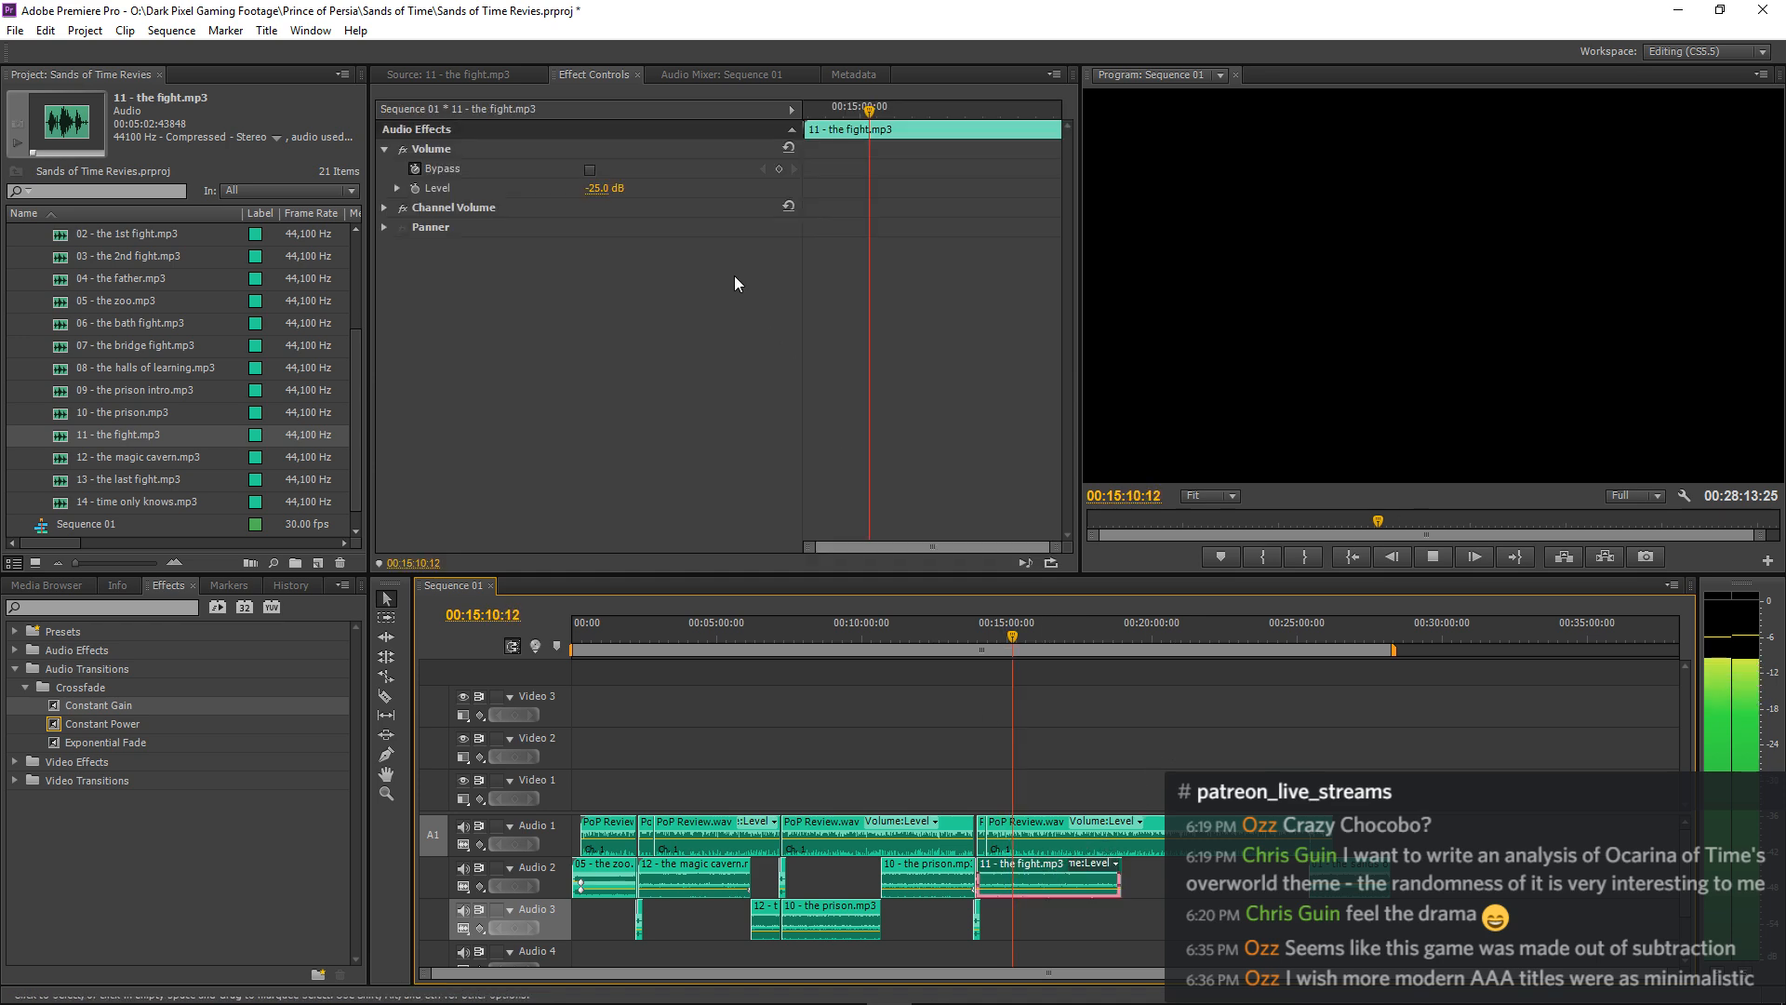
pyautogui.click(598, 193)
pyautogui.write('-27')
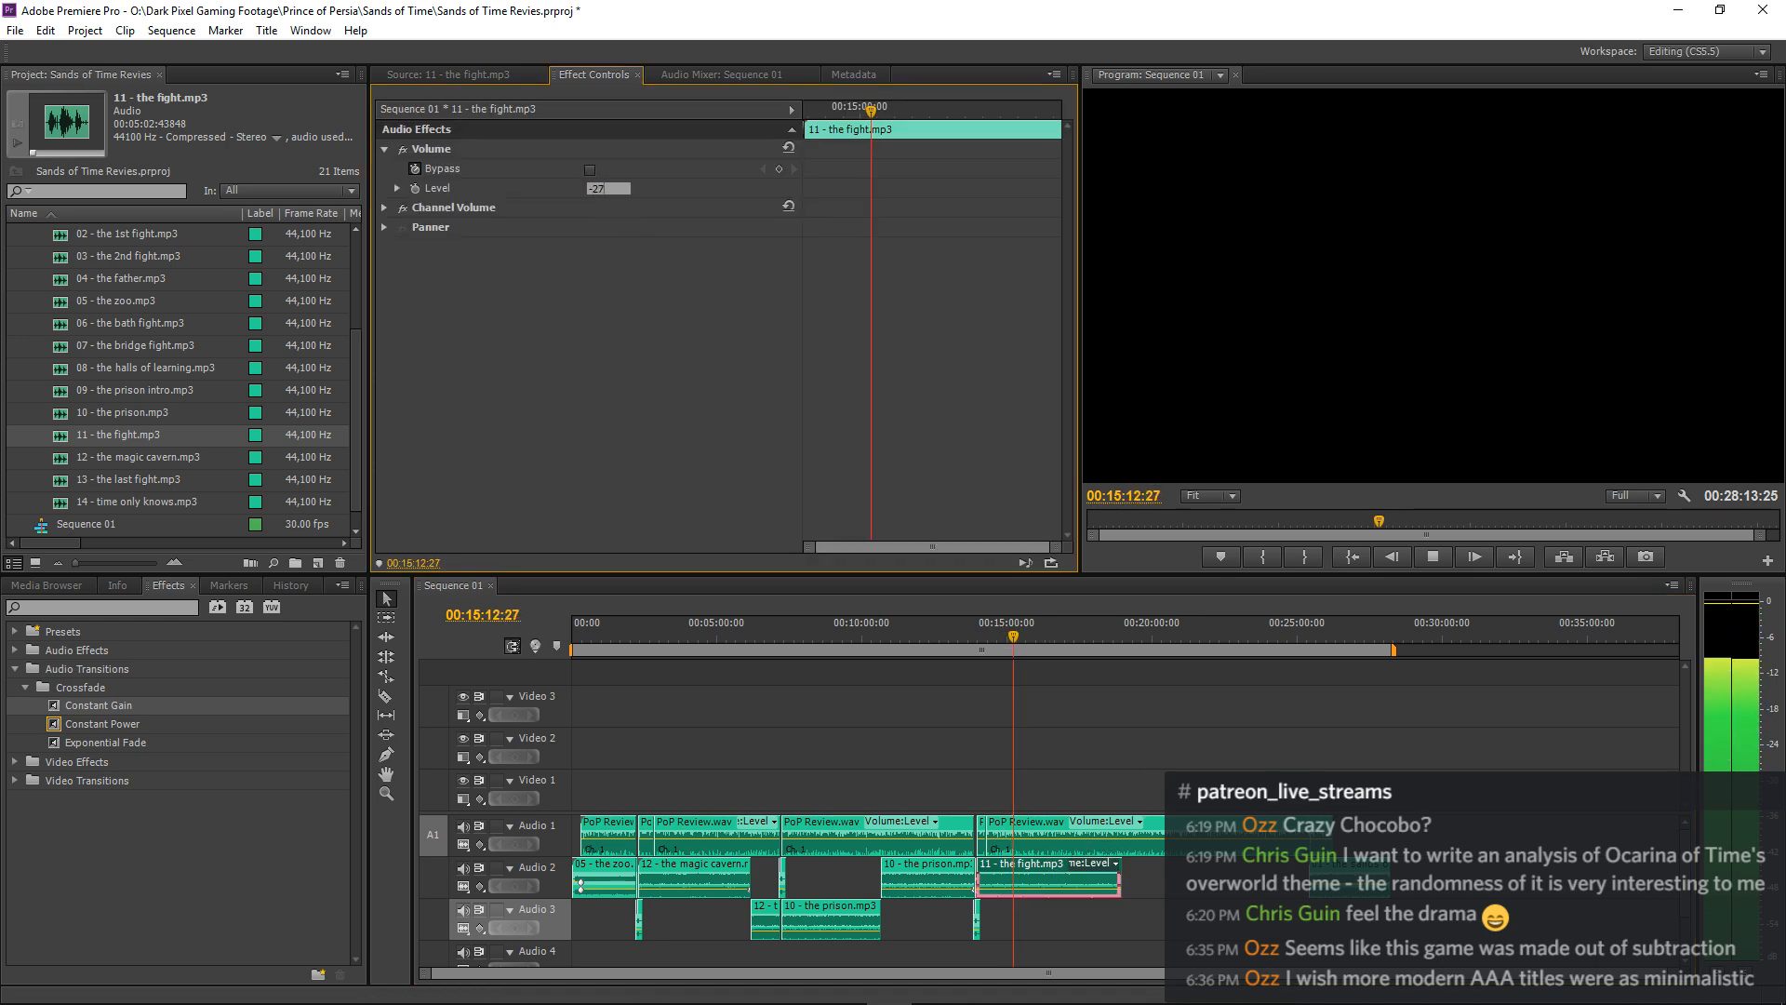
pyautogui.press('Return')
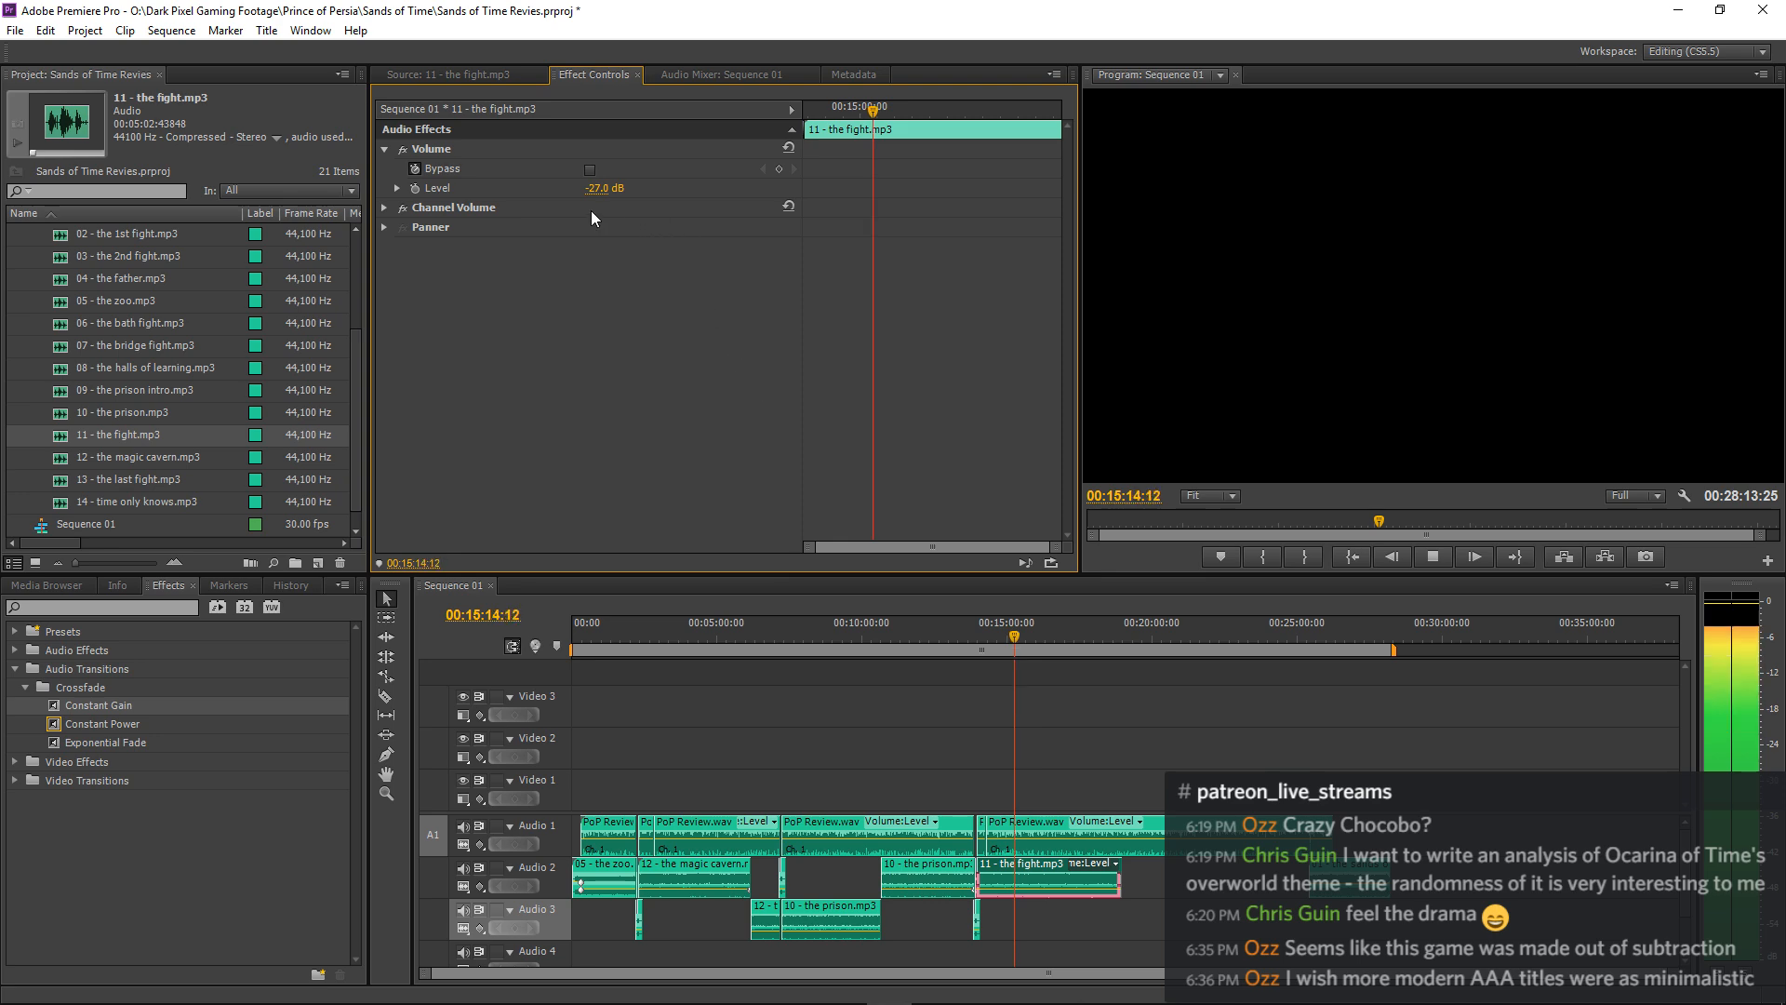
pyautogui.click(600, 190)
pyautogui.press('Return')
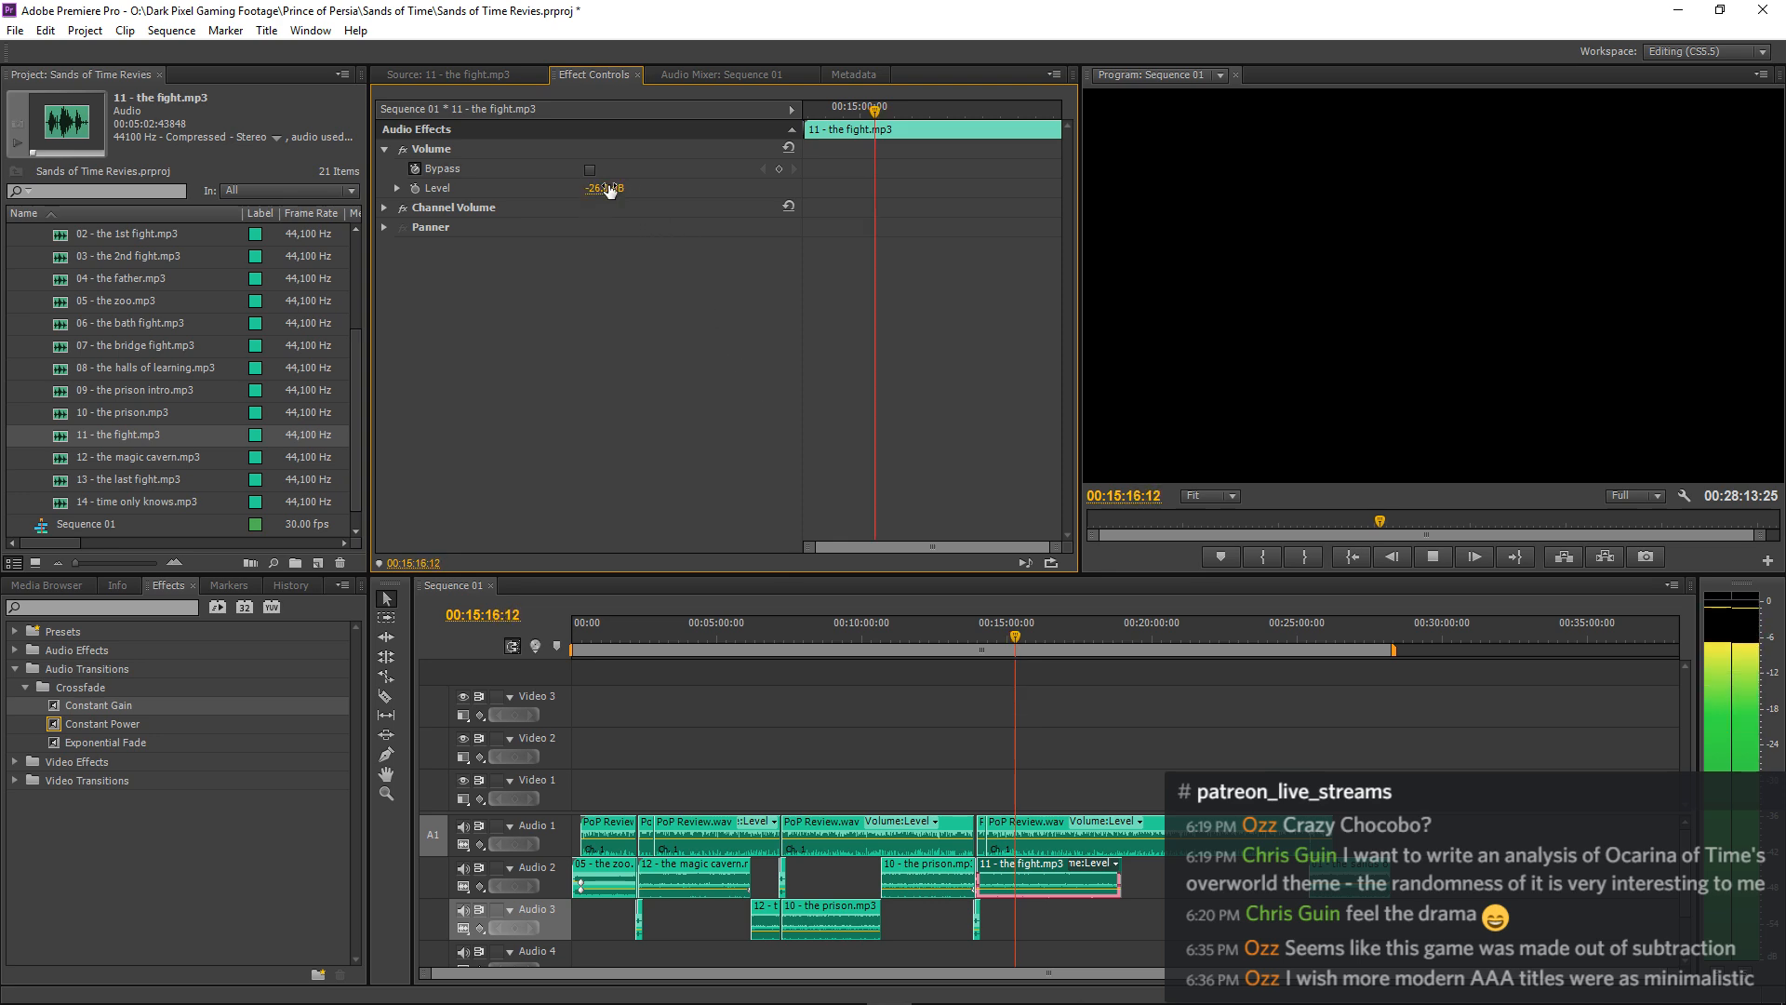
pyautogui.click(1137, 700)
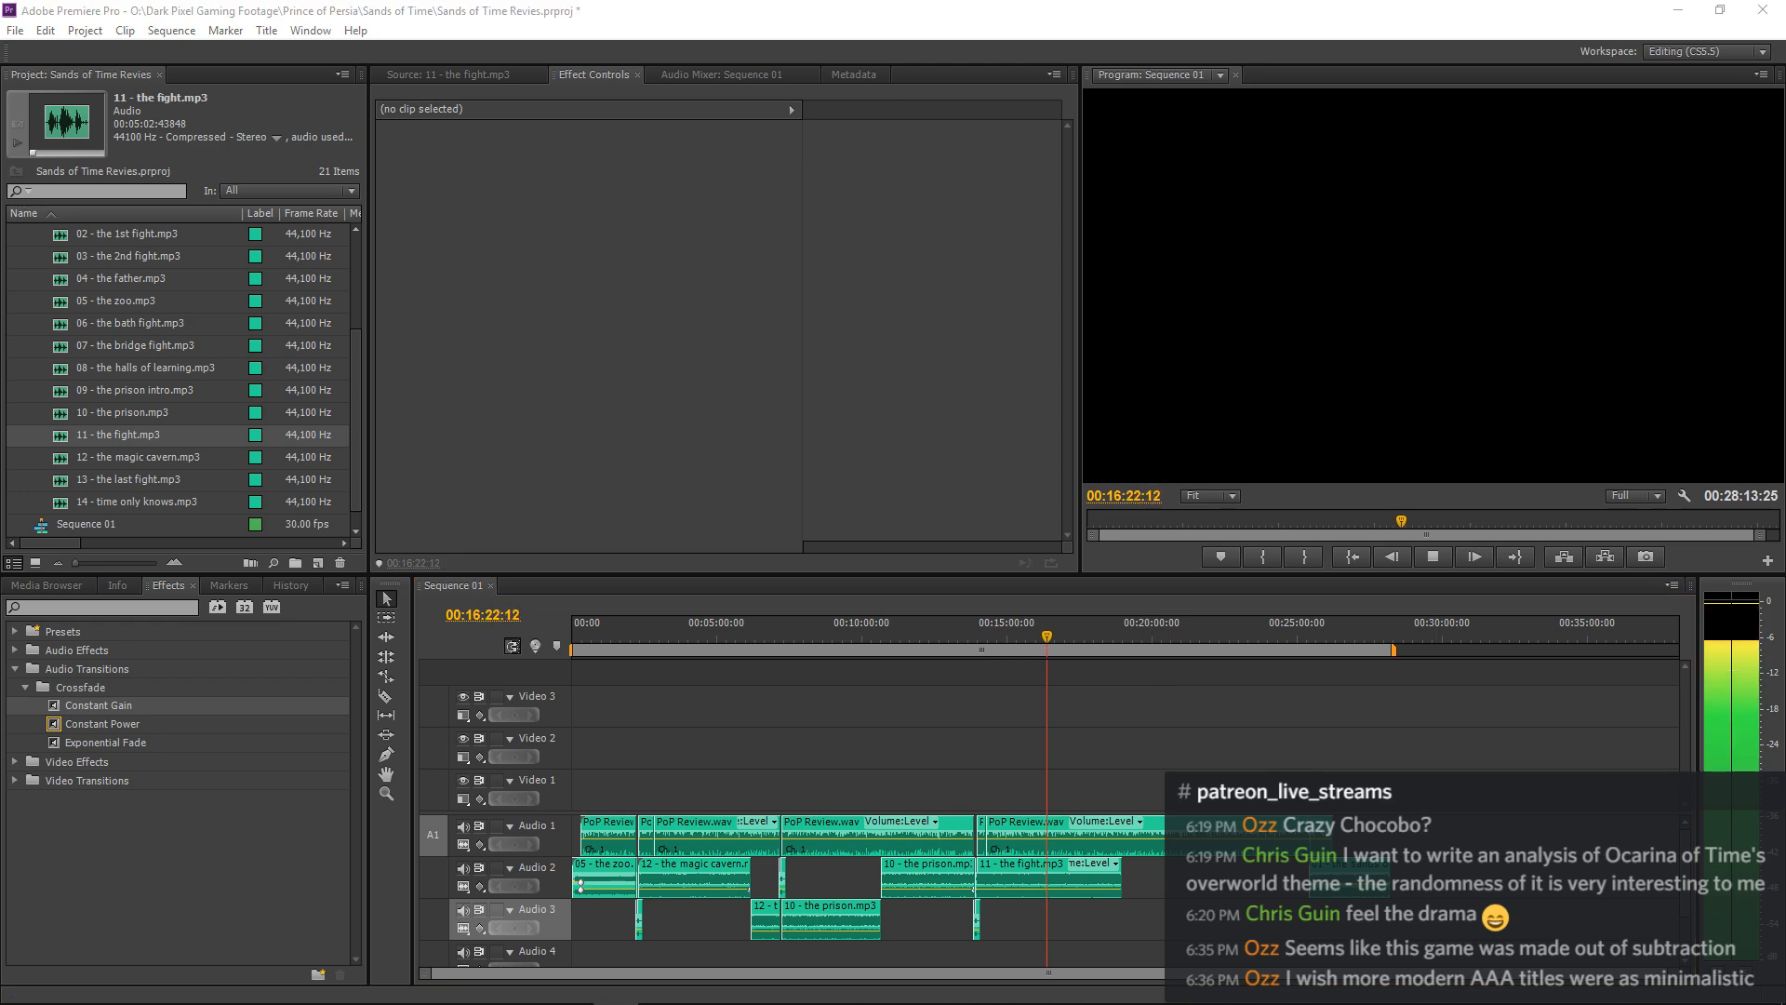
# Keep playing the narration with the fight music through about 00:17:58 to check pacing and balance.
pyautogui.click(1186, 672)
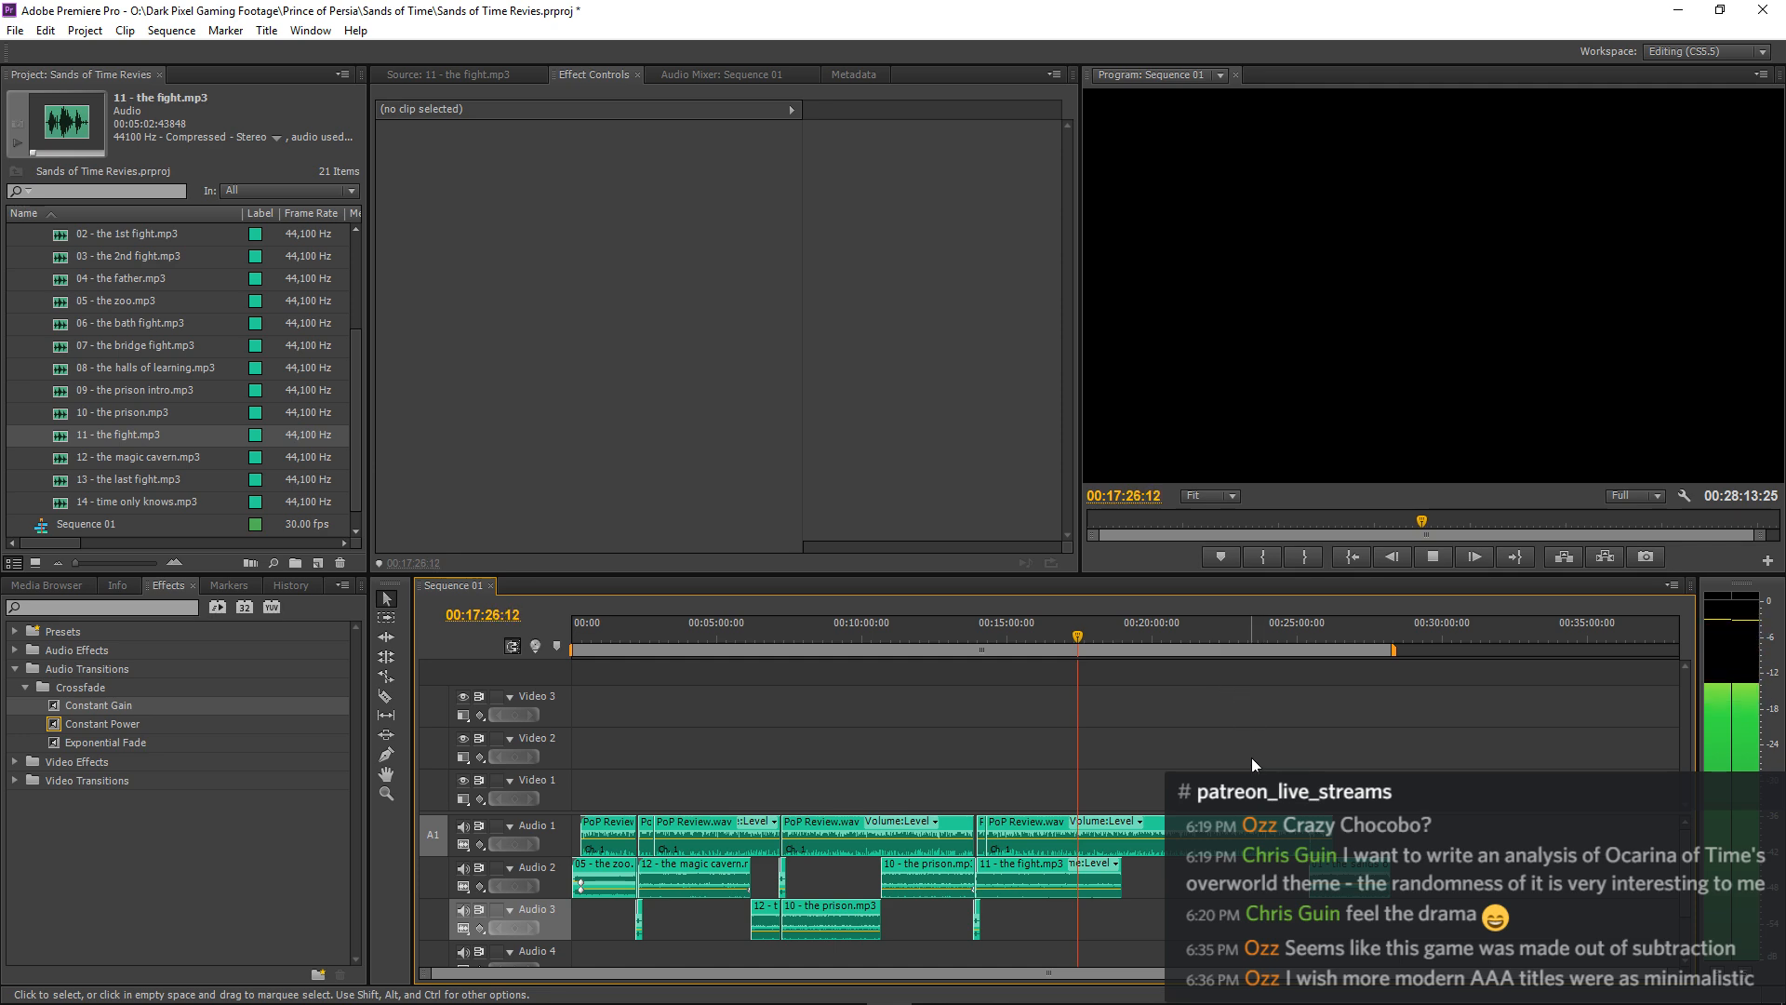
pyautogui.press('=')
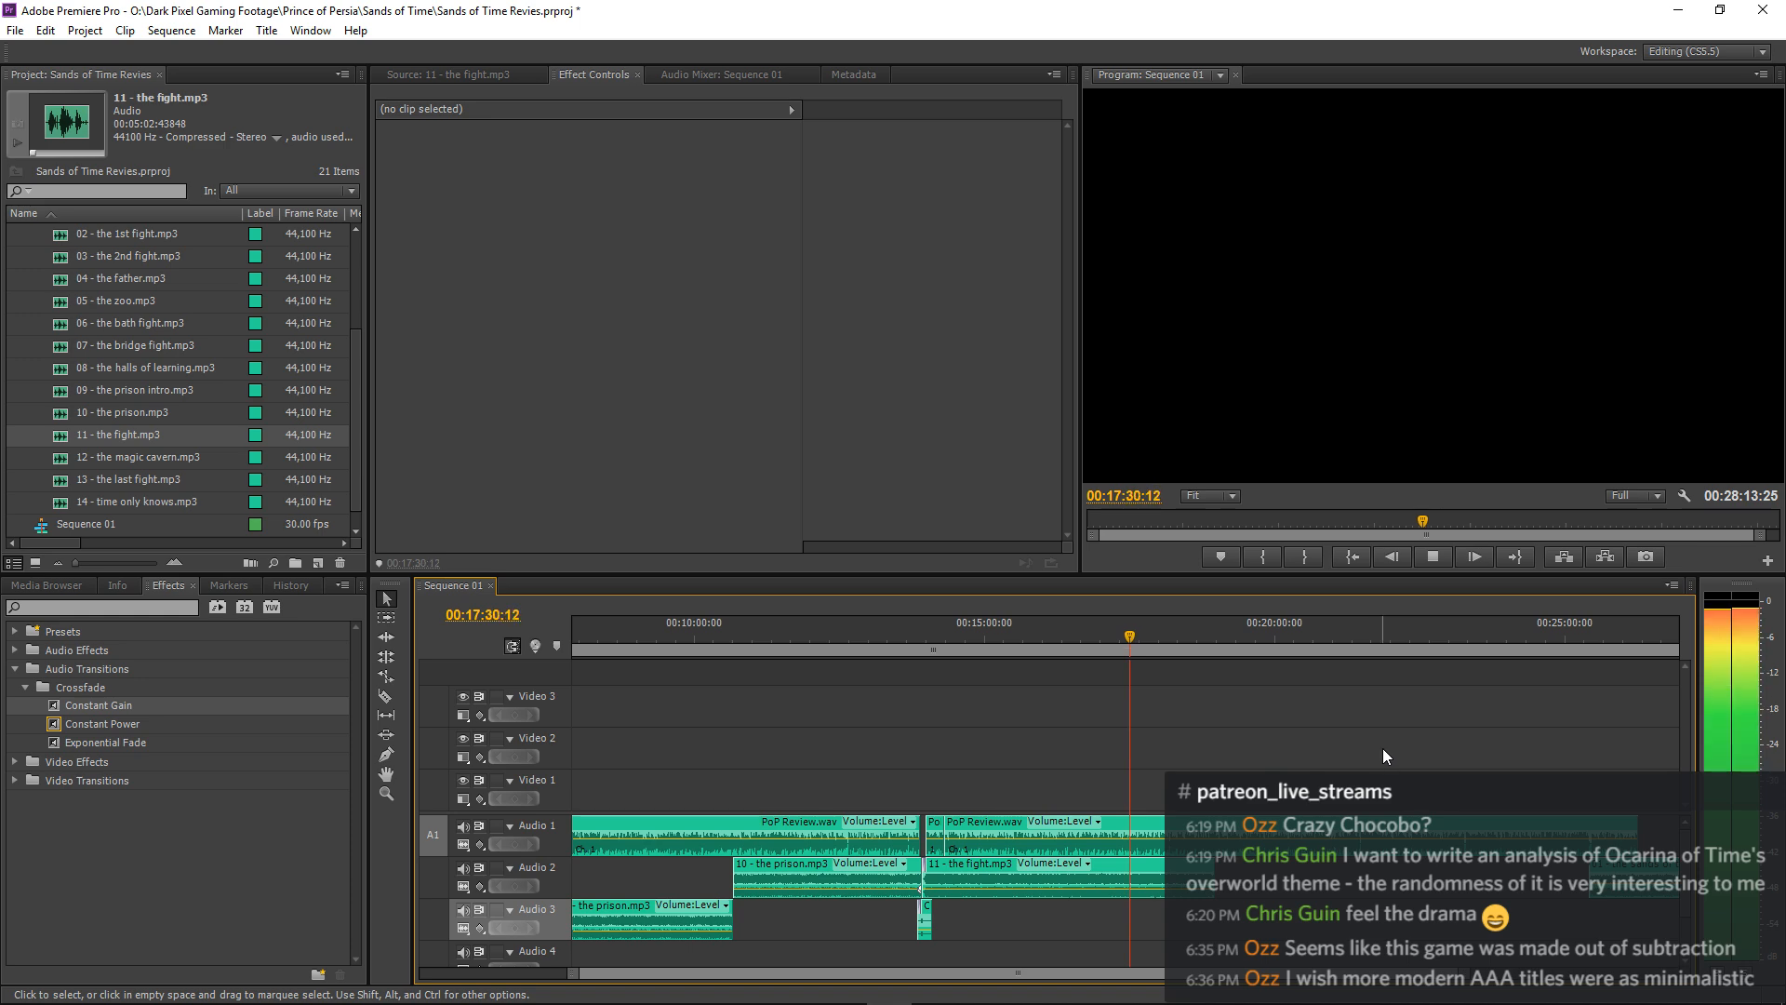
pyautogui.press('=')
pyautogui.press('=')
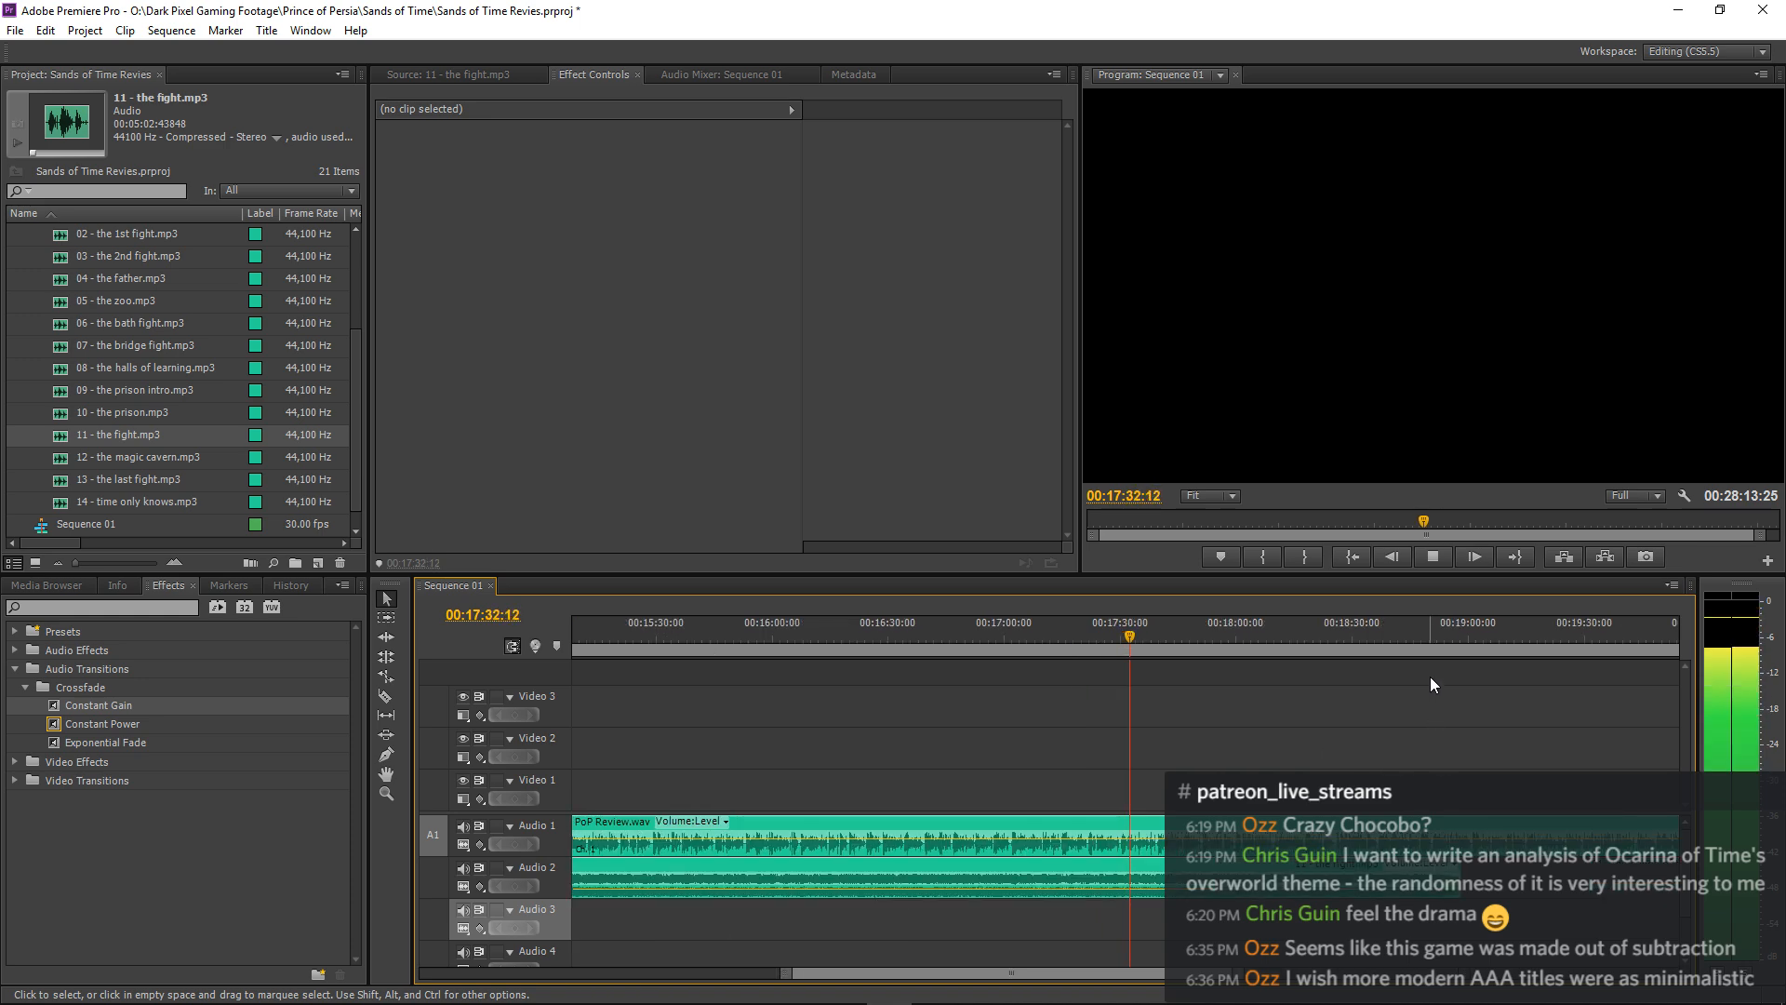
pyautogui.press('-')
pyautogui.press('-')
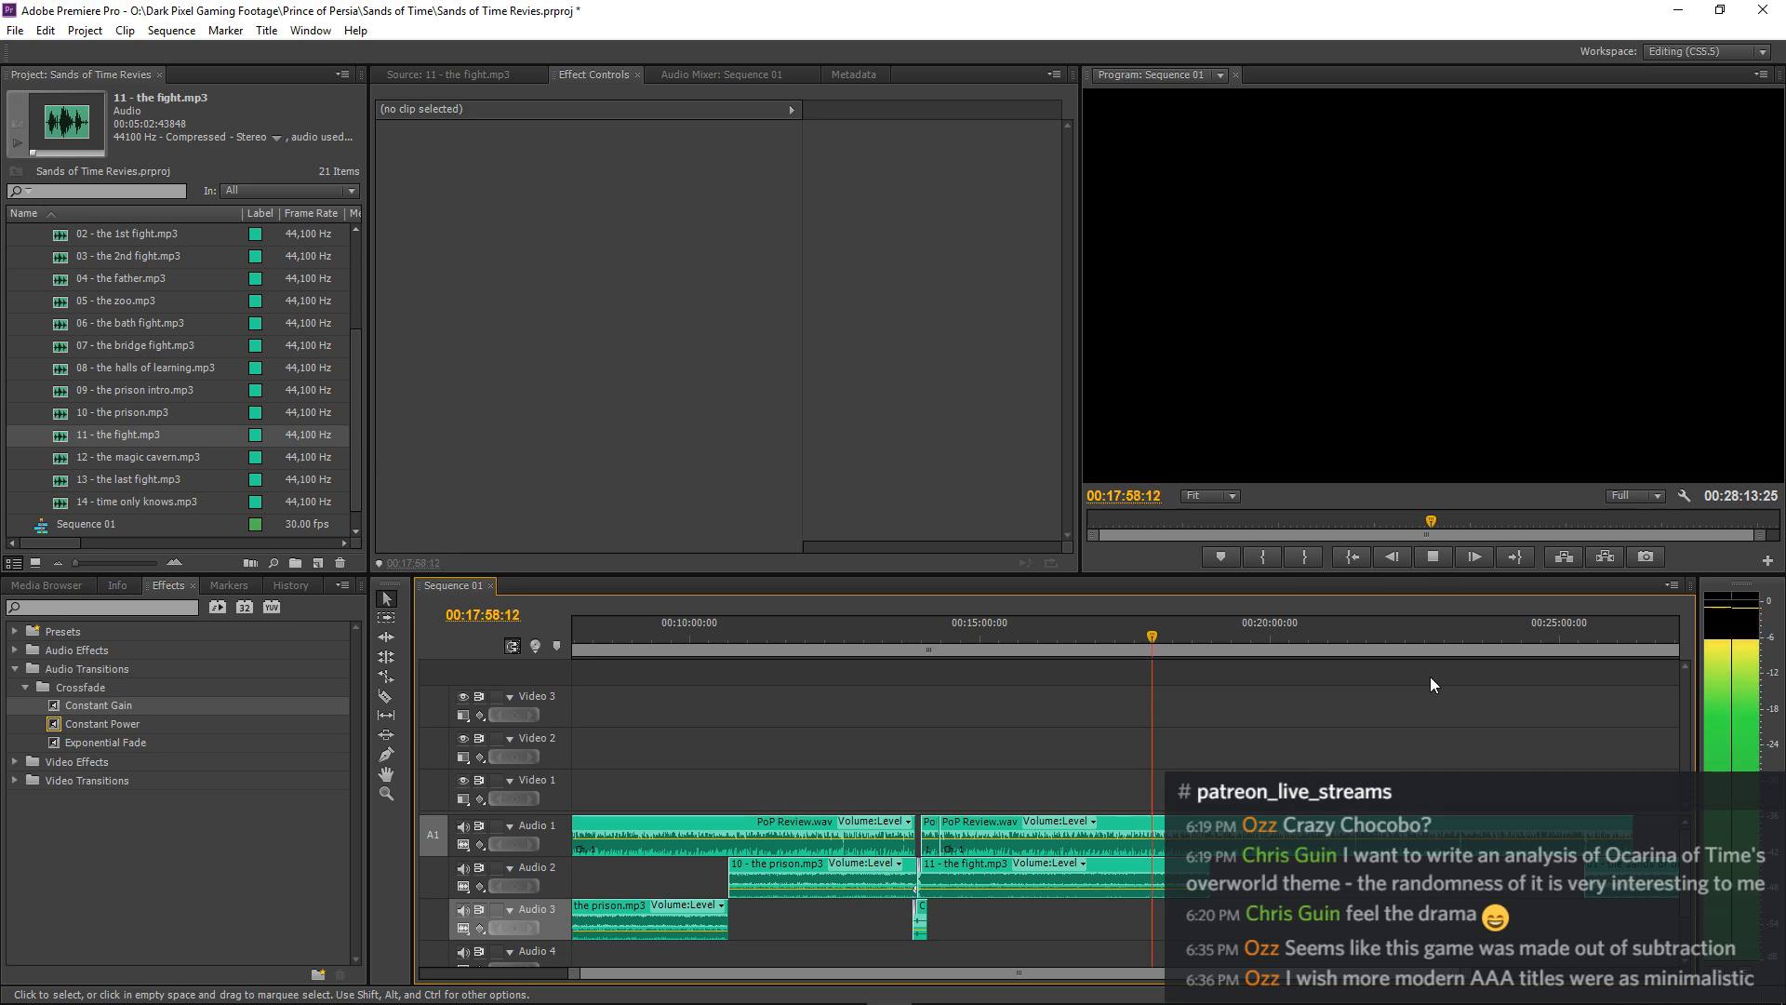
# Stop playback, split the PoP Review.wav narration at about 00:17:59:18 and move the following part about 6 frames earlier.
pyautogui.press('=')
pyautogui.press('=')
pyautogui.press('=')
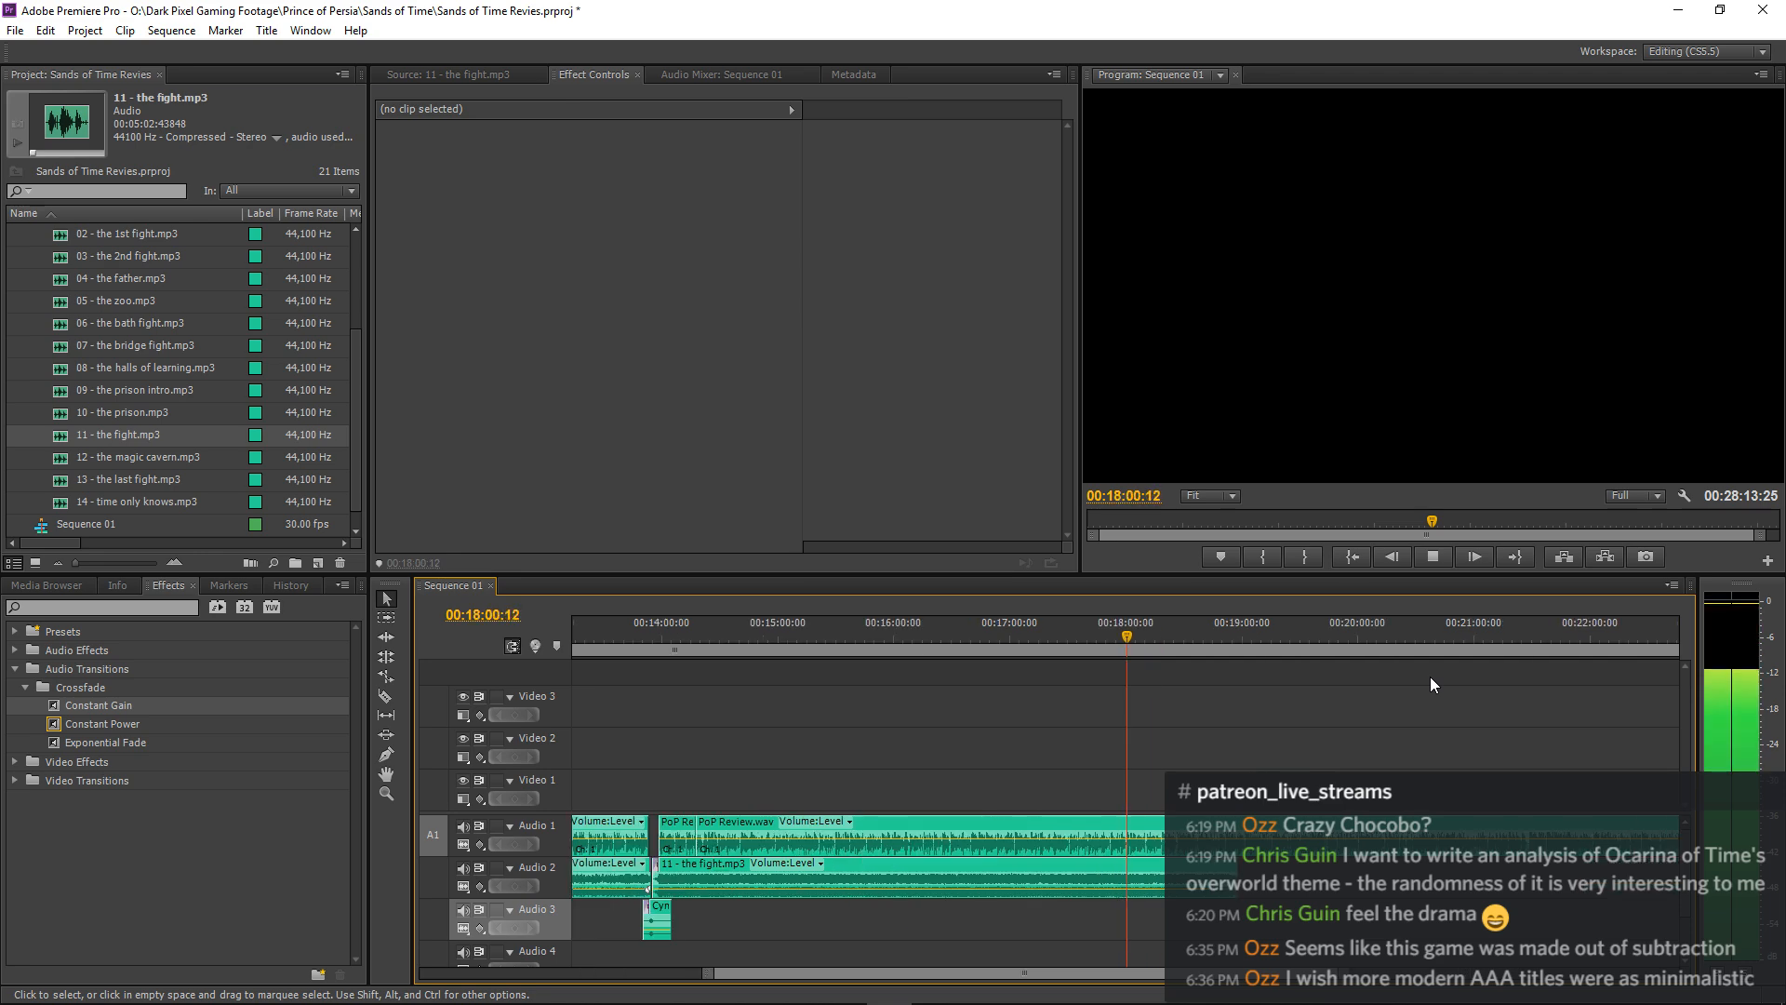
pyautogui.press('=')
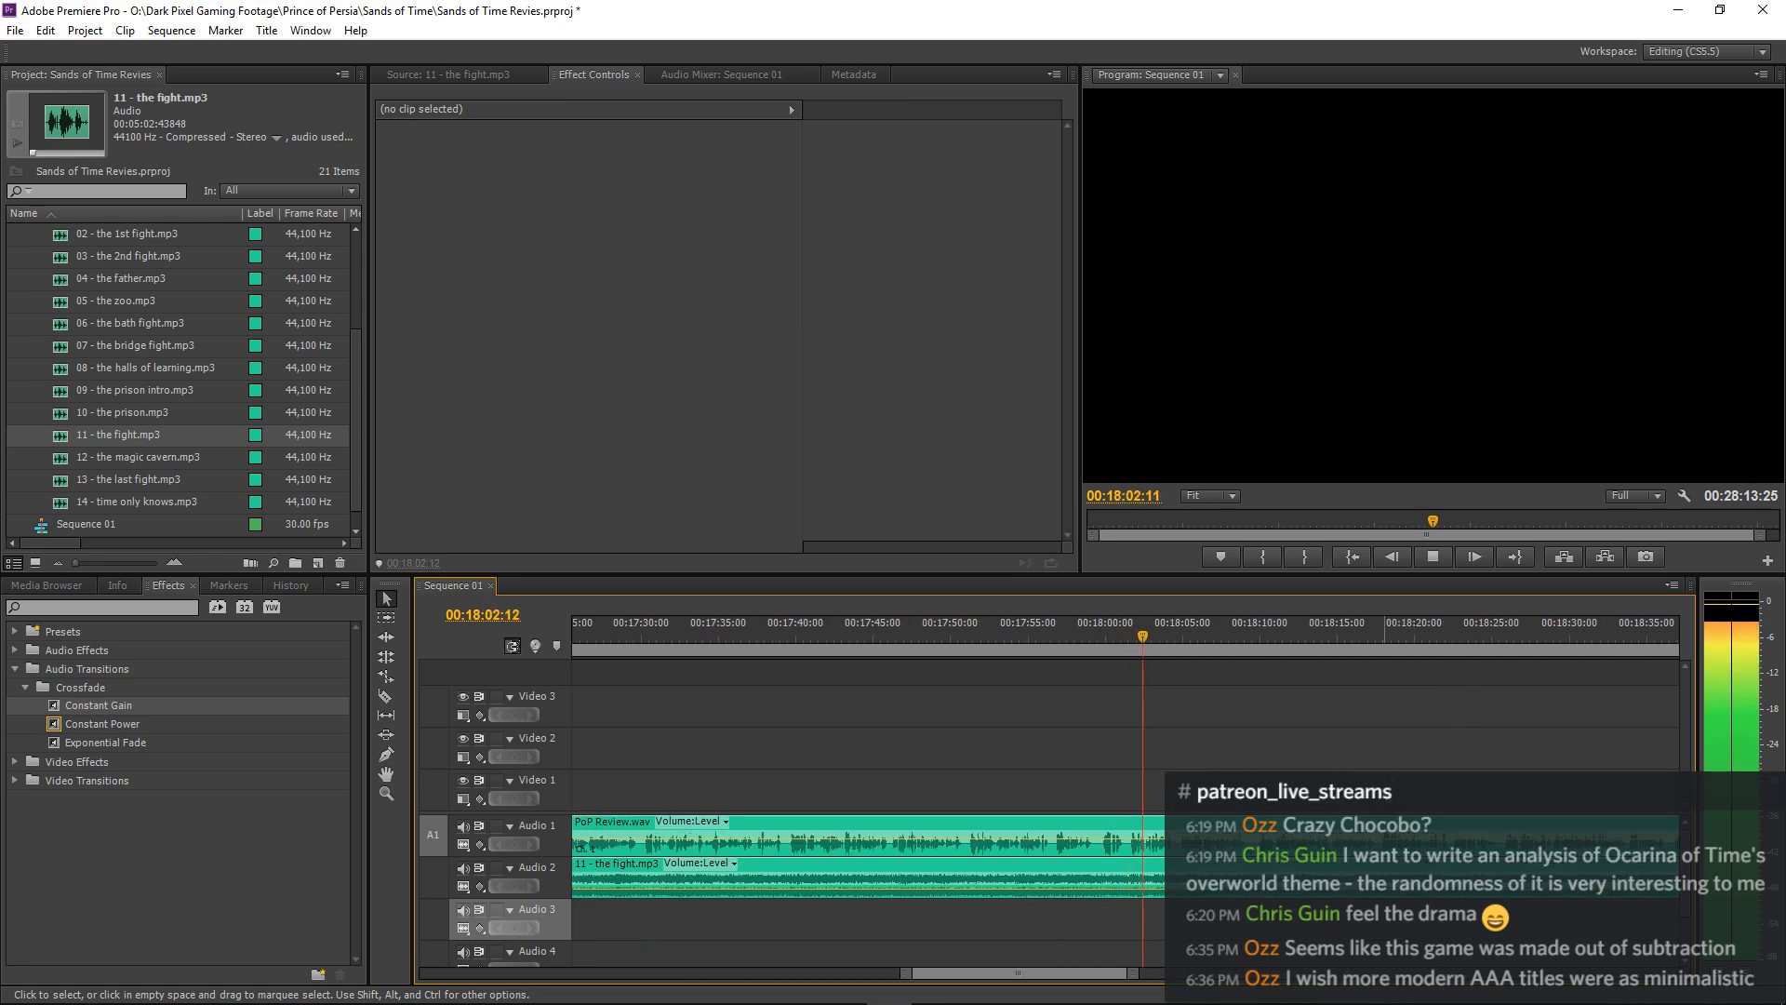
pyautogui.press('=')
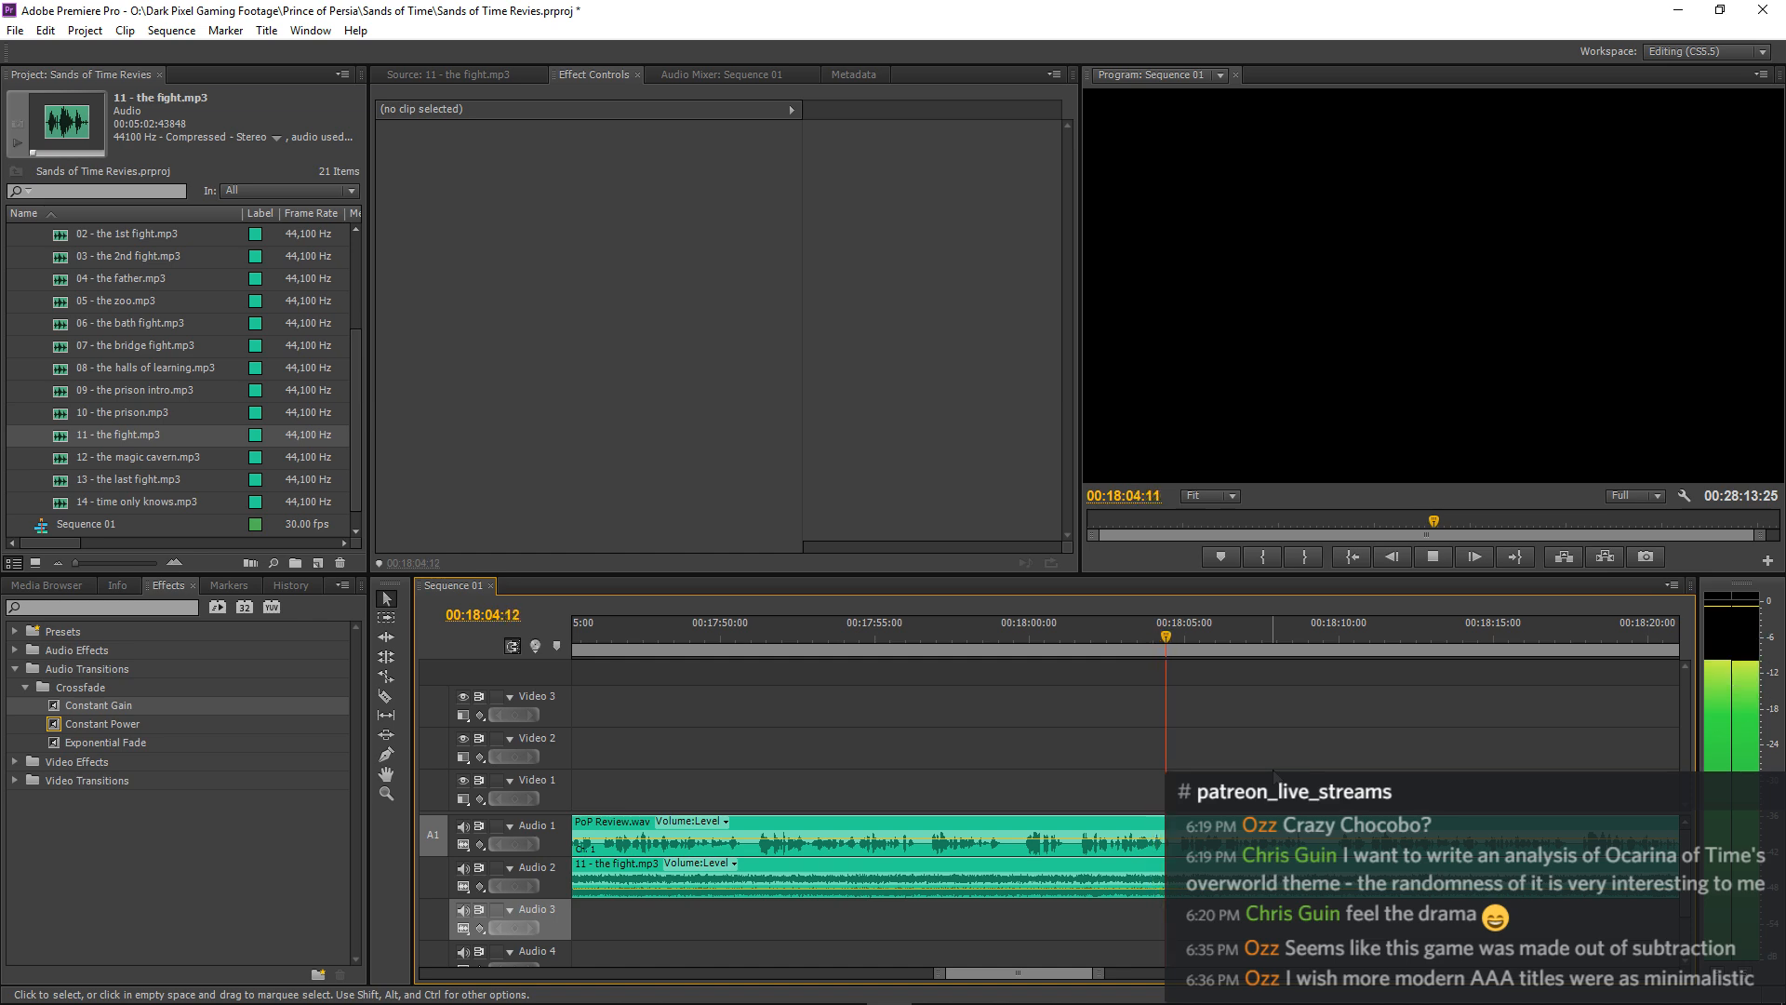
pyautogui.press('space')
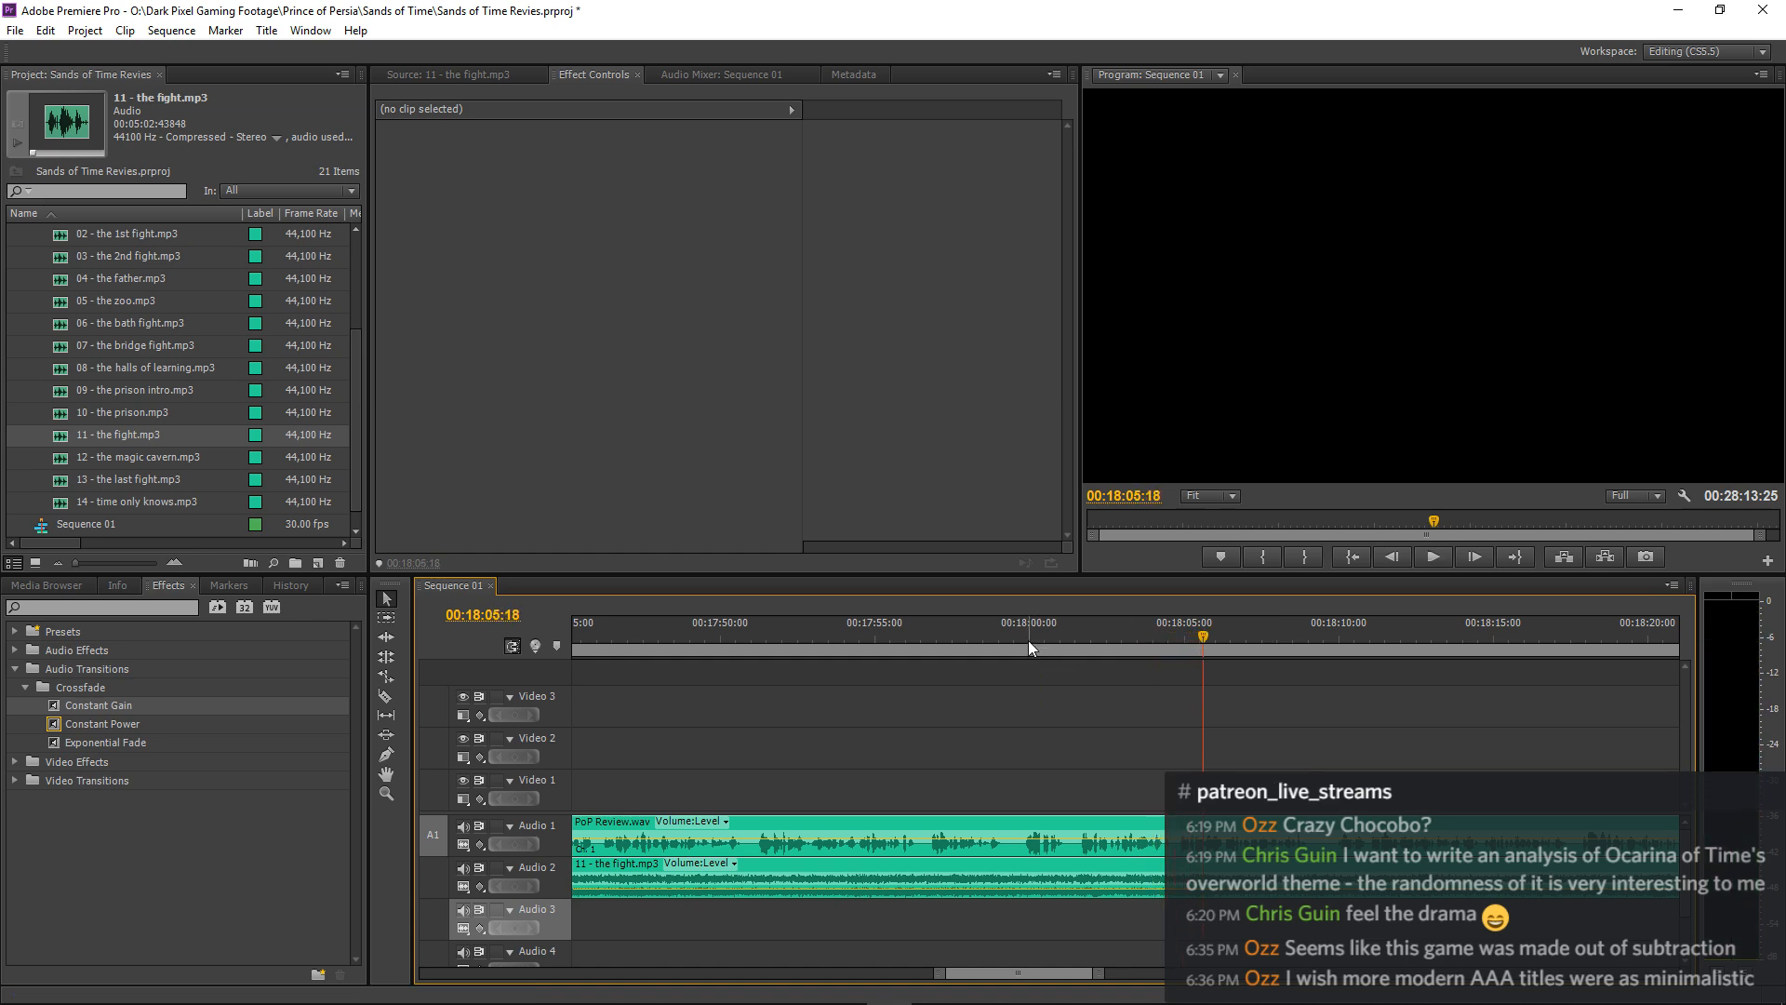
pyautogui.press('c')
pyautogui.click(1026, 834)
pyautogui.press('v')
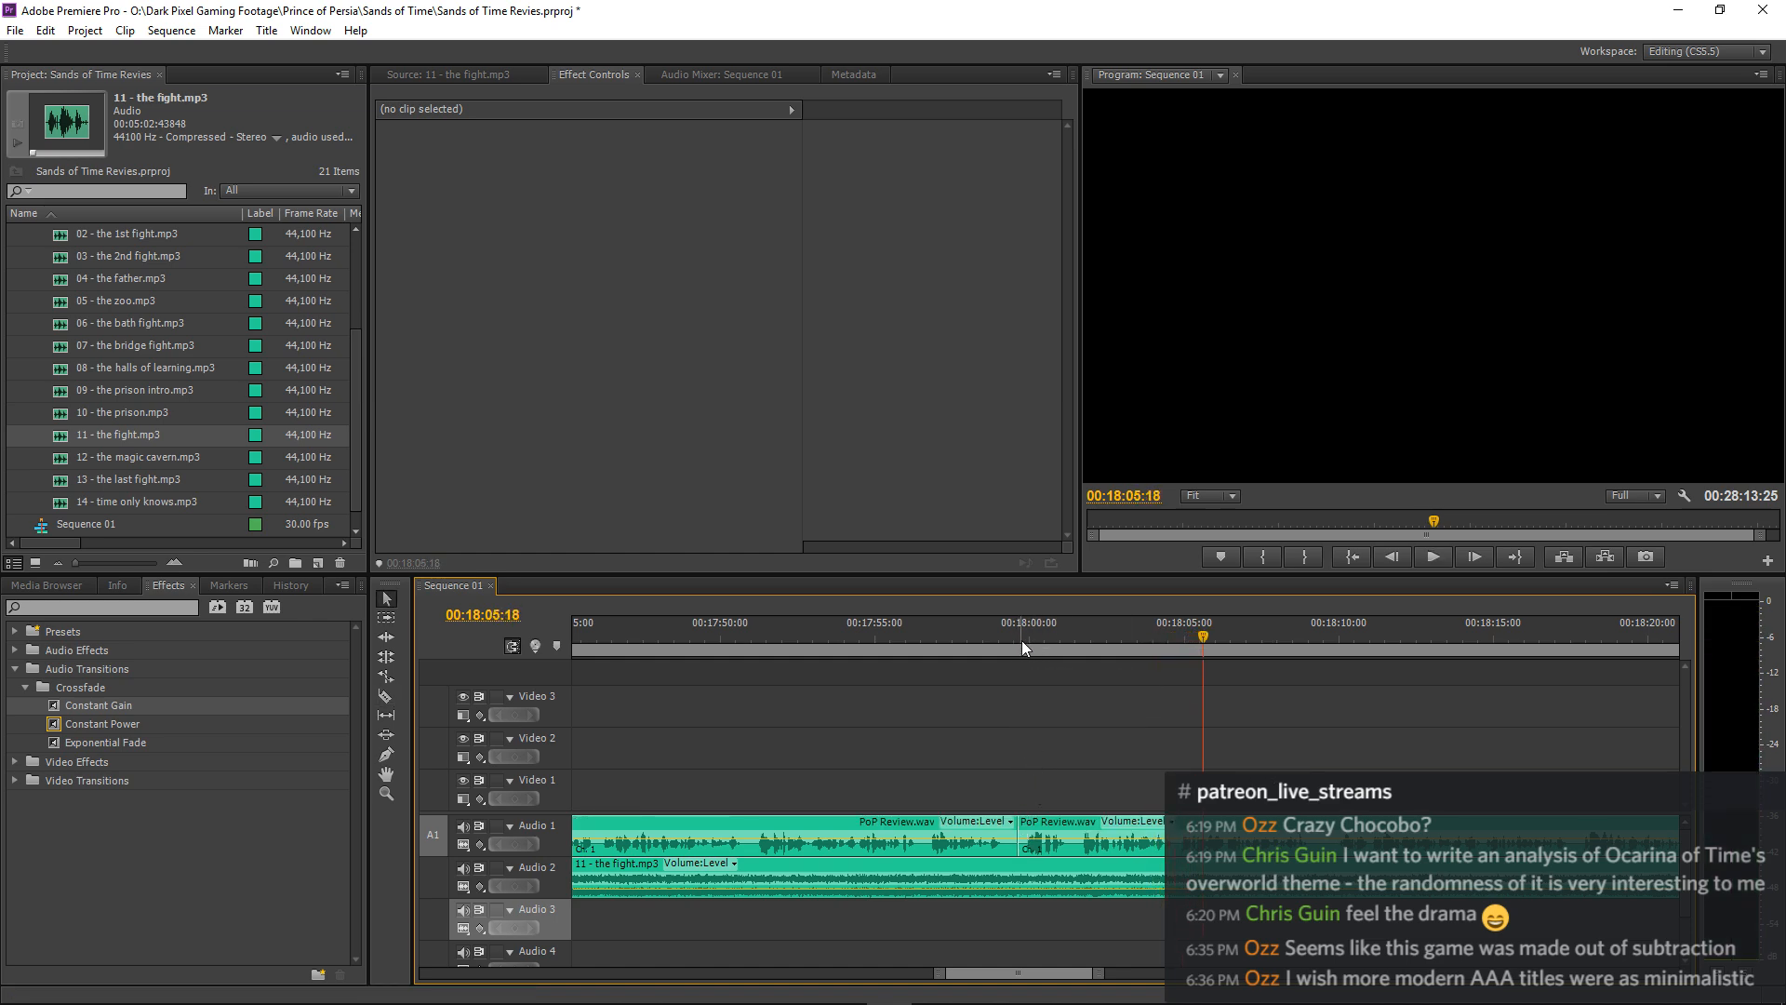
pyautogui.click(1022, 640)
pyautogui.press('=')
pyautogui.press('=')
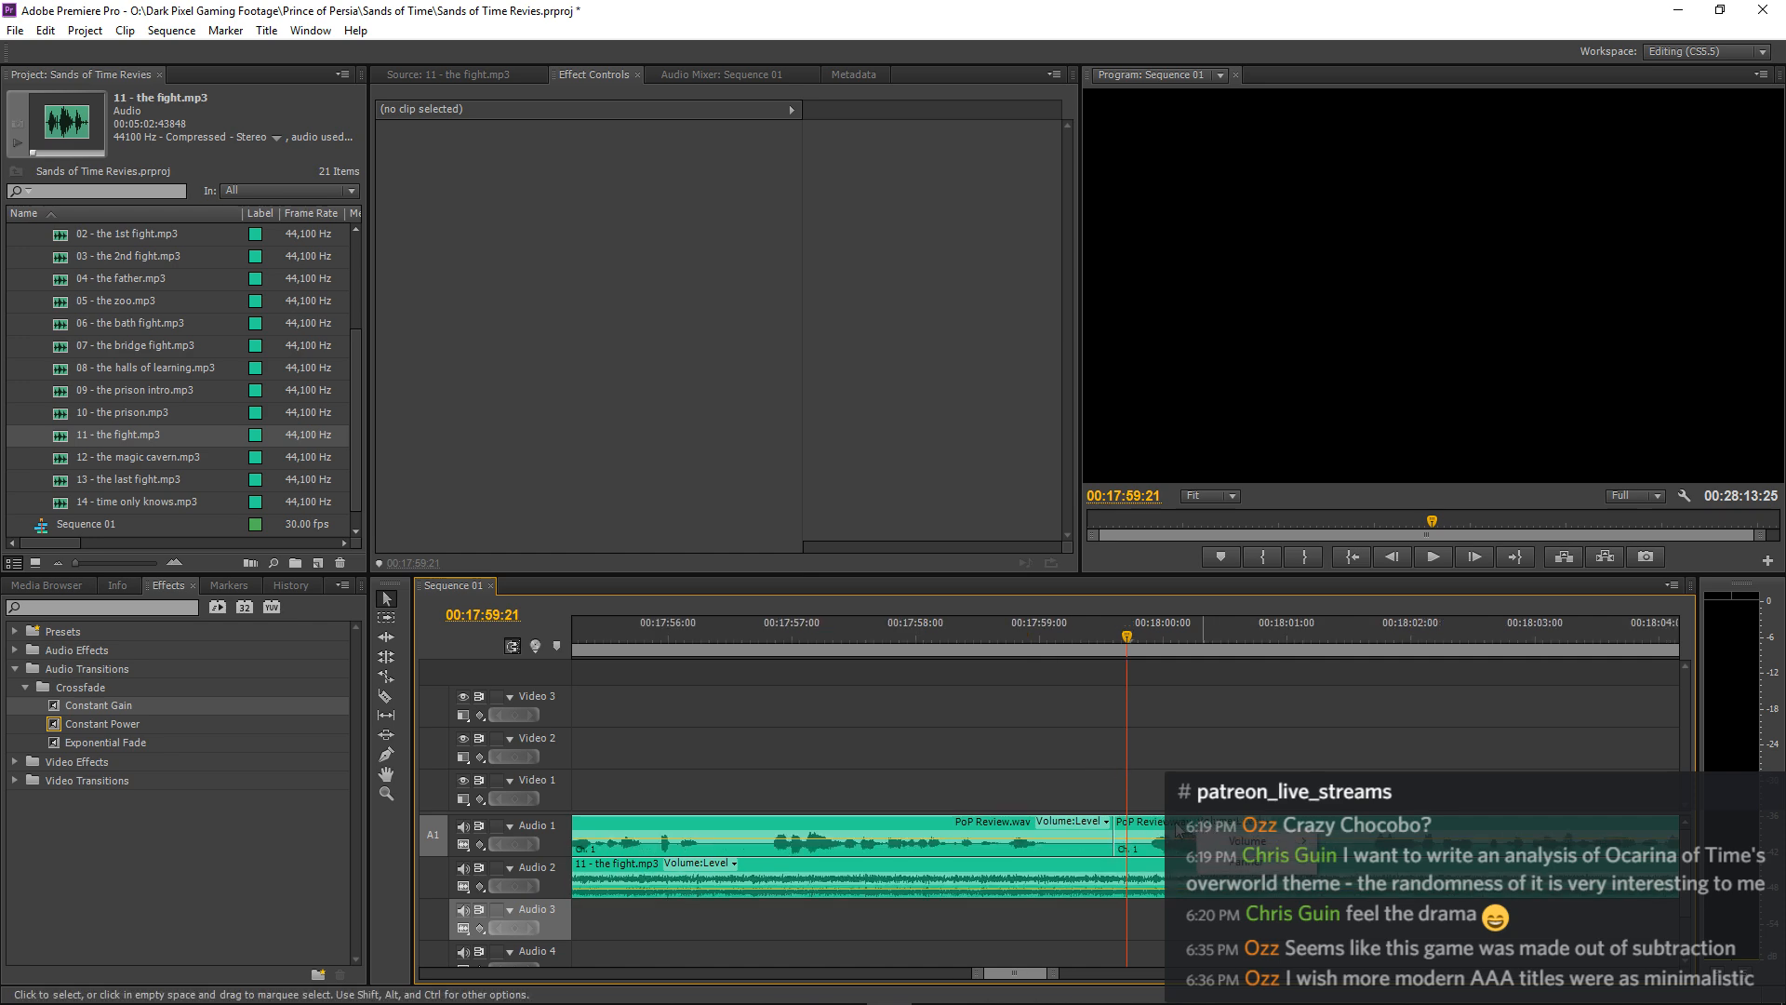
pyautogui.moveTo(1177, 831); pyautogui.dragTo(1149, 830)
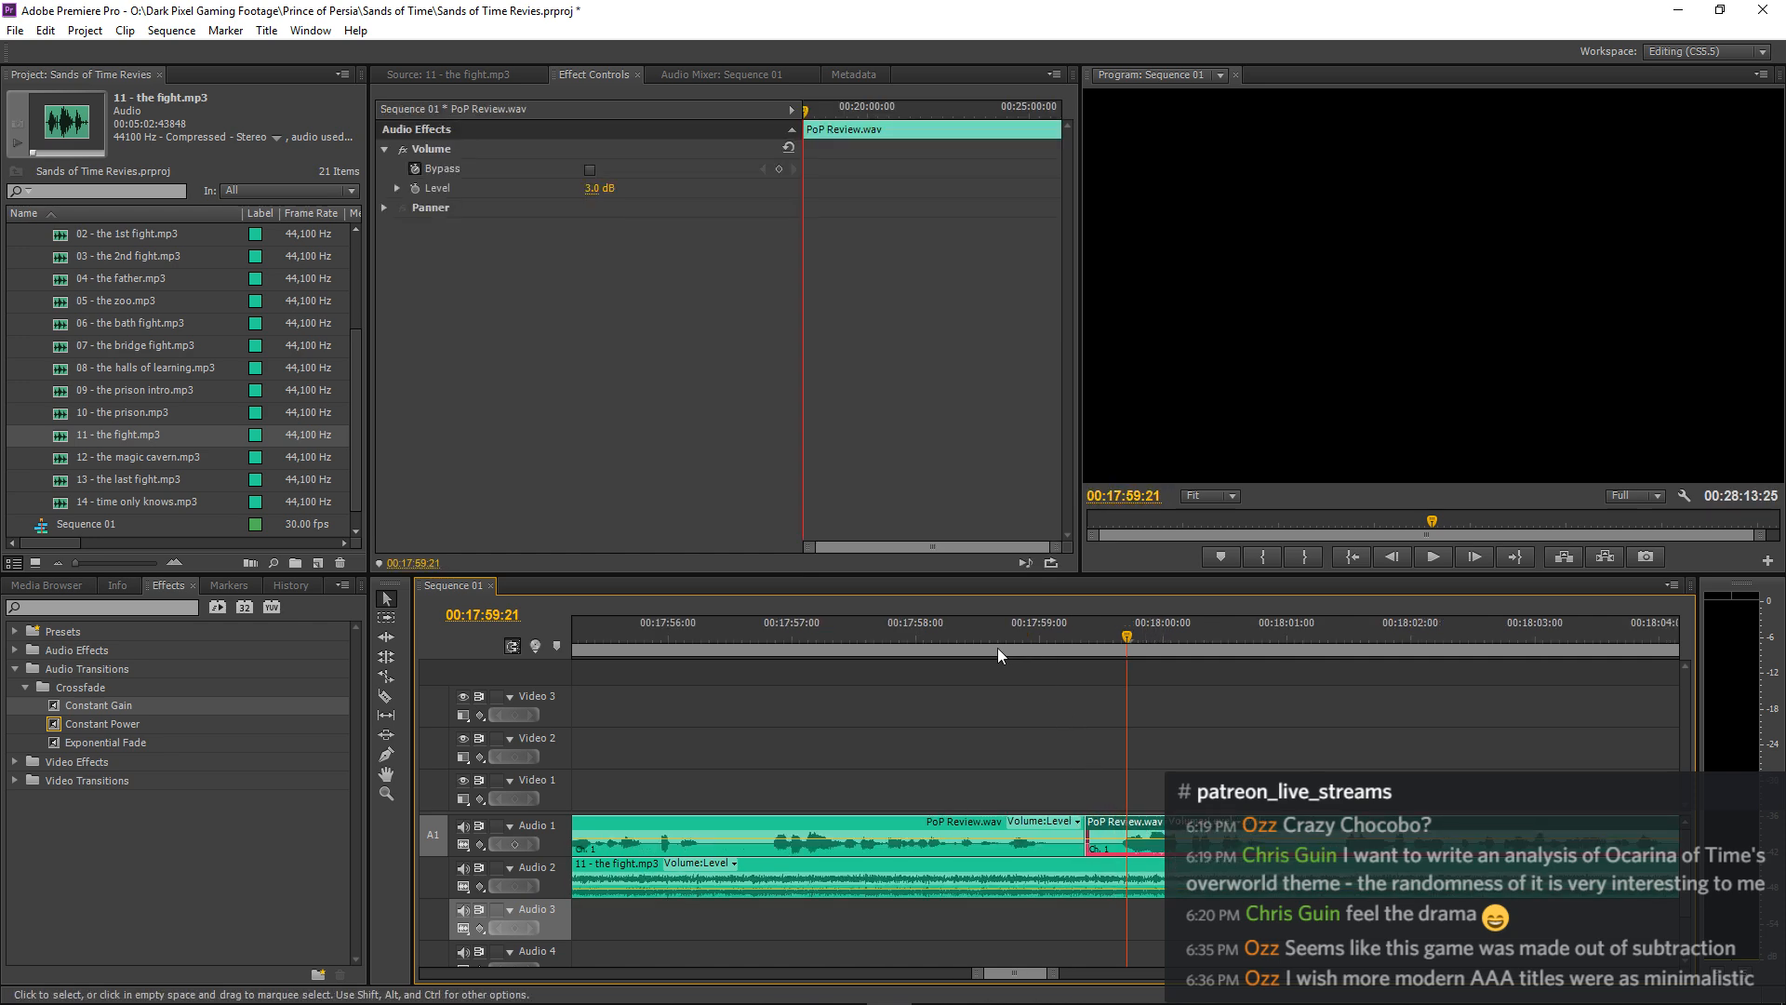
# Play the narration across the cut at about 00:17:59:18 and on through about 00:18:11 to check the pacing.
pyautogui.press('space')
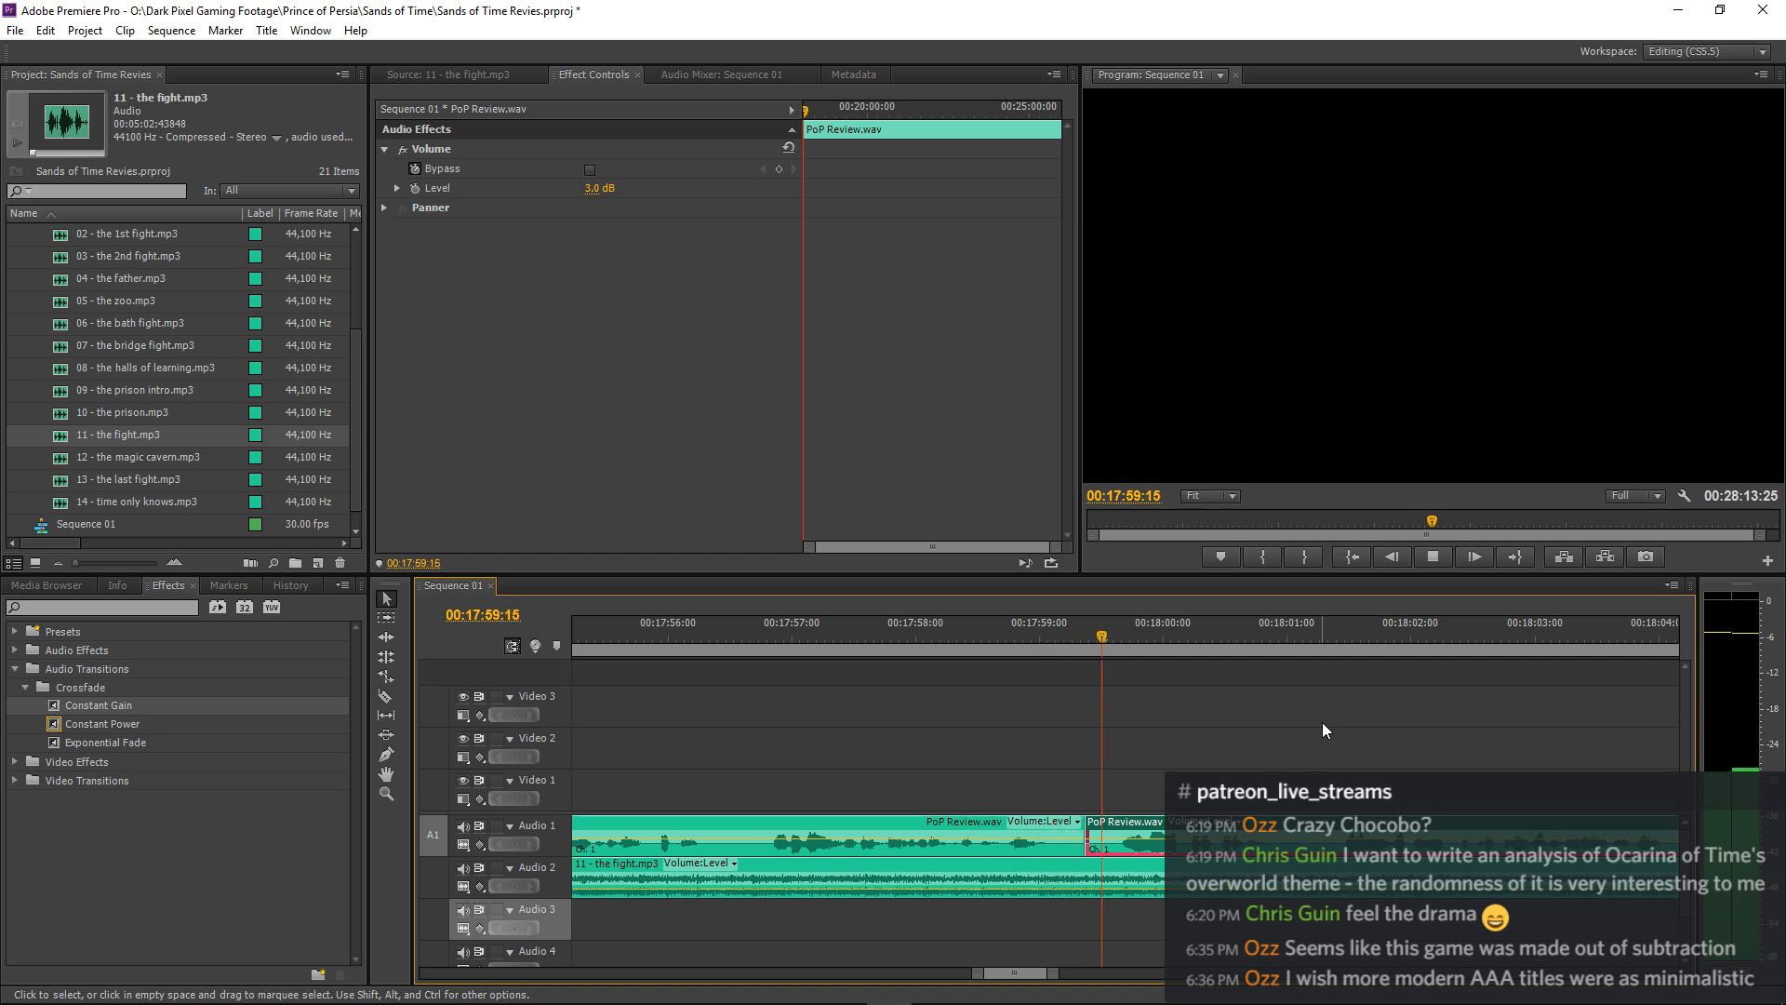
pyautogui.press('-')
pyautogui.press('-')
pyautogui.press('-')
pyautogui.press('-')
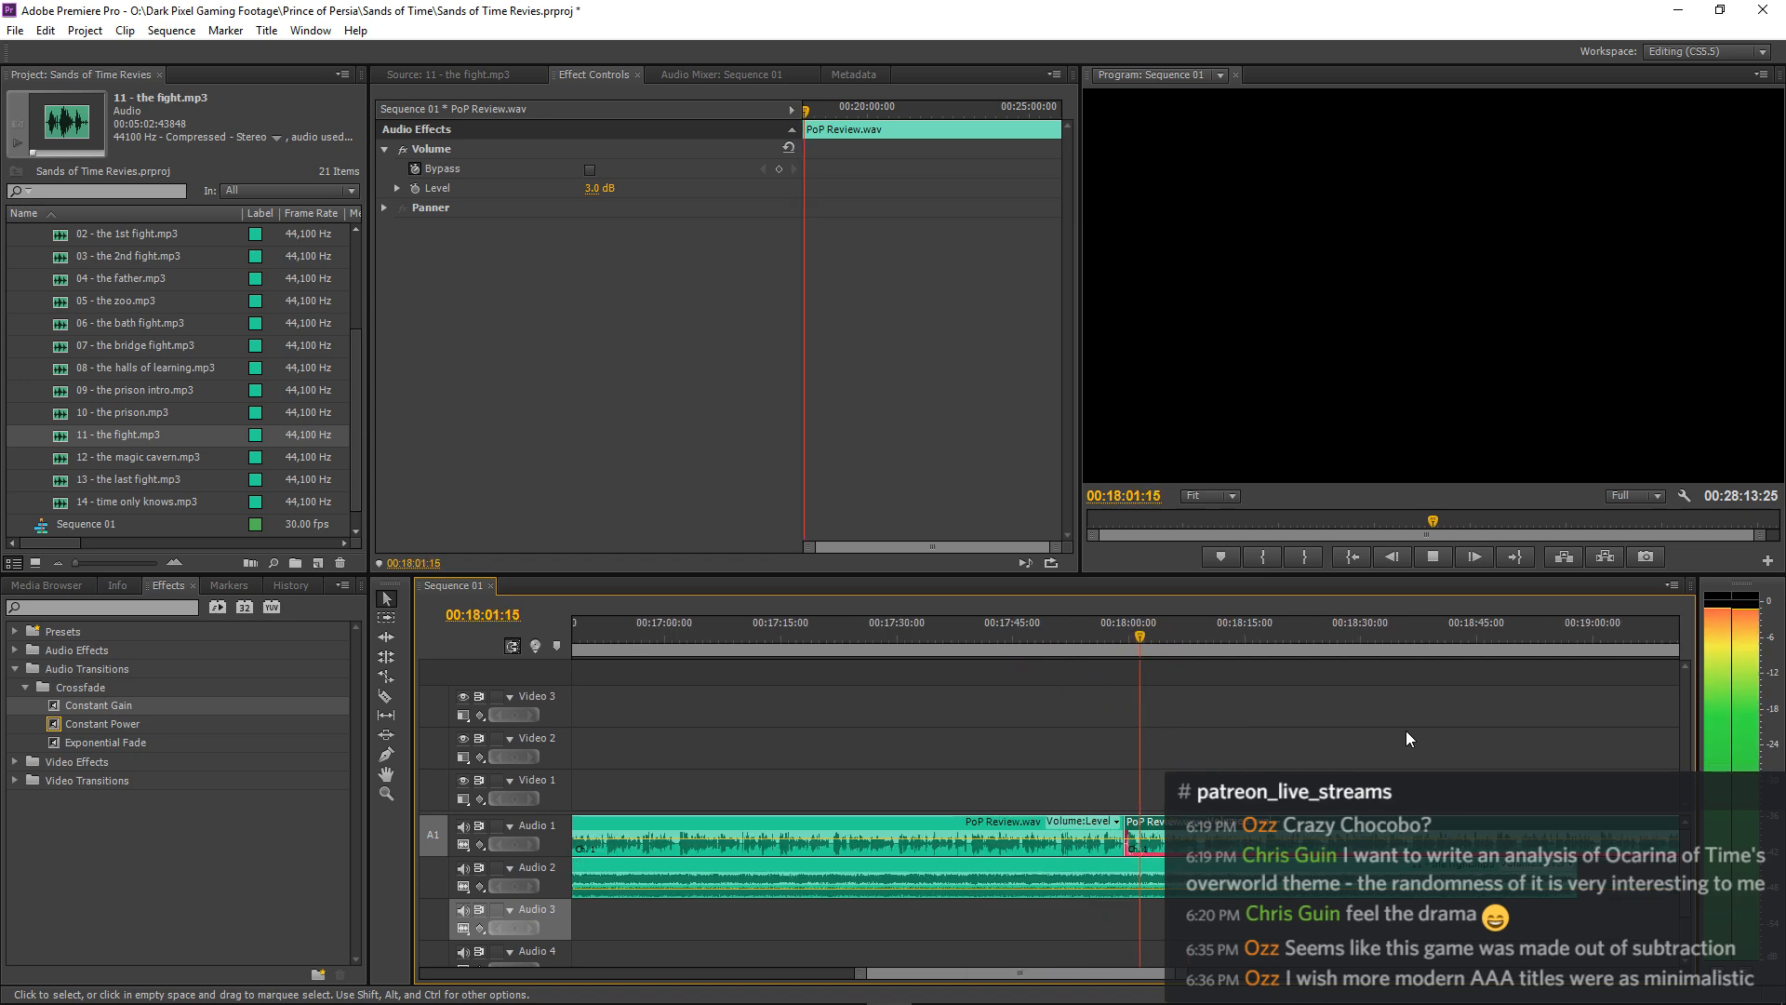
pyautogui.press('-')
pyautogui.press('-')
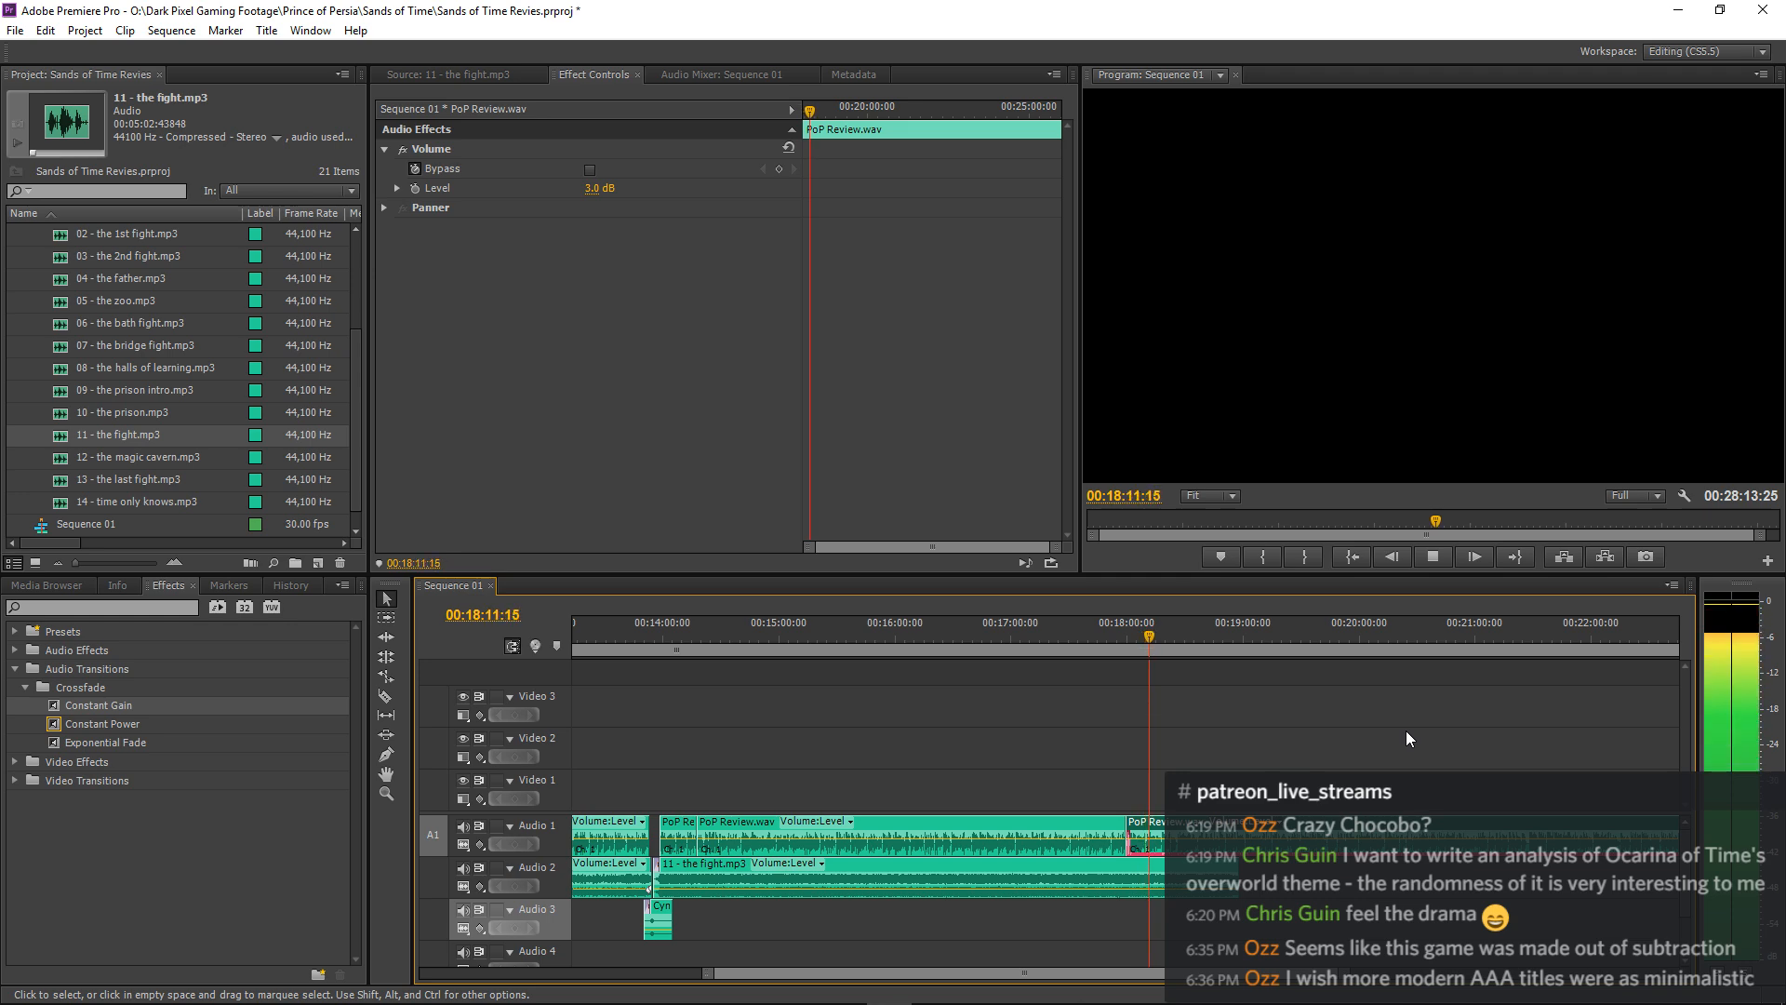
# Stop playback, split the PoP Review.wav narration at about 00:18:09:16 and move the following part about 11 frames earlier.
pyautogui.press('=')
pyautogui.press('=')
pyautogui.press('=')
pyautogui.press('space')
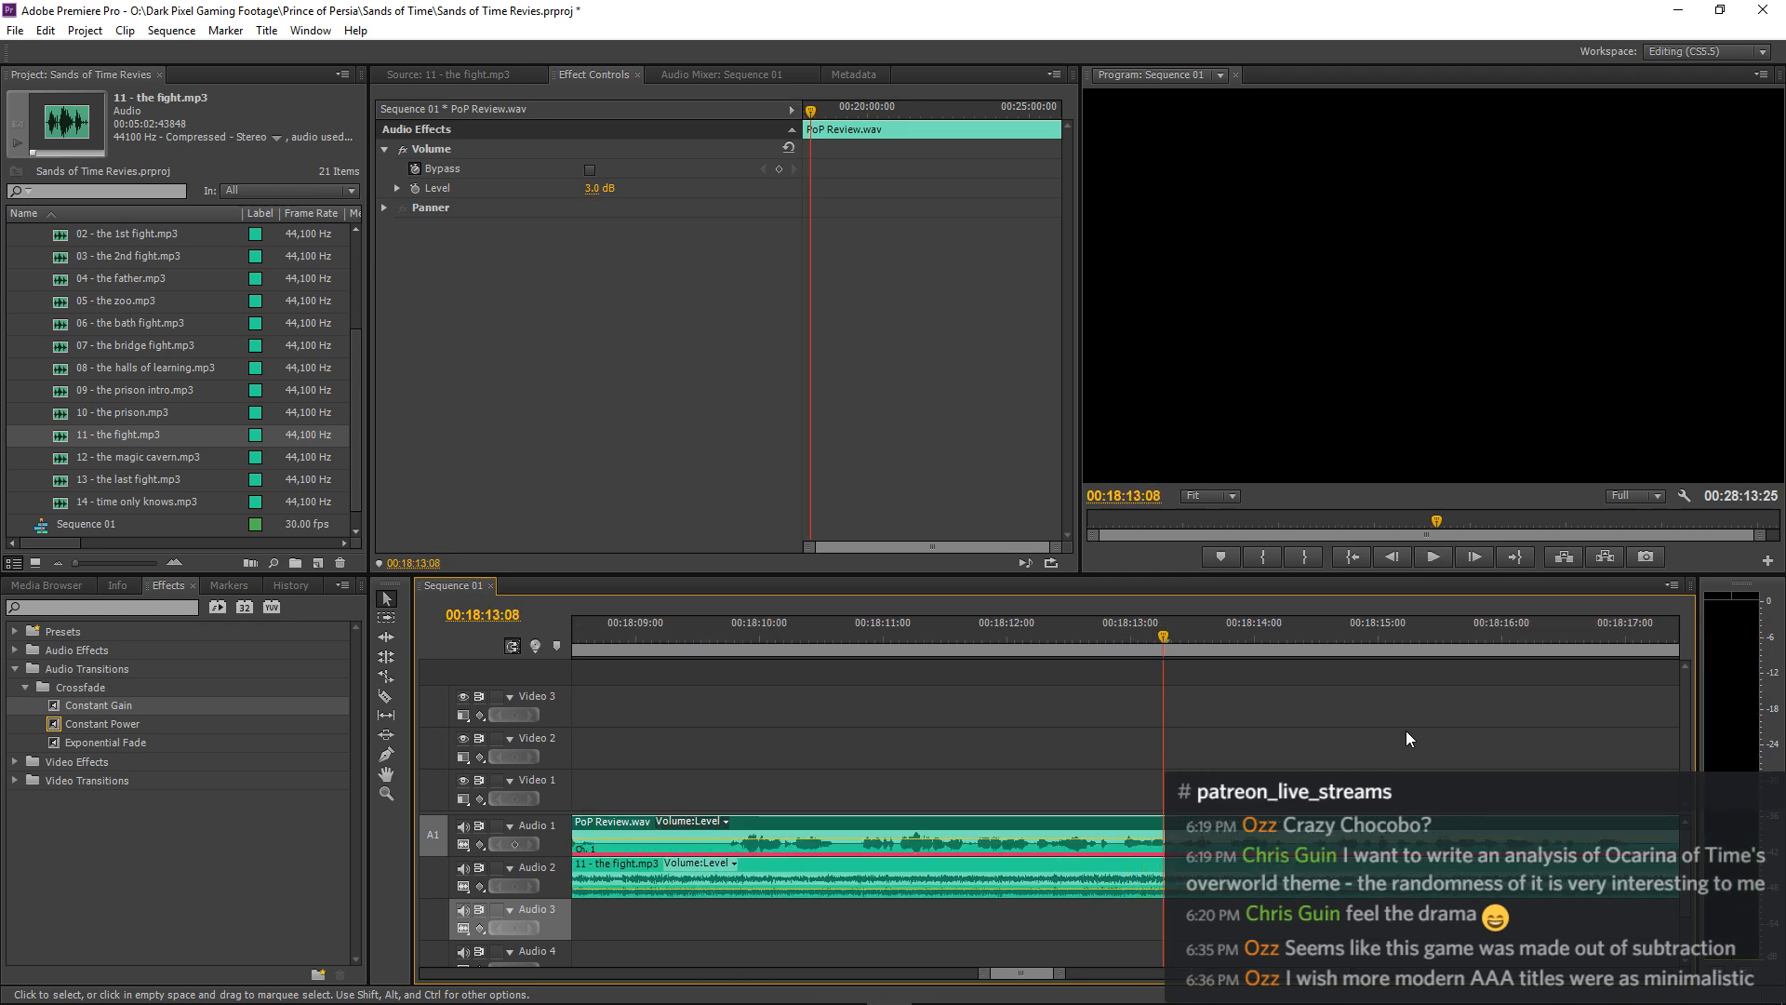
pyautogui.keyDown('ctrl'); pyautogui.click(700, 828); pyautogui.keyUp('ctrl')
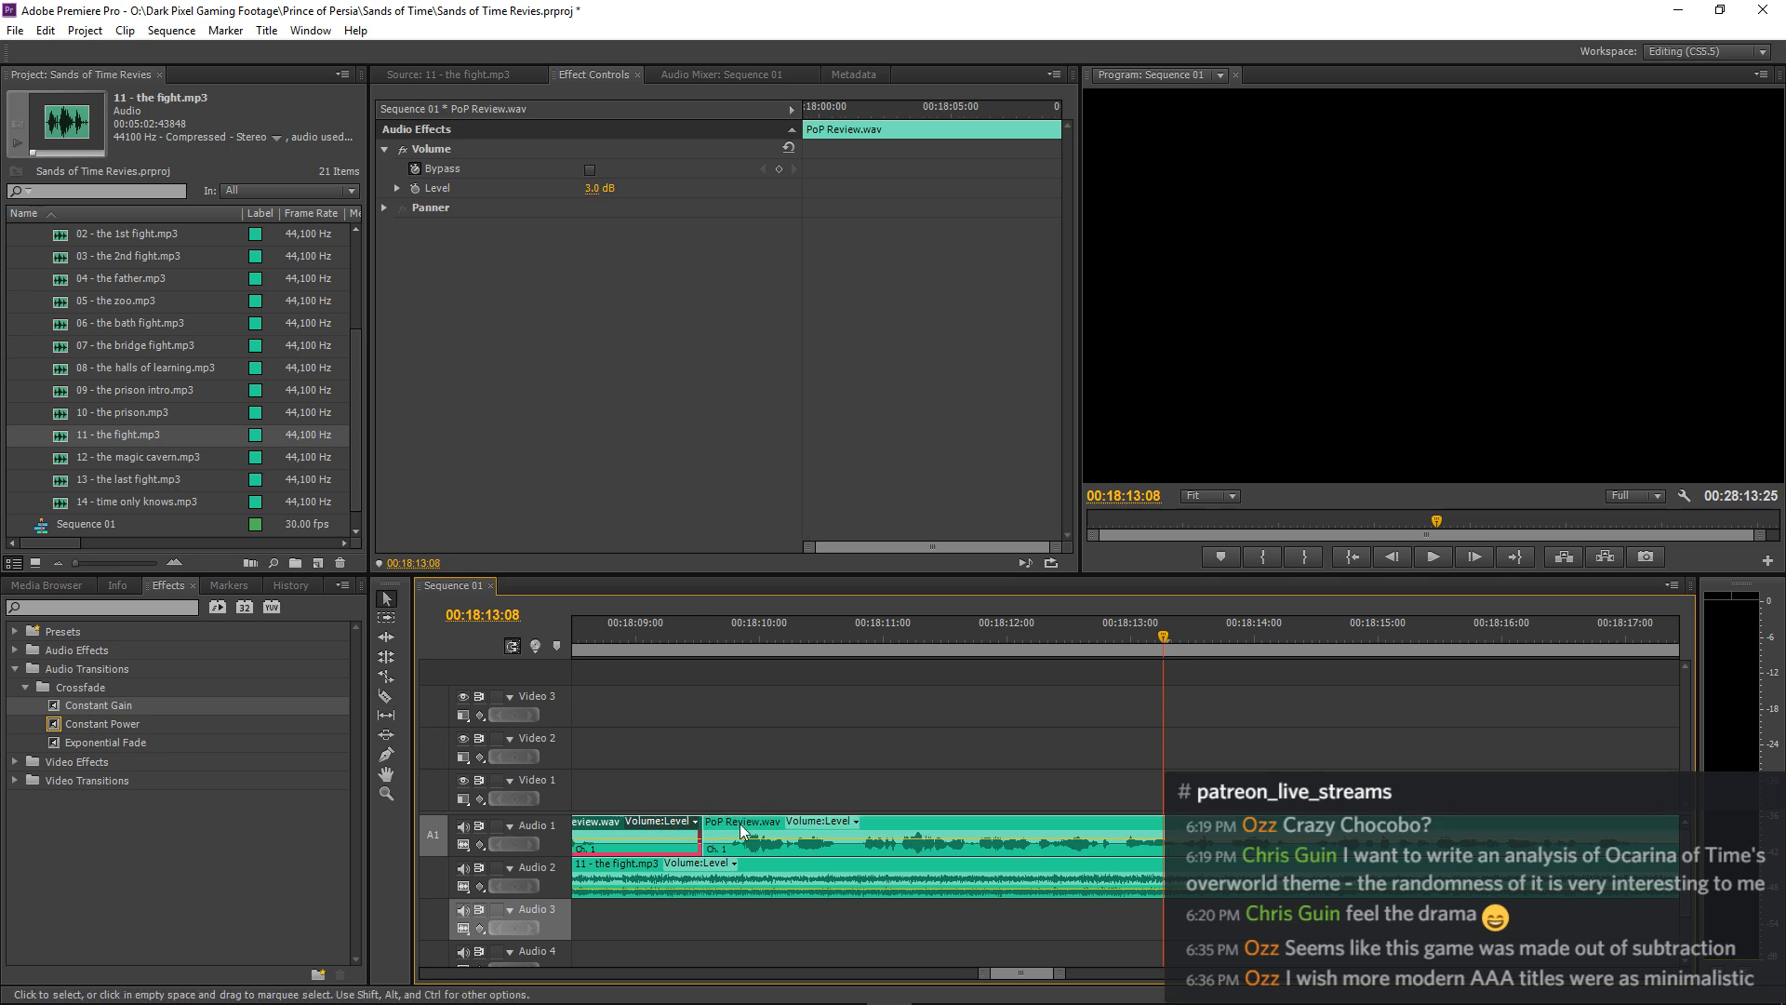
pyautogui.moveTo(751, 826); pyautogui.dragTo(706, 828)
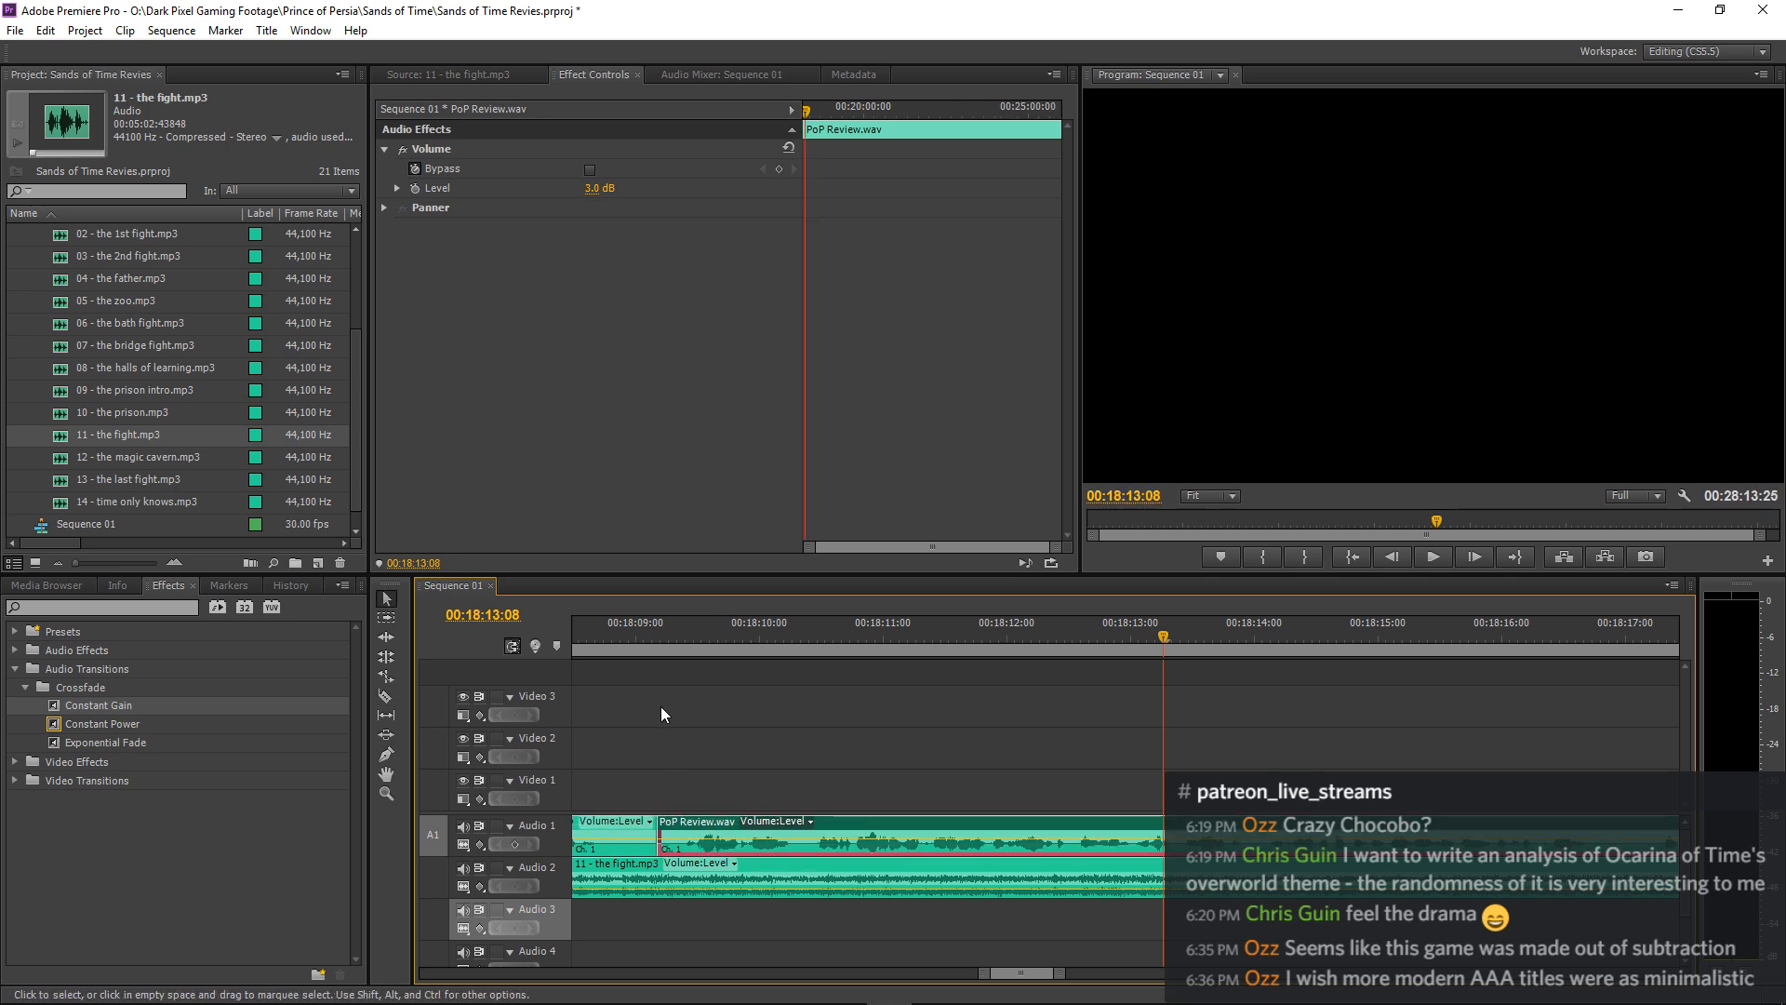
# Play from just before the new narration cut near 00:18:09 through about 00:18:19 to check the shortened pause.
pyautogui.click(612, 638)
pyautogui.press('space')
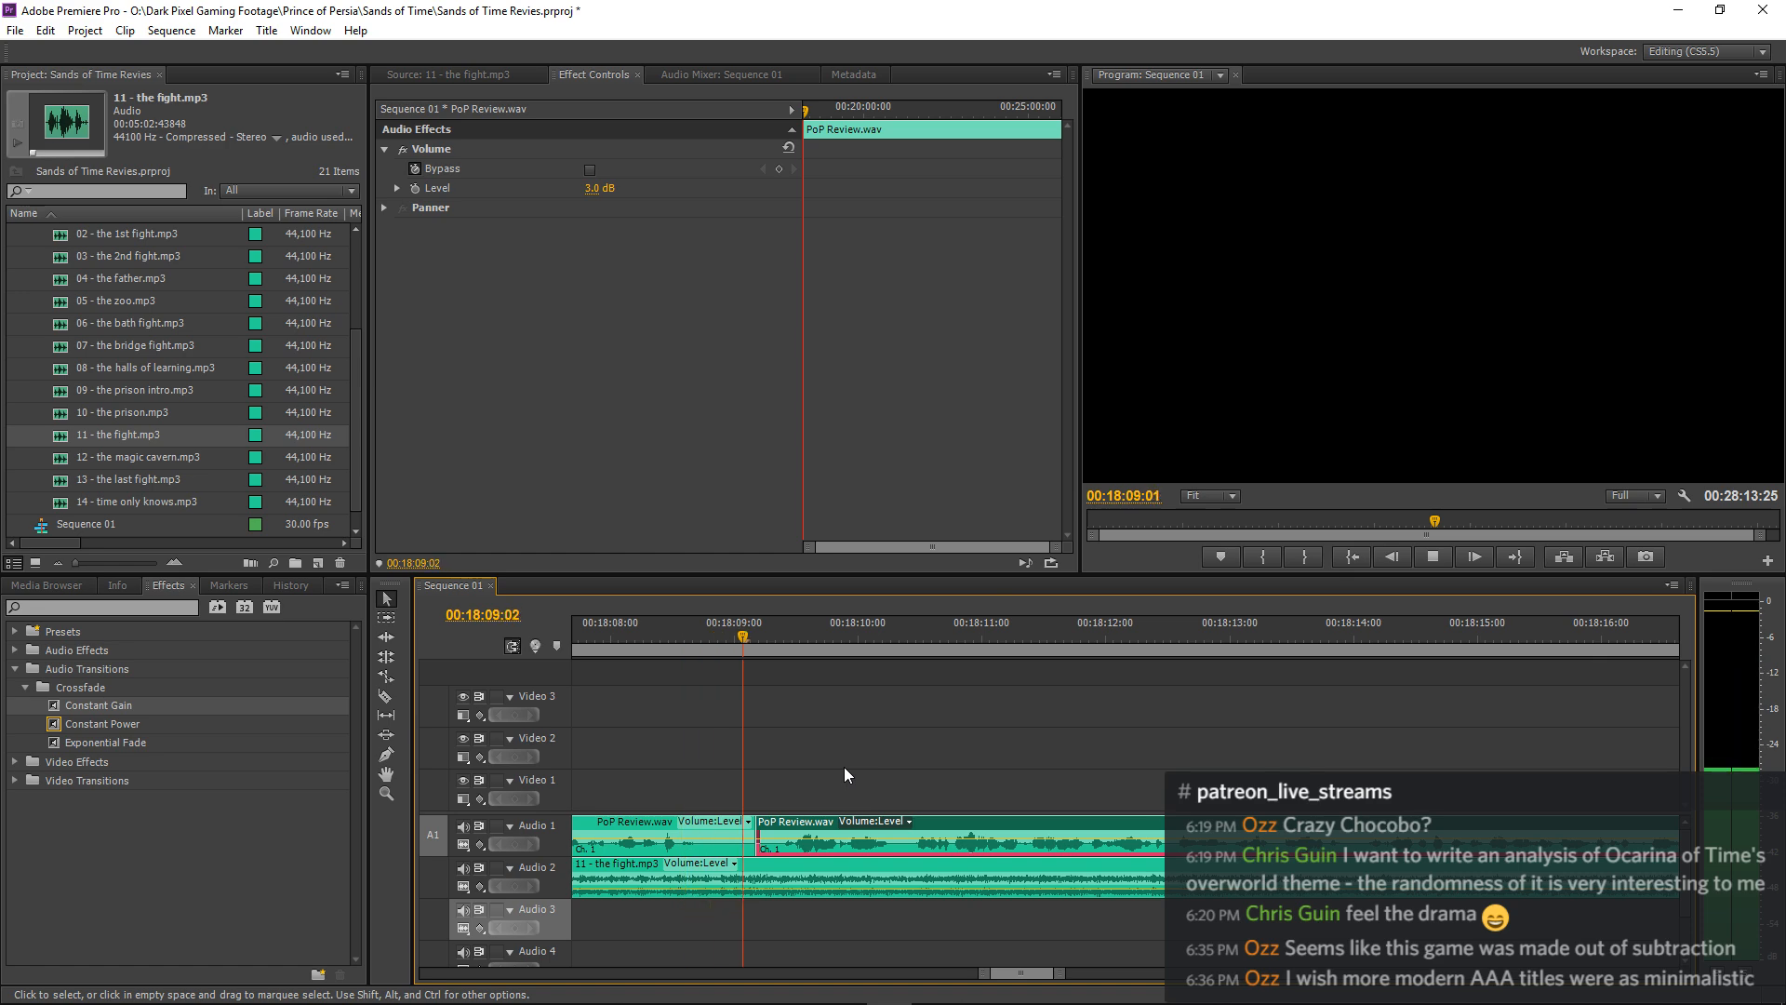
pyautogui.press('-')
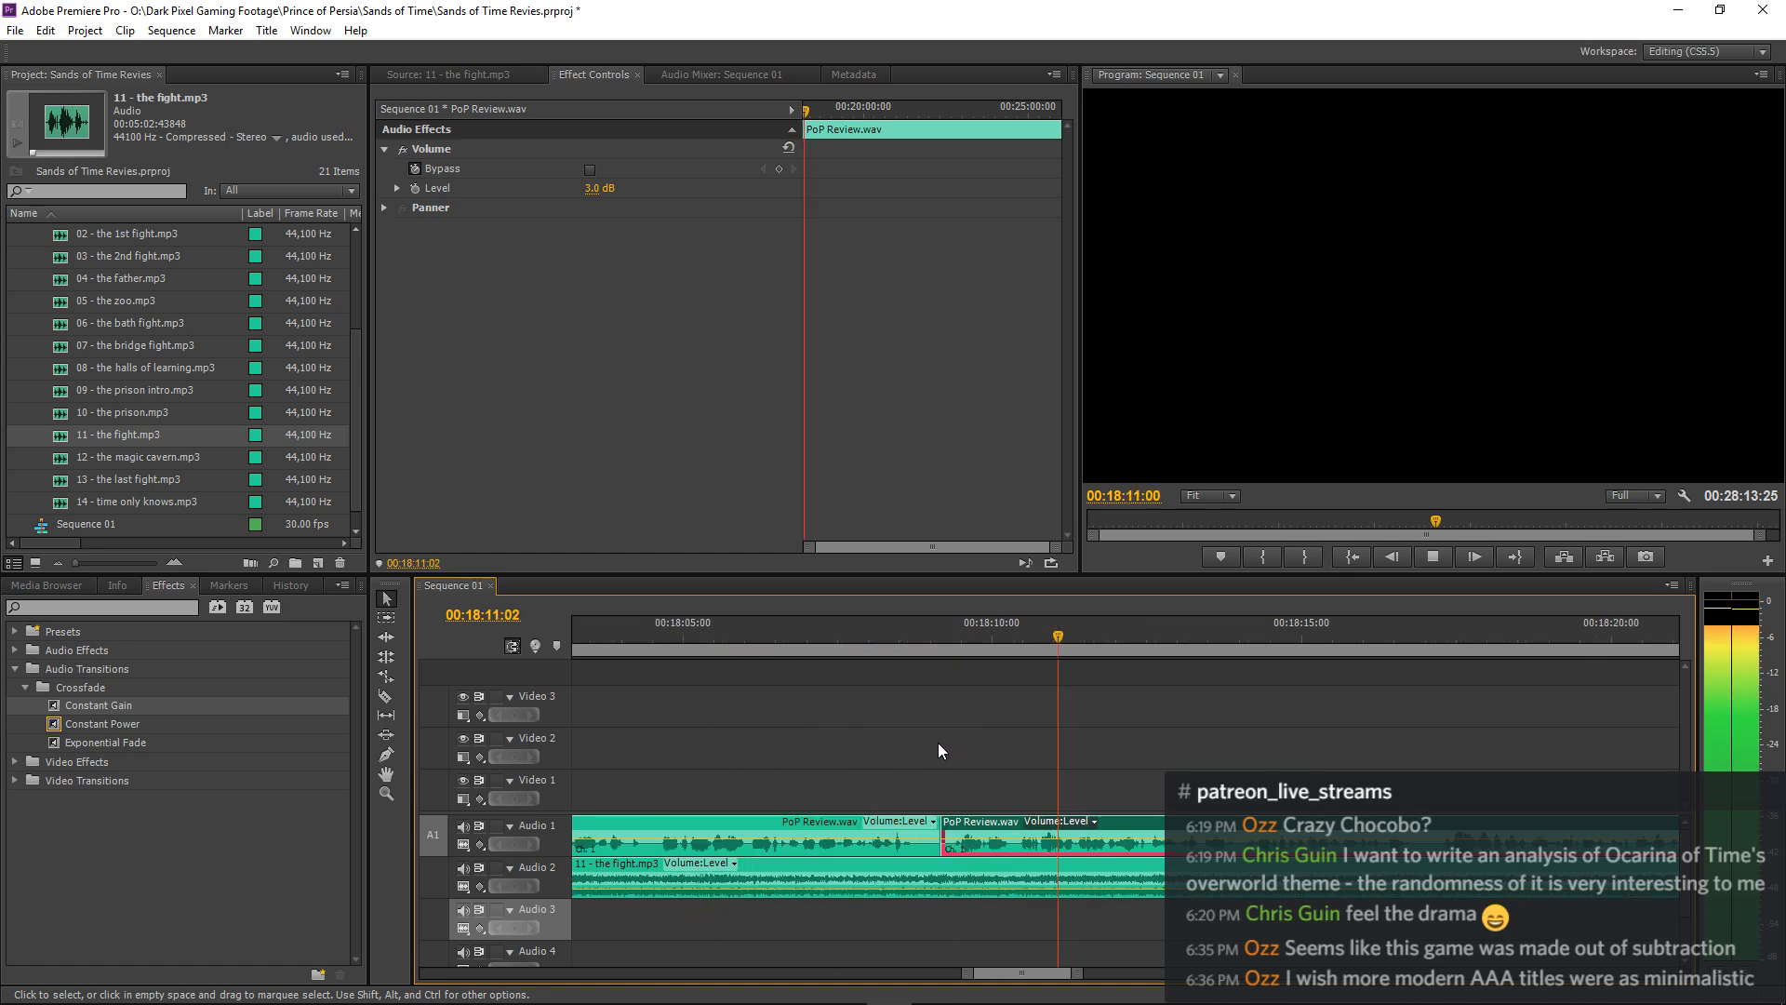
pyautogui.press('-')
pyautogui.press('-')
pyautogui.press('-')
pyautogui.press('-')
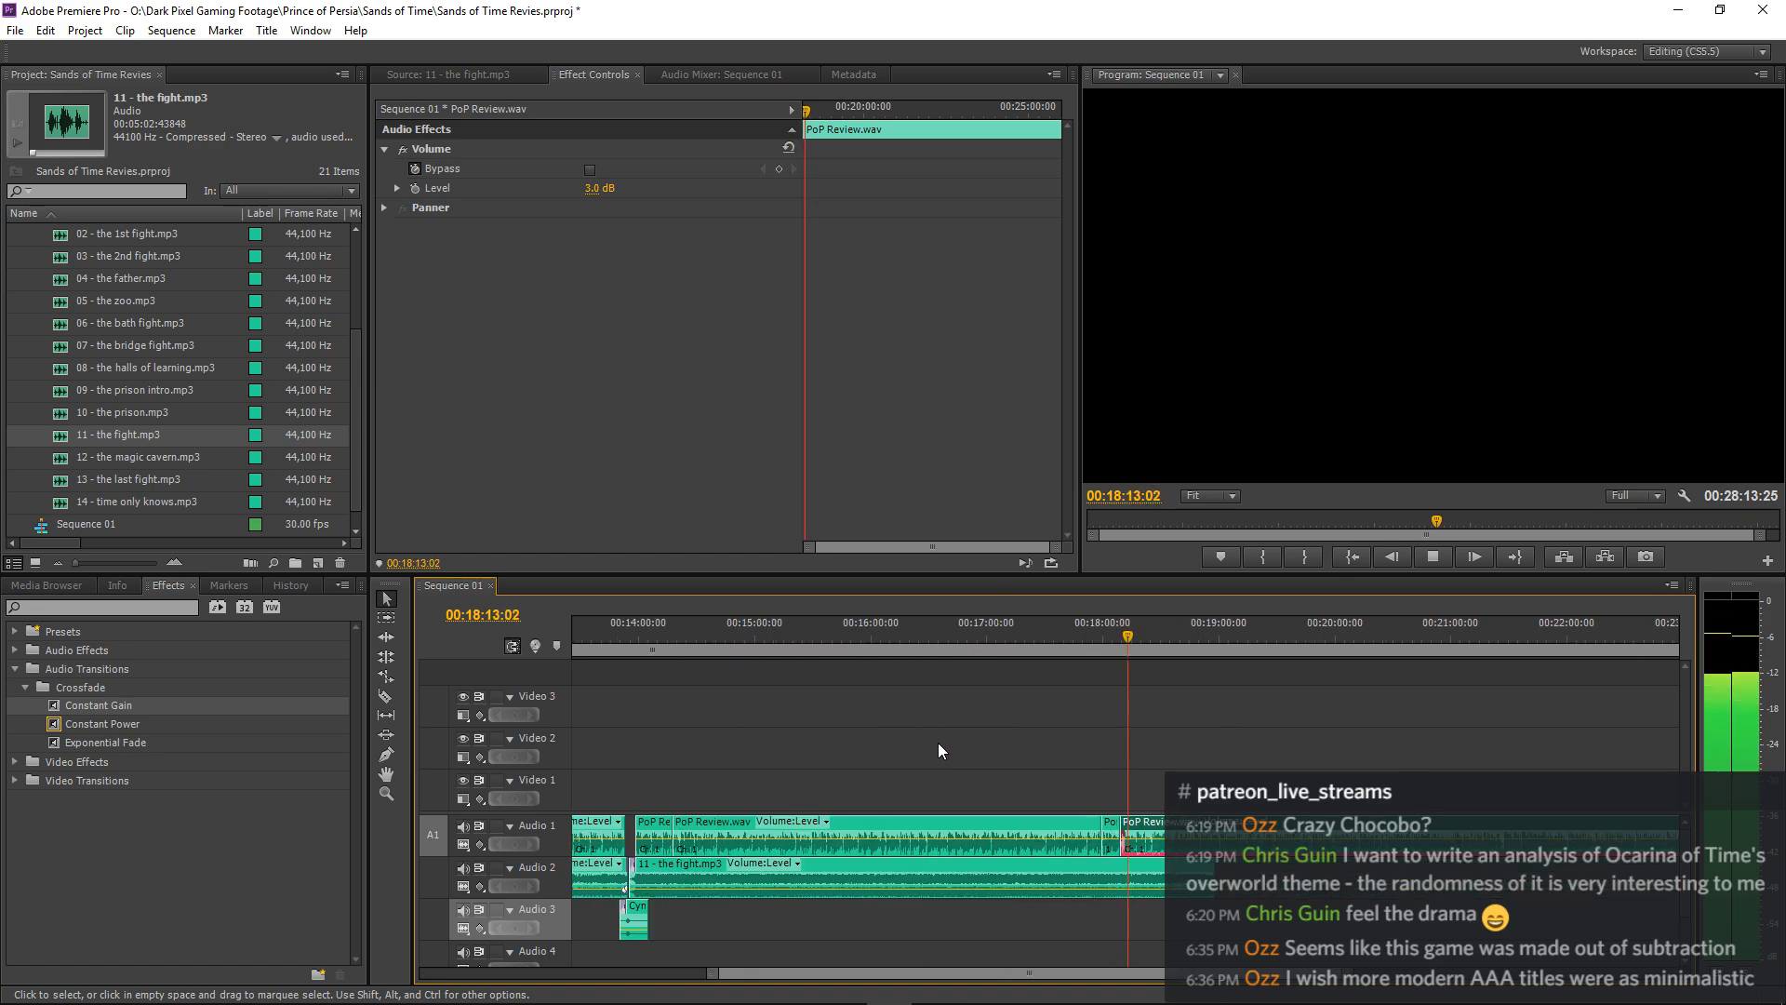
pyautogui.press('-')
pyautogui.press('-')
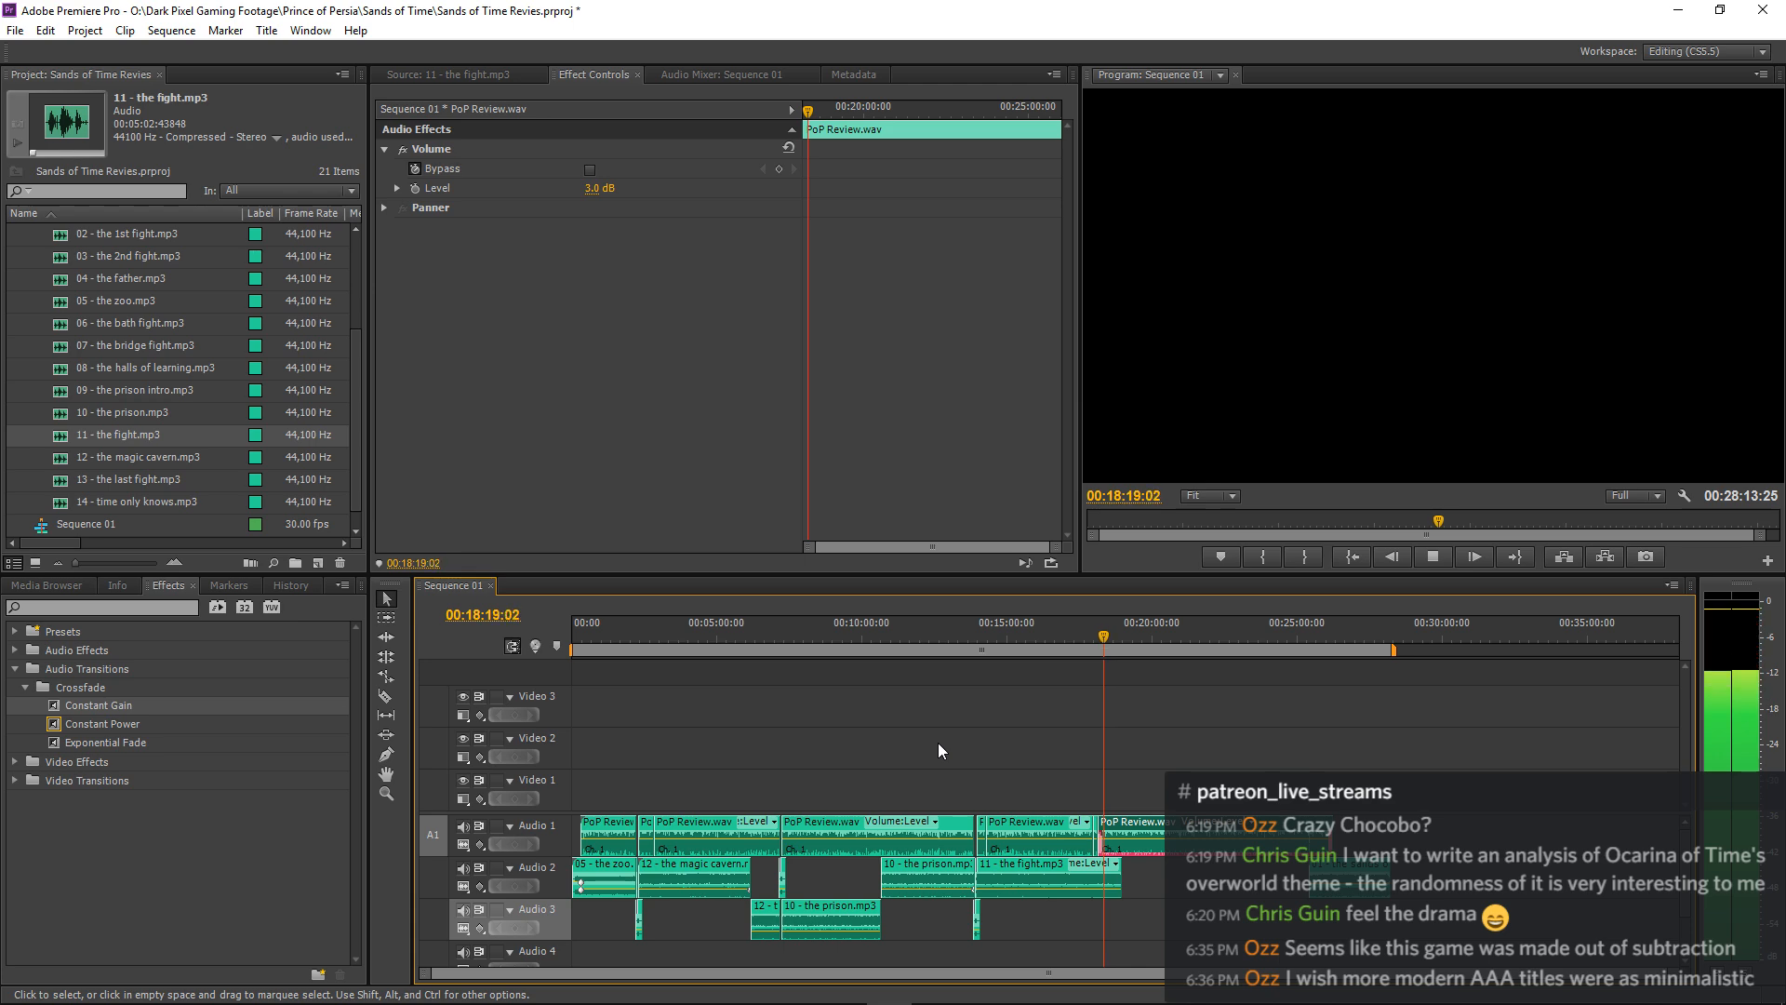
# Keep playing the narration with the fight music through about 00:18:51, examining the waveforms as the music nears its end.
pyautogui.press('=')
pyautogui.press('=')
pyautogui.press('=')
pyautogui.press('=')
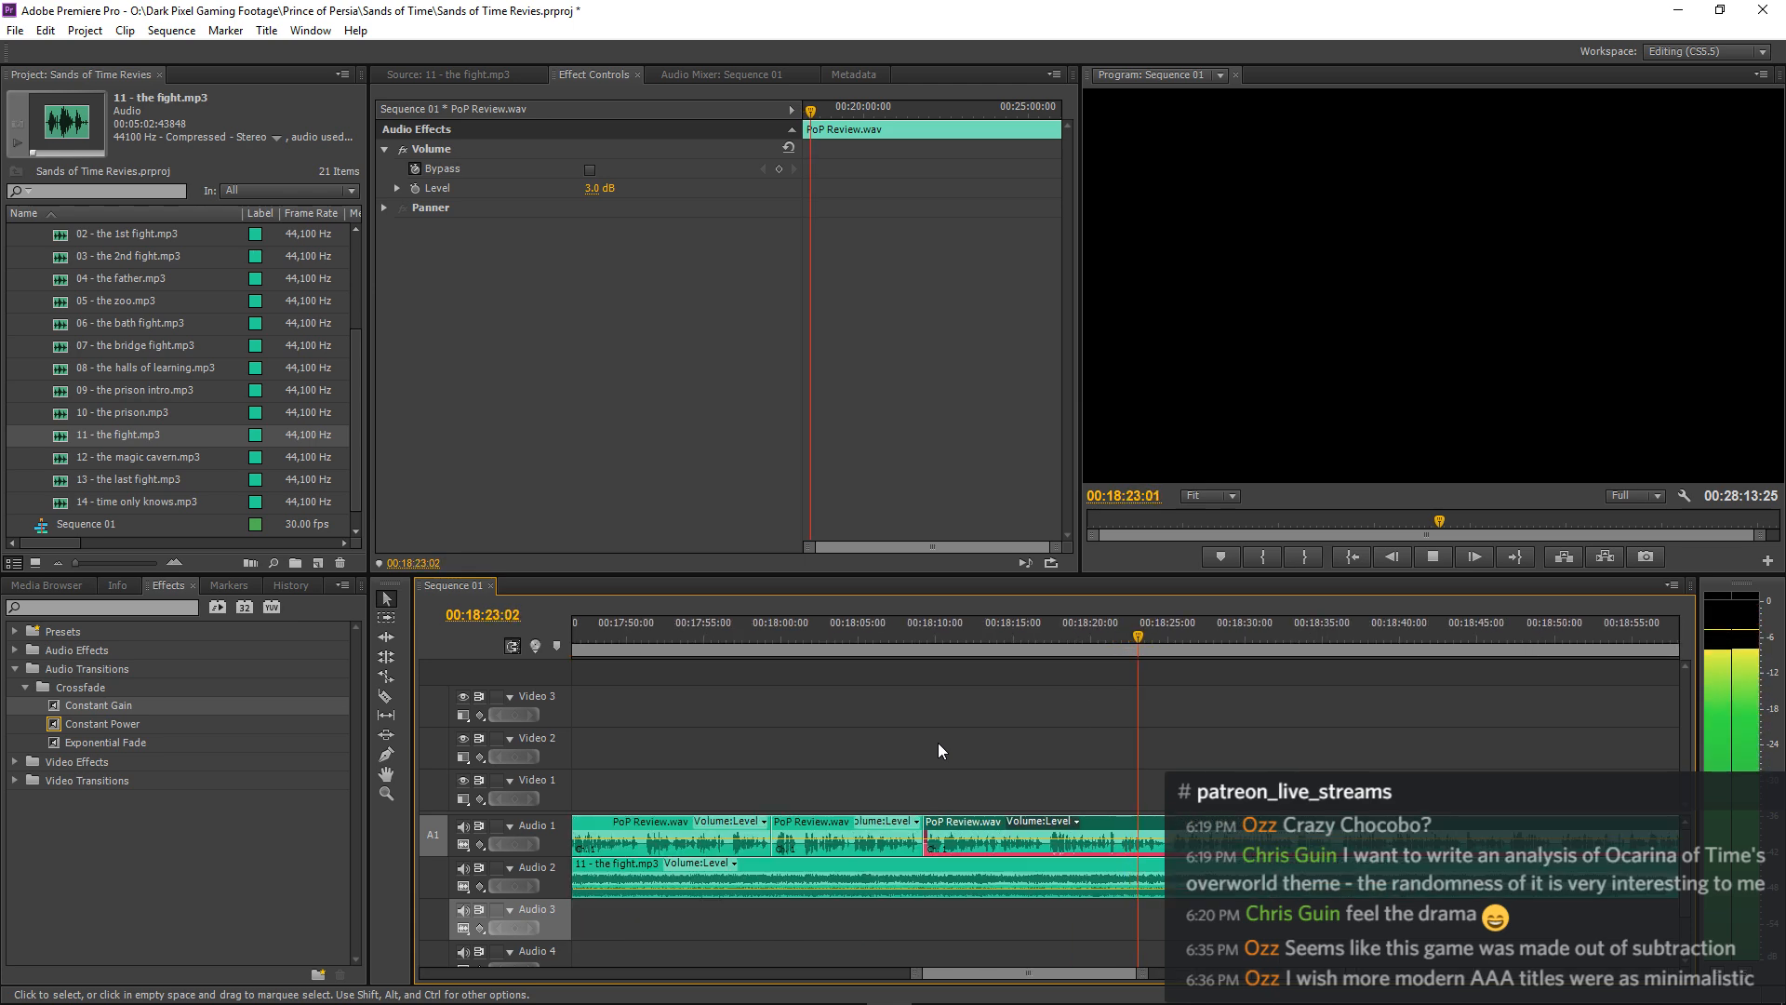
pyautogui.press('=')
pyautogui.press('=')
pyautogui.press('=')
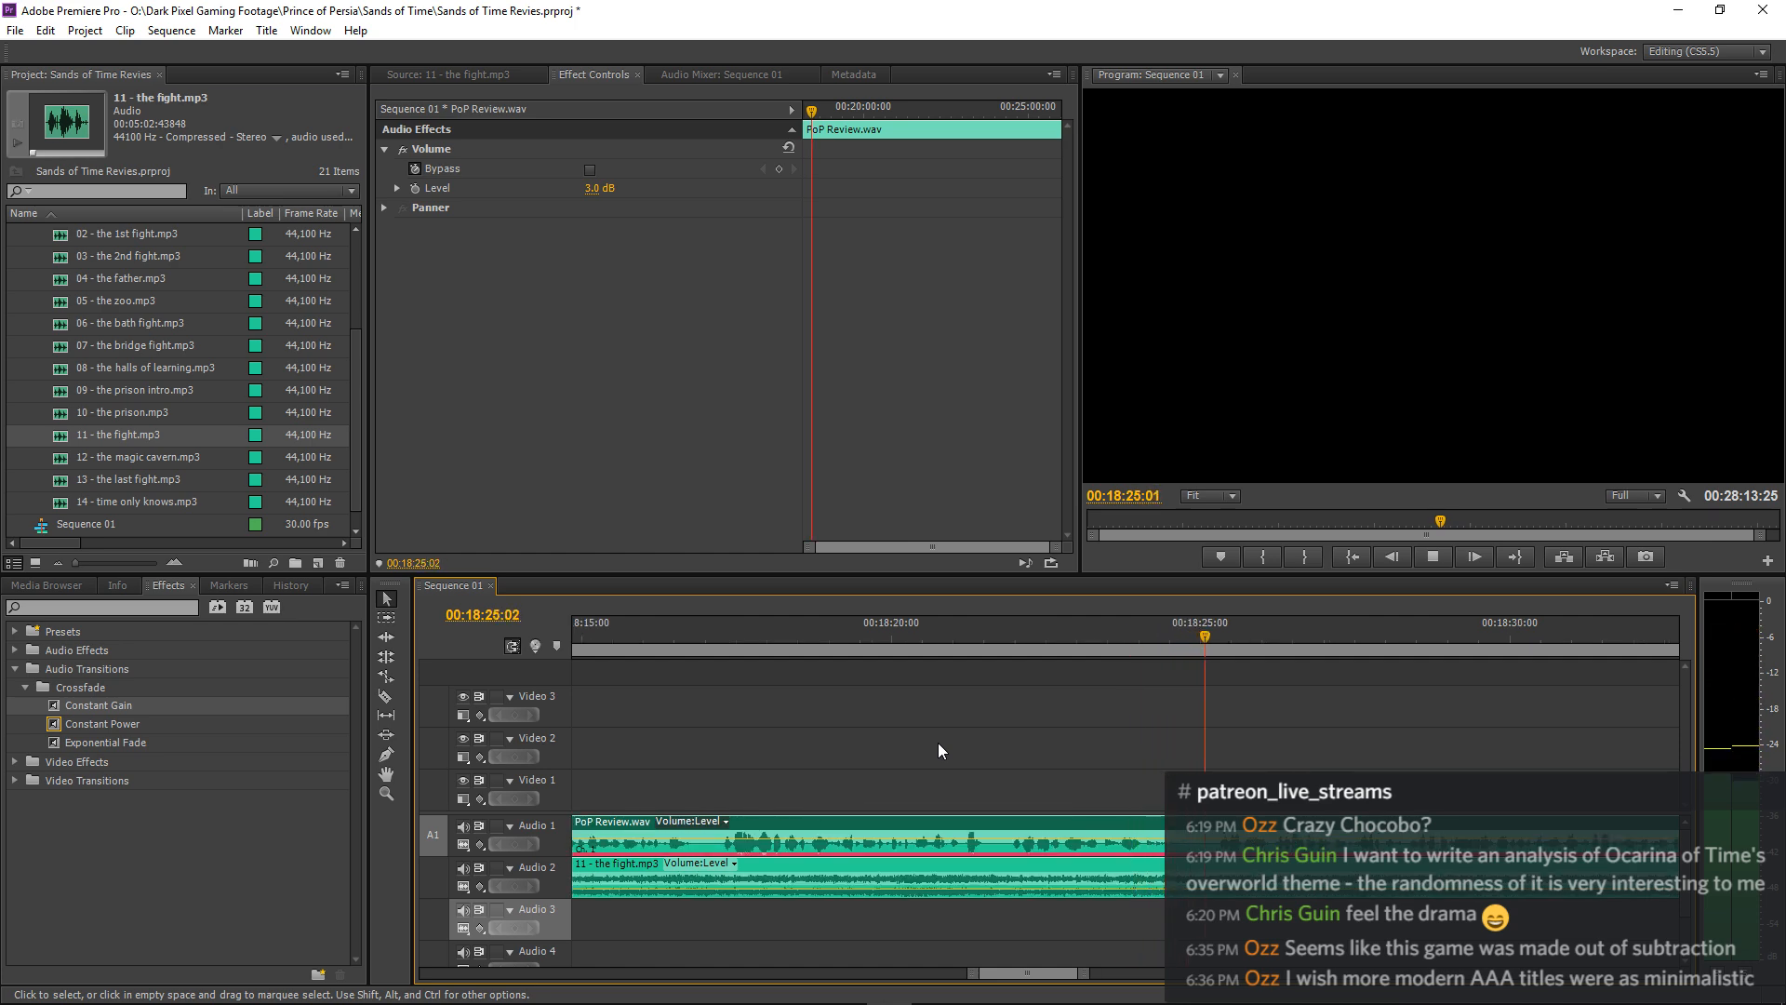
pyautogui.press('-')
pyautogui.press('-')
pyautogui.press('-')
pyautogui.press('-')
pyautogui.press('-')
pyautogui.press('-')
pyautogui.press('-')
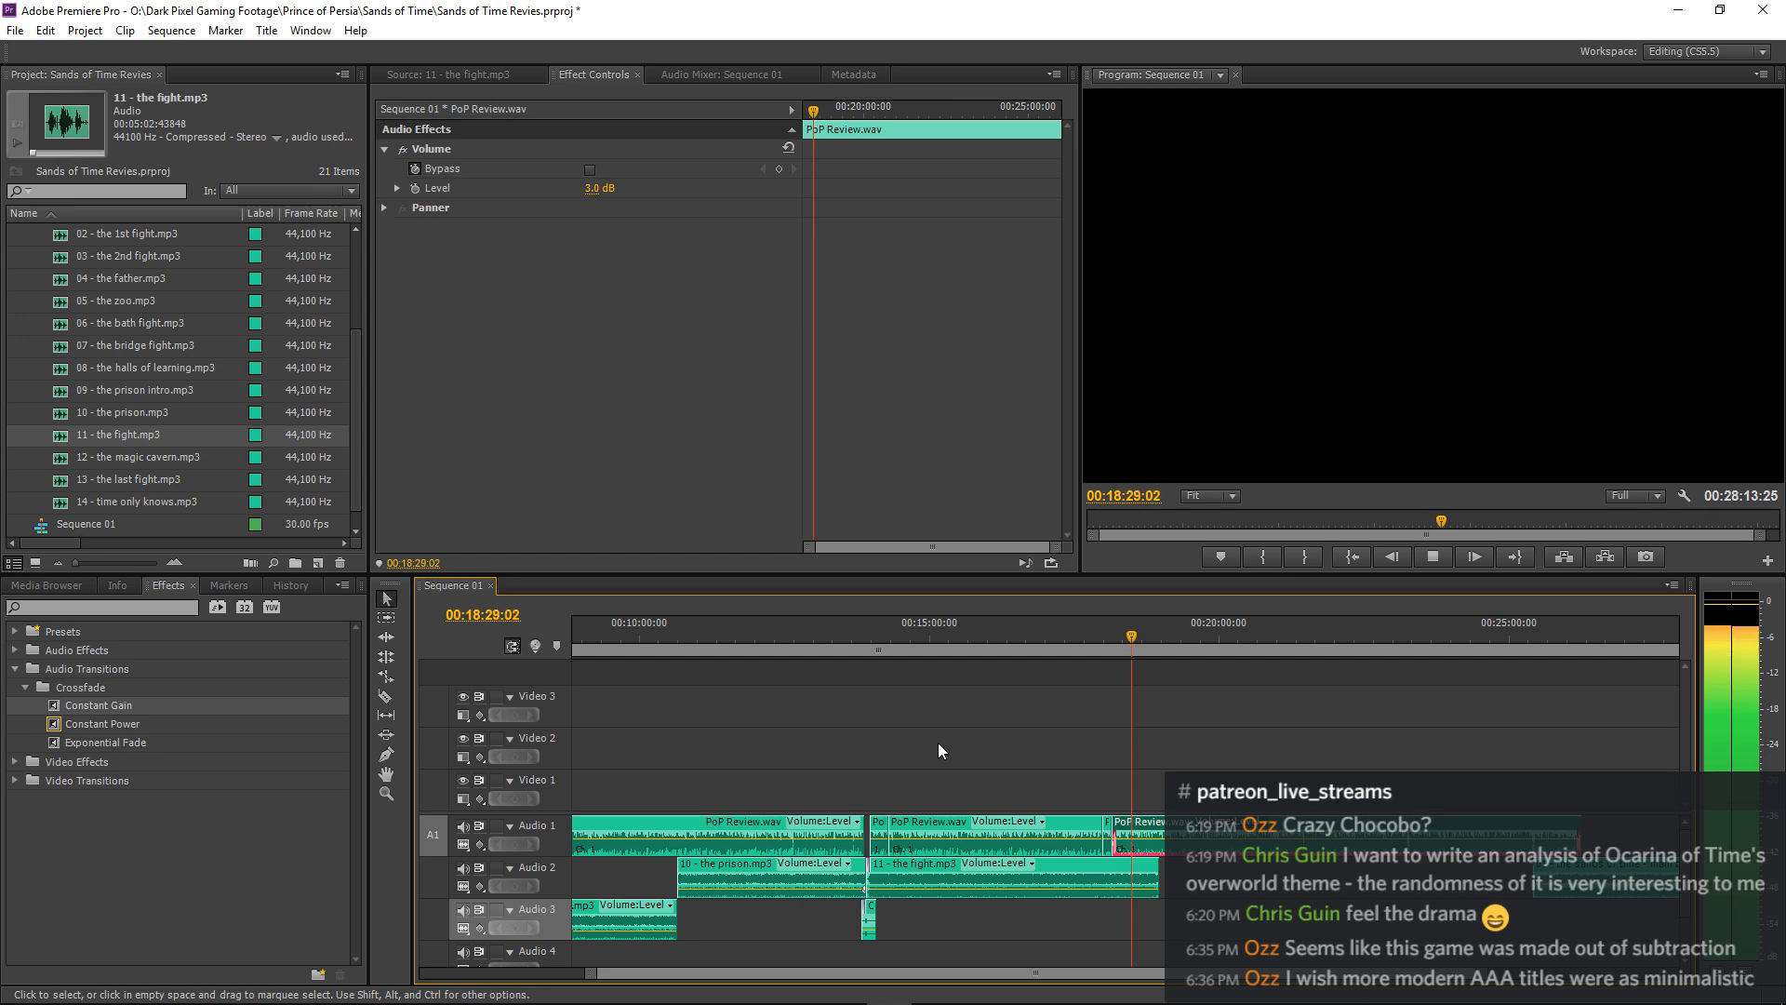
pyautogui.press('=')
pyautogui.press('=')
pyautogui.press('=')
pyautogui.press('=')
pyautogui.press('=')
pyautogui.press('=')
pyautogui.press('=')
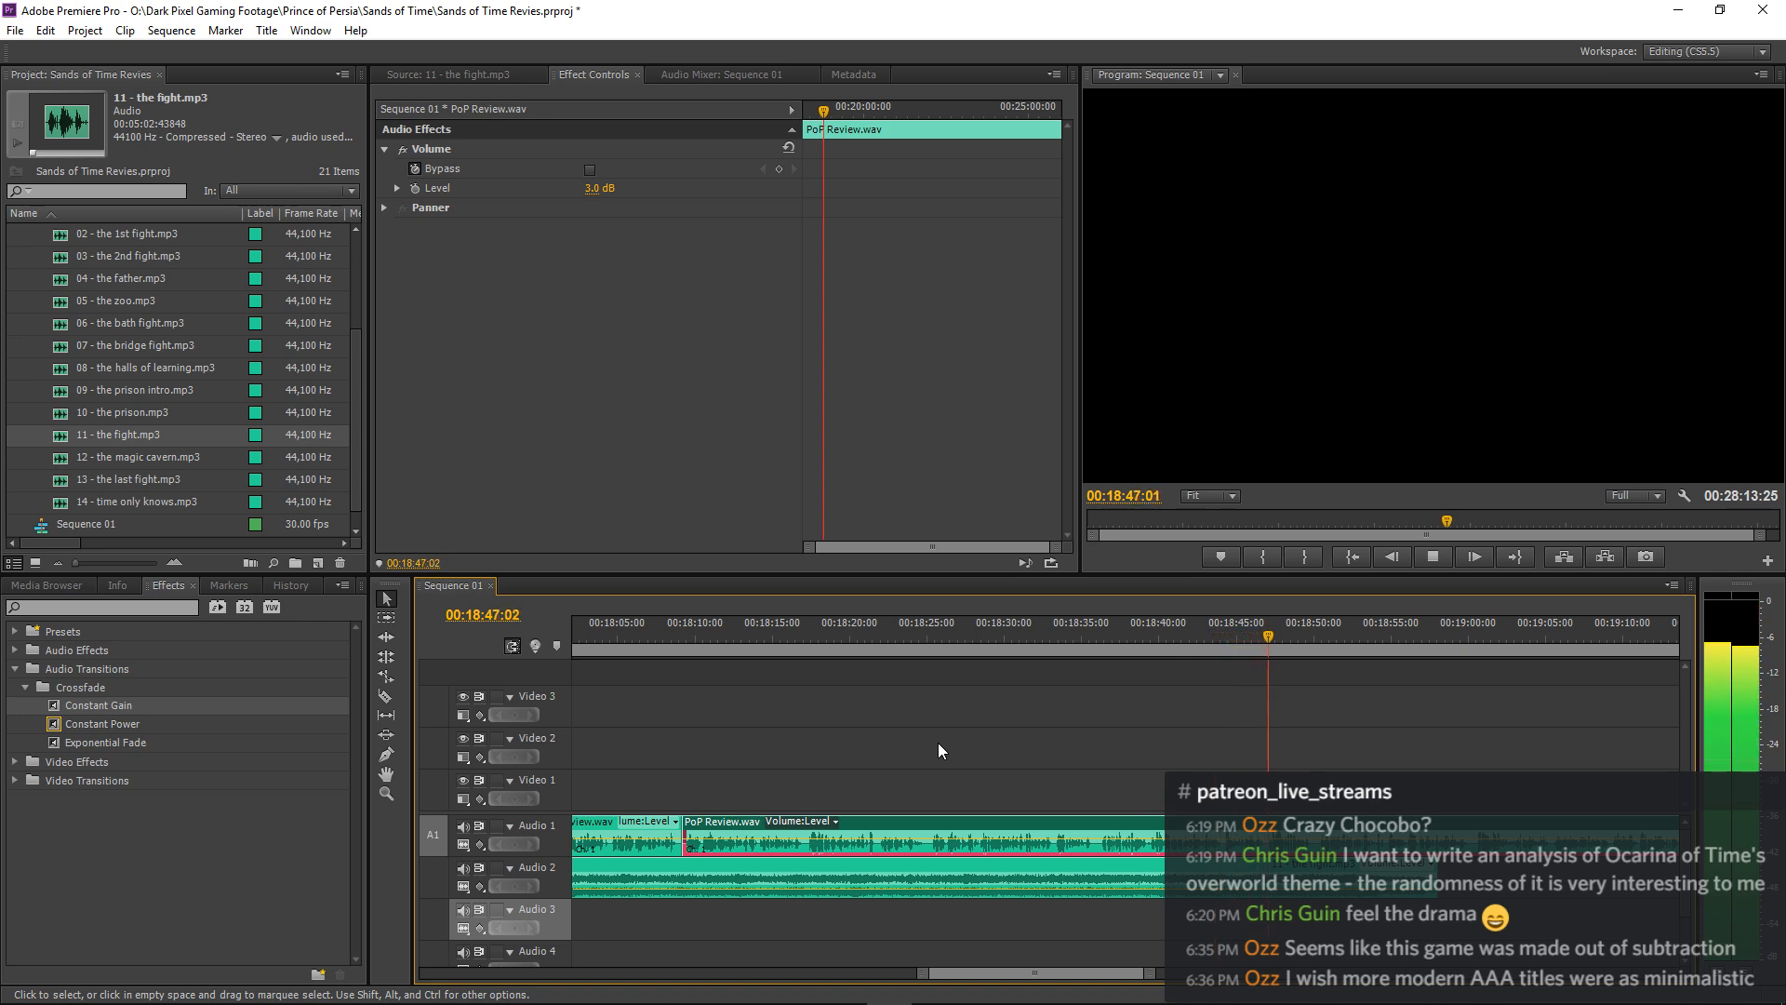
pyautogui.press('=')
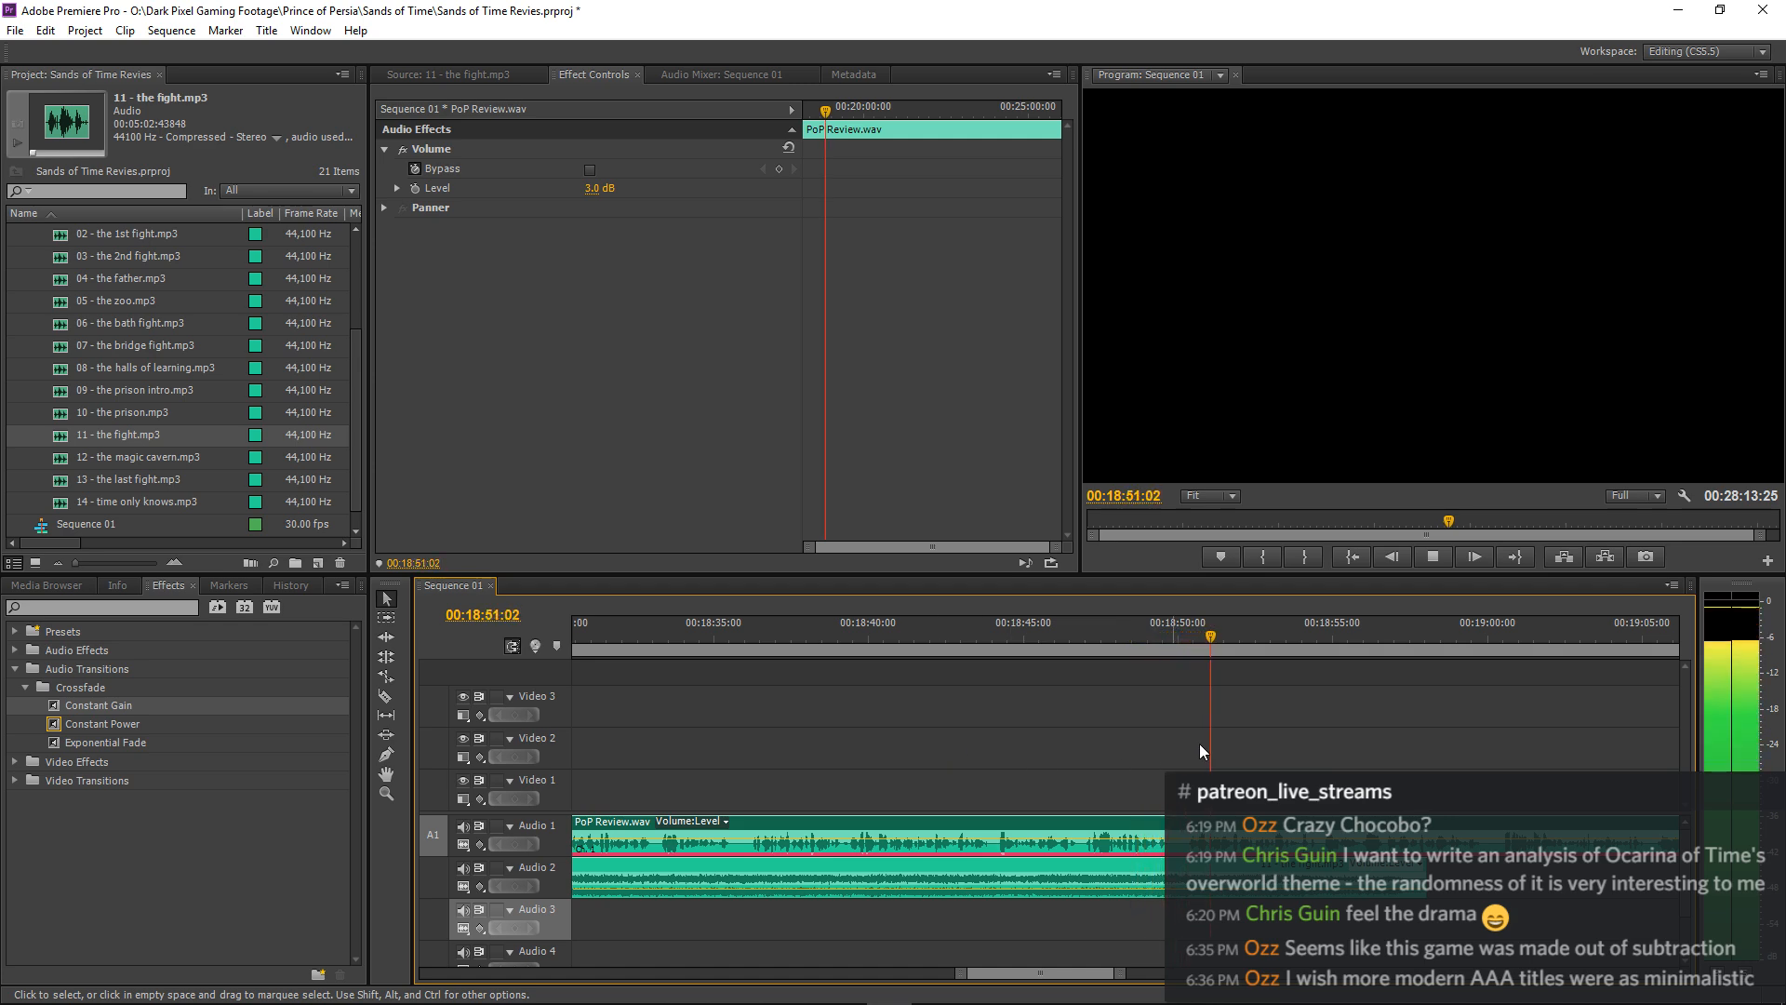
# Stop playback and cut 11 - the fight.mp3 at about 00:18:53:12, removing the remainder of the music clip.
pyautogui.click(1397, 675)
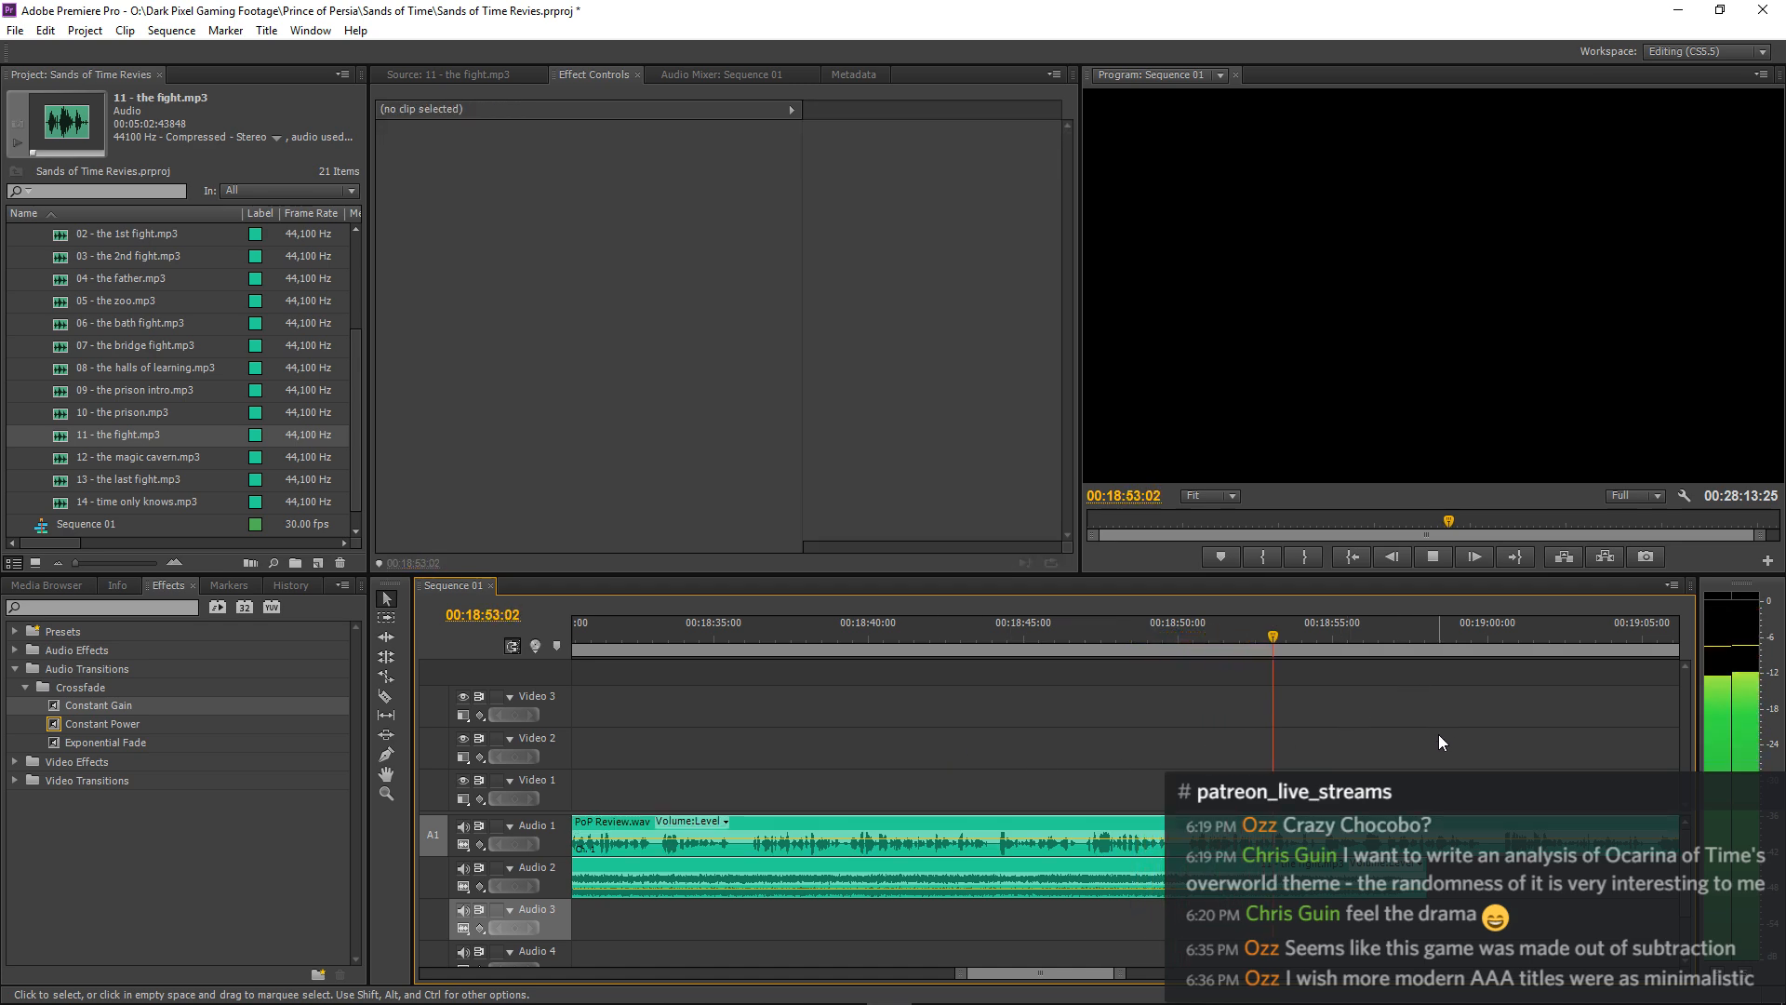
pyautogui.press('space')
pyautogui.press('c')
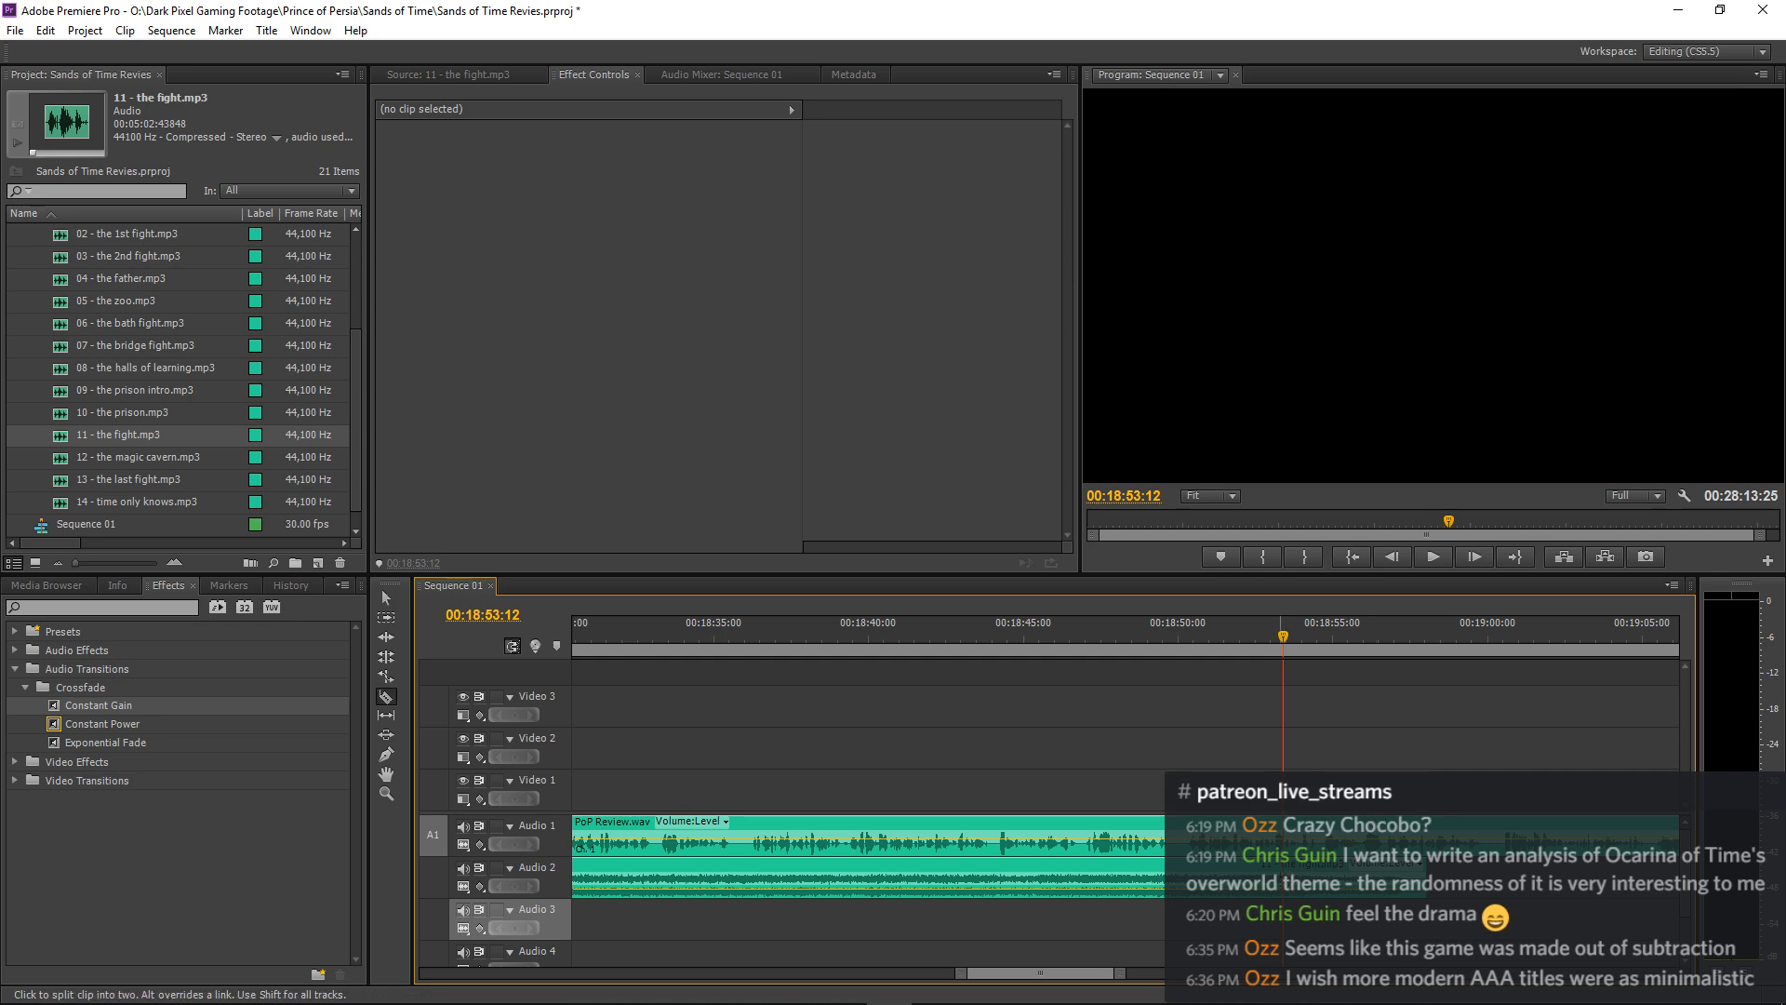
pyautogui.press('v')
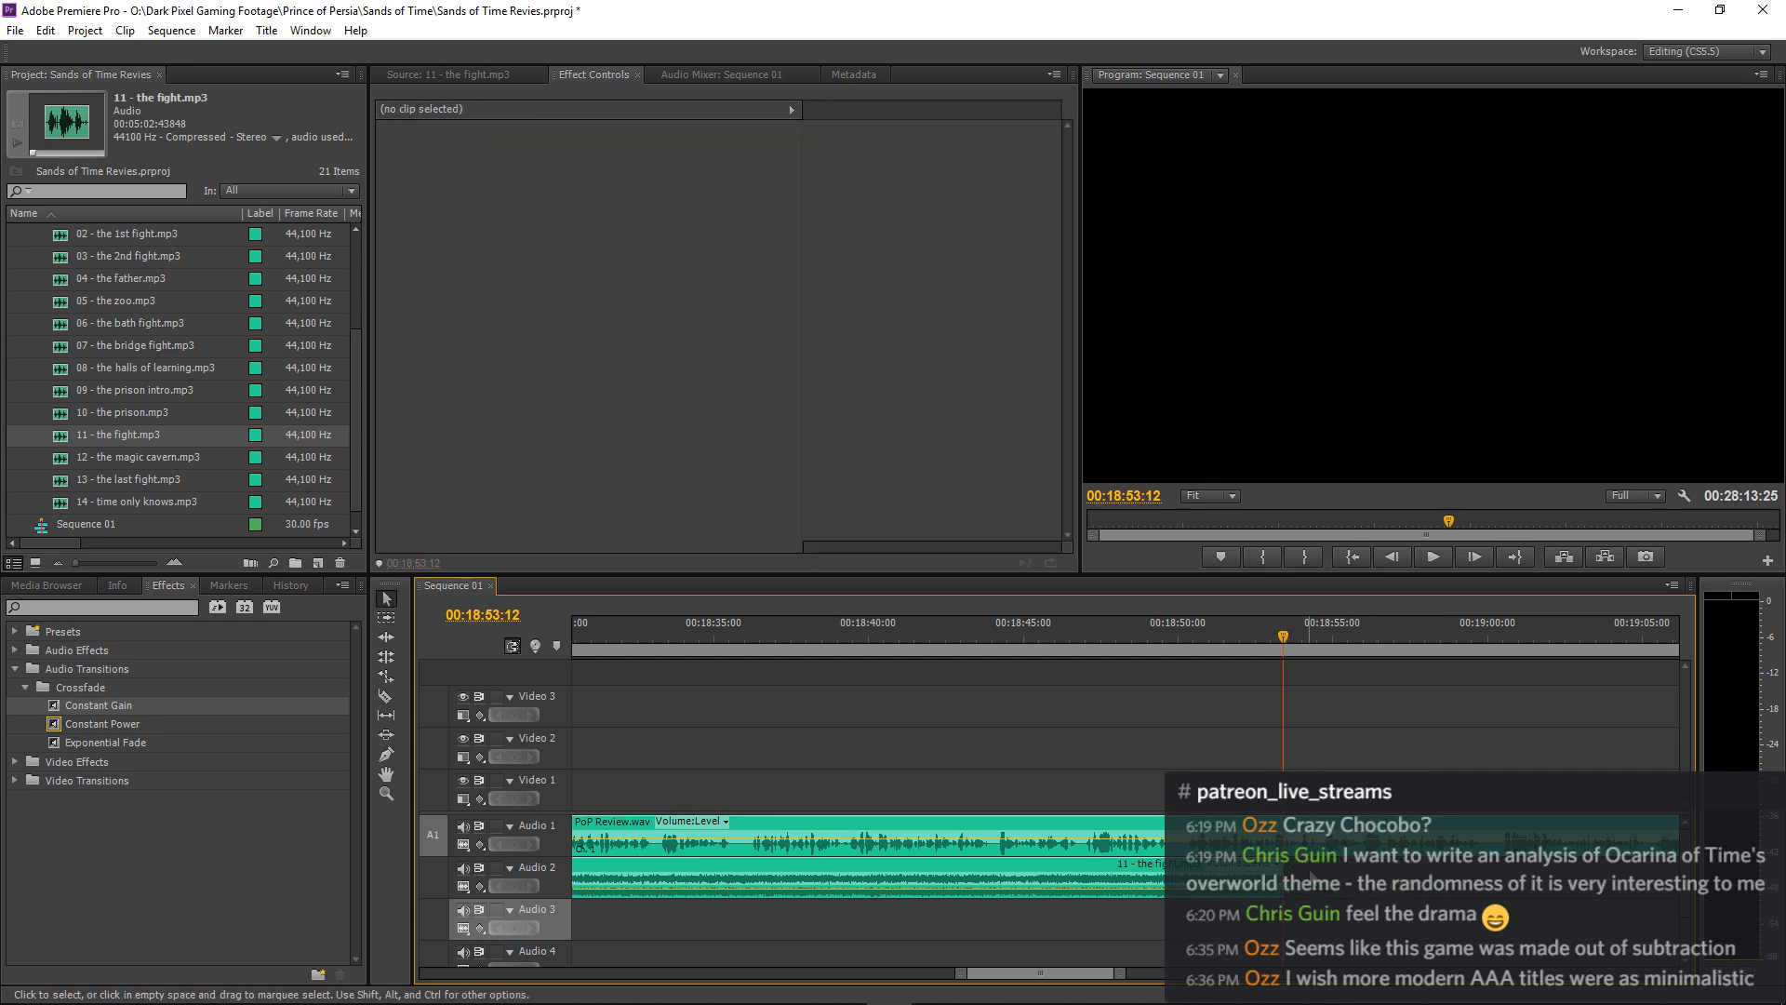
# Copy the 11 - the fight.mp3 clip from Audio 2 and paste it onto Audio 3 at 00:18:57:08.
pyautogui.press('space')
pyautogui.press('-')
pyautogui.press('-')
pyautogui.press('-')
pyautogui.press('-')
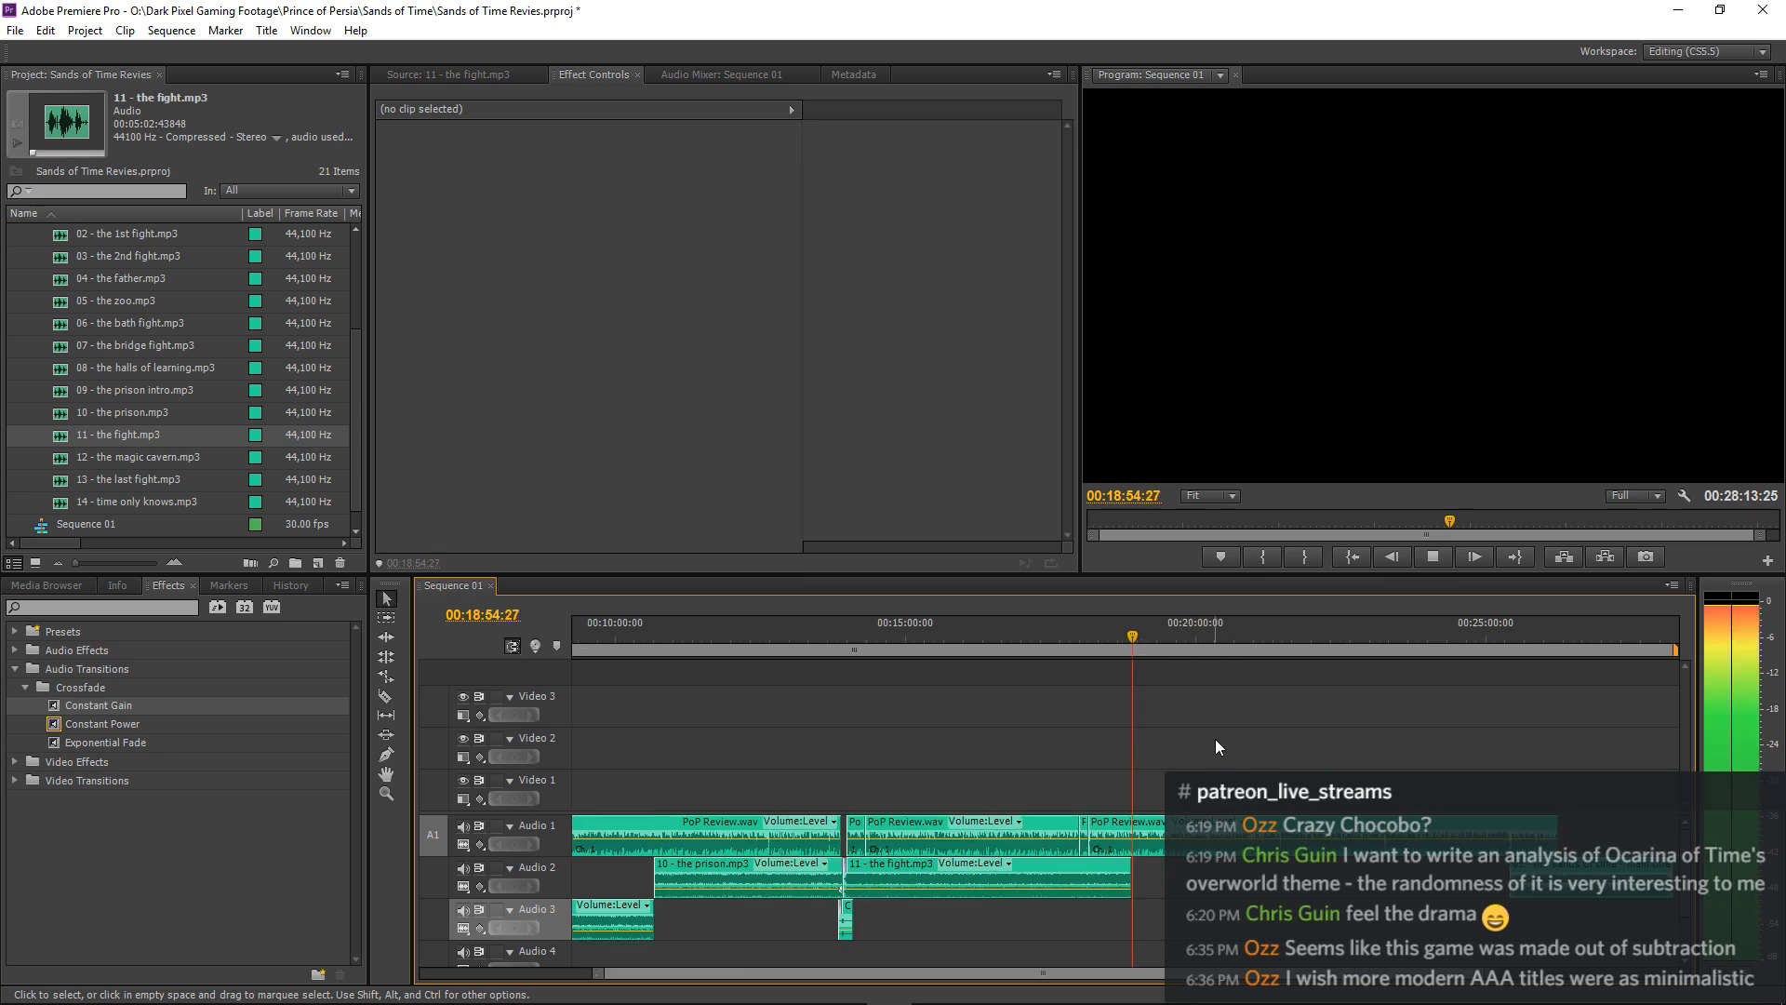
pyautogui.press('-')
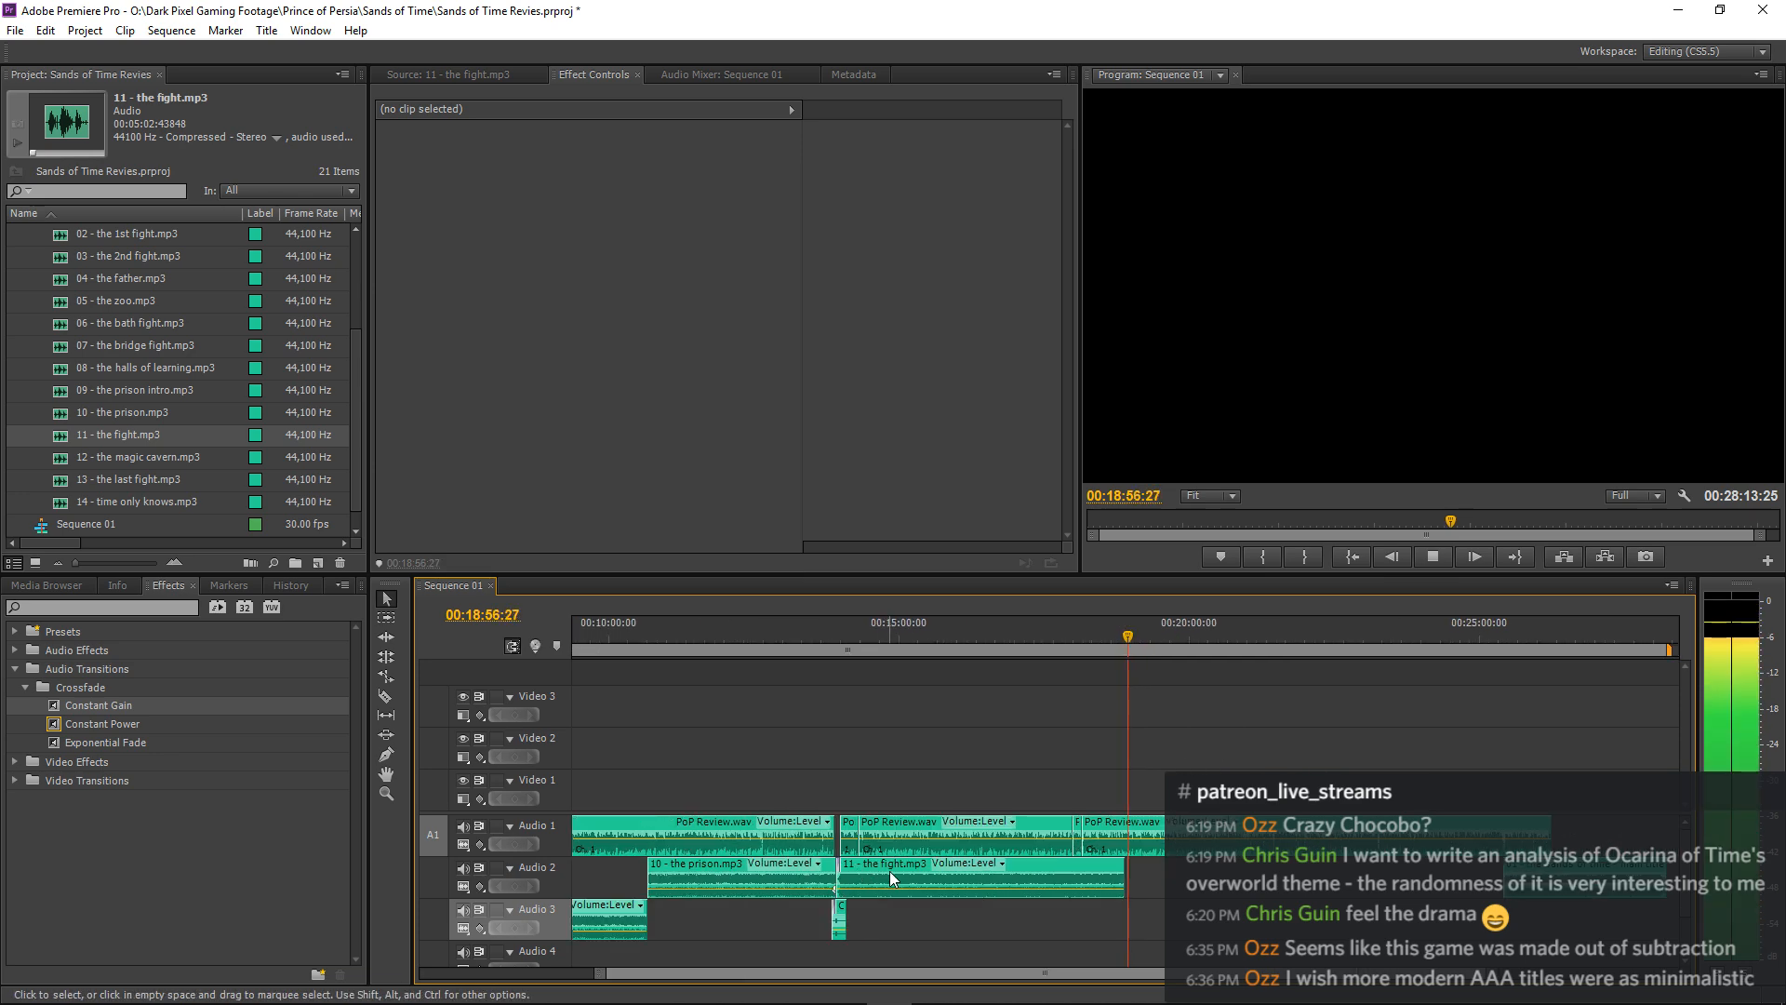
pyautogui.press('space')
pyautogui.click(895, 871)
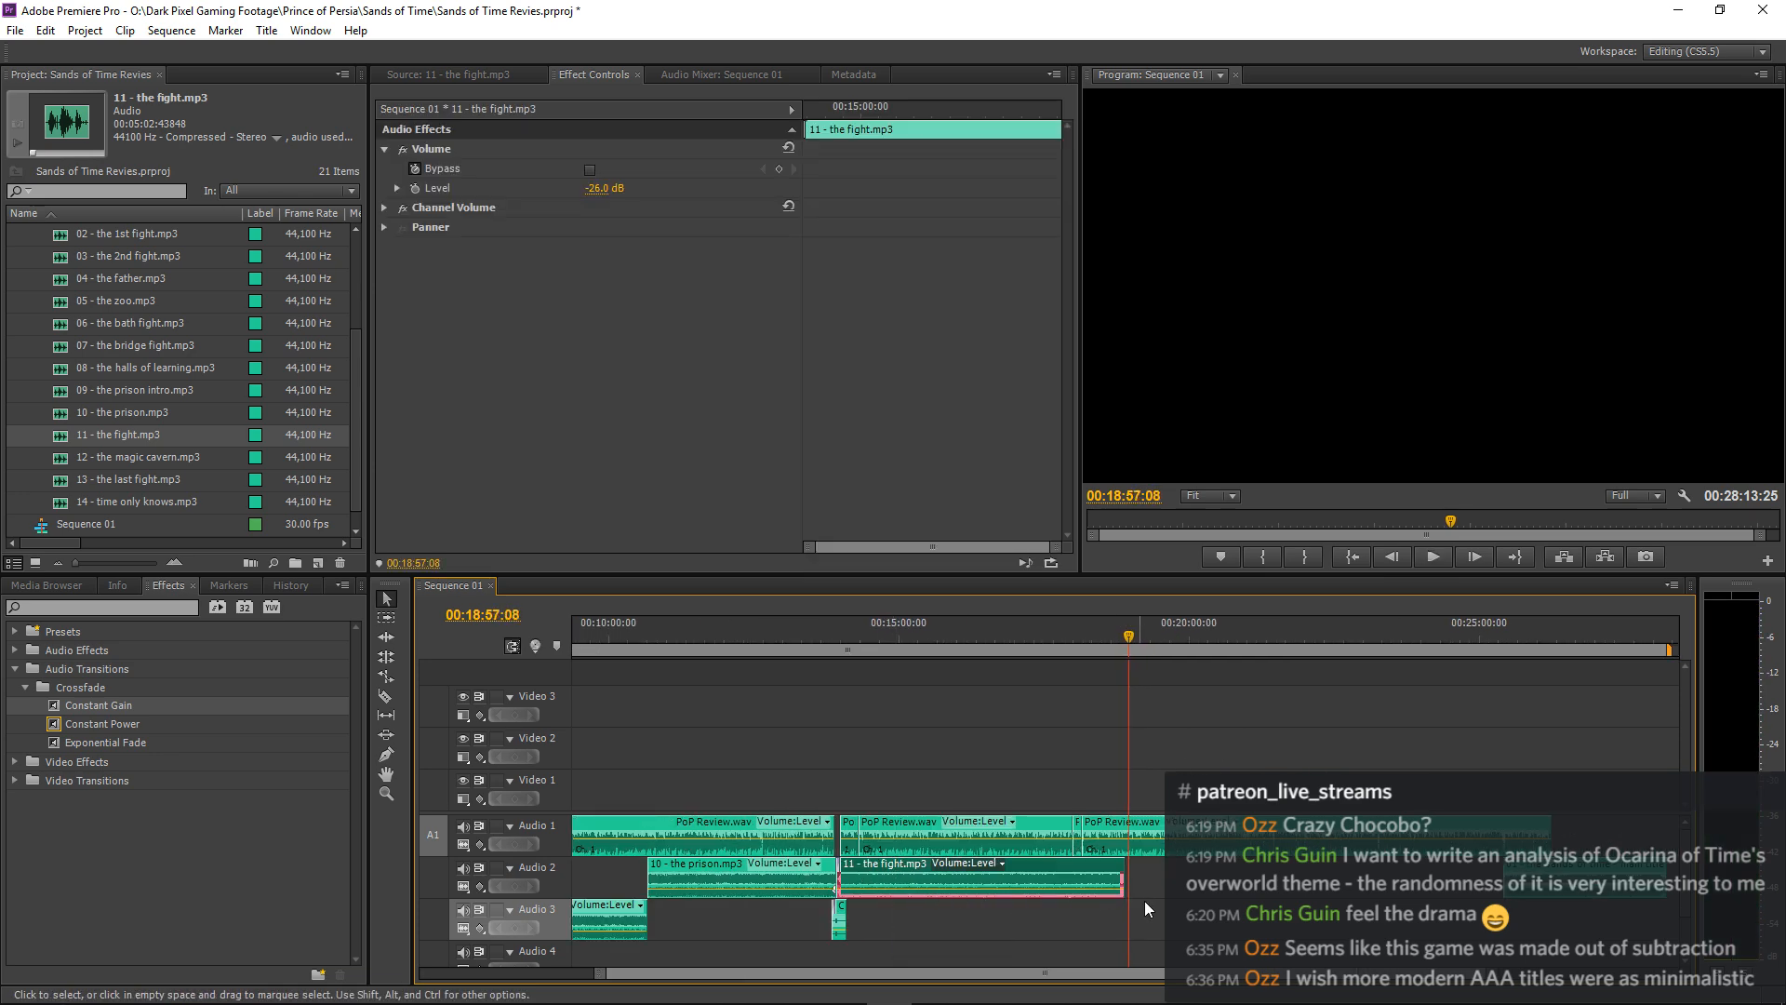
pyautogui.hotkey('ctrl', 'c')
pyautogui.hotkey('ctrl', 'v')
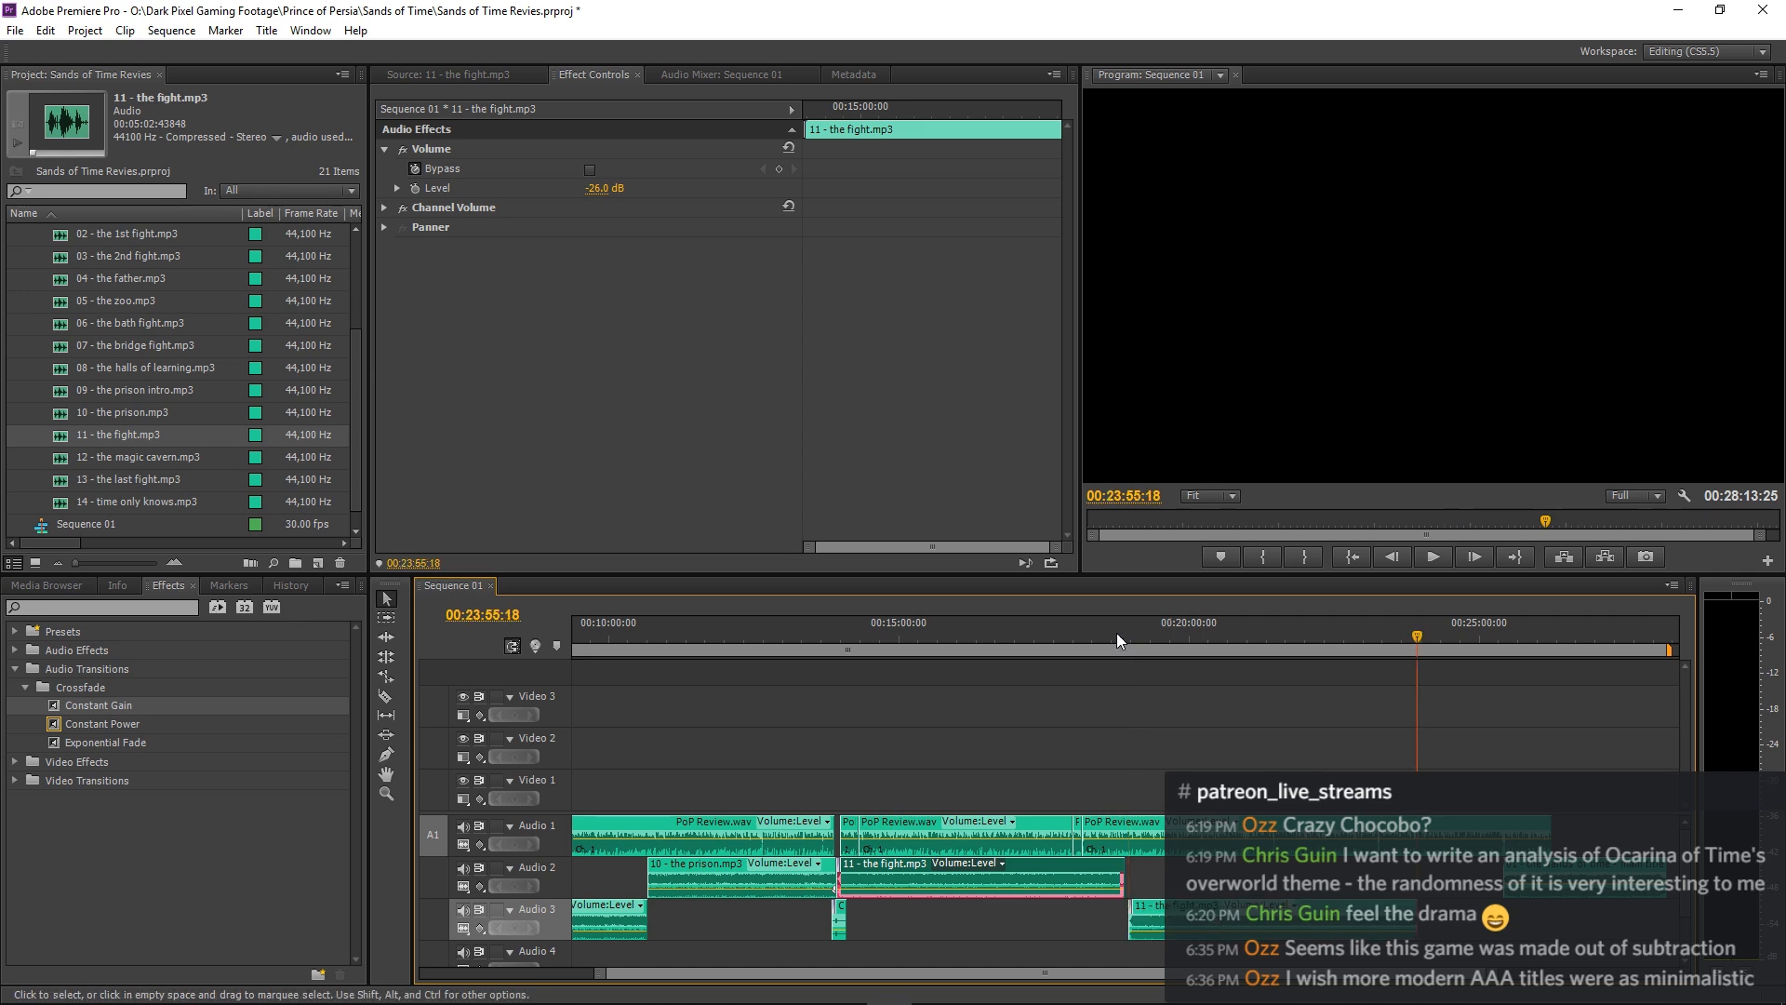
# Delete the pasted fight clip's opening transition and move the clip onto Audio 2, directly after the first fight clip.
pyautogui.click(1117, 633)
pyautogui.press('=')
pyautogui.press('=')
pyautogui.press('=')
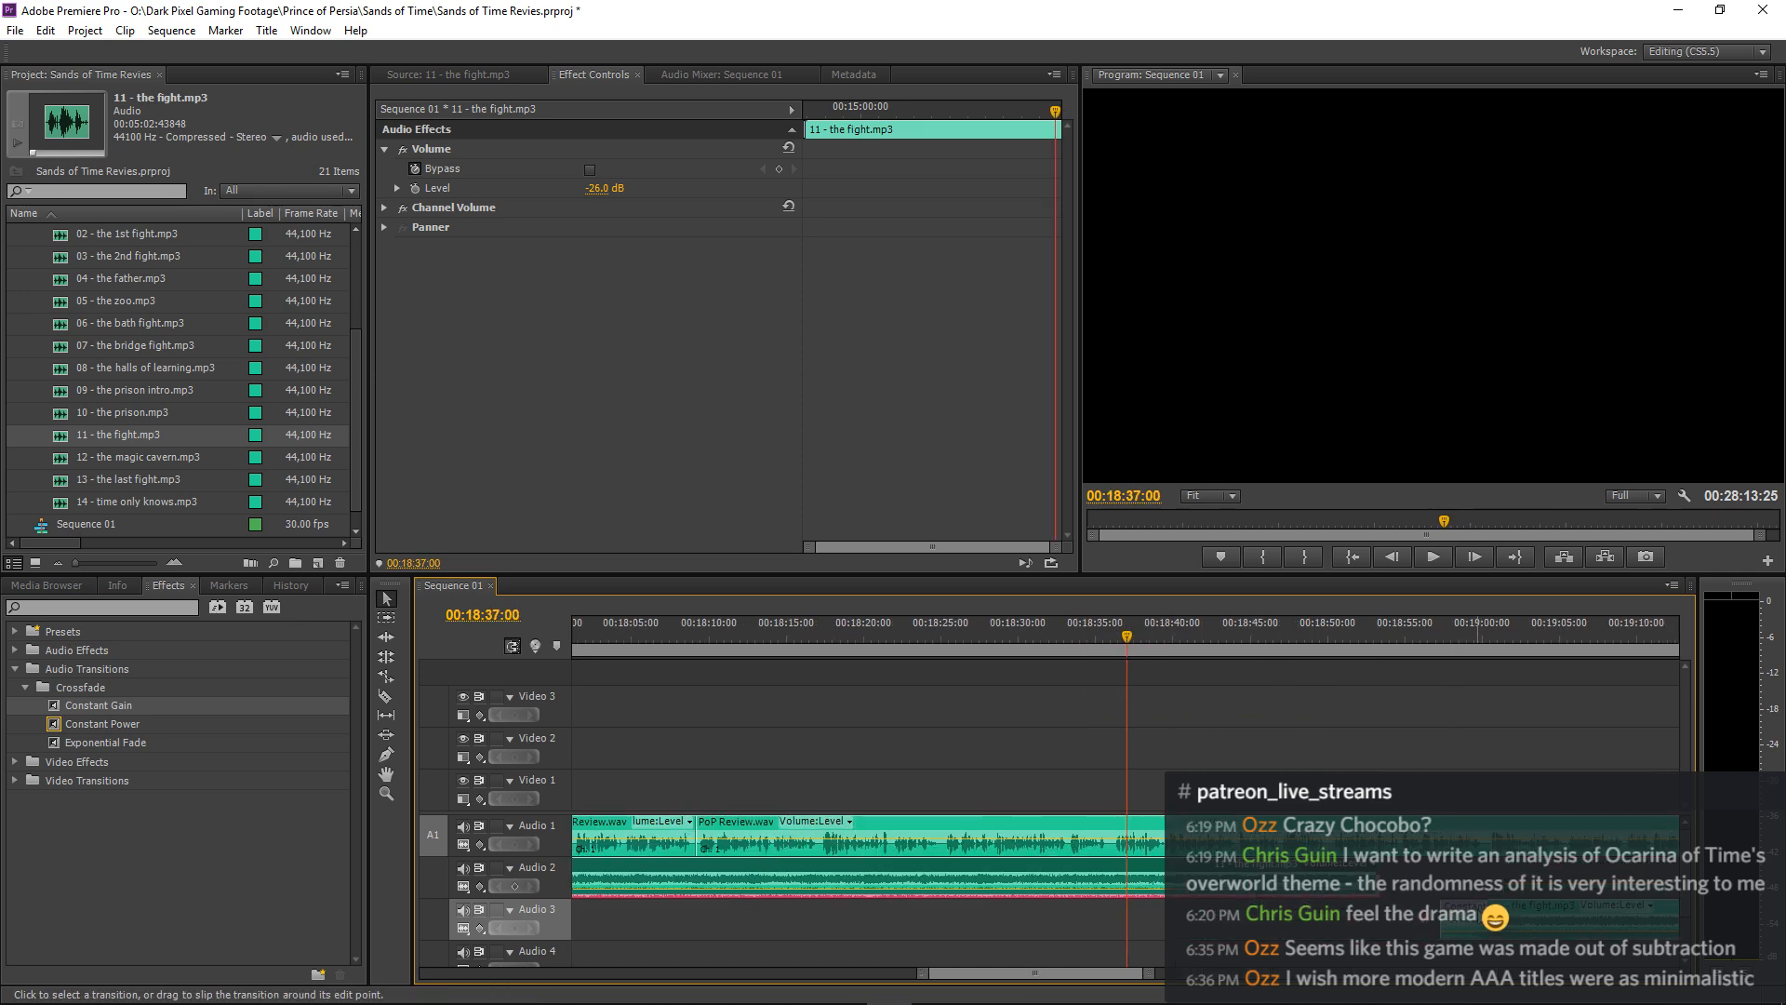
pyautogui.click(1477, 916)
pyautogui.press('Delete')
pyautogui.moveTo(1447, 917)
pyautogui.mouseDown()
pyautogui.moveTo(1490, 917)
pyautogui.moveTo(1460, 888)
pyautogui.moveTo(1431, 893)
pyautogui.mouseUp()
# Play across the join between the two fight music clips near 00:18:53 to check the loop's timing.
pyautogui.click(1334, 625)
pyautogui.press('space')
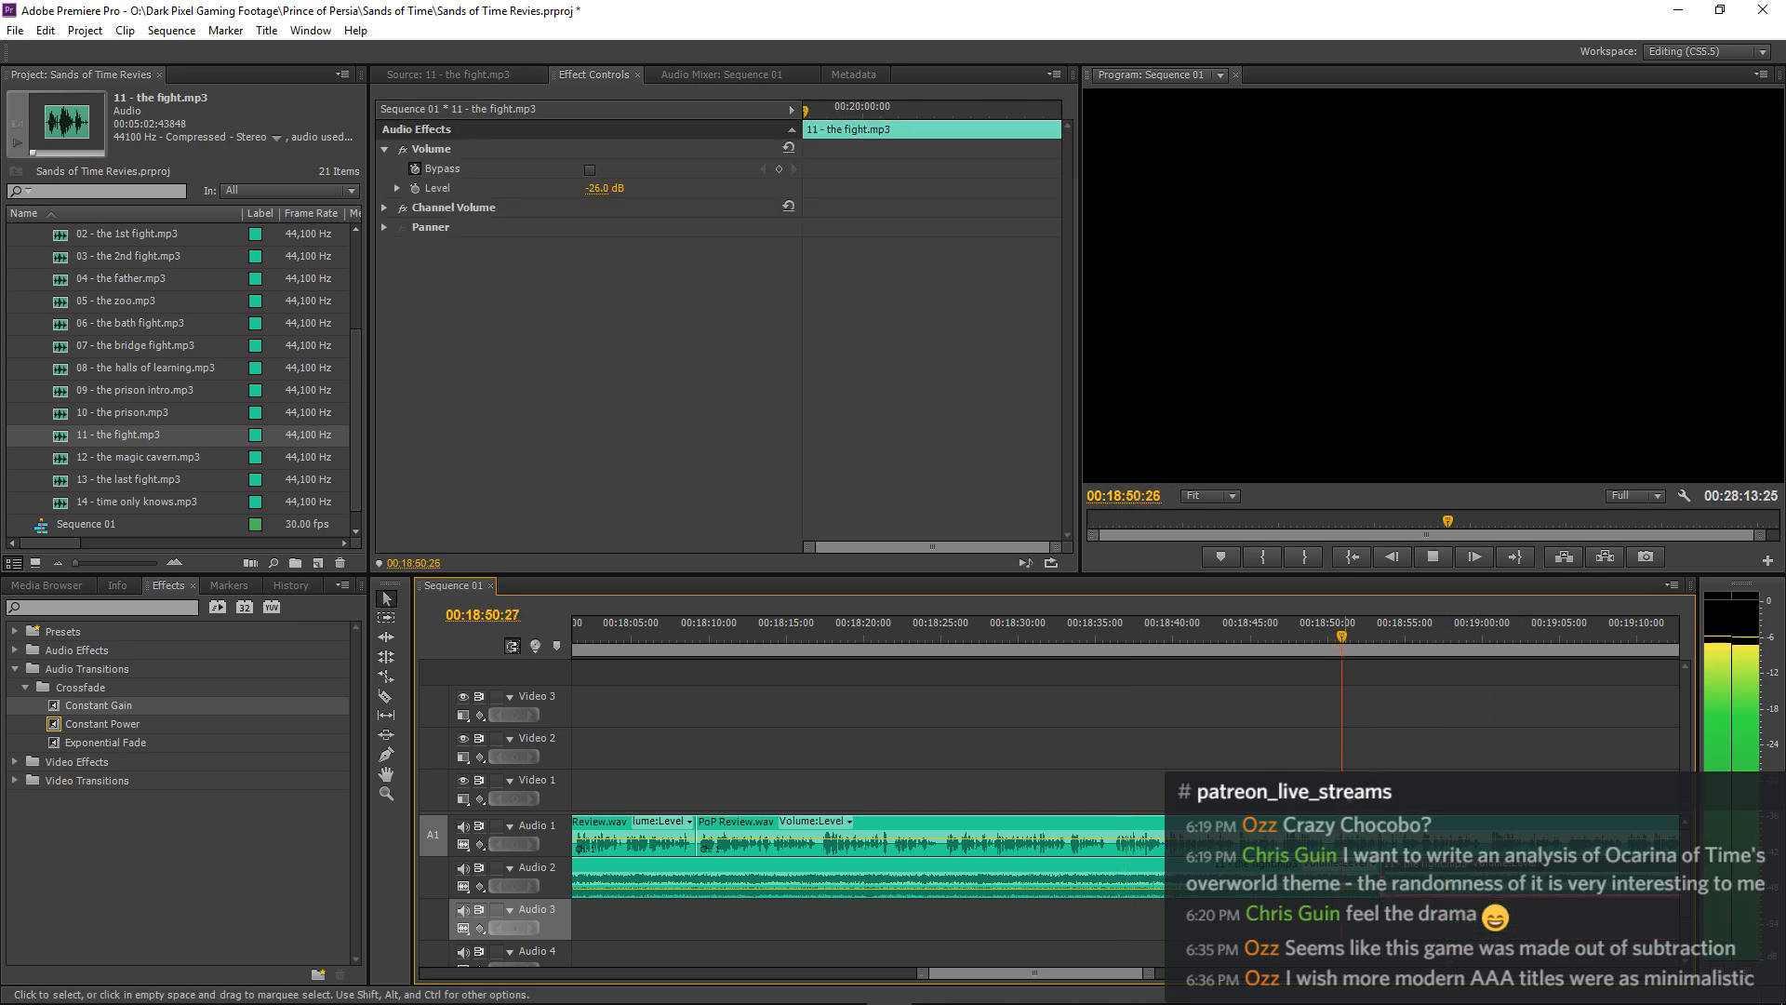
pyautogui.press('-')
pyautogui.press('=')
pyautogui.press('=')
pyautogui.press('=')
pyautogui.press('=')
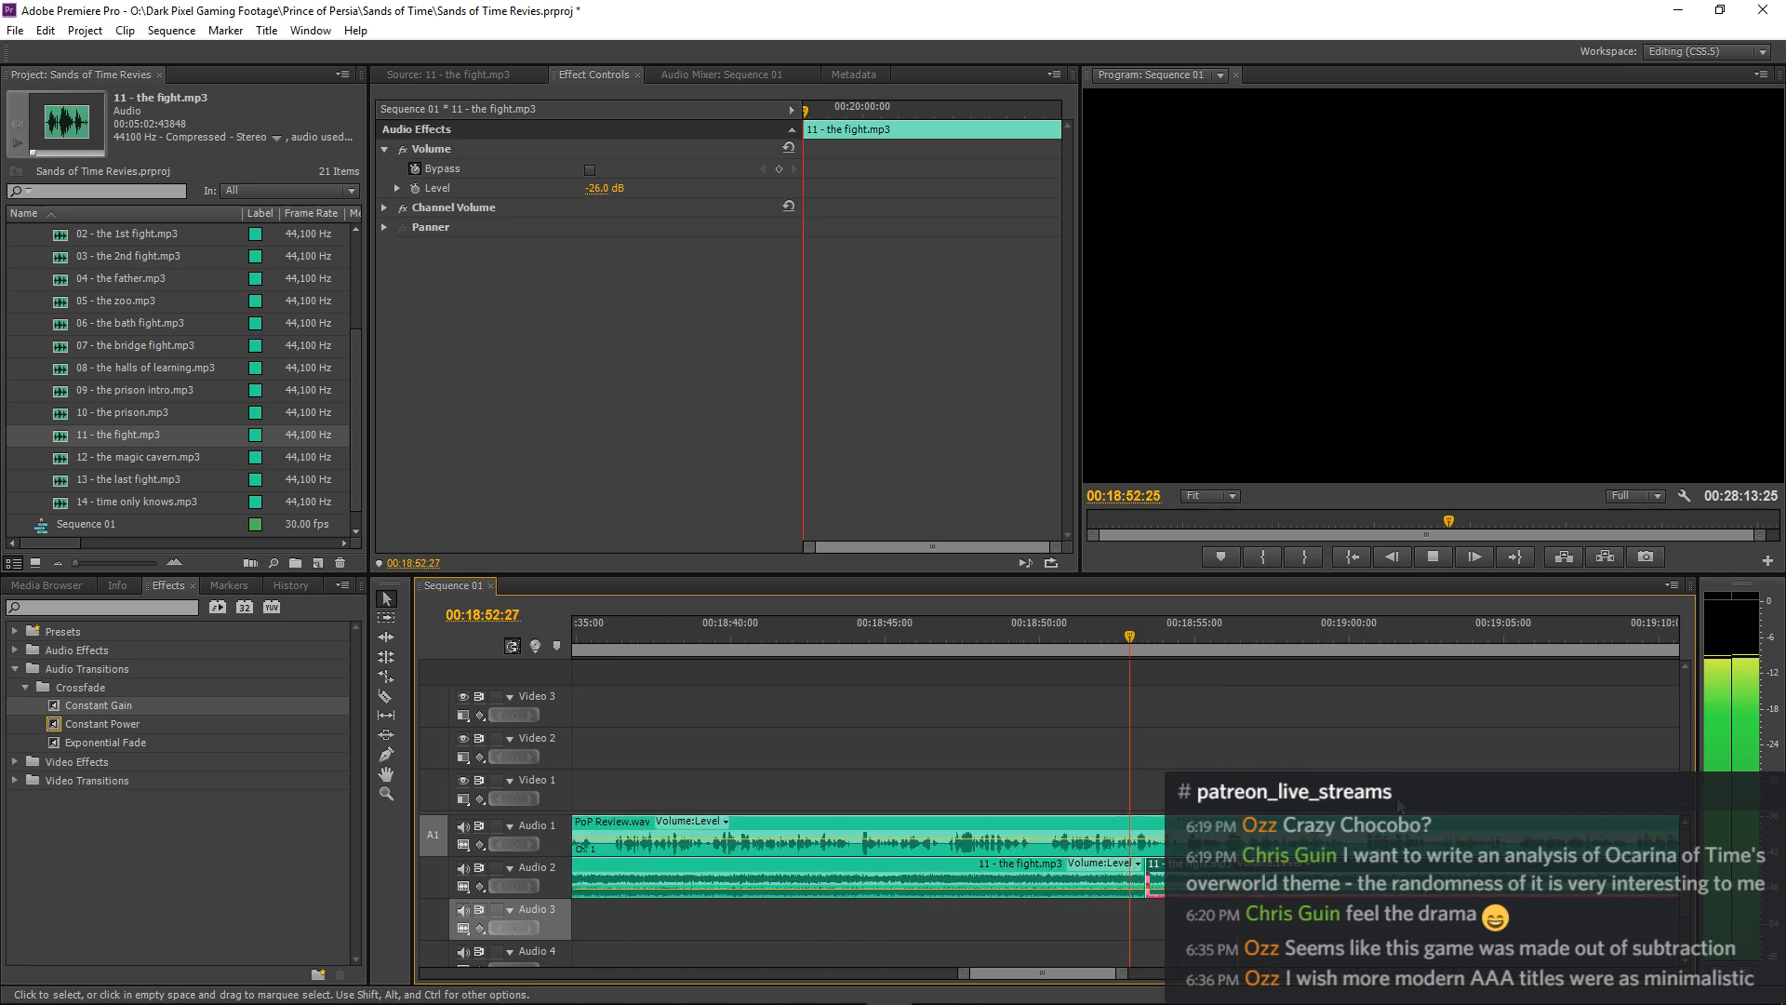
pyautogui.press('space')
pyautogui.click(989, 640)
pyautogui.press('space')
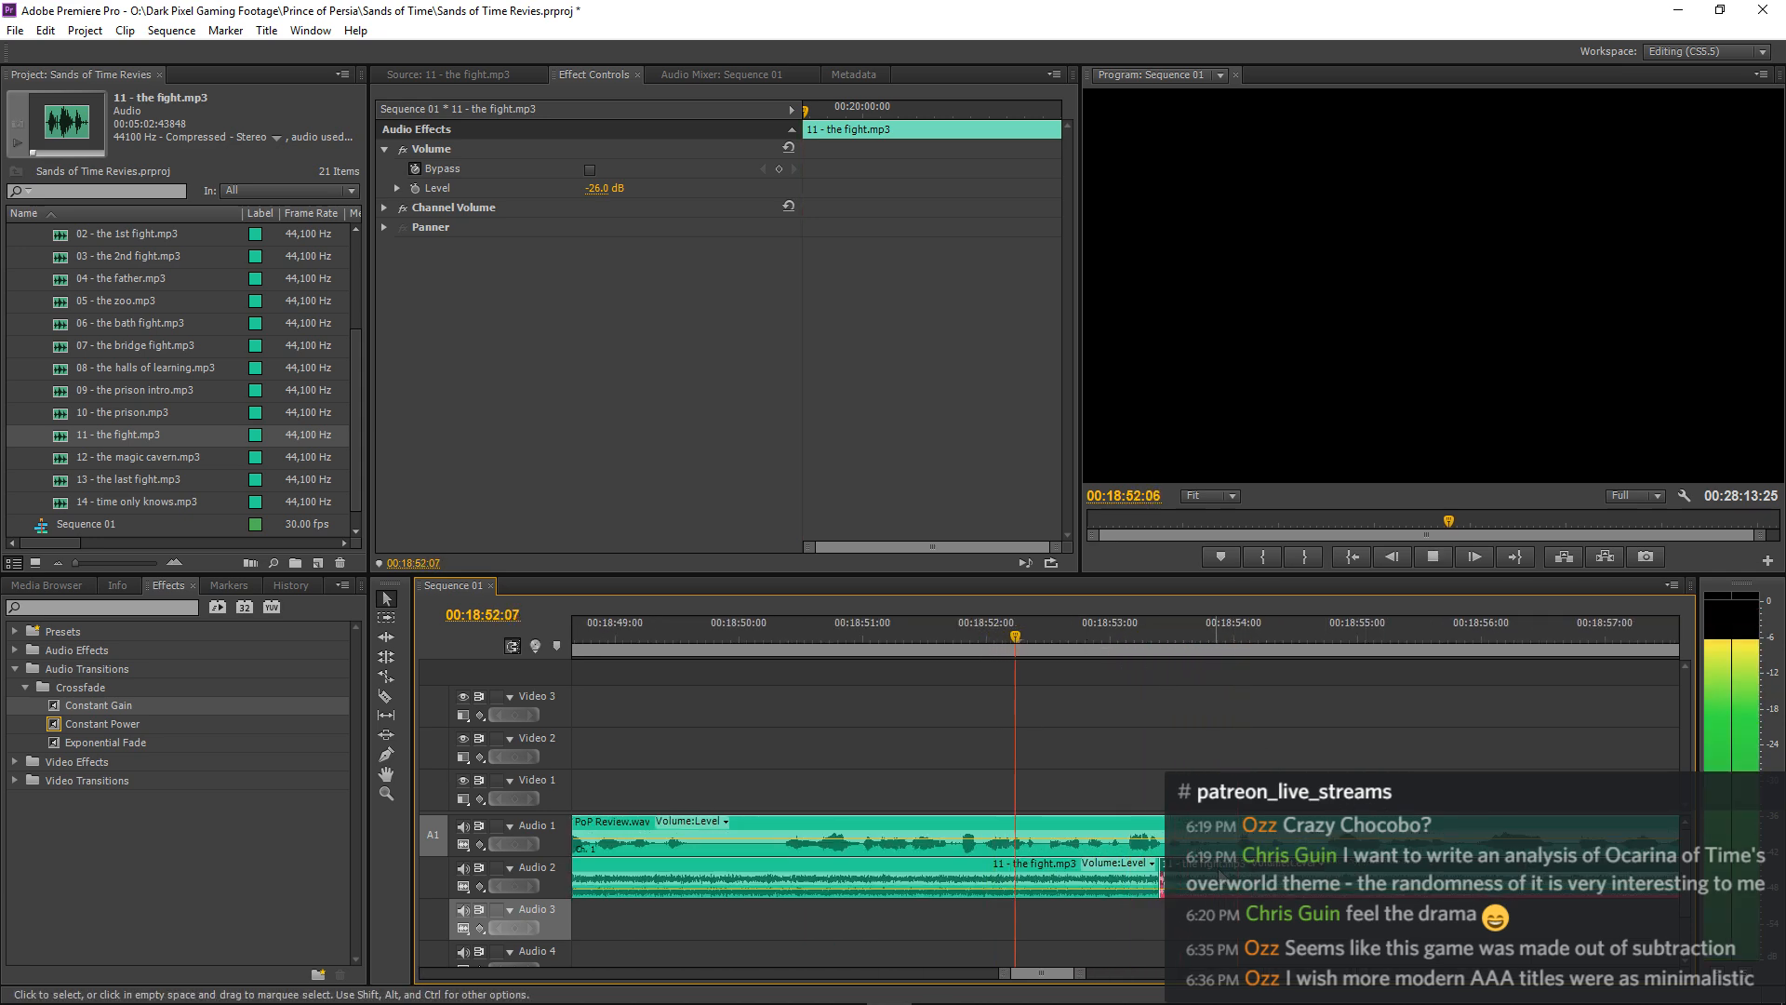
# Move the second 11 - the fight.mp3 clip about 2 frames earlier, to 00:18:53:10, and play through the join.
pyautogui.press('space')
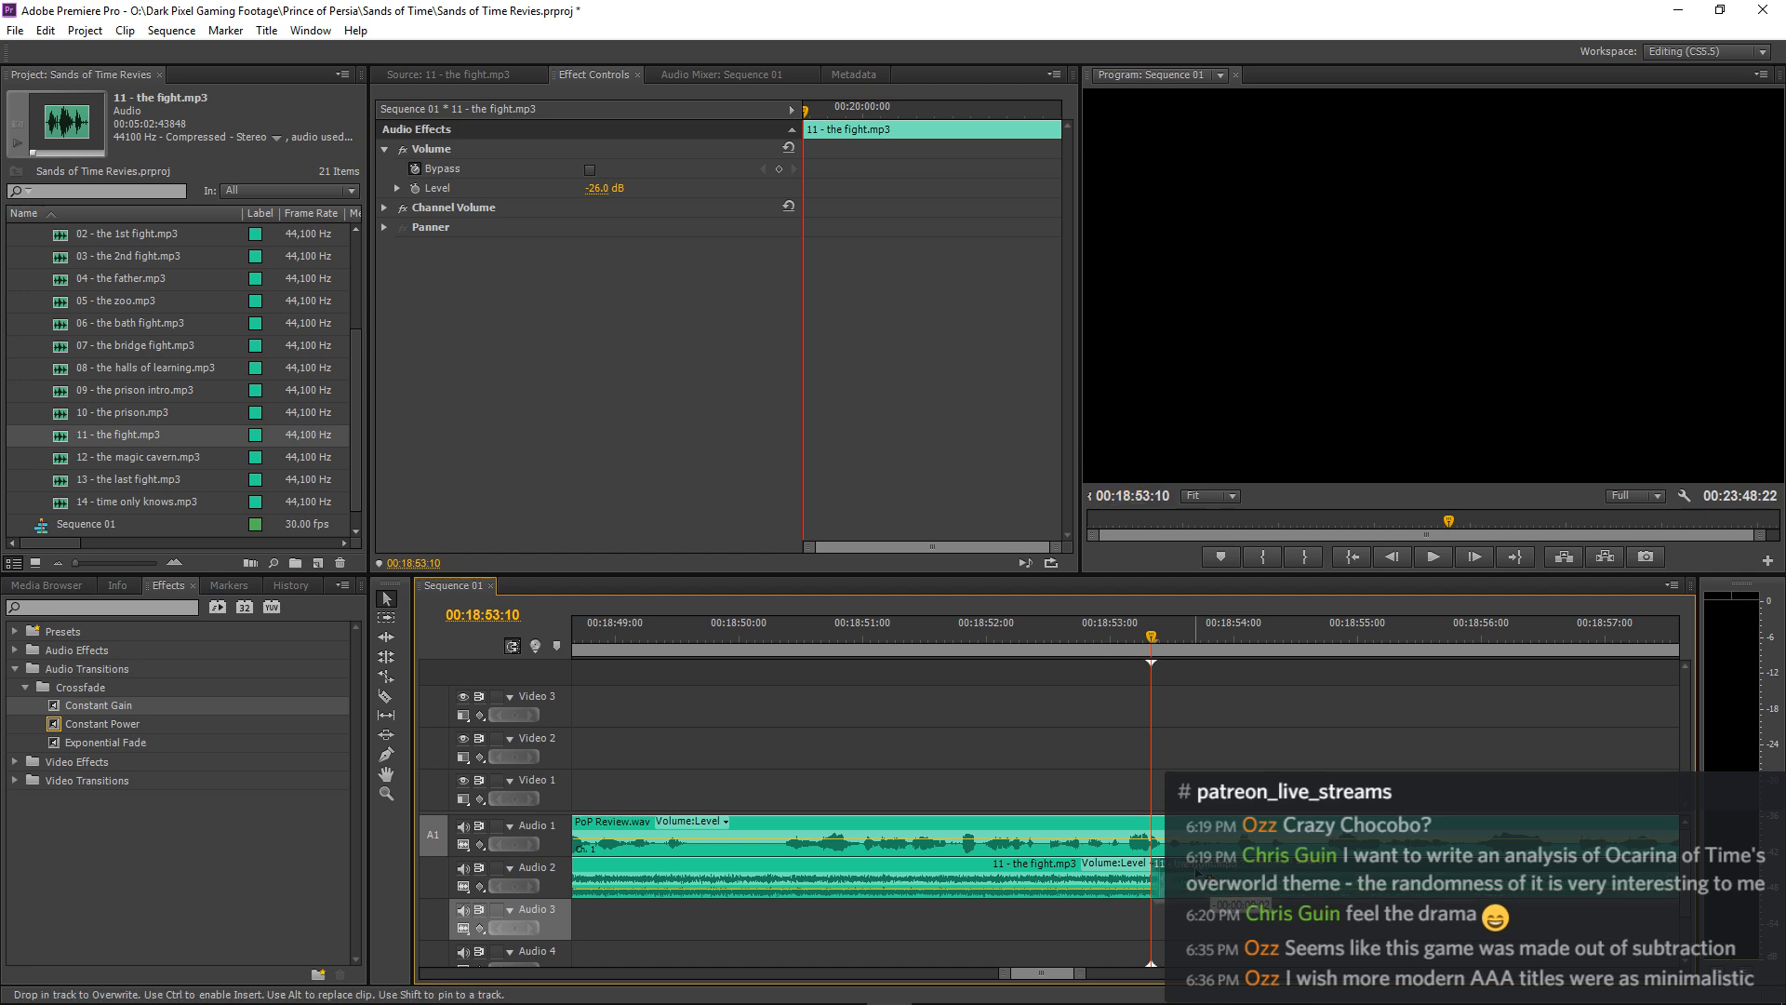
pyautogui.click(990, 640)
pyautogui.press('space')
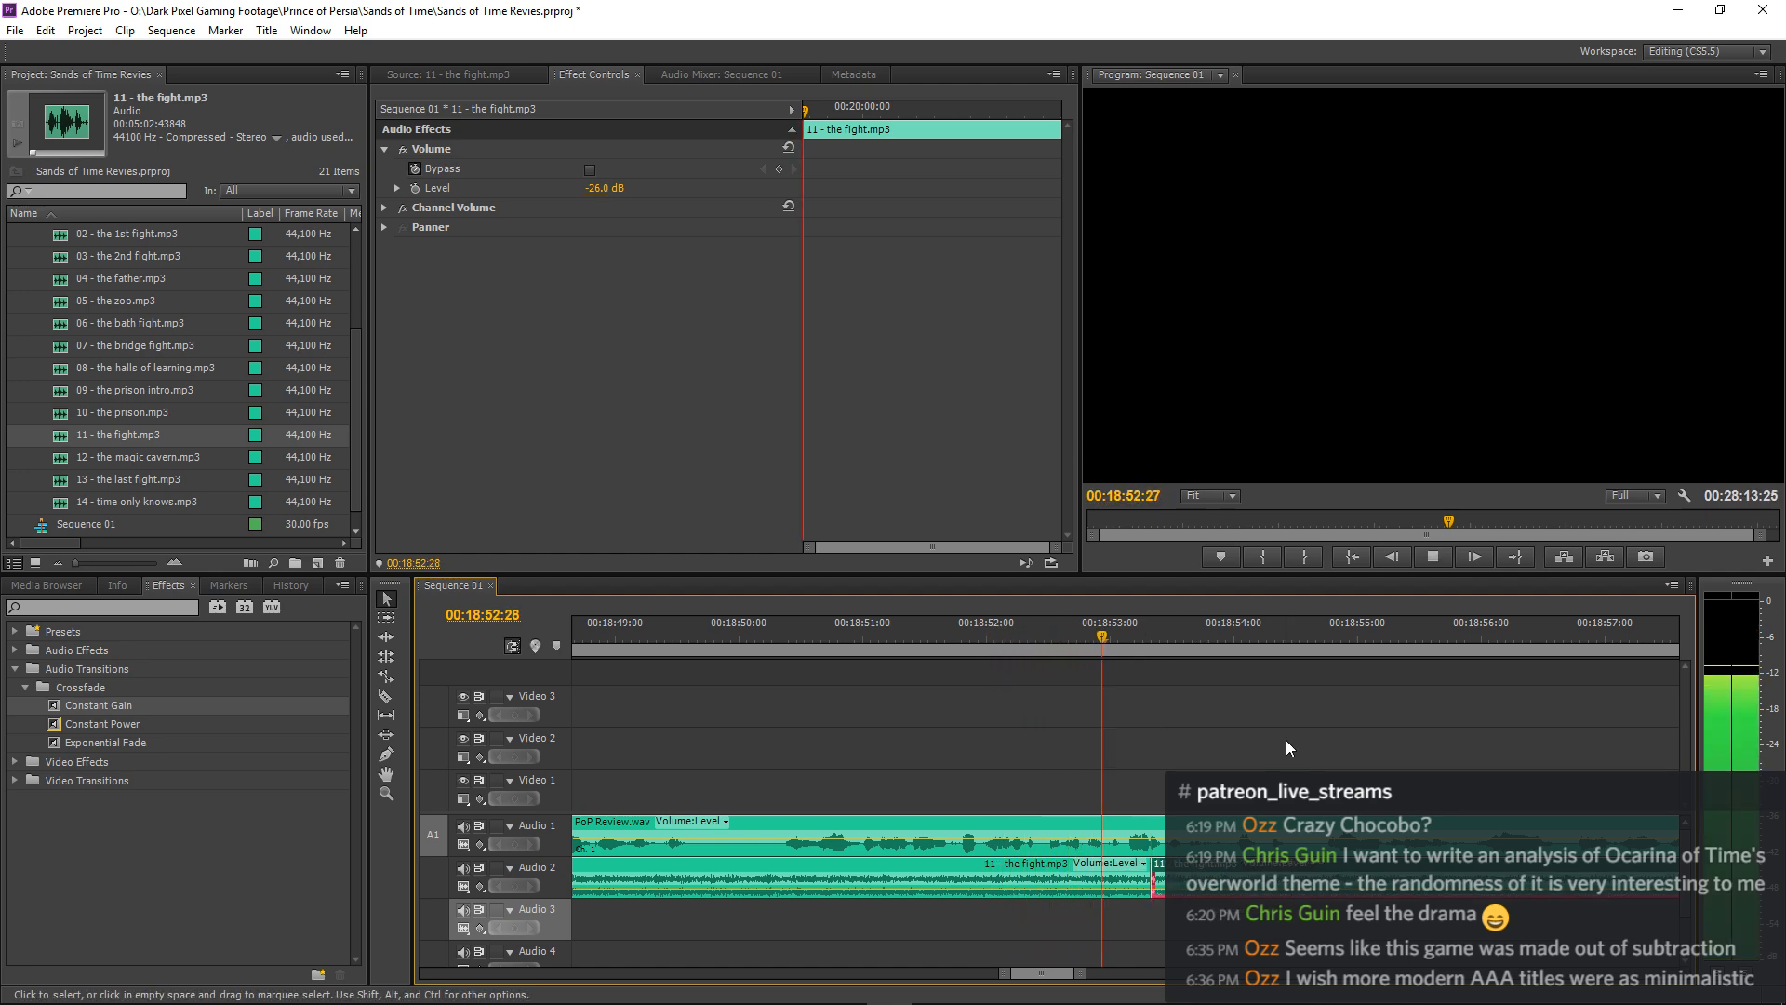
pyautogui.press('=')
pyautogui.press('space')
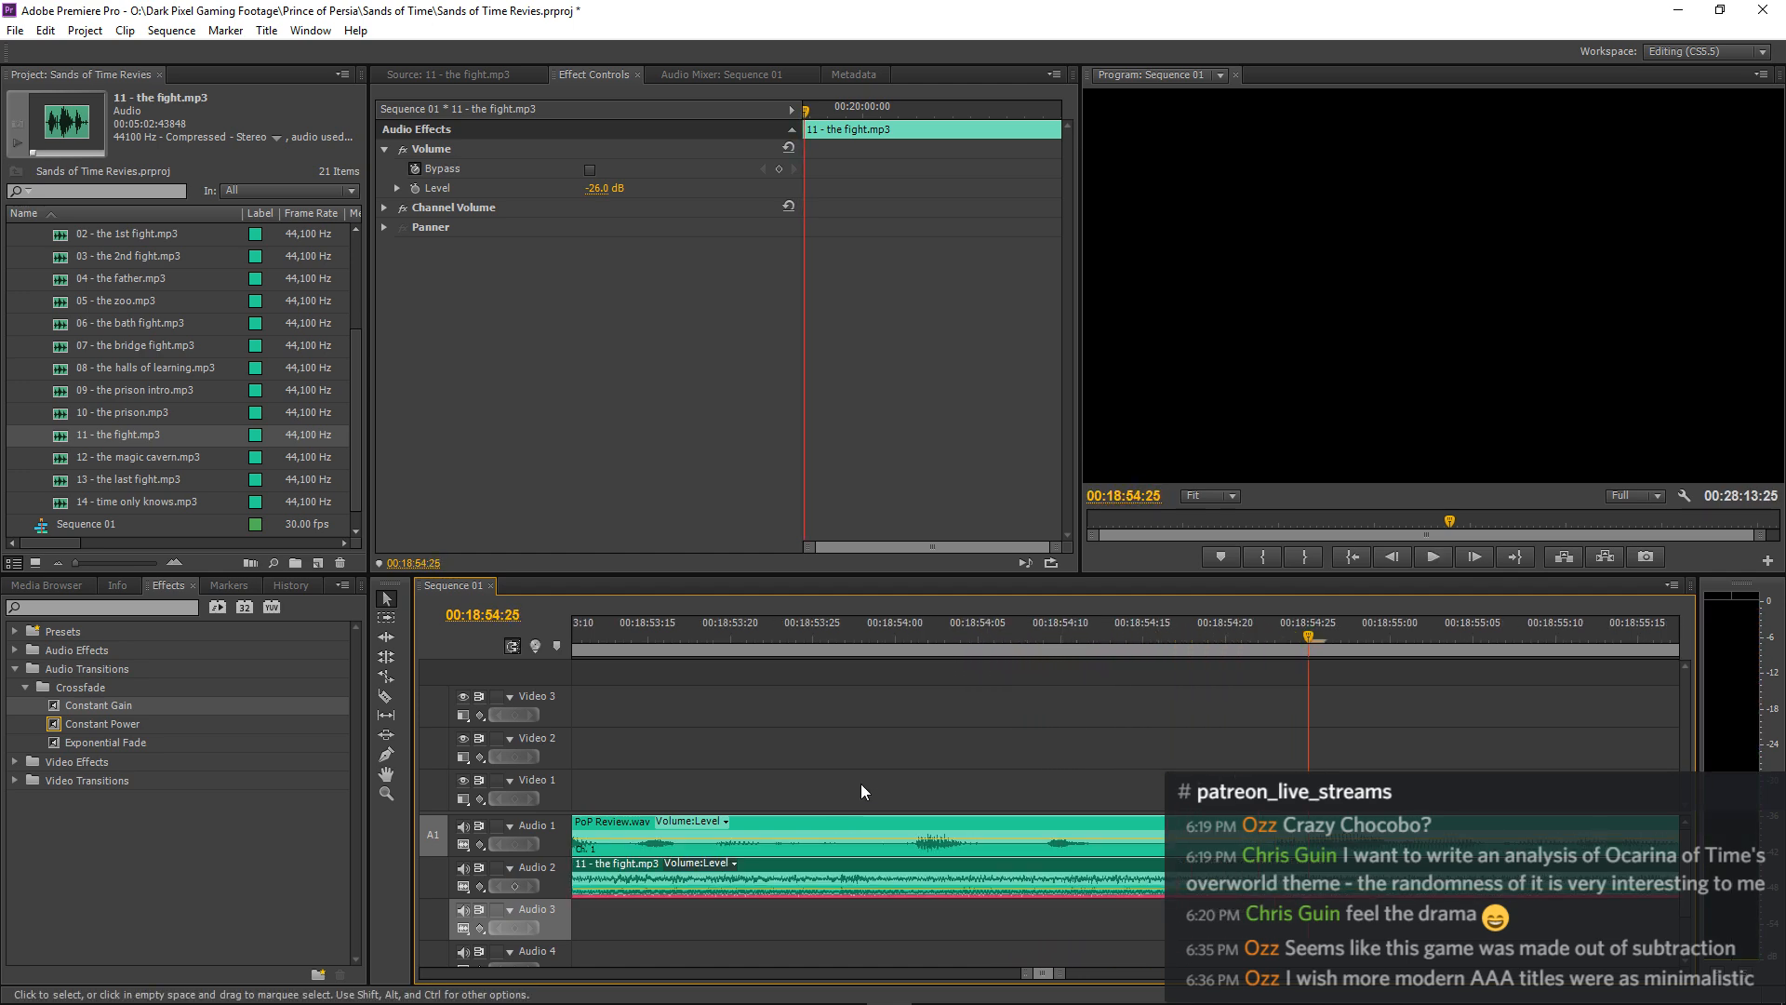
# Move the second 11 - the fight.mp3 clip 1 frame earlier, to about 00:18:53:09, and replay the join.
pyautogui.click(629, 645)
pyautogui.press('=')
pyautogui.press('=')
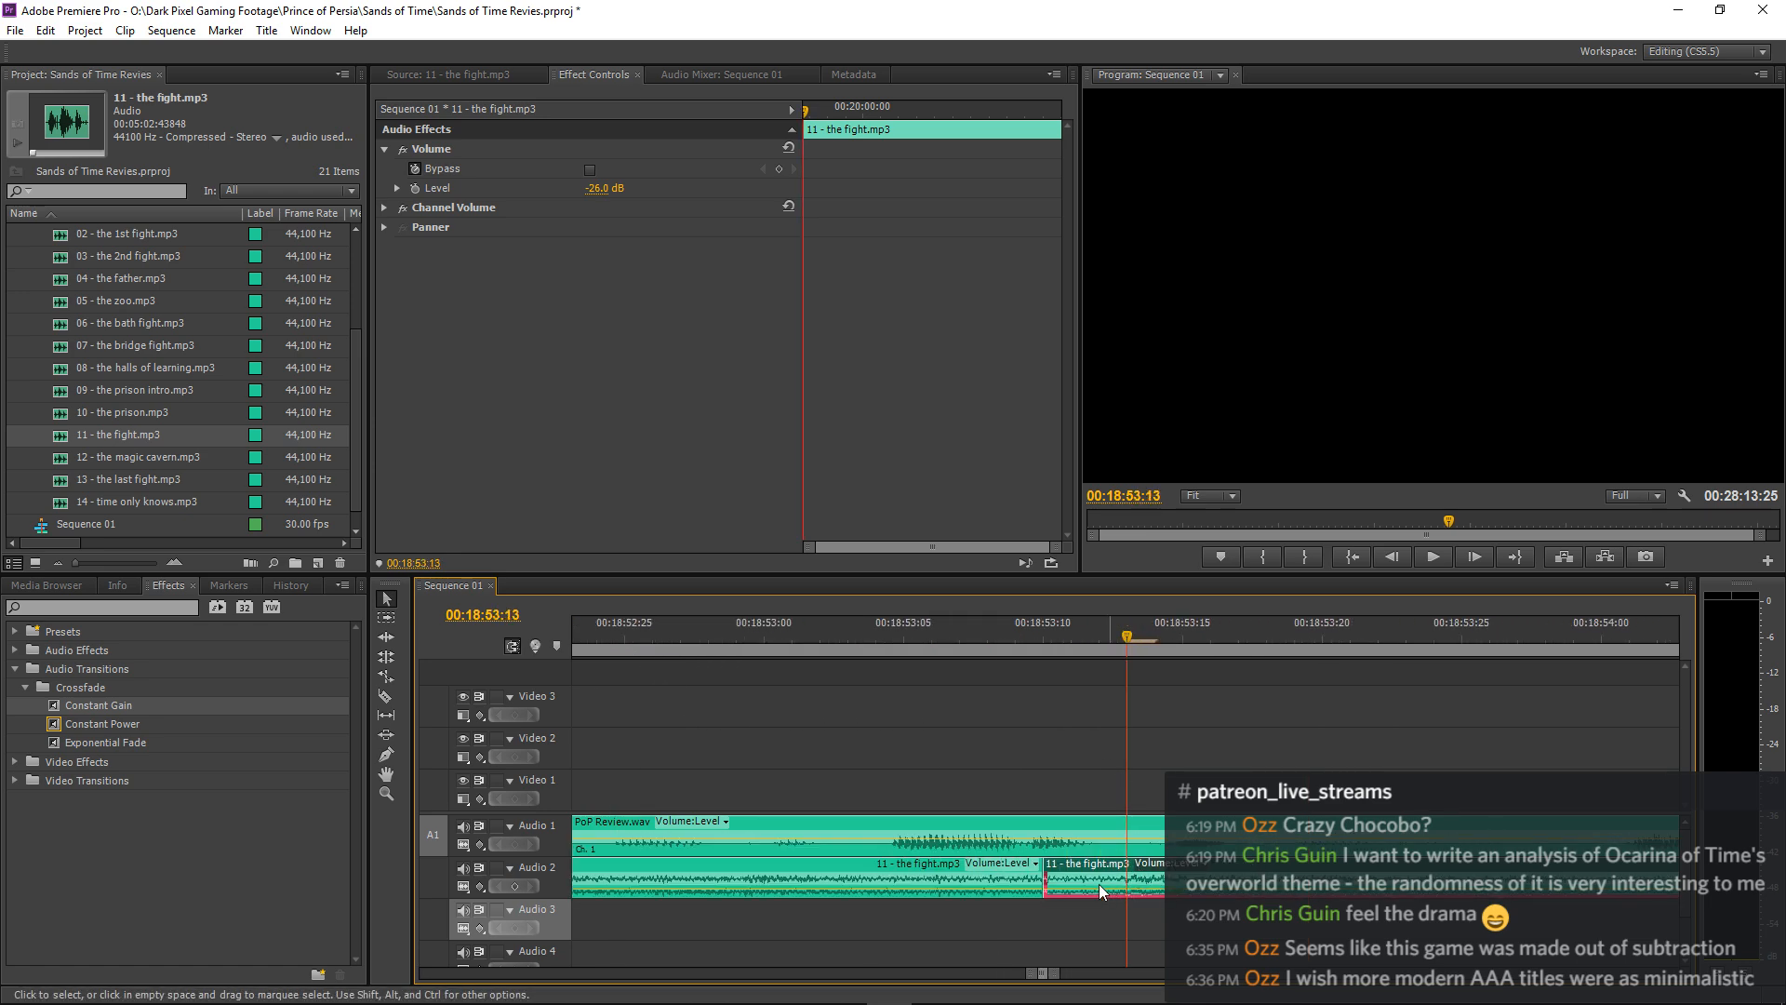
pyautogui.moveTo(1084, 875); pyautogui.dragTo(1056, 875)
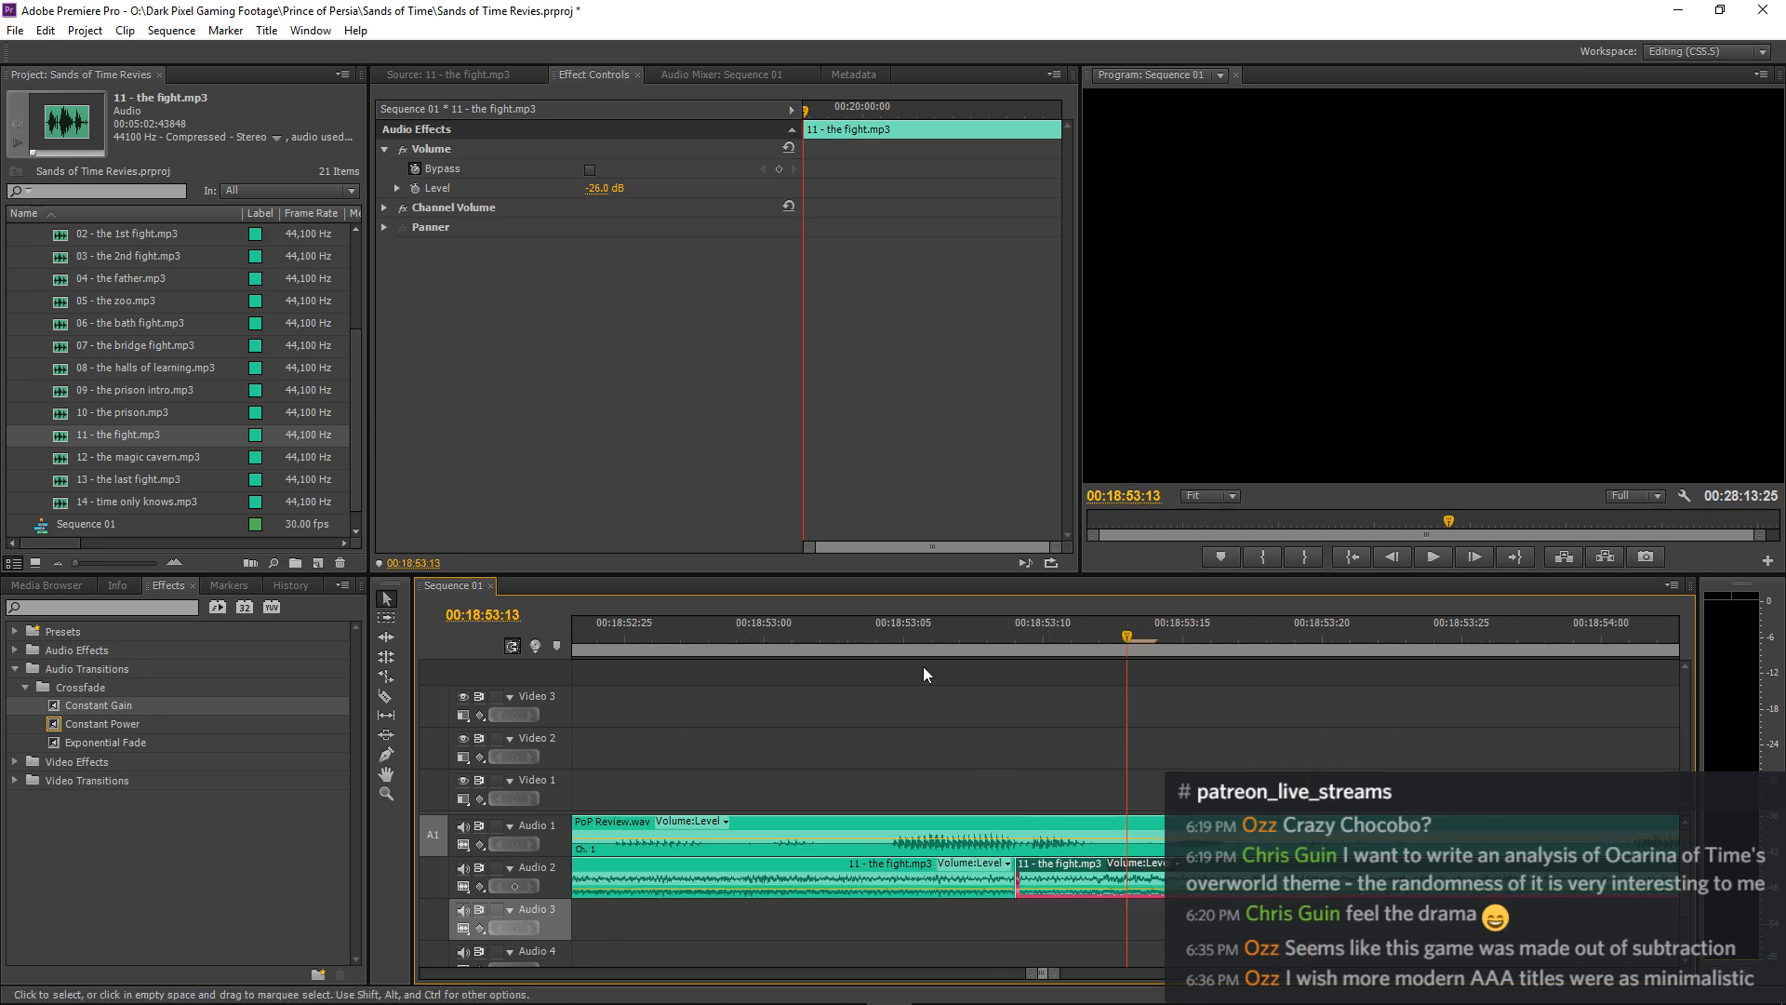
pyautogui.click(626, 646)
pyautogui.press('space')
pyautogui.press('space')
pyautogui.moveTo(1021, 868)
pyautogui.mouseDown()
pyautogui.moveTo(1111, 869)
pyautogui.moveTo(1055, 869)
pyautogui.mouseUp()
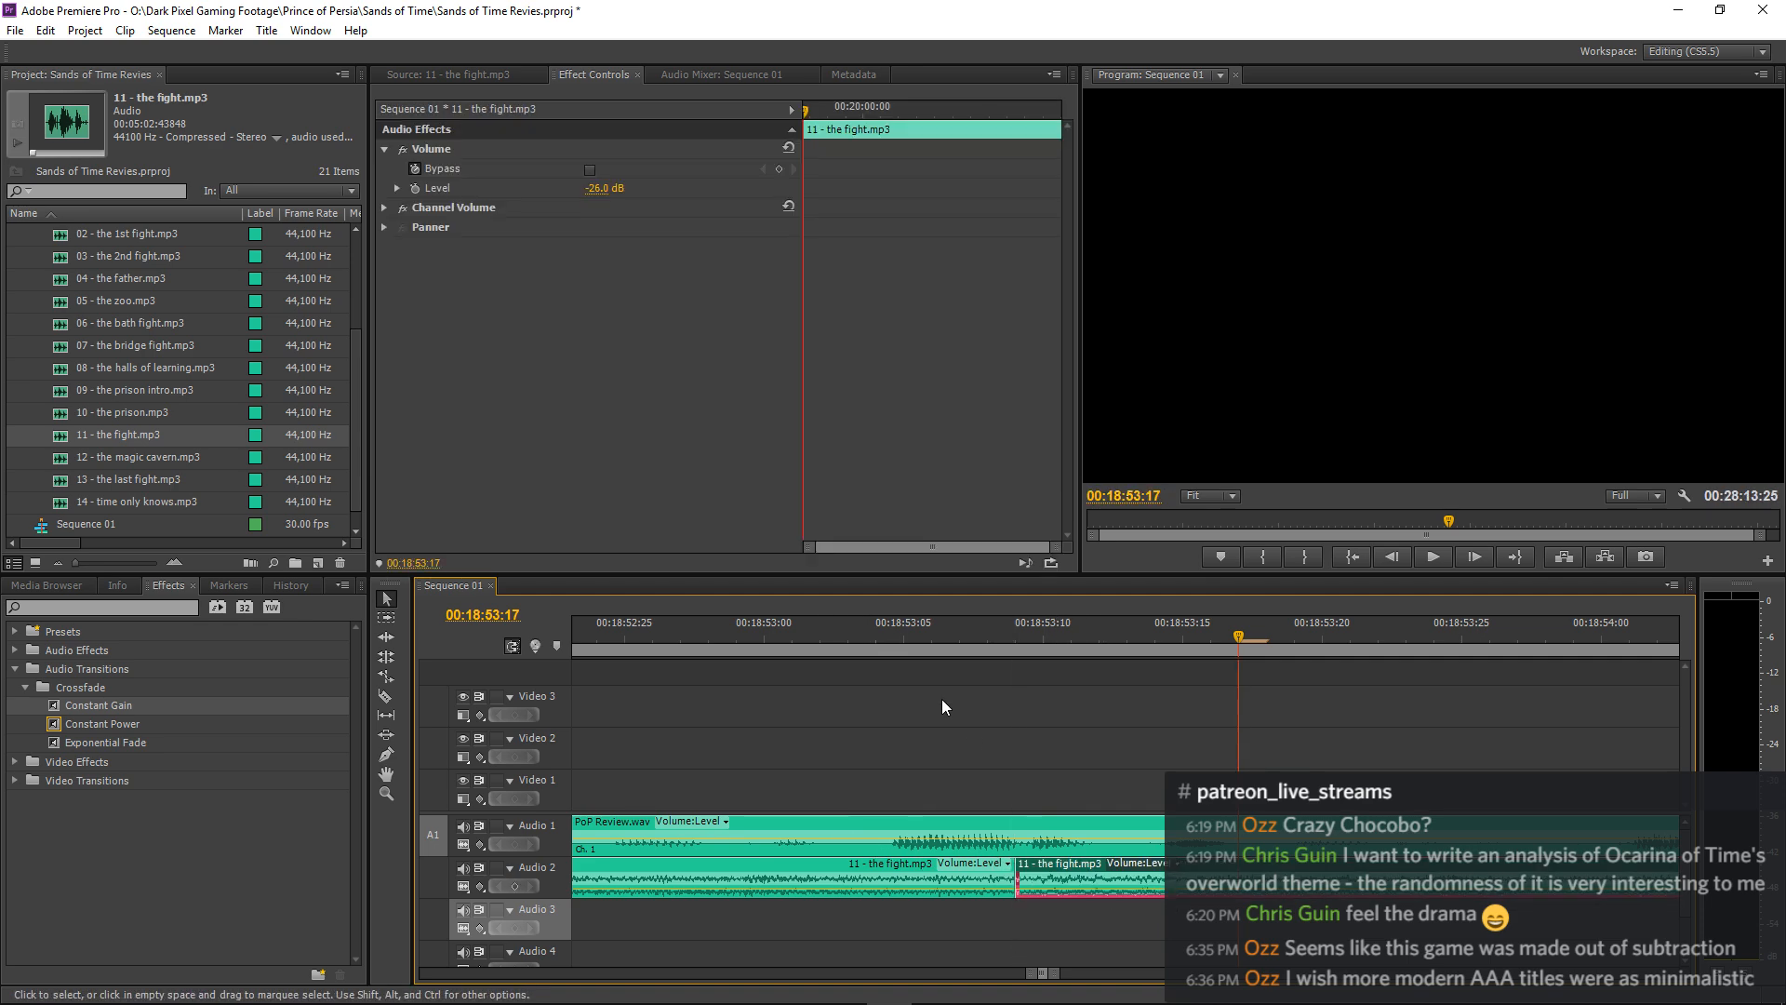
# Replay the music join near 00:18:53, then start playback well ahead of it to hear the loop in context.
pyautogui.press('space')
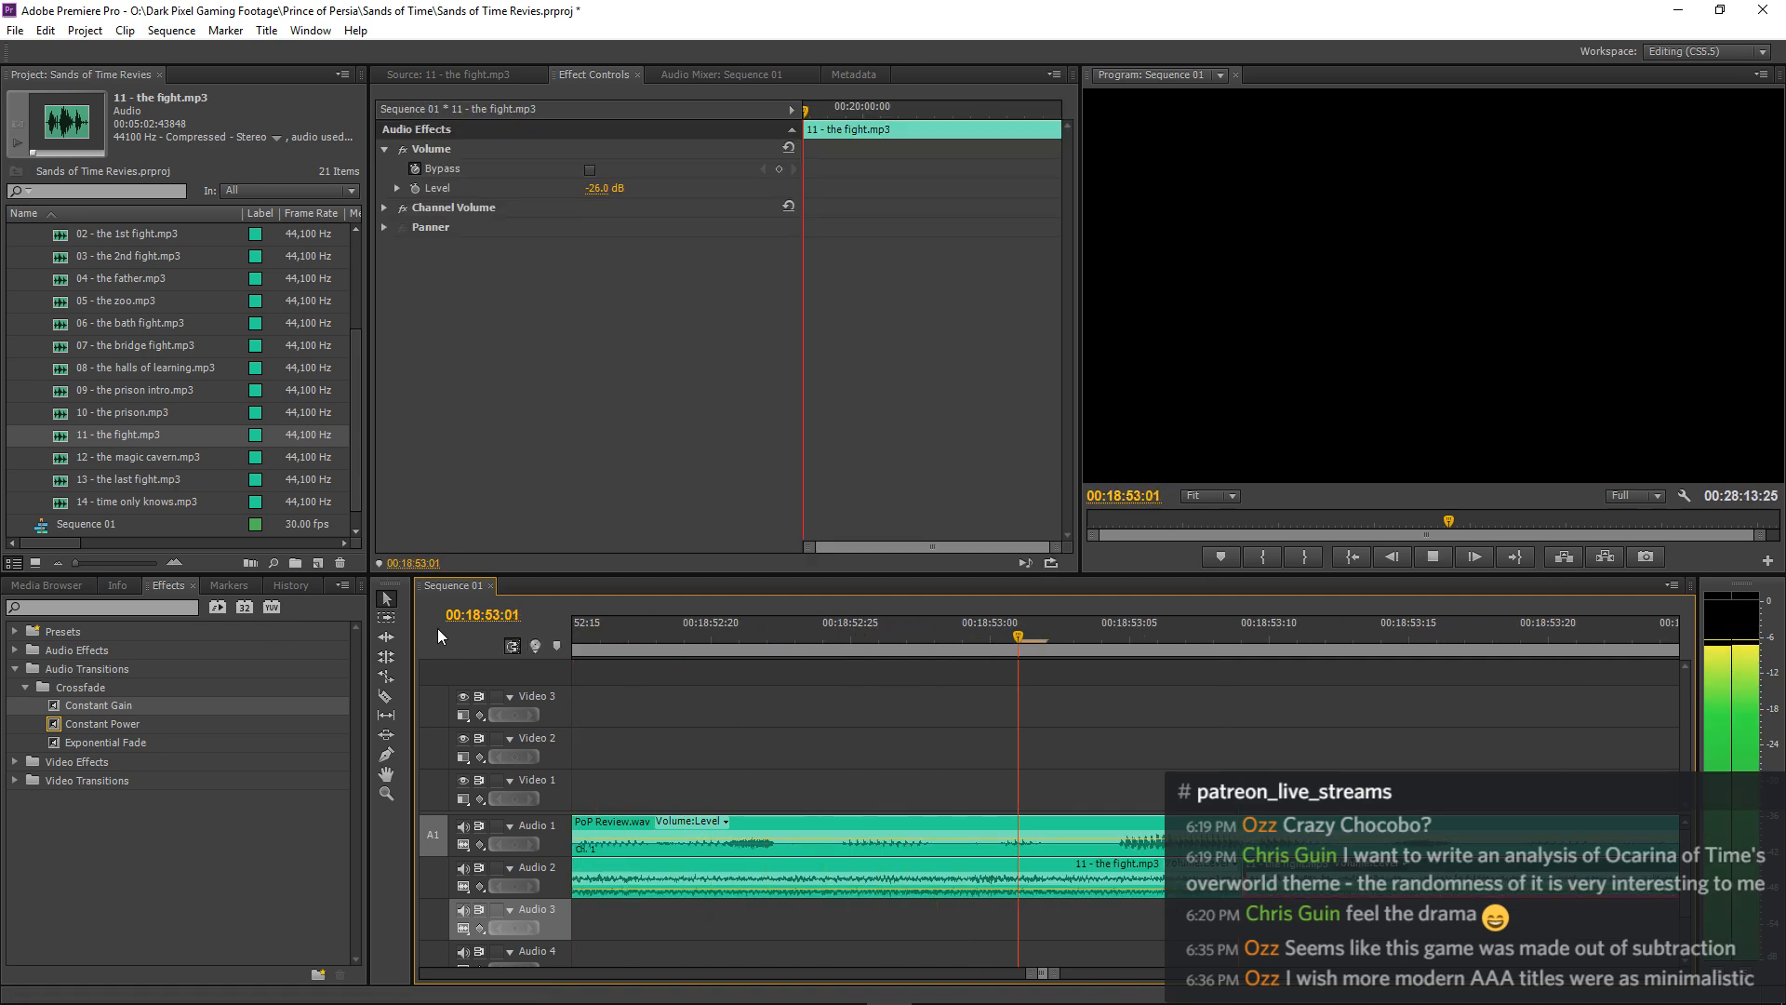
pyautogui.press('space')
pyautogui.press('-')
pyautogui.press('-')
pyautogui.press('-')
pyautogui.press('-')
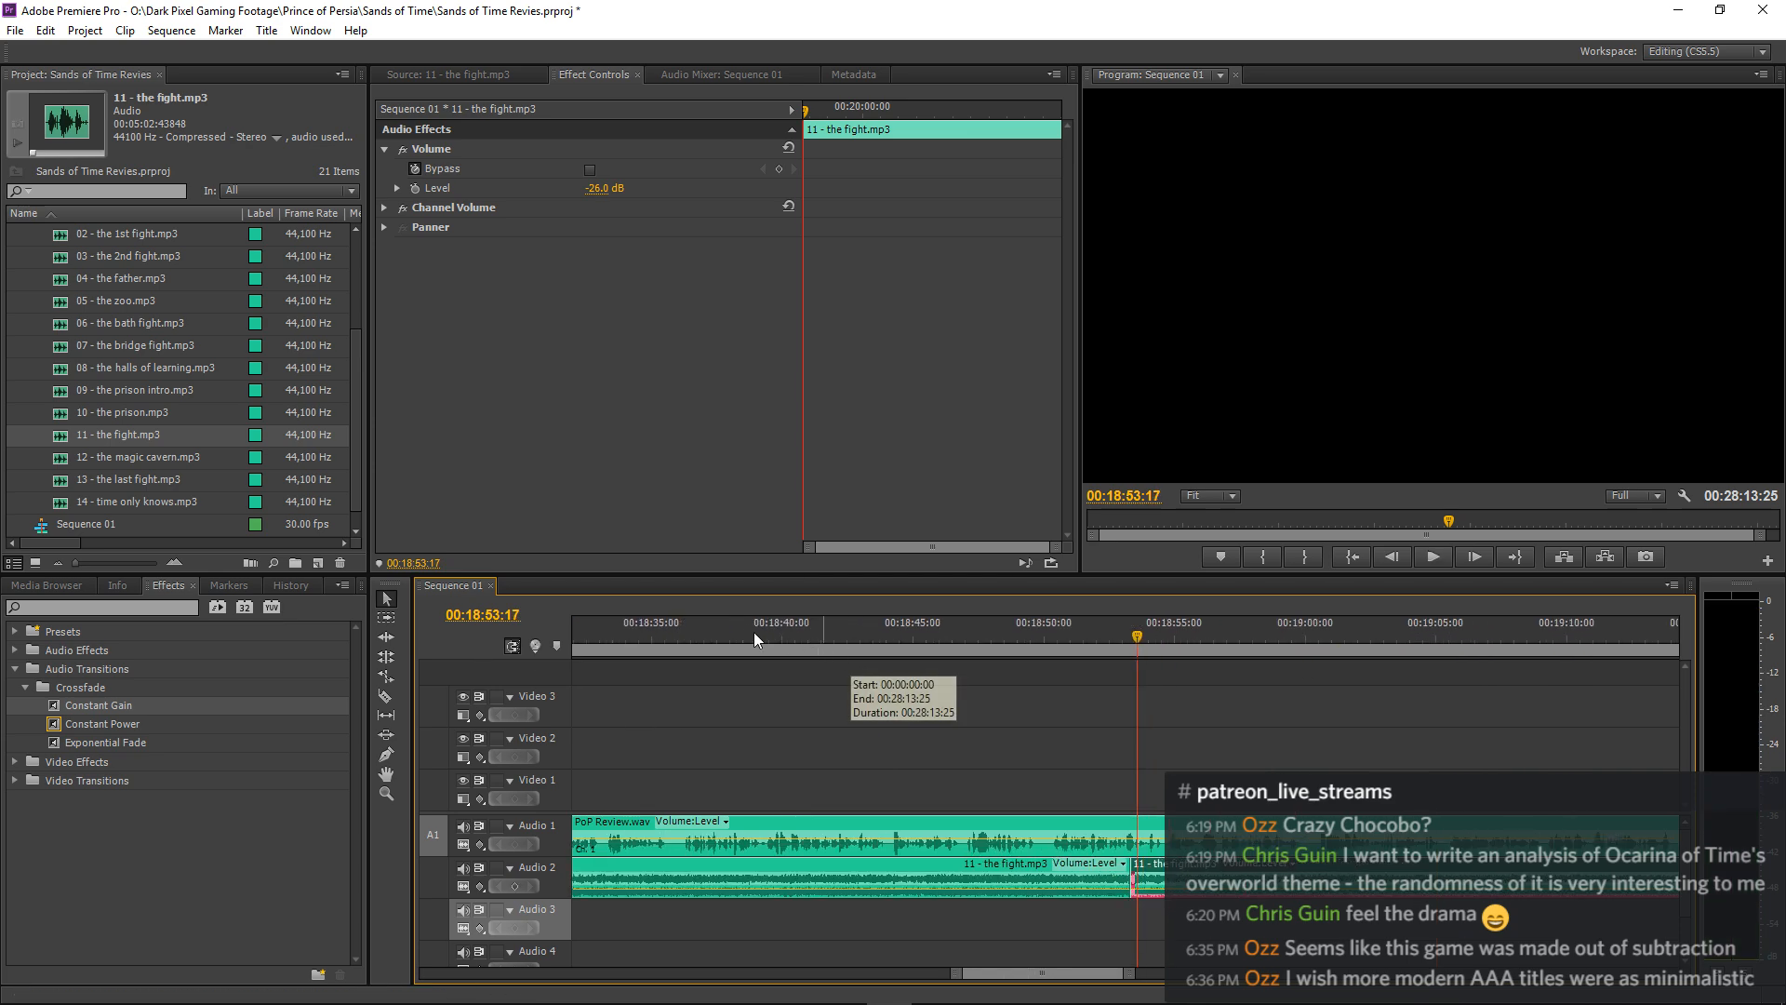
pyautogui.click(740, 633)
pyautogui.press('space')
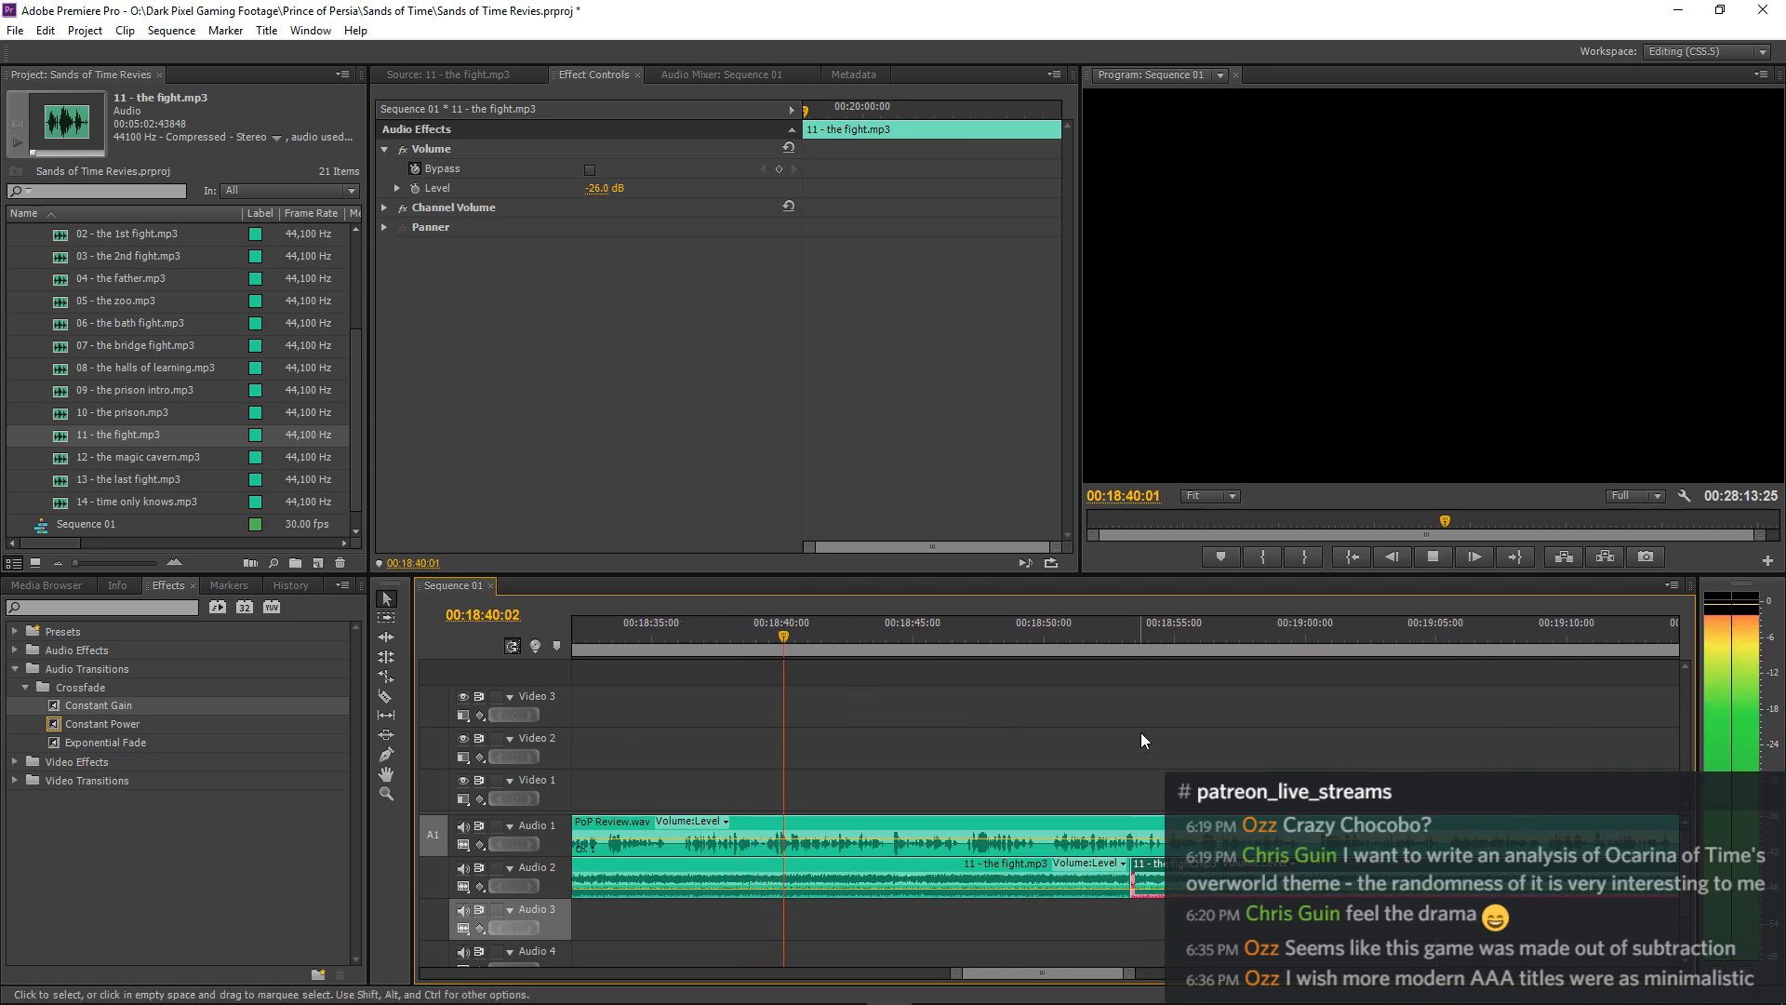
# Move the second 11 - the fight.mp3 clip later to about 00:18:53:14 and extend the first clip to meet it.
pyautogui.click(1180, 689)
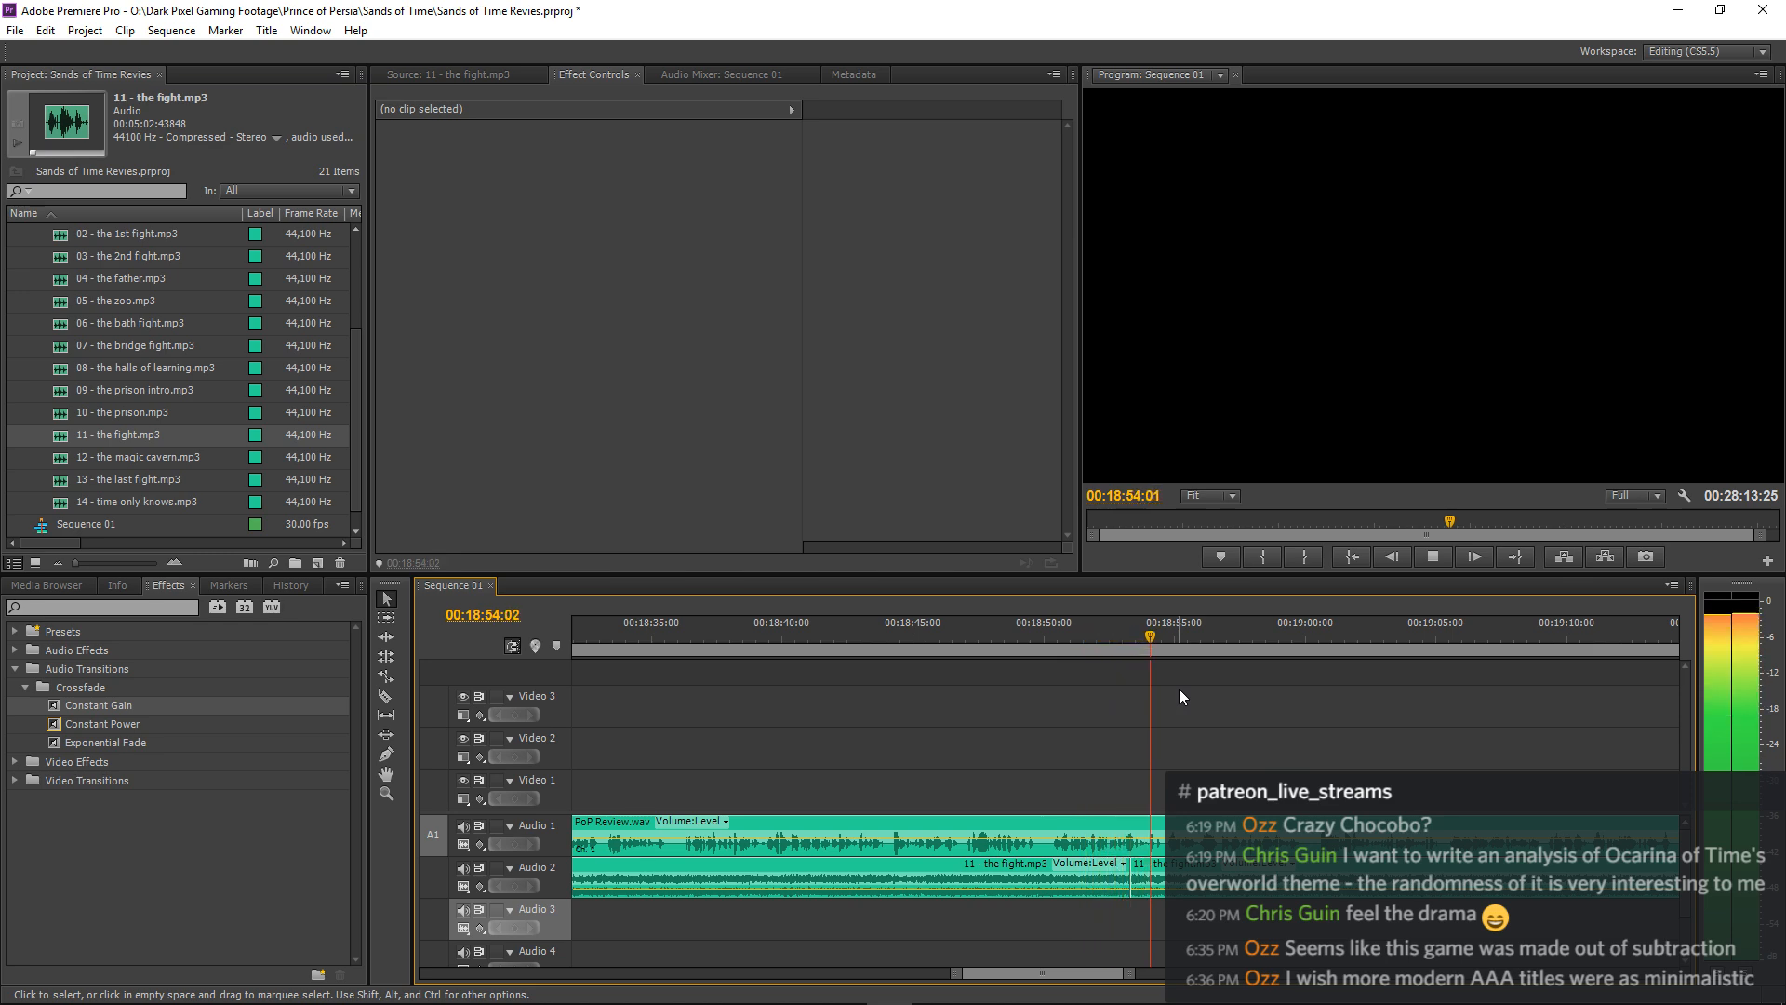
pyautogui.press('space')
pyautogui.press('=')
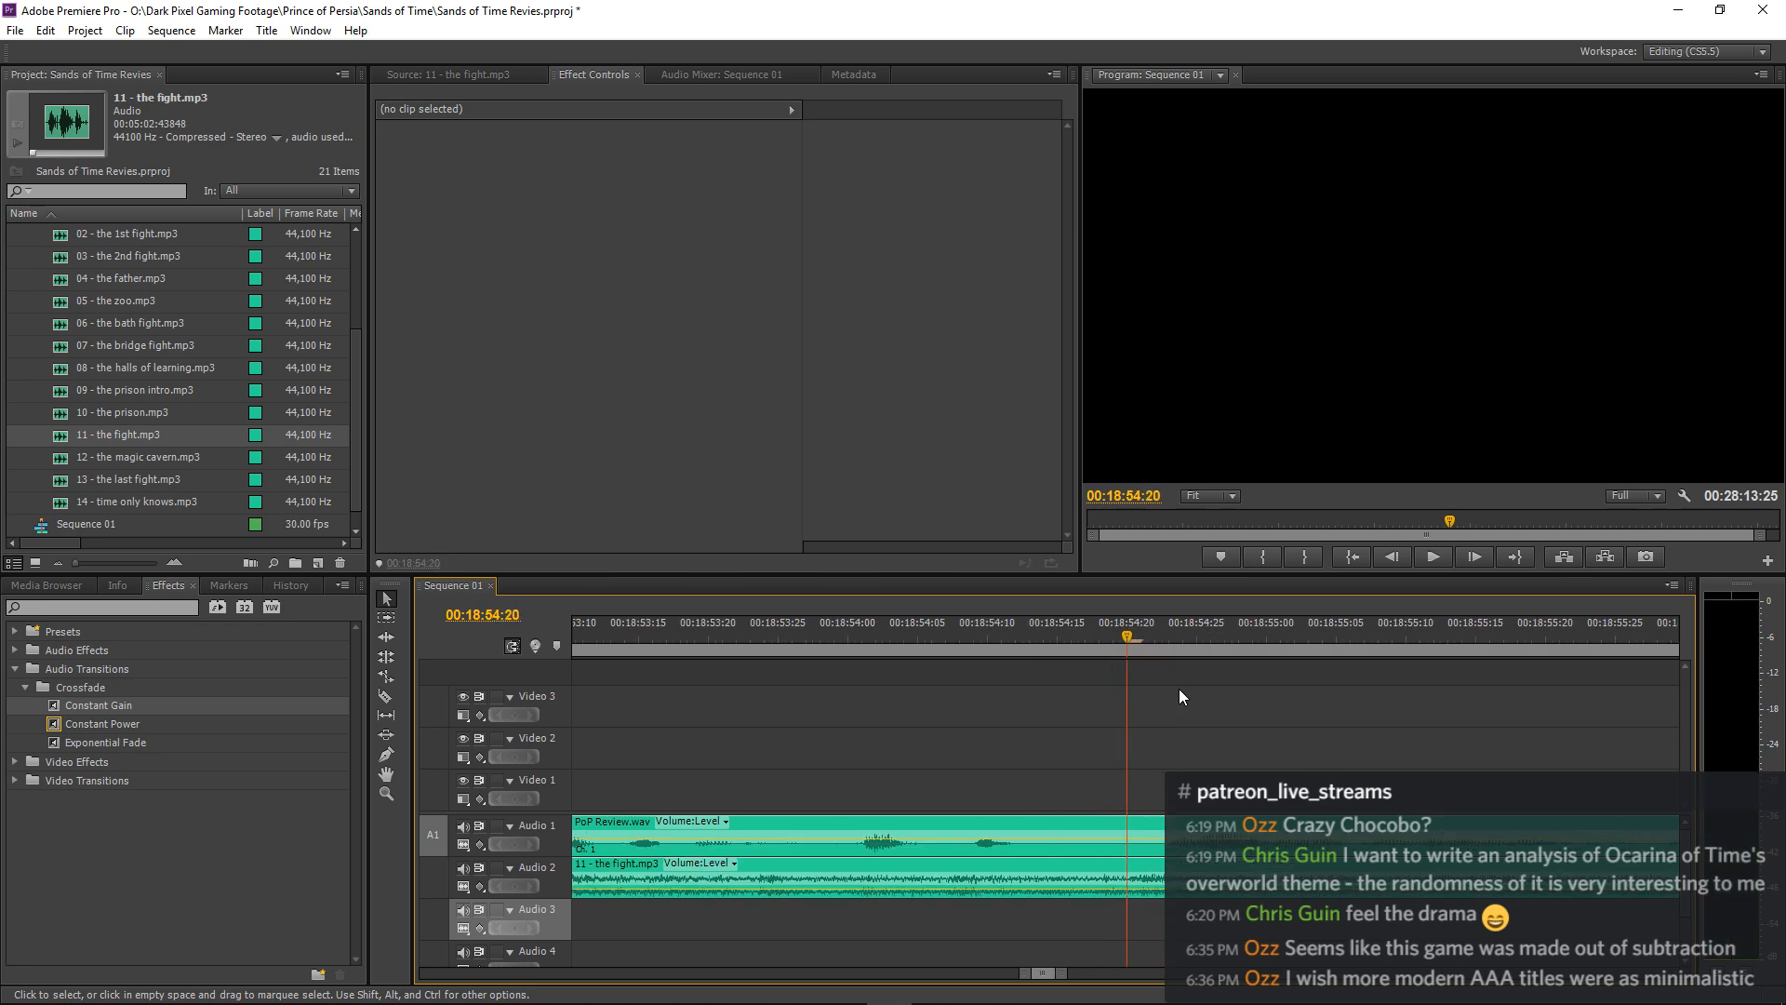
pyautogui.press('-')
pyautogui.moveTo(783, 642); pyautogui.dragTo(798, 644)
pyautogui.press('=')
pyautogui.press('=')
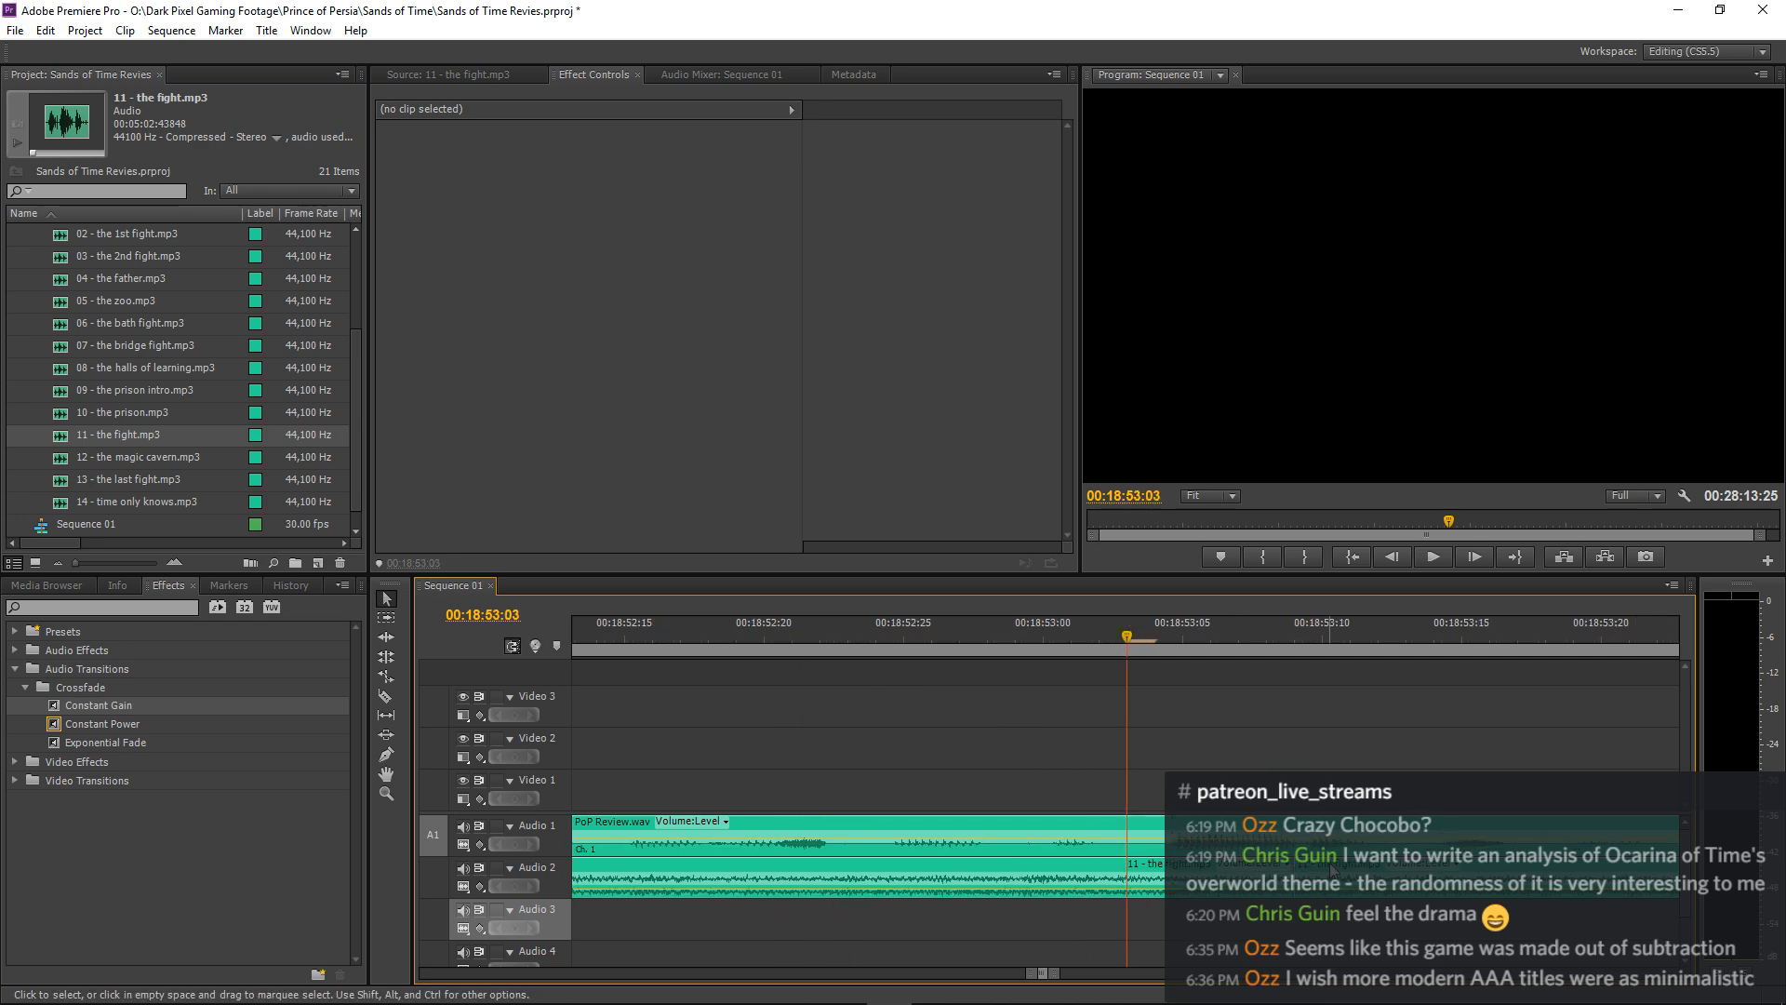
pyautogui.moveTo(1330, 866); pyautogui.dragTo(1466, 878)
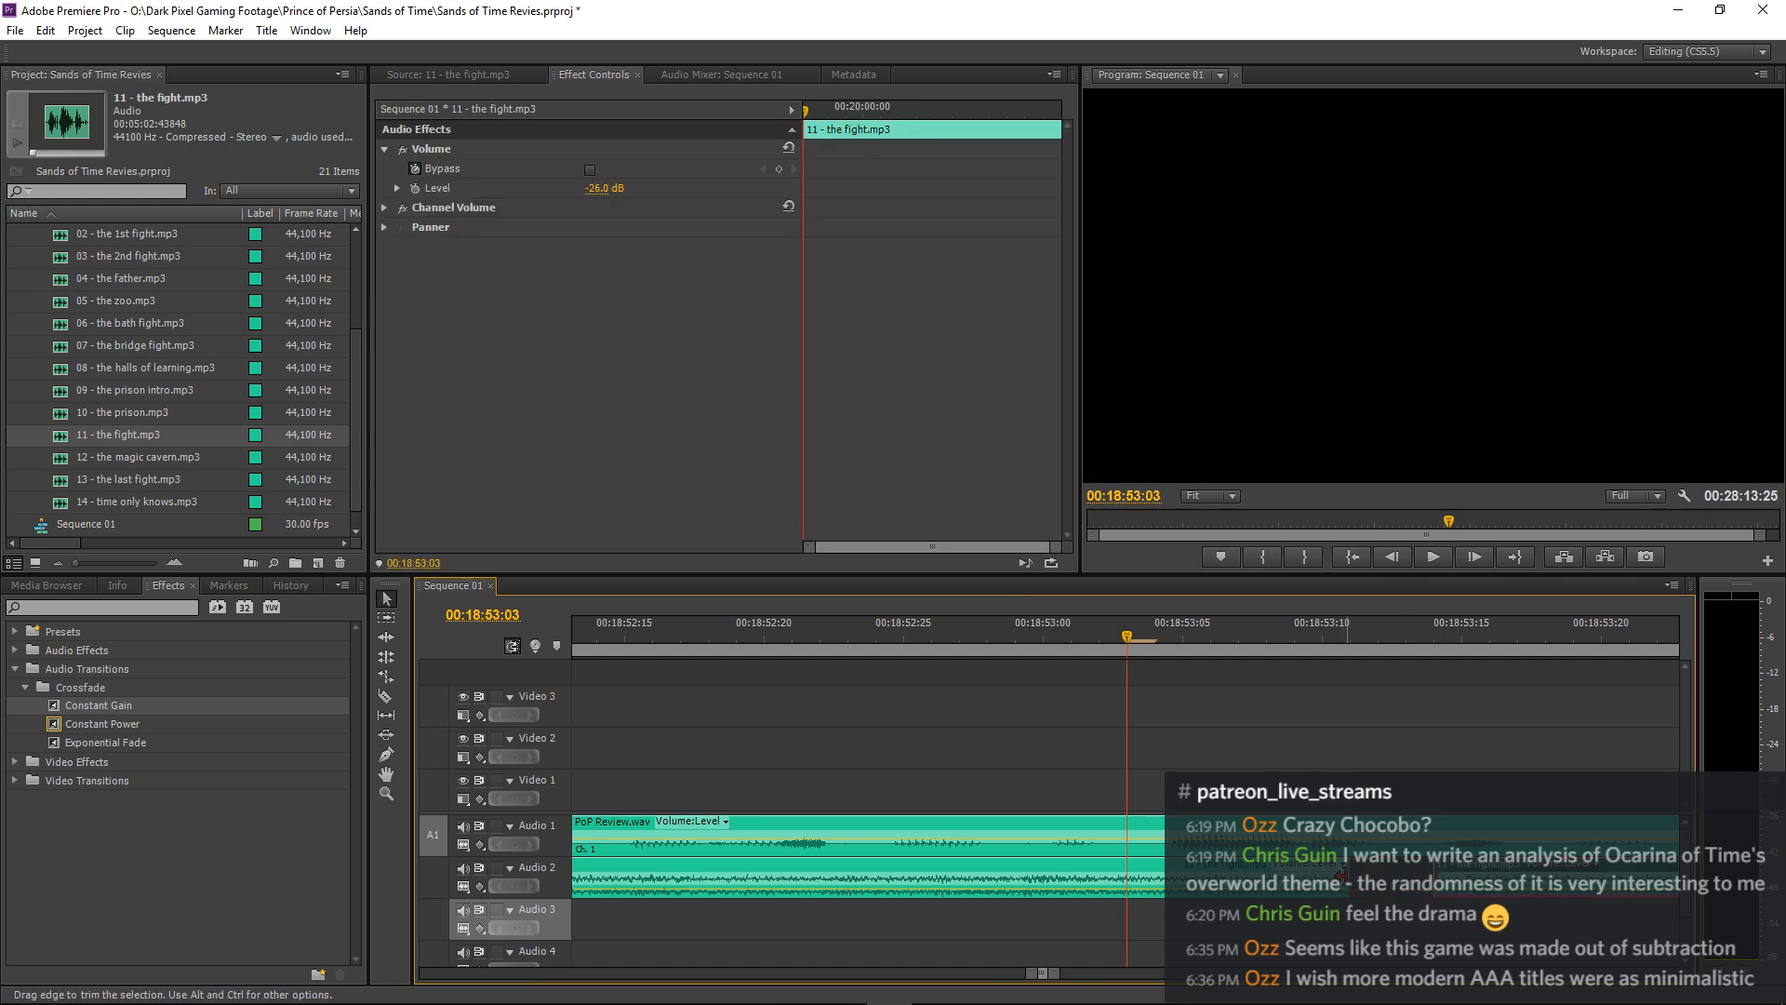
pyautogui.moveTo(1345, 875); pyautogui.dragTo(1404, 874)
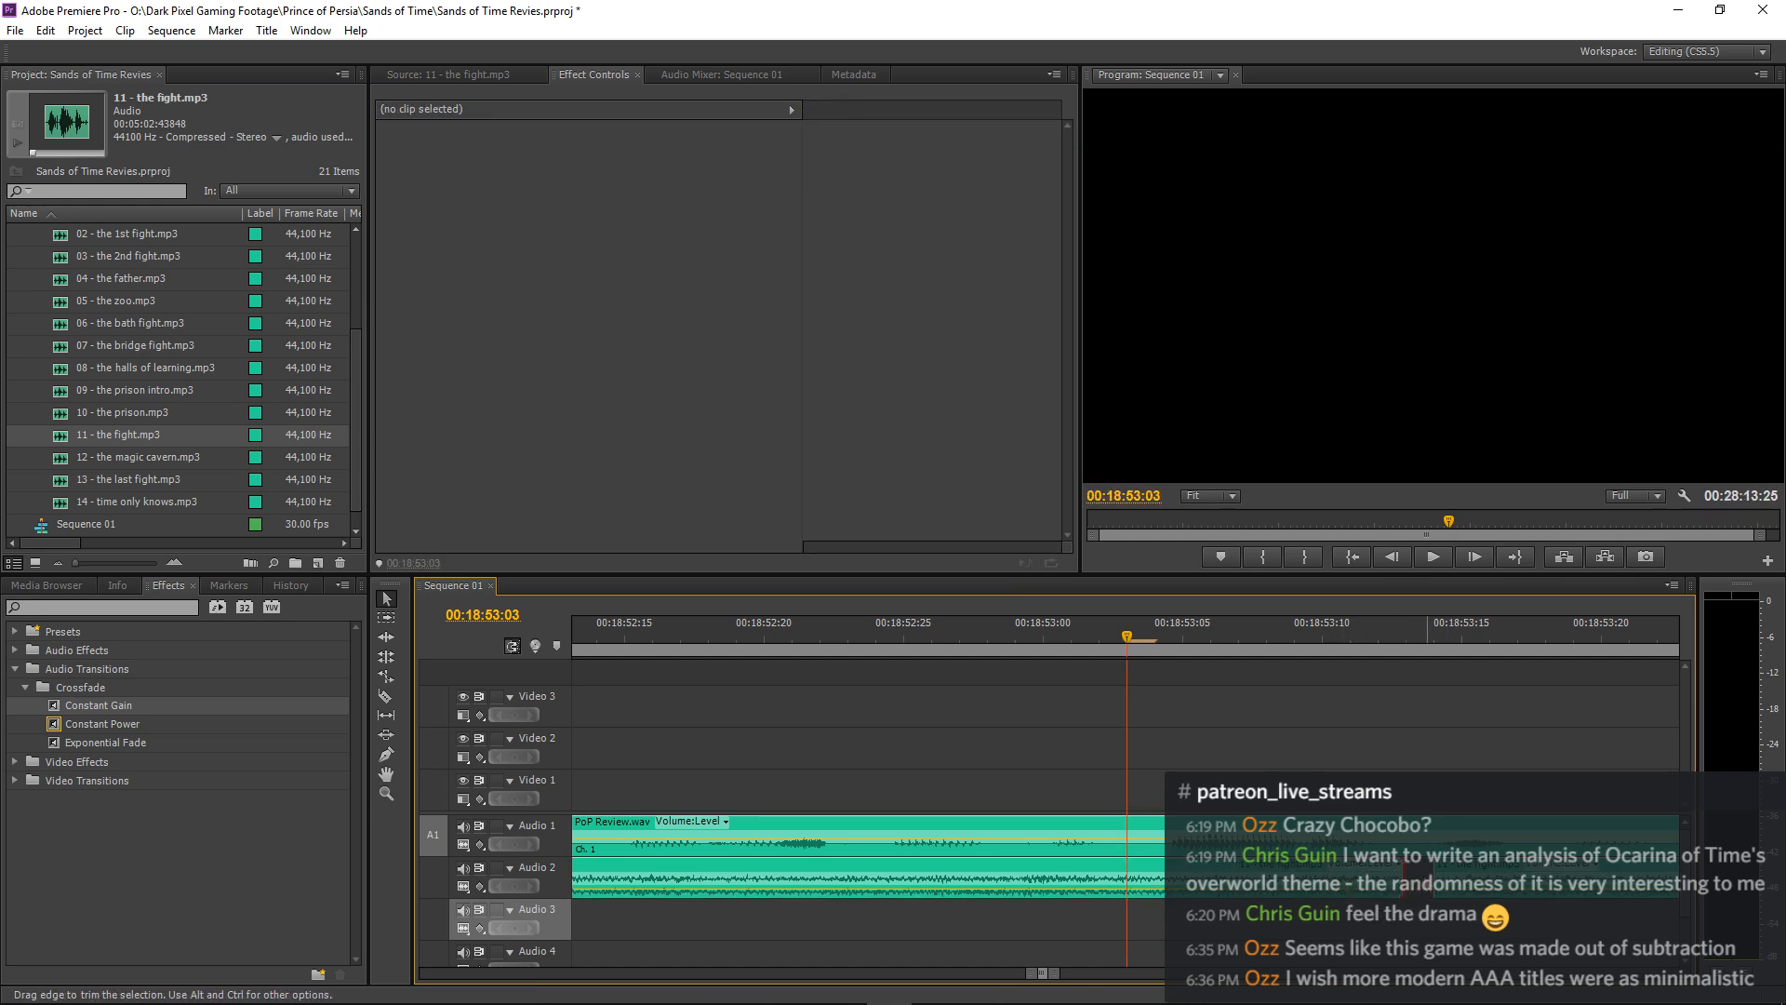
# Play across the adjusted fight music join from about 00:18:52:16 to check its timing.
pyautogui.press('space')
pyautogui.click(641, 644)
pyautogui.press('space')
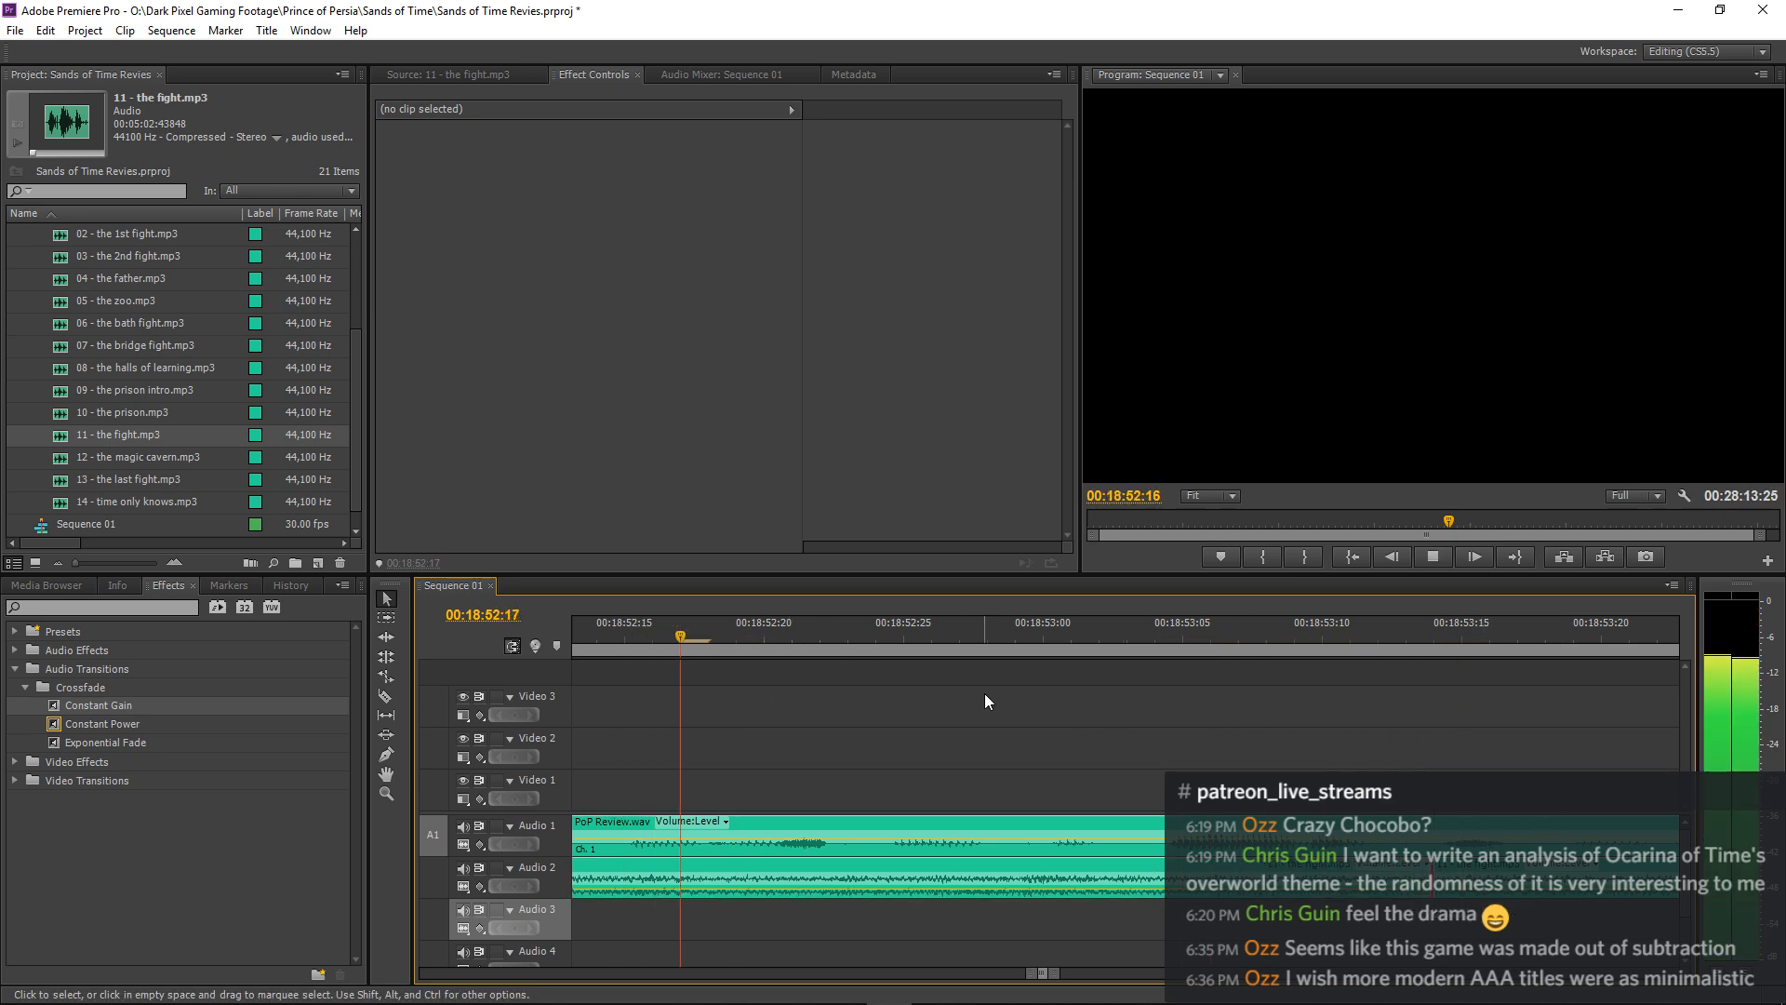
pyautogui.press('-')
pyautogui.press('-')
pyautogui.press('-')
pyautogui.press('-')
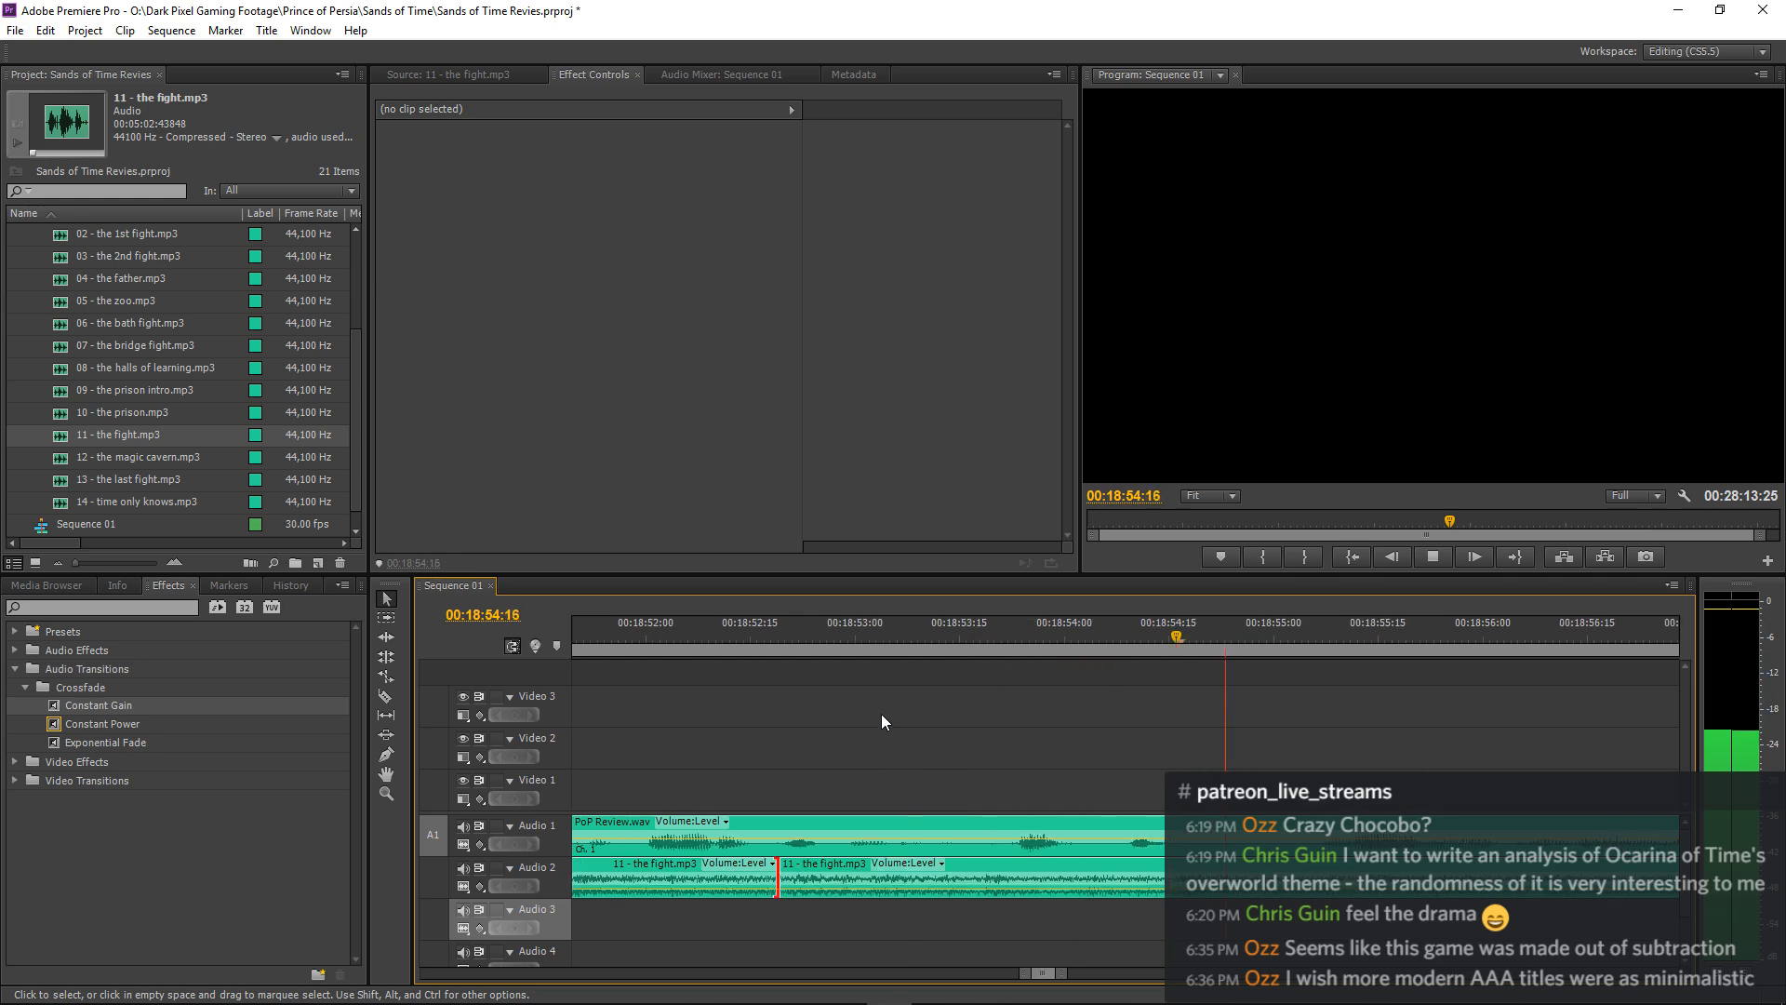
# Mute the narration on Audio 1 and play the music alone through the join from about 00:18:48:27.
pyautogui.click(844, 644)
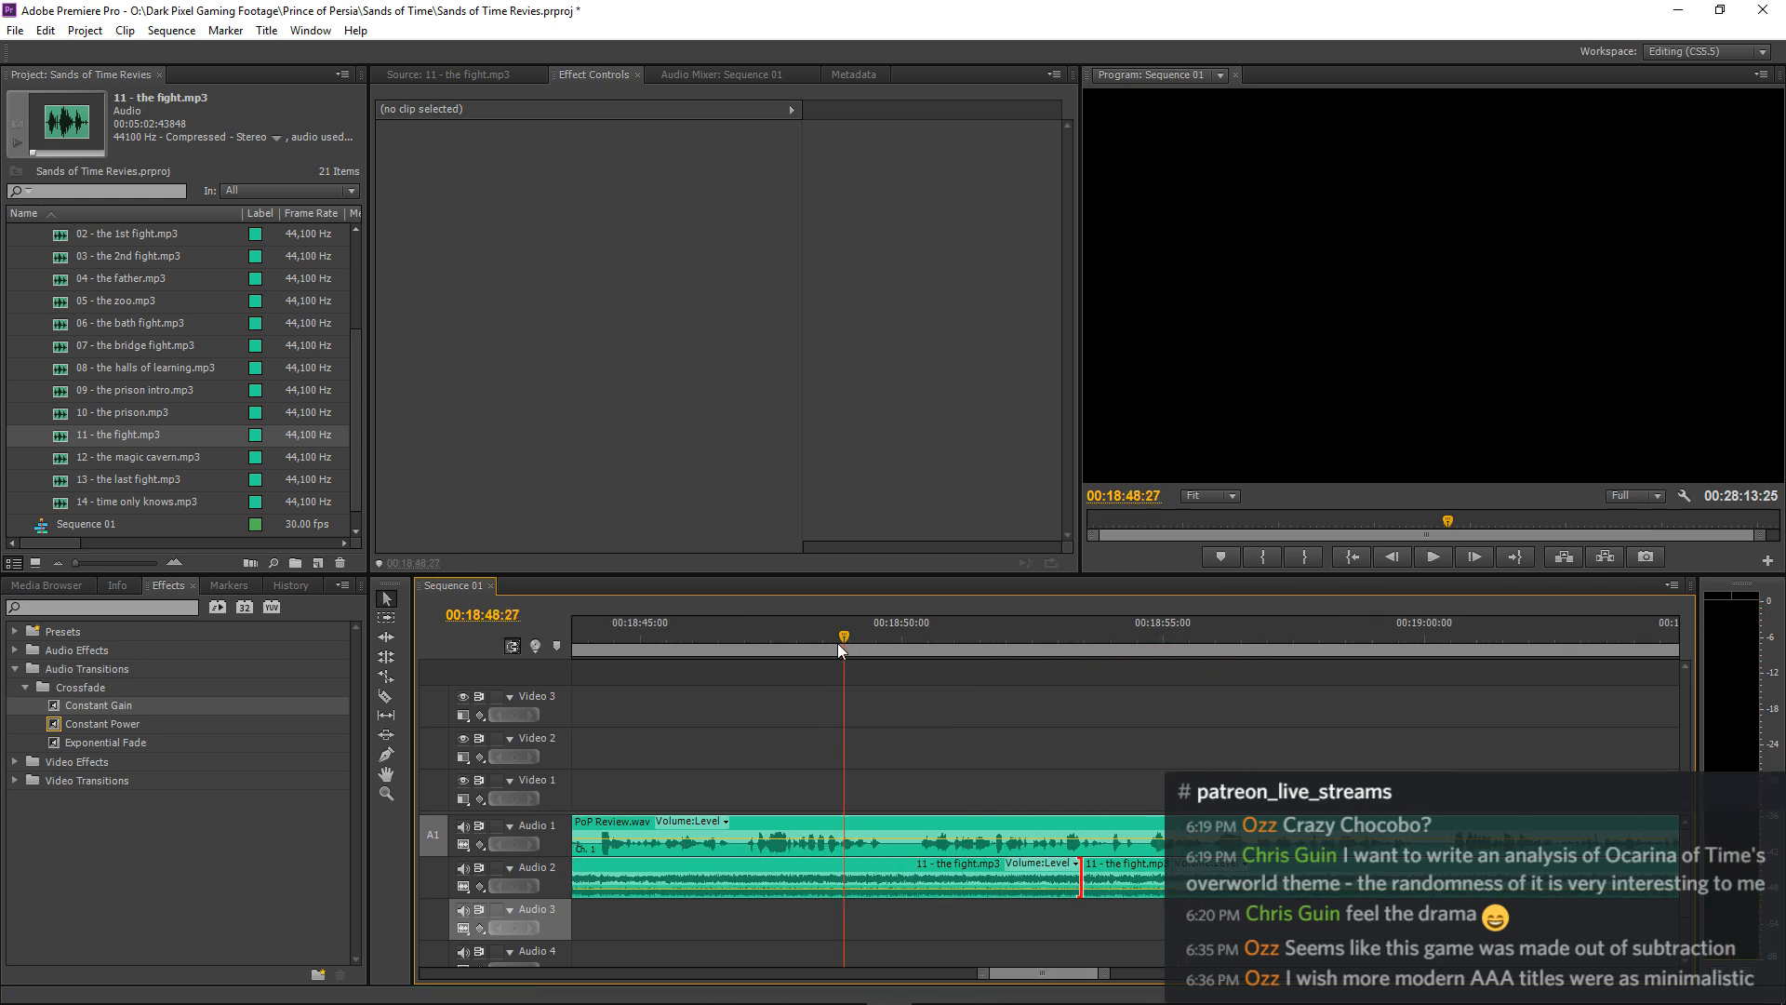
pyautogui.click(463, 826)
pyautogui.press('space')
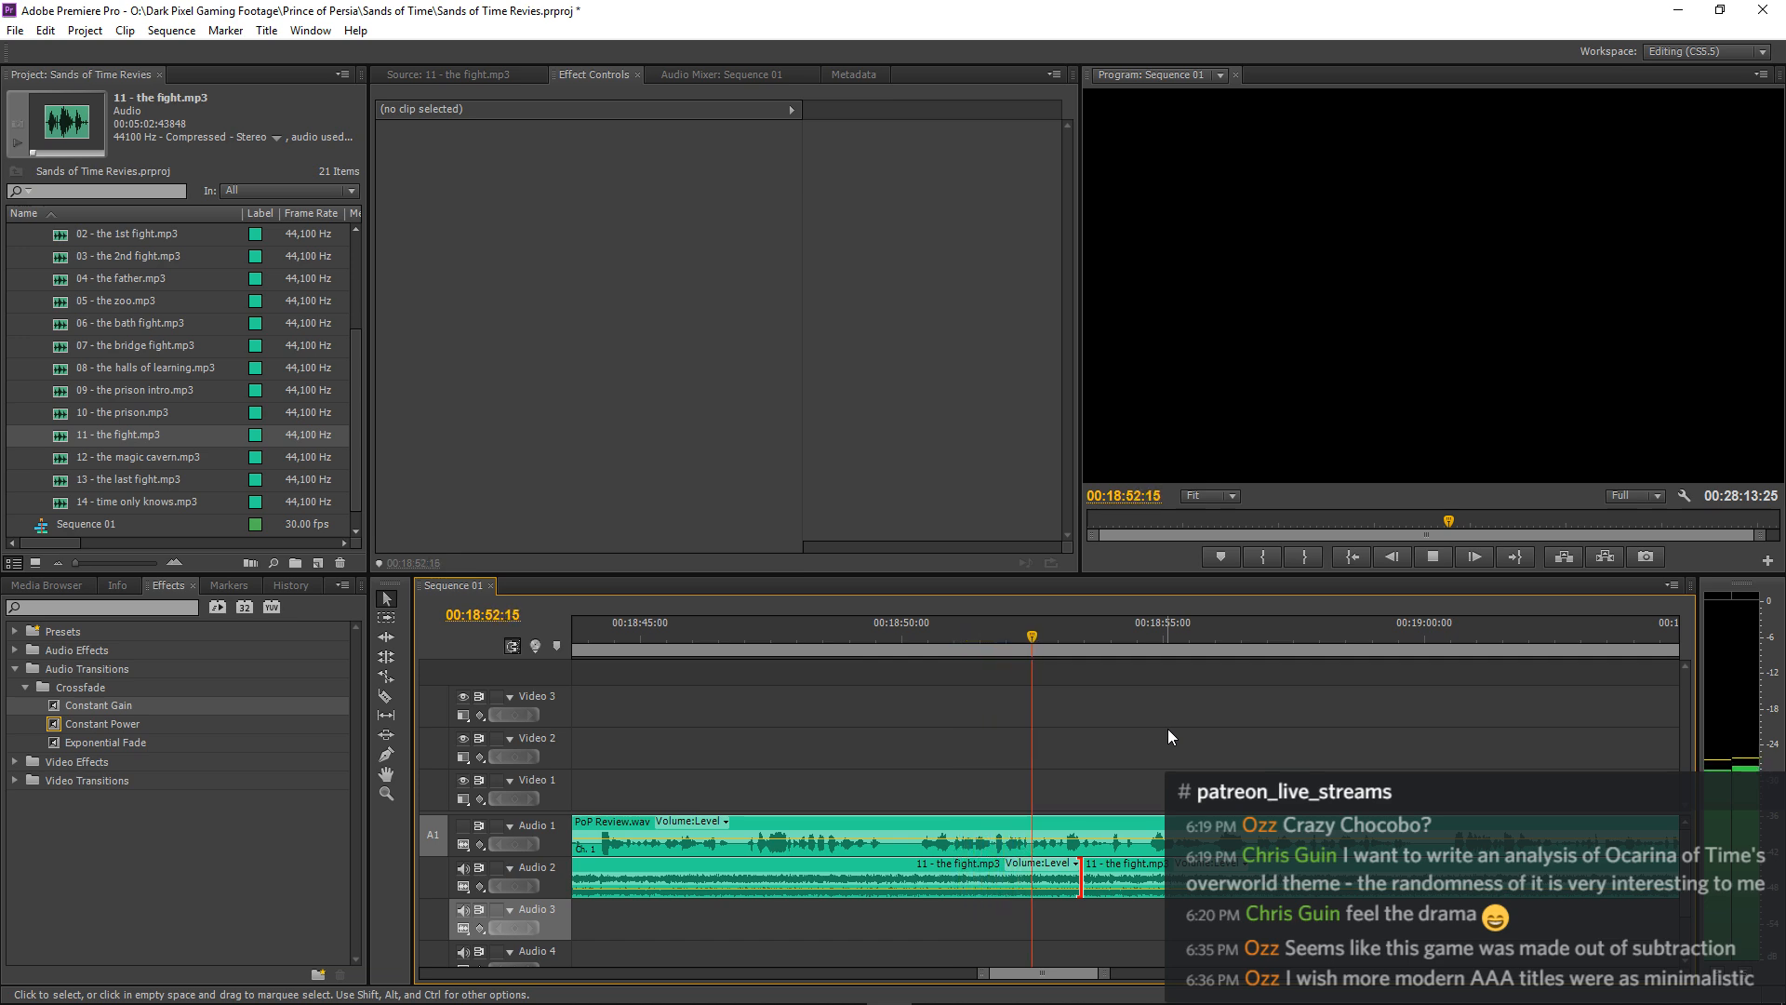
pyautogui.press('space')
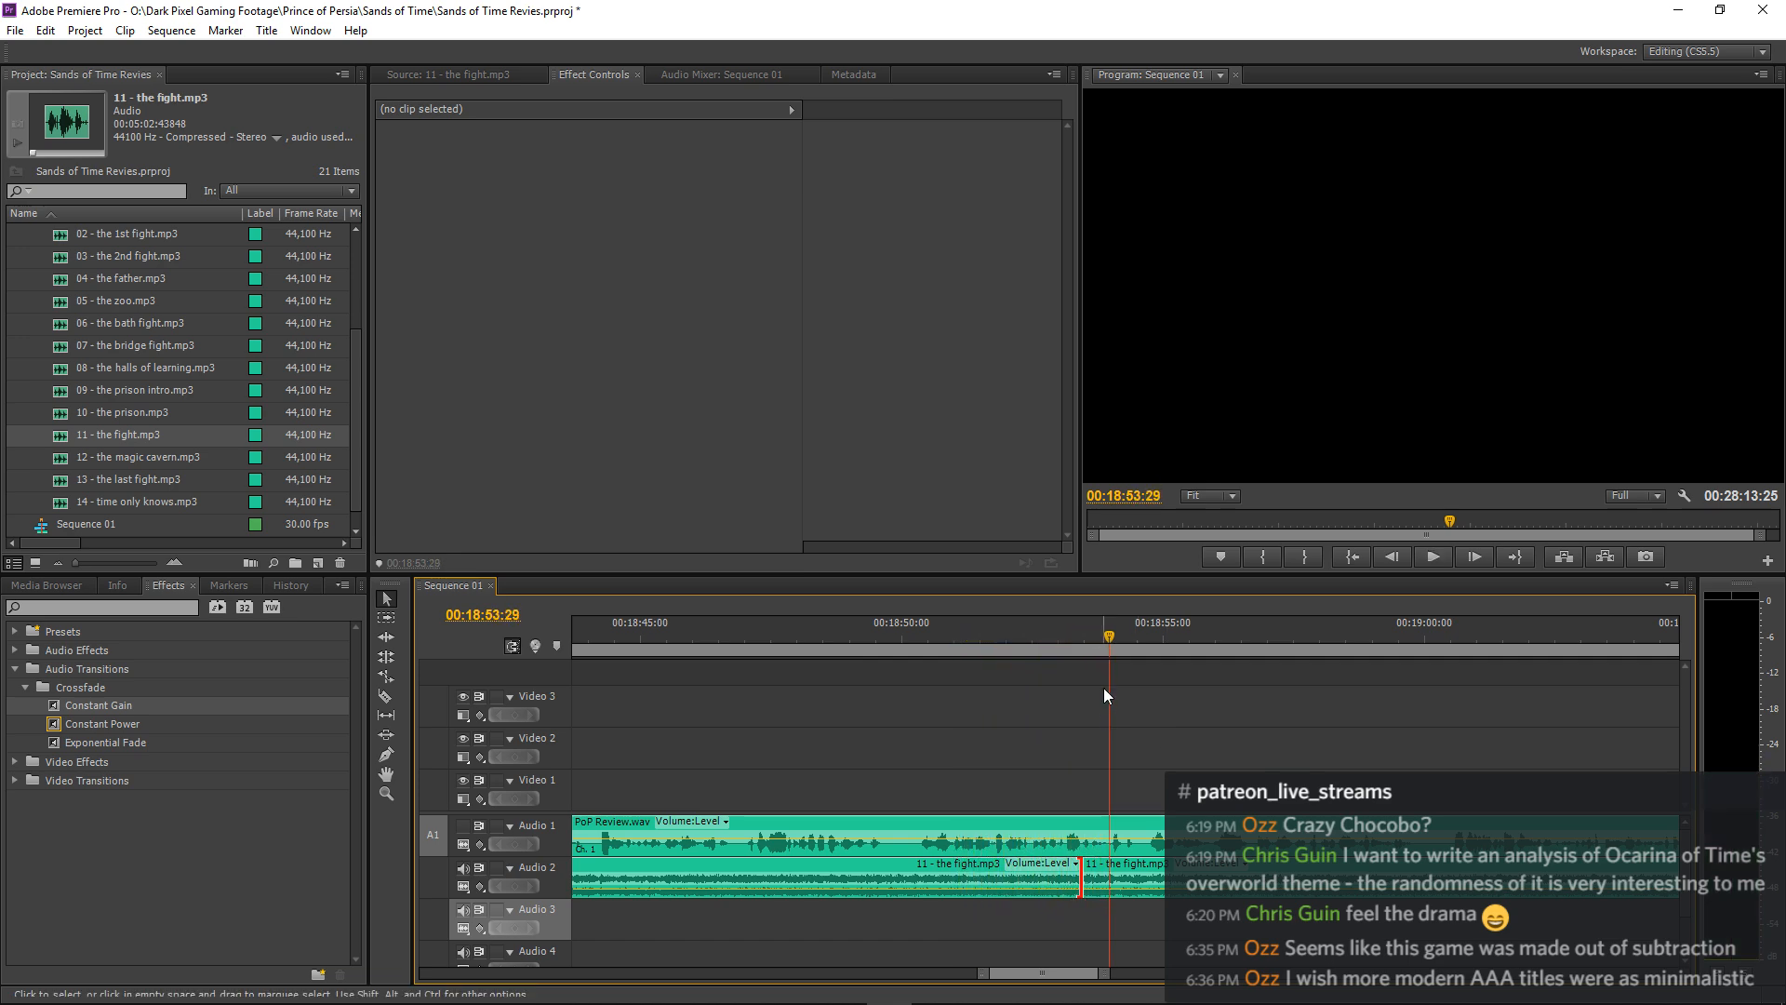
# Move the second 11 - the fight.mp3 clip 1 frame earlier, to 00:18:53:13, and play through the join.
pyautogui.click(1080, 639)
pyautogui.press('=')
pyautogui.press('=')
pyautogui.press('=')
pyautogui.press('=')
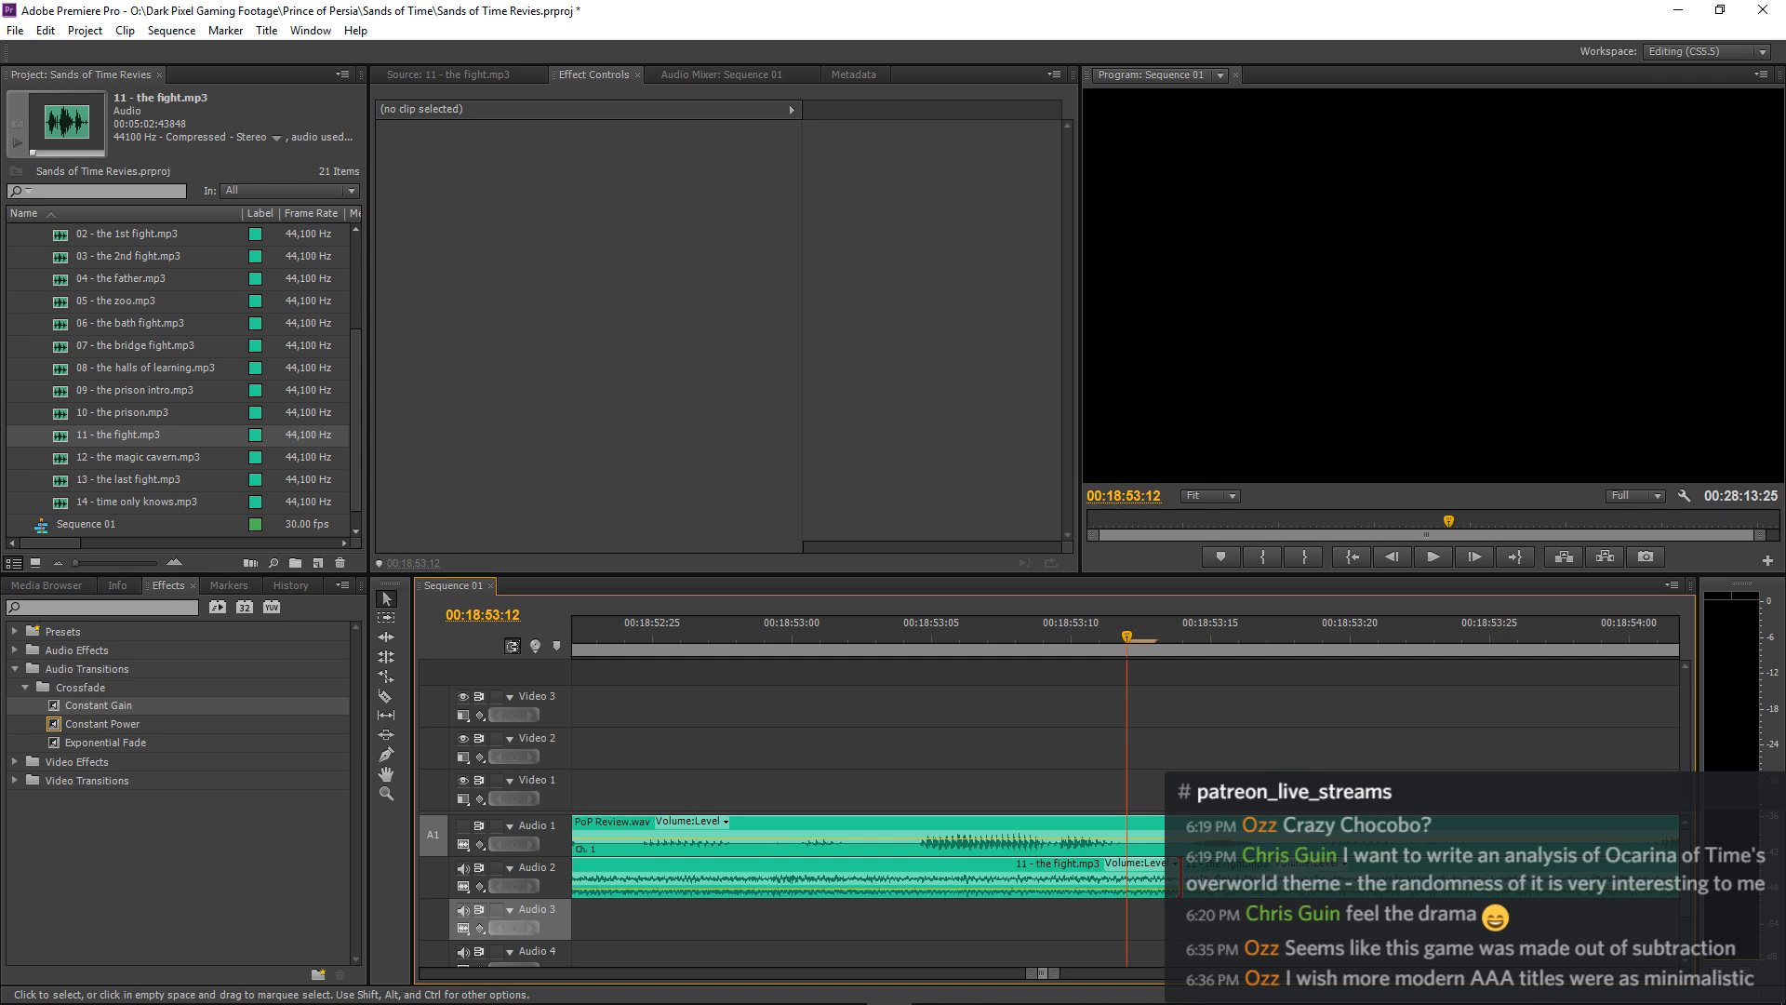
pyautogui.click(1182, 875)
pyautogui.click(1228, 873)
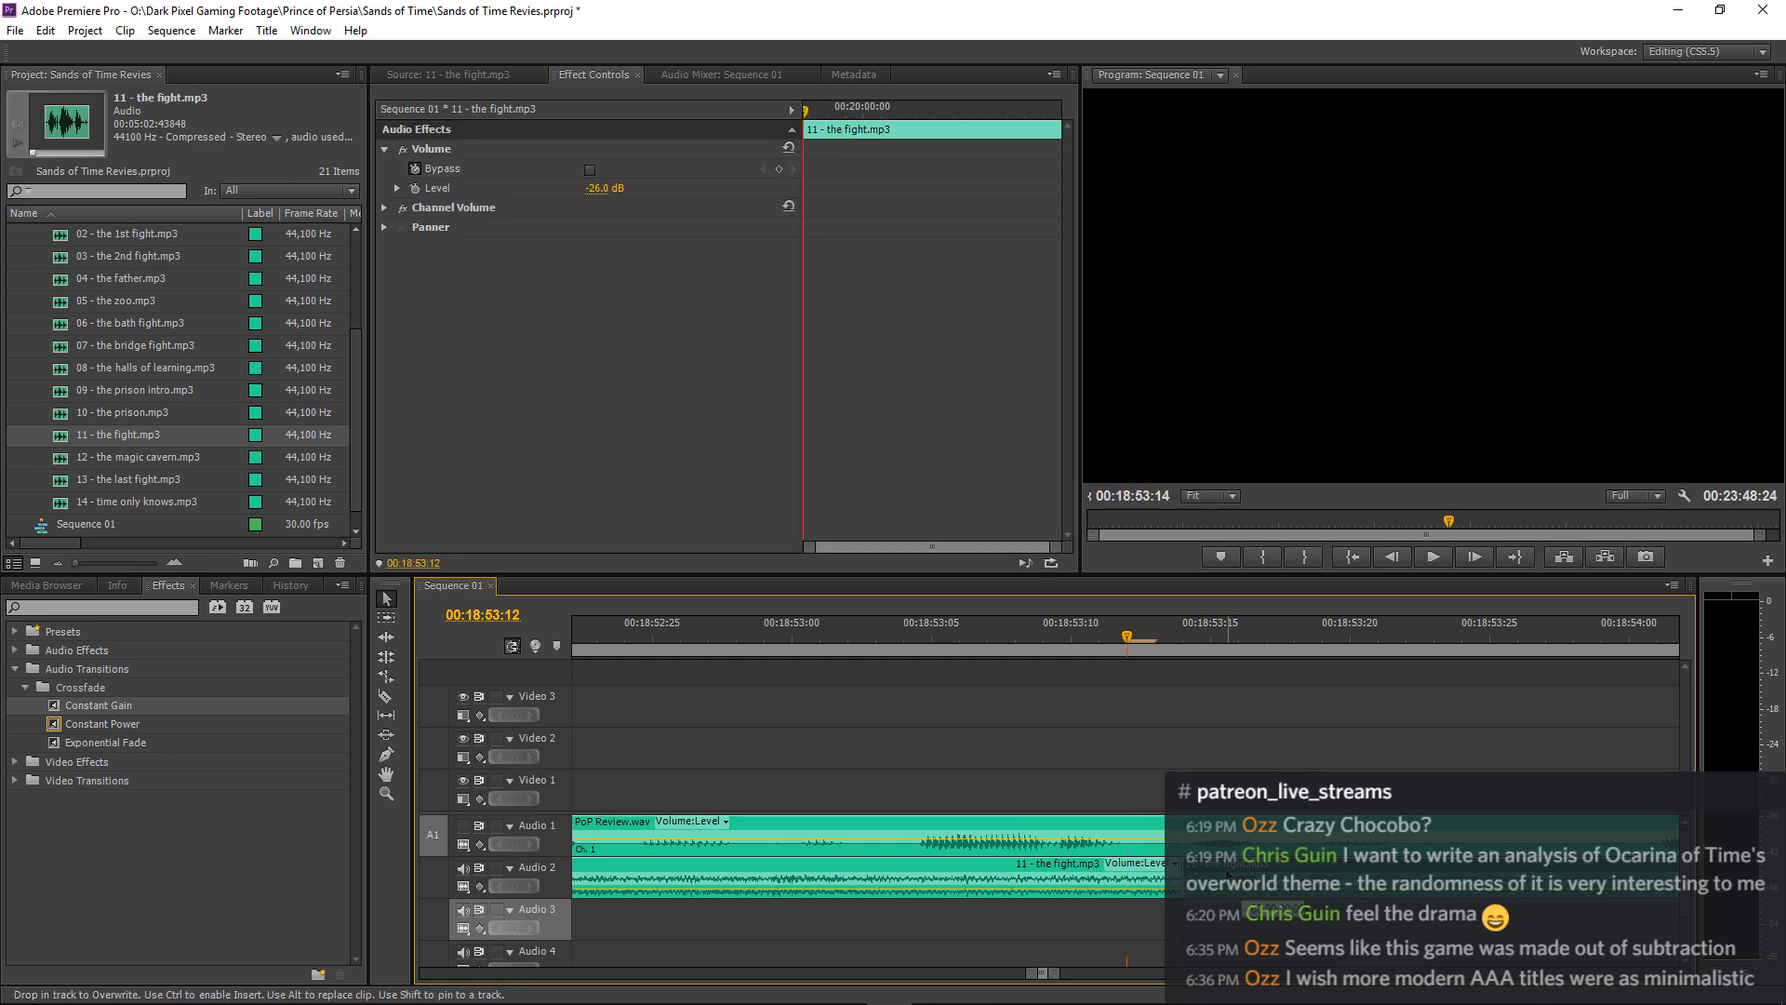
pyautogui.moveTo(1228, 873); pyautogui.dragTo(1199, 874)
pyautogui.moveTo(807, 639); pyautogui.dragTo(568, 642)
pyautogui.press('space')
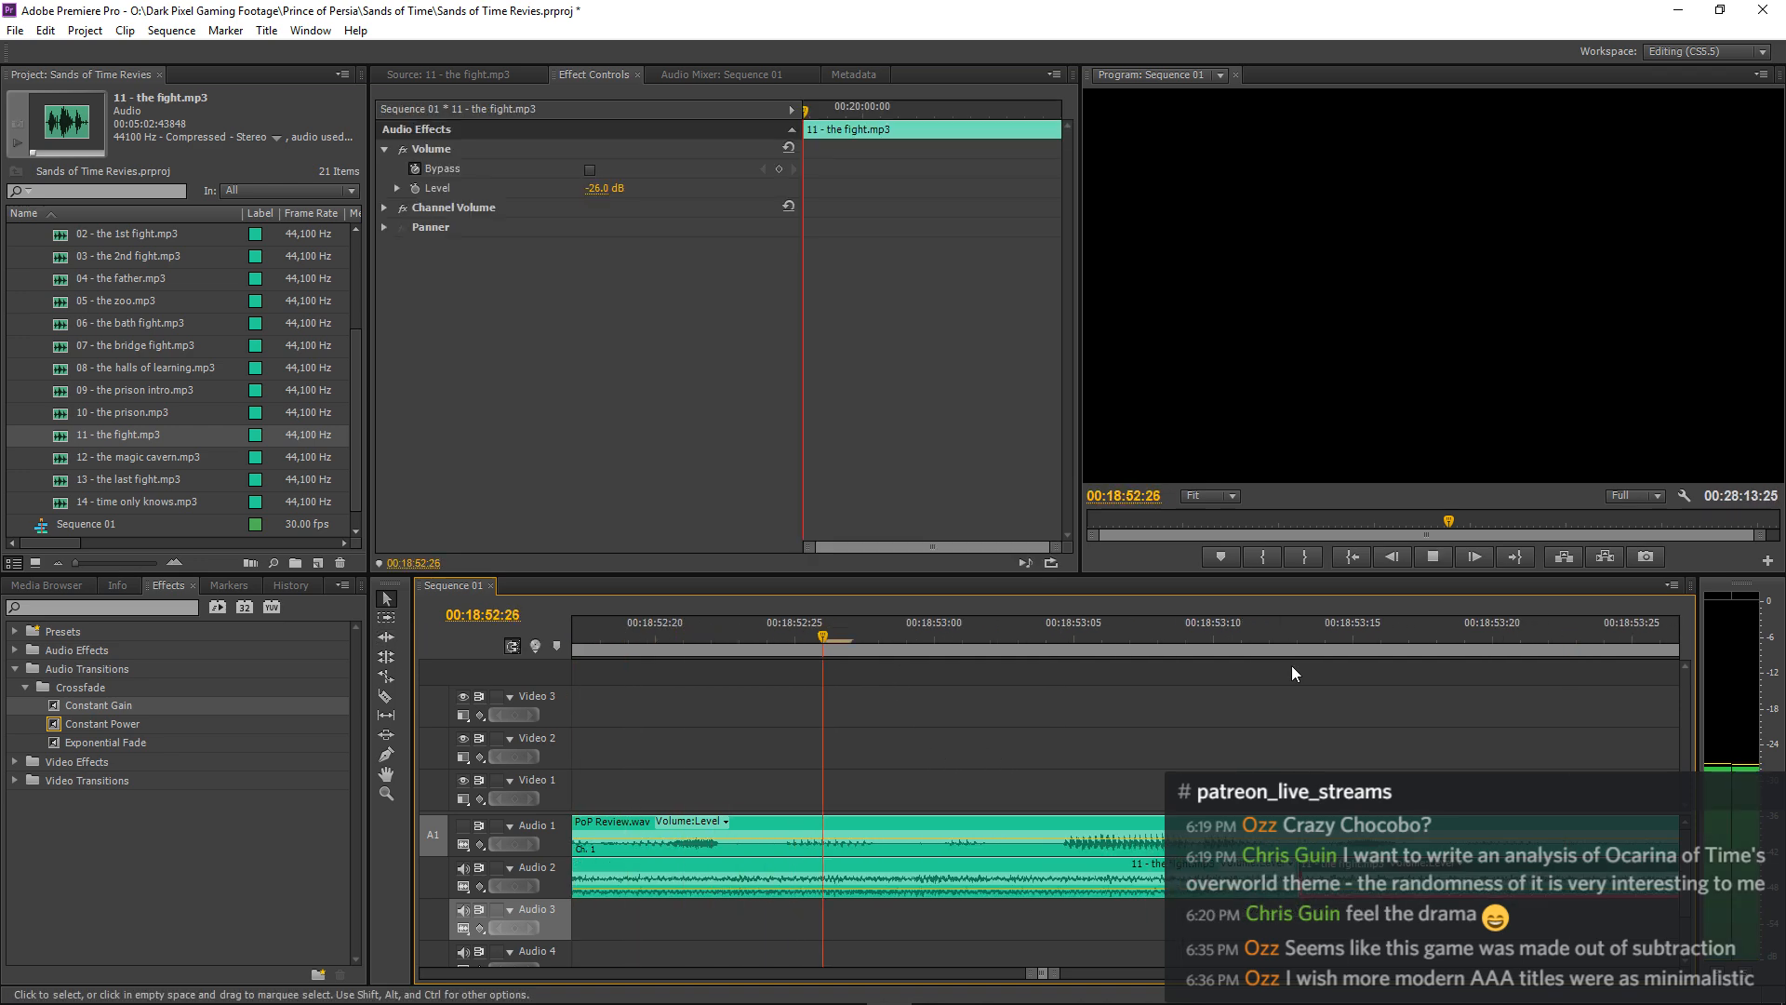
pyautogui.press('space')
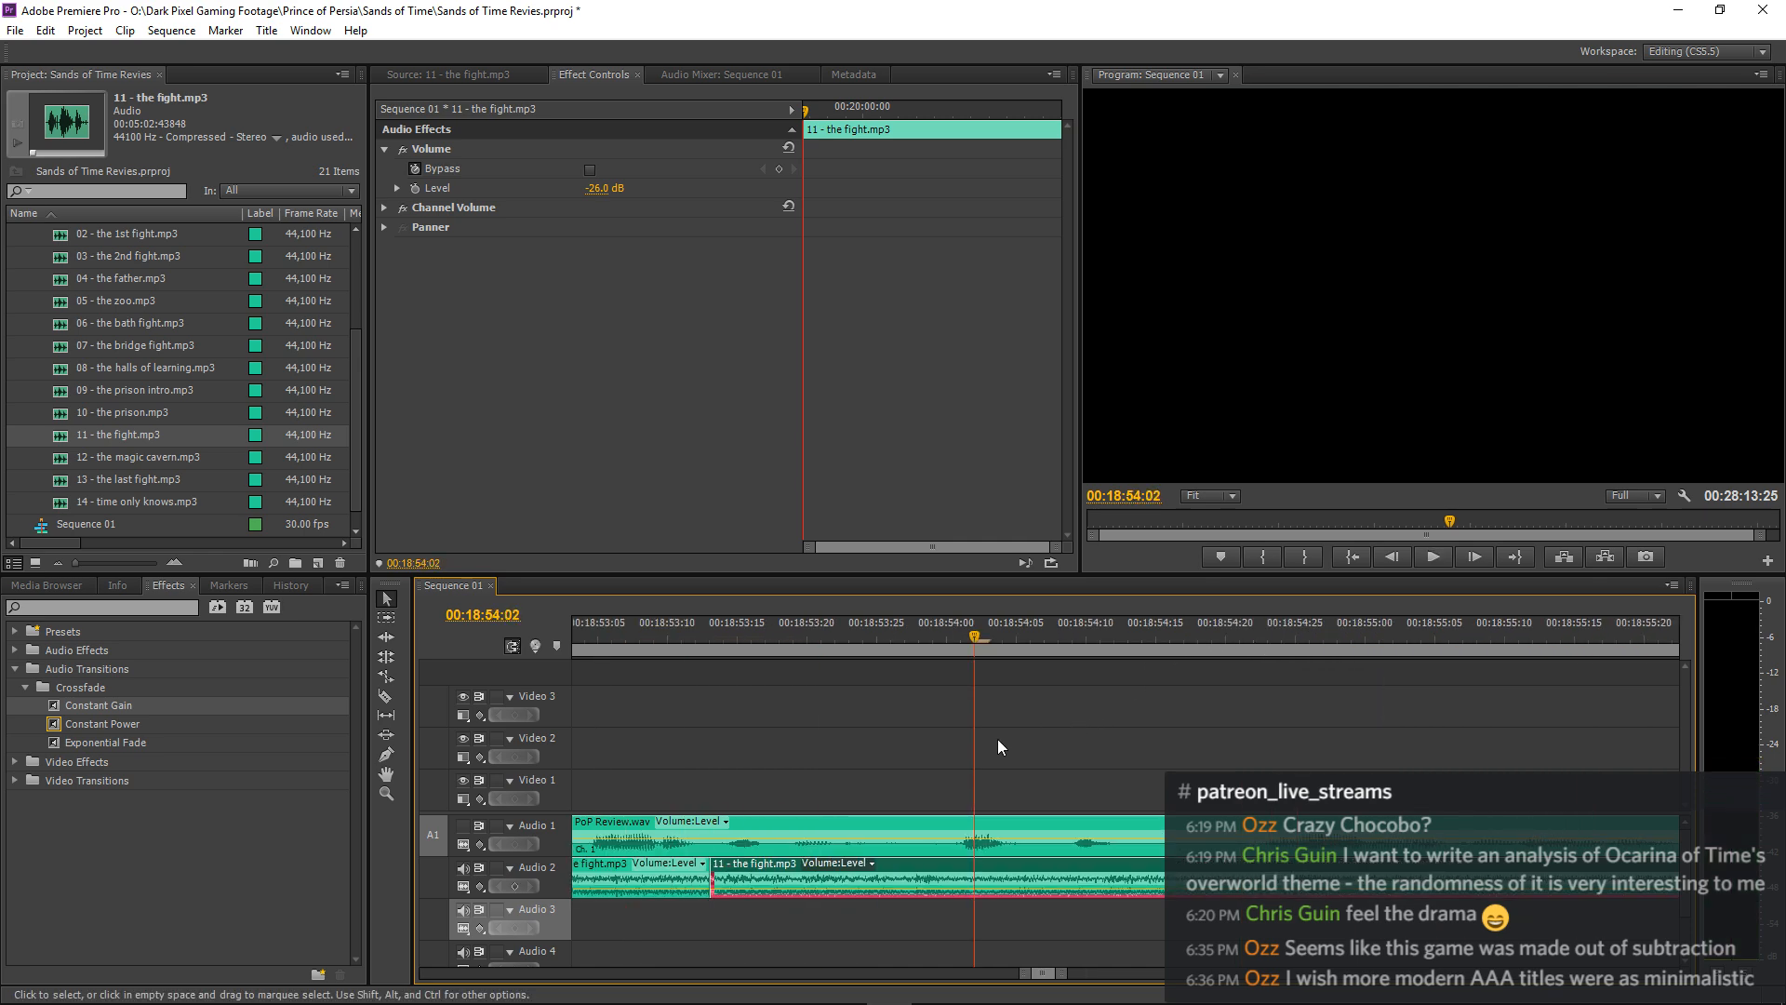
# Replay the fight music join with the narration muted, starting several seconds ahead of it.
pyautogui.press('-')
pyautogui.click(764, 644)
pyautogui.press('space')
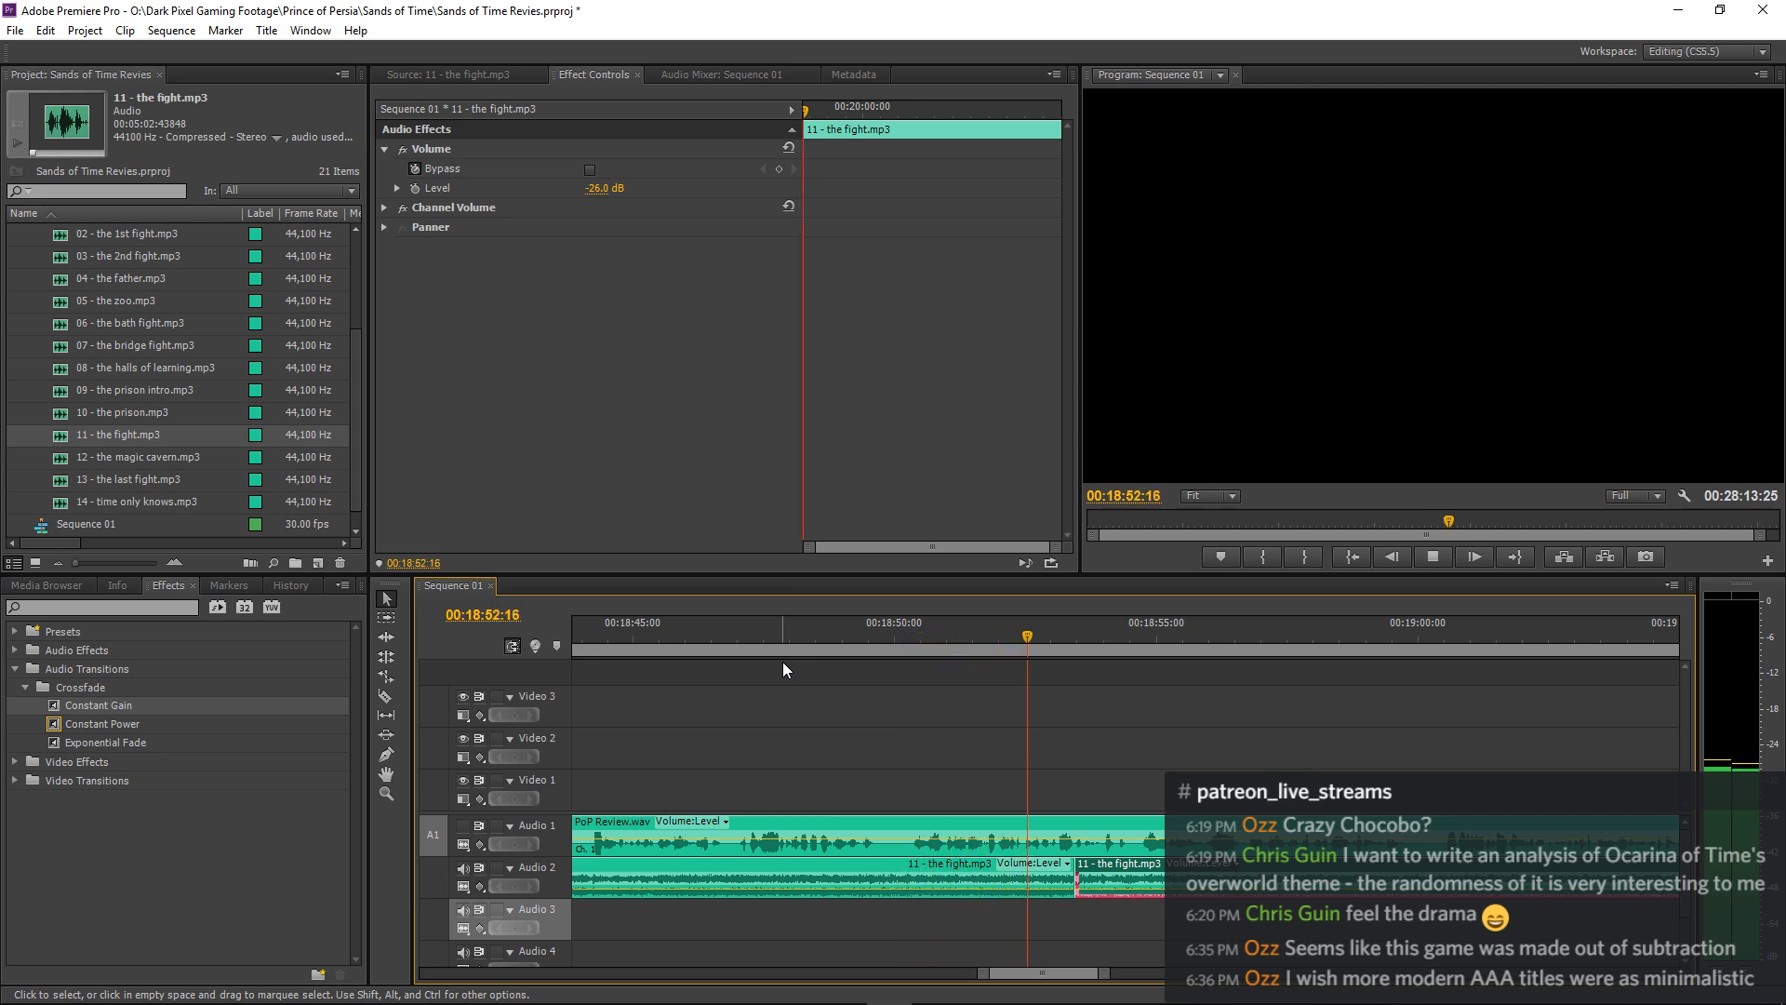
pyautogui.press('space')
# Inspect the join near 00:18:53:12 up close, then listen from about 00:18:44 until just past it.
pyautogui.press('=')
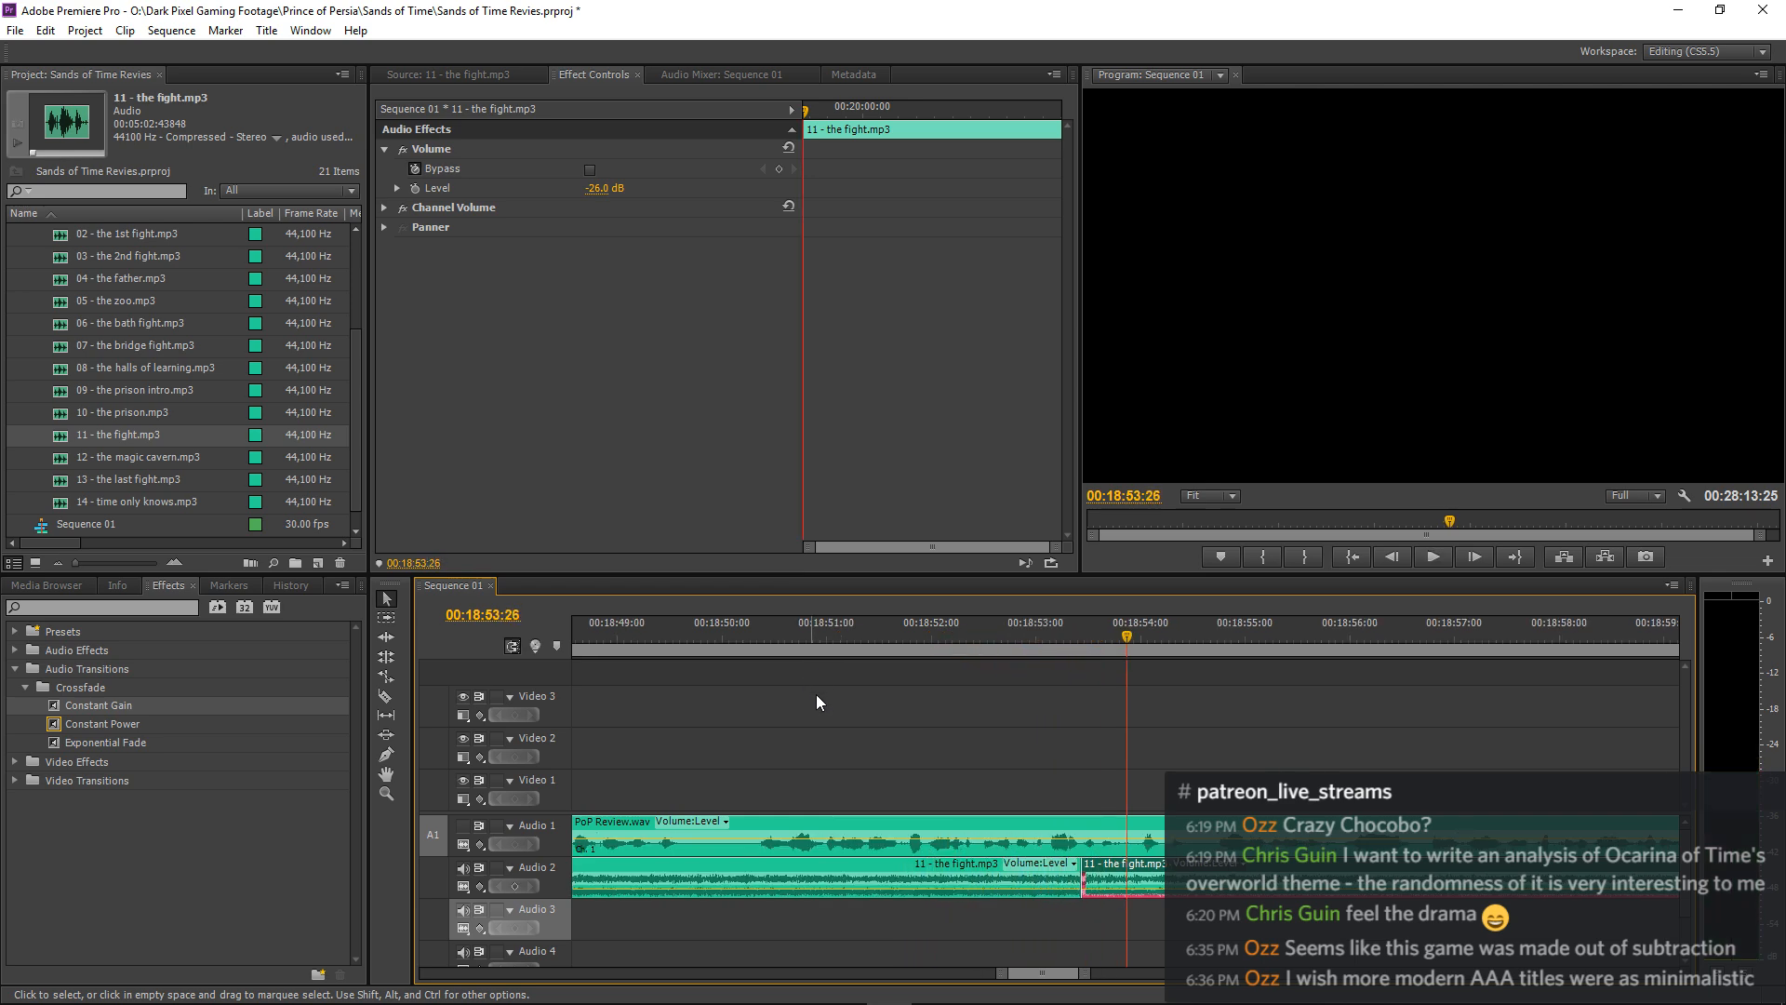
pyautogui.press('=')
pyautogui.press('=')
pyautogui.click(934, 643)
pyautogui.press('=')
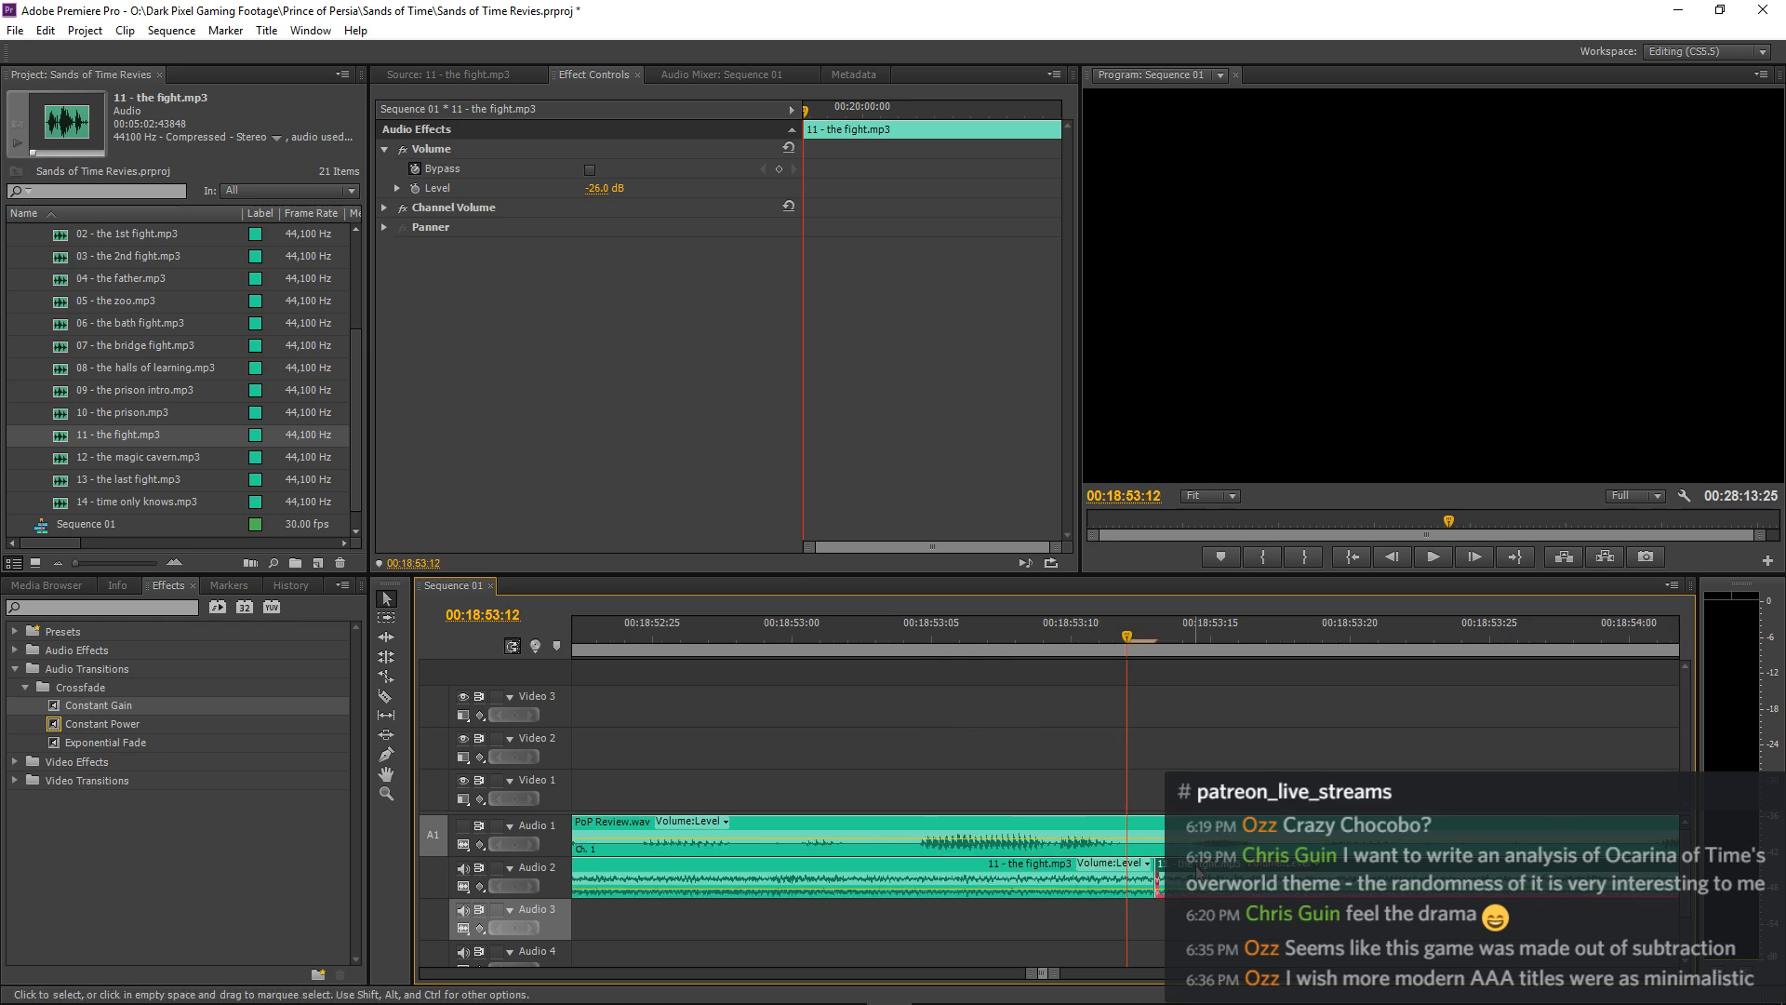
pyautogui.press('-')
pyautogui.press('-')
pyautogui.press('-')
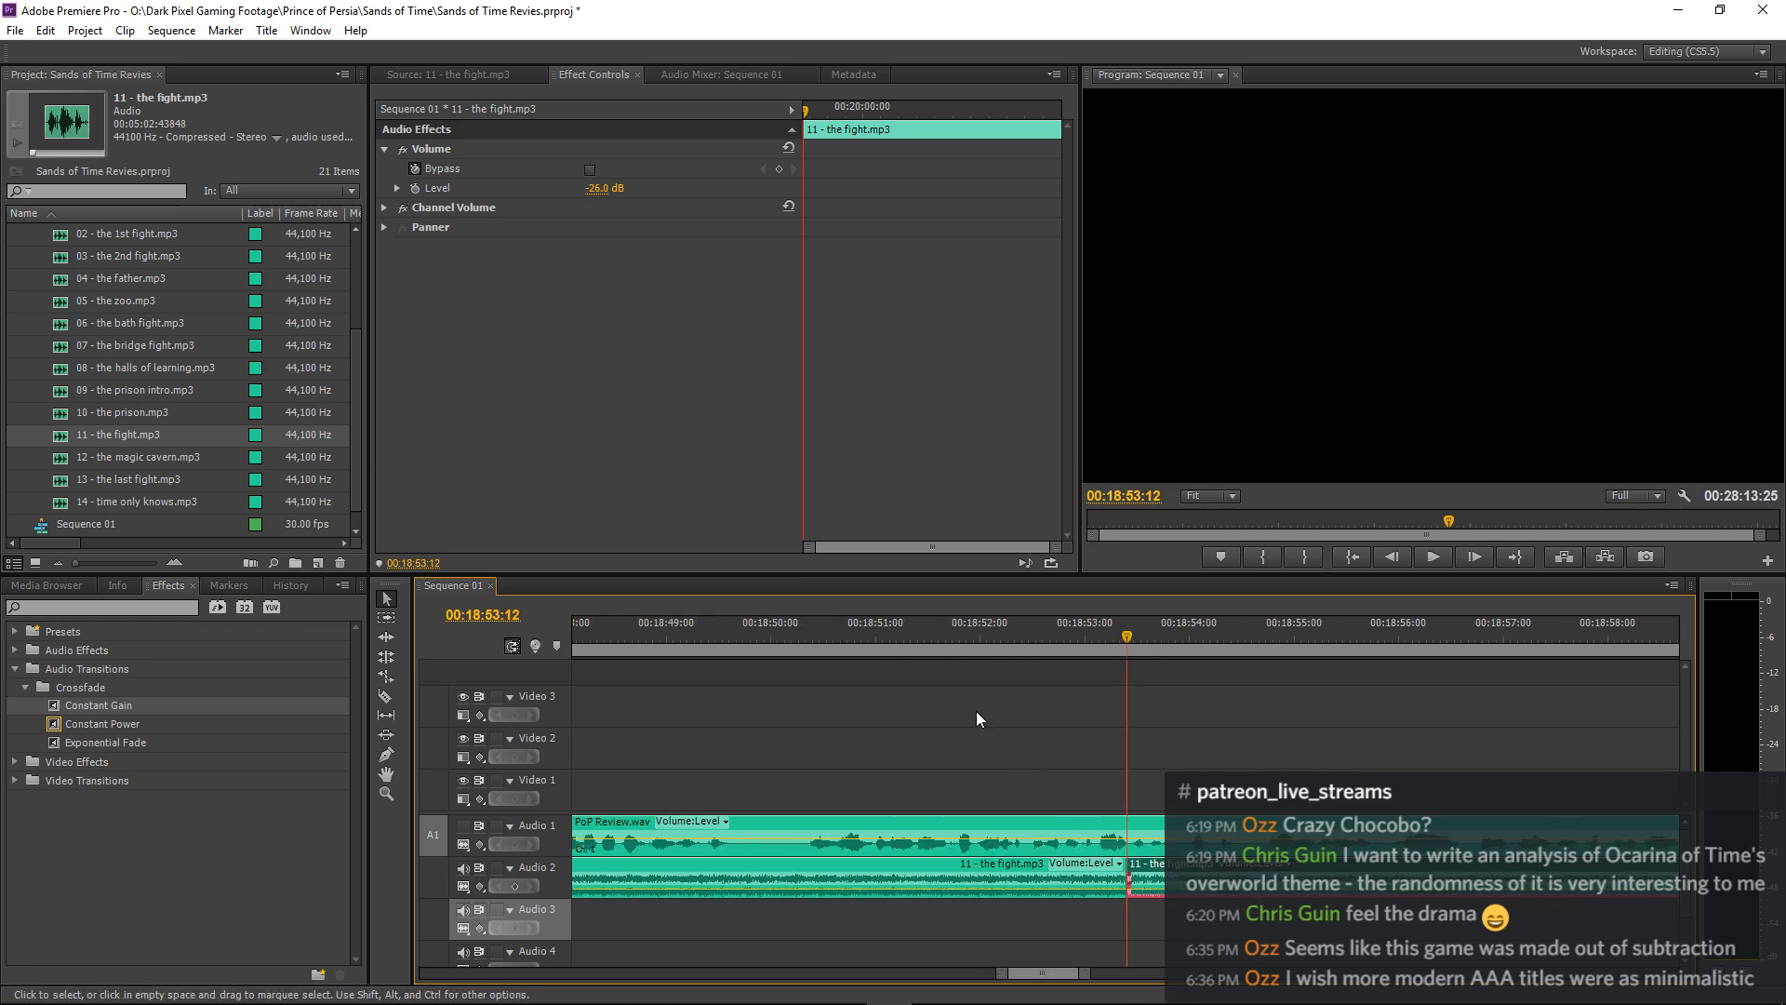
pyautogui.press('-')
pyautogui.click(880, 645)
pyautogui.press('space')
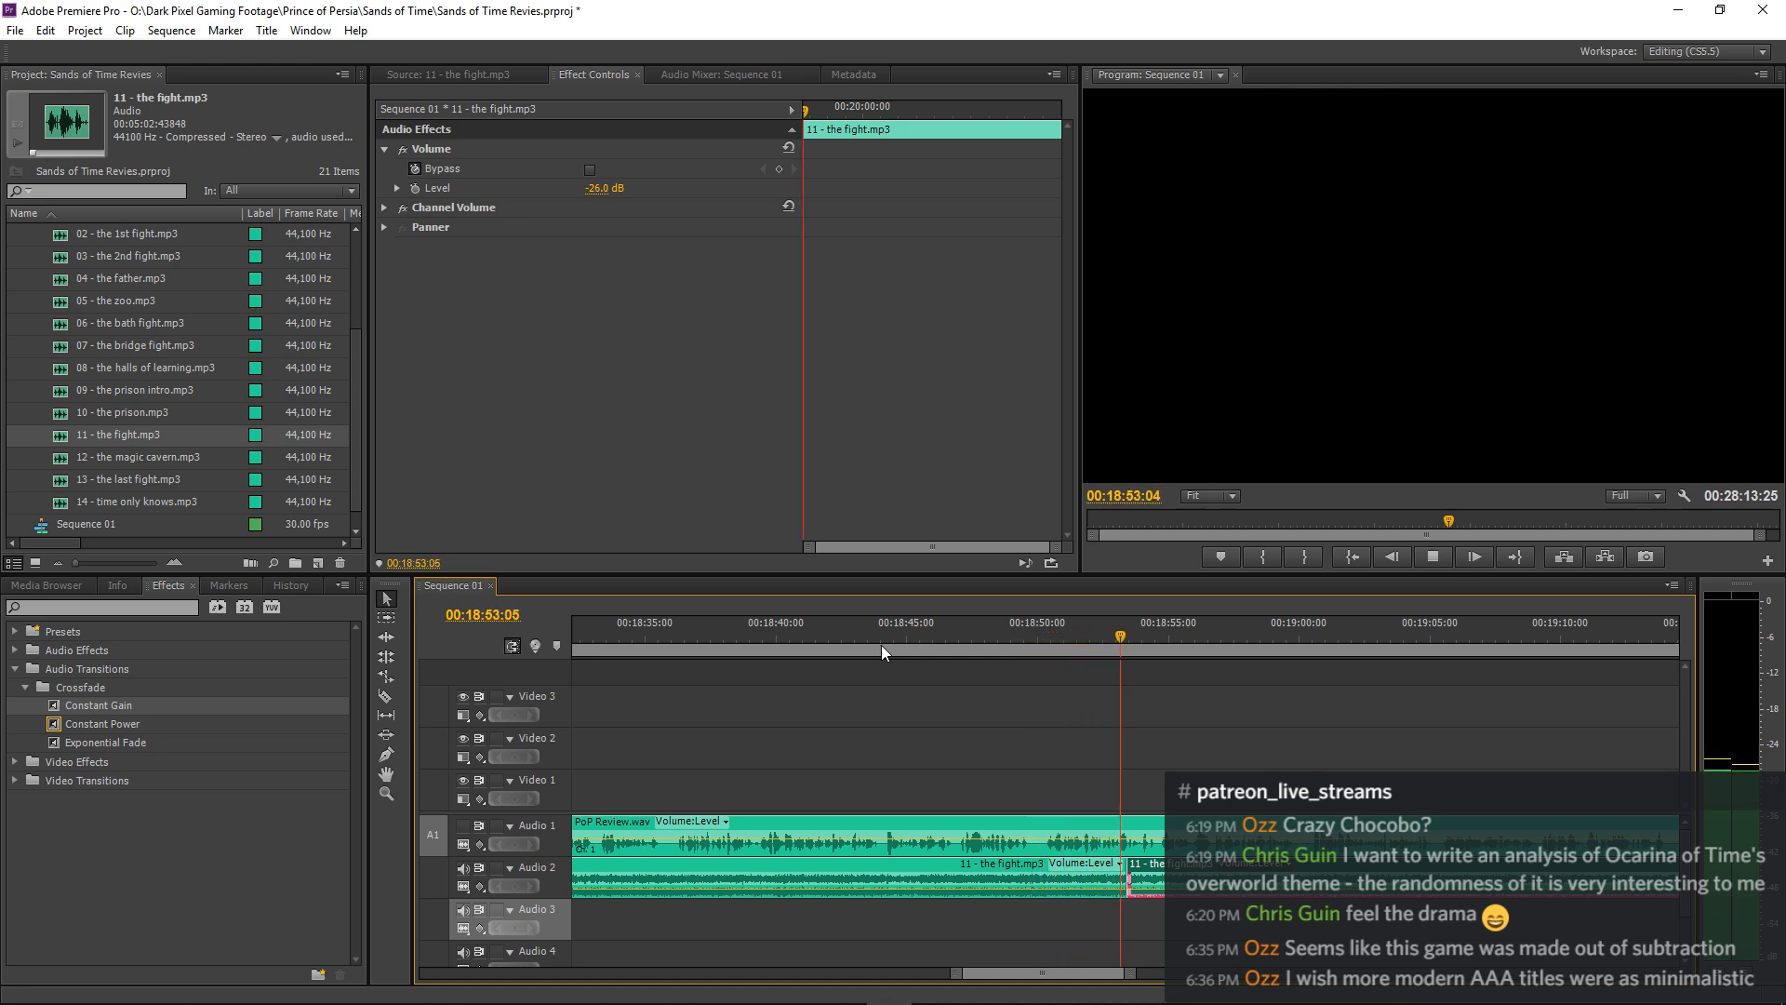
pyautogui.press('space')
# Add a Constant Gain crossfade between the two fight music clips, set its duration to 3 frames, and play through it.
pyautogui.press('=')
pyautogui.press('=')
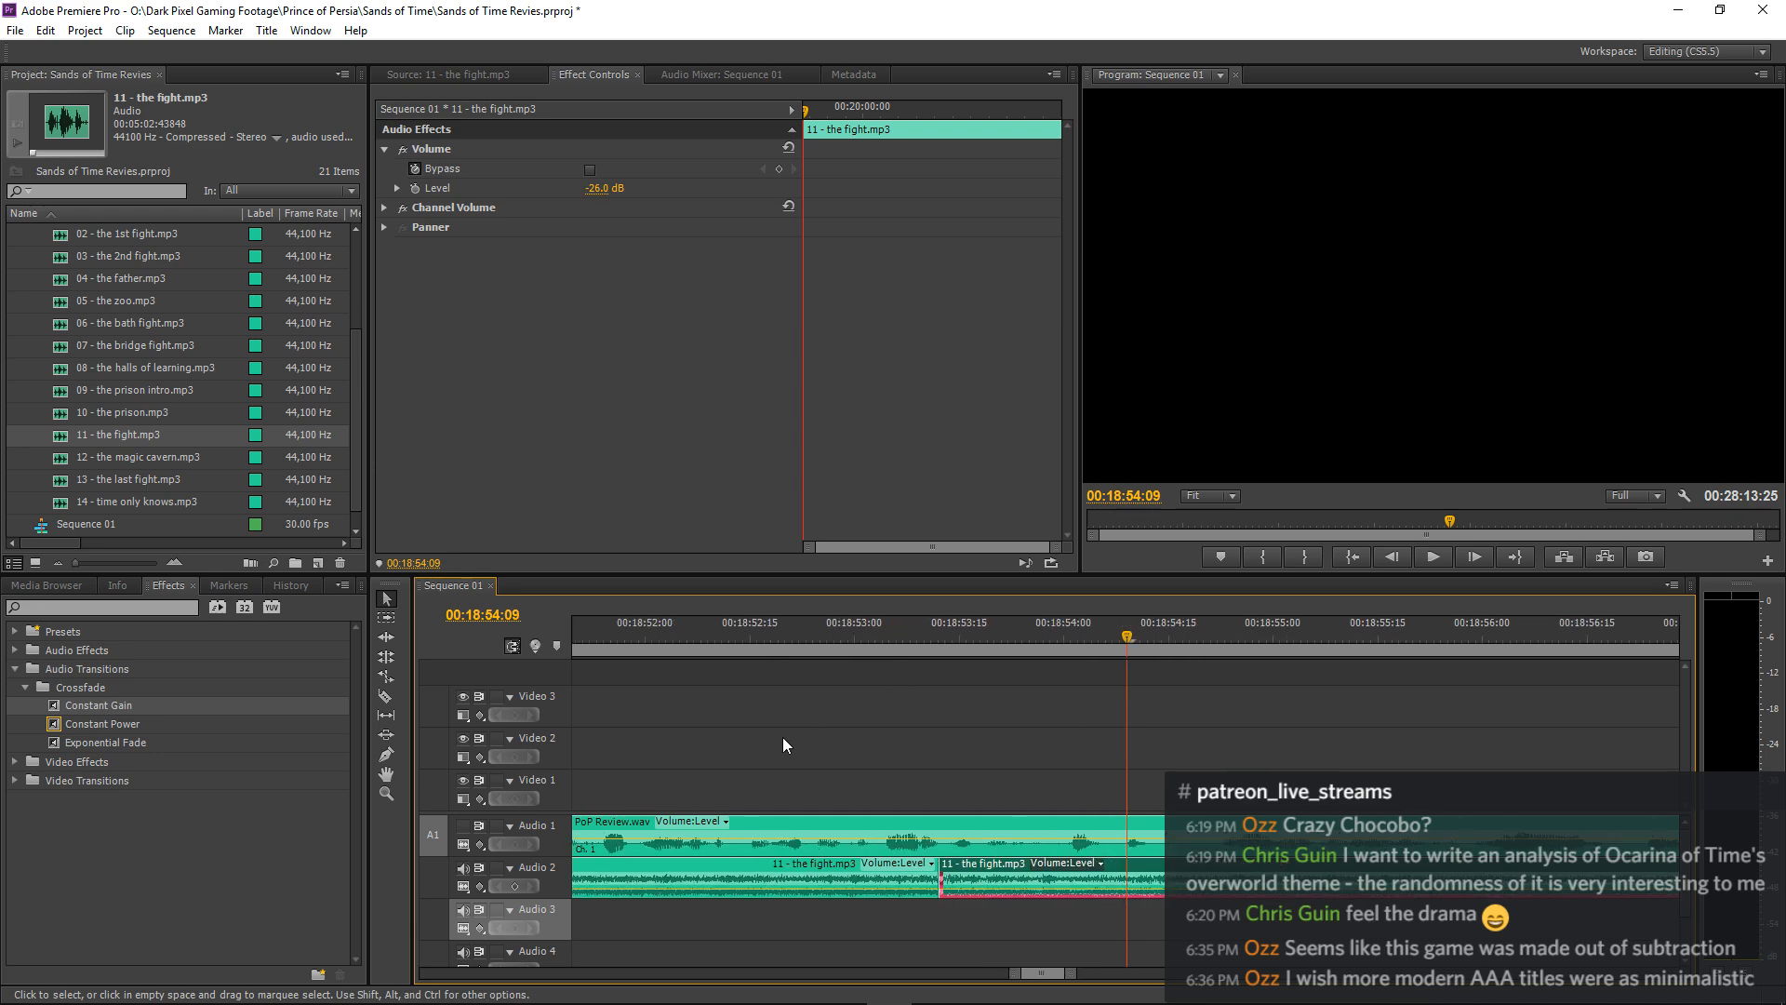
pyautogui.press('=')
pyautogui.moveTo(61, 703); pyautogui.dragTo(755, 877)
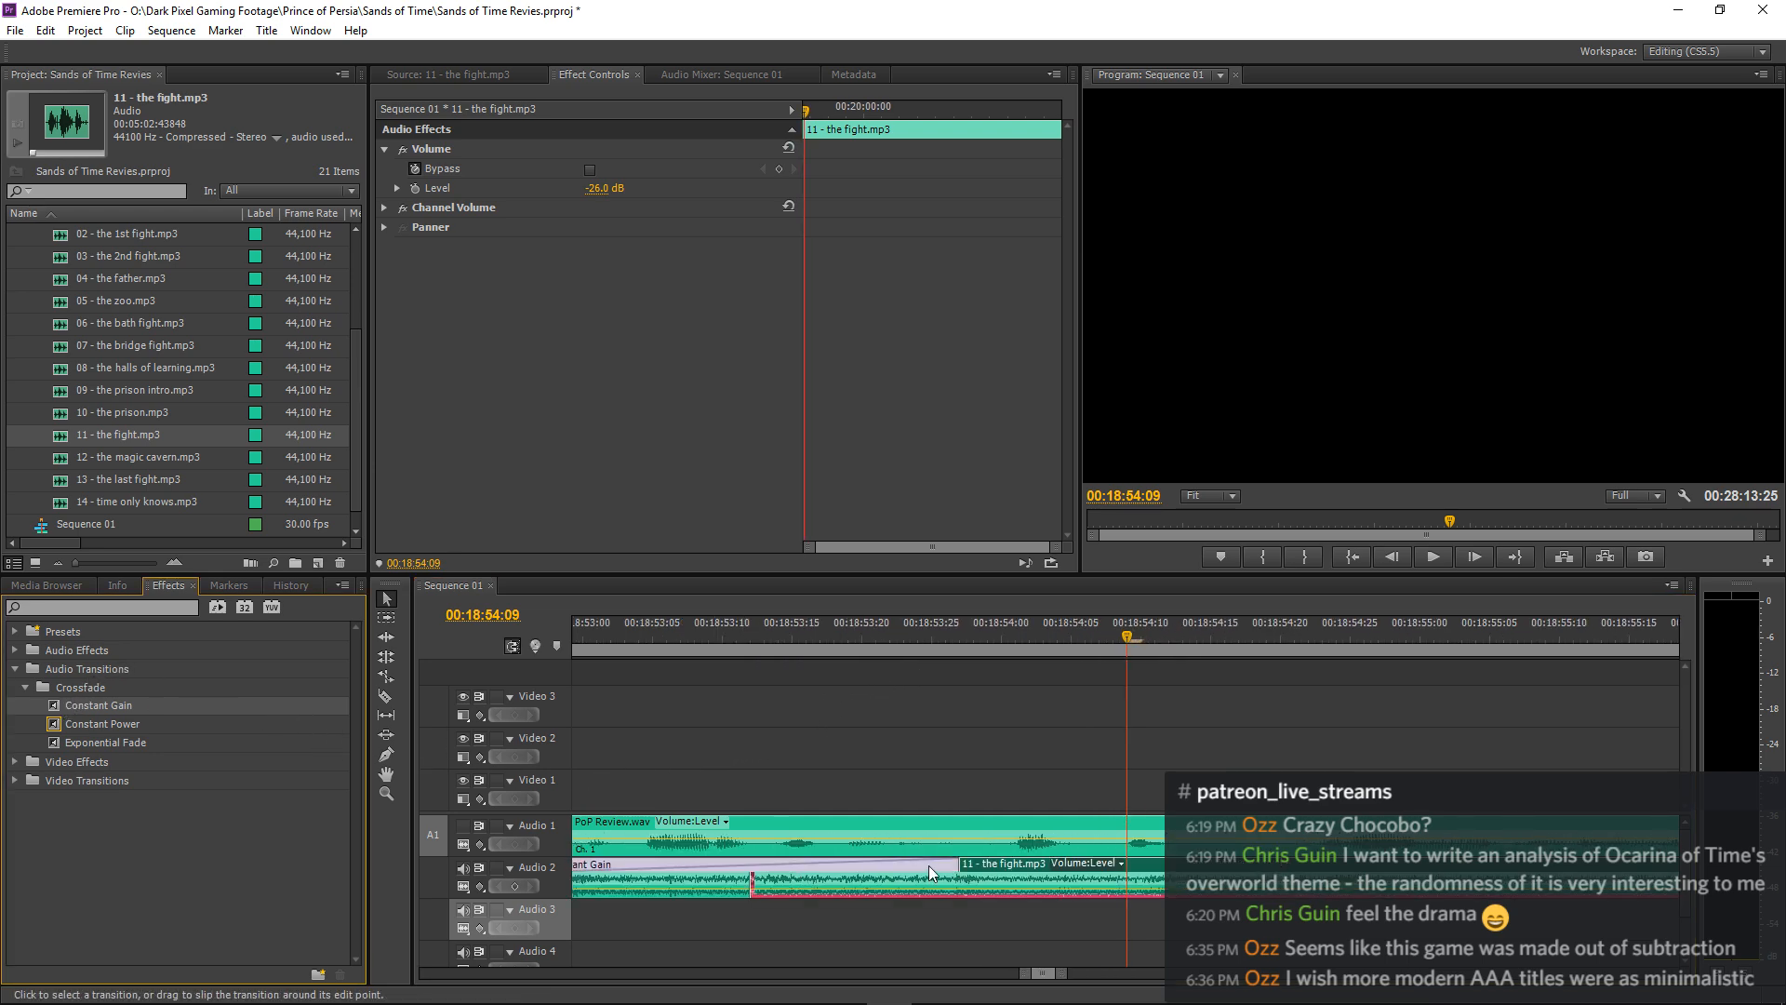
pyautogui.moveTo(955, 872)
pyautogui.mouseDown()
pyautogui.moveTo(760, 870)
pyautogui.moveTo(933, 865)
pyautogui.mouseUp()
pyautogui.press('-')
pyautogui.click(659, 638)
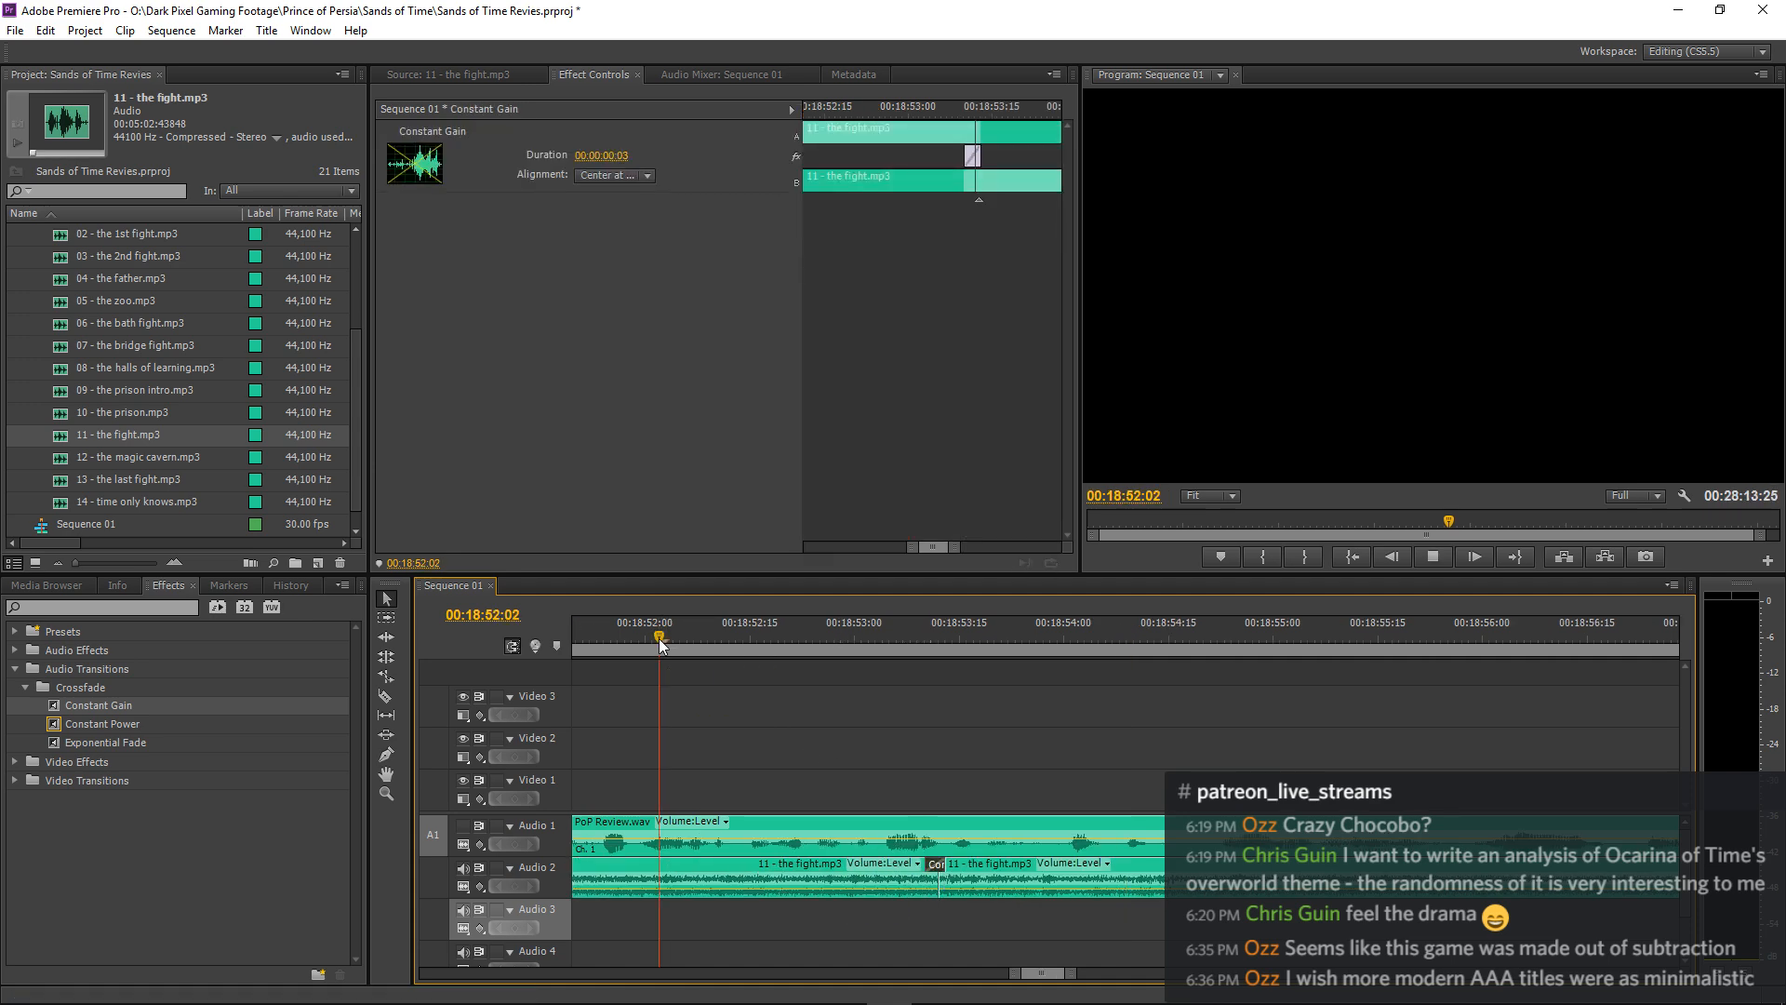
pyautogui.press('space')
pyautogui.press('space')
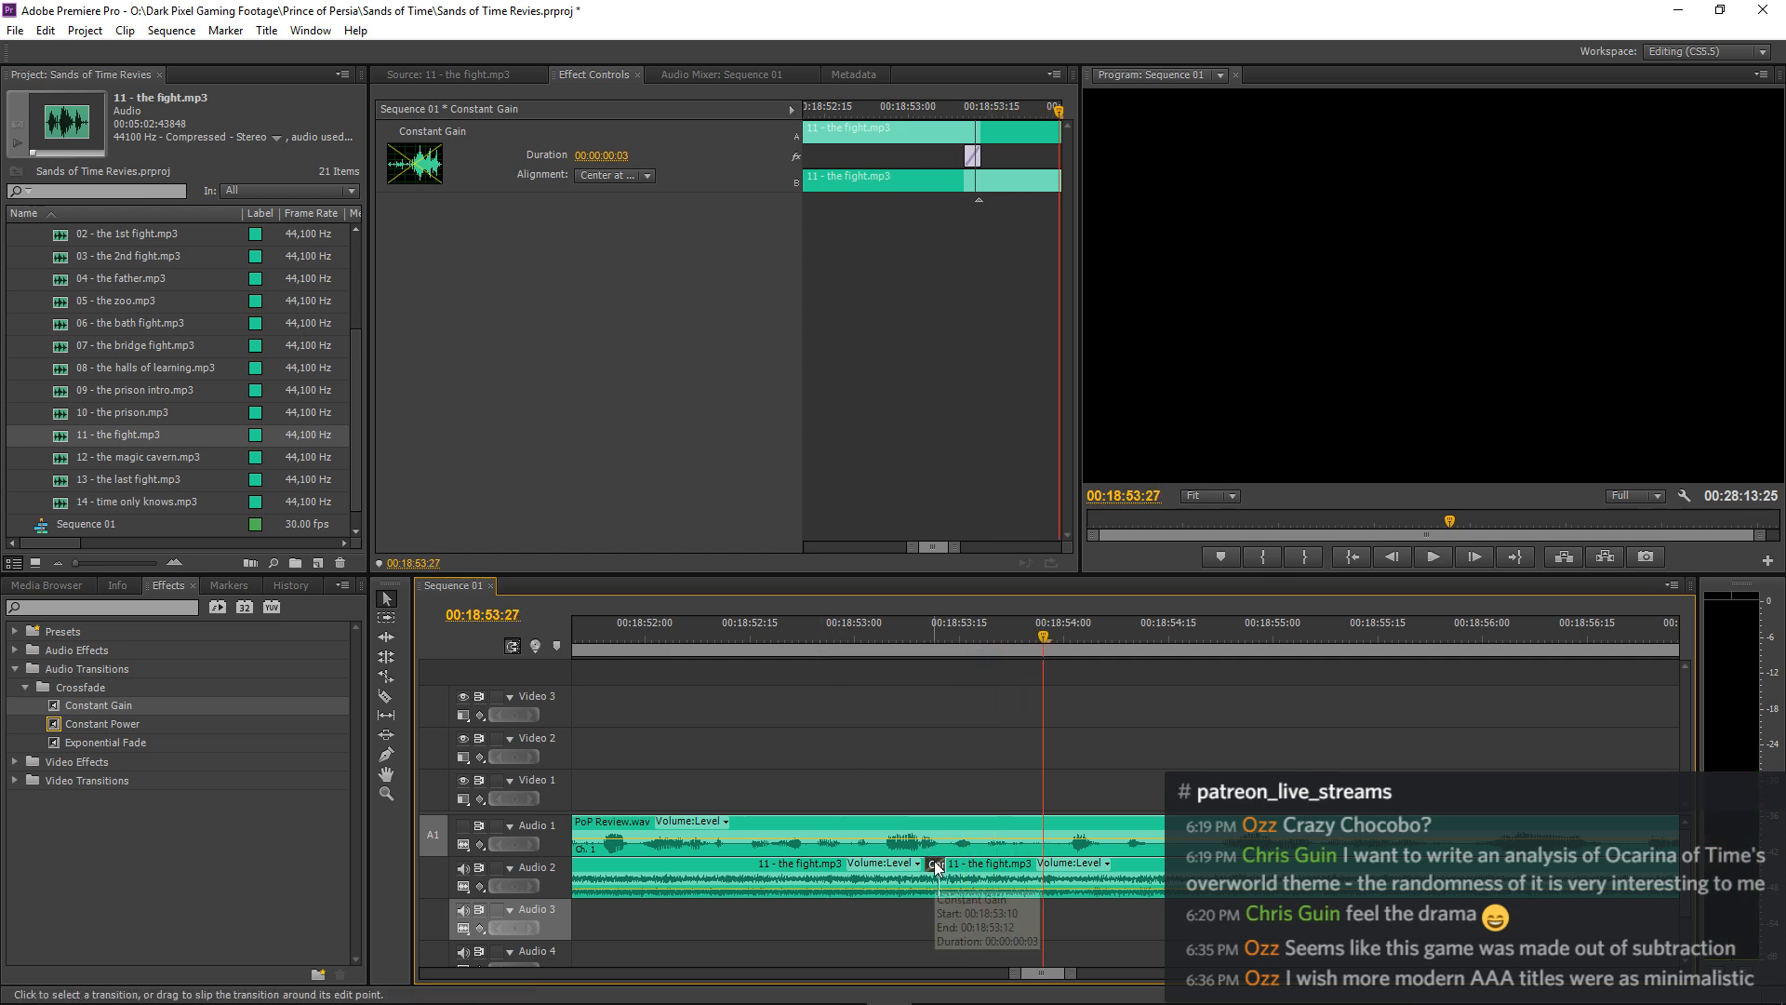
# Realign the 3-frame Constant Gain crossfade to start at the cut and play it back.
pyautogui.click(918, 638)
pyautogui.press('=')
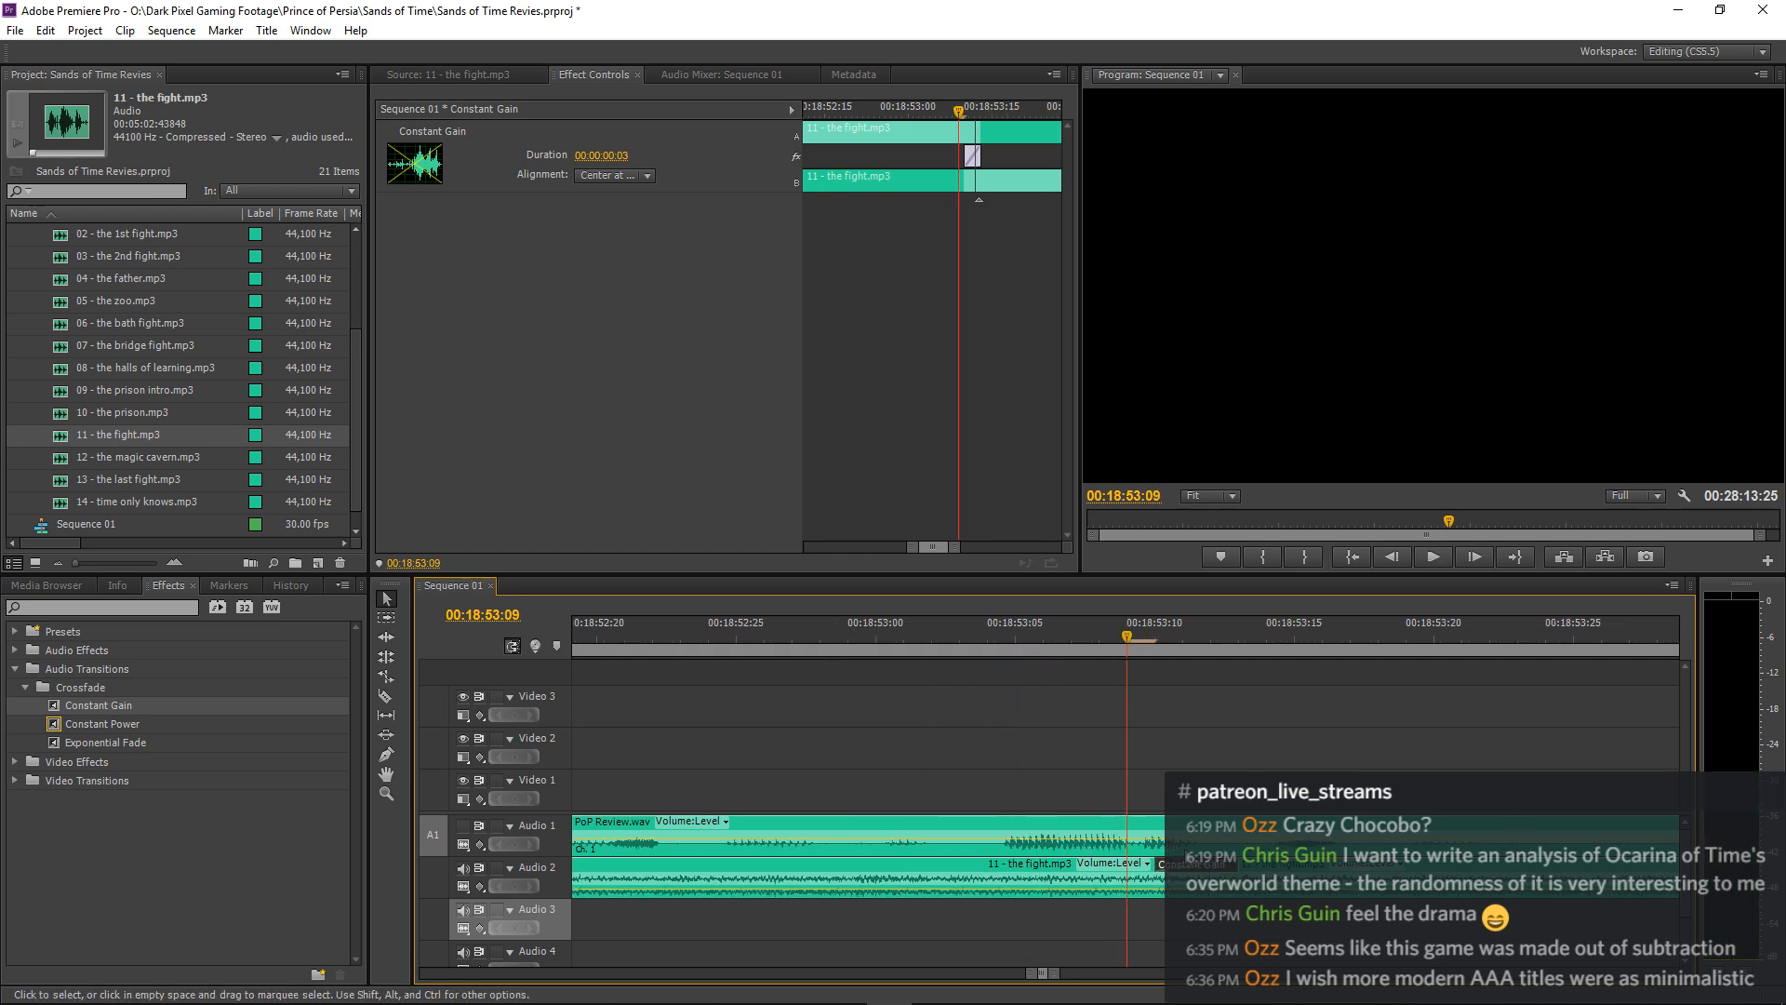
pyautogui.moveTo(1236, 863)
pyautogui.mouseDown()
pyautogui.moveTo(1161, 865)
pyautogui.moveTo(1209, 867)
pyautogui.mouseUp()
pyautogui.click(654, 638)
pyautogui.press('space')
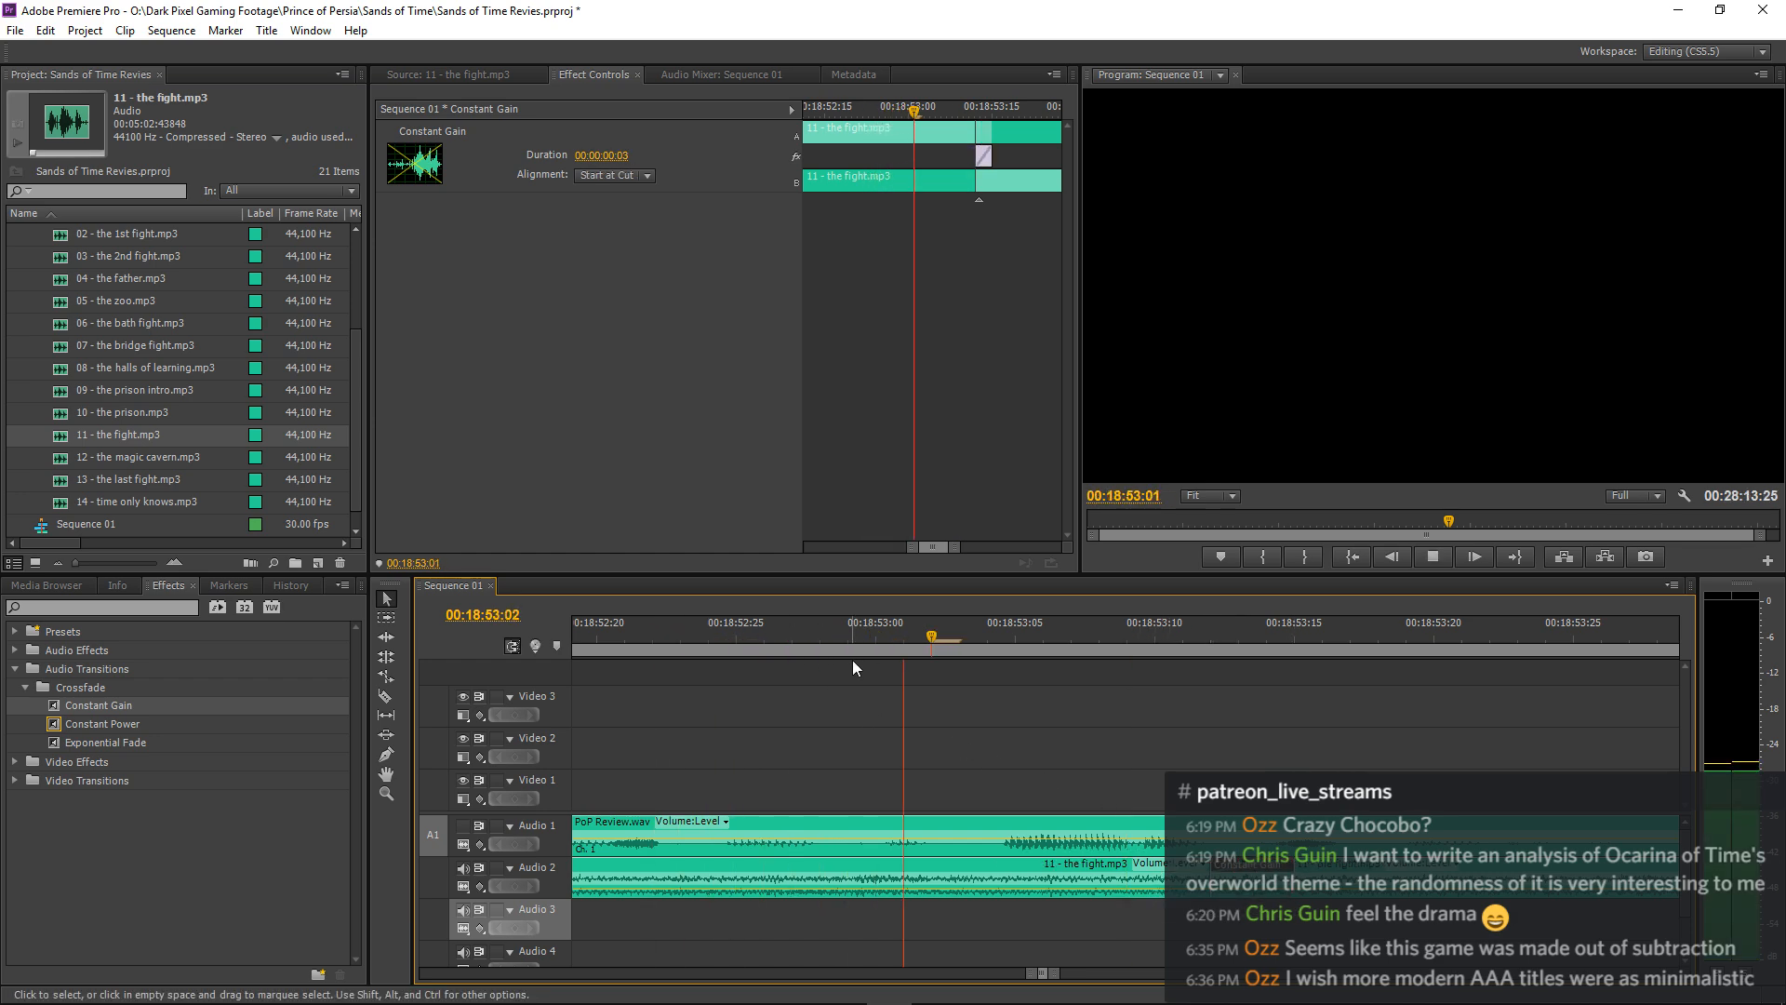
# Replay the start-at-cut crossfade from further ahead, beginning at about 00:18:51:22.
pyautogui.press('space')
pyautogui.moveTo(651, 638); pyautogui.dragTo(571, 641)
pyautogui.press('space')
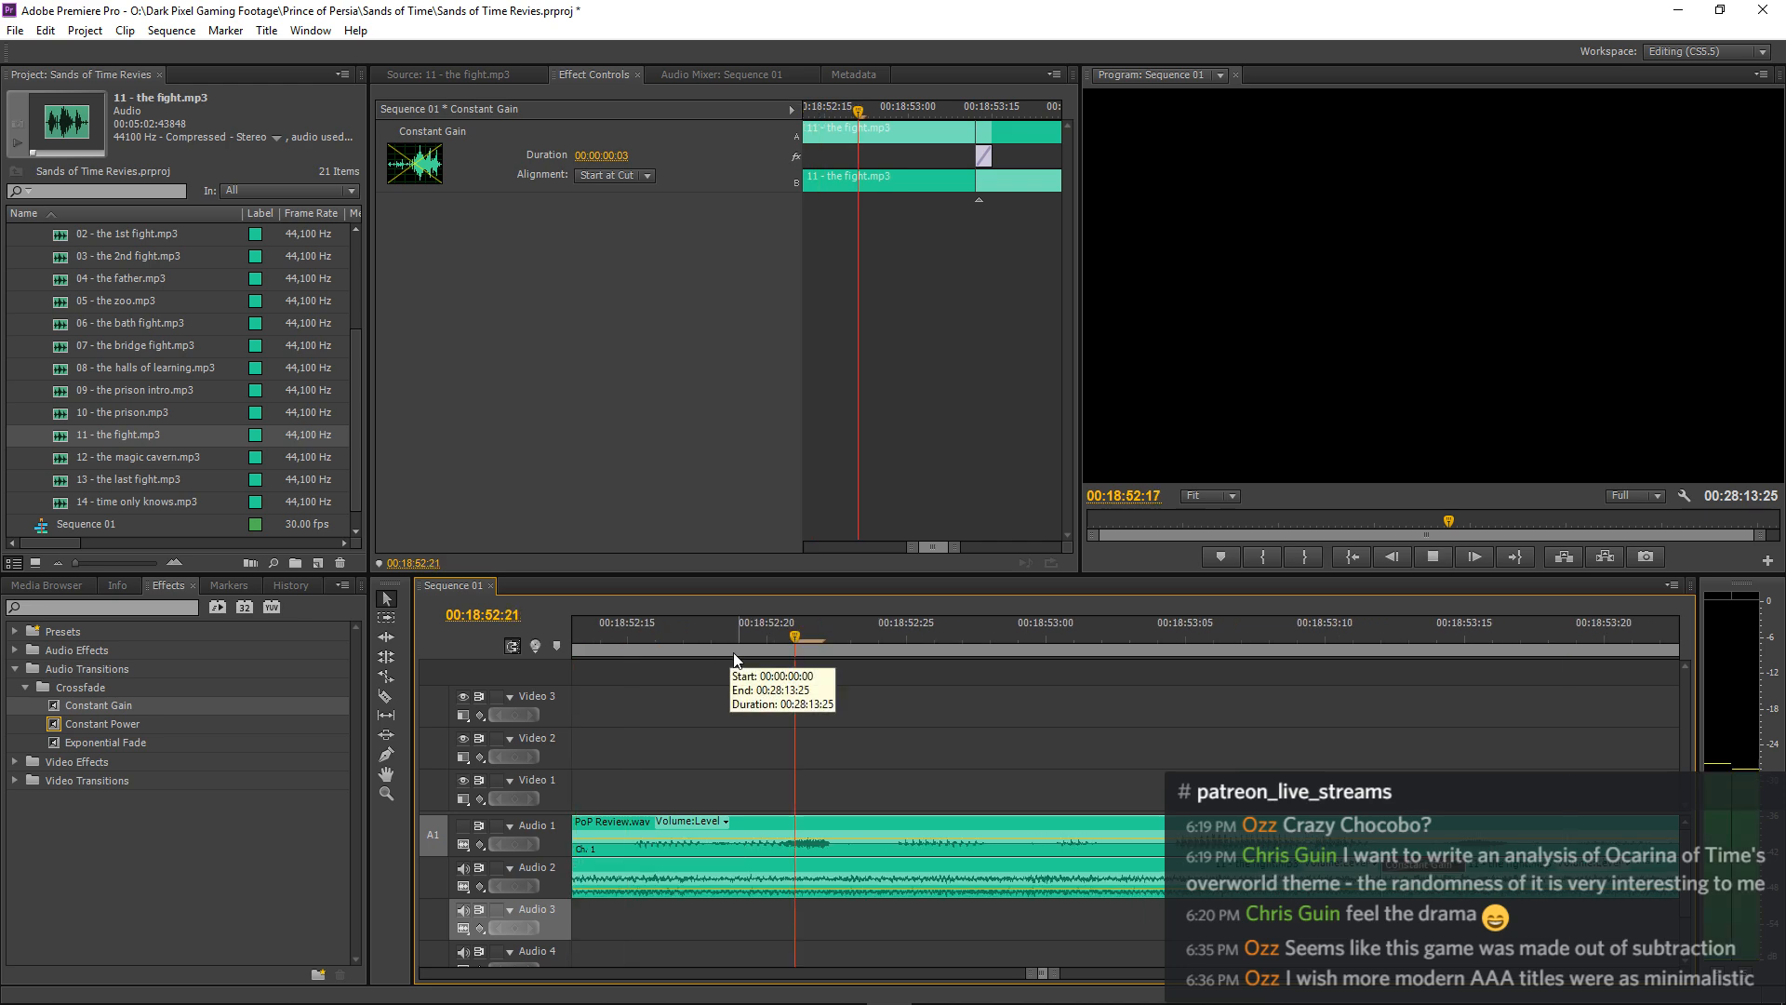
pyautogui.press('space')
pyautogui.moveTo(746, 640); pyautogui.dragTo(571, 642)
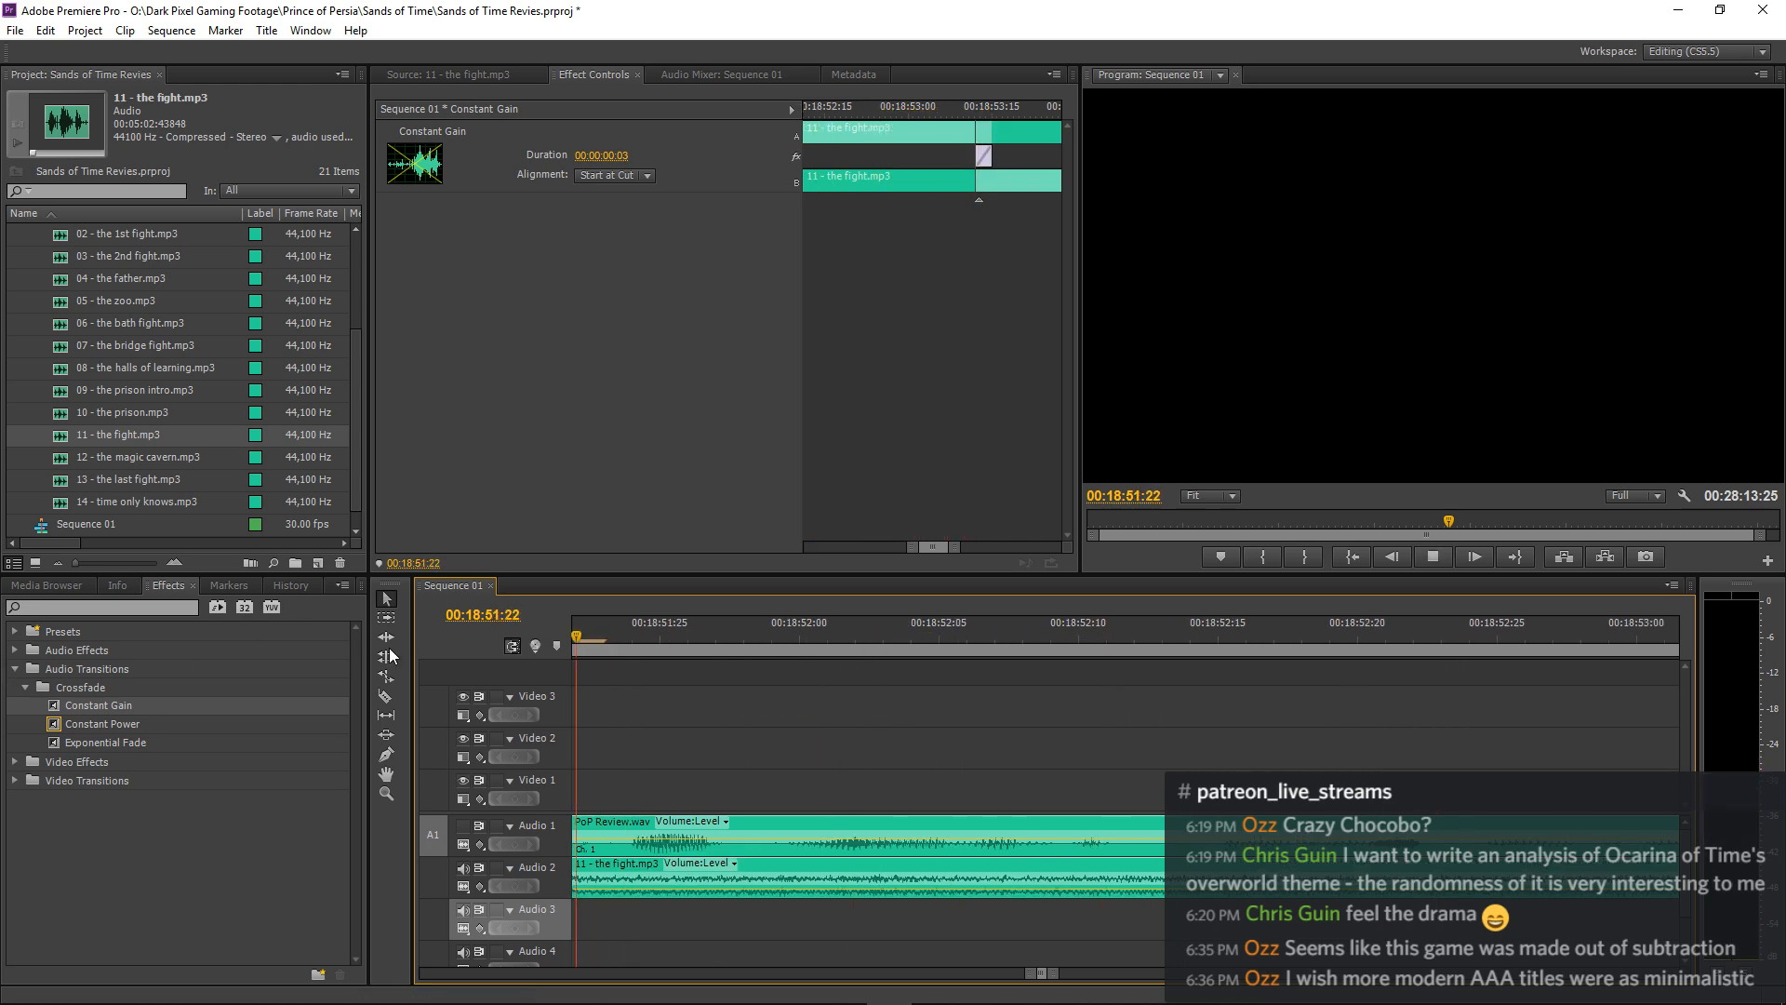
pyautogui.press('space')
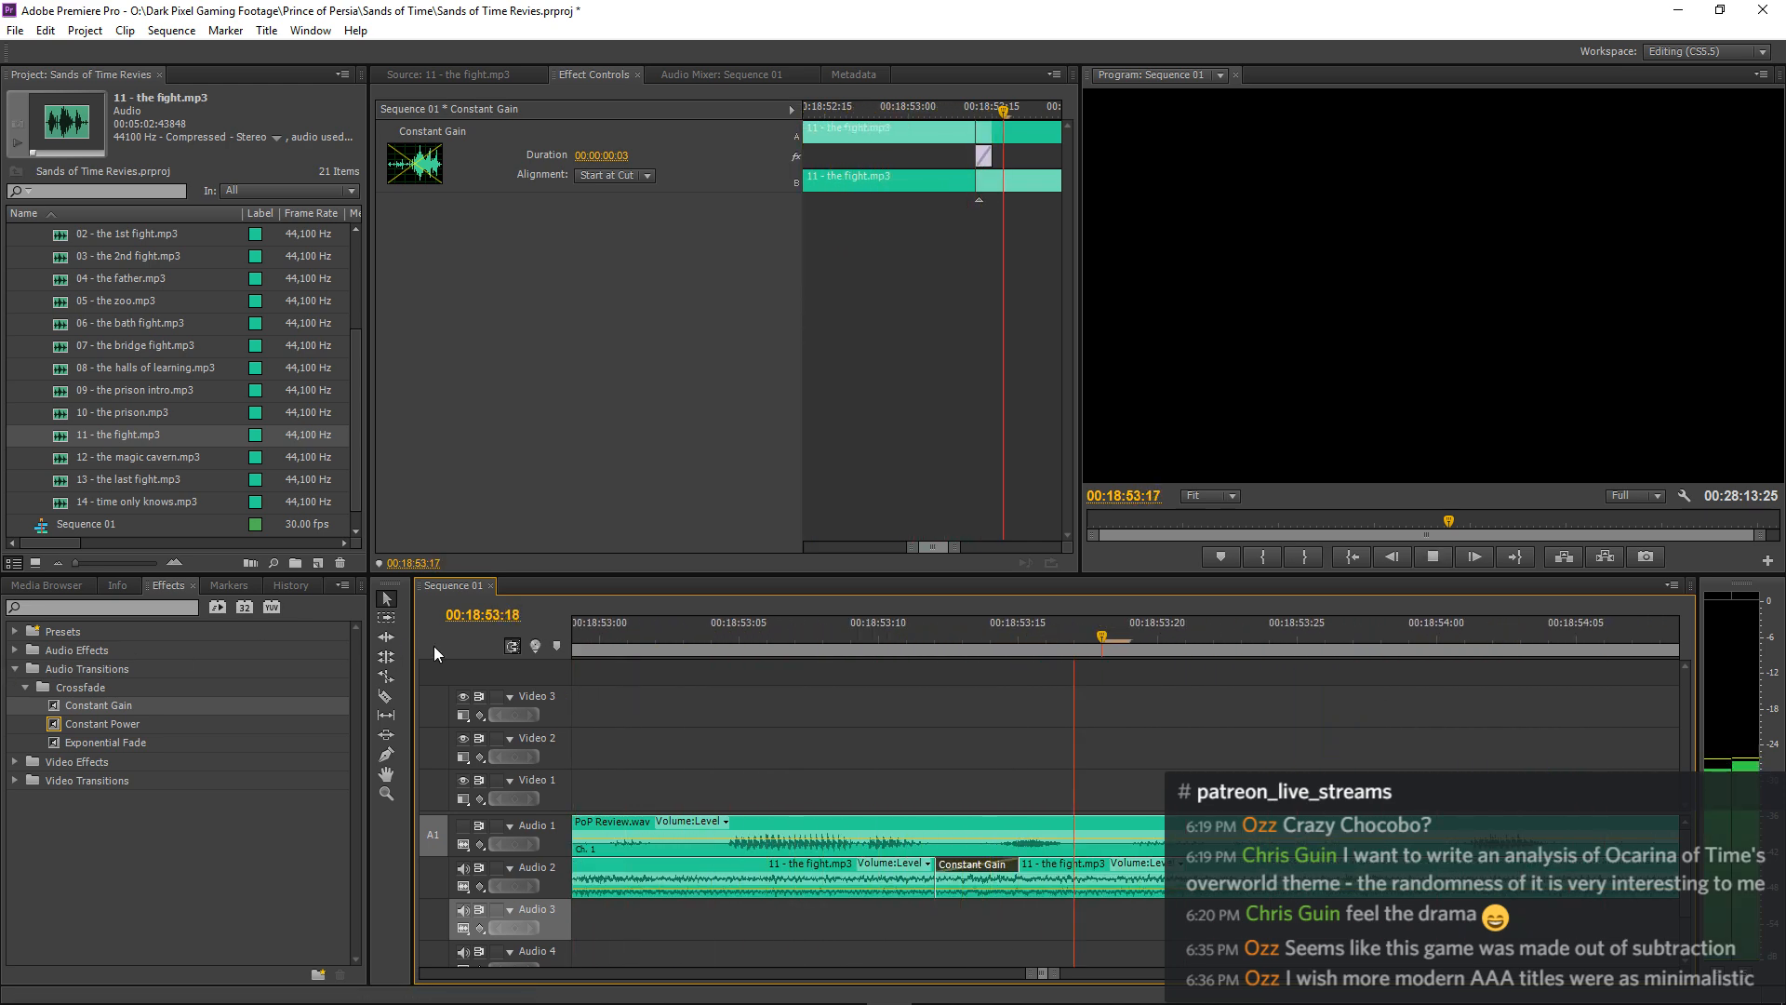
pyautogui.press('-')
pyautogui.press('-')
pyautogui.press('-')
pyautogui.press('space')
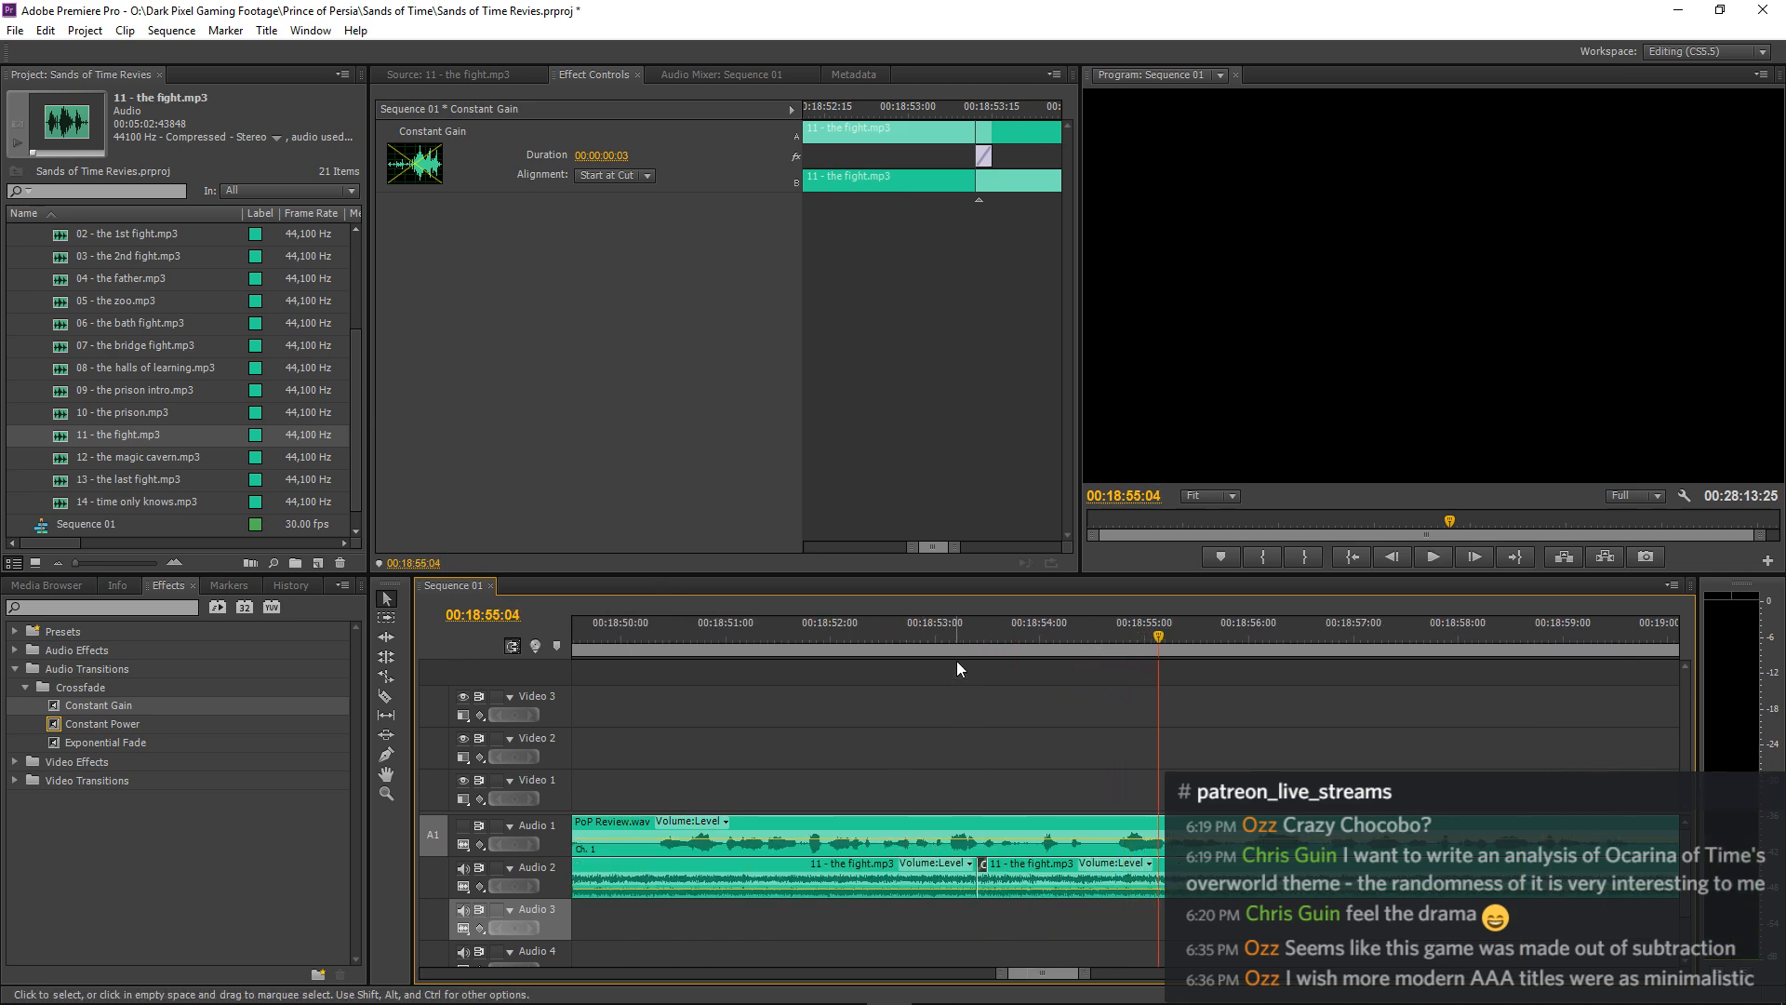
# Lengthen the Constant Gain crossfade to 4 frames and play through the join.
pyautogui.click(959, 641)
pyautogui.press('=')
pyautogui.press('=')
pyautogui.press('=')
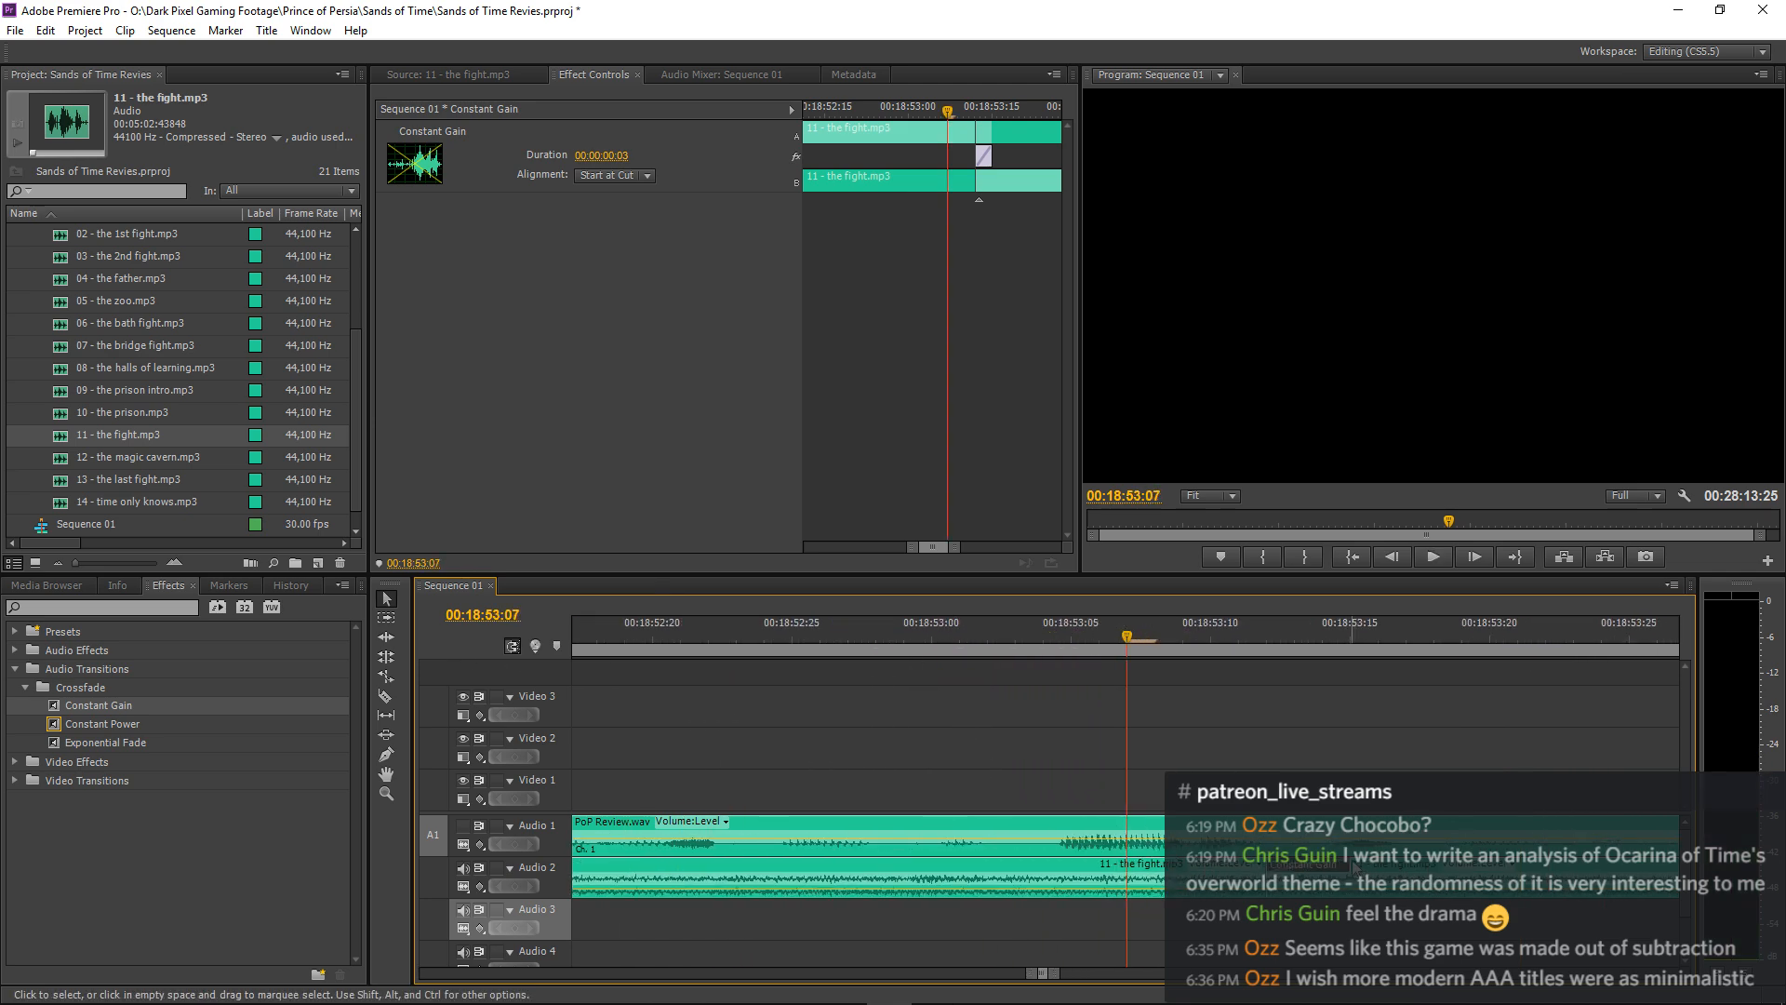
pyautogui.moveTo(1350, 879); pyautogui.dragTo(1378, 879)
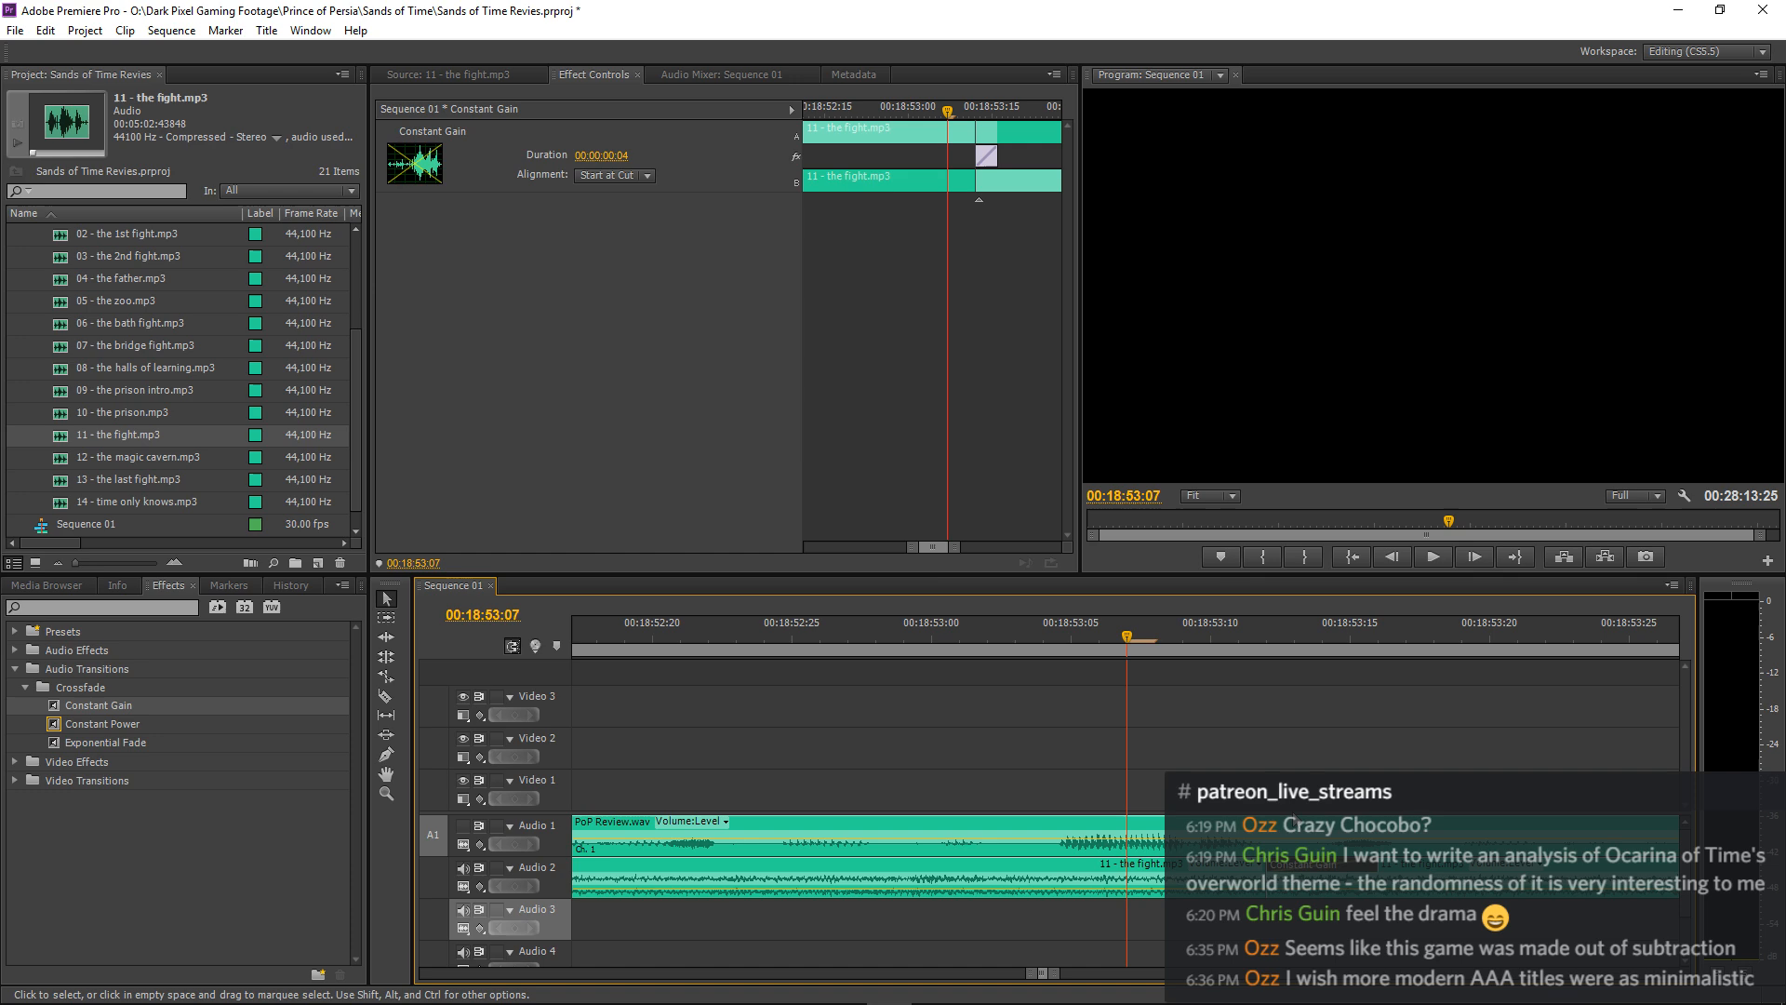
pyautogui.click(679, 621)
pyautogui.press('space')
# Replay the 4-frame crossfade from a few seconds ahead to hear the loop in context.
pyautogui.press('-')
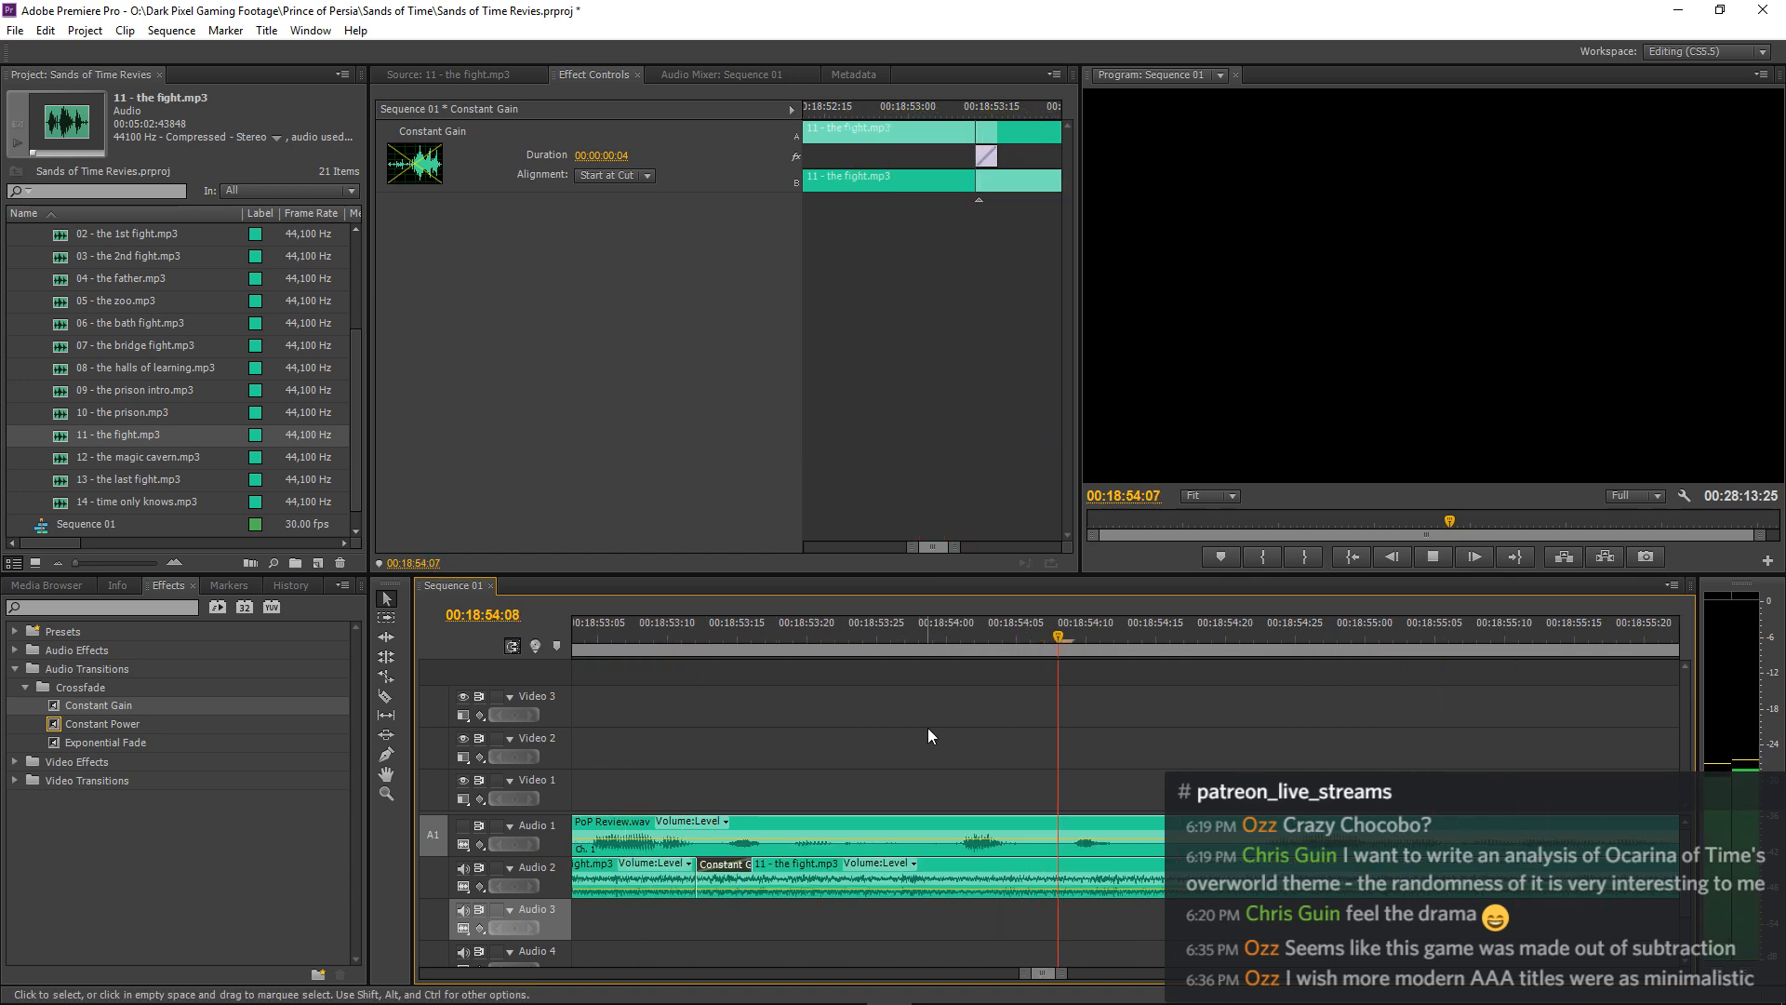
pyautogui.press('-')
pyautogui.press('-')
pyautogui.press('-')
pyautogui.click(908, 623)
pyautogui.press('space')
pyautogui.press('=')
pyautogui.press('=')
pyautogui.press('=')
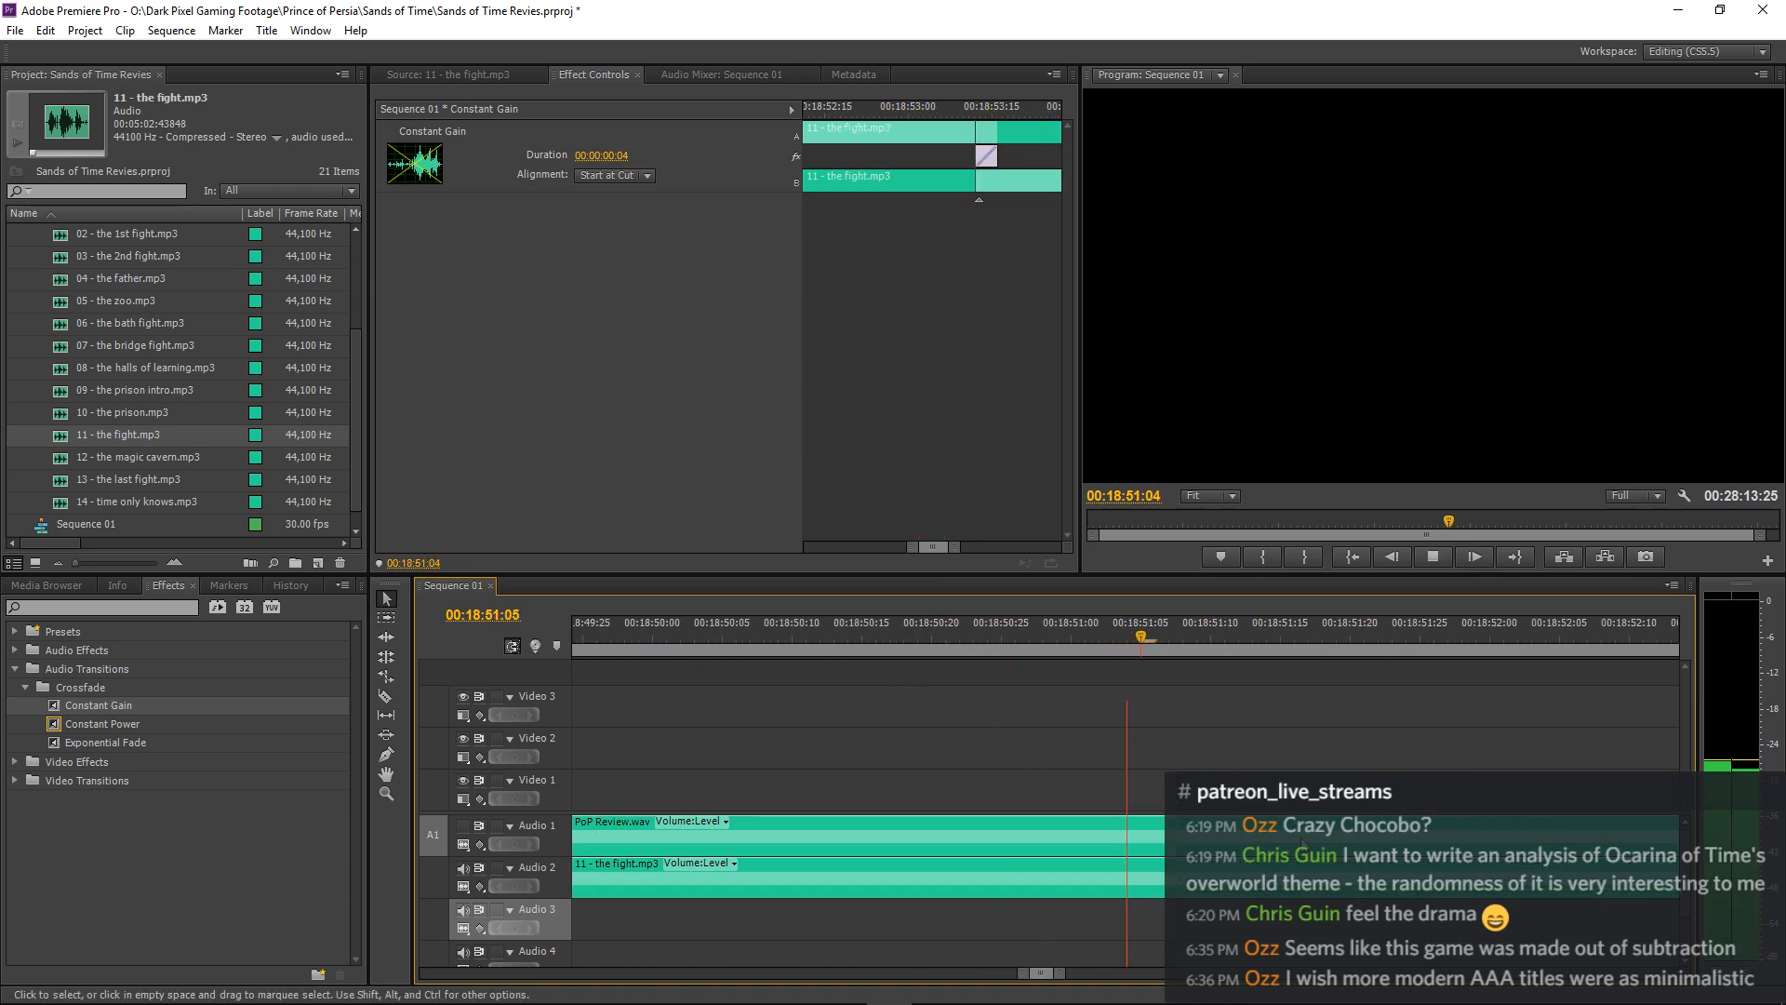
pyautogui.press('=')
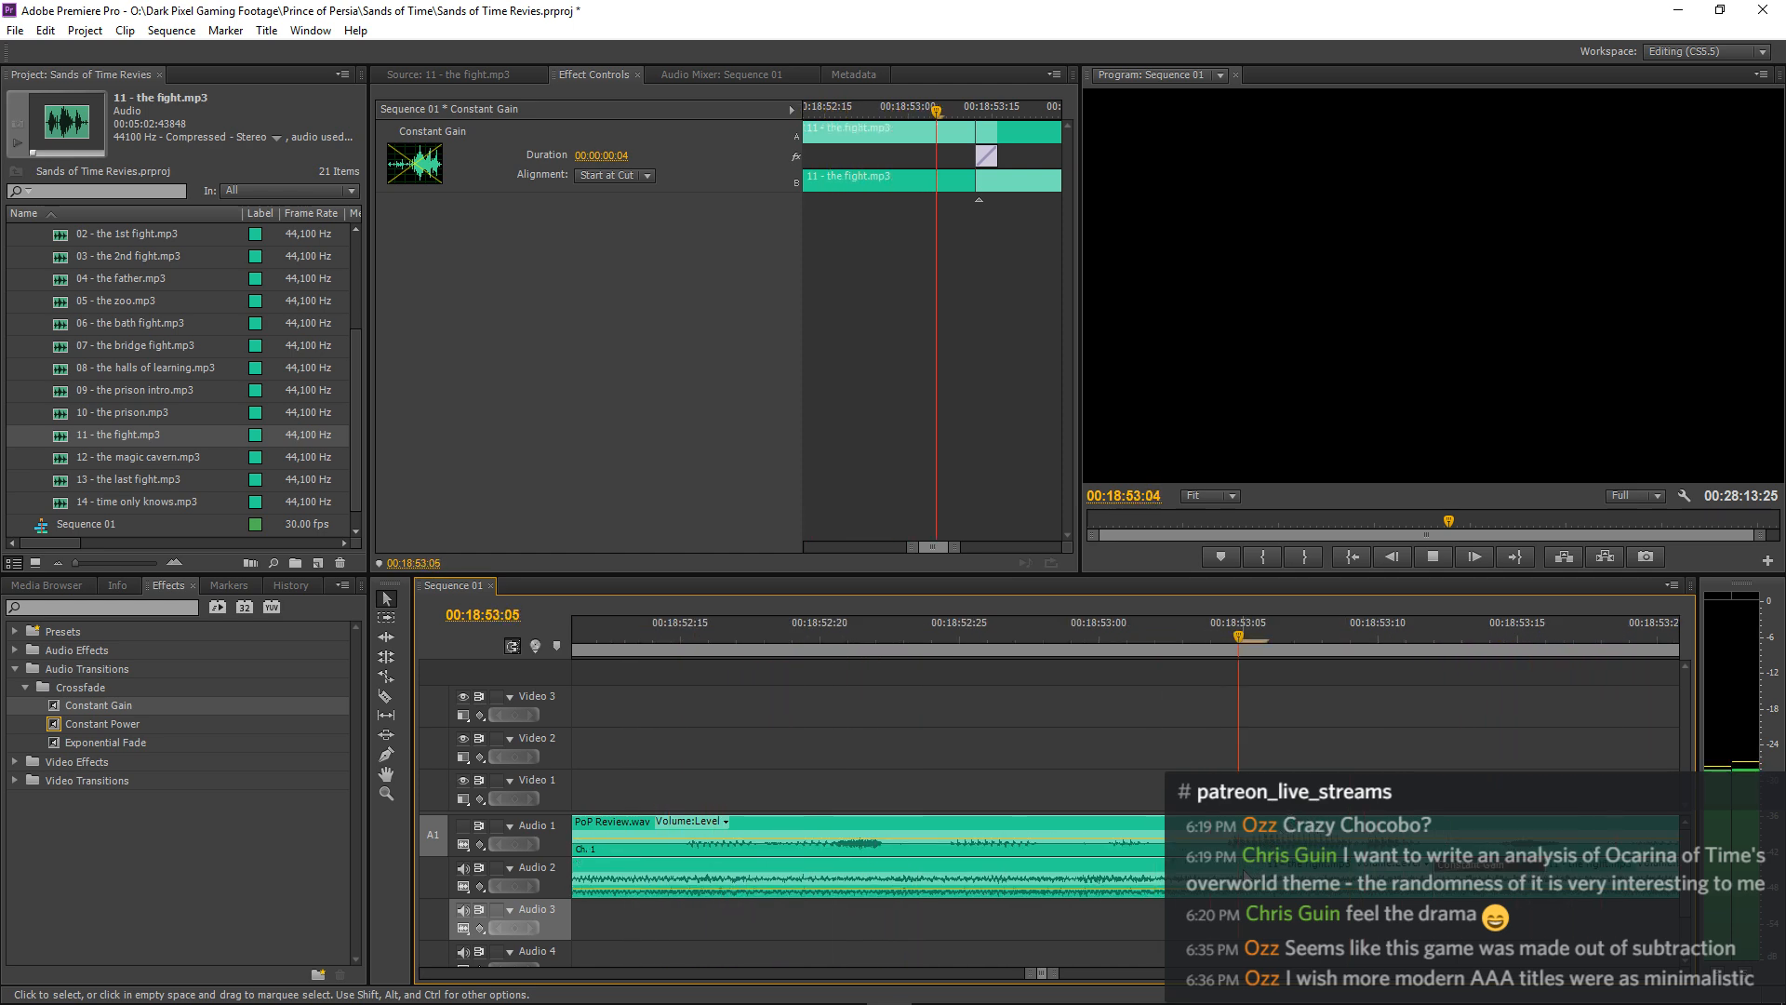
pyautogui.press('space')
# Lengthen the Constant Gain crossfade to 6 frames and play through the join again.
pyautogui.press('-')
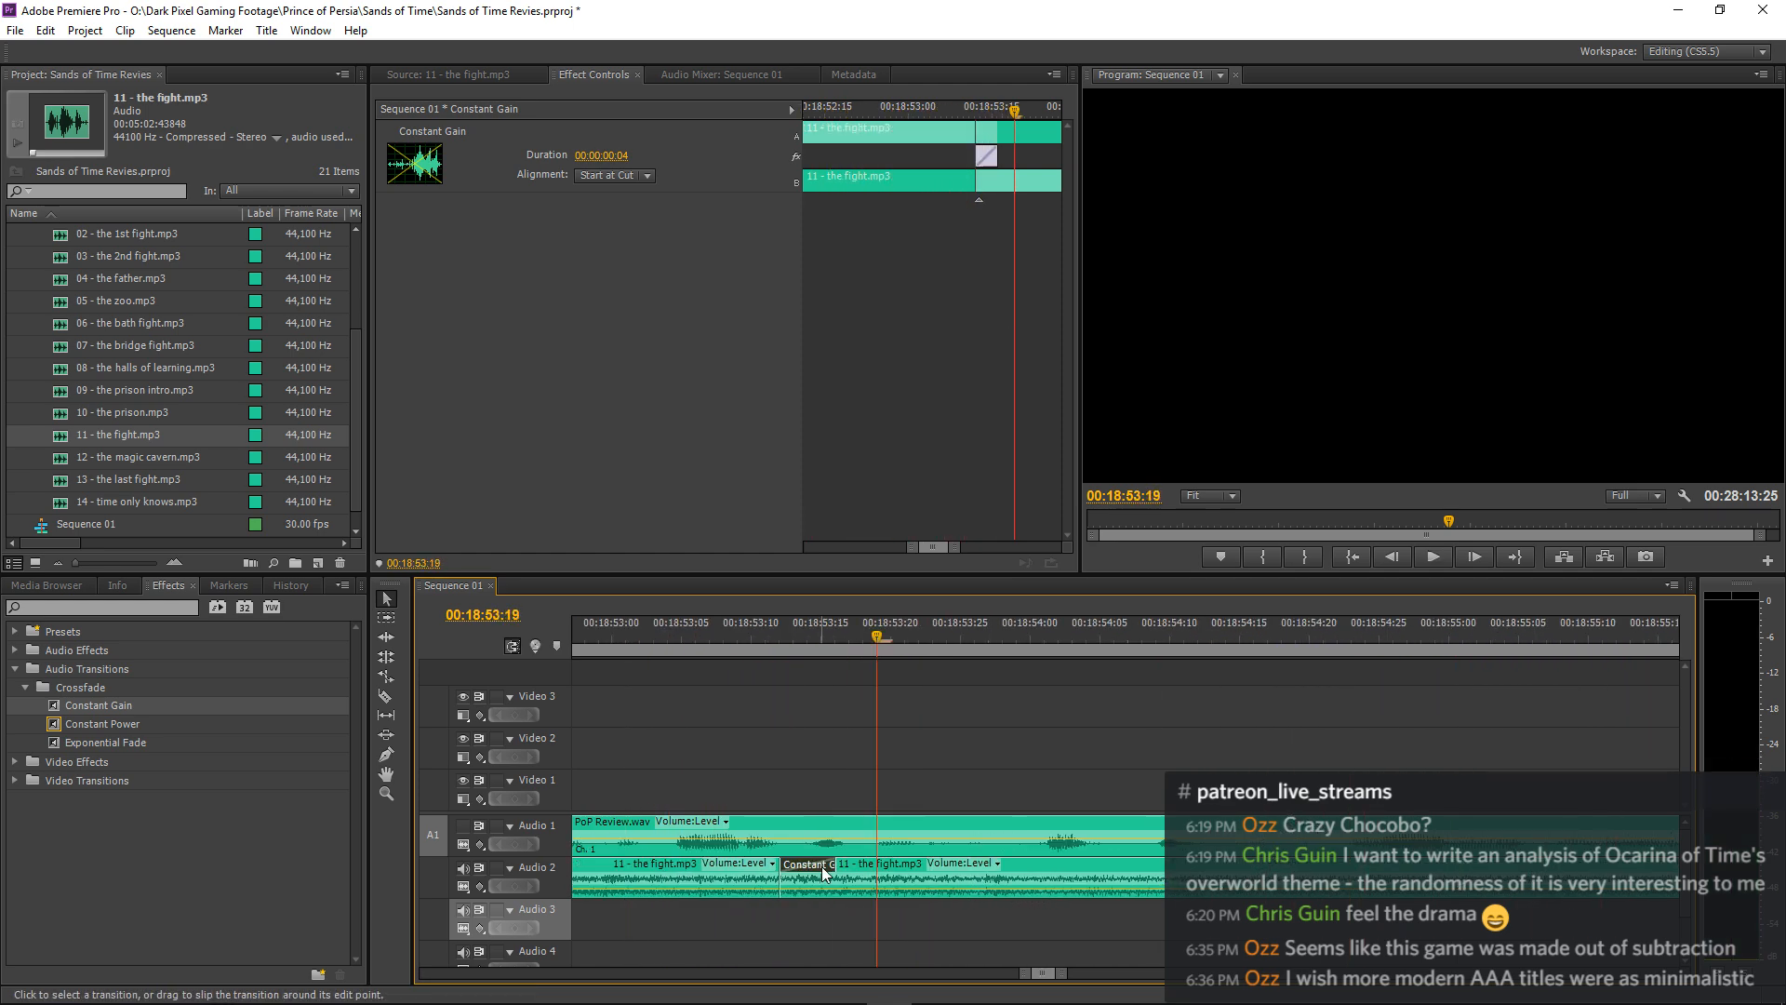
pyautogui.moveTo(838, 866); pyautogui.dragTo(866, 867)
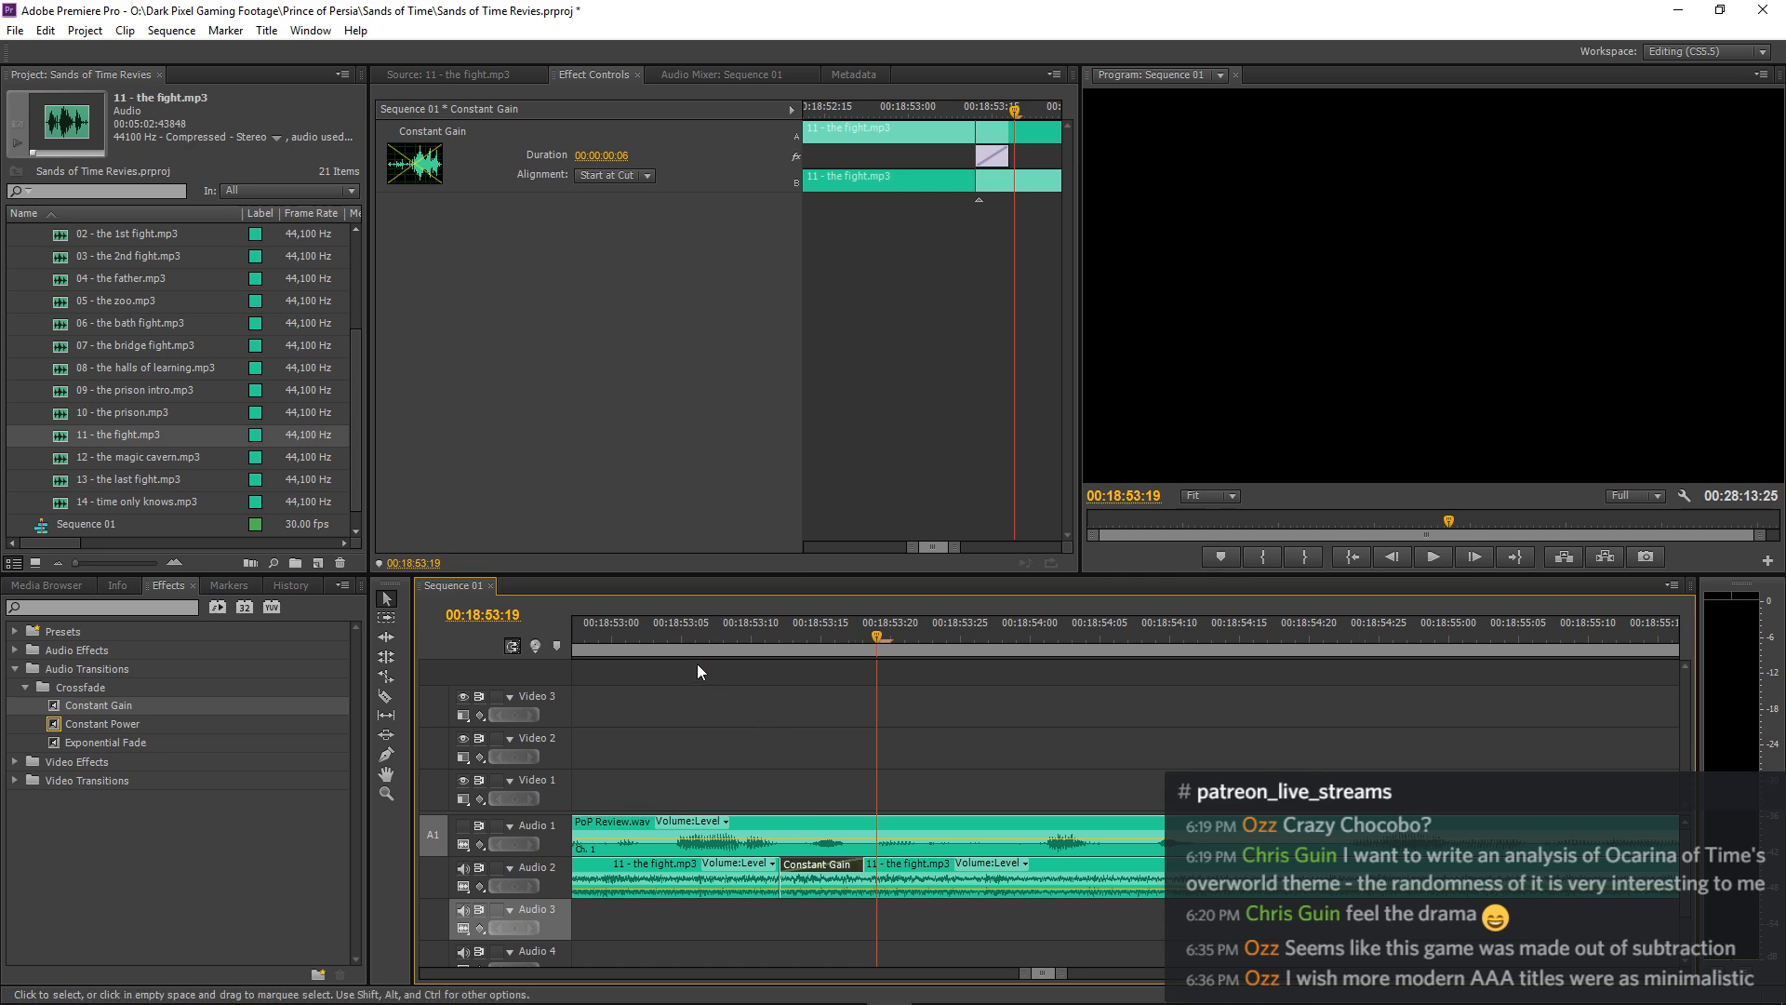
pyautogui.click(575, 637)
pyautogui.press('space')
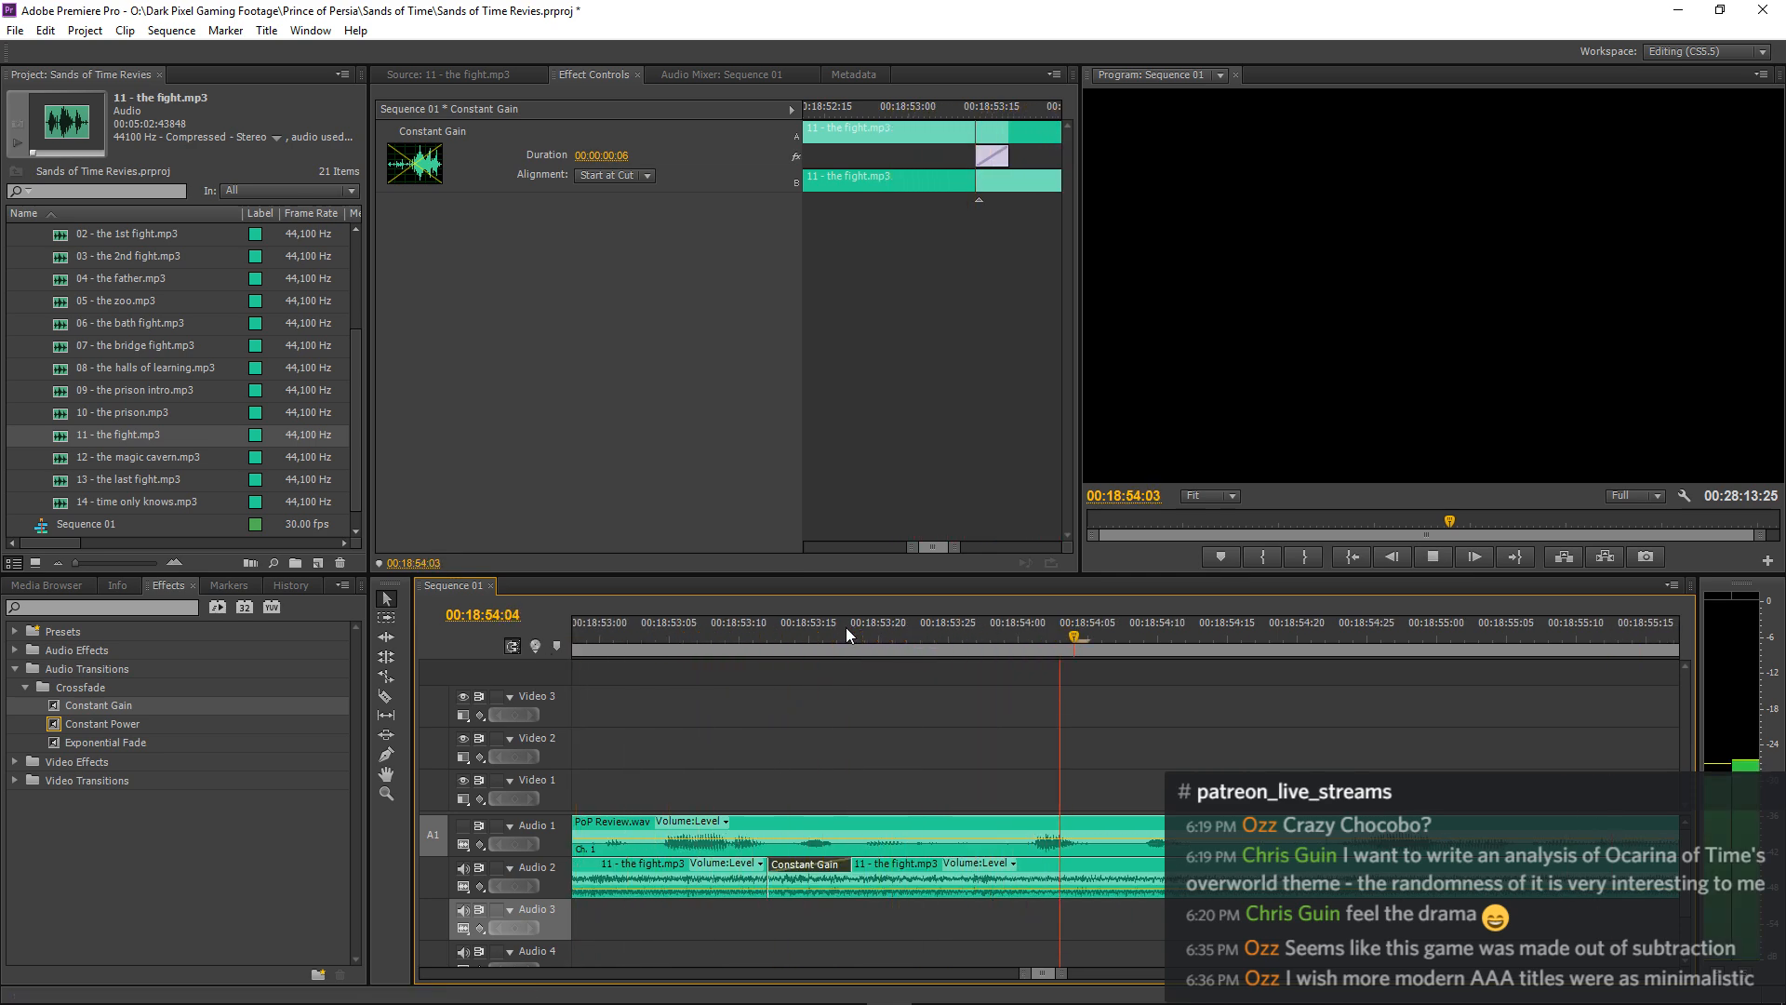
# Save the project and play the sequence from about 00:18:32:28 to hear the 11 - the fight.mp3 join in context.
pyautogui.press('-')
pyautogui.press('-')
pyautogui.press('-')
pyautogui.press('-')
pyautogui.press('-')
pyautogui.press('-')
pyautogui.click(1226, 685)
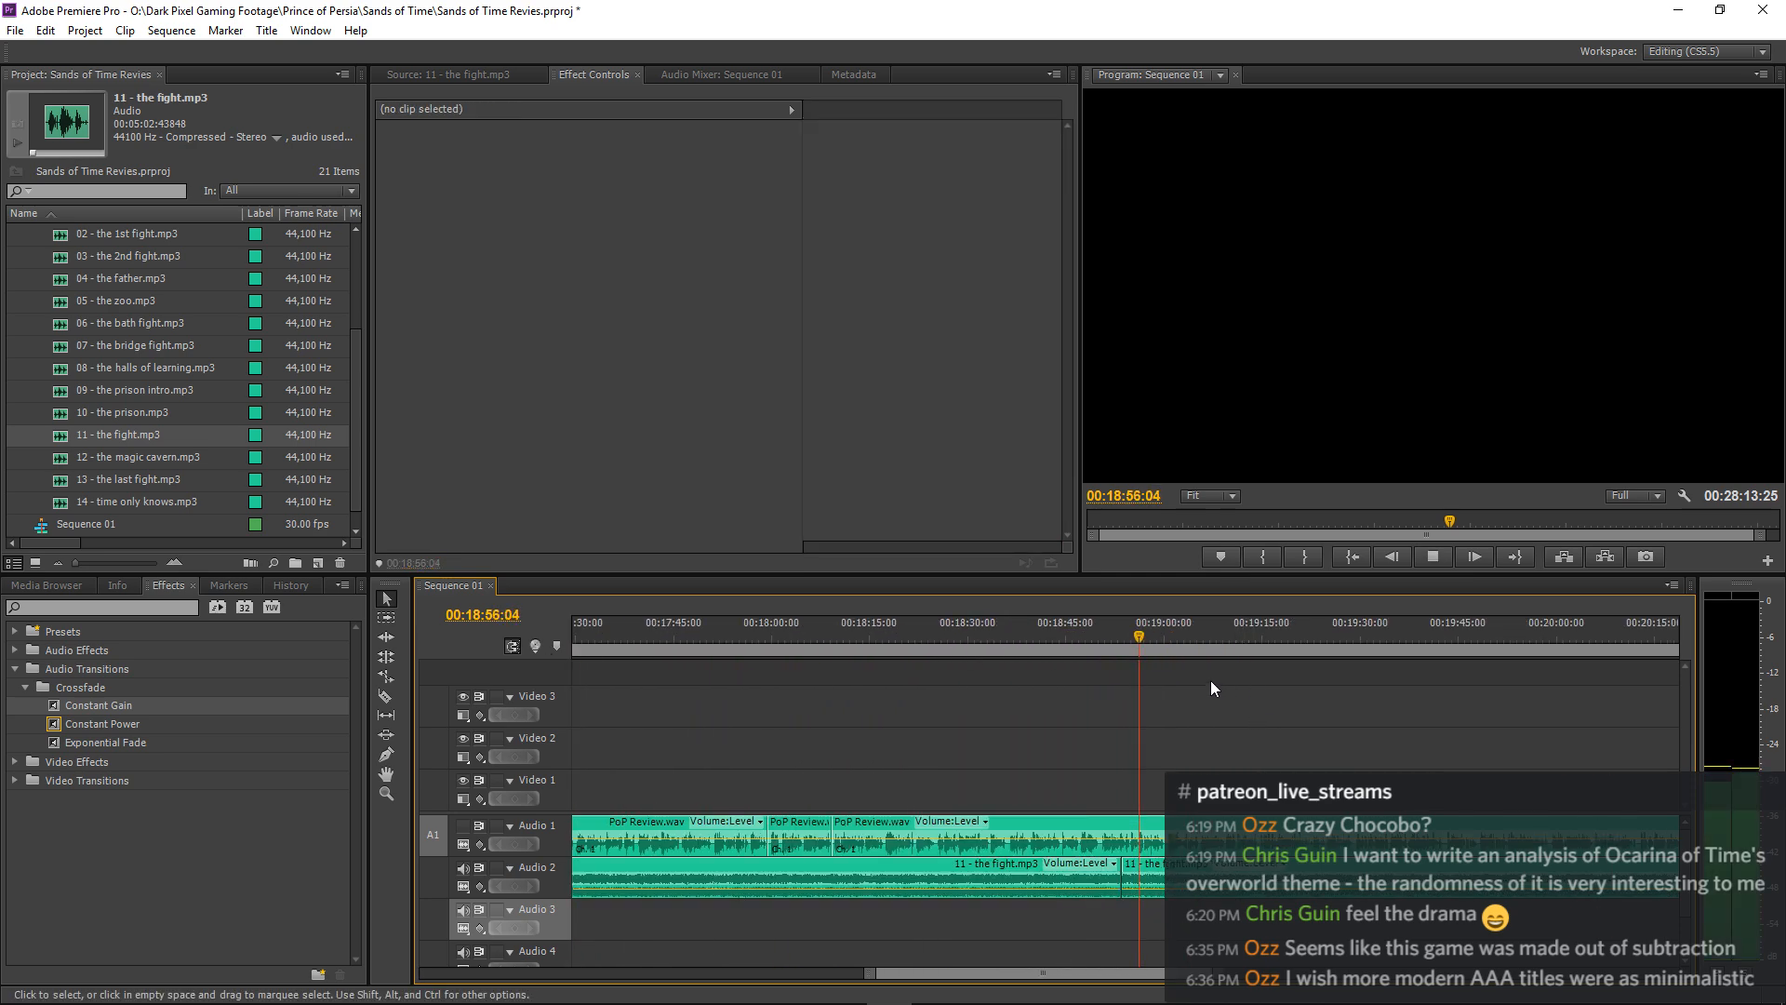
pyautogui.click(987, 637)
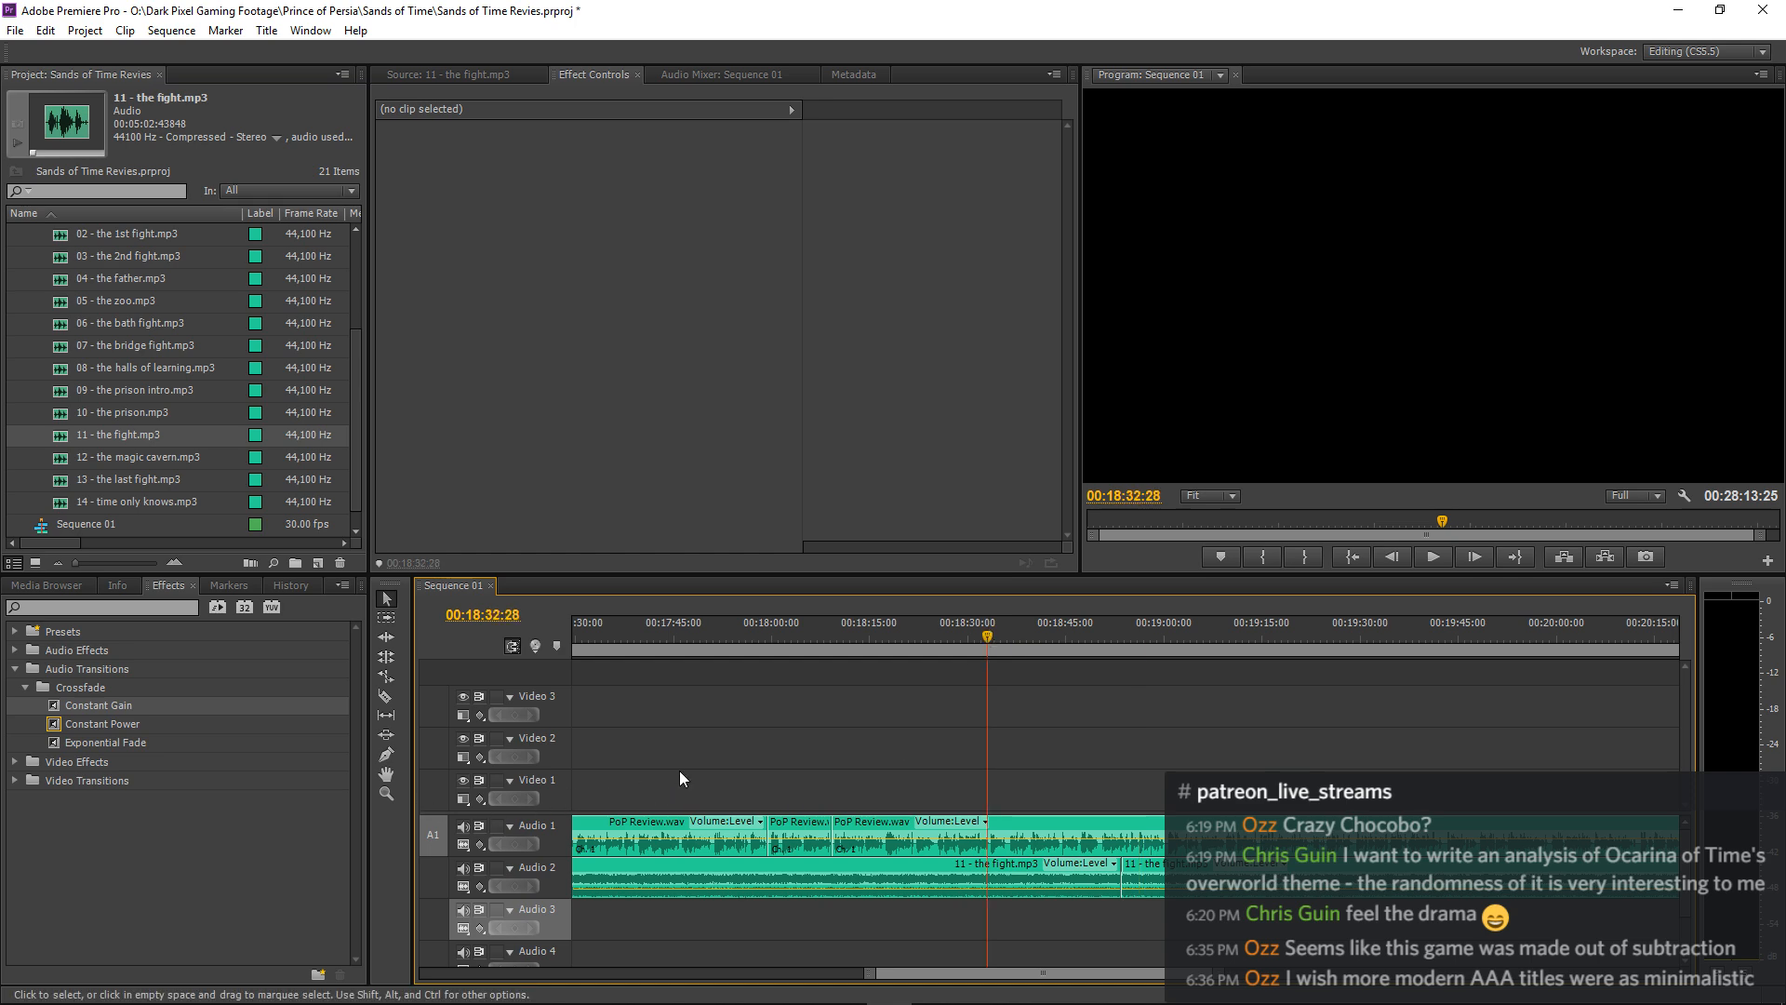
pyautogui.hotkey('ctrl', 's')
pyautogui.press('space')
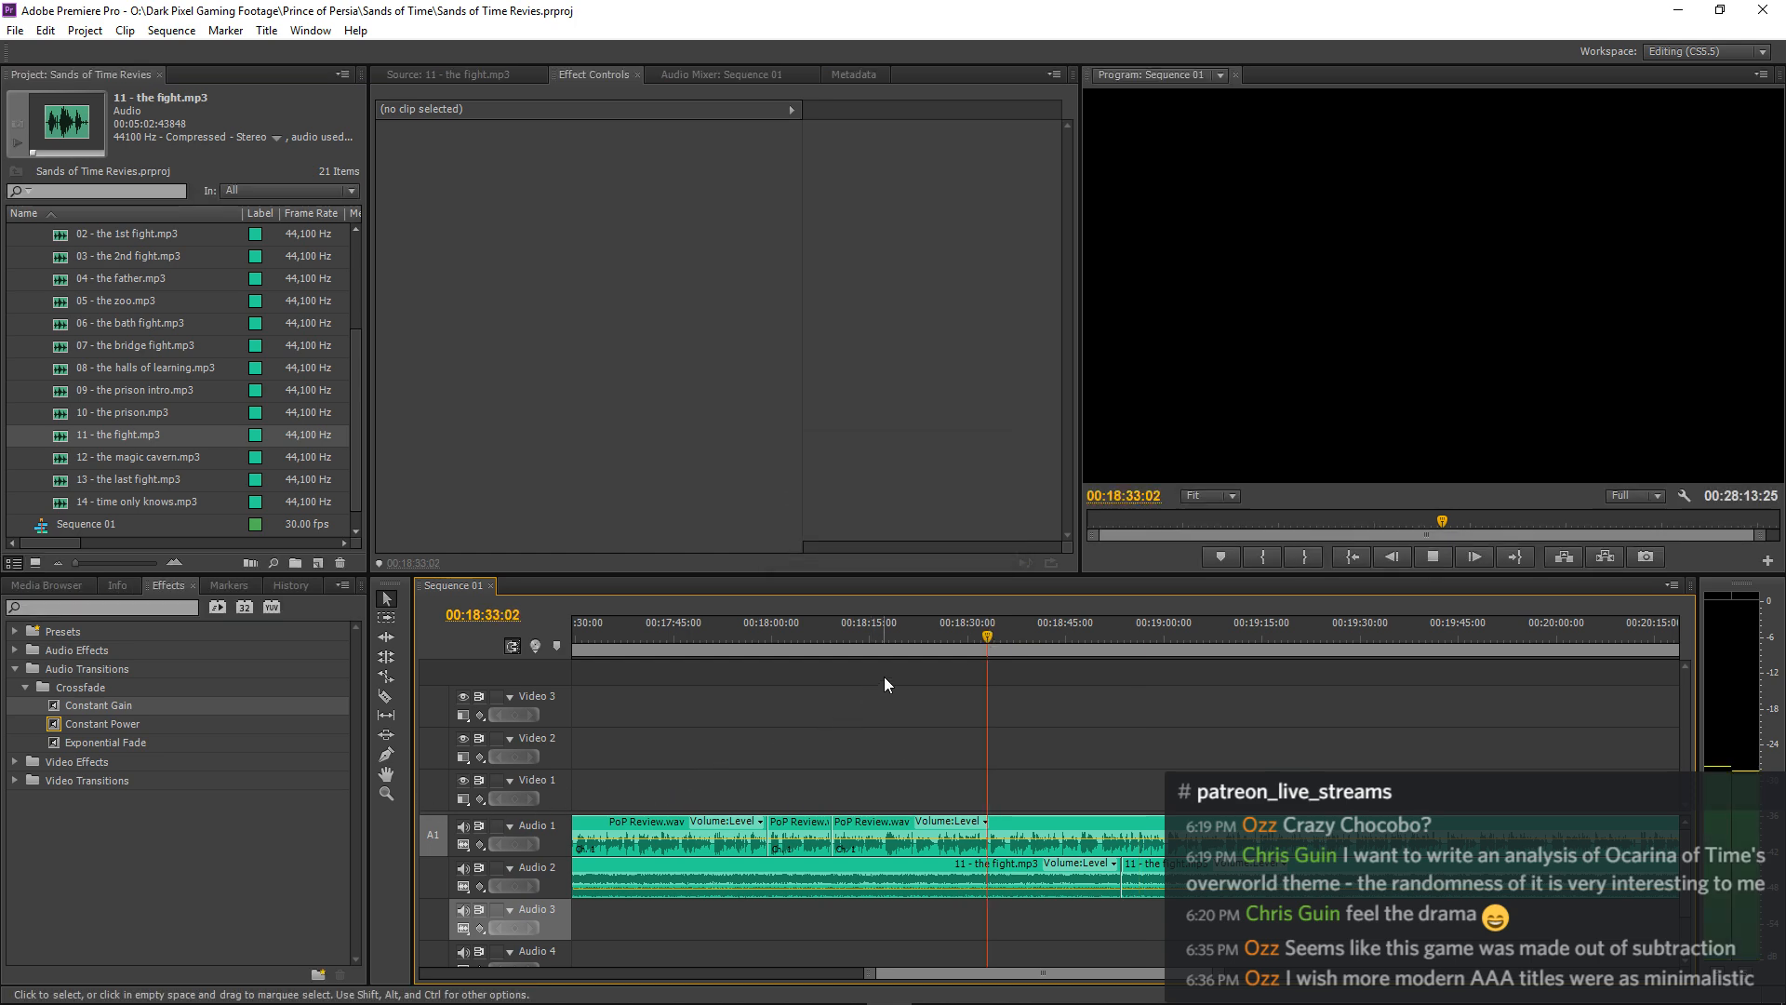
# Listen through the narration over the second 11 - the fight.mp3 clip up to about 00:20:23.
pyautogui.press('-')
pyautogui.press('-')
pyautogui.press('-')
pyautogui.press('-')
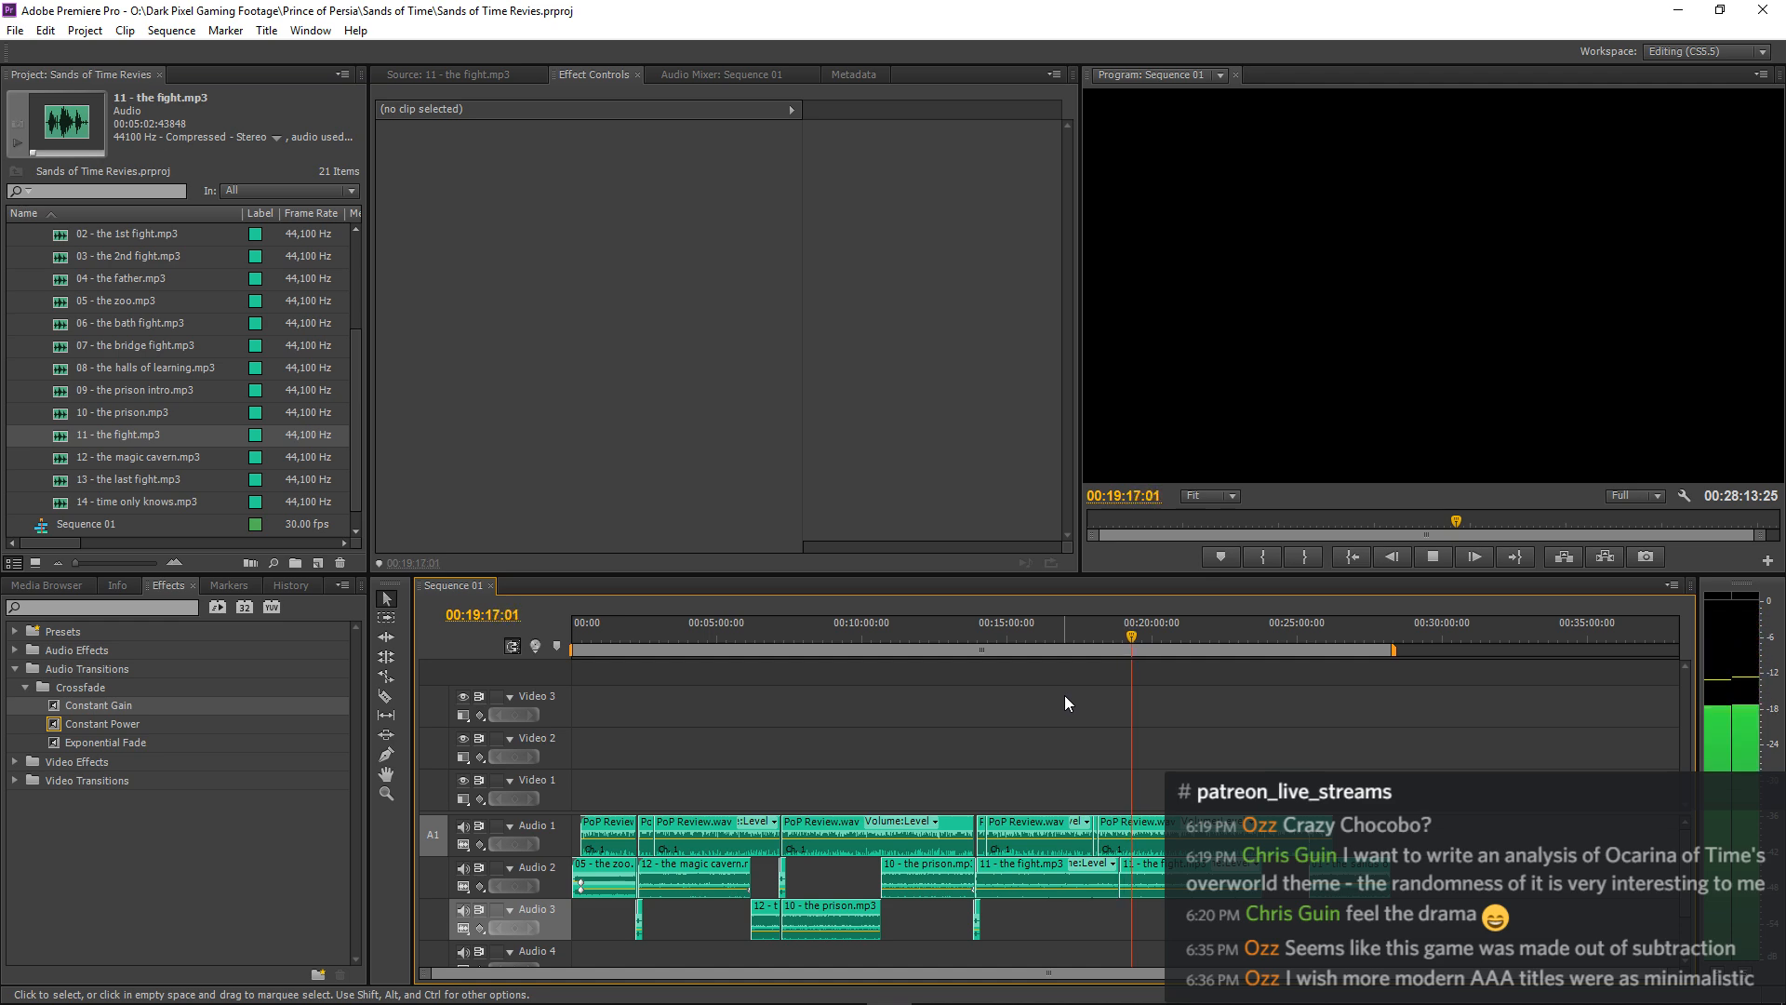
pyautogui.press('=')
pyautogui.press('=')
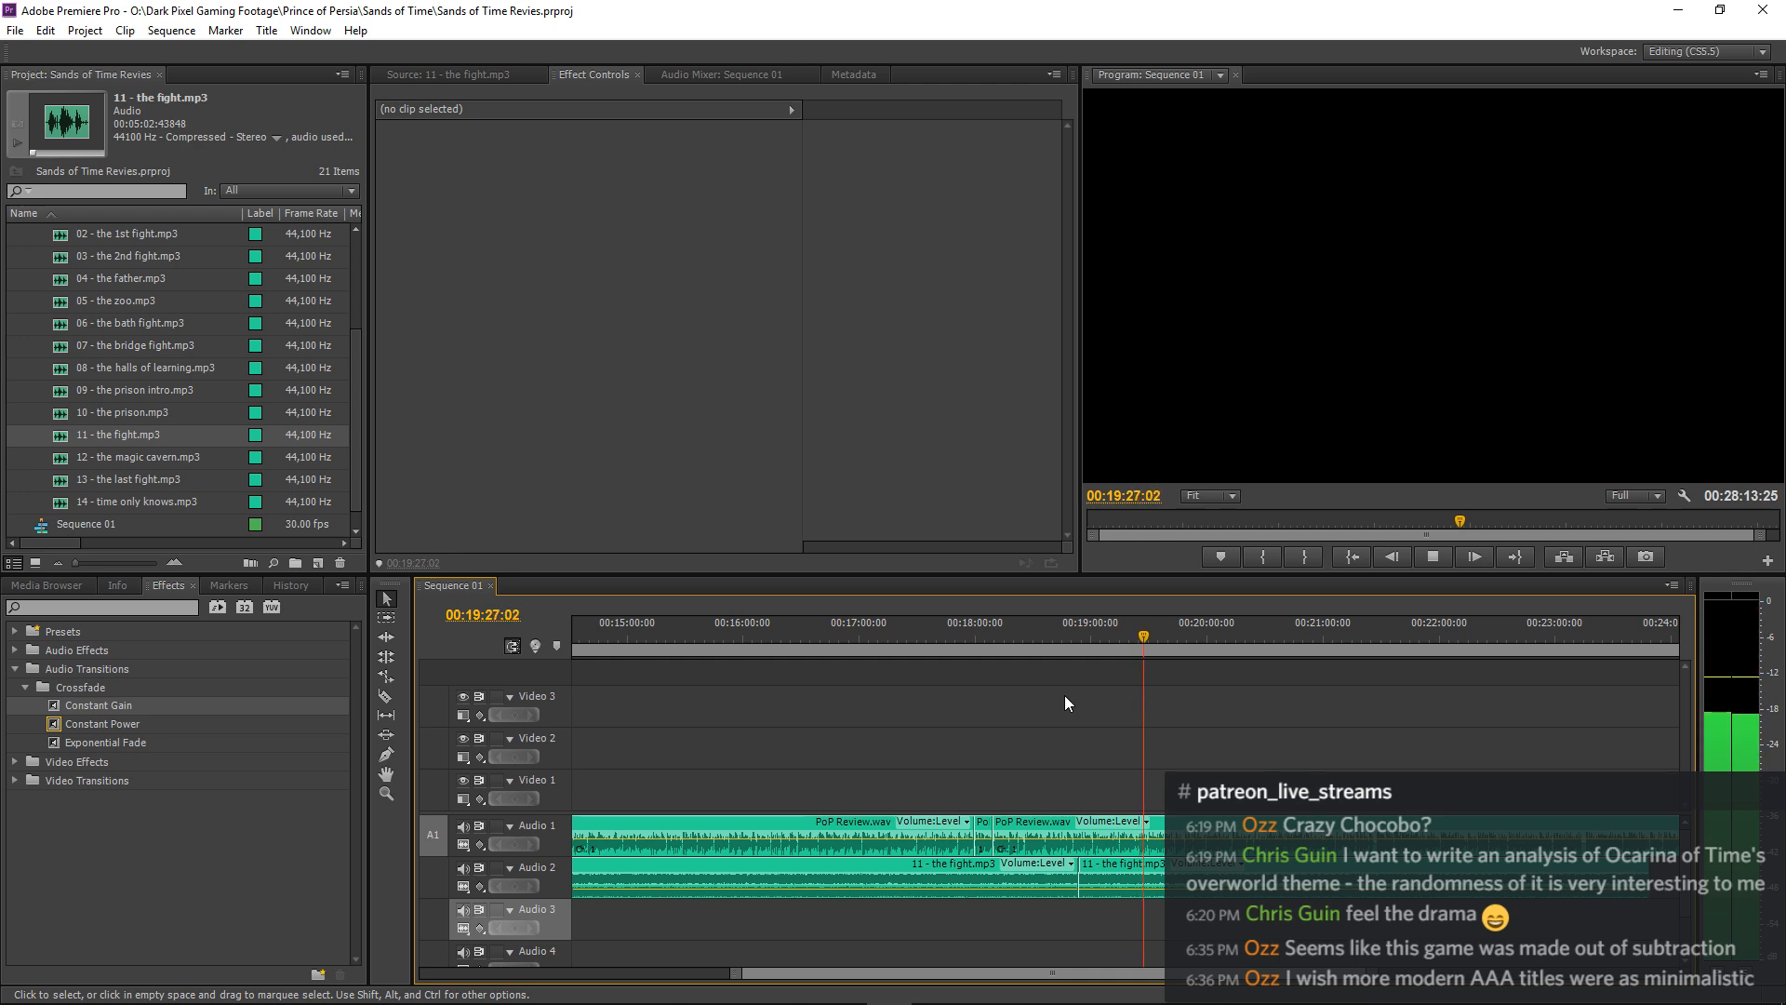
pyautogui.press('-')
pyautogui.press('-')
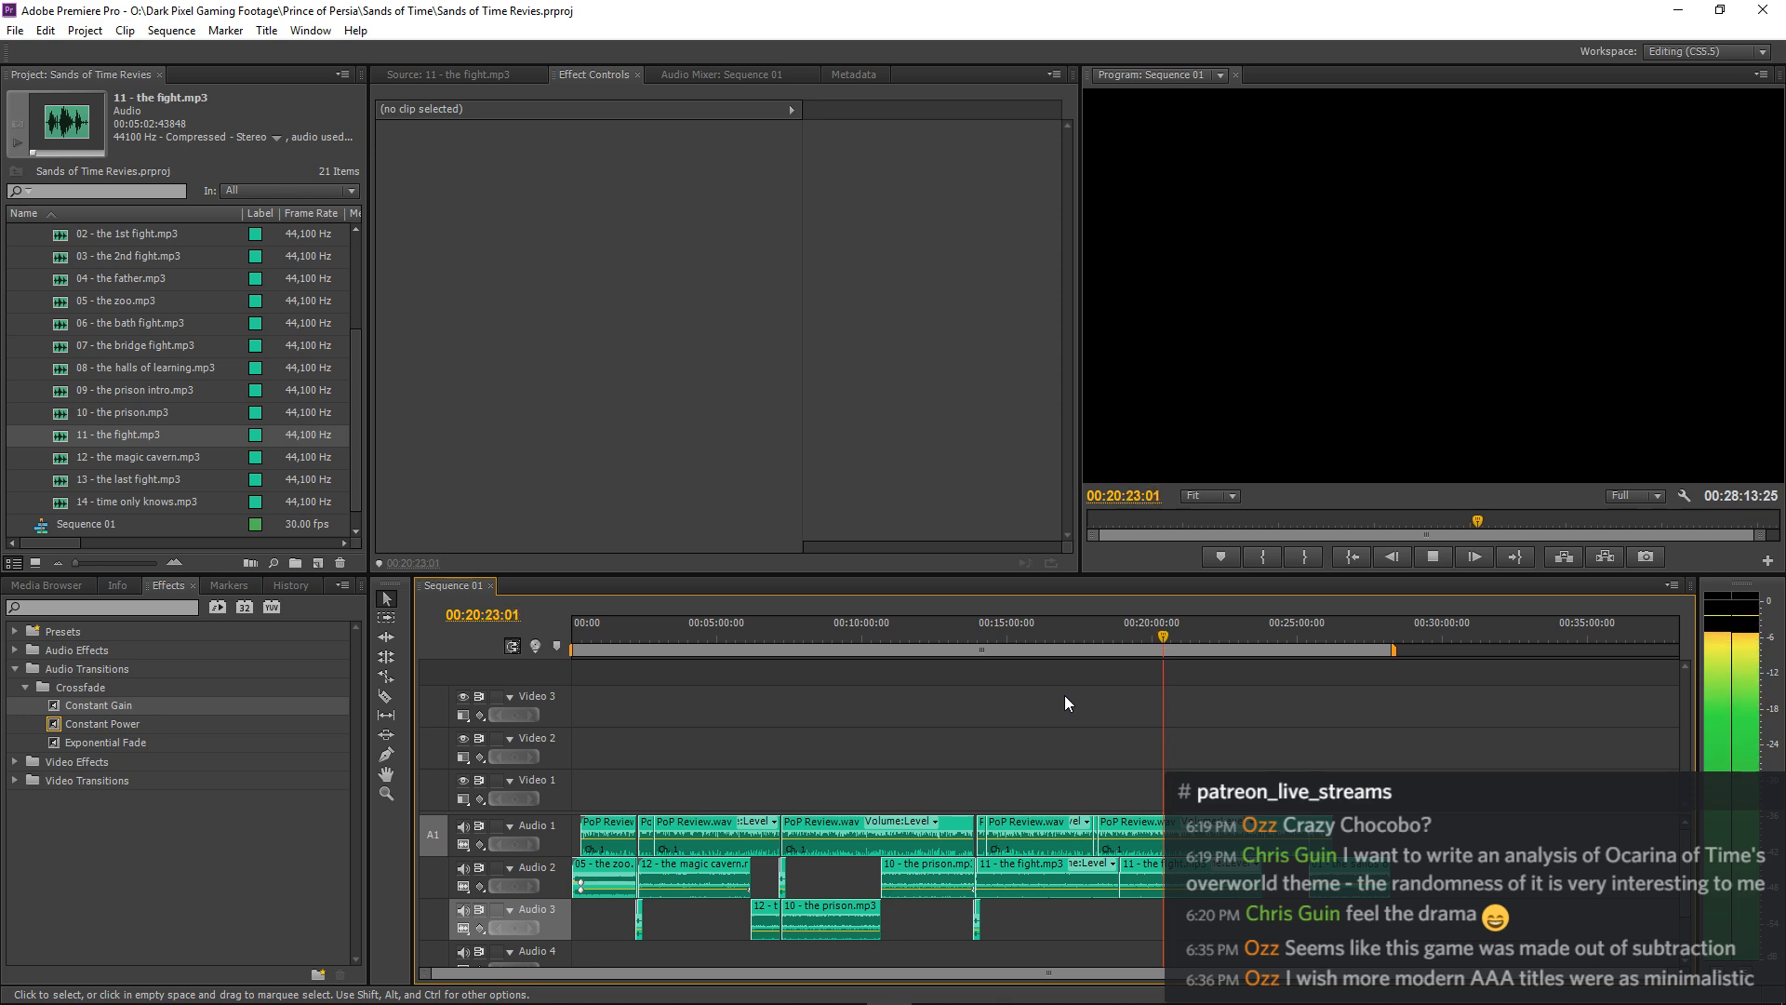
# Trim the end of the second 11 - the fight.mp3 clip on Audio 2 to an earlier point.
pyautogui.press('=')
pyautogui.press('=')
pyautogui.press('=')
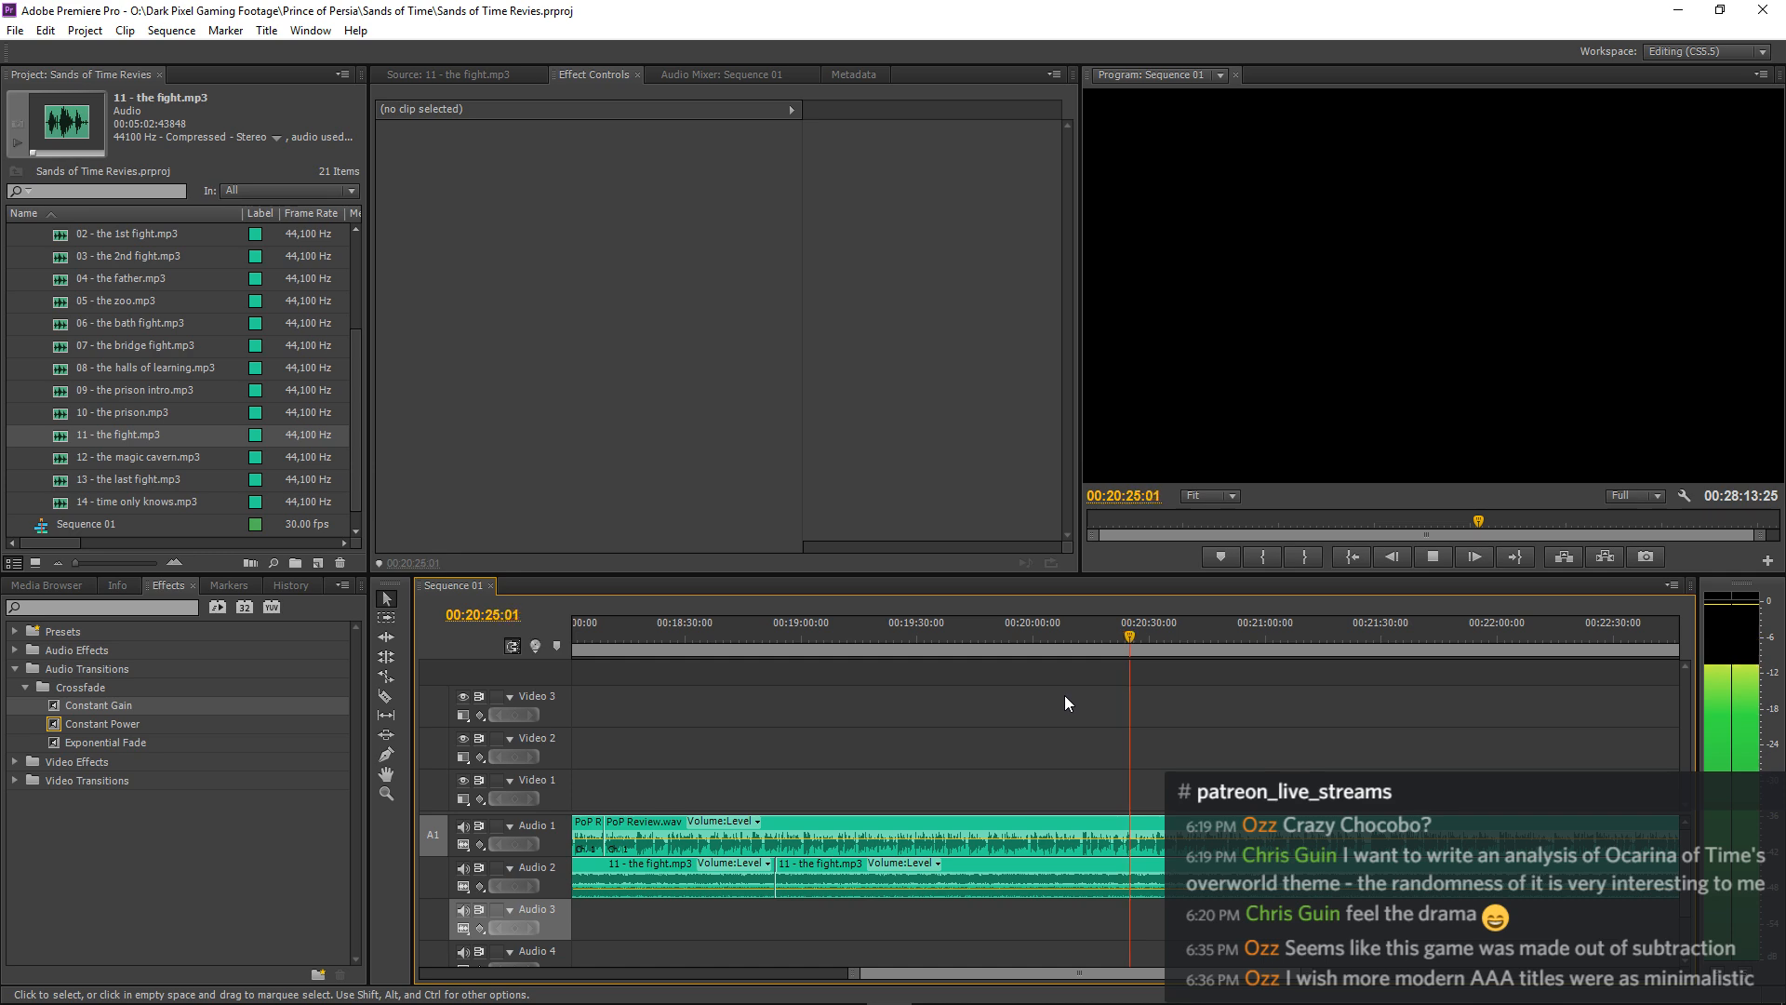
pyautogui.press('-')
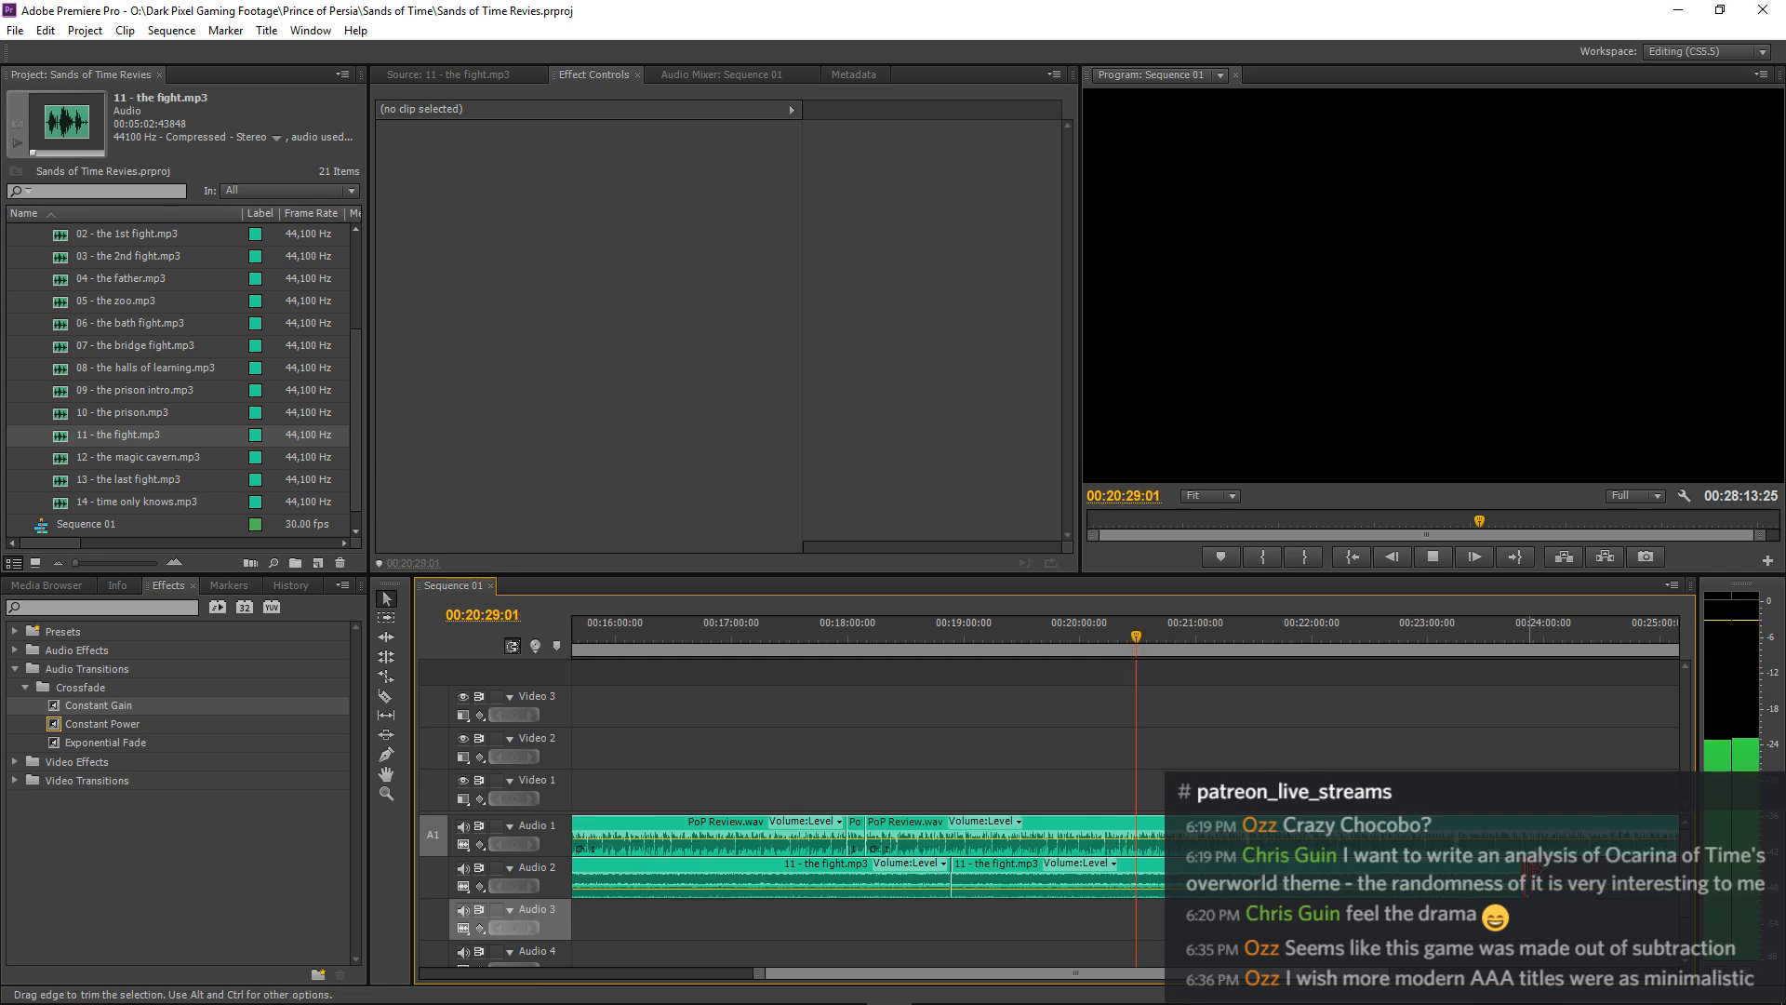
pyautogui.moveTo(1533, 866); pyautogui.dragTo(1253, 875)
pyautogui.press('=')
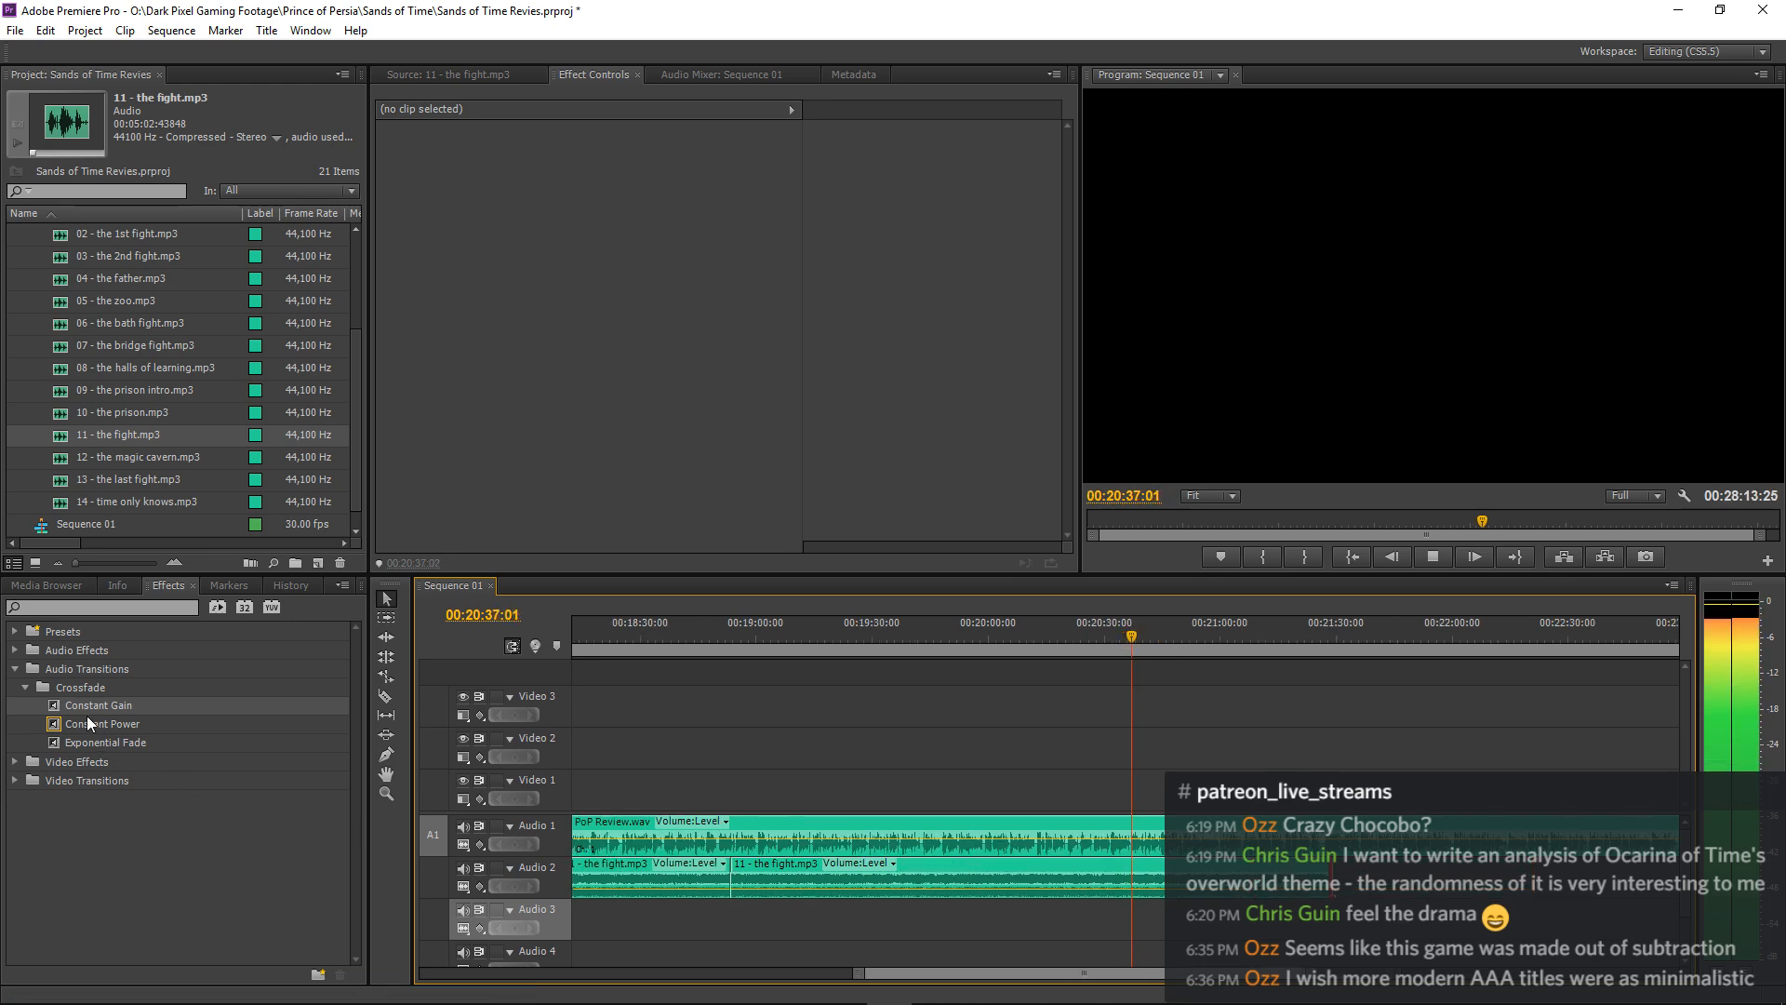
# Apply Constant Gain to the end of the second 11 - the fight.mp3 clip and stretch the fade-out to 00:00:11:22.
pyautogui.moveTo(87, 721); pyautogui.dragTo(1074, 872)
pyautogui.moveTo(1309, 875); pyautogui.dragTo(1327, 875)
pyautogui.press('=')
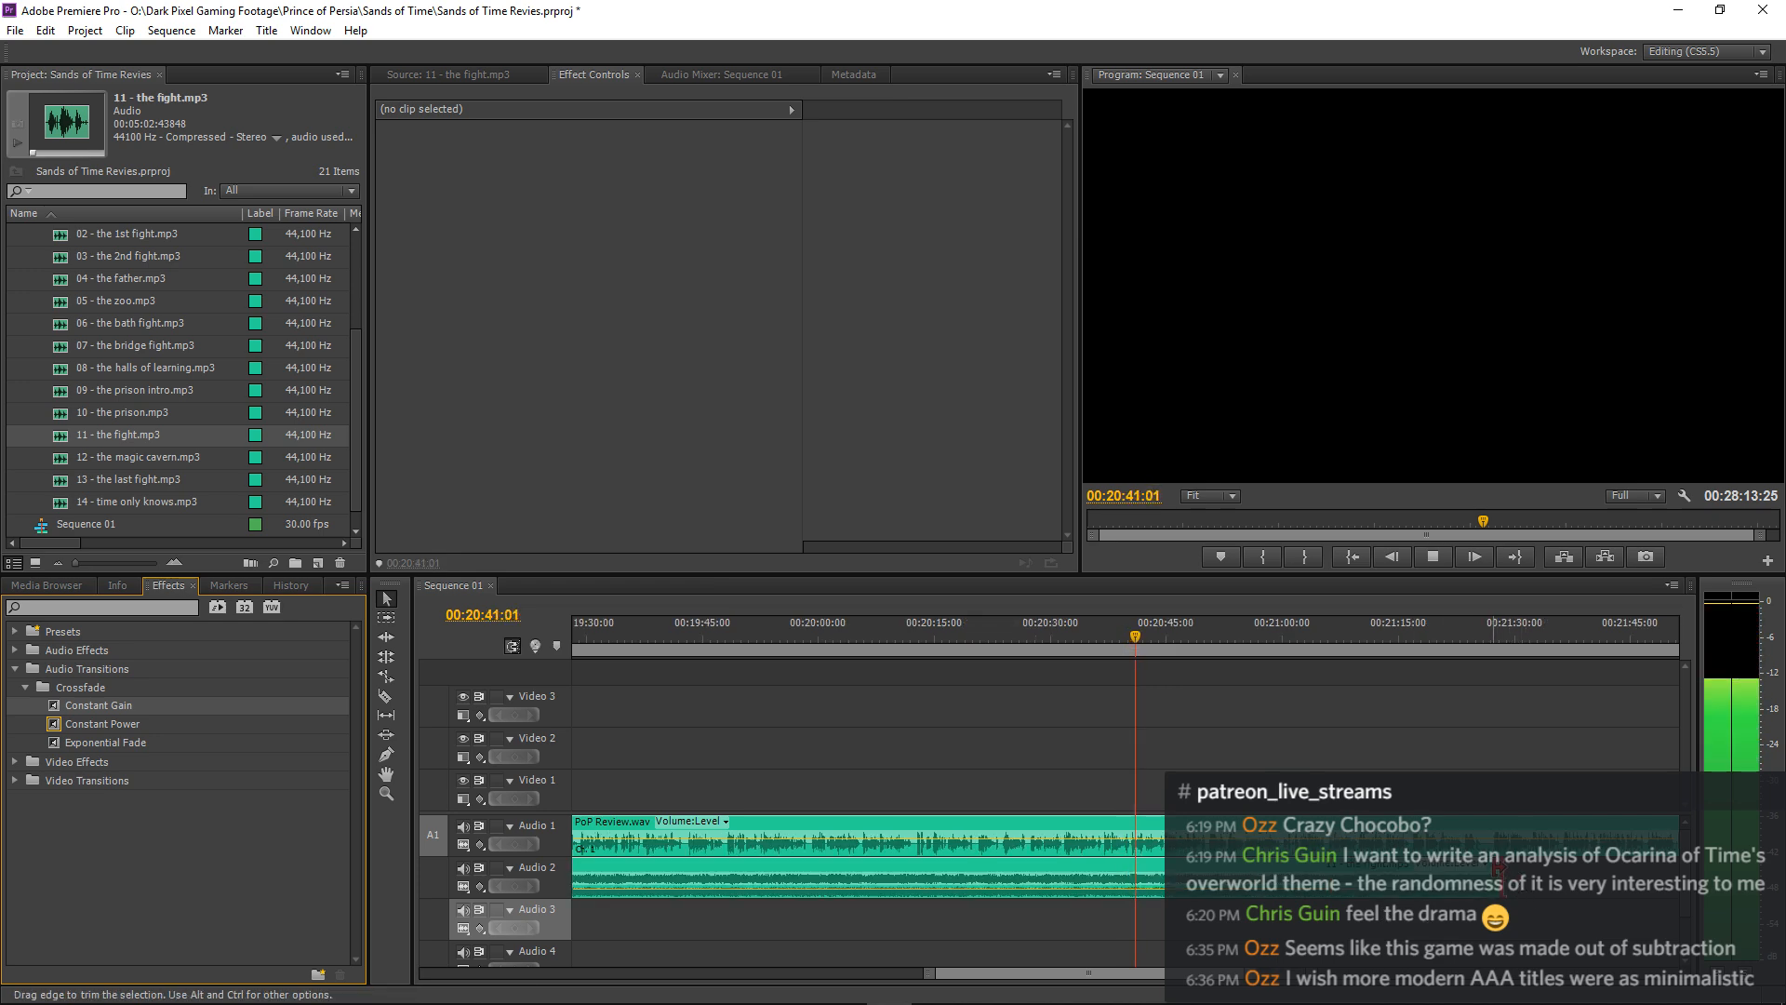
pyautogui.press('-')
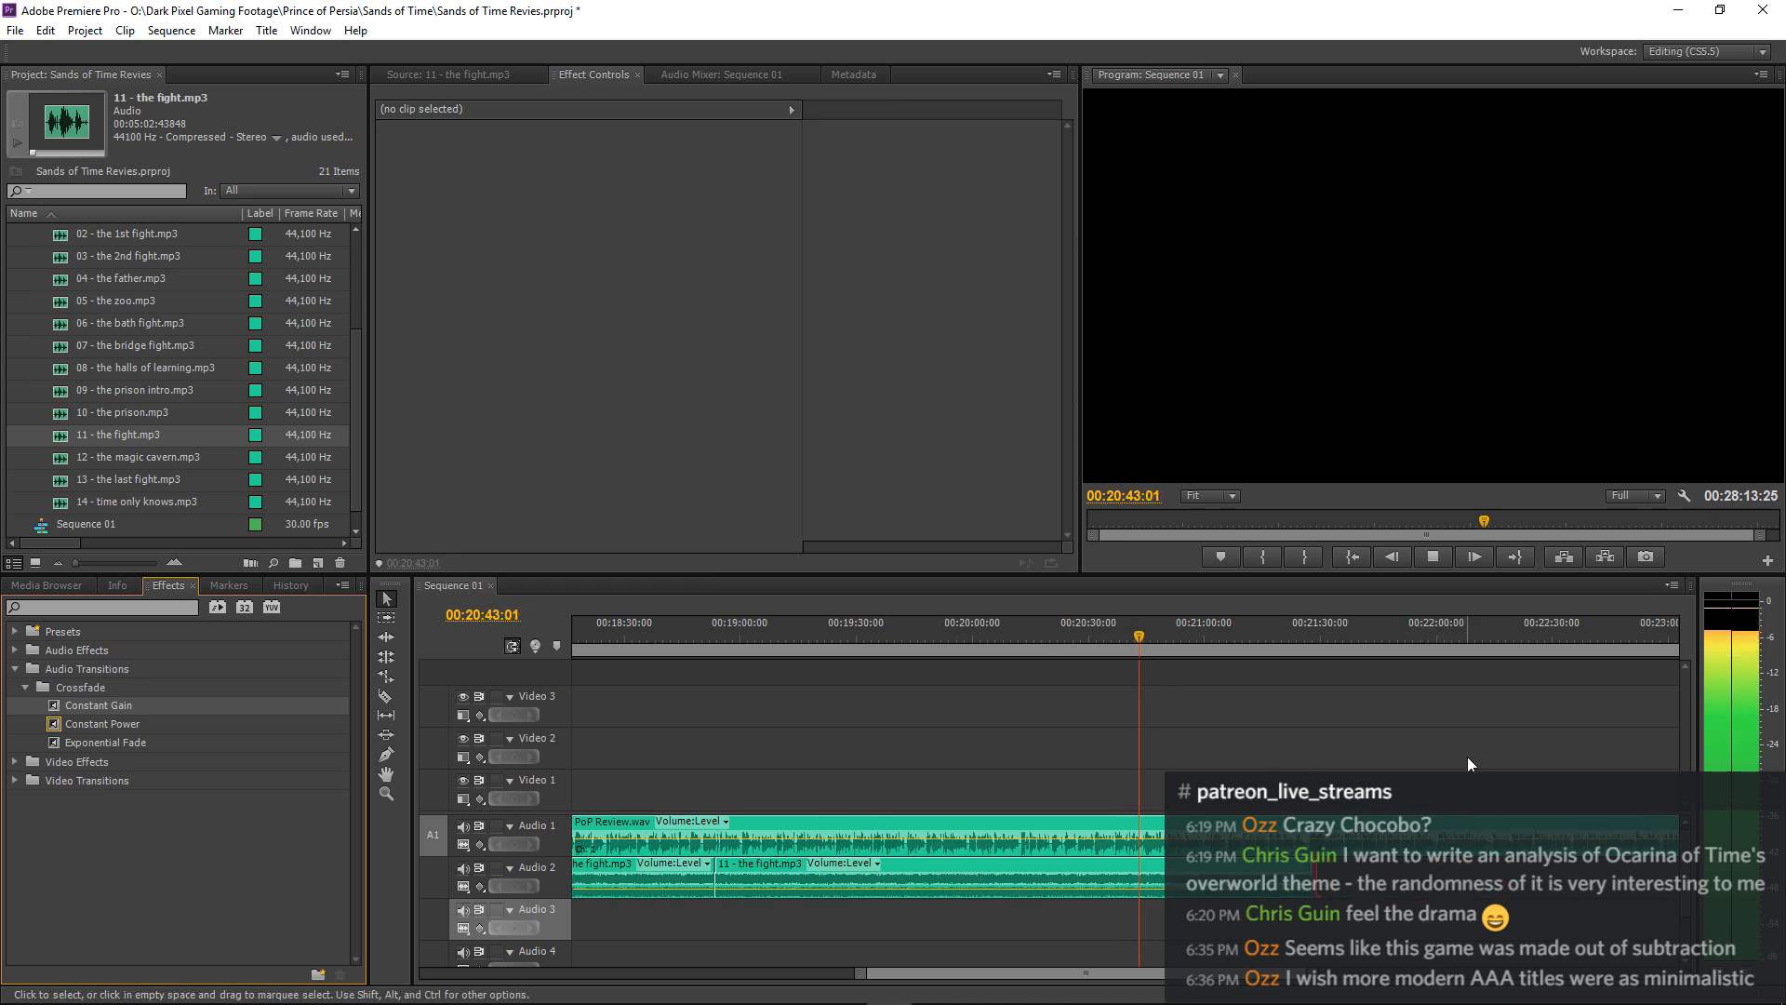
pyautogui.press('=')
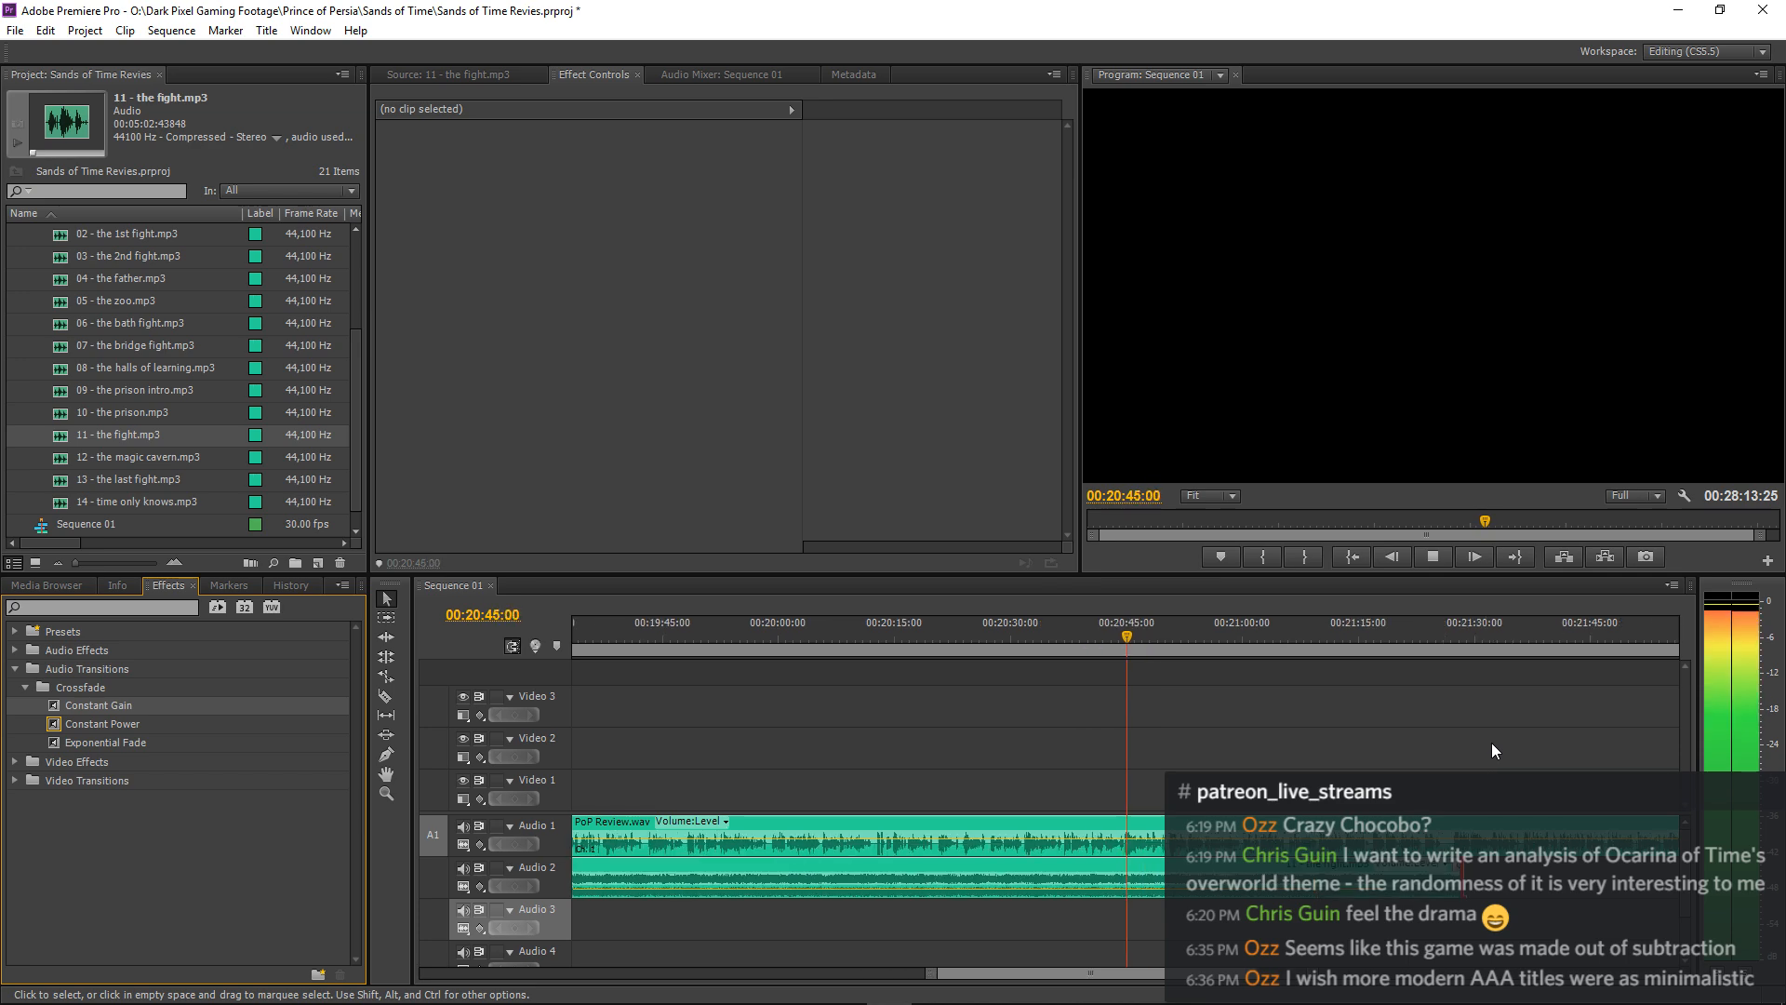
pyautogui.press('=')
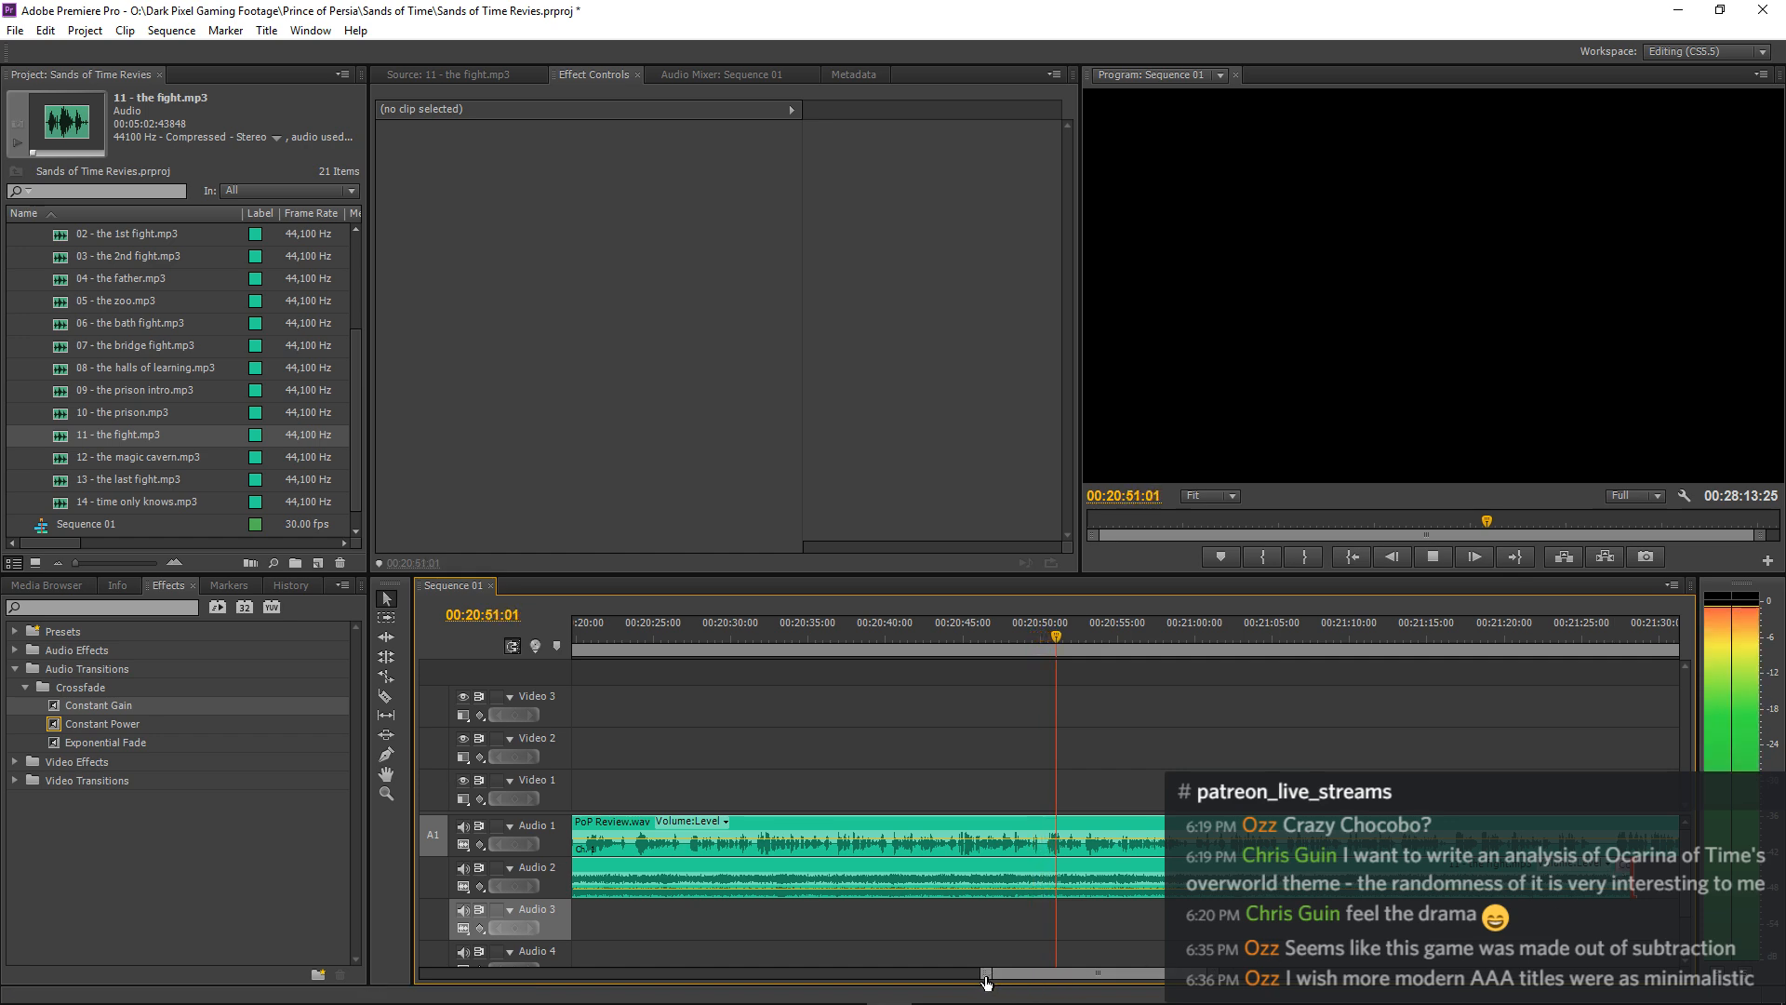
pyautogui.moveTo(986, 976); pyautogui.dragTo(1061, 975)
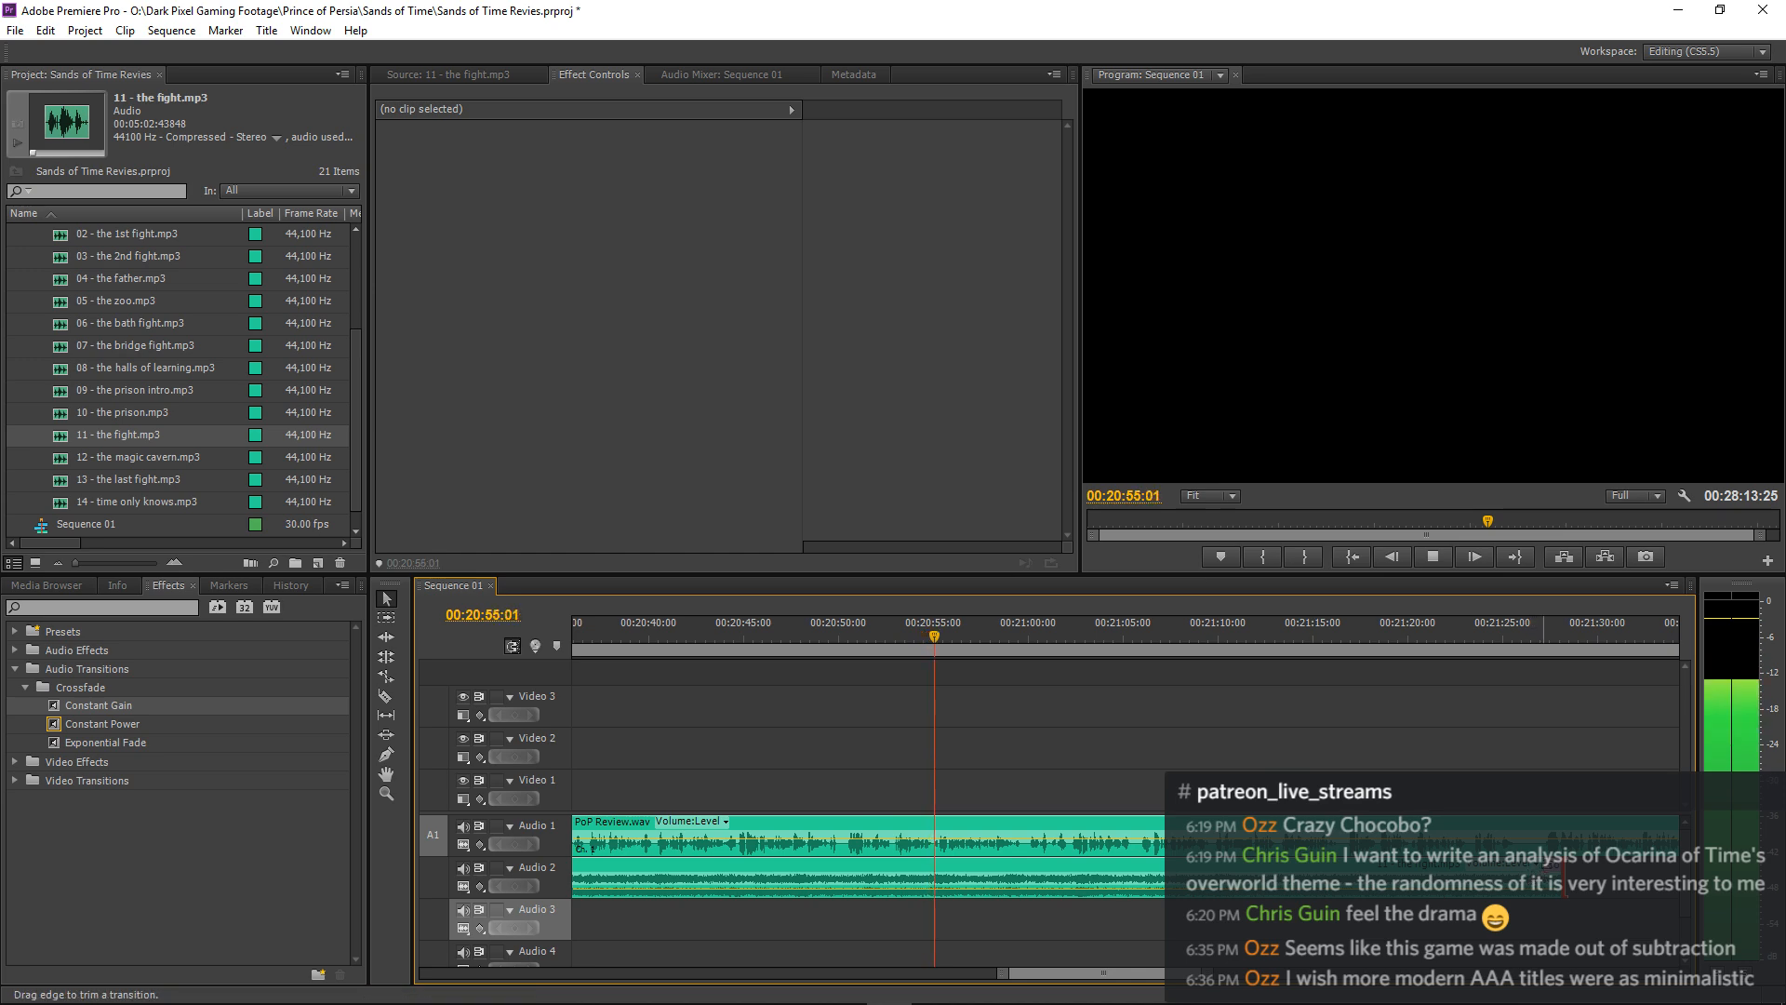
pyautogui.moveTo(1550, 871); pyautogui.dragTo(1321, 867)
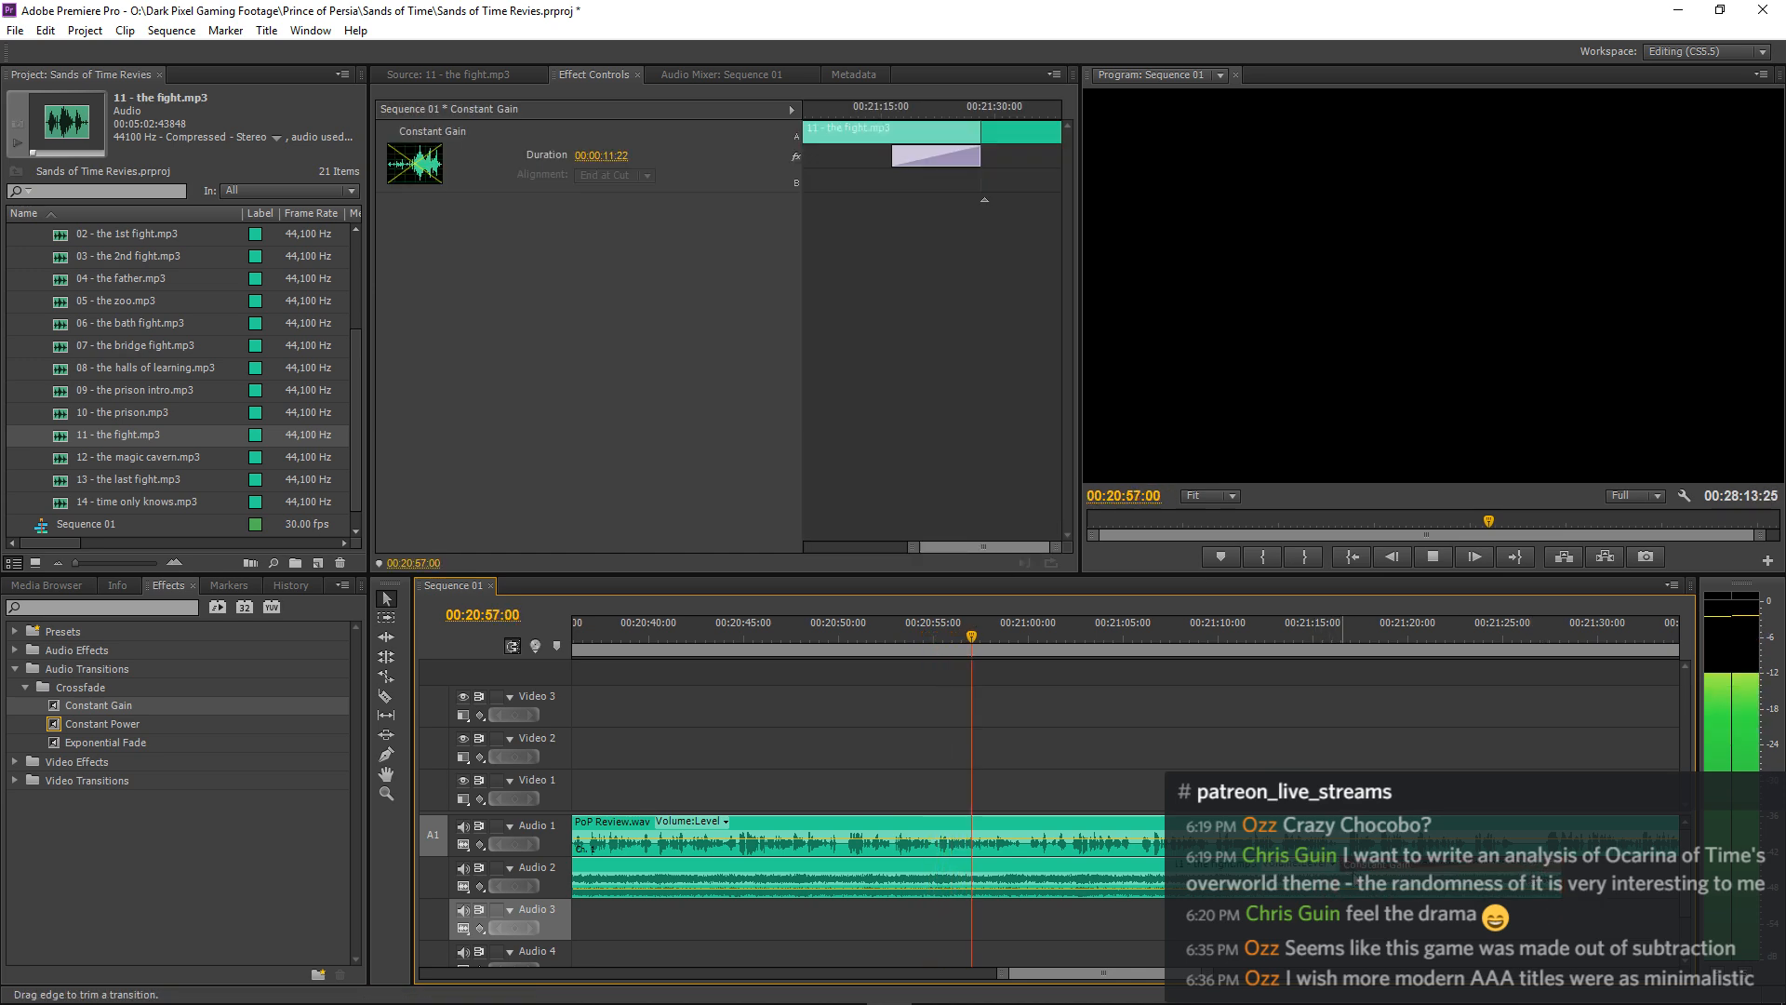
pyautogui.click(1414, 921)
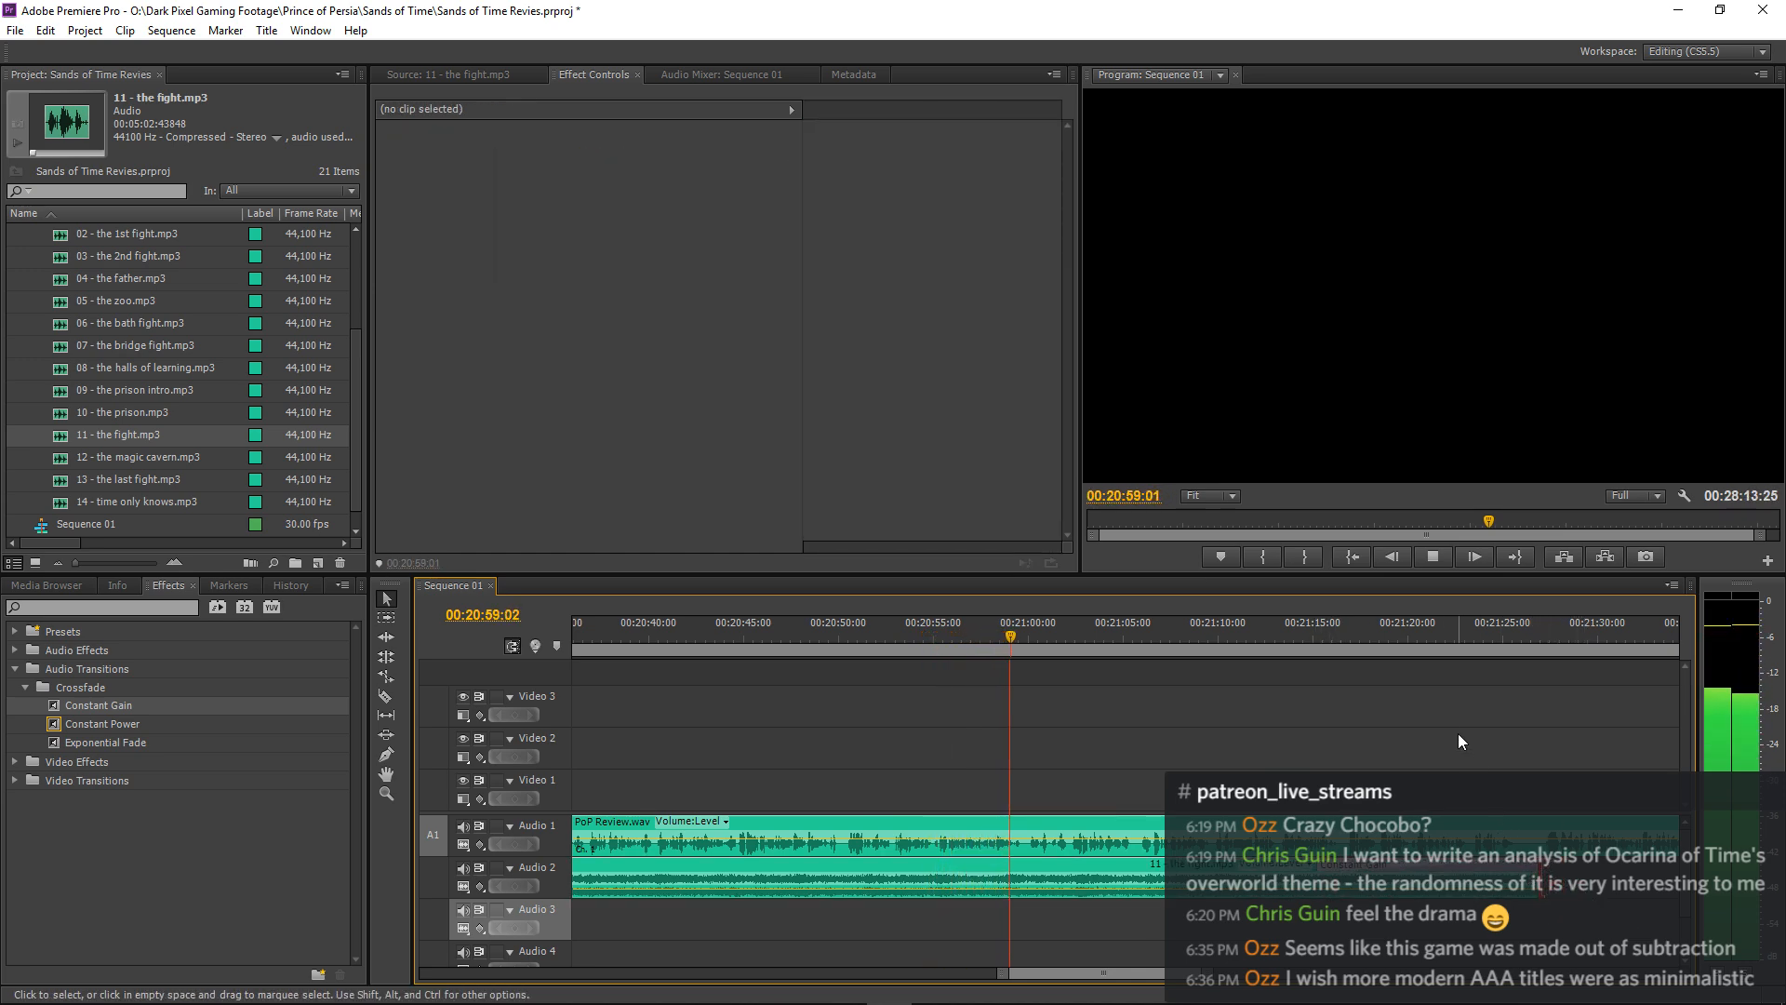
# Keep listening to the approach and extend the Constant Gain fade-out so it starts at about 00:21:13:15.
pyautogui.press('-')
pyautogui.press('-')
pyautogui.press('-')
pyautogui.press('-')
pyautogui.press('-')
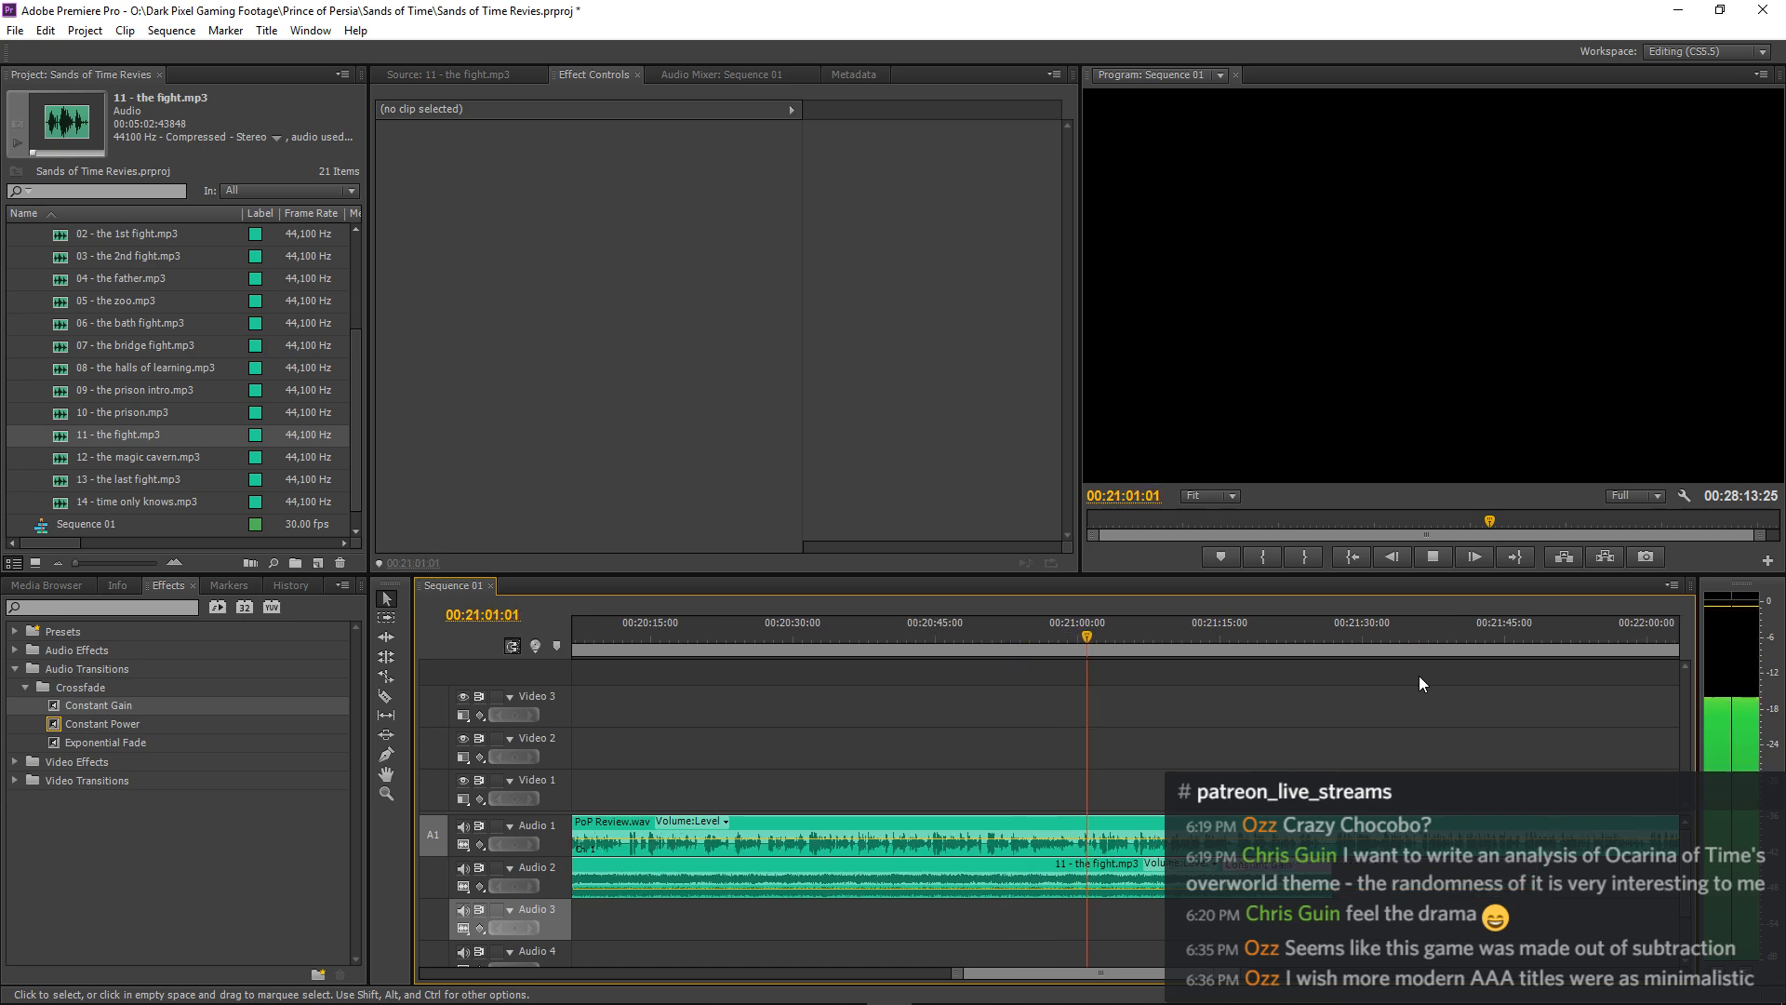
pyautogui.press('=')
pyautogui.press('=')
pyautogui.press('=')
pyautogui.press('=')
pyautogui.press('=')
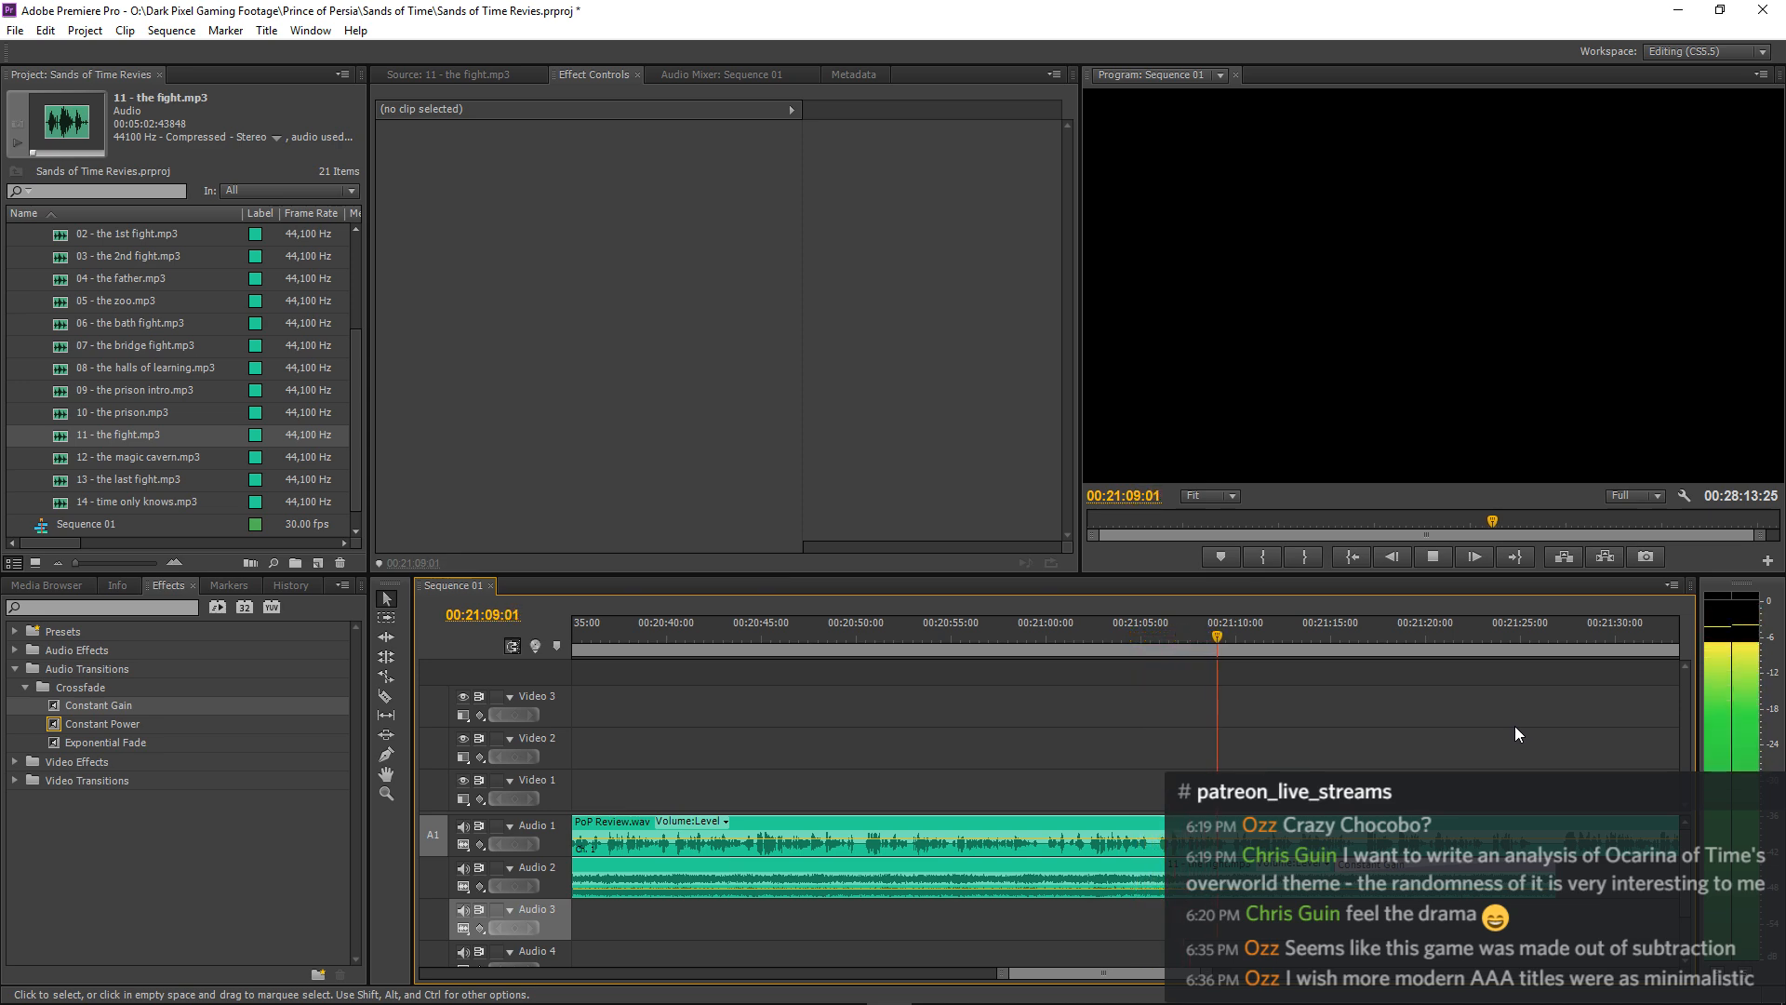
pyautogui.press('=')
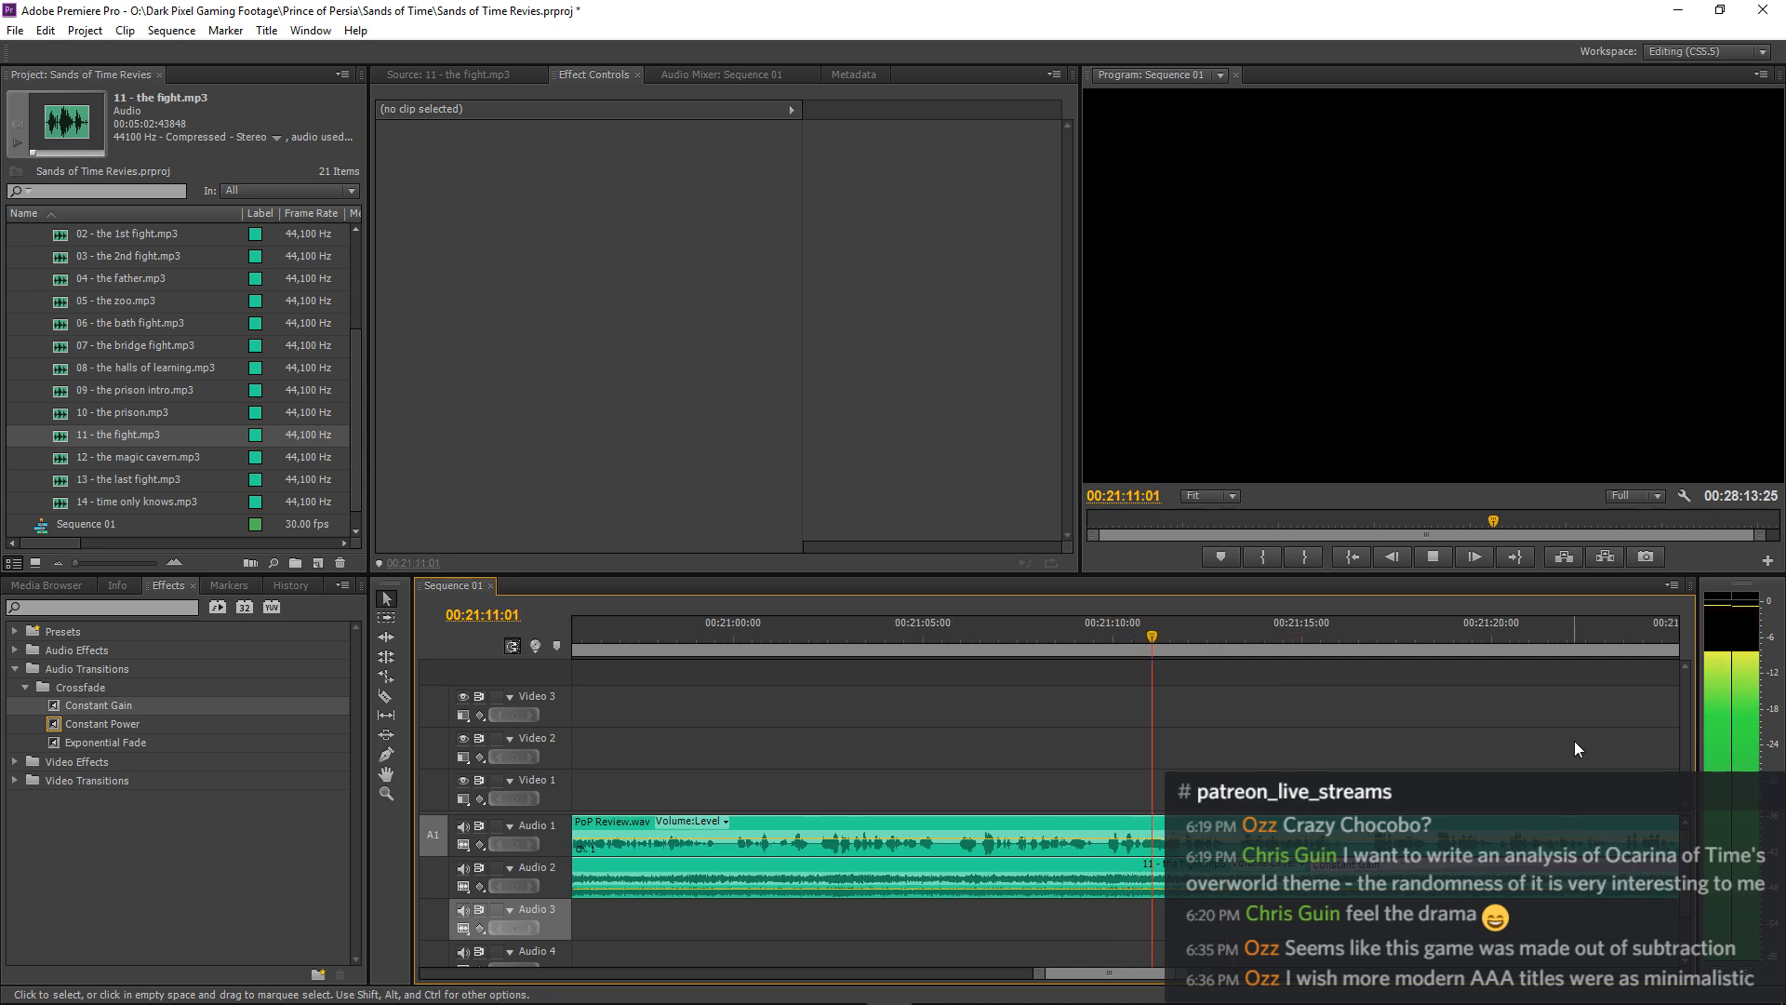
pyautogui.press('-')
pyautogui.press('=')
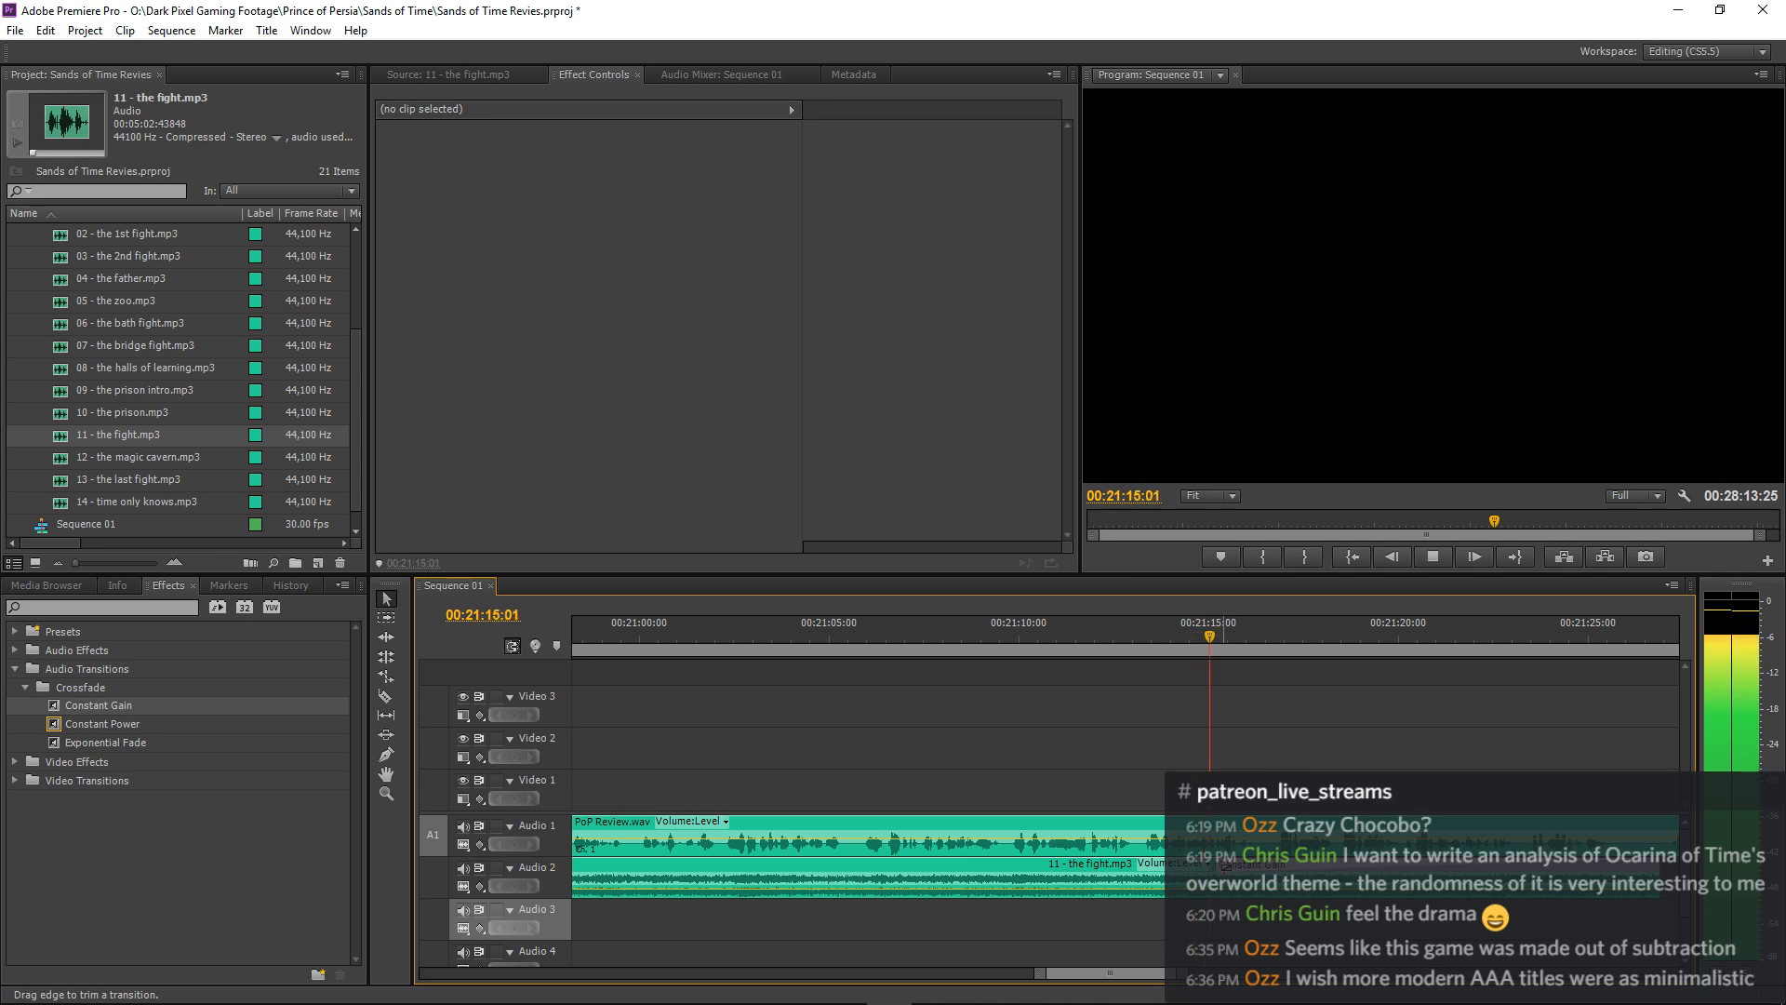
pyautogui.moveTo(1218, 880); pyautogui.dragTo(1152, 880)
pyautogui.click(1378, 694)
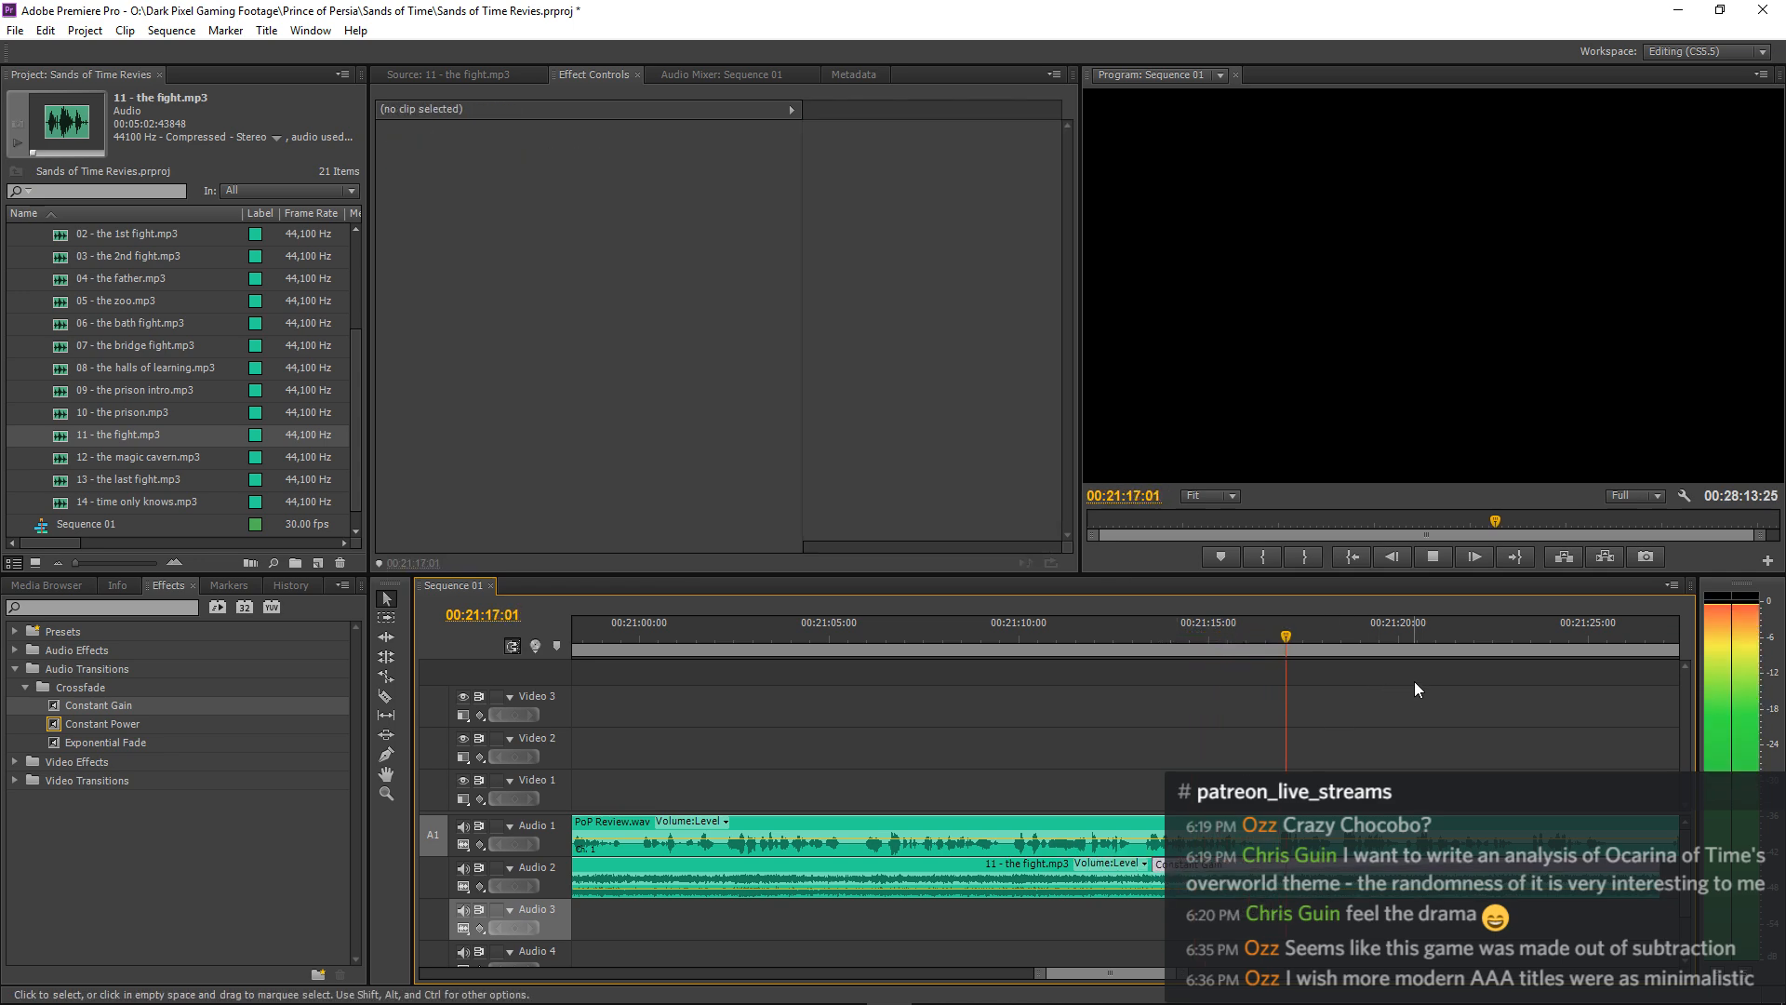
# Play through the fade-out past the end of the music, stop at about 00:21:36:22 and save the project.
pyautogui.press('-')
pyautogui.press('=')
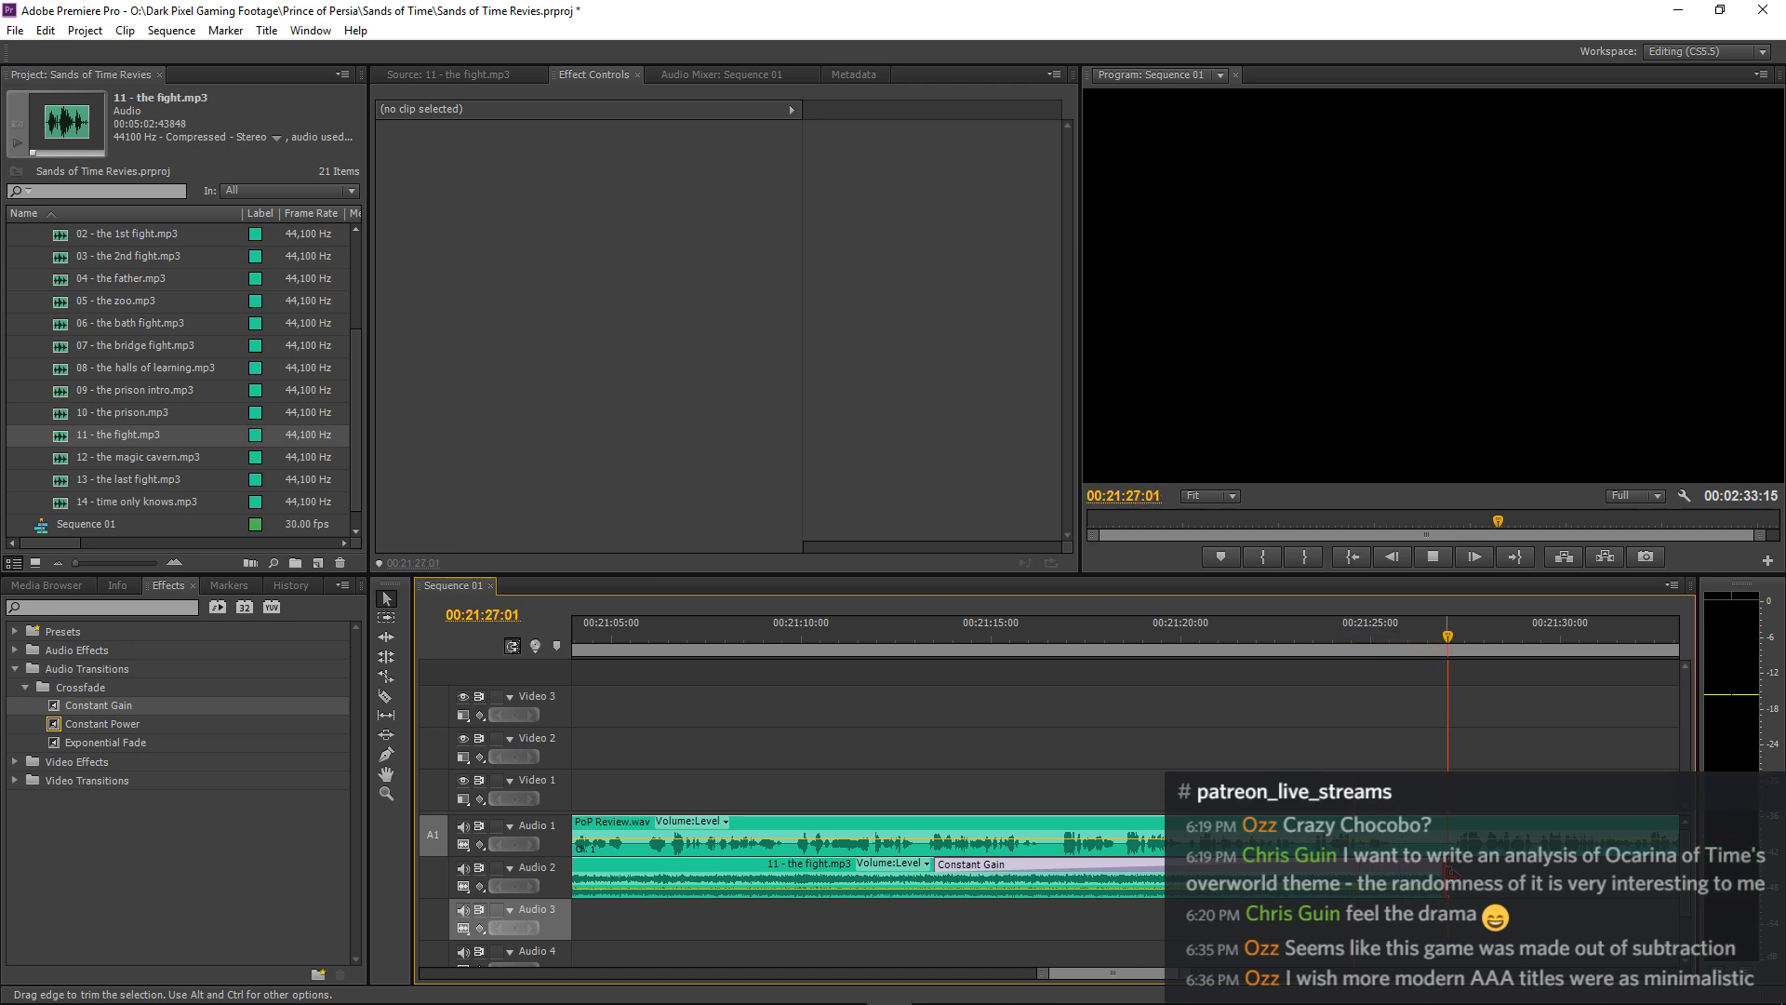
pyautogui.press('-')
pyautogui.press('-')
pyautogui.press('-')
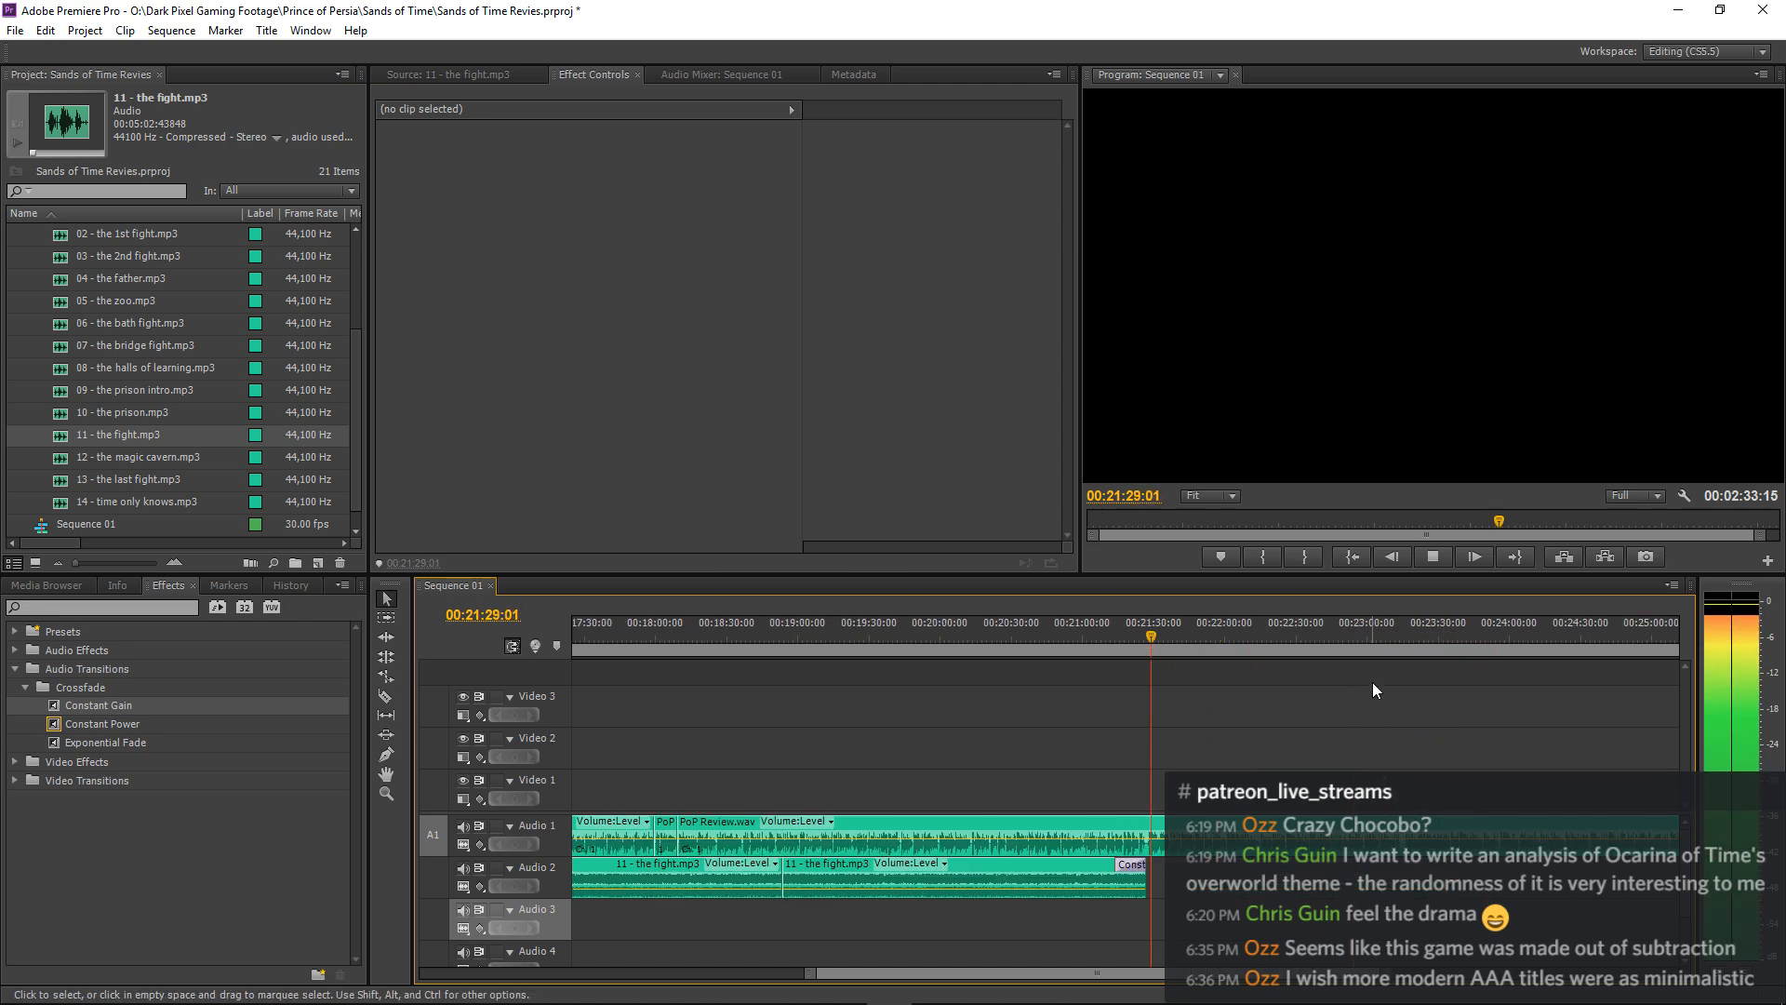
pyautogui.press('-')
pyautogui.press('-')
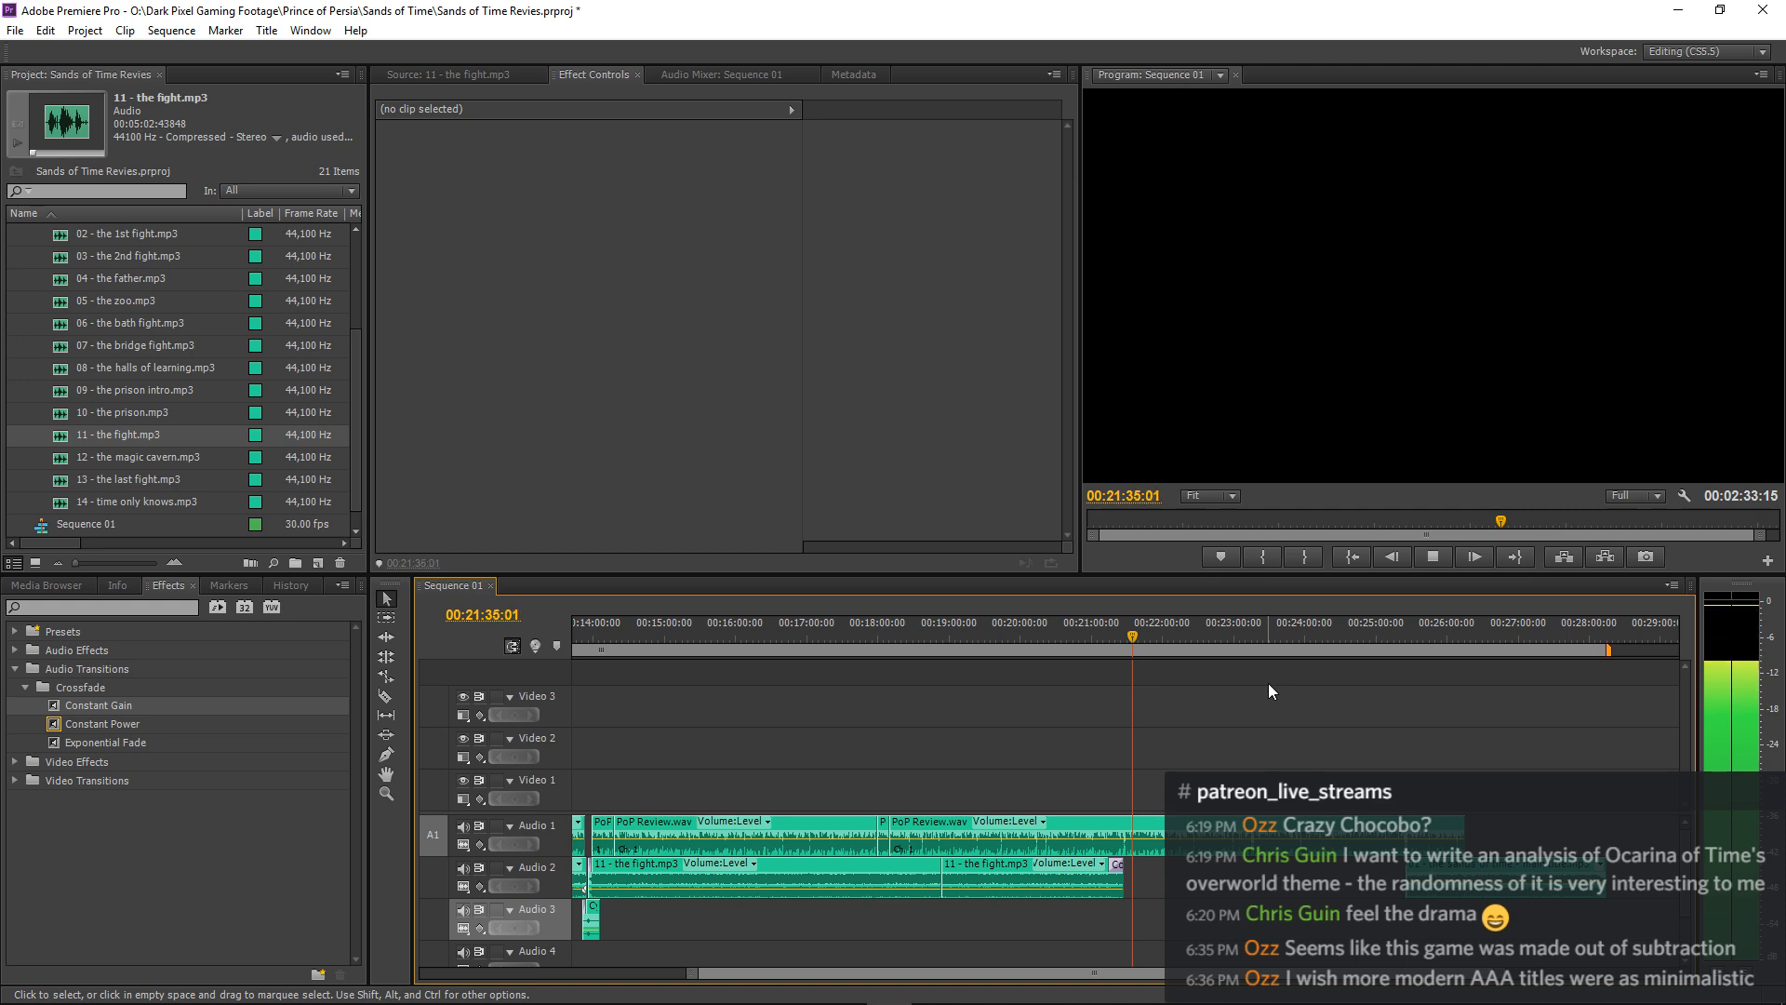
pyautogui.press('space')
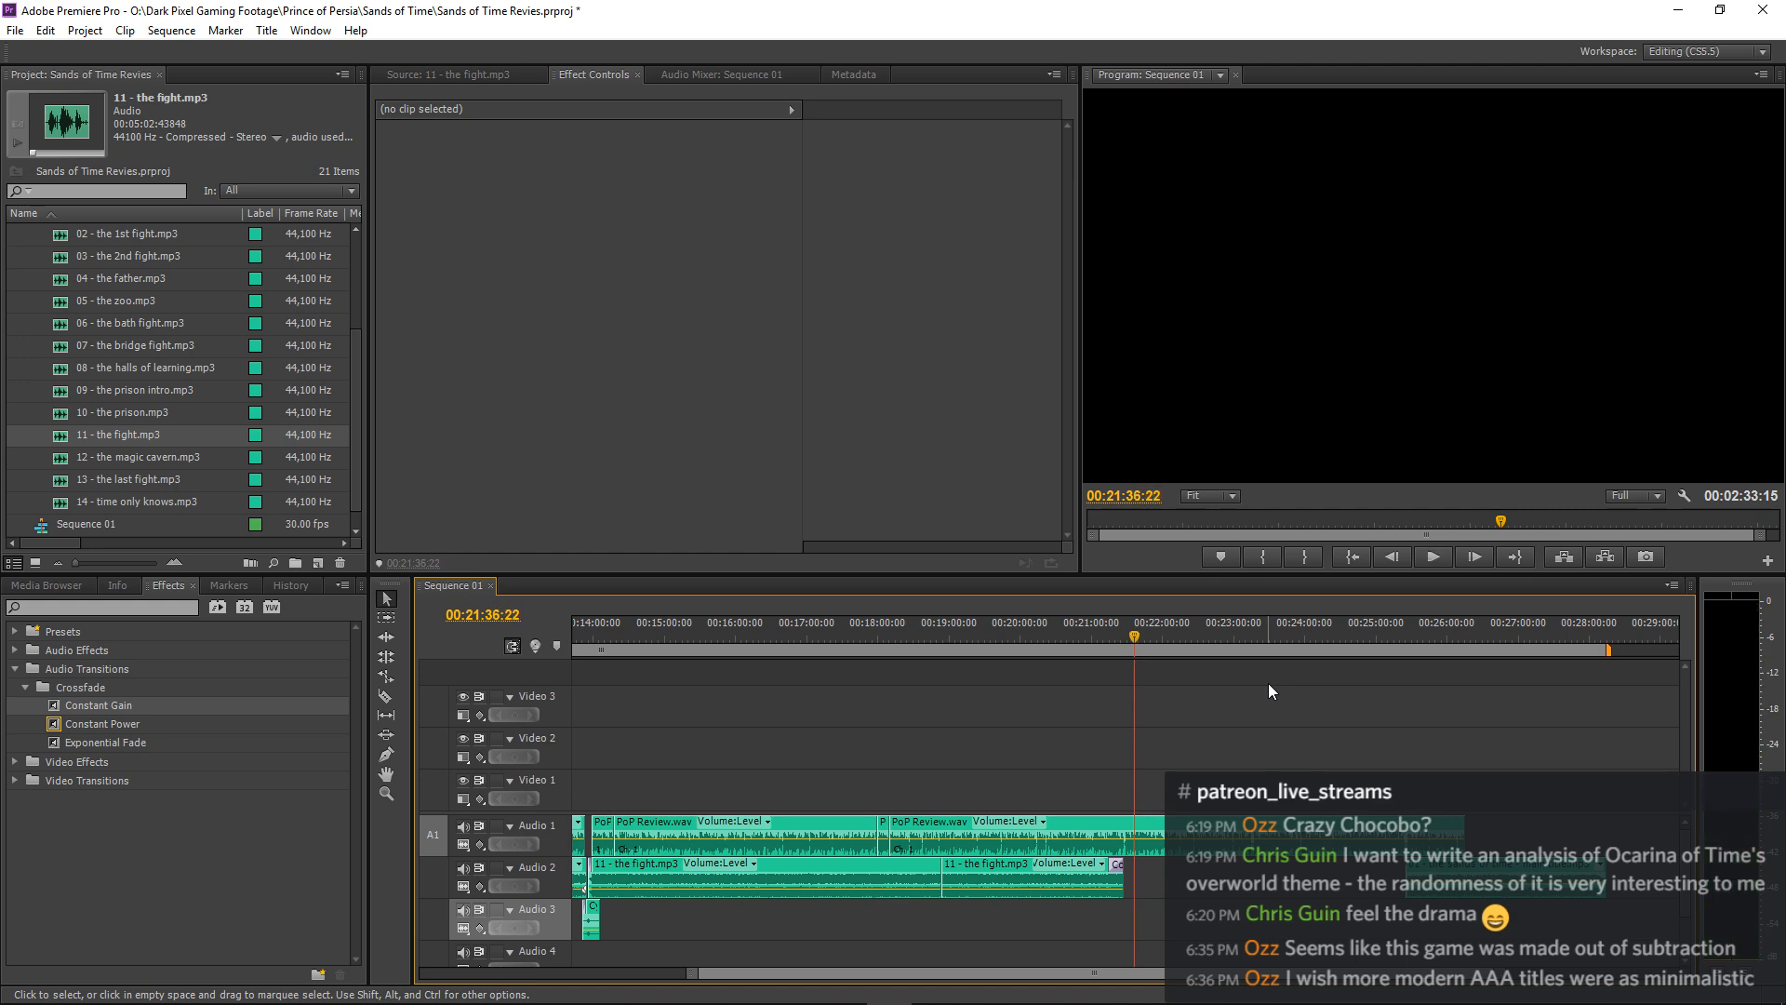
pyautogui.hotkey('ctrl', 's')
# Open 02 - the 1st fight.mp3 as the source clip and audition it from its beginning.
pyautogui.scroll(1, 139, 374)
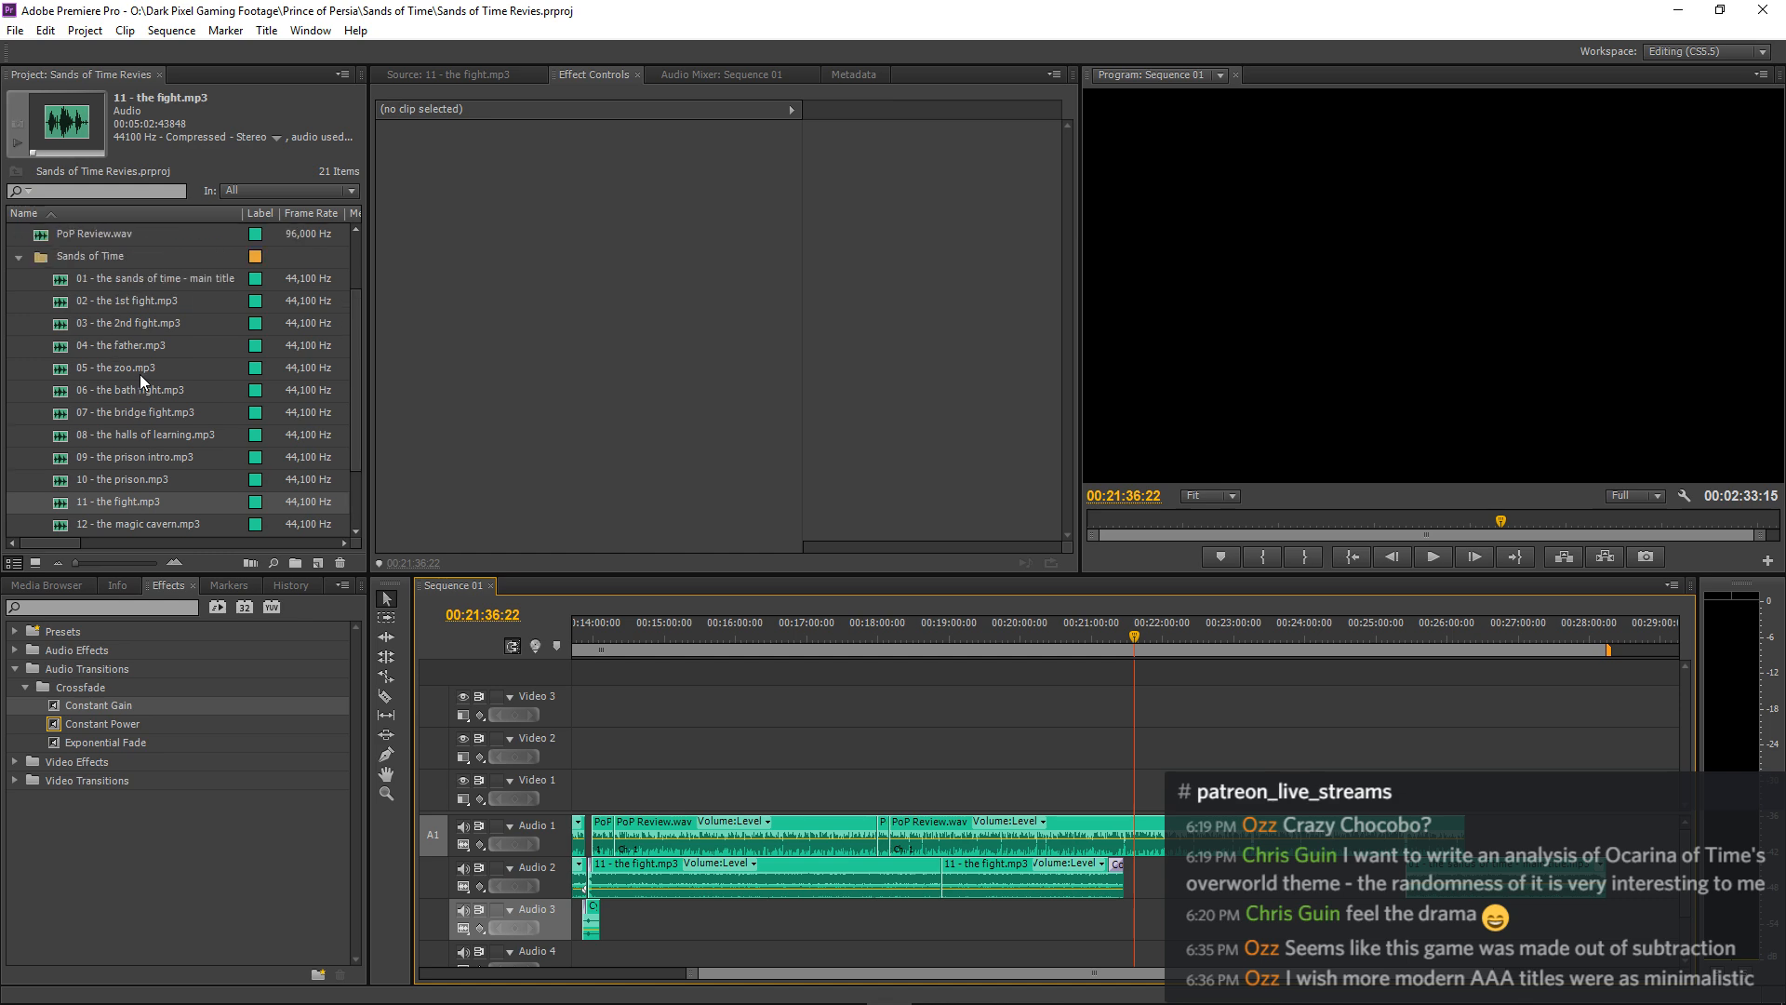
pyautogui.doubleClick(63, 307)
pyautogui.press('space')
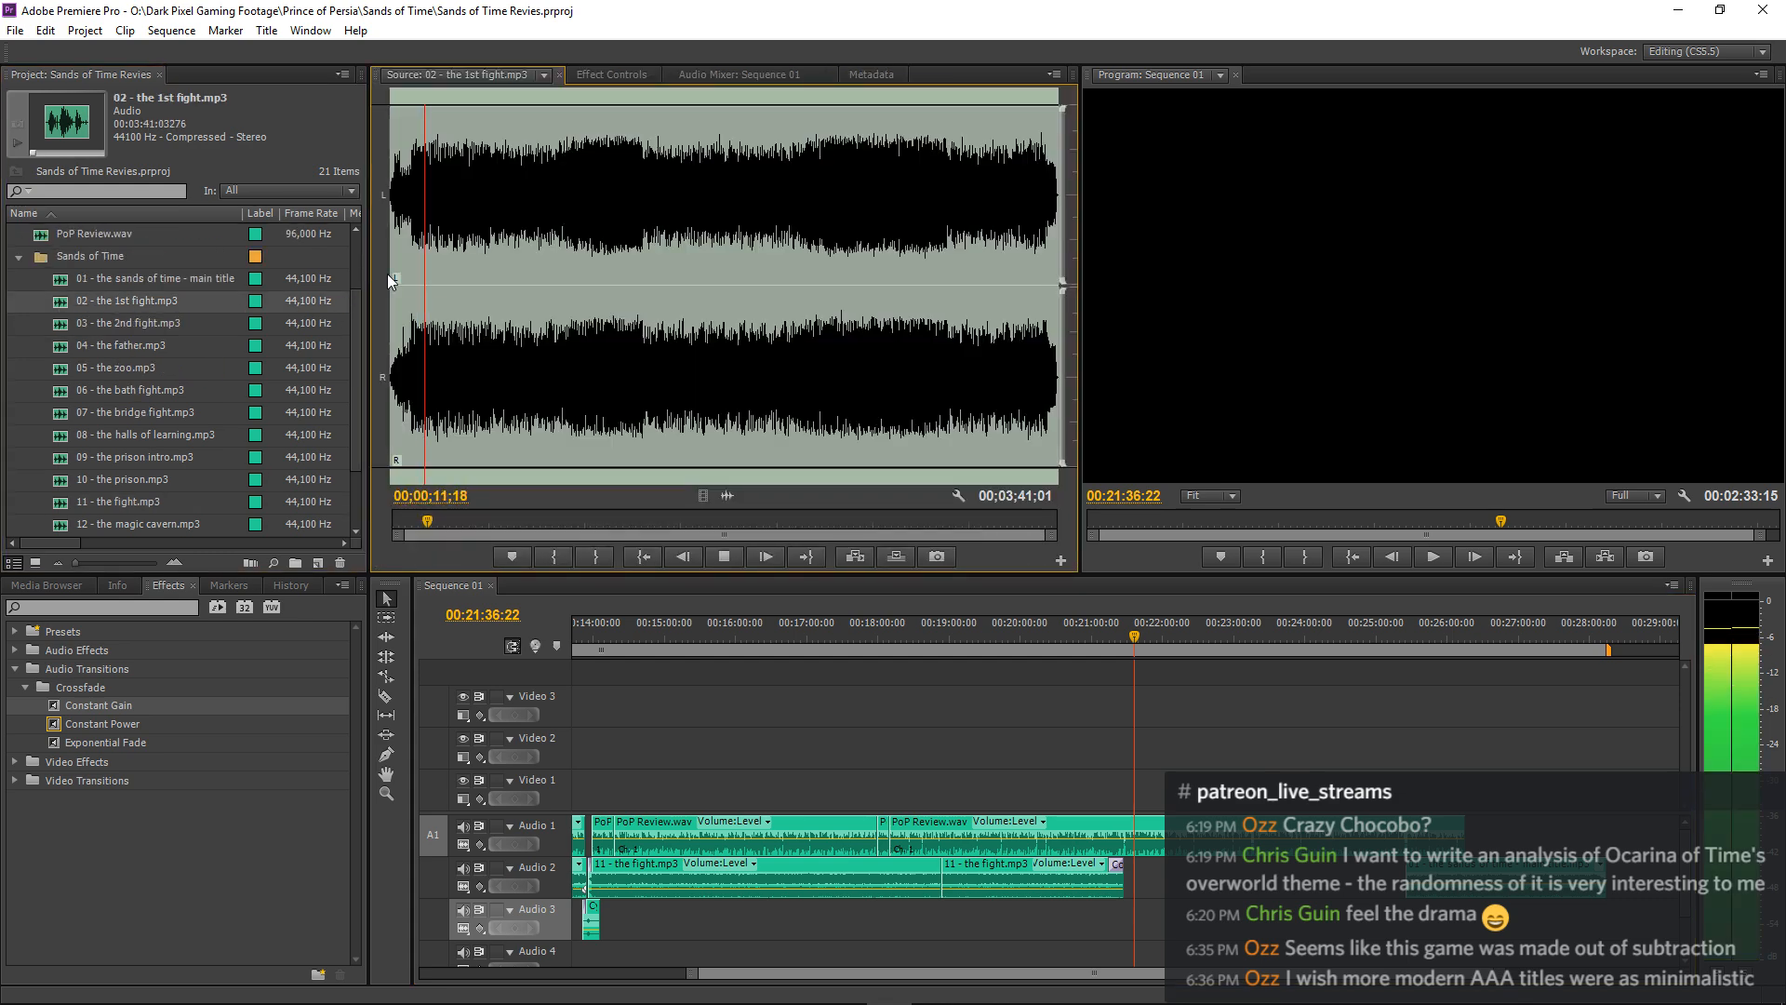
pyautogui.moveTo(429, 520); pyautogui.dragTo(332, 534)
pyautogui.press('space')
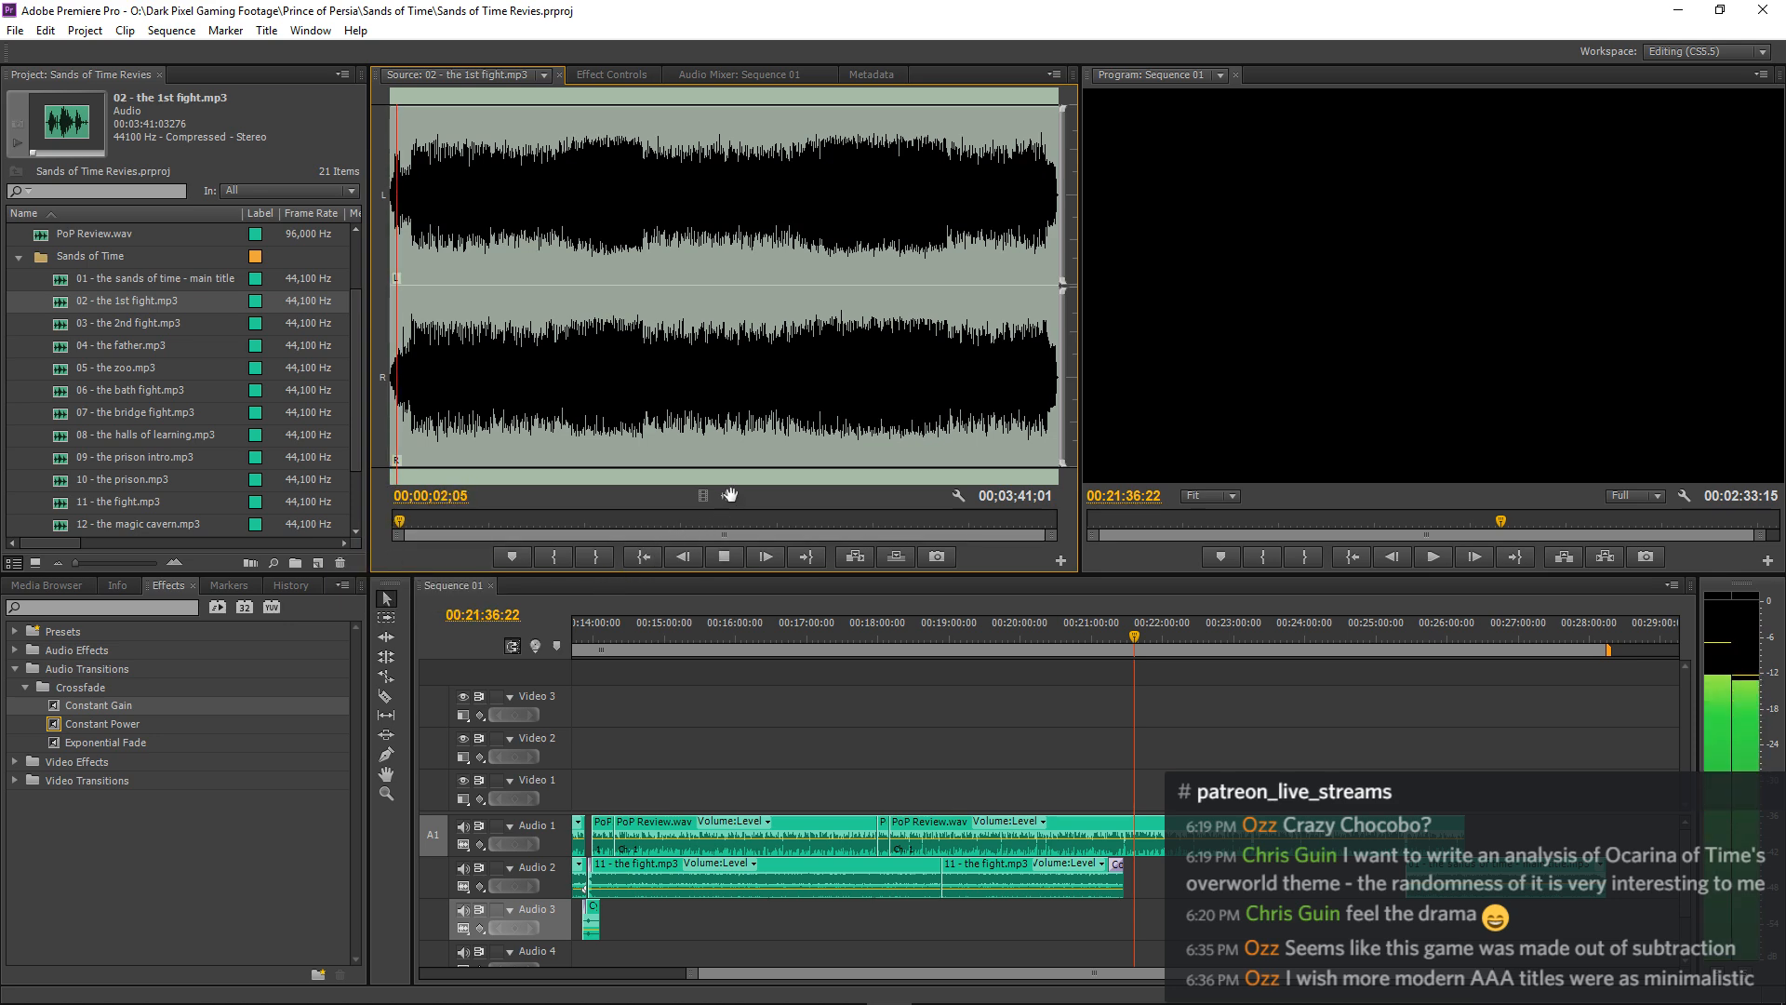
# Place 02 - the 1st fight.mp3 on Audio 3, move it to overlap the fade-out from about 00:21:25:25, and play the overlap.
pyautogui.moveTo(729, 495); pyautogui.dragTo(1126, 920)
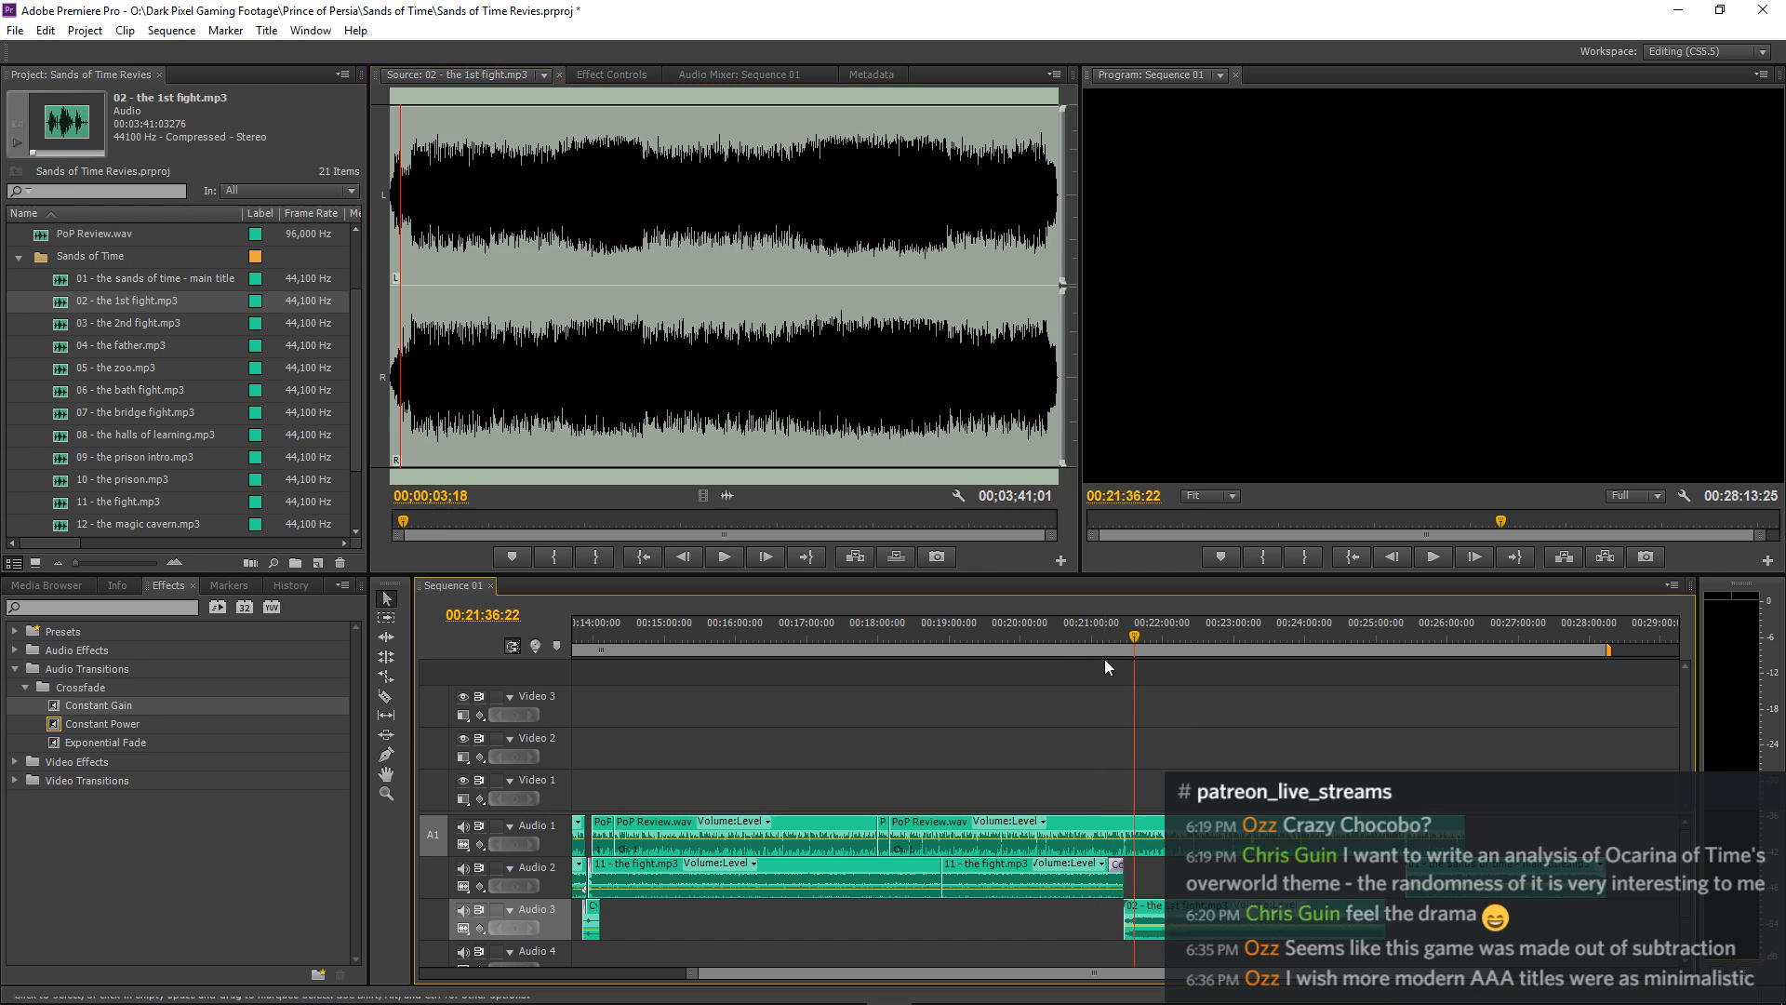
pyautogui.press('=')
pyautogui.press('=')
pyautogui.press('=')
pyautogui.press('=')
pyautogui.press('=')
pyautogui.moveTo(948, 904); pyautogui.dragTo(907, 901)
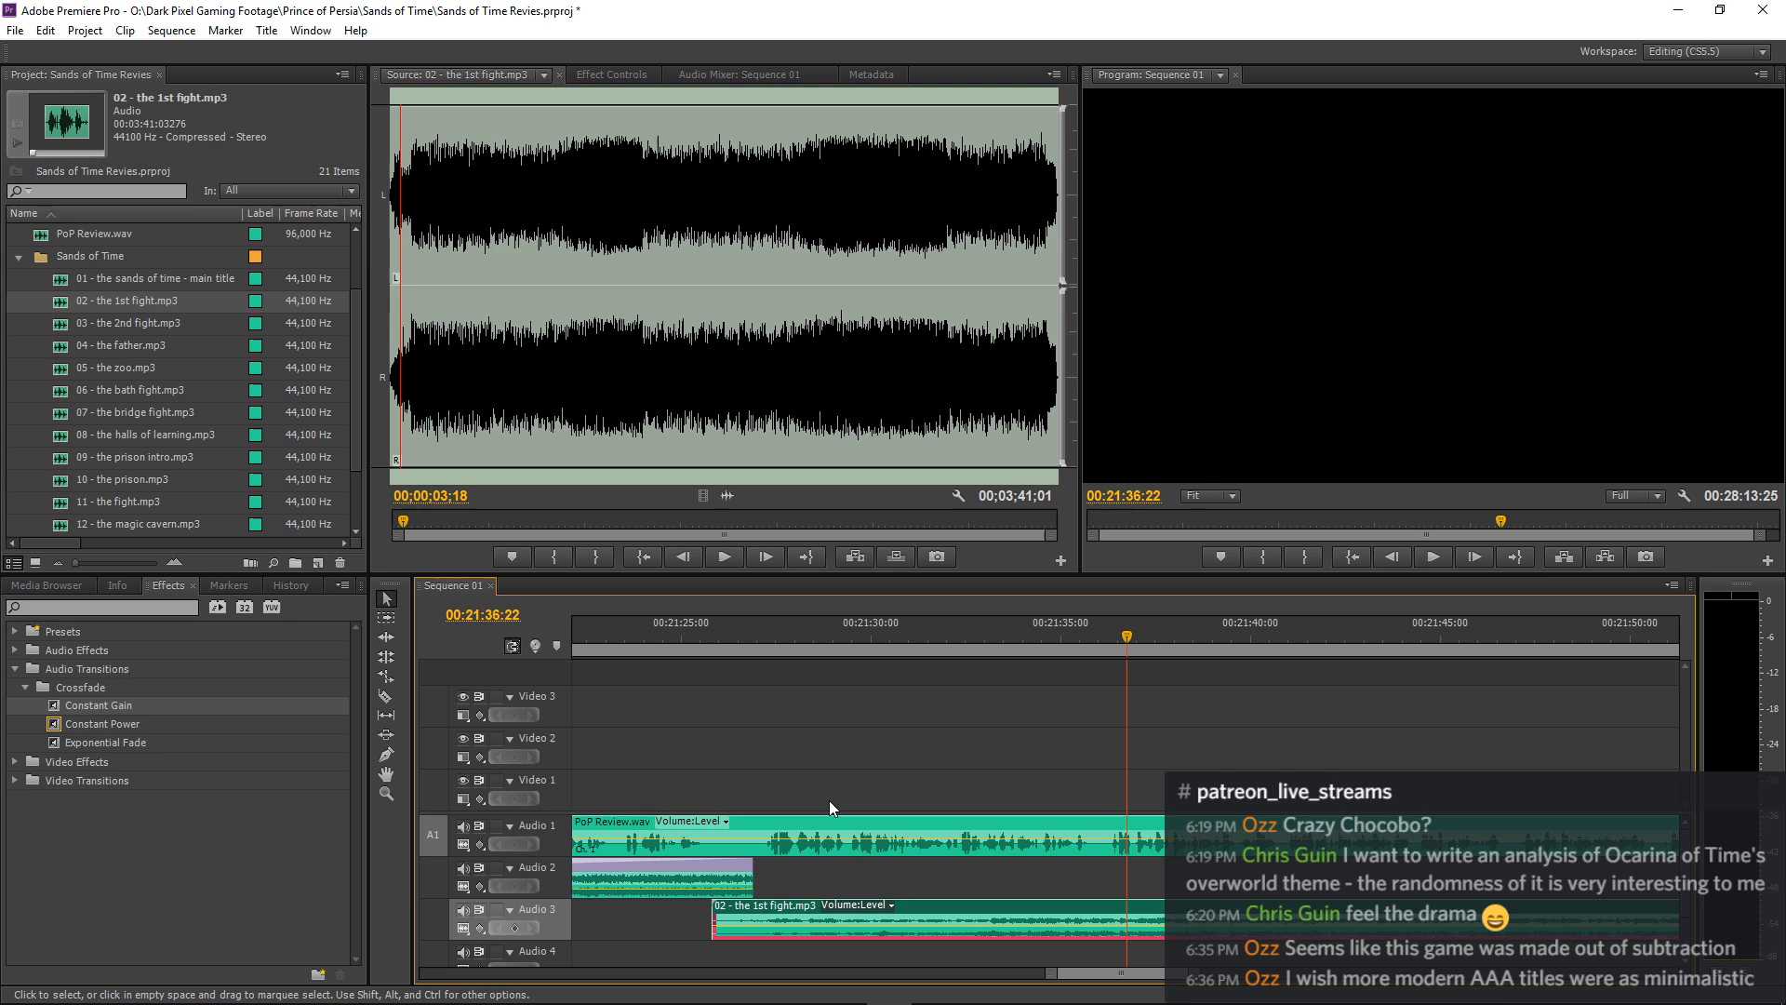
pyautogui.click(659, 638)
pyautogui.press('space')
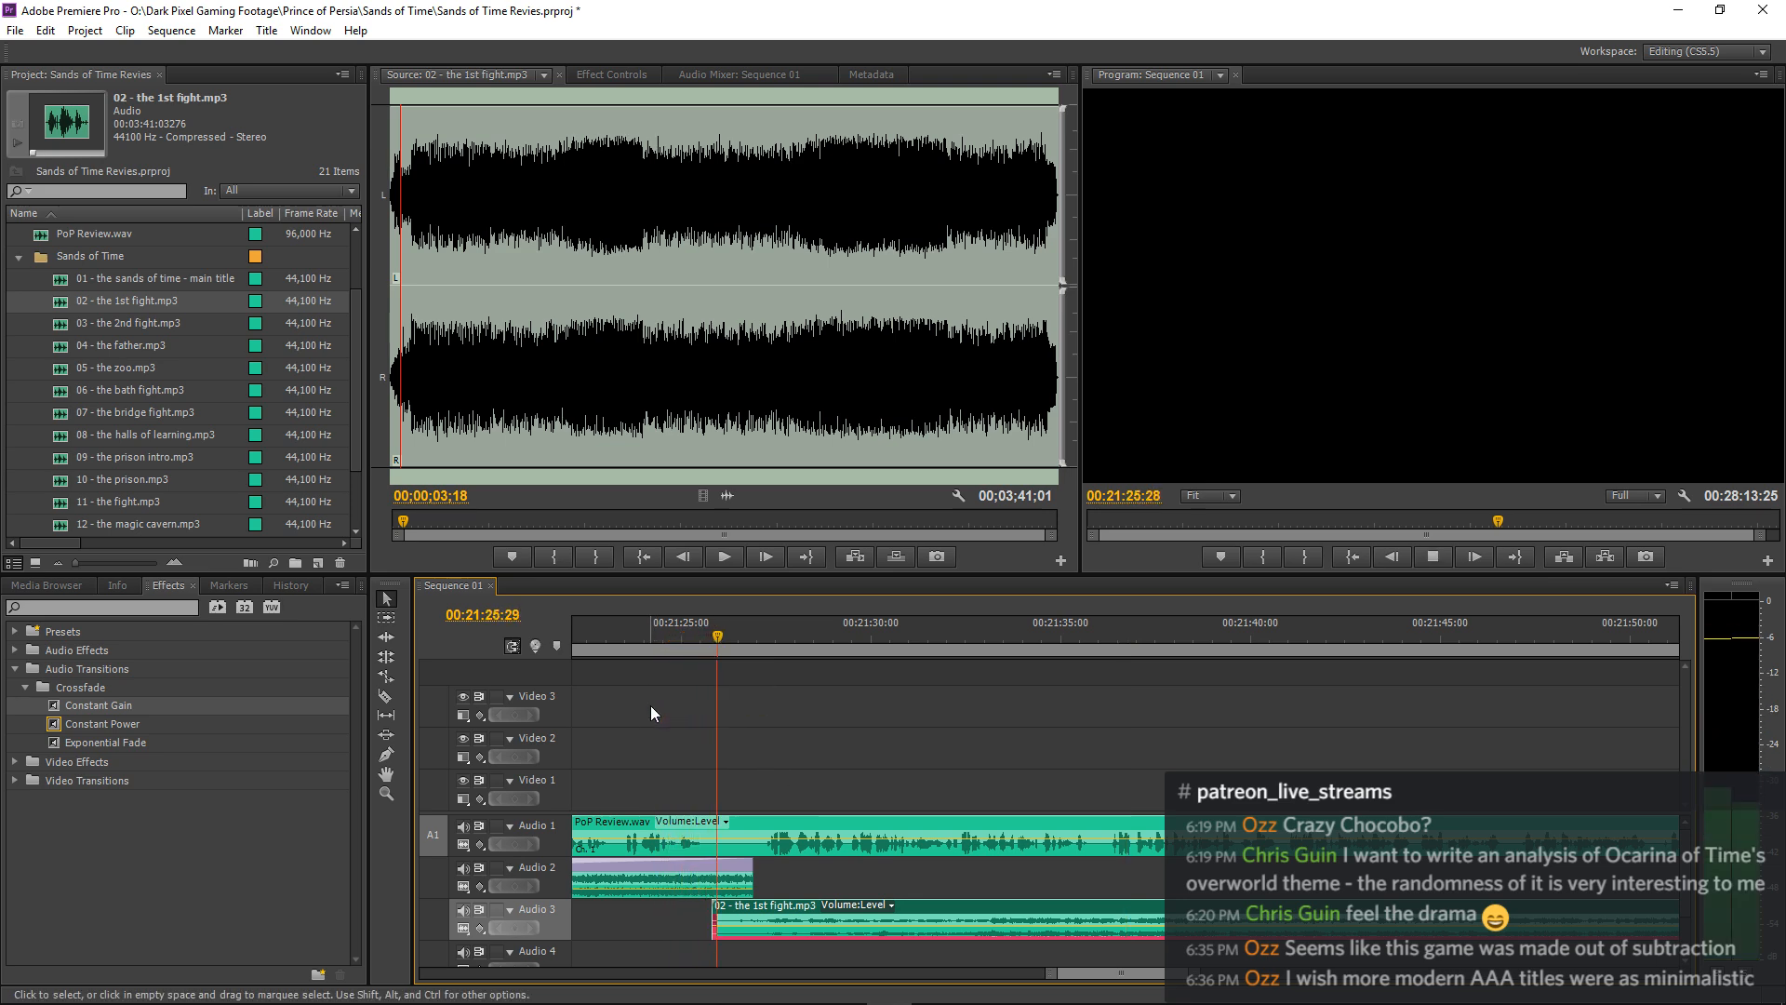
# Apply Constant Gain to the start of 02 - the 1st fight.mp3 on Audio 3 and replay the music transition.
pyautogui.moveTo(58, 707); pyautogui.dragTo(776, 907)
pyautogui.click(655, 649)
pyautogui.press('space')
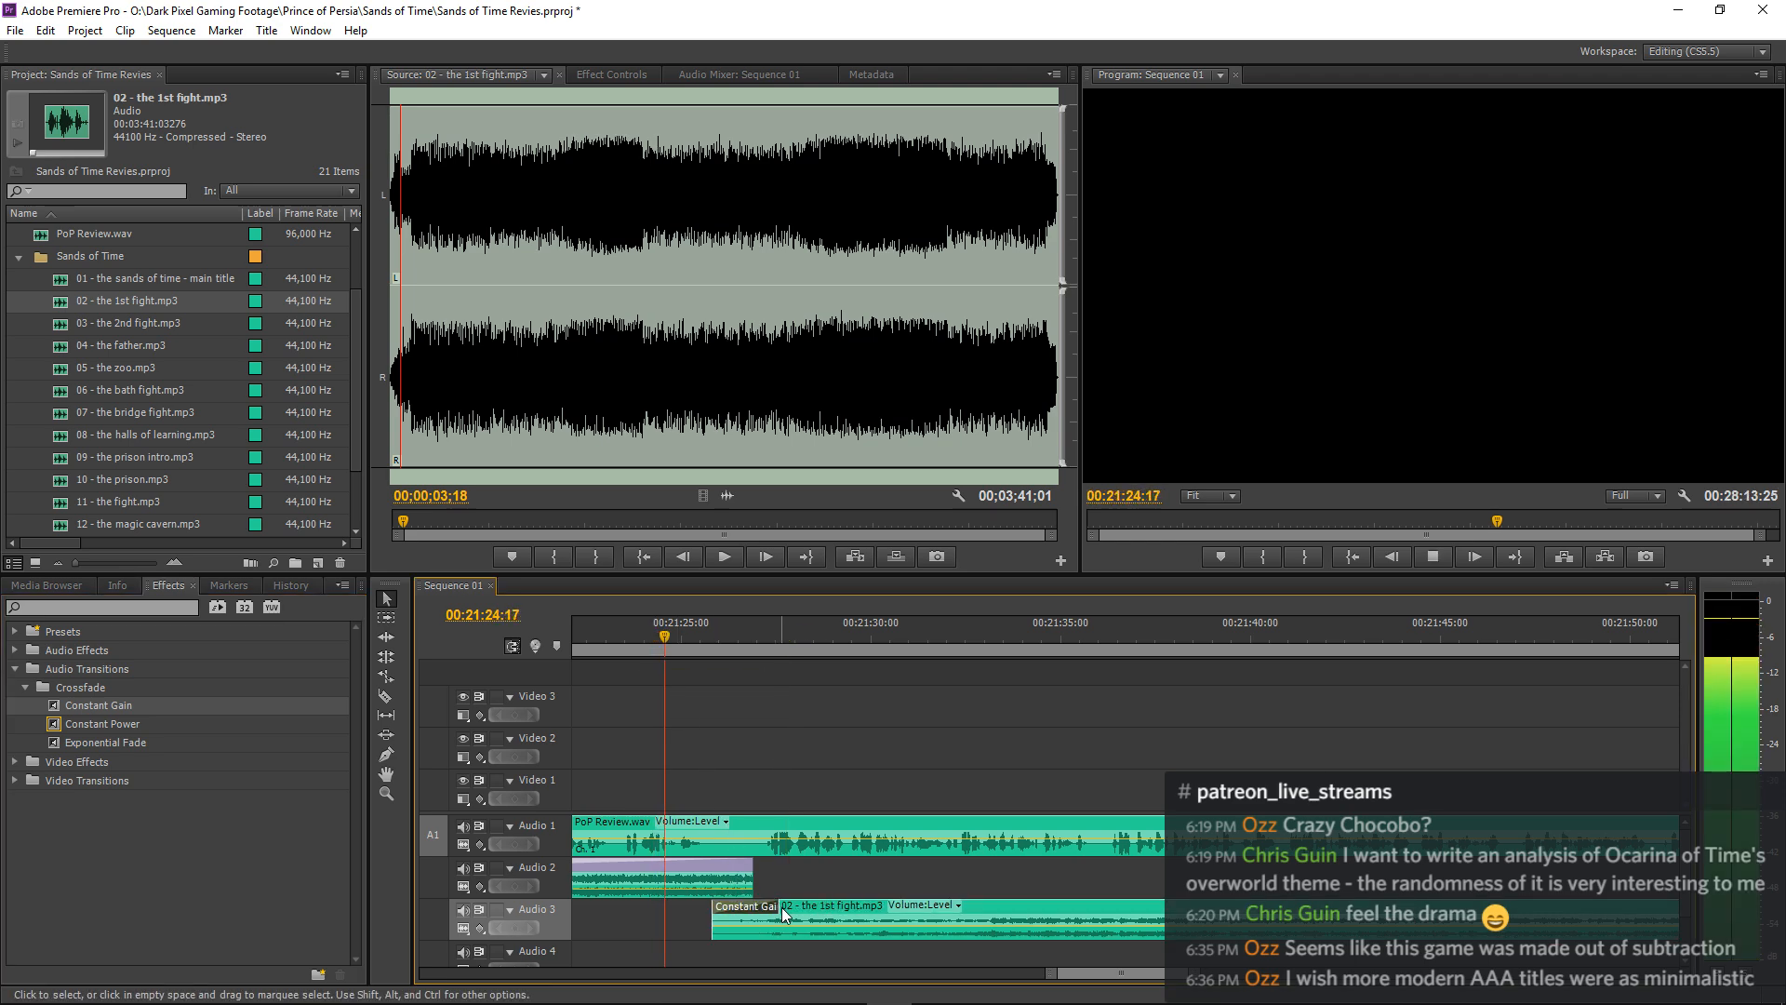
# Split PoP Review.wav on Audio 1 at about 00:21:26:10 and shift all narration after the cut to start at about 00:21:34.
pyautogui.hotkey('ctrl', 'k')
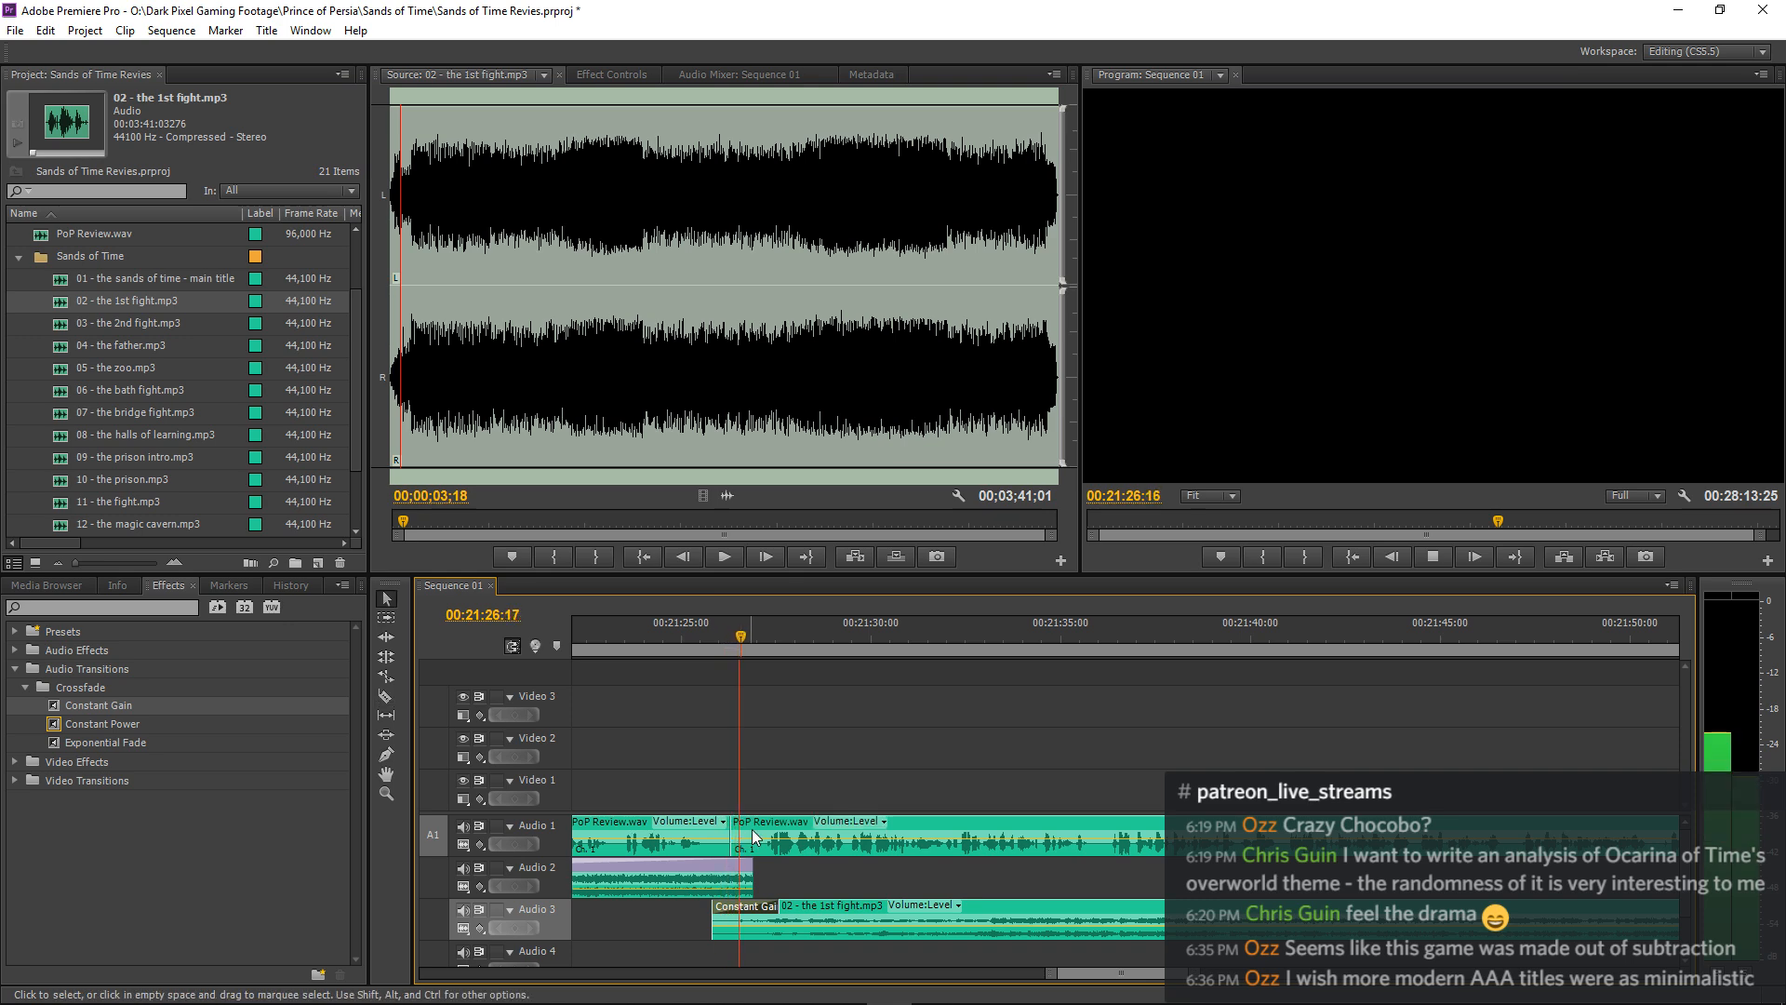
pyautogui.press('space')
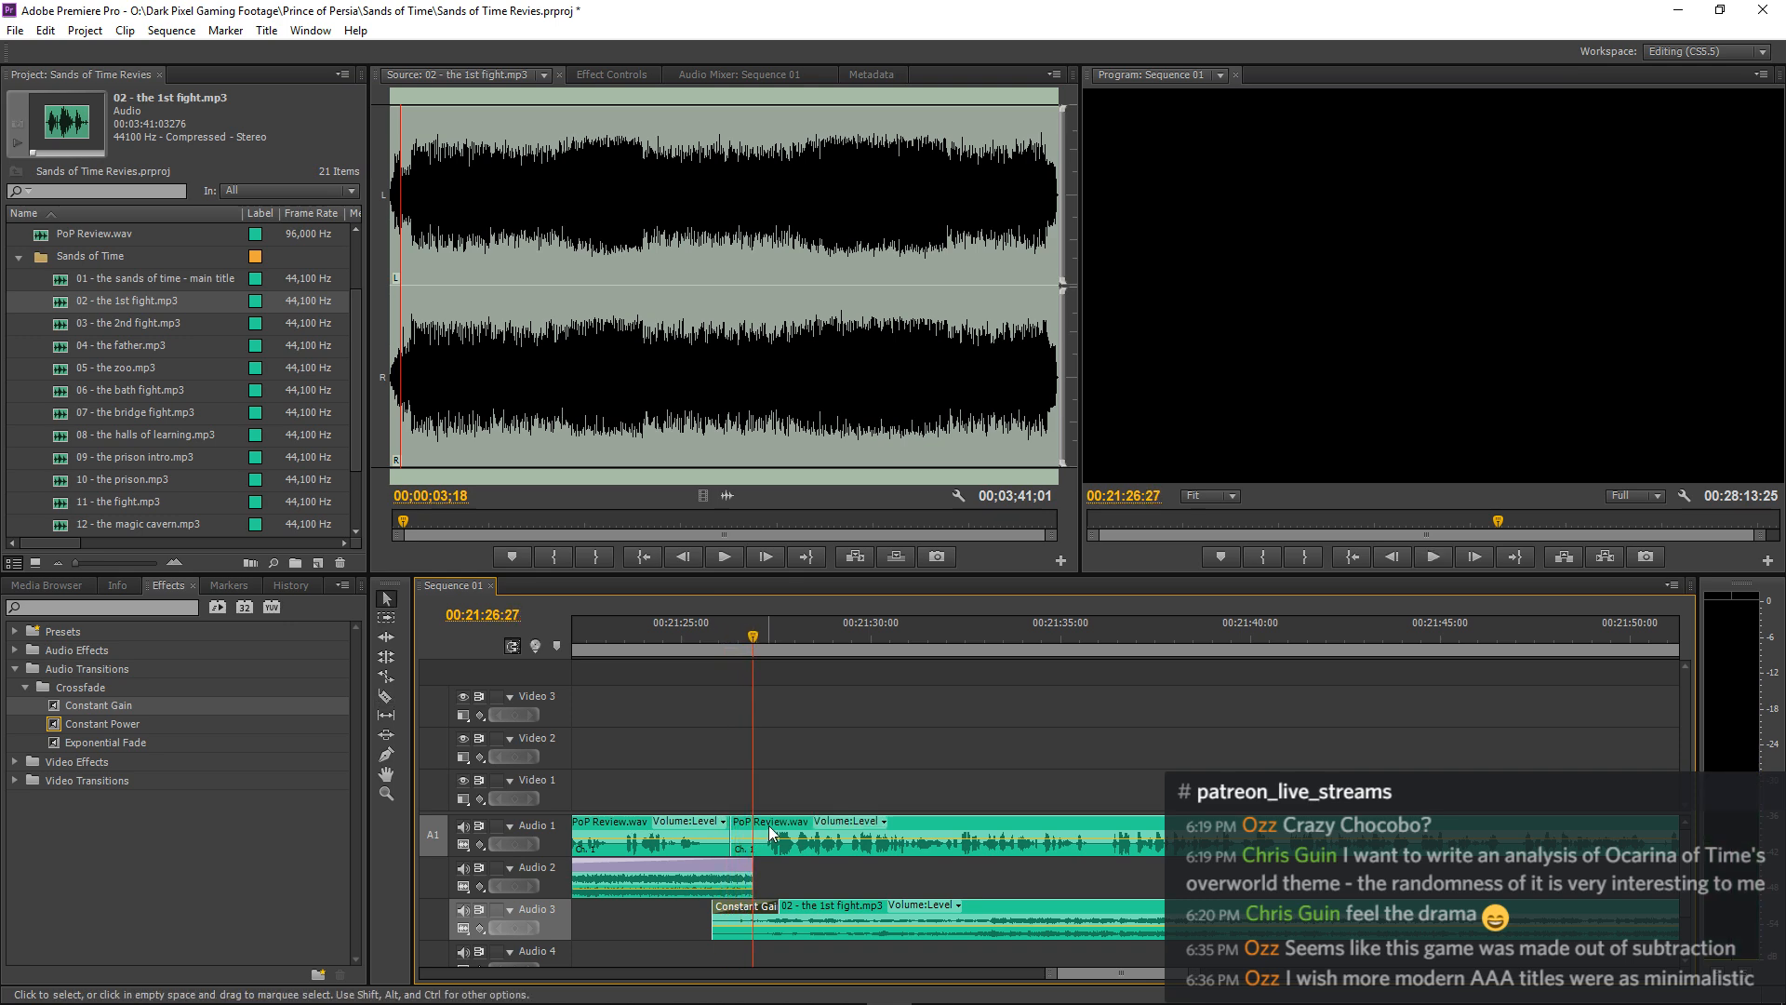
pyautogui.click(387, 618)
pyautogui.keyDown('shift'); pyautogui.click(899, 839); pyautogui.keyUp('shift')
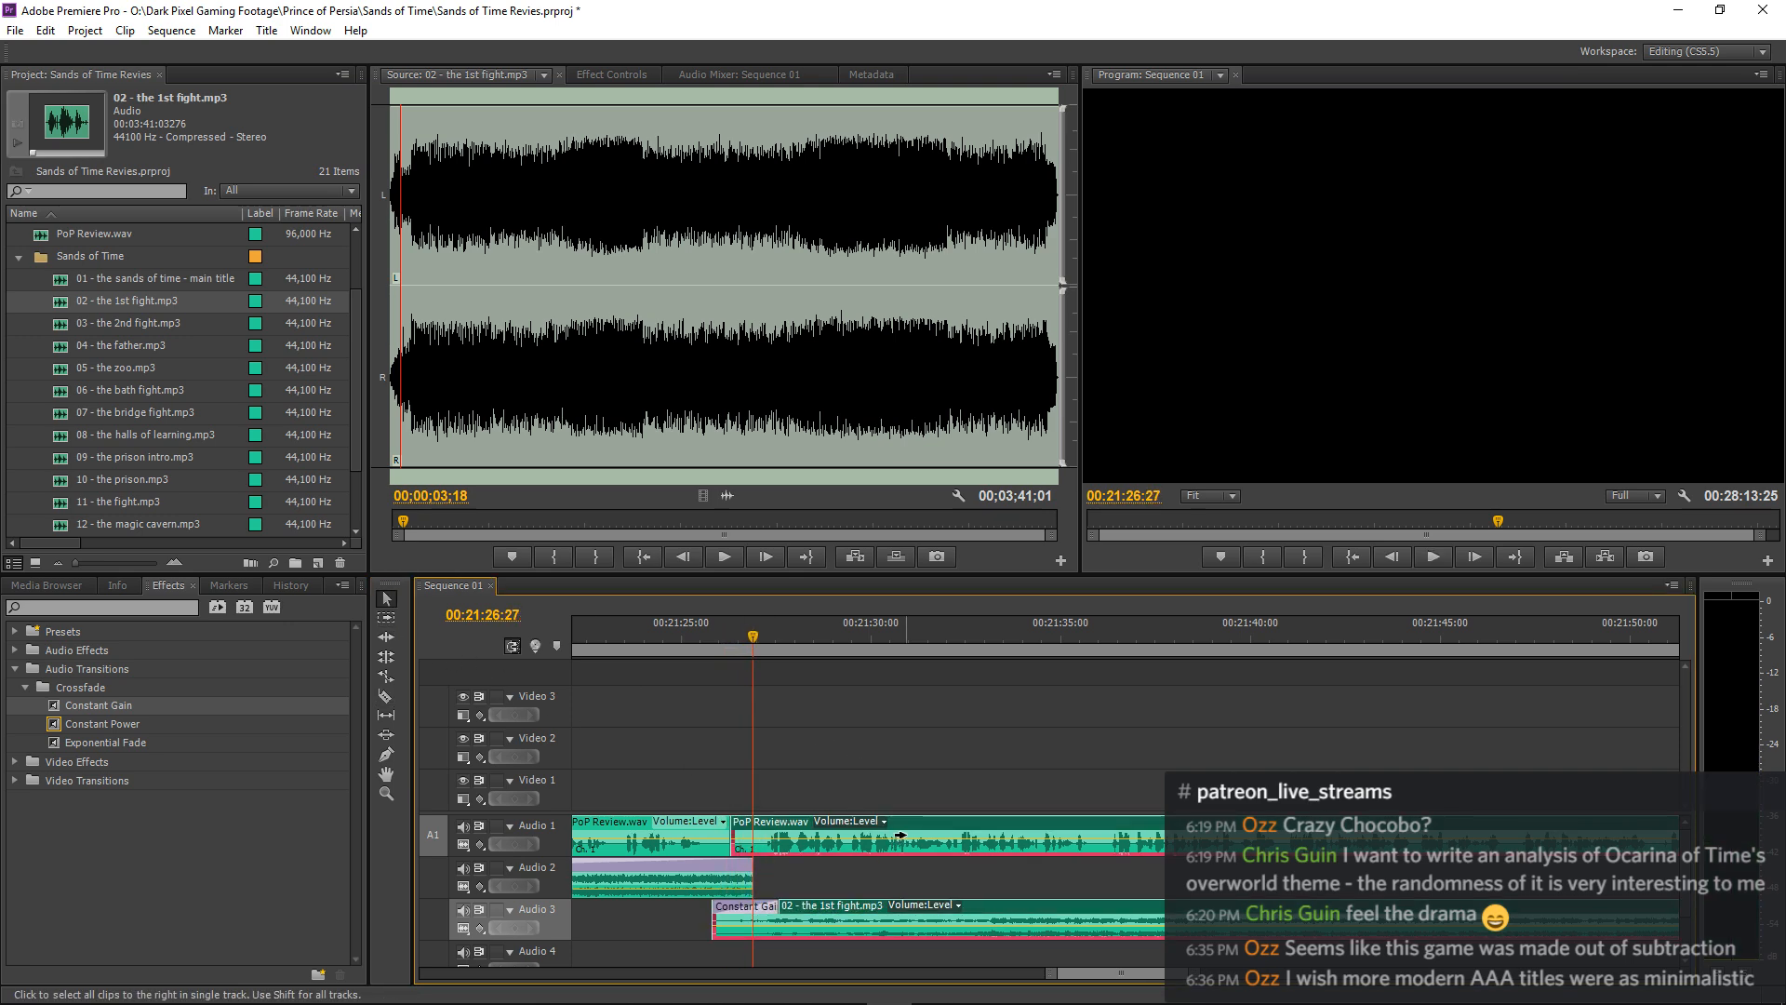
pyautogui.keyDown('shift'); pyautogui.click(887, 916); pyautogui.keyUp('shift')
pyautogui.moveTo(805, 823); pyautogui.dragTo(1083, 830)
# Keyframe the volume level of 02 - the 1st fight.mp3 from about 00:21:32:21, lowering it to -25.0 dB at 00:21:33:05.
pyautogui.press('space')
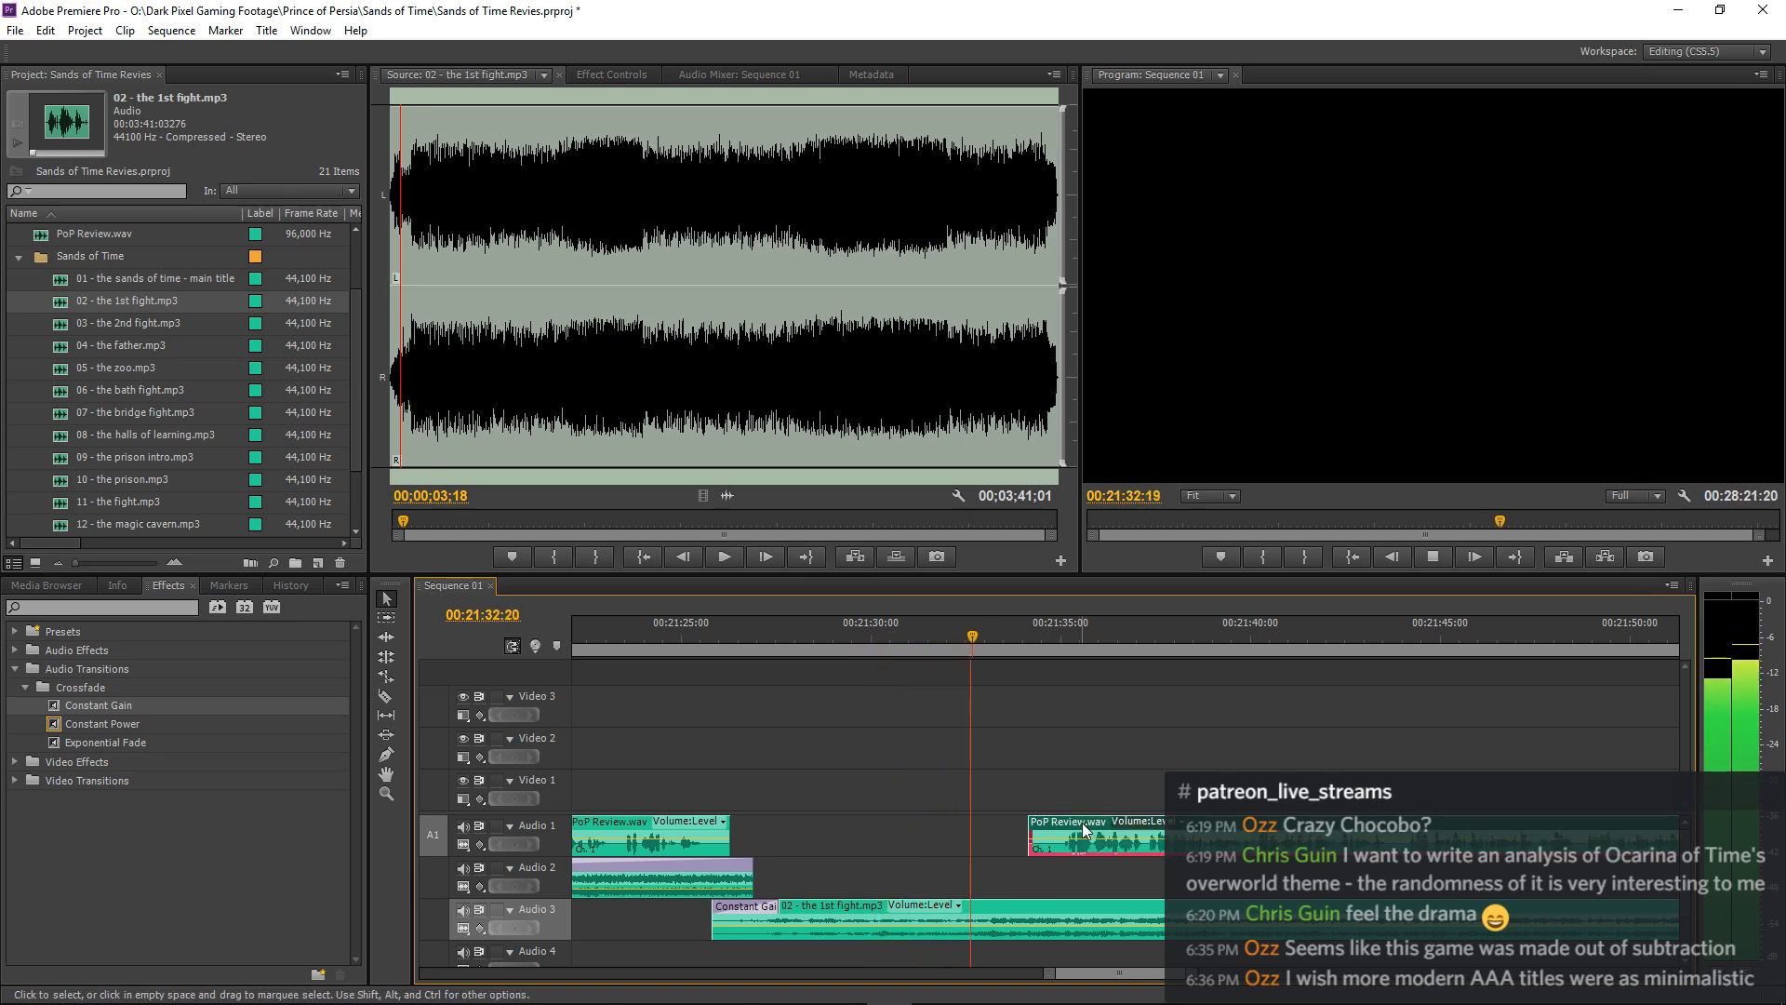
pyautogui.press('space')
pyautogui.click(1014, 912)
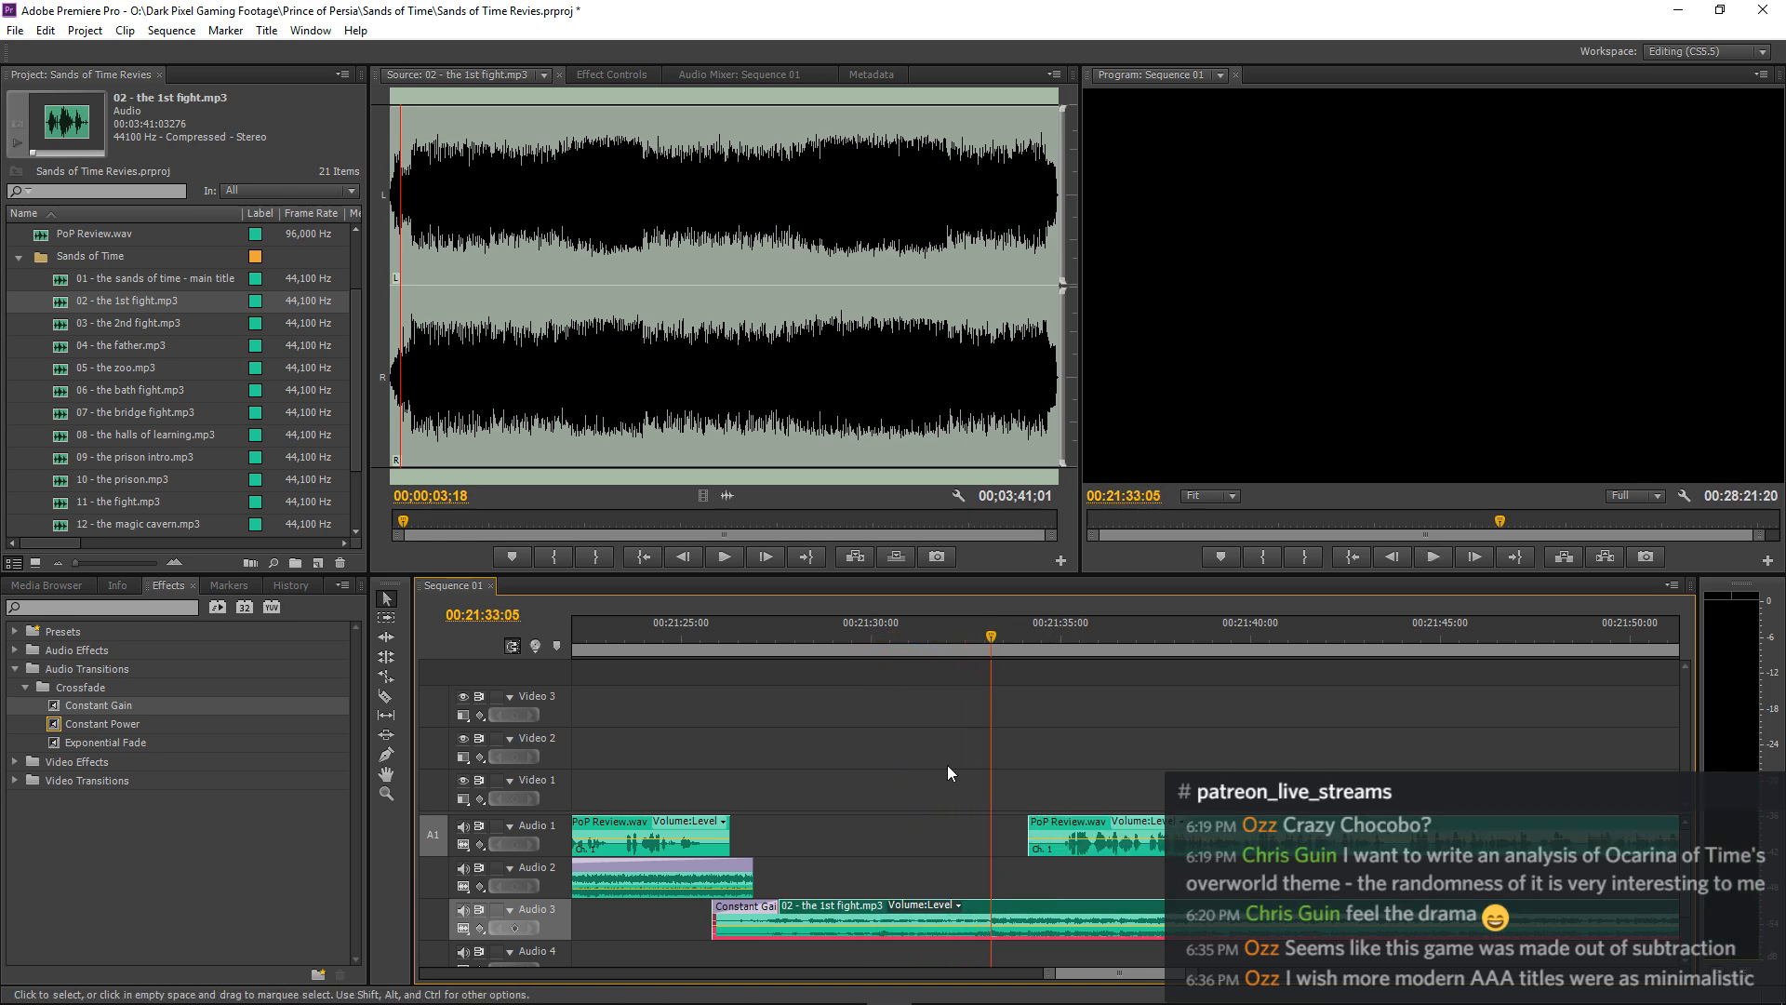
pyautogui.click(610, 75)
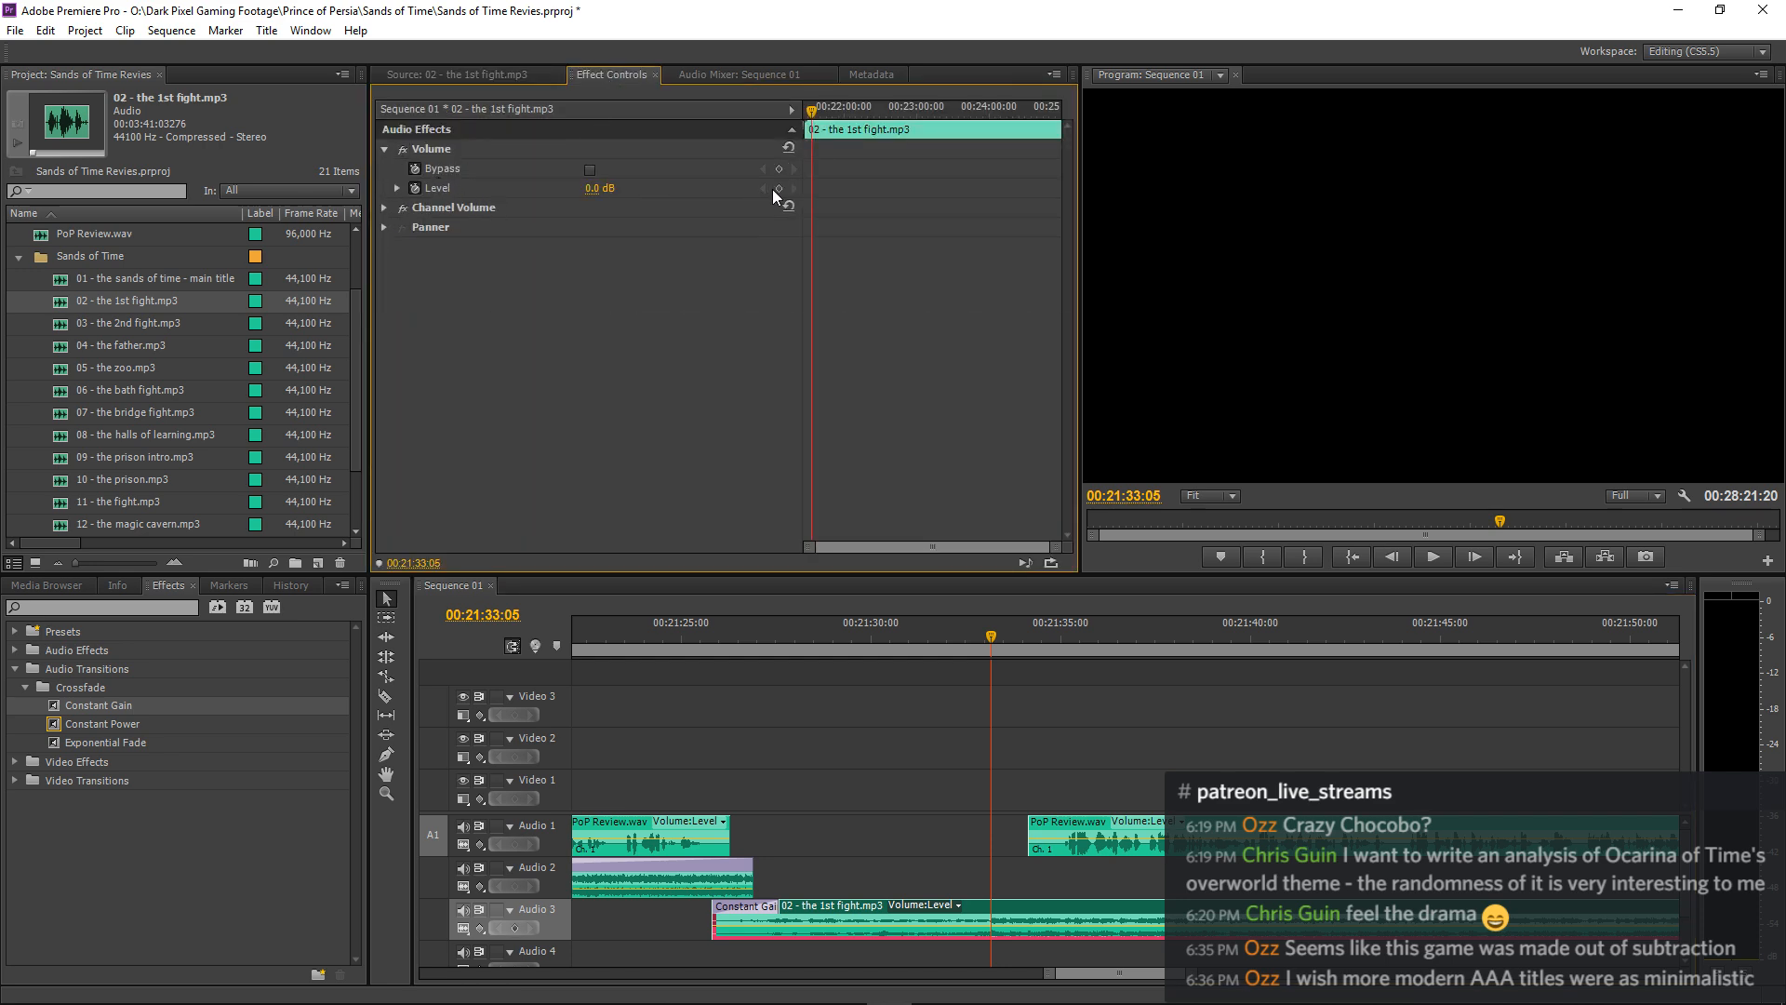
pyautogui.moveTo(994, 637); pyautogui.dragTo(975, 638)
pyautogui.click(779, 188)
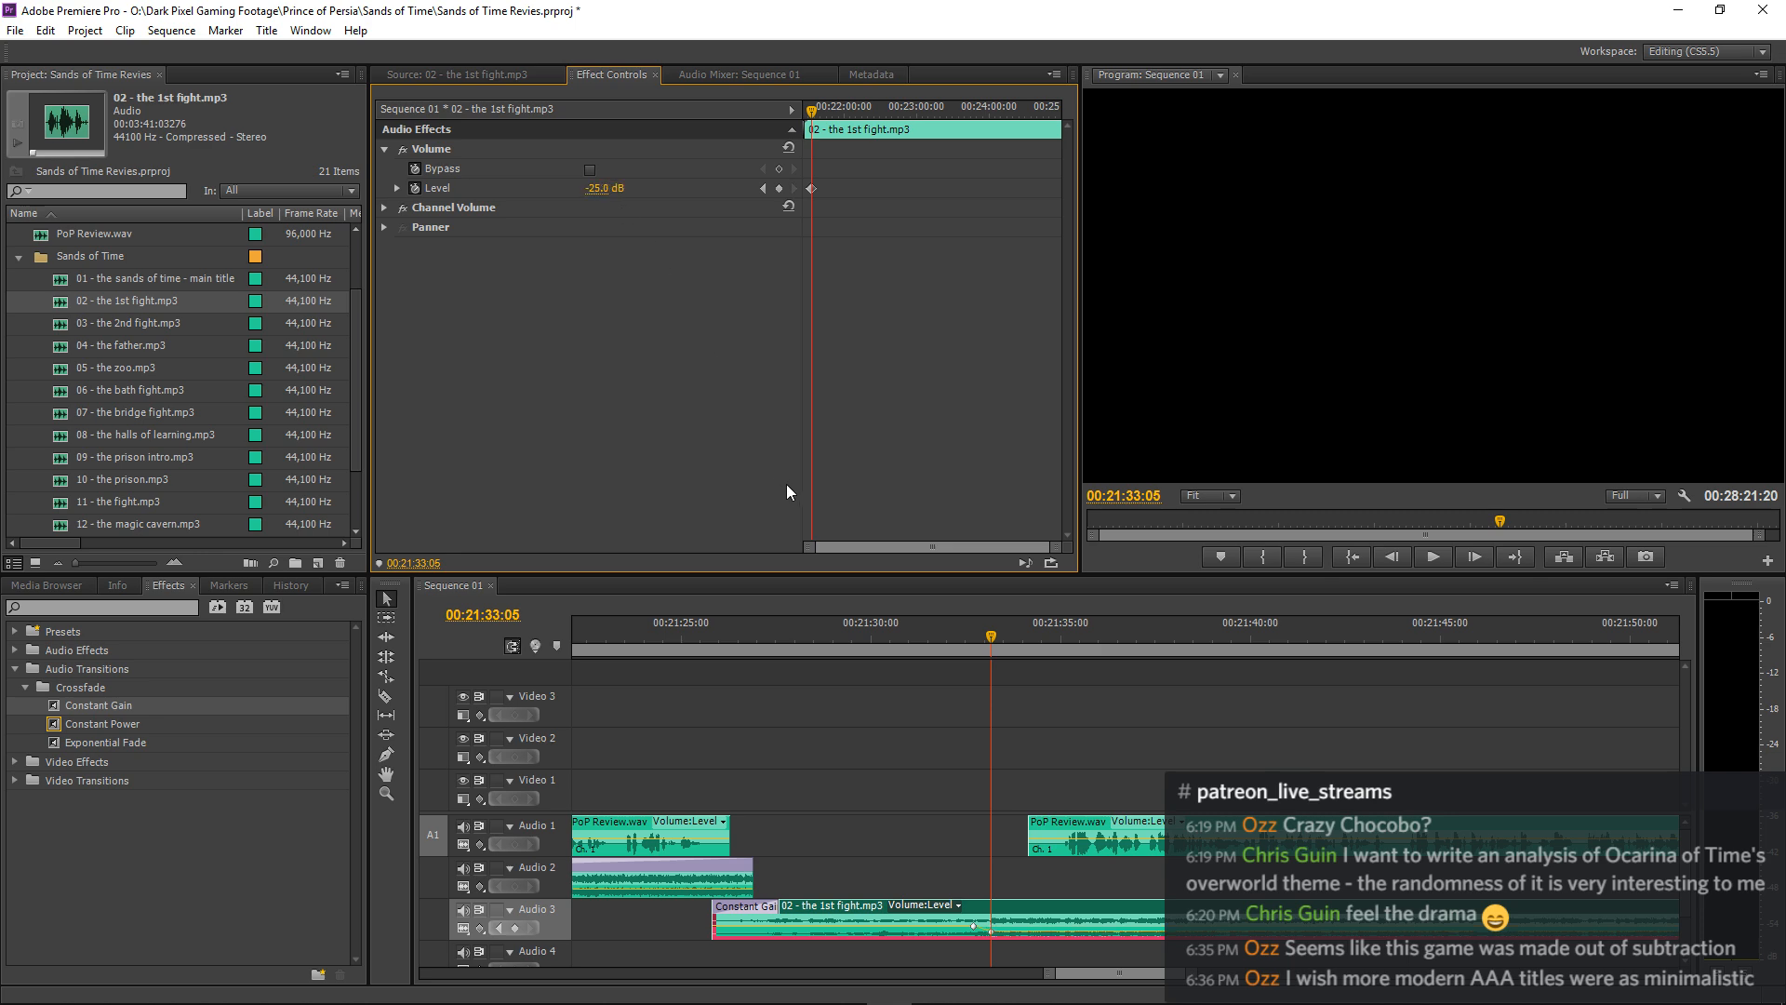
# Shift all narration after the gap earlier to start at about 00:21:32:20 and play it against the lowered music.
pyautogui.click(386, 618)
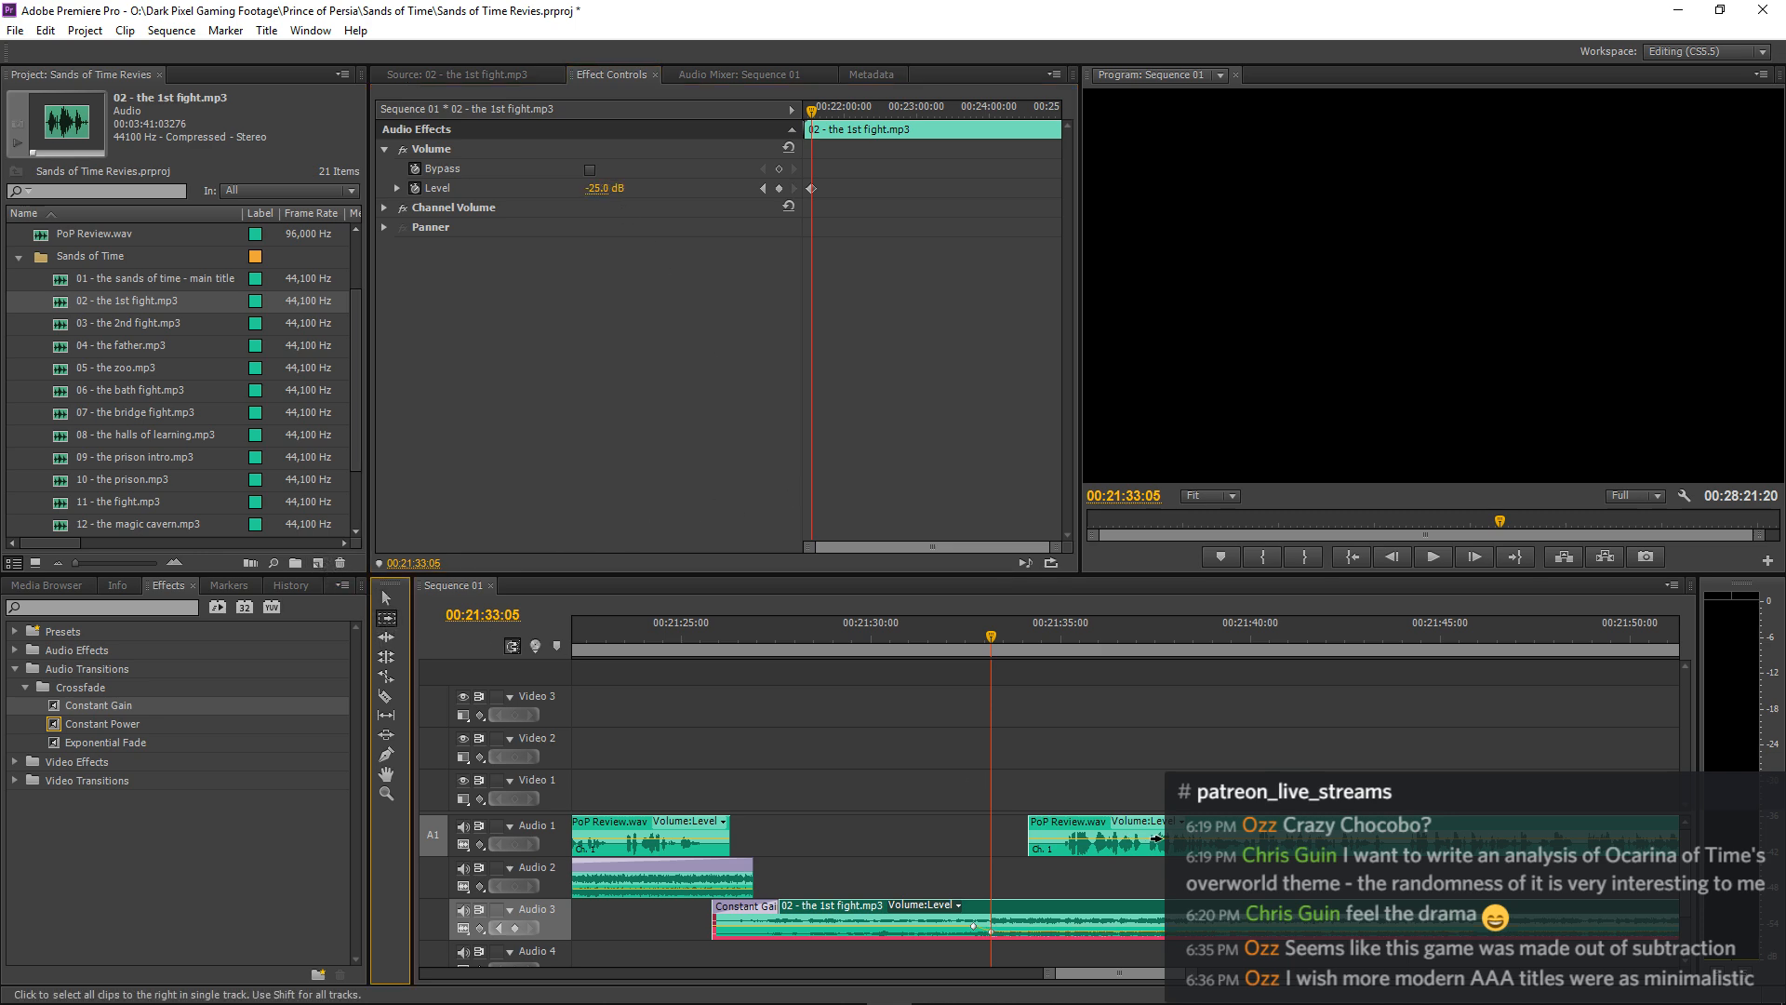
pyautogui.click(1156, 837)
pyautogui.press('v')
pyautogui.keyDown('shift'); pyautogui.click(1131, 912); pyautogui.keyUp('shift')
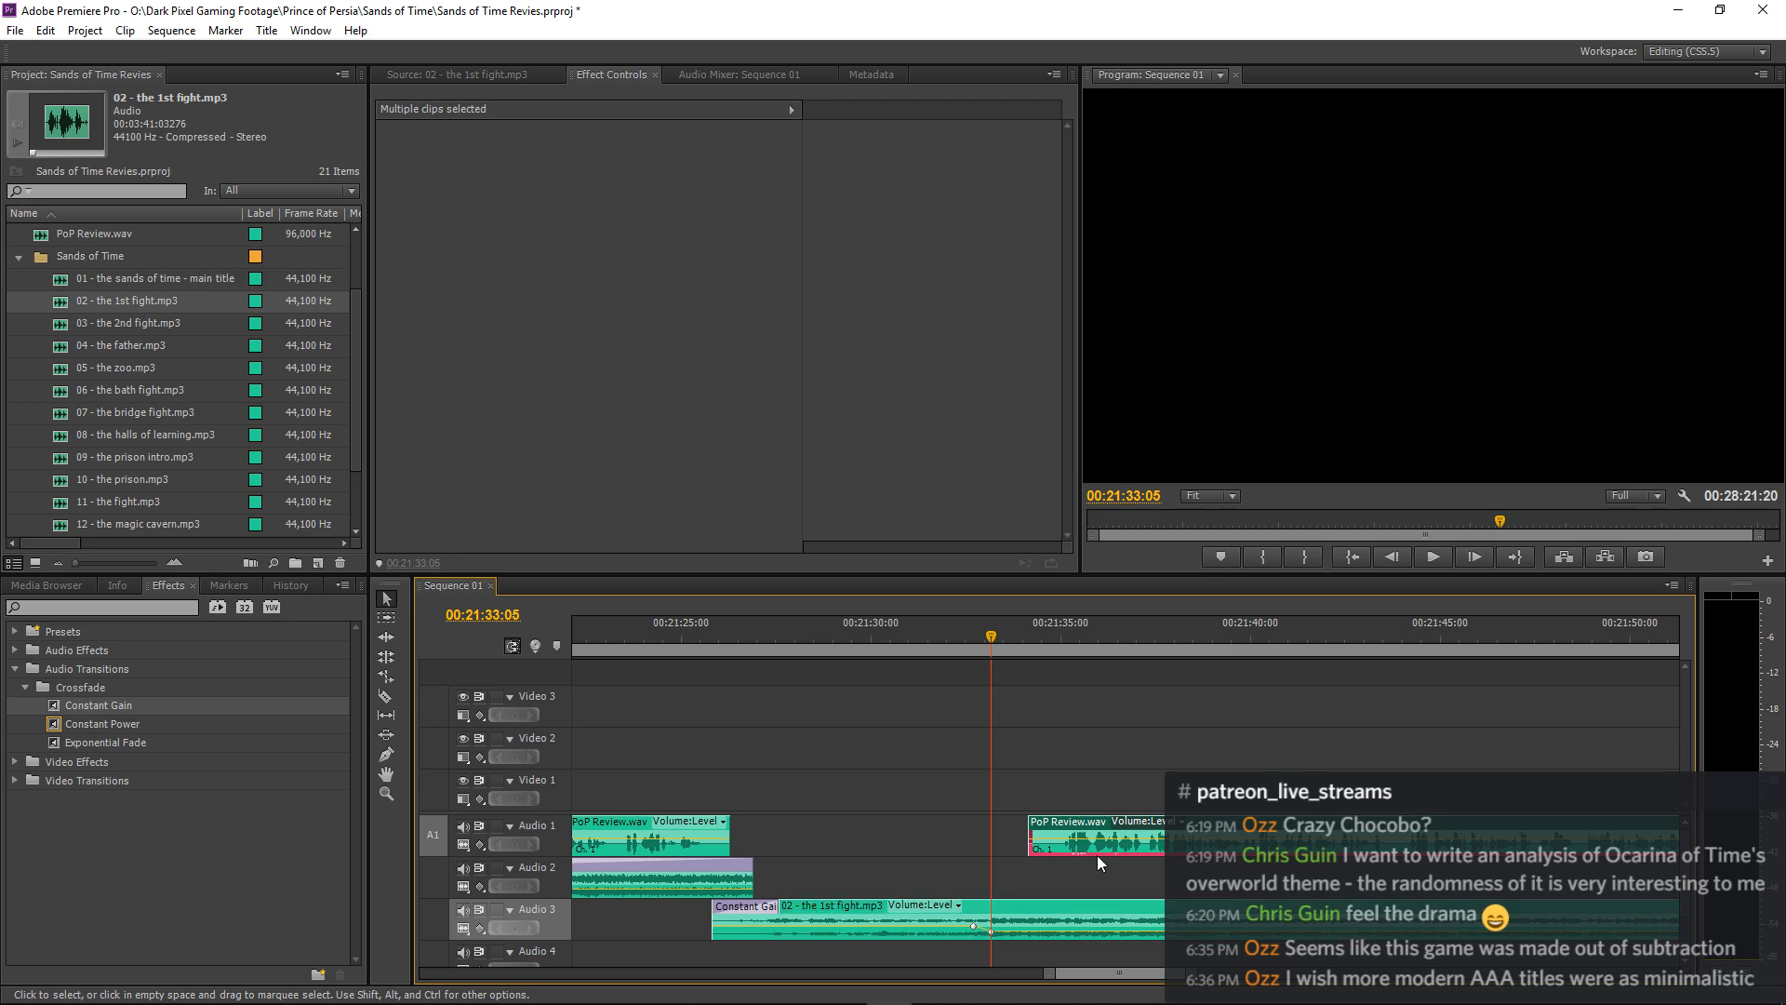
pyautogui.moveTo(1074, 828); pyautogui.dragTo(1021, 837)
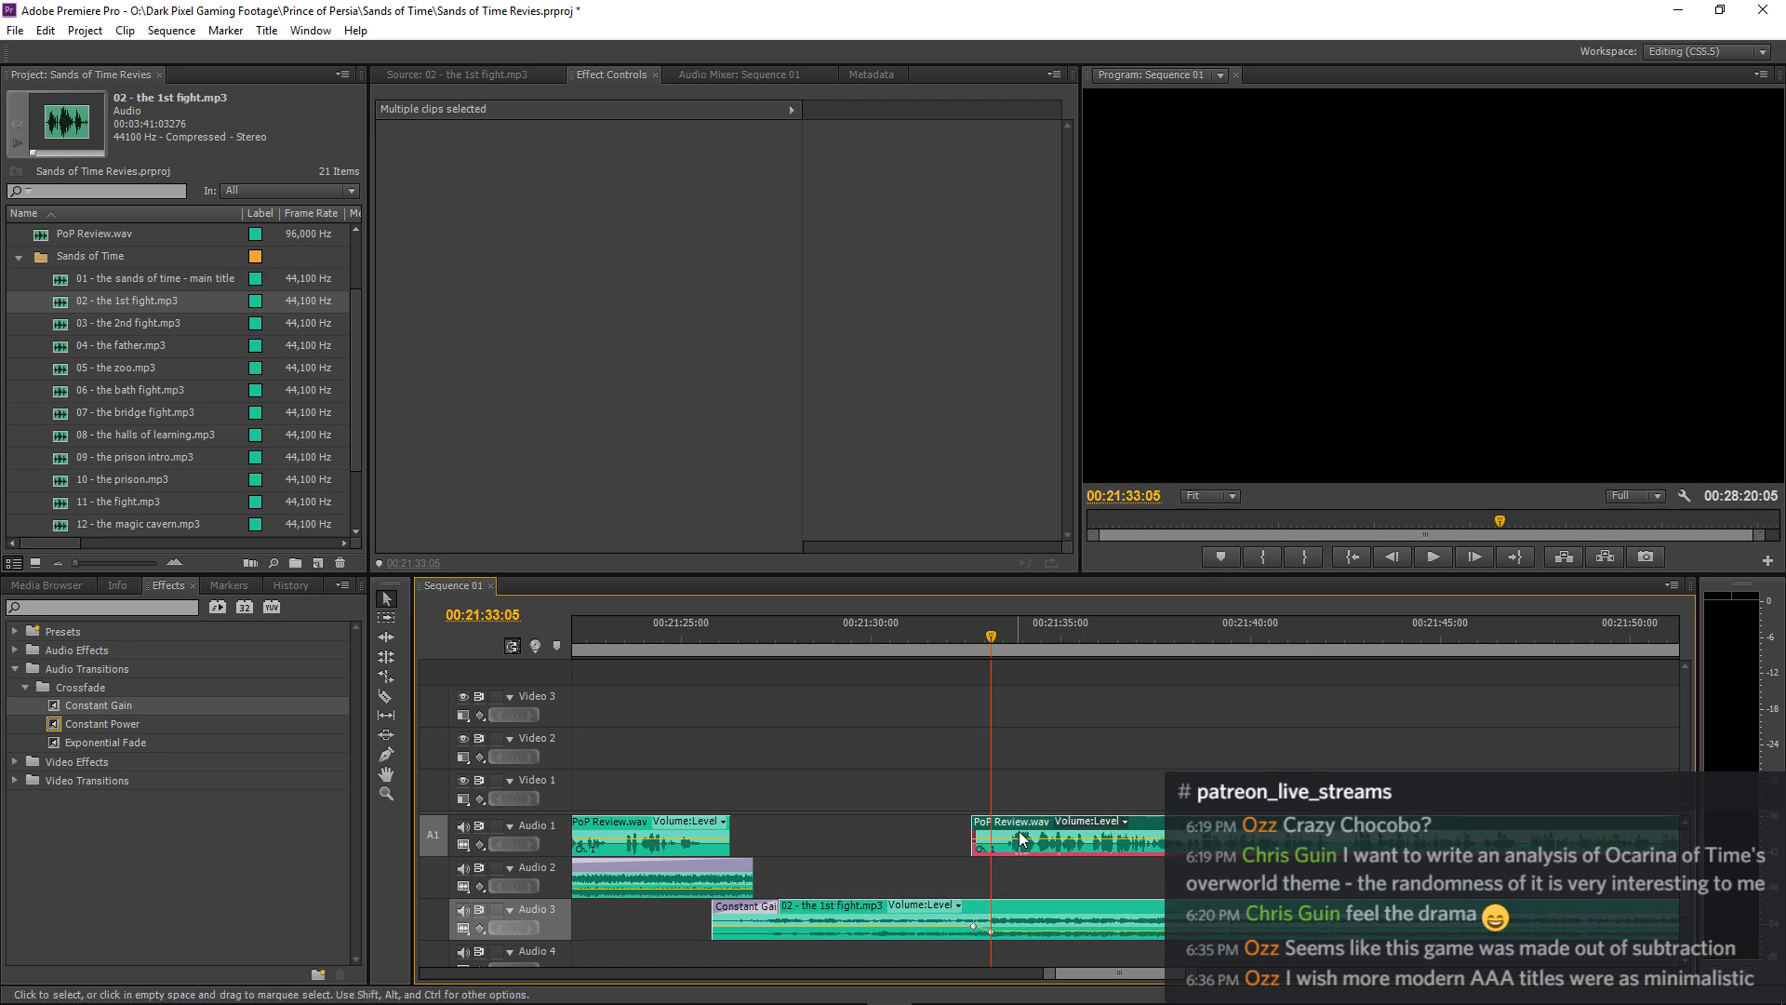
pyautogui.press('space')
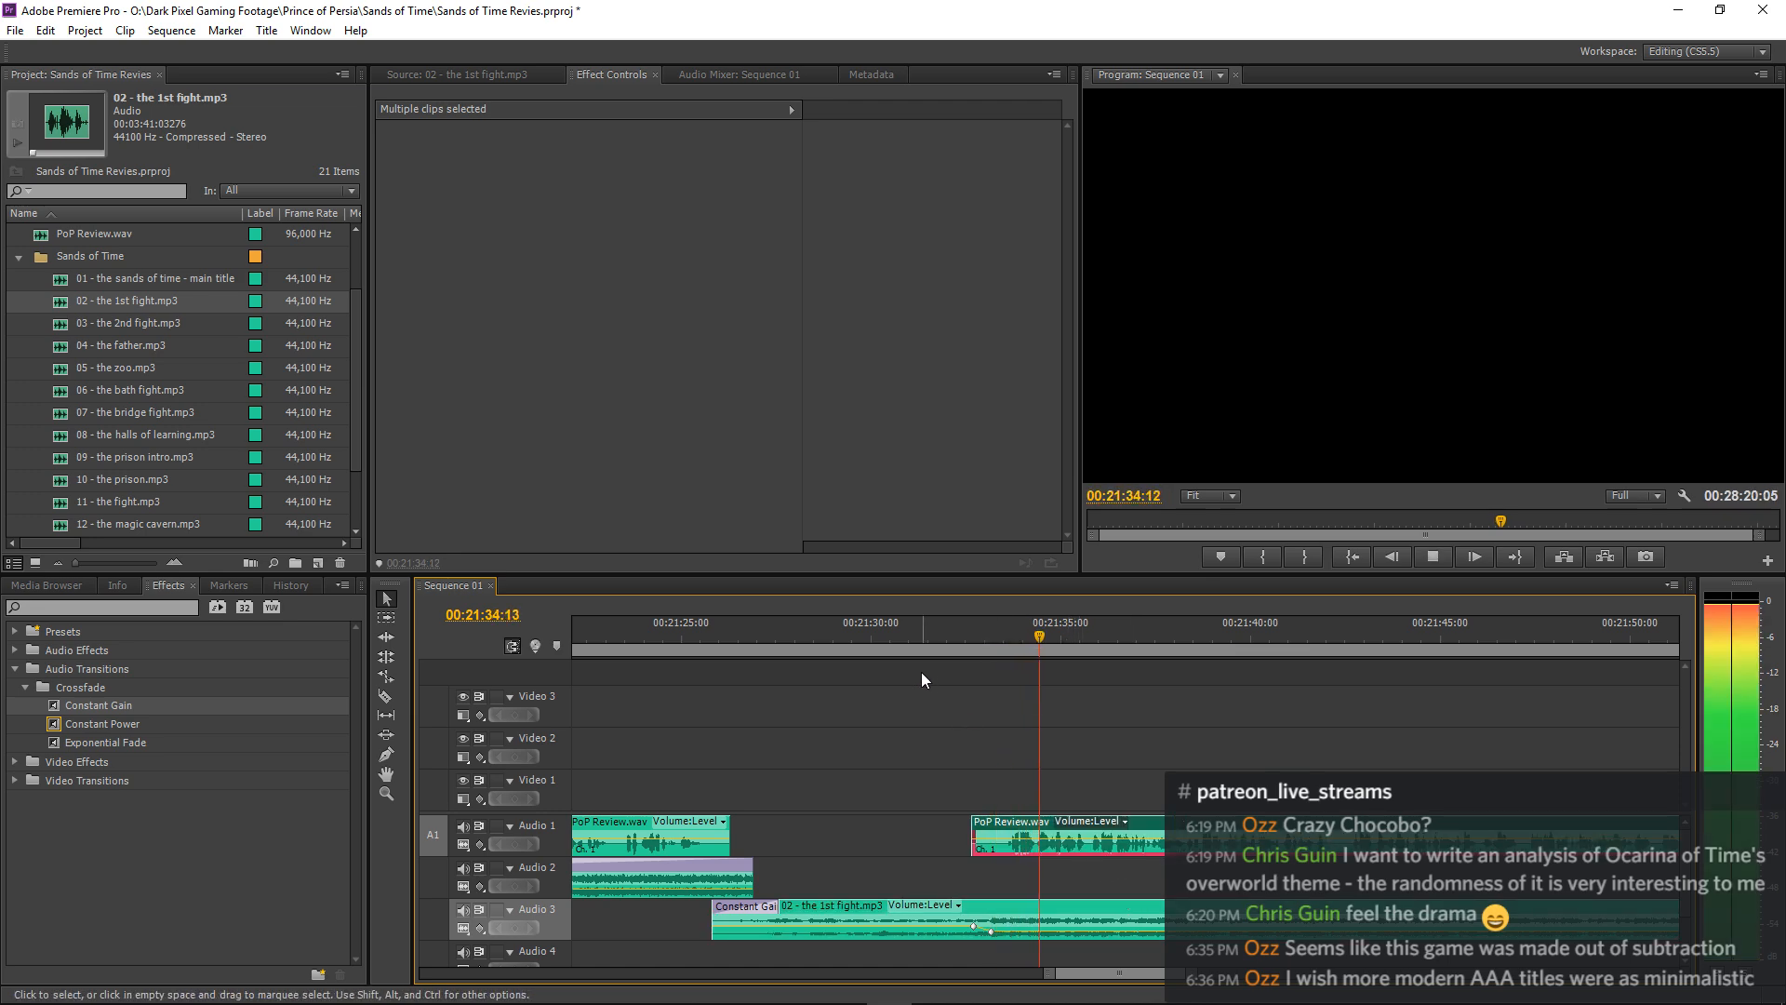
pyautogui.press('space')
# Lengthen the Constant Gain at the start of 02 - the 1st fight.mp3 to 00:00:06:24 and play the transition into the narration.
pyautogui.click(714, 640)
pyautogui.press('space')
pyautogui.moveTo(778, 906); pyautogui.dragTo(969, 907)
pyautogui.press('space')
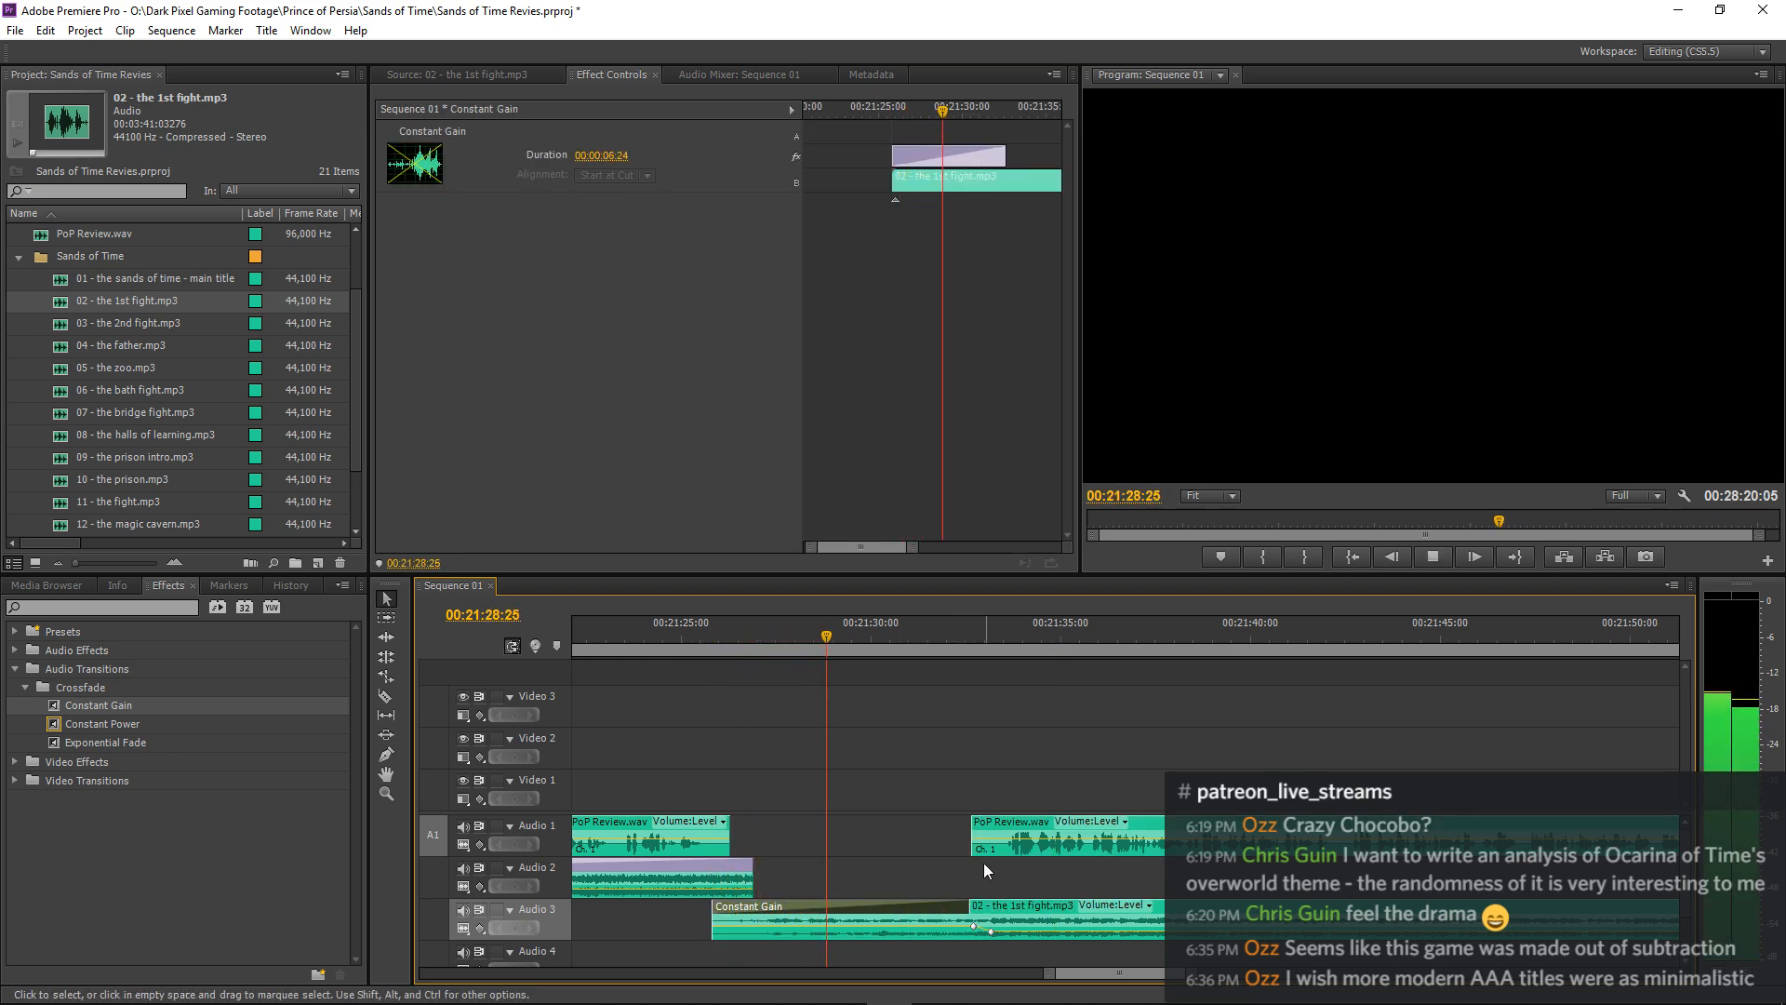
pyautogui.click(1043, 692)
pyautogui.press('=')
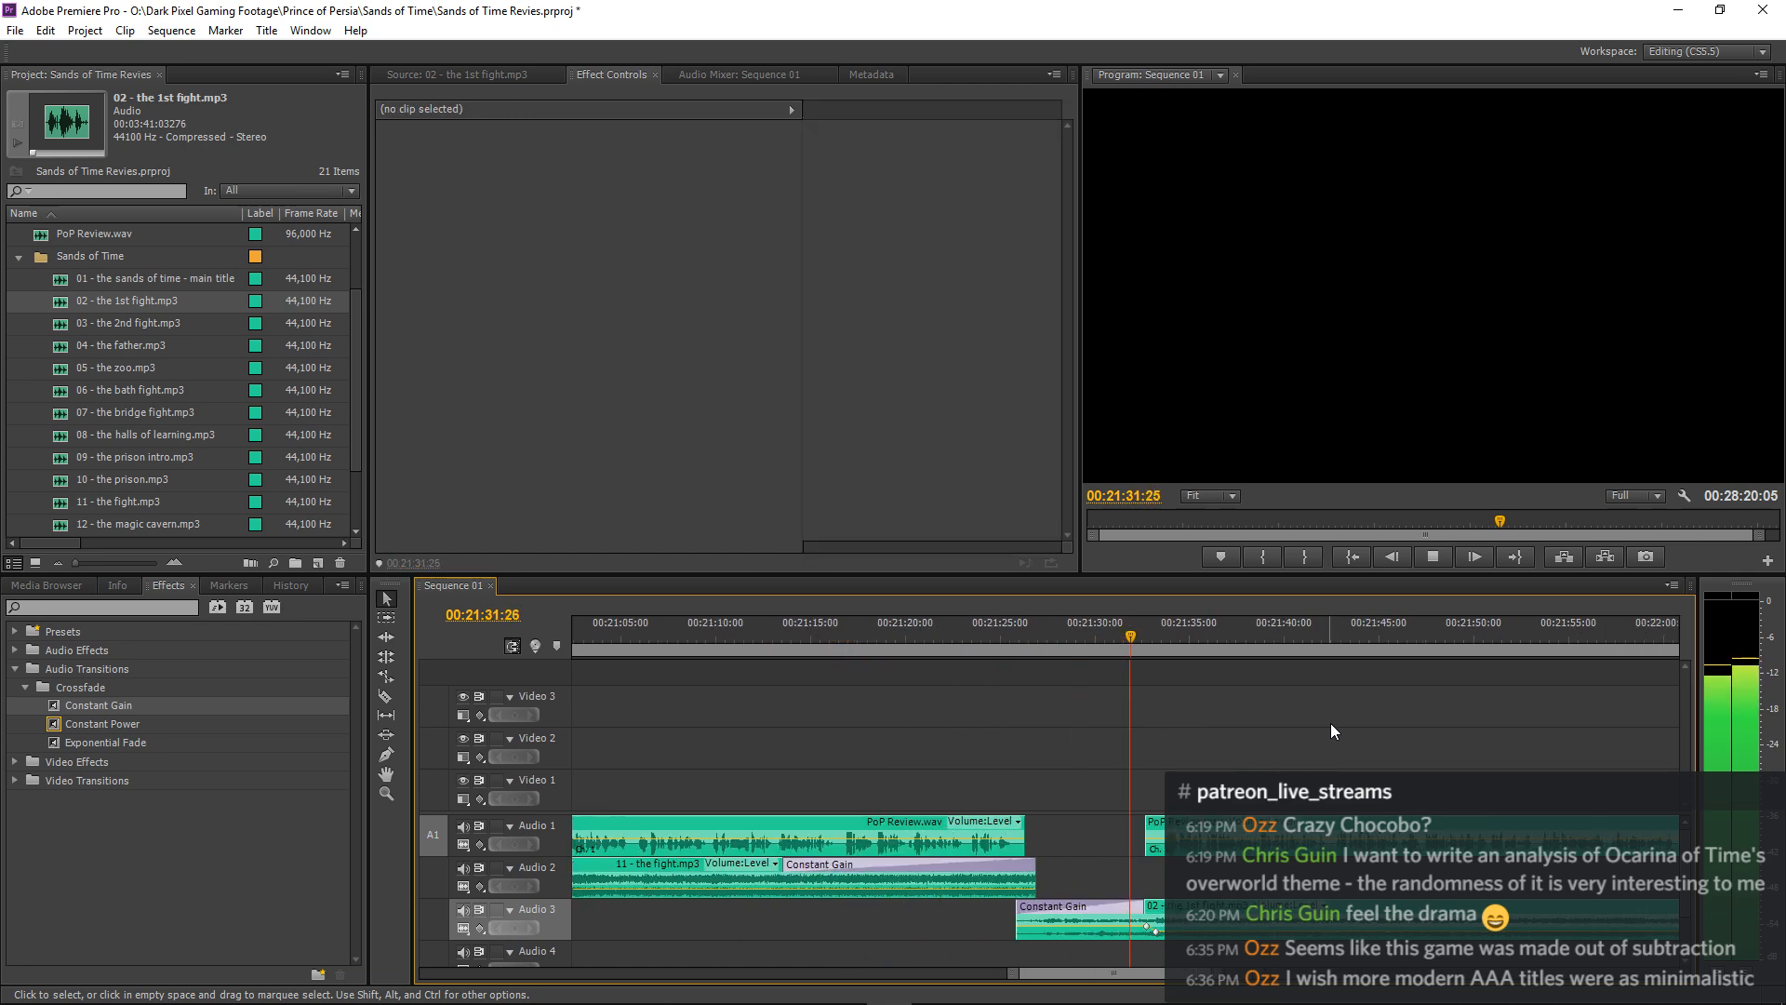
pyautogui.press('-')
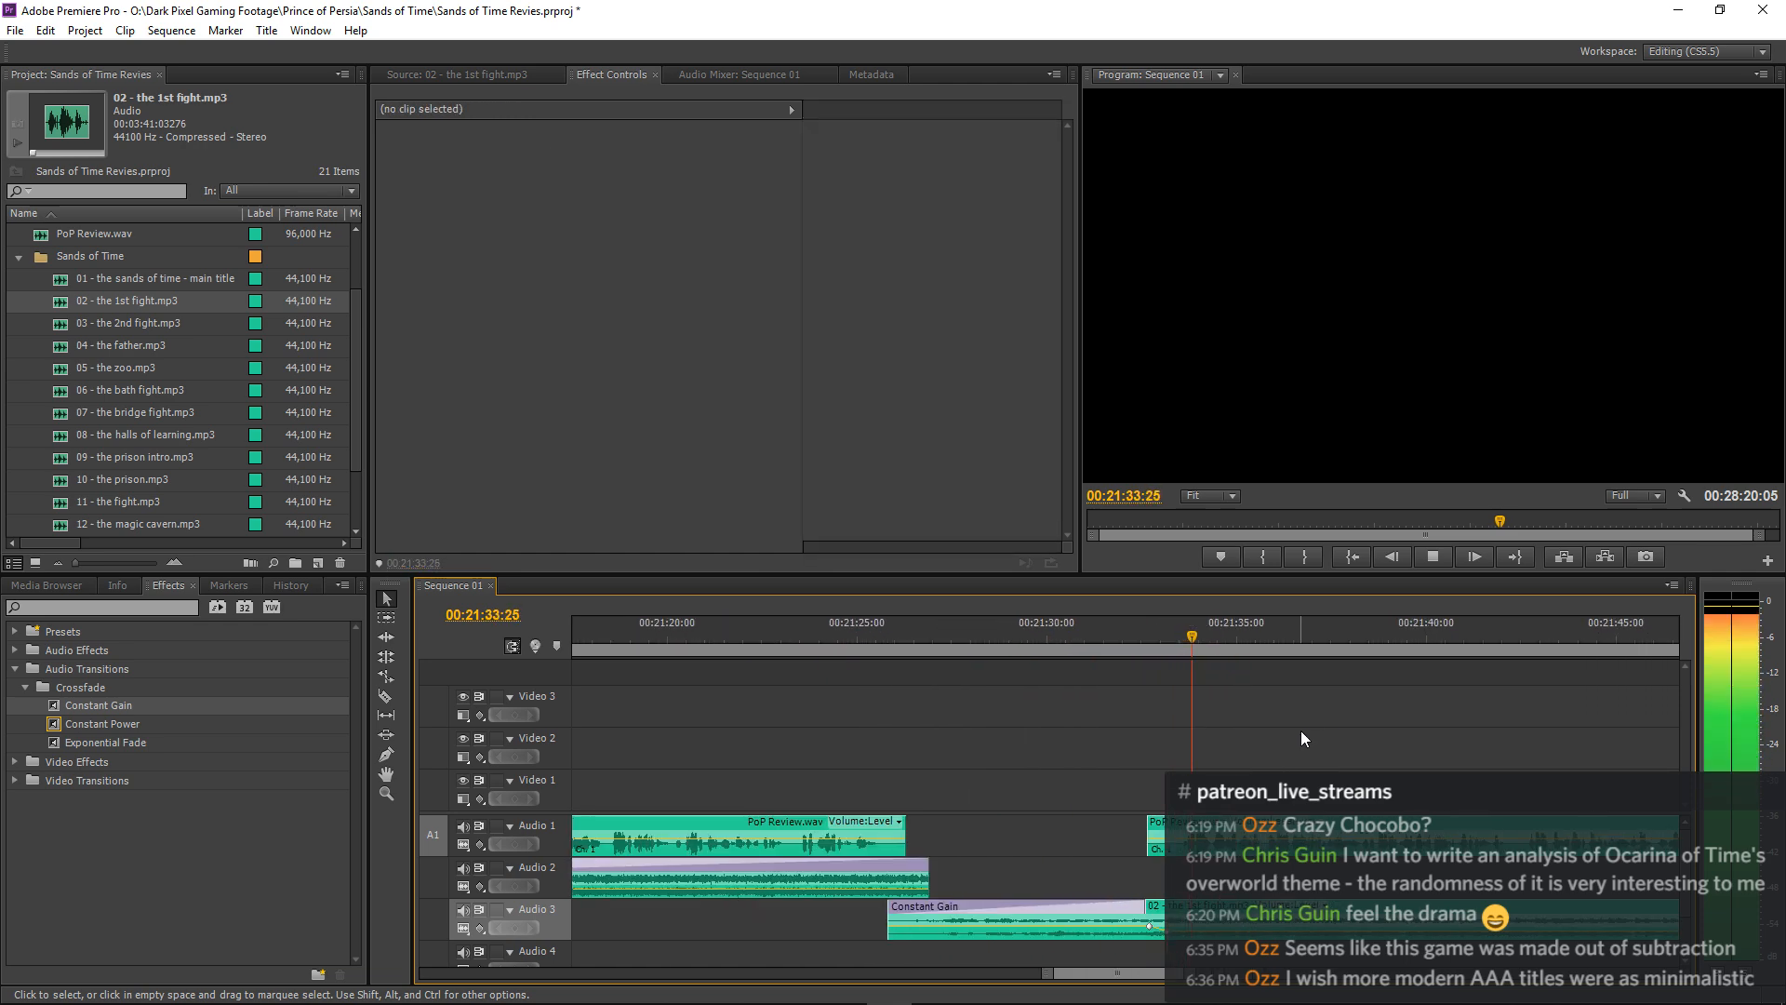
pyautogui.press('-')
pyautogui.press('=')
pyautogui.press('=')
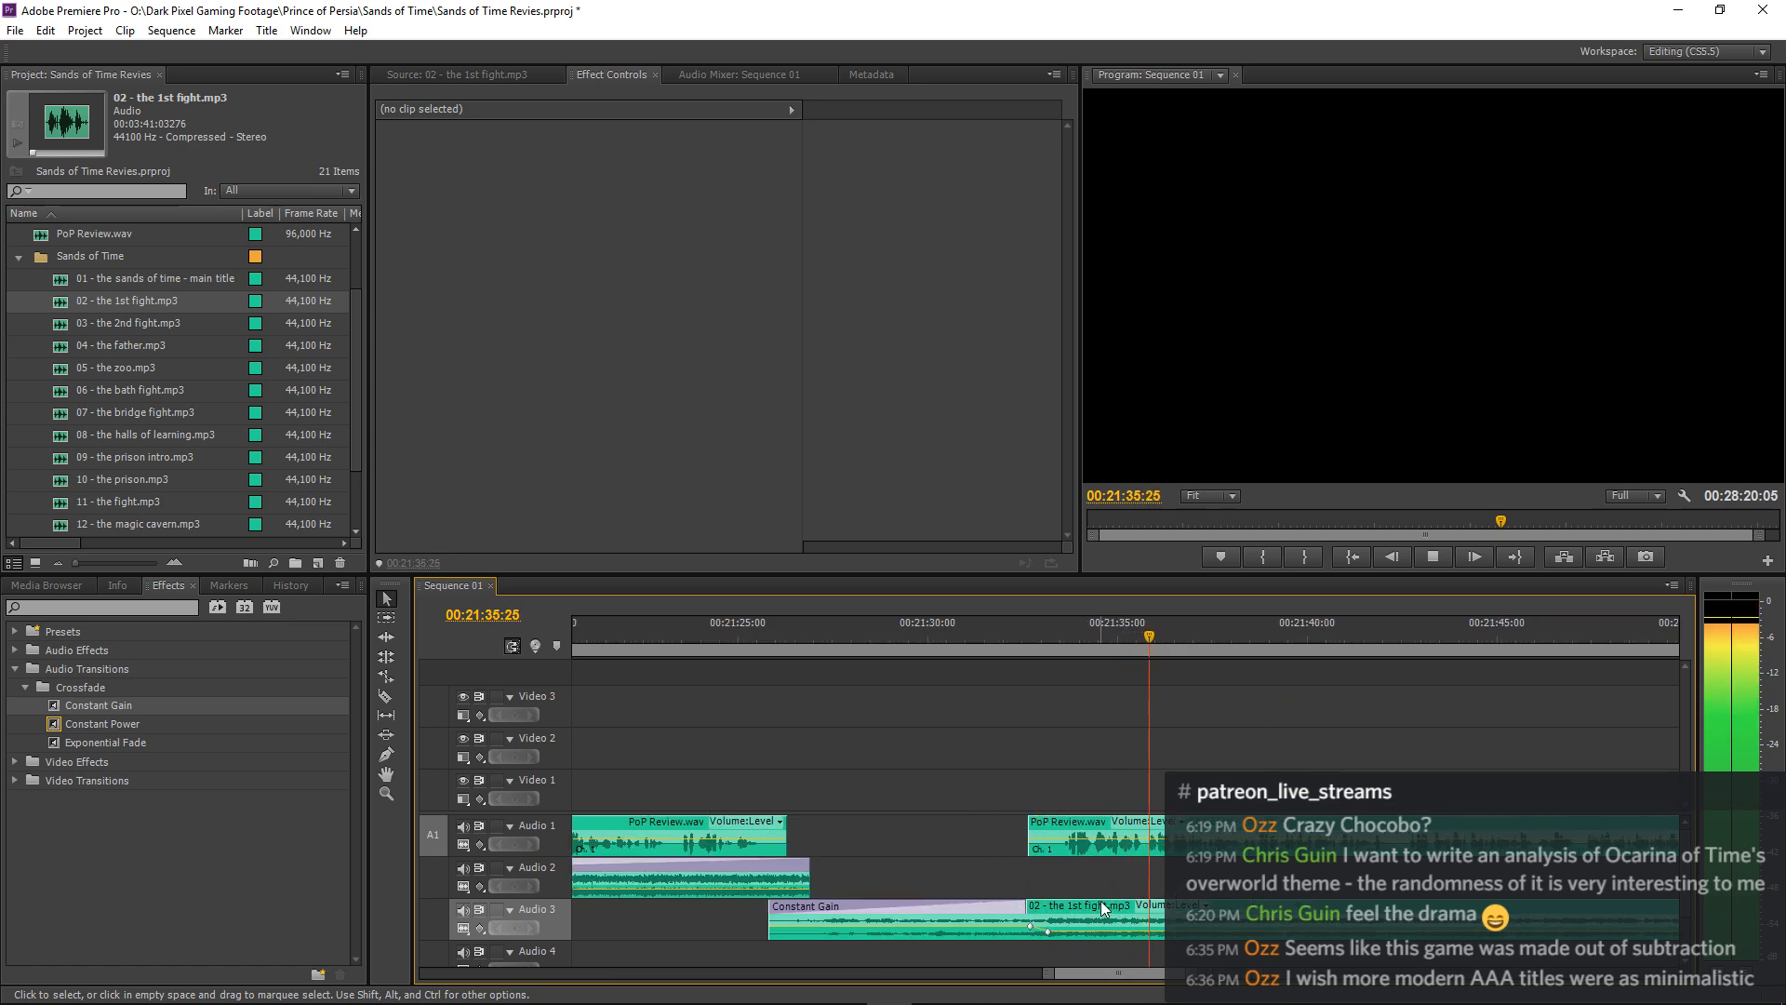
# Move the -25.0 dB volume keyframe of 02 - the 1st fight.mp3 slightly past 00:21:33:06 and replay from 00:21:32:21.
pyautogui.click(1101, 902)
pyautogui.click(994, 637)
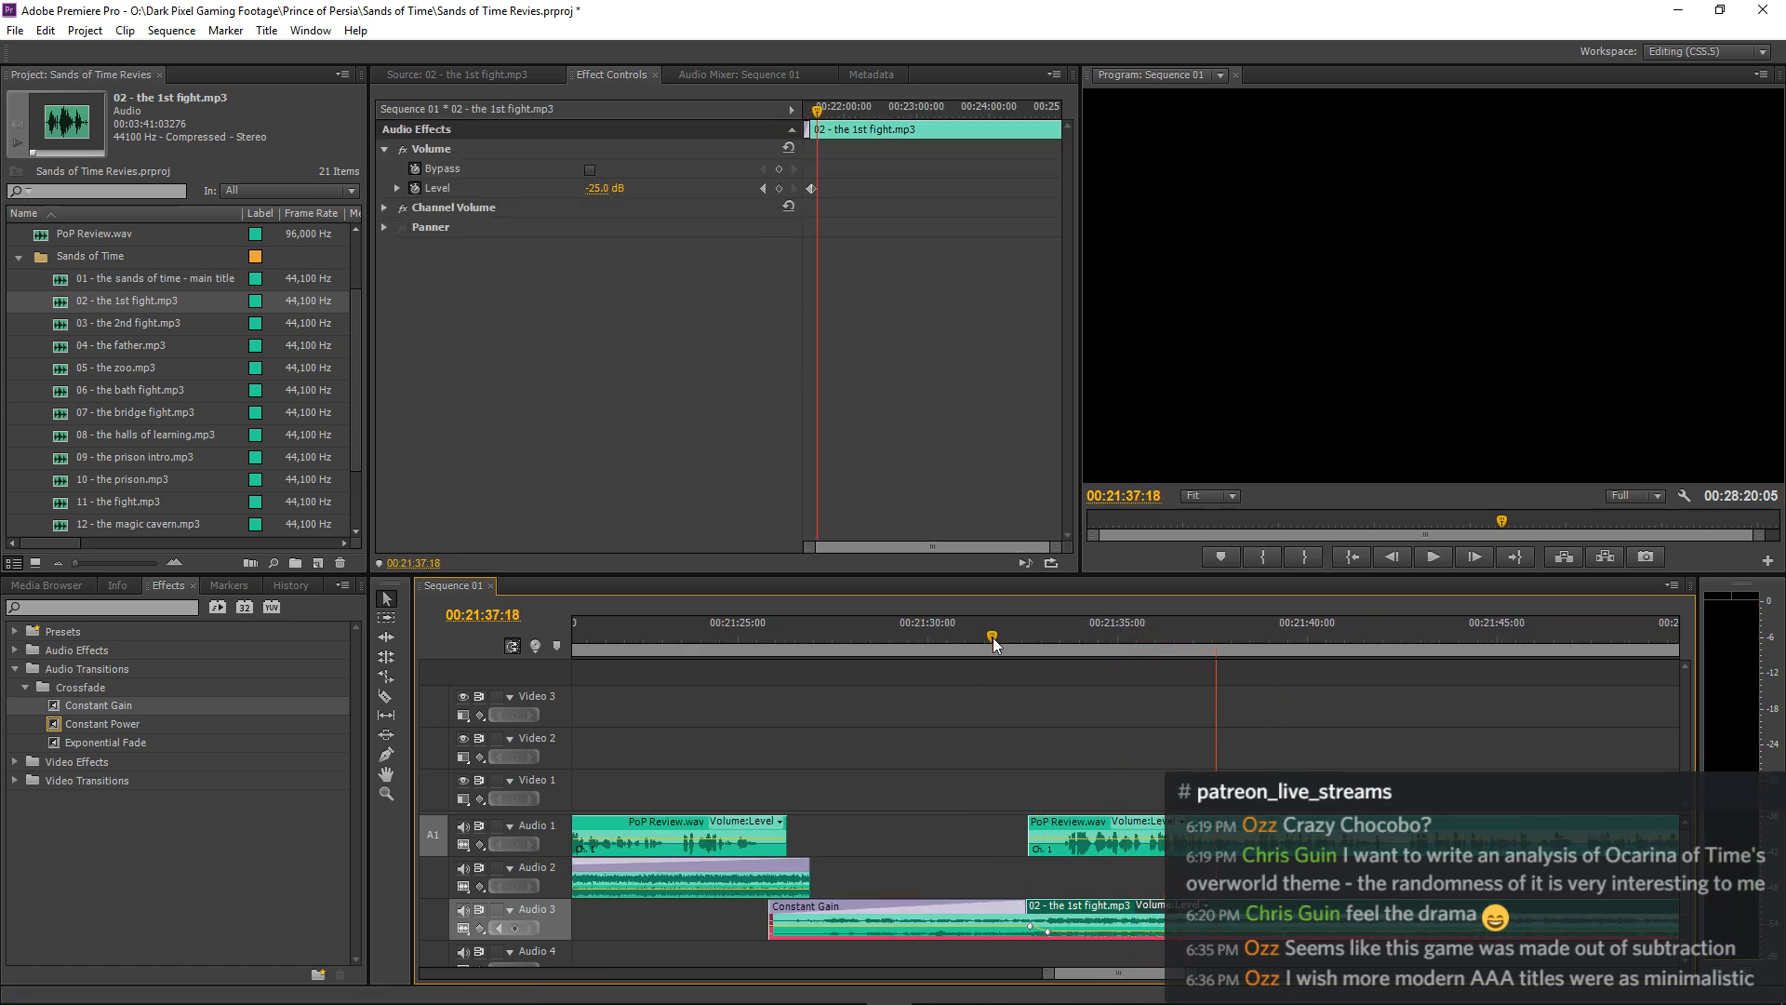
pyautogui.press('space')
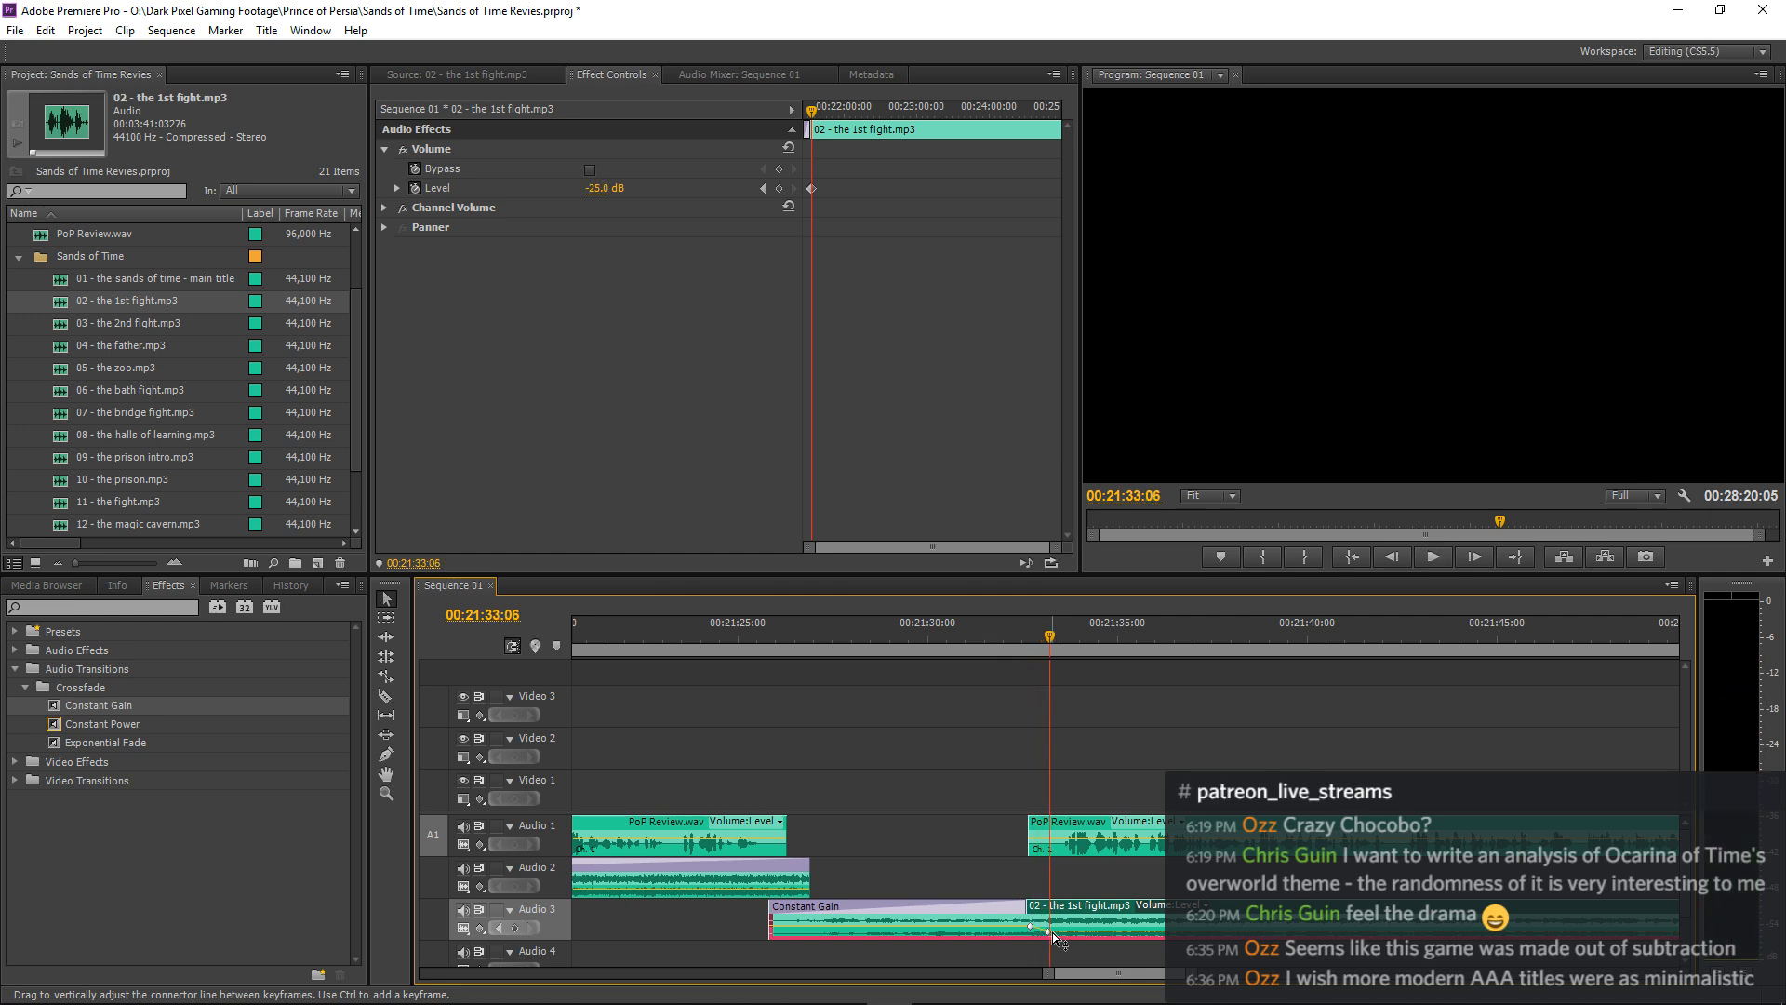
pyautogui.press('=')
pyautogui.press('=')
pyautogui.press('=')
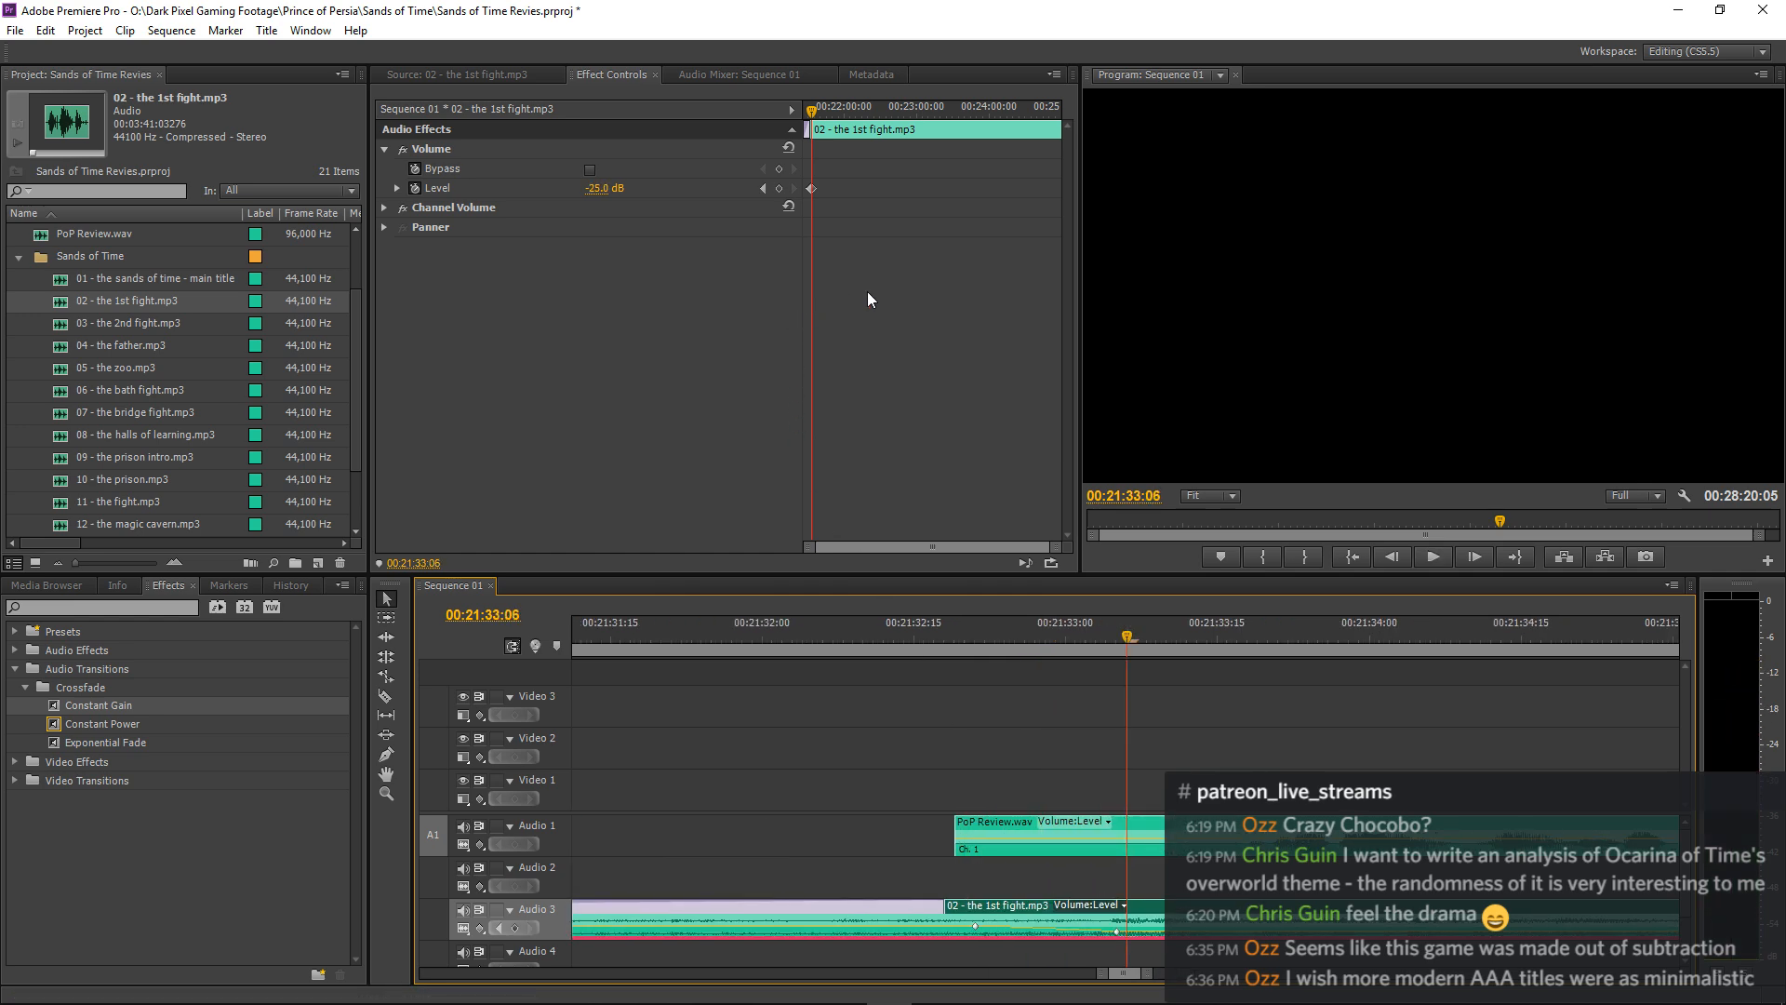
pyautogui.click(869, 294)
pyautogui.press('=')
pyautogui.press('=')
pyautogui.press('=')
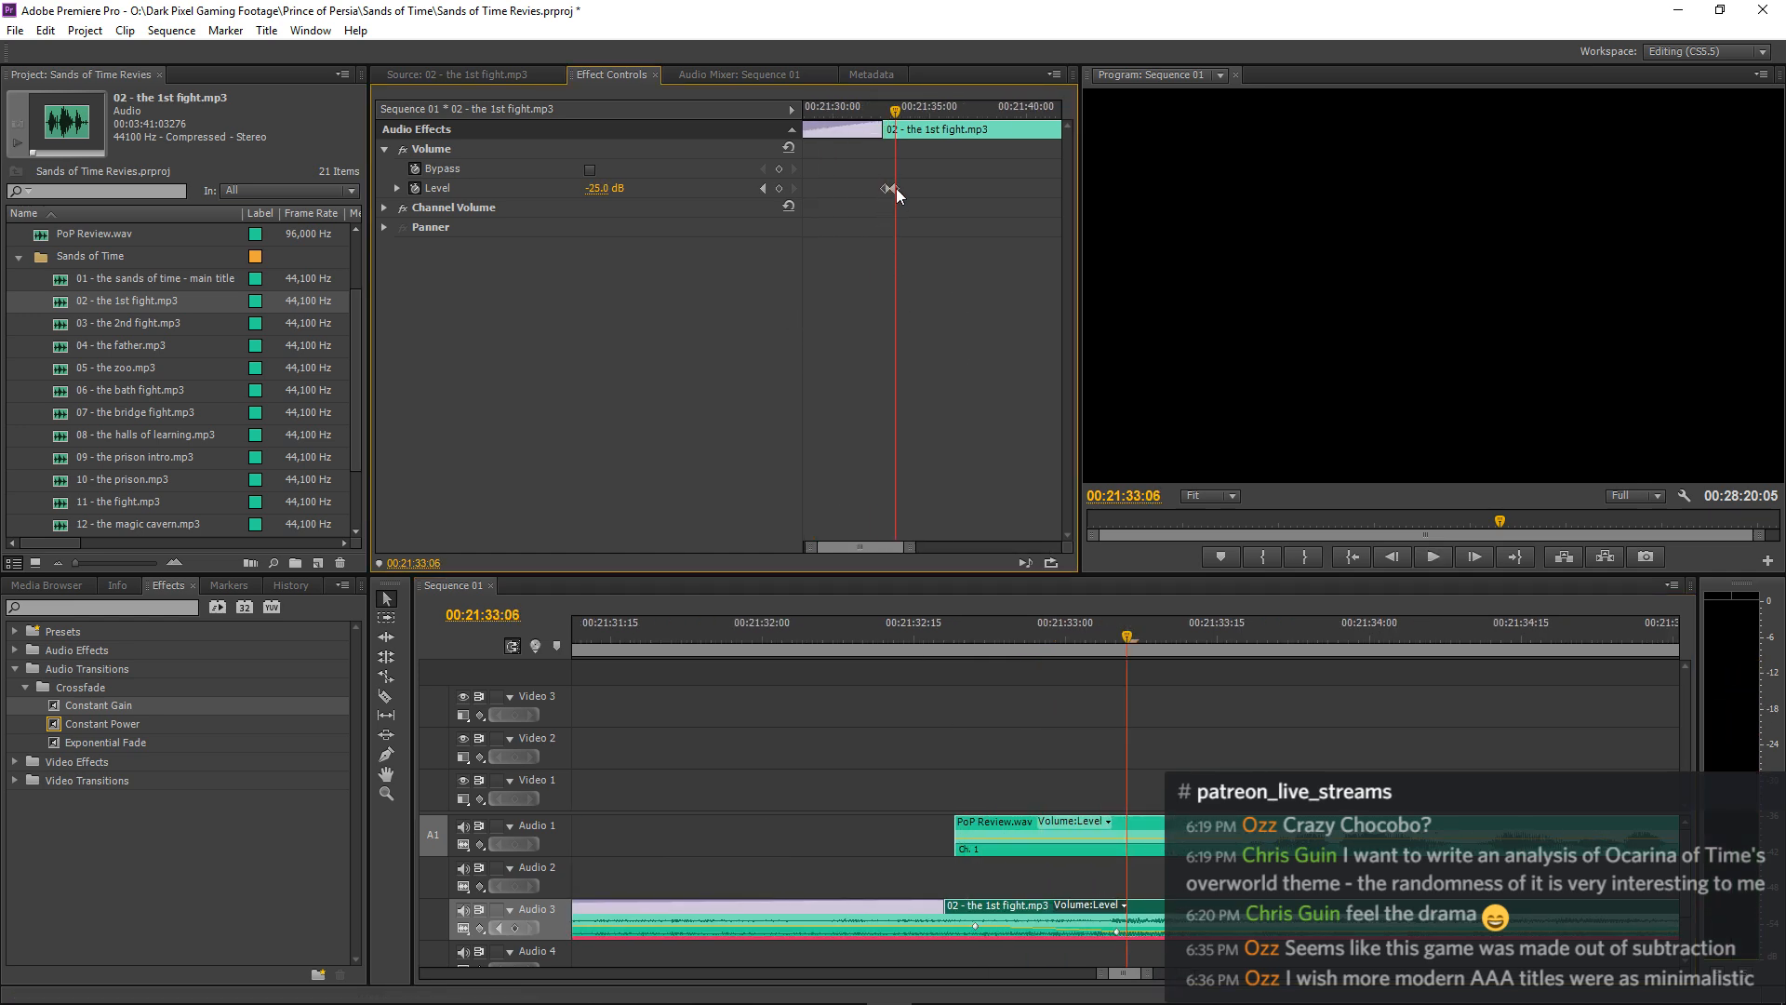
pyautogui.moveTo(896, 188); pyautogui.dragTo(901, 187)
pyautogui.click(973, 629)
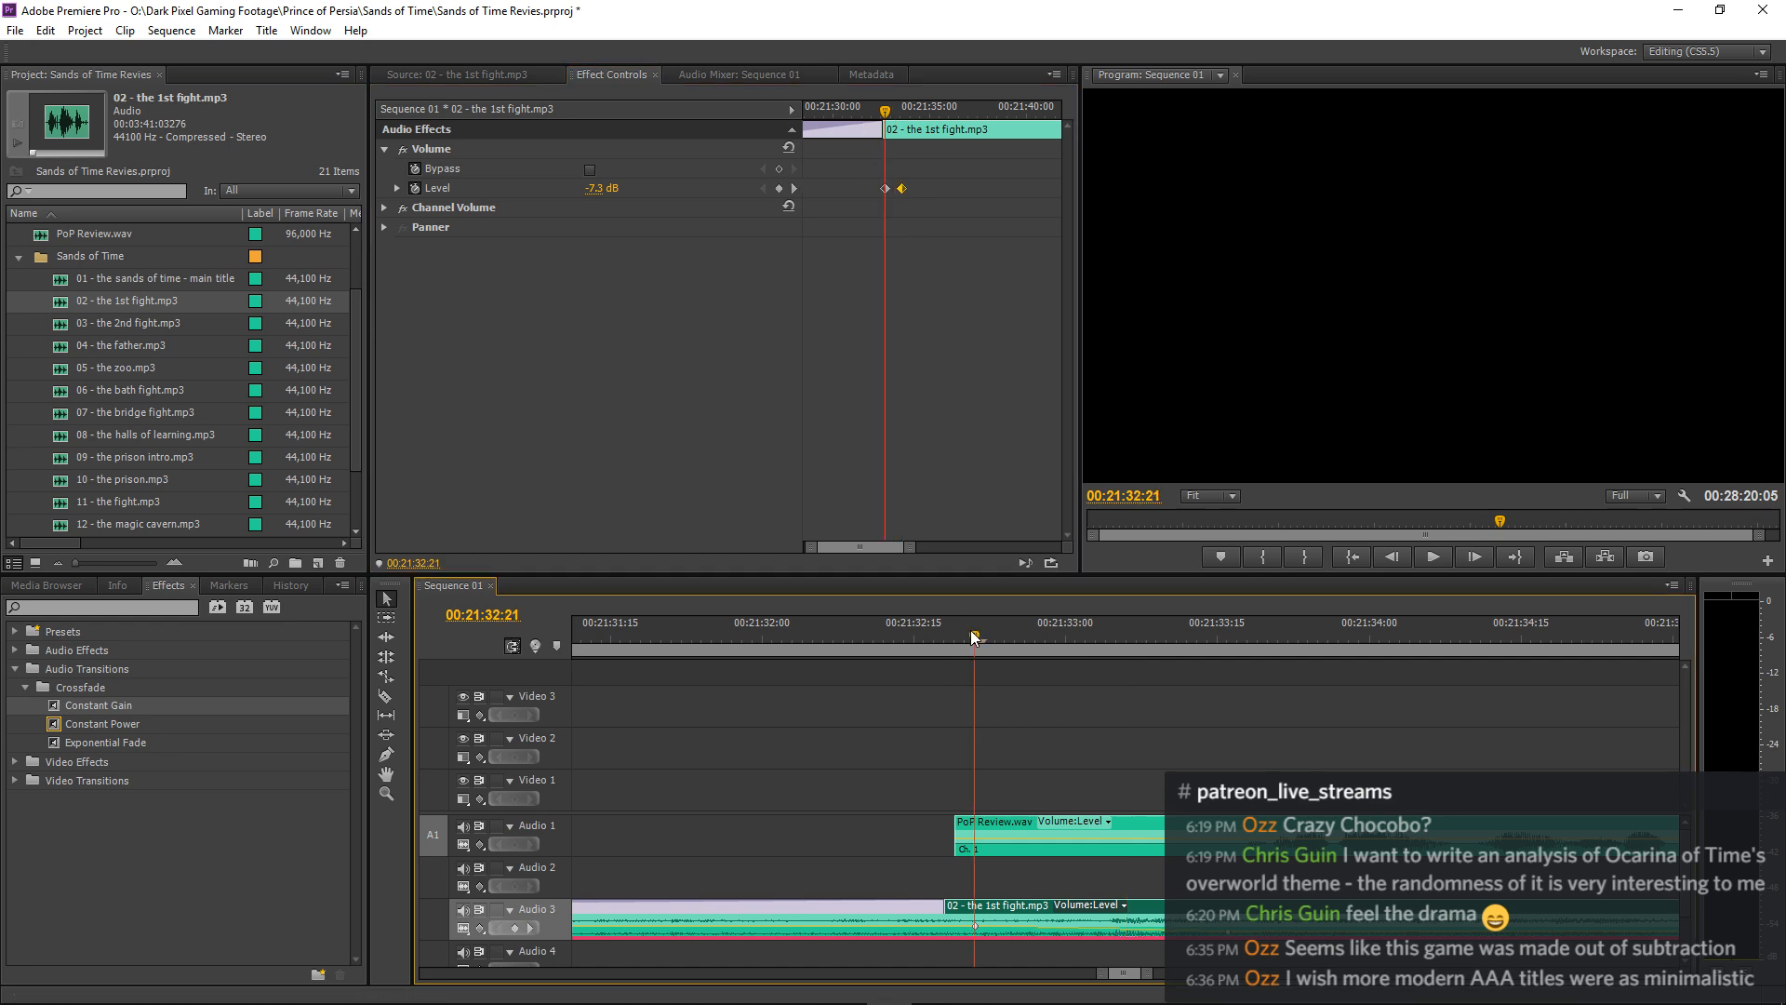
pyautogui.press('space')
# Listen to the narration over the lowered 02 - the 1st fight.mp3 through about 00:22:08 while examining the clip layout across the wider sequence.
pyautogui.press('-')
pyautogui.press('-')
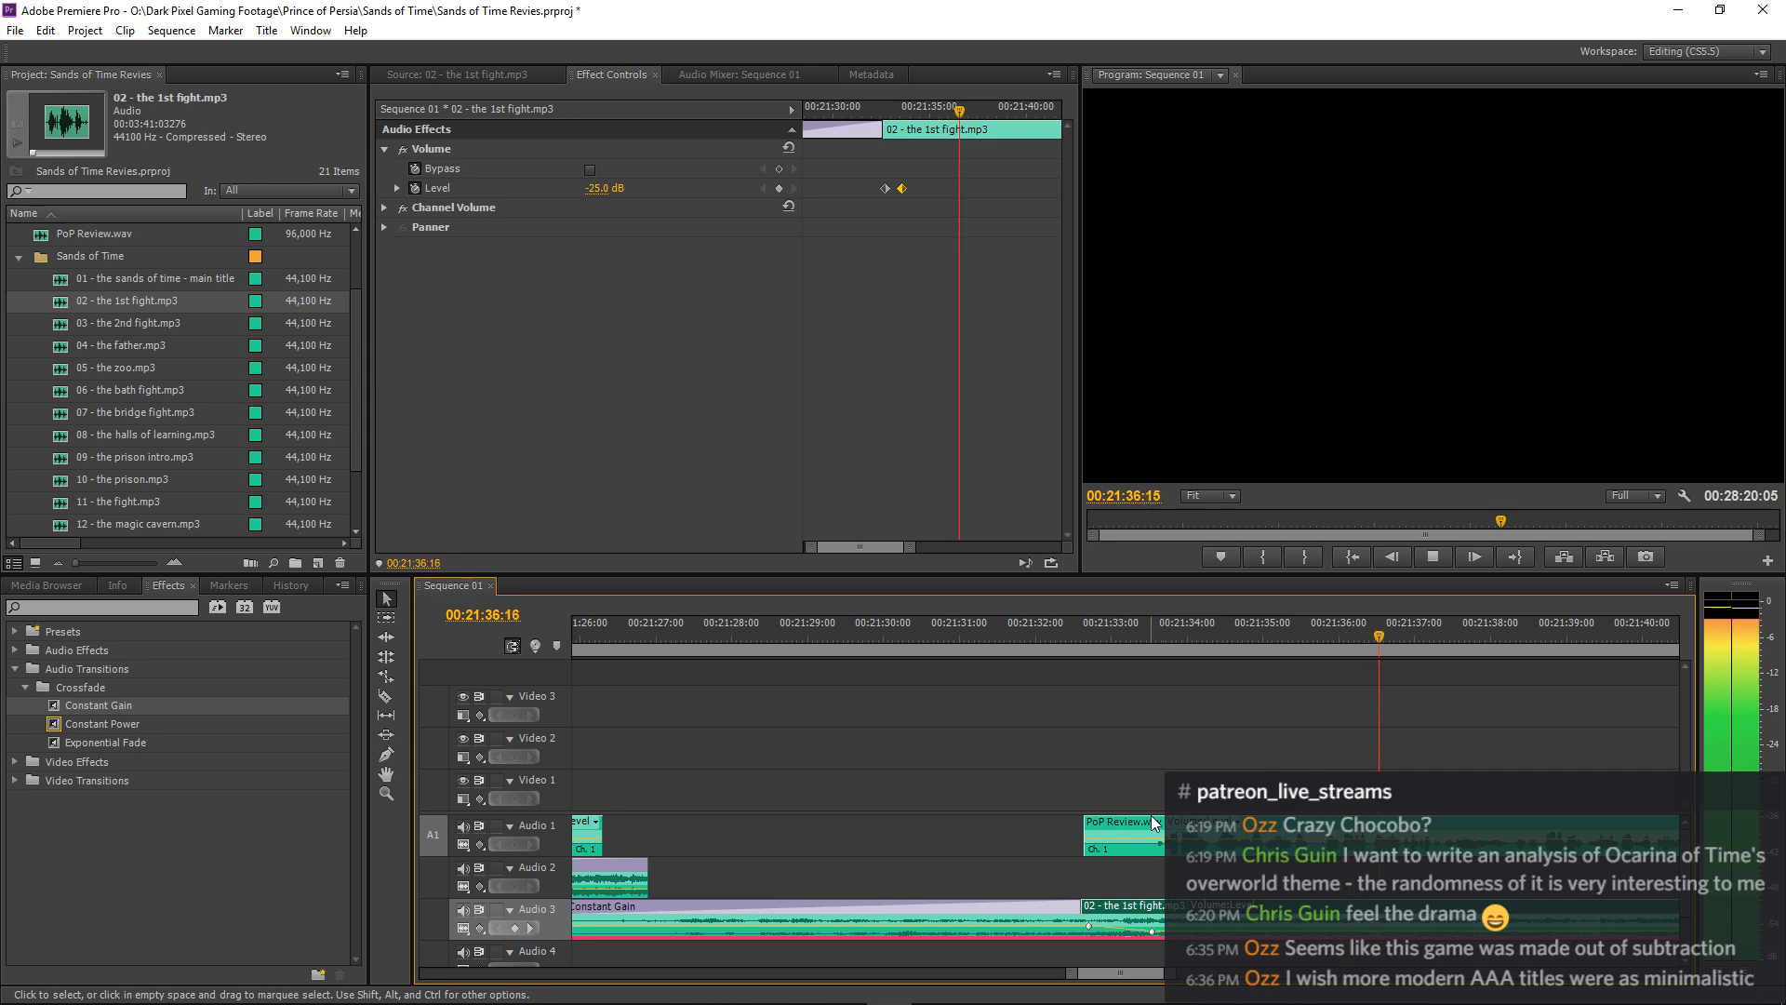
pyautogui.press('-')
pyautogui.press('-')
pyautogui.press('-')
pyautogui.click(1295, 683)
pyautogui.press('-')
pyautogui.press('-')
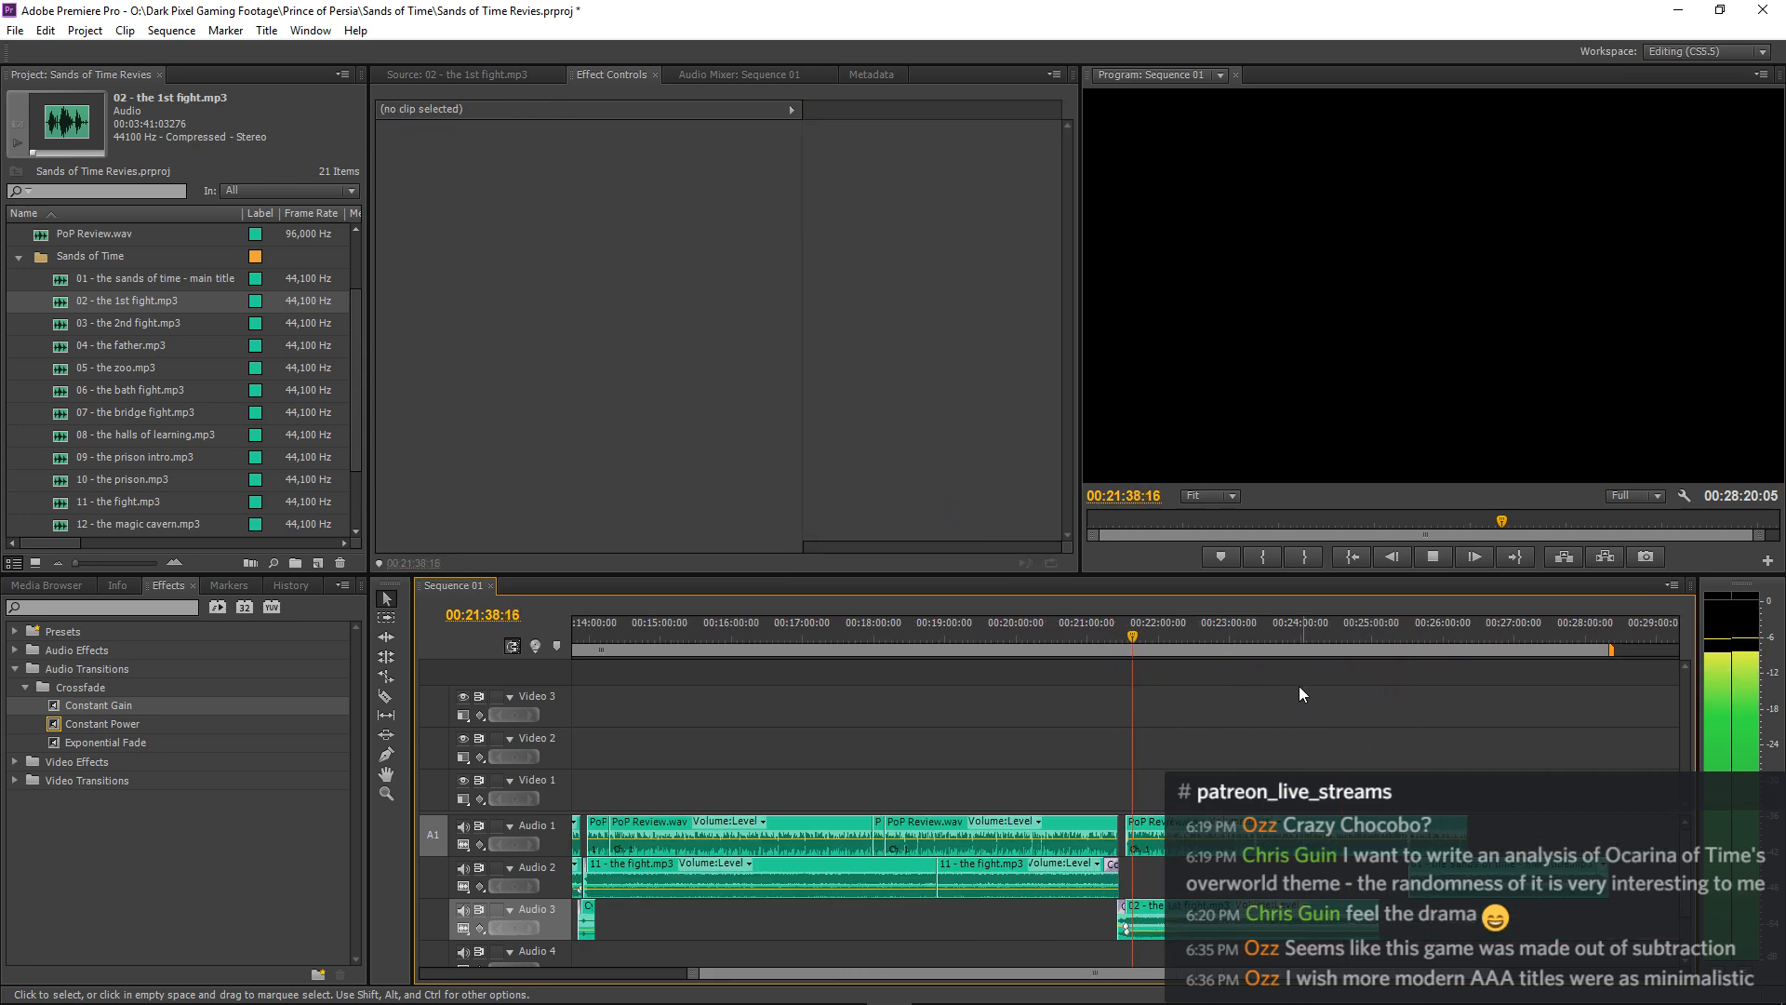
pyautogui.press('-')
pyautogui.press('=')
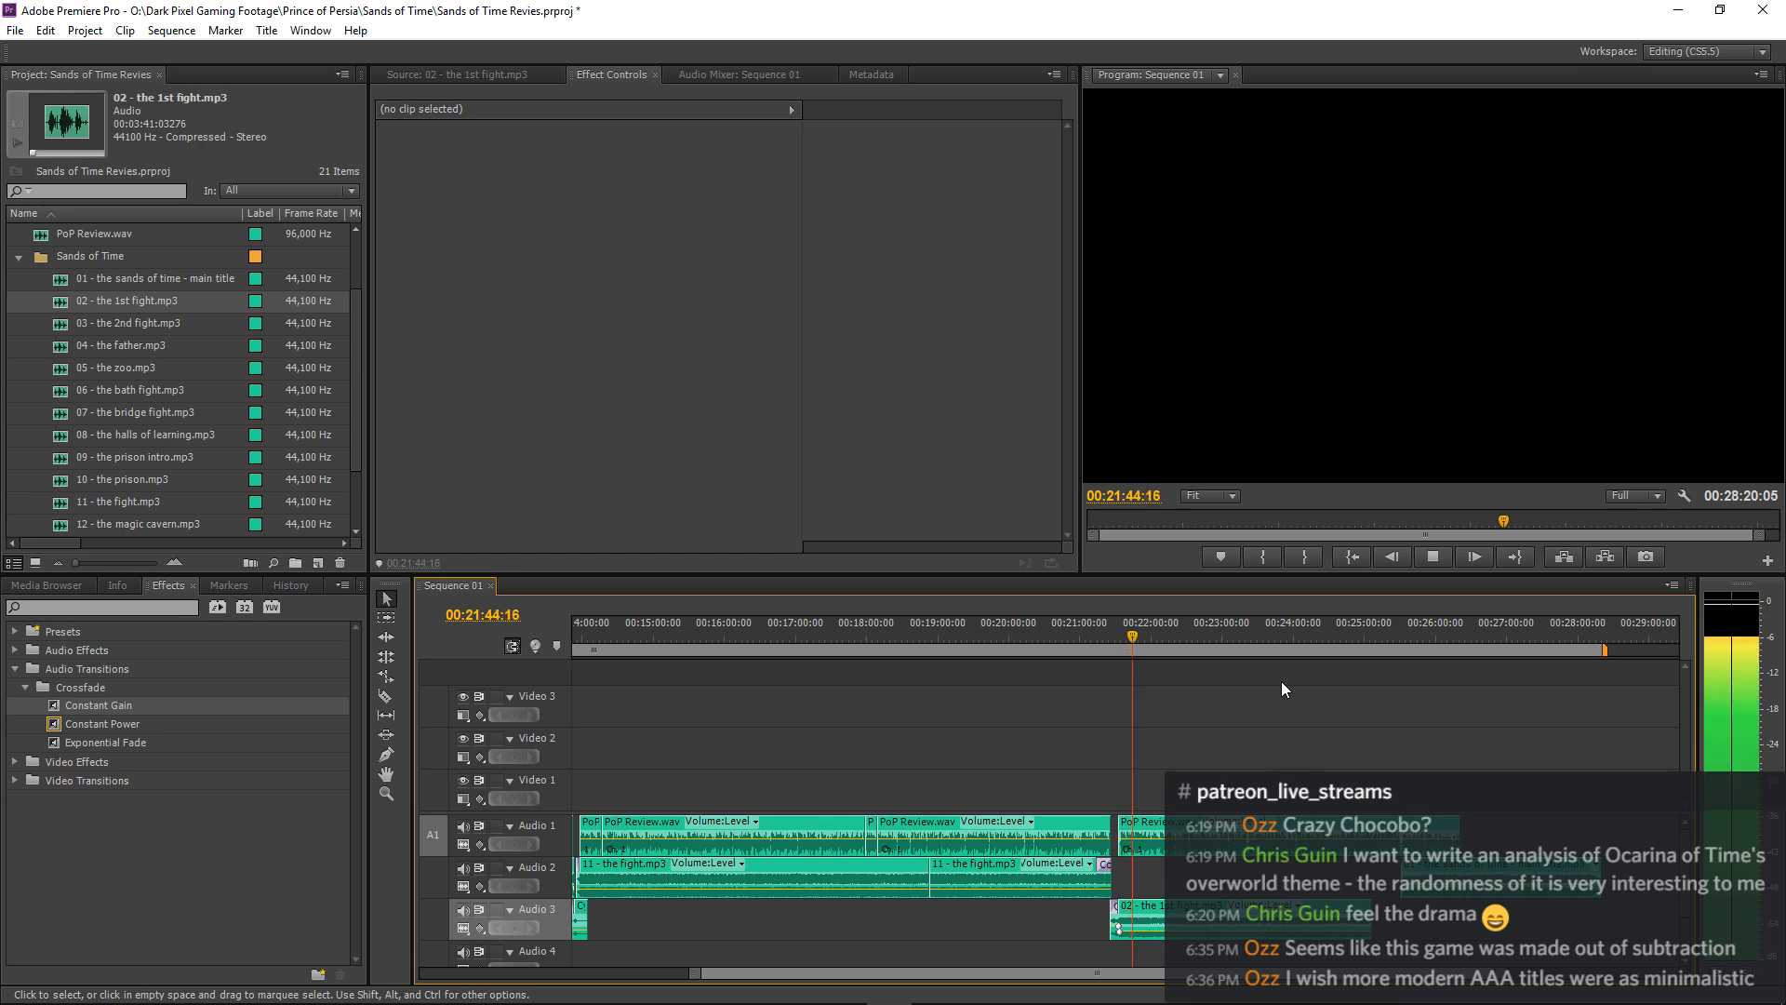
pyautogui.press('-')
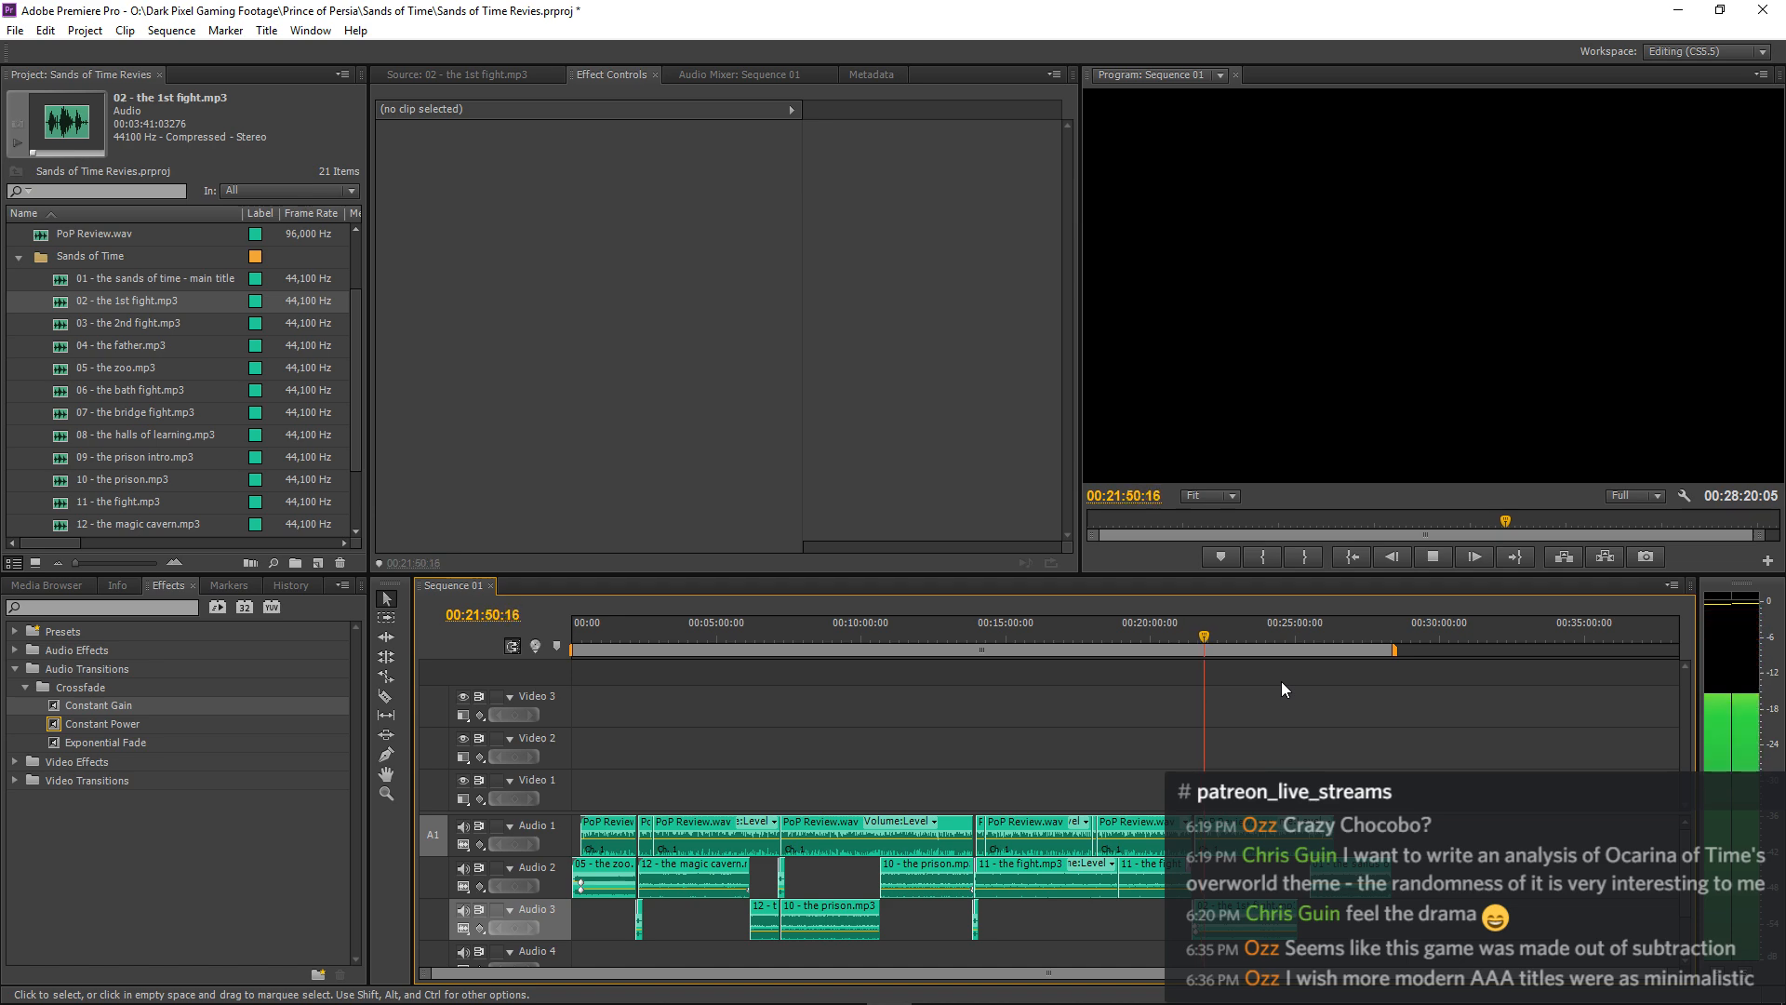
pyautogui.press('=')
pyautogui.press('=')
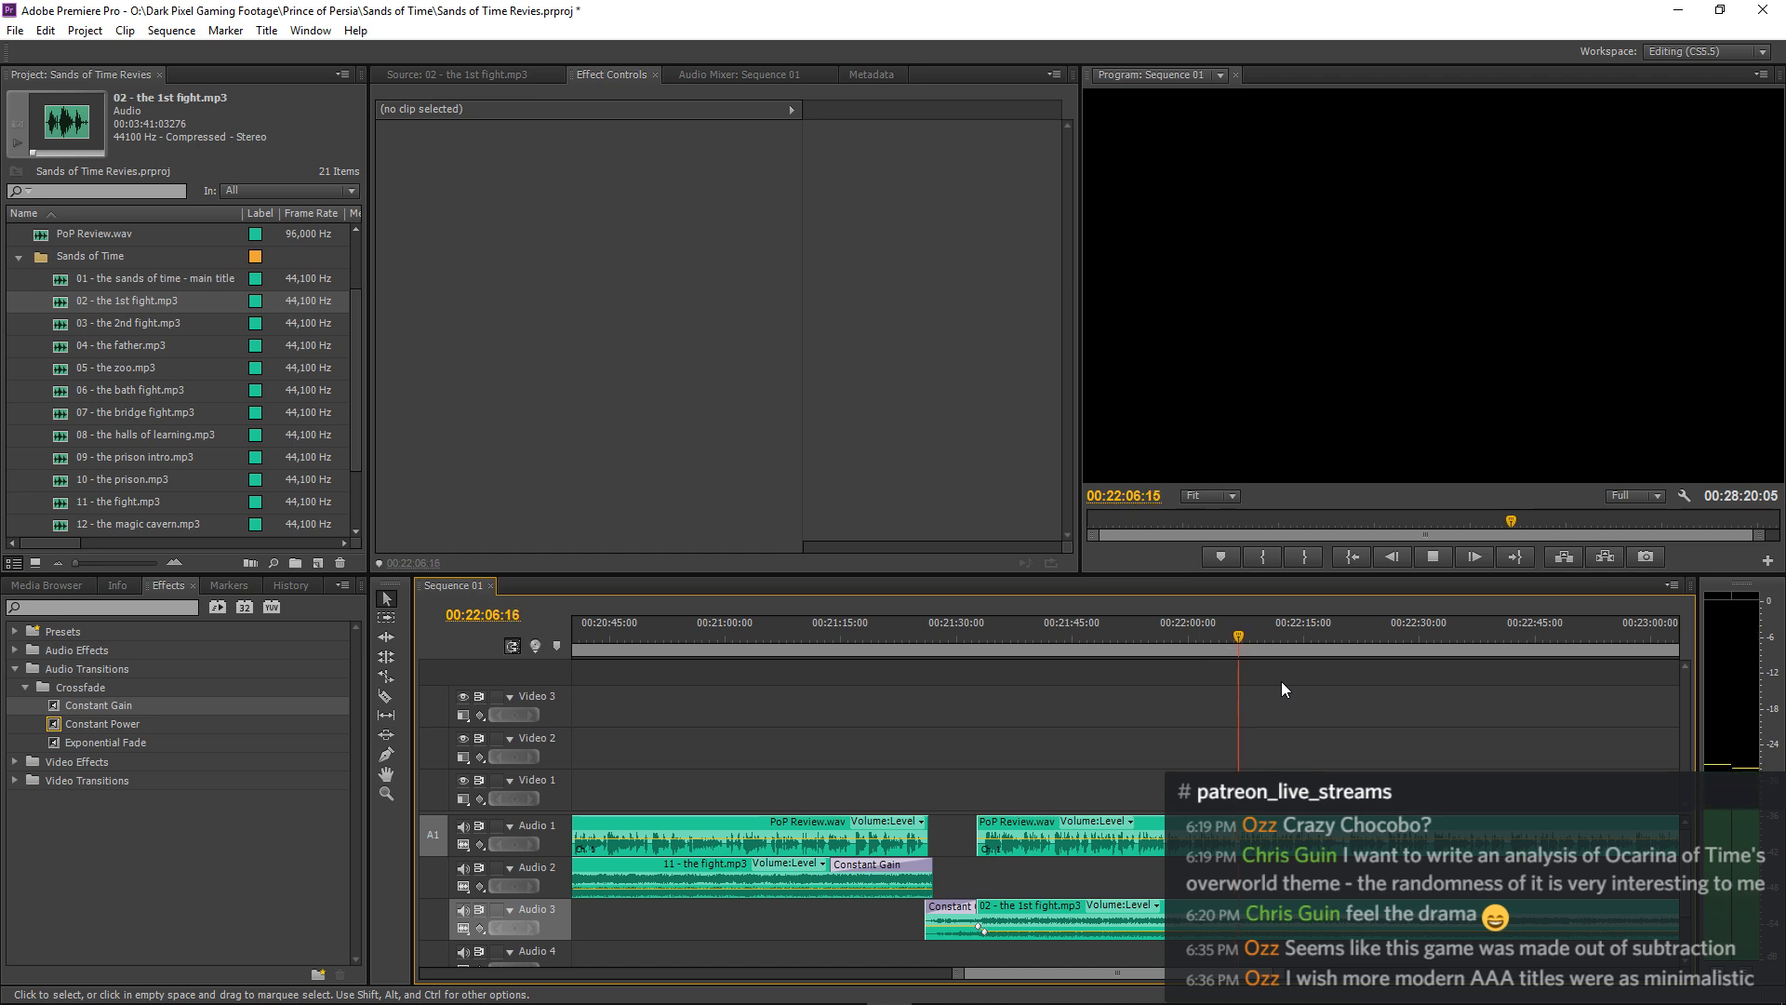
pyautogui.press('-')
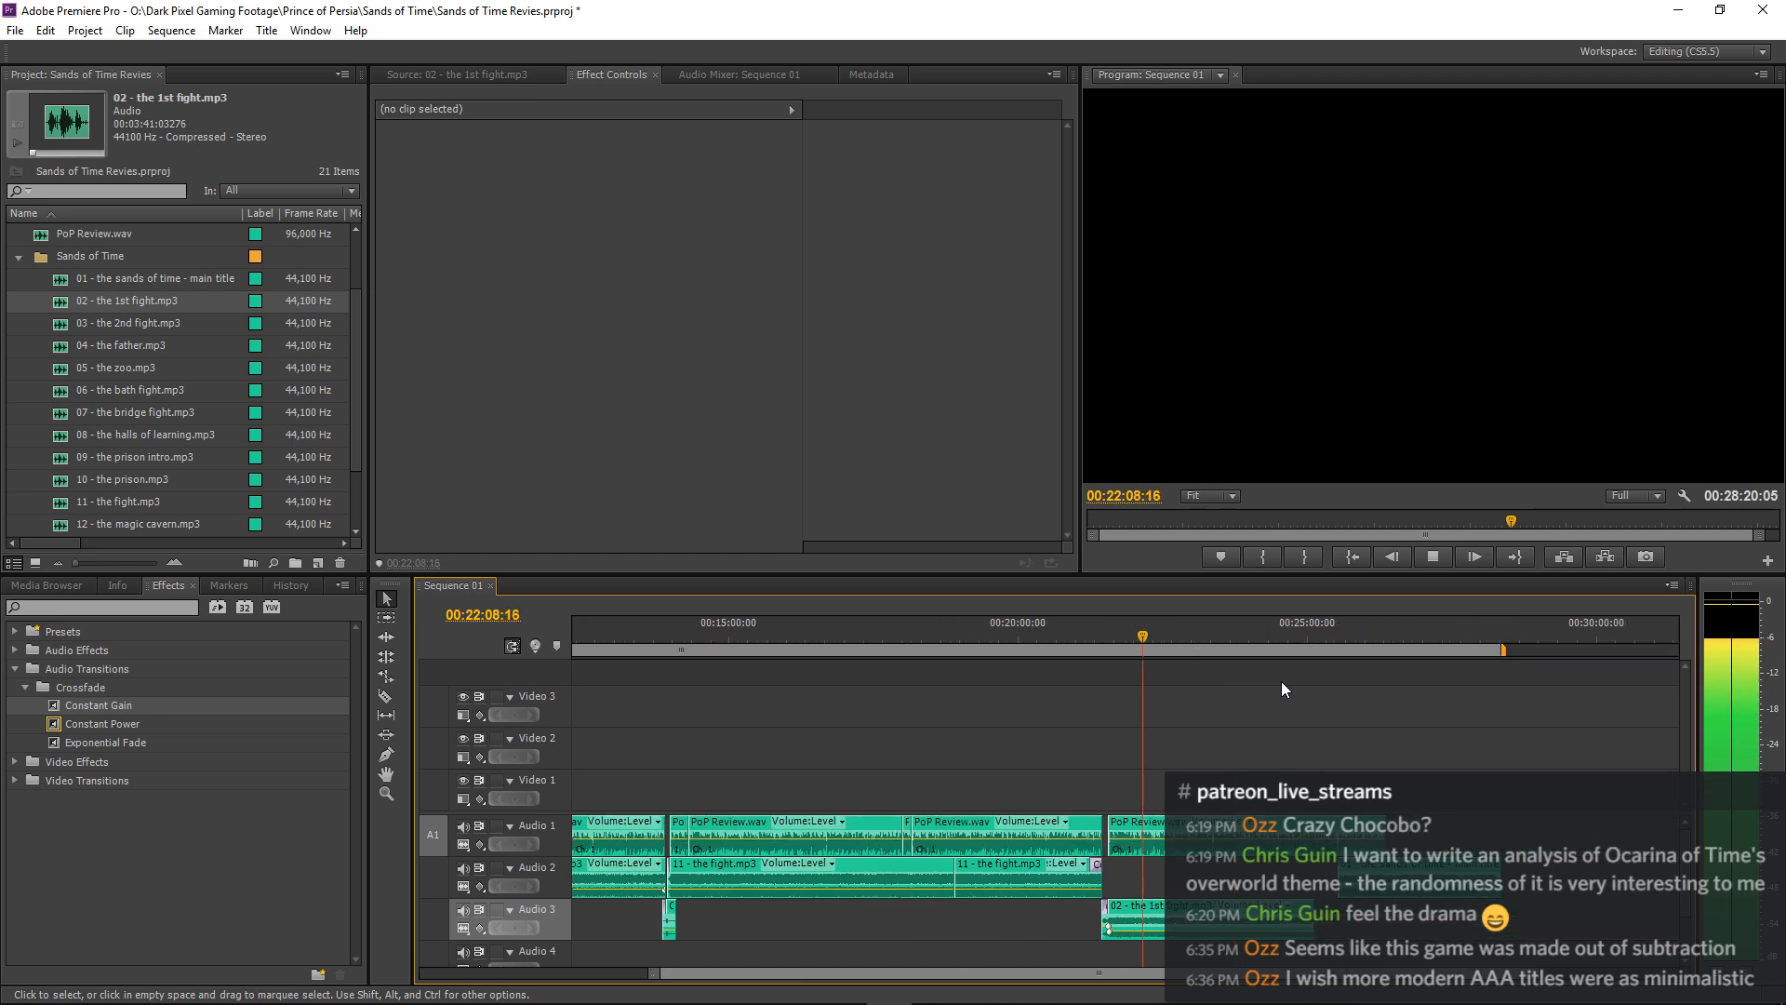
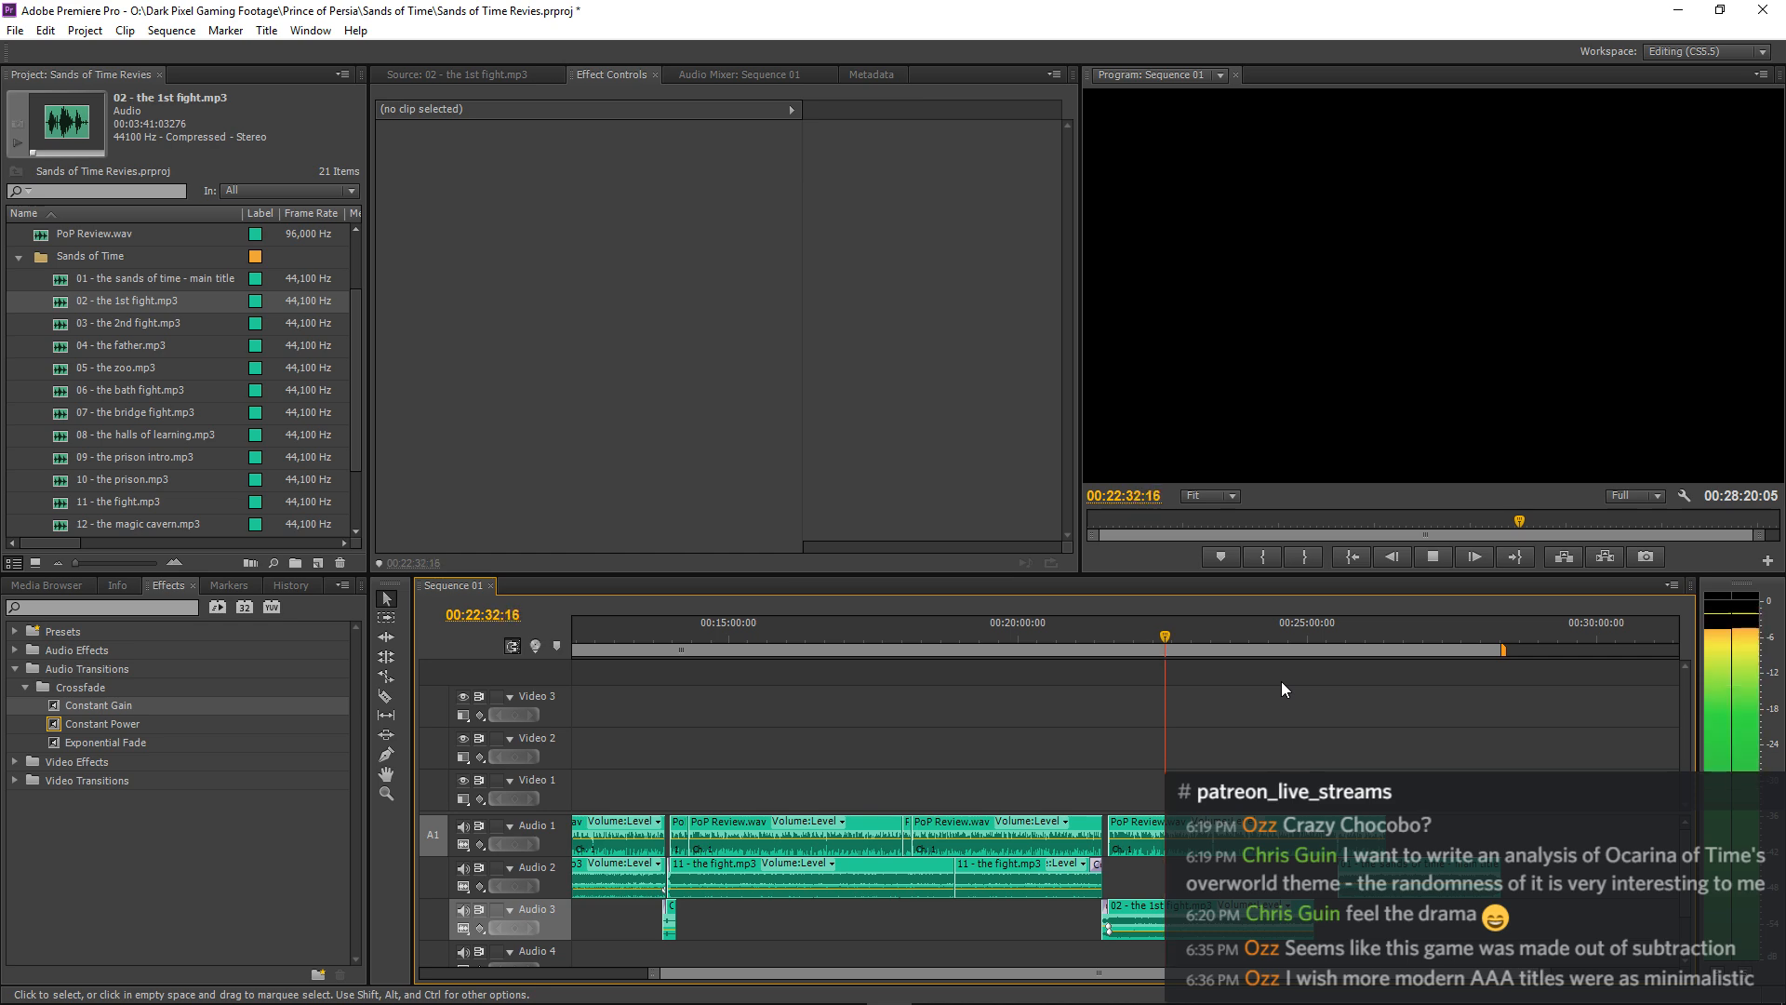
# Apply a Constant Gain crossfade to the end of the "02 - the 1st fight.mp3" clip on Audio 3.
pyautogui.press('=')
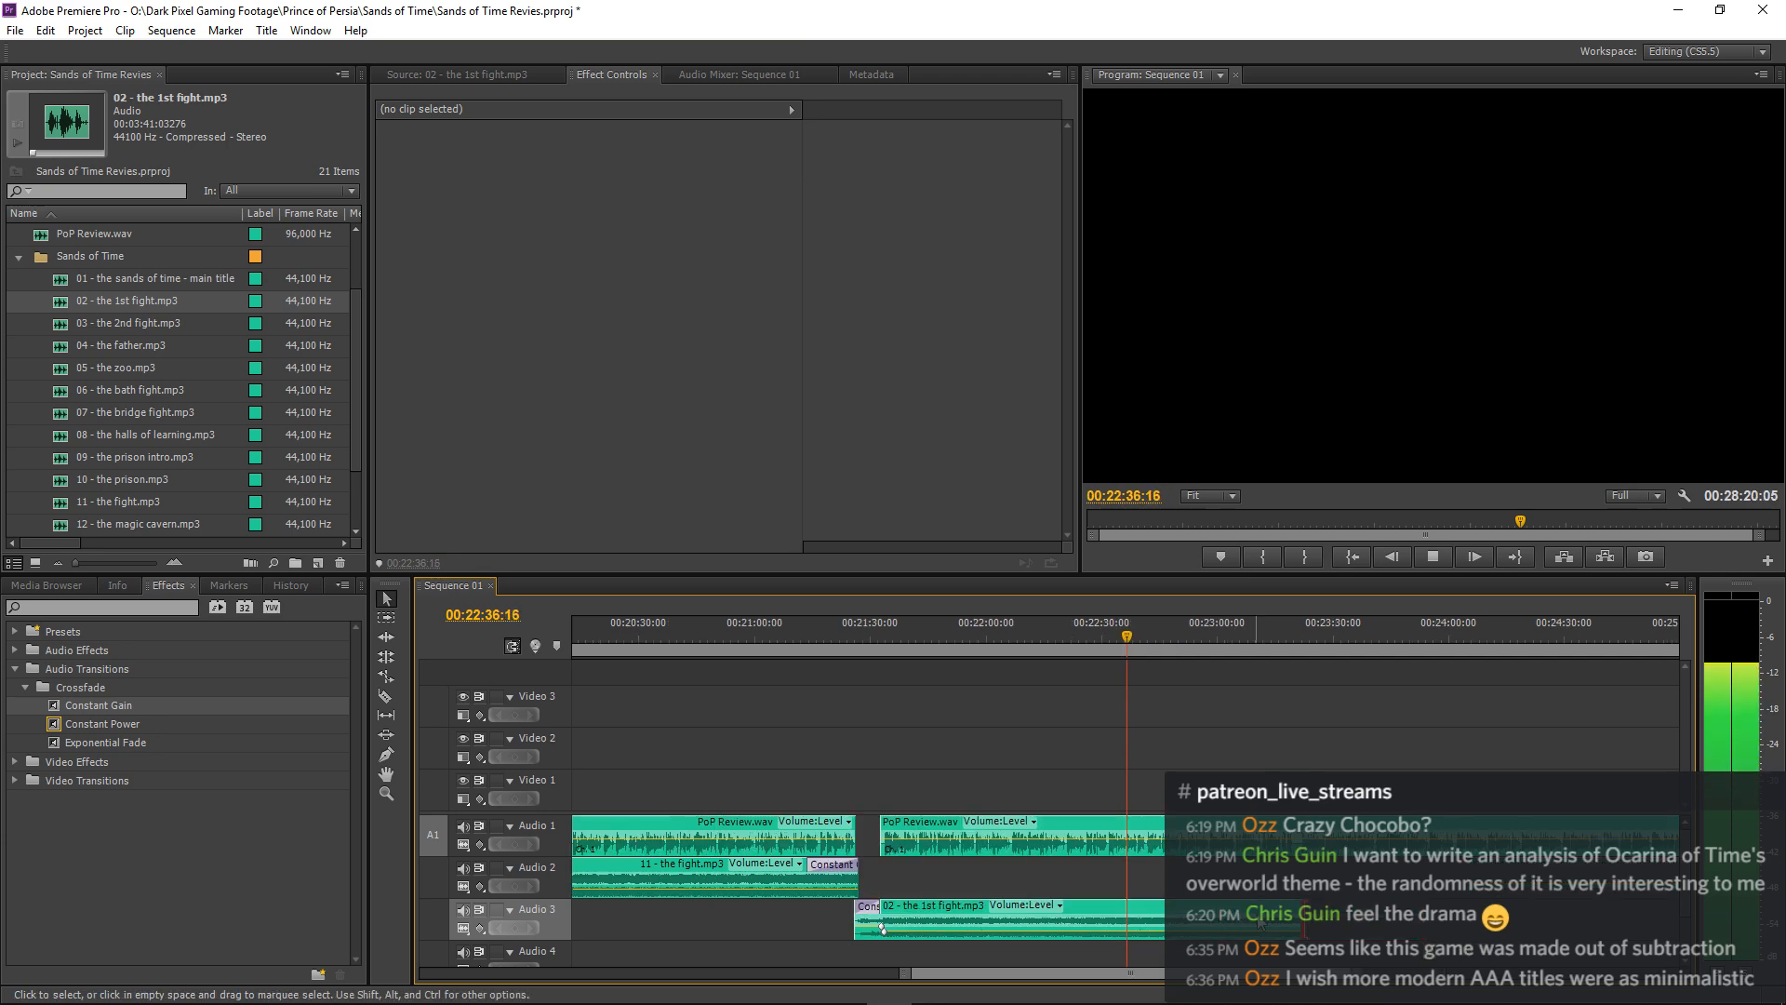
pyautogui.press('=')
pyautogui.press('=')
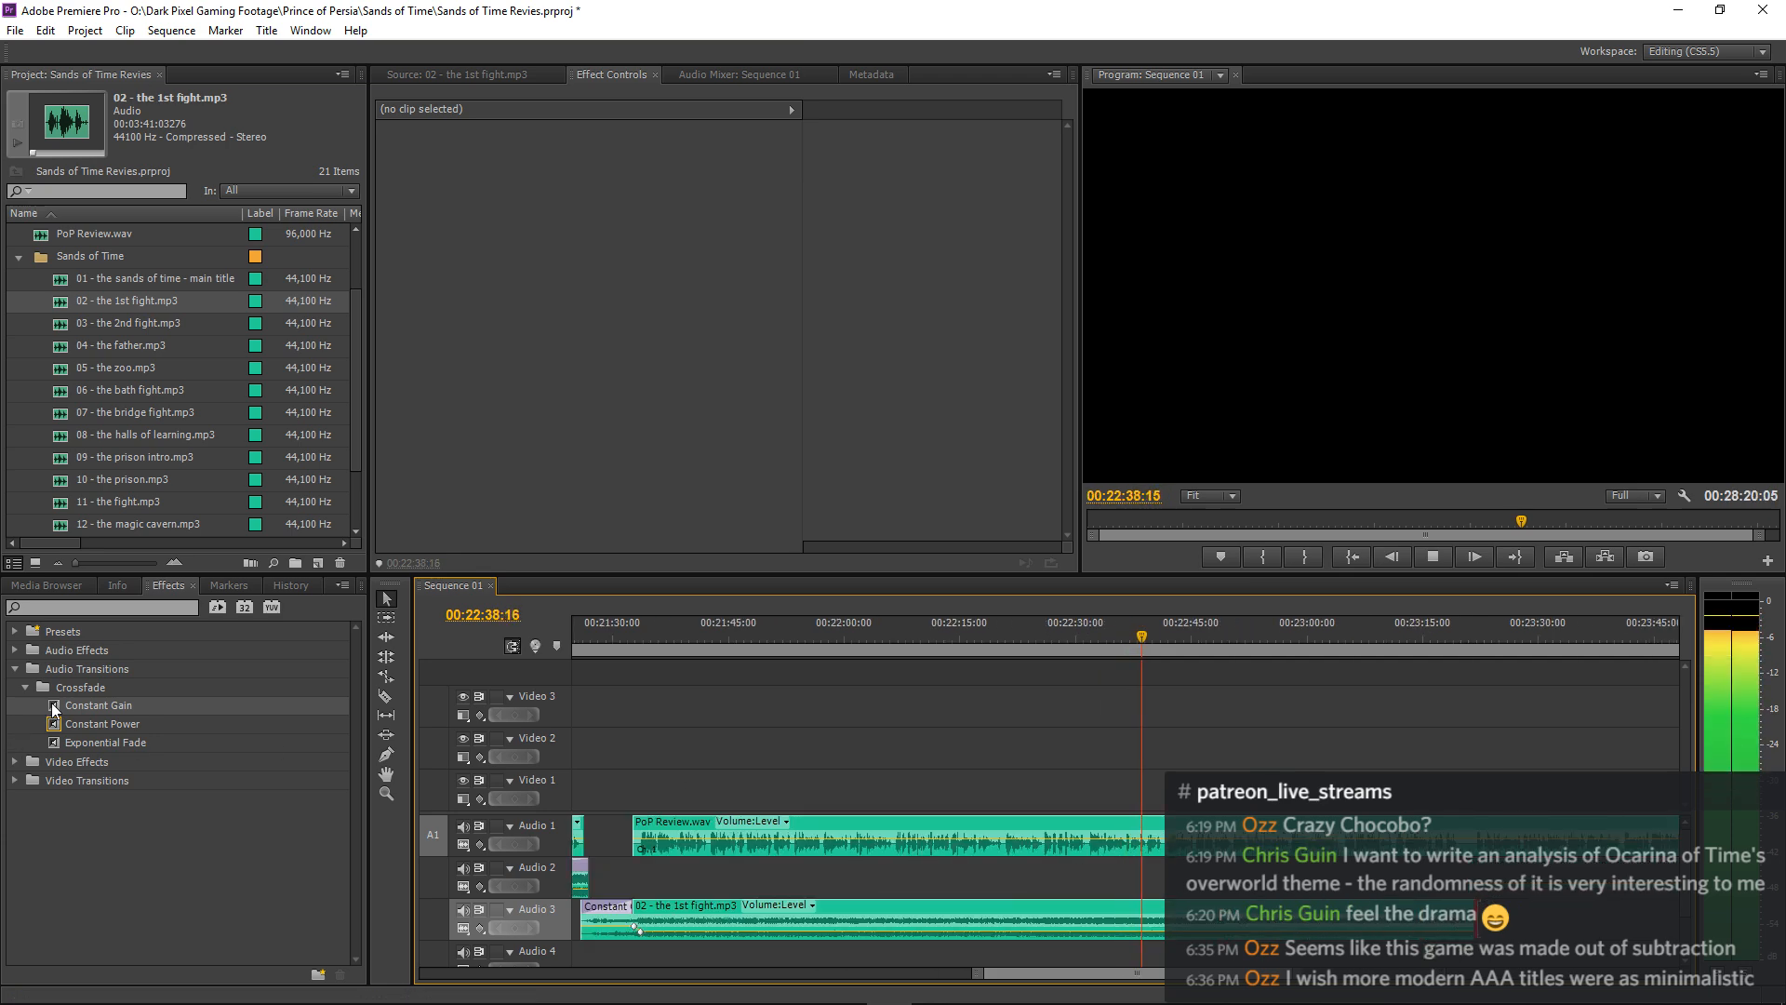
pyautogui.moveTo(54, 706); pyautogui.dragTo(1447, 916)
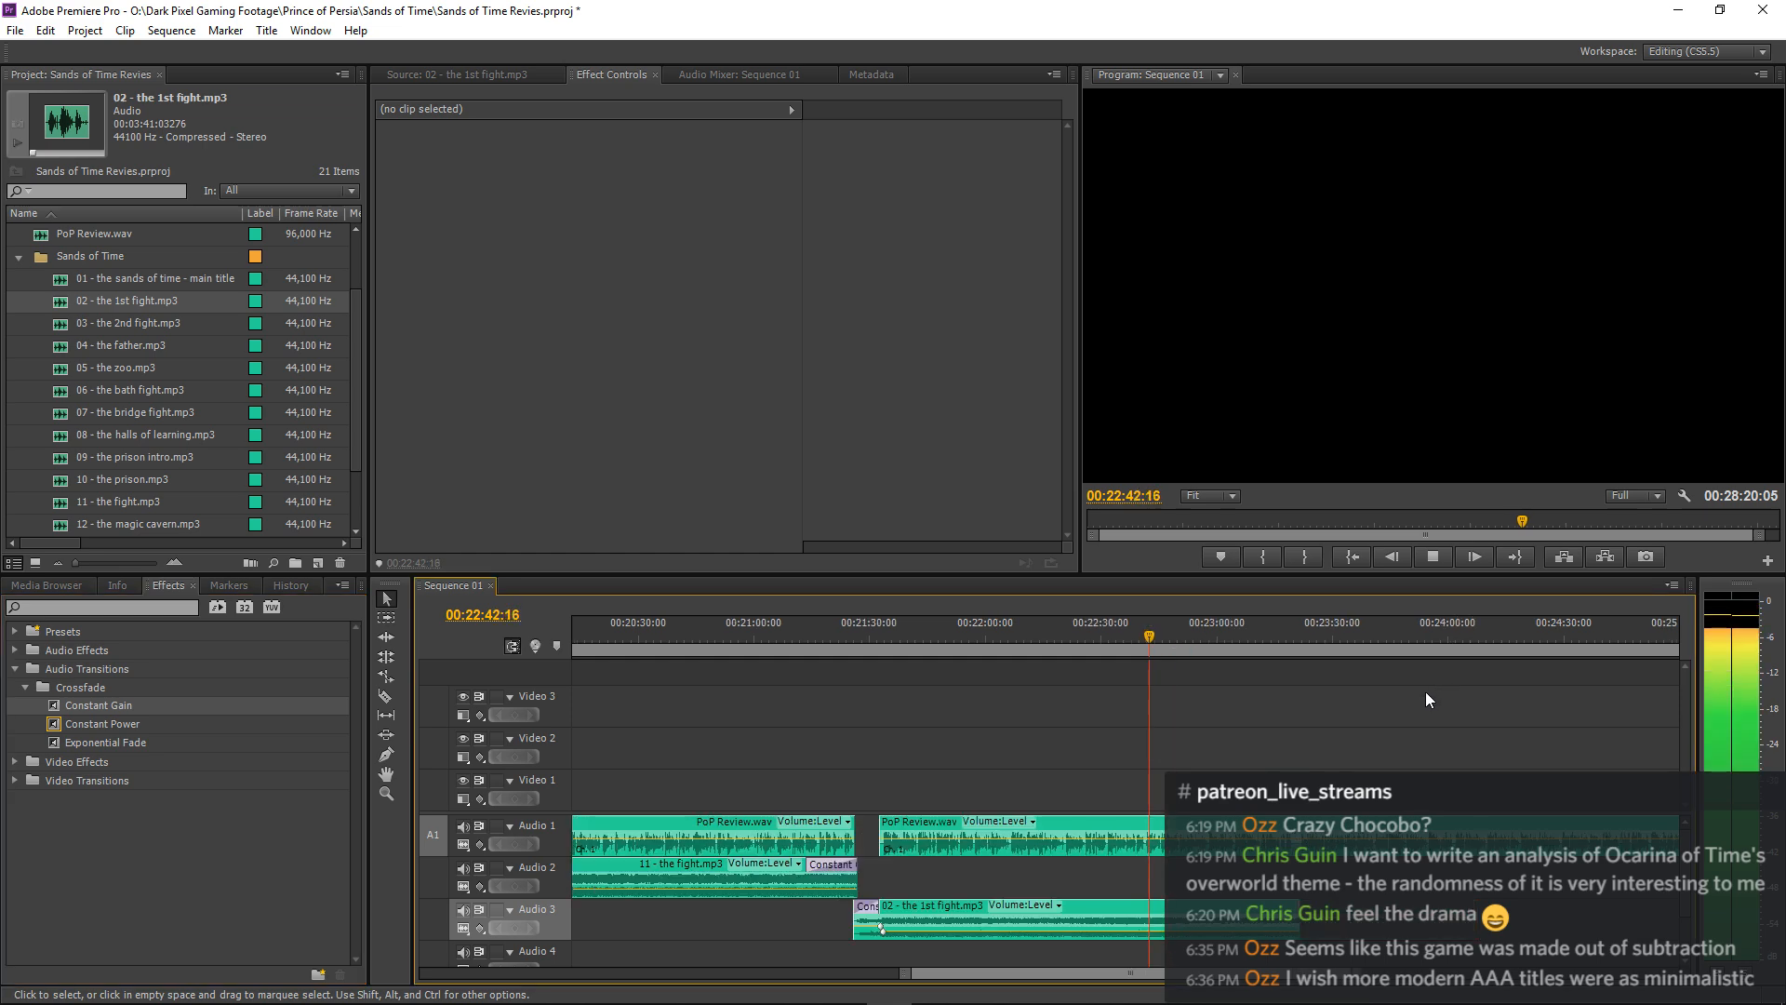
# Trim the end of the sequence's last music clip on Audio 2 to 00:27:00:03.
pyautogui.press('-')
pyautogui.press('-')
pyautogui.press('-')
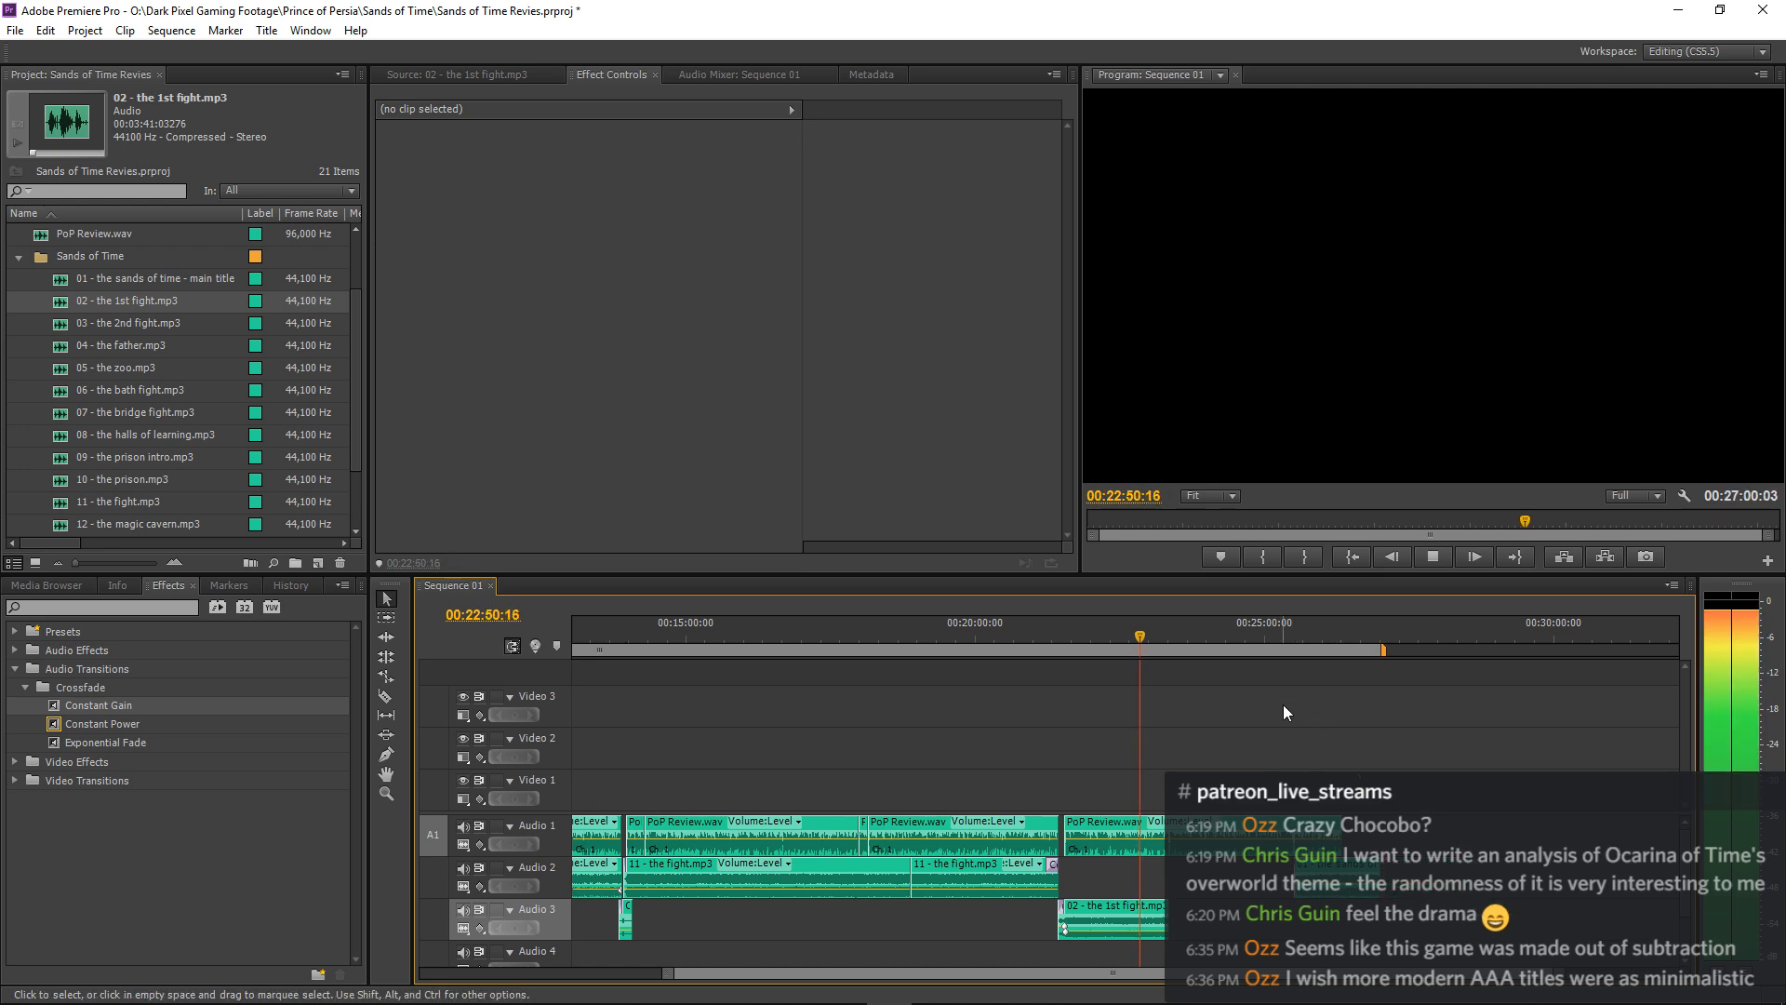
pyautogui.press('-')
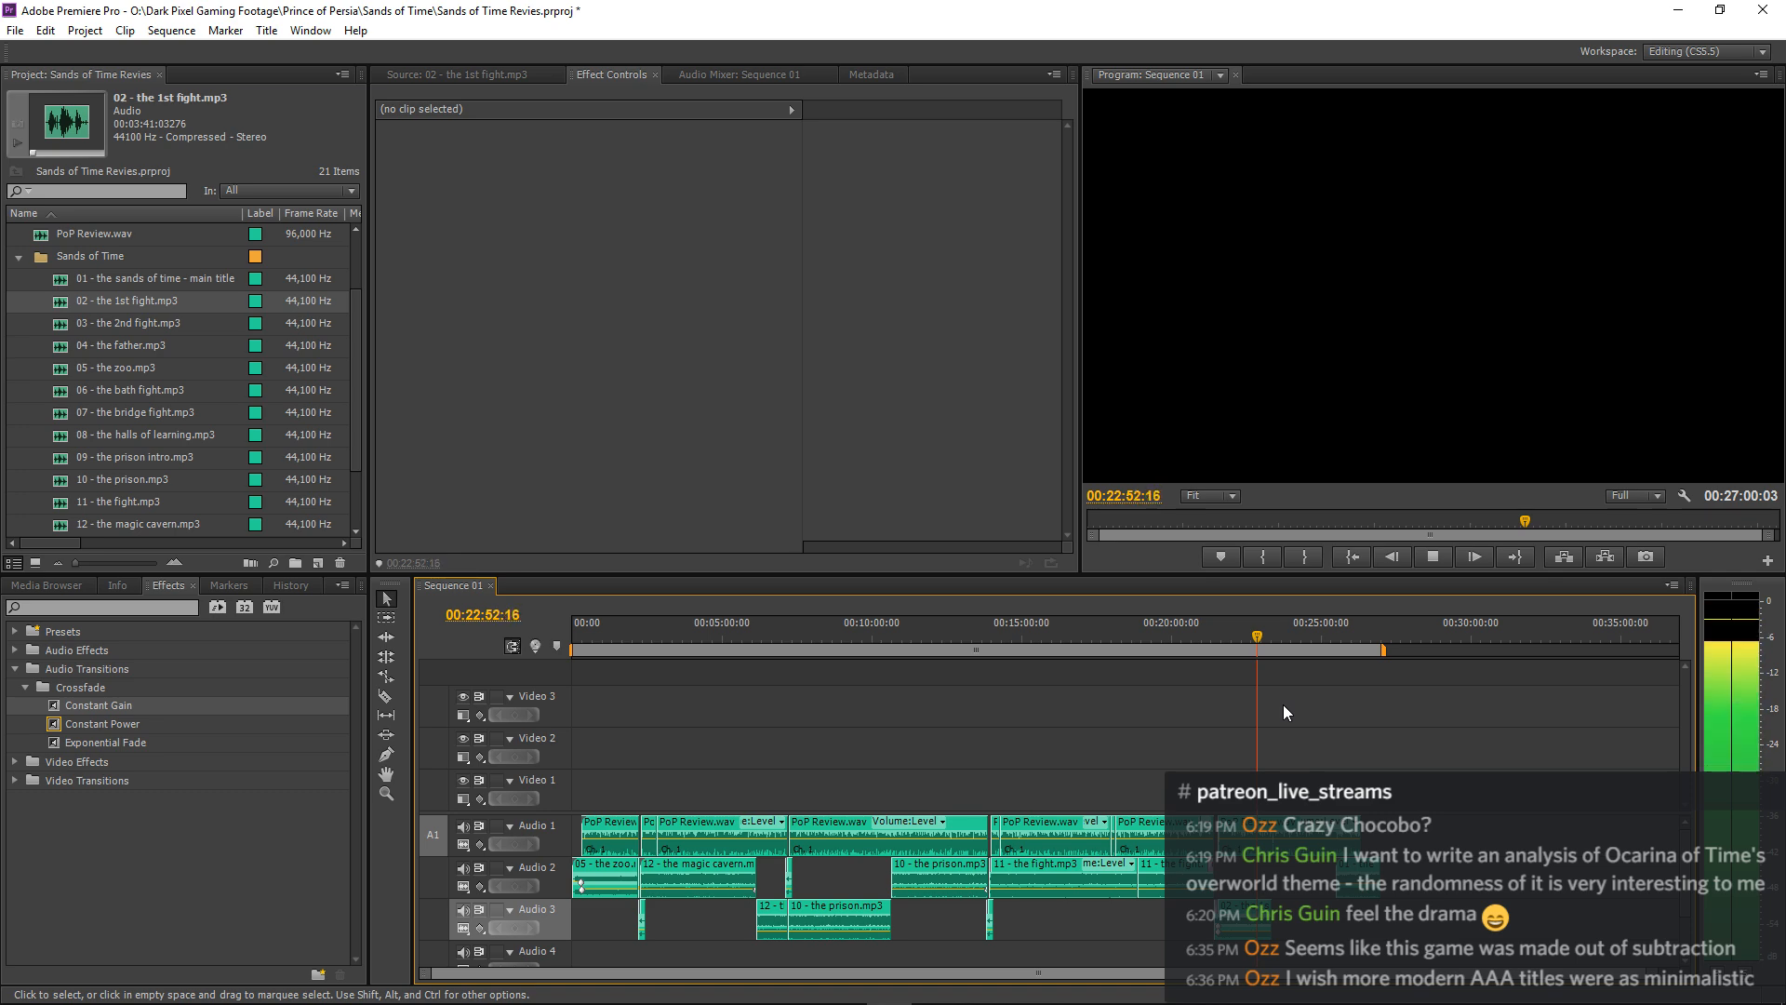
# Examine the narration and "02 - the 1st fight.mp3" clips around 00:22:55 during playback.
pyautogui.press('=')
pyautogui.press('=')
pyautogui.press('=')
pyautogui.press('=')
pyautogui.press('=')
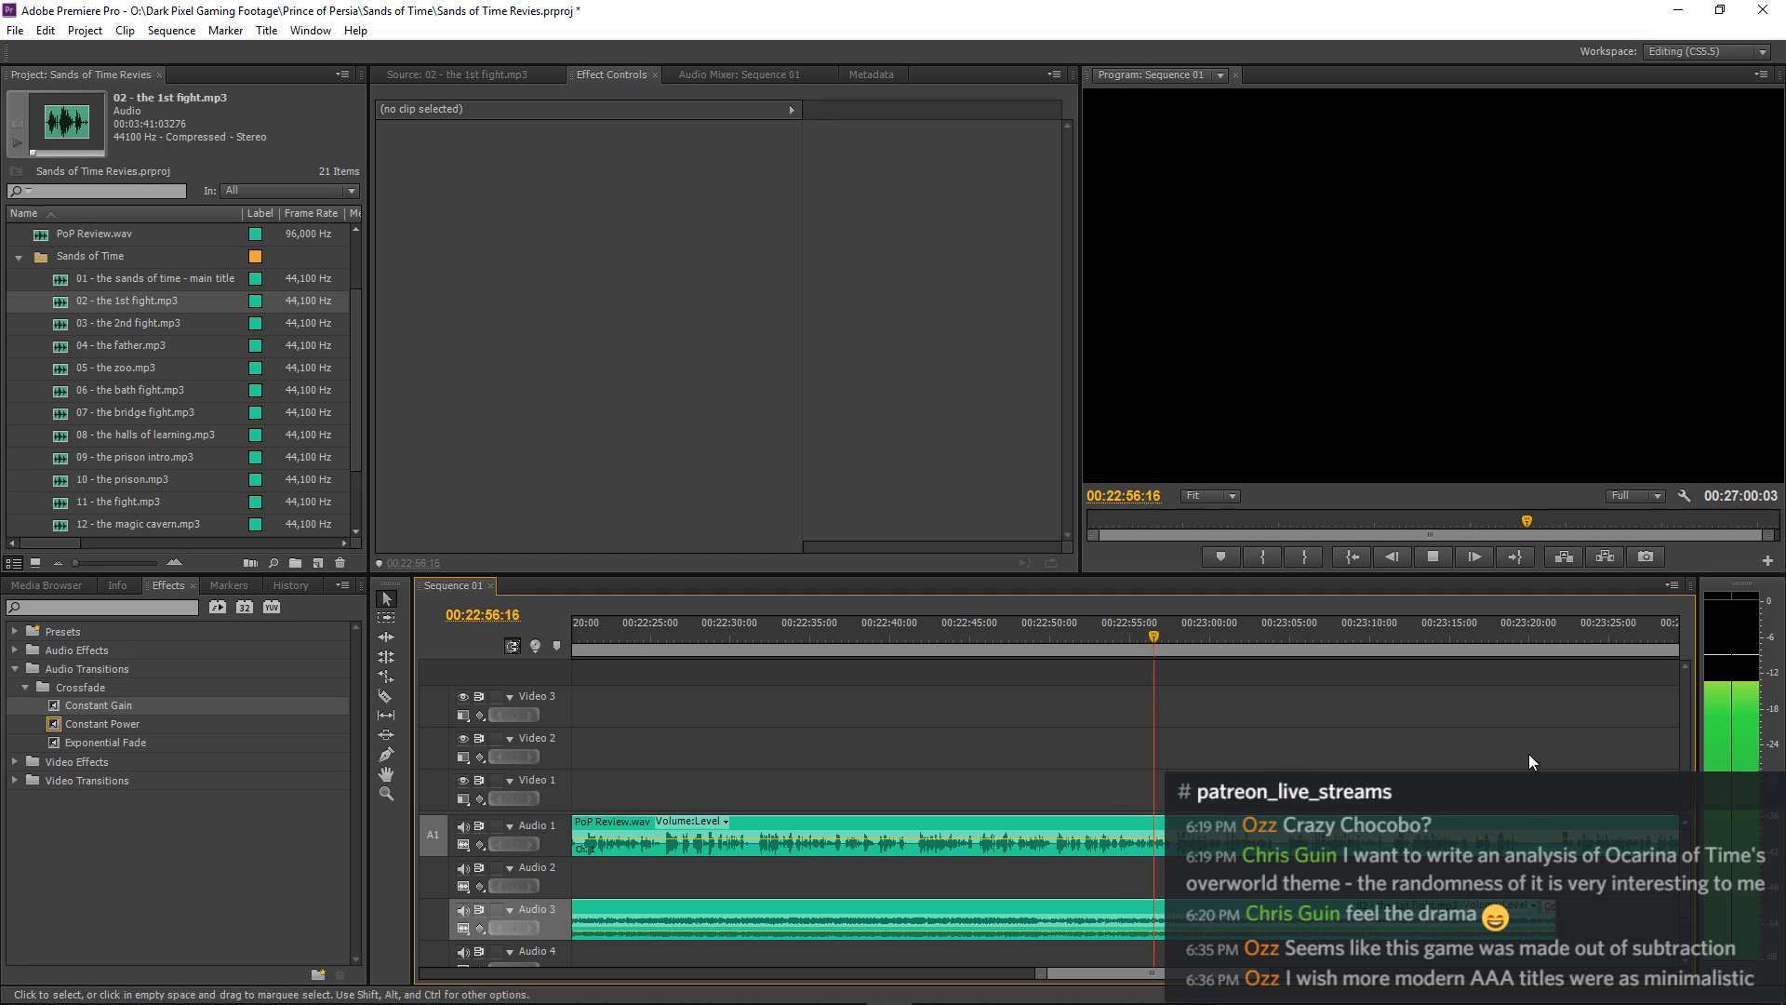
pyautogui.press('-')
pyautogui.press('-')
pyautogui.press('-')
pyautogui.press('-')
pyautogui.press('-')
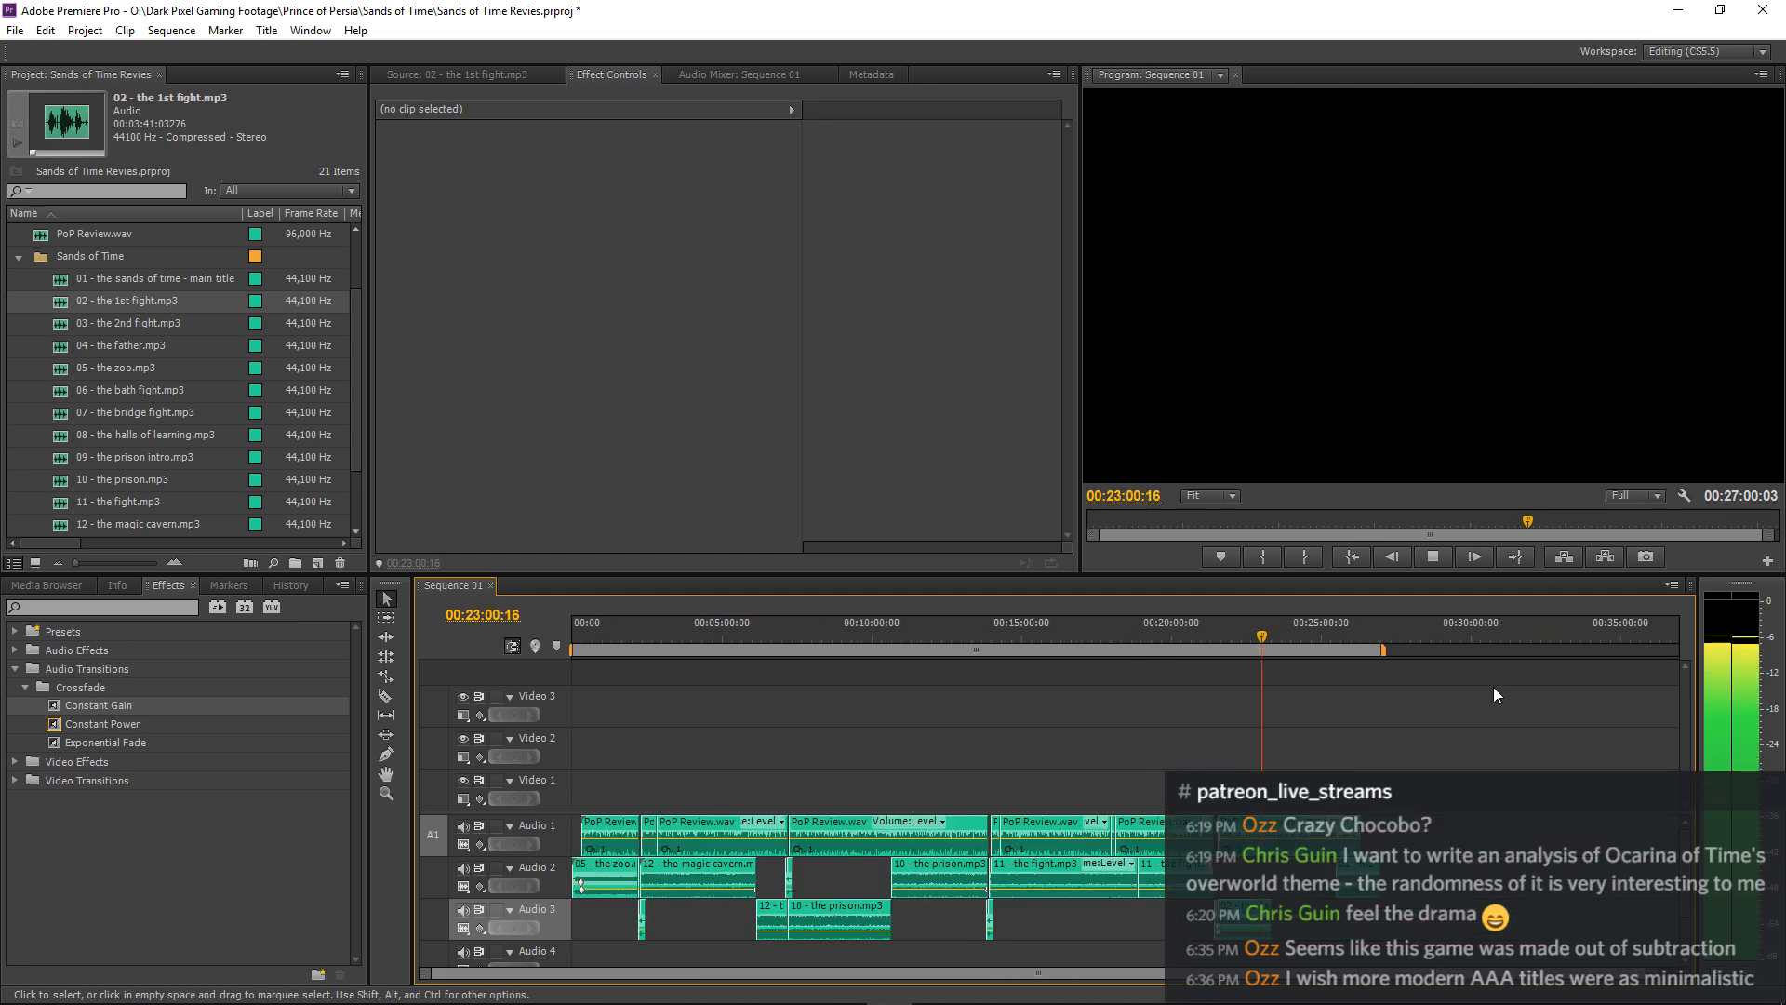
# Adjust the length of the Constant Gain fade at the end of "02 - the 1st fight.mp3" on Audio 3.
pyautogui.press('=')
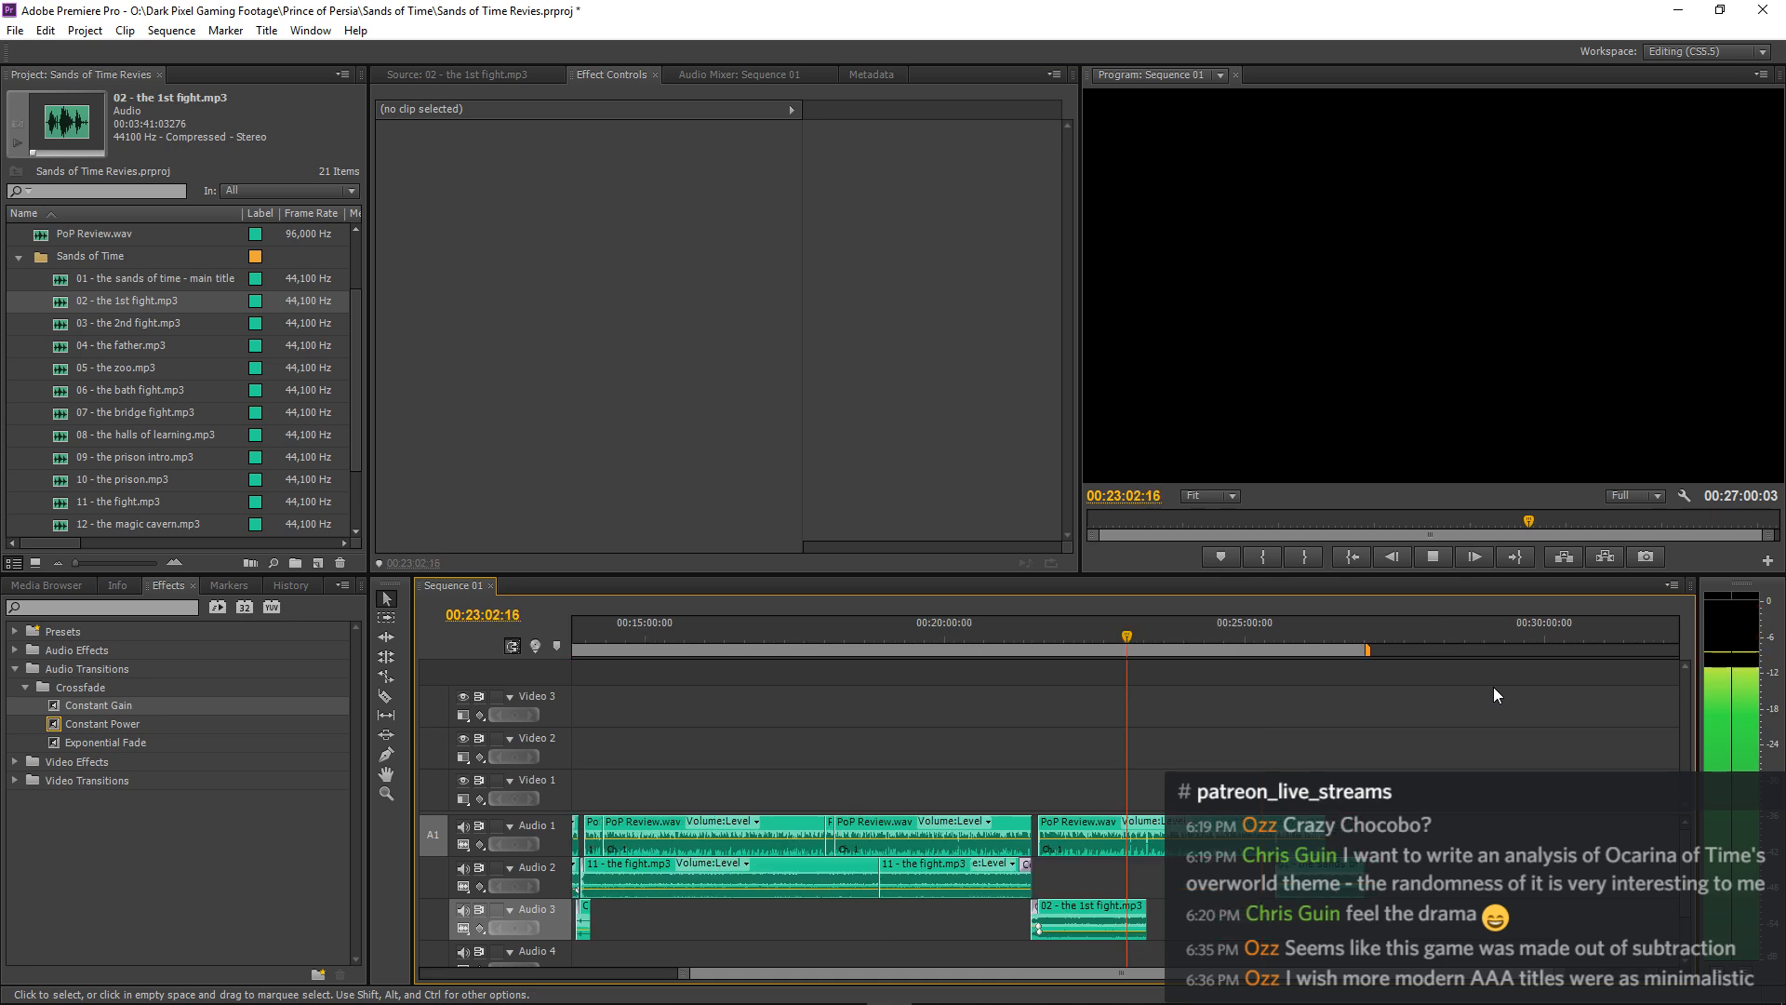
pyautogui.press('=')
pyautogui.press('=')
pyautogui.press('=')
pyautogui.press('=')
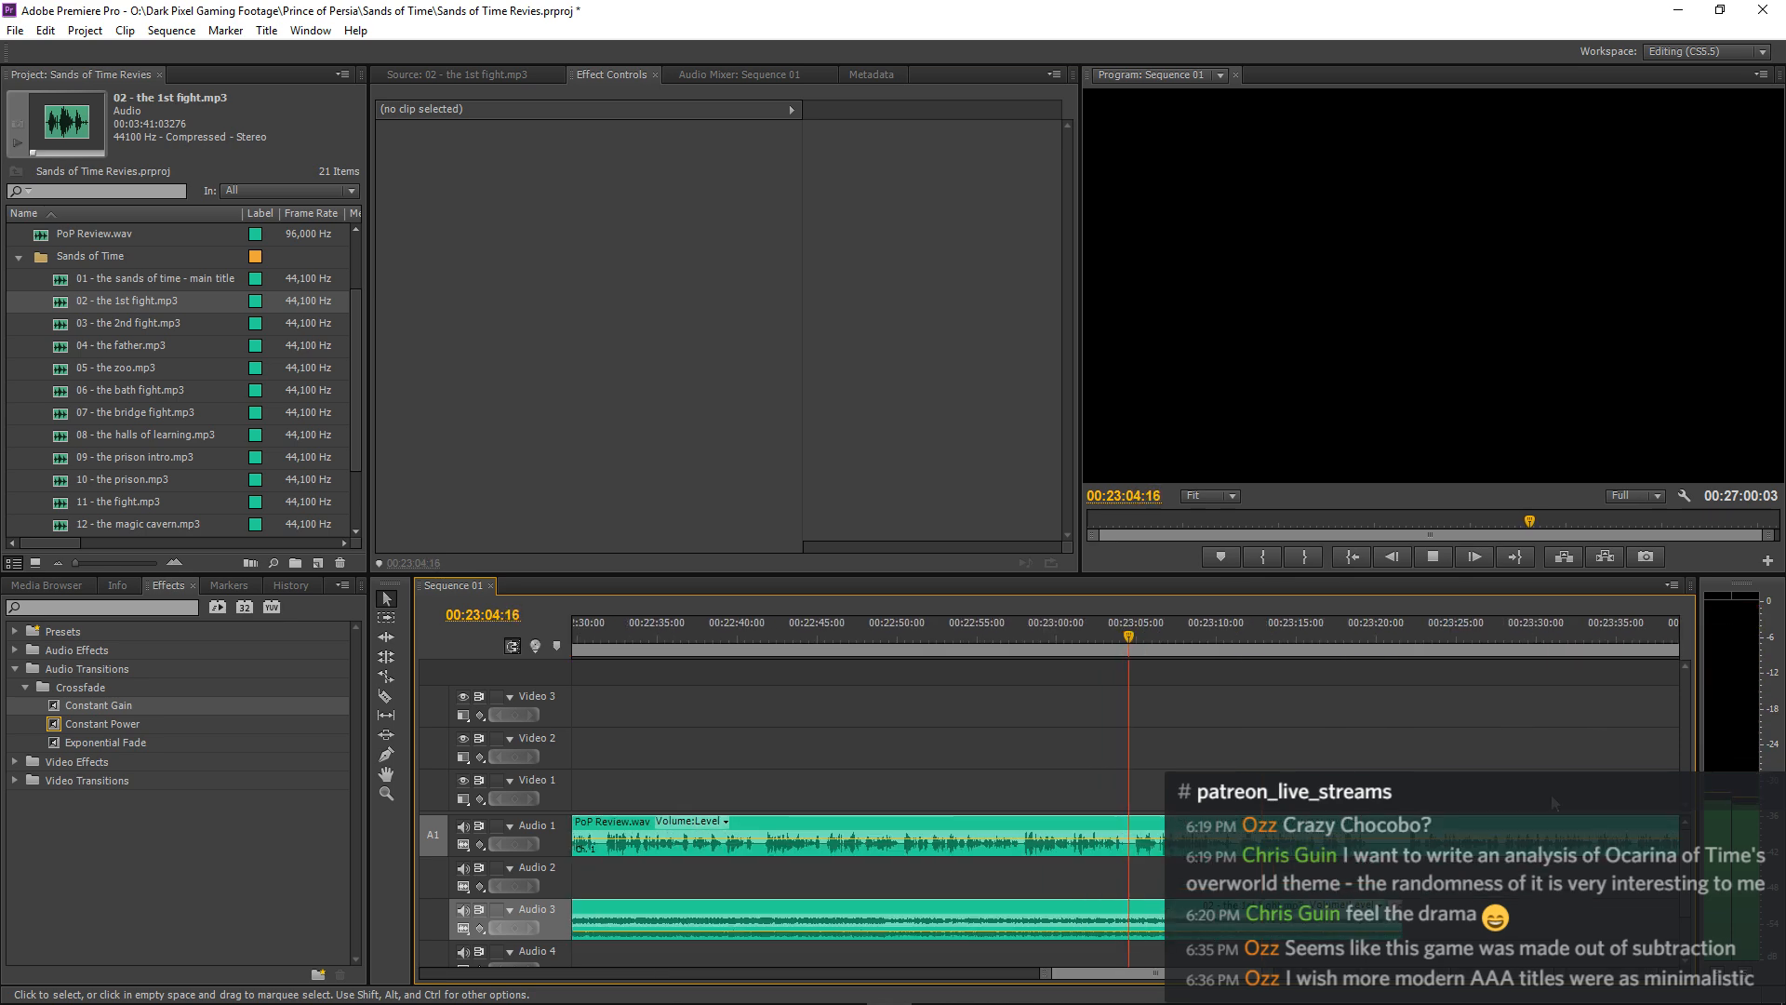
pyautogui.press('=')
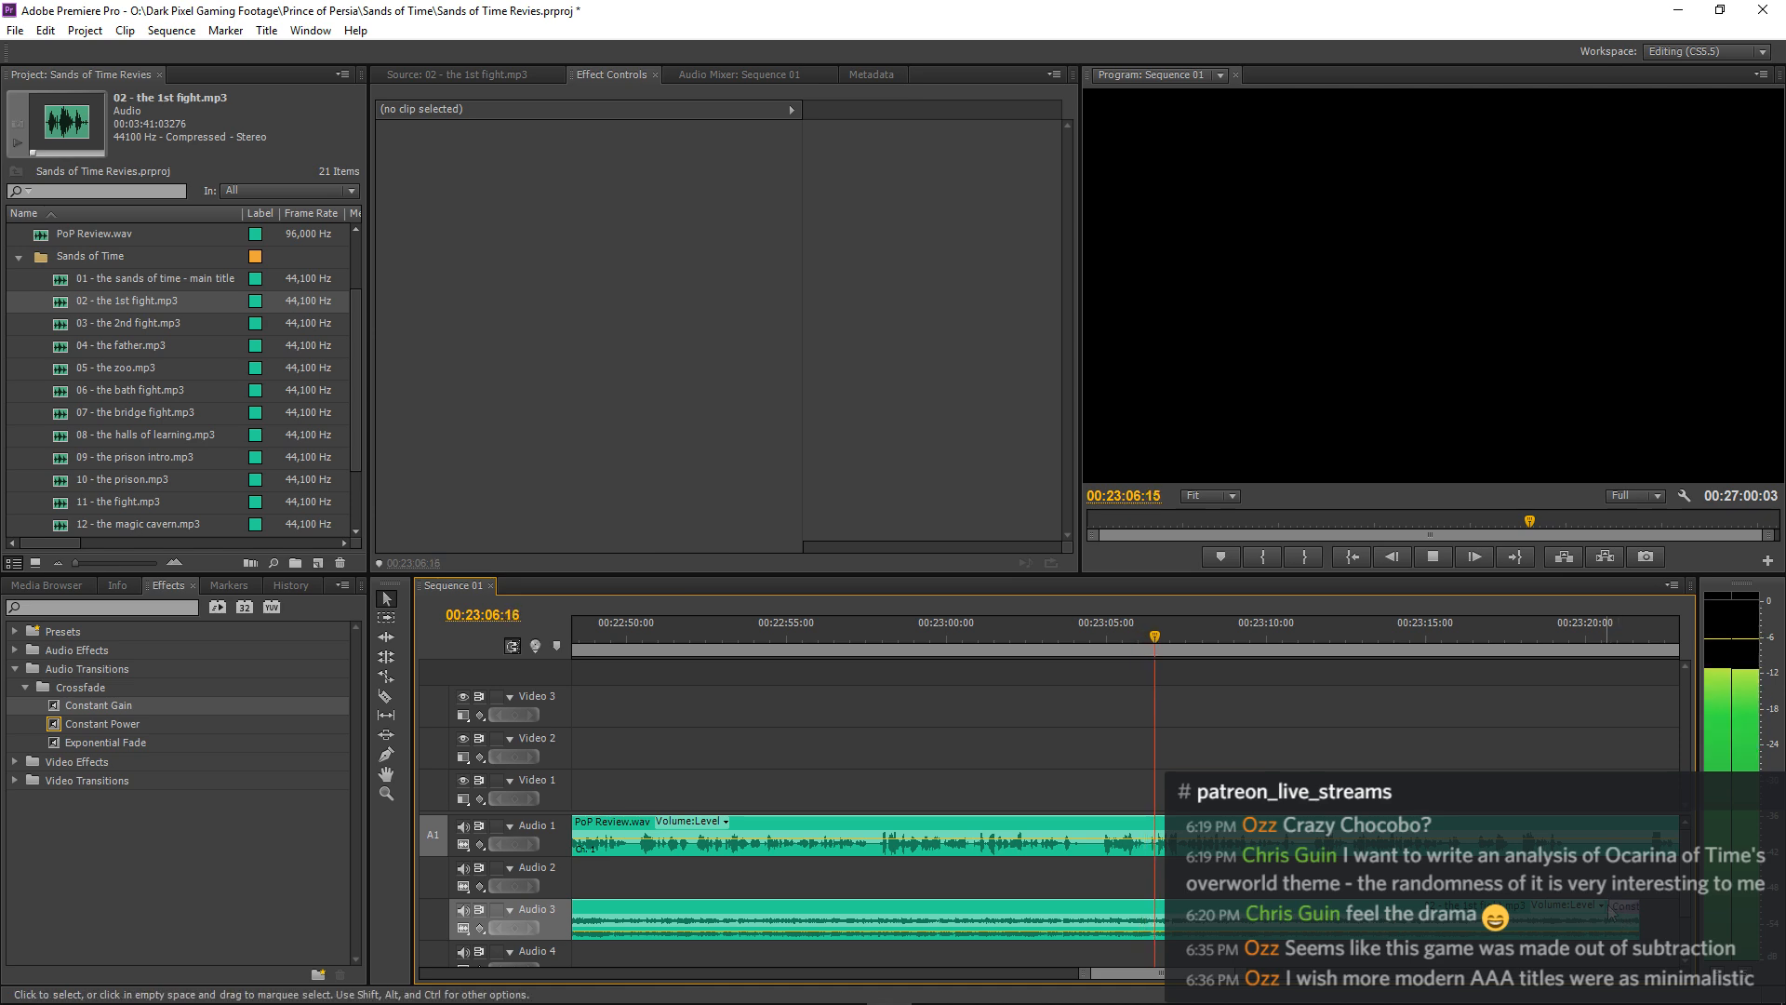
pyautogui.moveTo(1552, 906); pyautogui.dragTo(1309, 905)
pyautogui.moveTo(1637, 919); pyautogui.dragTo(1623, 920)
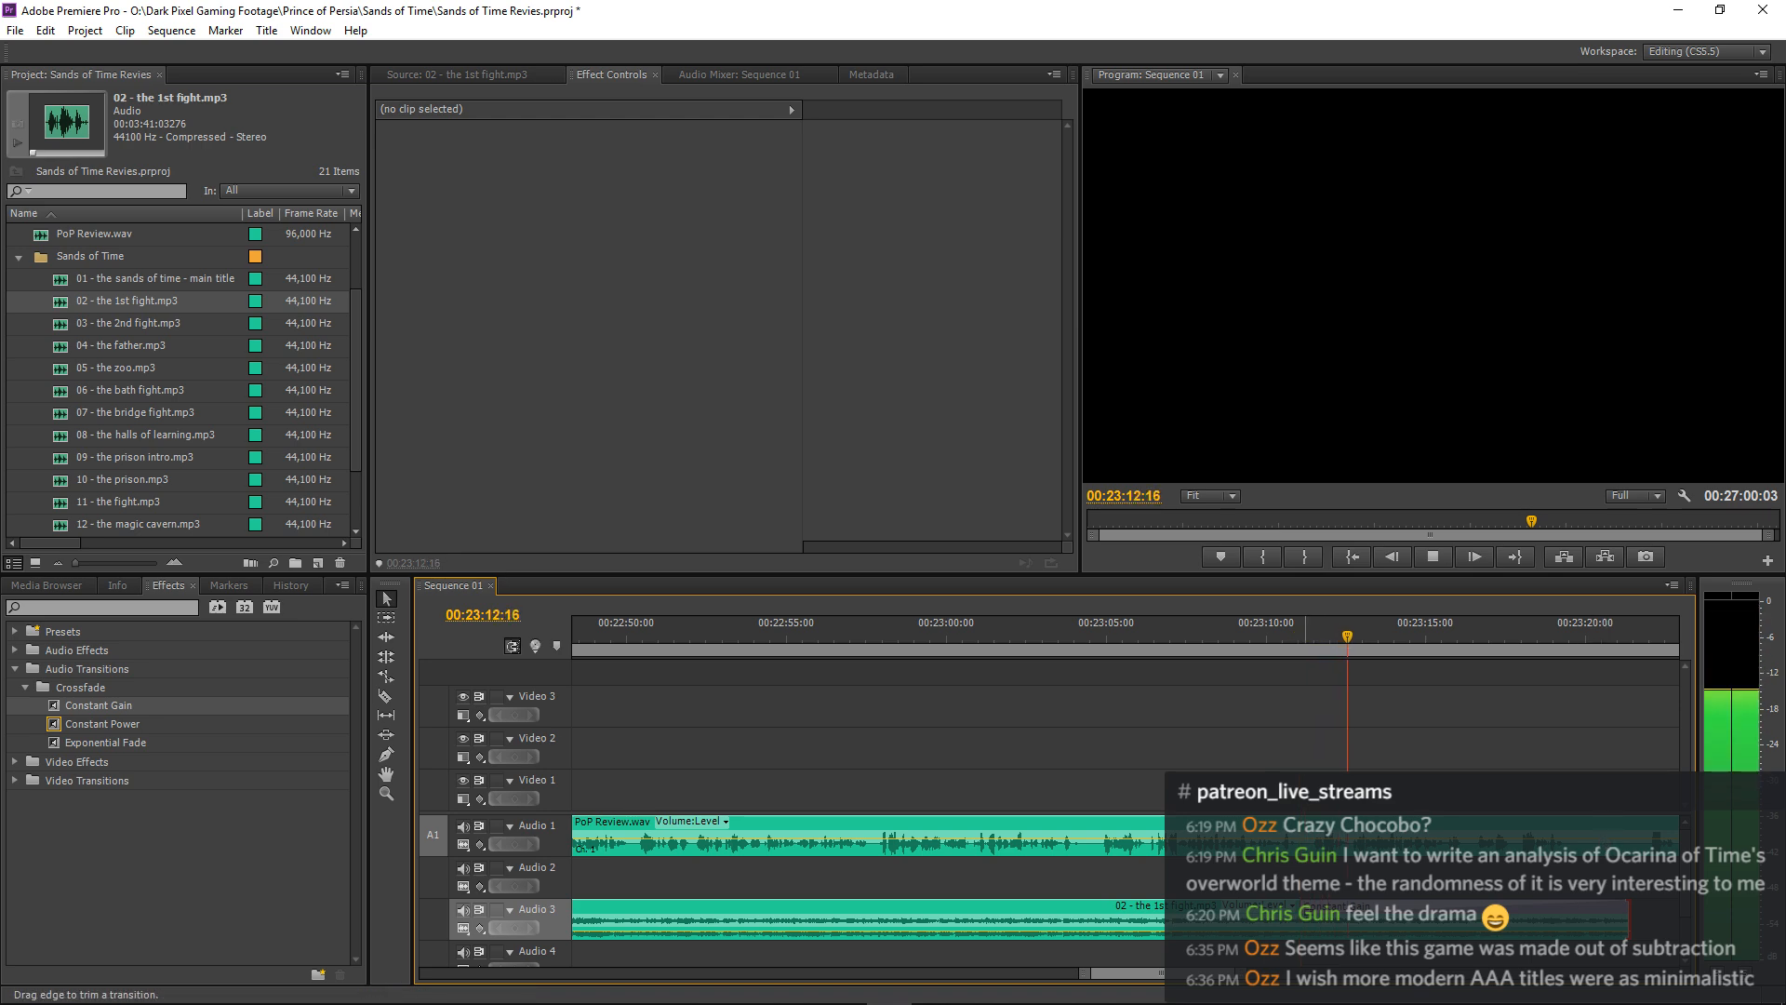
pyautogui.moveTo(1305, 908); pyautogui.dragTo(1605, 919)
# Extend the end of the "02 - the 1st fight.mp3" clip on Audio 3 to about 00:24:14.
pyautogui.press('-')
pyautogui.press('-')
pyautogui.press('-')
pyautogui.press('-')
pyautogui.press('=')
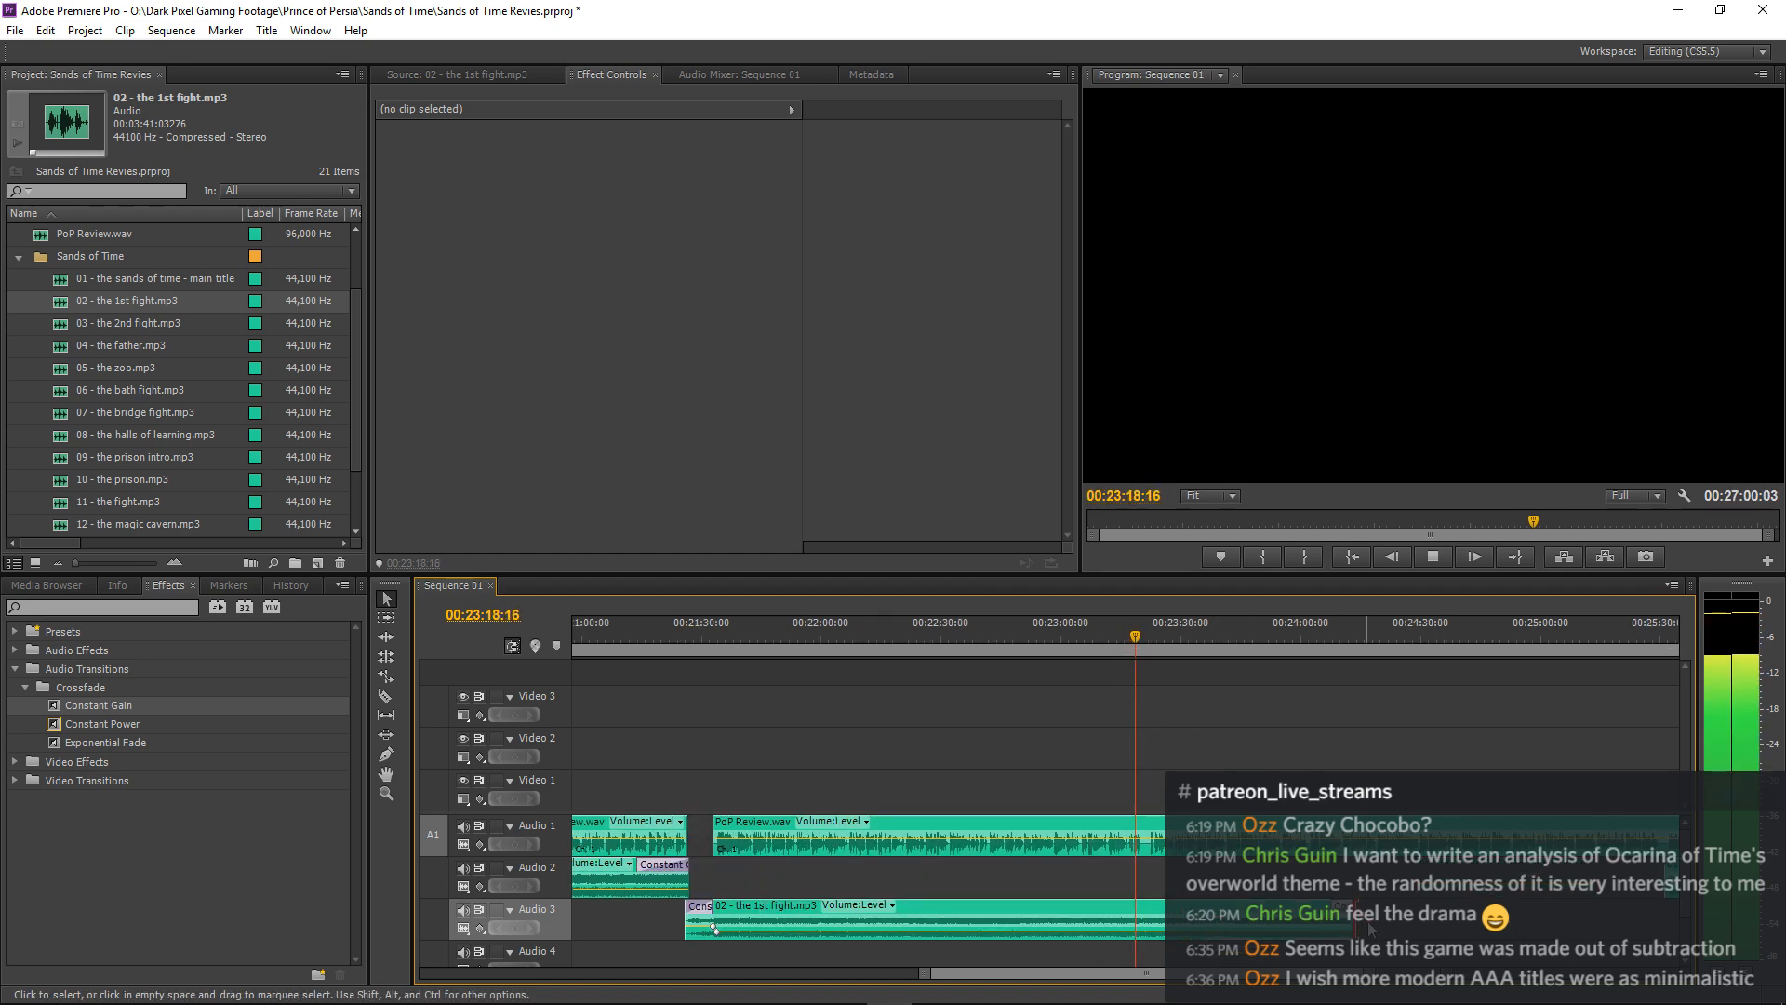
pyautogui.press('=')
# Stop playback at 00:23:19:22 and split both the Audio 3 music and the Audio 1 narration there with the Razor tool.
pyautogui.press('space')
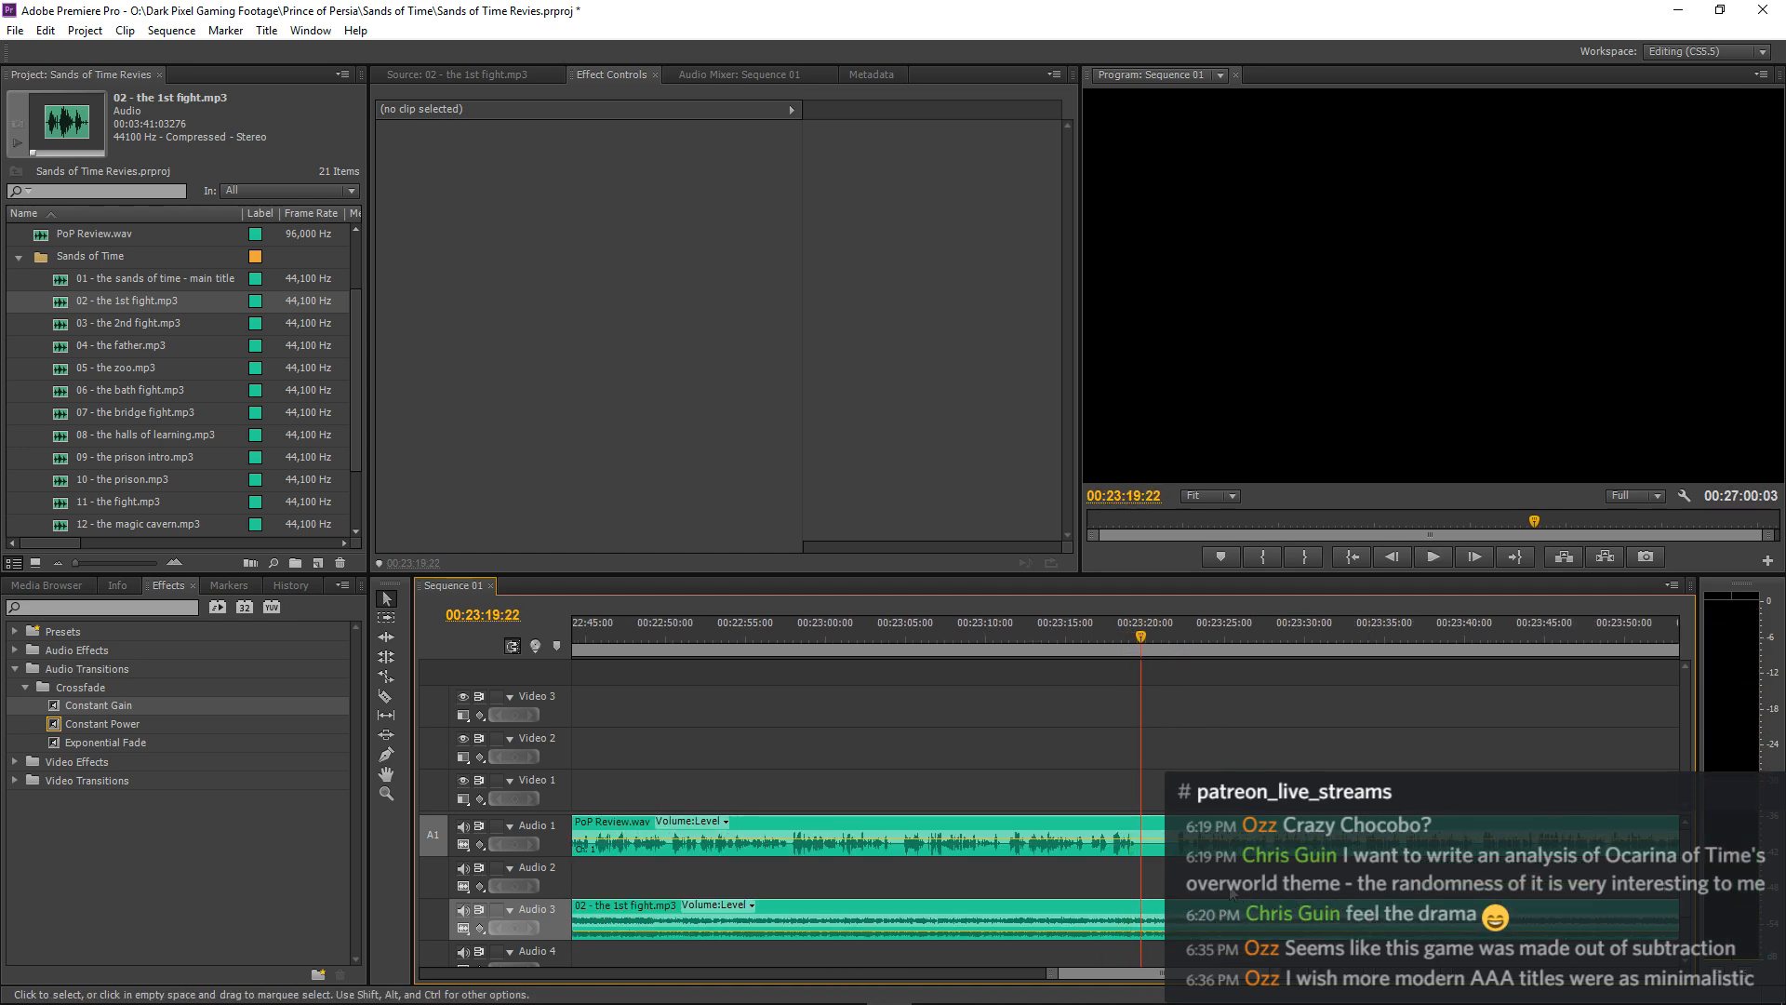
pyautogui.press('c')
pyautogui.click(1143, 918)
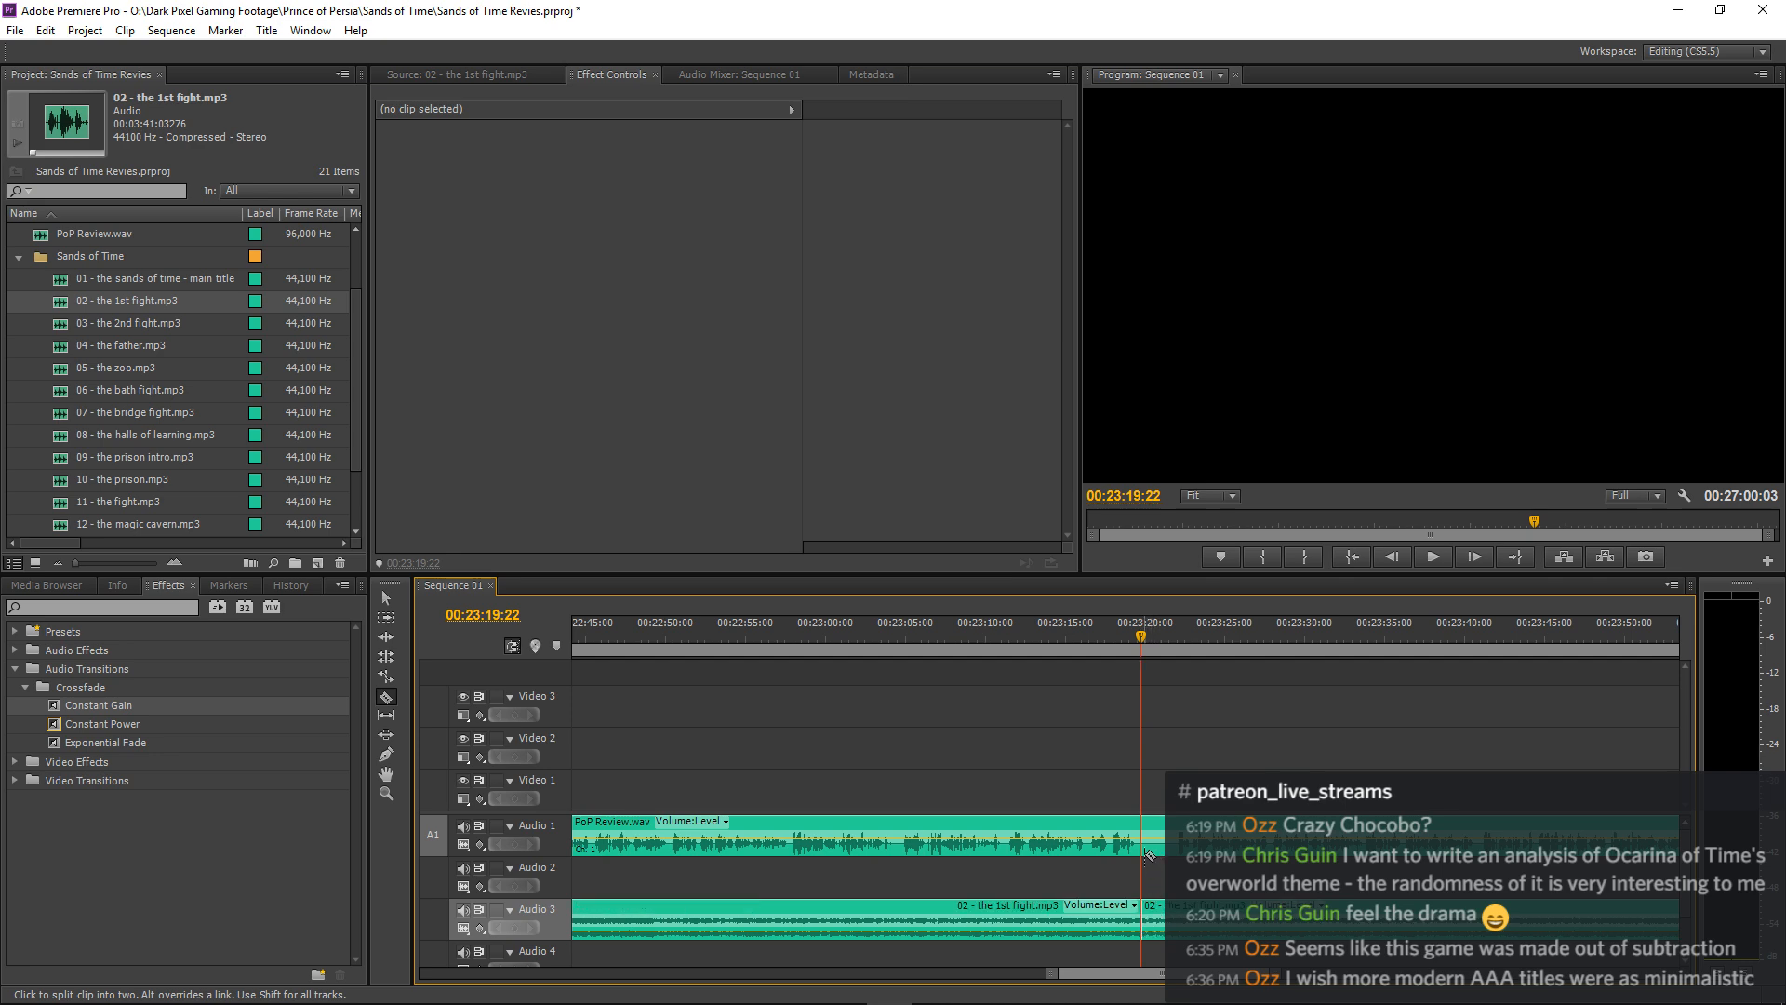
pyautogui.click(1148, 851)
pyautogui.press('v')
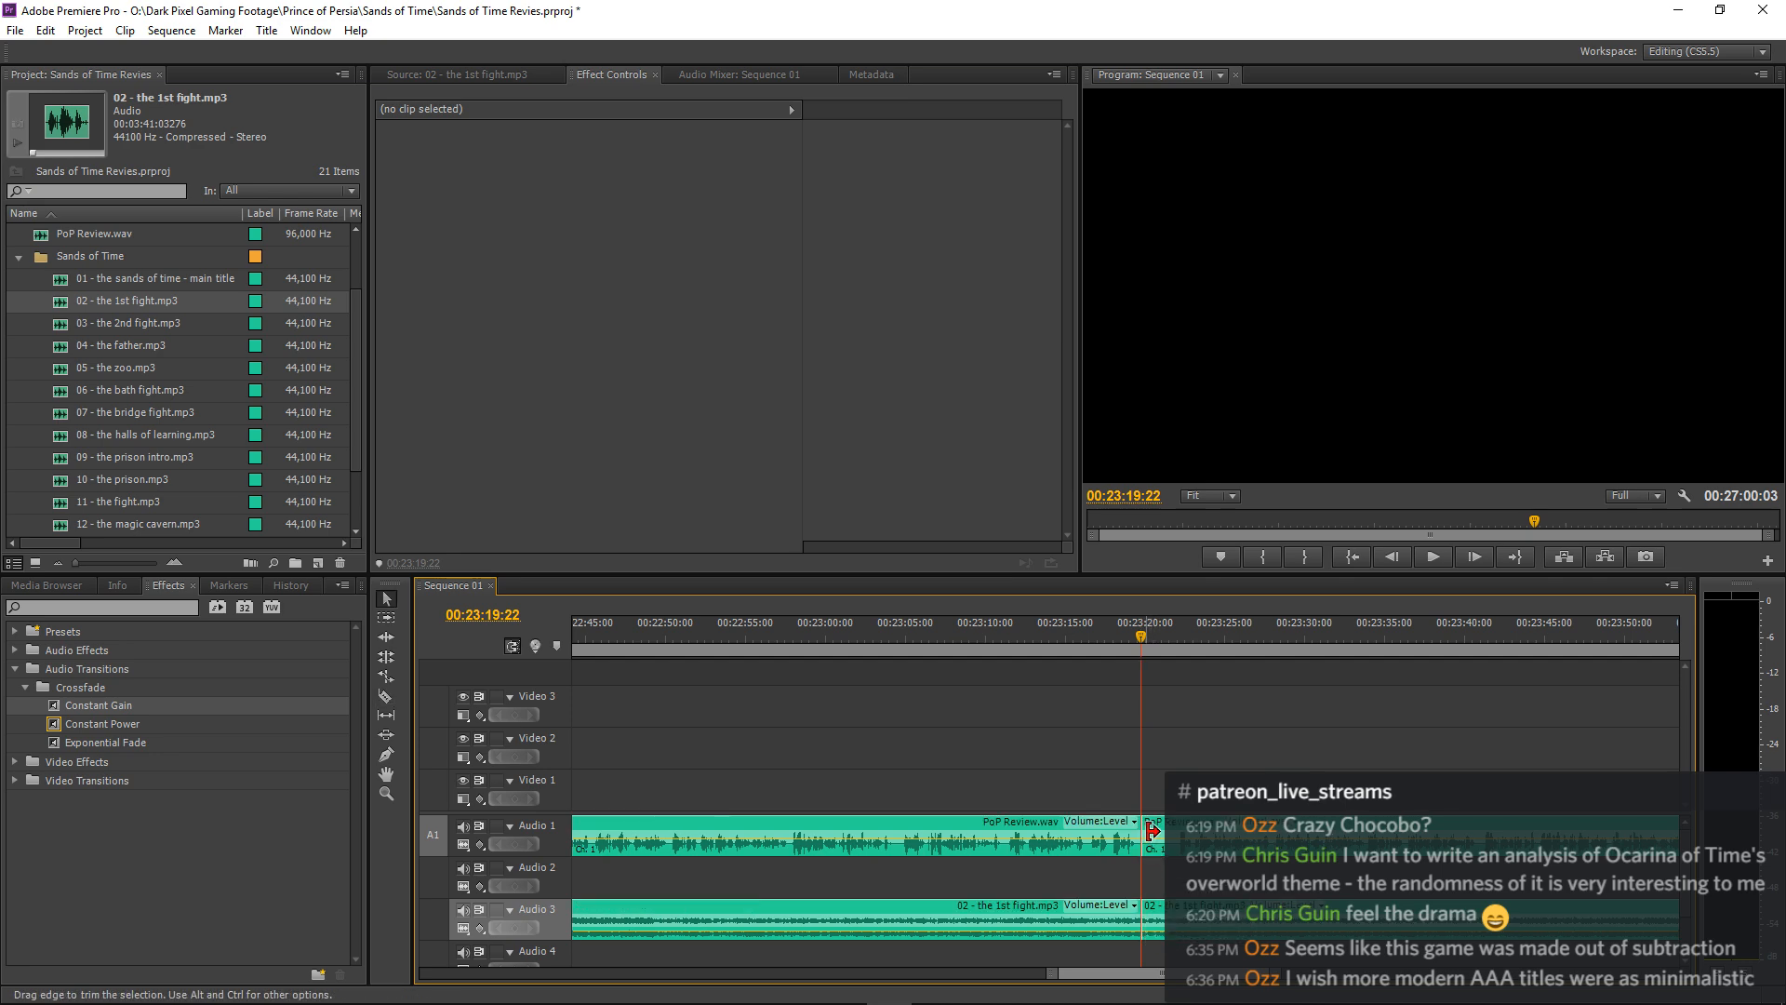
# Trim the start of the narration clip after the cut to about 00:23:21 and move the second music clip to start with it.
pyautogui.moveTo(1152, 831); pyautogui.dragTo(1181, 831)
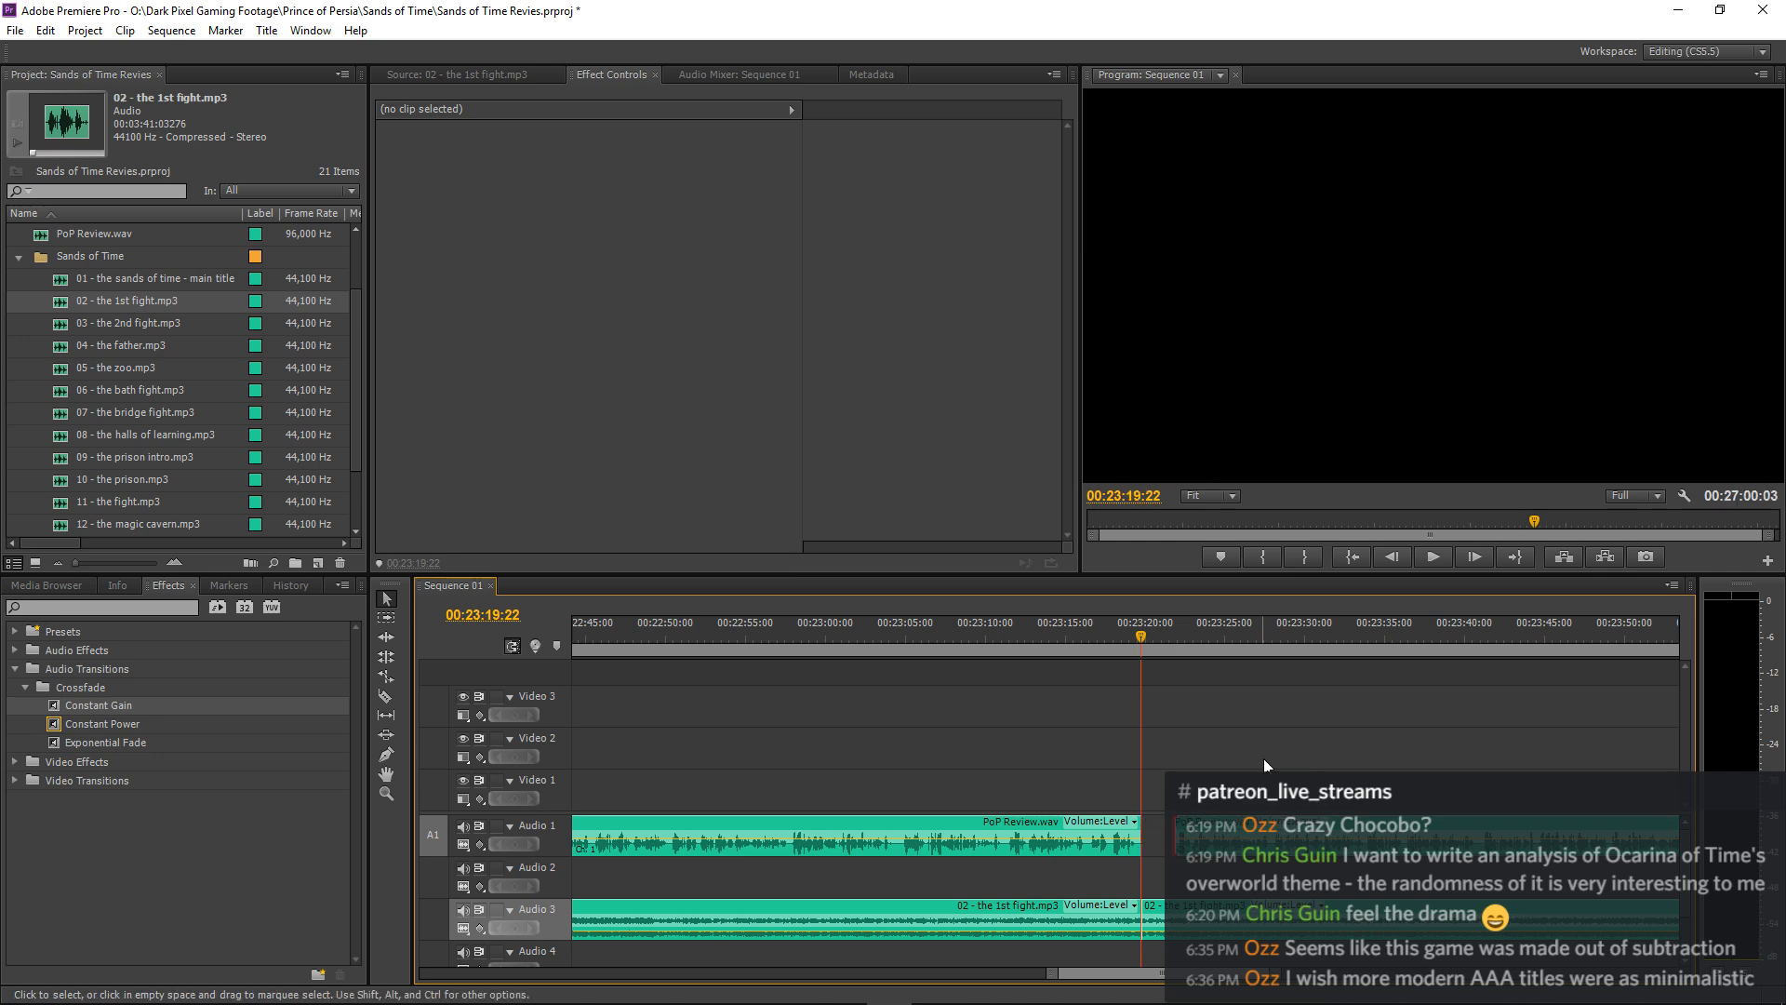
pyautogui.press('space')
pyautogui.press('space')
pyautogui.moveTo(1170, 907); pyautogui.dragTo(1201, 912)
pyautogui.press('space')
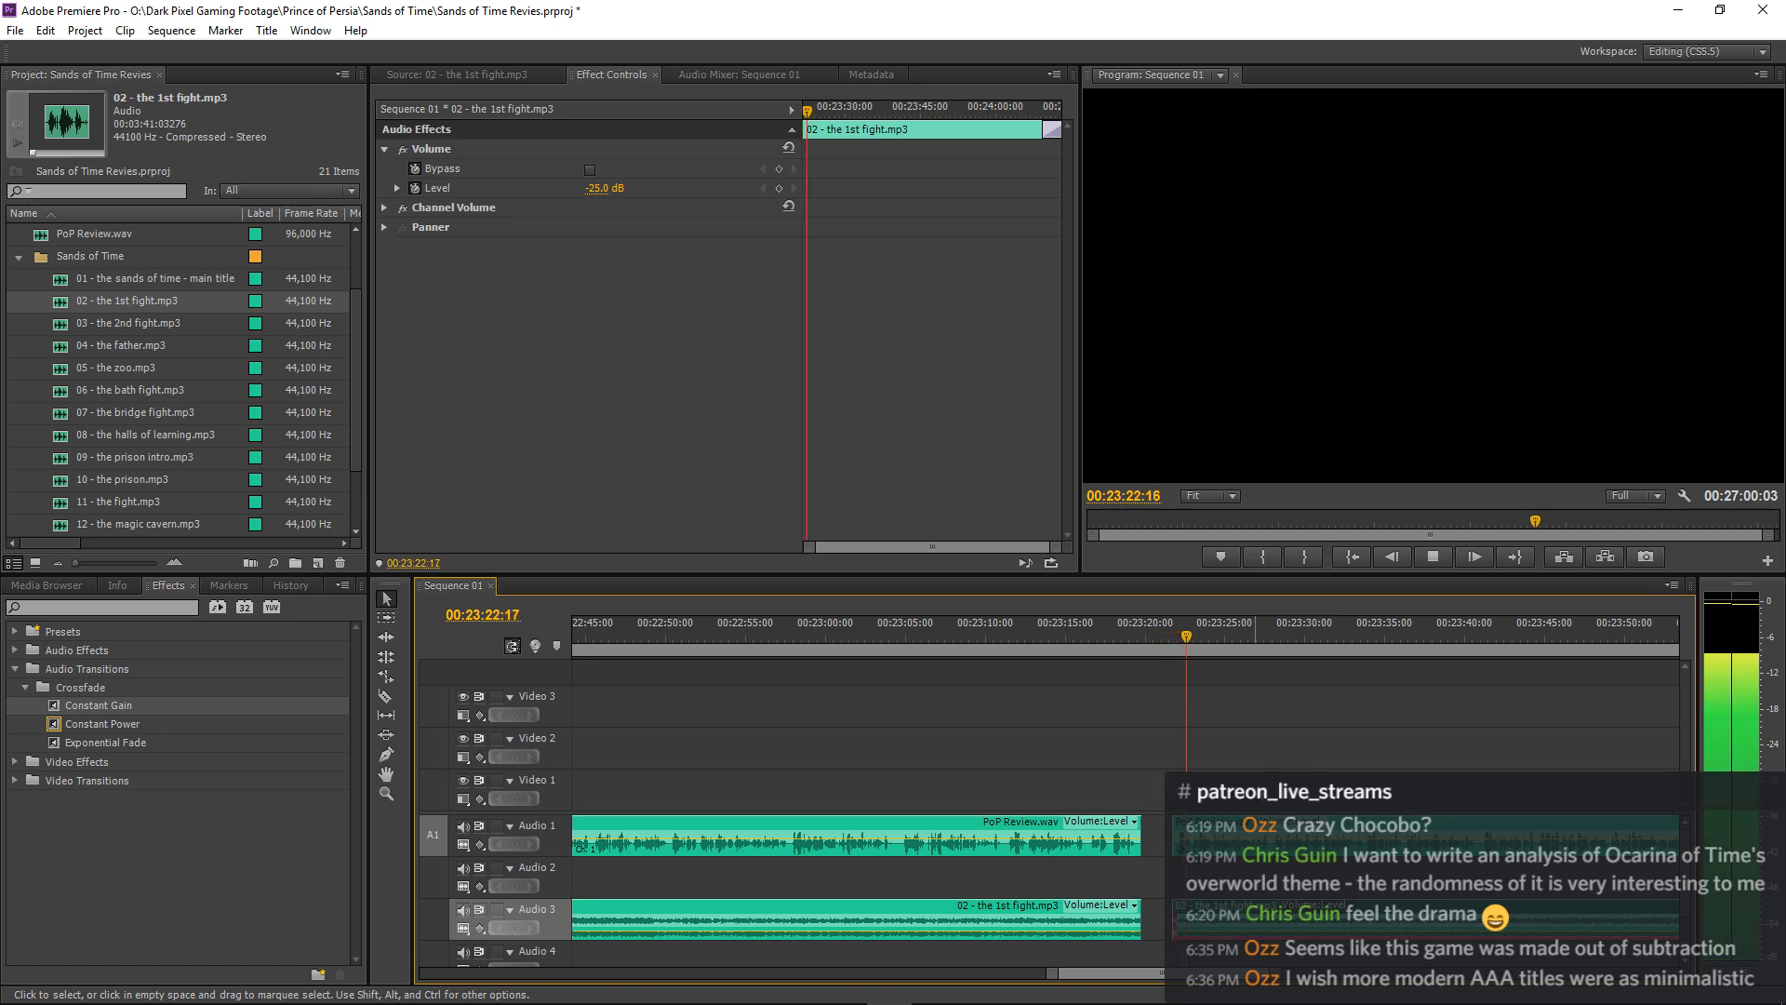
# Add an 11-frame Constant Gain fade to the start of the second "02 - the 1st fight.mp3" clip and play back the gap.
pyautogui.press('=')
pyautogui.press('=')
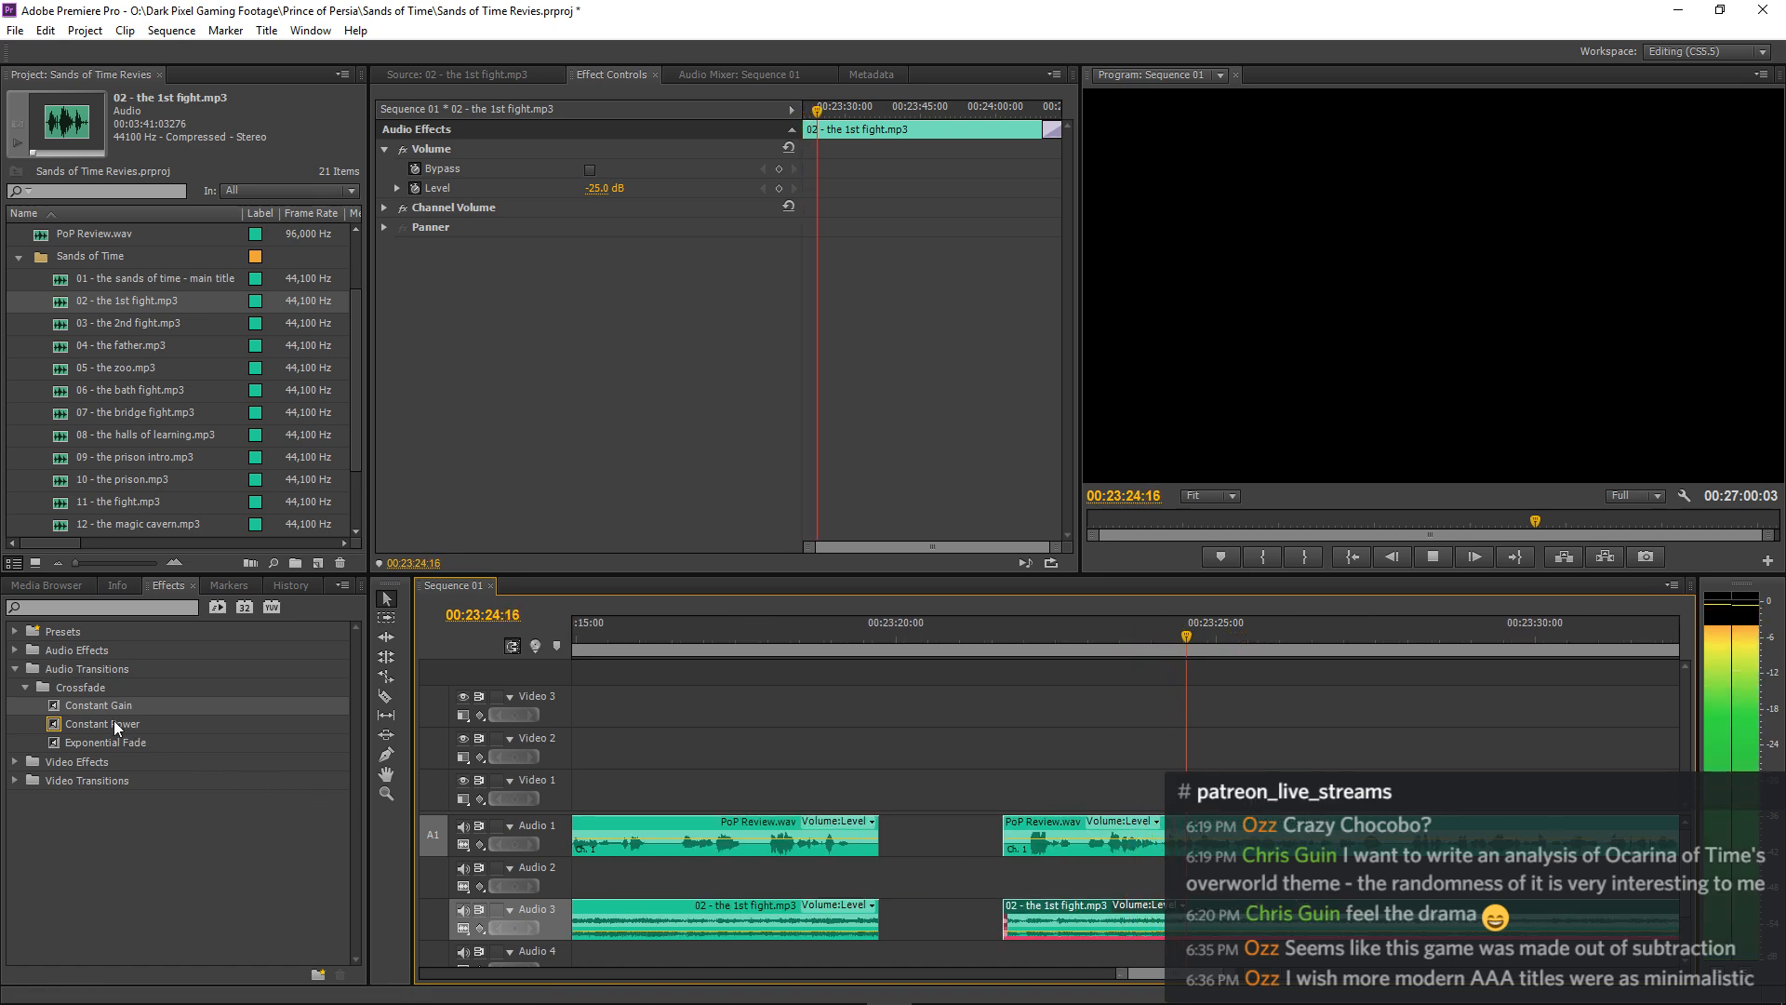
pyautogui.moveTo(59, 705); pyautogui.dragTo(1012, 908)
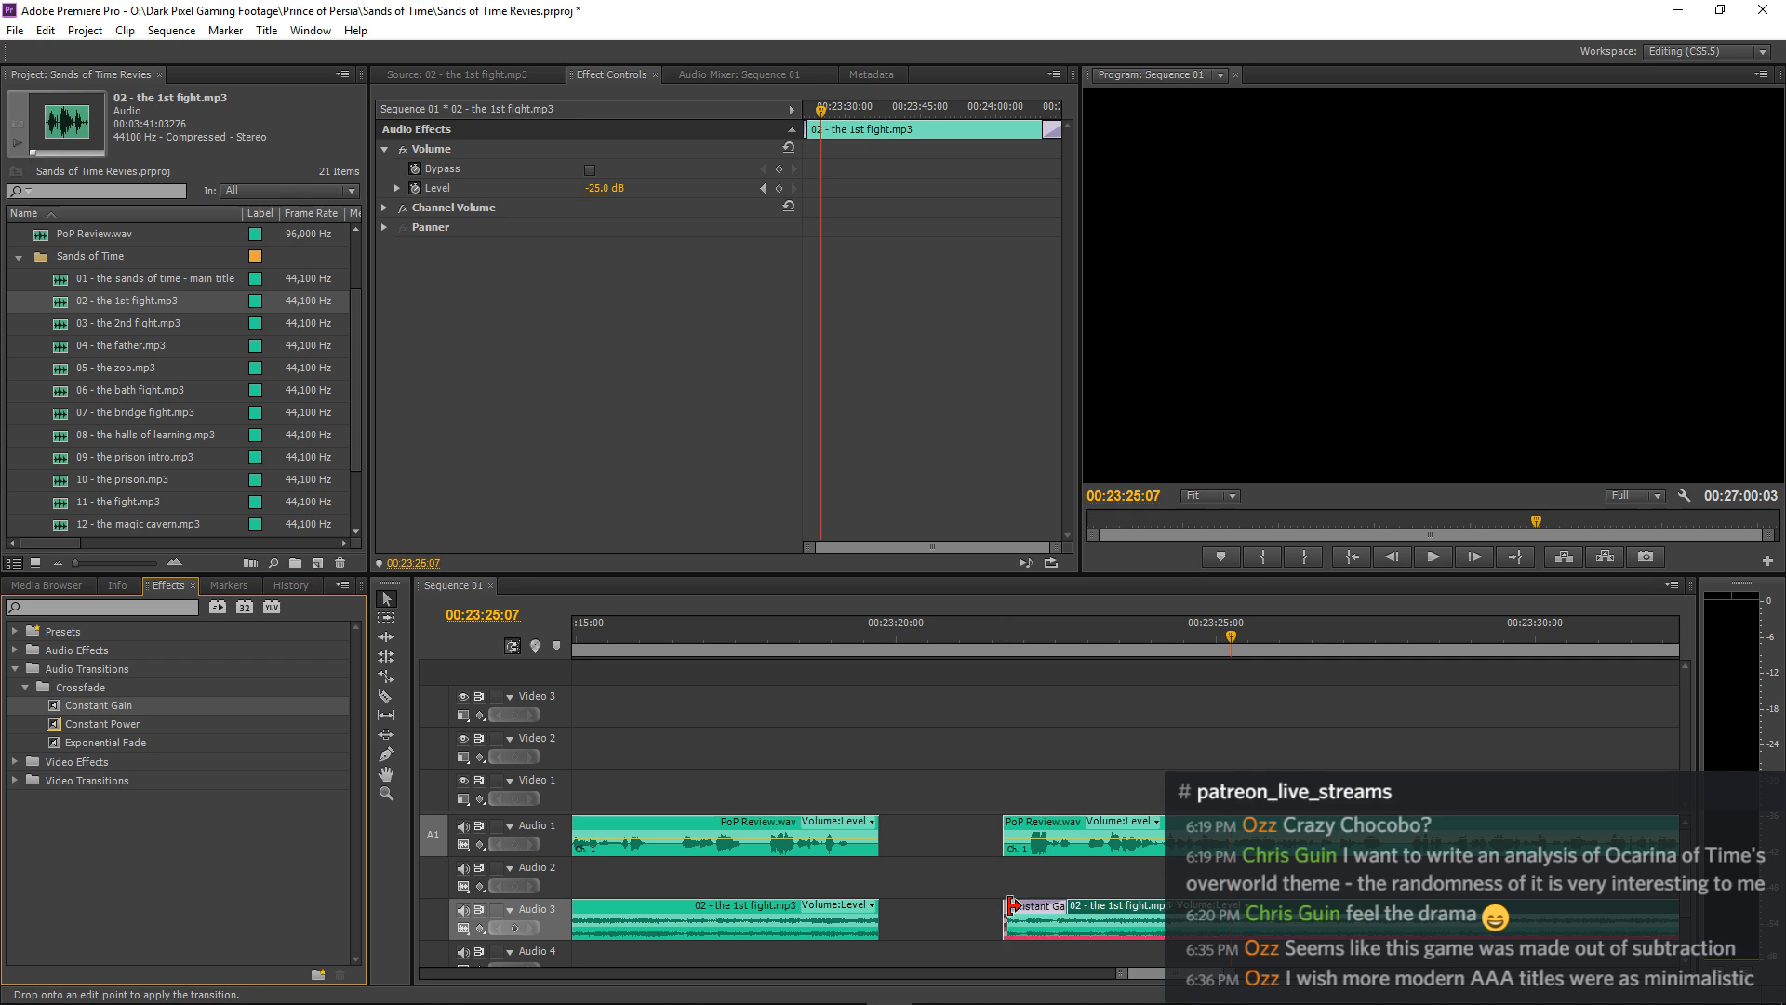
pyautogui.click(1013, 906)
pyautogui.click(750, 629)
pyautogui.press('space')
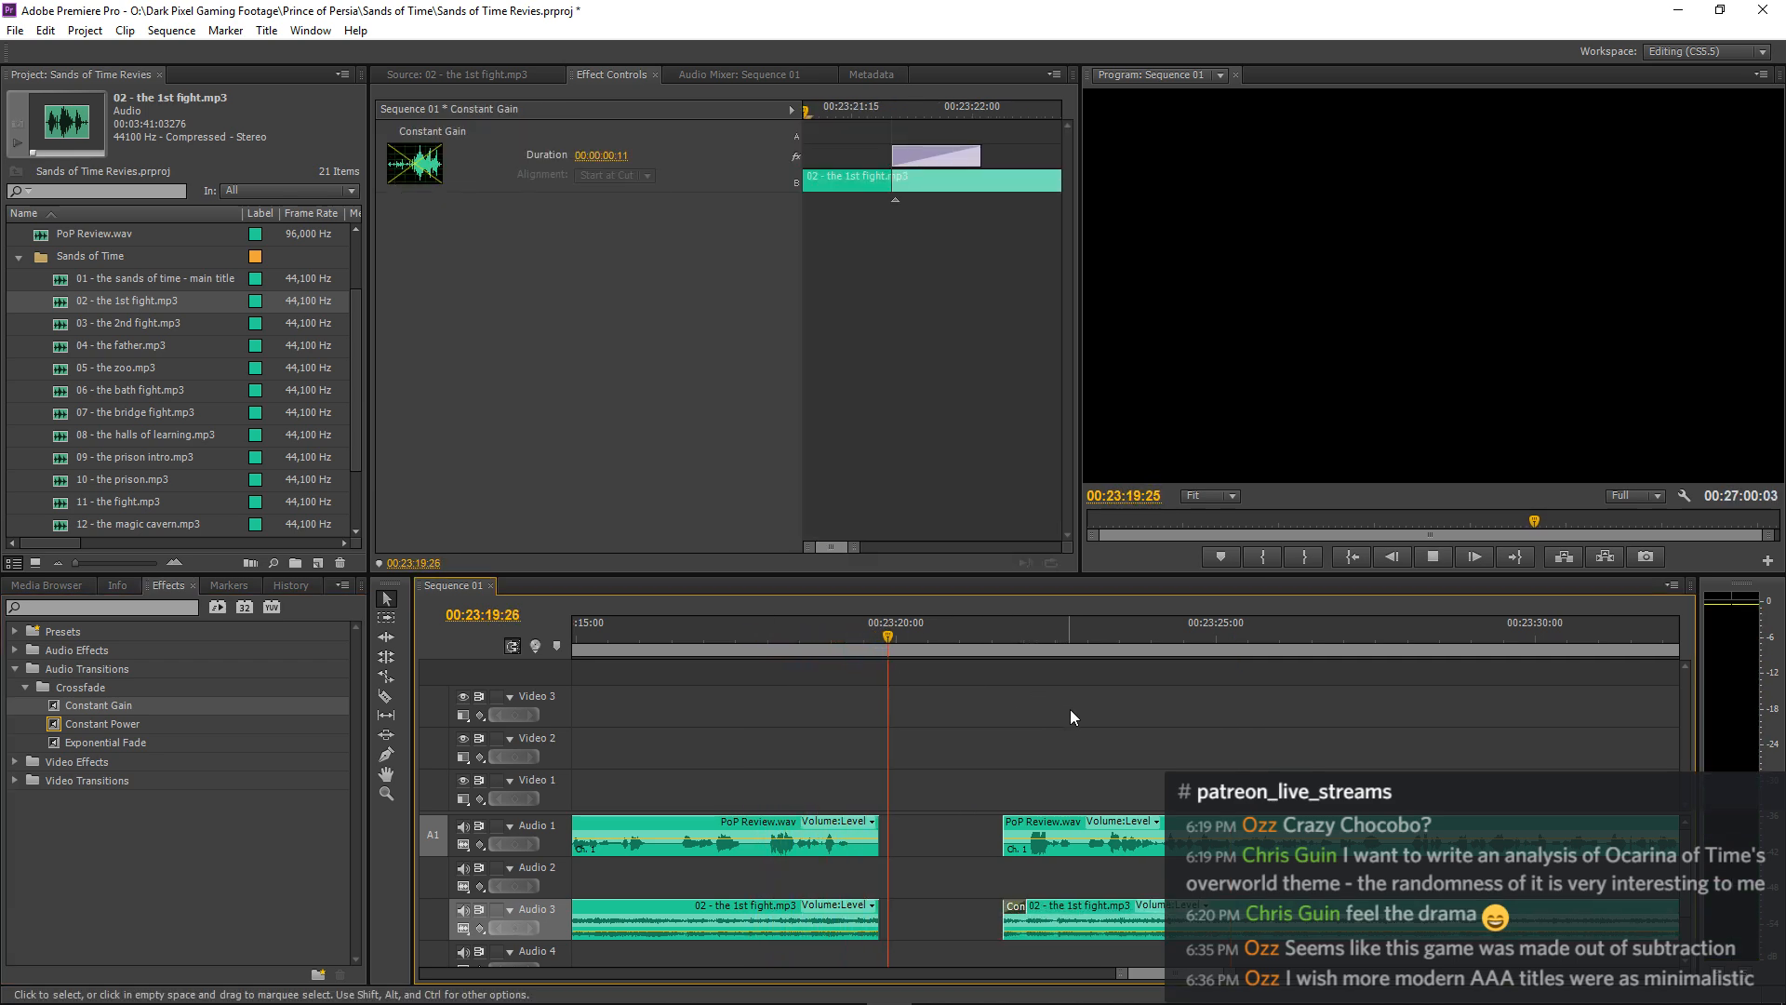
pyautogui.press('space')
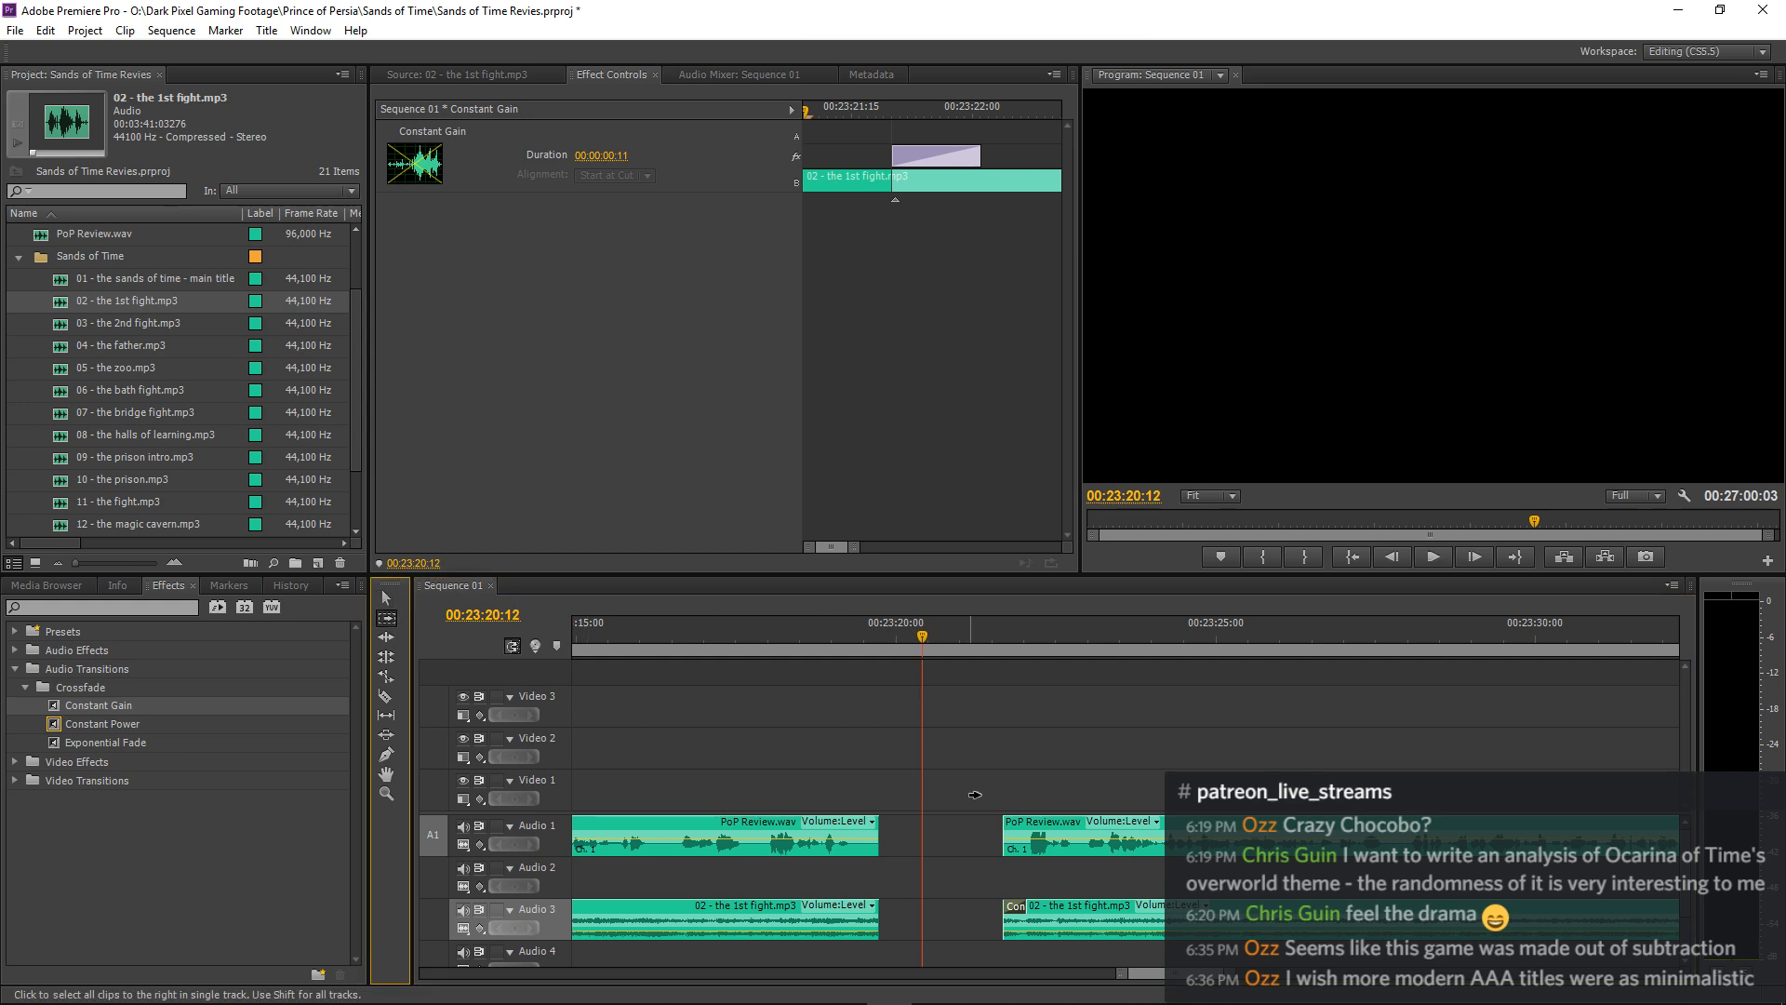
# Shift all narration and music clips after the gap about 1.5 seconds later and listen to the pause.
pyautogui.click(1037, 823)
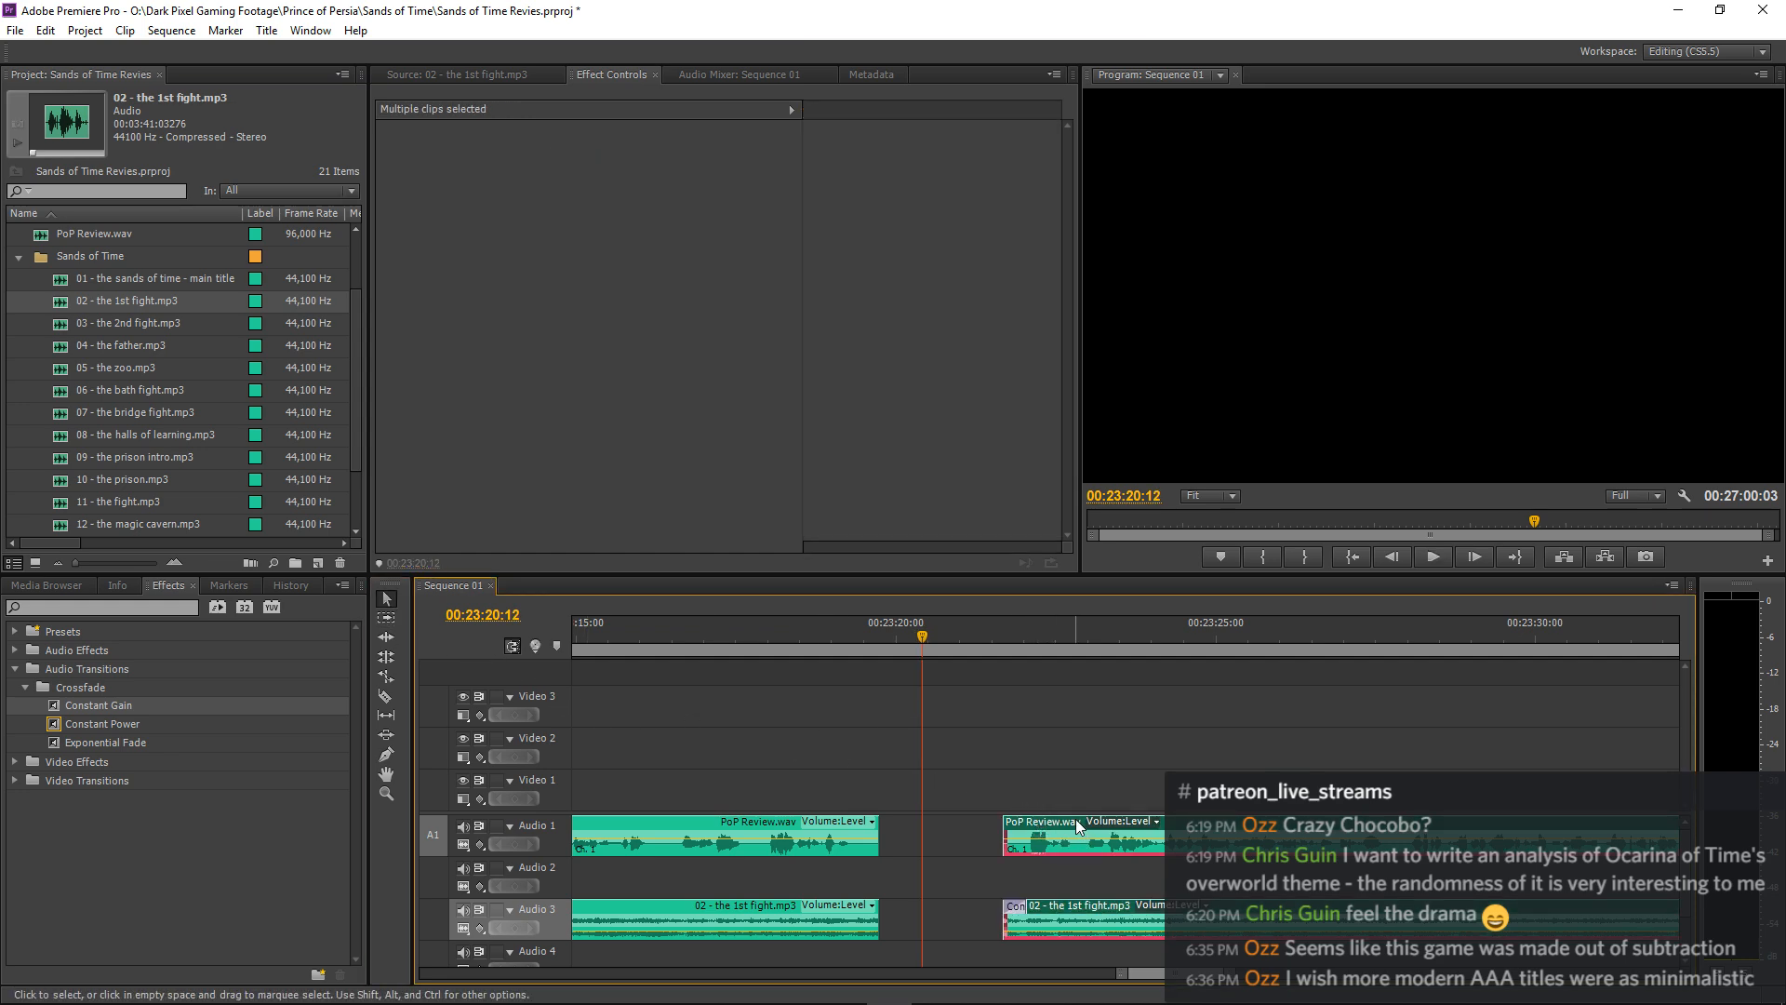
pyautogui.moveTo(1084, 847); pyautogui.dragTo(1181, 847)
pyautogui.click(735, 652)
pyautogui.press('space')
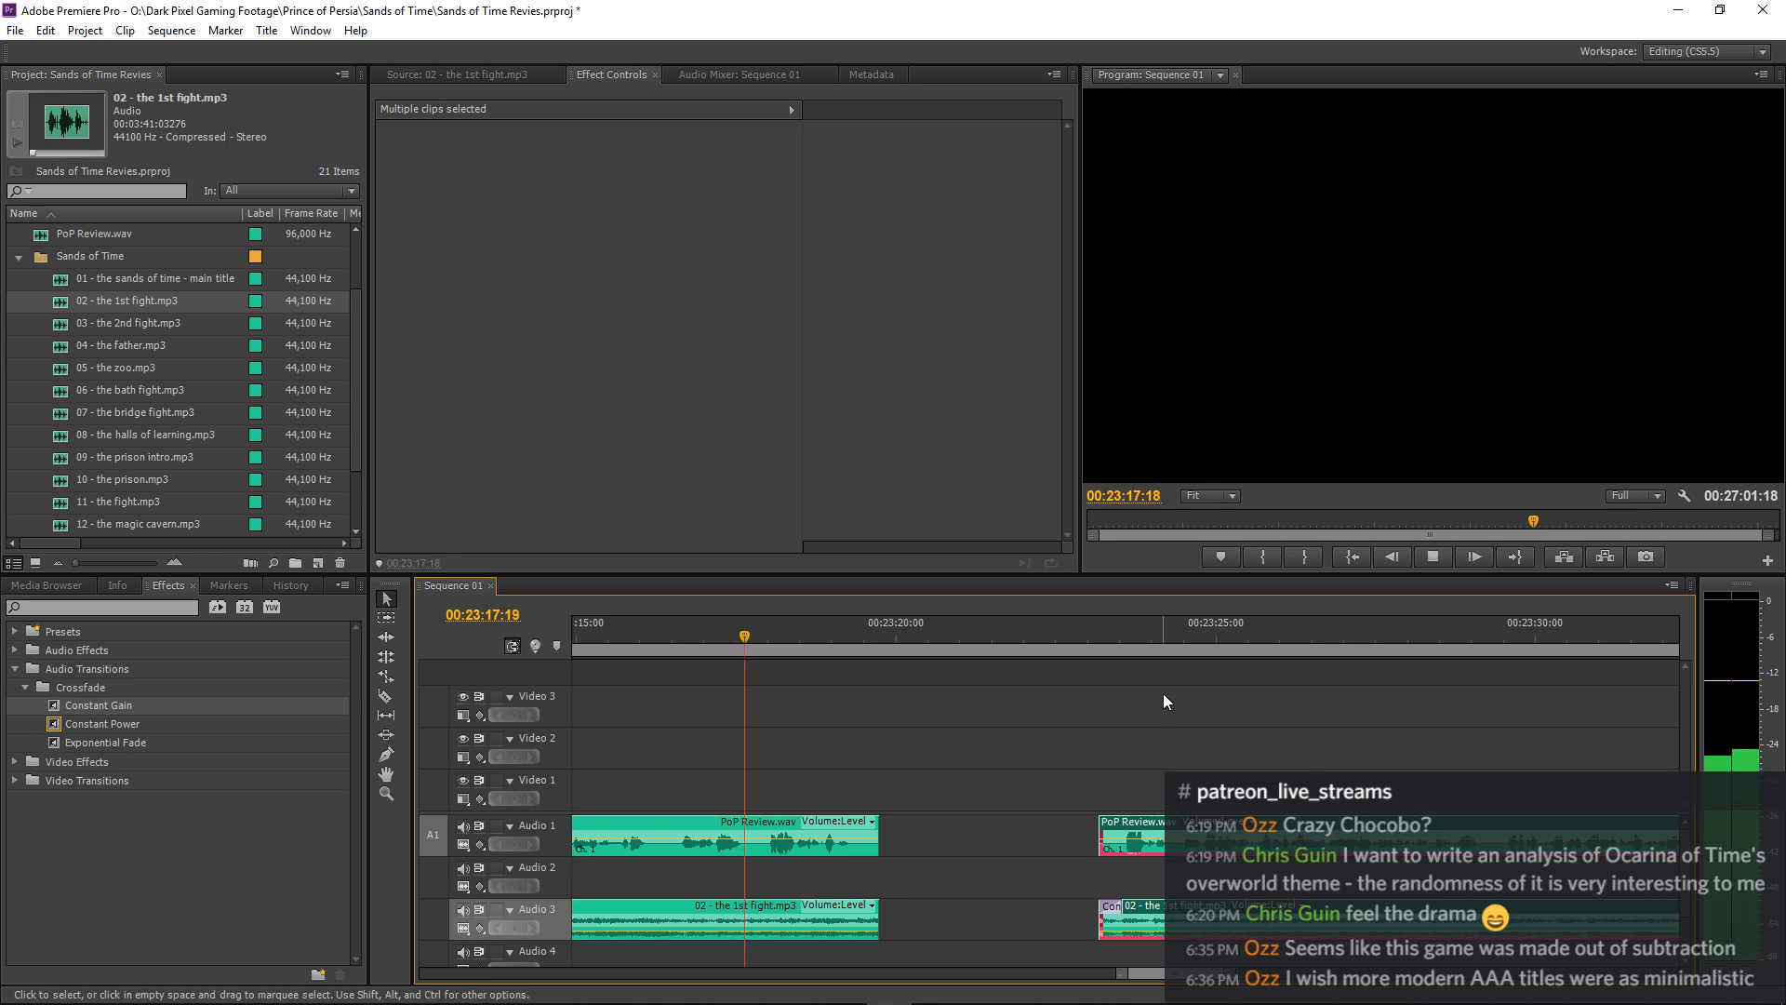
pyautogui.click(1164, 692)
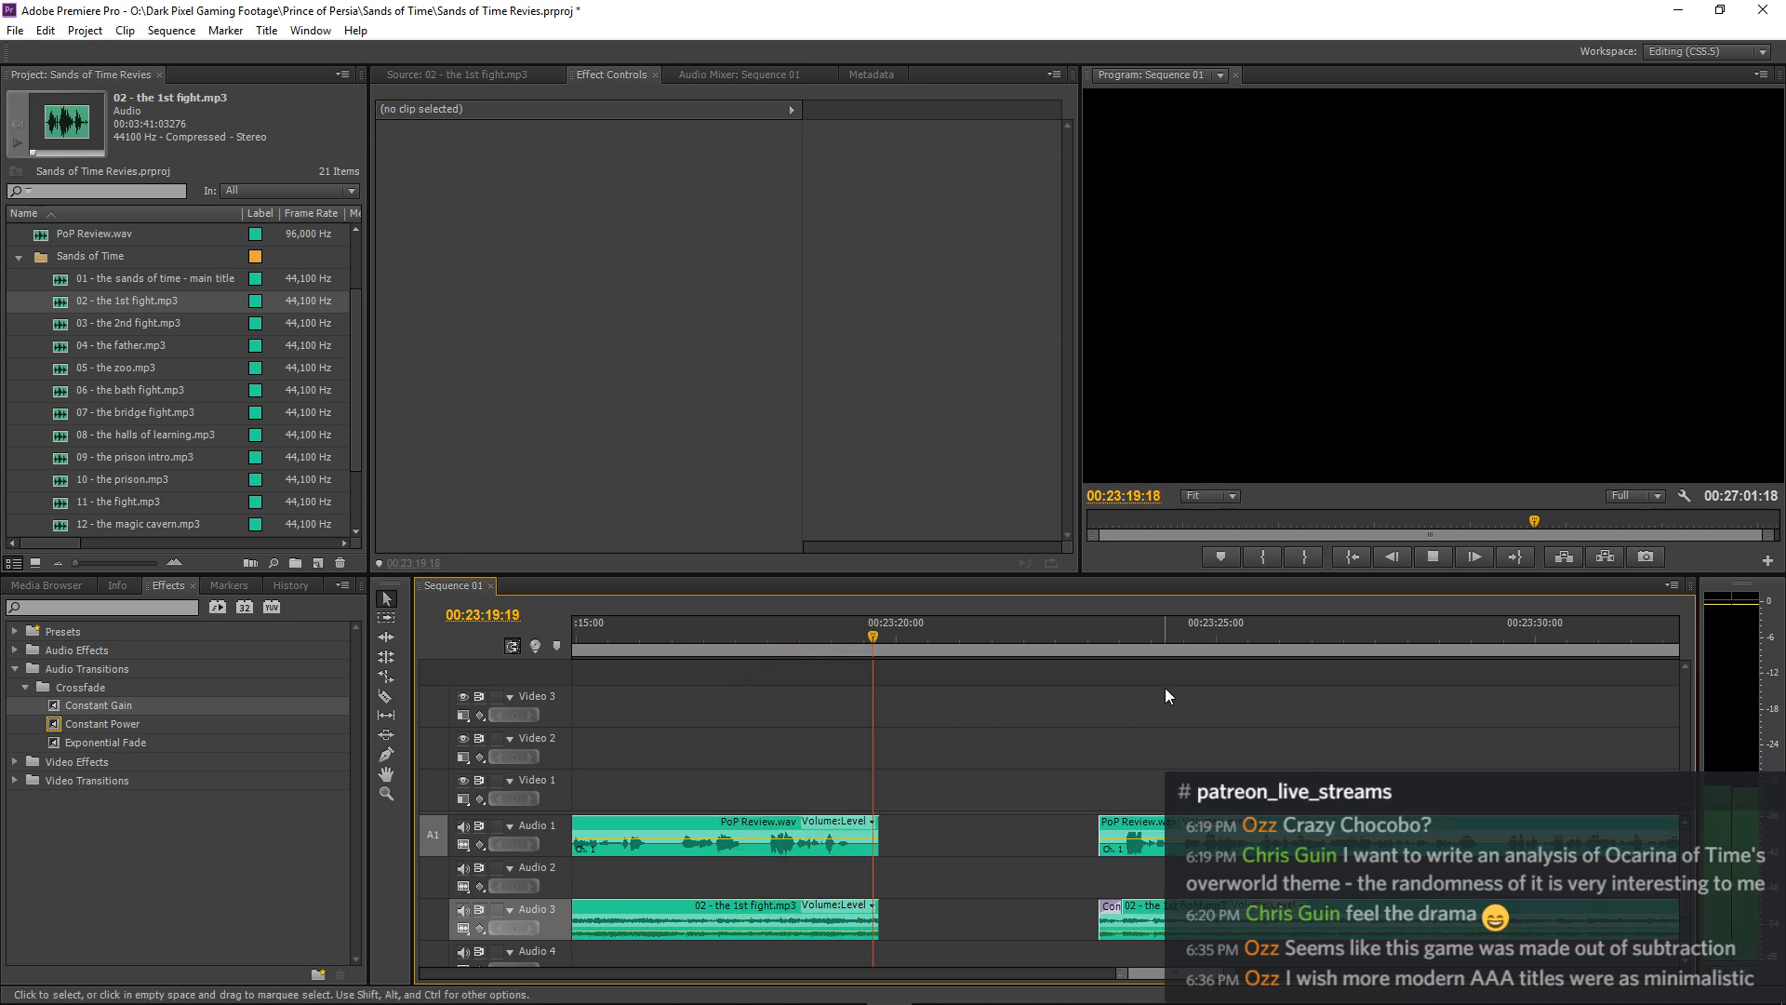
pyautogui.press('space')
# Extend the end of the first "02 - the 1st fight.mp3" clip slightly past the narration and replay the pause.
pyautogui.moveTo(879, 916); pyautogui.dragTo(891, 916)
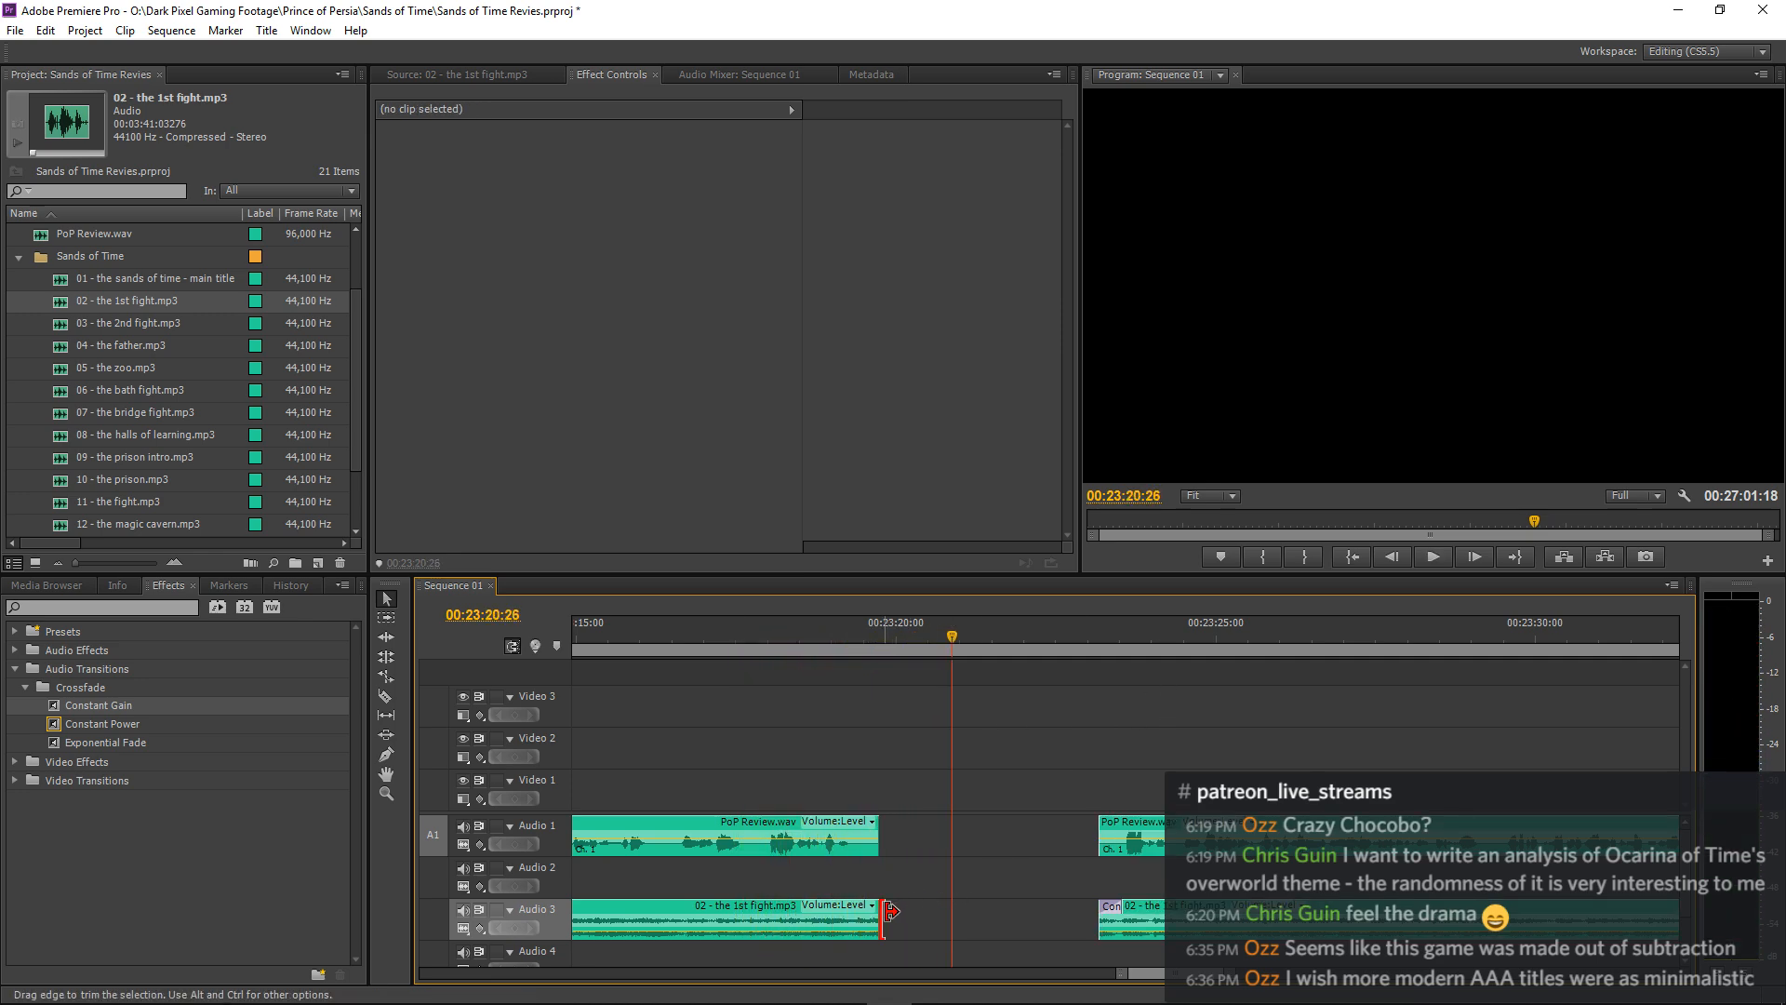
pyautogui.click(818, 640)
pyautogui.press('space')
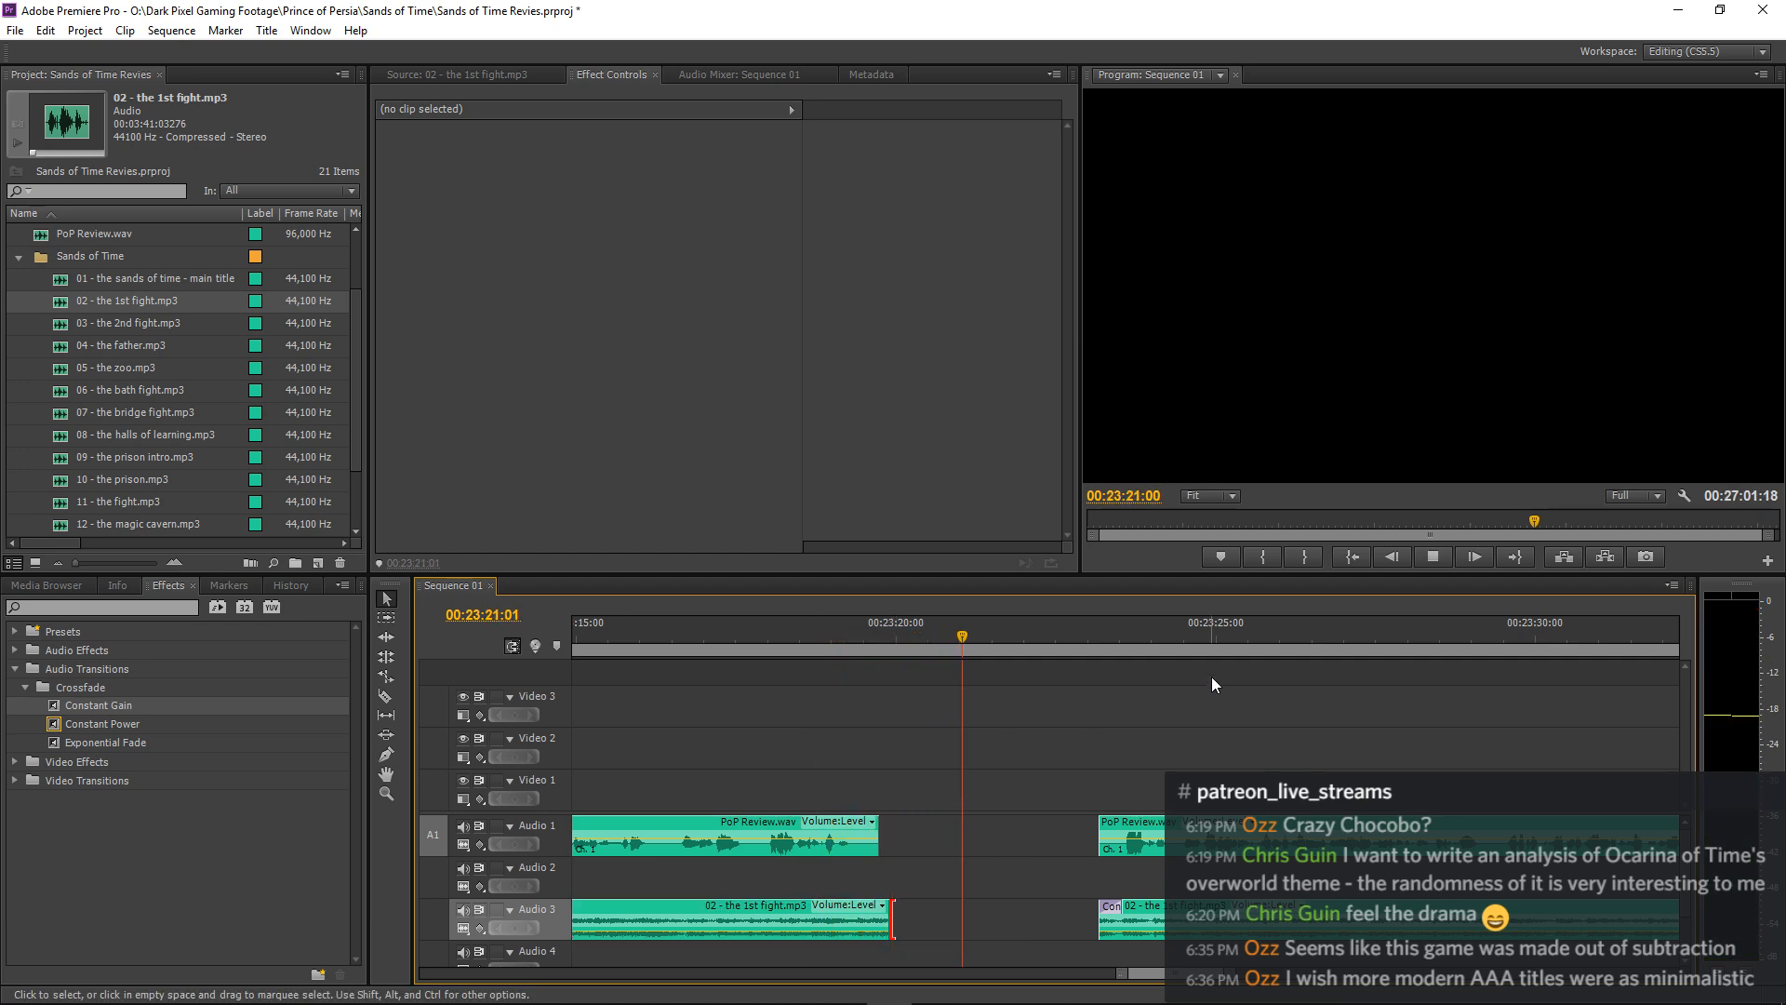
# Review the split narration and music clips following the pause during playback, from the whole sequence down to single clips.
pyautogui.press('-')
pyautogui.press('-')
pyautogui.press('-')
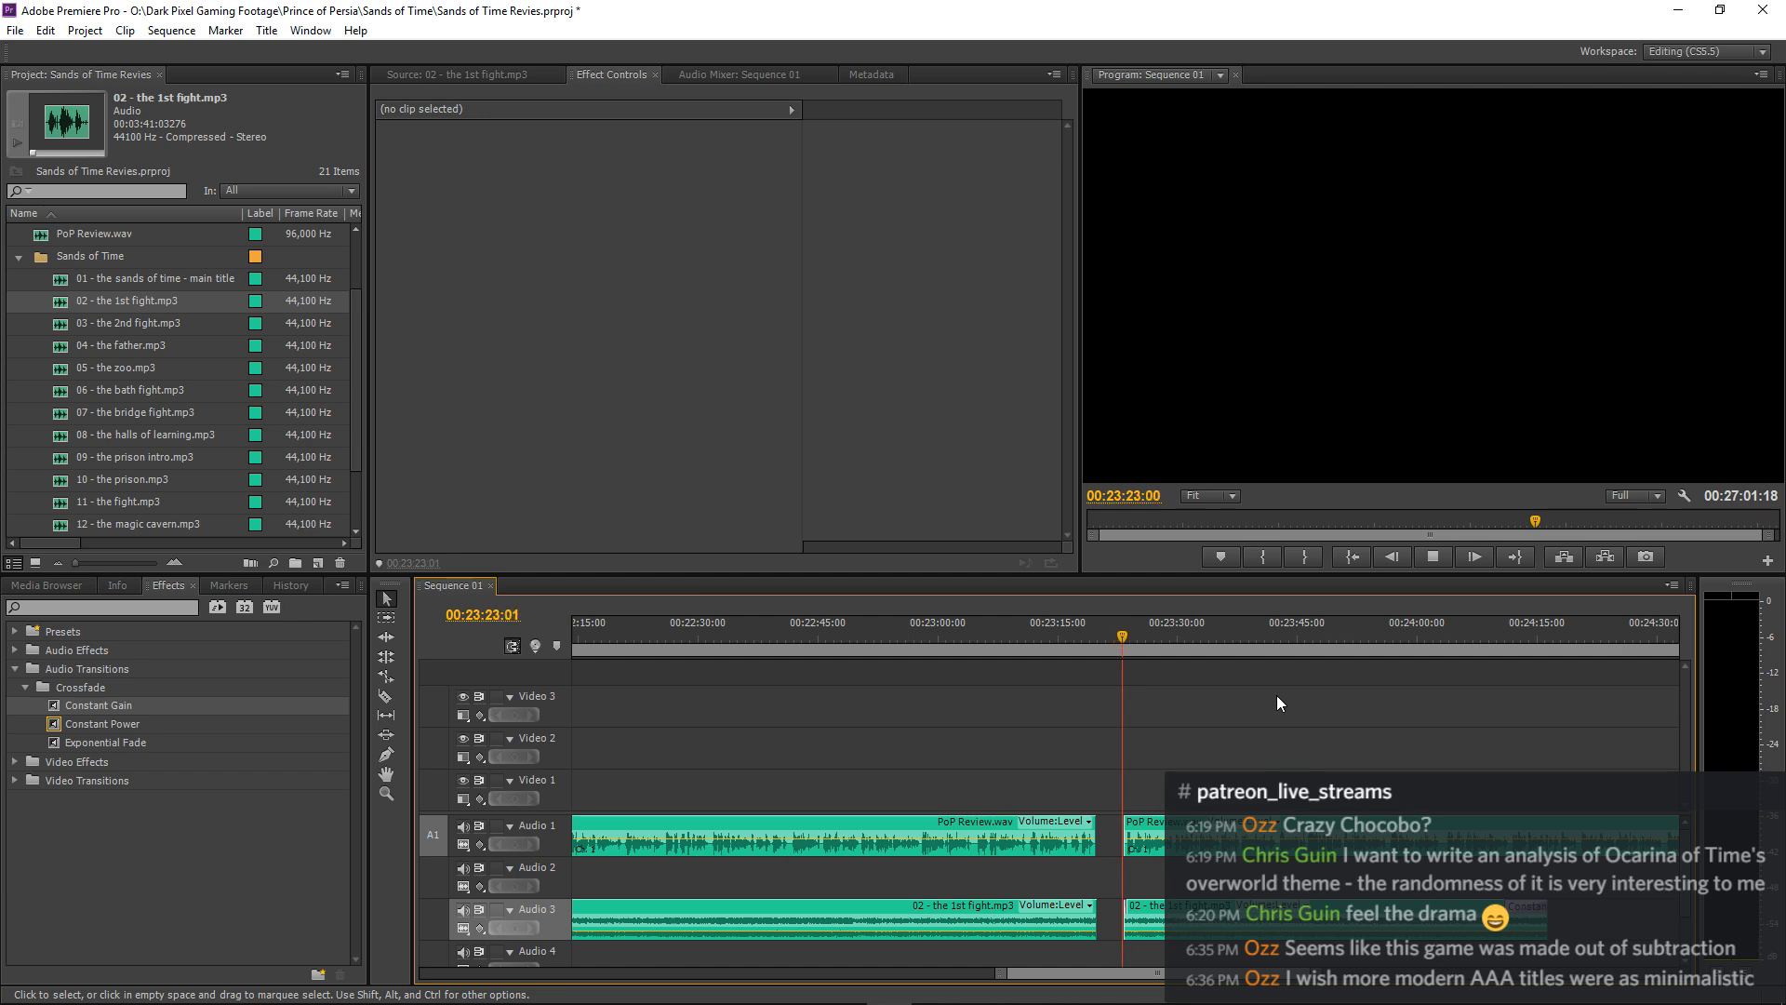
pyautogui.press('-')
pyautogui.press('-')
pyautogui.press('-')
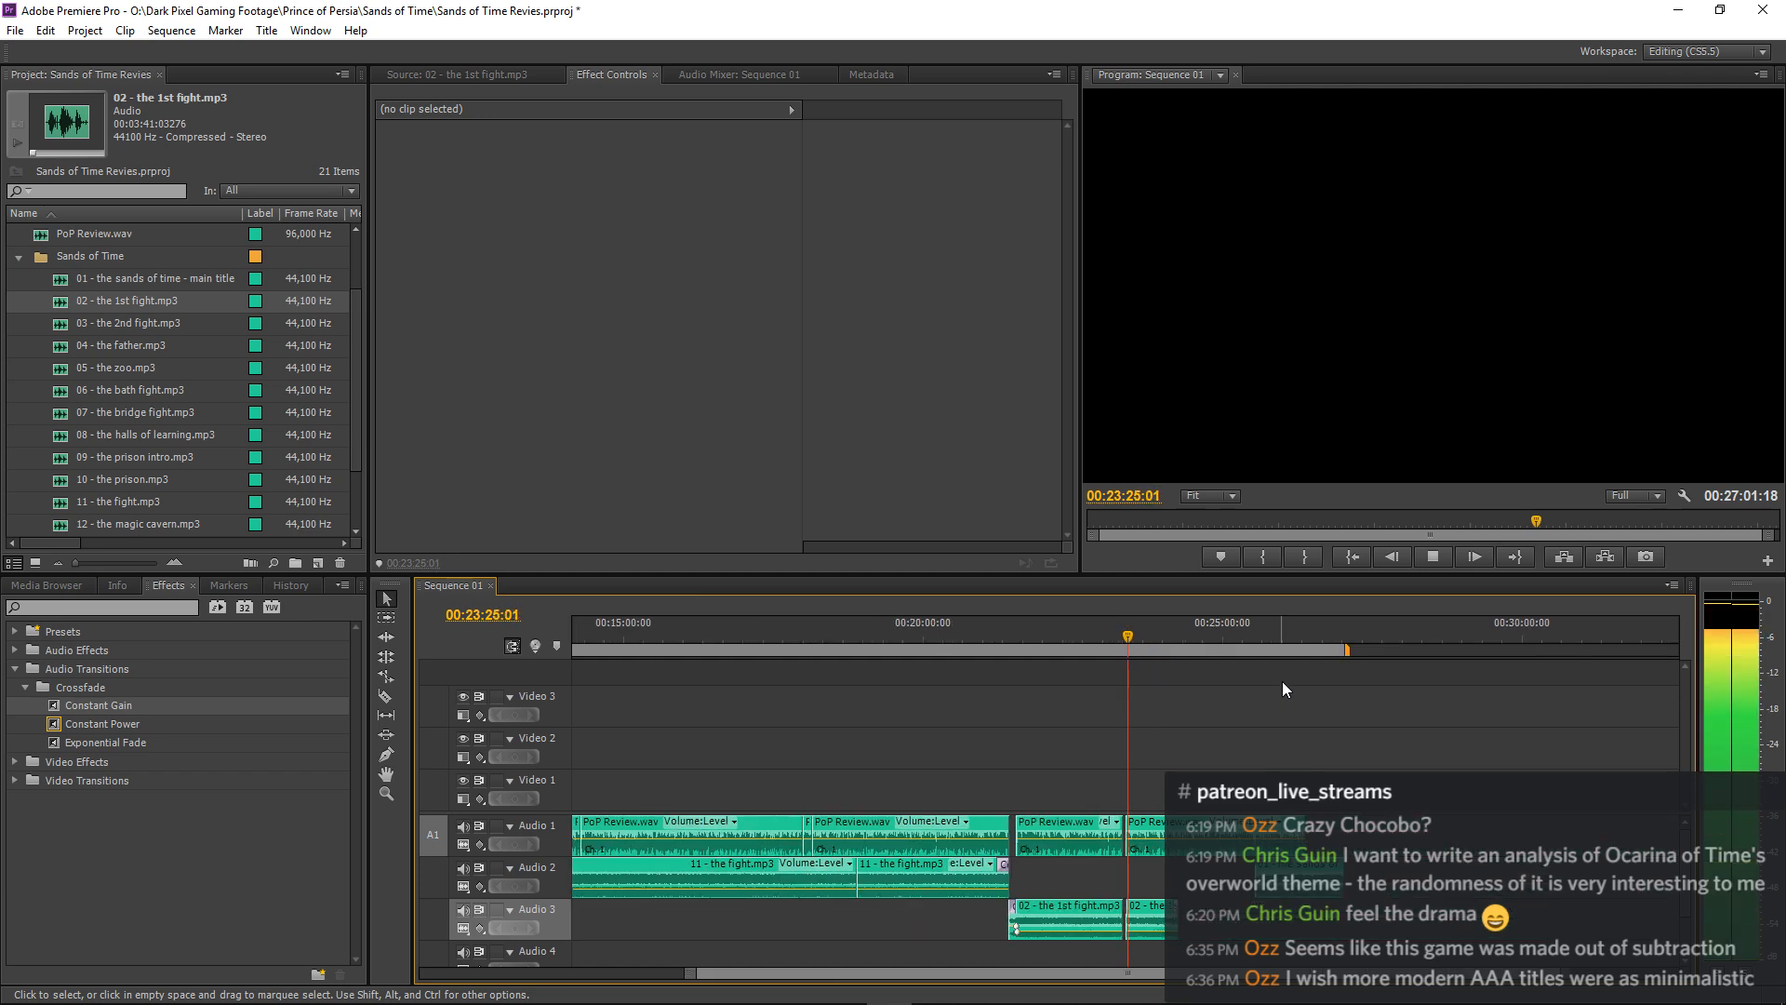
pyautogui.press('-')
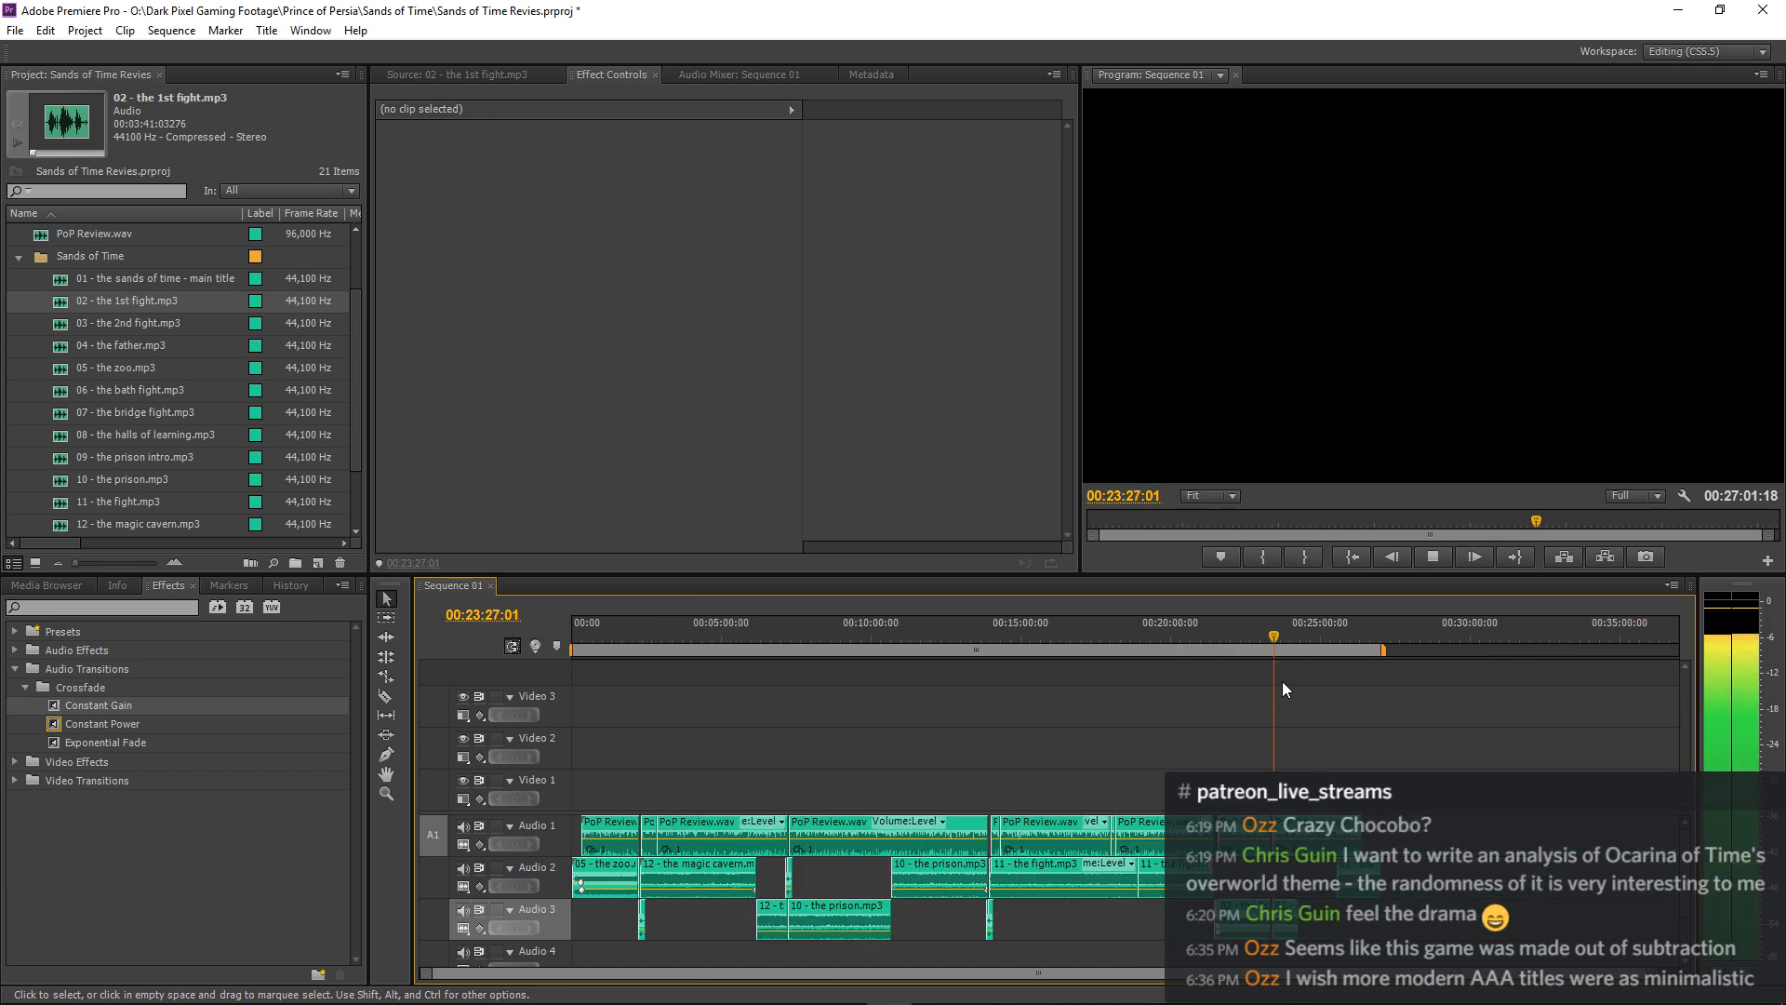
pyautogui.press('=')
pyautogui.press('=')
pyautogui.press('=')
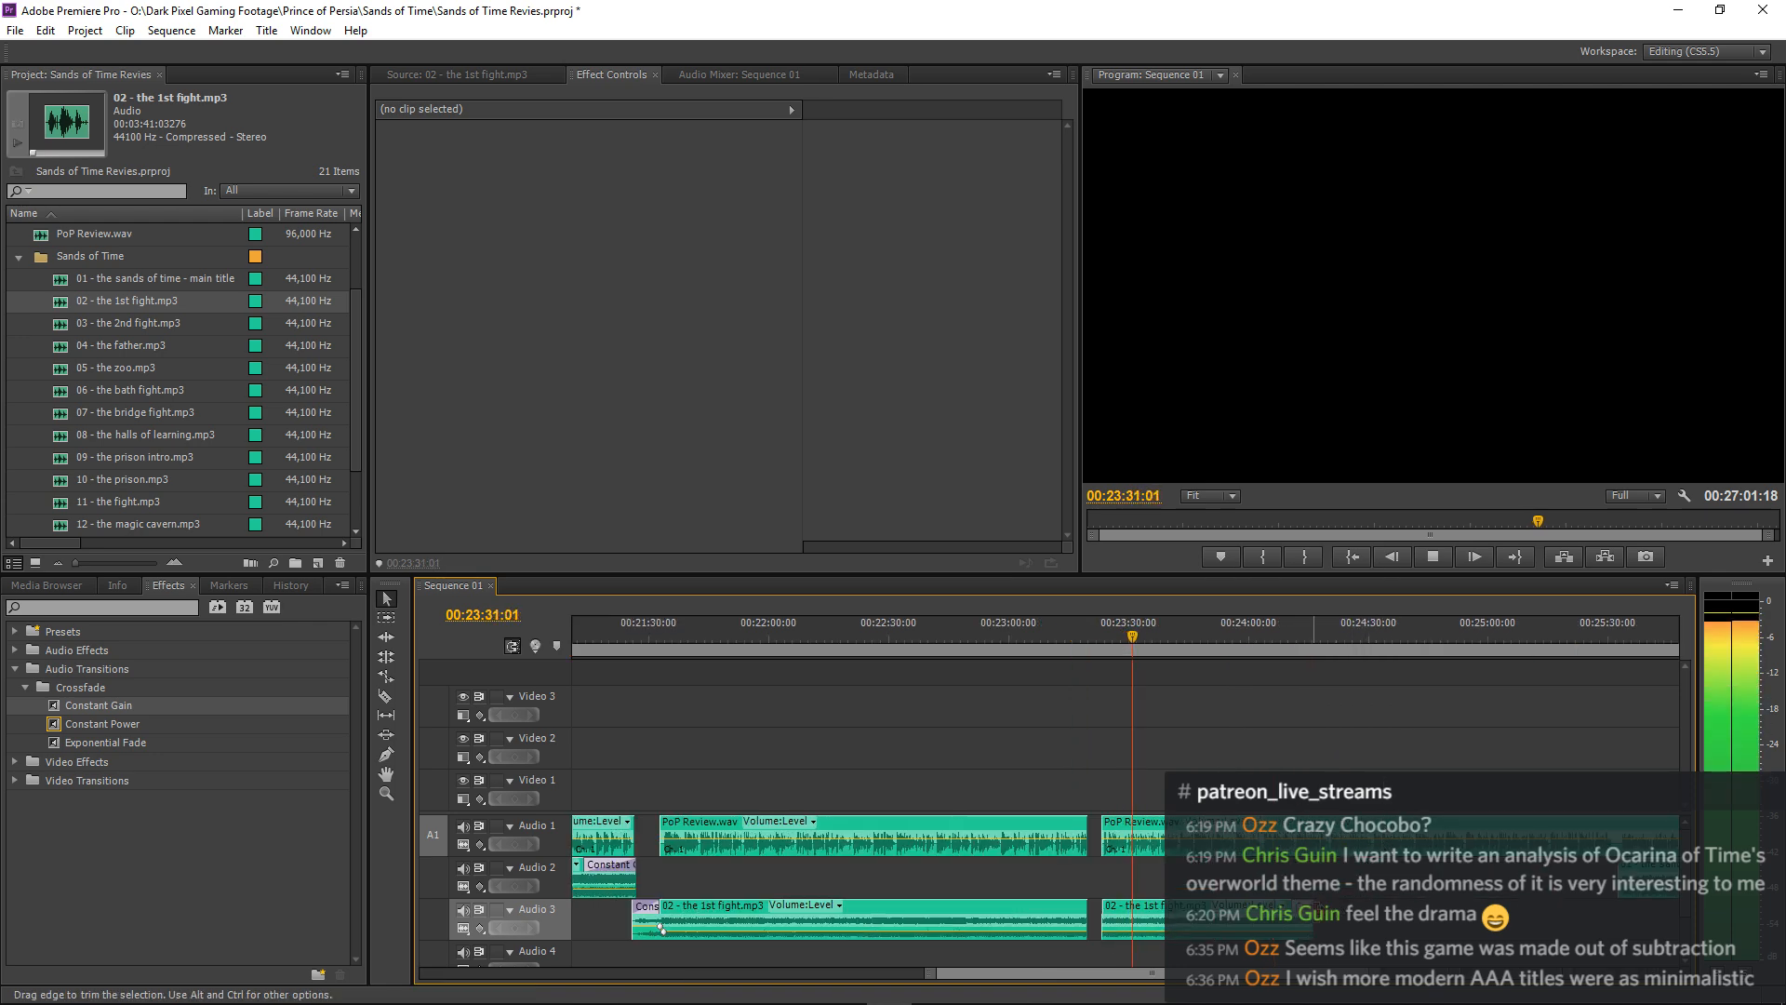
# Extend the end of the sequence's last music clip on Audio 2 to 00:28:21:21.
pyautogui.press('-')
pyautogui.press('-')
pyautogui.press('-')
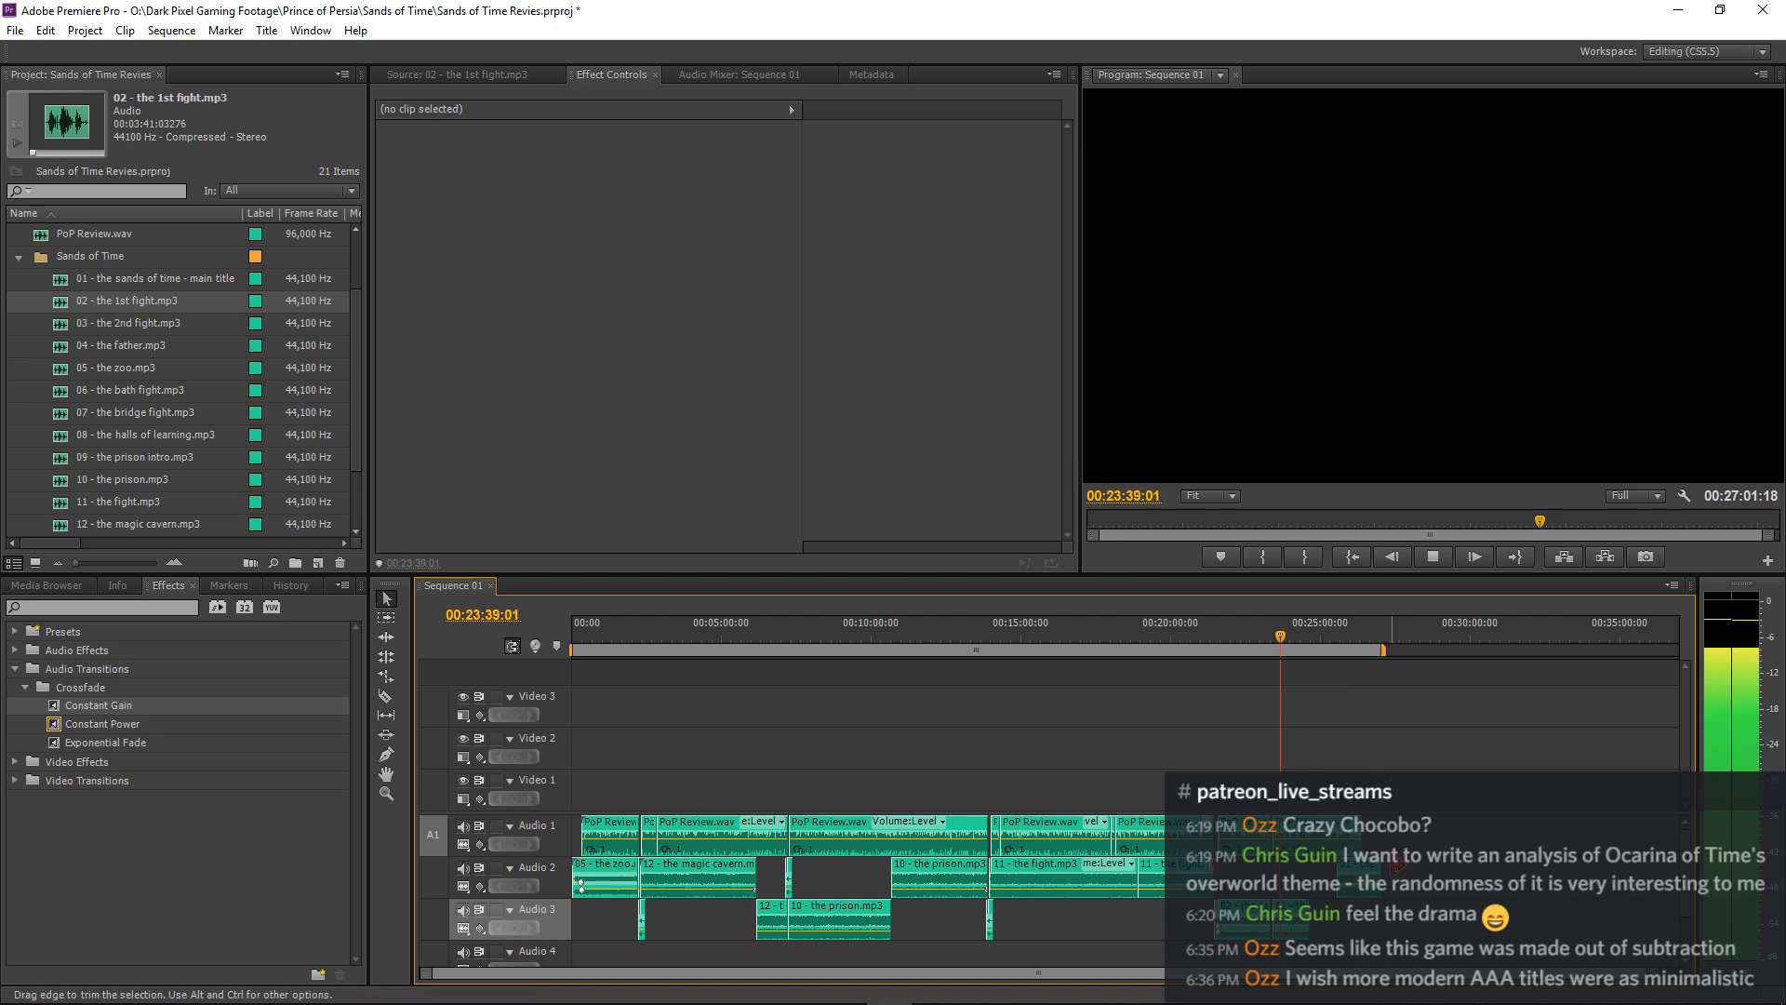
pyautogui.moveTo(1380, 879); pyautogui.dragTo(1423, 879)
# Examine the arrangement of the remaining music and narration clips from 00:23:41 onward while playback continues.
pyautogui.press('=')
pyautogui.press('=')
pyautogui.press('=')
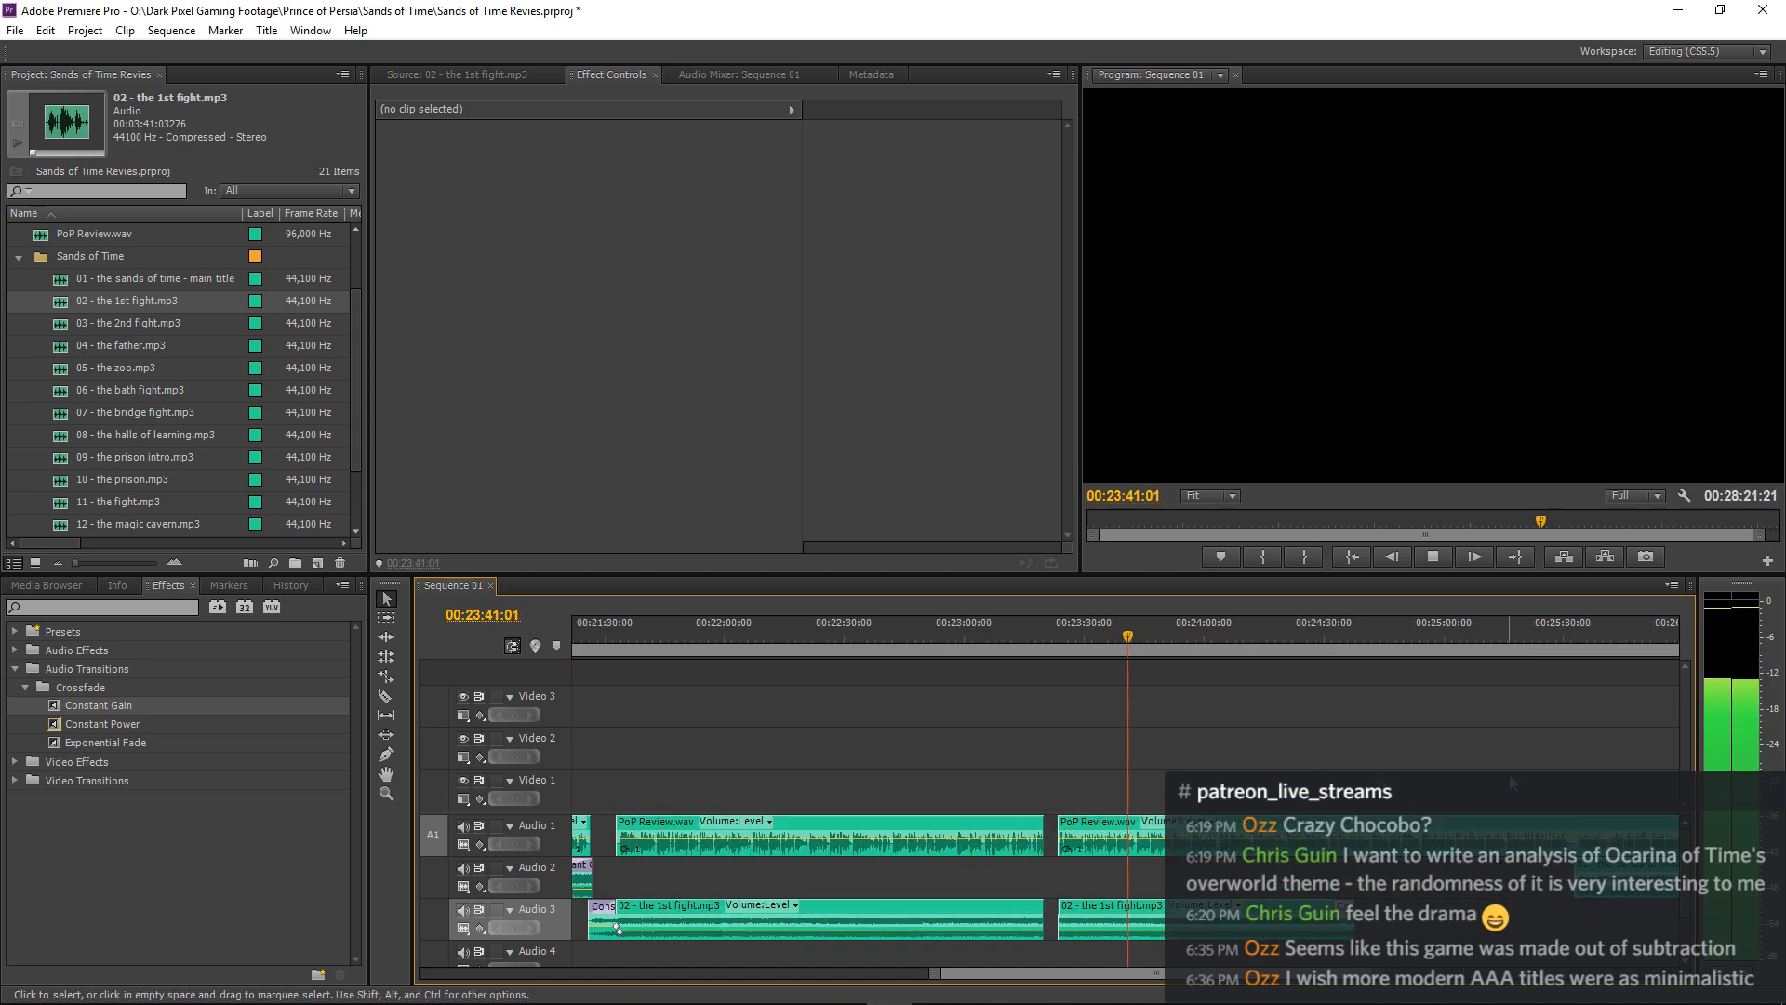
pyautogui.press('-')
pyautogui.press('-')
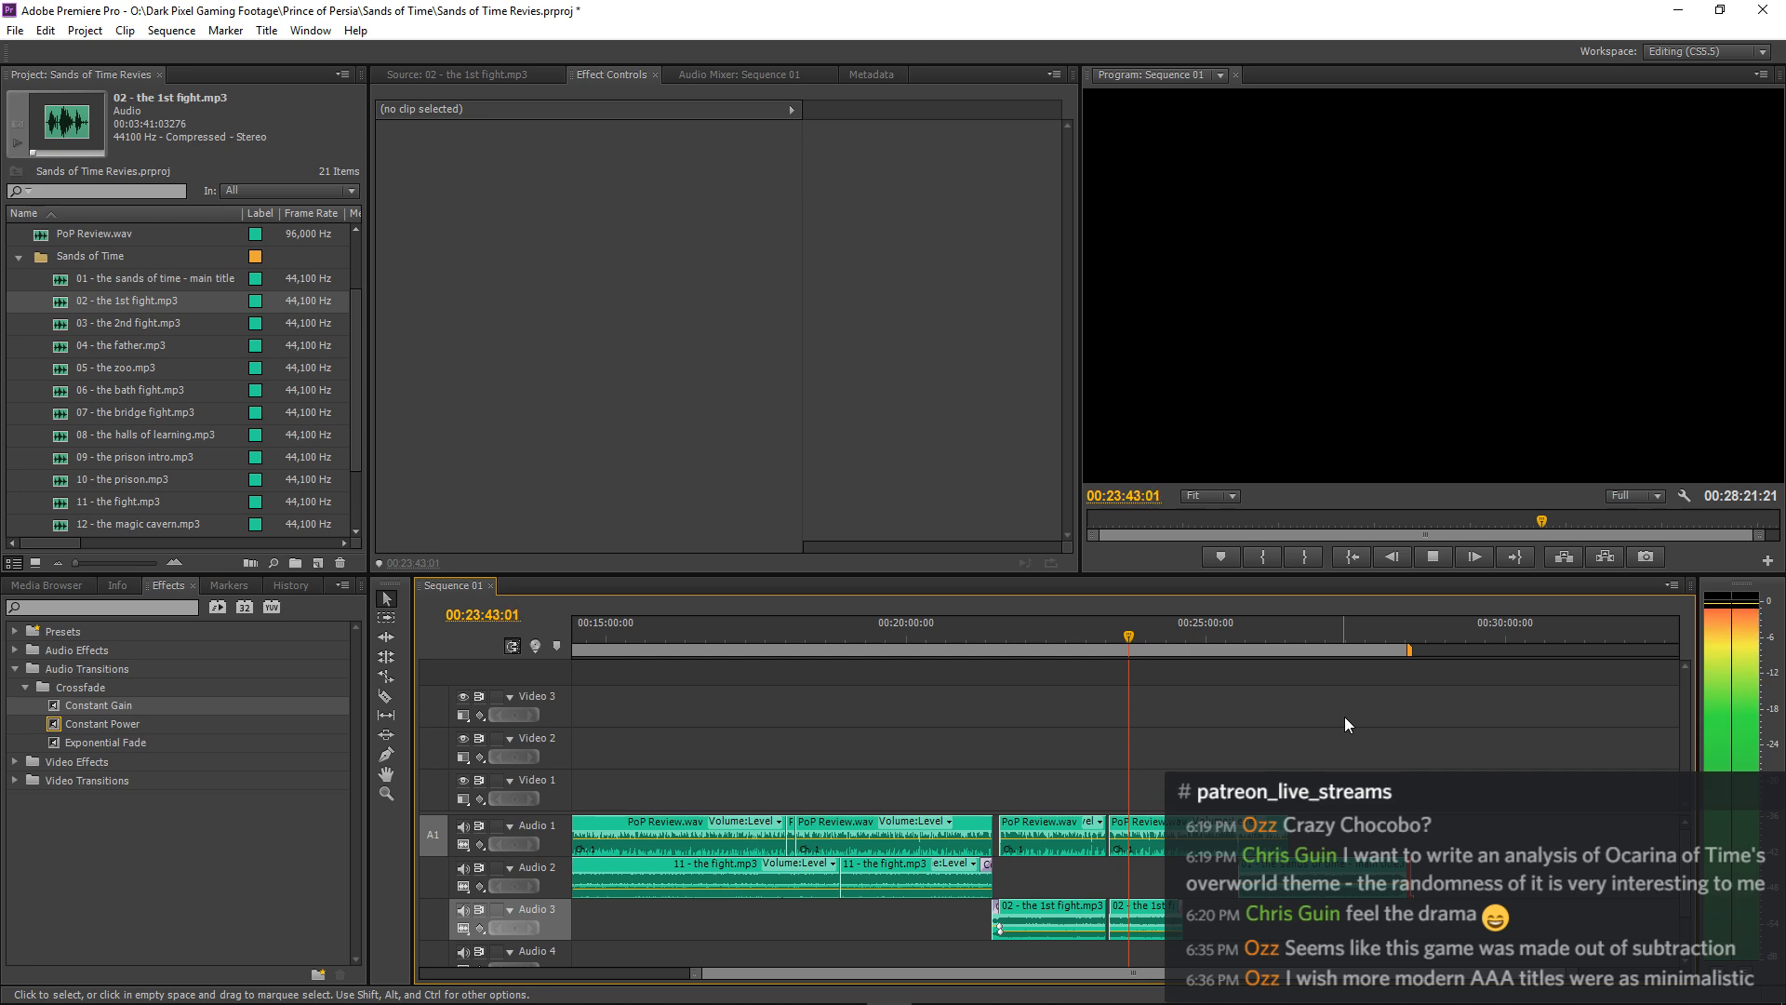
pyautogui.press('-')
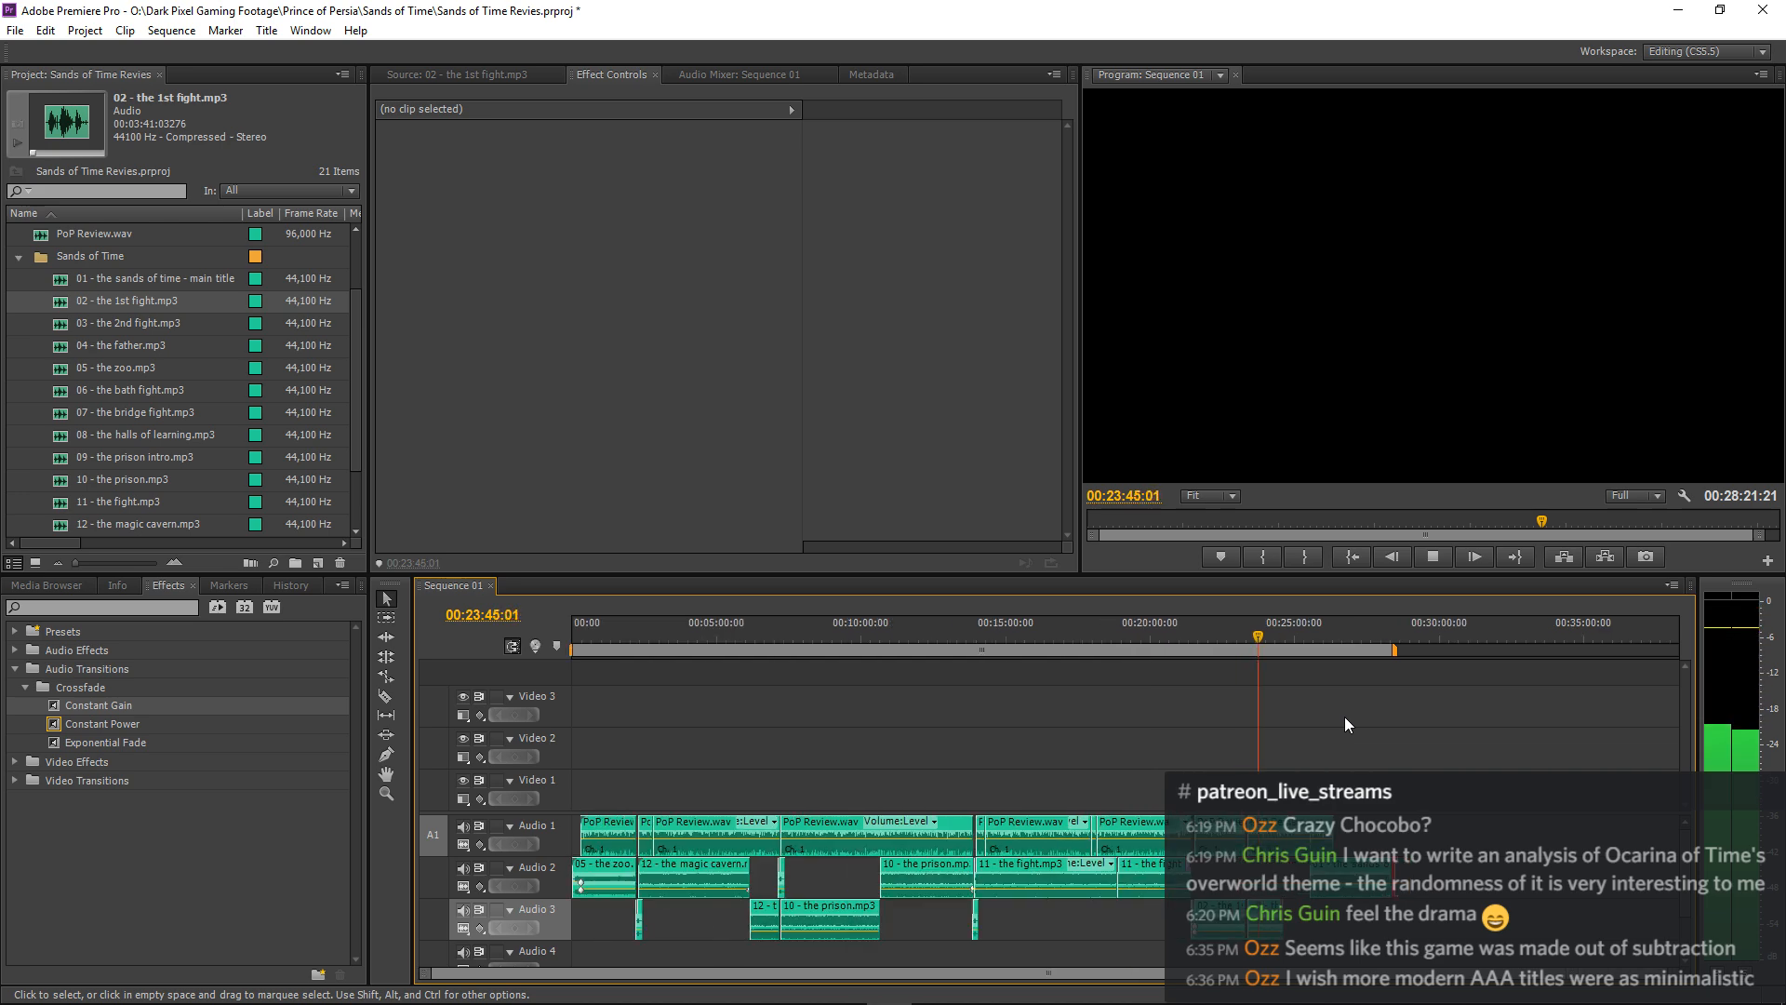
pyautogui.press('=')
pyautogui.press('=')
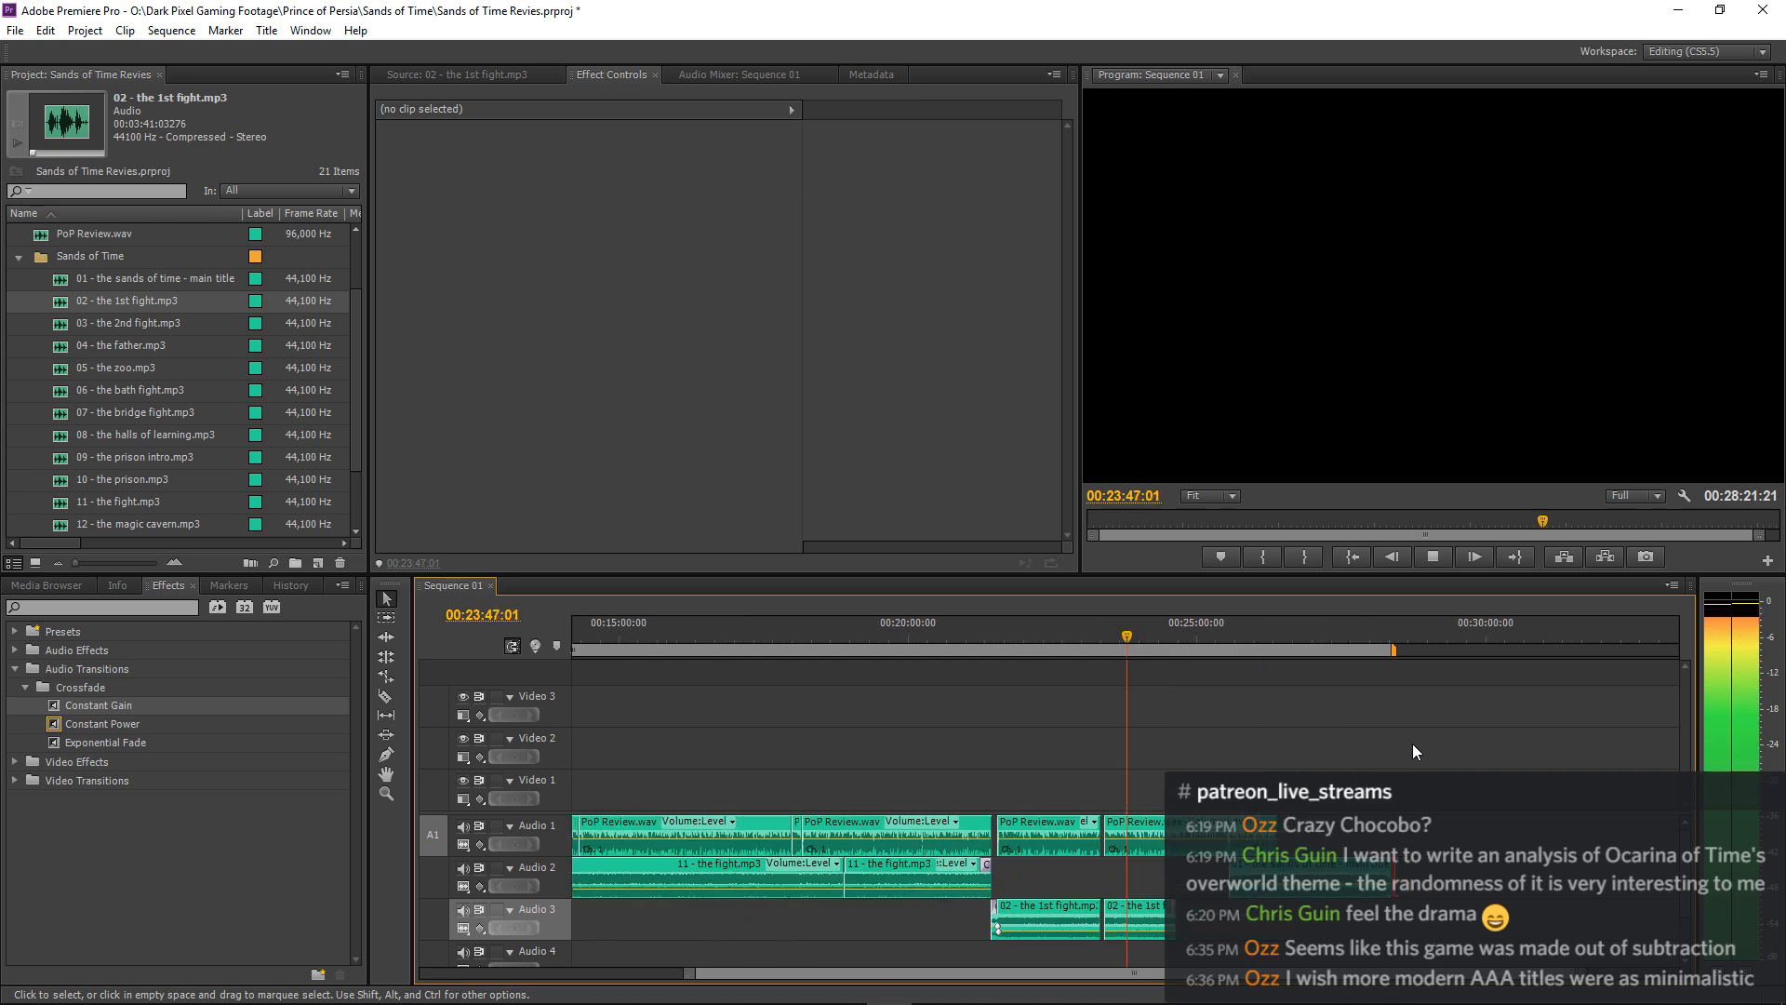
# Examine the music and narration clips around 00:23:47 to 00:24:04 during playback, in both overview and close-up.
pyautogui.press('=')
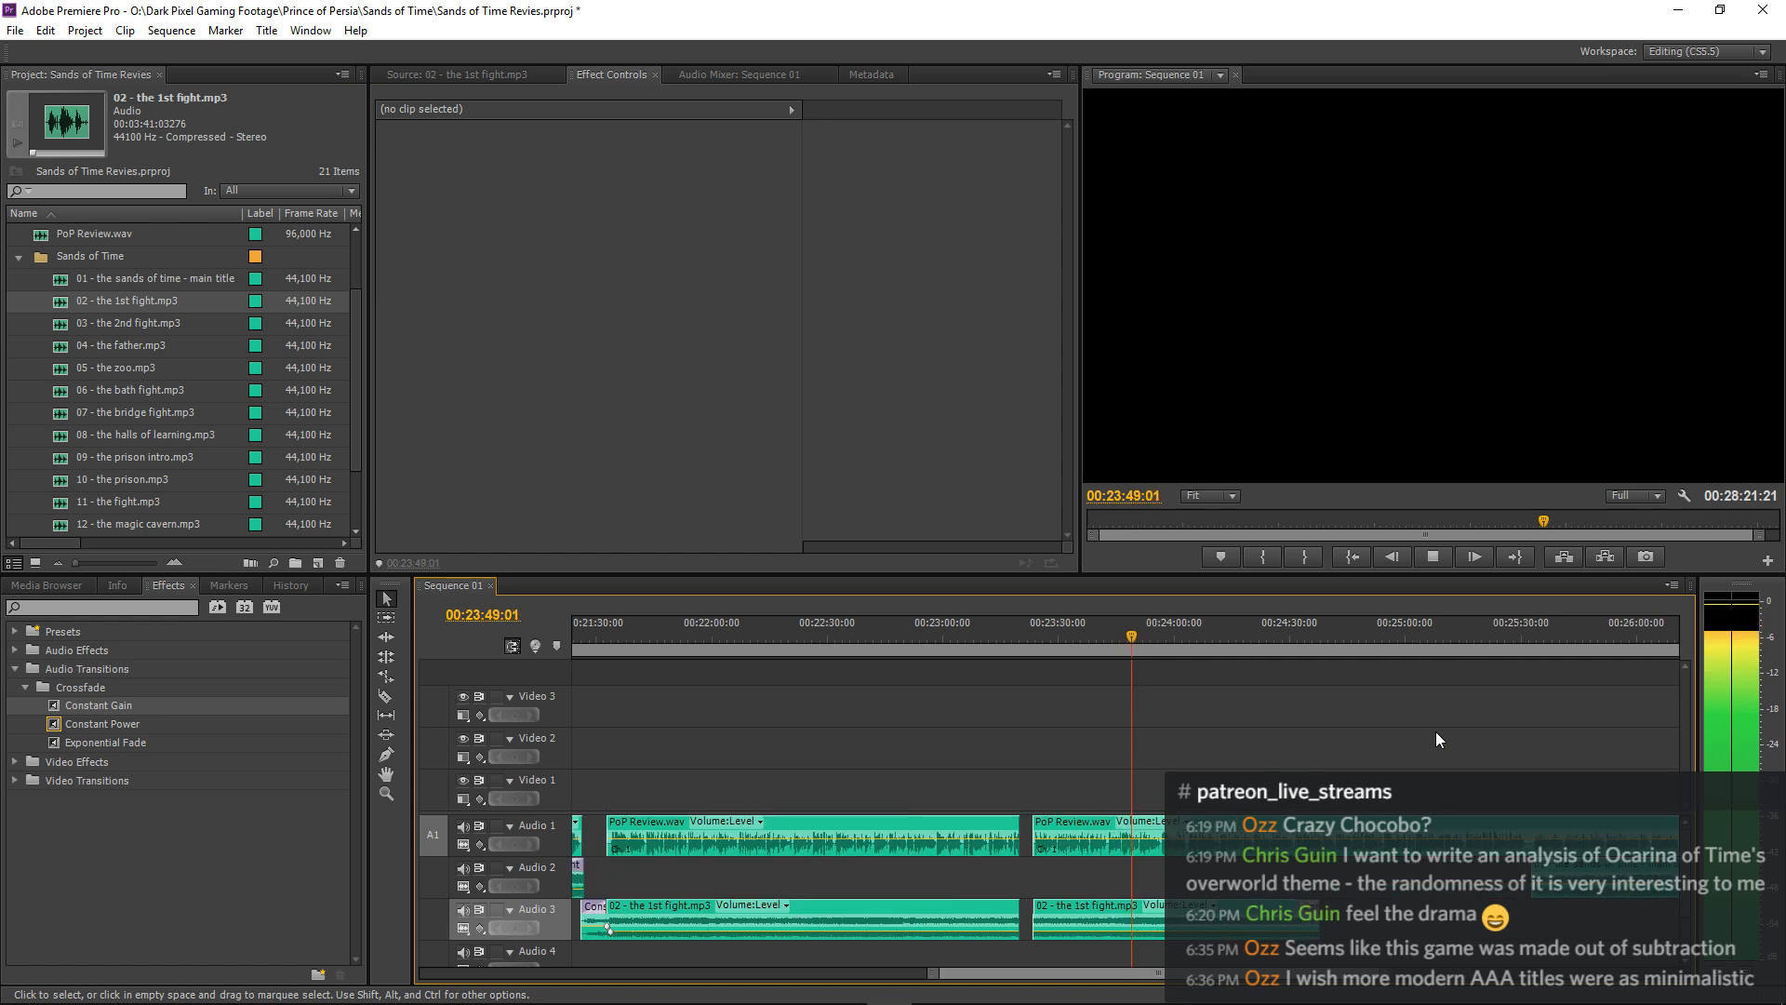
pyautogui.press('=')
pyautogui.press('=')
pyautogui.press('=')
pyautogui.press('=')
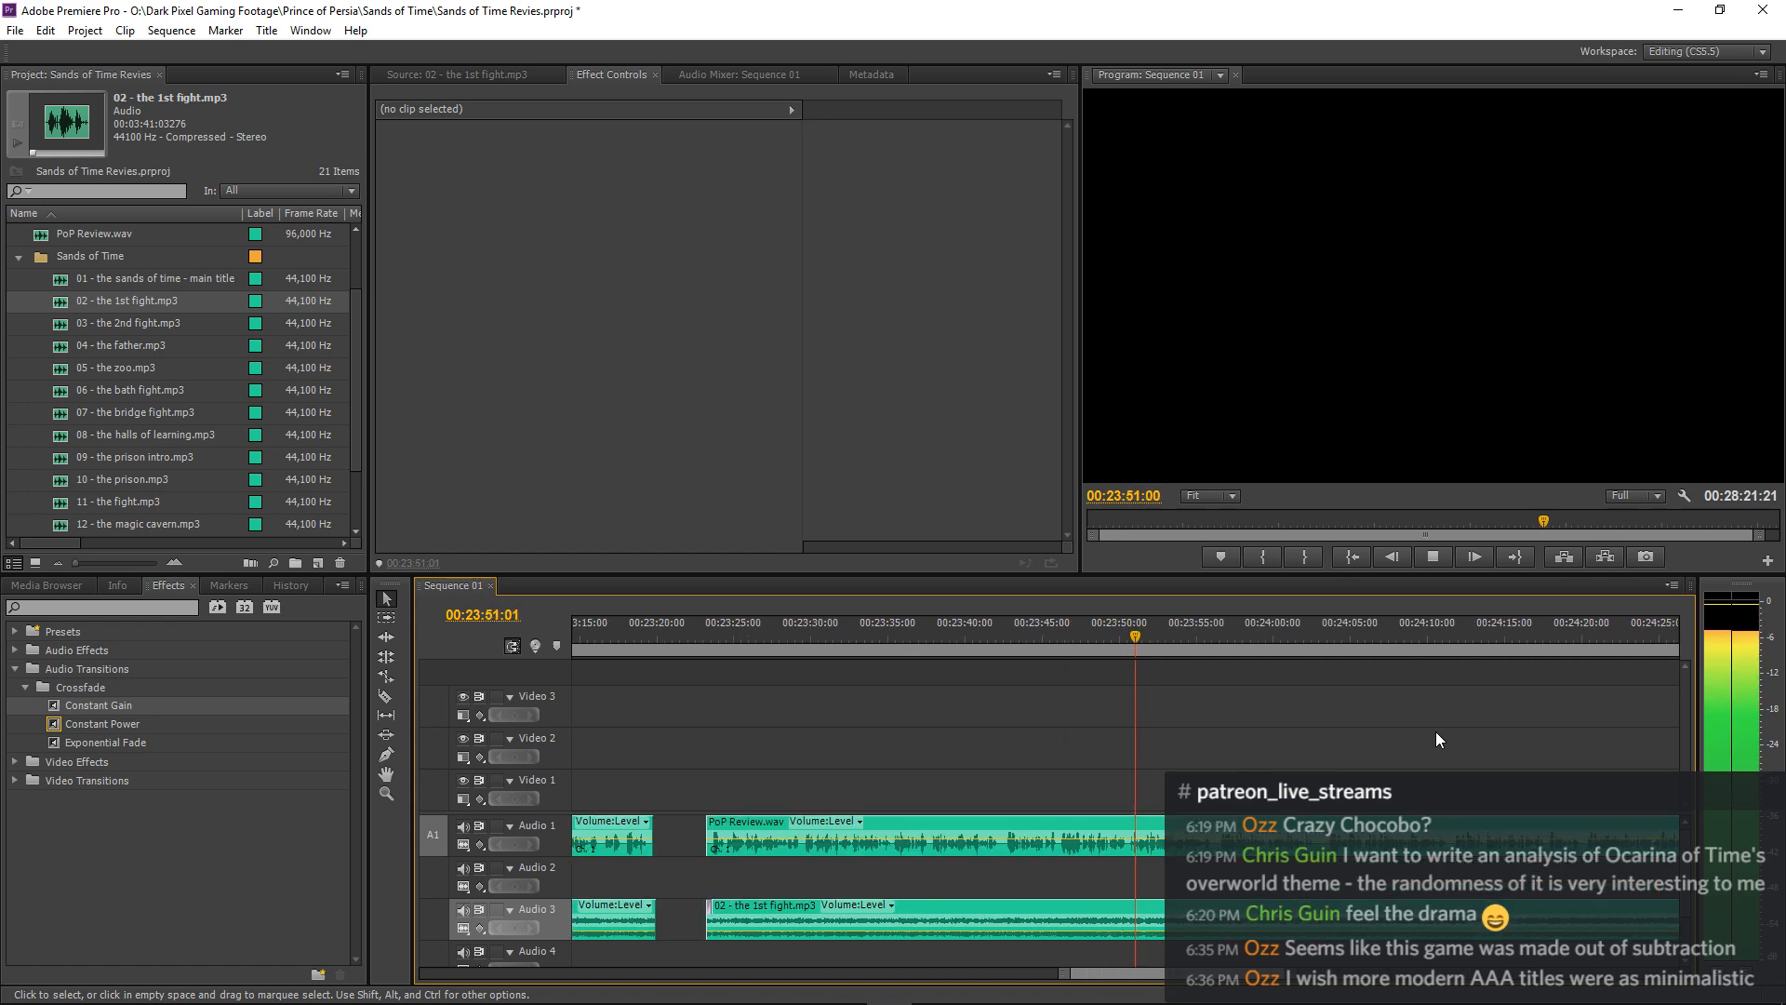
pyautogui.press('-')
pyautogui.press('-')
pyautogui.press('-')
pyautogui.press('-')
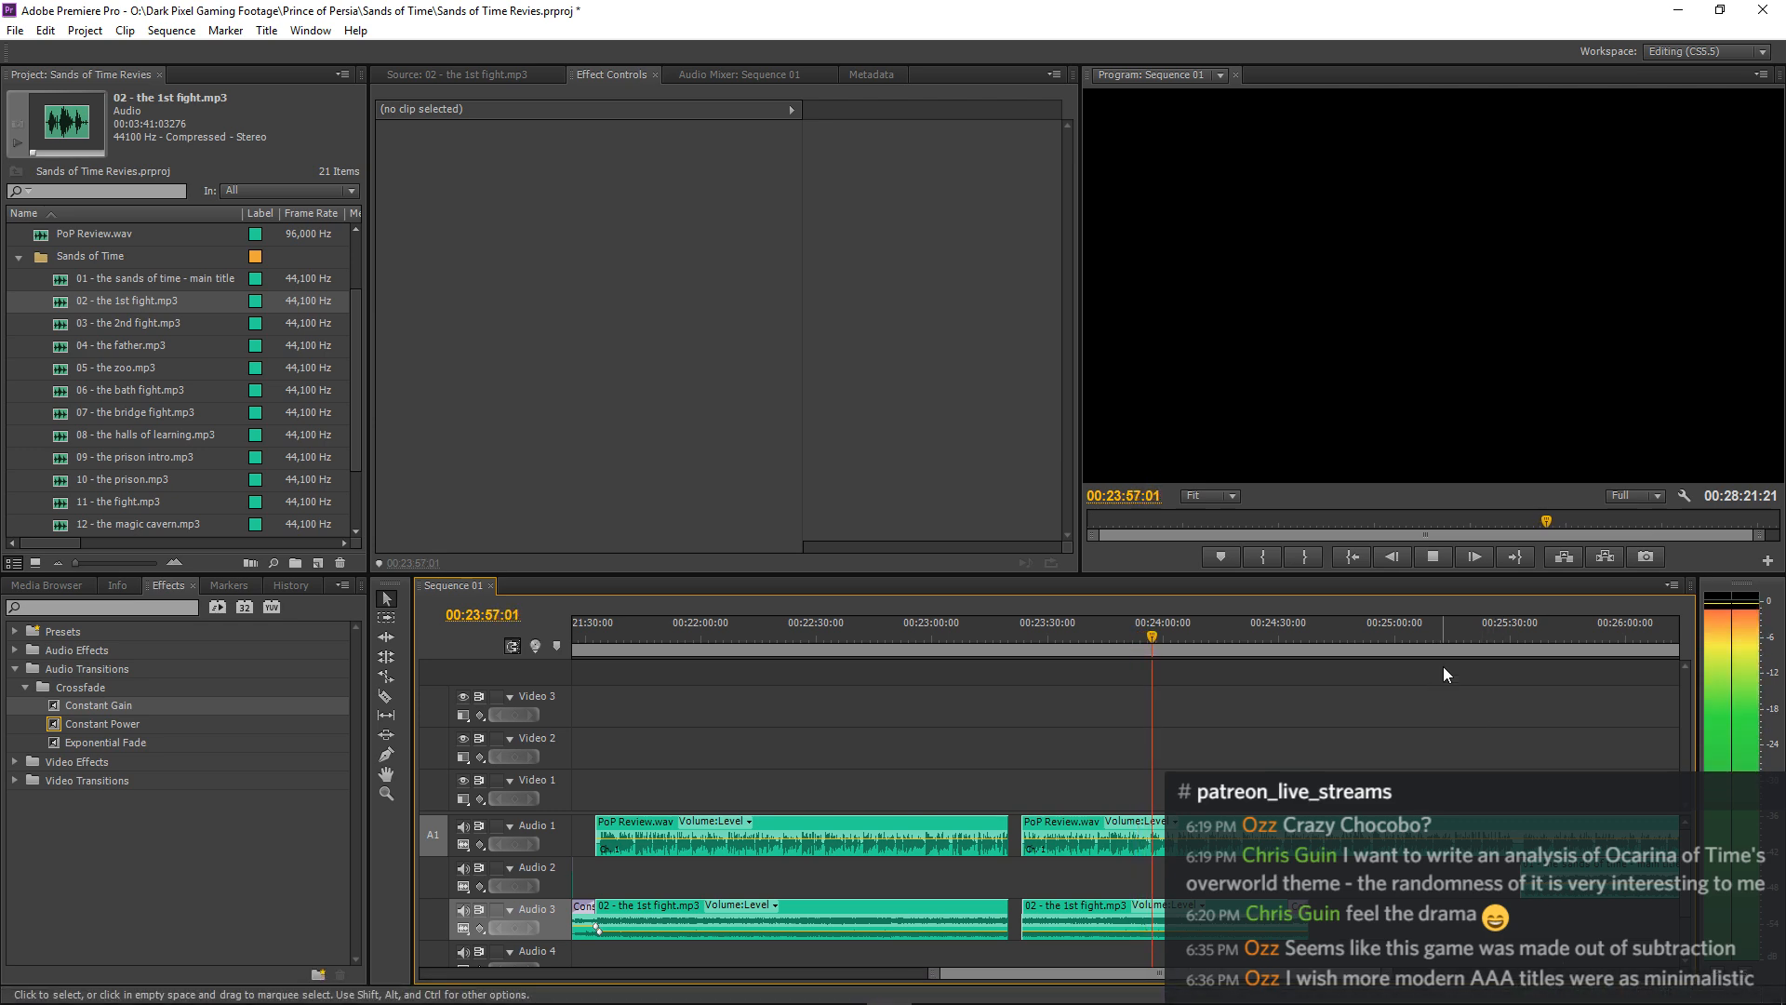
pyautogui.press('-')
pyautogui.press('-')
pyautogui.press('-')
pyautogui.press('-')
pyautogui.press('-')
pyautogui.press('-')
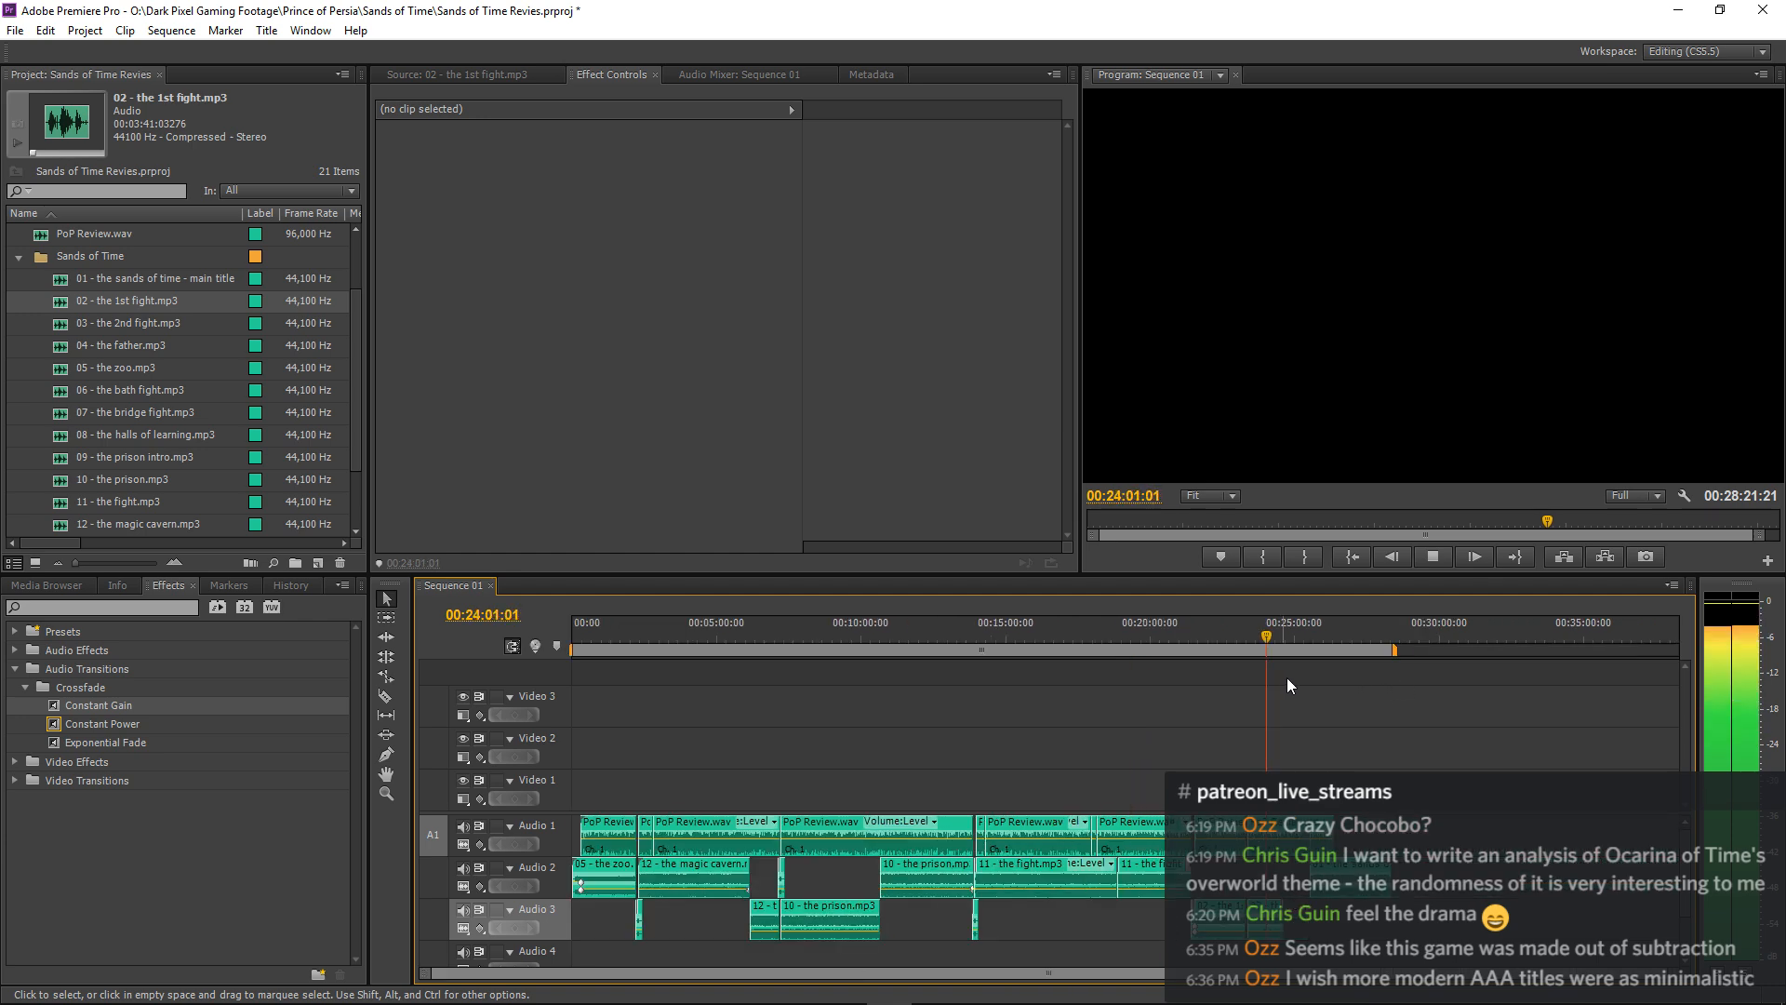
pyautogui.press('=')
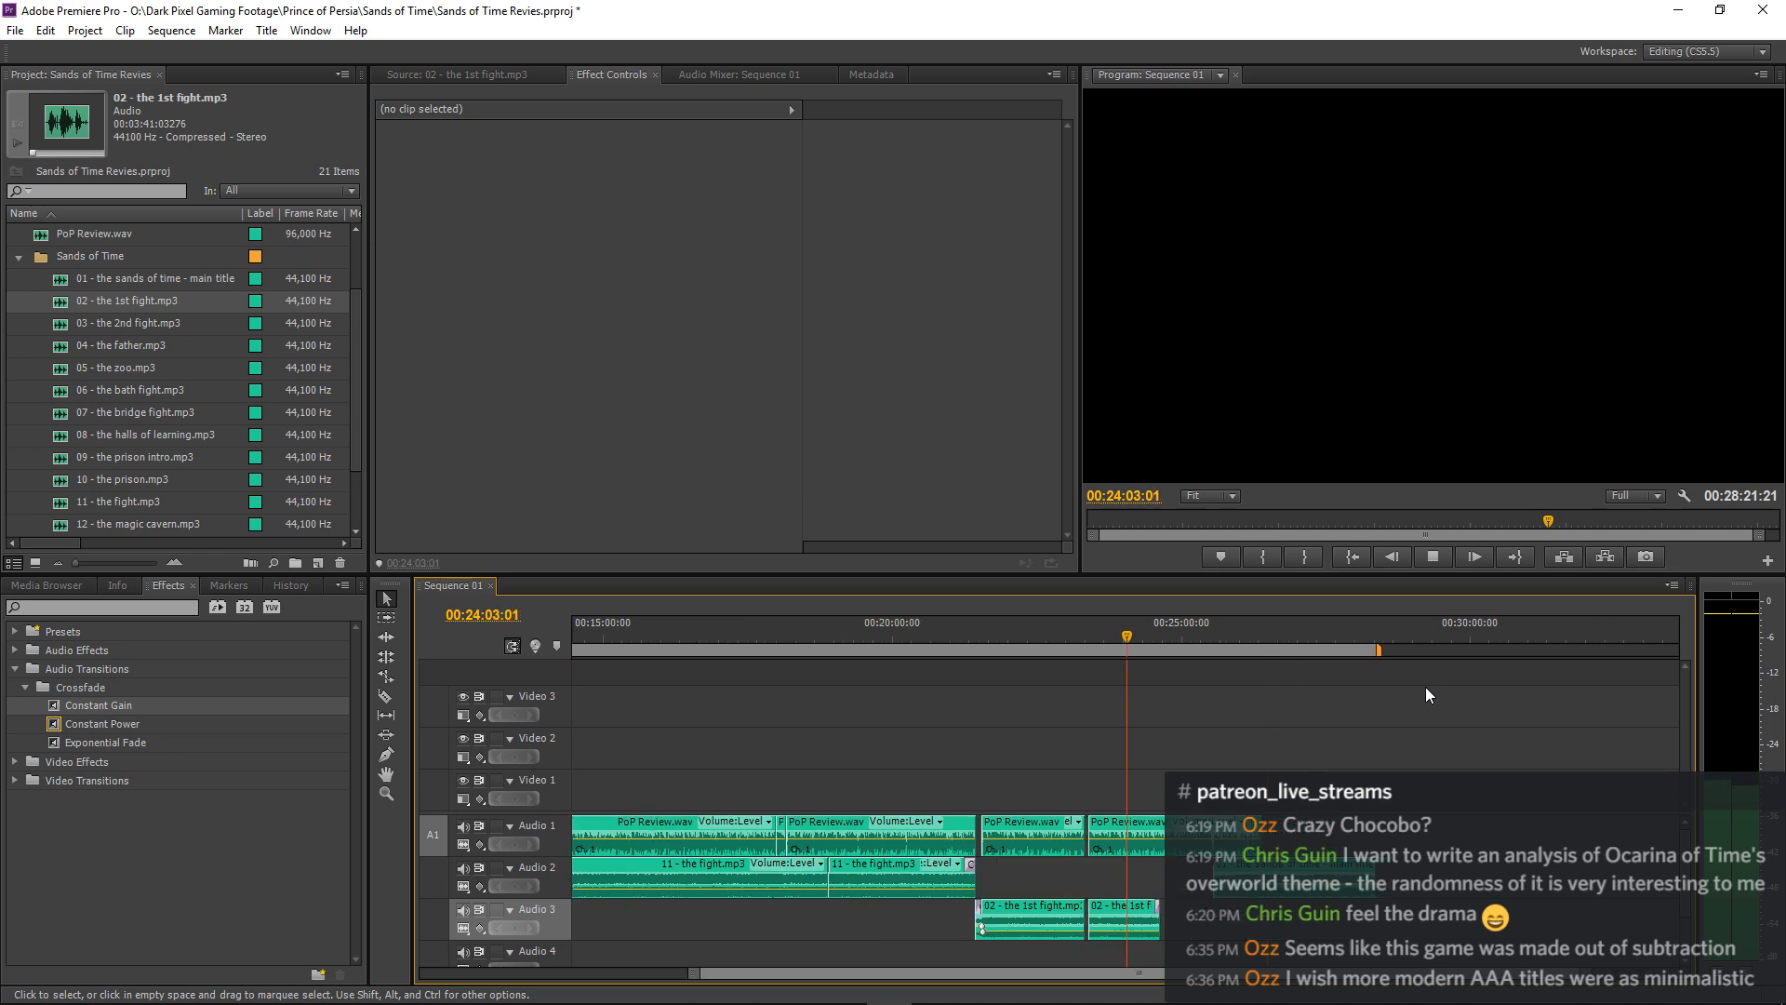
pyautogui.press('=')
pyautogui.press('=')
pyautogui.press('=')
pyautogui.press('=')
pyautogui.press('space')
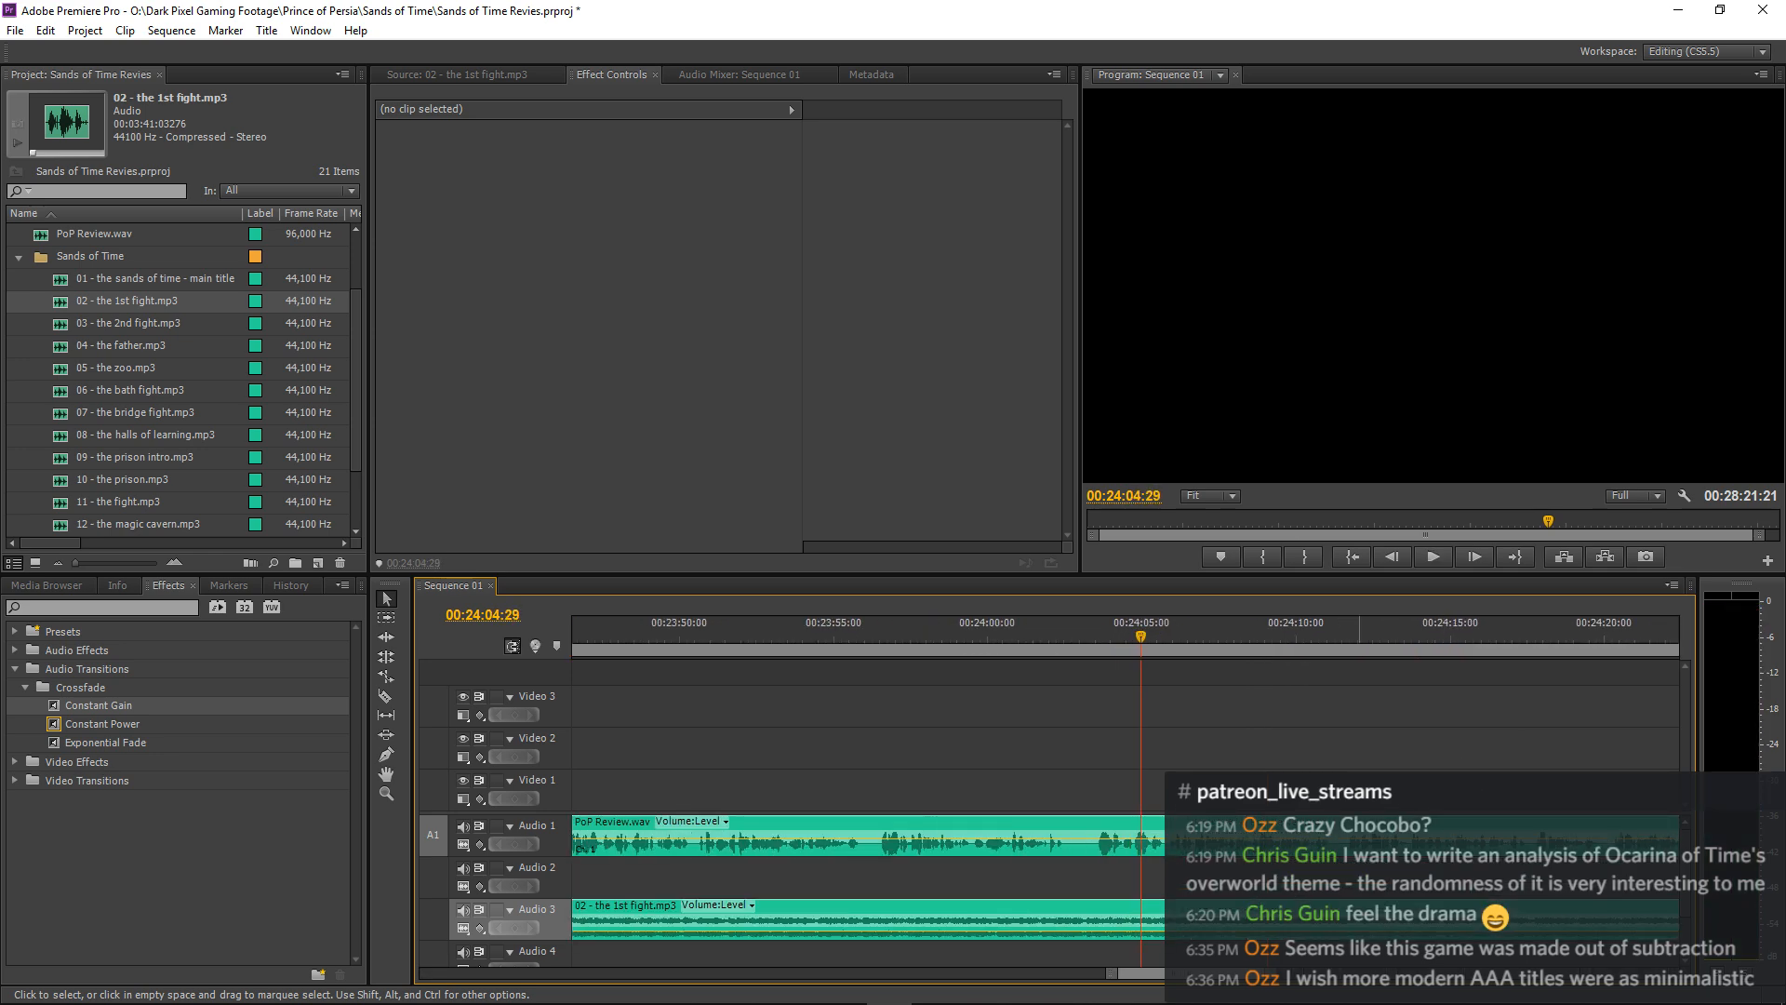
# Replay the end of the narration passage and split the PoP Review.wav clip on Audio 1 at 00:24:02:24.
pyautogui.click(1025, 630)
pyautogui.press('space')
pyautogui.press('c')
pyautogui.click(1077, 835)
pyautogui.press('v')
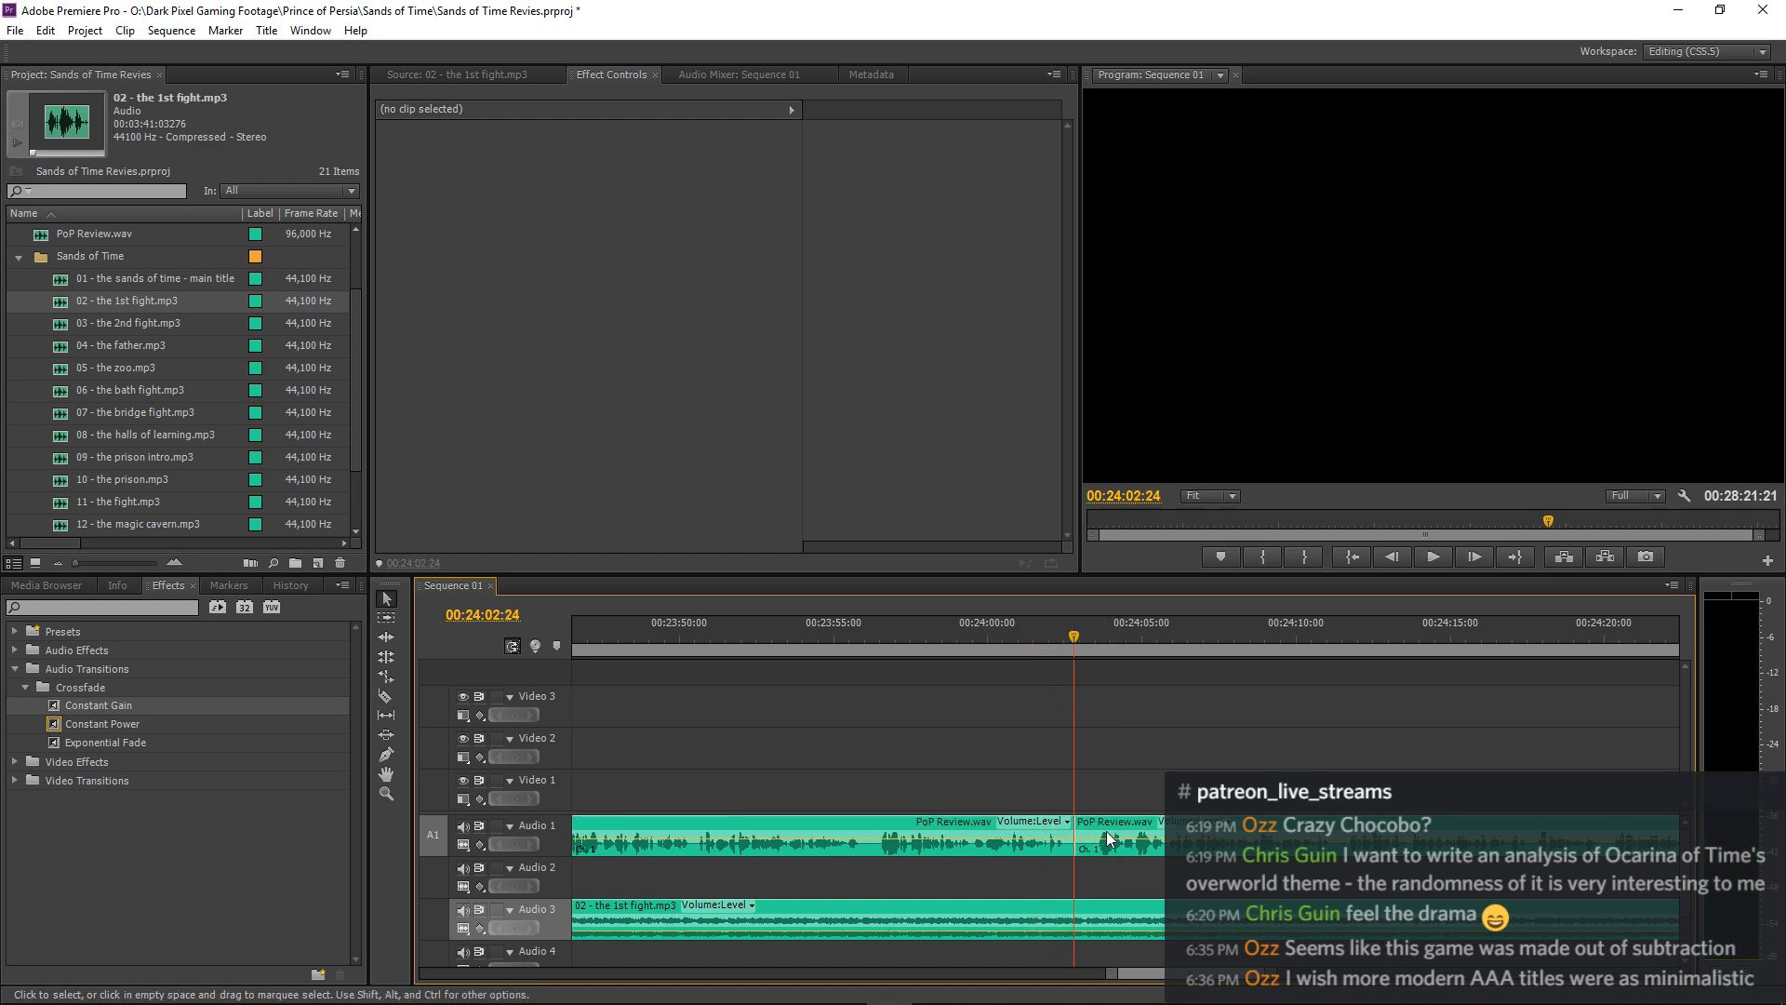
# Shift the clips following the narration cut about 4.5 seconds later, leaving the current "02 - the 1st fight.mp3" clip in place.
pyautogui.click(385, 618)
pyautogui.keyDown('shift'); pyautogui.click(1230, 833); pyautogui.keyUp('shift')
pyautogui.press('v')
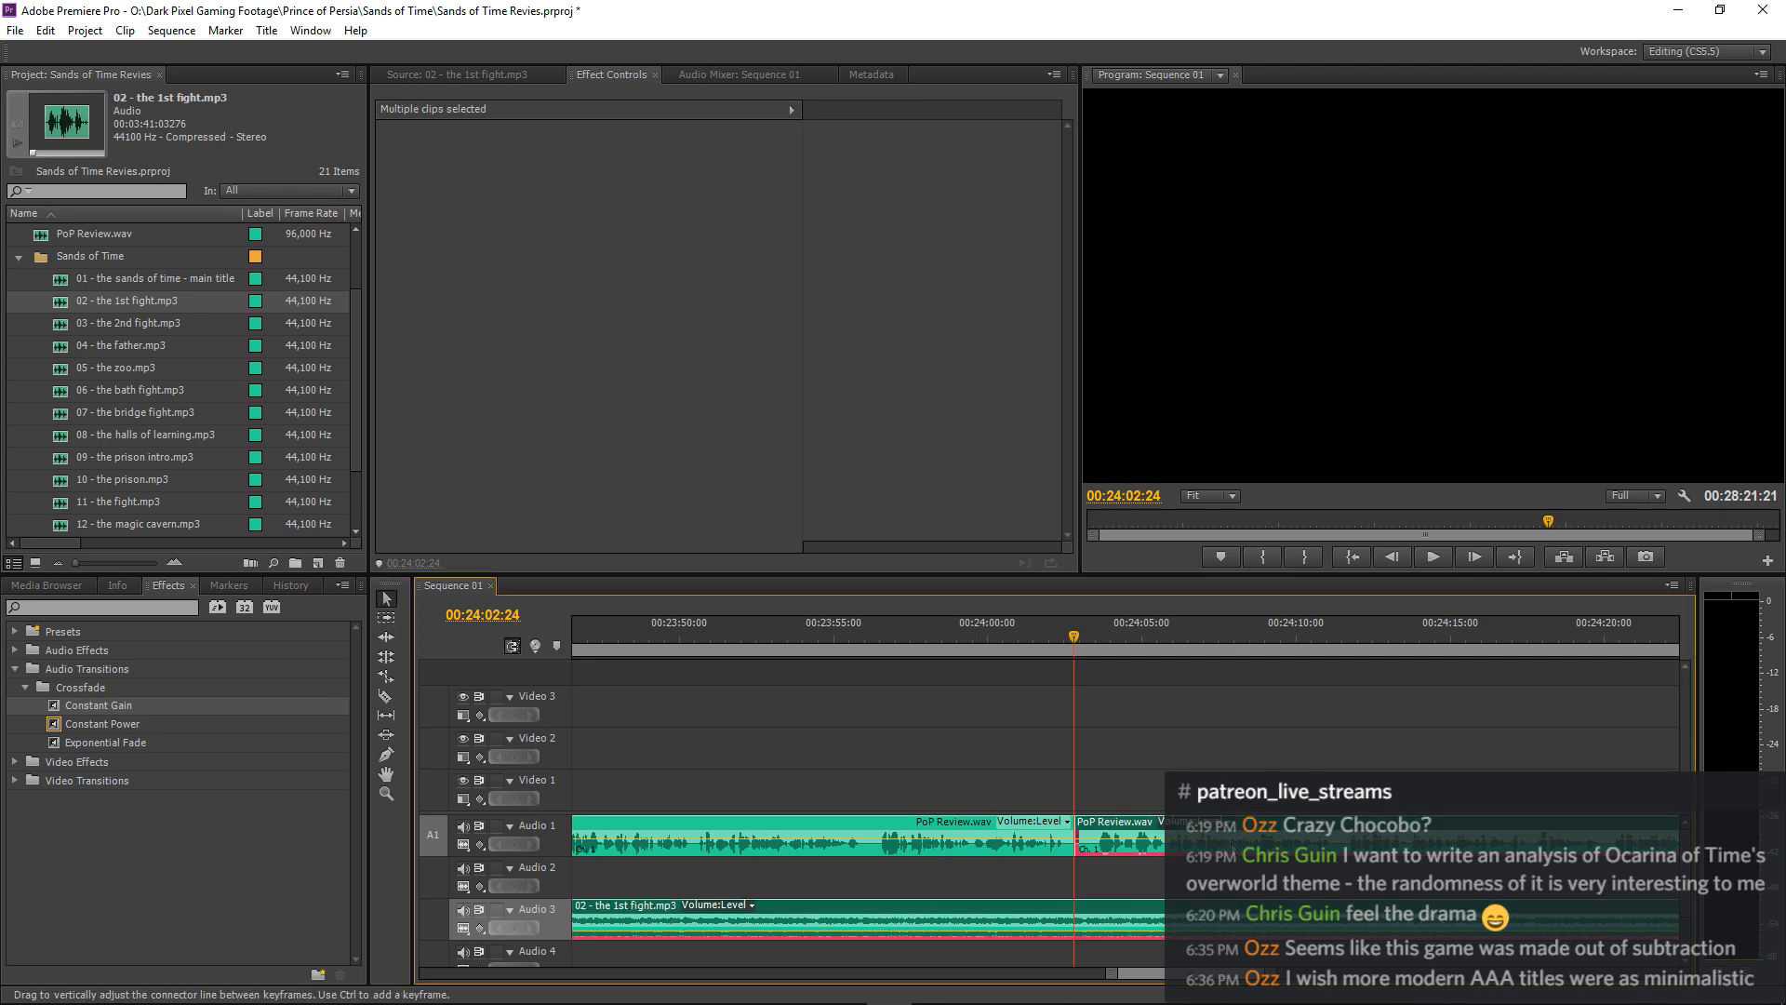
pyautogui.keyDown('shift'); pyautogui.click(1141, 906); pyautogui.keyUp('shift')
pyautogui.press('Delete')
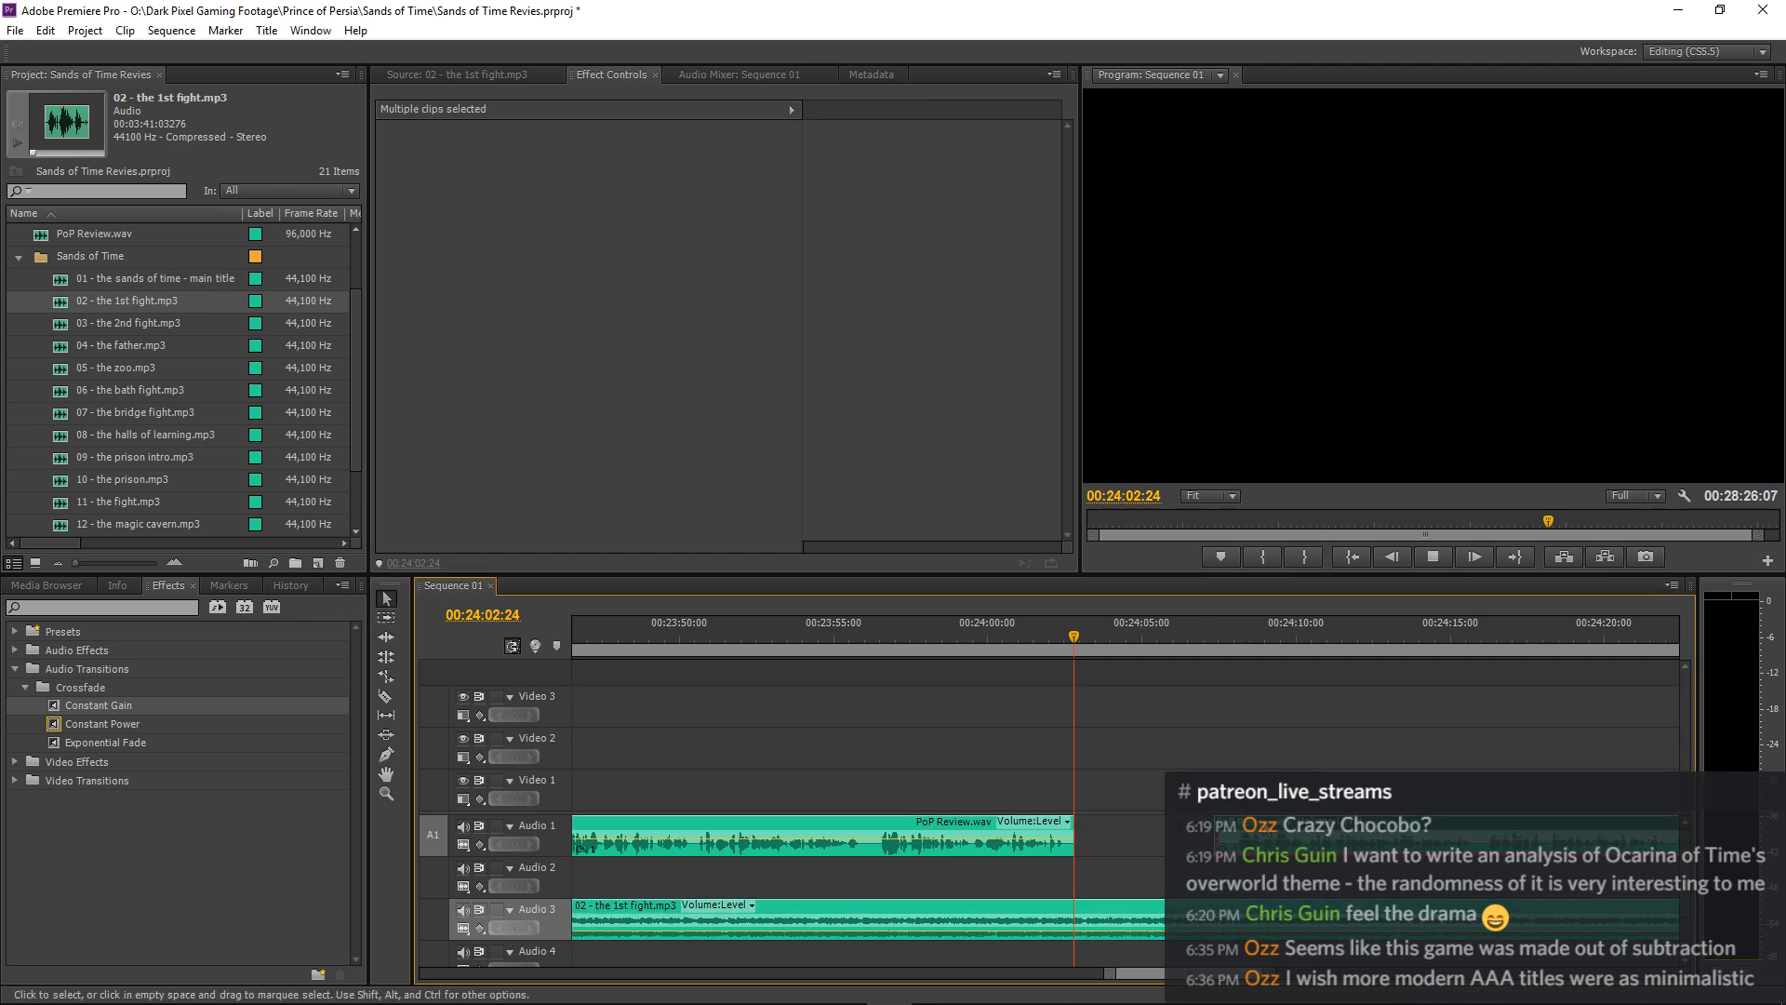
# Split "02 - the 1st fight.mp3" on Audio 3 at 00:24:04:13 during the new pause and delete the remainder.
pyautogui.press('space')
pyautogui.press('space')
pyautogui.press('c')
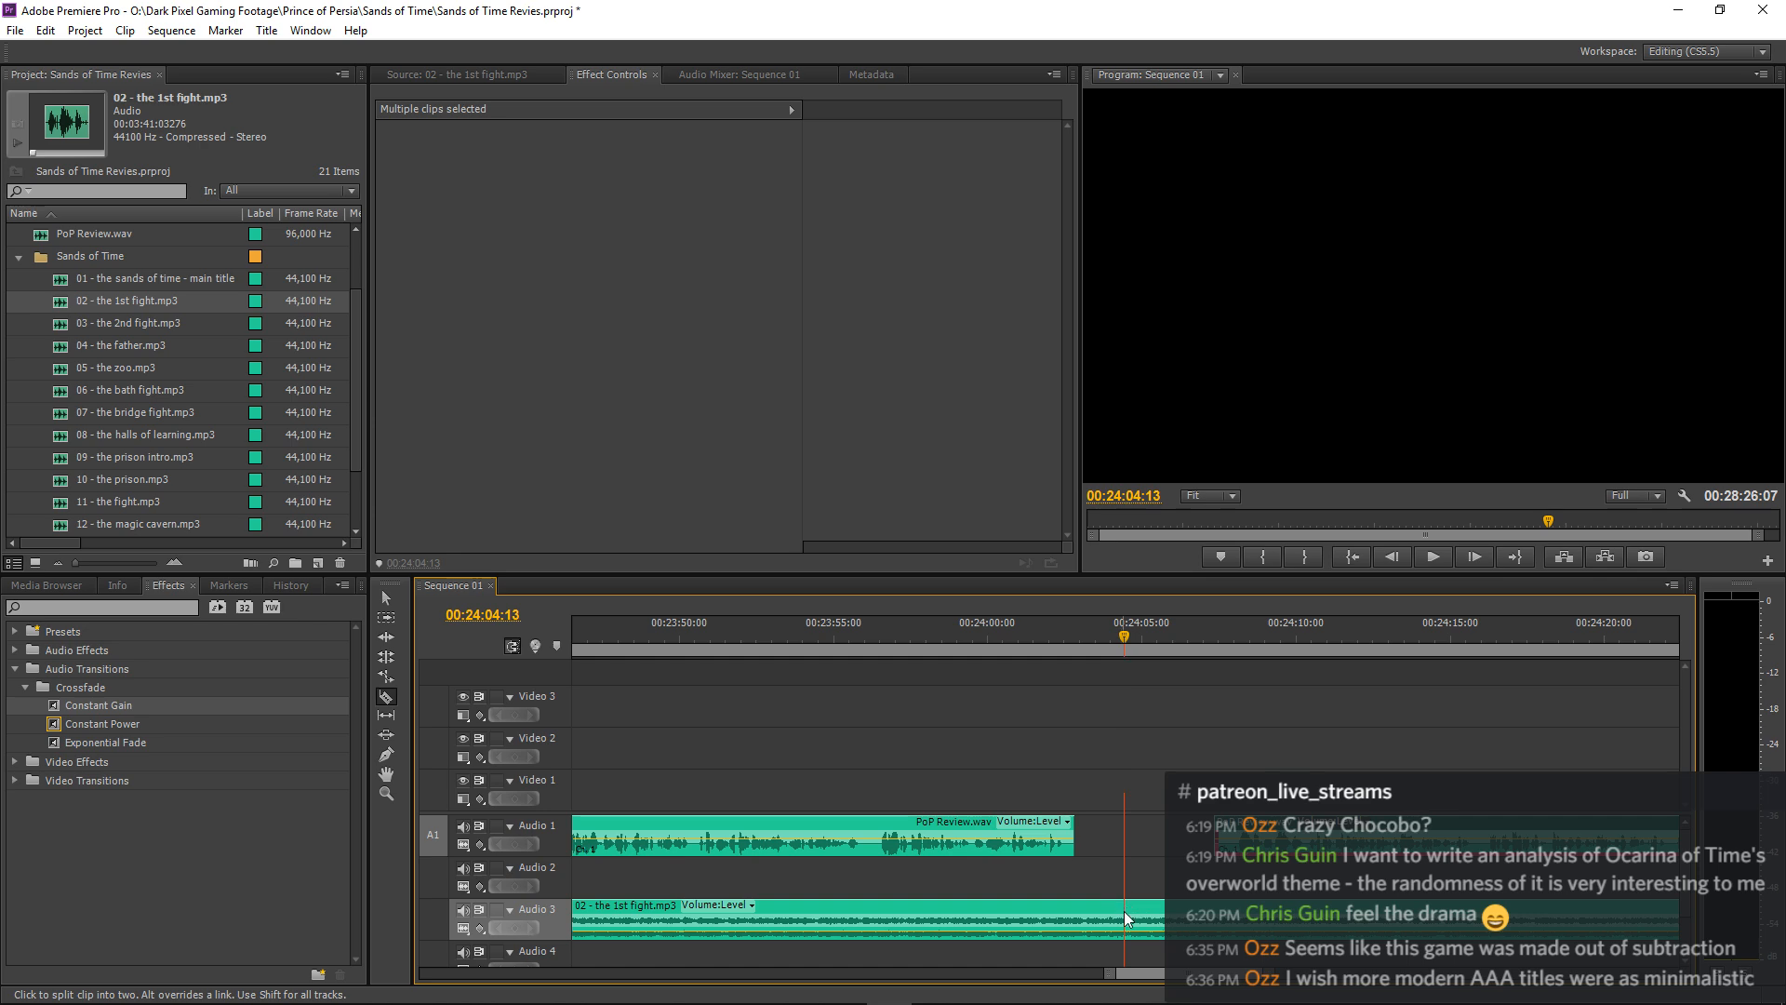
pyautogui.click(1124, 914)
pyautogui.press('v')
pyautogui.click(1155, 914)
pyautogui.press('Delete')
# Add Level keyframes to "02 - the 1st fight.mp3" at 00:24:02:09 (-25.0 dB) and 00:24:04:06 (-9.0 dB), and replay the ending.
pyautogui.click(995, 639)
pyautogui.press('space')
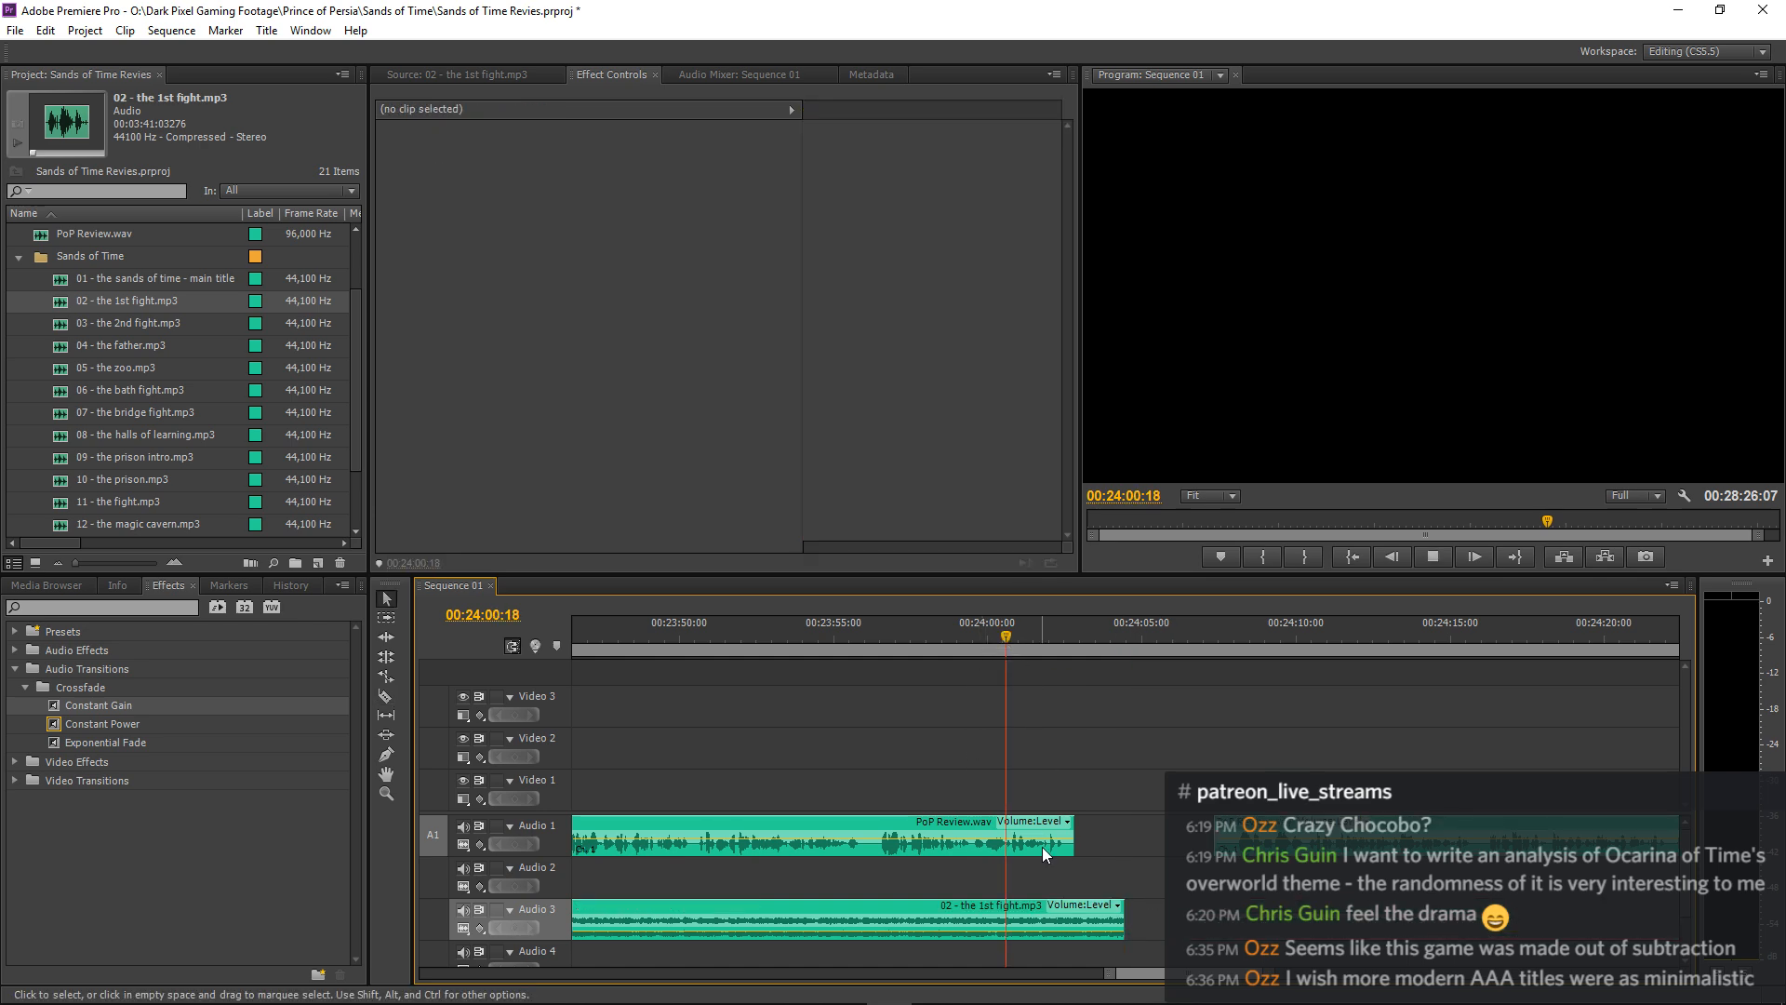
pyautogui.click(1036, 907)
pyautogui.click(778, 188)
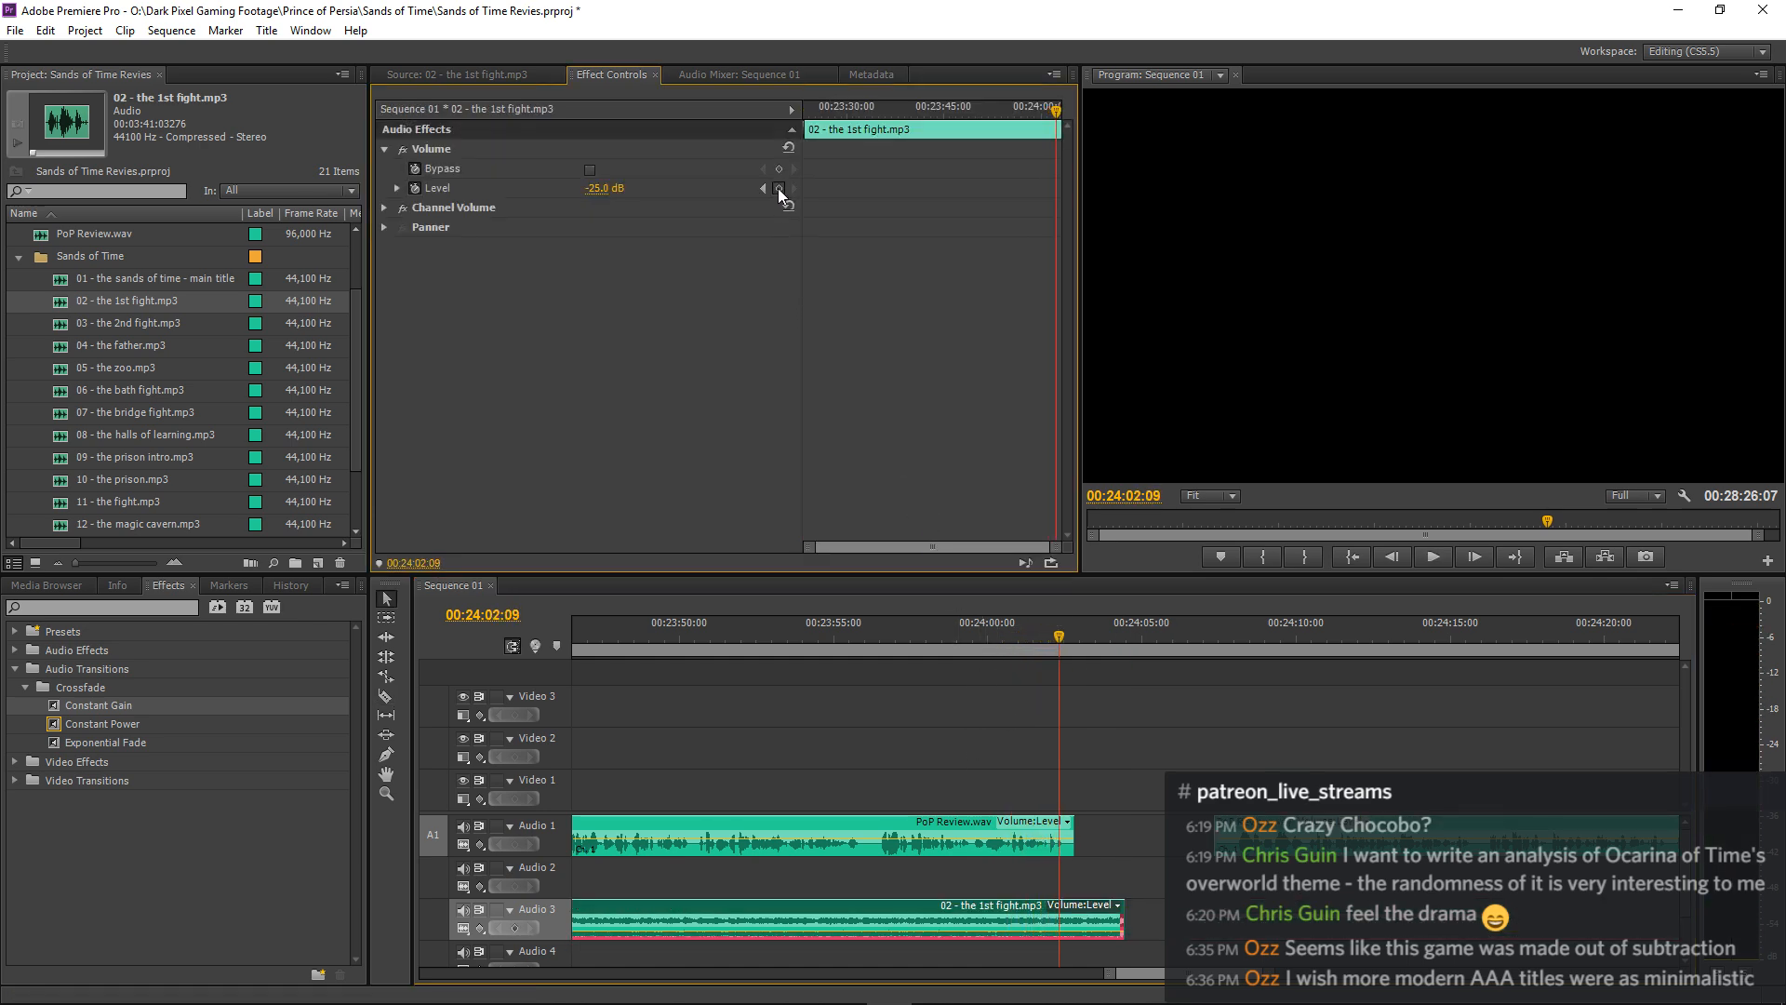
pyautogui.press('space')
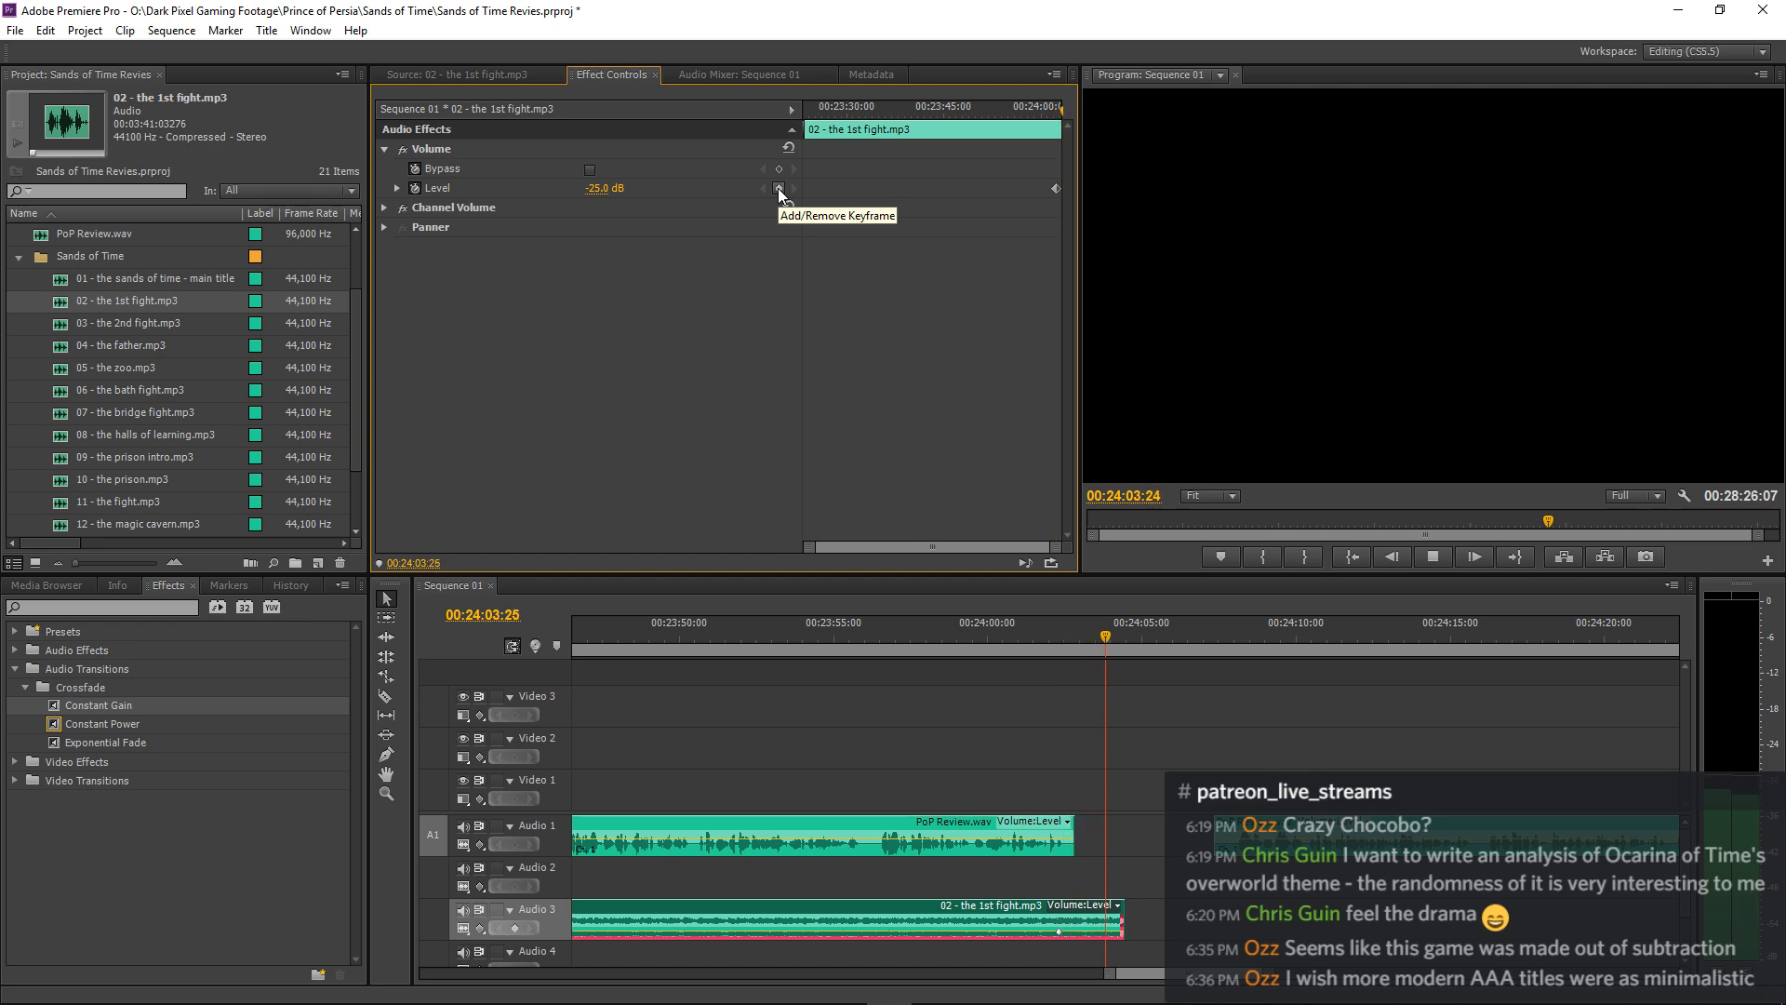
pyautogui.click(778, 188)
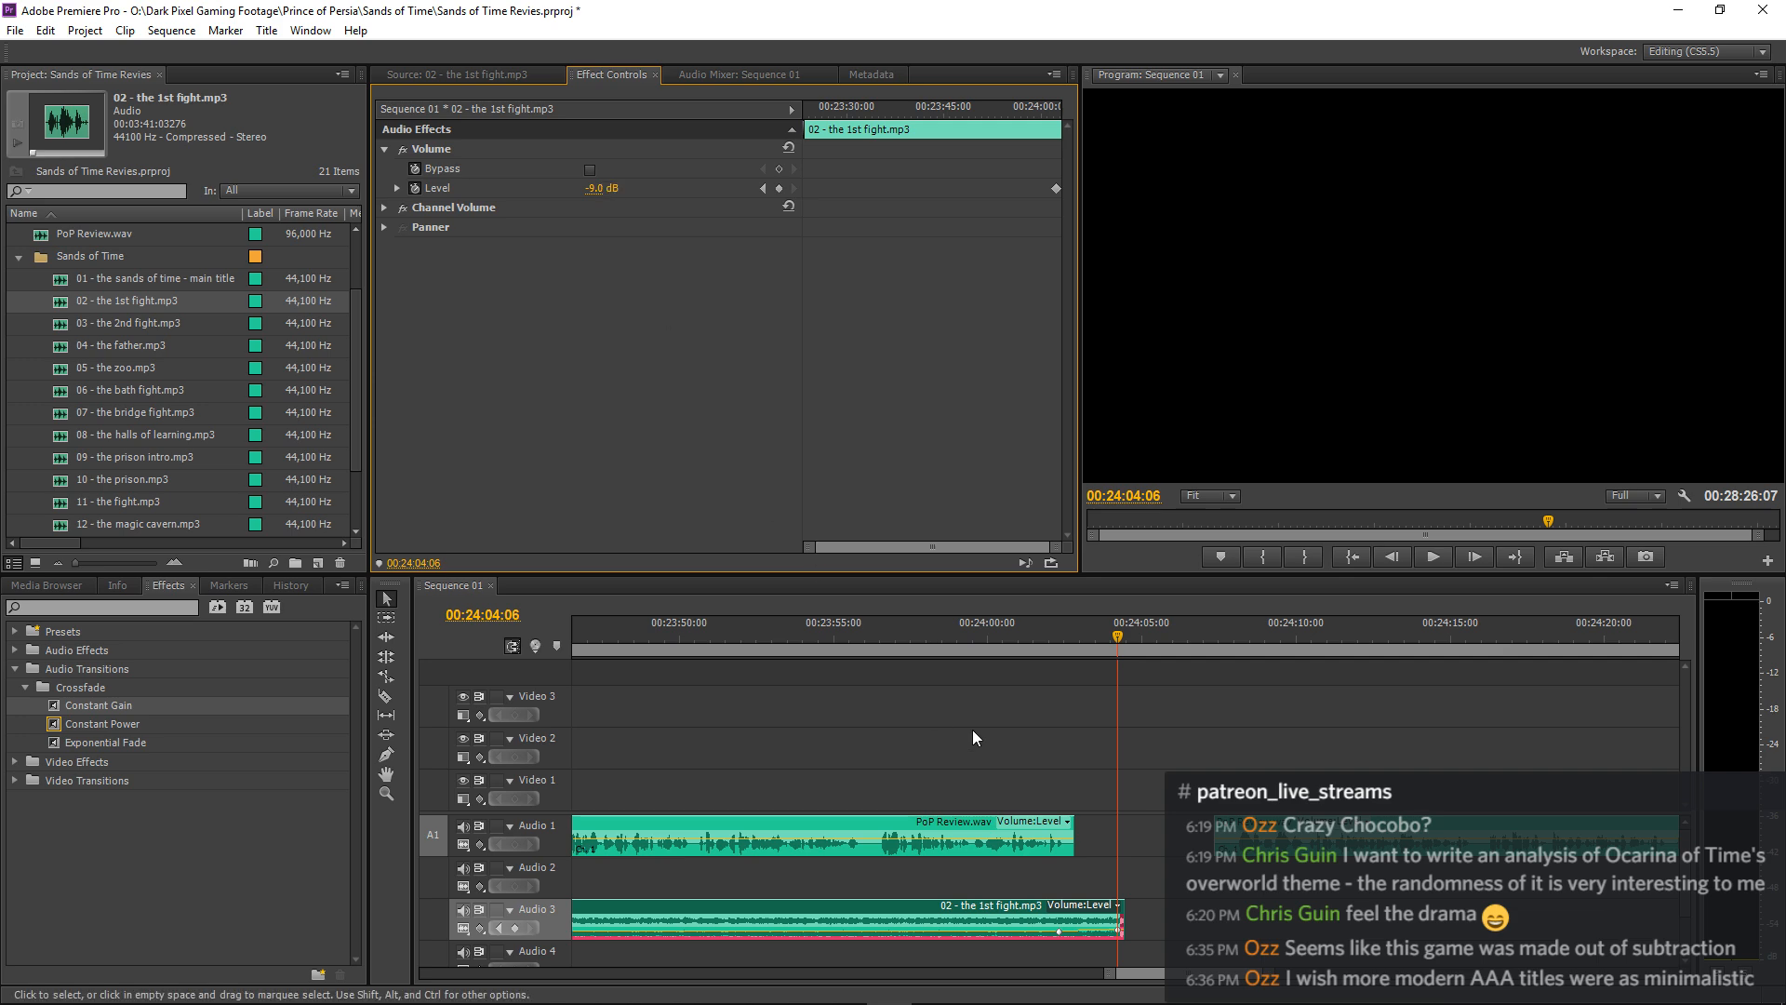
pyautogui.click(992, 640)
pyautogui.press('space')
pyautogui.click(1142, 685)
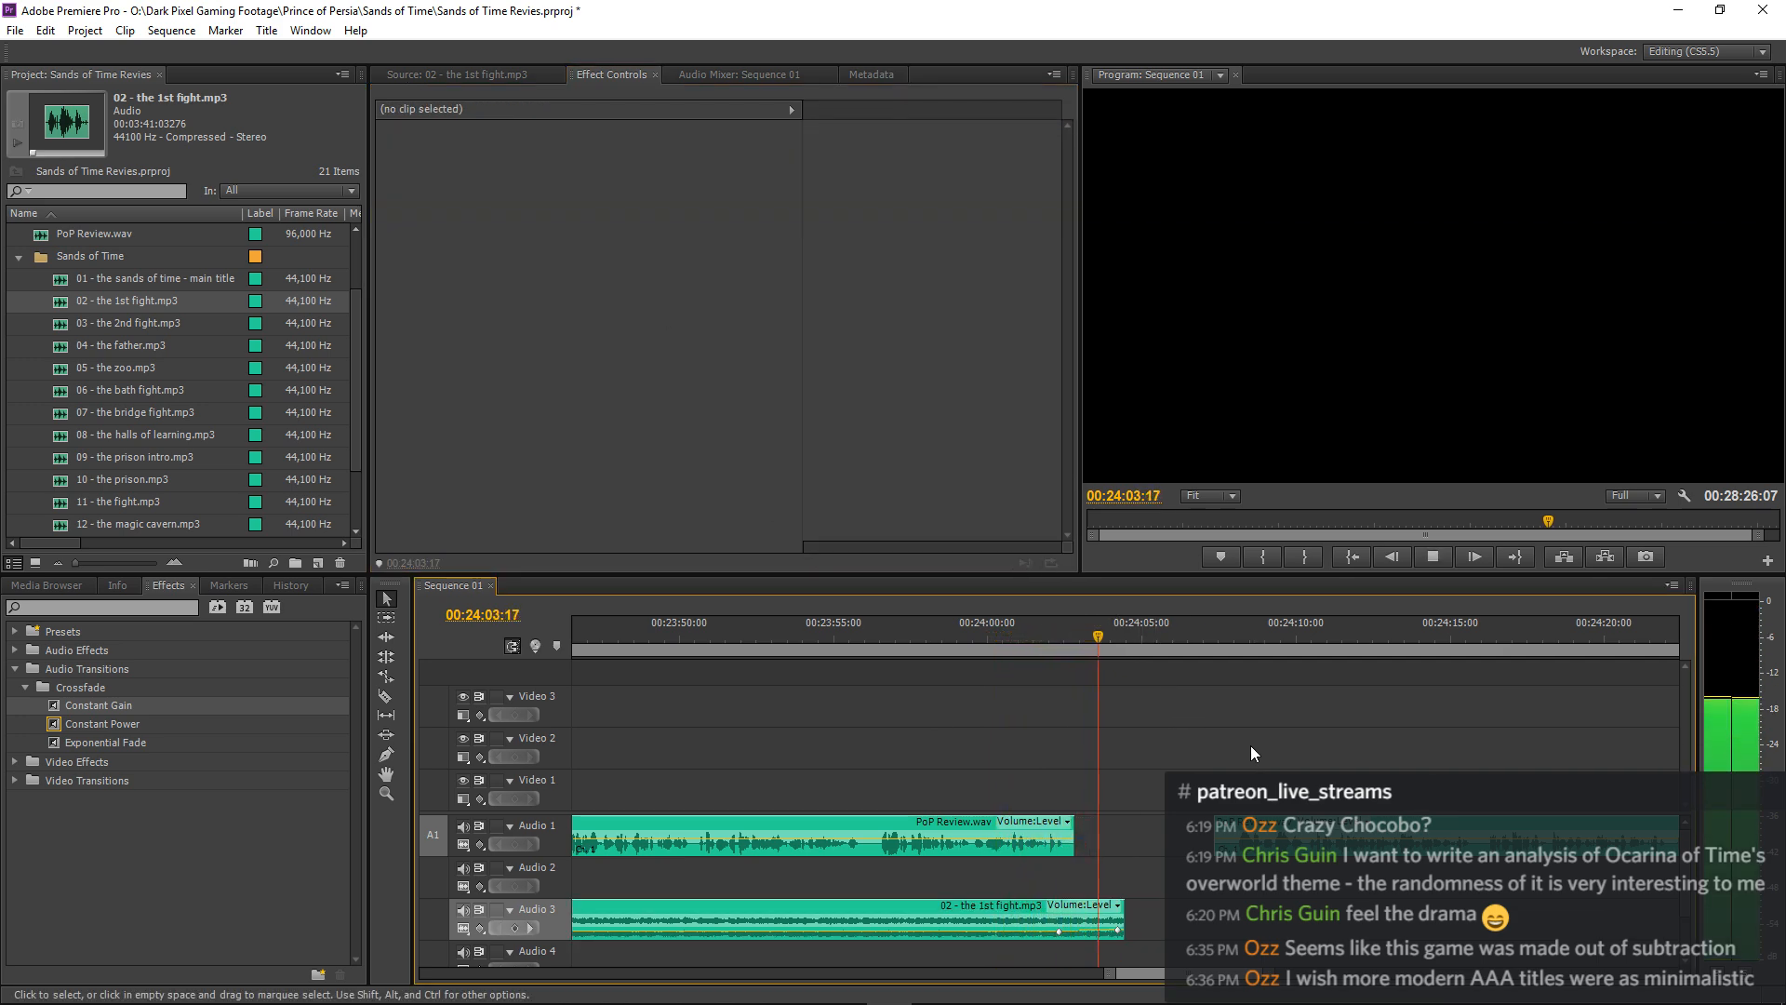
pyautogui.press('space')
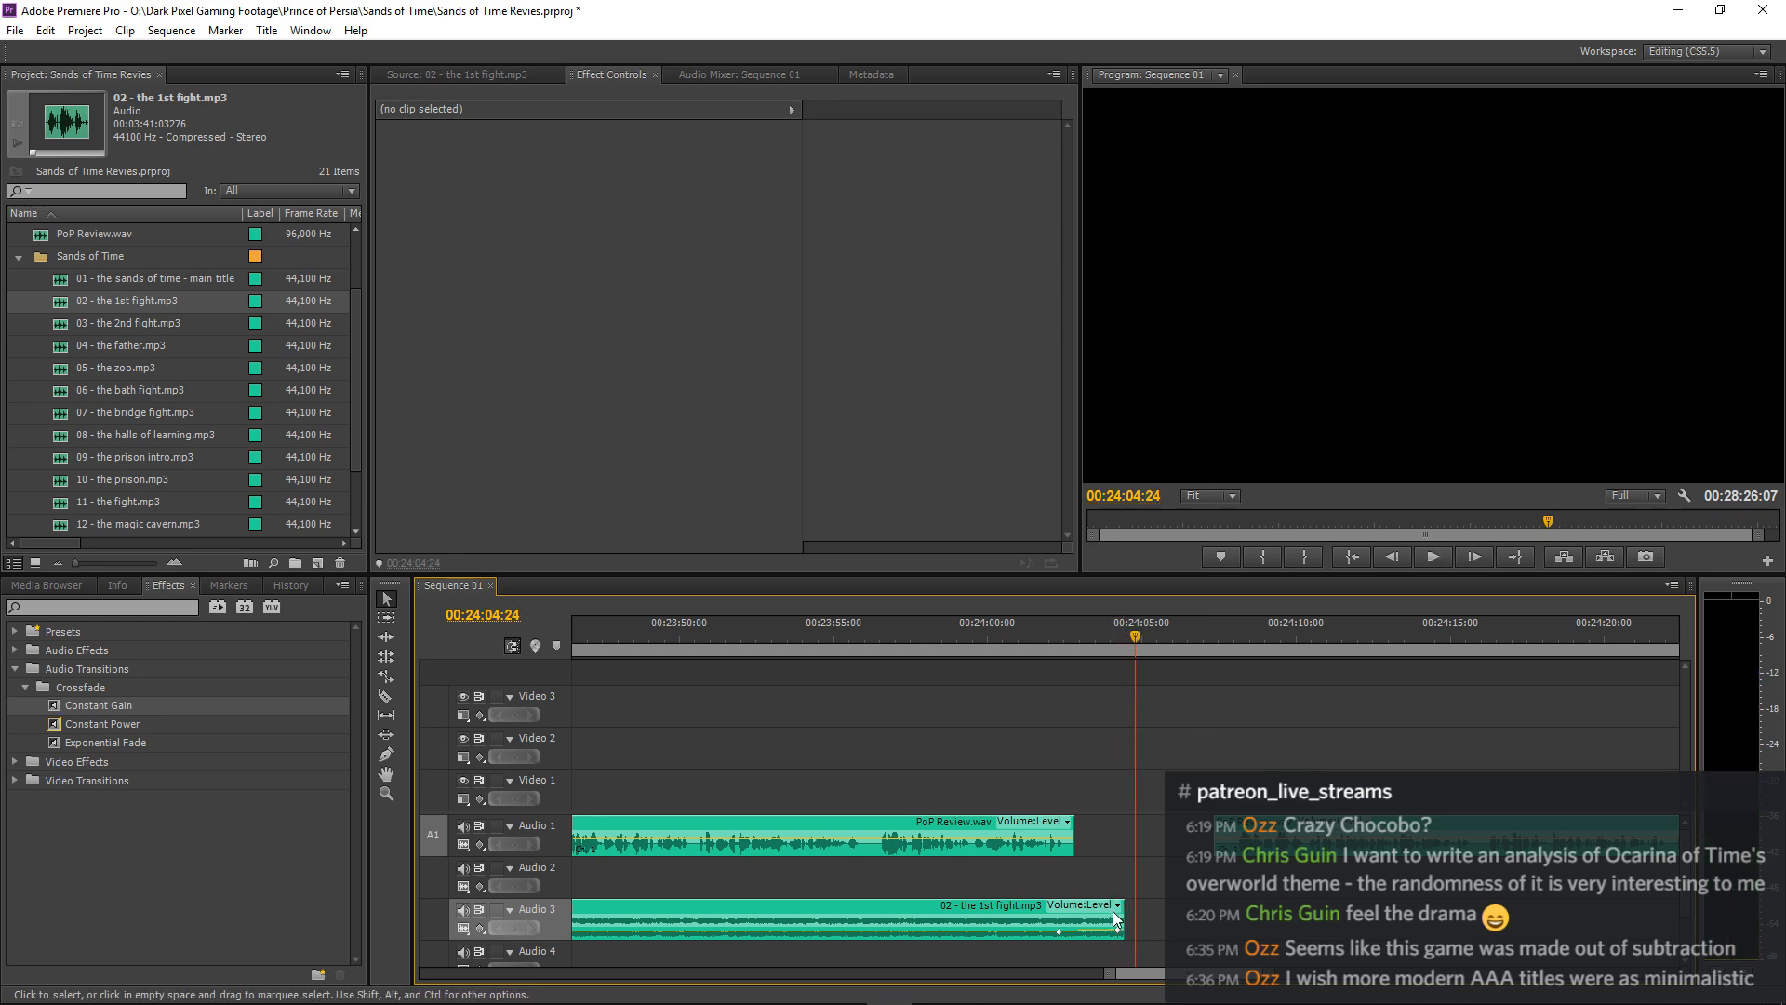
# Trim the end of the "02 - the 1st fight.mp3" clip back a few frames on Audio 3 and replay its ending.
pyautogui.press('=')
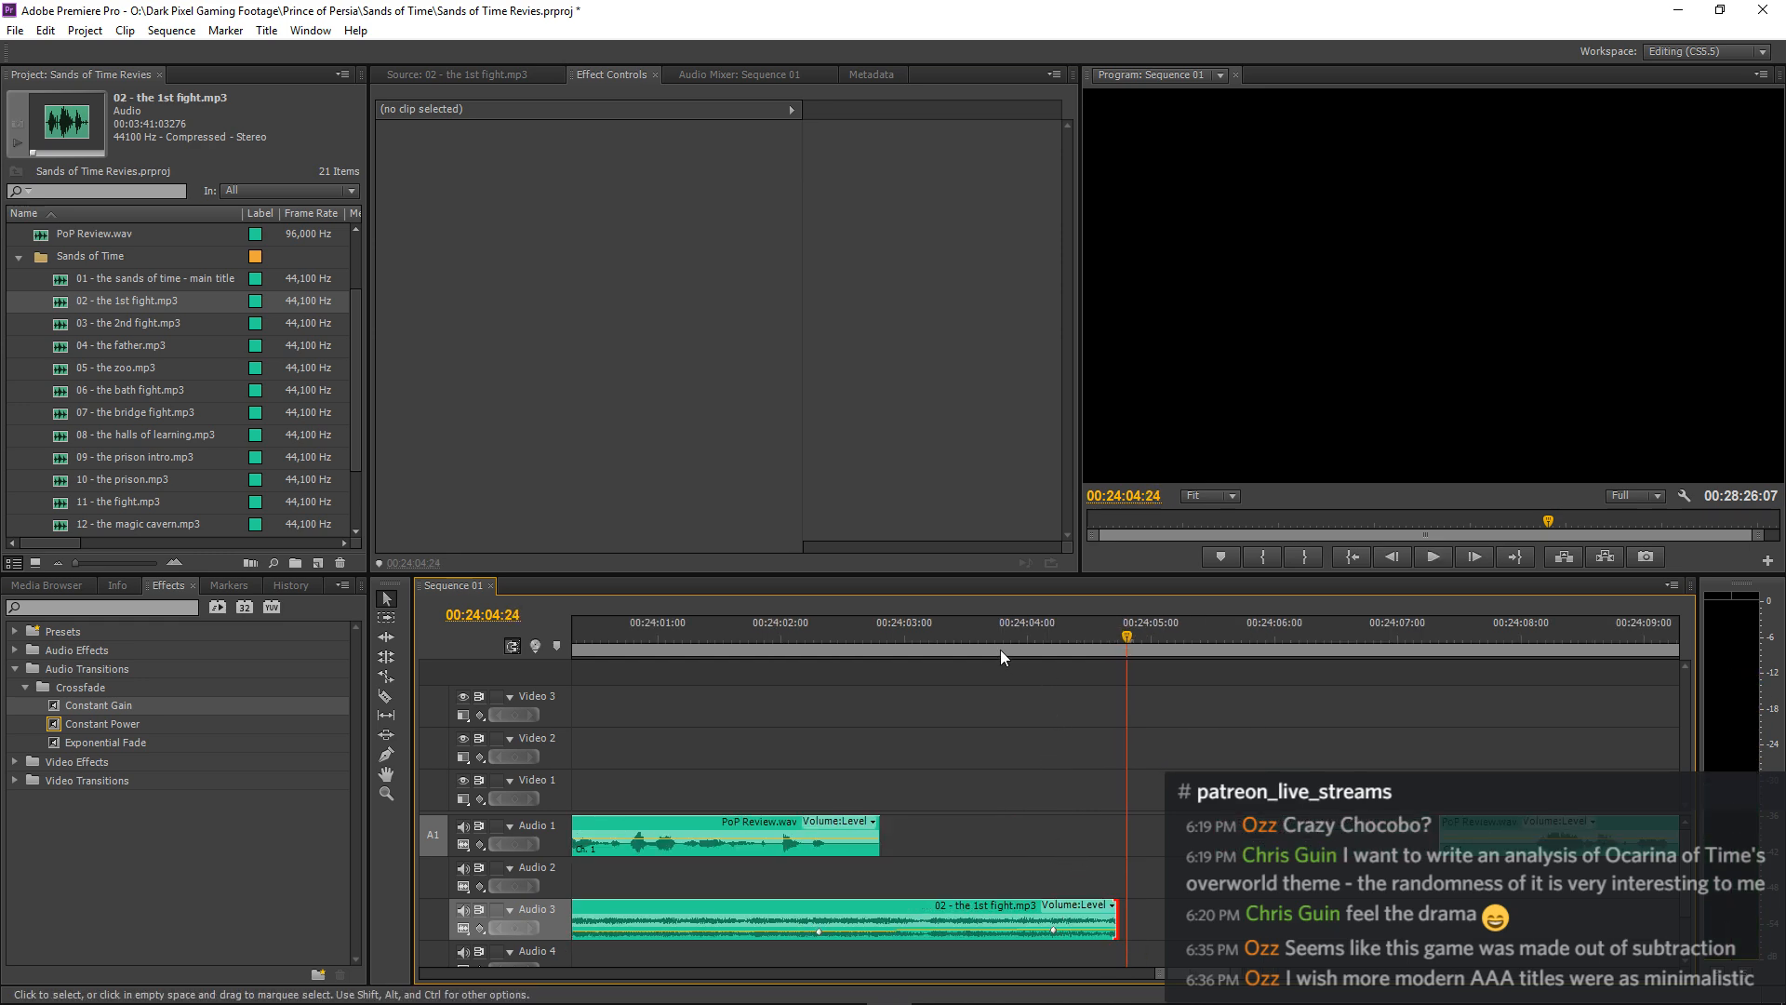
pyautogui.click(993, 640)
pyautogui.press('space')
pyautogui.moveTo(1120, 923); pyautogui.dragTo(1101, 923)
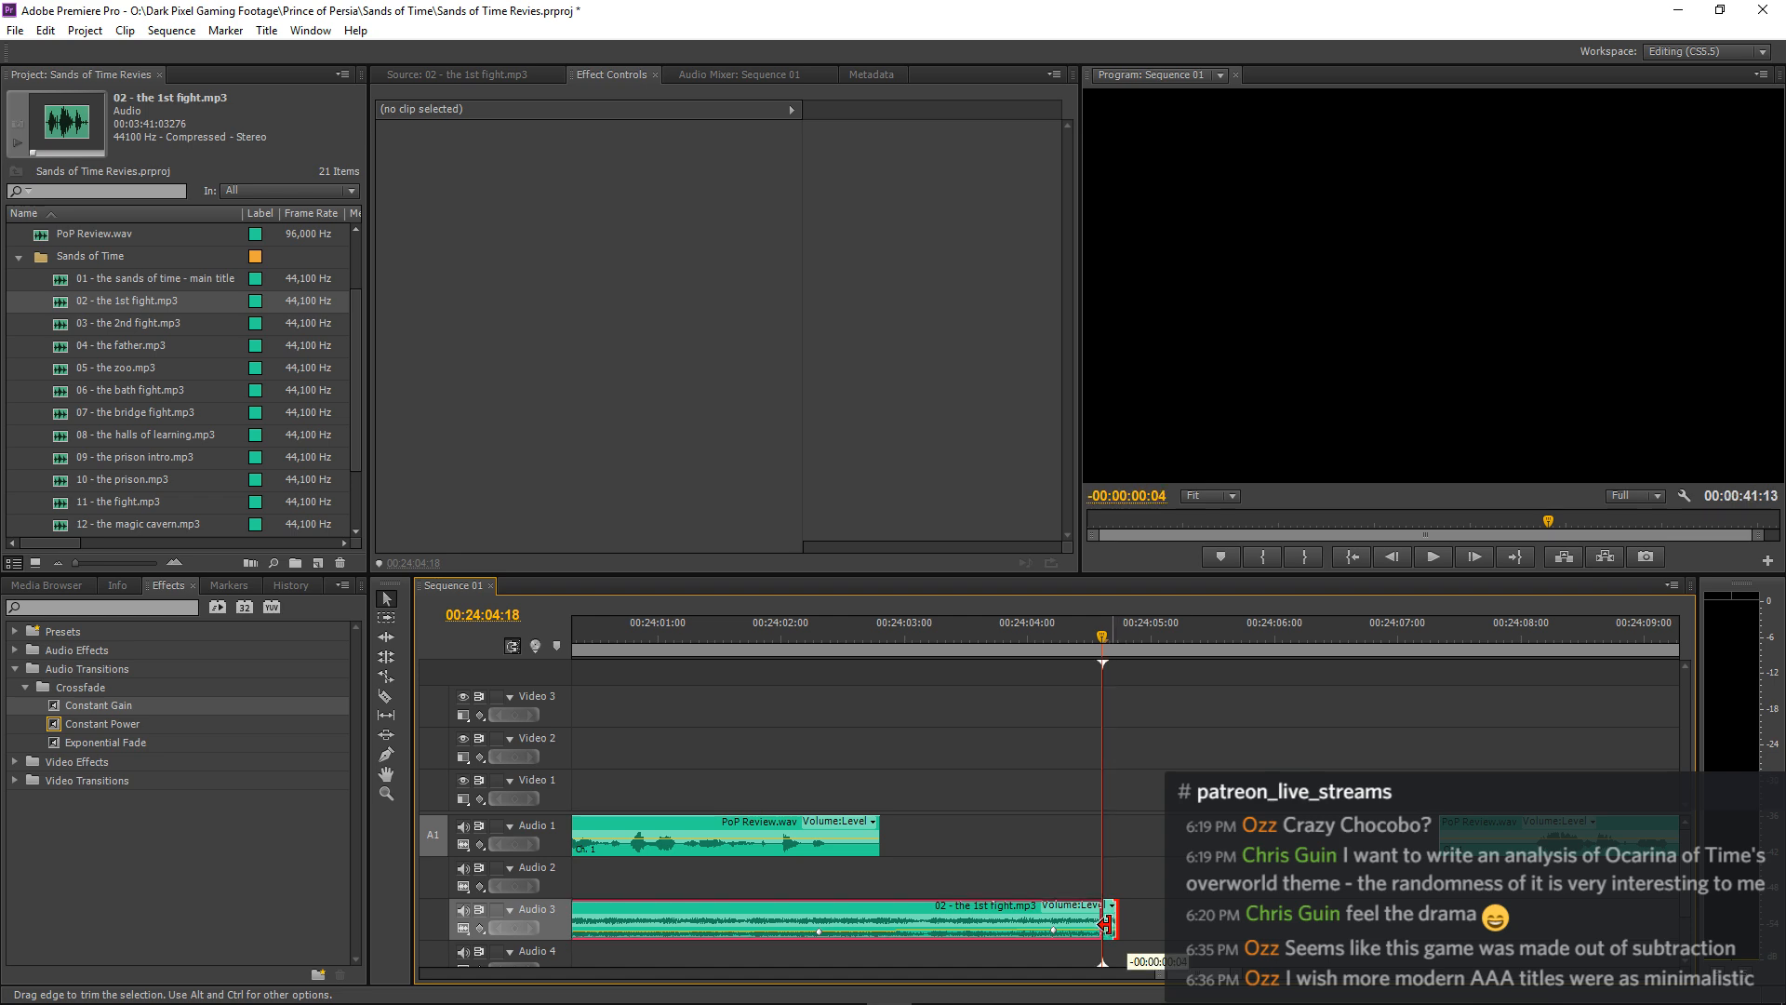
pyautogui.press('Up')
pyautogui.press('space')
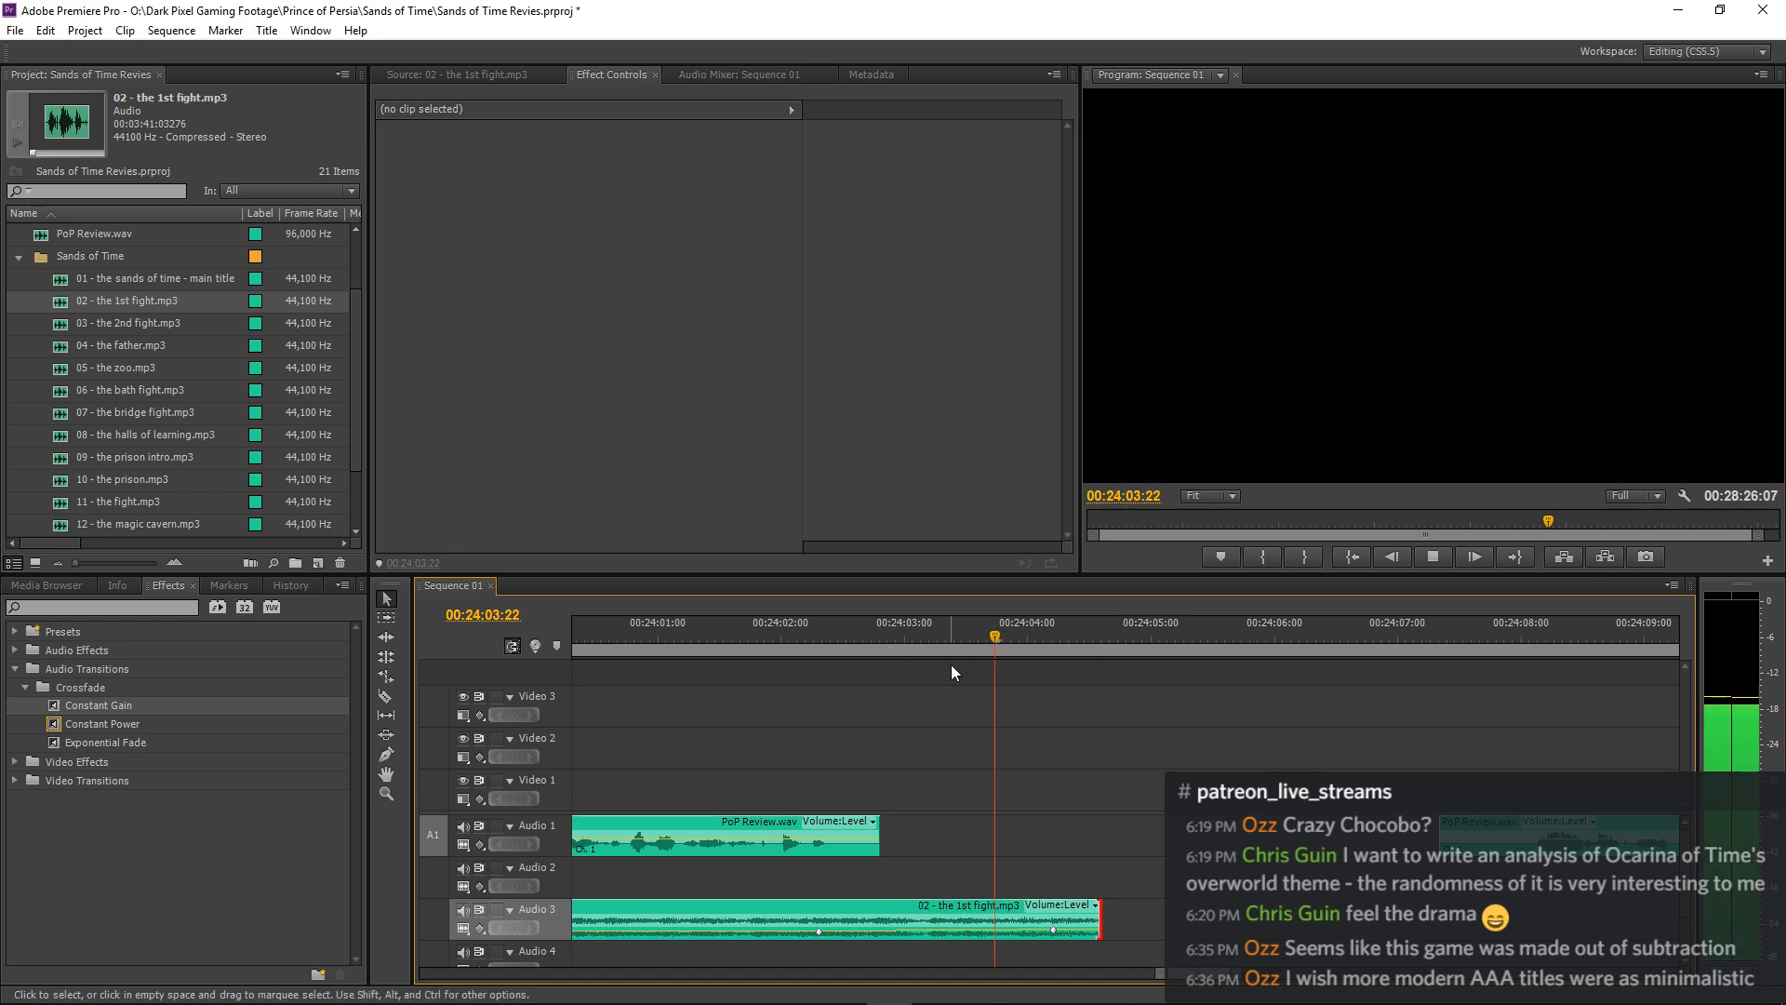
pyautogui.press('space')
# Open the Level value of the "02 - the 1st fight.mp3" clip's keyframe at 00:24:04:06 for editing and replay the ending from 00:24:01:06.
pyautogui.click(908, 924)
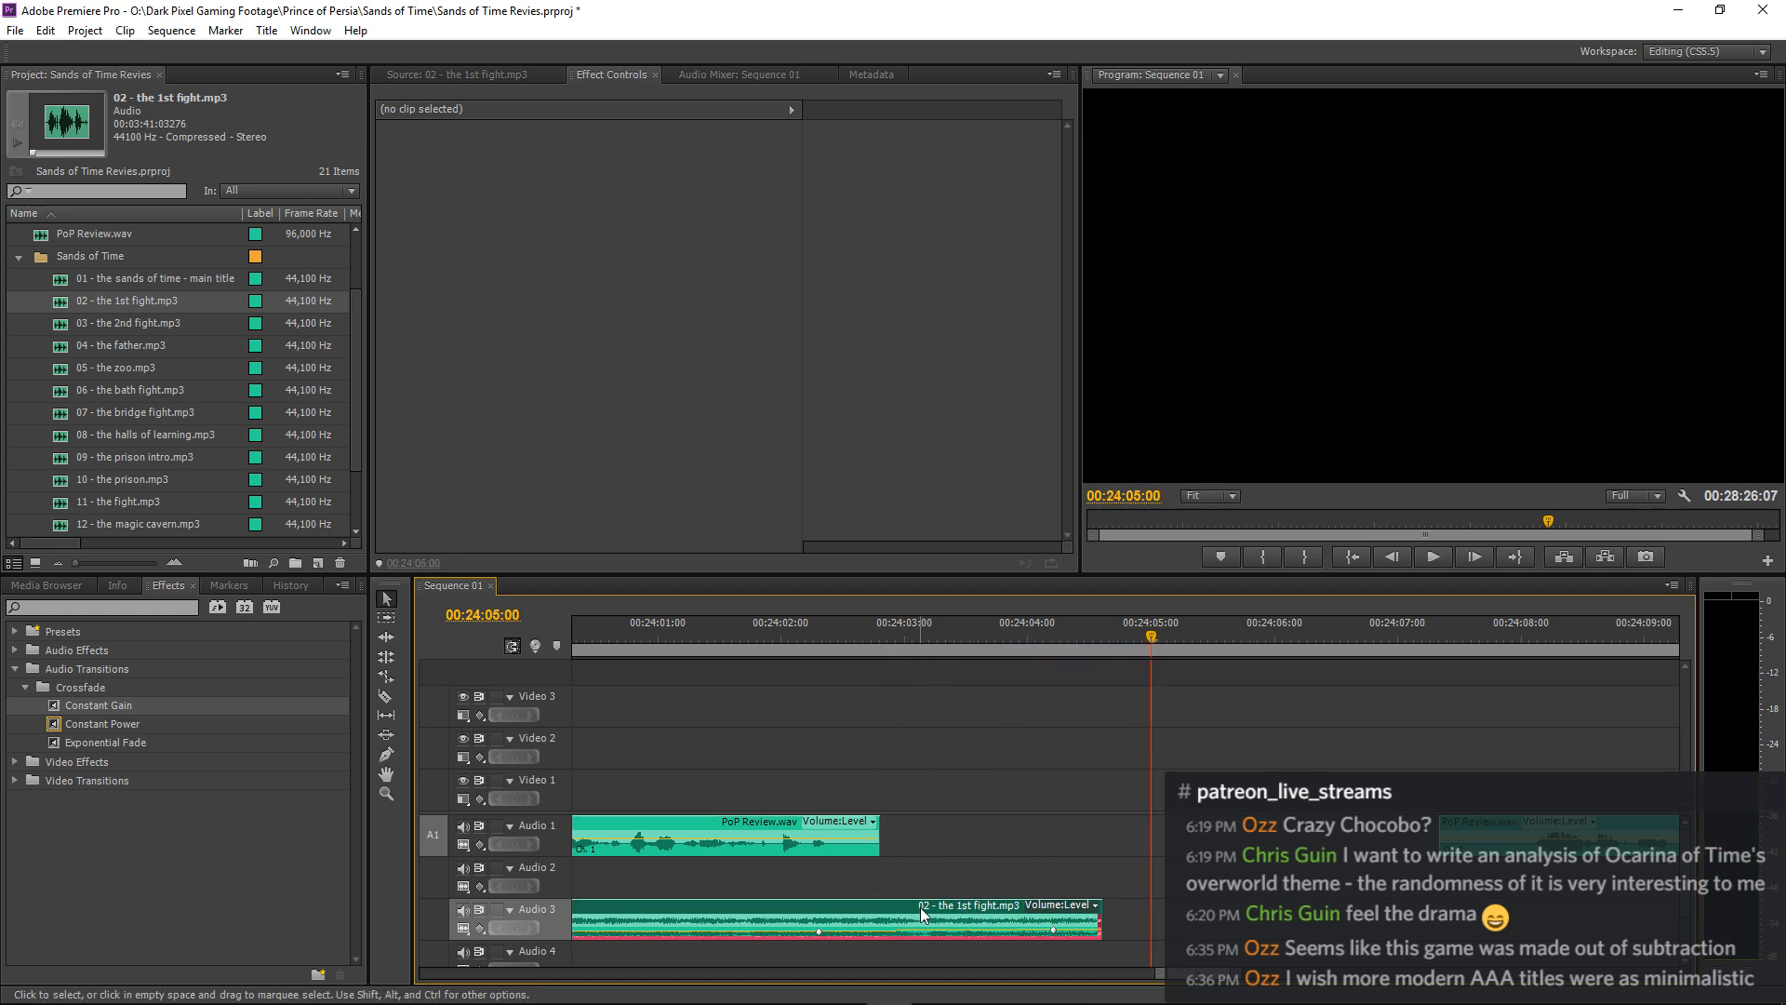
pyautogui.click(763, 189)
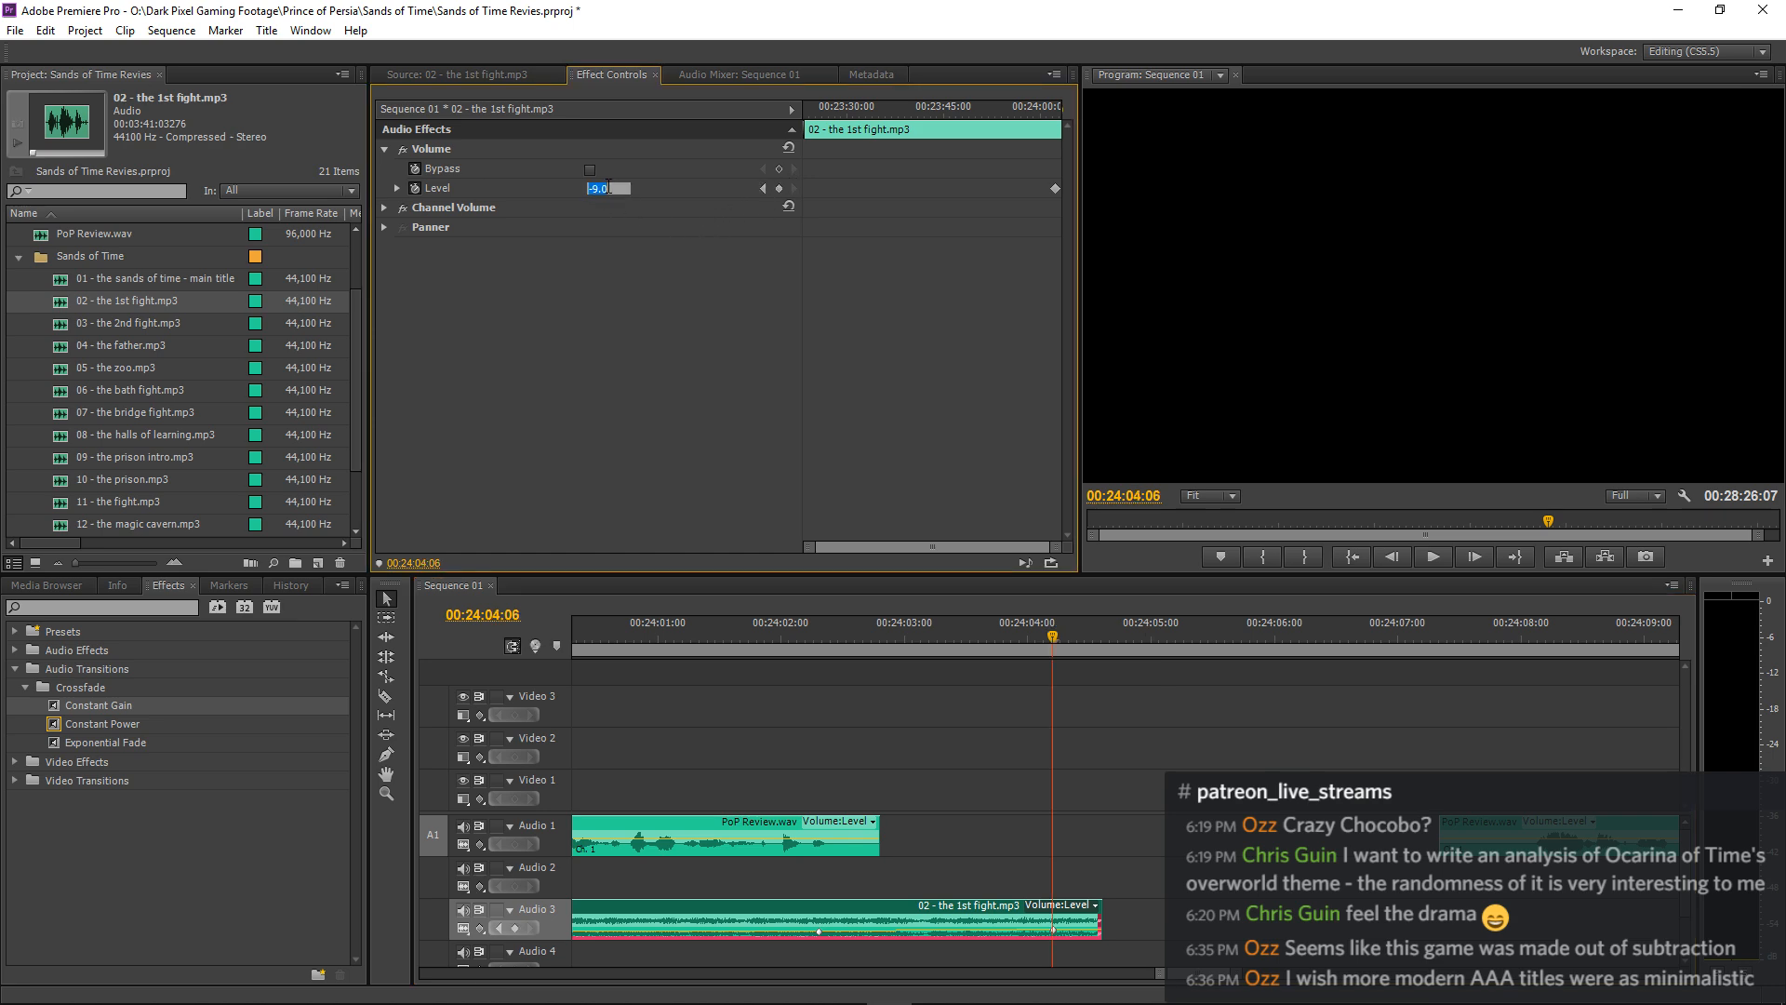
pyautogui.click(682, 623)
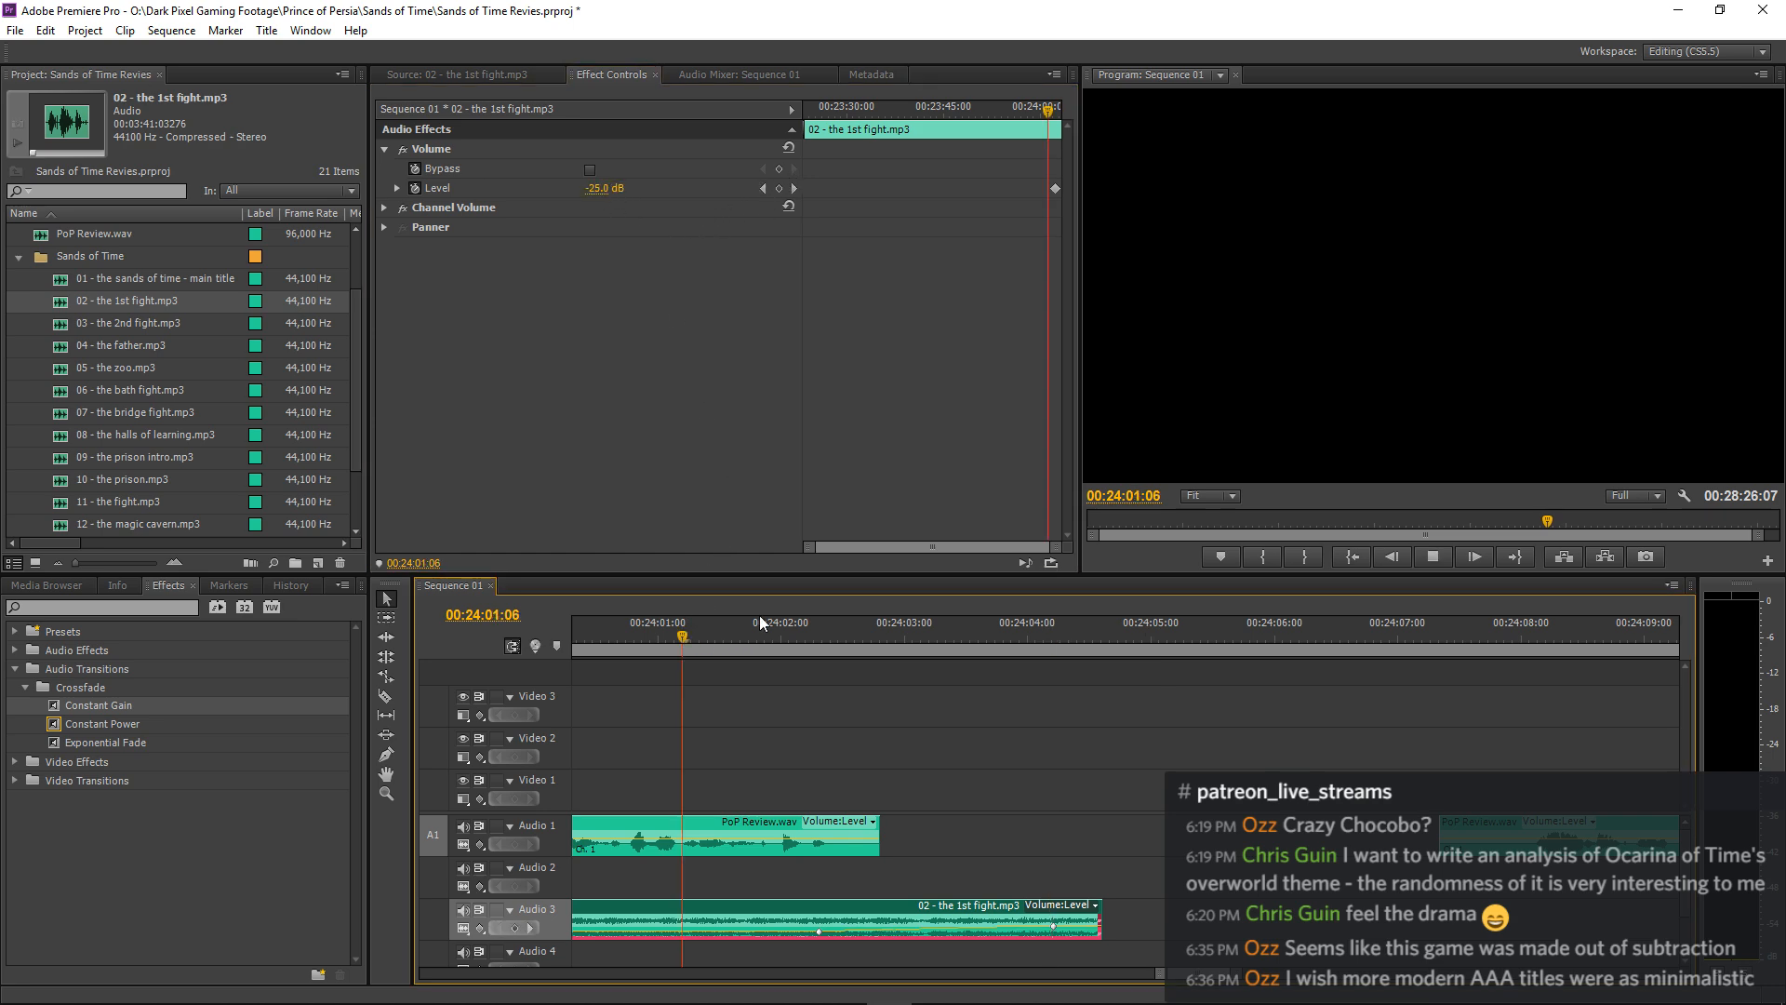
pyautogui.press('space')
pyautogui.click(1140, 681)
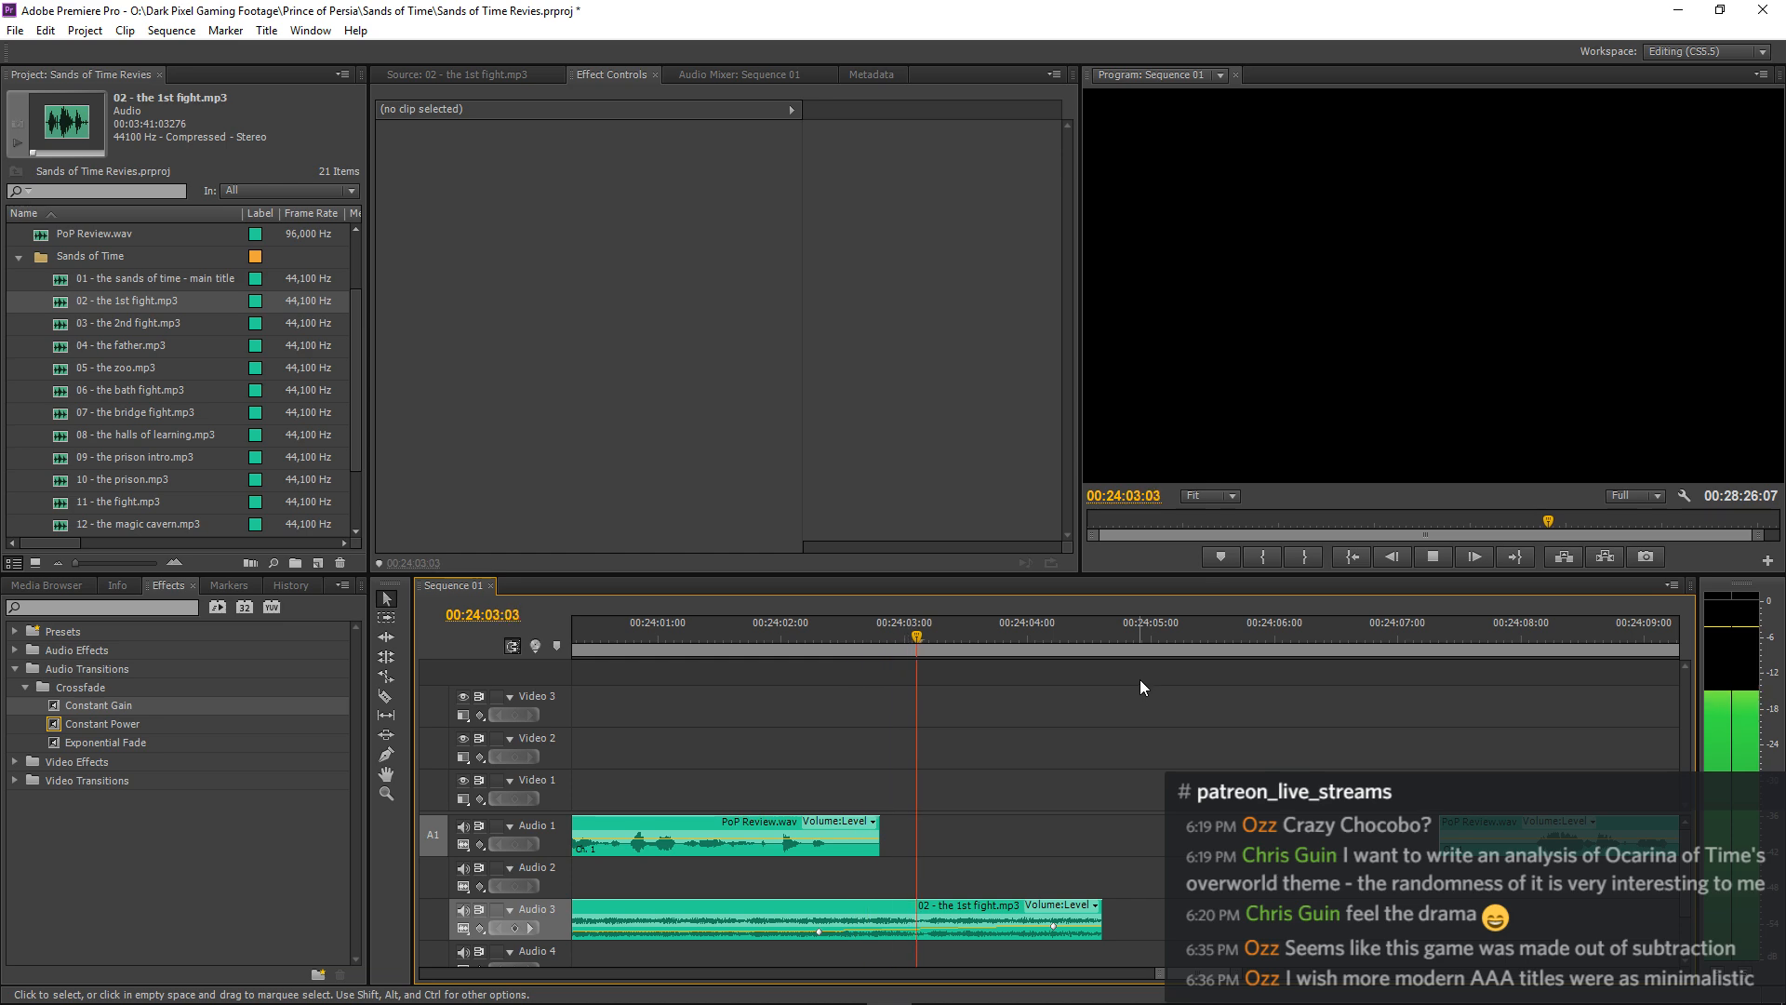
pyautogui.press('space')
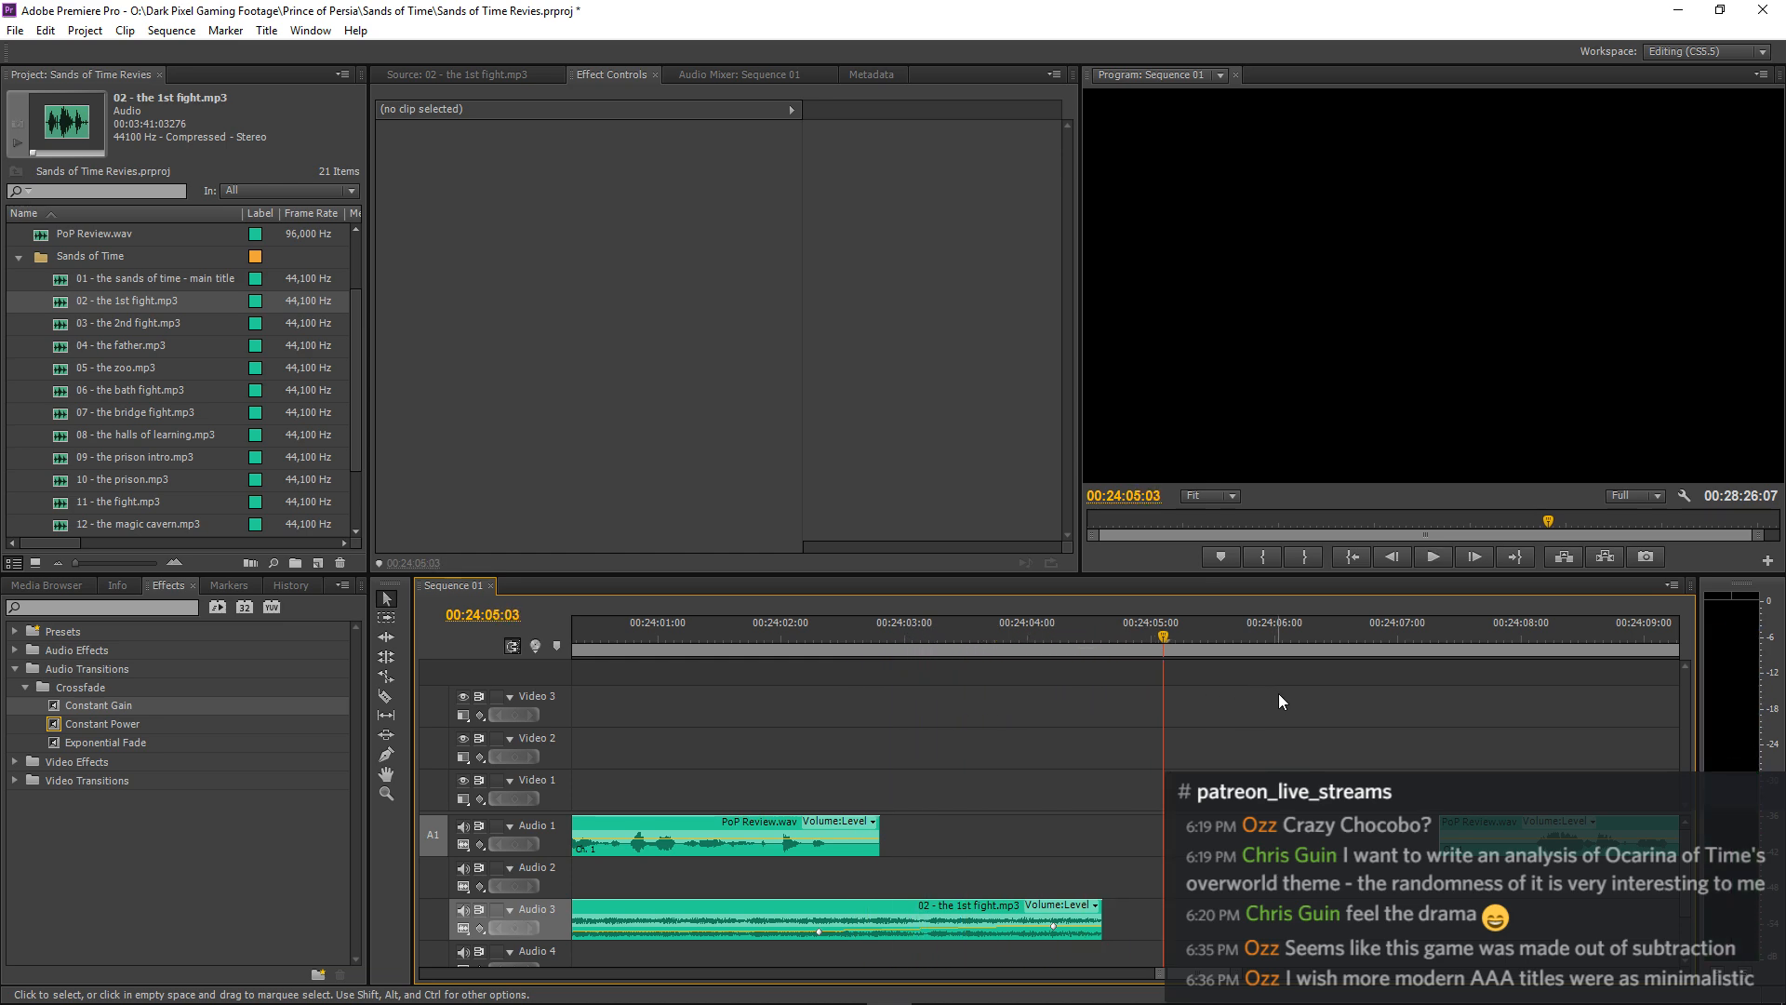
# Move "01 - the sands of time - main title.mp3" earlier on Audio 2 so it starts with the narration following the pause.
pyautogui.press('-')
pyautogui.press('-')
pyautogui.press('-')
pyautogui.press('-')
pyautogui.press('-')
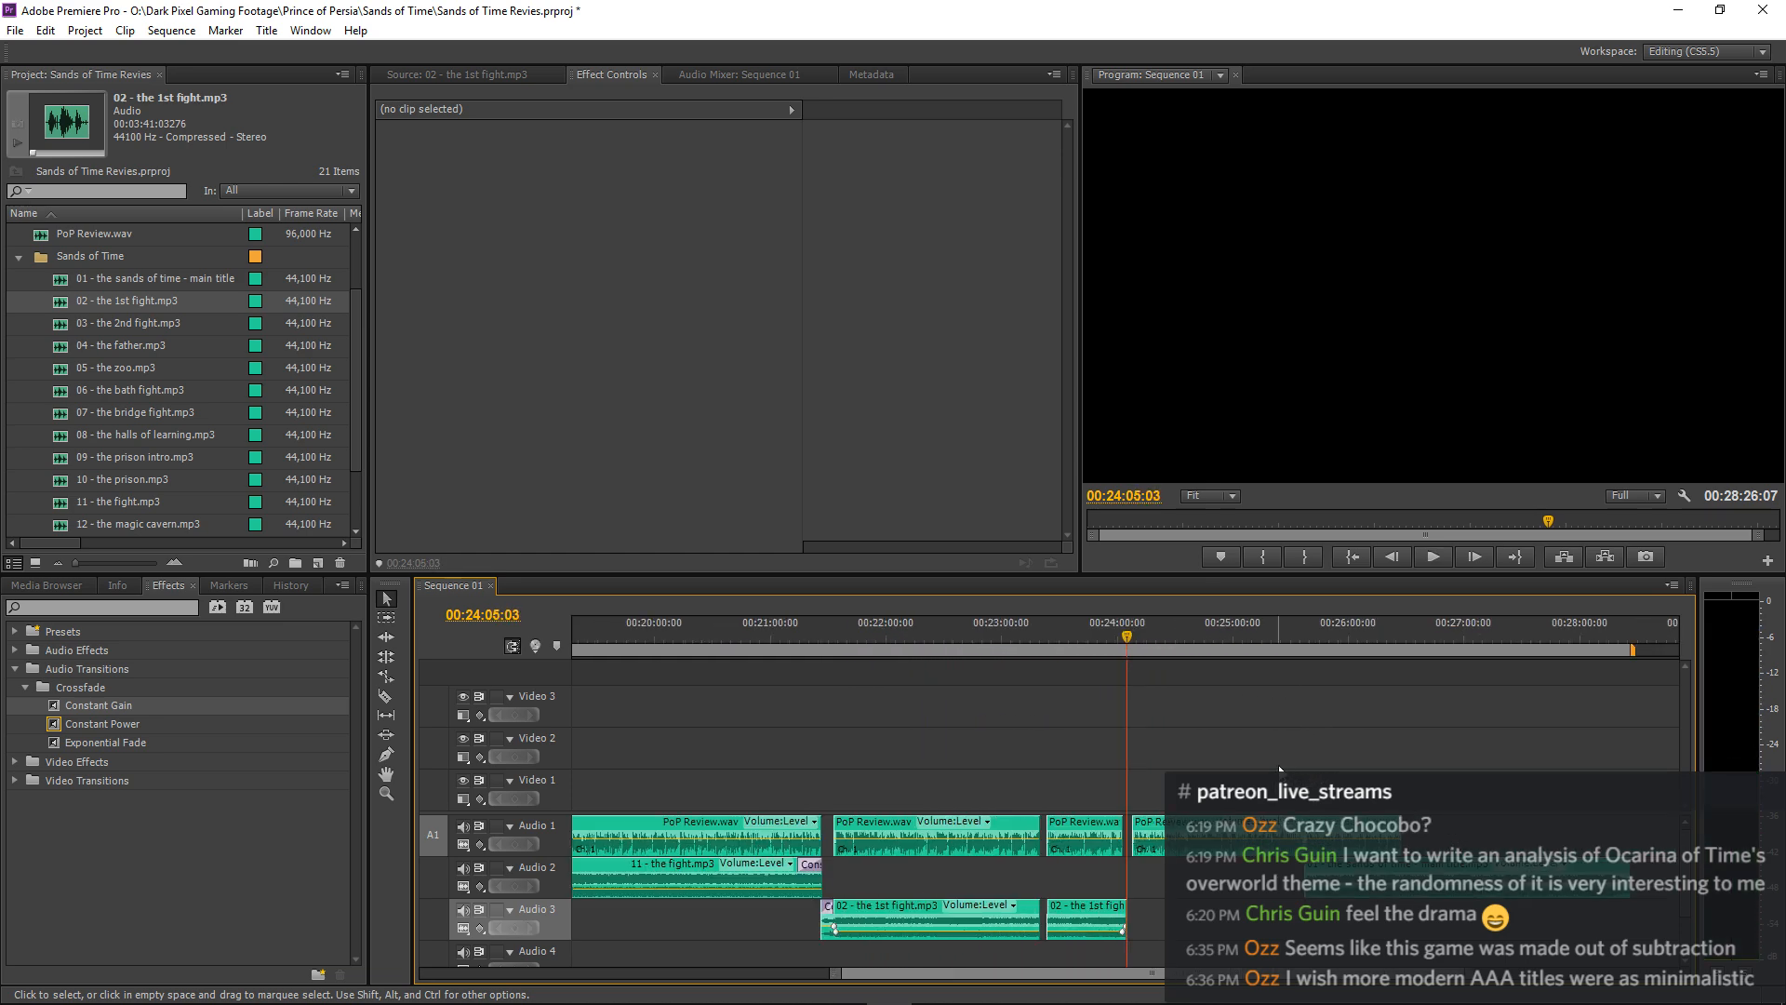
pyautogui.moveTo(1347, 879); pyautogui.dragTo(1266, 878)
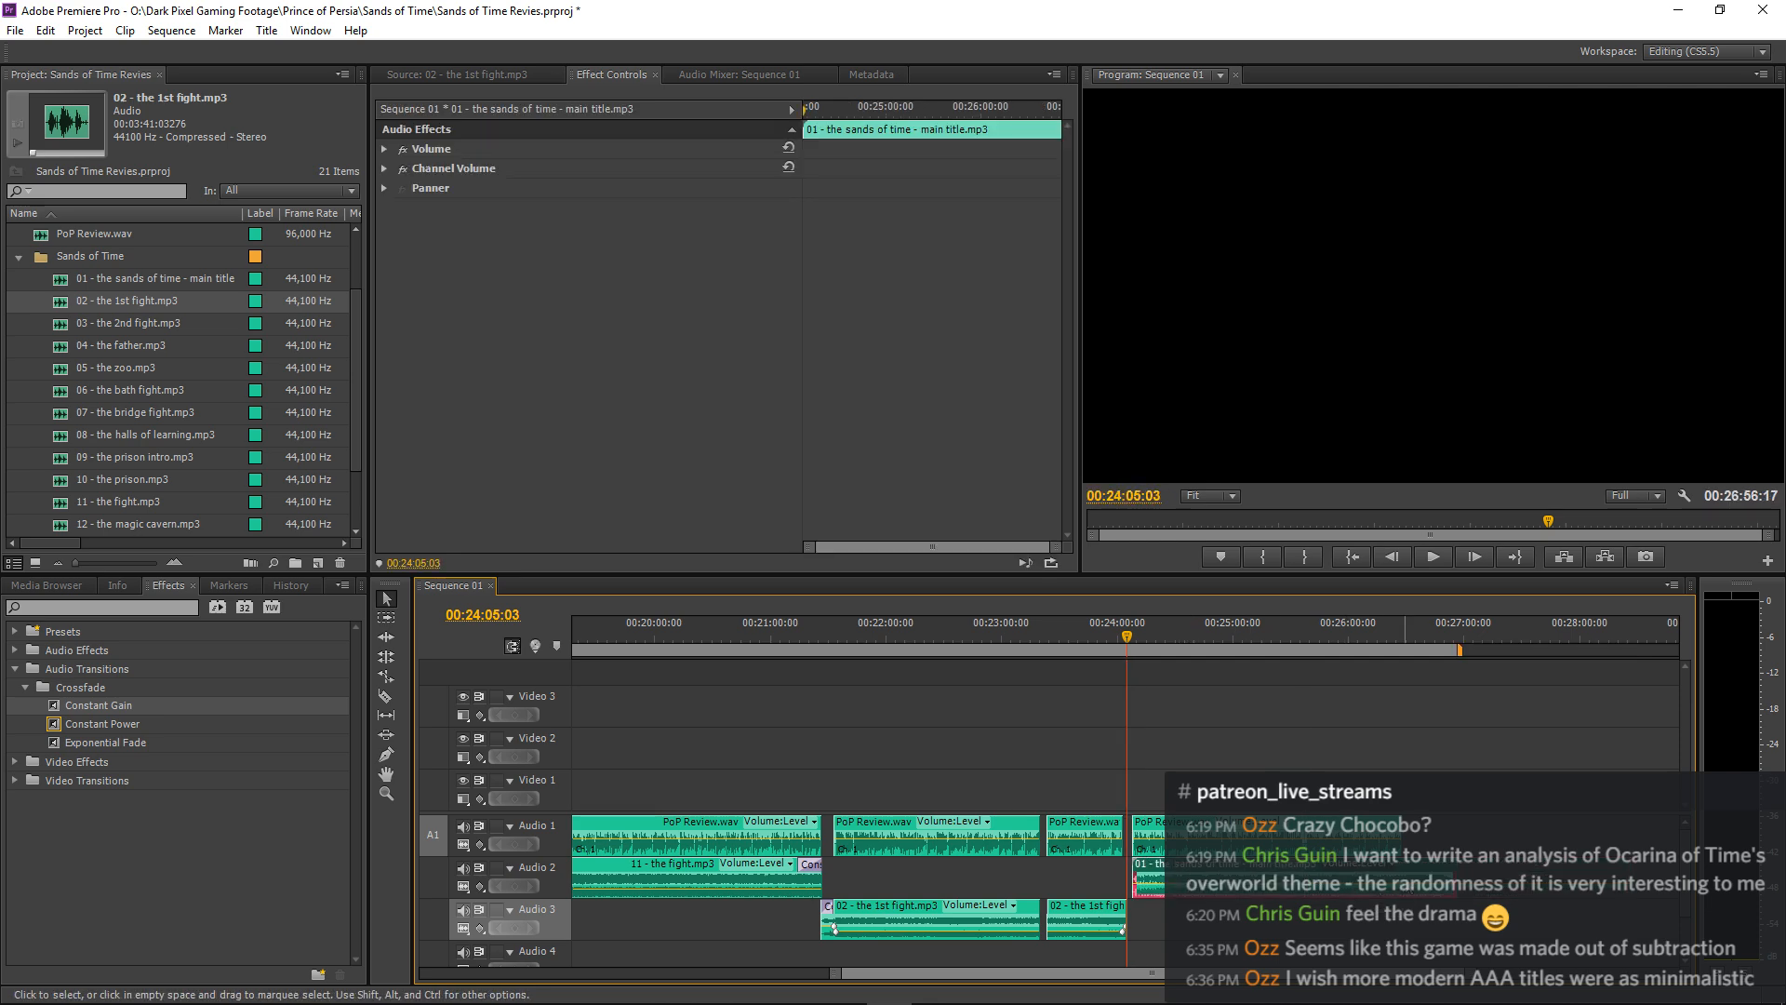
# Select and copy the earlier Cymbal Rise.wav clip on Audio 2 that starts at 00:07:08:04.
pyautogui.press('=')
pyautogui.press('=')
pyautogui.press('=')
pyautogui.press('=')
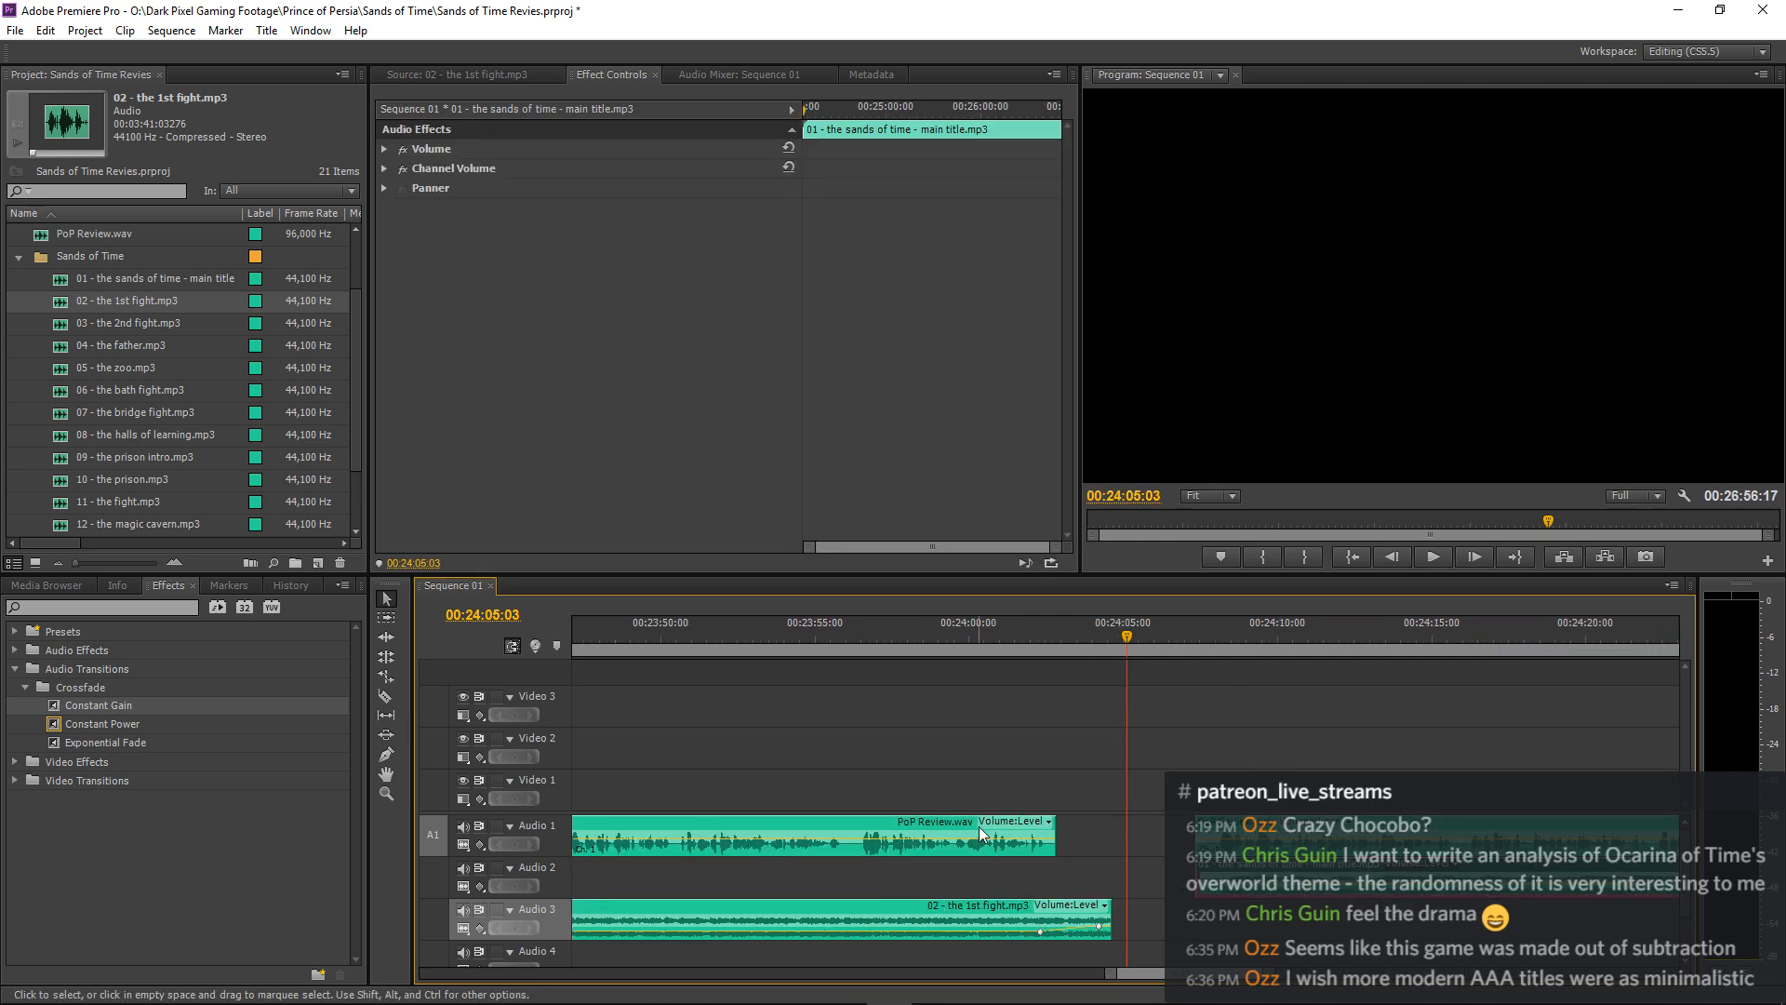
pyautogui.press('-')
pyautogui.press('-')
pyautogui.press('-')
pyautogui.press('-')
pyautogui.press('-')
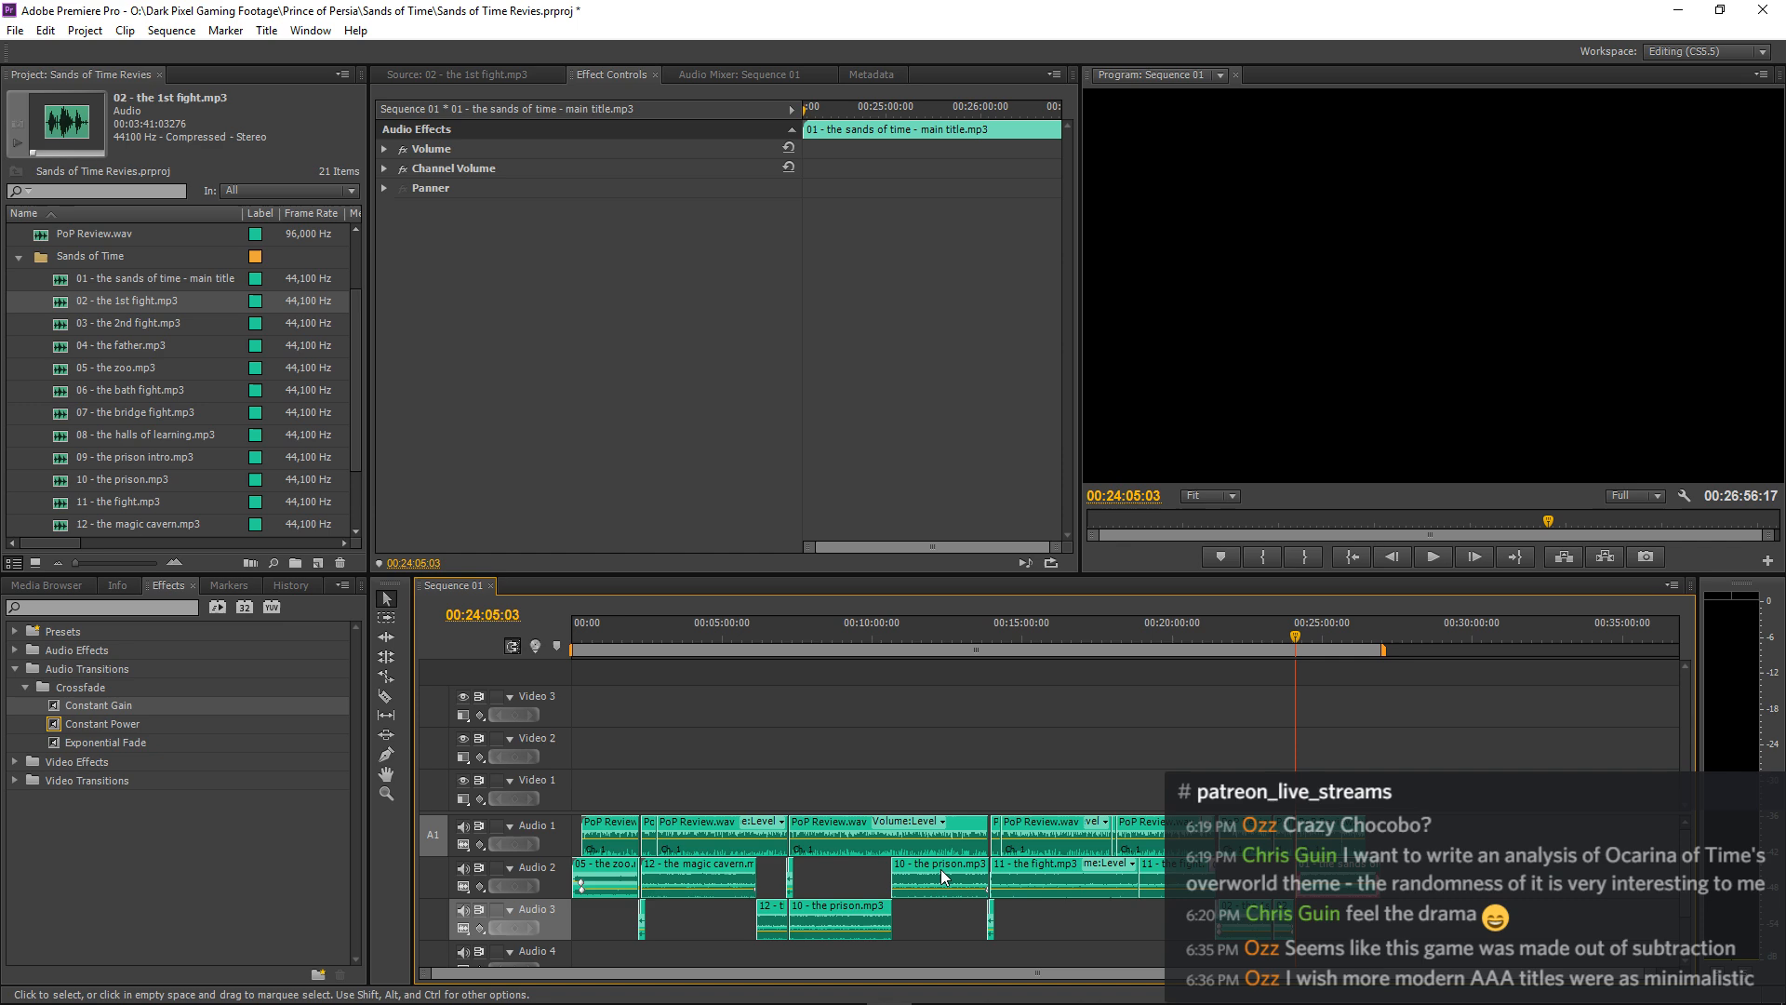
pyautogui.click(789, 884)
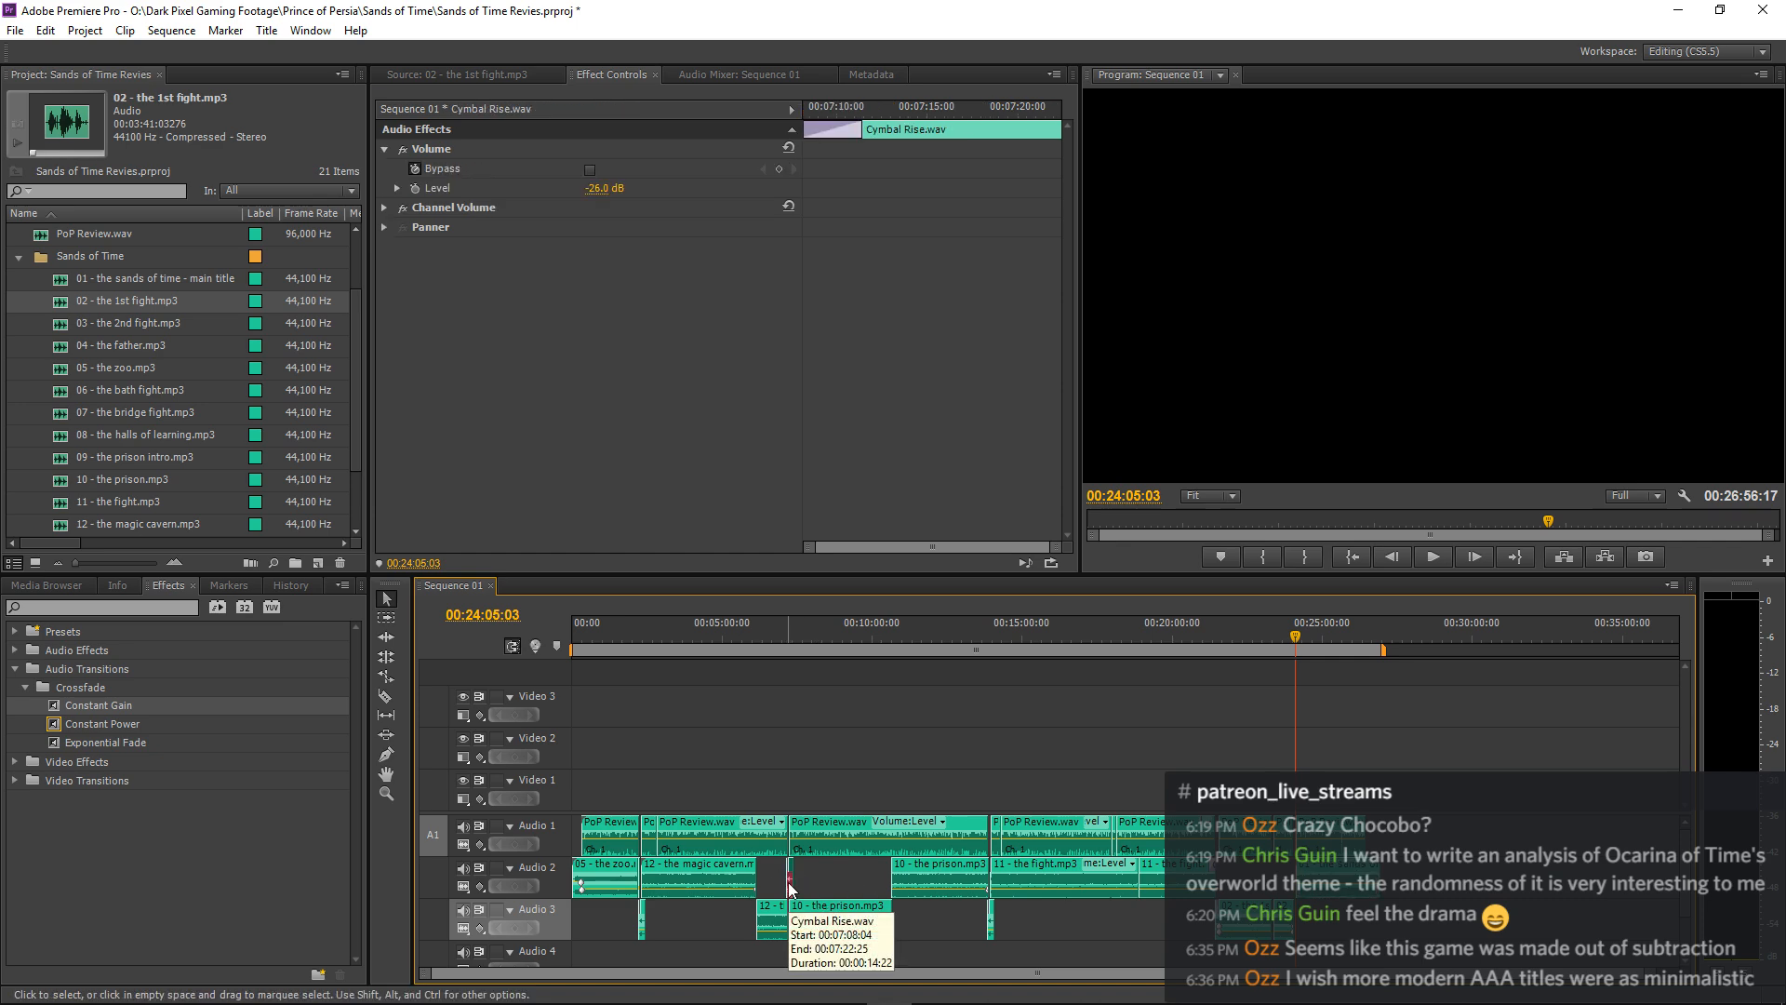
# Paste the Cymbal Rise.wav clip onto Audio 4 at about 00:24:02, near the end of the narration passage.
pyautogui.click(1345, 936)
pyautogui.press('=')
pyautogui.press('=')
pyautogui.press('=')
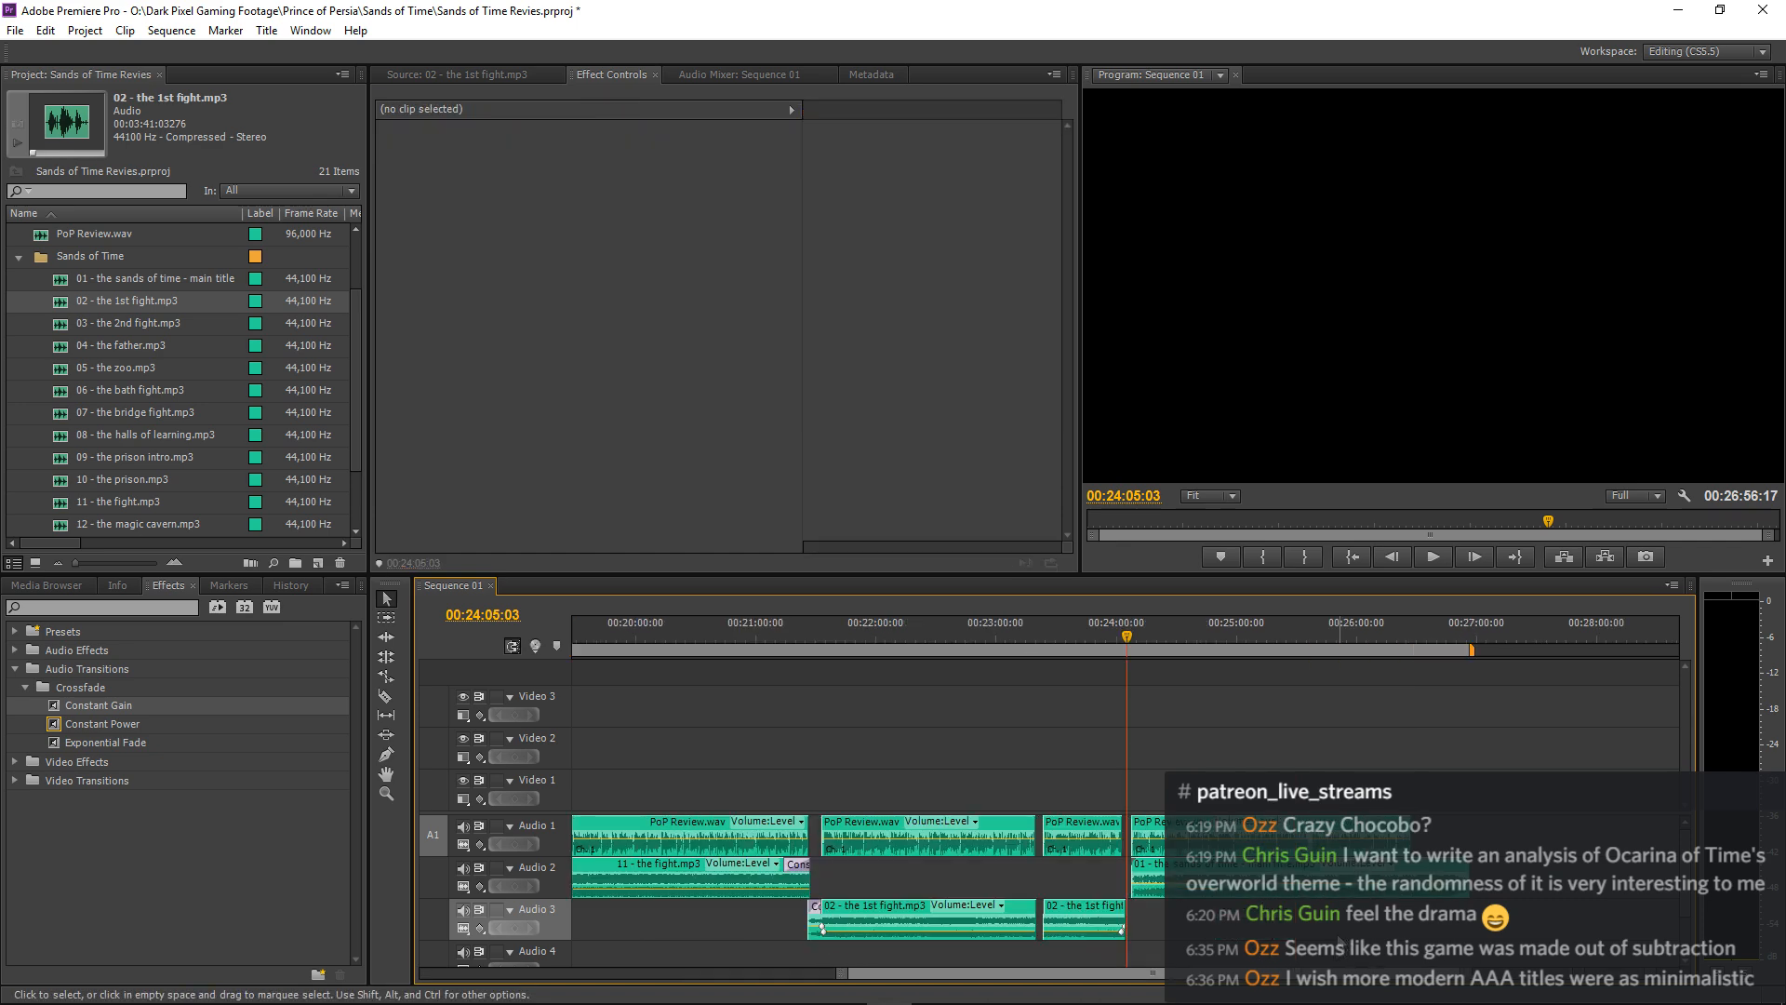
pyautogui.click(561, 956)
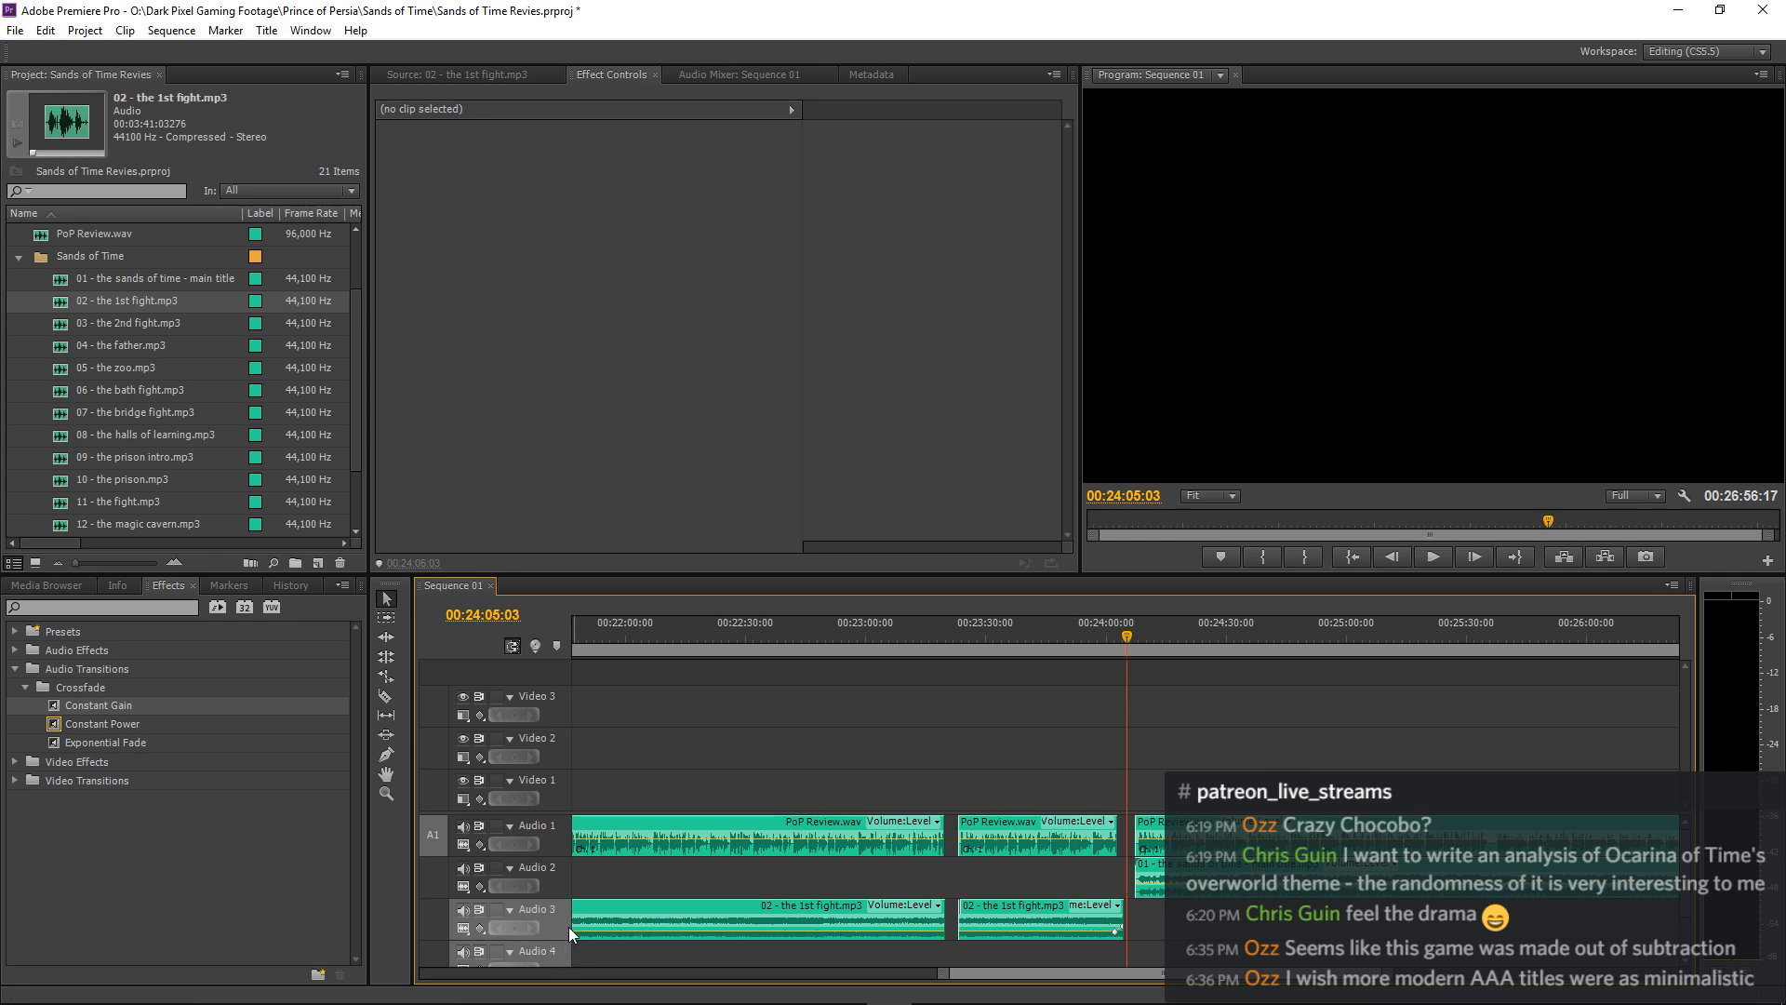
pyautogui.click(565, 924)
pyautogui.moveTo(1105, 631); pyautogui.dragTo(1114, 631)
pyautogui.hotkey('ctrl', 'v')
# Play the passage from 00:23:58:04 and move the pasted Cymbal Rise.wav about 1.5 seconds earlier on Audio 4.
pyautogui.click(1097, 639)
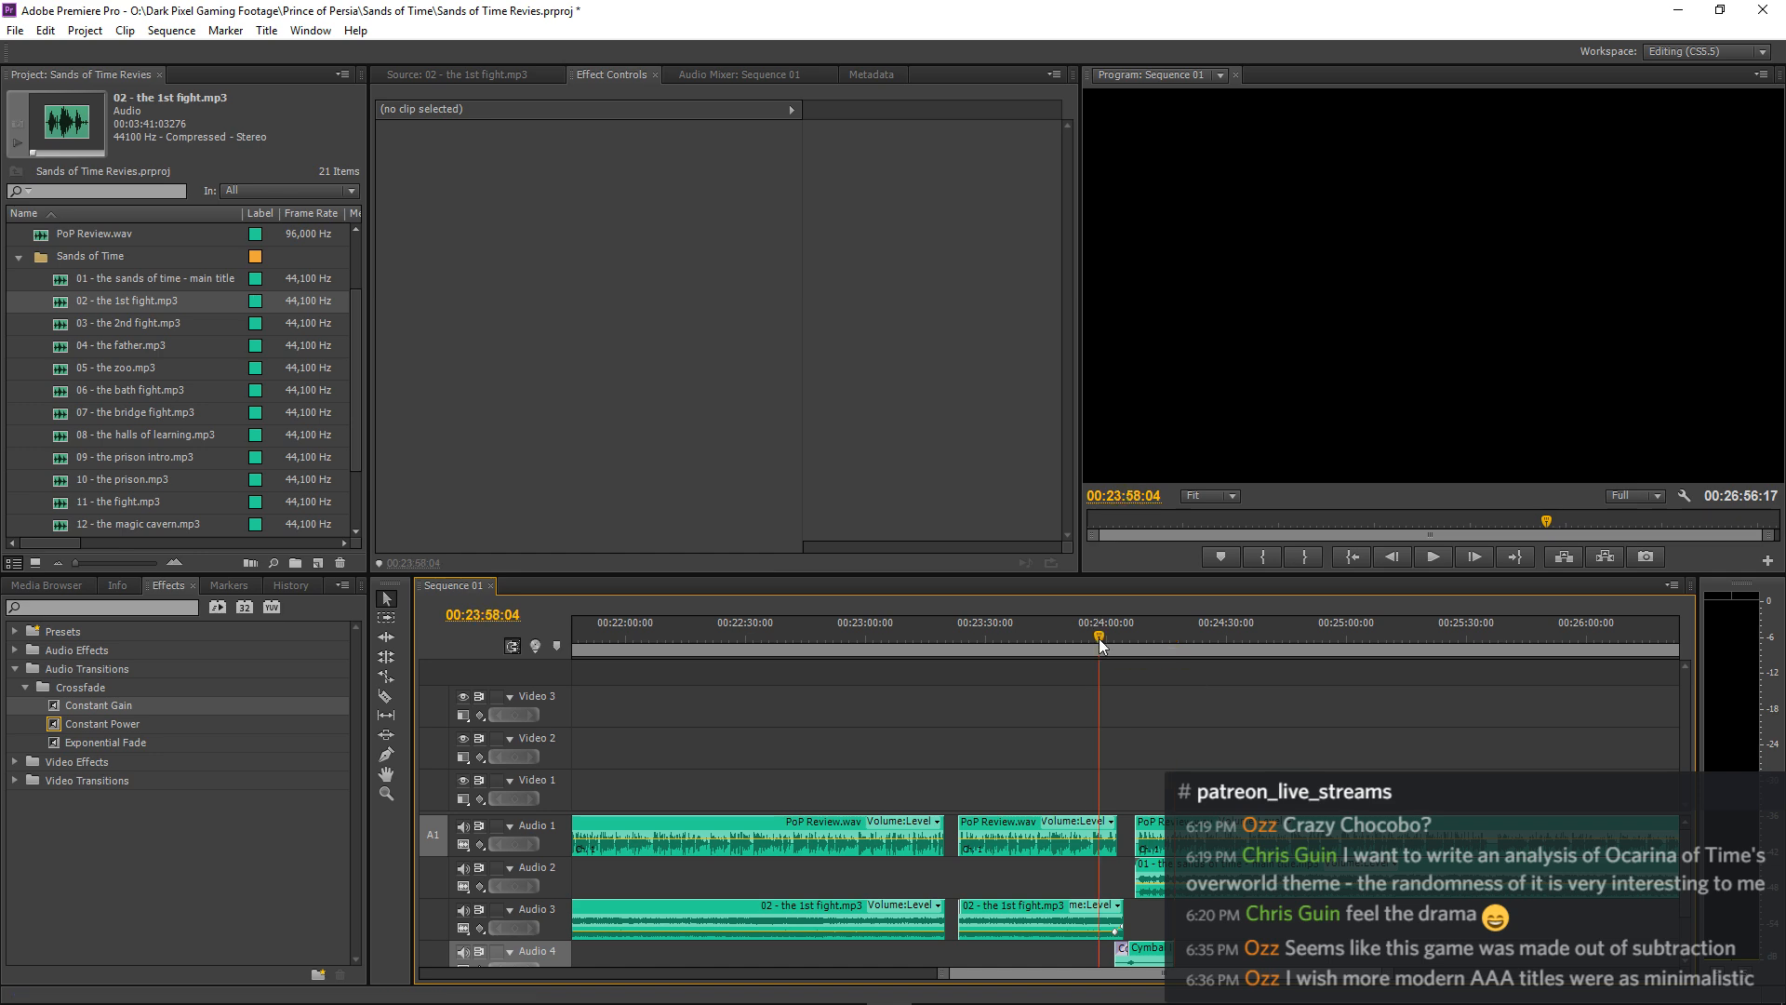
pyautogui.press('space')
pyautogui.press('=')
pyautogui.press('=')
pyautogui.press('=')
pyautogui.press('space')
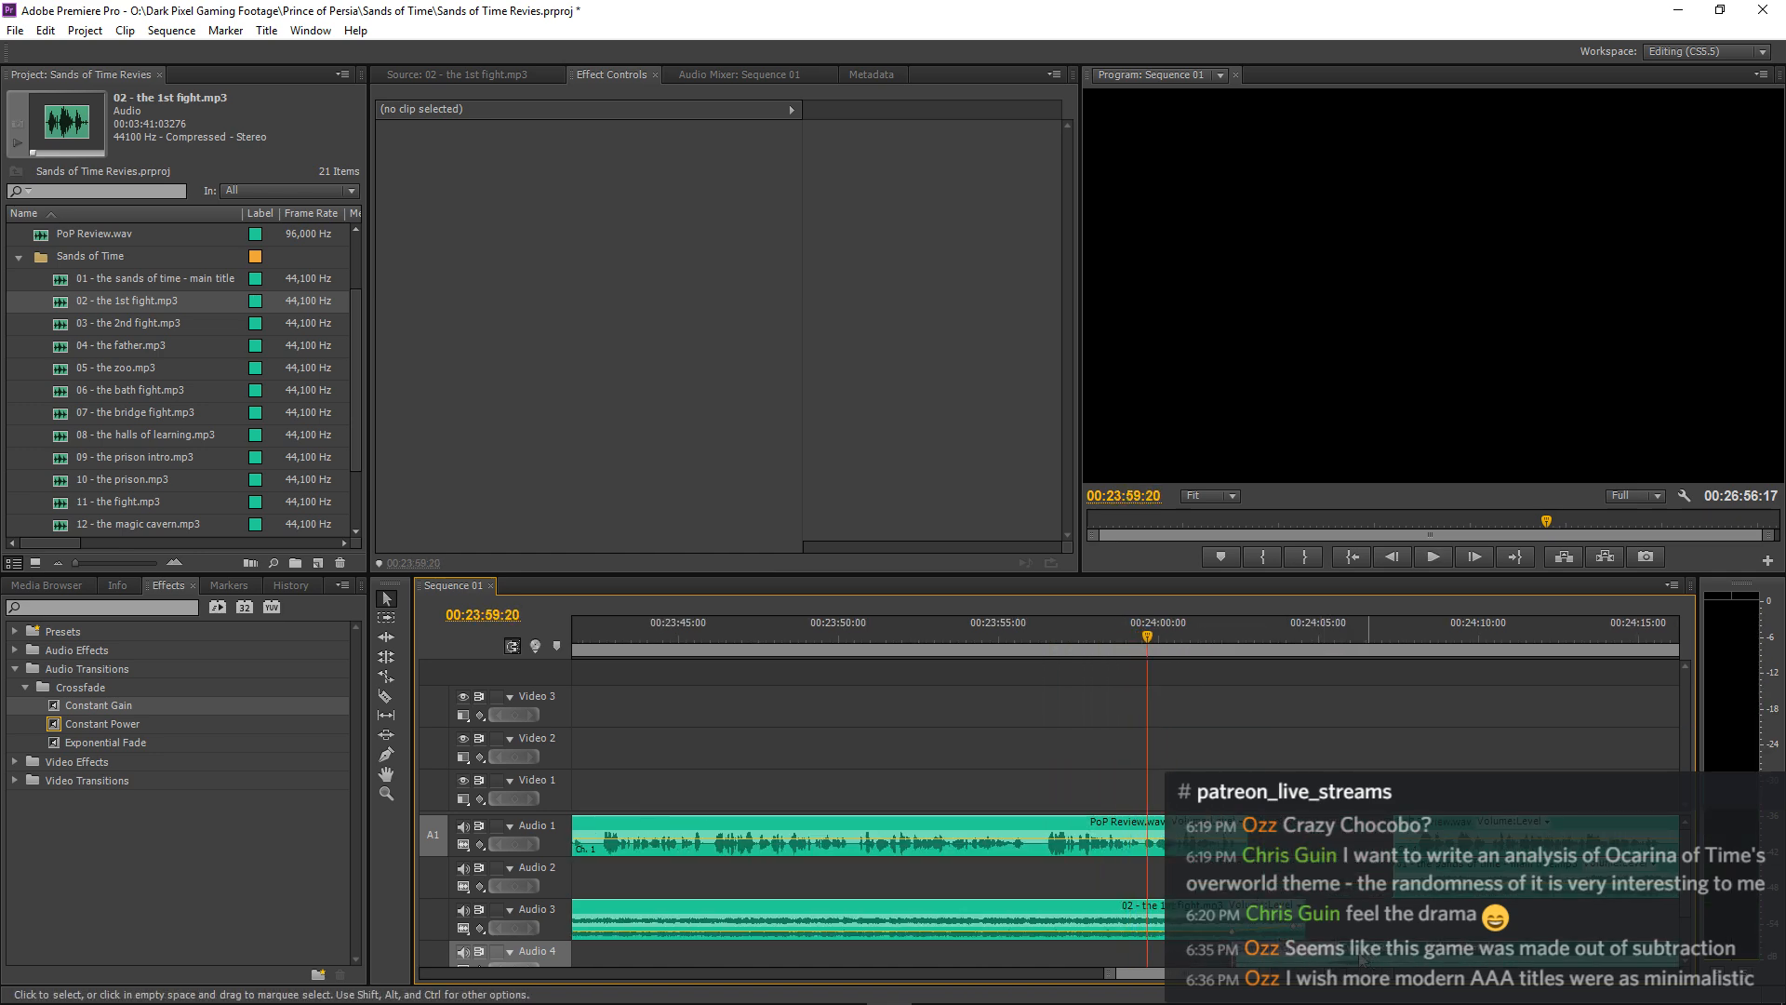
pyautogui.moveTo(1370, 958); pyautogui.dragTo(1324, 957)
pyautogui.press('=')
pyautogui.press('space')
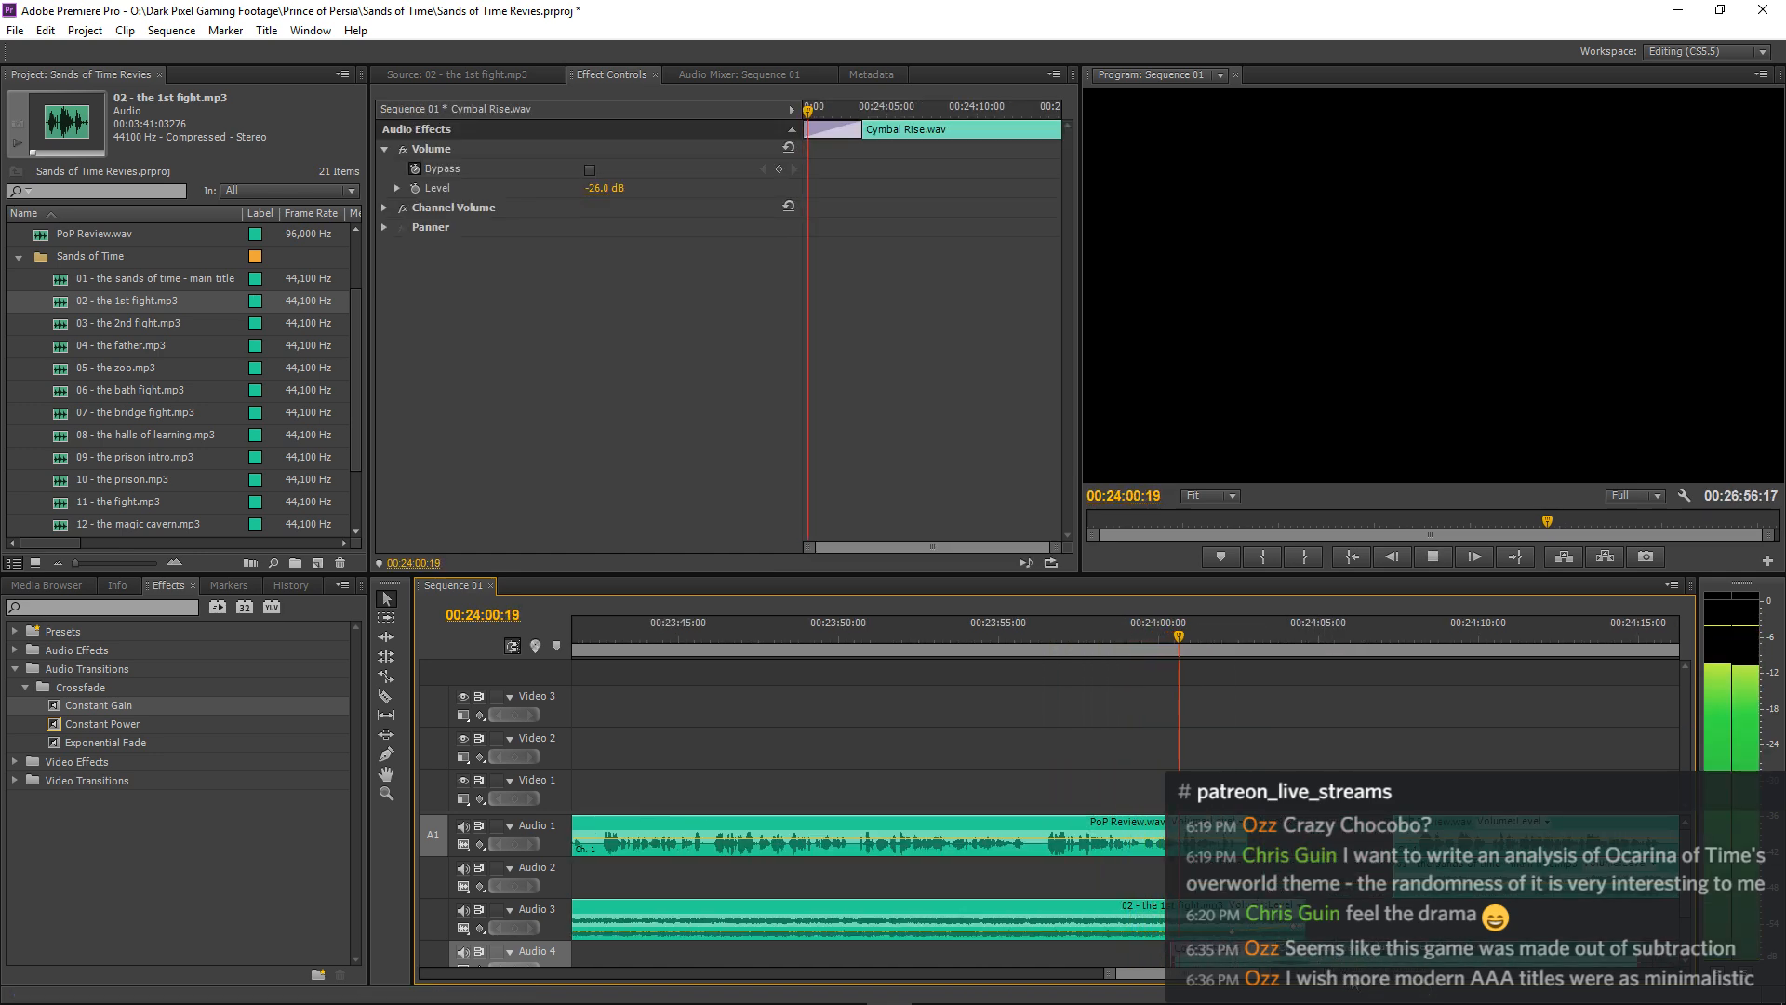
# Nudge Cymbal Rise.wav slightly later on Audio 4, by about 0.4 seconds, and resume playback through the pause.
pyautogui.press('space')
pyautogui.moveTo(1386, 958); pyautogui.dragTo(1413, 958)
pyautogui.press('space')
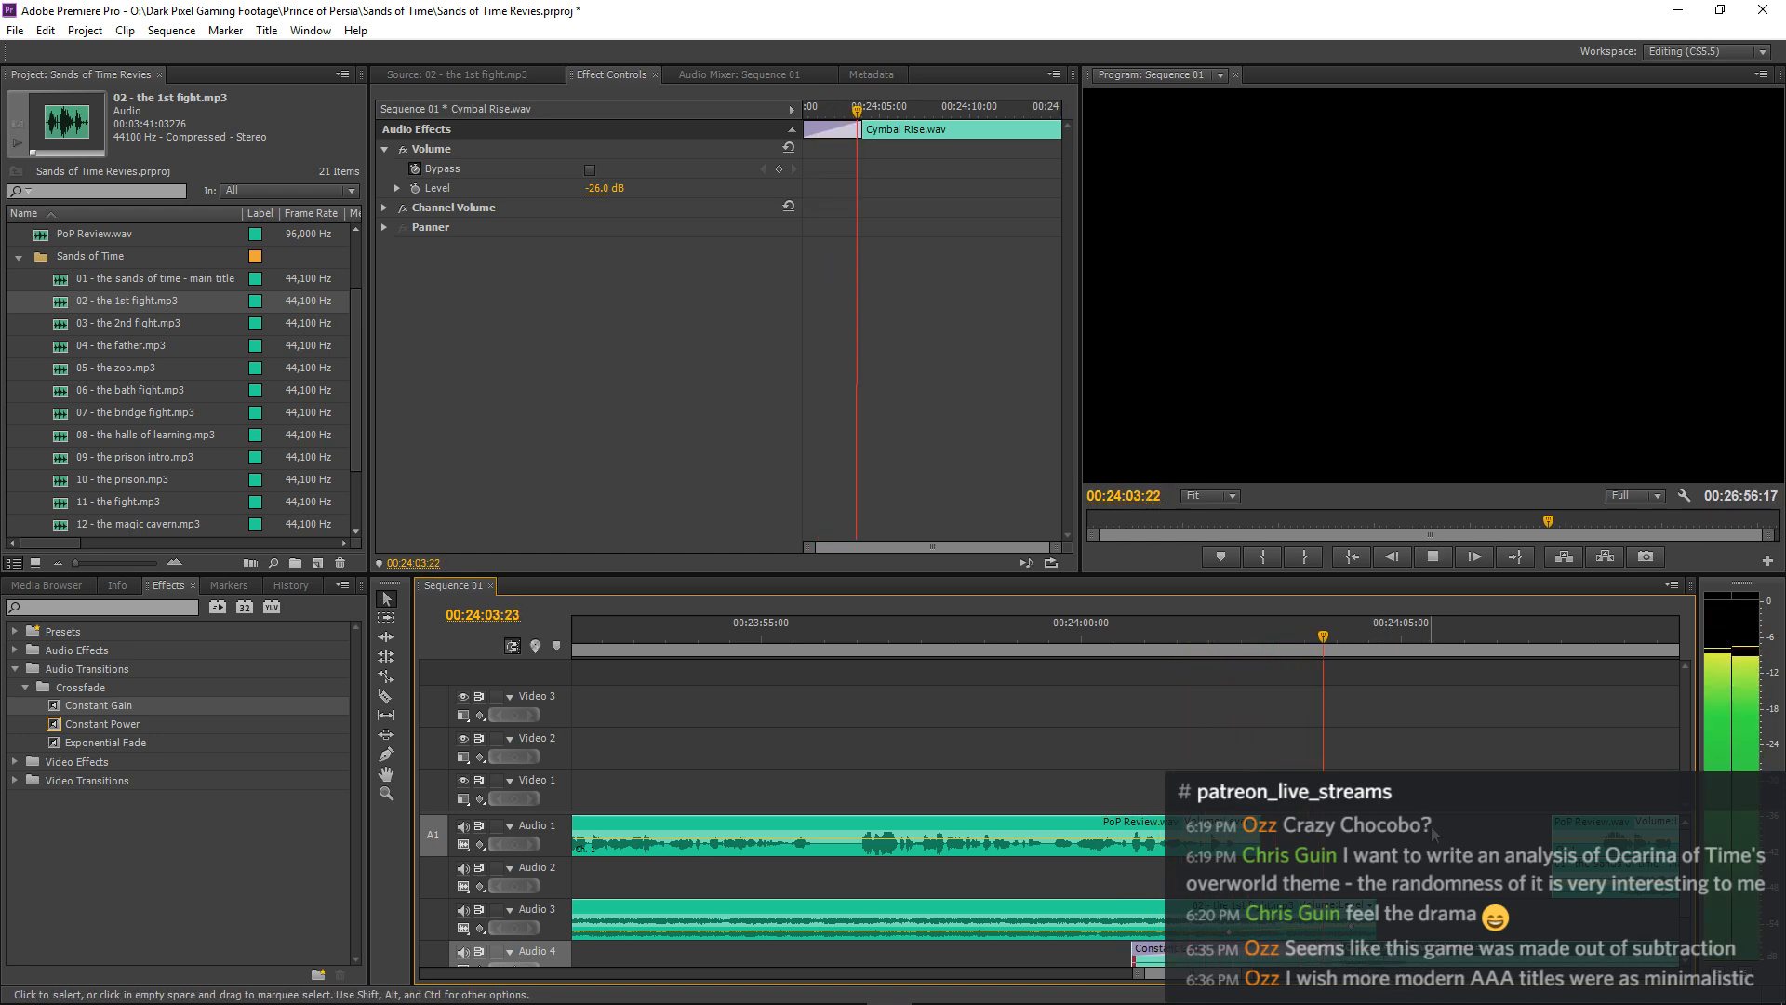
# Move Cymbal Rise.wav on Audio 4 about 0.3 seconds earlier and replay the end of the narration passage.
pyautogui.press('space')
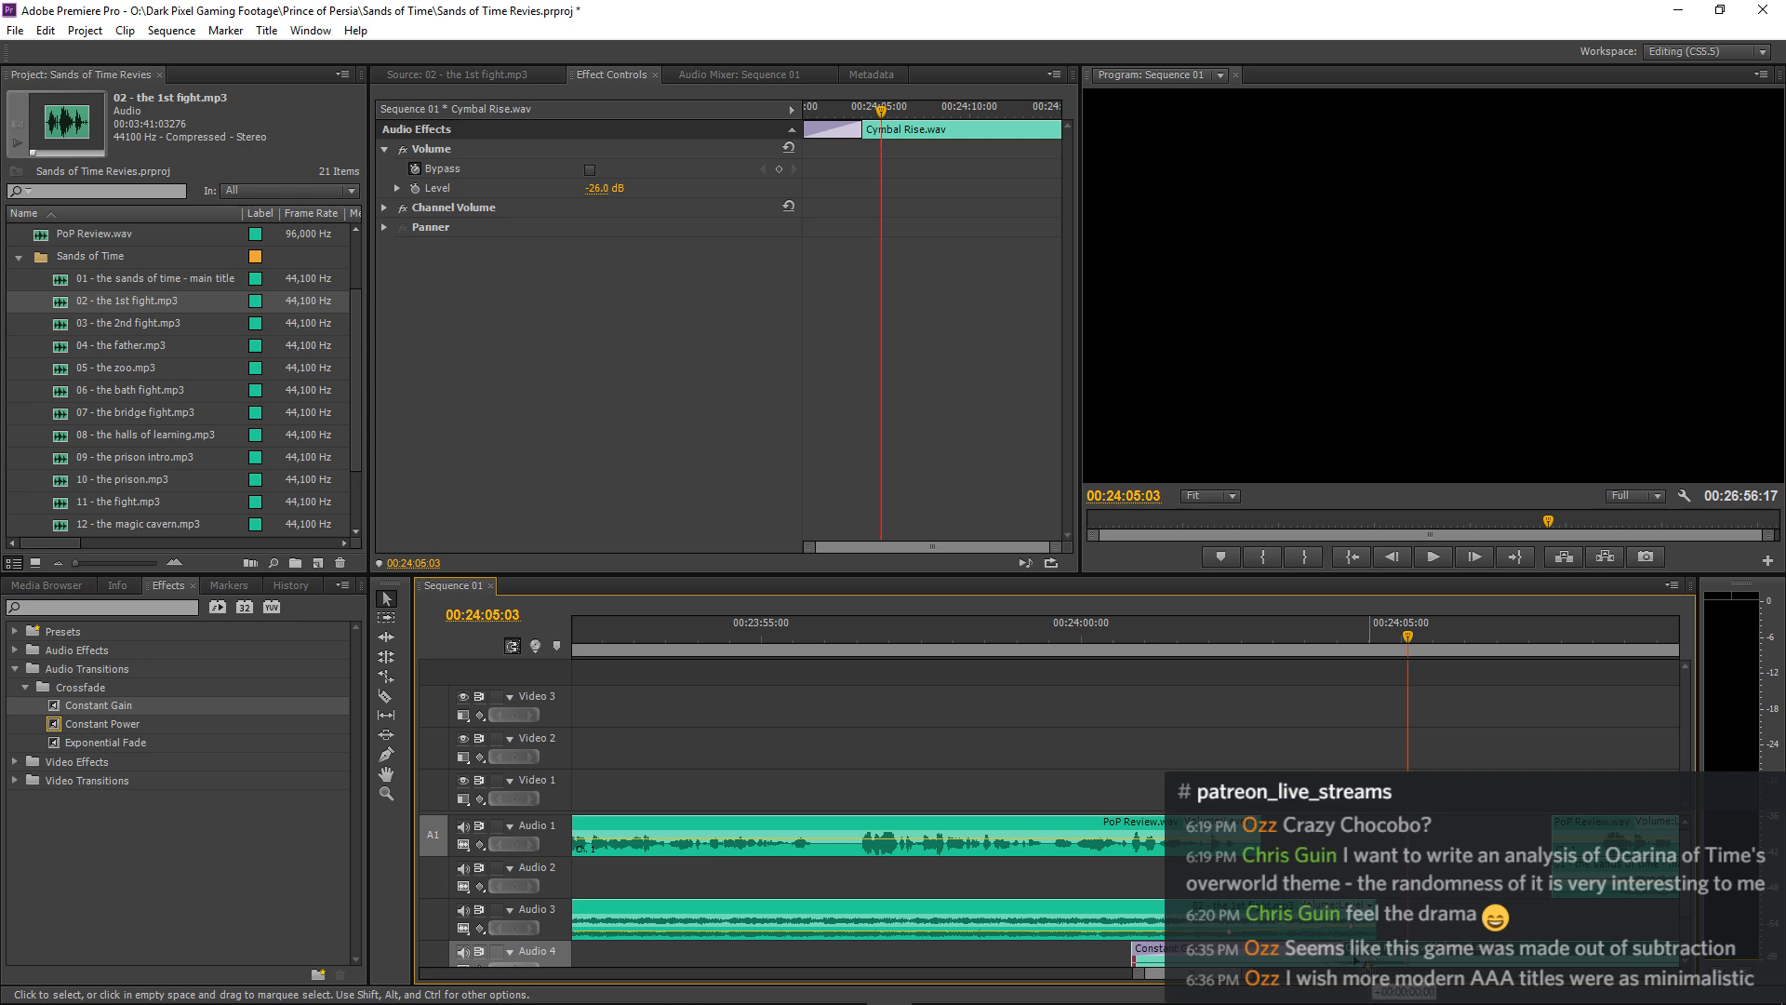
pyautogui.moveTo(1355, 959); pyautogui.dragTo(1340, 959)
pyautogui.click(1237, 634)
pyautogui.press('space')
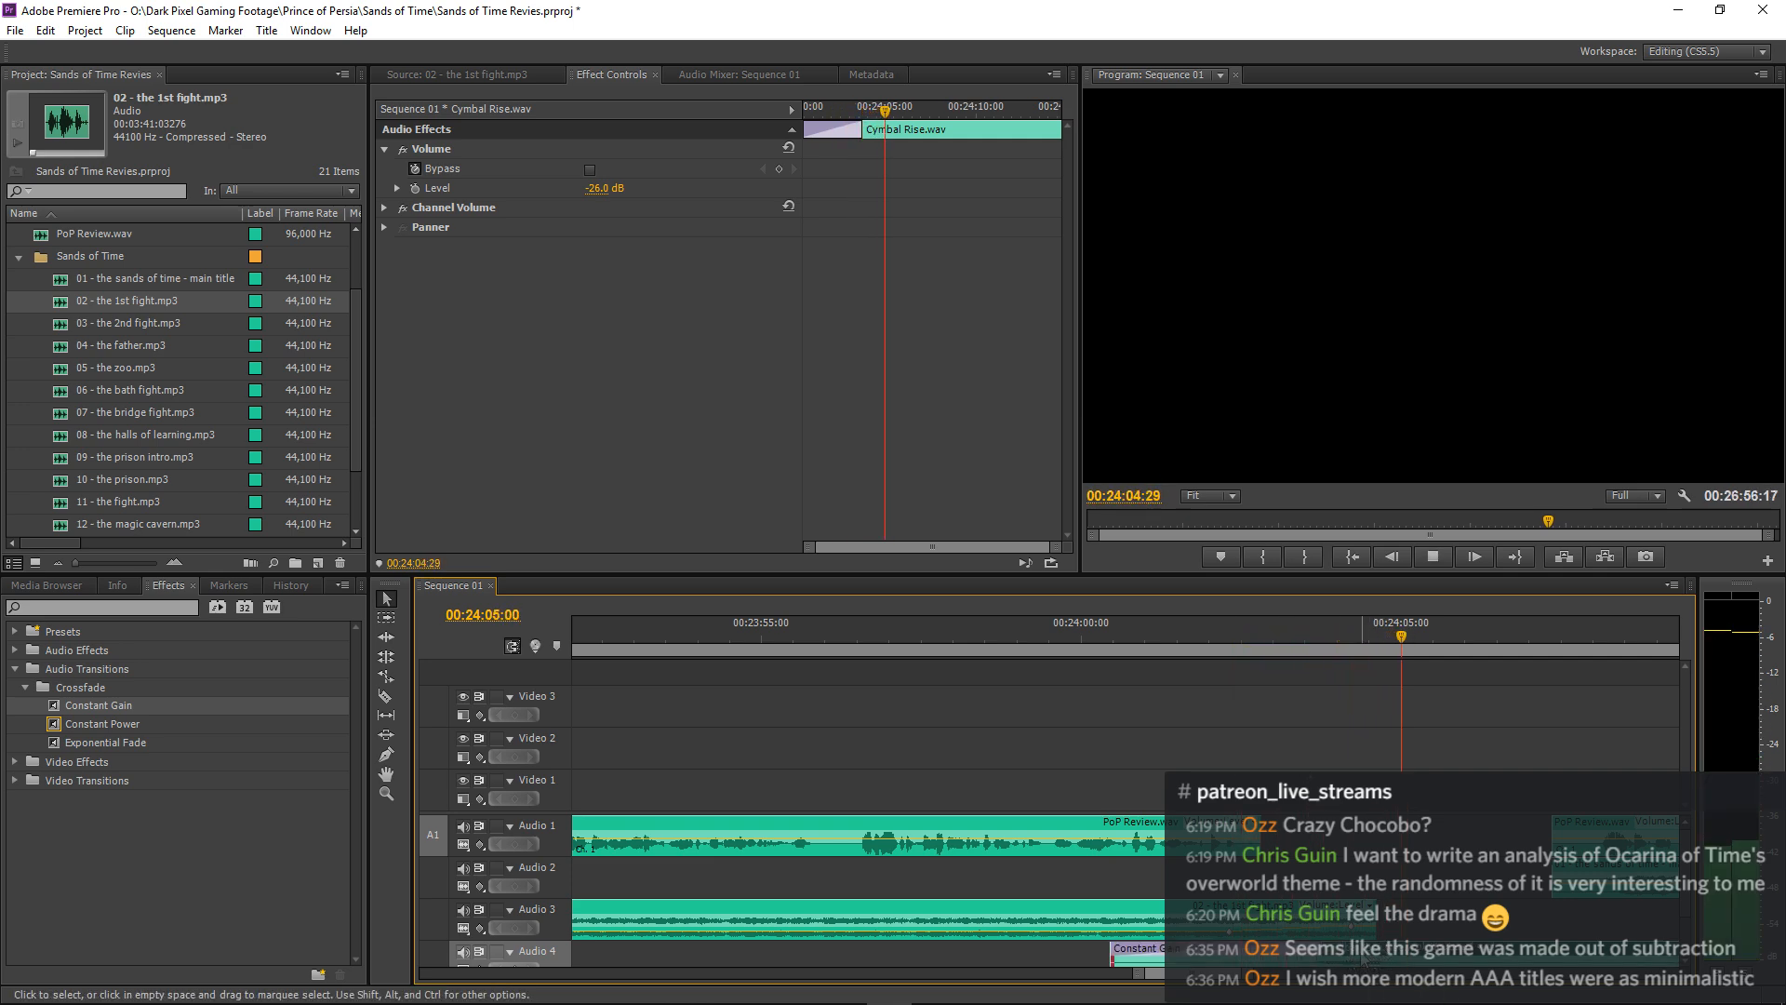
pyautogui.press('space')
# Nudge Cymbal Rise.wav about 0.15 seconds earlier on Audio 4 and check the timing by playing through the pause.
pyautogui.press('=')
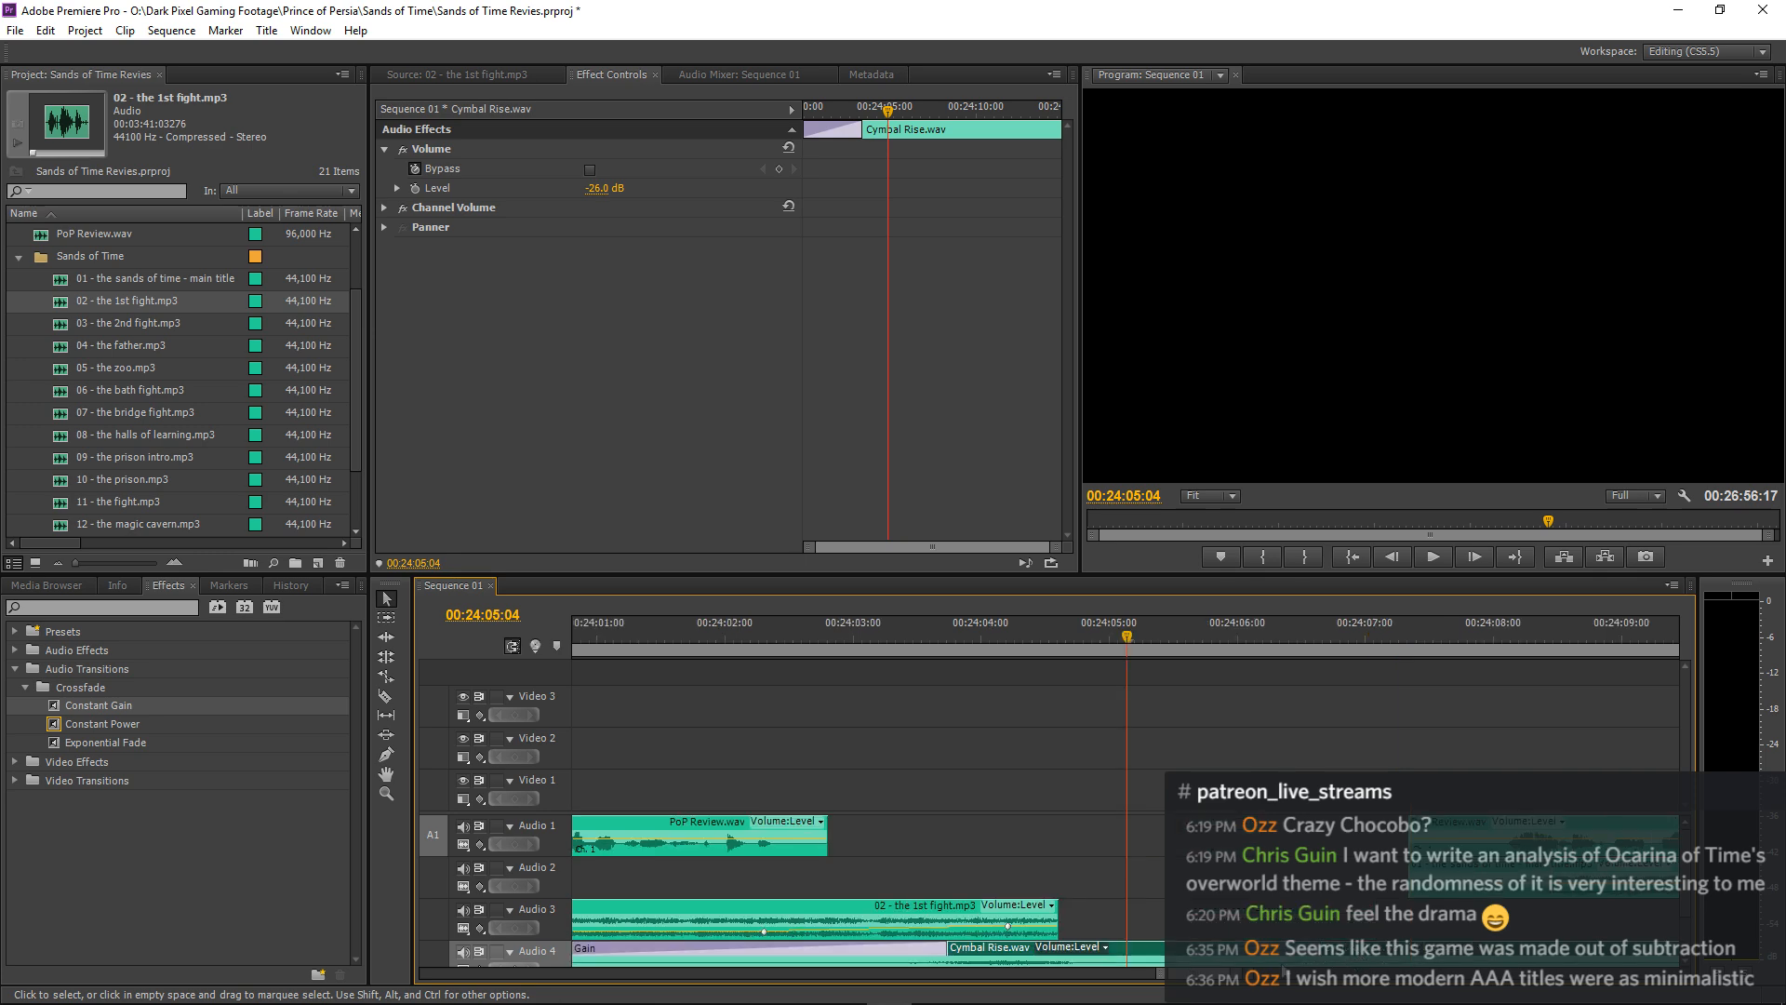
pyautogui.click(1041, 947)
pyautogui.click(1017, 951)
pyautogui.moveTo(1023, 952); pyautogui.dragTo(1003, 953)
pyautogui.click(844, 635)
pyautogui.press('space')
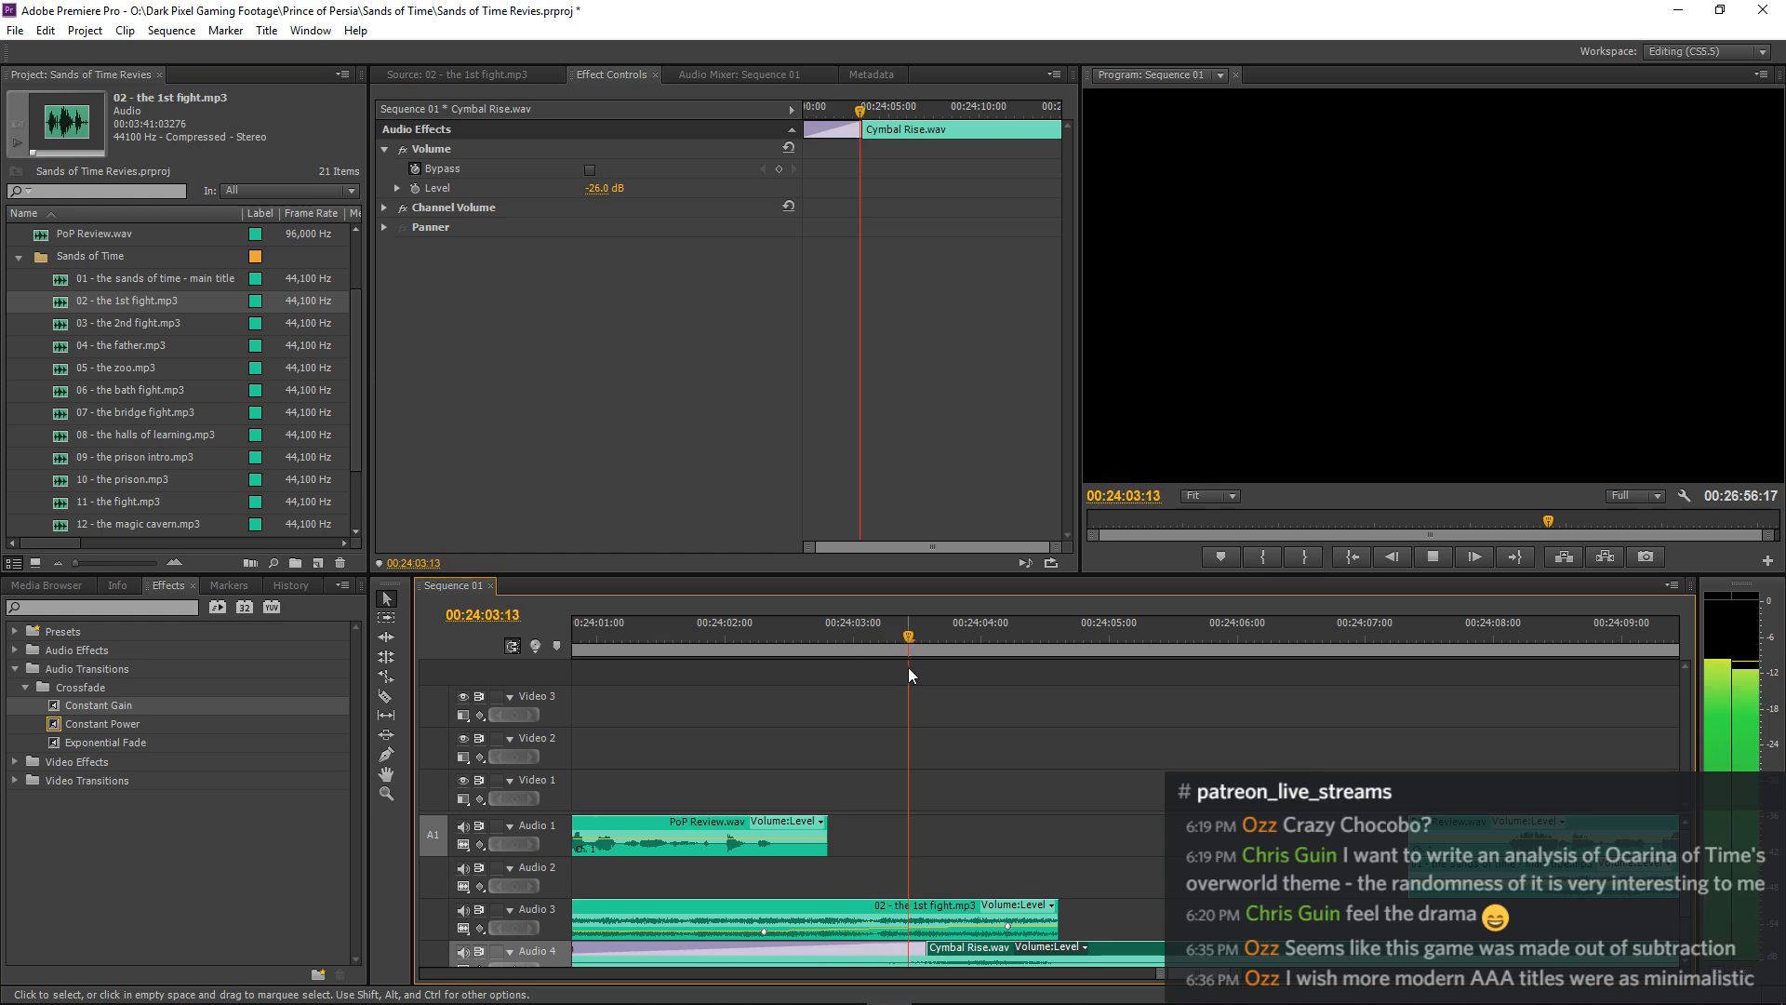
pyautogui.press('space')
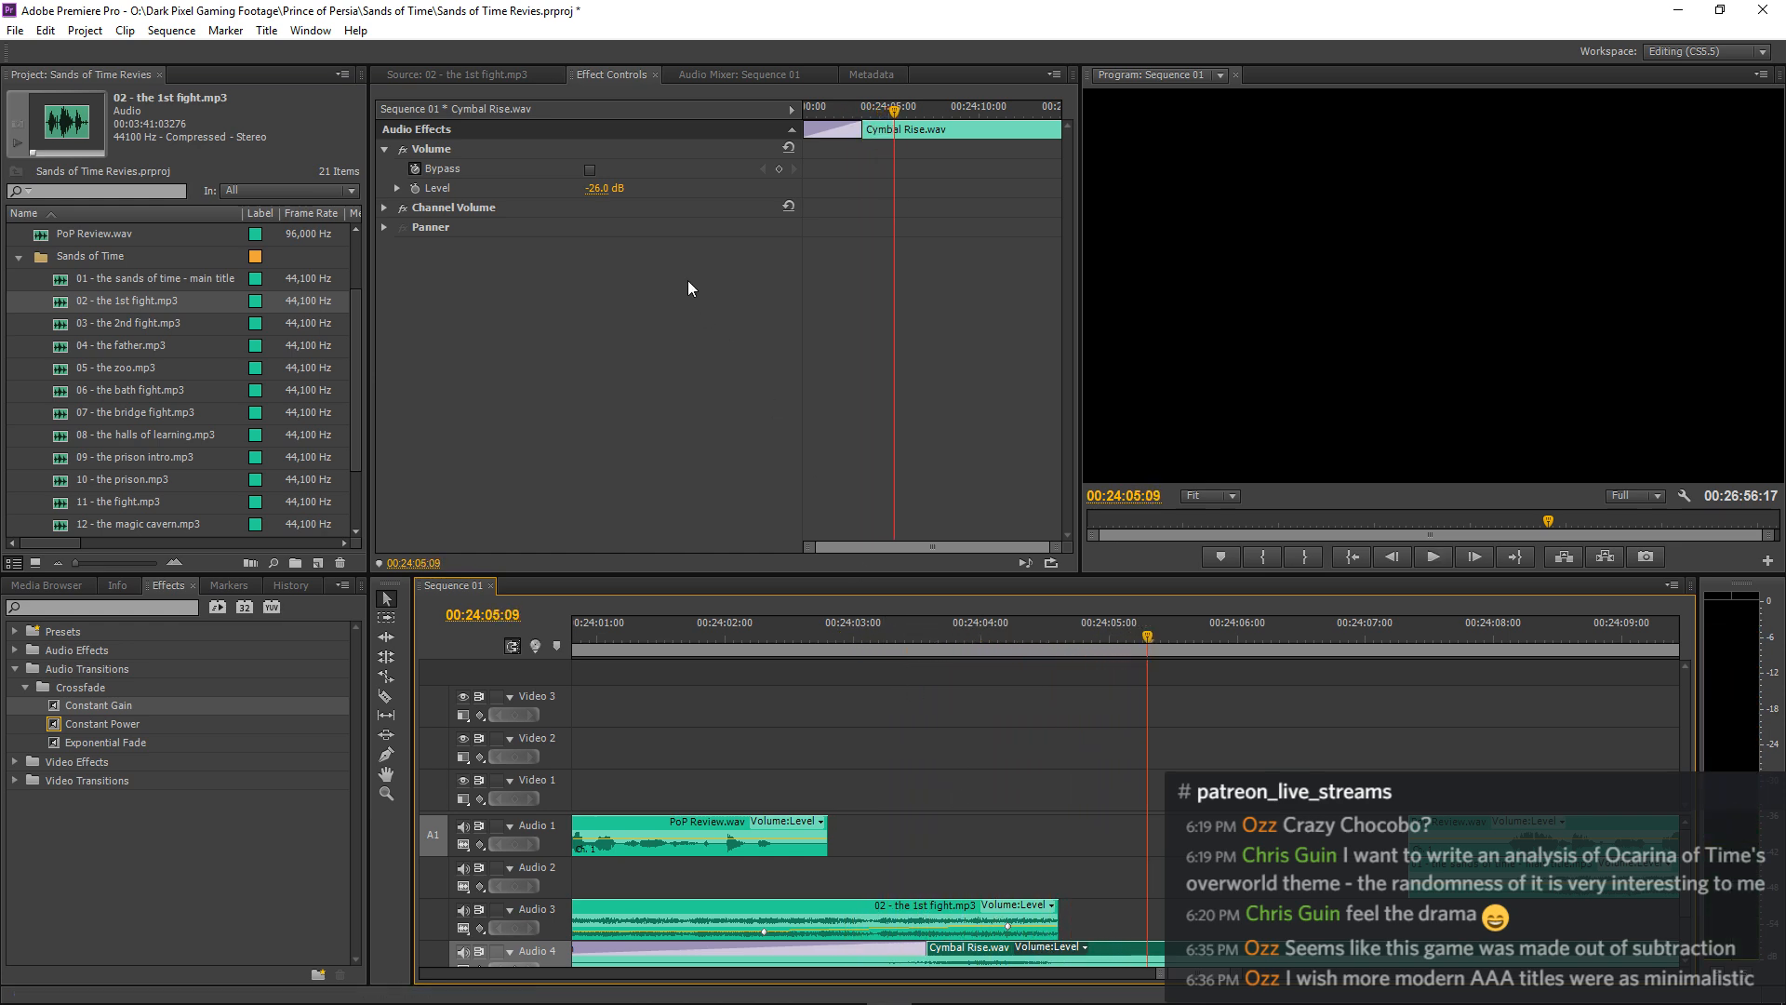
# Set the volume level of Cymbal Rise.wav on Audio 4 to 0 dB and audition it.
pyautogui.click(606, 188)
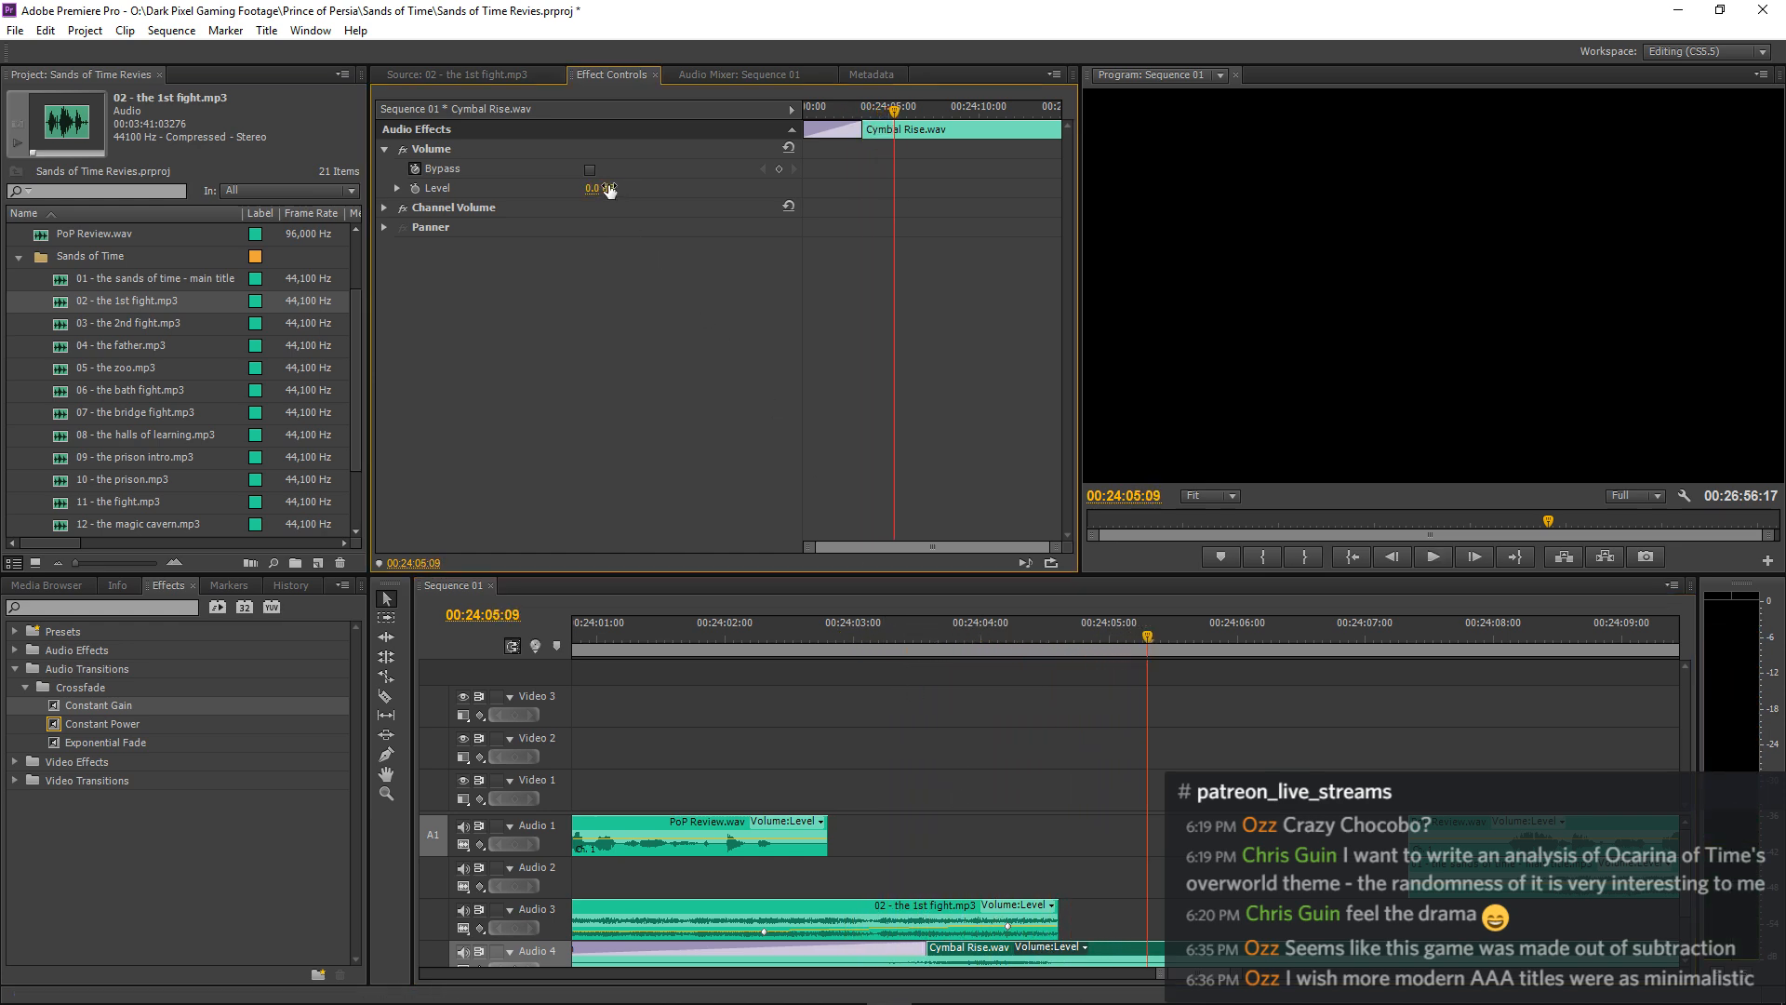
pyautogui.click(594, 640)
pyautogui.press('space')
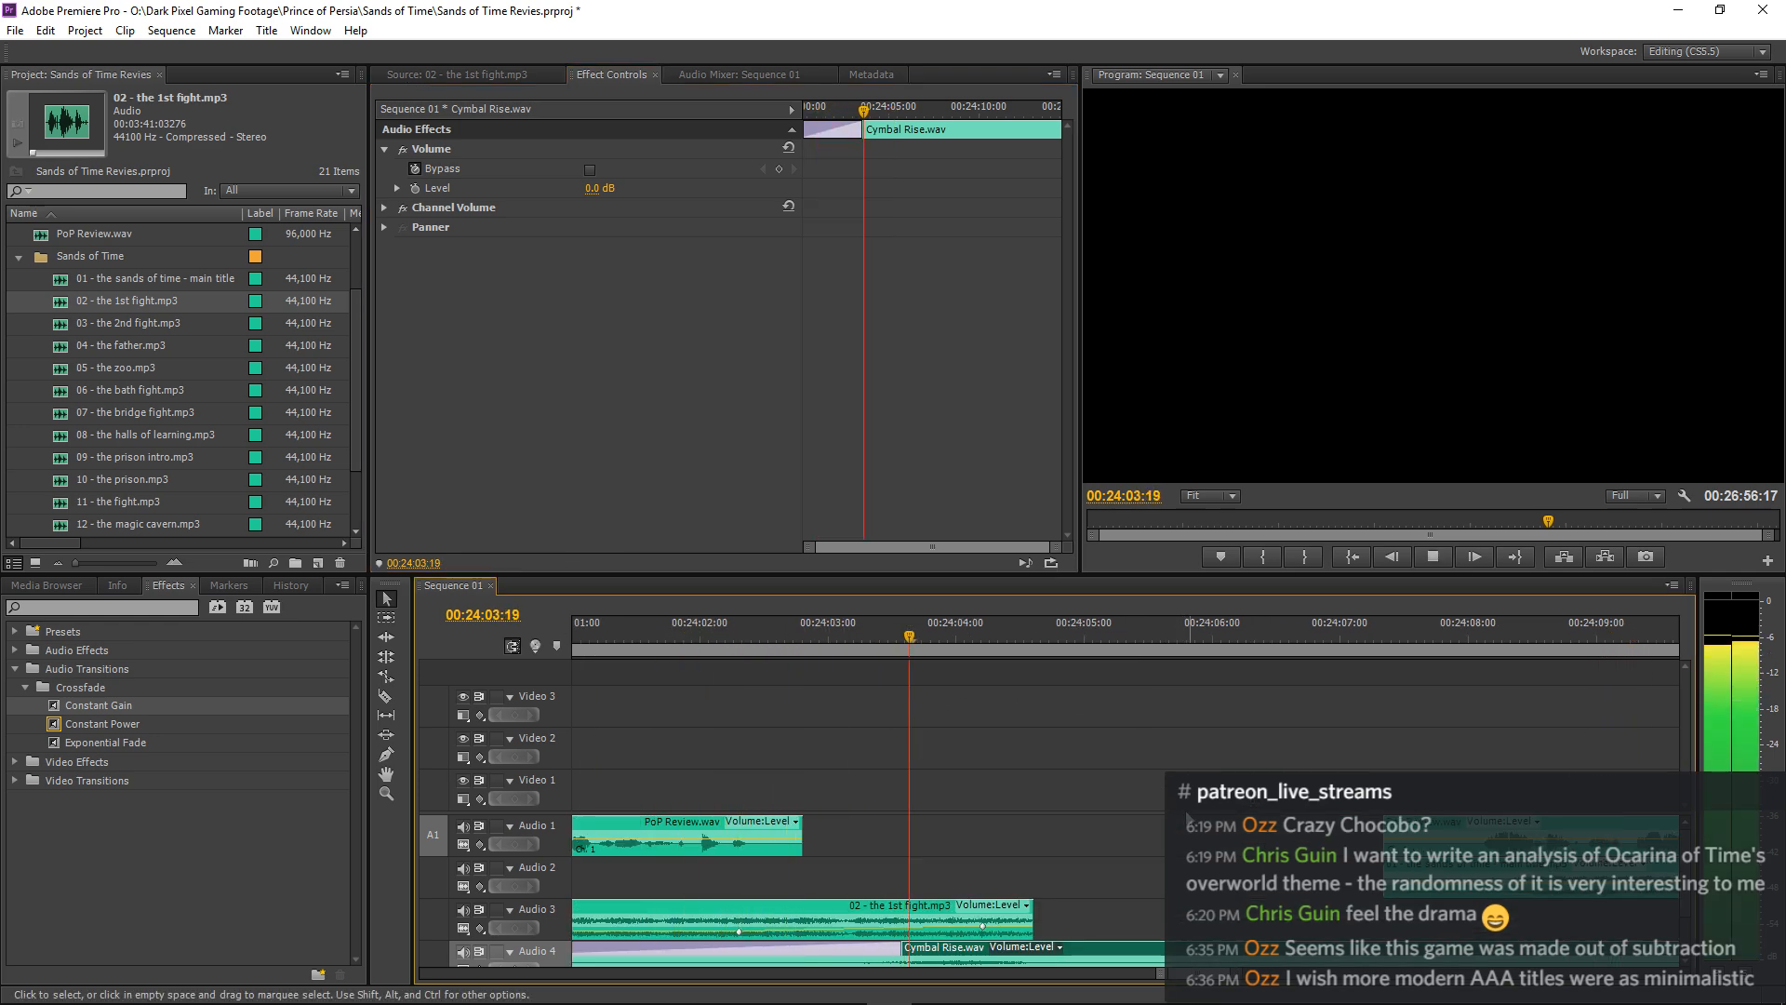
pyautogui.press('space')
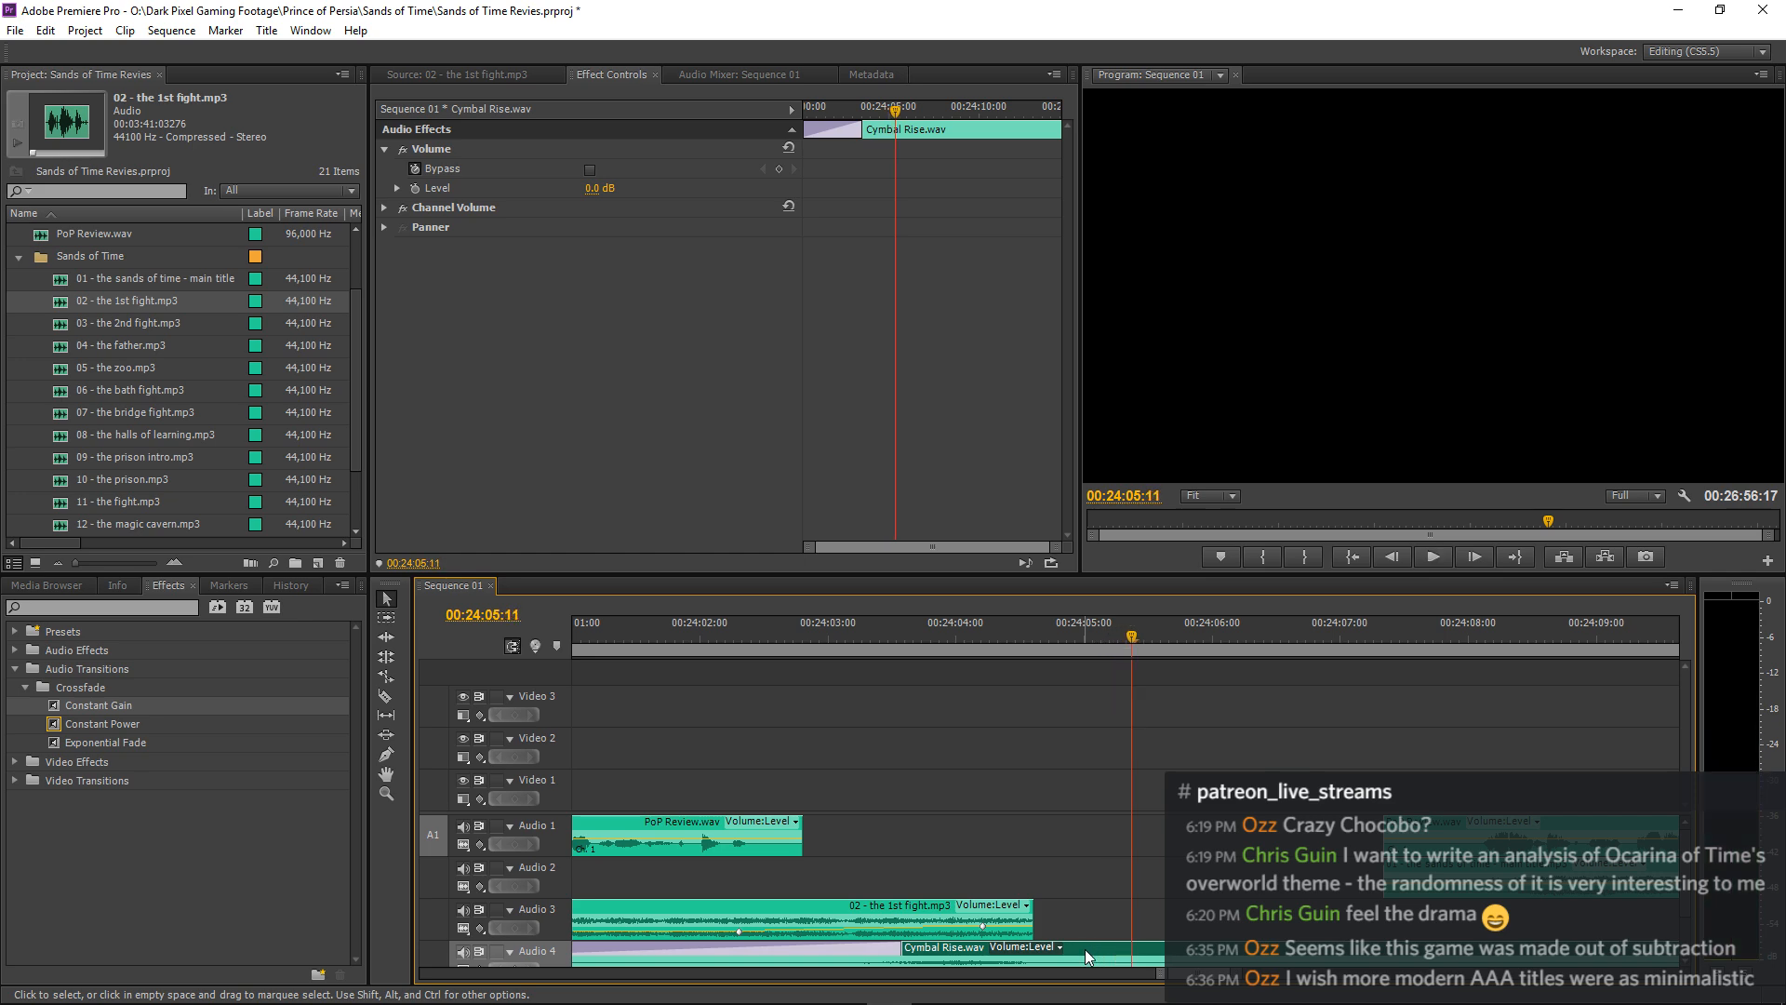
# Shift Cymbal Rise.wav about 0.2 seconds later on Audio 4 and play it against the end of the music.
pyautogui.moveTo(1085, 949); pyautogui.dragTo(1110, 949)
pyautogui.click(858, 623)
pyautogui.press('space')
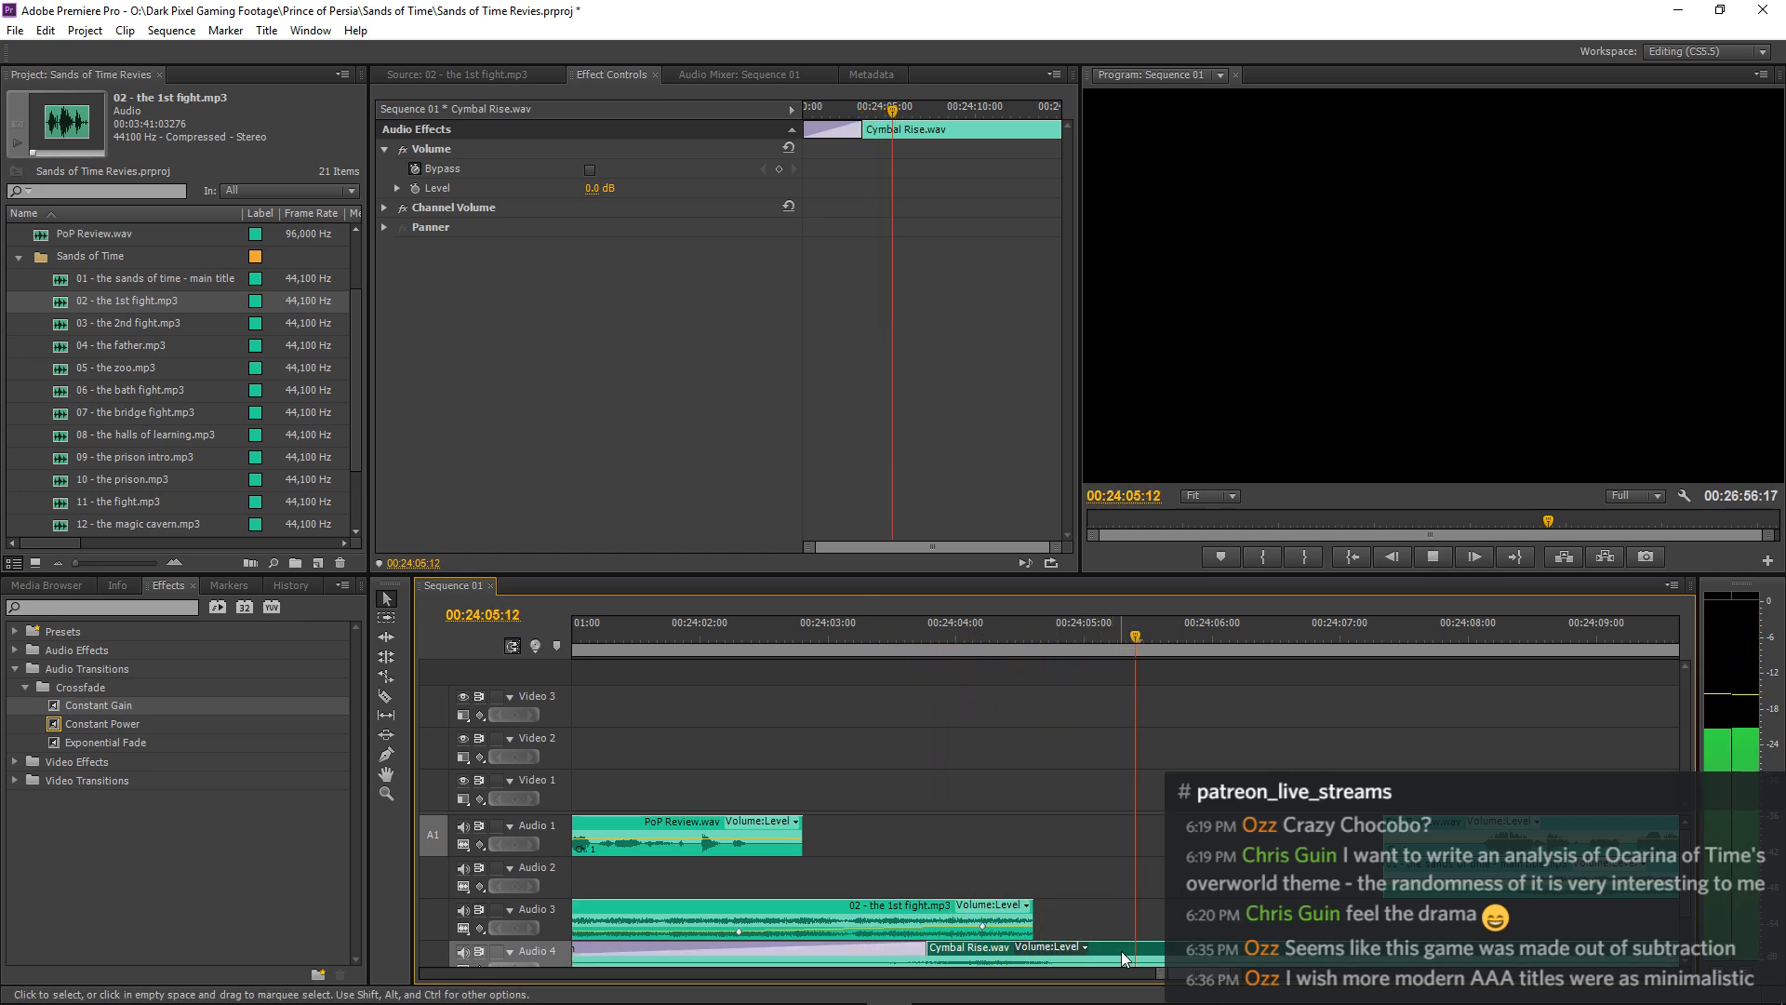
pyautogui.press('space')
# Set the volume level of Cymbal Rise.wav on Audio 4 to -6 dB and listen to the pause.
pyautogui.click(628, 169)
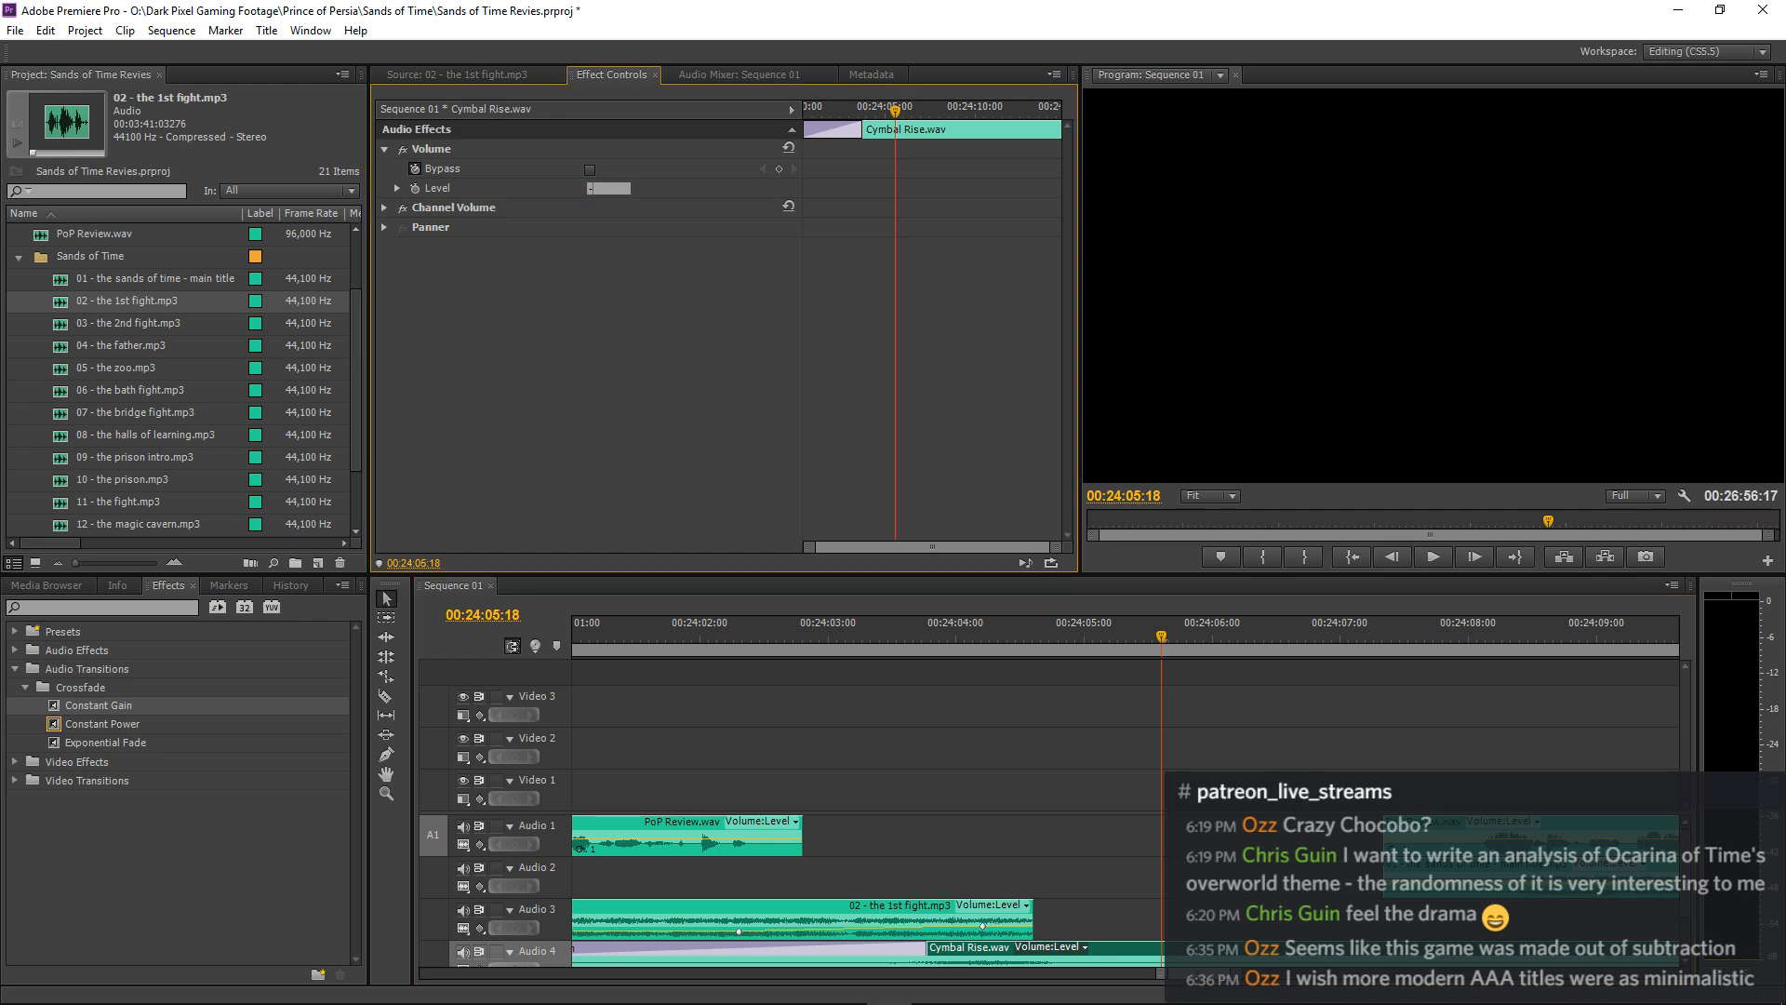
pyautogui.click(865, 645)
pyautogui.press('space')
pyautogui.press('-')
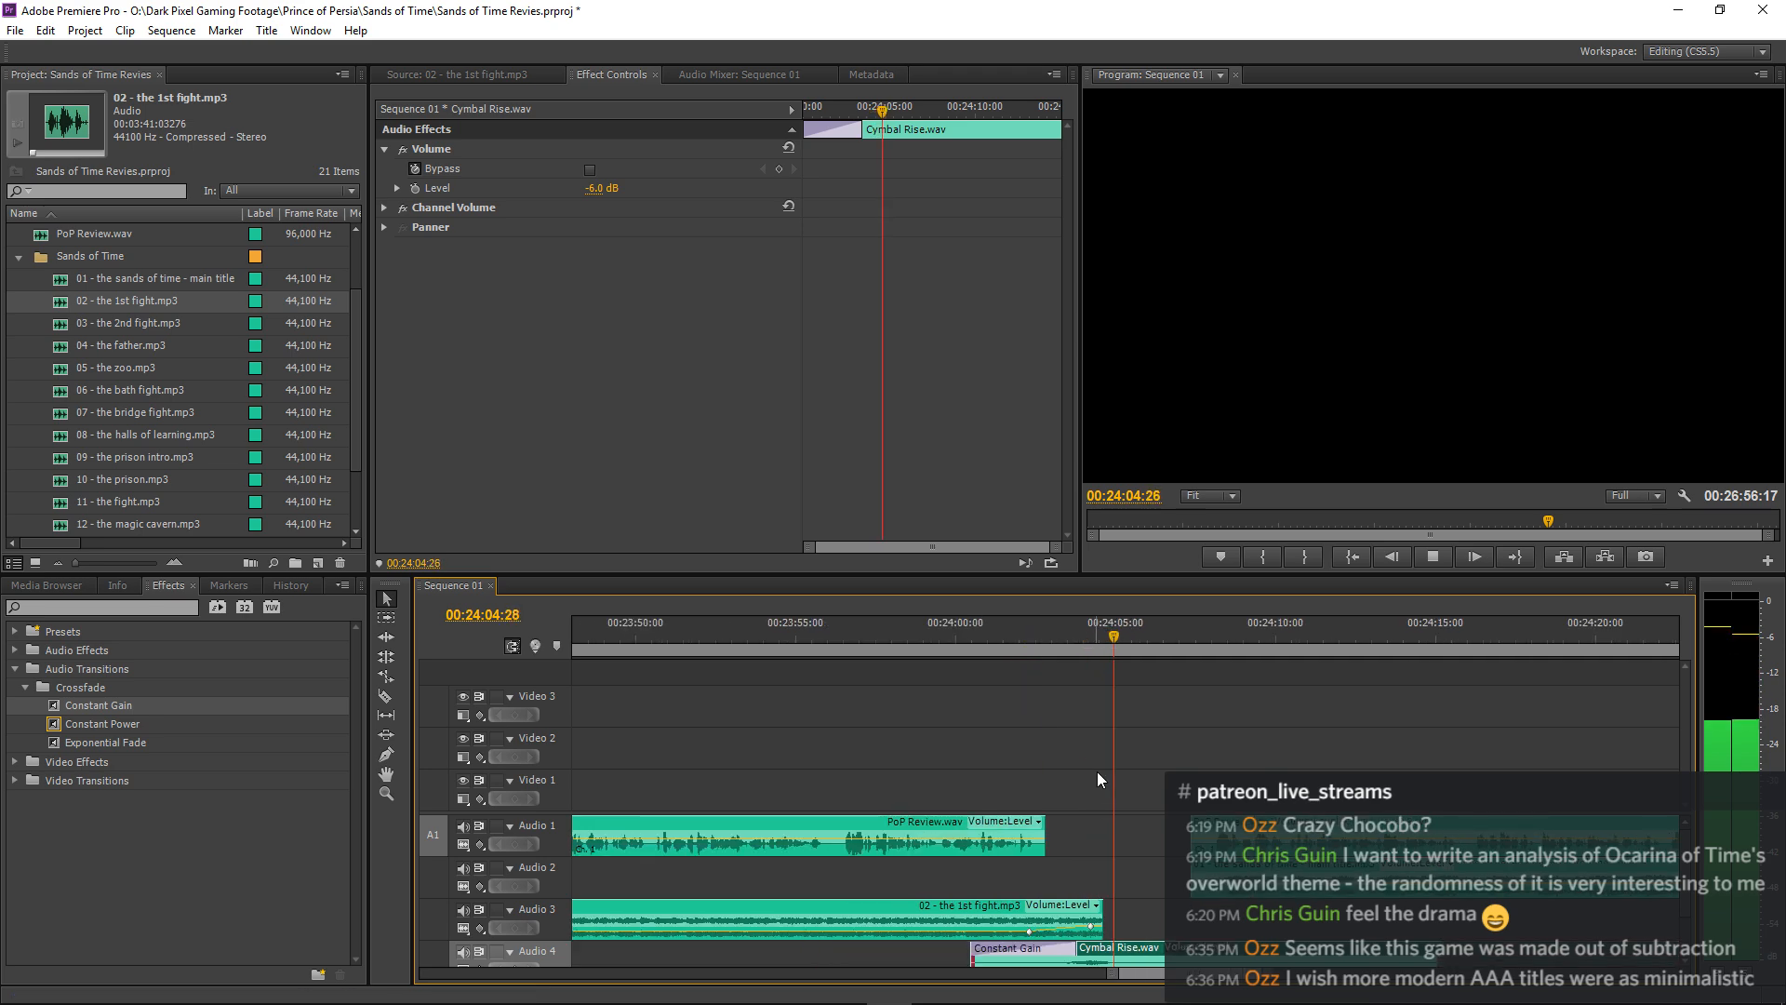
pyautogui.press('space')
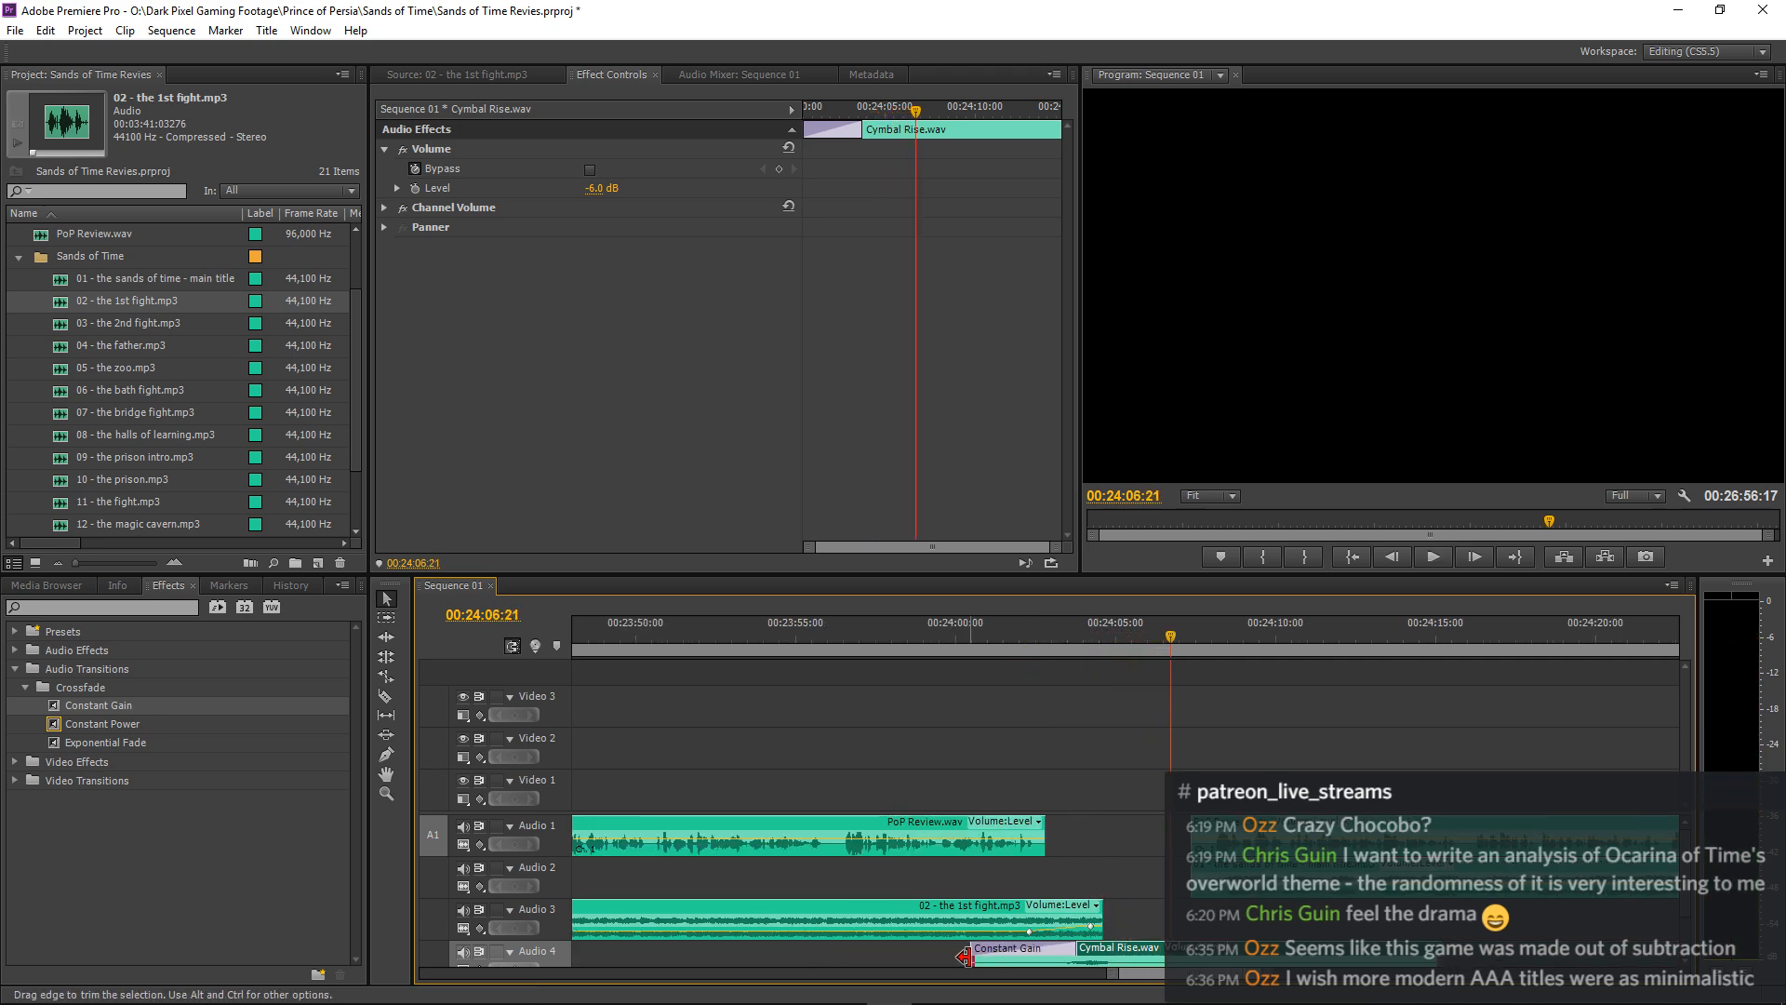
# Trim about 1 second off the start of Cymbal Rise.wav with a 00:00:02:18 Constant Gain fade-in, and play the result.
pyautogui.moveTo(964, 957); pyautogui.dragTo(1085, 949)
pyautogui.click(918, 643)
pyautogui.press('space')
pyautogui.press('space')
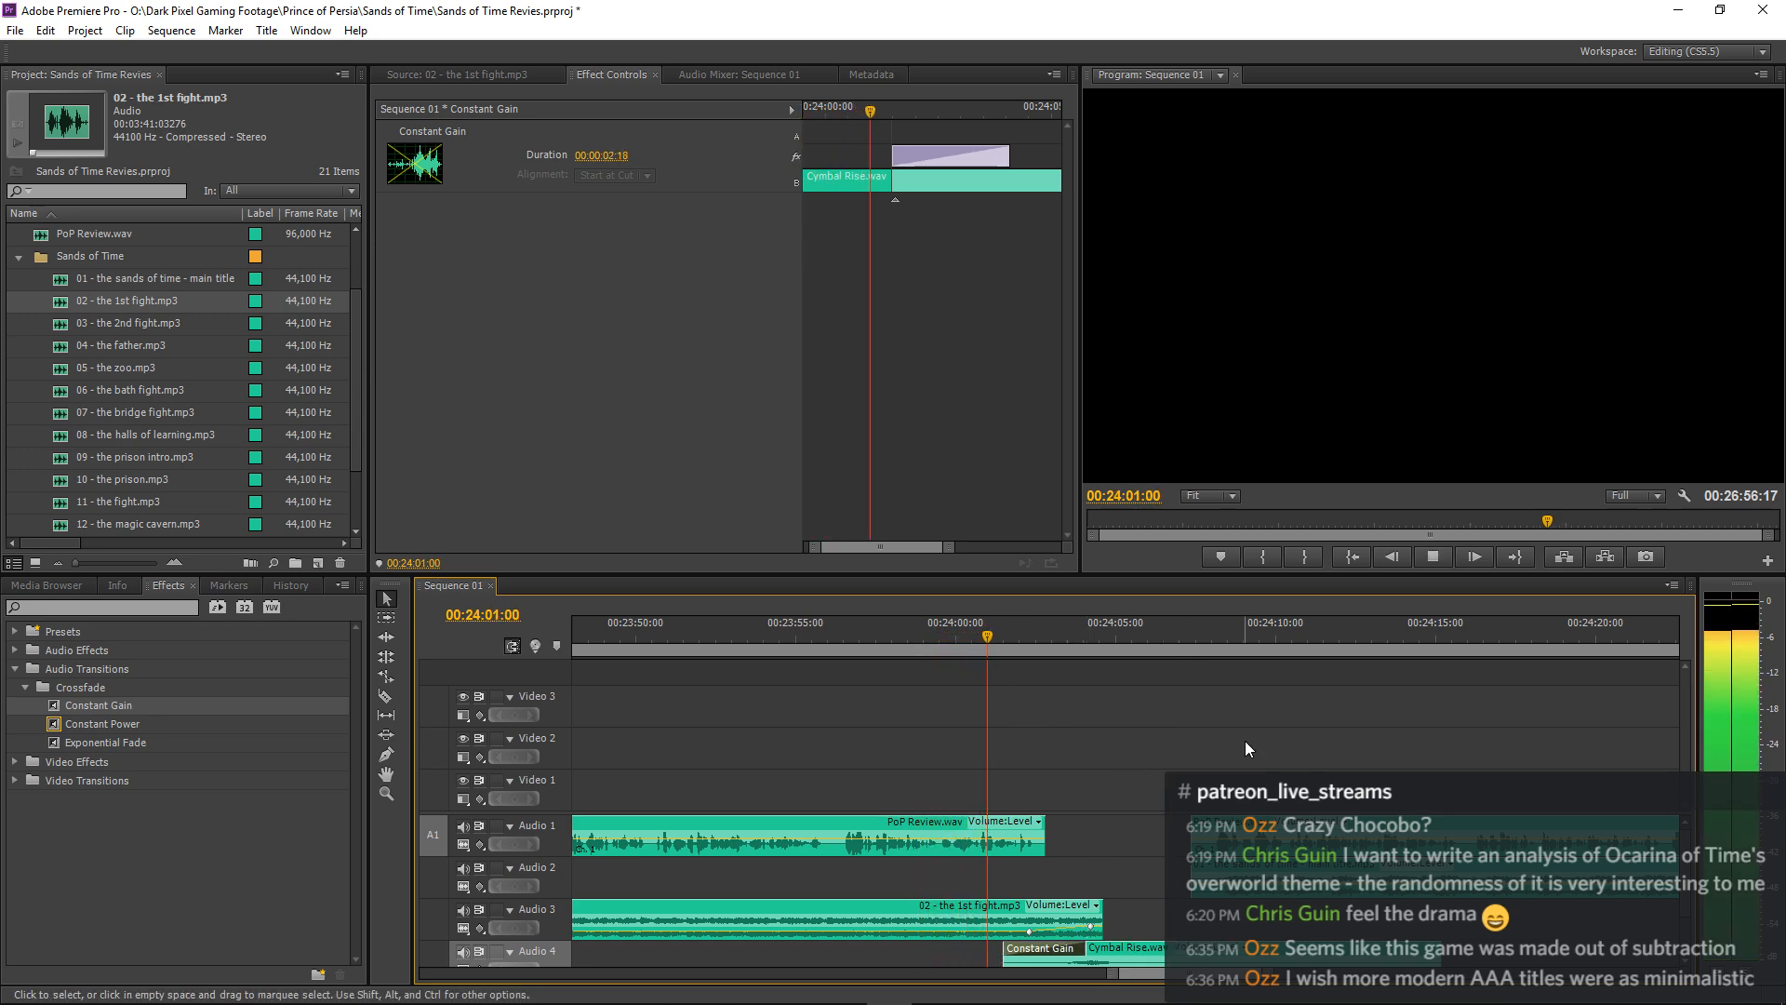
pyautogui.click(1252, 678)
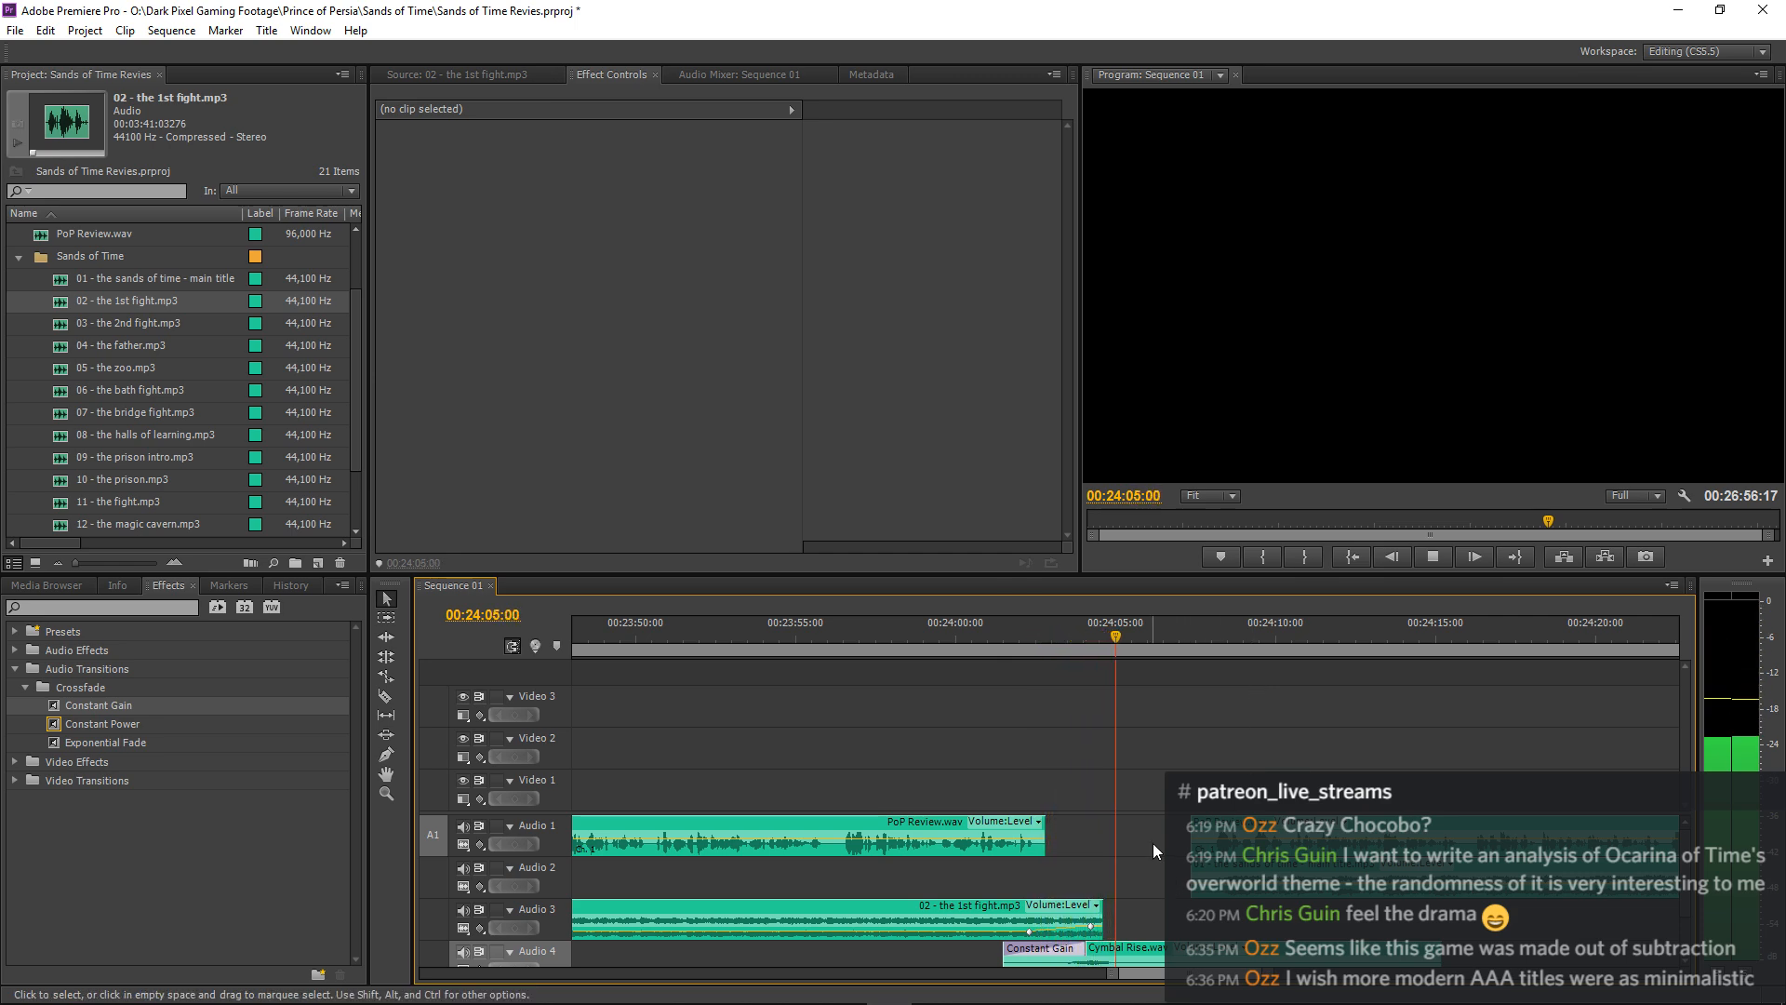
# Add a Constant Gain fade-out to the end of 02 - the 1st fight.mp3 on Audio 3 and play it.
pyautogui.press('=')
pyautogui.press('=')
pyautogui.press('space')
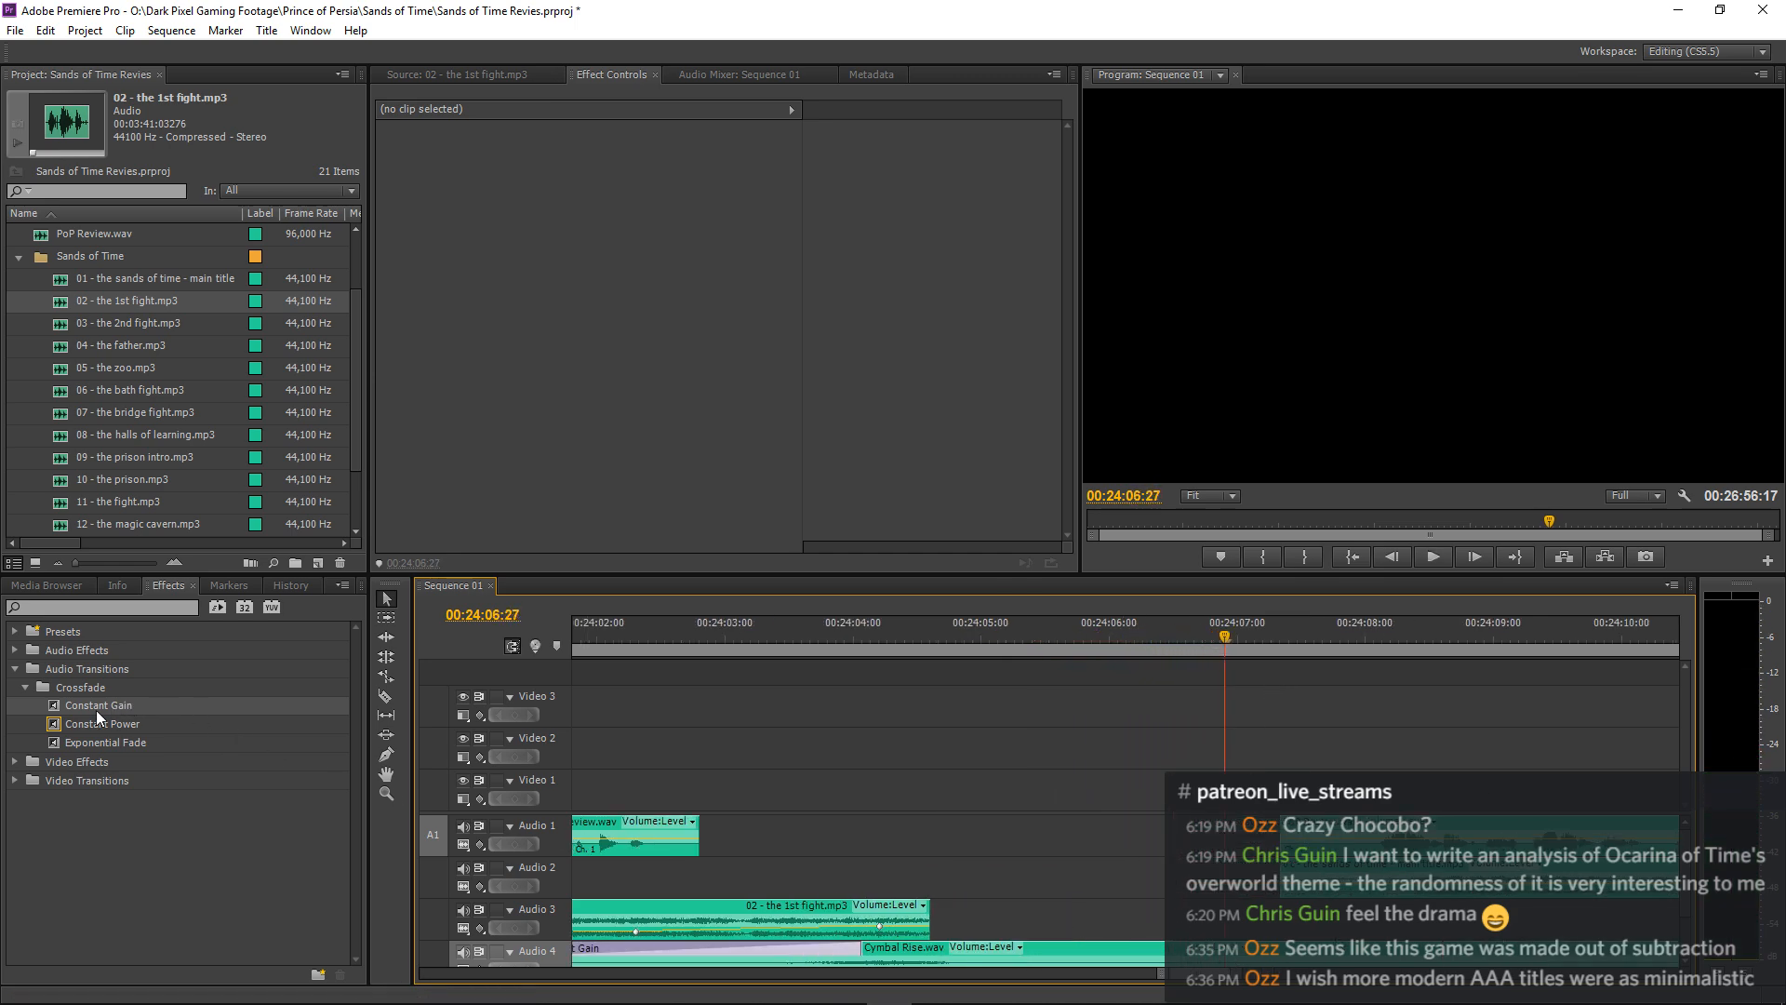
pyautogui.moveTo(58, 706); pyautogui.dragTo(916, 925)
pyautogui.click(601, 638)
pyautogui.press('space')
pyautogui.scroll(3, 1102, 732)
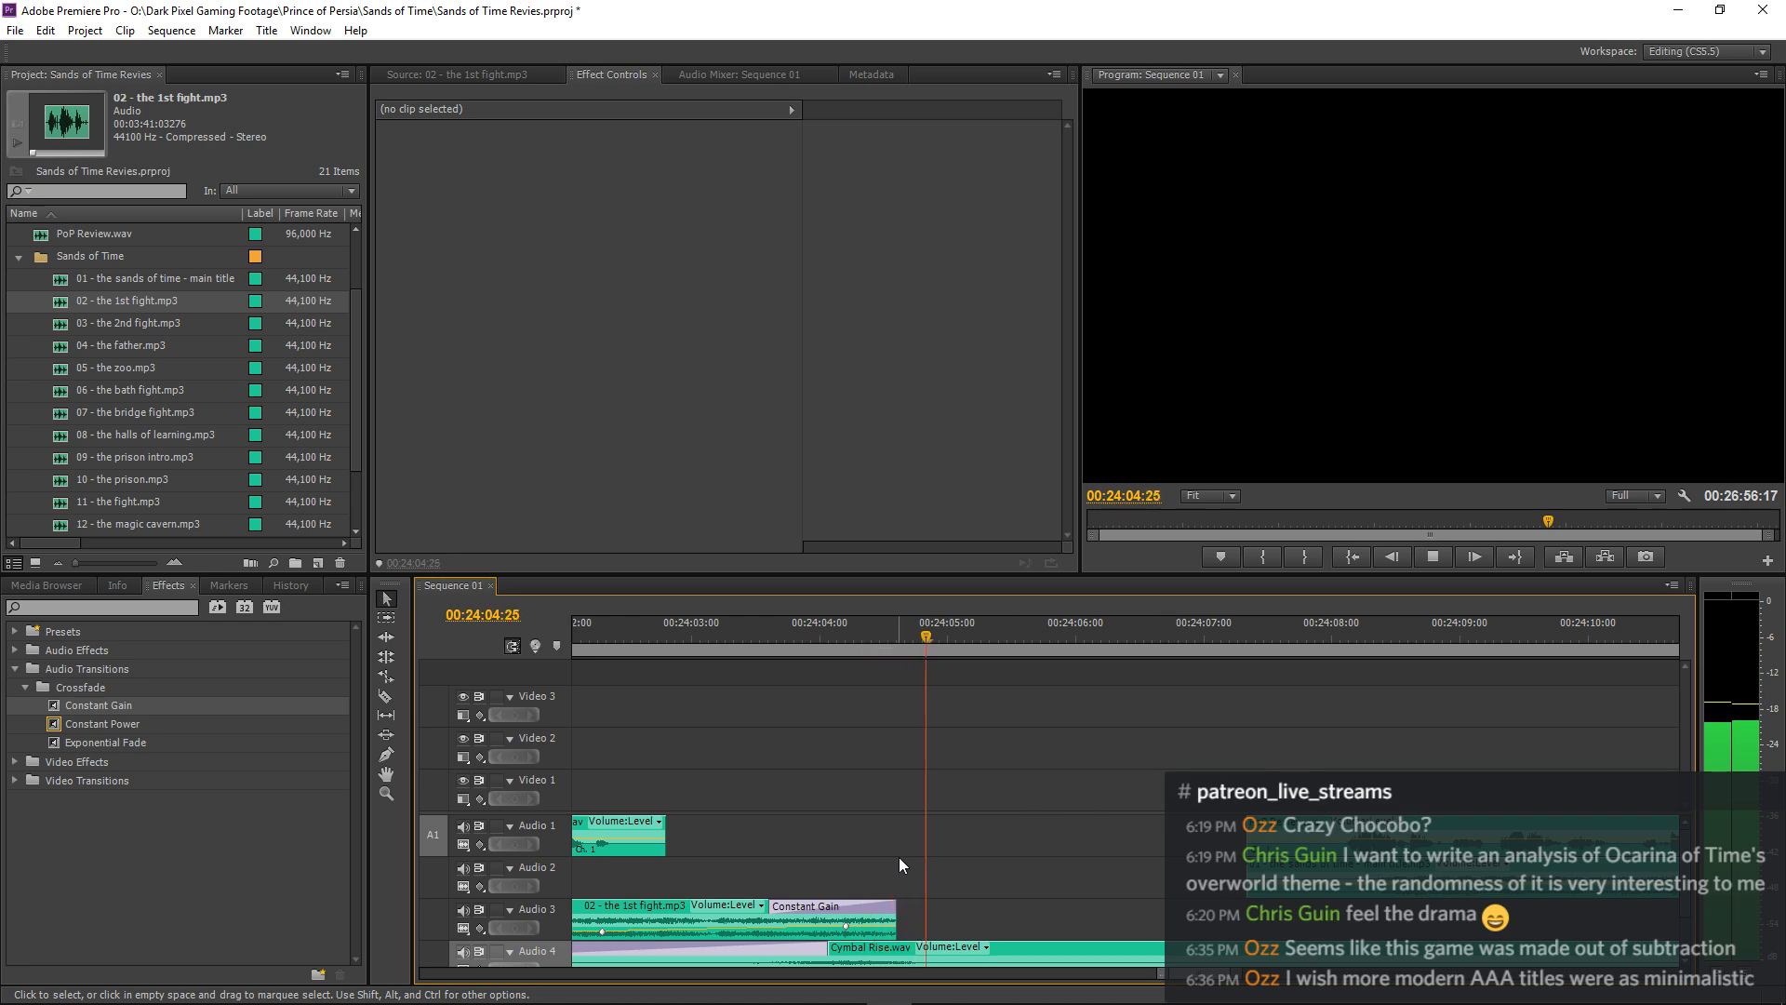
# Shorten the music's Constant Gain fade-out to 00:00:00:20, then extend the end of 02 - the 1st fight.mp3 by about 0.1 seconds.
pyautogui.click(780, 907)
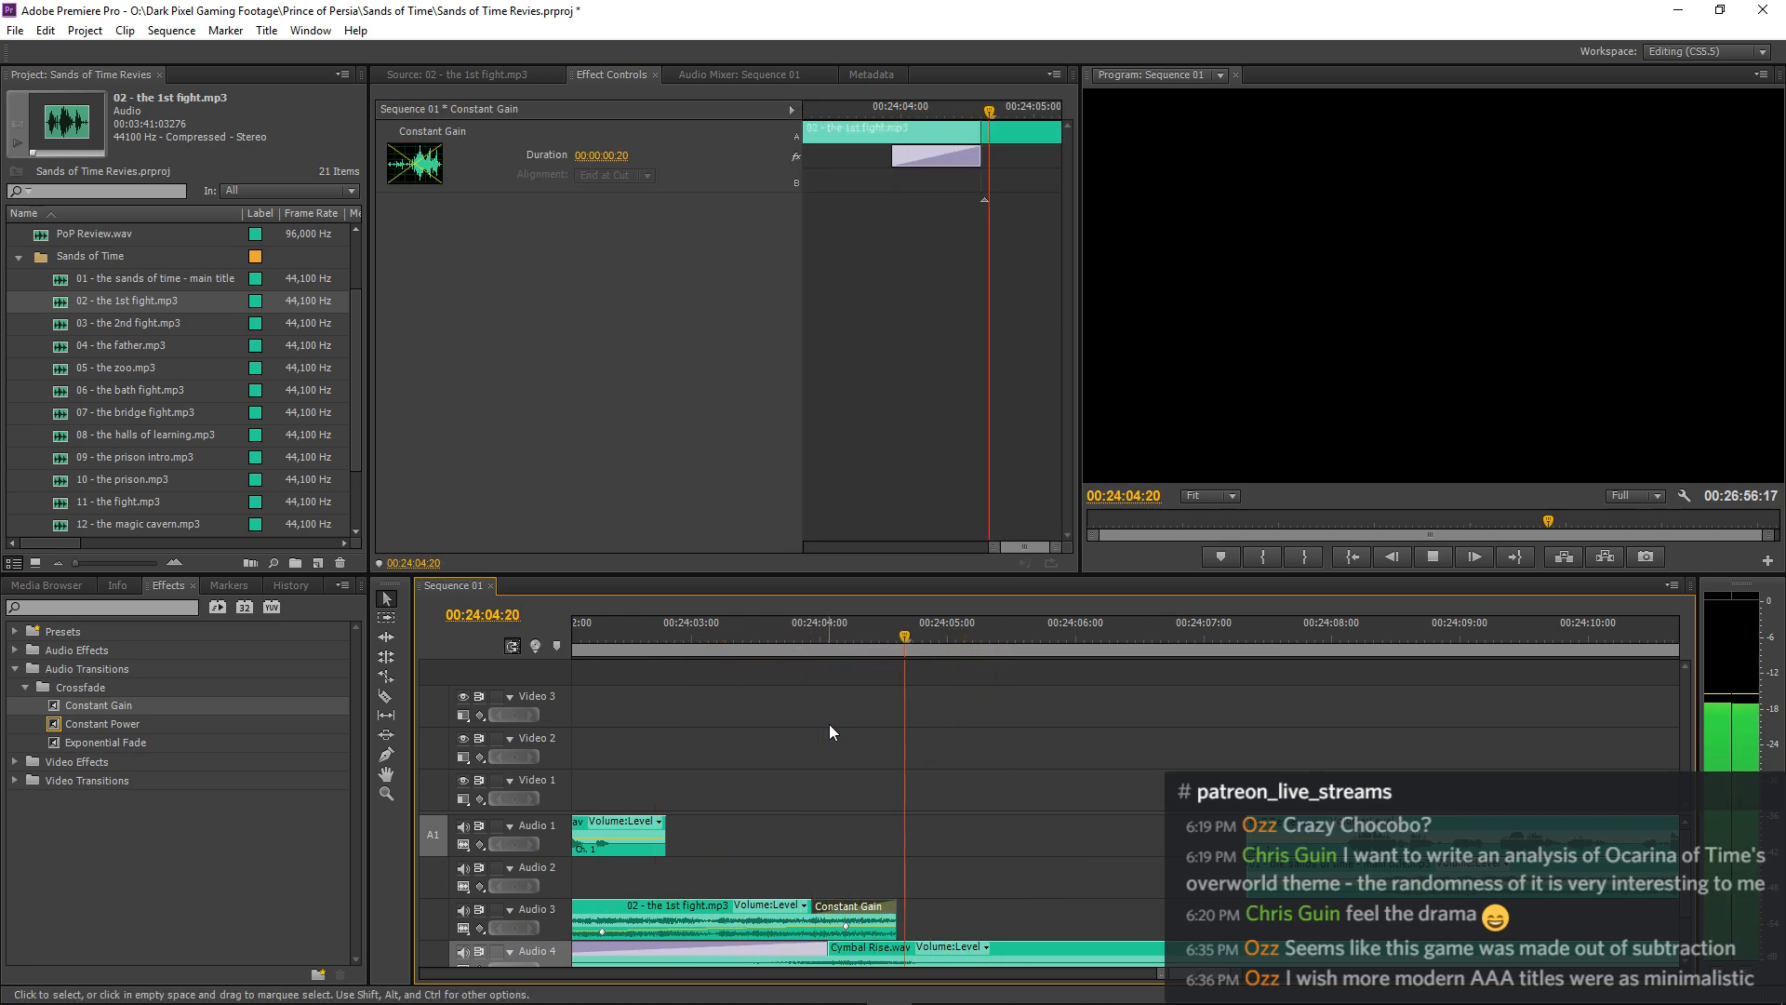
pyautogui.press('space')
pyautogui.moveTo(823, 905); pyautogui.dragTo(914, 915)
pyautogui.click(710, 649)
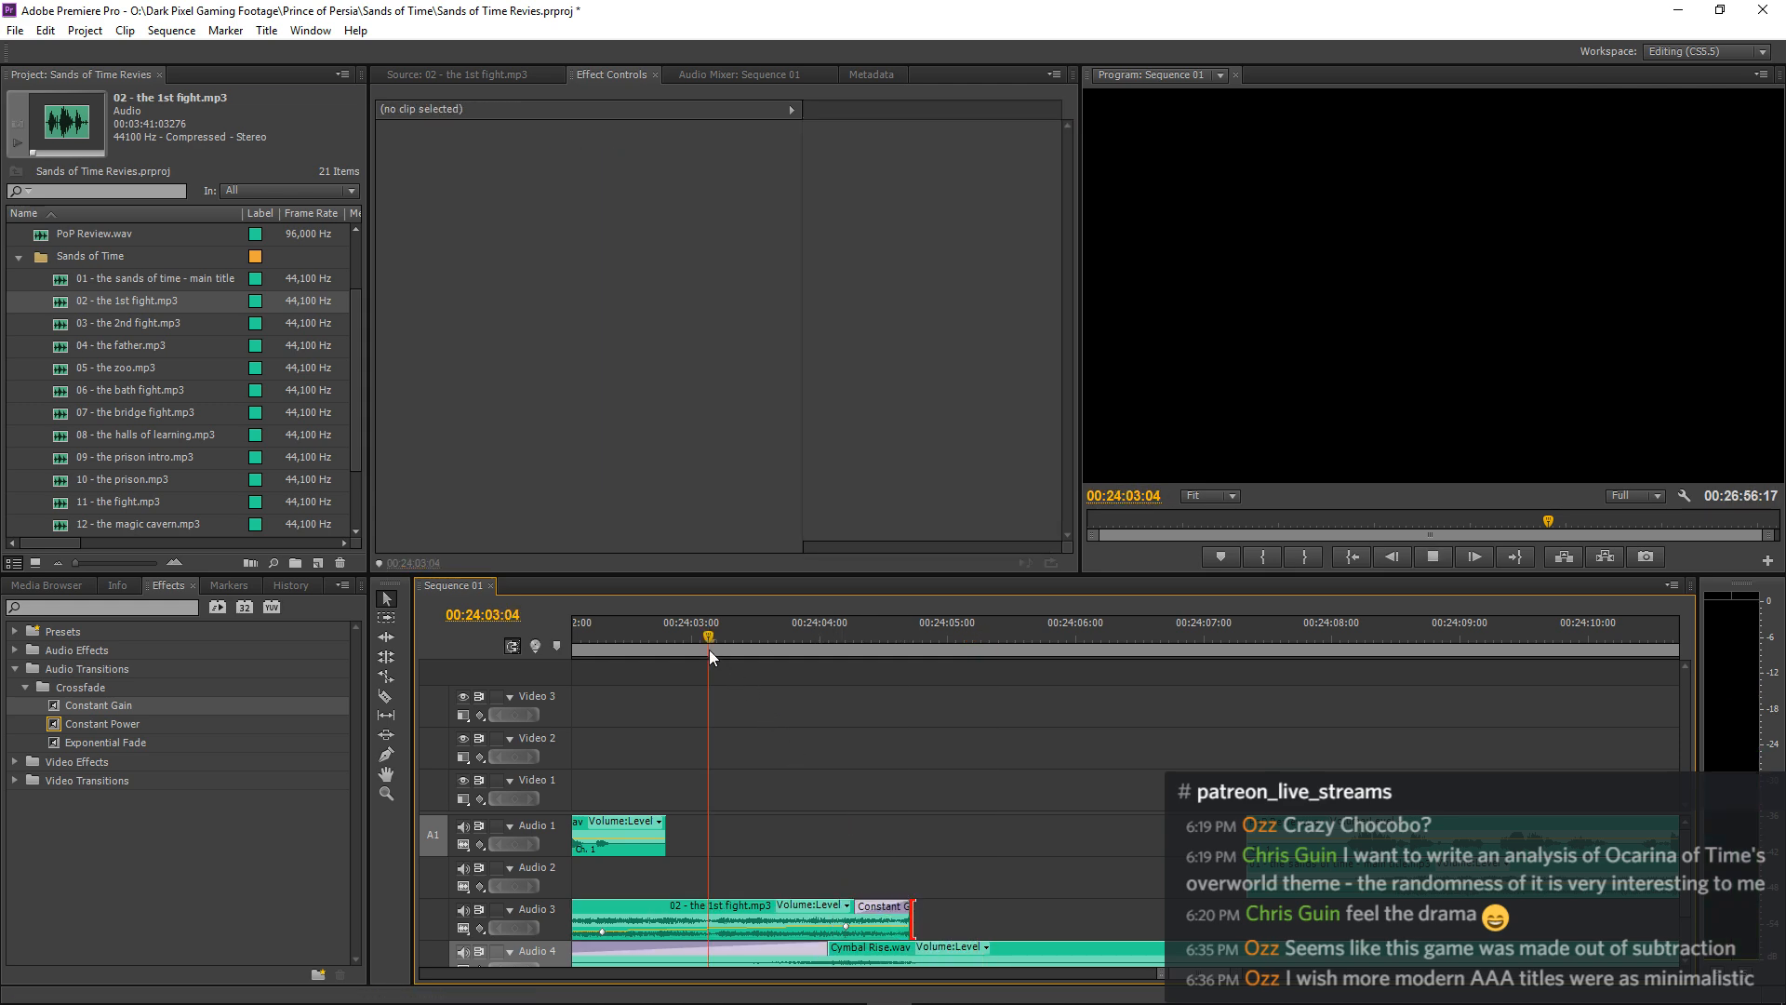
pyautogui.press('space')
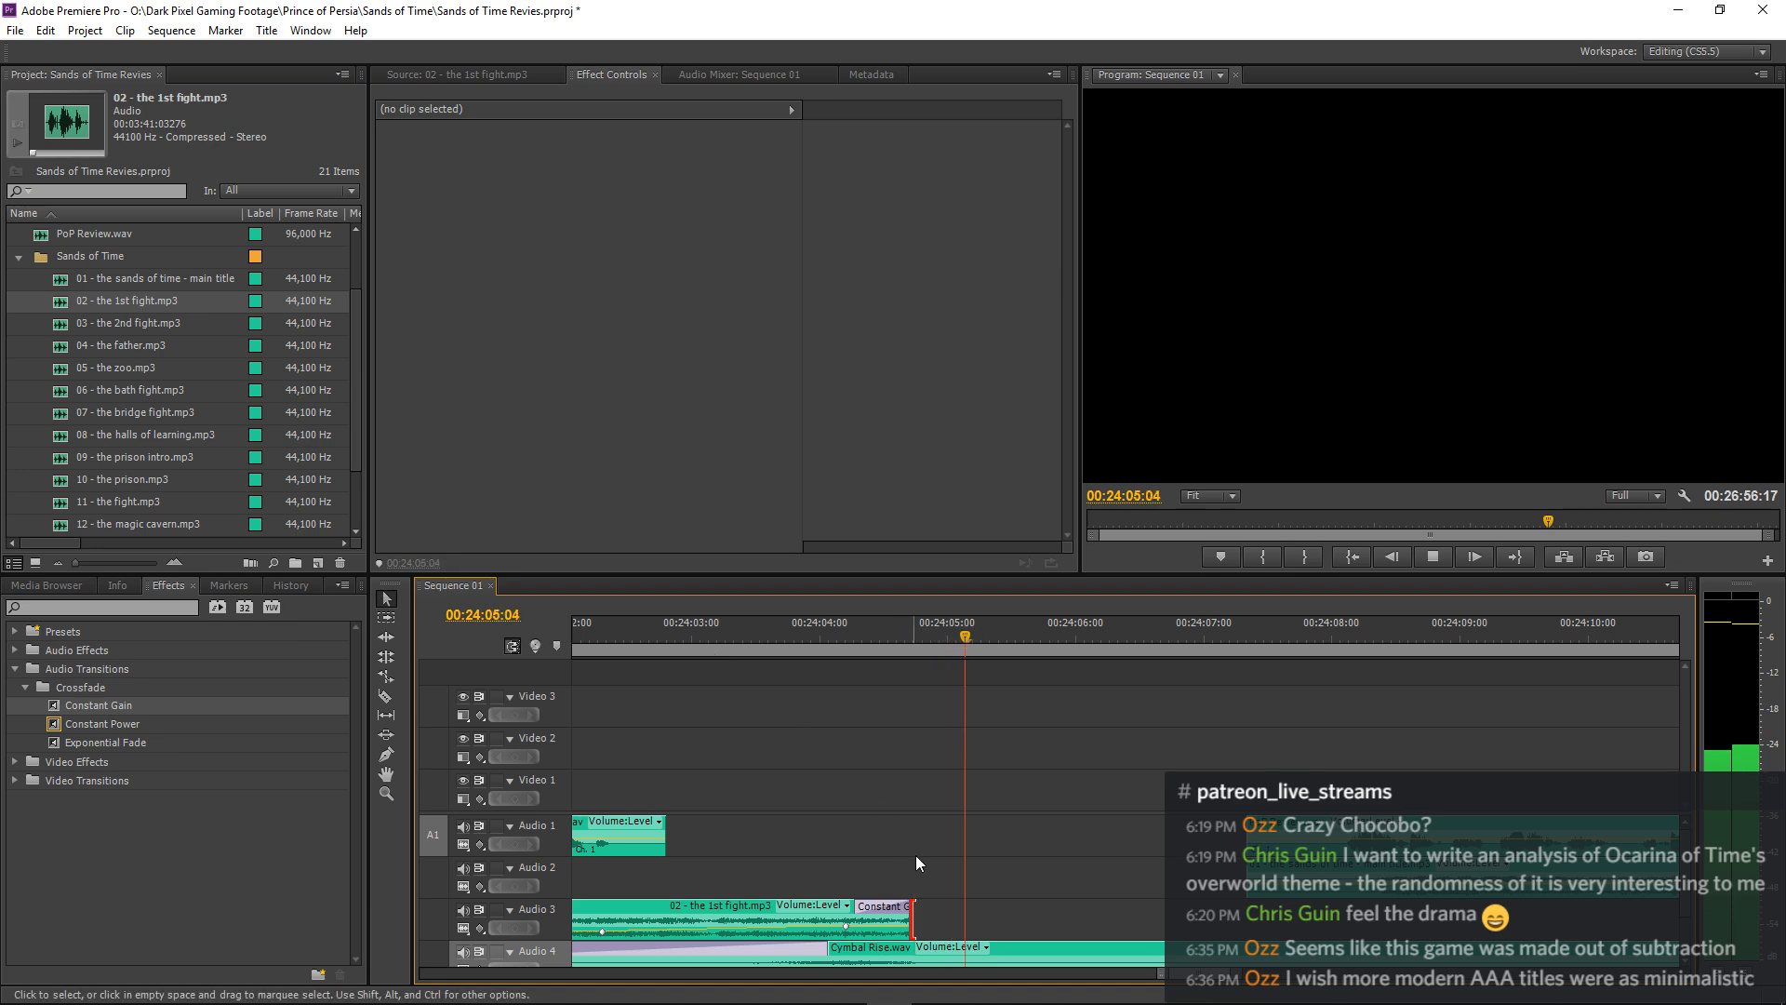
# Adjust the Constant Gain fade-out on 02 - the 1st fight.mp3 to 00:00:00:16 and replay the music's ending.
pyautogui.click(578, 635)
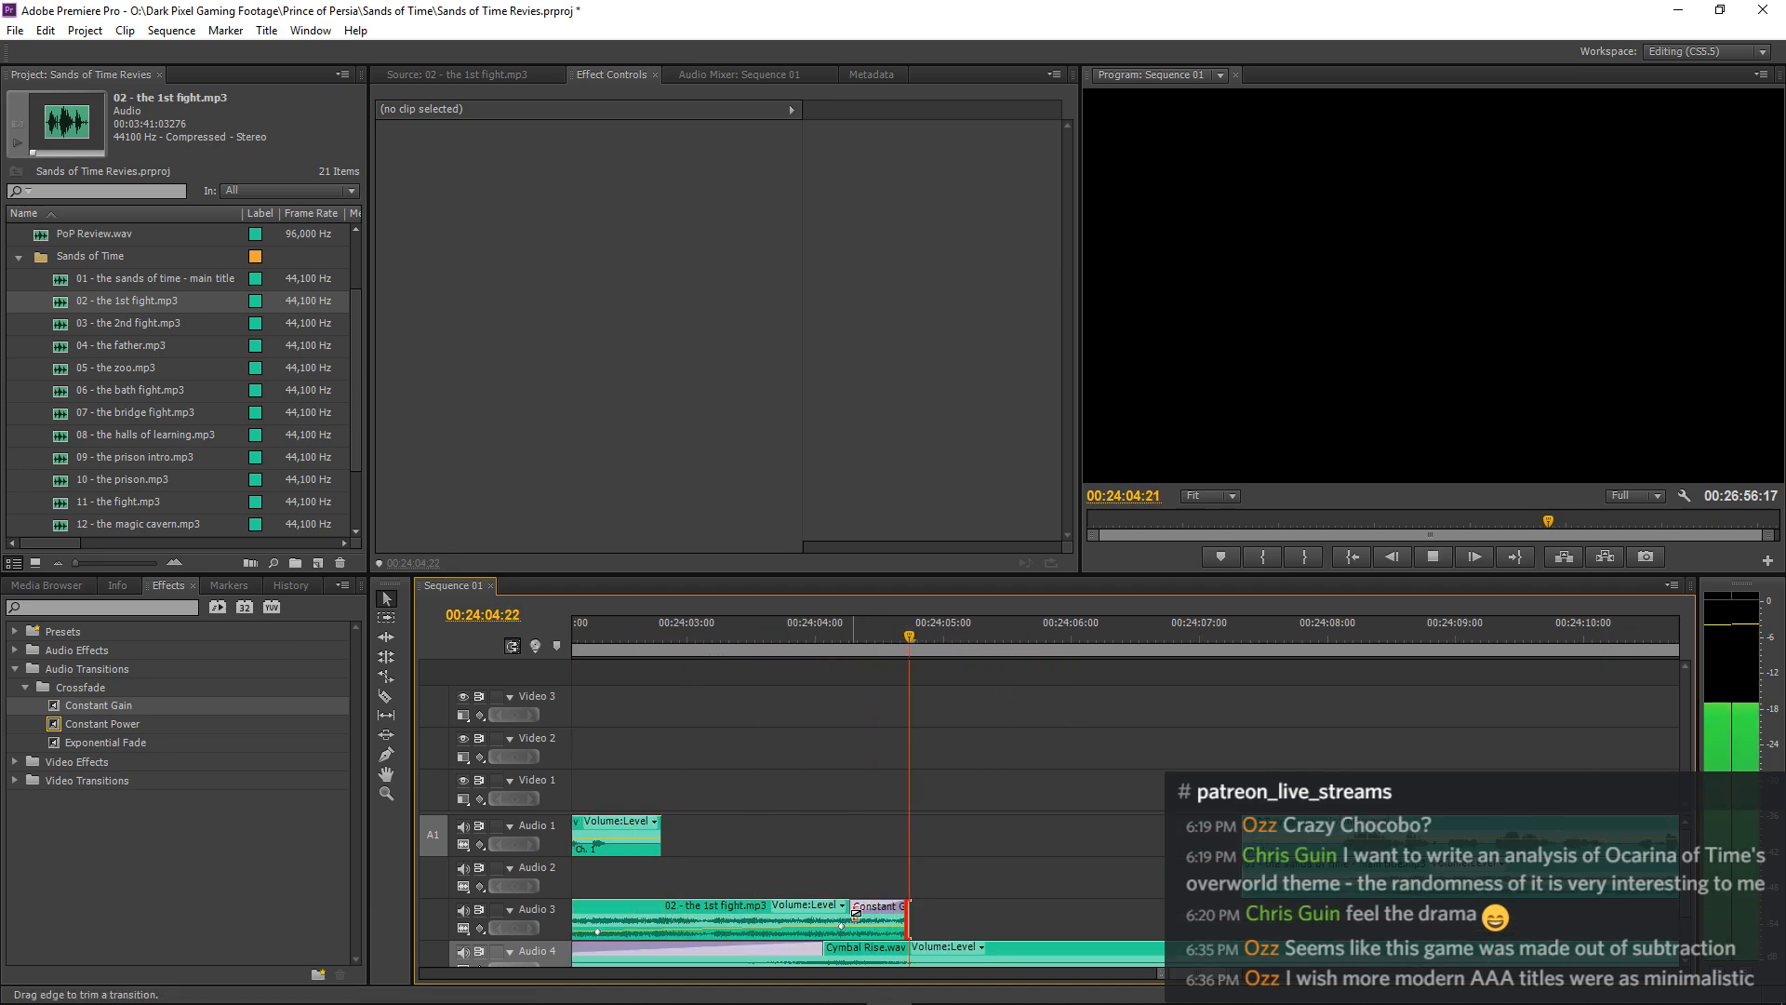
pyautogui.moveTo(856, 913); pyautogui.dragTo(843, 911)
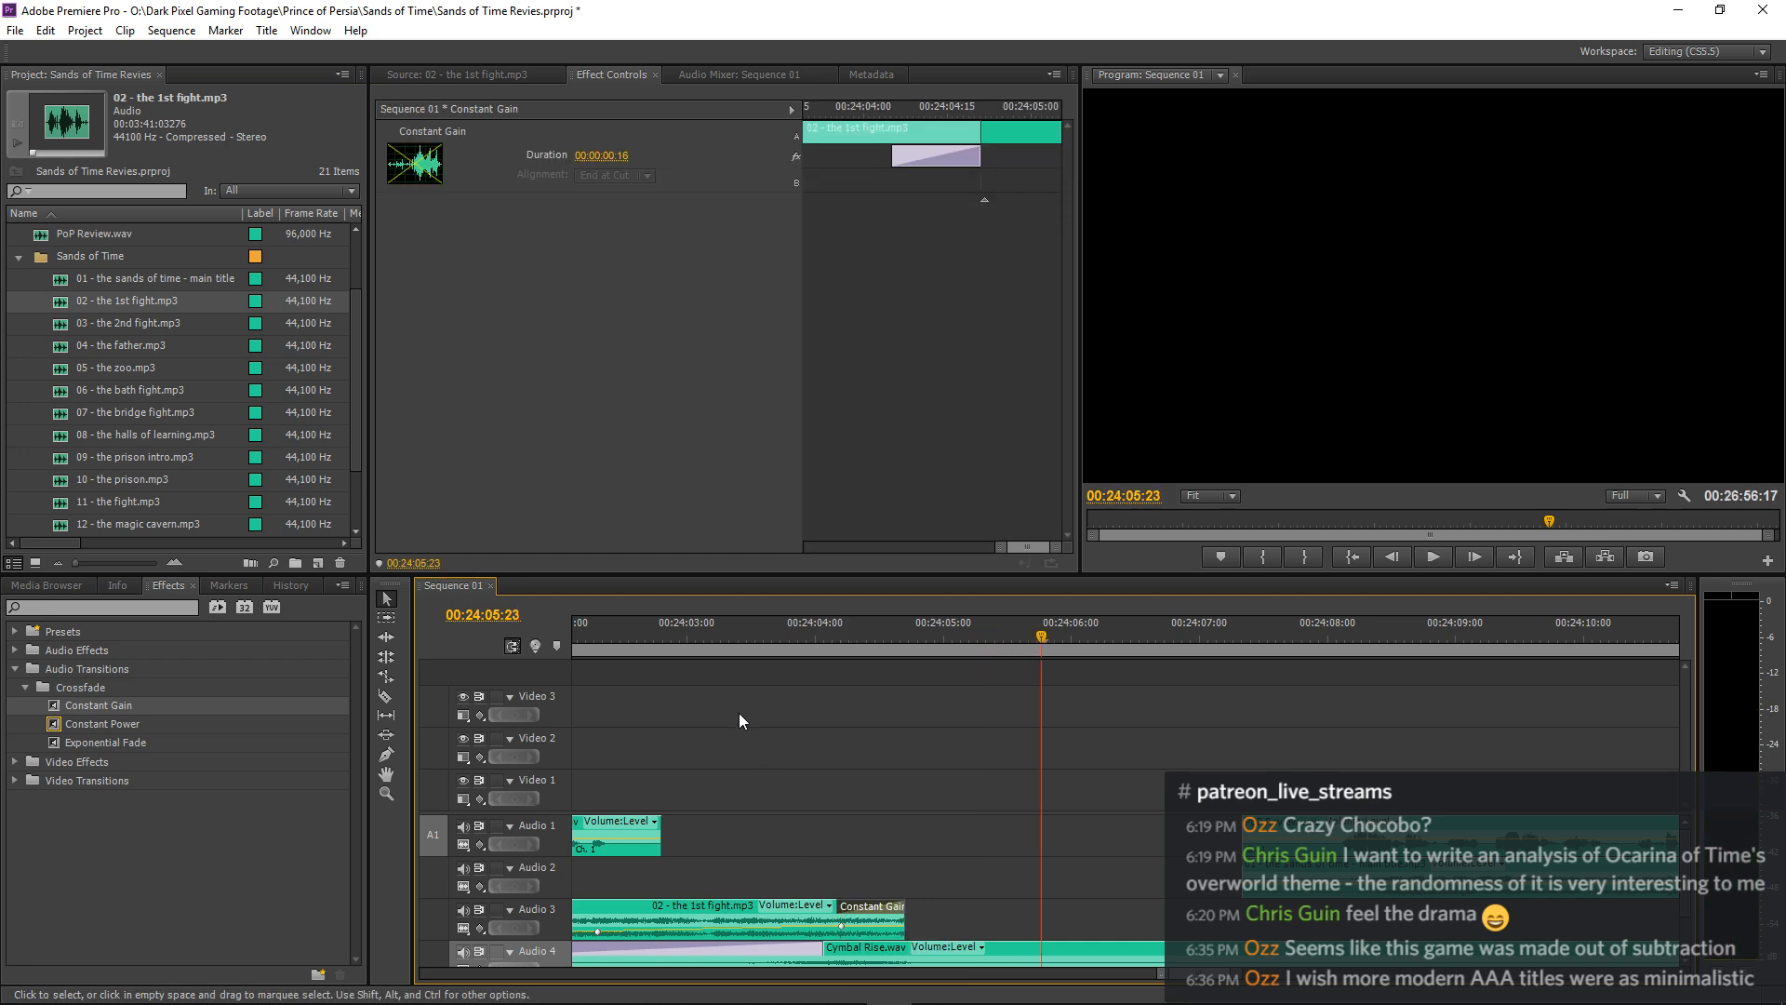
pyautogui.click(653, 642)
pyautogui.press('space')
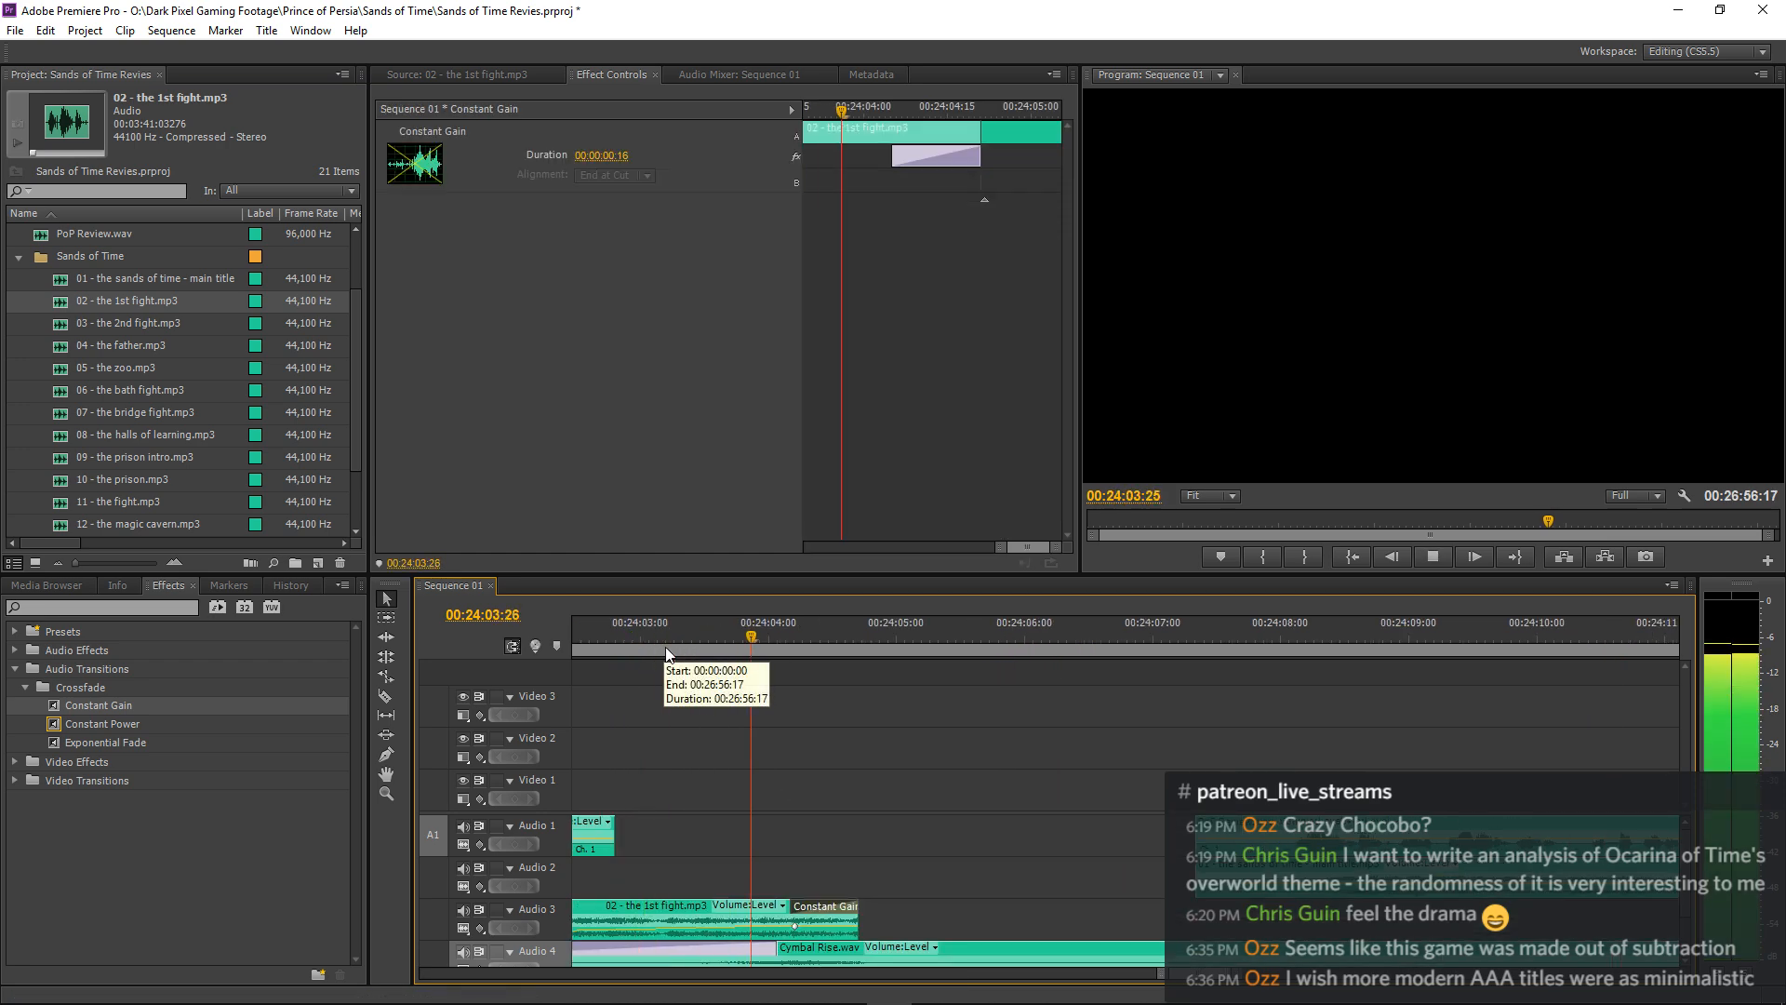
# Set the volume level of 01 - the sands of time - main title.mp3 on Audio 2 to -25 dB.
pyautogui.press('-')
pyautogui.press('-')
pyautogui.press('-')
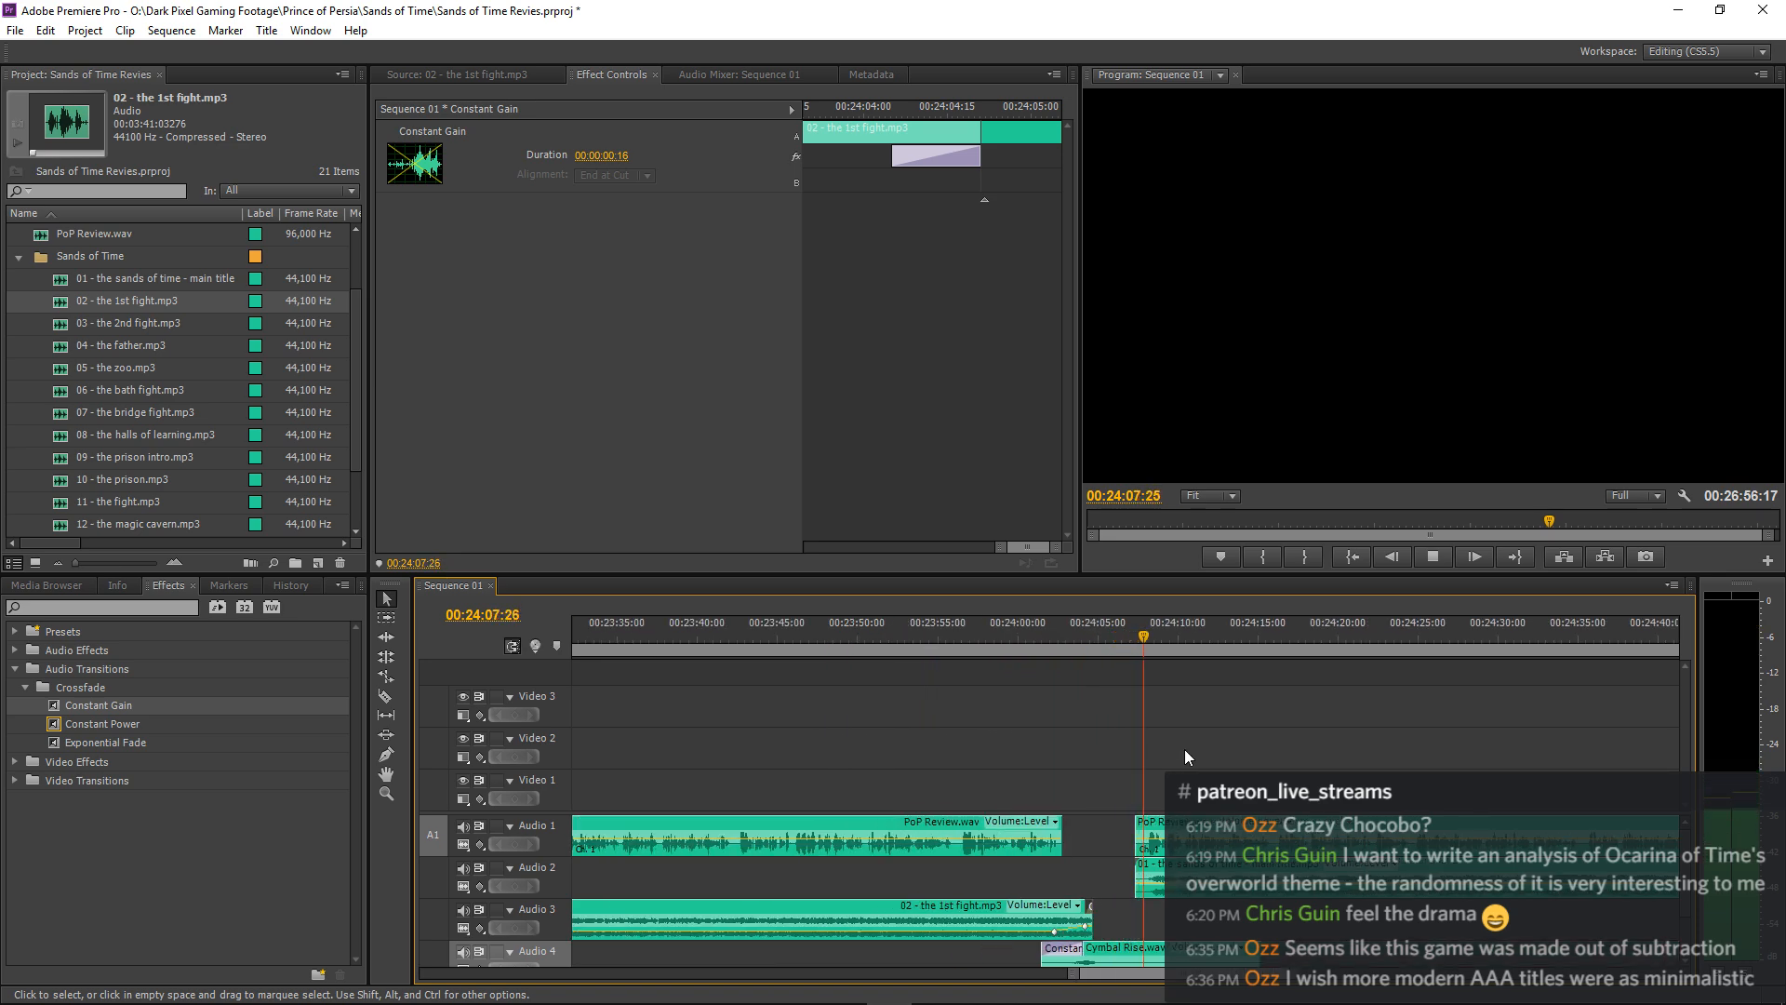
pyautogui.click(1204, 876)
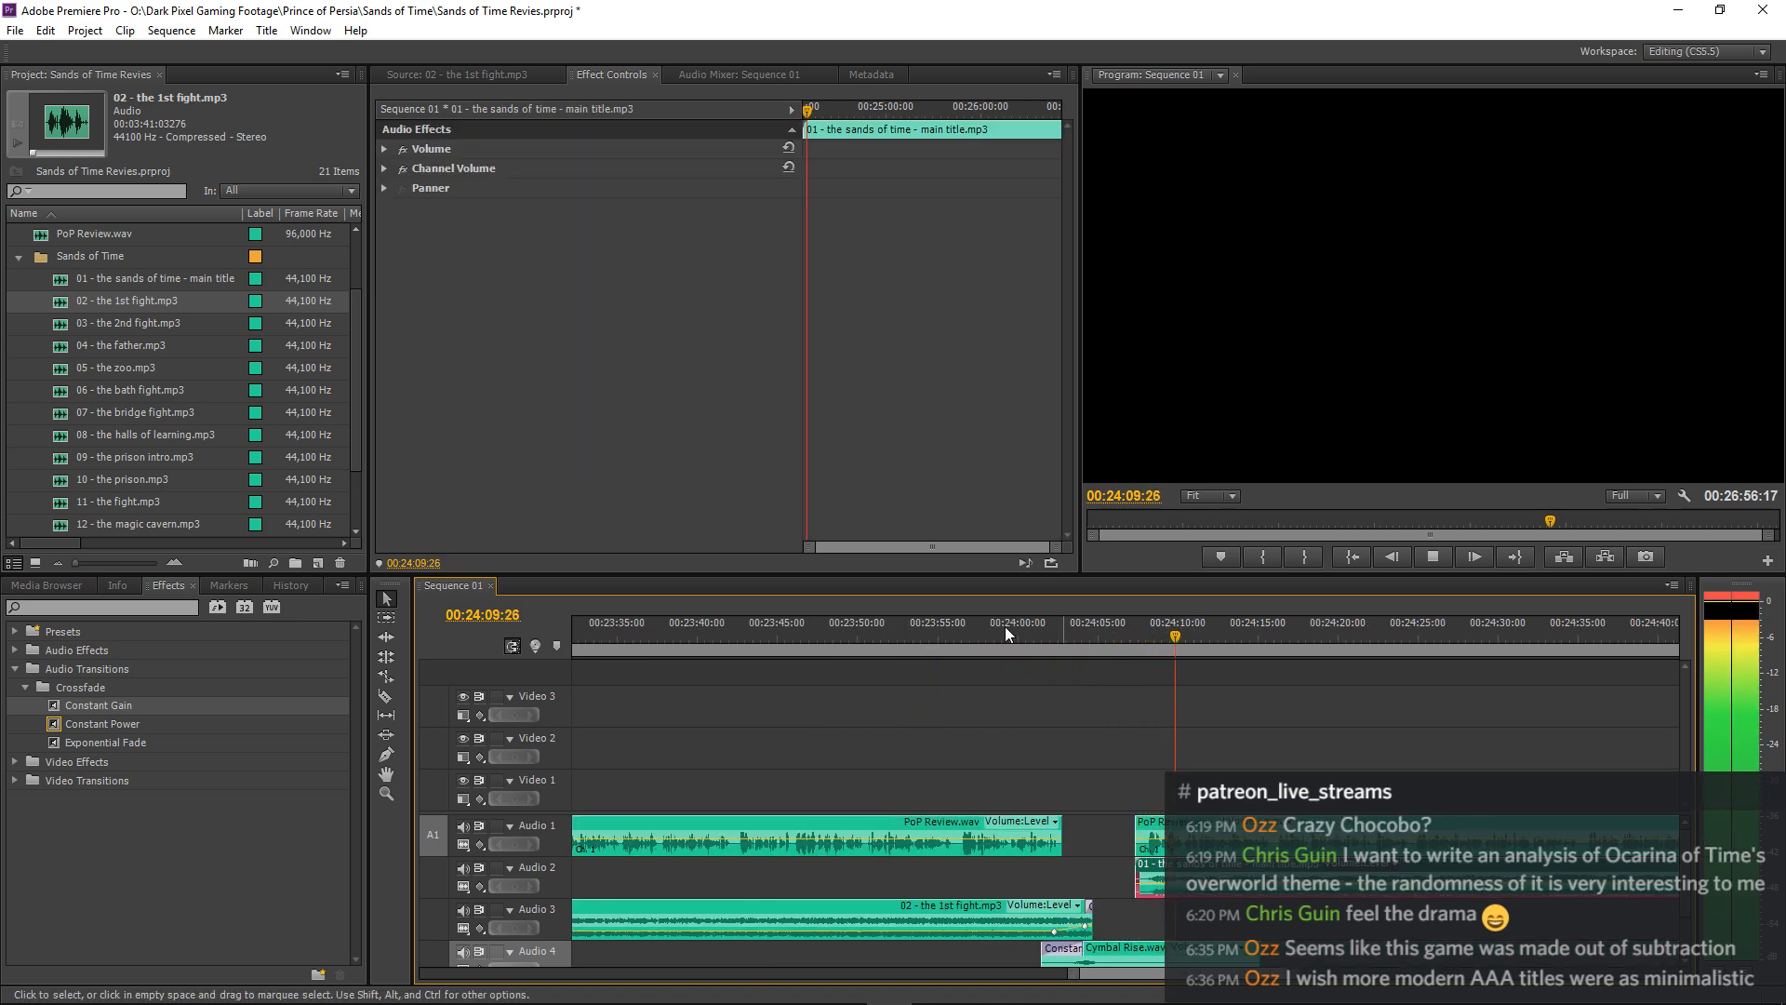
pyautogui.click(385, 150)
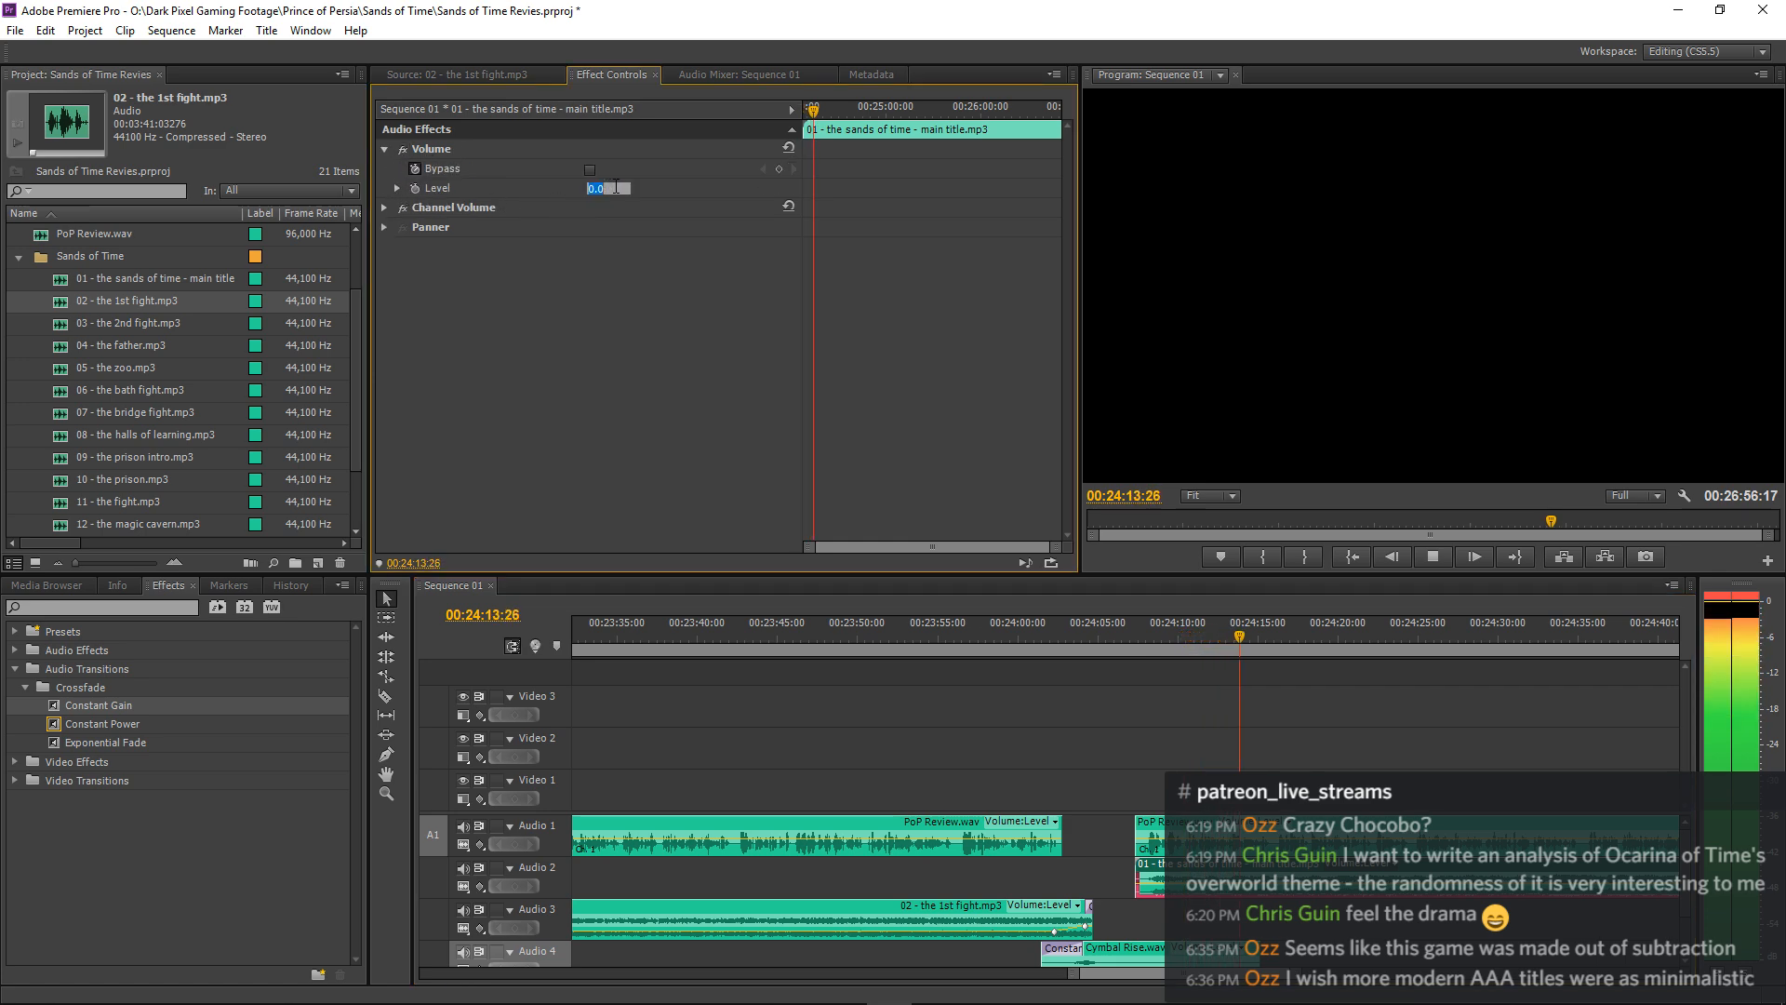
pyautogui.write('-25')
pyautogui.press('Return')
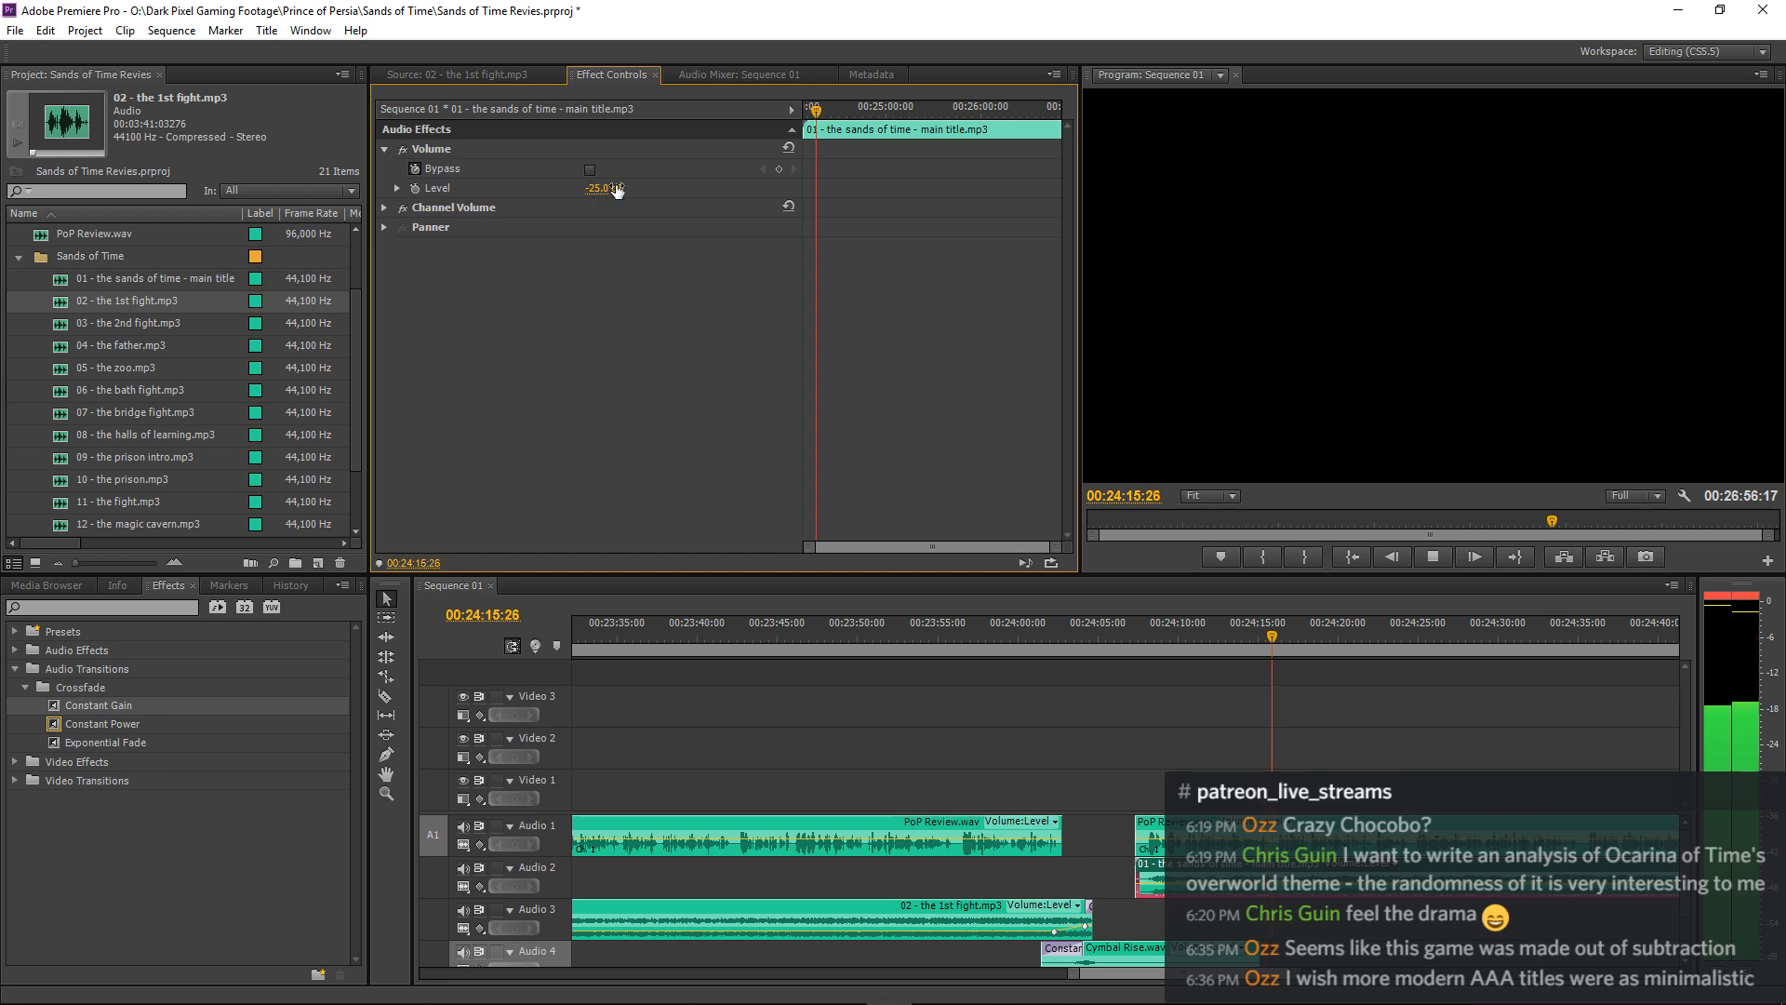
pyautogui.click(1182, 683)
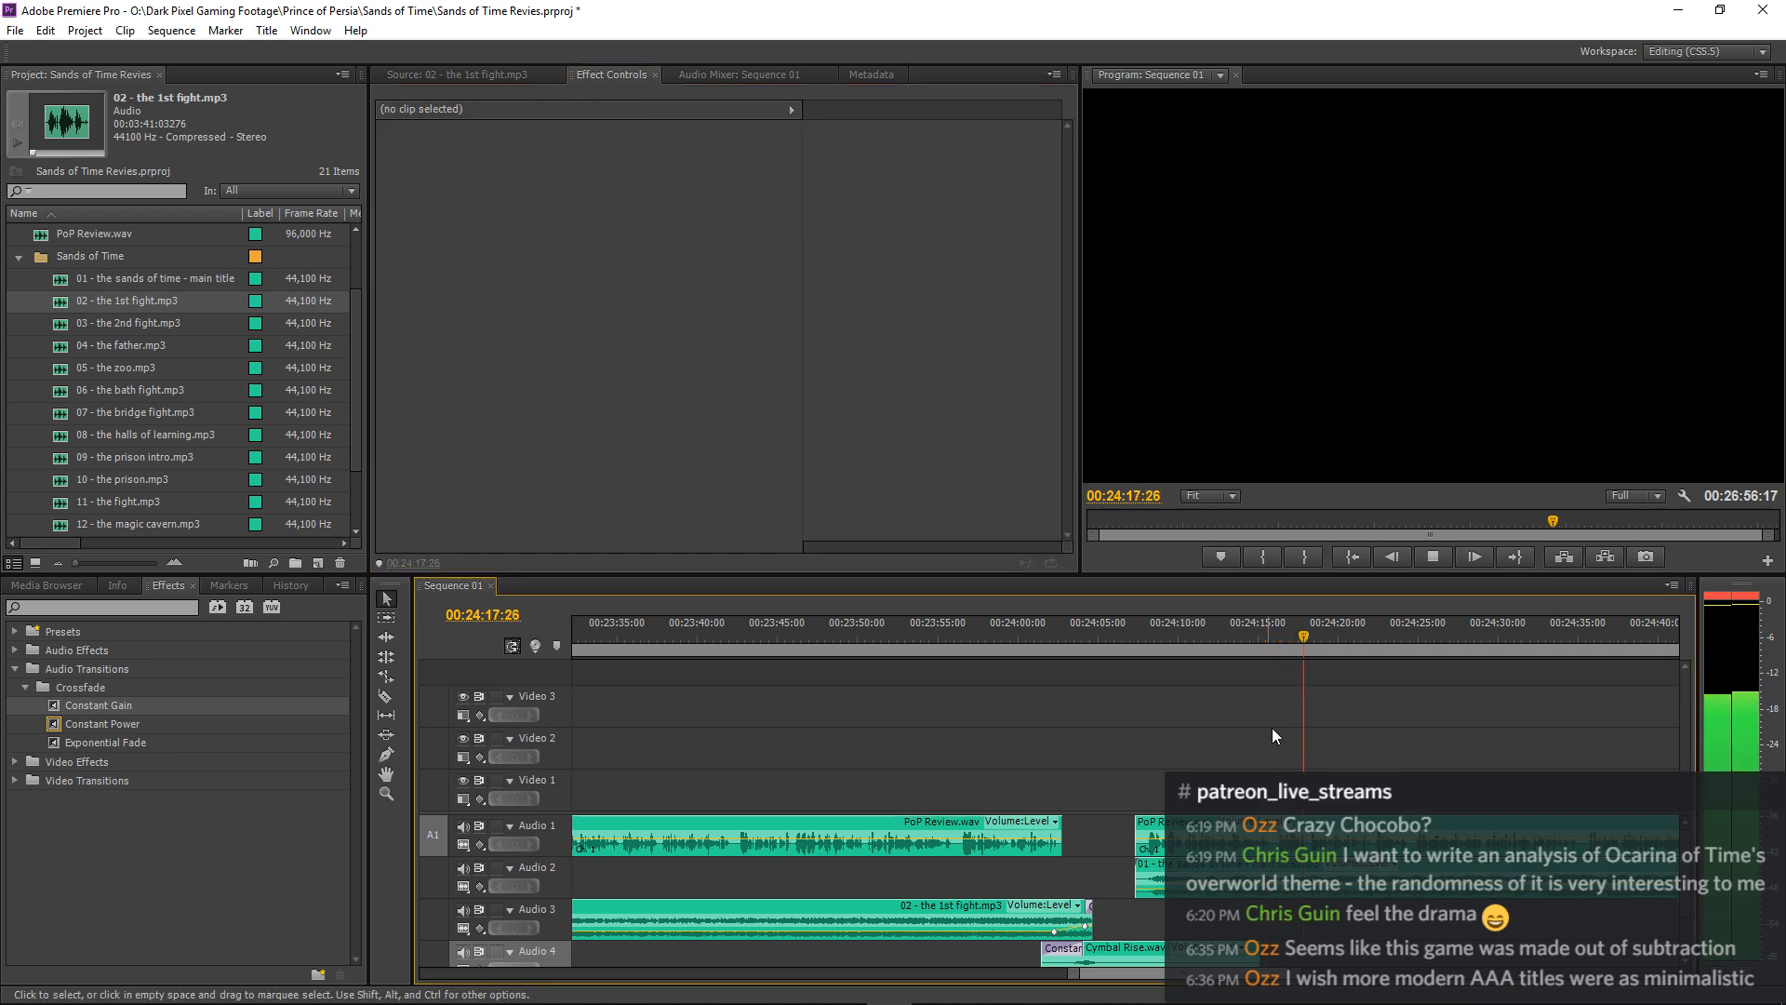
# Select the PoP Review.wav clip after the pause and replay the transition from about 00:24:02.
pyautogui.press('-')
pyautogui.press('-')
pyautogui.press('-')
pyautogui.press('-')
pyautogui.press('=')
pyautogui.press('=')
pyautogui.press('=')
pyautogui.press('=')
pyautogui.press('=')
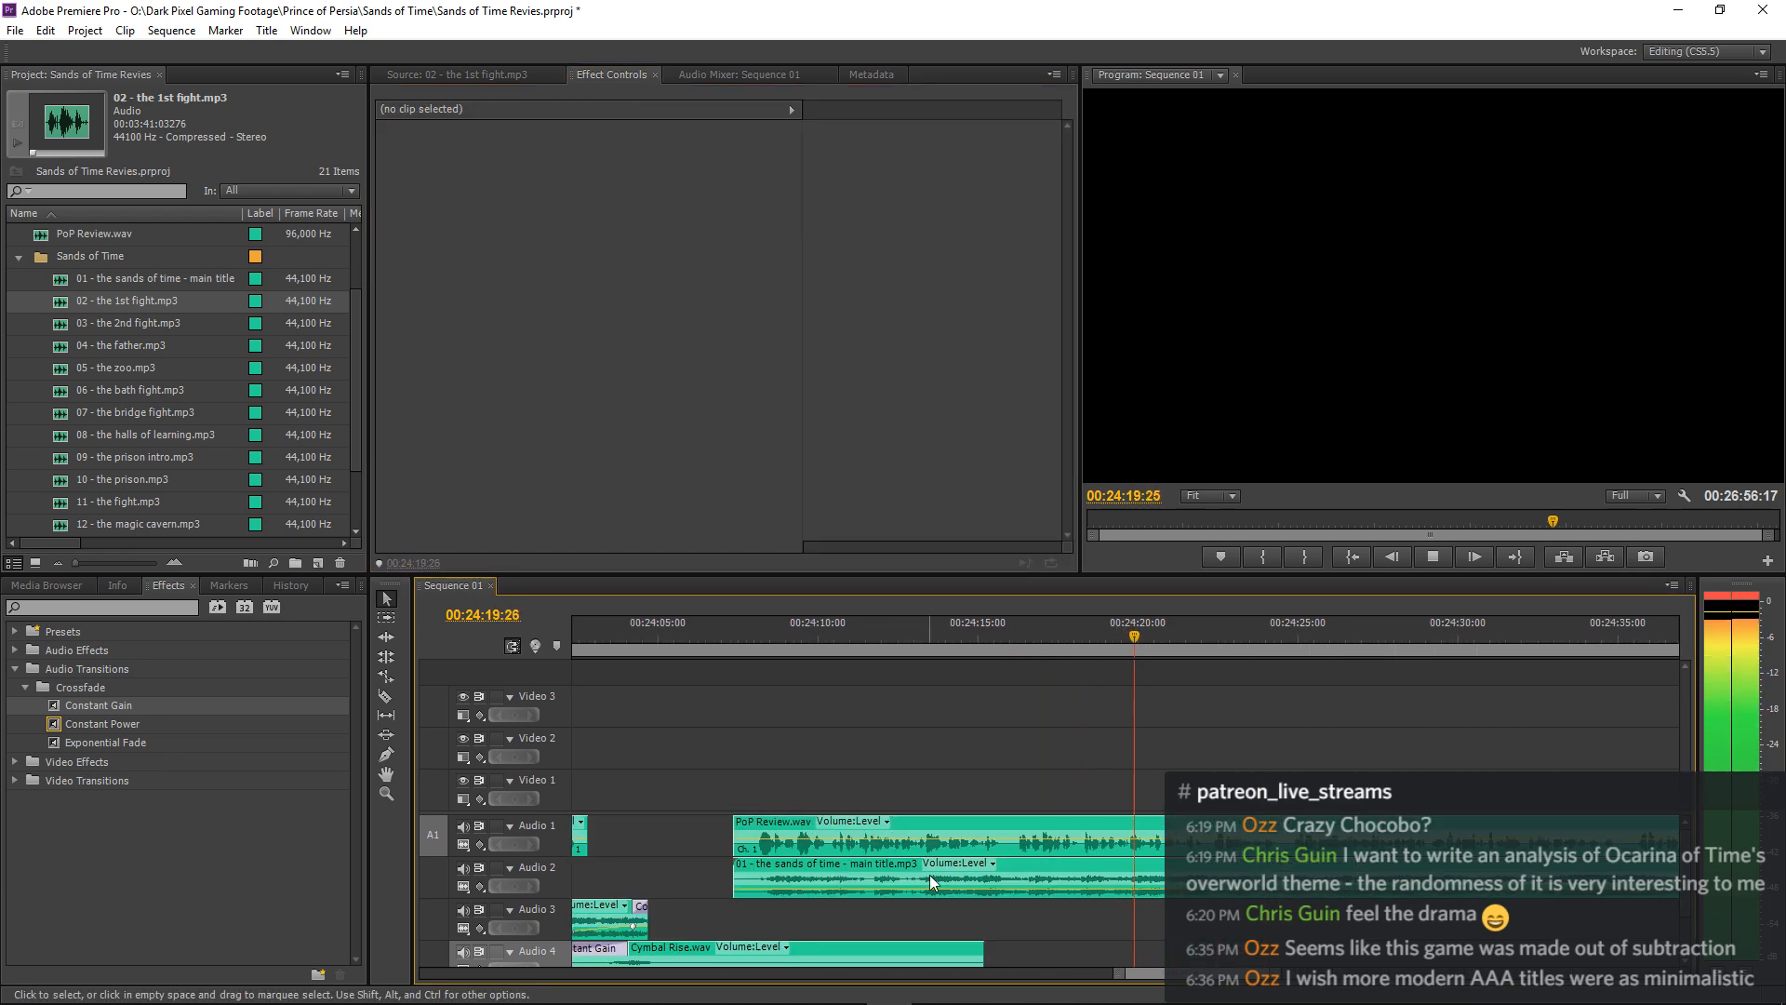
pyautogui.press('space')
pyautogui.click(917, 822)
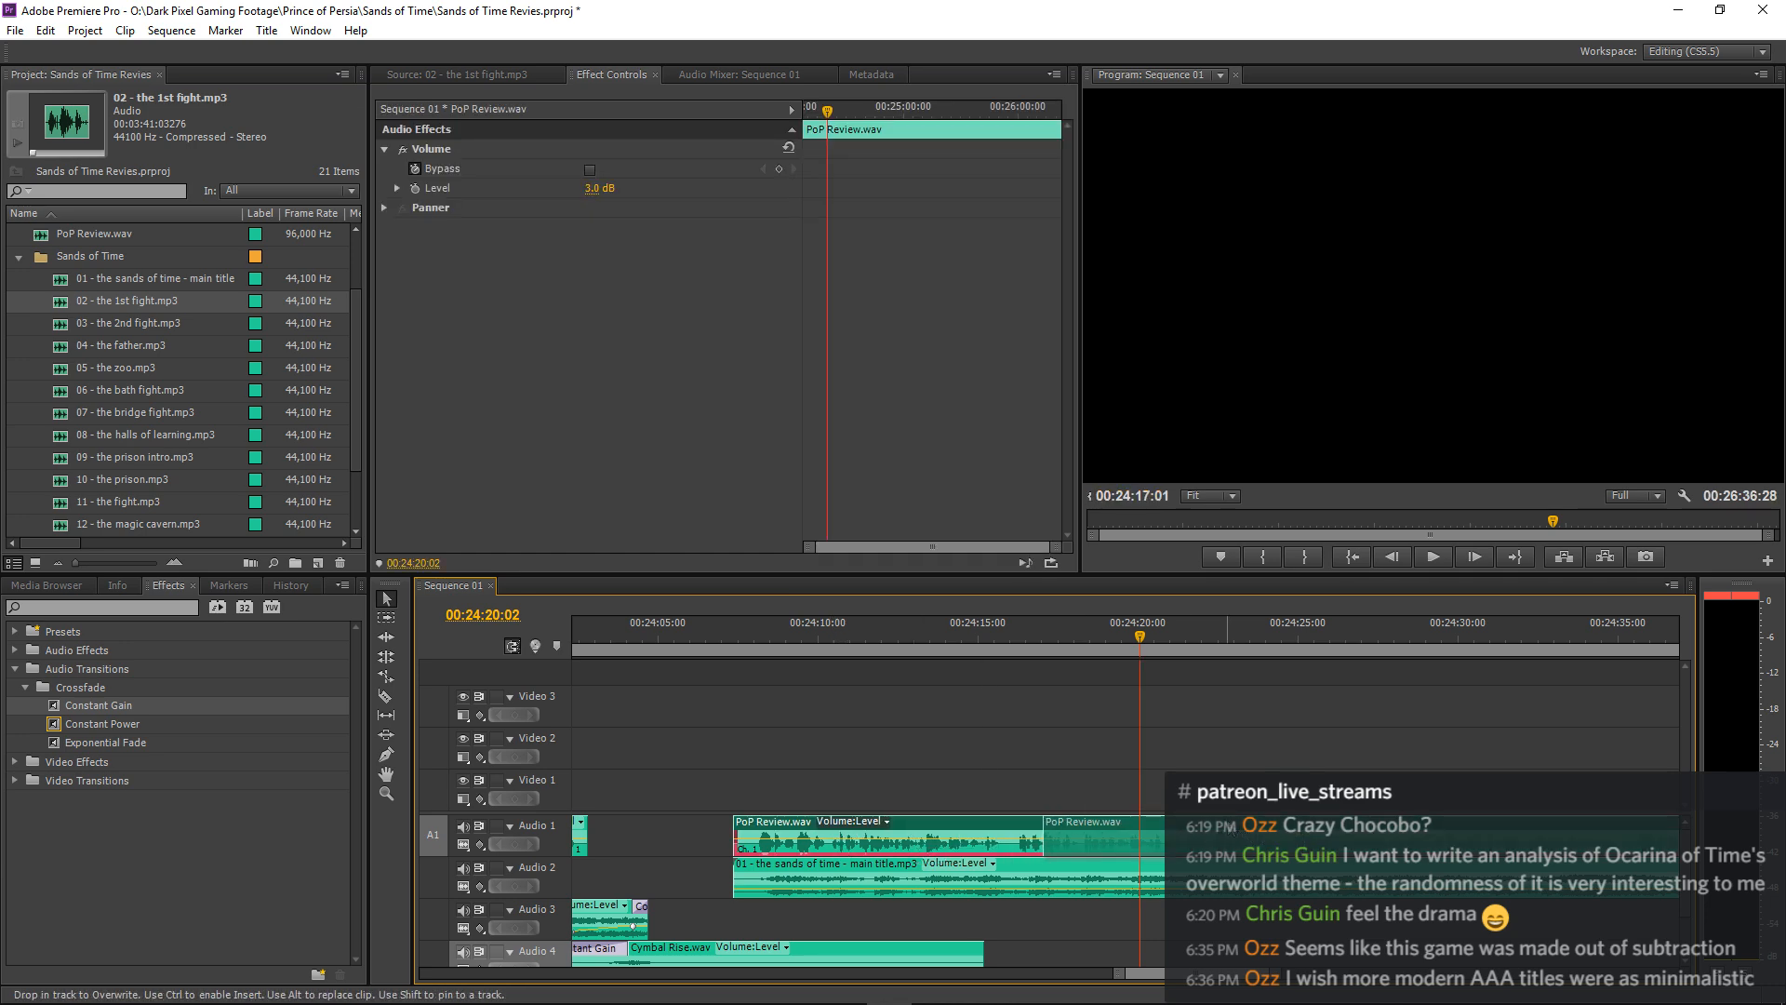
pyautogui.click(579, 649)
pyautogui.press('space')
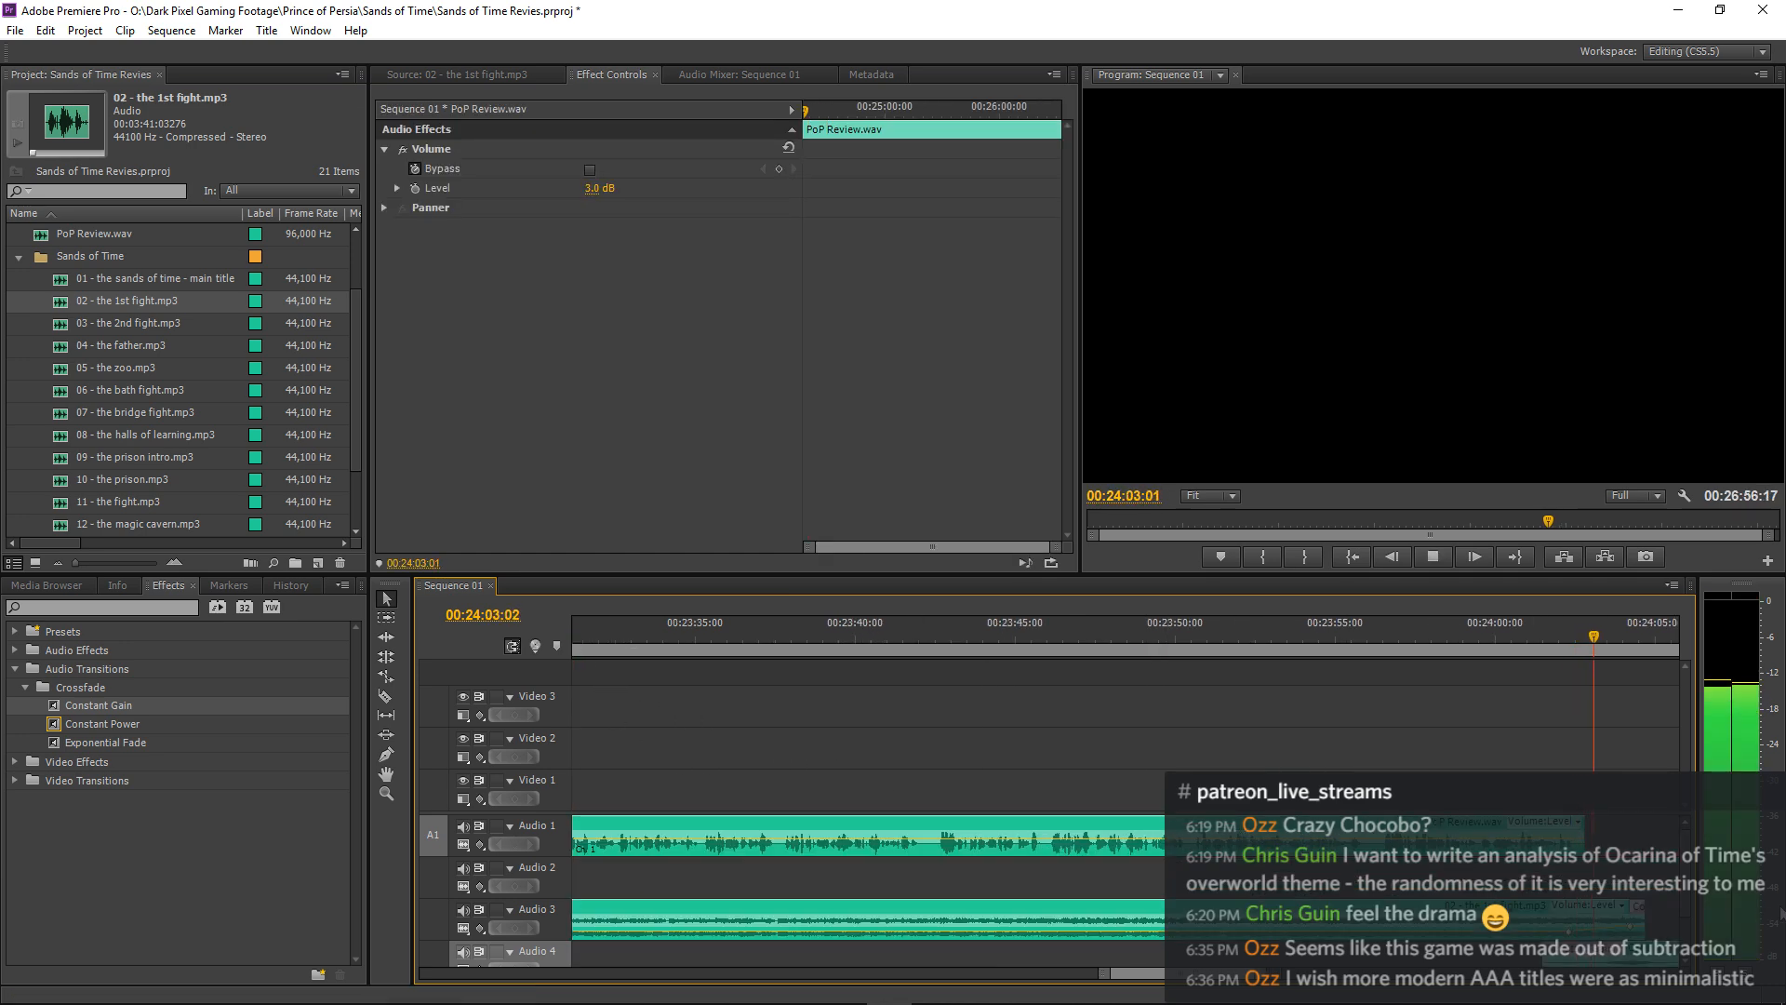
# Move the narration and main title music following the pause about 1.4 seconds earlier and listen to the transition.
pyautogui.press('-')
pyautogui.press('=')
pyautogui.press('=')
pyautogui.moveTo(1439, 867); pyautogui.dragTo(1354, 865)
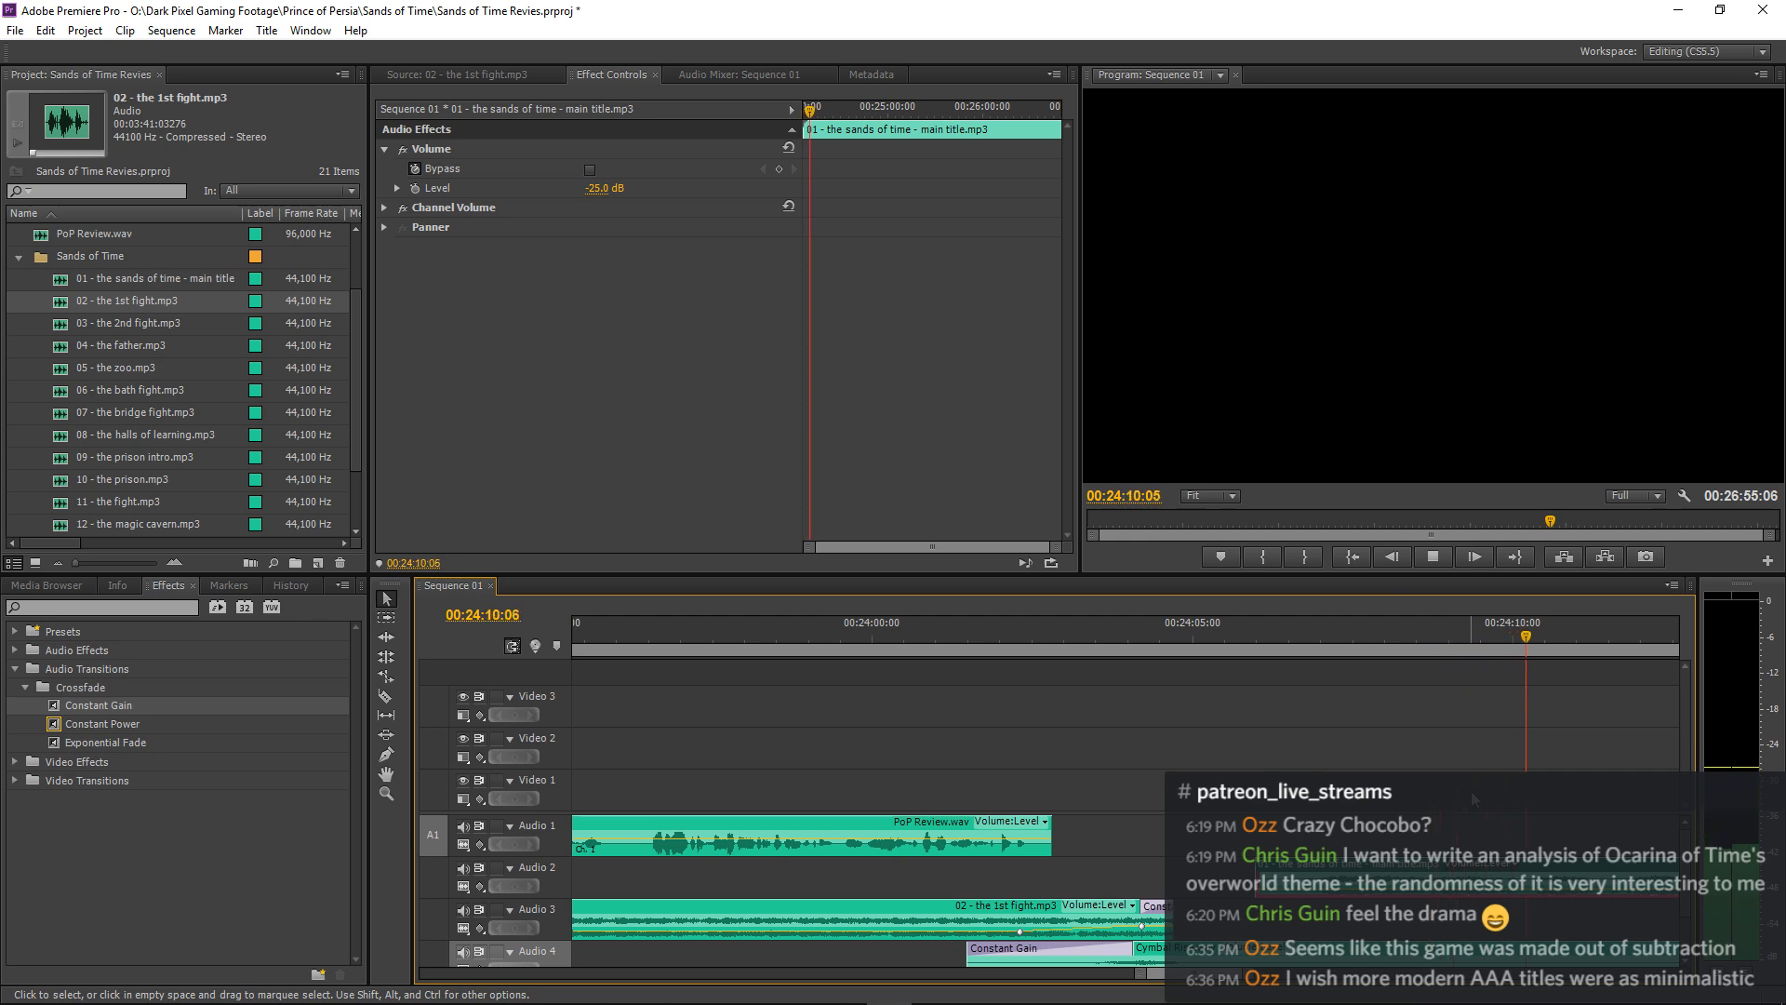
pyautogui.press('space')
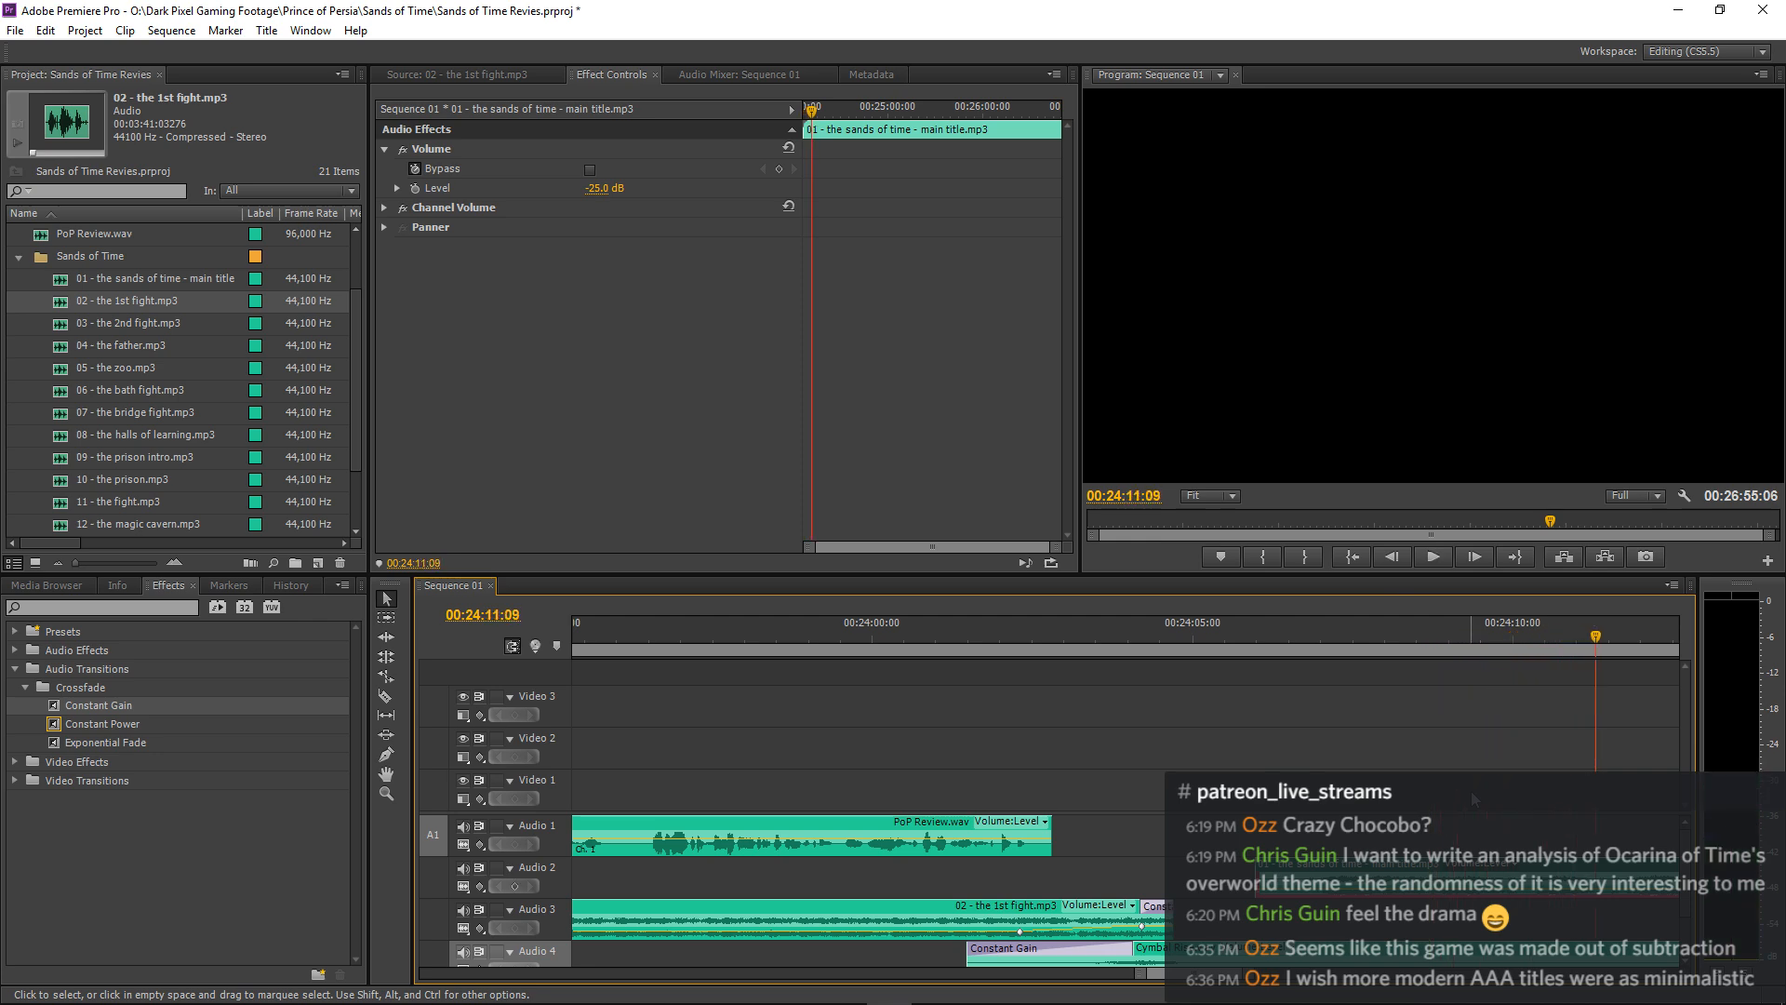
# Save the project and play the transition from 00:24:01:07 through the pause.
pyautogui.hotkey('ctrl', 's')
pyautogui.click(952, 644)
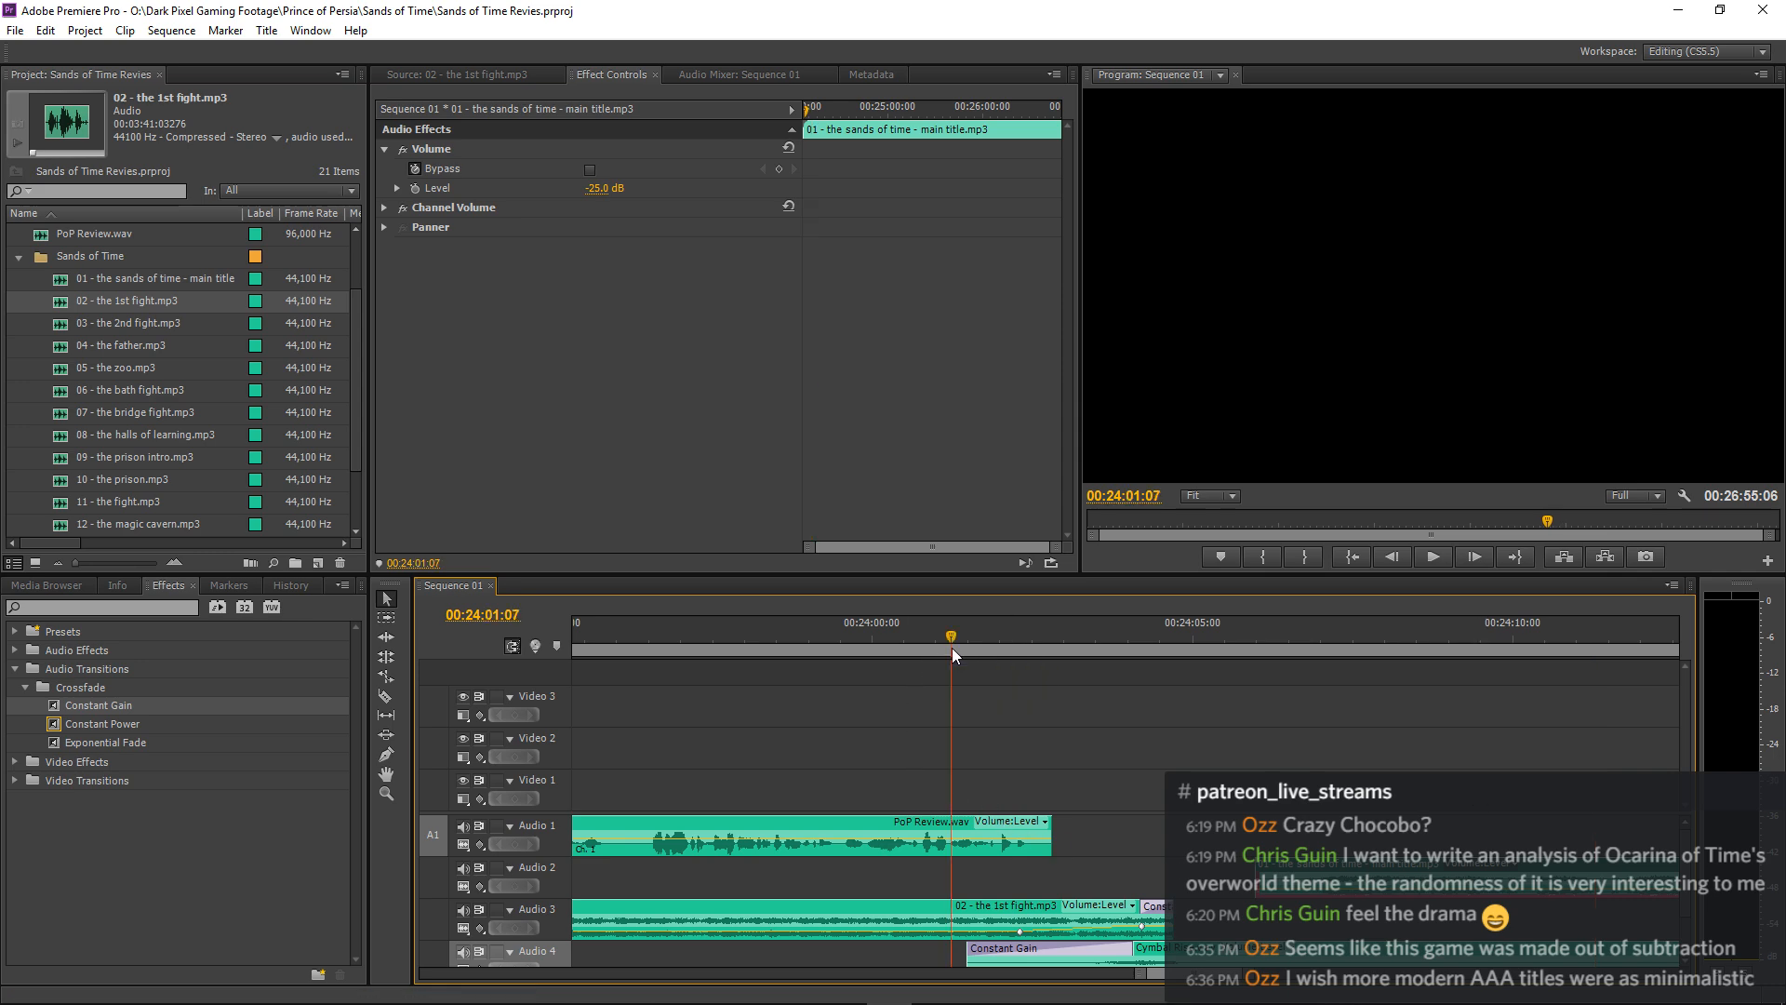
pyautogui.press('space')
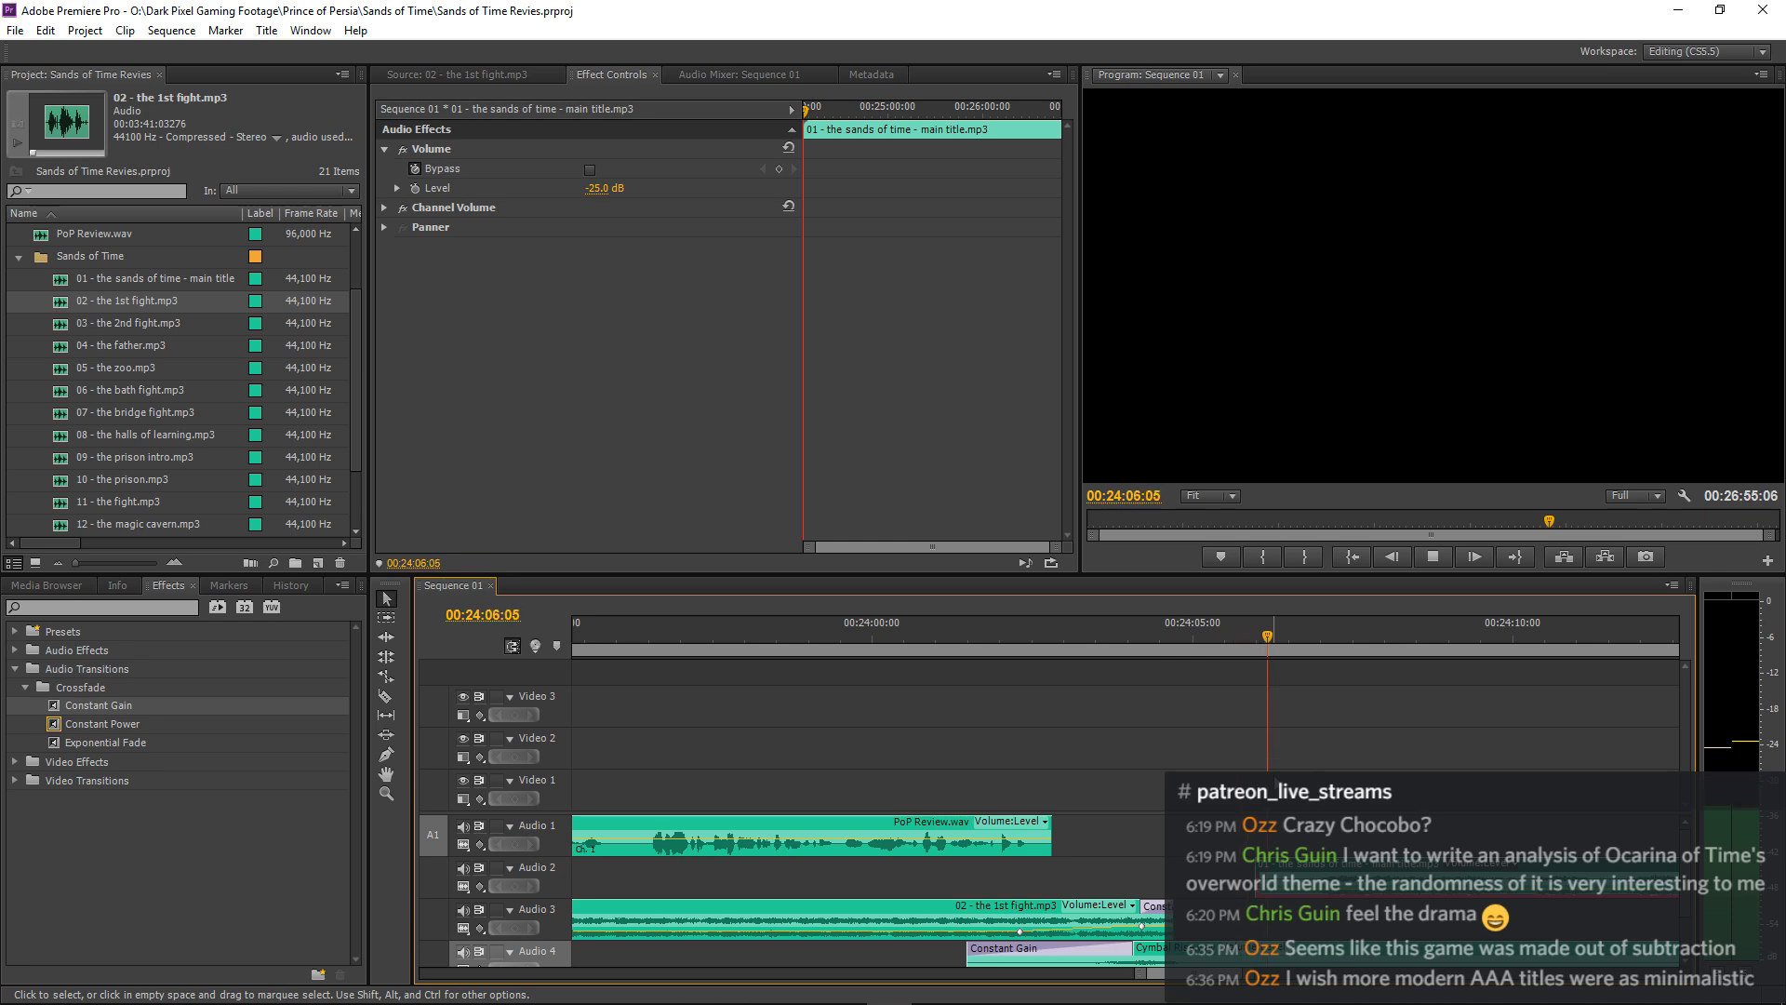
pyautogui.press('space')
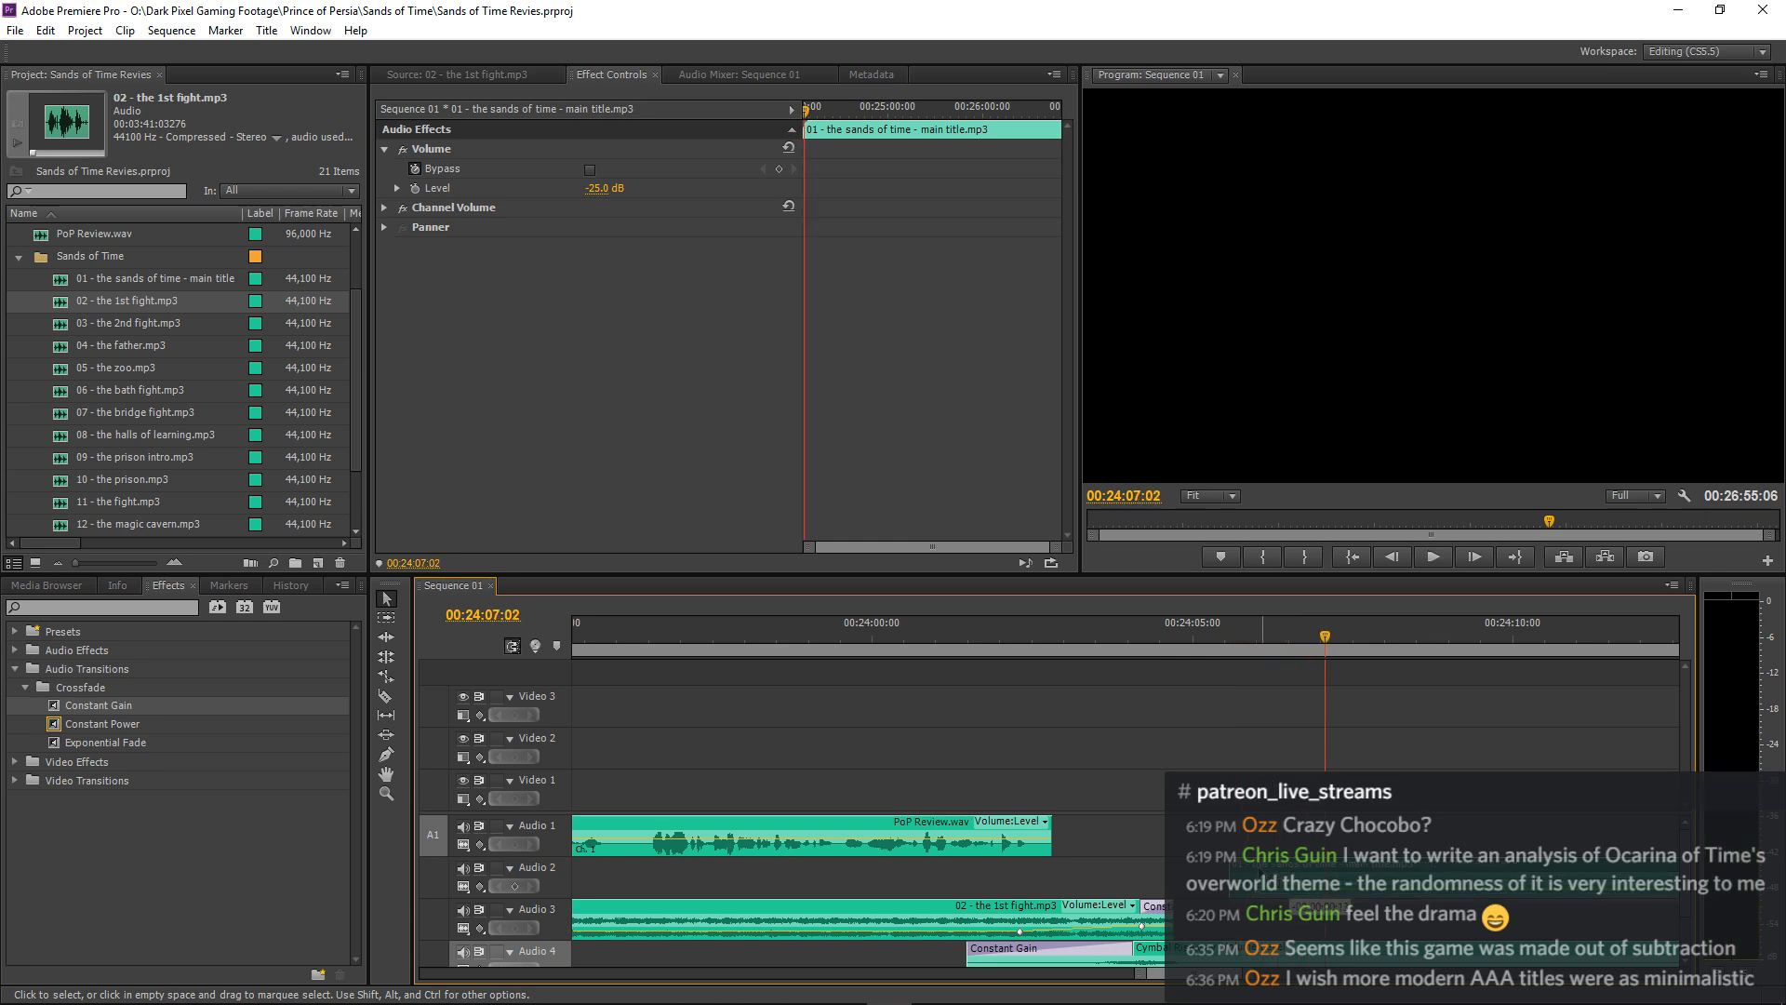
# Move the main title music on Audio 2 about 1.3 seconds earlier and replay the transition after the narration.
pyautogui.moveTo(1261, 873); pyautogui.dragTo(1237, 873)
pyautogui.click(990, 627)
pyautogui.press('space')
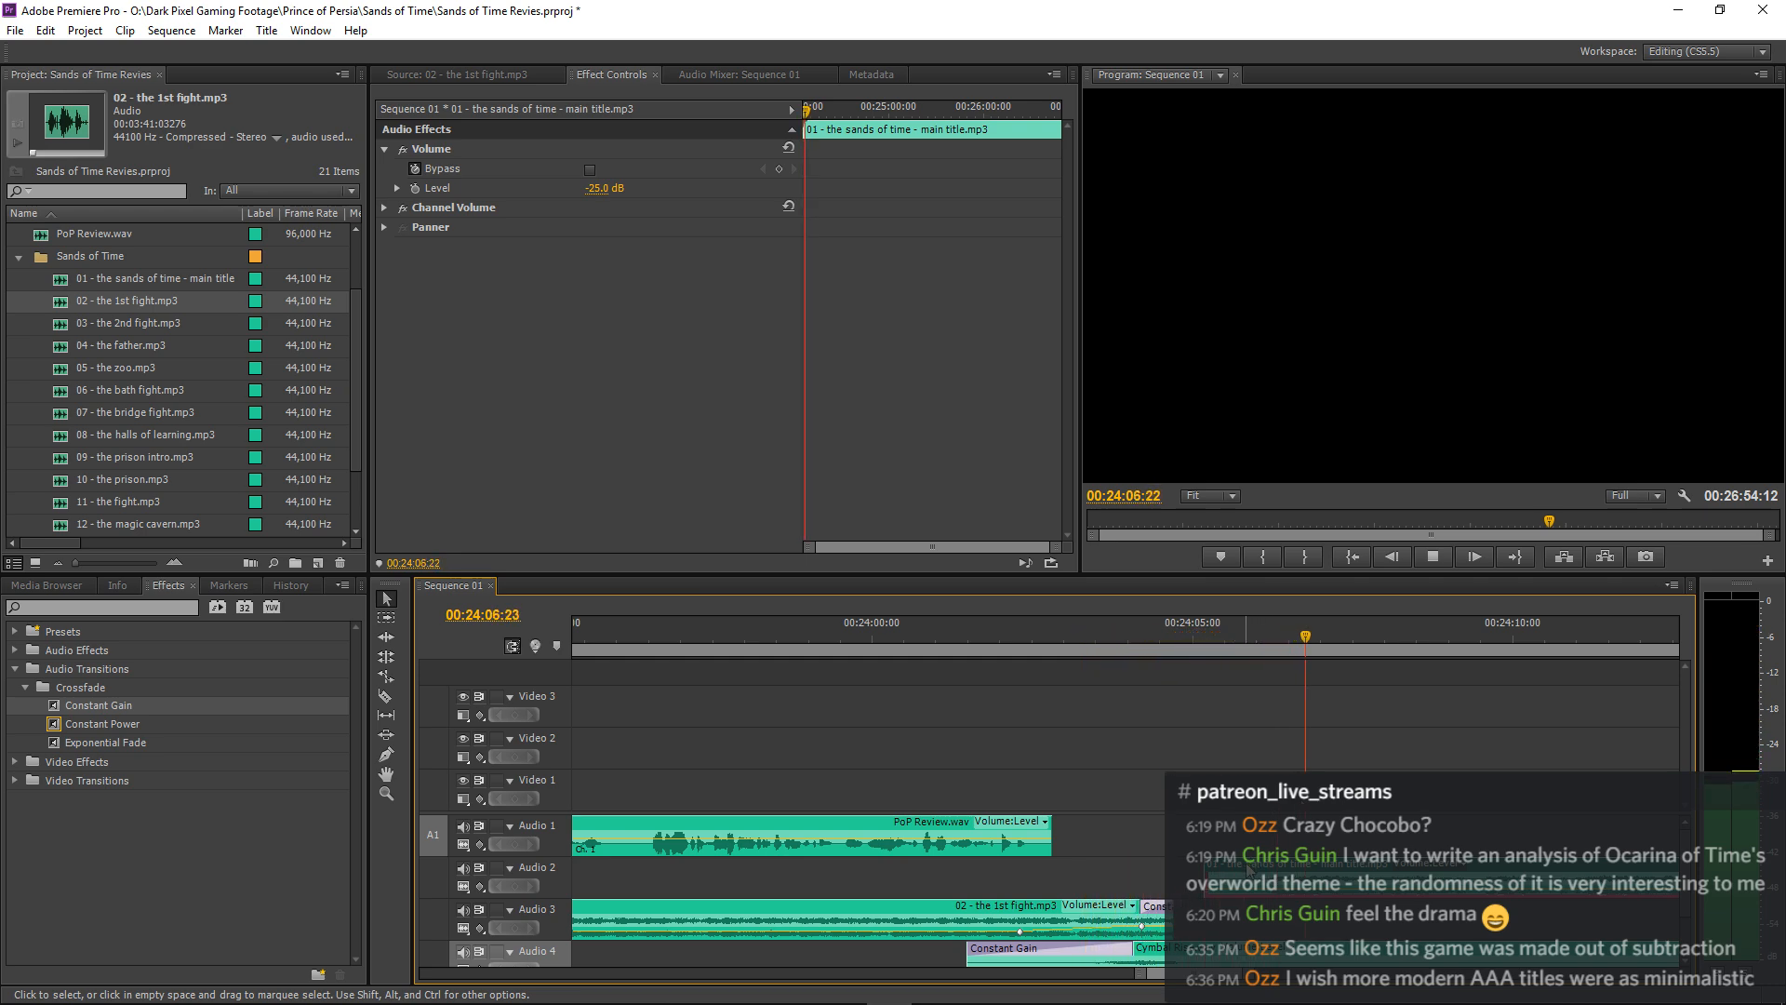
pyautogui.click(968, 633)
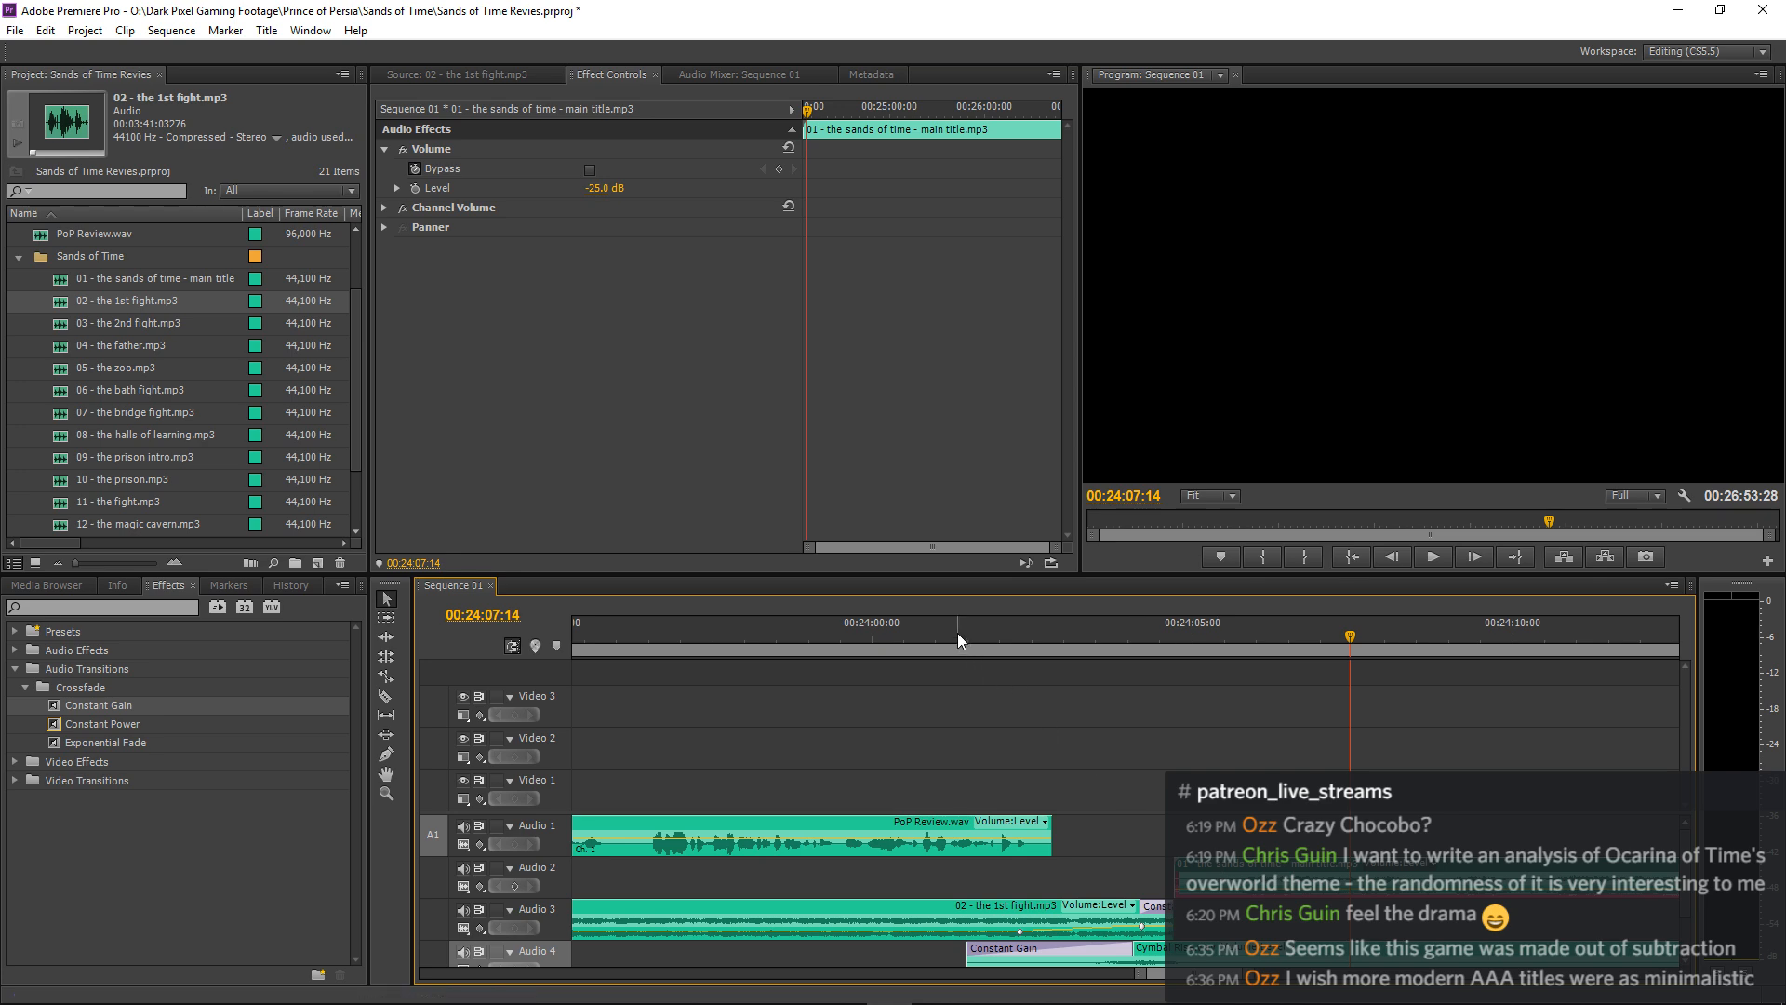
pyautogui.press('space')
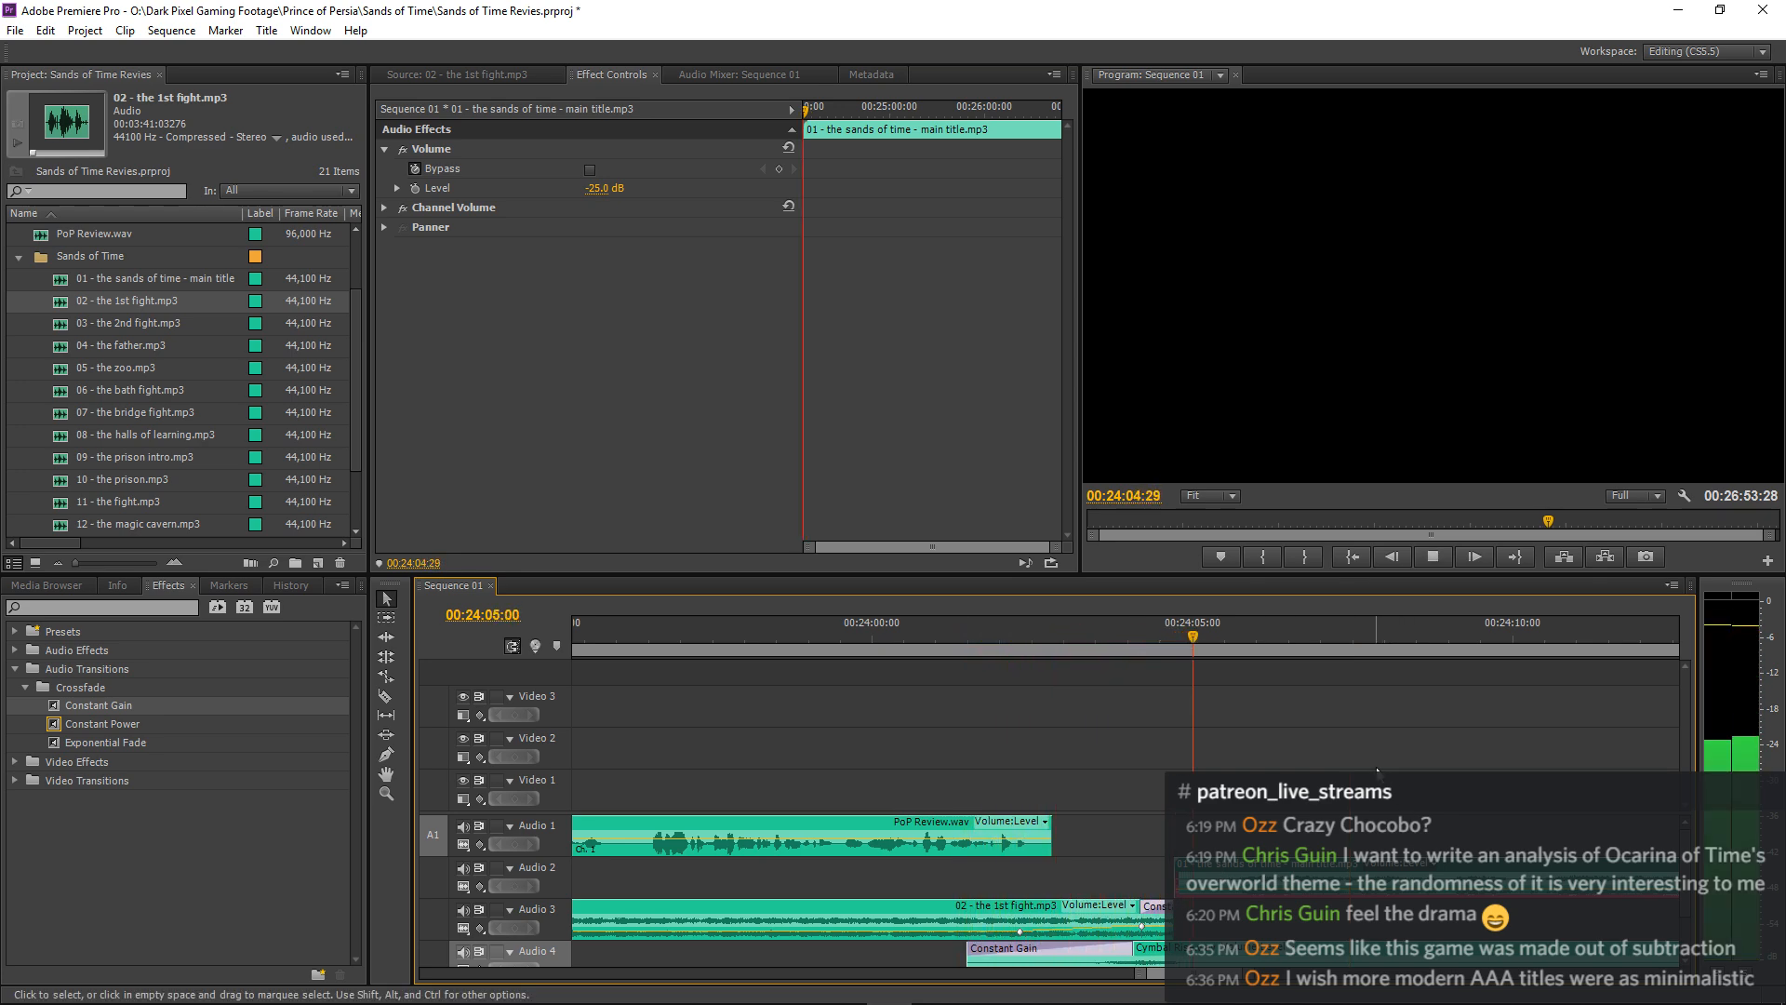
# Shift the main title music on Audio 2 about half a second later and play through the transition into the pause.
pyautogui.press('space')
pyautogui.moveTo(1203, 875); pyautogui.dragTo(1238, 875)
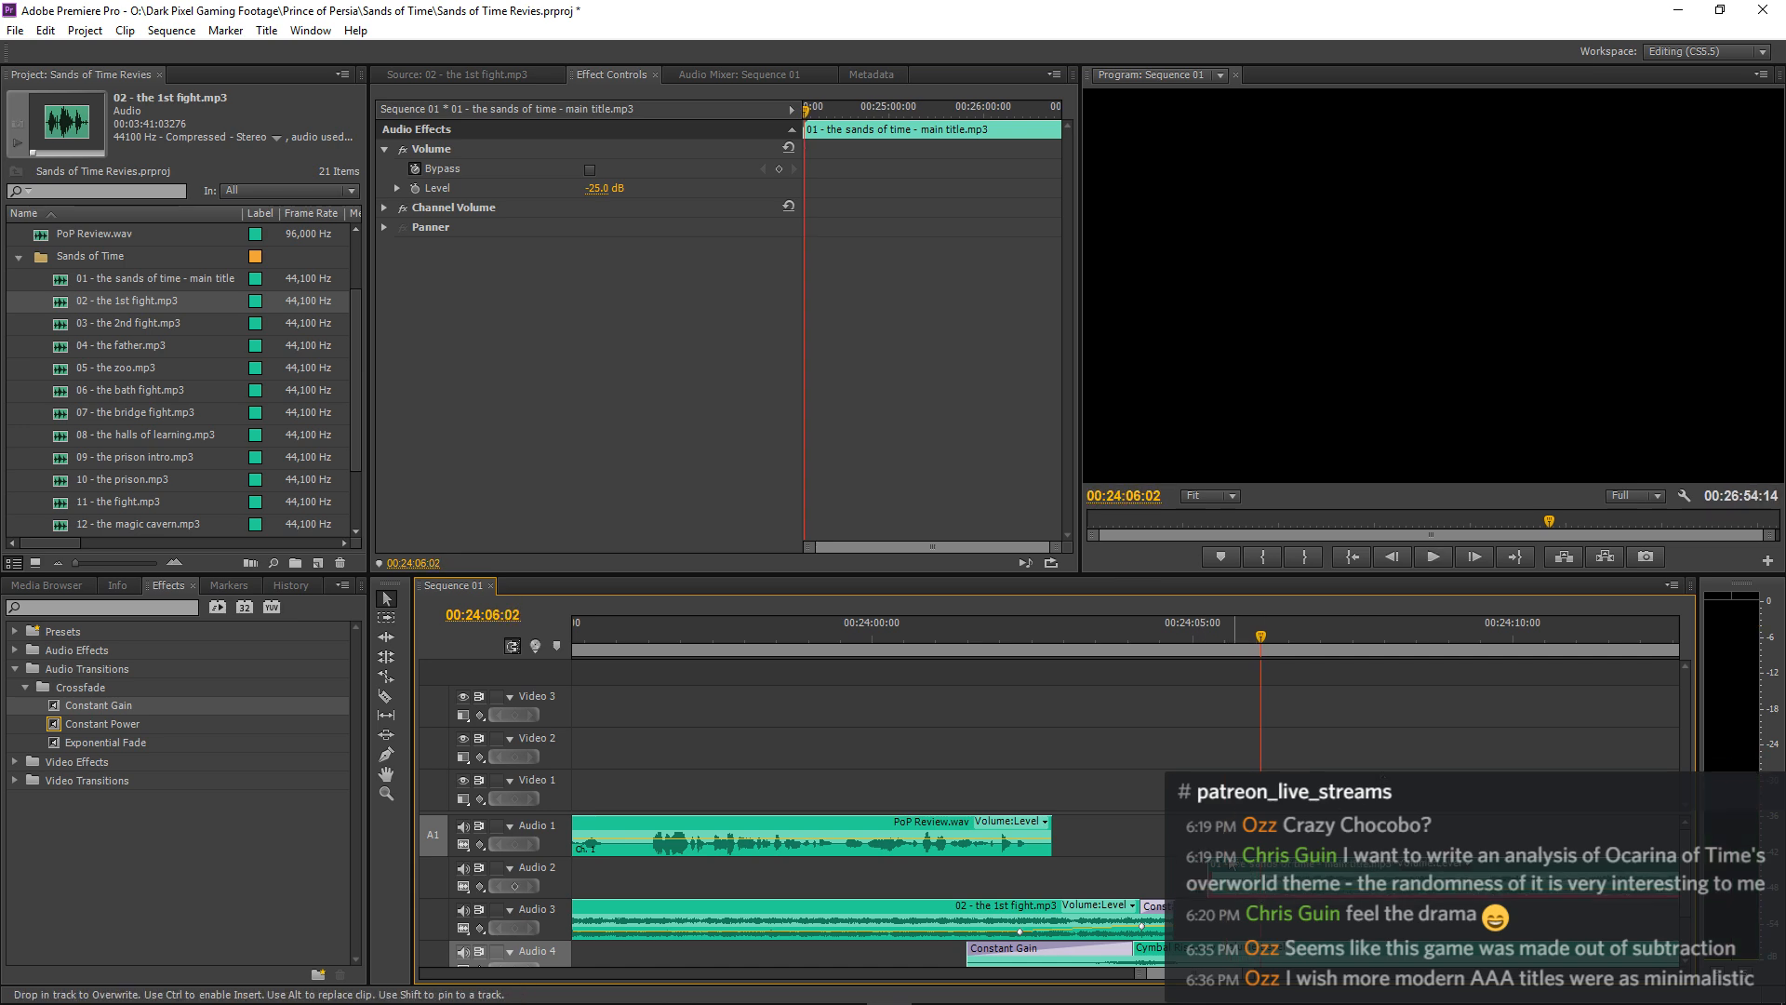
pyautogui.click(1020, 635)
pyautogui.press('space')
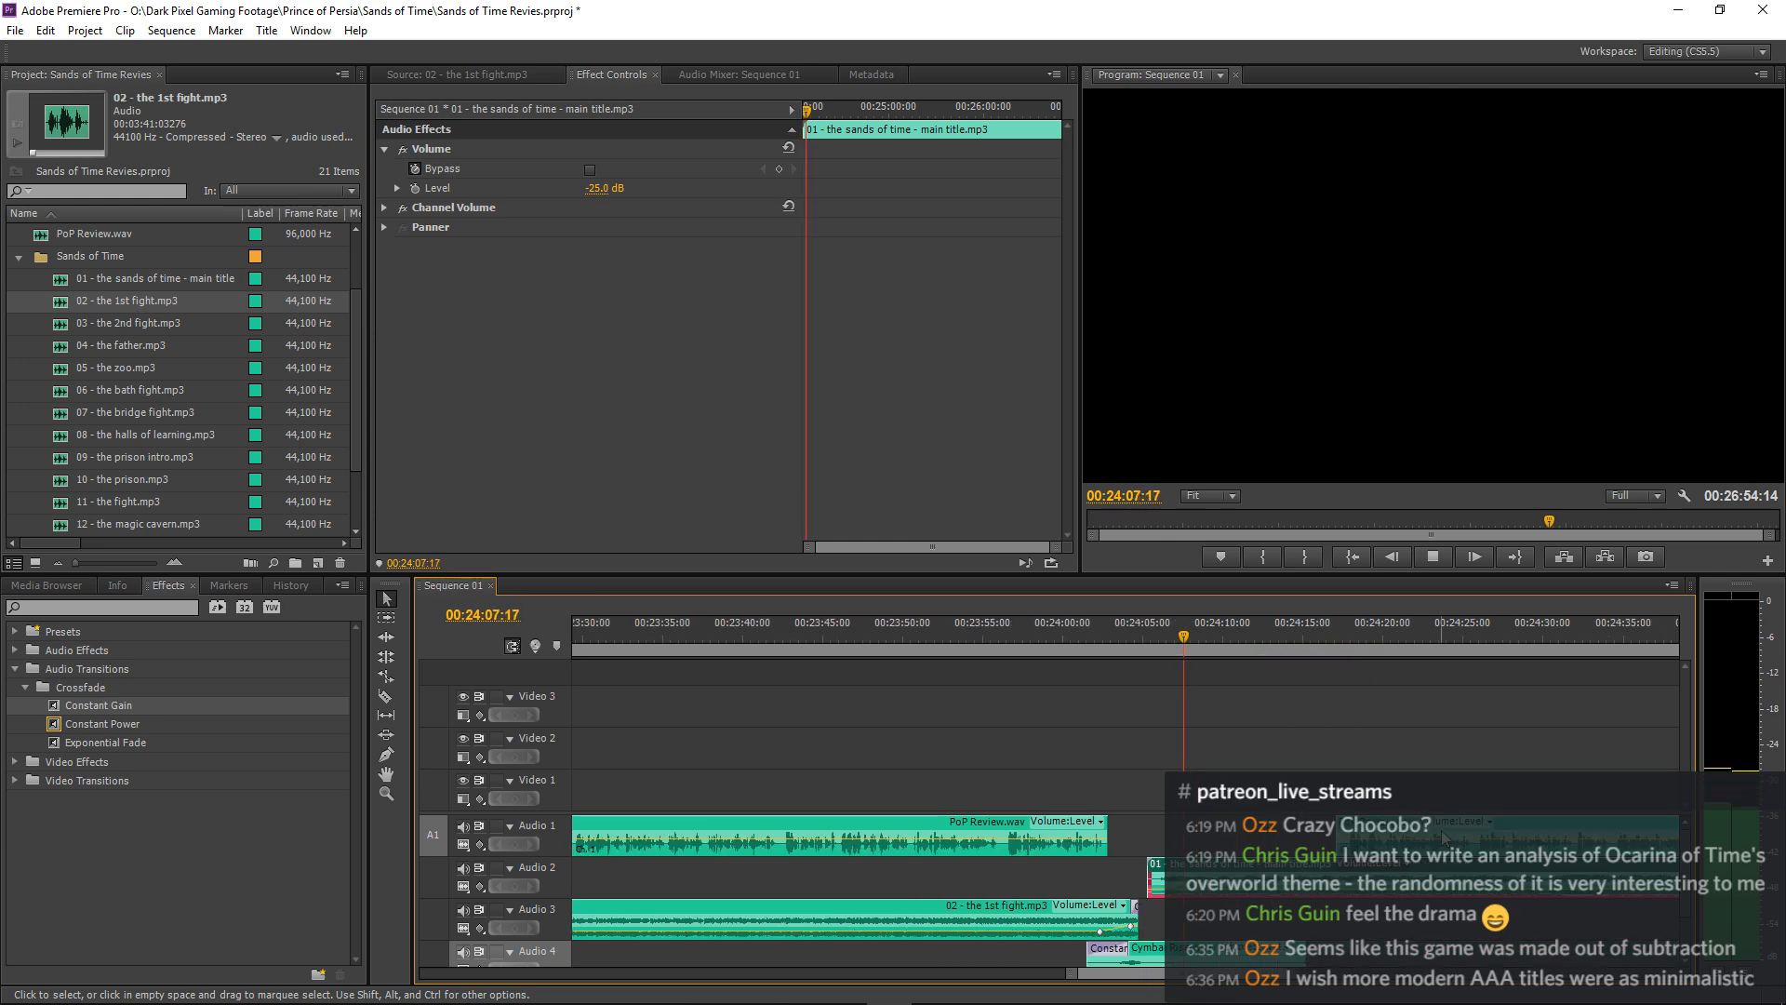
pyautogui.press('-')
pyautogui.press('-')
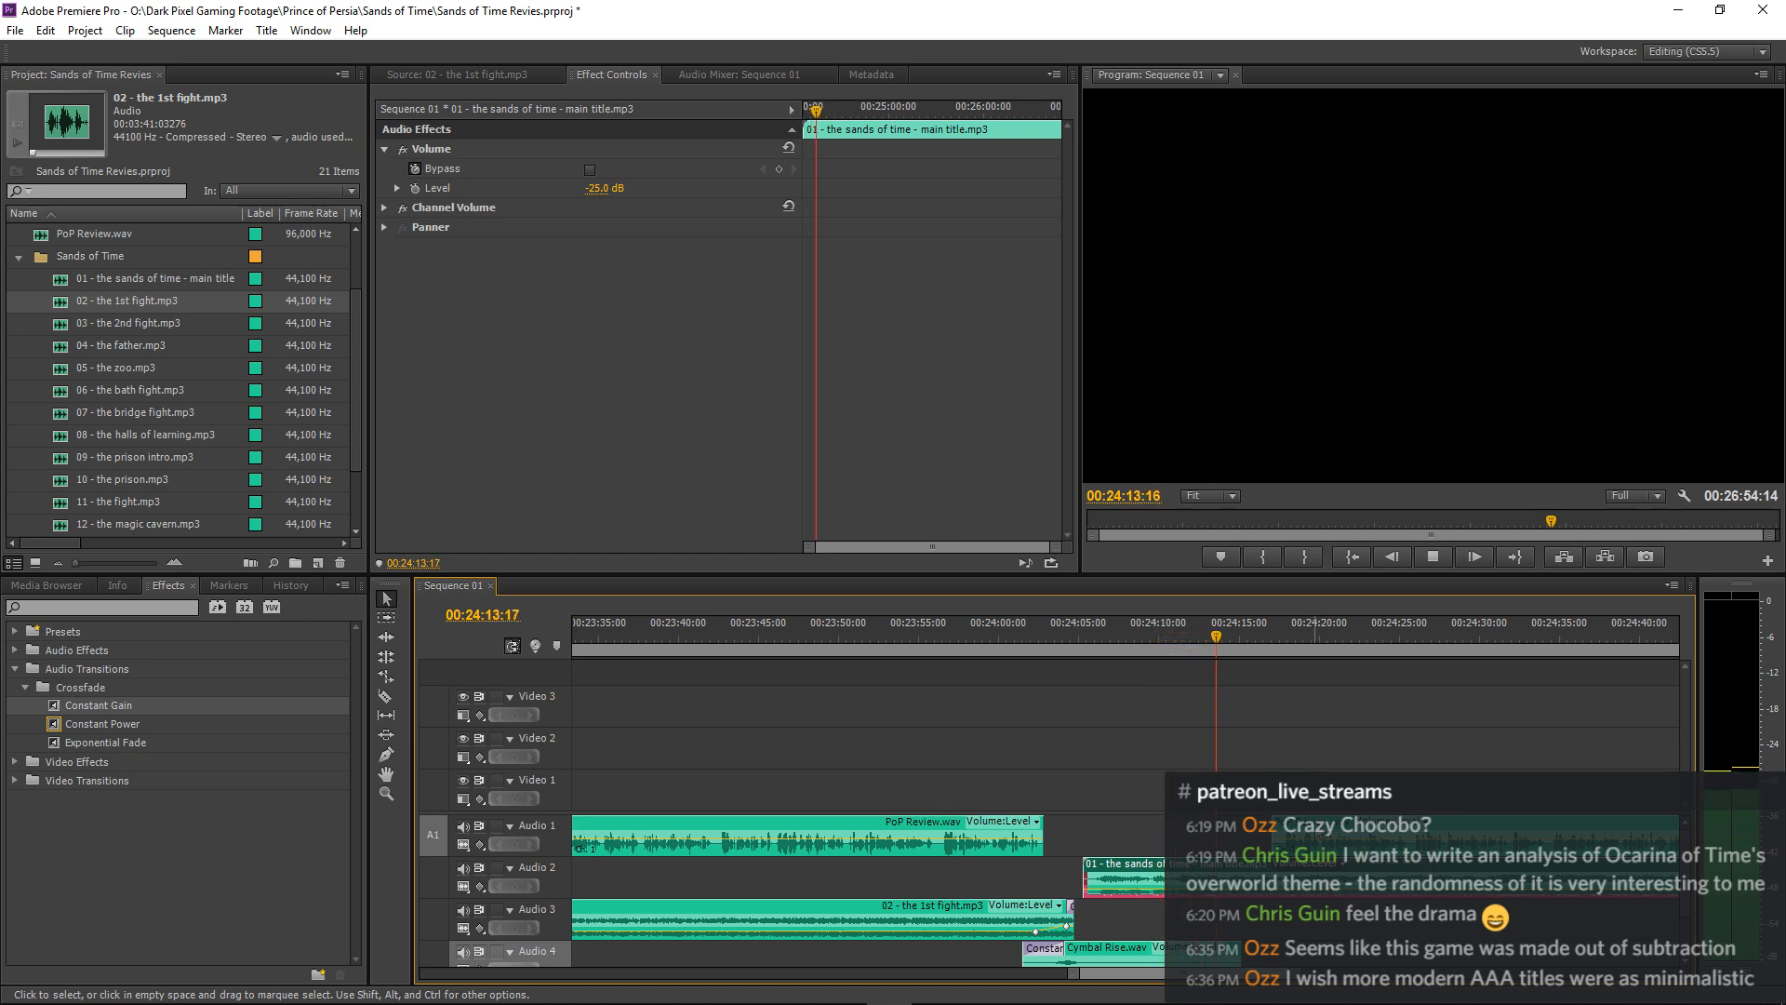
# Move the PoP Review.wav clip after the pause about 2 seconds earlier and listen to its entrance.
pyautogui.press('space')
pyautogui.moveTo(1315, 838); pyautogui.dragTo(1284, 839)
pyautogui.press('space')
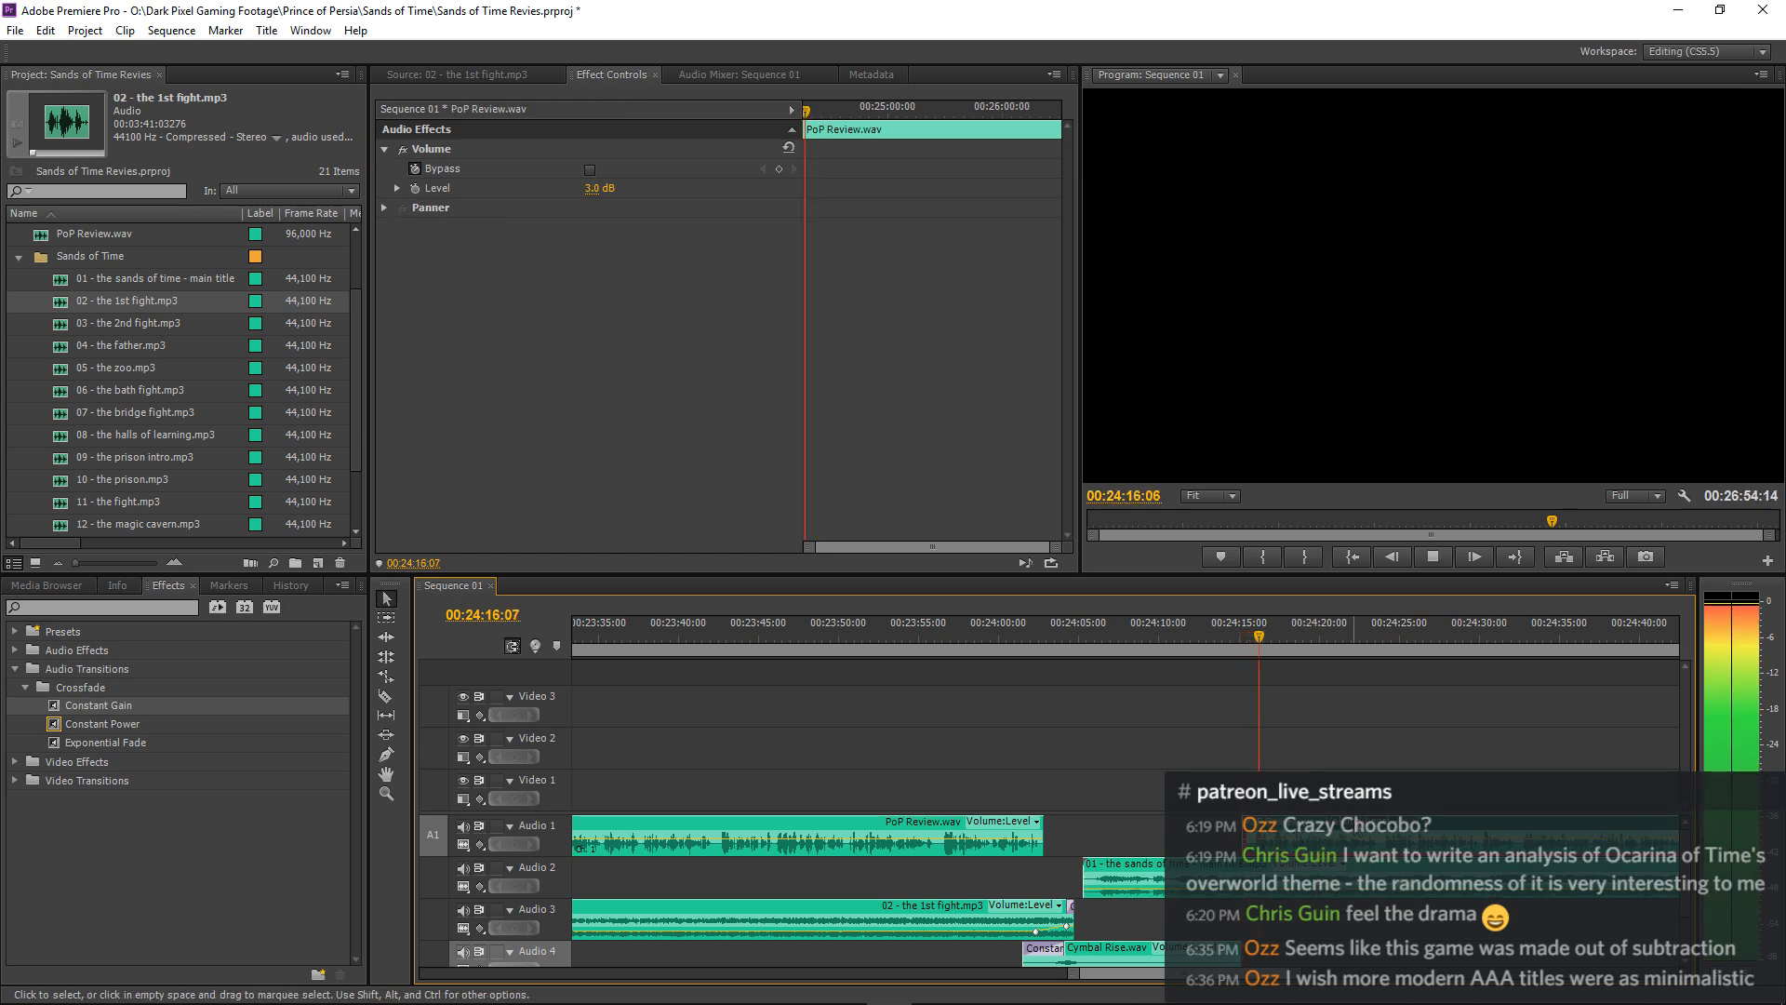
pyautogui.press('=')
pyautogui.press('=')
pyautogui.press('space')
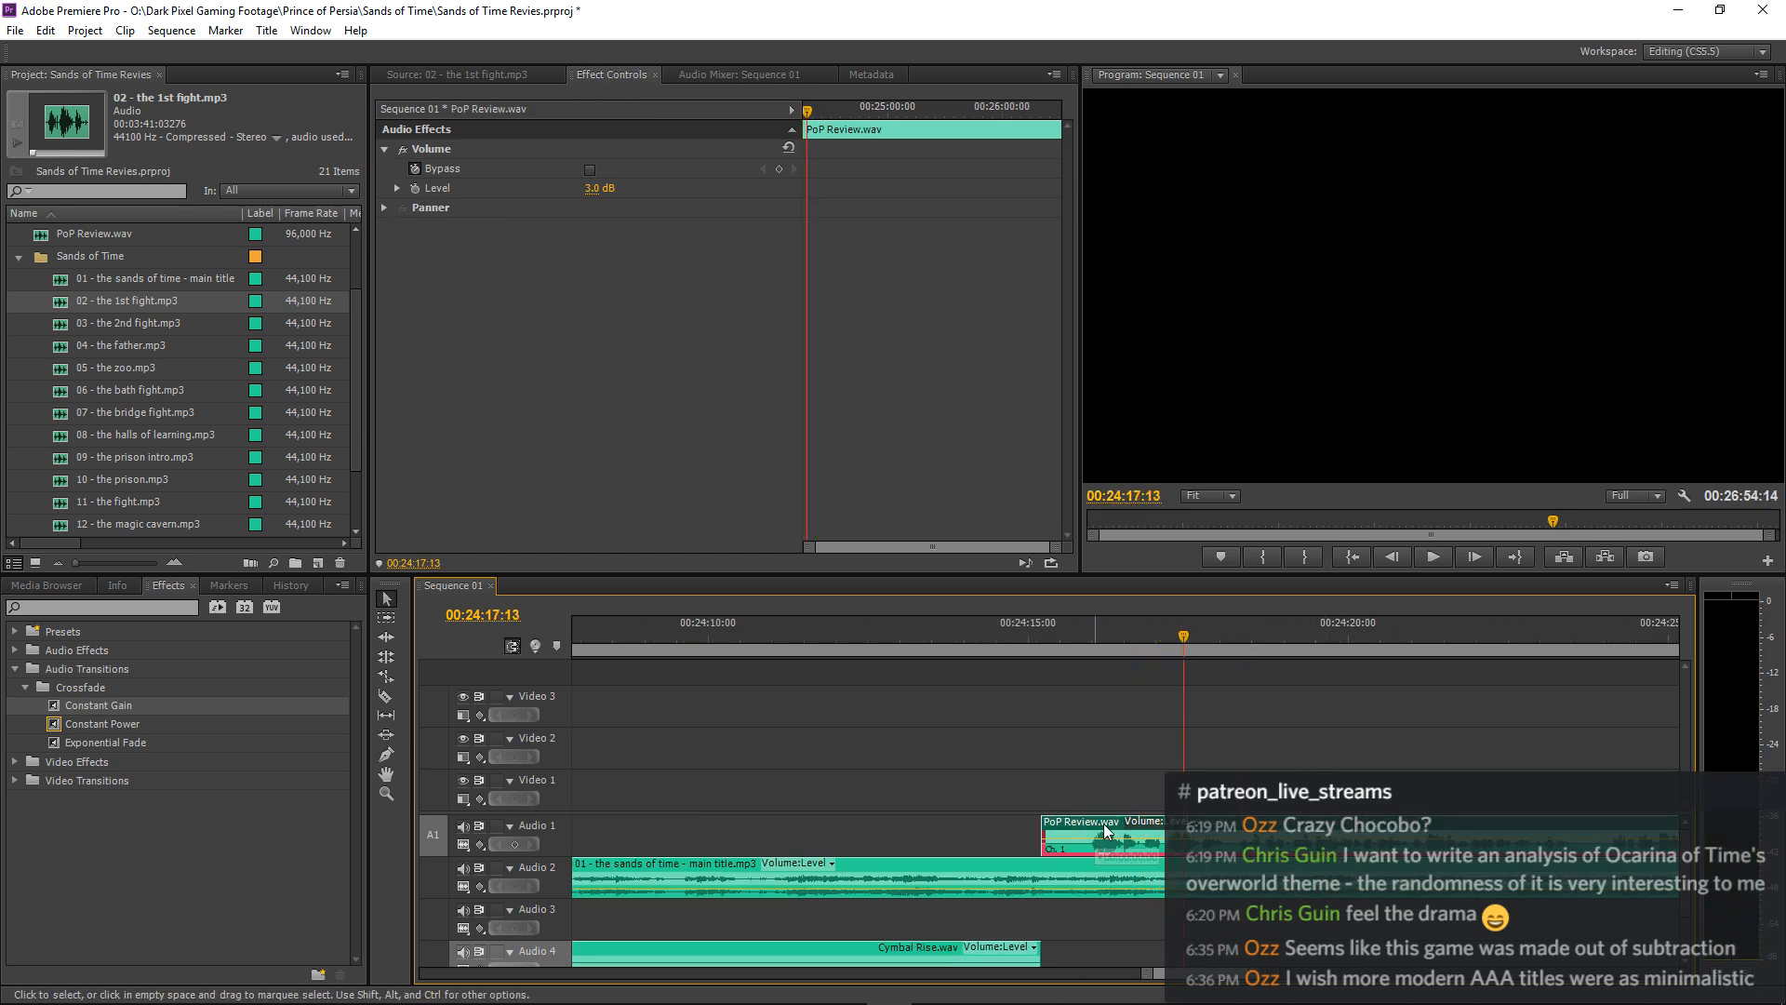
# Shift the PoP Review.wav clip after the pause about 0.8 seconds later and replay its entrance.
pyautogui.moveTo(1104, 824); pyautogui.dragTo(1142, 836)
pyautogui.click(1052, 639)
pyautogui.press('space')
pyautogui.press('space')
pyautogui.press('space')
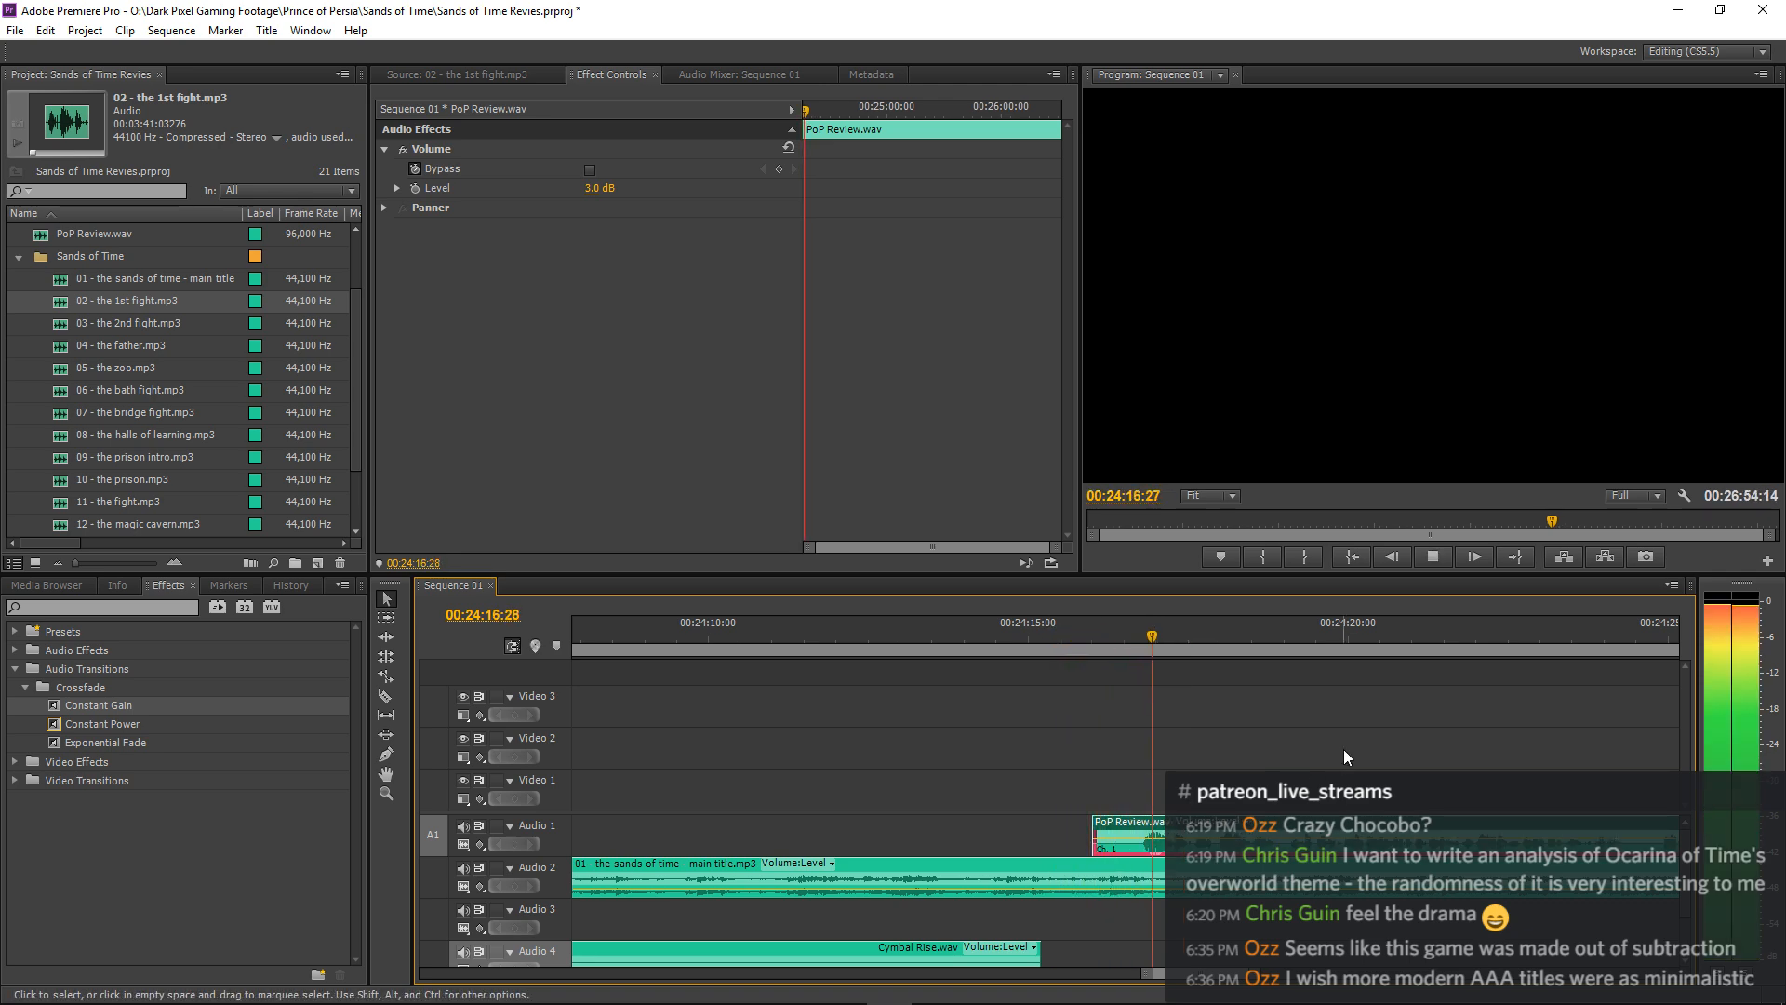
# Mute Audio 1 and play the main title music from about 00:24:09 to judge where the narration should enter.
pyautogui.click(940, 647)
pyautogui.press('space')
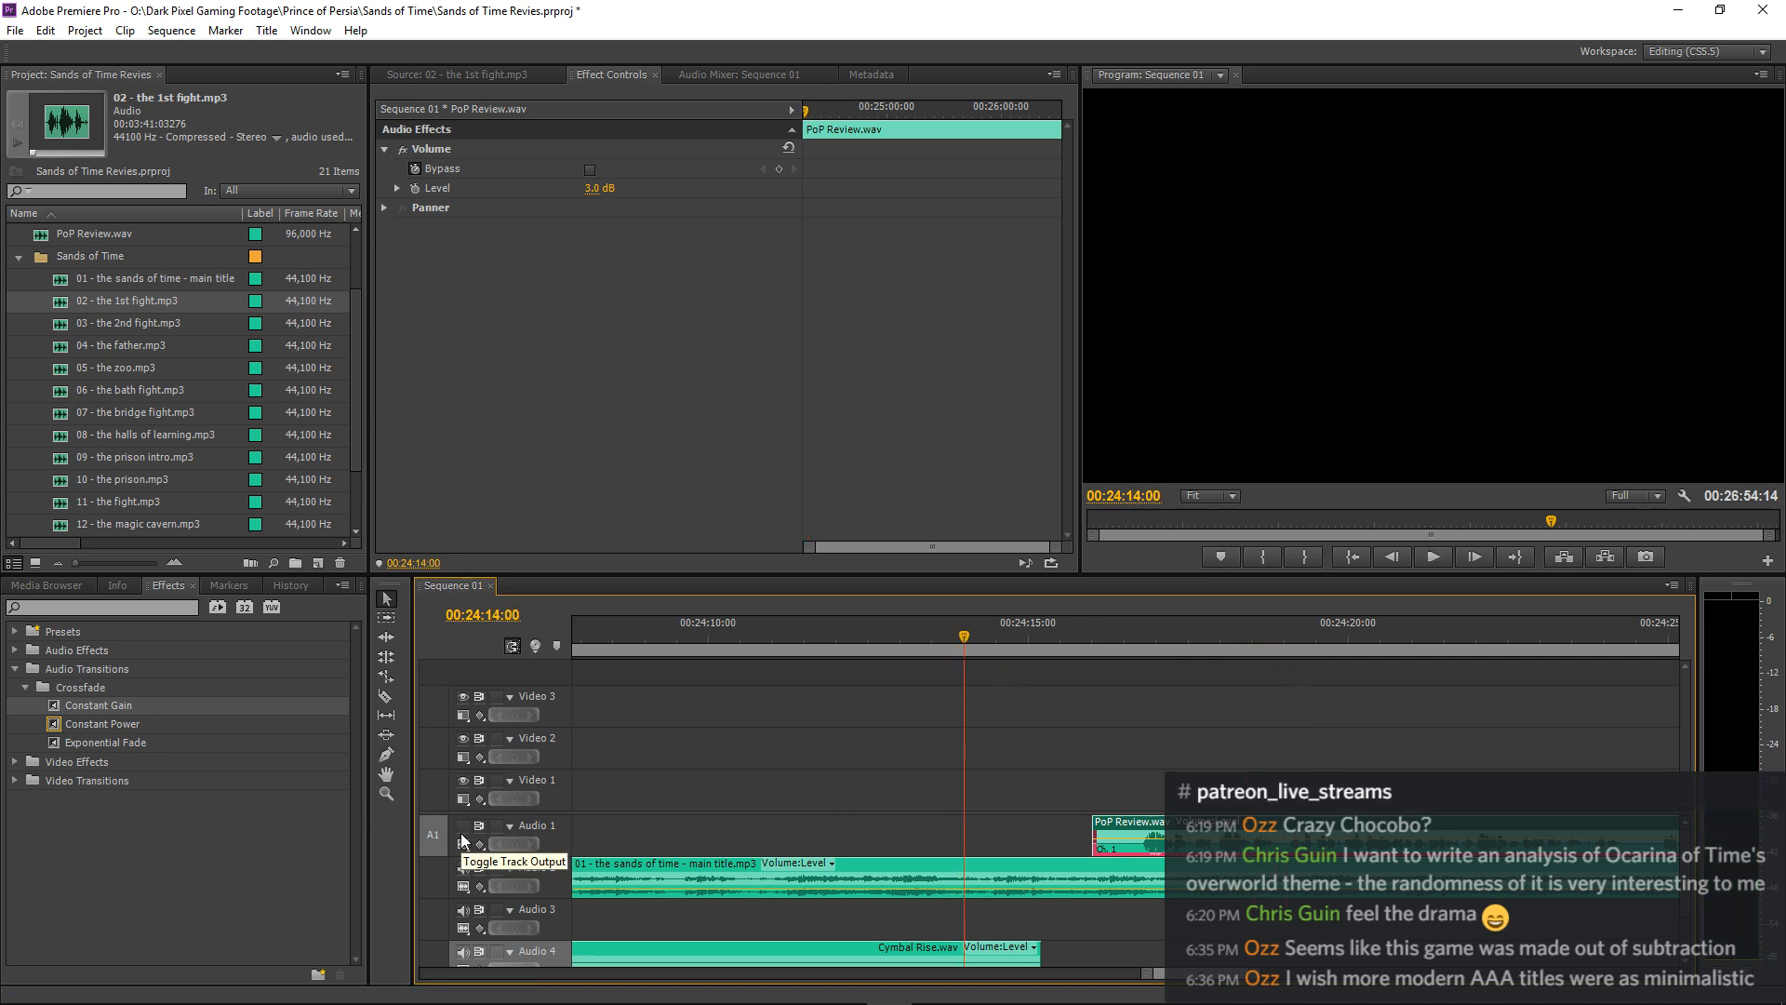
pyautogui.click(657, 637)
pyautogui.press('space')
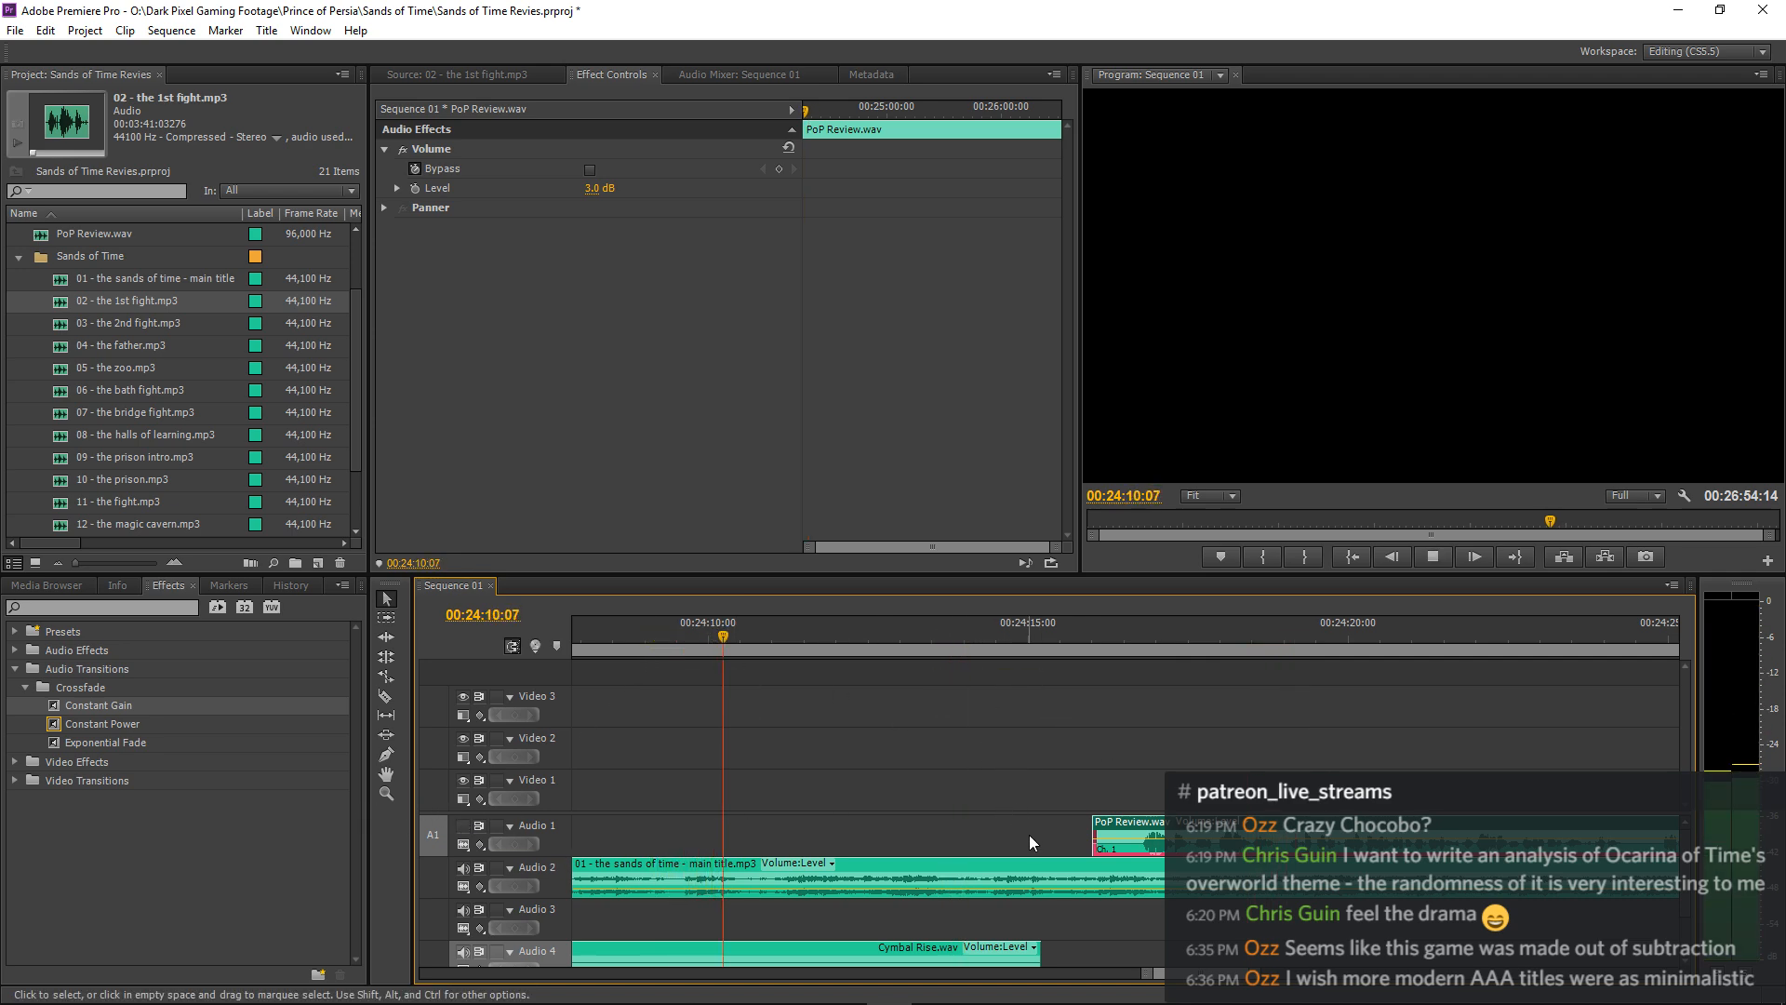
pyautogui.click(1033, 863)
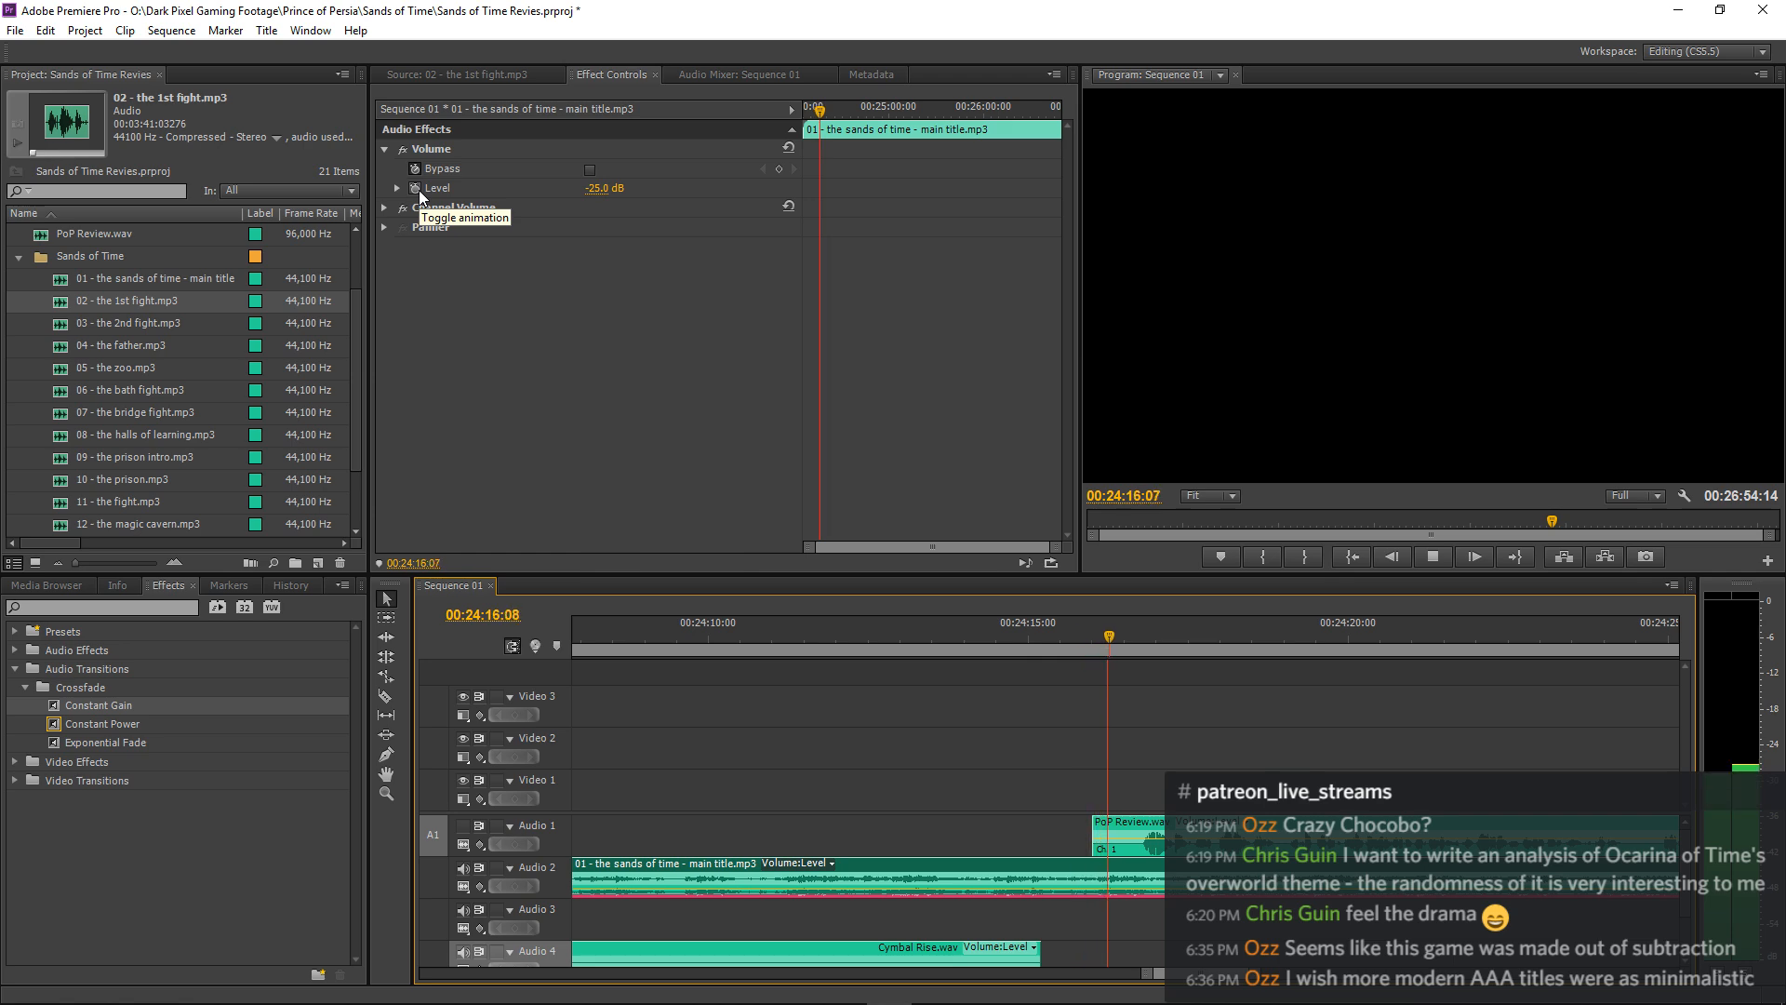
pyautogui.press('space')
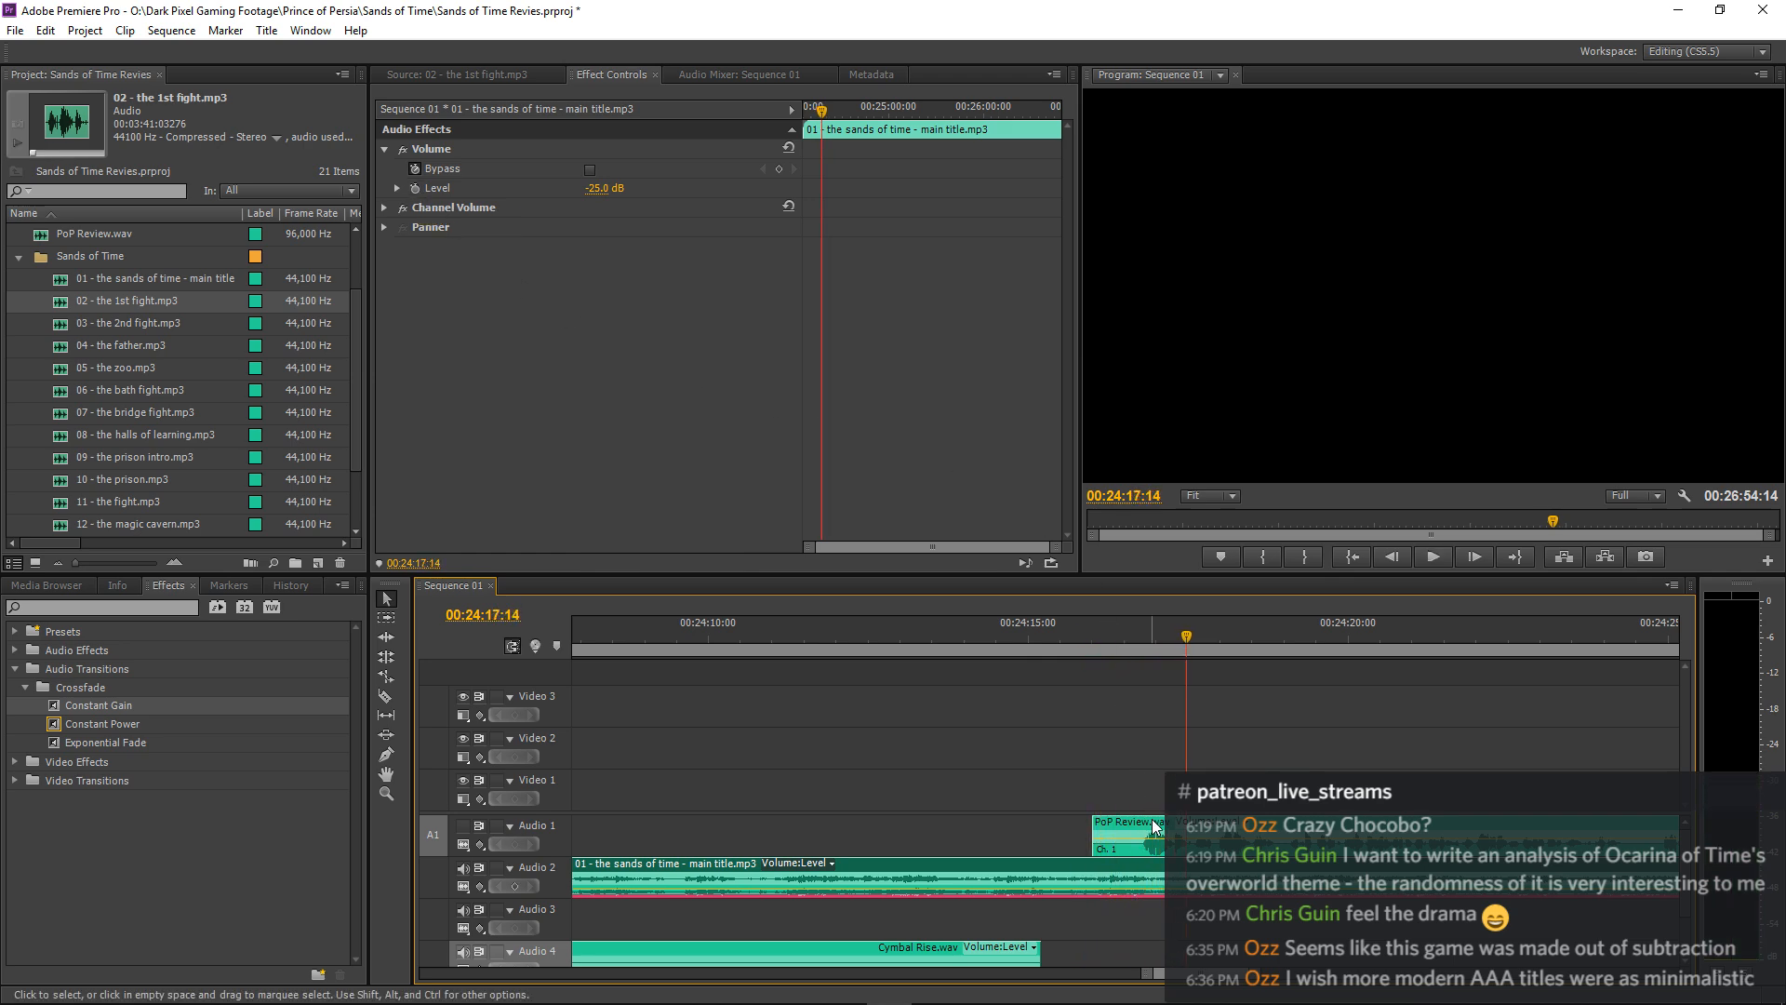
# Nudge the PoP Review.wav clip after the pause about 0.4 seconds later in total, replaying the music around its start.
pyautogui.moveTo(1154, 826); pyautogui.dragTo(1168, 826)
pyautogui.click(1090, 636)
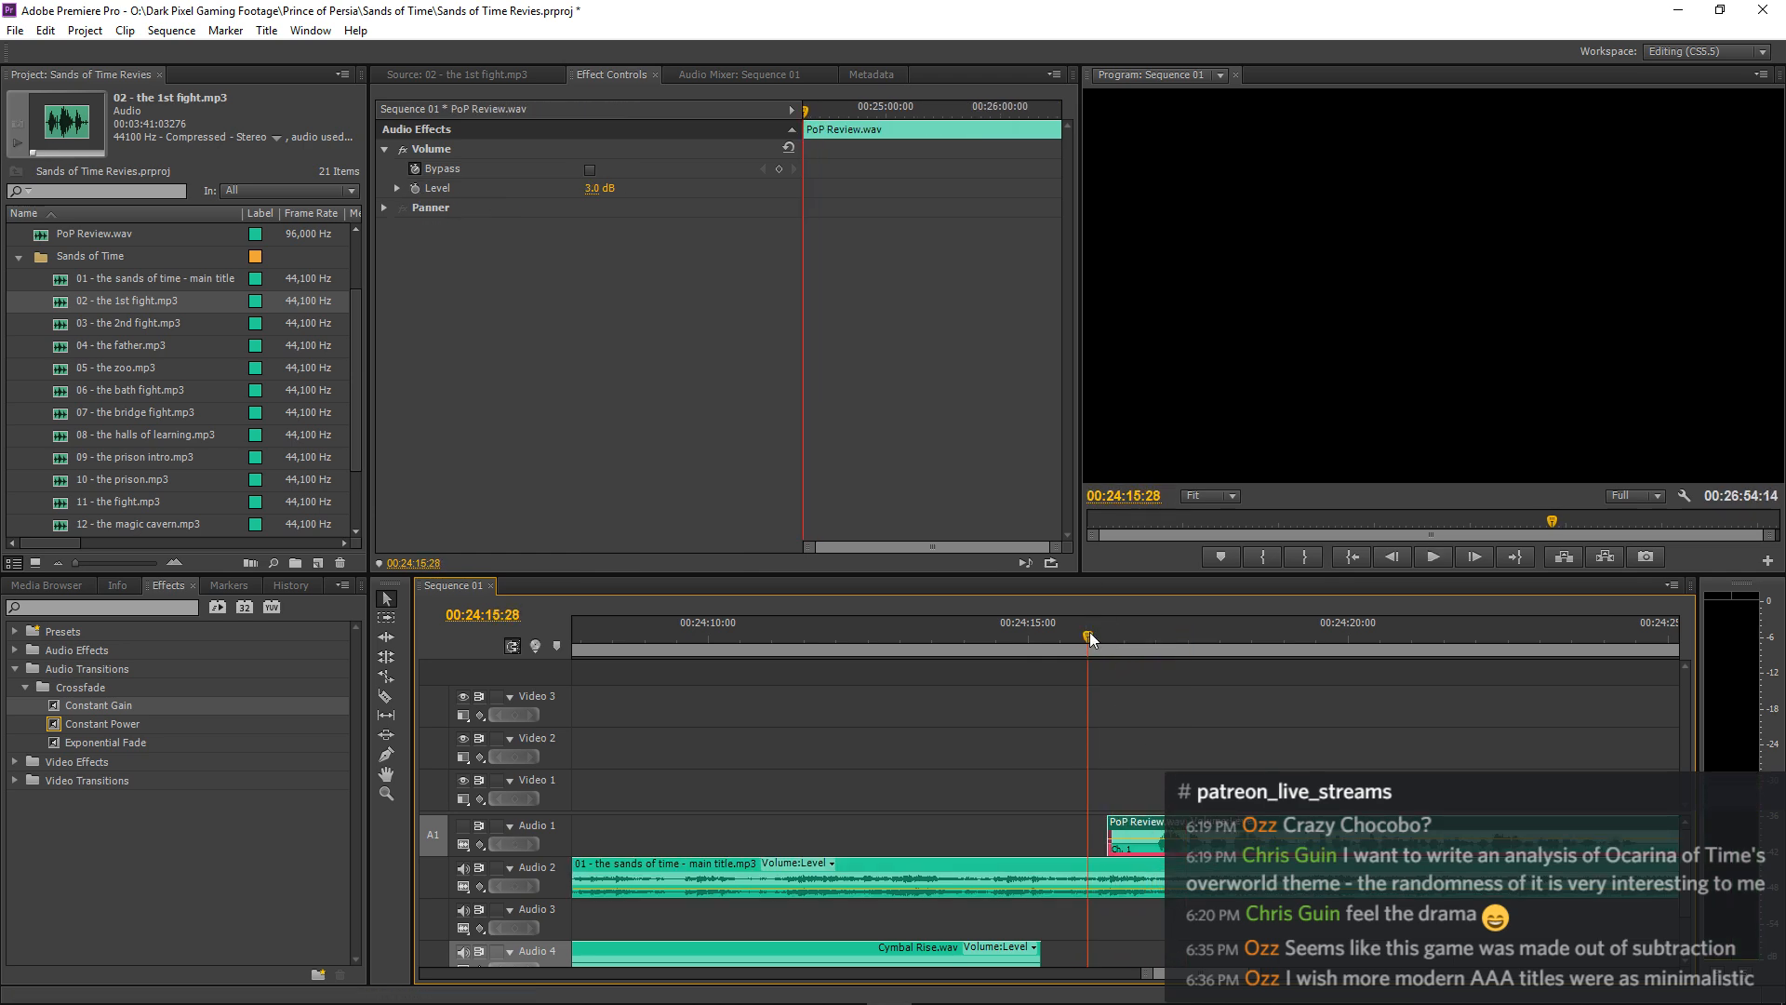
pyautogui.press('space')
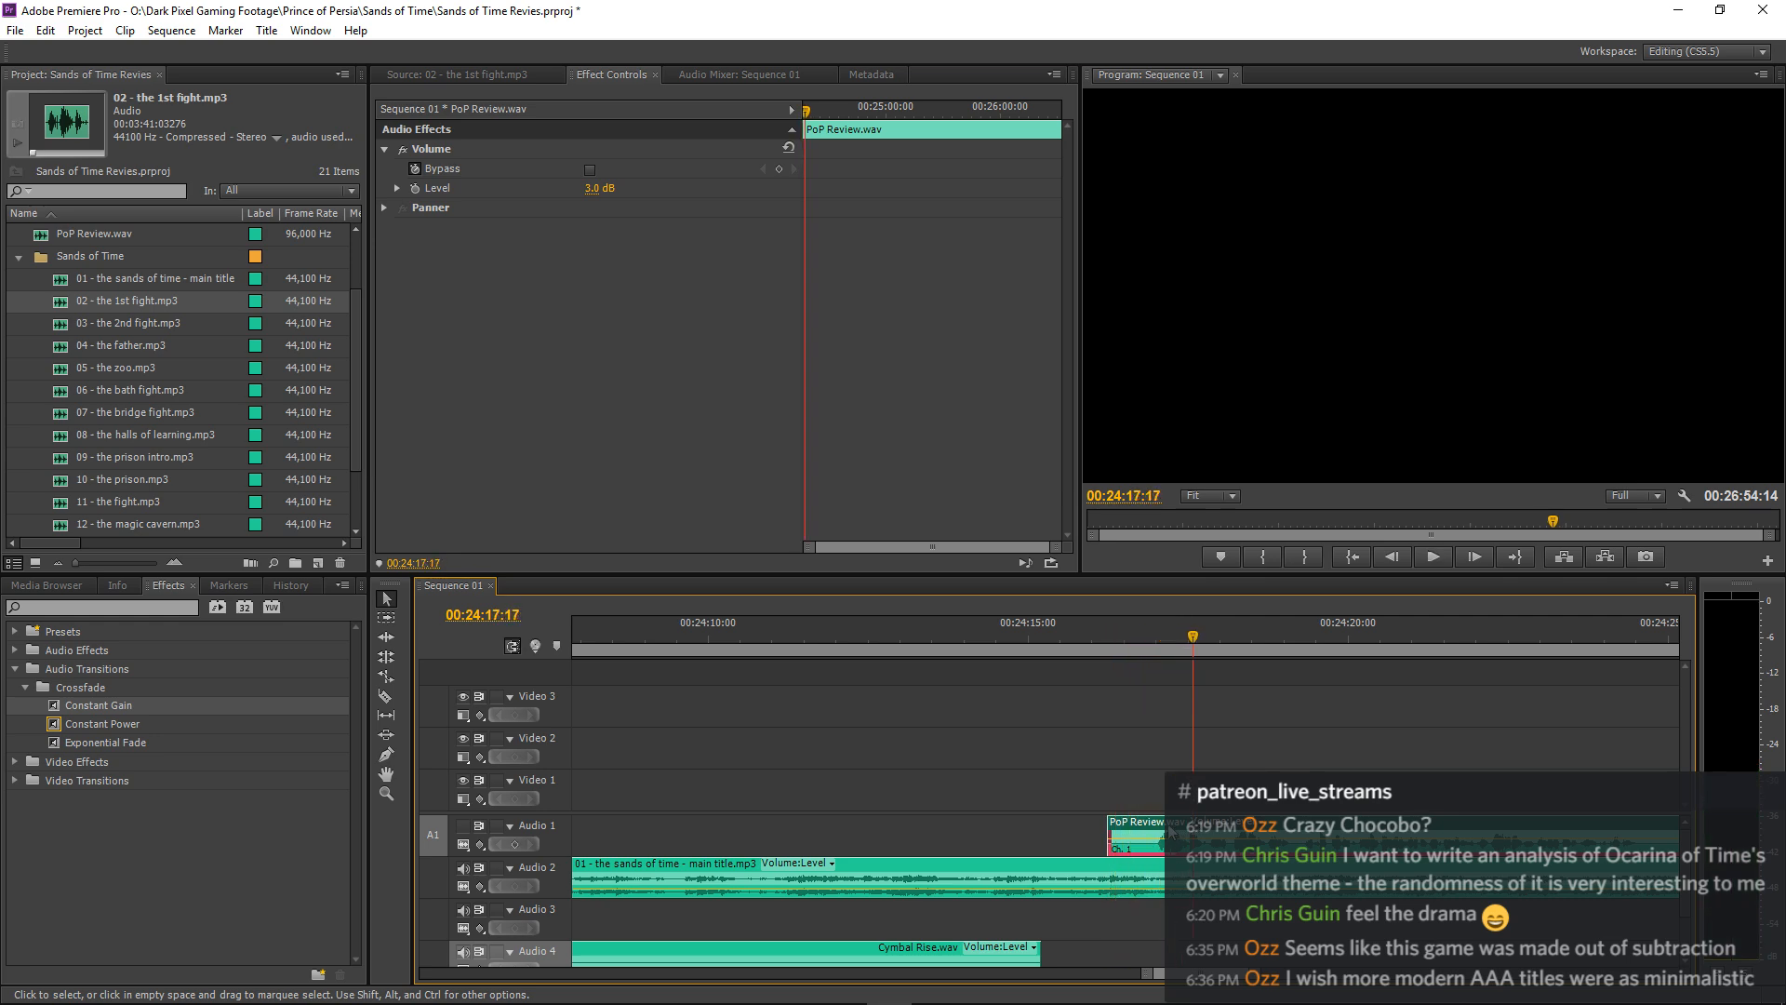
pyautogui.moveTo(1169, 830); pyautogui.dragTo(1183, 829)
pyautogui.click(1079, 636)
pyautogui.press('space')
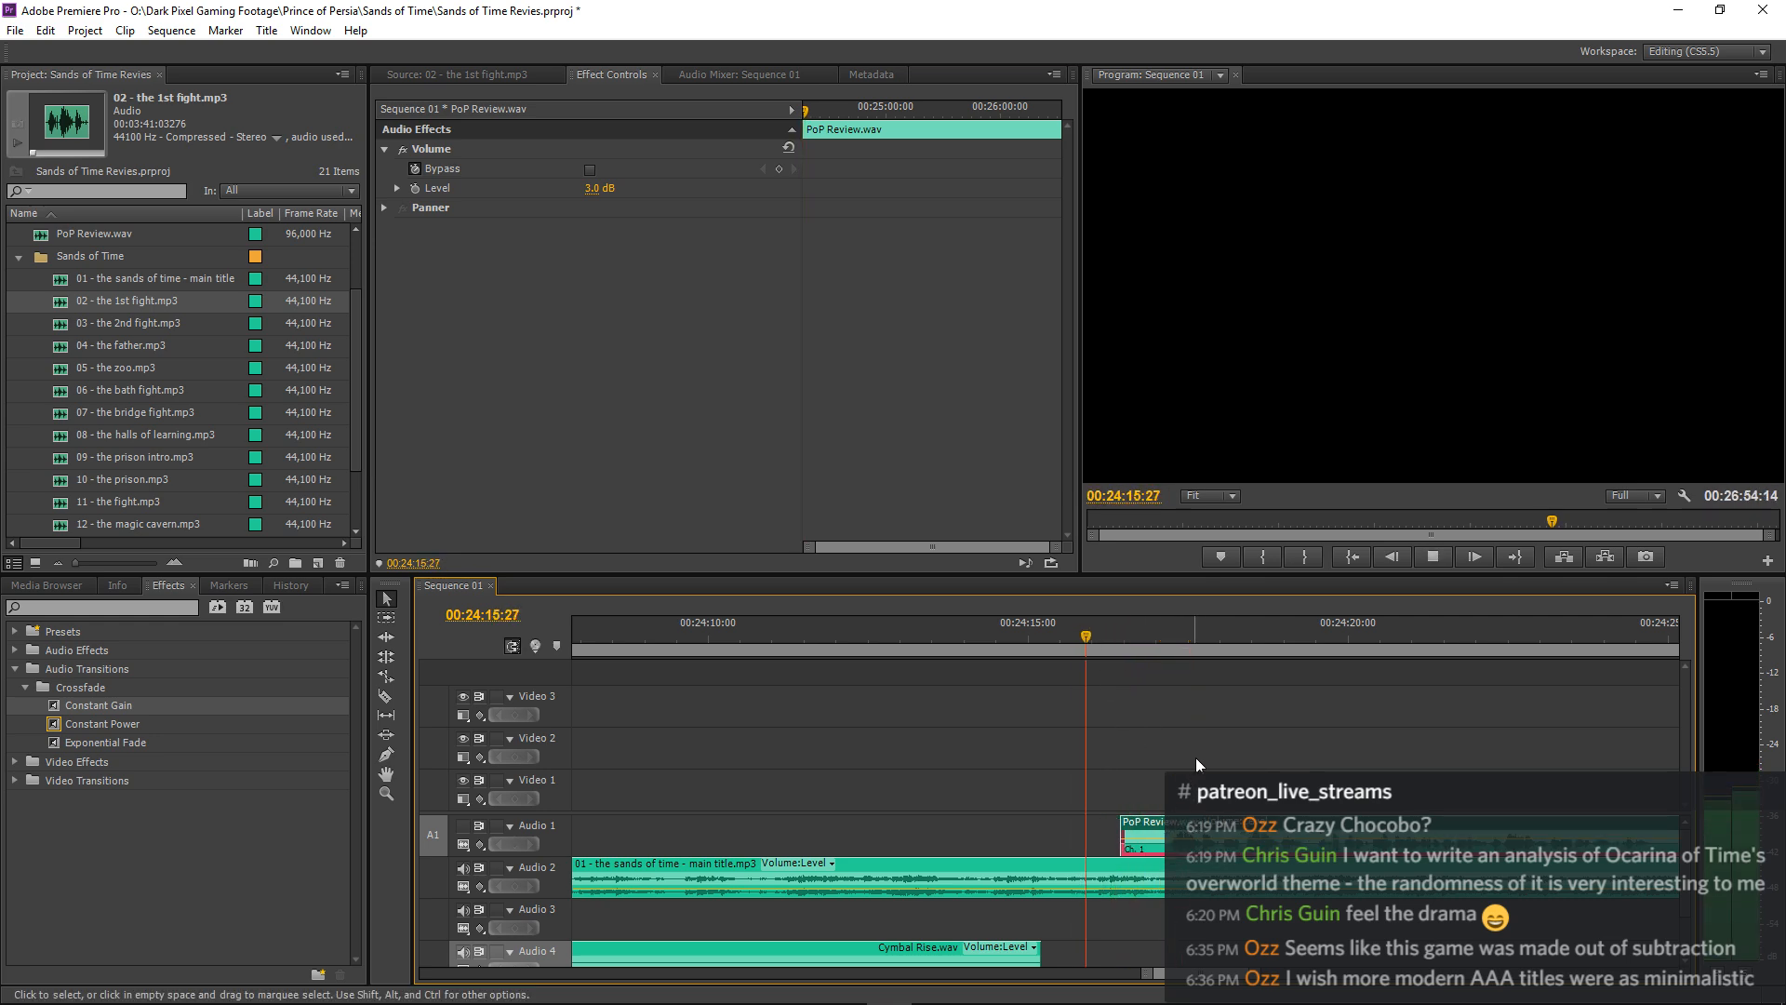
pyautogui.press('space')
pyautogui.press('space')
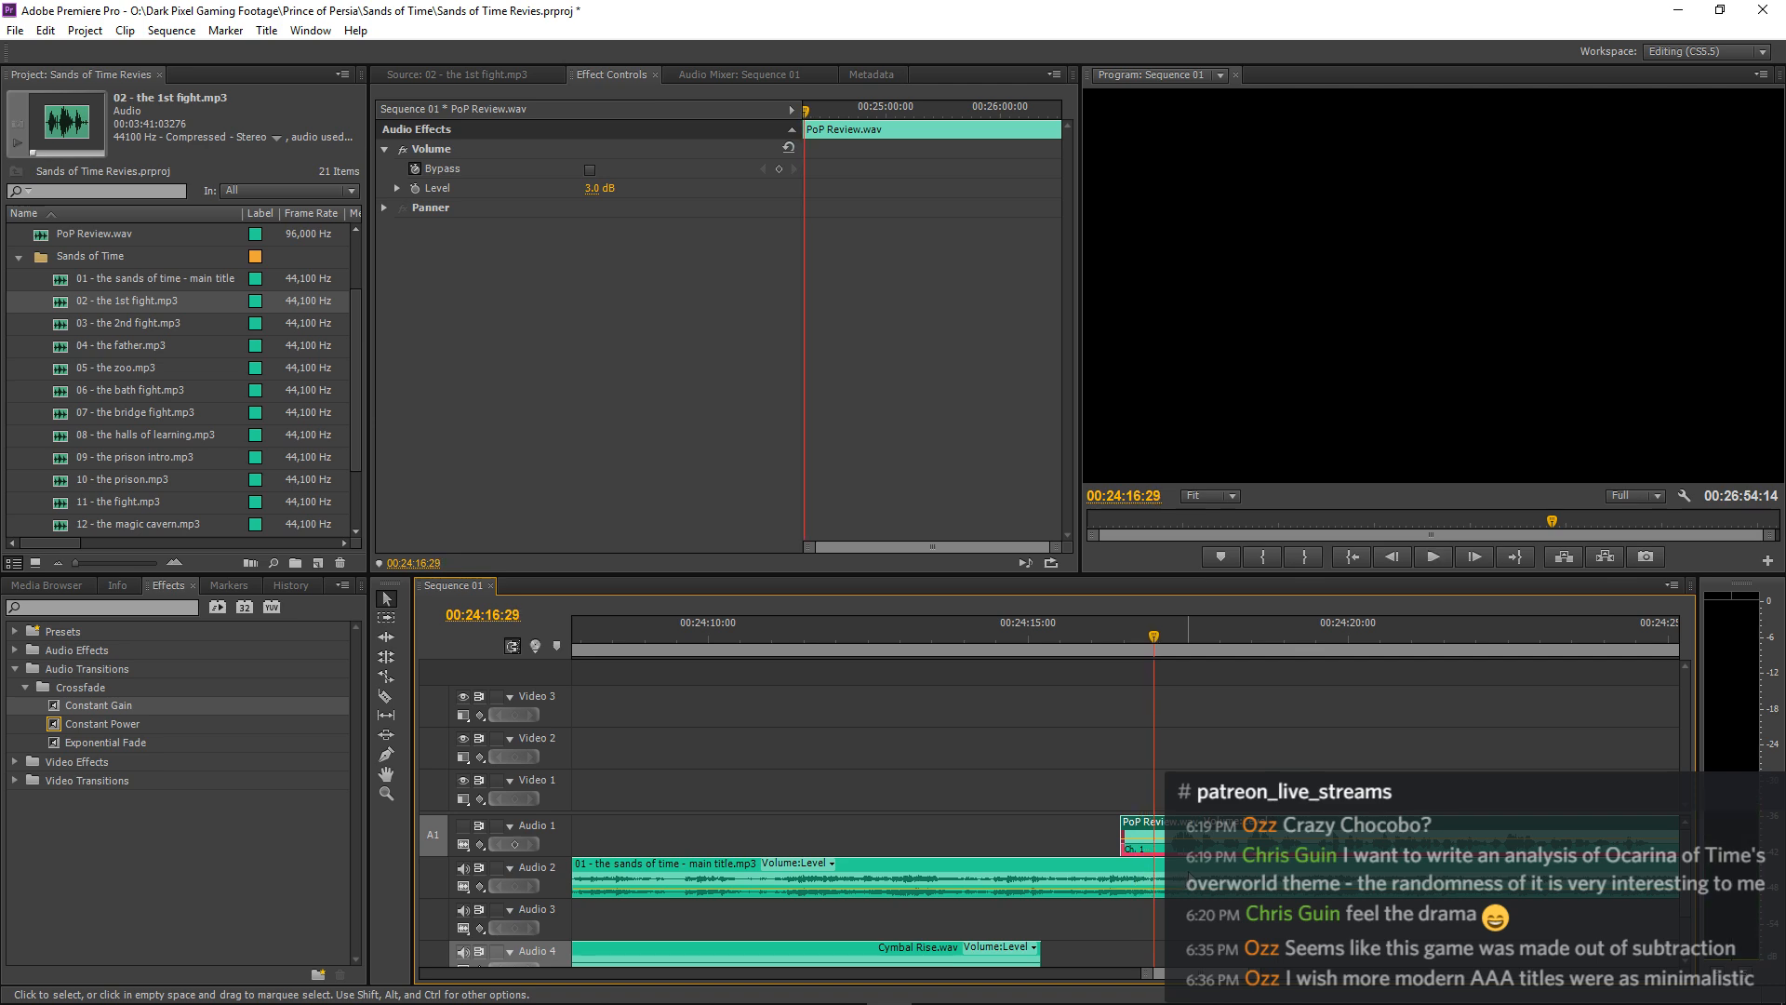
# Keyframe the main title music's volume from 0 dB at 00:24:15:29 down to -25 dB at 00:24:16:29.
pyautogui.click(1184, 876)
pyautogui.click(414, 189)
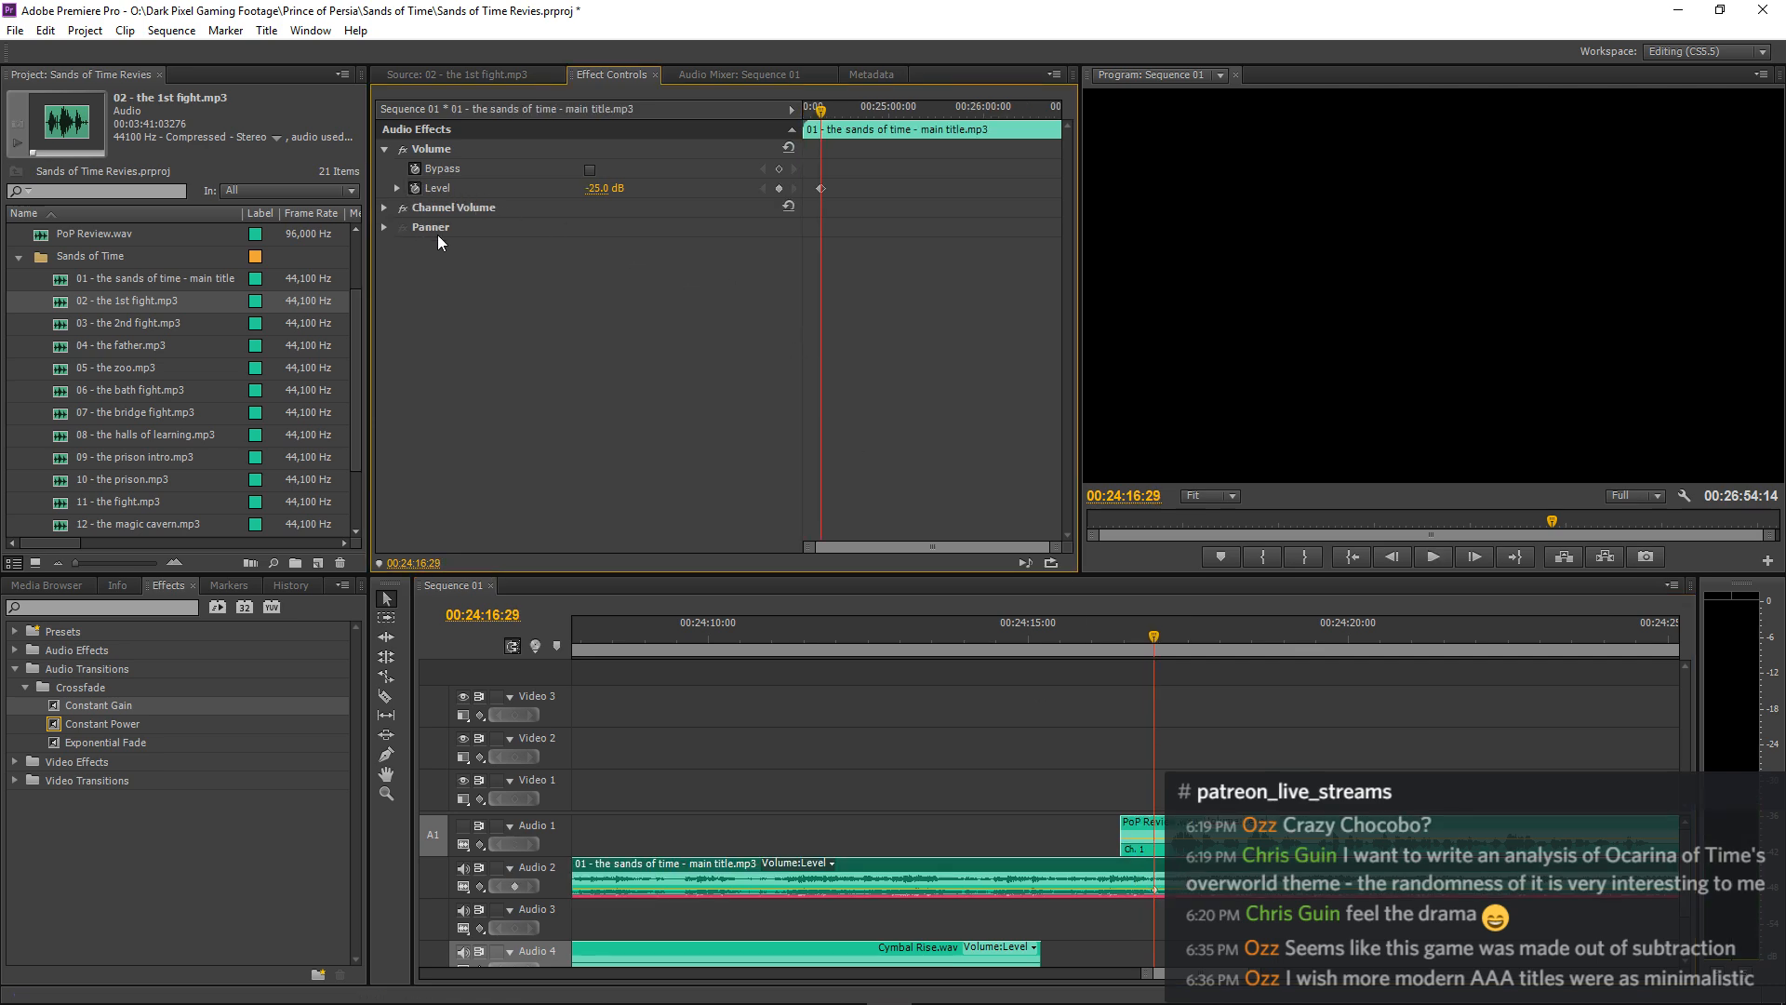
pyautogui.moveTo(1151, 640); pyautogui.dragTo(1092, 640)
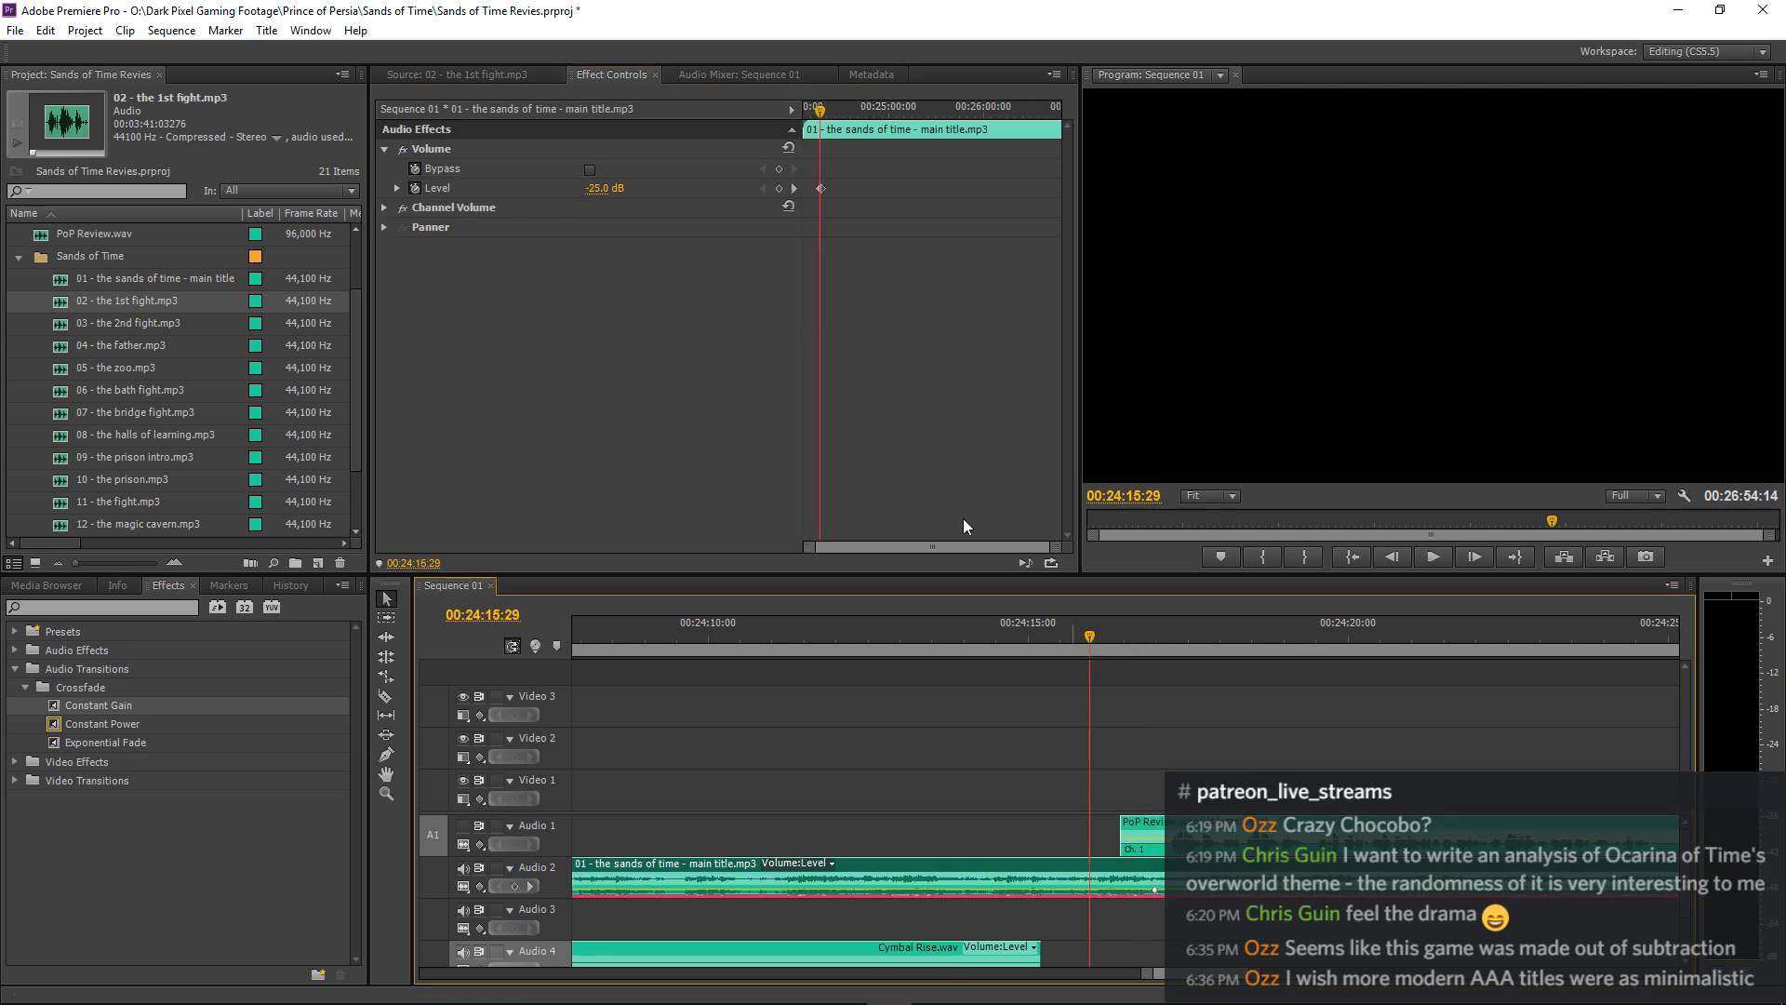
pyautogui.click(779, 187)
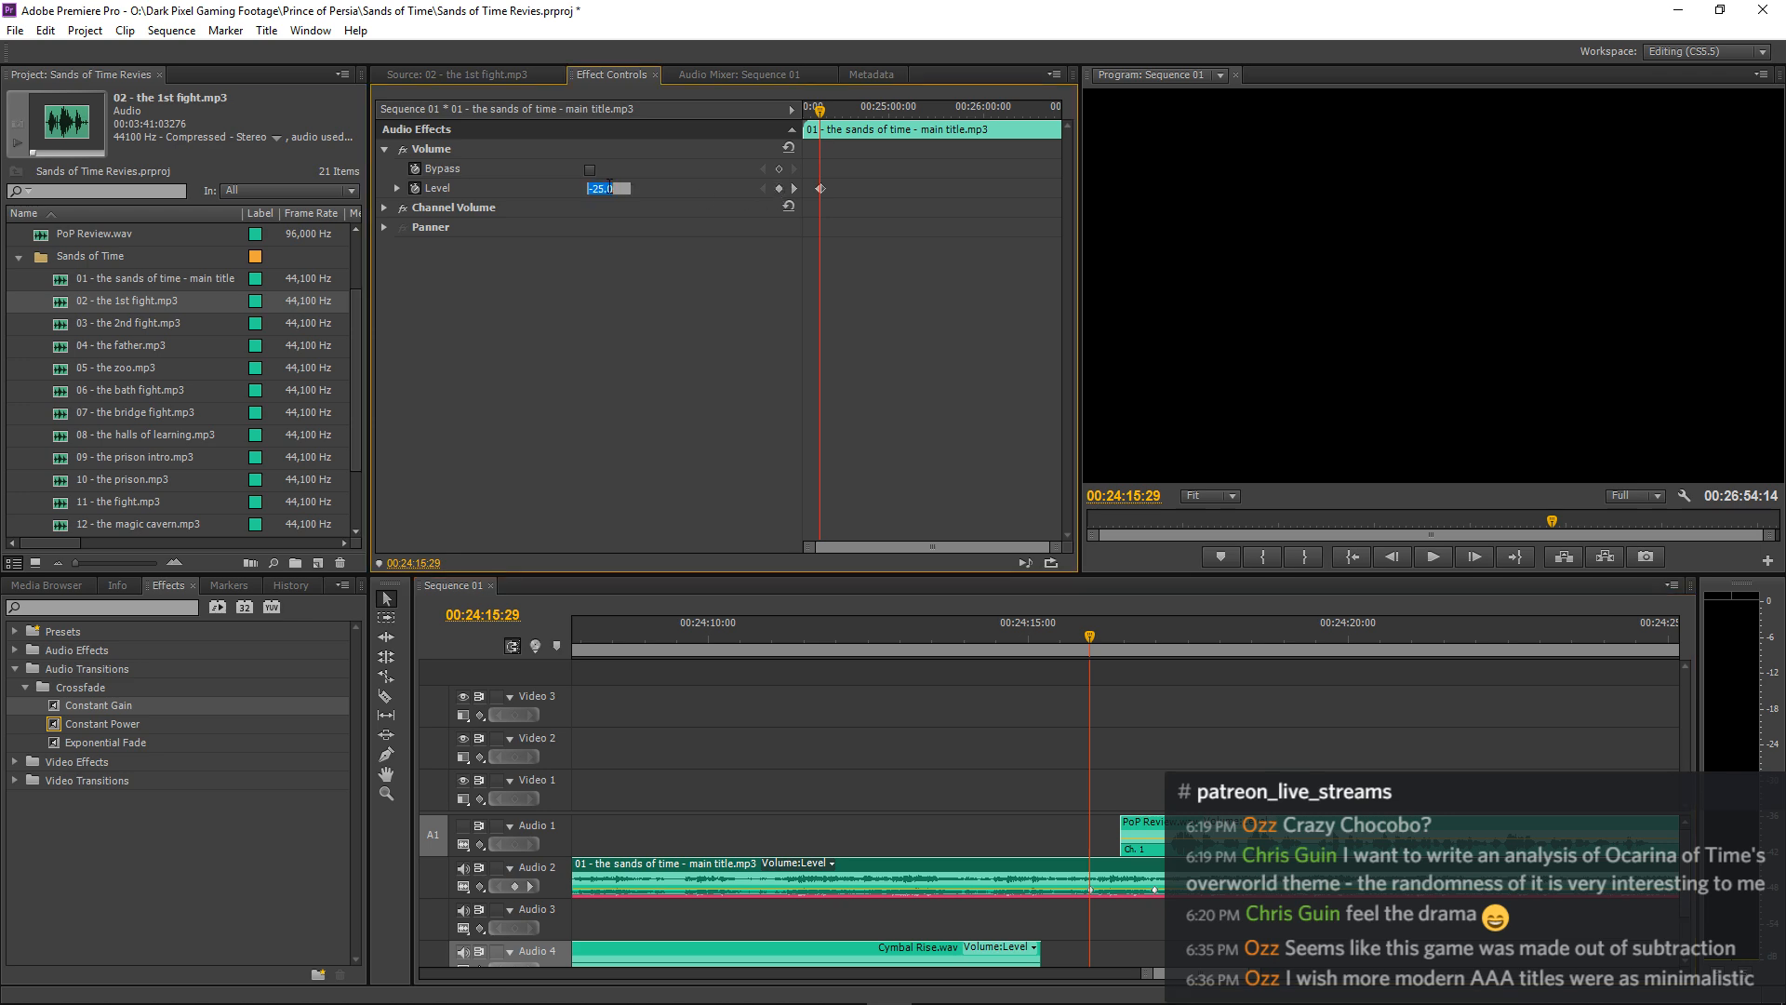
pyautogui.write('0')
pyautogui.press('Return')
# Apply a Constant Gain fade-in to the start of the main title music on Audio 2 and play it.
pyautogui.click(988, 783)
pyautogui.press('-')
pyautogui.press('-')
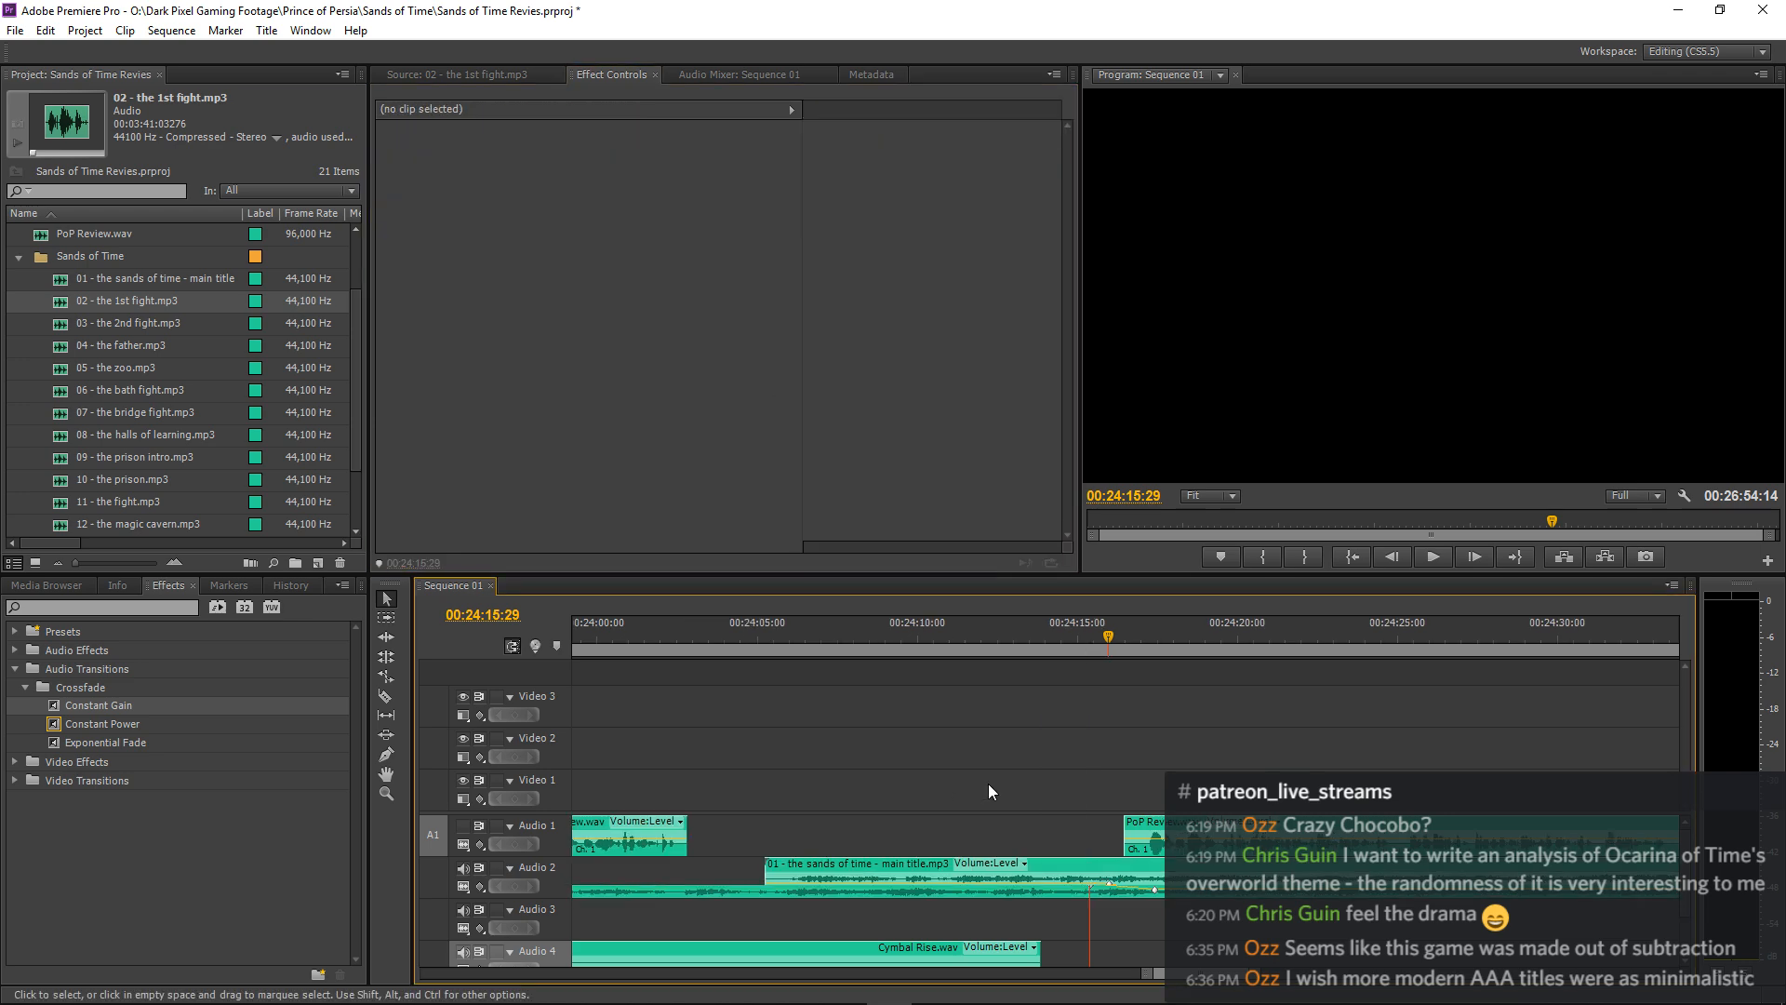
pyautogui.moveTo(39, 700); pyautogui.dragTo(964, 867)
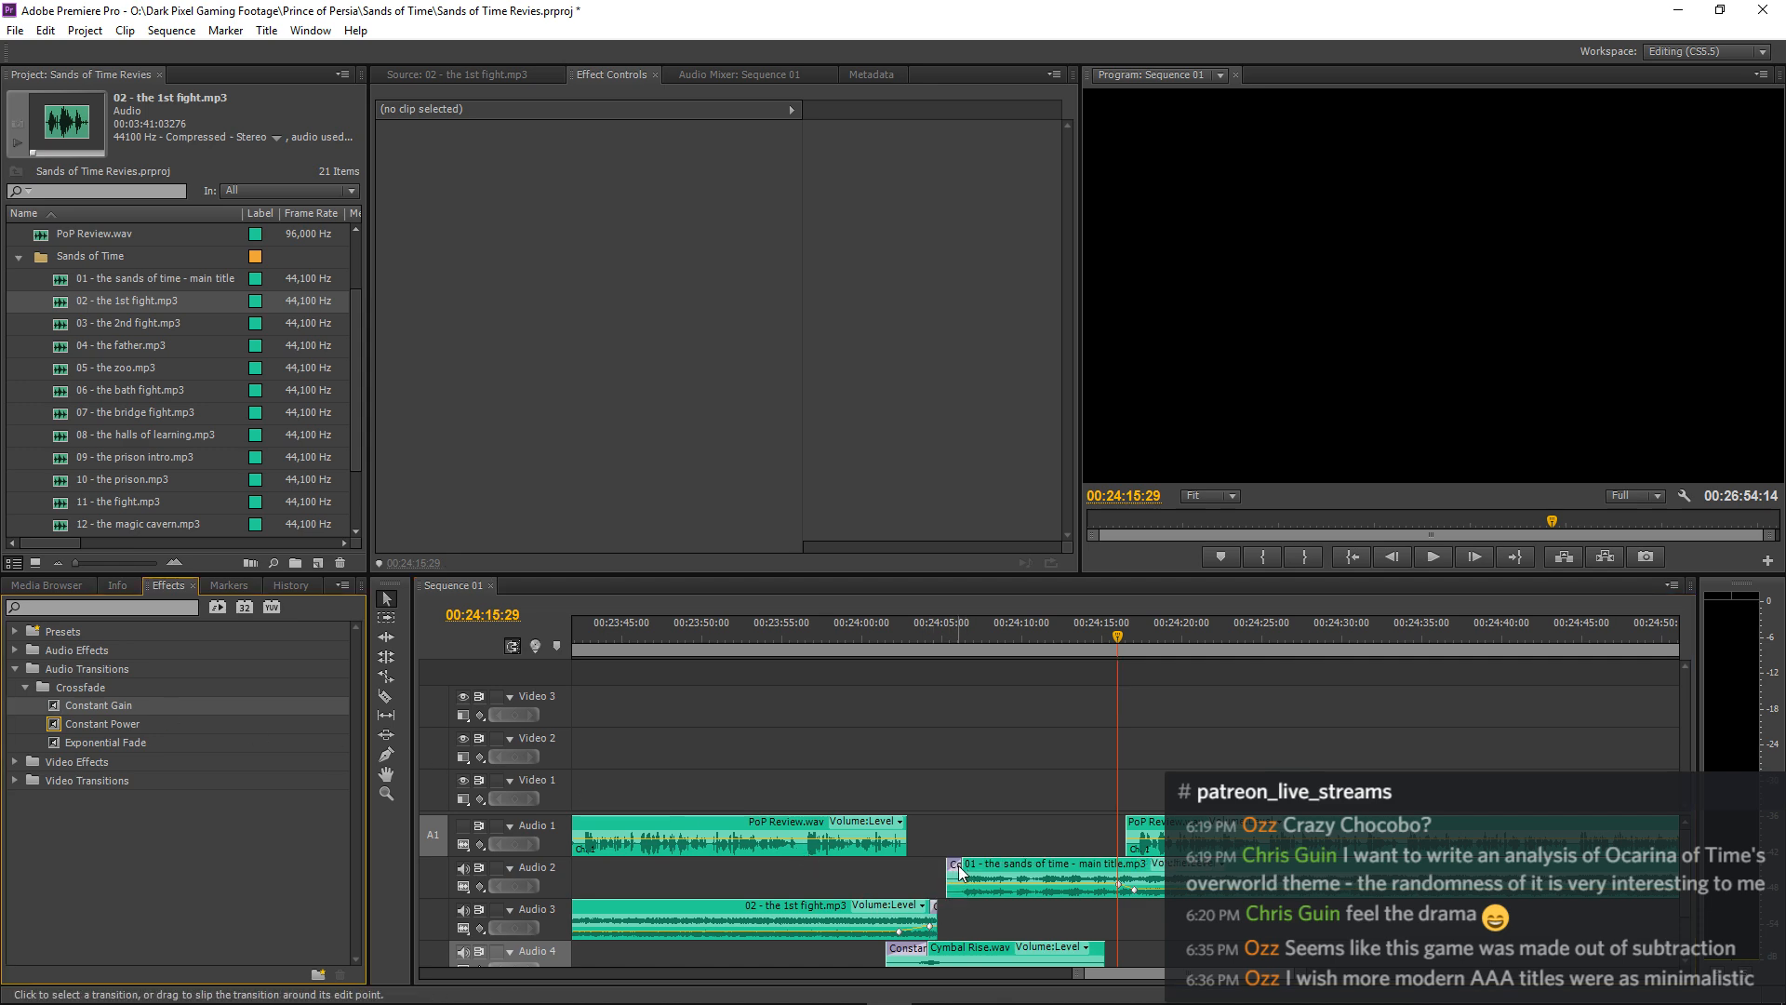
pyautogui.click(930, 622)
pyautogui.press('space')
pyautogui.press('=')
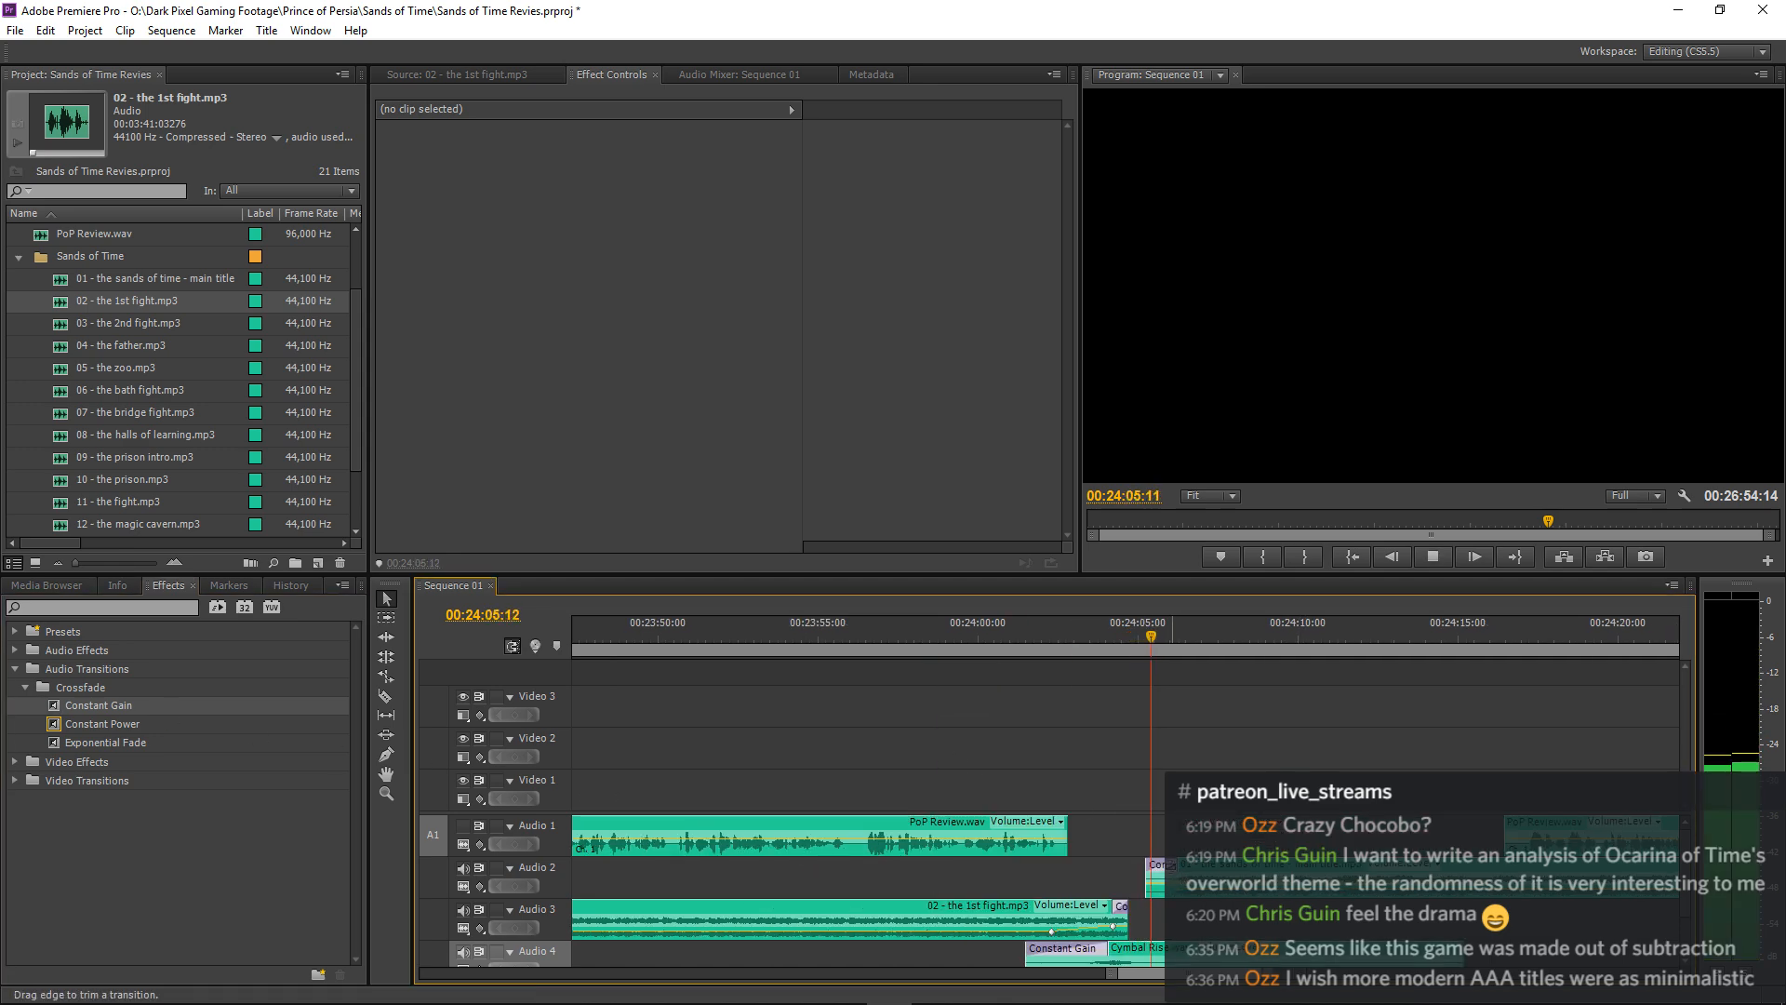
# Lengthen the main title music's Constant Gain fade-in to about 11 seconds and listen to it up to the narration.
pyautogui.moveTo(1175, 867); pyautogui.dragTo(1442, 869)
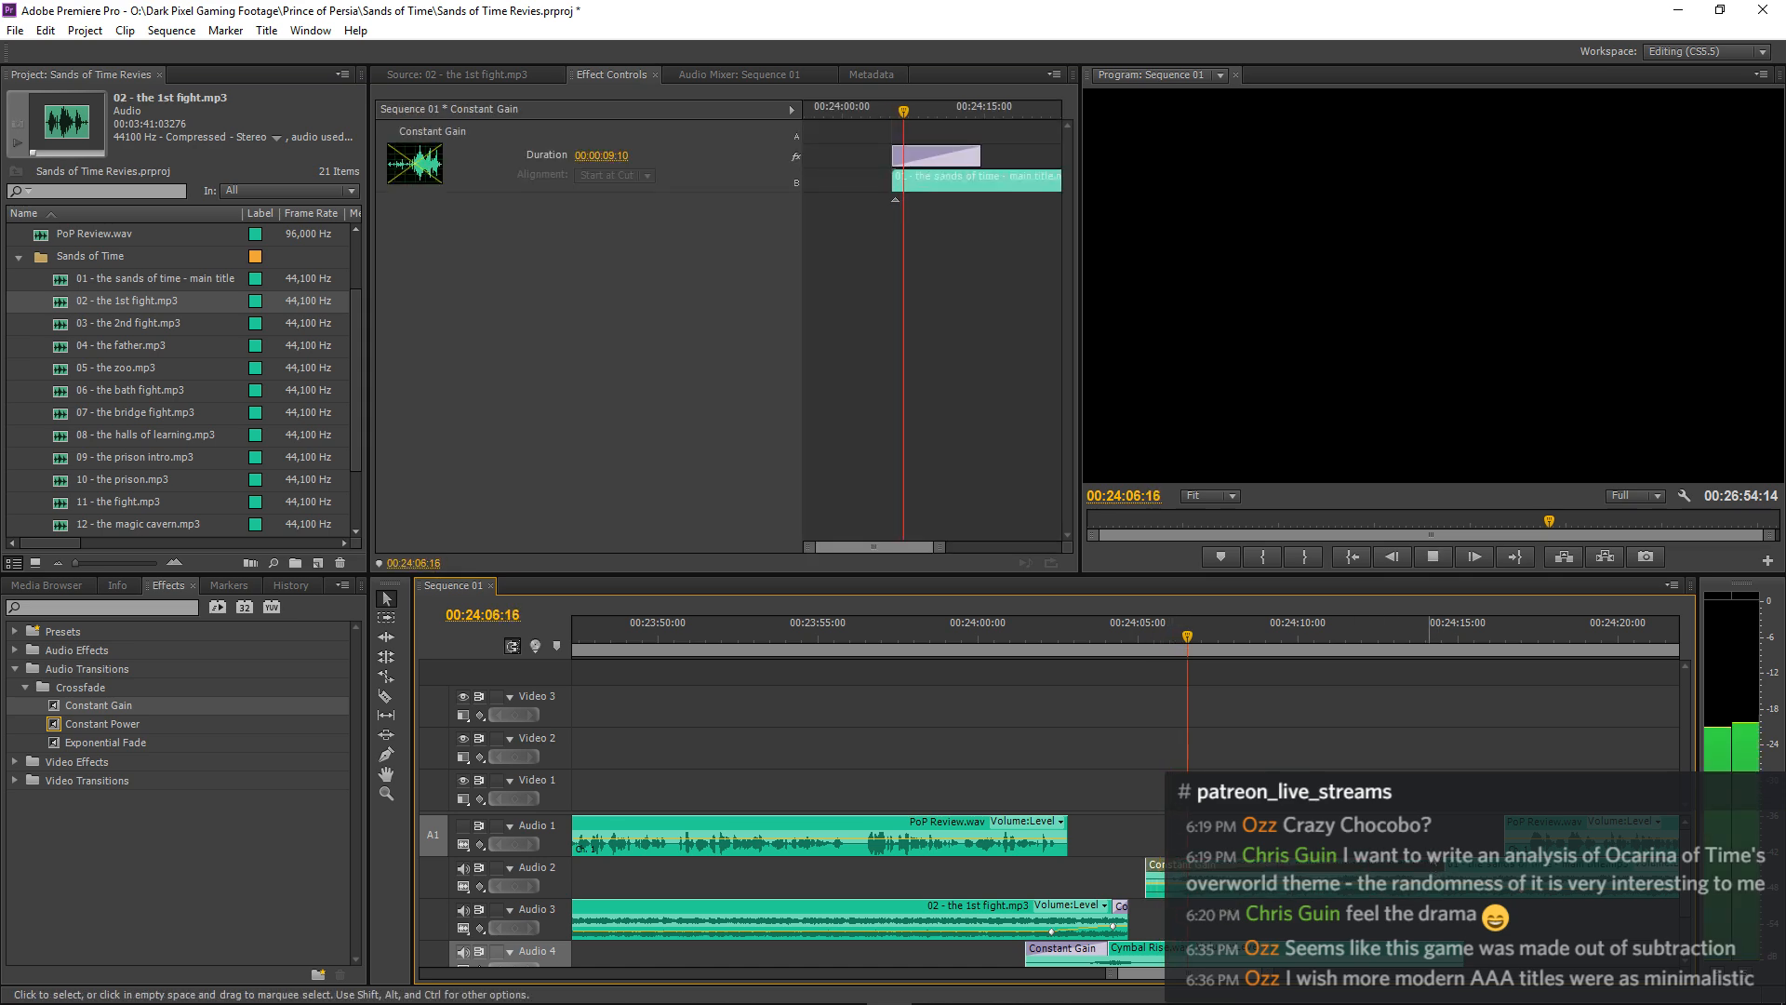
pyautogui.moveTo(1492, 867); pyautogui.dragTo(1505, 867)
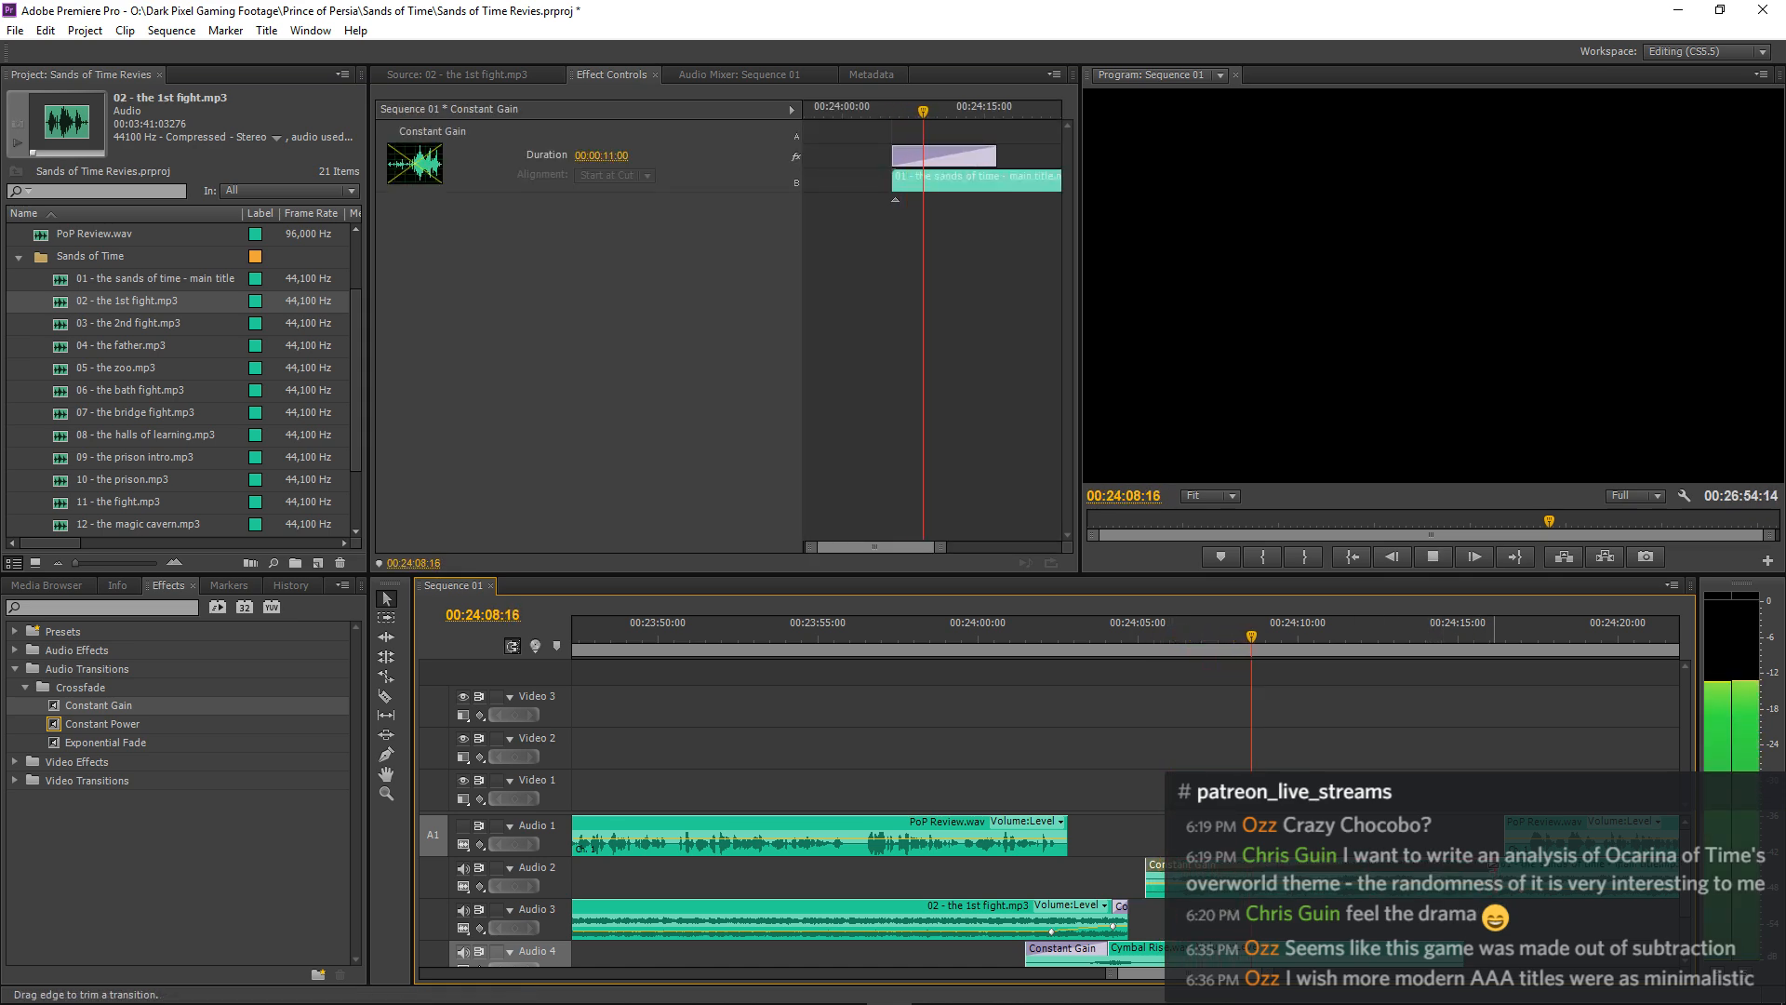
pyautogui.click(1115, 645)
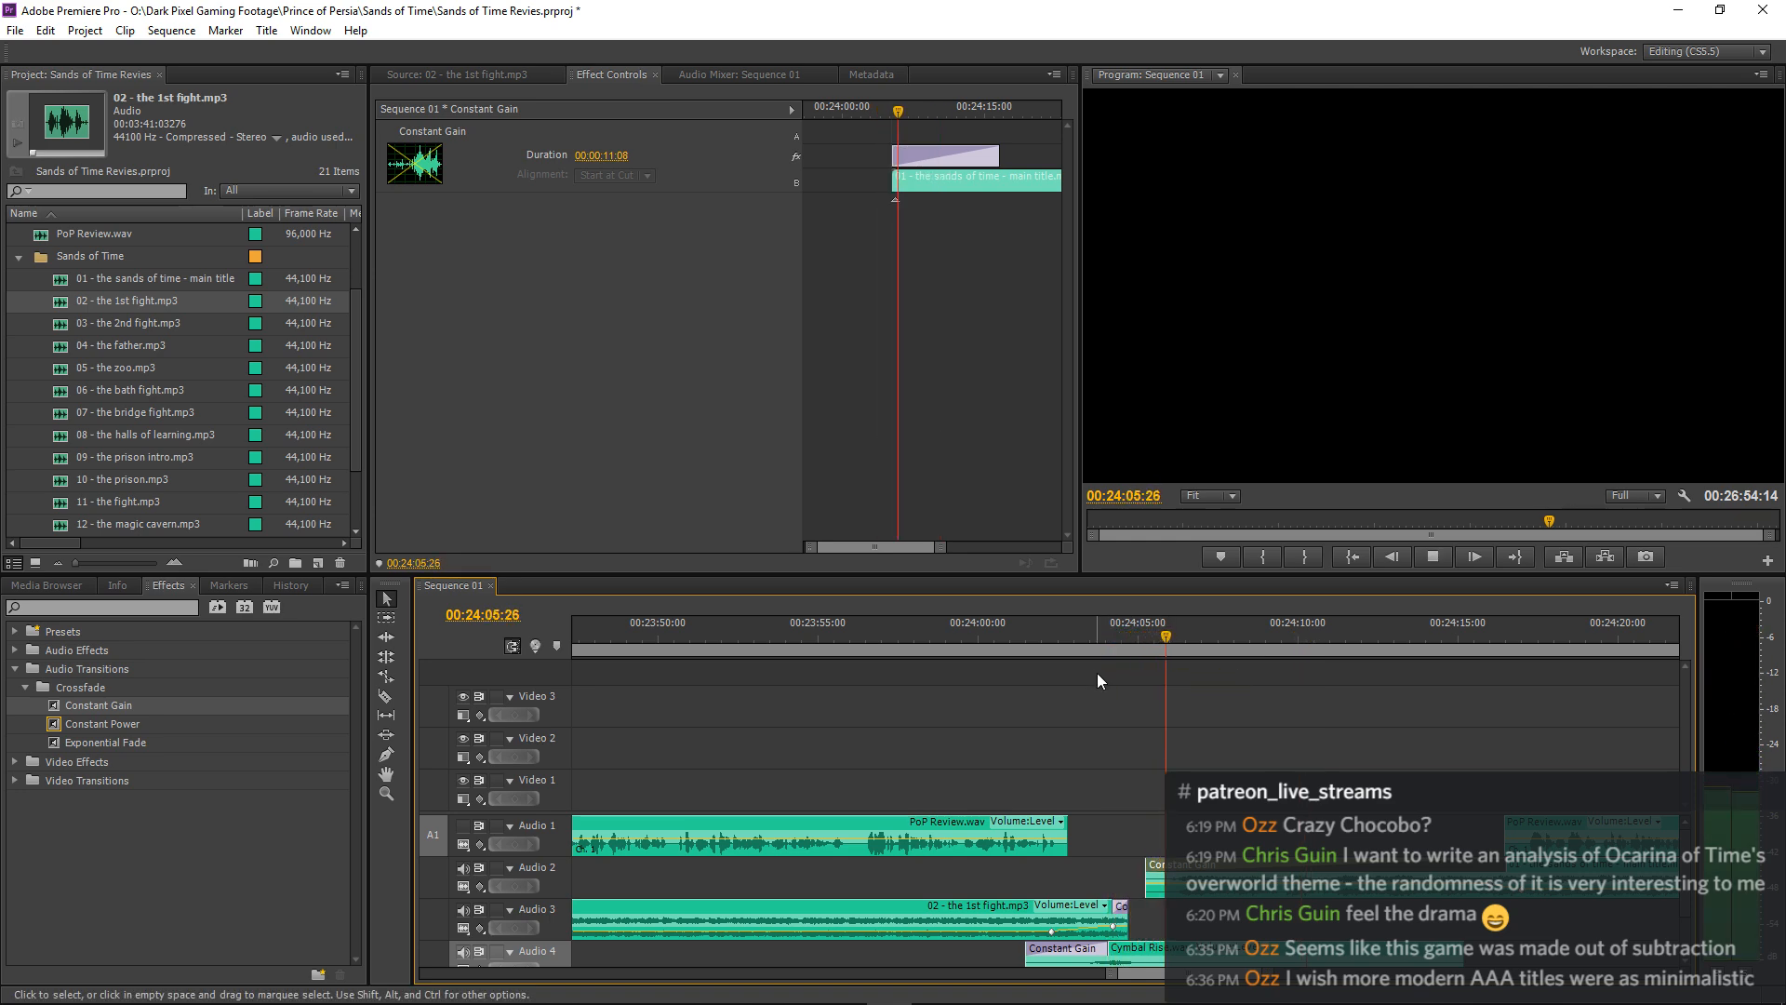
pyautogui.click(1451, 705)
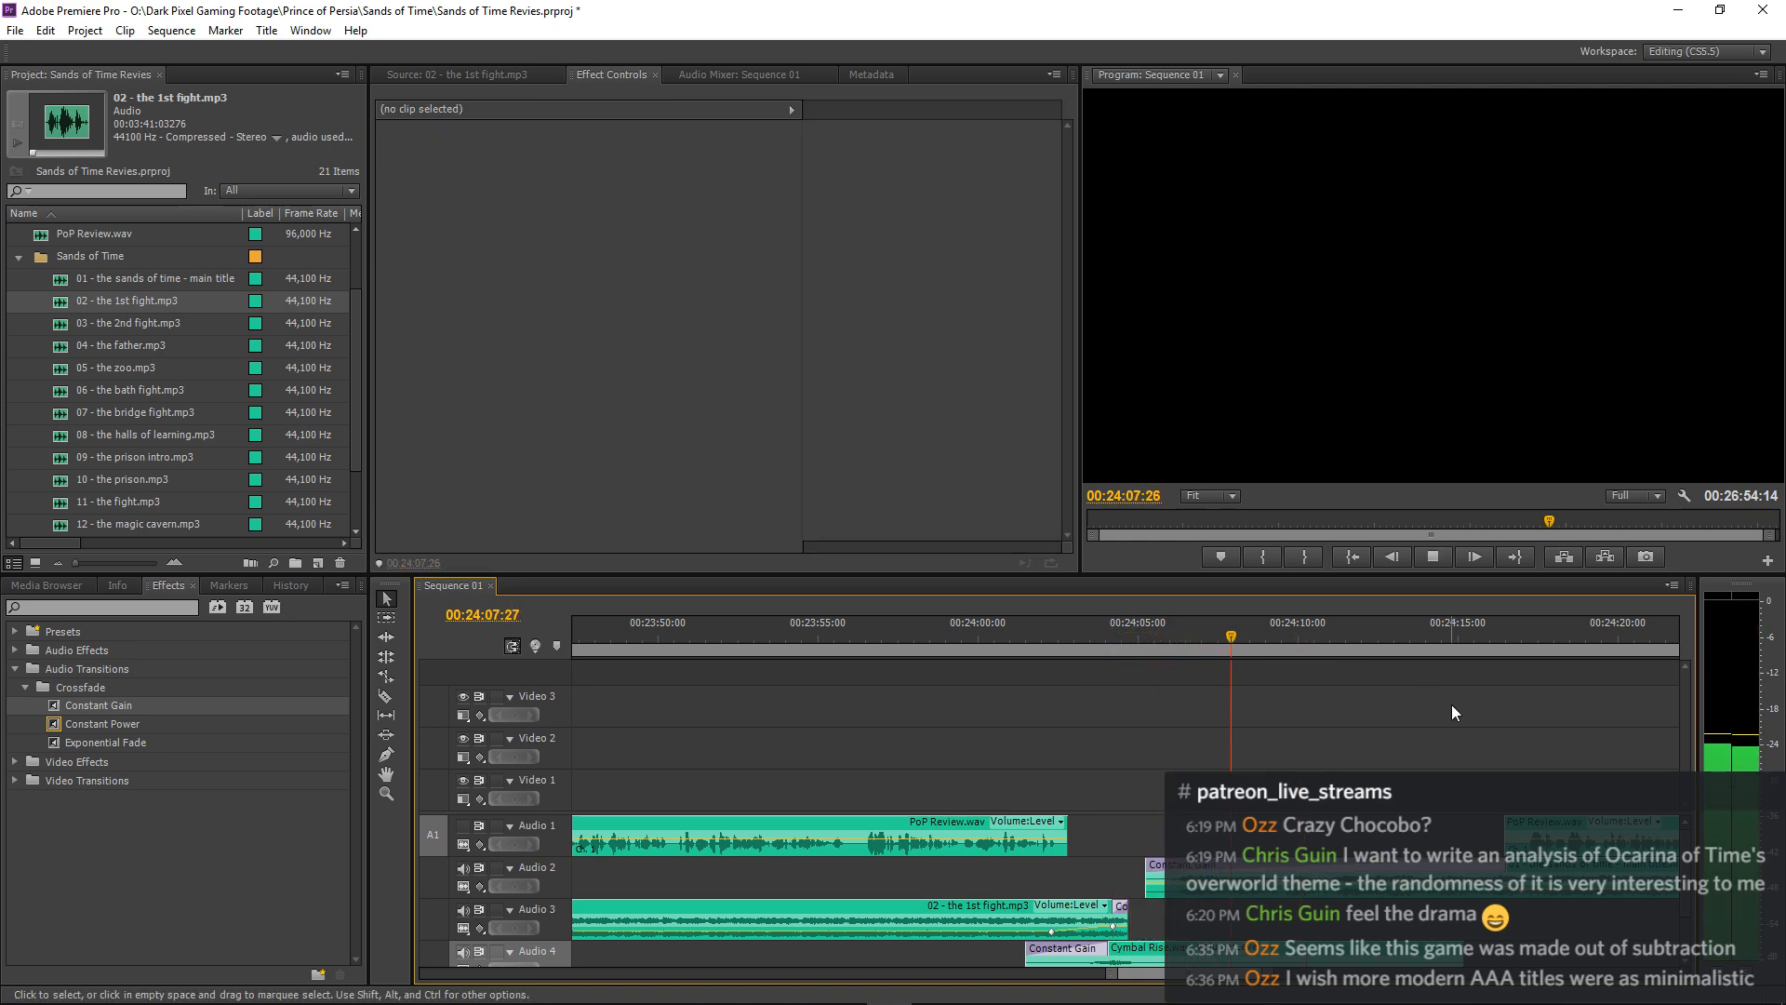
pyautogui.press('-')
pyautogui.press('-')
pyautogui.press('-')
pyautogui.press('-')
pyautogui.press('-')
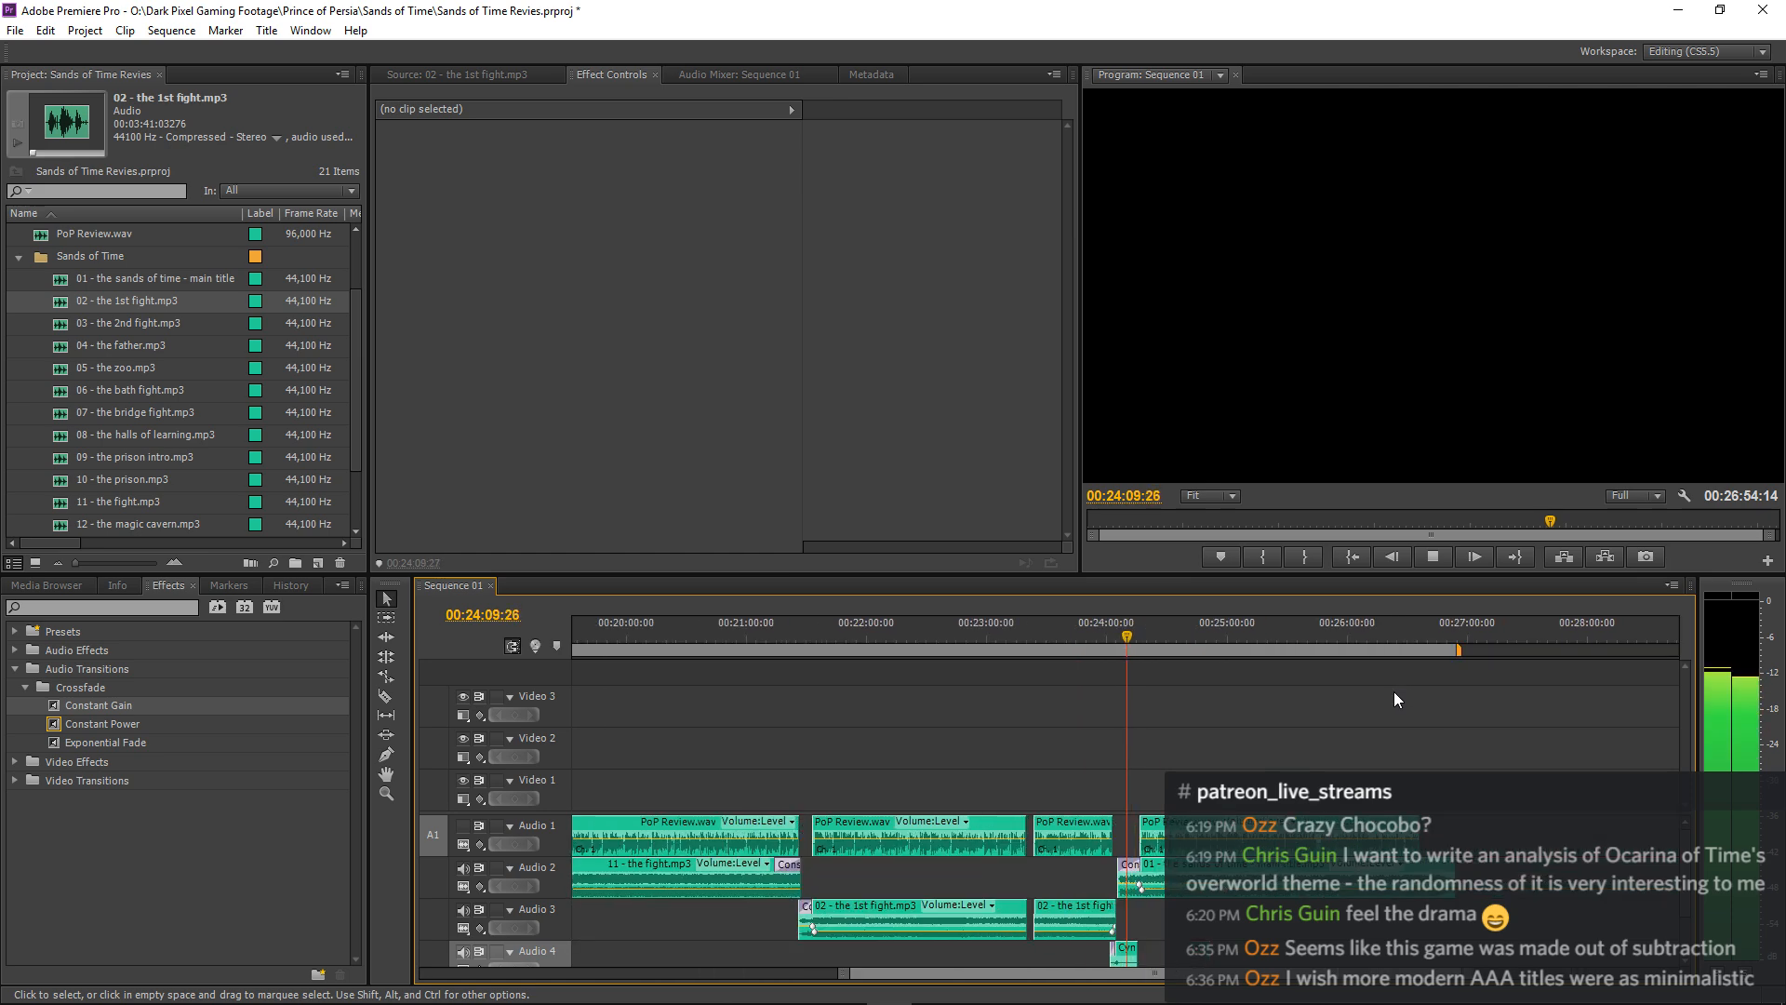
pyautogui.press('=')
pyautogui.press('=')
pyautogui.press('=')
pyautogui.press('=')
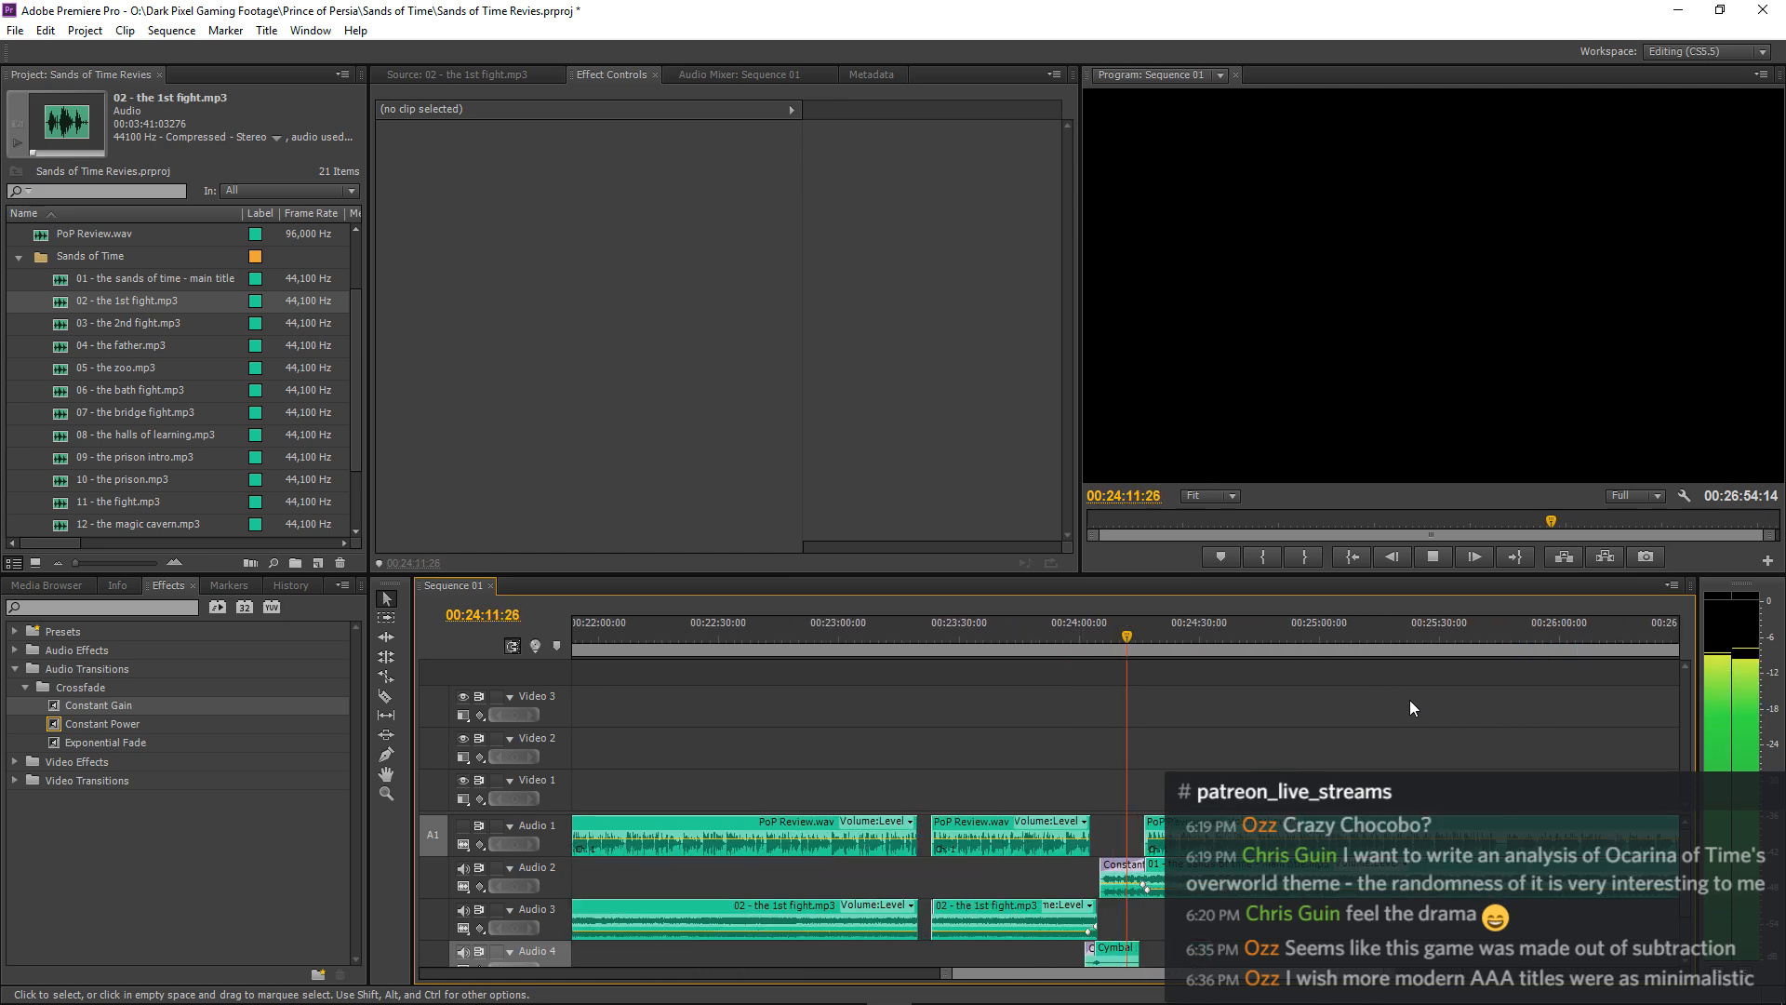
pyautogui.press('=')
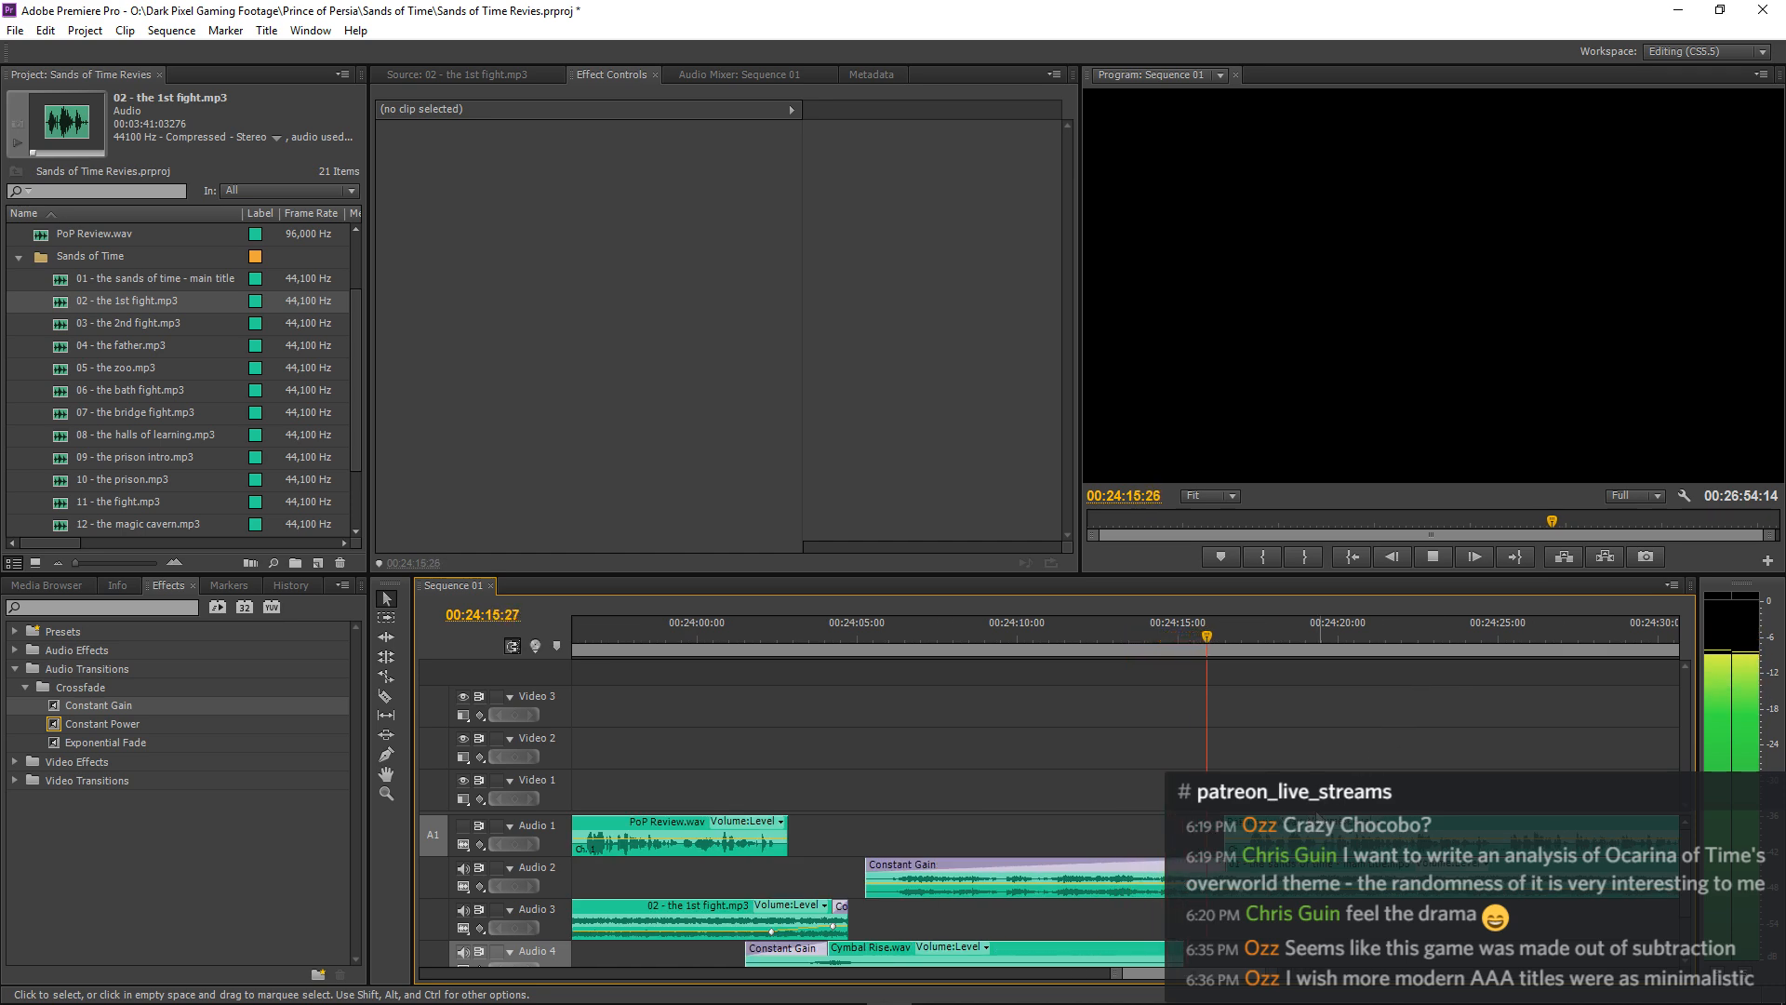
# Set the main title music's volume keyframe at 00:24:15:29 to -4.5 dB and replay from about 00:24:03 with Audio 1 unmuted.
pyautogui.click(1088, 885)
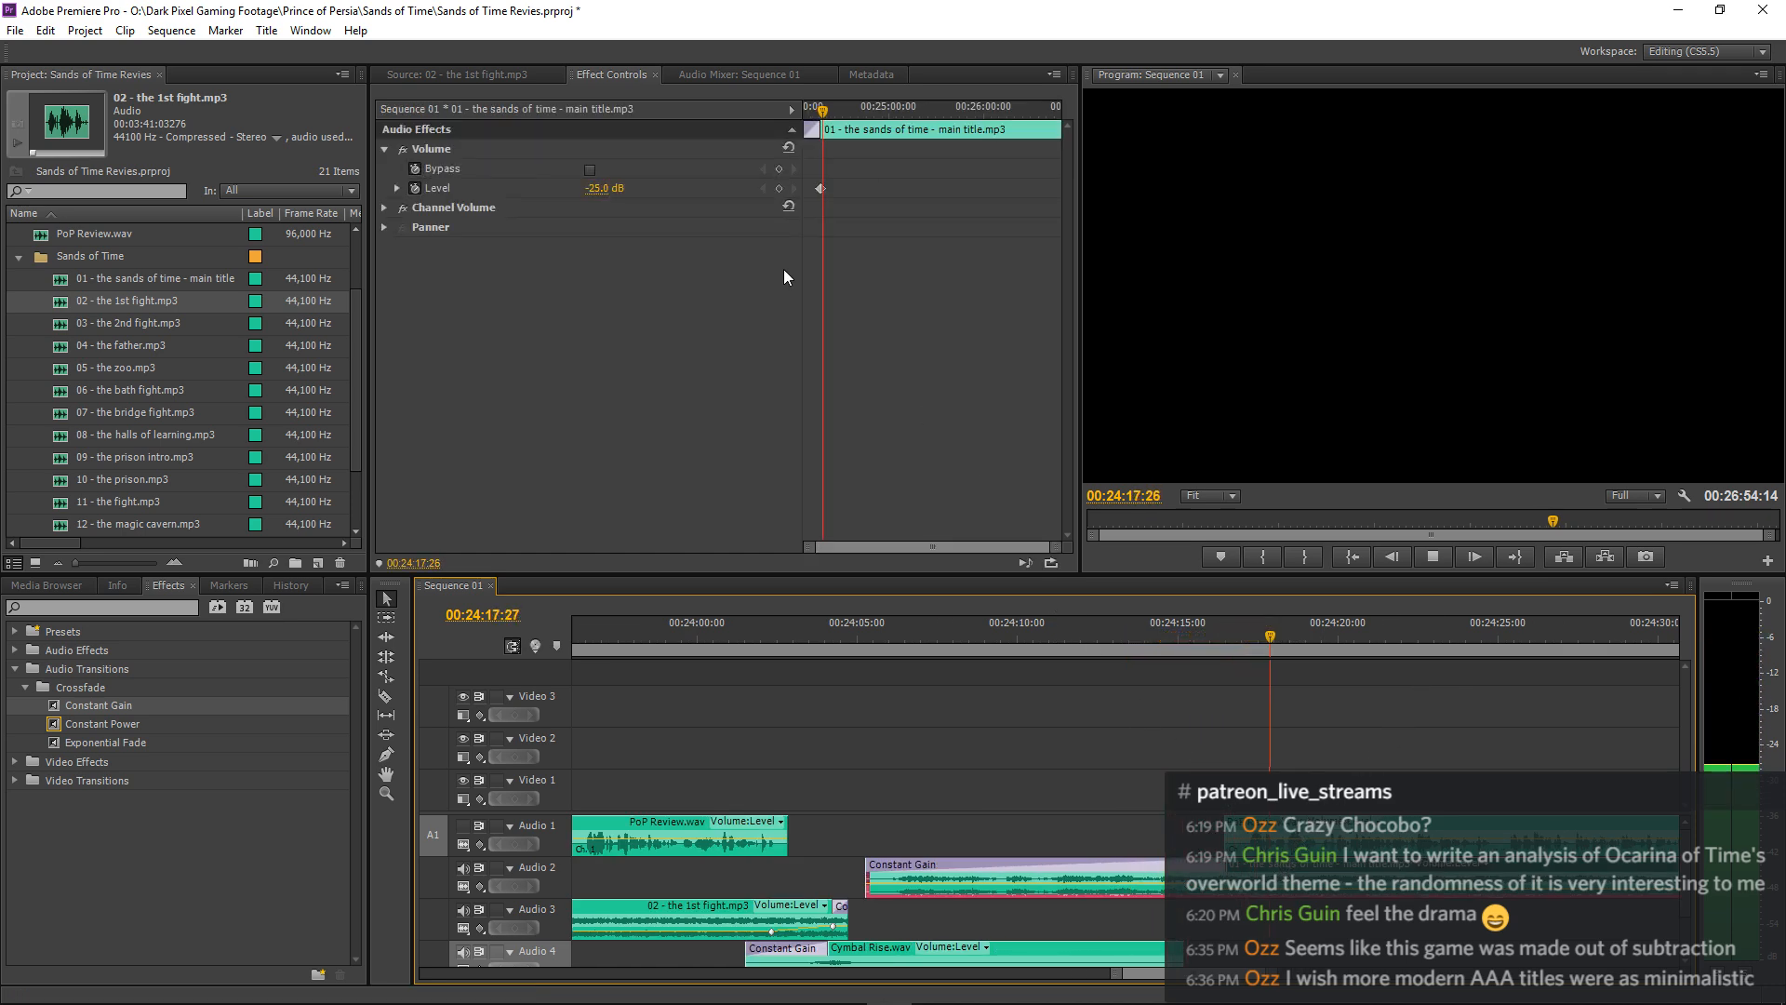
pyautogui.press('space')
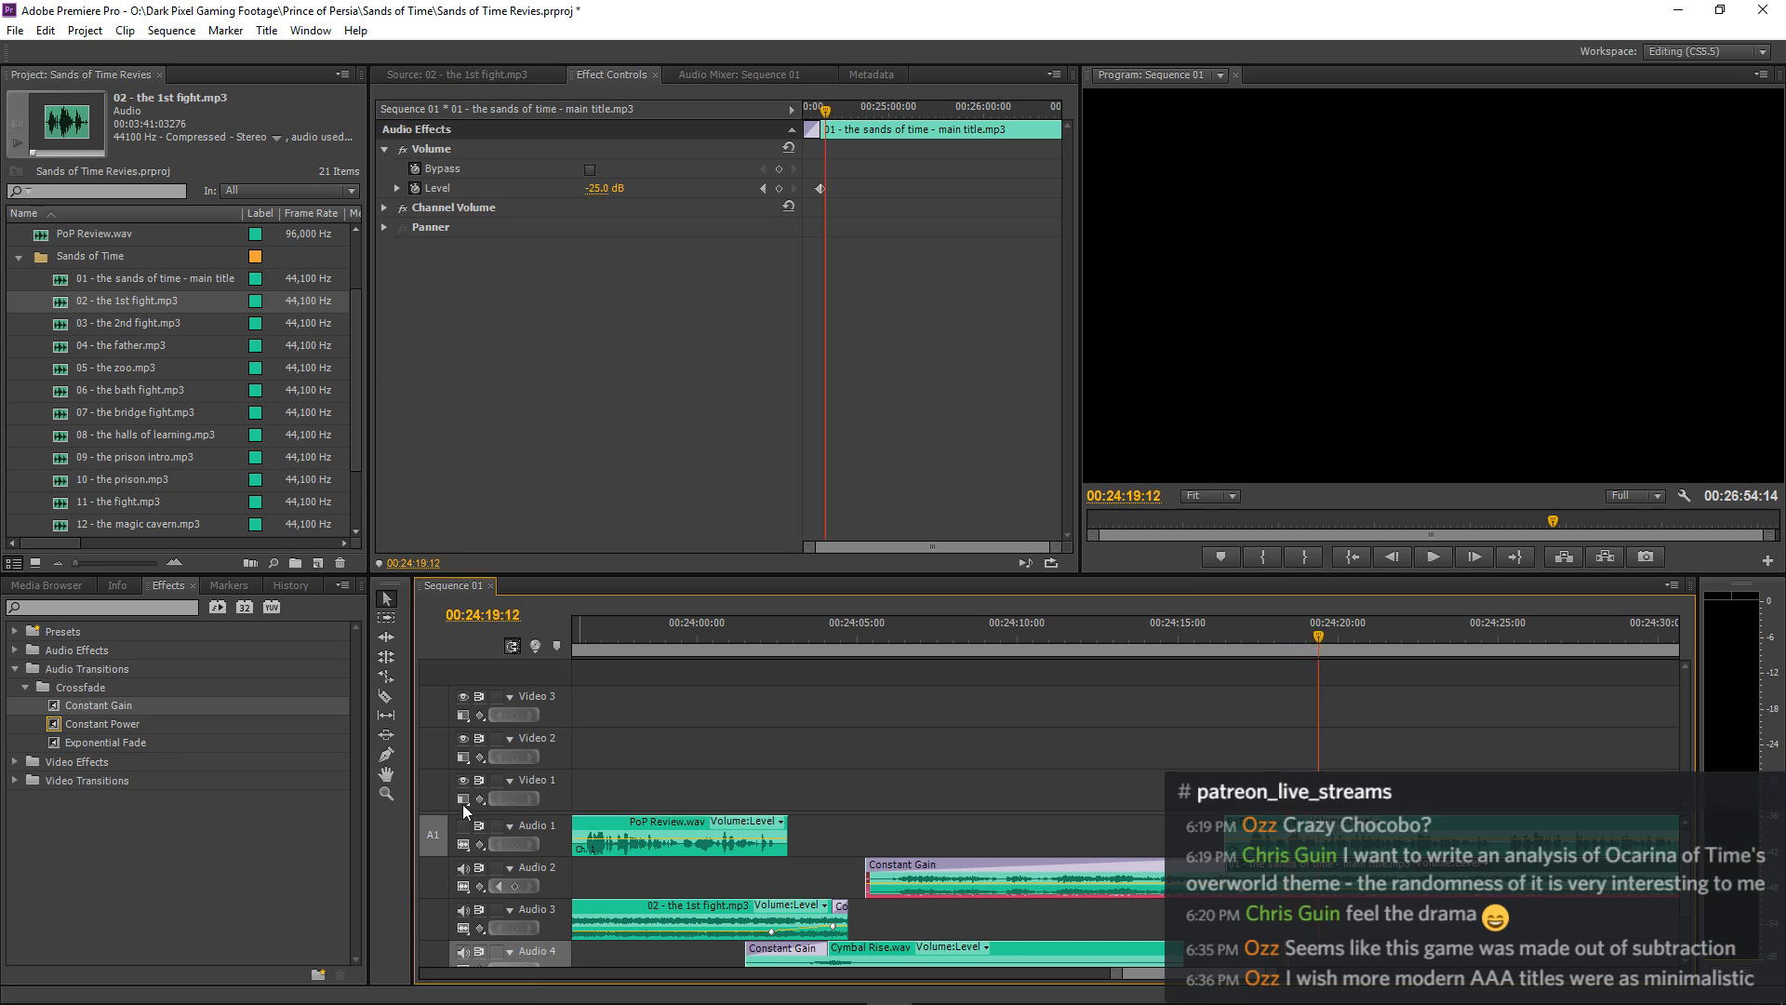
pyautogui.click(1189, 633)
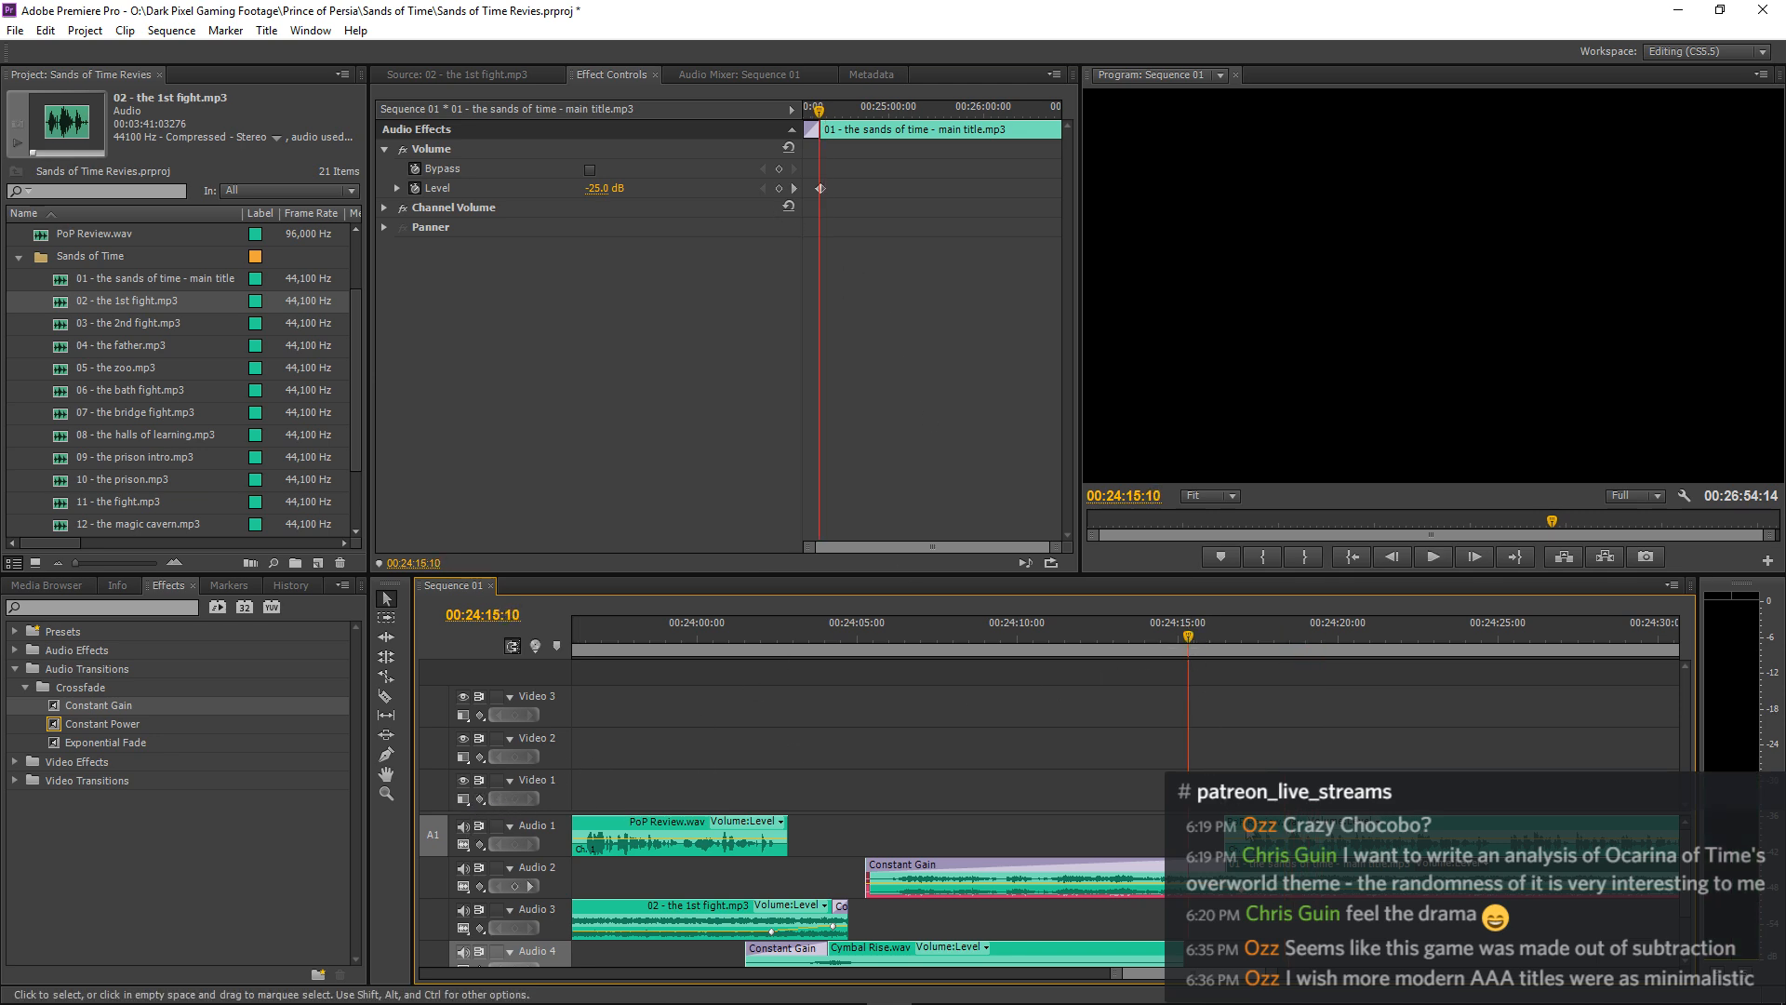
pyautogui.click(795, 187)
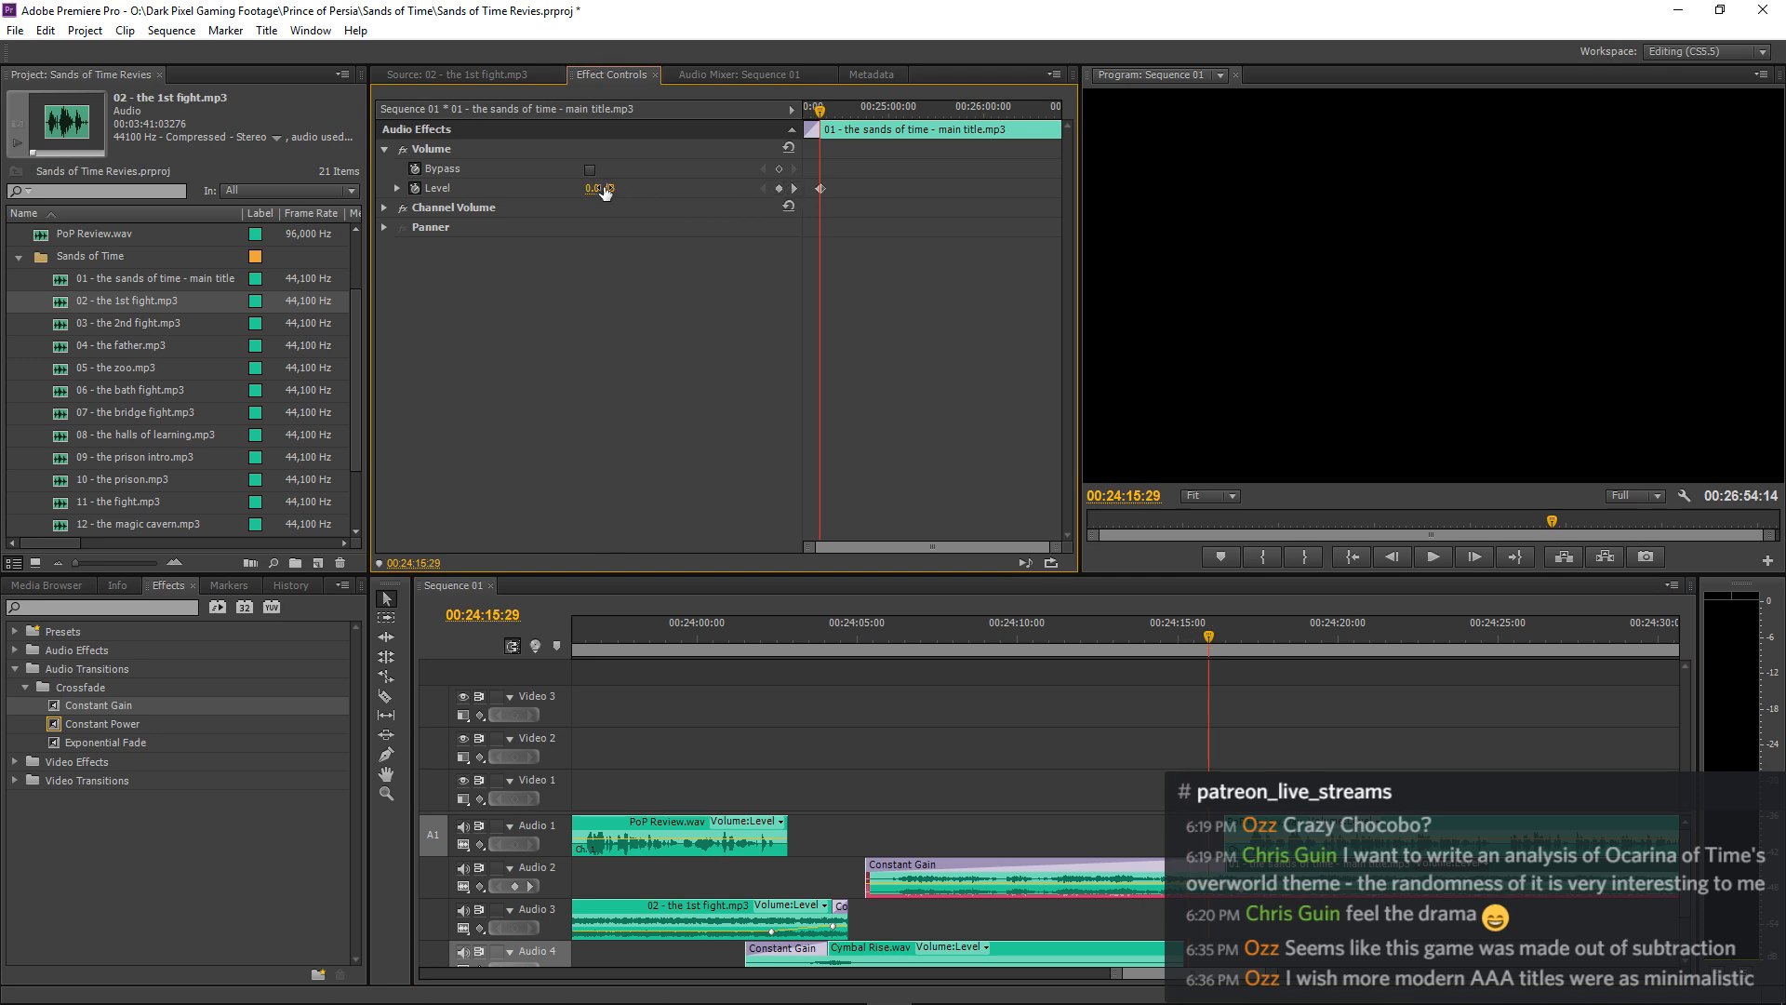
pyautogui.click(597, 188)
pyautogui.press('Return')
pyautogui.click(804, 636)
pyautogui.press('space')
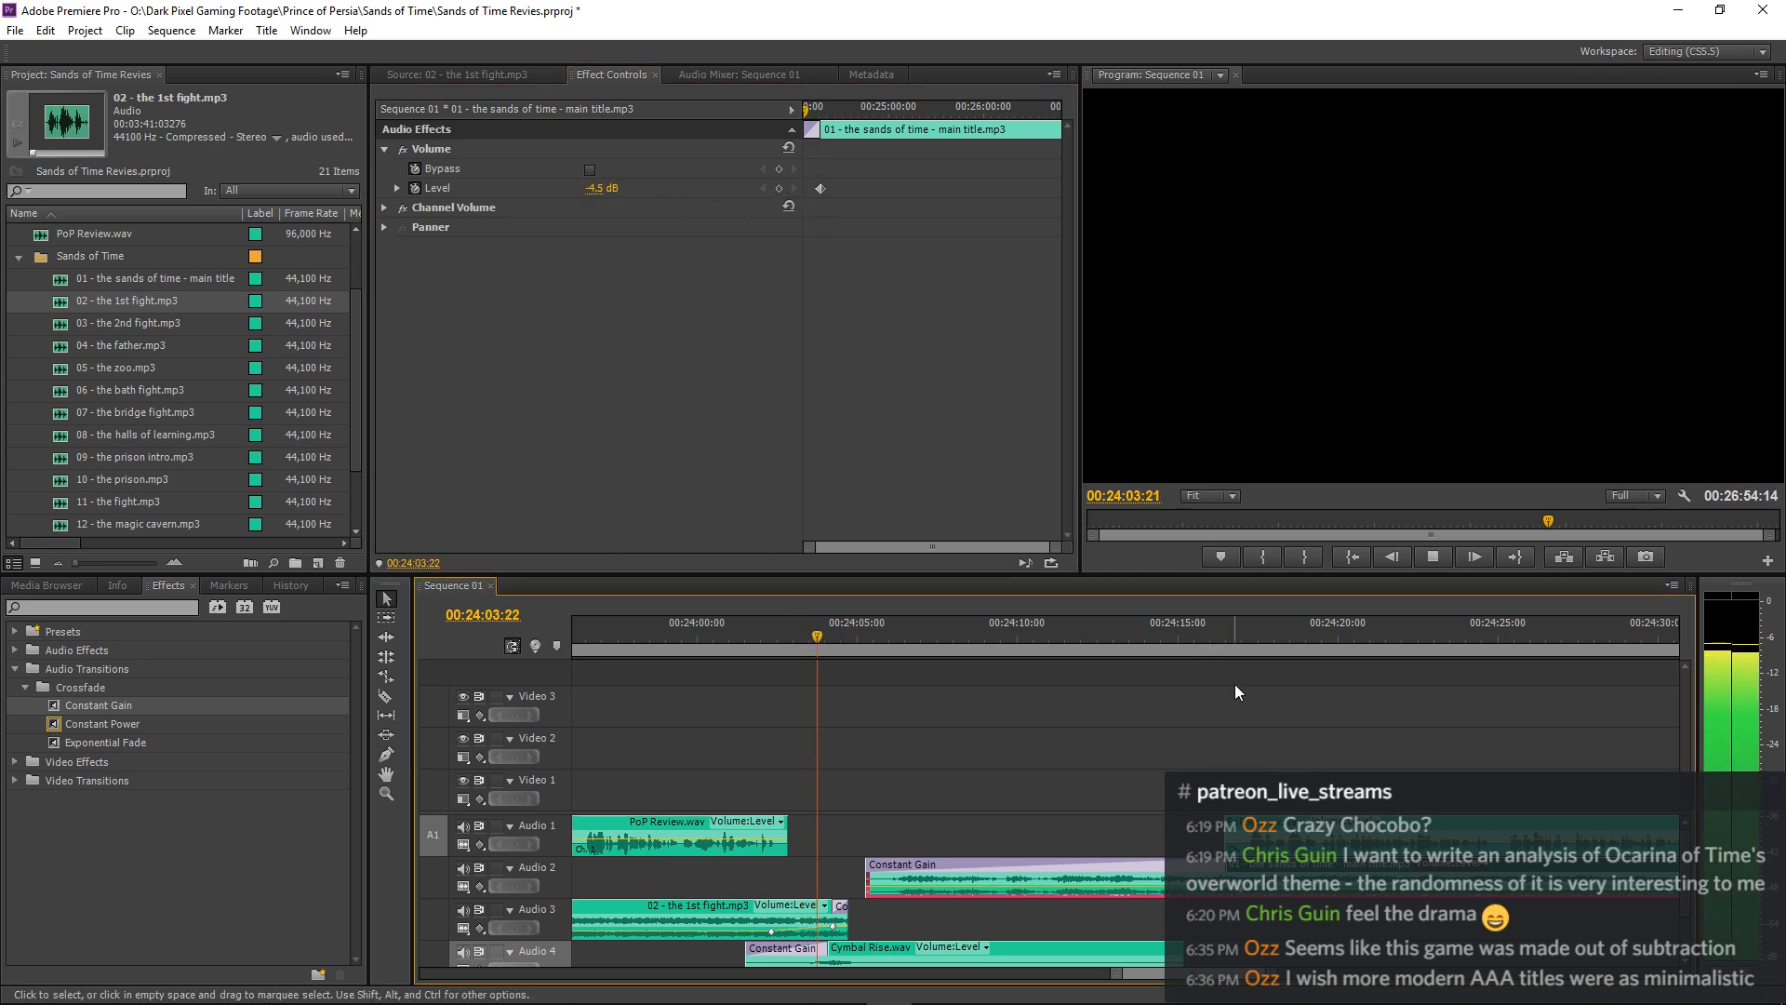
# Listen to the main title music's fade-in and its transition into the narration from about 00:24:03 to 00:24:21.
pyautogui.click(1236, 684)
pyautogui.press('-')
pyautogui.press('-')
pyautogui.press('-')
pyautogui.press('-')
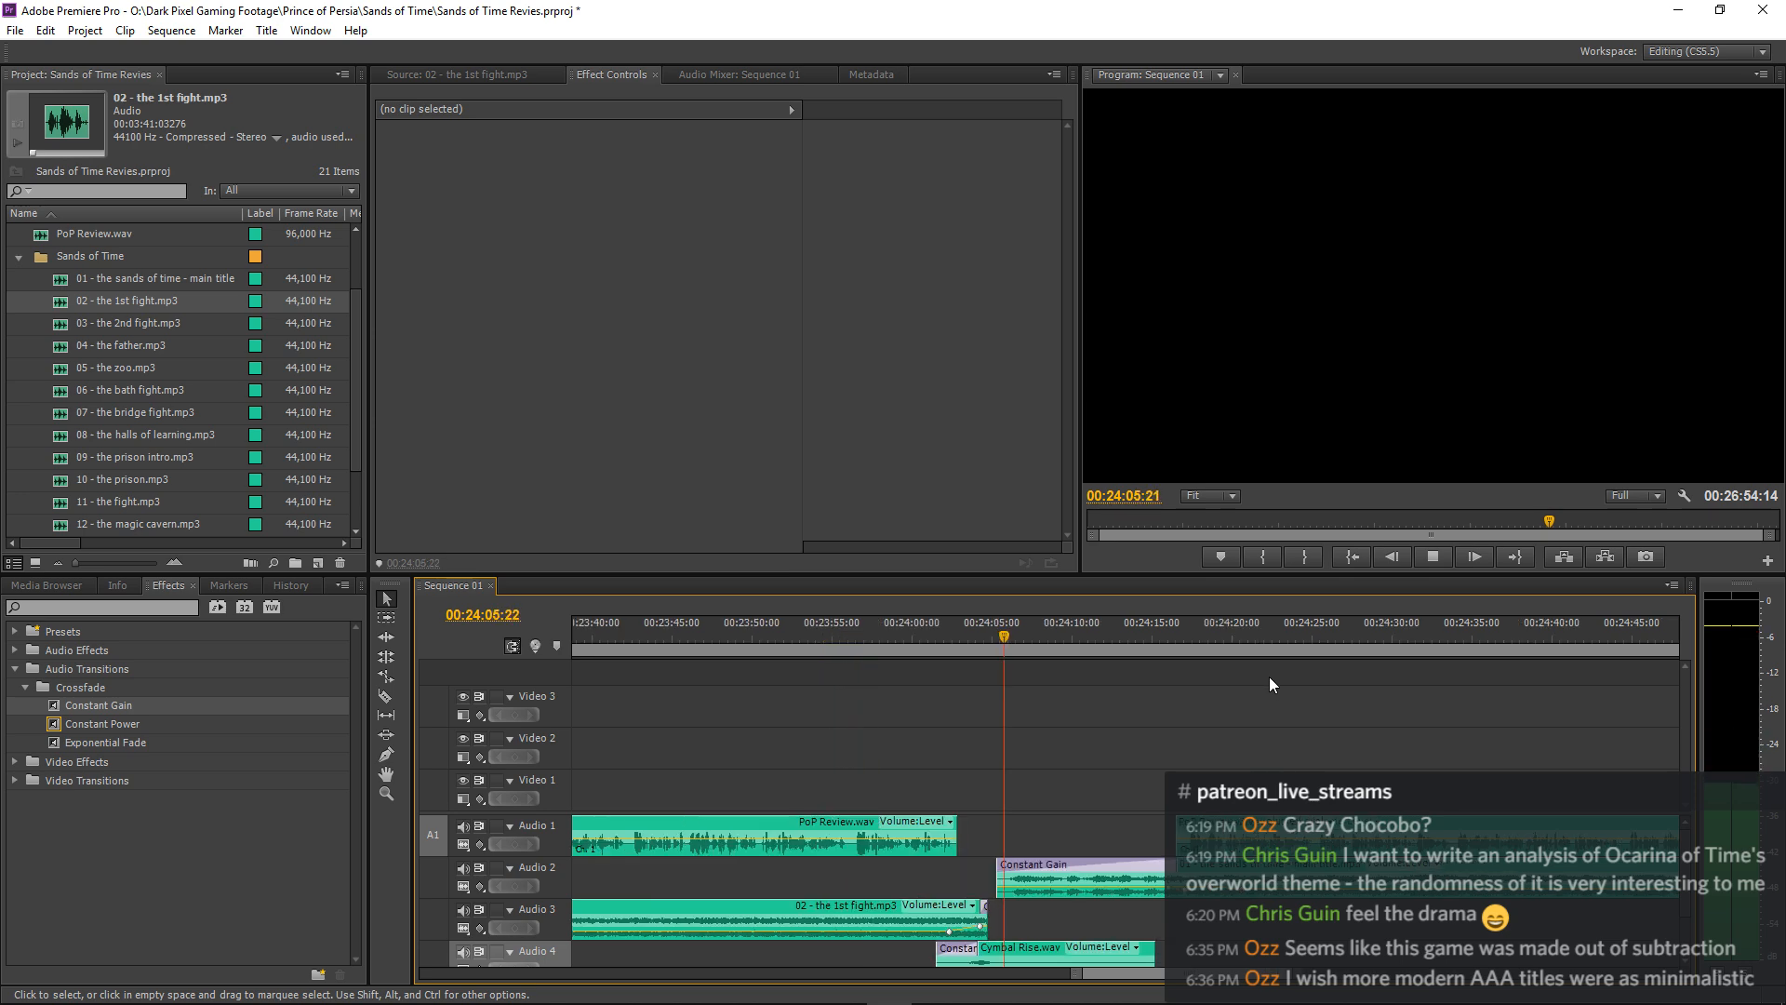
pyautogui.press('-')
pyautogui.press('-')
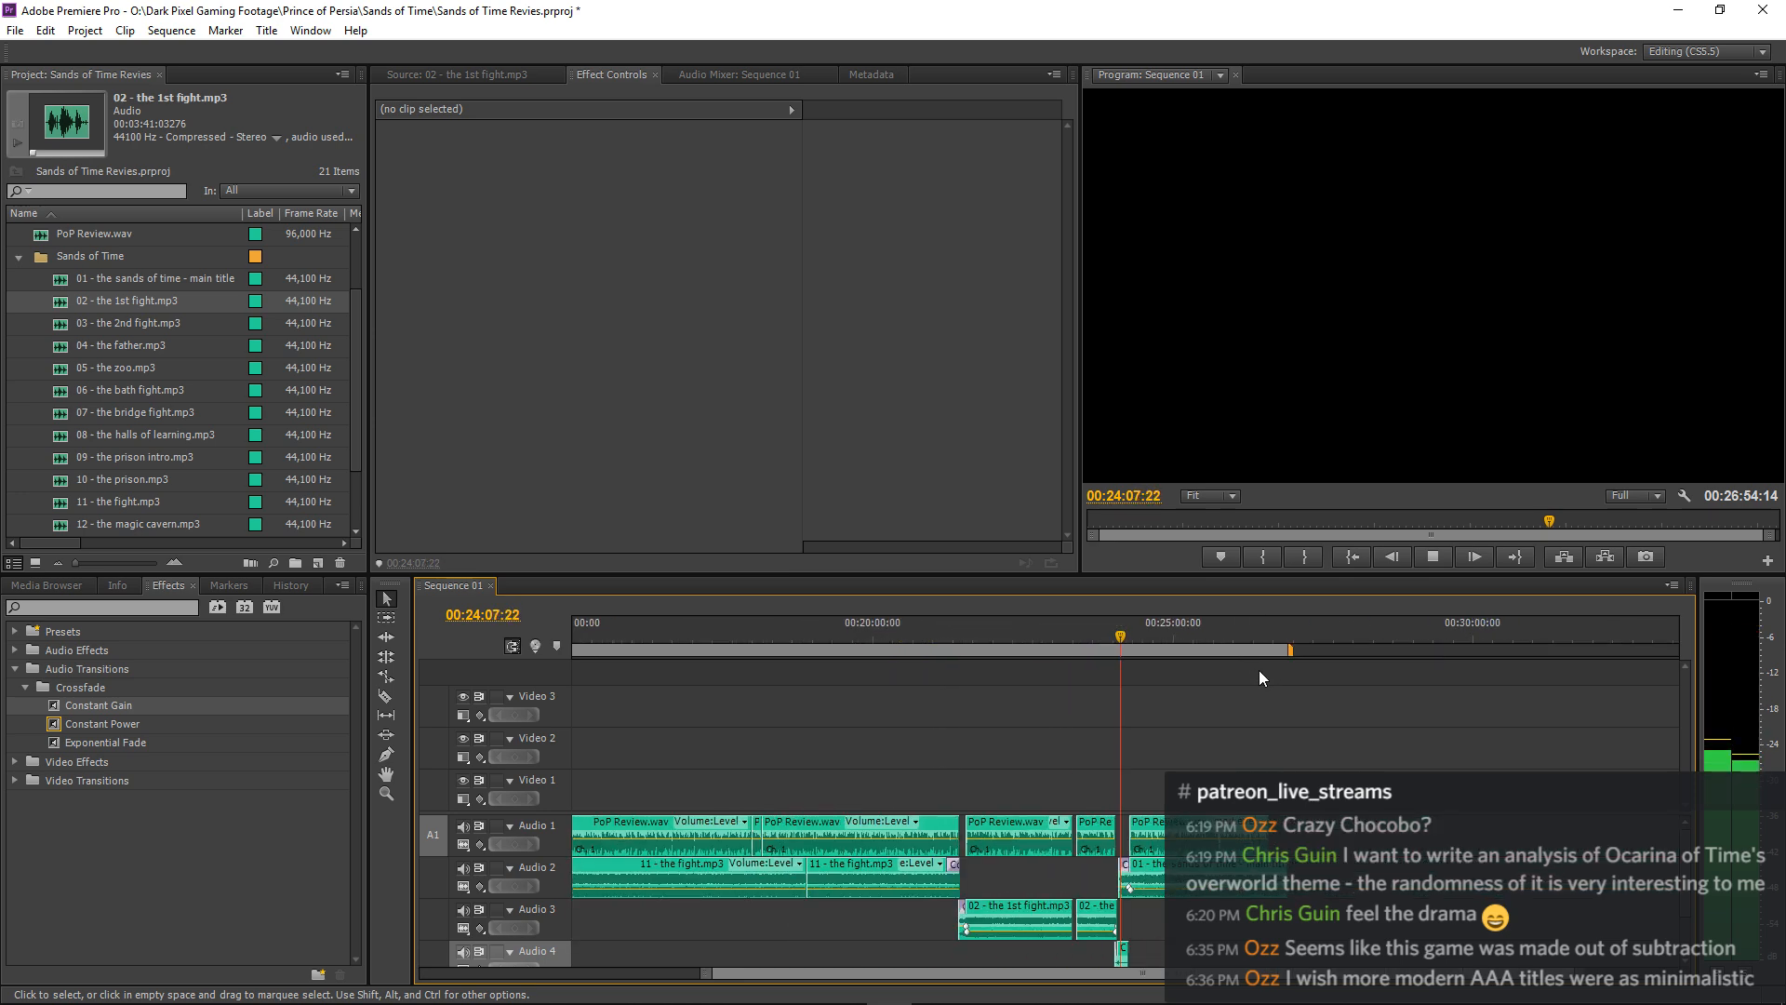
pyautogui.press('=')
pyautogui.press('=')
pyautogui.press('=')
pyautogui.press('=')
pyautogui.press('=')
pyautogui.press('=')
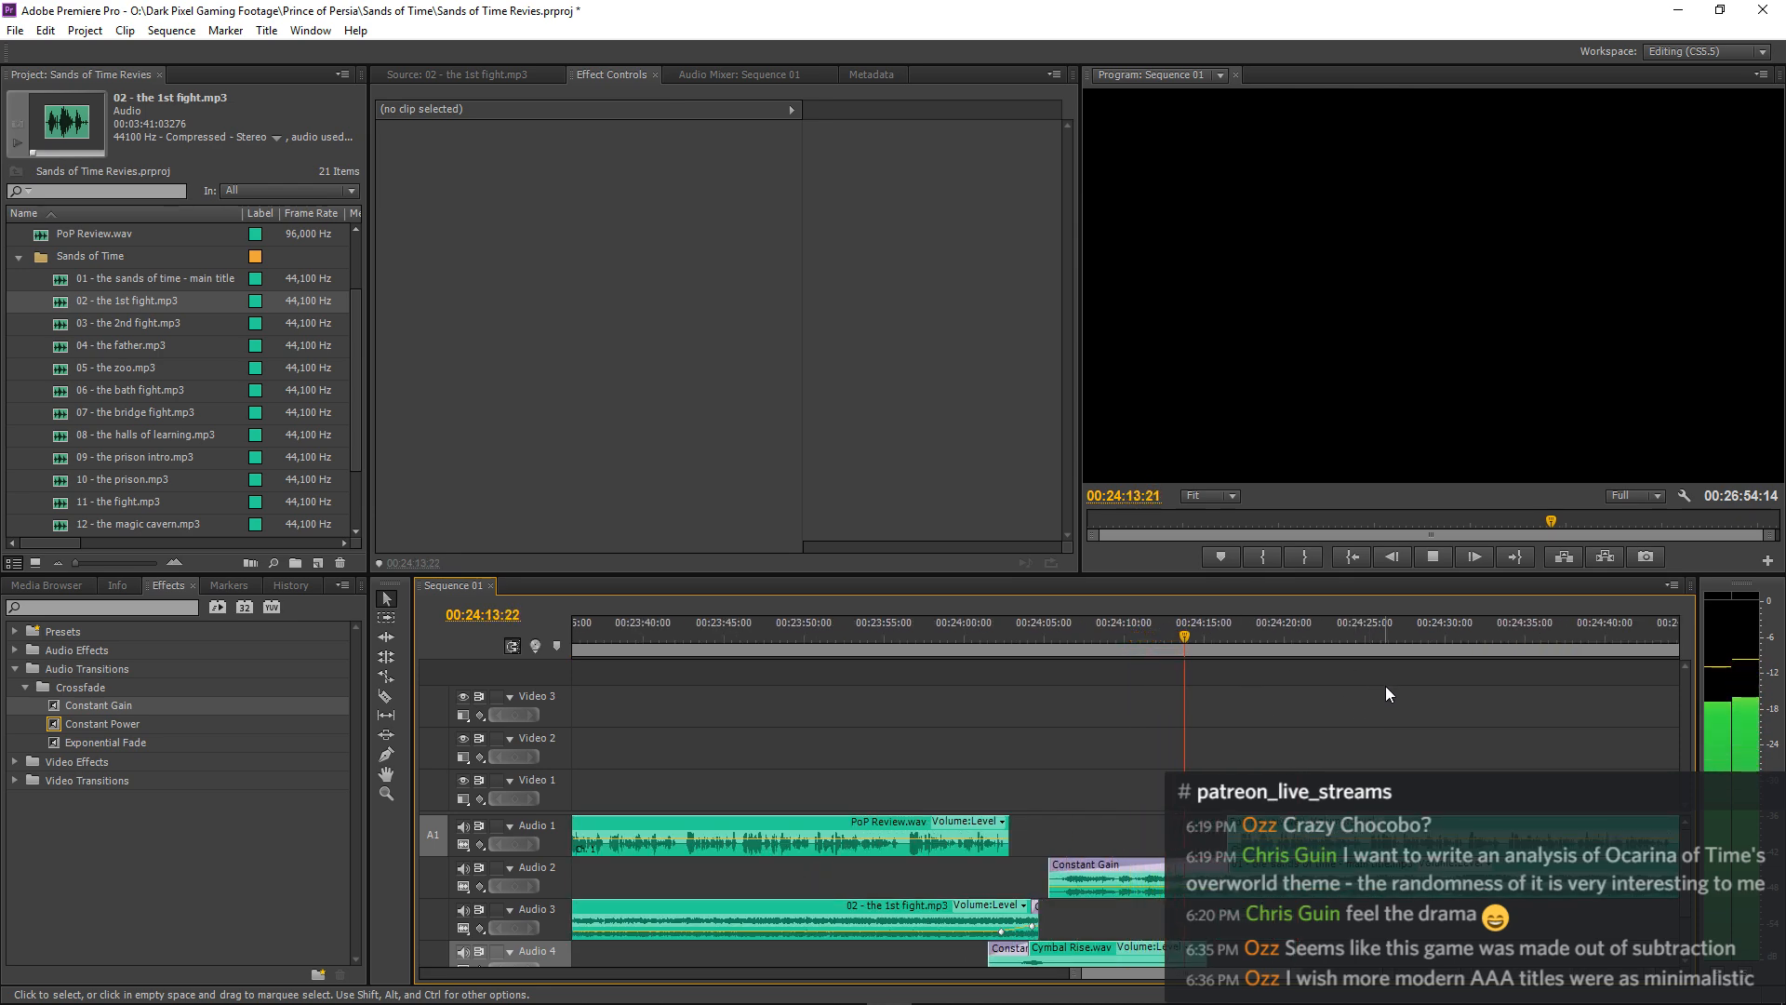
pyautogui.press('=')
pyautogui.press('=')
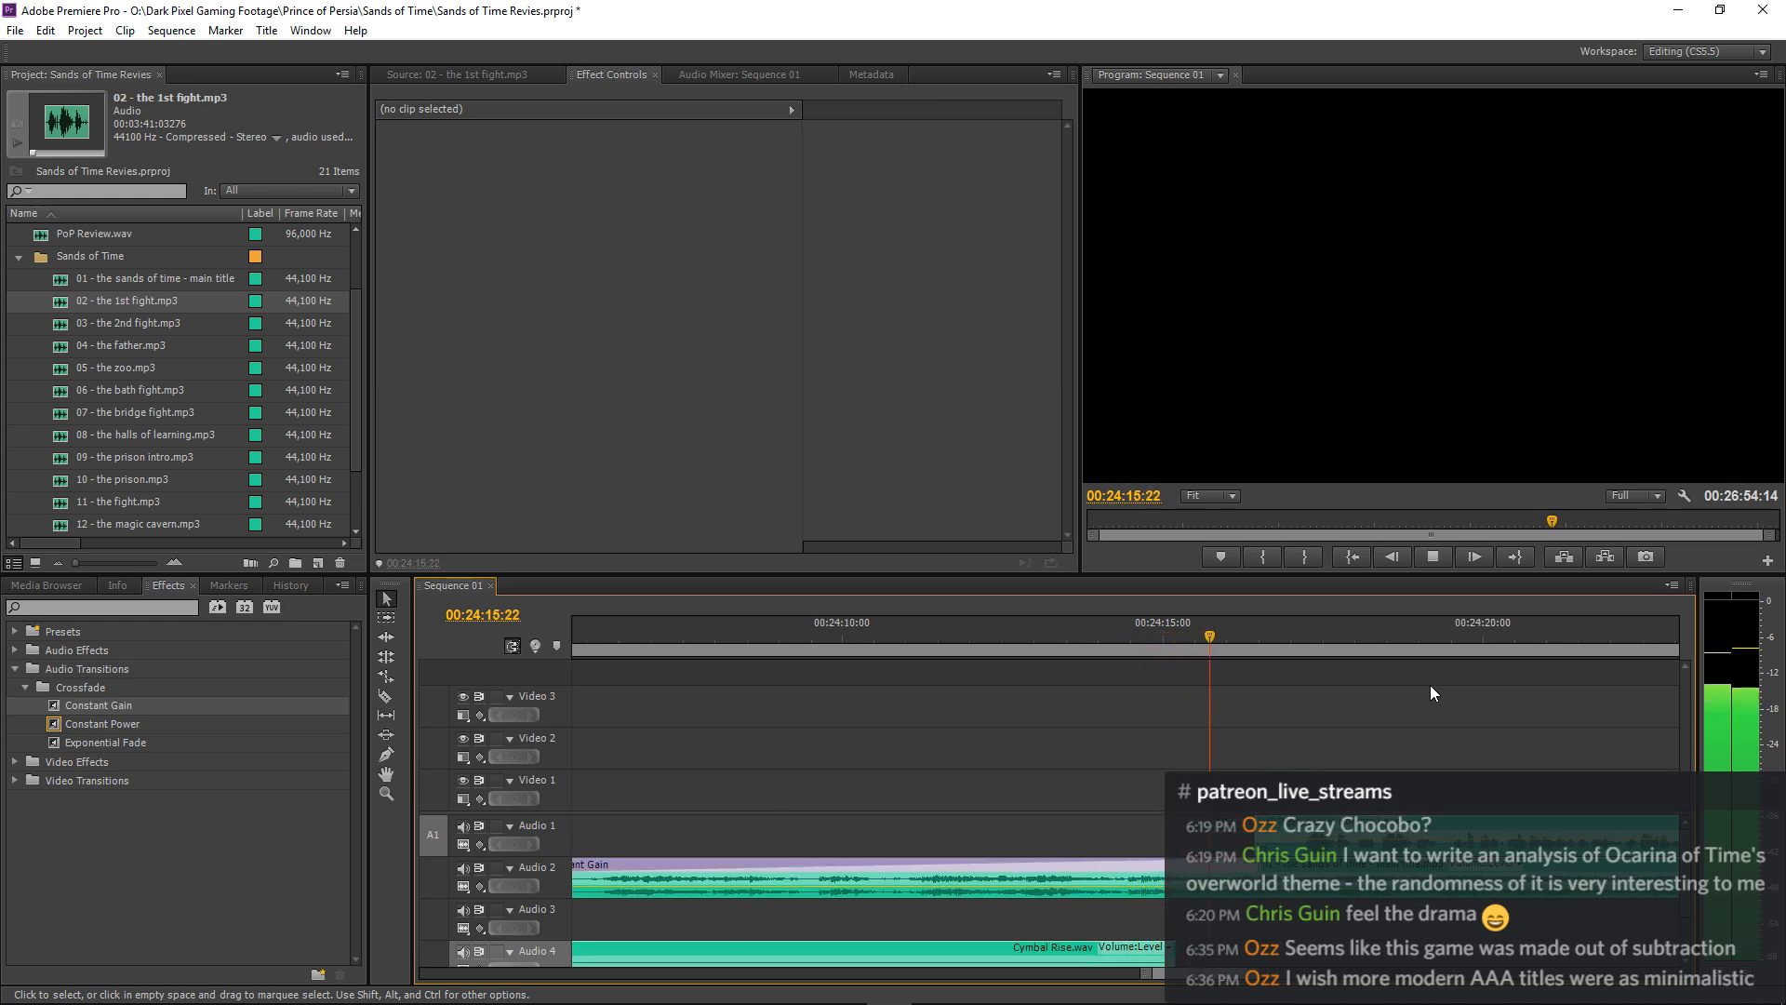
pyautogui.press('-')
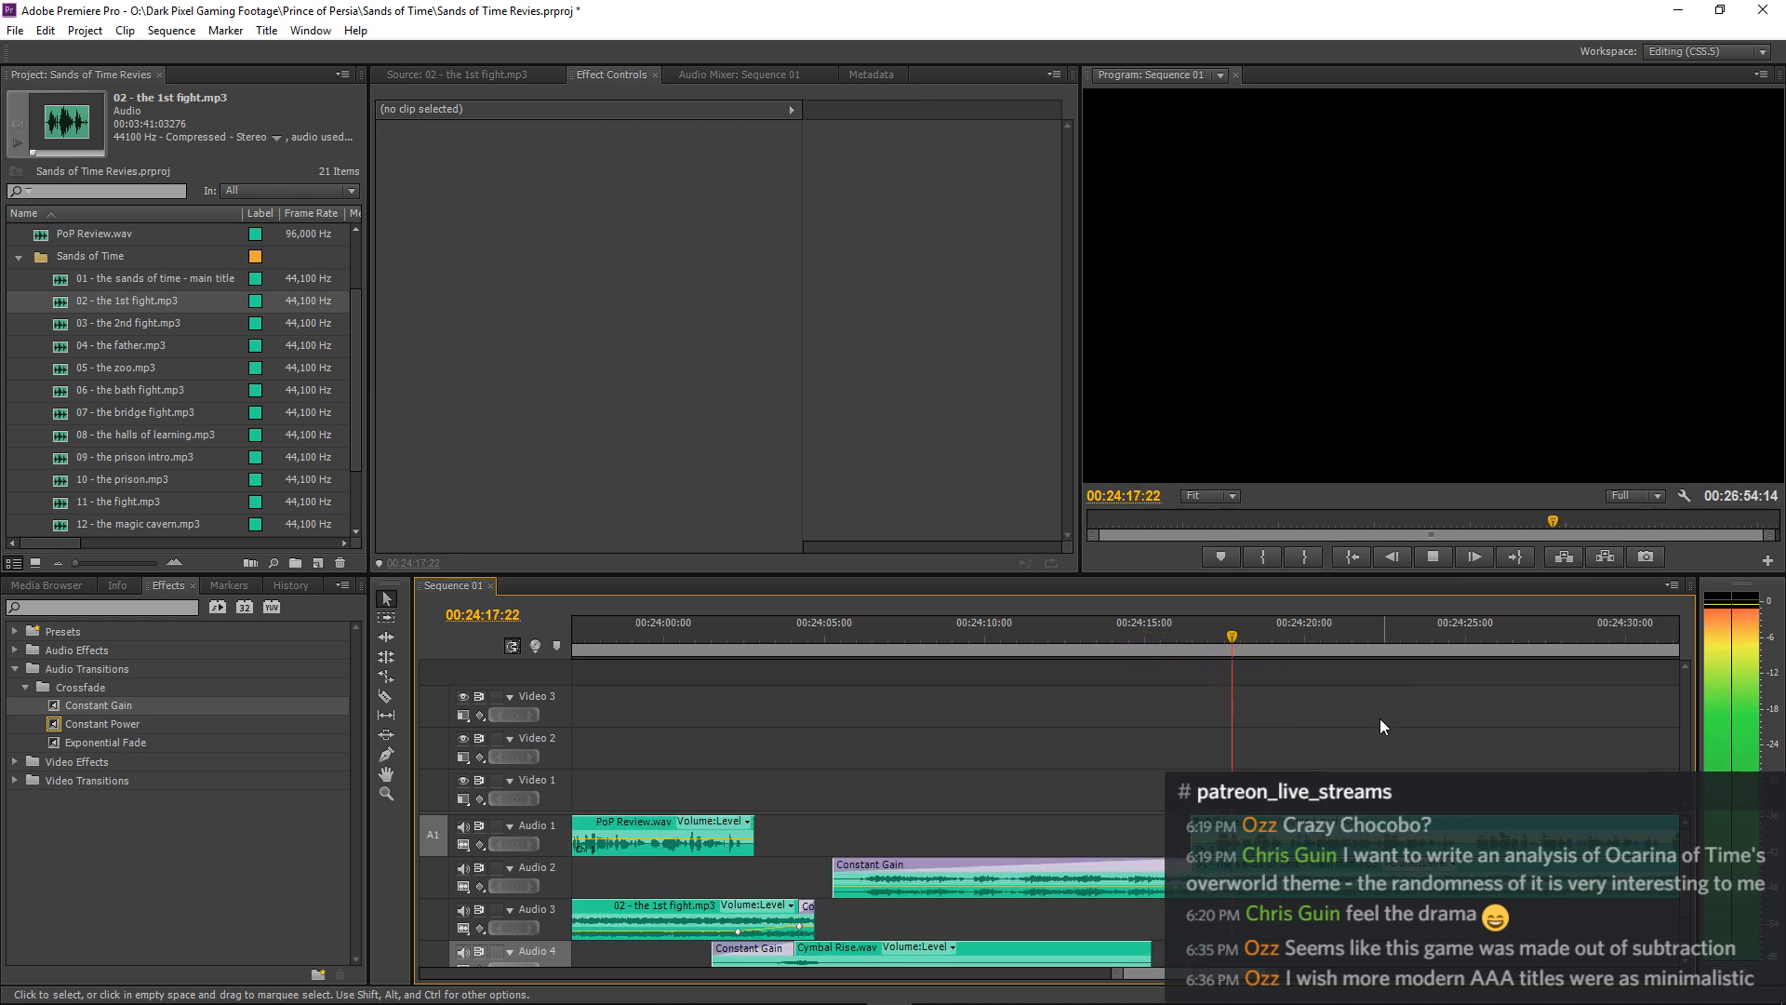
pyautogui.press('-')
pyautogui.press('-')
pyautogui.press('=')
pyautogui.press('=')
pyautogui.press('=')
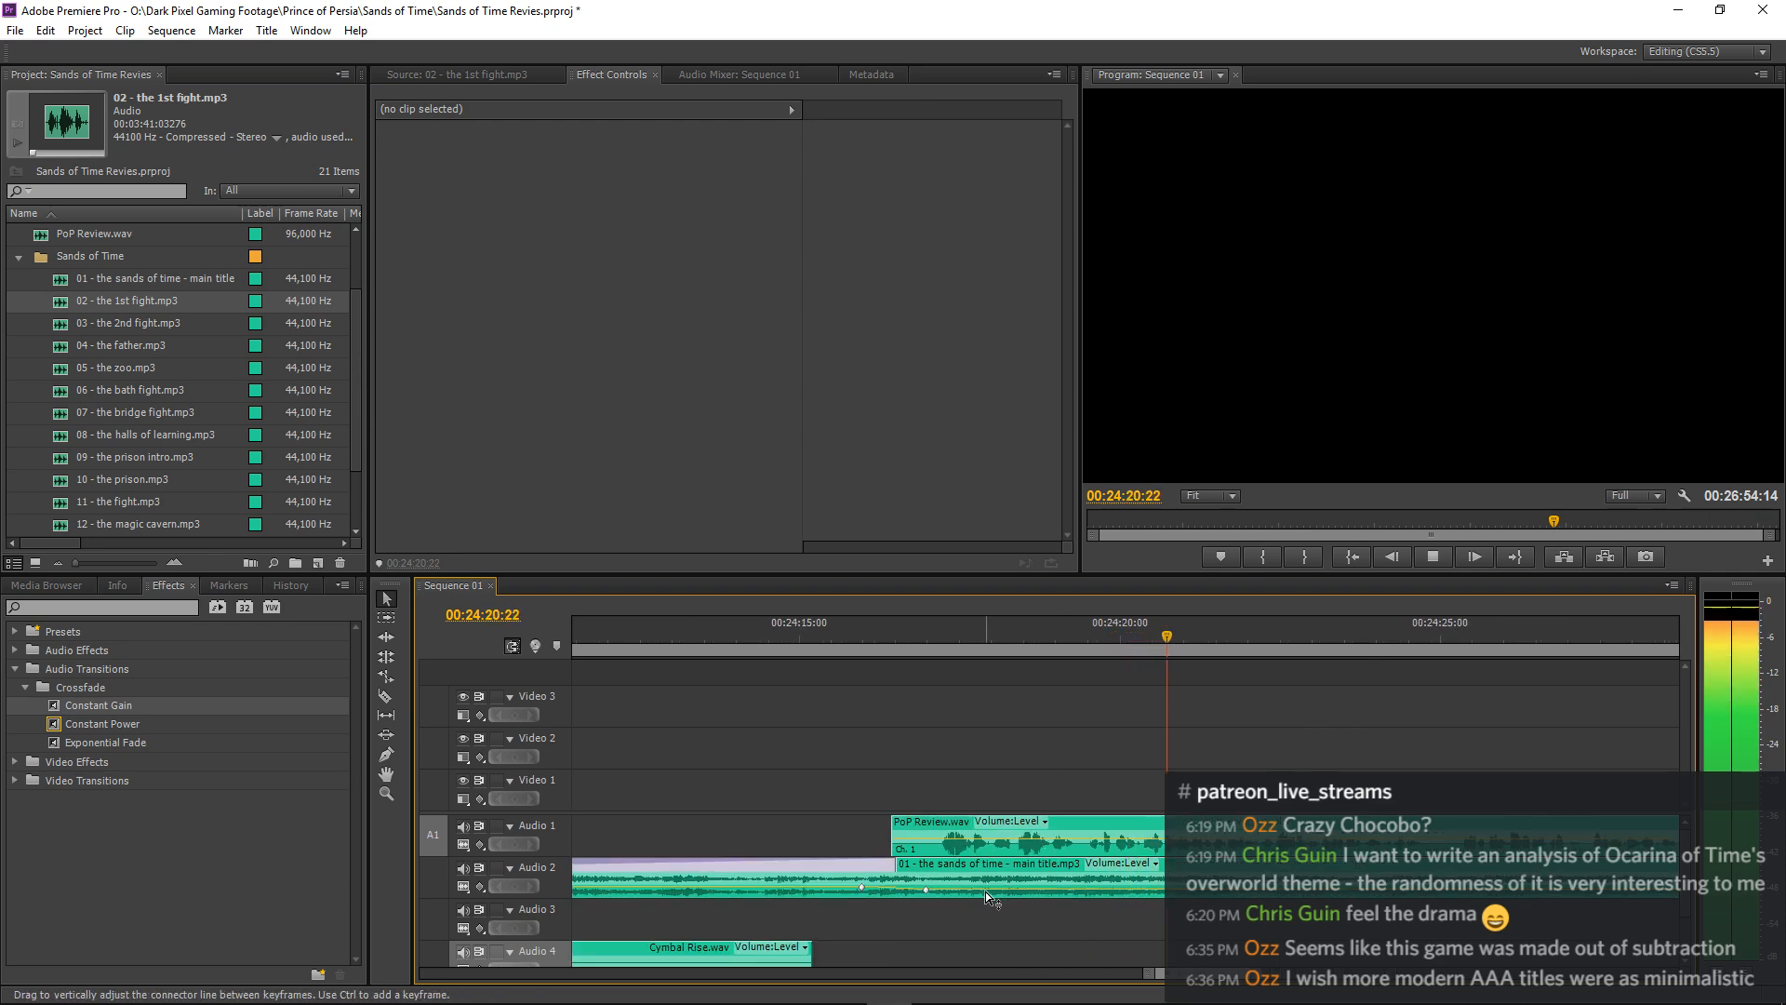
# Move the main title music's -25 dB volume keyframe to 00:24:17:09 and replay the transition into the narration.
pyautogui.click(927, 891)
pyautogui.moveTo(928, 891); pyautogui.dragTo(934, 891)
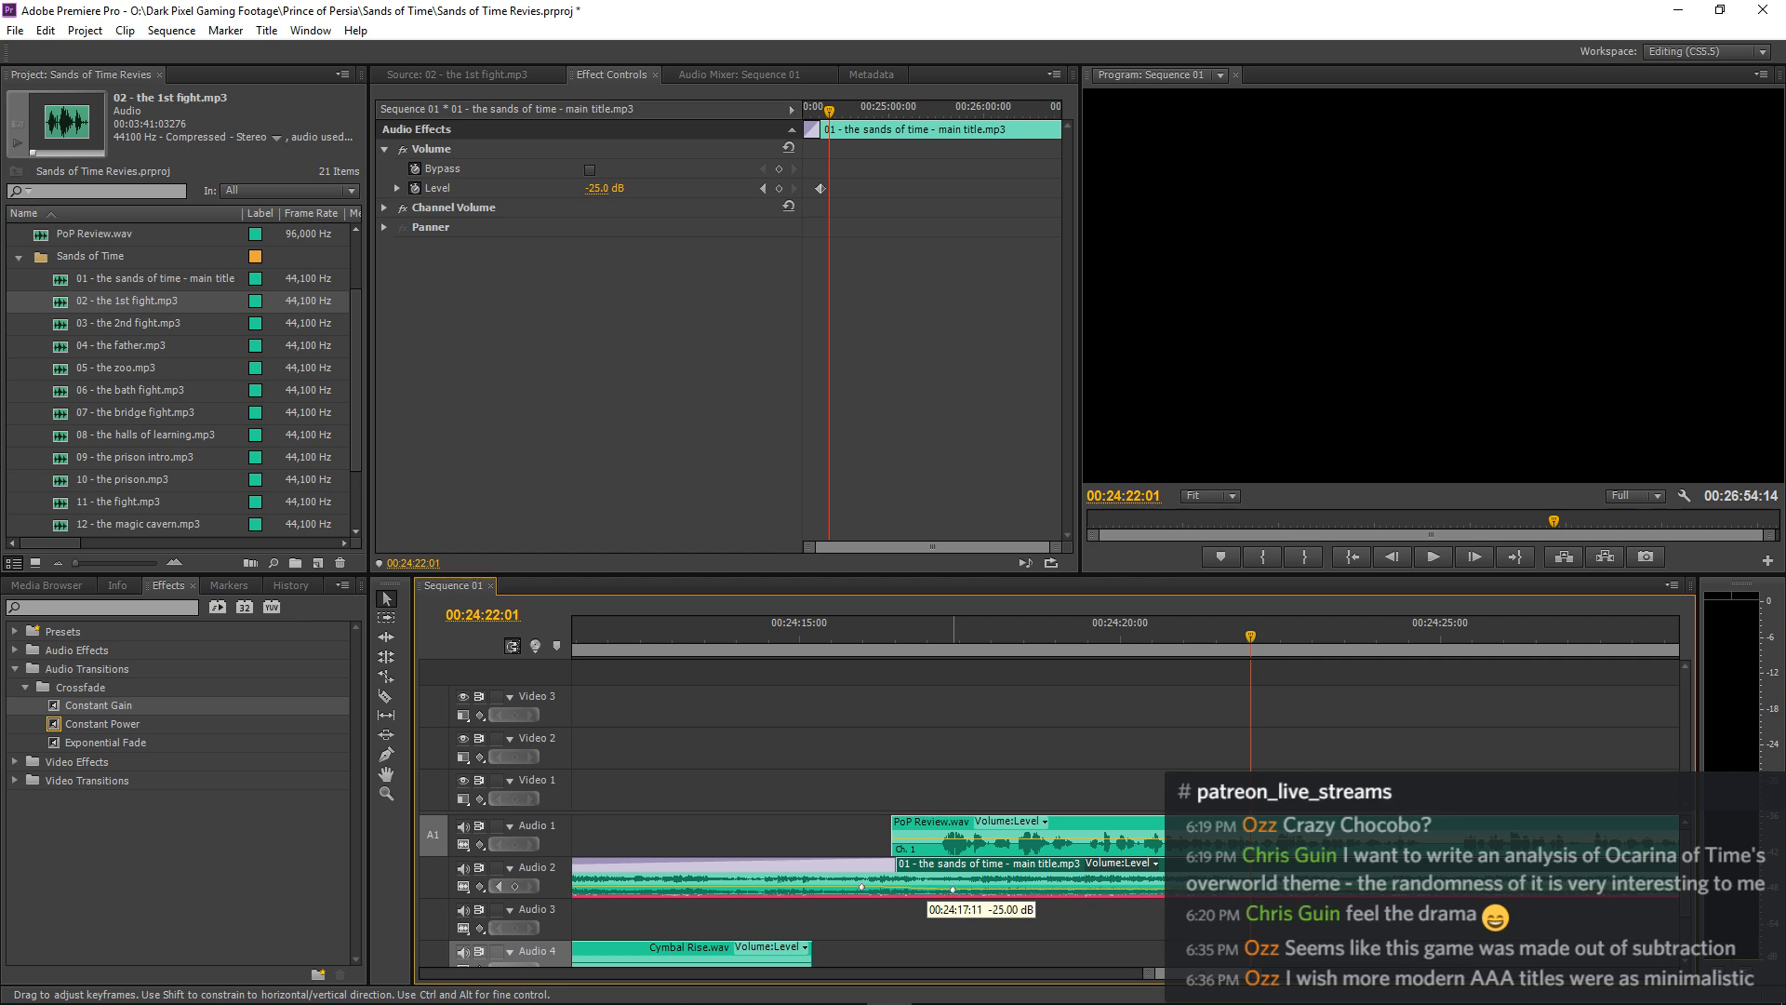
pyautogui.moveTo(950, 890); pyautogui.dragTo(953, 889)
pyautogui.moveTo(956, 891)
pyautogui.click(795, 648)
pyautogui.press('space')
pyautogui.click(1102, 678)
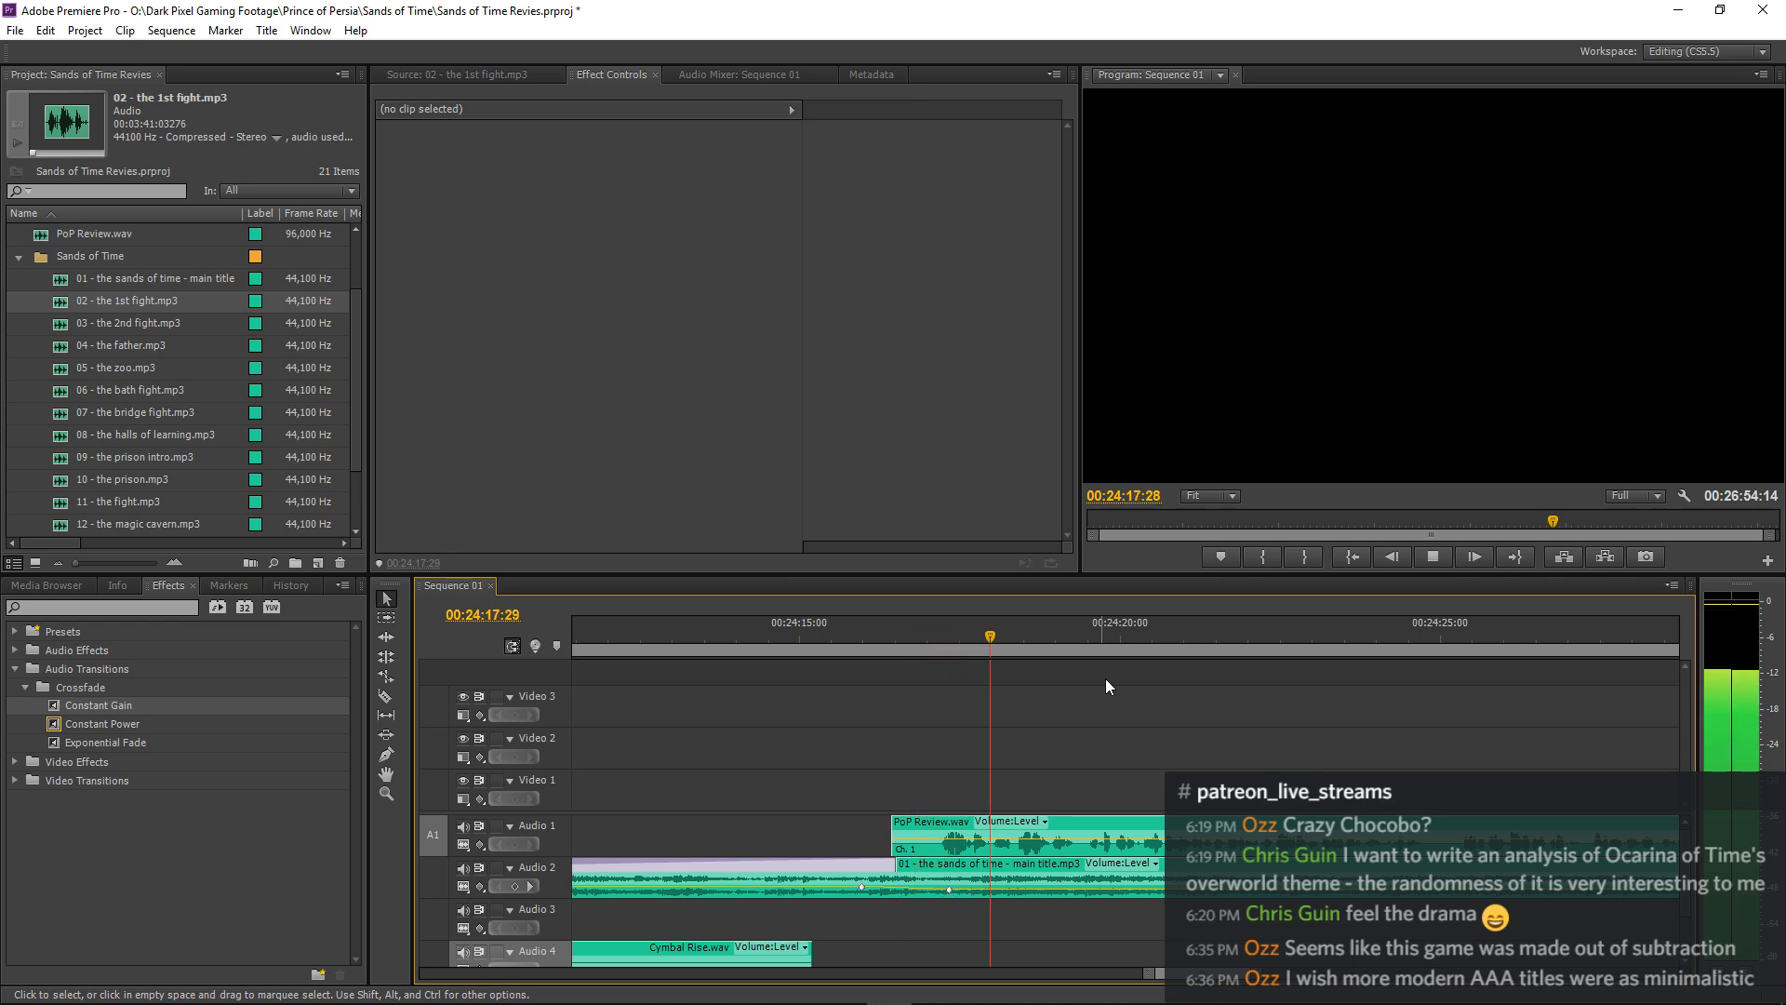
# Lower the main title music's volume keyframe at 00:24:17:09 to -26 dB and save the project.
pyautogui.press('-')
pyautogui.press('-')
pyautogui.press('-')
pyautogui.press('-')
pyautogui.press('-')
pyautogui.press('-')
pyautogui.press('-')
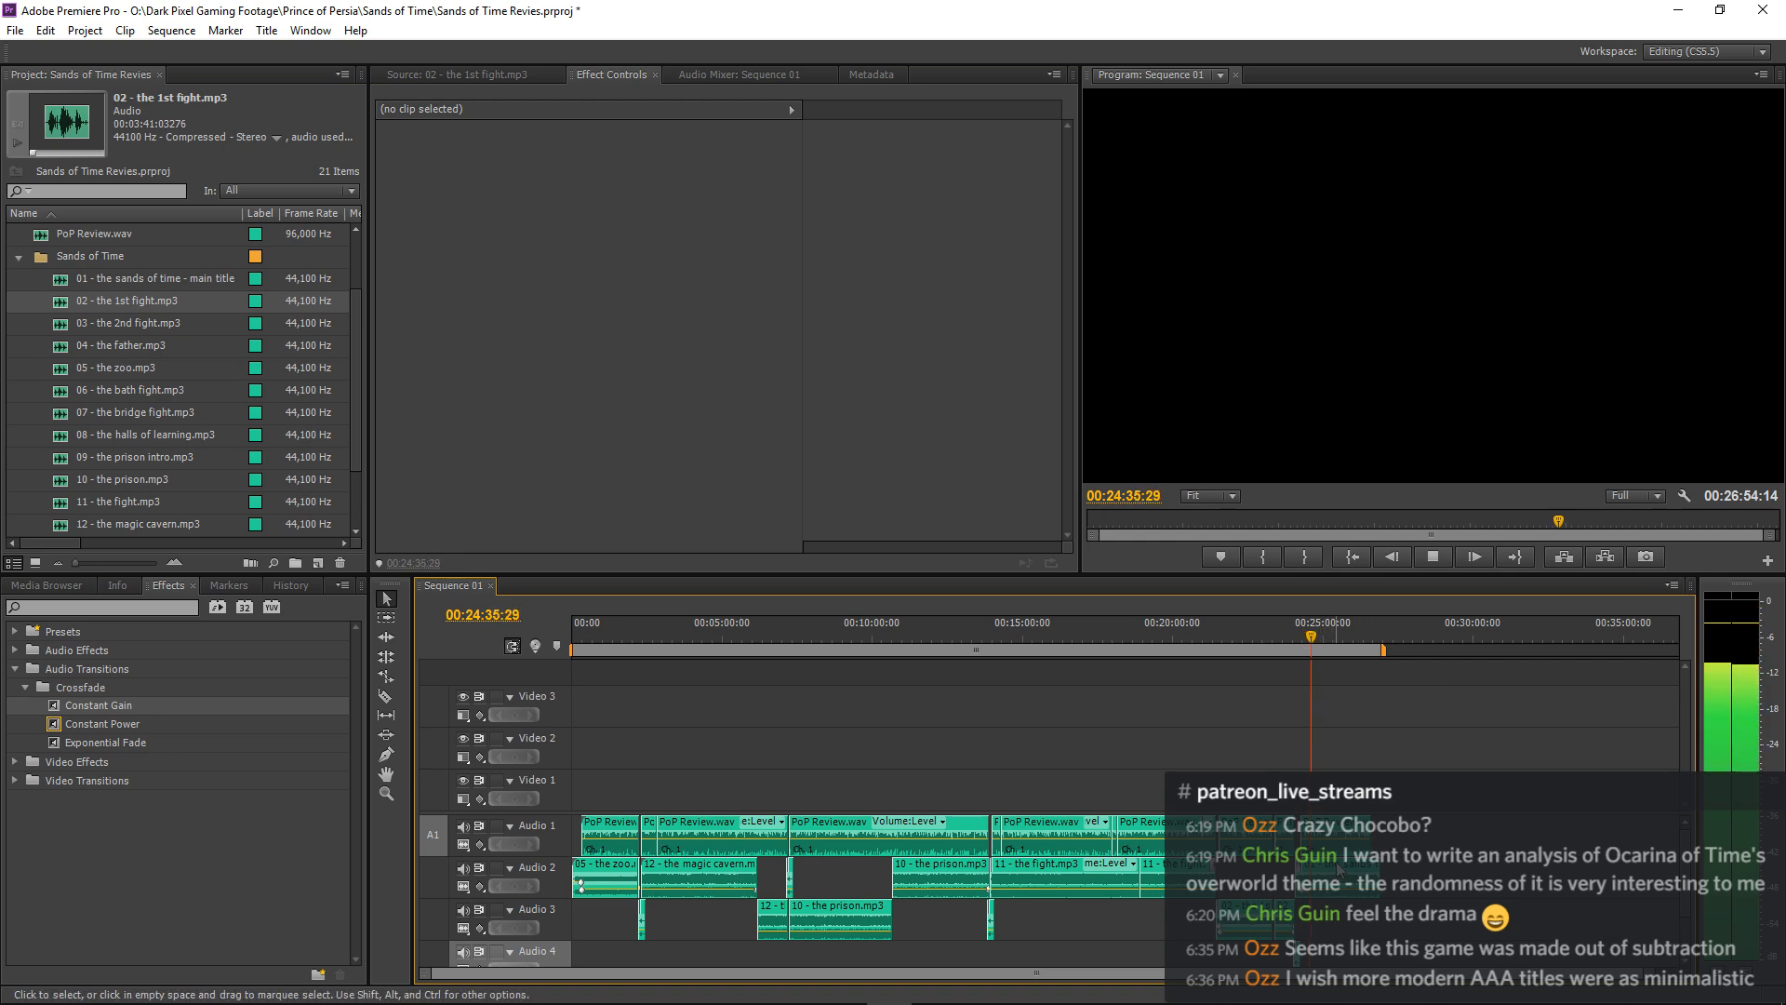
pyautogui.click(1337, 869)
pyautogui.press('space')
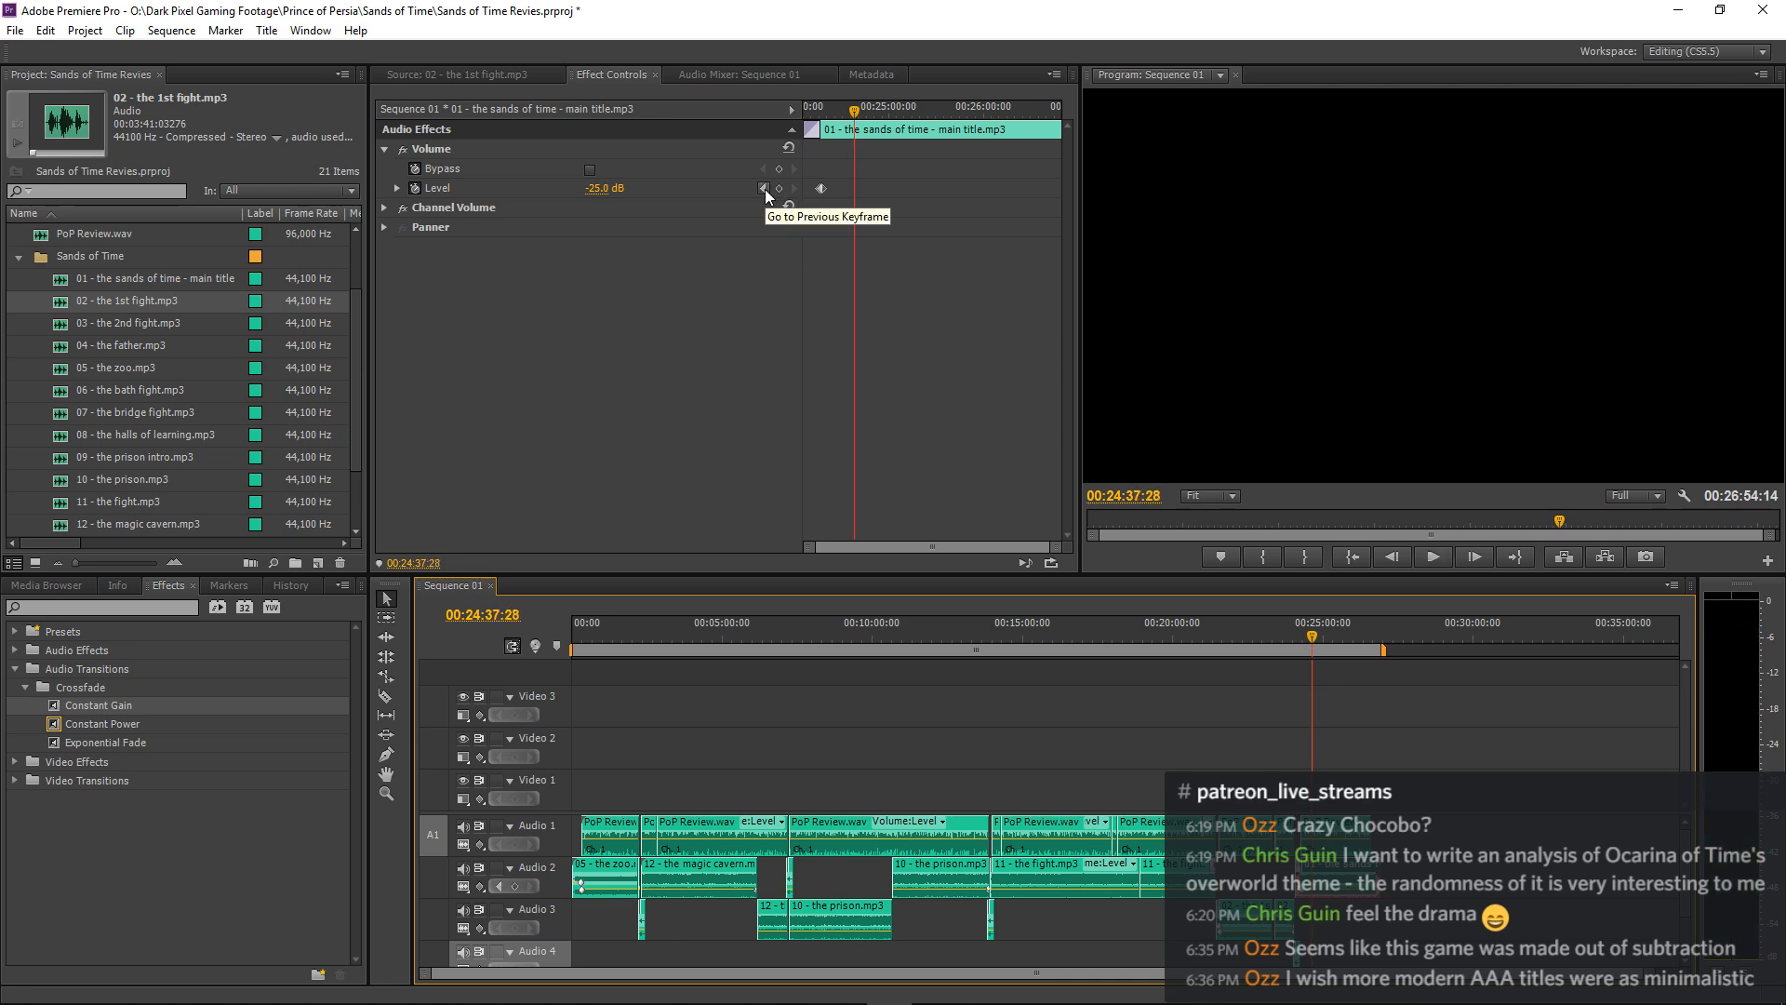
pyautogui.click(765, 188)
pyautogui.click(606, 188)
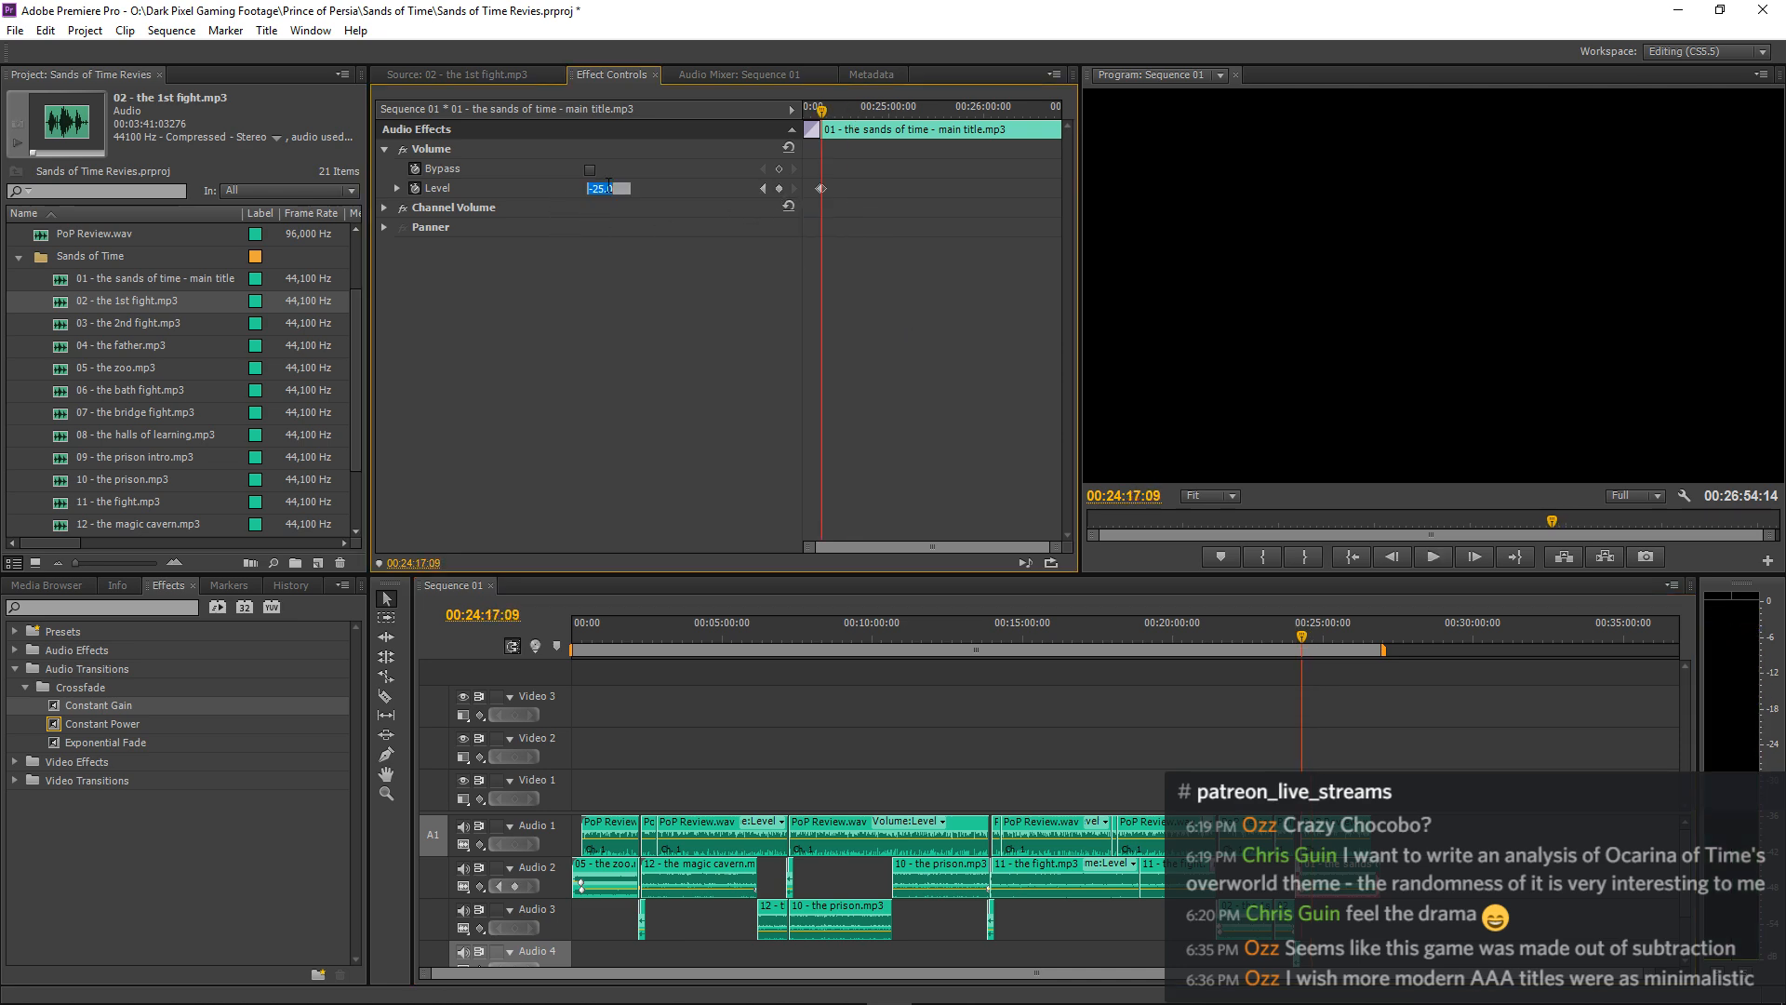
pyautogui.hotkey('ctrl', 's')
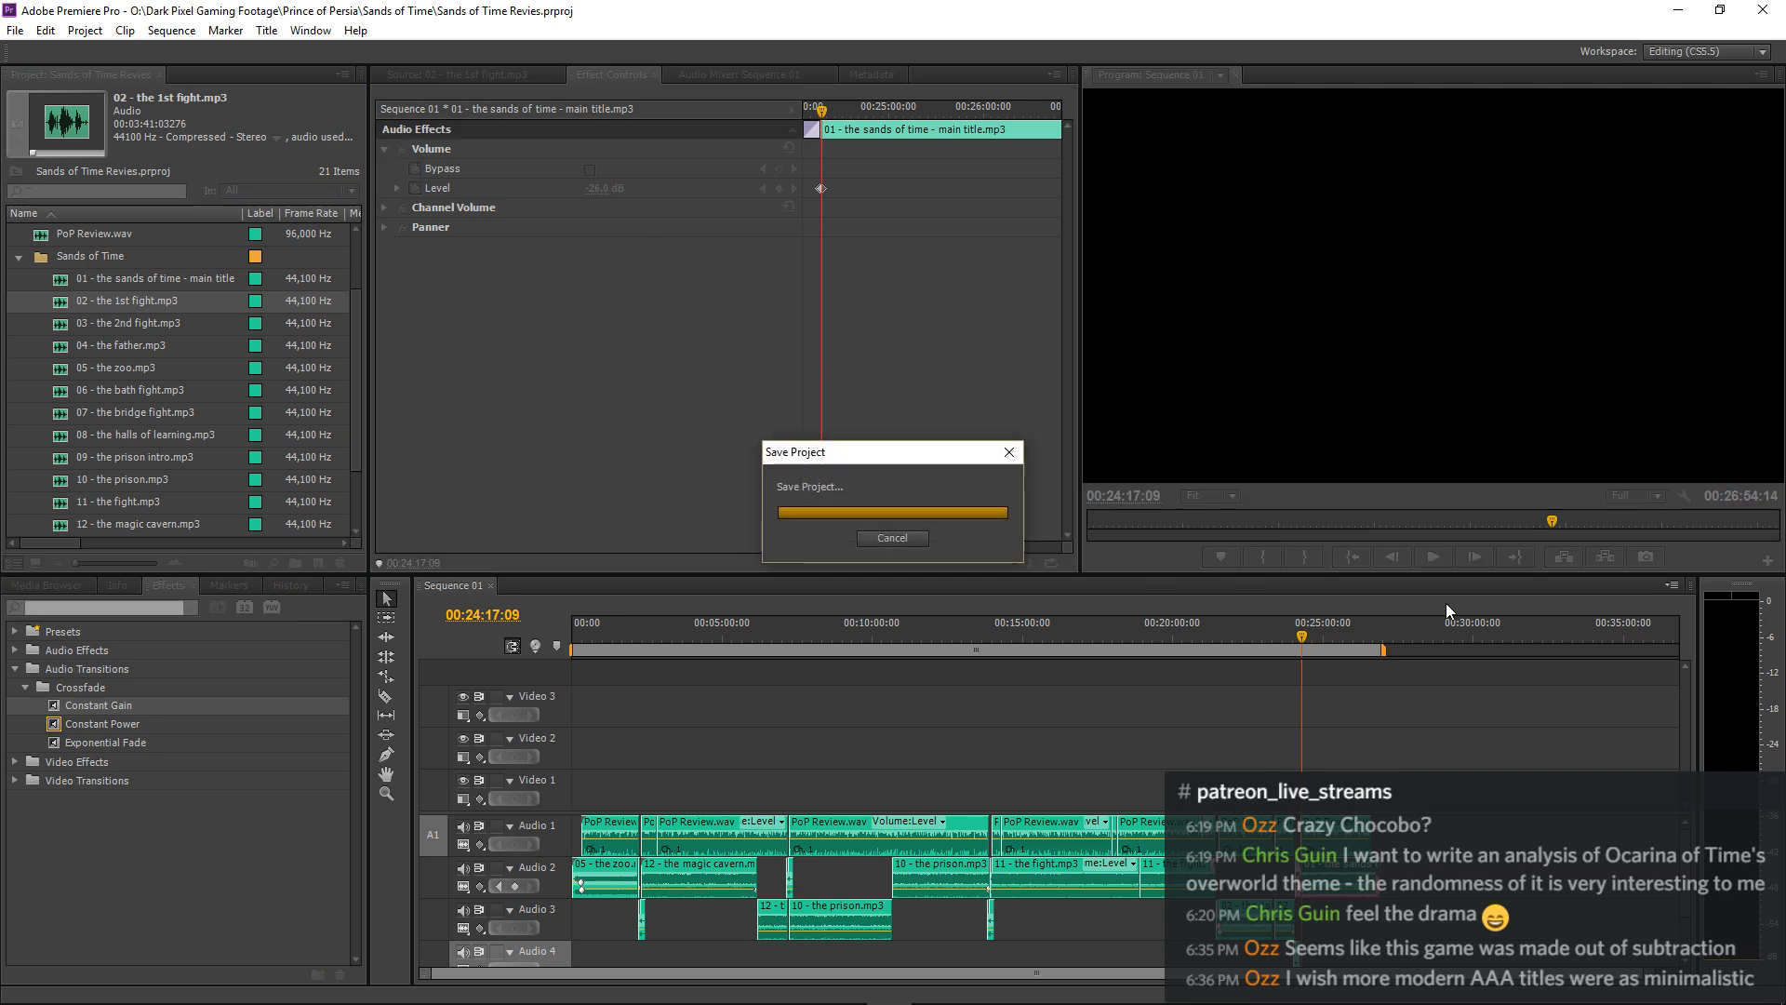
# Listen to the narration over the main title music from 00:24:17 to about 00:25:44, checking the balance.
pyautogui.click(1387, 690)
pyautogui.press('space')
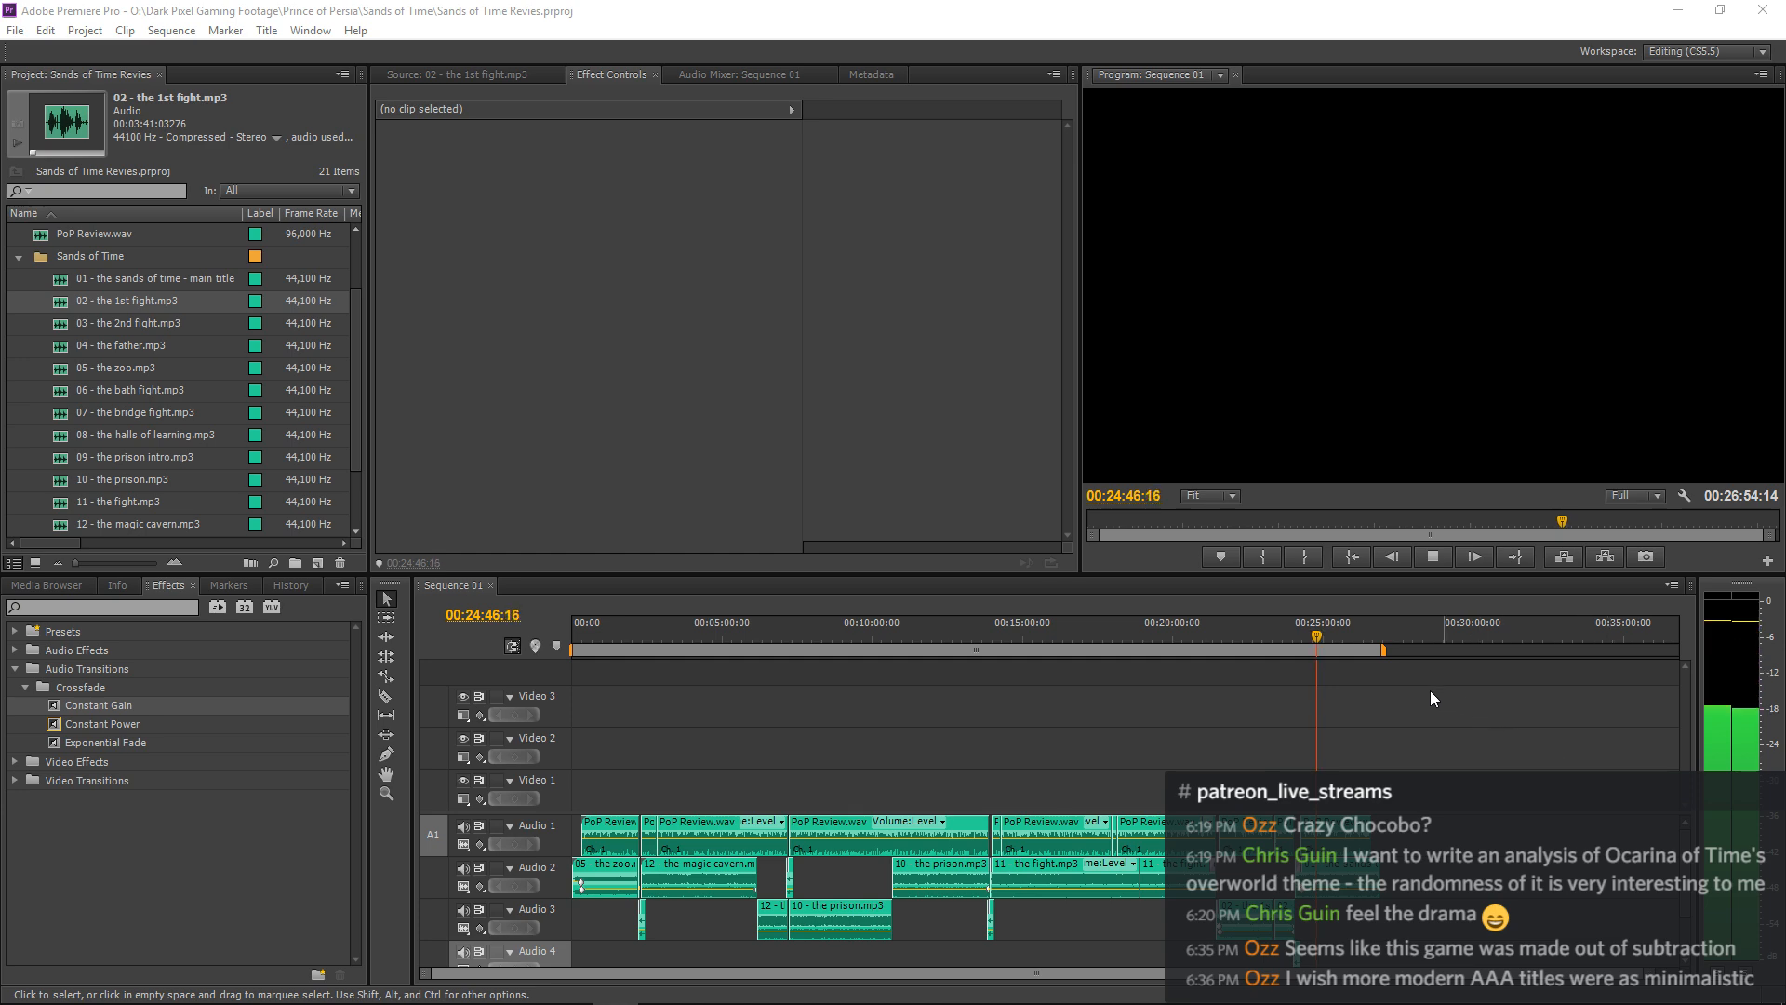
pyautogui.click(1388, 670)
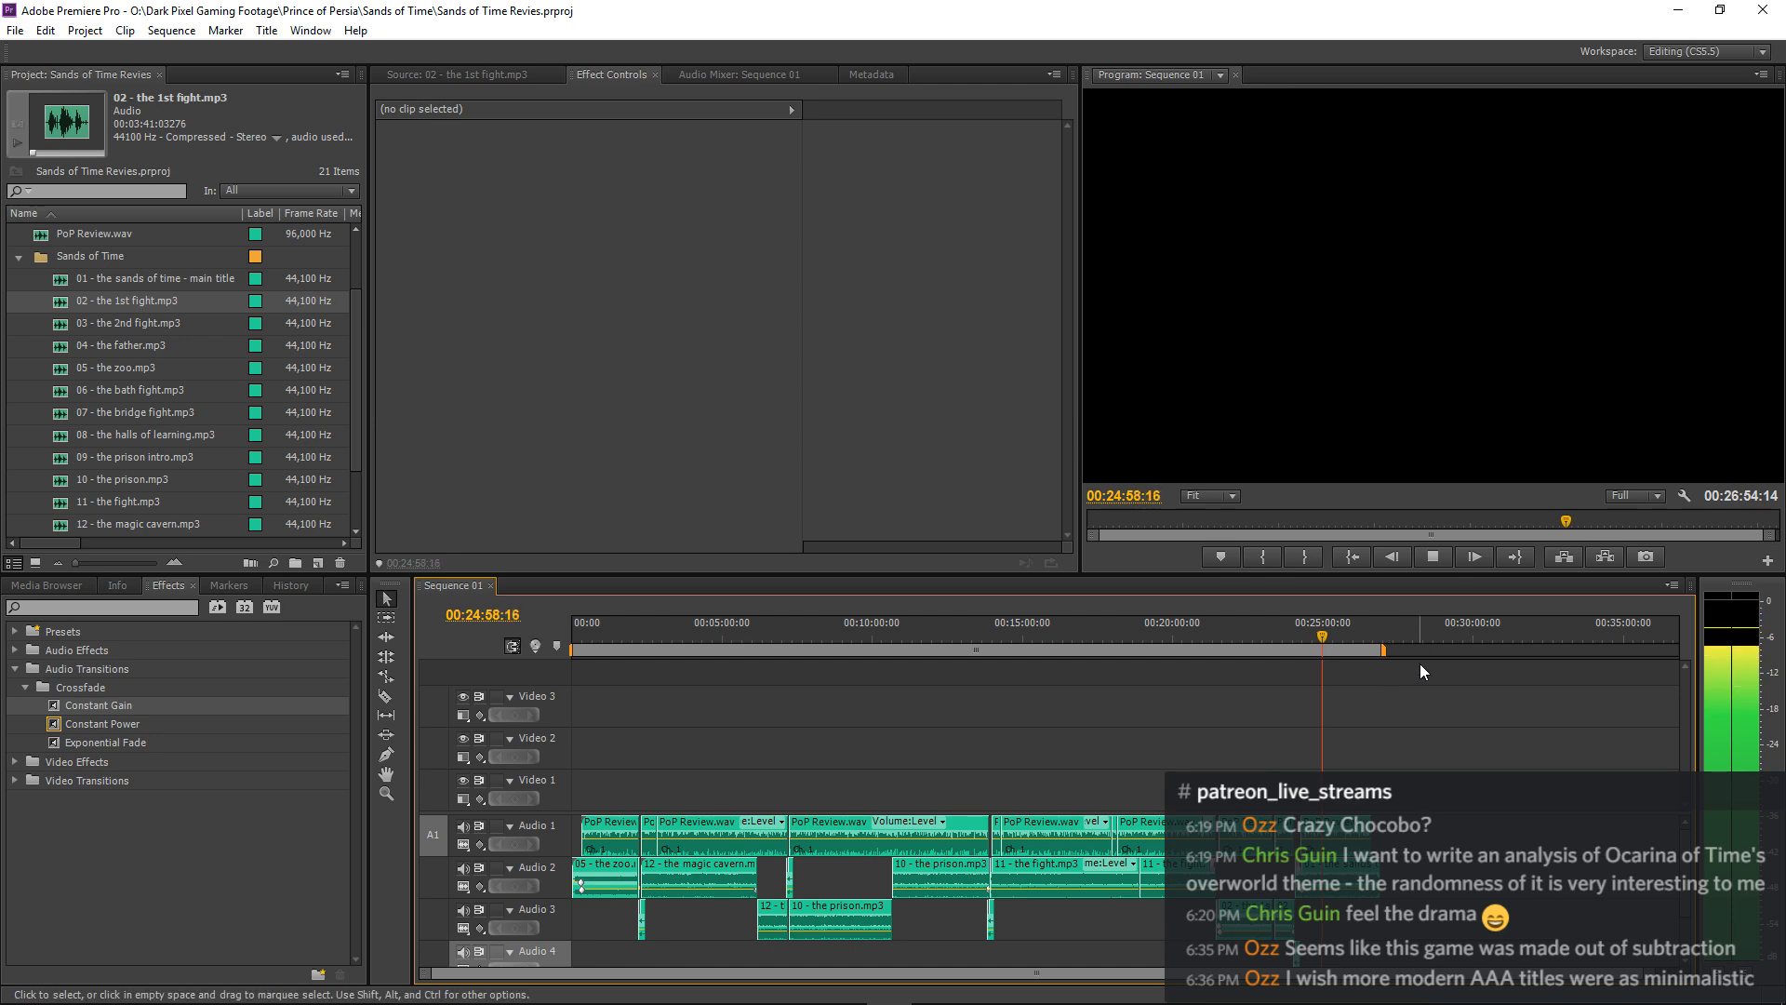
pyautogui.press('=')
pyautogui.press('=')
pyautogui.press('=')
pyautogui.press('=')
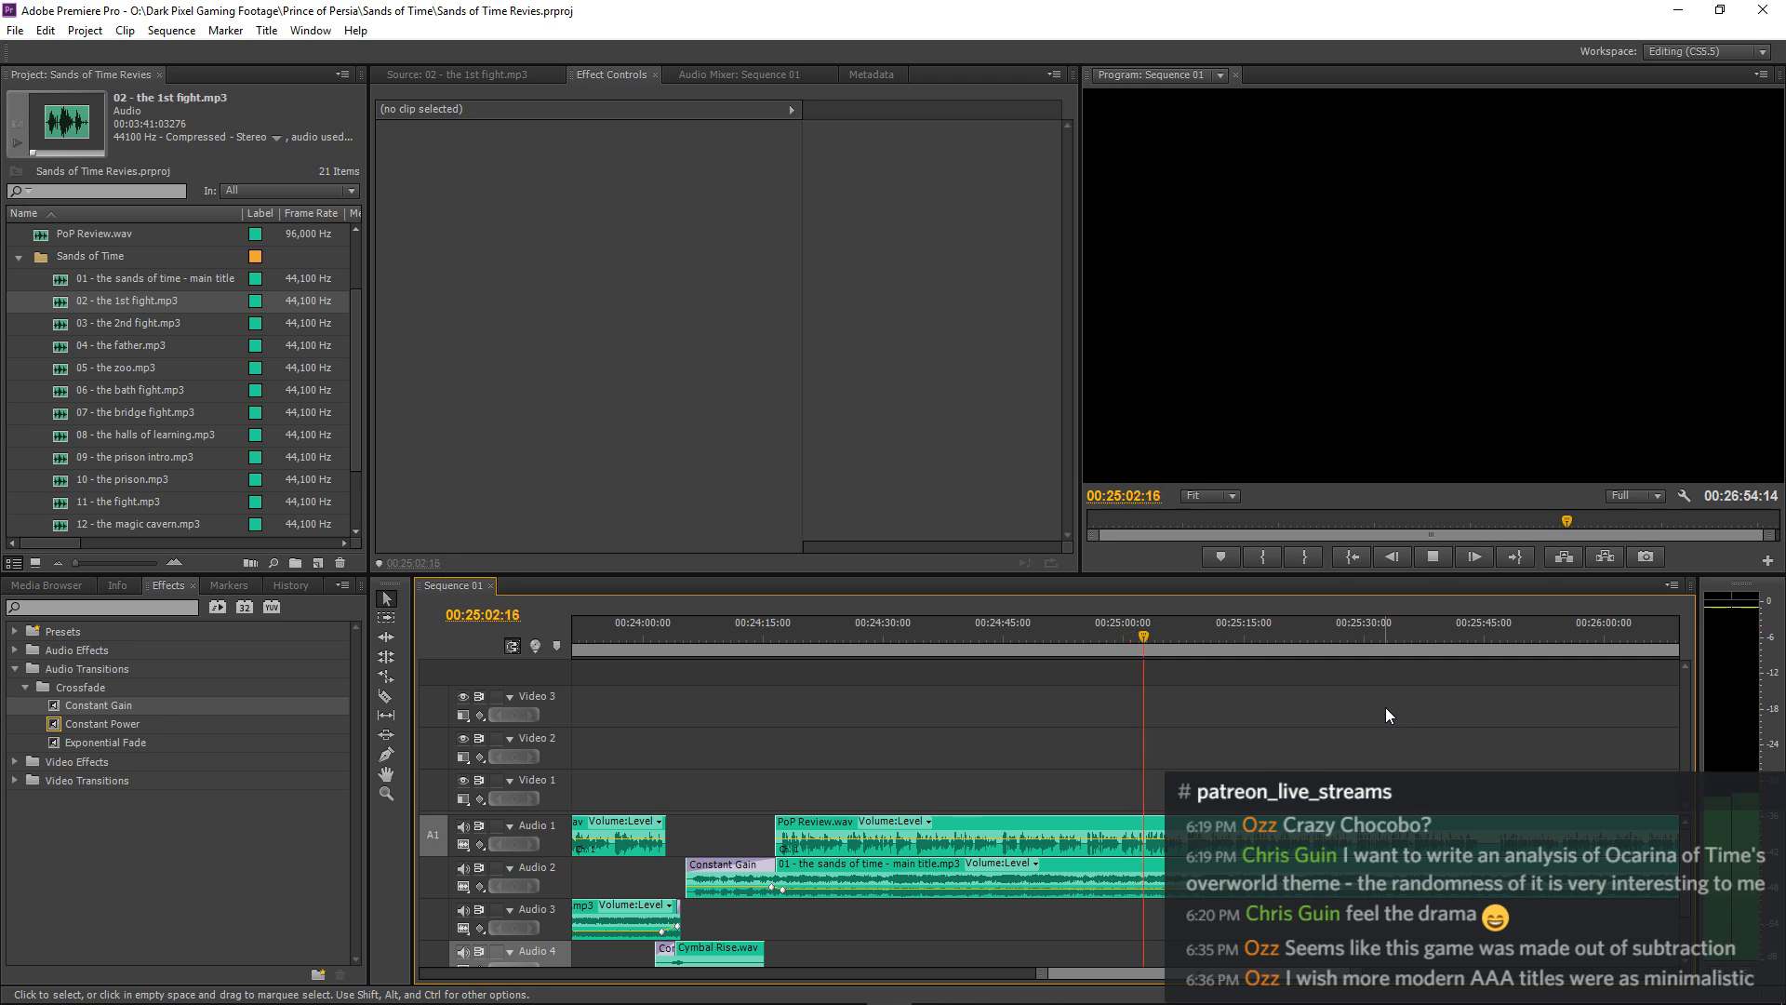
pyautogui.press('-')
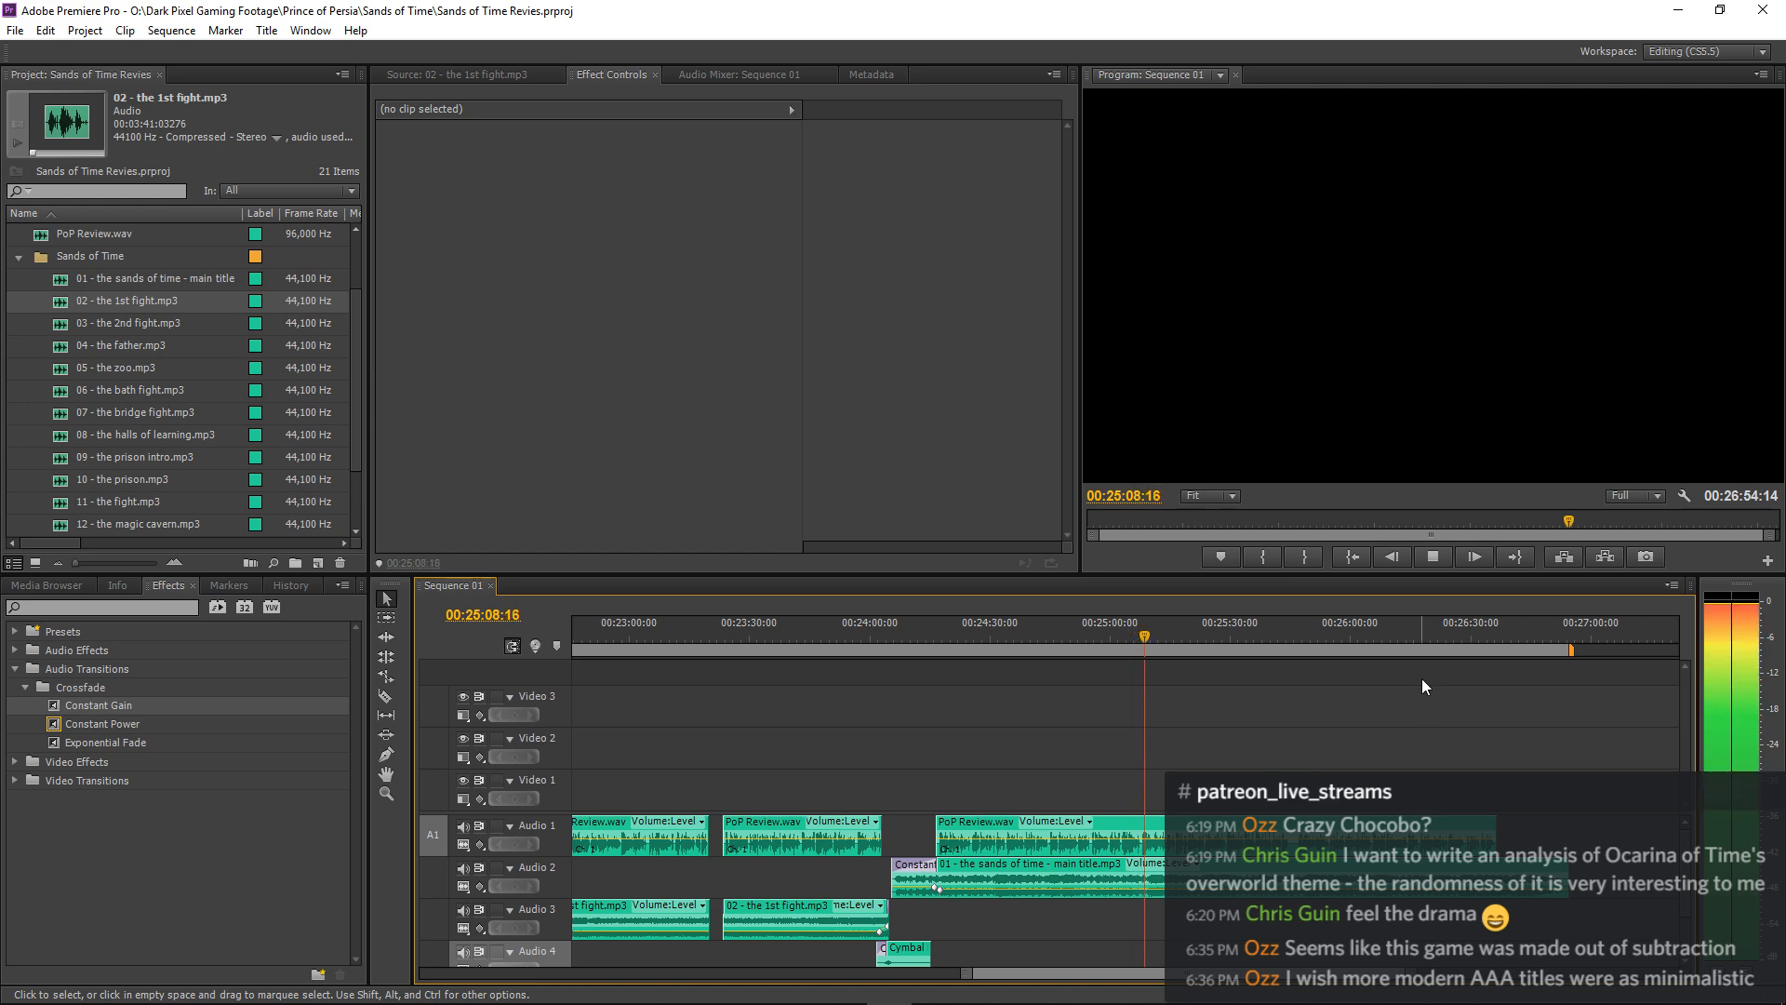
pyautogui.press('-')
pyautogui.press('-')
pyautogui.press('-')
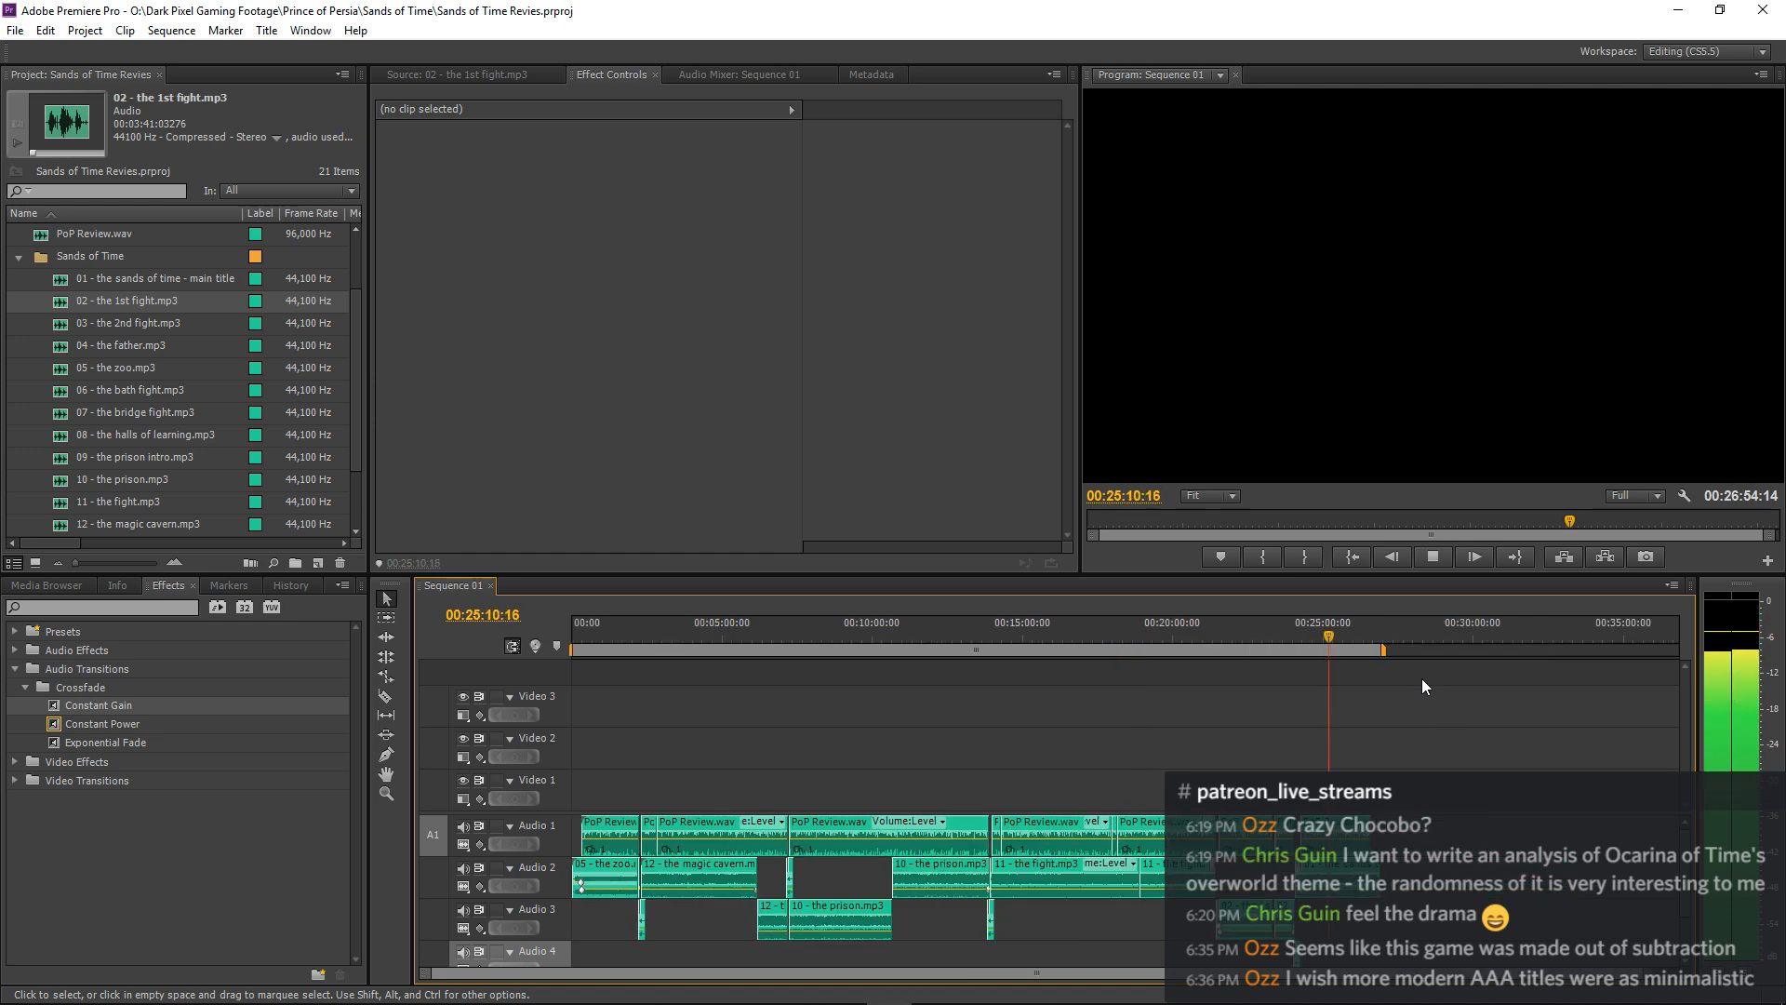
pyautogui.press('=')
pyautogui.press('=')
pyautogui.press('=')
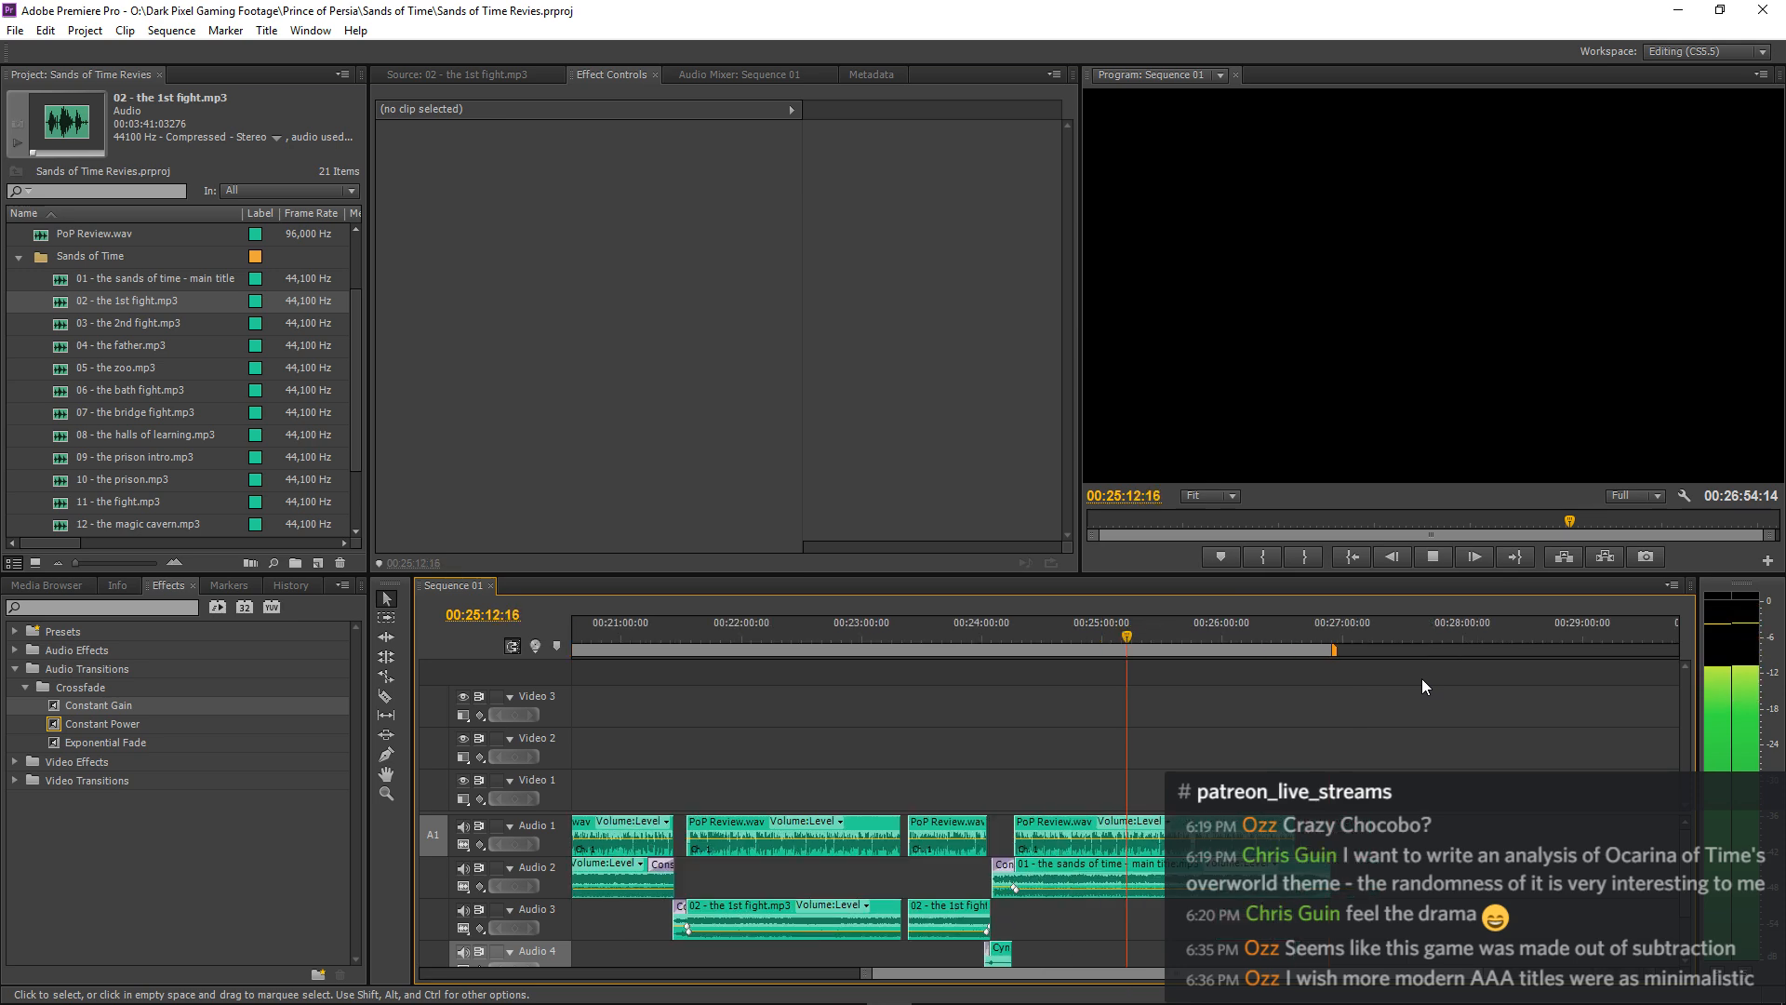
pyautogui.press('=')
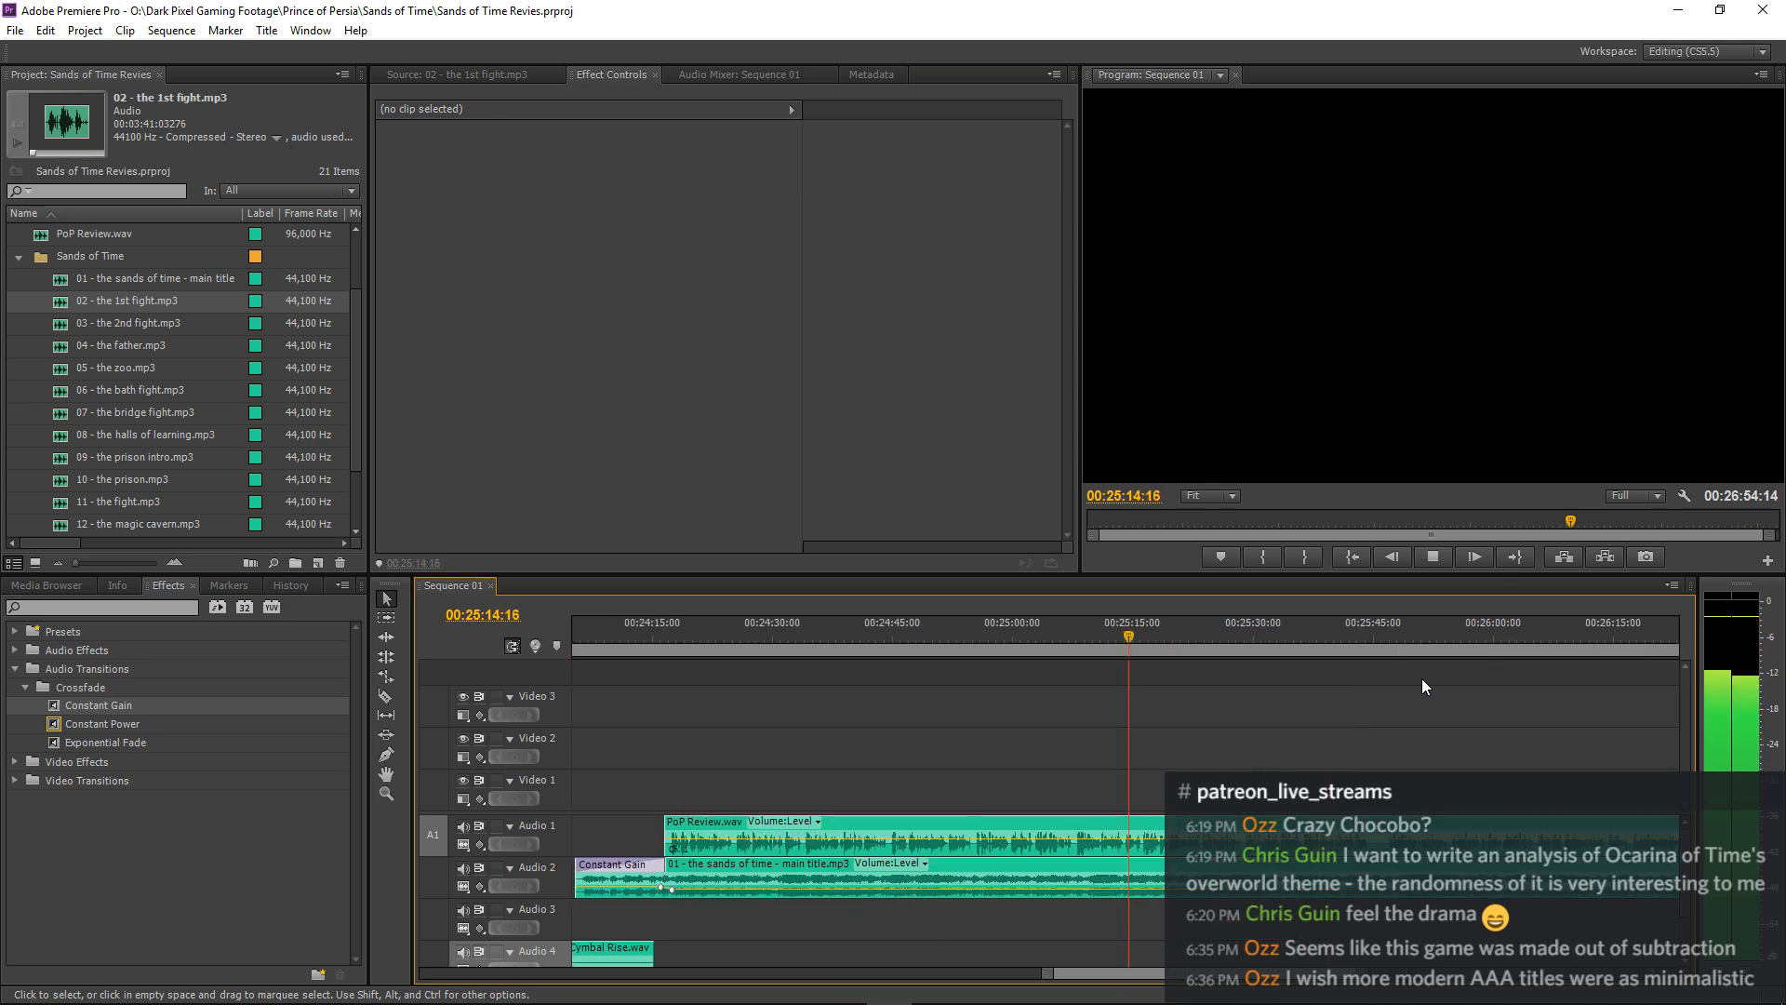
pyautogui.press('-')
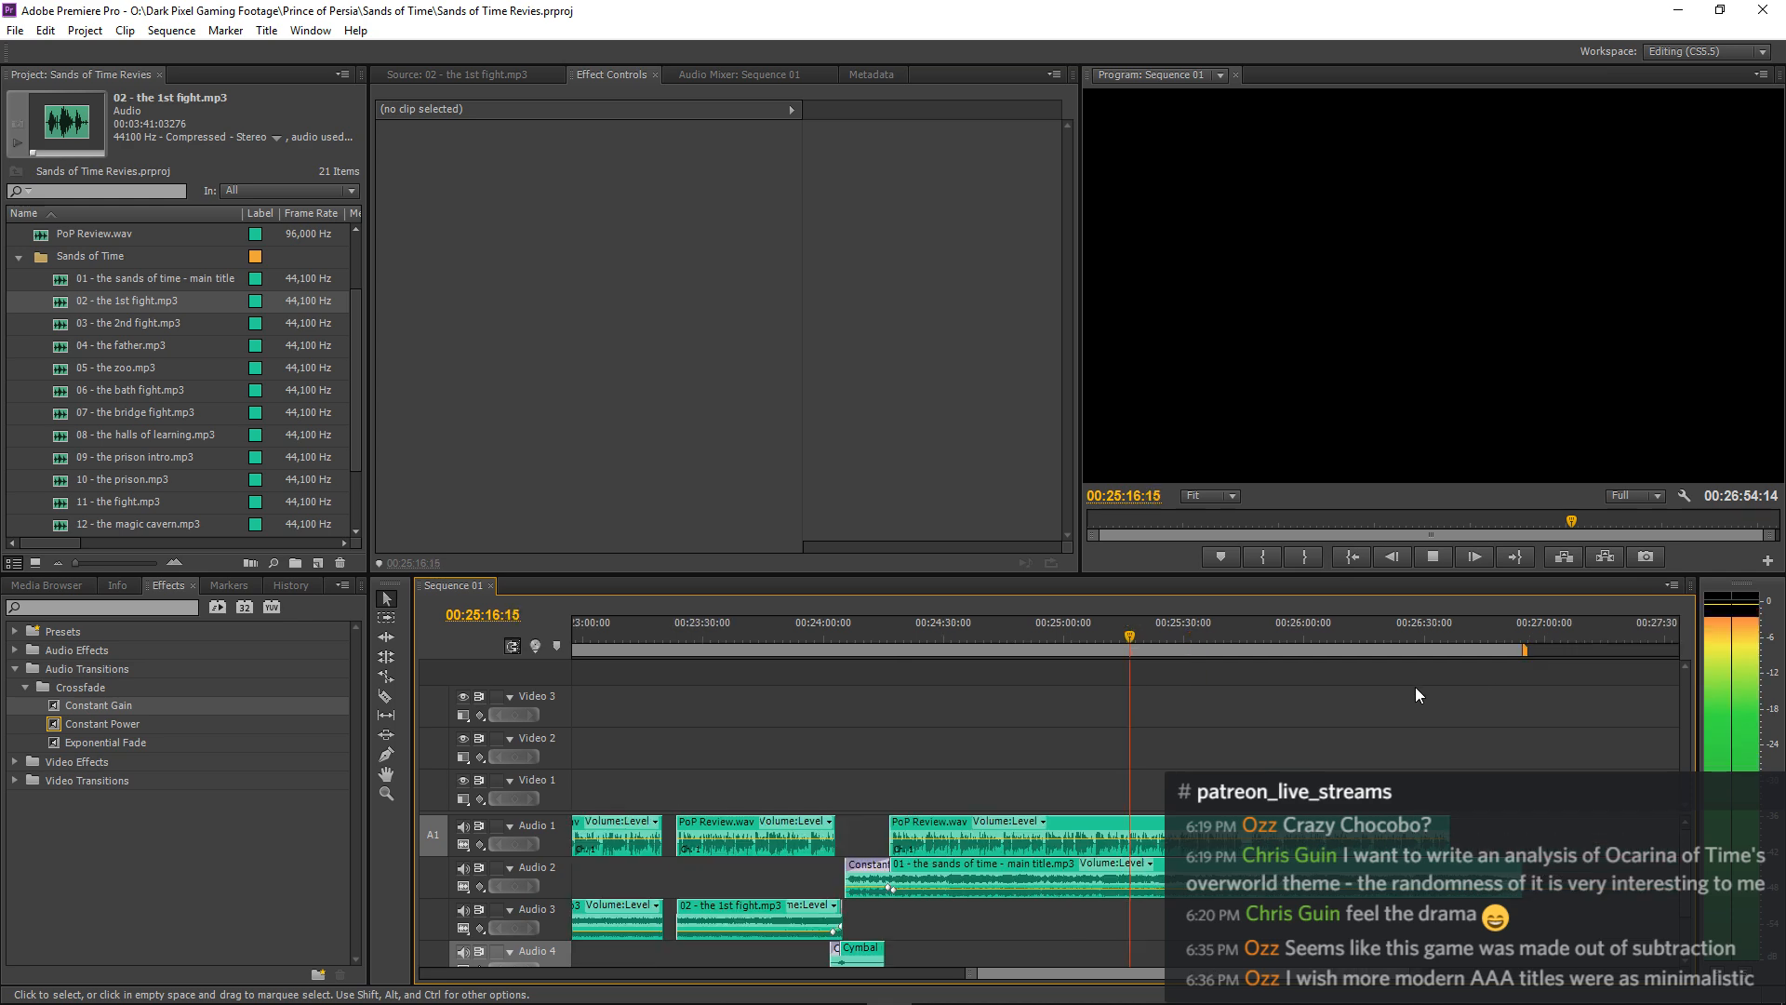
pyautogui.press('-')
pyautogui.press('-')
pyautogui.press('-')
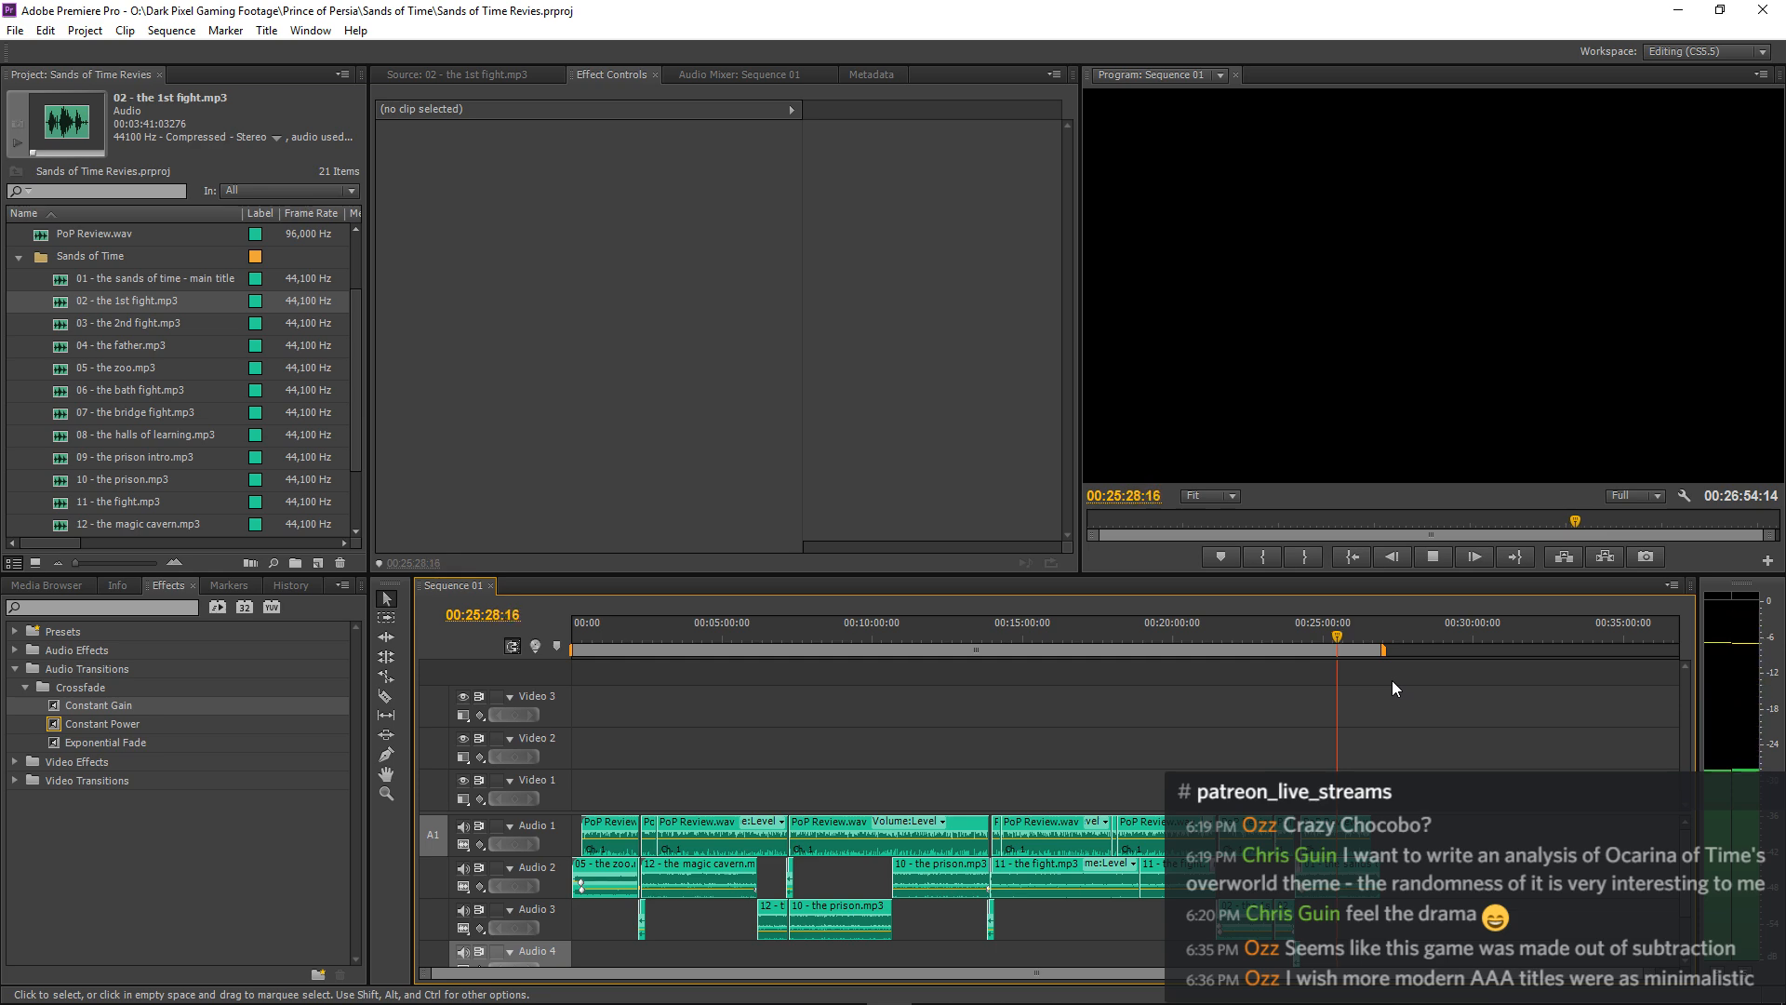
pyautogui.press('=')
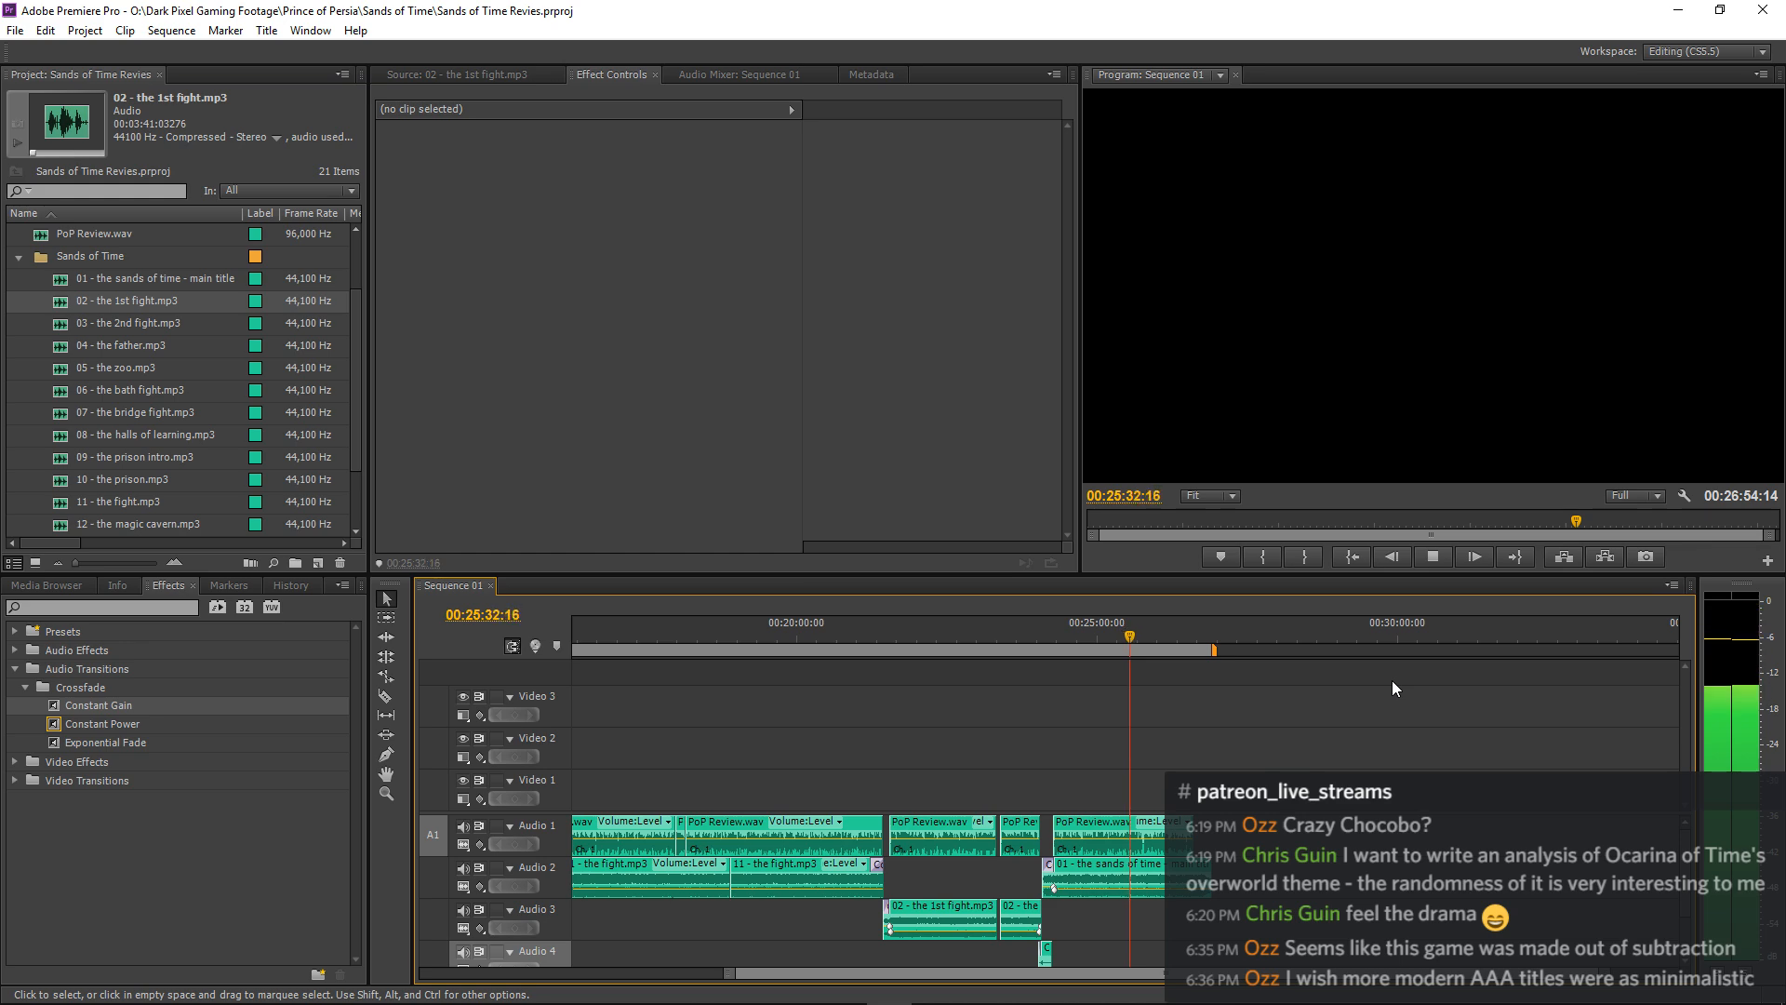
pyautogui.press('=')
pyautogui.press('=')
pyautogui.press('=')
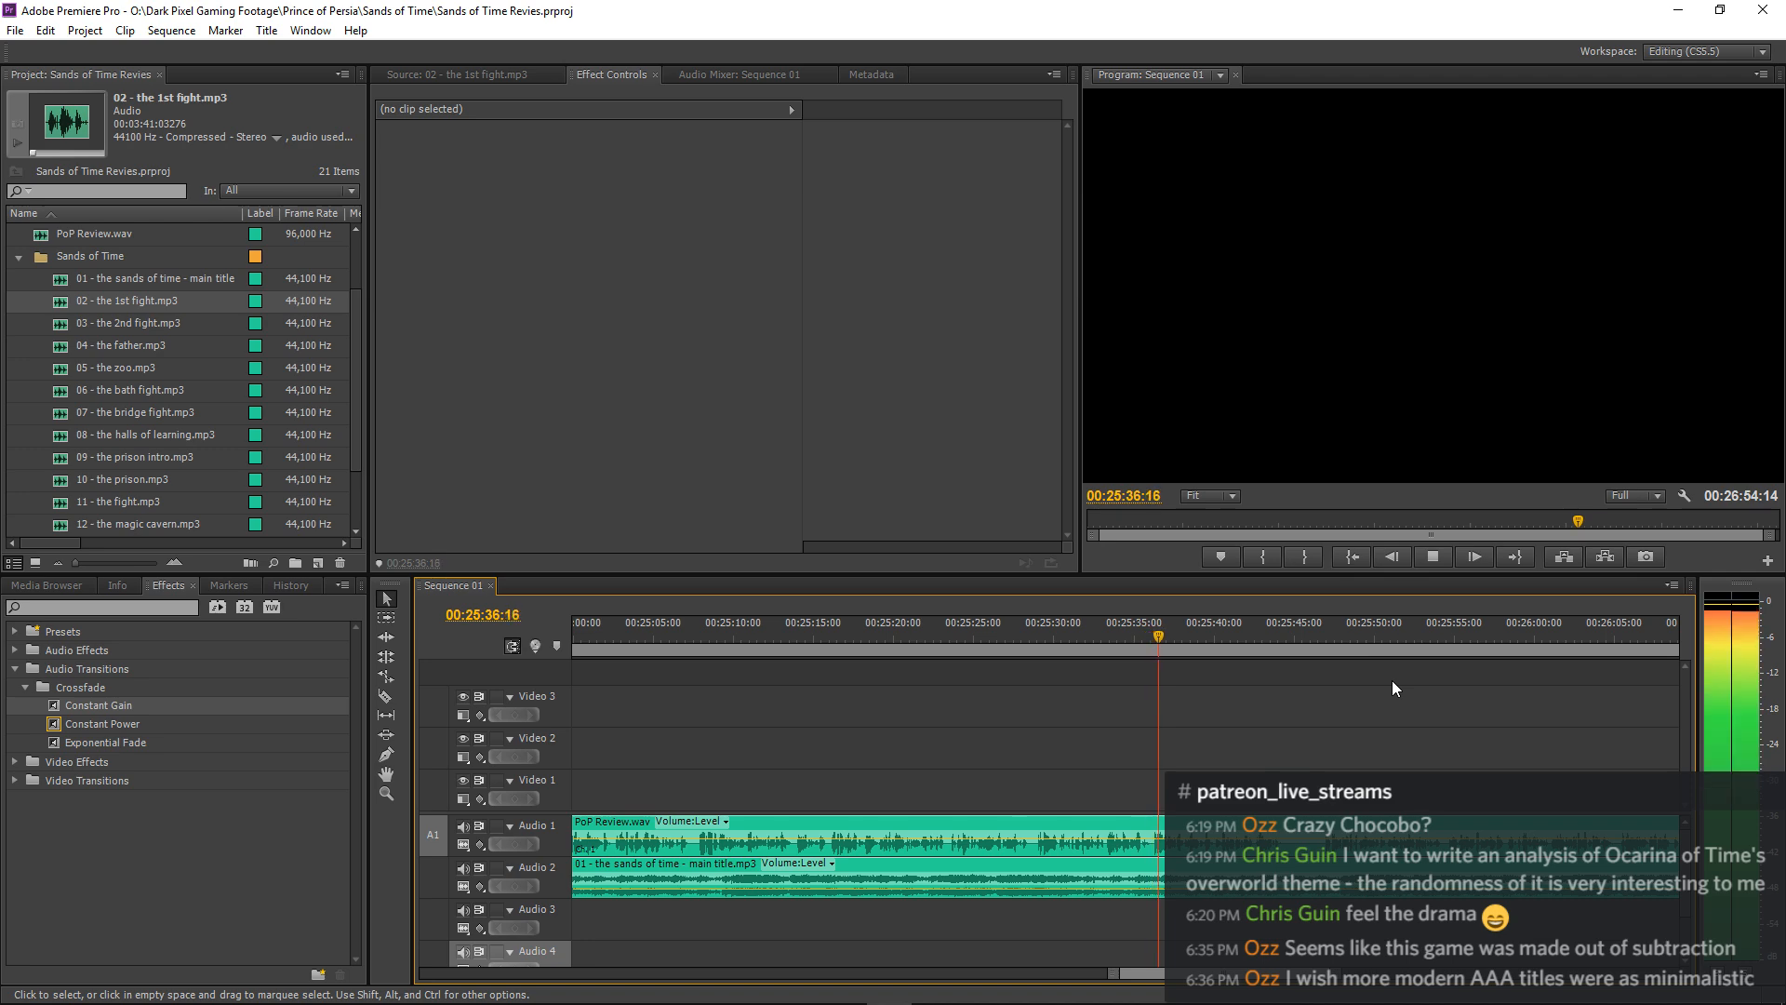
pyautogui.press('-')
pyautogui.press('-')
pyautogui.press('-')
pyautogui.press('-')
pyautogui.press('-')
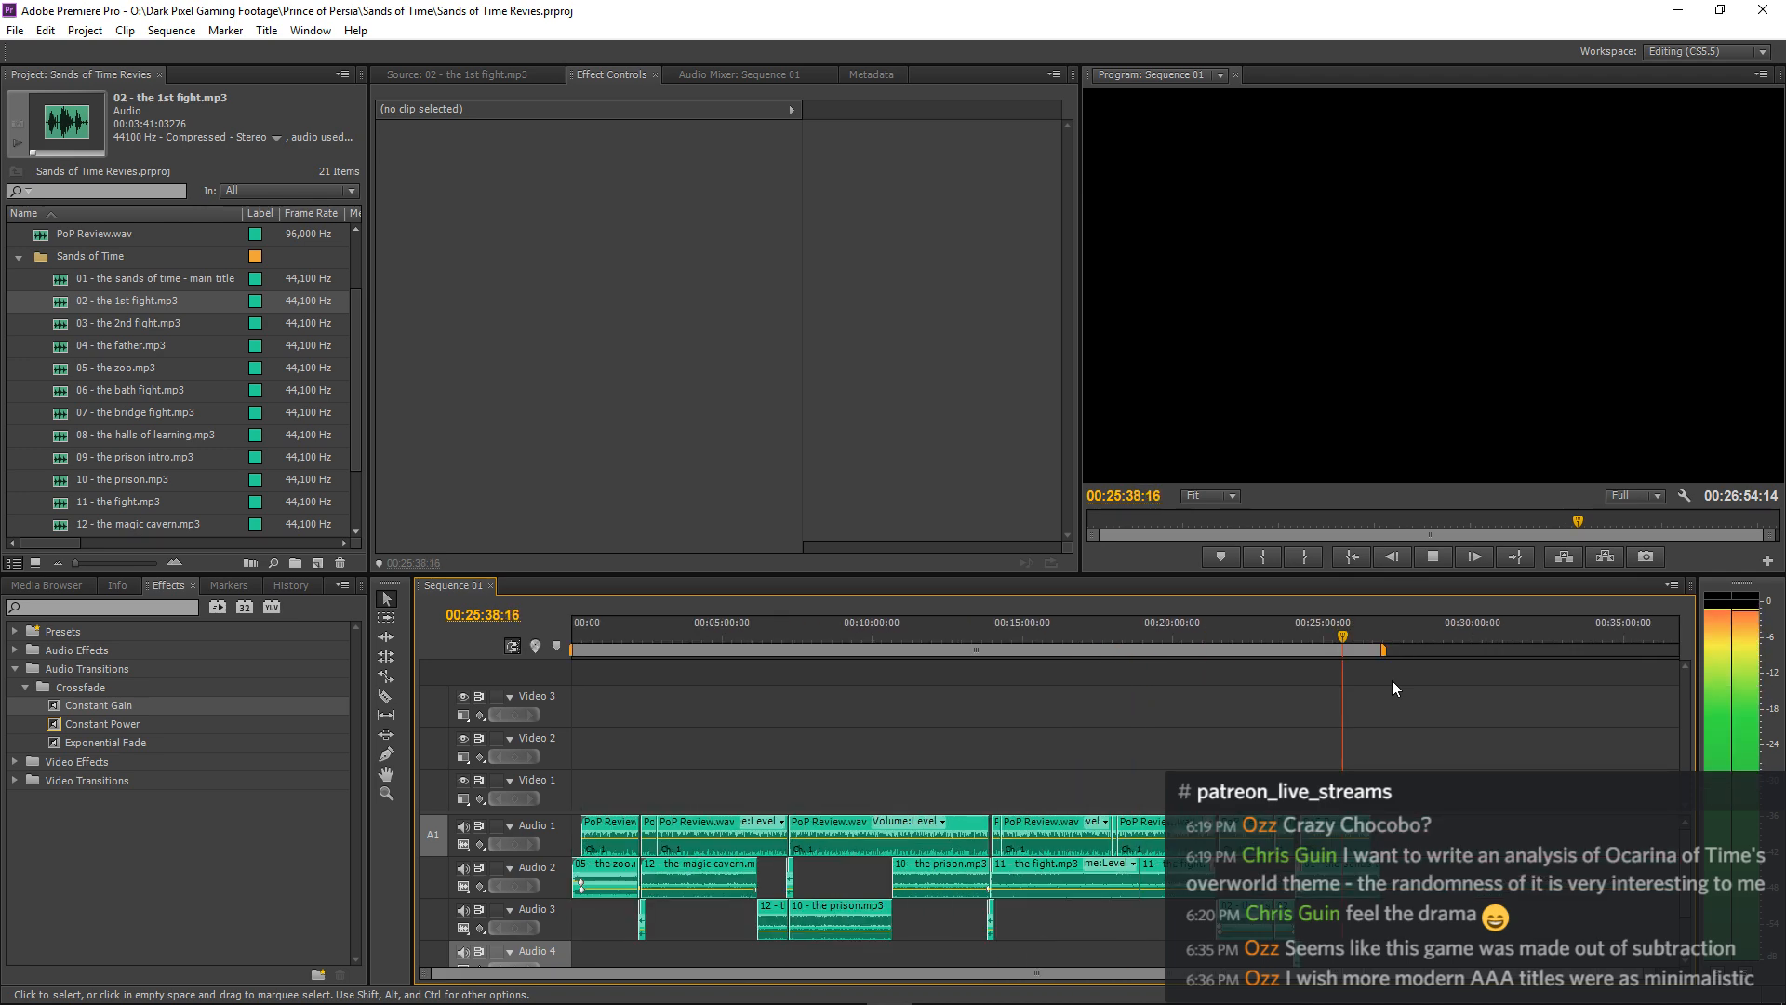
pyautogui.press('=')
pyautogui.press('=')
pyautogui.press('=')
pyautogui.press('=')
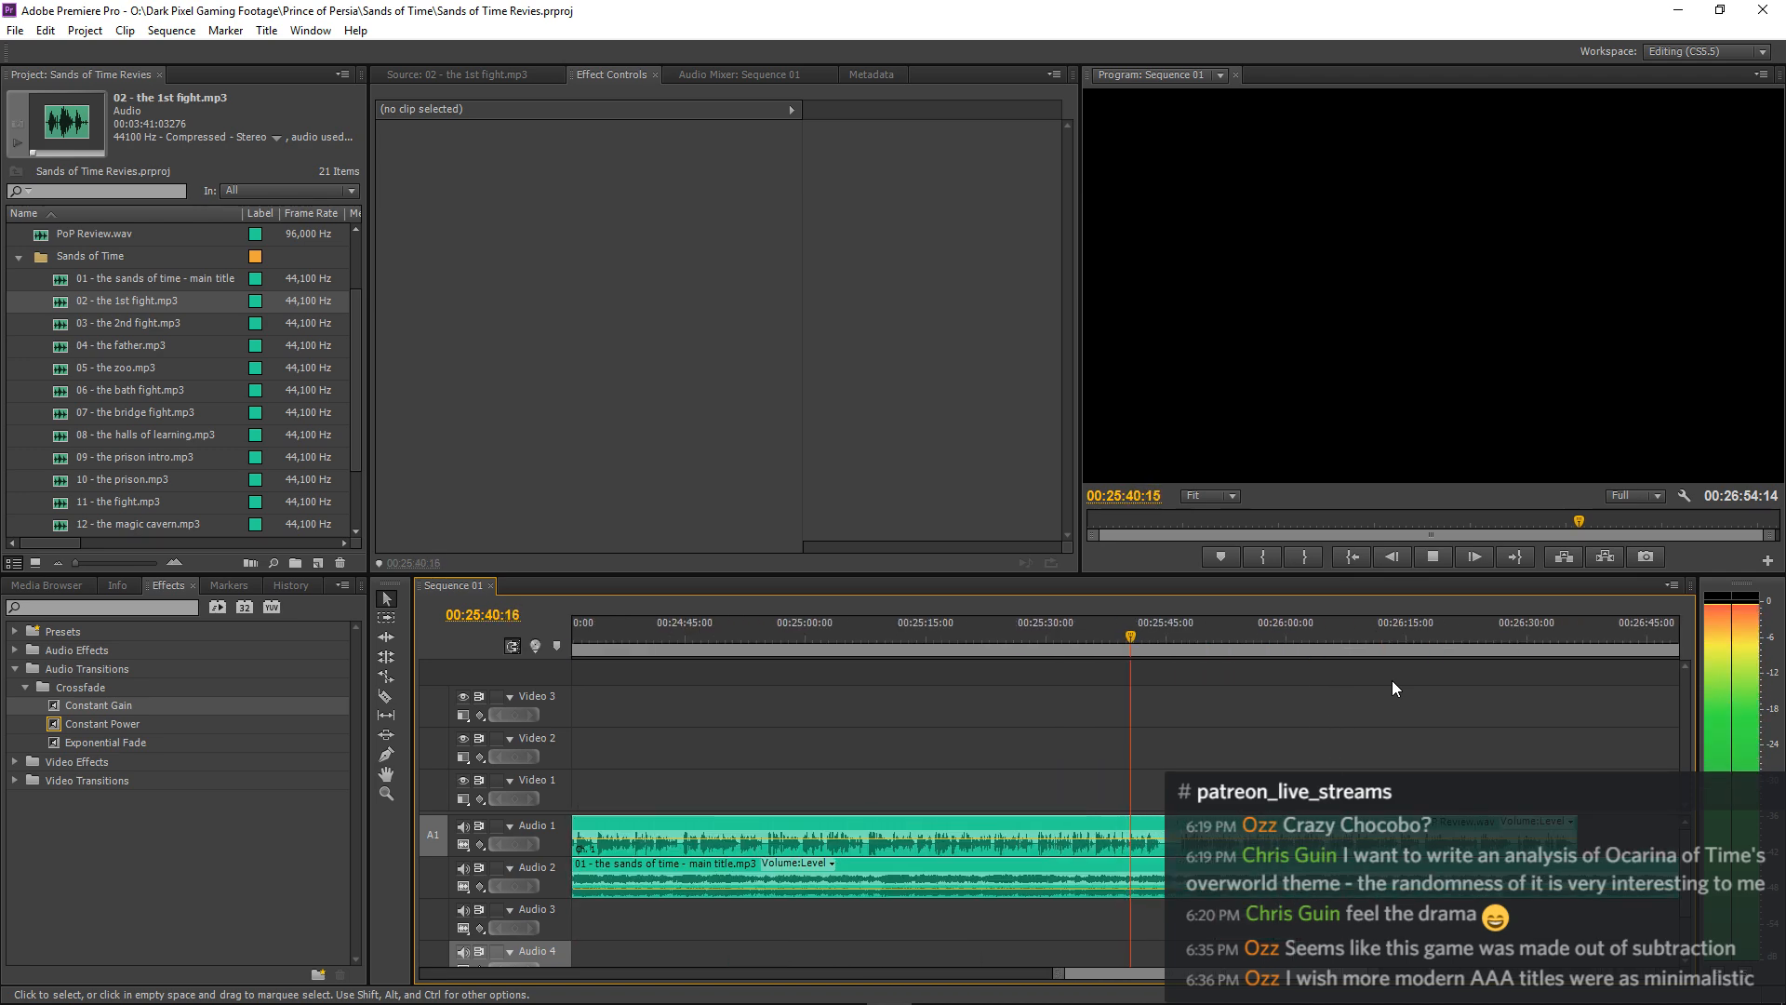
pyautogui.press('=')
pyautogui.press('=')
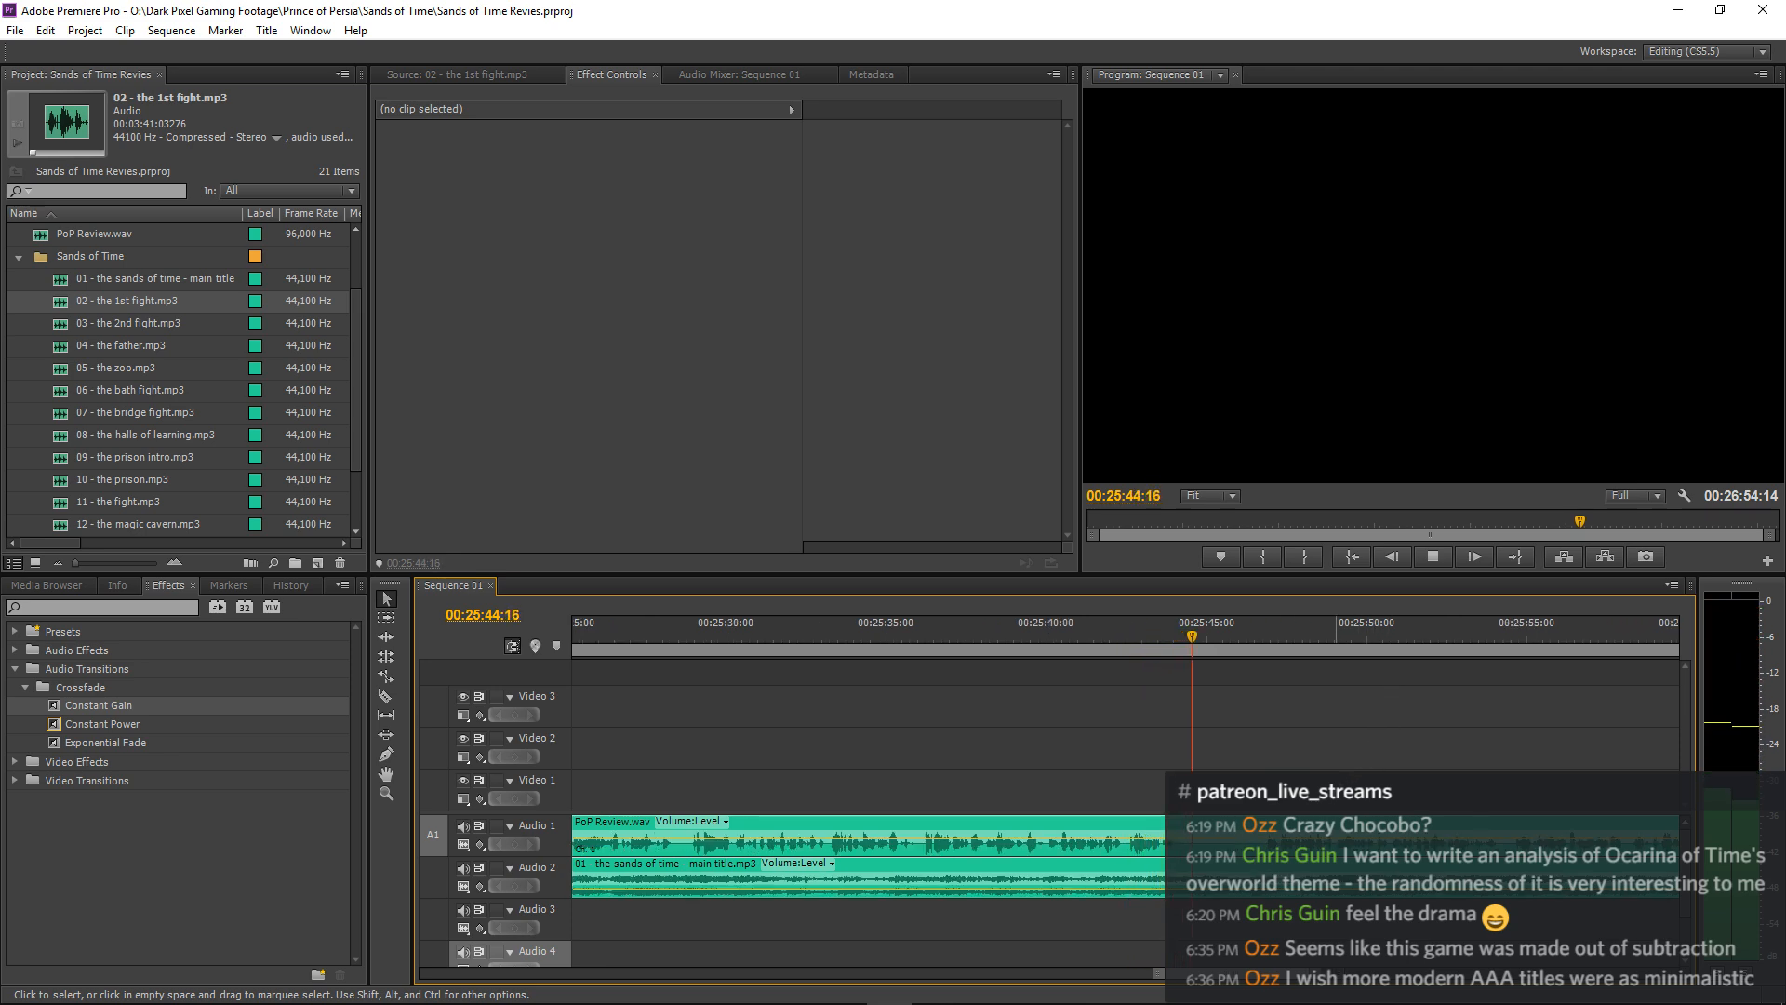
# Split the Audio 1 narration at about 00:25:46:20 and shift the remainder to start at 00:25:48:16.
pyautogui.press('c')
pyautogui.press('space')
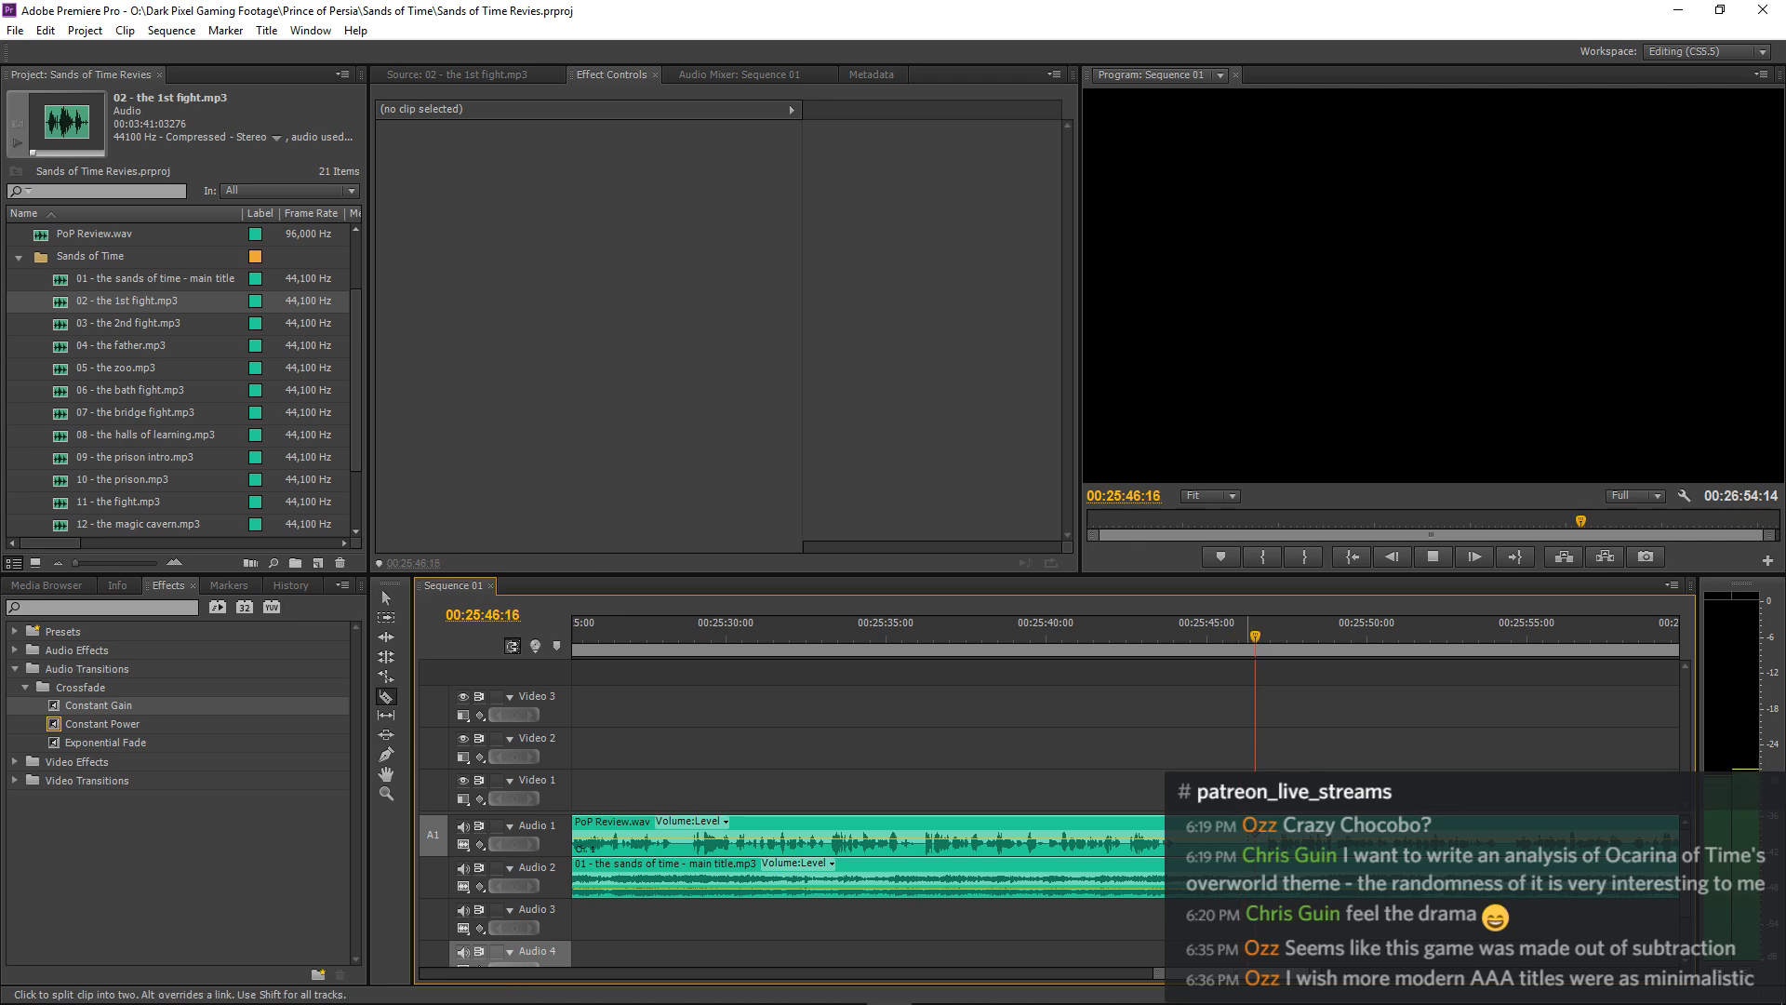
pyautogui.press('space')
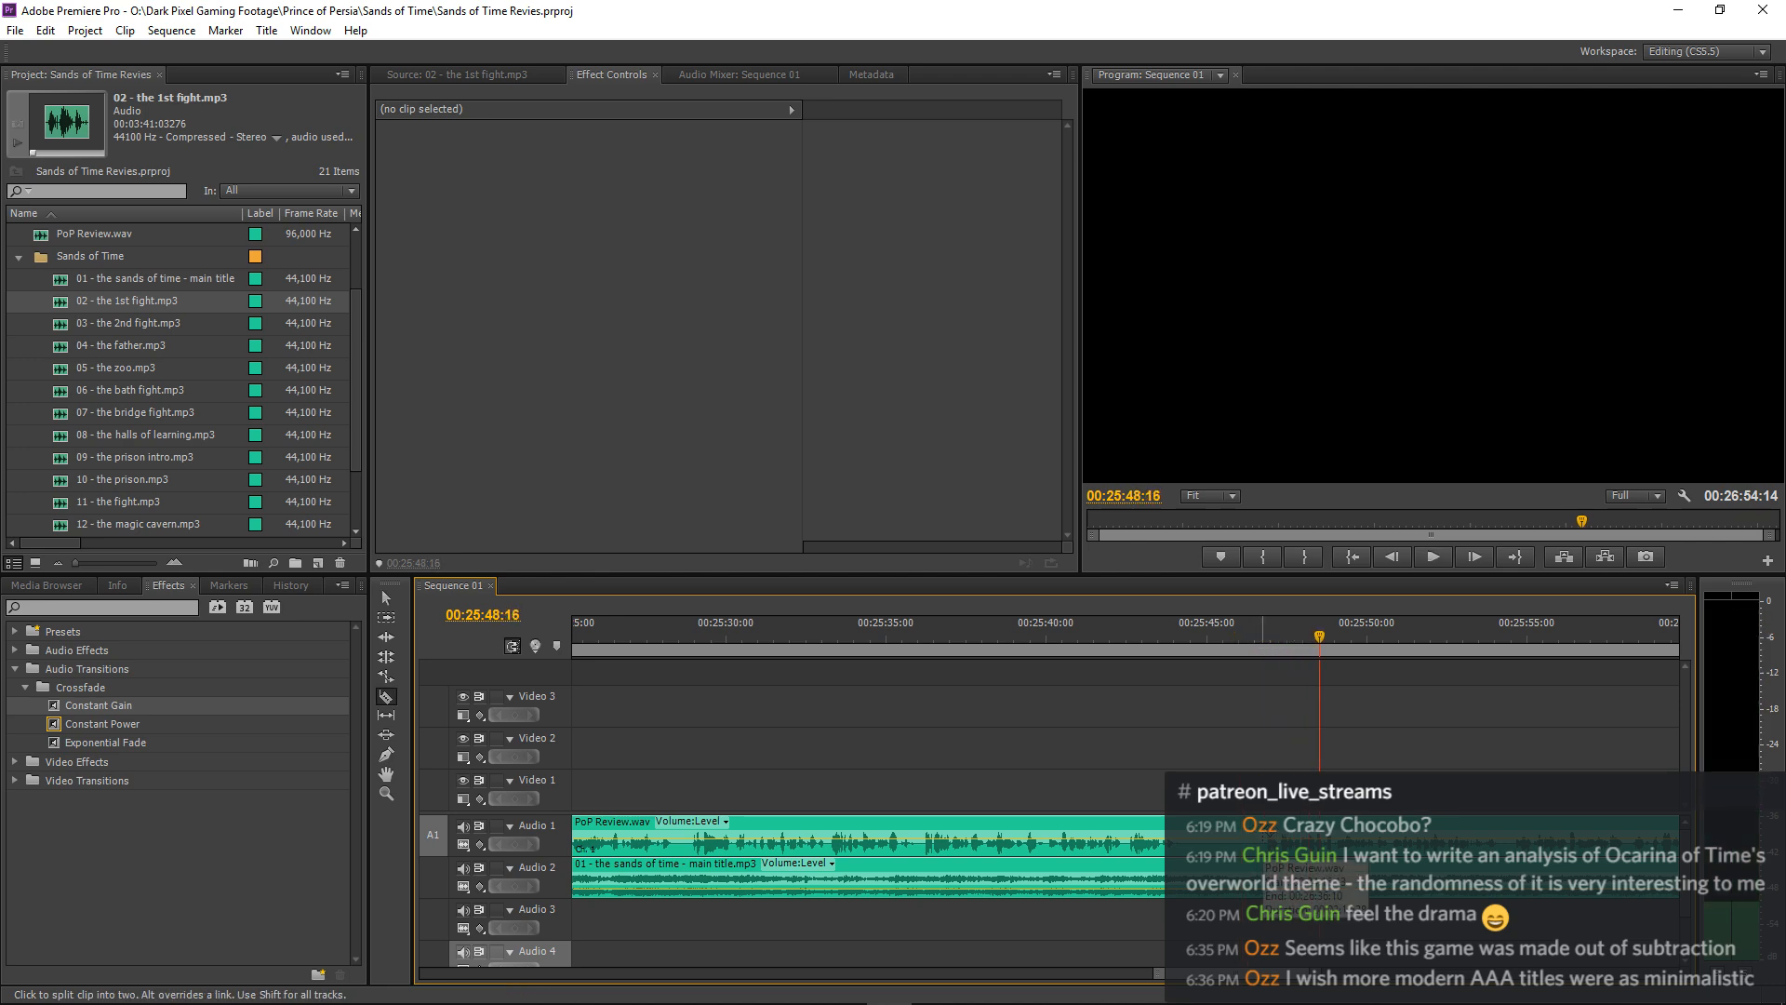
pyautogui.click(1262, 841)
pyautogui.press('v')
pyautogui.click(1284, 831)
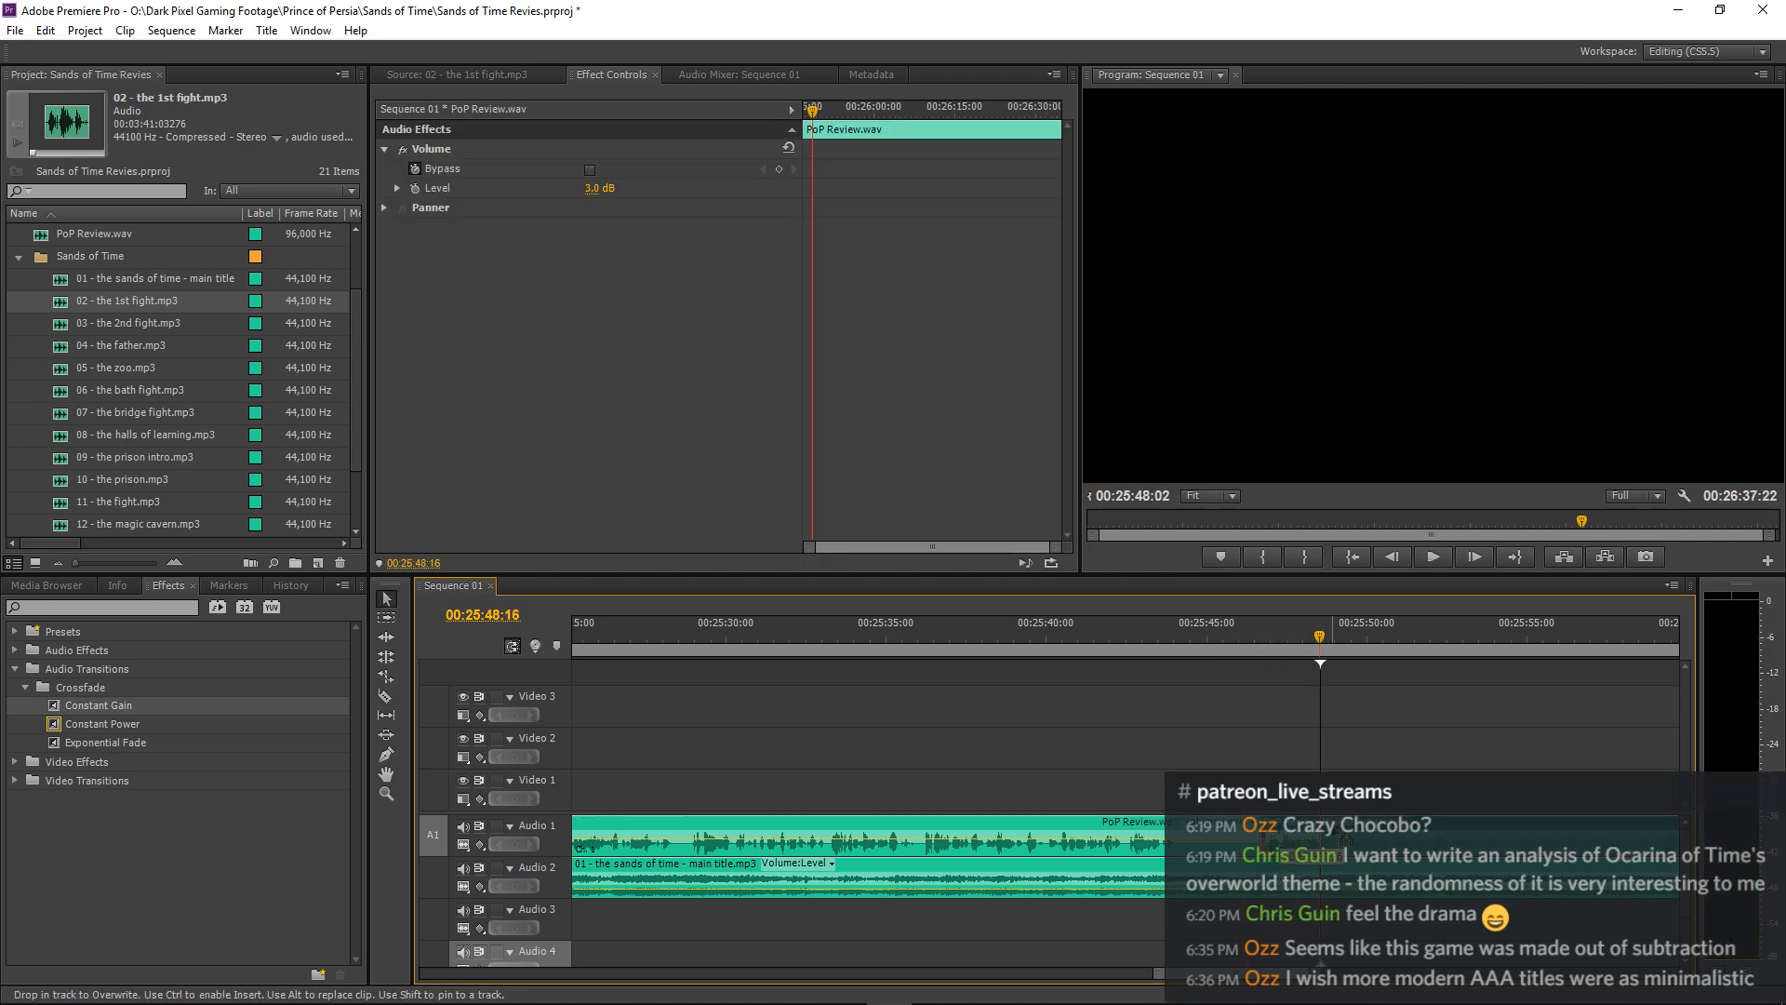
# Add volume keyframes to the main title music around the new narration pause and raise the level to -9 dB at 00:25:48:00.
pyautogui.click(1086, 636)
pyautogui.press('space')
pyautogui.click(1228, 874)
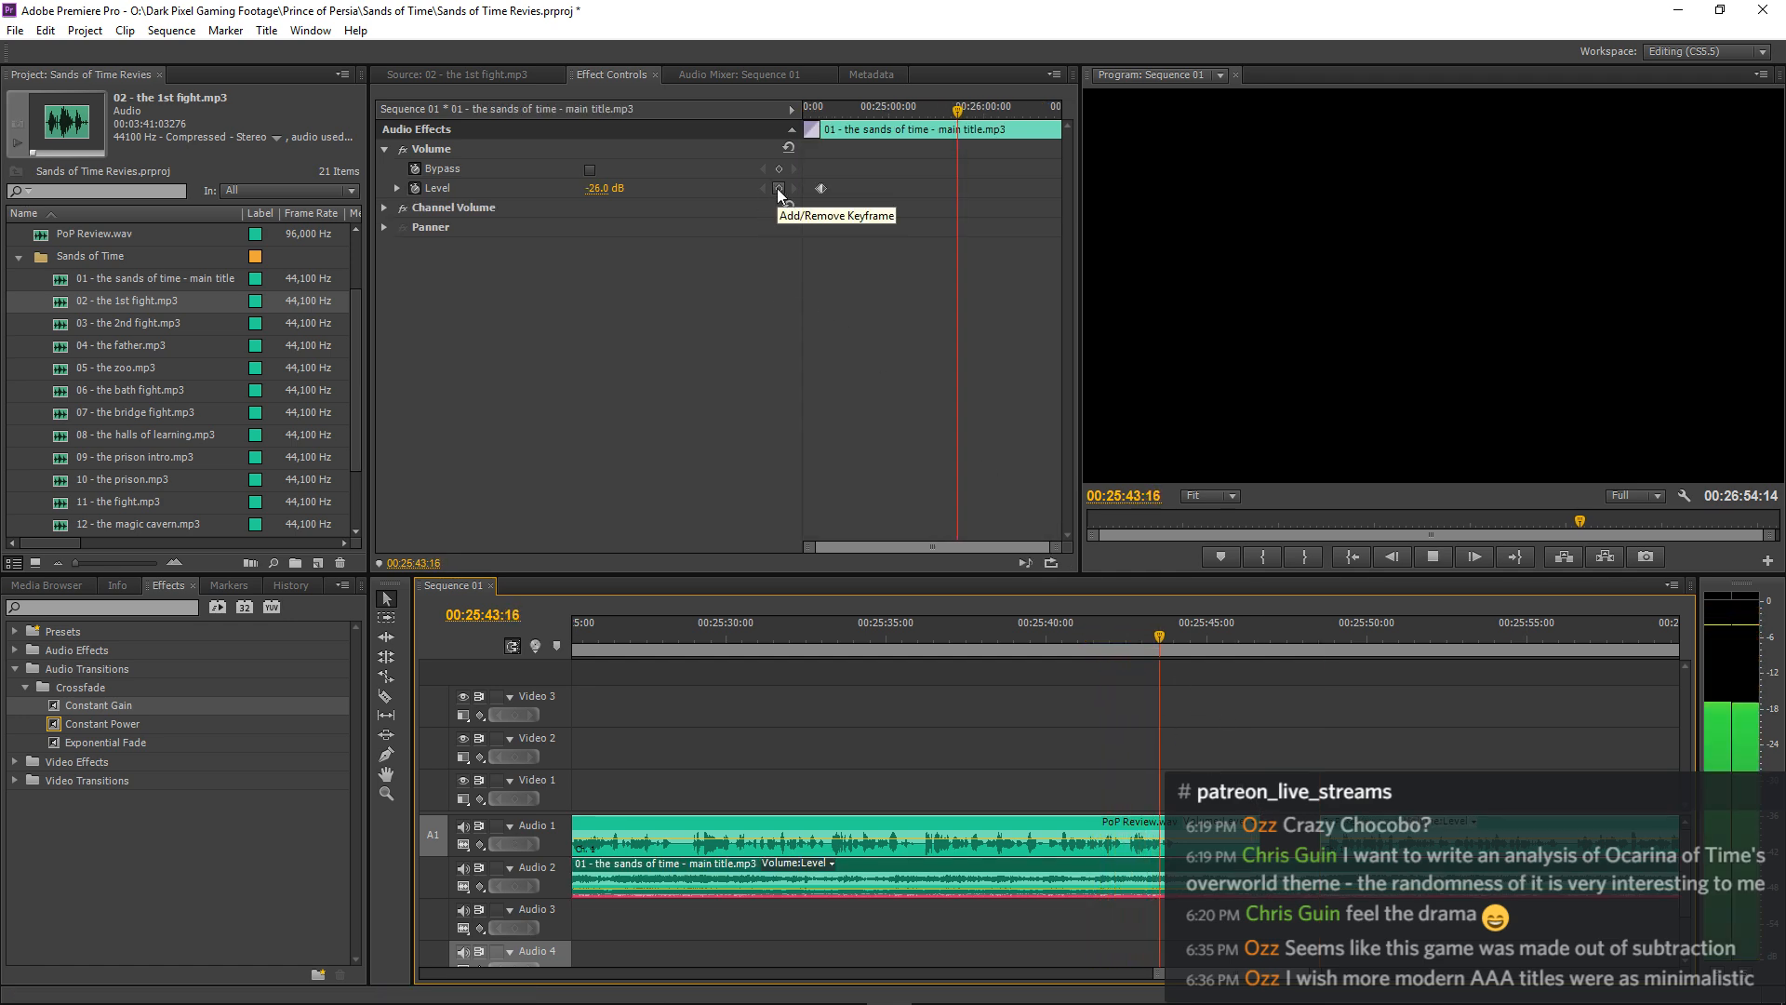
pyautogui.click(778, 188)
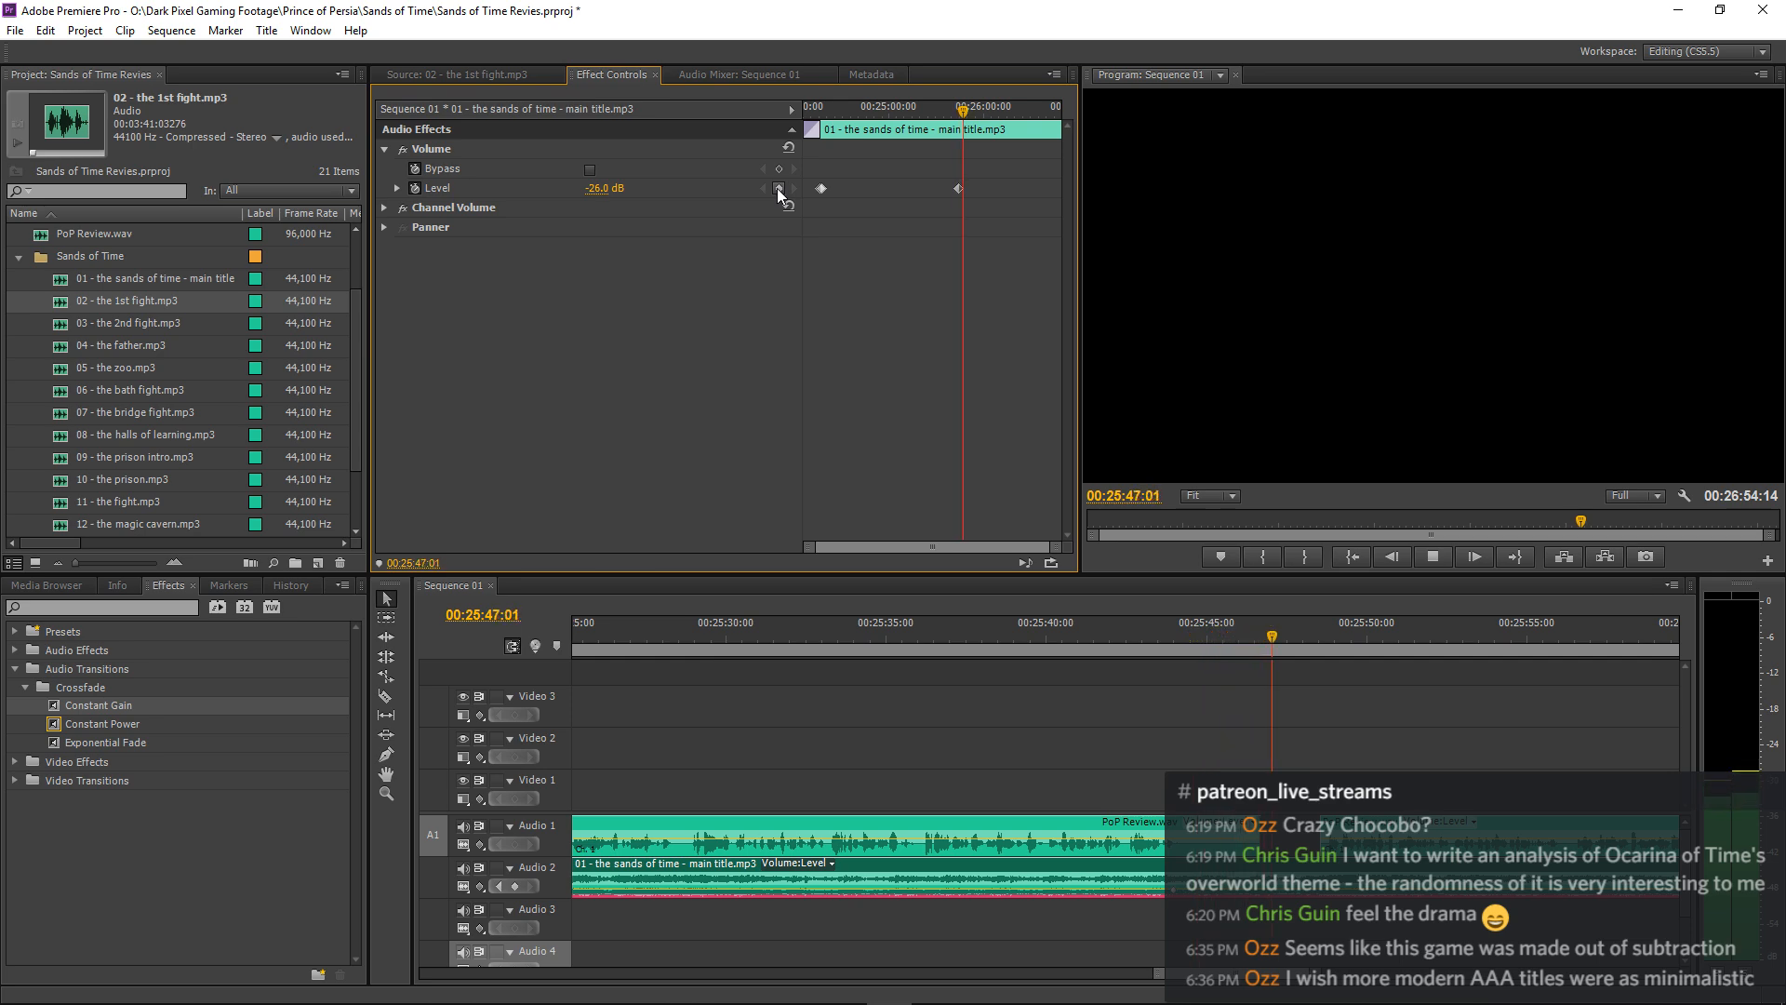
pyautogui.click(778, 187)
pyautogui.press('space')
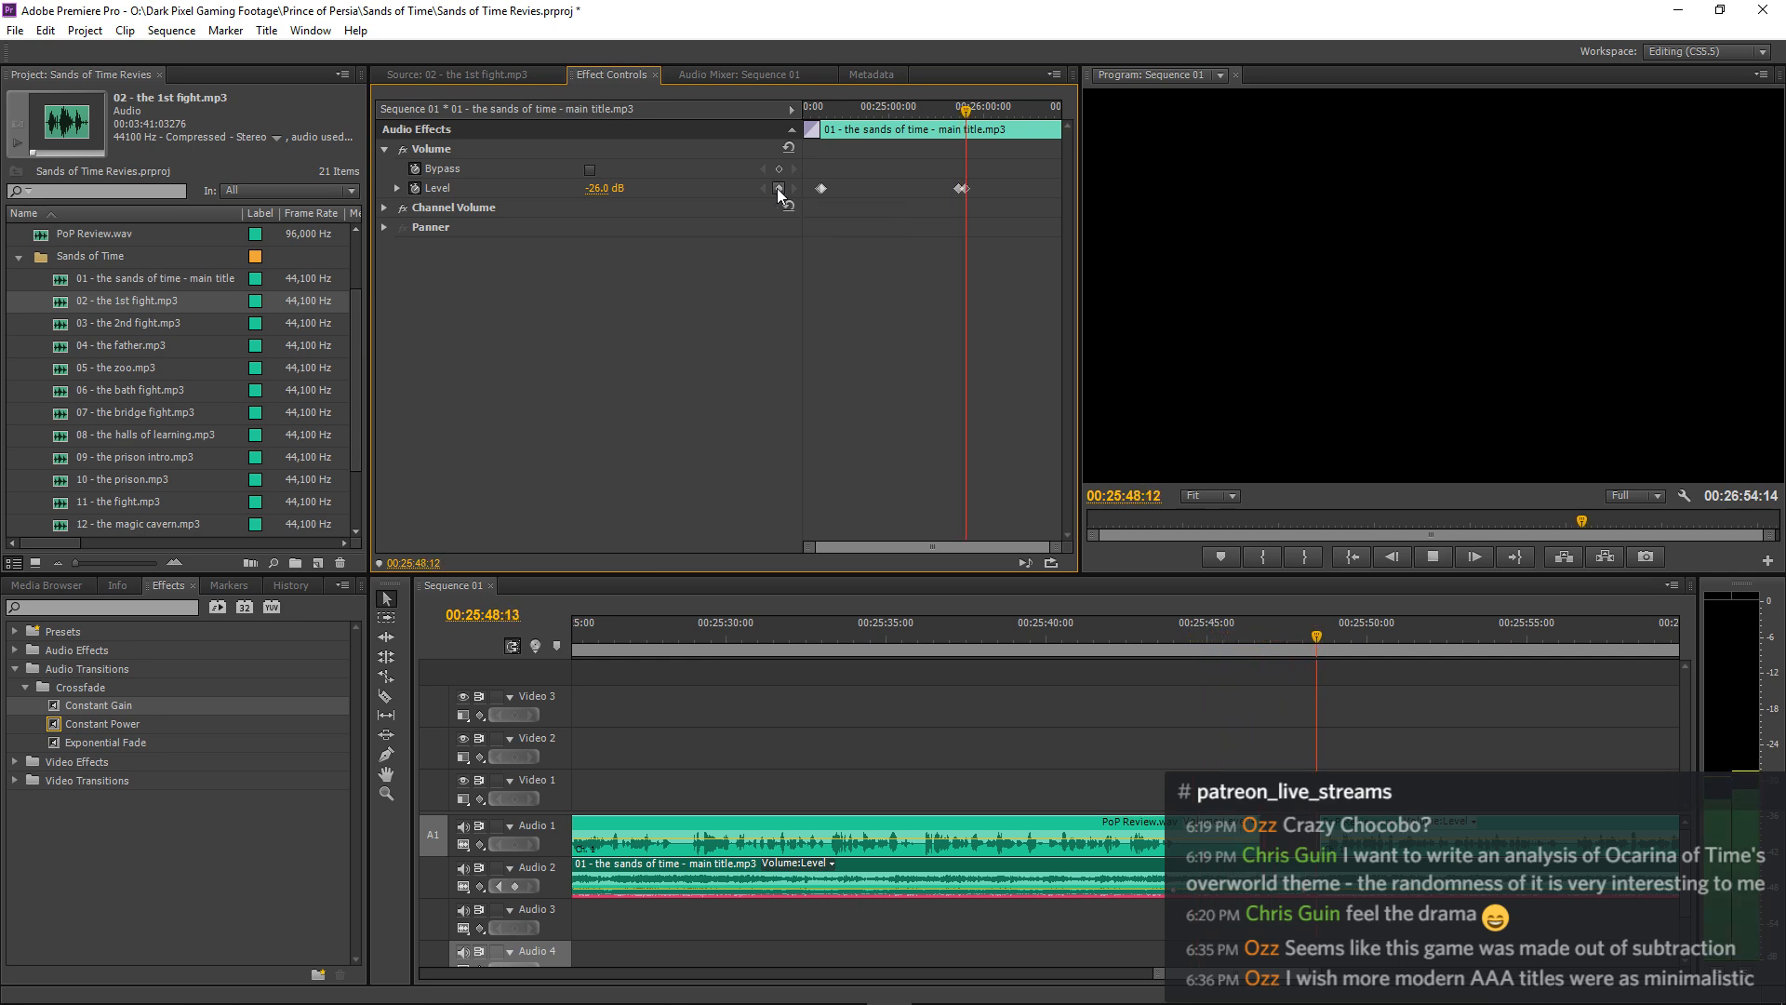
pyautogui.click(765, 190)
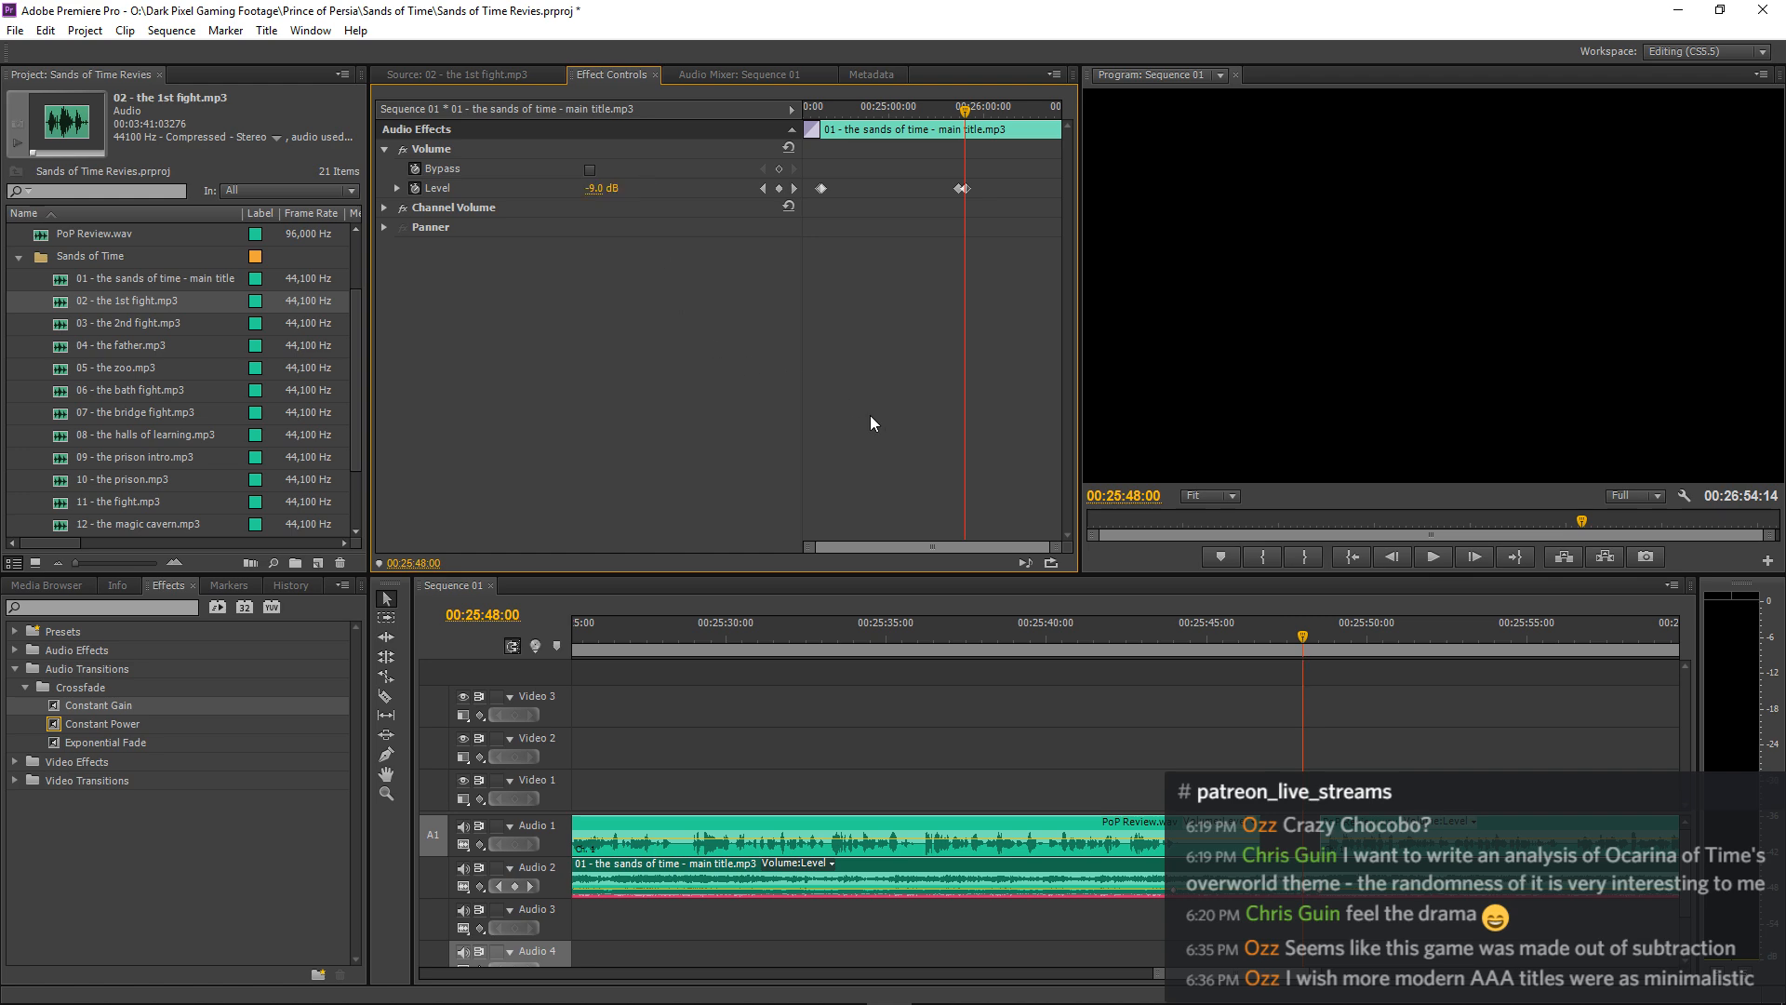
# Replay from about 00:25:41 to check the music swell in the narration pause.
pyautogui.click(1070, 621)
pyautogui.press('space')
pyautogui.click(1323, 669)
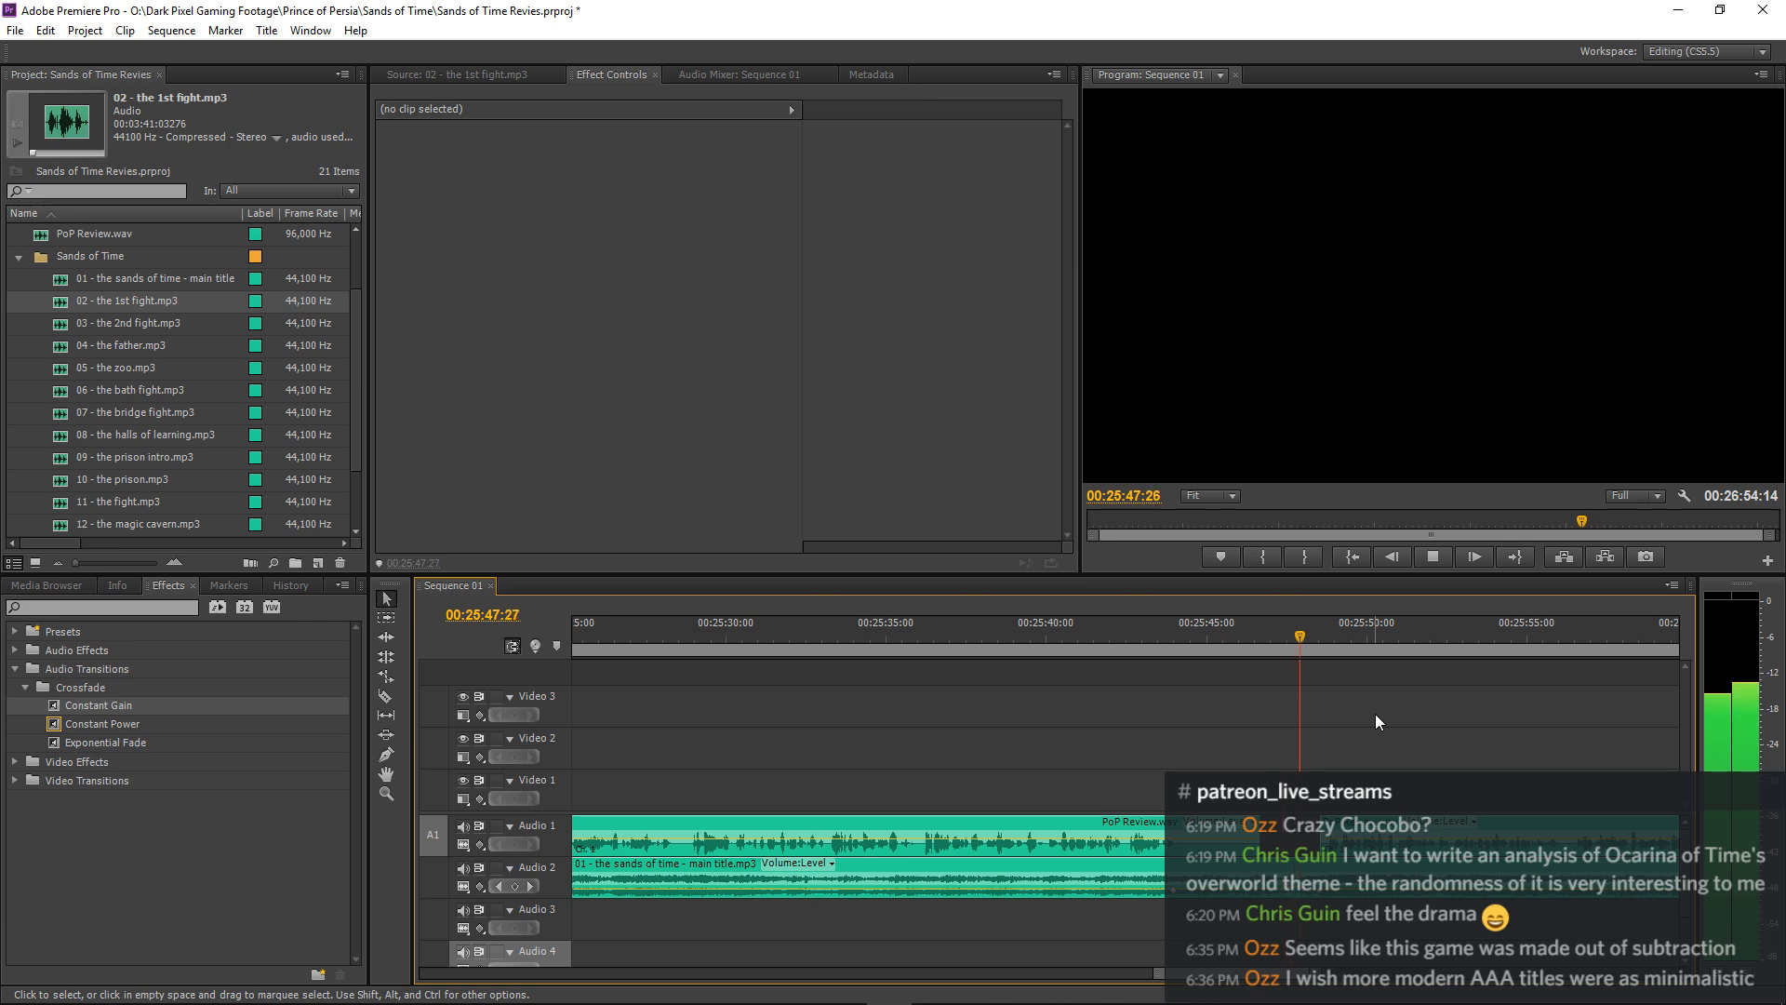
pyautogui.press('-')
pyautogui.press('-')
pyautogui.press('-')
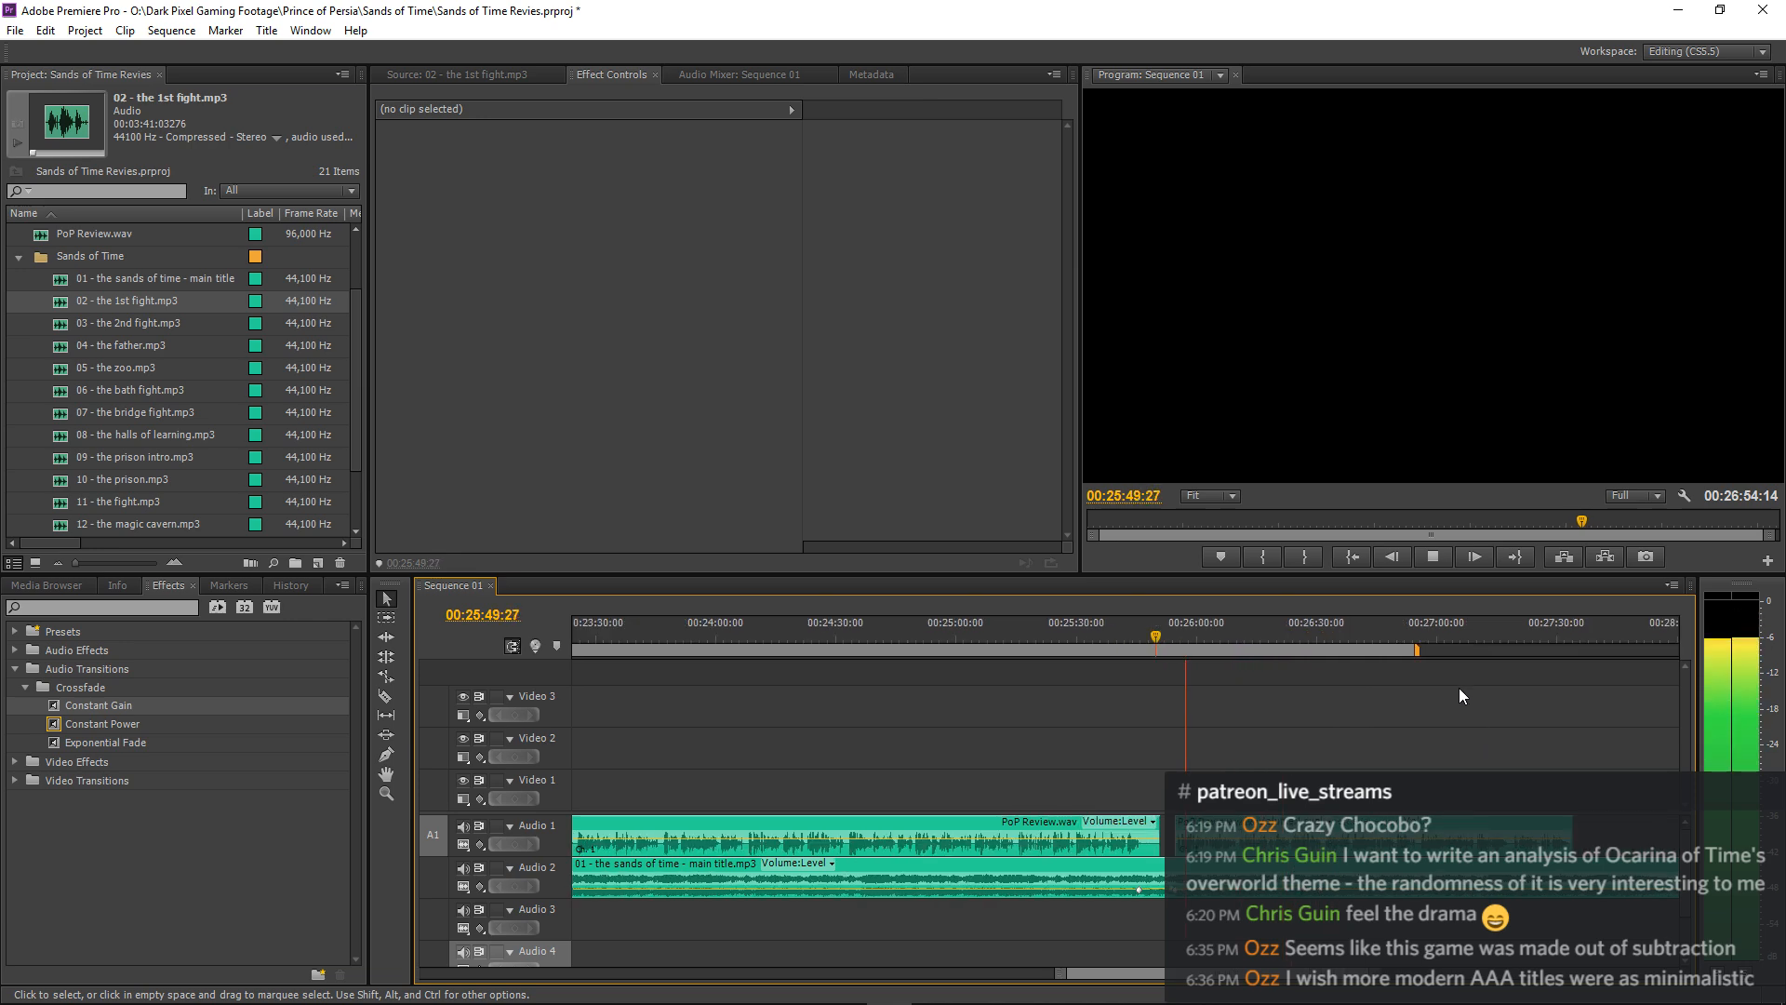
# Listen to the narration over the main title music from 00:25:49 to about 00:26:29, checking the balance.
pyautogui.press('=')
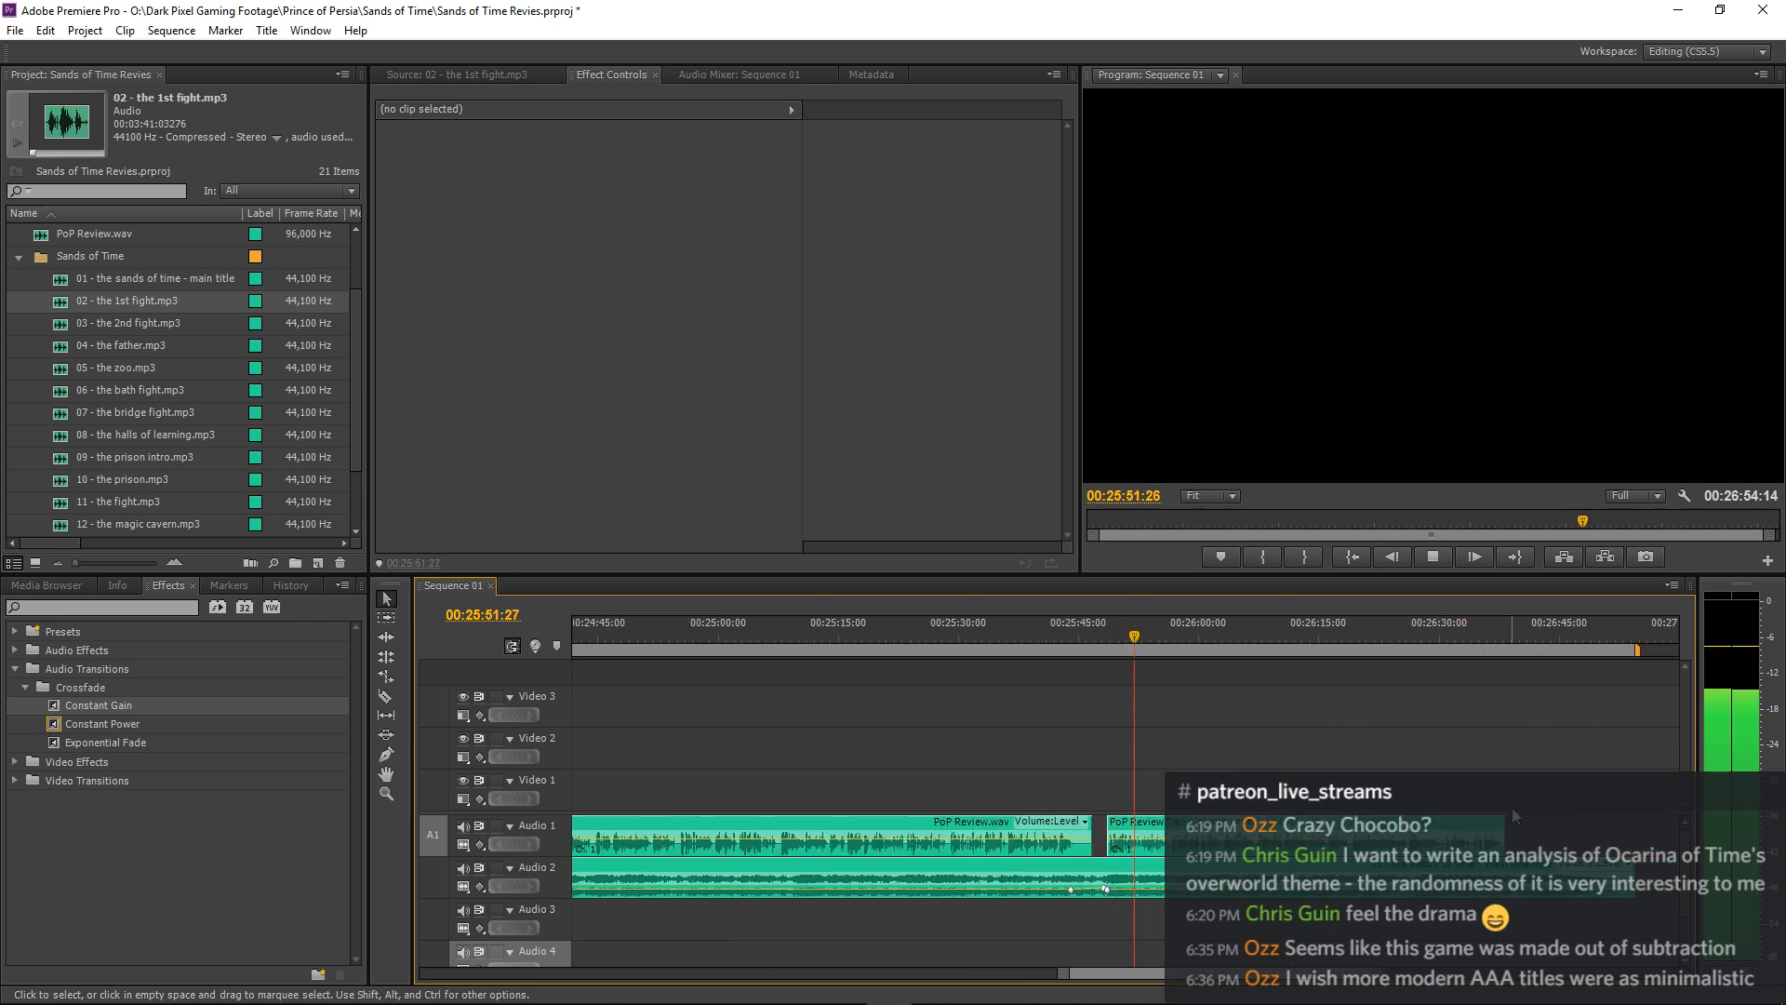
pyautogui.press('=')
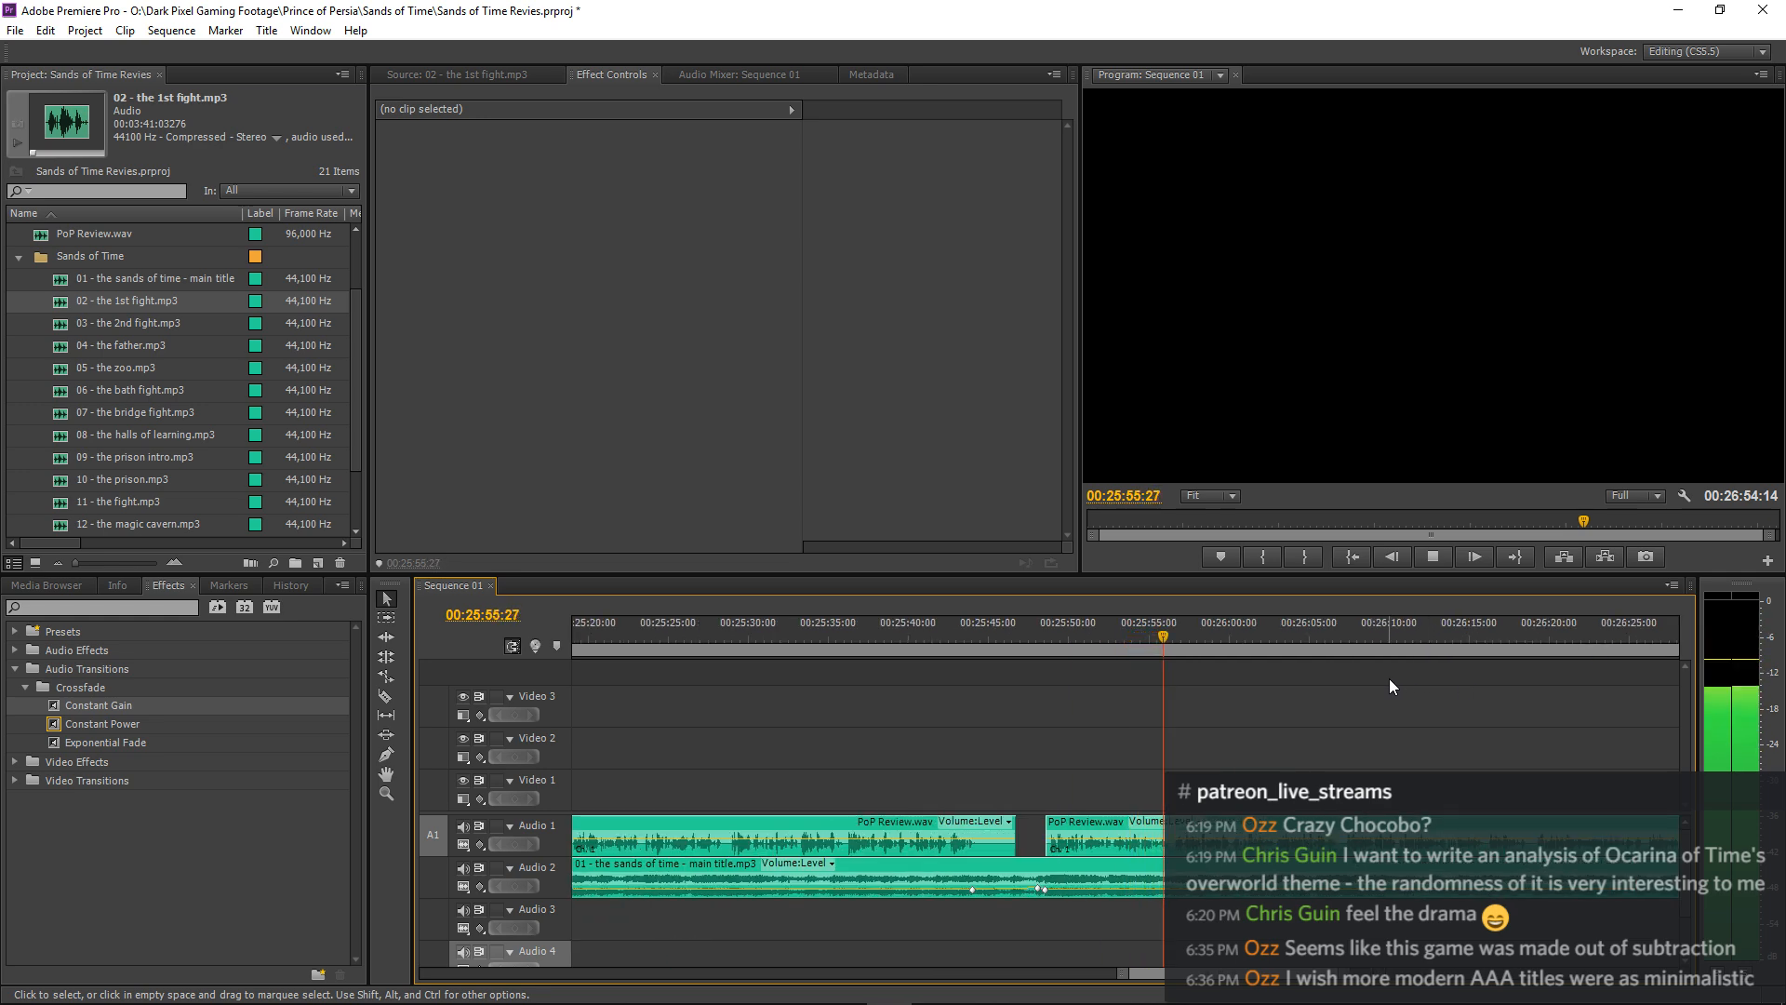
pyautogui.press('-')
pyautogui.press('-')
pyautogui.press('=')
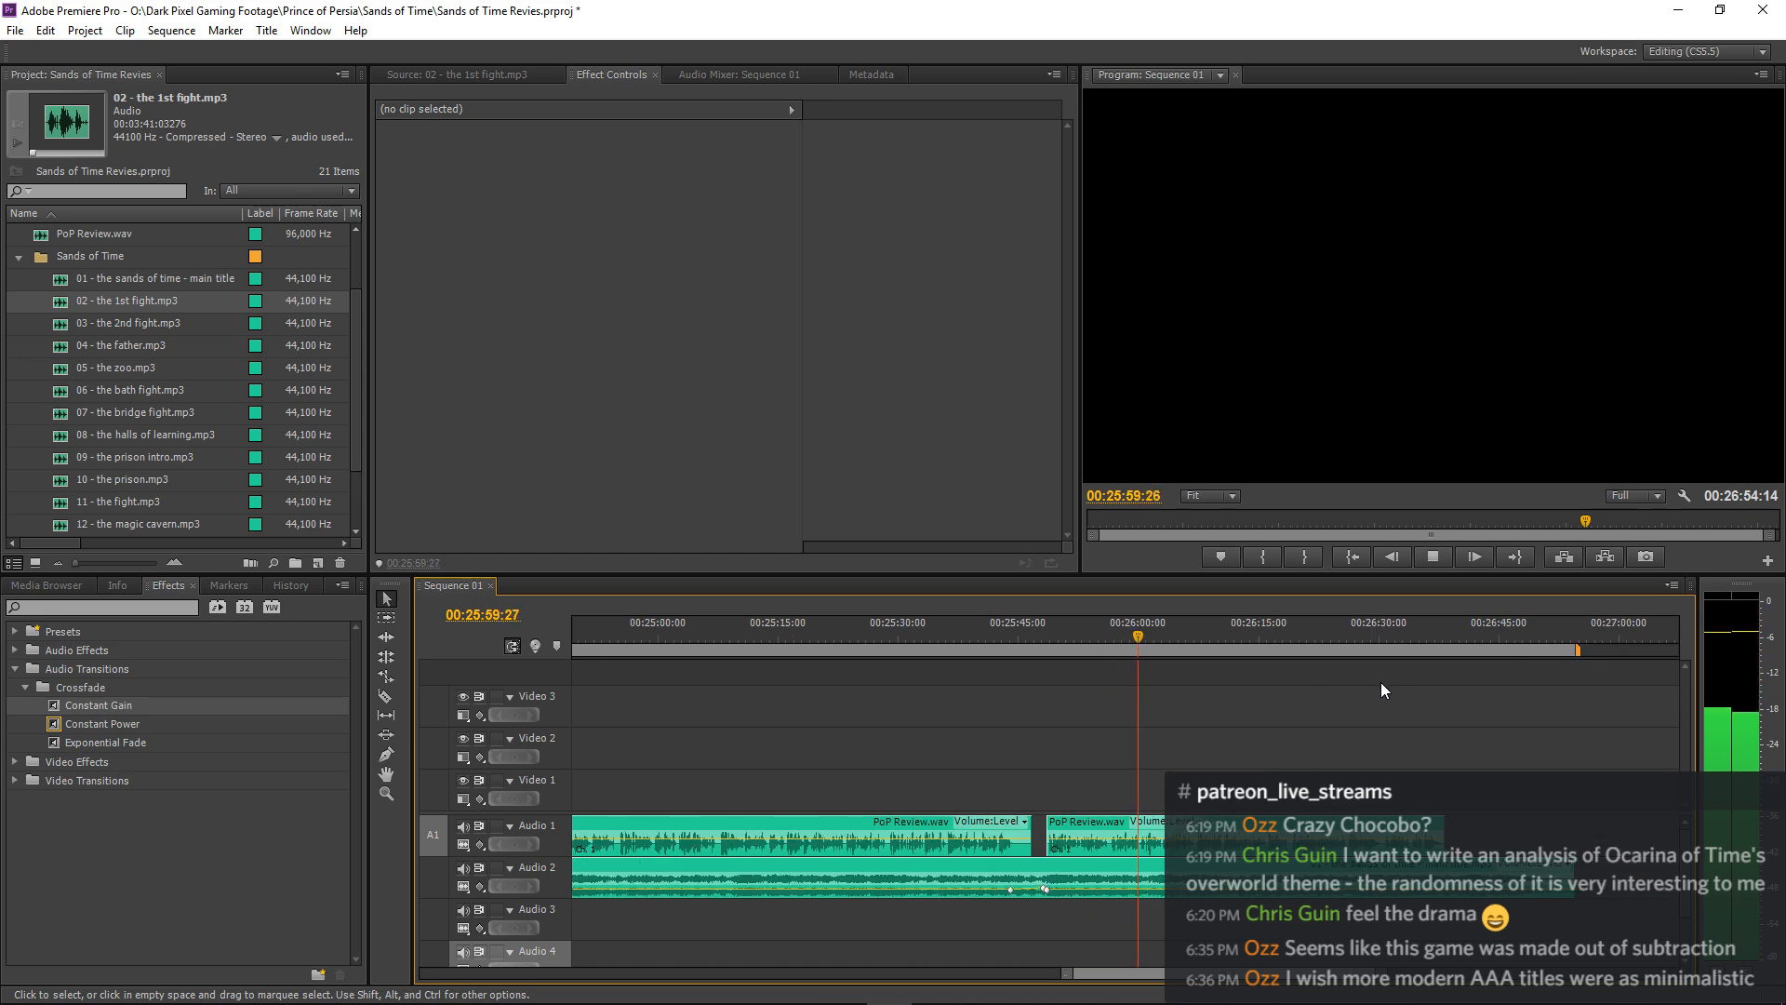
pyautogui.press('-')
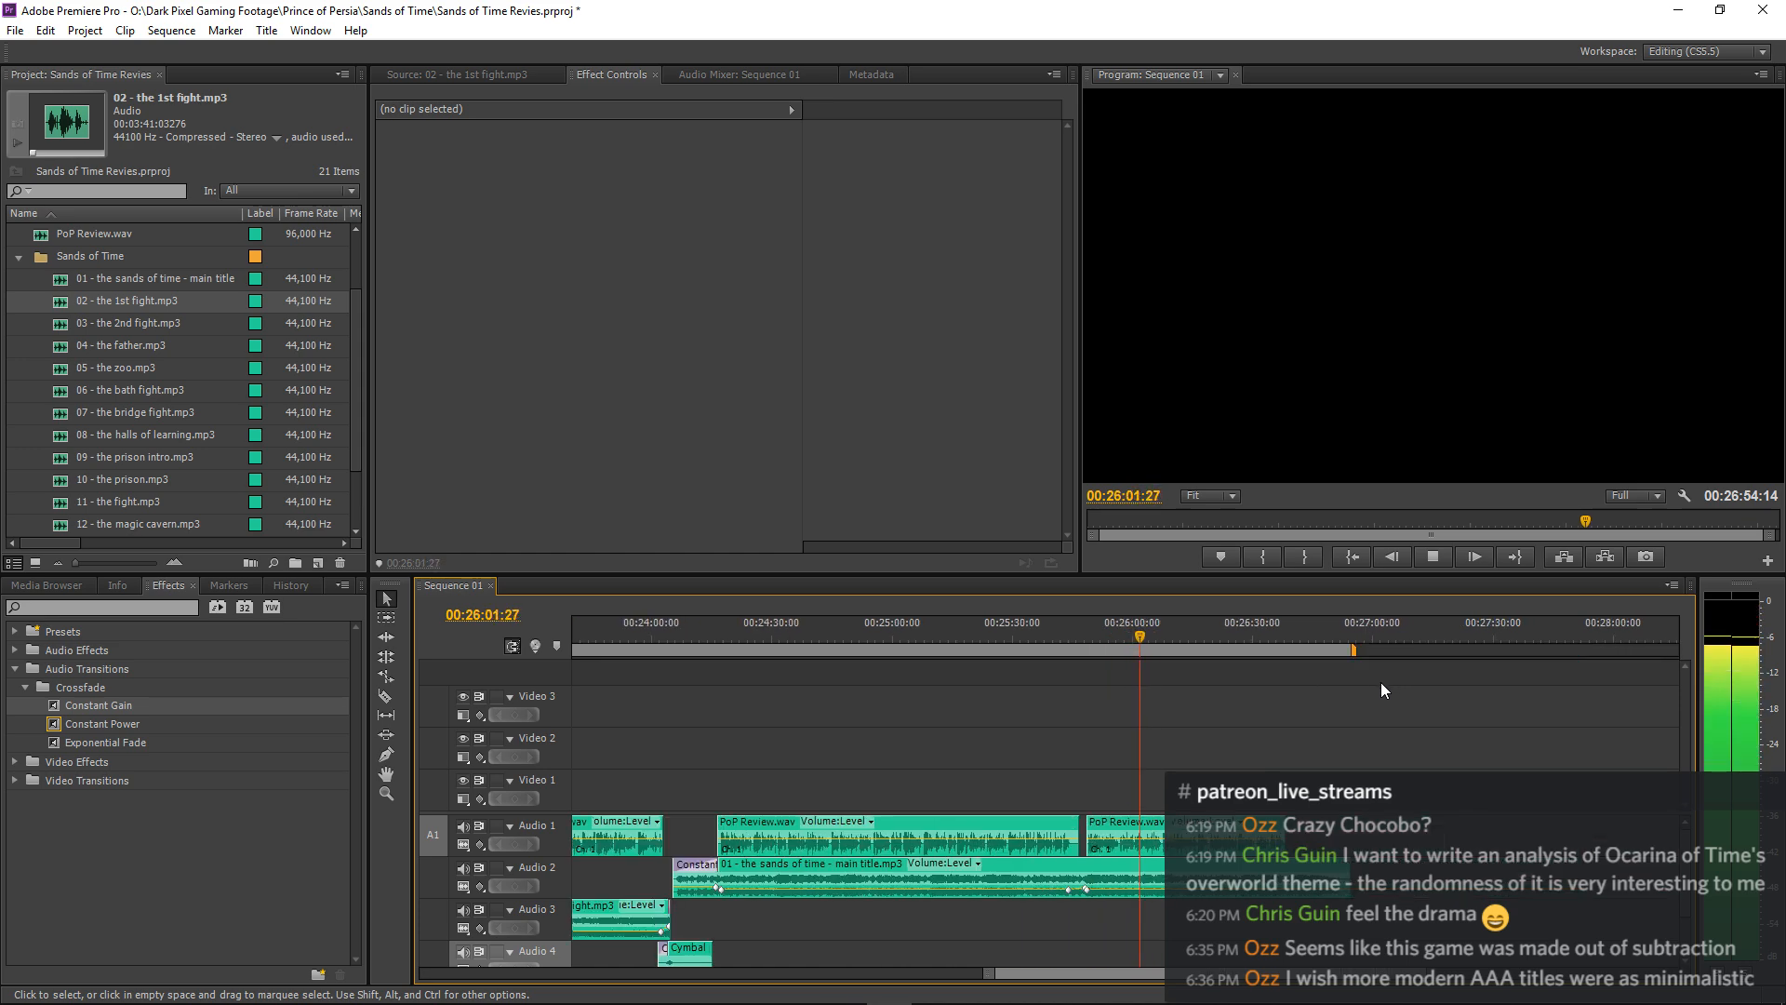
pyautogui.press('-')
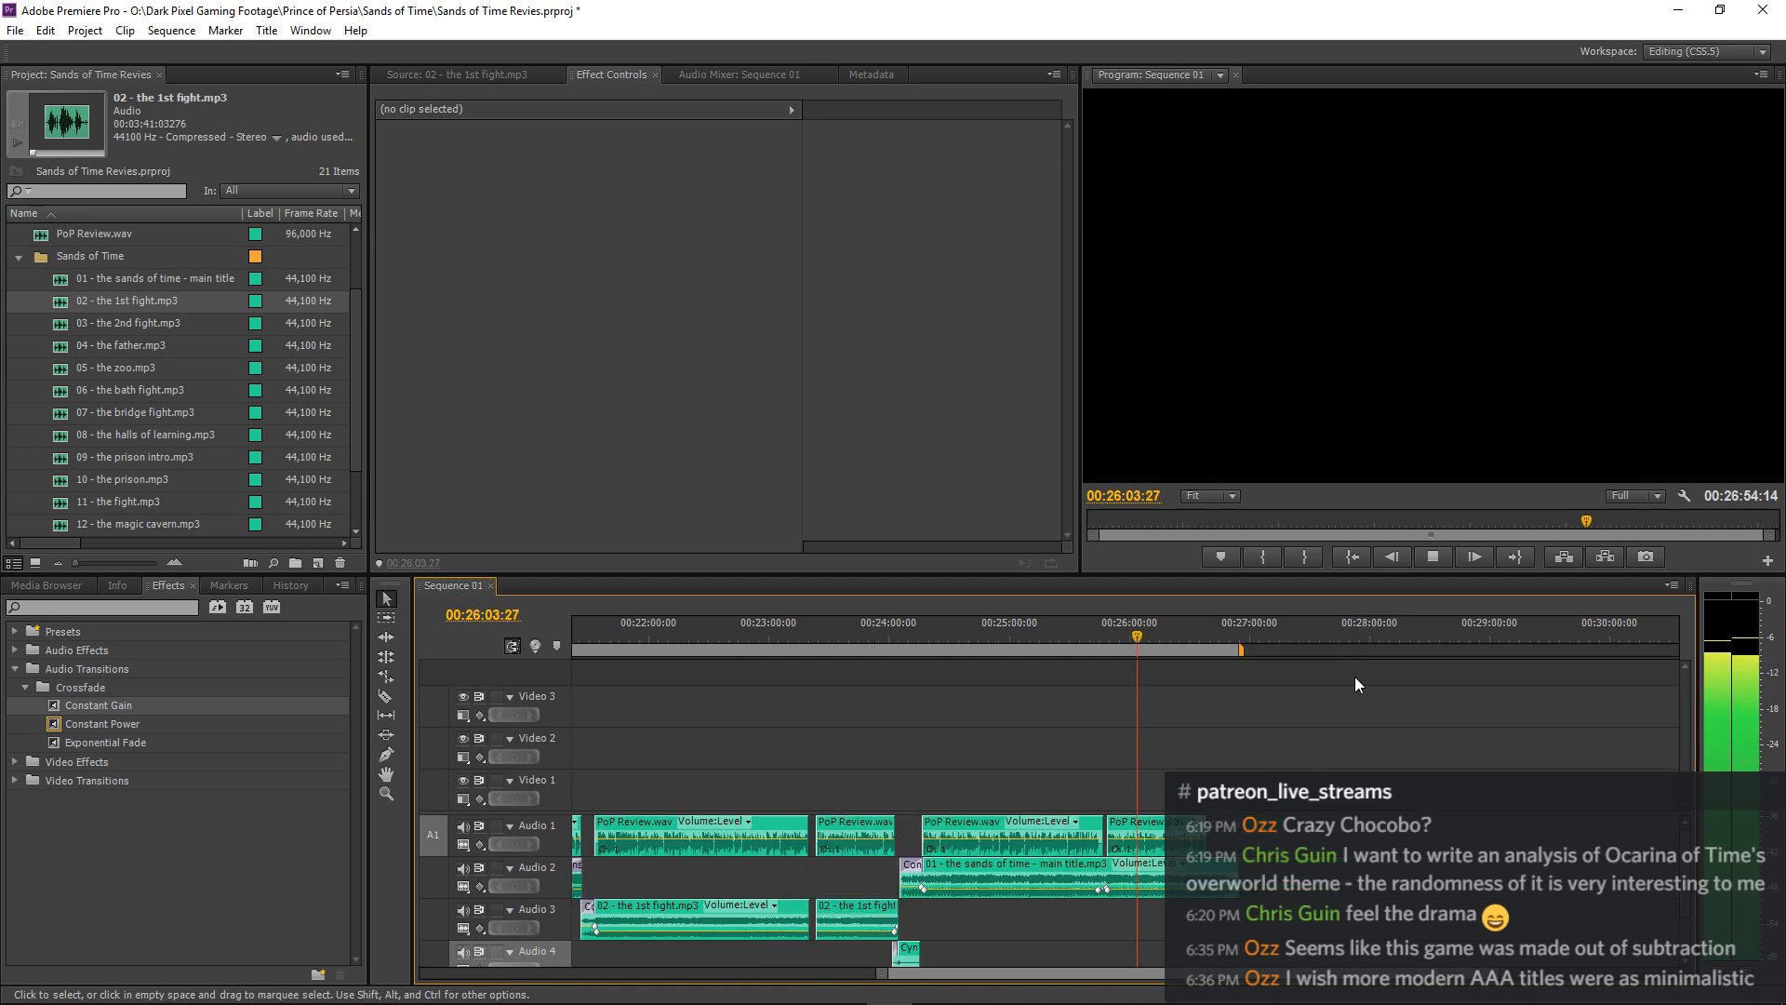
pyautogui.press('=')
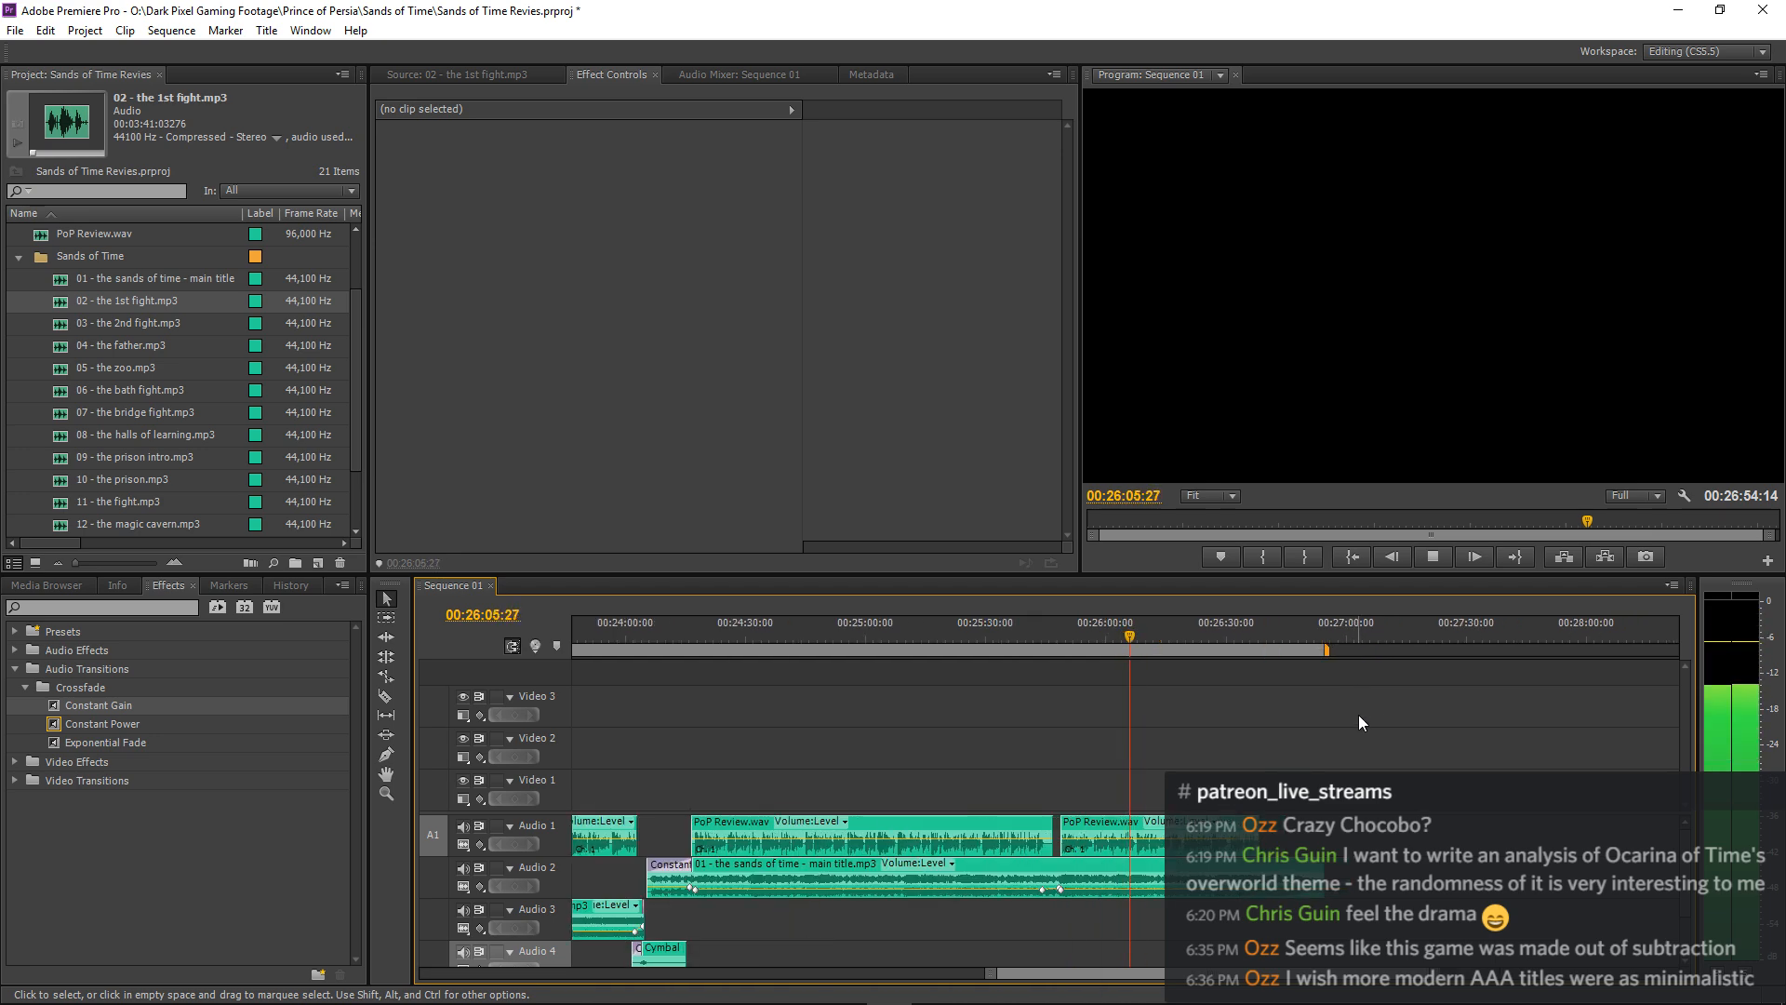
pyautogui.press('=')
pyautogui.press('-')
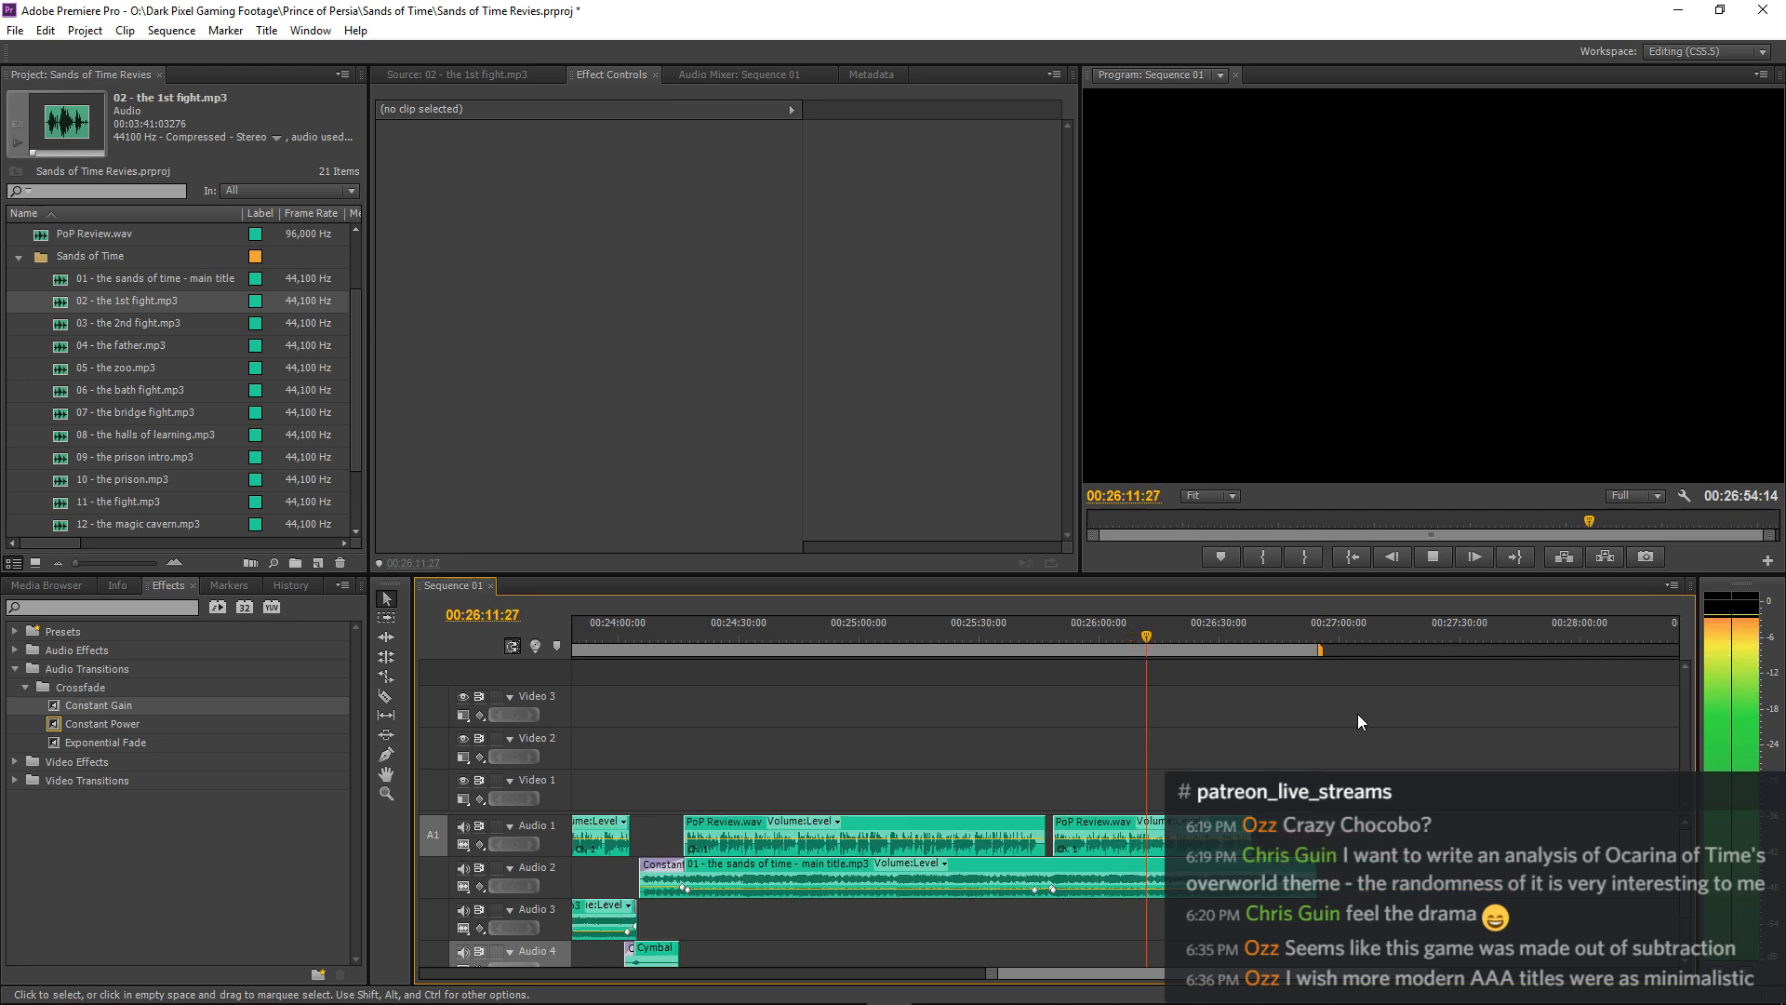
pyautogui.press('=')
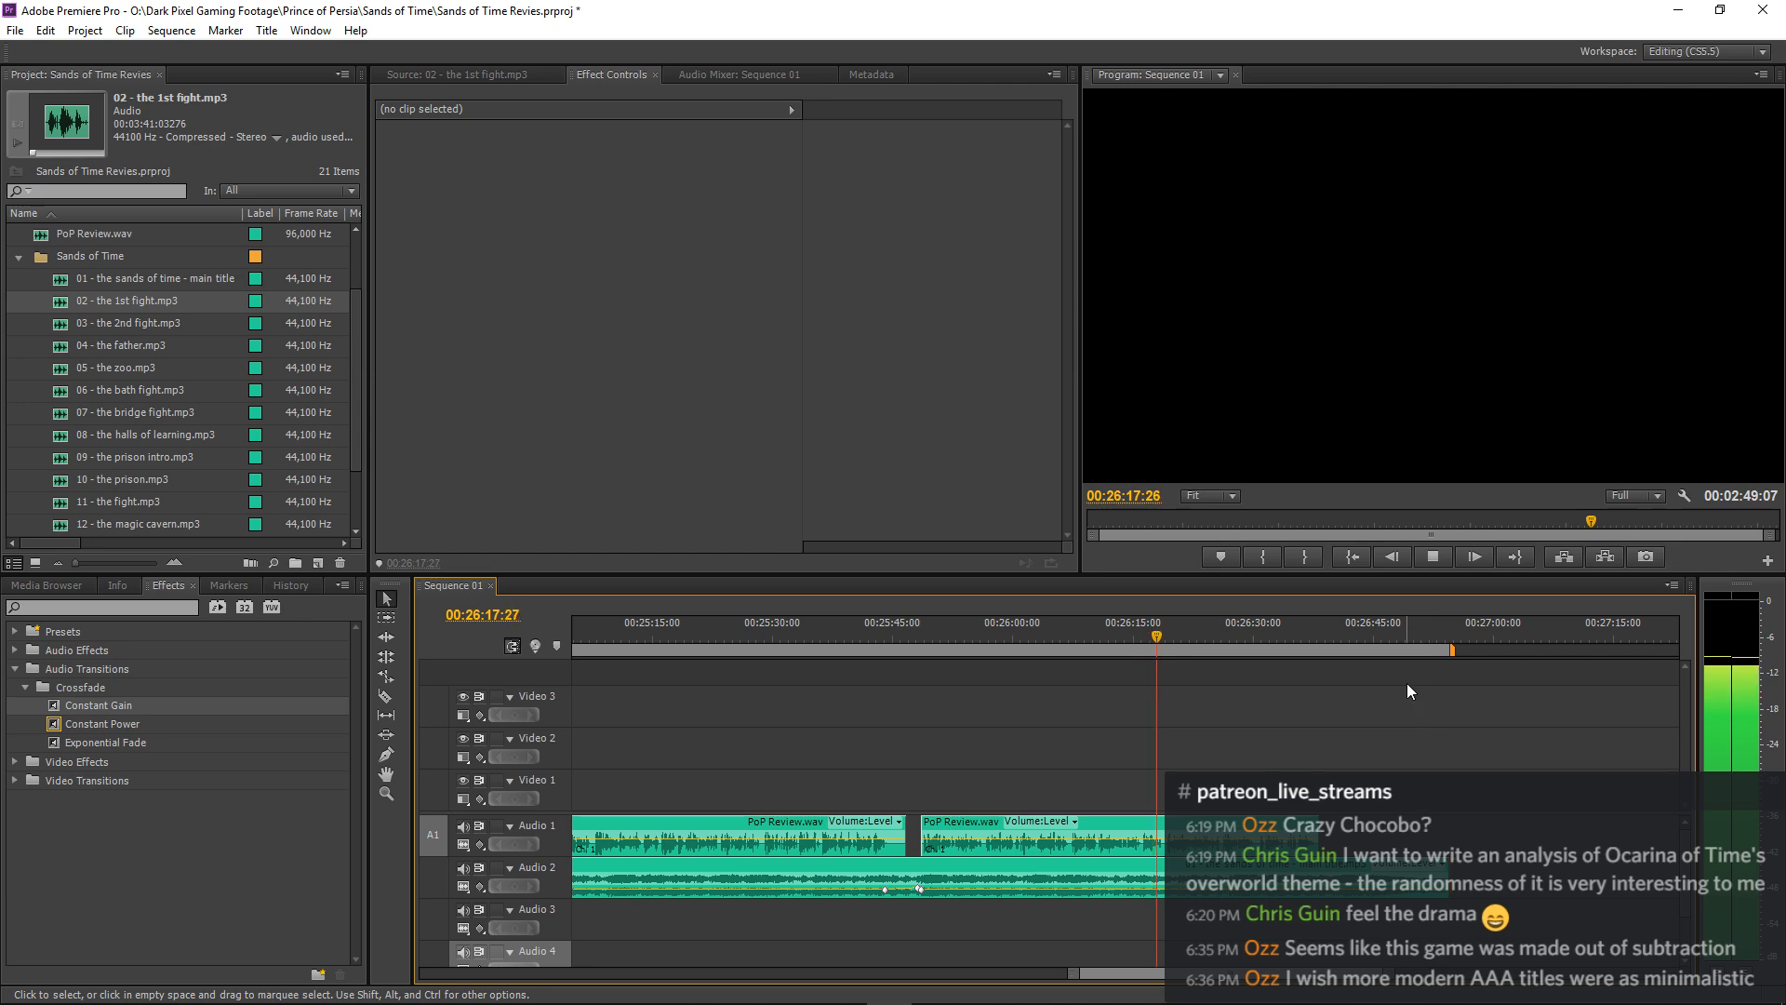
pyautogui.press('=')
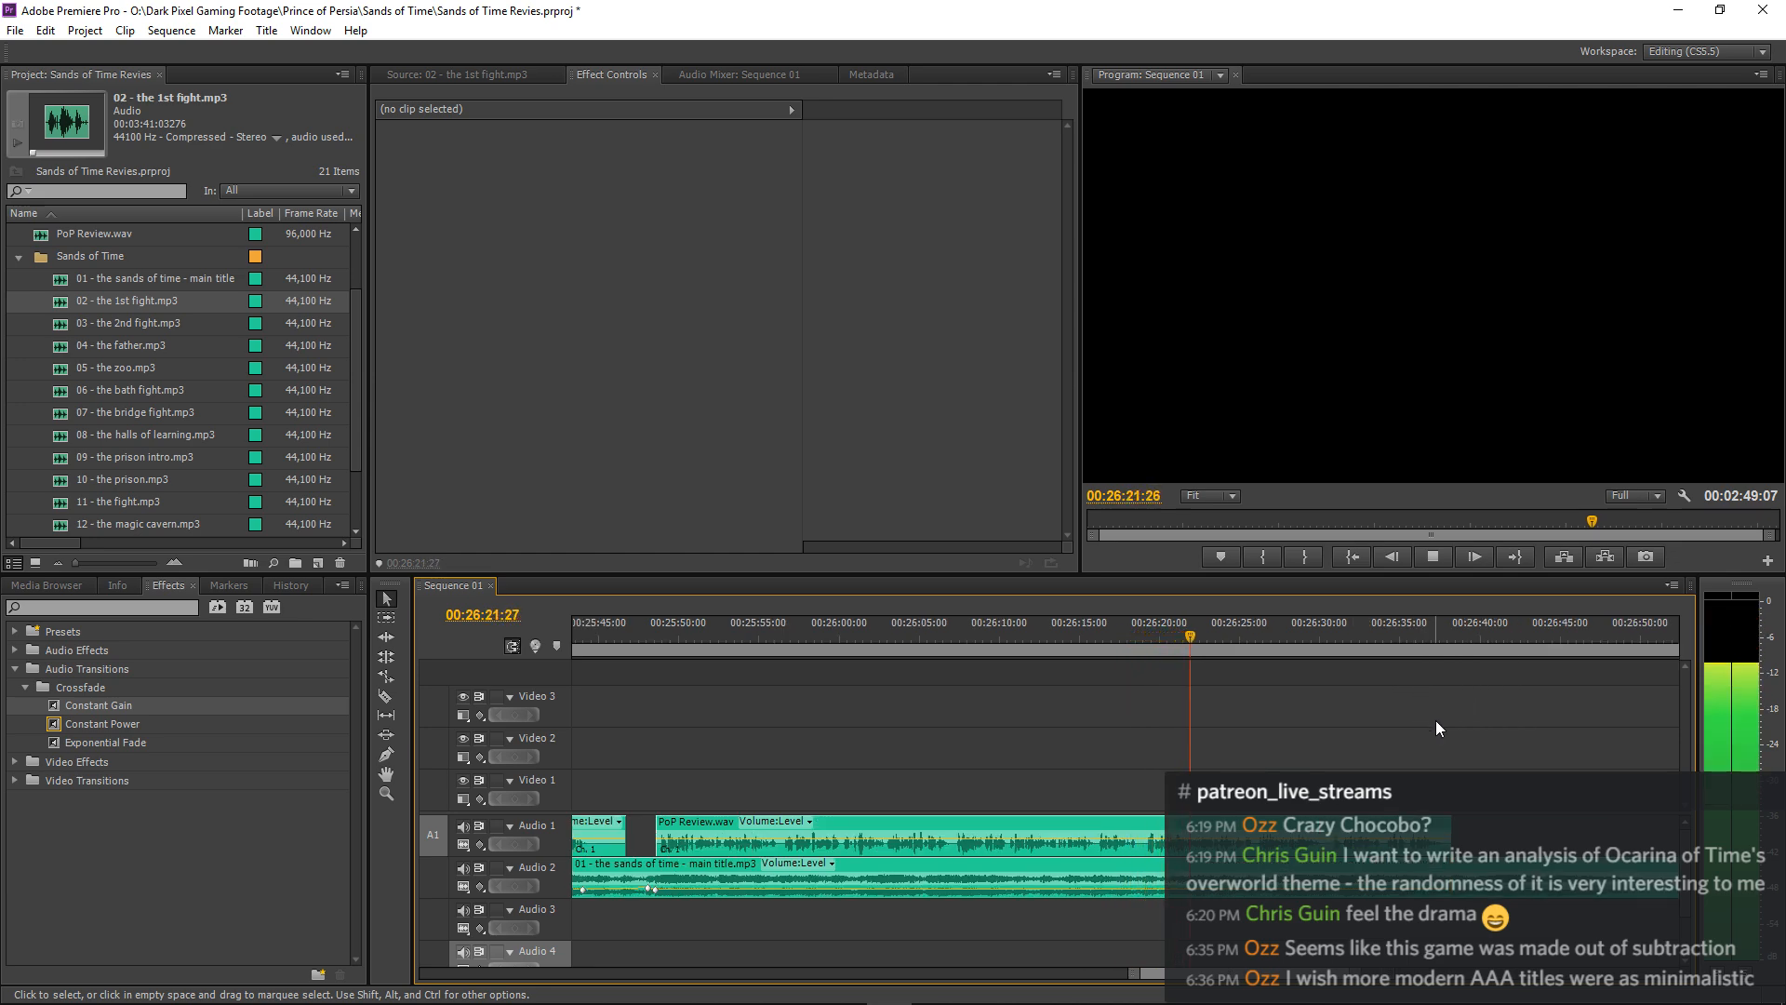
pyautogui.press('-')
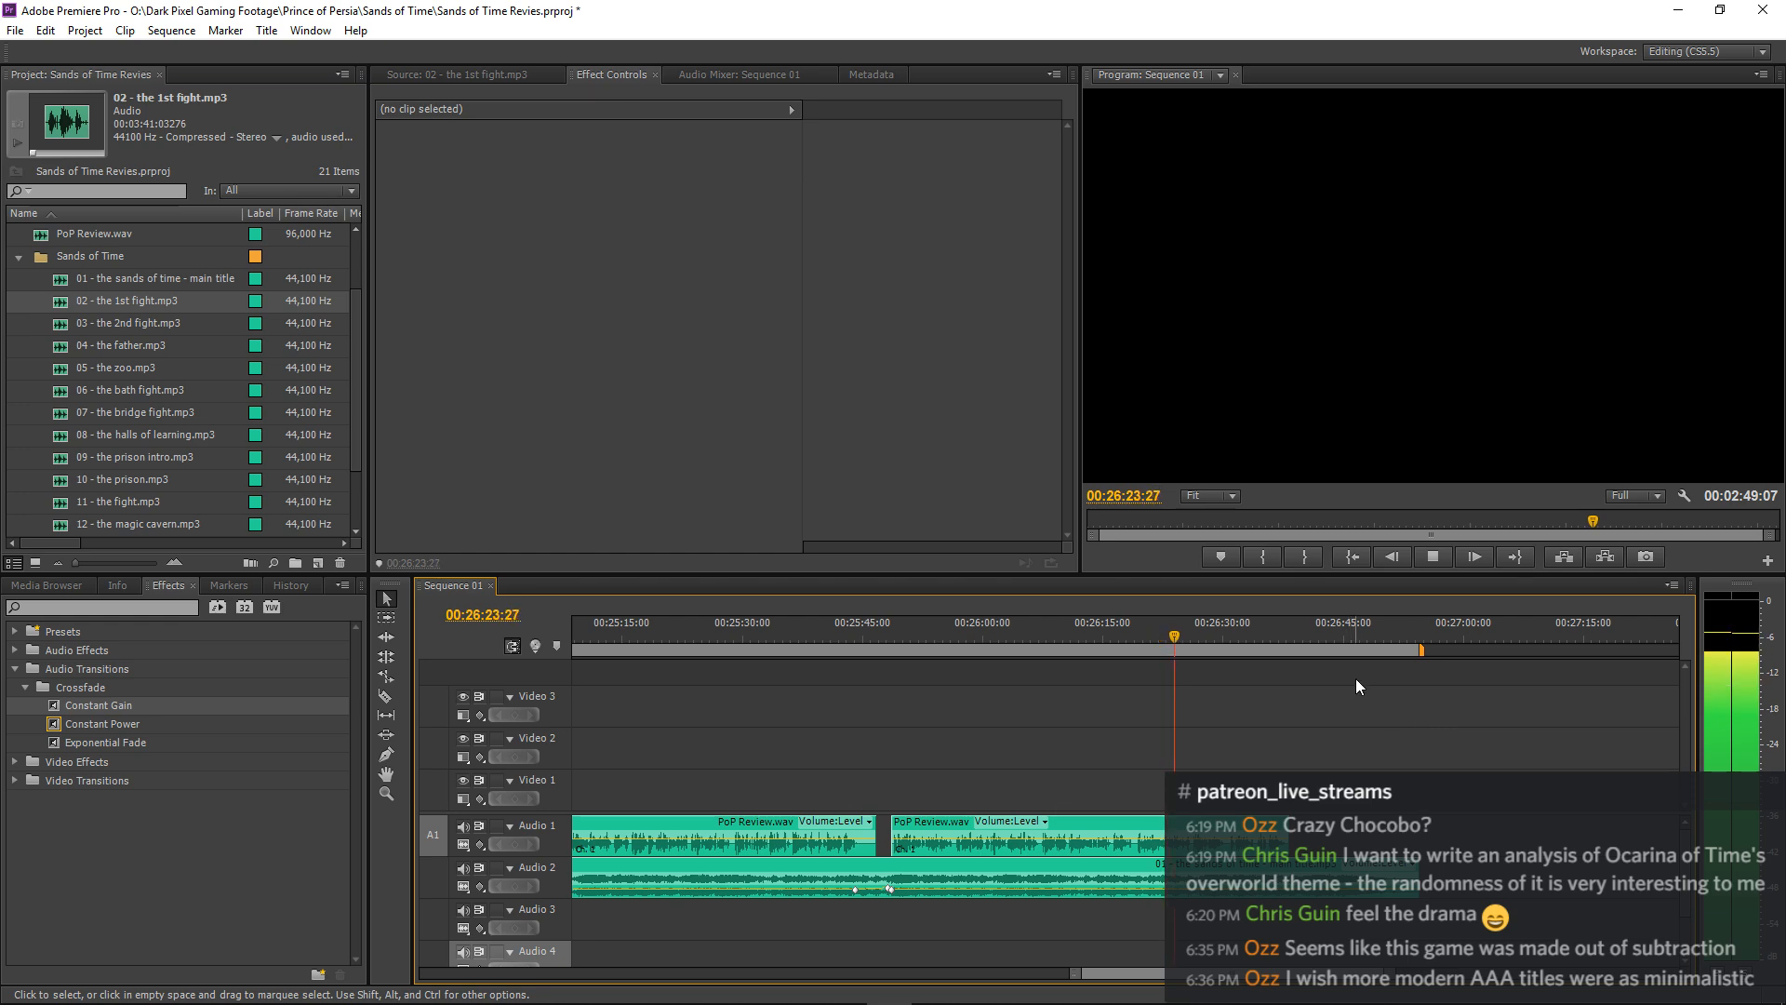
pyautogui.press('=')
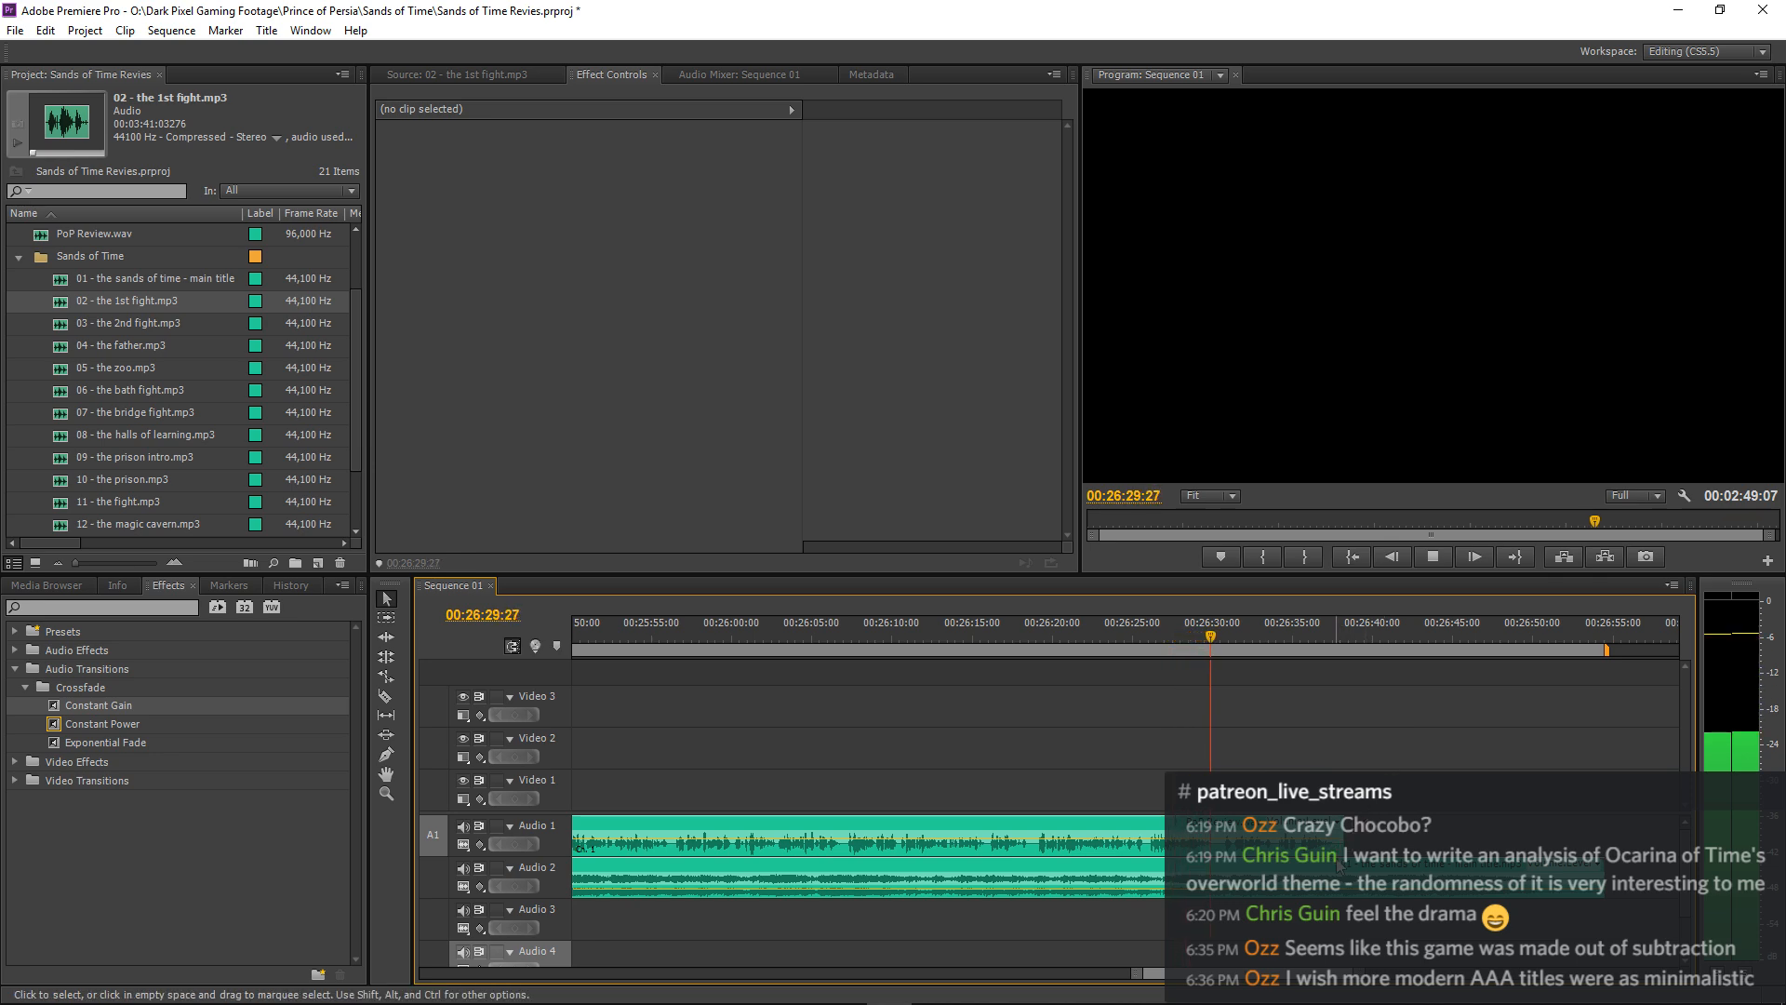
# Add volume keyframes to the main title music around the end of the narration and raise the level to -9 dB at 00:26:38:21.
pyautogui.click(1399, 877)
pyautogui.click(1409, 701)
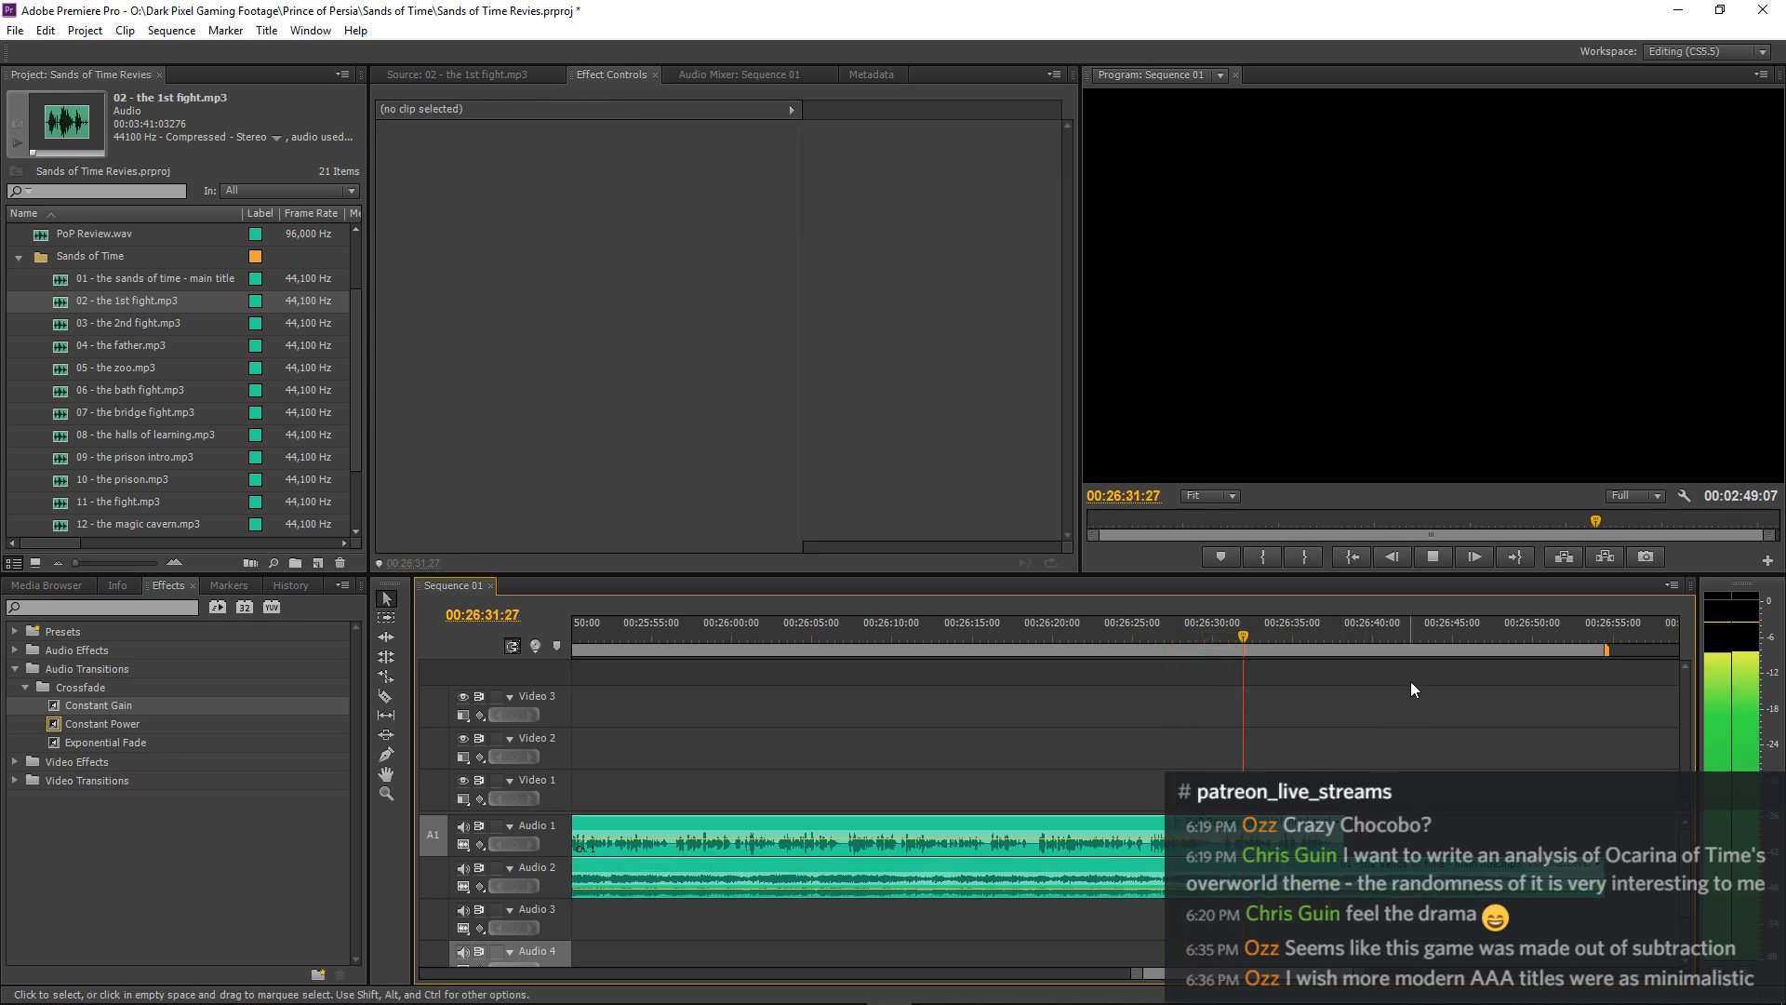
pyautogui.press('=')
pyautogui.click(1347, 875)
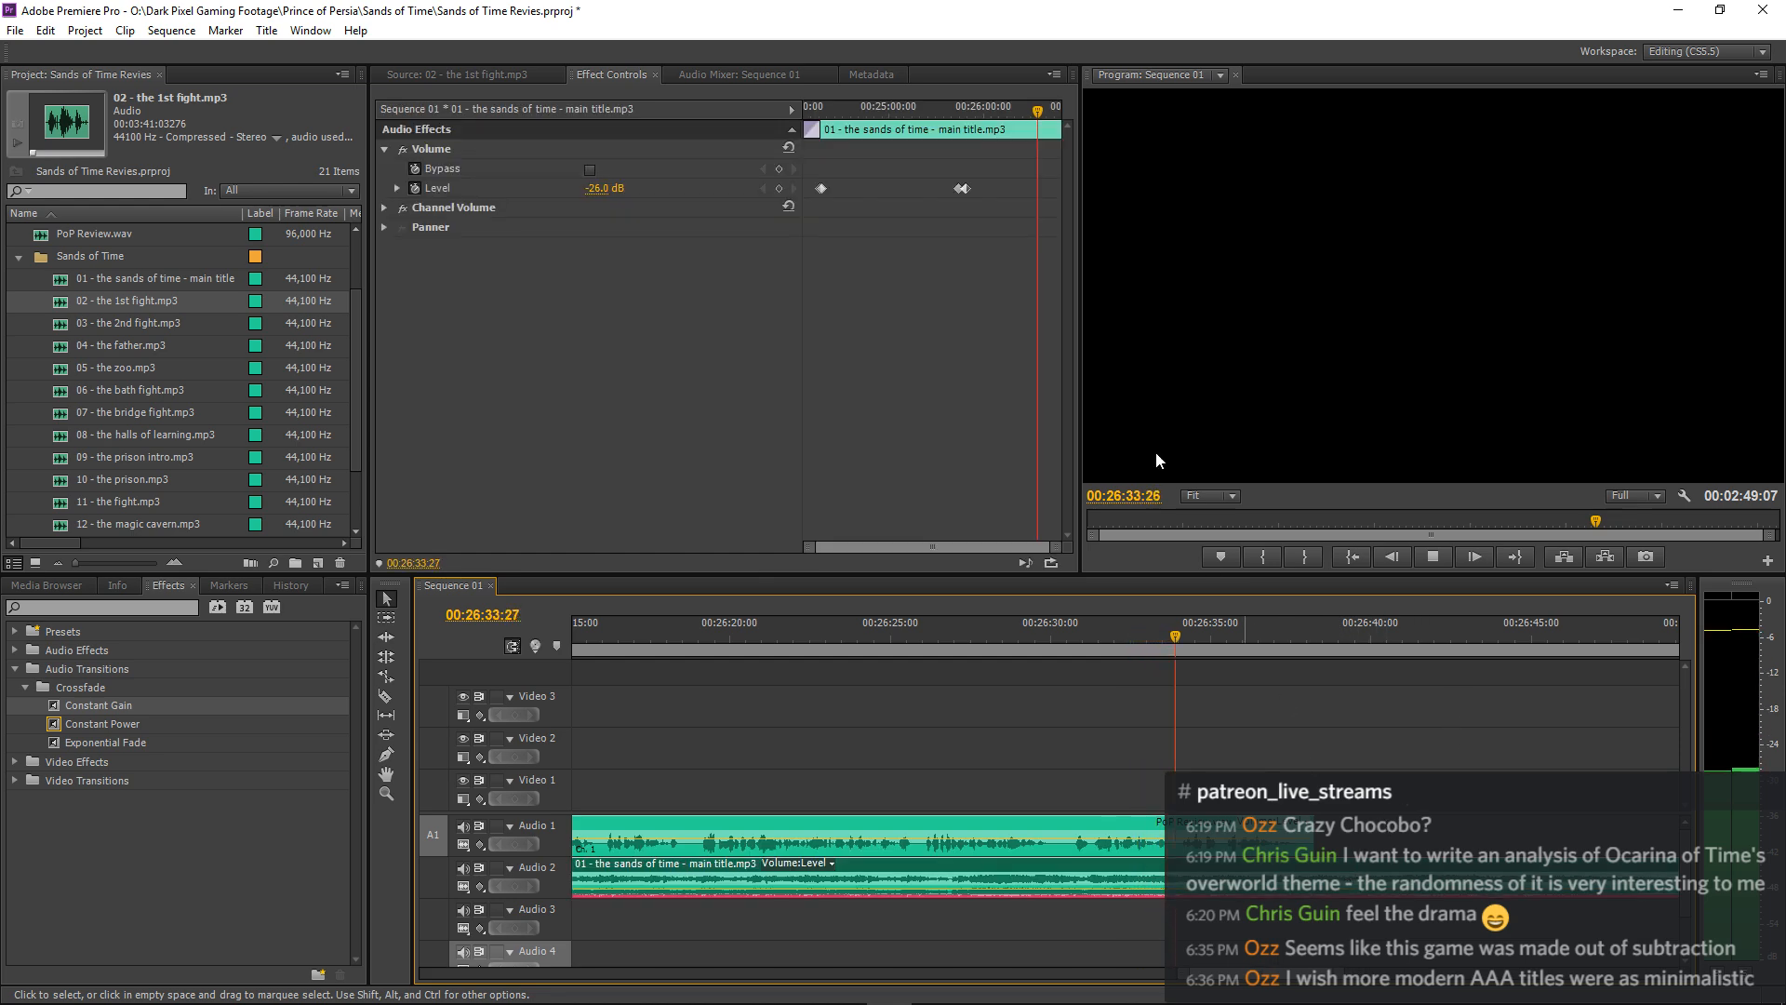
pyautogui.click(780, 188)
pyautogui.press('space')
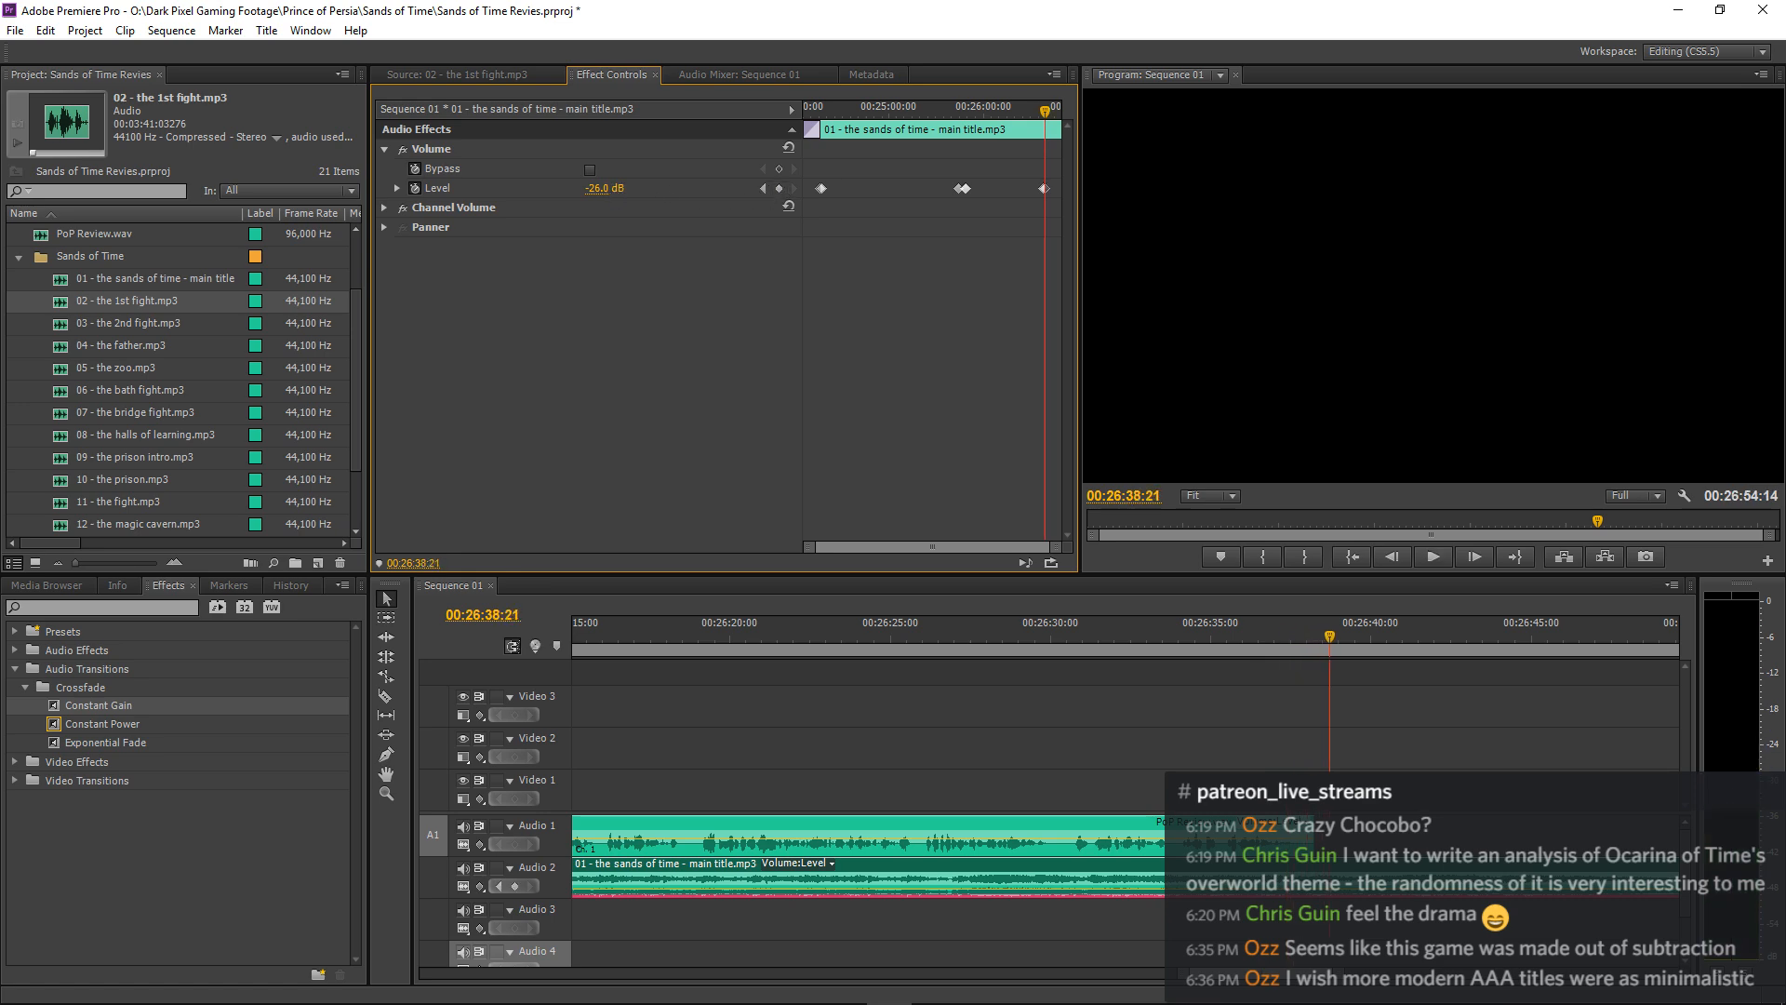
pyautogui.press('Return')
pyautogui.press('space')
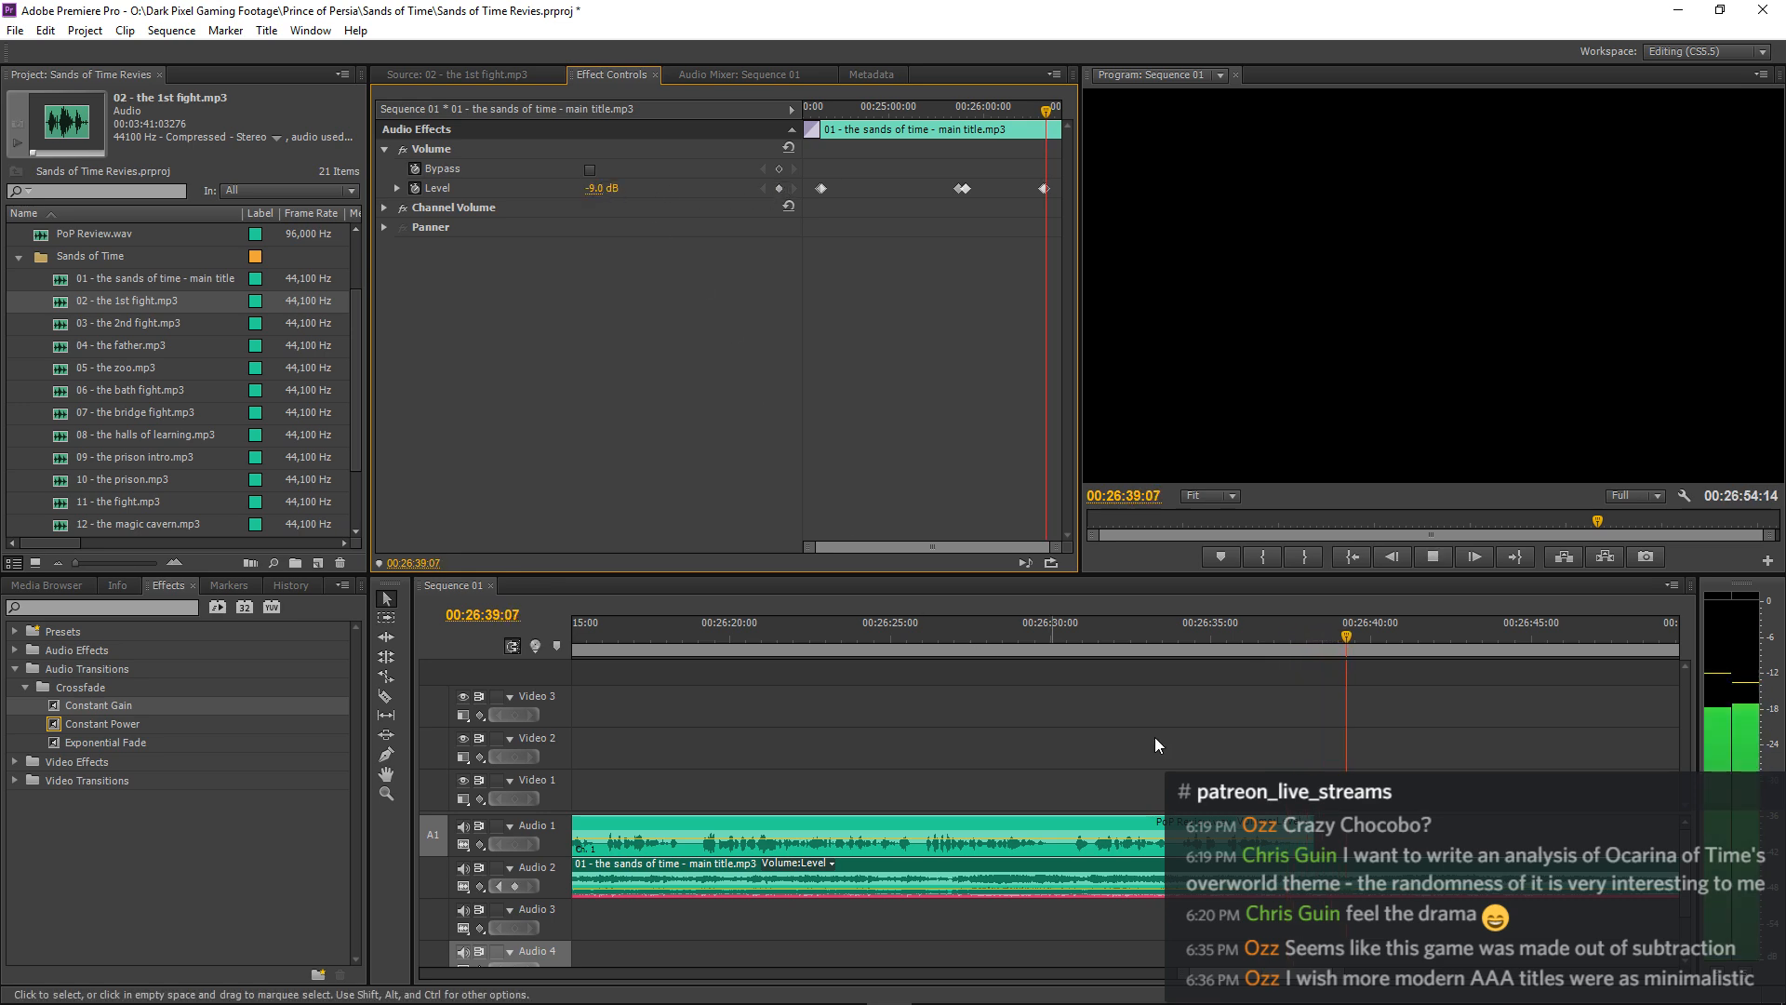
# Delete the -9 dB volume keyframe just after the narration's end and replay the music from about 00:26:35.
pyautogui.click(1471, 693)
pyautogui.press('-')
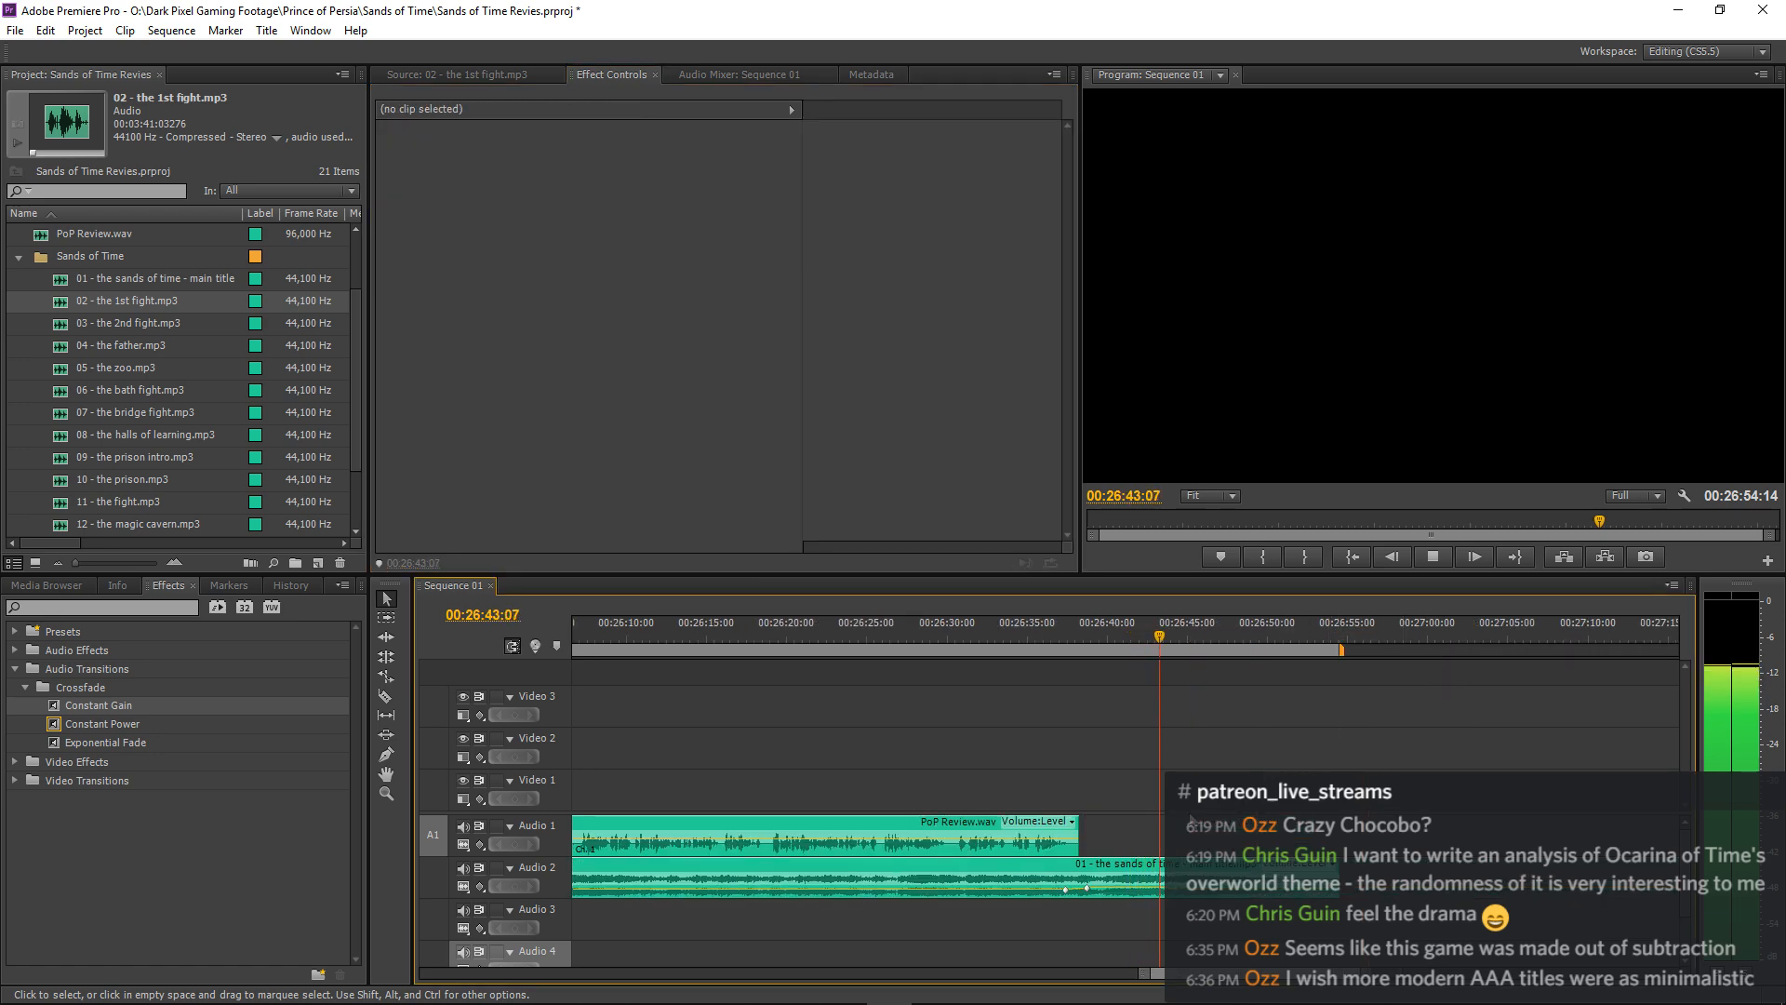
pyautogui.click(1119, 859)
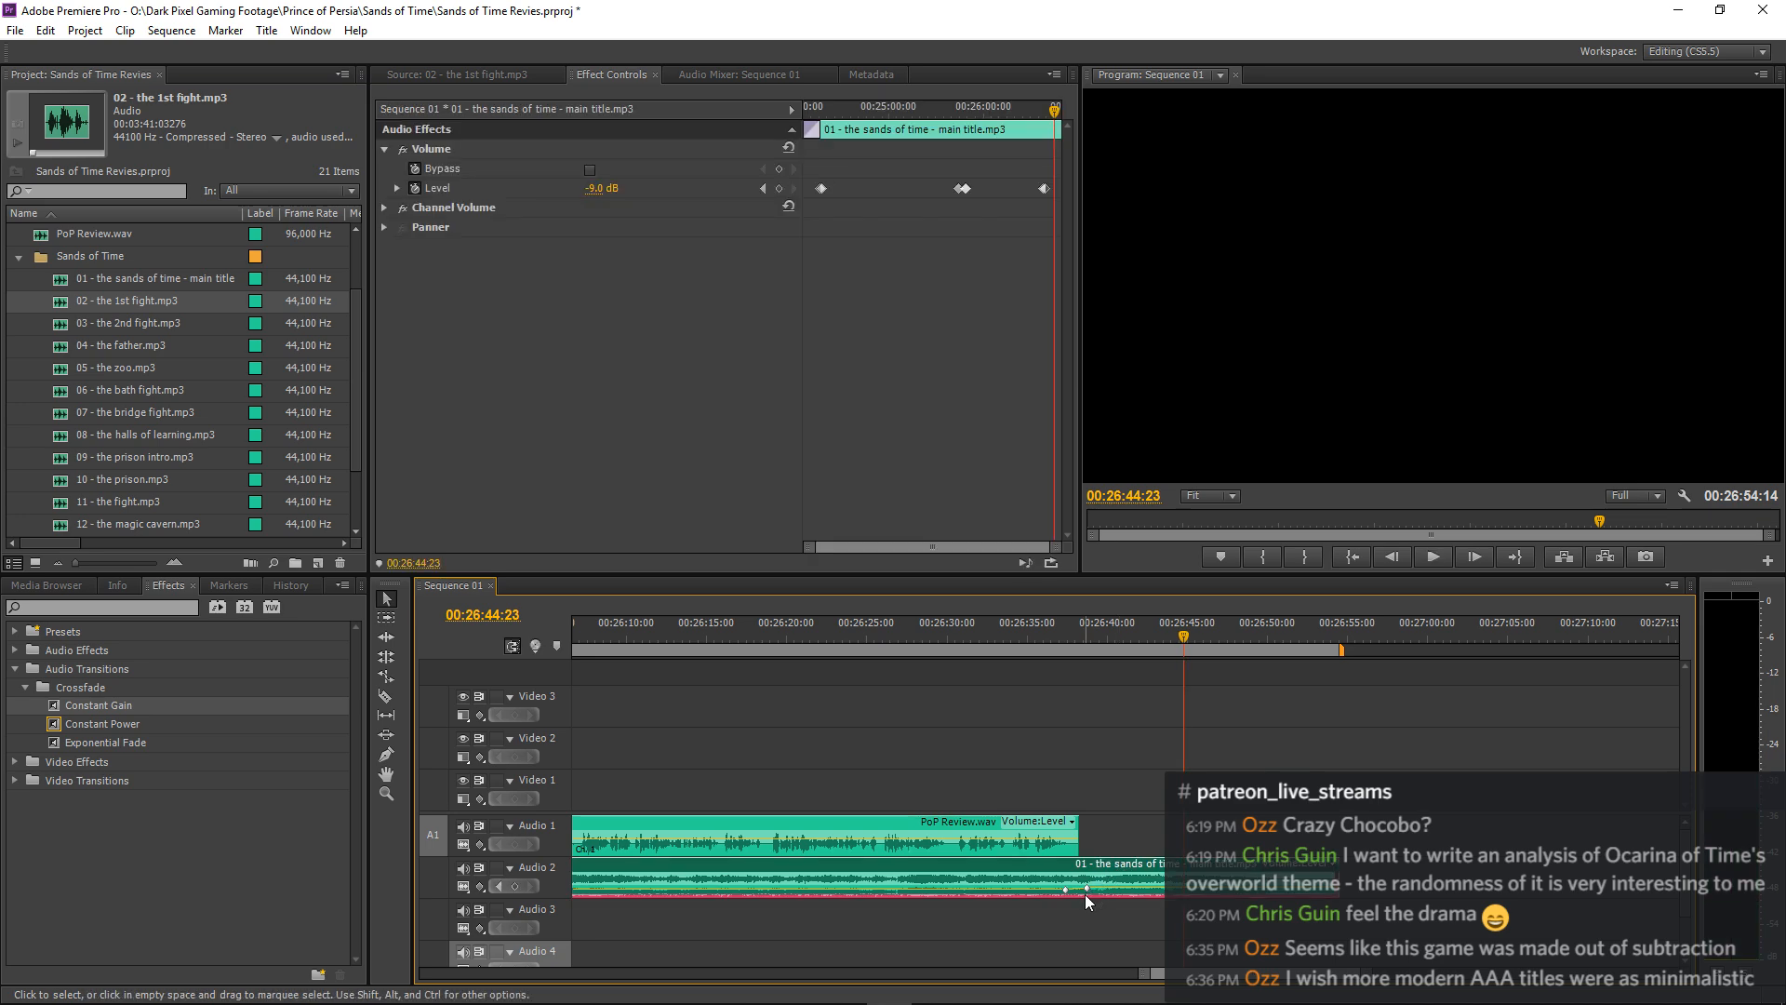
pyautogui.press('Delete')
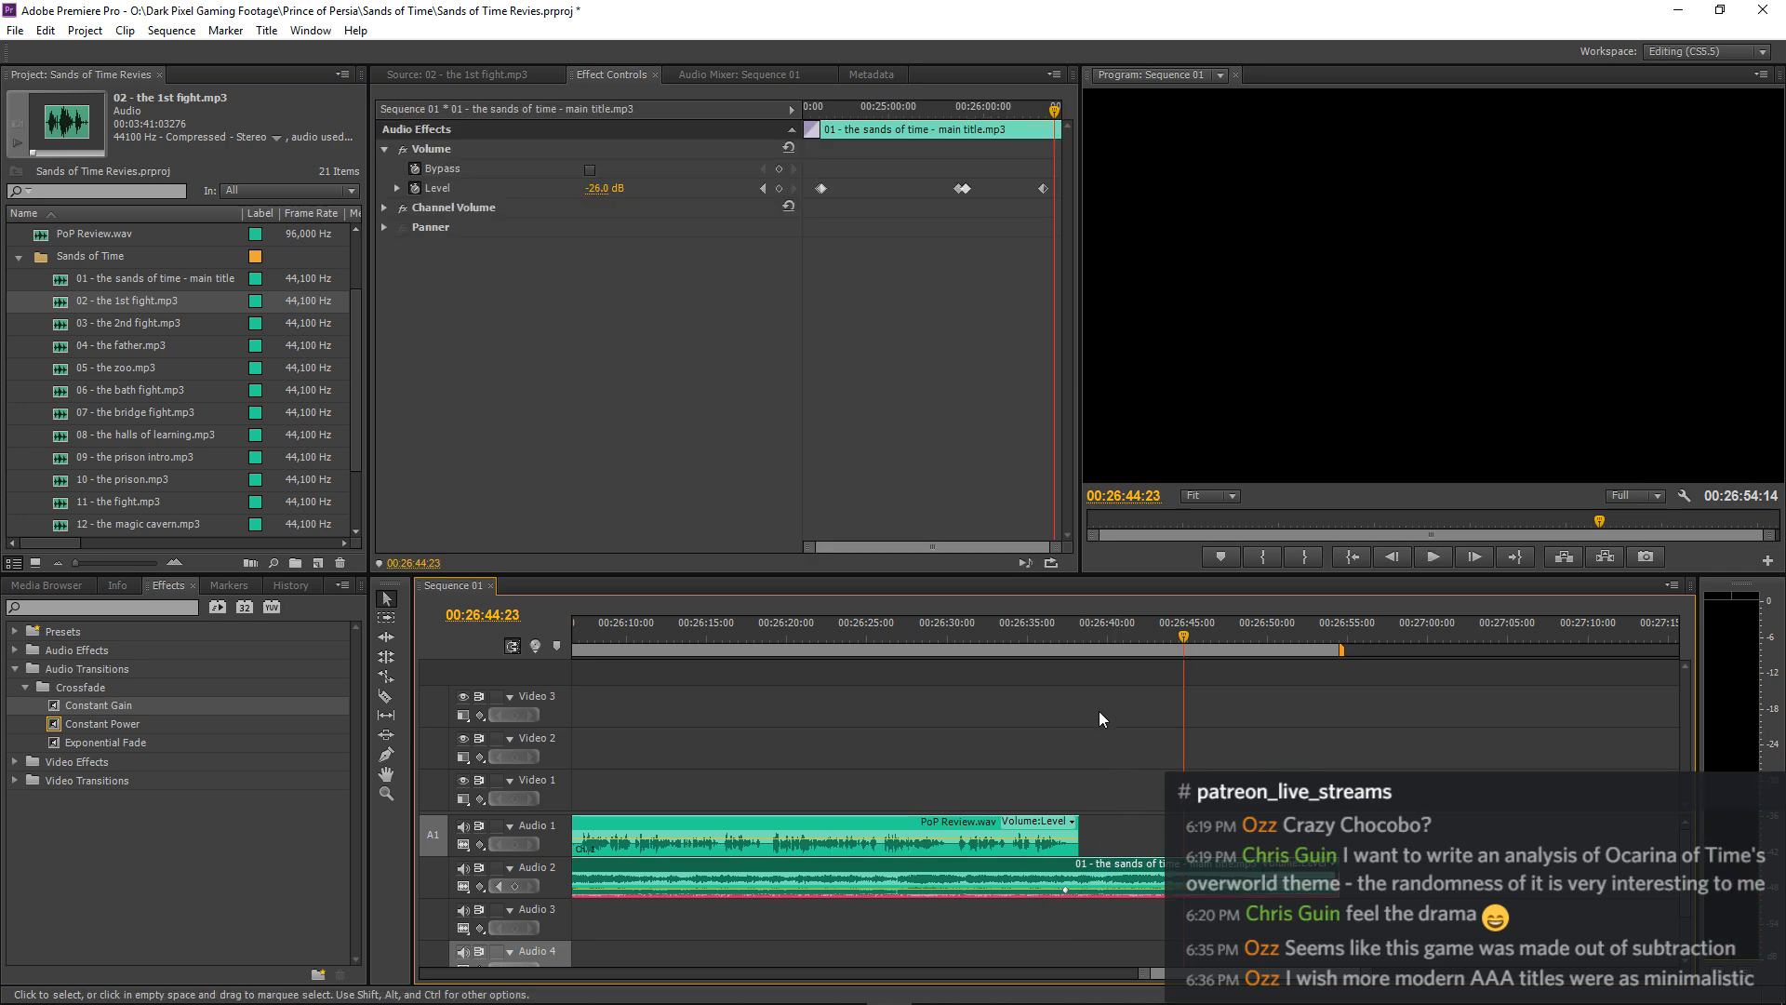
pyautogui.click(1031, 628)
pyautogui.press('space')
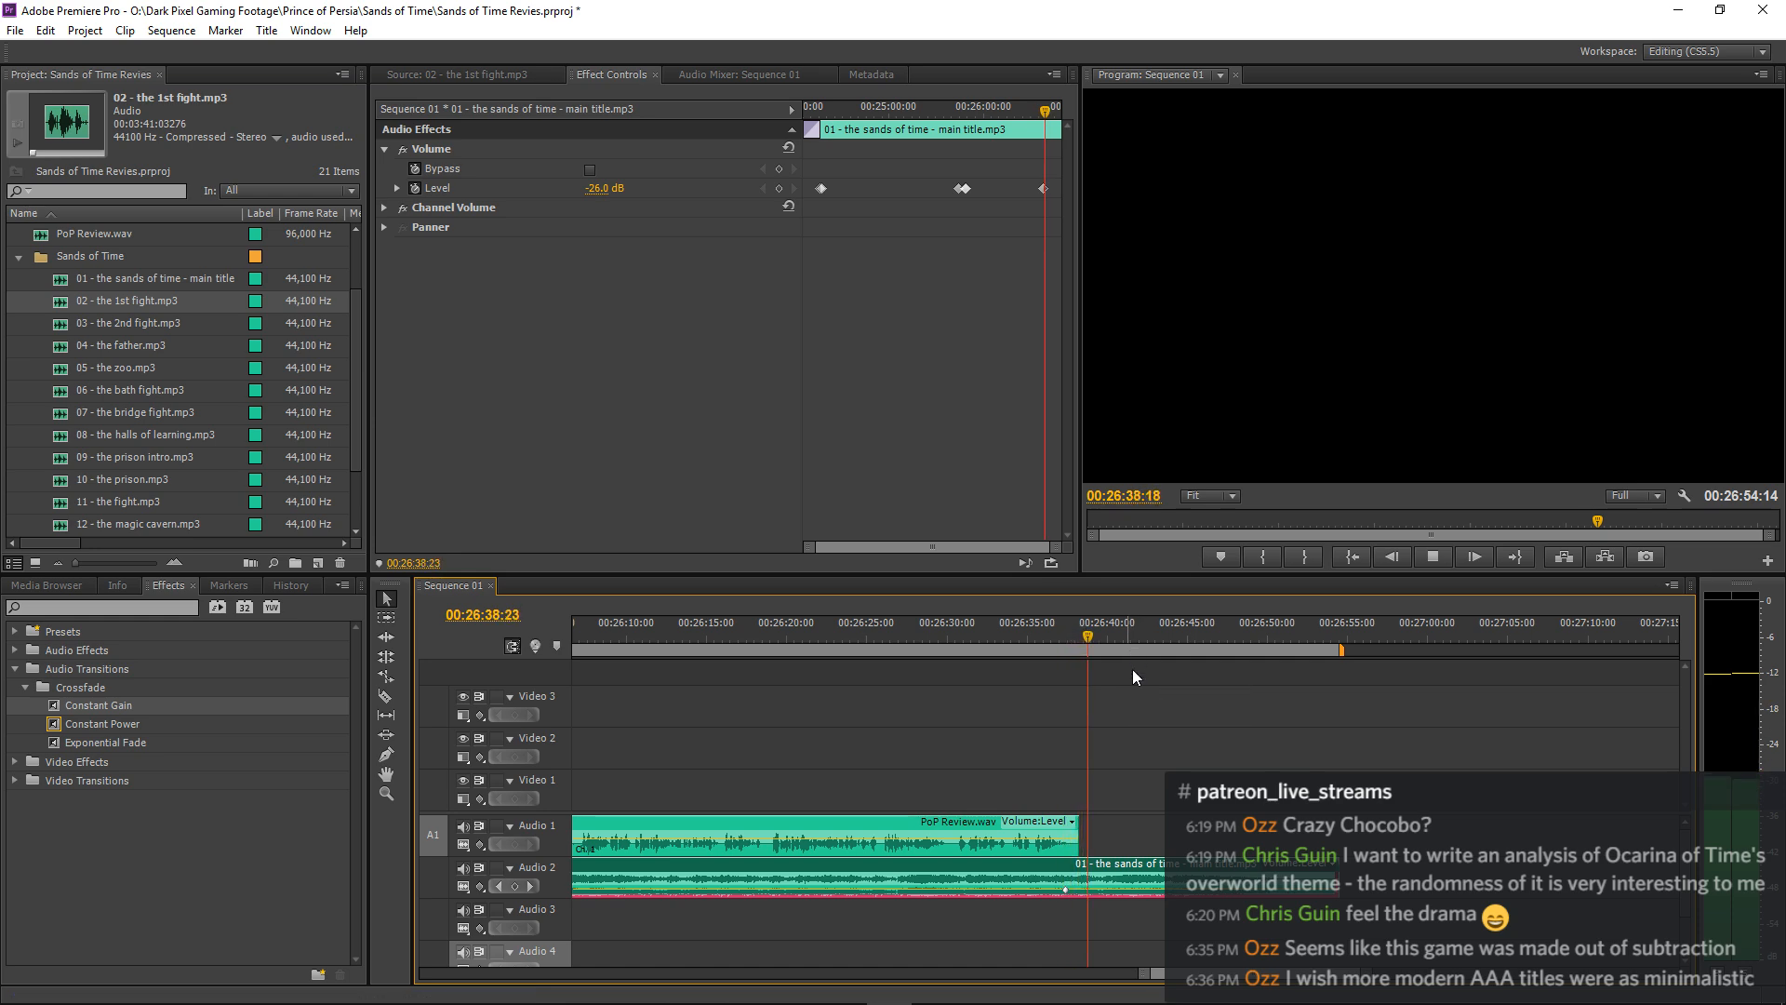
pyautogui.press('space')
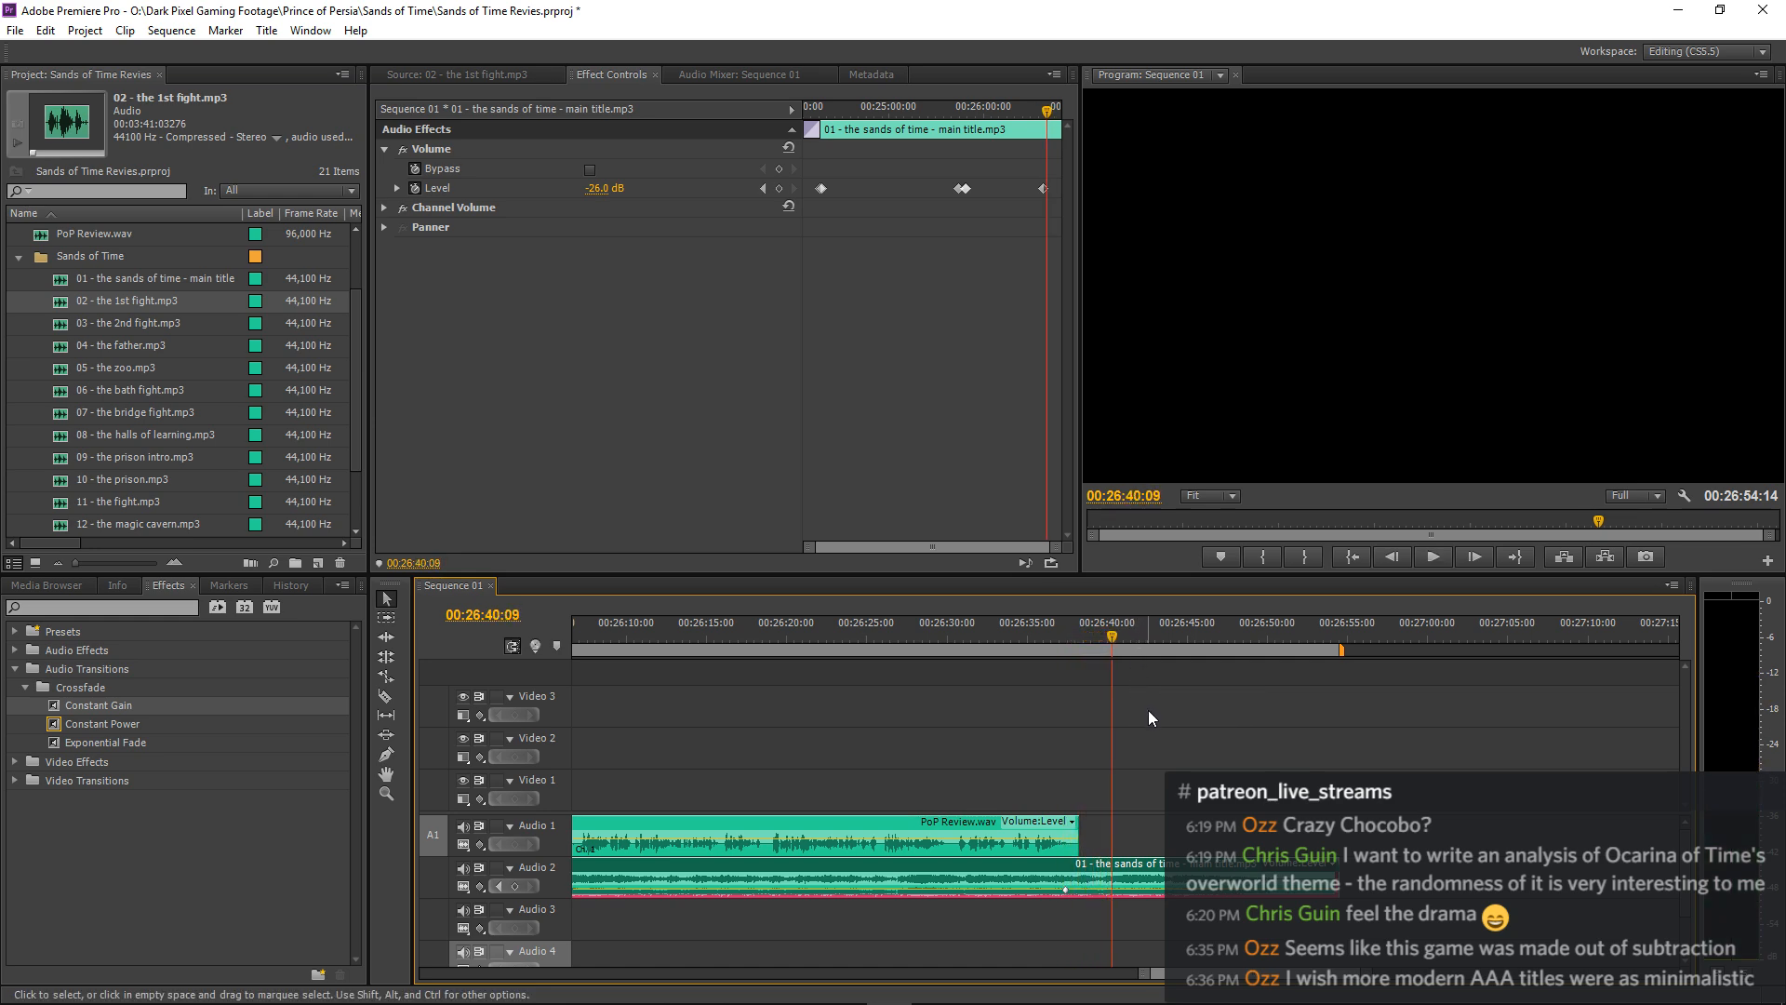
# Collapse the Sands of Time bin and add a -9 dB volume keyframe to the main title music at 00:26:38:21.
pyautogui.click(19, 256)
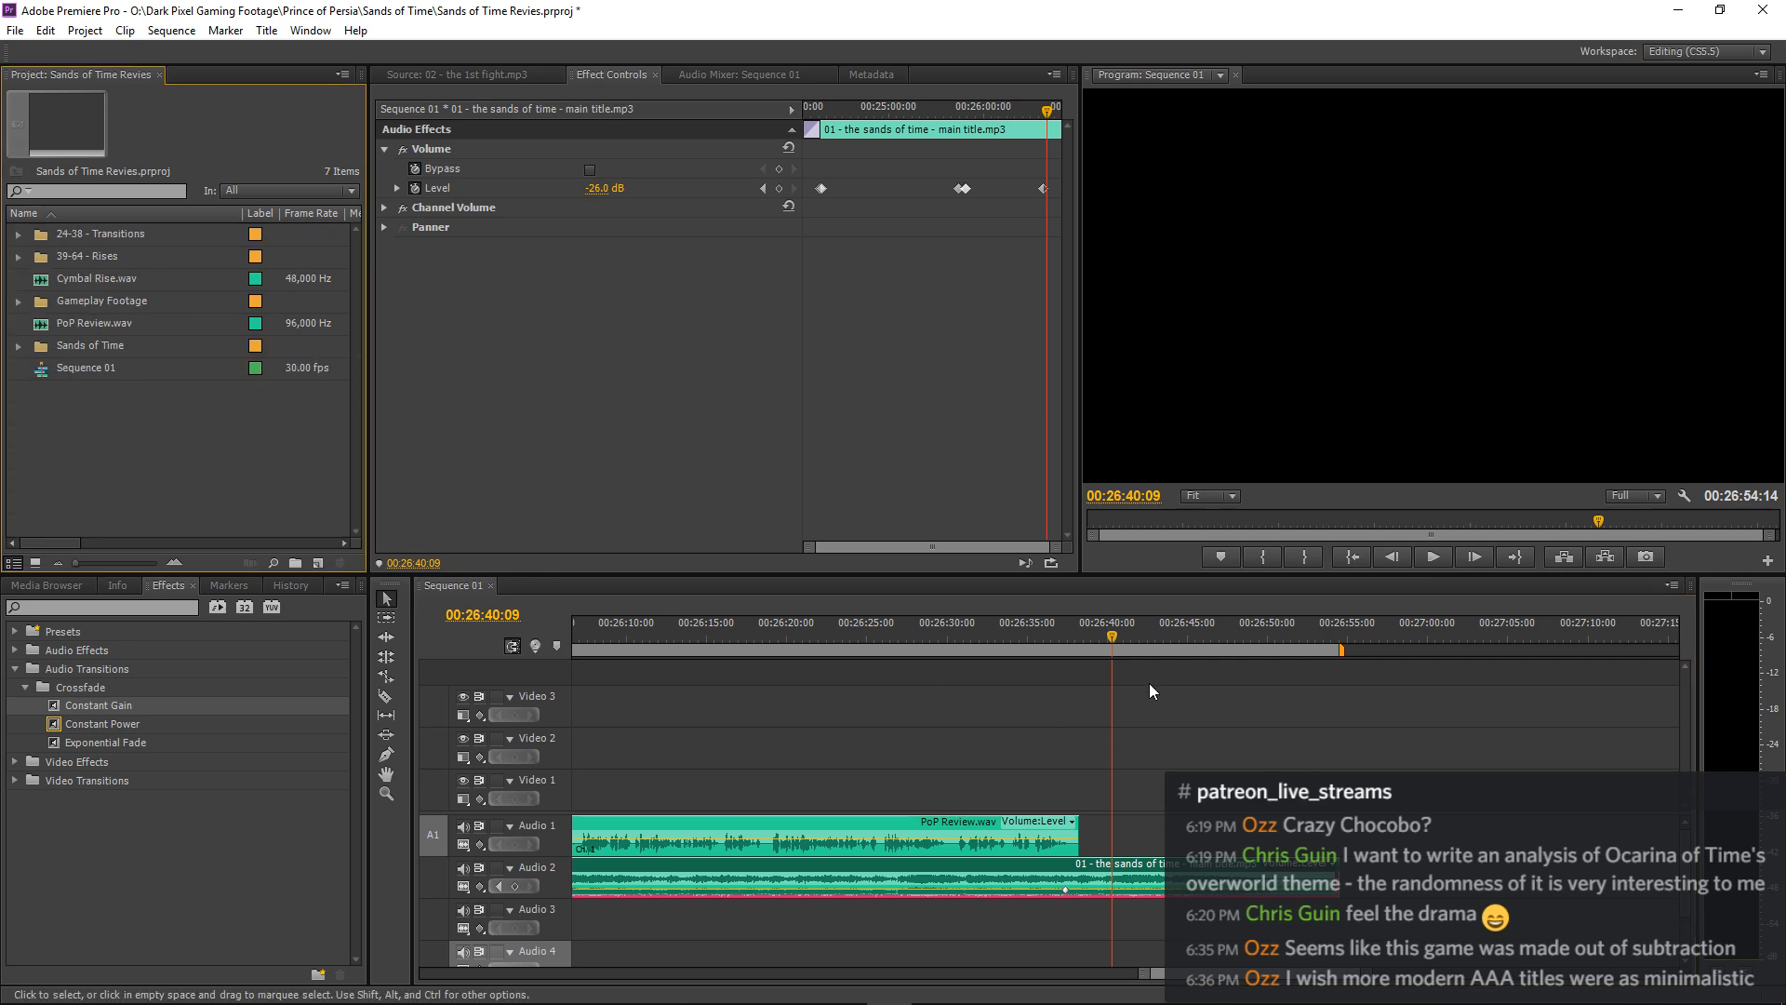
pyautogui.click(1057, 634)
pyautogui.press('space')
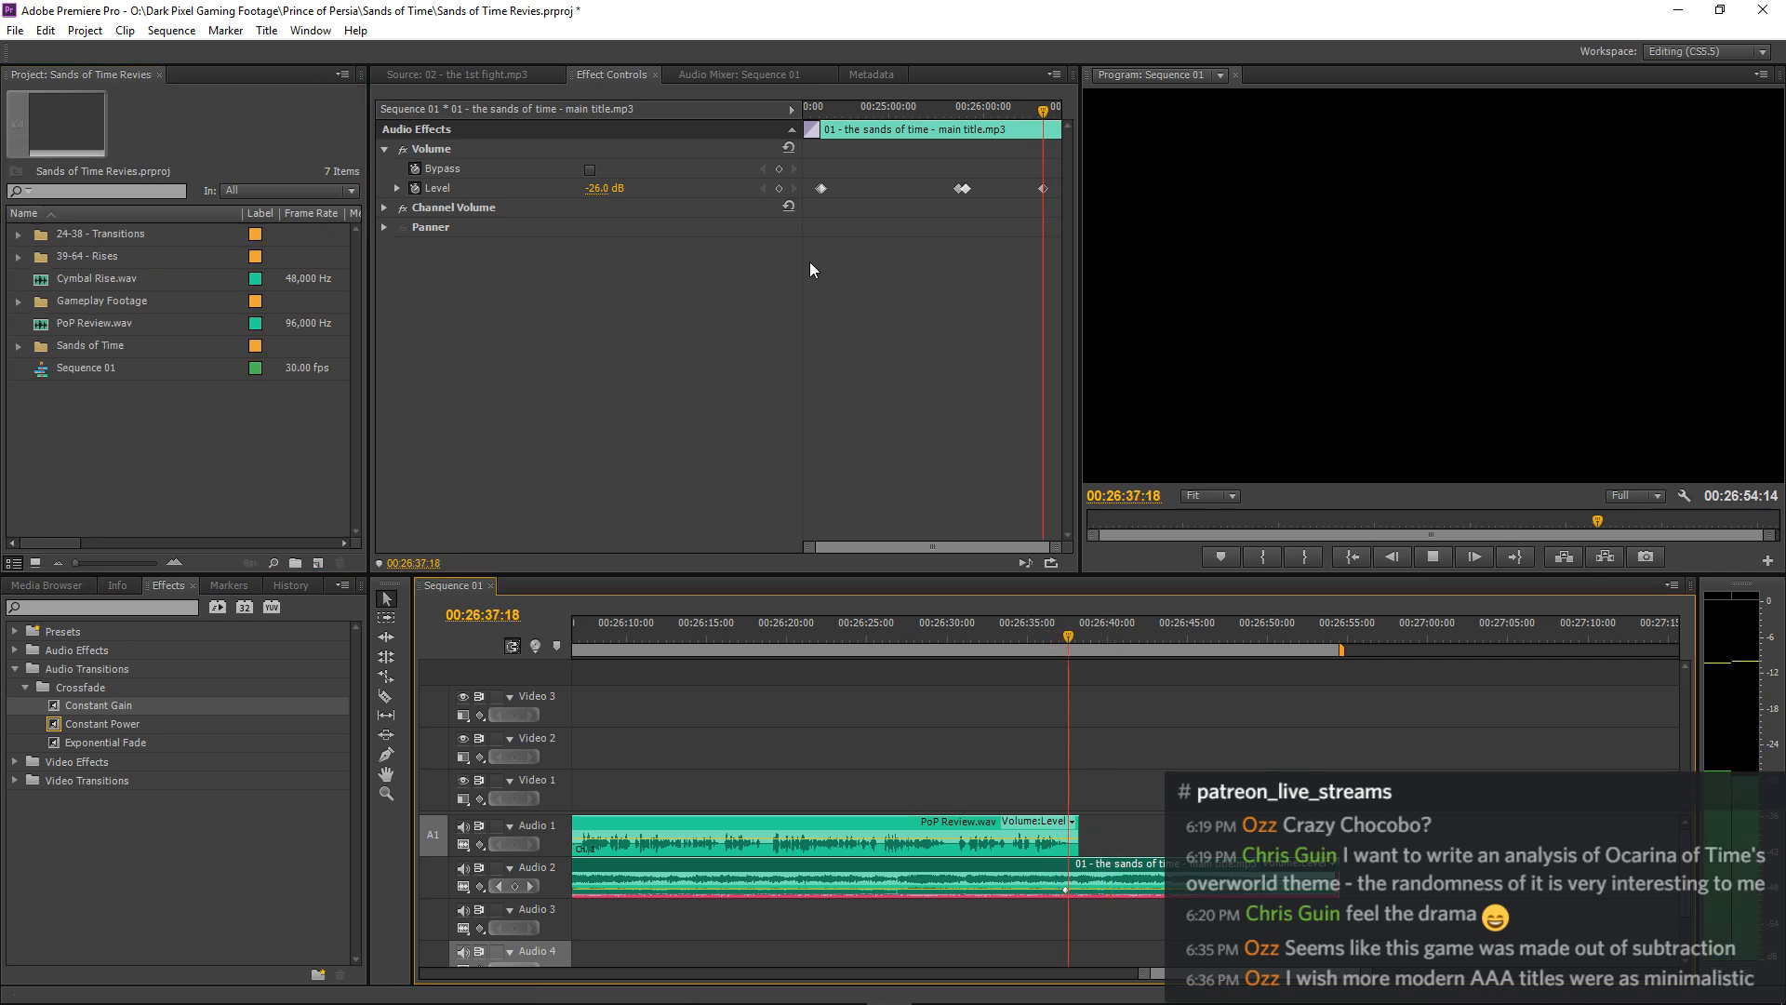
pyautogui.click(780, 188)
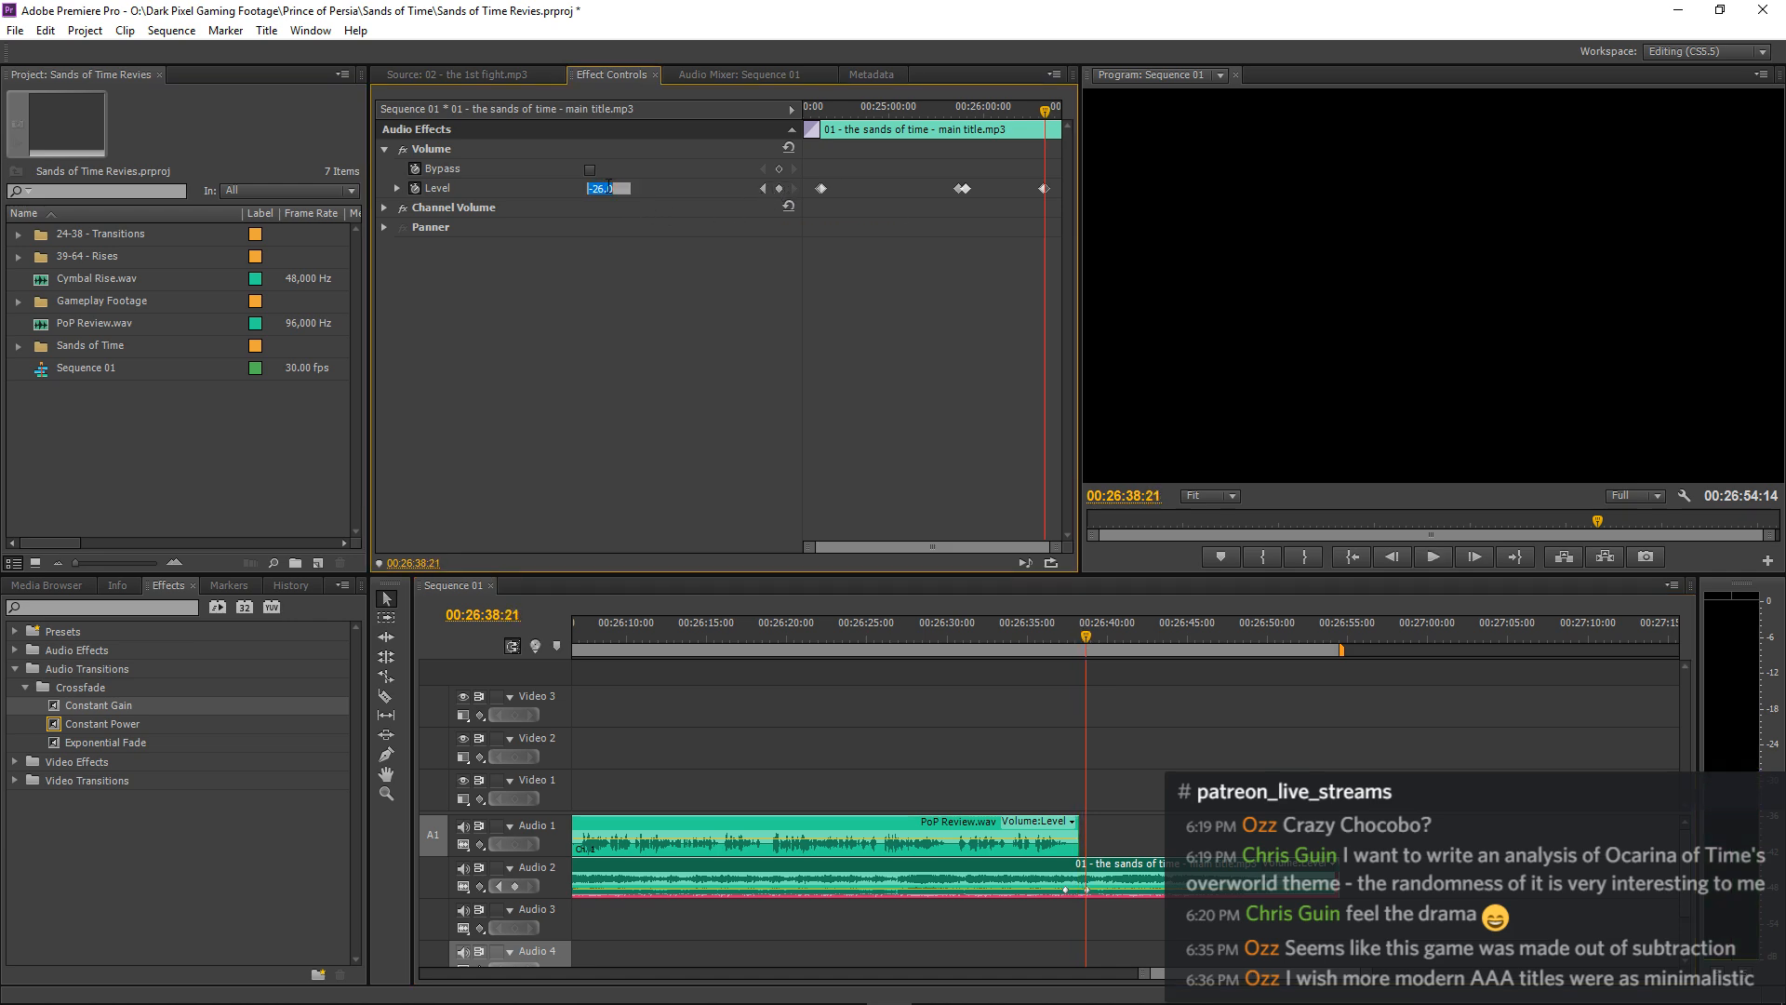
pyautogui.press('Return')
pyautogui.press('space')
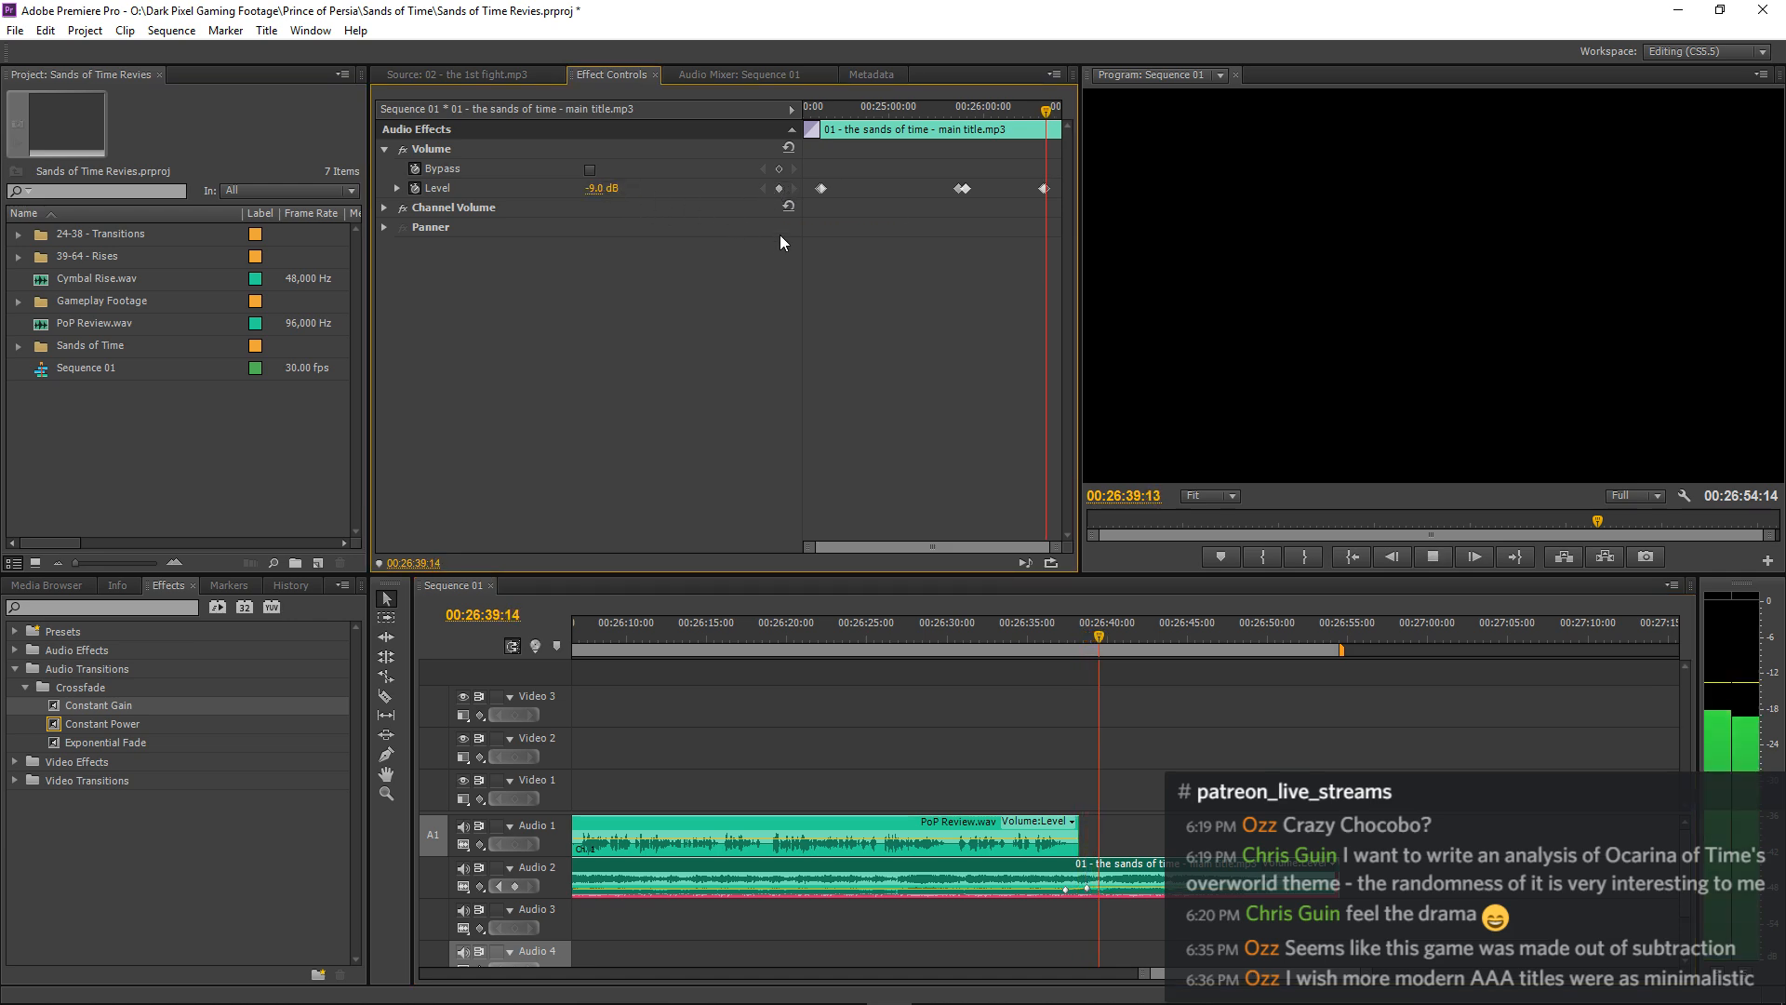
# Add two volume keyframes to the main title music shortly before and at 00:26:40:09 to bring the swell back down.
pyautogui.click(777, 190)
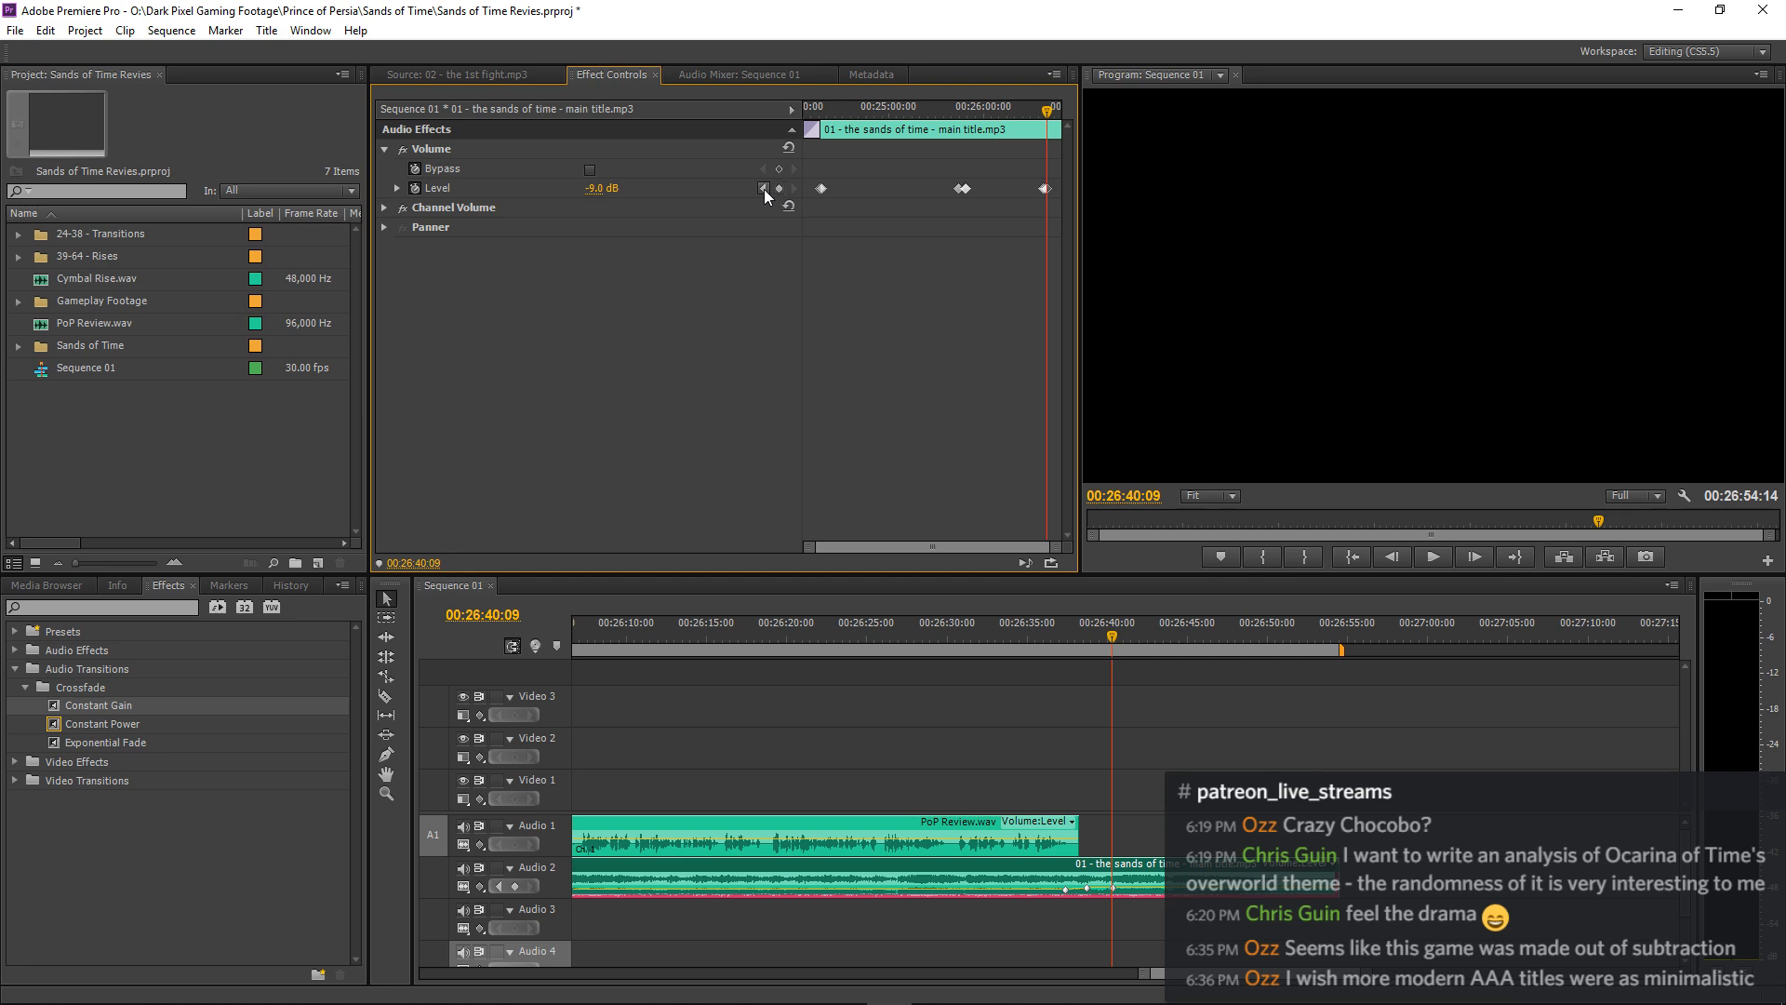
pyautogui.click(763, 188)
pyautogui.press('space')
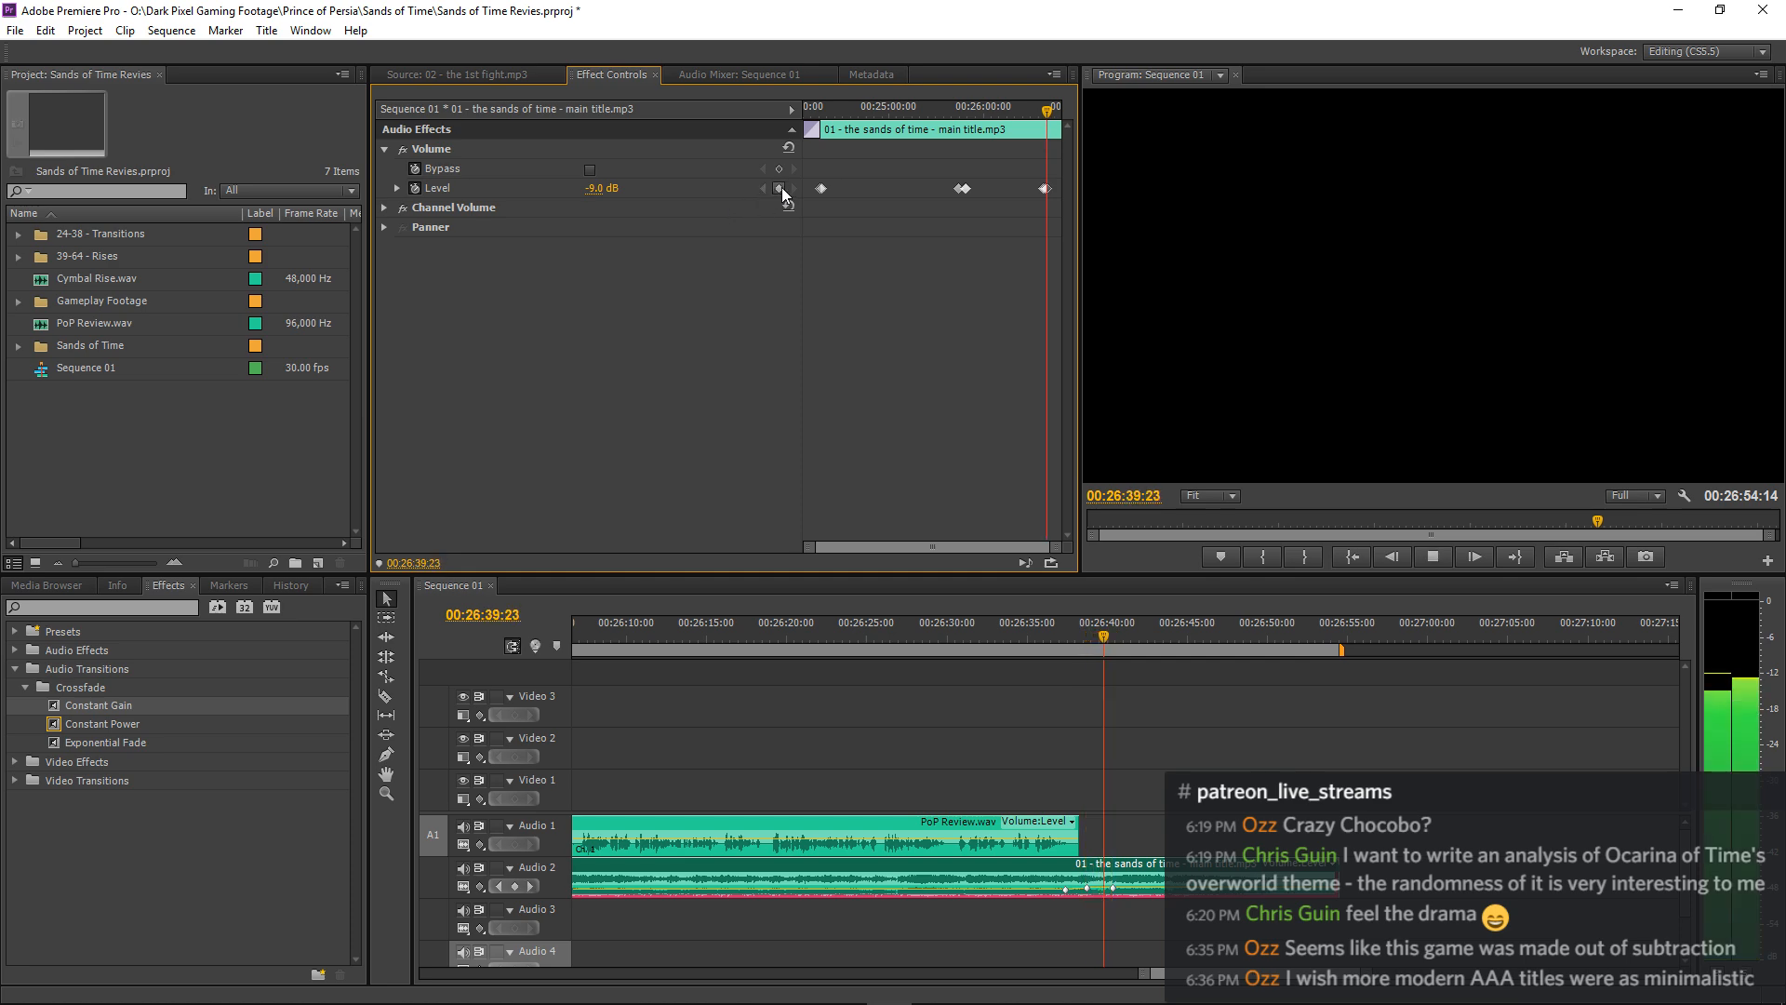
pyautogui.press('space')
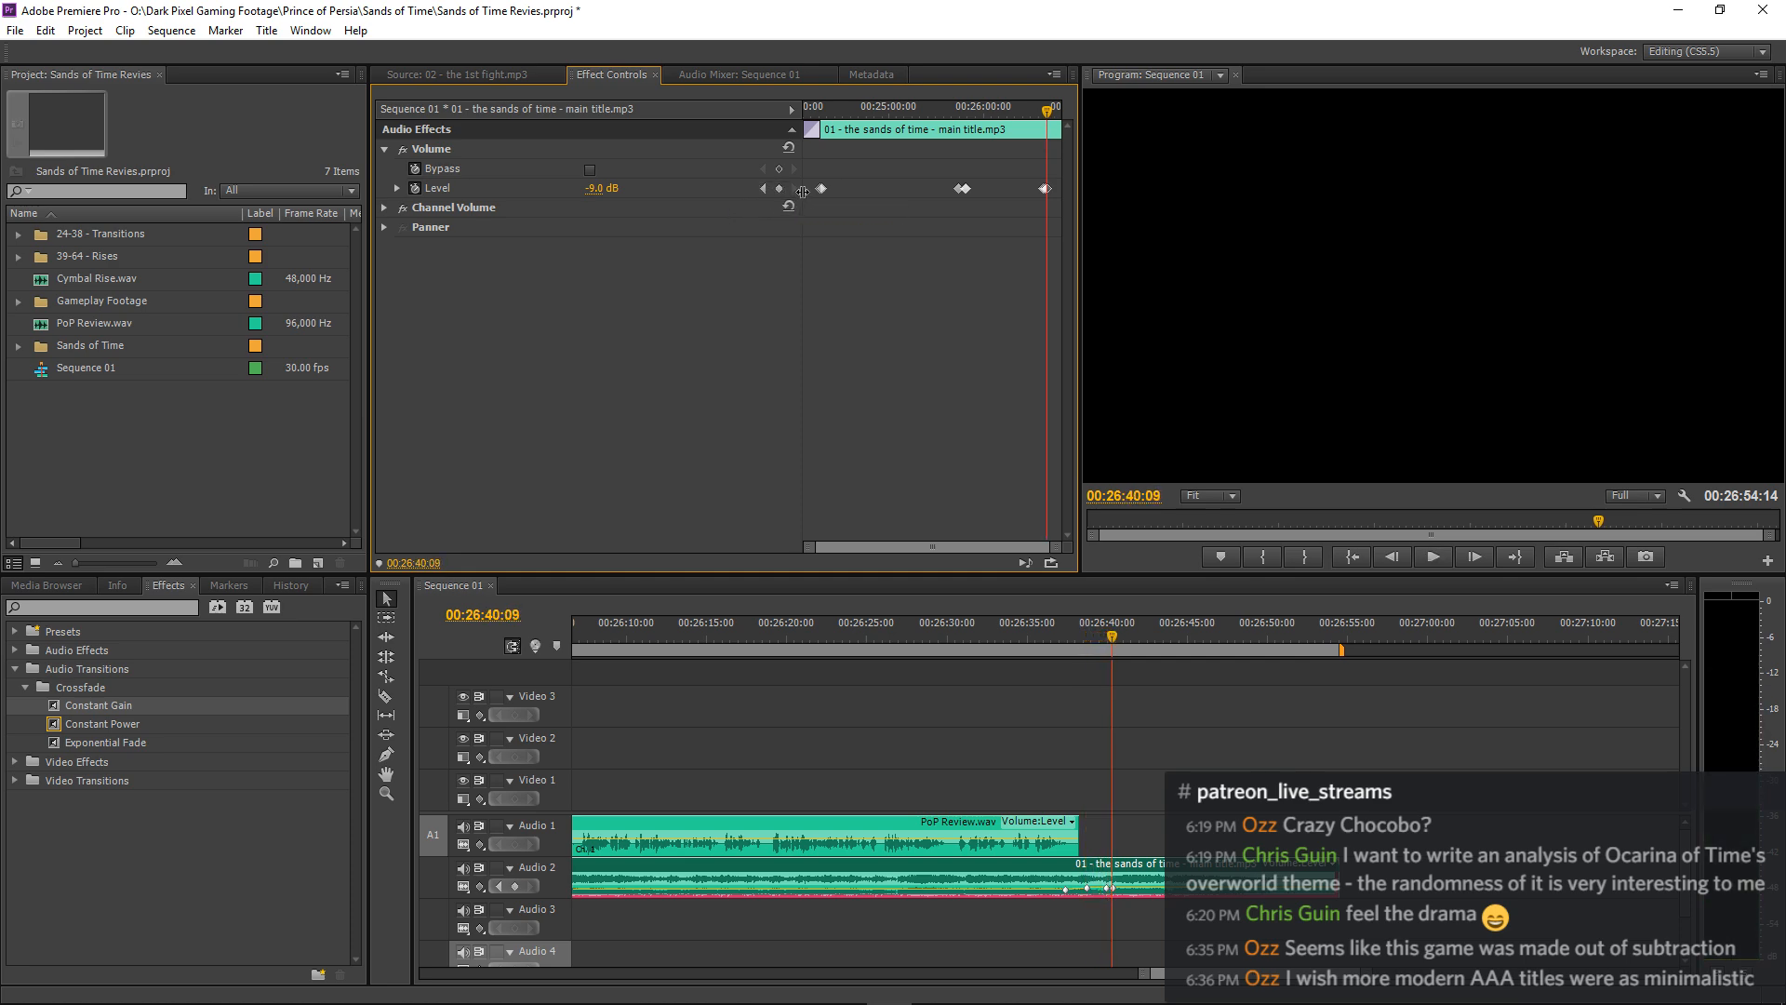
pyautogui.click(762, 188)
pyautogui.click(794, 188)
# Replay from about 00:26:34 to the end of the sequence to check the closing music swell.
pyautogui.click(1010, 632)
pyautogui.press('space')
pyautogui.click(1159, 688)
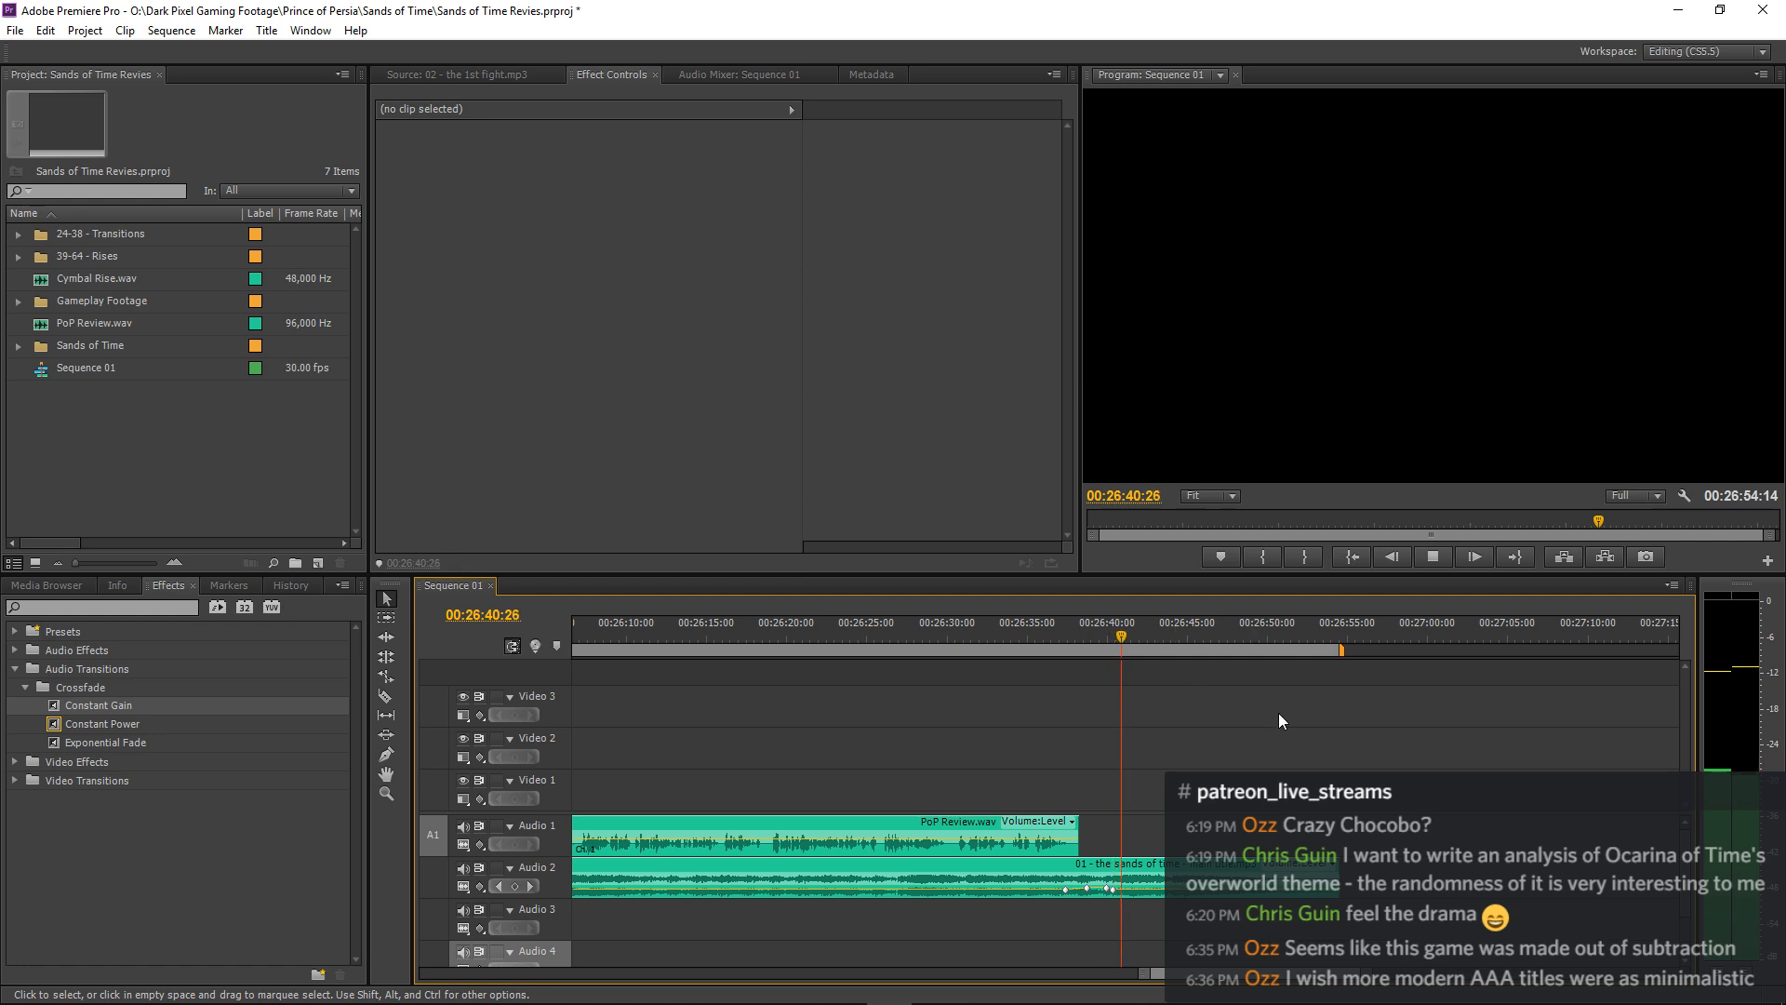
pyautogui.press('-')
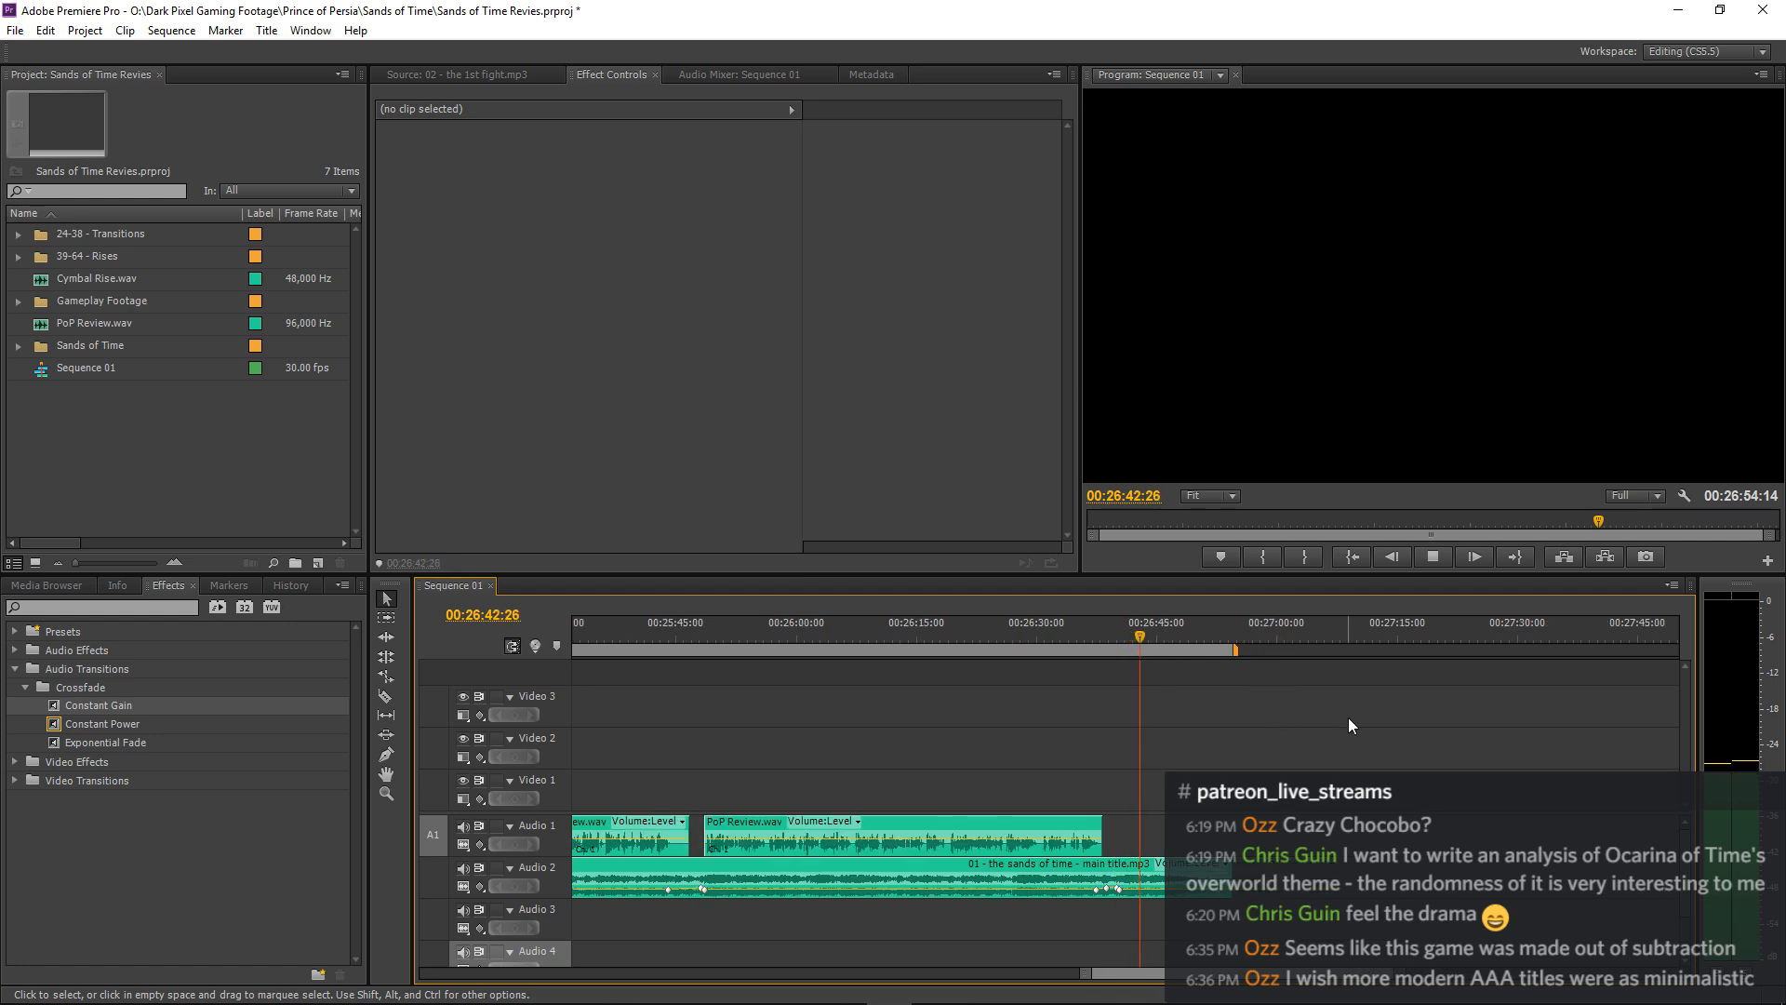
pyautogui.press('=')
pyautogui.press('-')
pyautogui.press('-')
pyautogui.press('-')
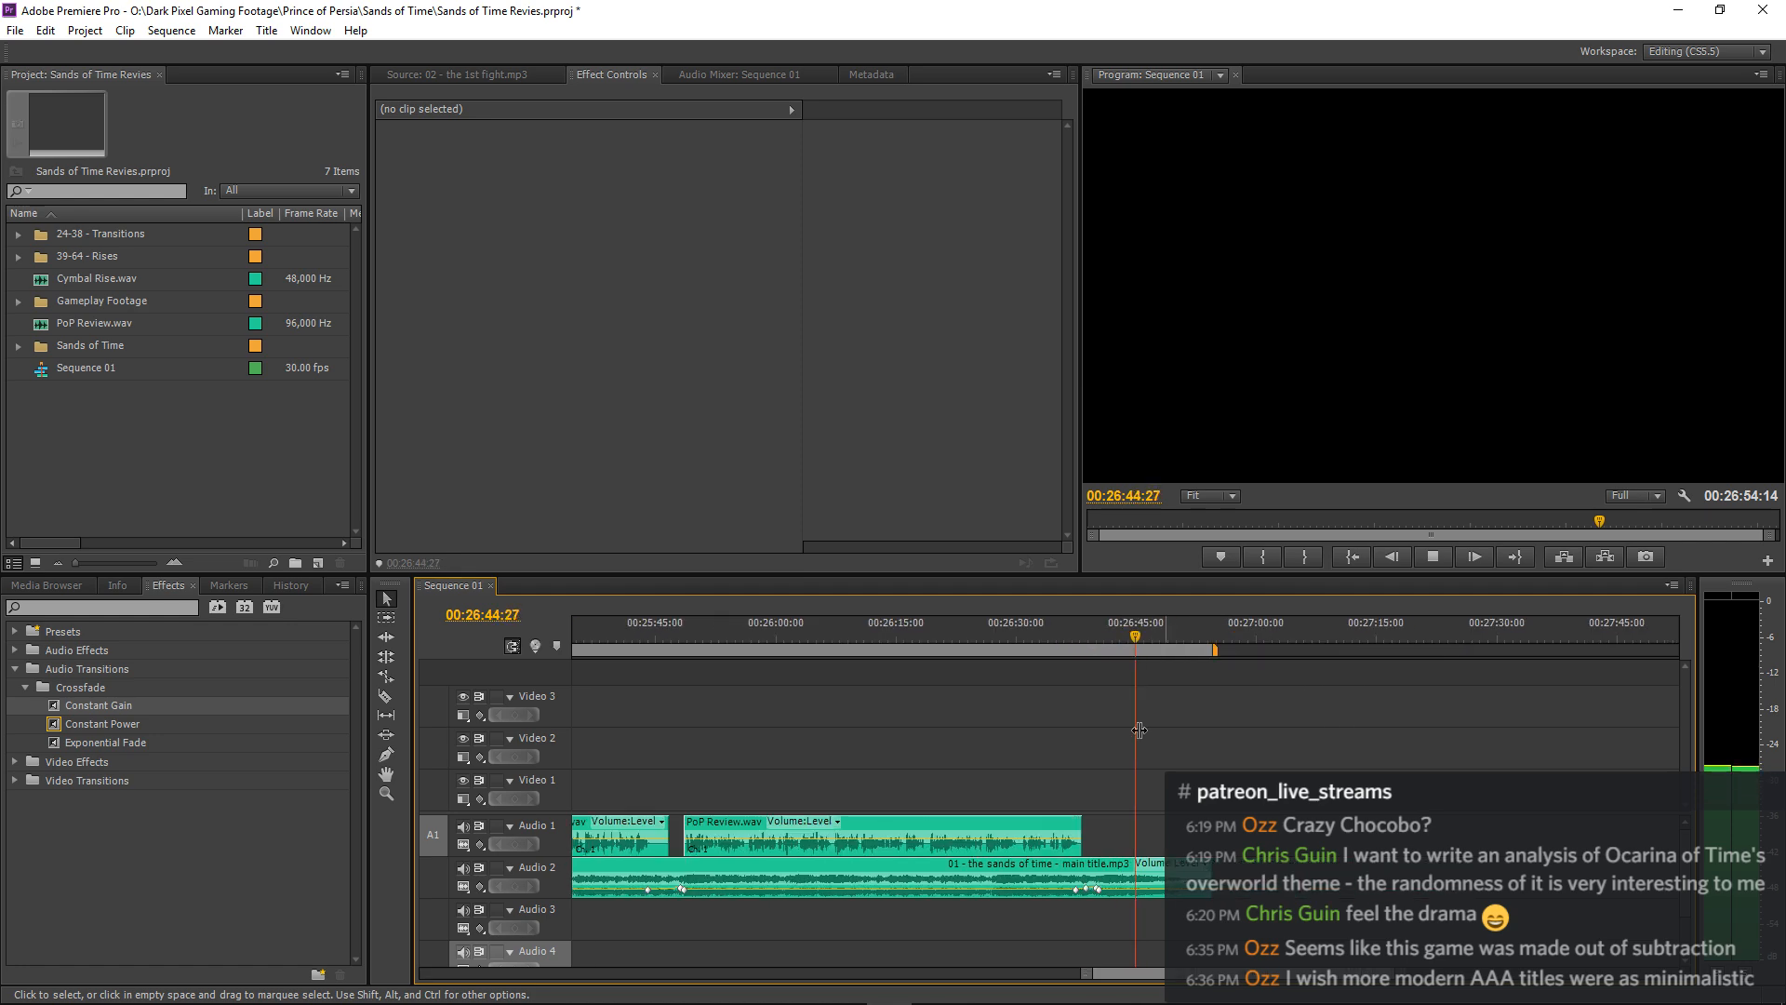
pyautogui.press('=')
pyautogui.press('=')
pyautogui.press('=')
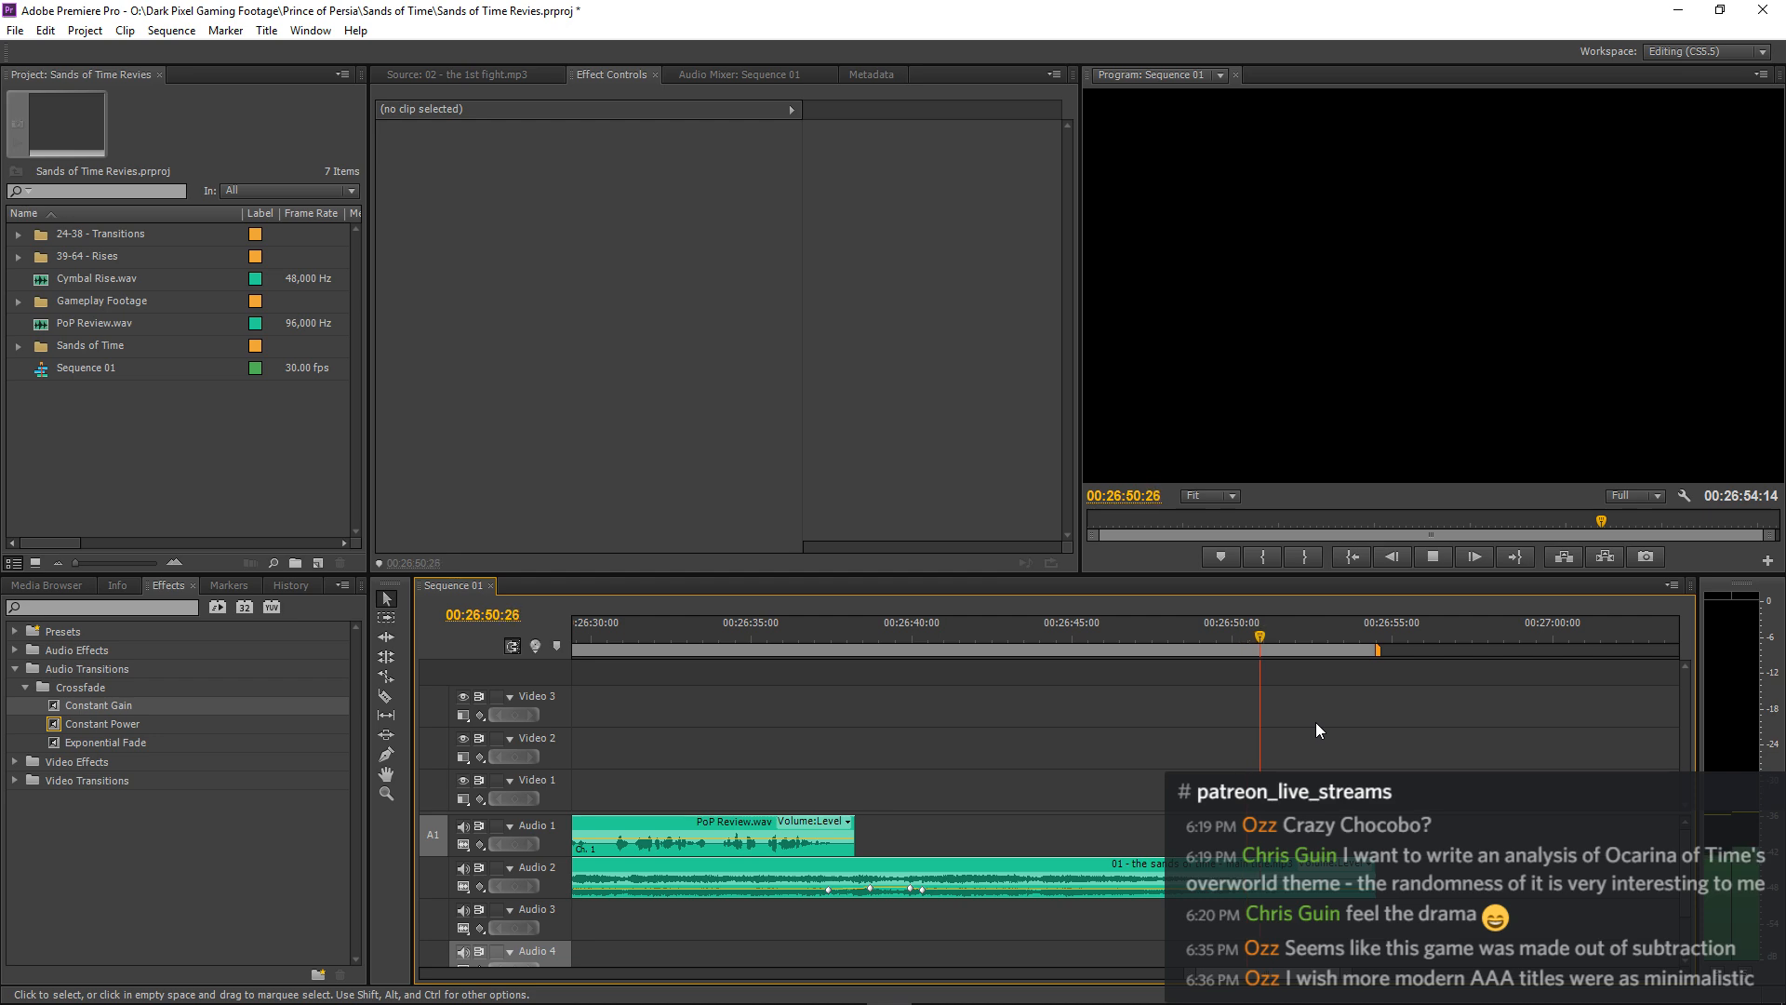
pyautogui.press('-')
pyautogui.press('-')
pyautogui.press('-')
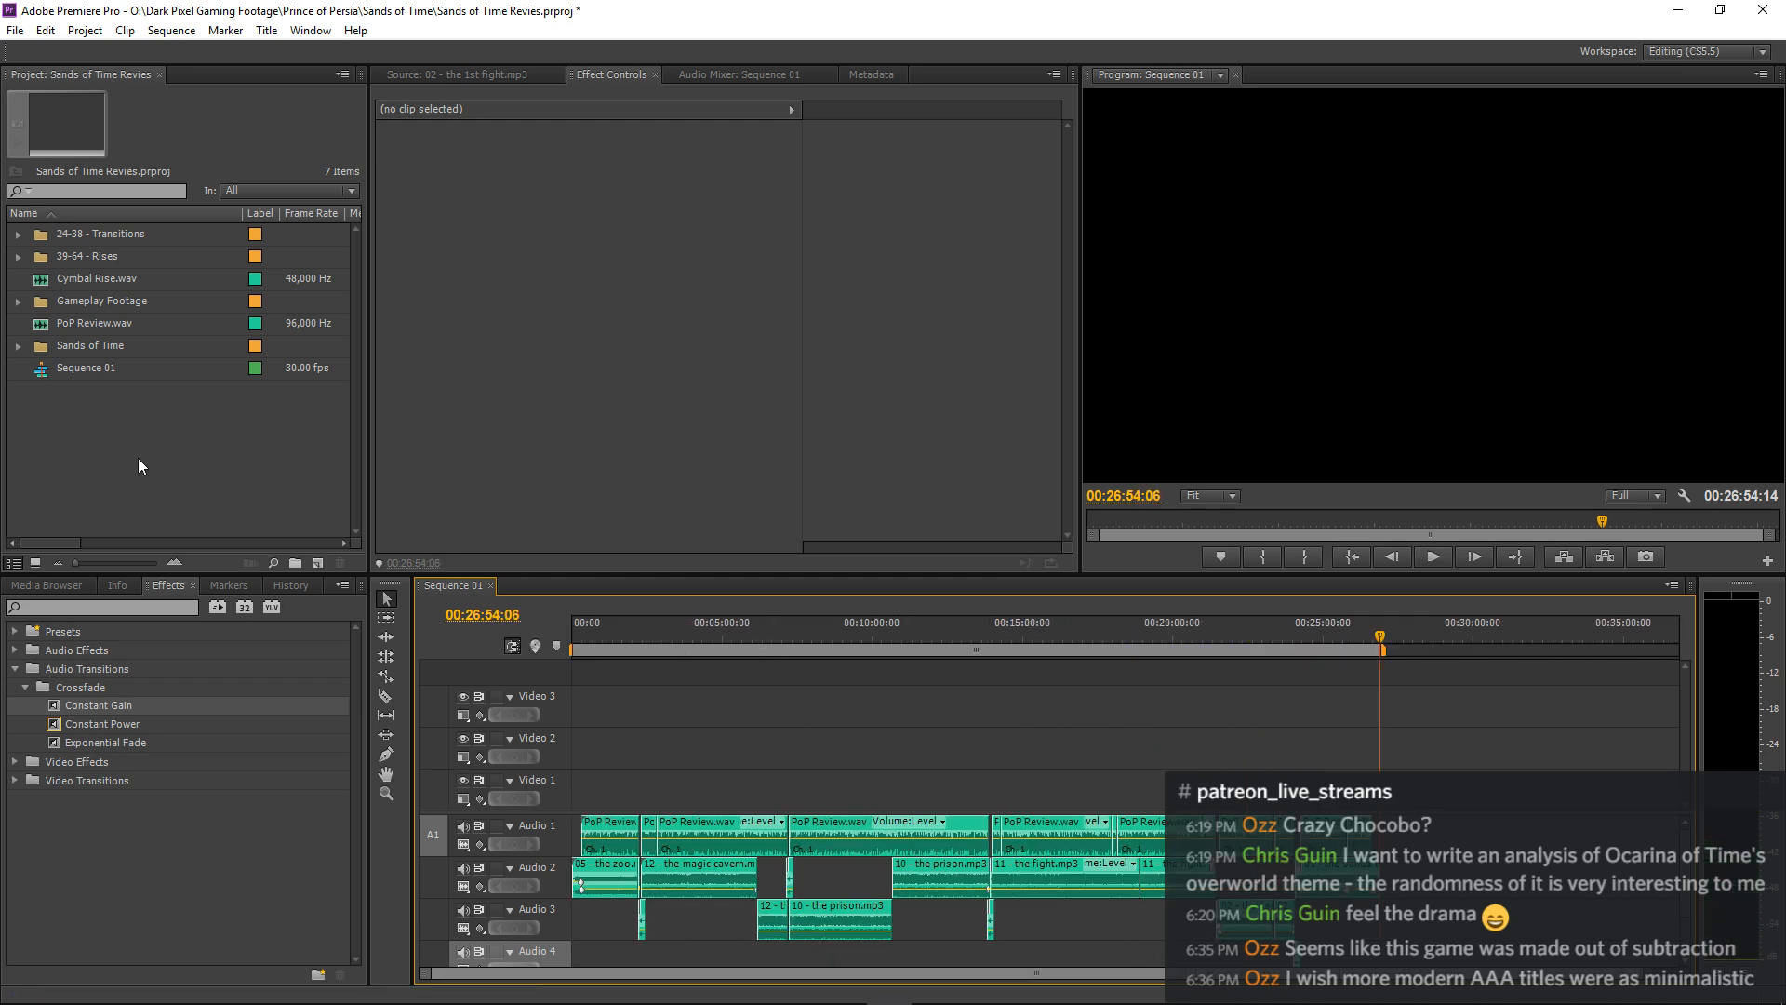
# Save the project.
pyautogui.hotkey('ctrl', 's')
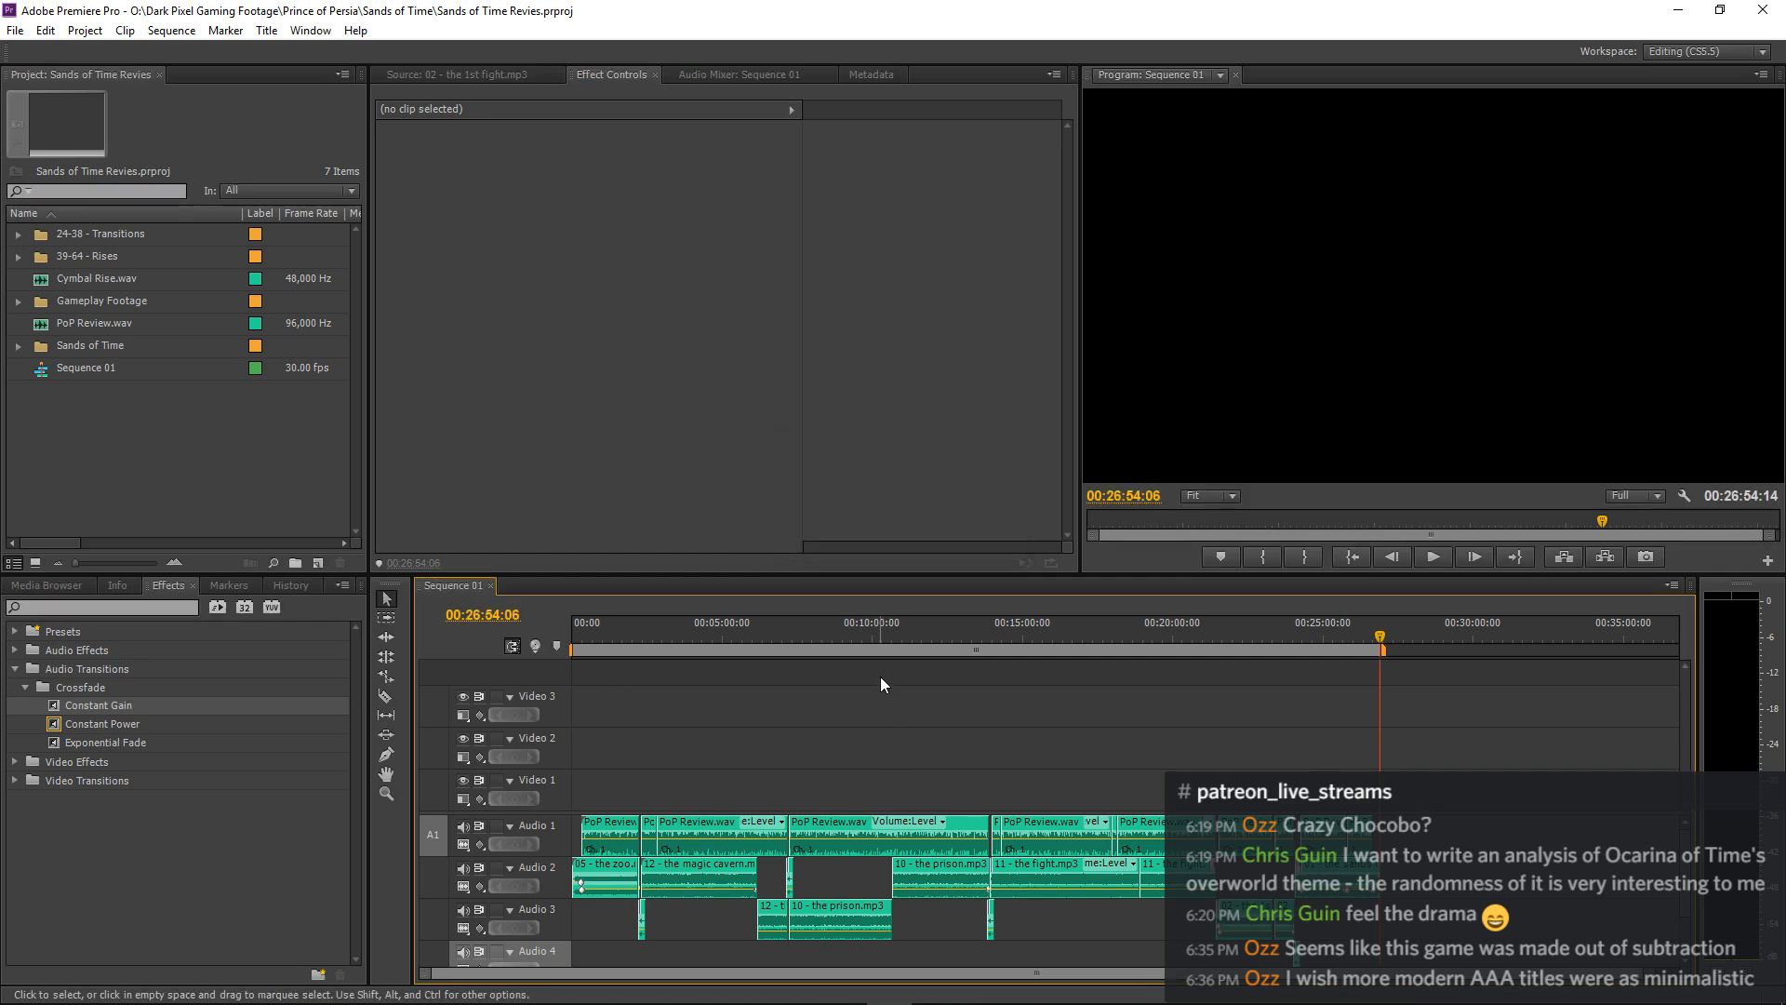
# Import Resonant Arc Logo Animation.mov from the Resonant Arc > Logo Animations folder on the data (E:) drive.
pyautogui.rightClick(196, 433)
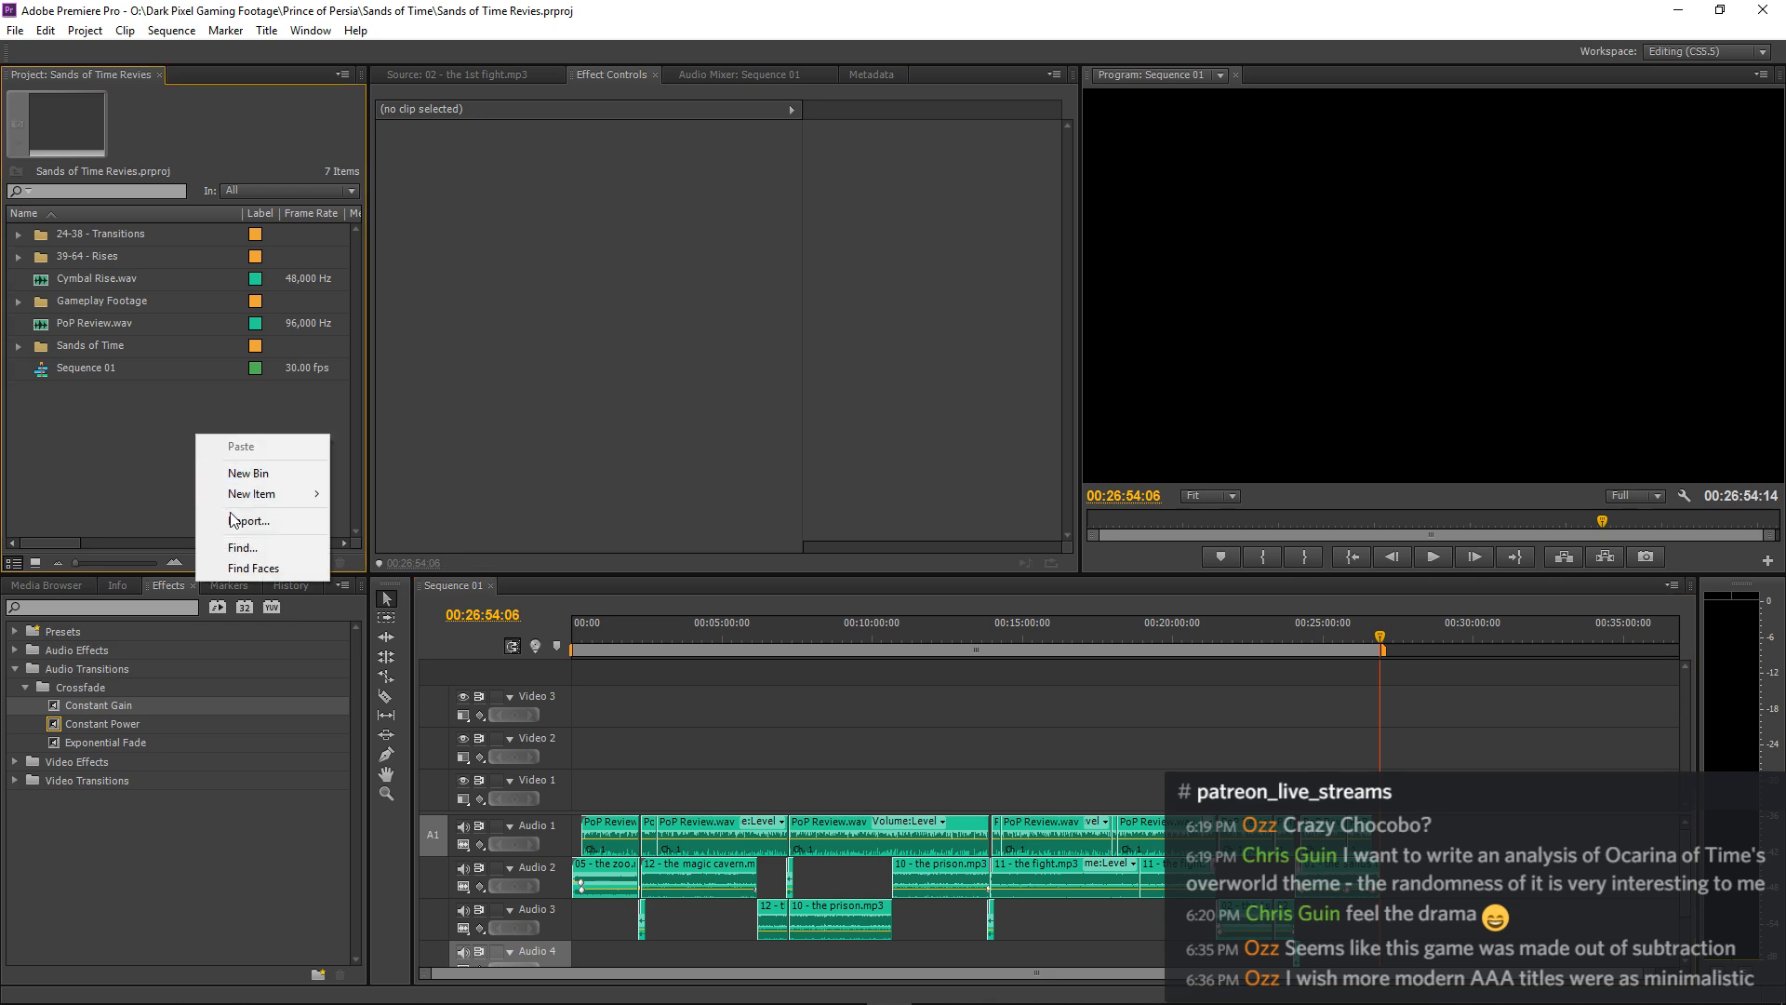
pyautogui.click(244, 515)
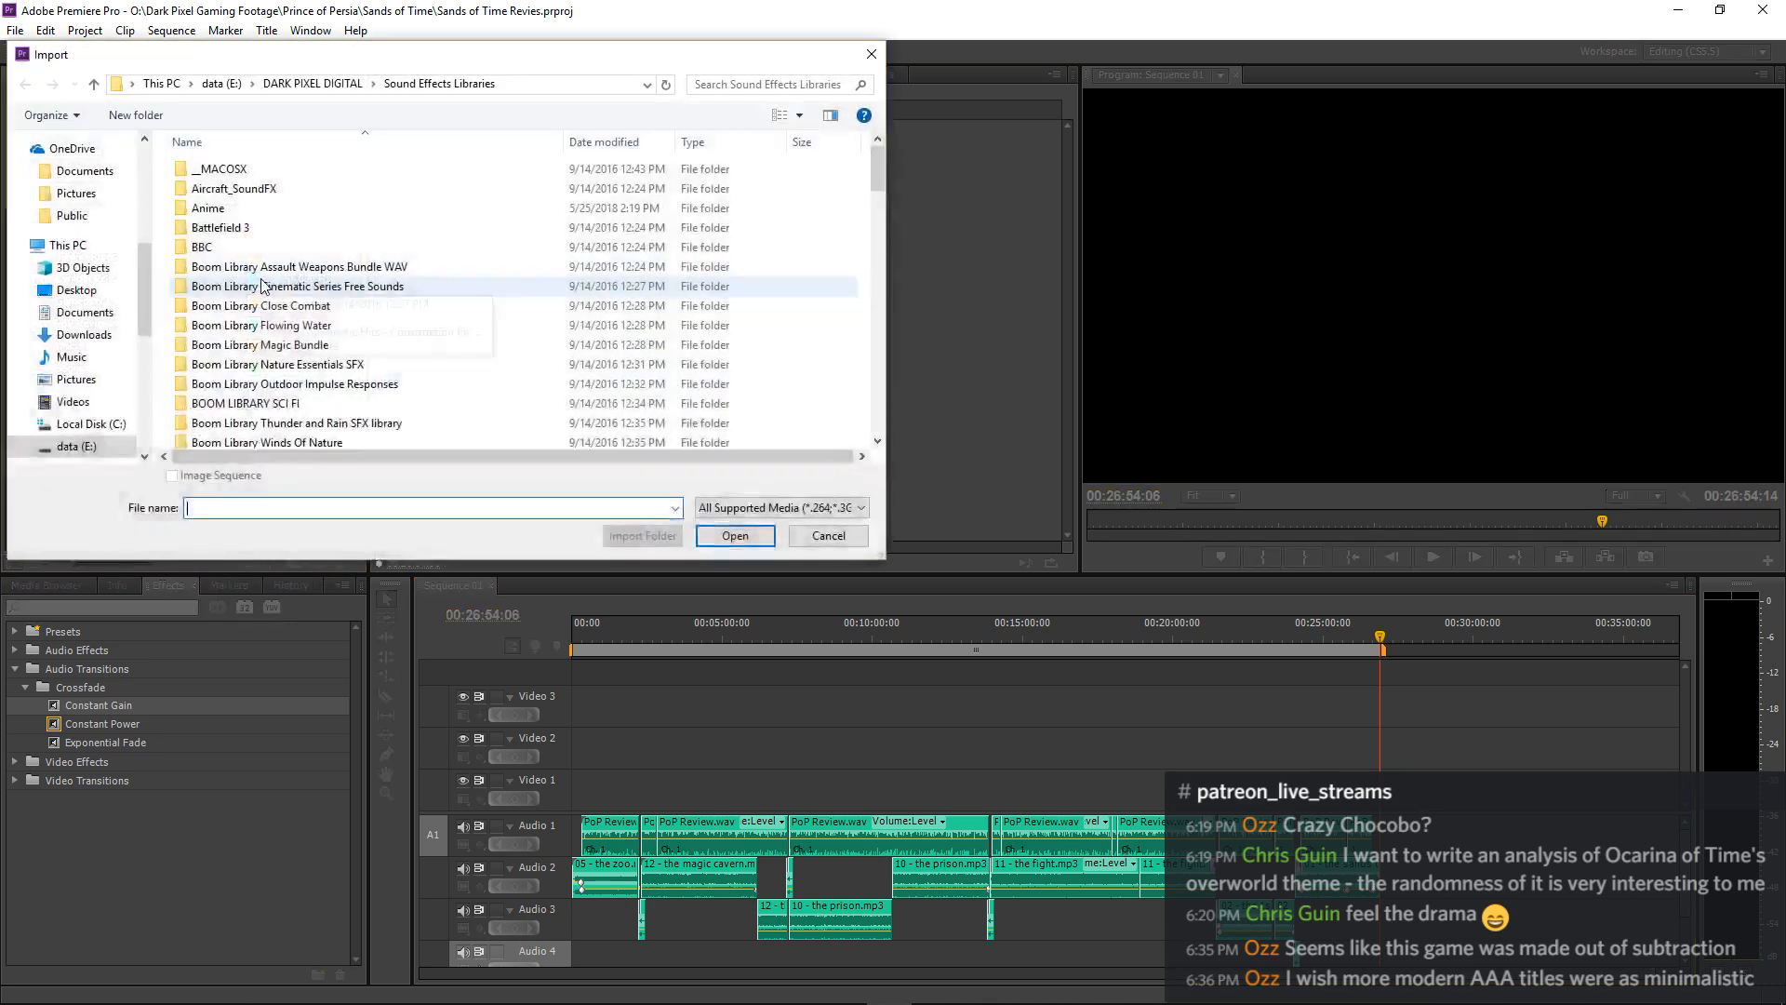
pyautogui.click(222, 83)
pyautogui.scroll(-1, 220, 272)
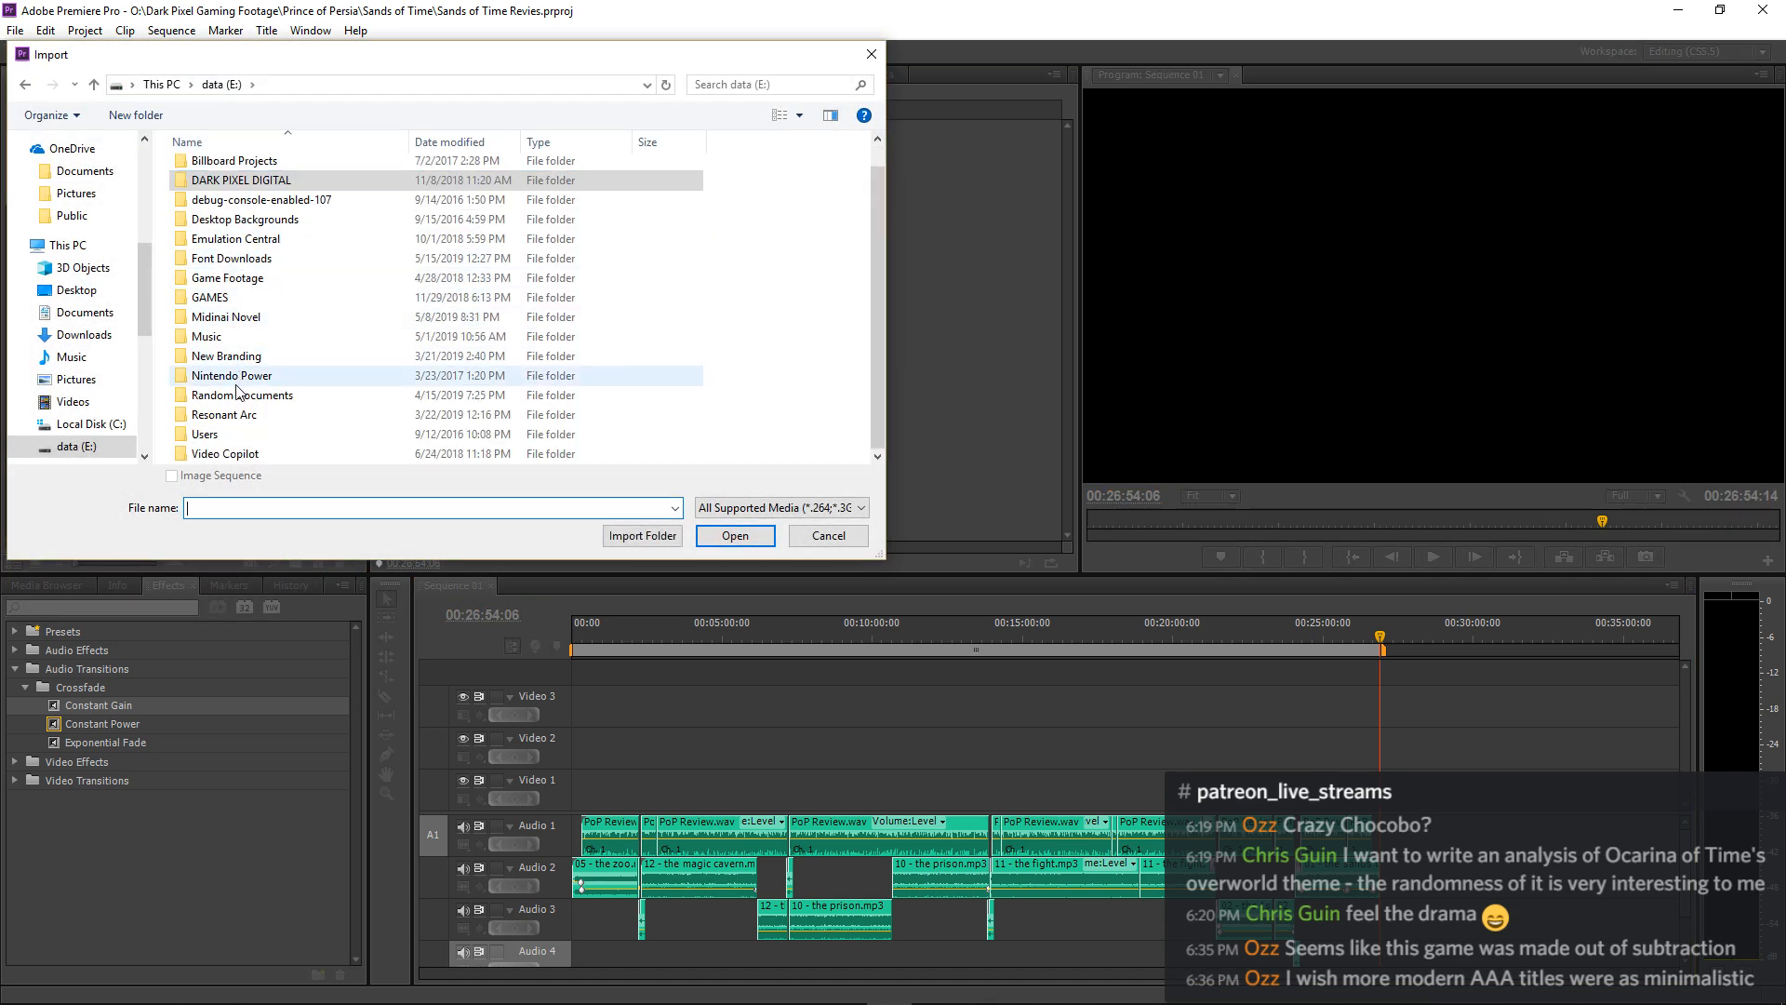
pyautogui.doubleClick(275, 422)
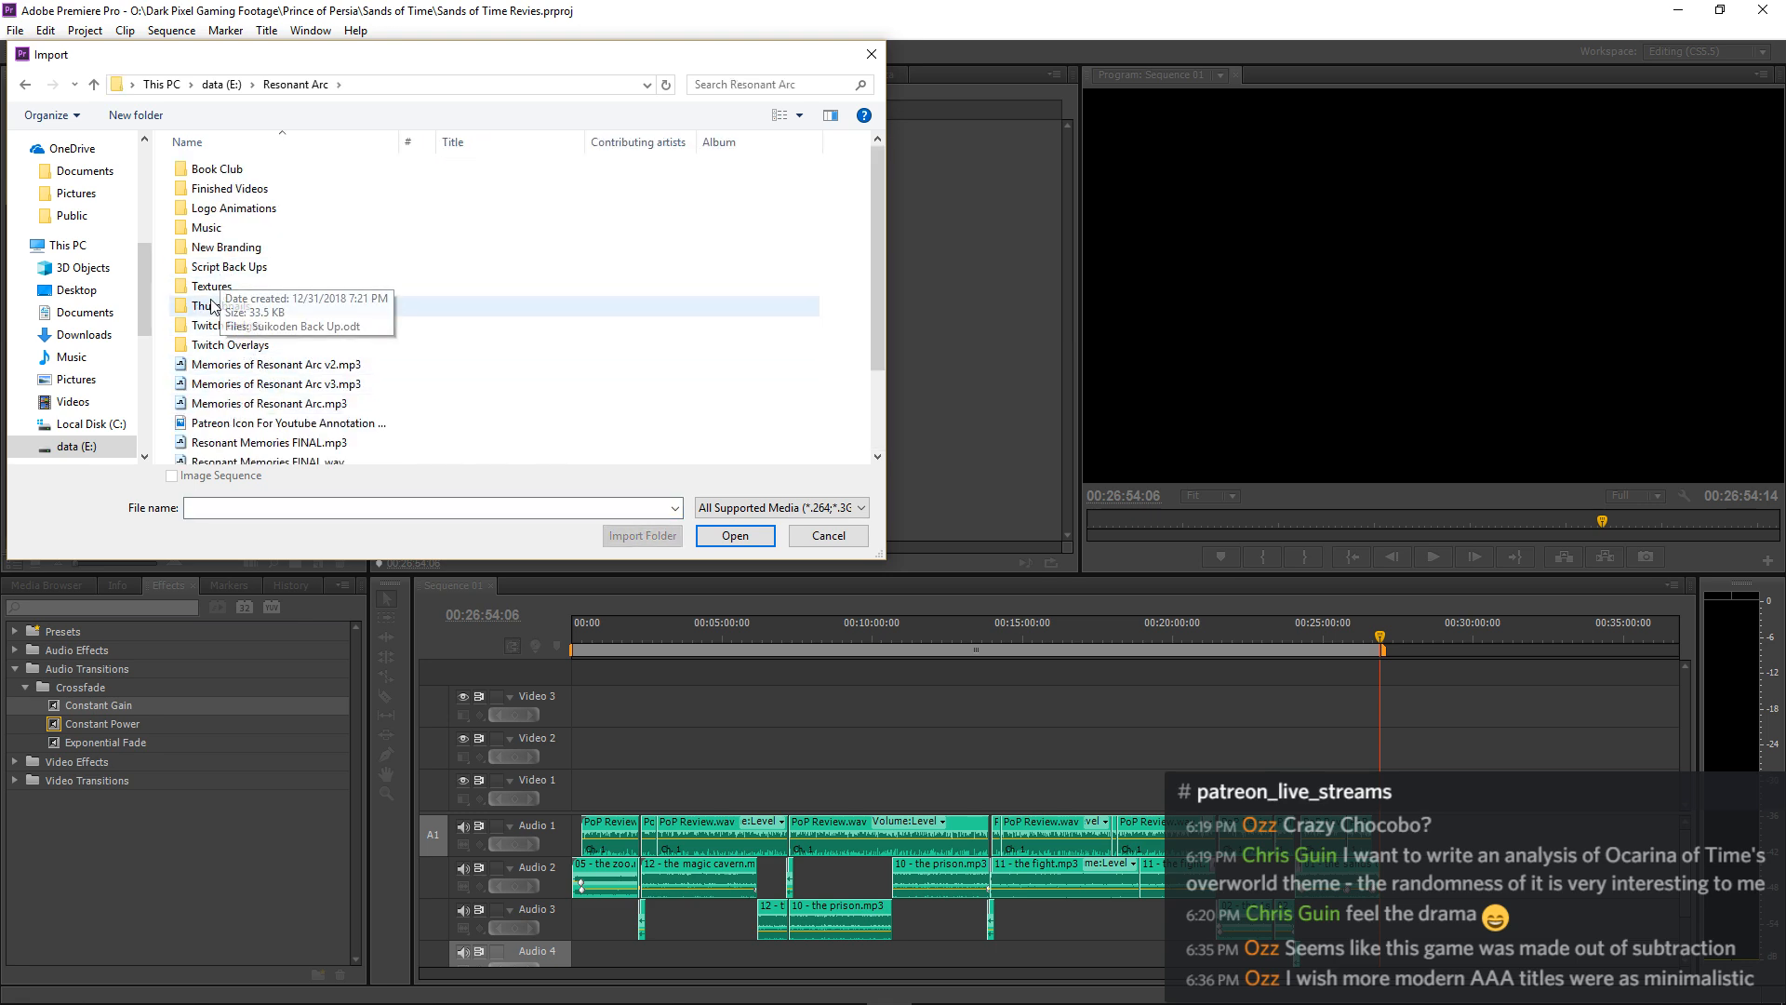
pyautogui.doubleClick(233, 209)
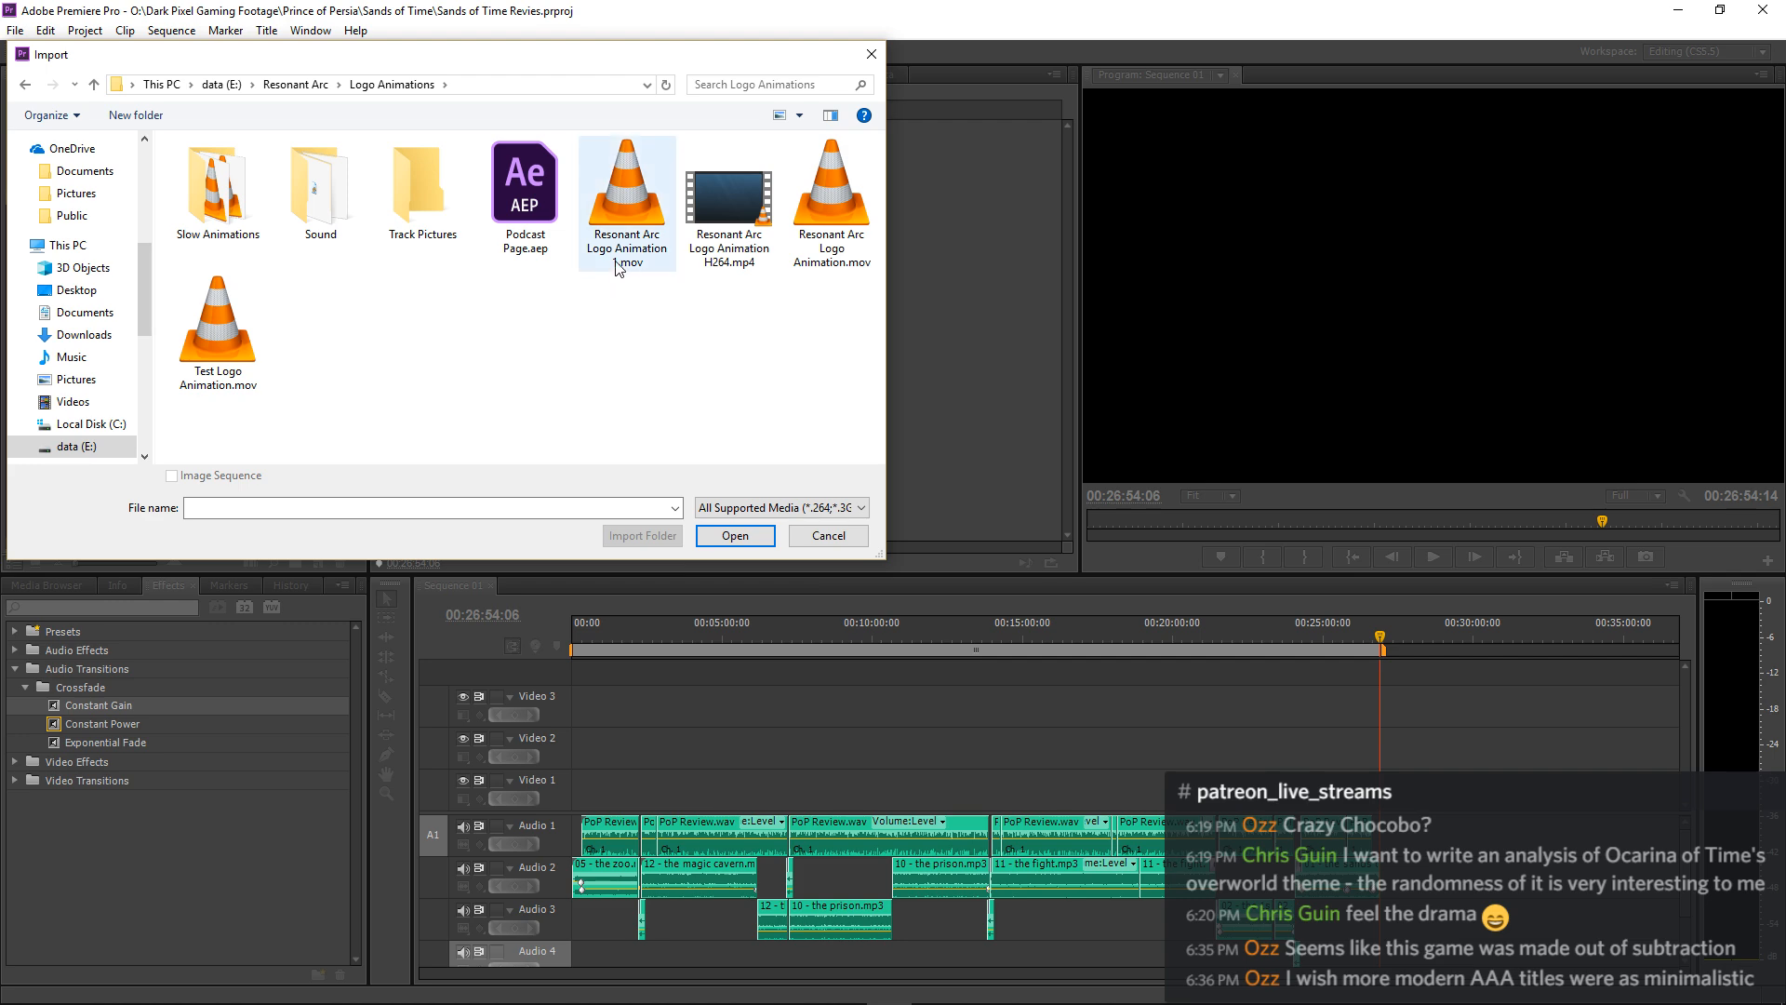
pyautogui.click(826, 260)
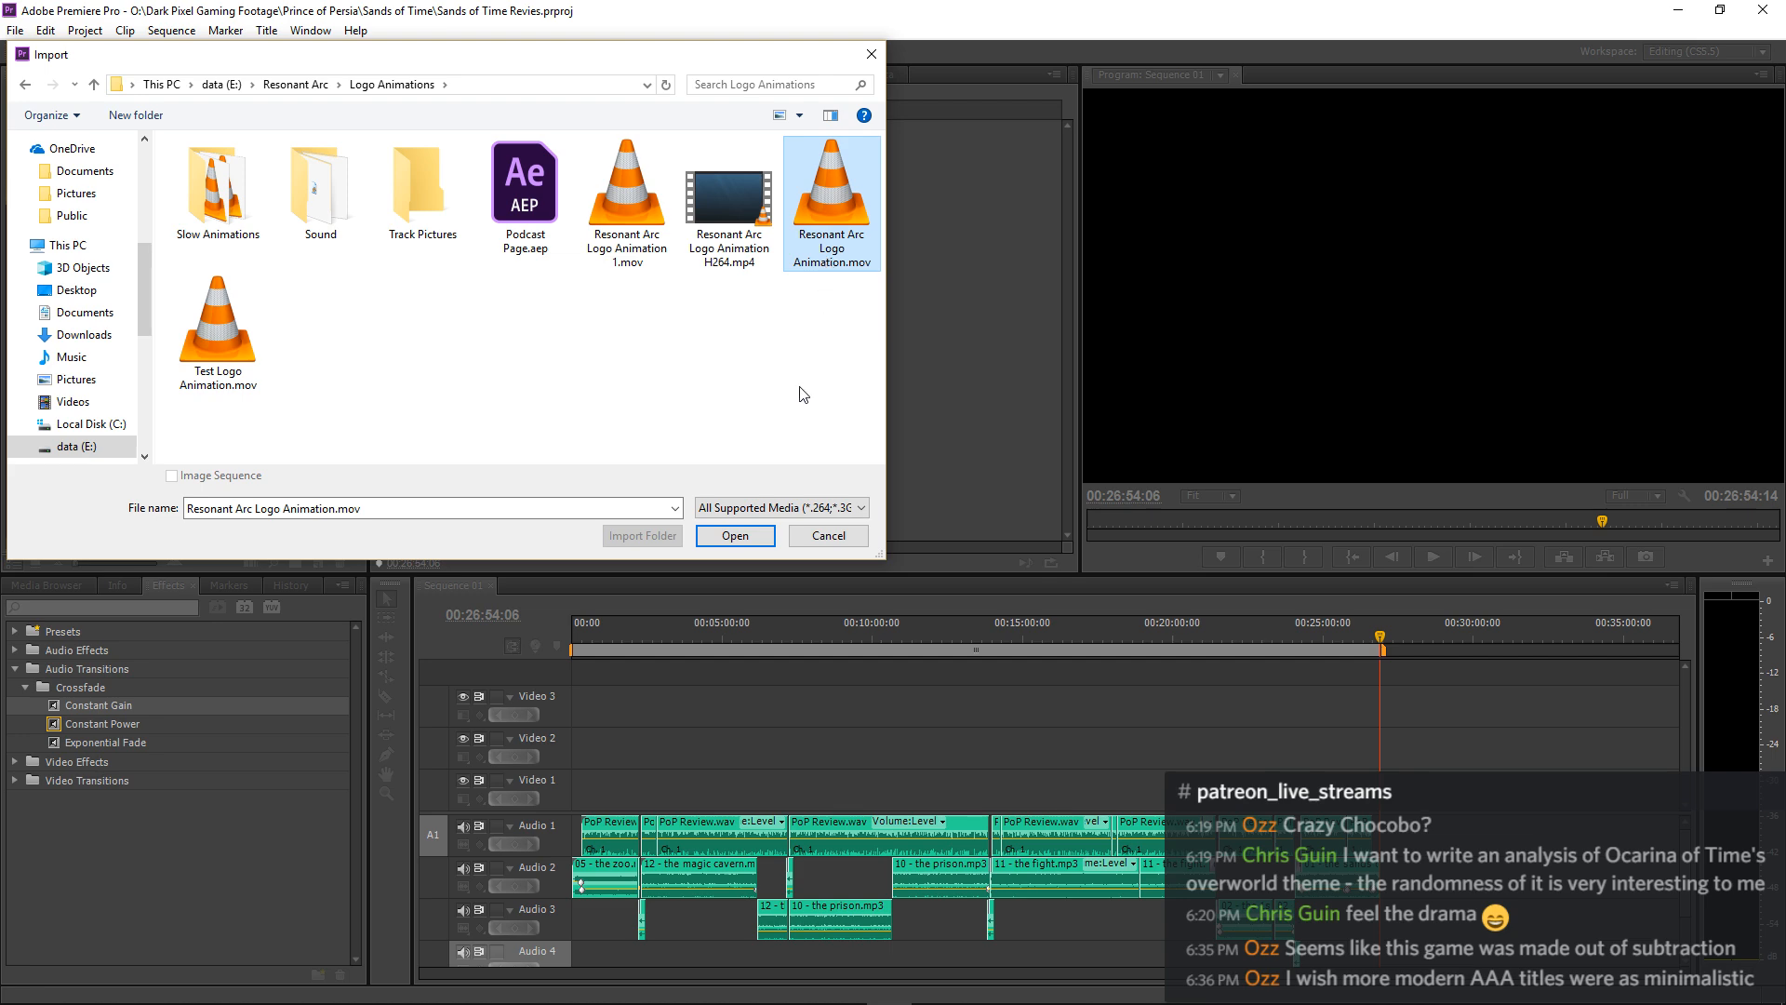
pyautogui.click(741, 536)
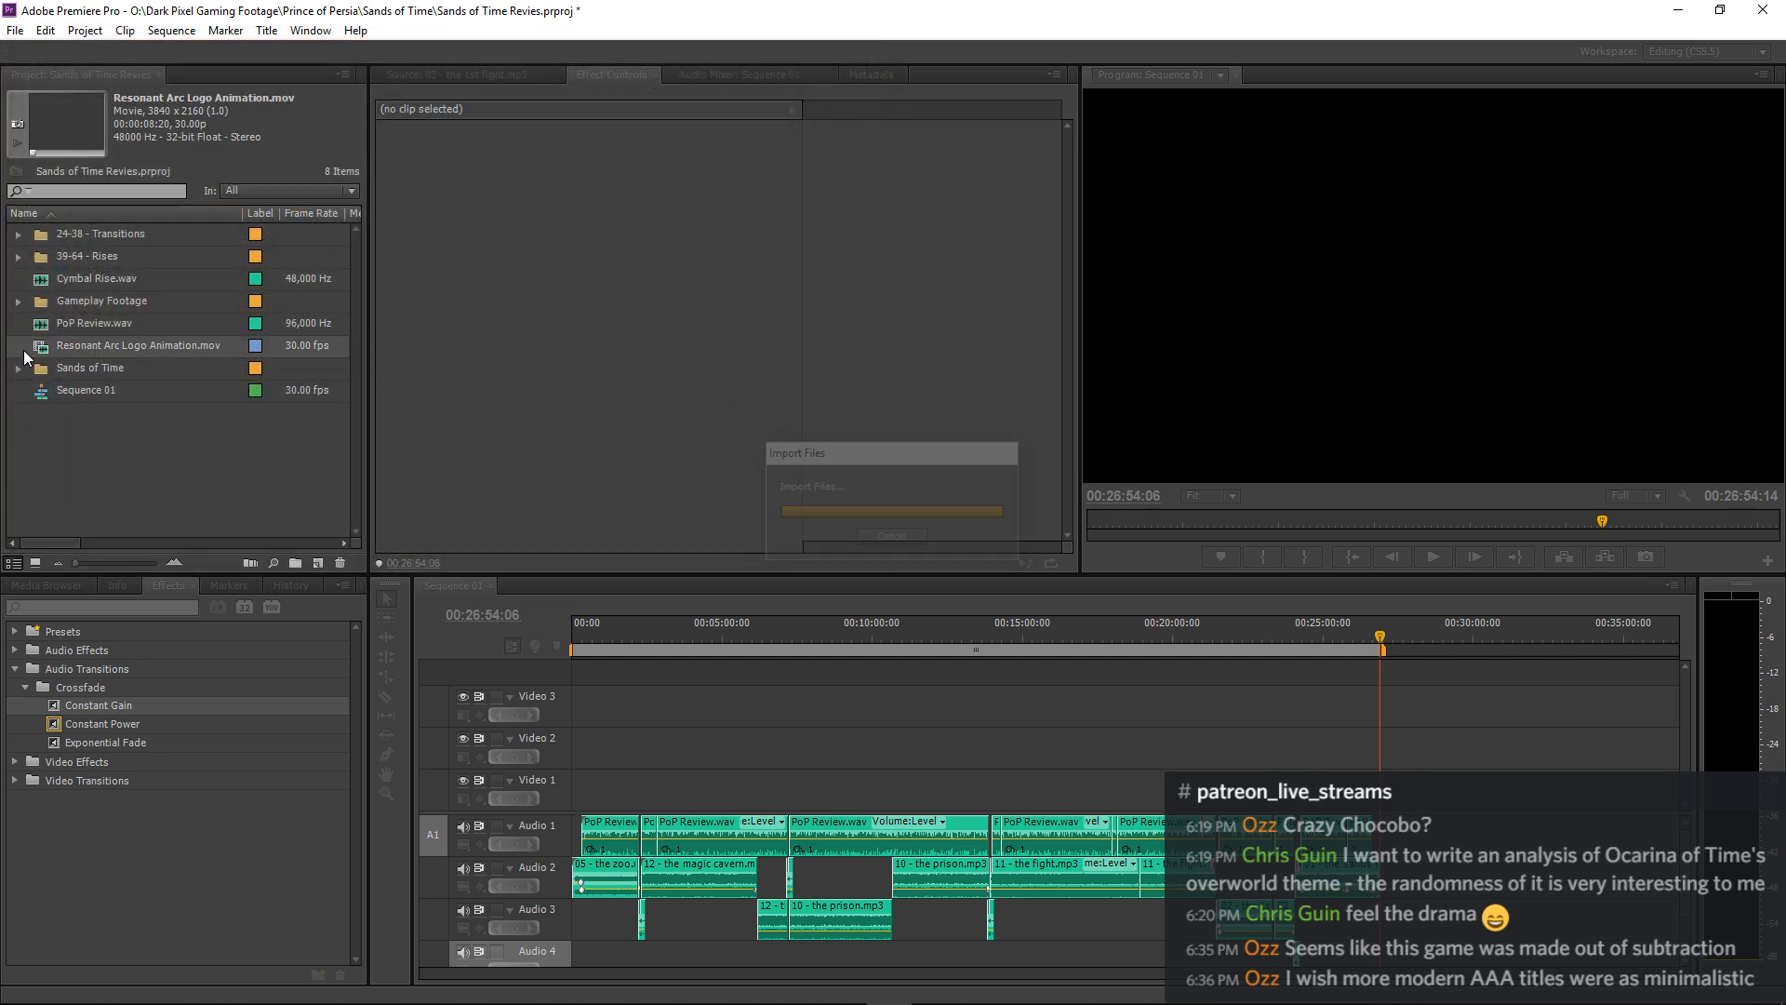
# Preview Resonant Arc Logo Animation.mov in the source monitor and delete it from the project.
pyautogui.doubleClick(42, 344)
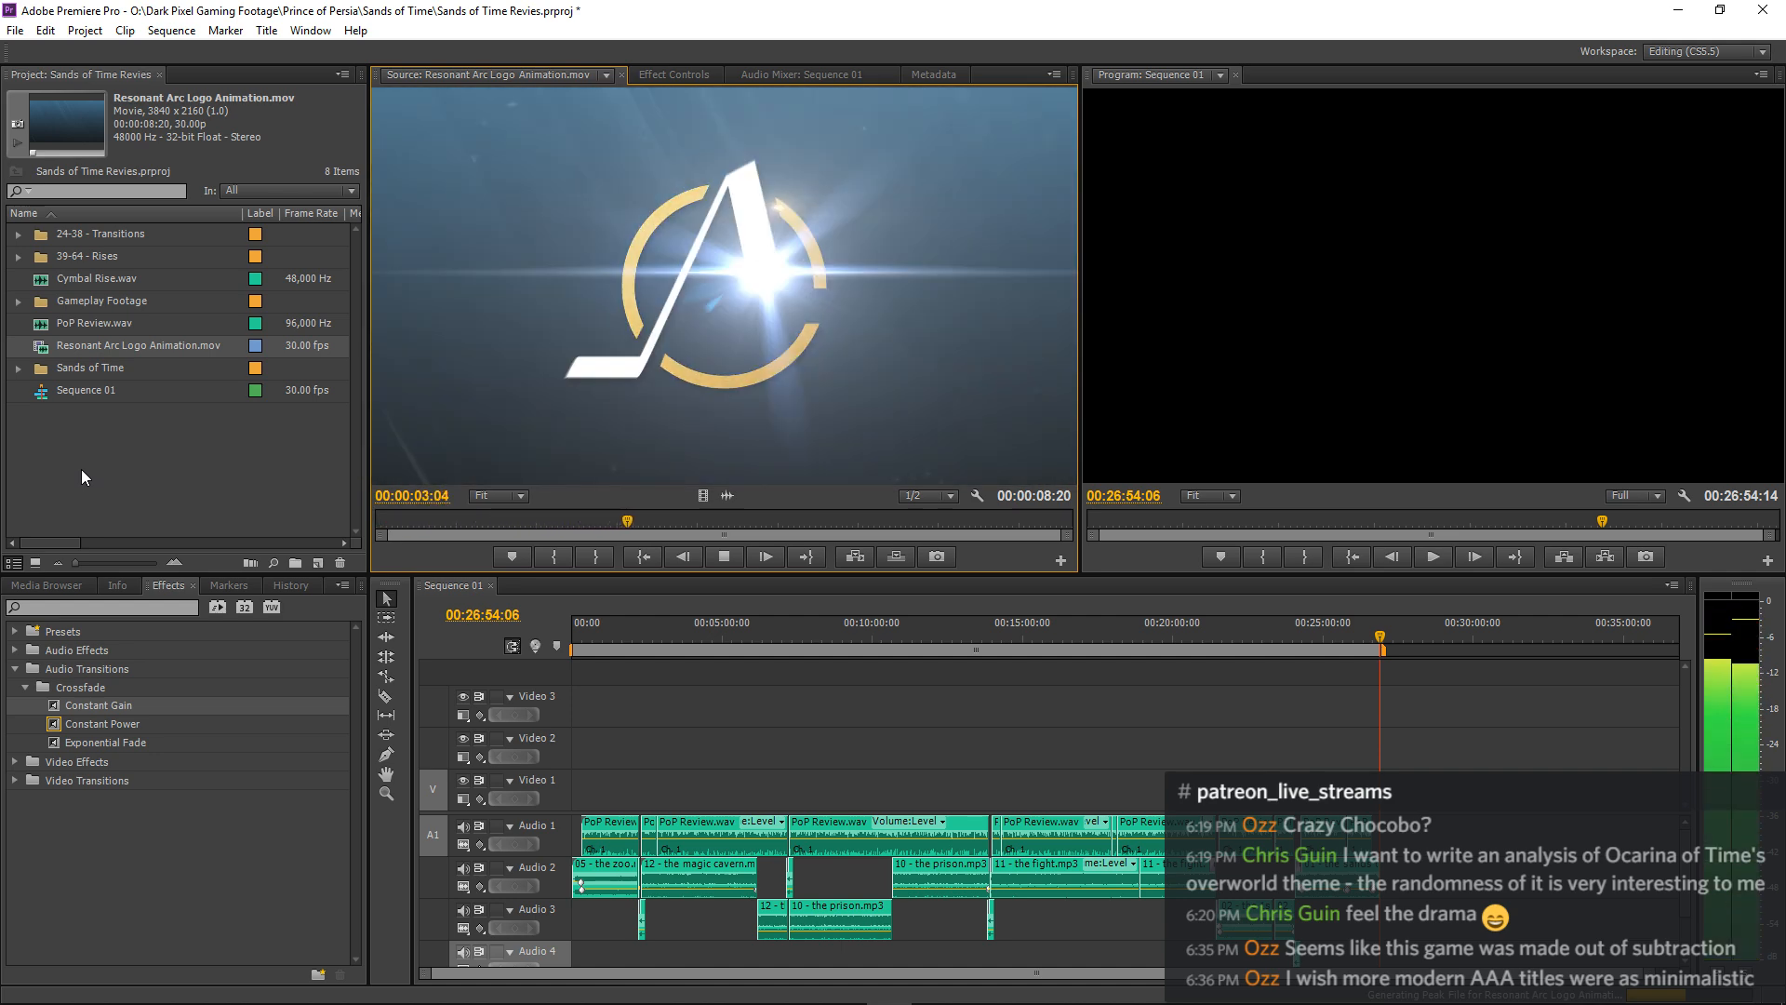
pyautogui.press('space')
pyautogui.click(45, 348)
pyautogui.press('Delete')
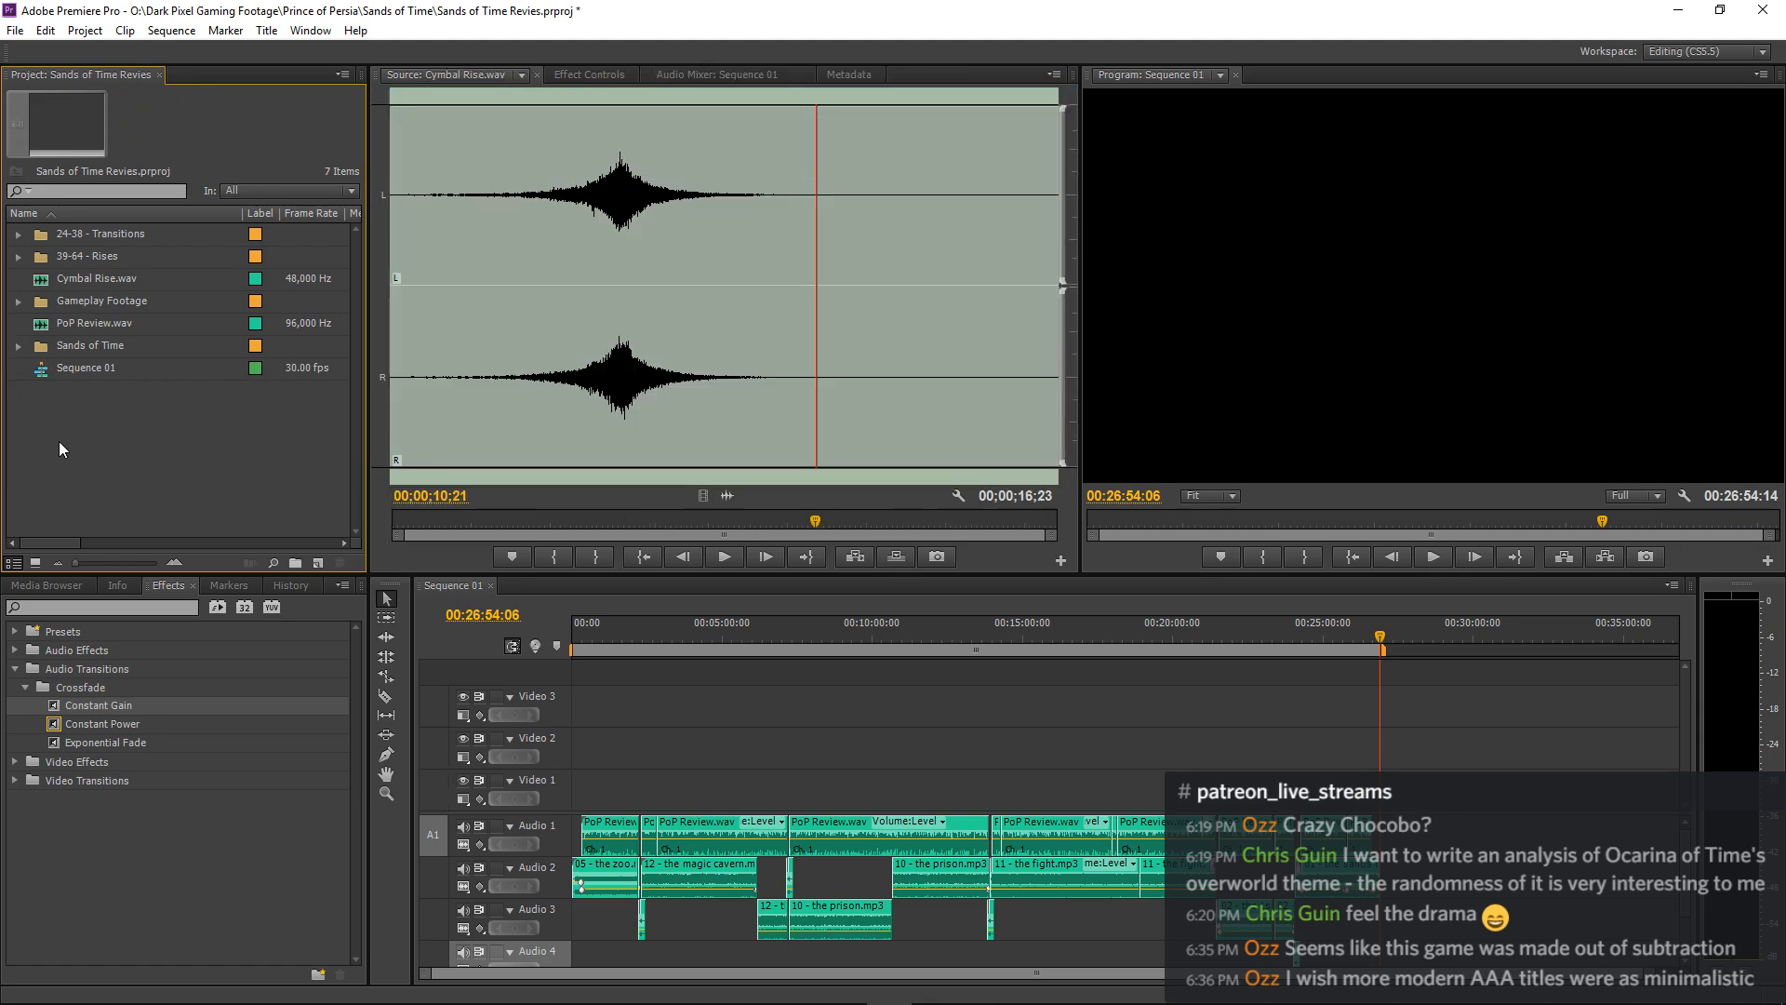
# Import Resonant Arc Logo Animation 1.mov from the Logo Animations folder and preview it in the source monitor.
pyautogui.rightClick(59, 441)
pyautogui.click(105, 529)
pyautogui.click(626, 196)
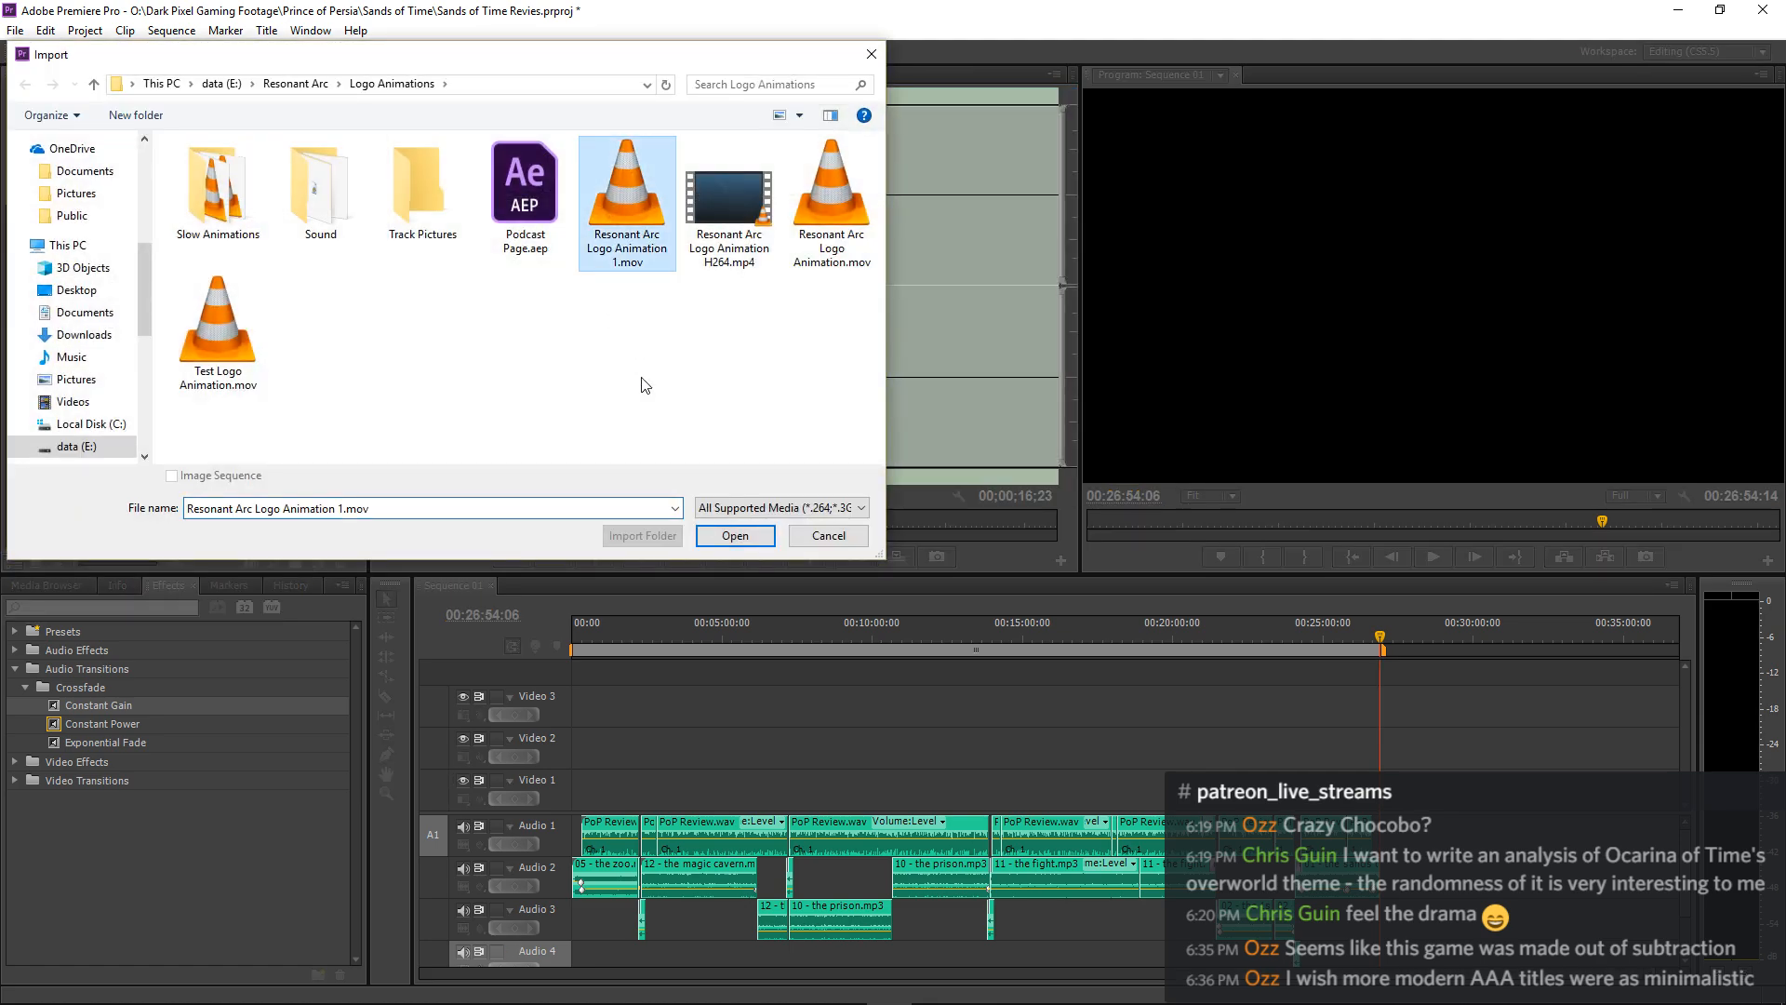
pyautogui.click(733, 537)
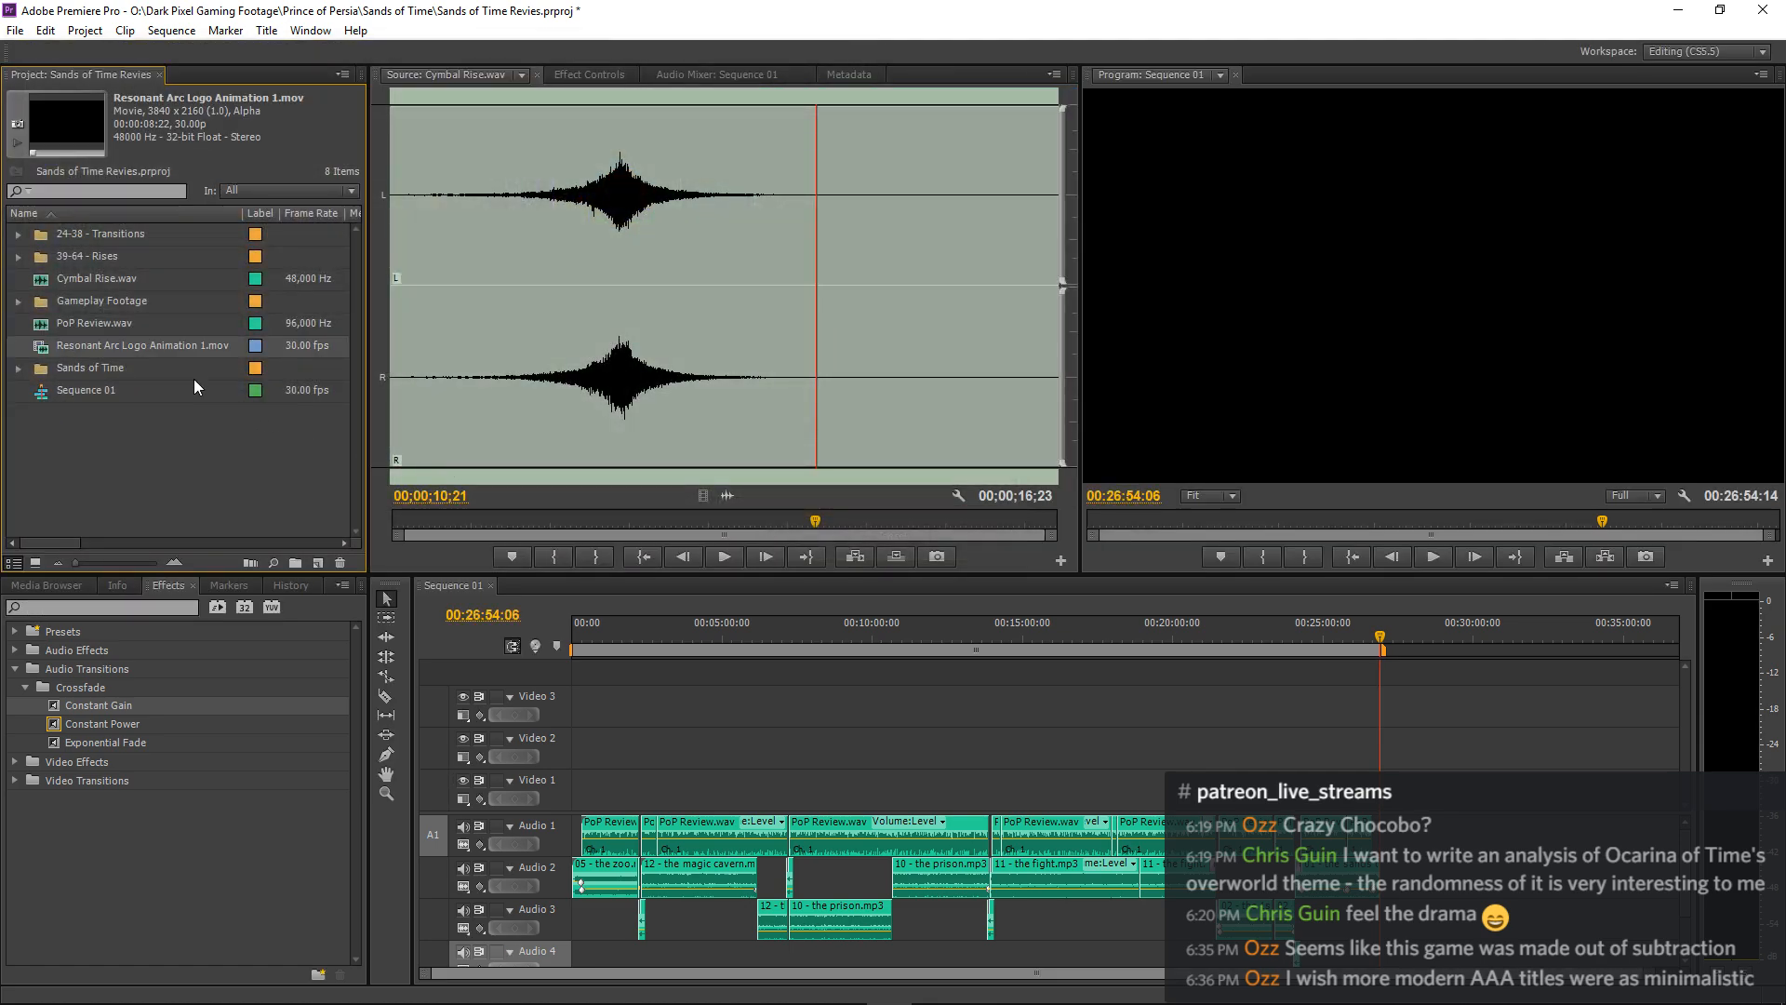
pyautogui.doubleClick(47, 346)
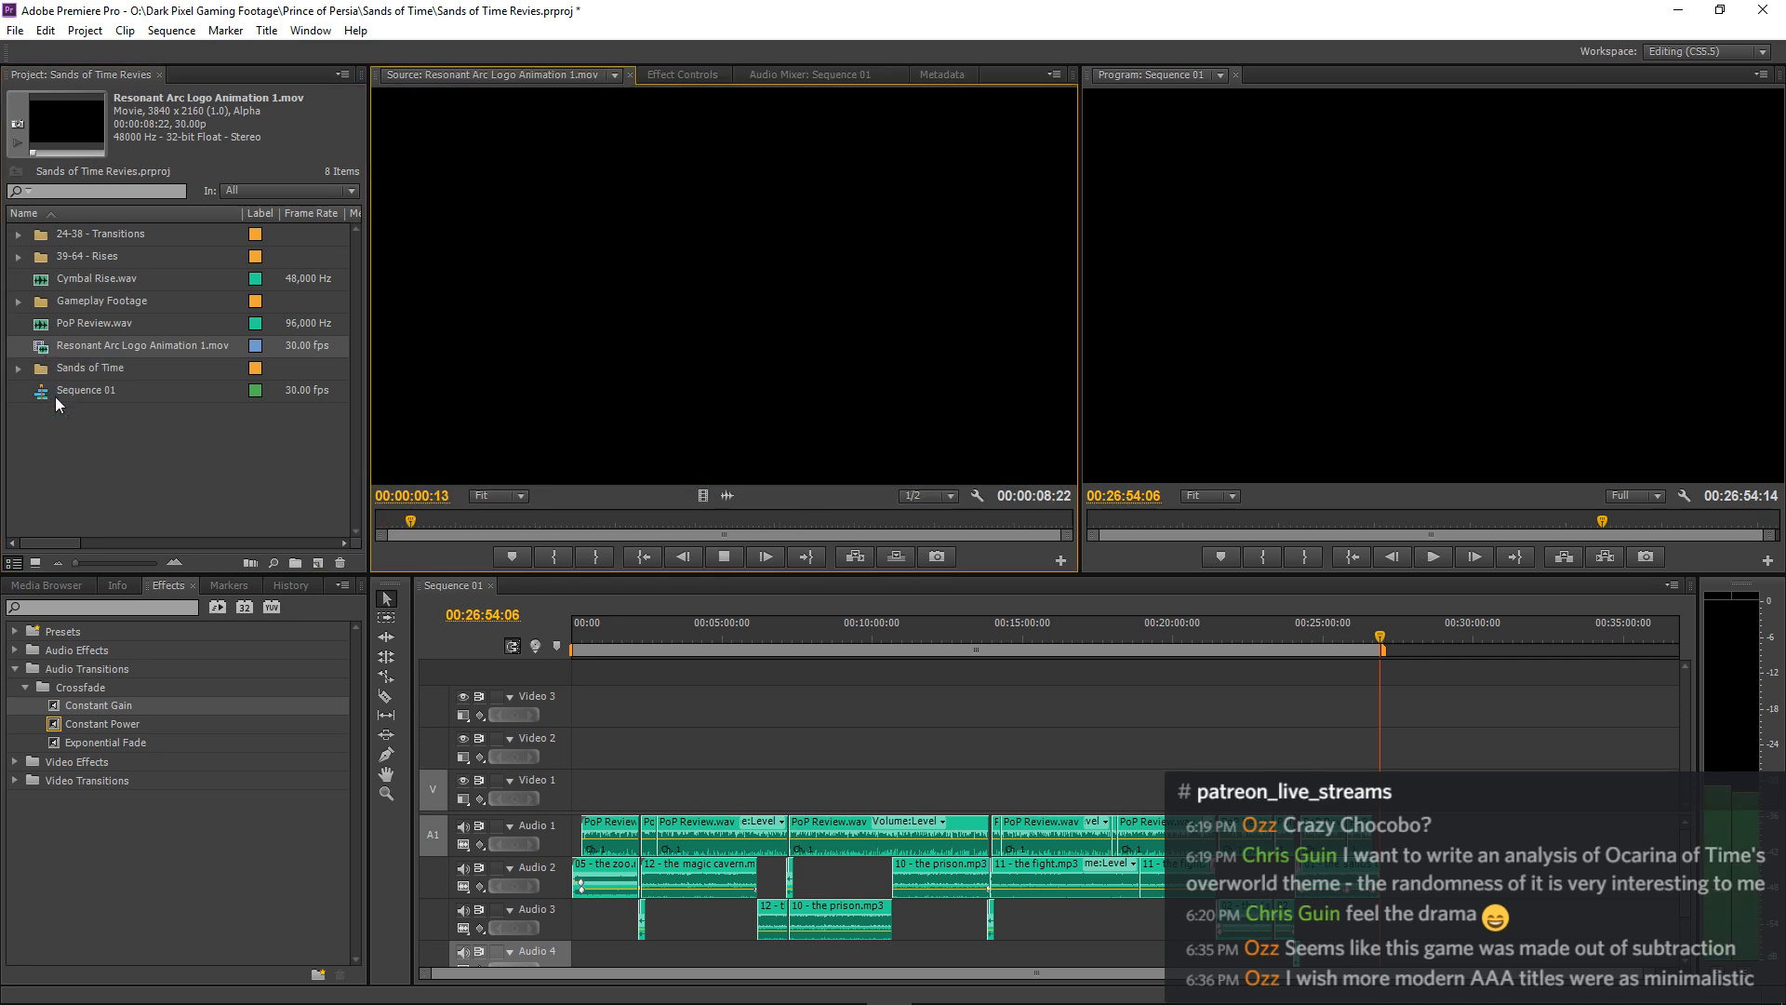
pyautogui.press('space')
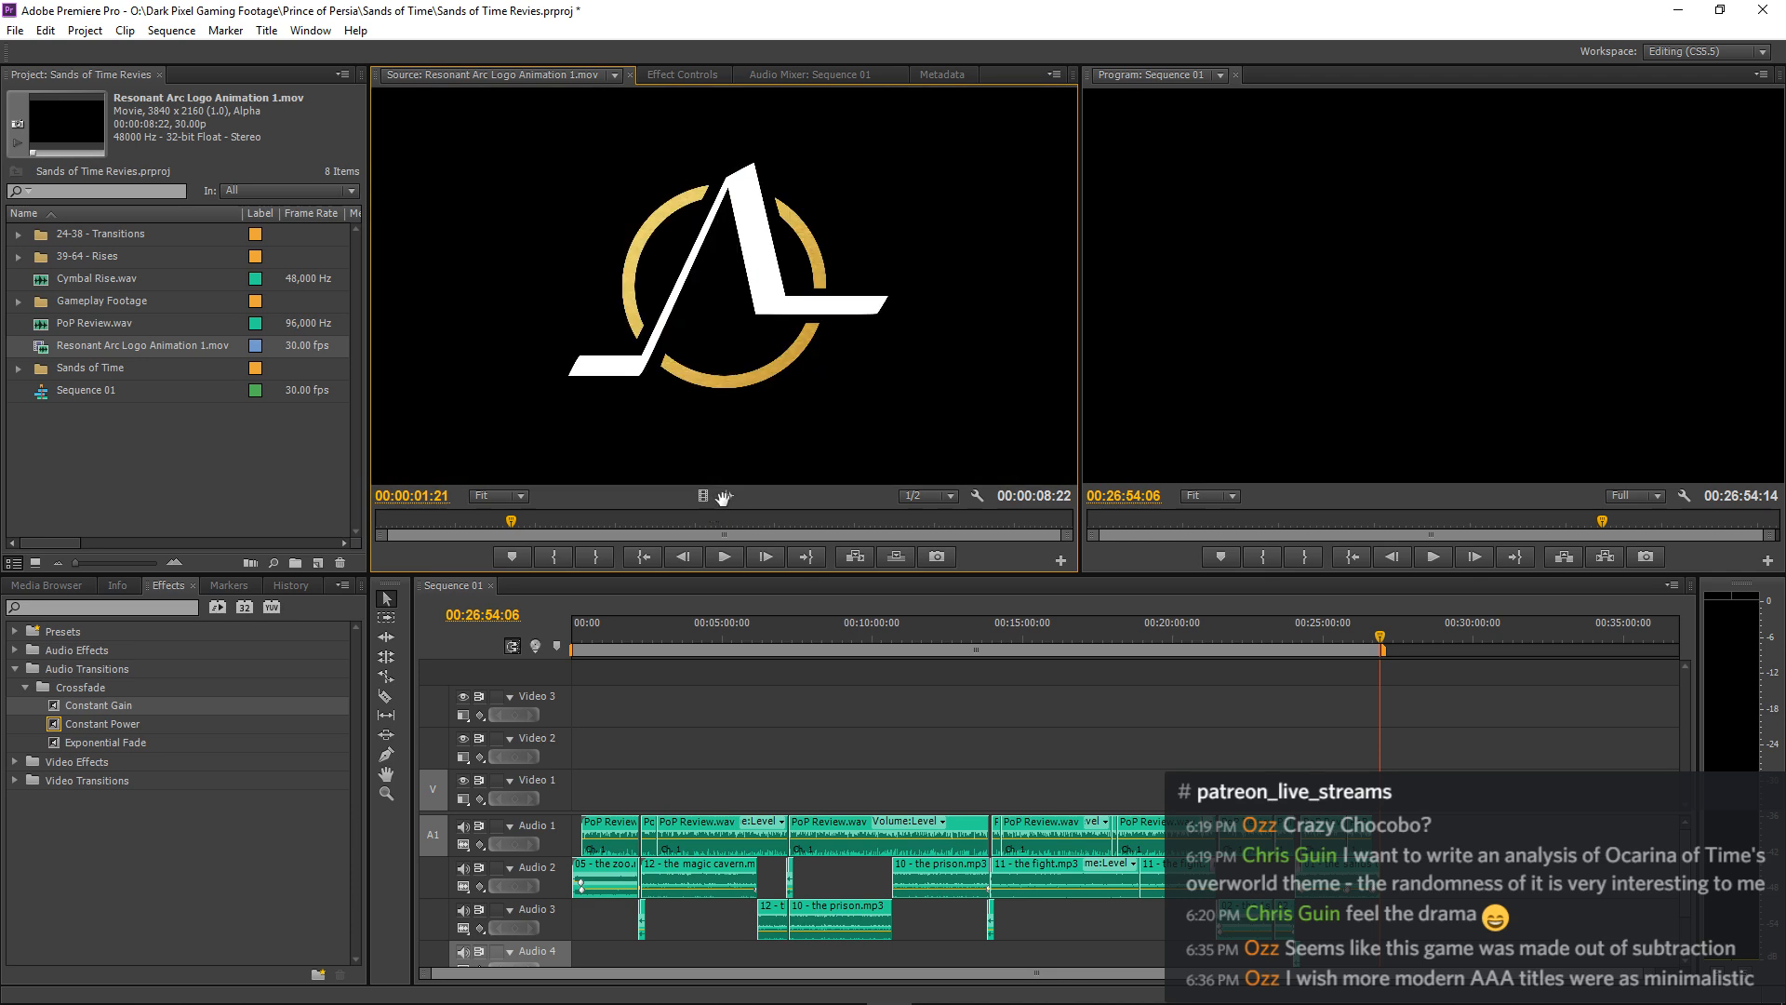
# Place Resonant Arc Logo Animation 1.mov at the very start of the sequence, with its video on Video 3.
pyautogui.moveTo(685, 453); pyautogui.dragTo(499, 730)
pyautogui.press('=')
pyautogui.press('=')
pyautogui.press('=')
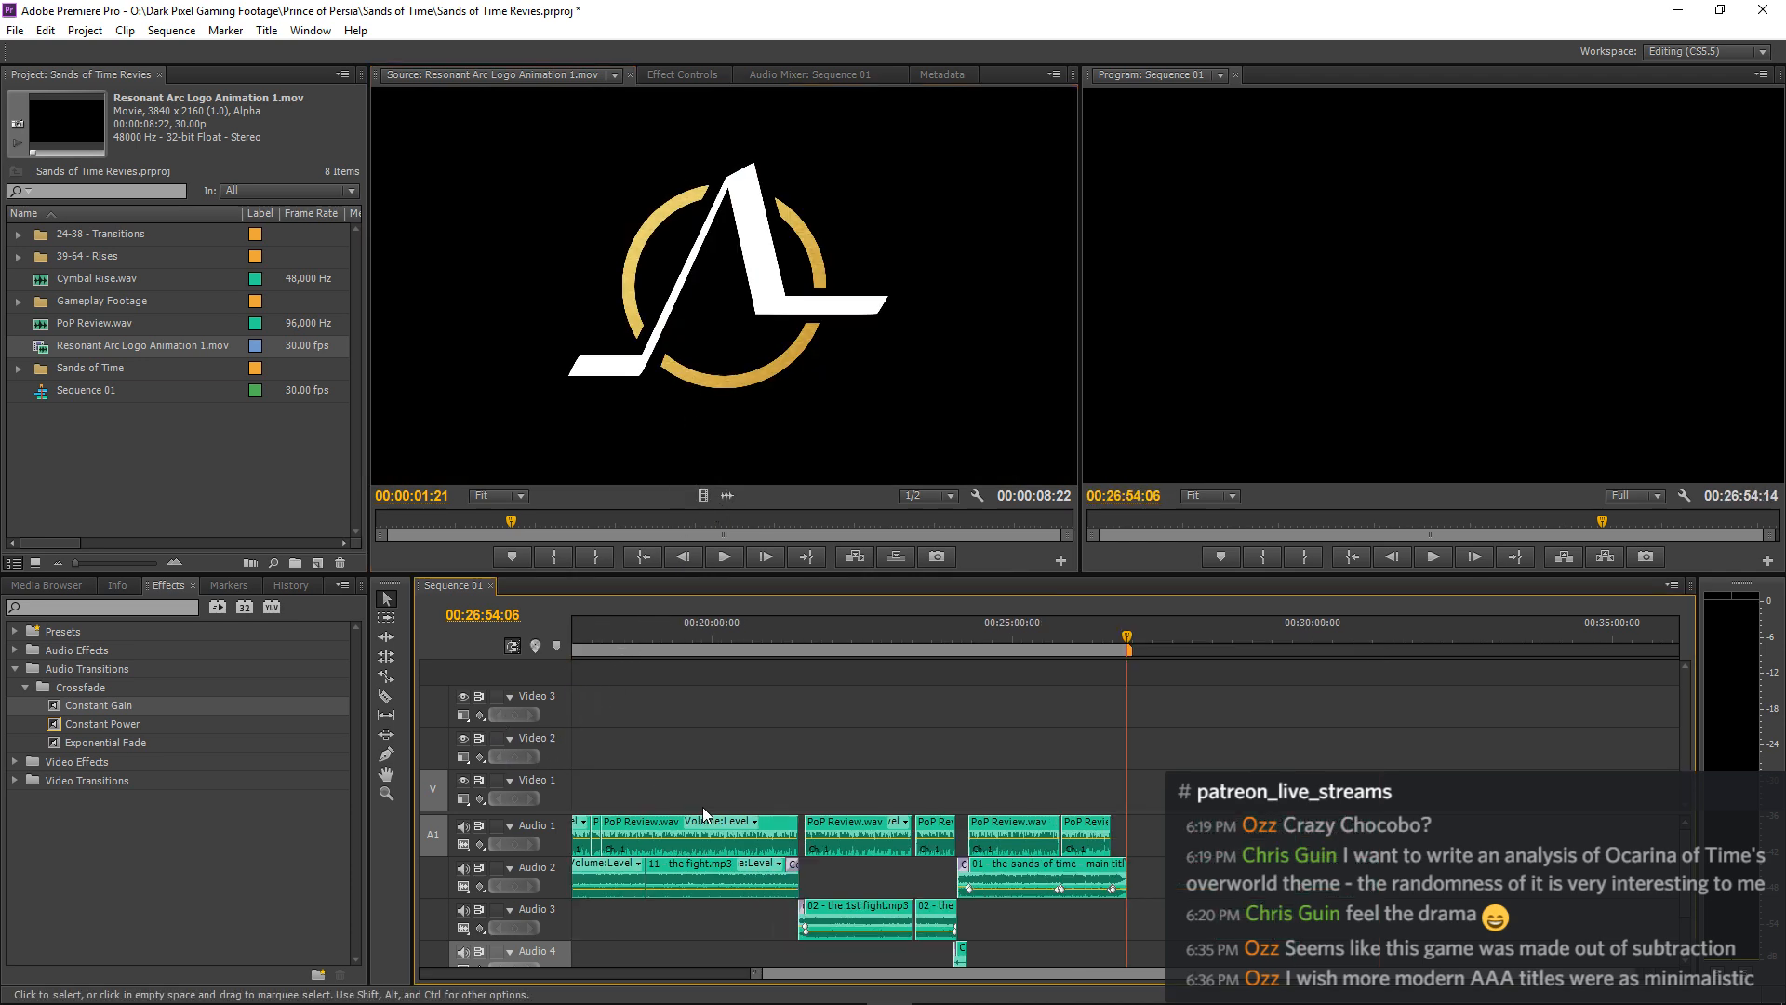
pyautogui.press('-')
pyautogui.press('-')
pyautogui.press('-')
pyautogui.press('Home')
pyautogui.press('=')
pyautogui.press('=')
pyautogui.press('=')
pyautogui.press('=')
pyautogui.press('=')
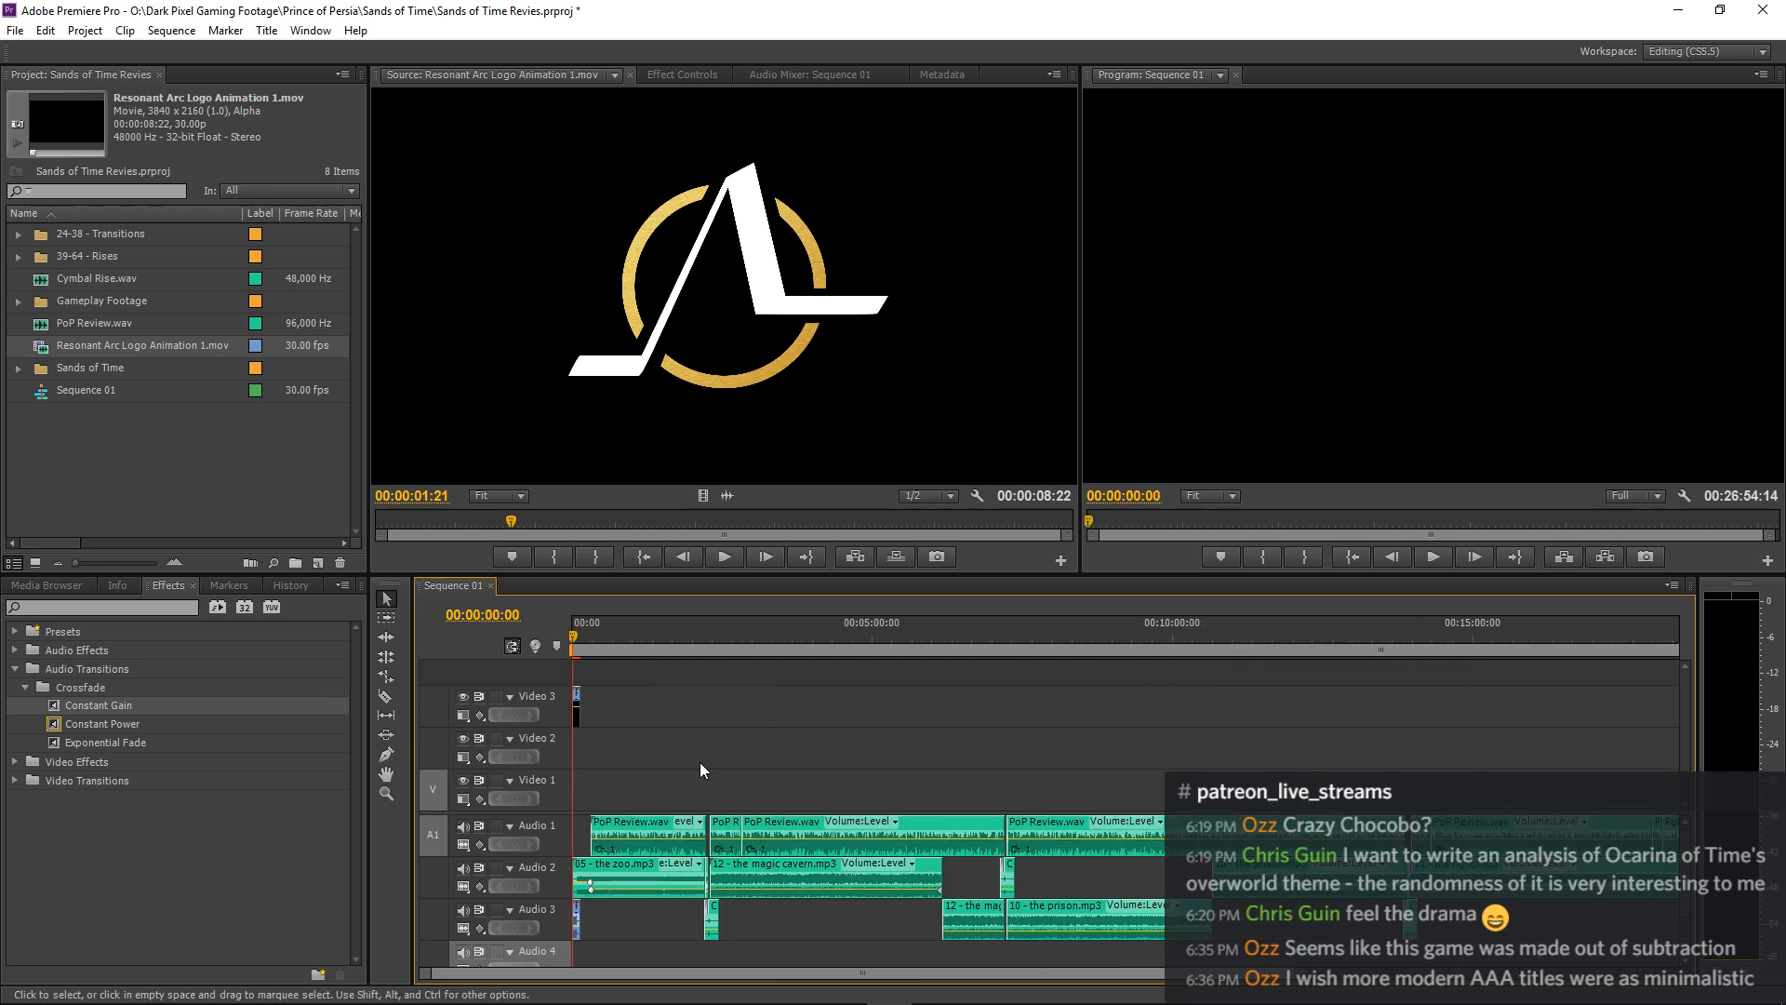
# Shift the music and narration clips together so 05 - the zoo.mp3 starts at about 00:00:04:18, overlapping the logo animation's end.
pyautogui.click(386, 617)
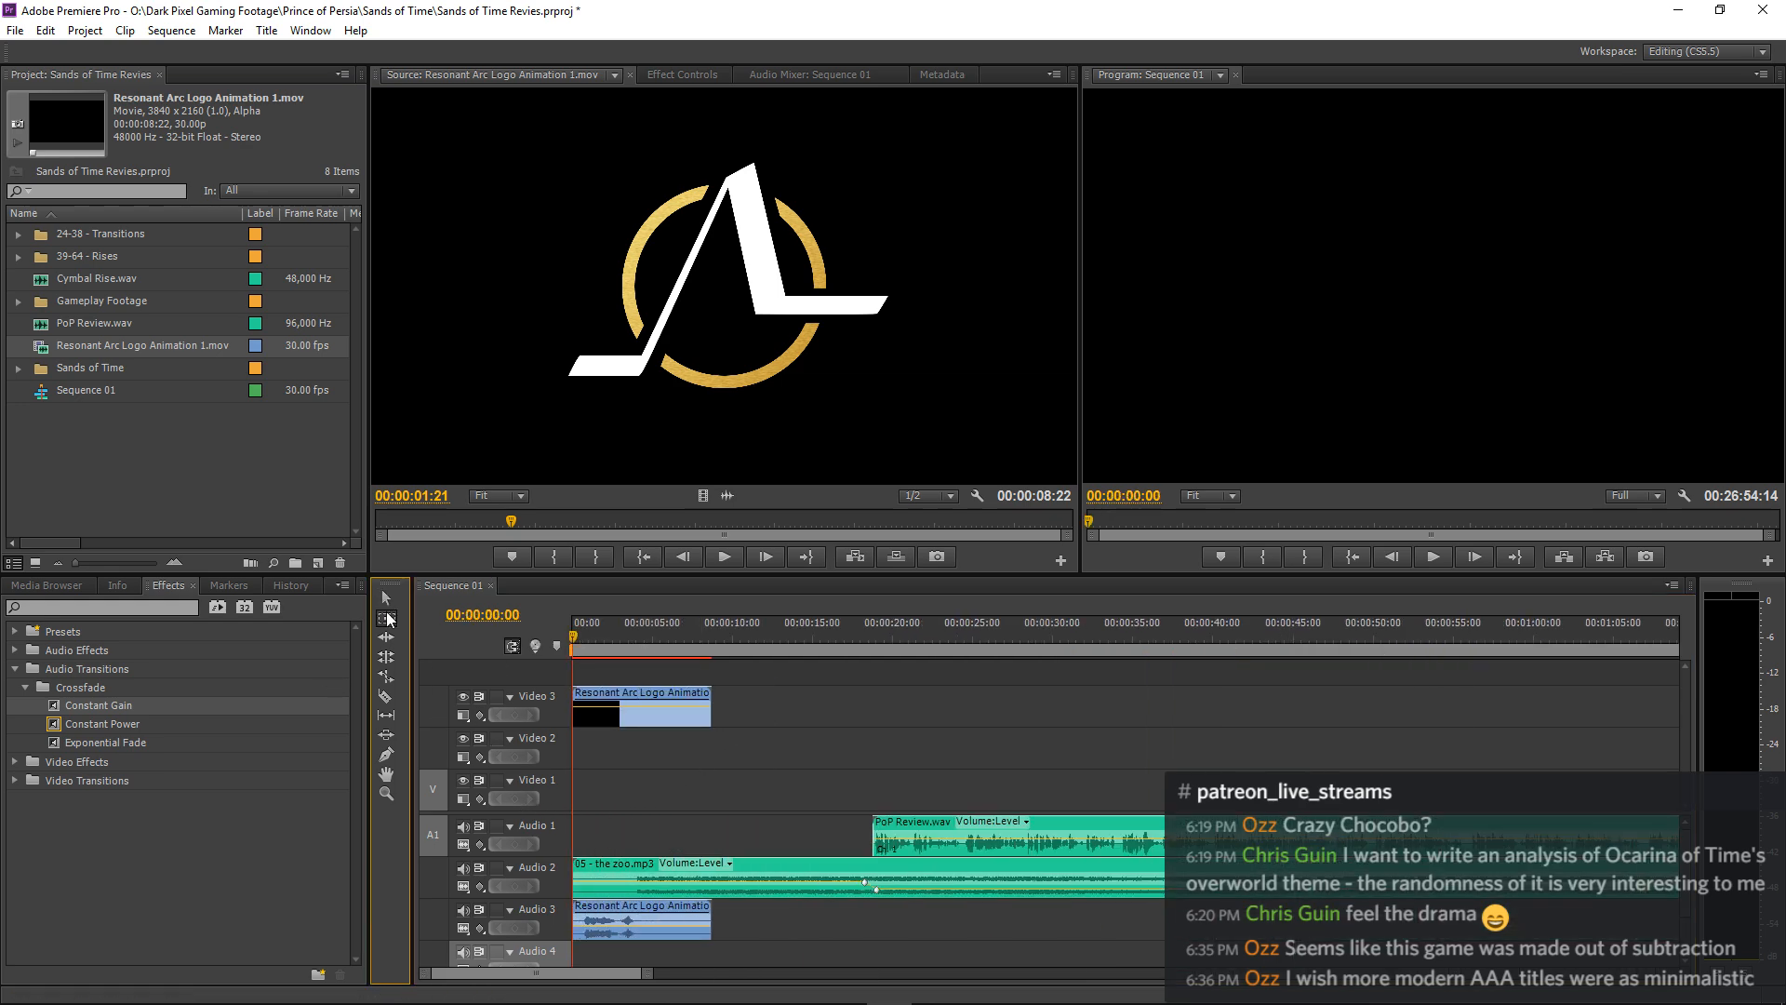
pyautogui.keyDown('shift'); pyautogui.click(775, 880); pyautogui.keyUp('shift')
pyautogui.press('v')
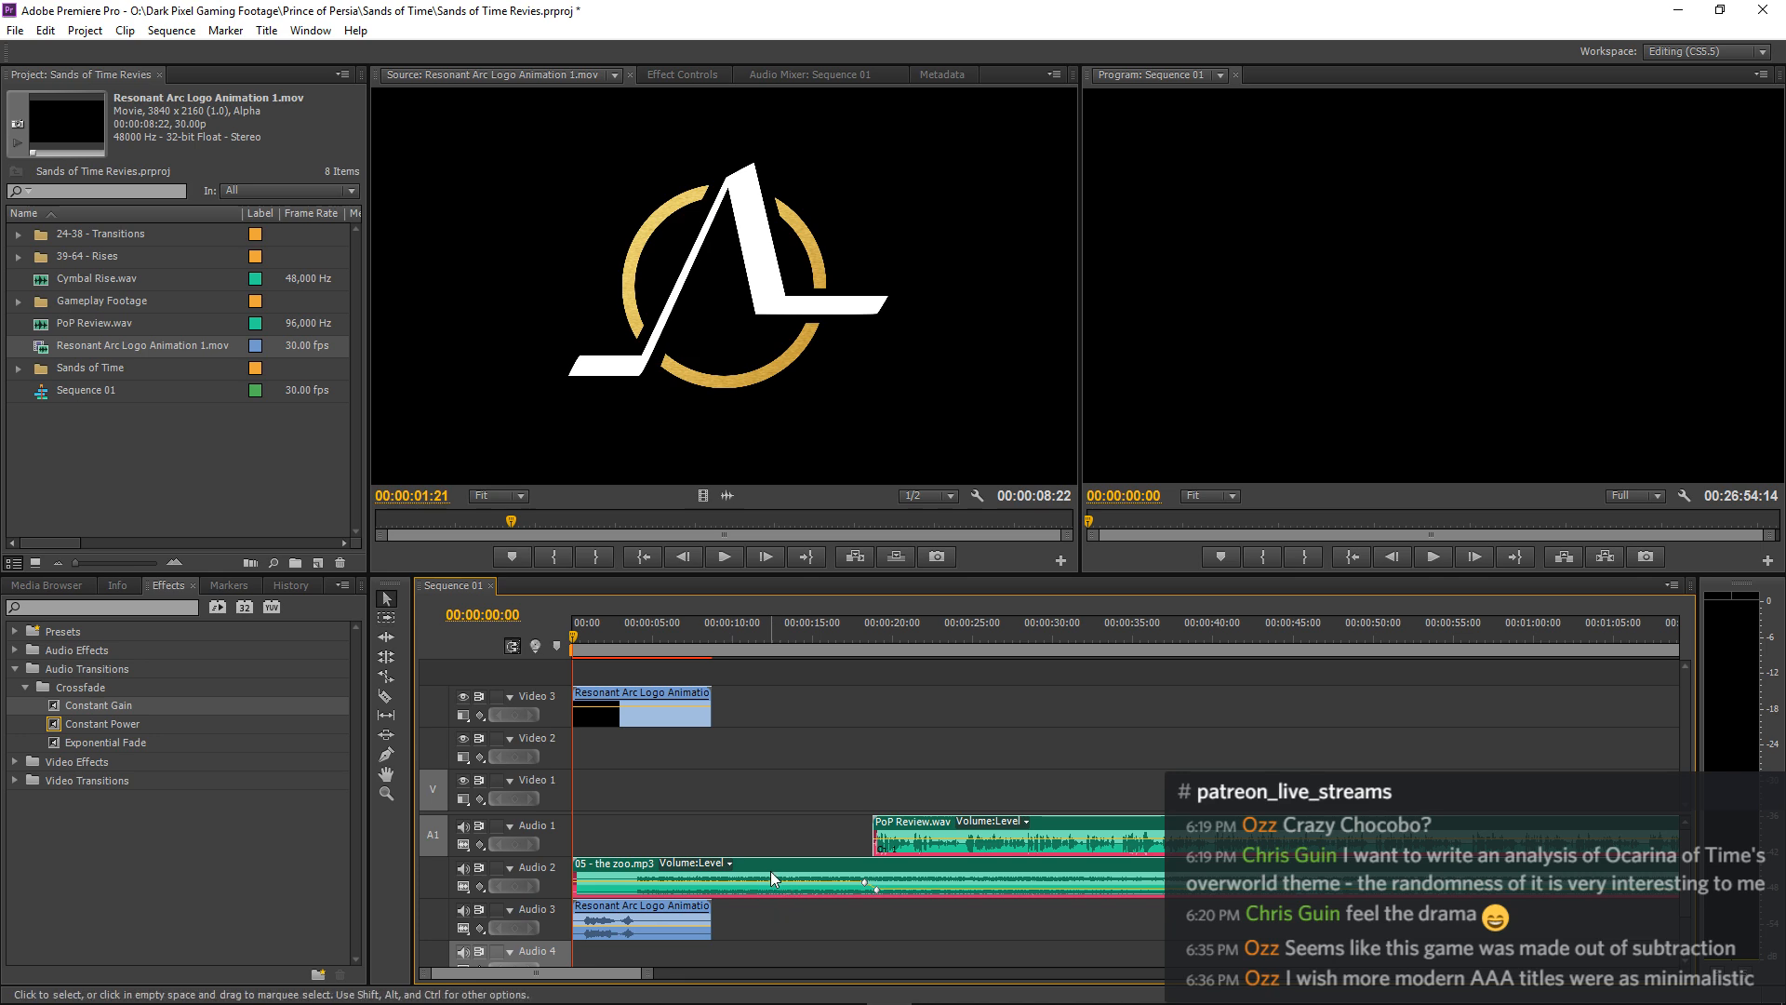
pyautogui.moveTo(771, 871); pyautogui.dragTo(889, 874)
pyautogui.press('space')
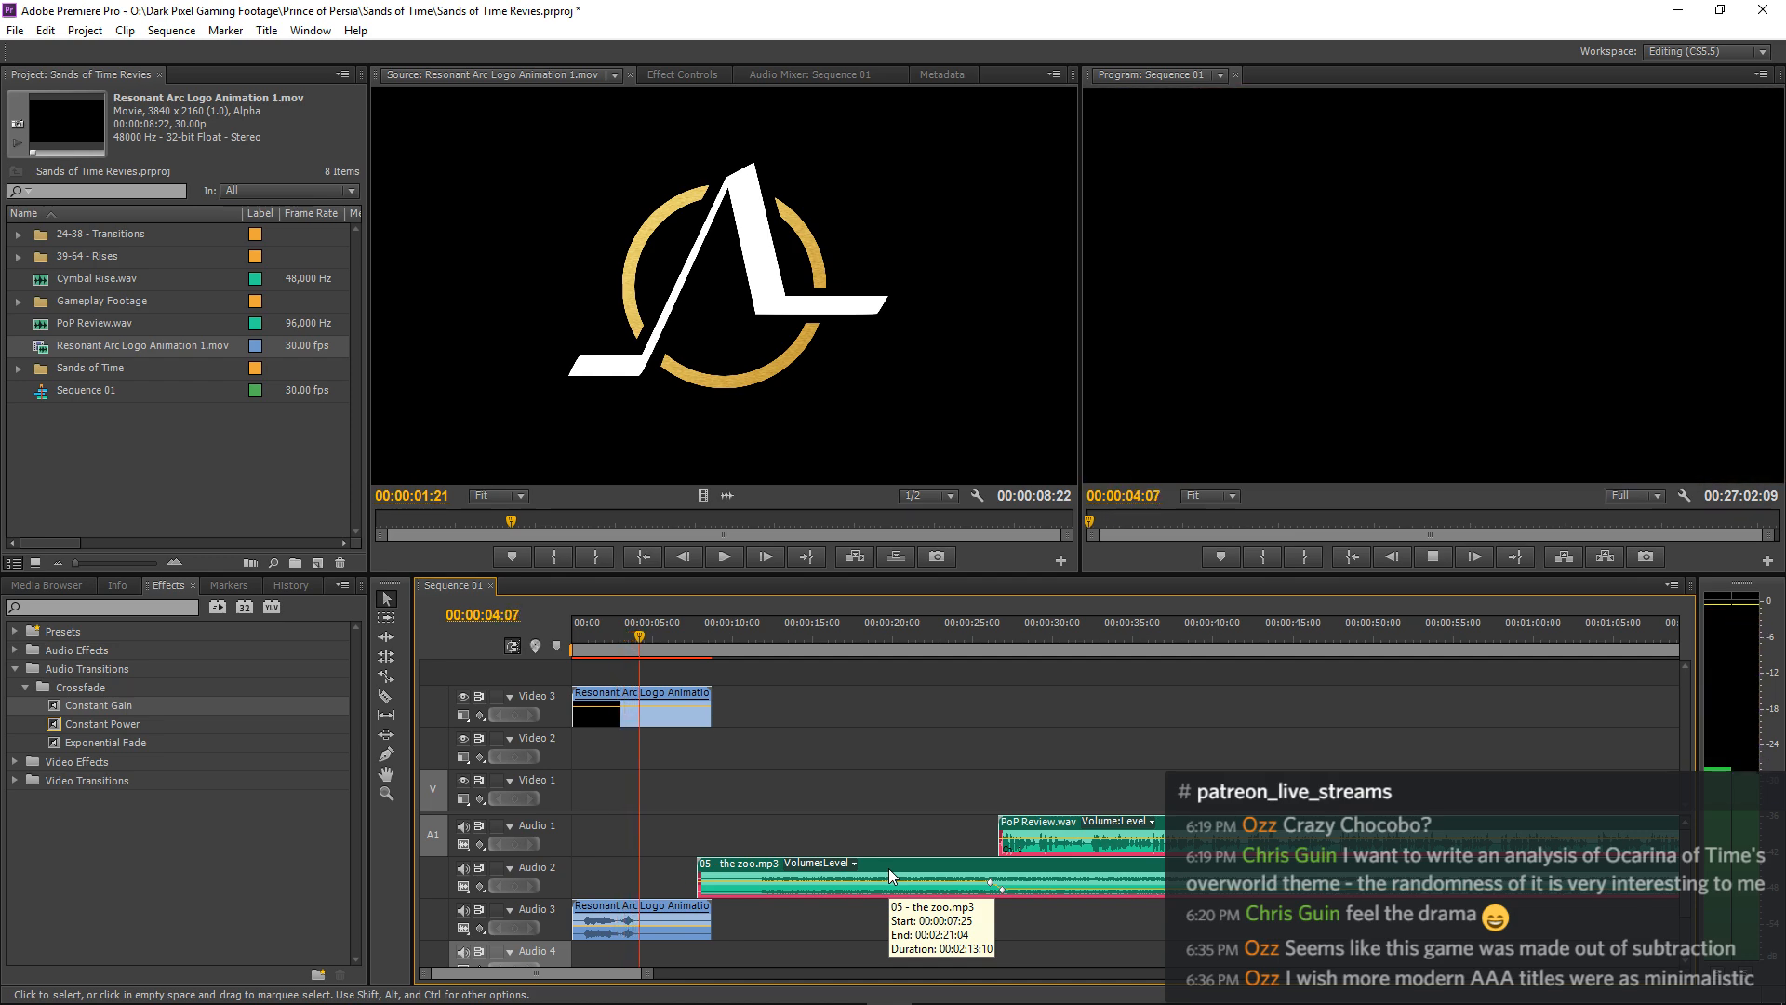
pyautogui.moveTo(890, 868); pyautogui.dragTo(837, 867)
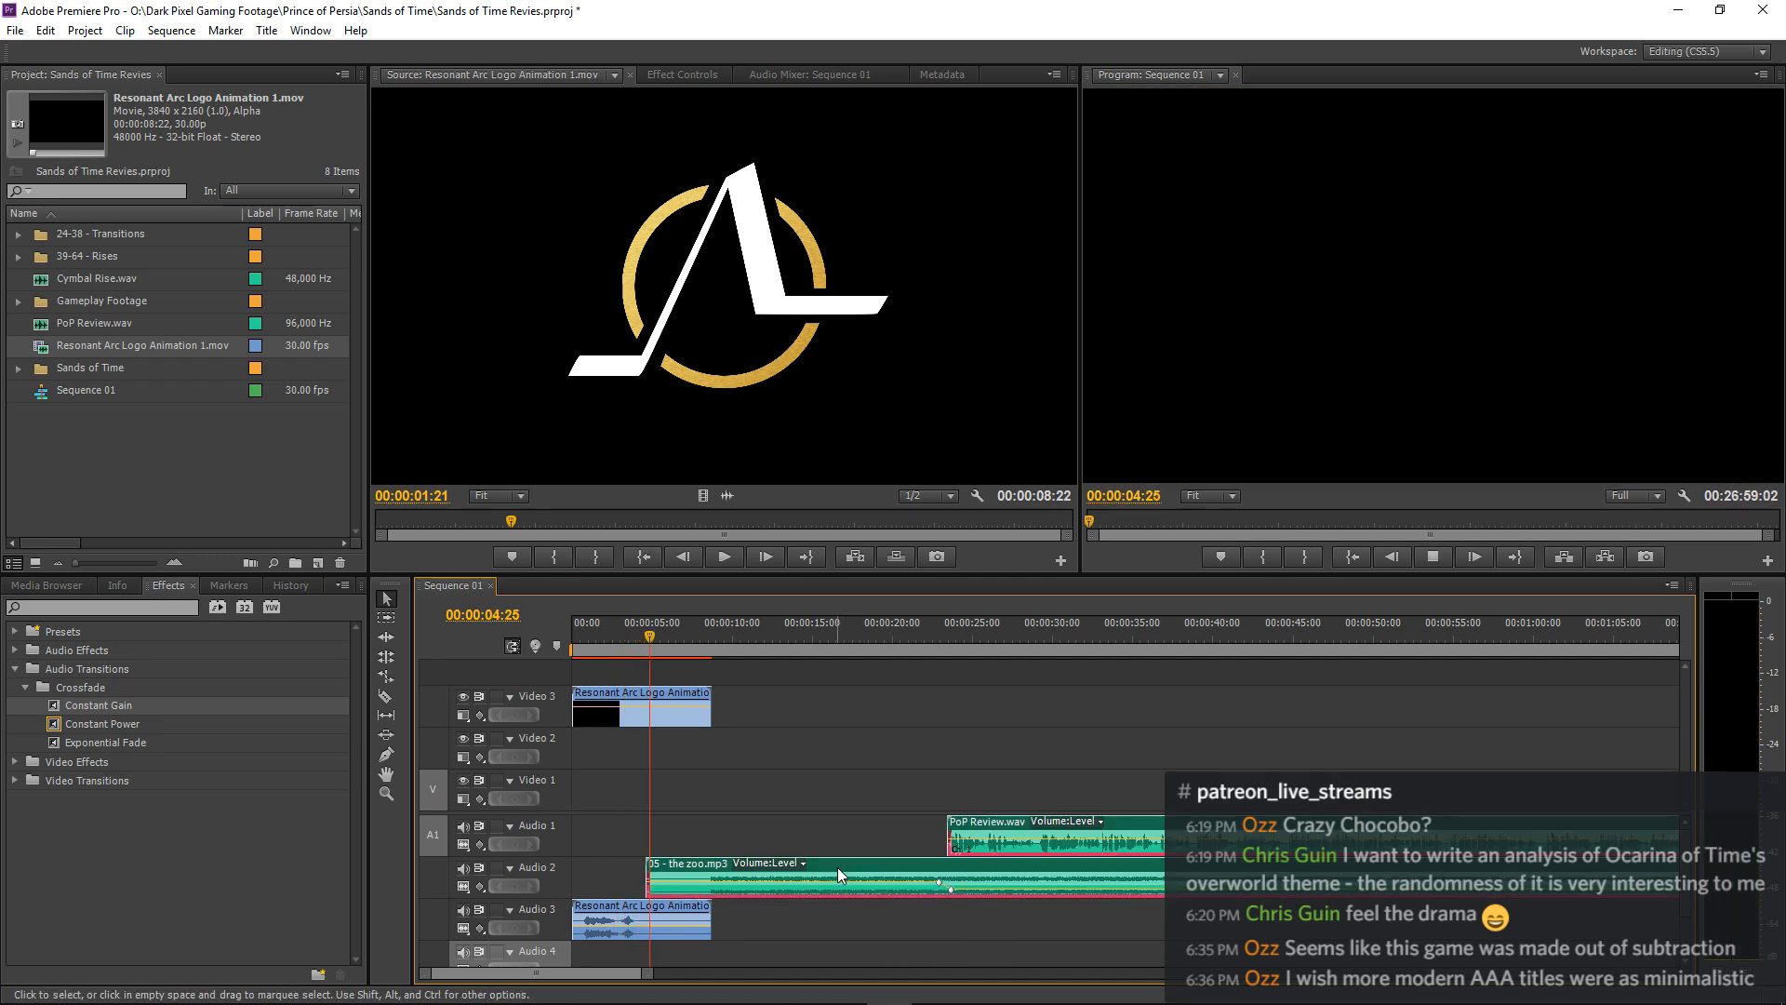
# Add a Constant Gain fade-in to the start of 05 - the zoo.mp3, lengthen it to about 3 seconds and replay the opening.
pyautogui.press('space')
pyautogui.click(623, 657)
pyautogui.press('space')
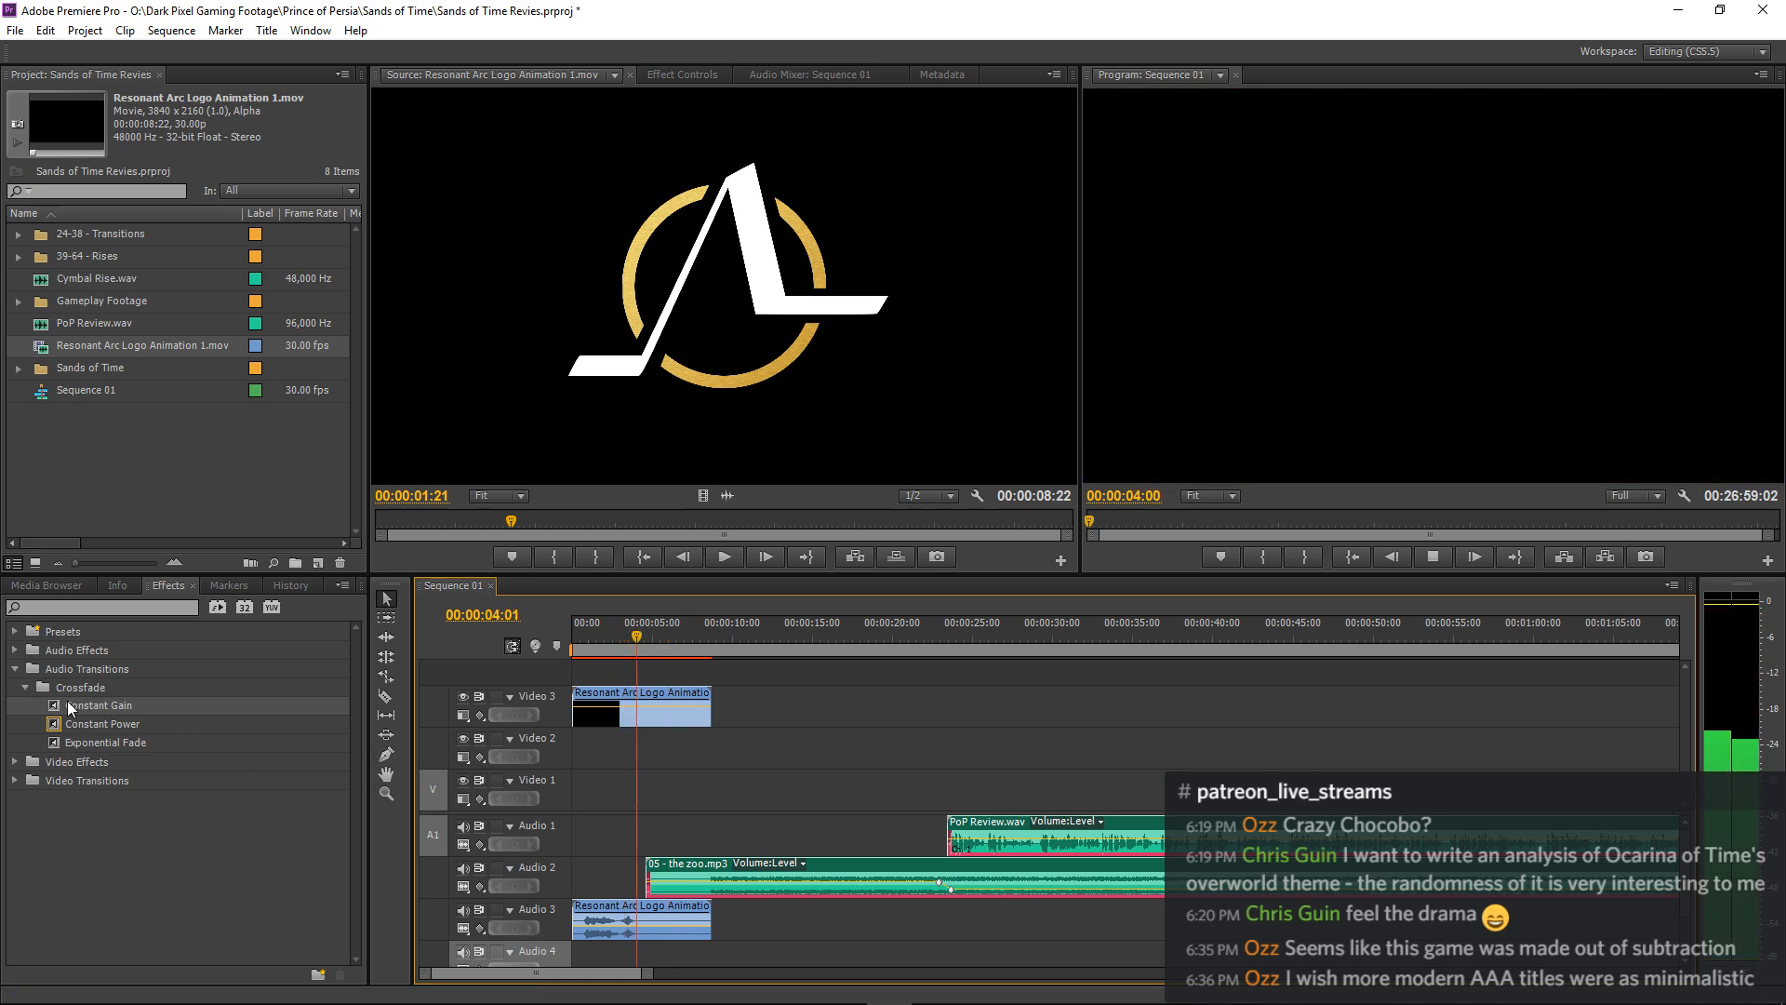
pyautogui.moveTo(54, 701); pyautogui.dragTo(652, 877)
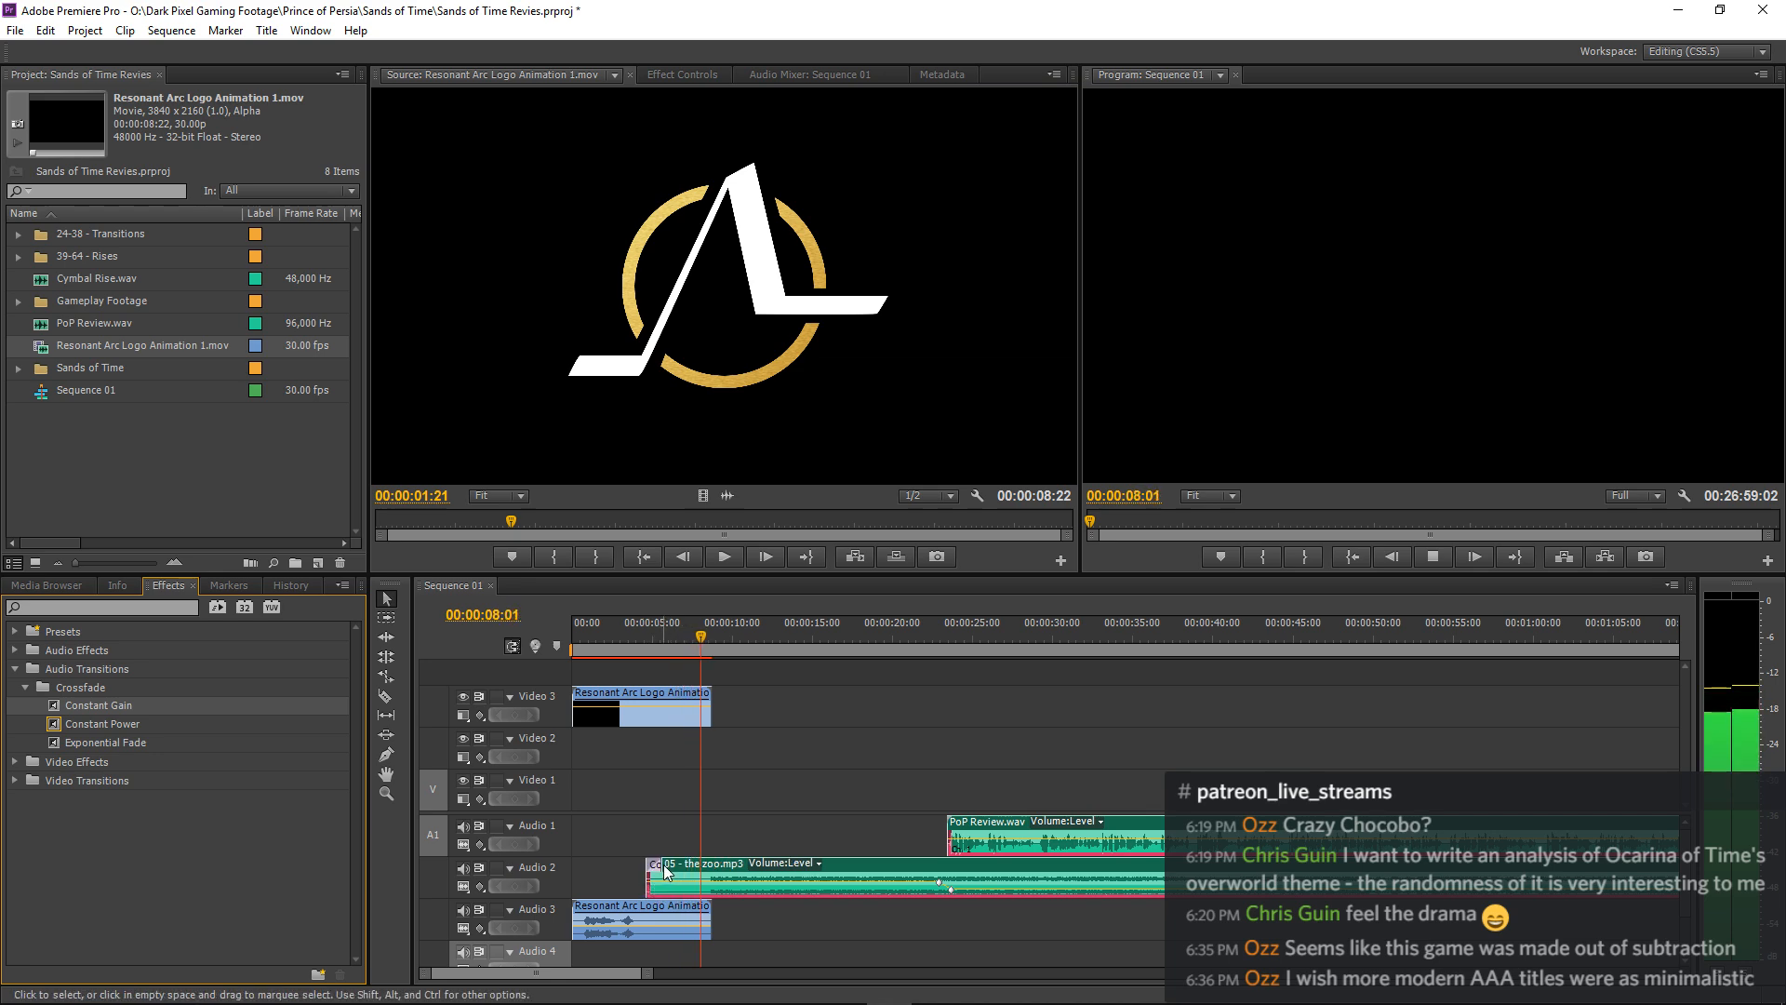
pyautogui.press('=')
pyautogui.press('space')
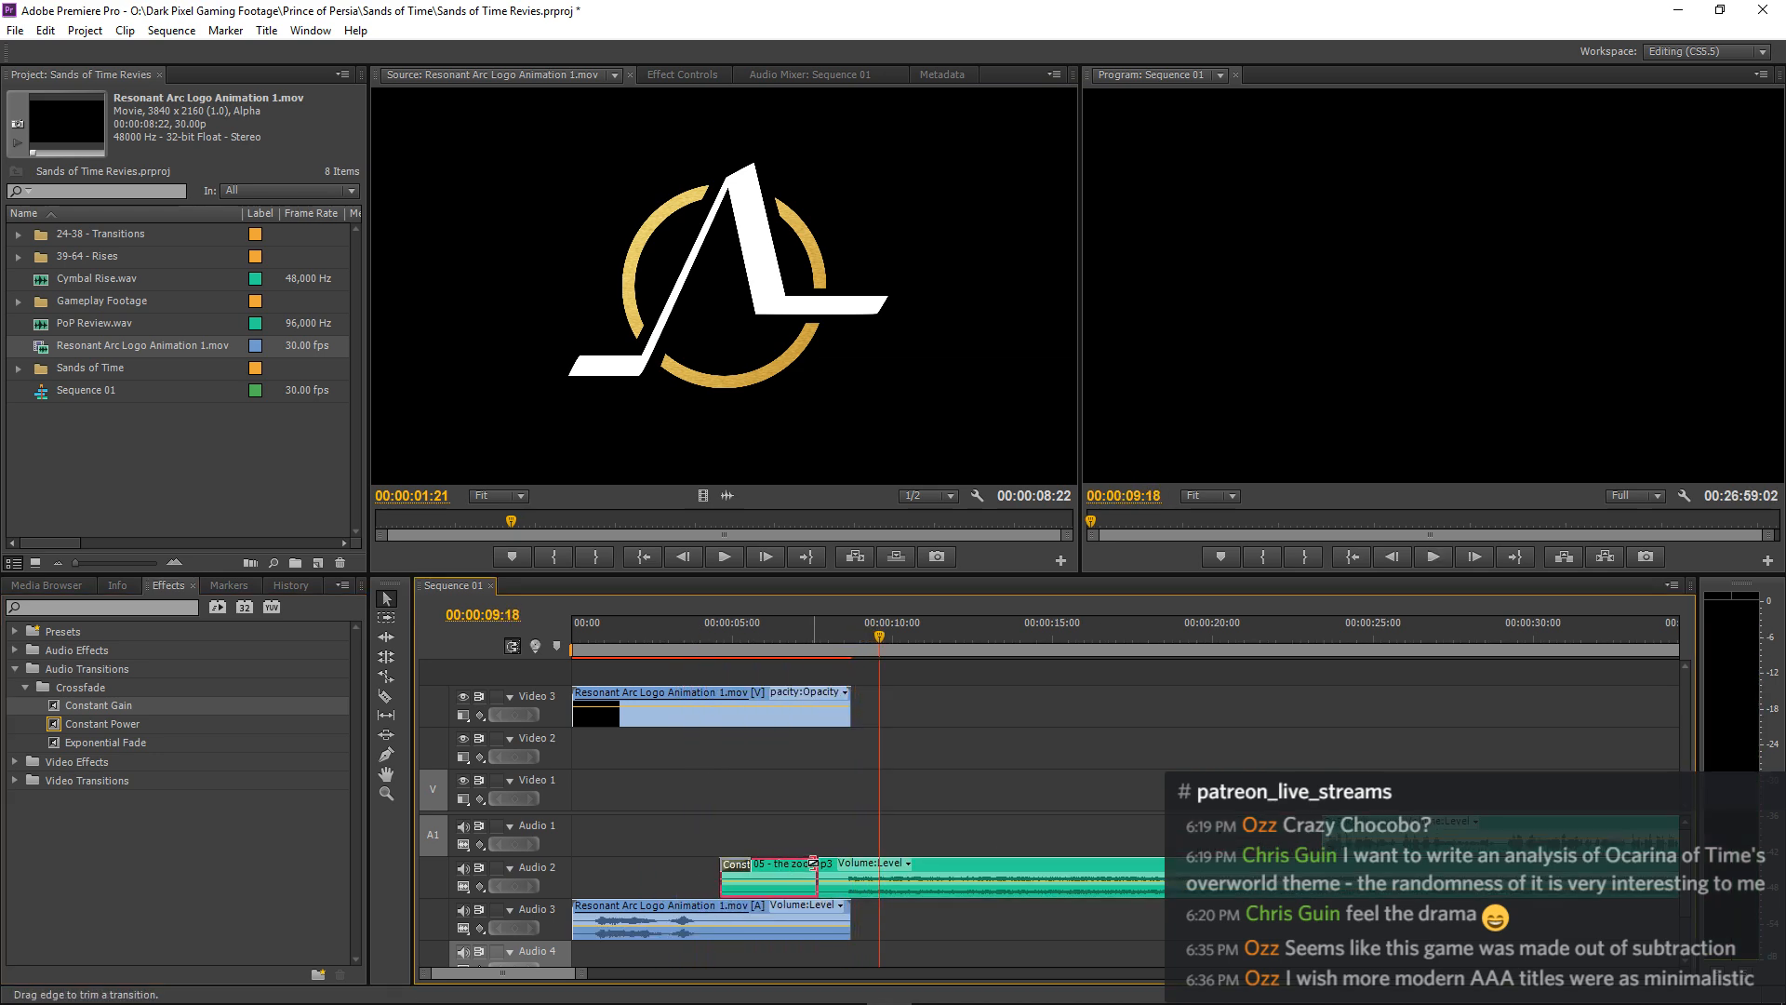
pyautogui.click(631, 640)
pyautogui.press('space')
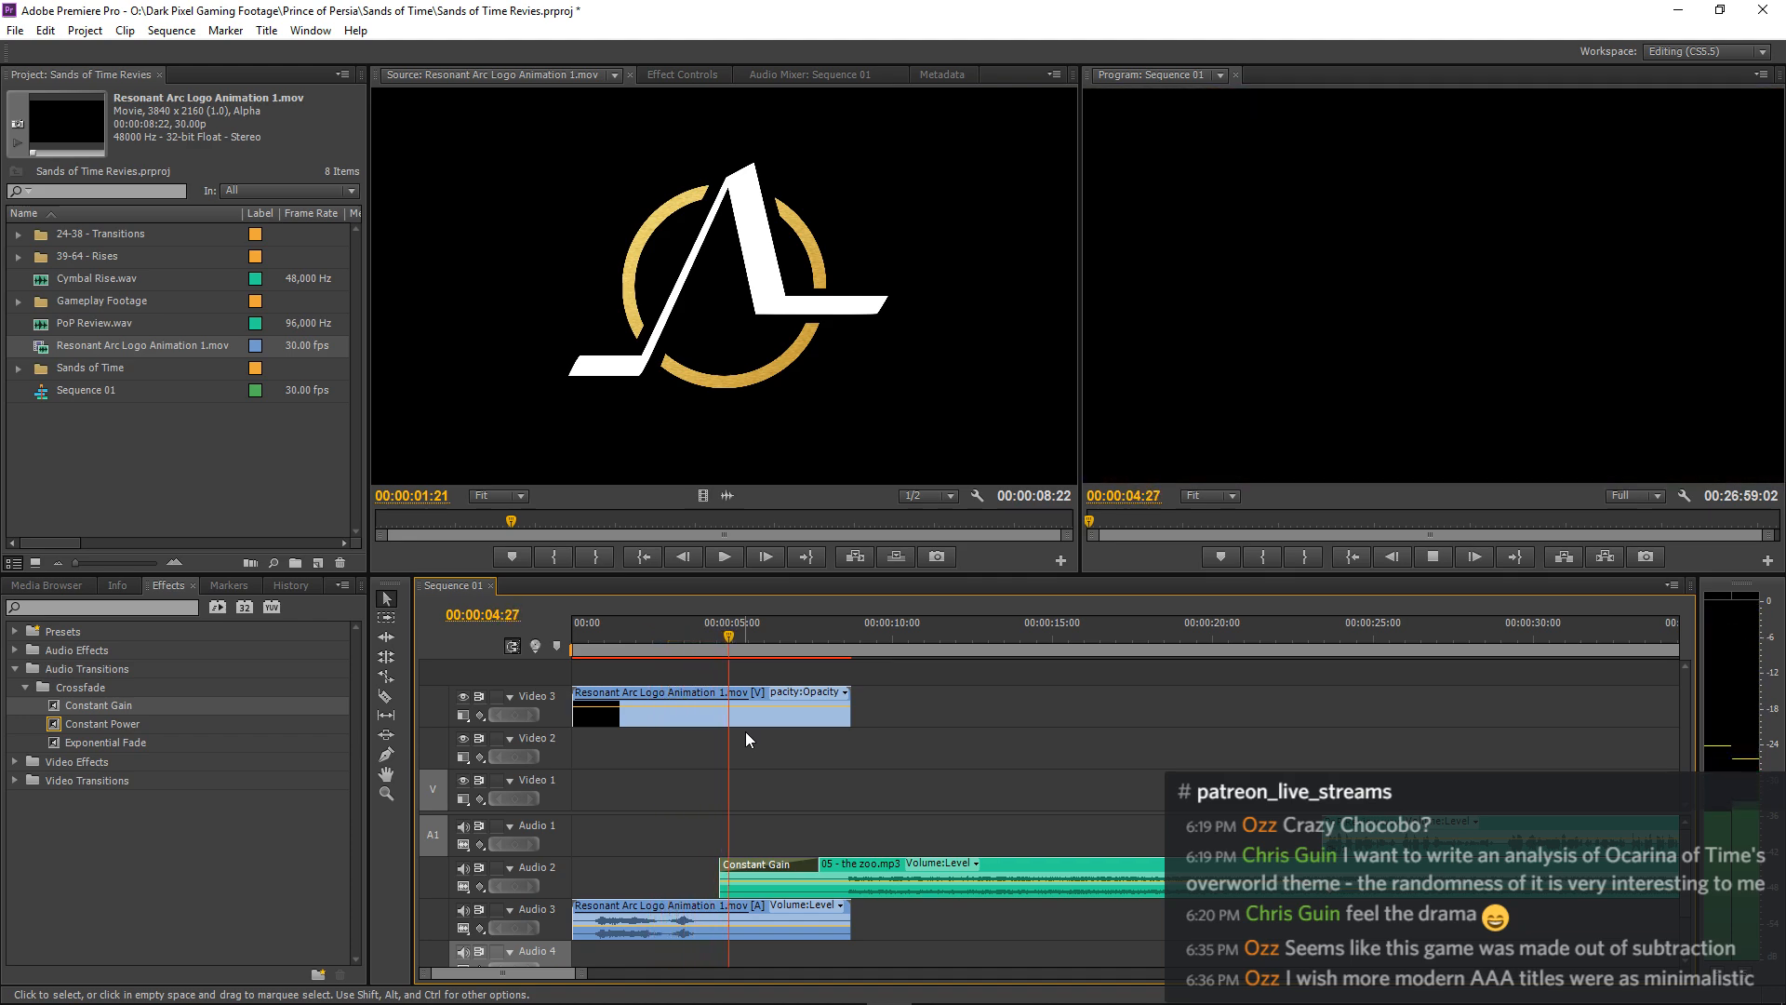
# Move the music and narration clips together about 15 frames earlier and replay the sequence from the start.
pyautogui.click(386, 618)
pyautogui.click(933, 881)
pyautogui.press('v')
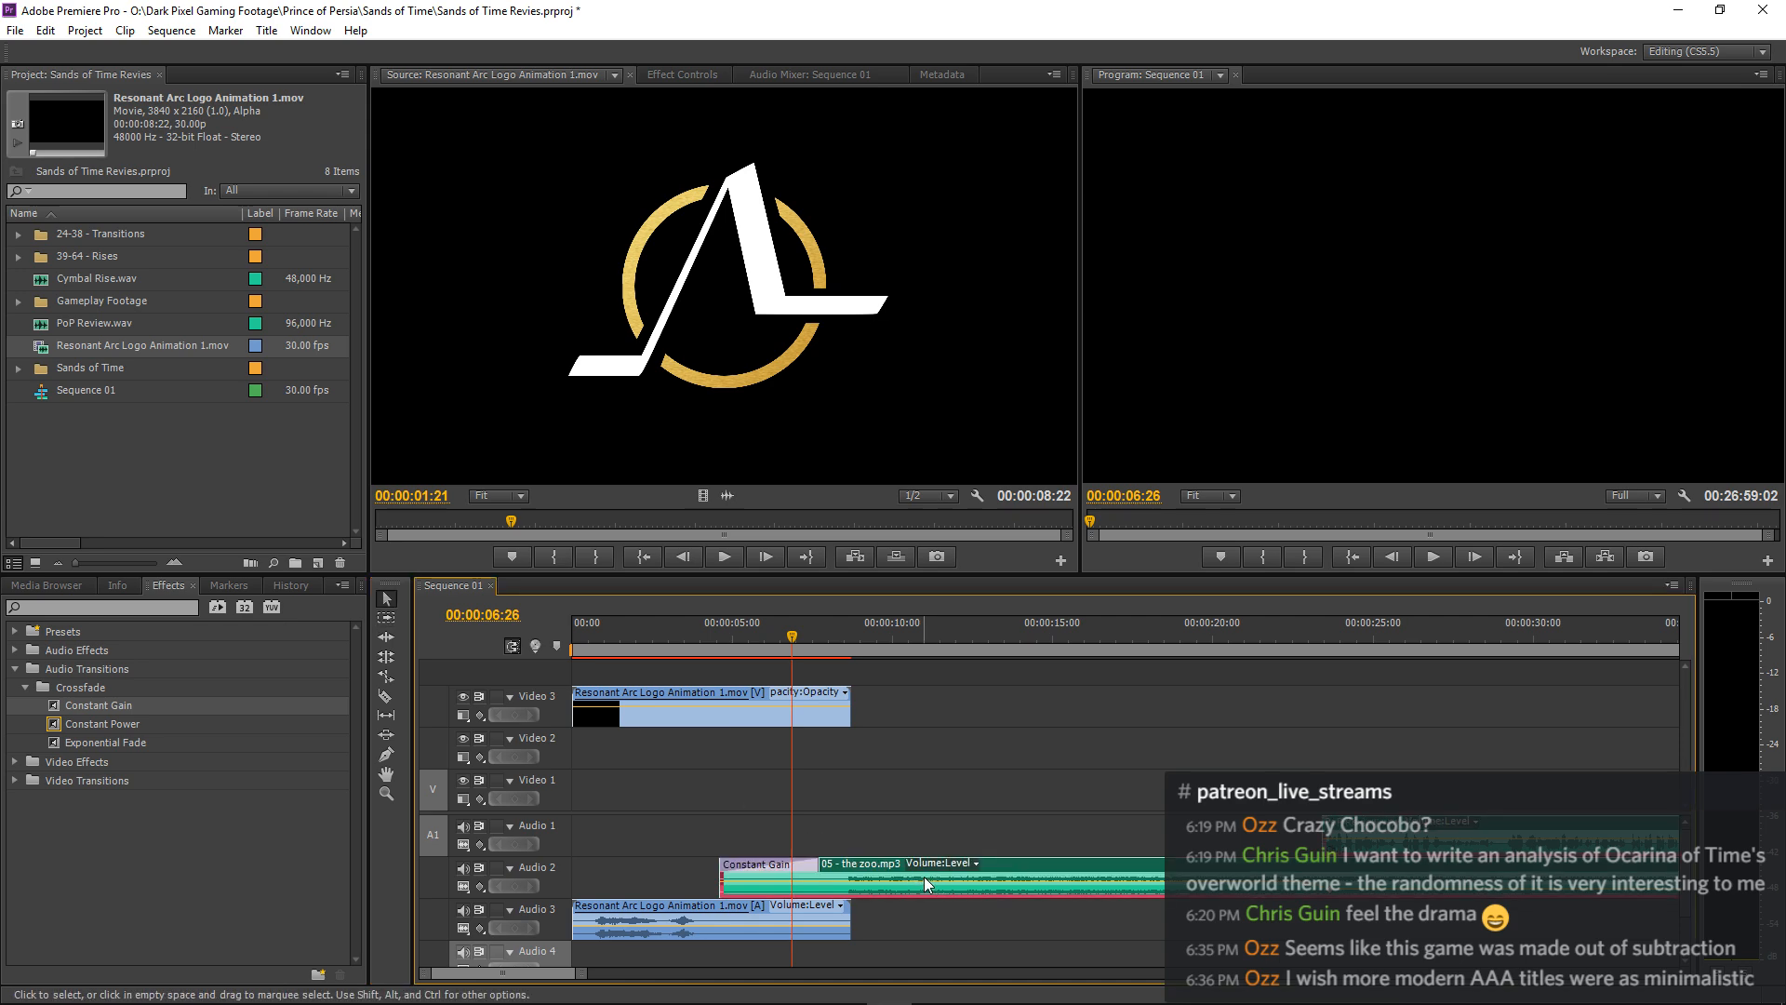
pyautogui.moveTo(867, 870); pyautogui.dragTo(852, 865)
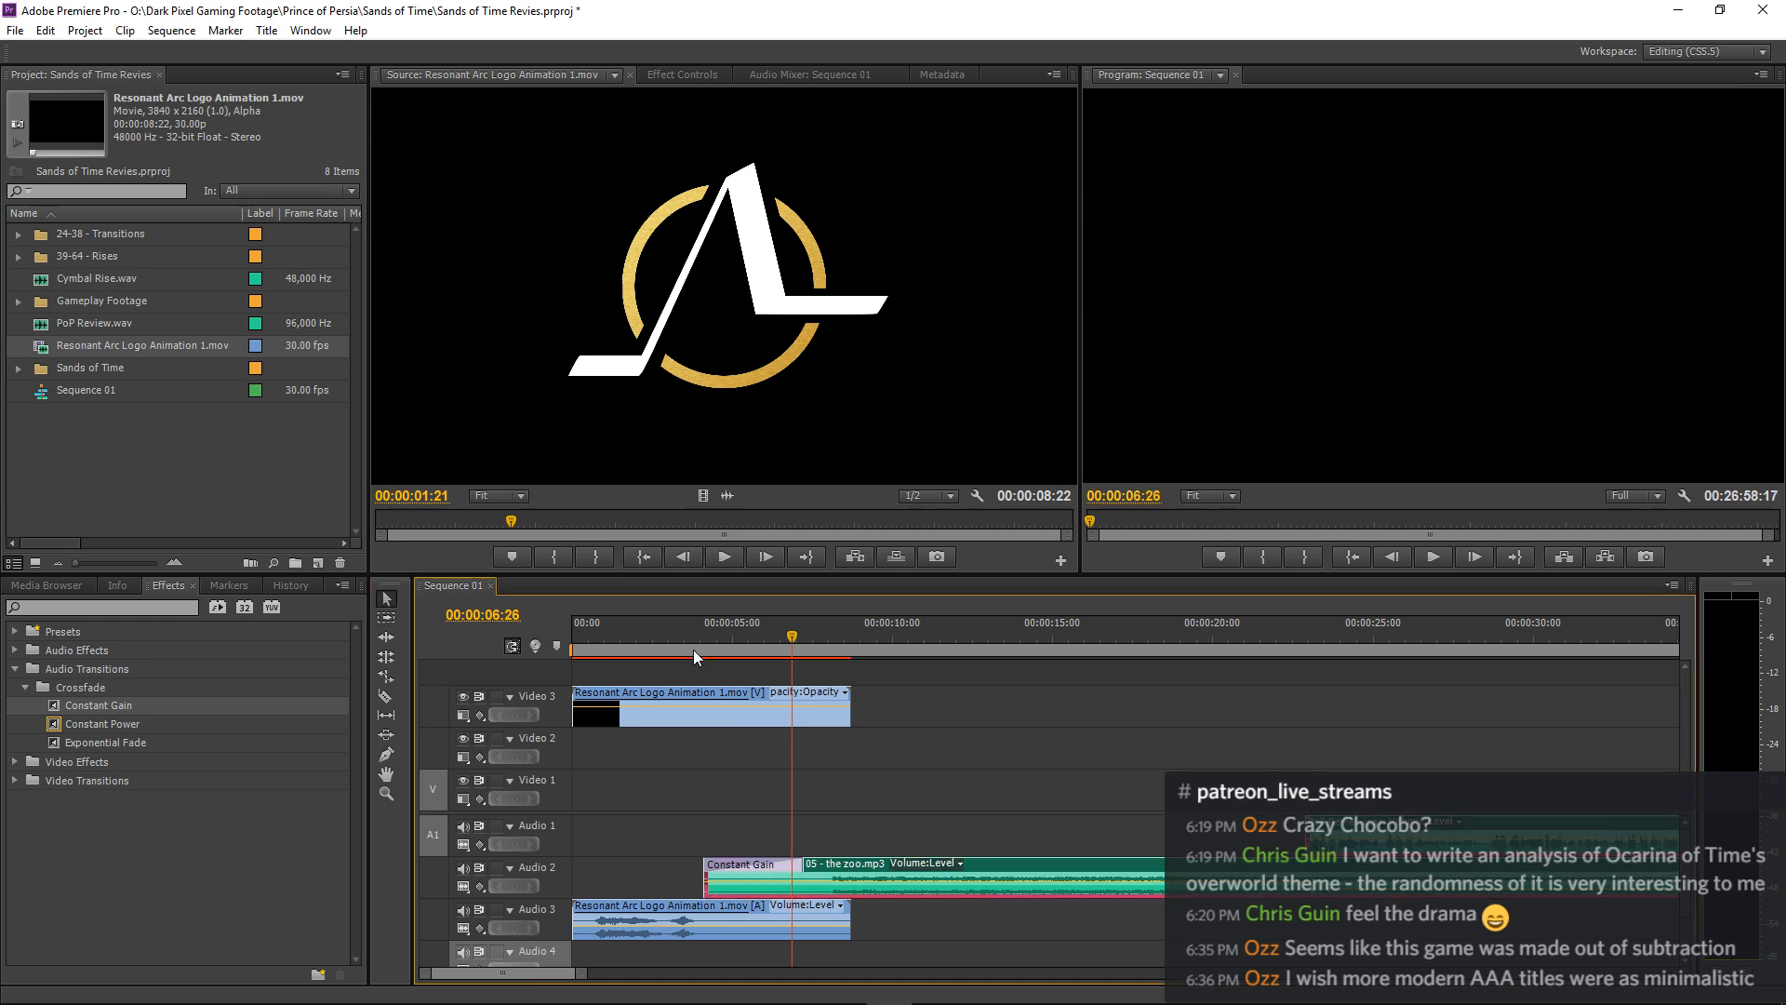
pyautogui.press('Home')
pyautogui.press('space')
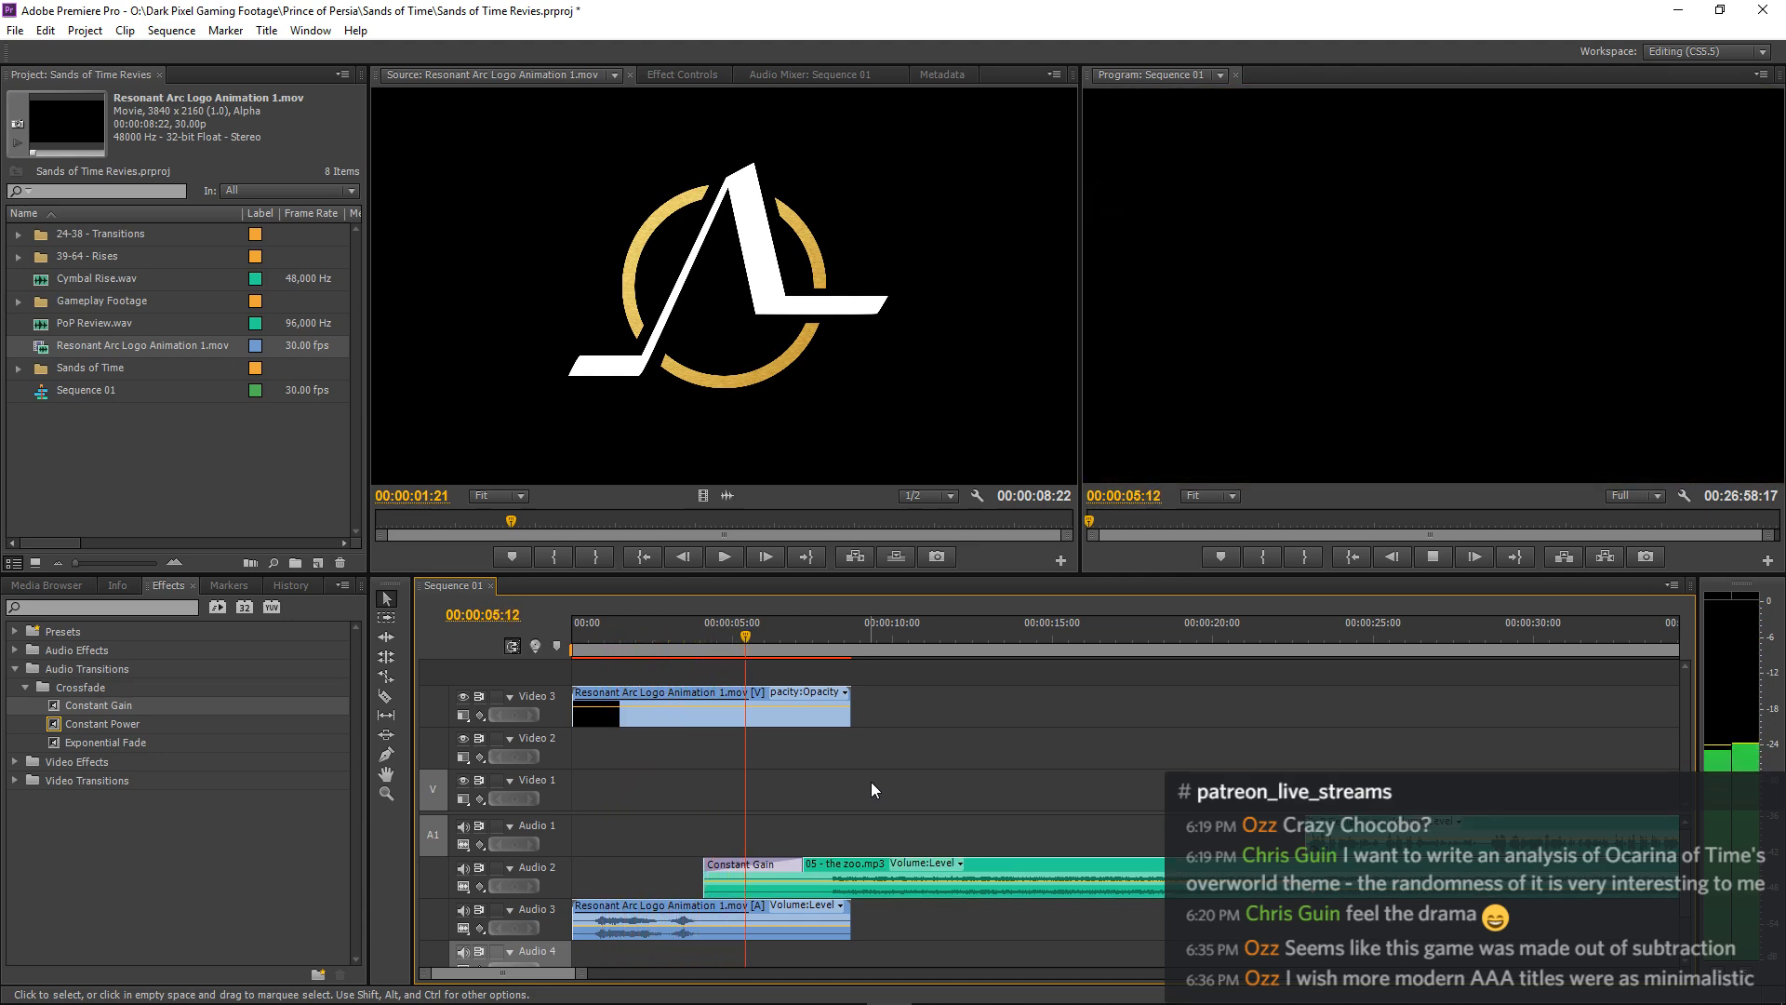
pyautogui.press('-')
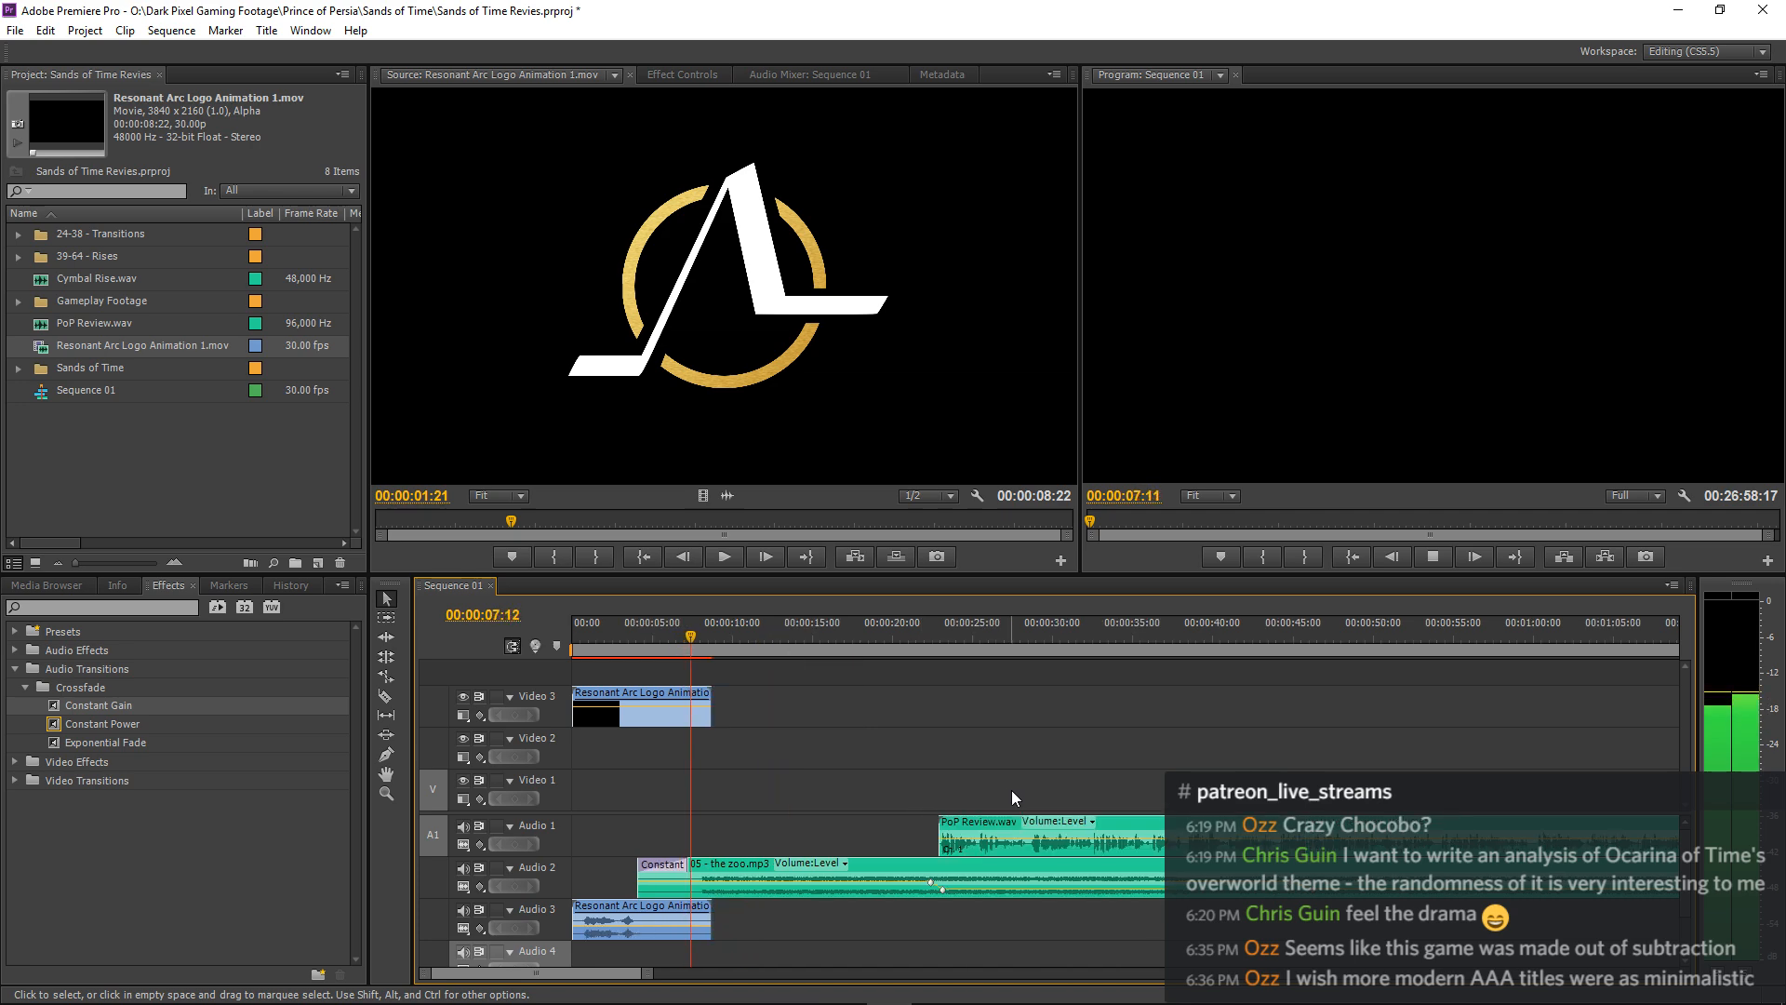
# Move the logo animation's video from Video 3 to Video 2, keeping it at the start of the sequence.
pyautogui.moveTo(658, 694); pyautogui.dragTo(663, 738)
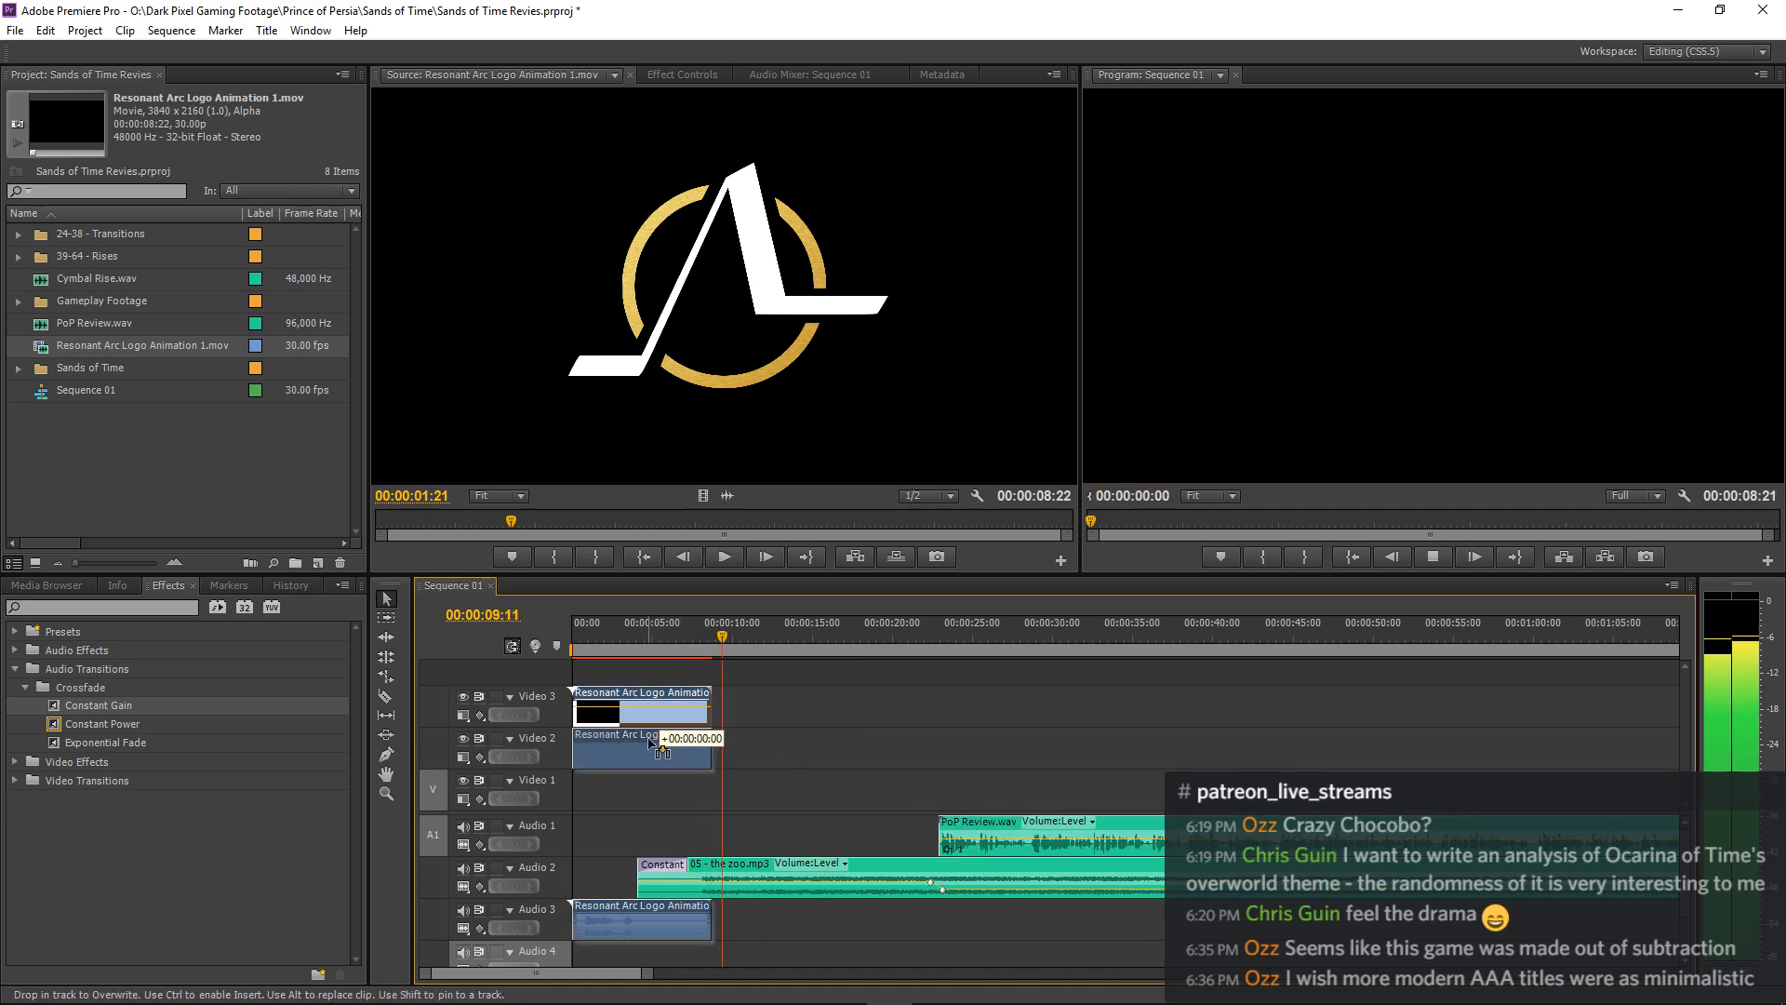
pyautogui.click(801, 755)
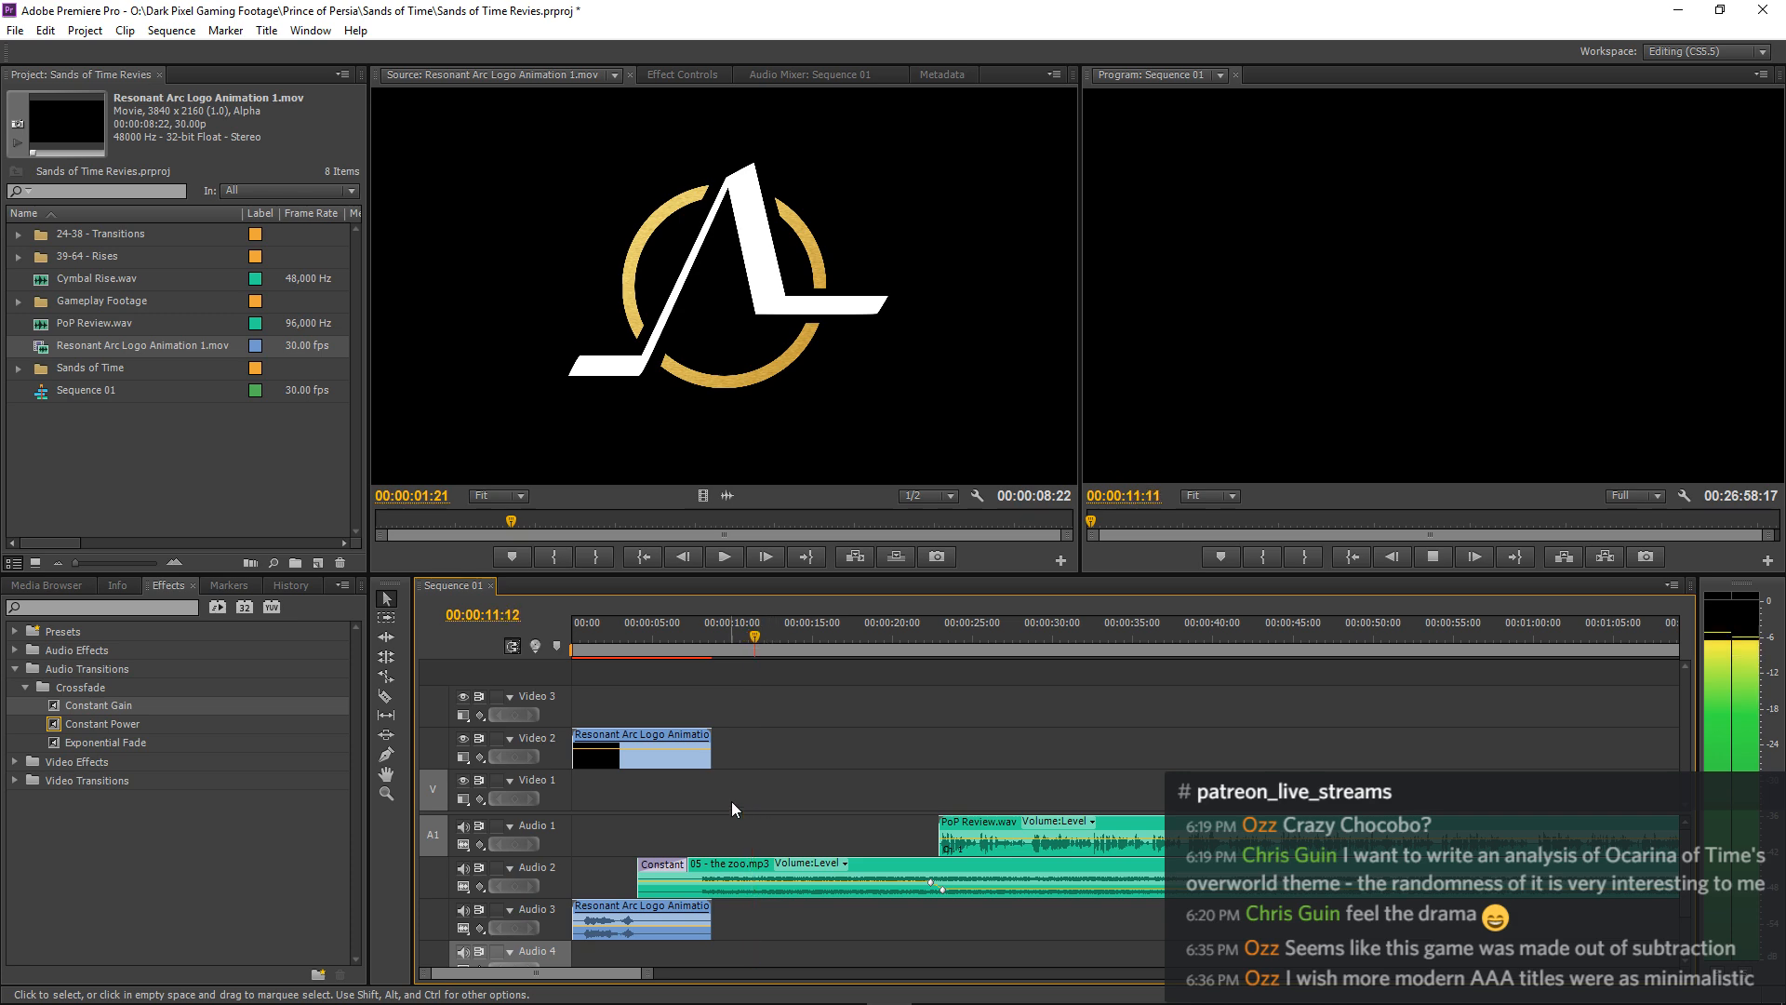
pyautogui.rightClick(662, 732)
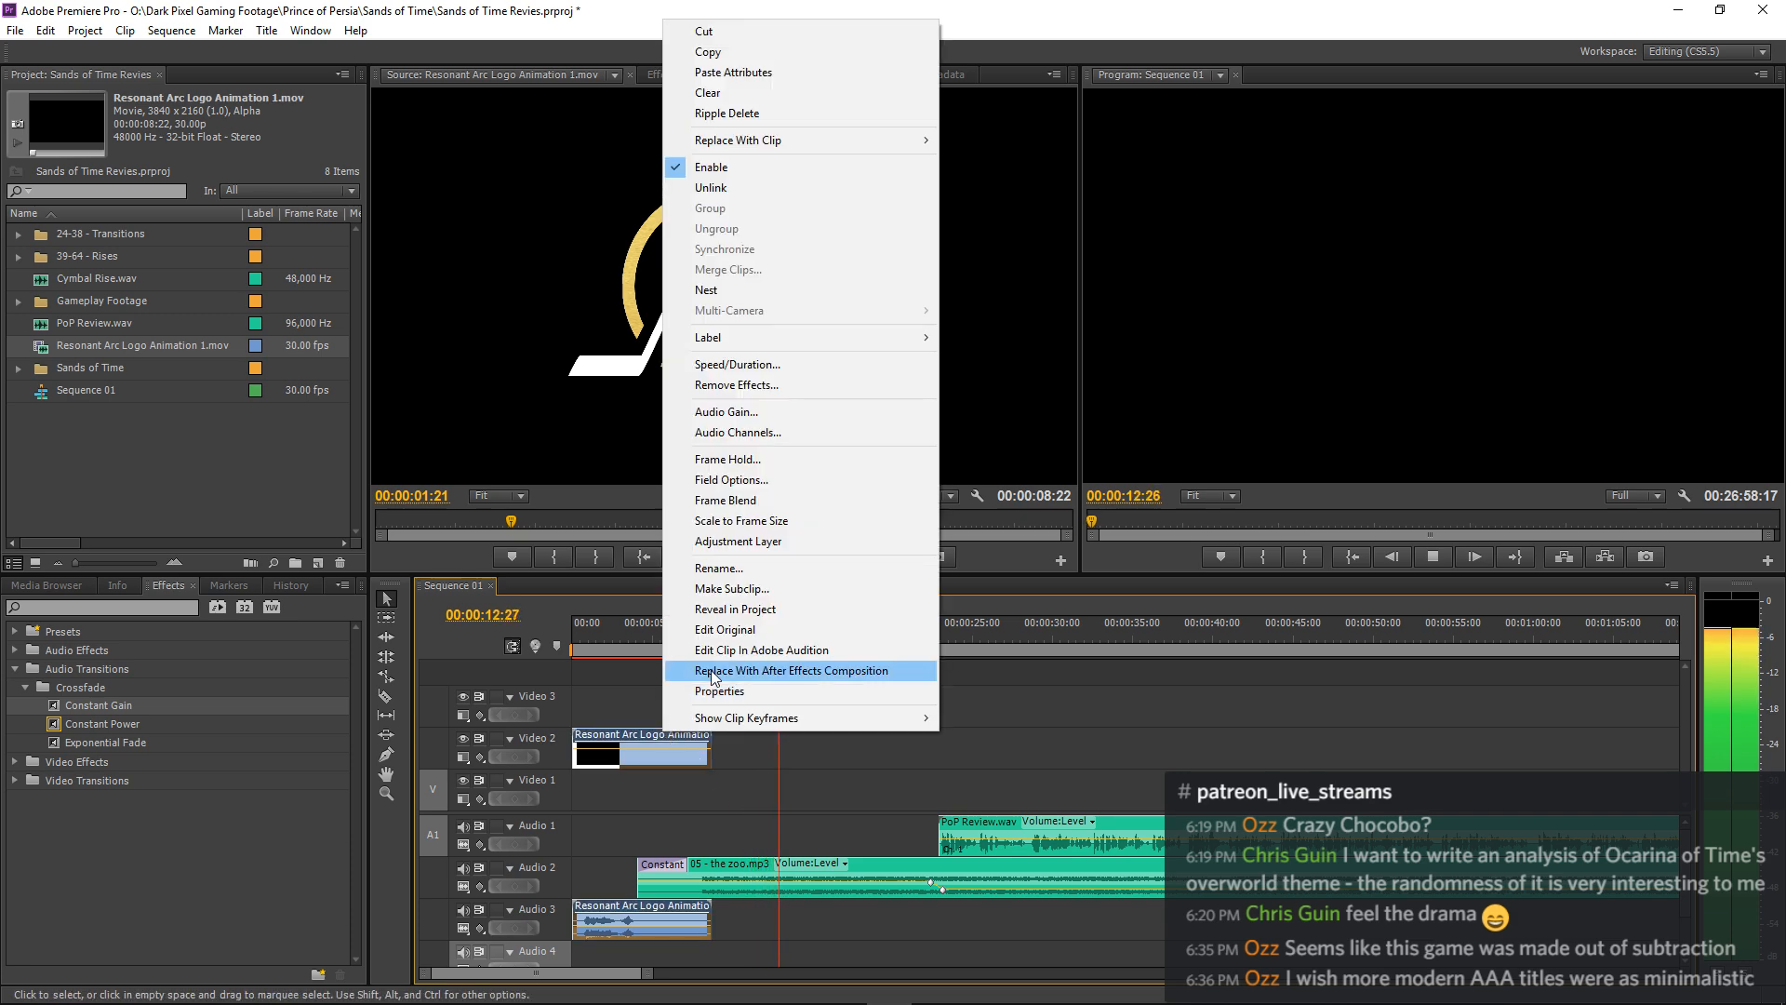
pyautogui.click(736, 540)
pyautogui.rightClick(678, 735)
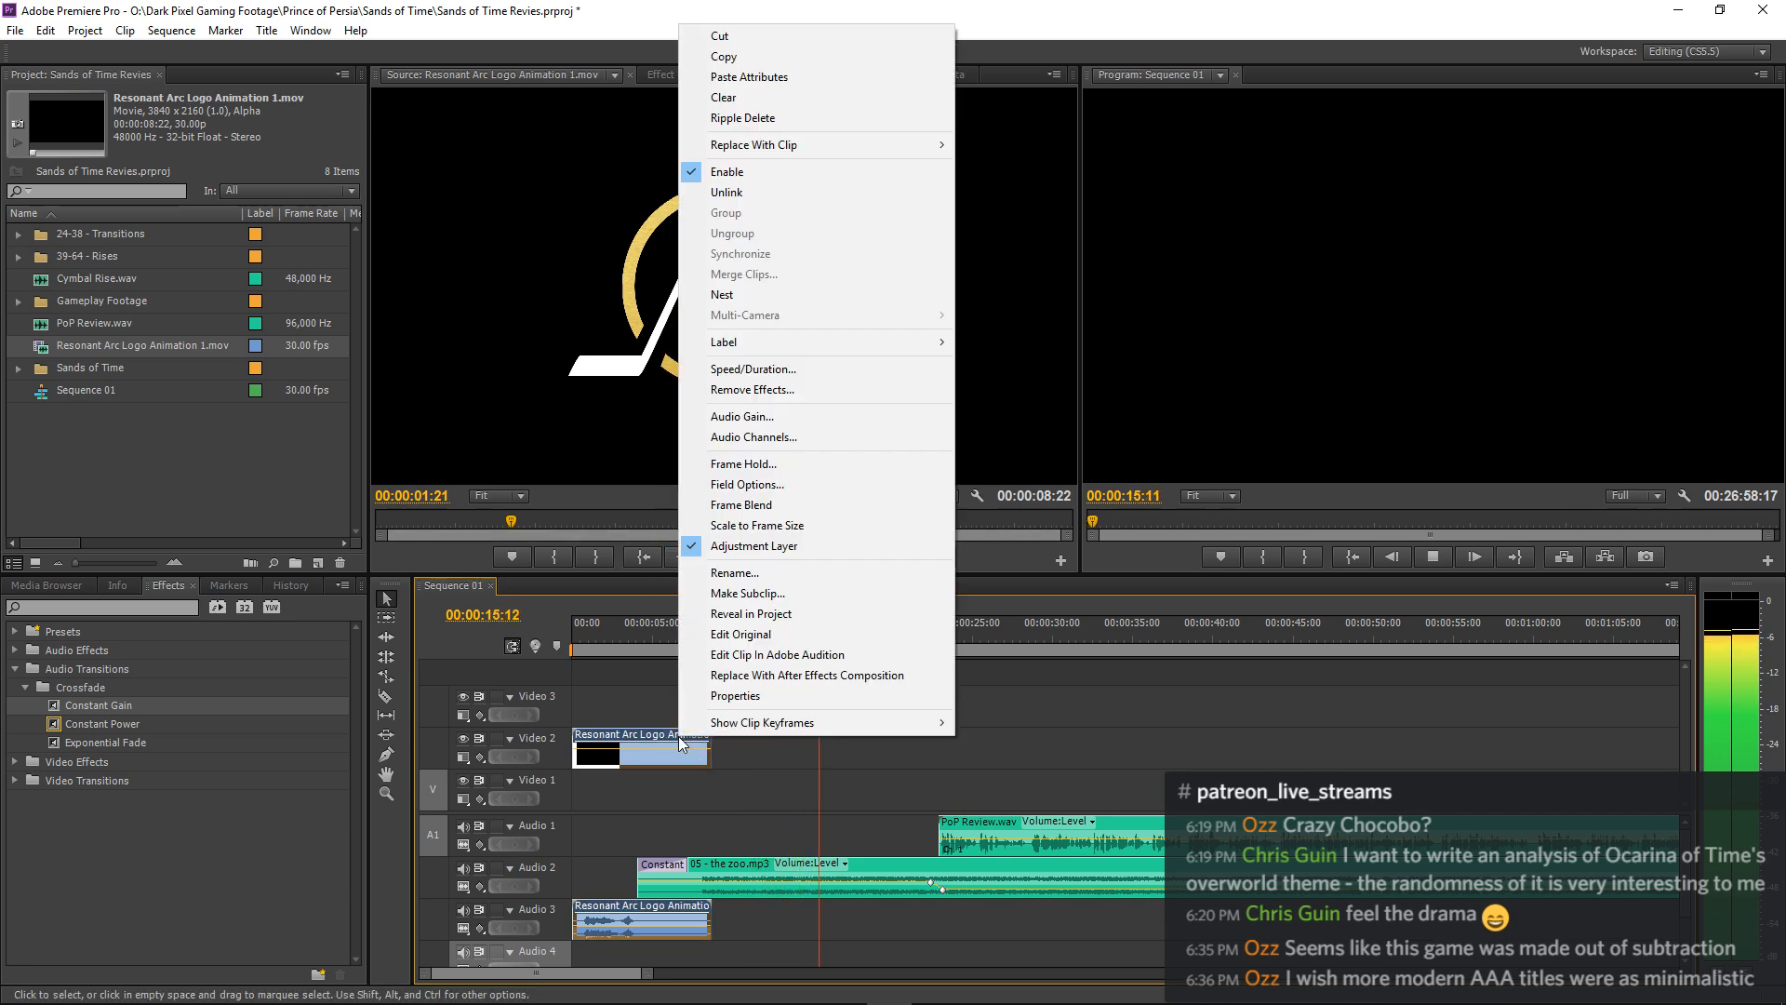
pyautogui.click(731, 547)
# Scale the logo animation clip to the frame size and replay the narration's entry from about 00:00:21.
pyautogui.rightClick(673, 735)
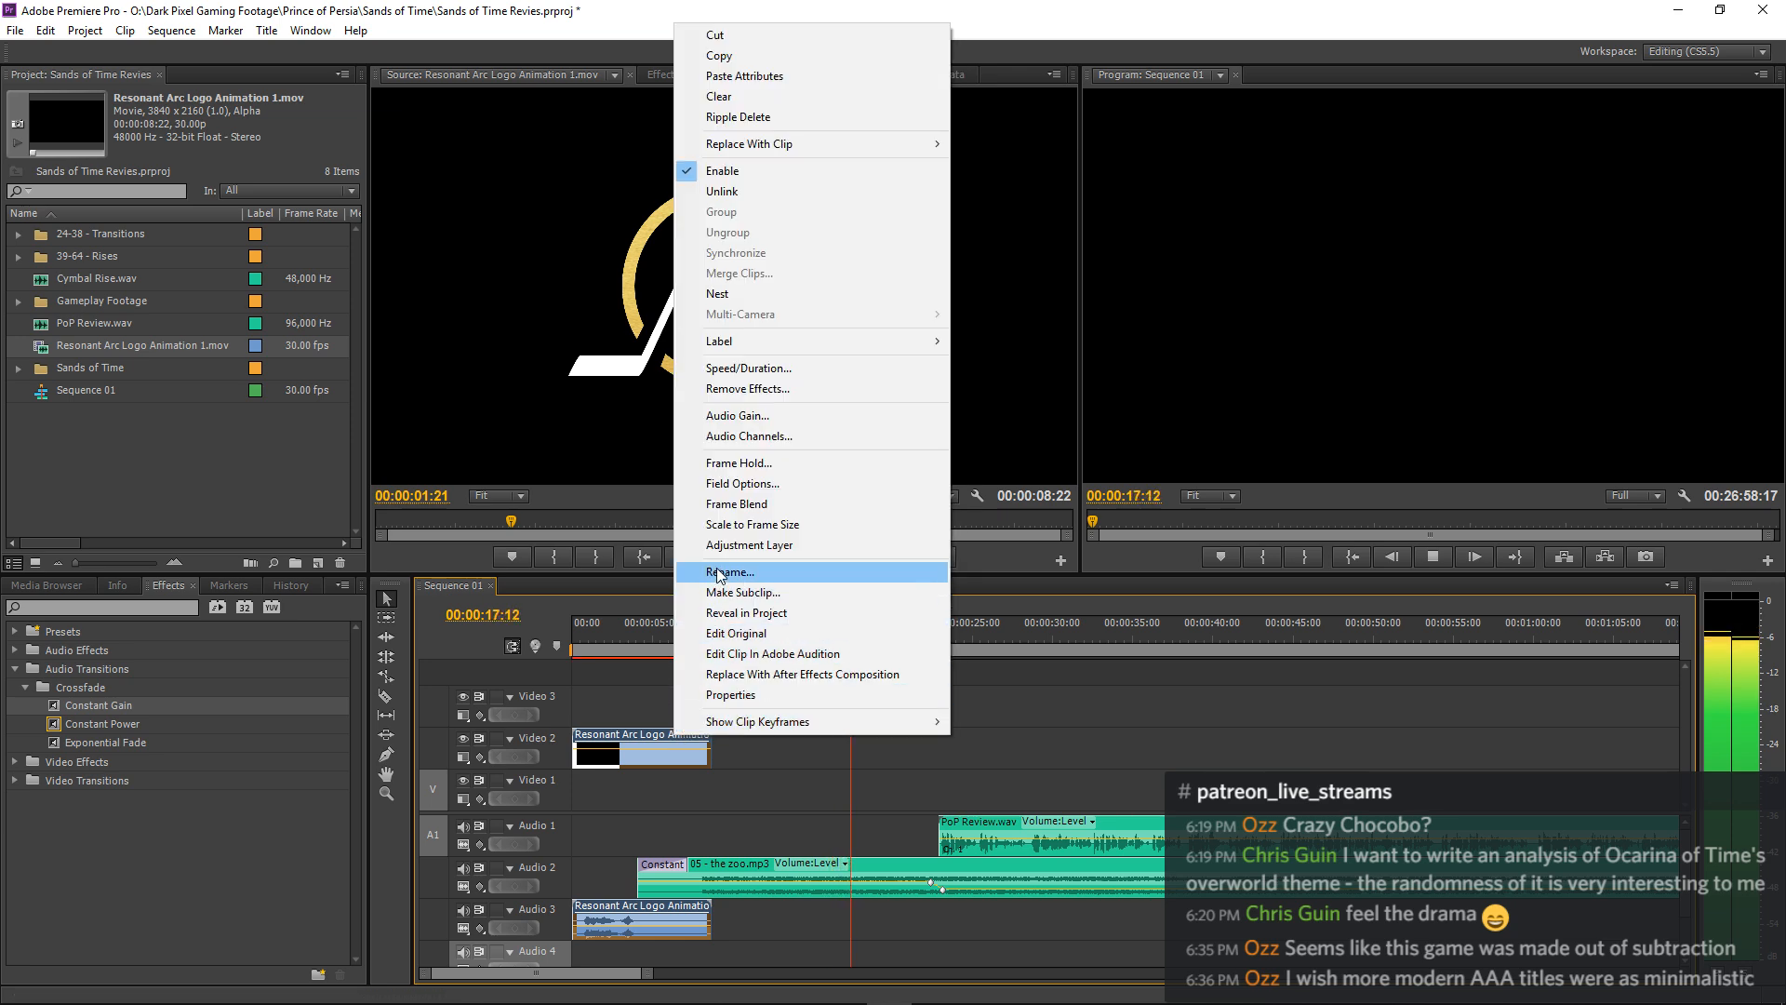
pyautogui.click(723, 524)
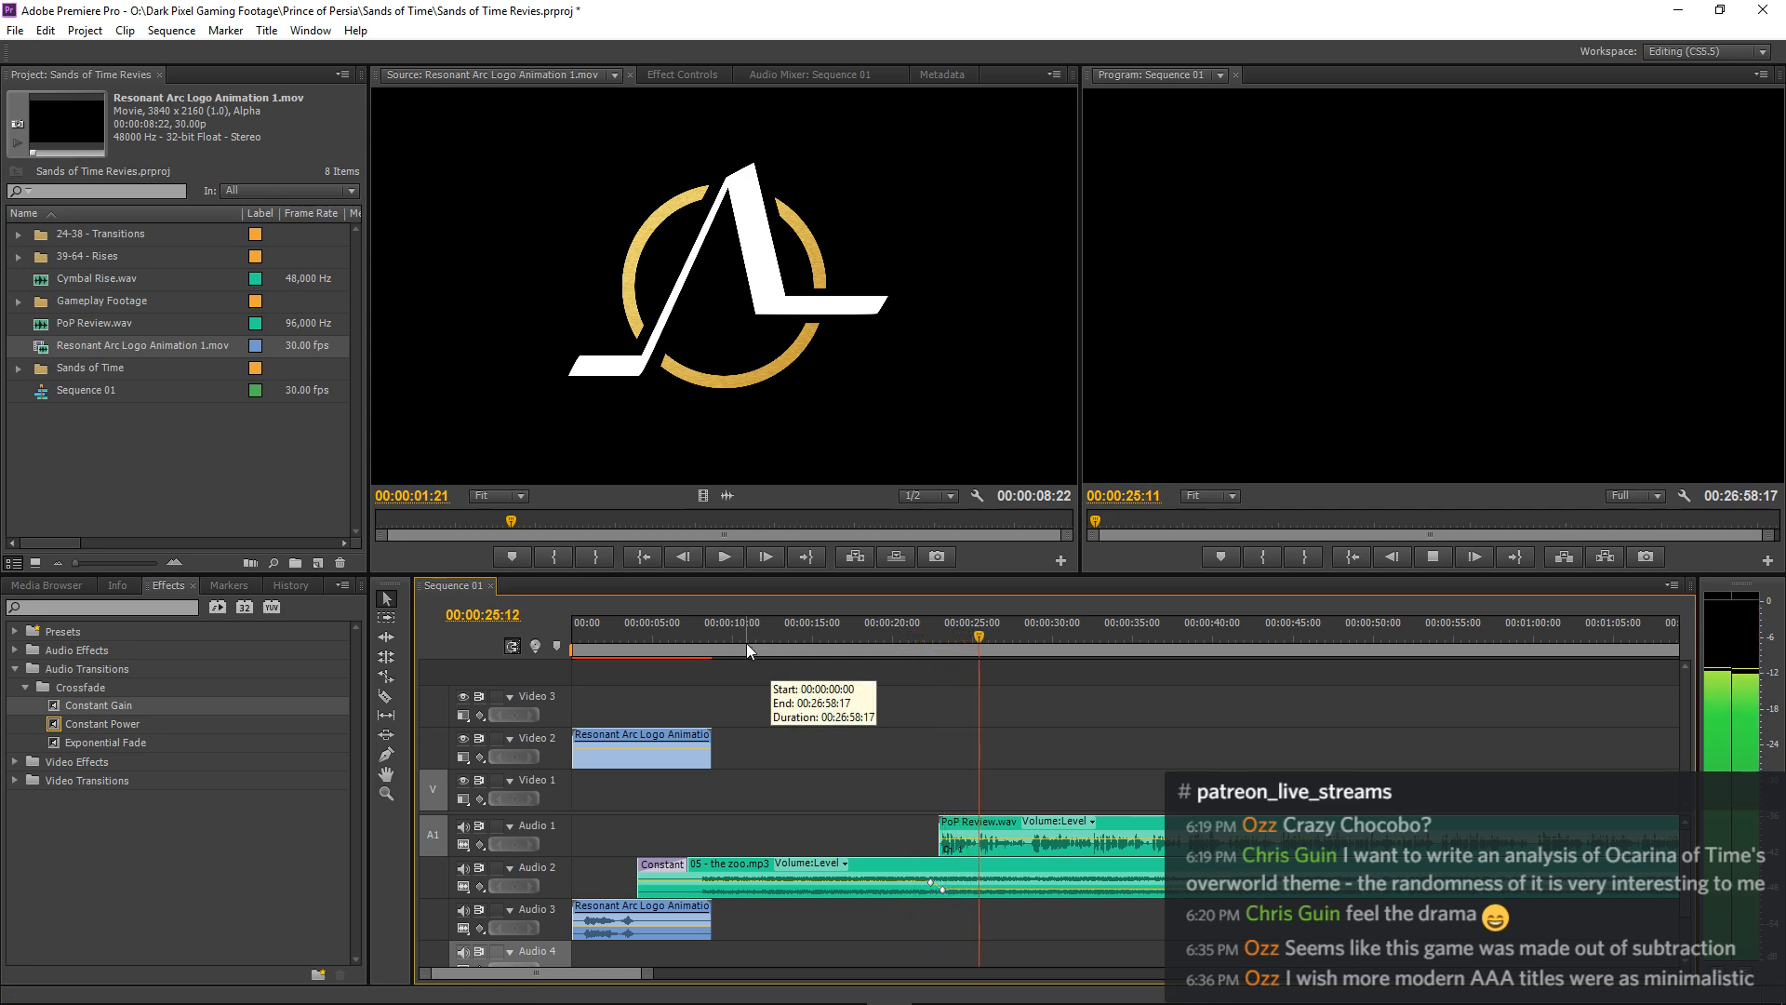
pyautogui.click(913, 642)
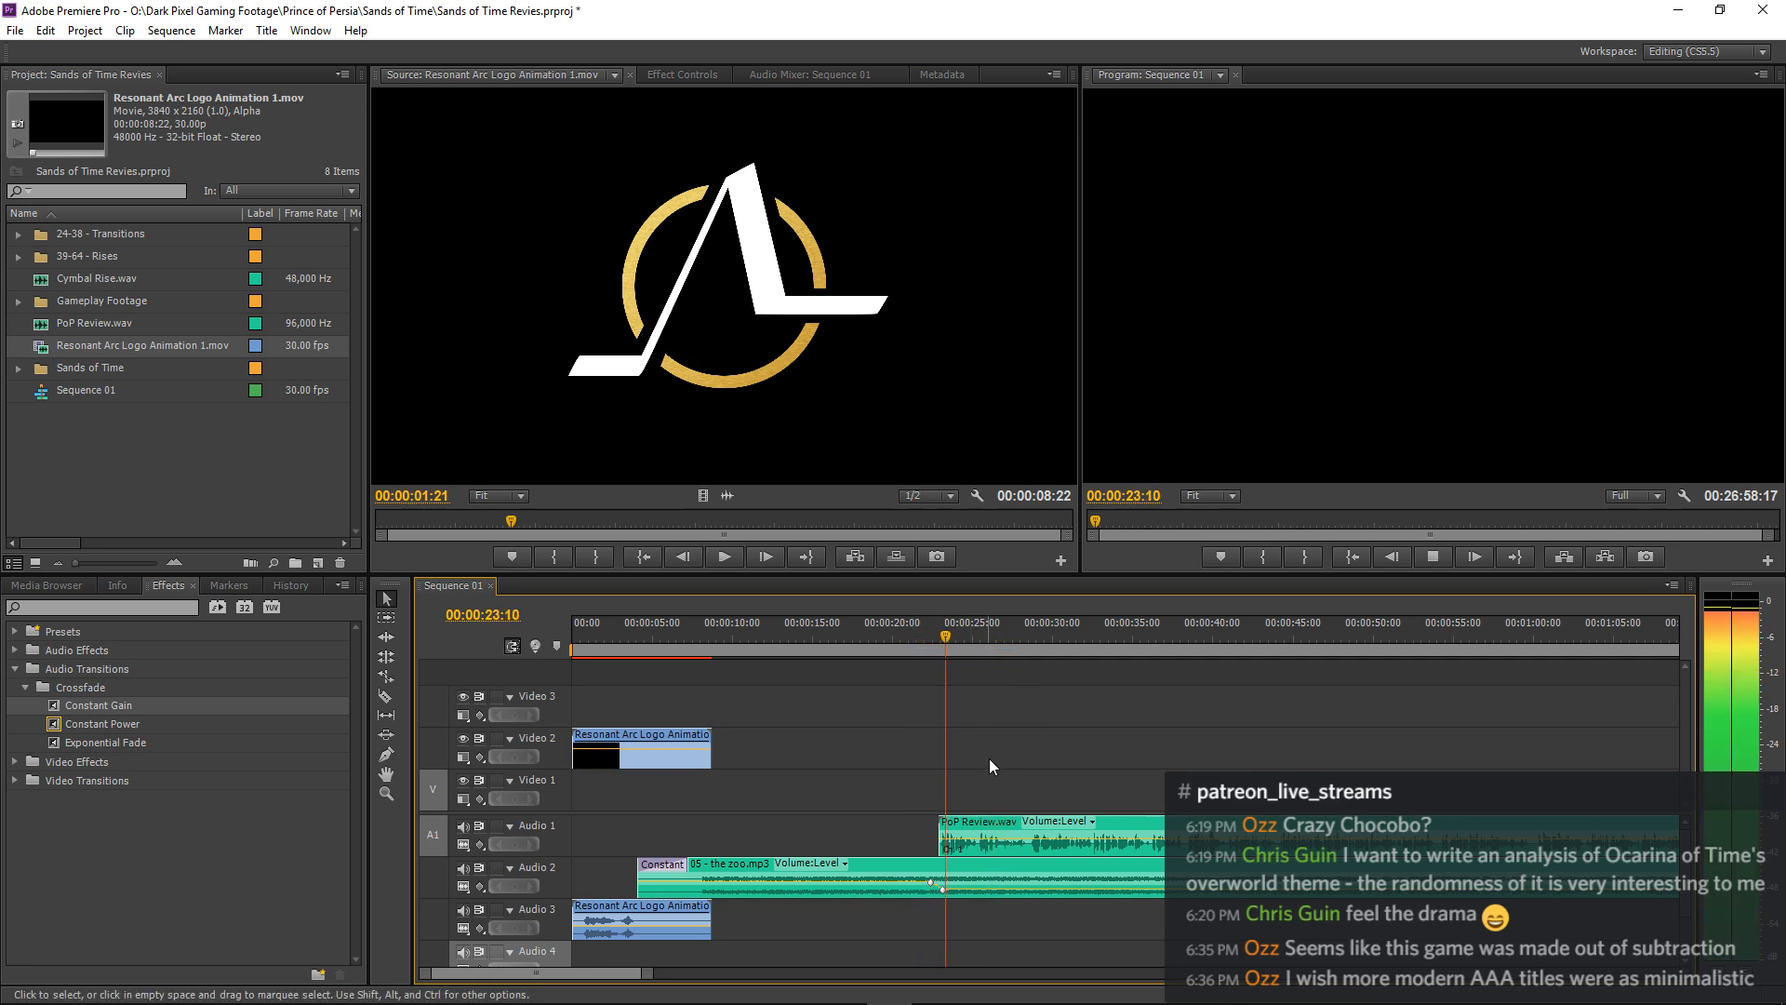
# Set the volume keyframe of 05 - the zoo.mp3 at 00:00:23:03 to -22 dB and replay the narration's entry.
pyautogui.click(997, 863)
pyautogui.click(684, 74)
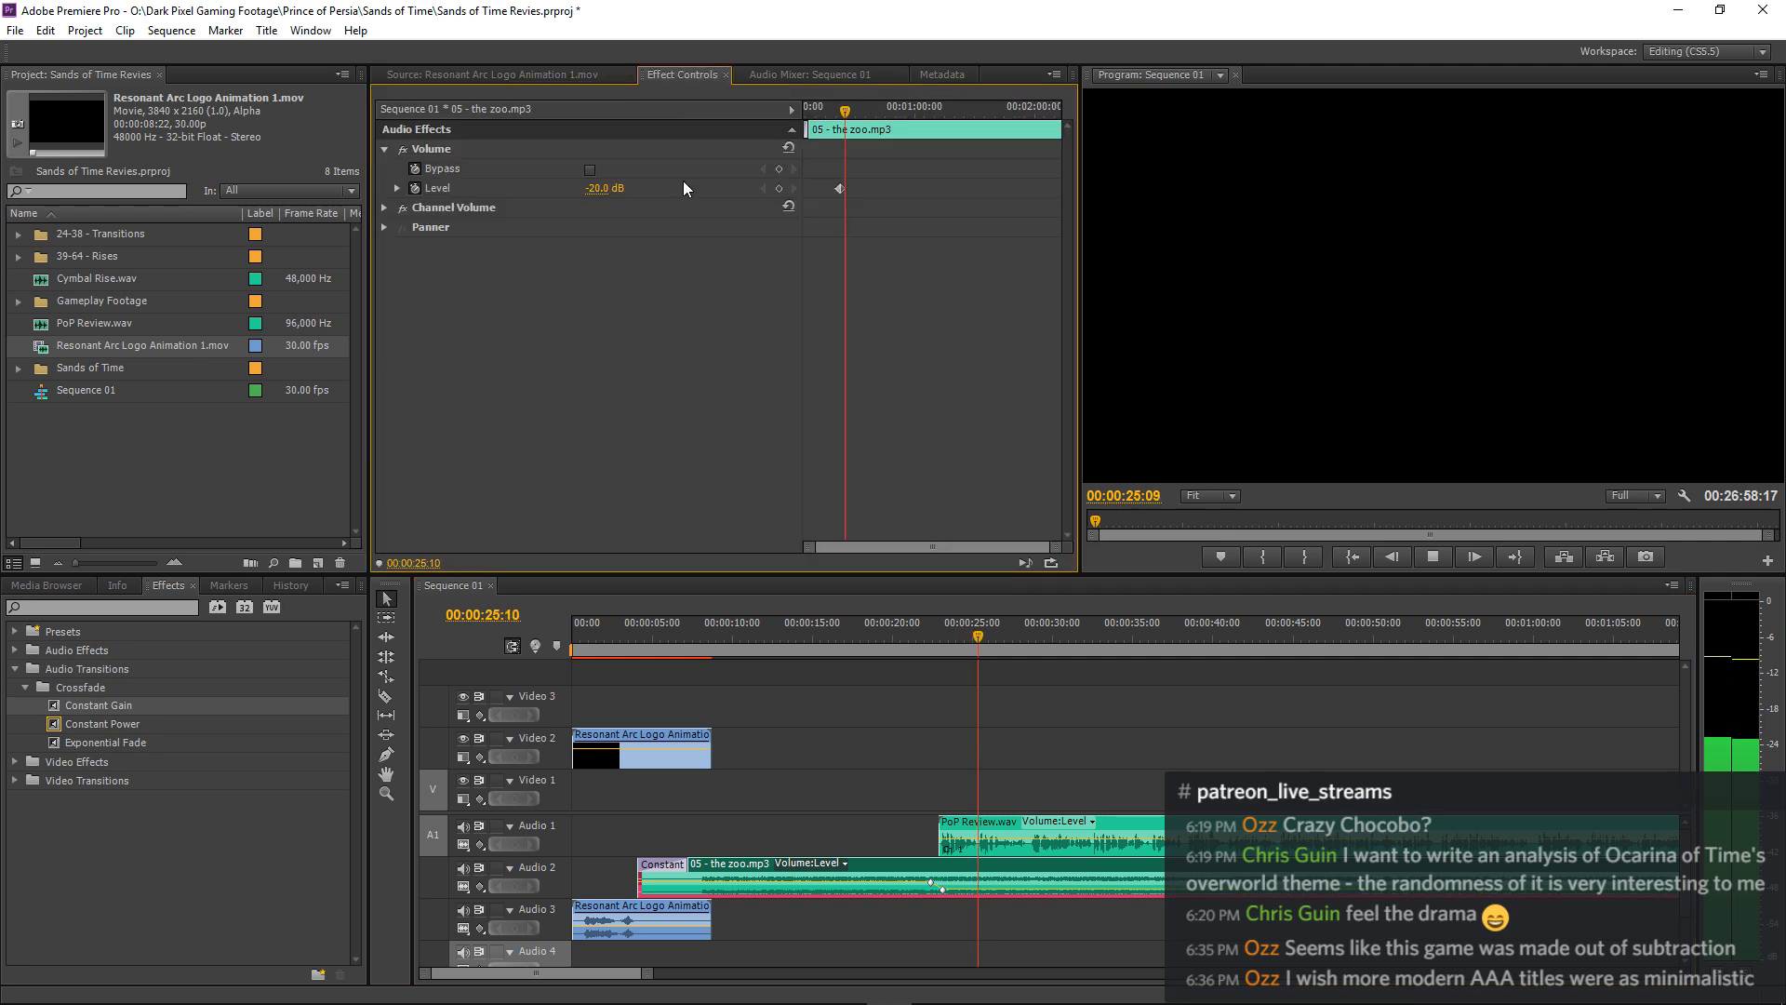
pyautogui.click(763, 188)
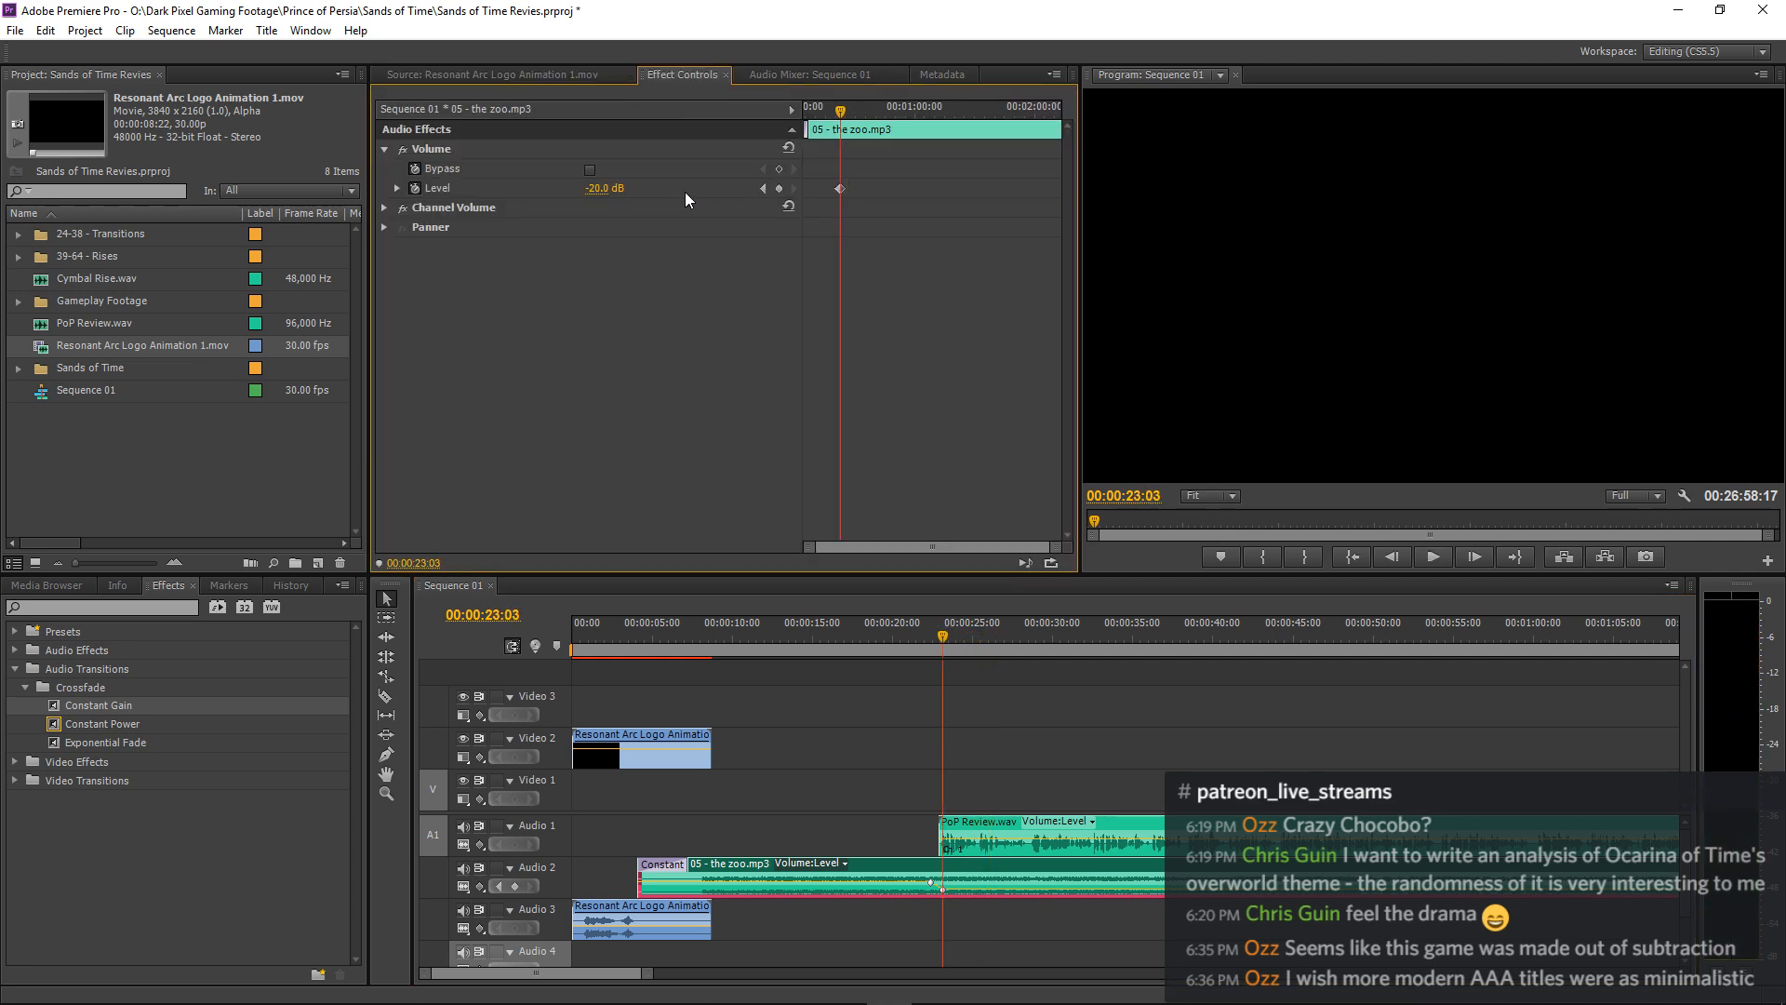
pyautogui.click(608, 187)
pyautogui.click(920, 626)
pyautogui.press('space')
pyautogui.press('=')
pyautogui.press('=')
pyautogui.press('=')
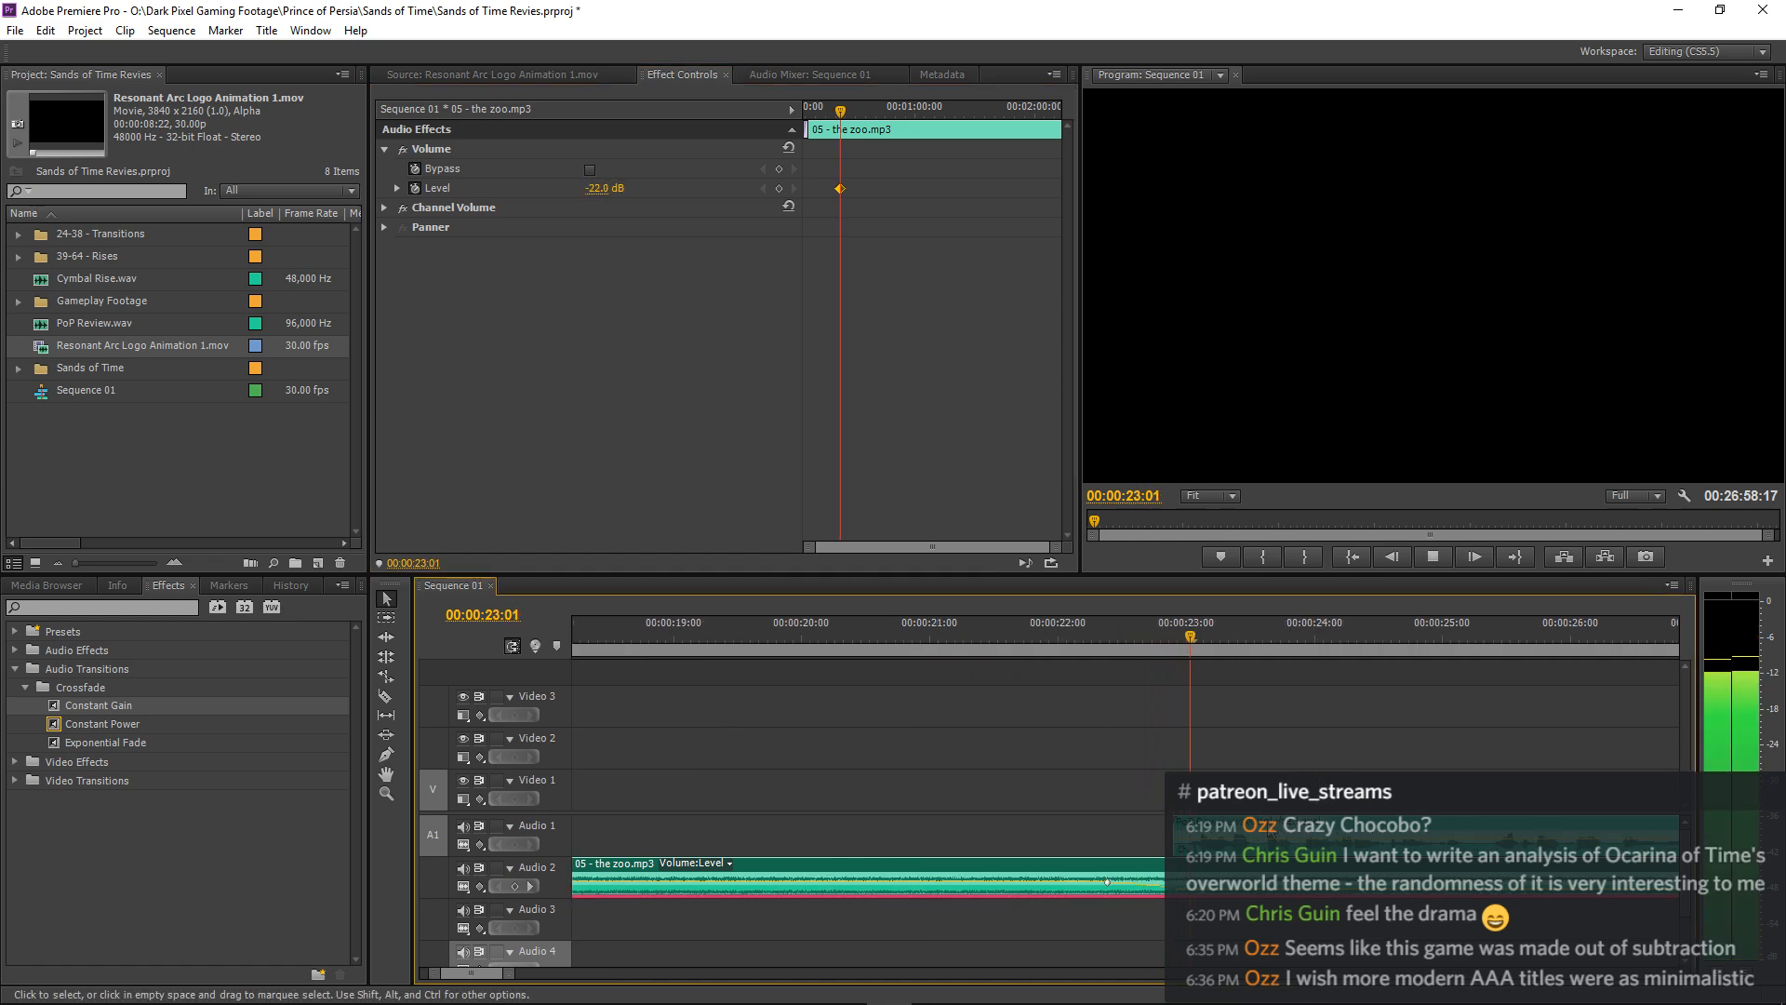
pyautogui.press('space')
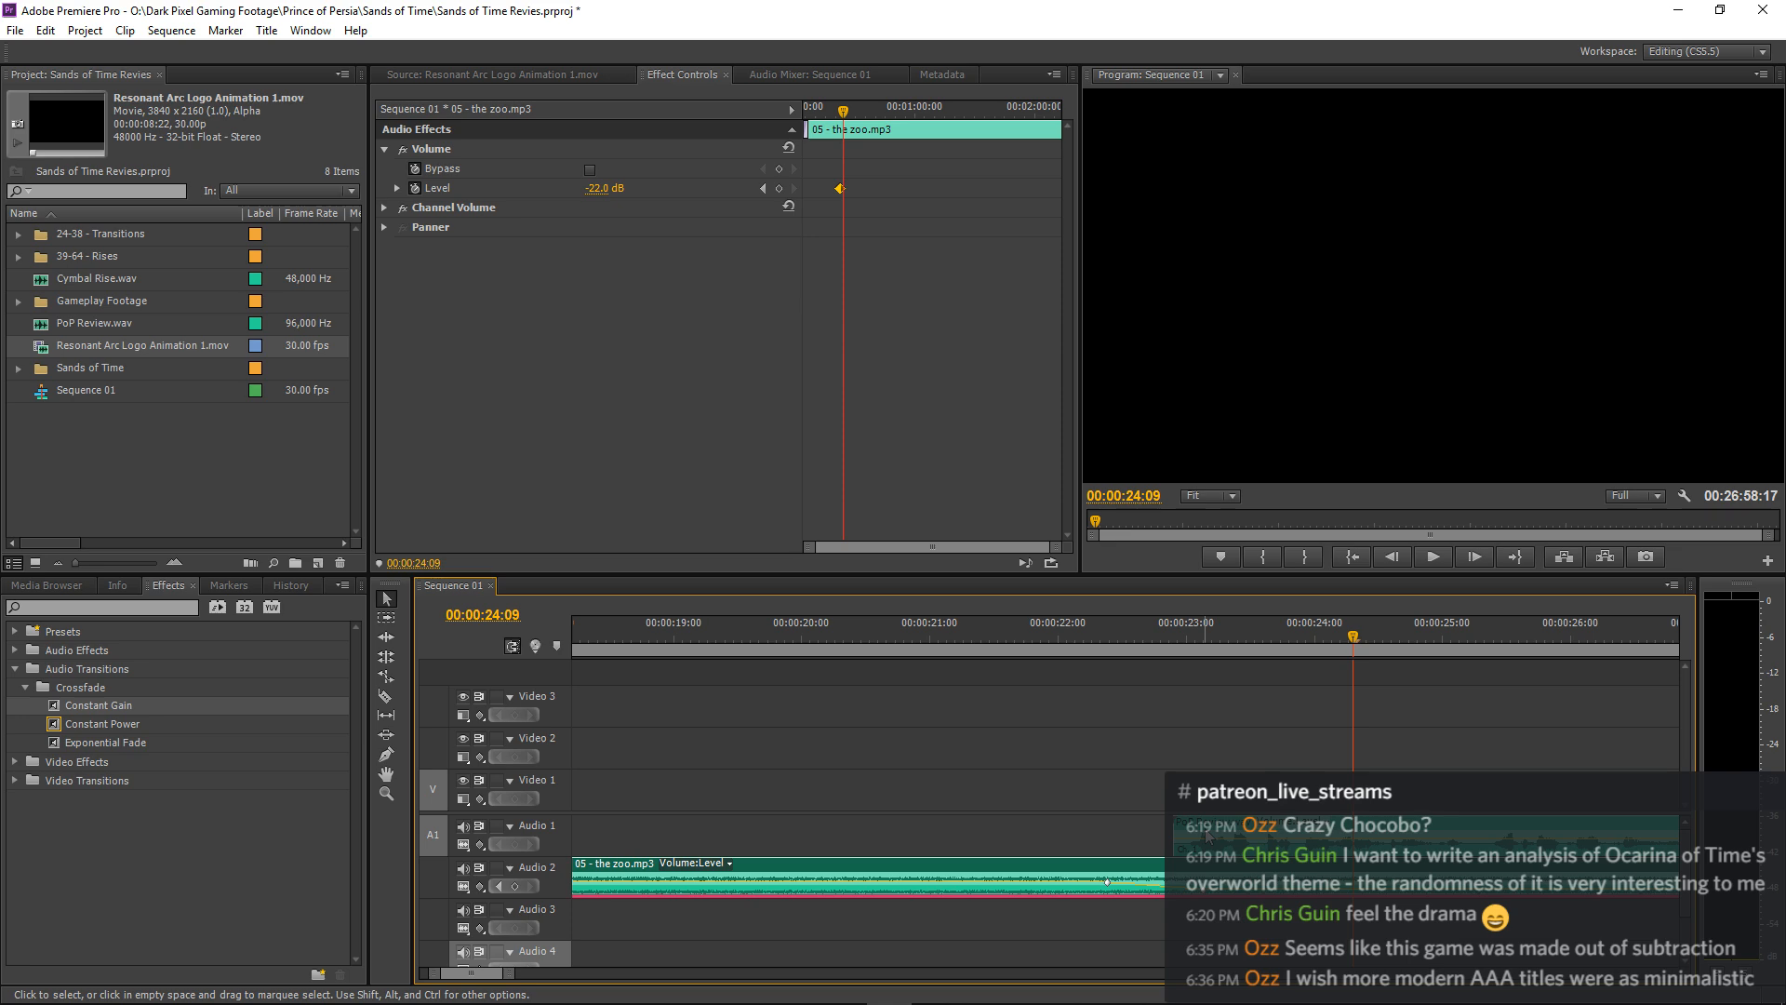
# Move the first PoP Review.wav narration clip slightly later to start at about 00:00:23:00 and replay its entry.
pyautogui.press('-')
pyautogui.press('-')
pyautogui.press('-')
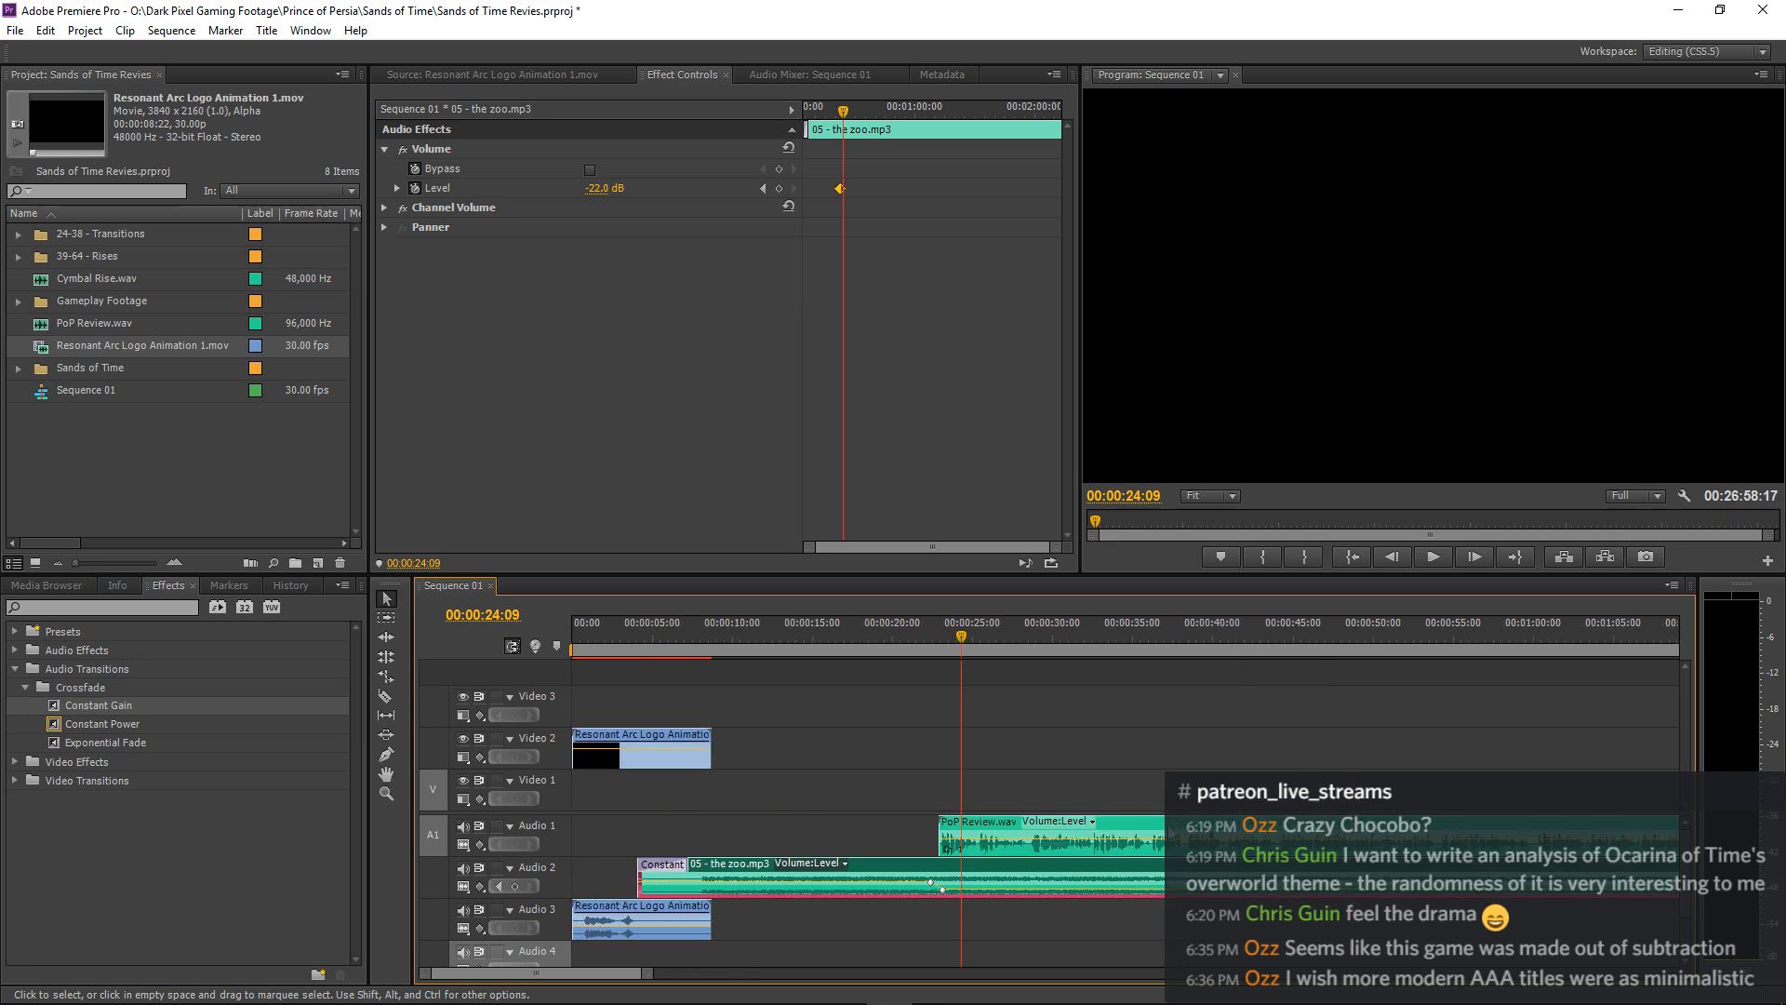
pyautogui.press('=')
pyautogui.press('=')
pyautogui.press('=')
pyautogui.press('=')
pyautogui.moveTo(822, 821); pyautogui.dragTo(845, 821)
pyautogui.click(596, 636)
pyautogui.press('space')
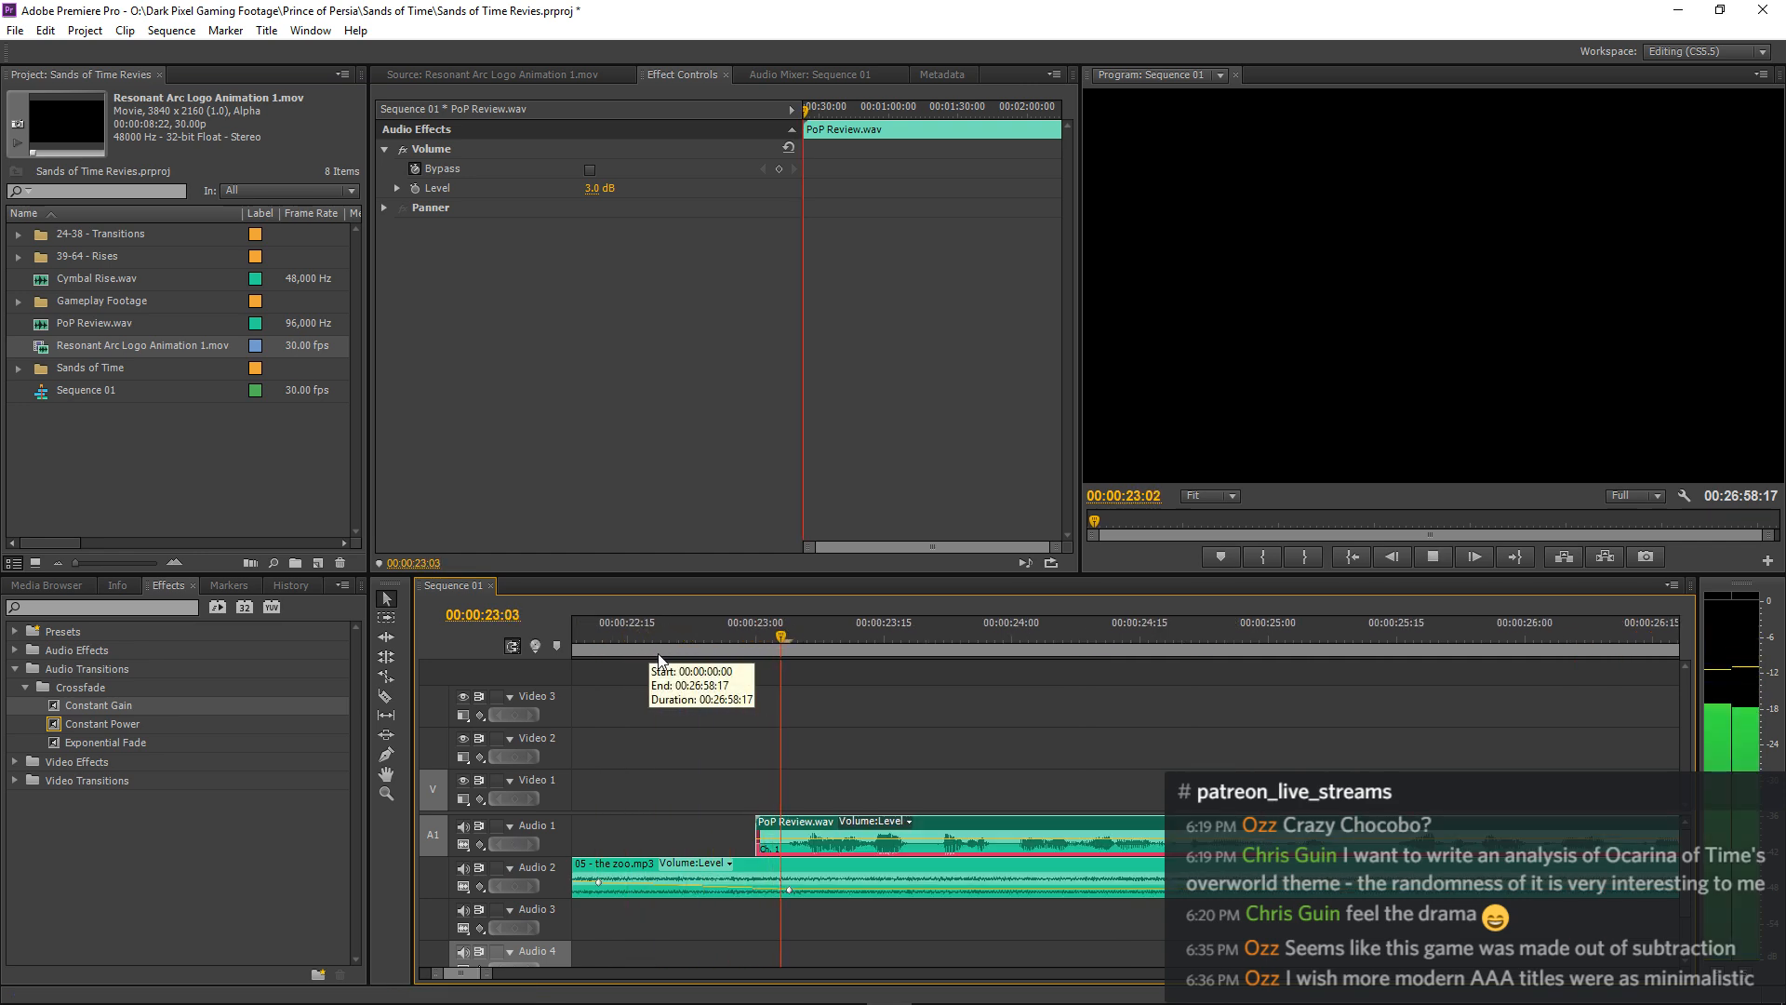
pyautogui.press('space')
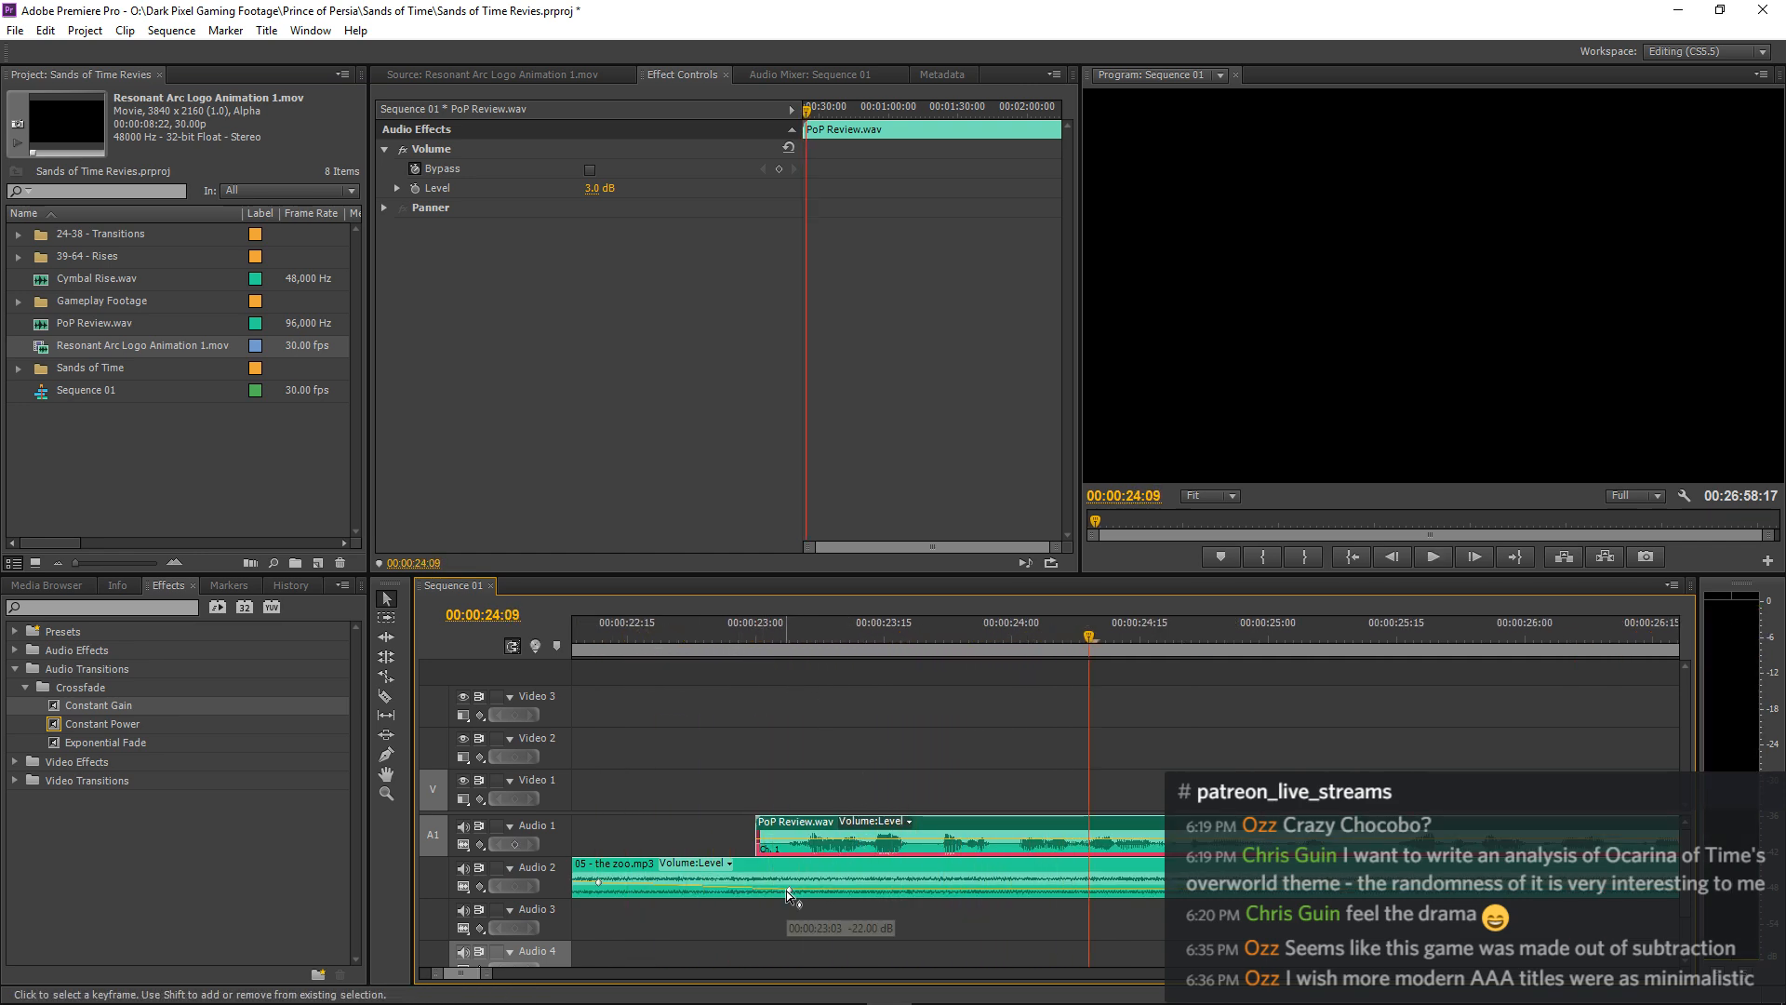
# Move the -22 dB volume keyframe of 05 - the zoo.mp3 later to about 00:00:23:10 and replay the fade.
pyautogui.moveTo(785, 890); pyautogui.dragTo(828, 887)
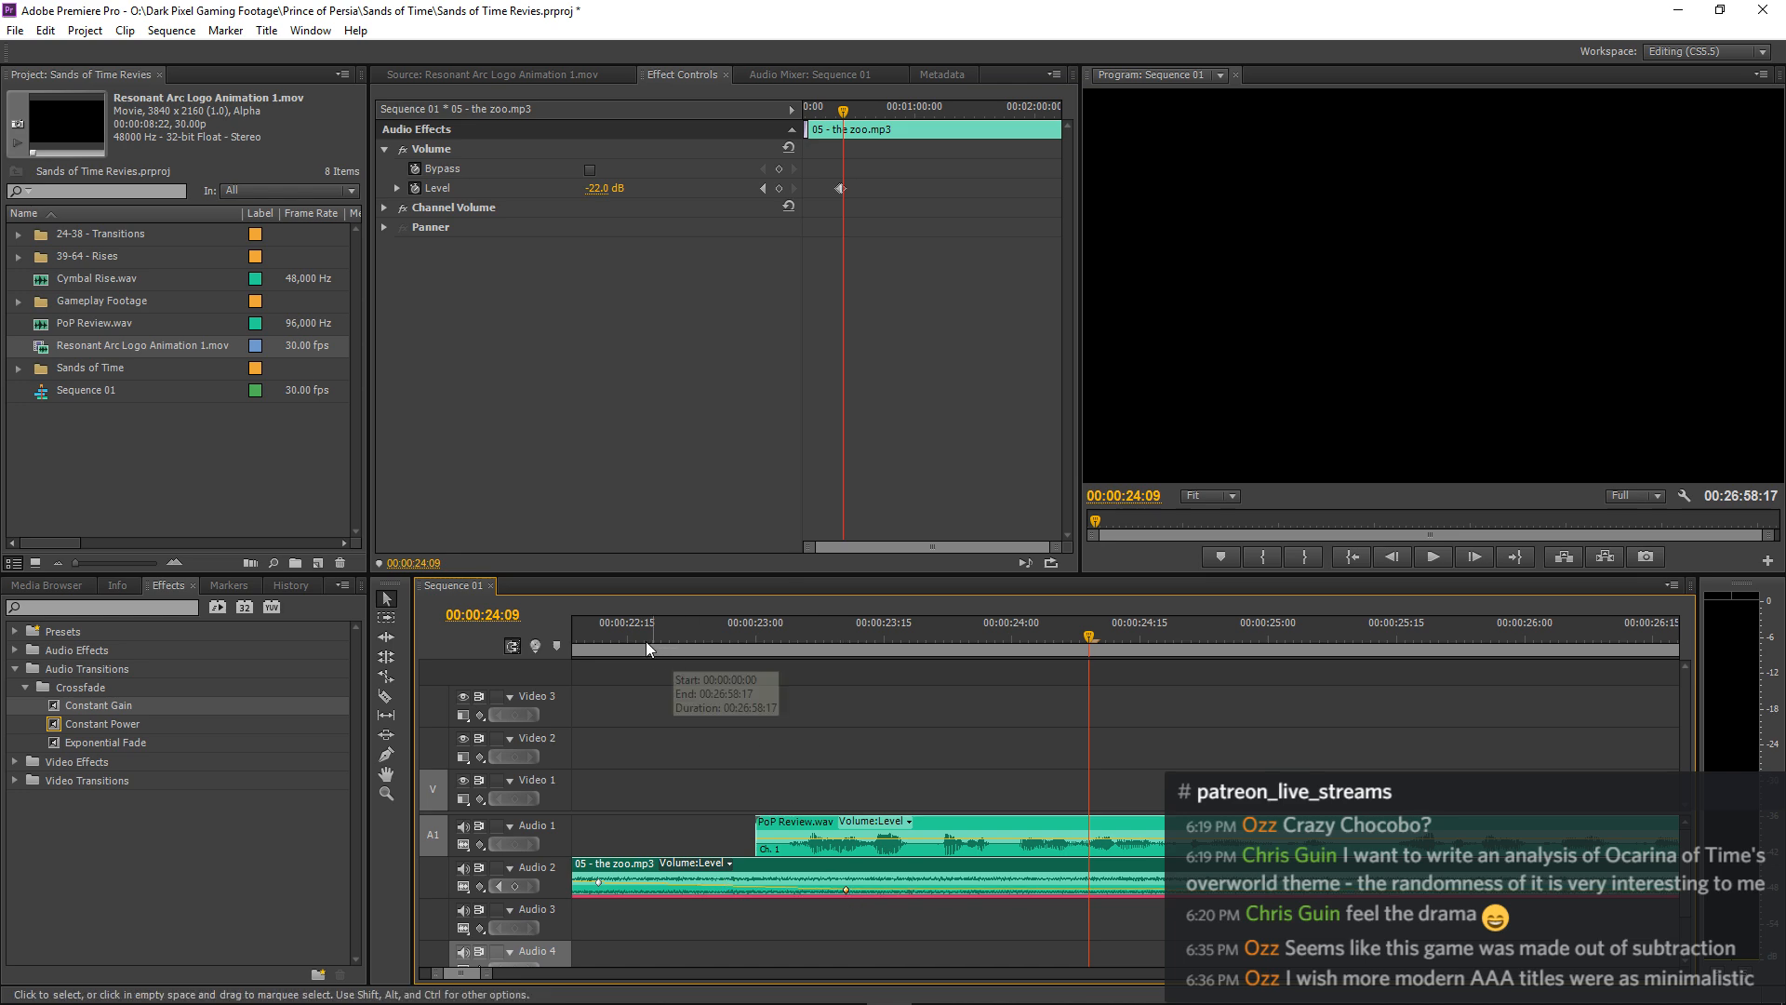
pyautogui.moveTo(645, 640); pyautogui.dragTo(478, 632)
pyautogui.press('space')
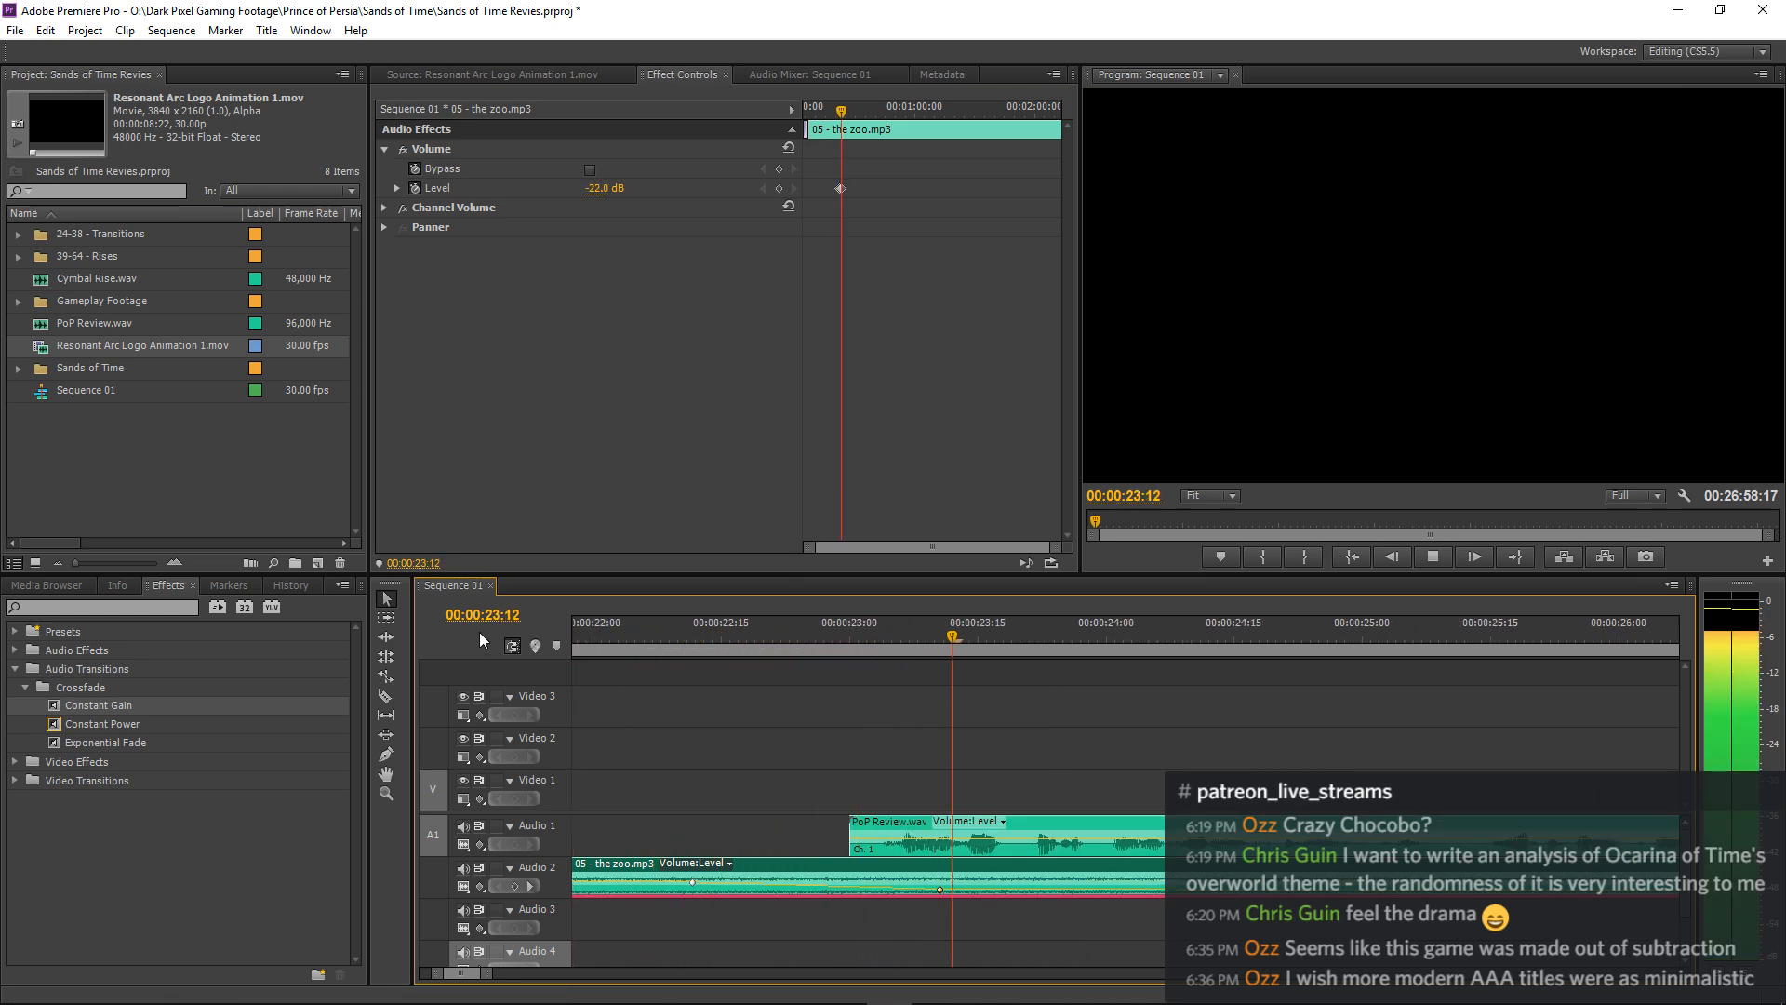
pyautogui.press('-')
pyautogui.press('-')
pyautogui.click(1112, 678)
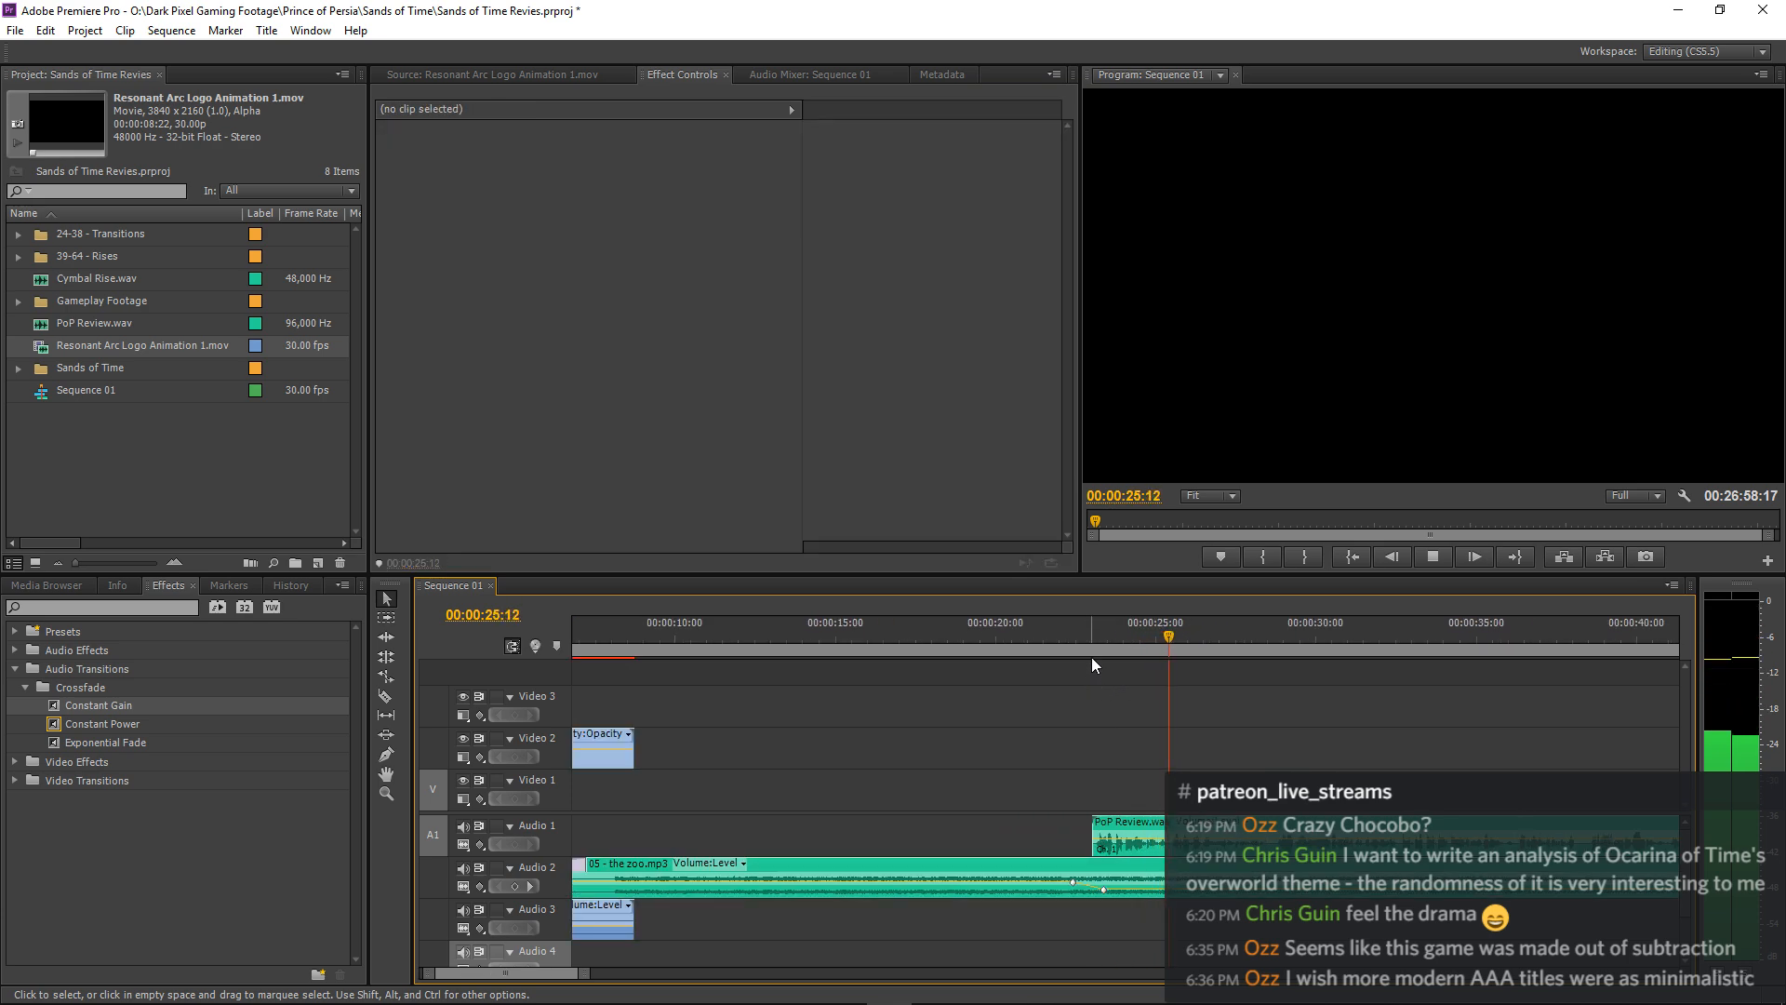
# Move the music's fade-start keyframe earlier to about 00:00:22:05, adjust its level and replay from shortly before it.
pyautogui.press('=')
pyautogui.moveTo(924, 884); pyautogui.dragTo(910, 881)
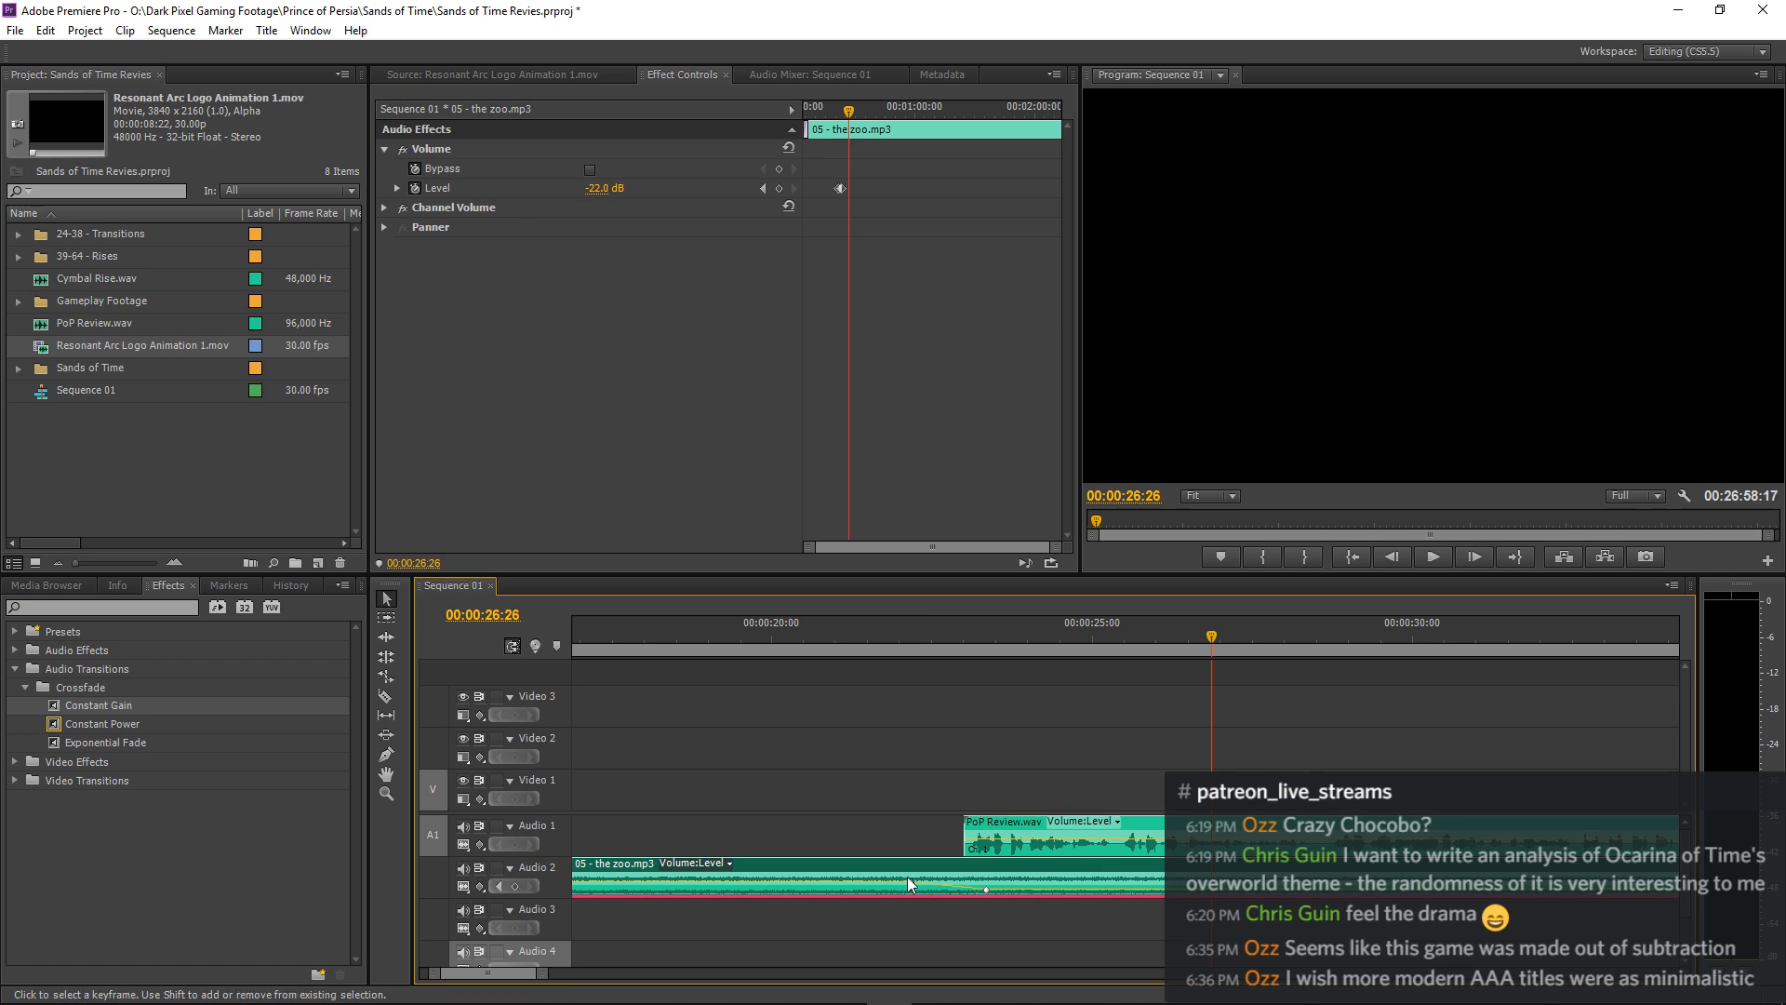
pyautogui.click(764, 188)
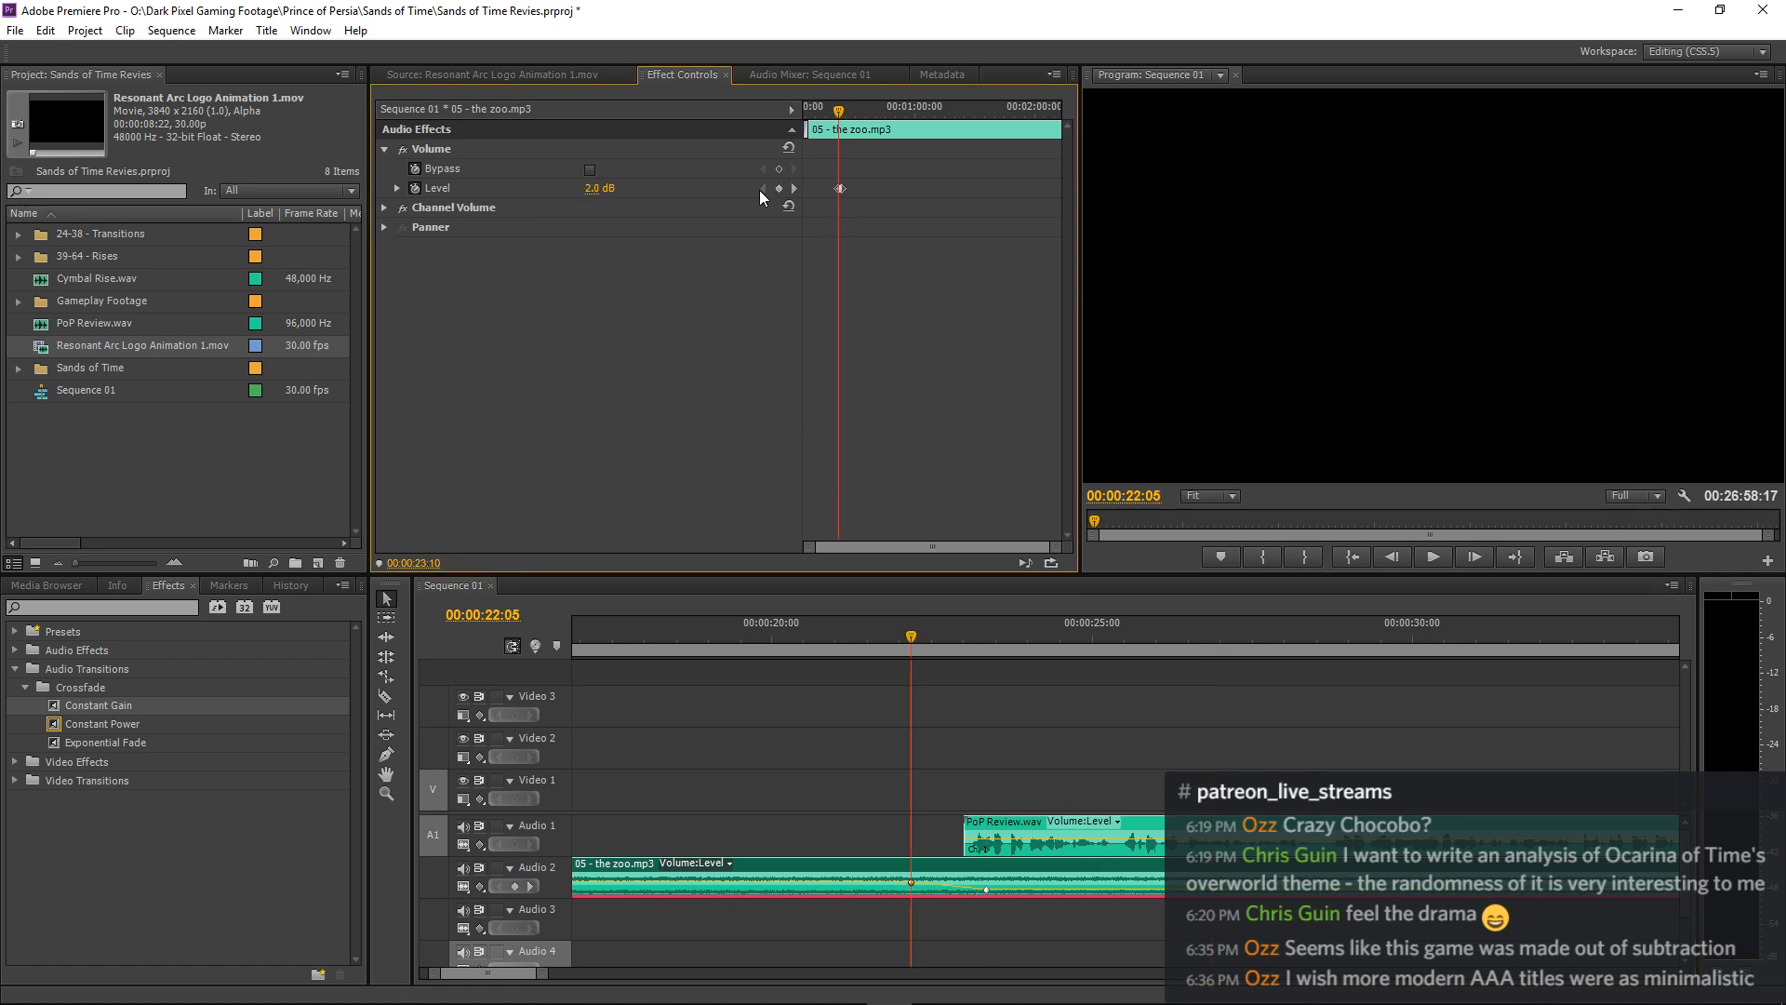
pyautogui.click(607, 187)
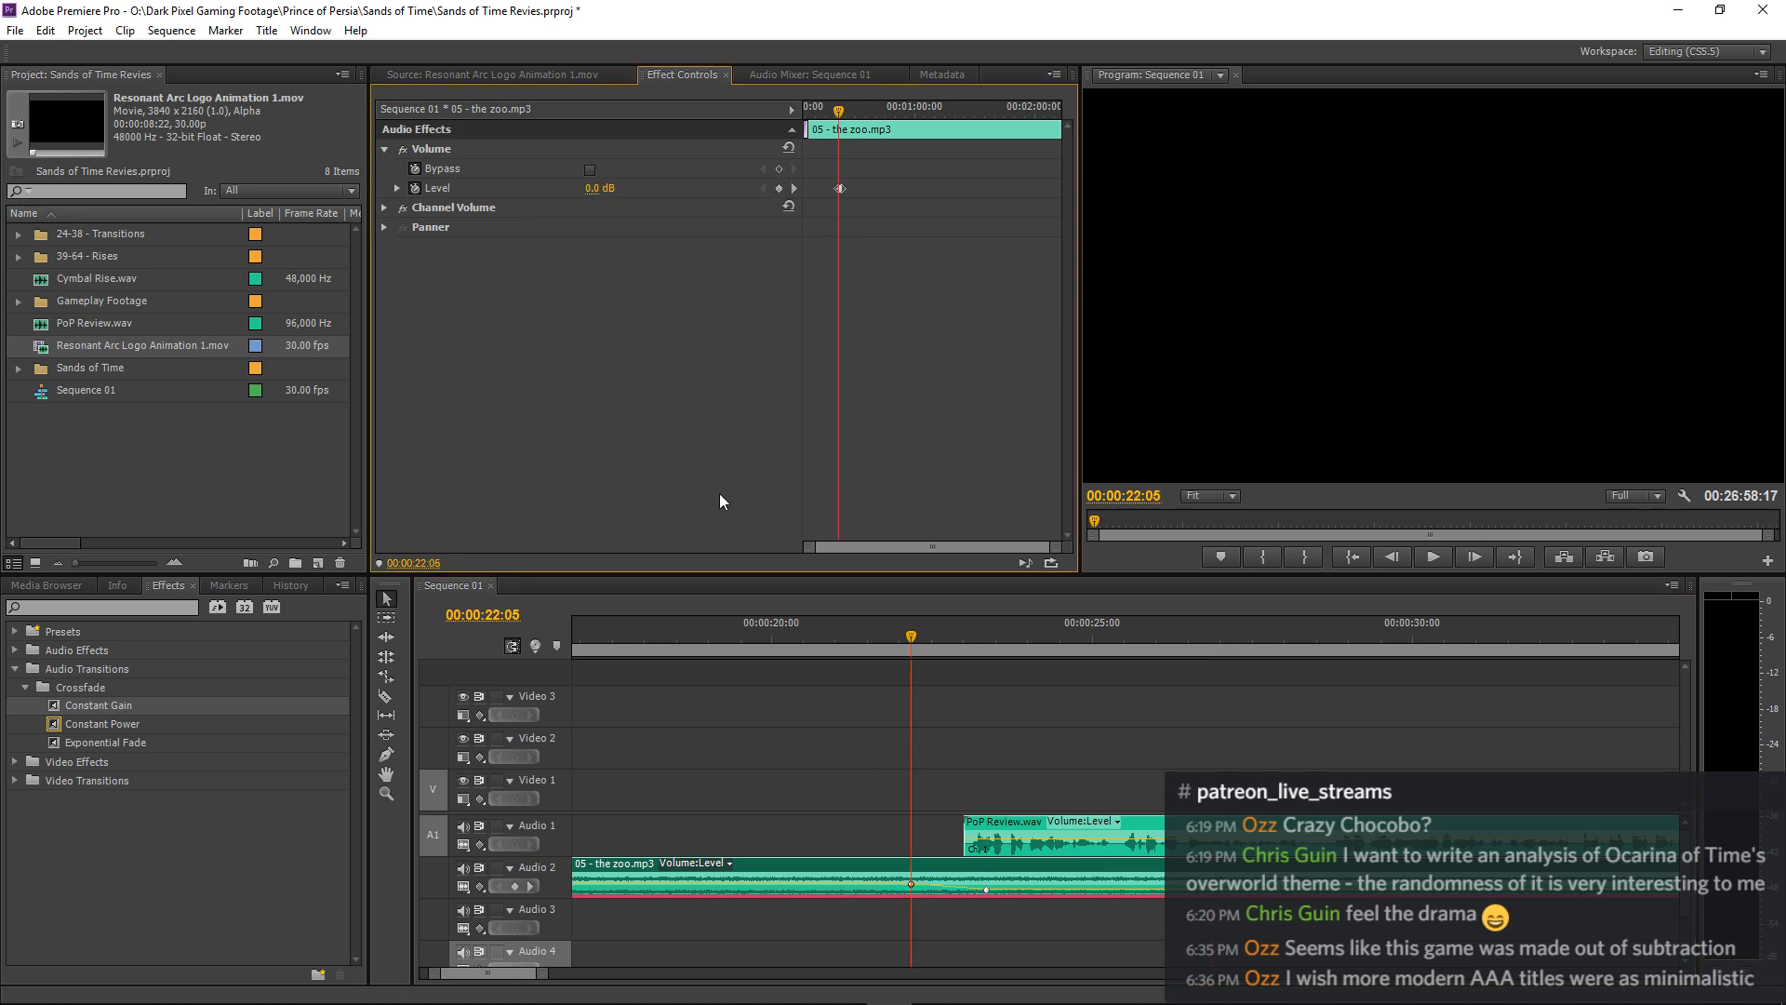
pyautogui.click(823, 636)
pyautogui.press('space')
pyautogui.click(1133, 687)
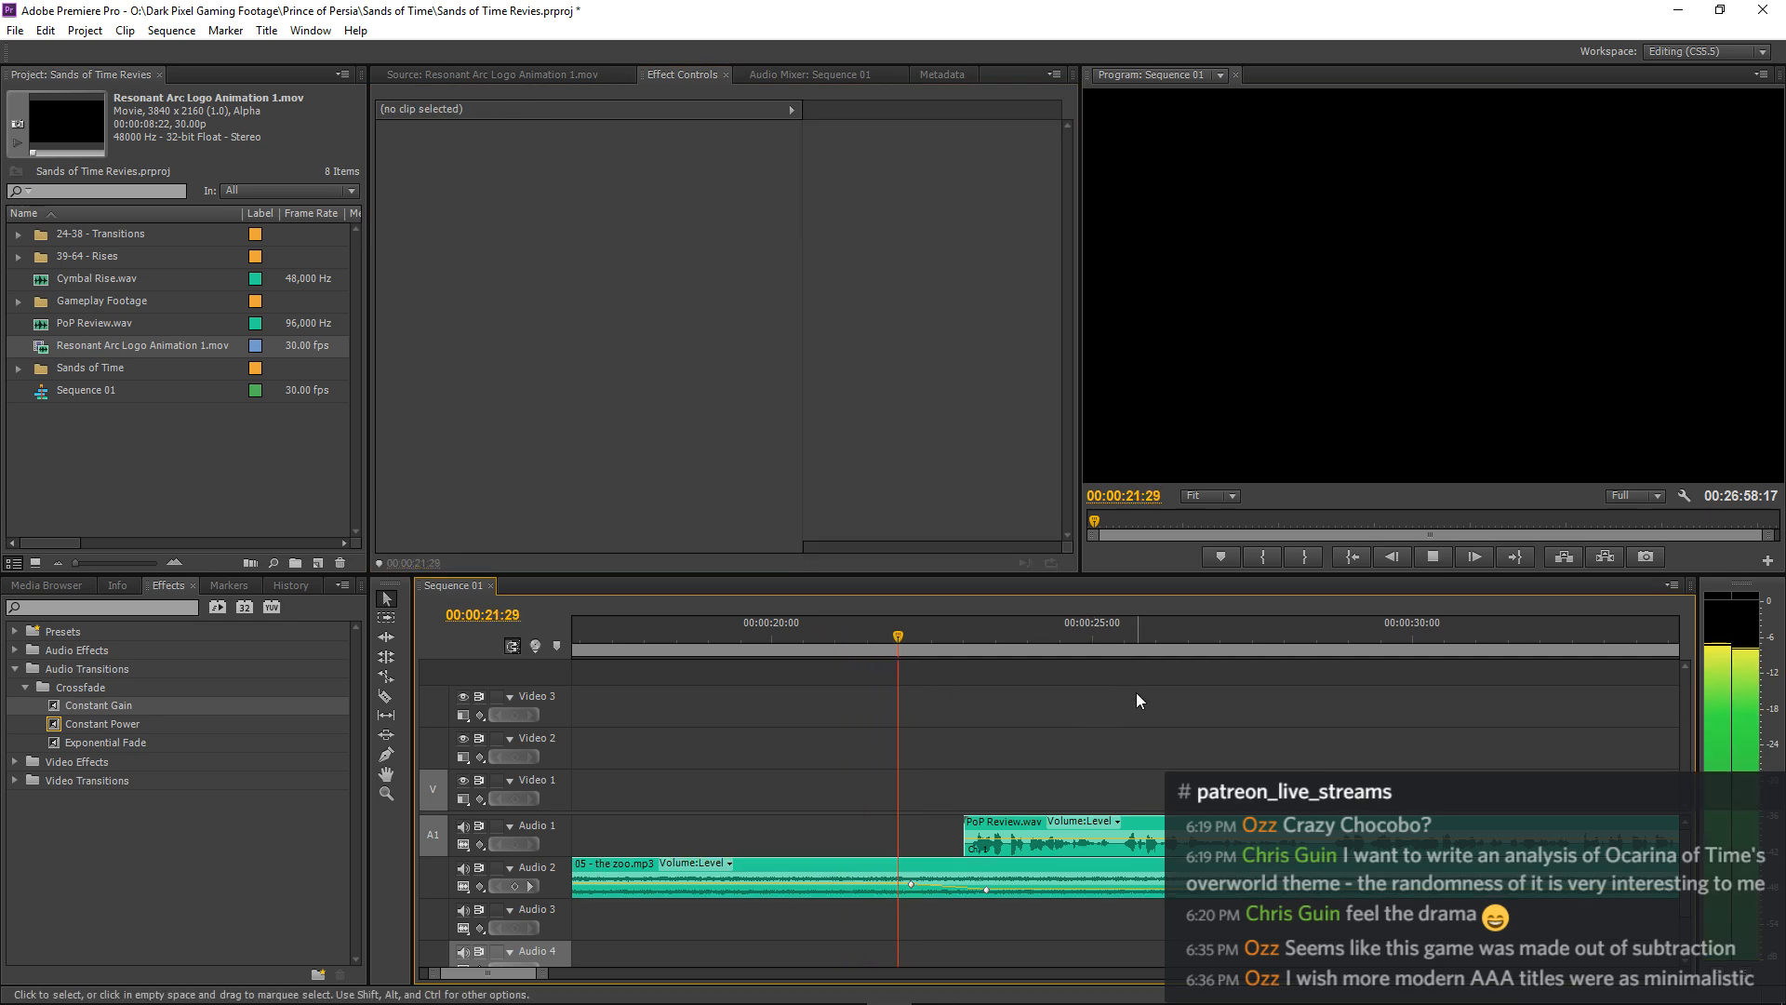
# Listen to the music fade under the narration and replay the whole opening from the start of the sequence.
pyautogui.press('-')
pyautogui.press('-')
pyautogui.press('-')
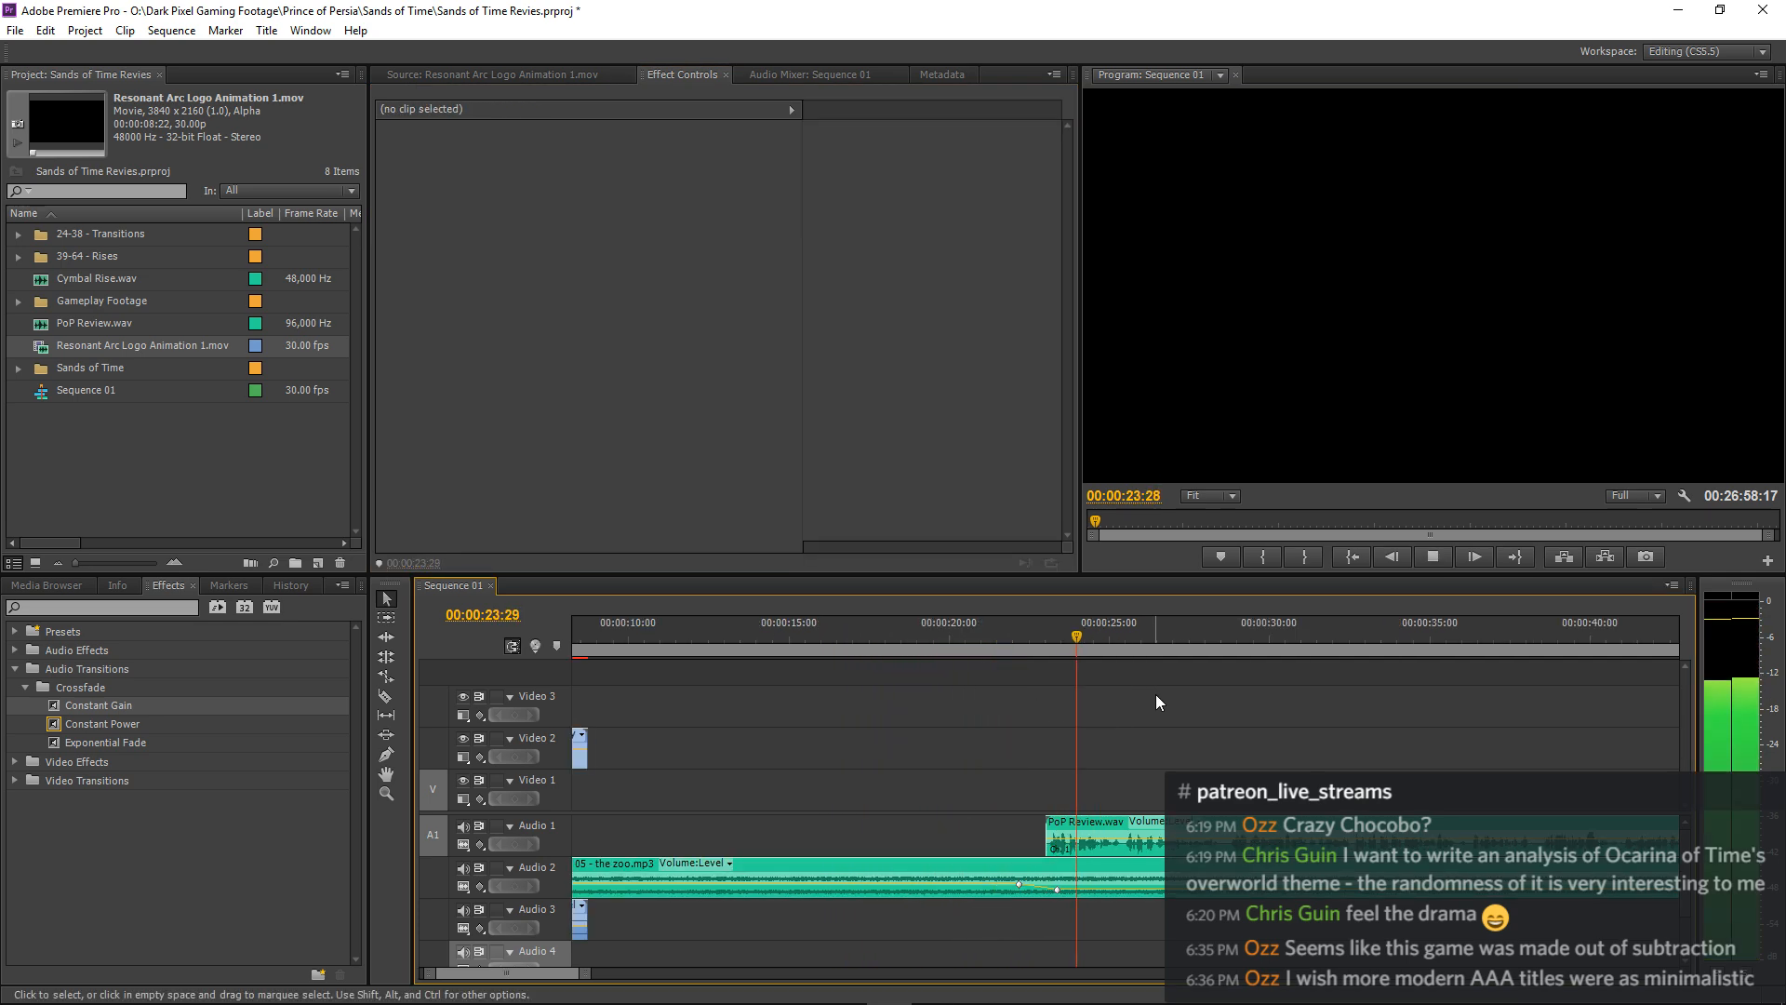
pyautogui.press('-')
pyautogui.press('-')
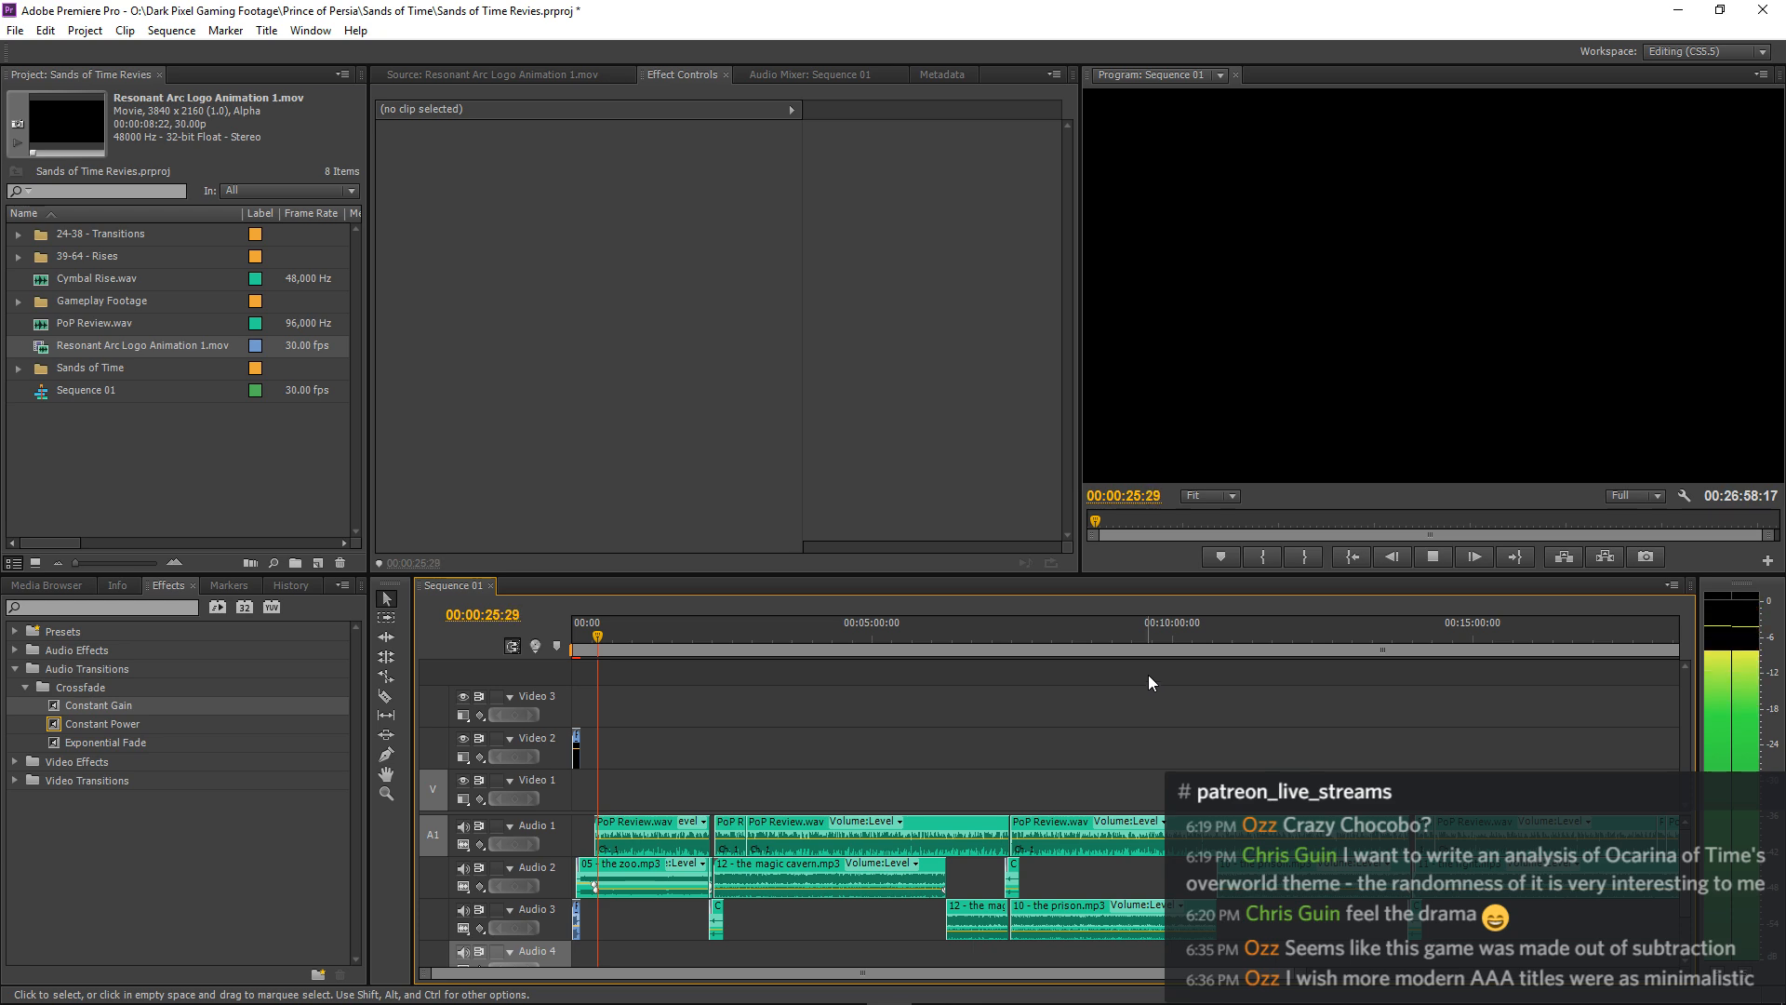
pyautogui.press('=')
pyautogui.press('=')
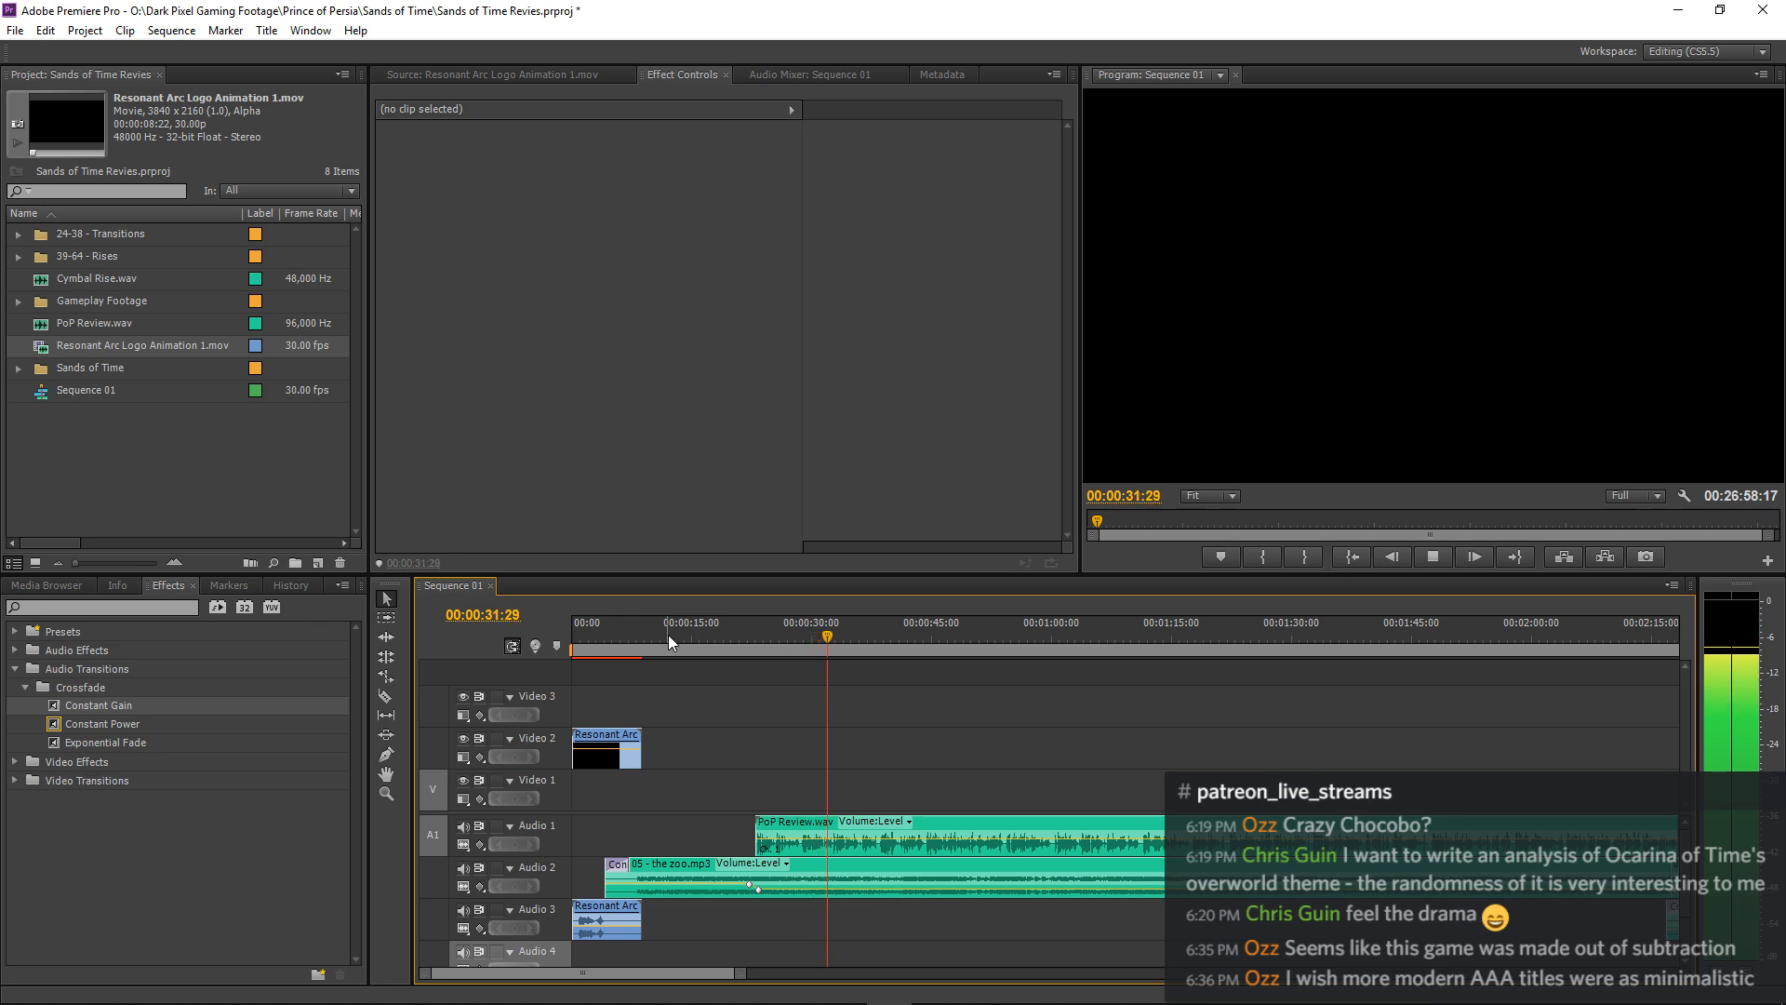
pyautogui.click(631, 640)
pyautogui.press('Home')
pyautogui.press('space')
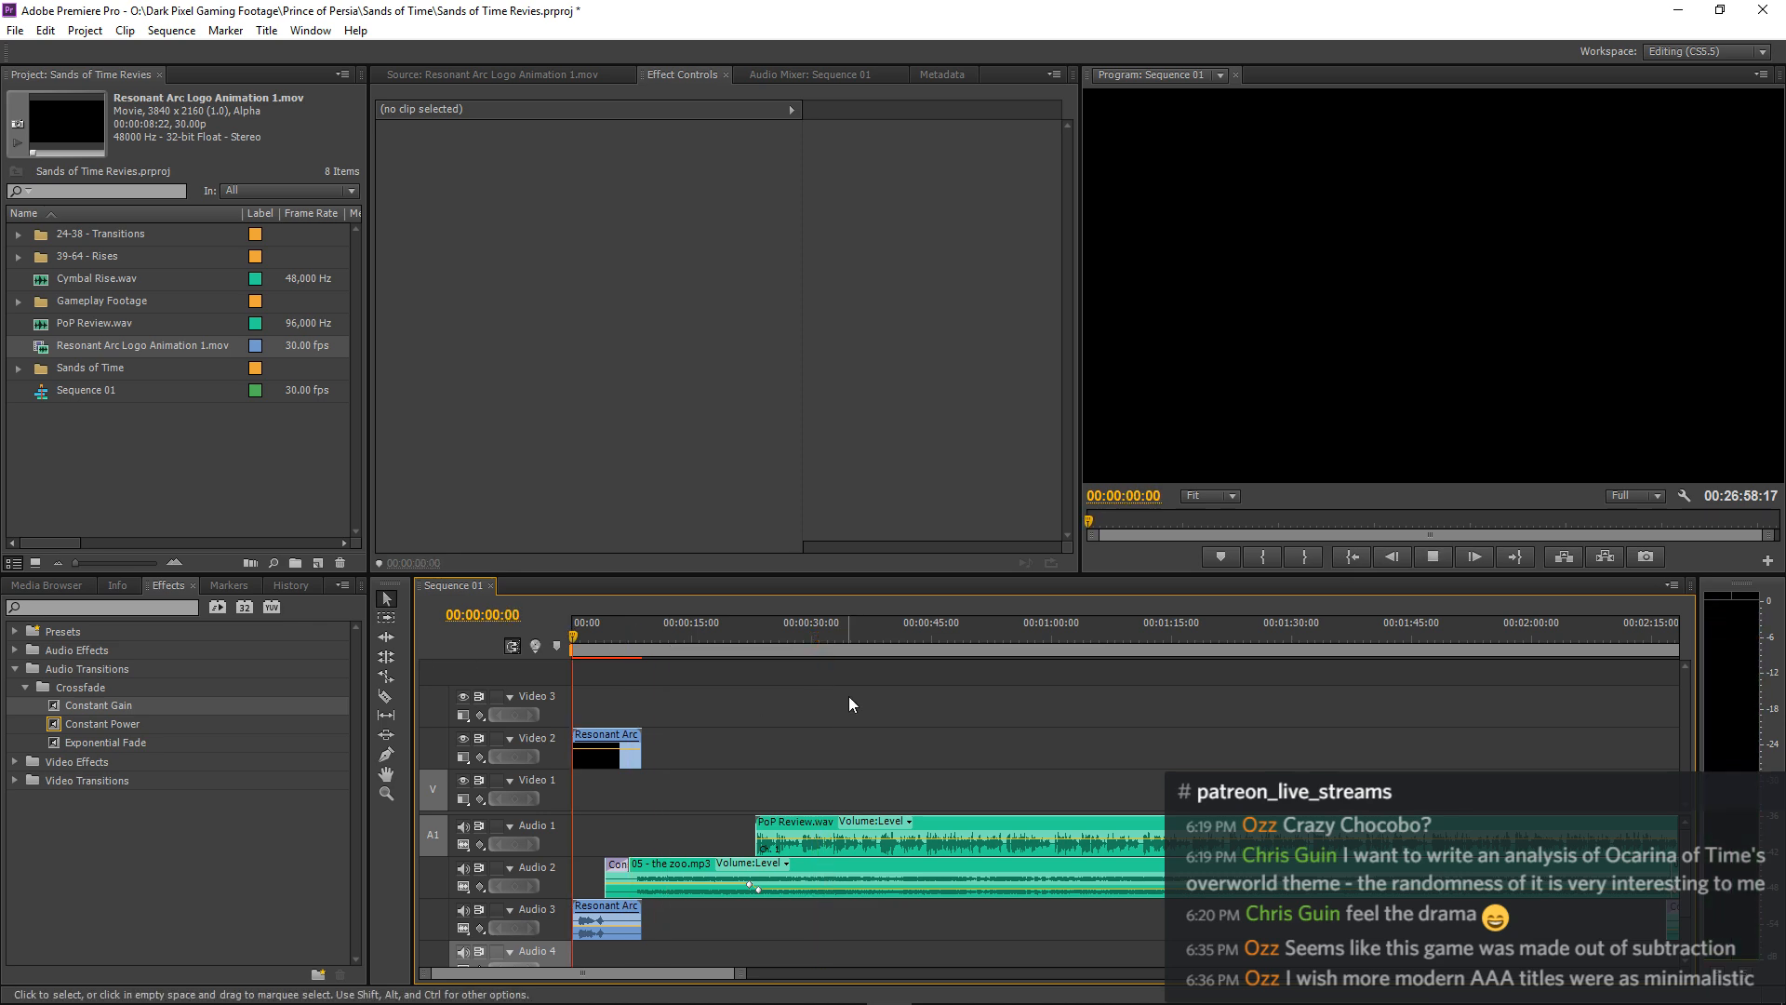
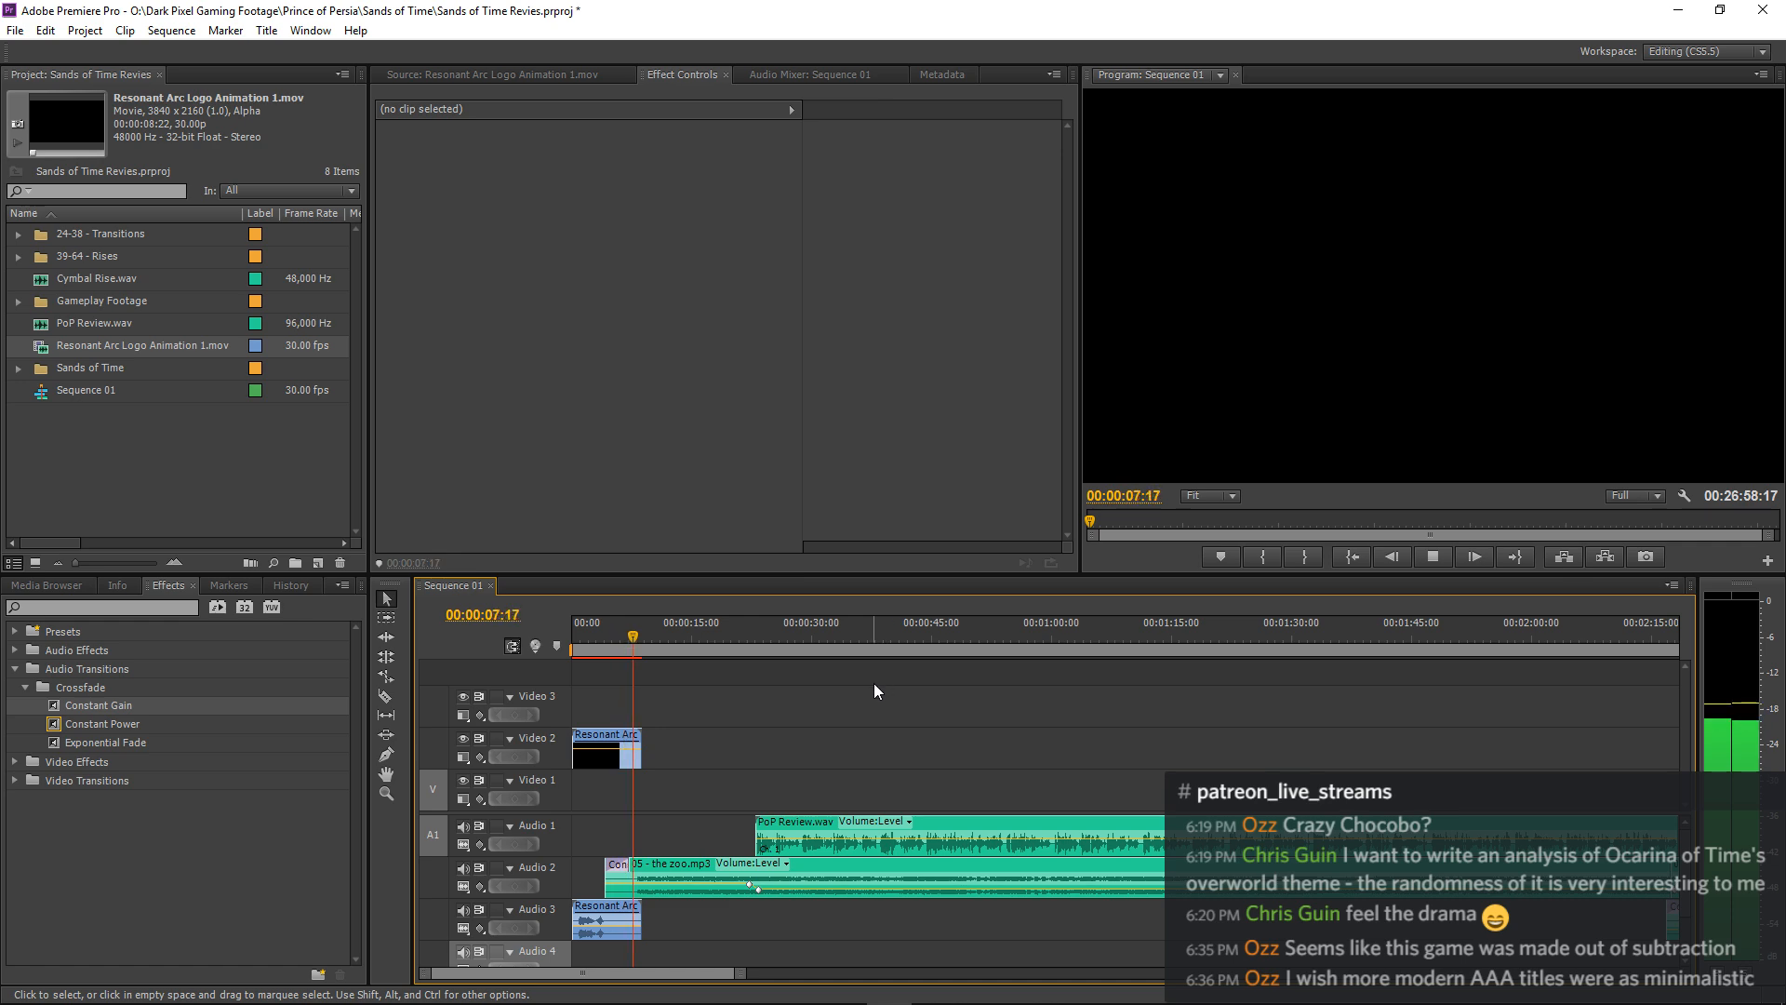
# Listen to the opening from the logo animation through the music fade until the narration enters at about 00:00:23:00.
pyautogui.press('-')
pyautogui.press('-')
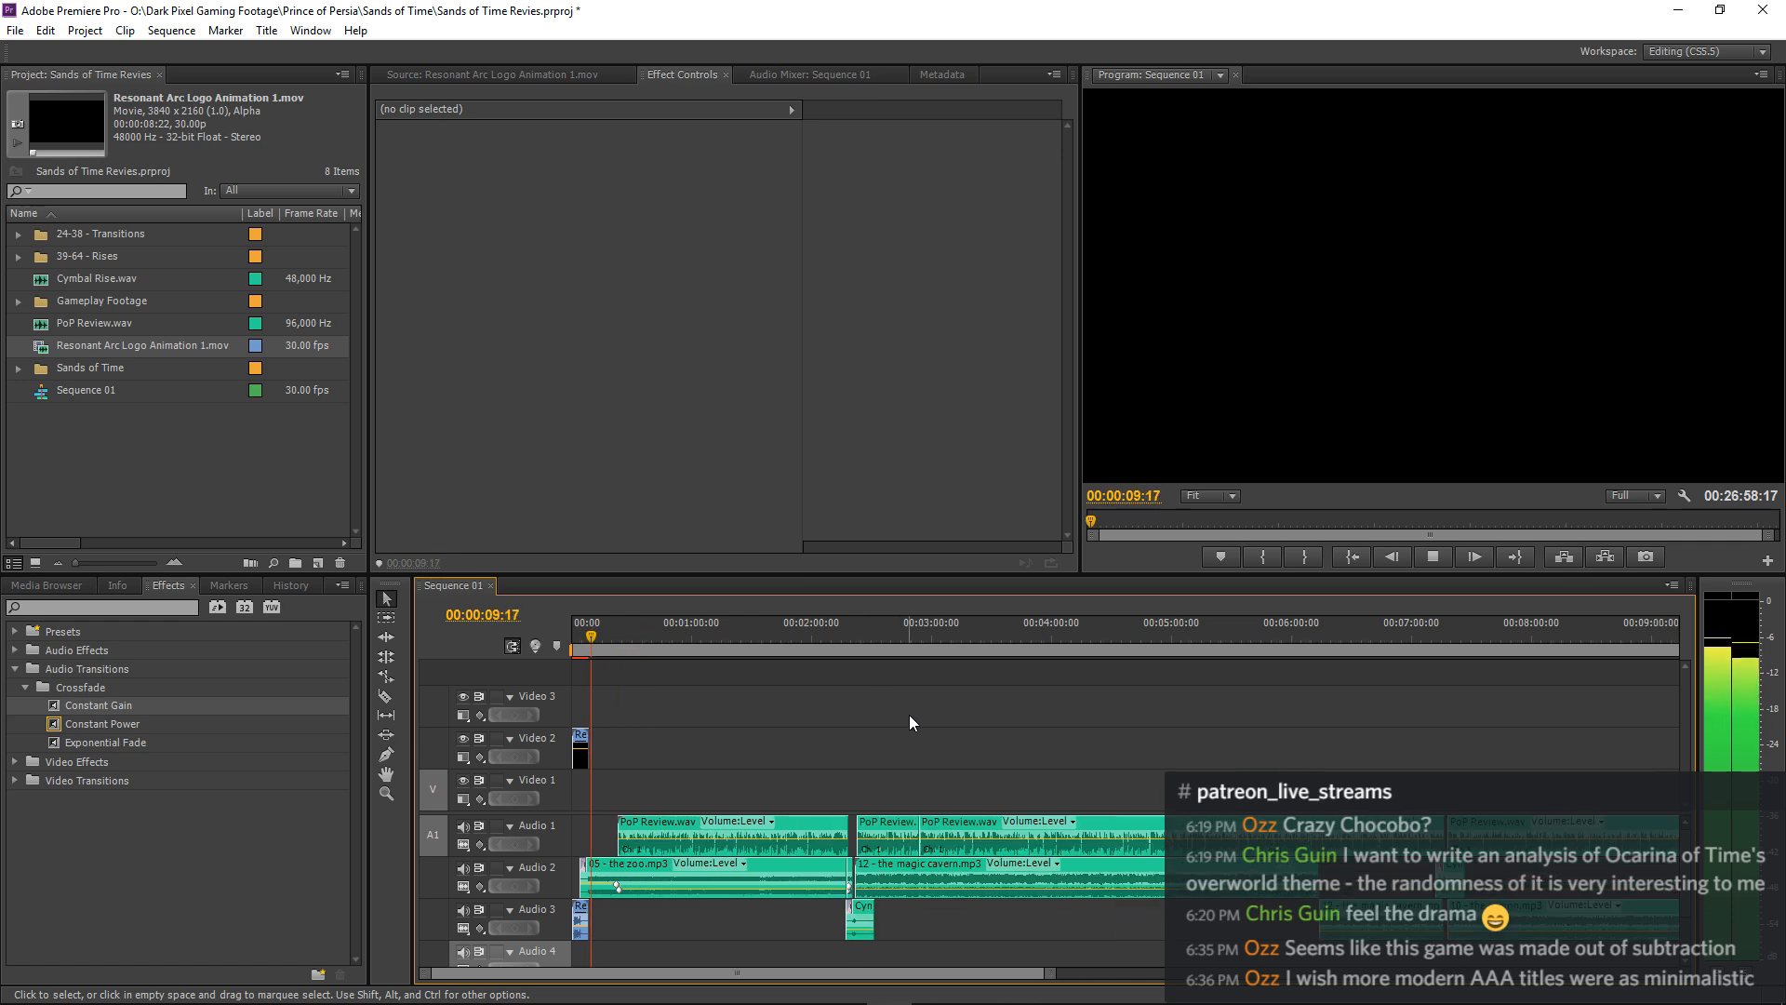
pyautogui.press('-')
pyautogui.press('-')
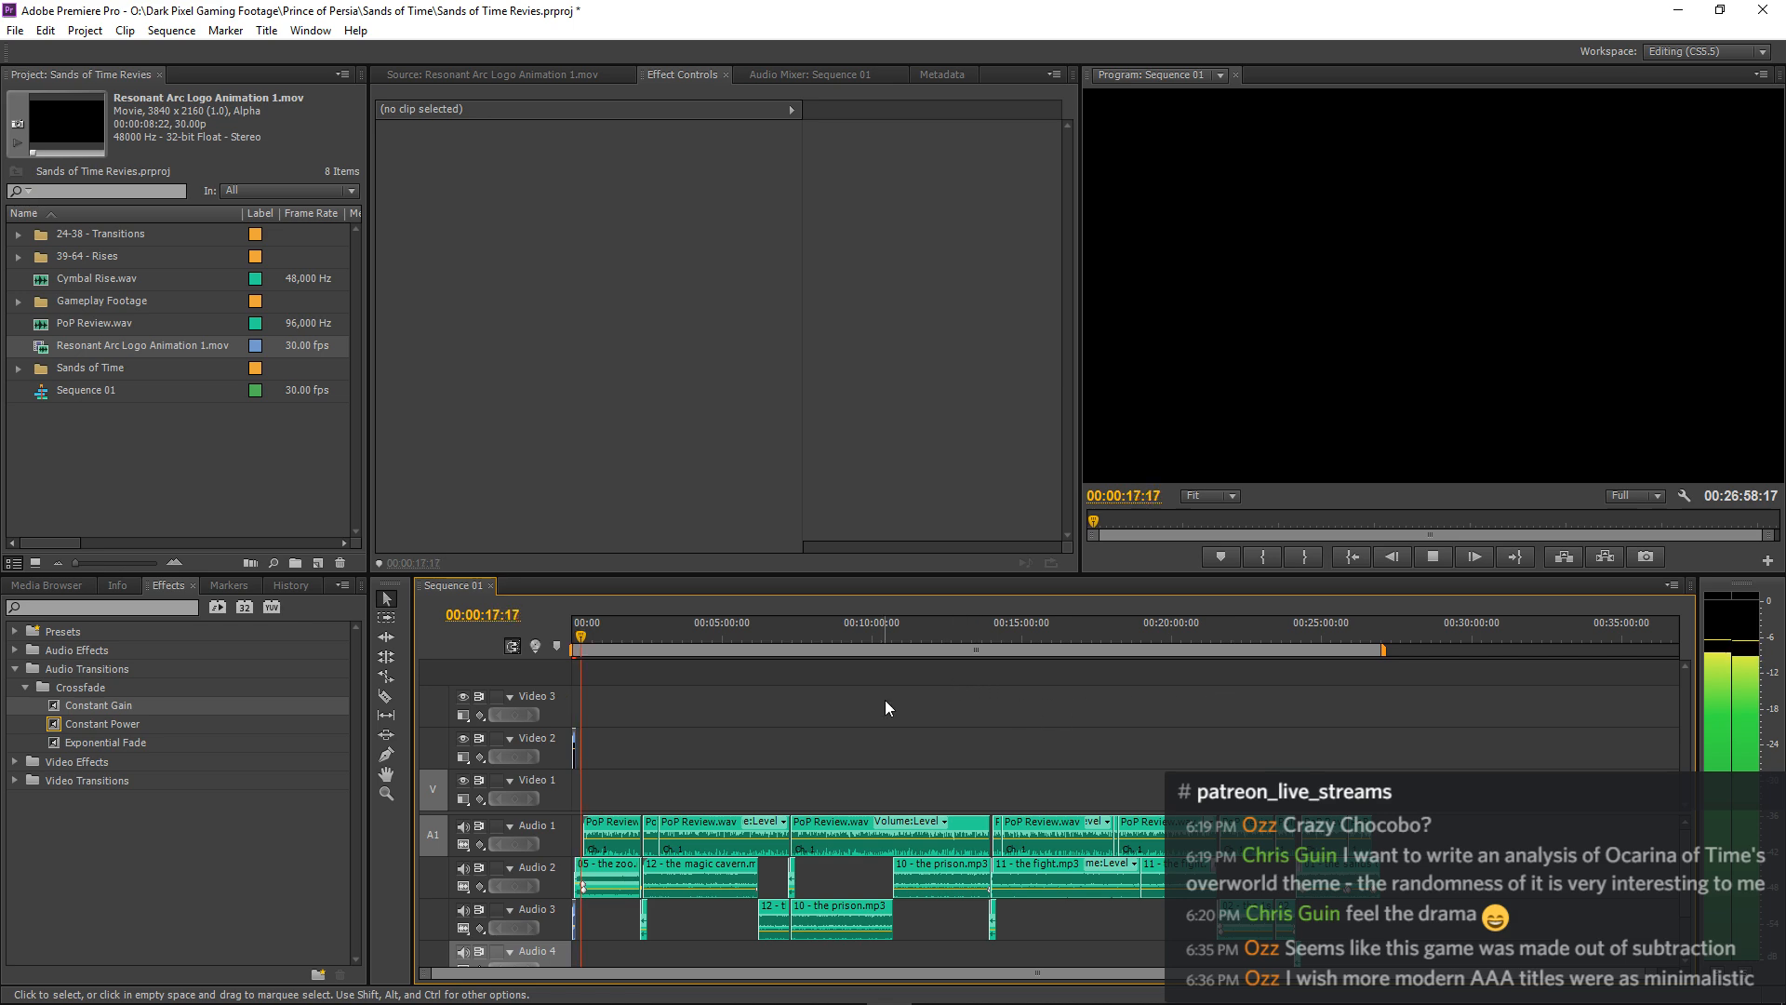
pyautogui.press('=')
pyautogui.press('=')
pyautogui.press('=')
pyautogui.press('=')
pyautogui.press('=')
pyautogui.press('=')
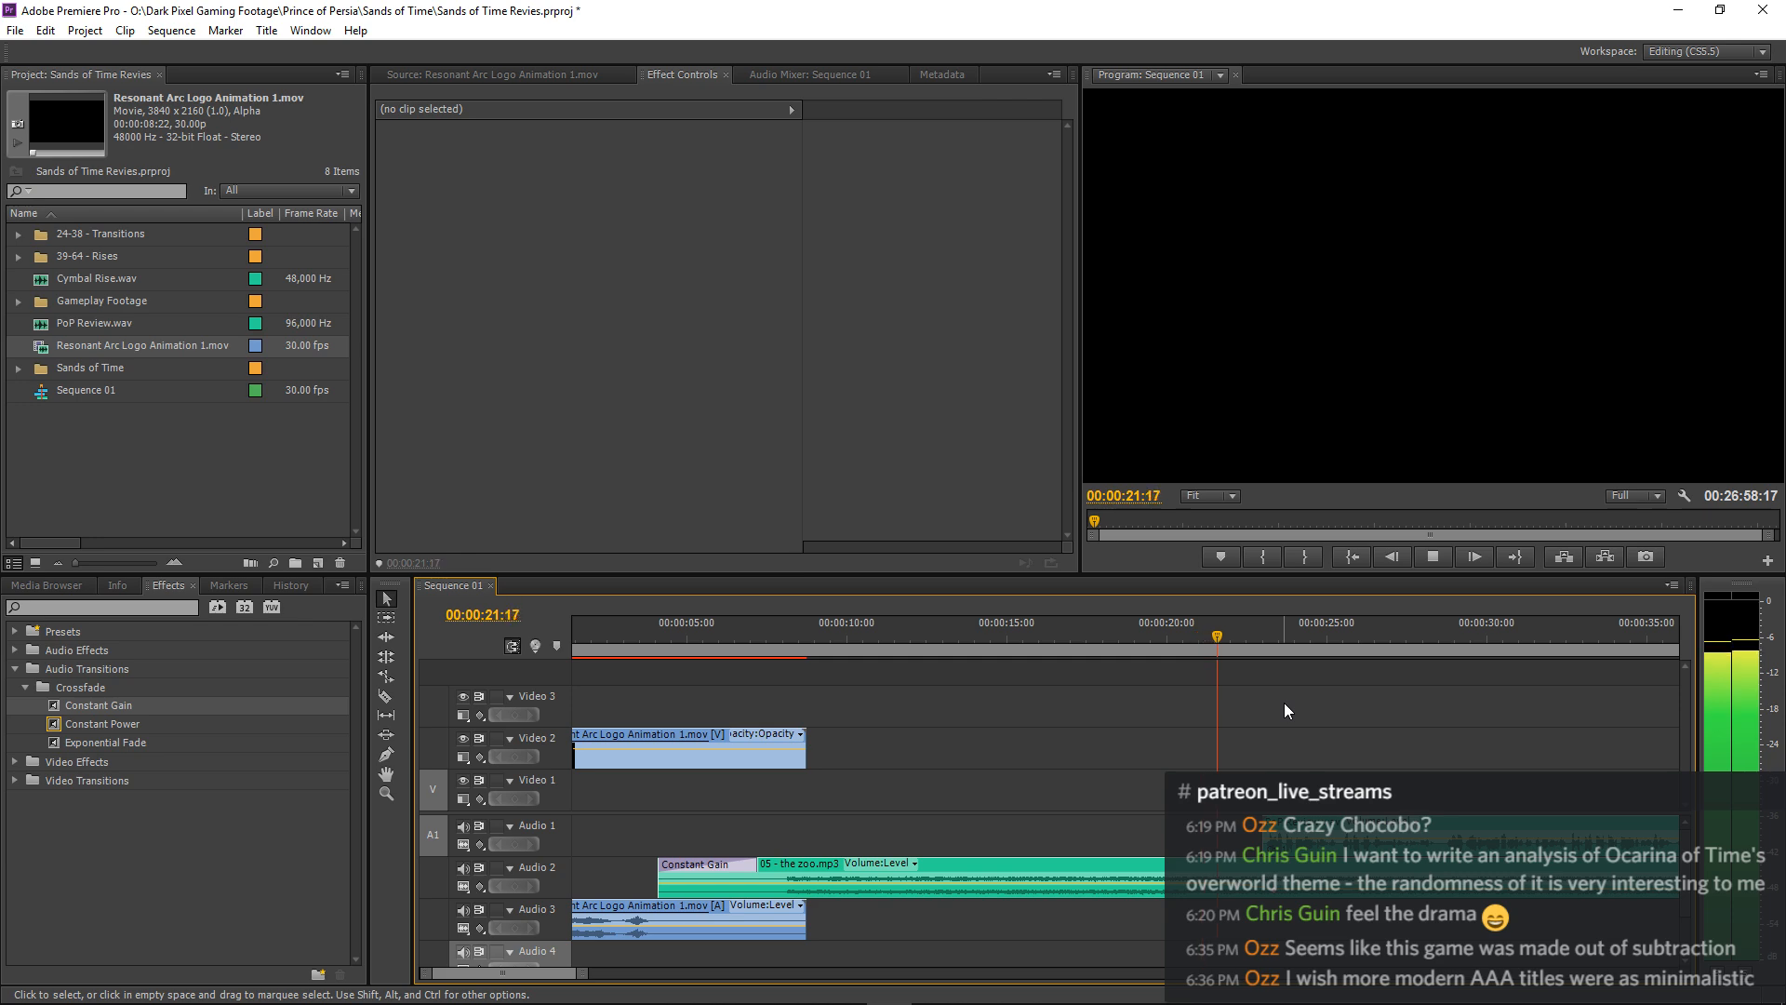
pyautogui.press('-')
pyautogui.press('-')
pyautogui.press('-')
pyautogui.press('-')
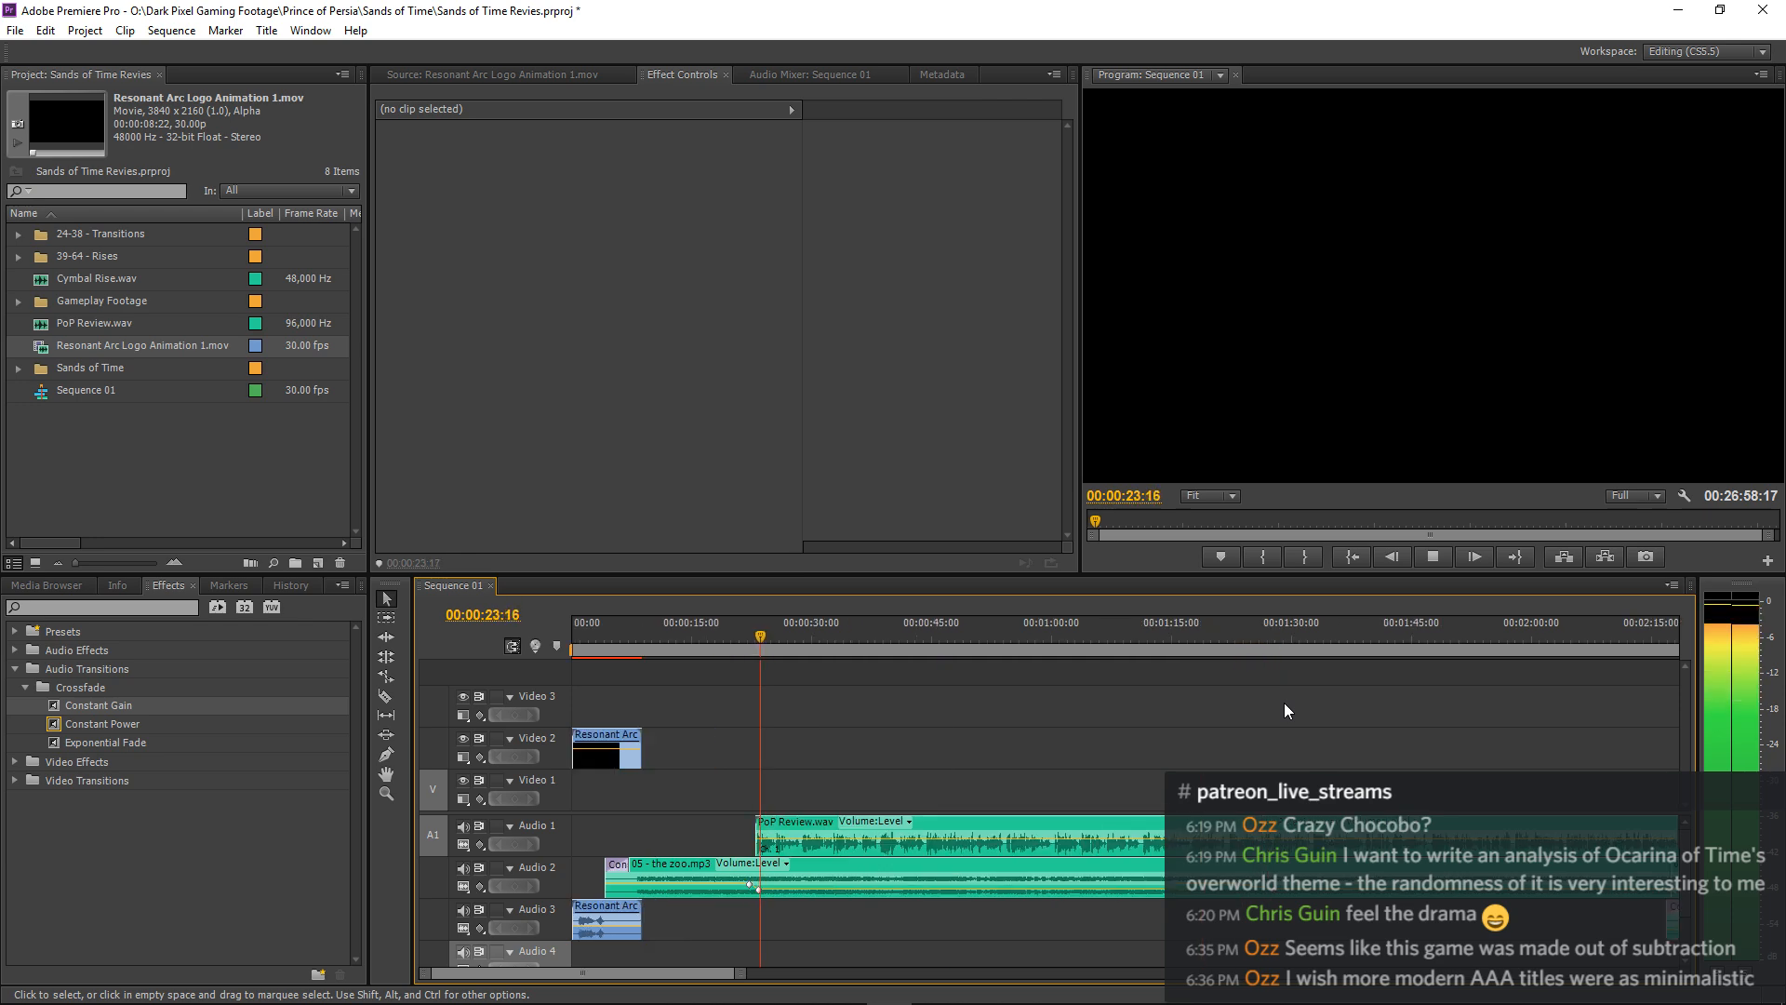
# Move the first PoP Review.wav narration clip later to start at about 00:00:23:02 and replay its entry.
pyautogui.press('=')
pyautogui.press('=')
pyautogui.press('=')
pyautogui.press('=')
pyautogui.press('=')
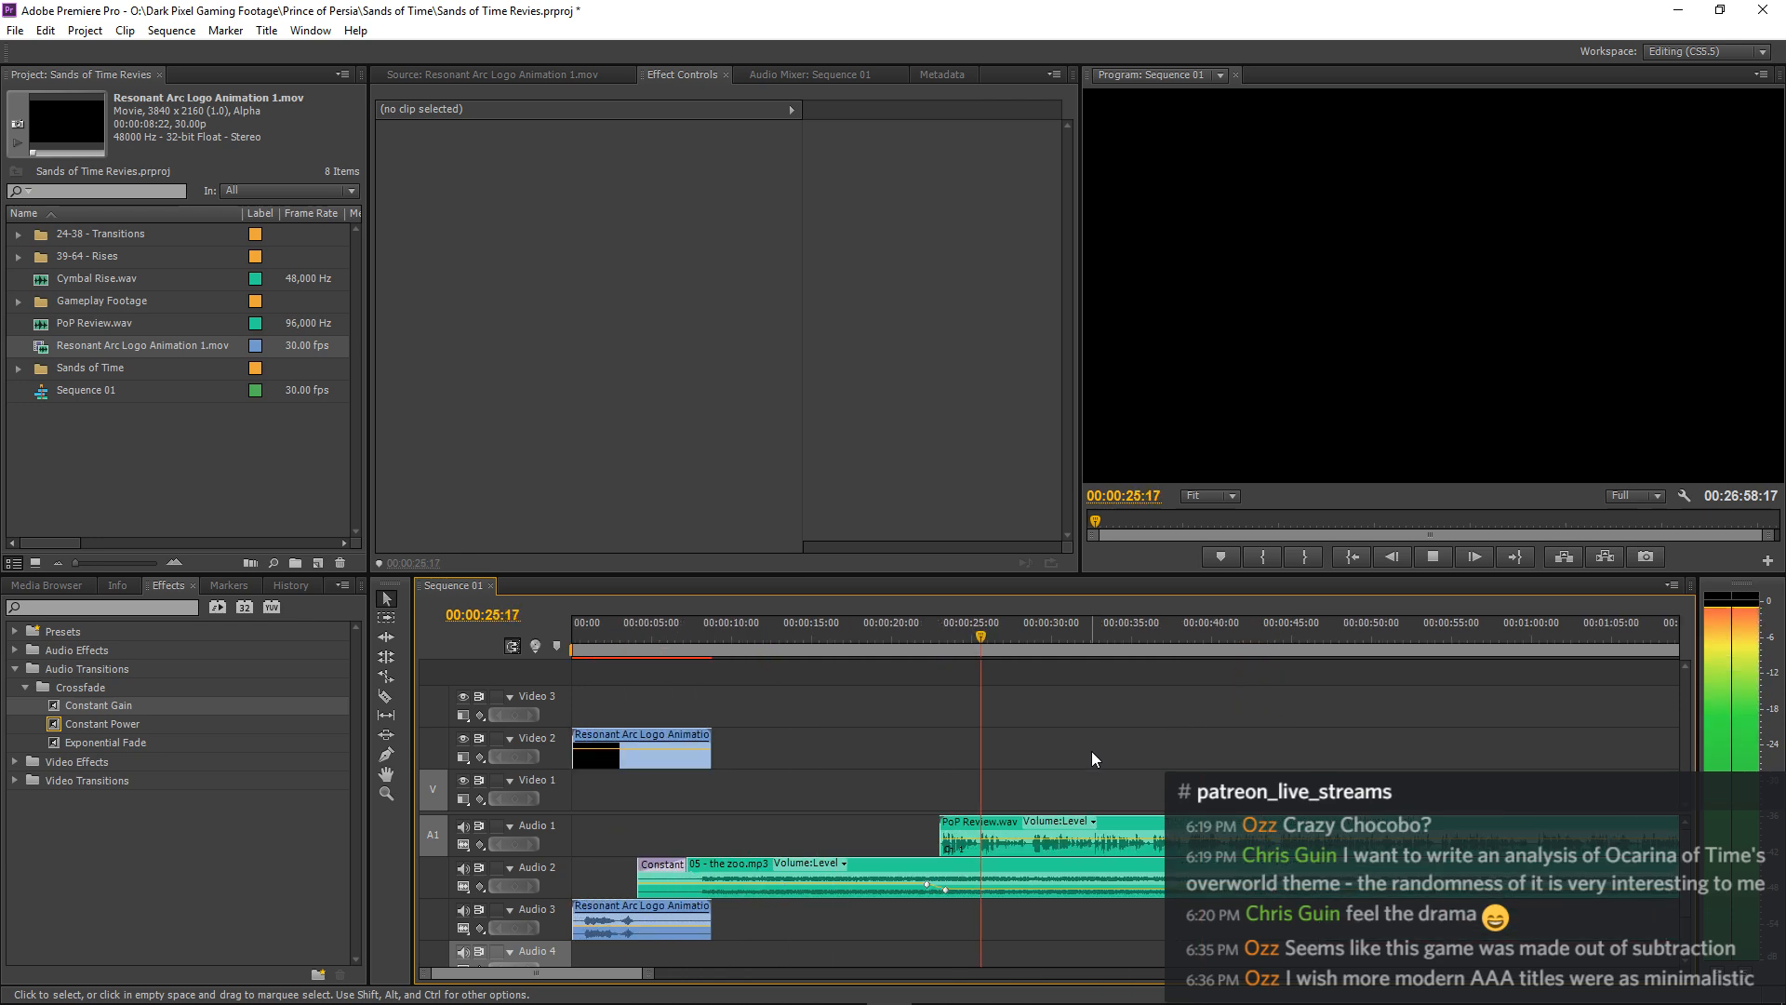
pyautogui.click(772, 634)
pyautogui.press('=')
pyautogui.press('=')
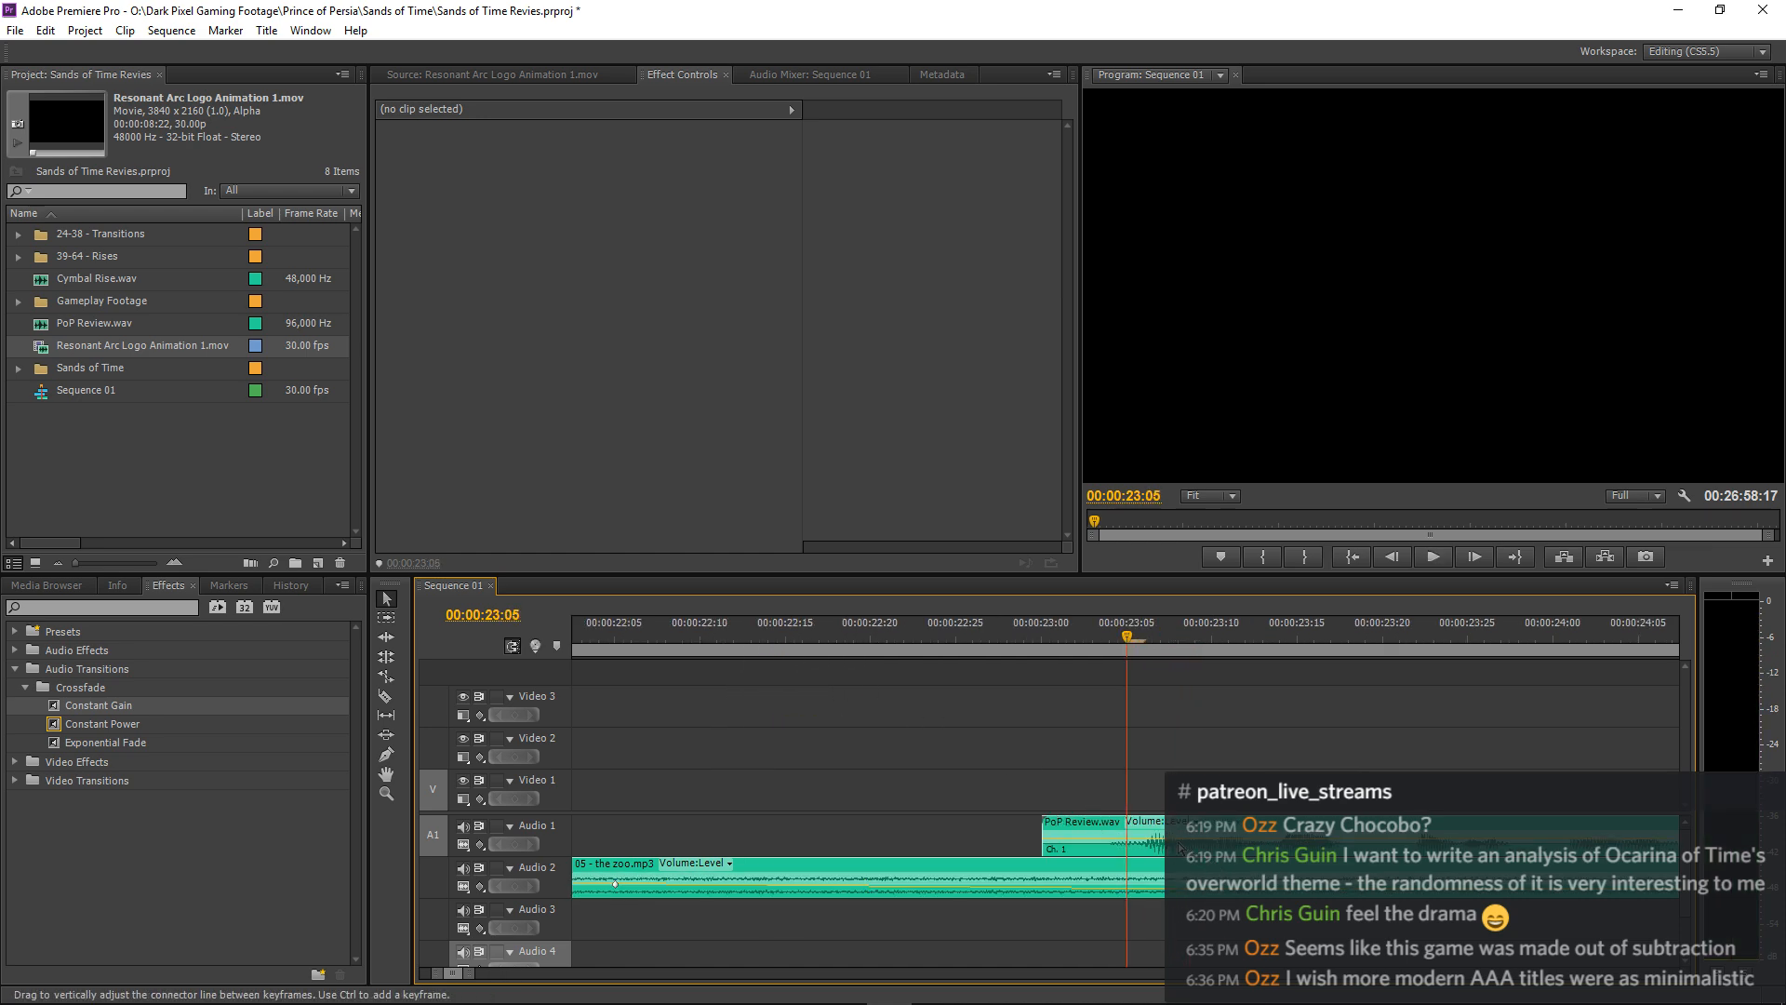
pyautogui.moveTo(1226, 834); pyautogui.dragTo(1261, 834)
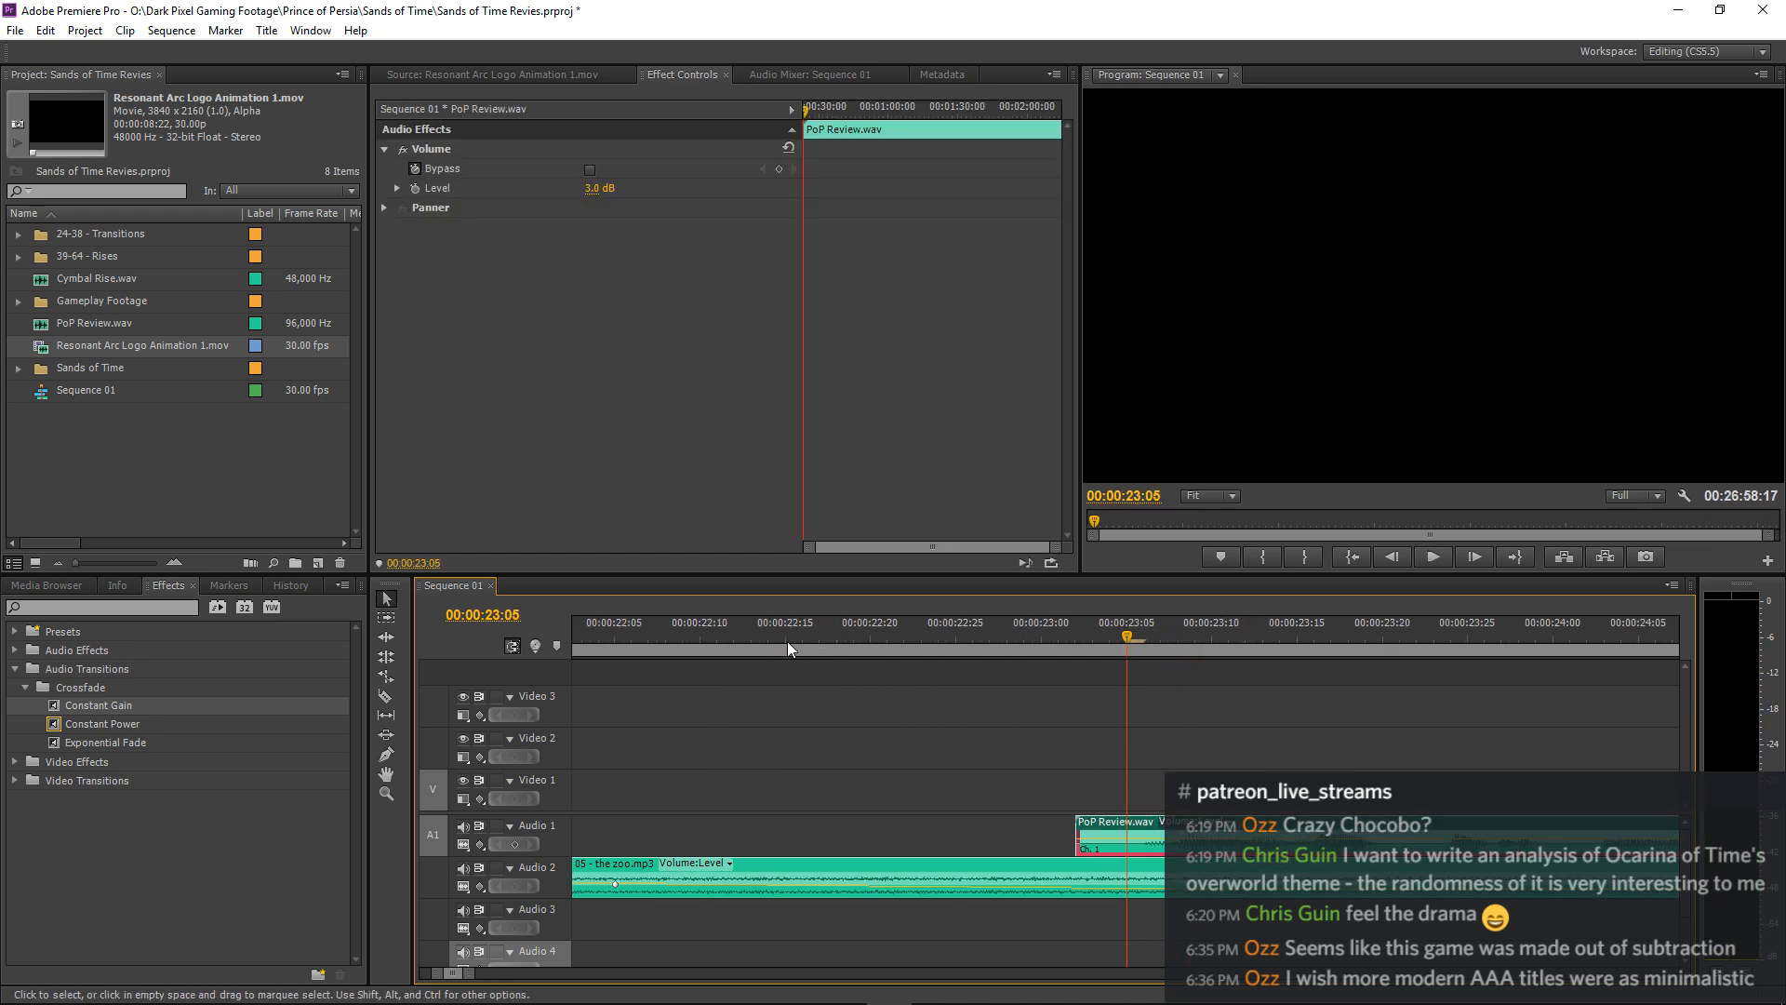
pyautogui.click(787, 640)
pyautogui.press('space')
pyautogui.press('space')
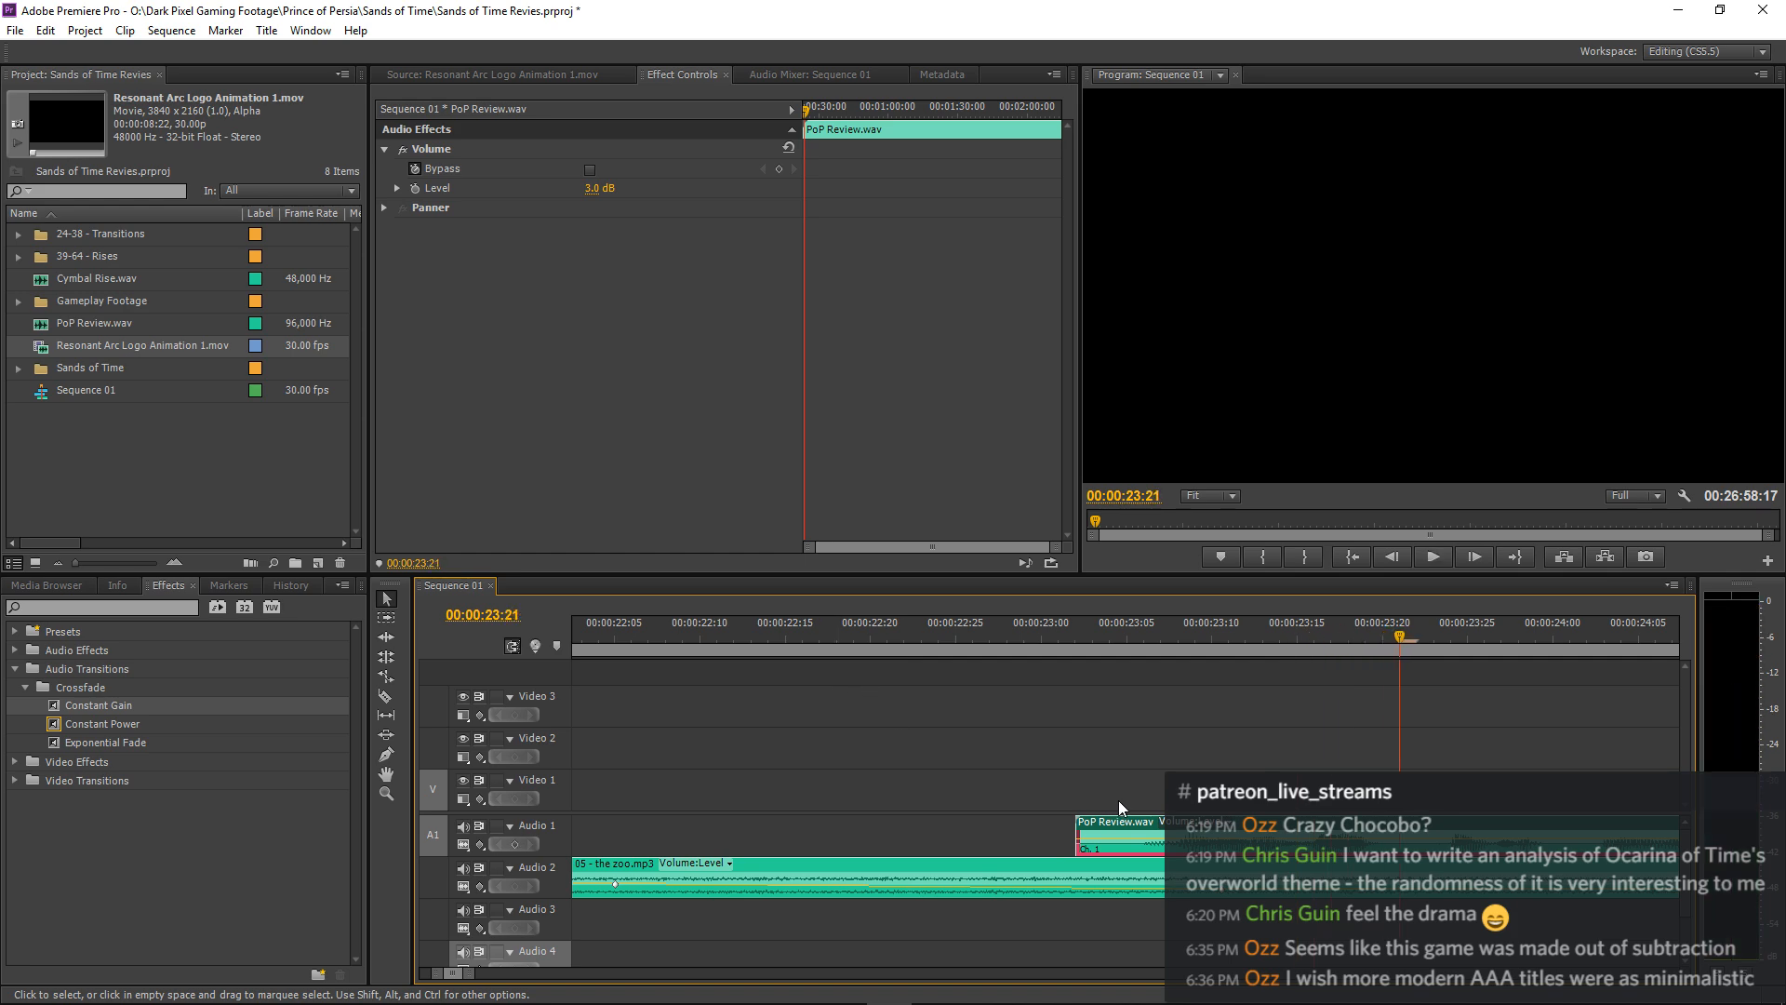
# Shift the first narration clip about two more frames later and replay the fade from 00:00:21:27.
pyautogui.moveTo(1251, 835); pyautogui.dragTo(1286, 834)
pyautogui.moveTo(735, 640); pyautogui.dragTo(481, 650)
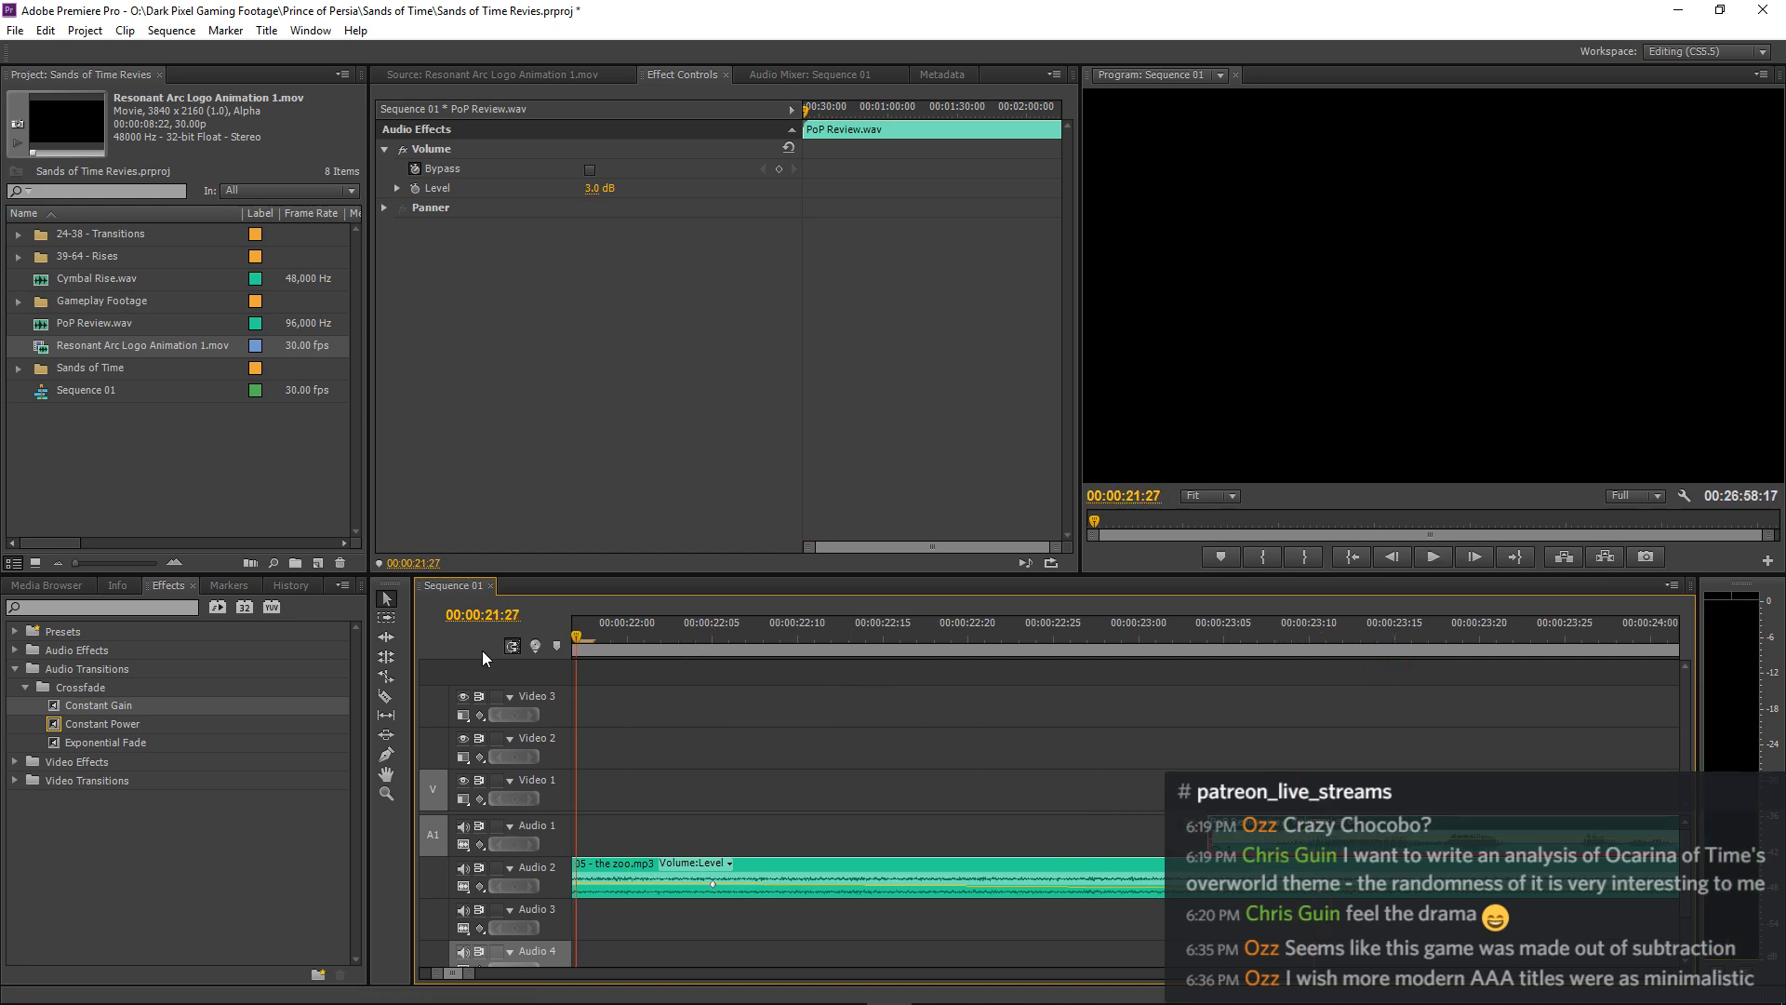
pyautogui.press('space')
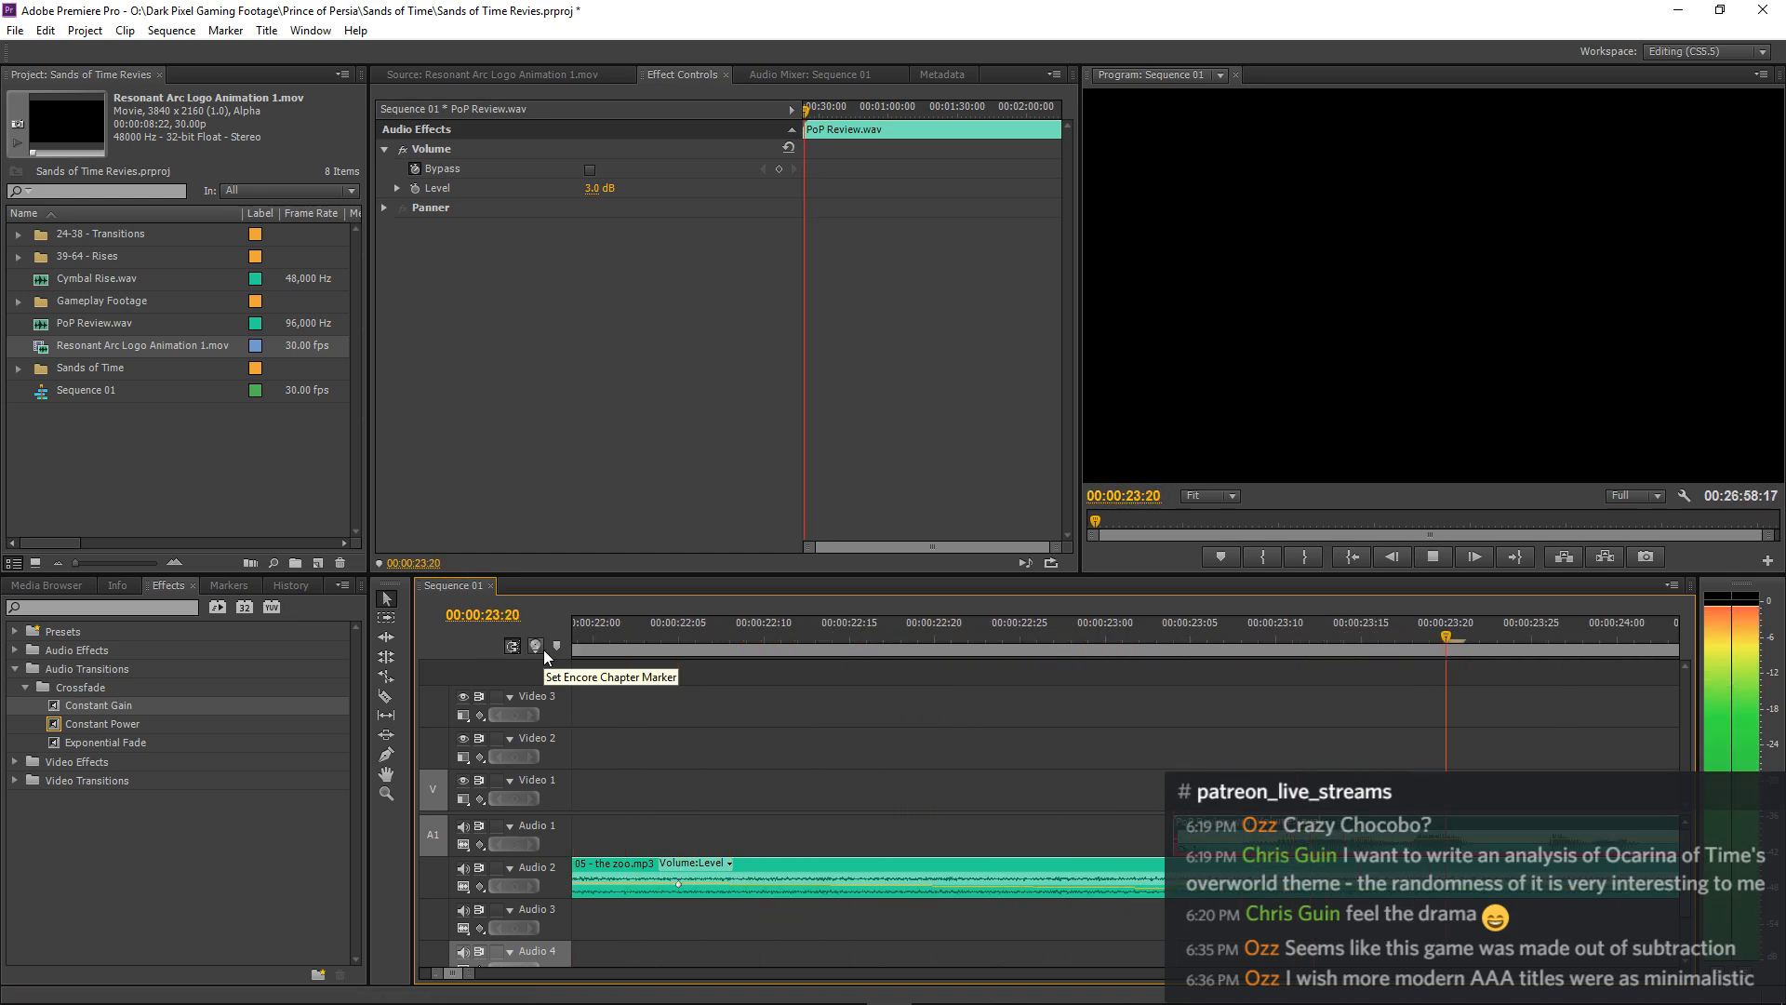
pyautogui.press('-')
pyautogui.press('-')
pyautogui.press('-')
pyautogui.press('-')
pyautogui.press('-')
pyautogui.press('-')
pyautogui.press('-')
pyautogui.click(1256, 694)
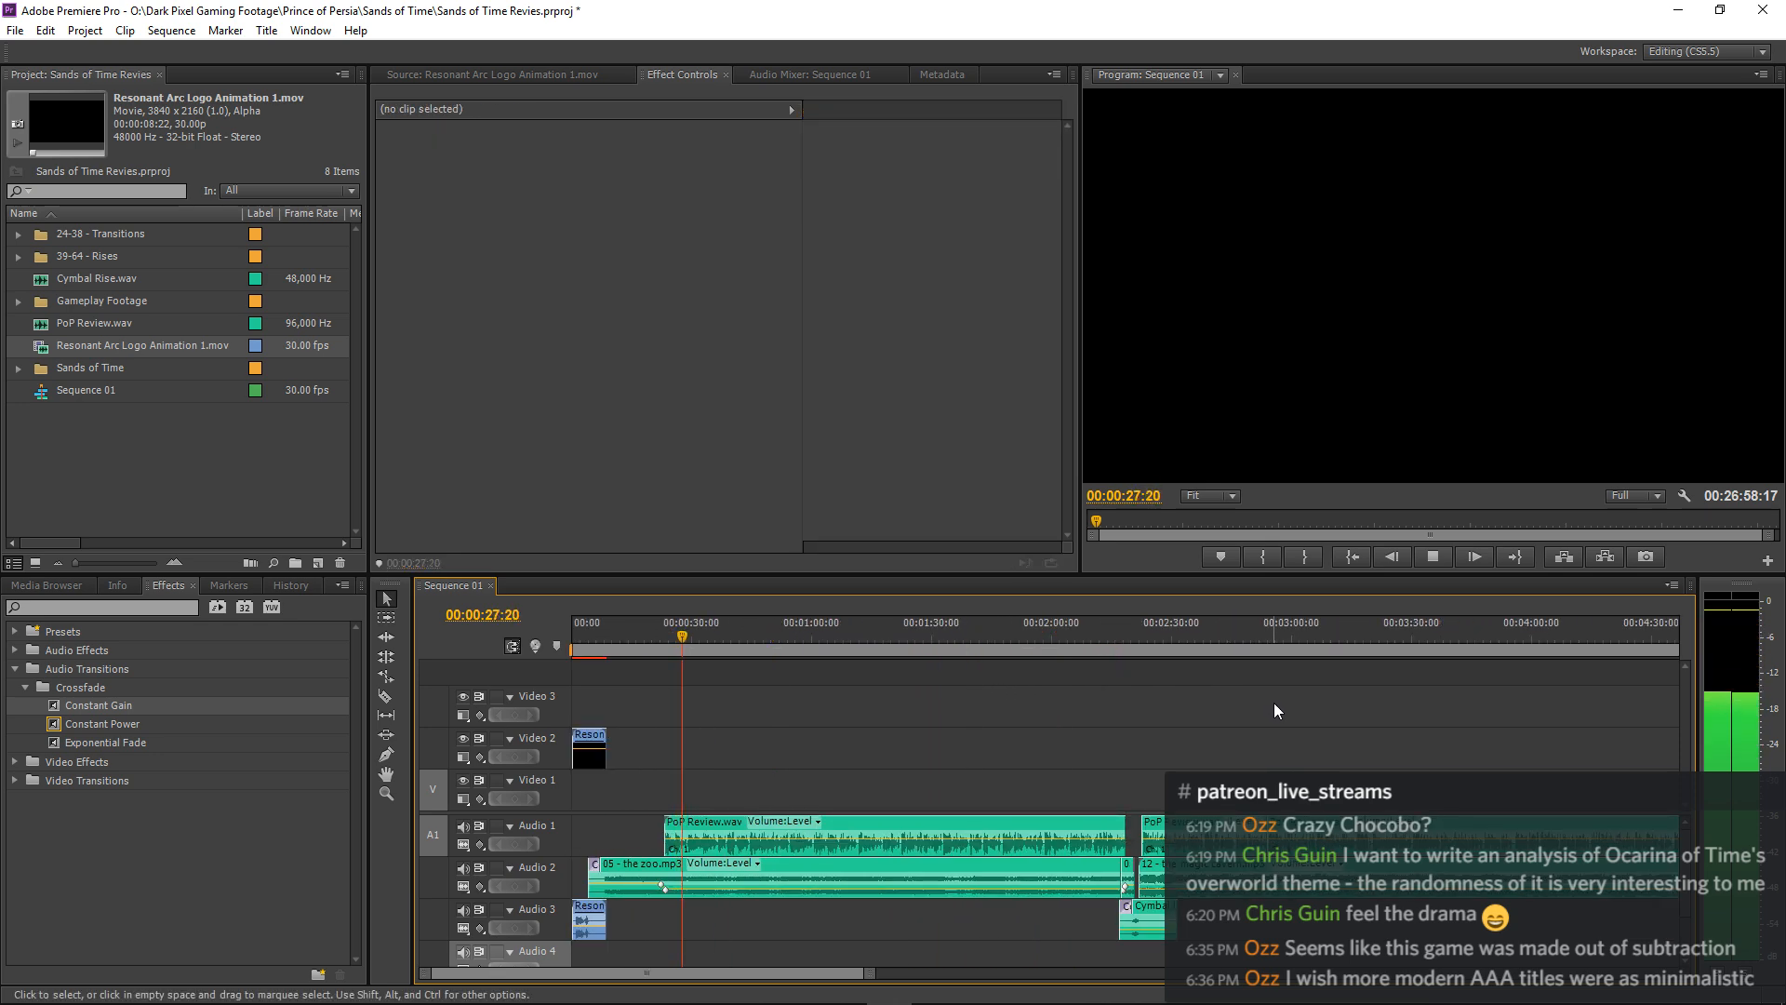
# Move the two volume keyframes of the second 05 - the zoo.mp3 clip later, the -3 dB one to 00:02:18:12, and replay the transition.
pyautogui.click(1118, 648)
pyautogui.press('space')
pyautogui.press('=')
pyautogui.press('=')
pyautogui.press('=')
pyautogui.press('=')
pyautogui.press('=')
pyautogui.press('=')
pyautogui.press('=')
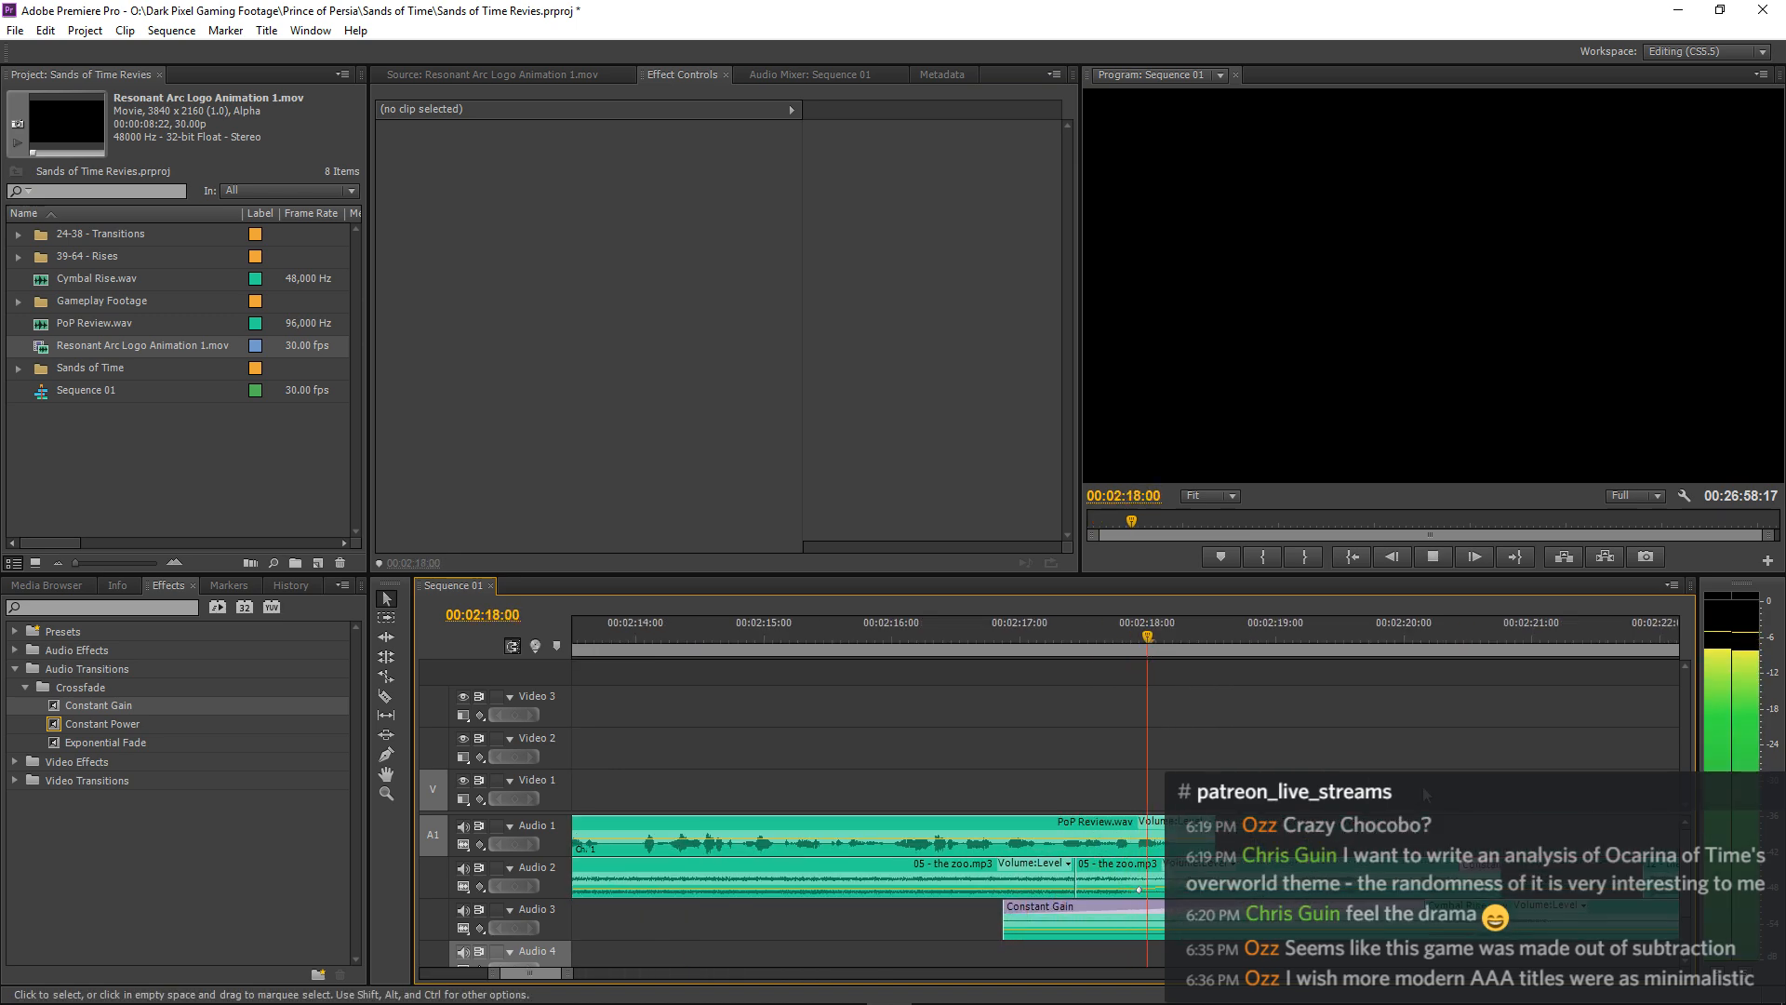
pyautogui.press('-')
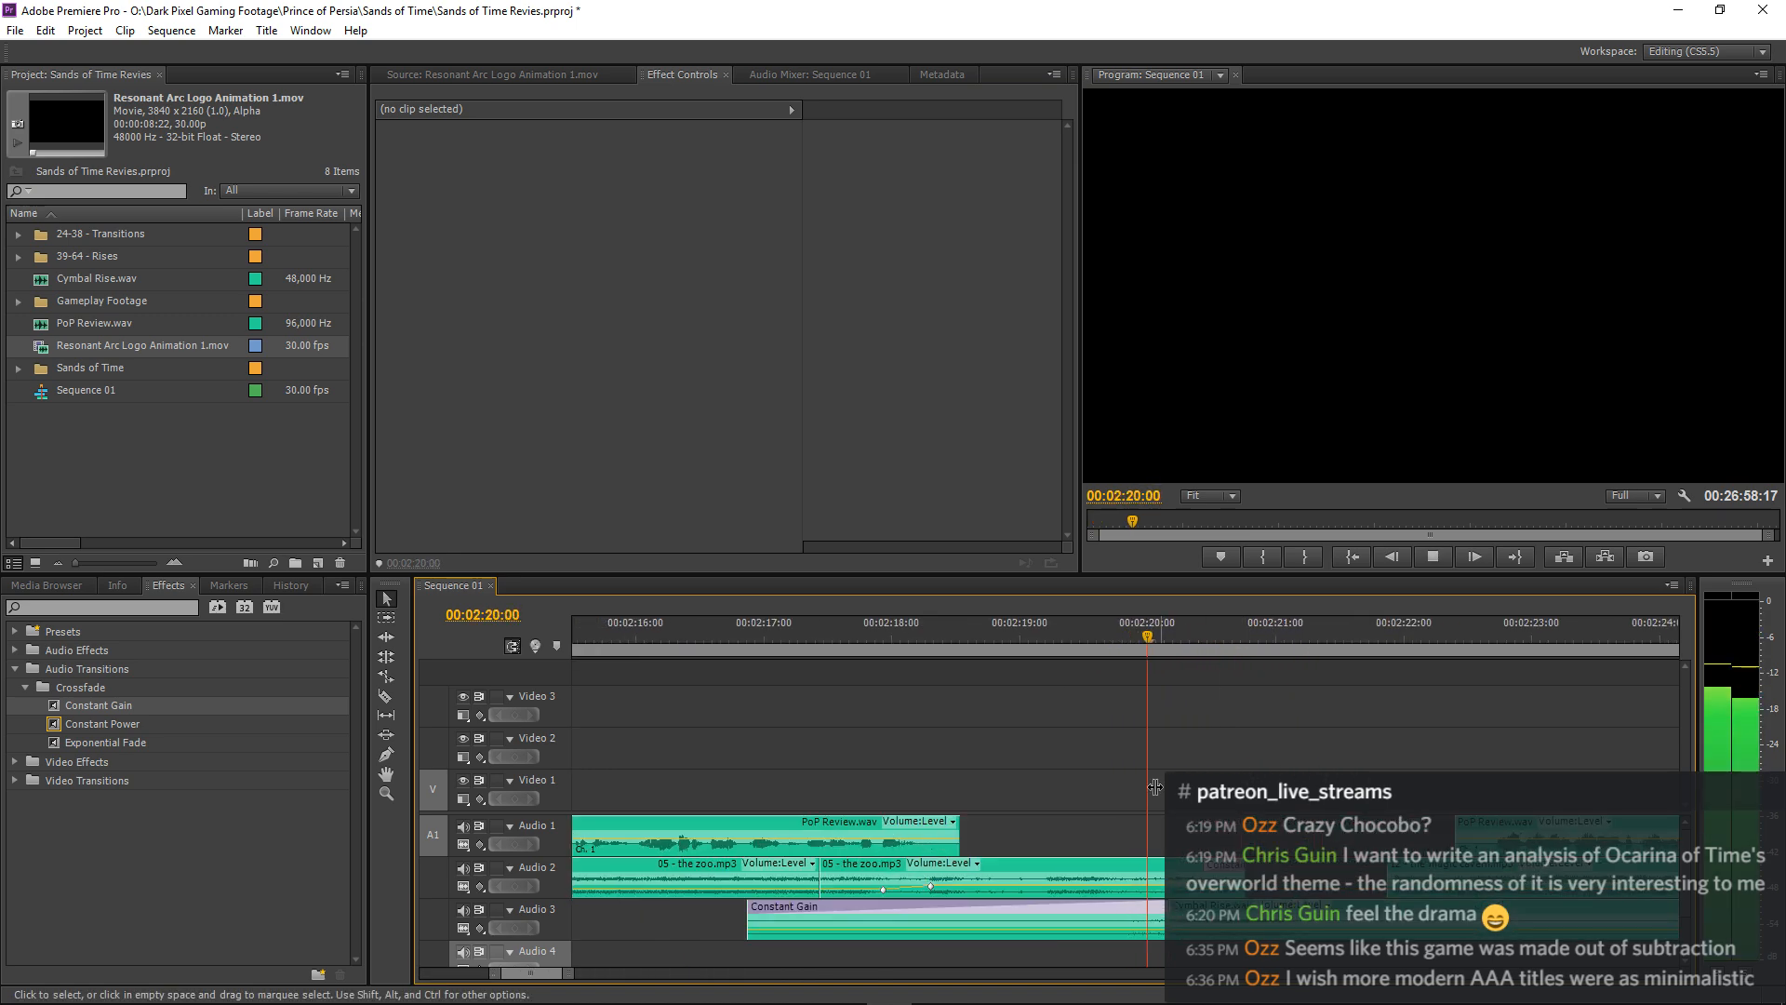
pyautogui.press('space')
pyautogui.click(924, 892)
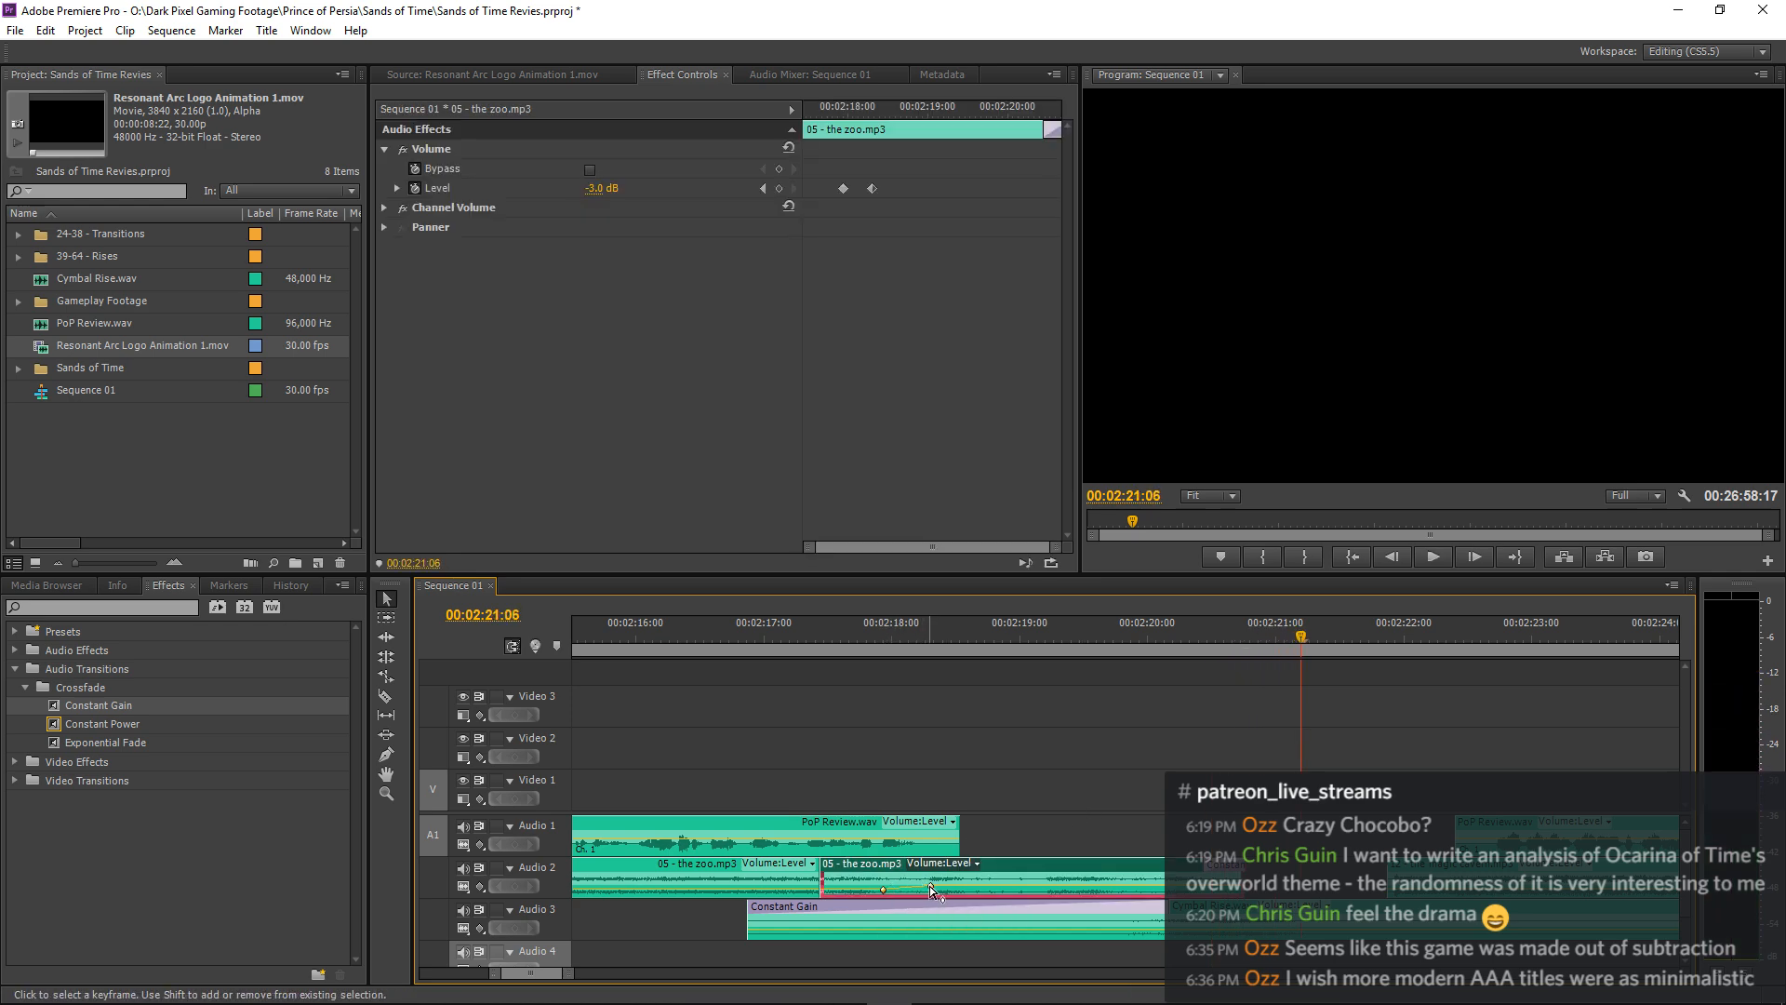
pyautogui.moveTo(931, 886); pyautogui.dragTo(942, 887)
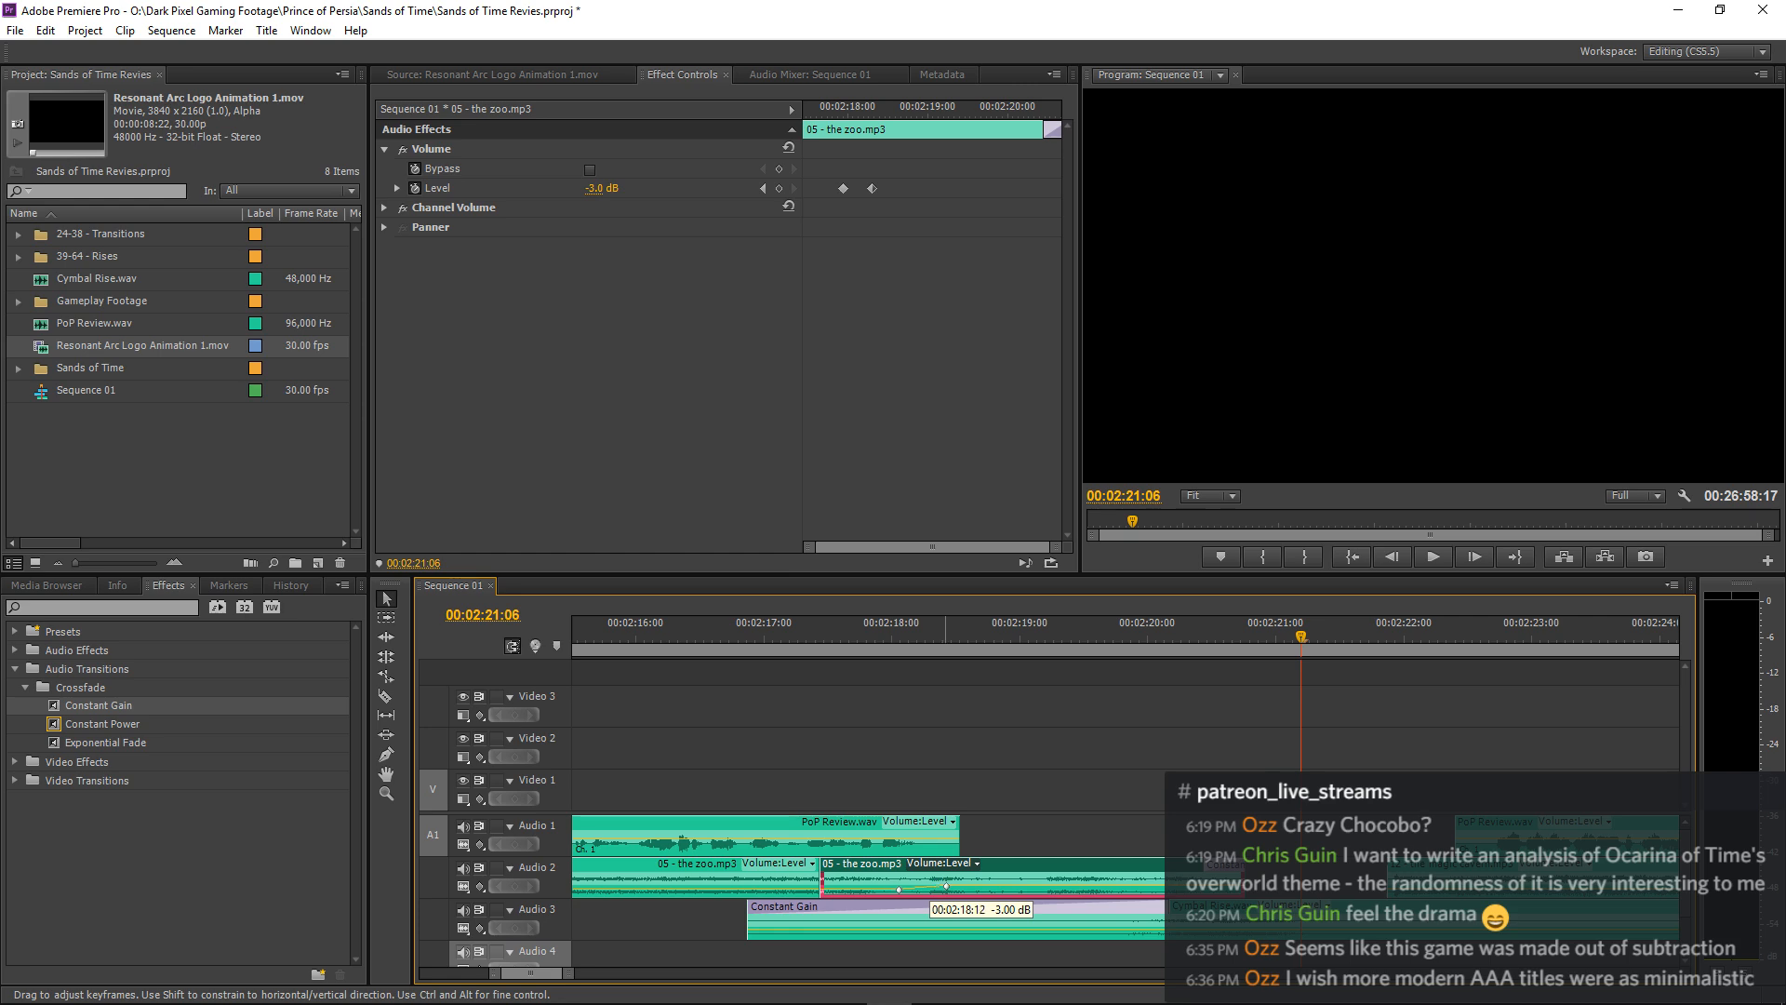
pyautogui.click(725, 636)
pyautogui.click(898, 681)
pyautogui.press('space')
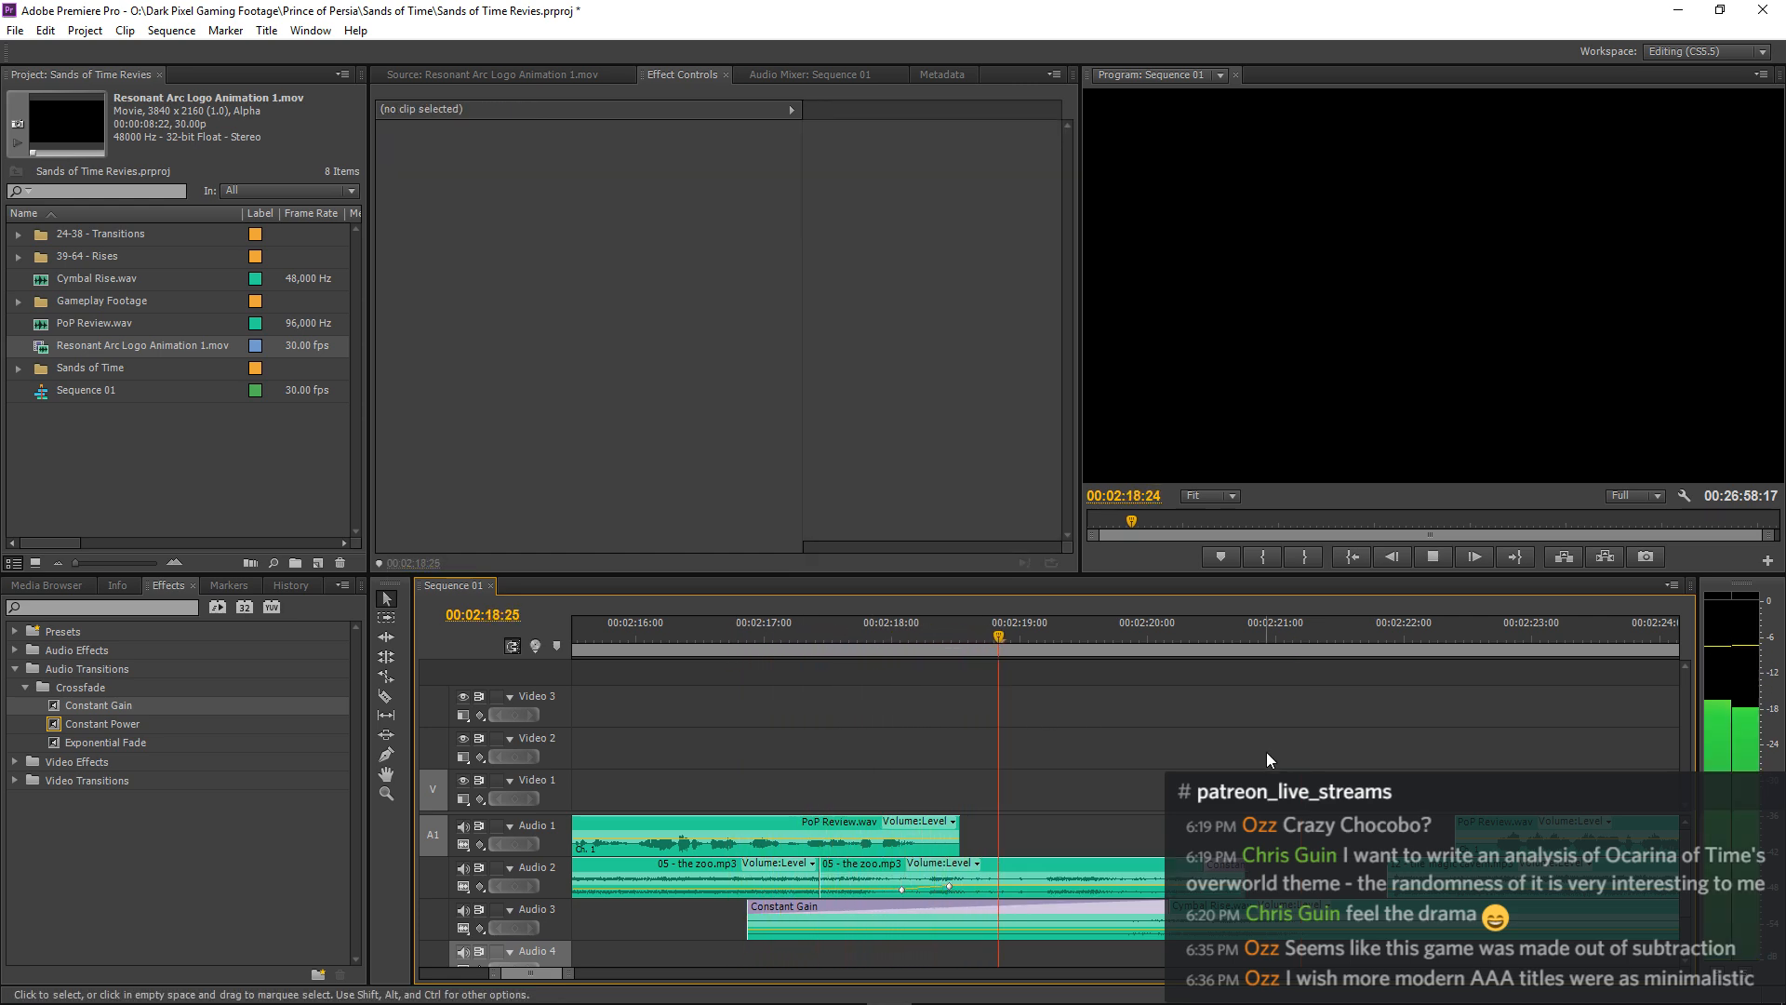
# Apply a Constant Gain crossfade to the start of 12 - the magic cavern.mp3, shorten it to 6 frames and replay the entry.
pyautogui.press('-')
pyautogui.press('-')
pyautogui.press('-')
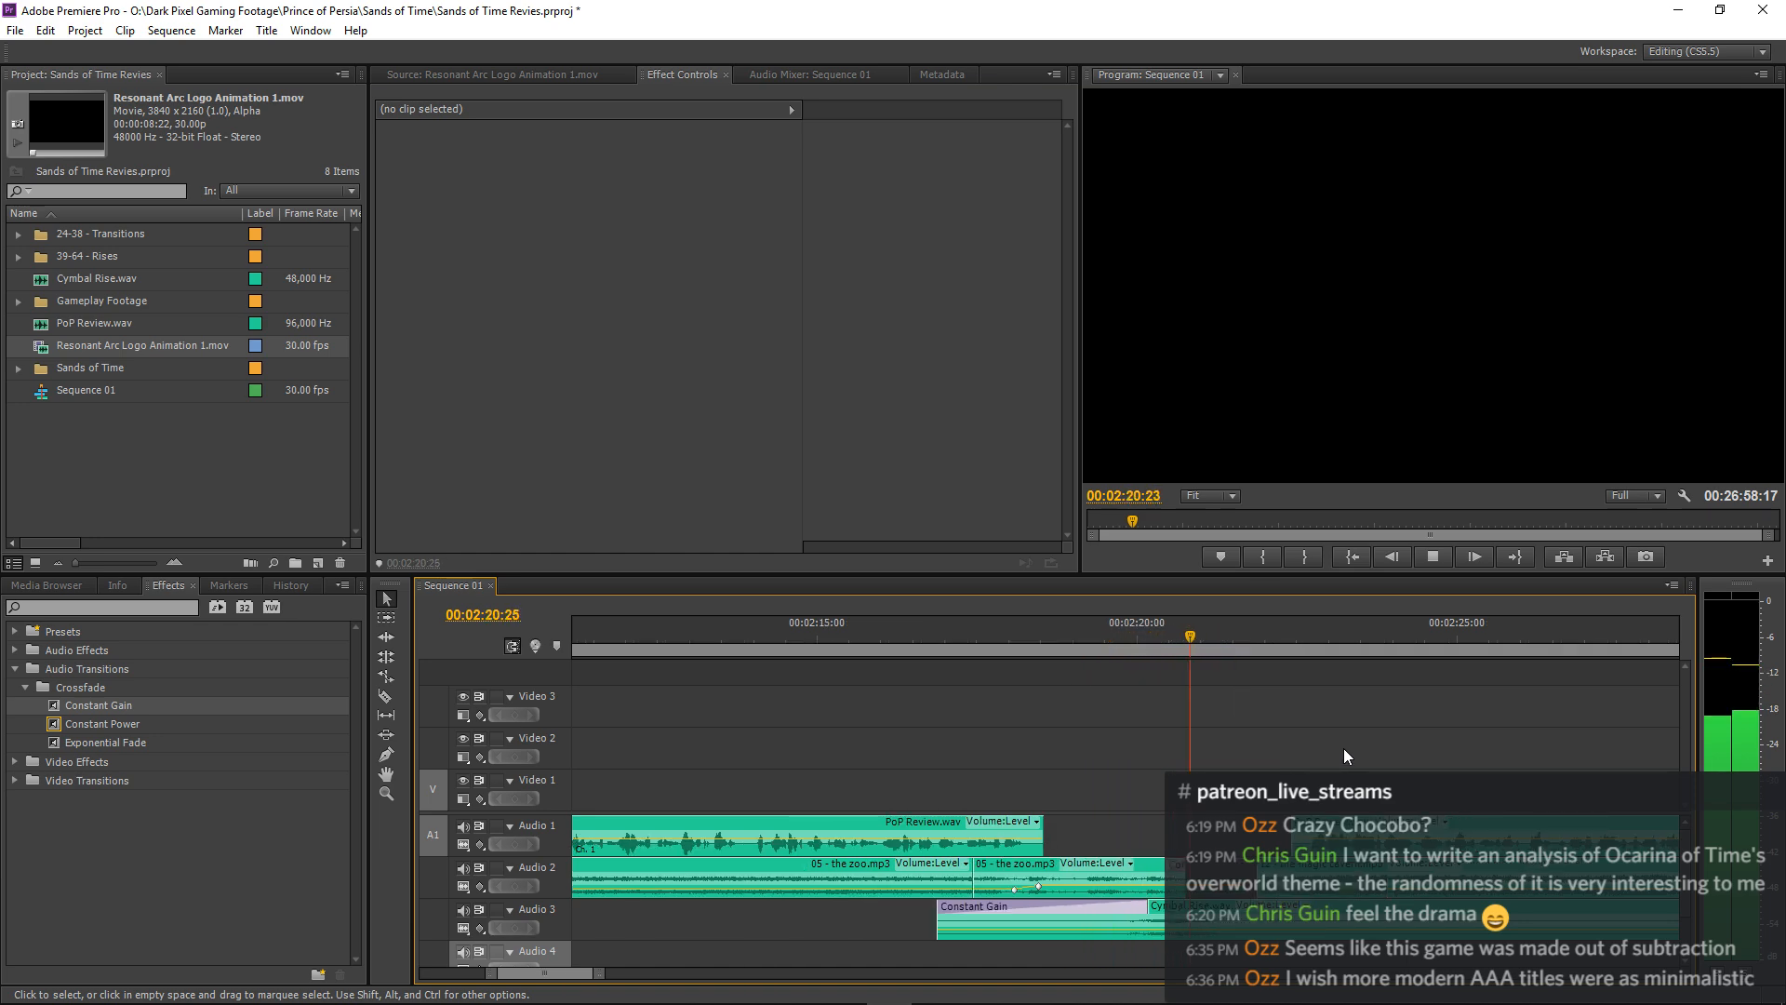
pyautogui.press('=')
pyautogui.press('=')
pyautogui.press('=')
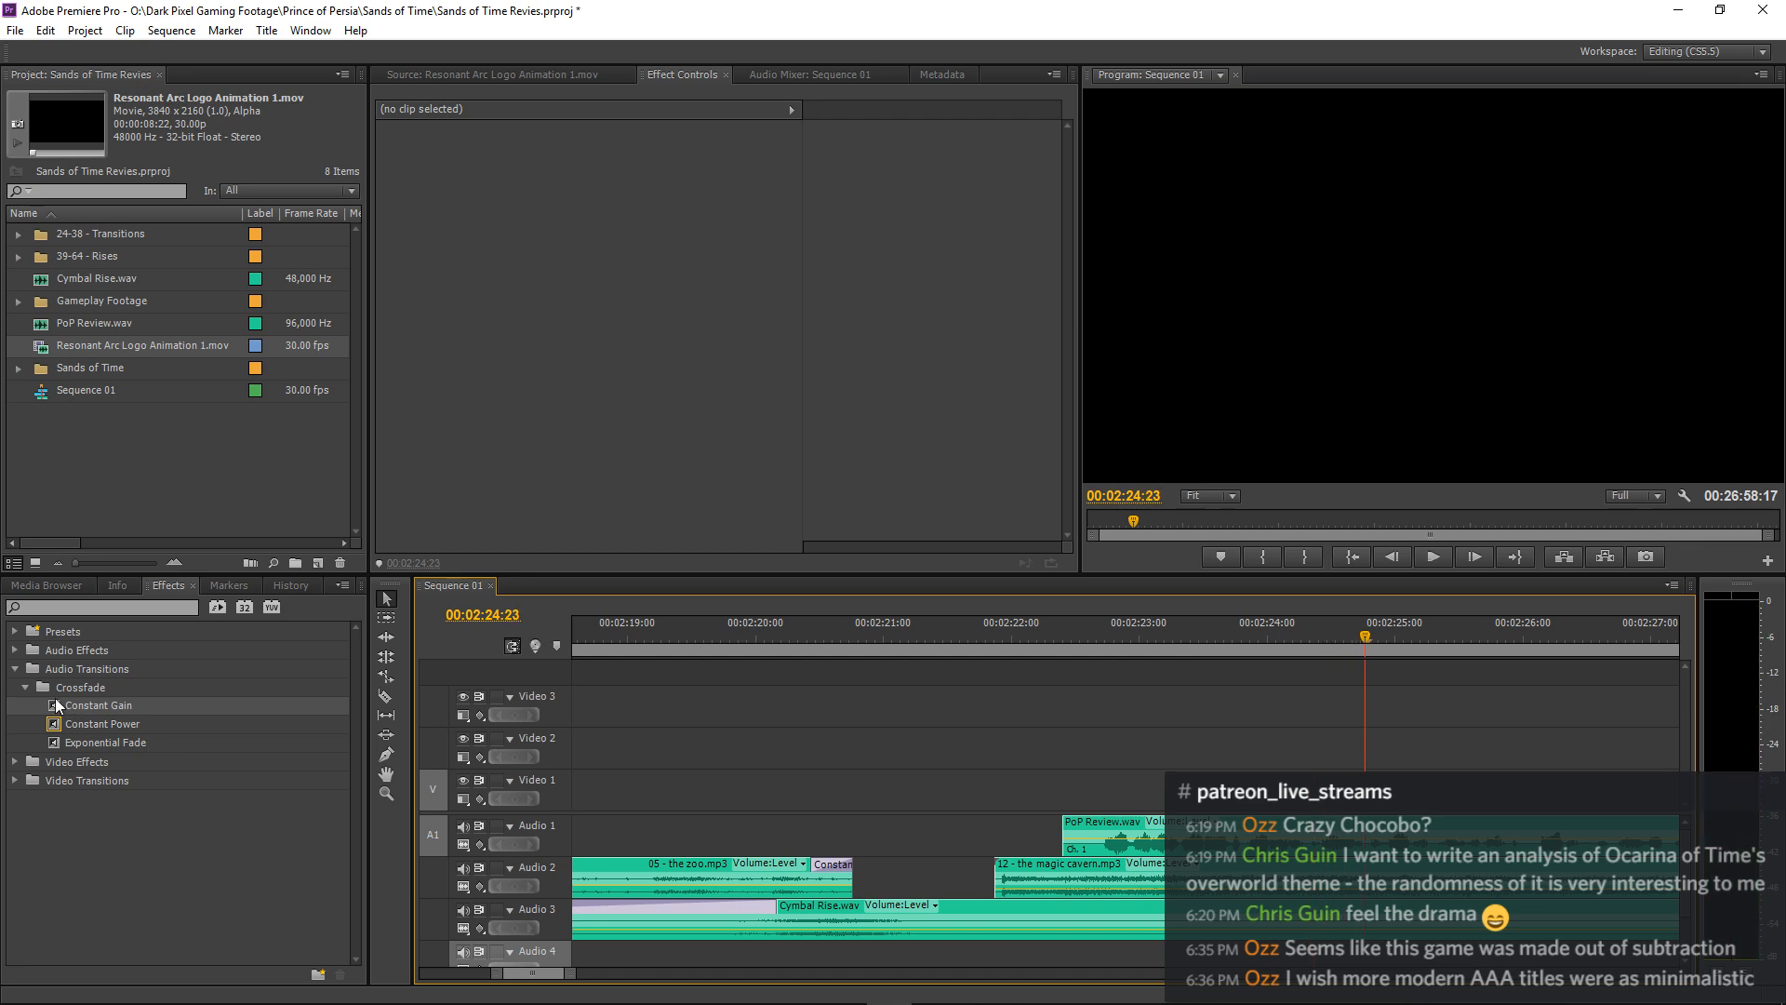
pyautogui.moveTo(56, 703); pyautogui.dragTo(835, 731)
pyautogui.moveTo(986, 873); pyautogui.dragTo(991, 874)
pyautogui.moveTo(1121, 875); pyautogui.dragTo(1014, 863)
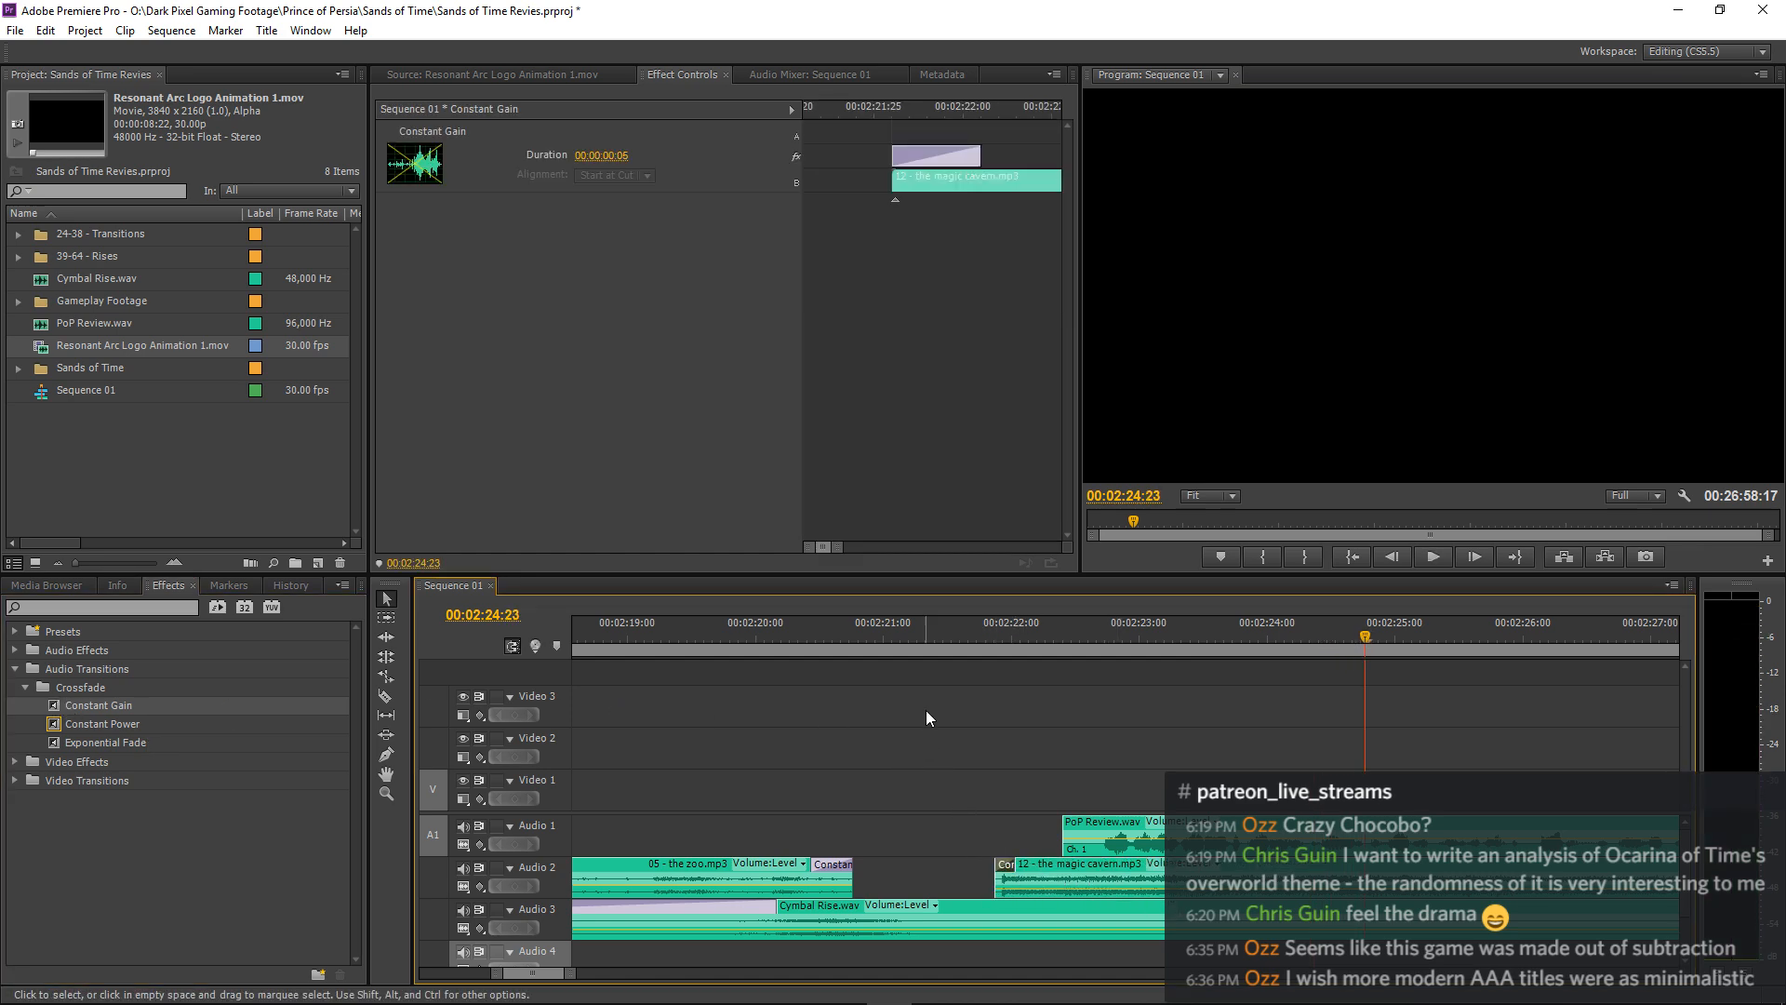
pyautogui.click(916, 636)
pyautogui.press('space')
pyautogui.press('space')
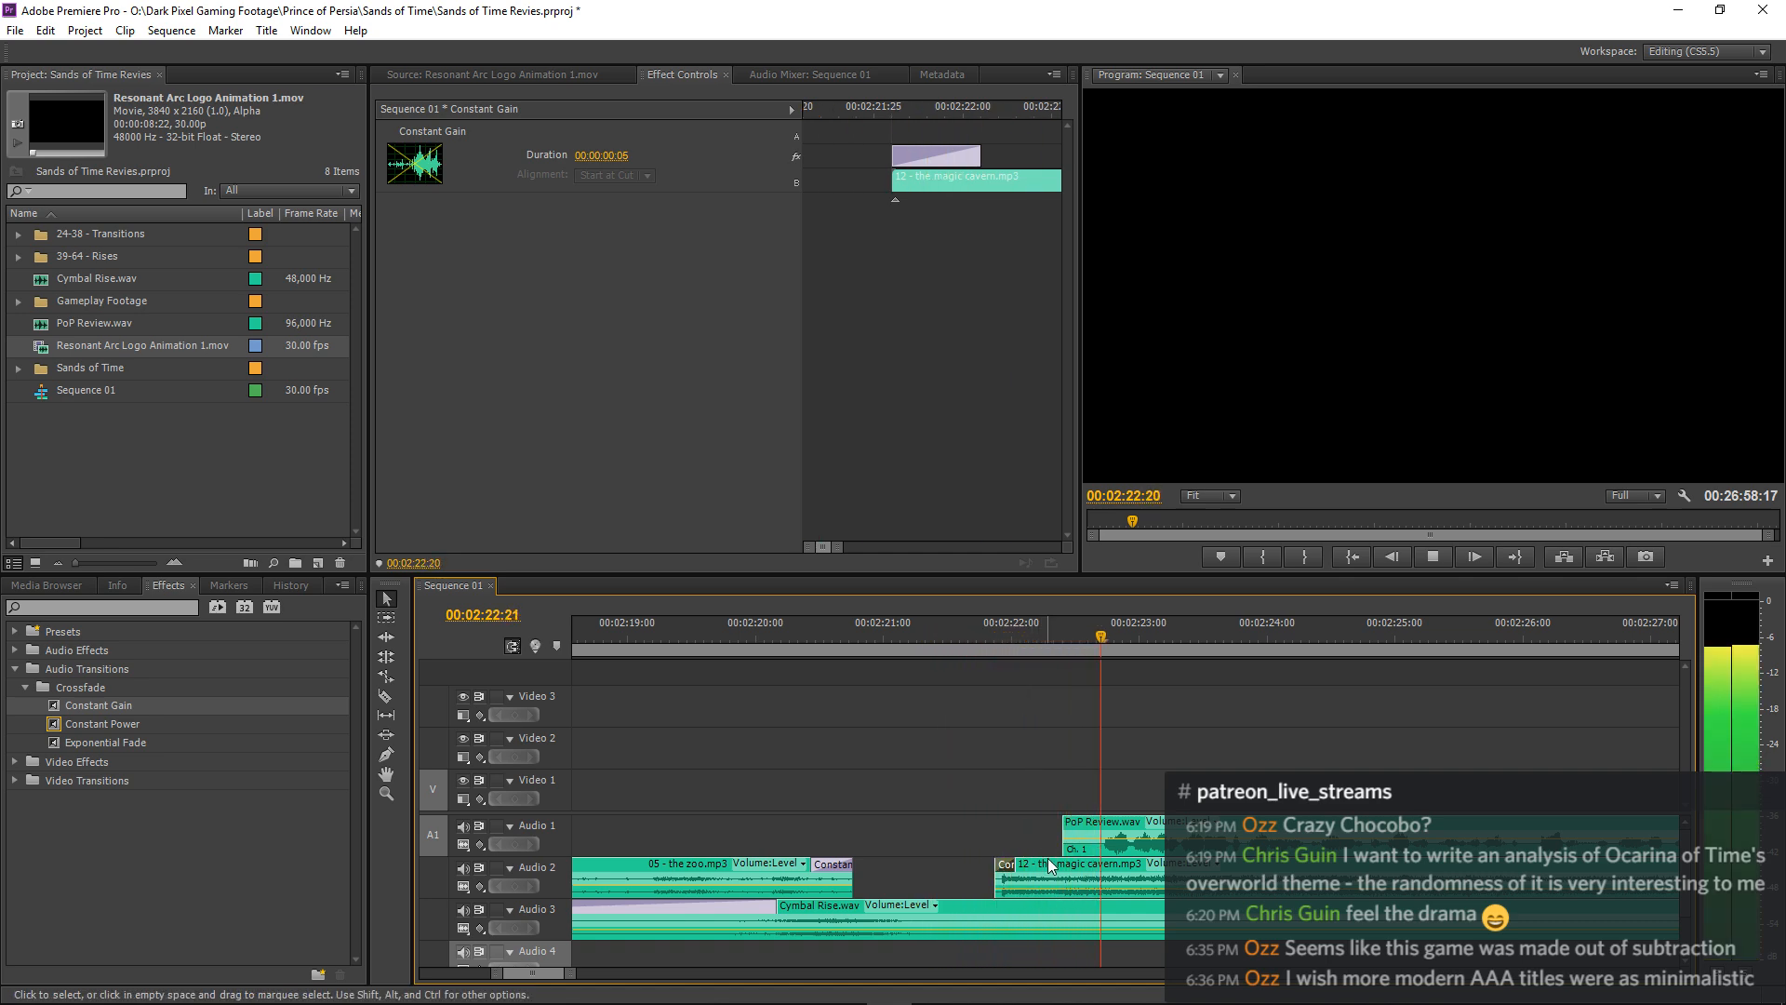
# Shorten the Constant Gain crossfade on 12 - the magic cavern.mp3 to 3 frames and replay from about 00:02:20:21.
pyautogui.moveTo(1016, 867); pyautogui.dragTo(1006, 866)
pyautogui.click(845, 636)
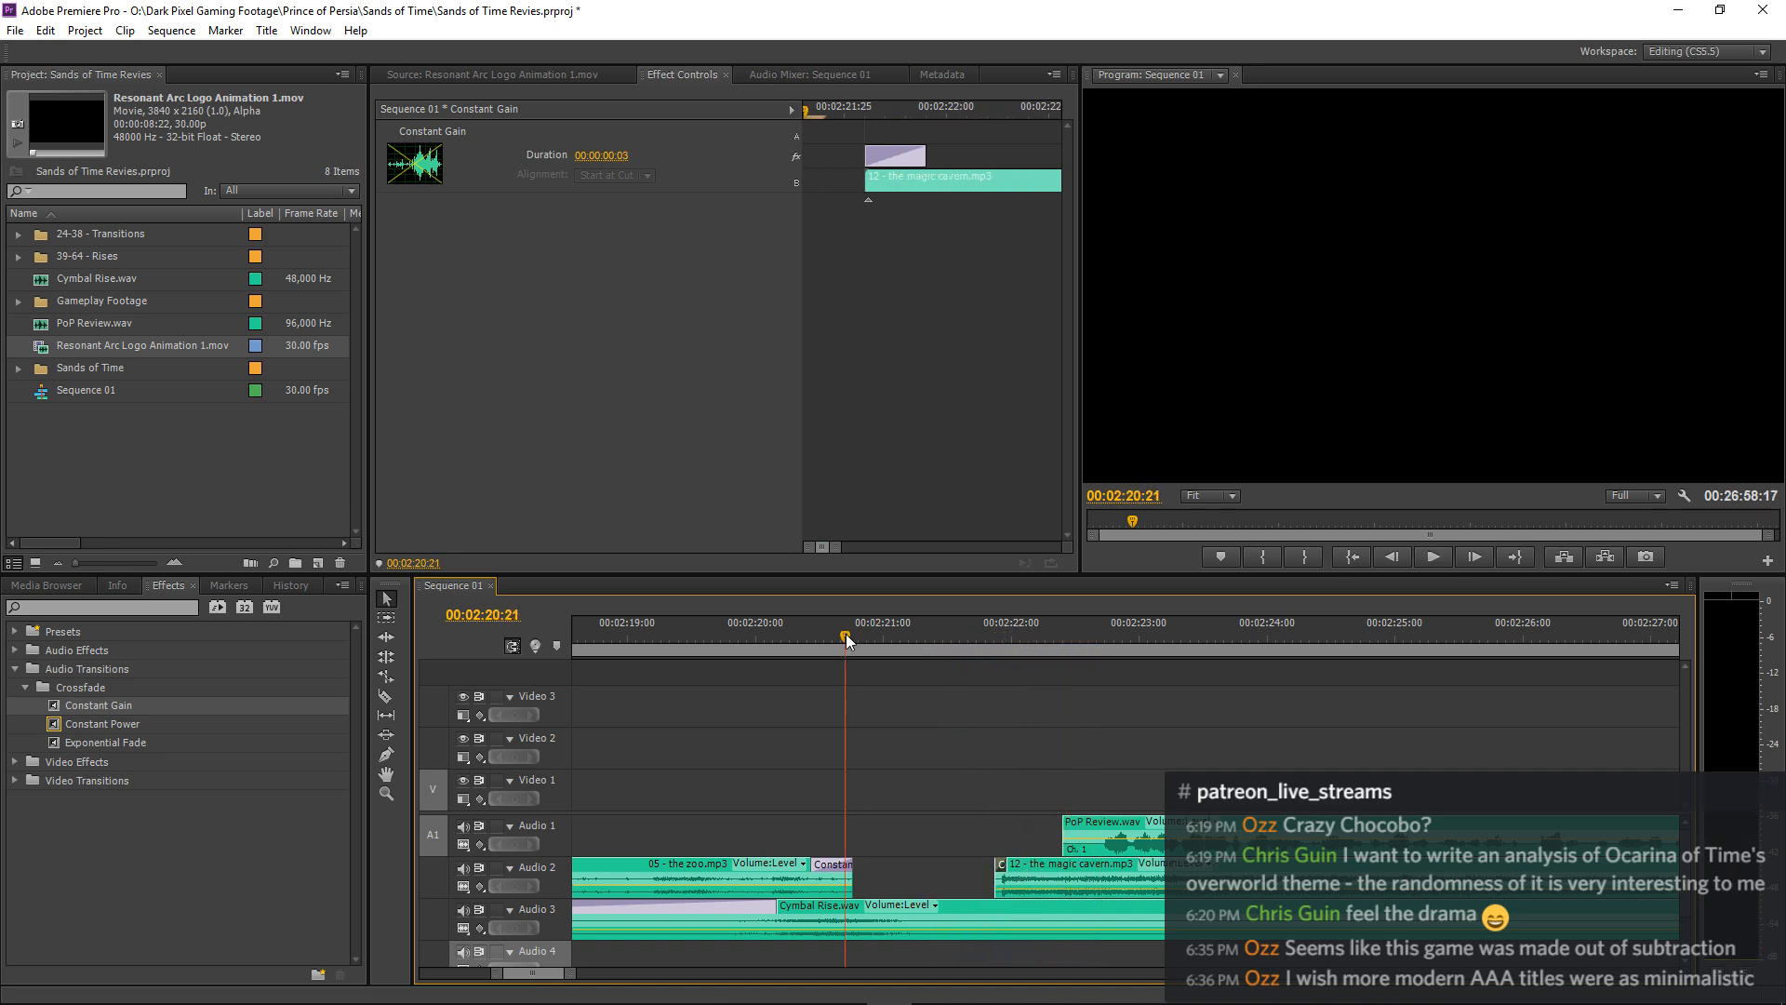
pyautogui.press('space')
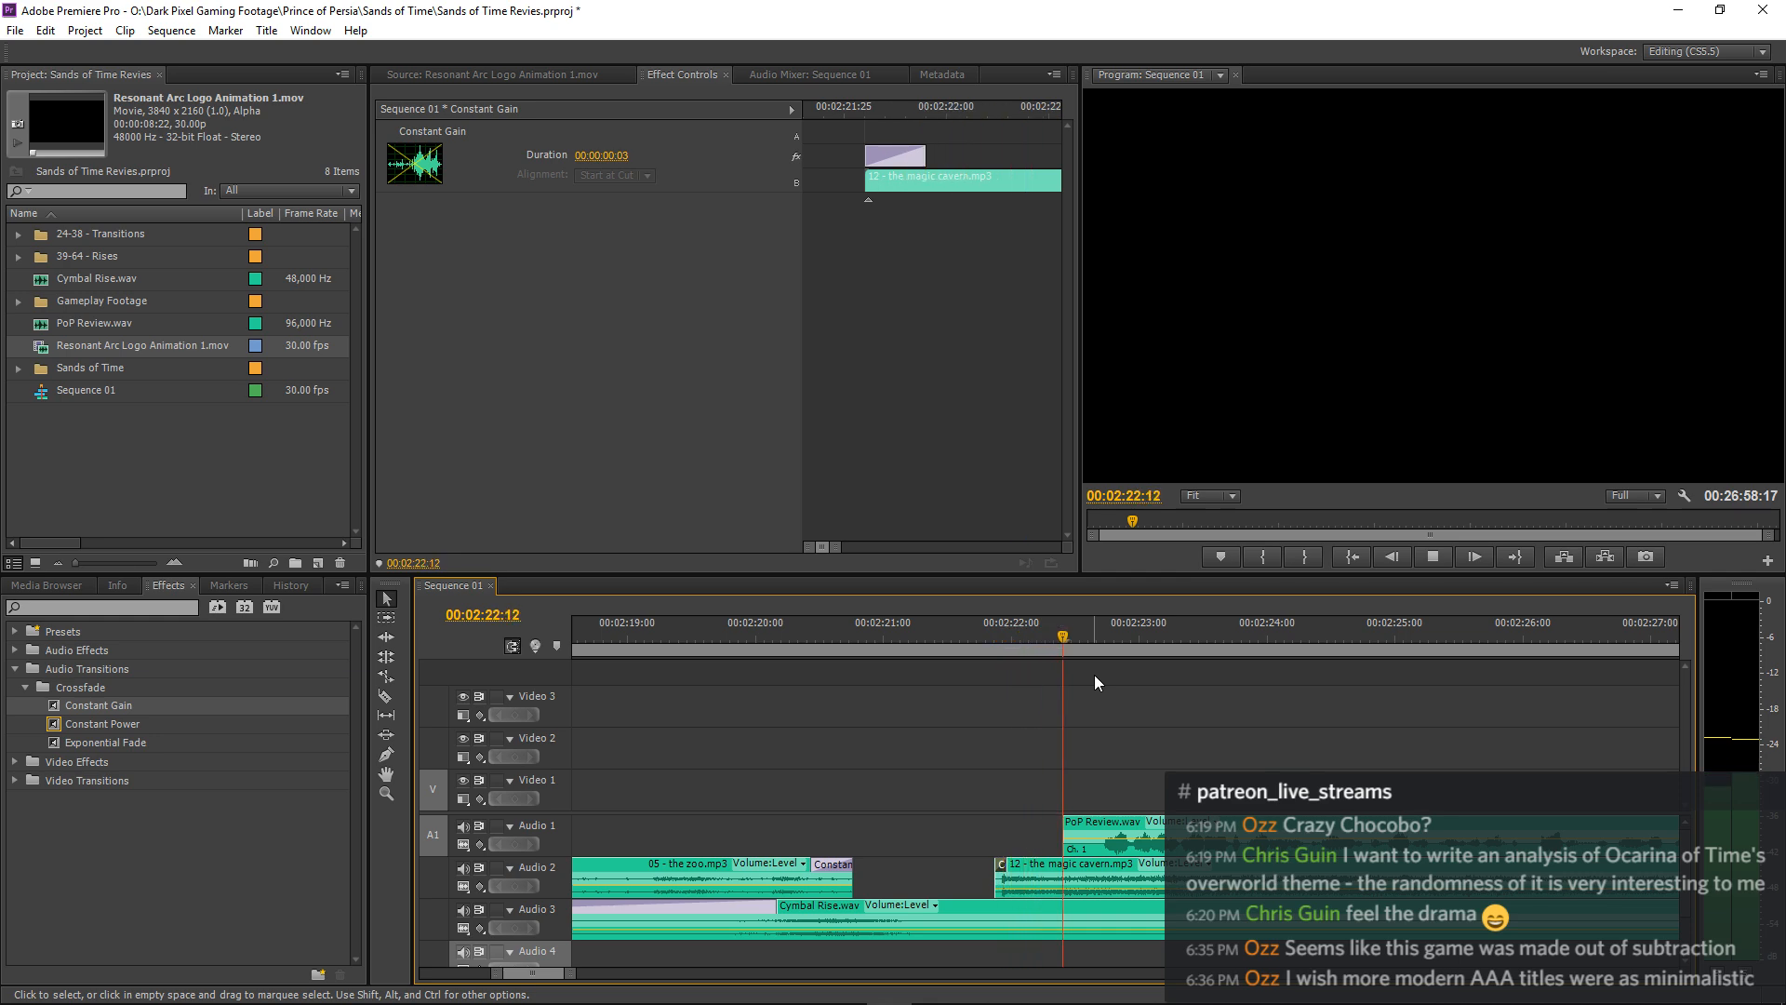
pyautogui.click(1094, 674)
pyautogui.press('-')
pyautogui.press('-')
pyautogui.press('-')
pyautogui.press('-')
pyautogui.press('-')
pyautogui.press('-')
pyautogui.press('-')
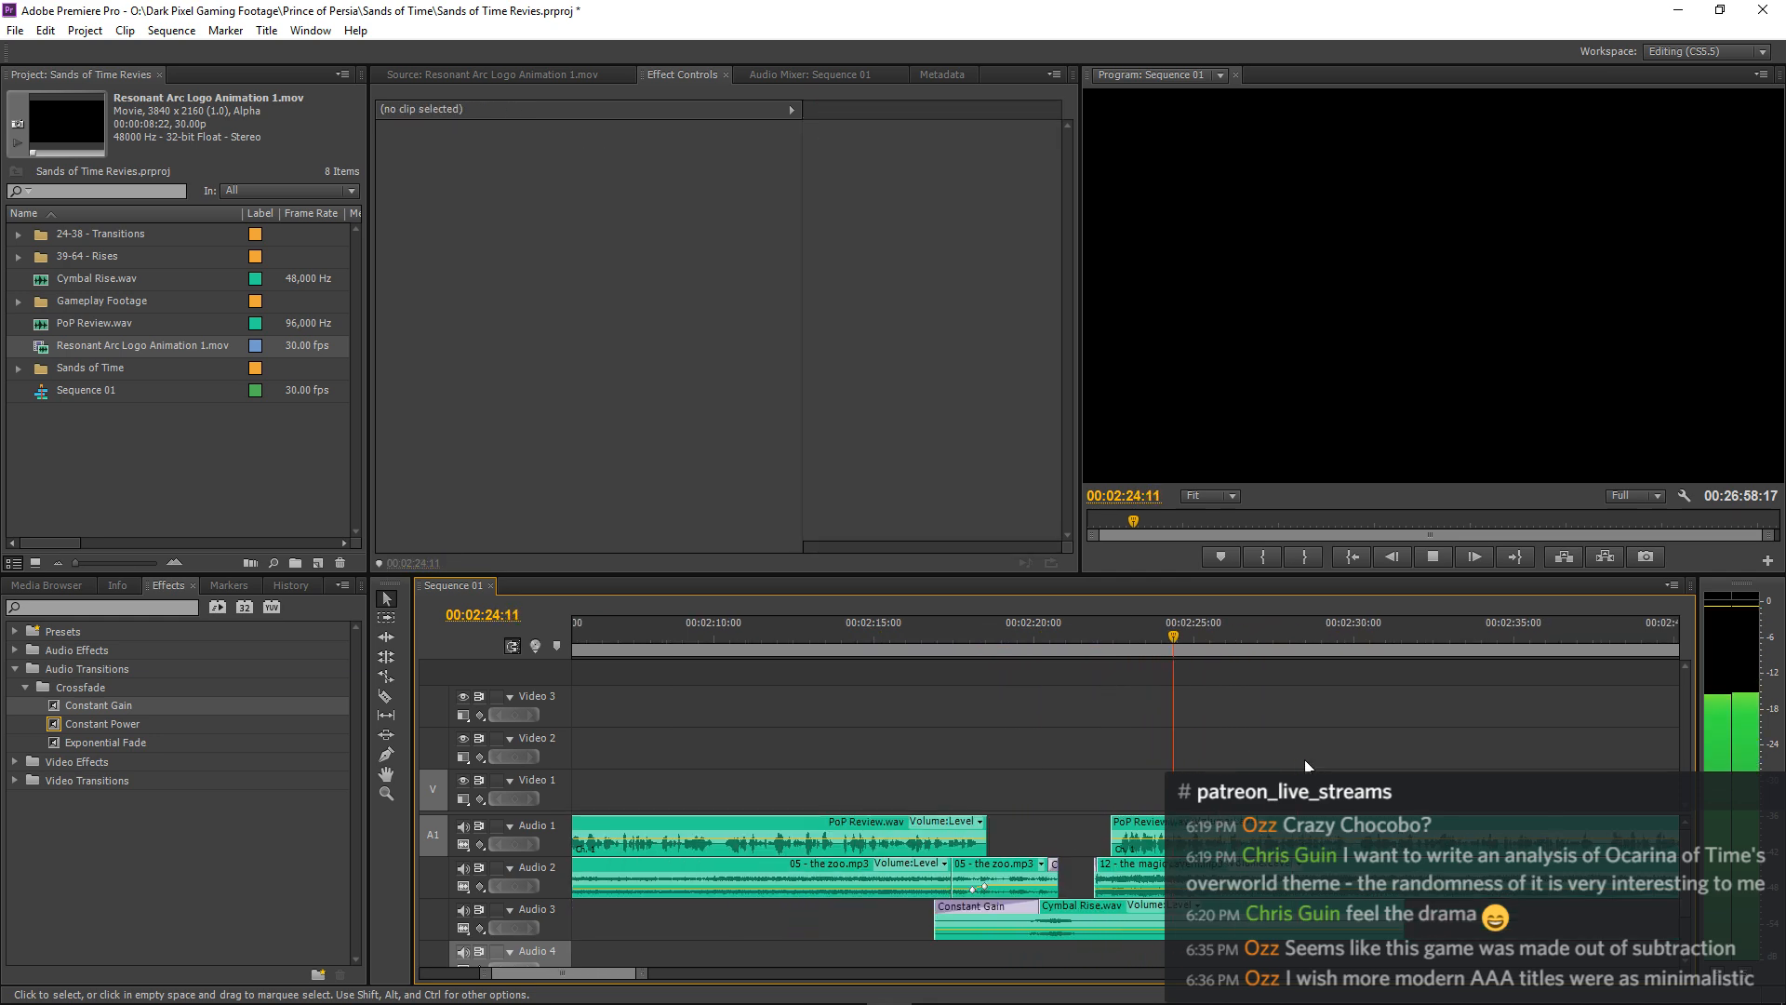
pyautogui.press('-')
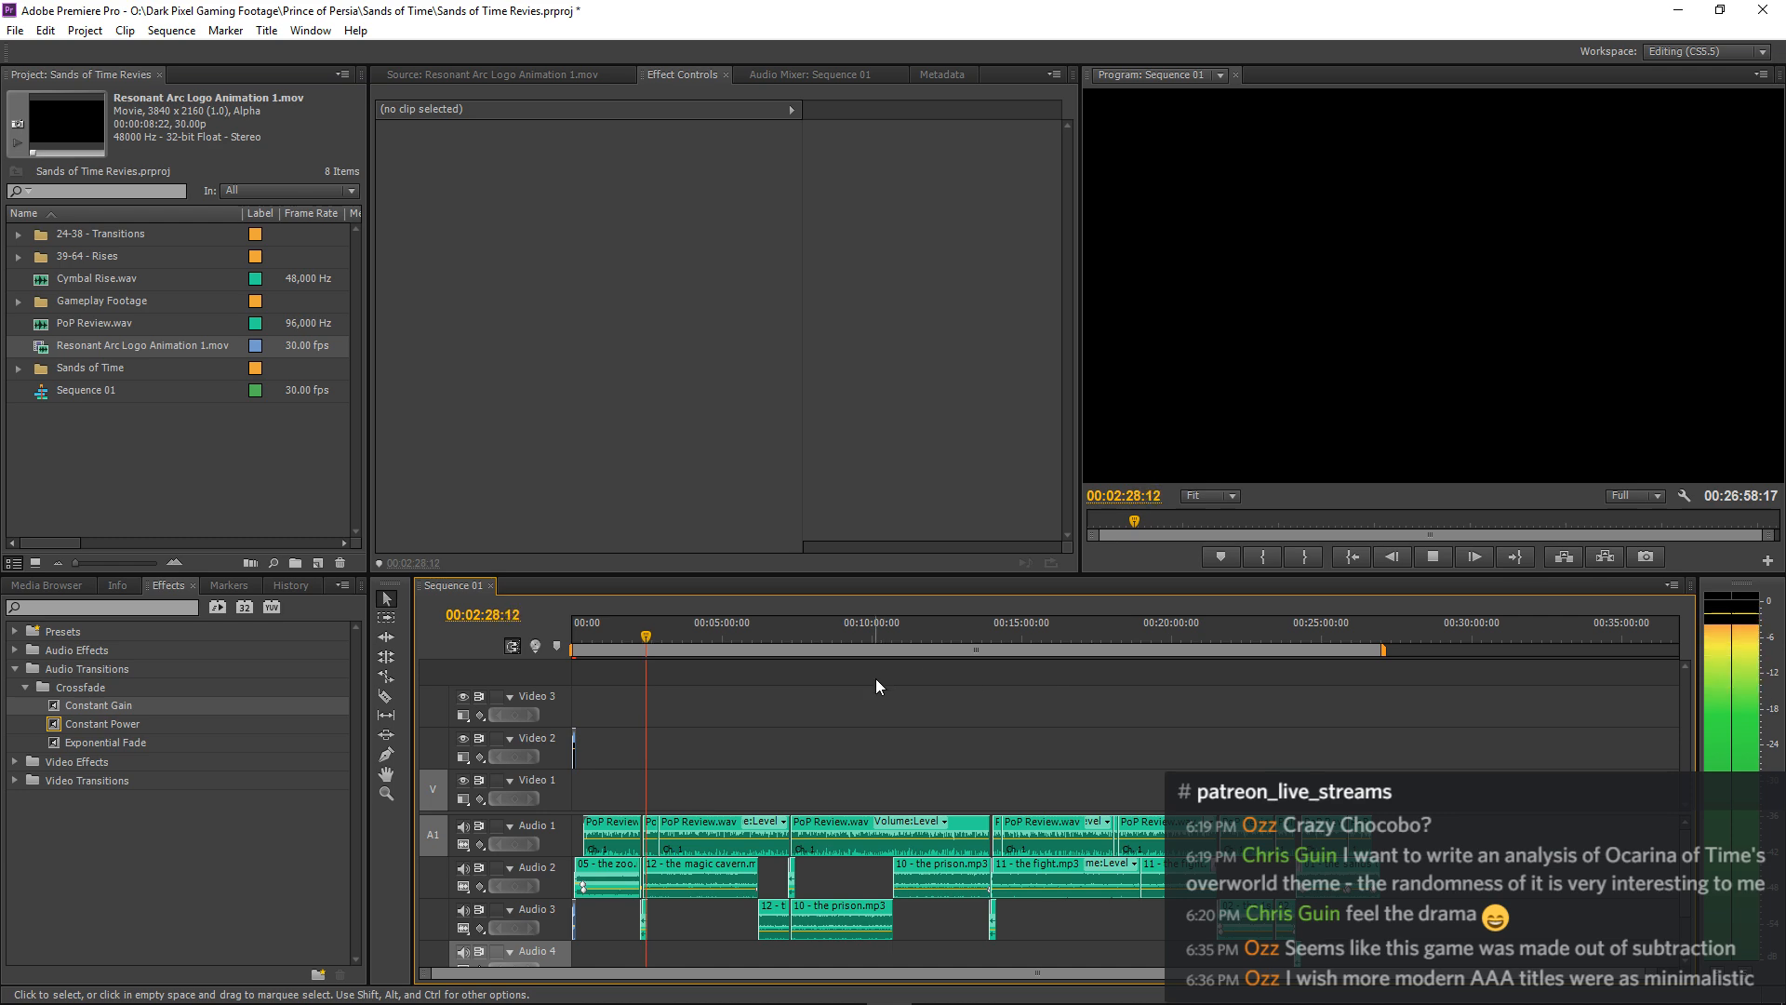
# Stop playback and save the project.
pyautogui.press('space')
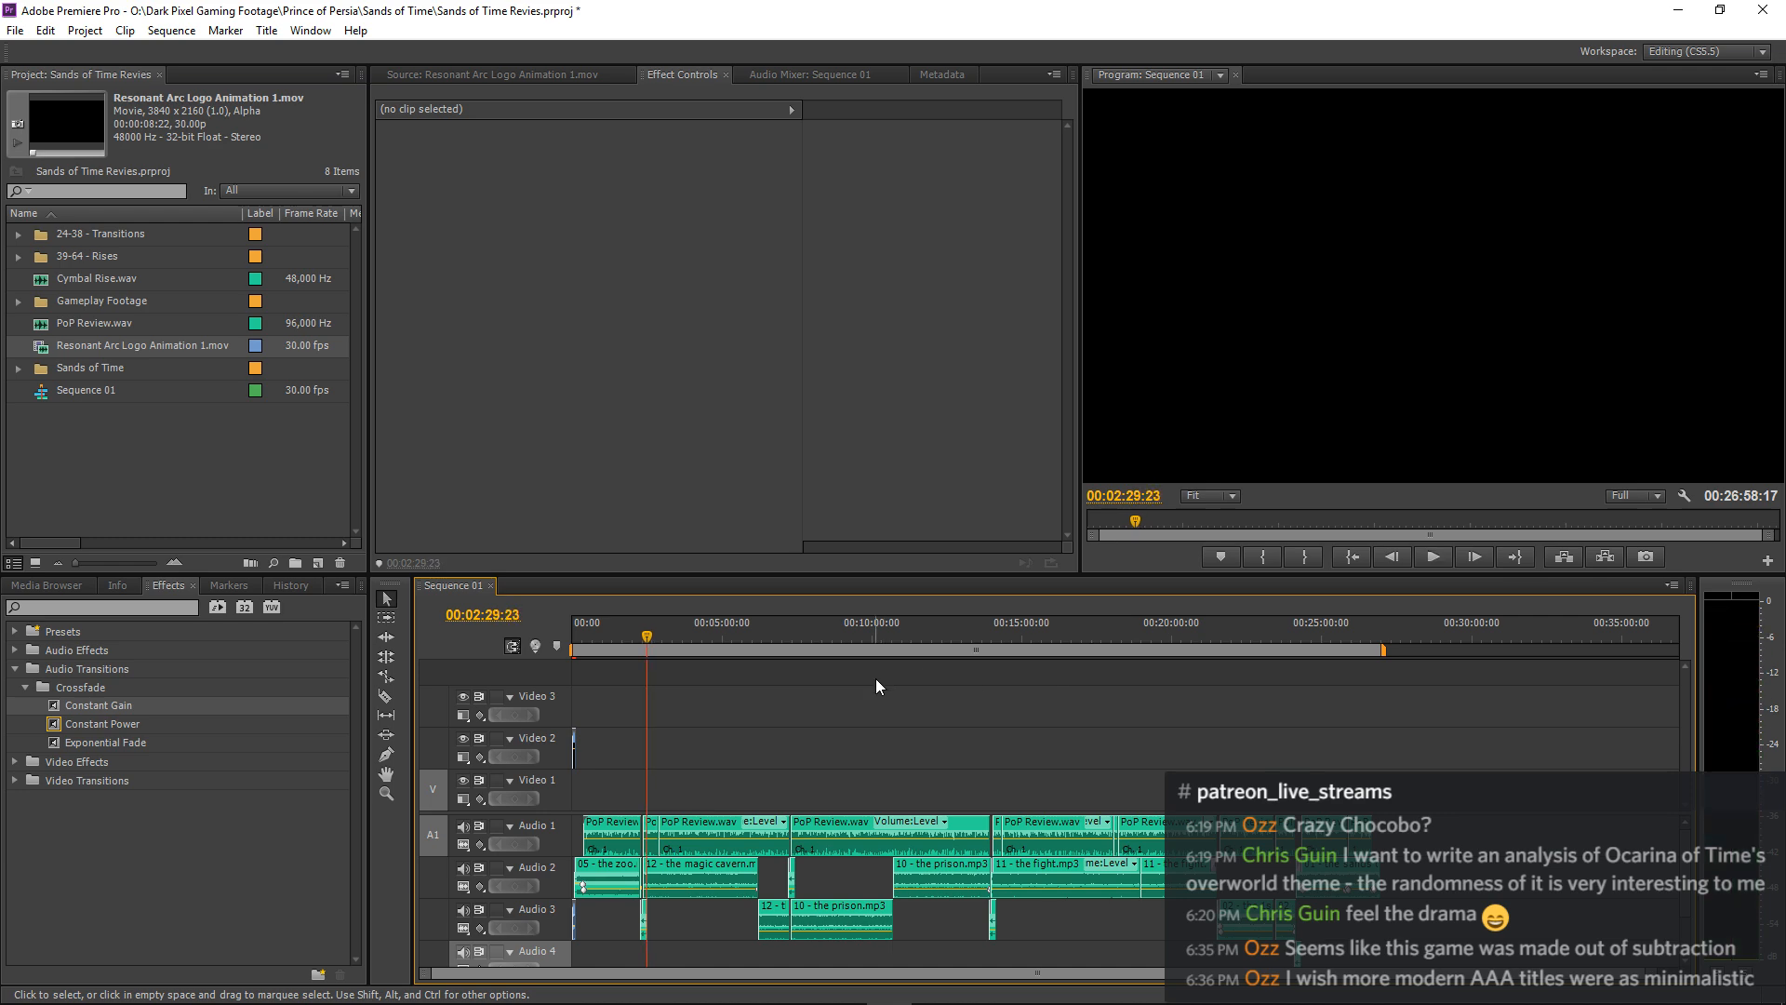
pyautogui.hotkey('ctrl', 's')
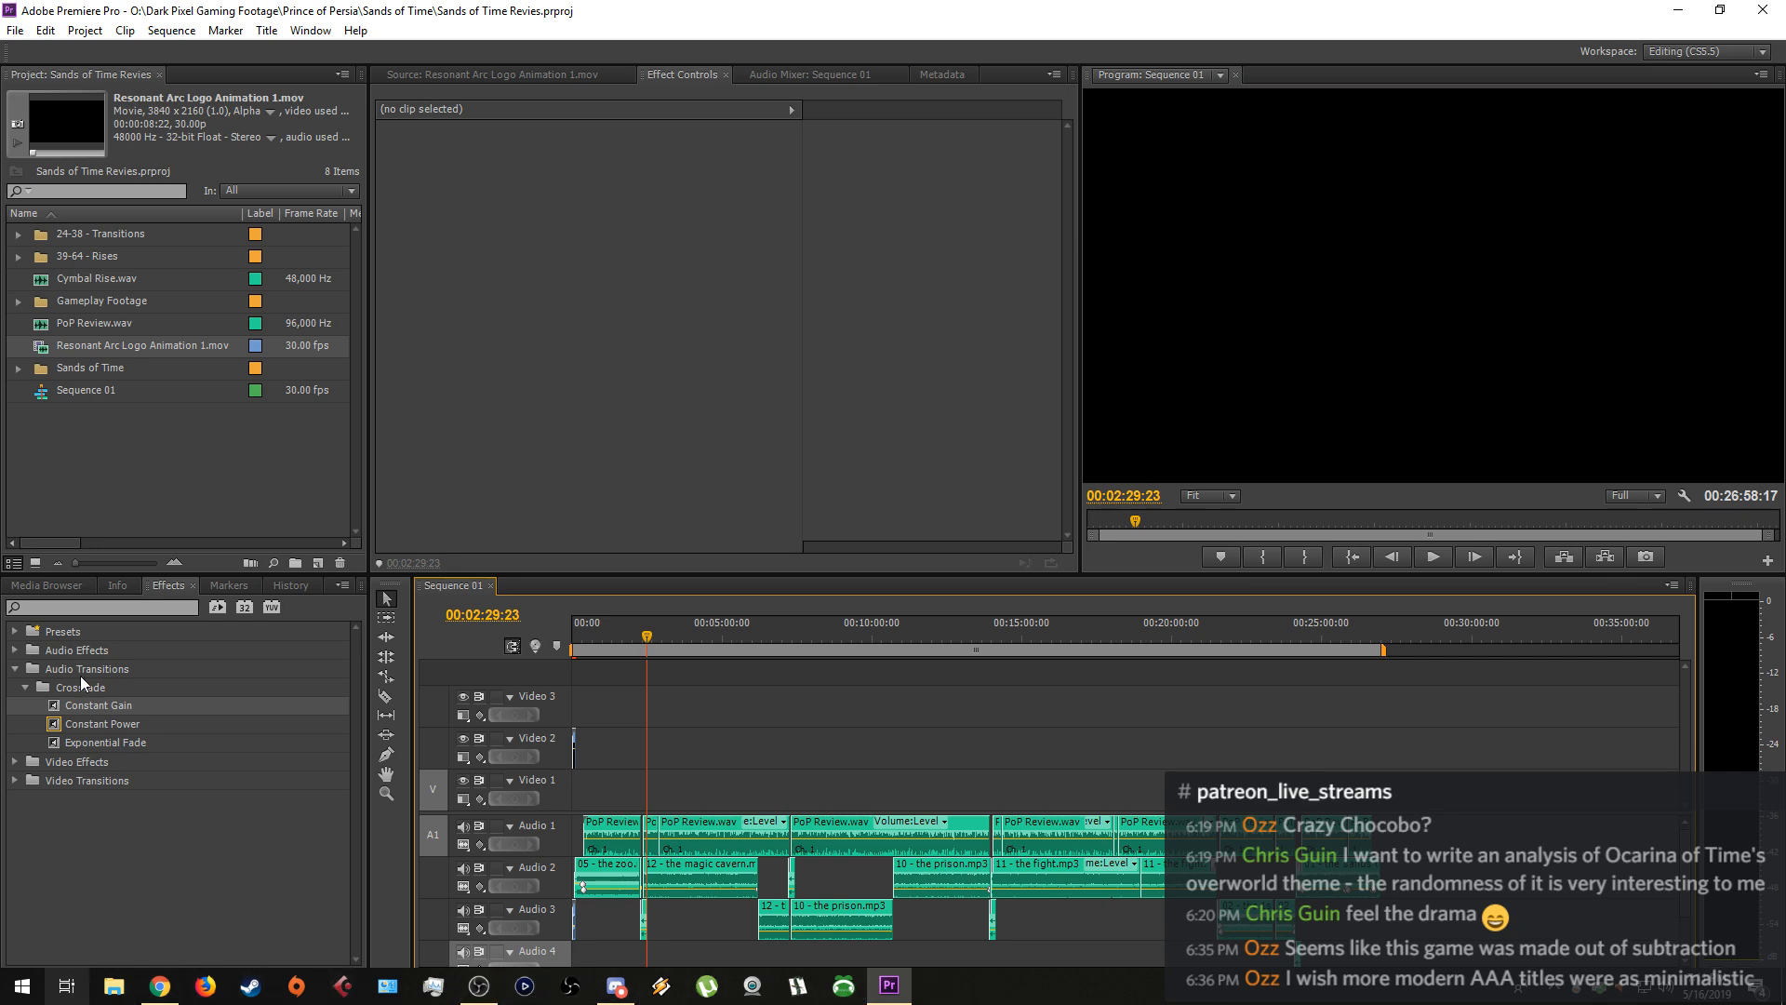
pyautogui.click(102, 463)
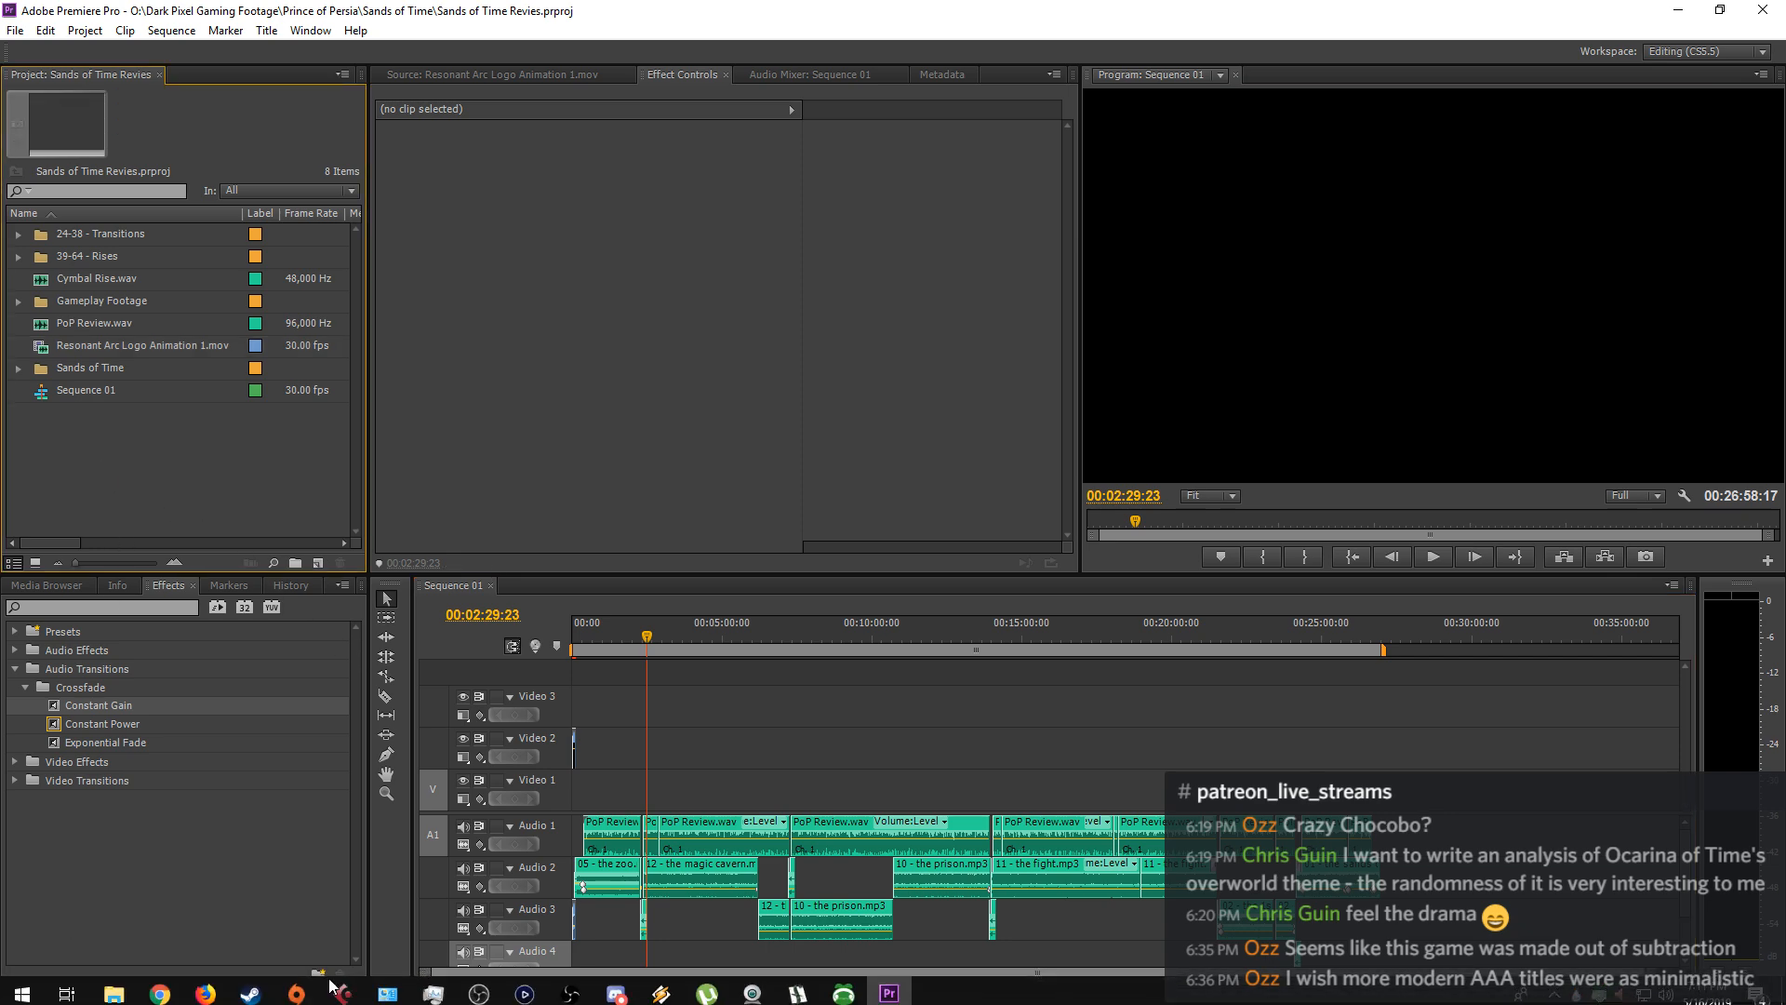
pyautogui.click(113, 985)
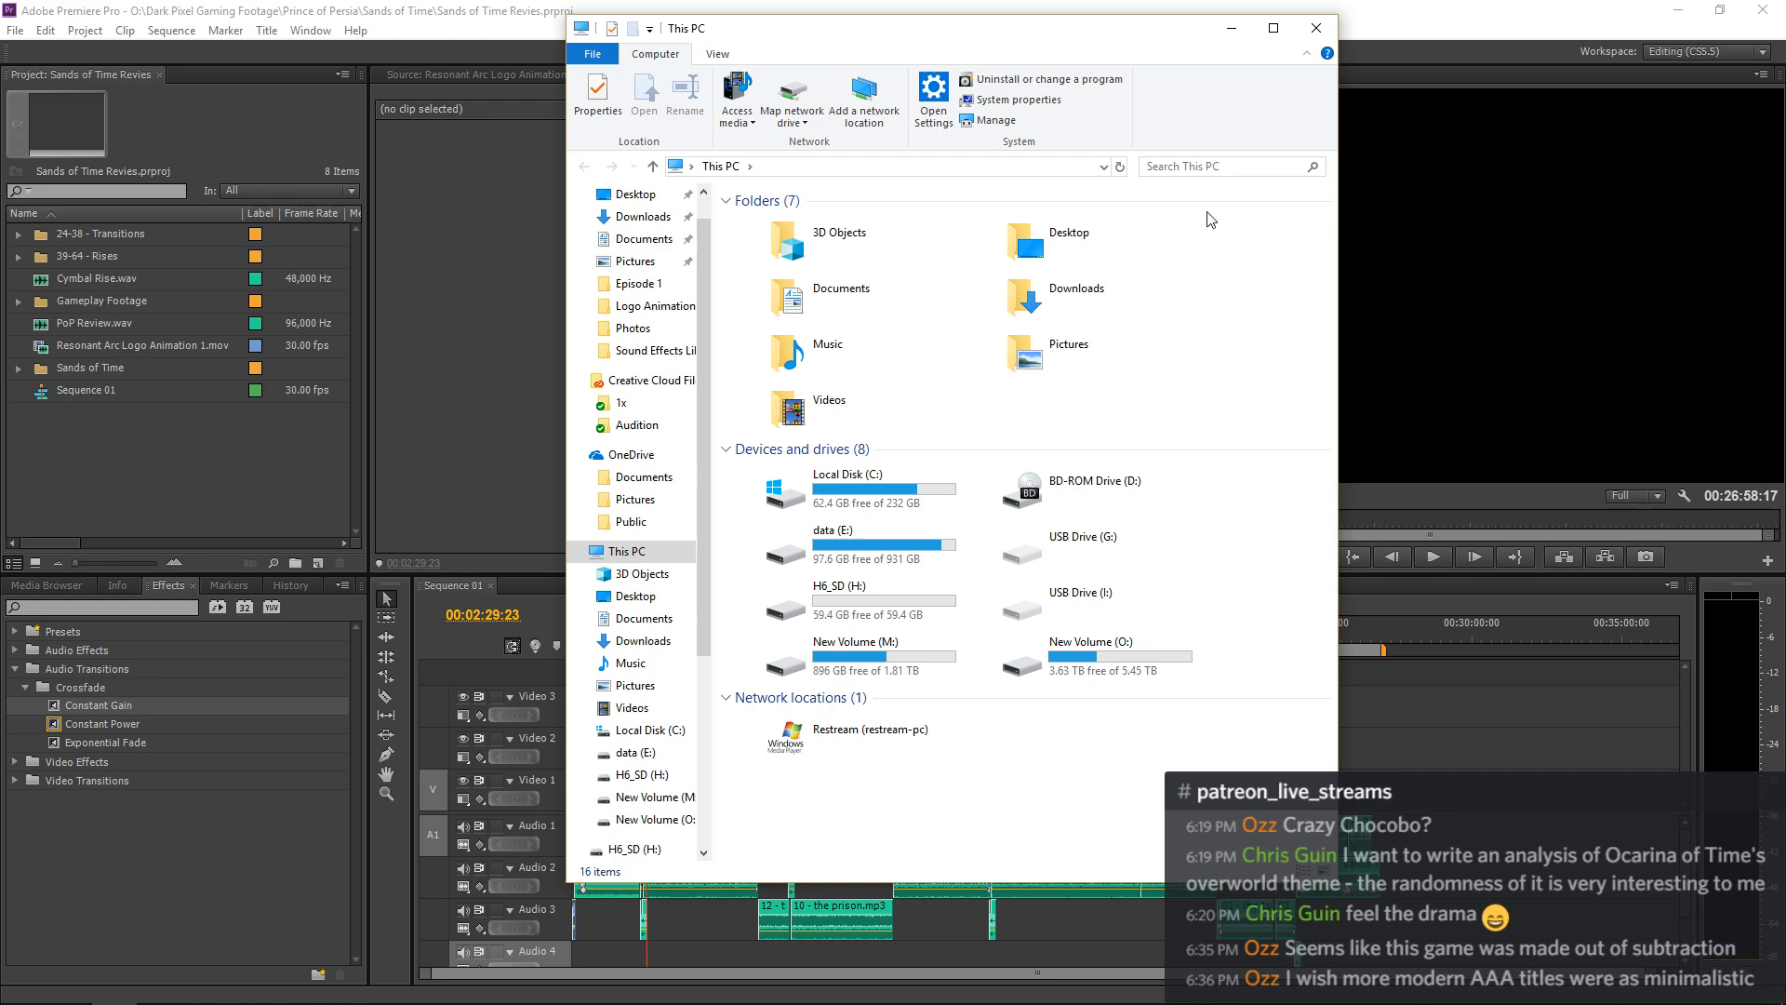
pyautogui.click(1316, 27)
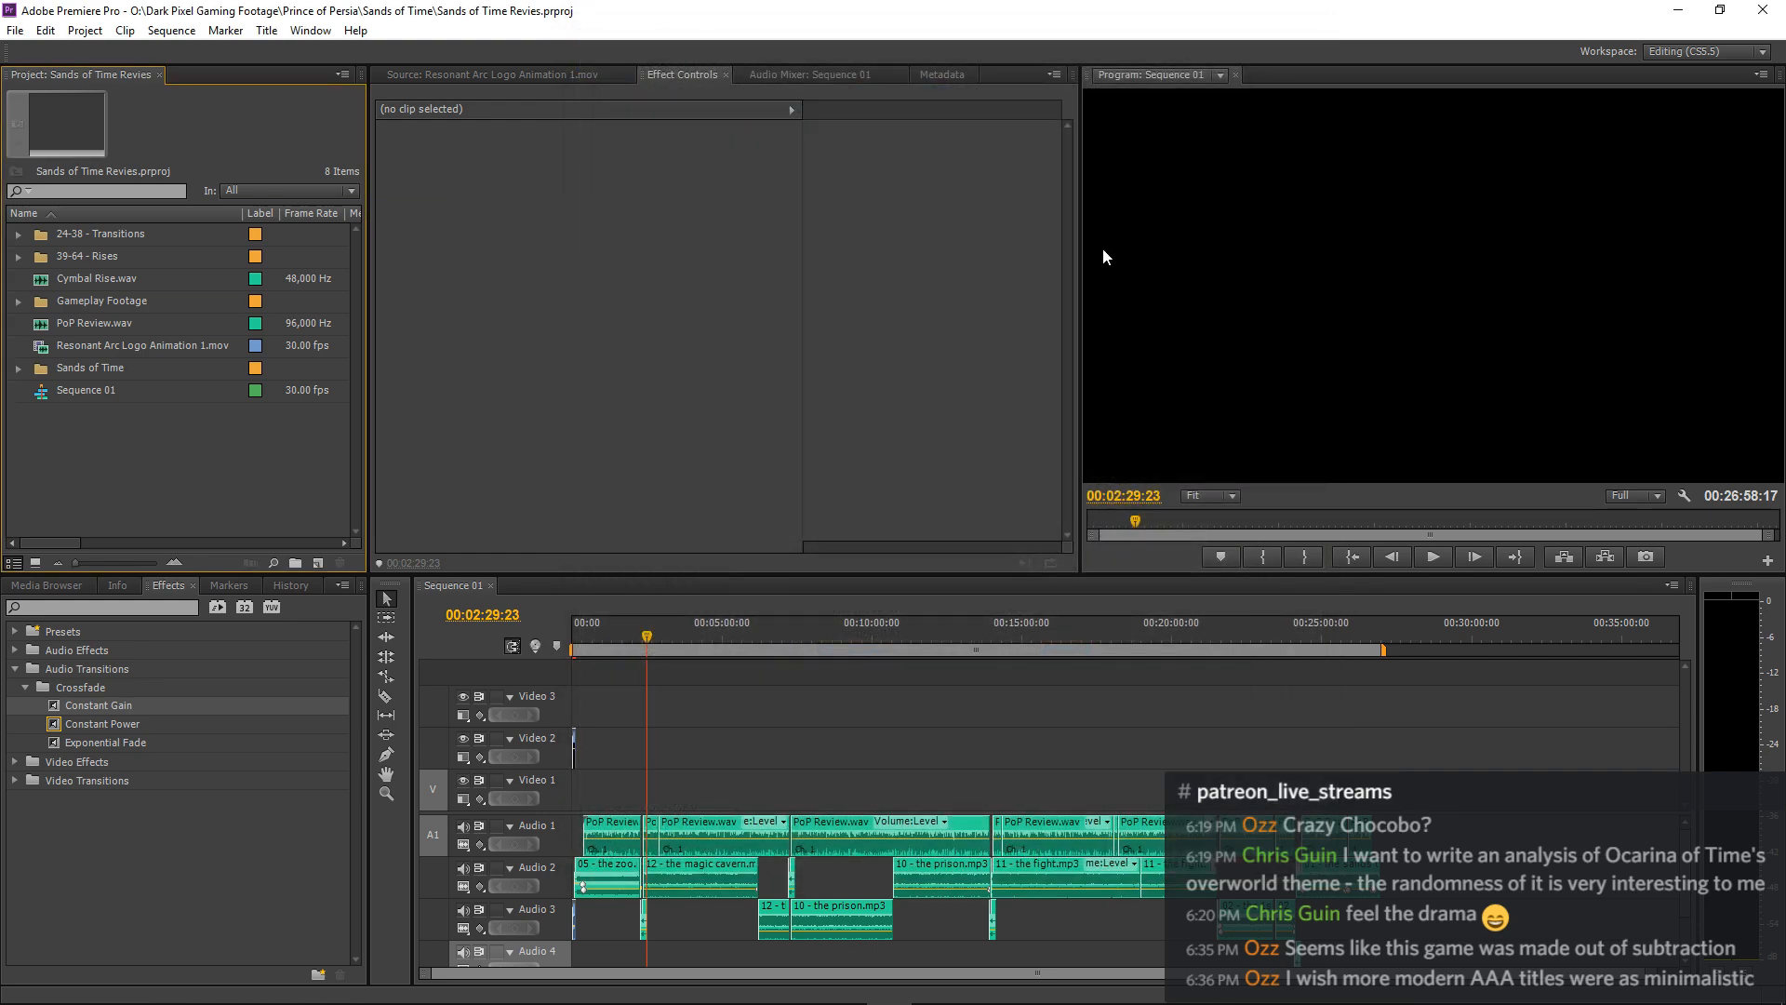
# Search the installed programs for "after" and launch Adobe After Effects CS6.
pyautogui.press('super')
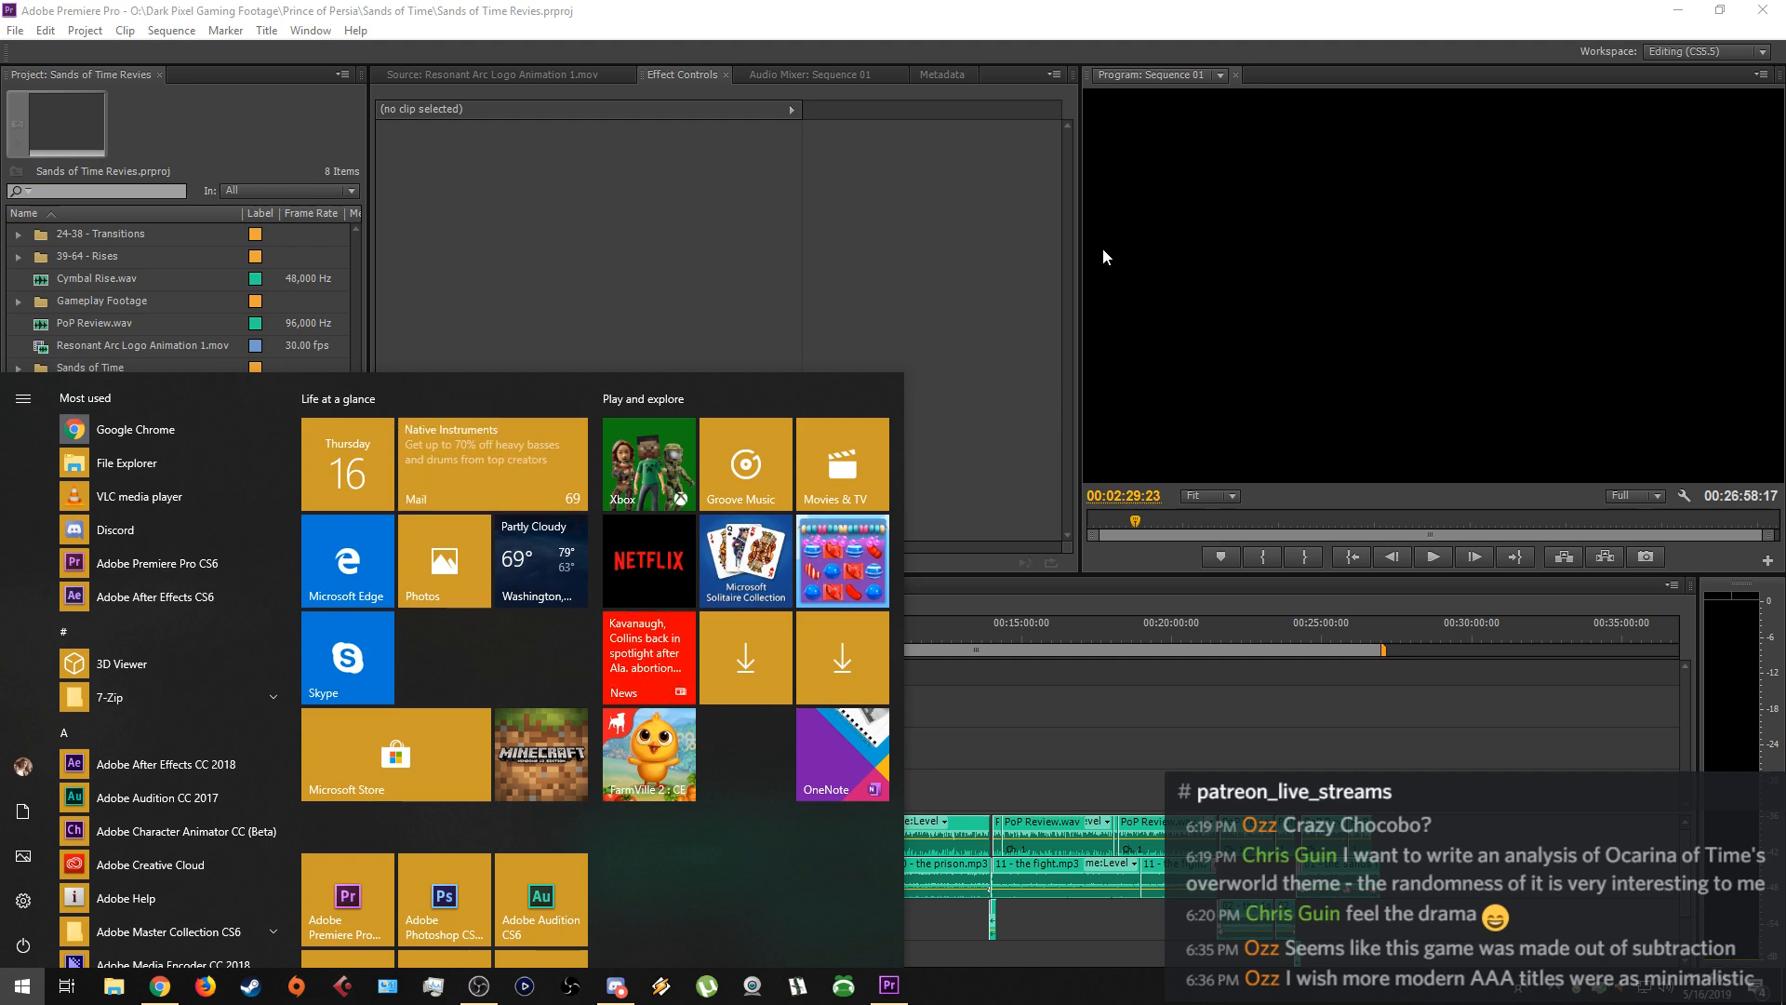
pyautogui.write('after')
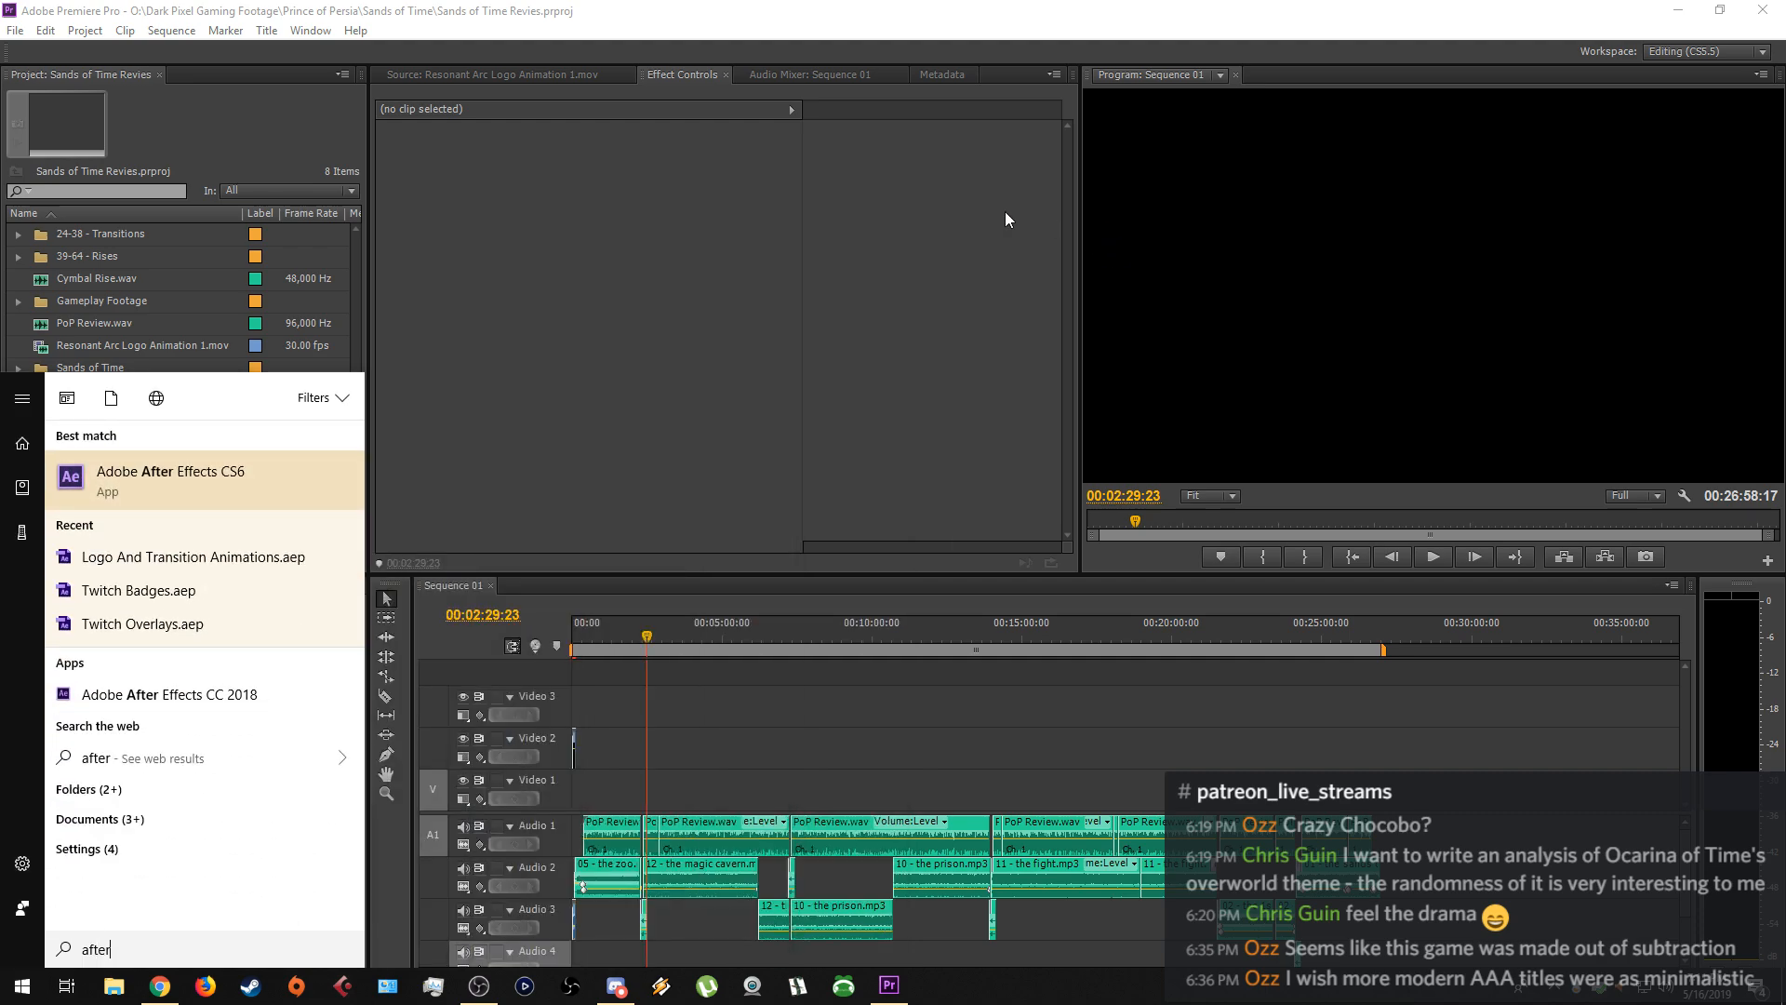
pyautogui.click(236, 476)
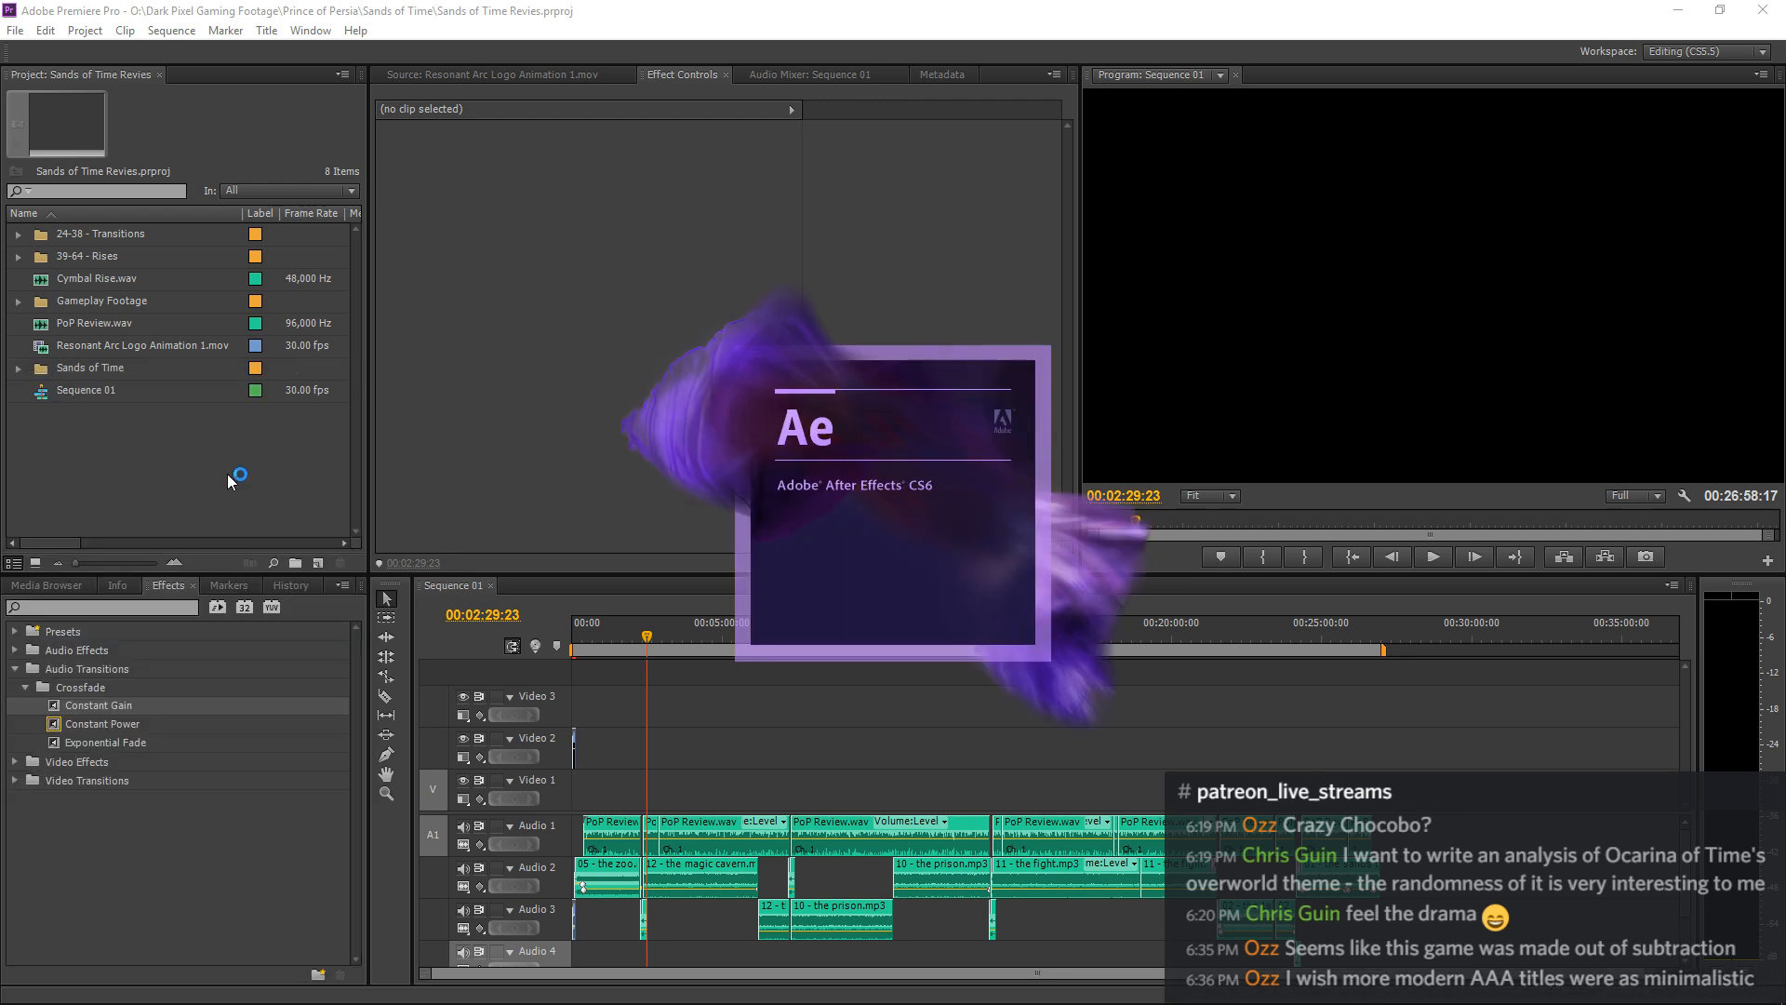
pyautogui.moveTo(953, 1003)
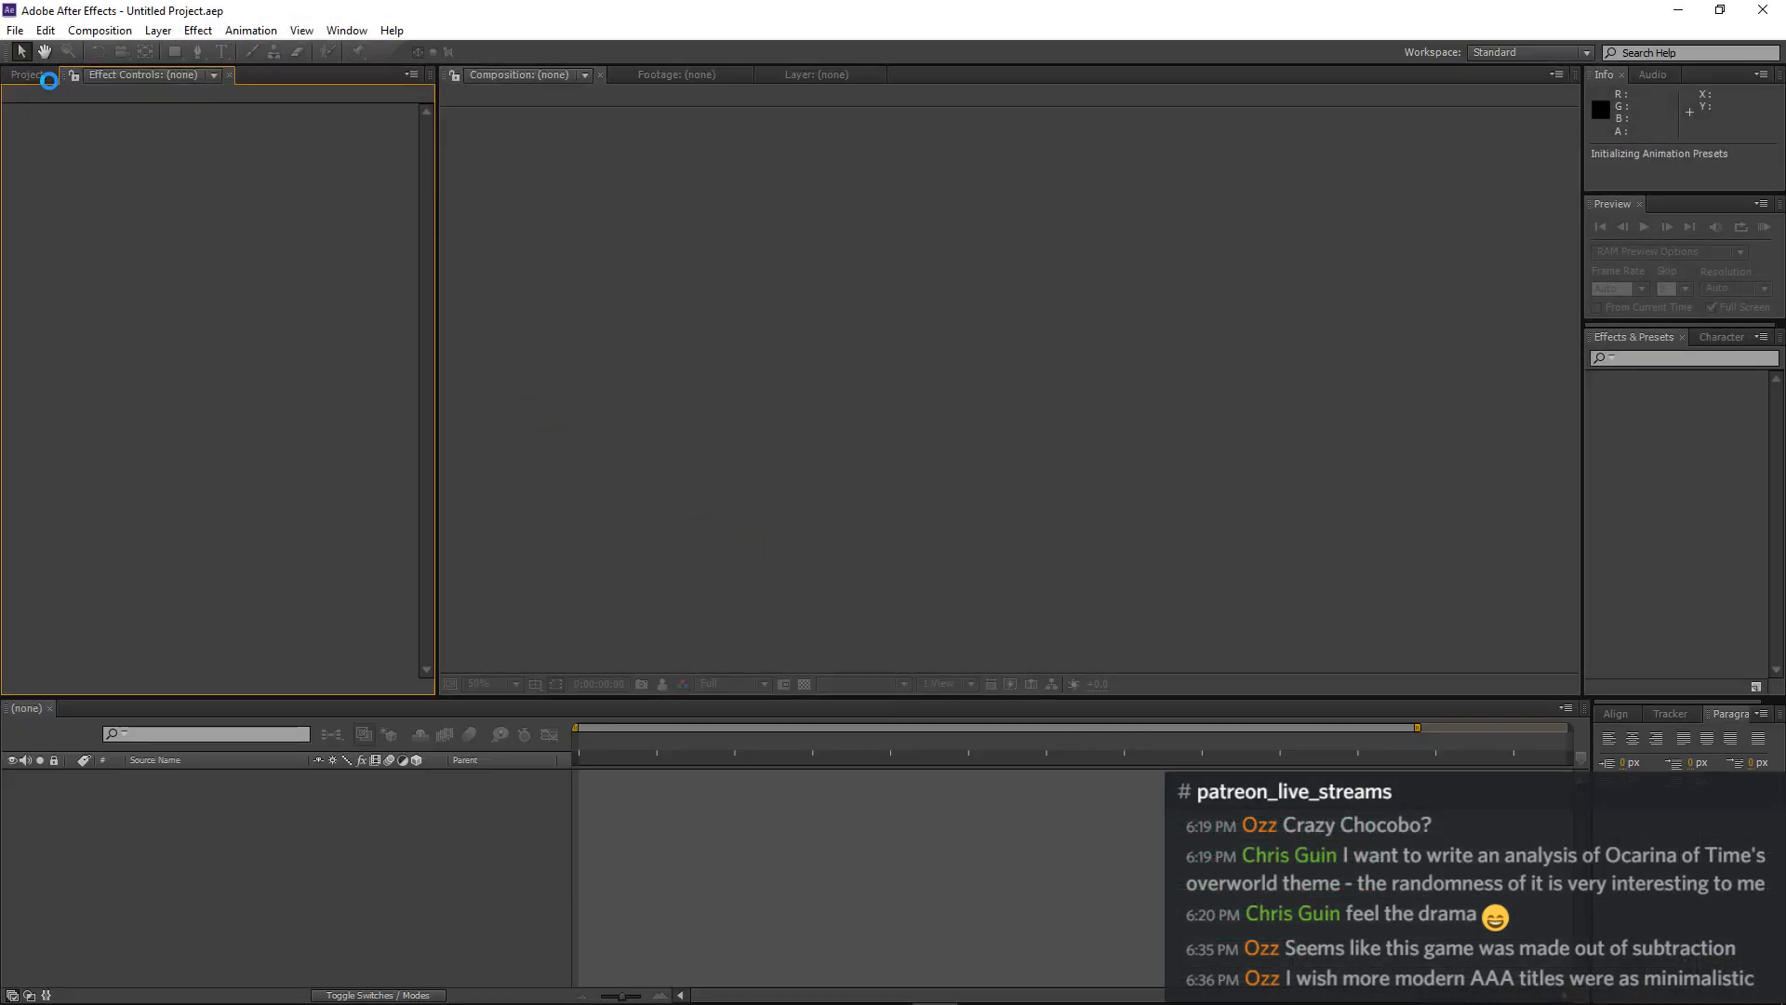
# Begin opening an existing project, browse to This PC and eject the H6_SD (H:) drive.
pyautogui.click(42, 82)
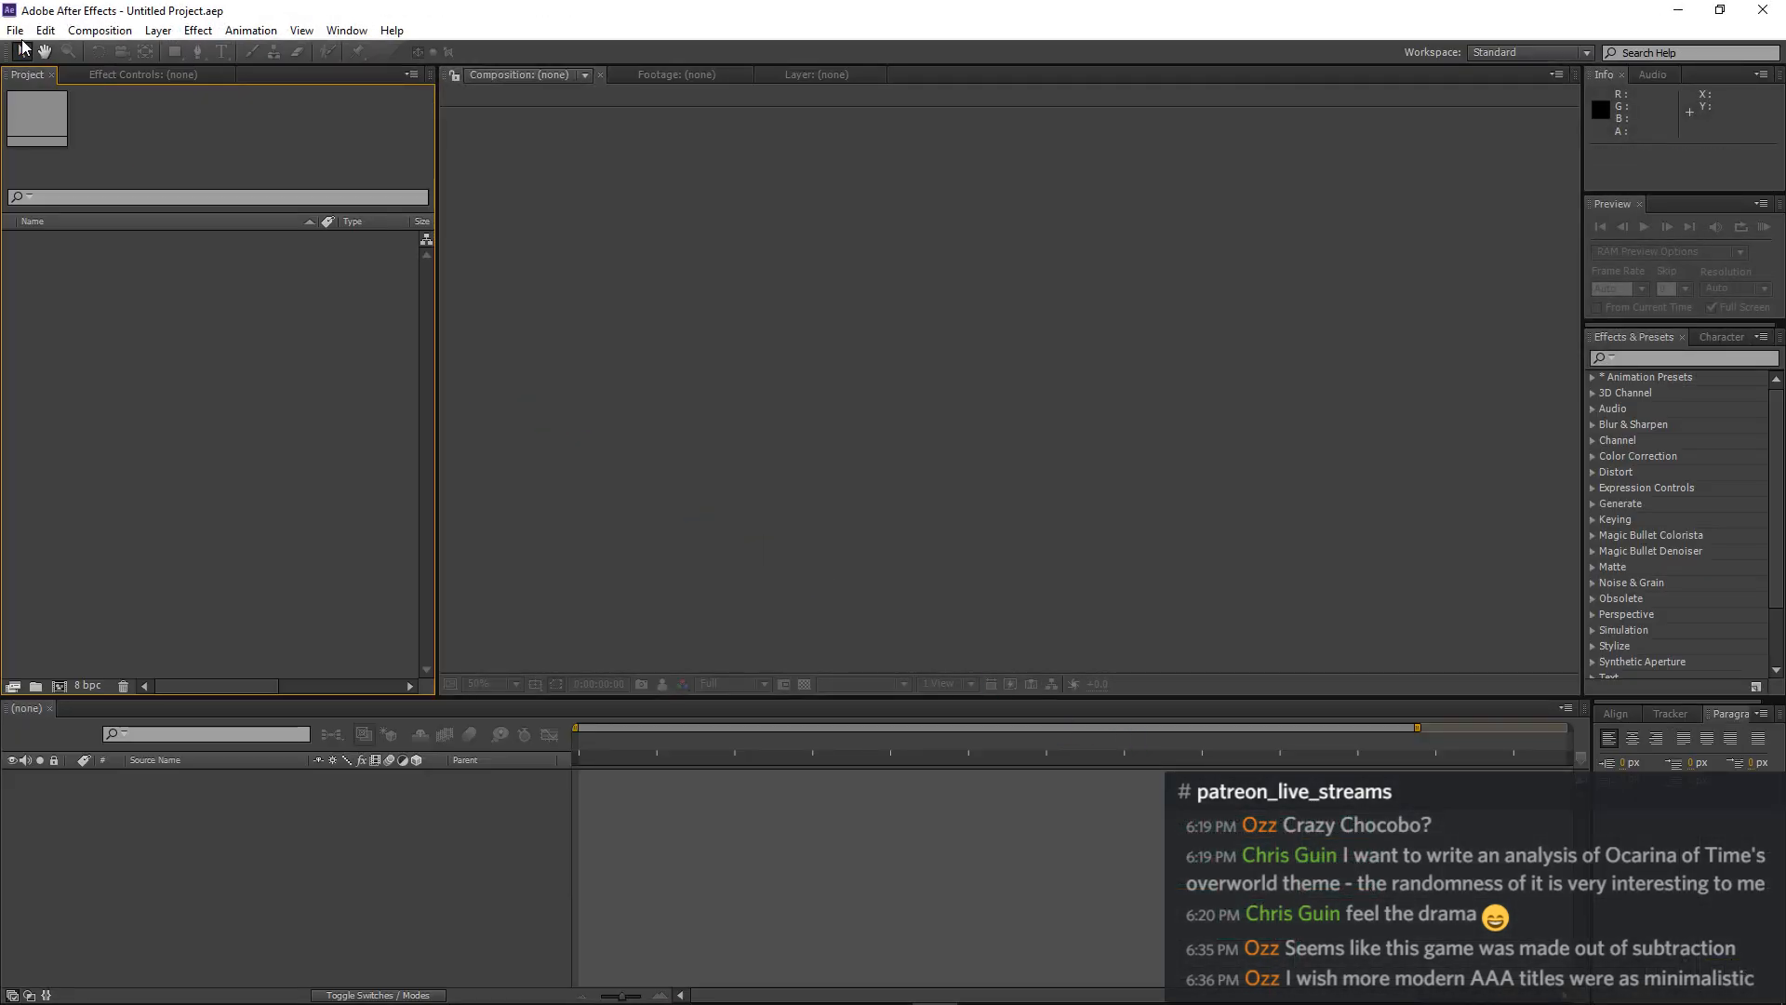
pyautogui.click(15, 29)
pyautogui.moveTo(52, 102)
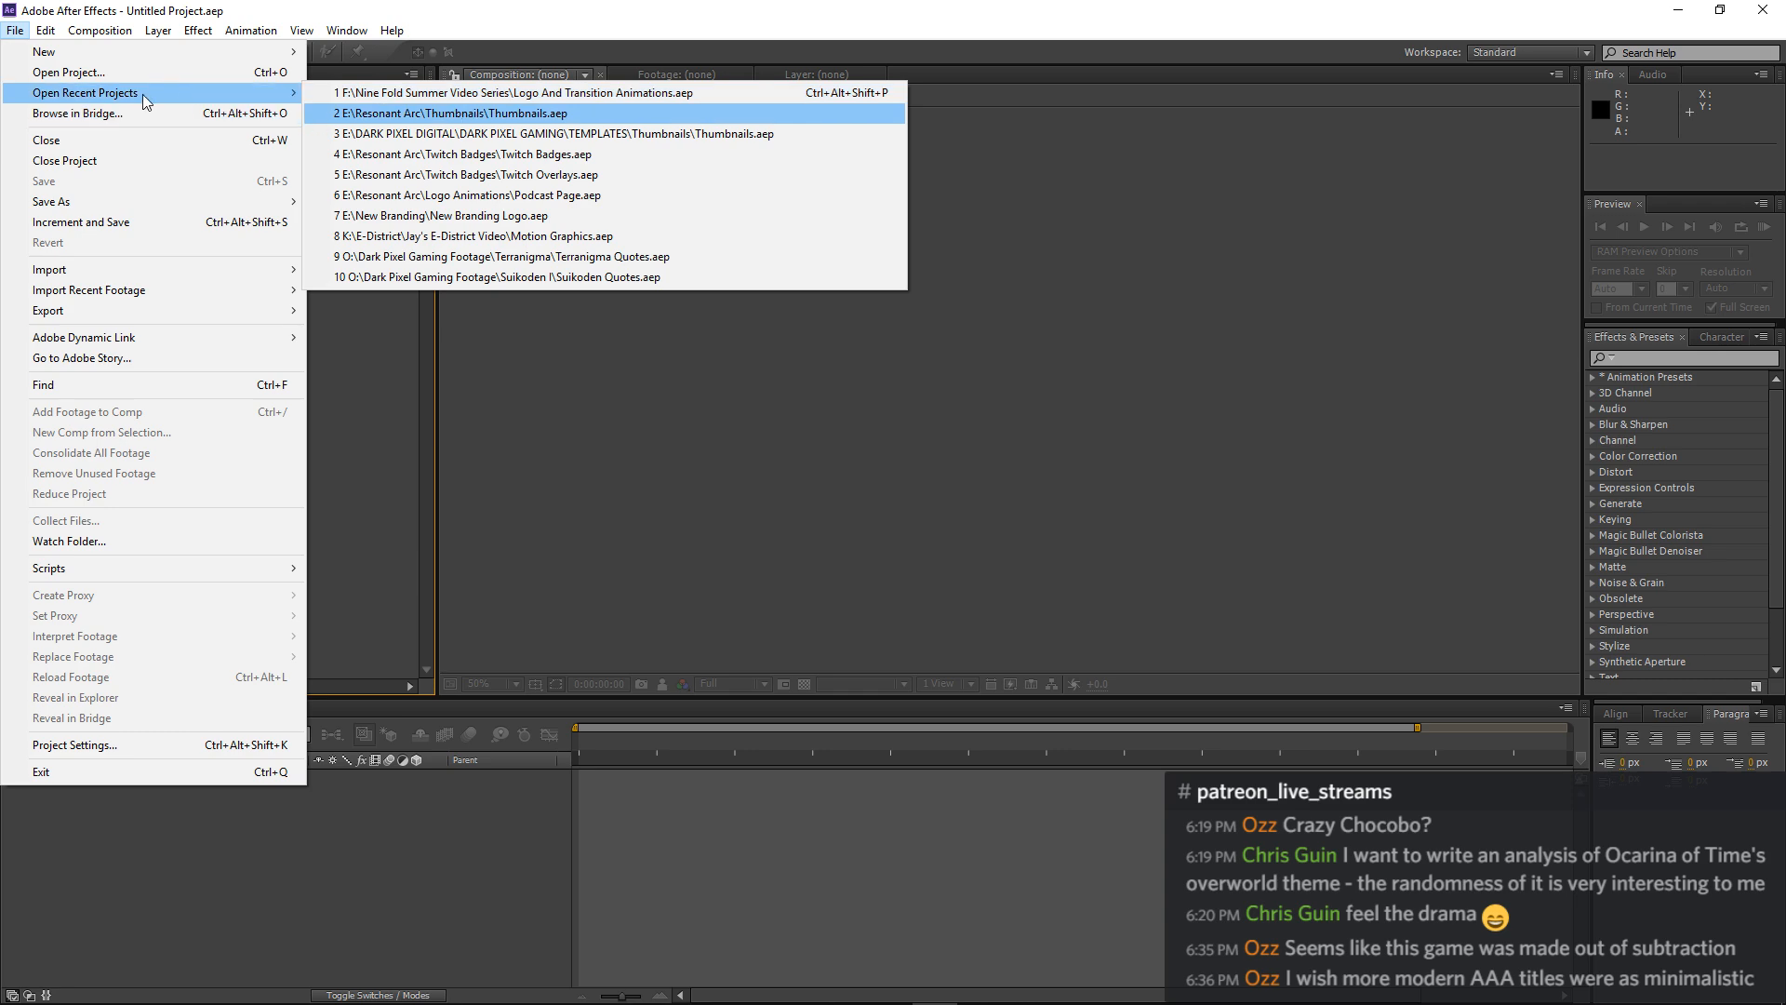
pyautogui.click(113, 73)
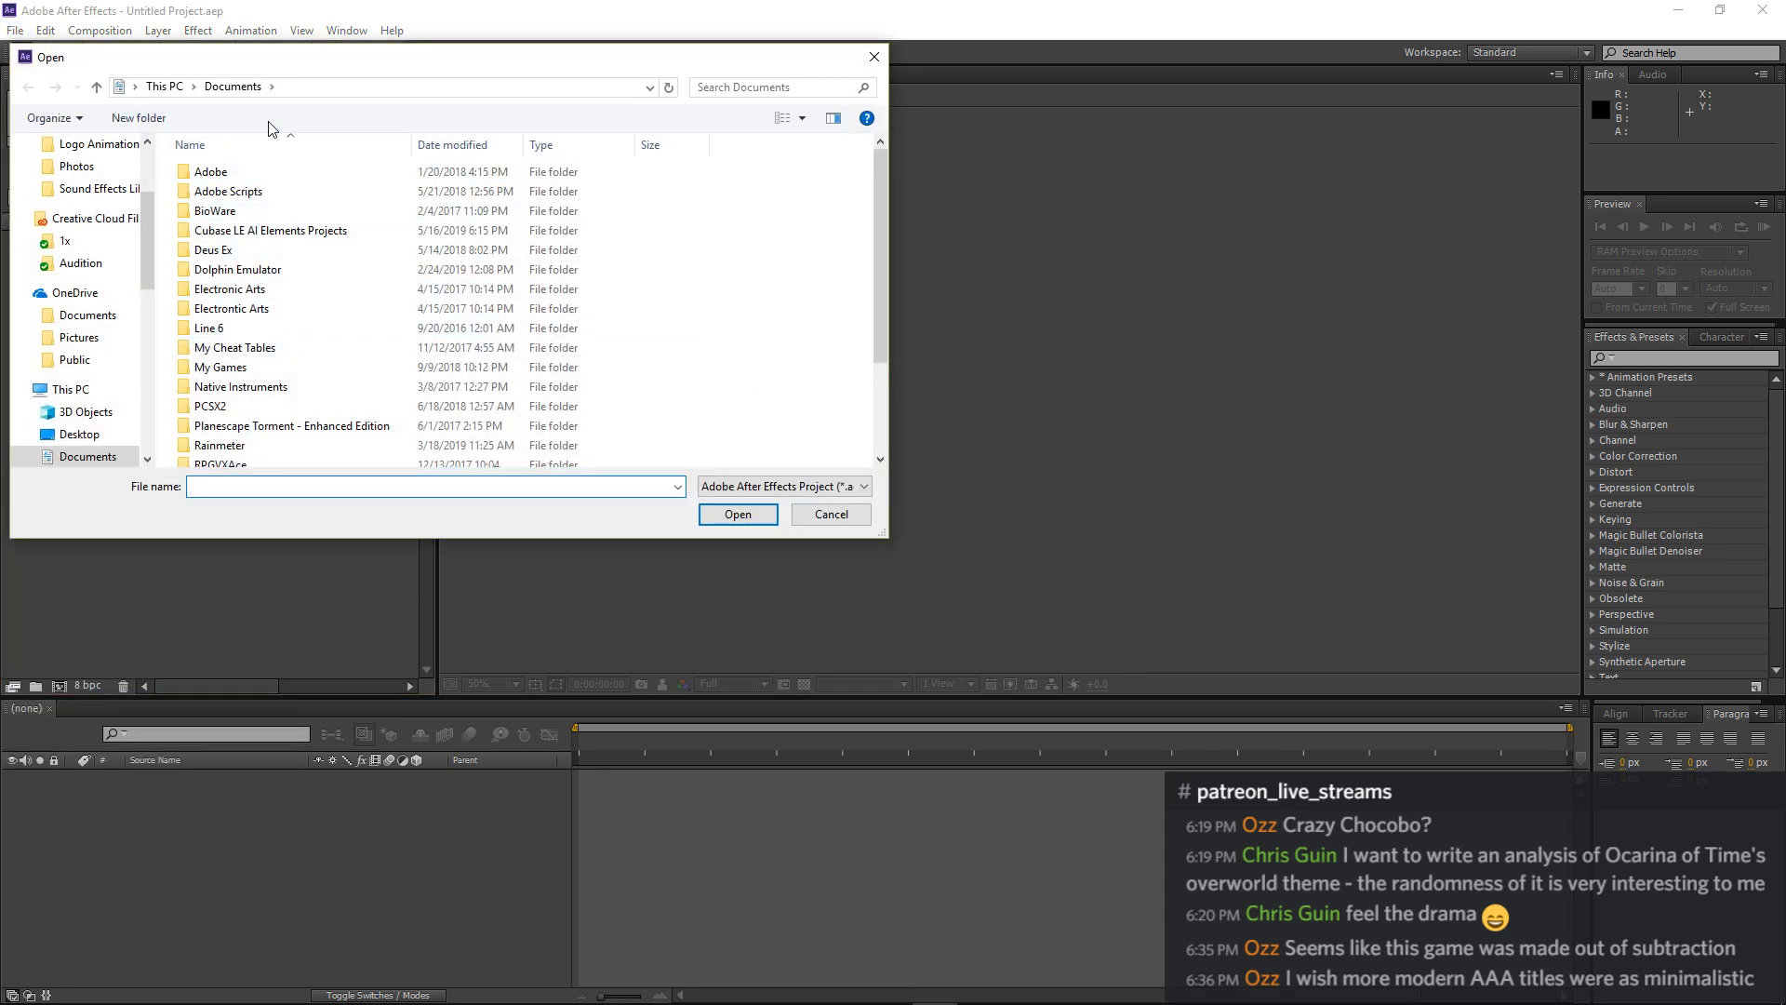
pyautogui.click(163, 87)
pyautogui.scroll(-2, 310, 301)
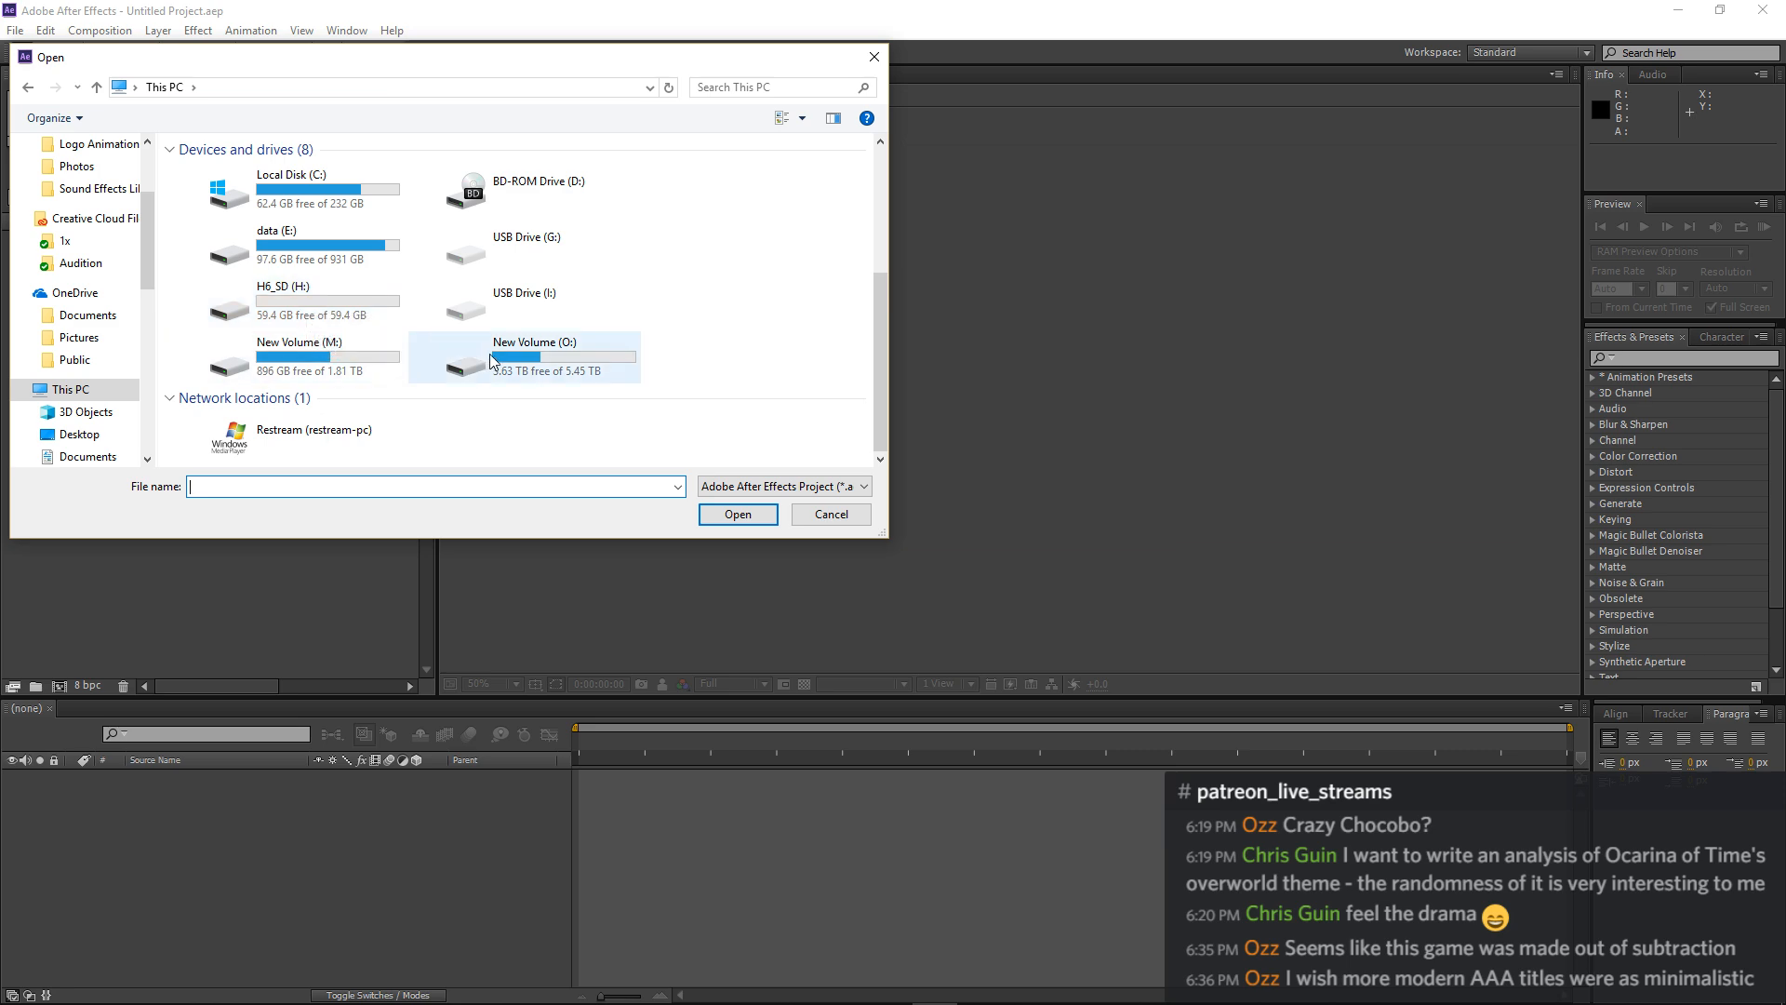
pyautogui.rightClick(325, 298)
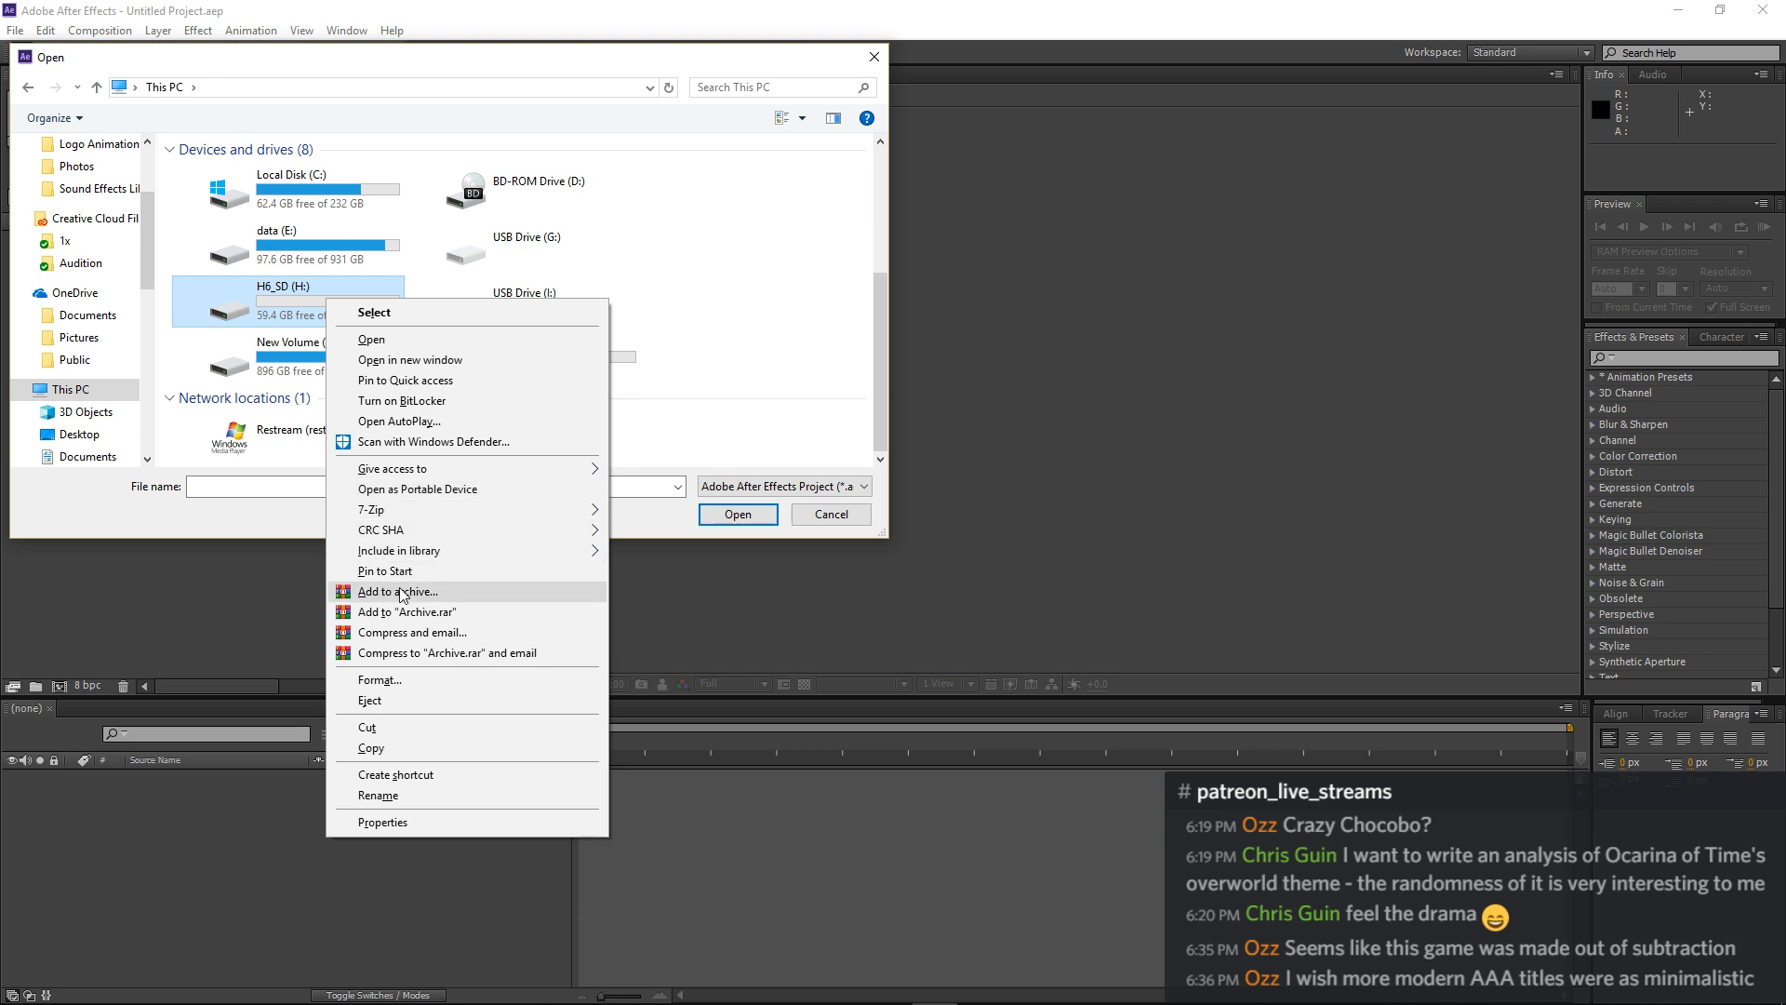
pyautogui.click(402, 702)
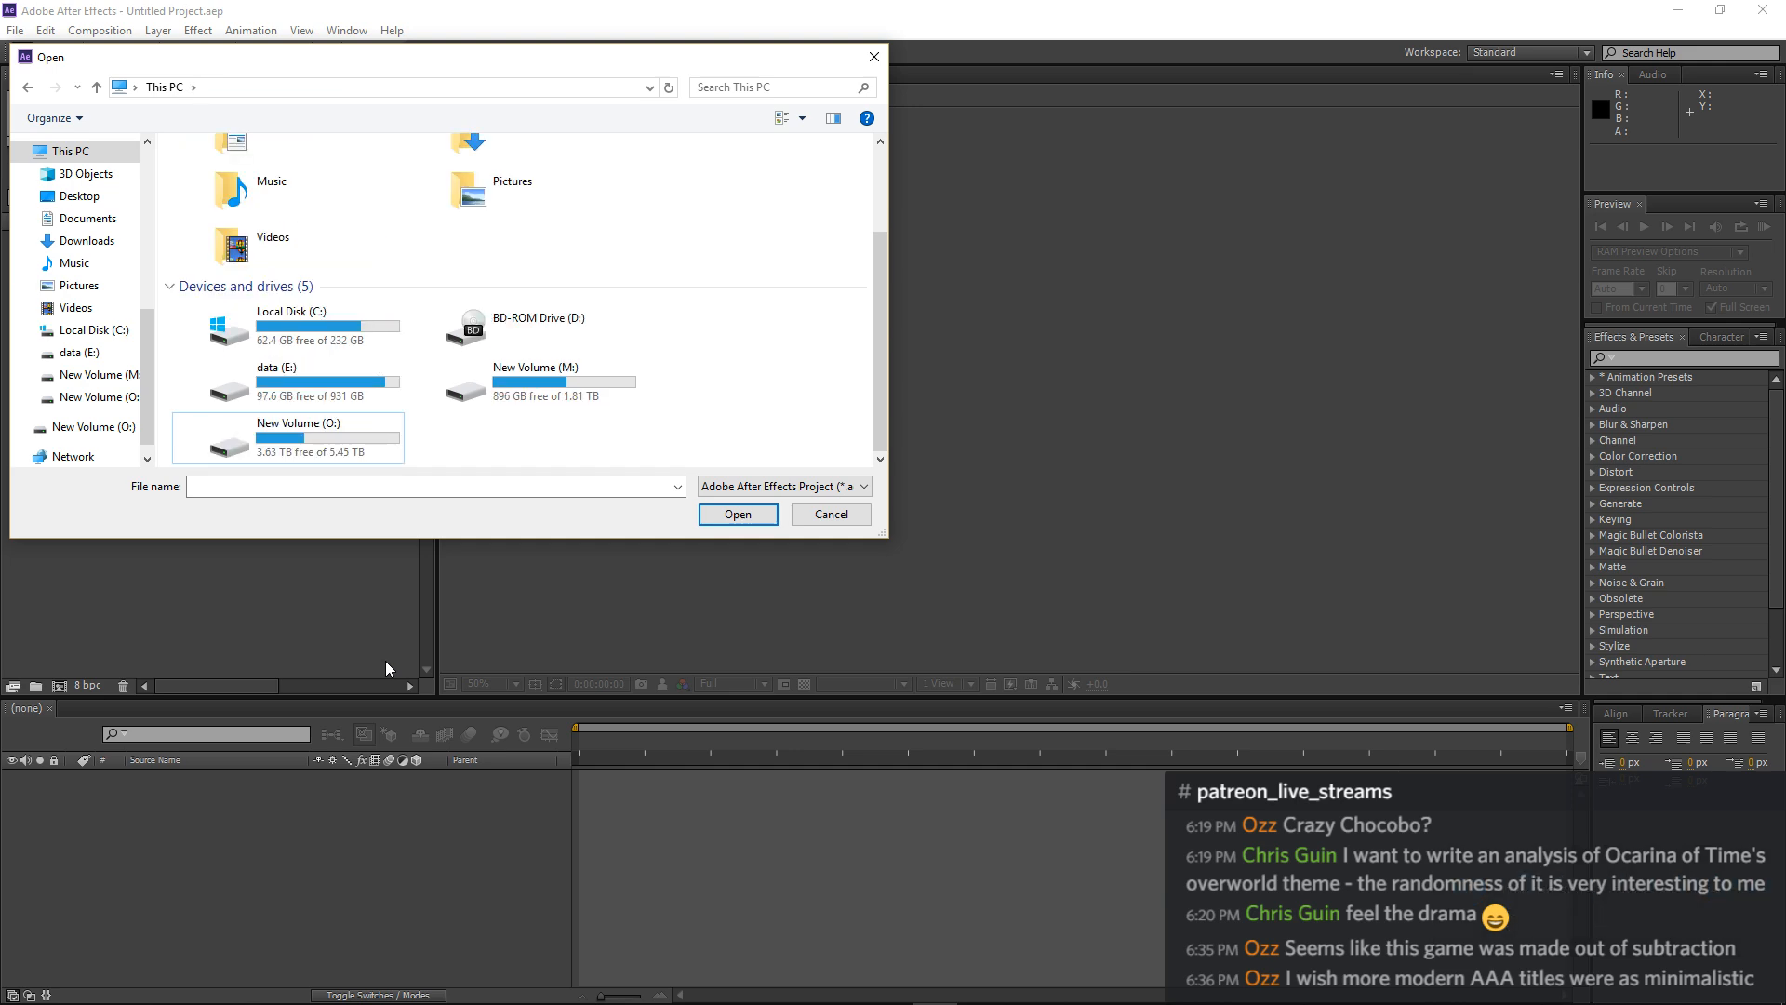
# Look through the New Branding and Logo Animations folders under Resonant Arc on drive E: for the project file.
pyautogui.doubleClick(336, 404)
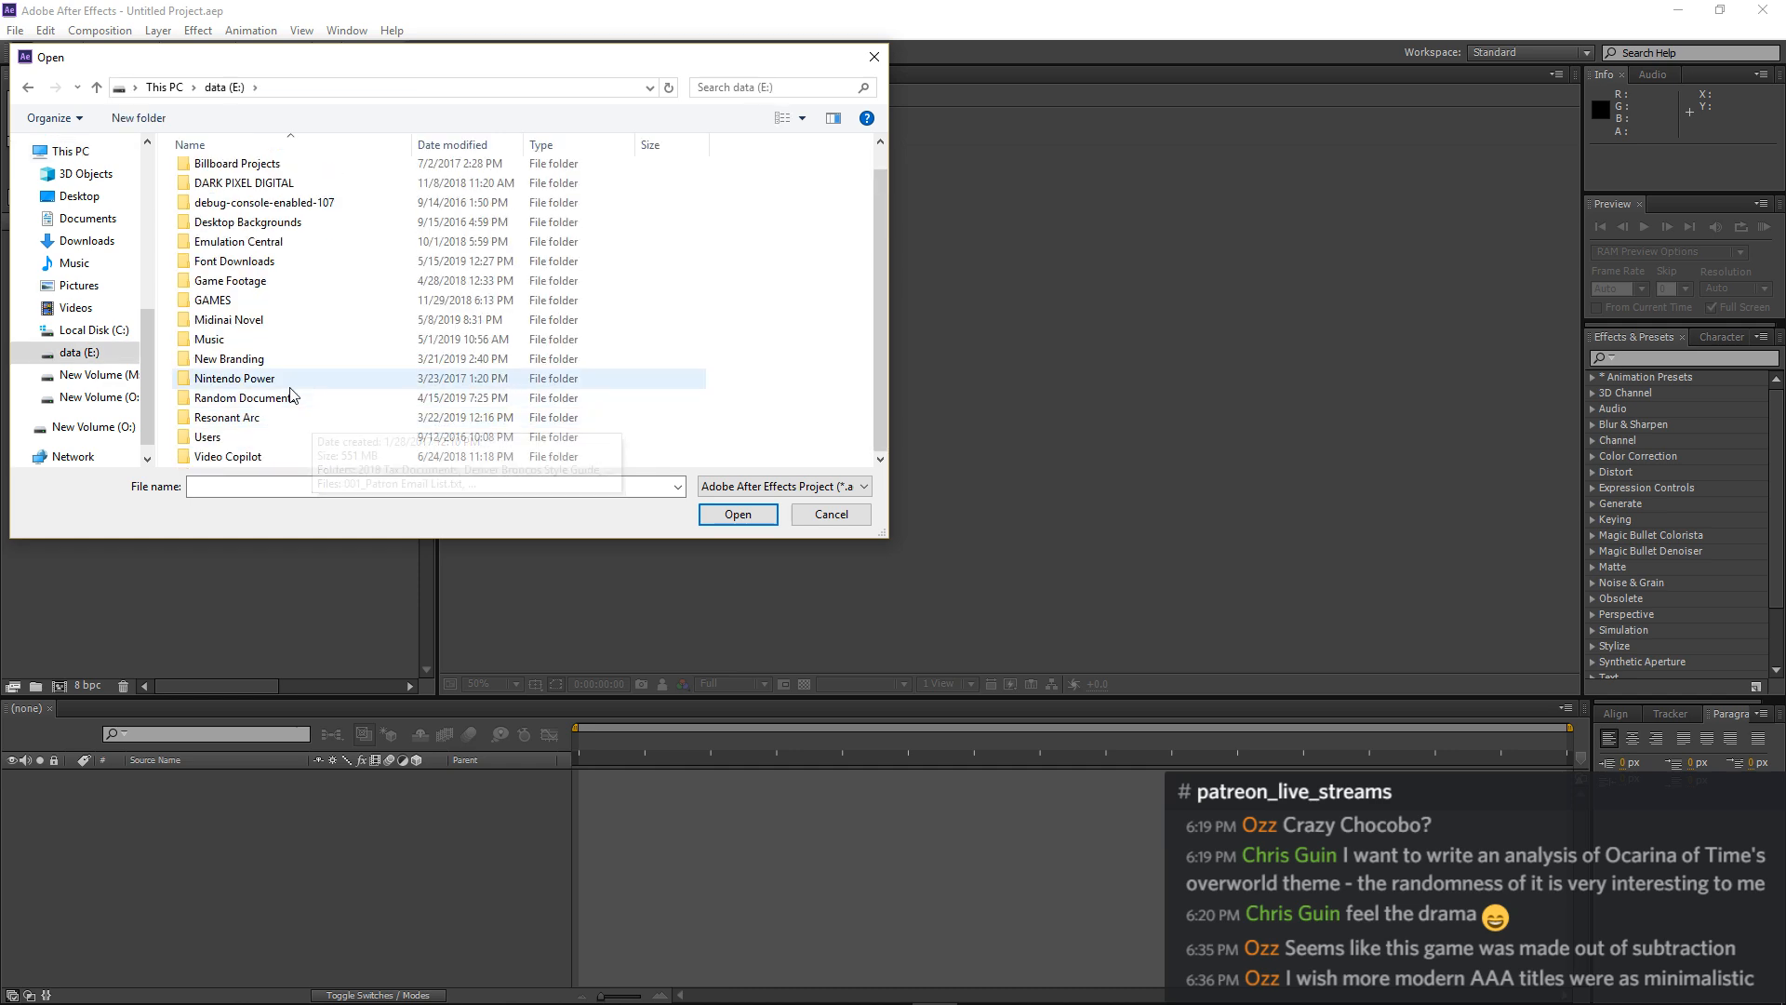
pyautogui.doubleClick(273, 418)
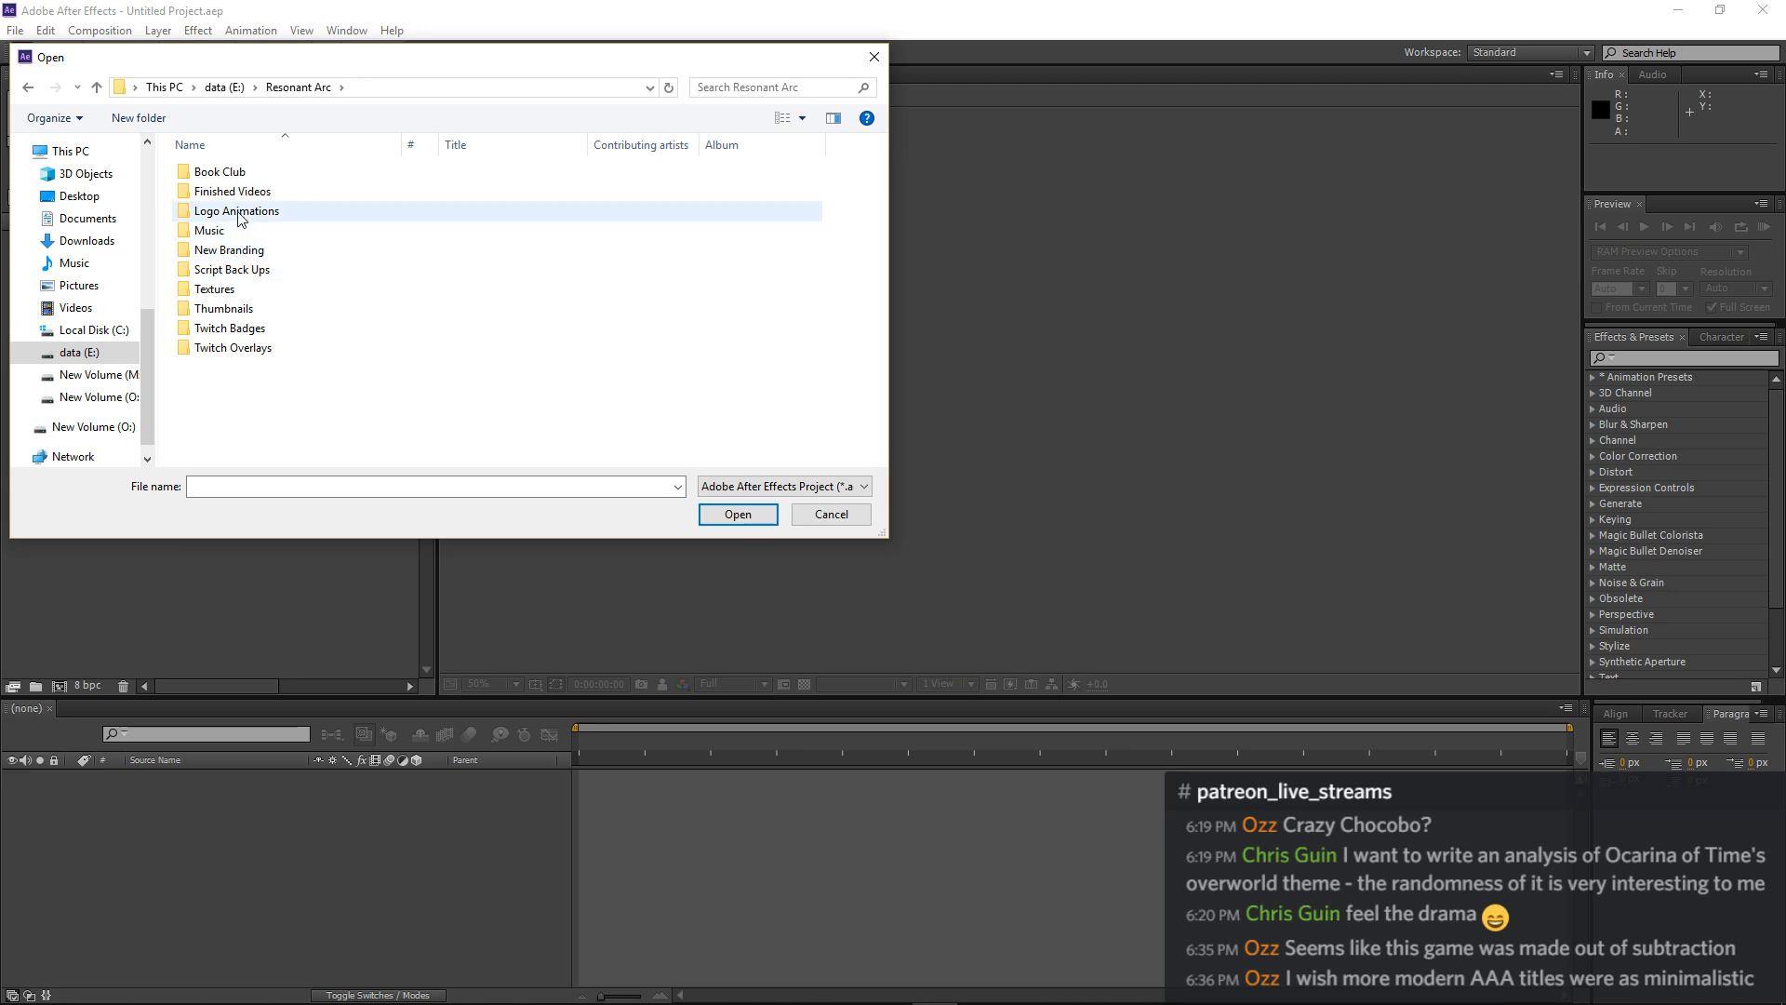
pyautogui.click(232, 255)
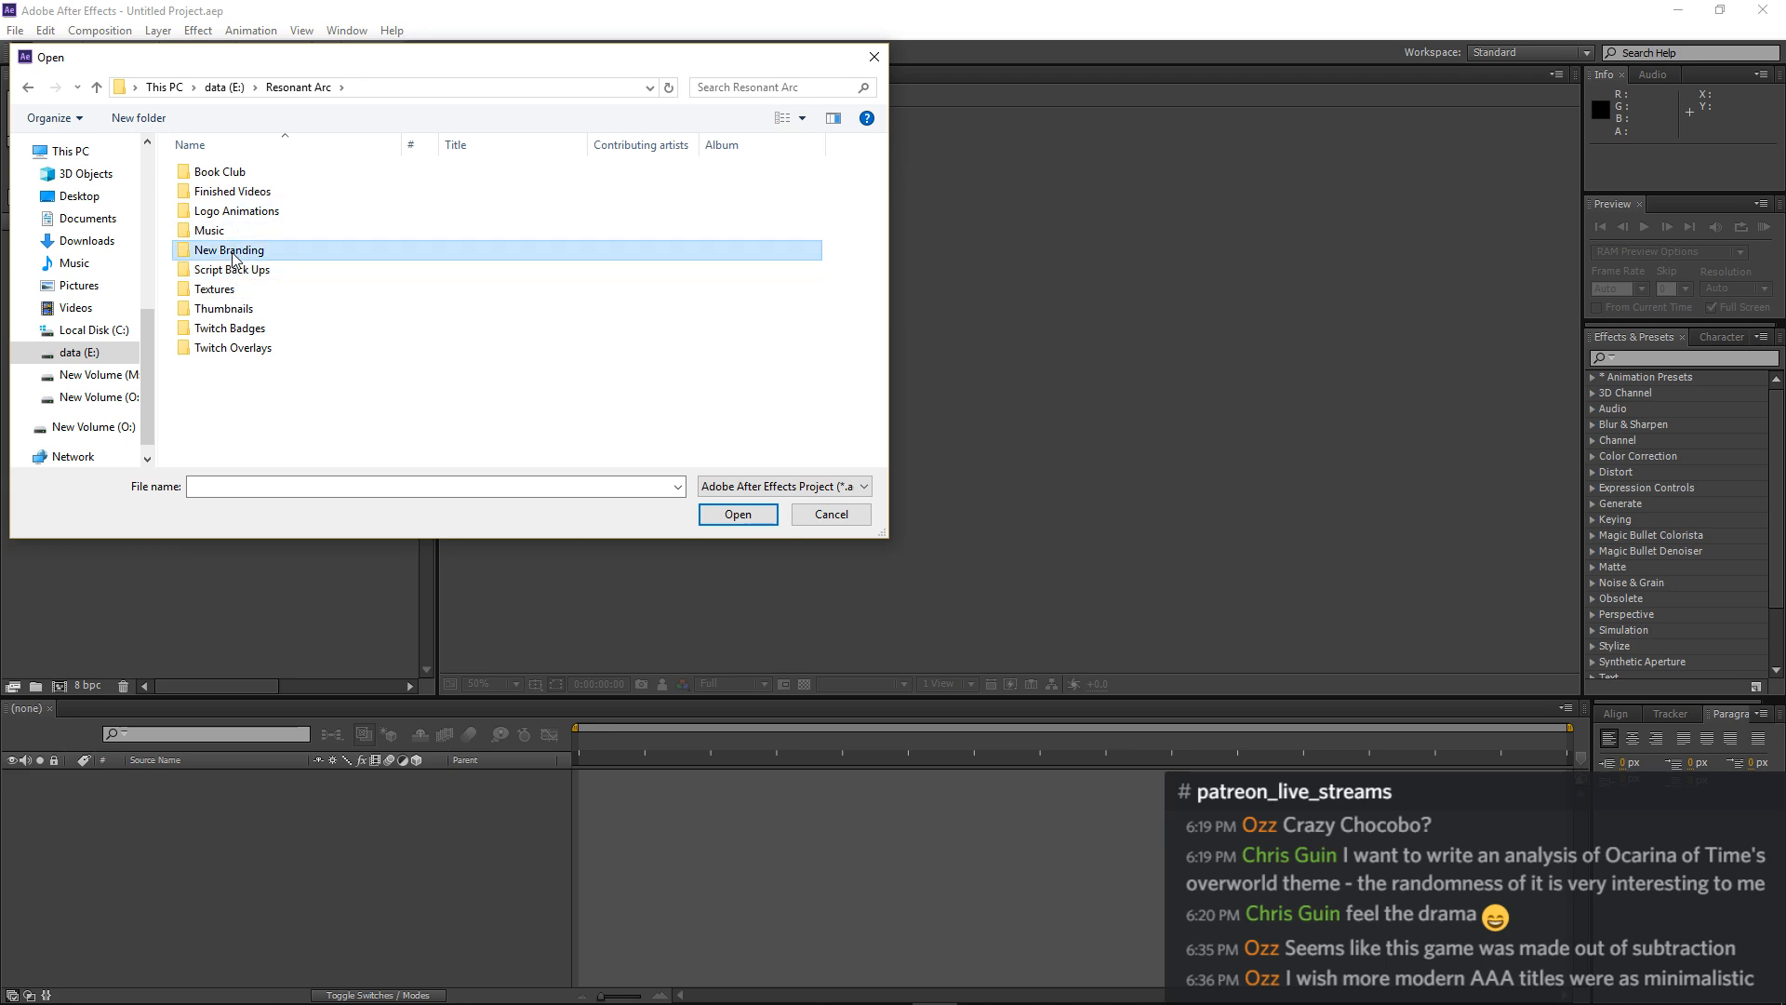
pyautogui.doubleClick(233, 252)
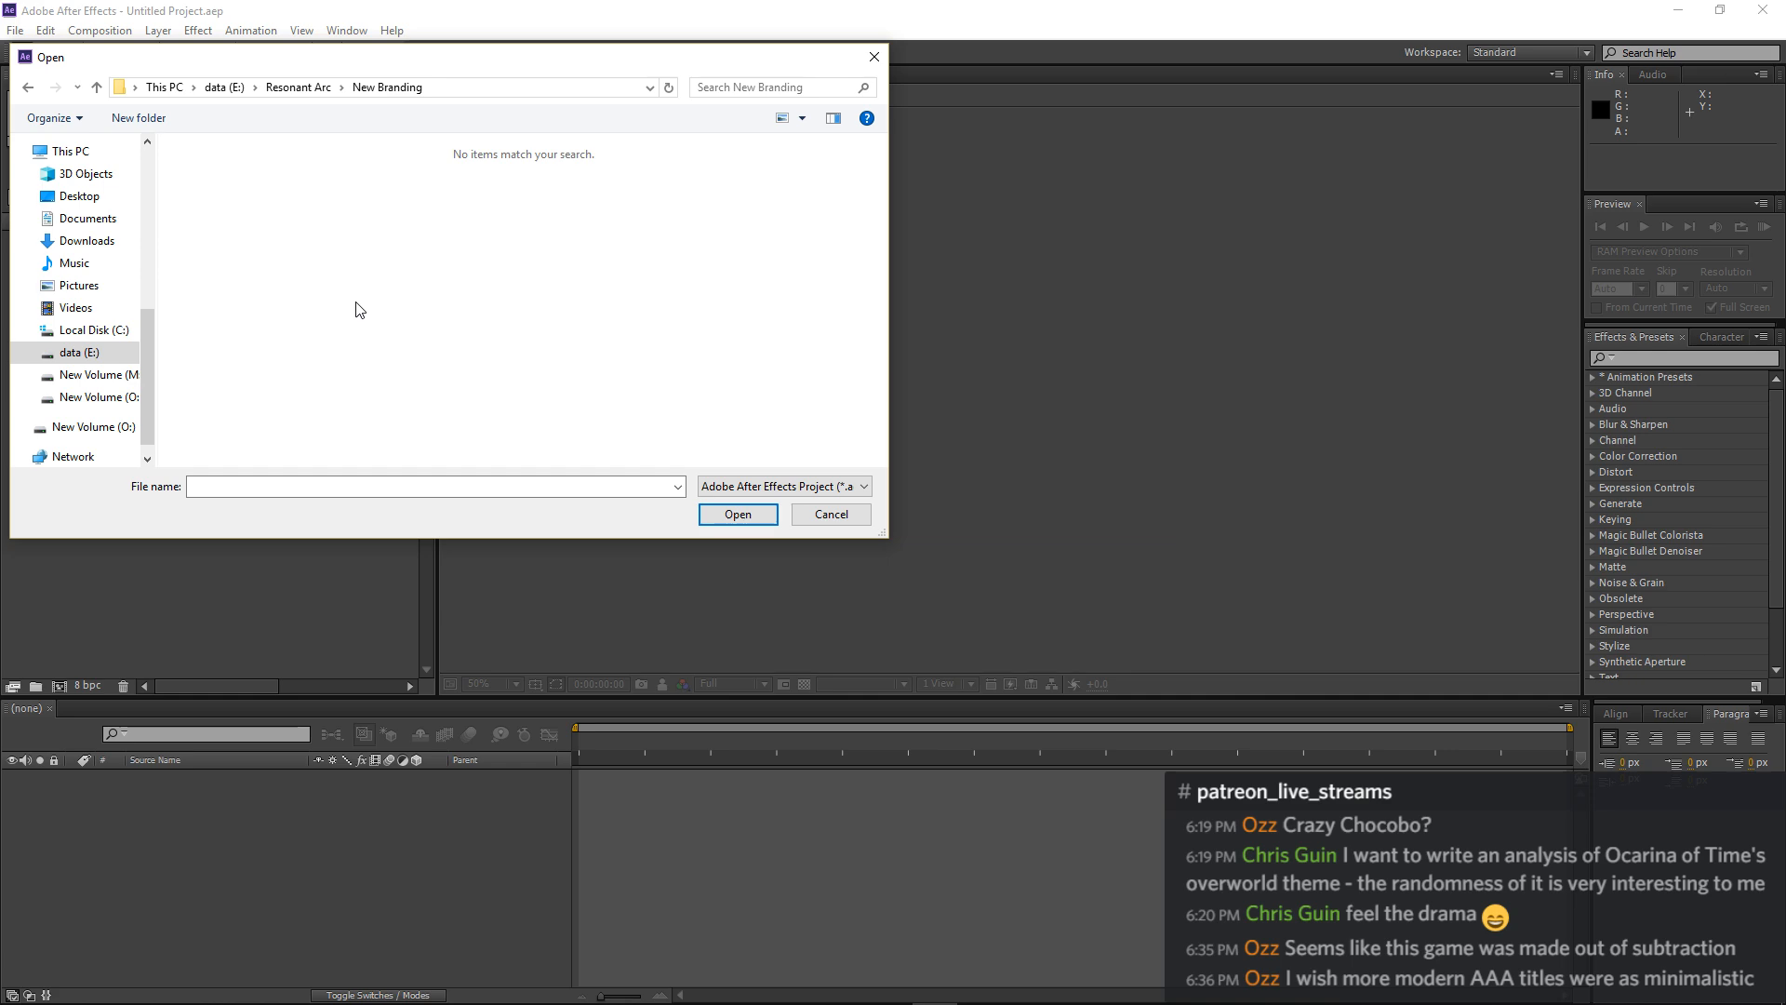
pyautogui.click(298, 87)
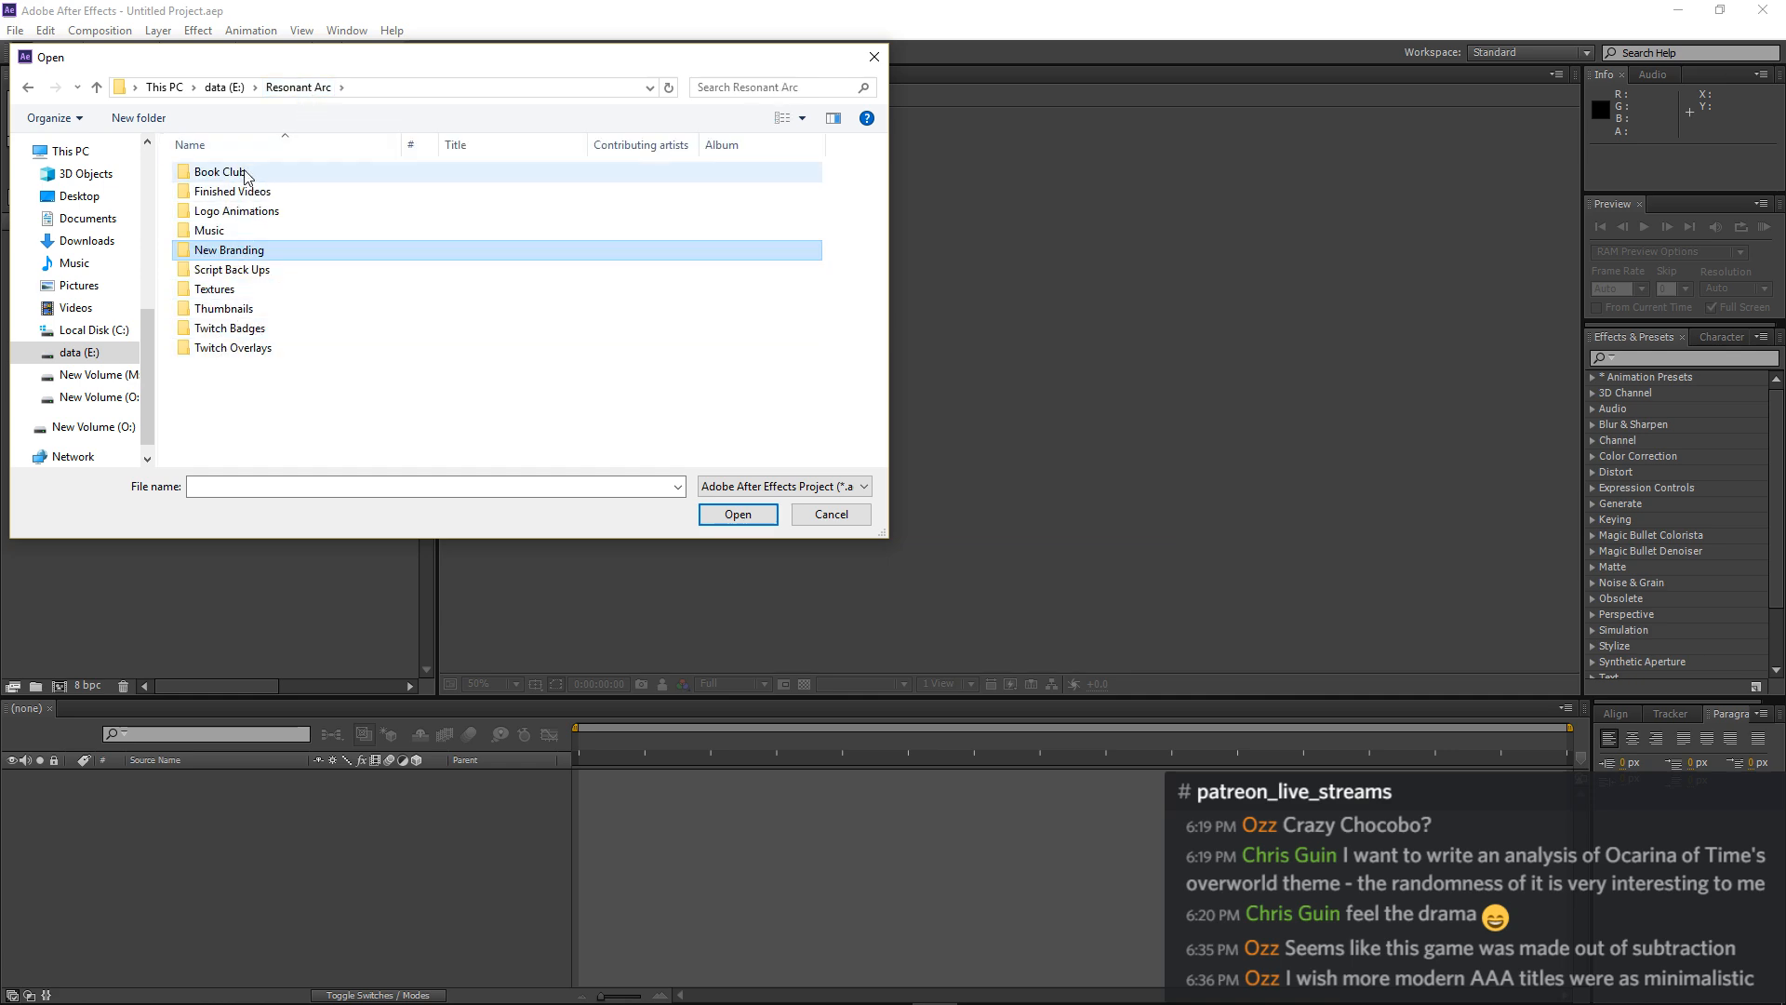
pyautogui.doubleClick(256, 212)
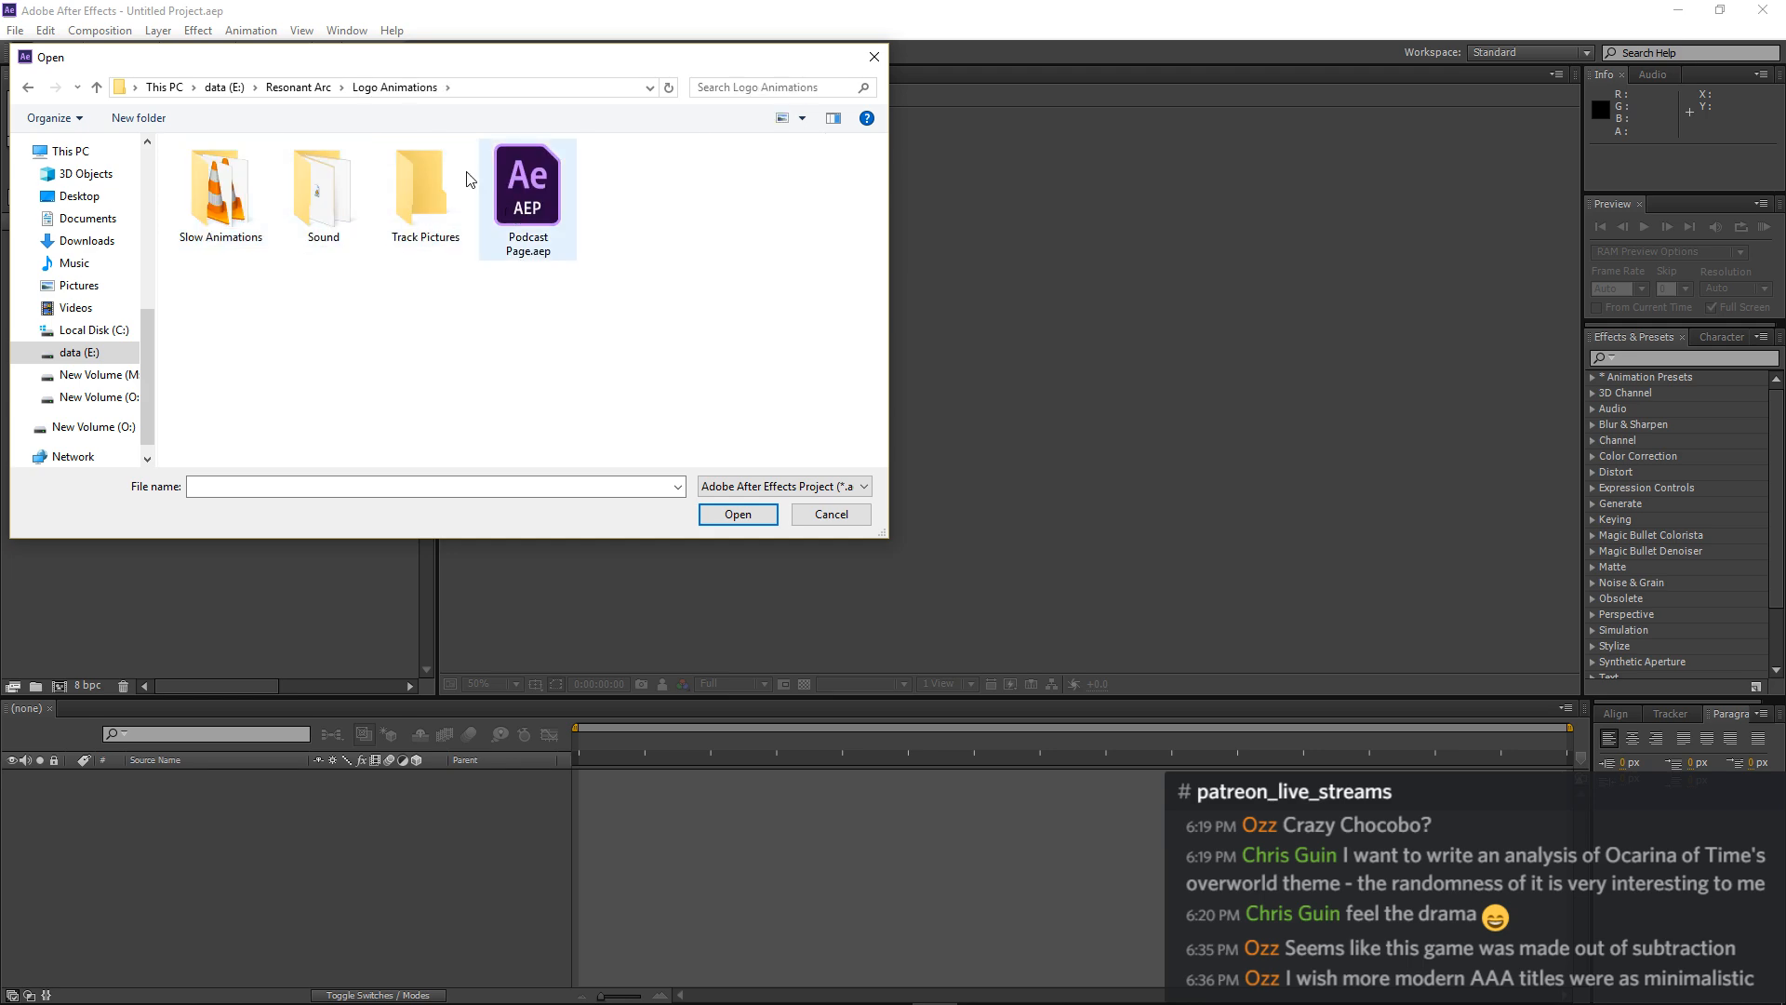
pyautogui.click(298, 87)
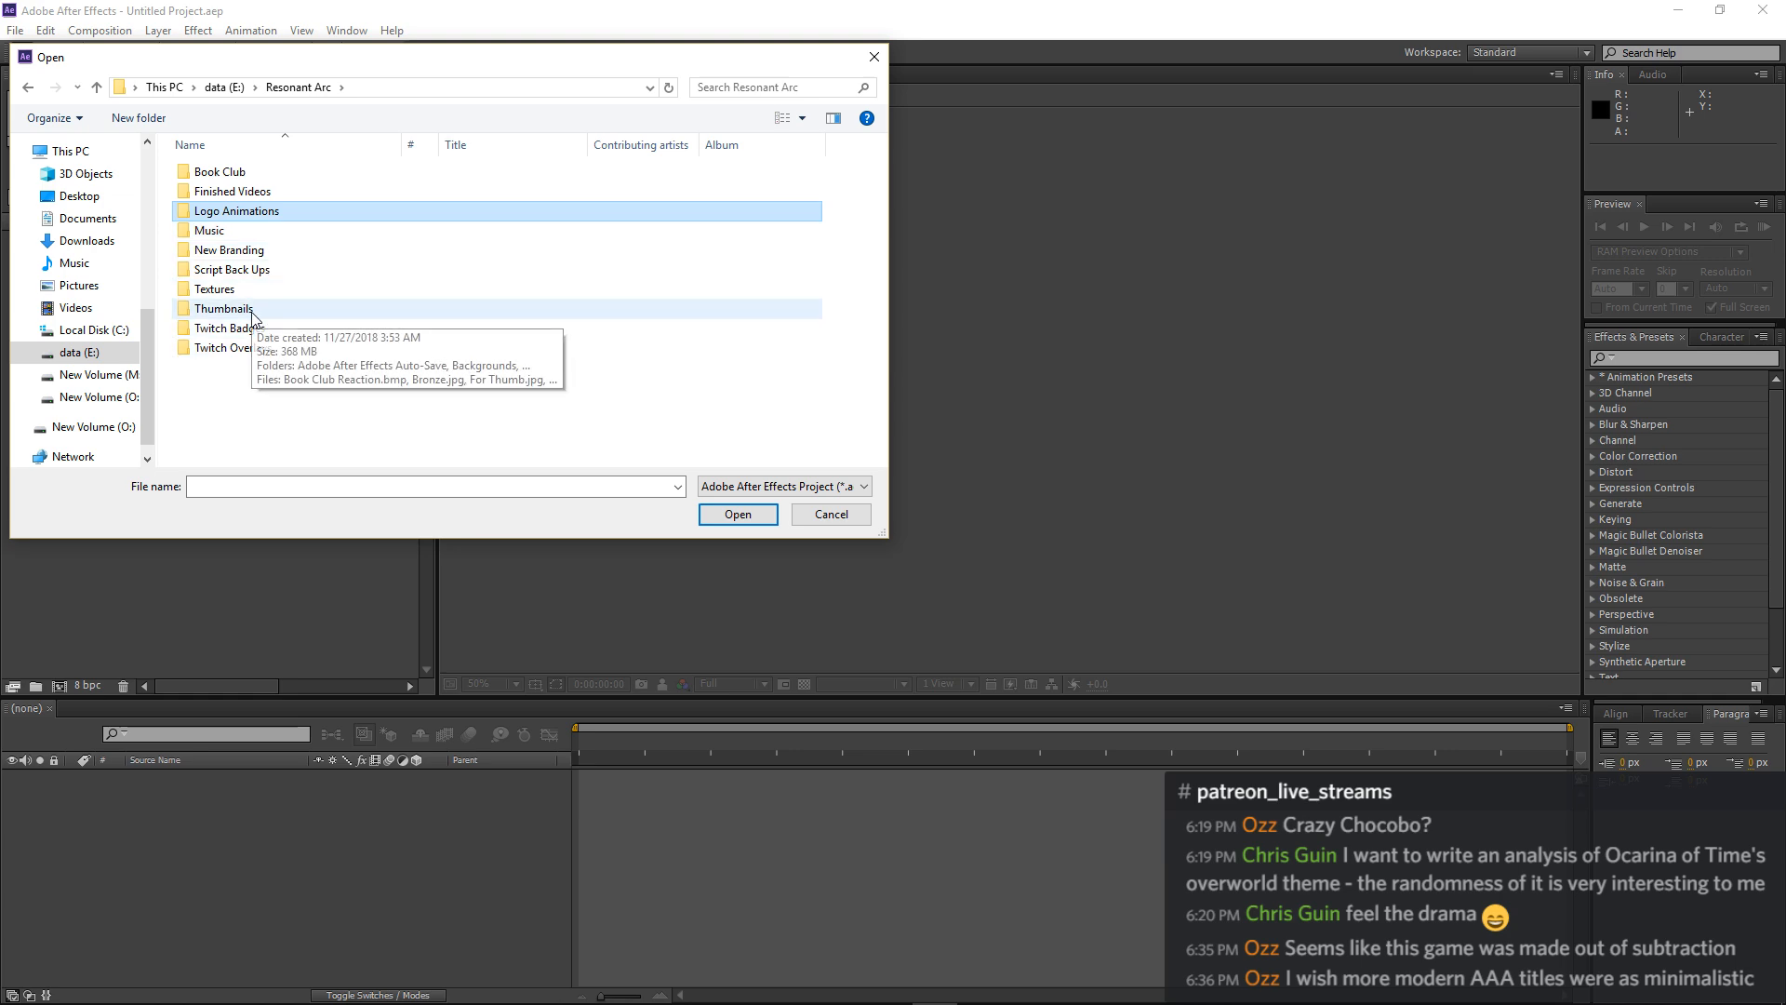
# Open the project Thumbnails.aep from DARK PIXEL DIGITAL\DARK PIXEL GAMING\TEMPLATES\Thumbnails on drive E:.
pyautogui.click(223, 87)
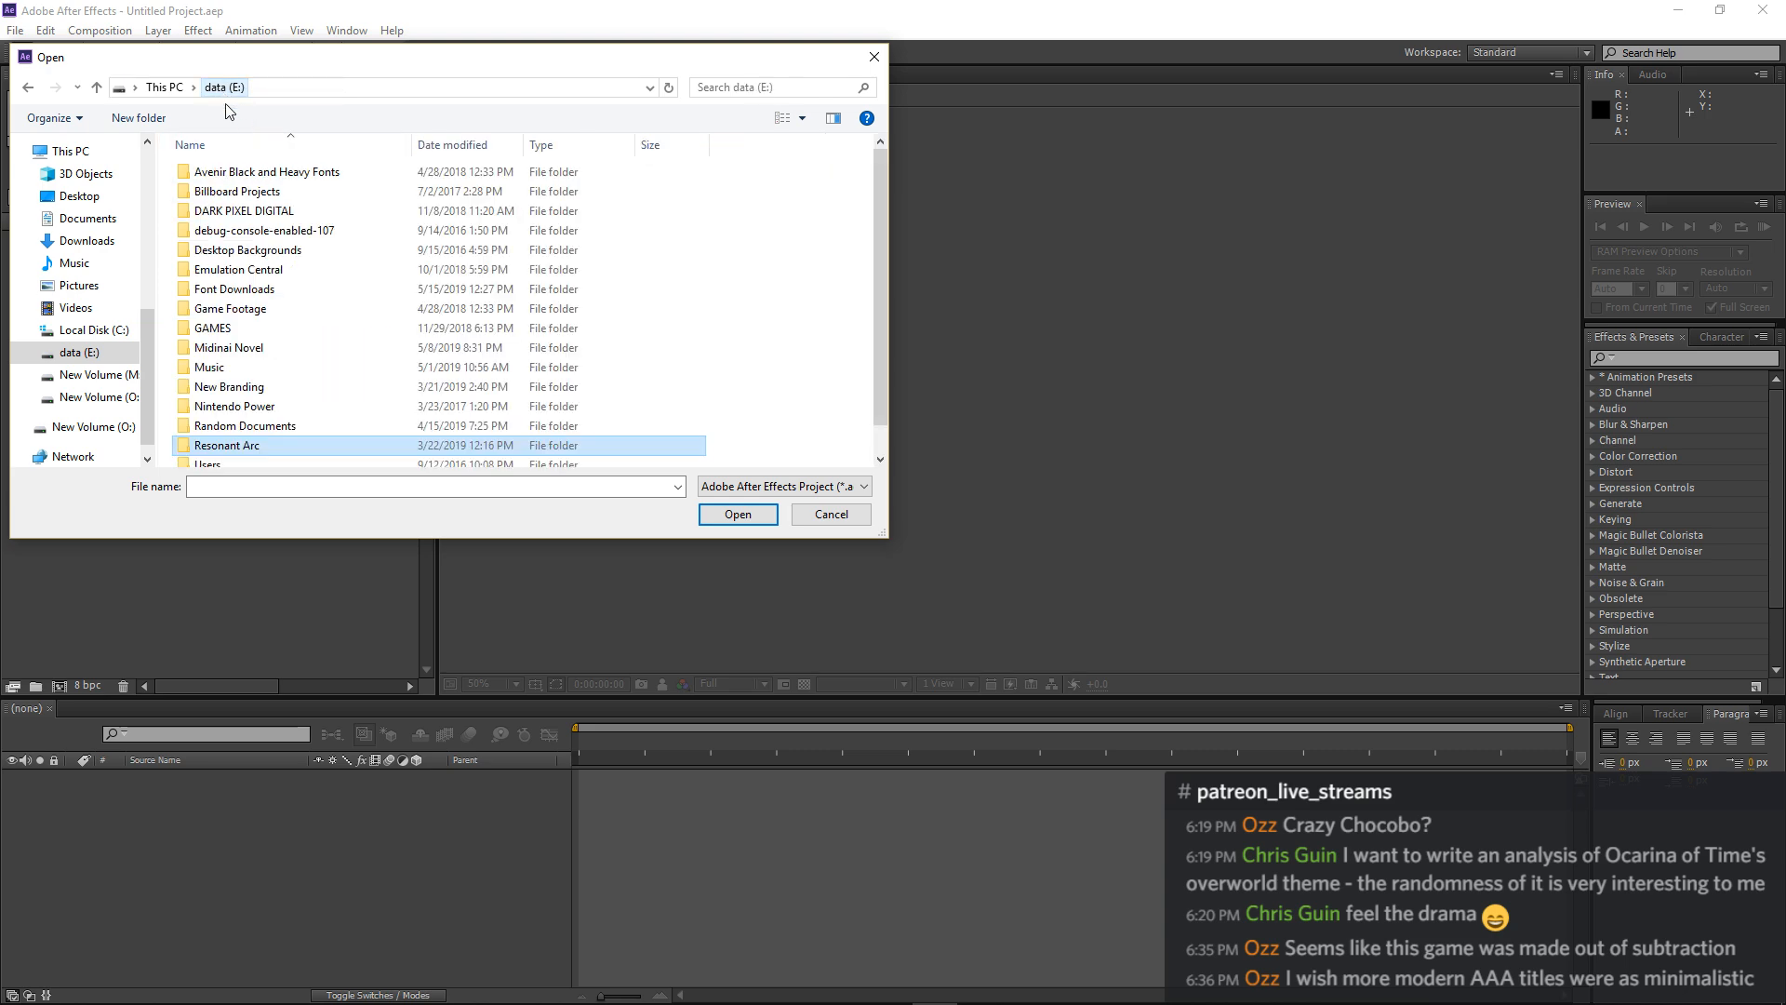
pyautogui.doubleClick(257, 213)
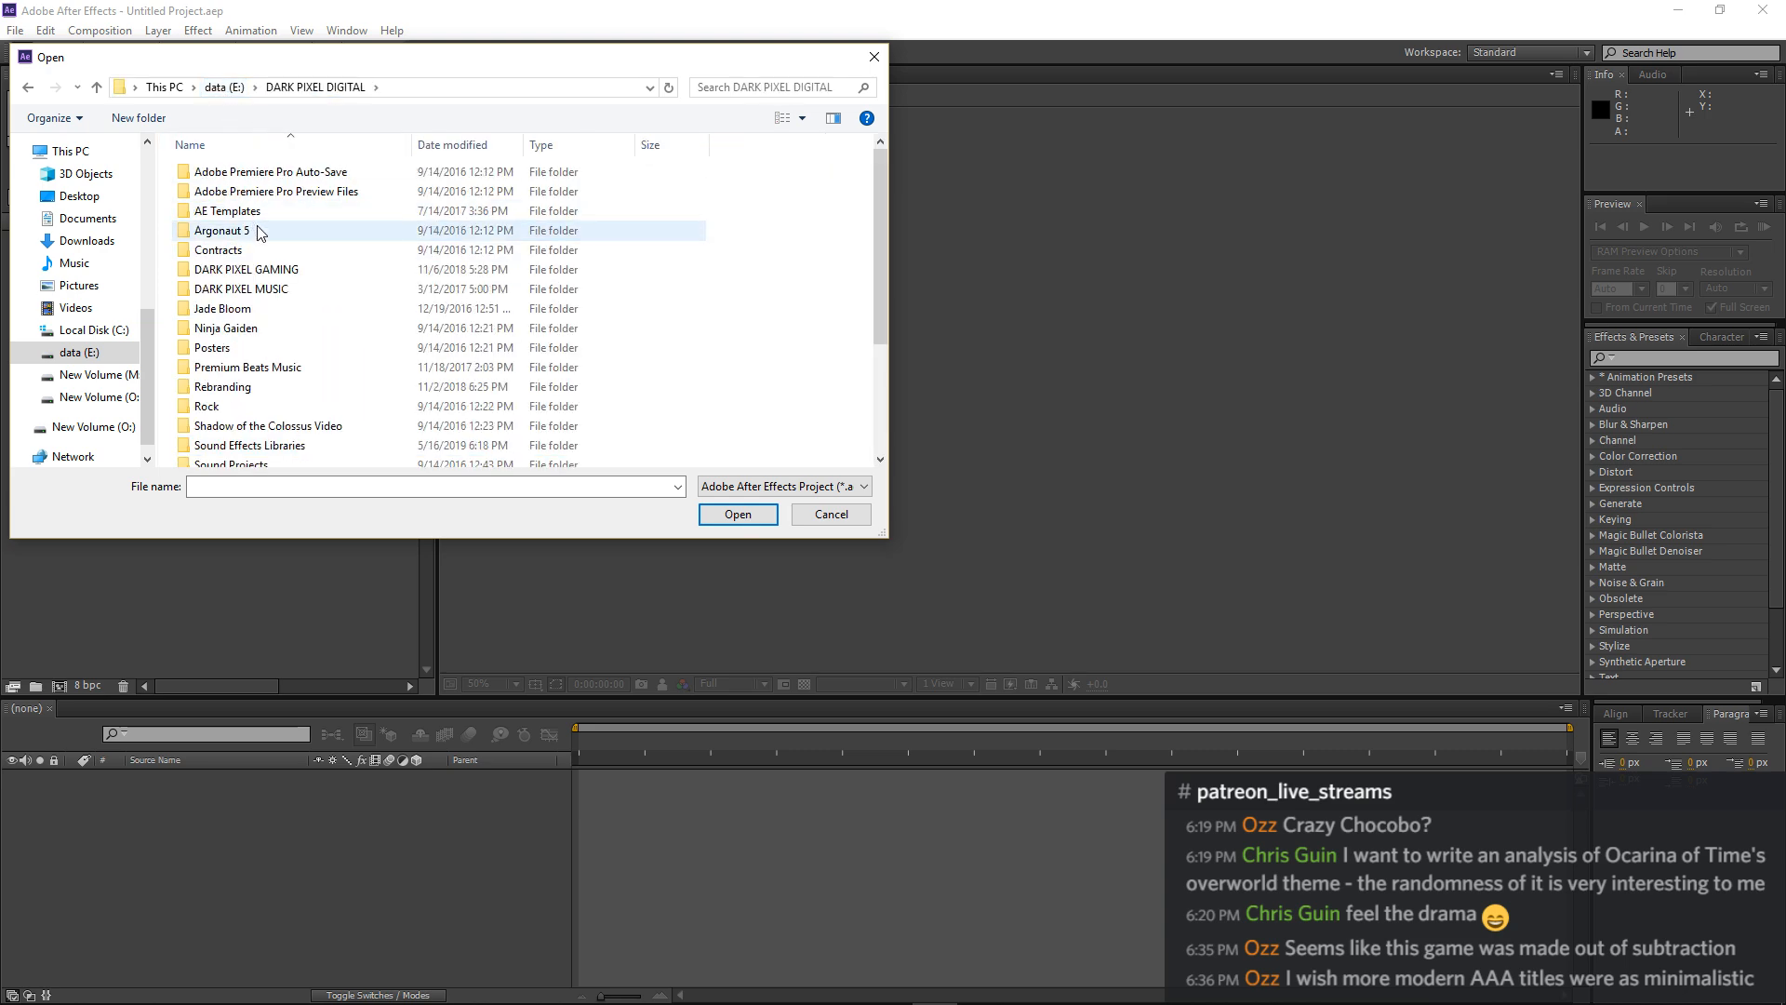
pyautogui.doubleClick(275, 271)
pyautogui.scroll(-2, 465, 323)
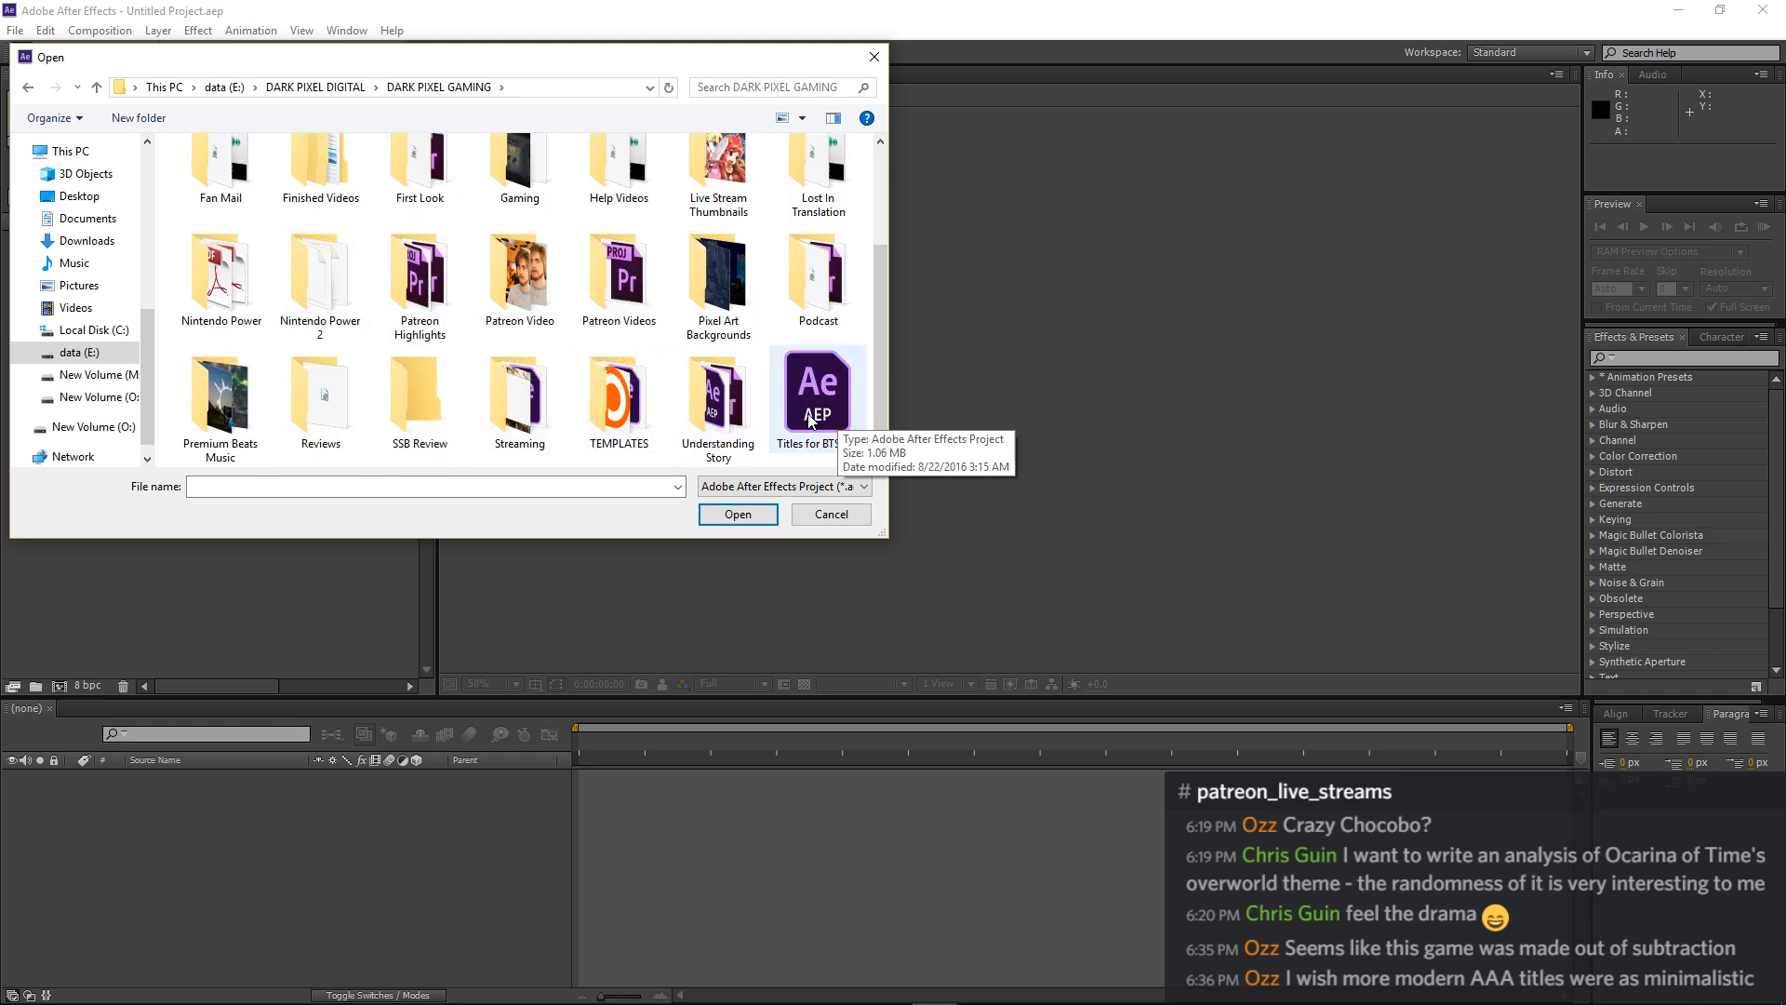
pyautogui.doubleClick(619, 421)
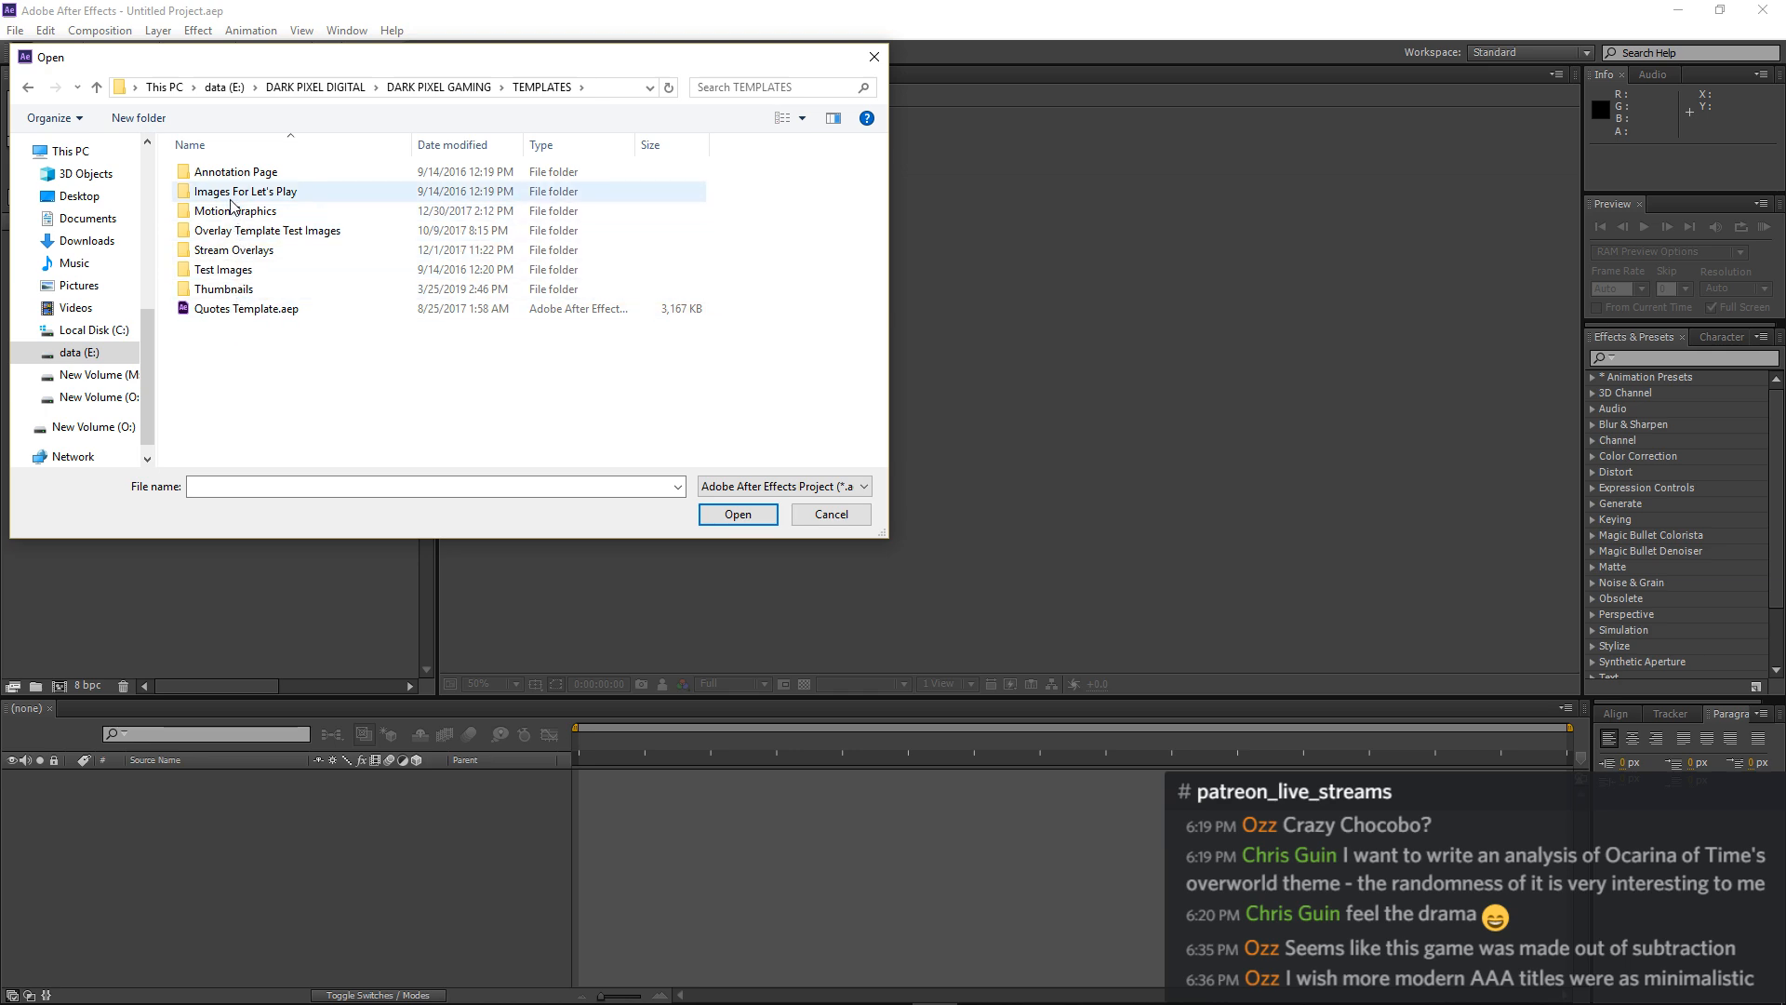
pyautogui.doubleClick(228, 290)
pyautogui.doubleClick(662, 323)
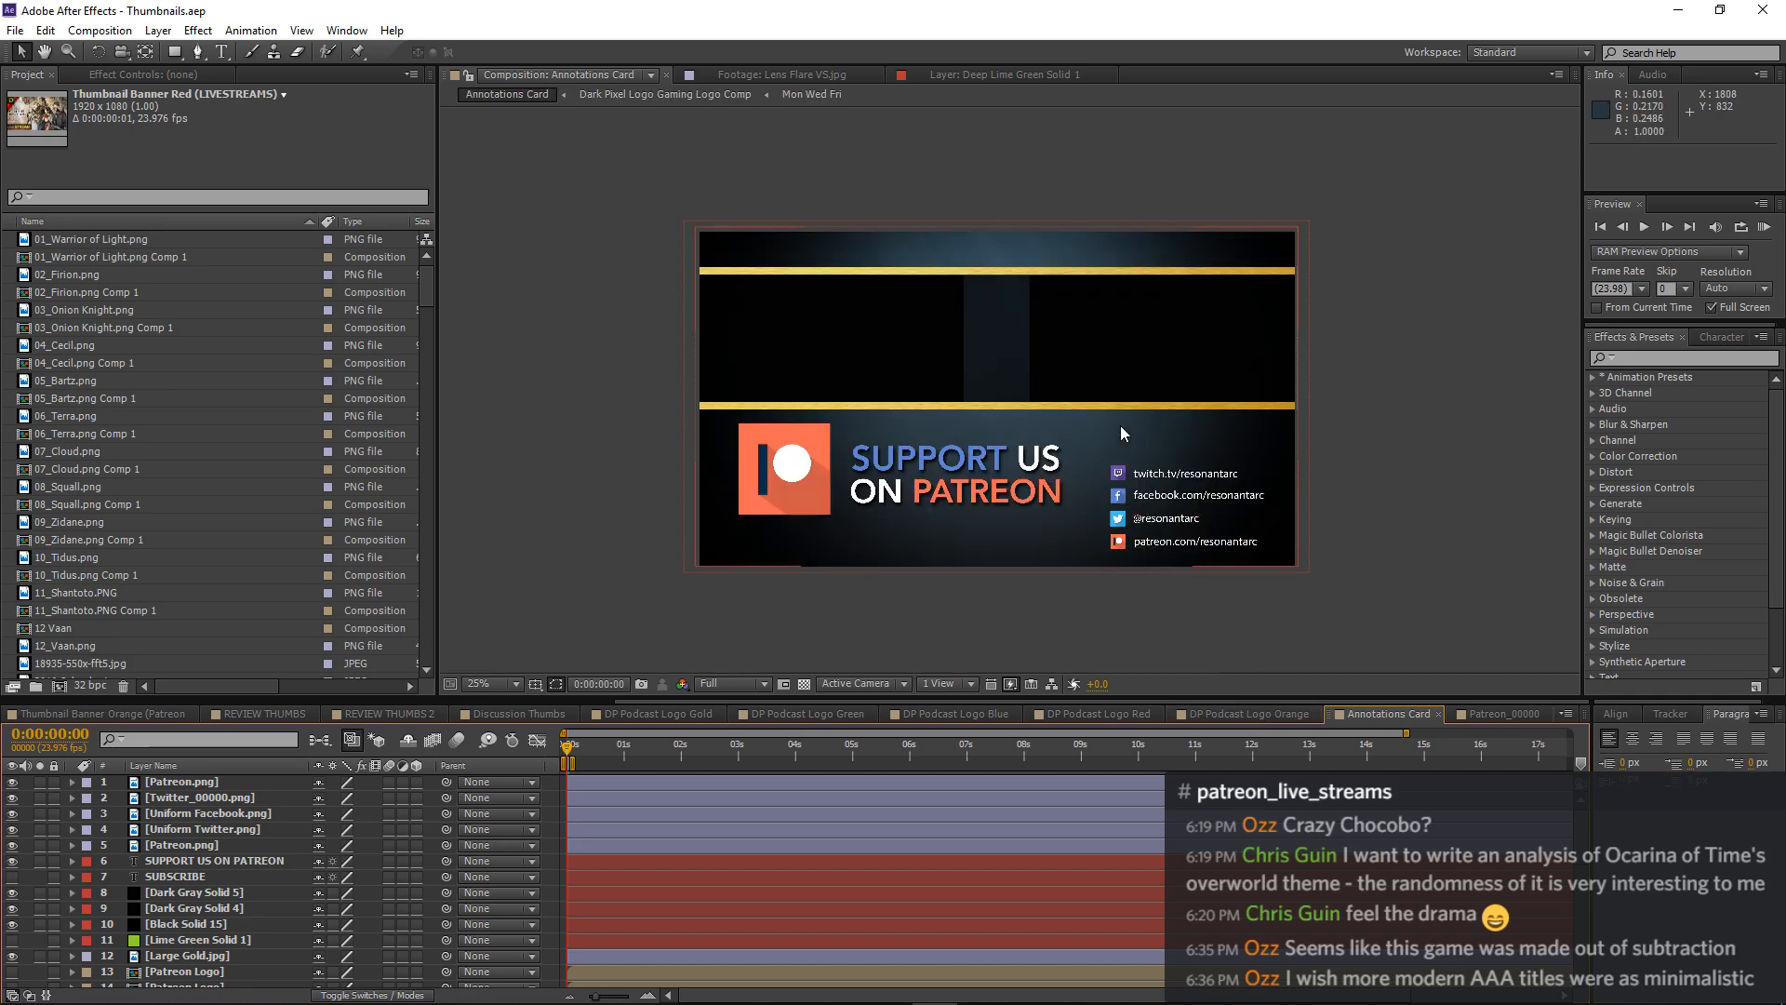
# Hide the large Patreon logo by turning off the visibility of layer 1, Patreon.png, in the Annotations Card composition.
pyautogui.press('.')
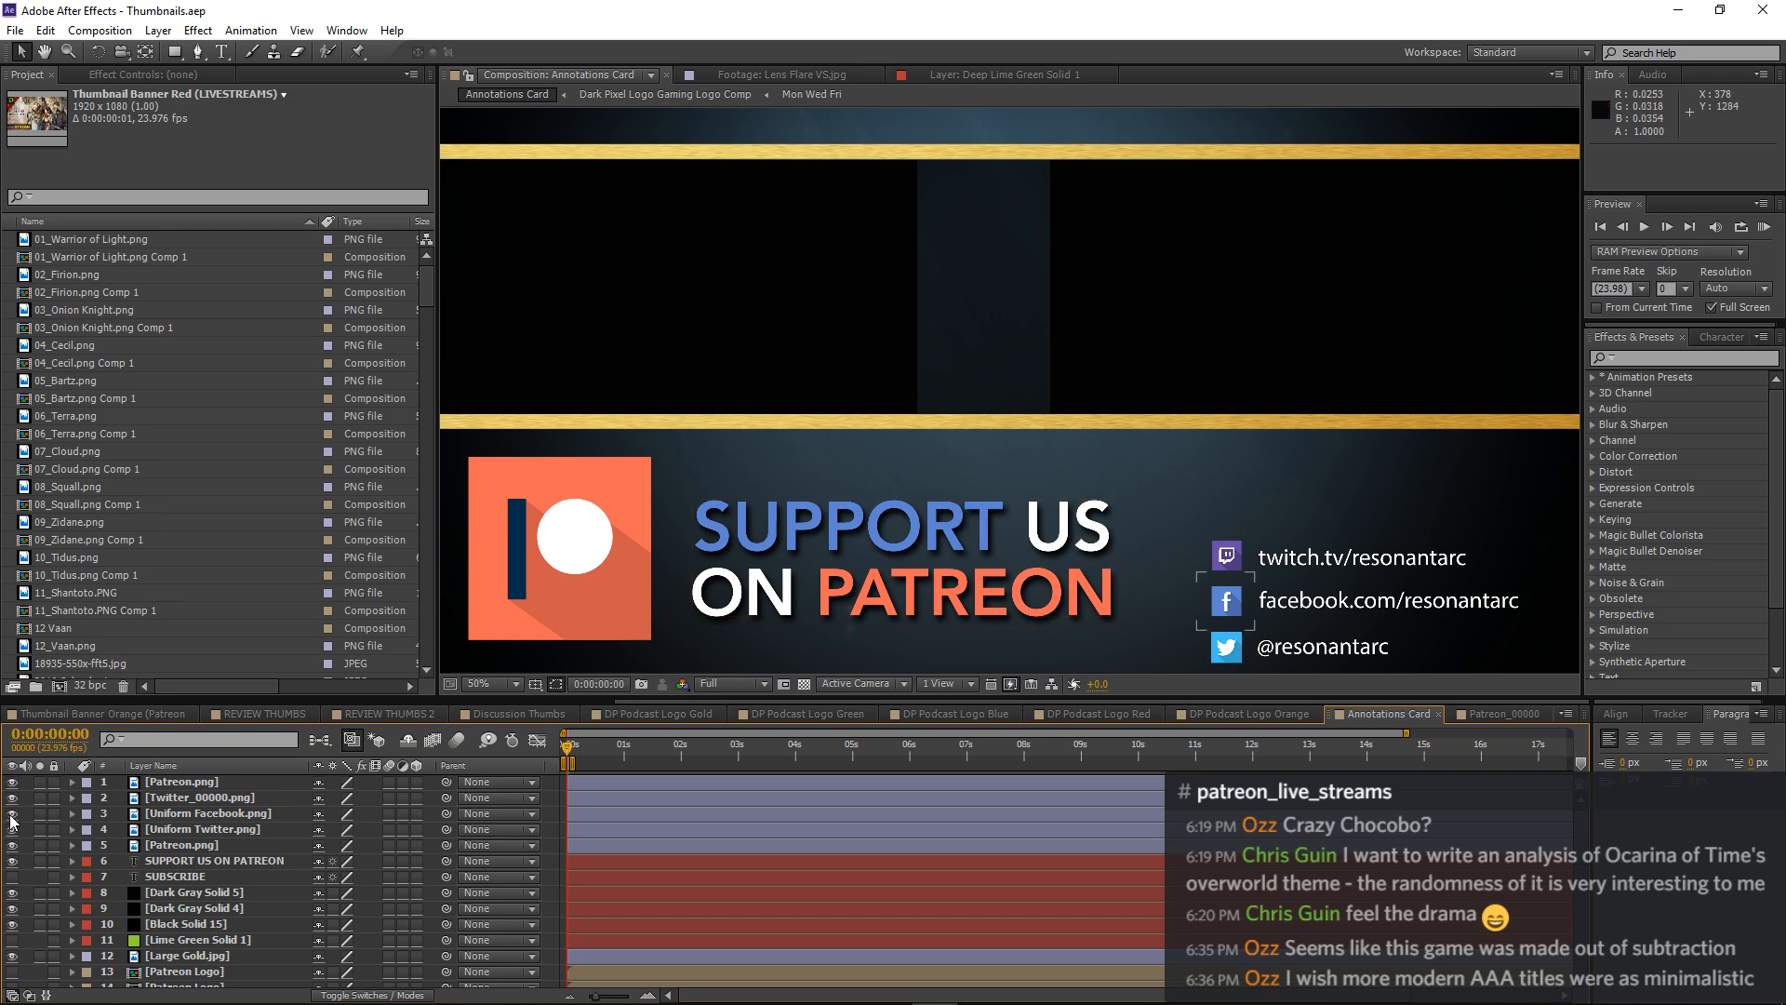
pyautogui.click(13, 785)
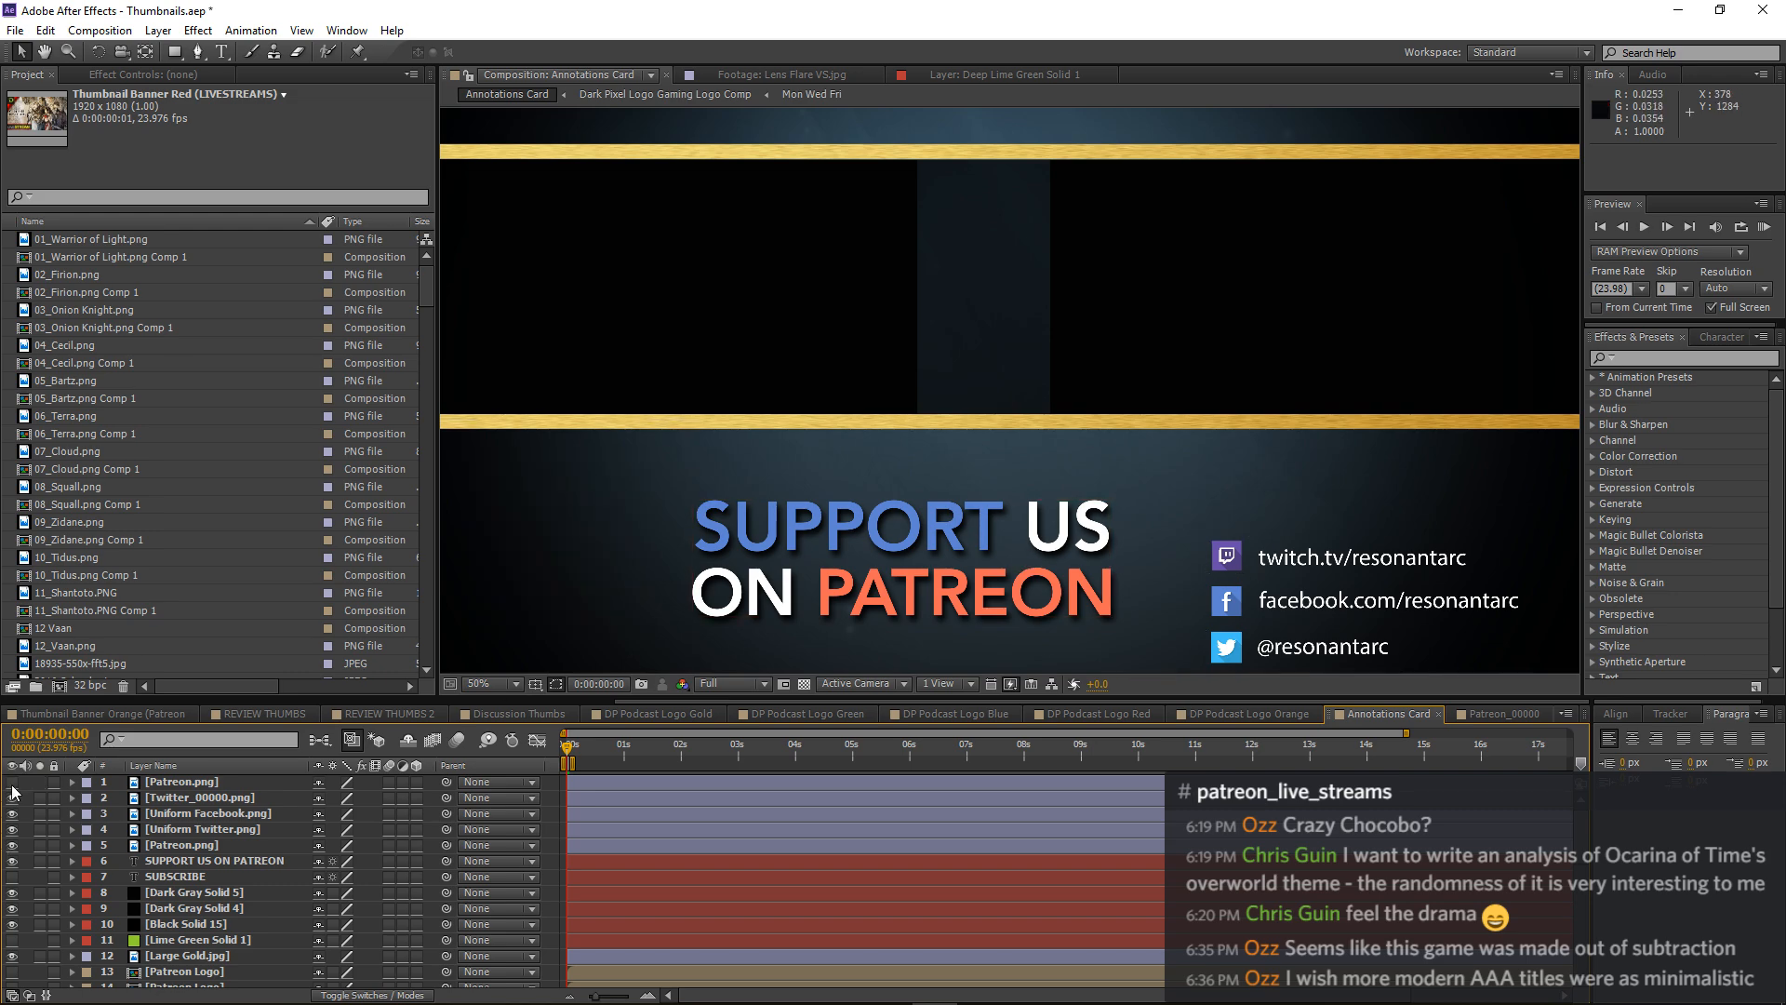